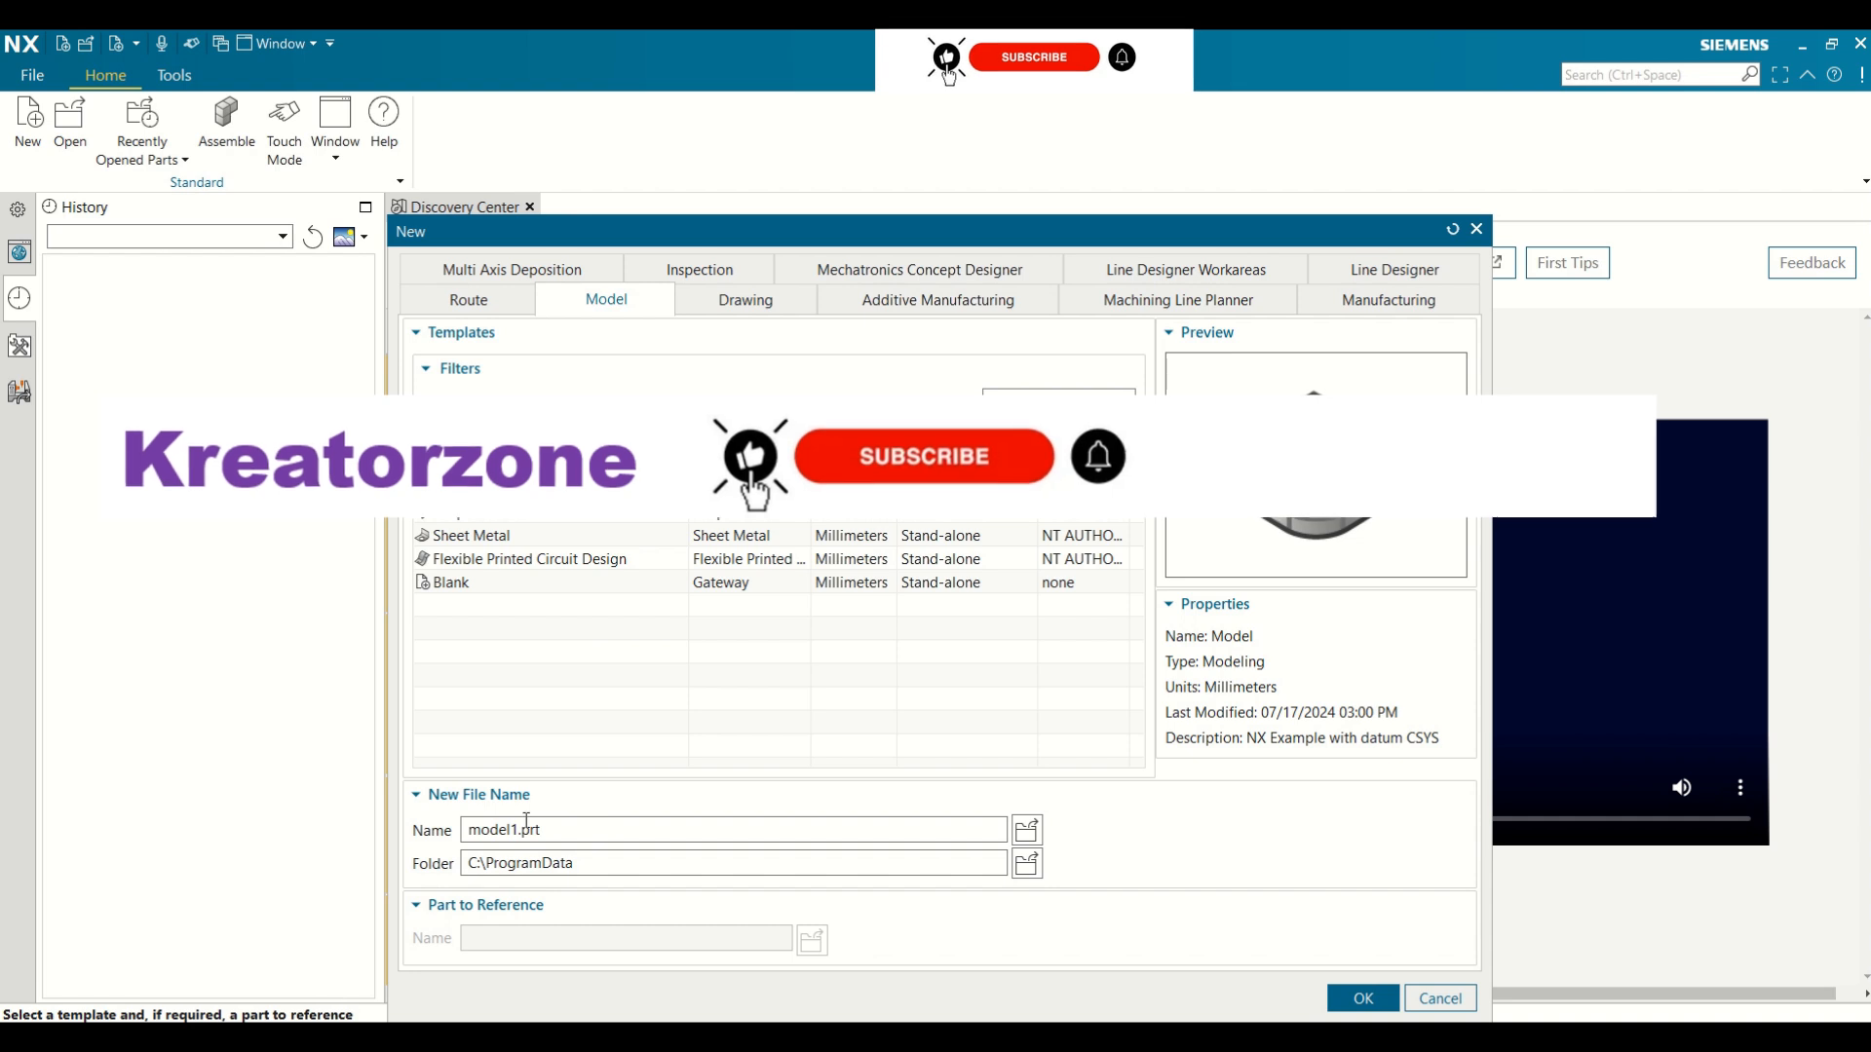
Create a new millimetre part from the Model template with the file name Extrude
{"action": "left_click_drag", "start_coordinate": [548, 830], "coordinate": [430, 799]}
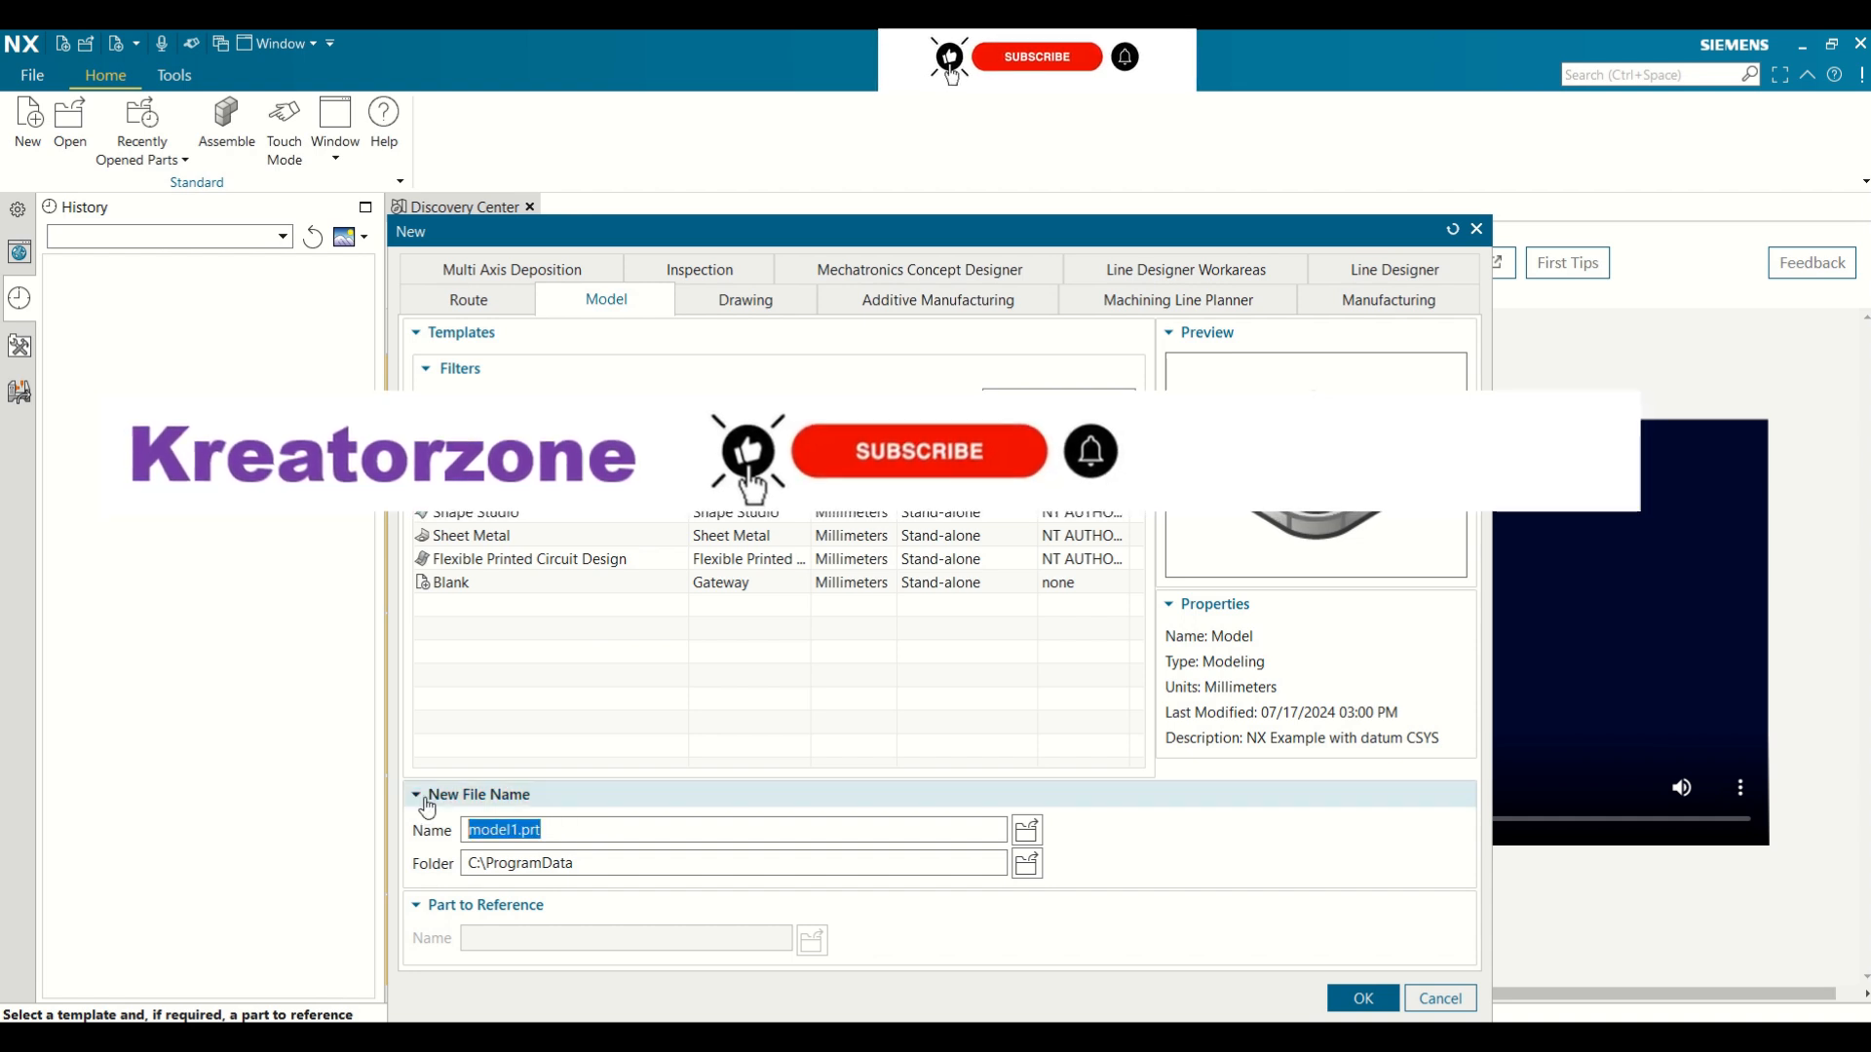
{"action": "key", "text": "BackSpace"}
{"action": "type", "text": "E"}
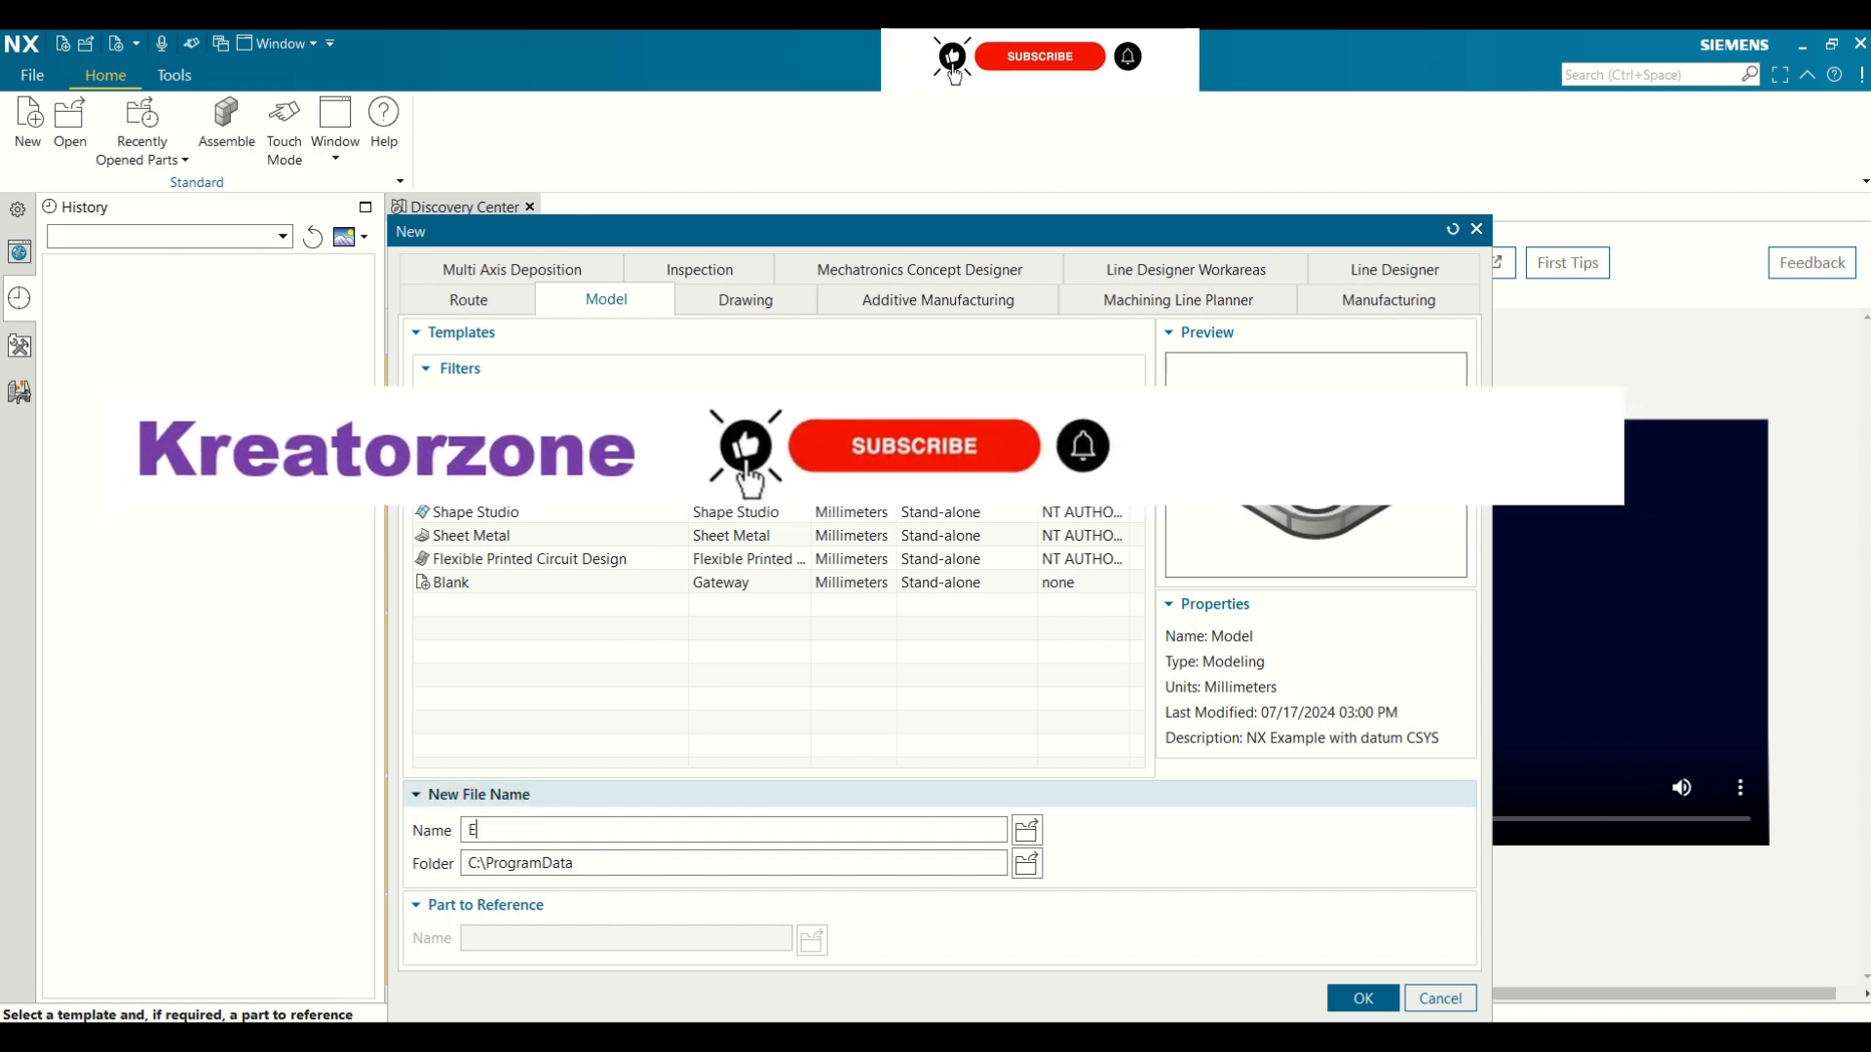
{"action": "type", "text": "xtrude"}
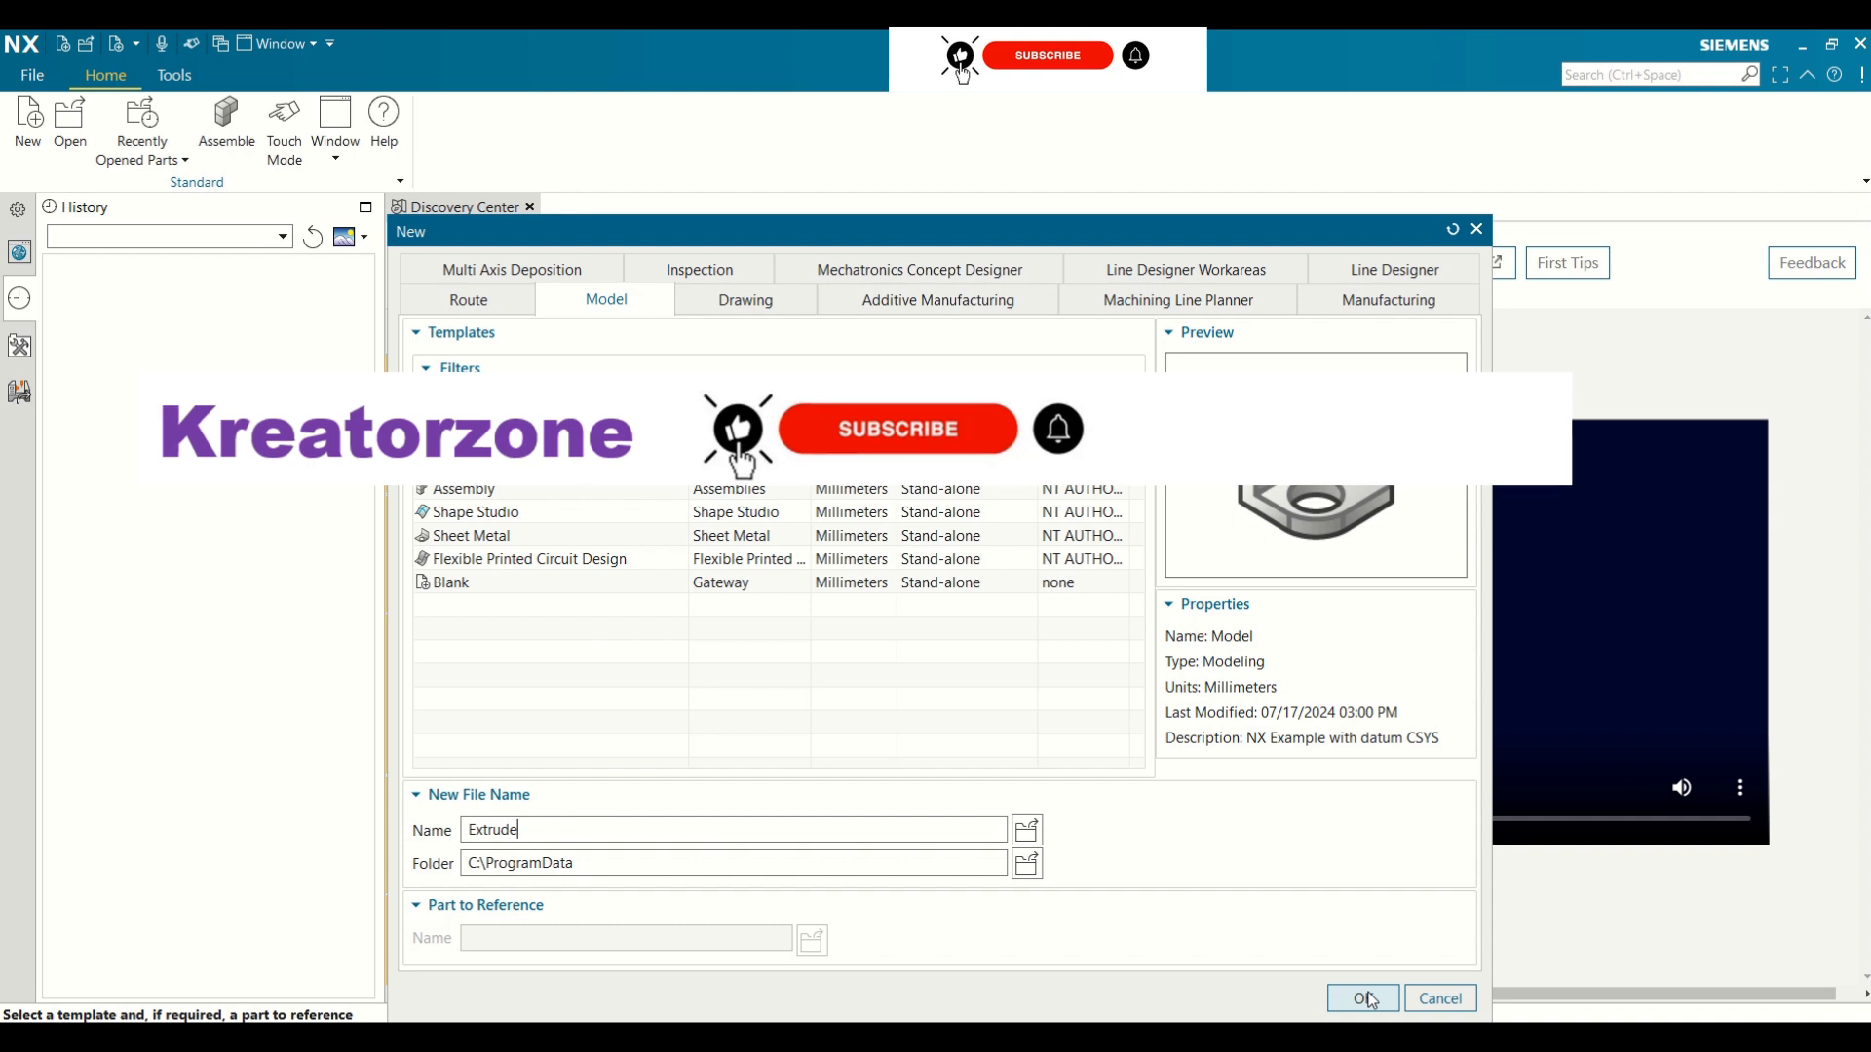
{"action": "left_click", "coordinate": [1367, 999]}
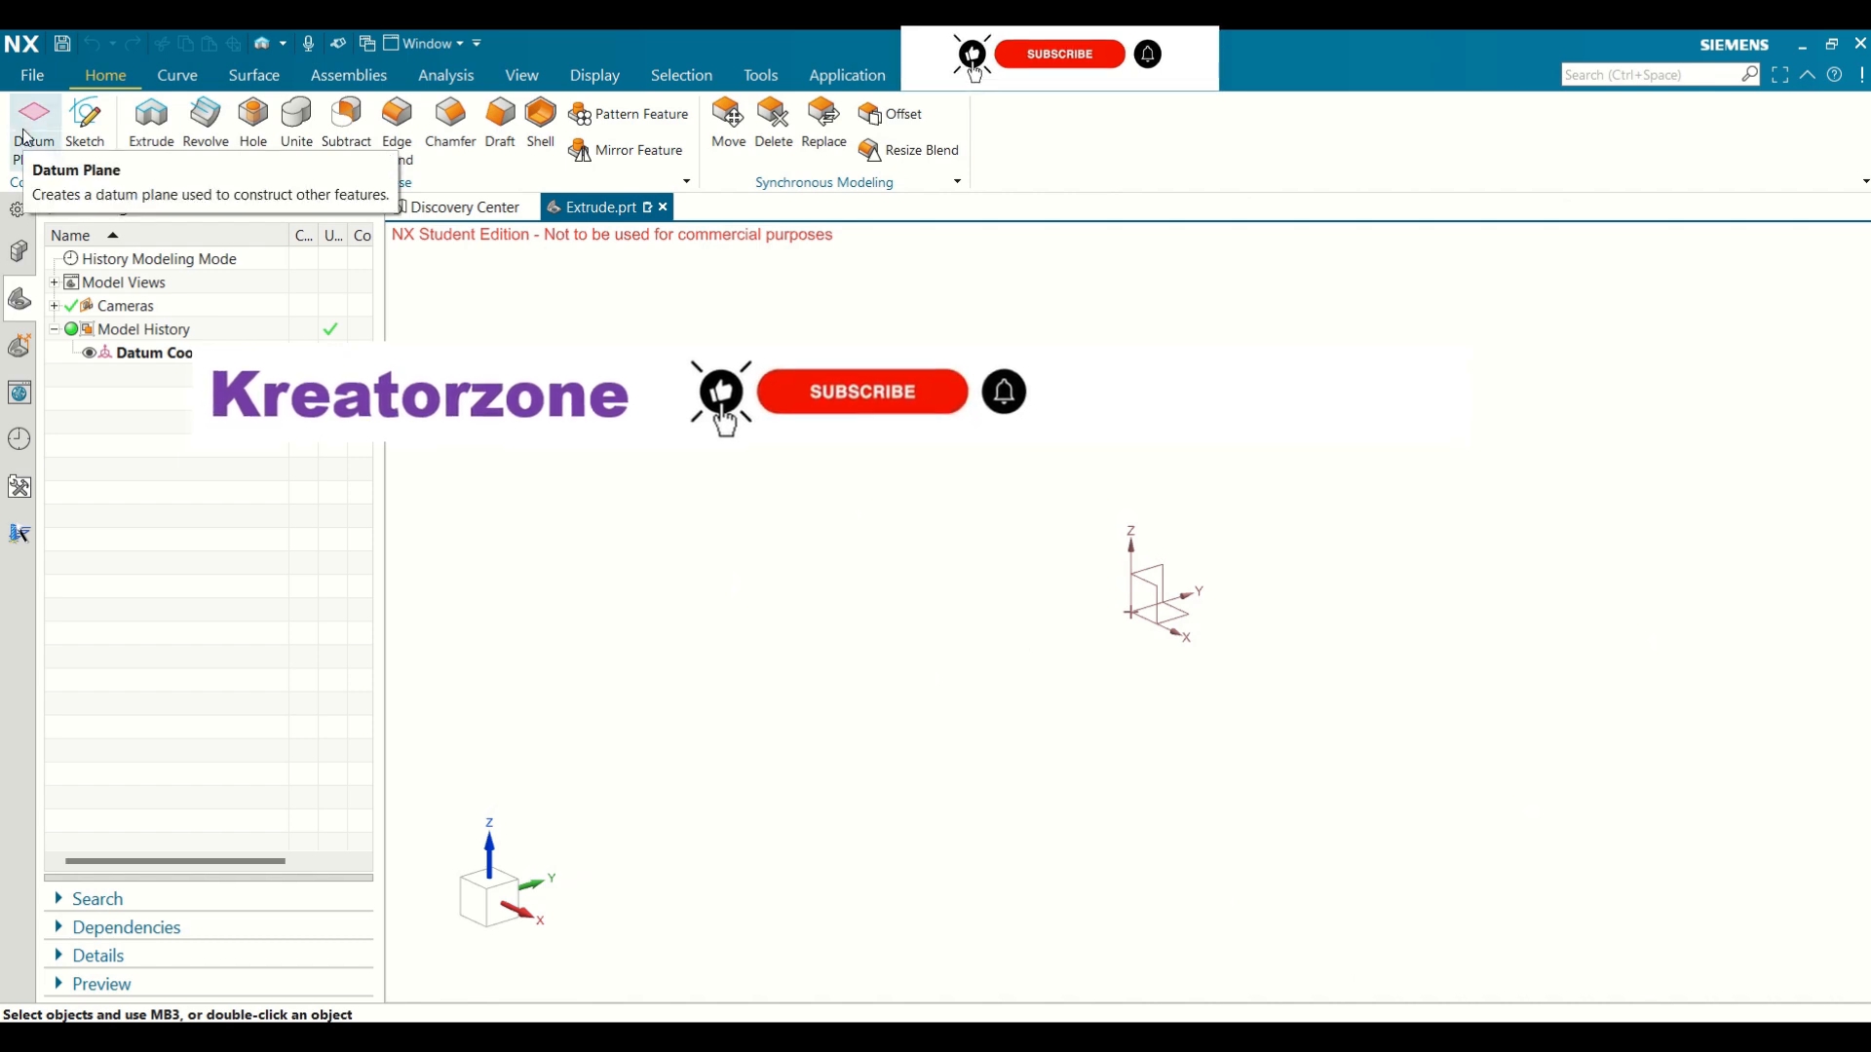
Start an Extrude and create its section sketch on the Top plane
{"action": "left_click", "coordinate": [51, 160]}
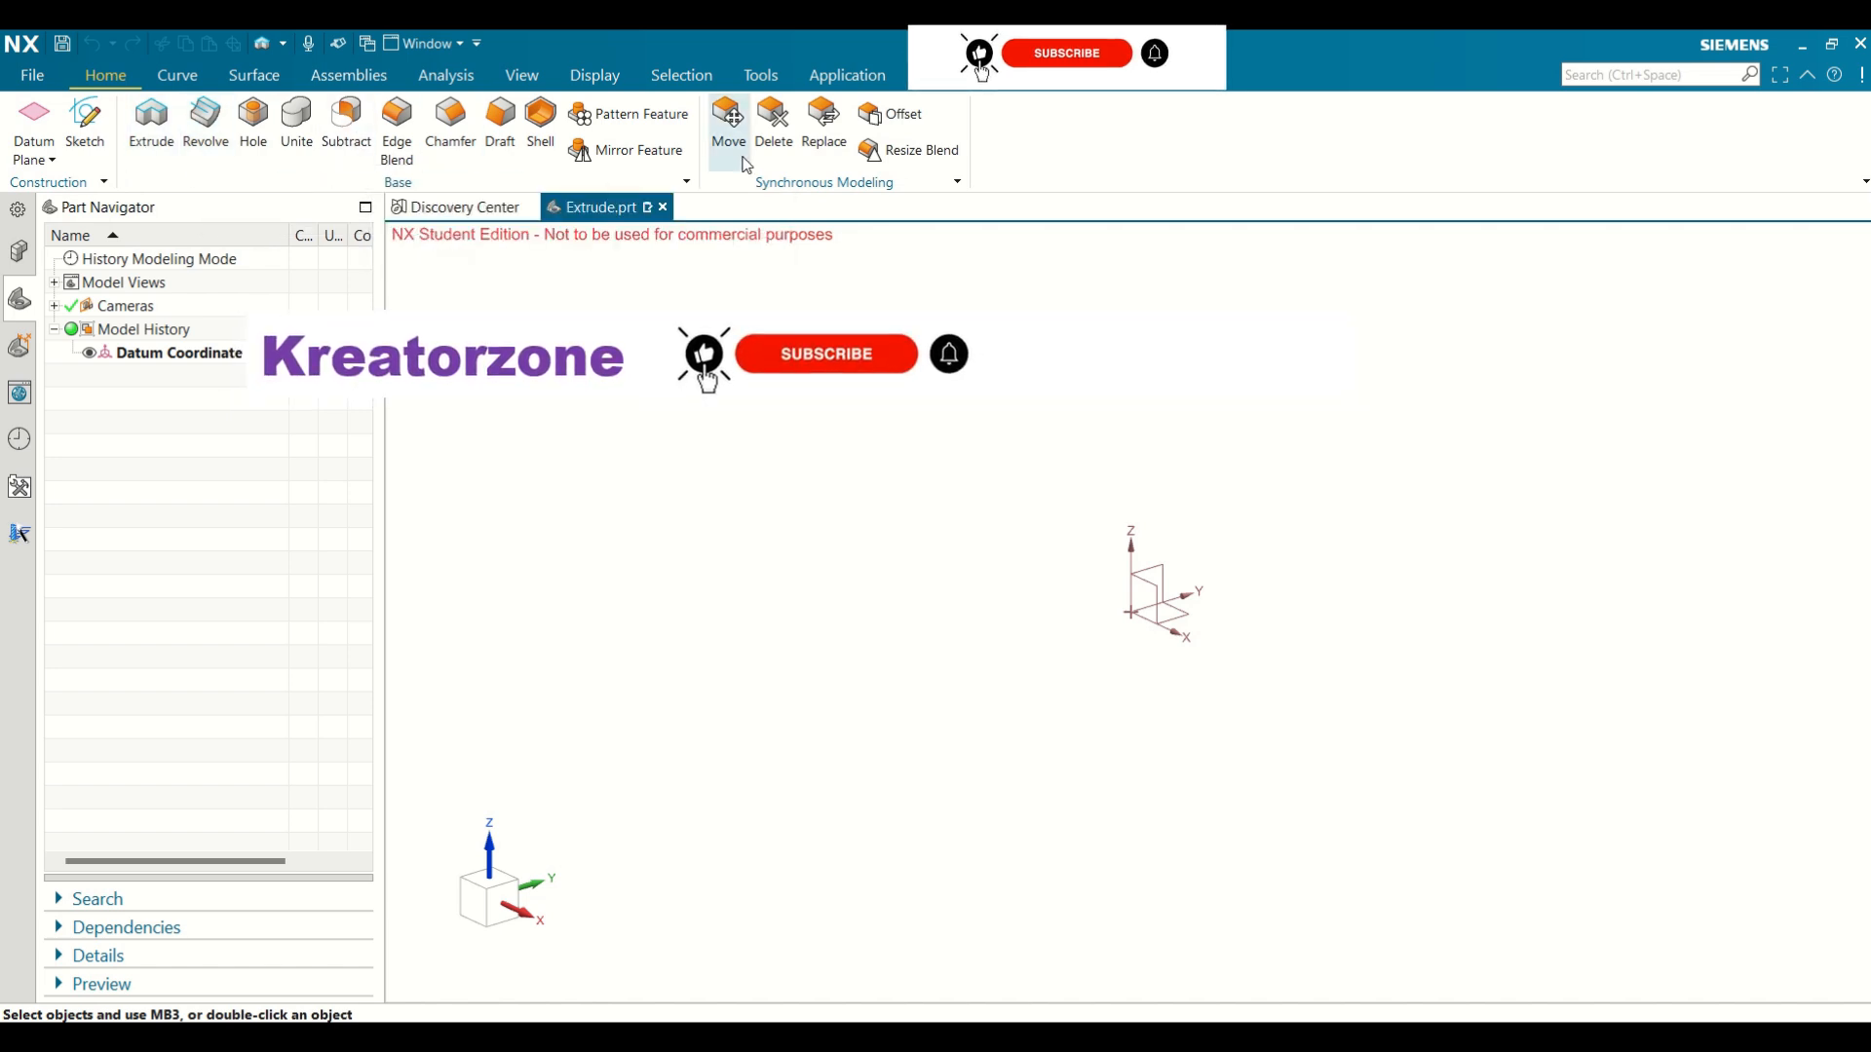
{"action": "left_click", "coordinate": [149, 142]}
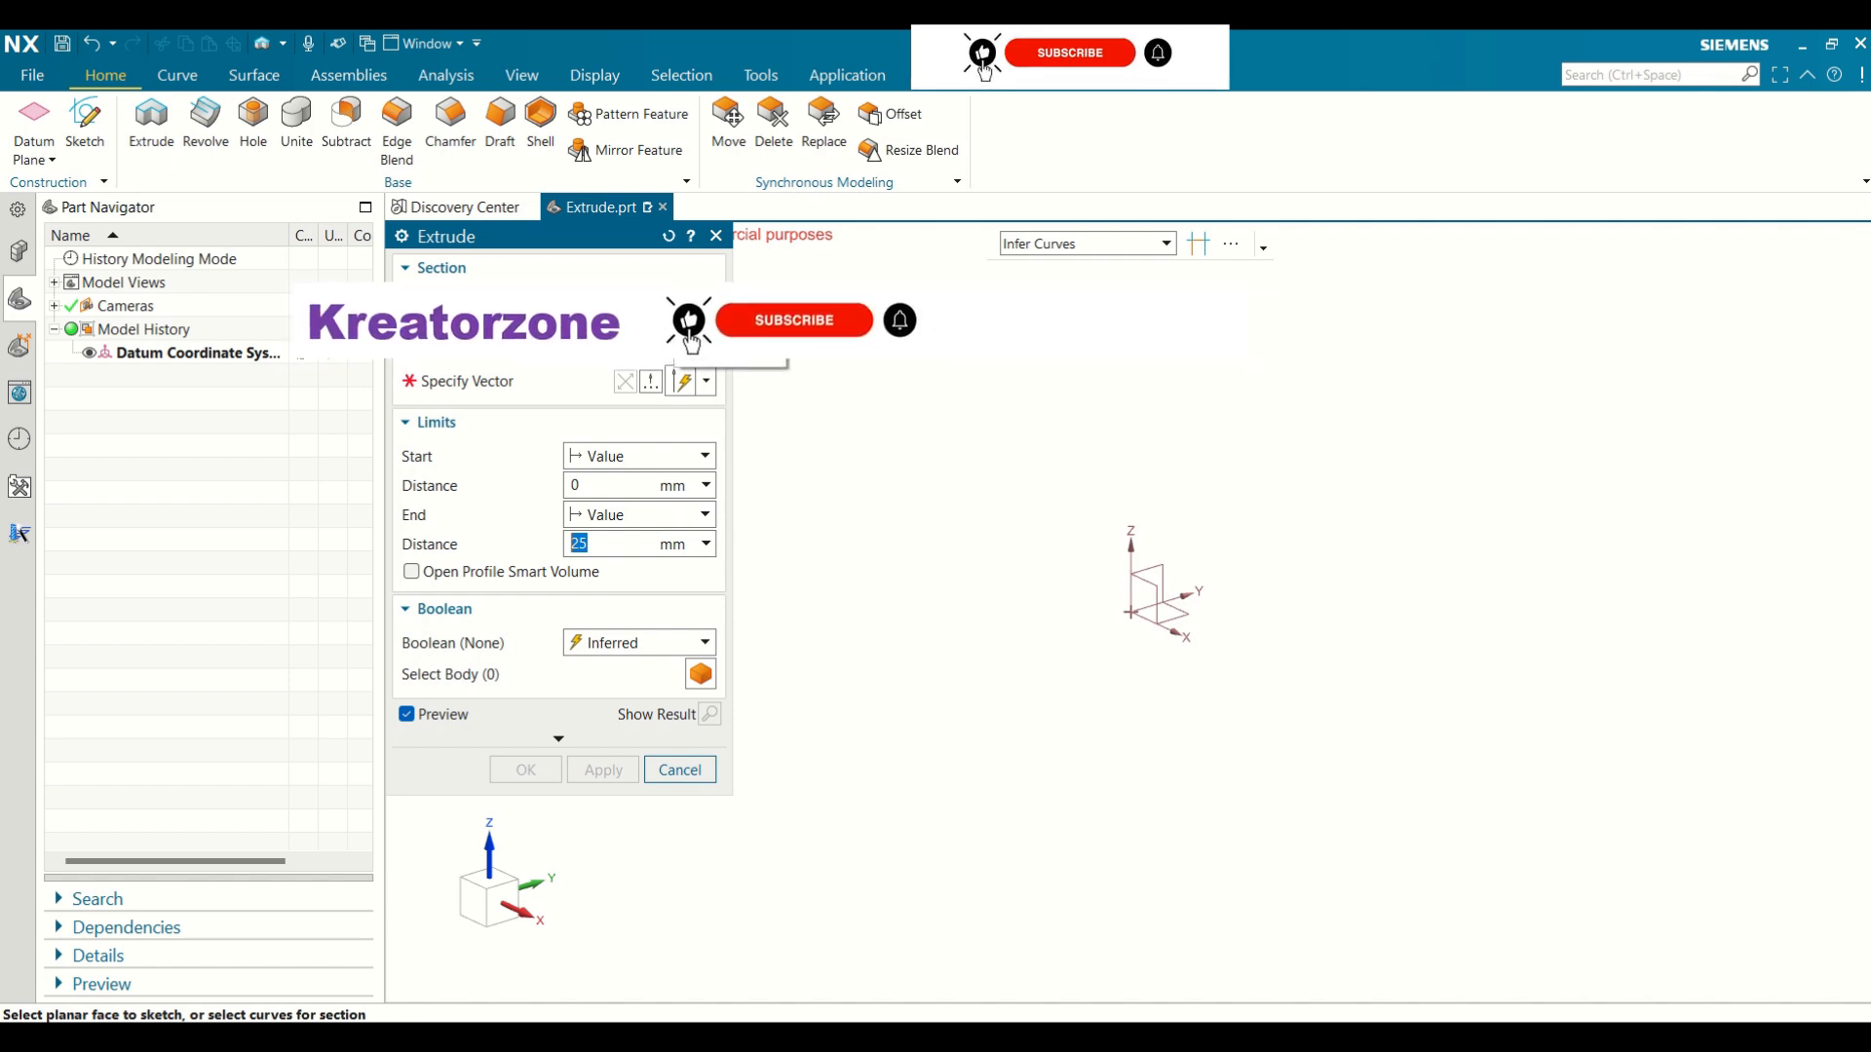
{"action": "left_click", "coordinate": [670, 301]}
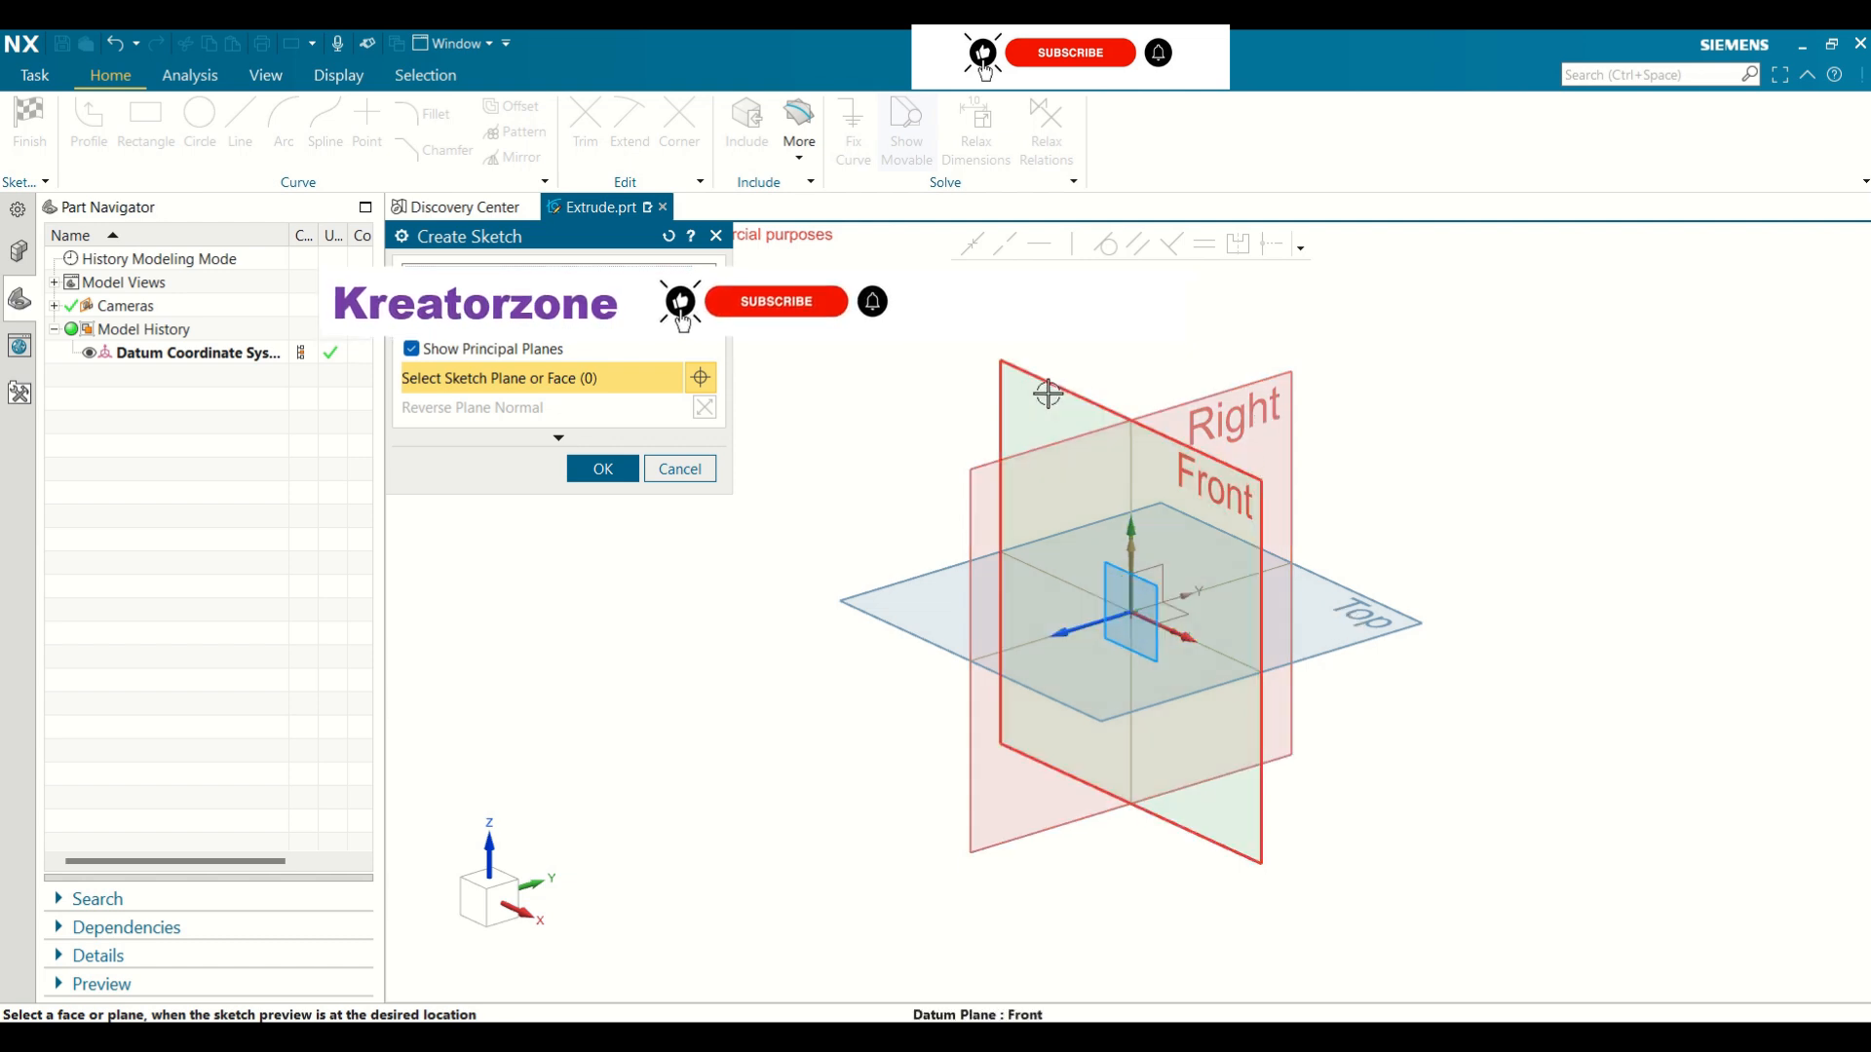
{"action": "left_click", "coordinate": [1394, 635]}
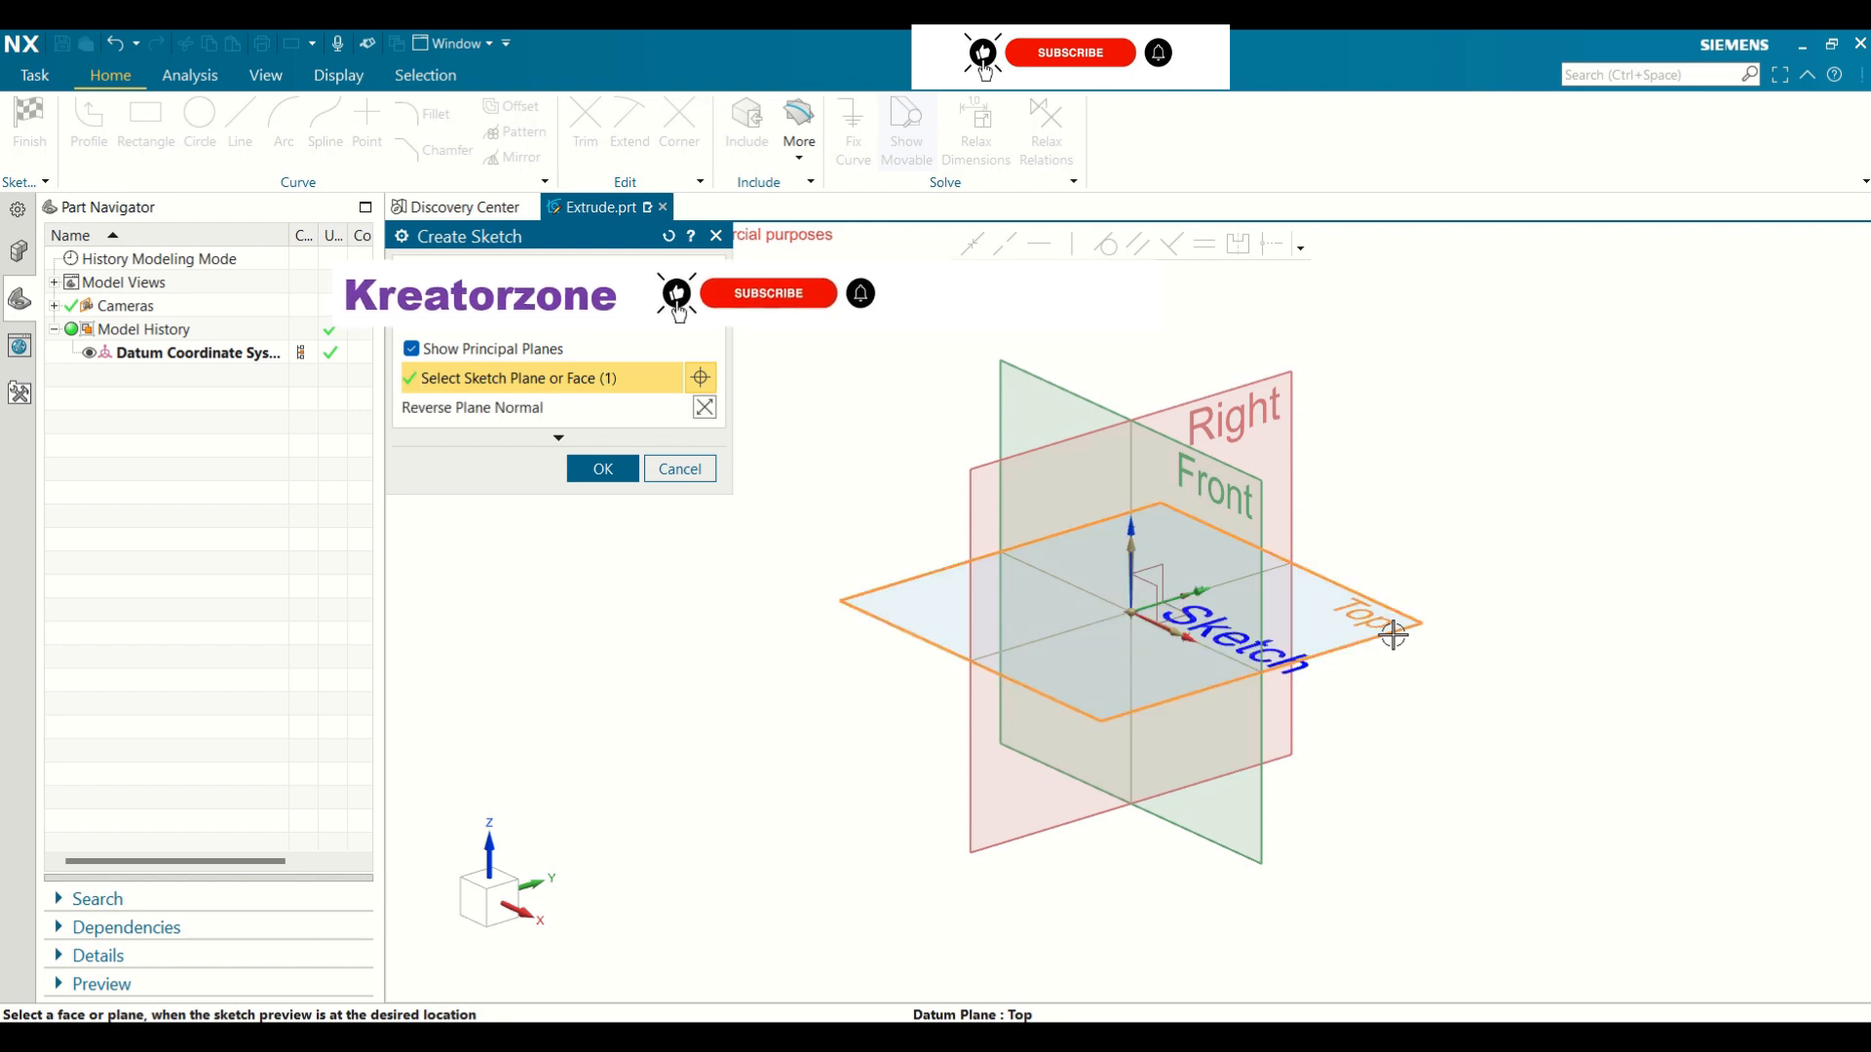
{"action": "left_click", "coordinate": [604, 470]}
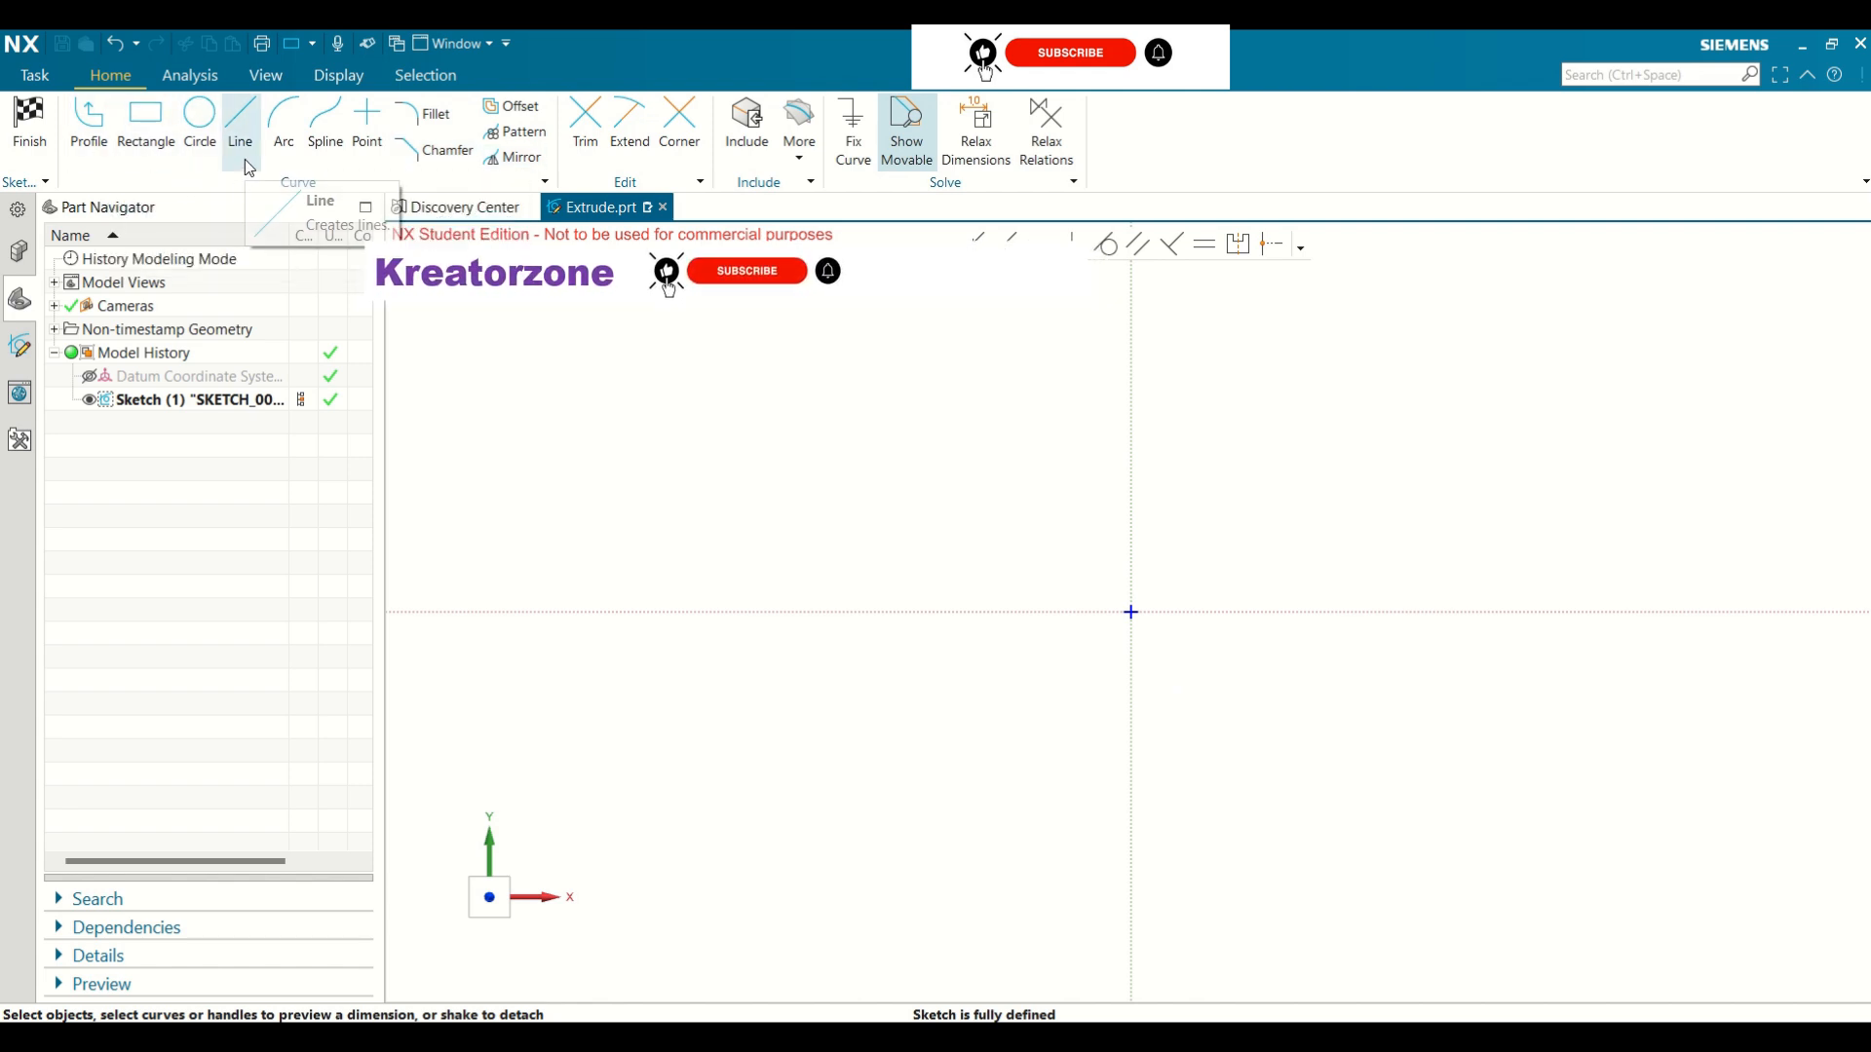
Sketch a rectangle centred on the sketch origin, about 709 mm wide and 521 mm high
{"action": "left_click", "coordinate": [162, 154]}
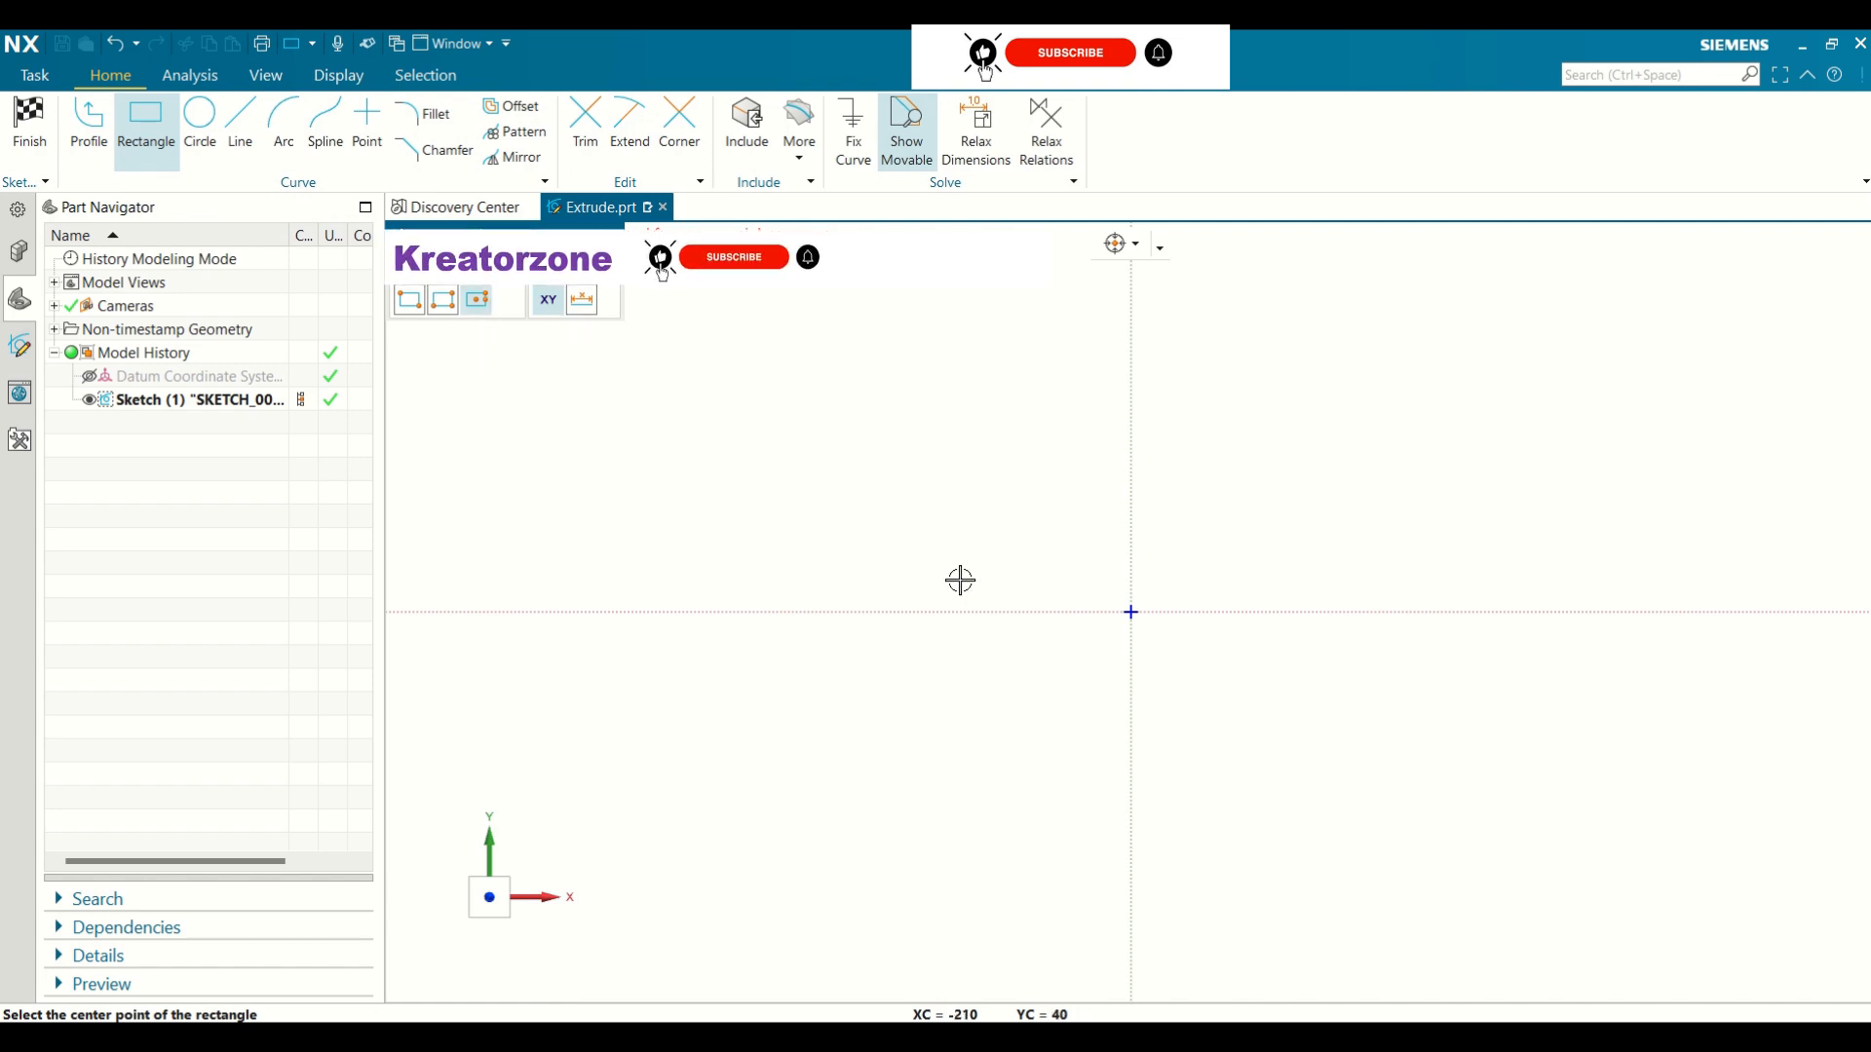
{"action": "left_click", "coordinate": [1134, 613]}
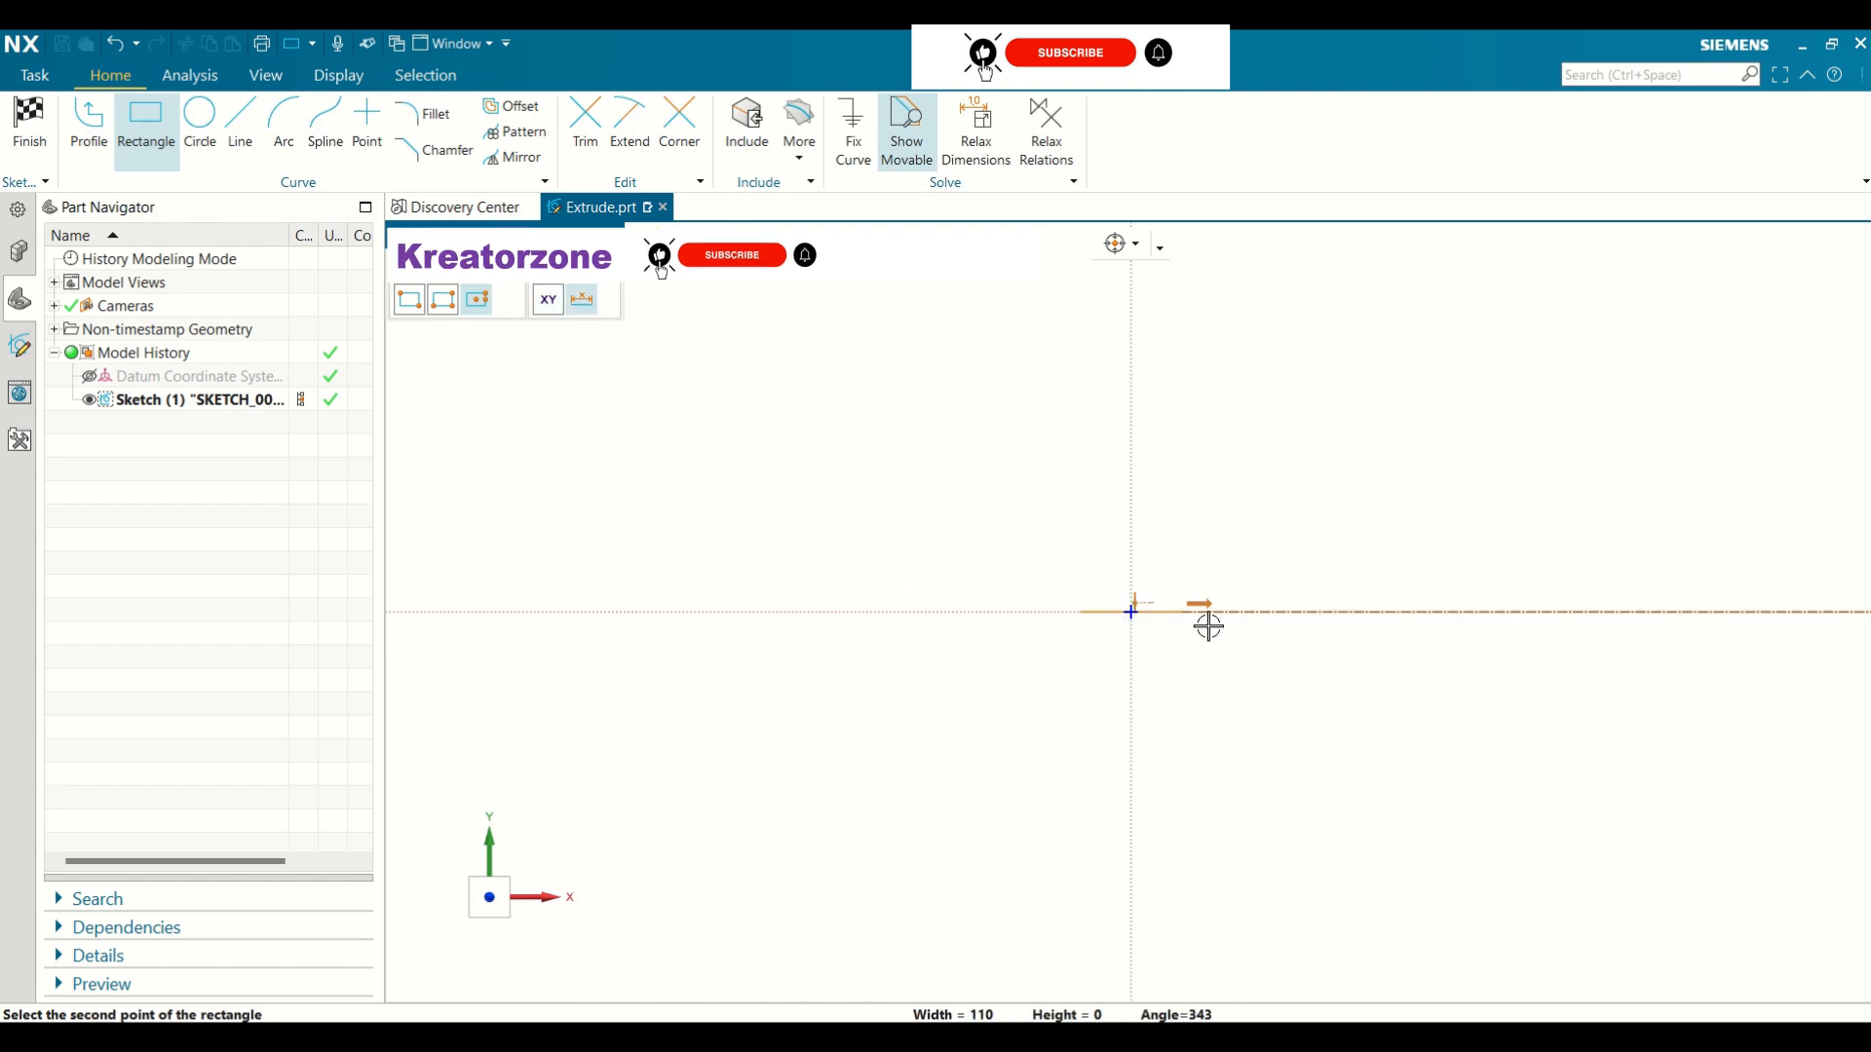
{"action": "left_click", "coordinate": [1437, 614]}
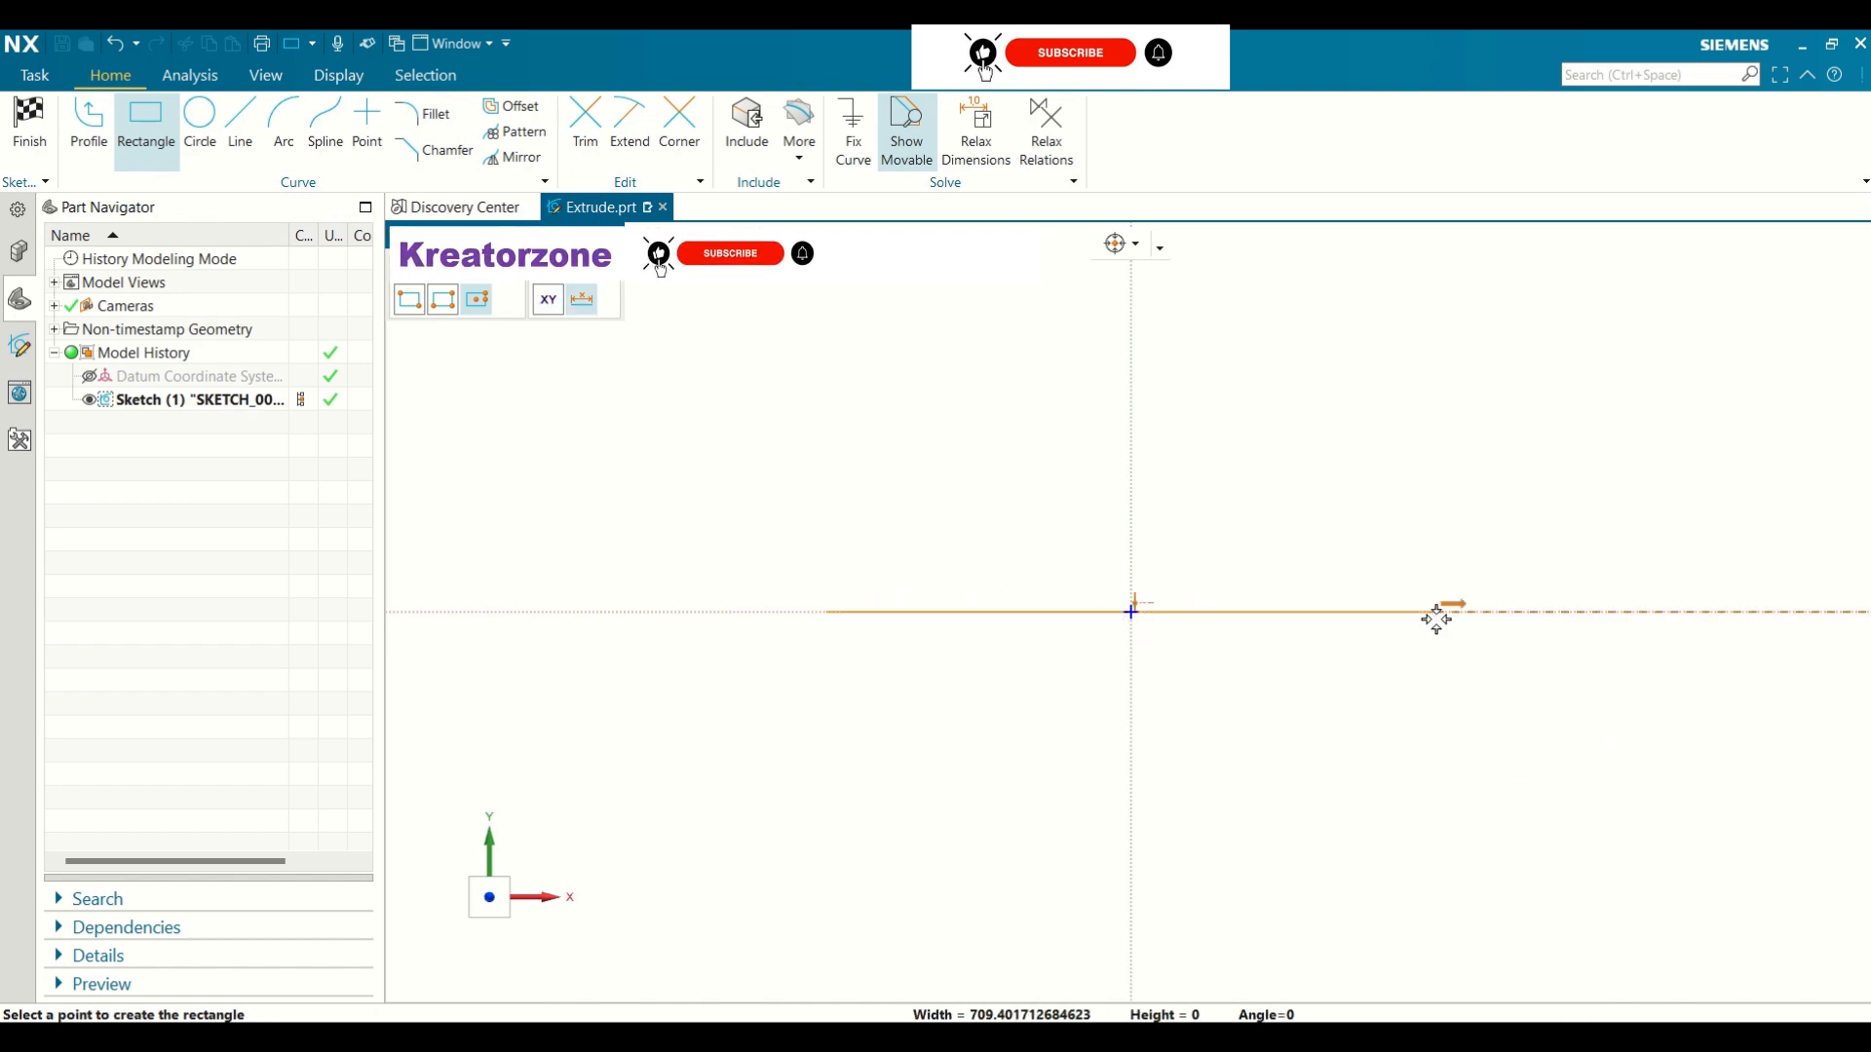
{"action": "left_click", "coordinate": [1442, 648]}
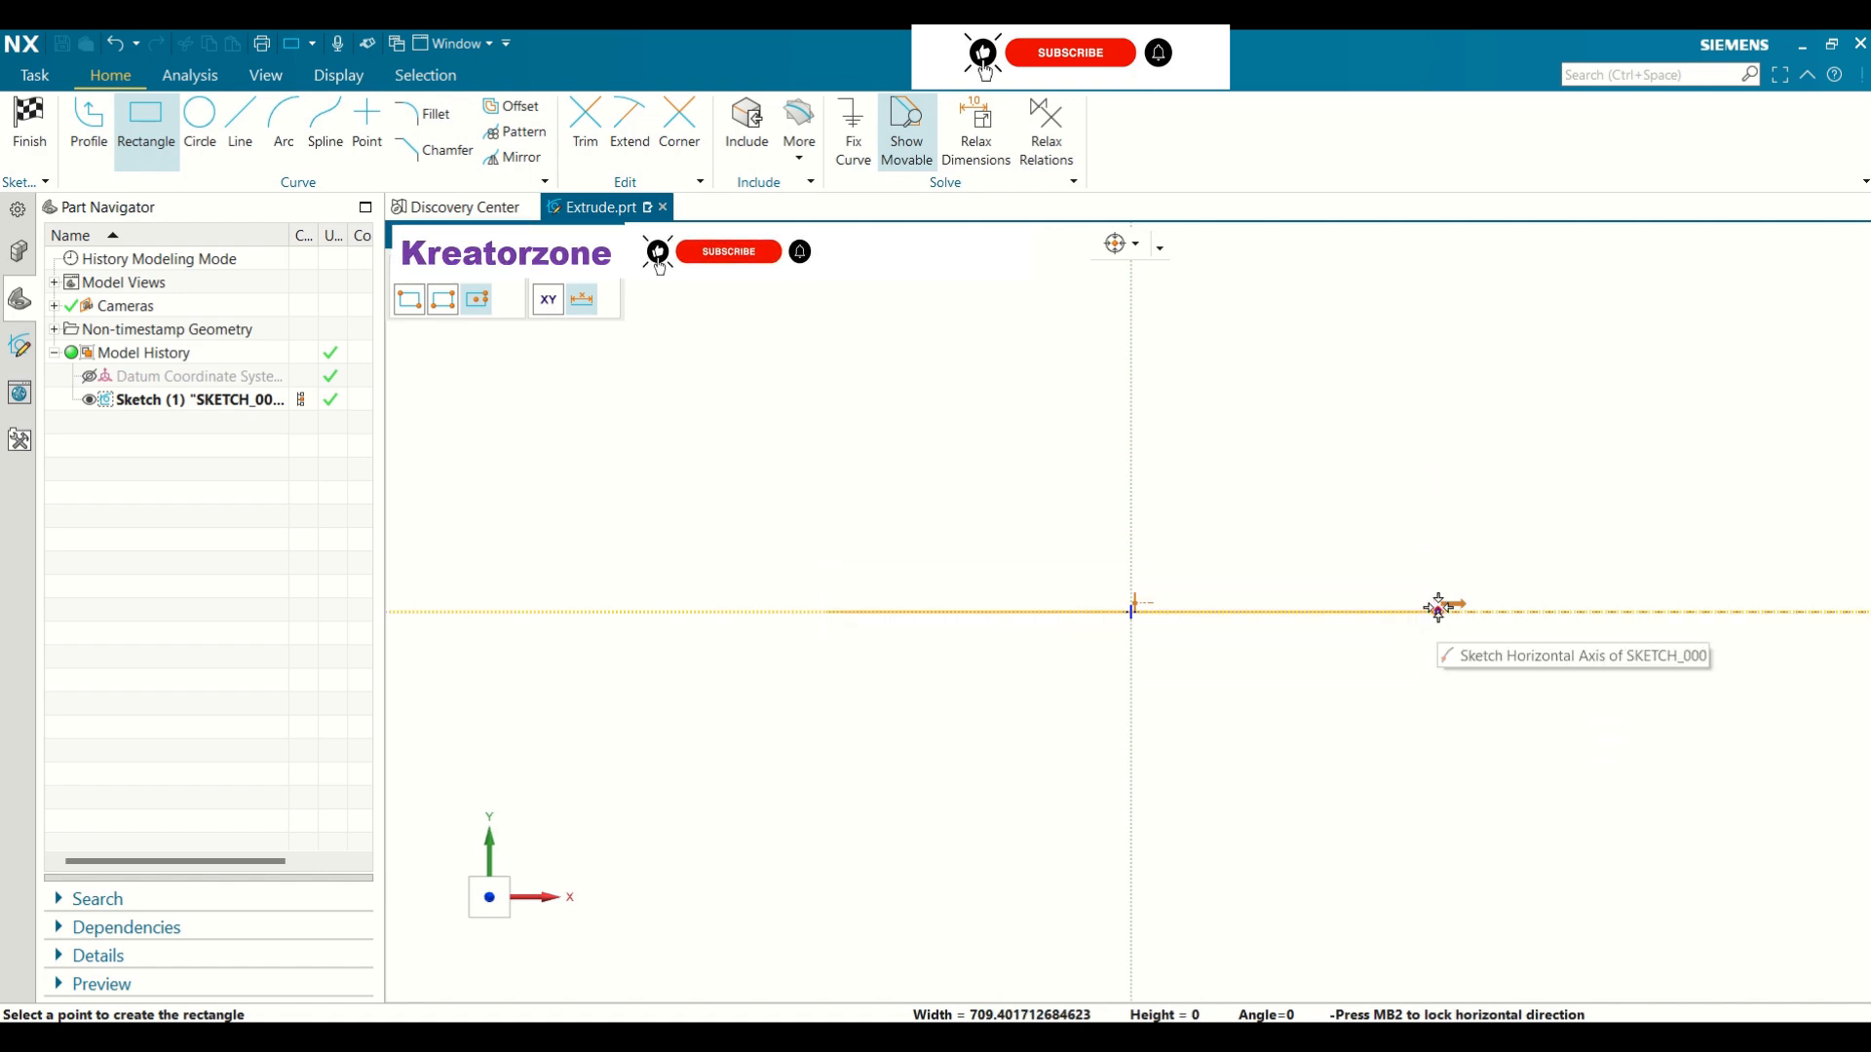
{"action": "left_click", "coordinate": [1446, 836]}
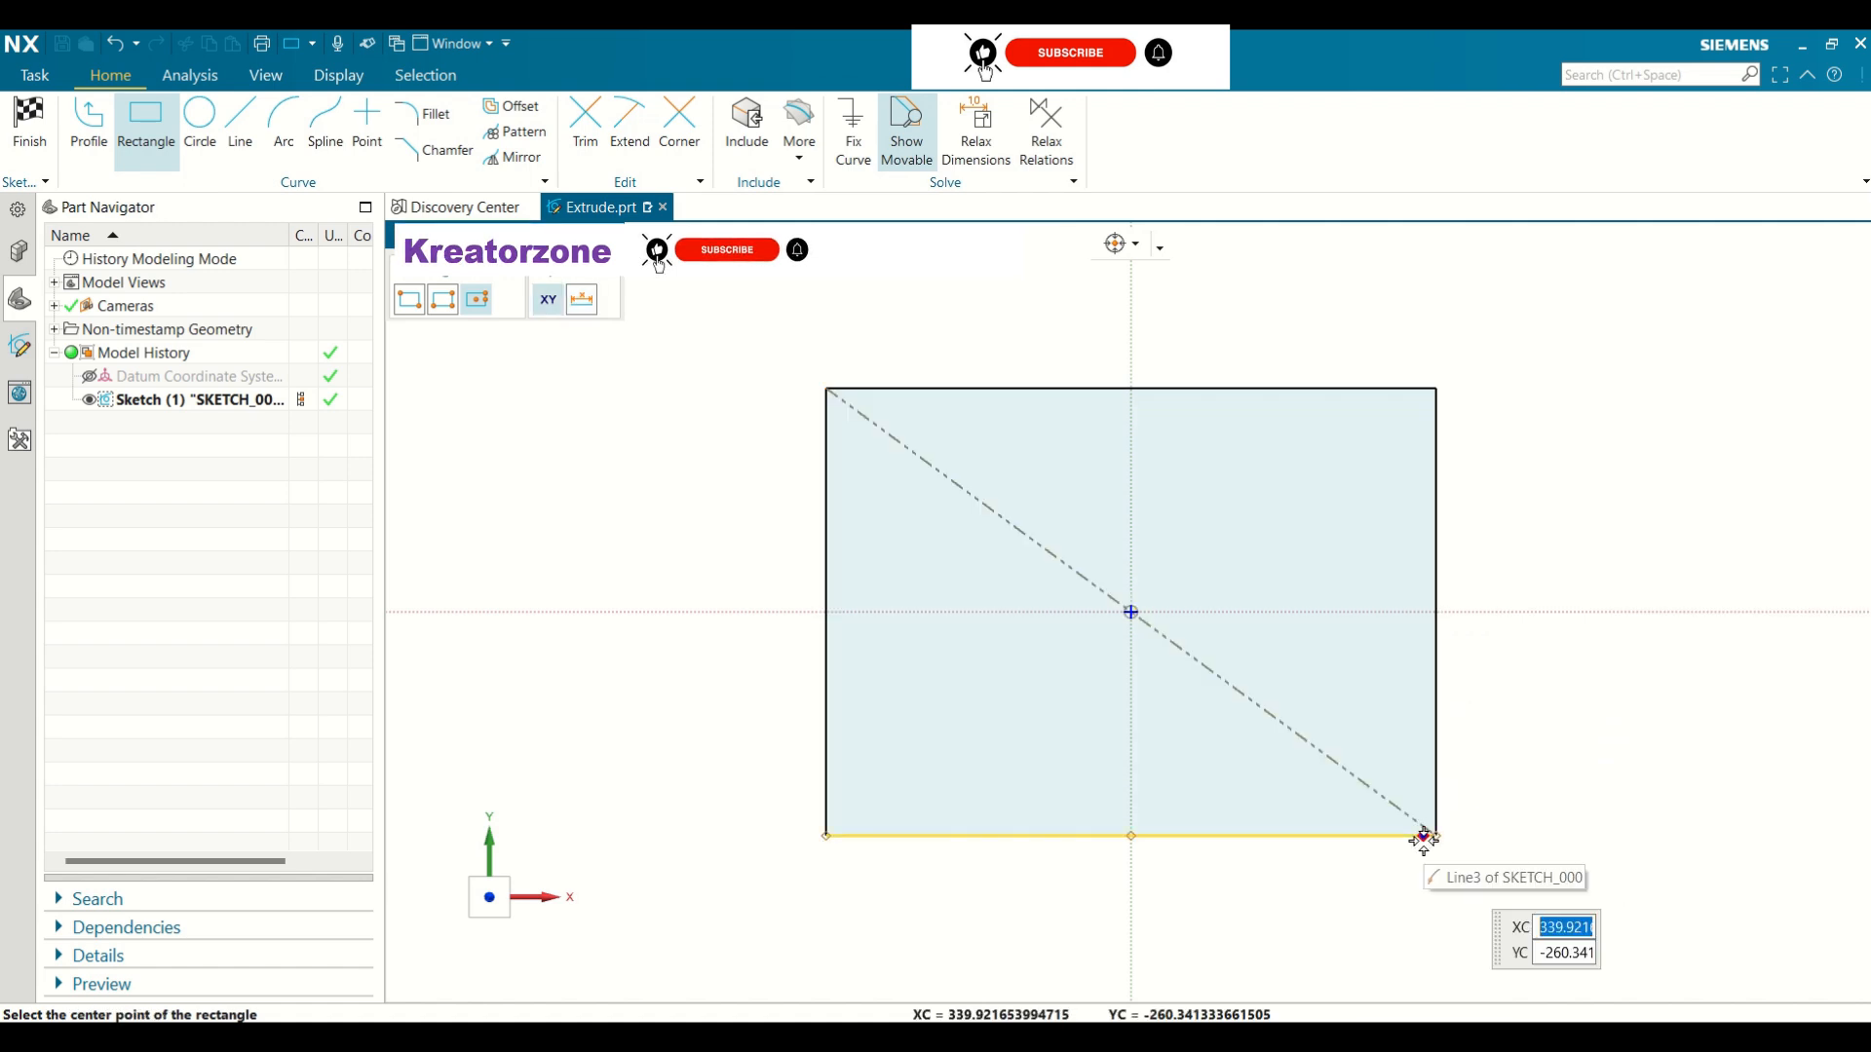
{"action": "scroll", "coordinate": [710, 330], "scroll_direction": "up", "scroll_amount": 1}
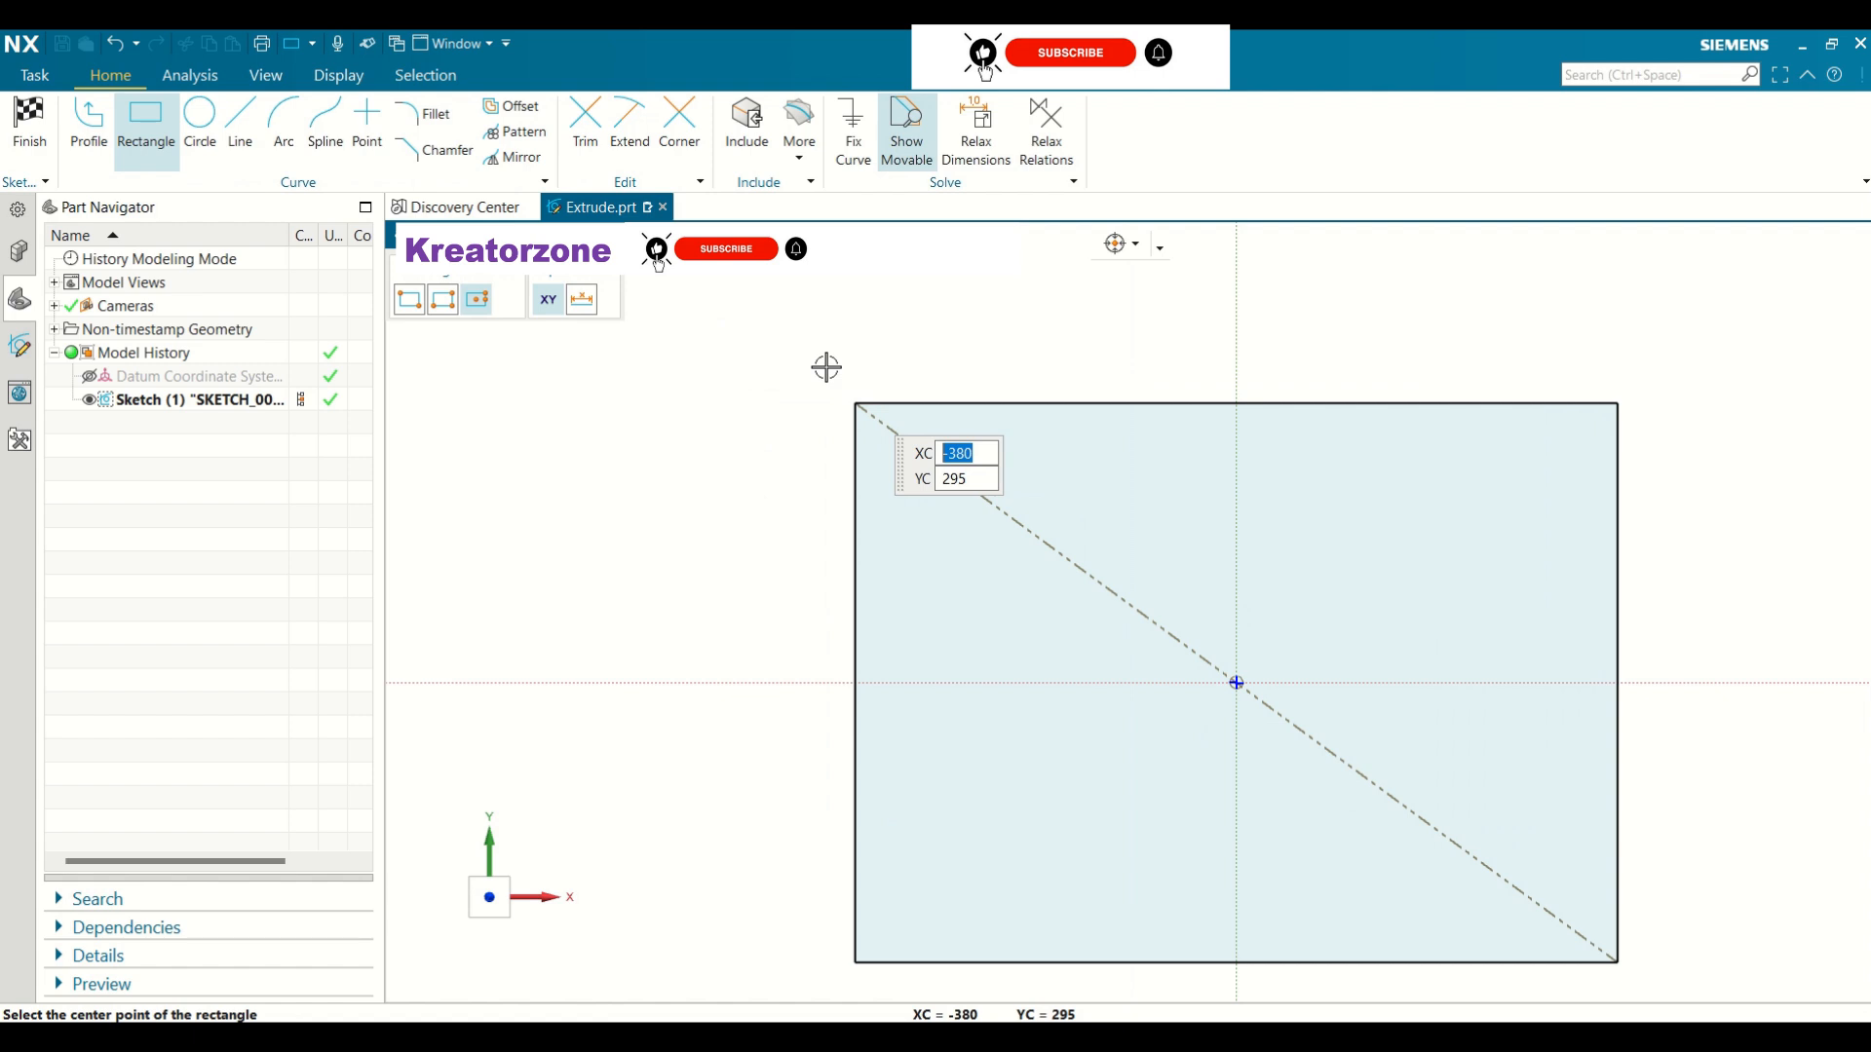
{"action": "key", "text": "Escape"}
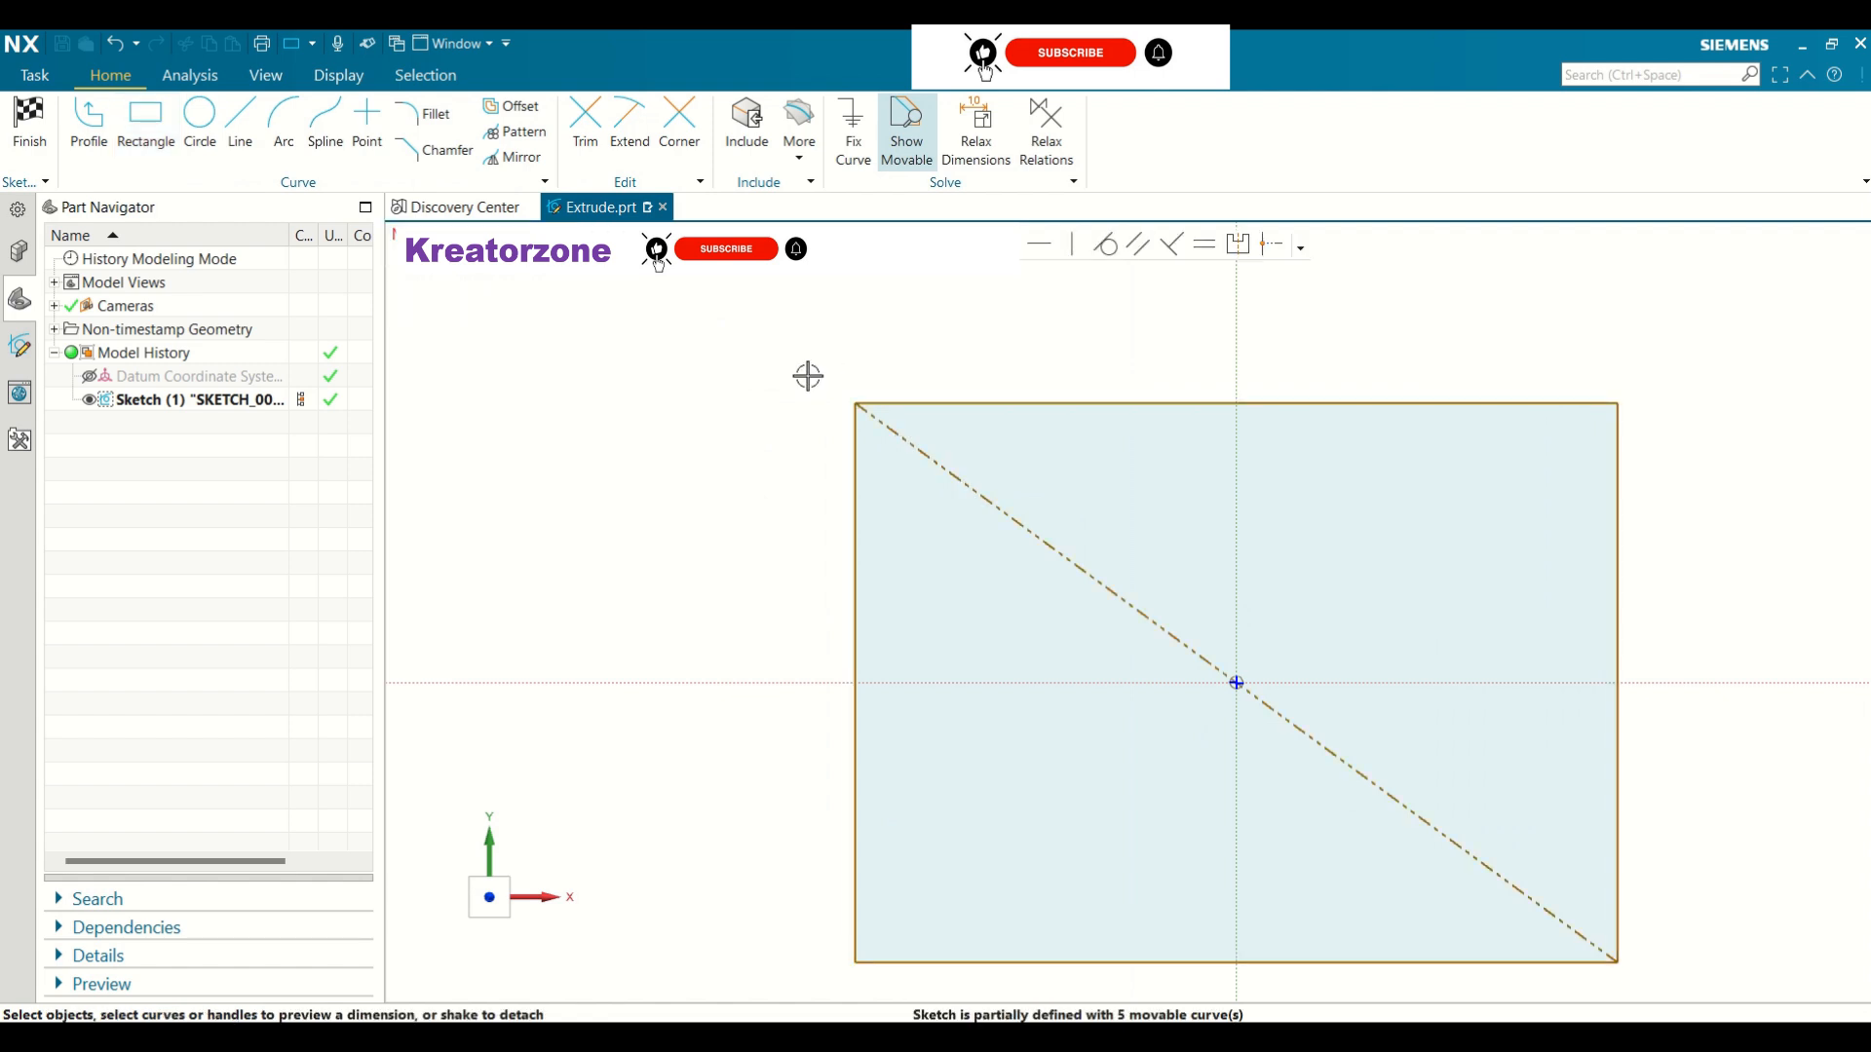
Delete the whole freehand rectangle, including its diagonal centre line, from the sketch
{"action": "left_click_drag", "start_coordinate": [711, 333], "coordinate": [1666, 990]}
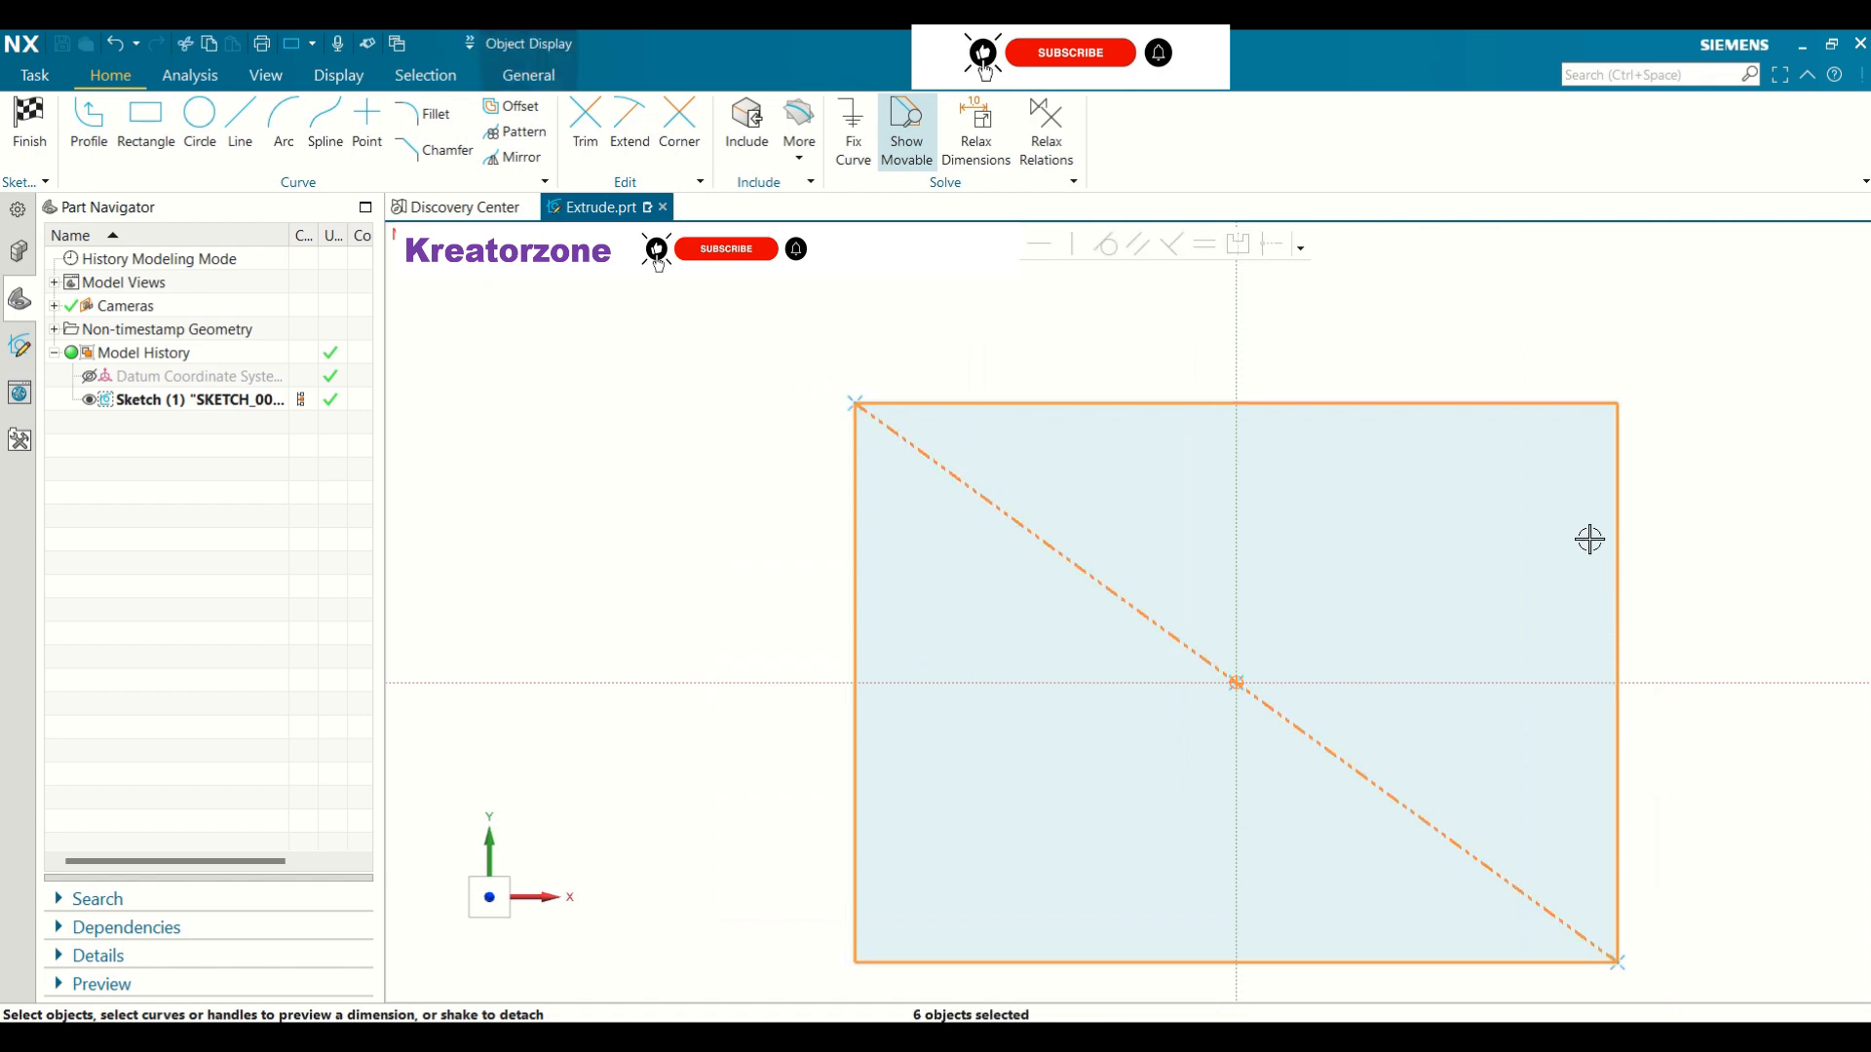
{"action": "key", "text": "Delete"}
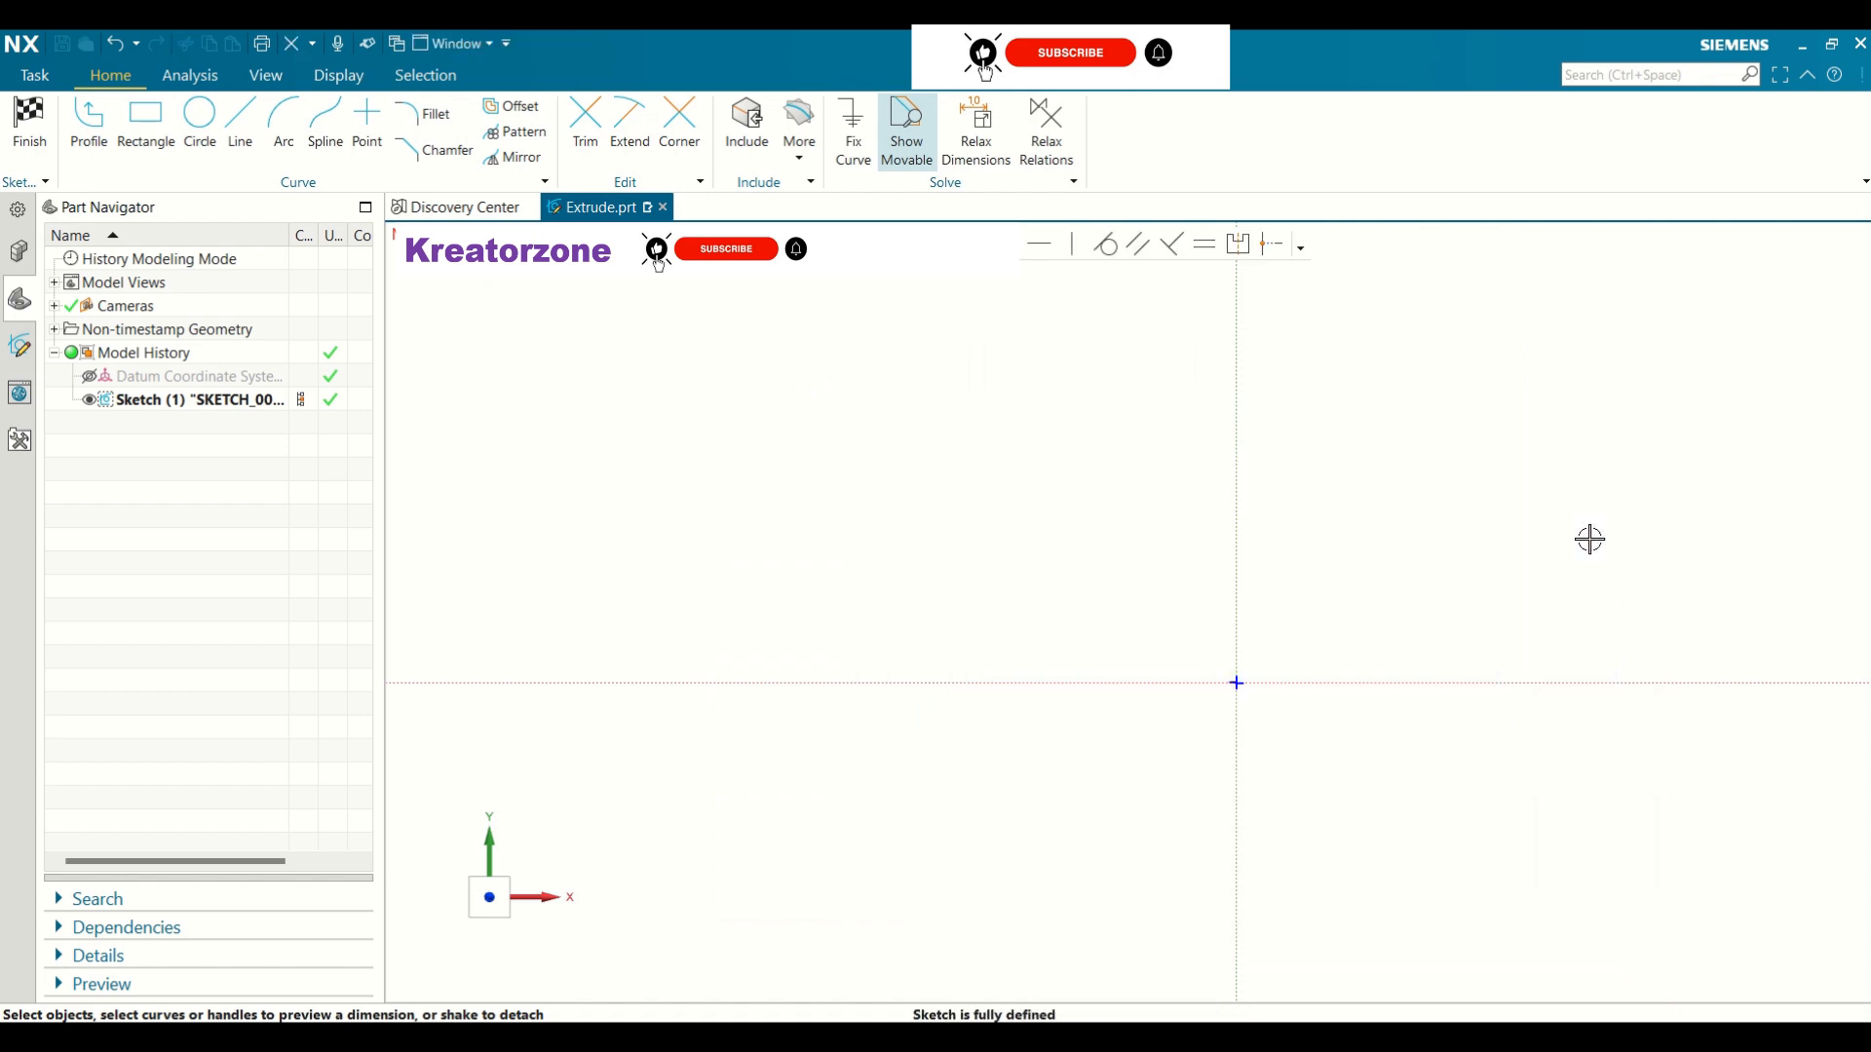
Sketch a rectangle from its centre at the sketch origin, 70 mm wide and 50 mm high at a 0° angle
{"action": "scroll", "coordinate": [916, 465], "scroll_direction": "up", "scroll_amount": 3}
{"action": "scroll", "coordinate": [916, 465], "scroll_direction": "down", "scroll_amount": 5}
{"action": "left_click", "coordinate": [146, 127]}
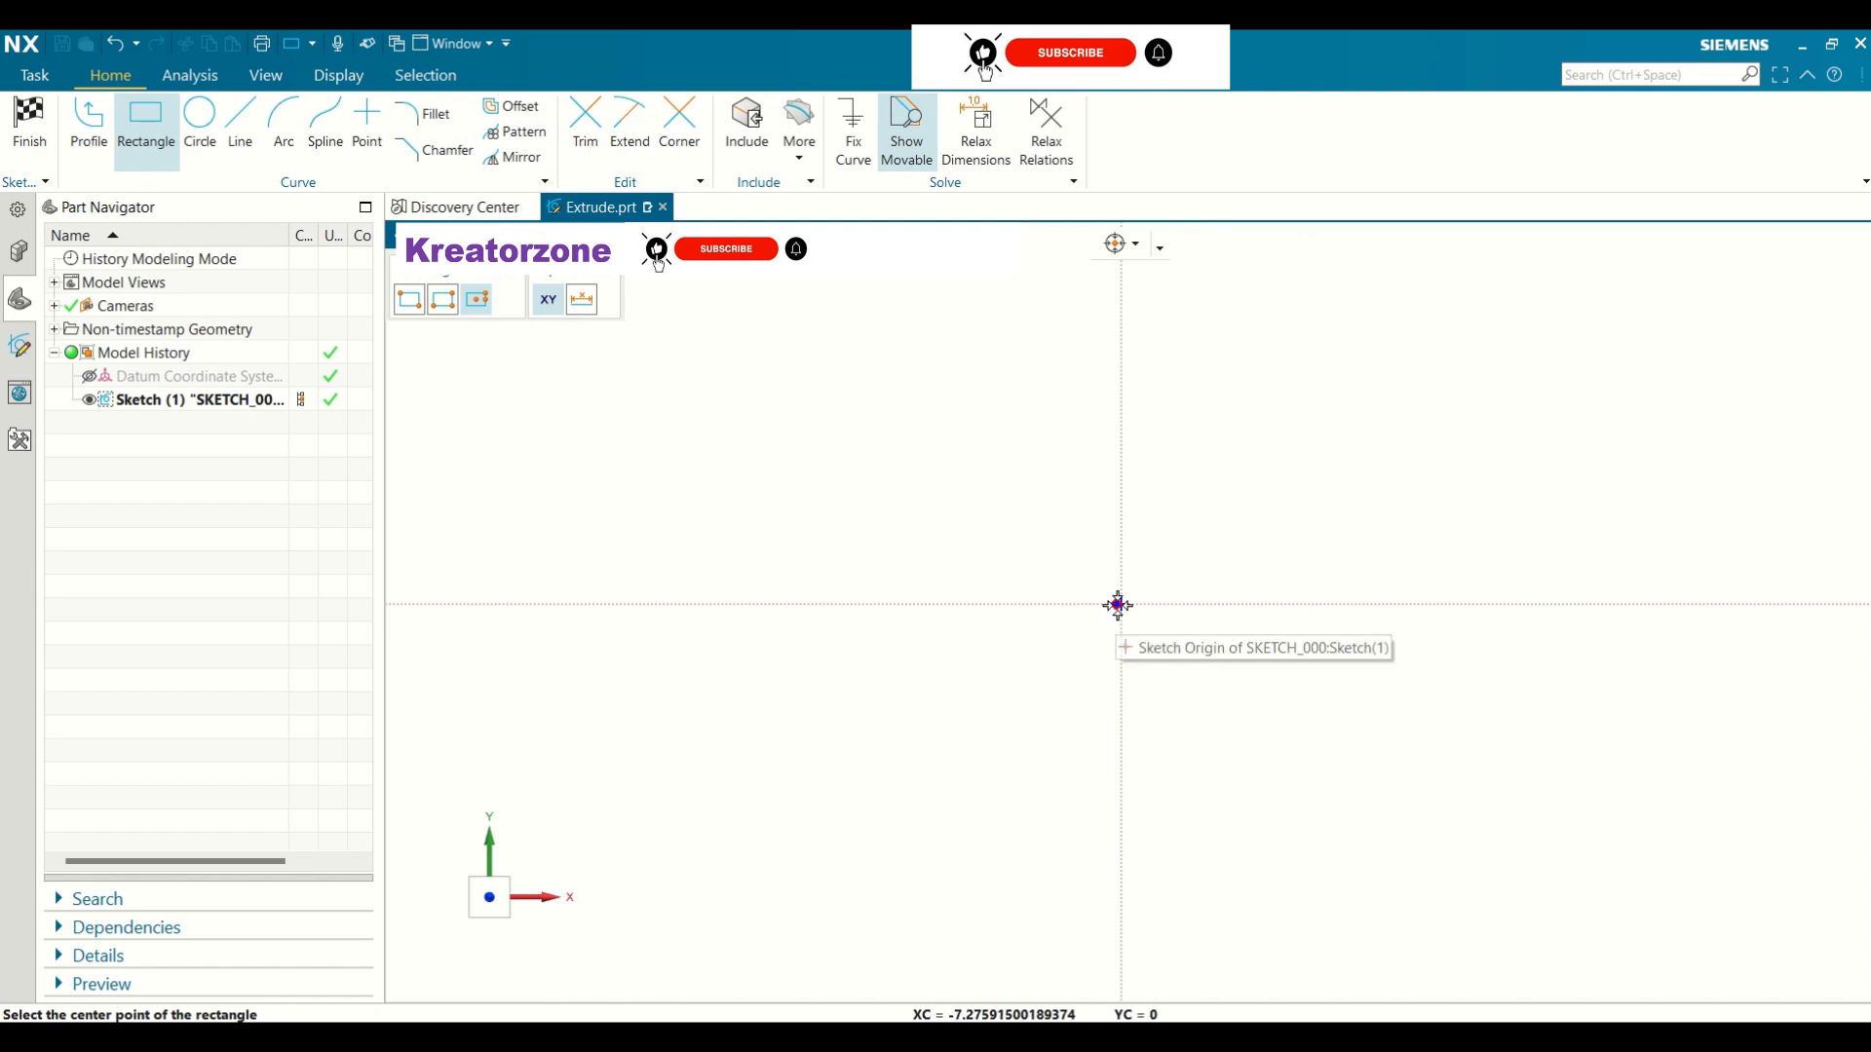
{"action": "left_click", "coordinate": [1120, 604]}
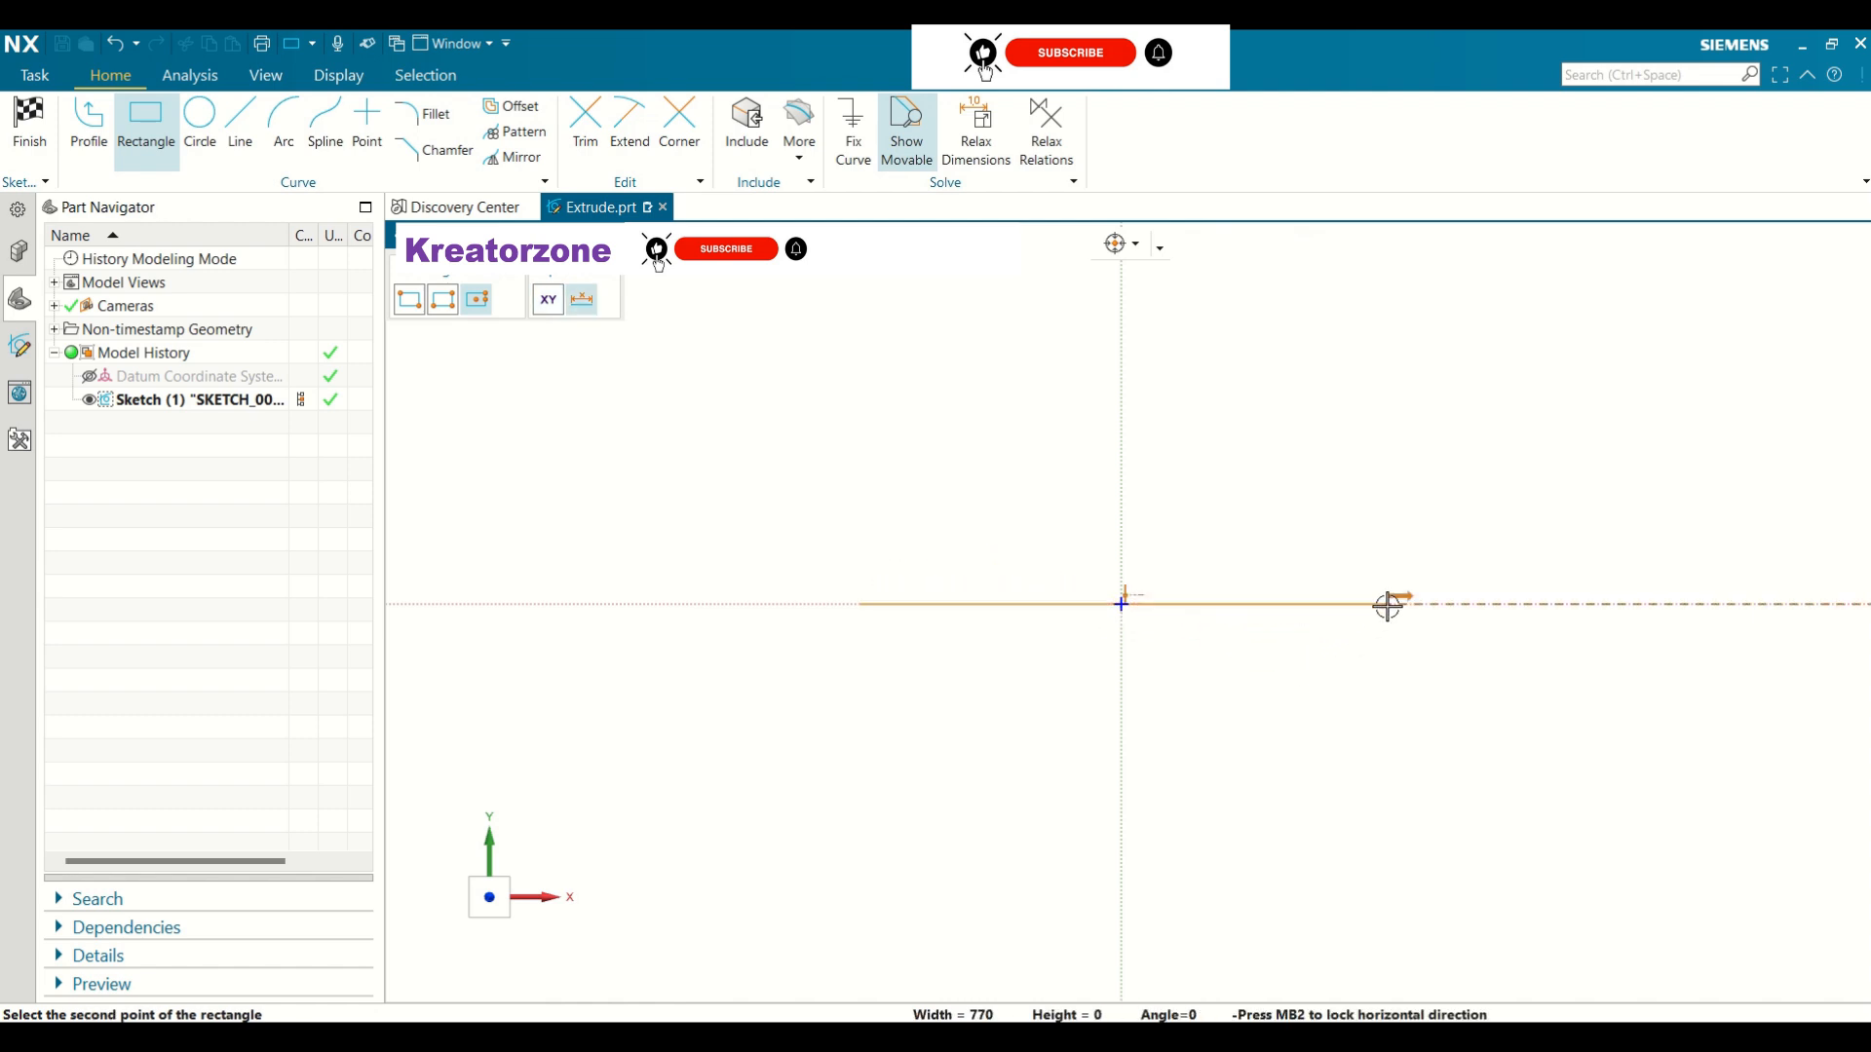
{"action": "mouse_move", "coordinate": [1387, 606]}
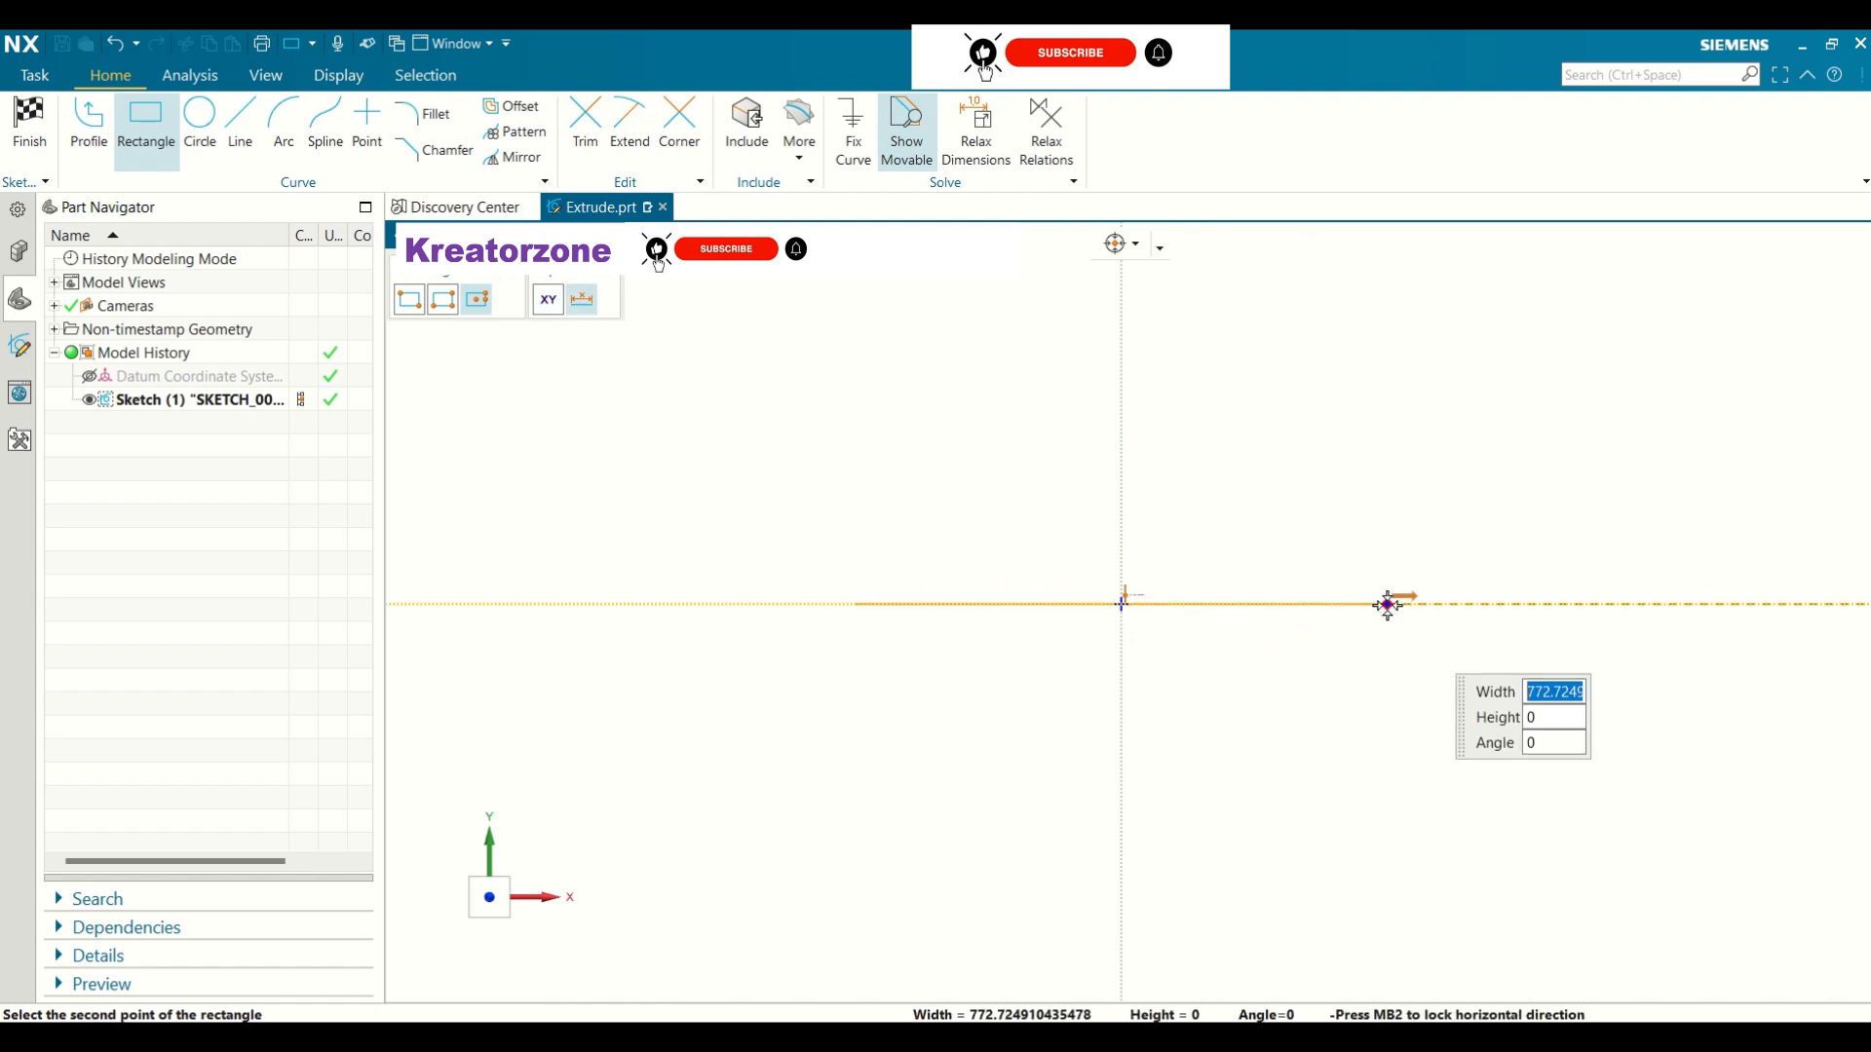
{"action": "type", "text": "70"}
{"action": "key", "text": "Tab"}
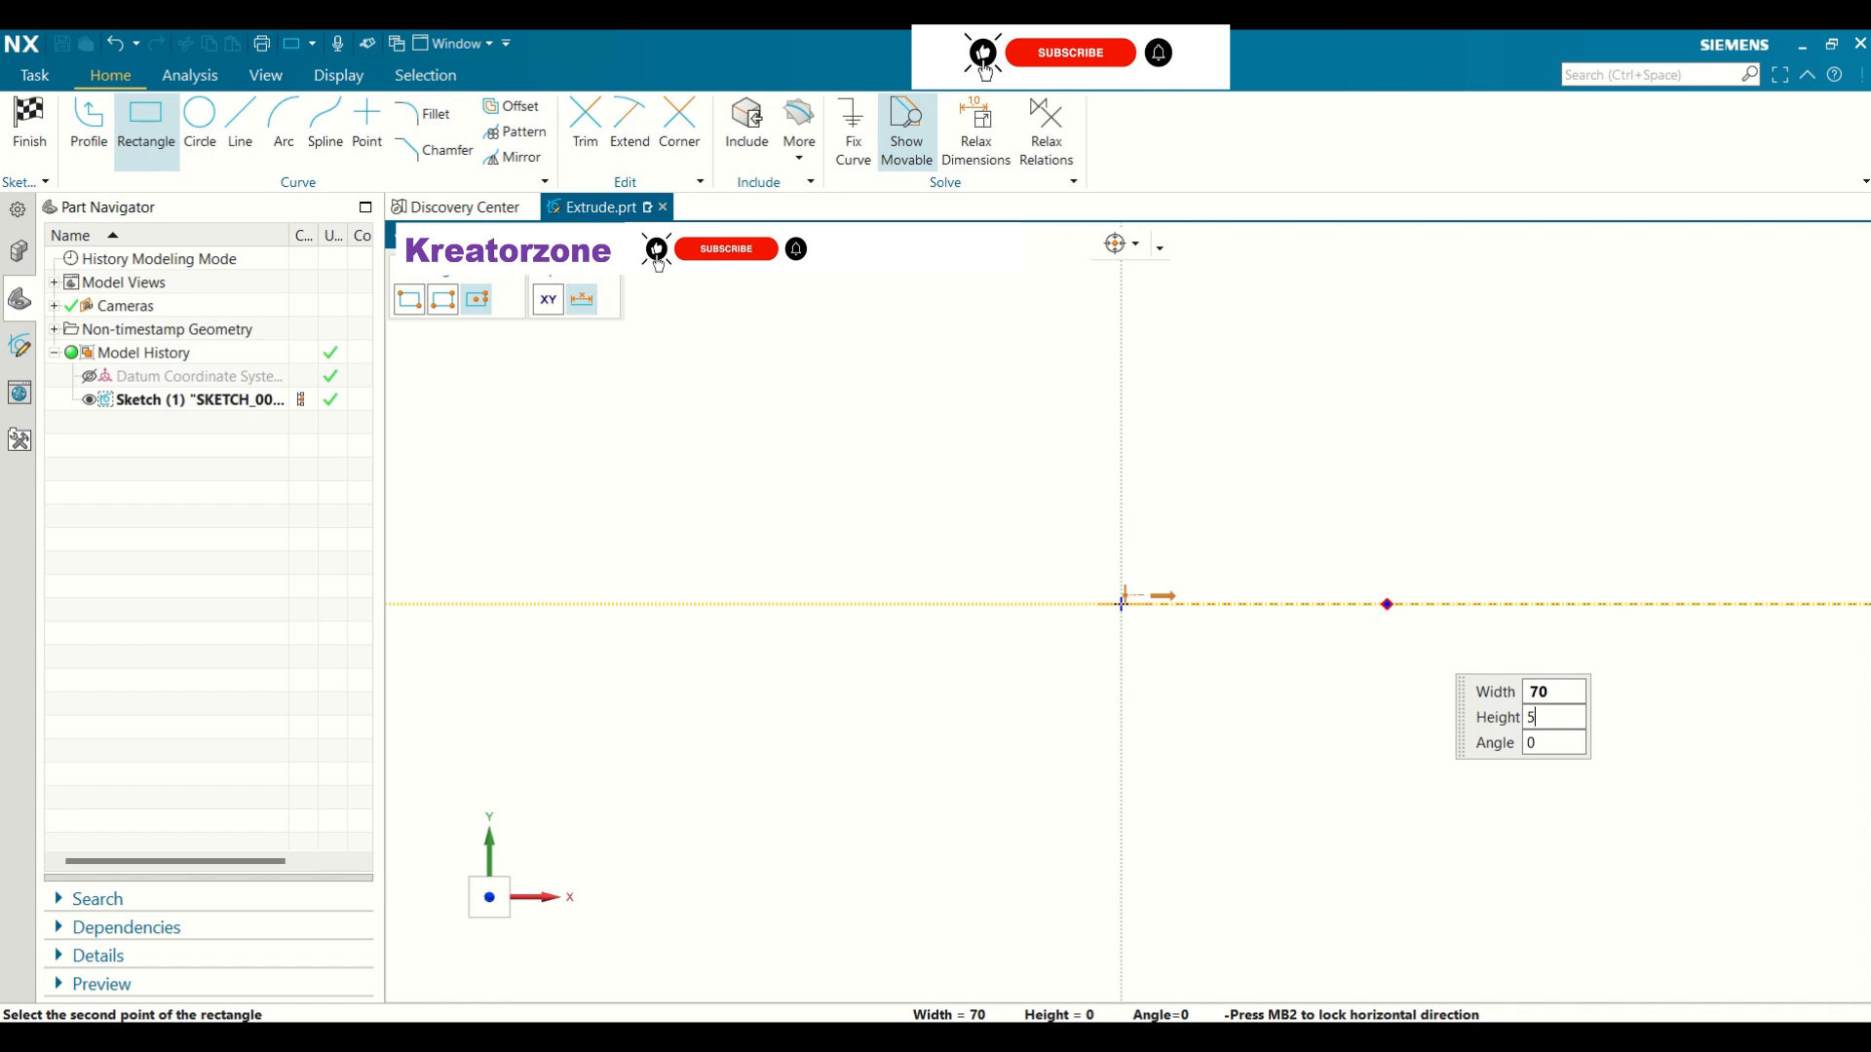
{"action": "type", "text": "50"}
{"action": "key", "text": "Tab"}
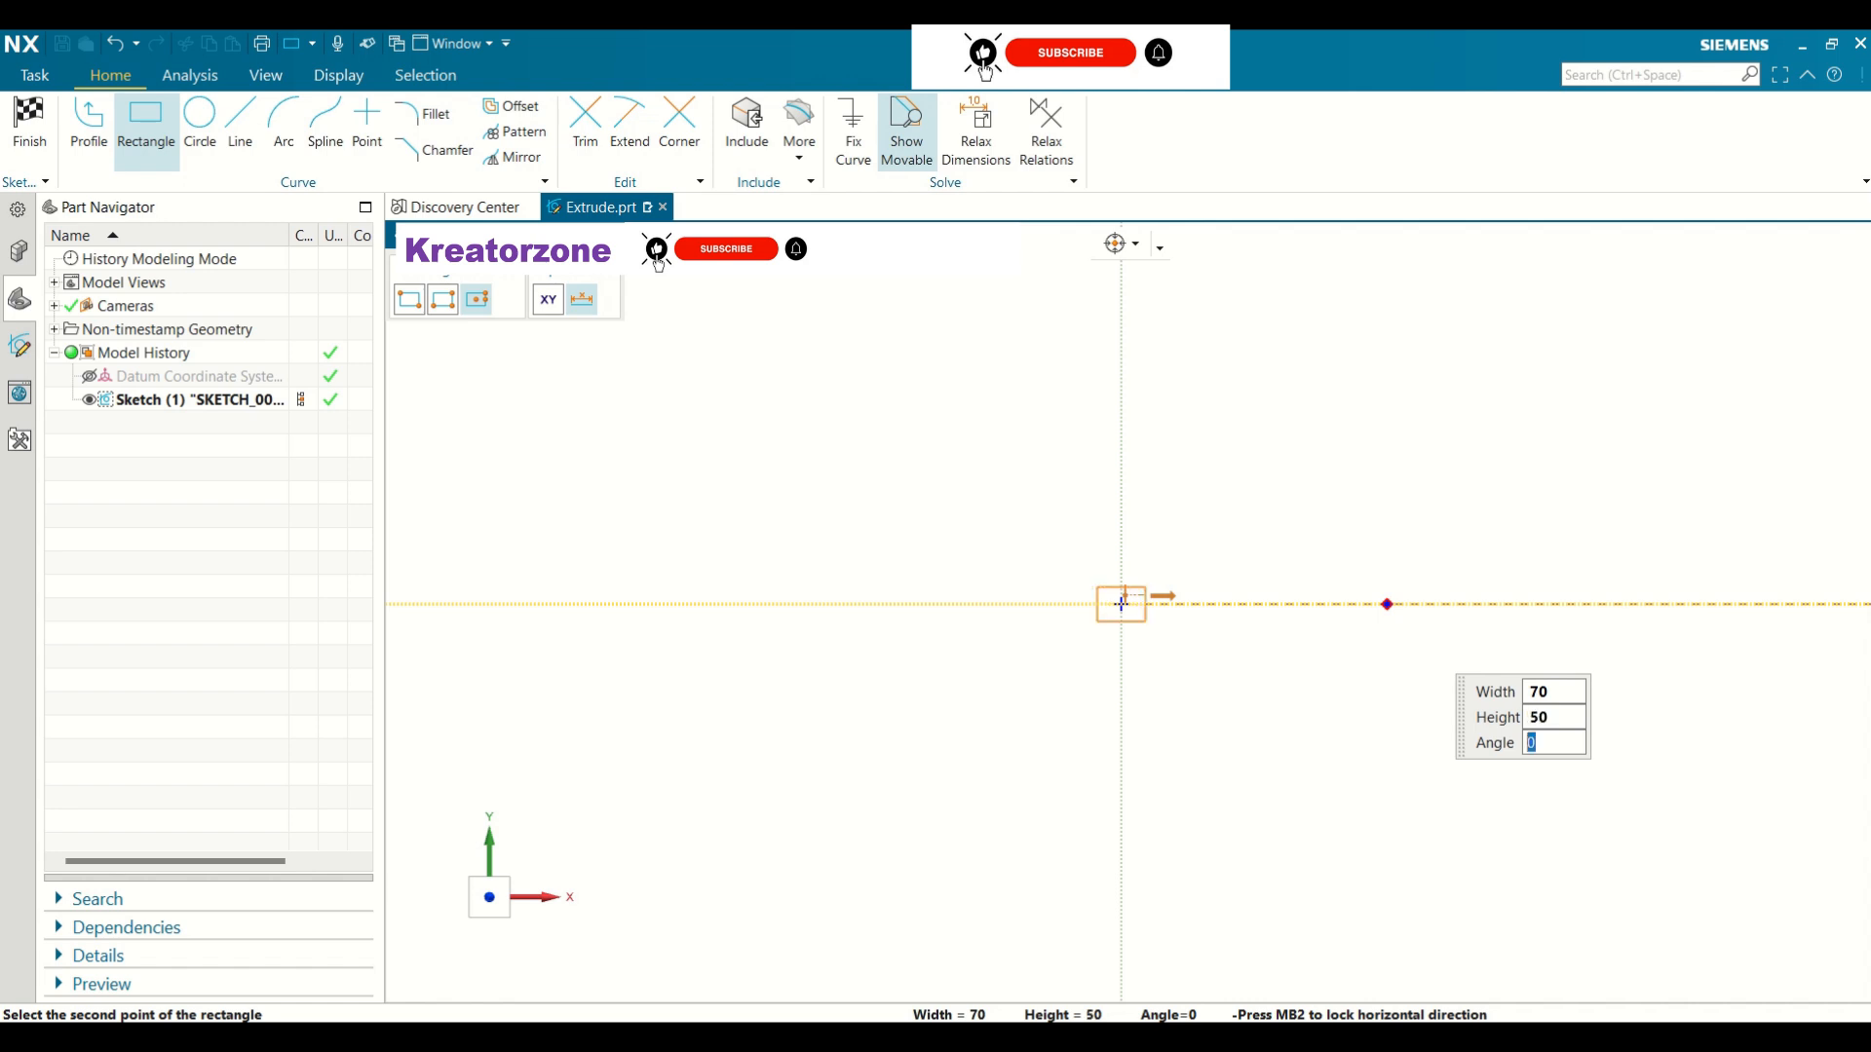
{"action": "key", "text": "Return"}
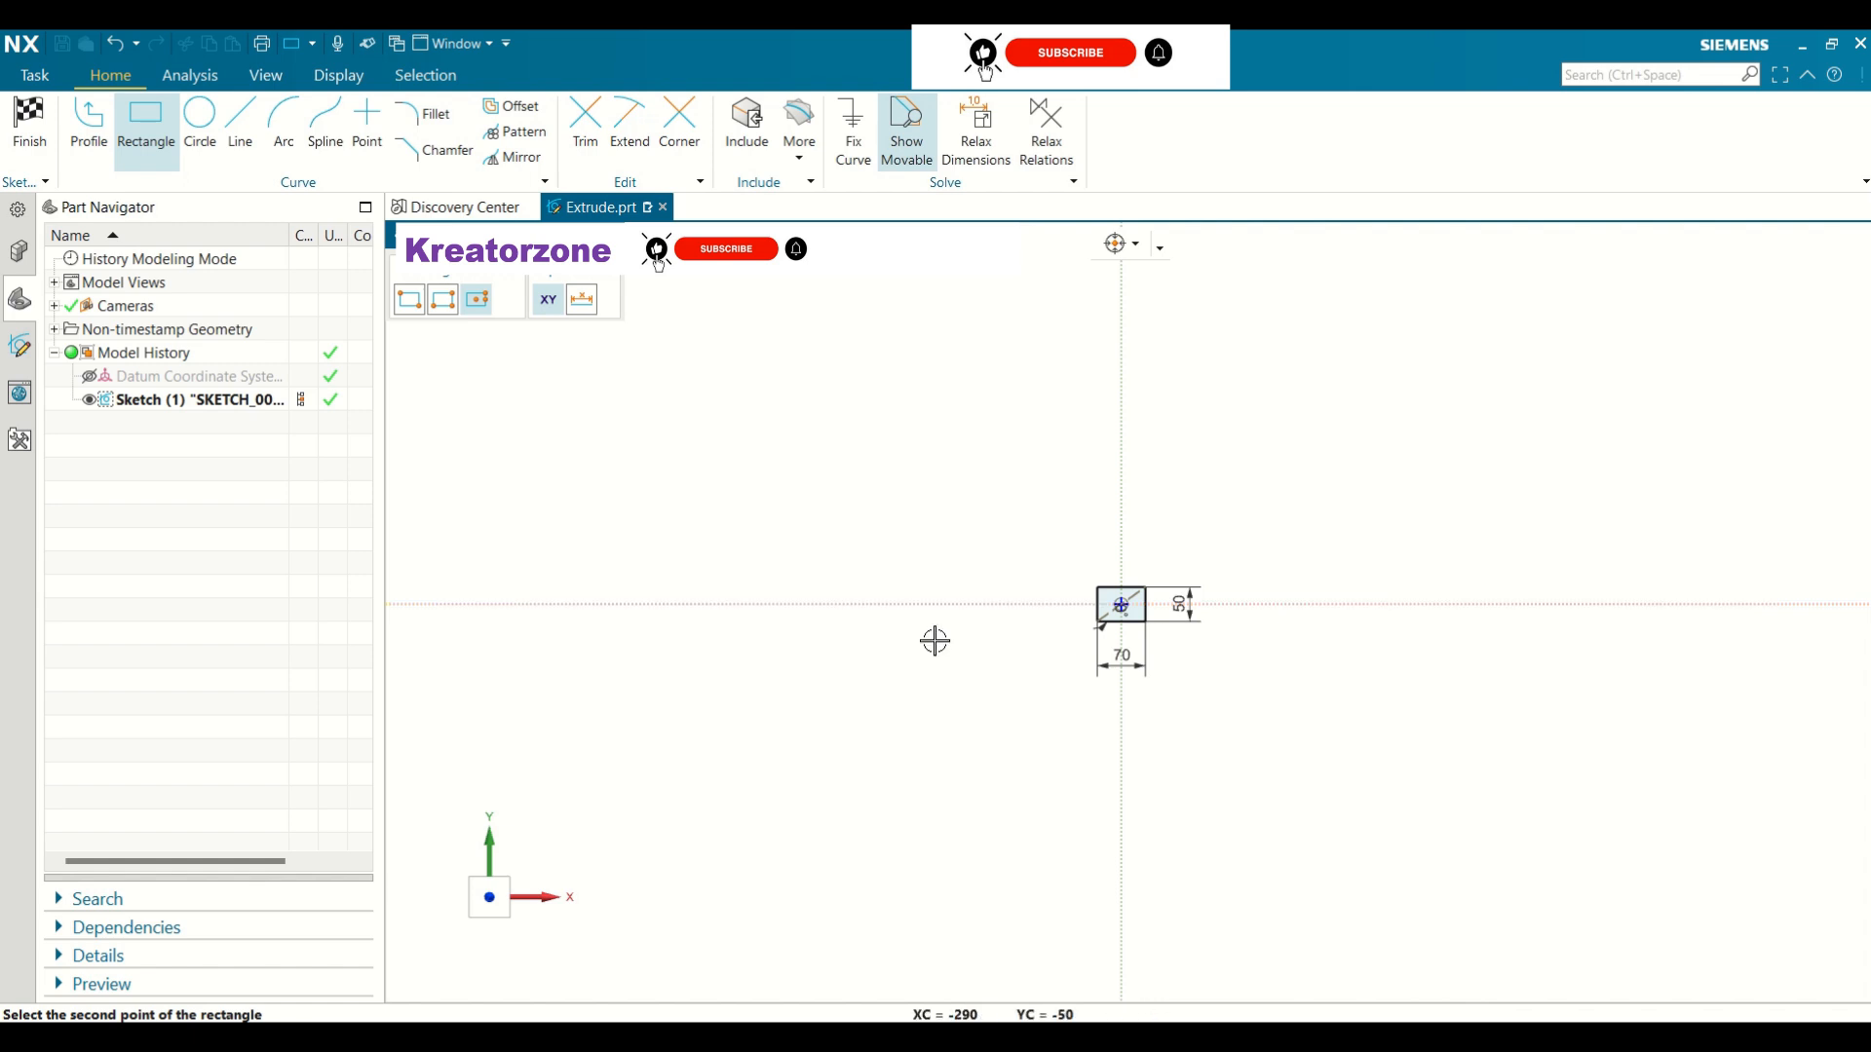
{"action": "scroll", "coordinate": [1120, 606], "scroll_direction": "up", "scroll_amount": 2}
{"action": "scroll", "coordinate": [1121, 606], "scroll_direction": "up", "scroll_amount": 4}
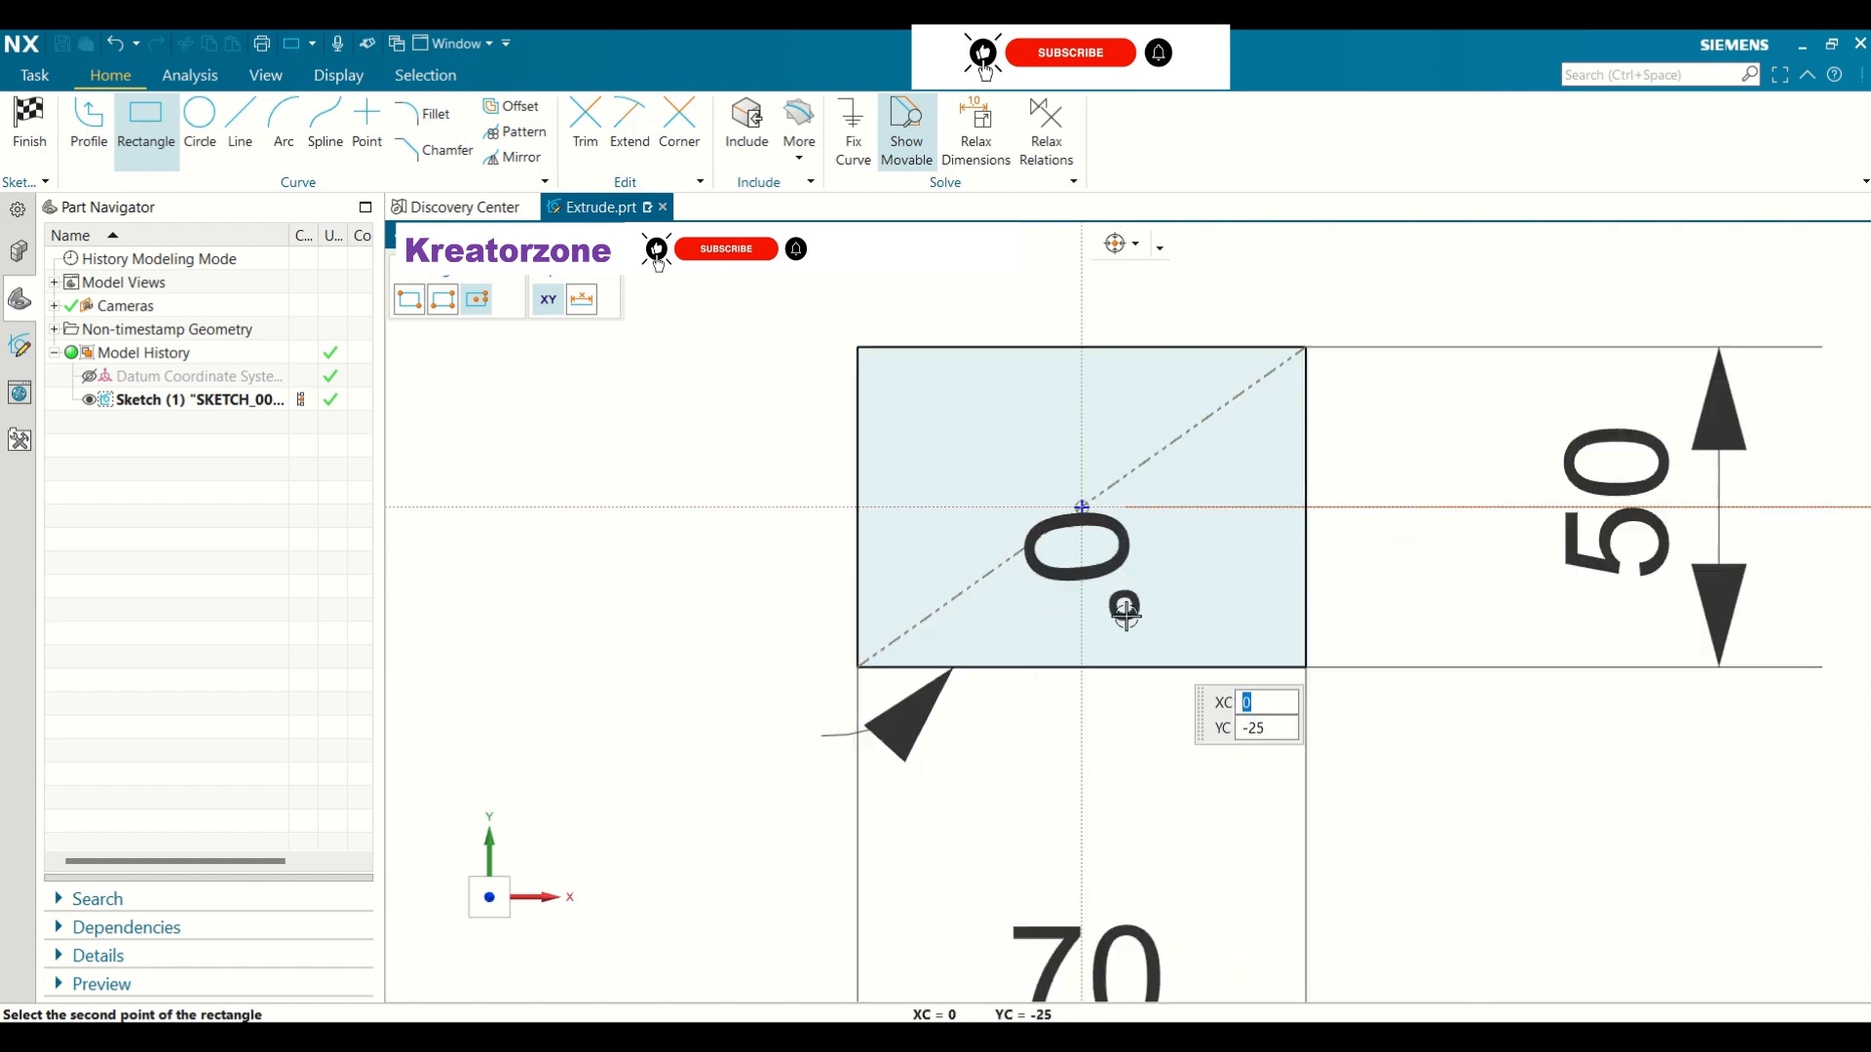
{"action": "scroll", "coordinate": [1052, 555], "scroll_direction": "down", "scroll_amount": 1}
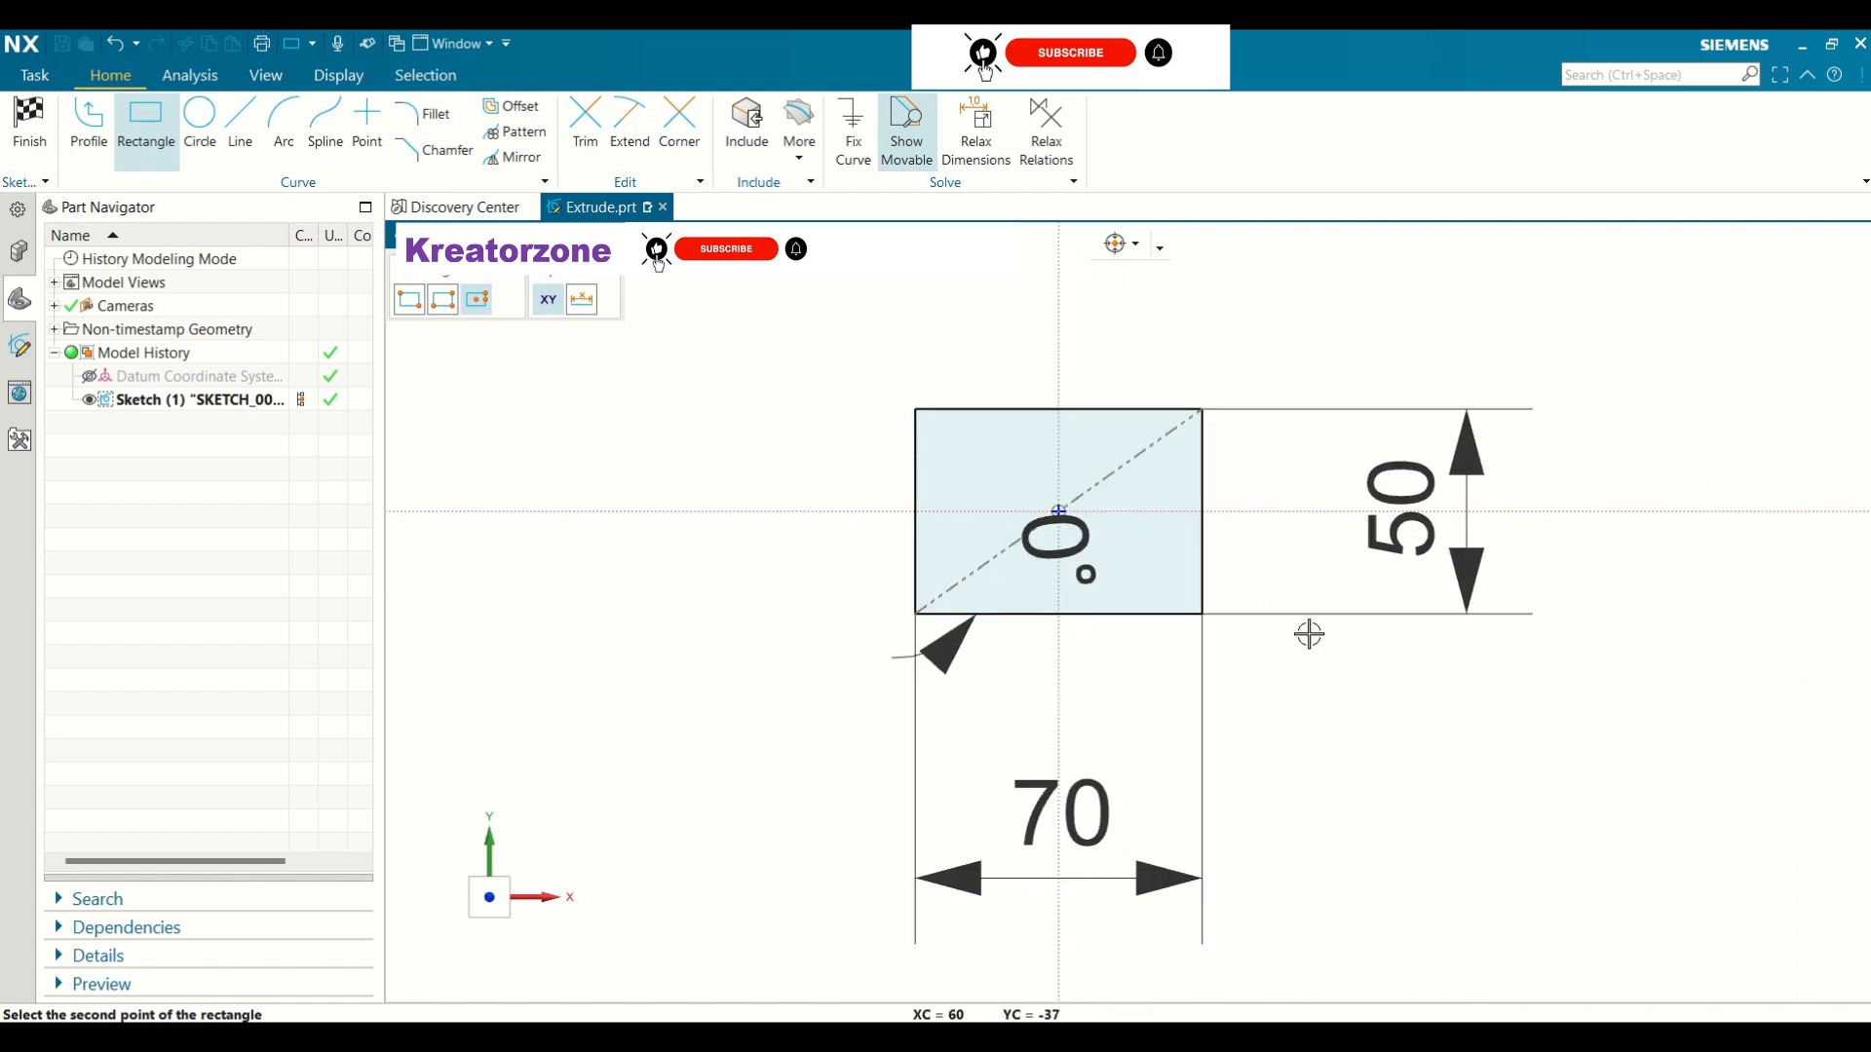
Finish the sketch and extrude the rectangle from 0 to 10 mm as a solid block
{"action": "left_click", "coordinate": [21, 122]}
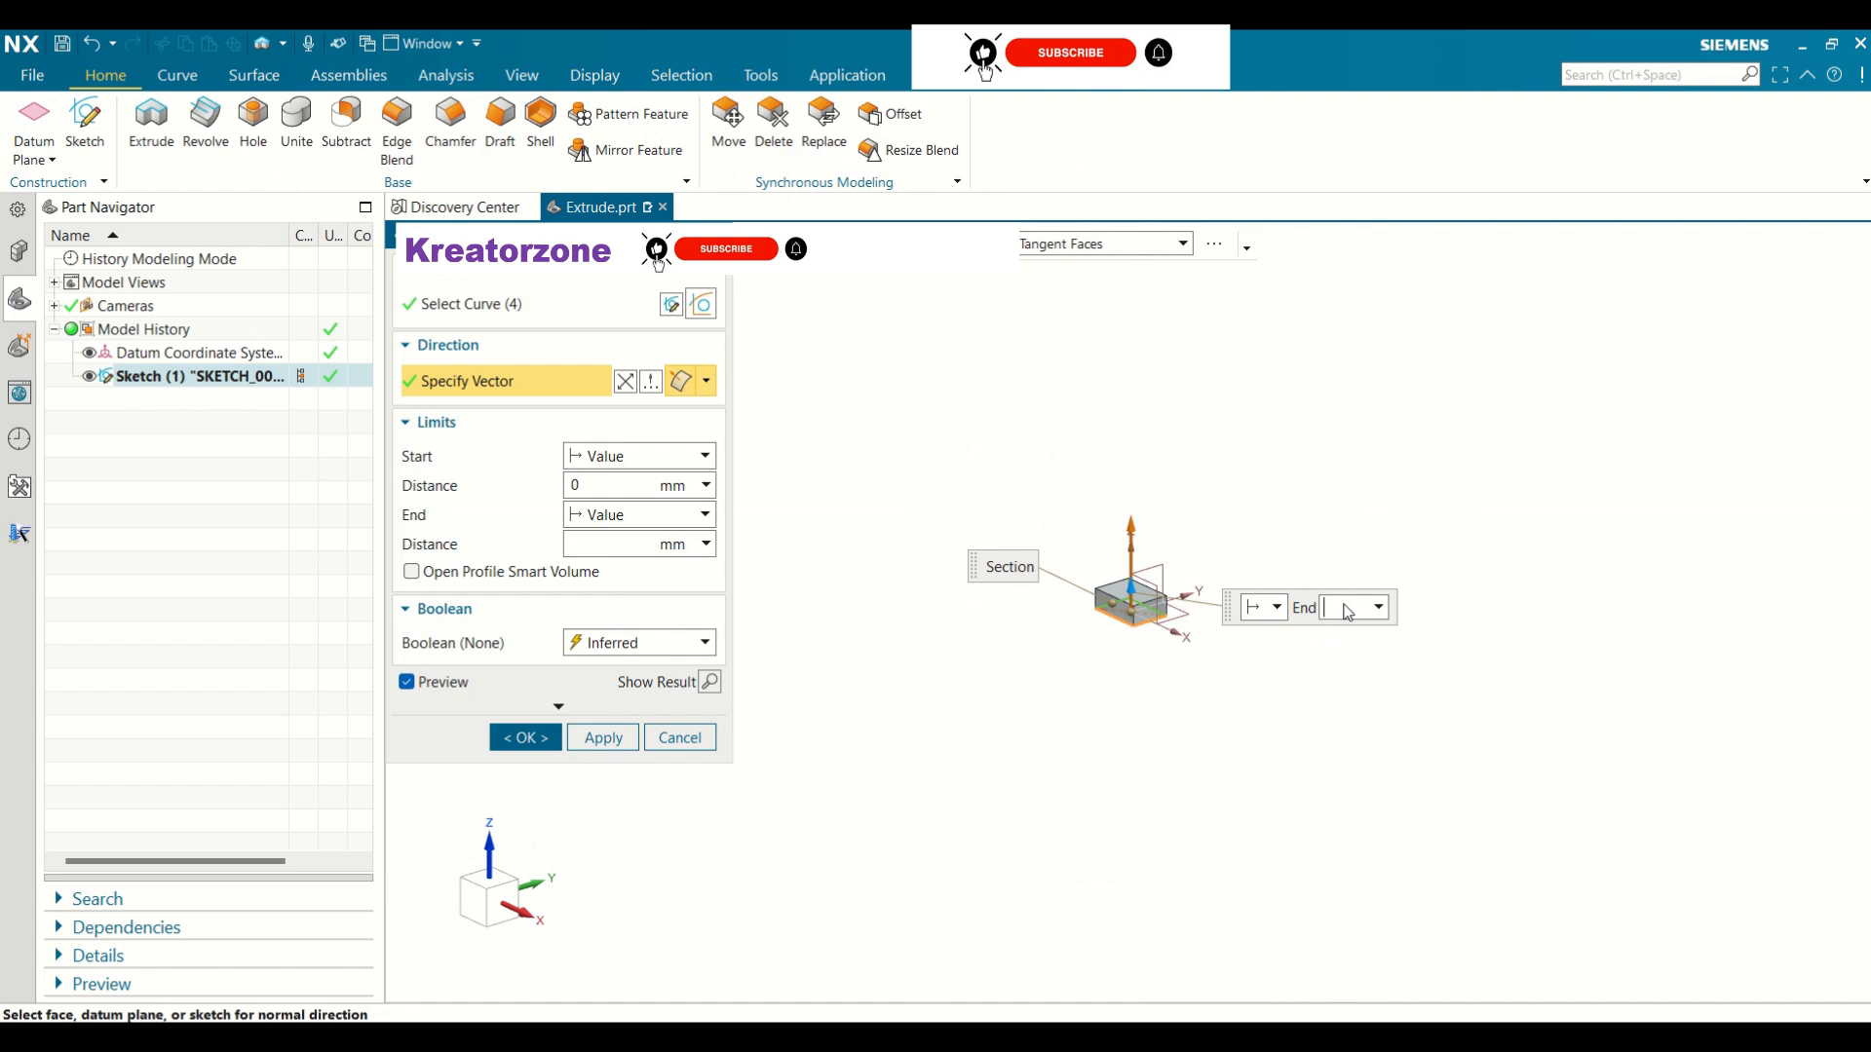
{"action": "type", "text": "10"}
{"action": "key", "text": "Return"}
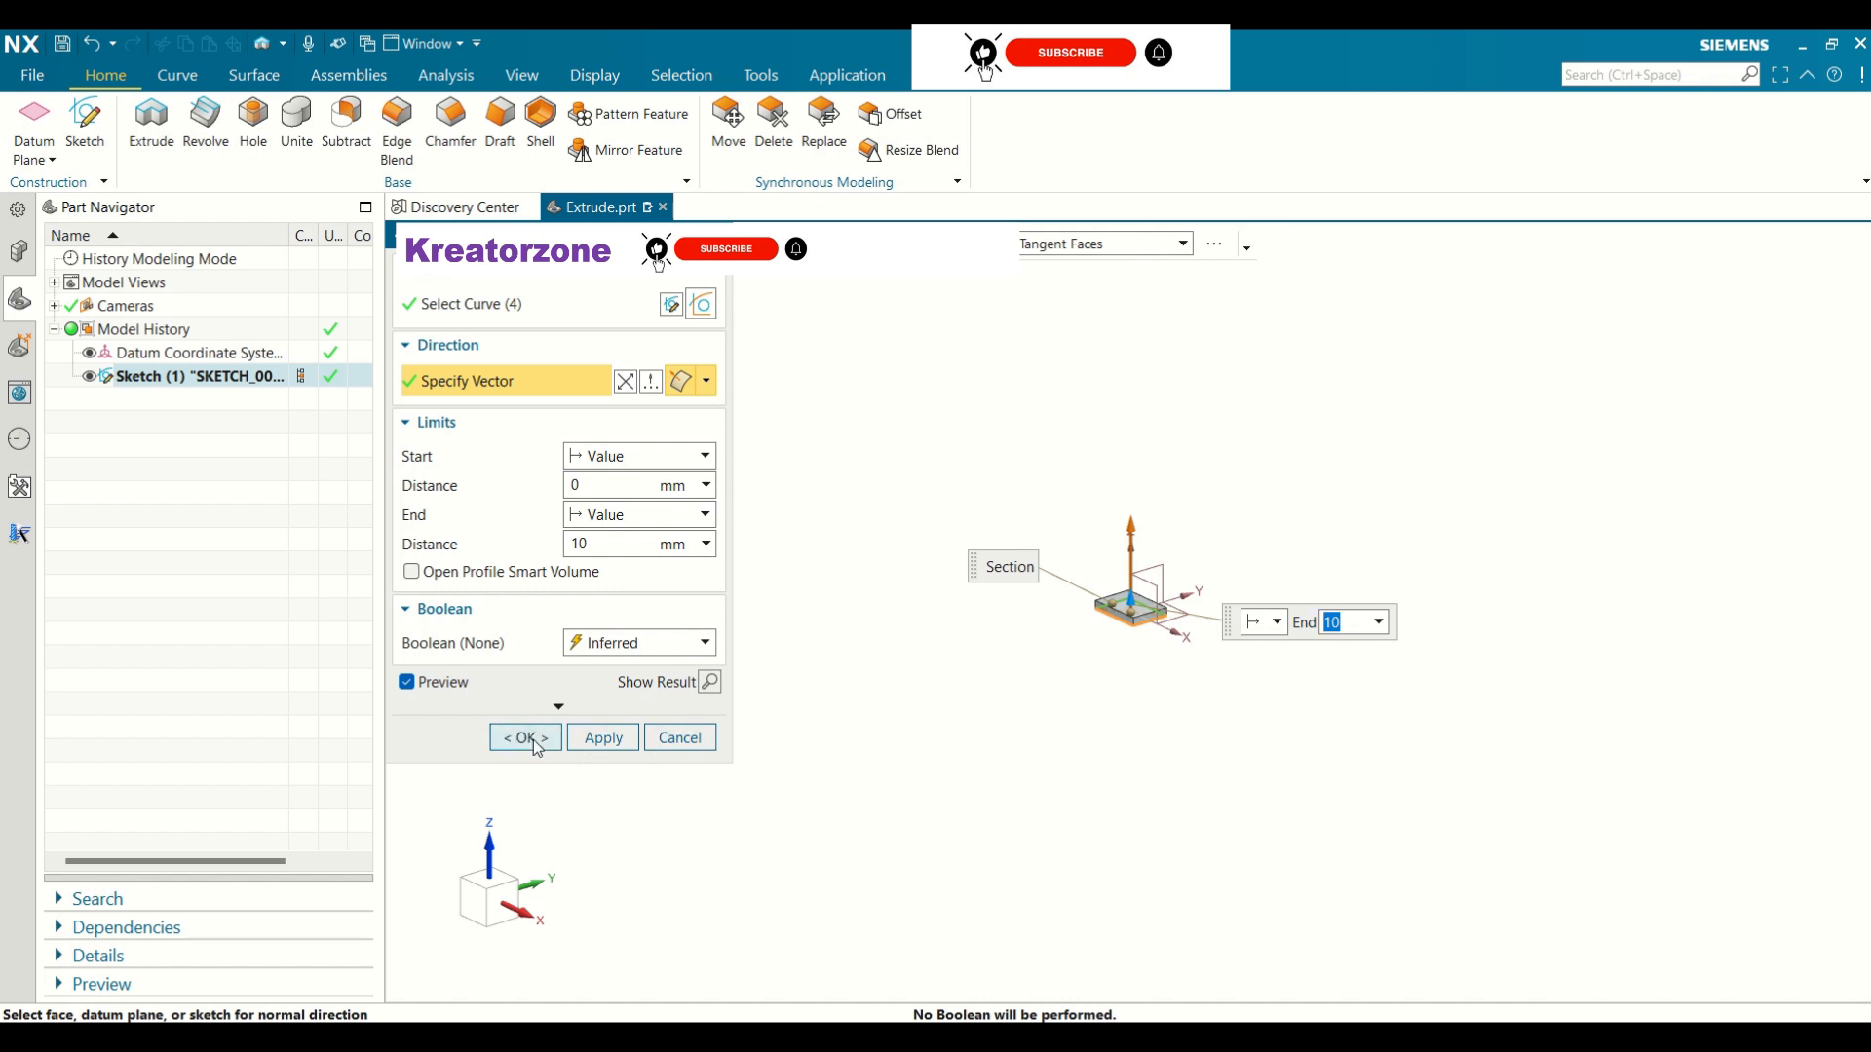
{"action": "left_click", "coordinate": [526, 738]}
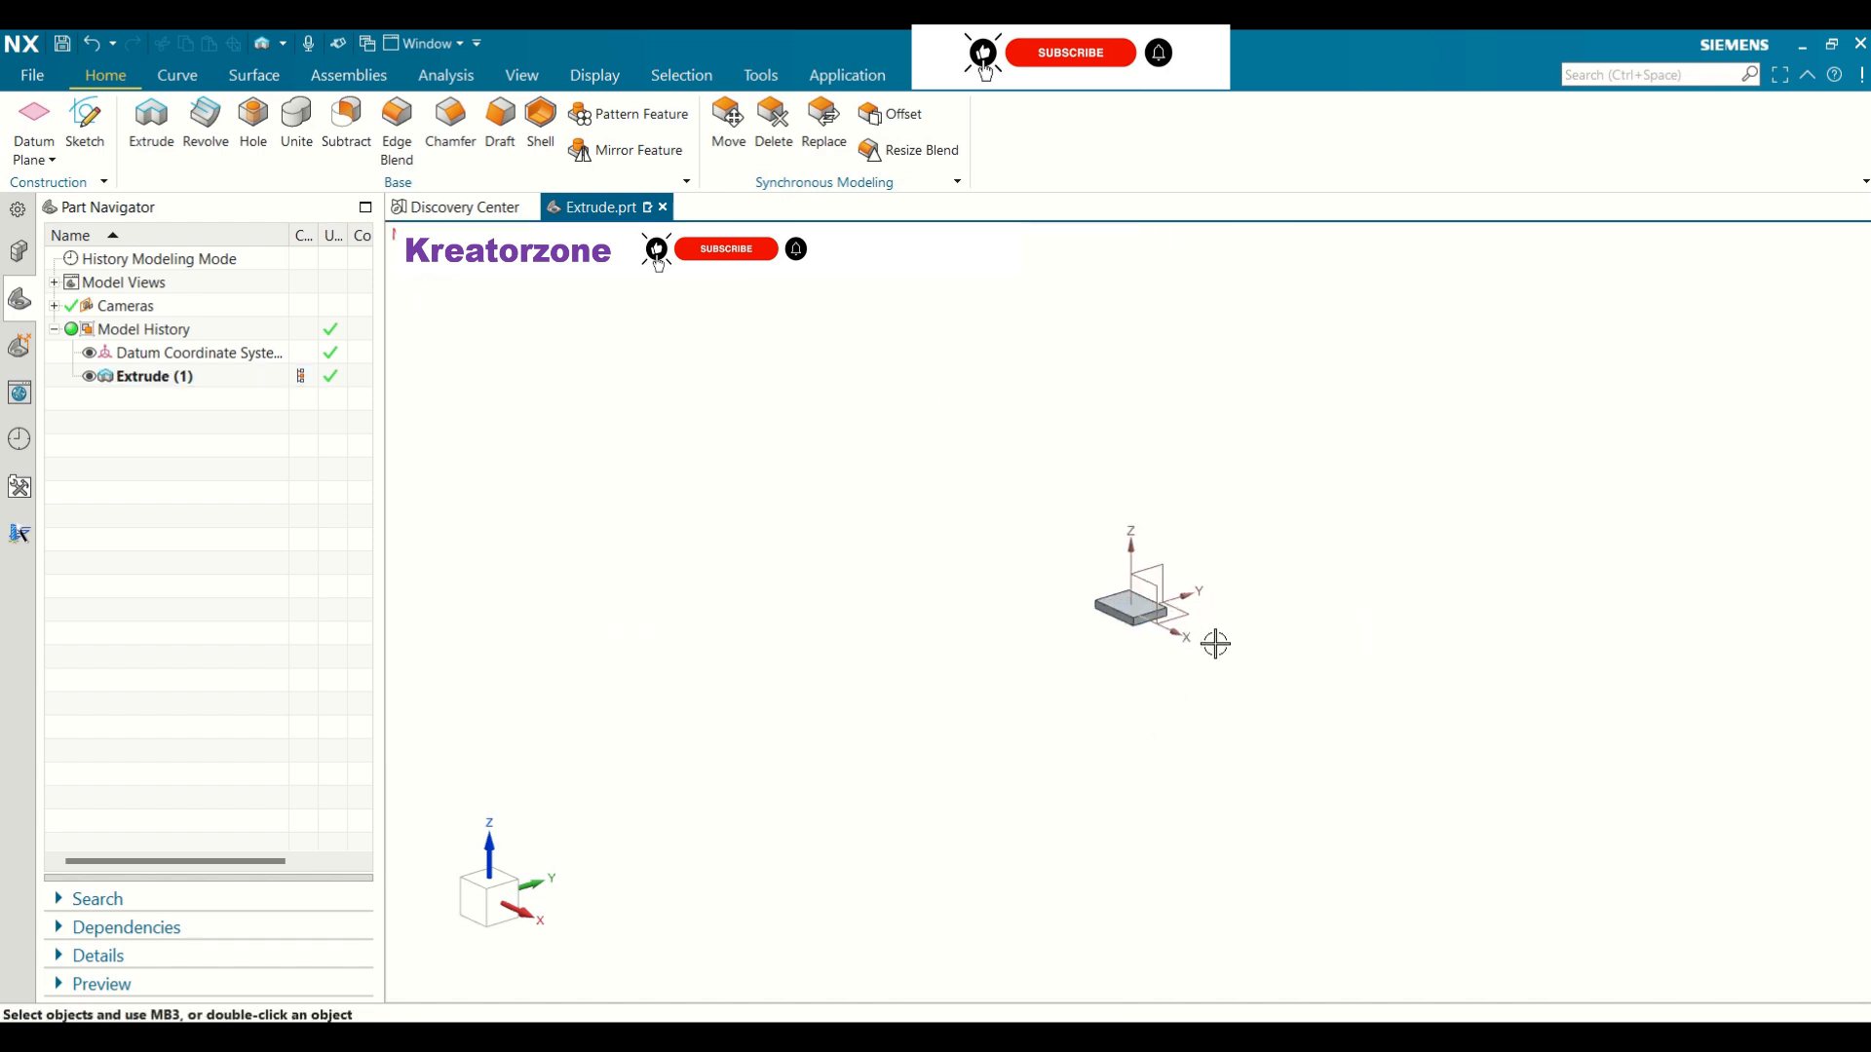
{"action": "scroll", "coordinate": [1169, 589], "scroll_direction": "up", "scroll_amount": 10}
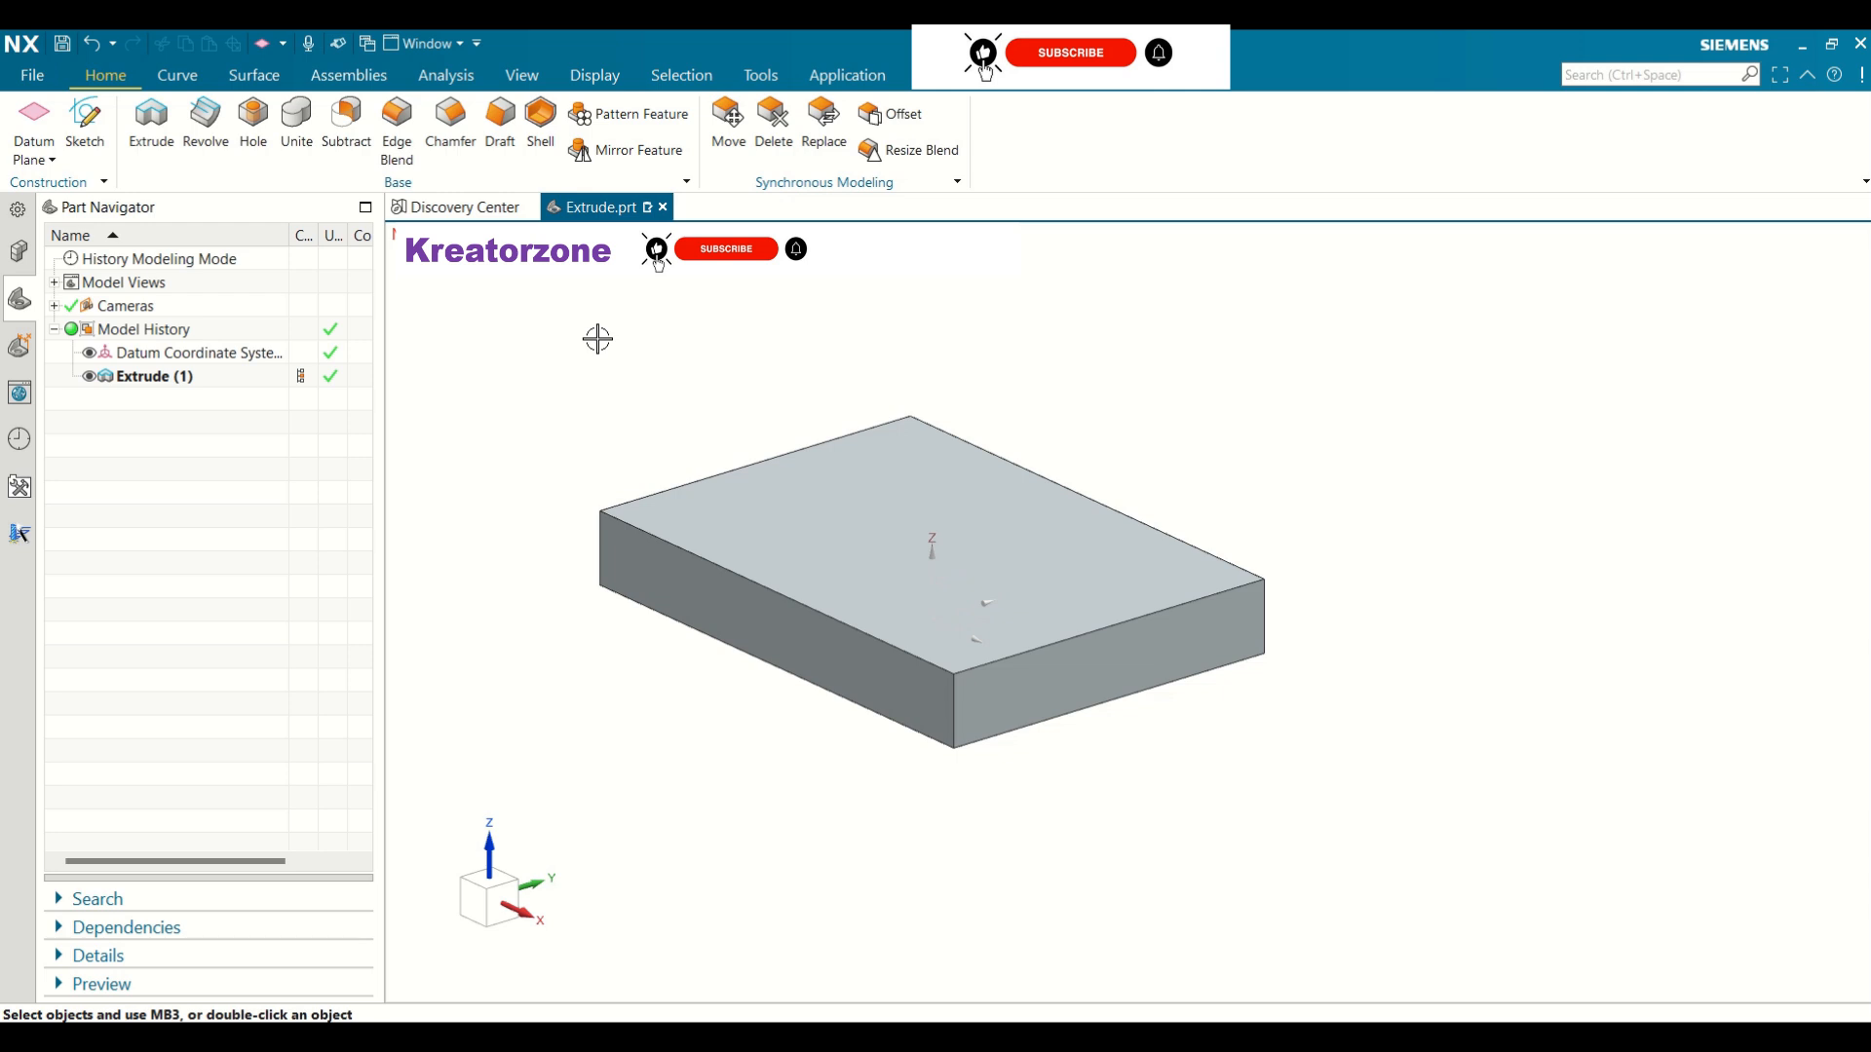
{"action": "left_click", "coordinate": [42, 166]}
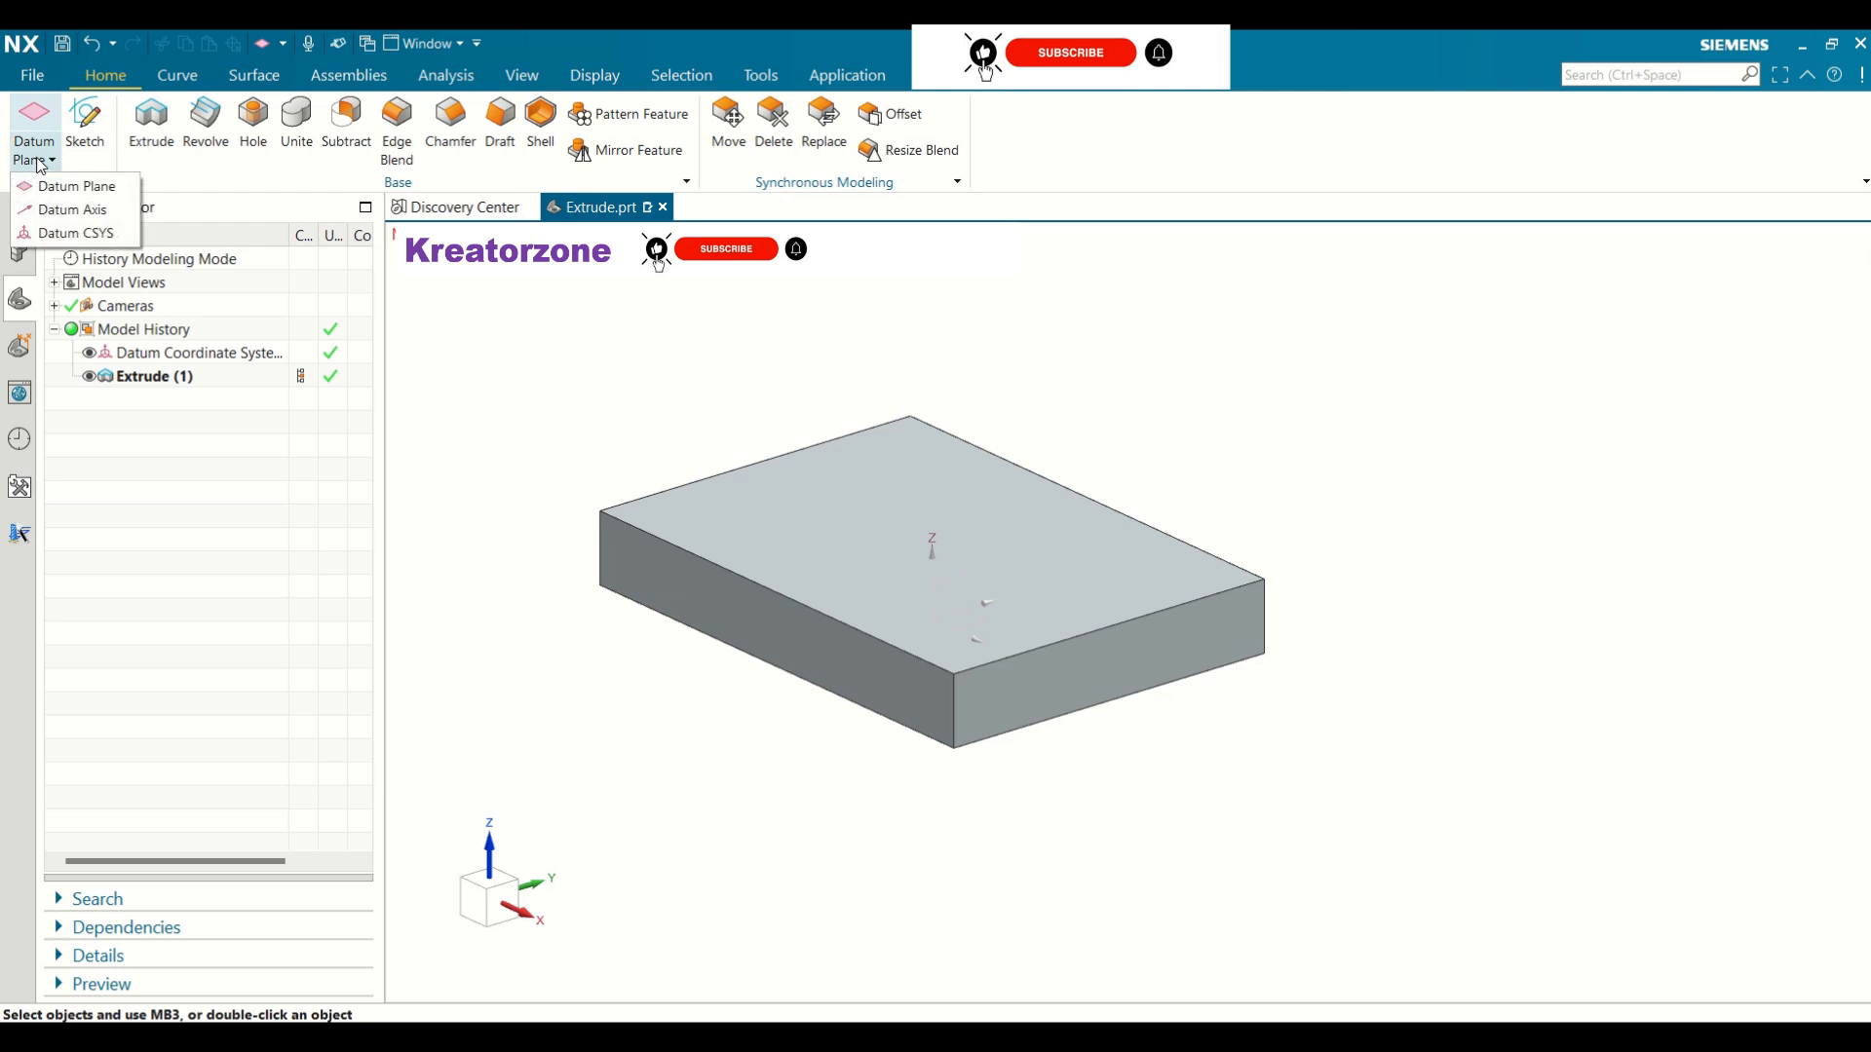
{"action": "left_click", "coordinate": [68, 210]}
{"action": "left_click", "coordinate": [44, 163]}
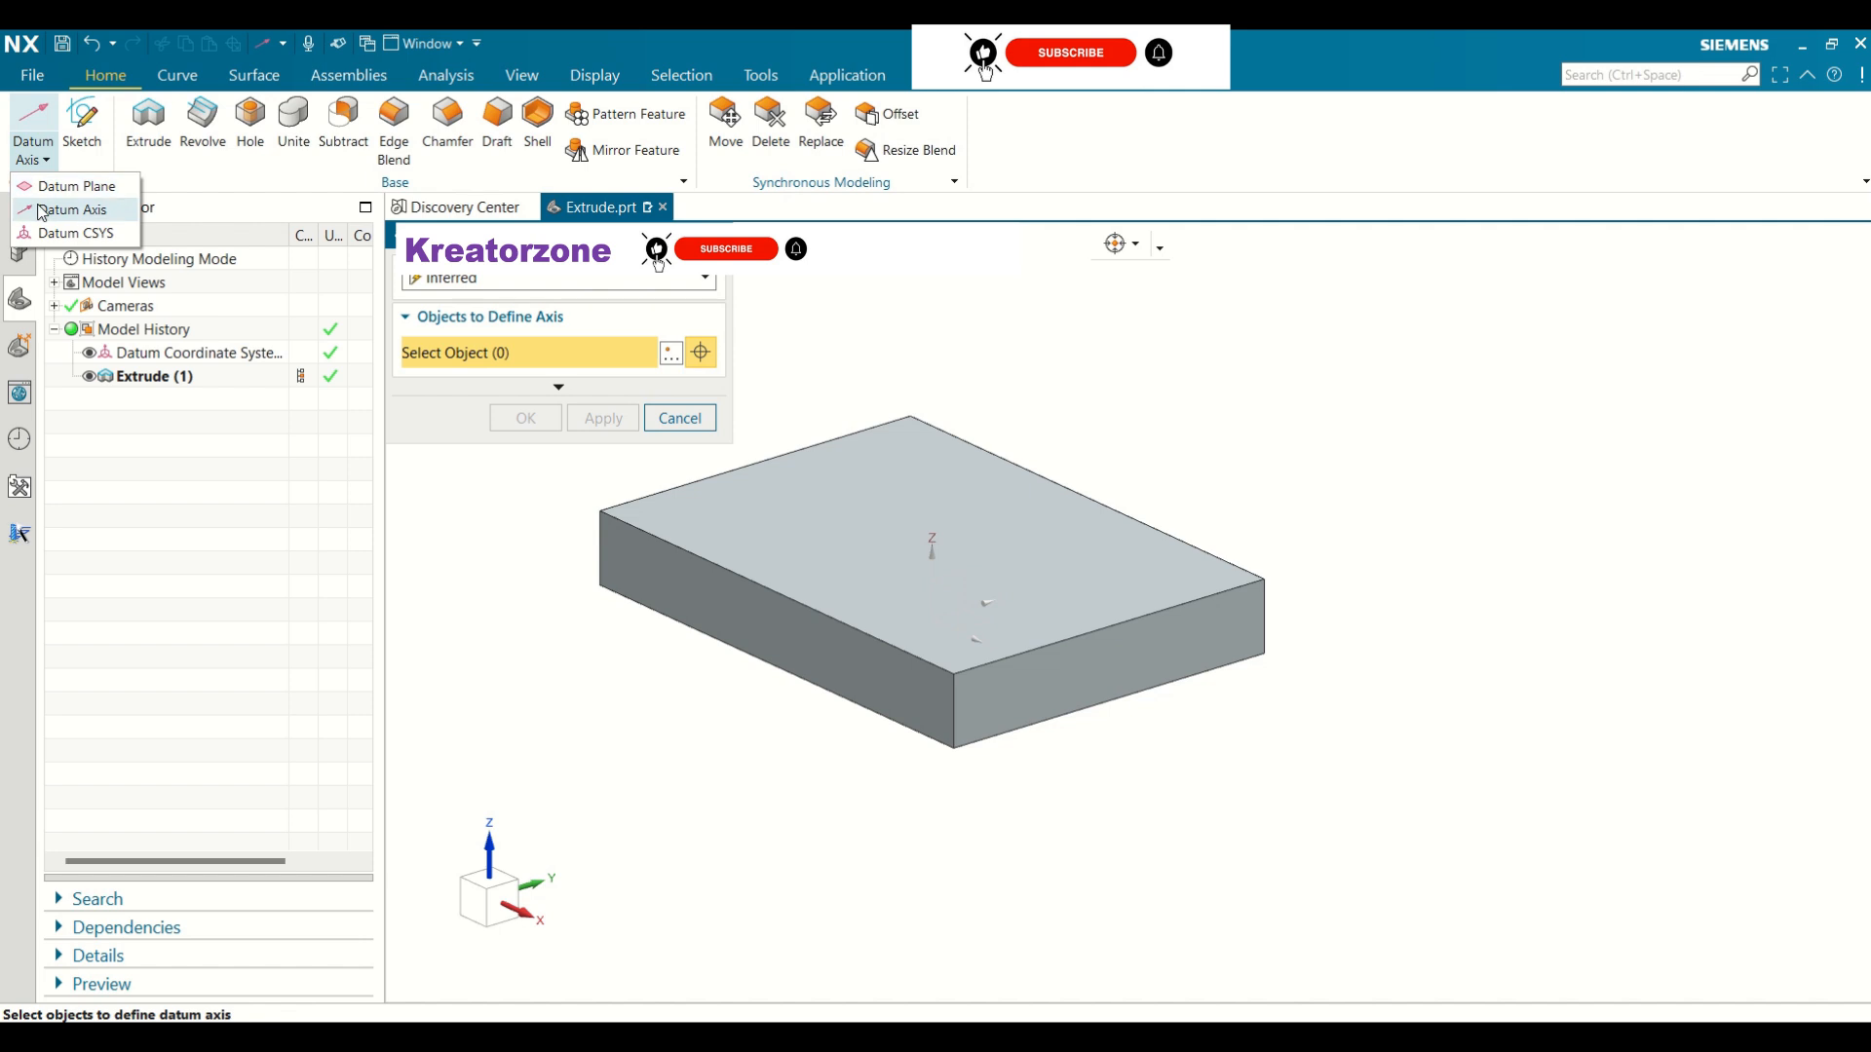
{"action": "key", "text": "Escape"}
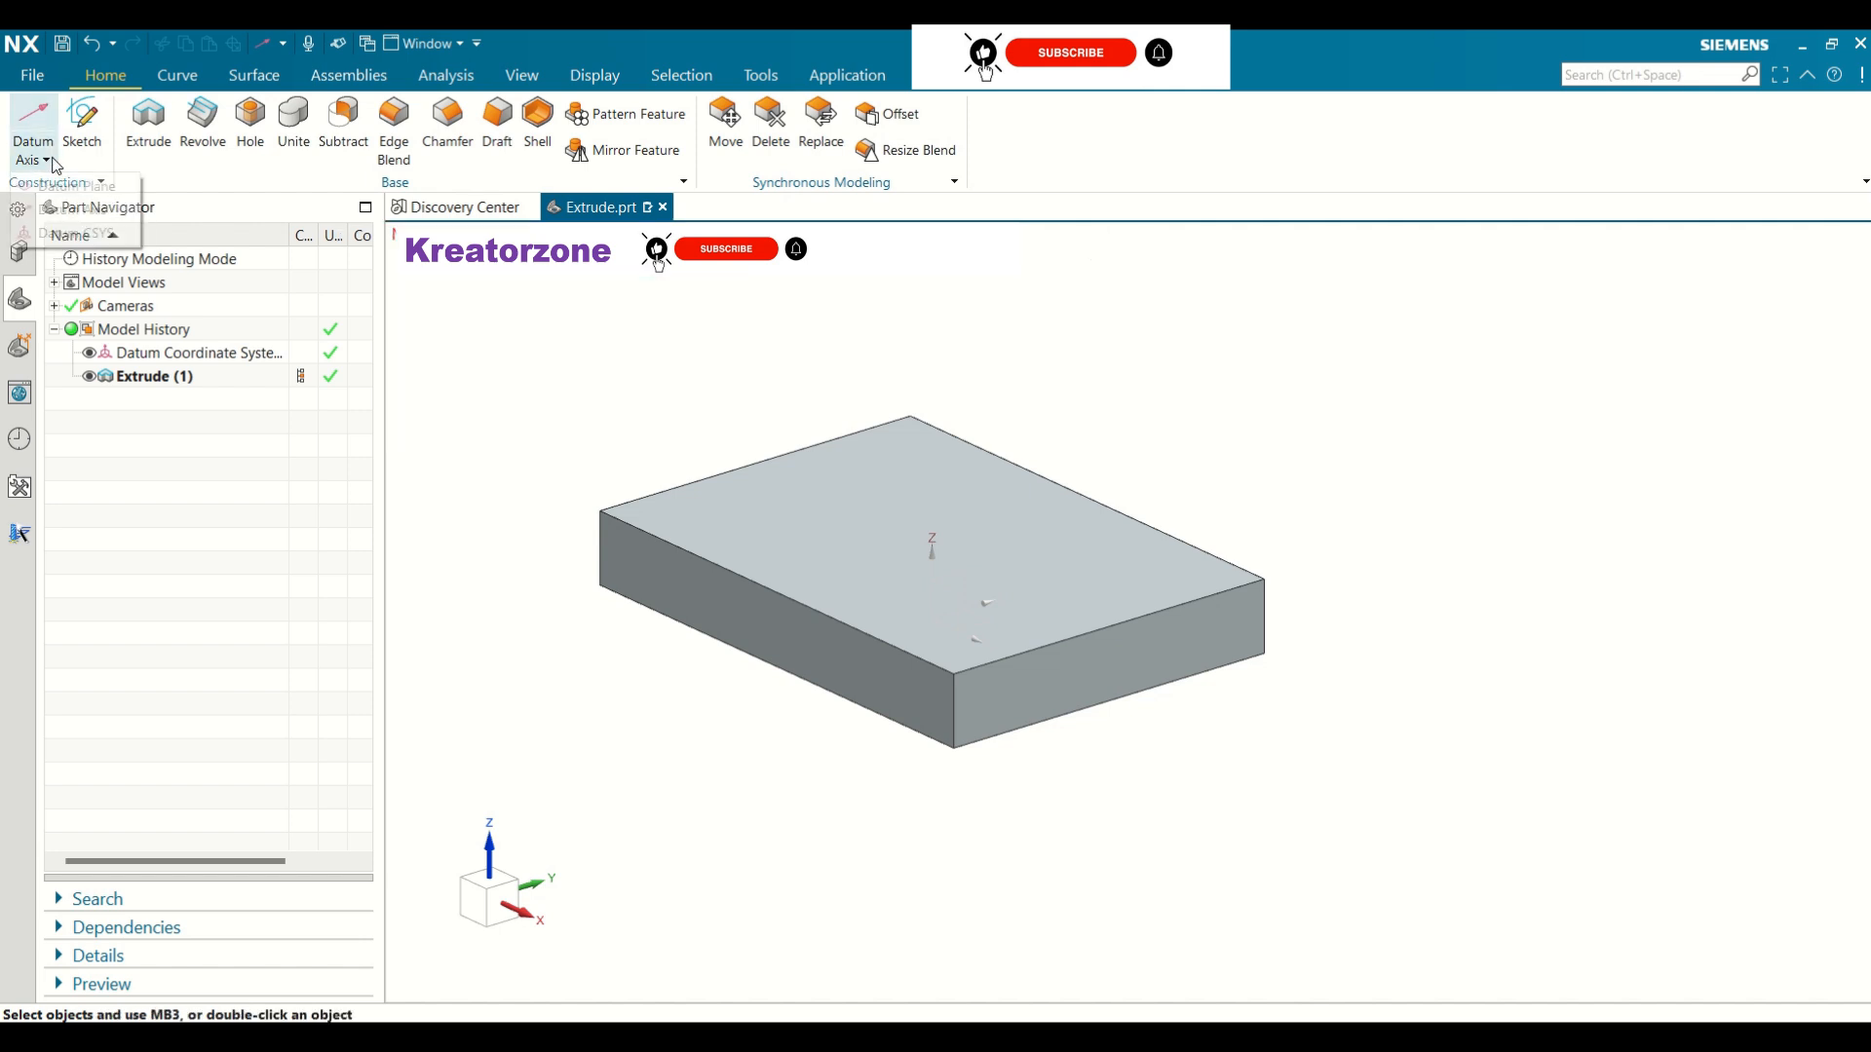
Create a datum plane on the block's top face, trying a 40 mm offset before setting the distance to 0 mm
{"action": "left_click", "coordinate": [46, 162]}
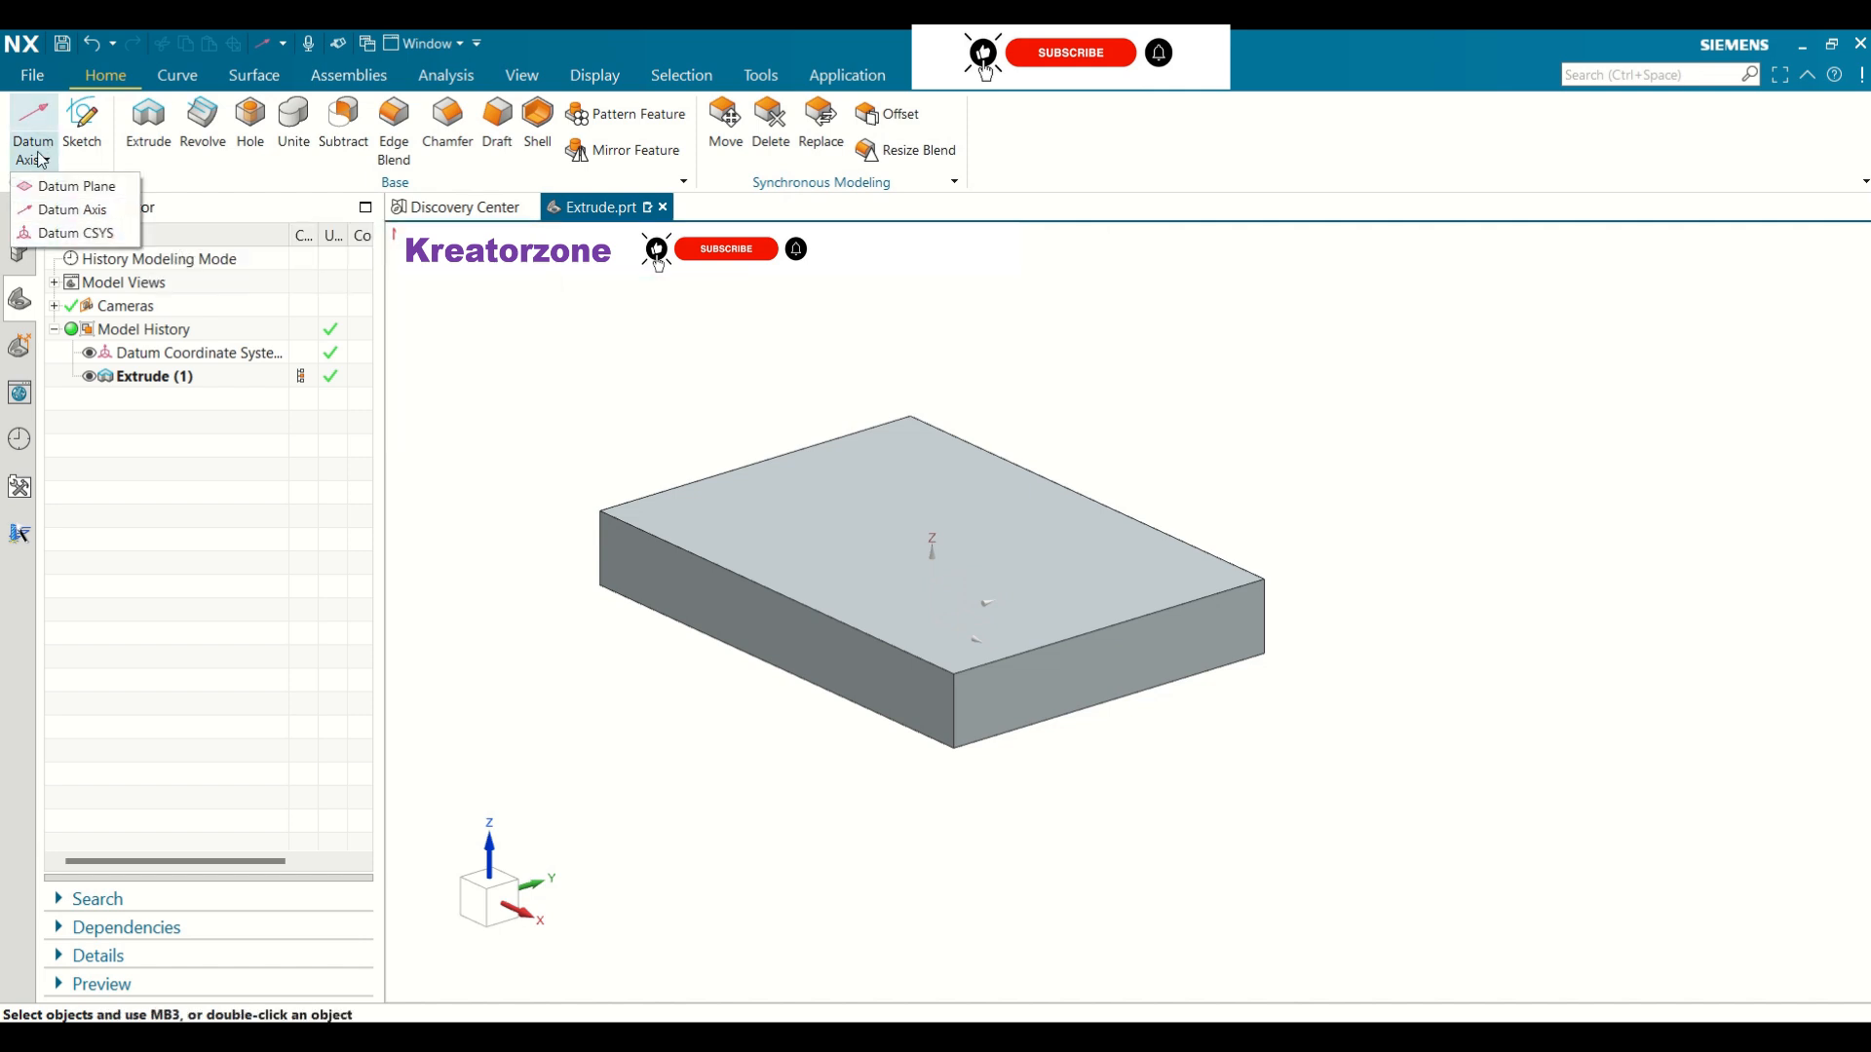
{"action": "left_click", "coordinate": [58, 185]}
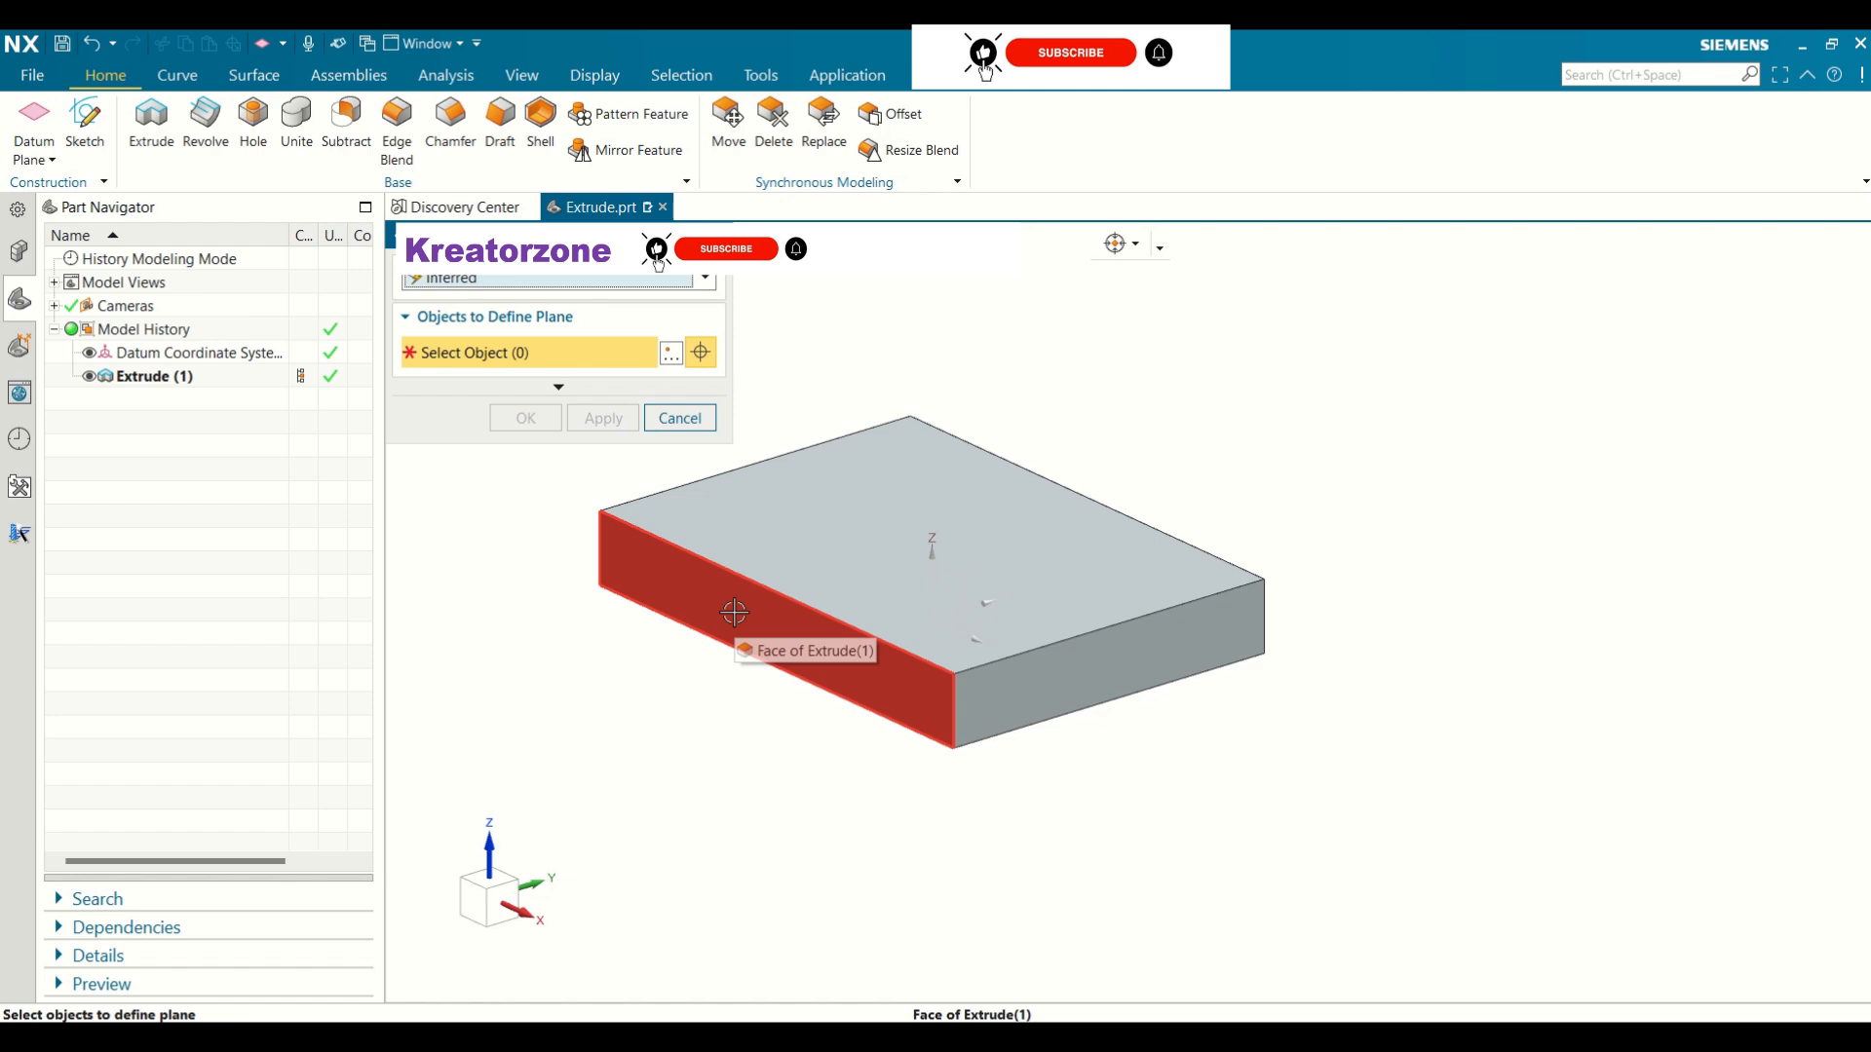
{"action": "left_click", "coordinate": [802, 531]}
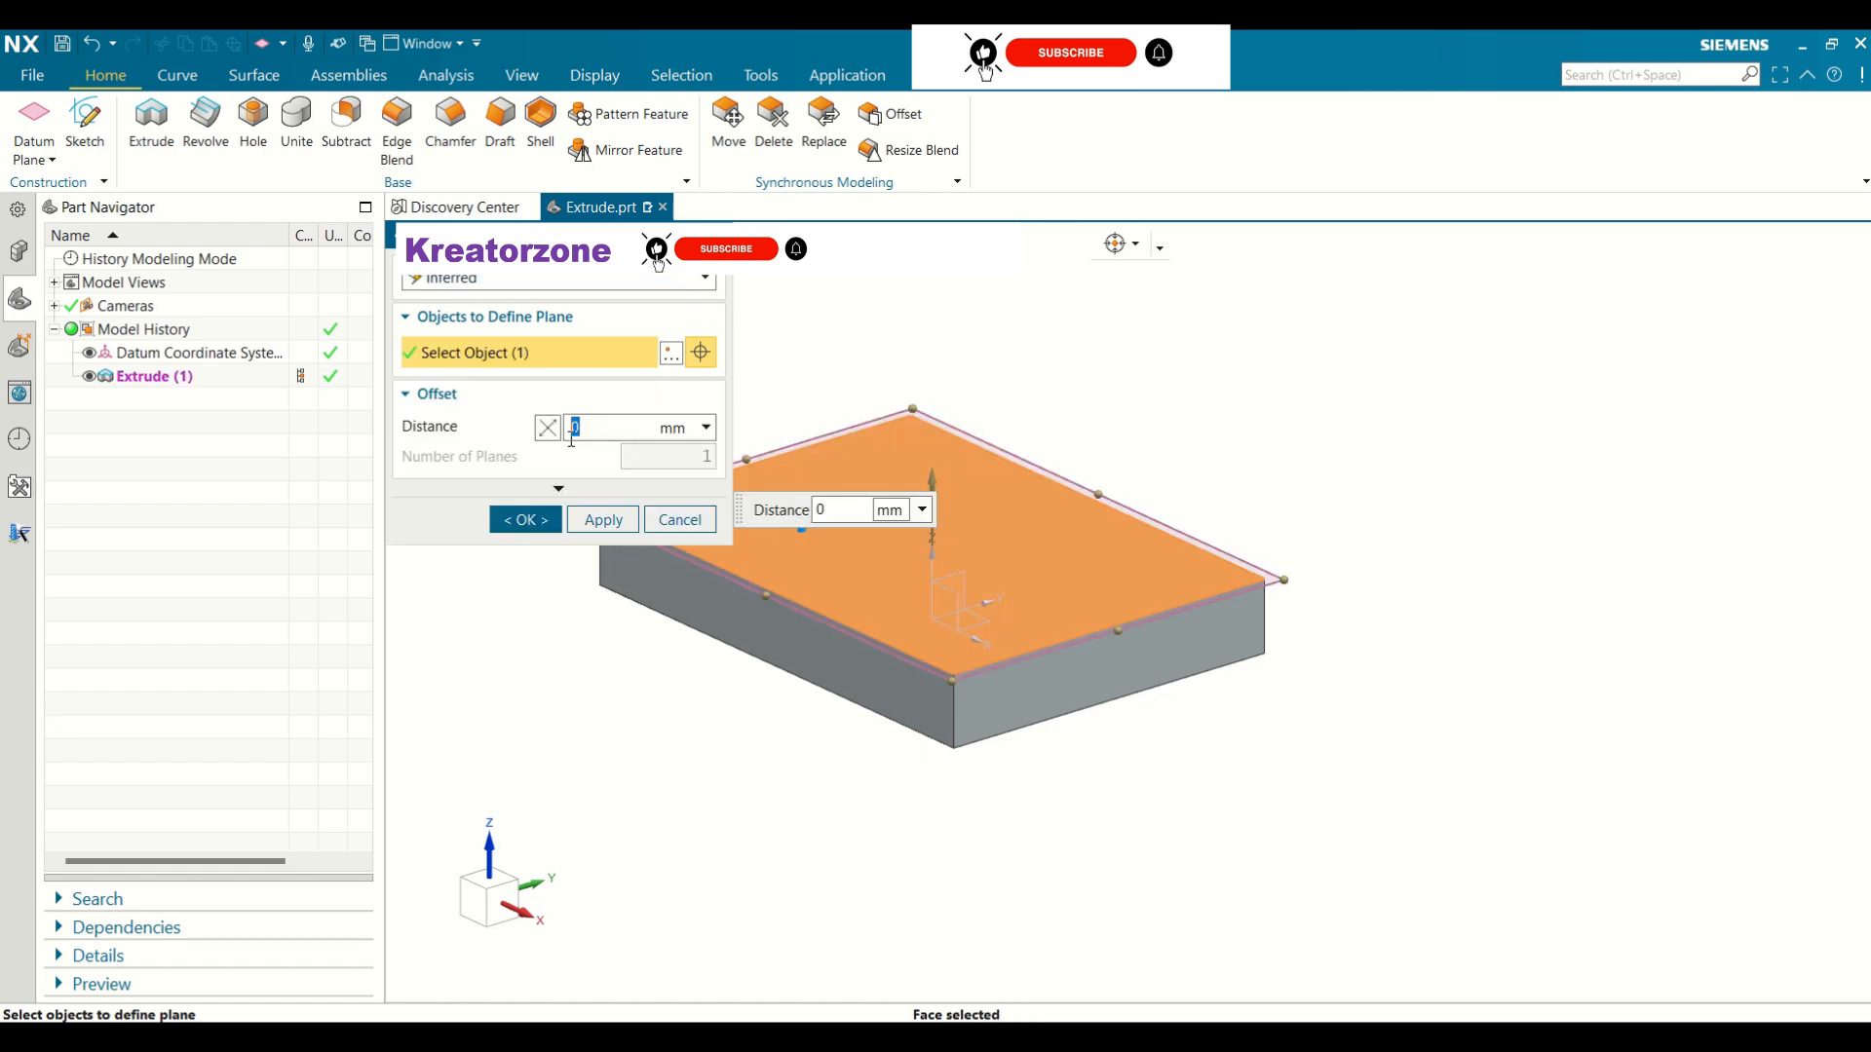
{"action": "left_click", "coordinate": [580, 428]}
{"action": "key", "text": "BackSpace"}
{"action": "type", "text": "40"}
{"action": "key", "text": "Return"}
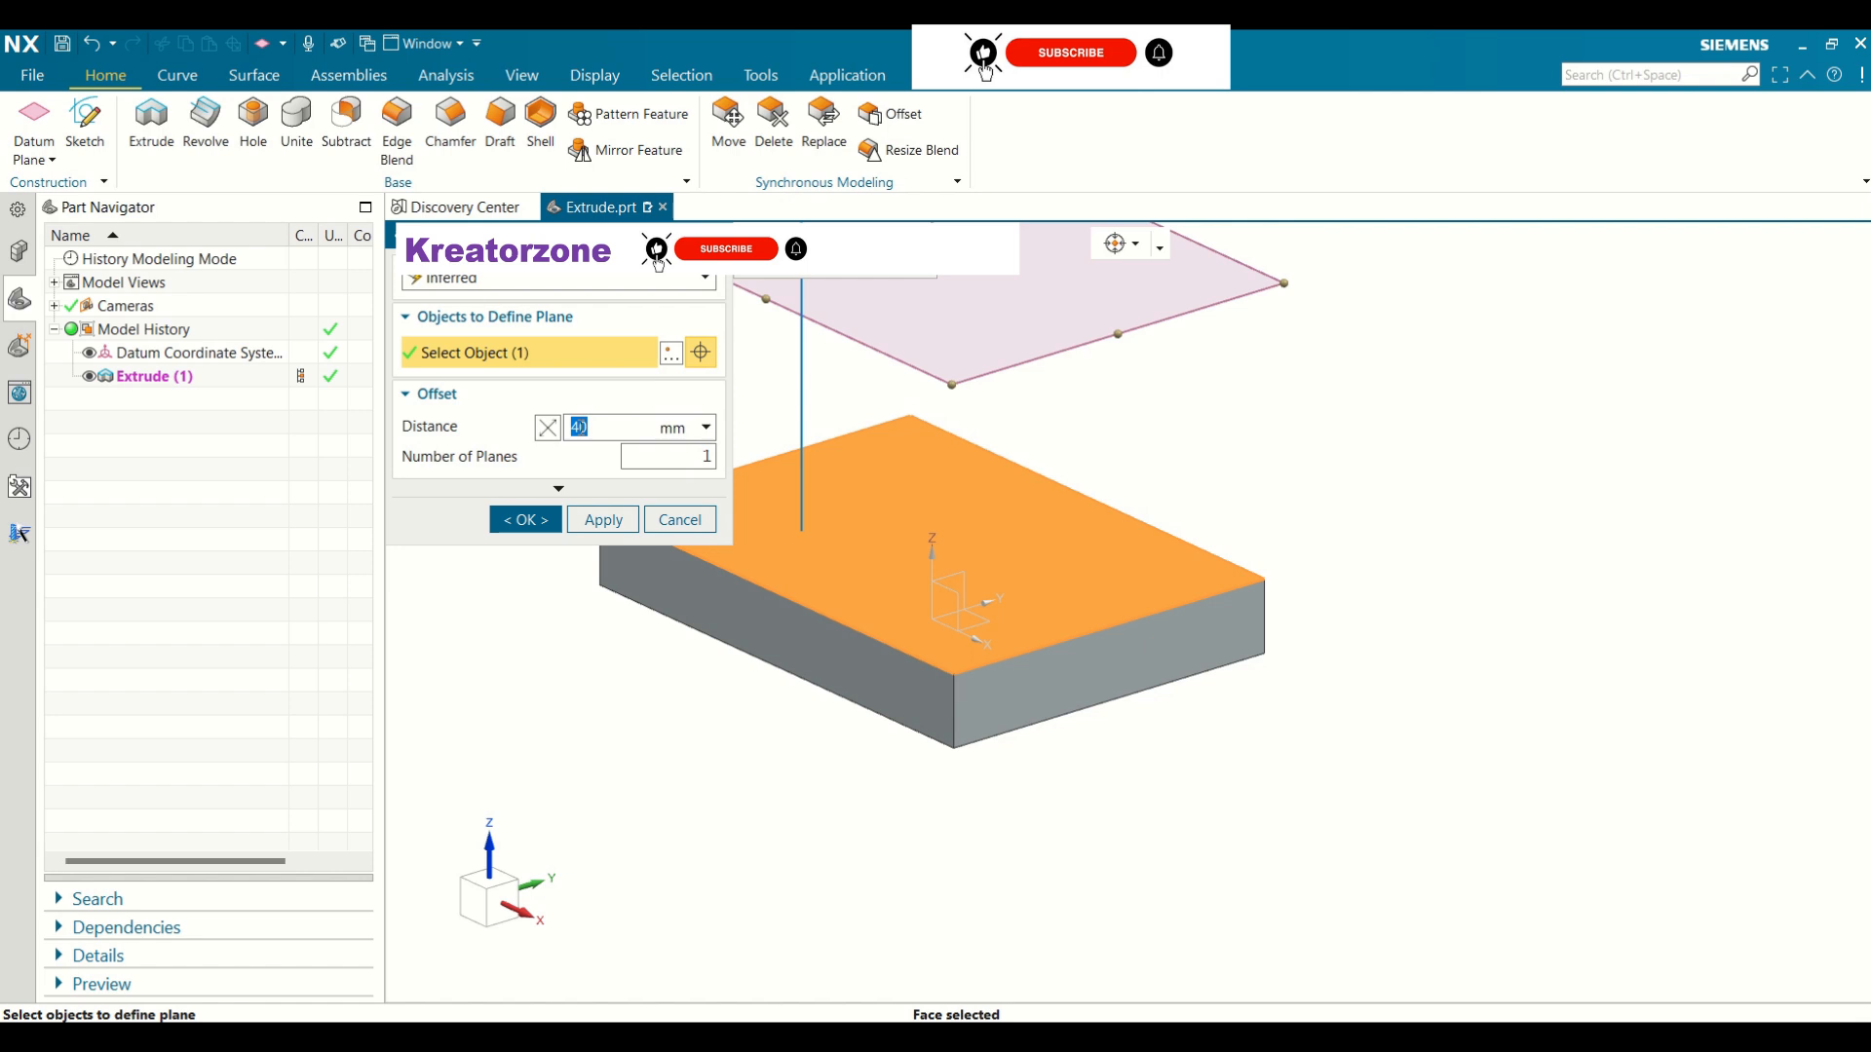
{"action": "type", "text": "0"}
{"action": "key", "text": "Return"}
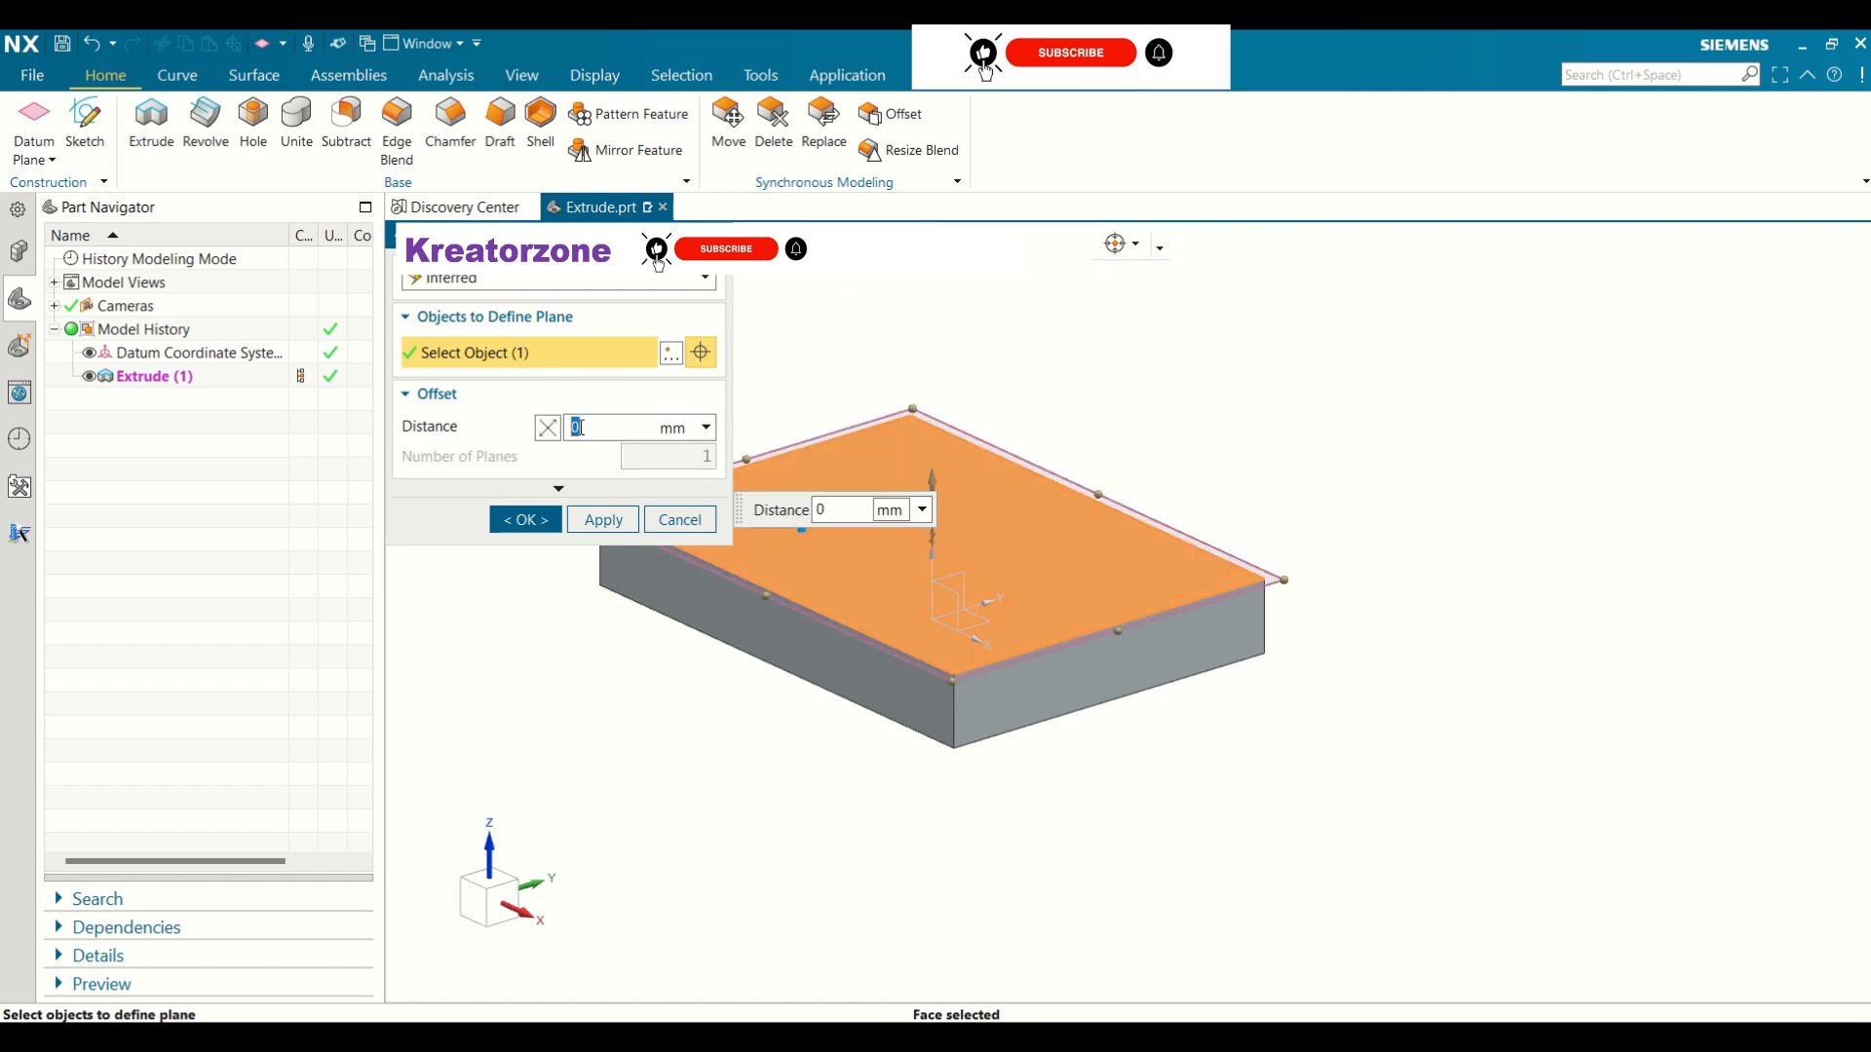
{"action": "left_click", "coordinate": [548, 521]}
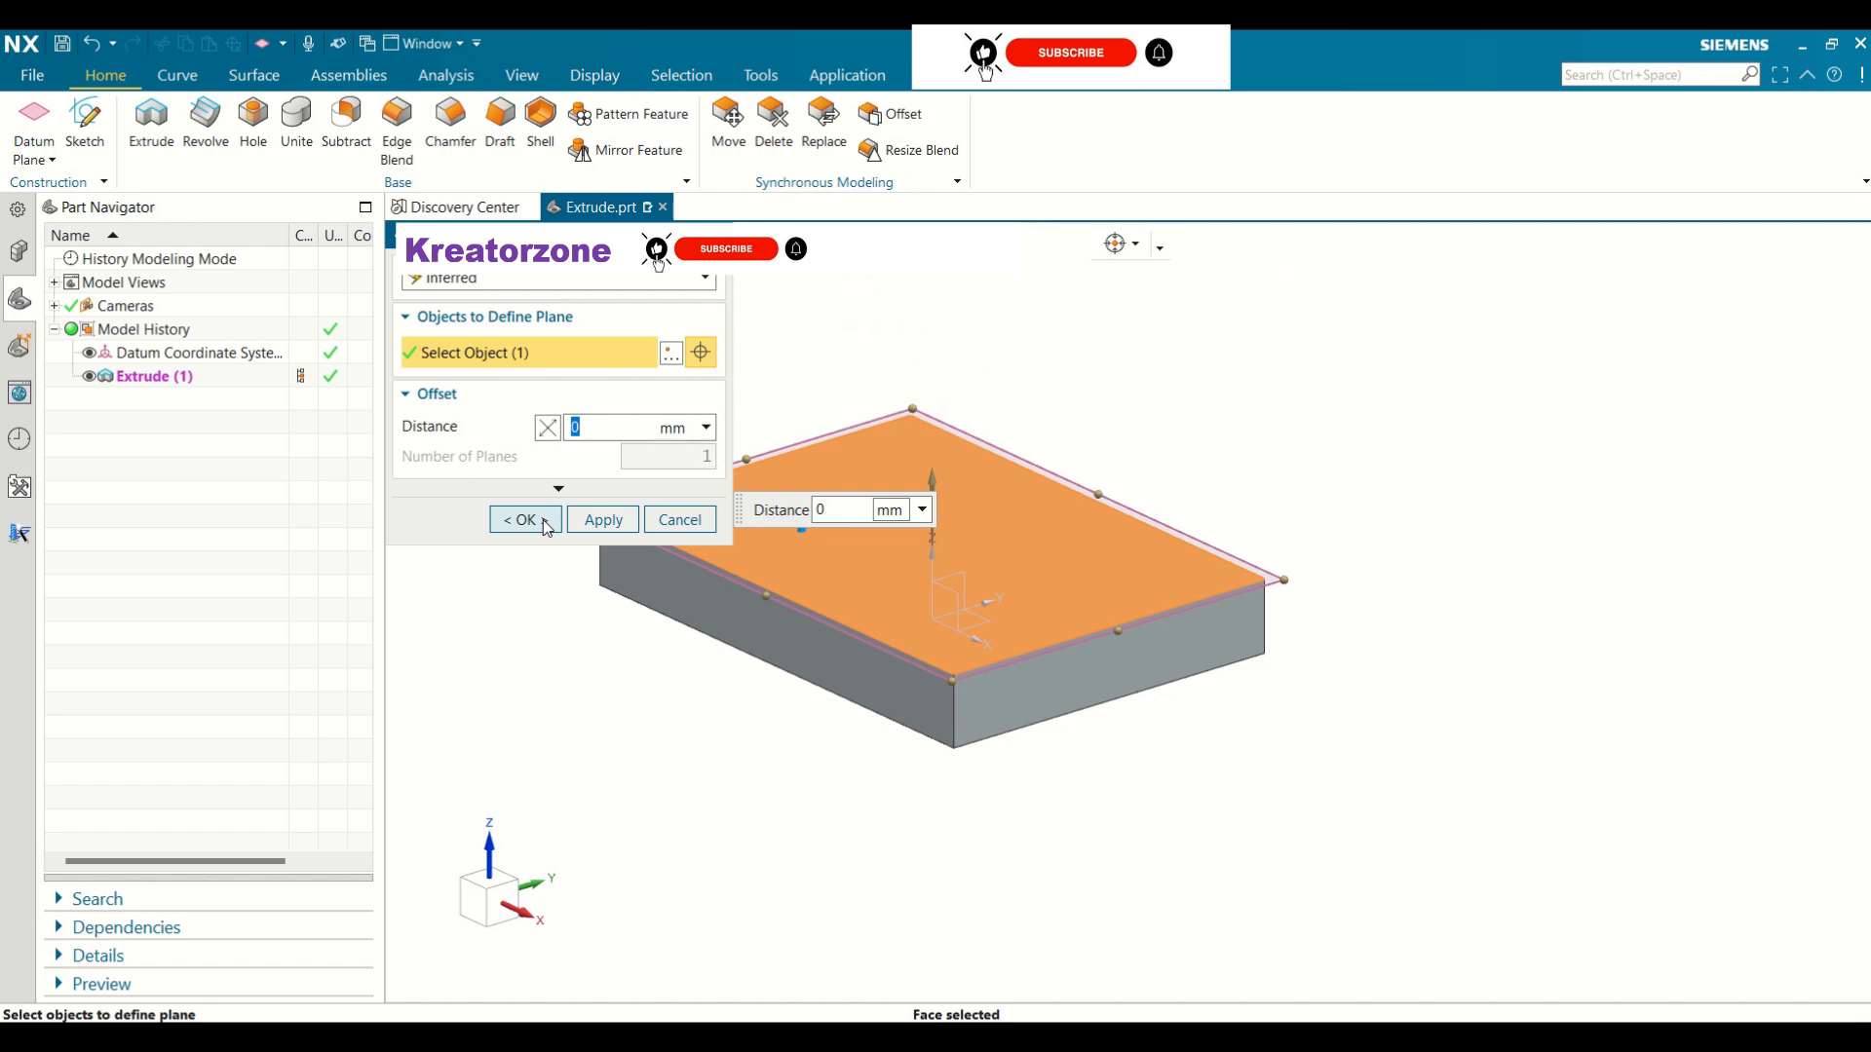
{"action": "left_click", "coordinate": [545, 521]}
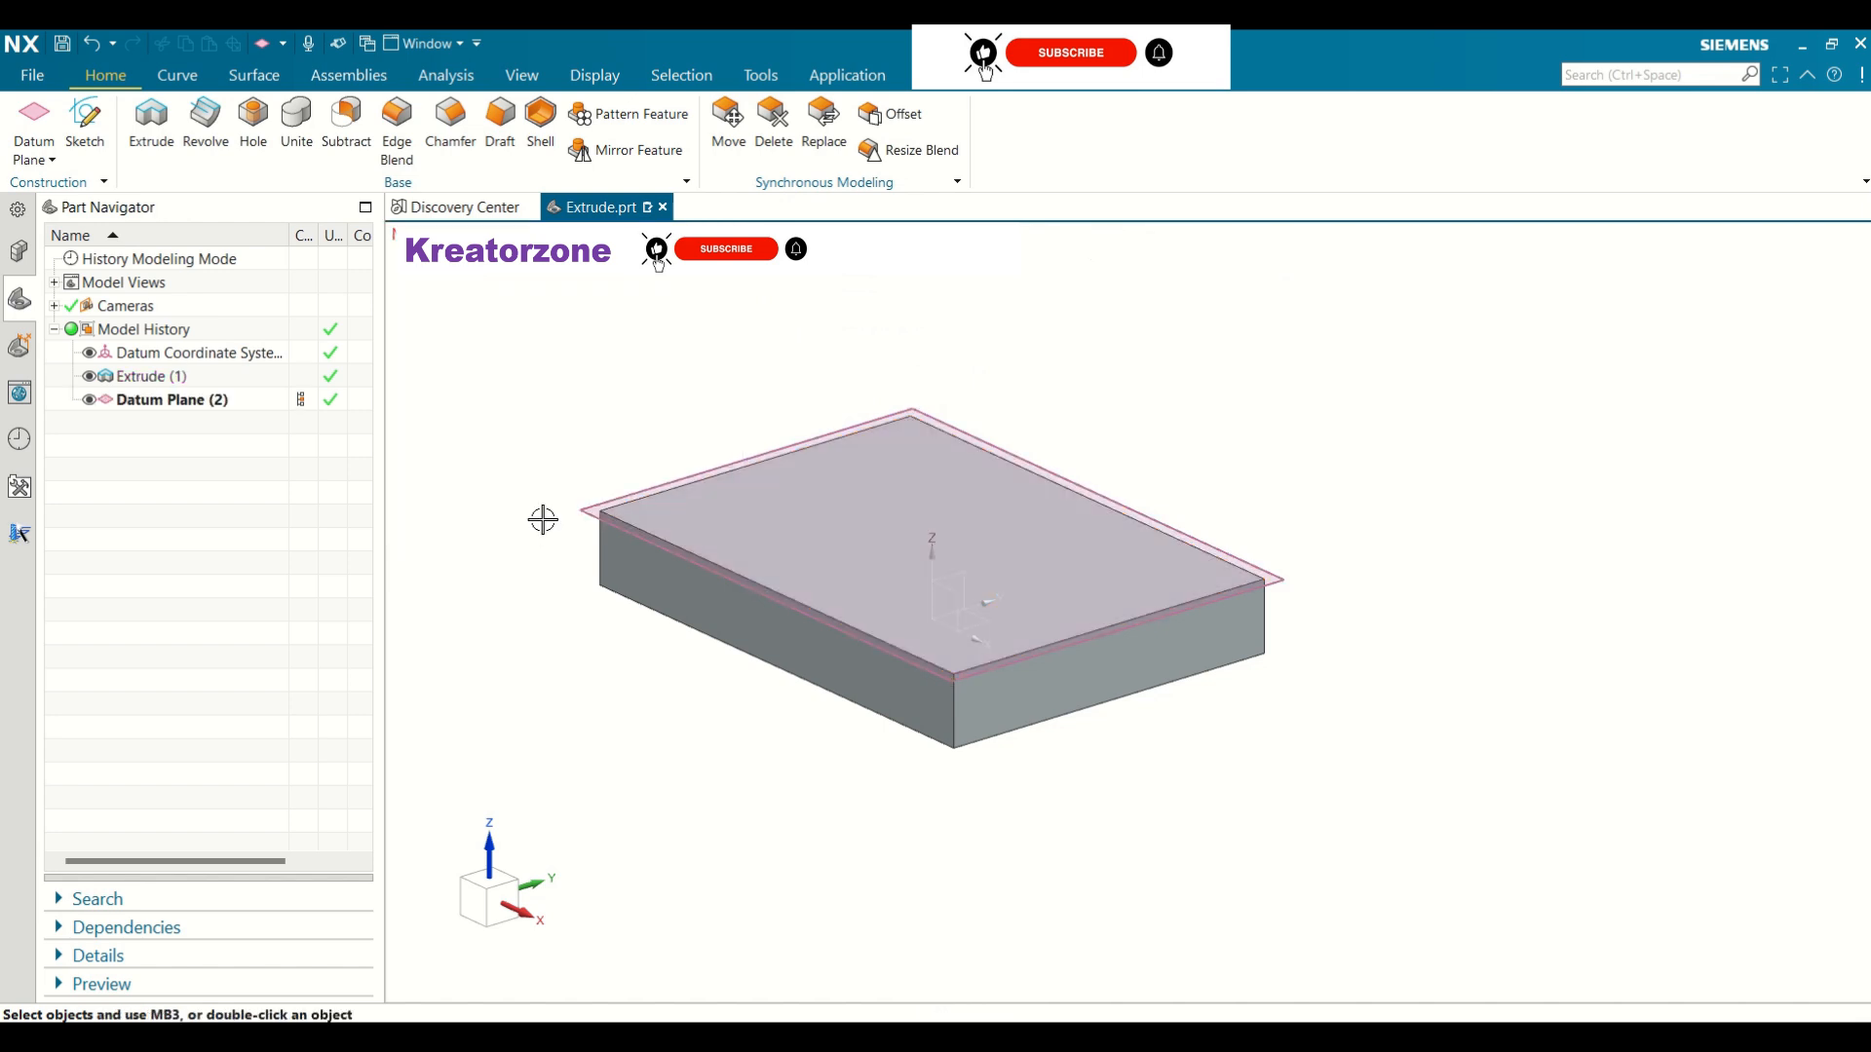
Define a datum plane from the block's short end face, offset 15 mm with the direction reversed into the block
{"action": "left_click", "coordinate": [42, 161]}
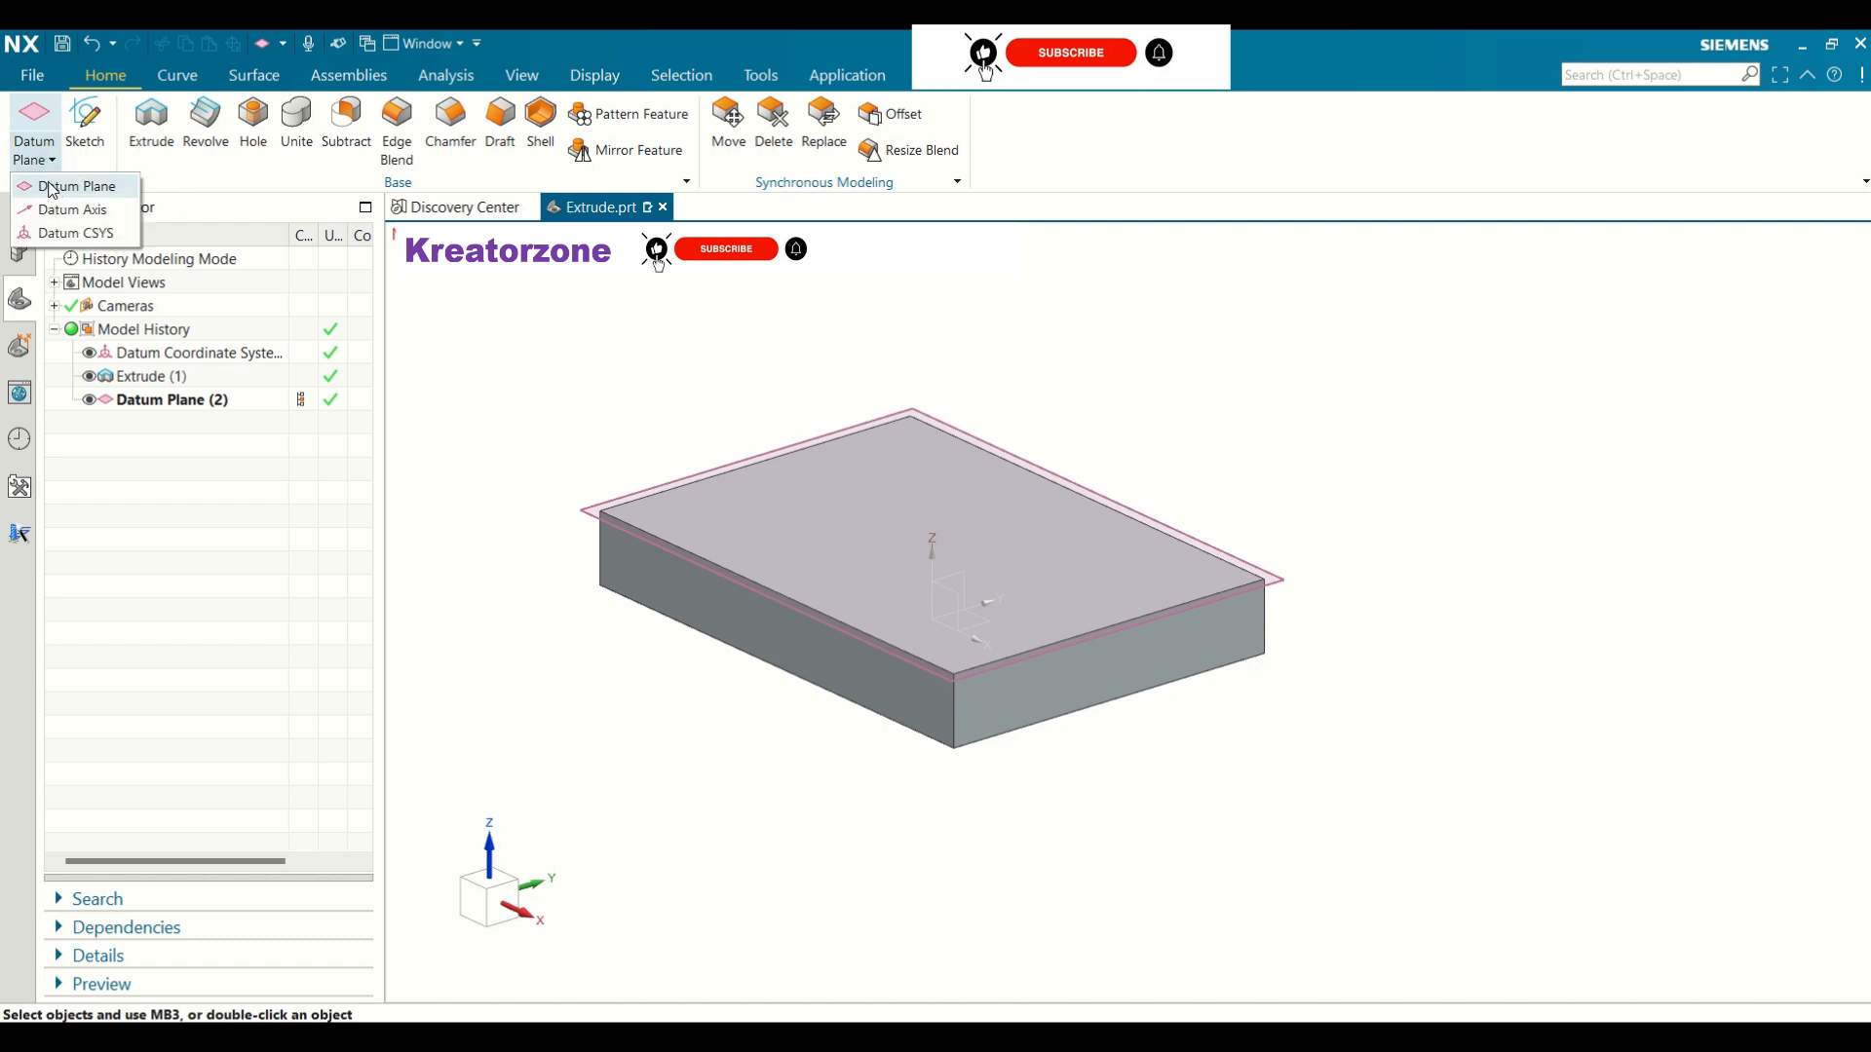
{"action": "left_click", "coordinate": [56, 192]}
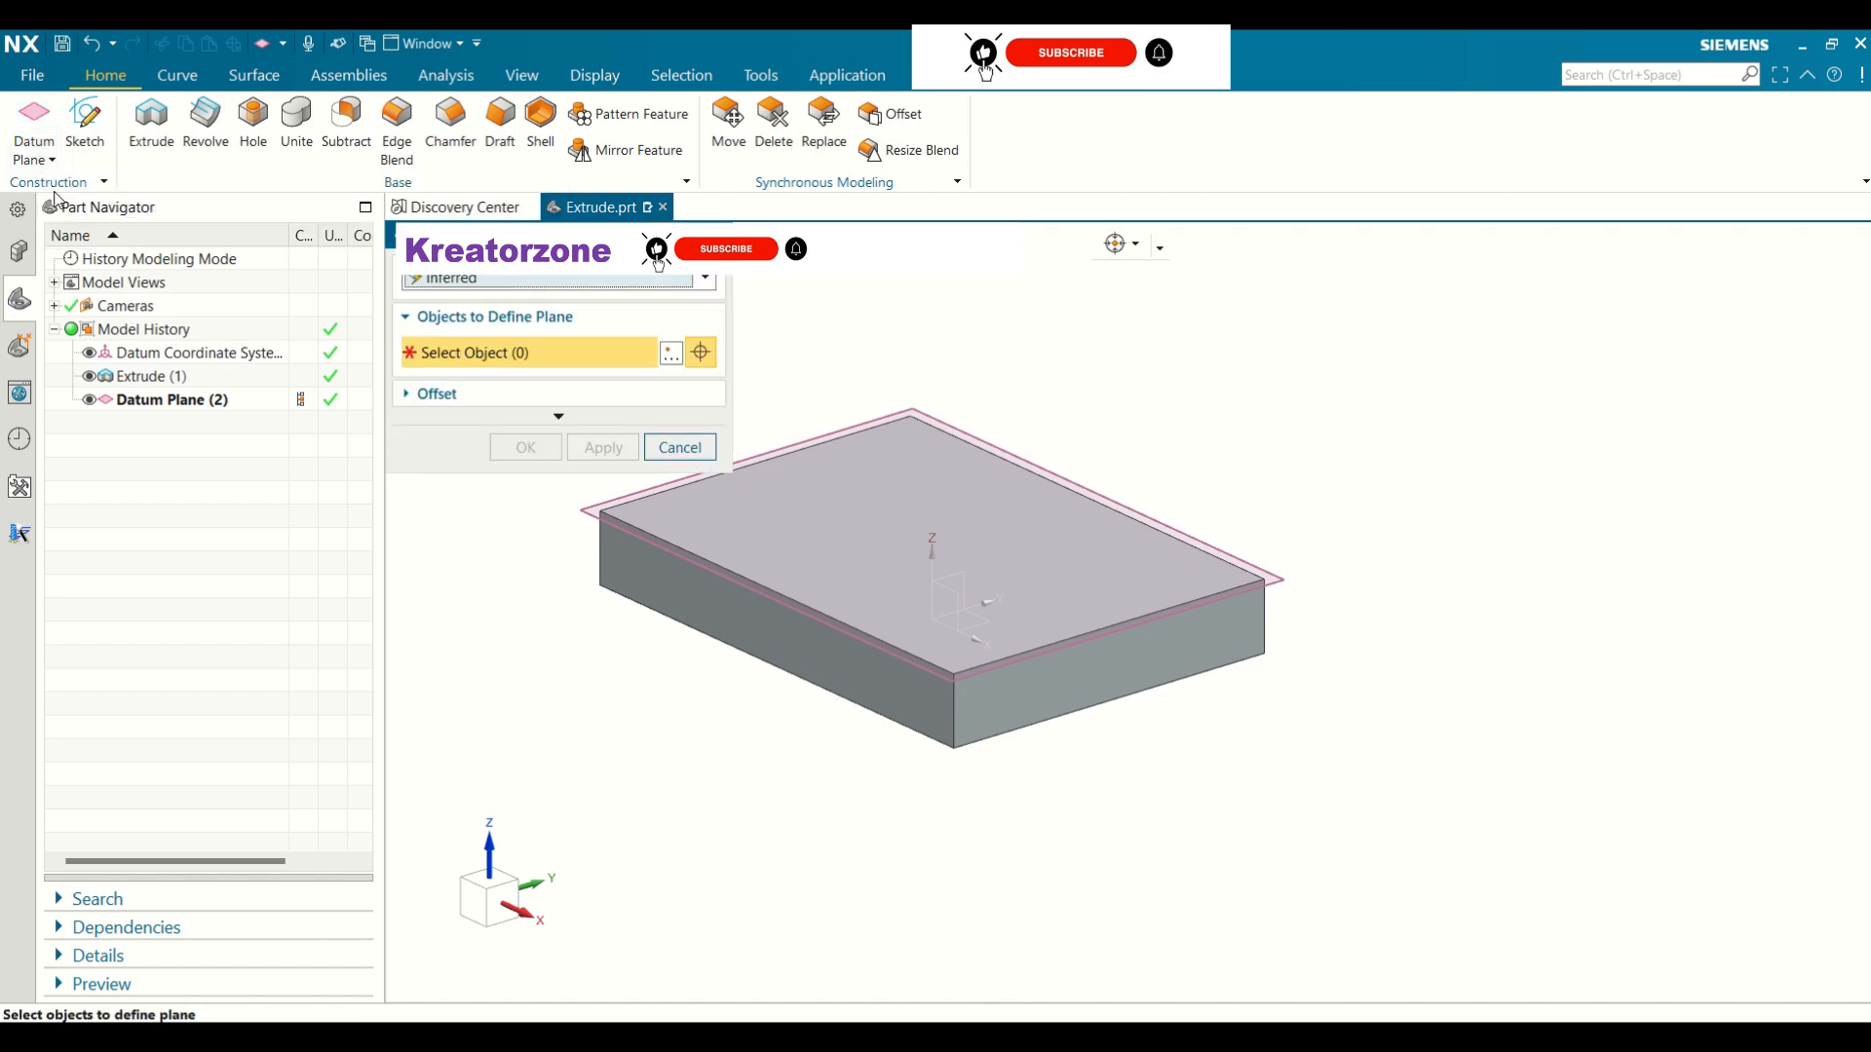
{"action": "left_click", "coordinate": [1039, 685]}
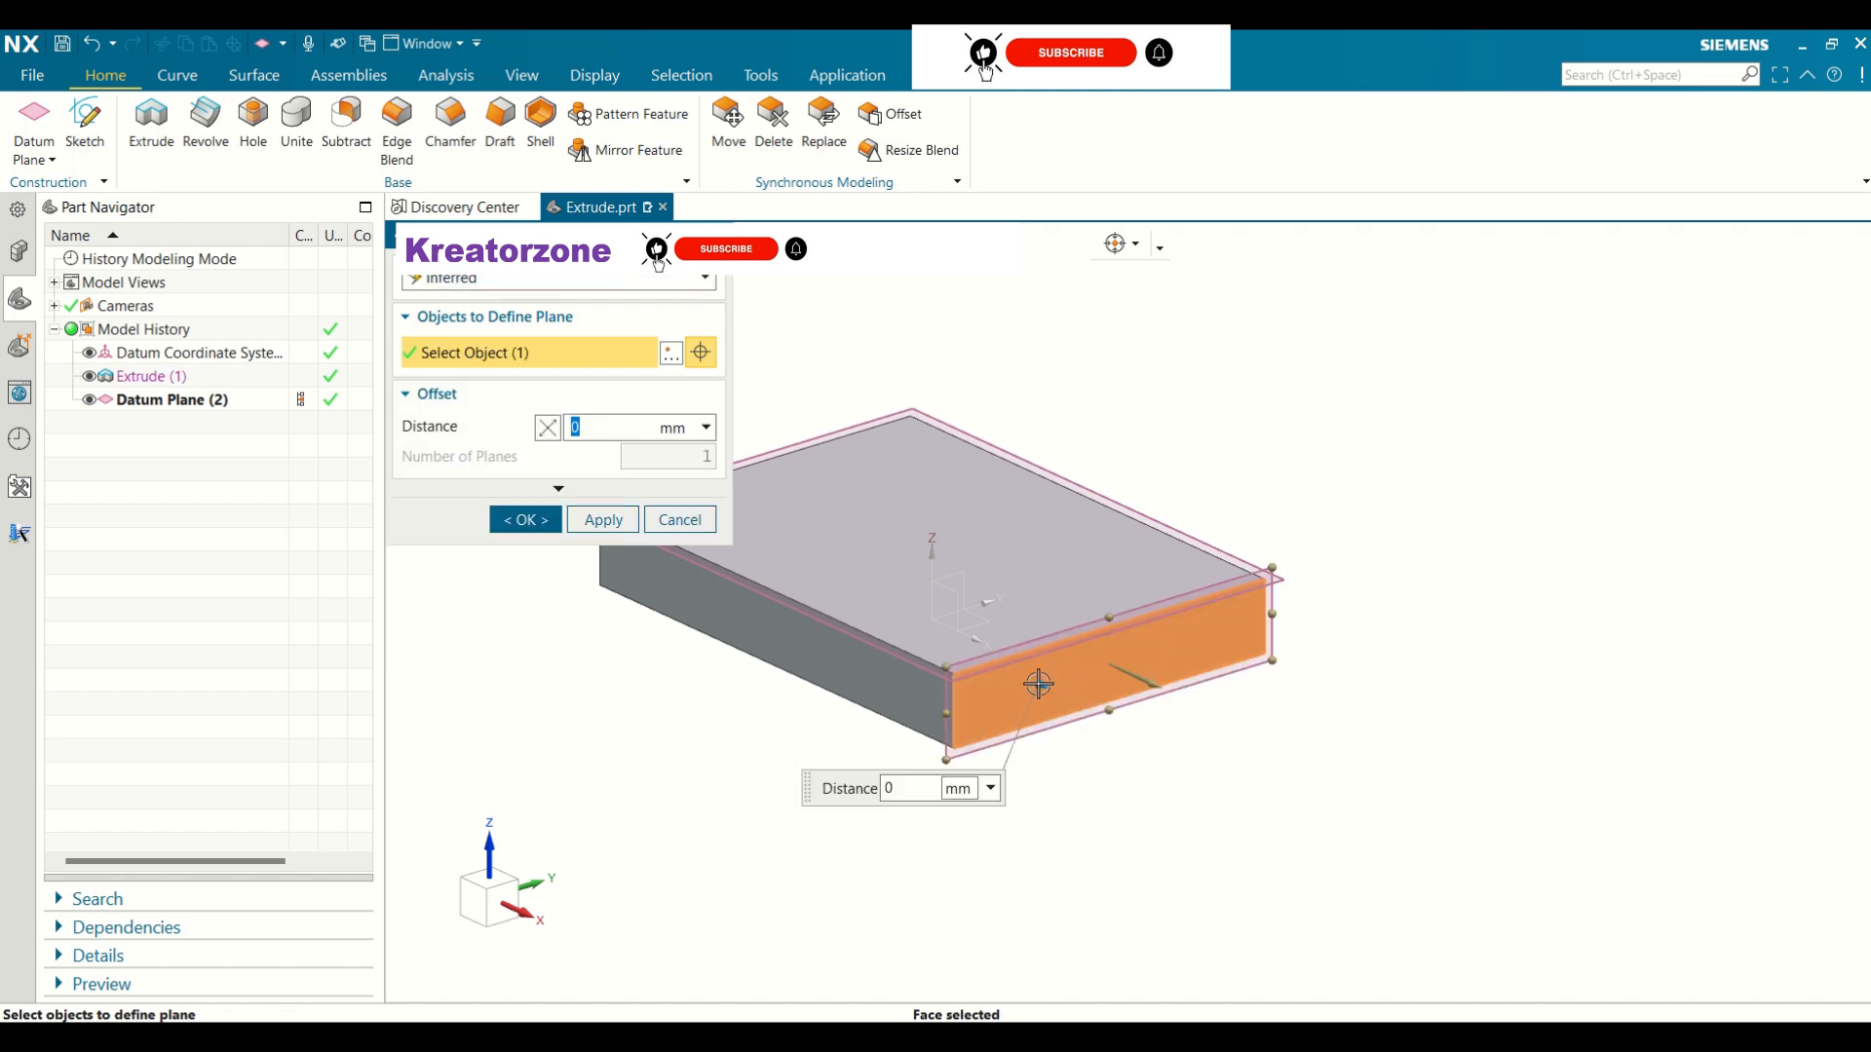
{"action": "left_click", "coordinate": [591, 427]}
{"action": "key", "text": "BackSpace"}
{"action": "type", "text": "15"}
{"action": "key", "text": "Return"}
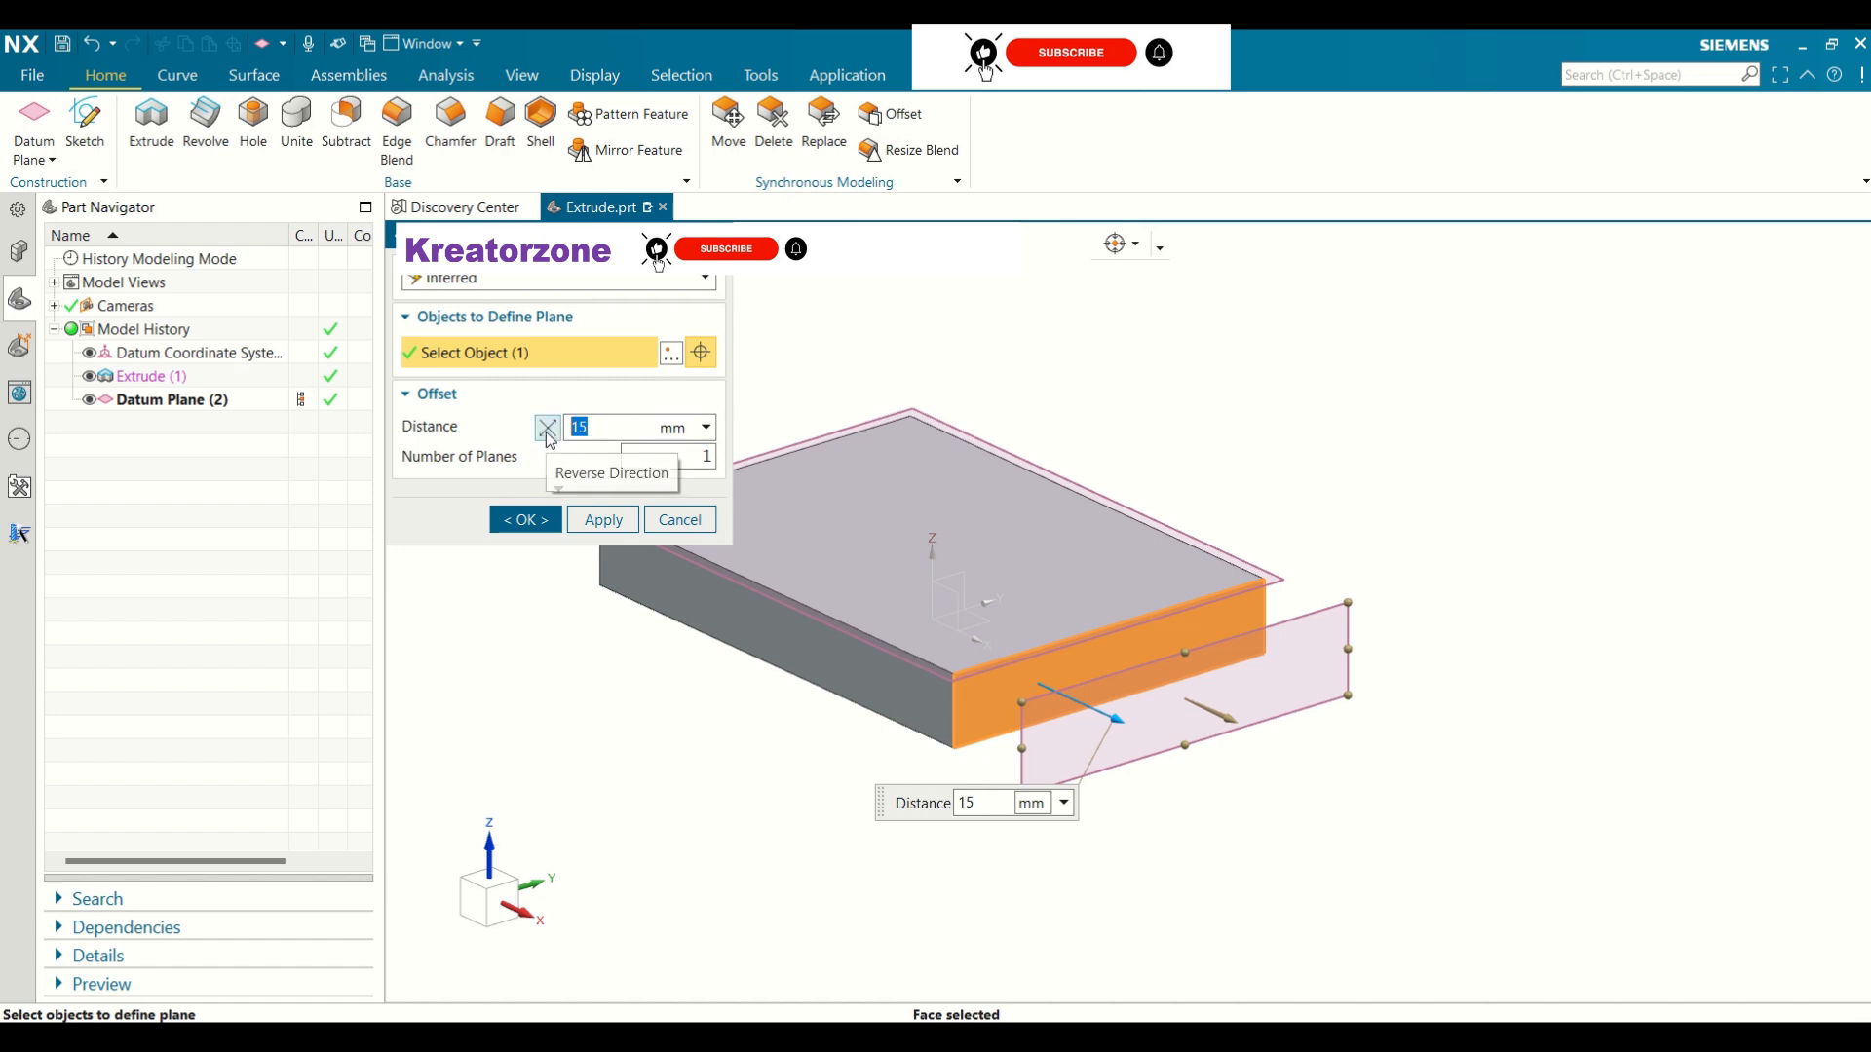
{"action": "left_click", "coordinate": [547, 432]}
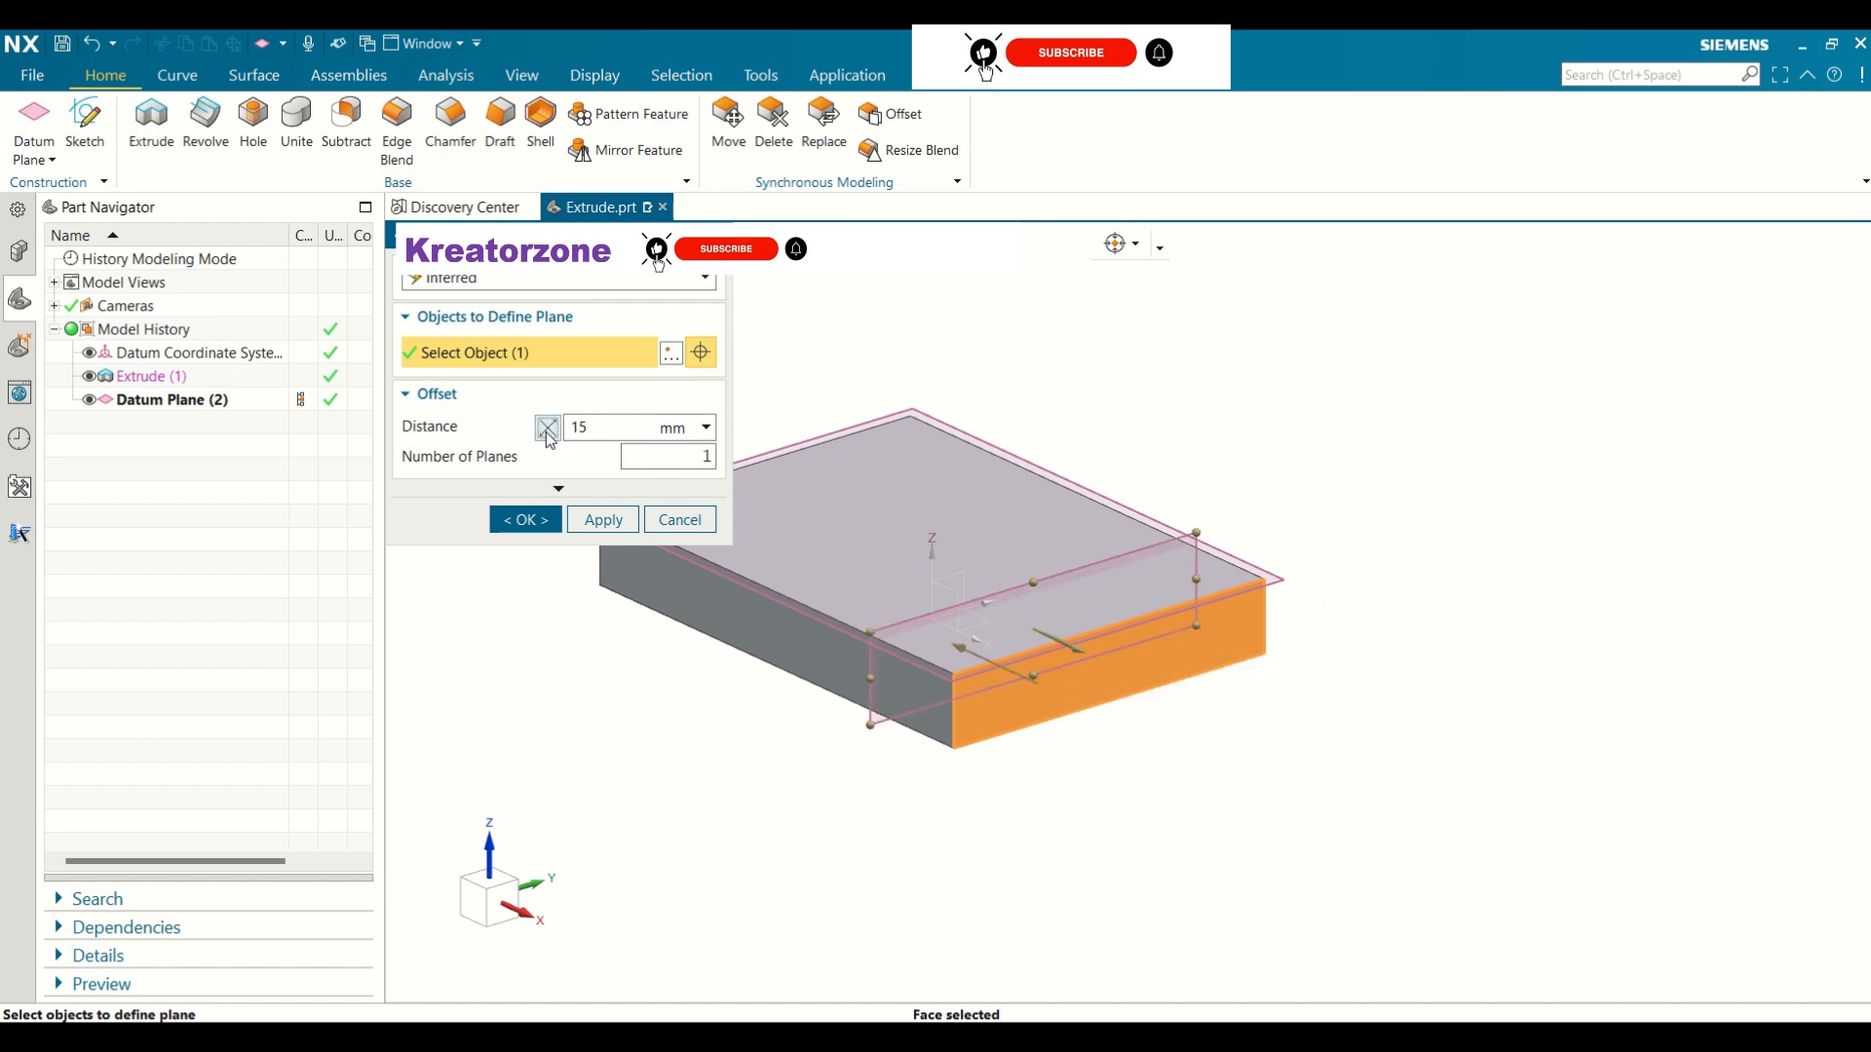
Try 2 and then 10 as the number of planes offset from the end face
{"action": "left_click", "coordinate": [709, 457]}
{"action": "key", "text": "BackSpace"}
{"action": "type", "text": "2"}
{"action": "key", "text": "Return"}
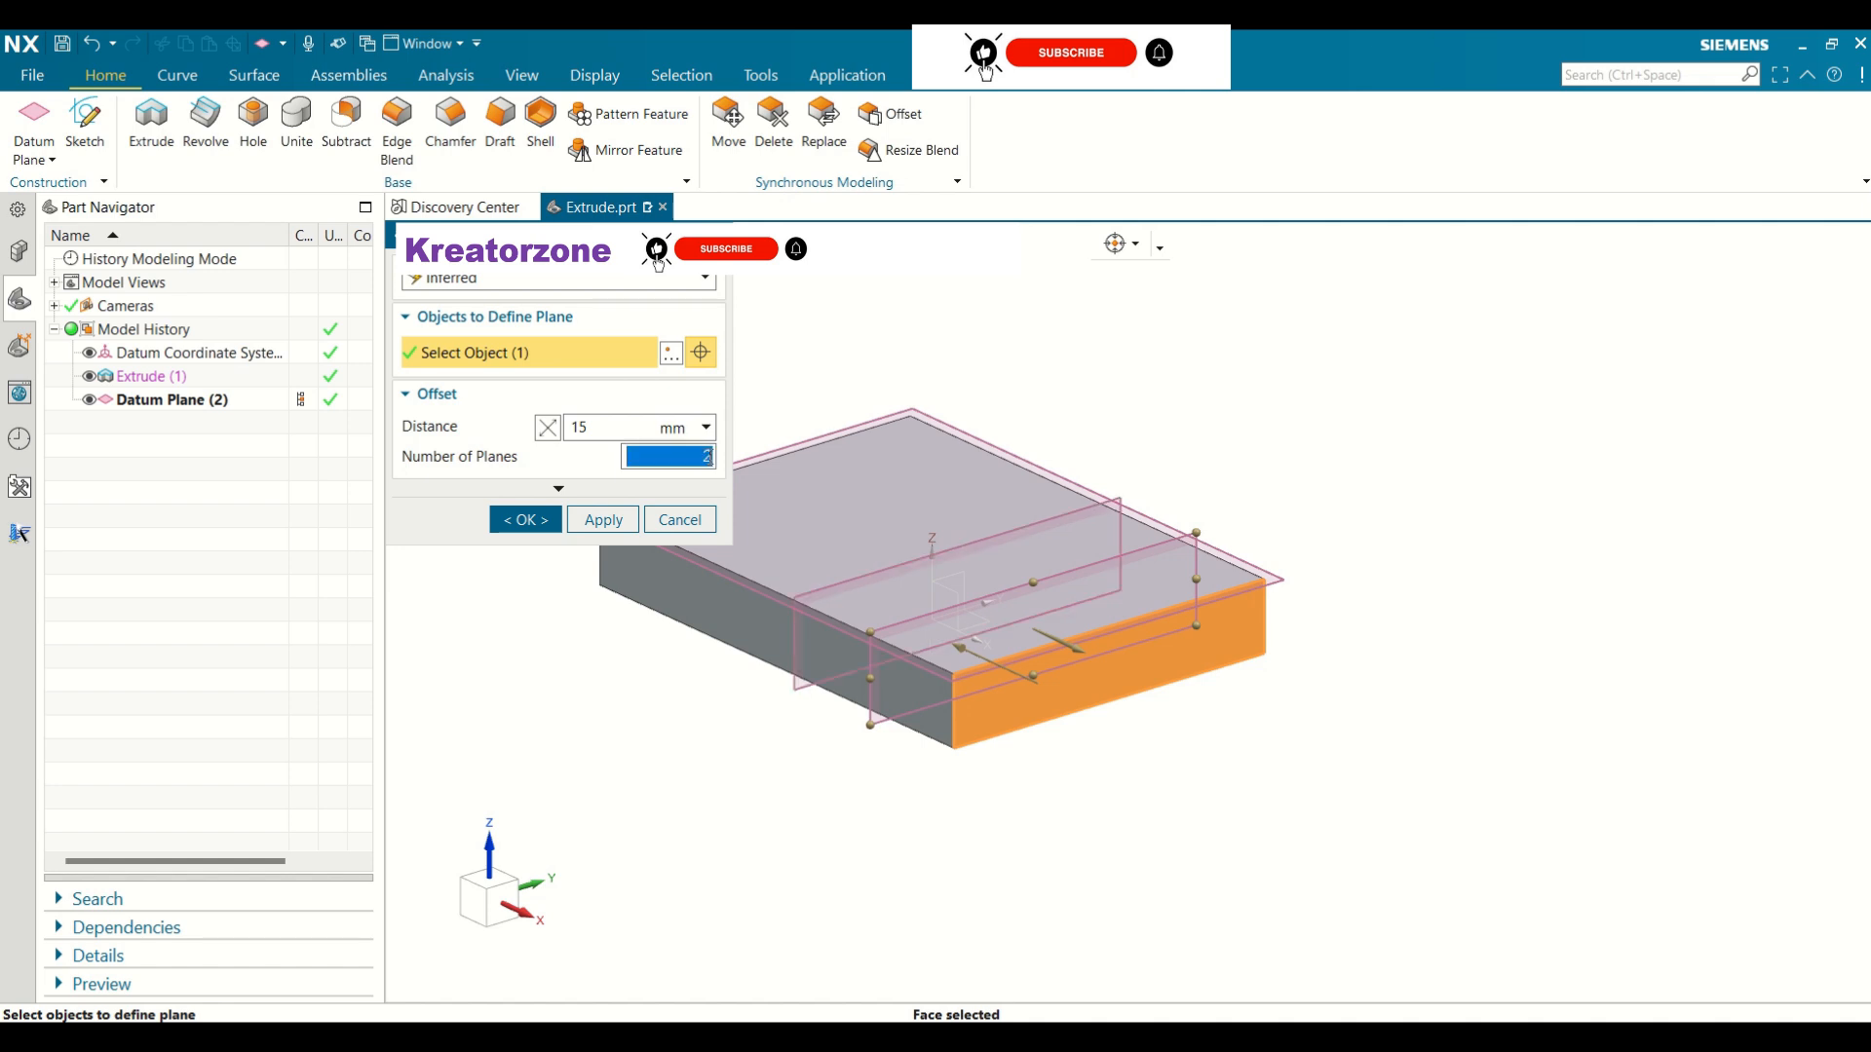
{"action": "type", "text": "4"}
{"action": "key", "text": "BackSpace"}
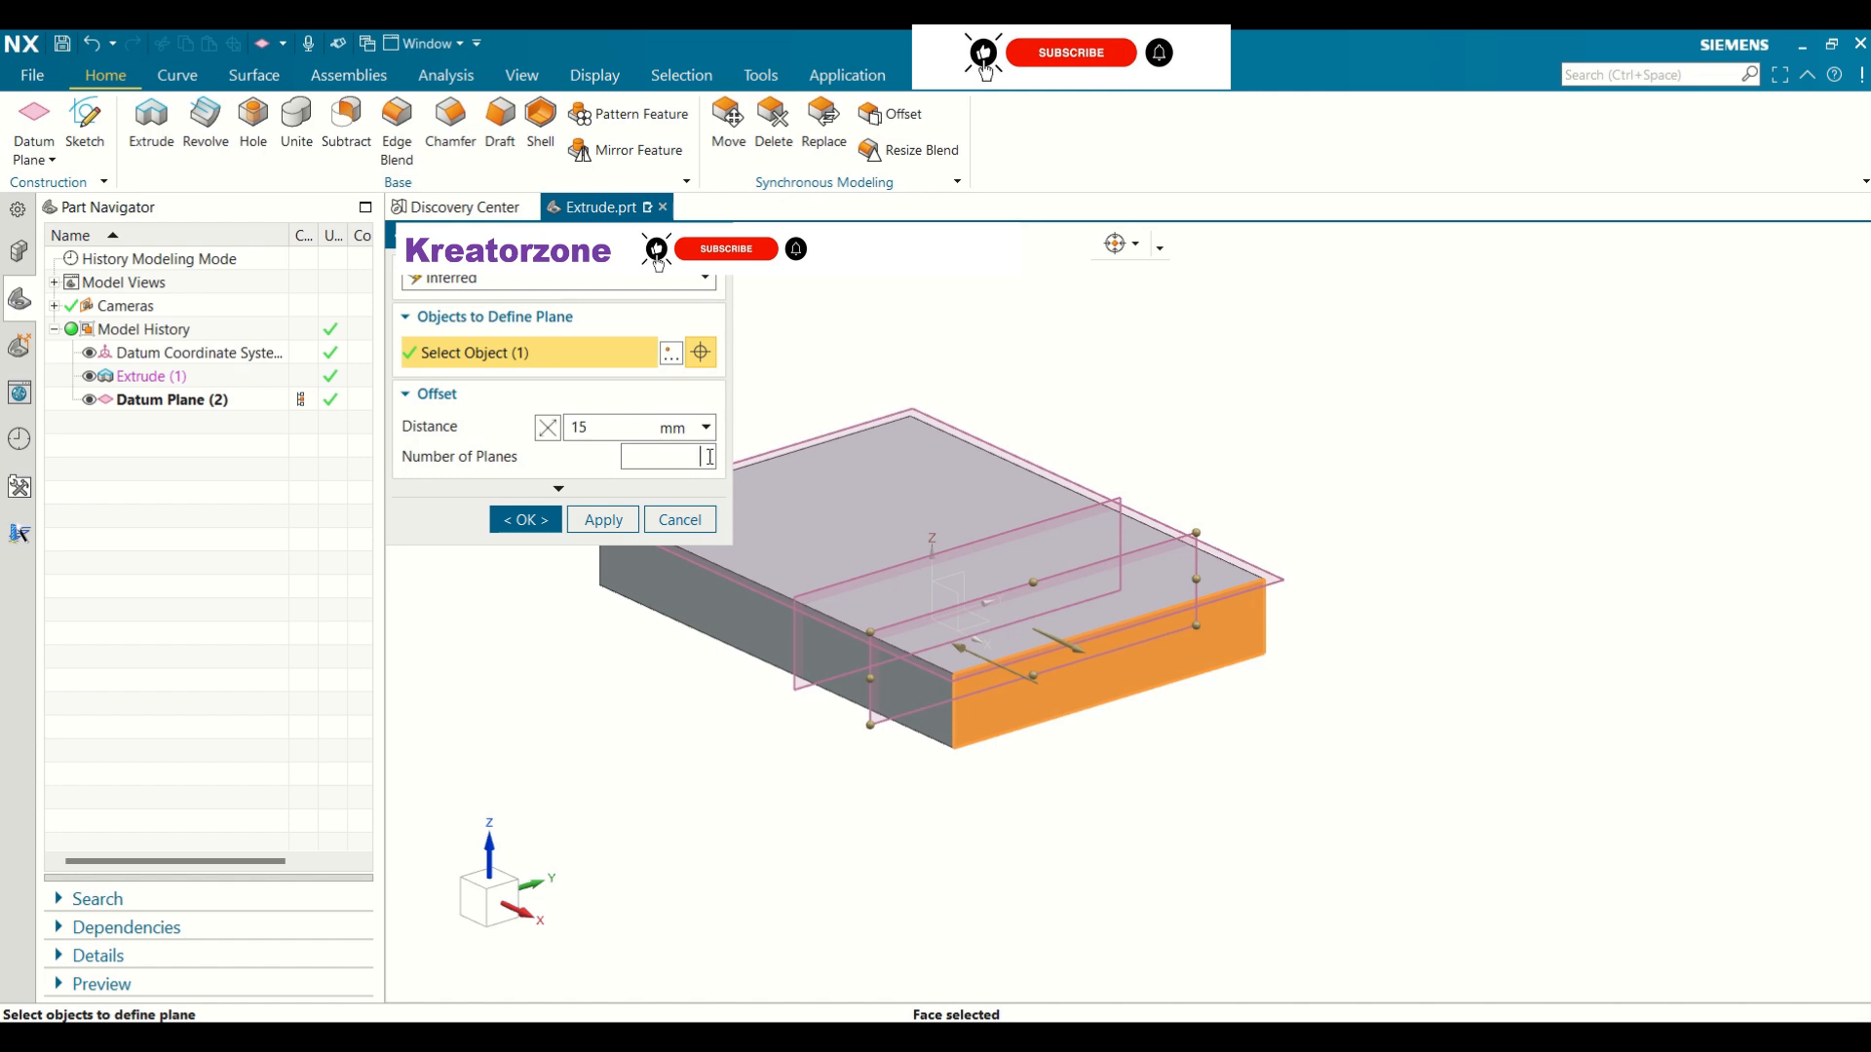
{"action": "type", "text": "10"}
{"action": "key", "text": "Return"}
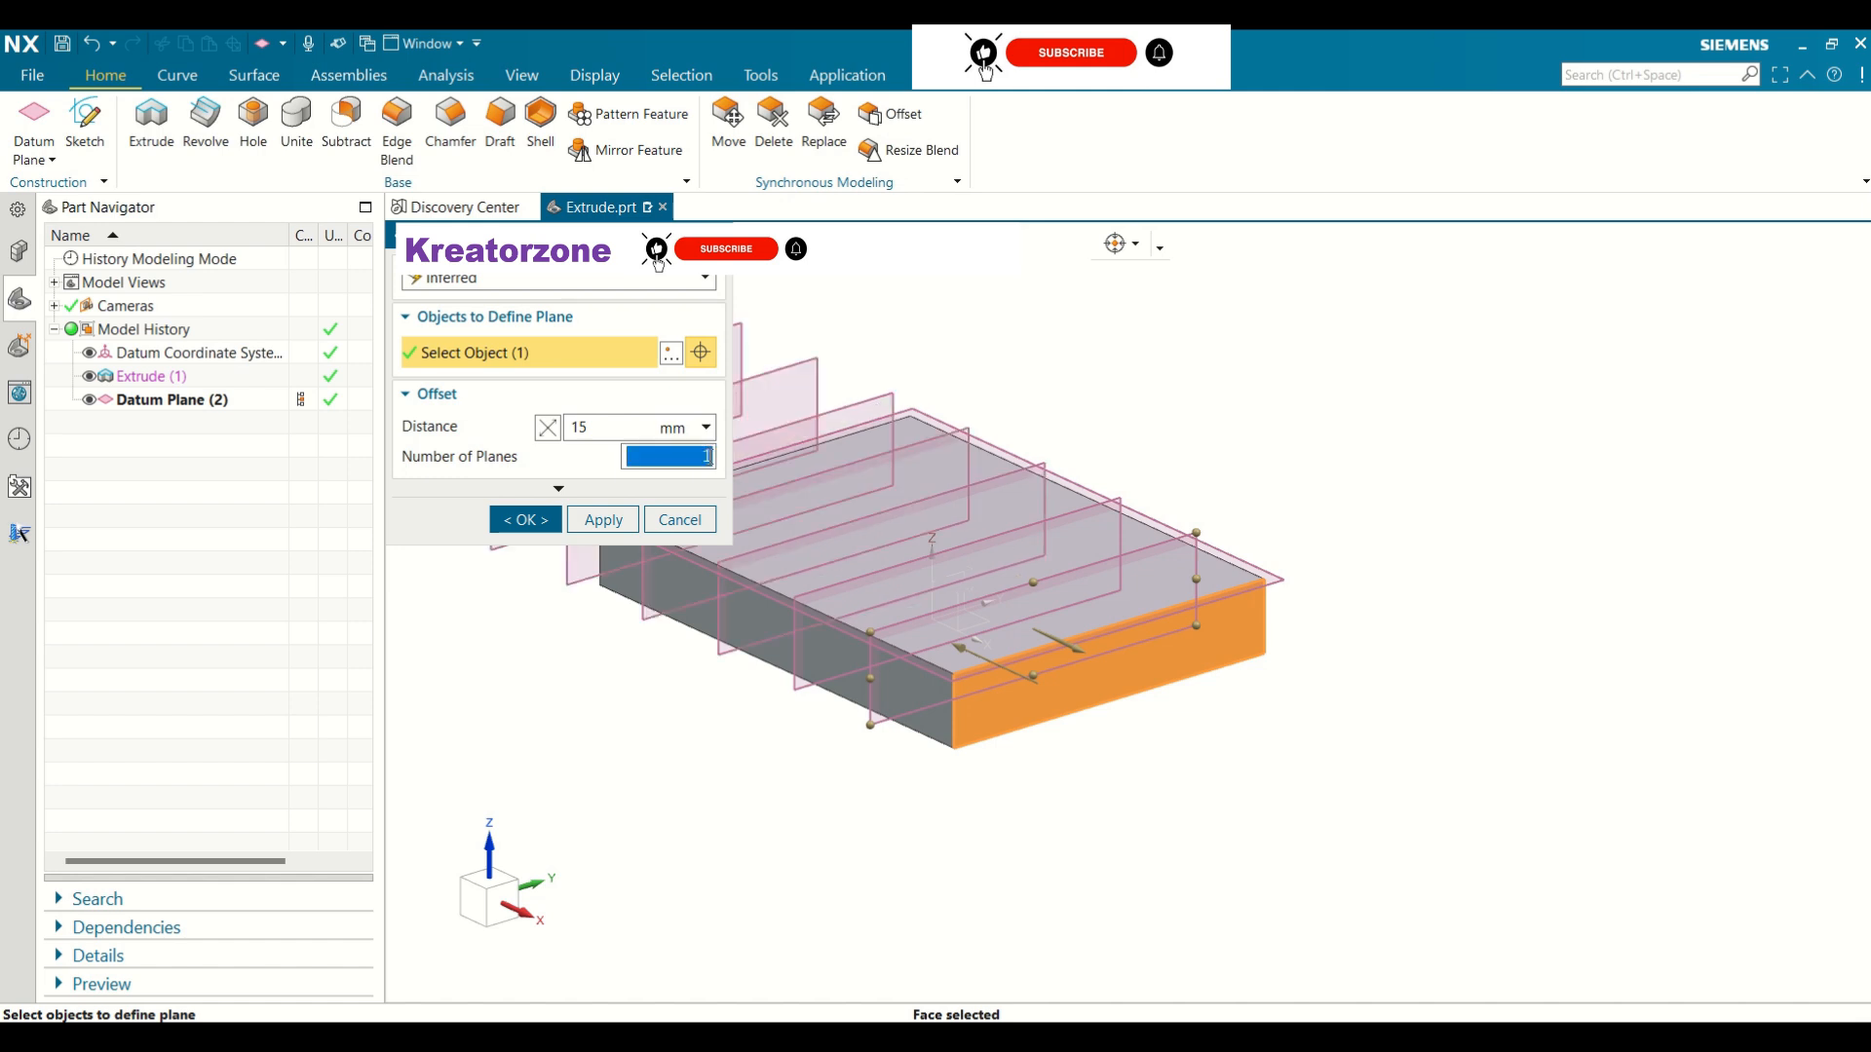
{"action": "scroll", "coordinate": [1343, 619], "scroll_direction": "down", "scroll_amount": 4}
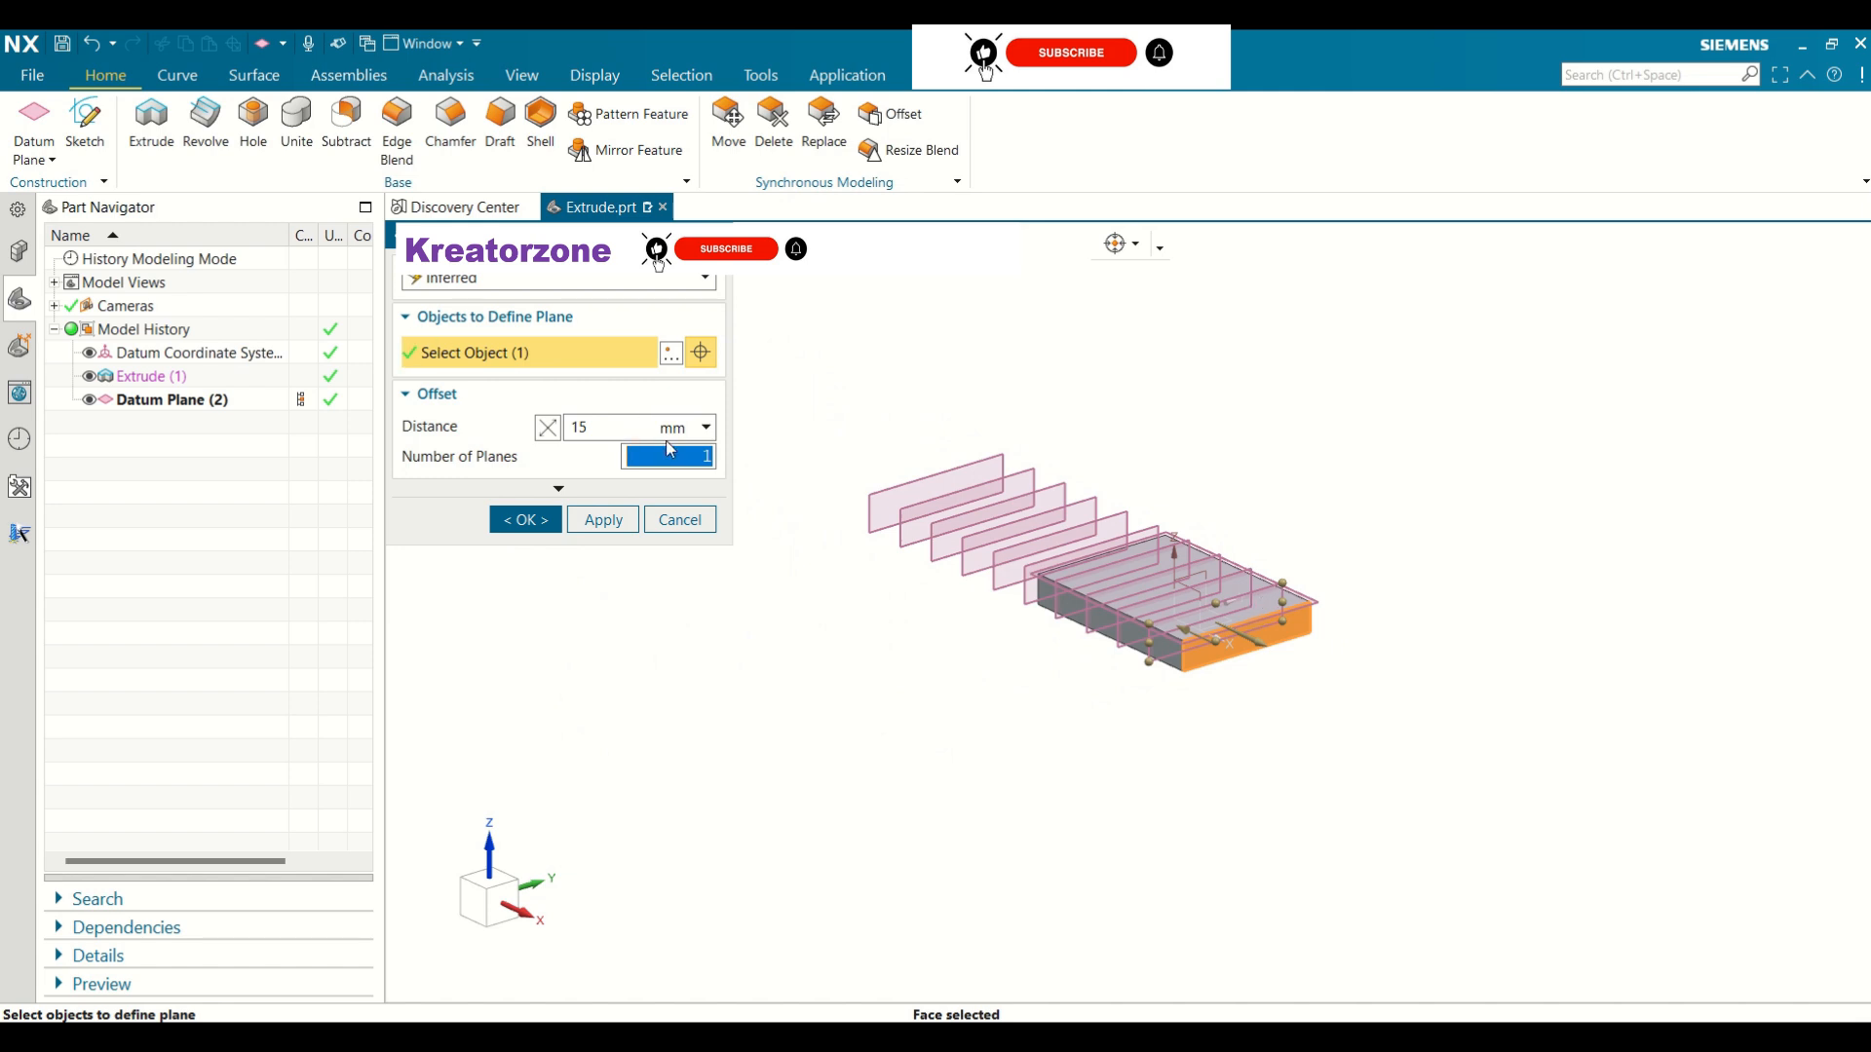
Set the number of offset planes to 2 and create the datum planes
{"action": "left_click", "coordinate": [698, 456]}
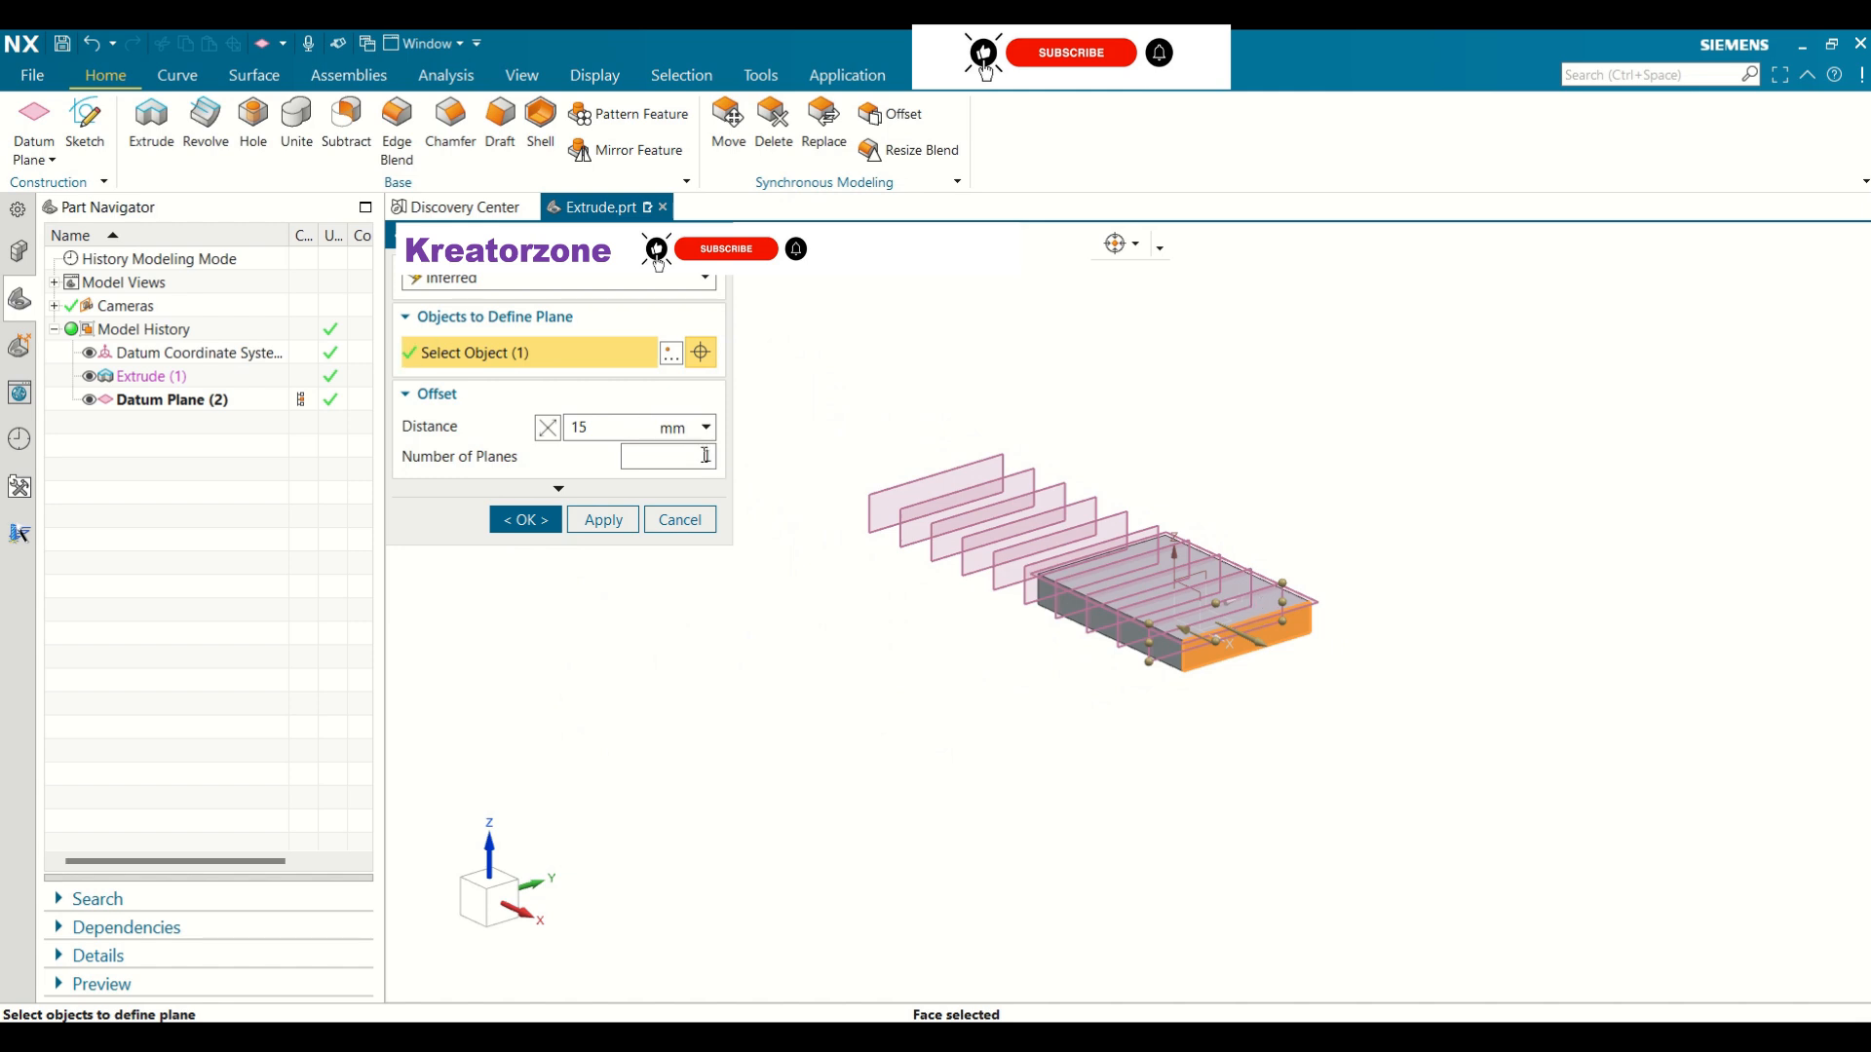
{"action": "double_click", "coordinate": [710, 455]}
{"action": "type", "text": "2"}
{"action": "key", "text": "Return"}
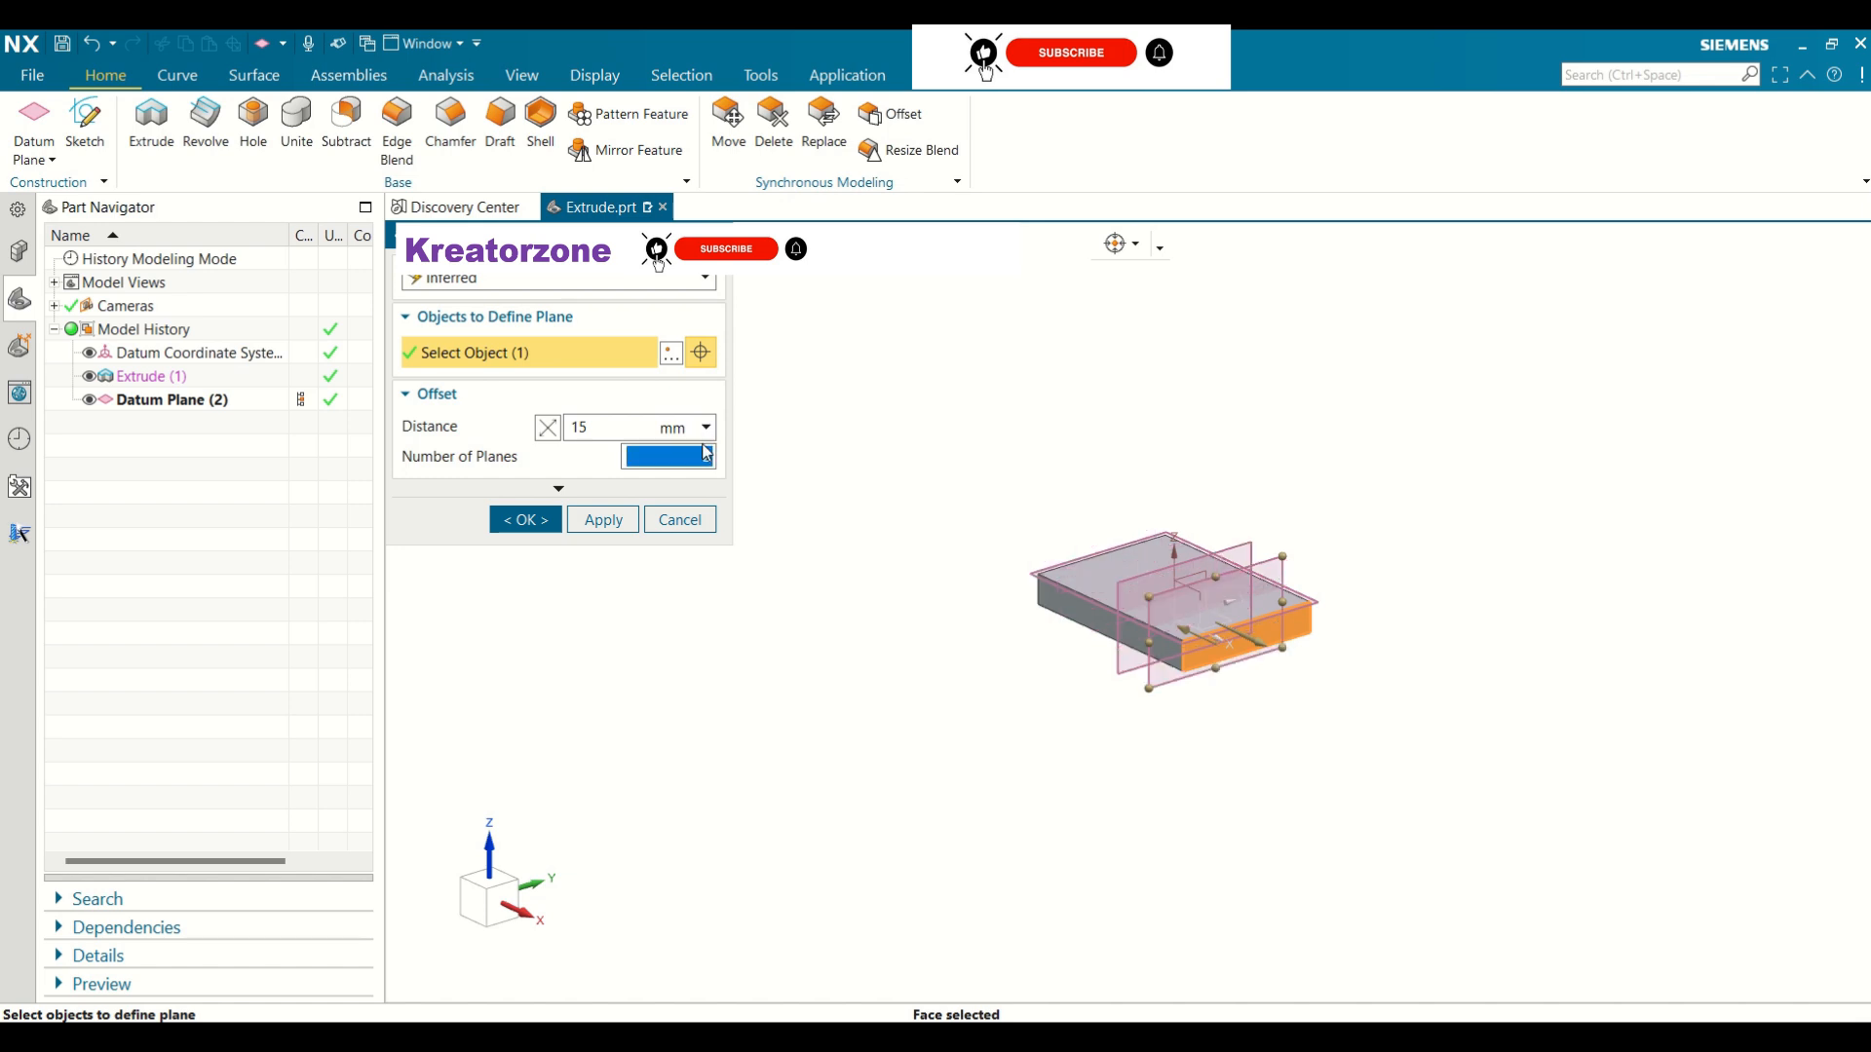
{"action": "left_click", "coordinate": [525, 519]}
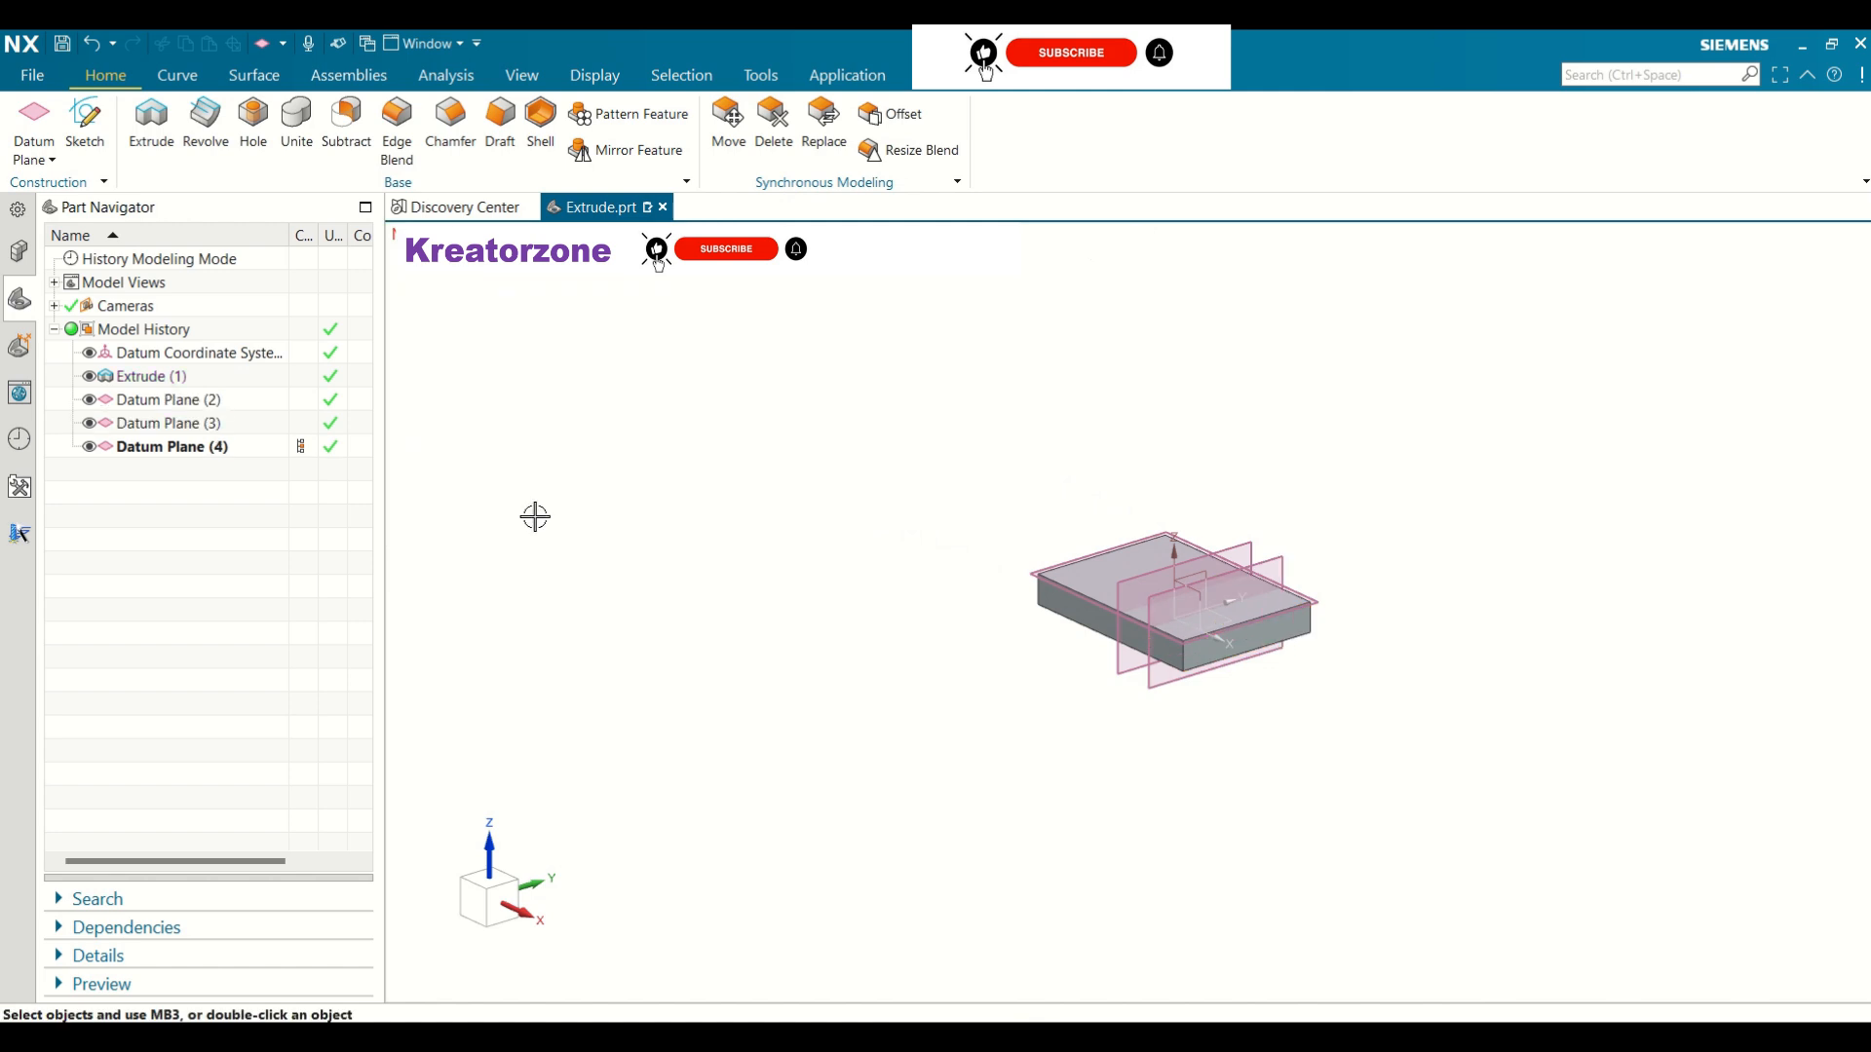
Hide Datum Plane (4), the inner of the two planes offset from the end face
{"action": "scroll", "coordinate": [1295, 585], "scroll_direction": "down", "scroll_amount": 3}
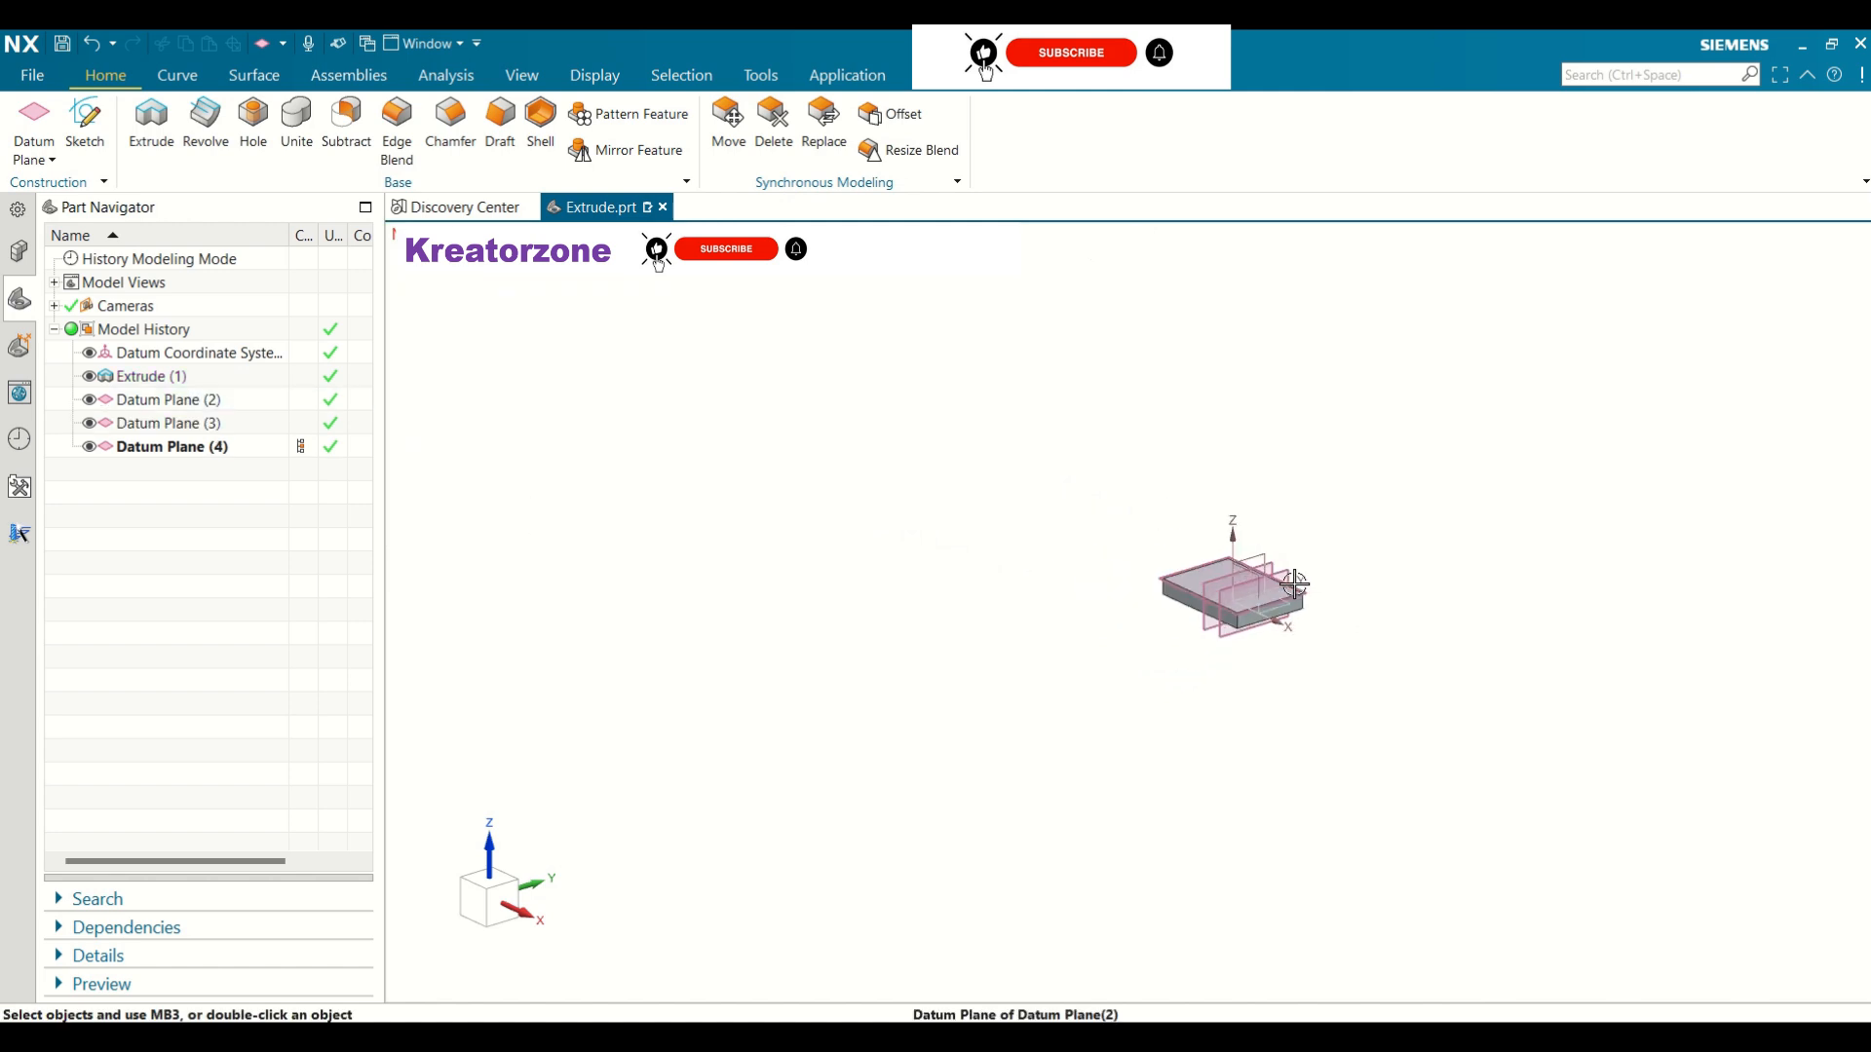
{"action": "scroll", "coordinate": [1294, 585], "scroll_direction": "up", "scroll_amount": 5}
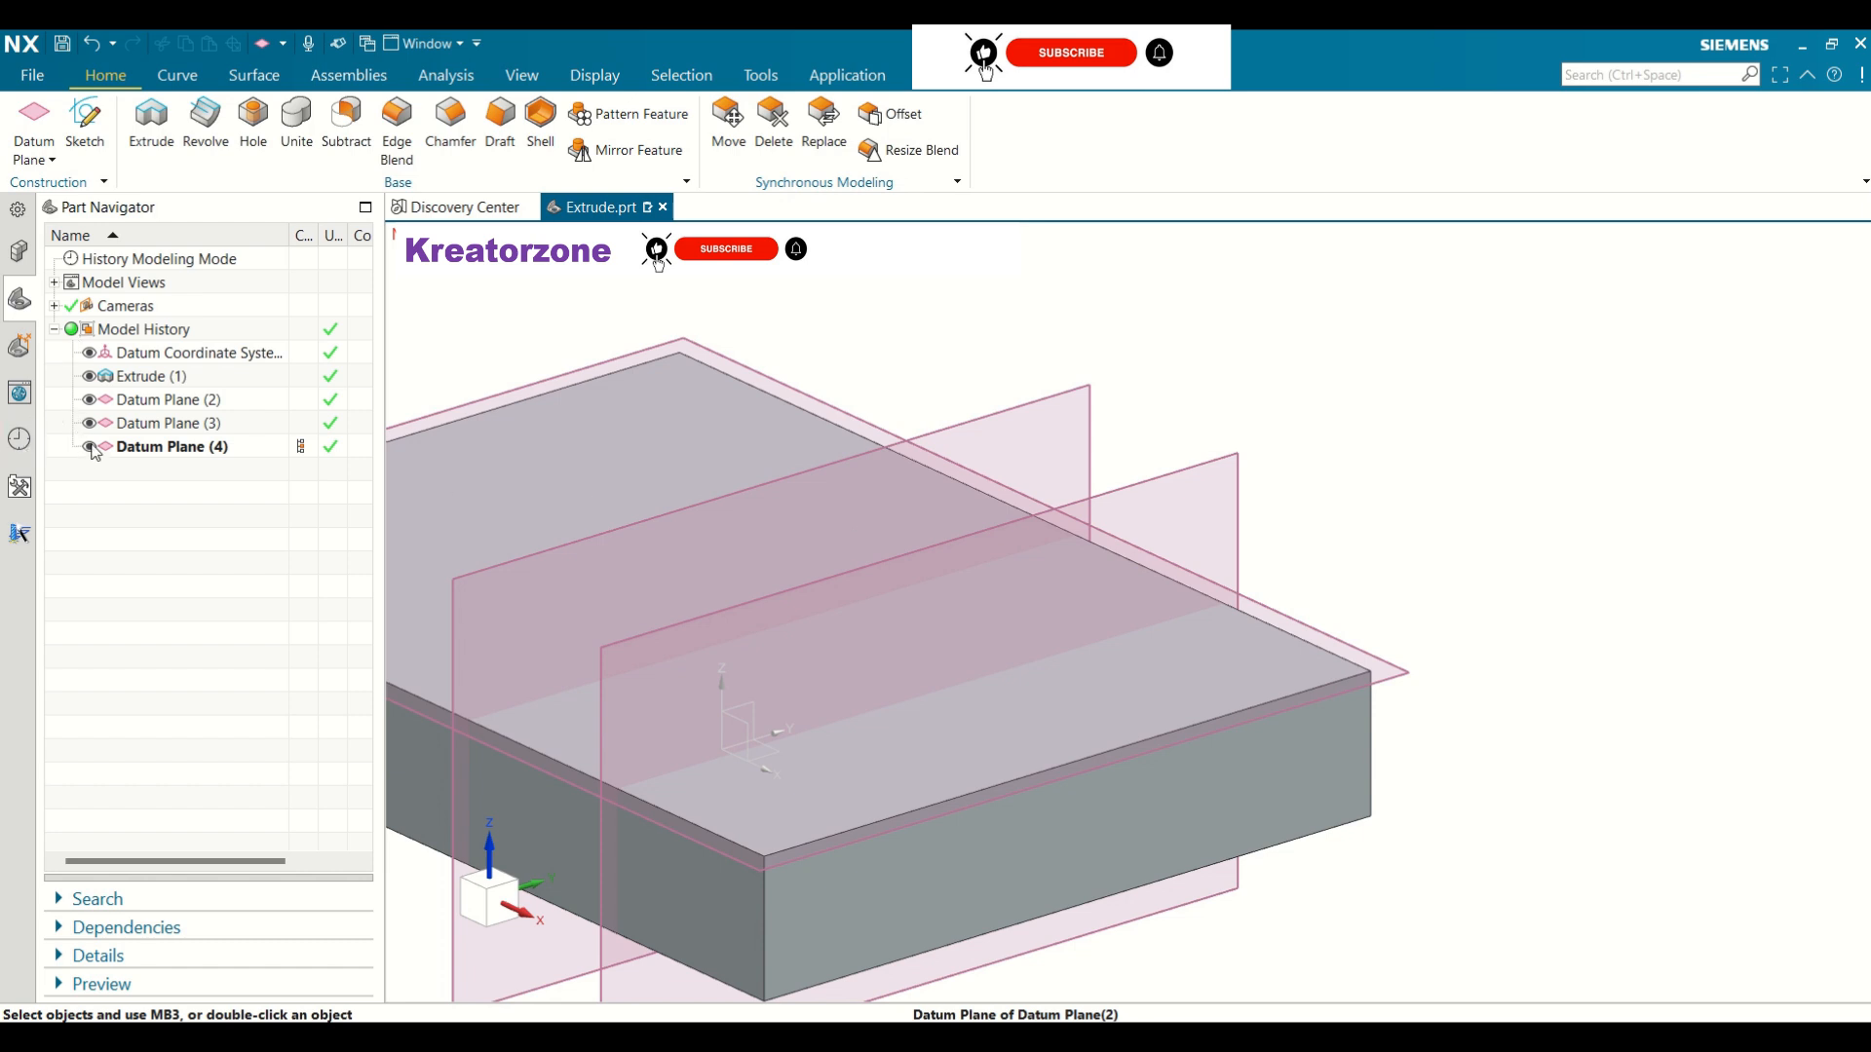
{"action": "scroll", "coordinate": [1696, 462], "scroll_direction": "down", "scroll_amount": 4}
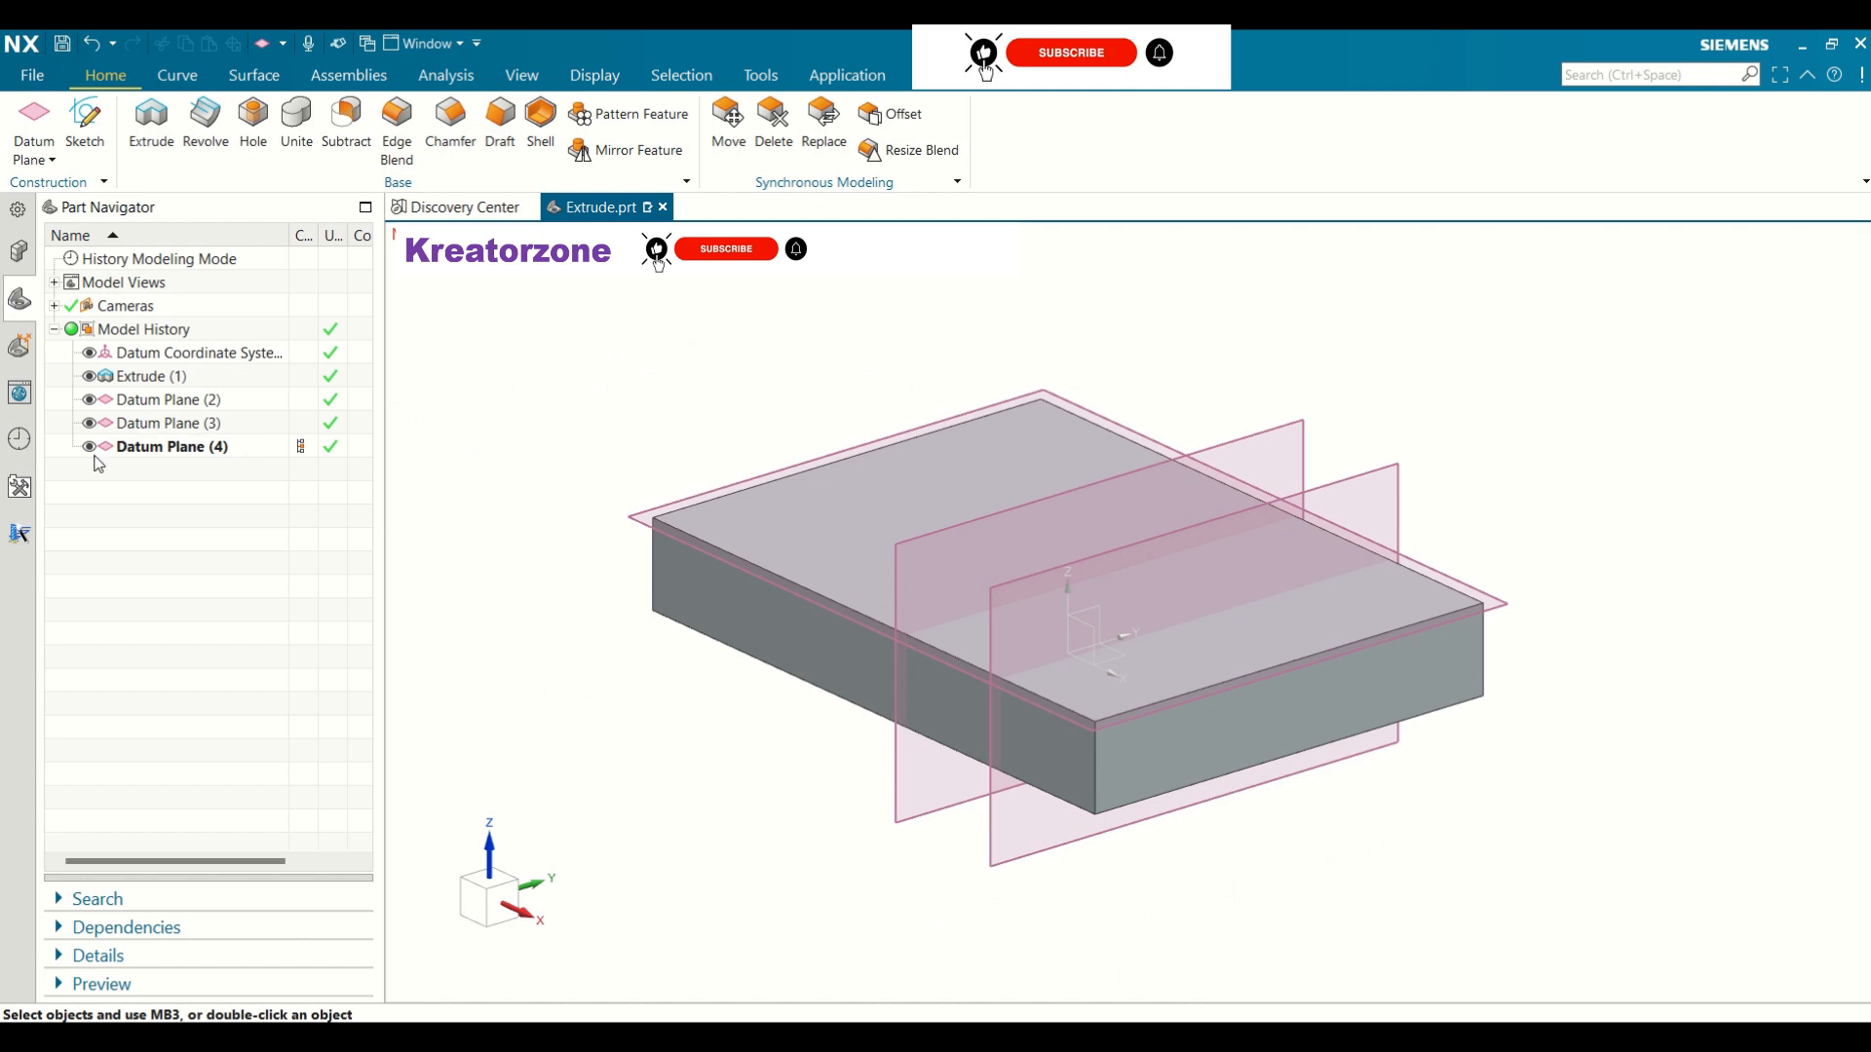
{"action": "left_click", "coordinate": [91, 447]}
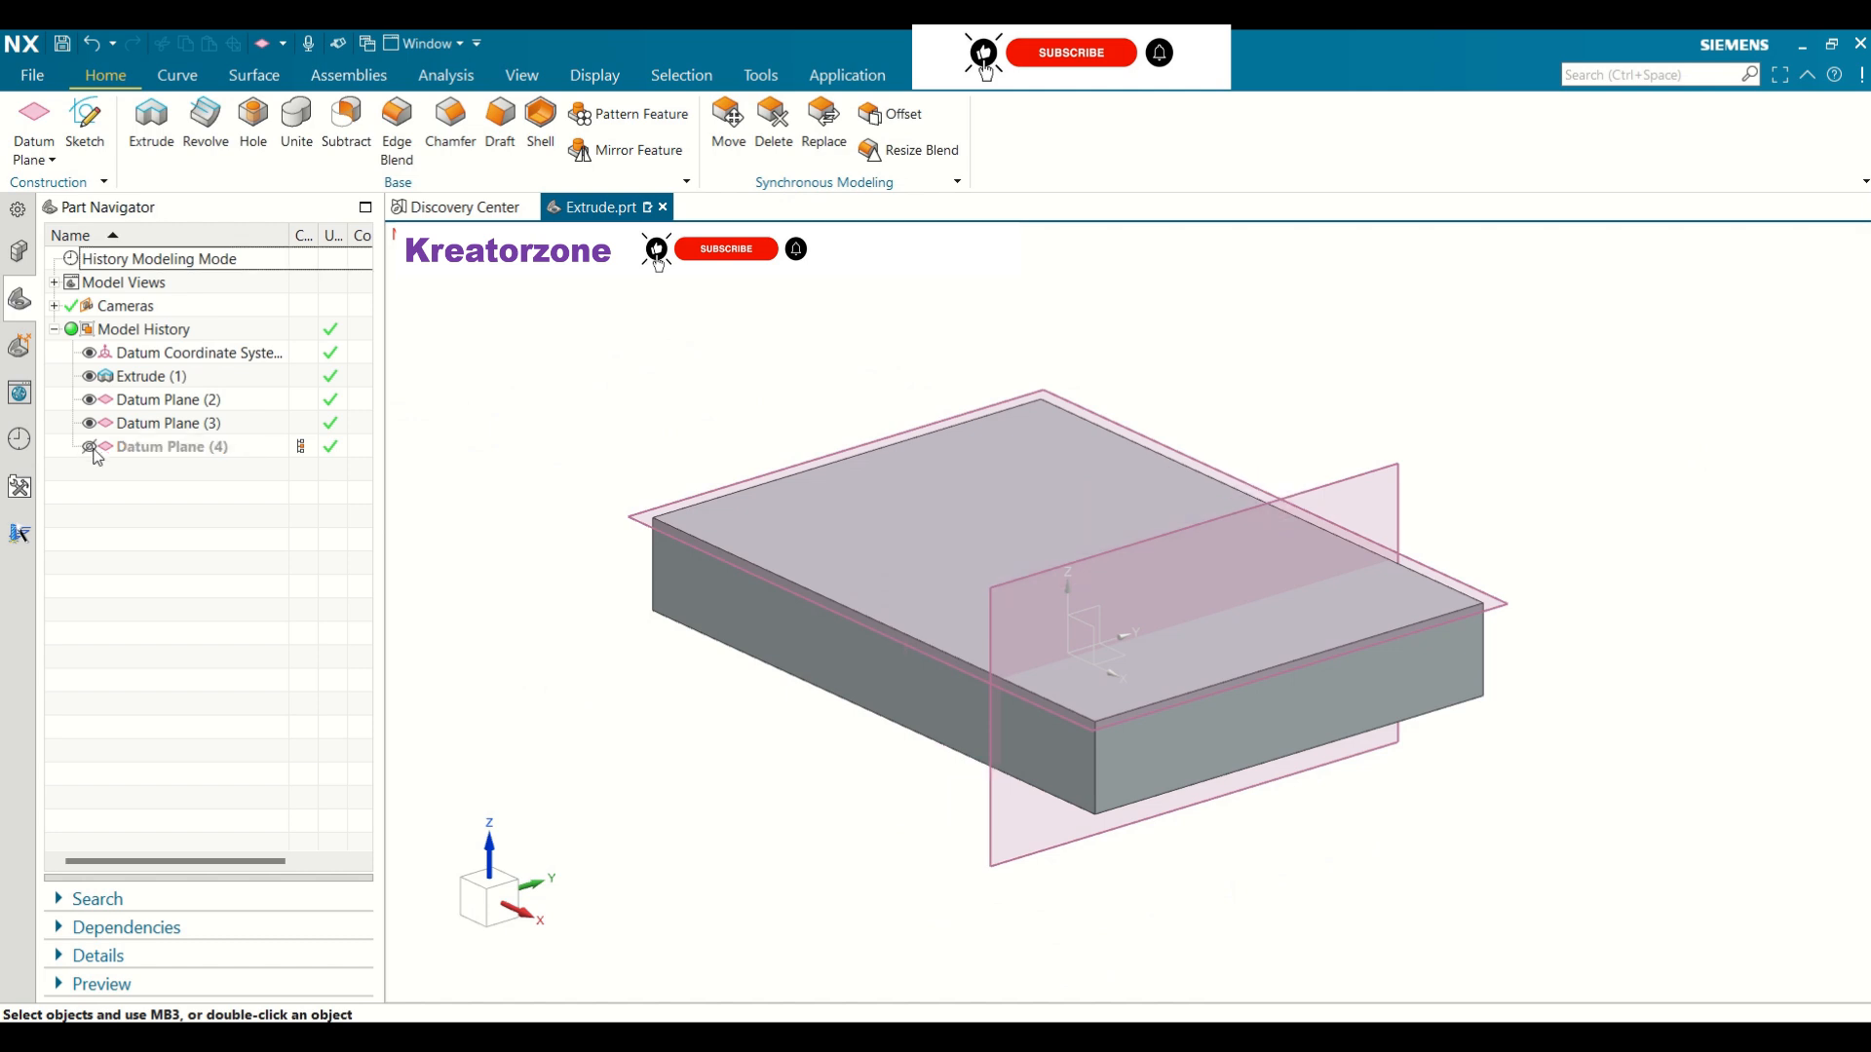
Hide and show again Datum Planes (2) and (3), the datum coordinate system and the extruded block
{"action": "left_click", "coordinate": [90, 399]}
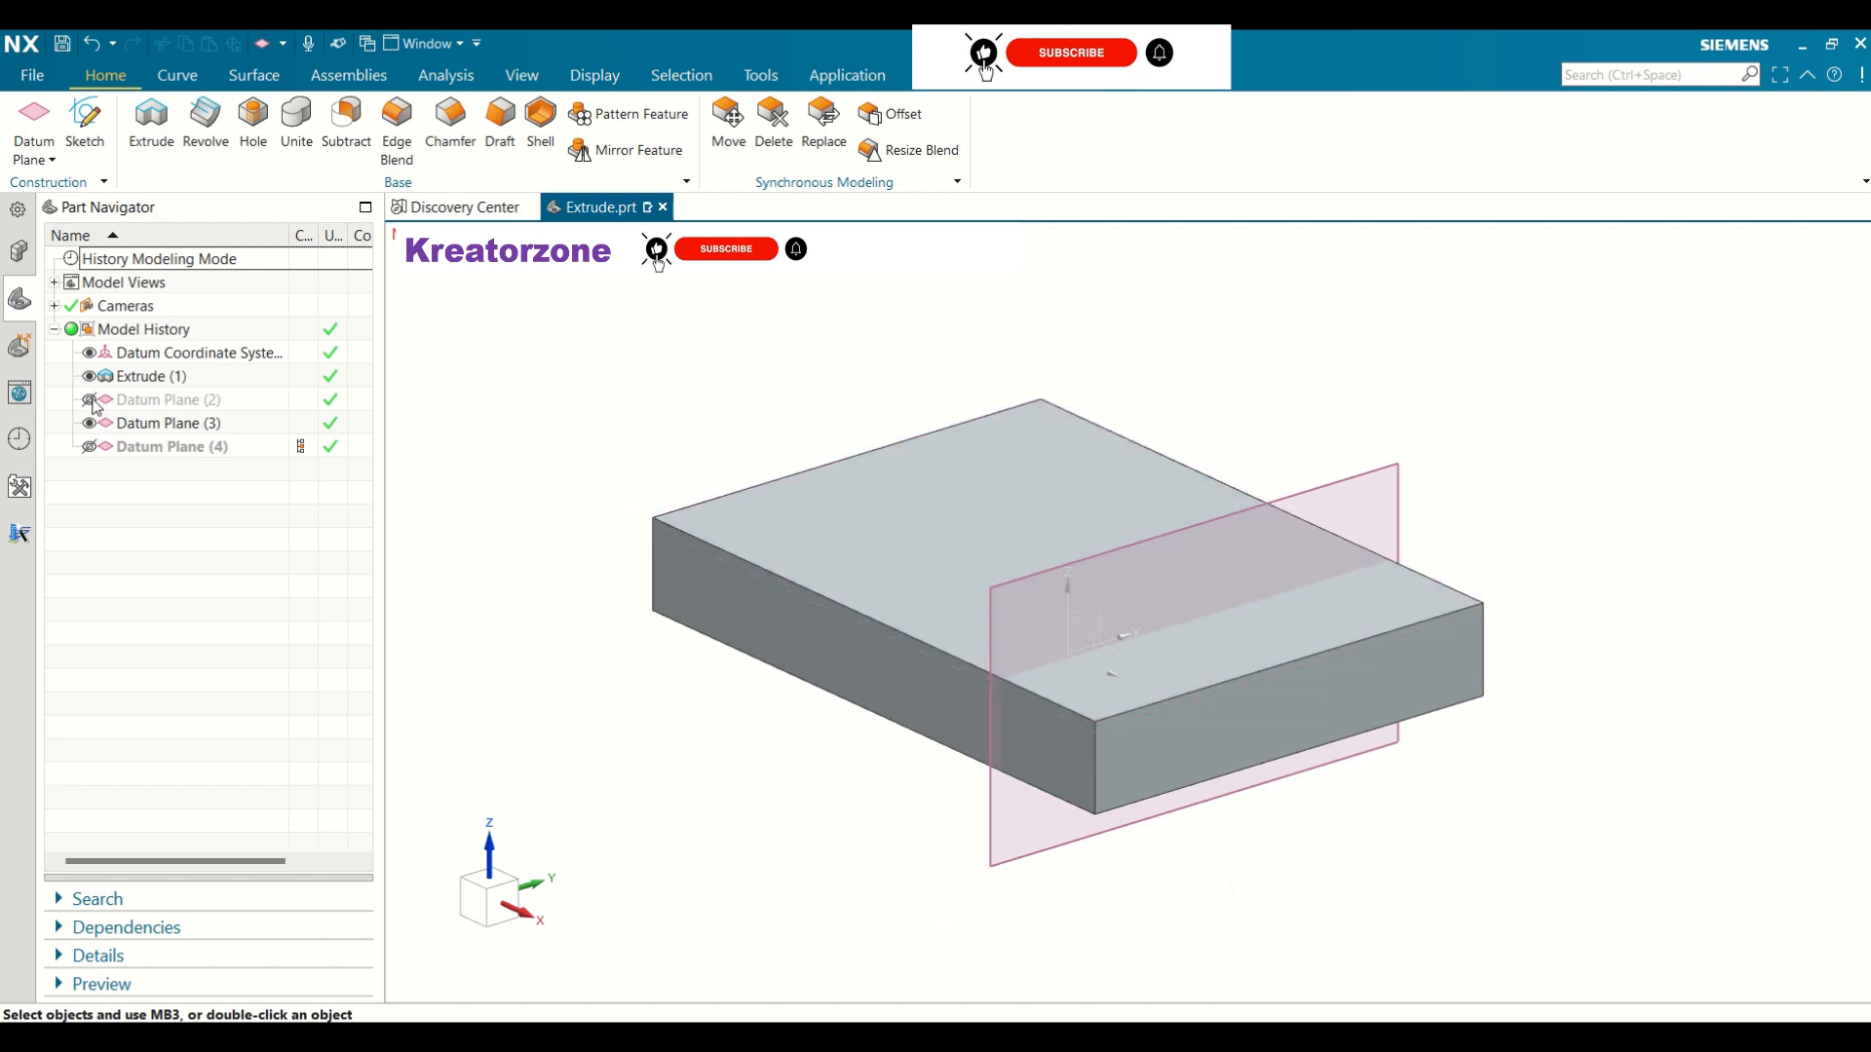
{"action": "left_click", "coordinate": [90, 423]}
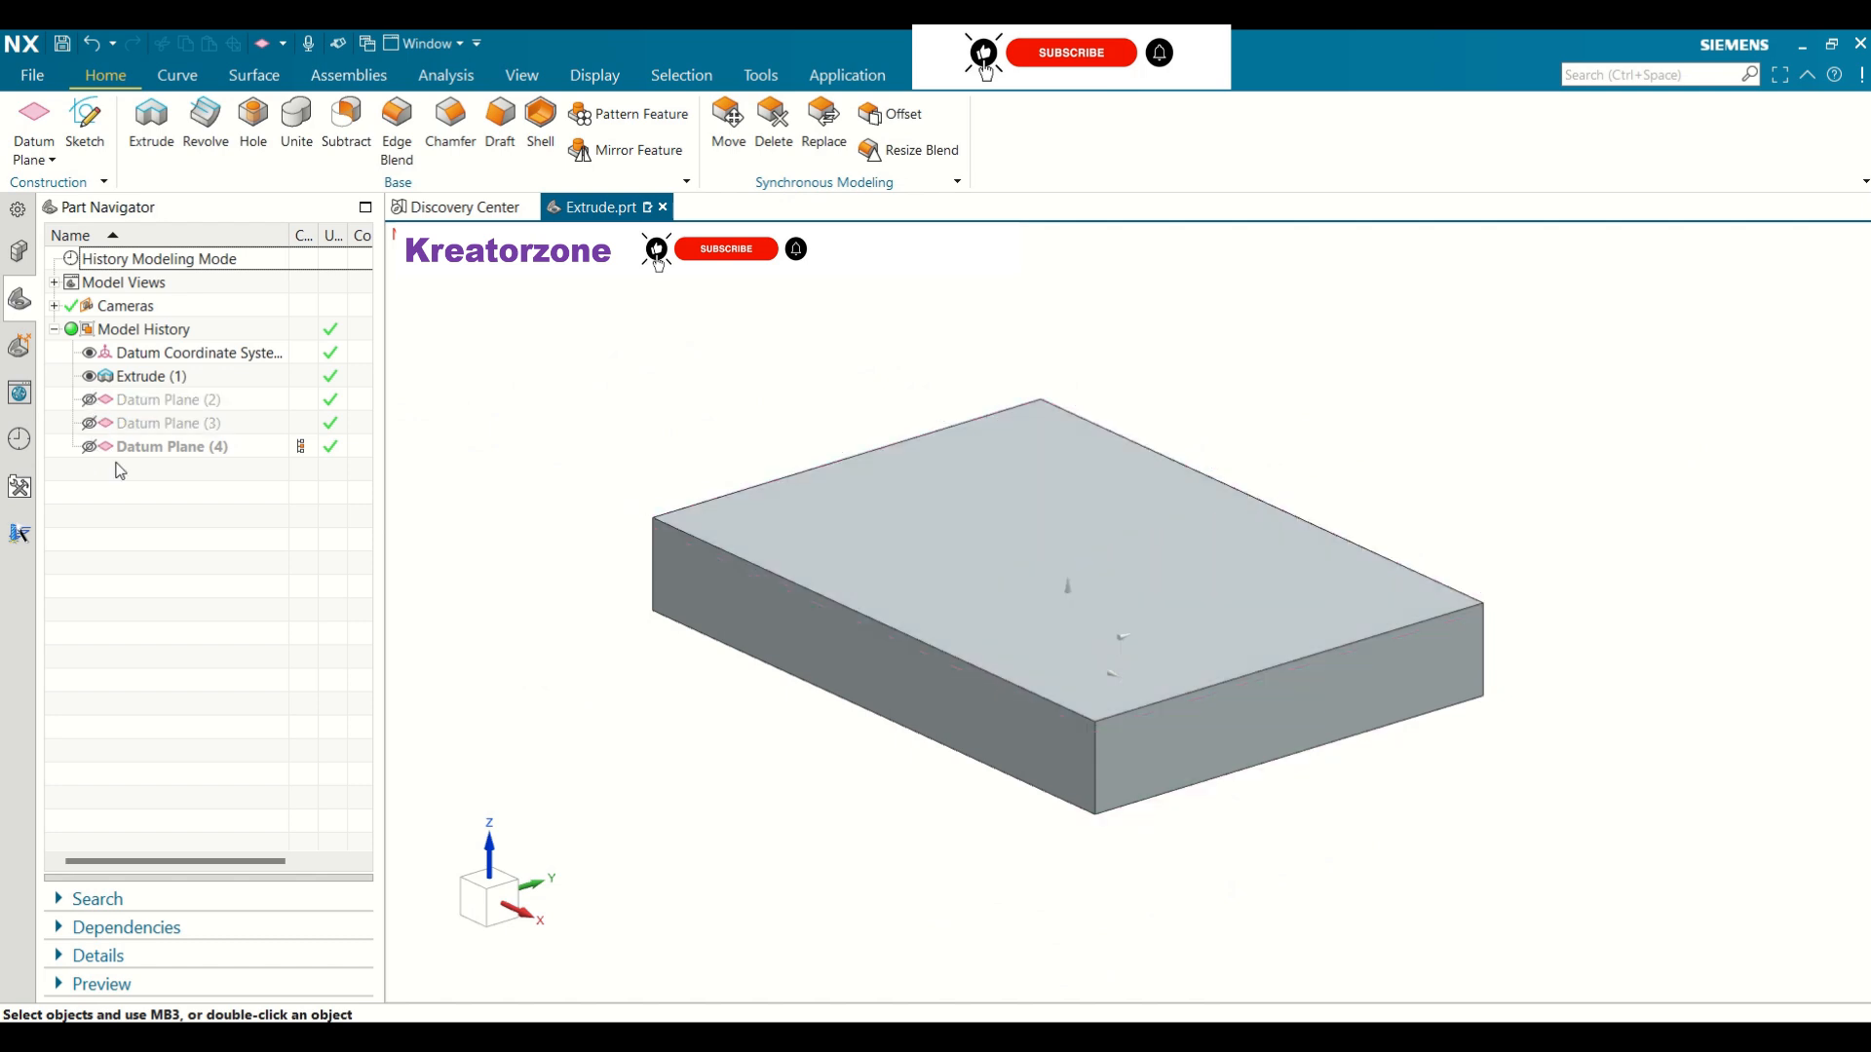
{"action": "left_click", "coordinate": [89, 401]}
{"action": "left_click", "coordinate": [90, 423]}
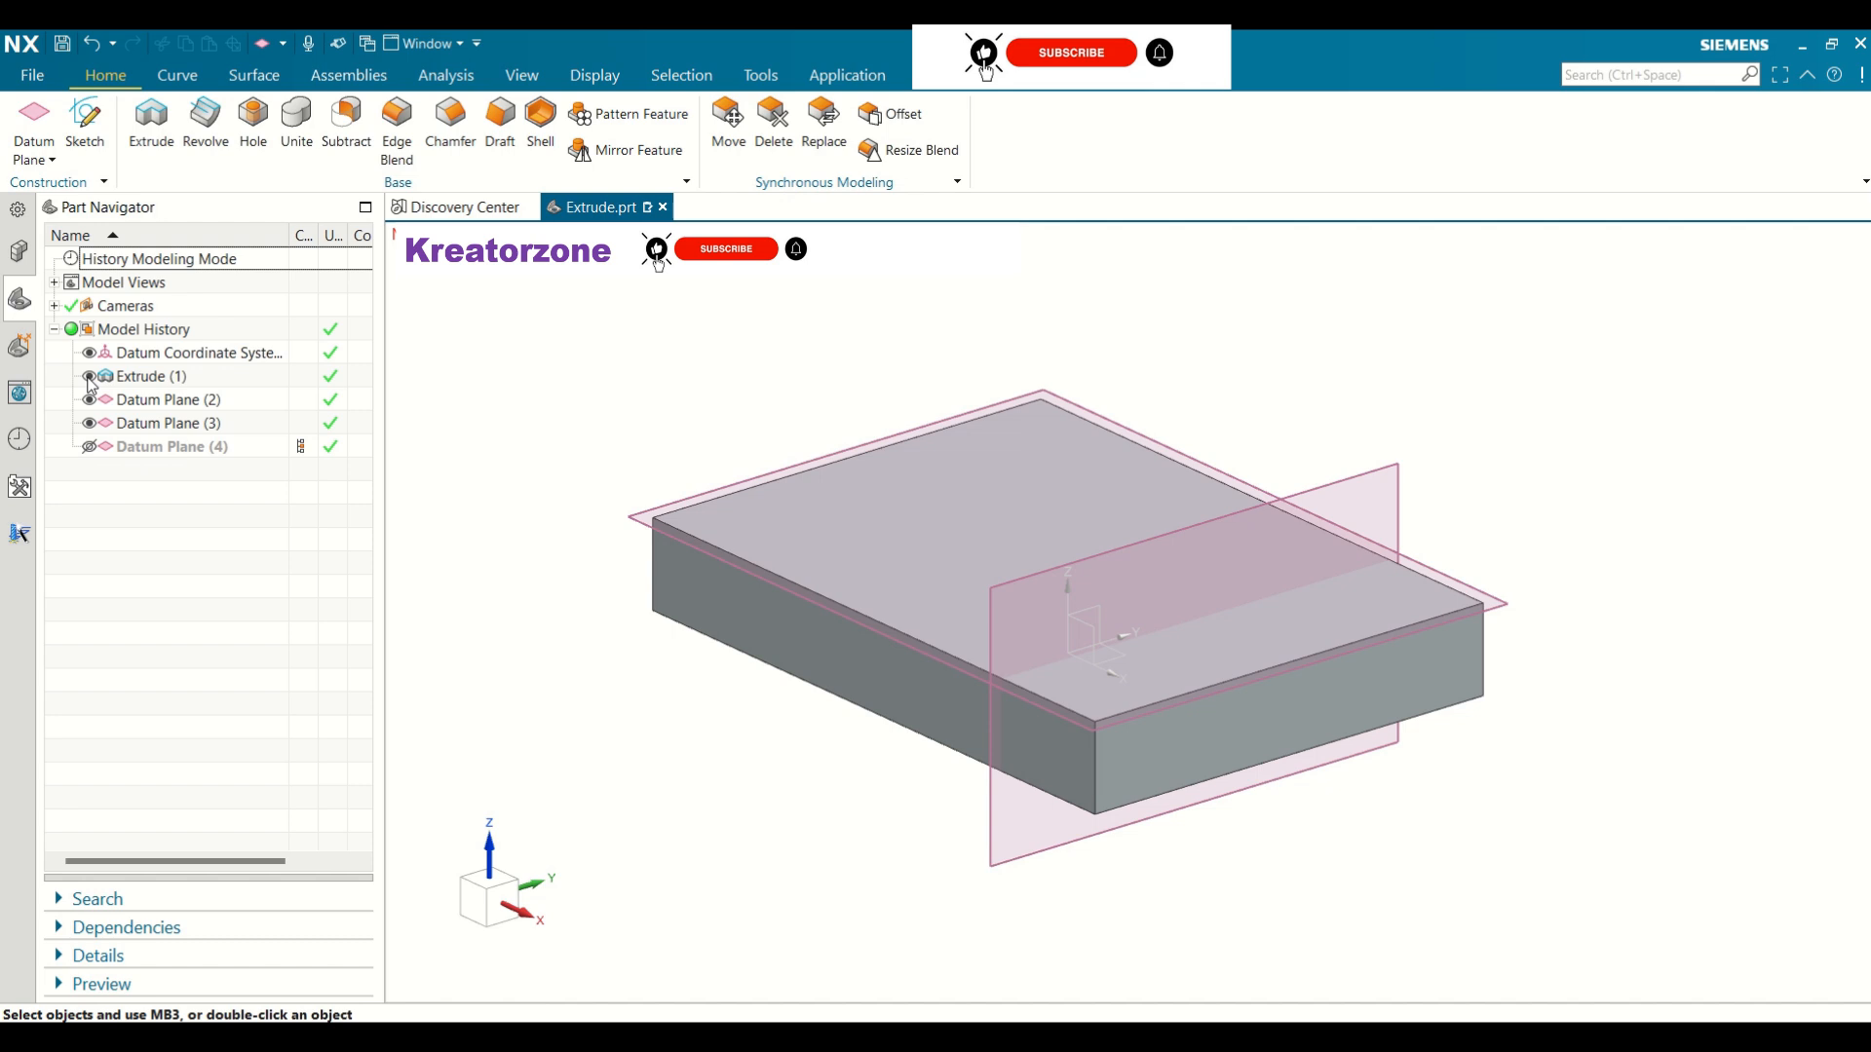
{"action": "left_click", "coordinate": [90, 377]}
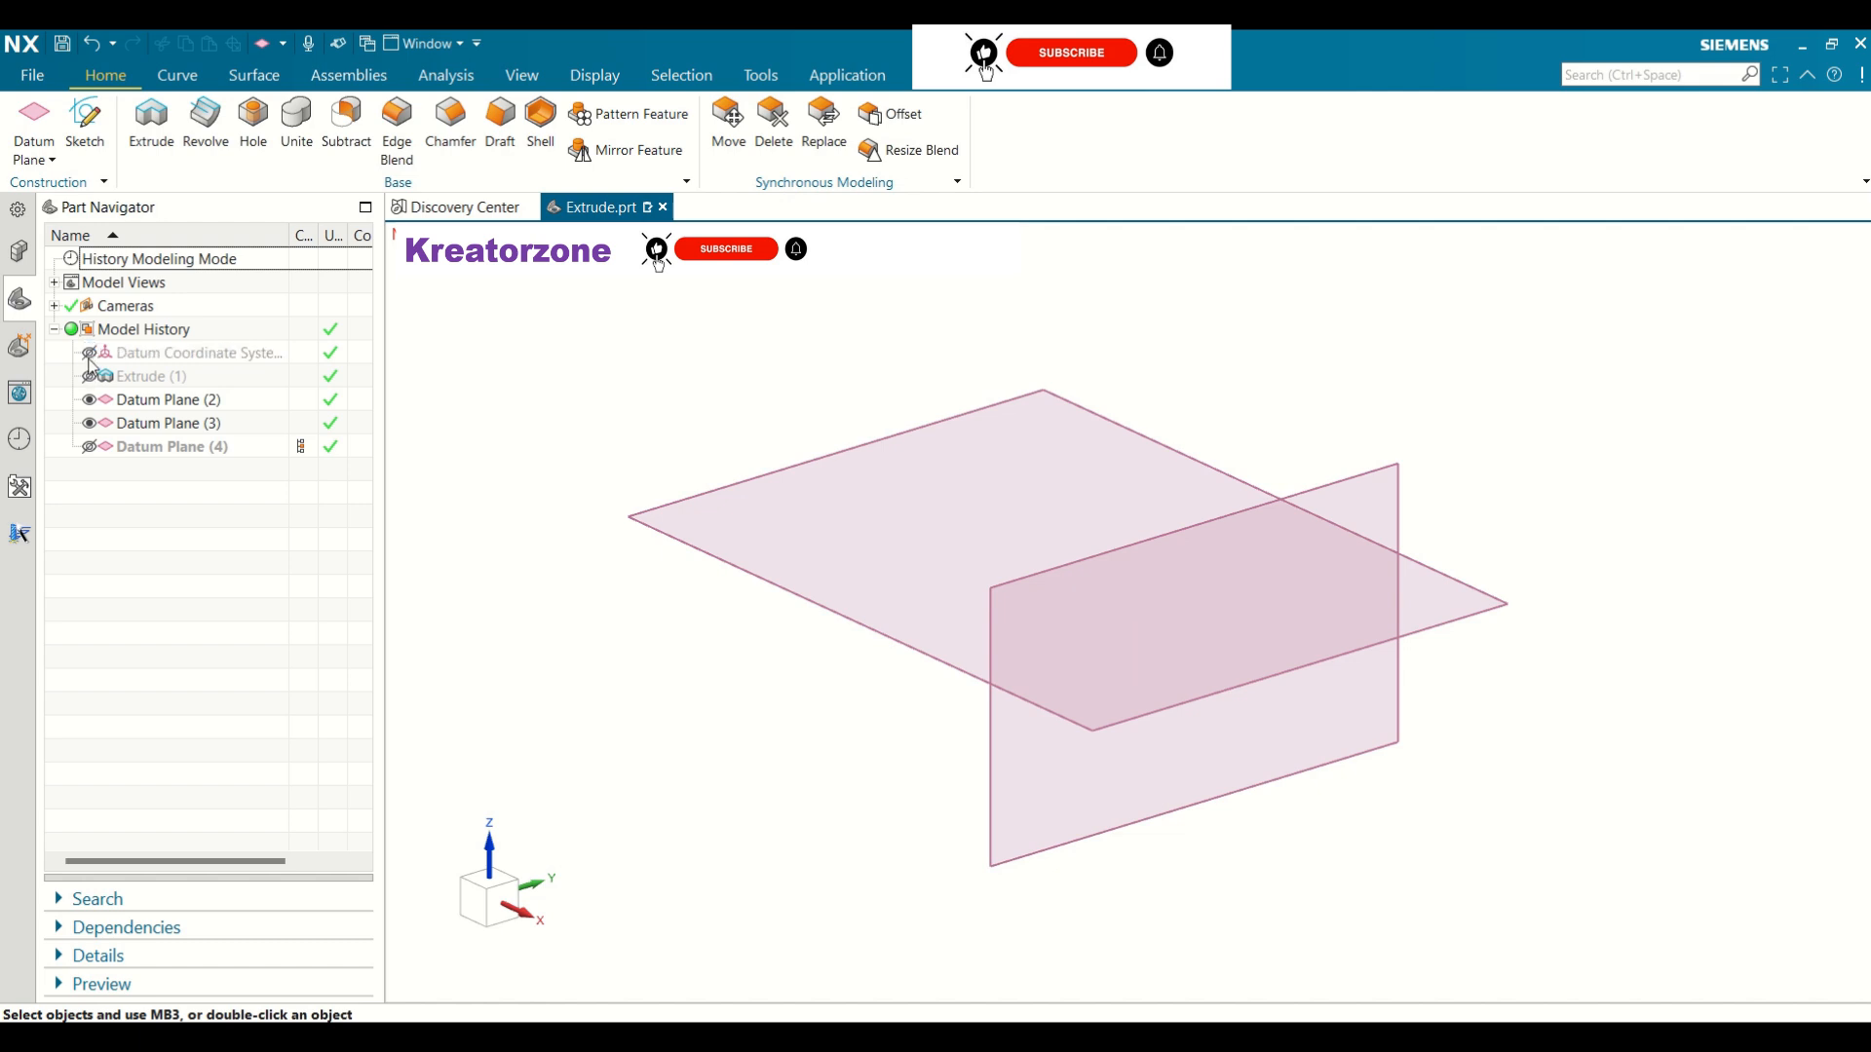
{"action": "left_click", "coordinate": [90, 376]}
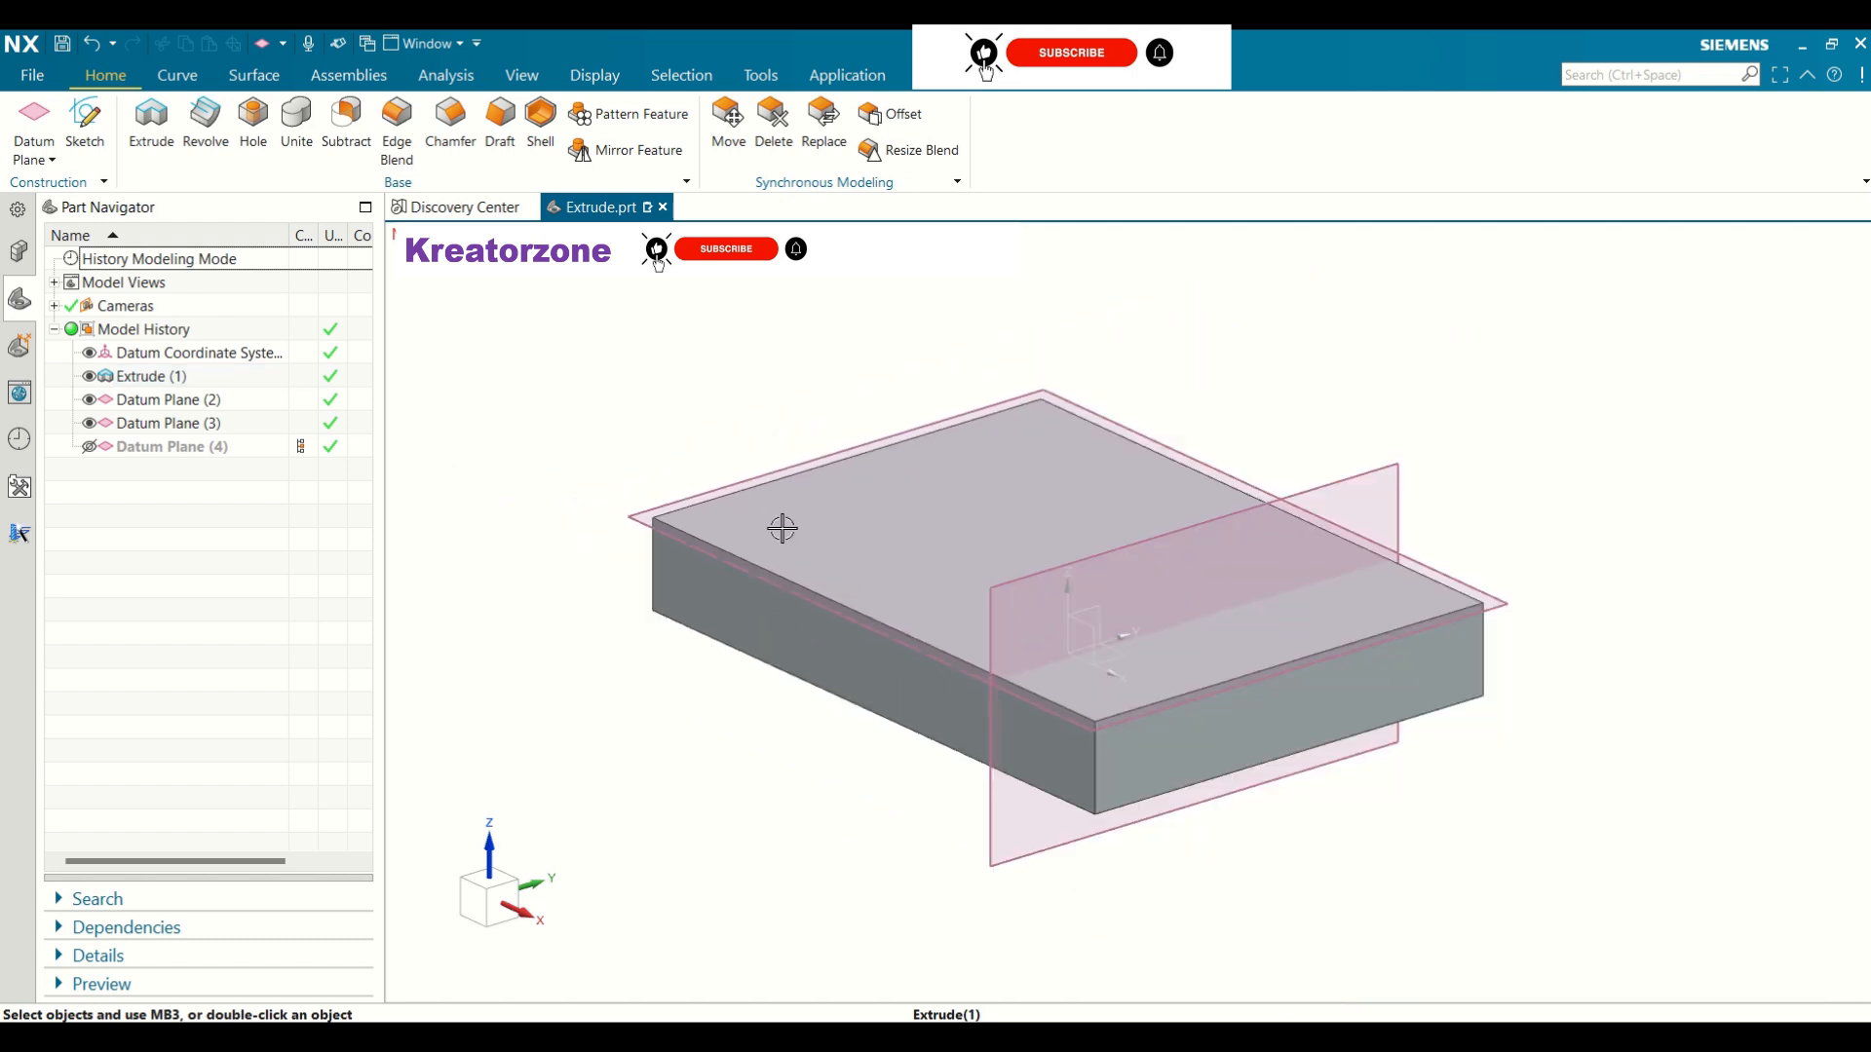
Create a single datum plane offset 10 mm inward from the block's long front side face, reversing the offset direction
{"action": "left_click", "coordinate": [46, 160]}
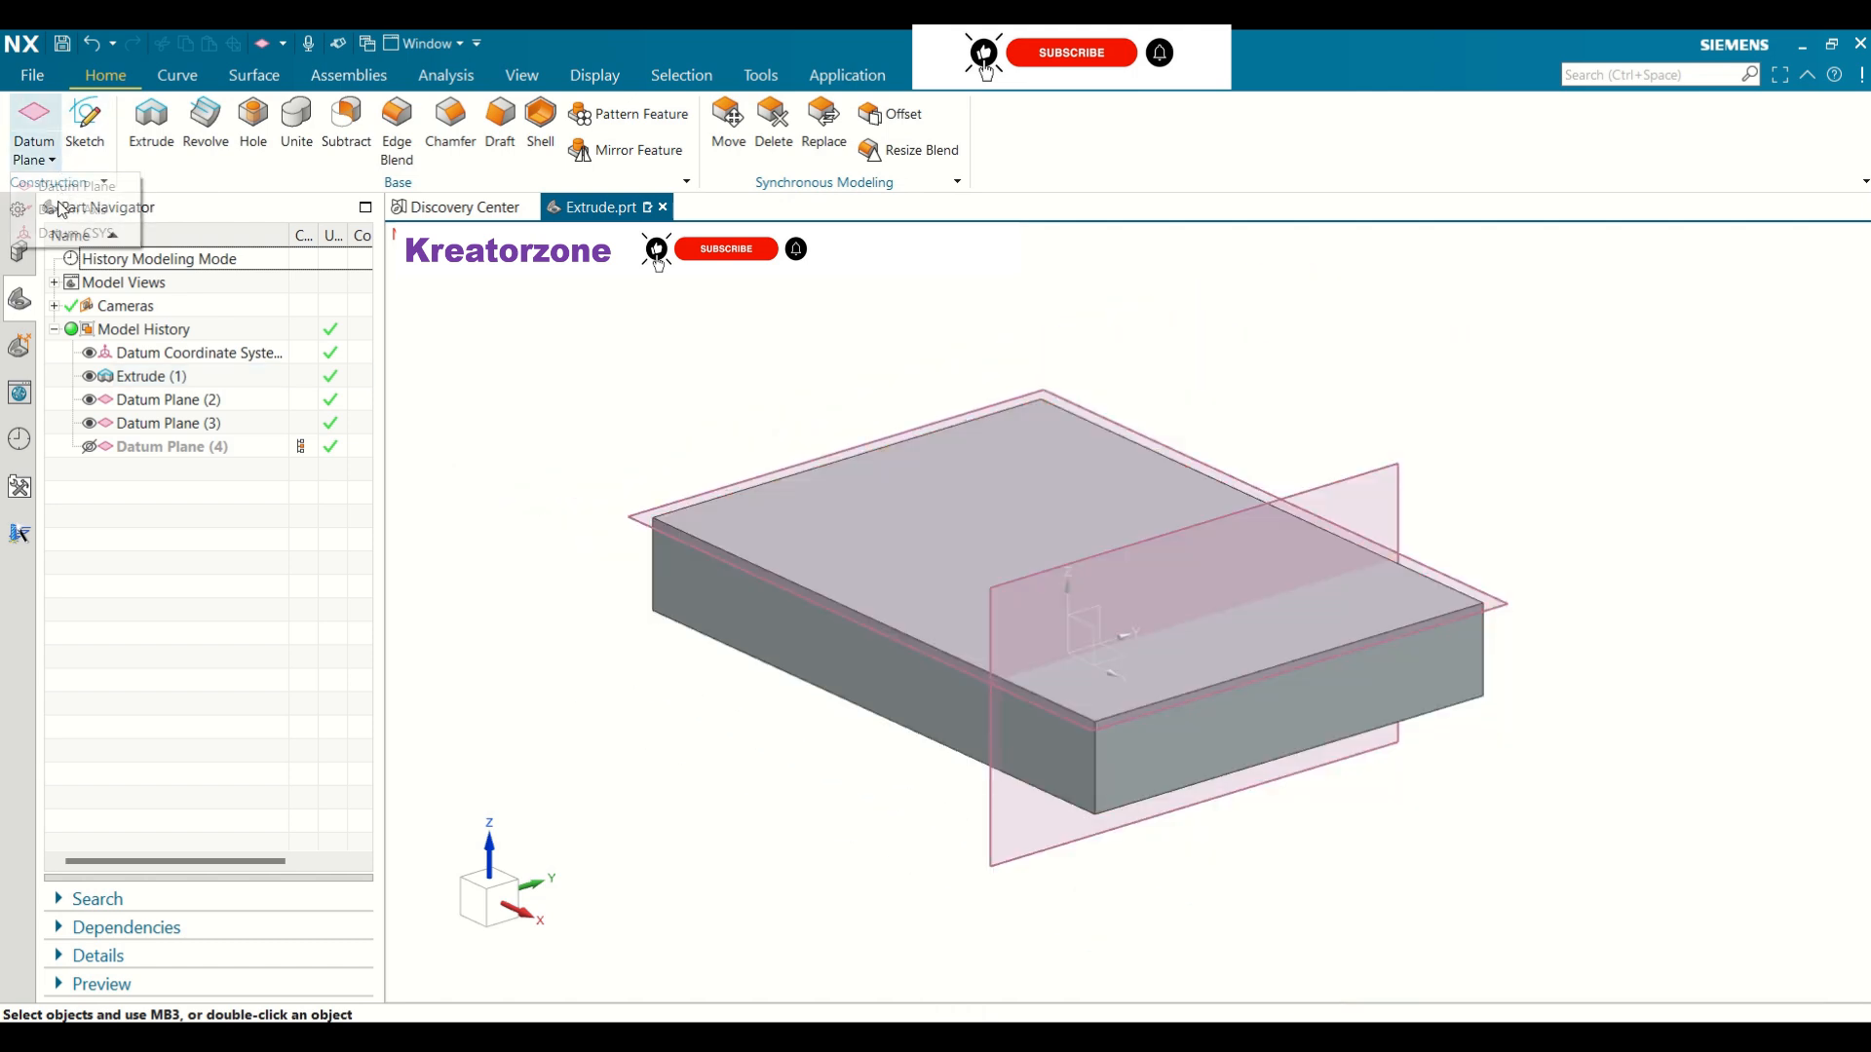
{"action": "left_click", "coordinate": [64, 187]}
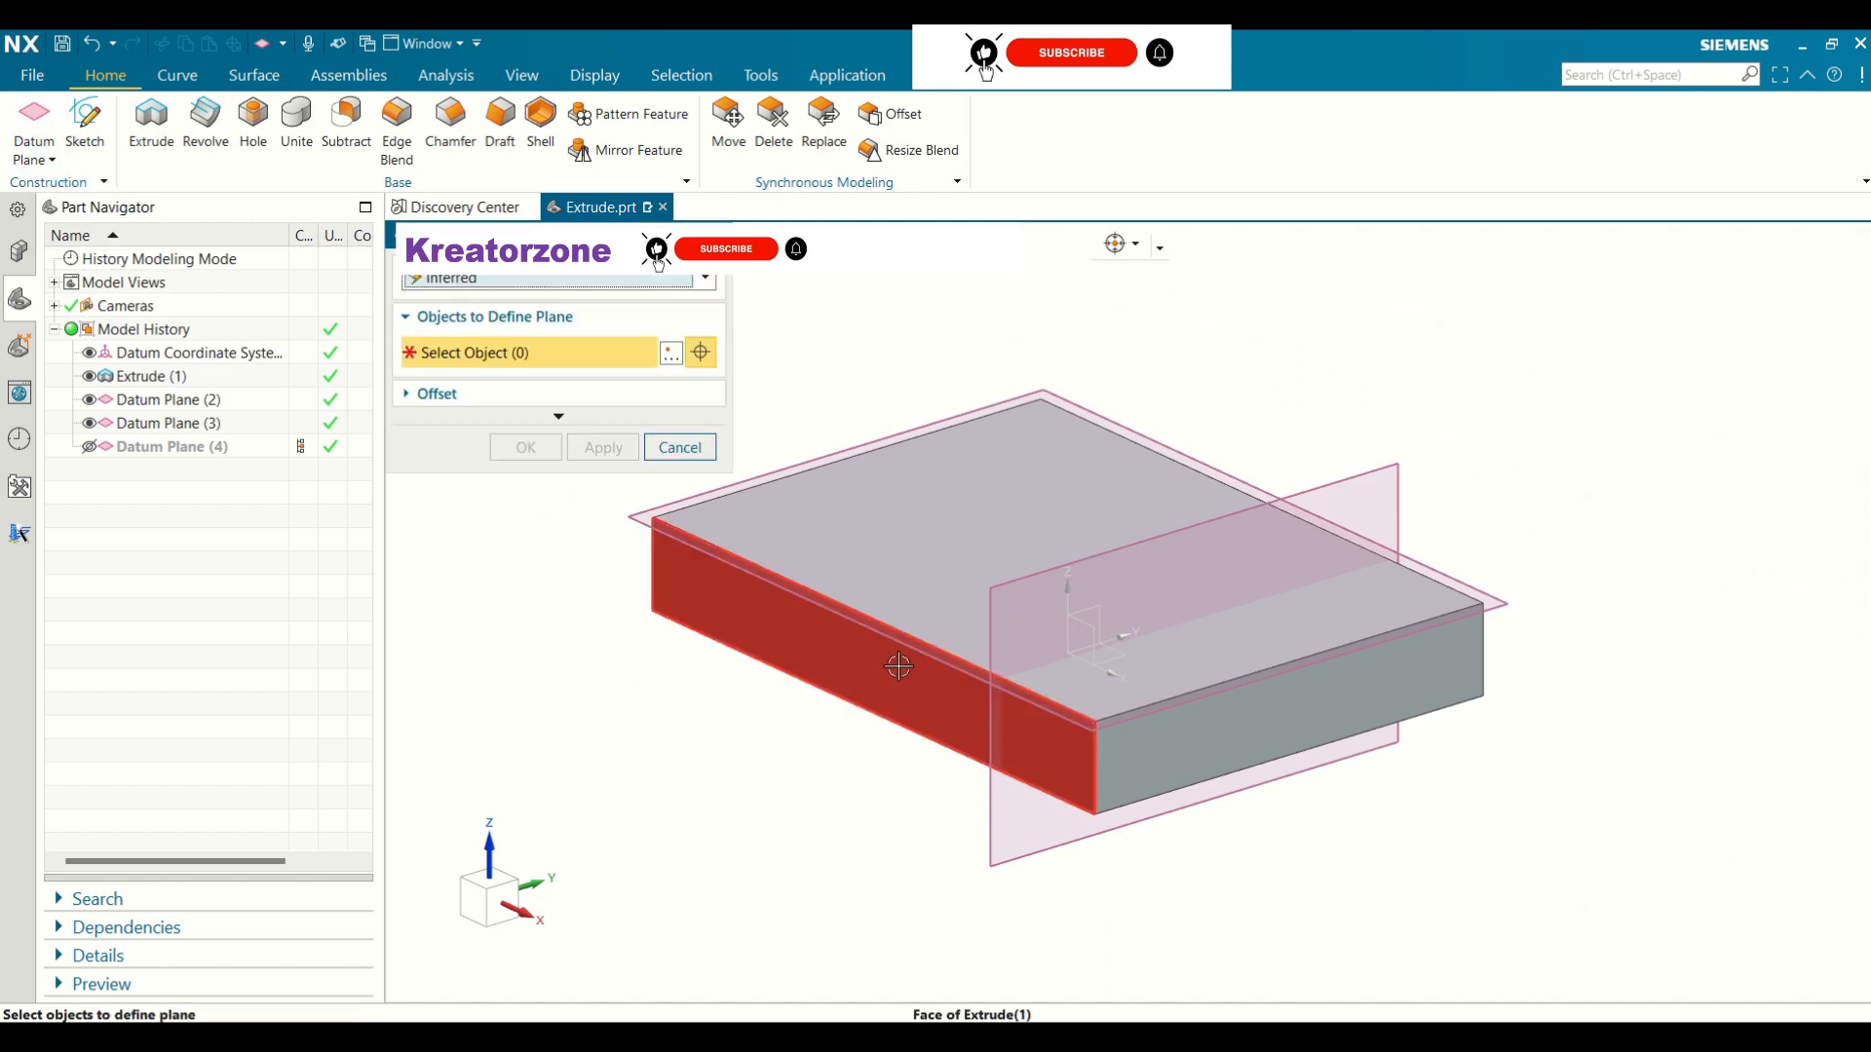
{"action": "left_click", "coordinate": [940, 709]}
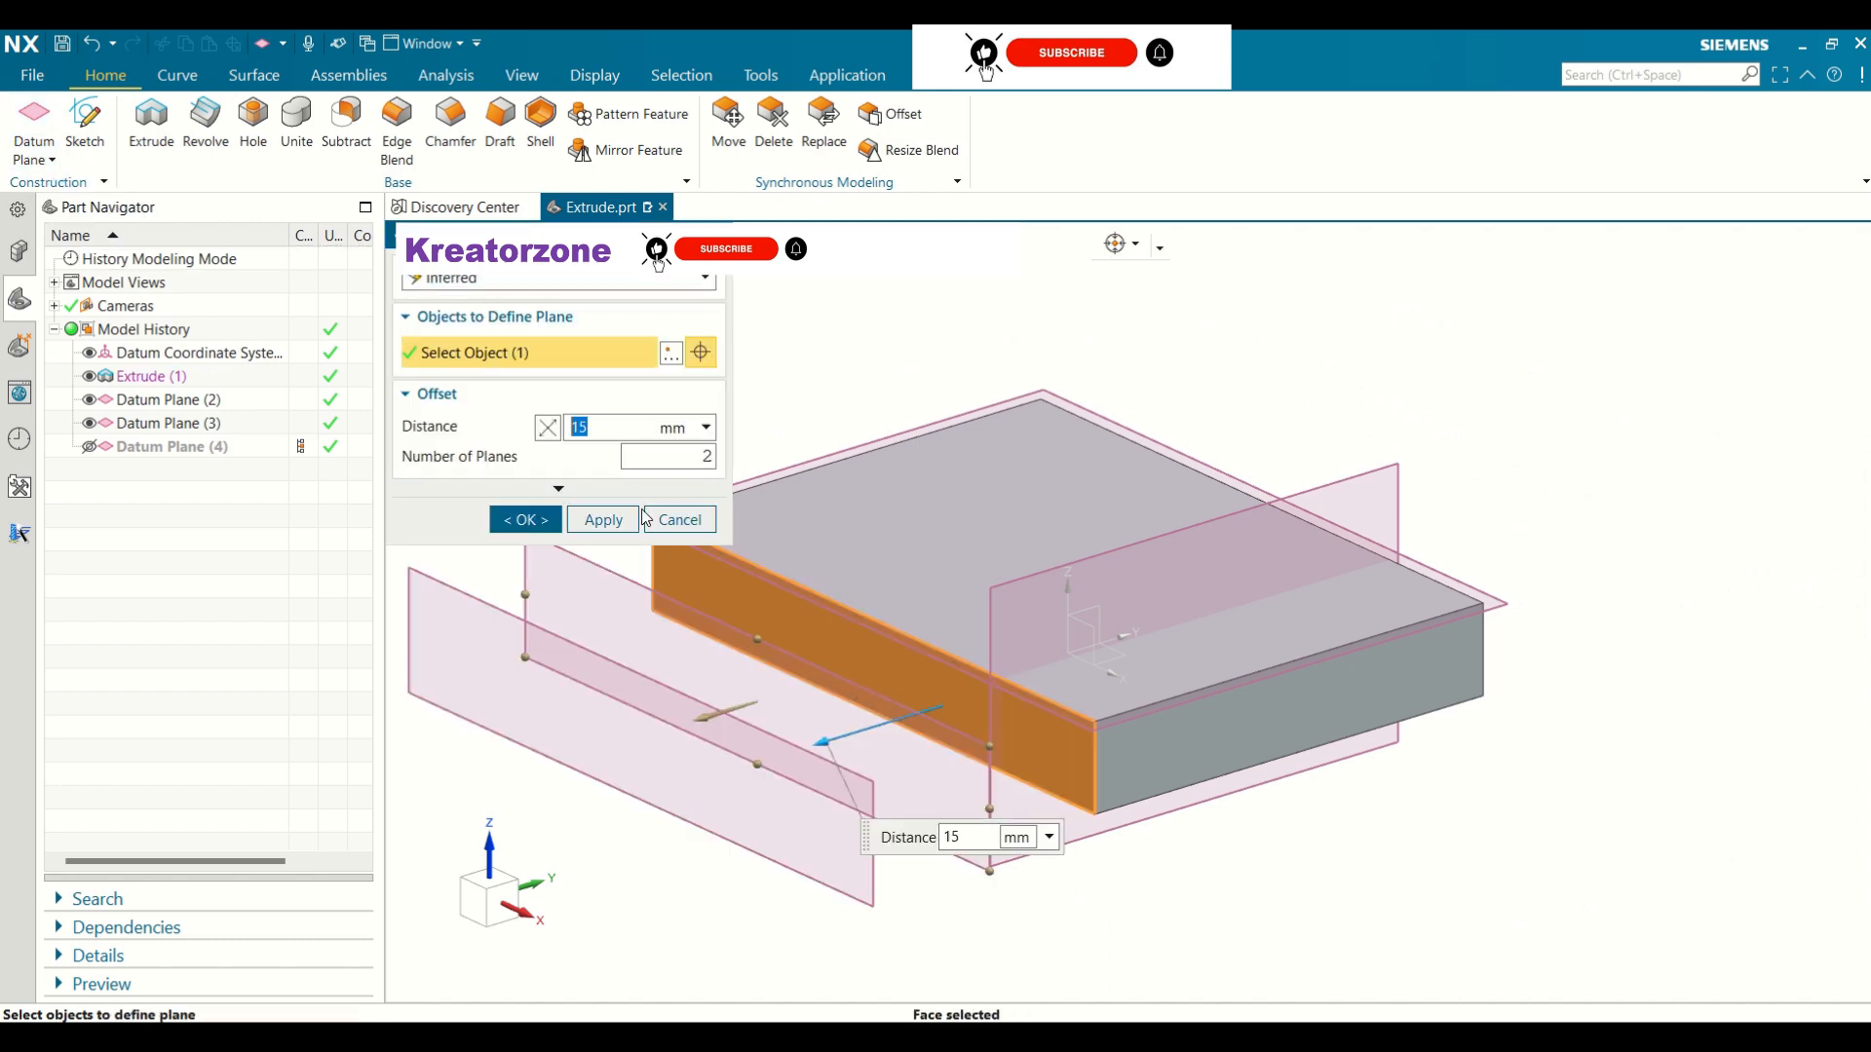
{"action": "left_click", "coordinate": [600, 430]}
{"action": "double_click", "coordinate": [709, 456]}
{"action": "type", "text": "1"}
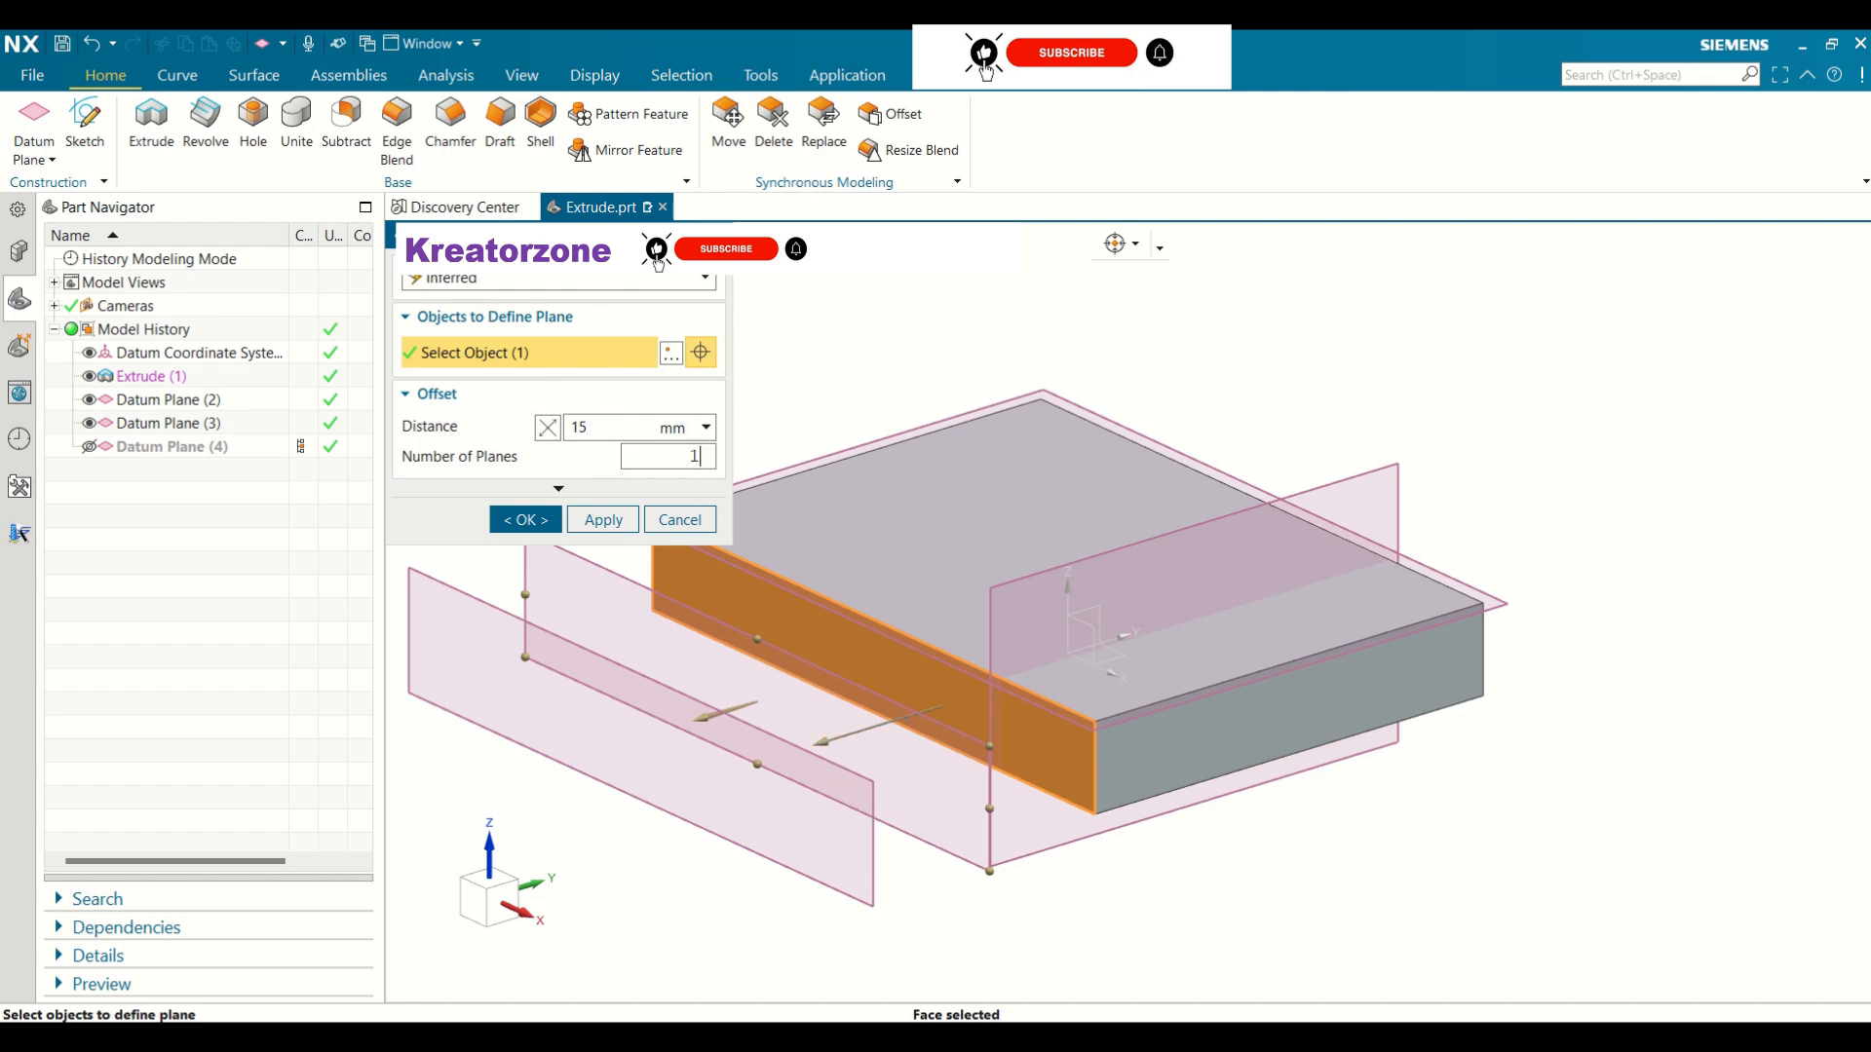
{"action": "double_click", "coordinate": [577, 428]}
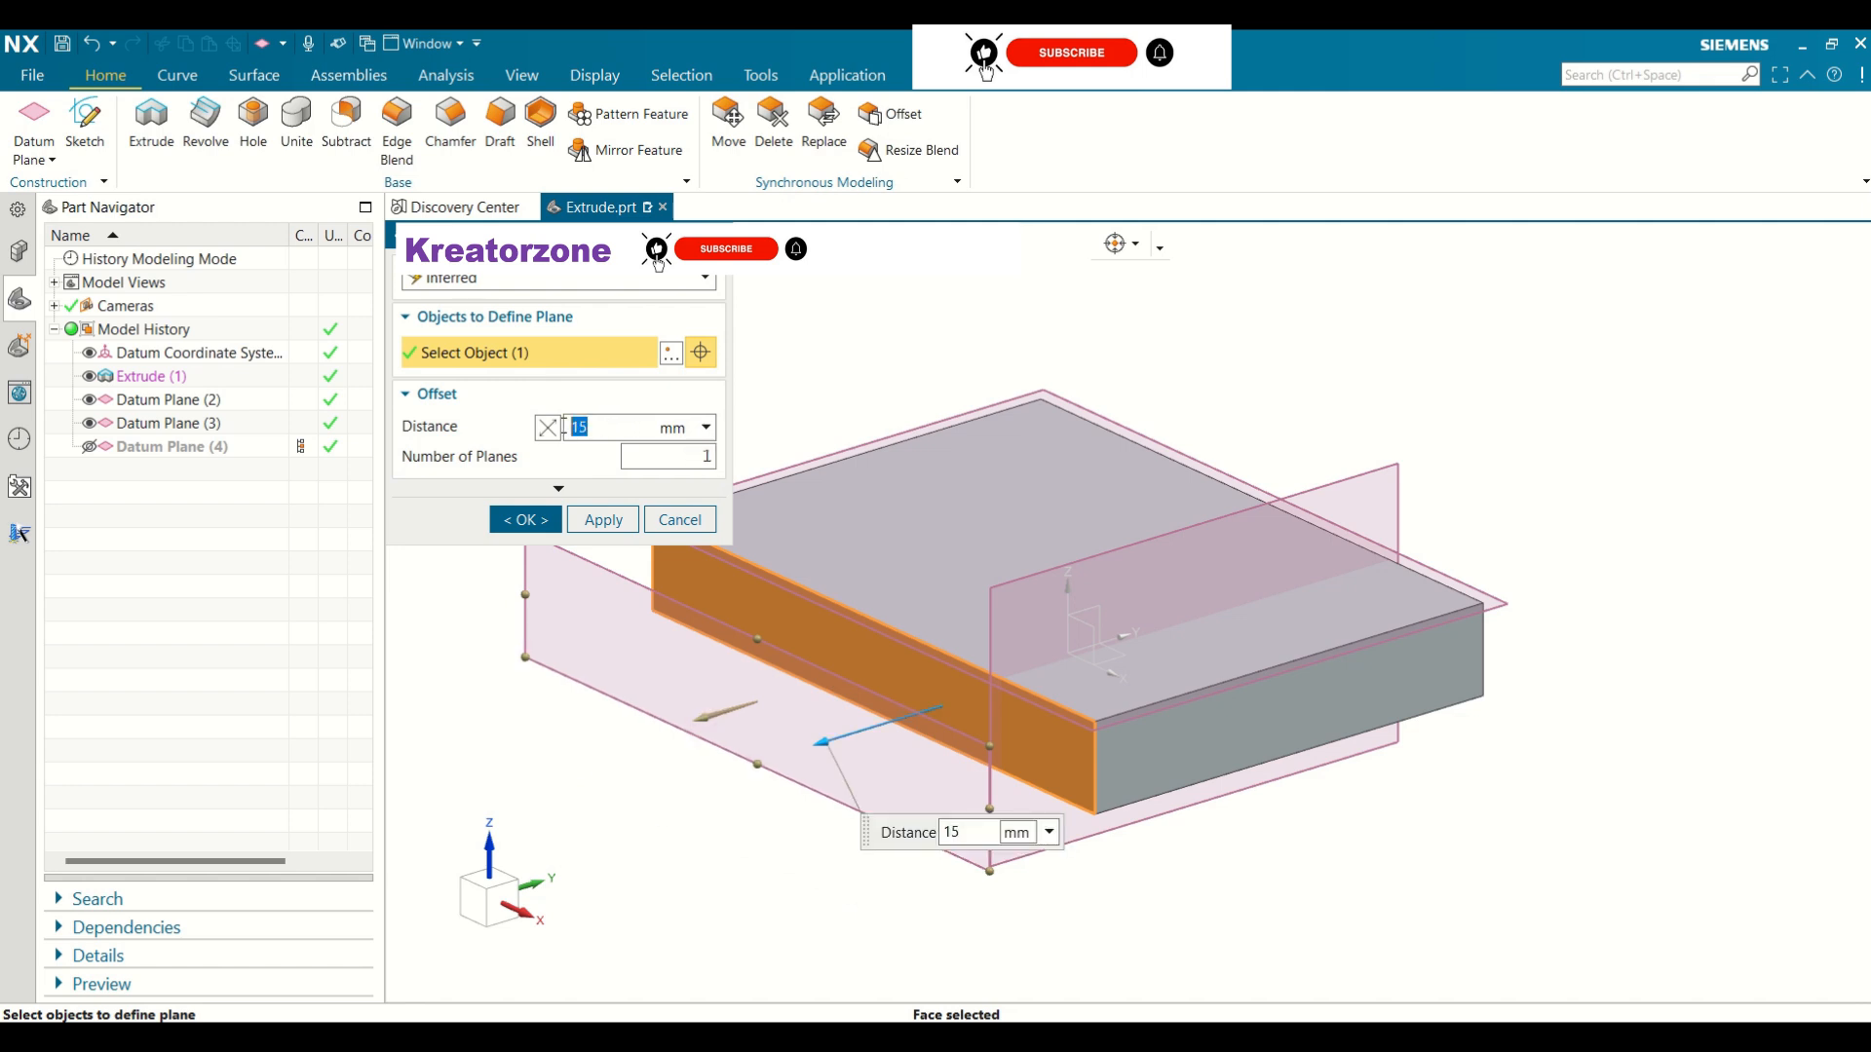
{"action": "type", "text": "10"}
{"action": "key", "text": "Return"}
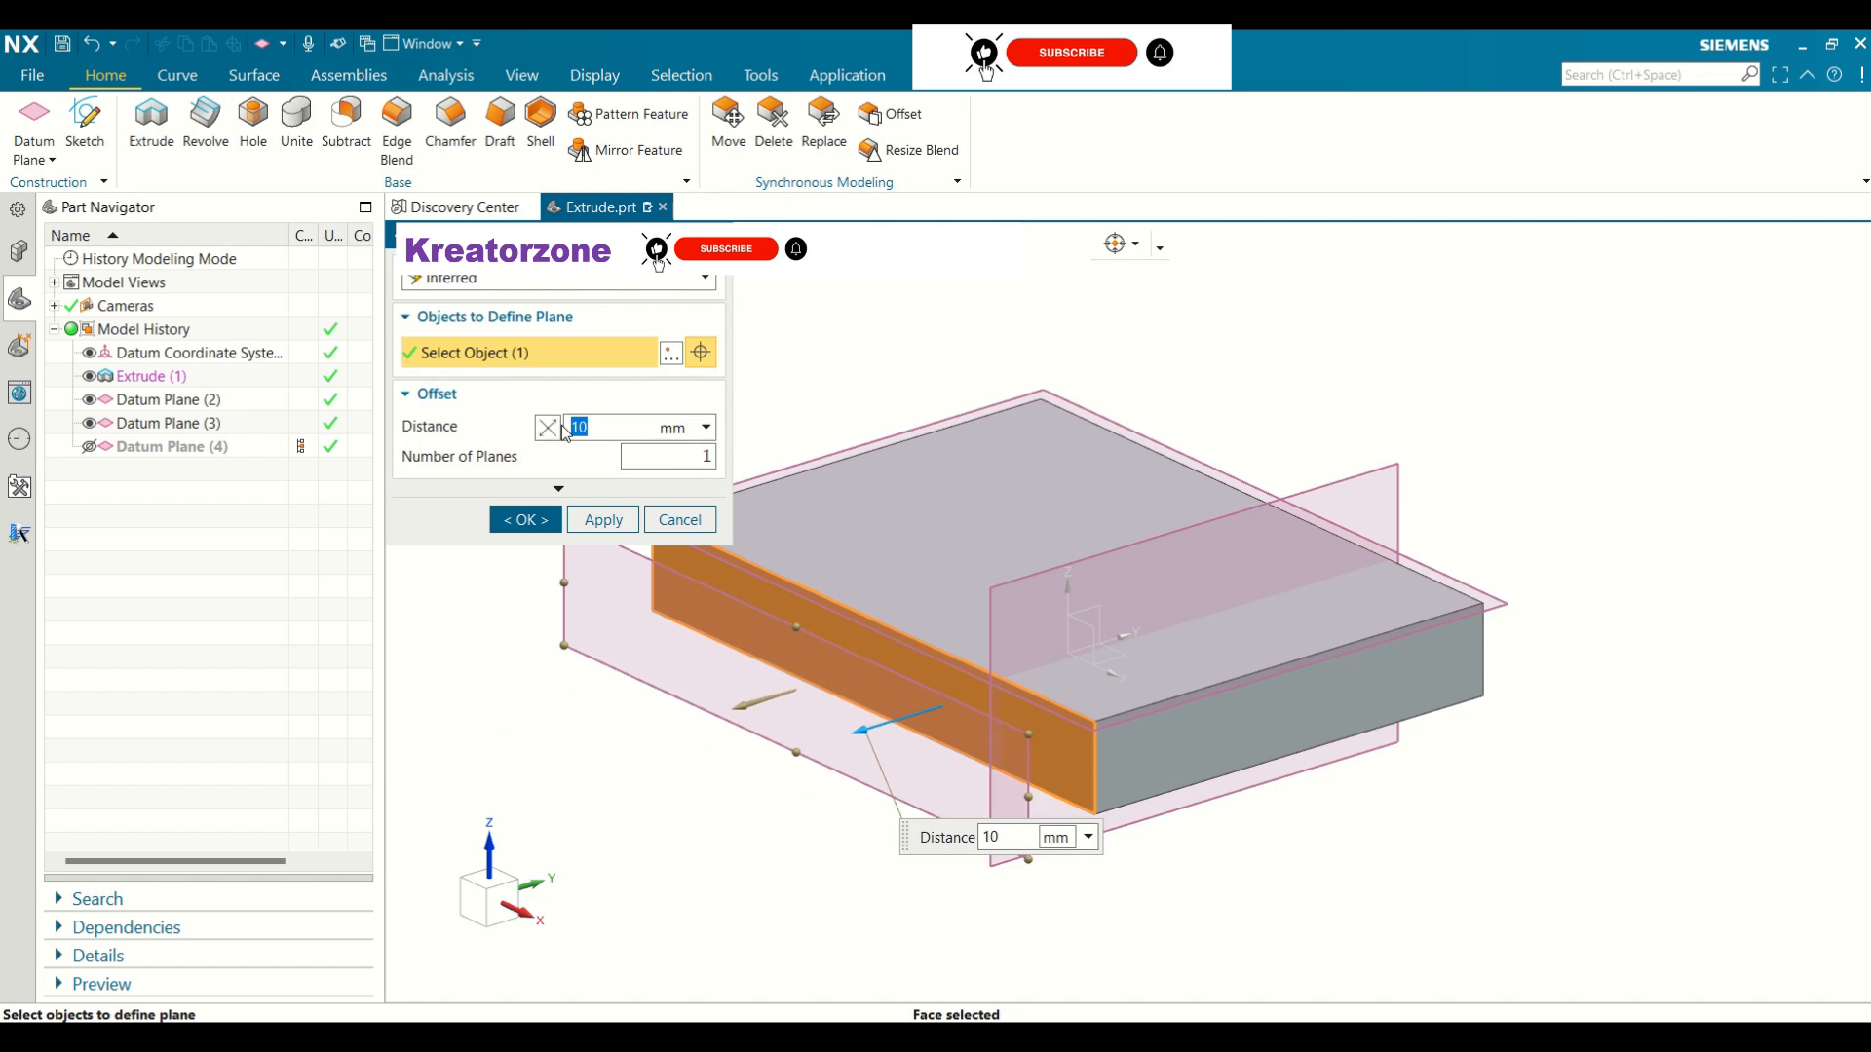
{"action": "left_click", "coordinate": [548, 427]}
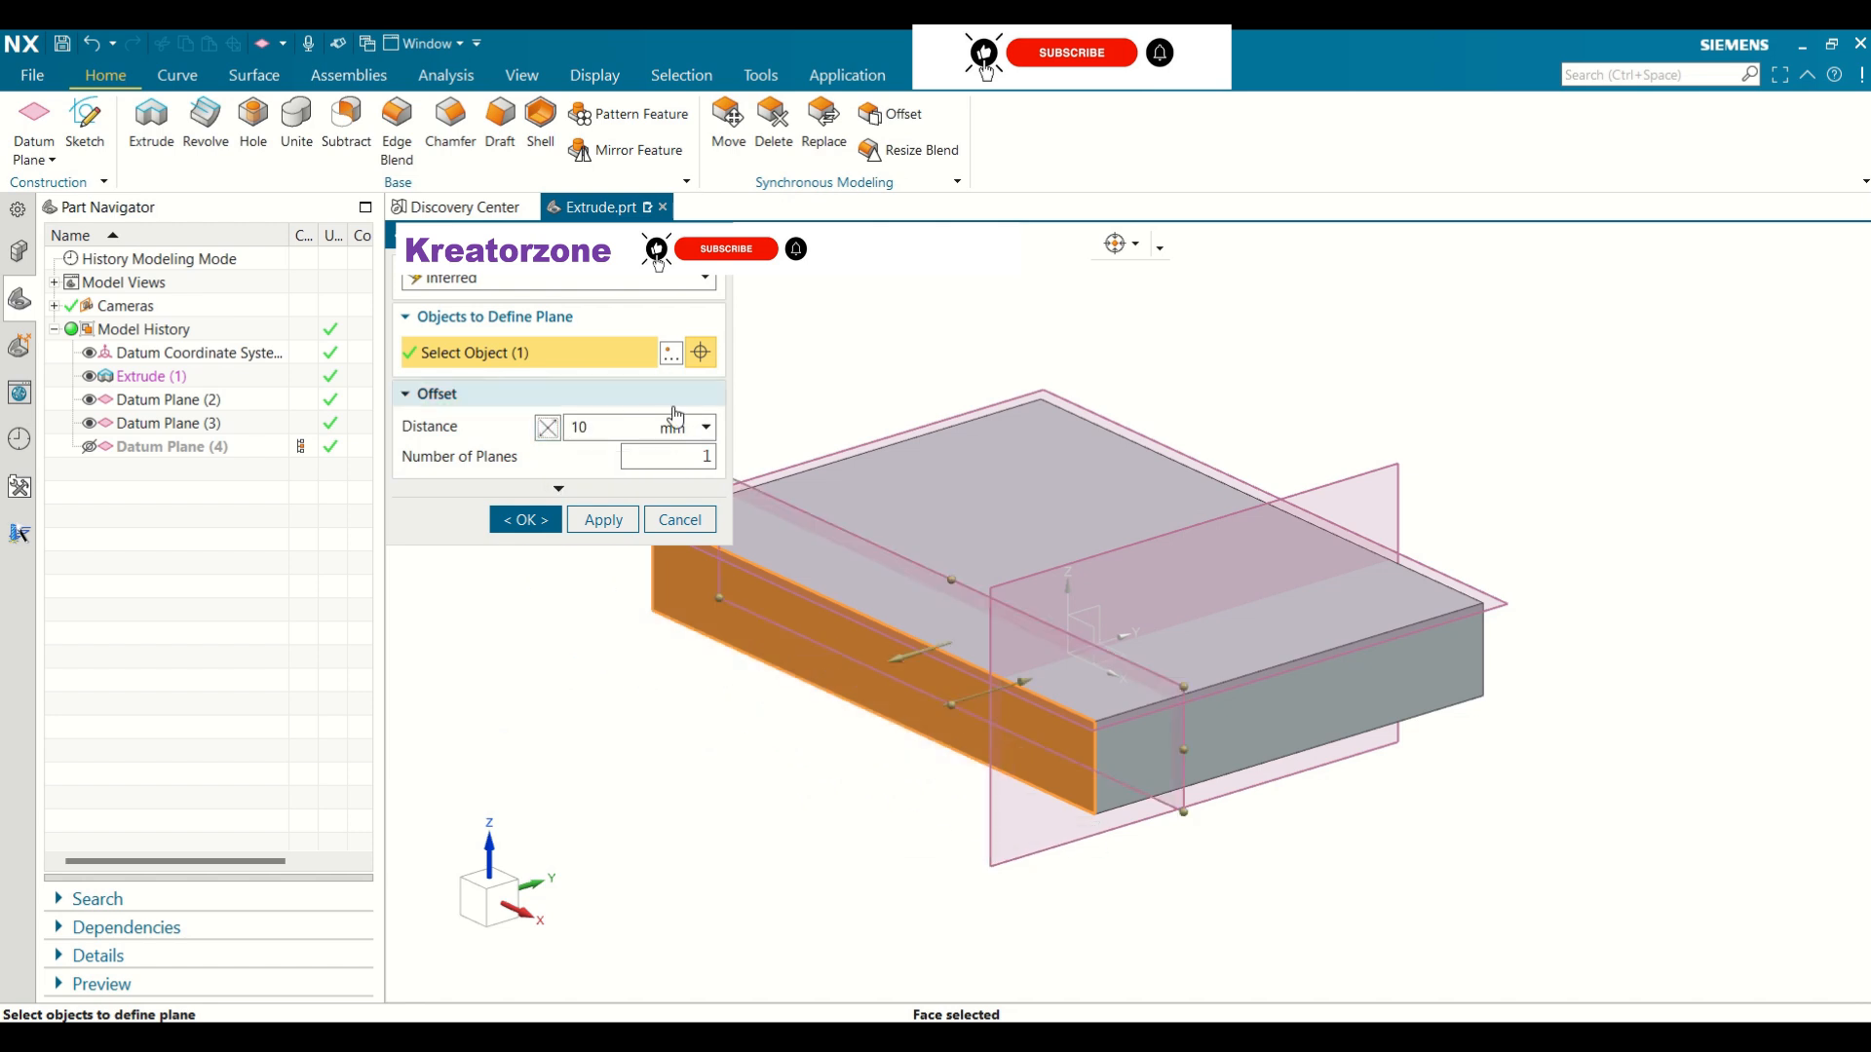
{"action": "left_click", "coordinate": [552, 518]}
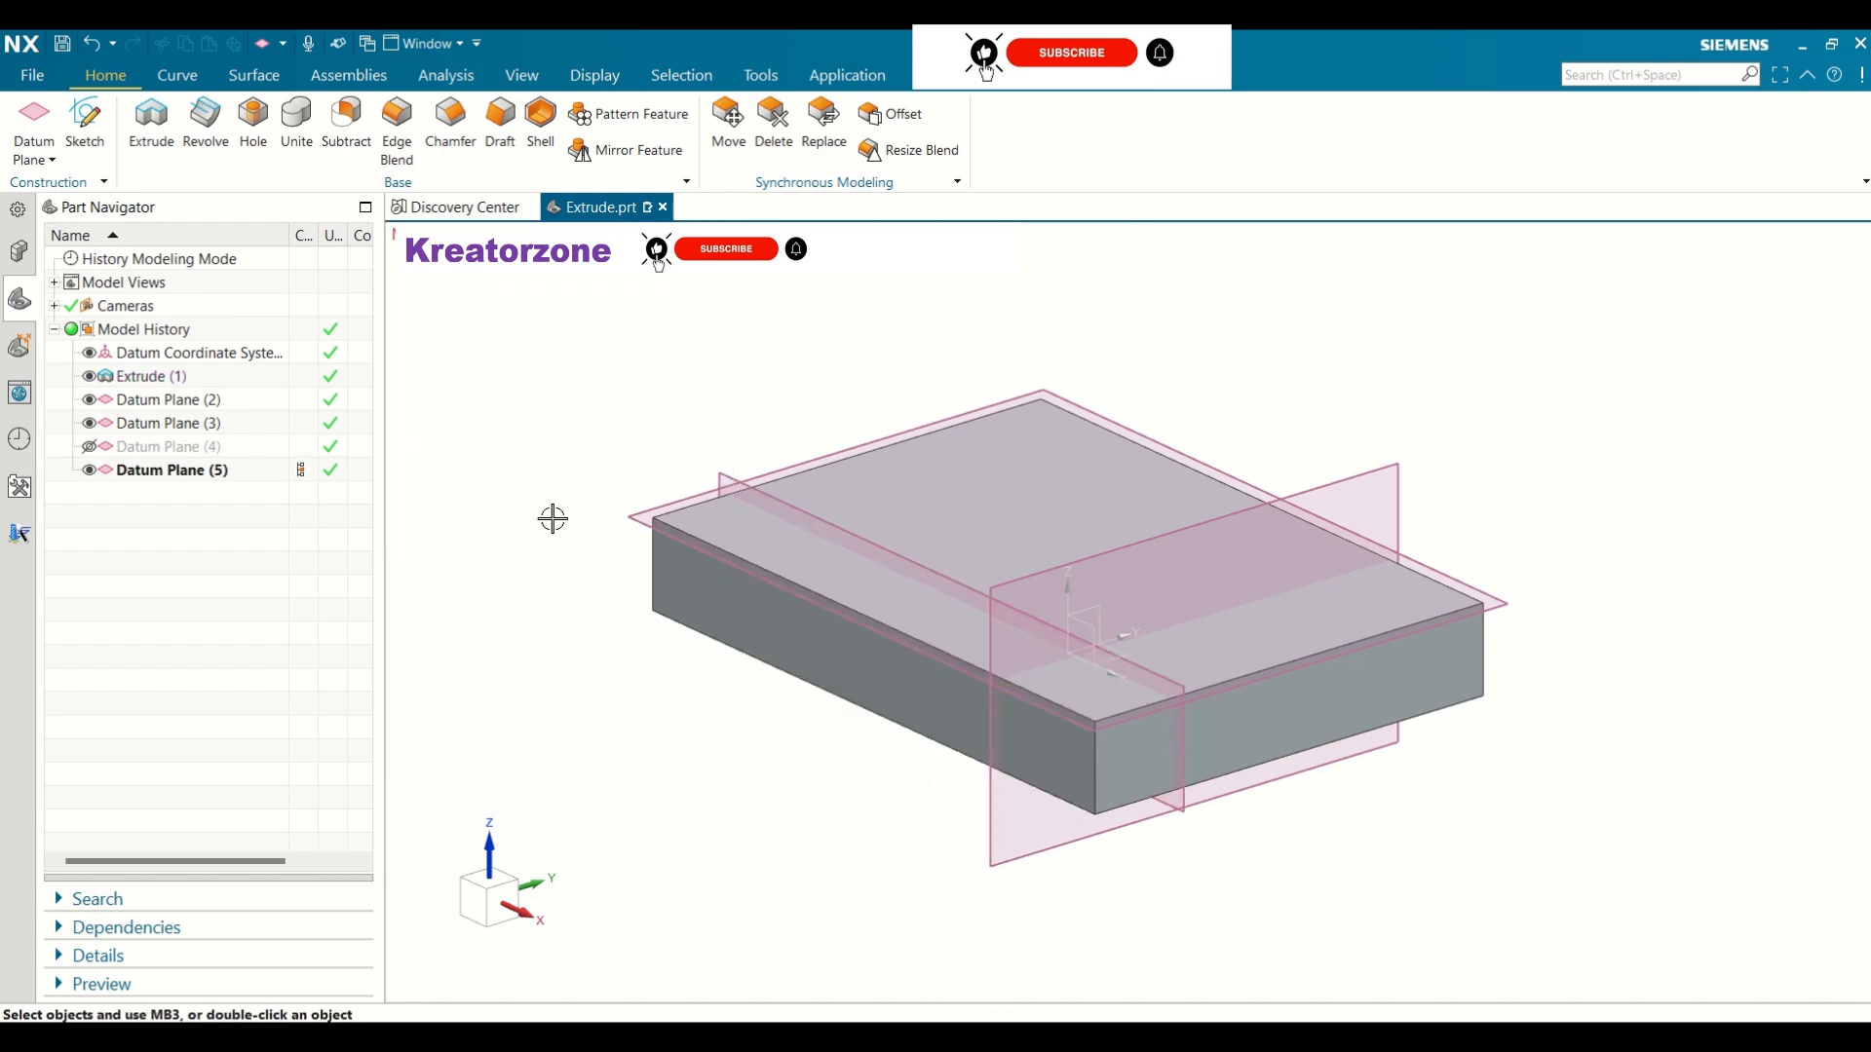
Create a datum axis with the Intersection type from Datum Plane (3) and Datum Plane (5)
{"action": "left_click", "coordinate": [48, 161]}
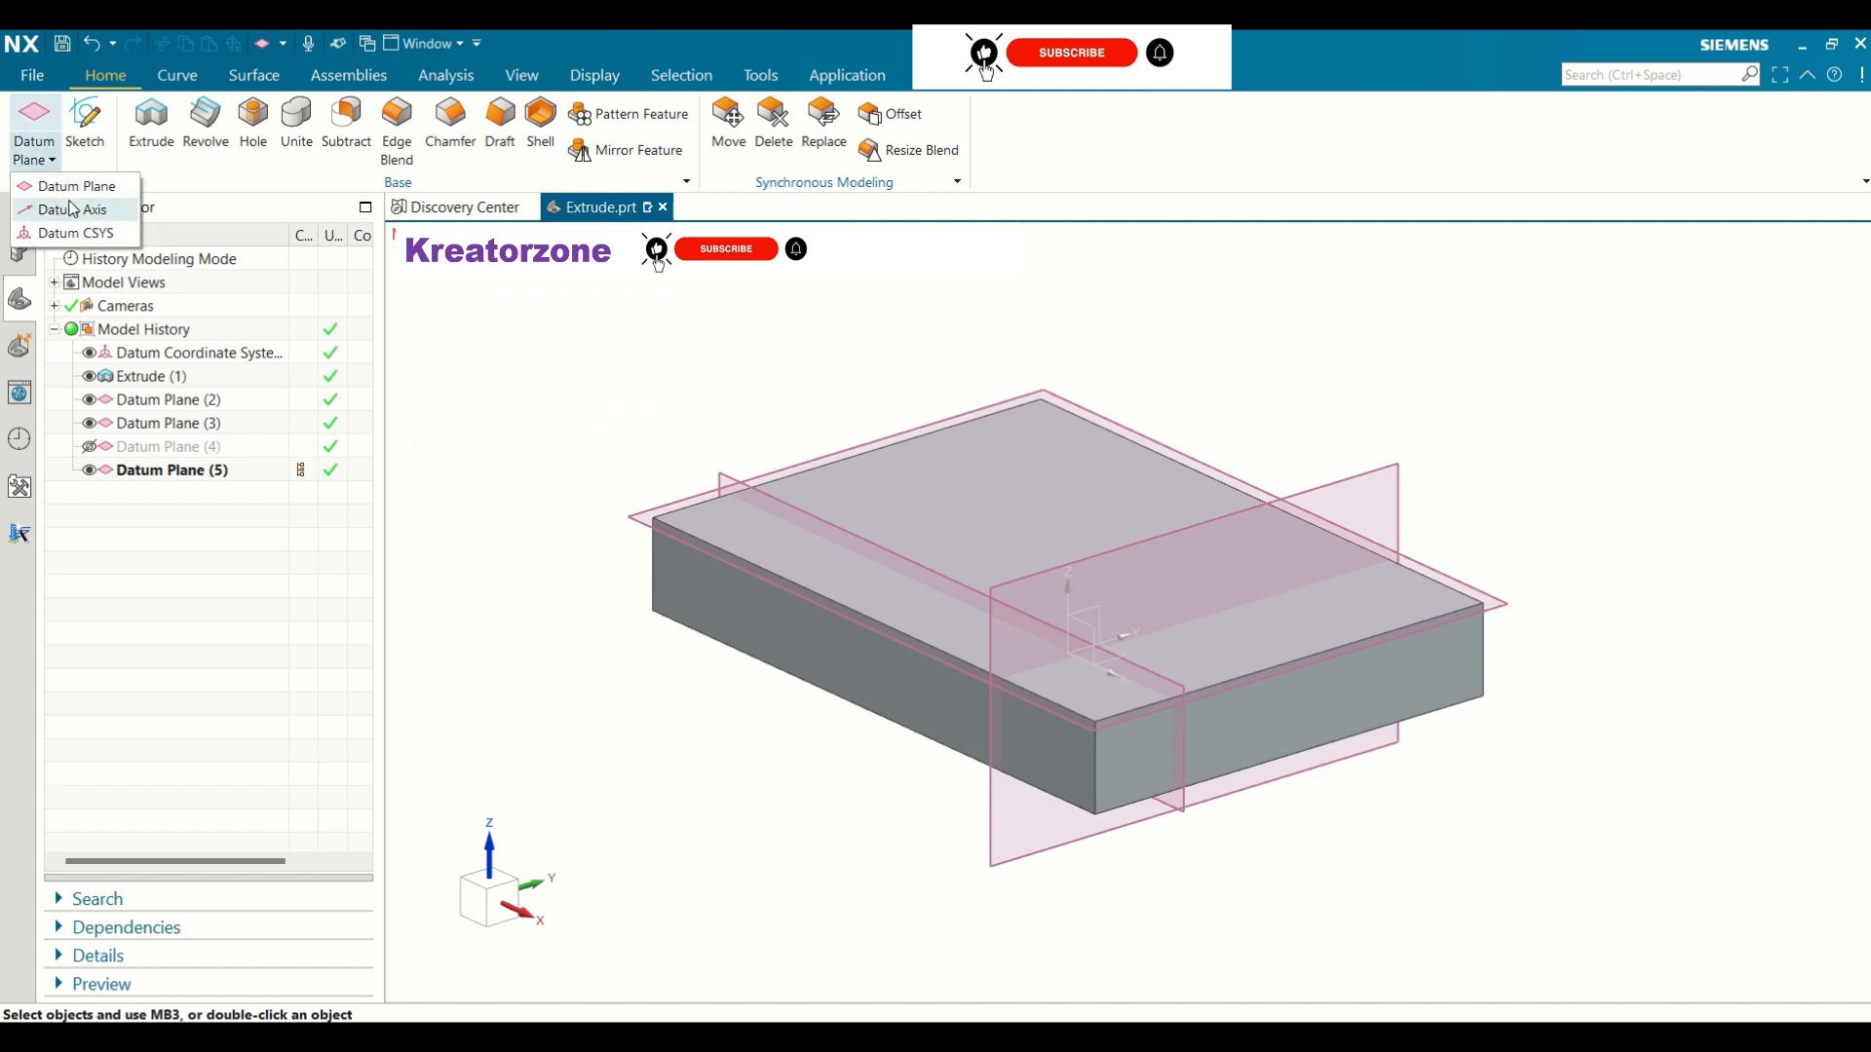
{"action": "left_click", "coordinate": [74, 206]}
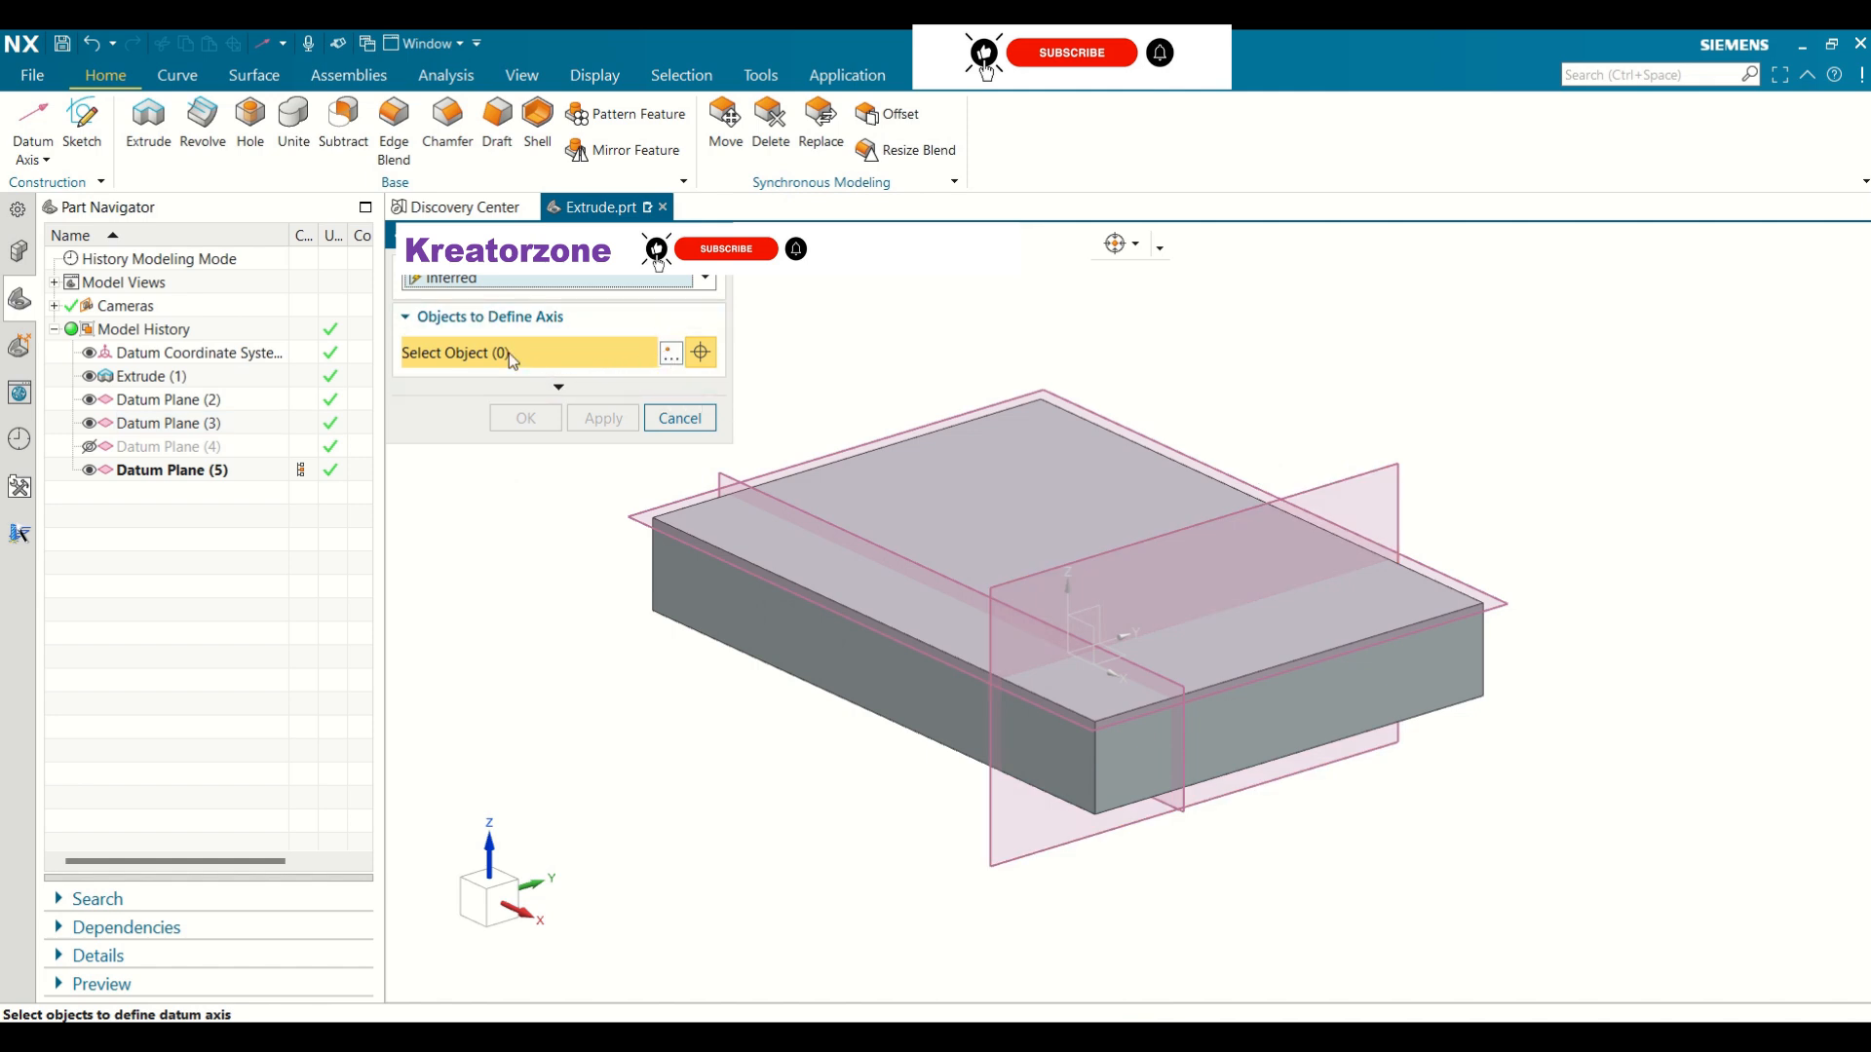
{"action": "left_click", "coordinate": [709, 282]}
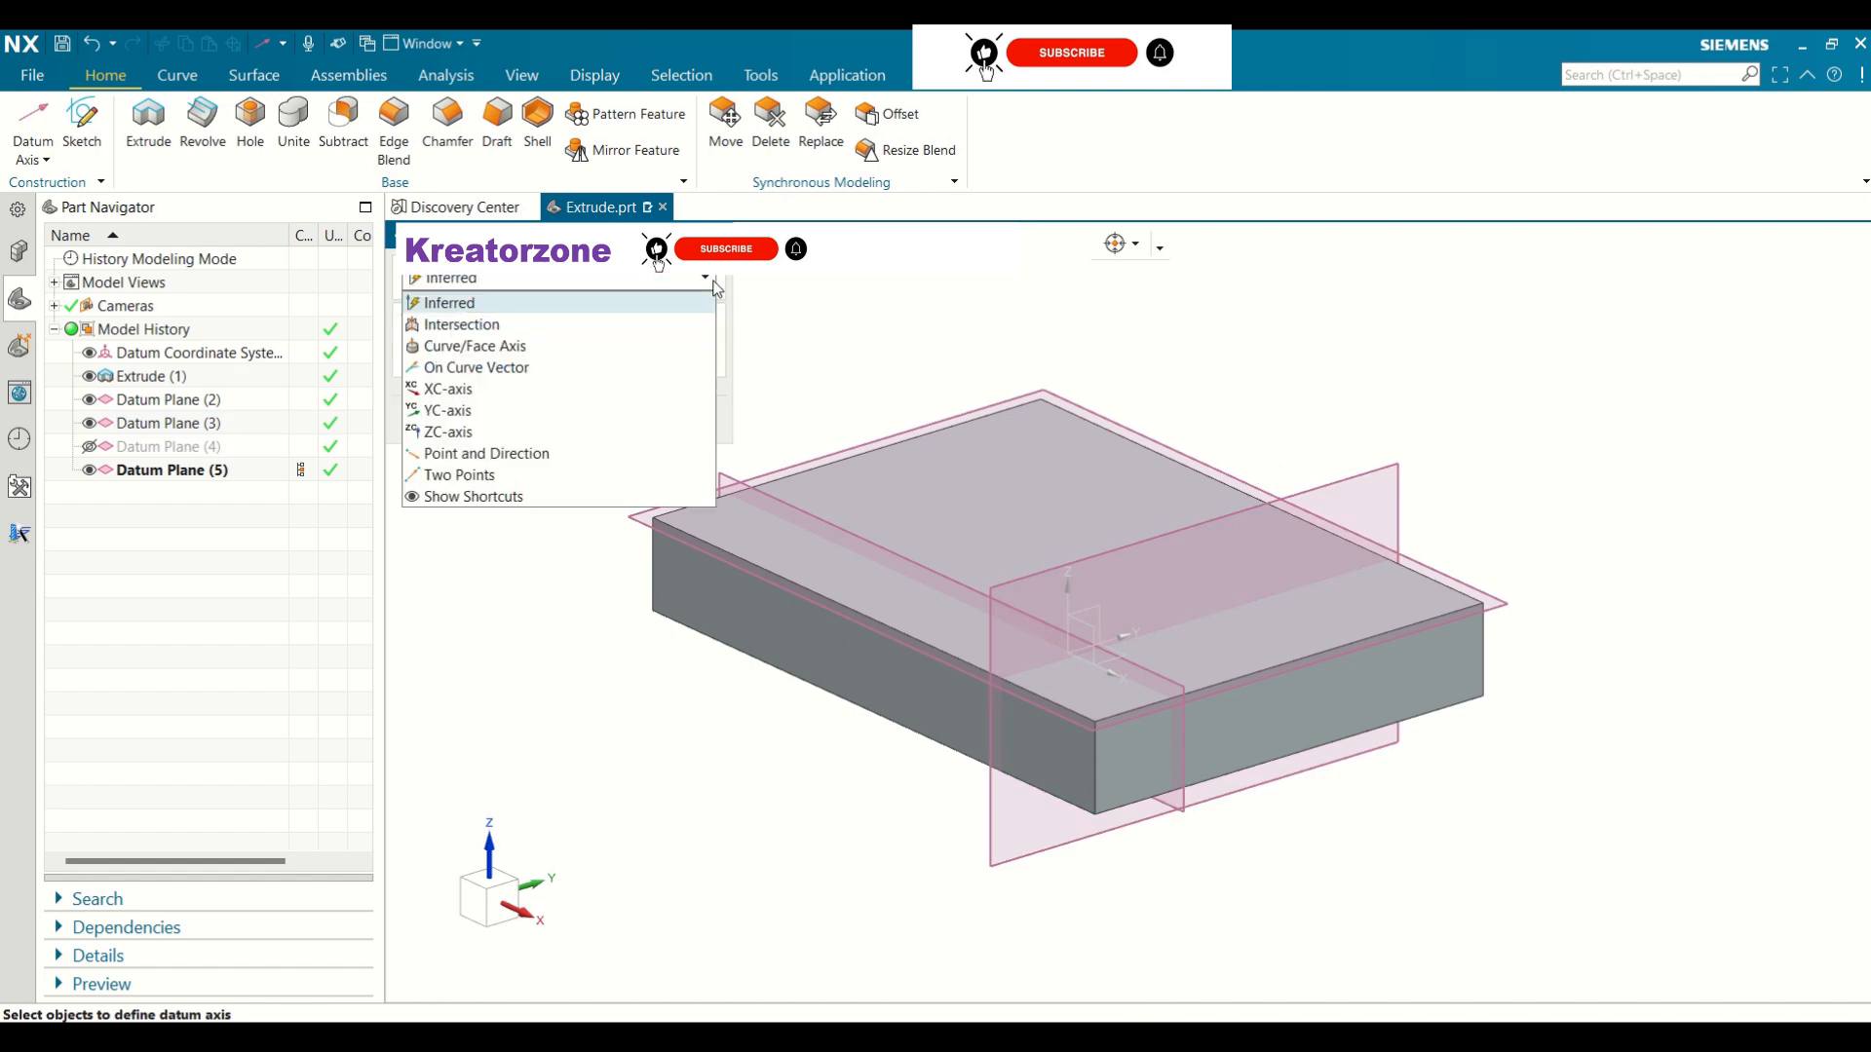
{"action": "left_click", "coordinate": [435, 326]}
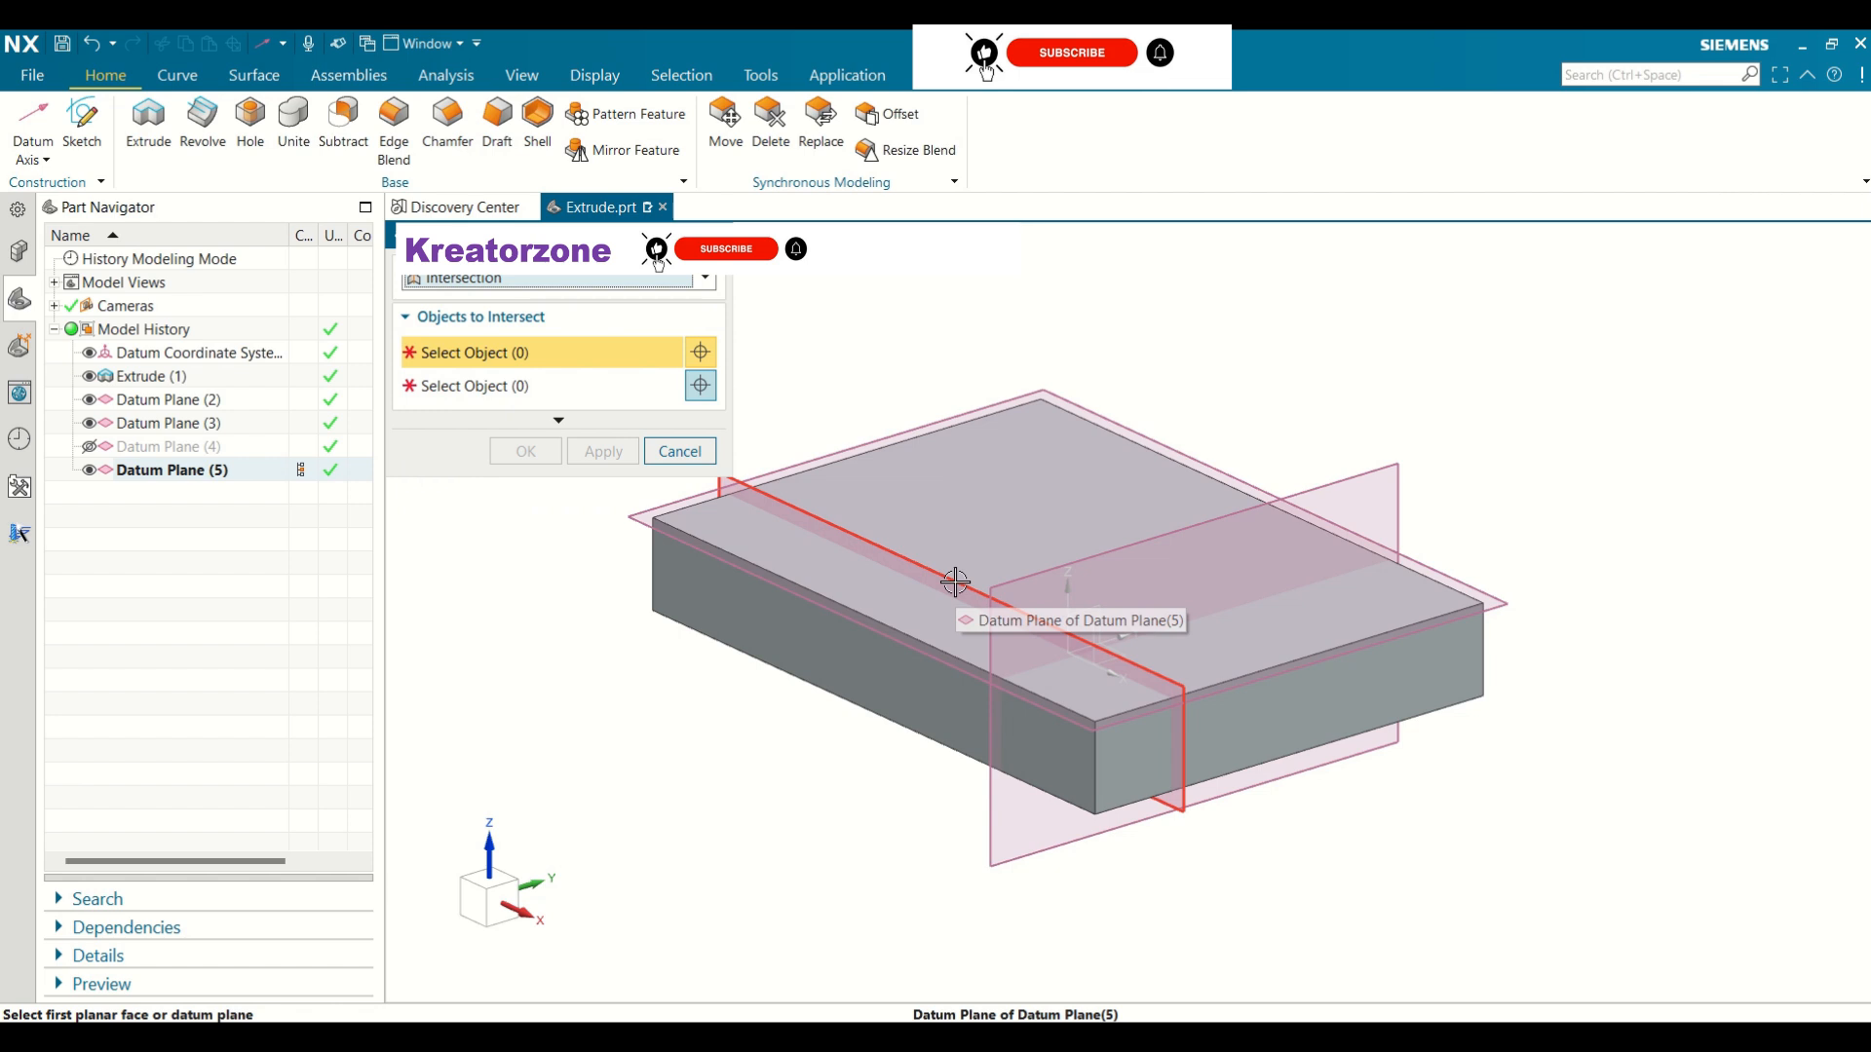
{"action": "left_click", "coordinate": [1052, 567]}
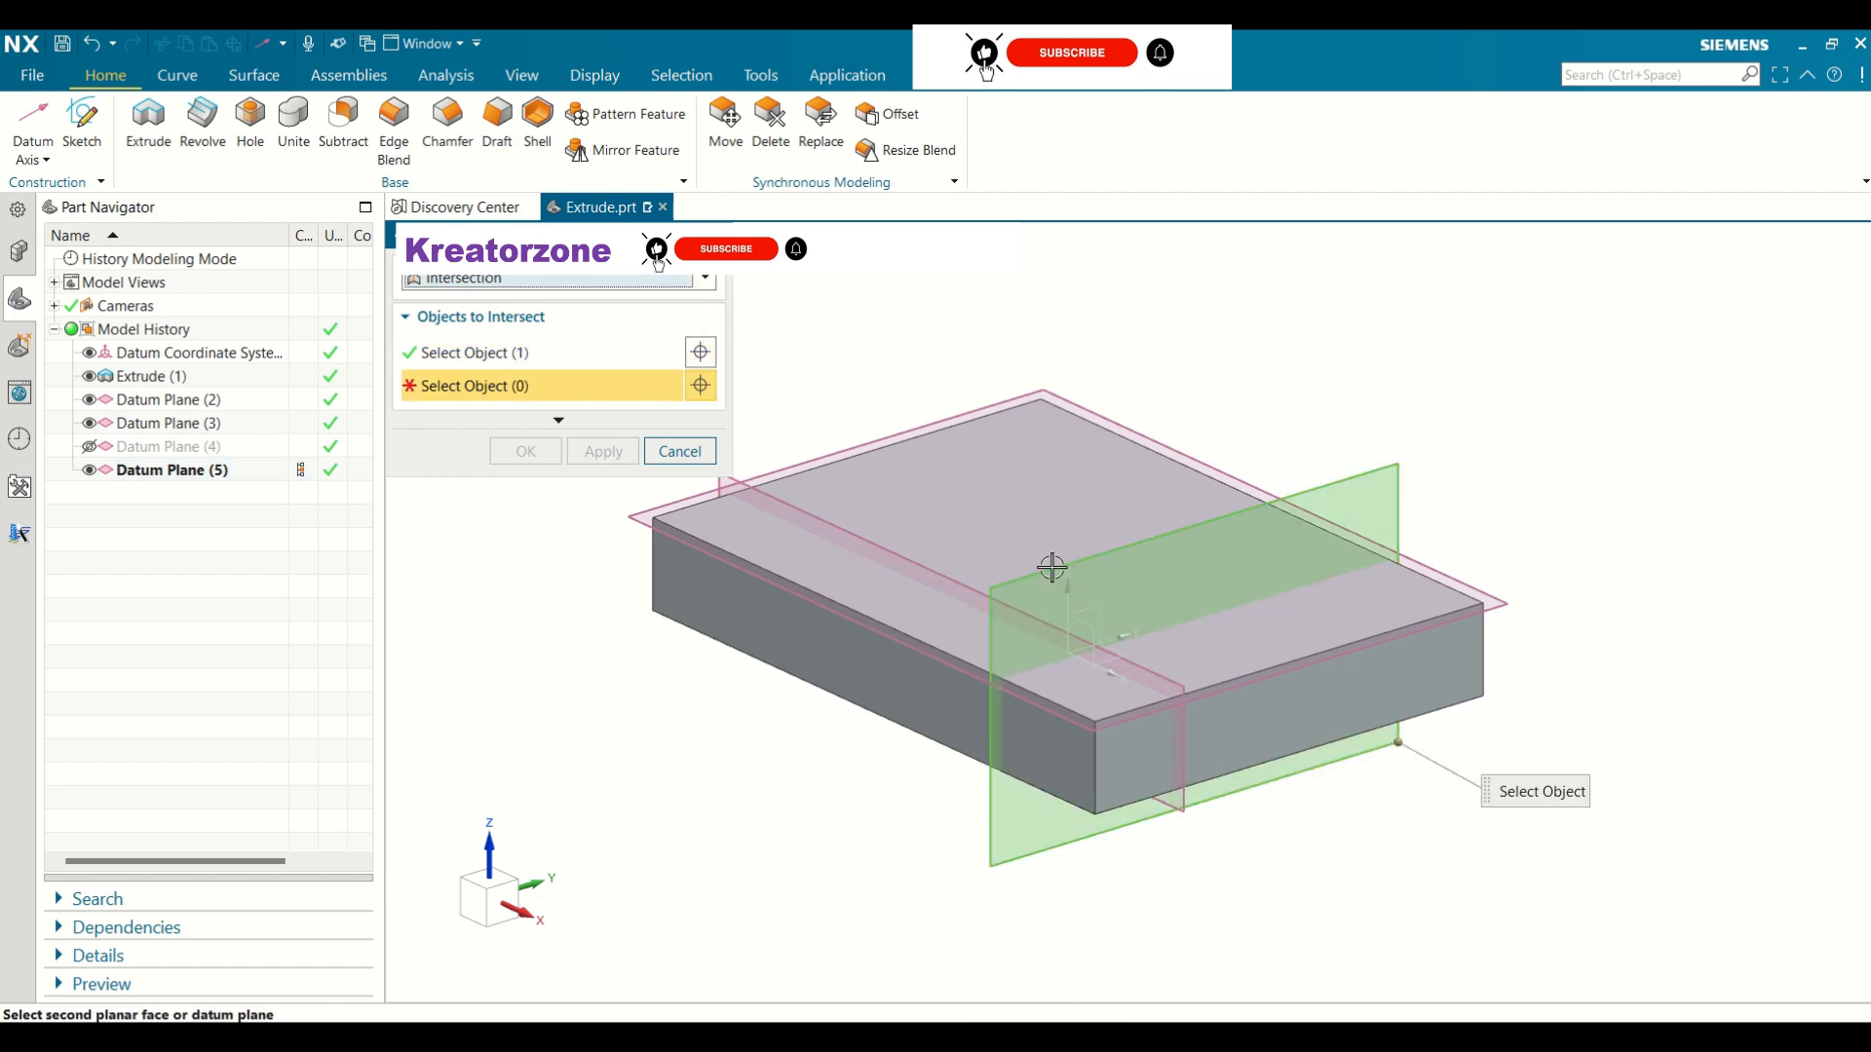
{"action": "left_click", "coordinate": [948, 577]}
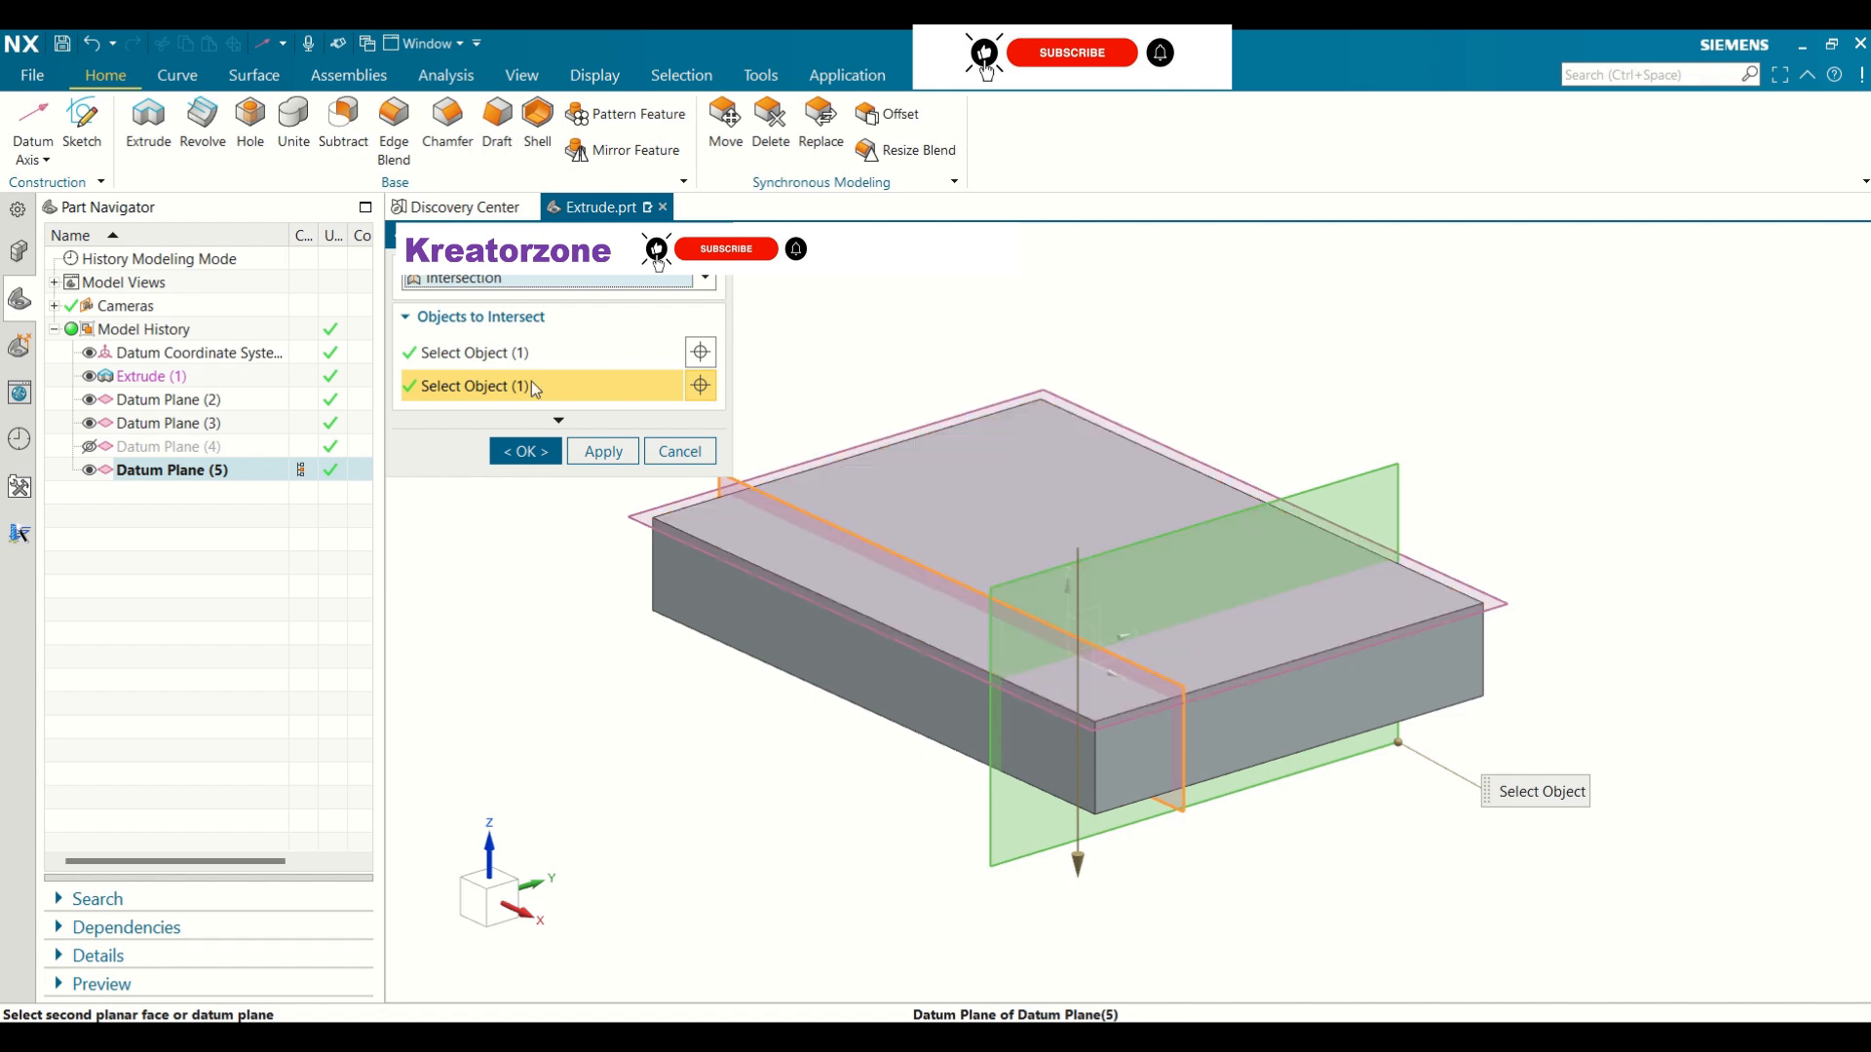
{"action": "left_click", "coordinate": [526, 453]}
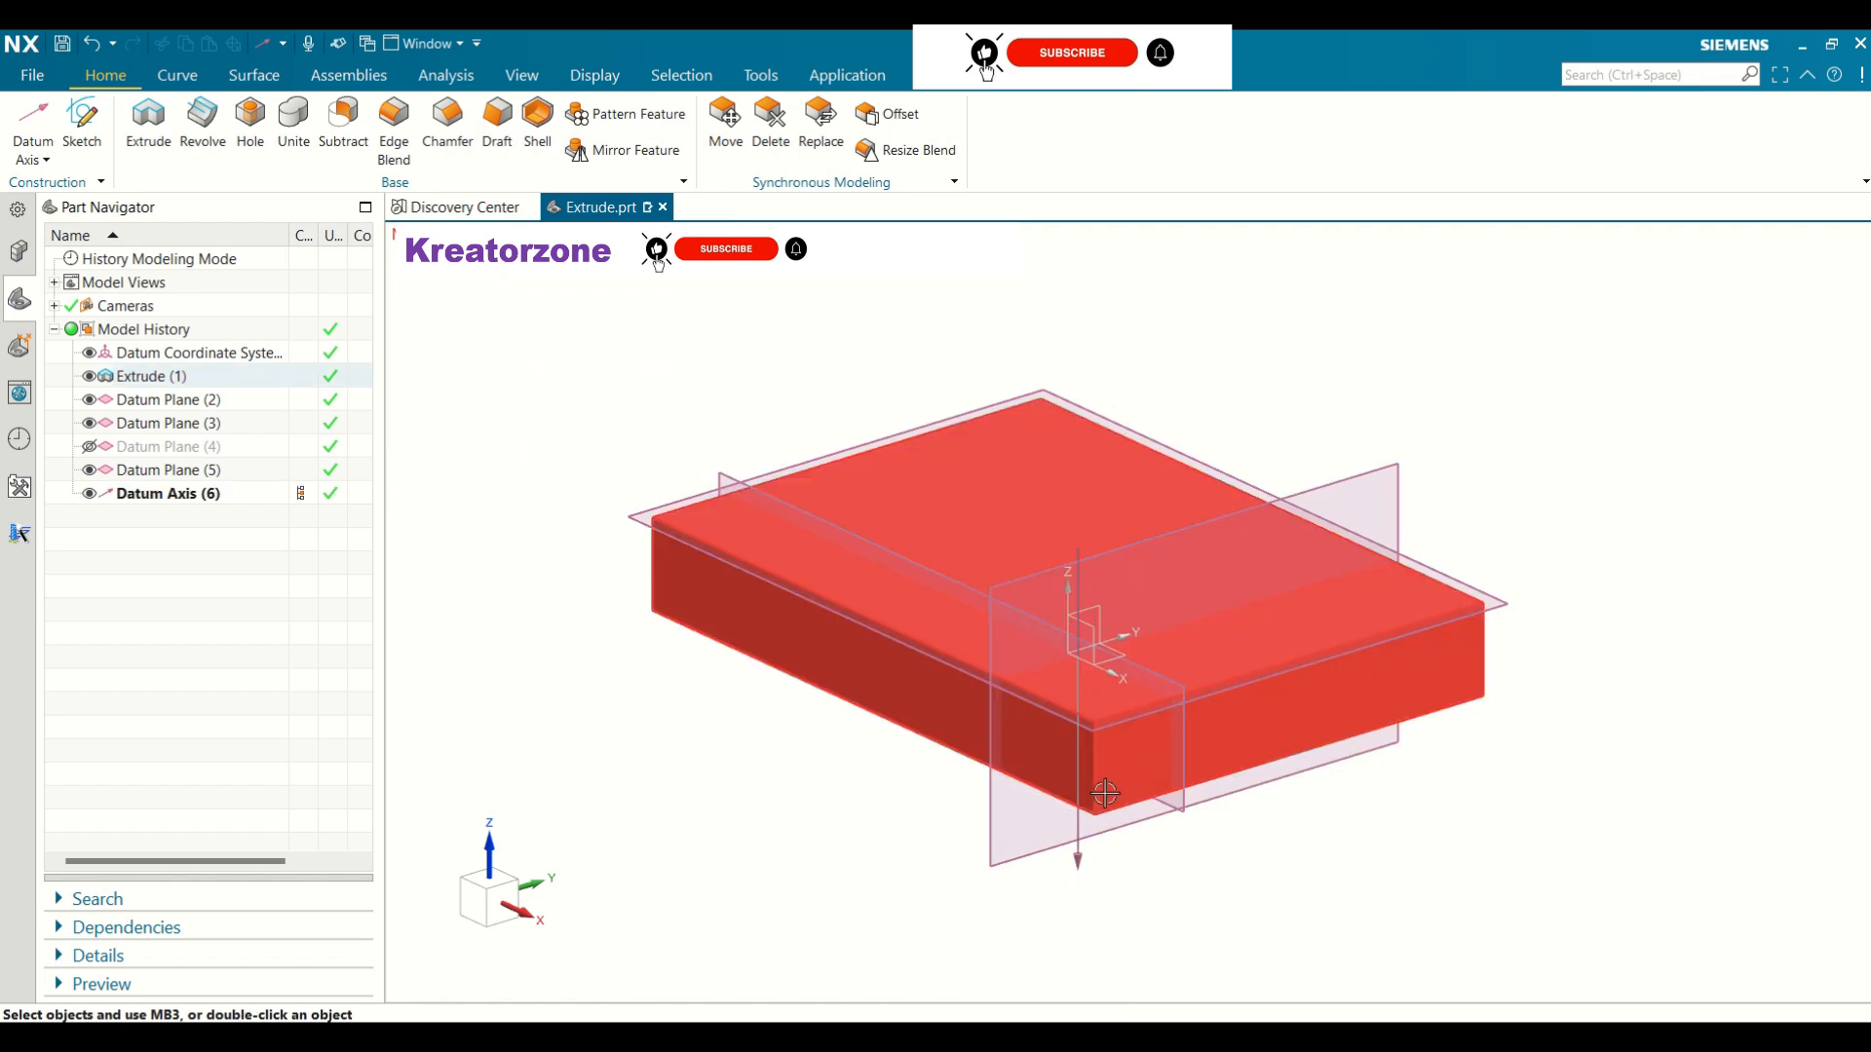
Review the parameters of Datum Axis (6) and accept them without edits
{"action": "left_click", "coordinate": [154, 495]}
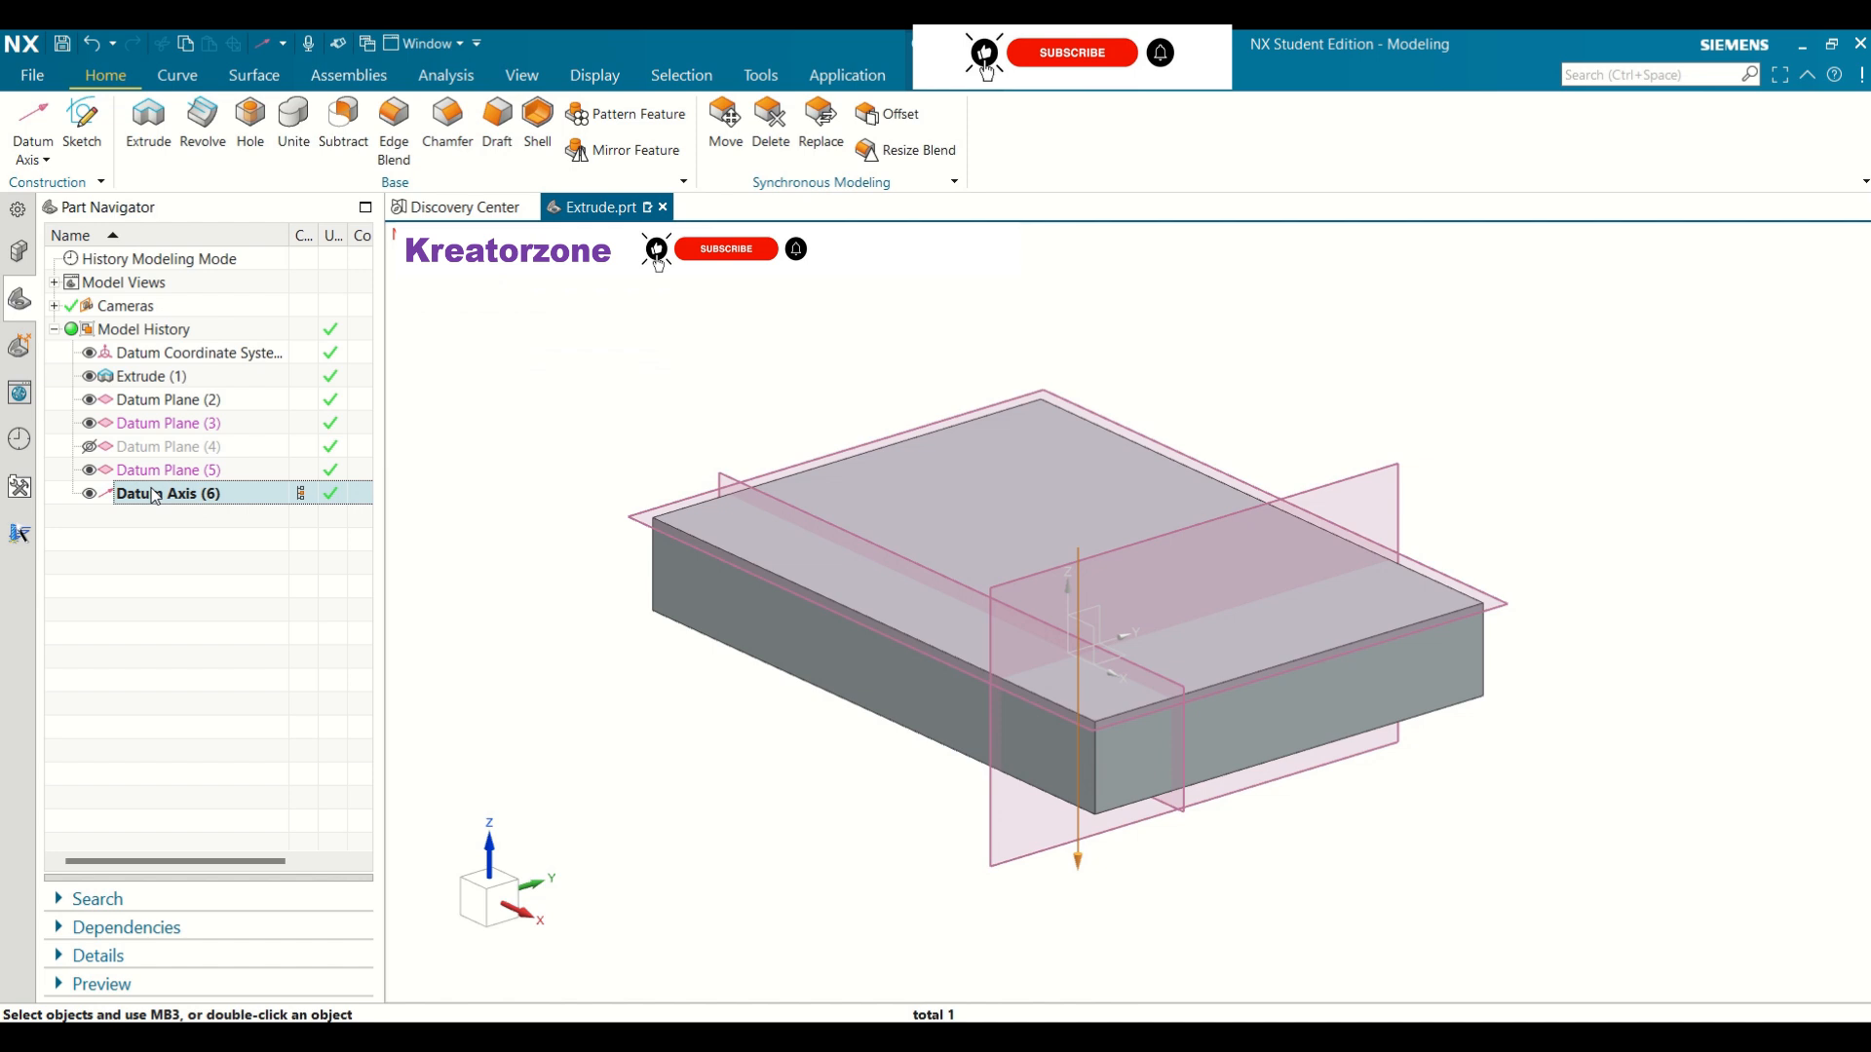
{"action": "right_click", "coordinate": [154, 495]}
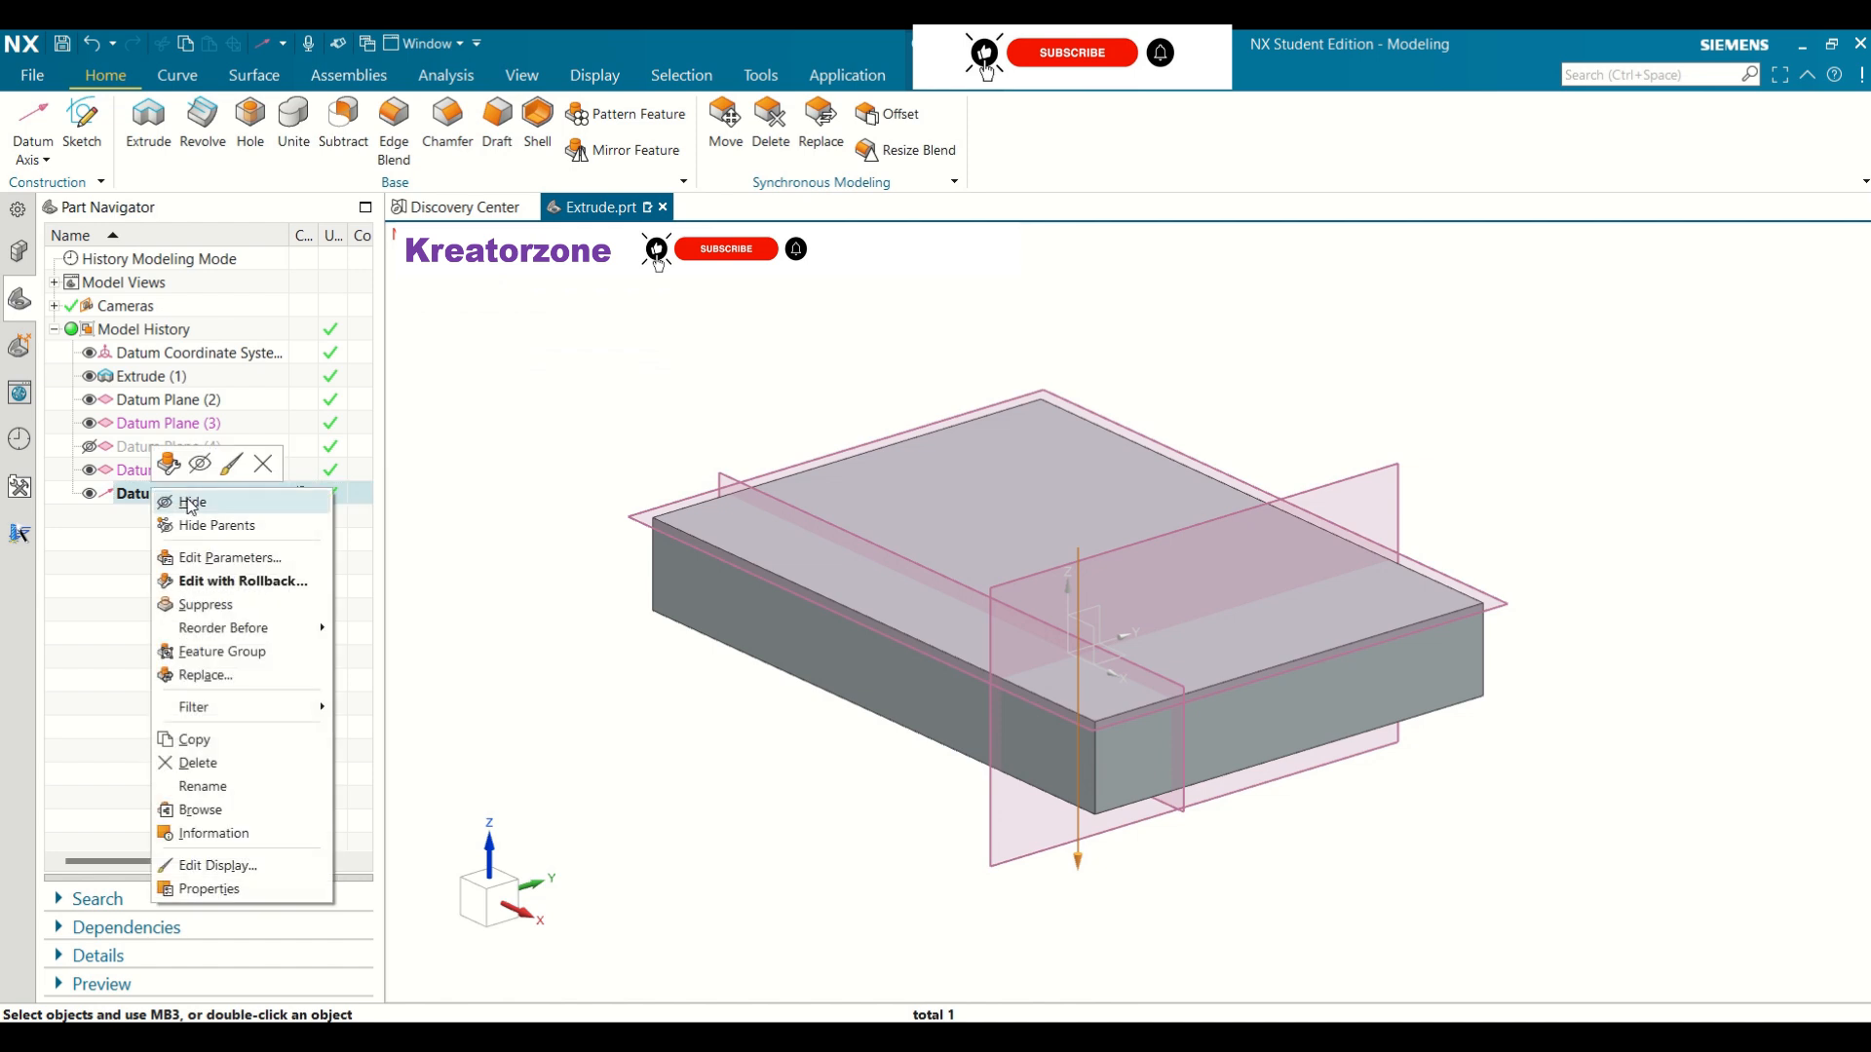
{"action": "left_click", "coordinate": [210, 559]}
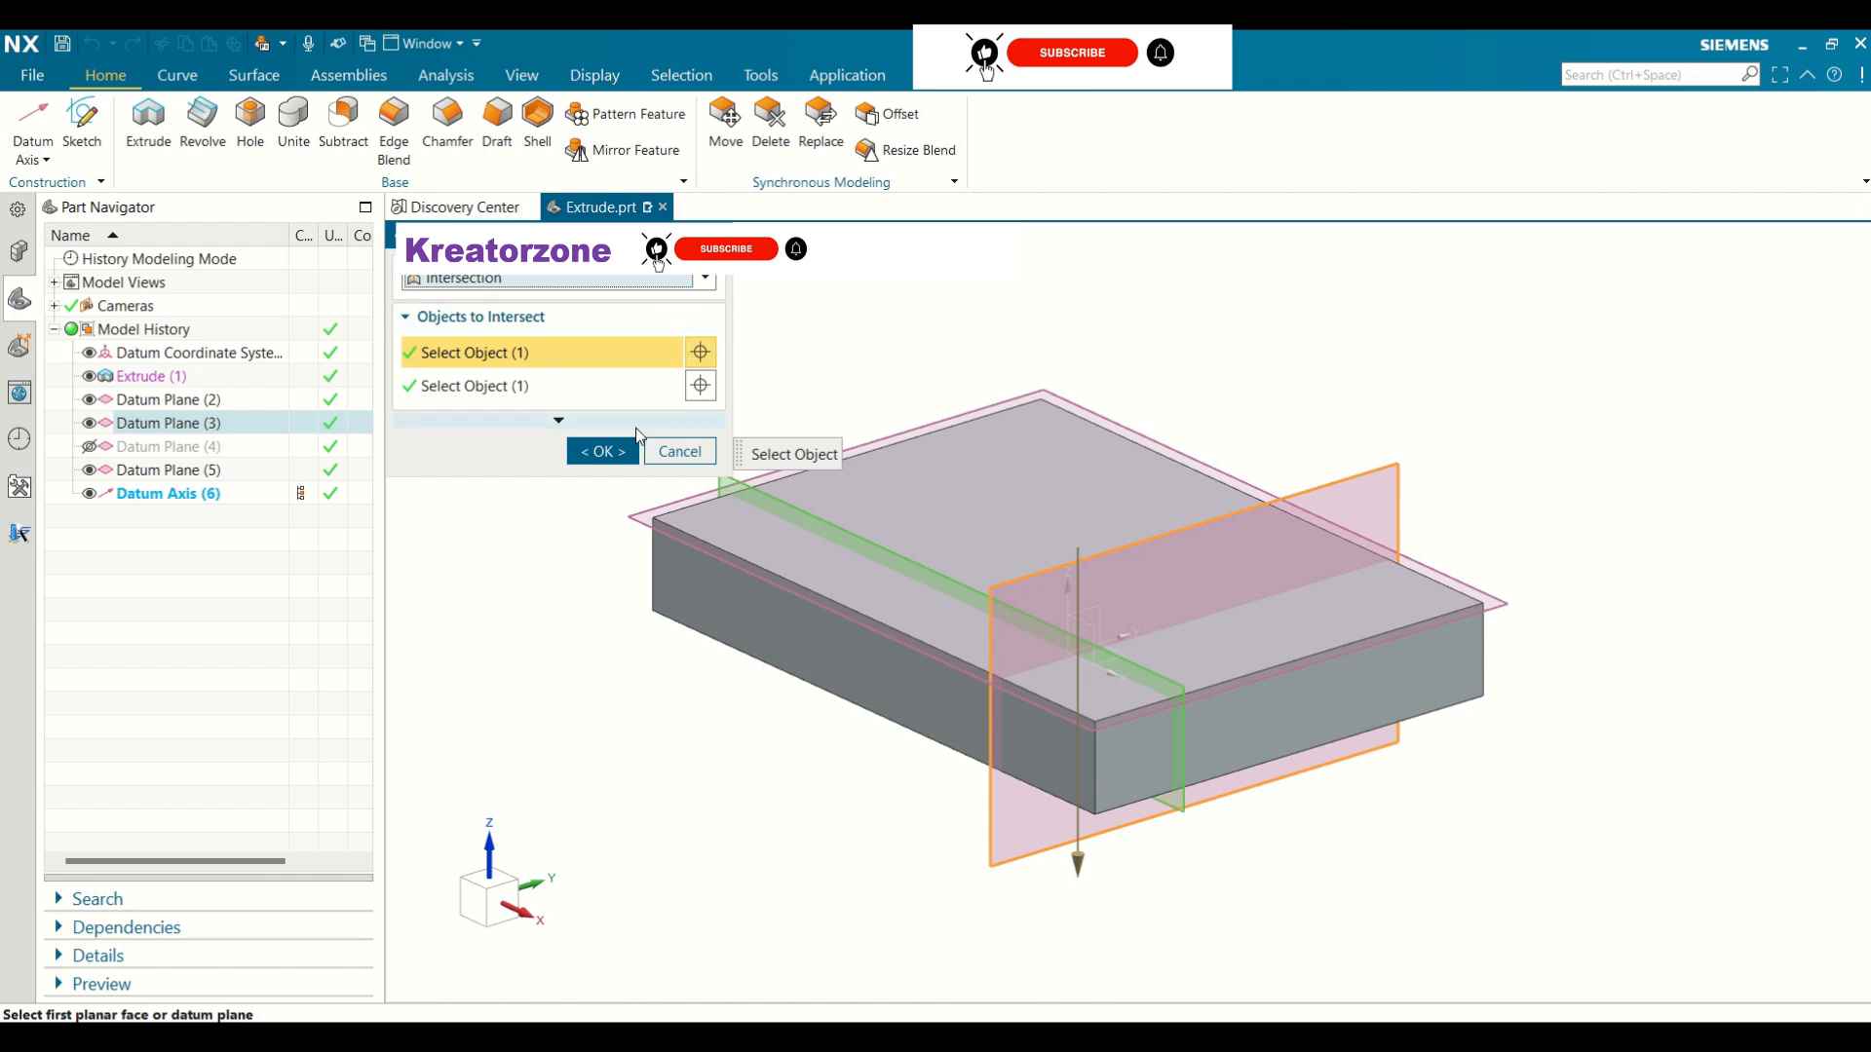
{"action": "left_click", "coordinate": [618, 453]}
Start a Dynamic datum CSYS referenced to the WCS and move its origin to about Y 2.65 and Z 21.01
{"action": "middle_click_drag", "start_coordinate": [618, 455], "coordinate": [649, 484]}
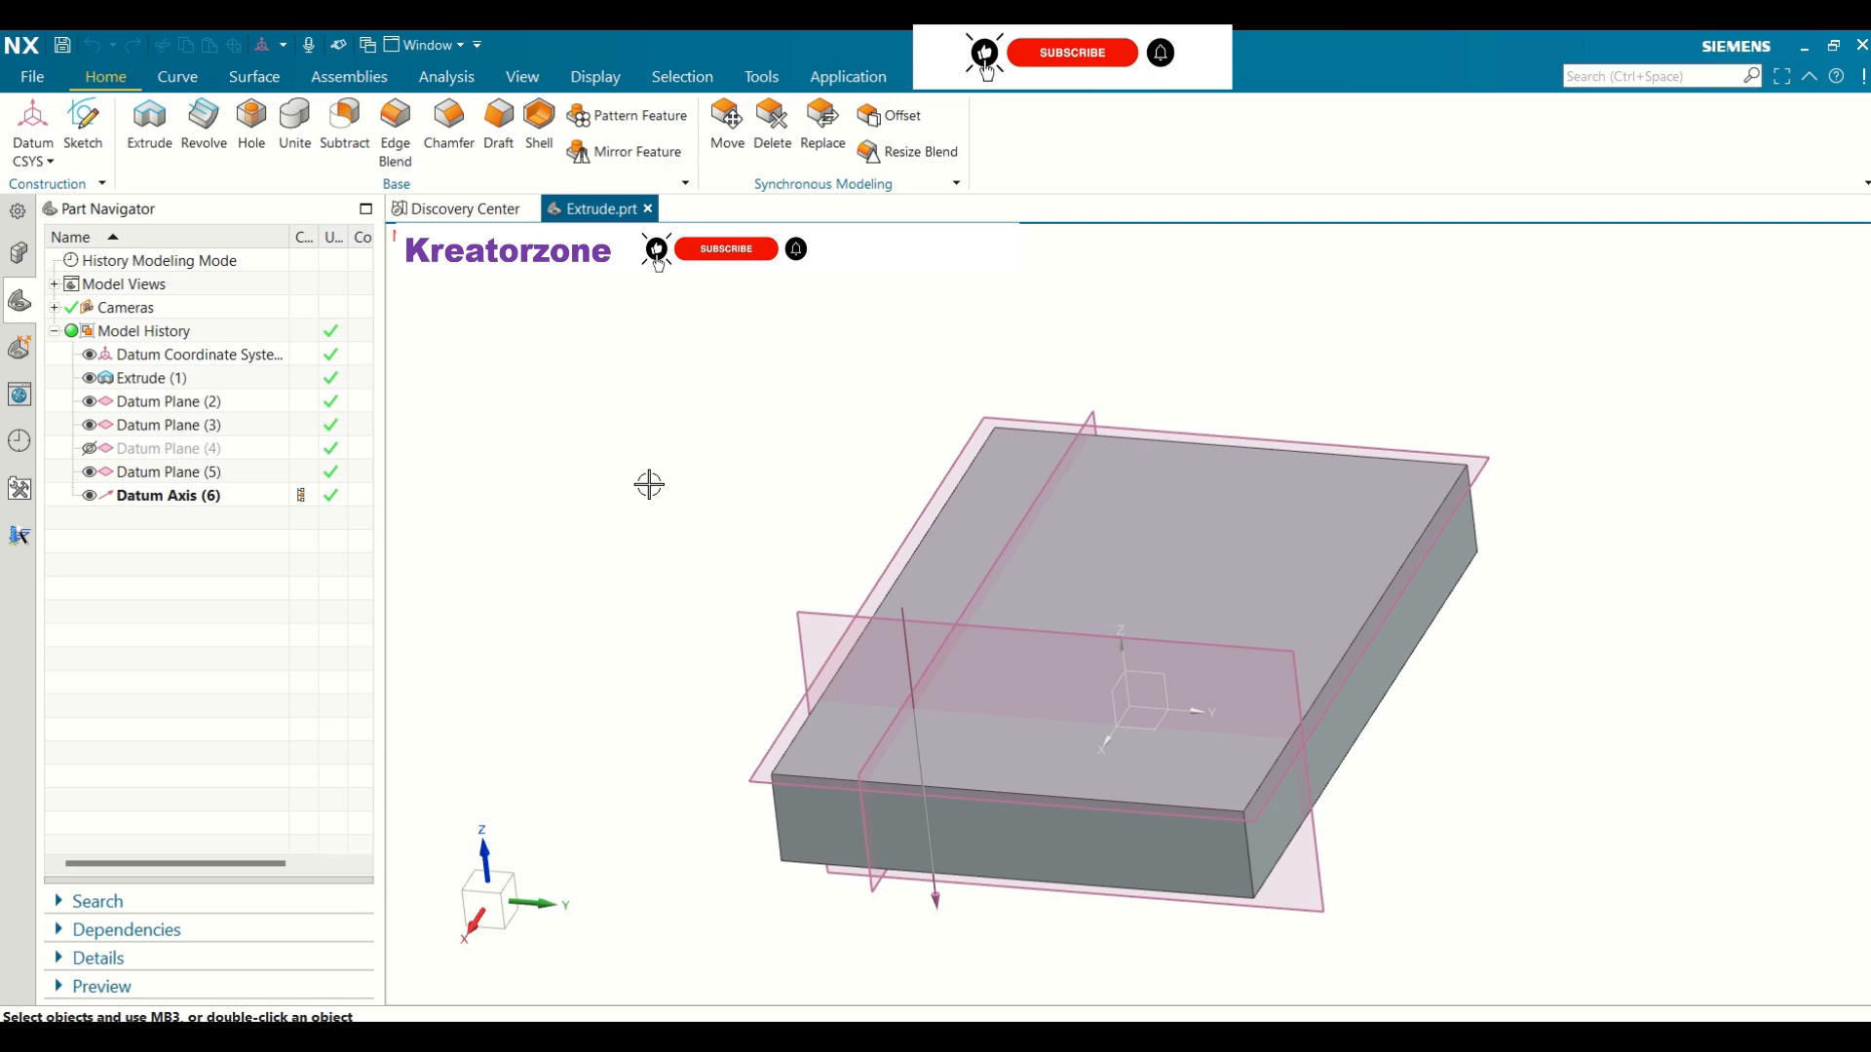
{"action": "left_click", "coordinate": [36, 166]}
{"action": "left_click", "coordinate": [49, 162]}
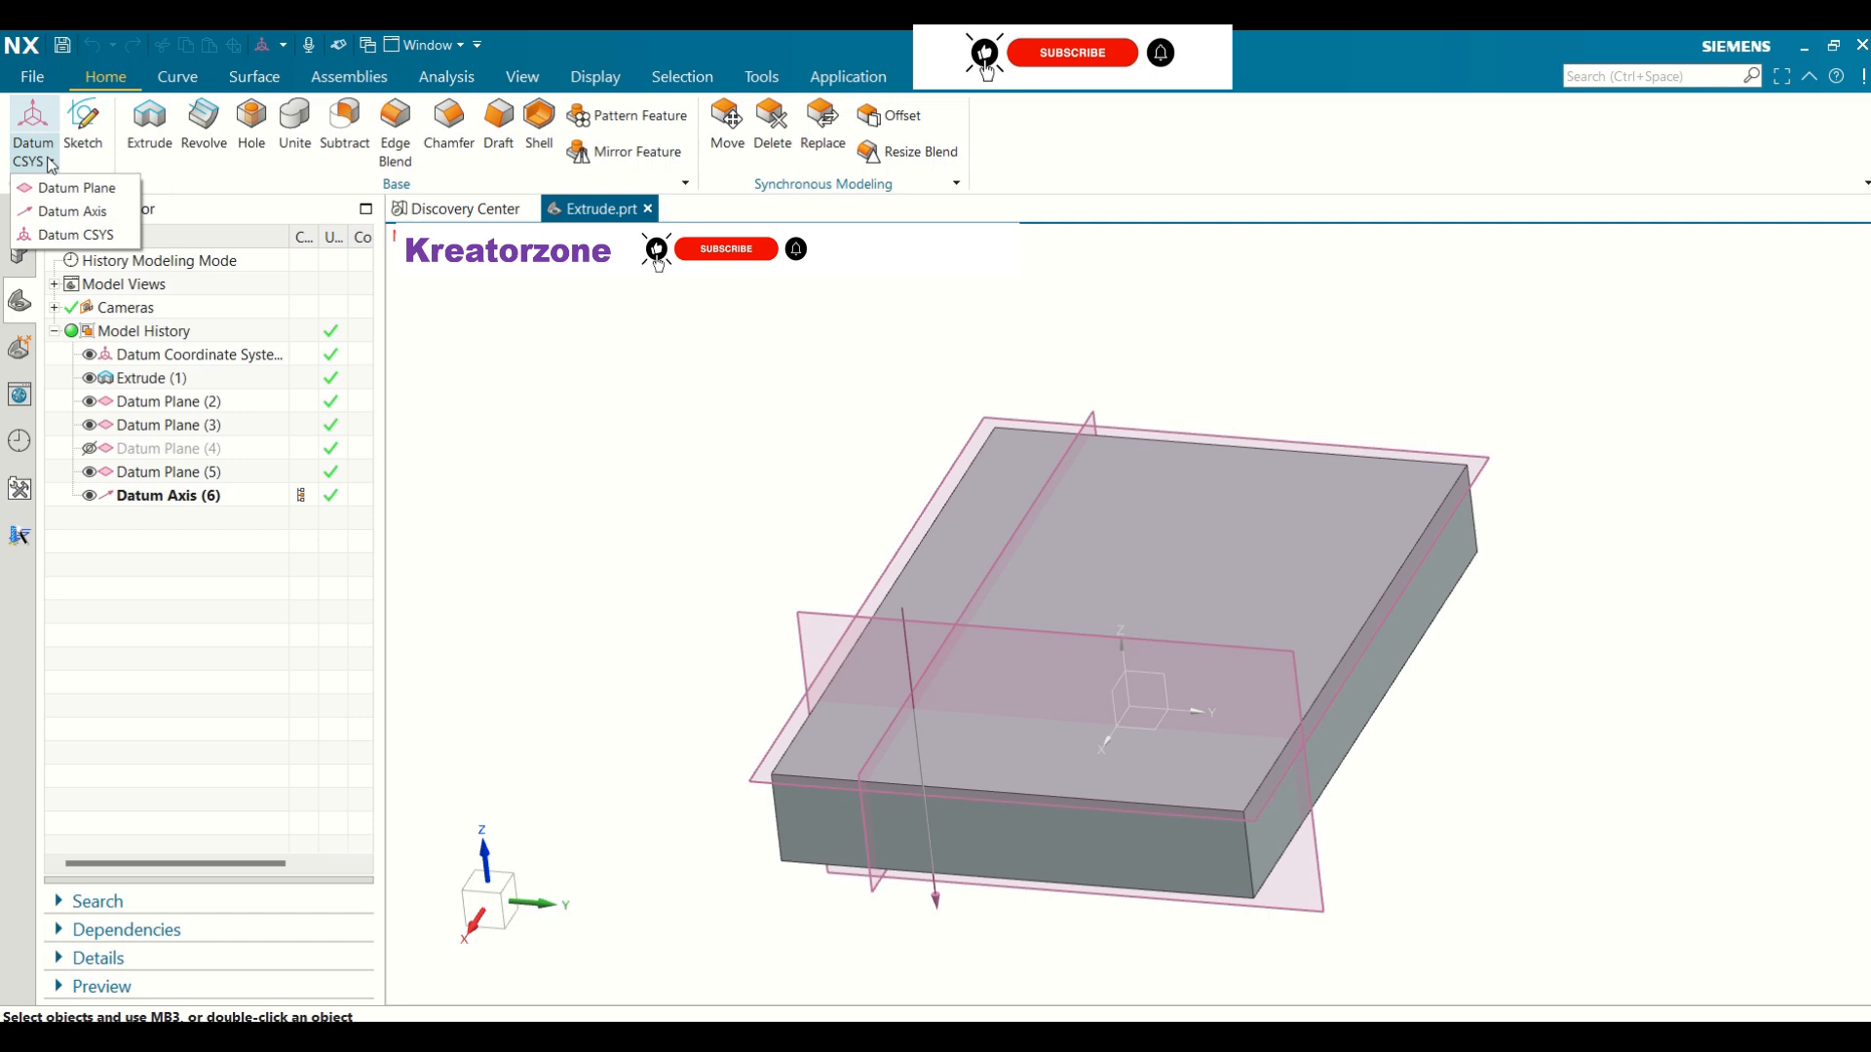
{"action": "left_click", "coordinate": [76, 234]}
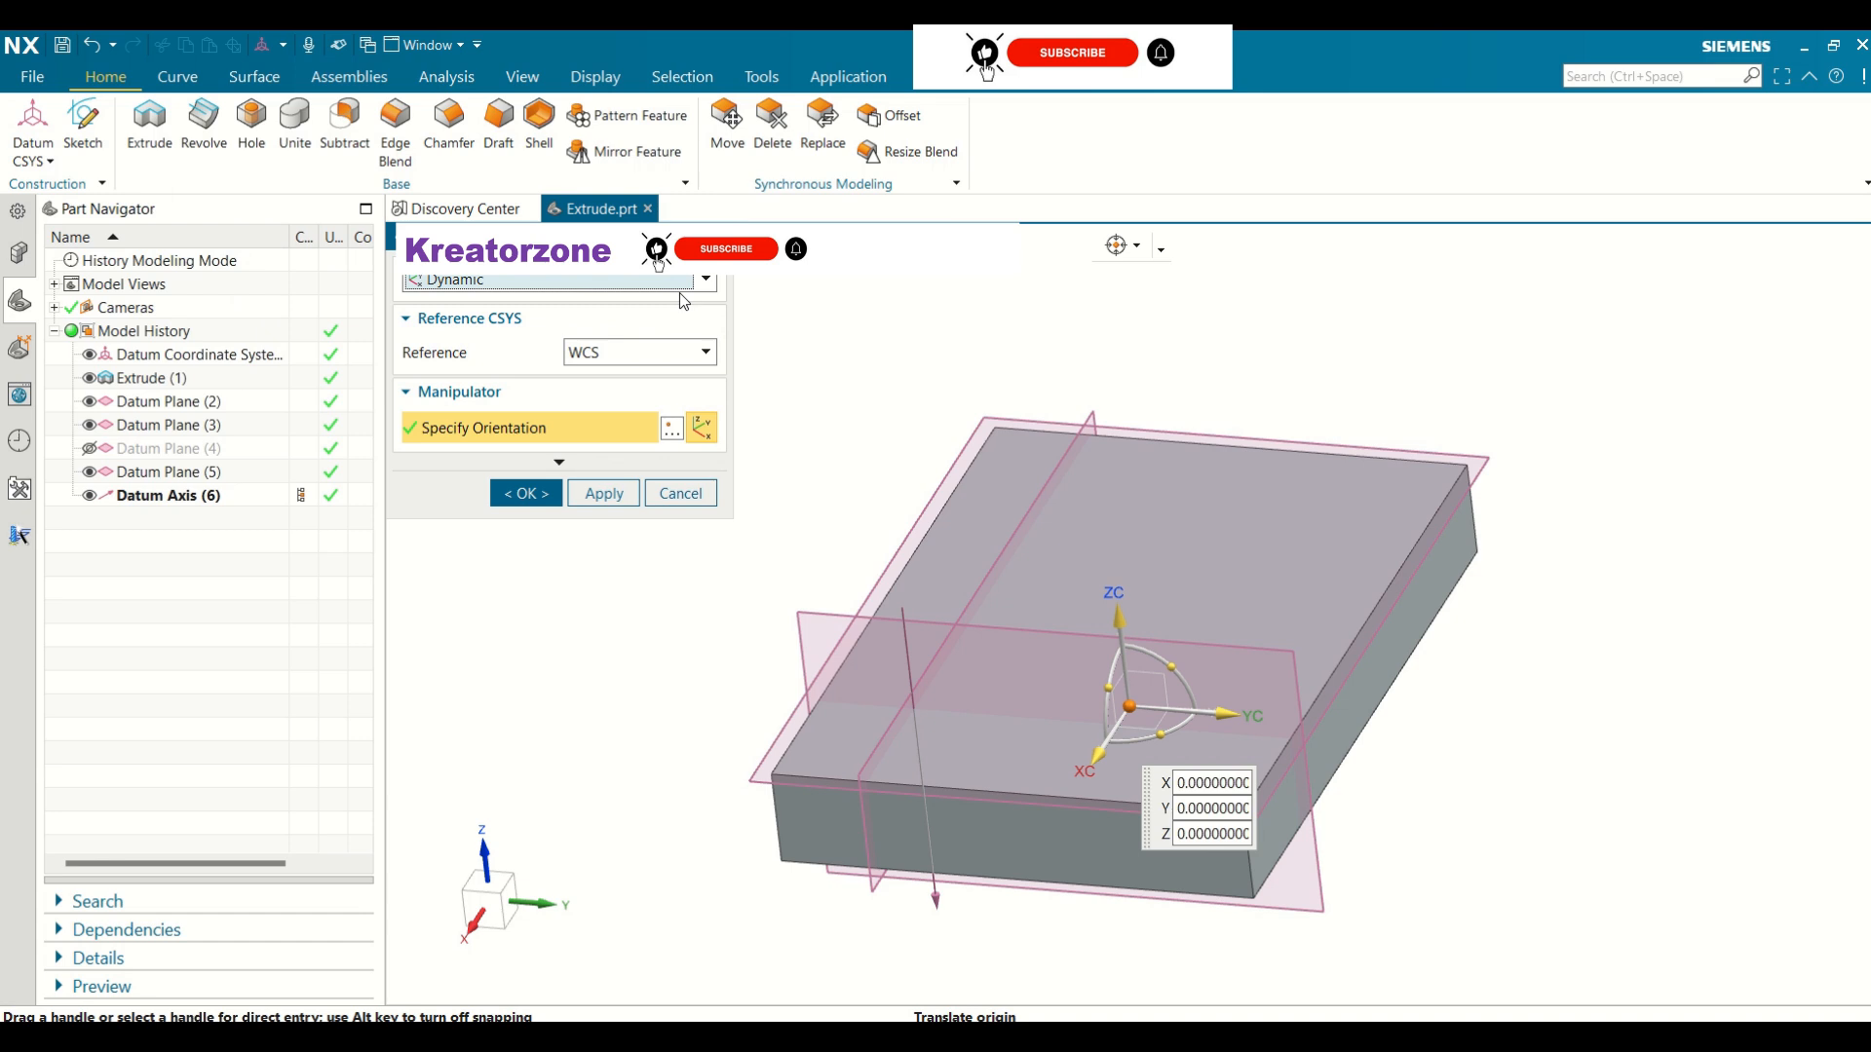
{"action": "left_click", "coordinate": [704, 281]}
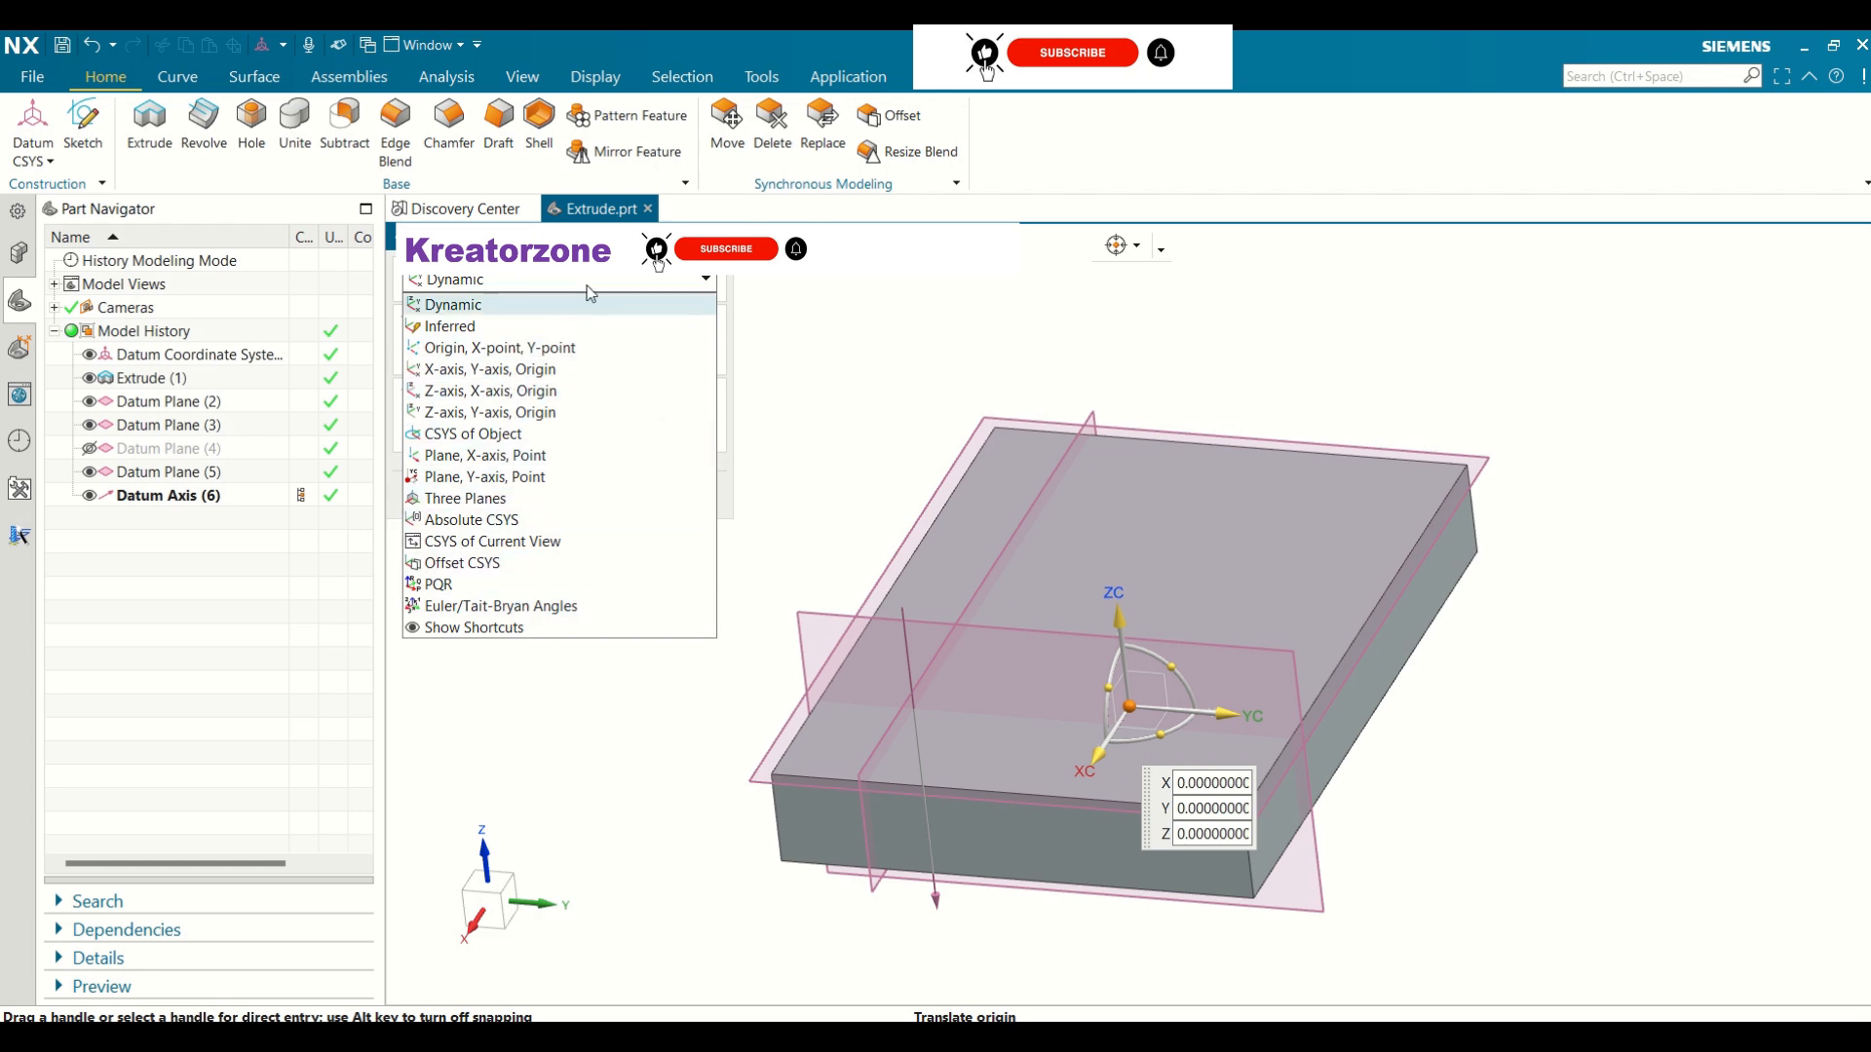
{"action": "left_click", "coordinate": [670, 284]}
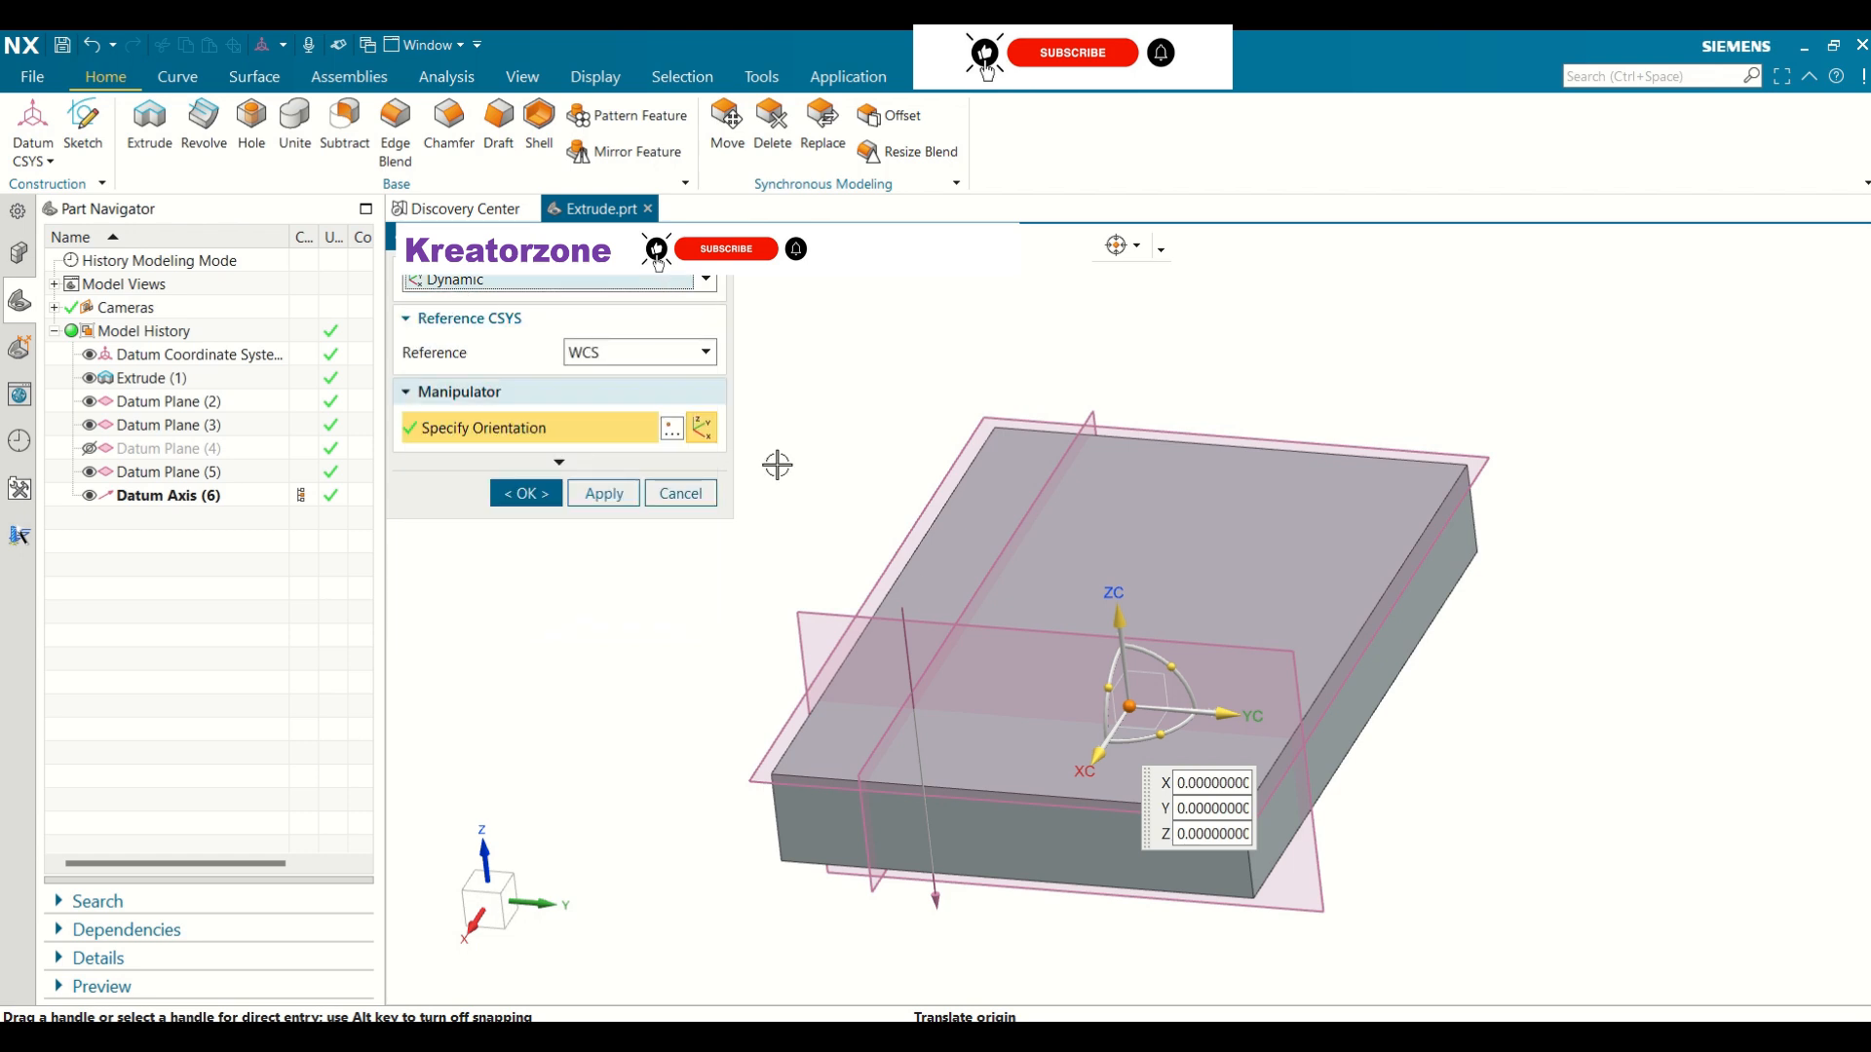
{"action": "left_click_drag", "start_coordinate": [1129, 705], "coordinate": [1133, 526]}
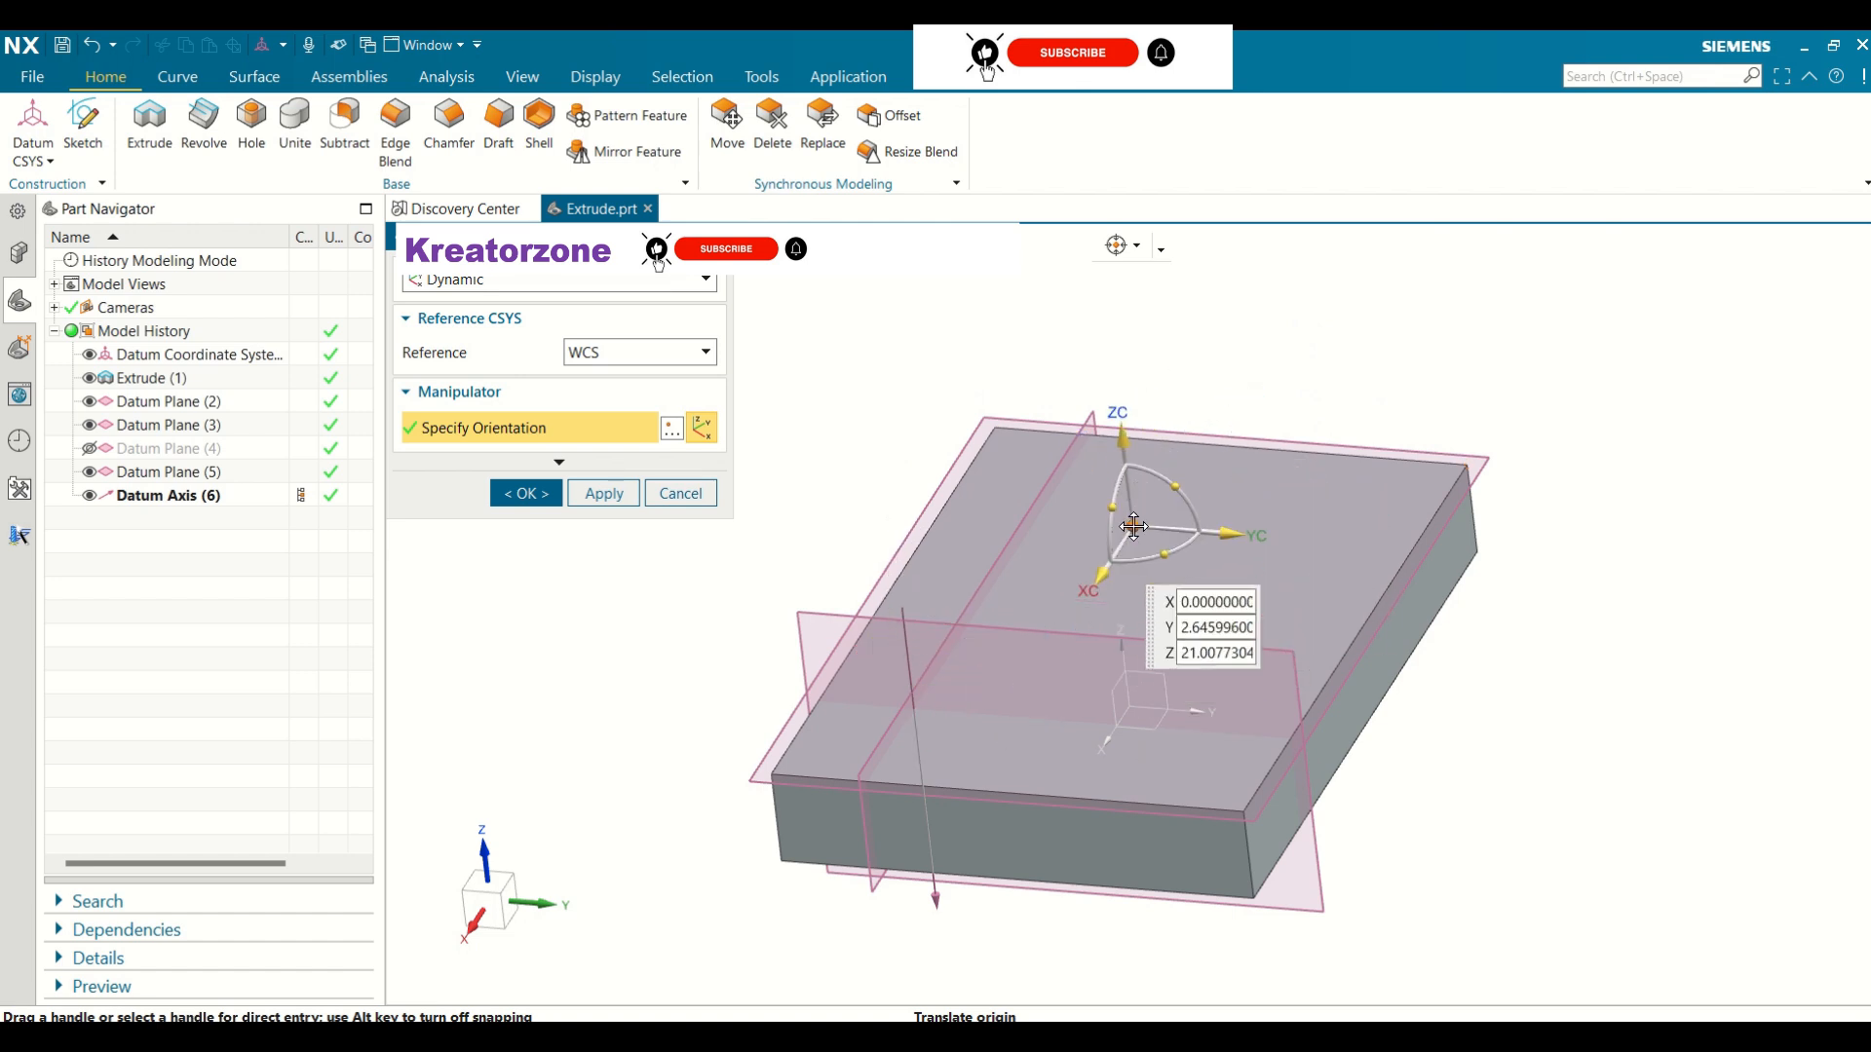
{"action": "left_click", "coordinate": [1134, 526]}
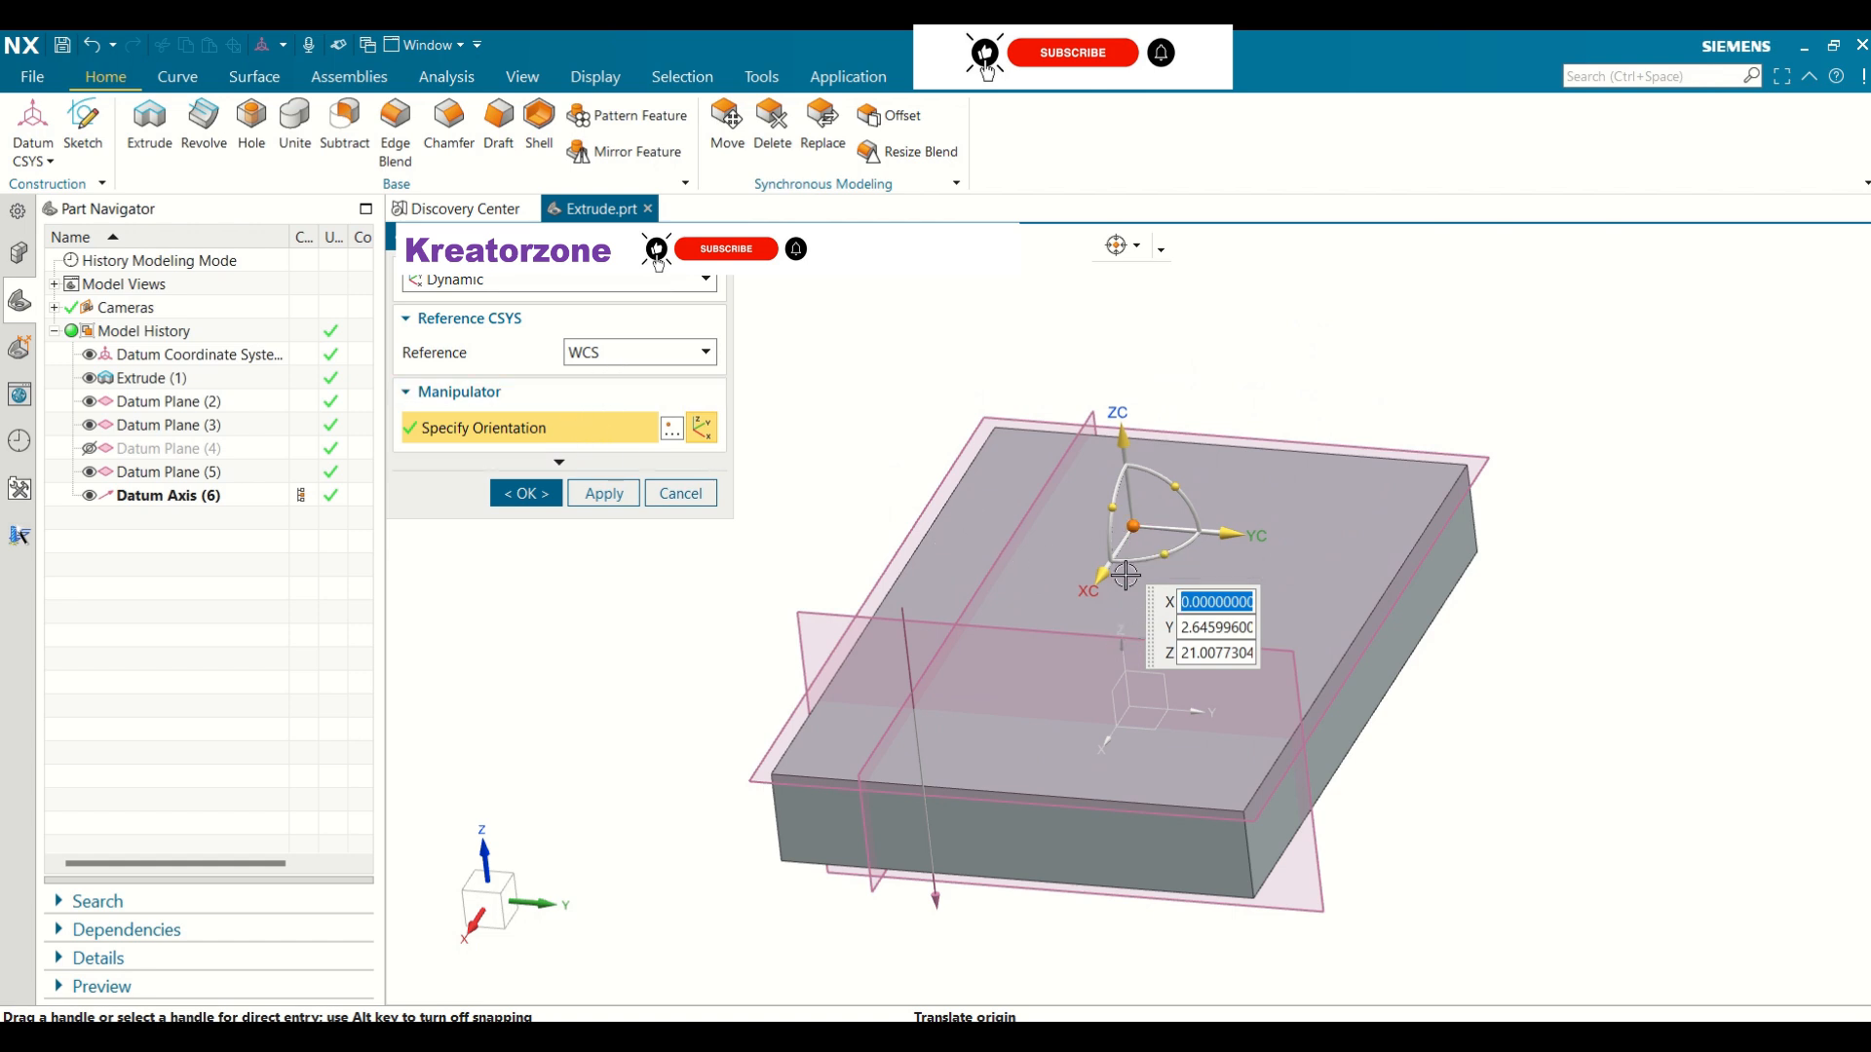
Change the reference to Selected CSYS, pick the existing datum coordinate system and create the new datum CSYS
{"action": "left_click", "coordinate": [638, 353]}
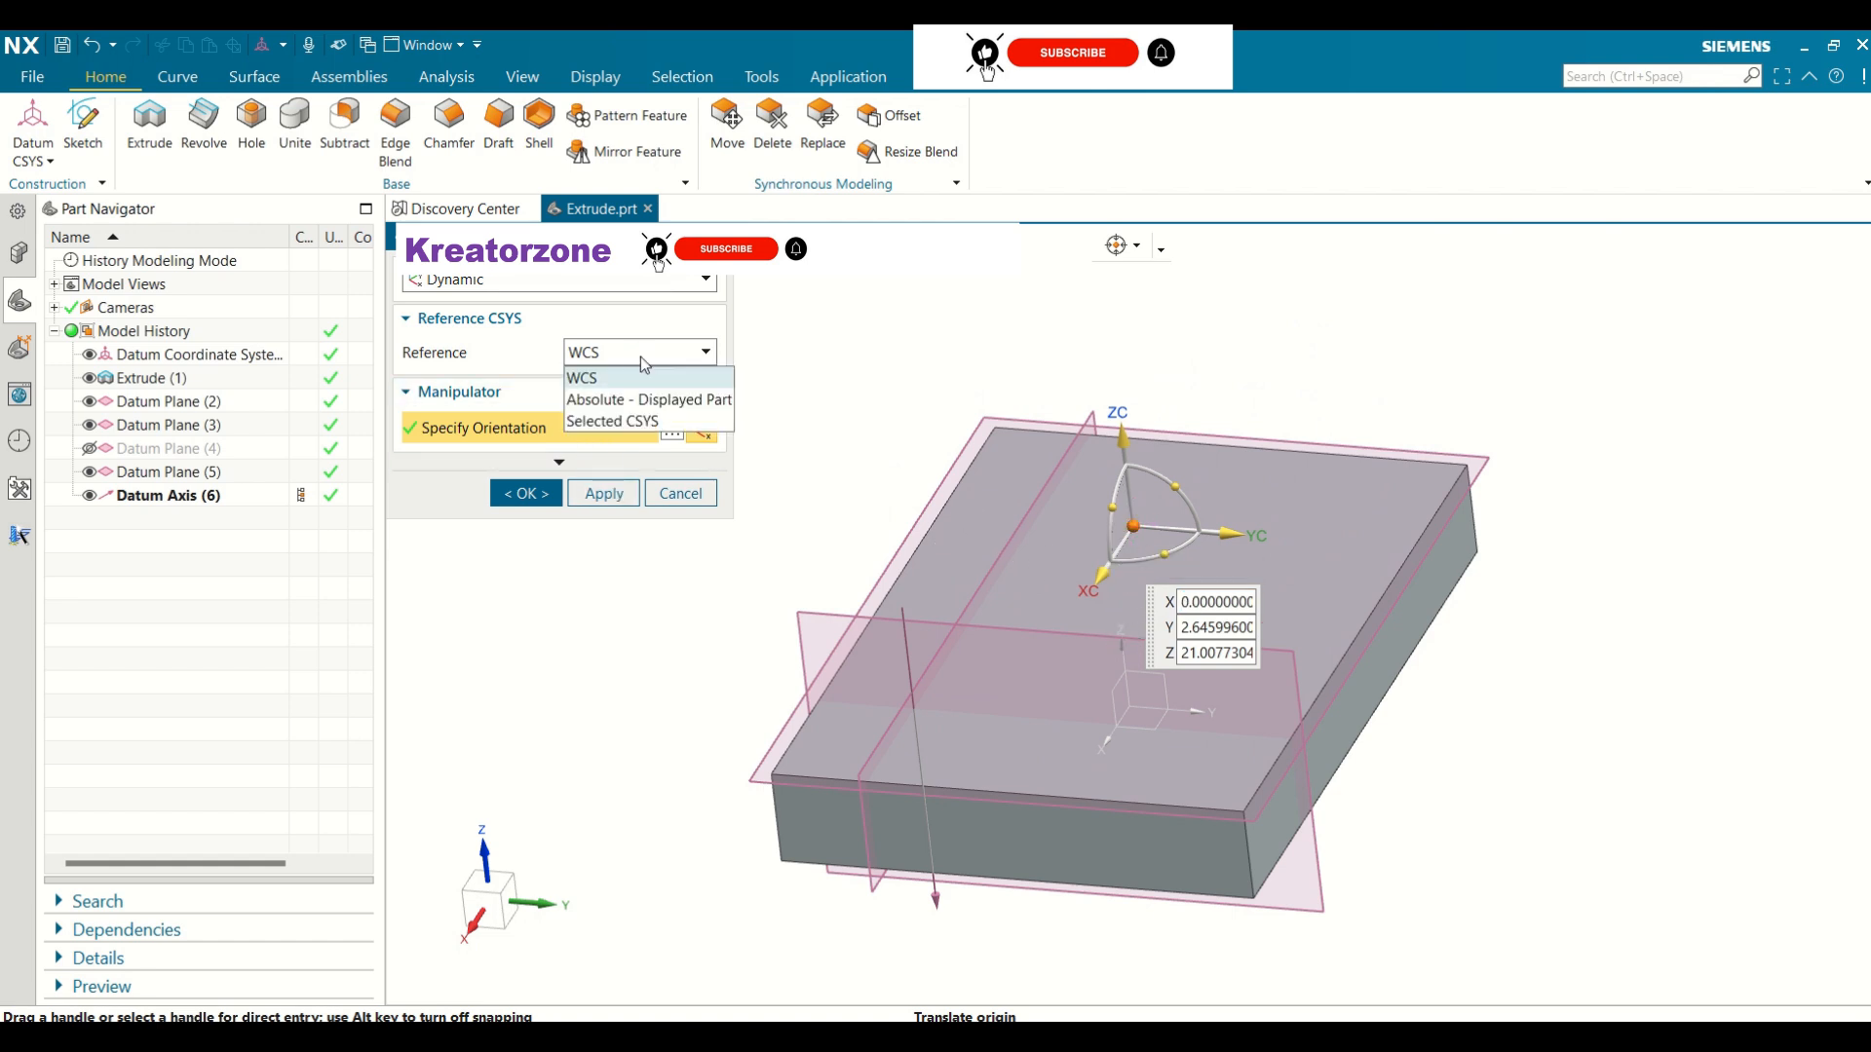
{"action": "left_click", "coordinate": [638, 421]}
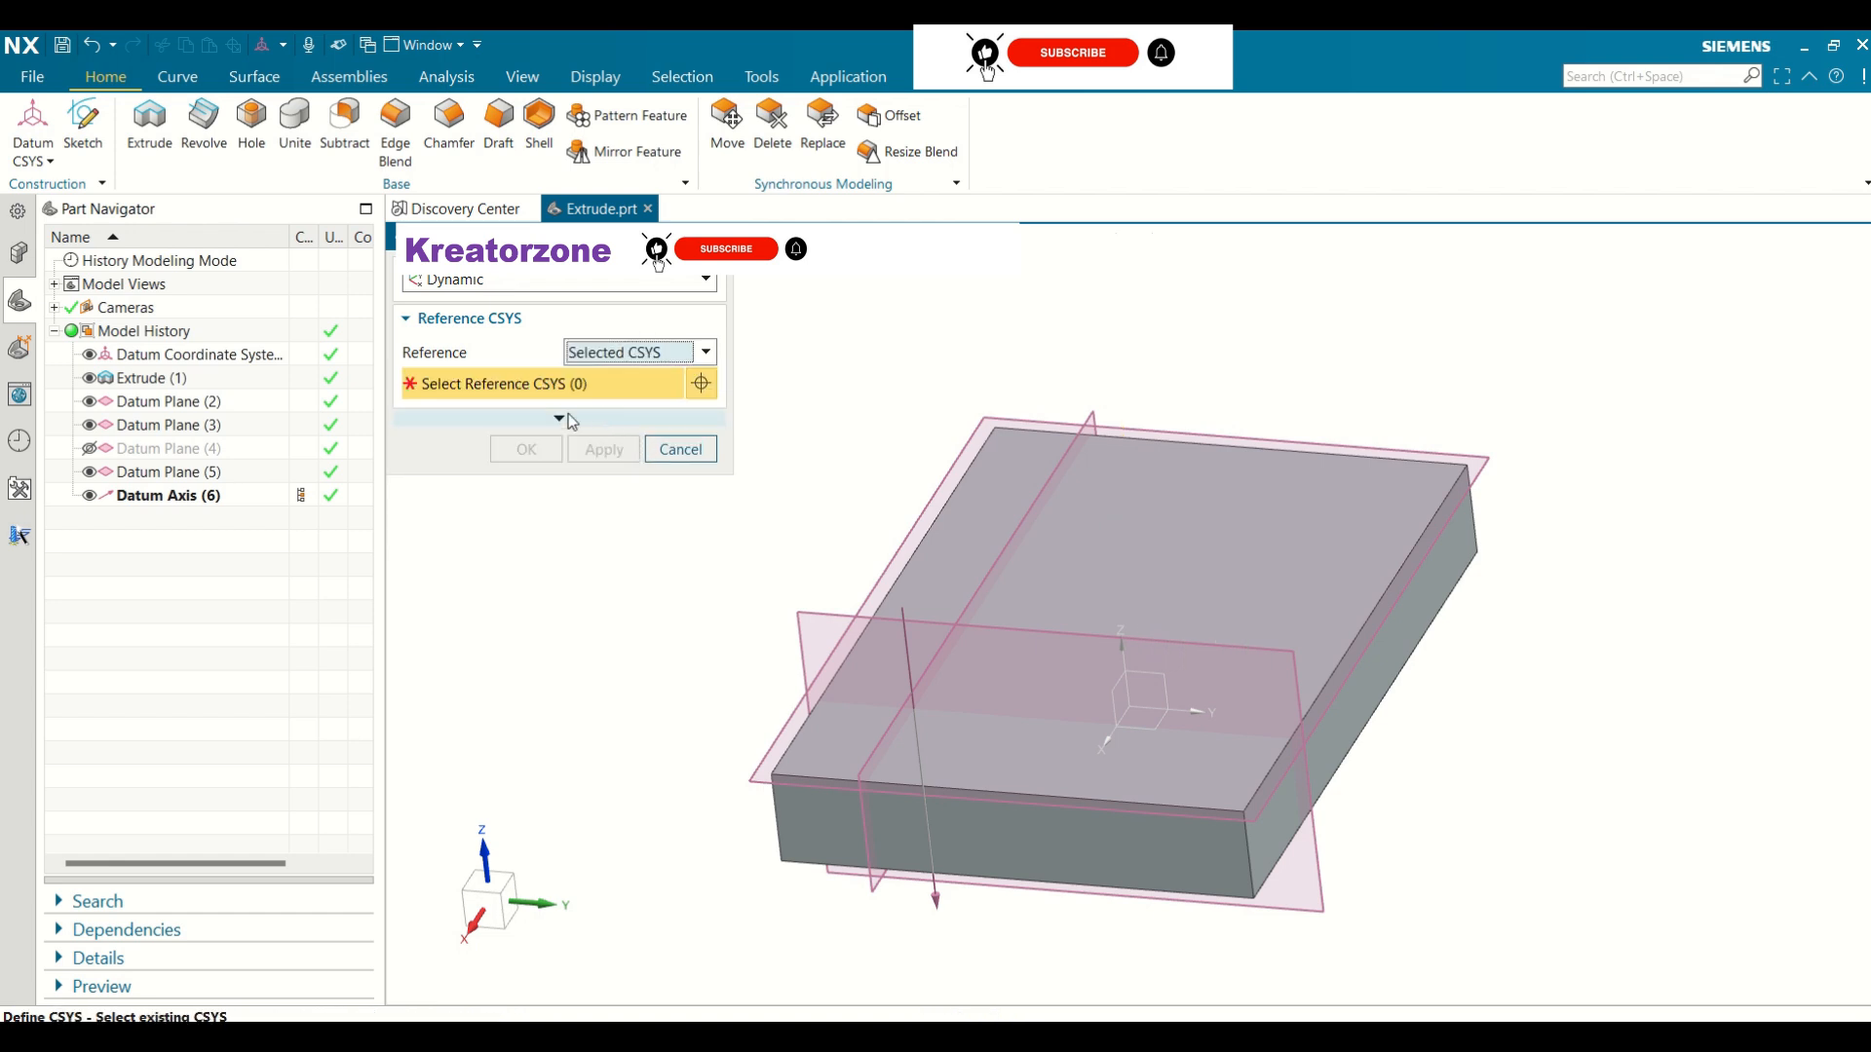
{"action": "left_click", "coordinate": [1131, 704]}
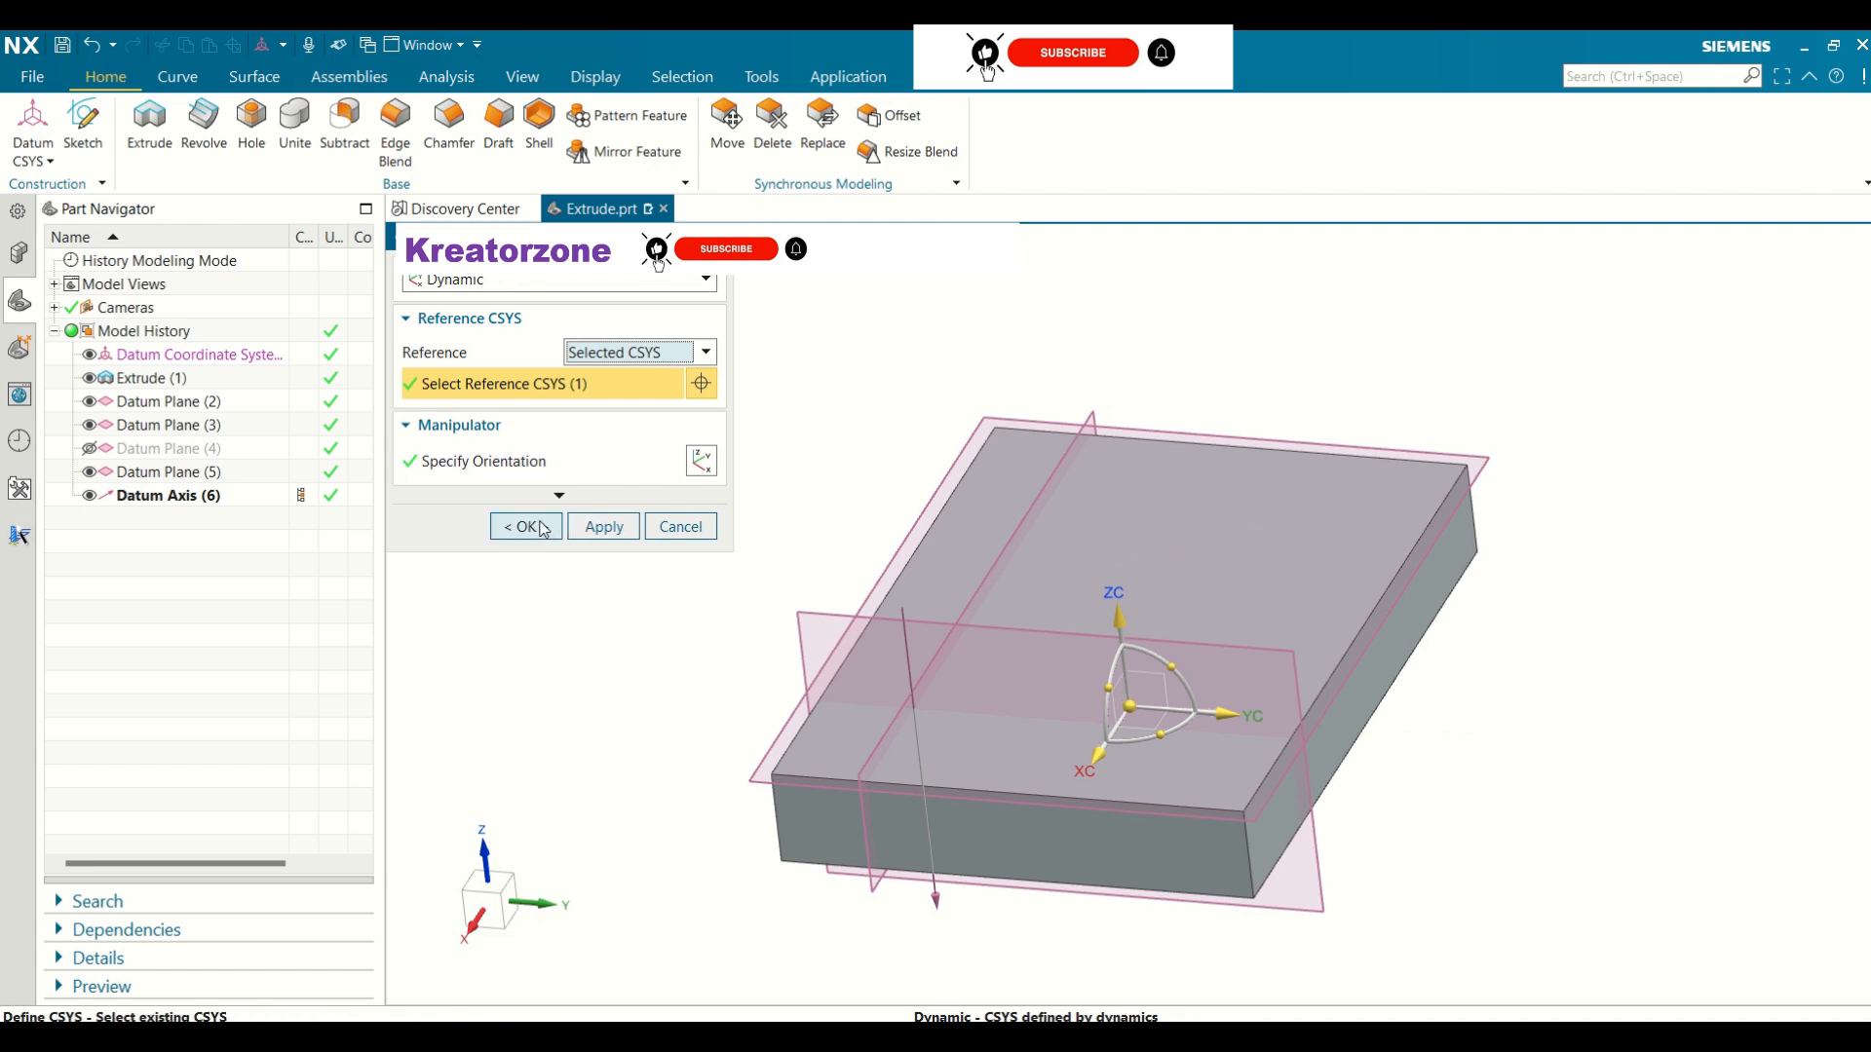
{"action": "left_click", "coordinate": [527, 527]}
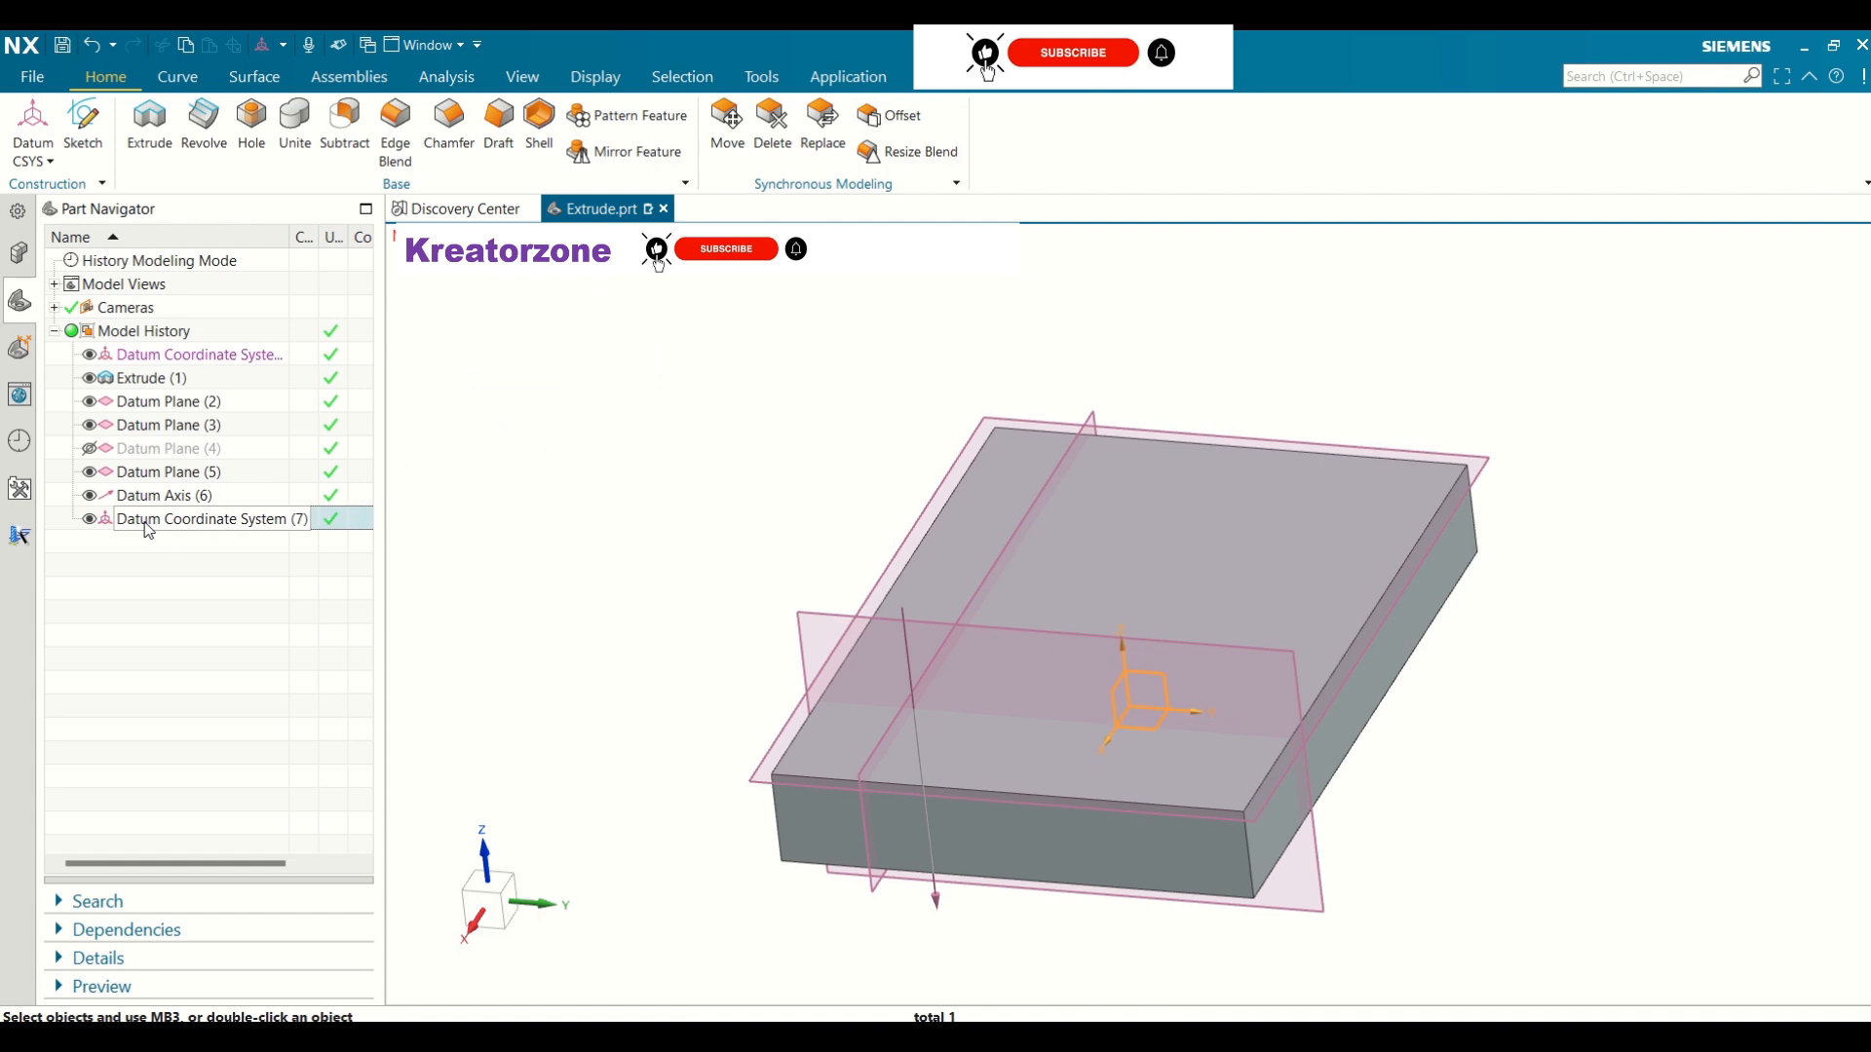
Delete Datum Coordinate System (7) and Datum Axis (6) from the model history
{"action": "right_click", "coordinate": [148, 527]}
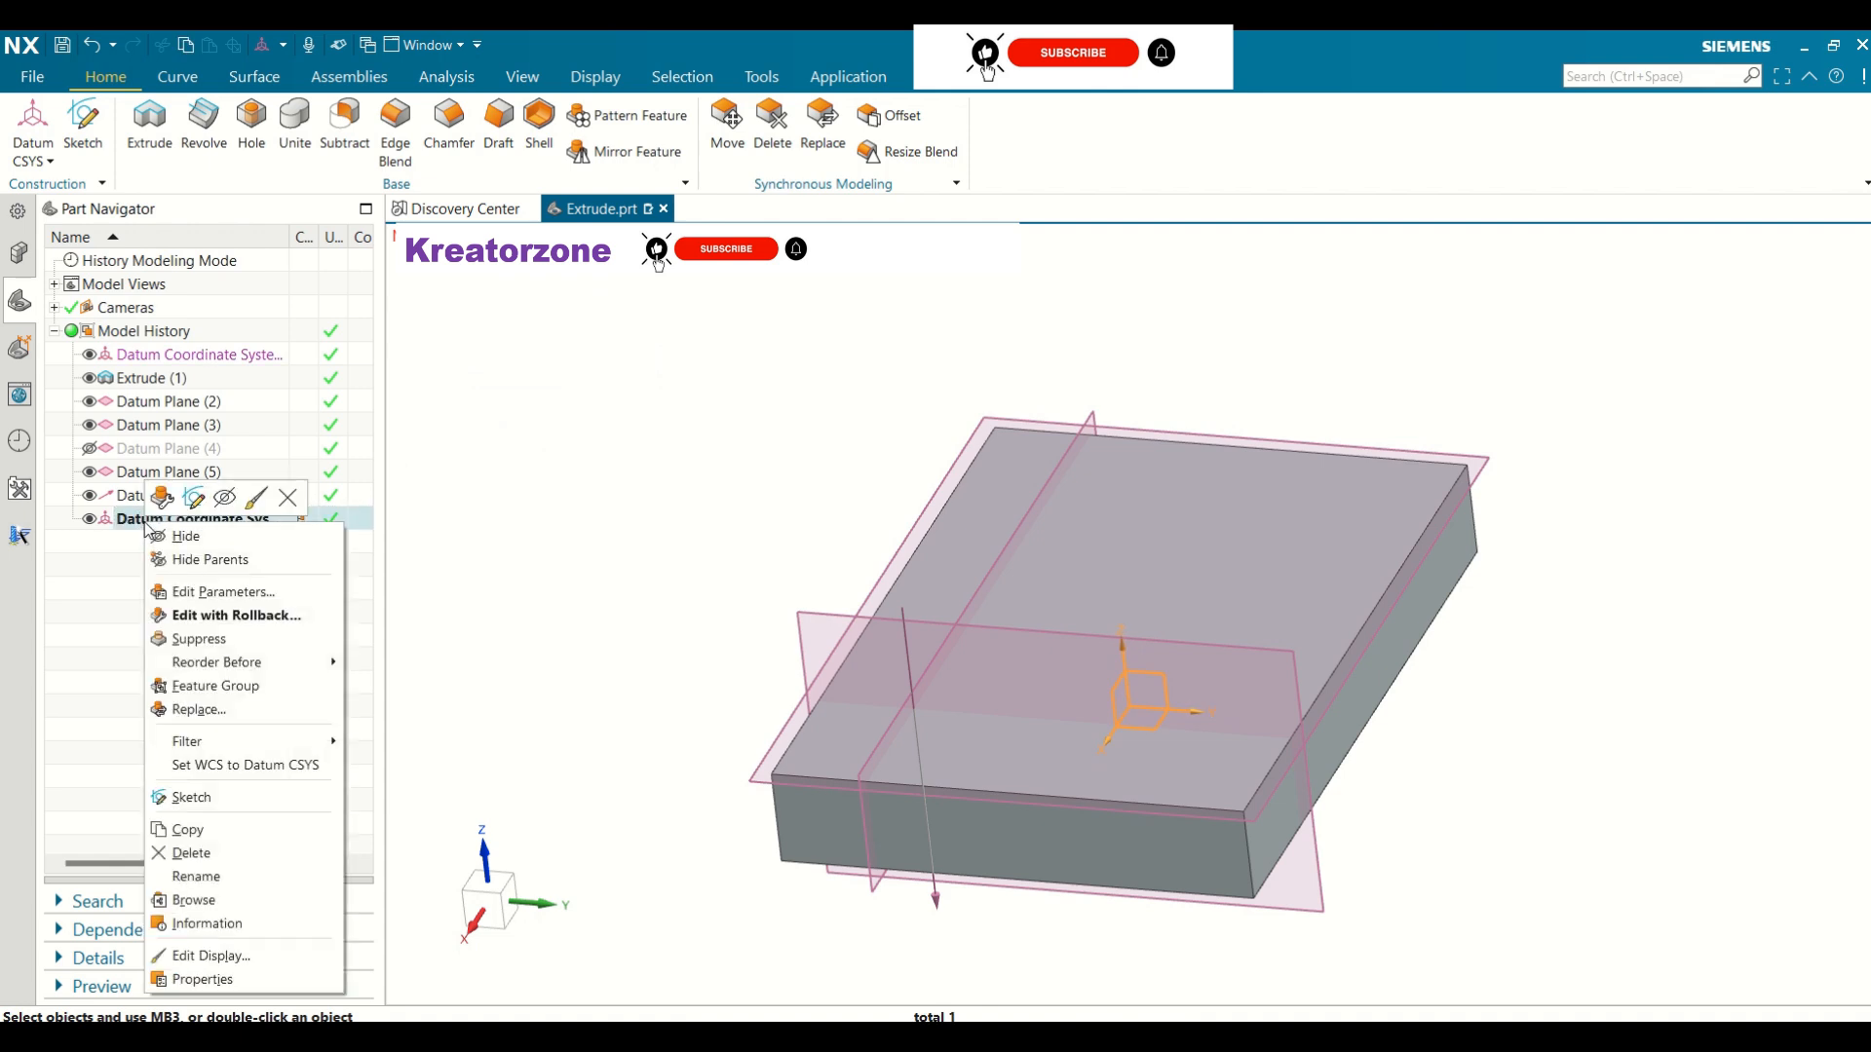
{"action": "left_click", "coordinate": [191, 853]}
{"action": "right_click", "coordinate": [146, 497]}
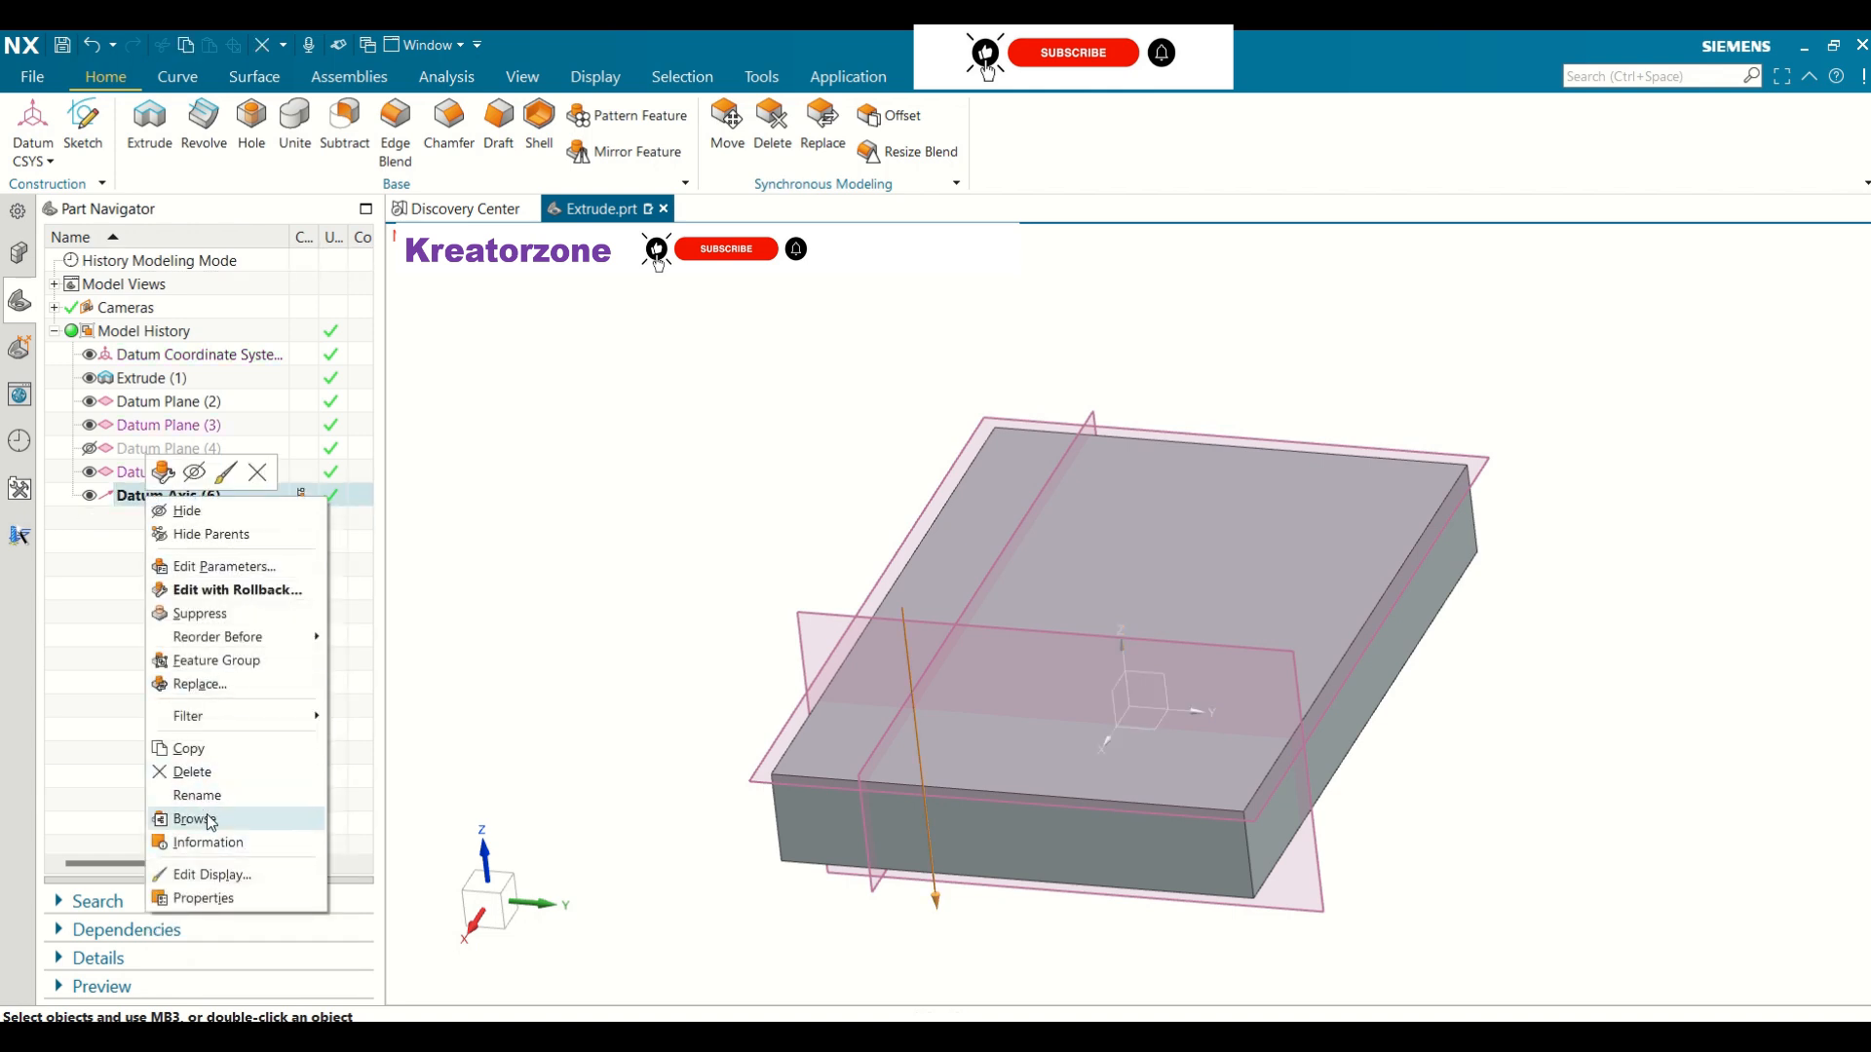
{"action": "left_click", "coordinate": [205, 774]}
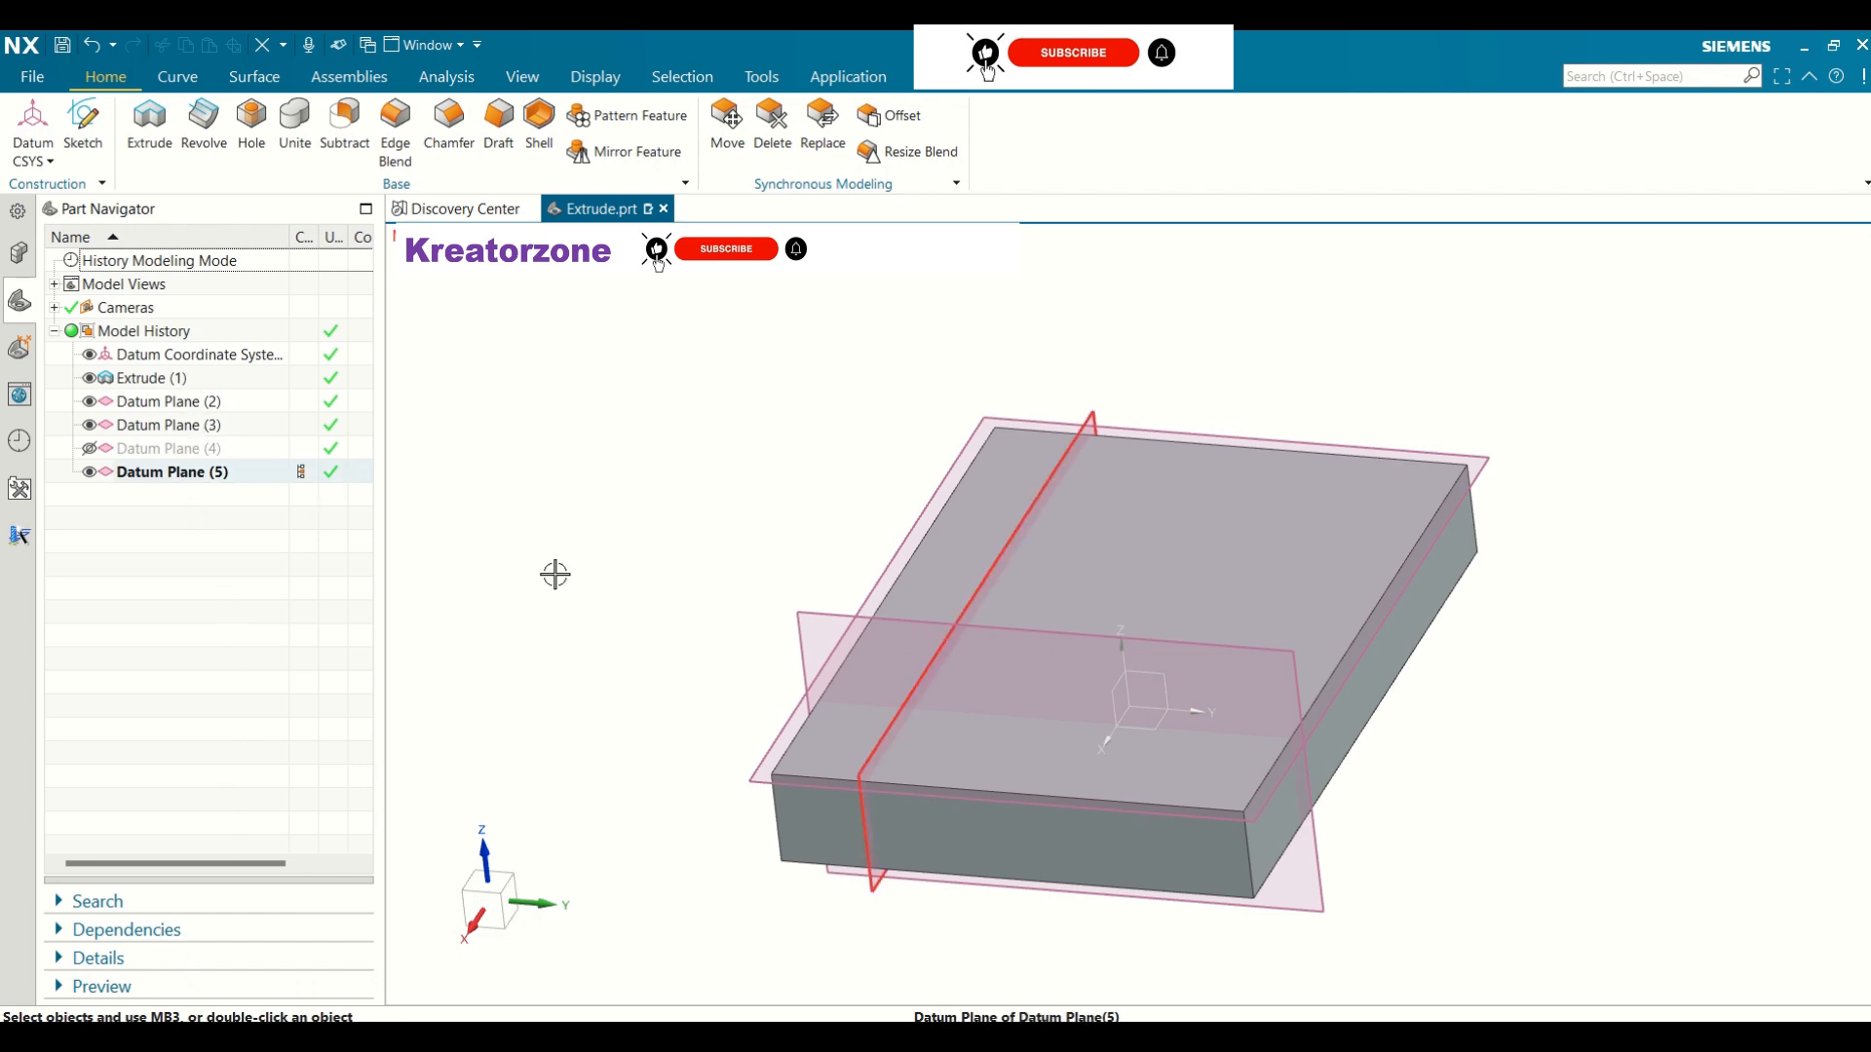
Hide the extruded block and the original datum coordinate system, keeping Datum Plane (4) hidden
{"action": "left_click", "coordinate": [89, 448]}
{"action": "left_click", "coordinate": [88, 451]}
{"action": "left_click", "coordinate": [89, 378]}
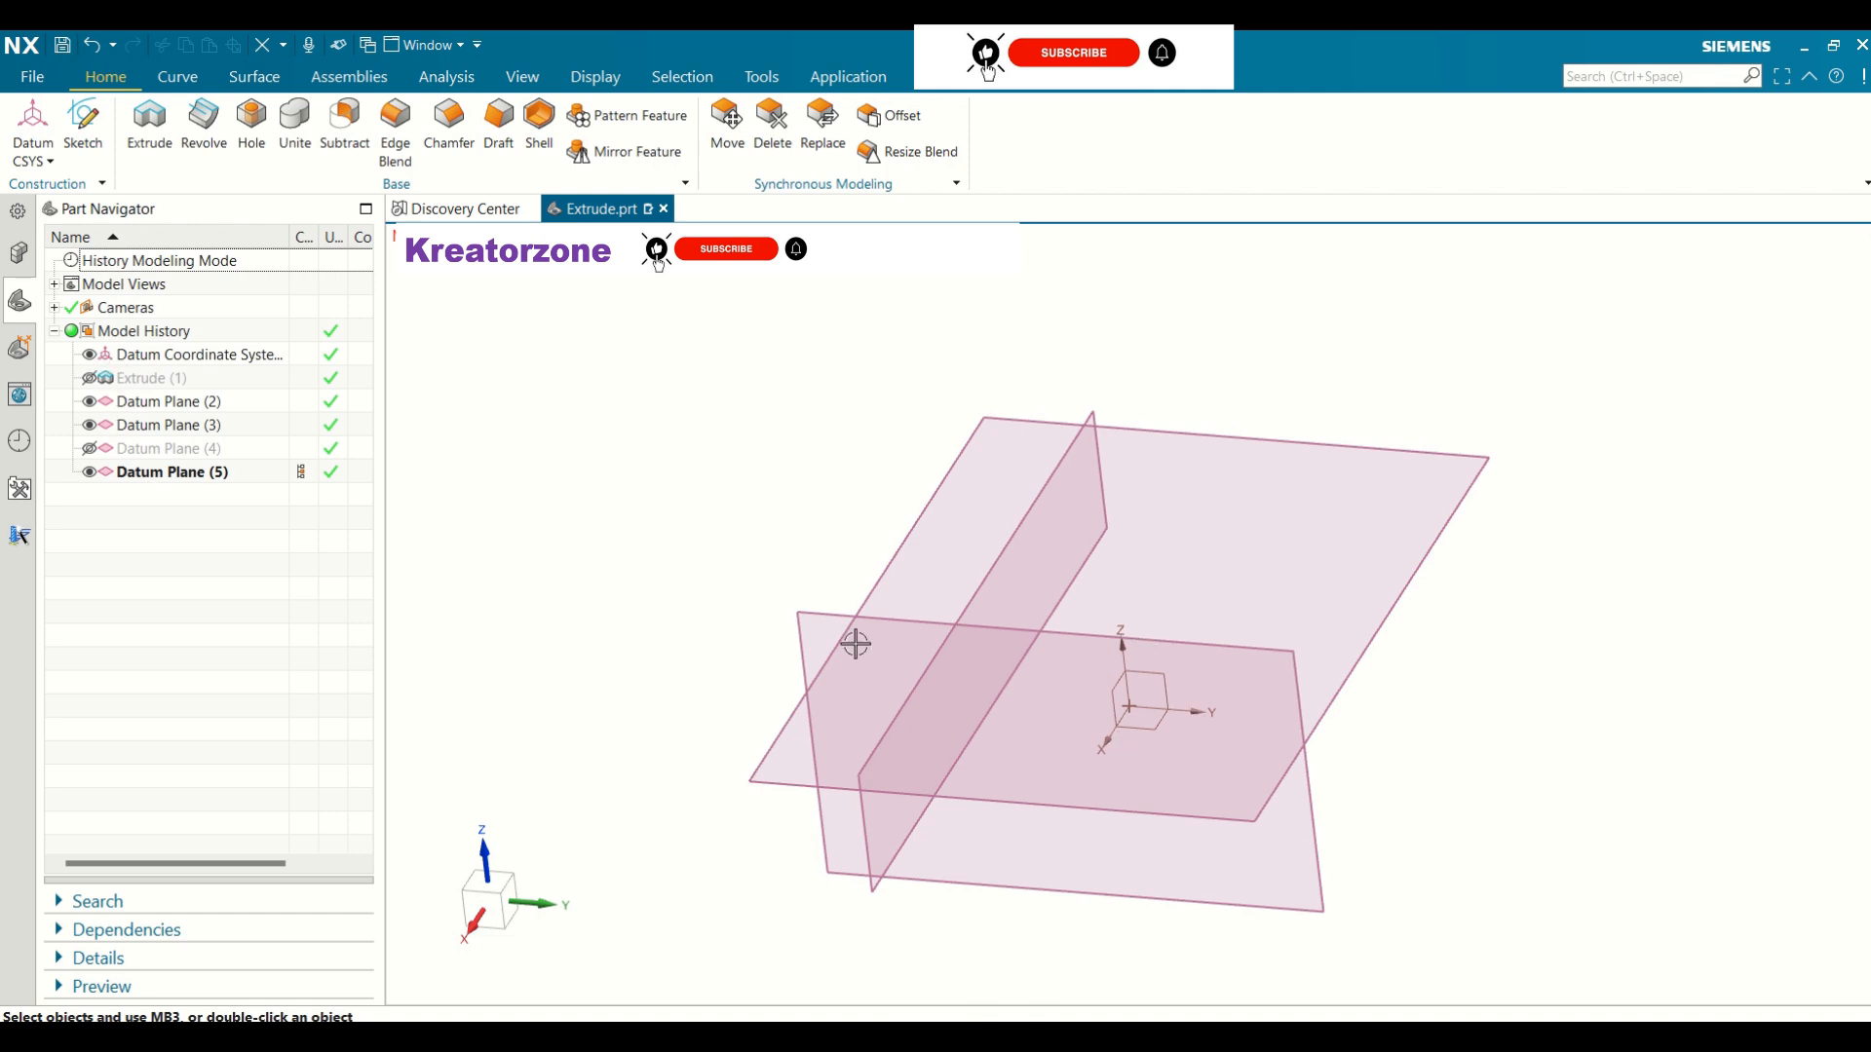
{"action": "left_click", "coordinate": [88, 356]}
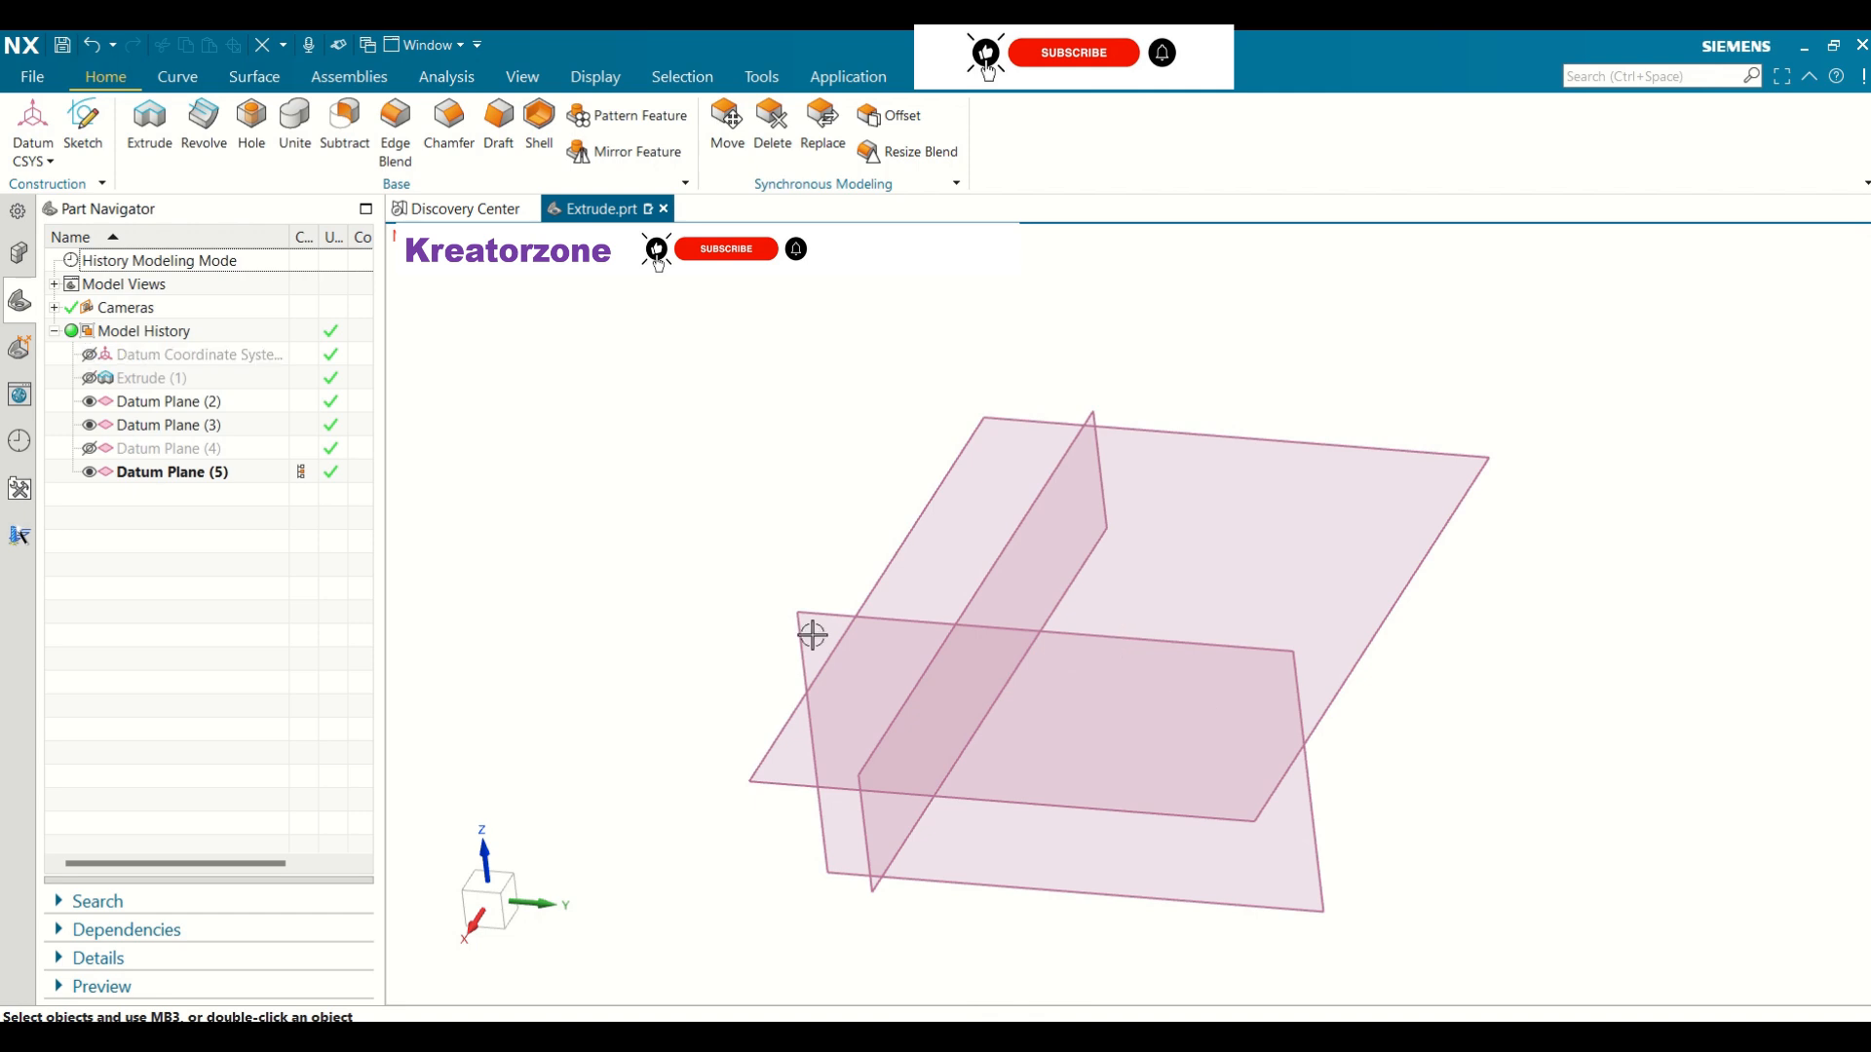
{"action": "middle_click_drag", "start_coordinate": [731, 543], "coordinate": [685, 535]}
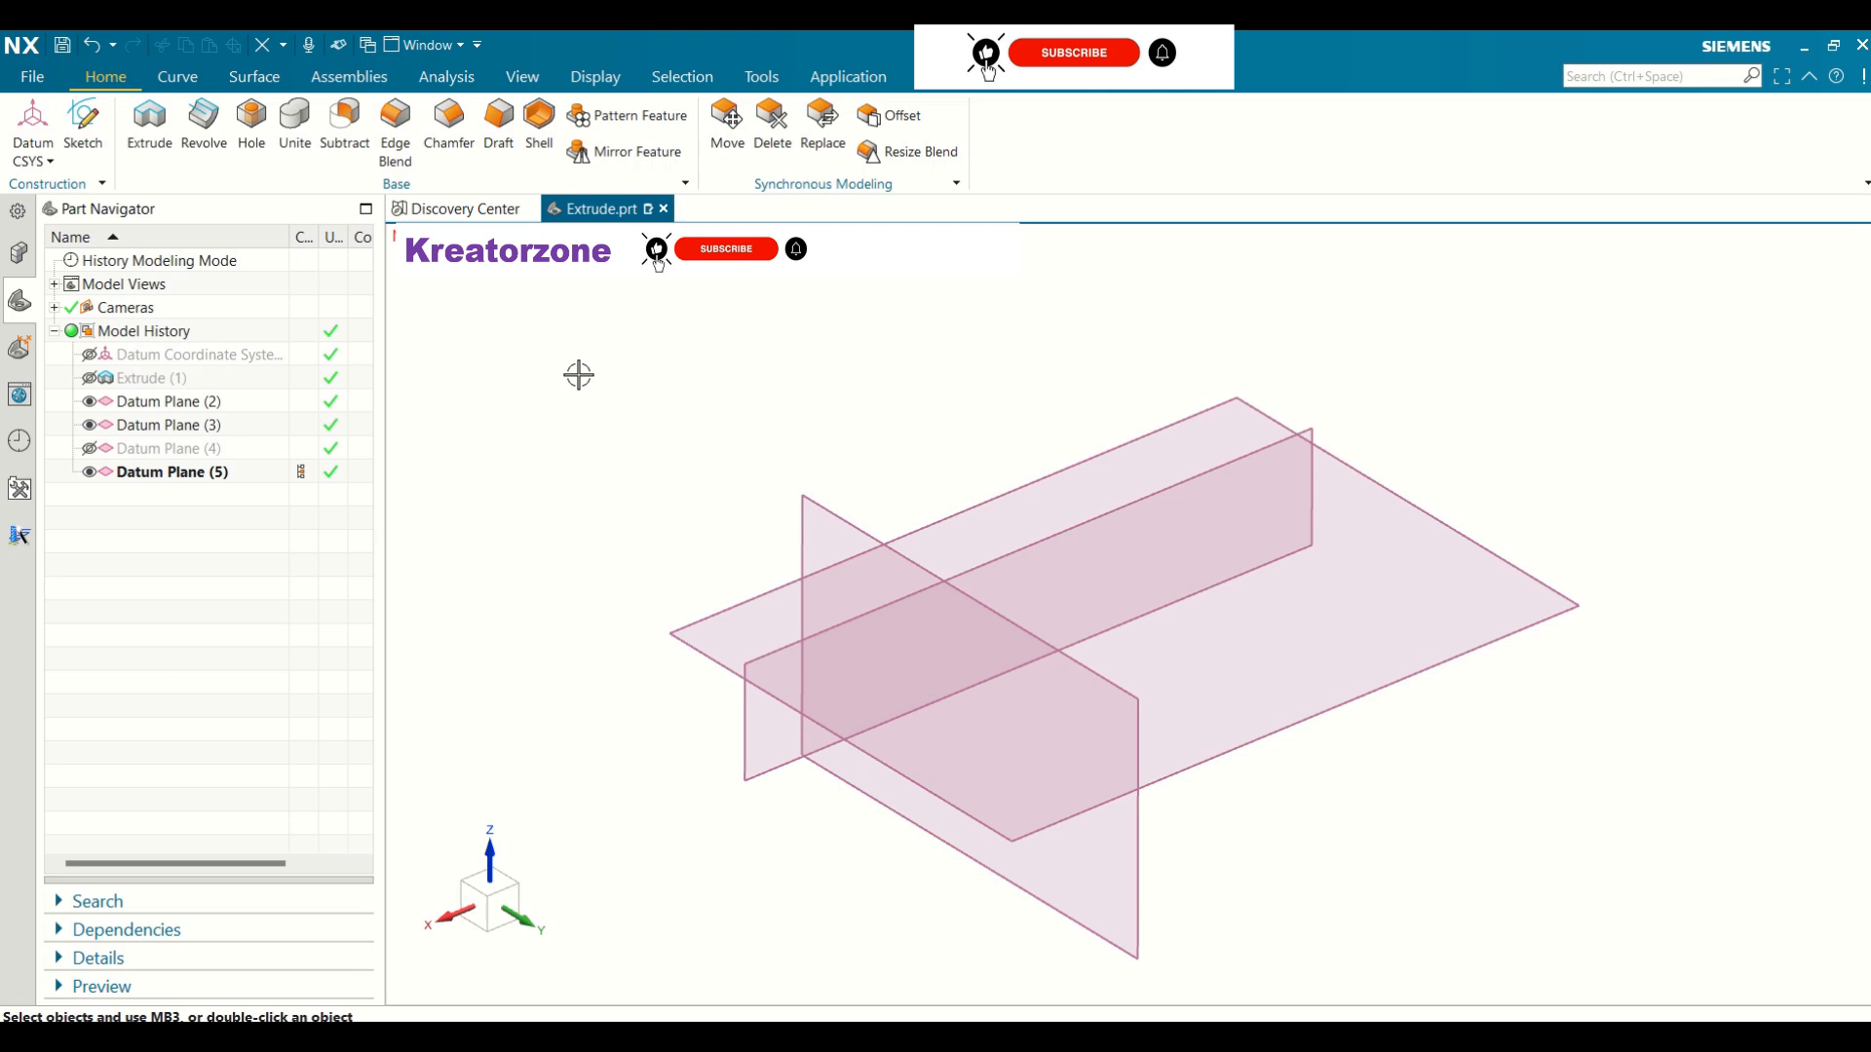
Start a new sketch on Datum Plane (3)
{"action": "left_click", "coordinate": [80, 135]}
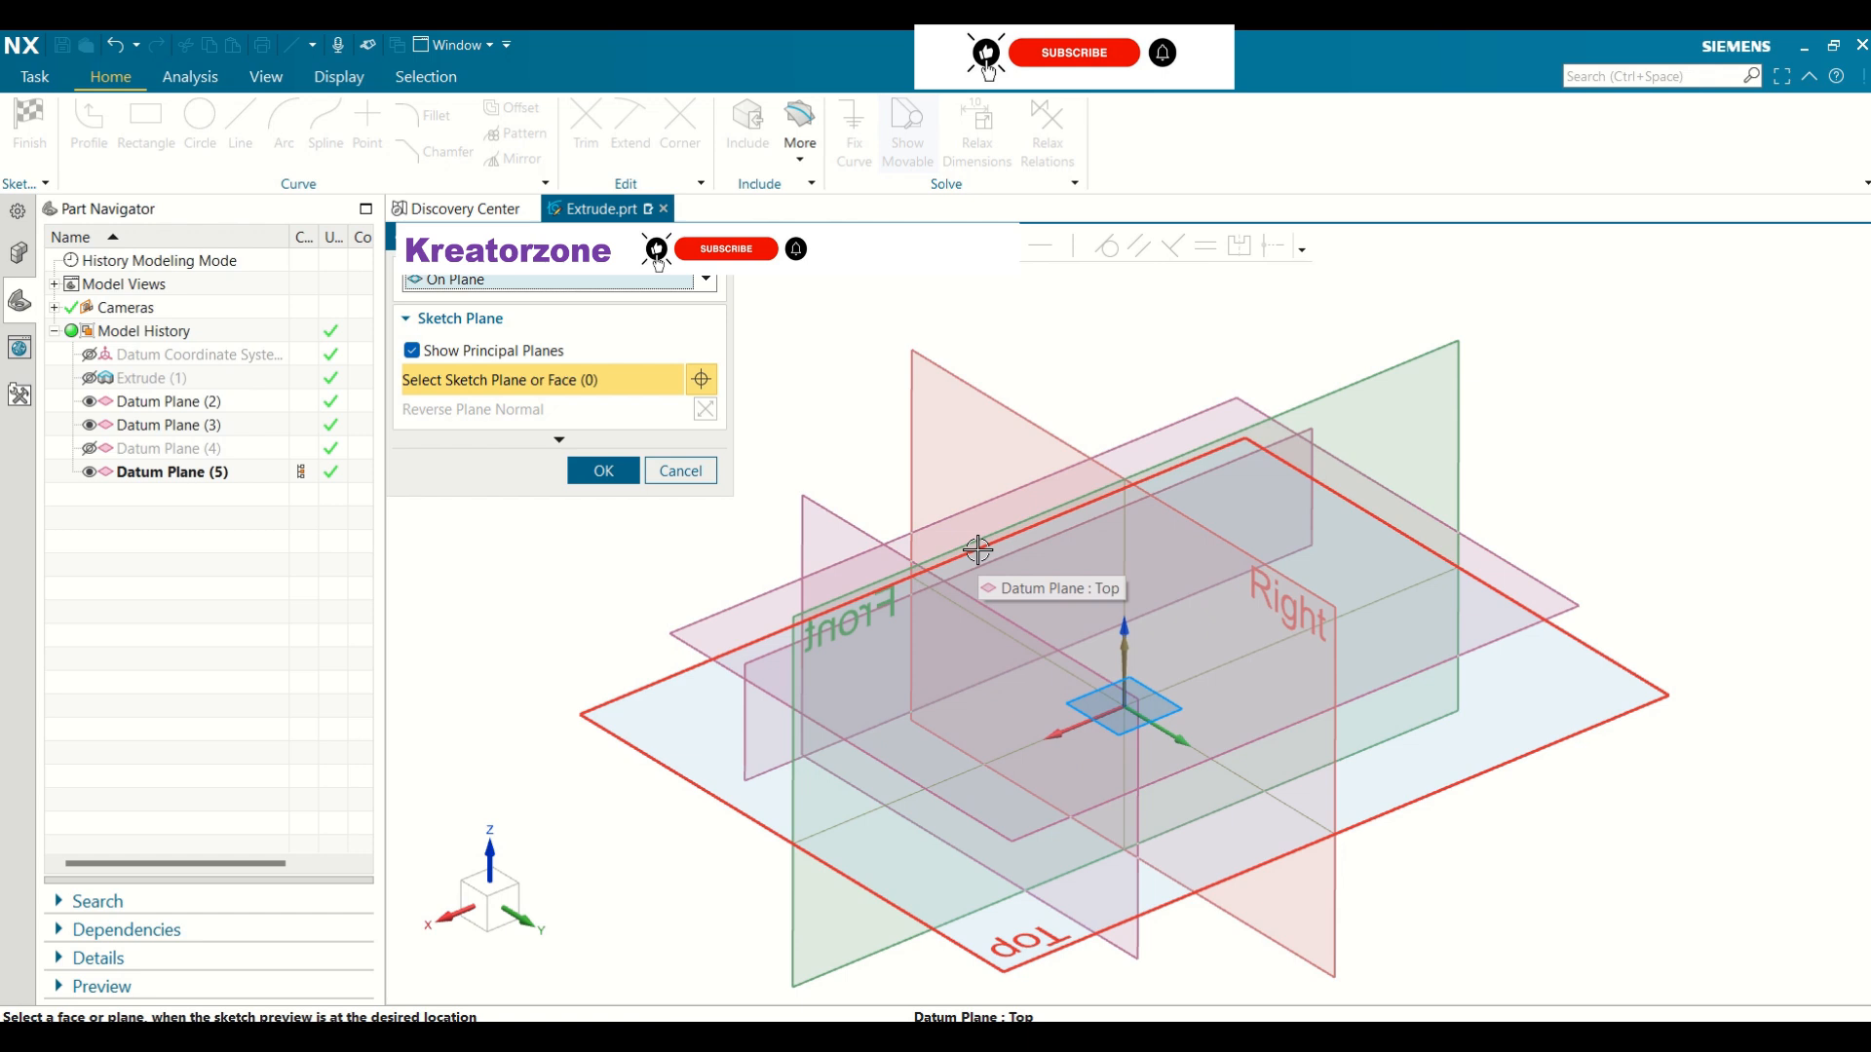
{"action": "left_click", "coordinate": [840, 527]}
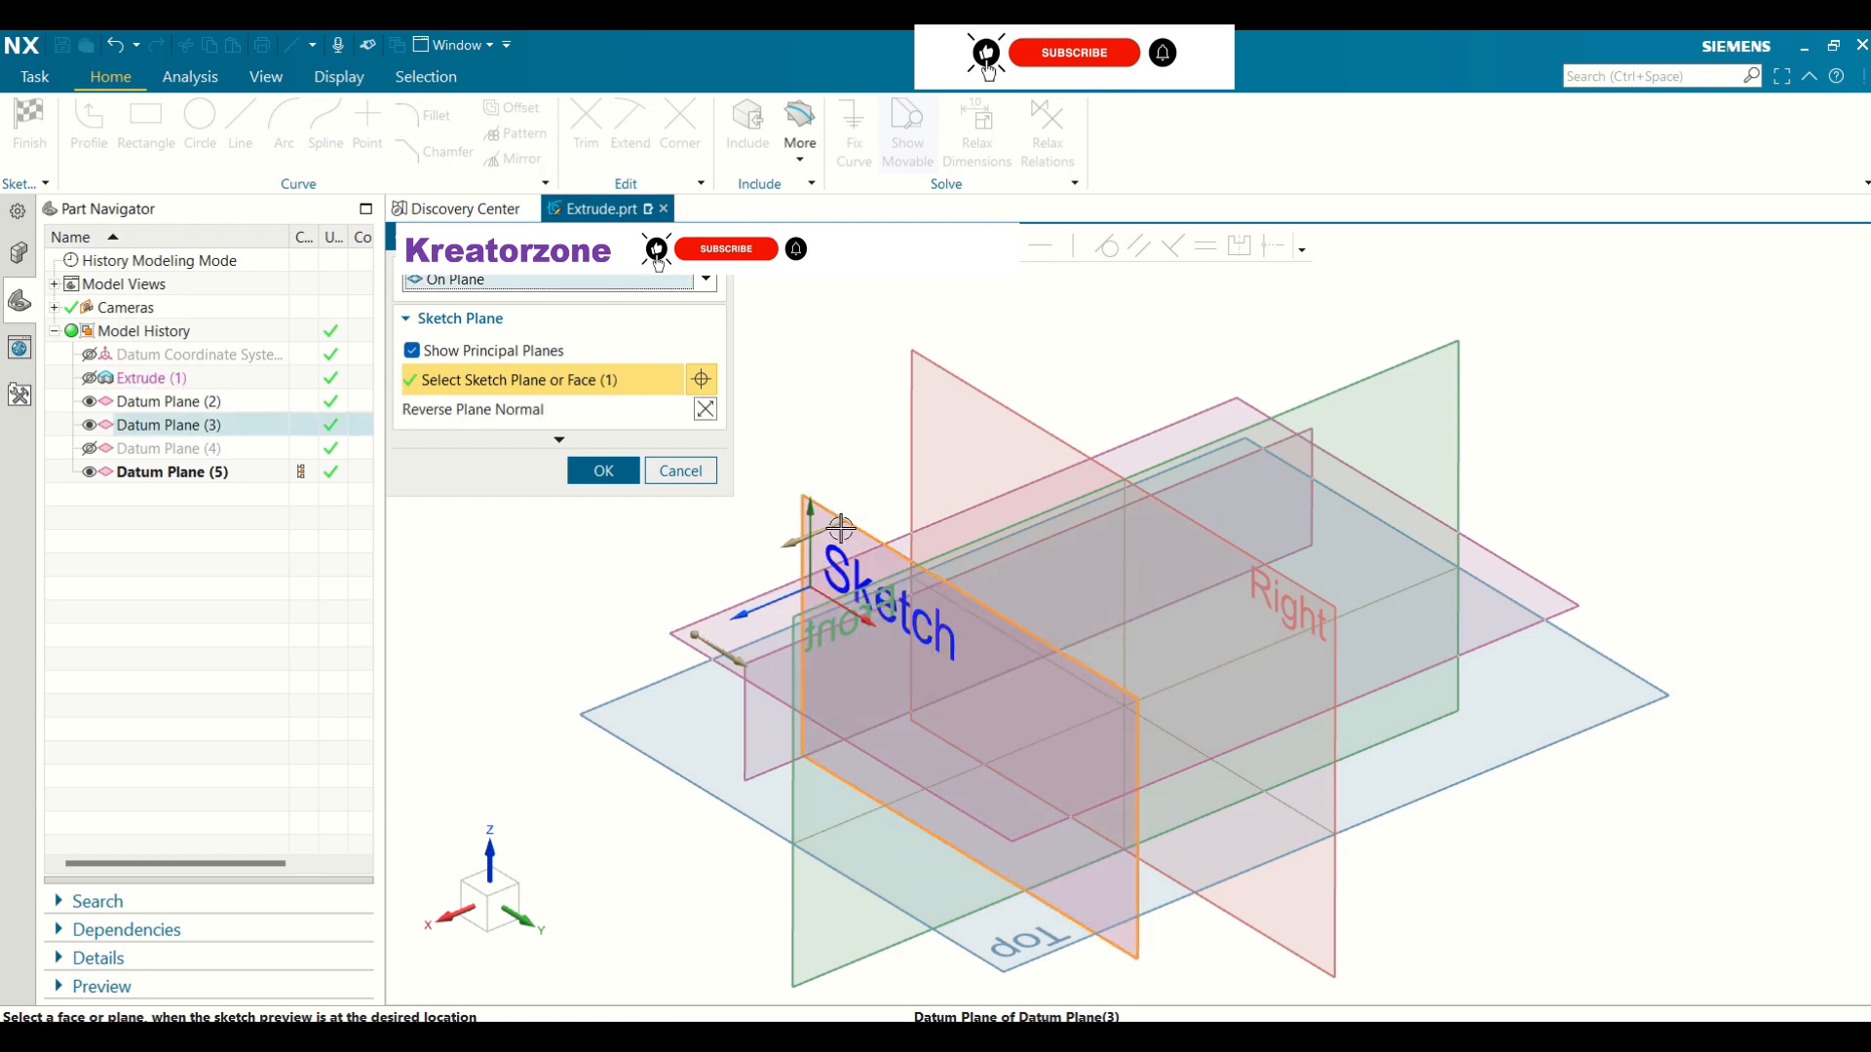
{"action": "left_click", "coordinate": [602, 471]}
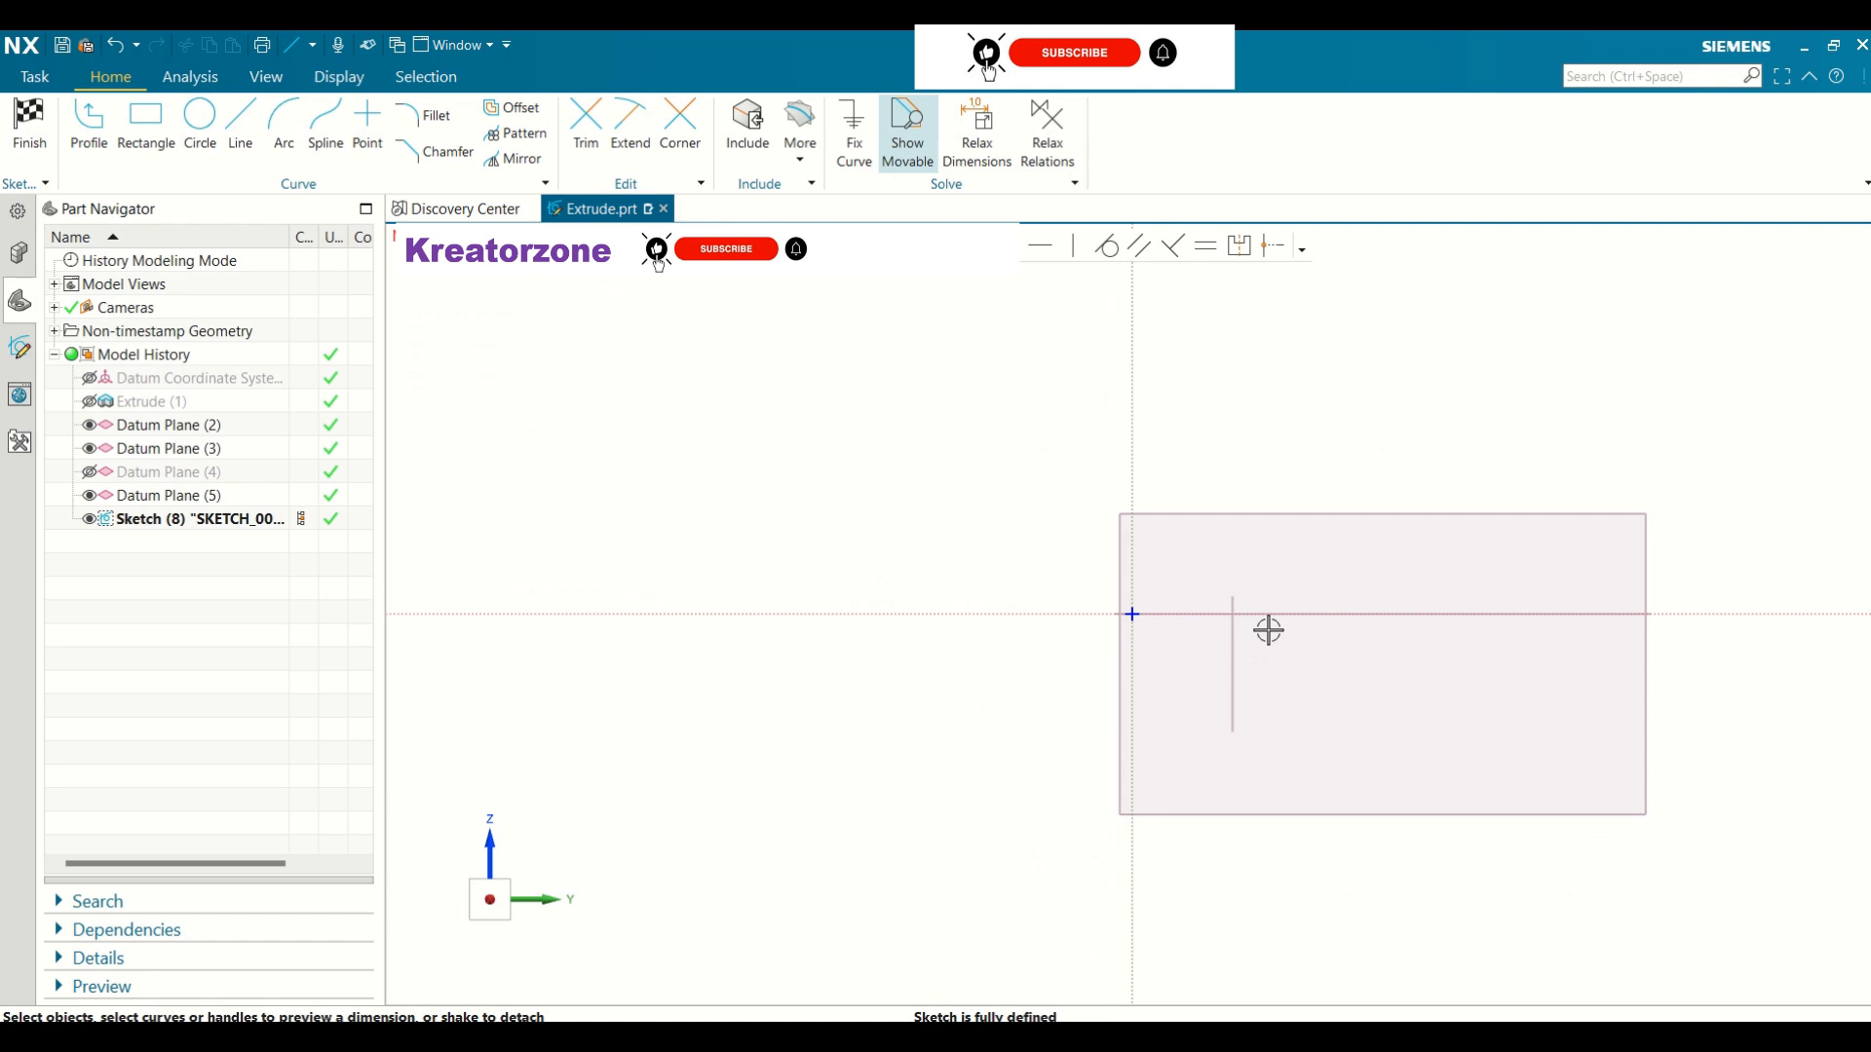
Draw a 6 mm horizontal line at 0° along the sketch's horizontal axis, starting about 3.4 mm from the origin
{"action": "scroll", "coordinate": [1236, 625], "scroll_direction": "down", "scroll_amount": 1}
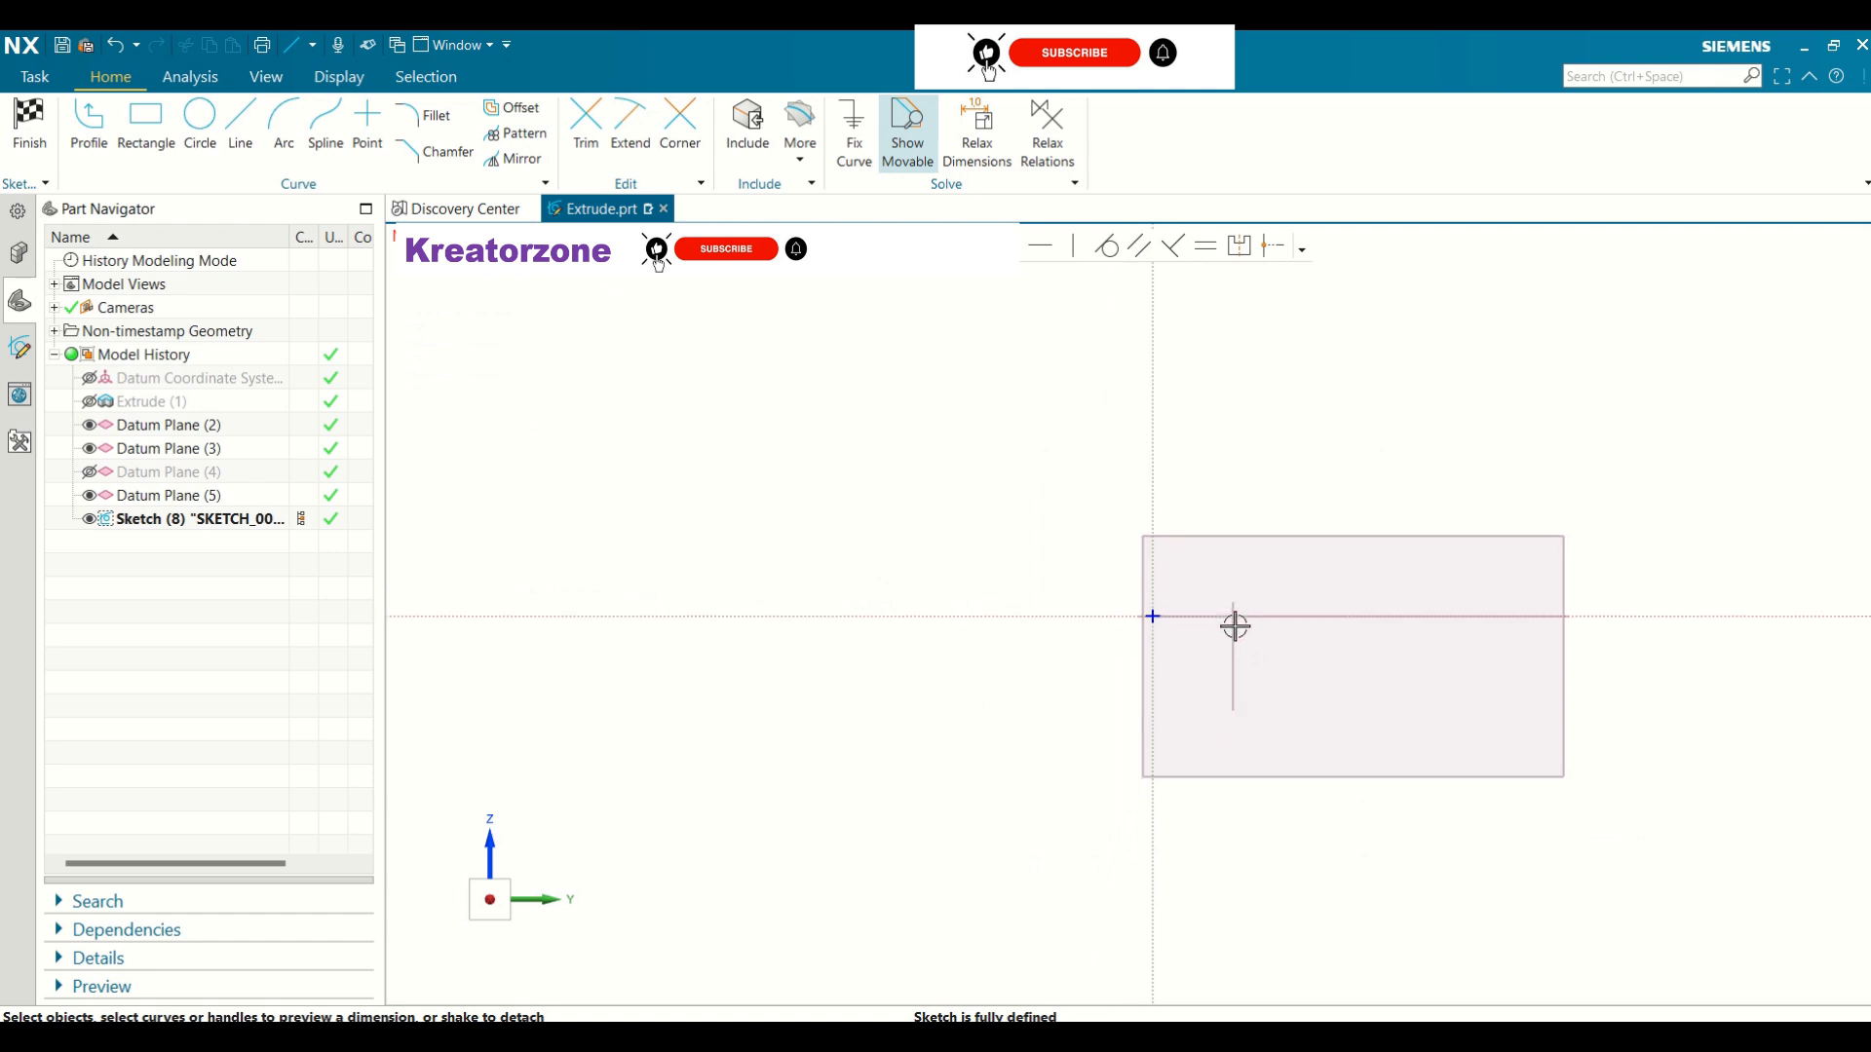
{"action": "scroll", "coordinate": [1235, 626], "scroll_direction": "up", "scroll_amount": 8}
{"action": "scroll", "coordinate": [1132, 674], "scroll_direction": "down", "scroll_amount": 1}
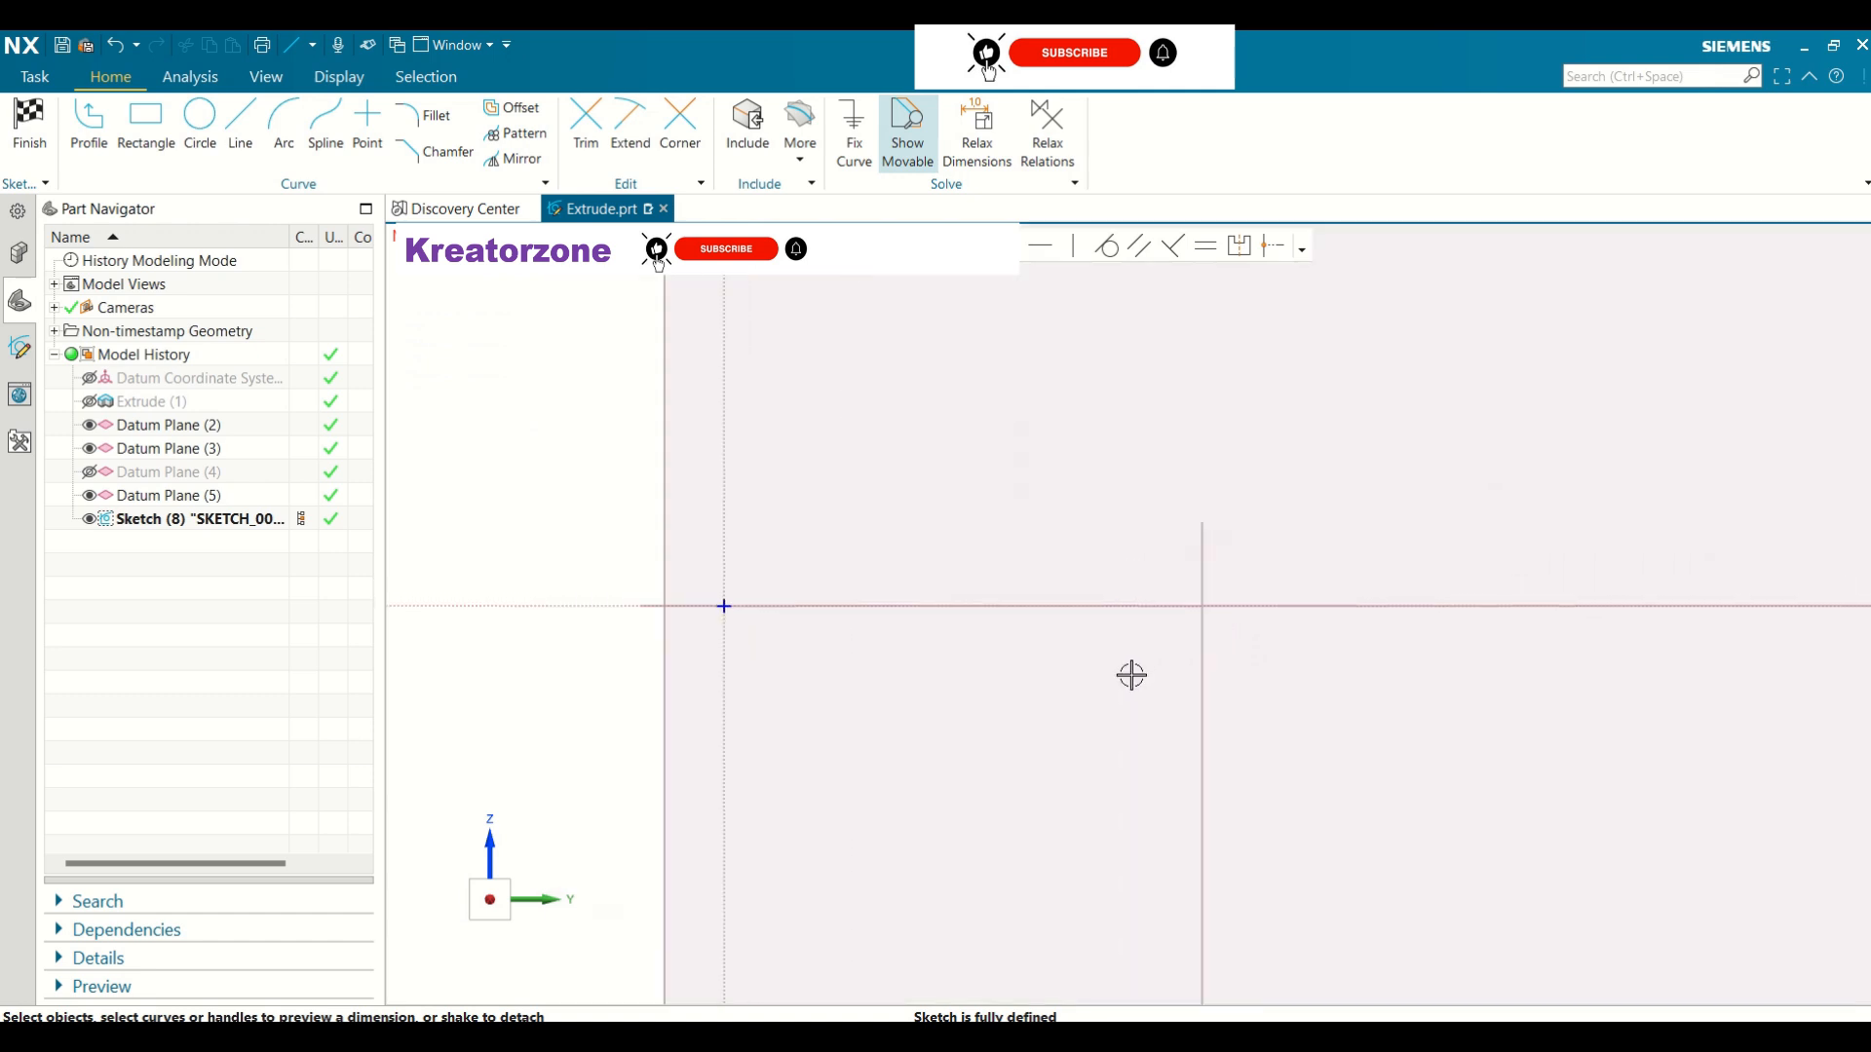
{"action": "scroll", "coordinate": [1132, 674], "scroll_direction": "down", "scroll_amount": 2}
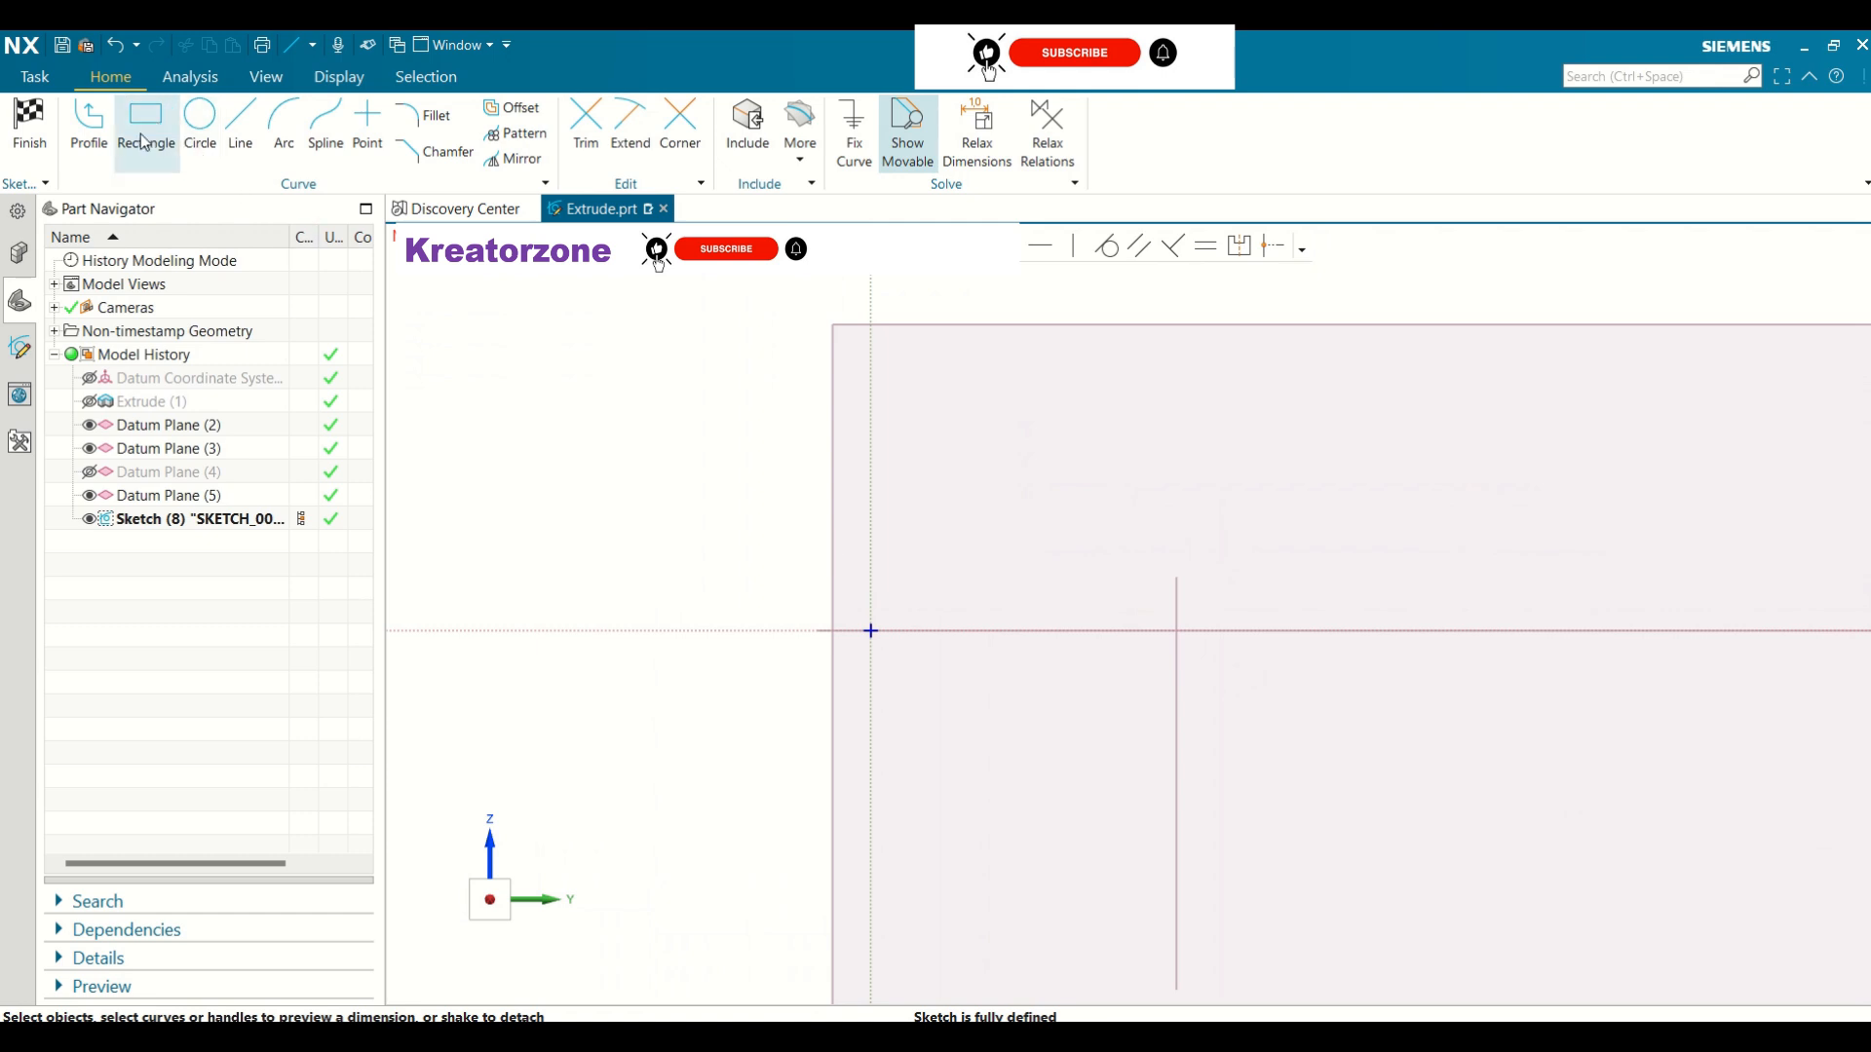
{"action": "left_click", "coordinate": [241, 127]}
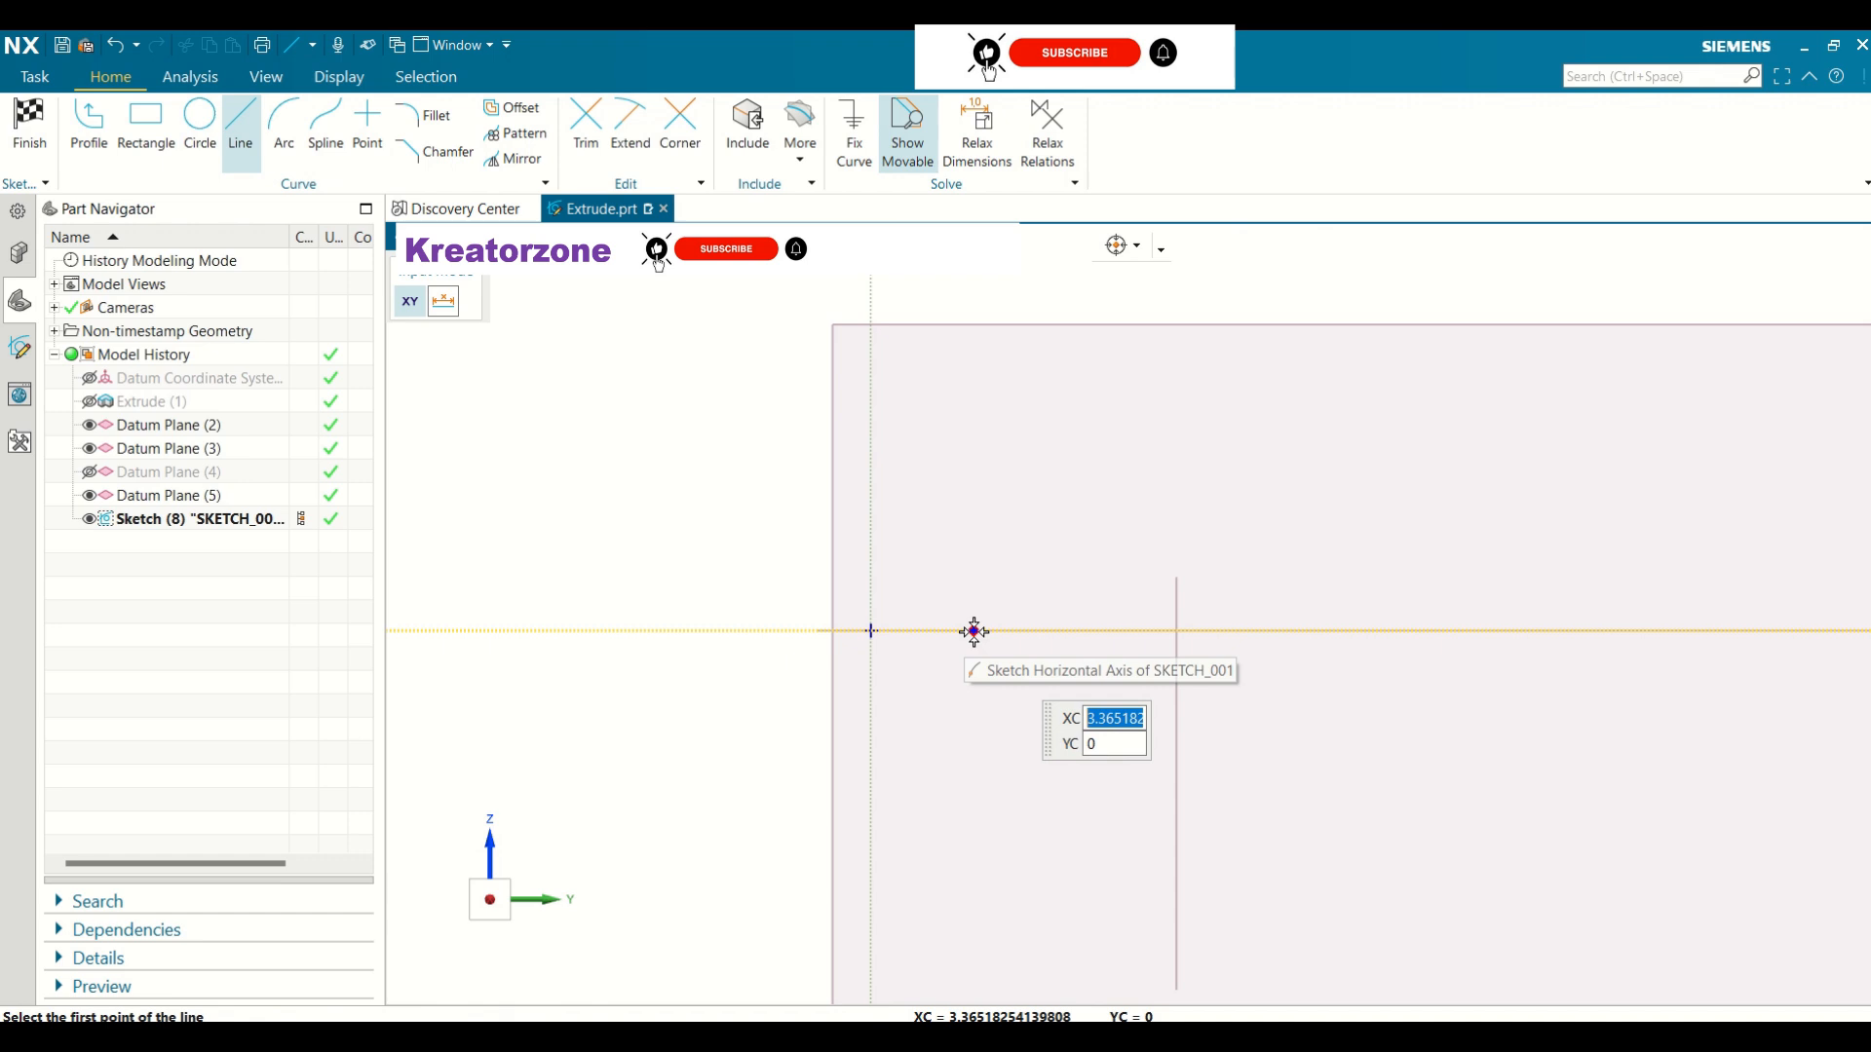
{"action": "left_click", "coordinate": [974, 632]}
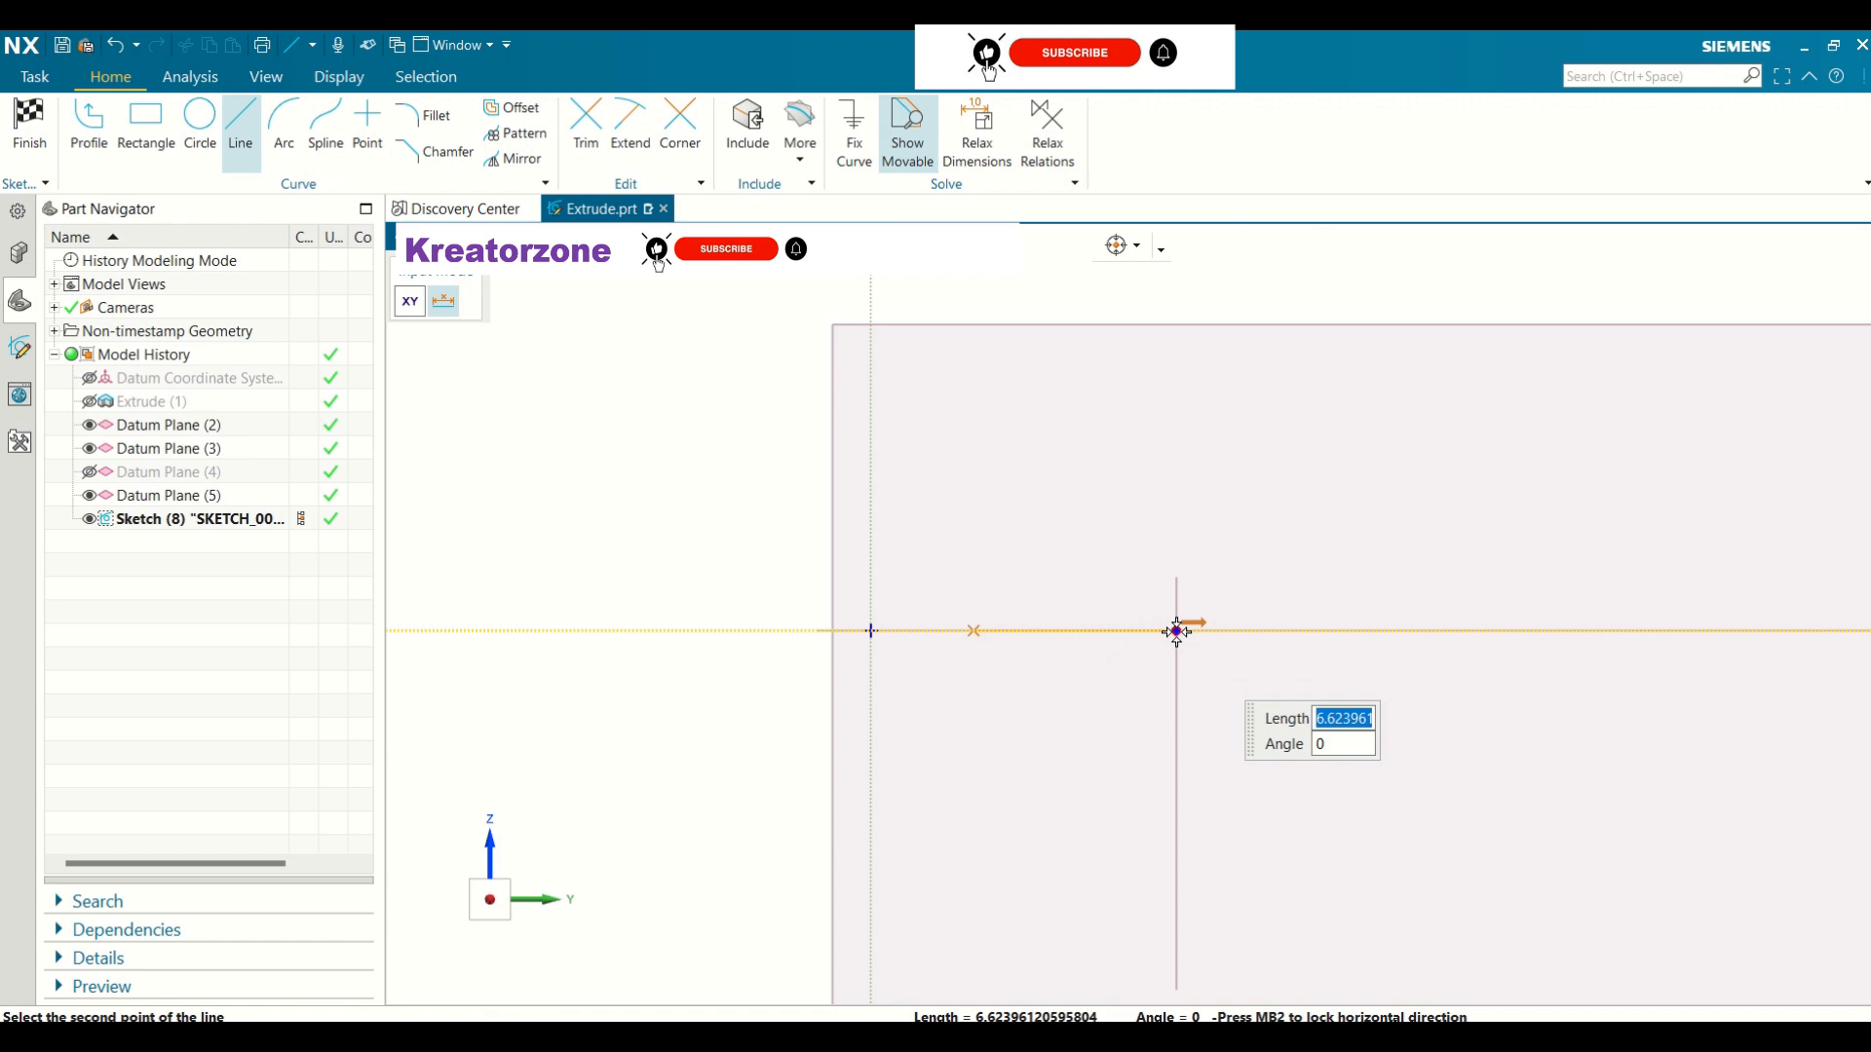
{"action": "type", "text": "6"}
{"action": "key", "text": "Tab"}
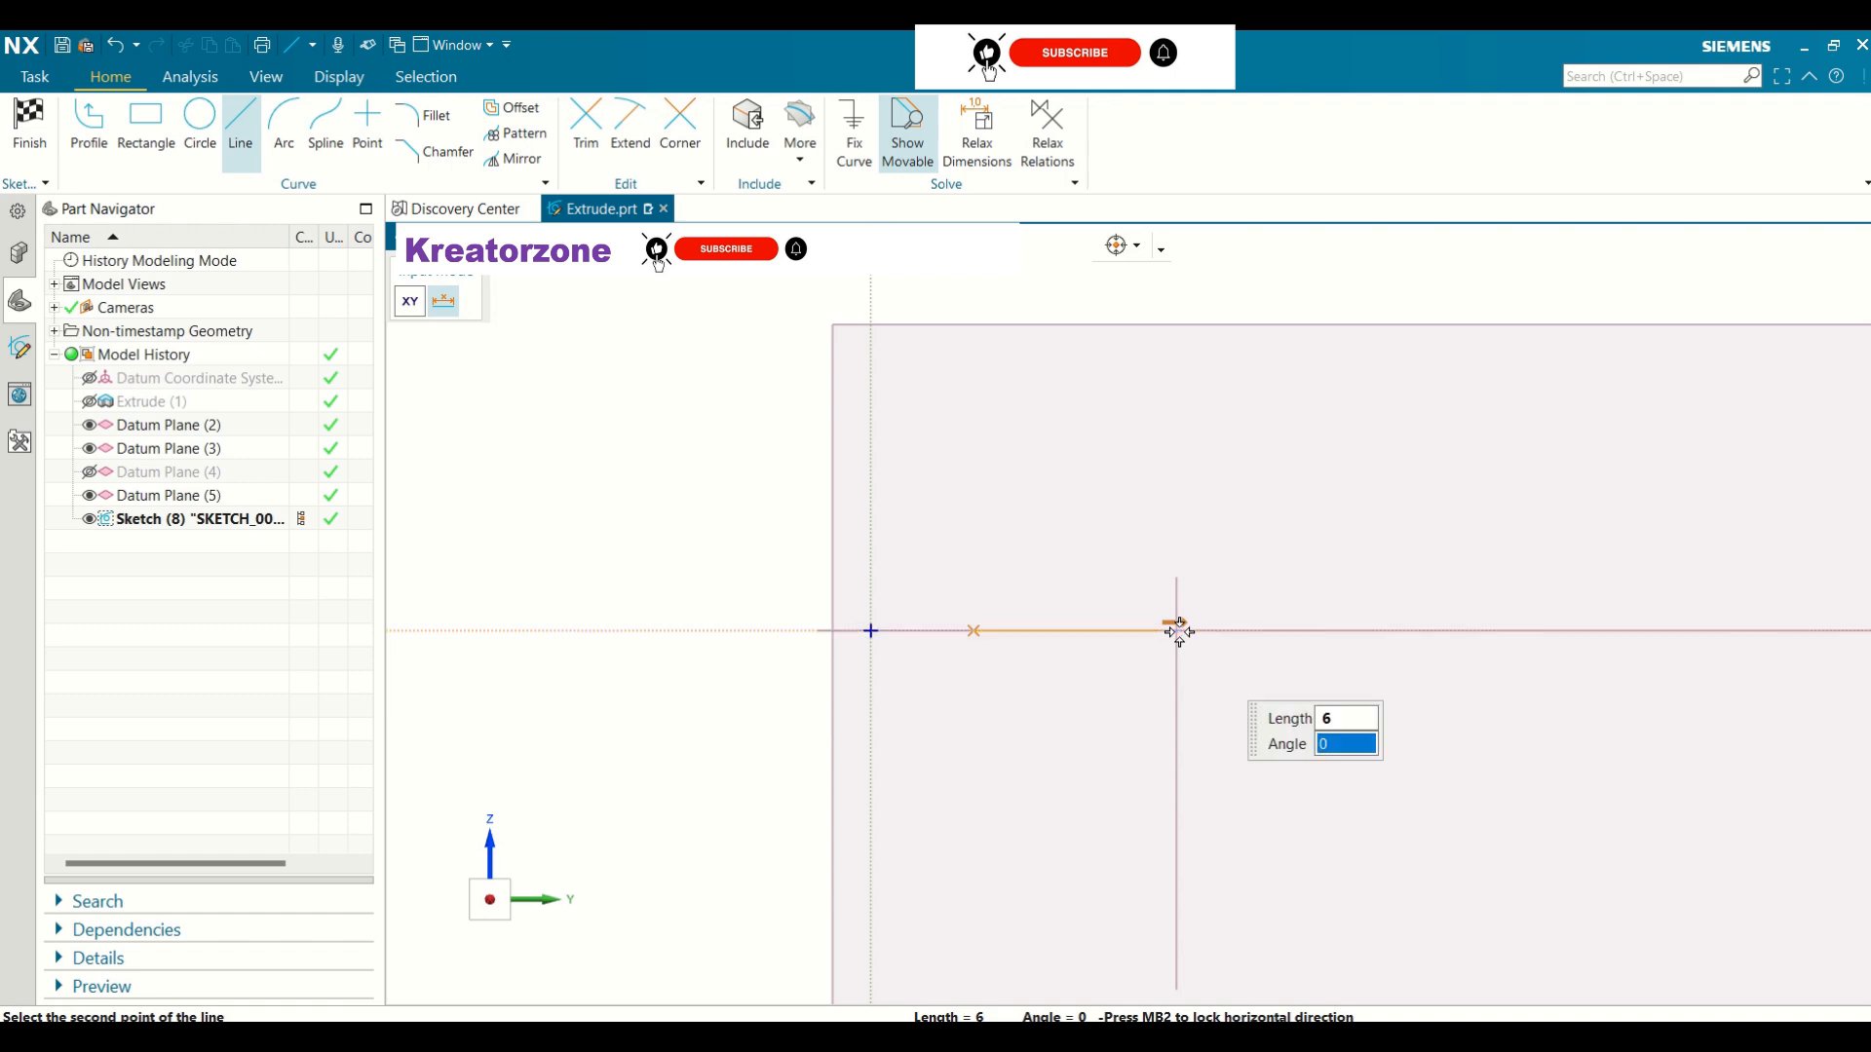
{"action": "key", "text": "Return"}
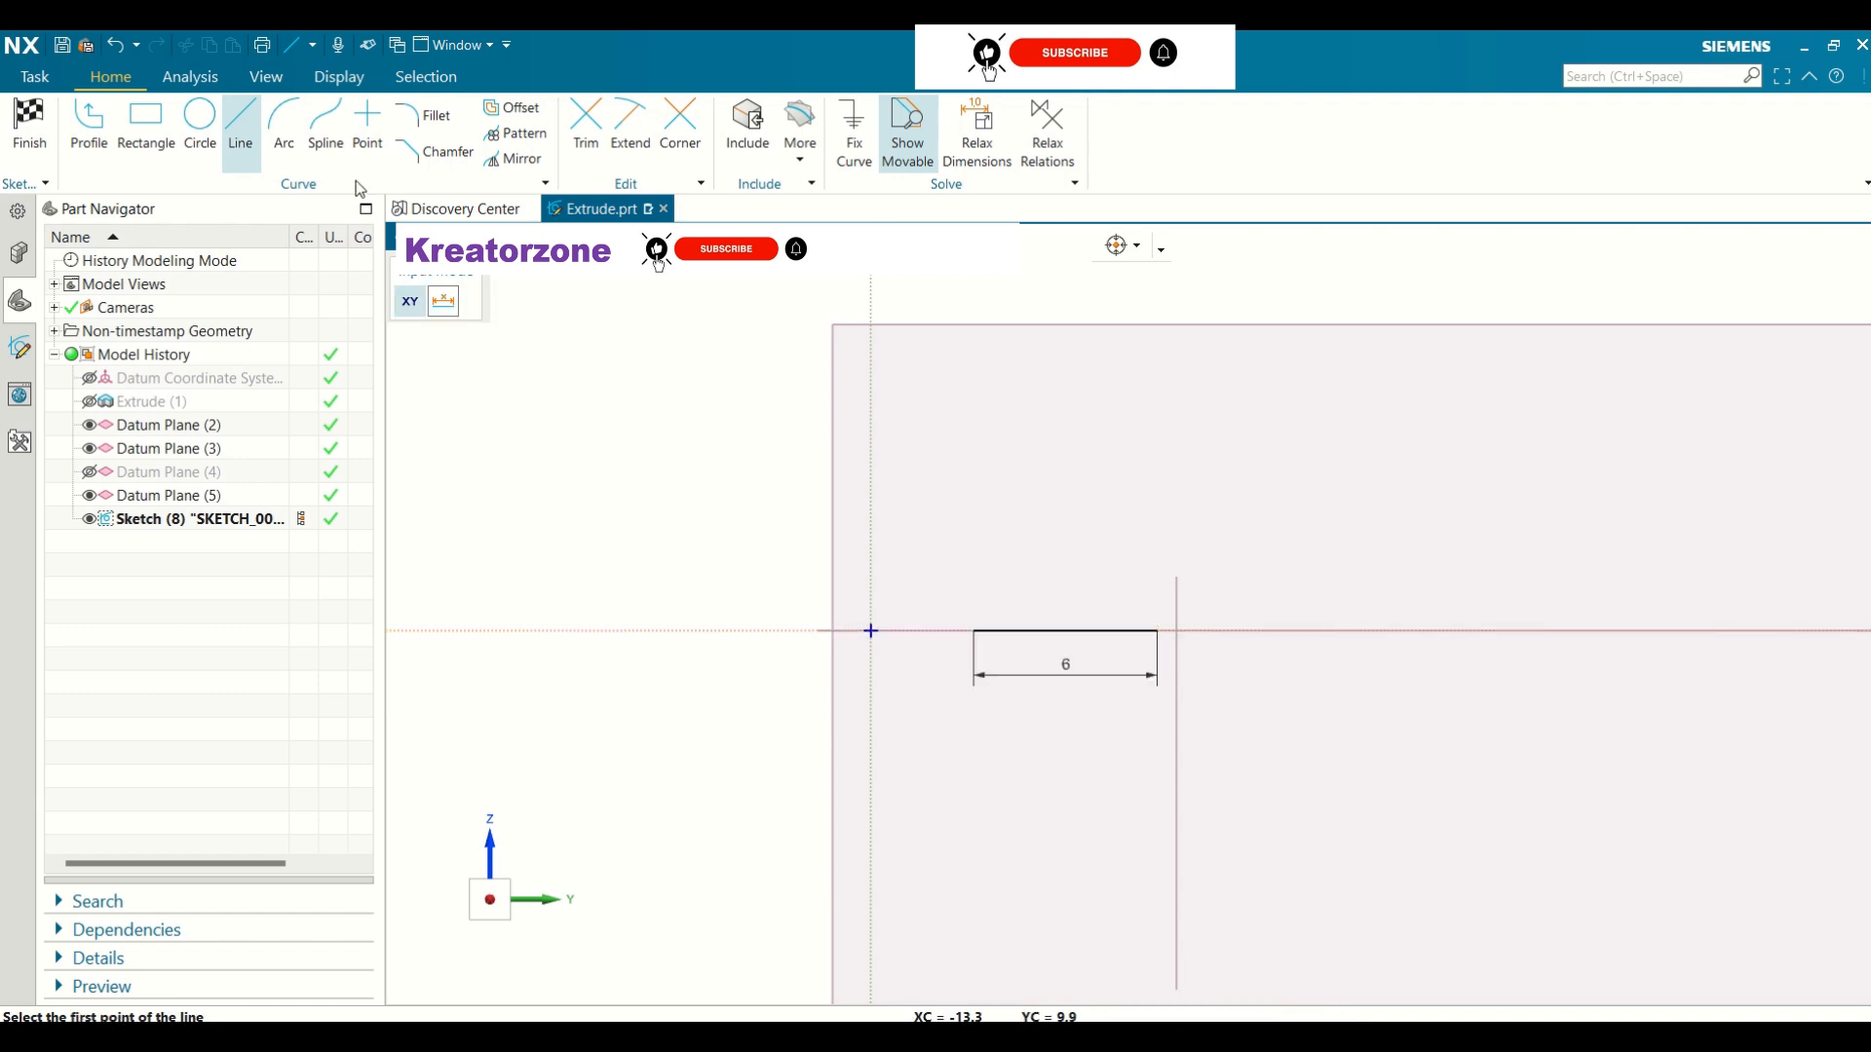
Draw a 7 mm vertical line upward at 90° from the end of the 6 mm line farther from the origin
{"action": "left_click", "coordinate": [234, 117]}
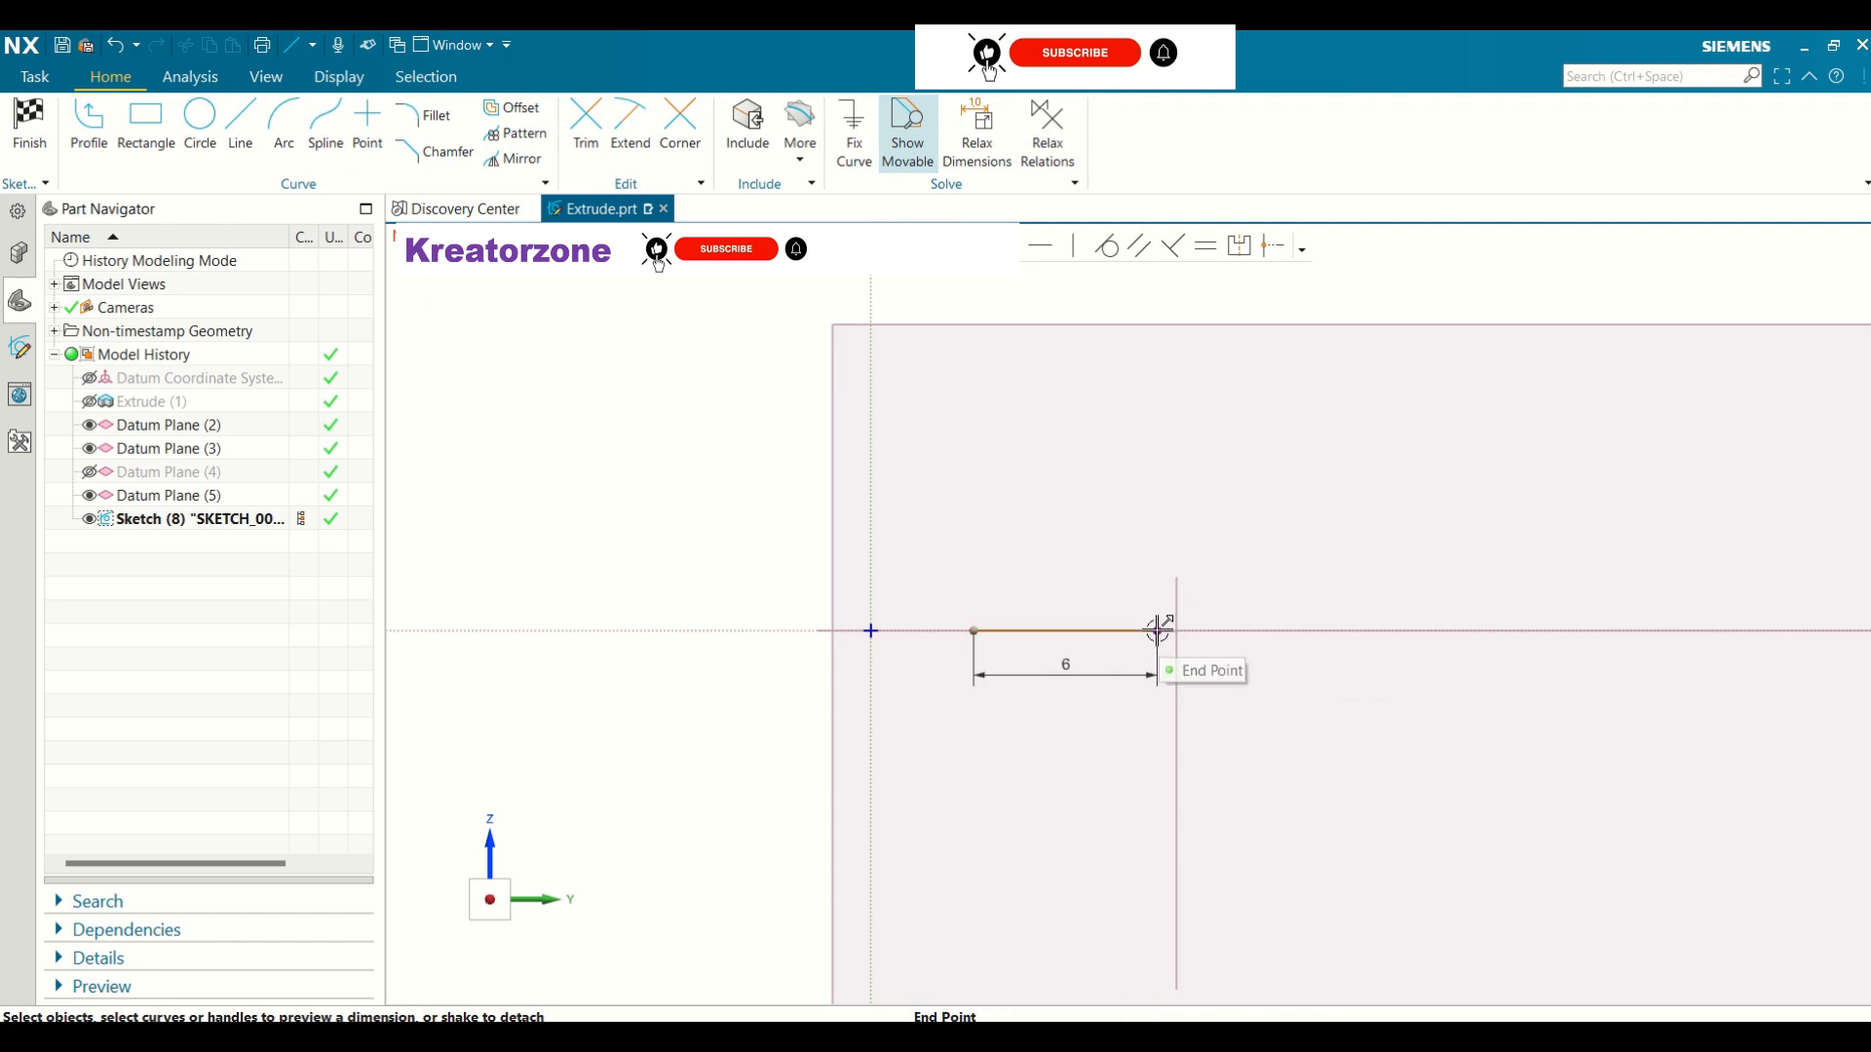
{"action": "left_click", "coordinate": [1157, 629]}
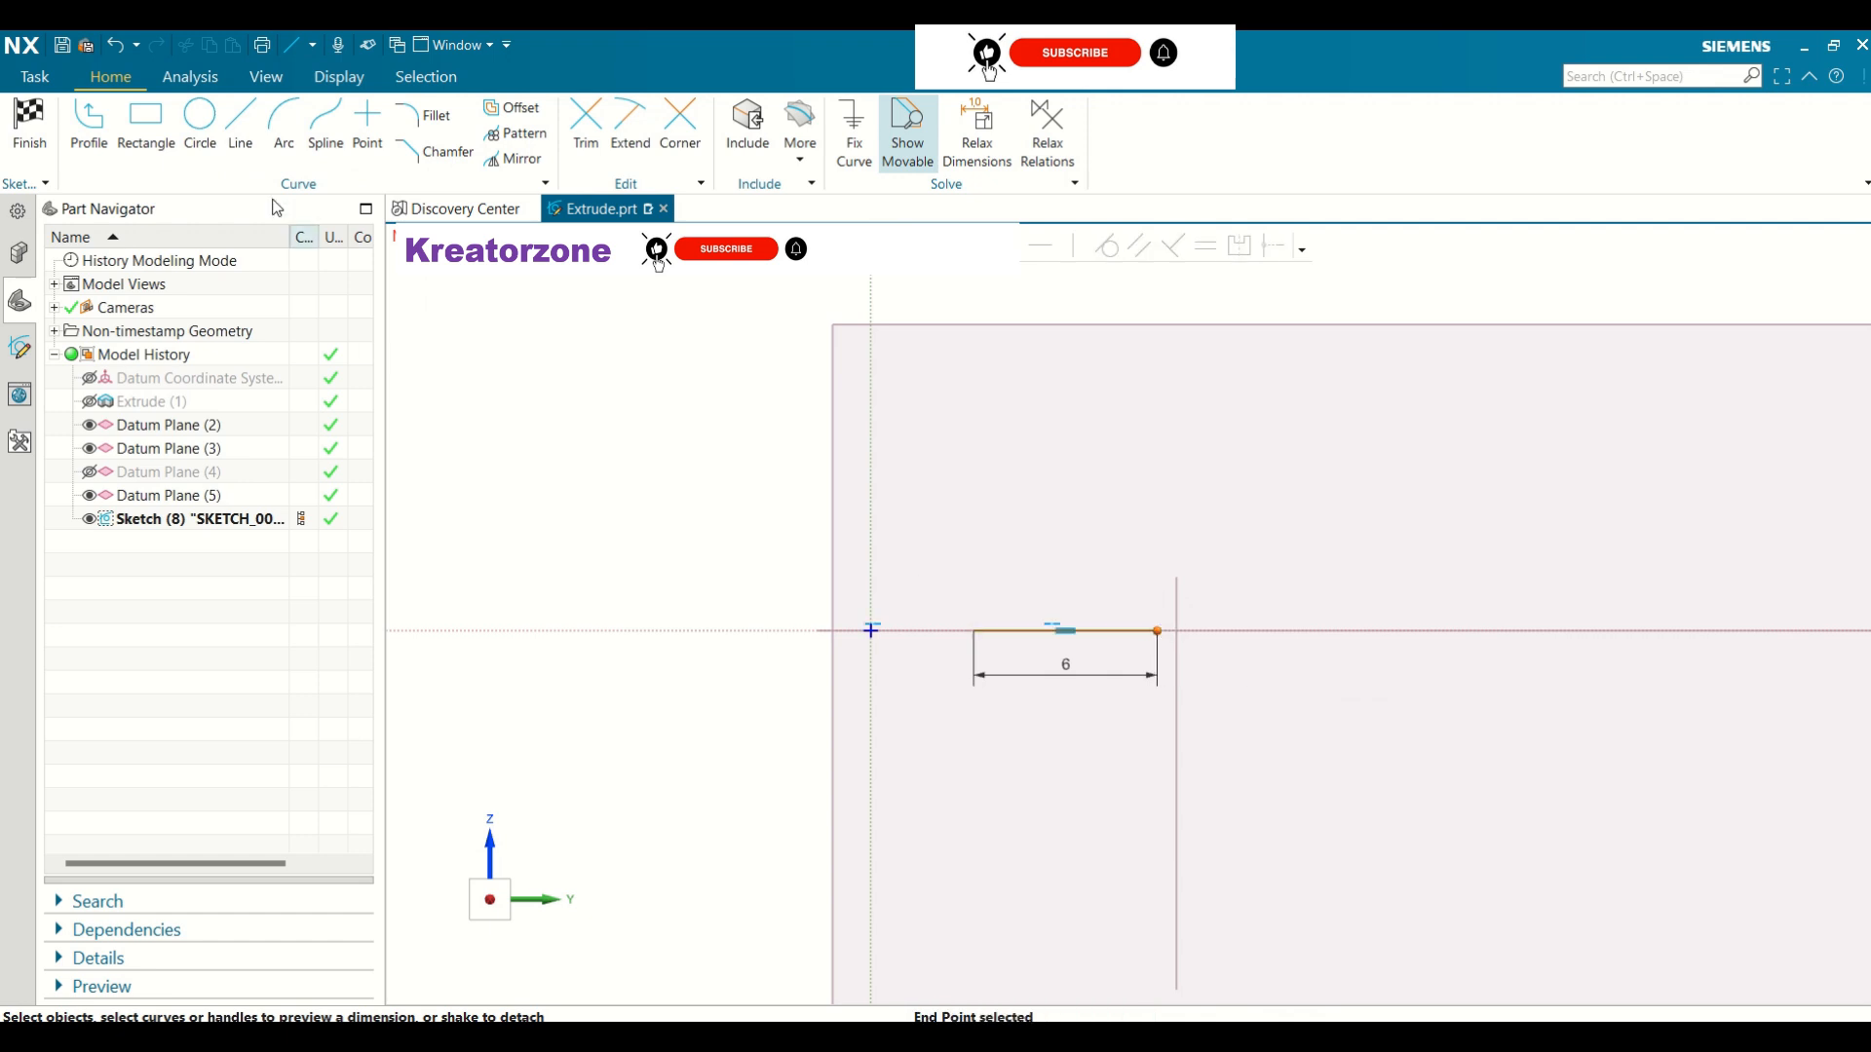
{"action": "left_click", "coordinate": [240, 124]}
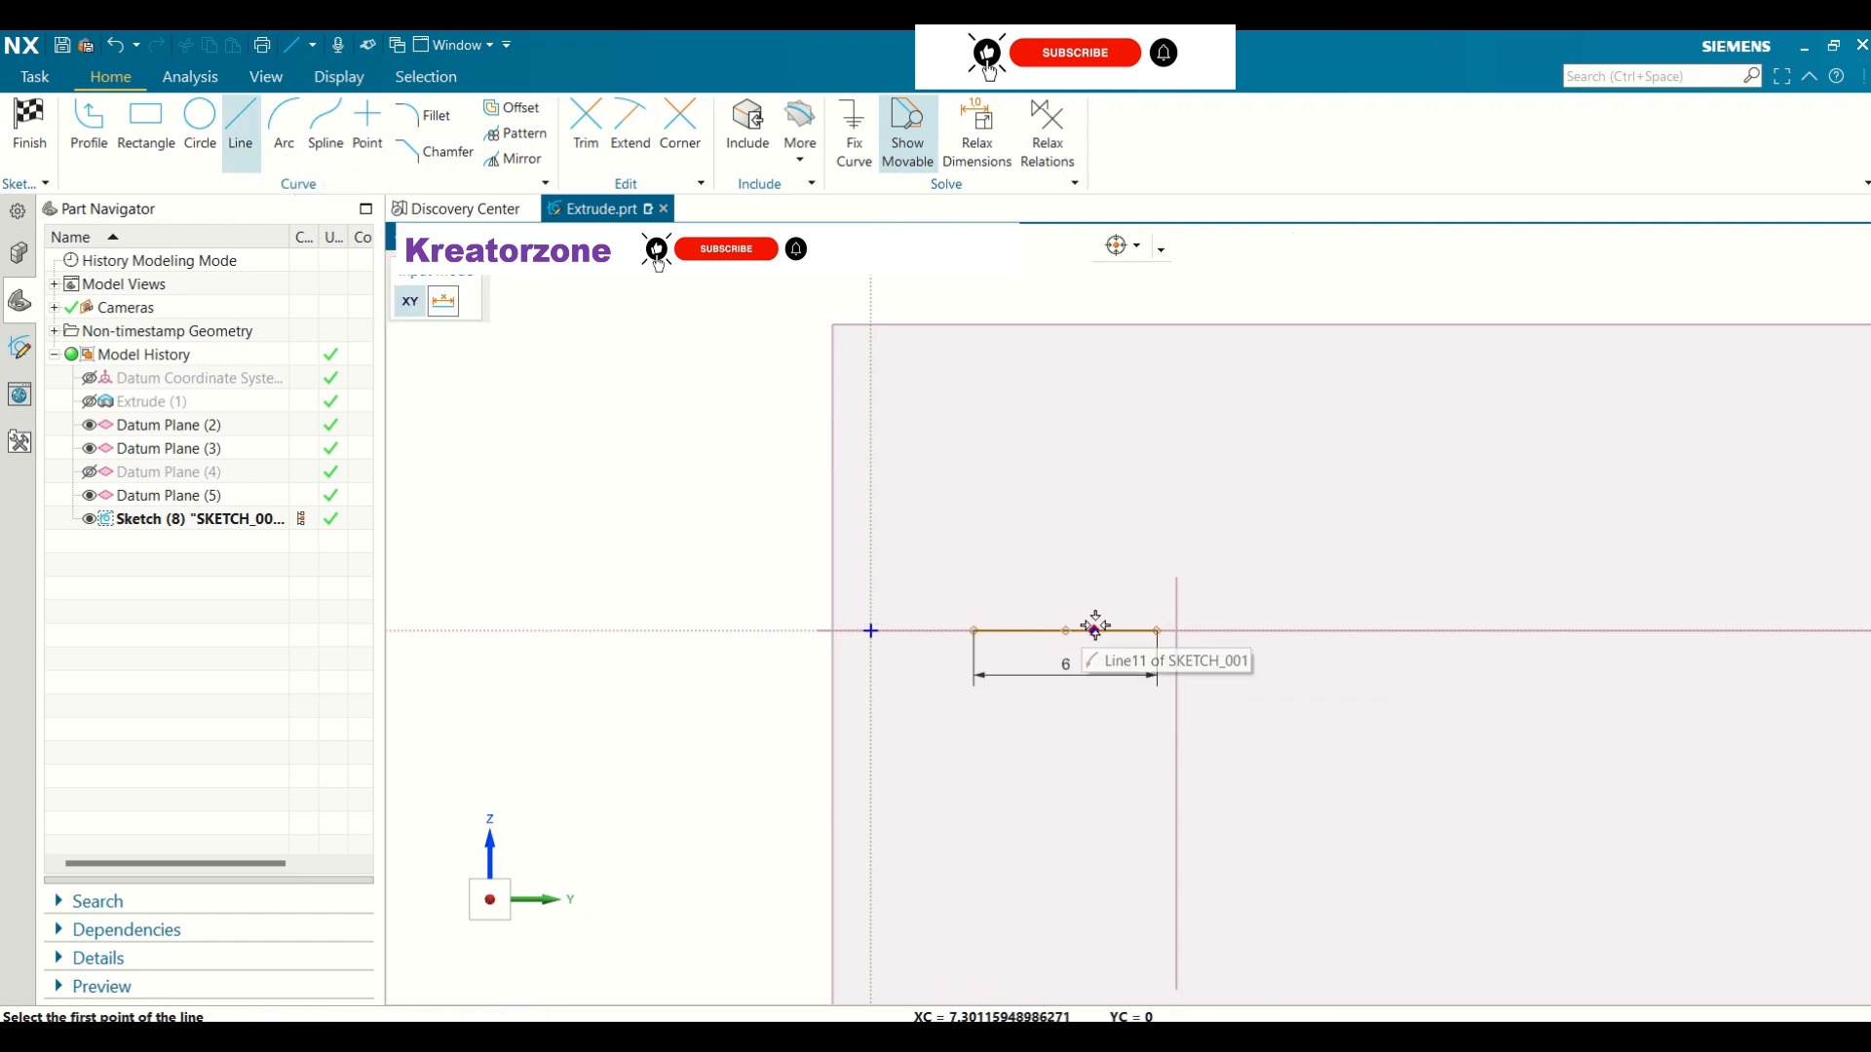
{"action": "left_click", "coordinate": [1157, 630]}
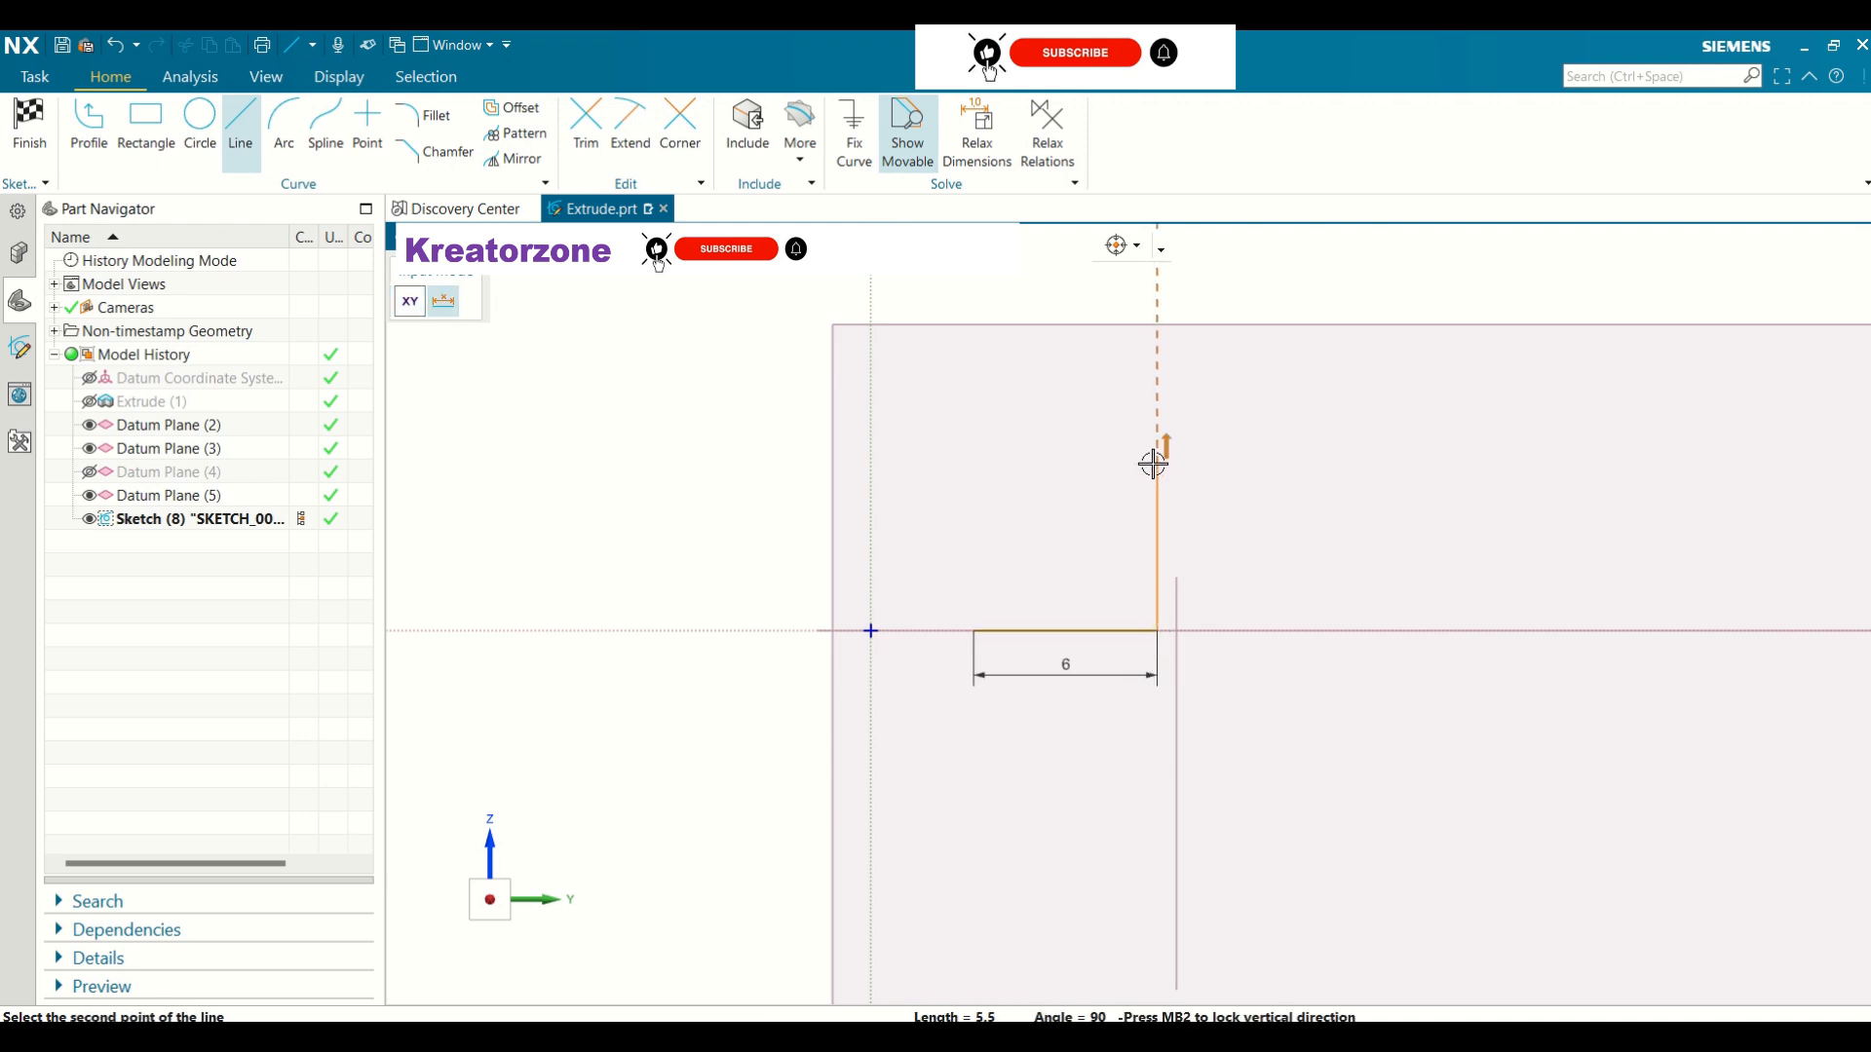
{"action": "mouse_move", "coordinate": [1153, 438]}
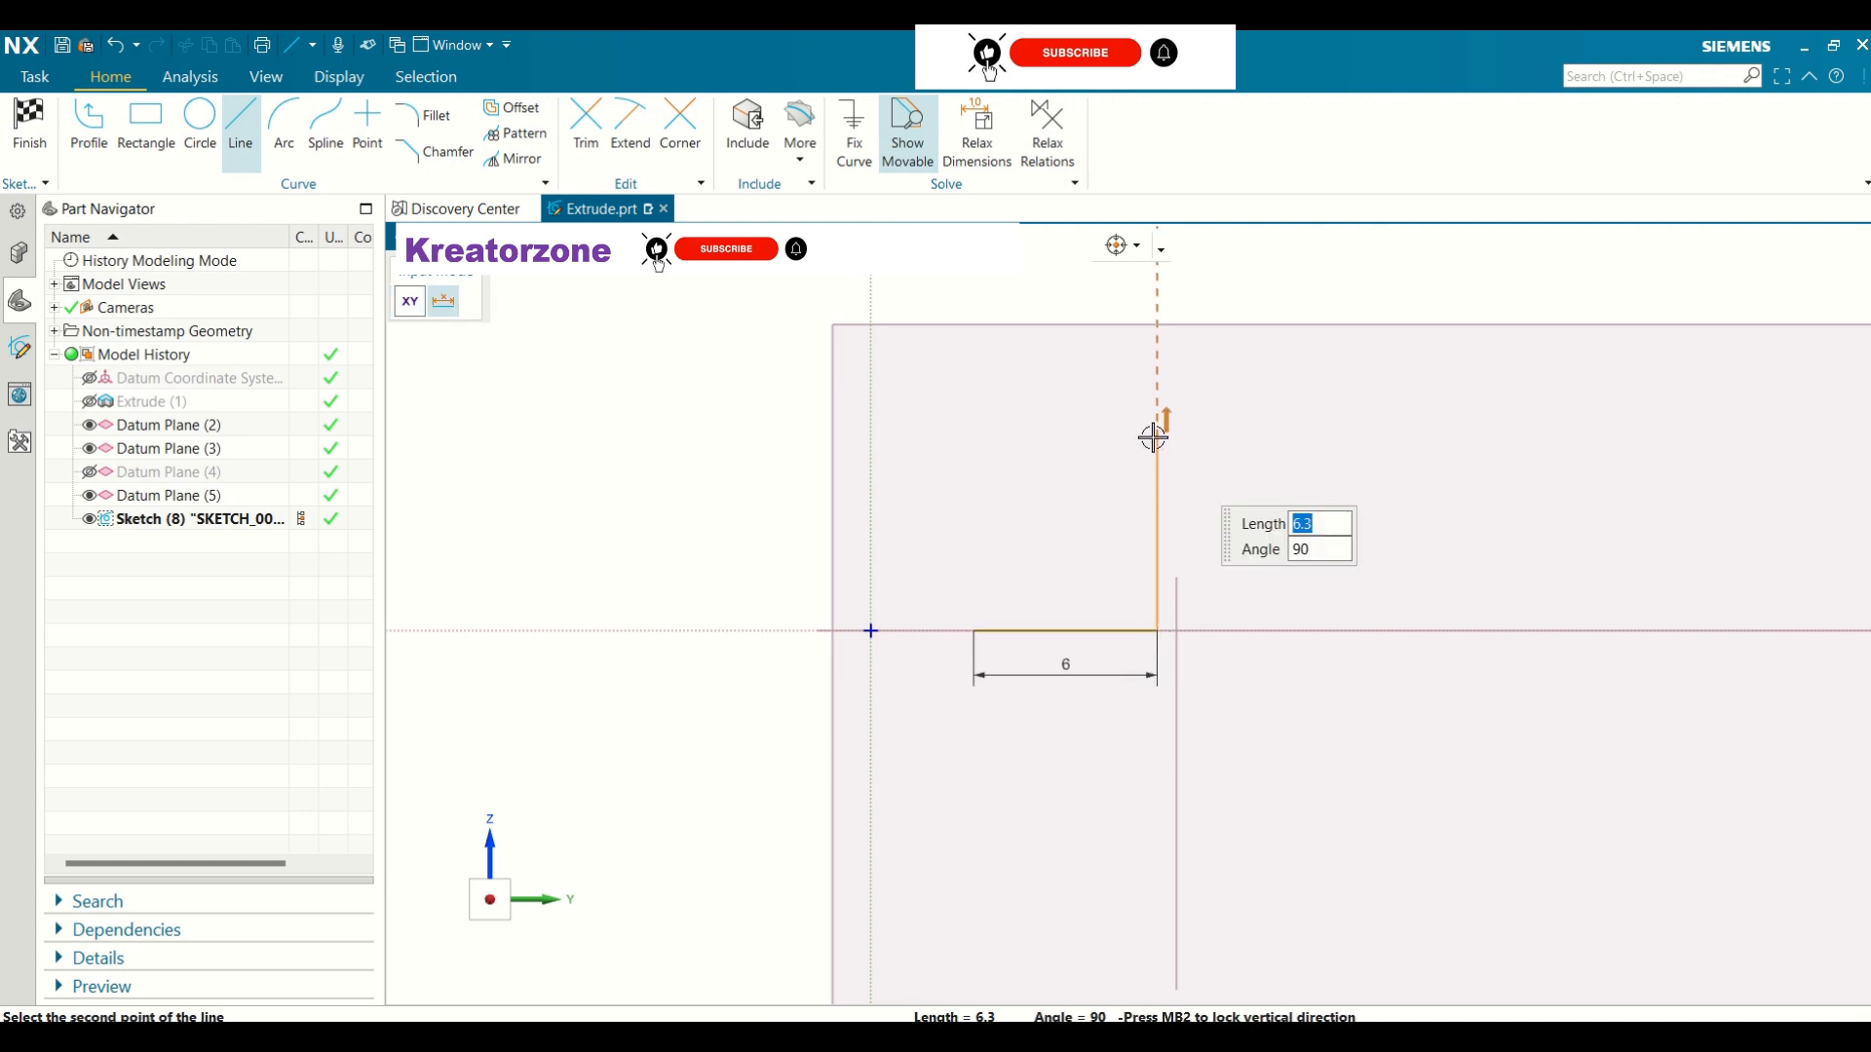
{"action": "type", "text": "7"}
{"action": "key", "text": "Tab"}
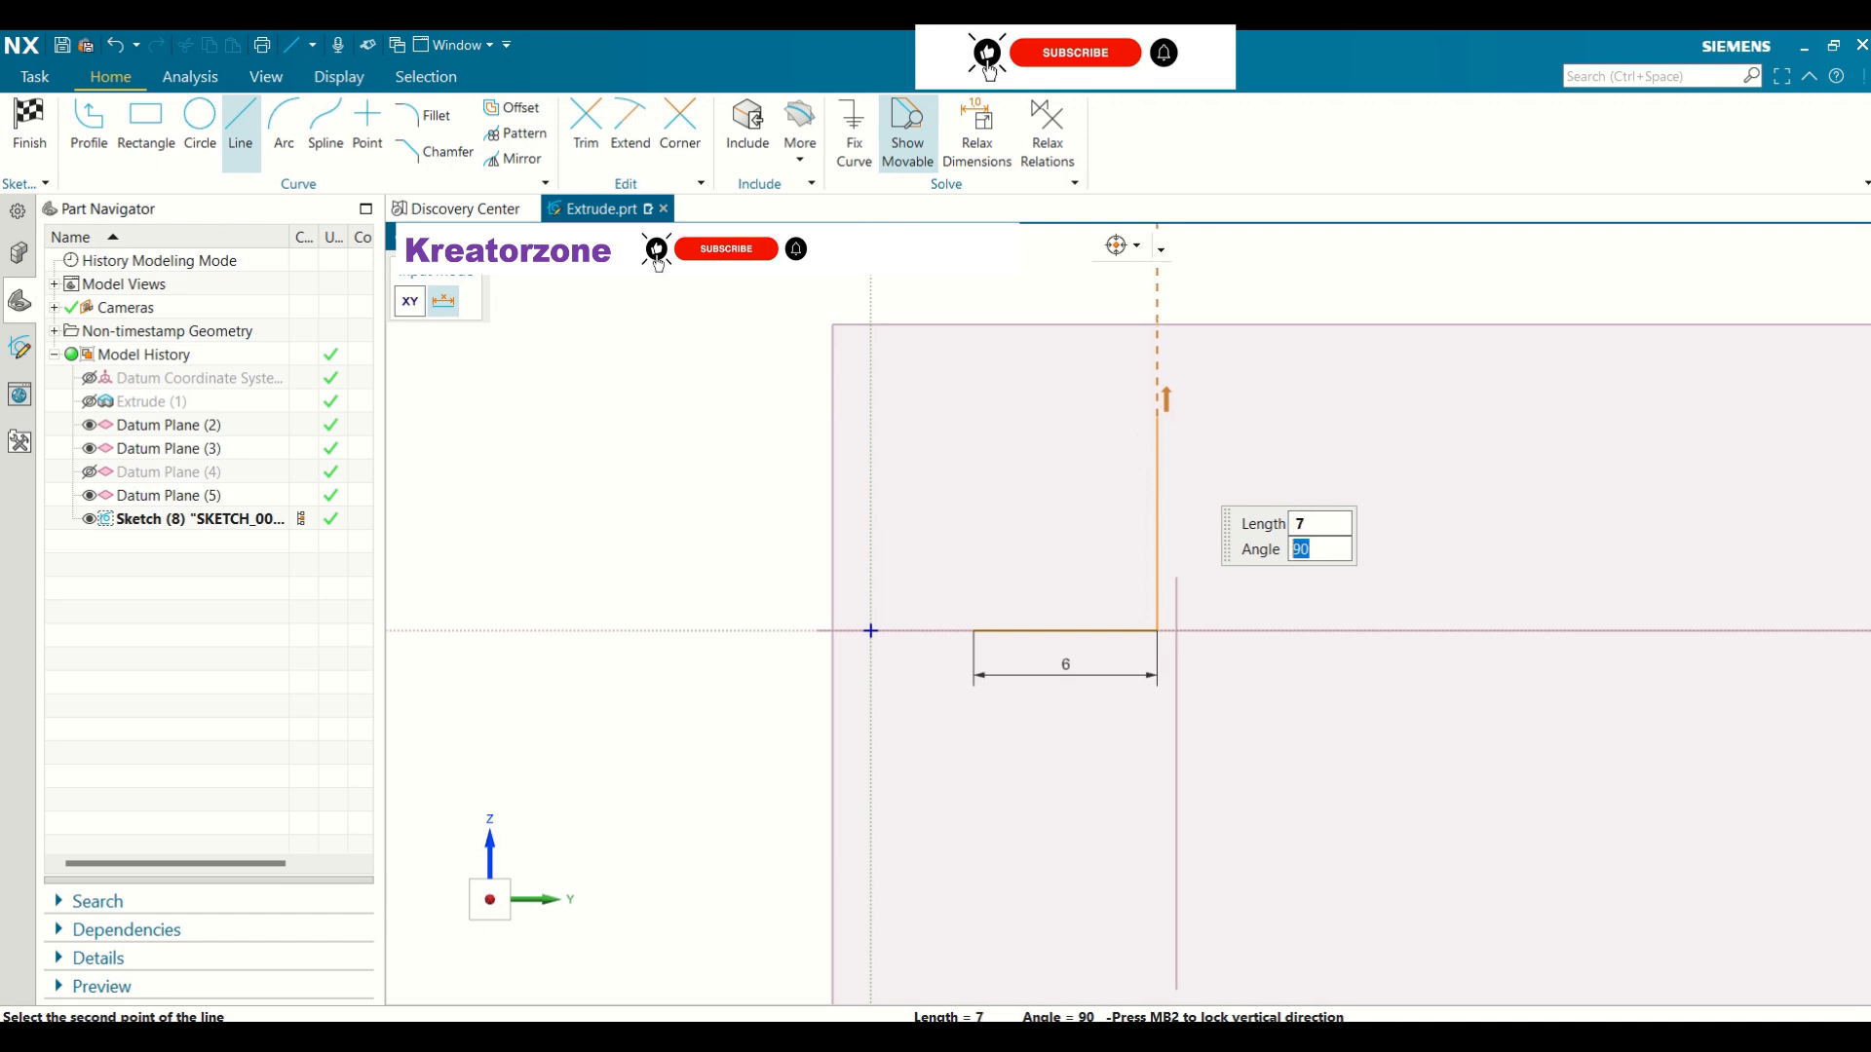
{"action": "left_click", "coordinate": [1160, 412]}
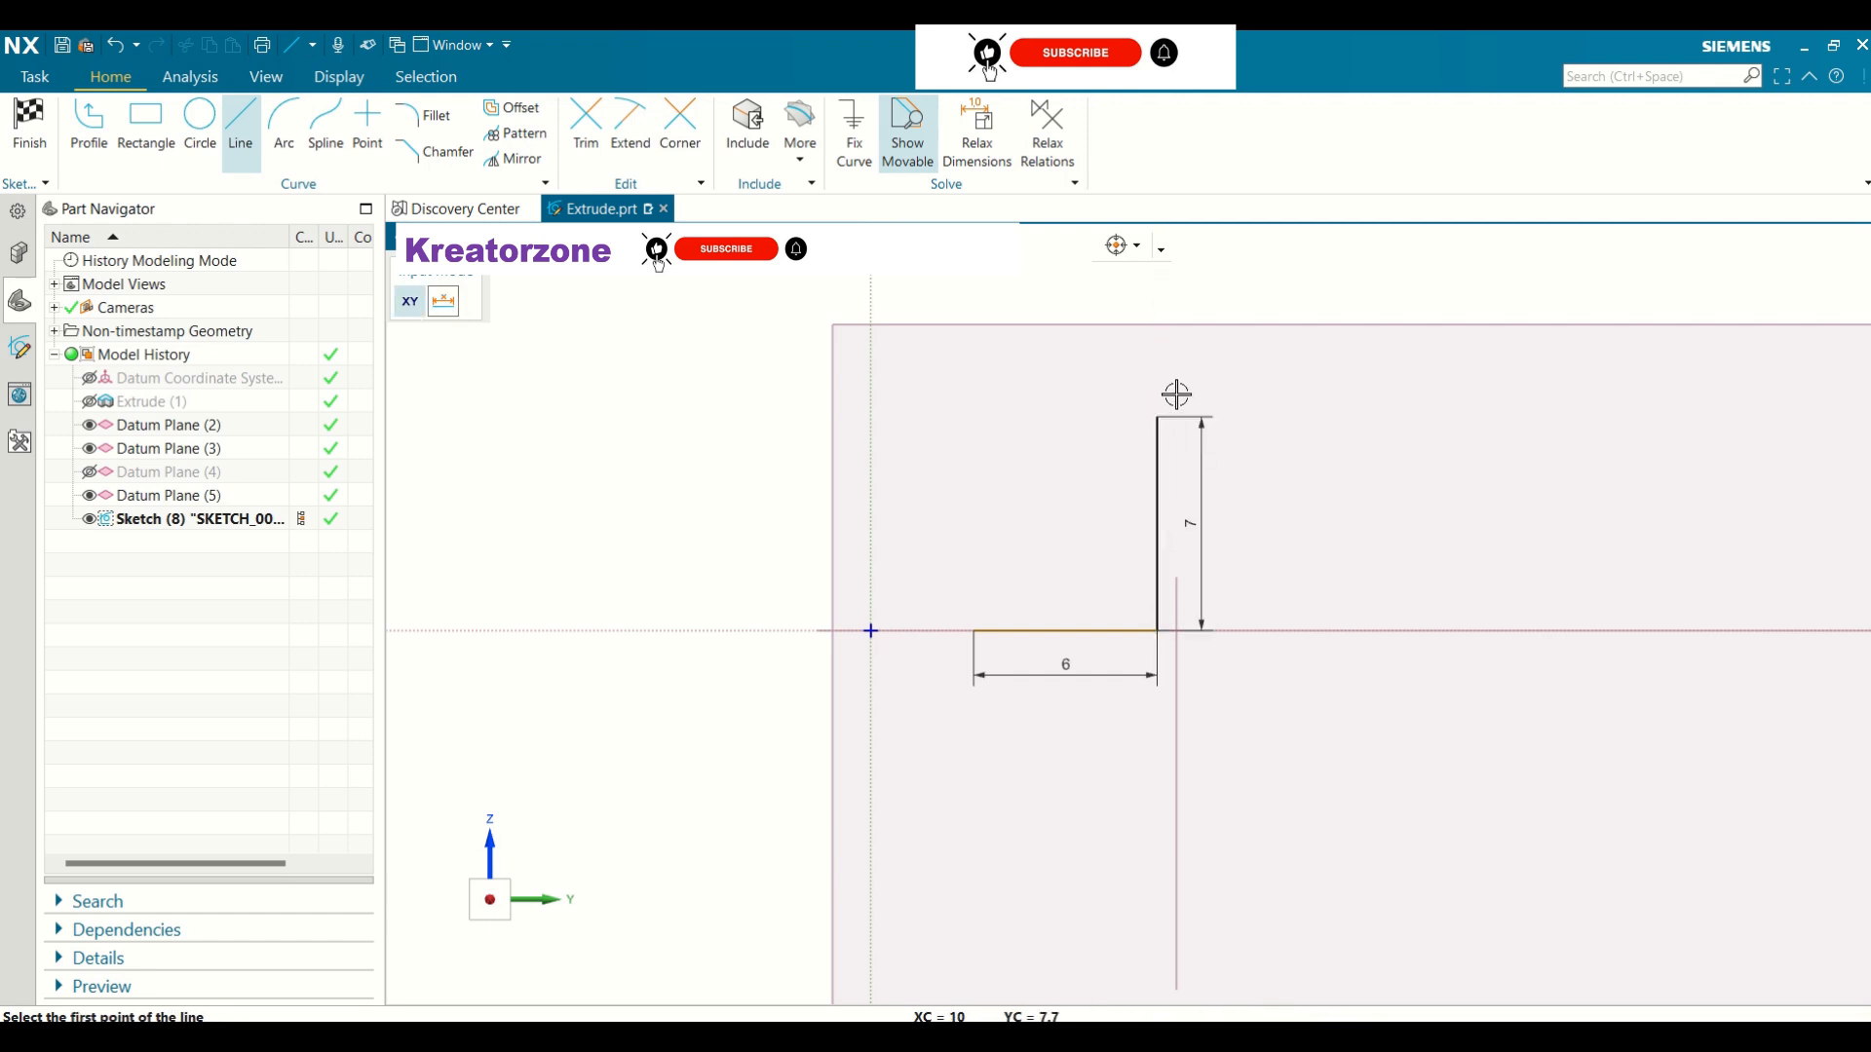
{"action": "key", "text": "Escape"}
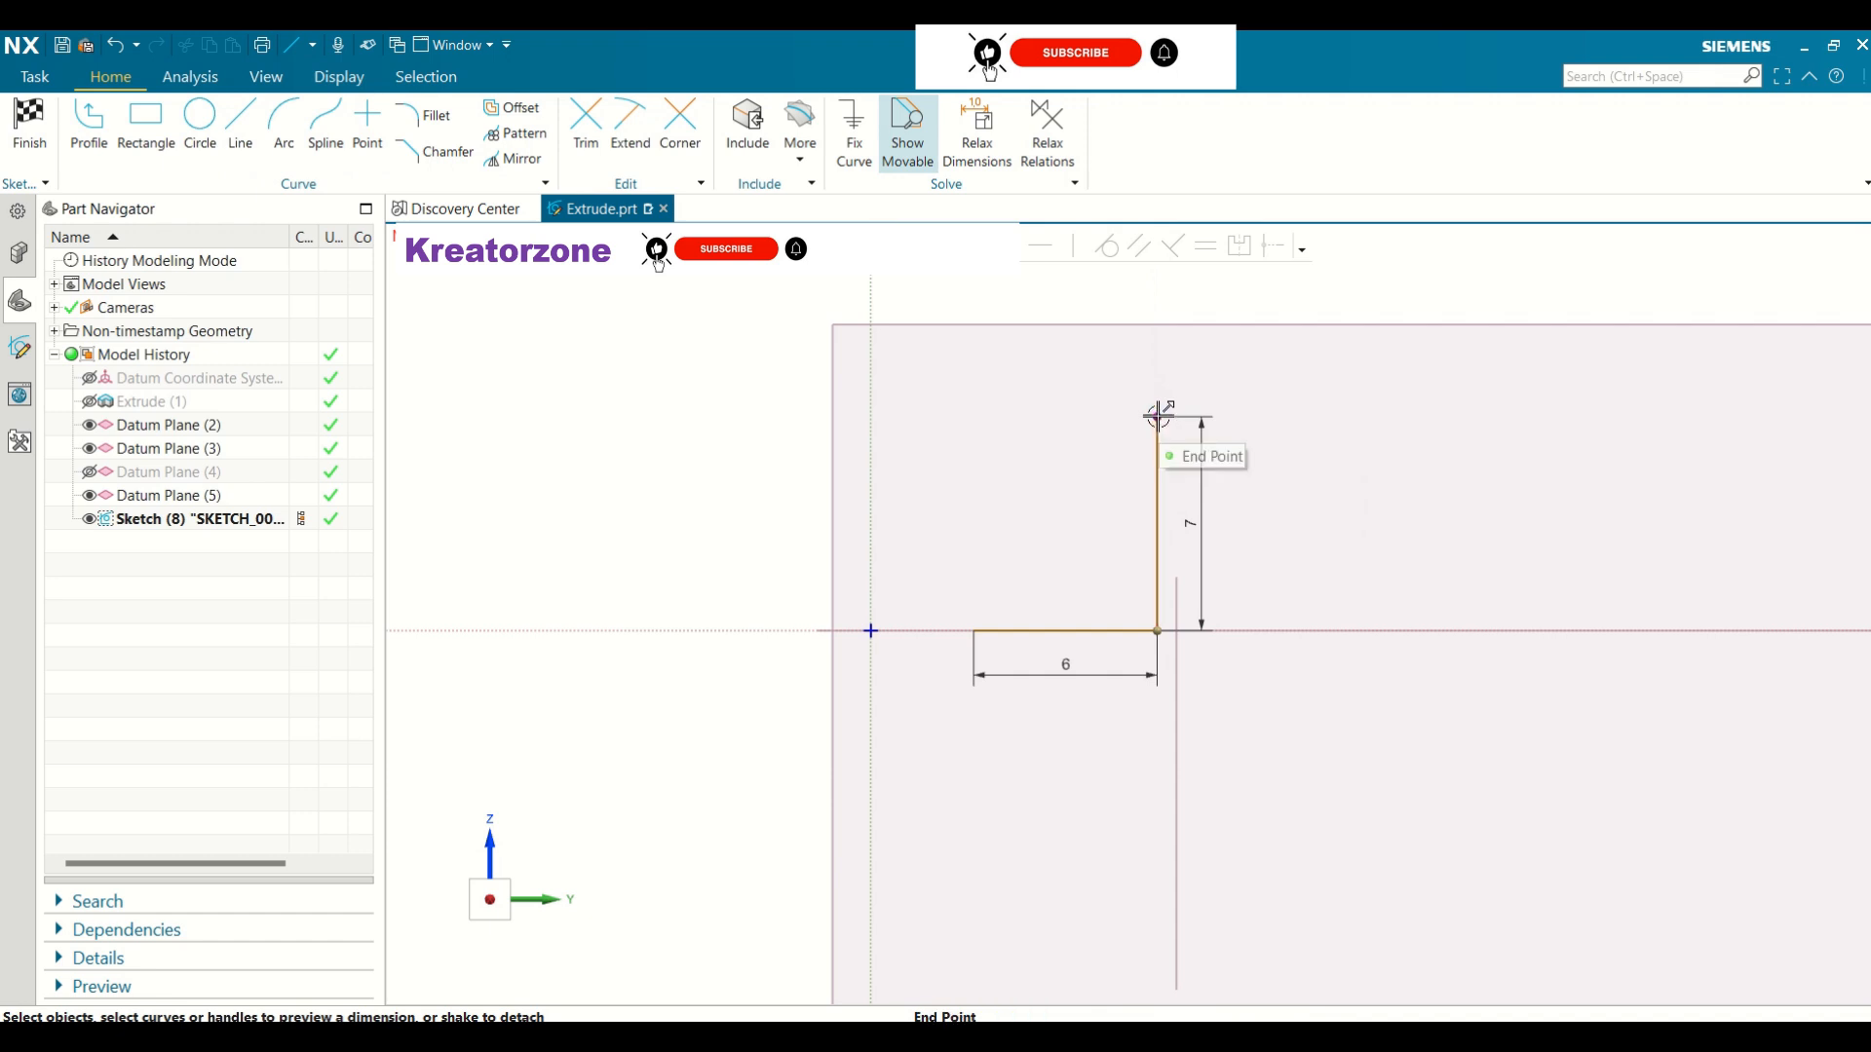
Start a Profile at the vertical line's upper end with a 4 mm segment at 180° and a 2 mm segment downward
{"action": "left_click", "coordinate": [92, 146]}
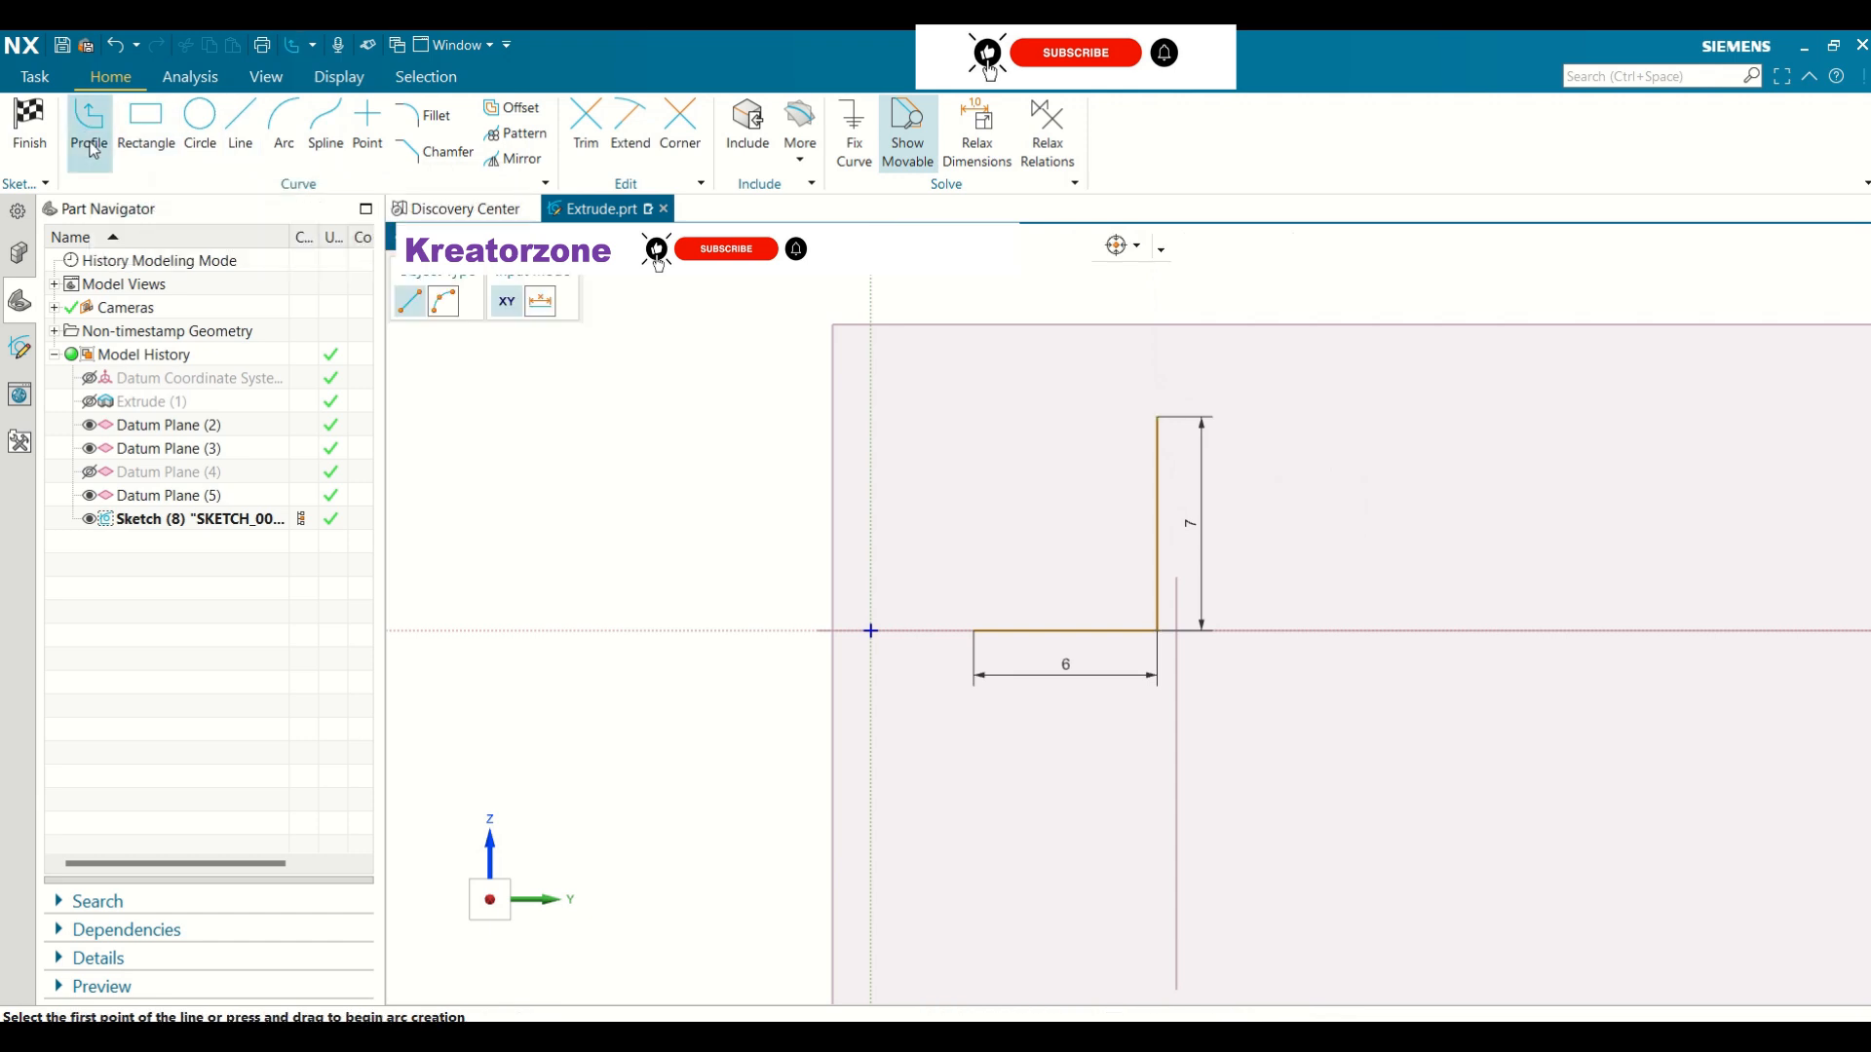
{"action": "left_click", "coordinate": [1158, 418]}
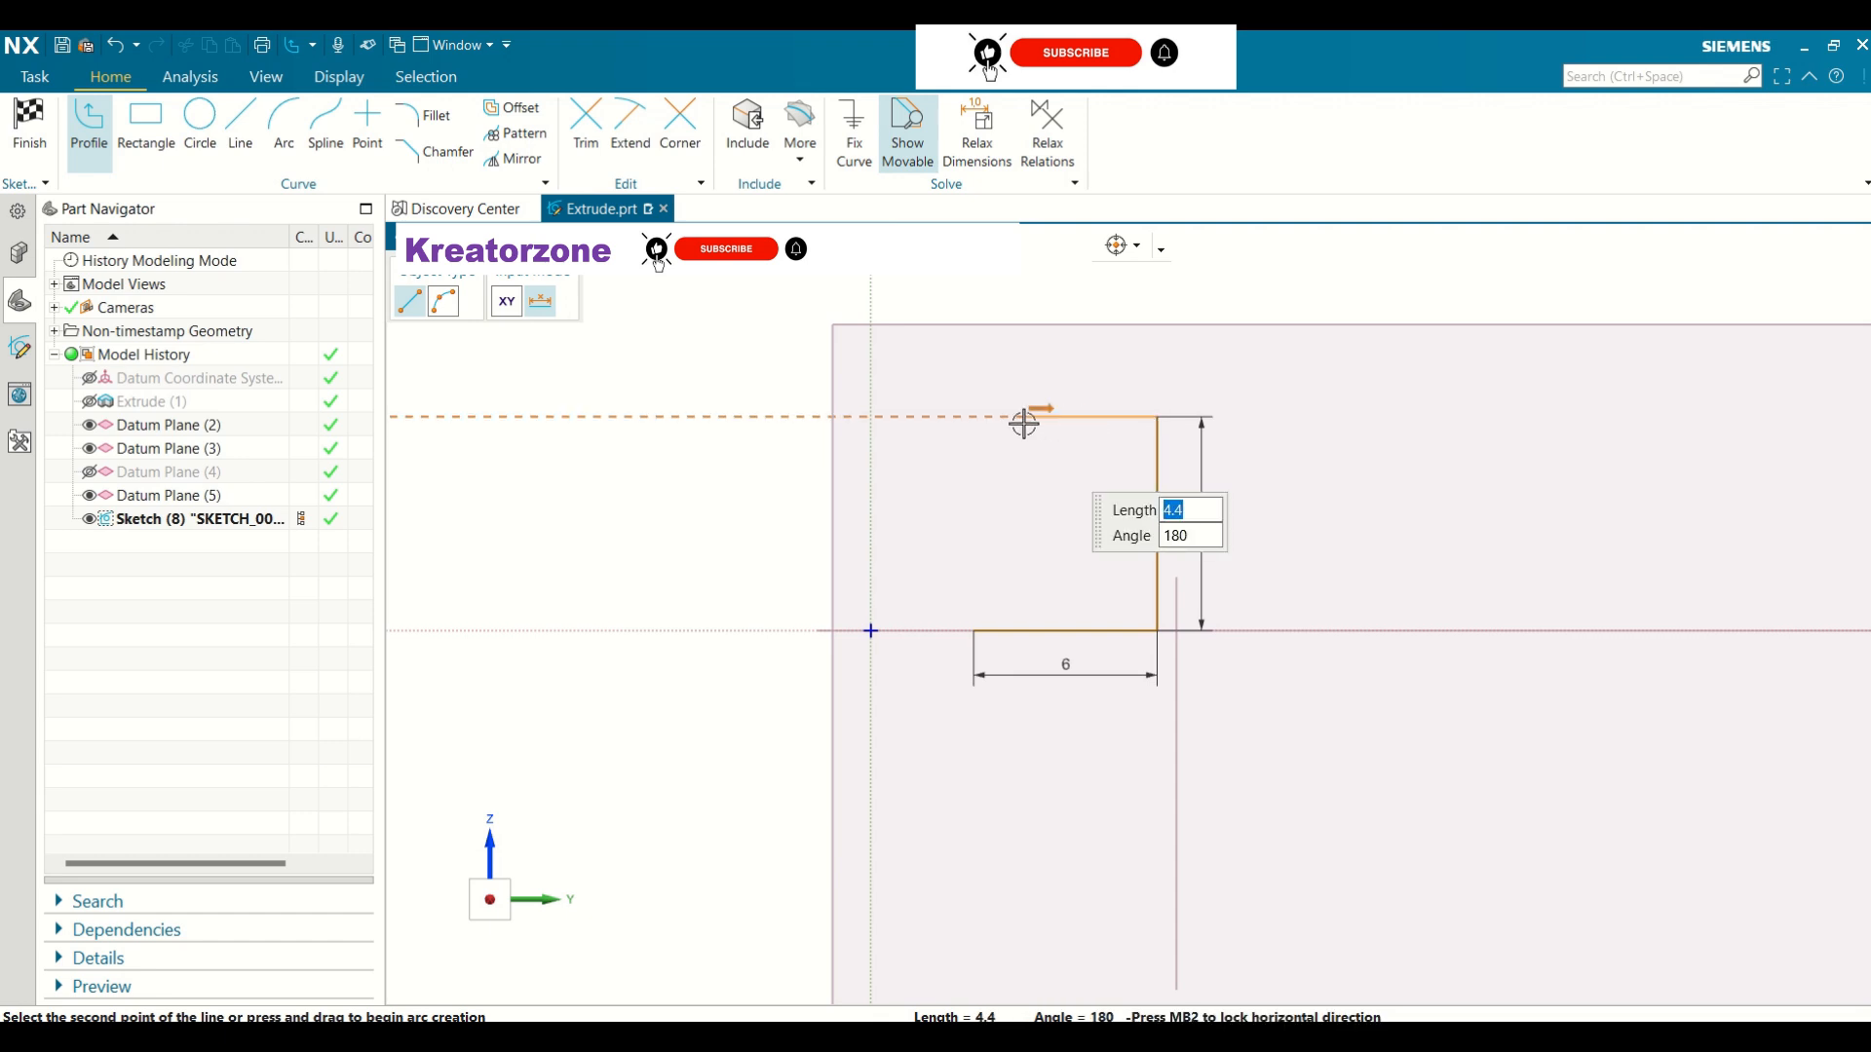
{"action": "type", "text": "4"}
{"action": "key", "text": "Tab"}
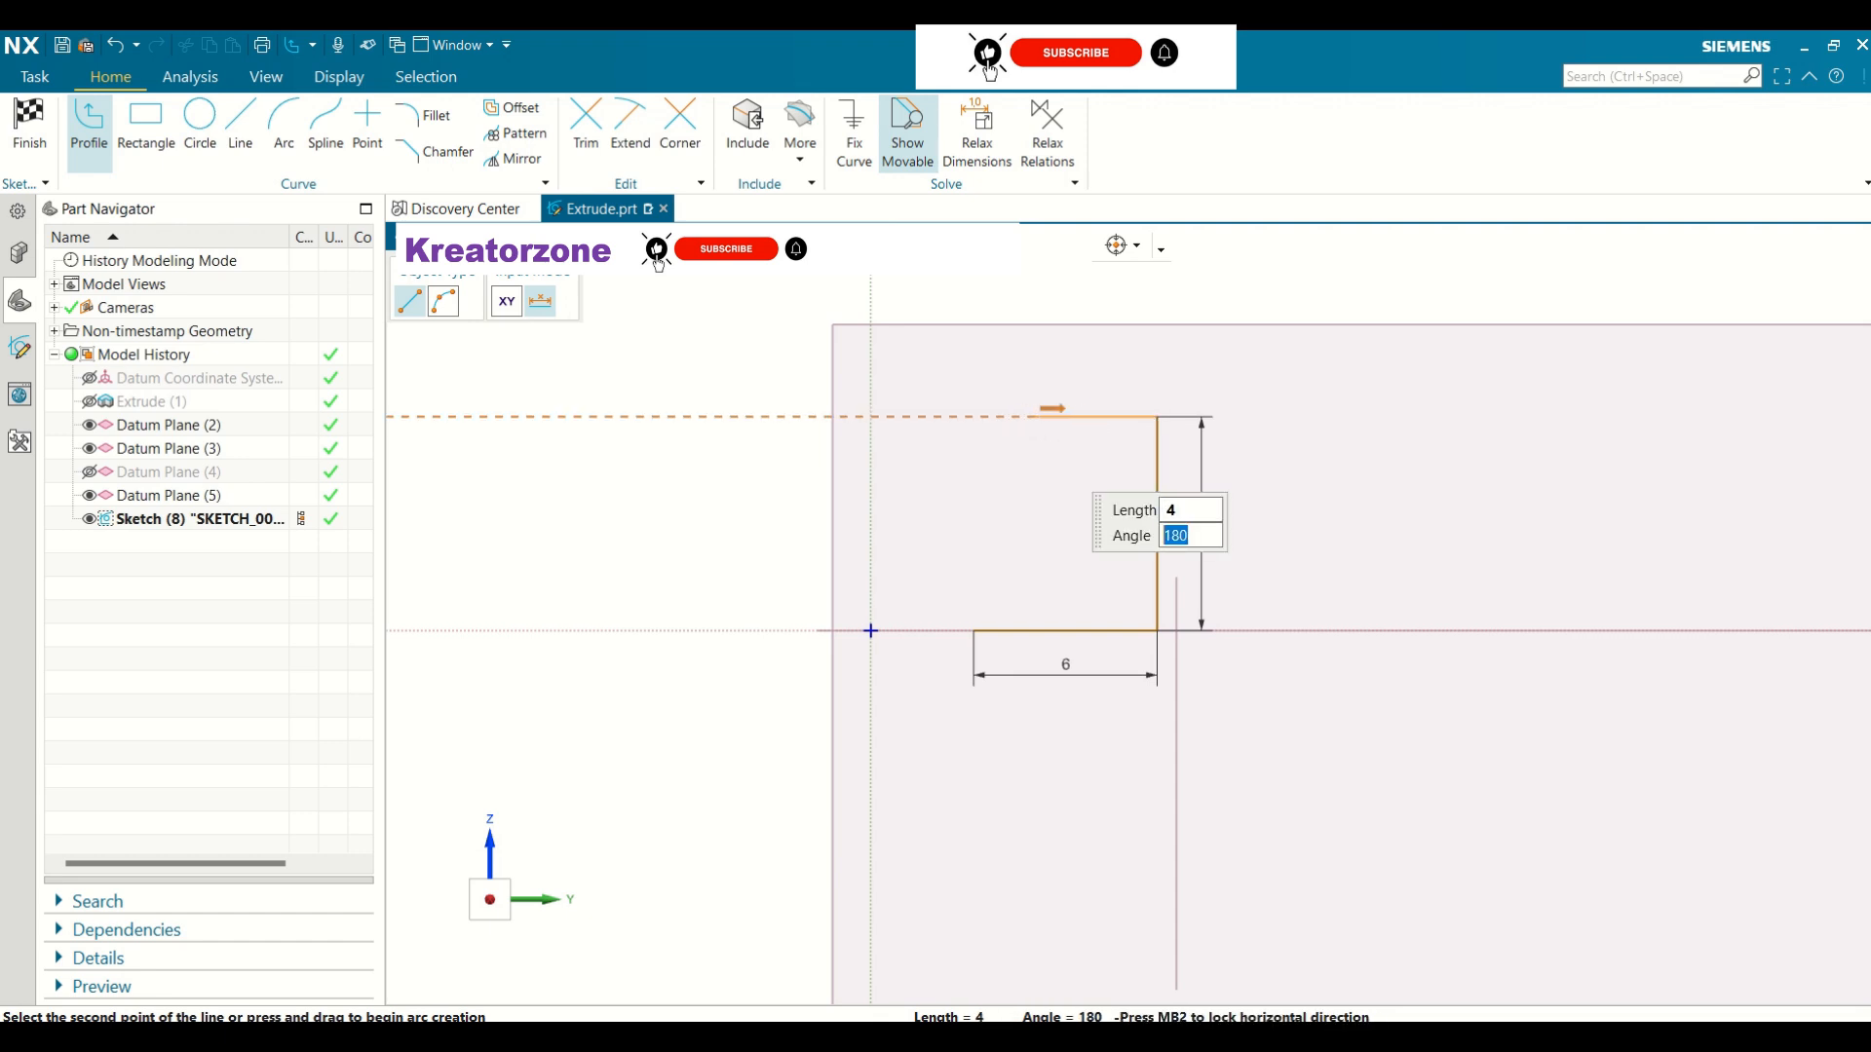
{"action": "left_click", "coordinate": [1023, 420]}
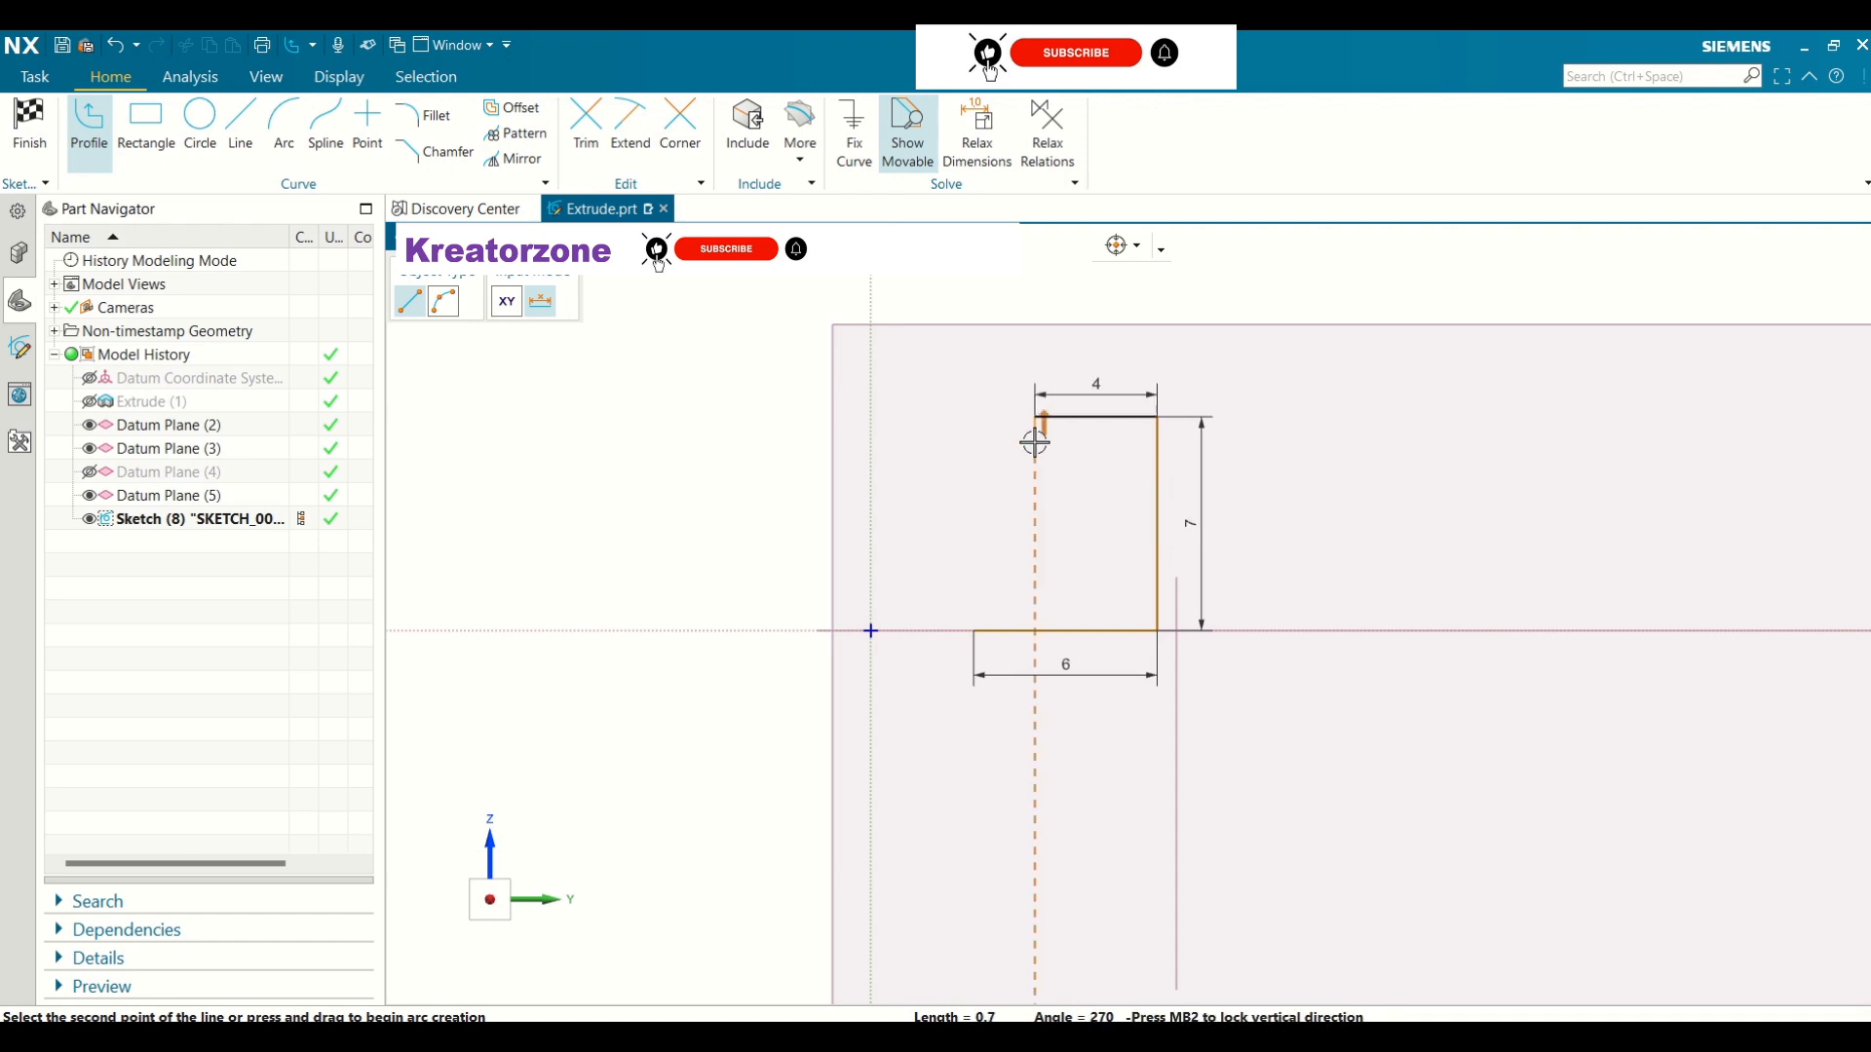
{"action": "mouse_move", "coordinate": [1035, 477]}
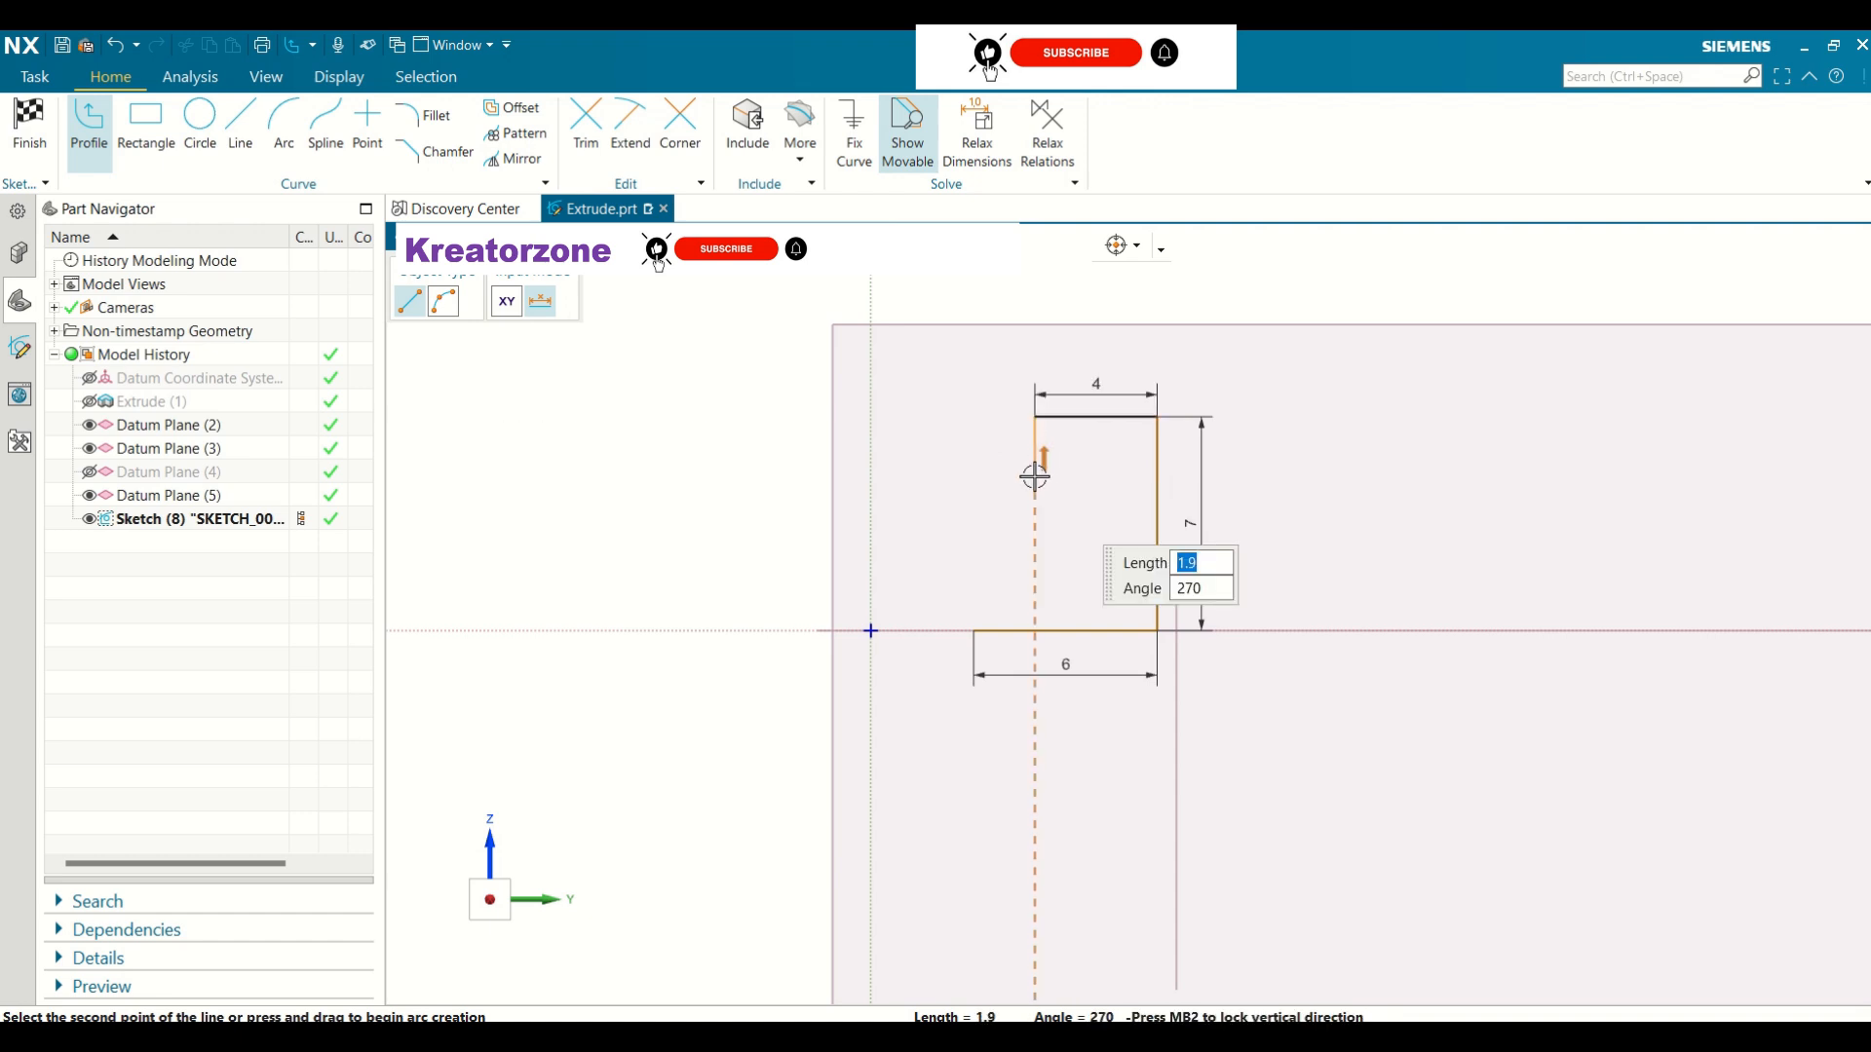
{"action": "type", "text": "2"}
{"action": "key", "text": "Tab"}
{"action": "key", "text": "Return"}
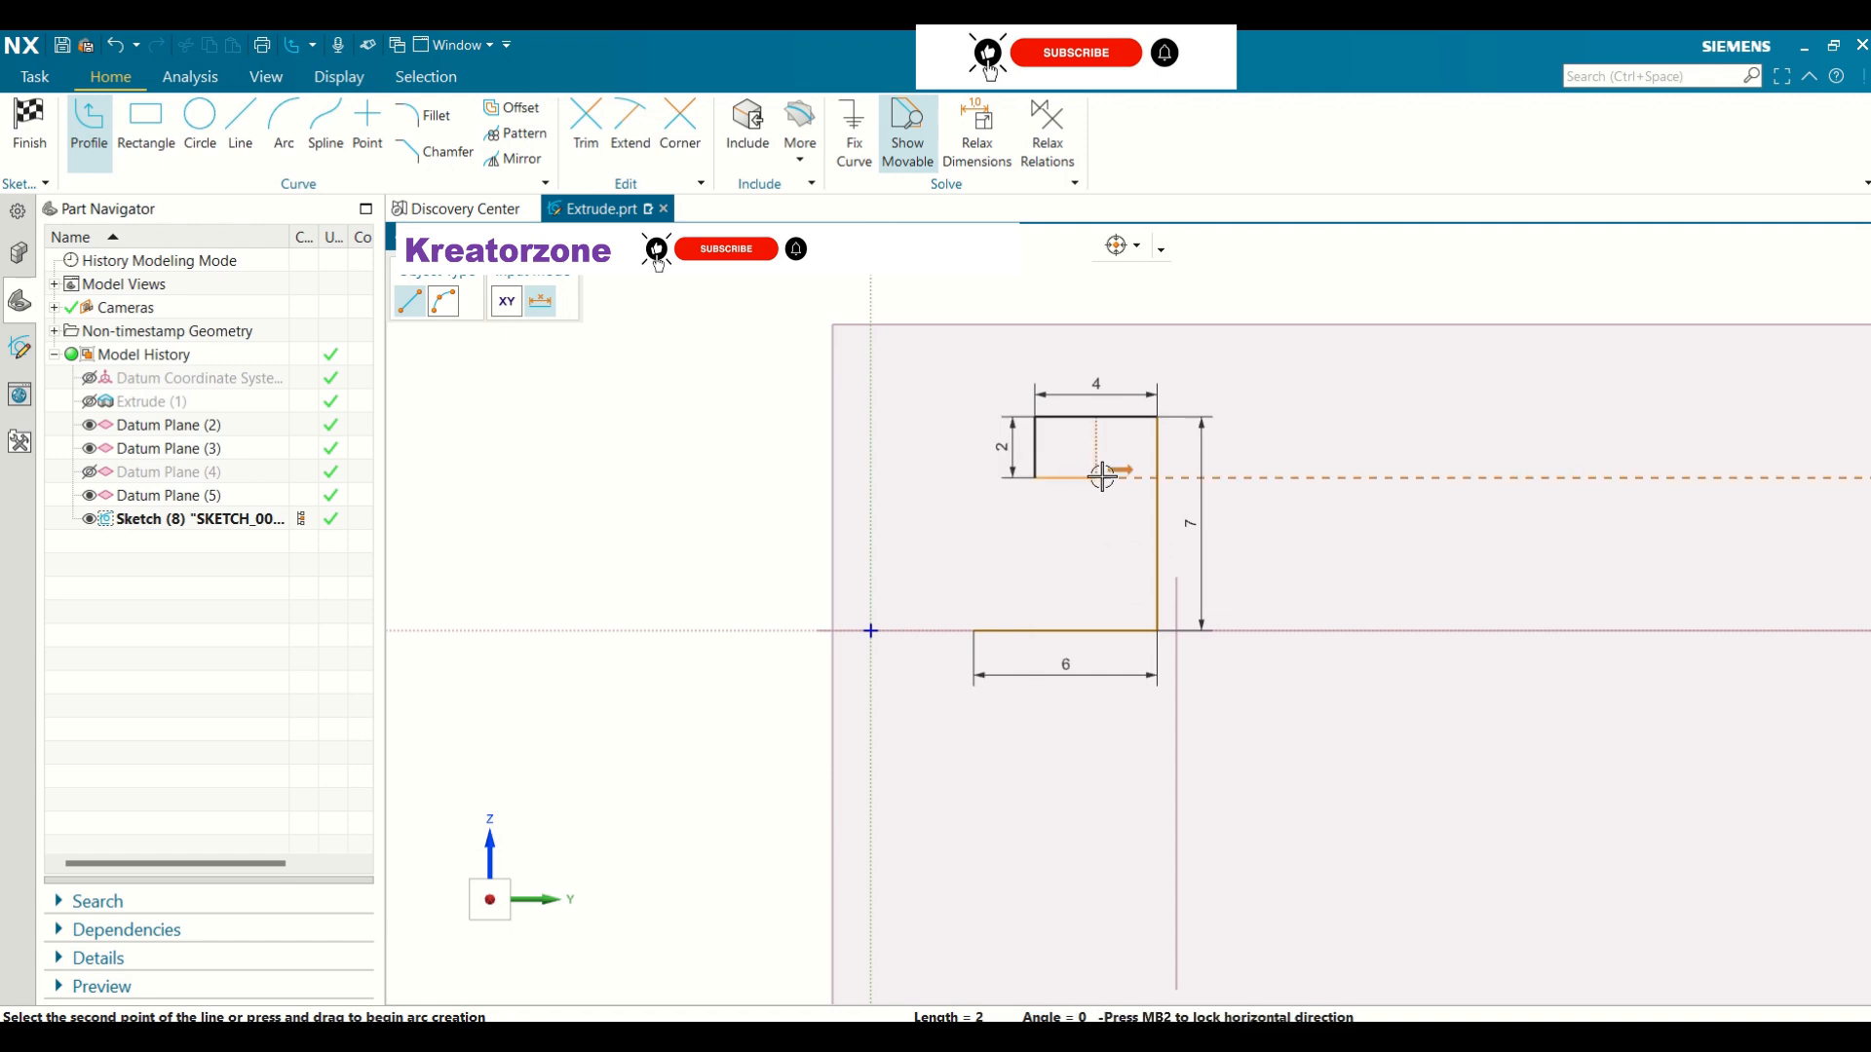
Continue the profile with a 2 mm horizontal segment back toward the 7 mm line and a 3 mm segment downward
{"action": "mouse_move", "coordinate": [1100, 477]}
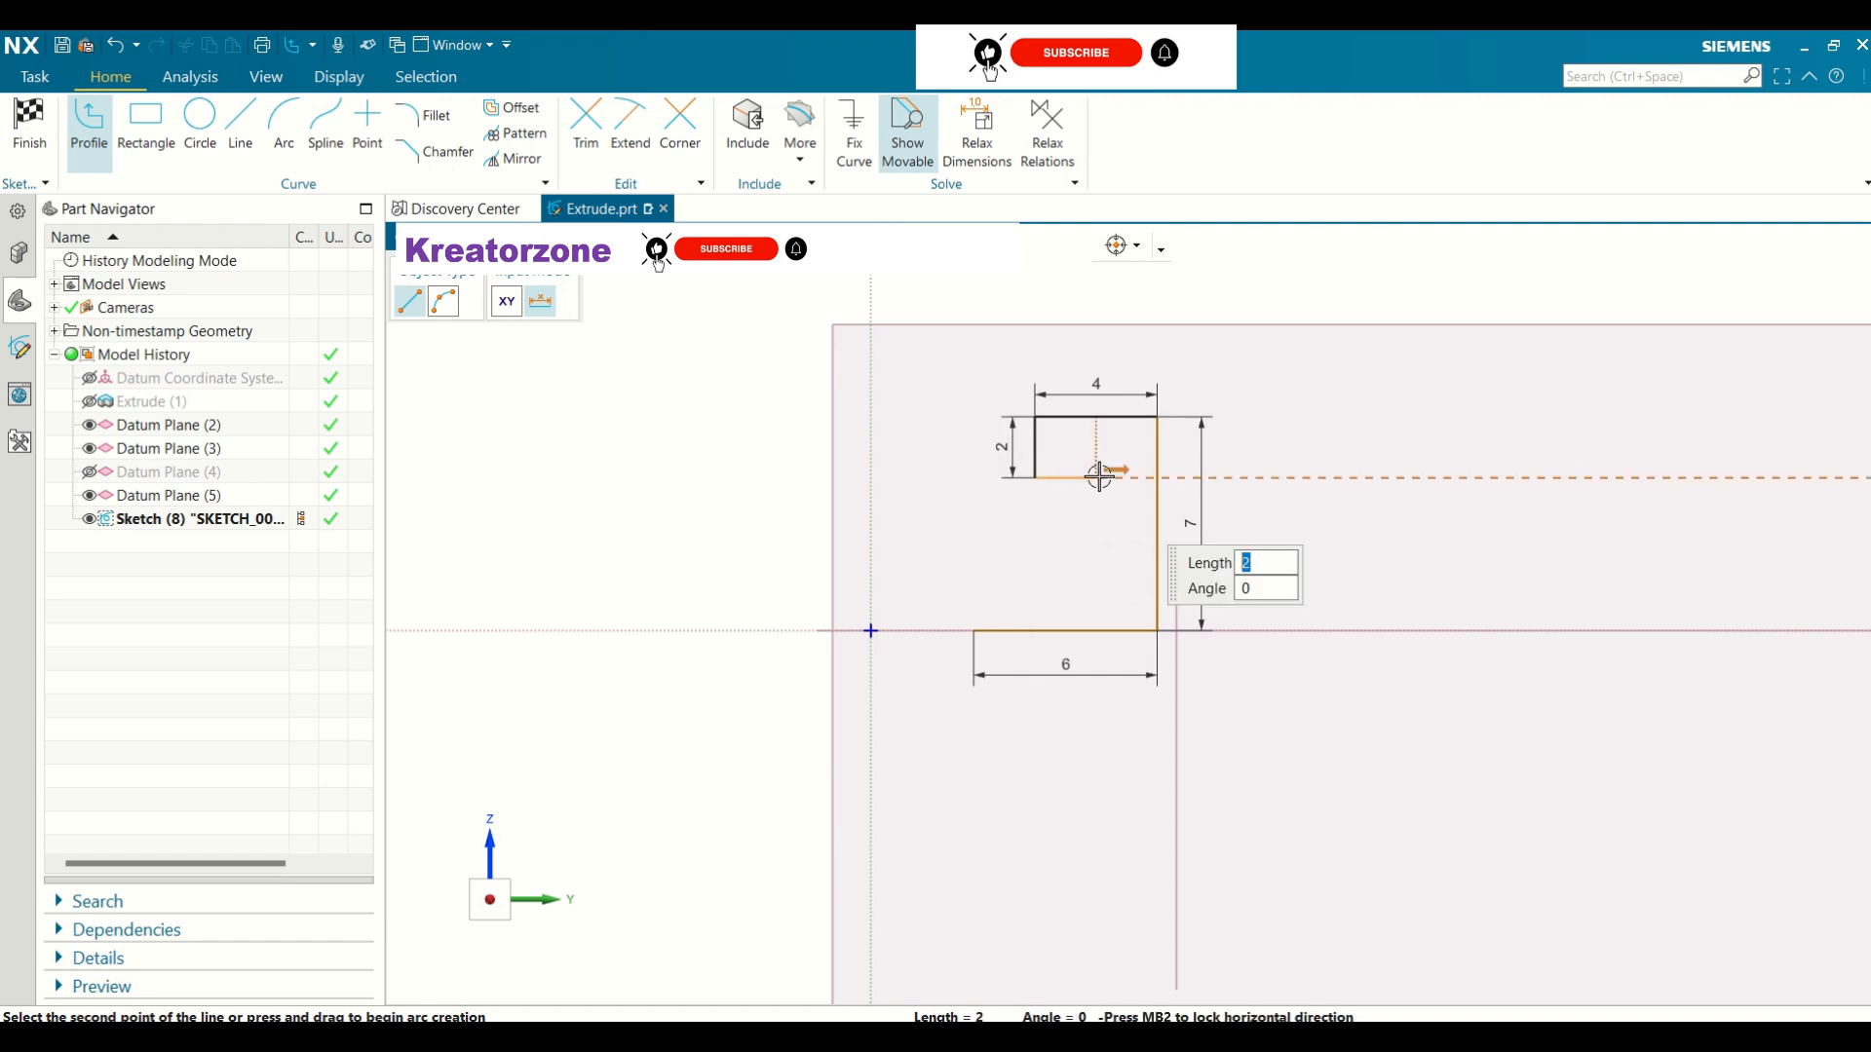
{"action": "type", "text": "2"}
{"action": "key", "text": "Tab"}
{"action": "key", "text": "Return"}
{"action": "mouse_move", "coordinate": [1097, 579]}
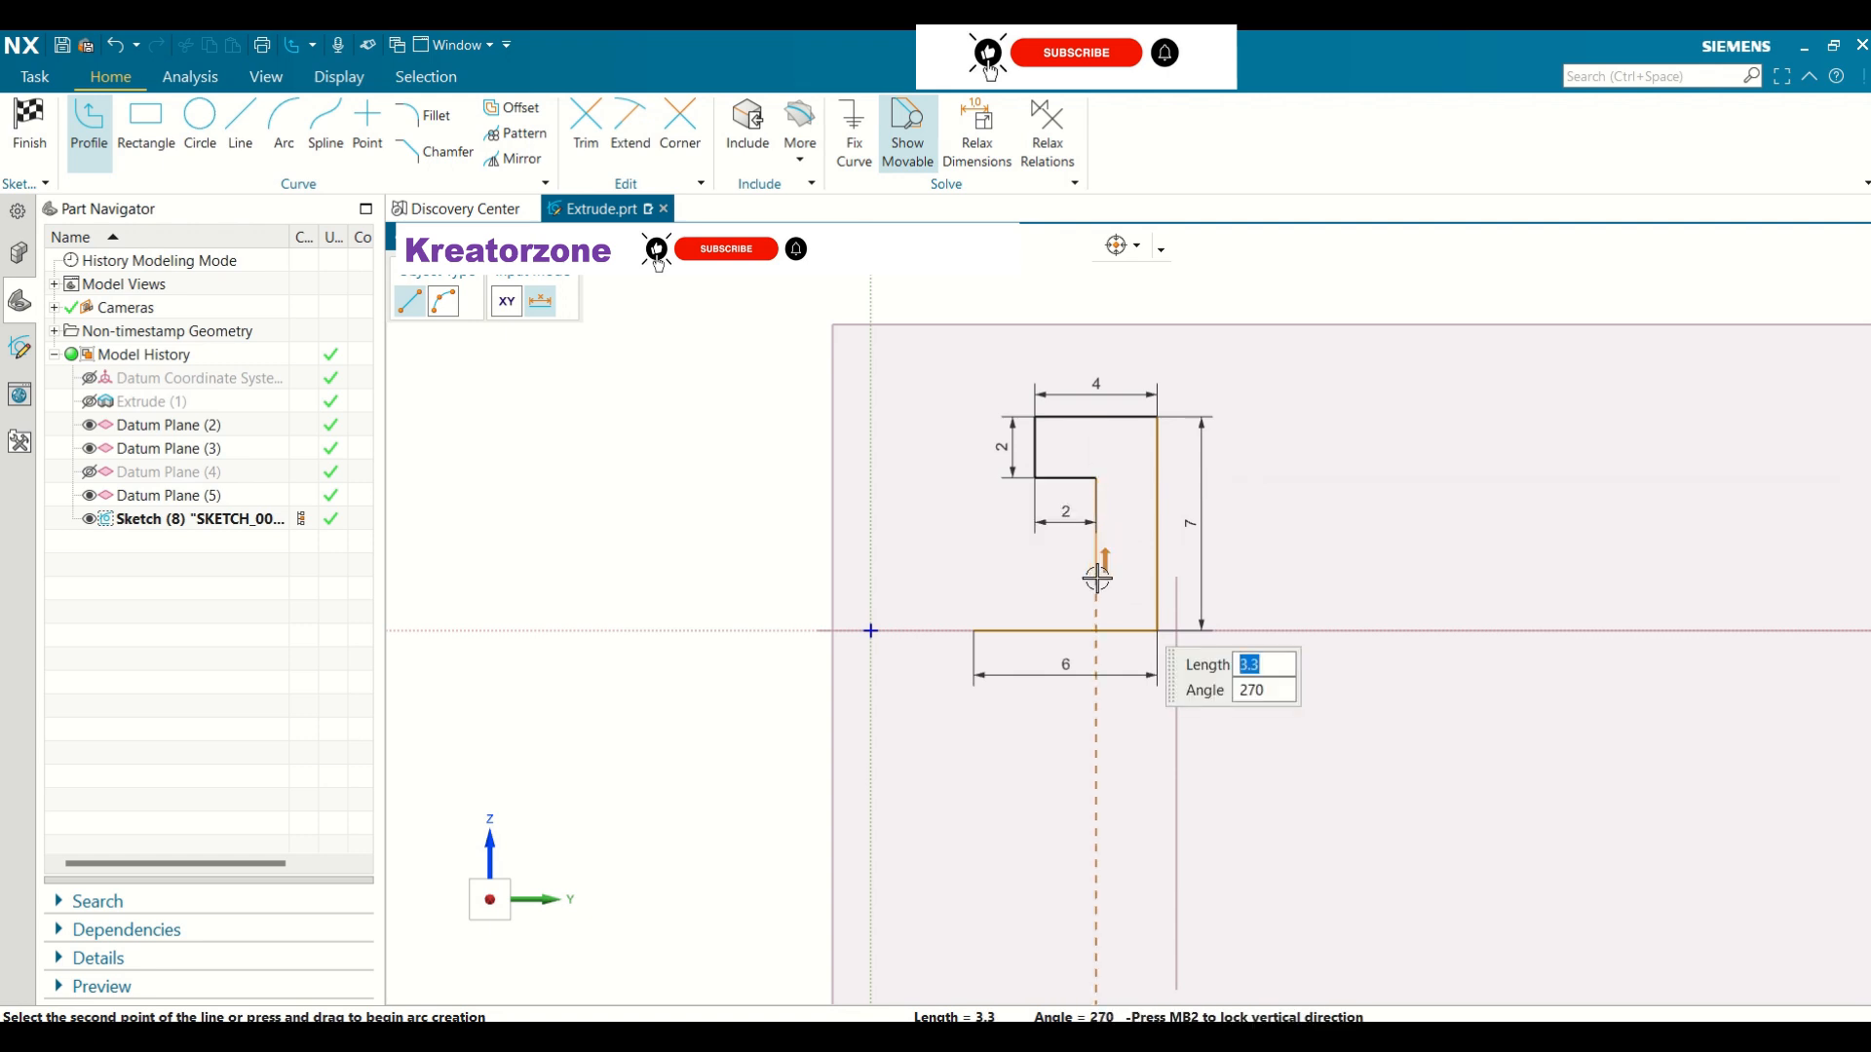
{"action": "type", "text": "3"}
{"action": "key", "text": "Tab"}
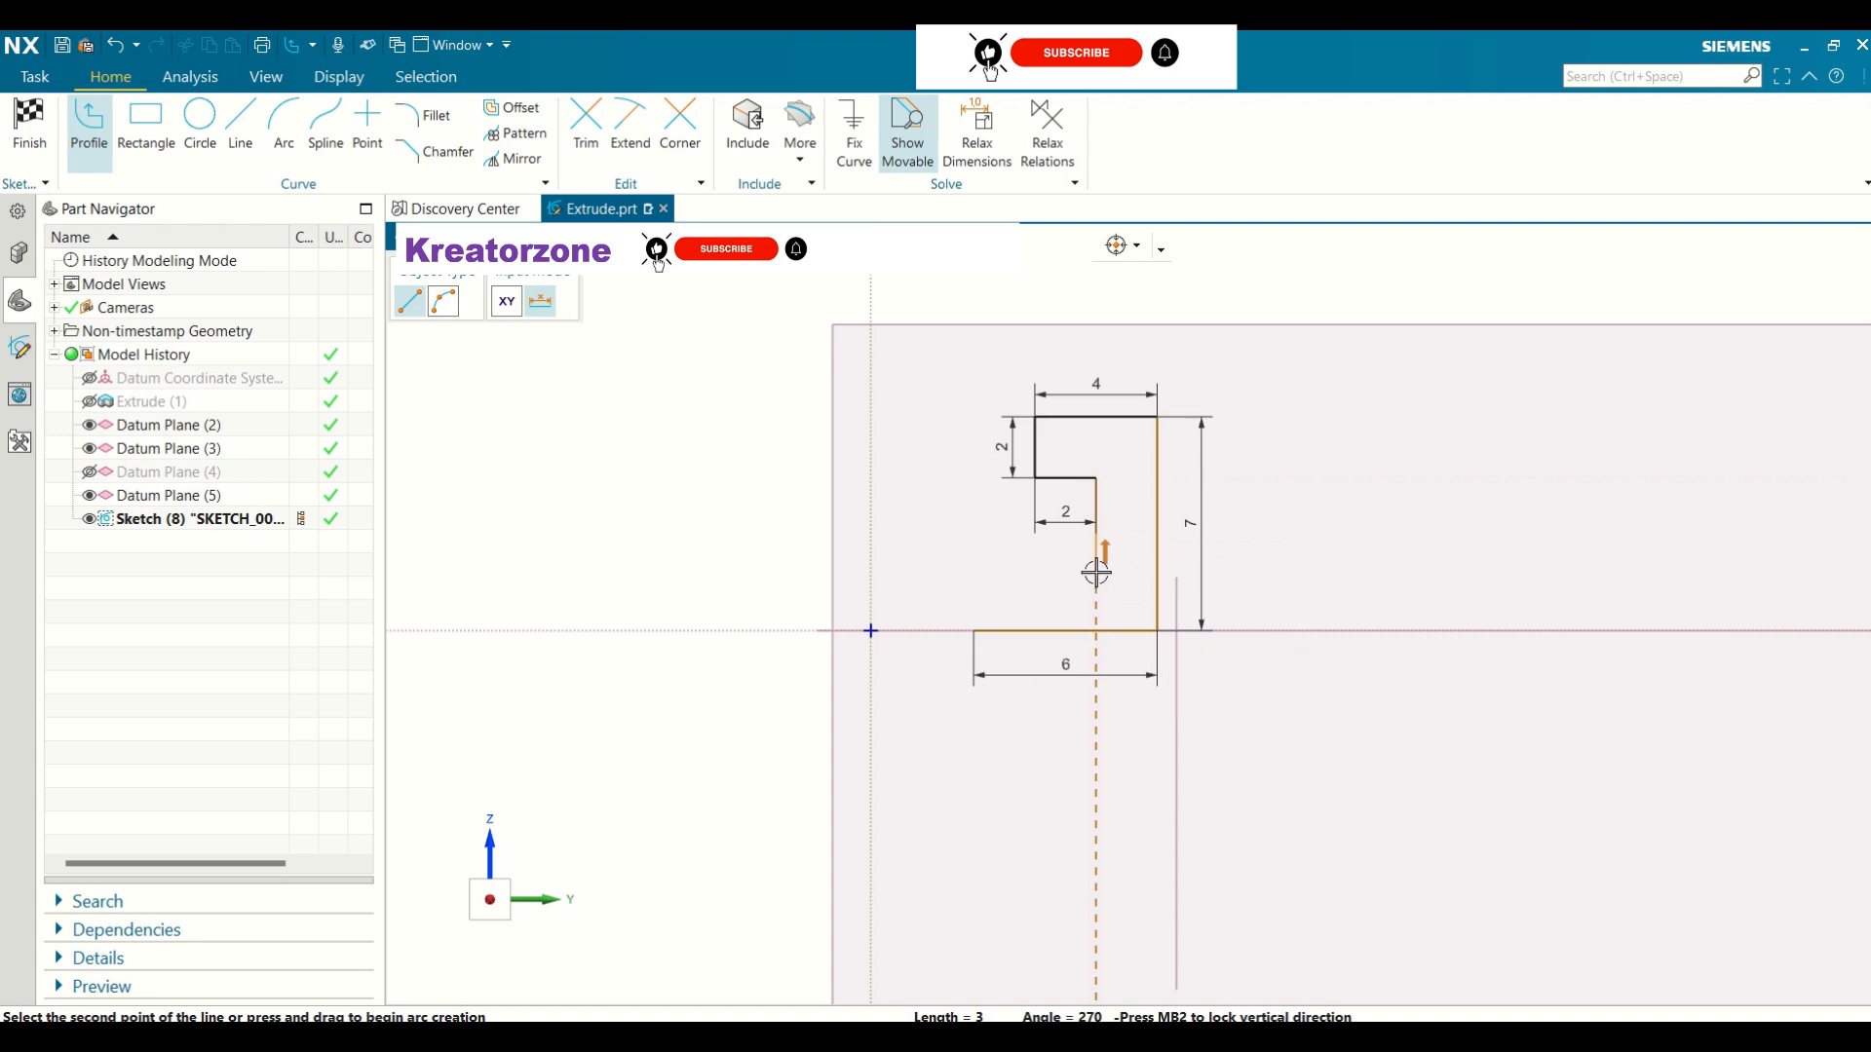
{"action": "left_click", "coordinate": [1096, 572]}
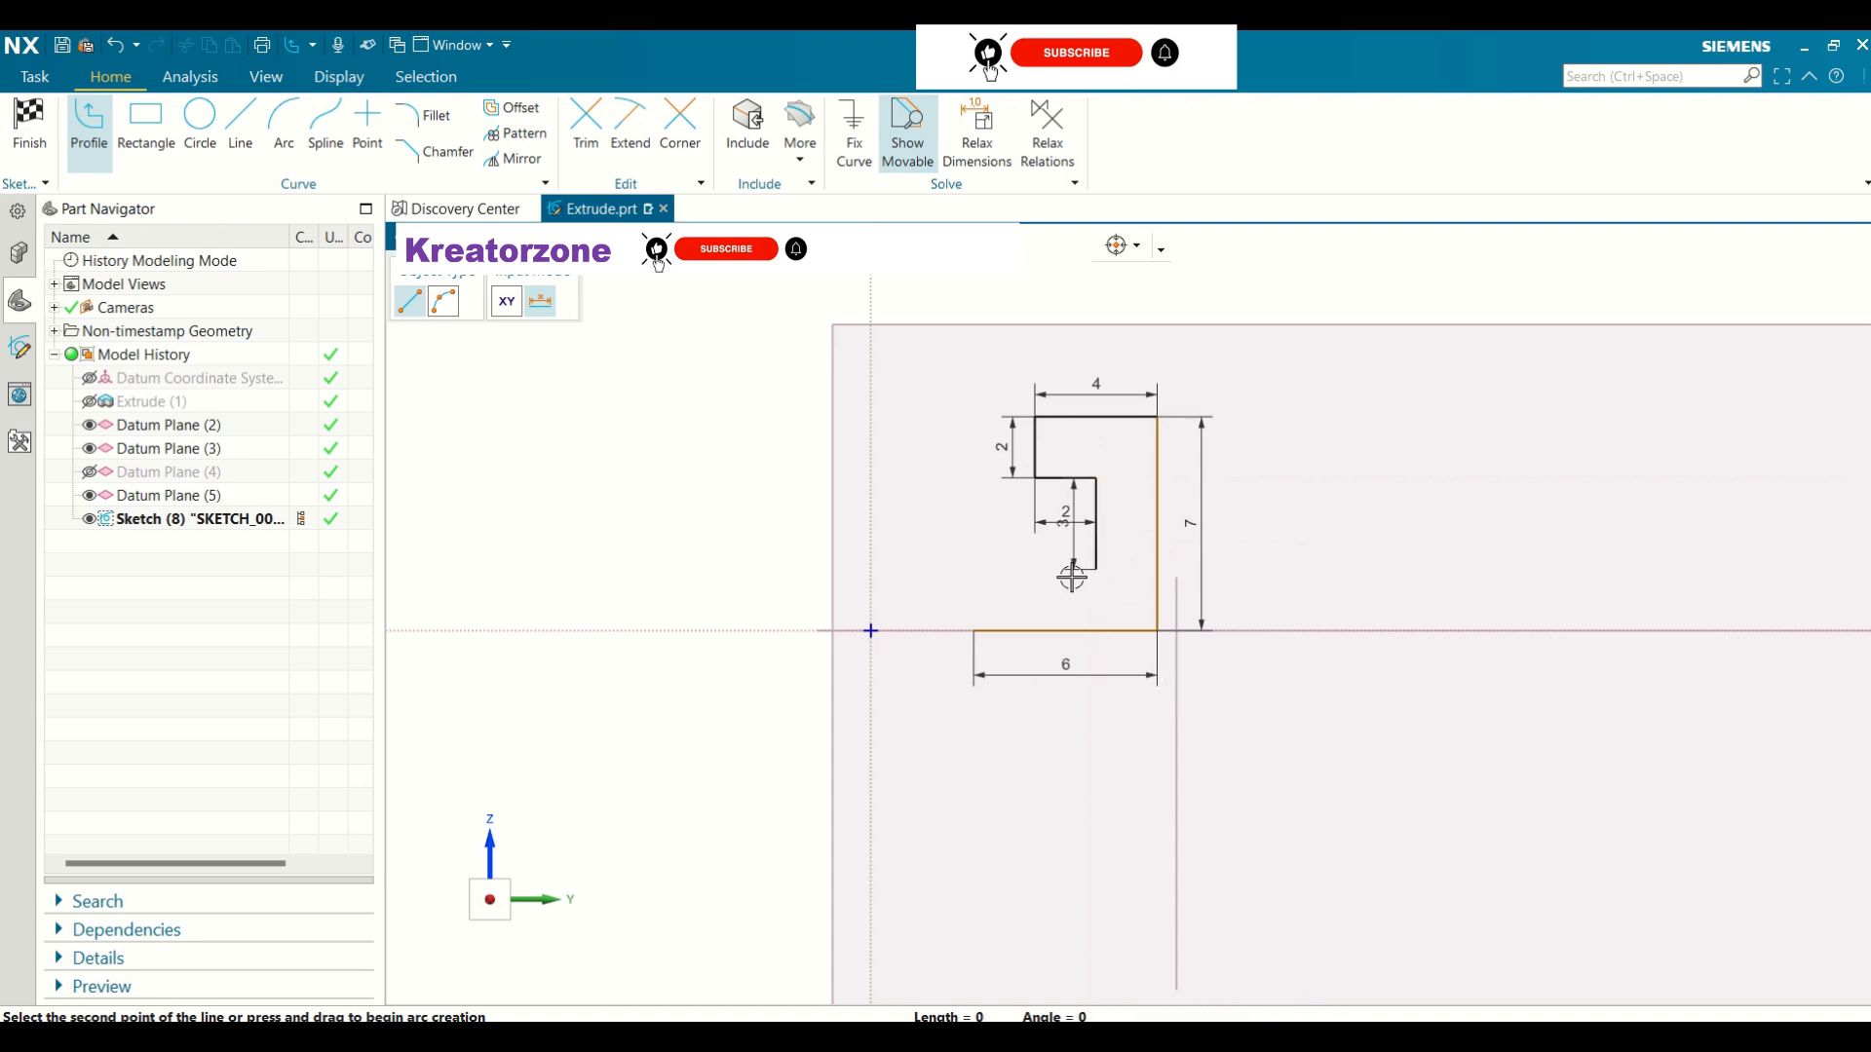
Close the profile with a horizontal segment and a vertical segment down to the 6 mm base line's free end, and finish the sketch
{"action": "left_click", "coordinate": [975, 569]}
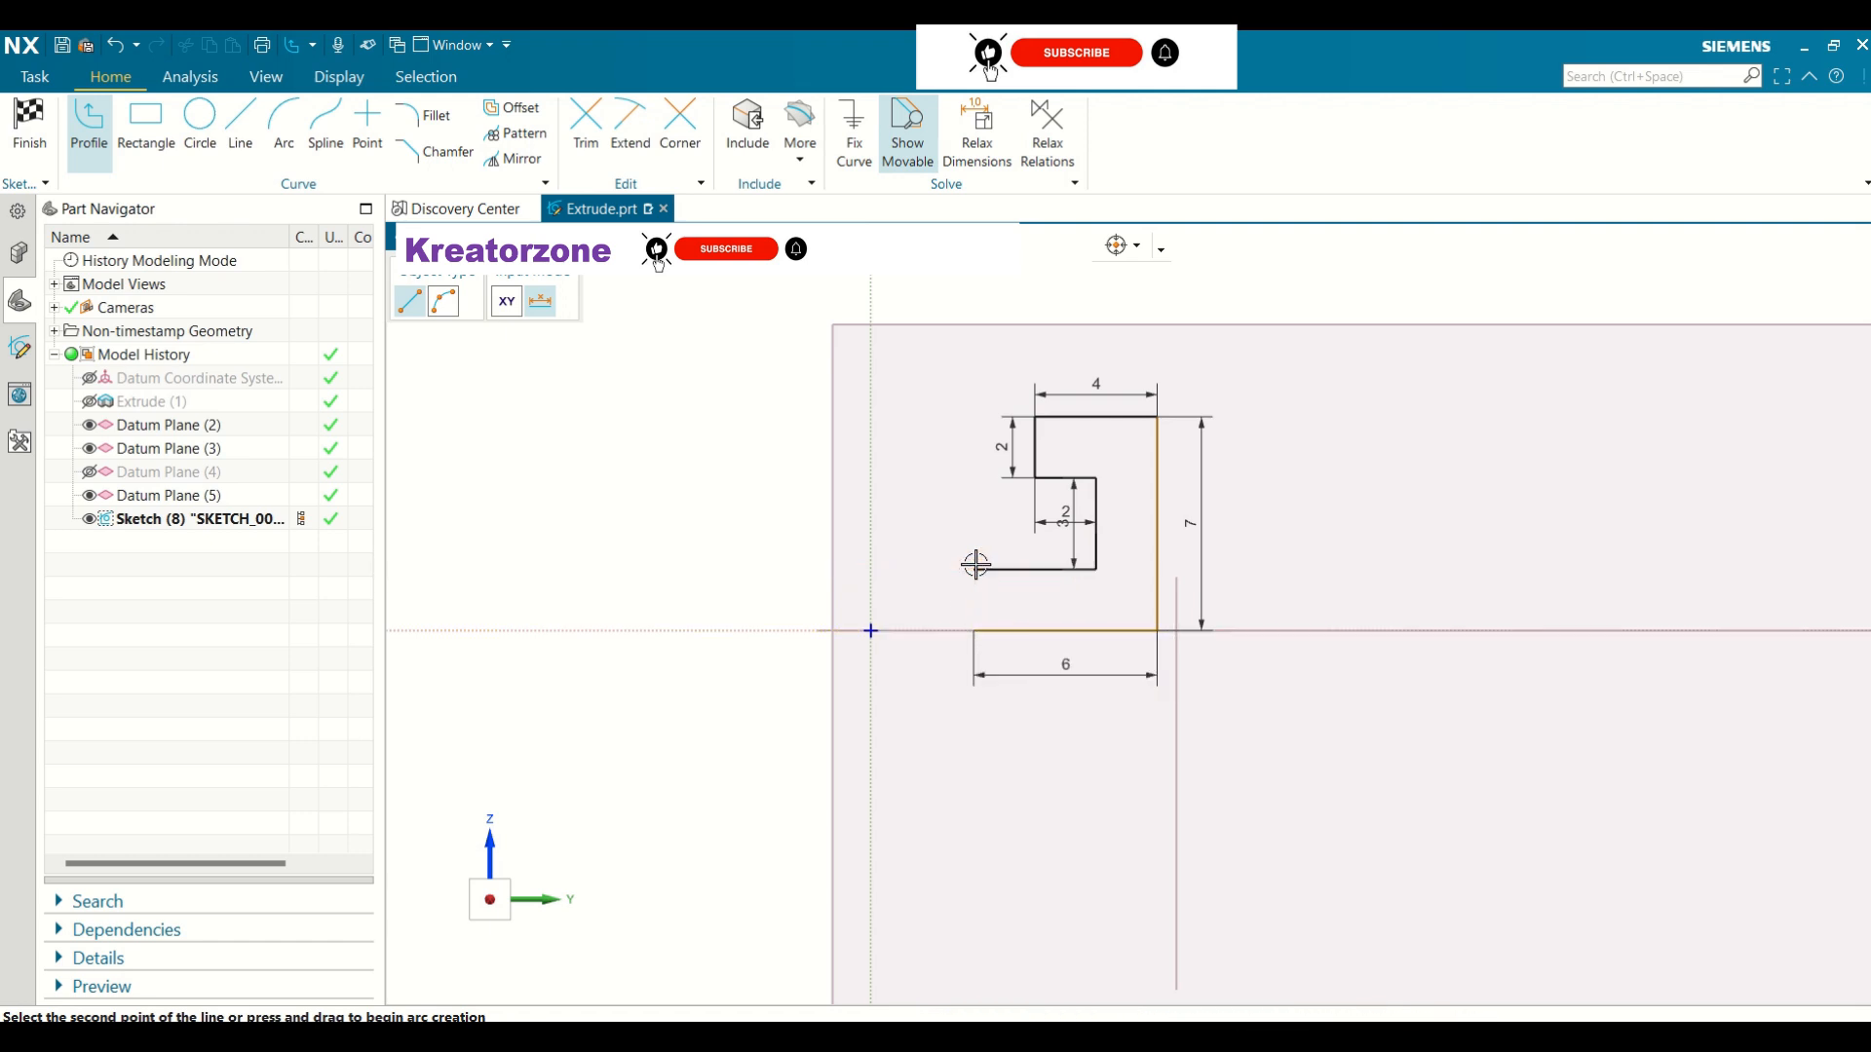
{"action": "left_click", "coordinate": [975, 631]}
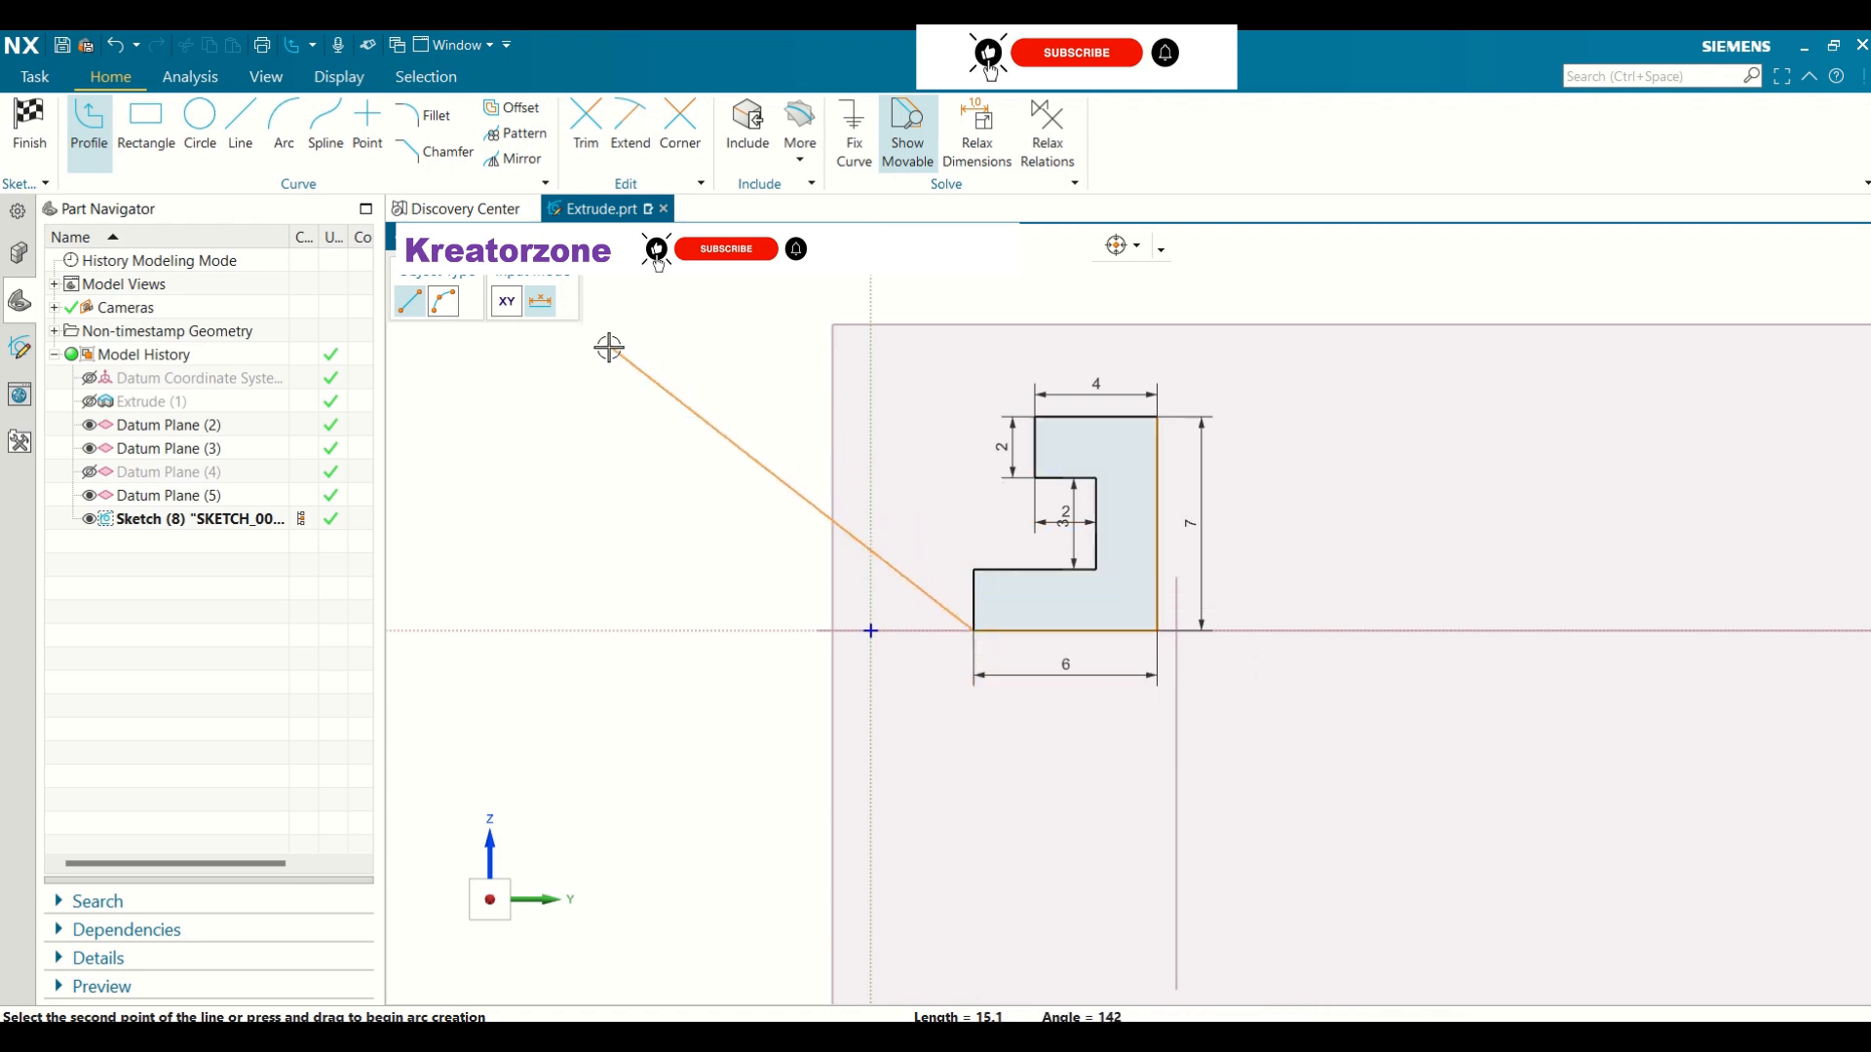
{"action": "right_click", "coordinate": [660, 335]}
{"action": "left_click", "coordinate": [643, 336]}
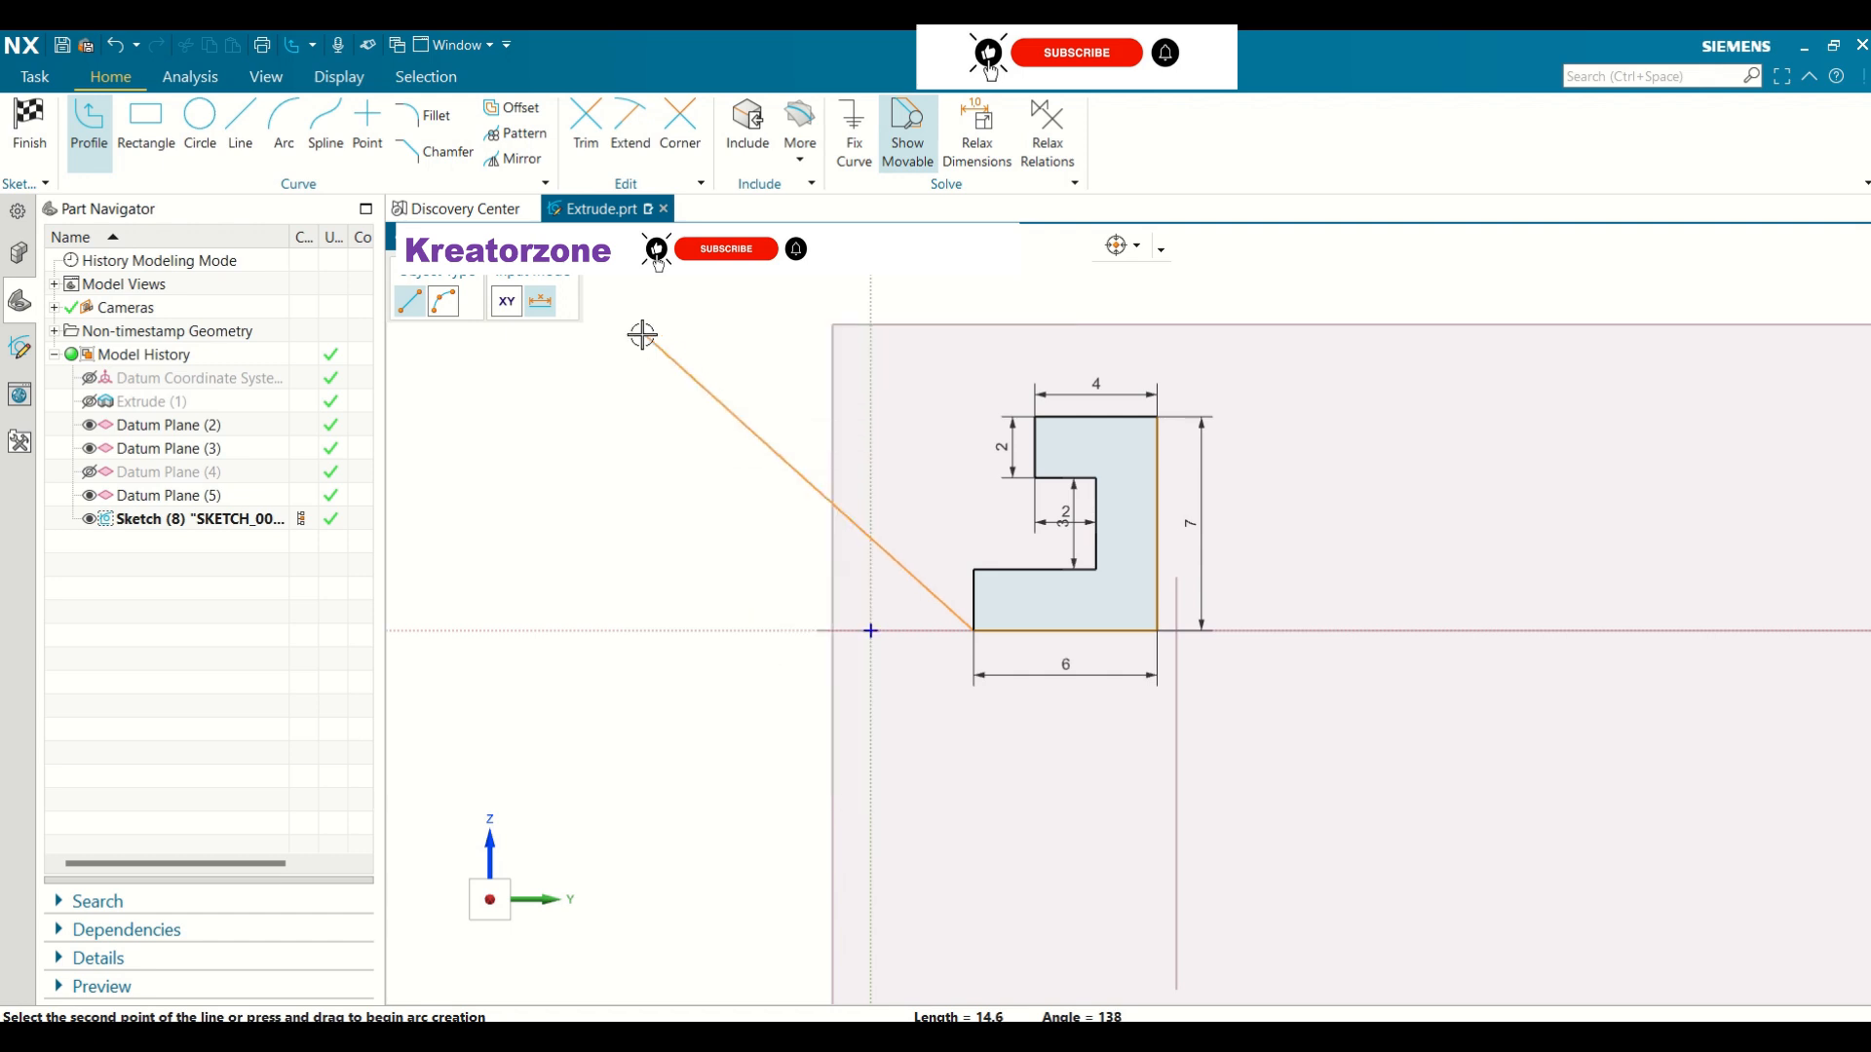
{"action": "right_click", "coordinate": [655, 332]}
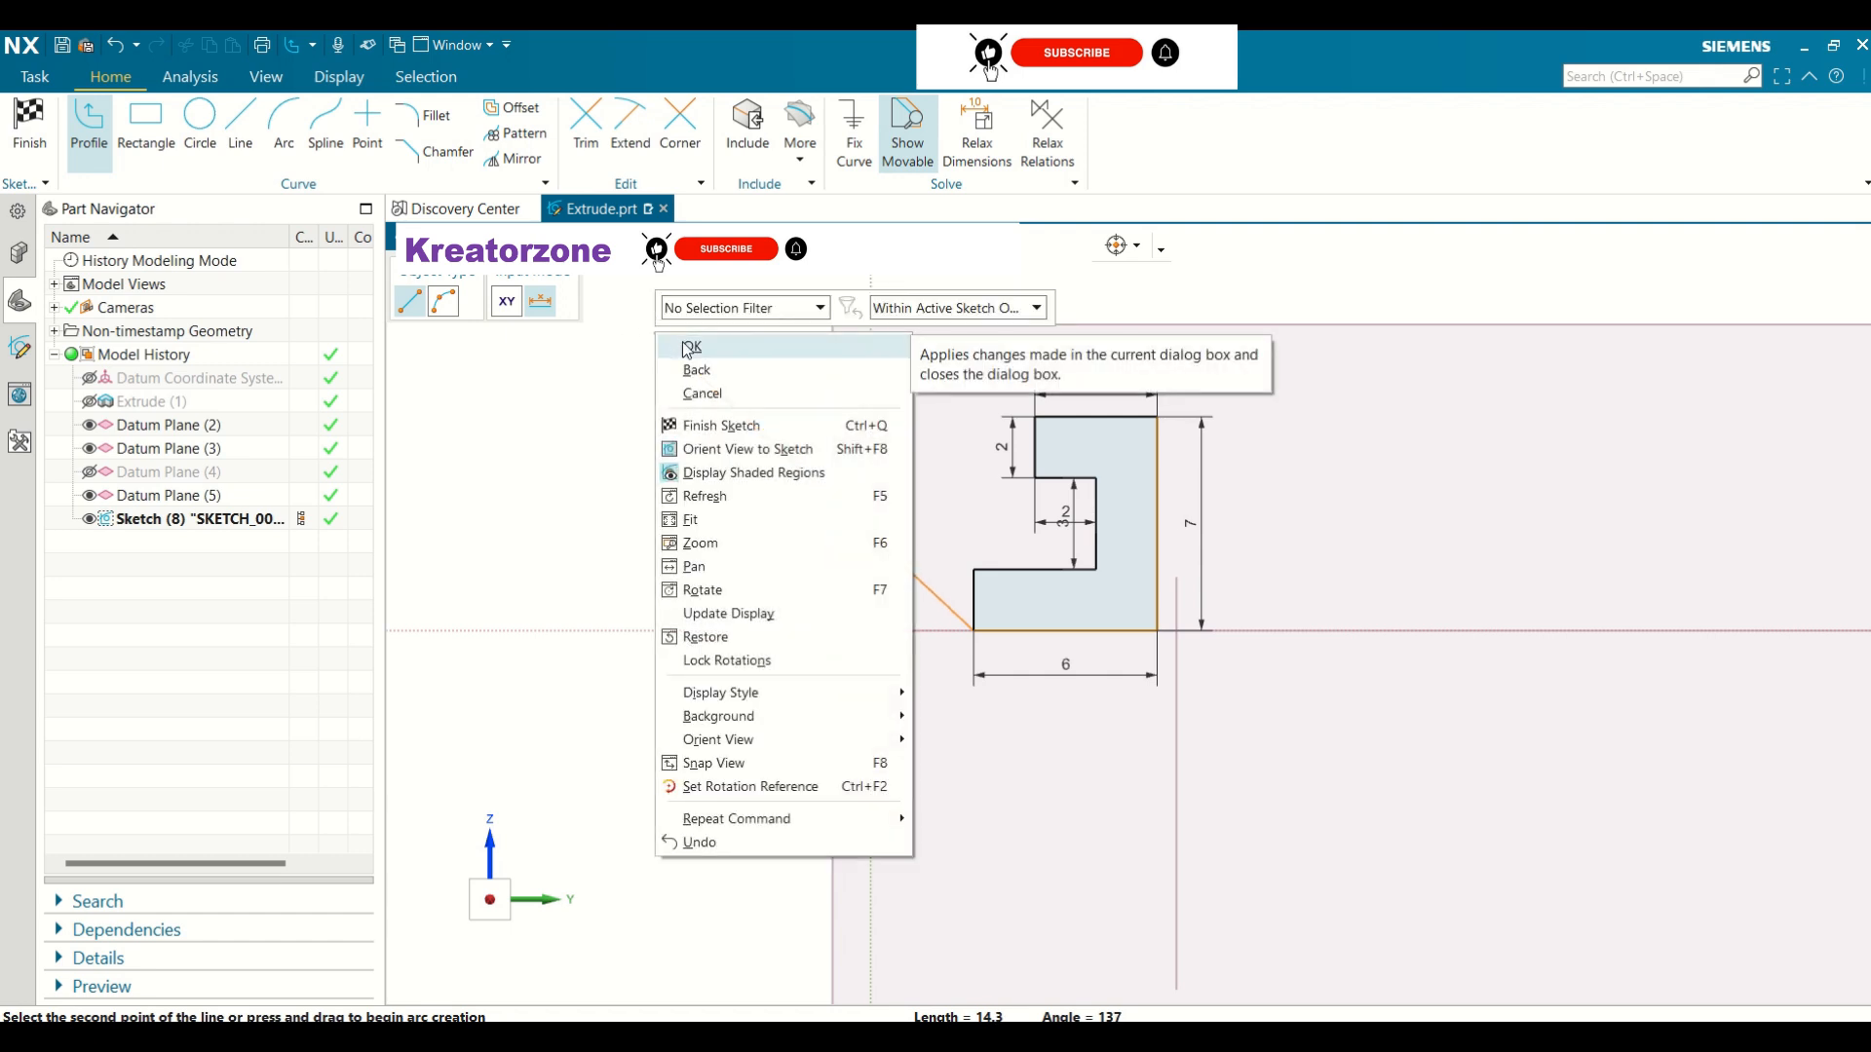
{"action": "left_click", "coordinate": [688, 347]}
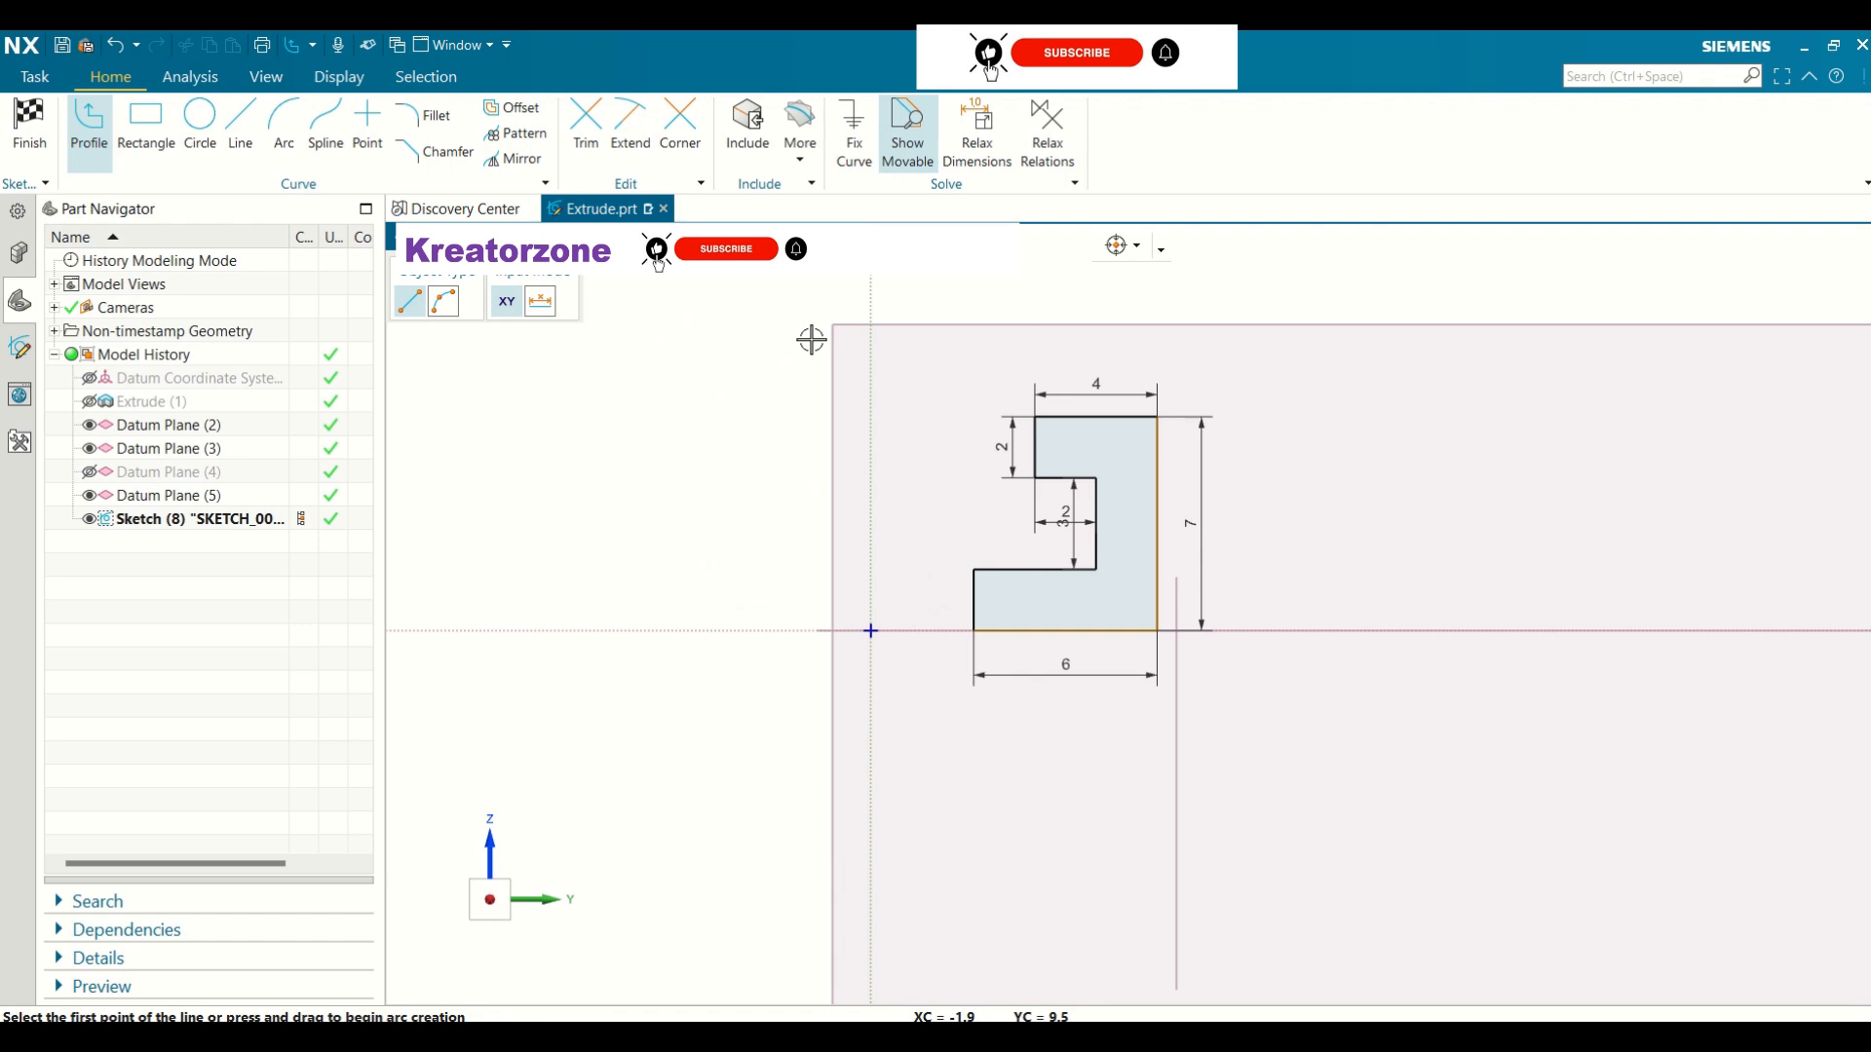
{"action": "mouse_move", "coordinate": [811, 339]}
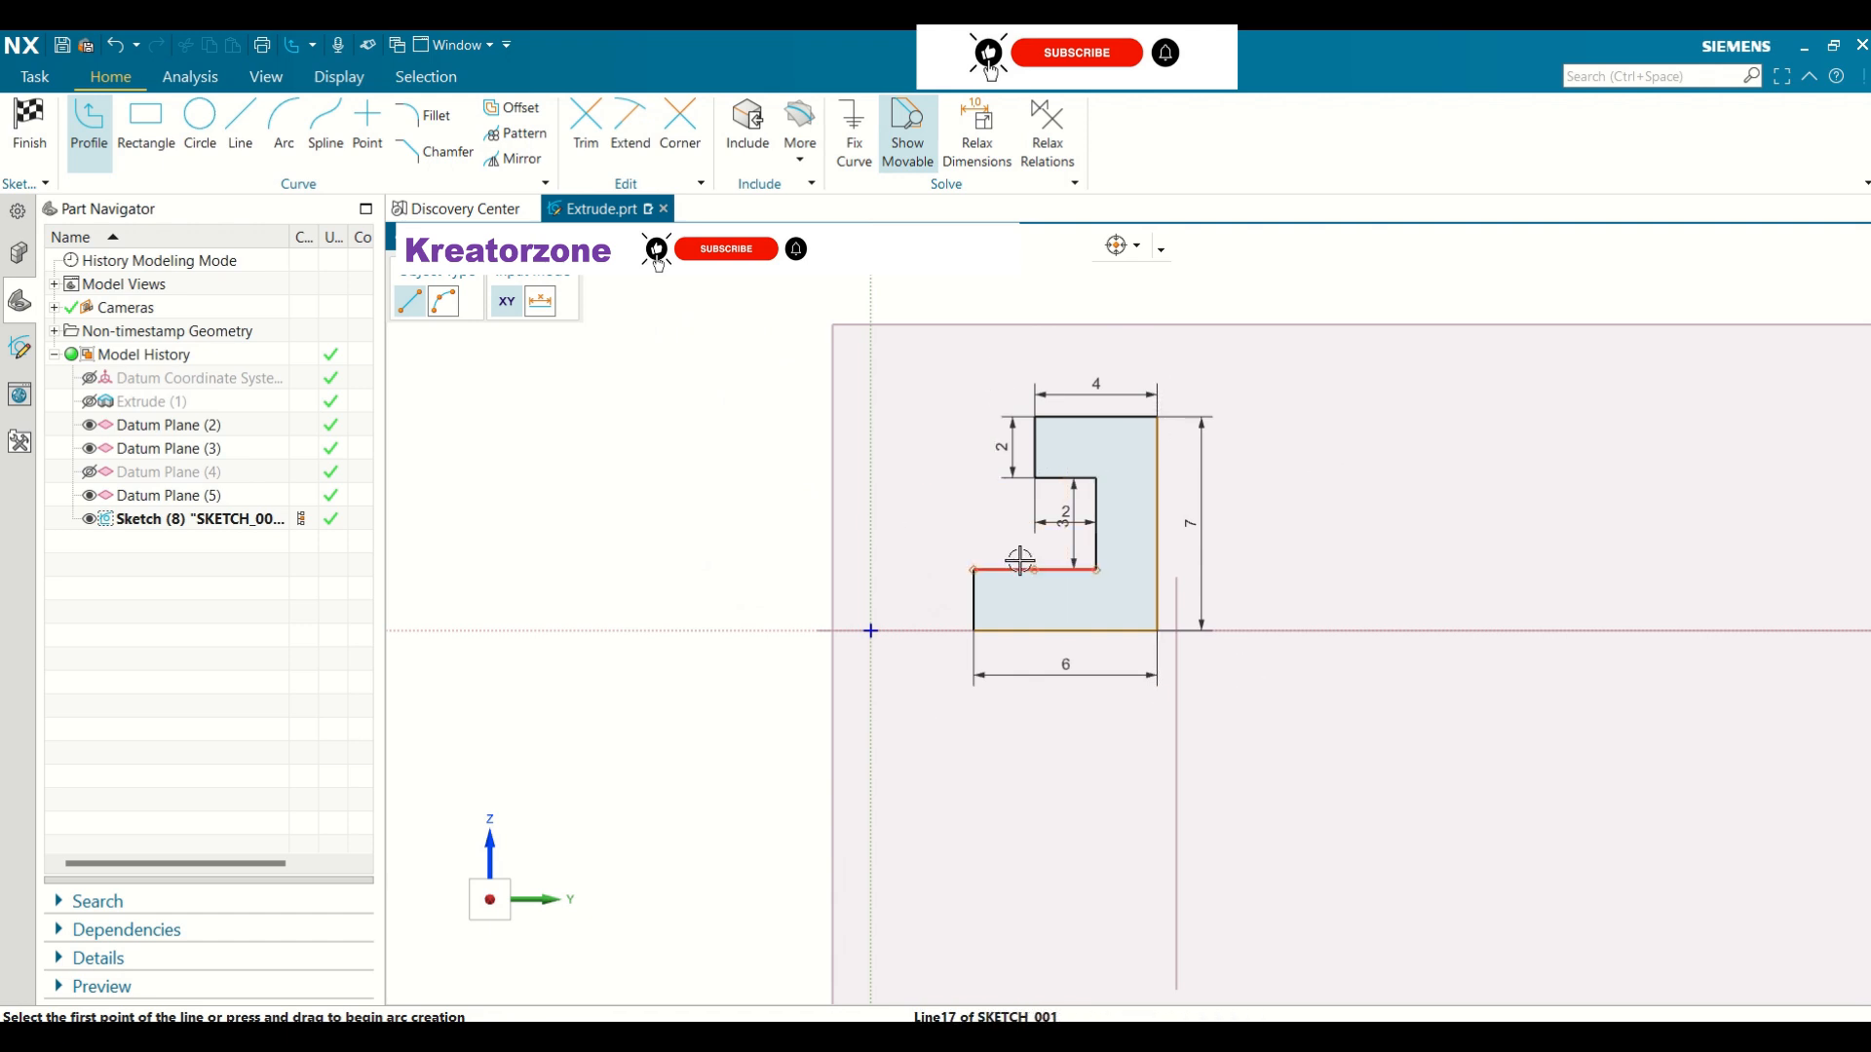
{"action": "left_click", "coordinate": [28, 122]}
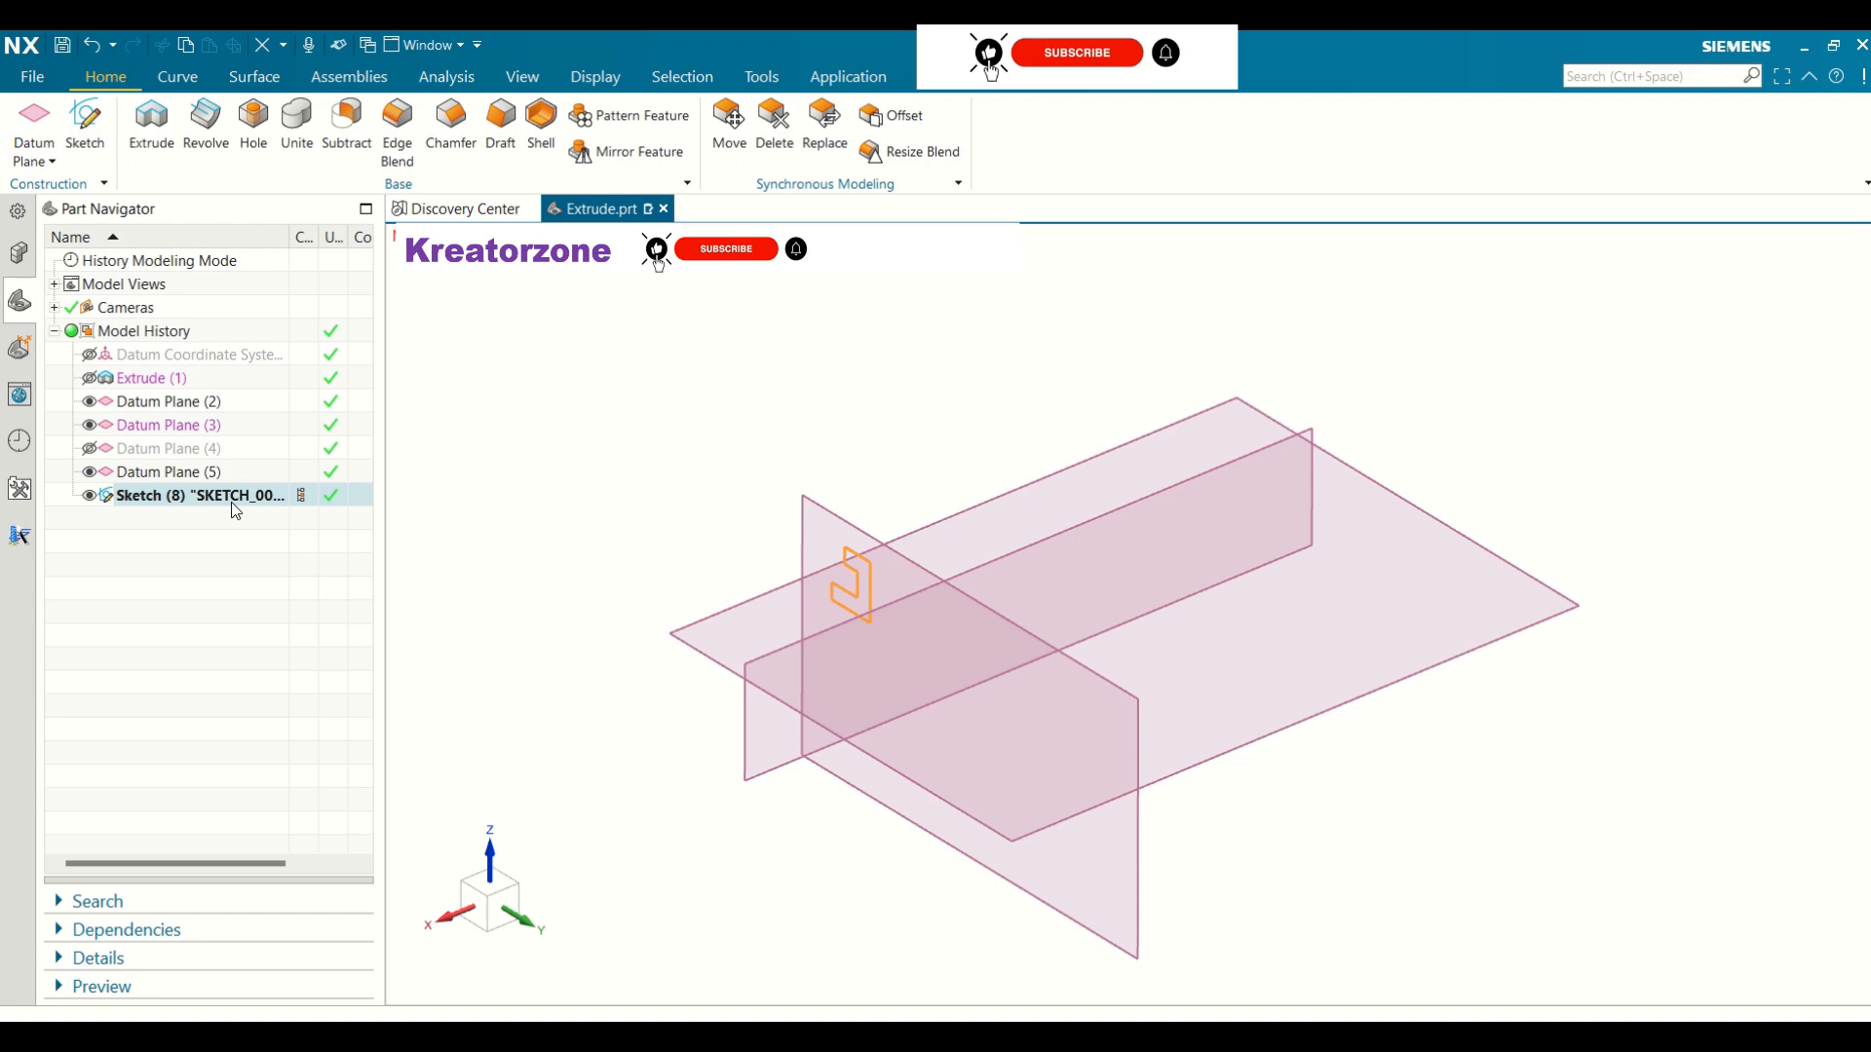
Start a Revolve and select the closed stepped profile sketch as its section
{"action": "left_click", "coordinate": [818, 329]}
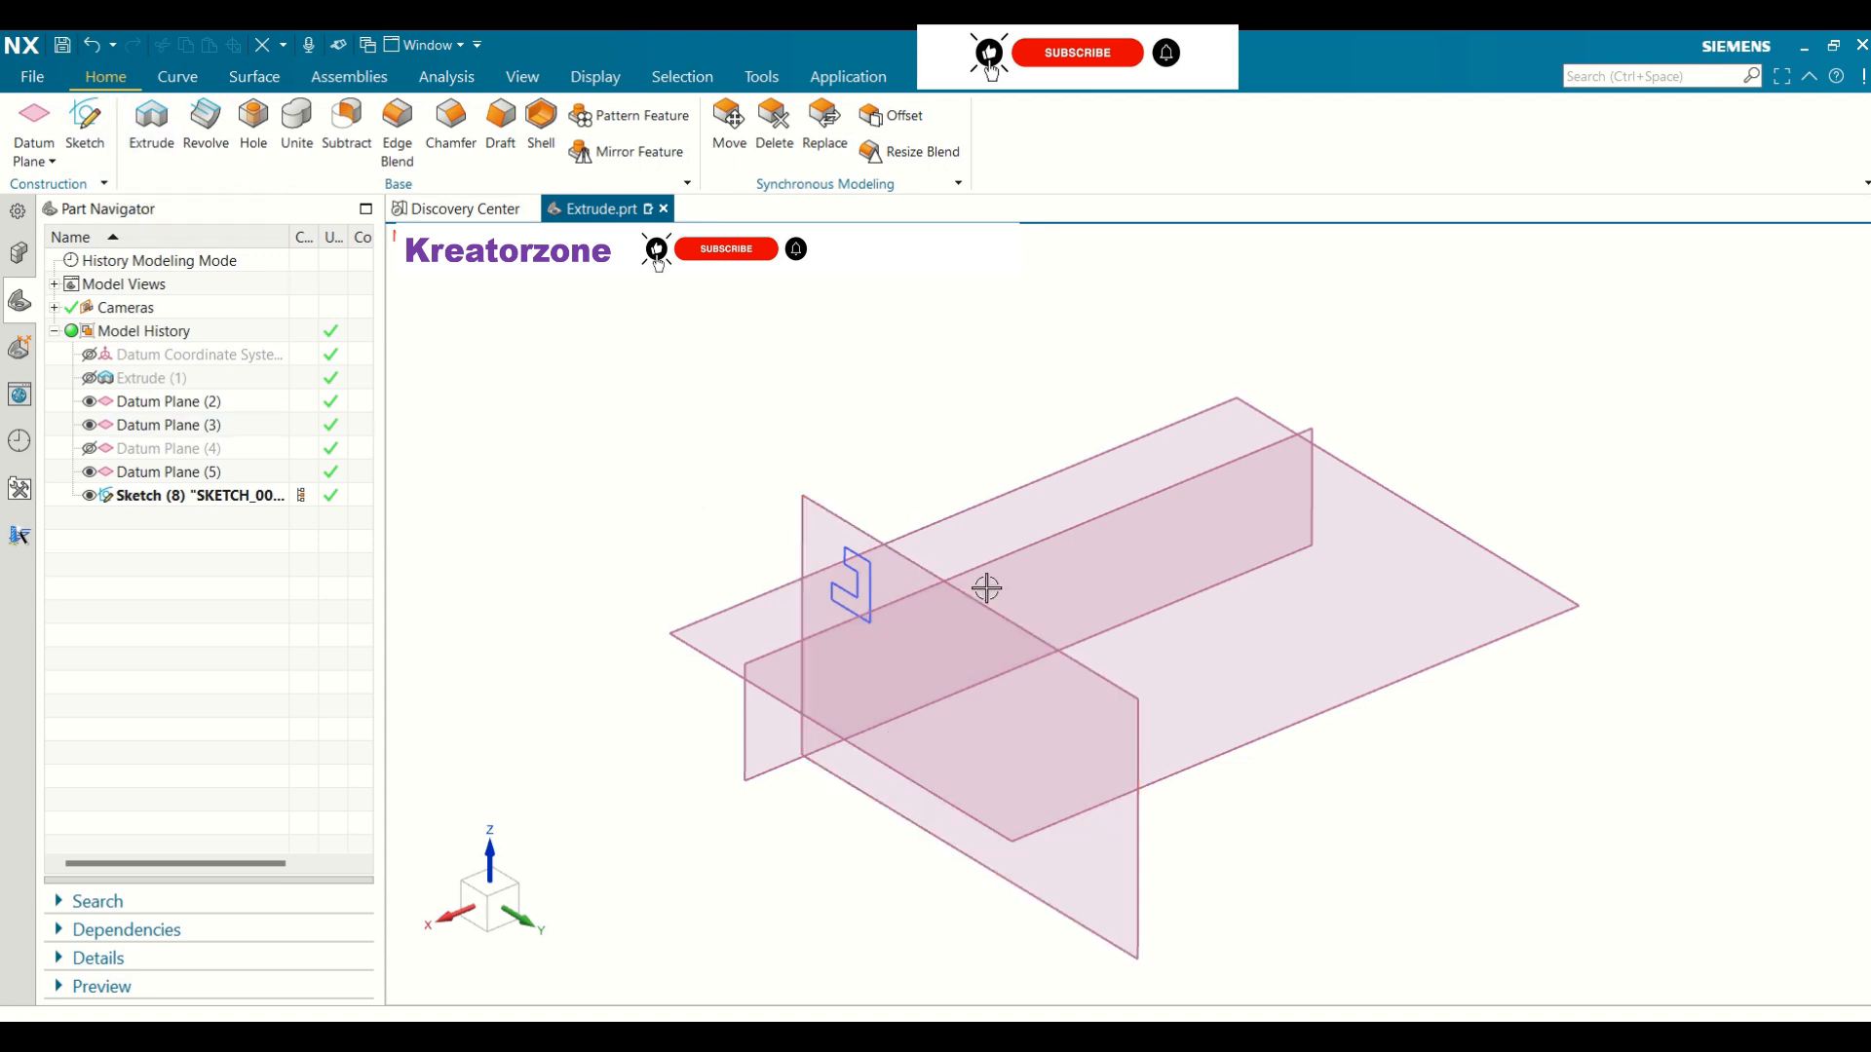
{"action": "scroll", "coordinate": [989, 585], "scroll_direction": "down", "scroll_amount": 2}
{"action": "scroll", "coordinate": [927, 639], "scroll_direction": "up", "scroll_amount": 2}
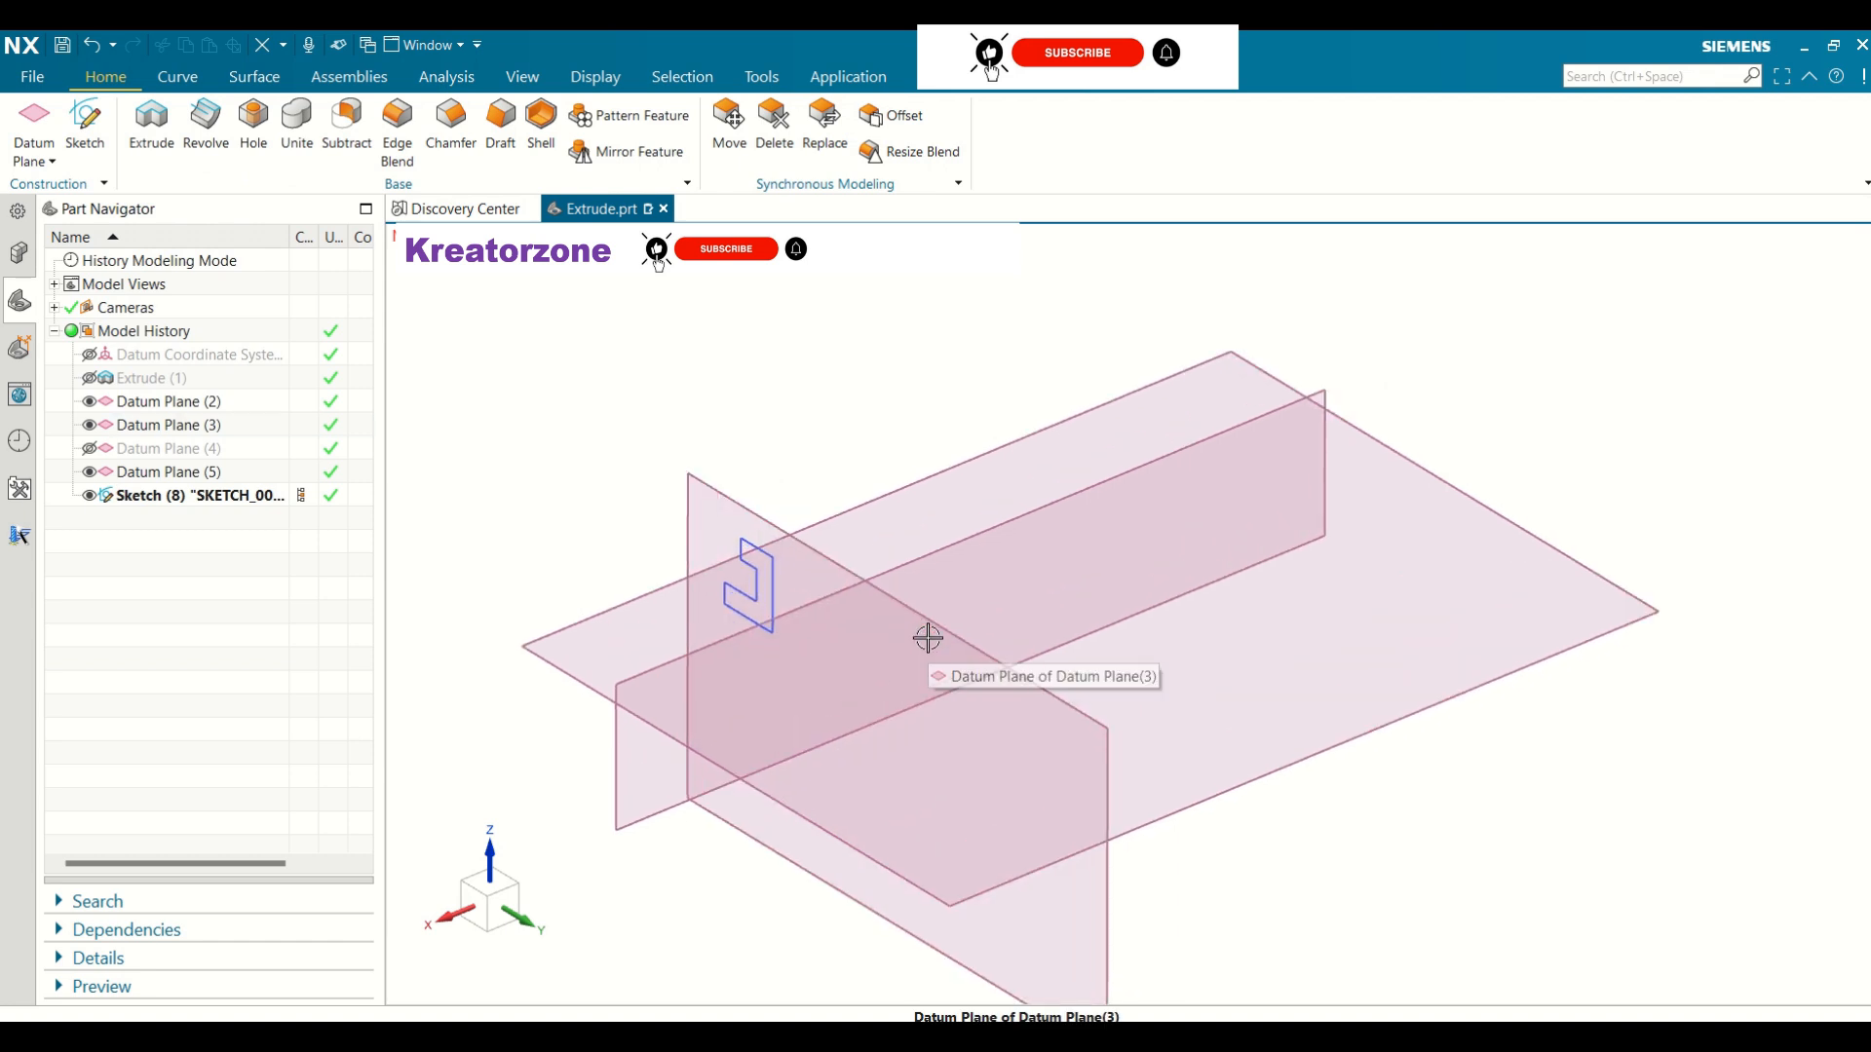
{"action": "mouse_move", "coordinate": [627, 526]}
{"action": "middle_mouse_down"}
{"action": "mouse_move", "coordinate": [648, 491]}
{"action": "mouse_move", "coordinate": [710, 481]}
{"action": "mouse_move", "coordinate": [693, 501]}
{"action": "middle_mouse_up"}
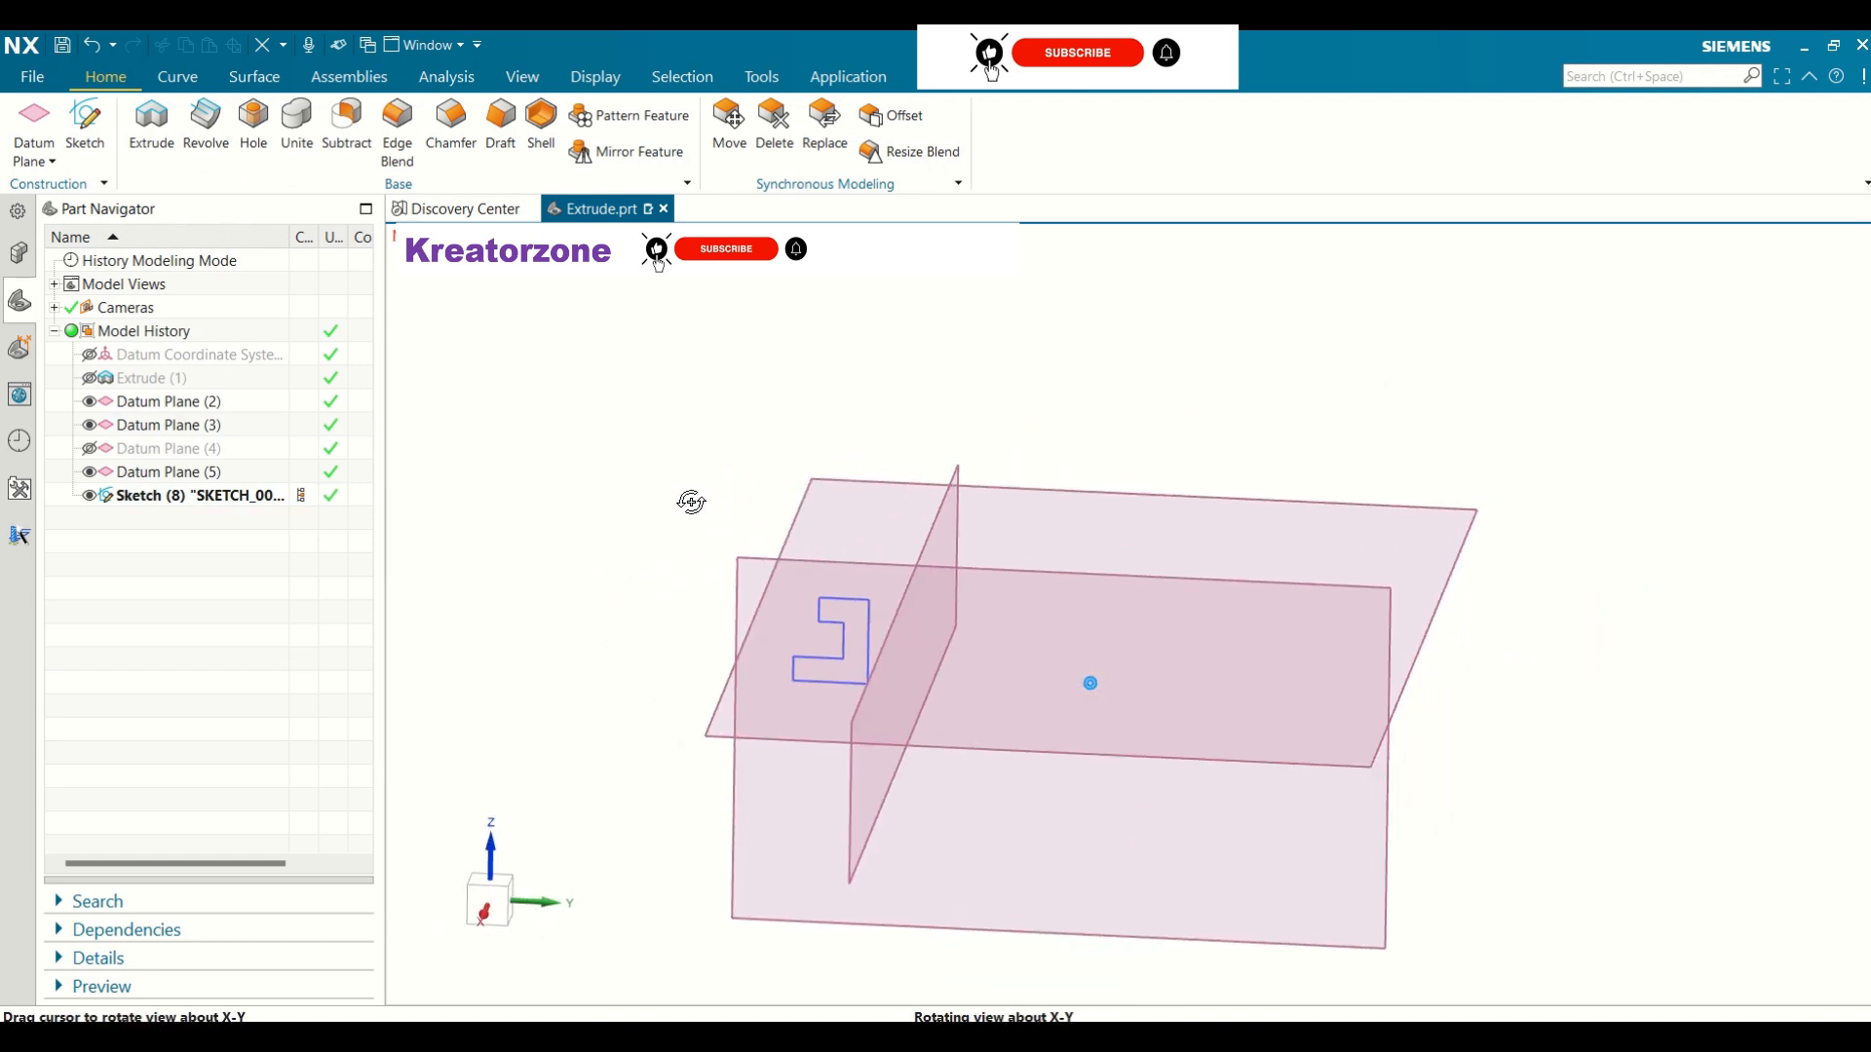
{"action": "left_click", "coordinate": [223, 137]}
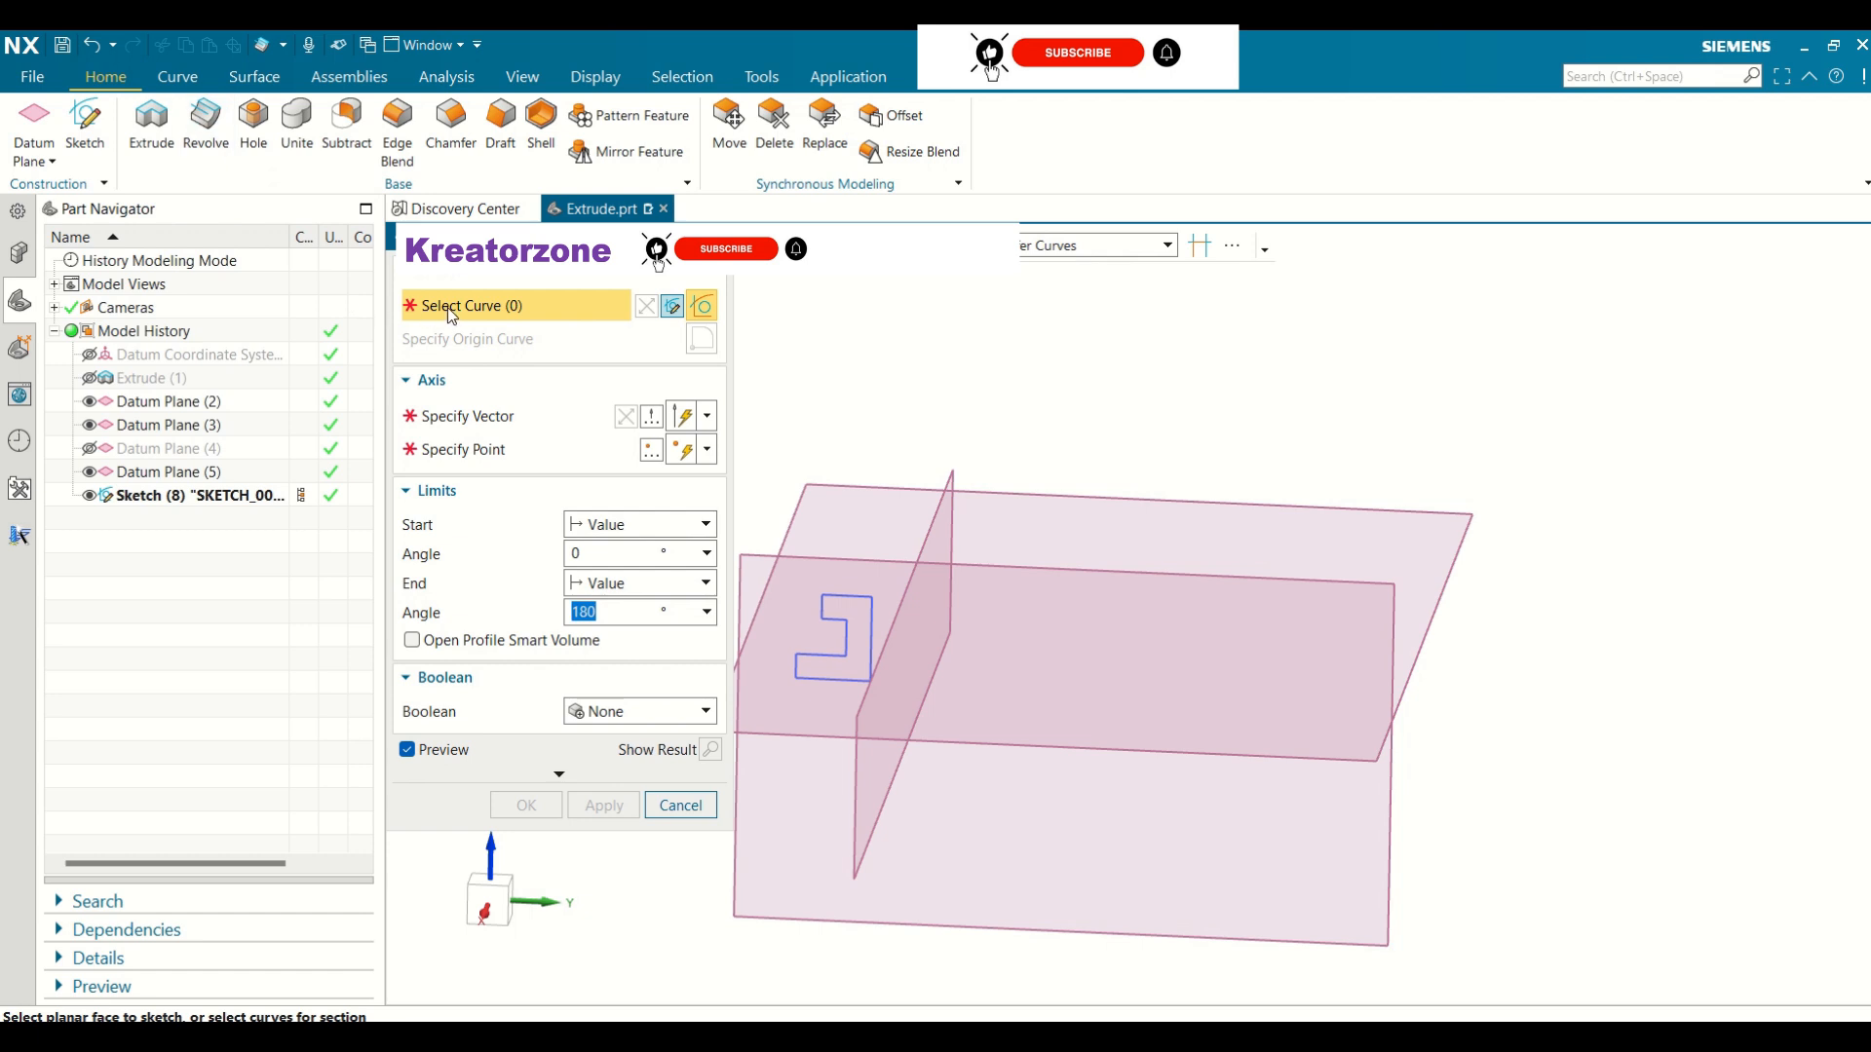
{"action": "left_click", "coordinate": [820, 614]}
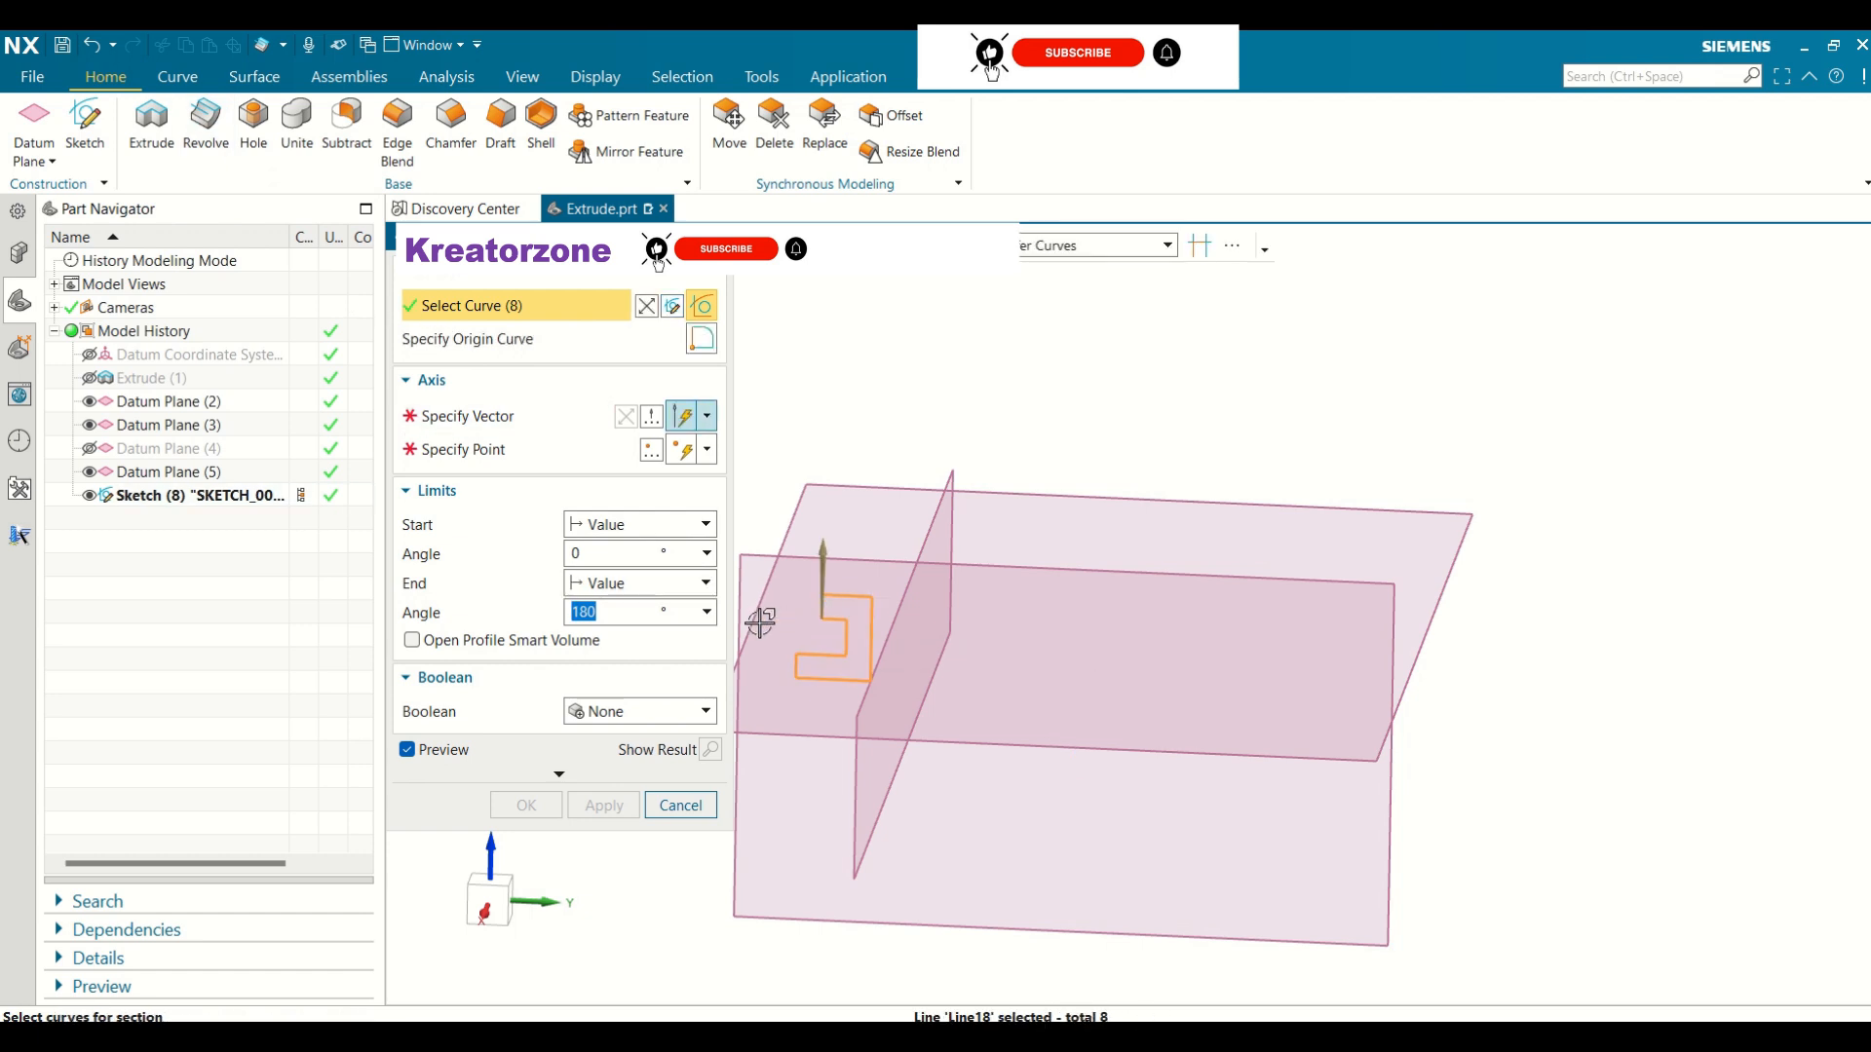
Show the datum coordinate system and set the profile's 7 mm vertical line as the revolve axis
{"action": "left_click", "coordinate": [486, 417]}
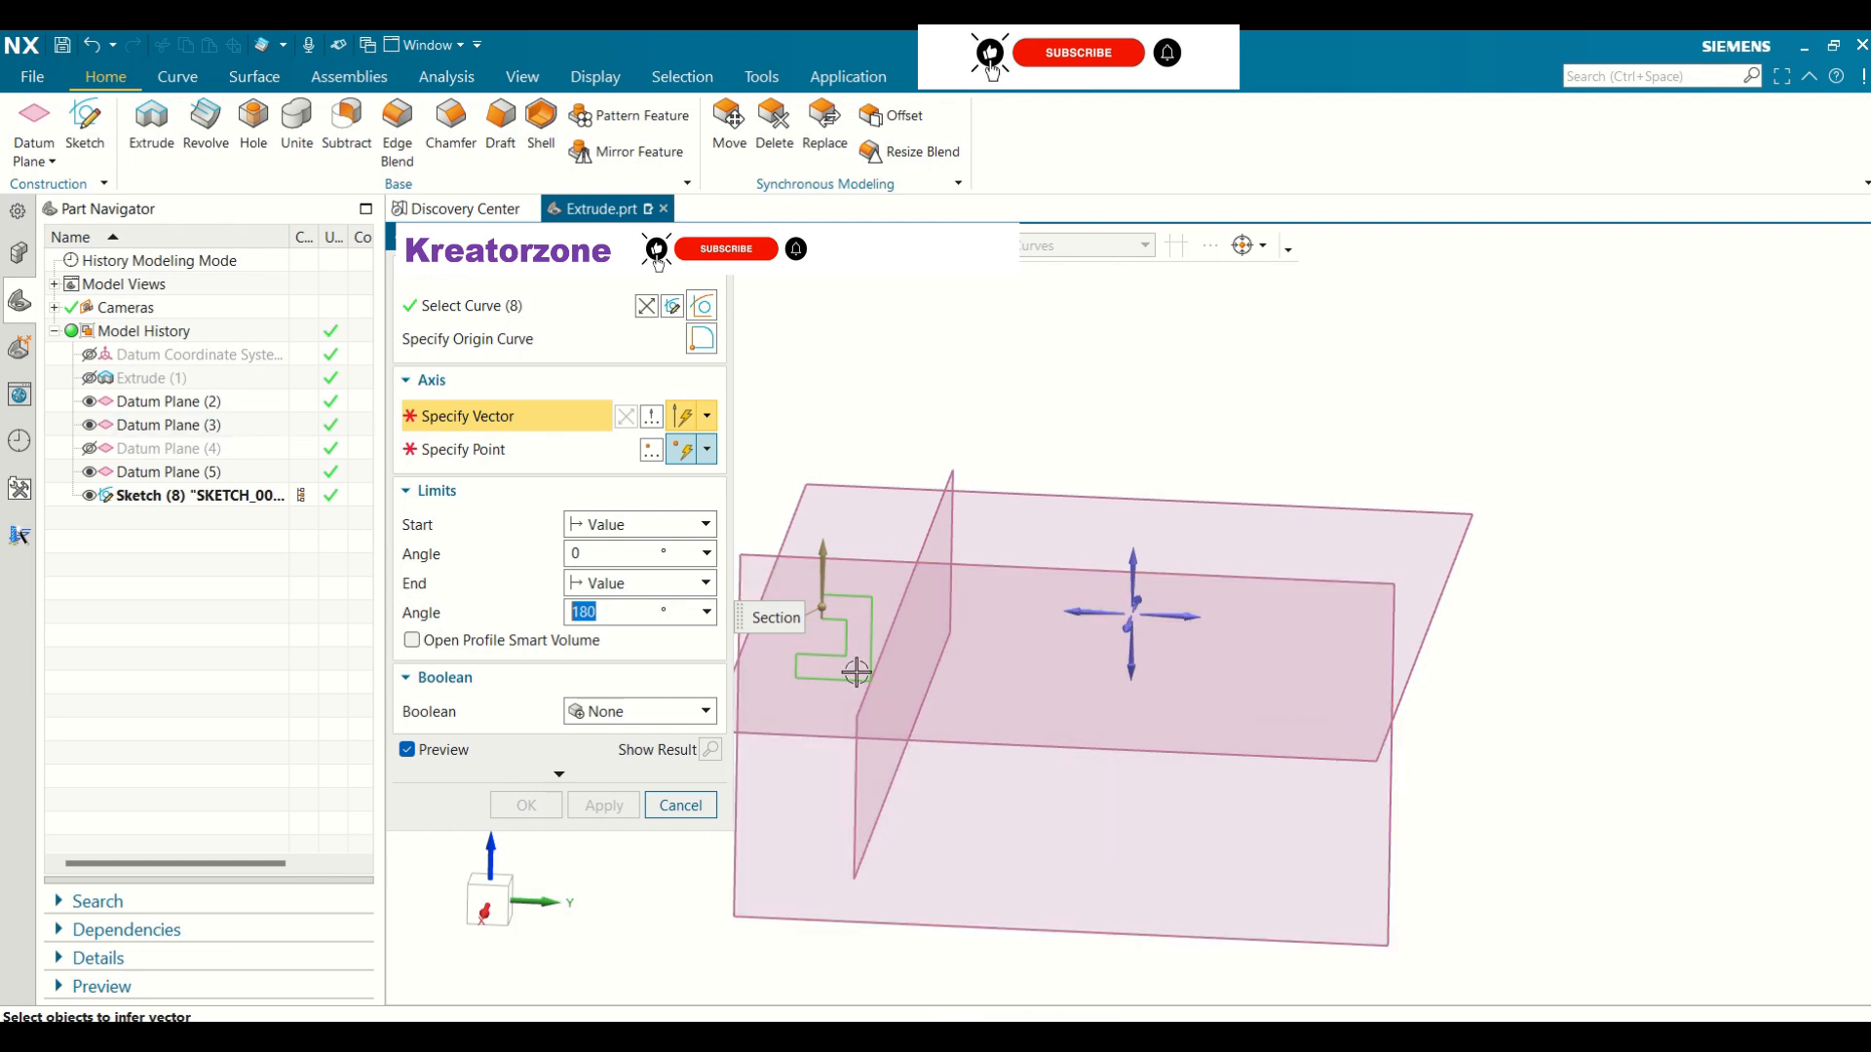
{"action": "left_click", "coordinate": [175, 356]}
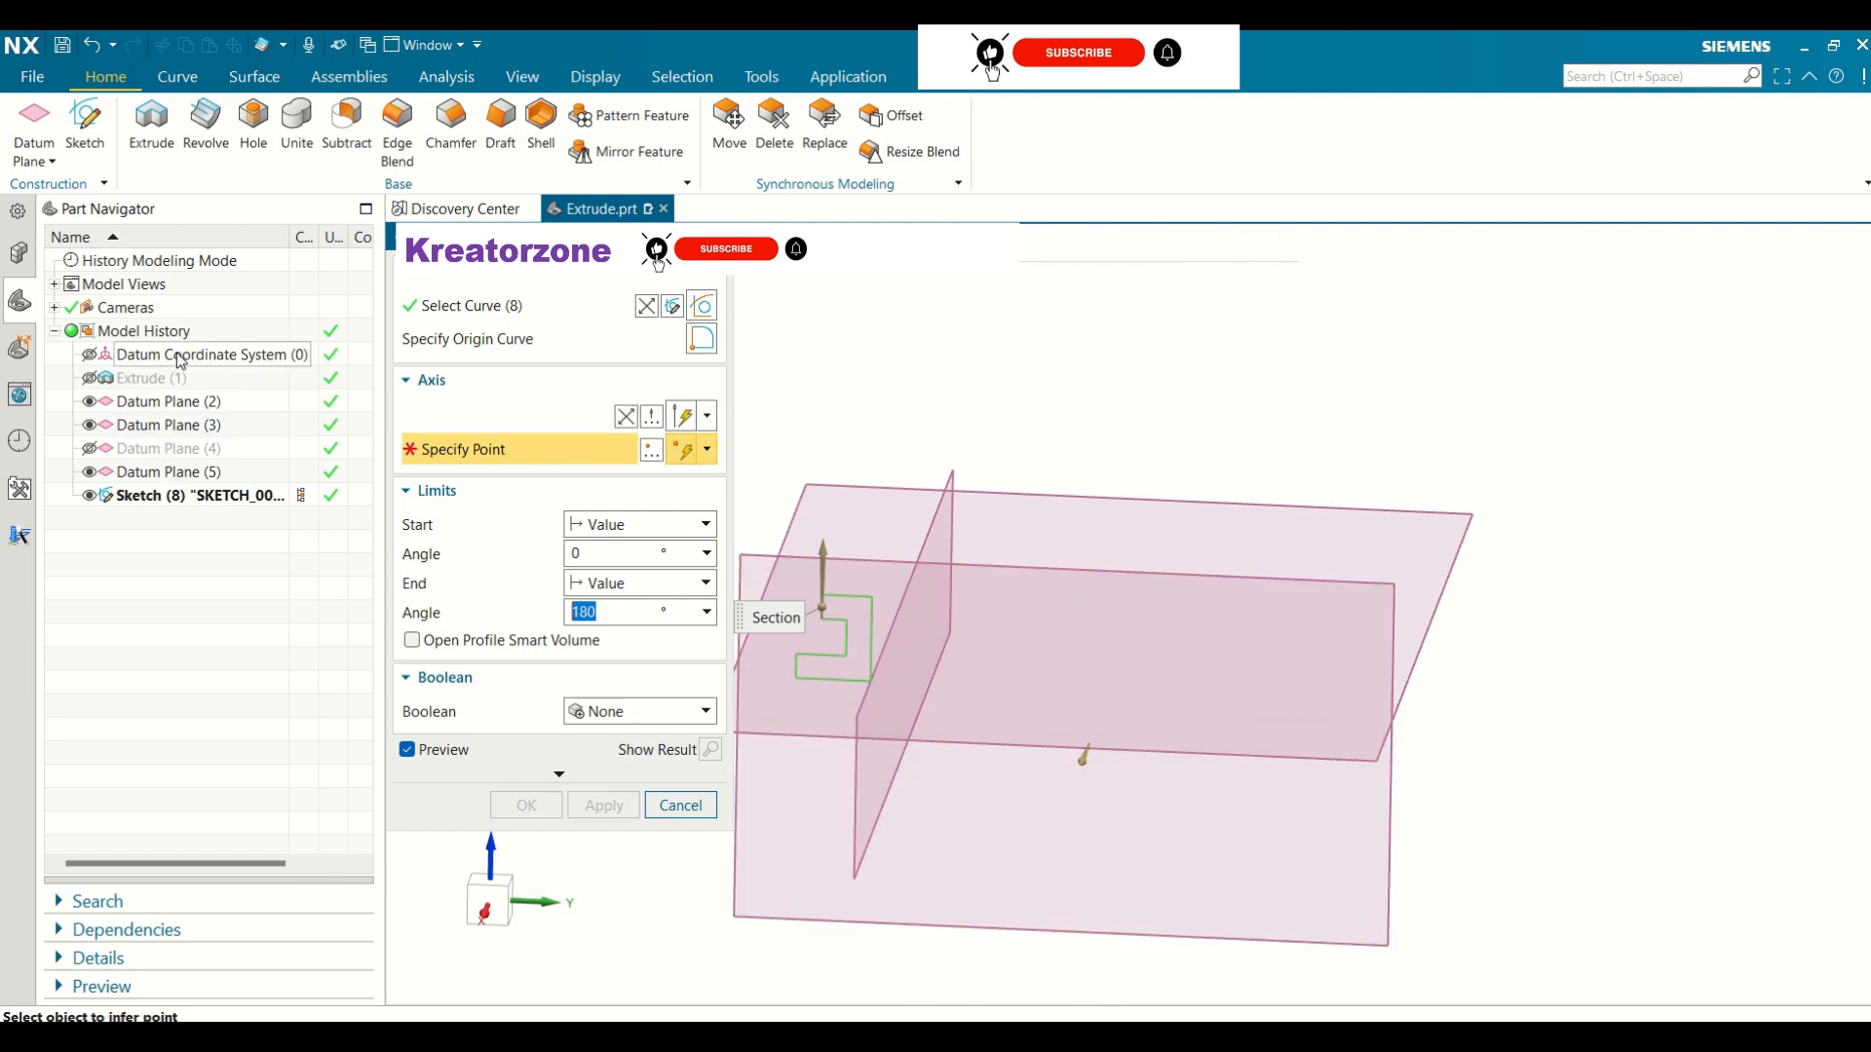
{"action": "right_click", "coordinate": [178, 356]}
{"action": "left_click", "coordinate": [220, 386]}
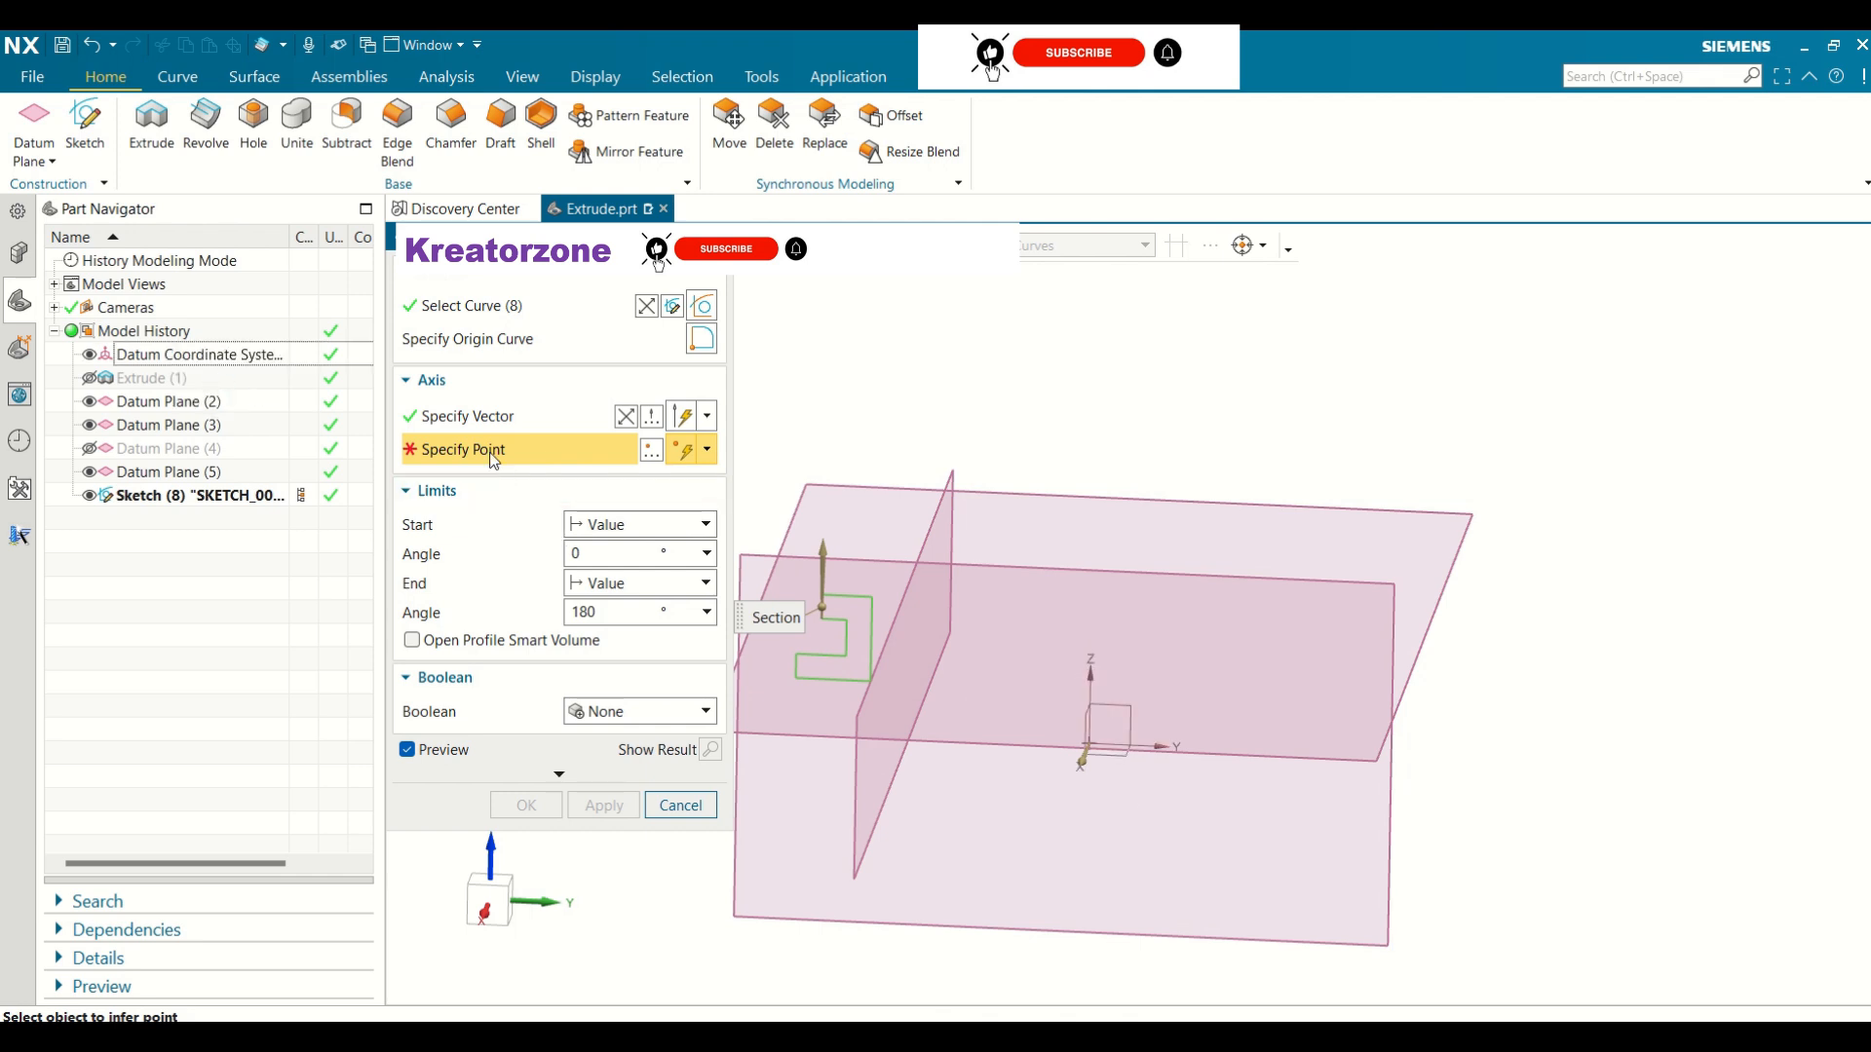
{"action": "left_click", "coordinate": [467, 416]}
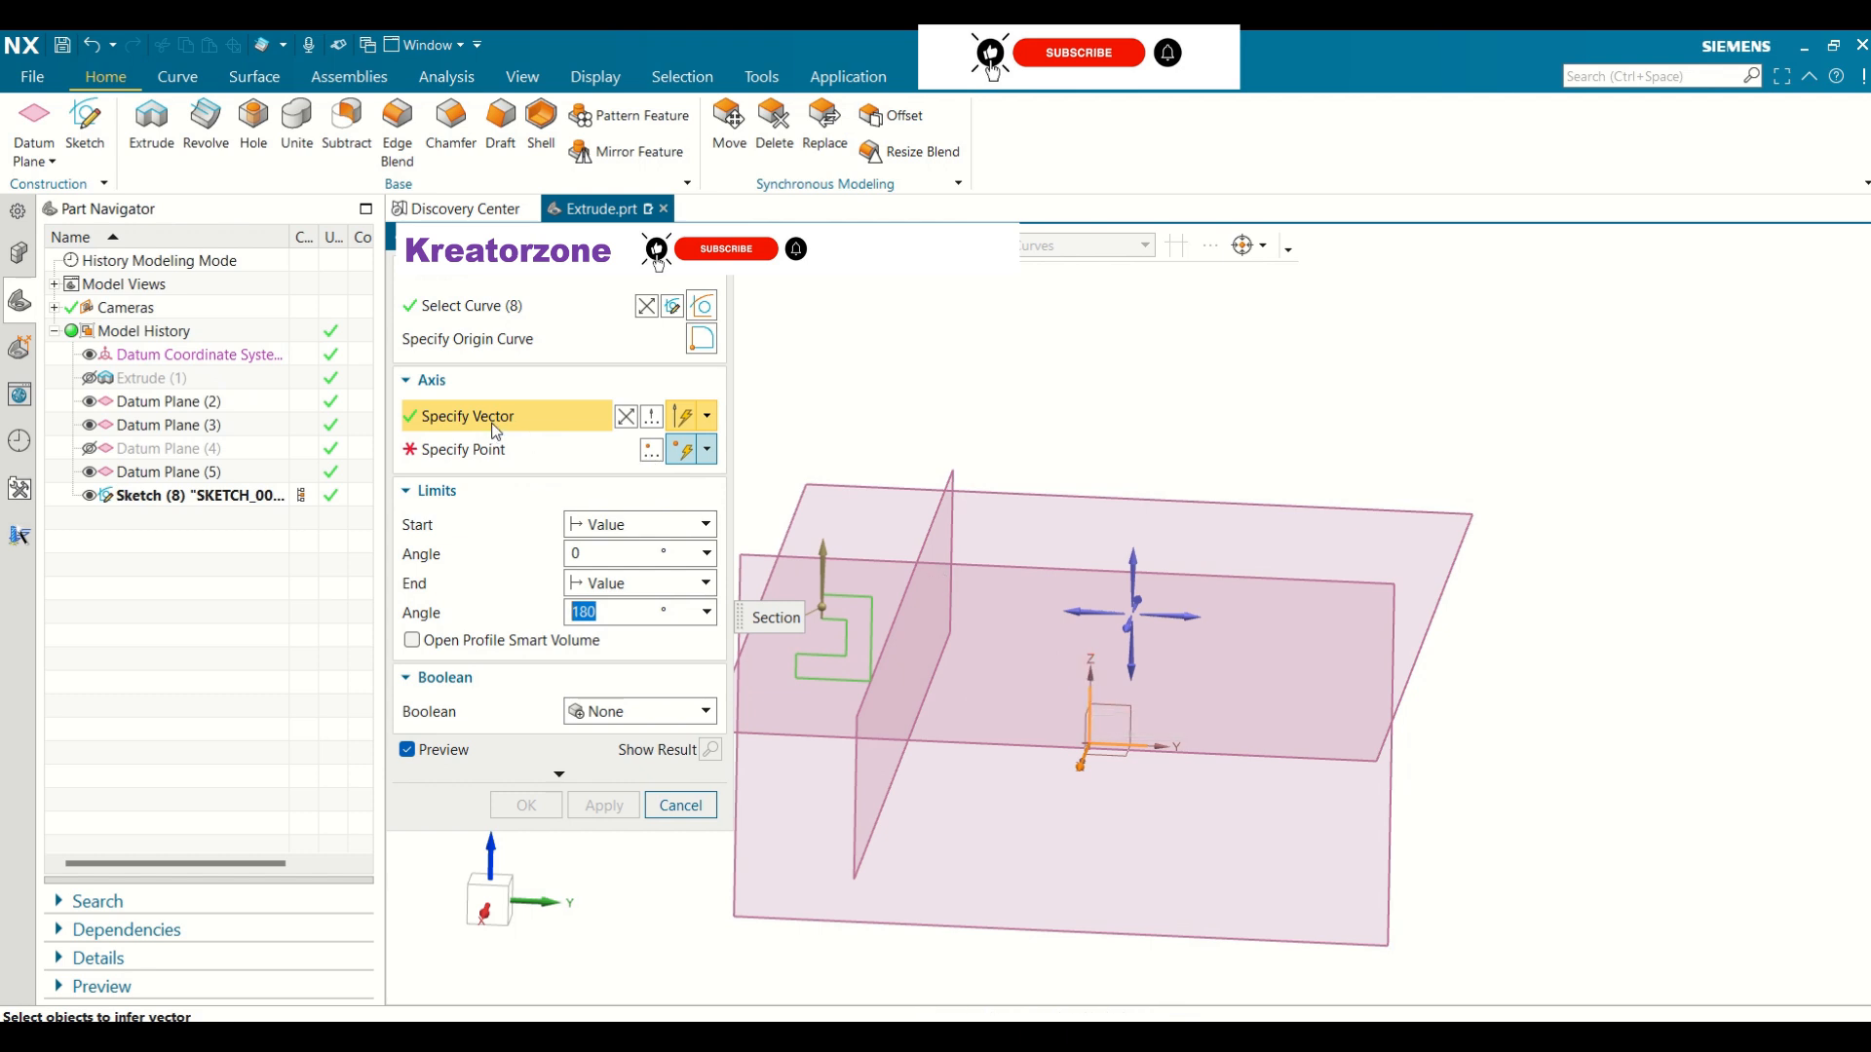
{"action": "left_click", "coordinate": [870, 625]}
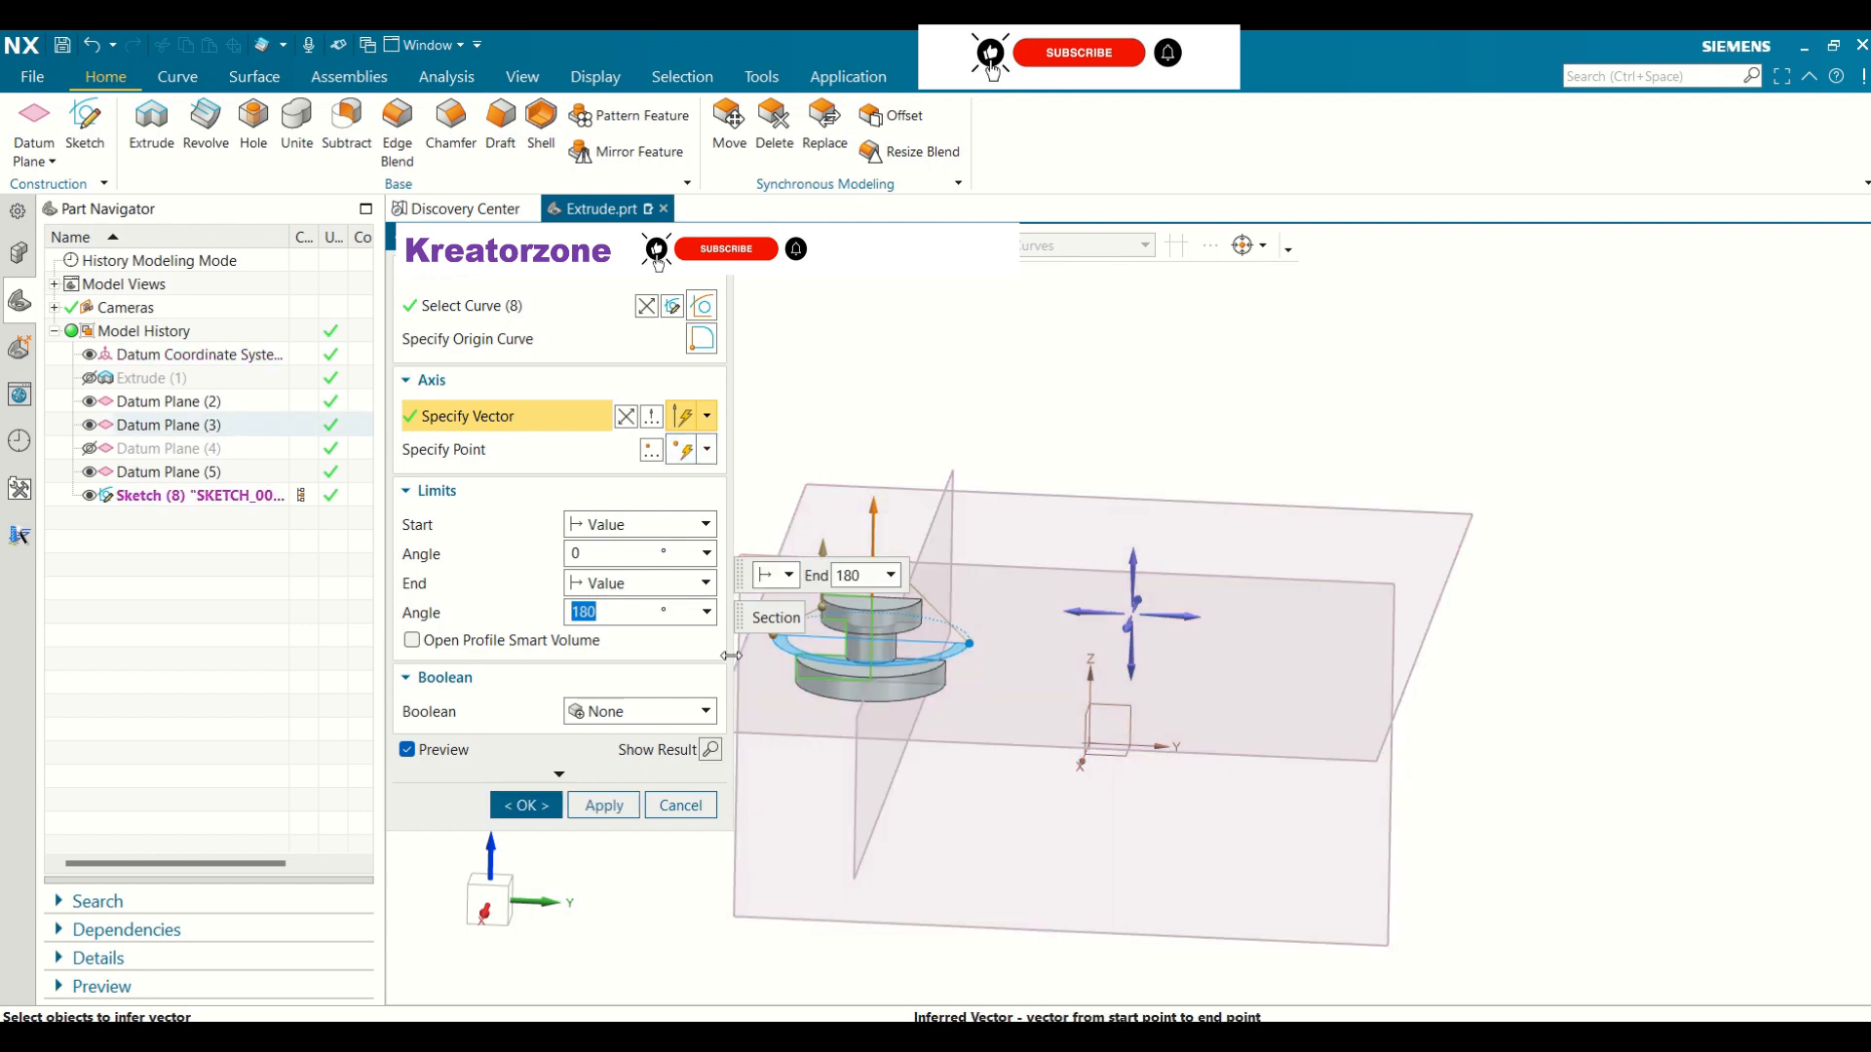
Preview the revolve with an end angle of 360°
{"action": "left_click", "coordinate": [621, 613]}
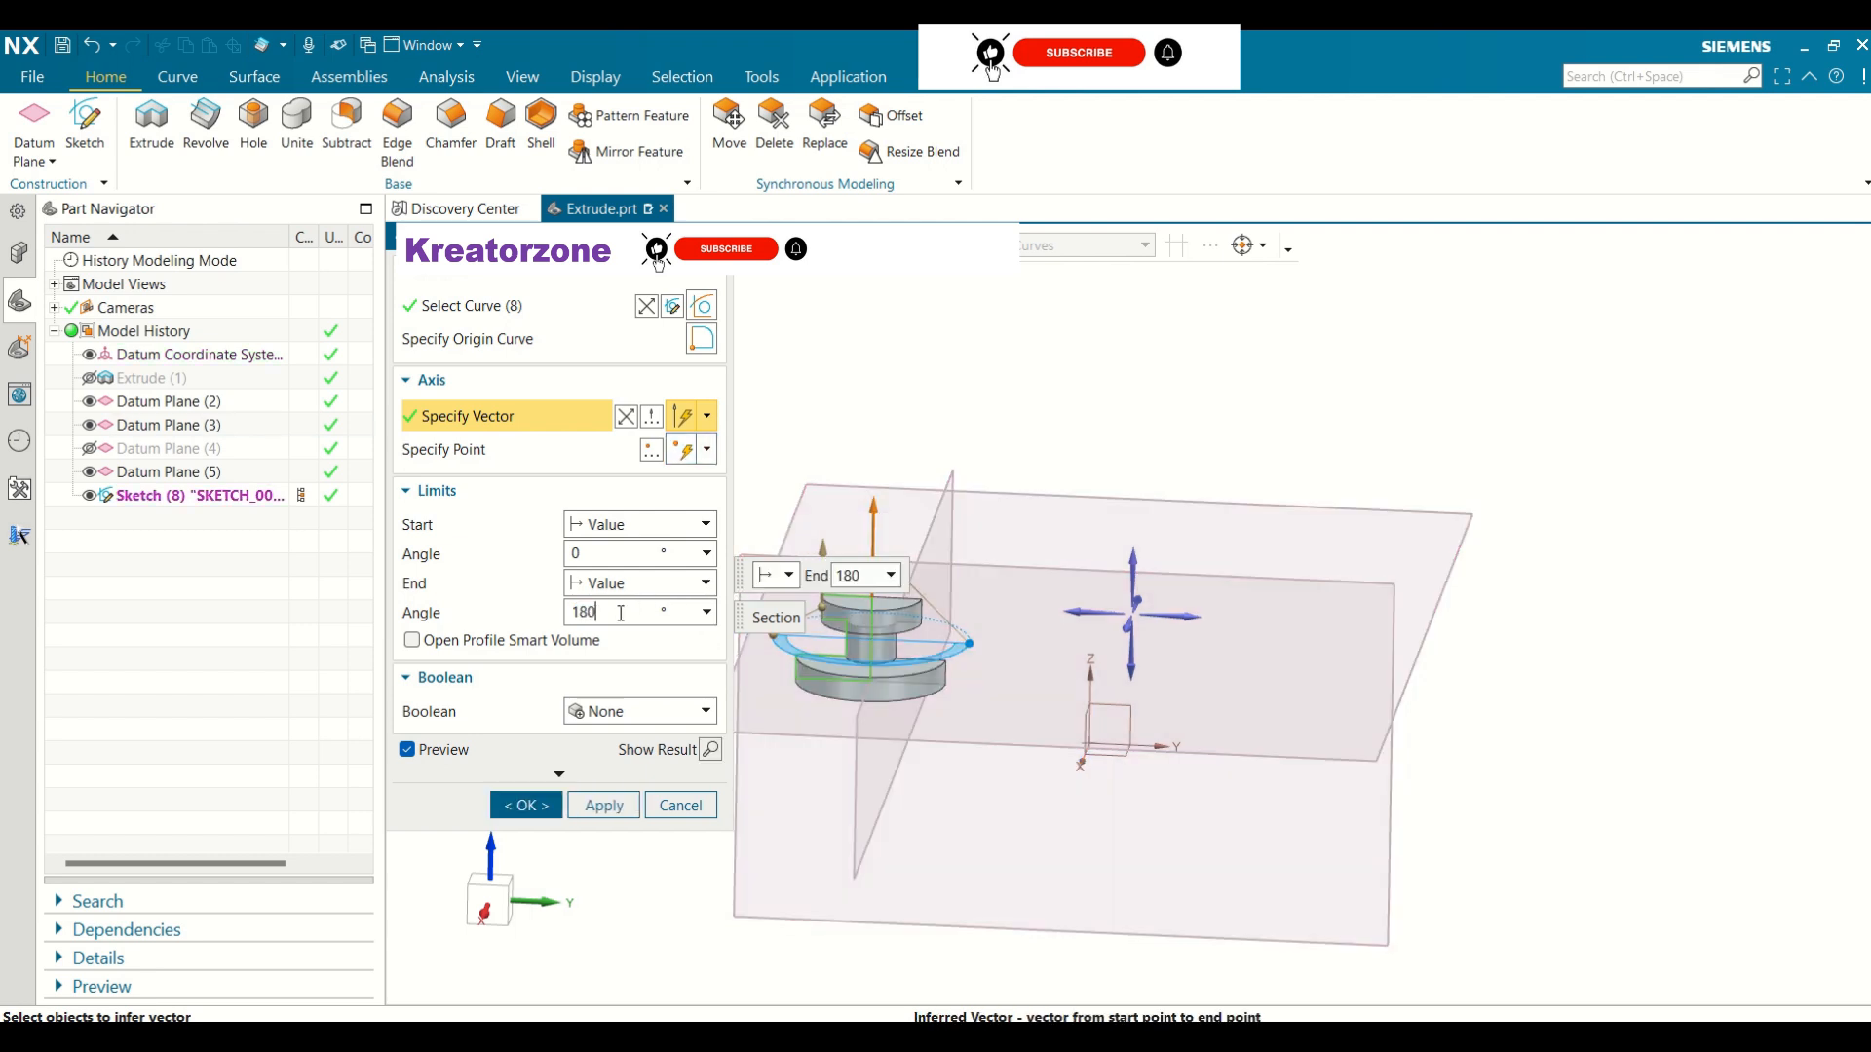
{"action": "left_click_drag", "start_coordinate": [606, 616], "coordinate": [566, 616]}
{"action": "type", "text": "360"}
{"action": "key", "text": "Return"}
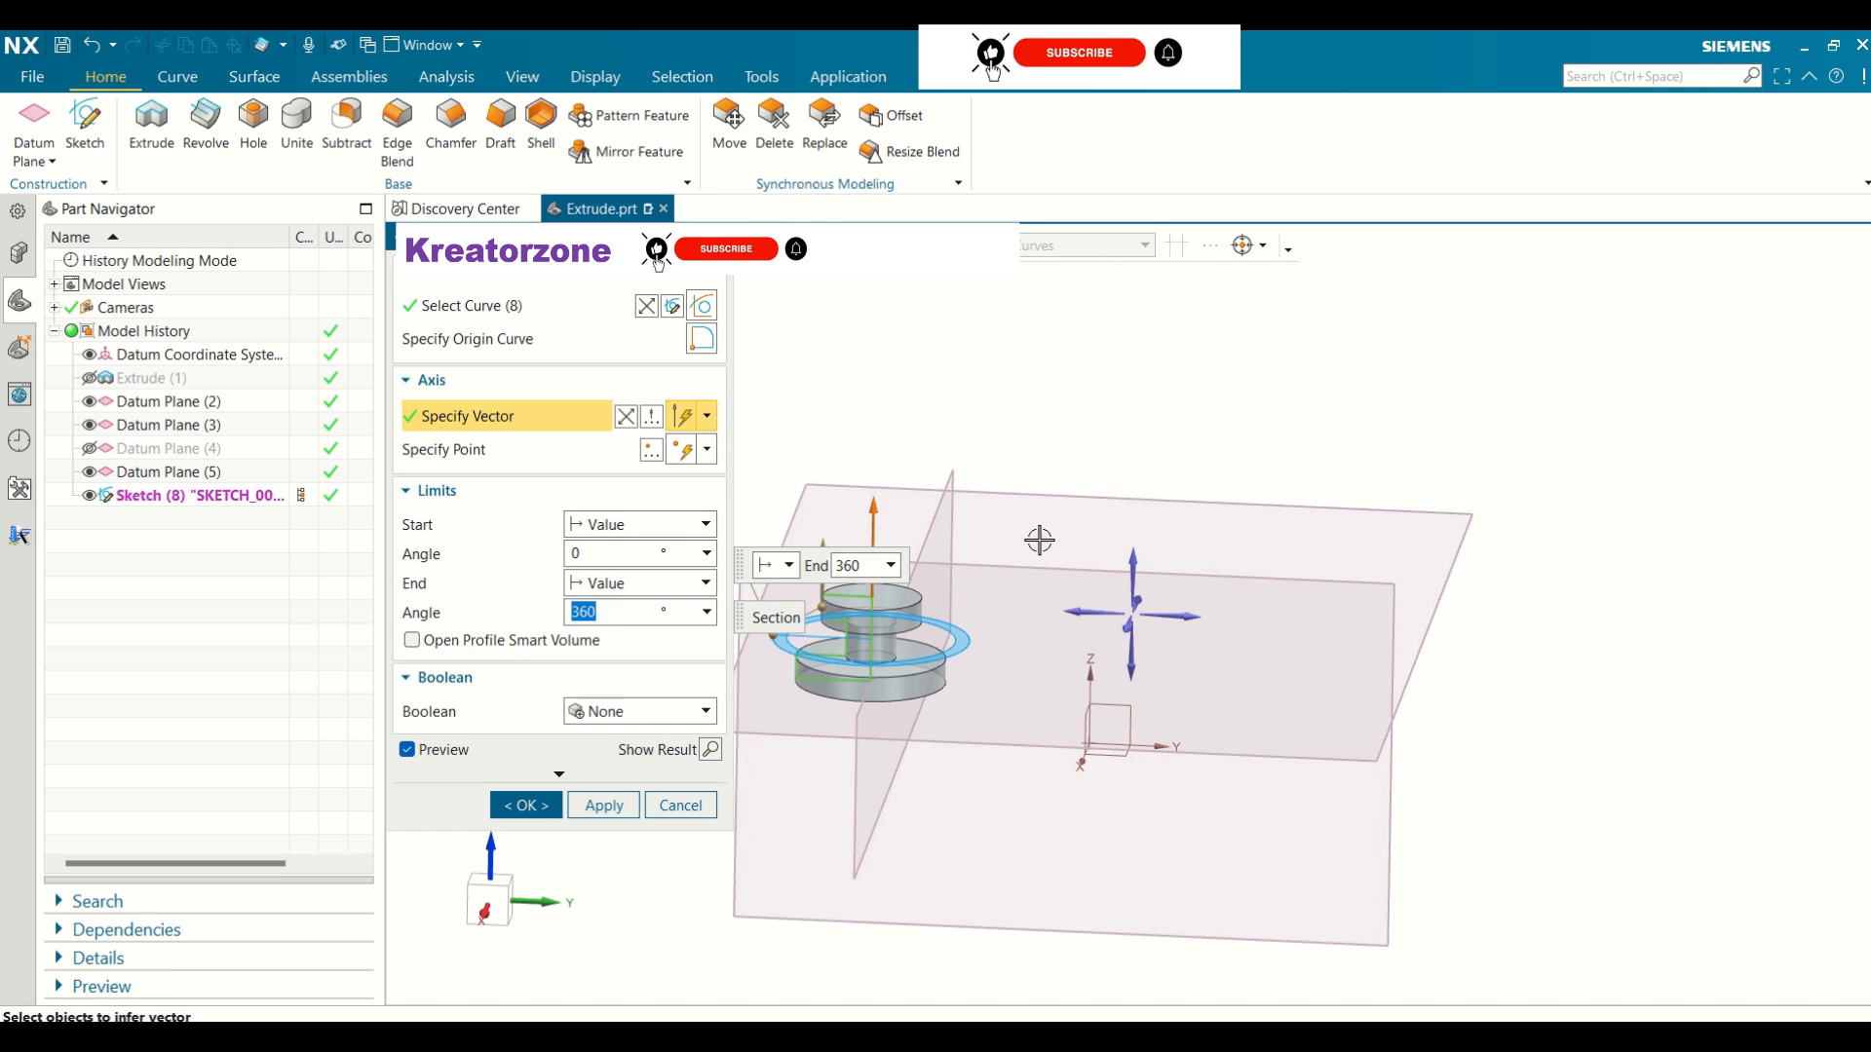
{"action": "middle_click_drag", "start_coordinate": [1213, 404], "coordinate": [1248, 446]}
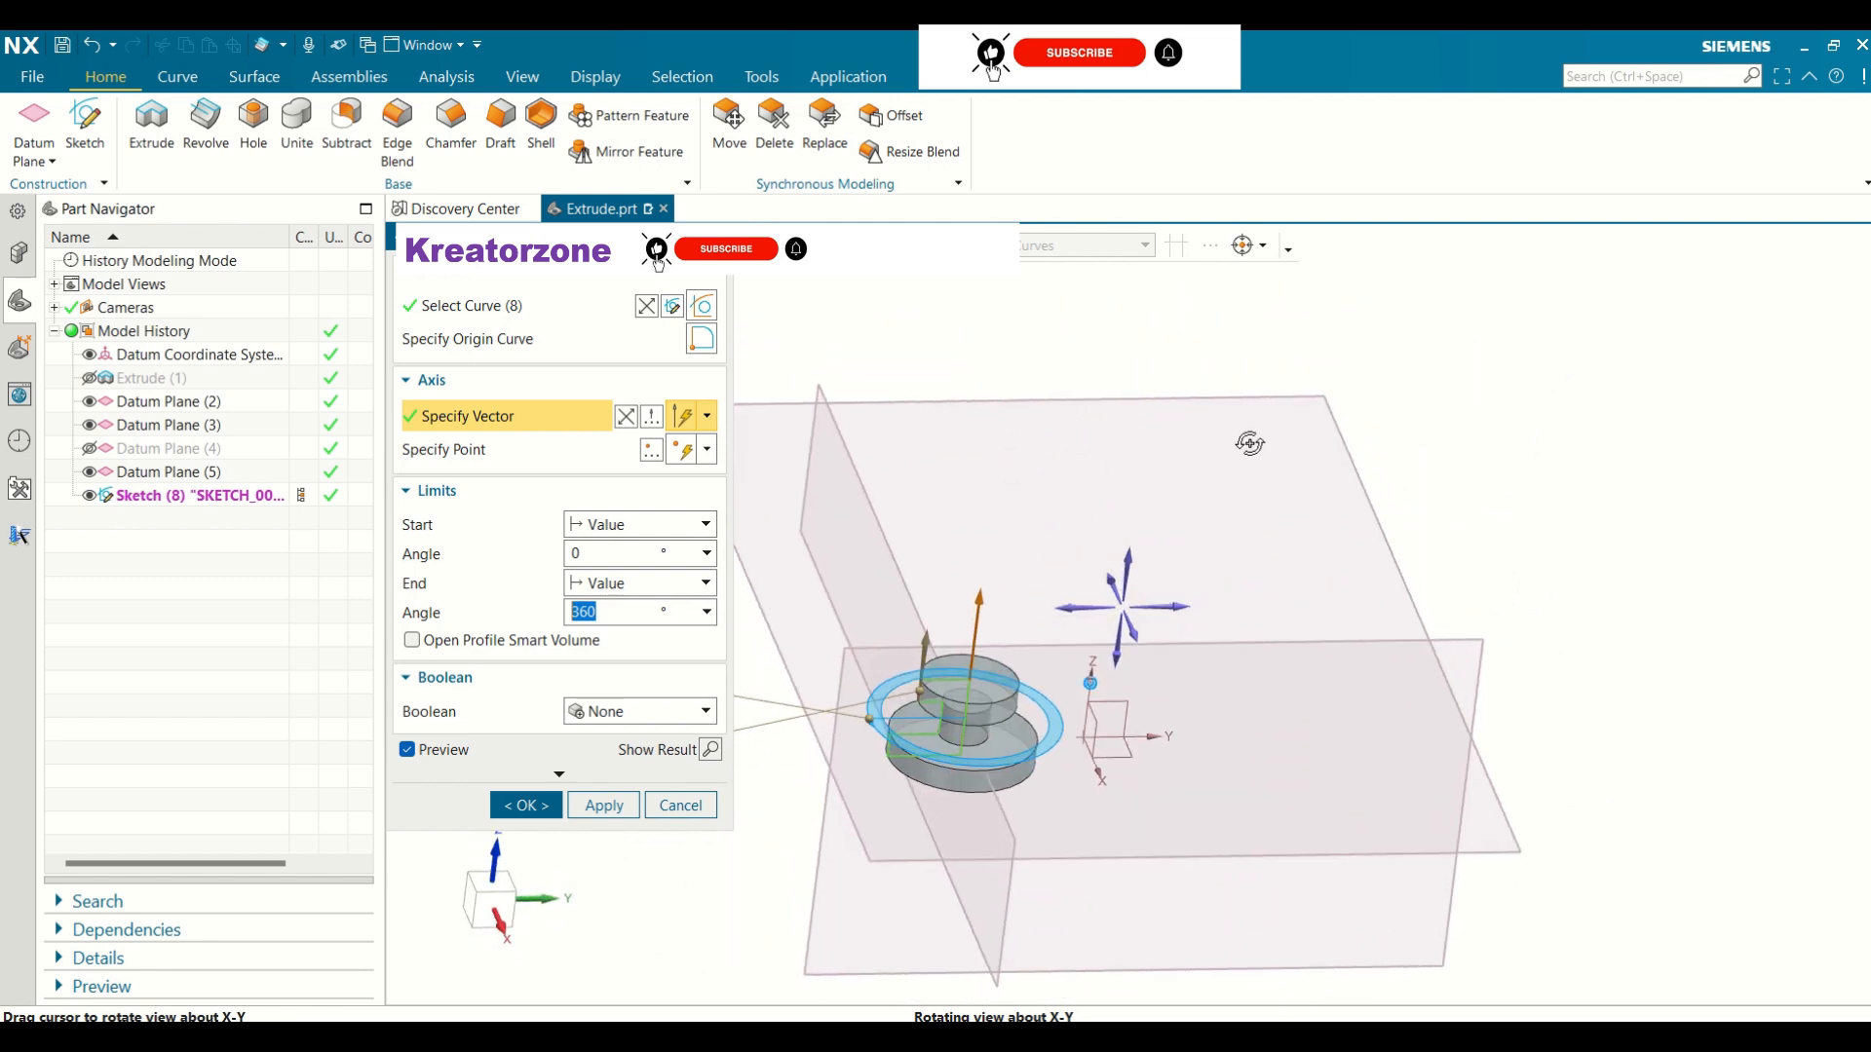
Try an end angle of 180° on the revolve to preview a half body
{"action": "left_click", "coordinate": [589, 611]}
{"action": "left_click_drag", "start_coordinate": [608, 612], "coordinate": [550, 611]}
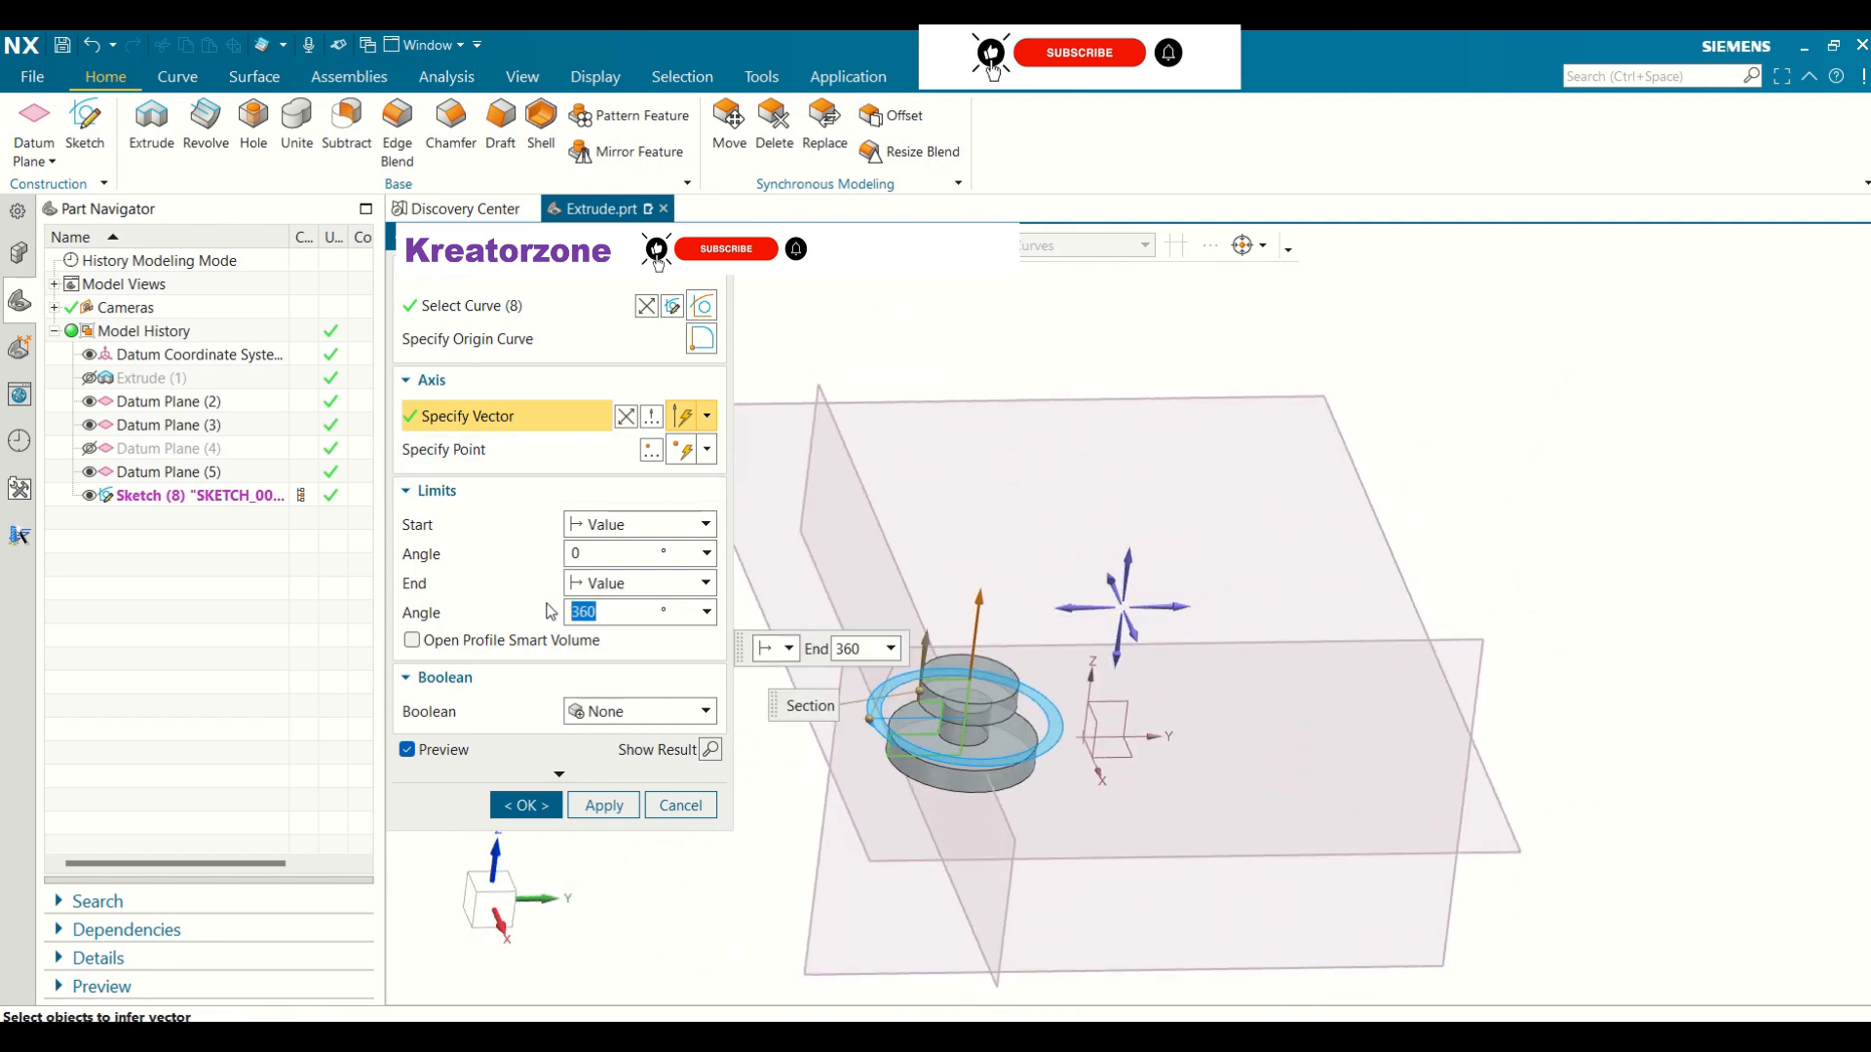
{"action": "type", "text": "180"}
{"action": "key", "text": "Return"}
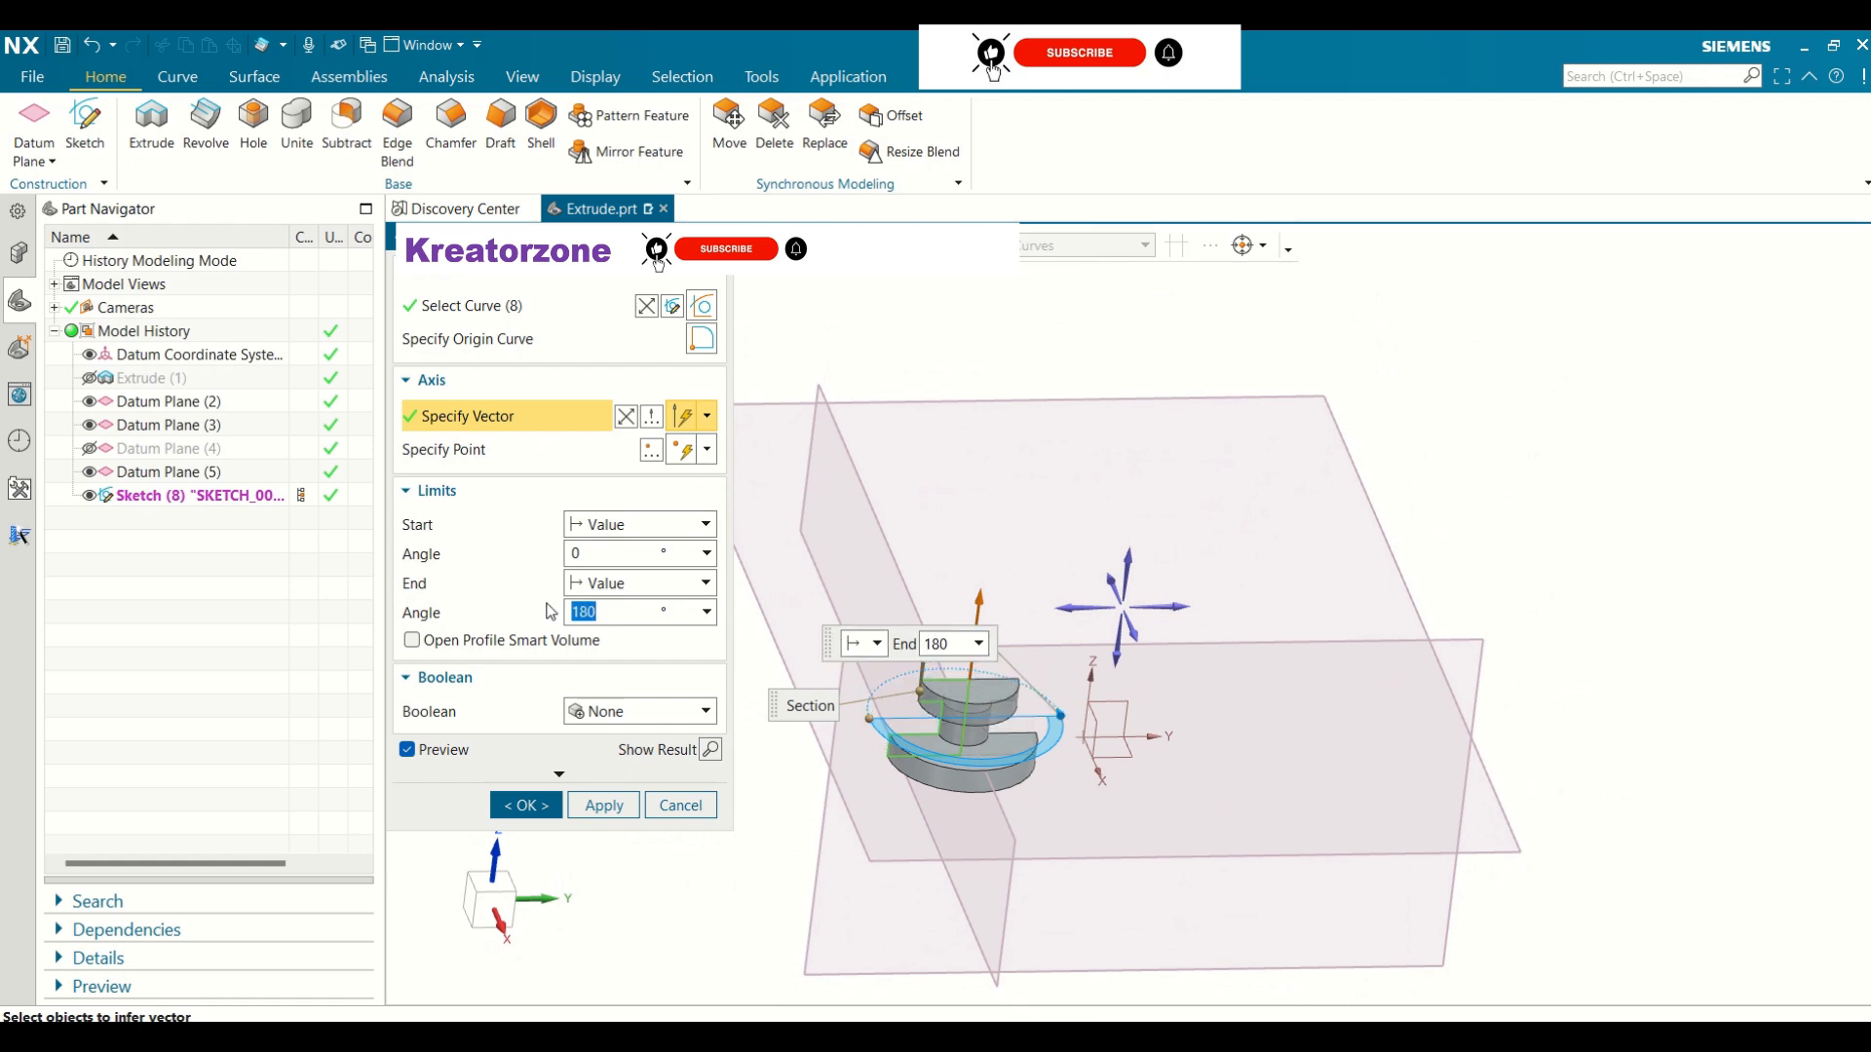
{"action": "middle_click_drag", "start_coordinate": [1236, 580], "coordinate": [984, 584]}
Set the revolve's end angle to 360° and create the full revolved body
{"action": "left_click", "coordinate": [596, 611]}
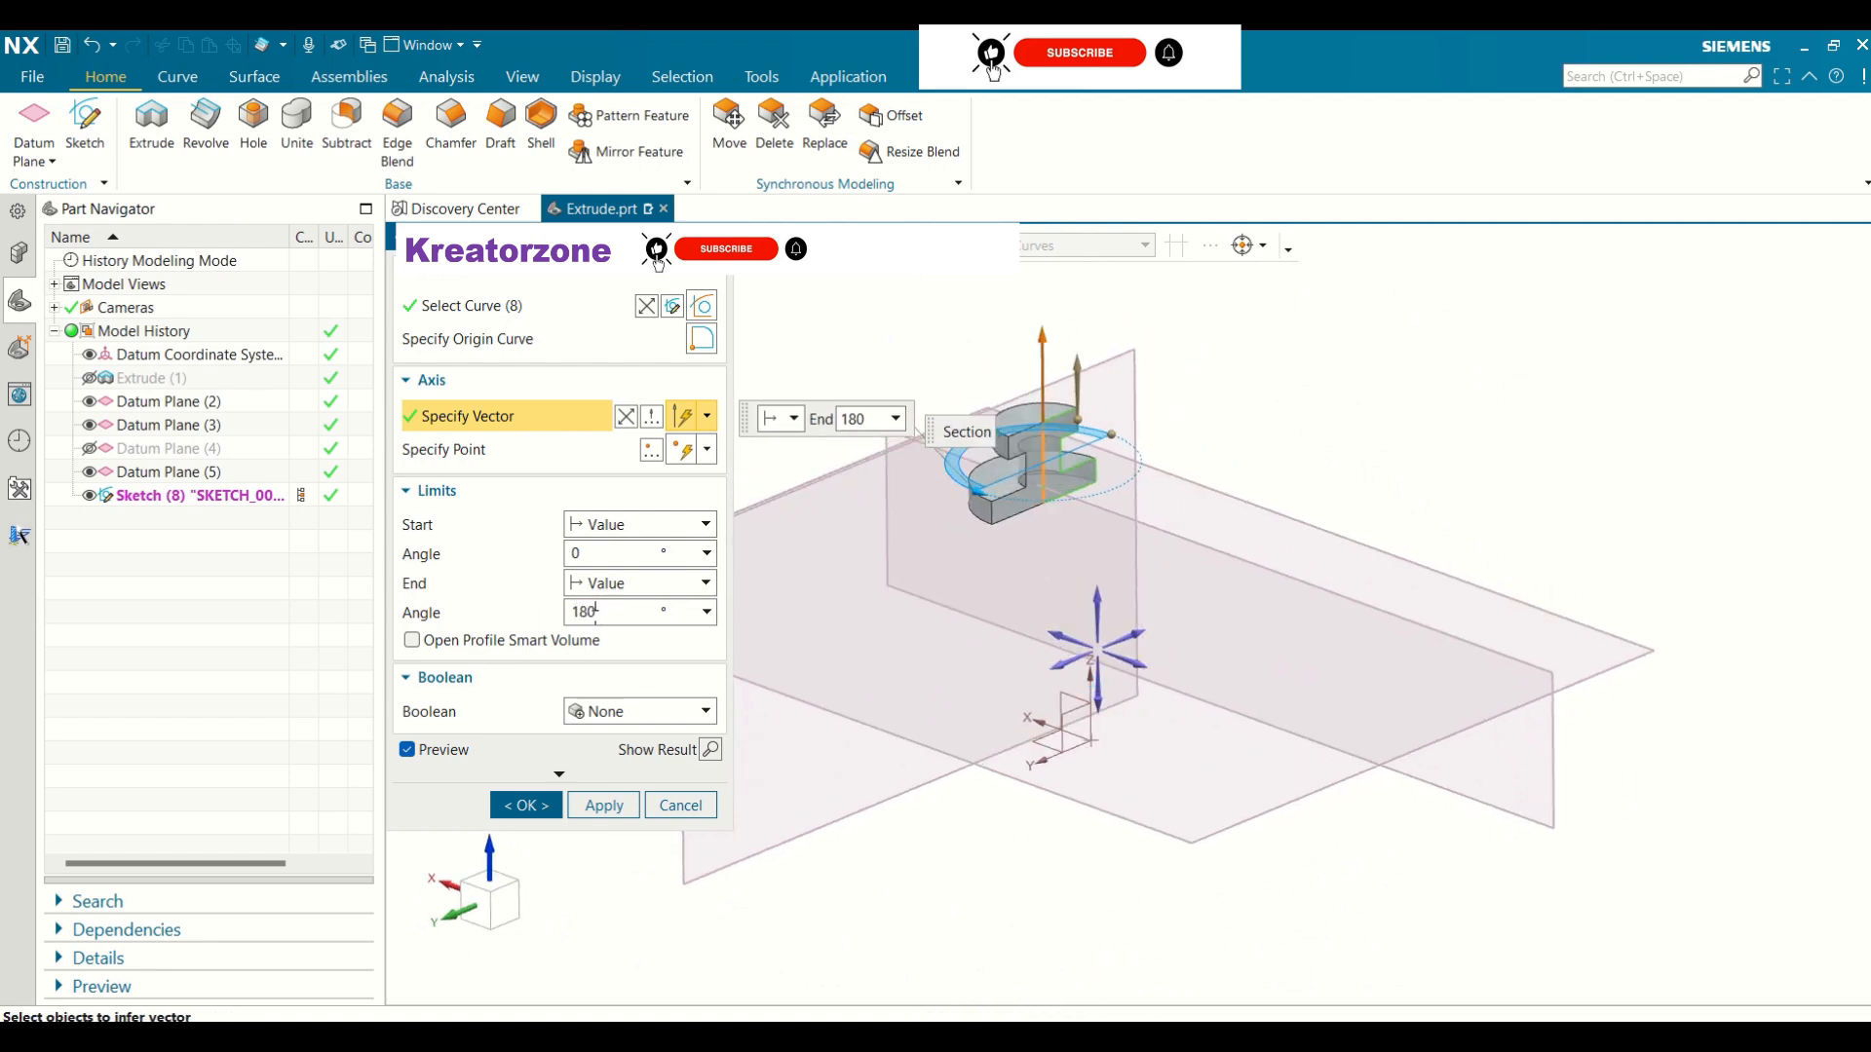
{"action": "left_click_drag", "start_coordinate": [596, 611], "coordinate": [562, 619]}
{"action": "type", "text": "360"}
{"action": "key", "text": "Return"}
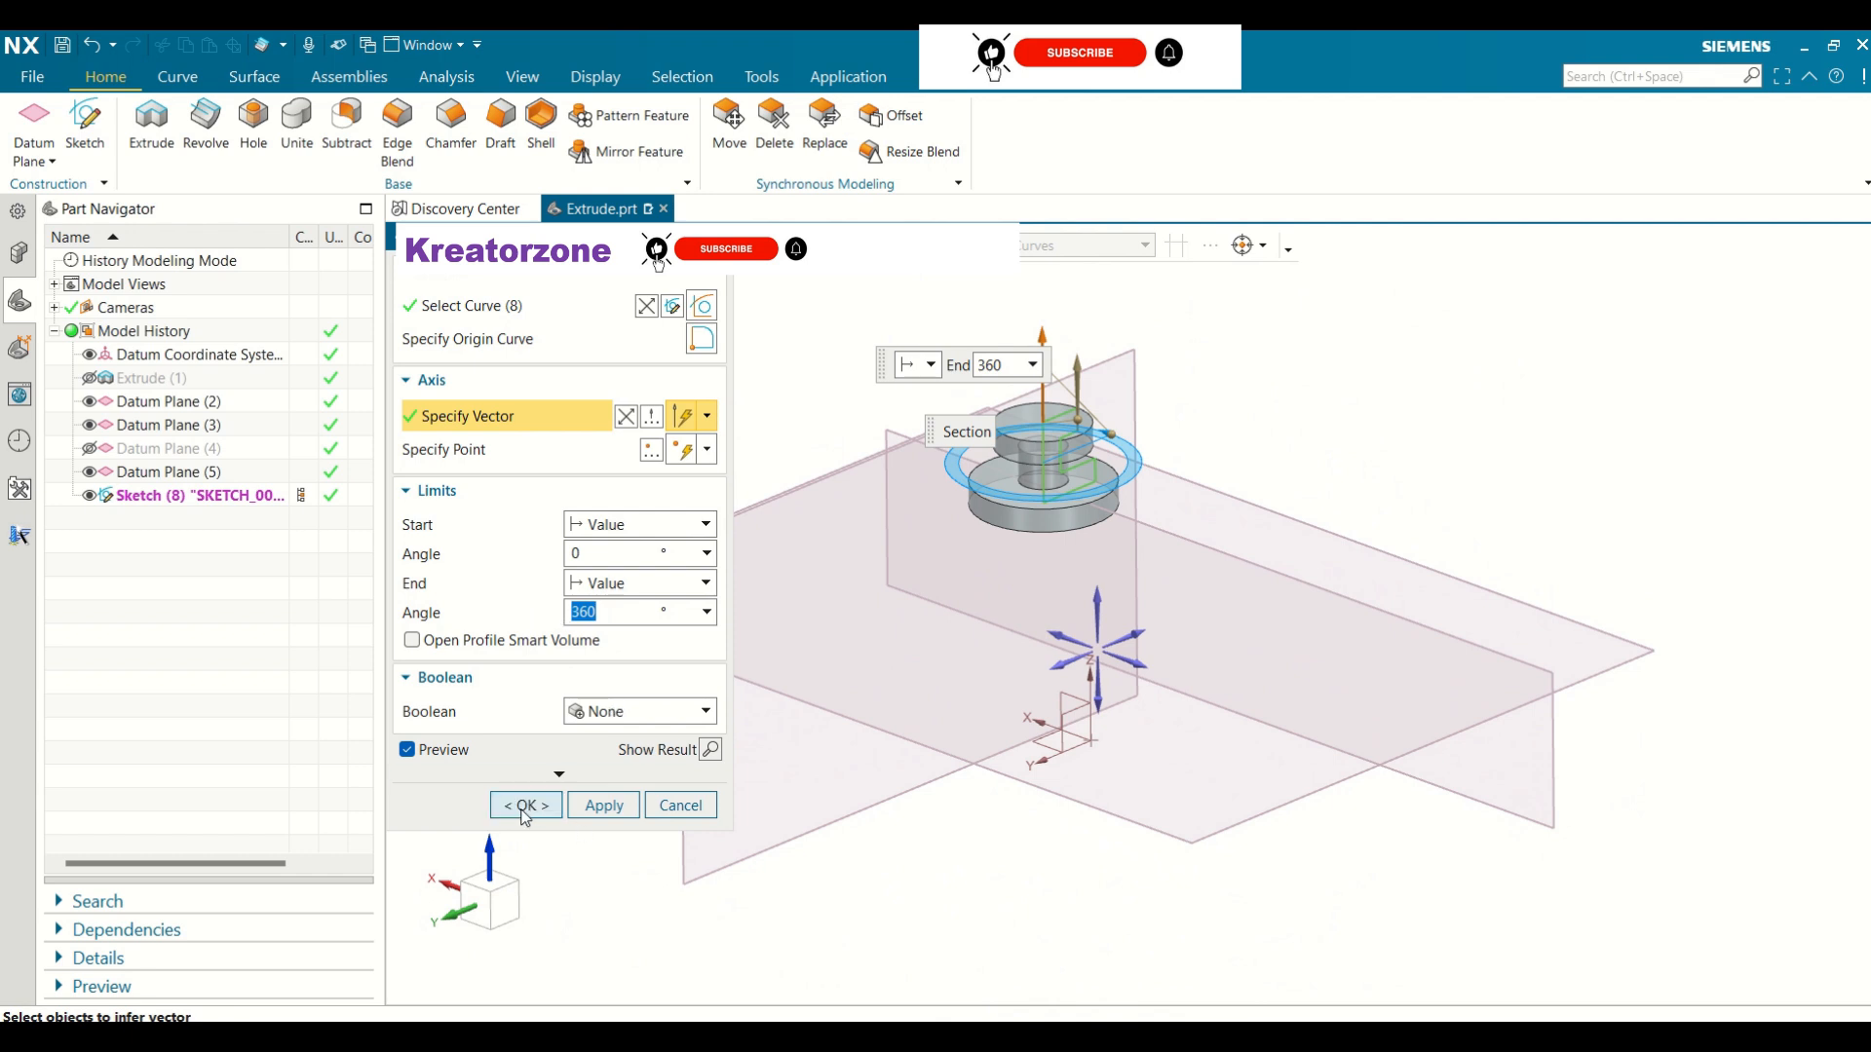
{"action": "scroll", "coordinate": [1148, 575], "scroll_direction": "up", "scroll_amount": 3}
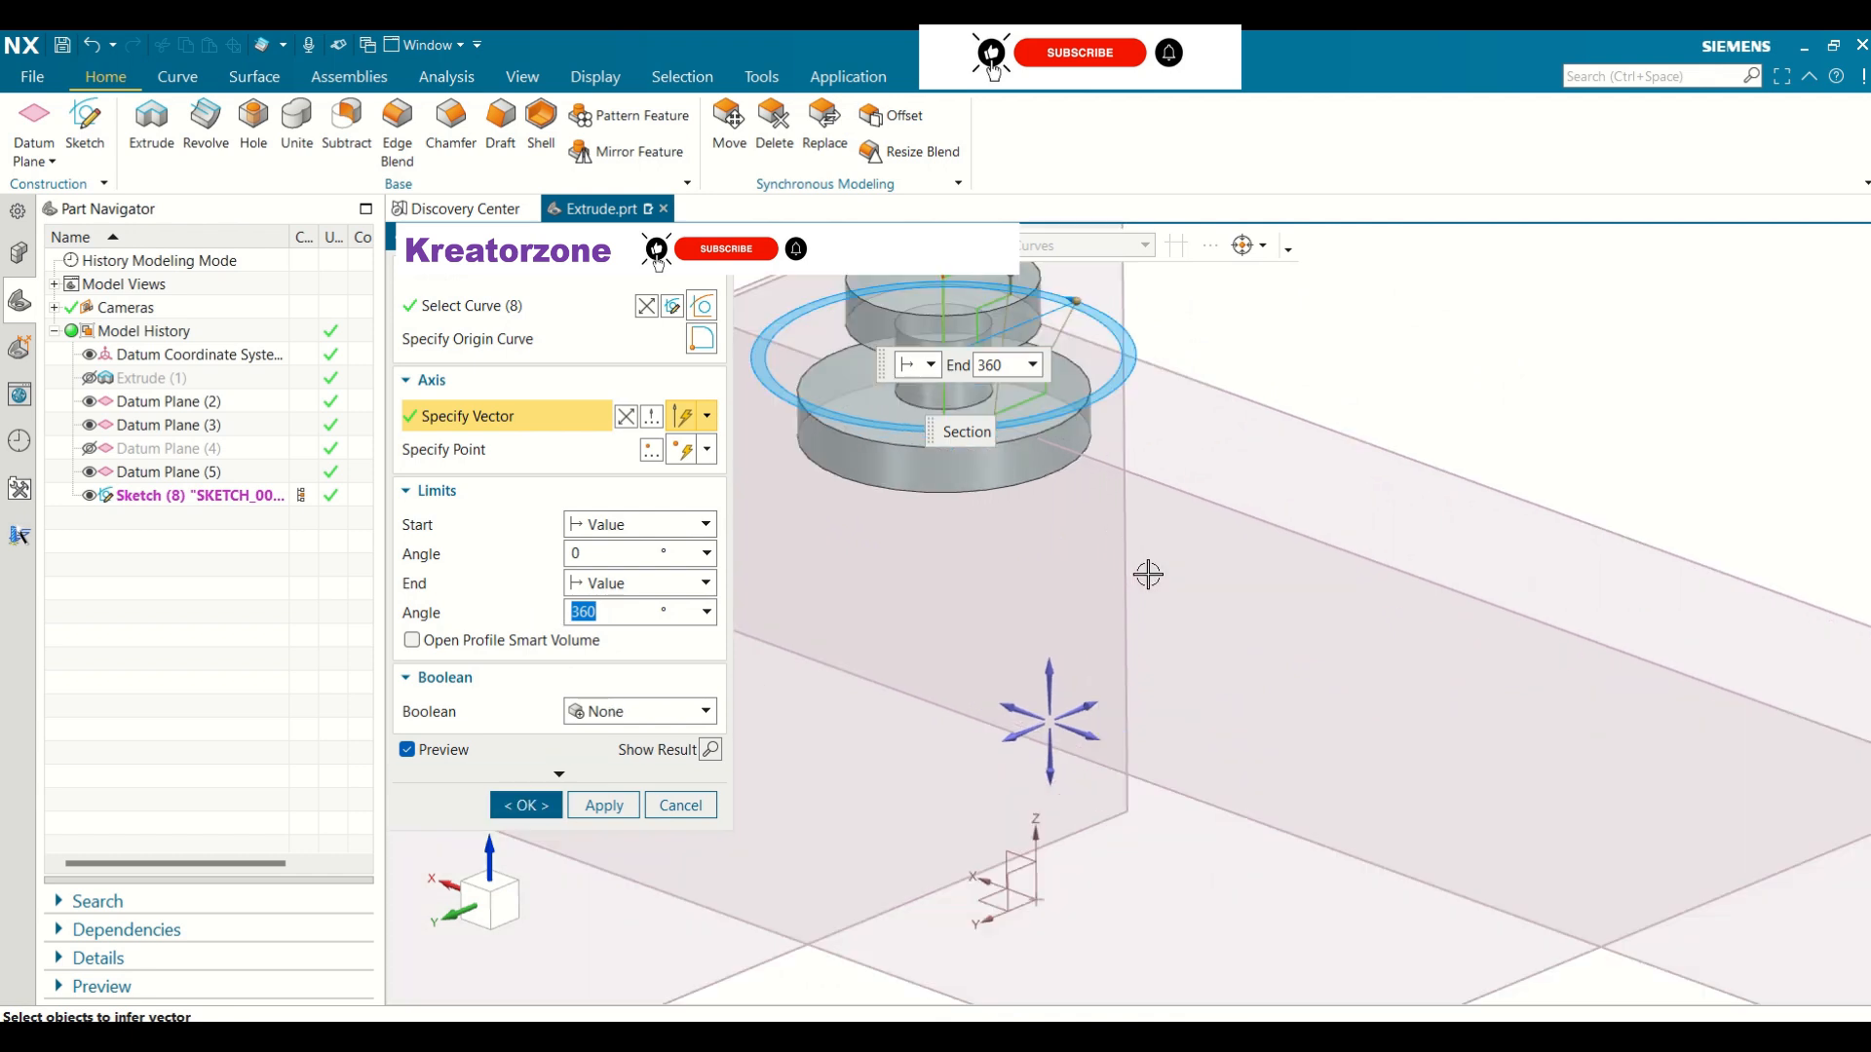
{"action": "scroll", "coordinate": [1148, 575], "scroll_direction": "down", "scroll_amount": 3}
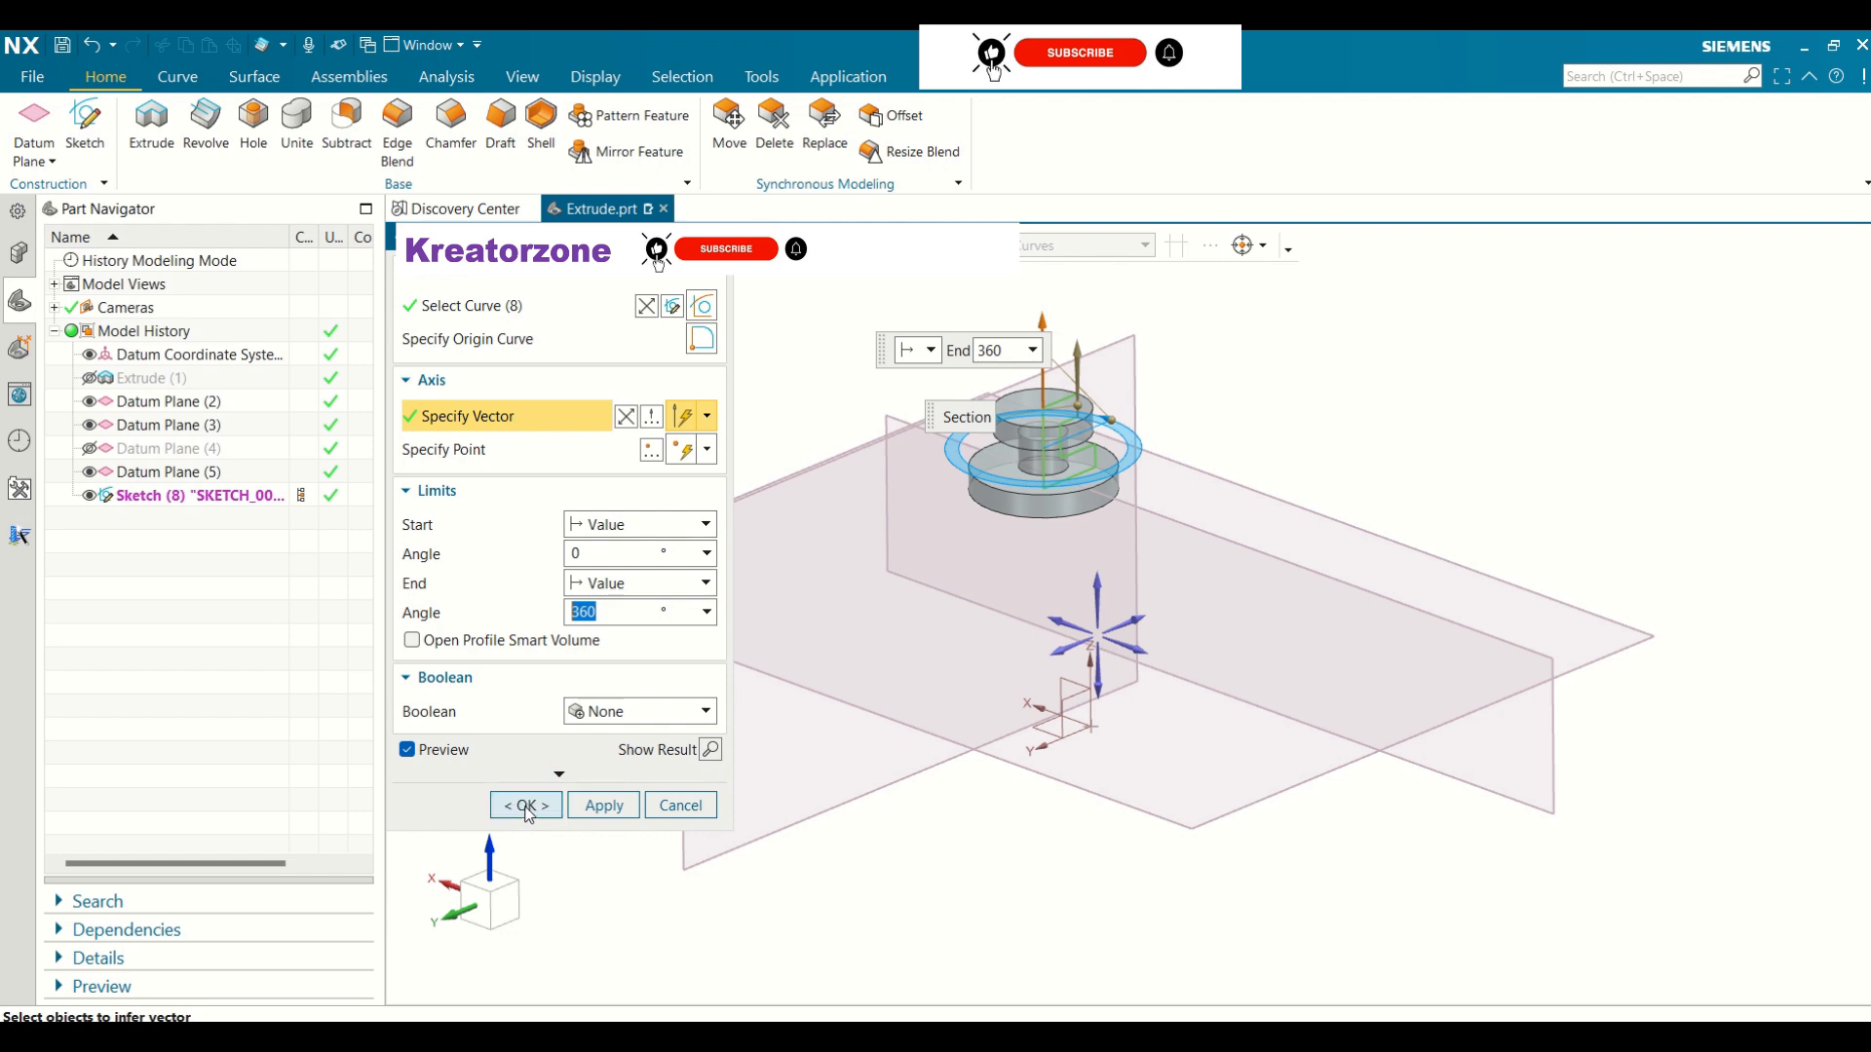
{"action": "left_click", "coordinate": [526, 807]}
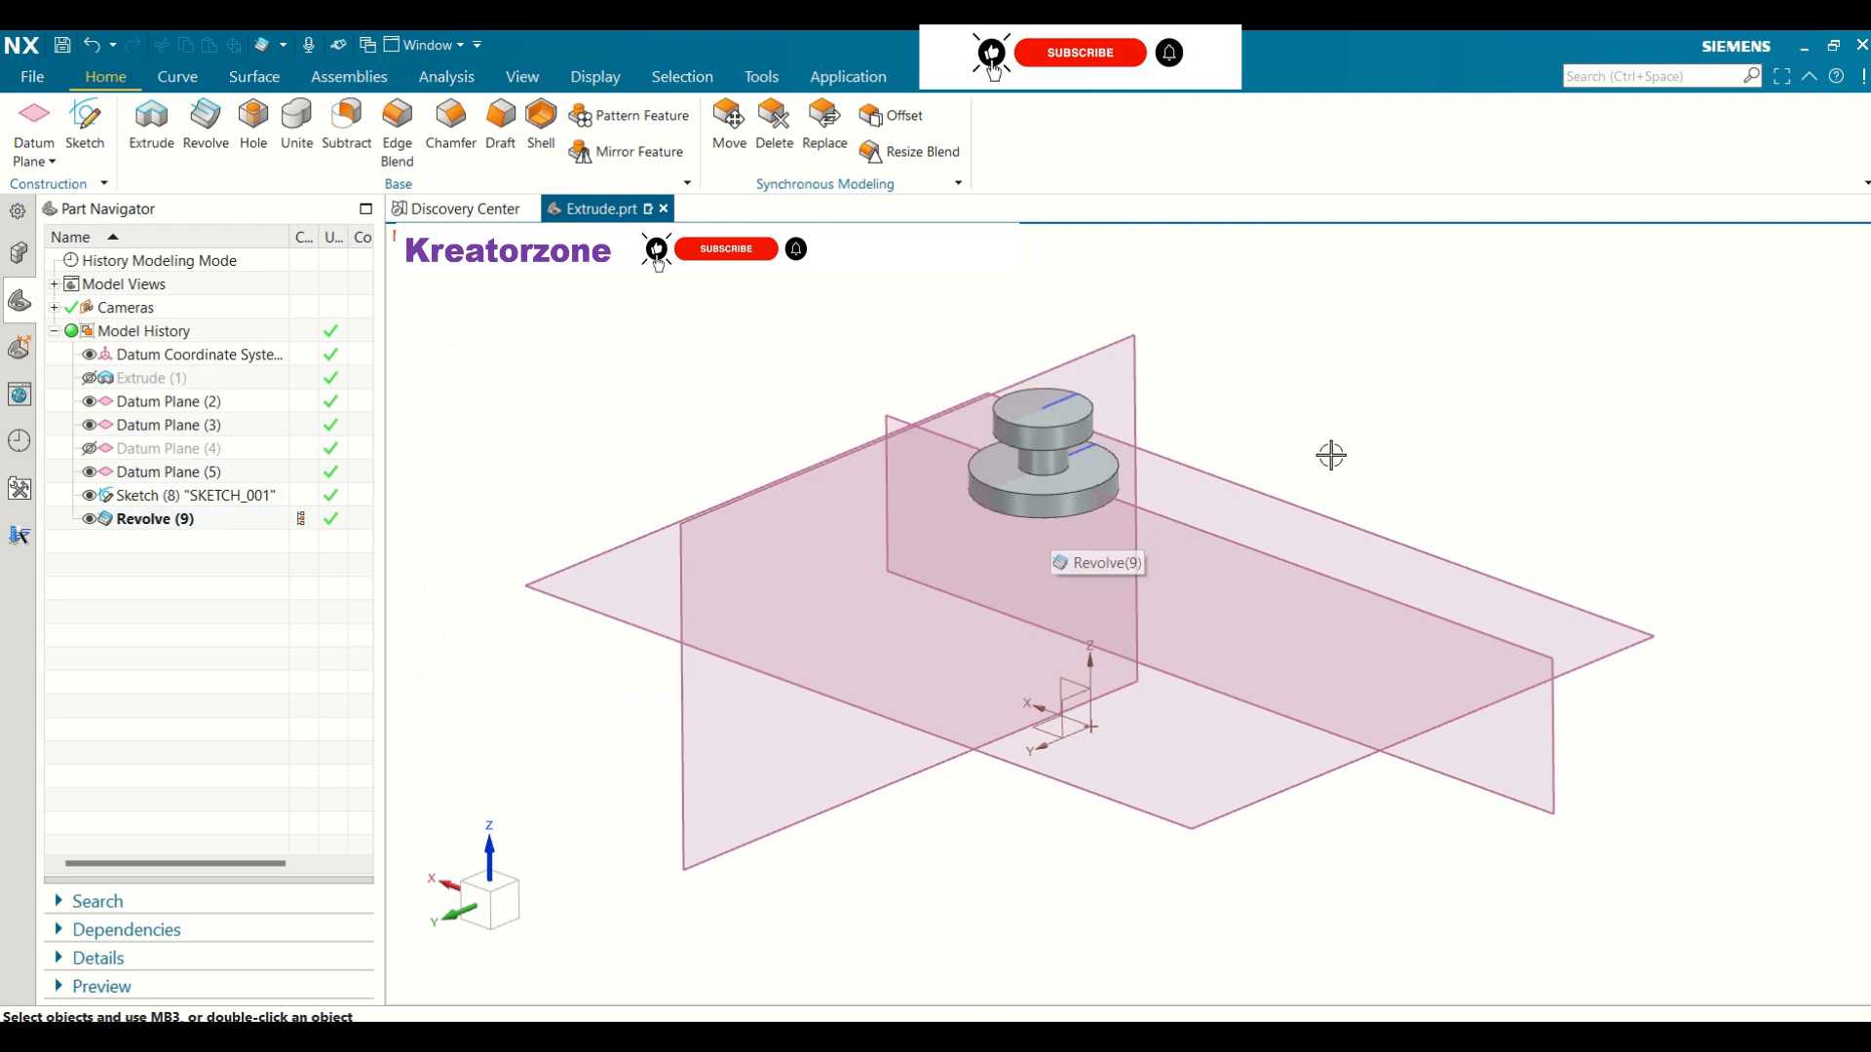
Show the hidden extruded block together with the revolved body
{"action": "left_click", "coordinate": [116, 385]}
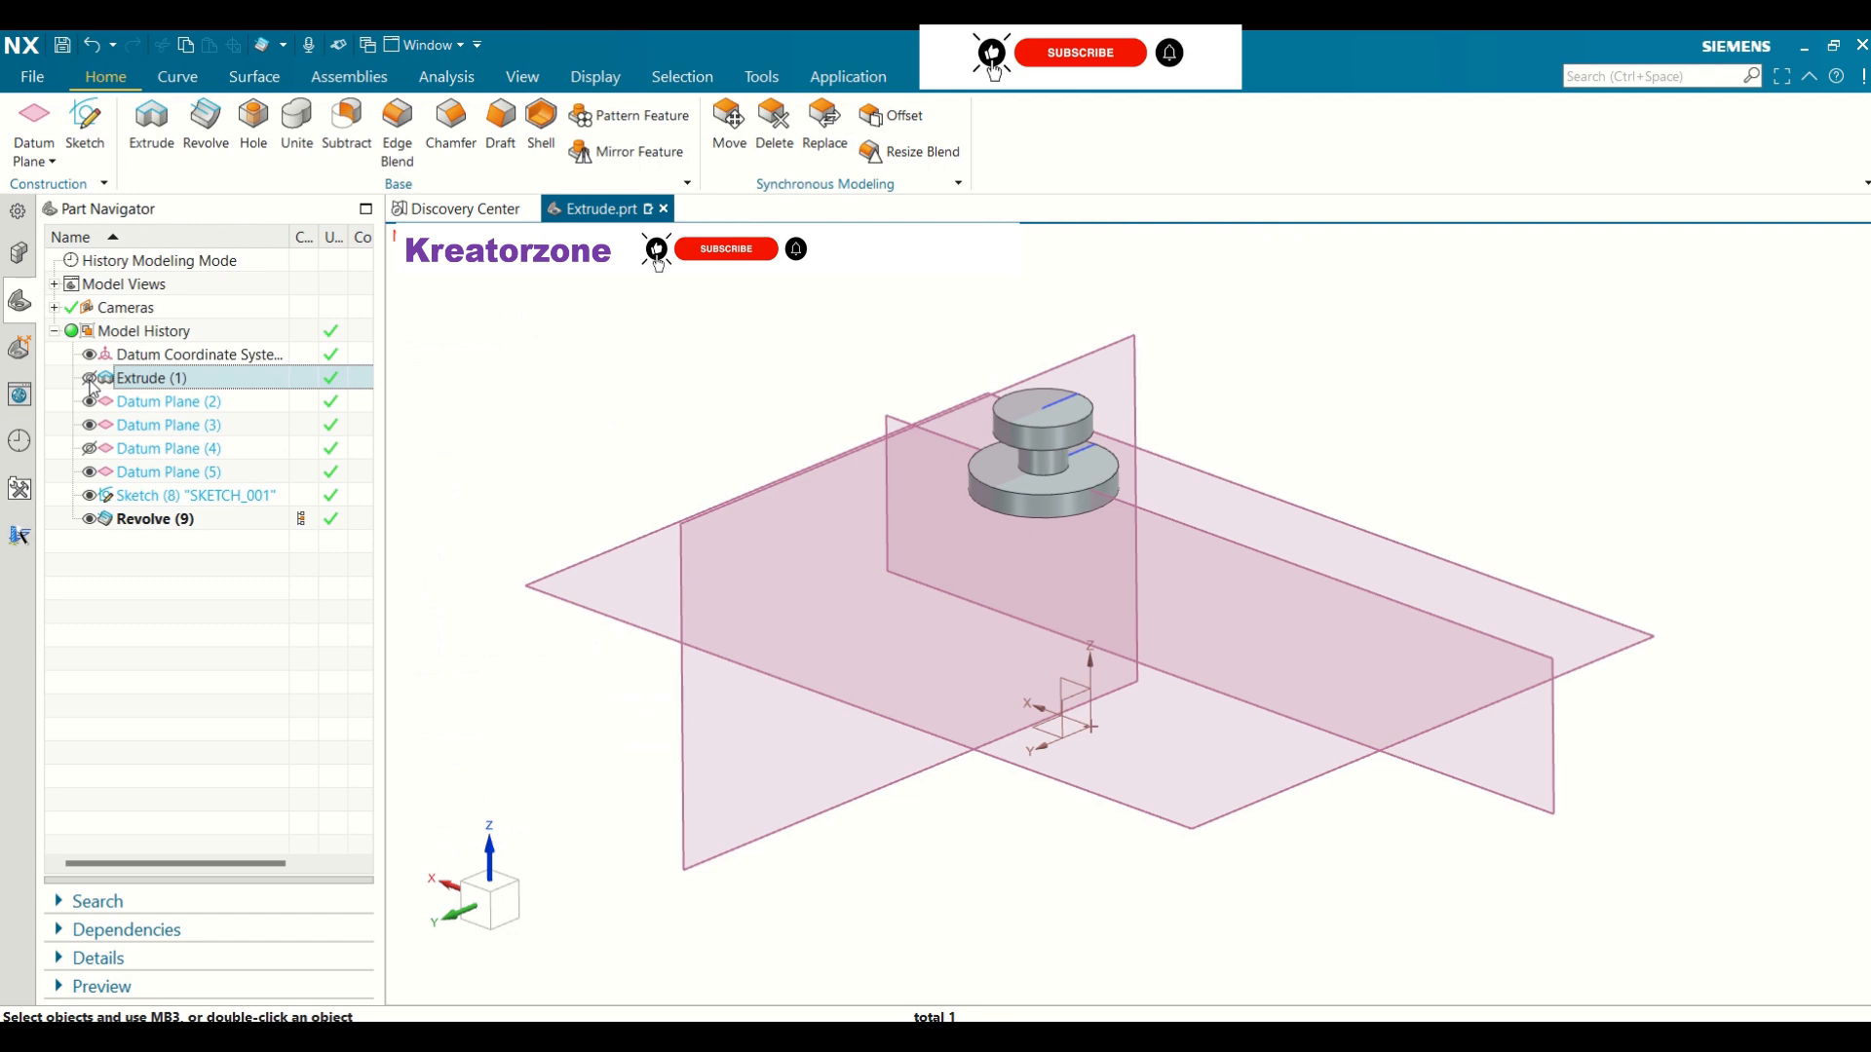
{"action": "right_click", "coordinate": [93, 388]}
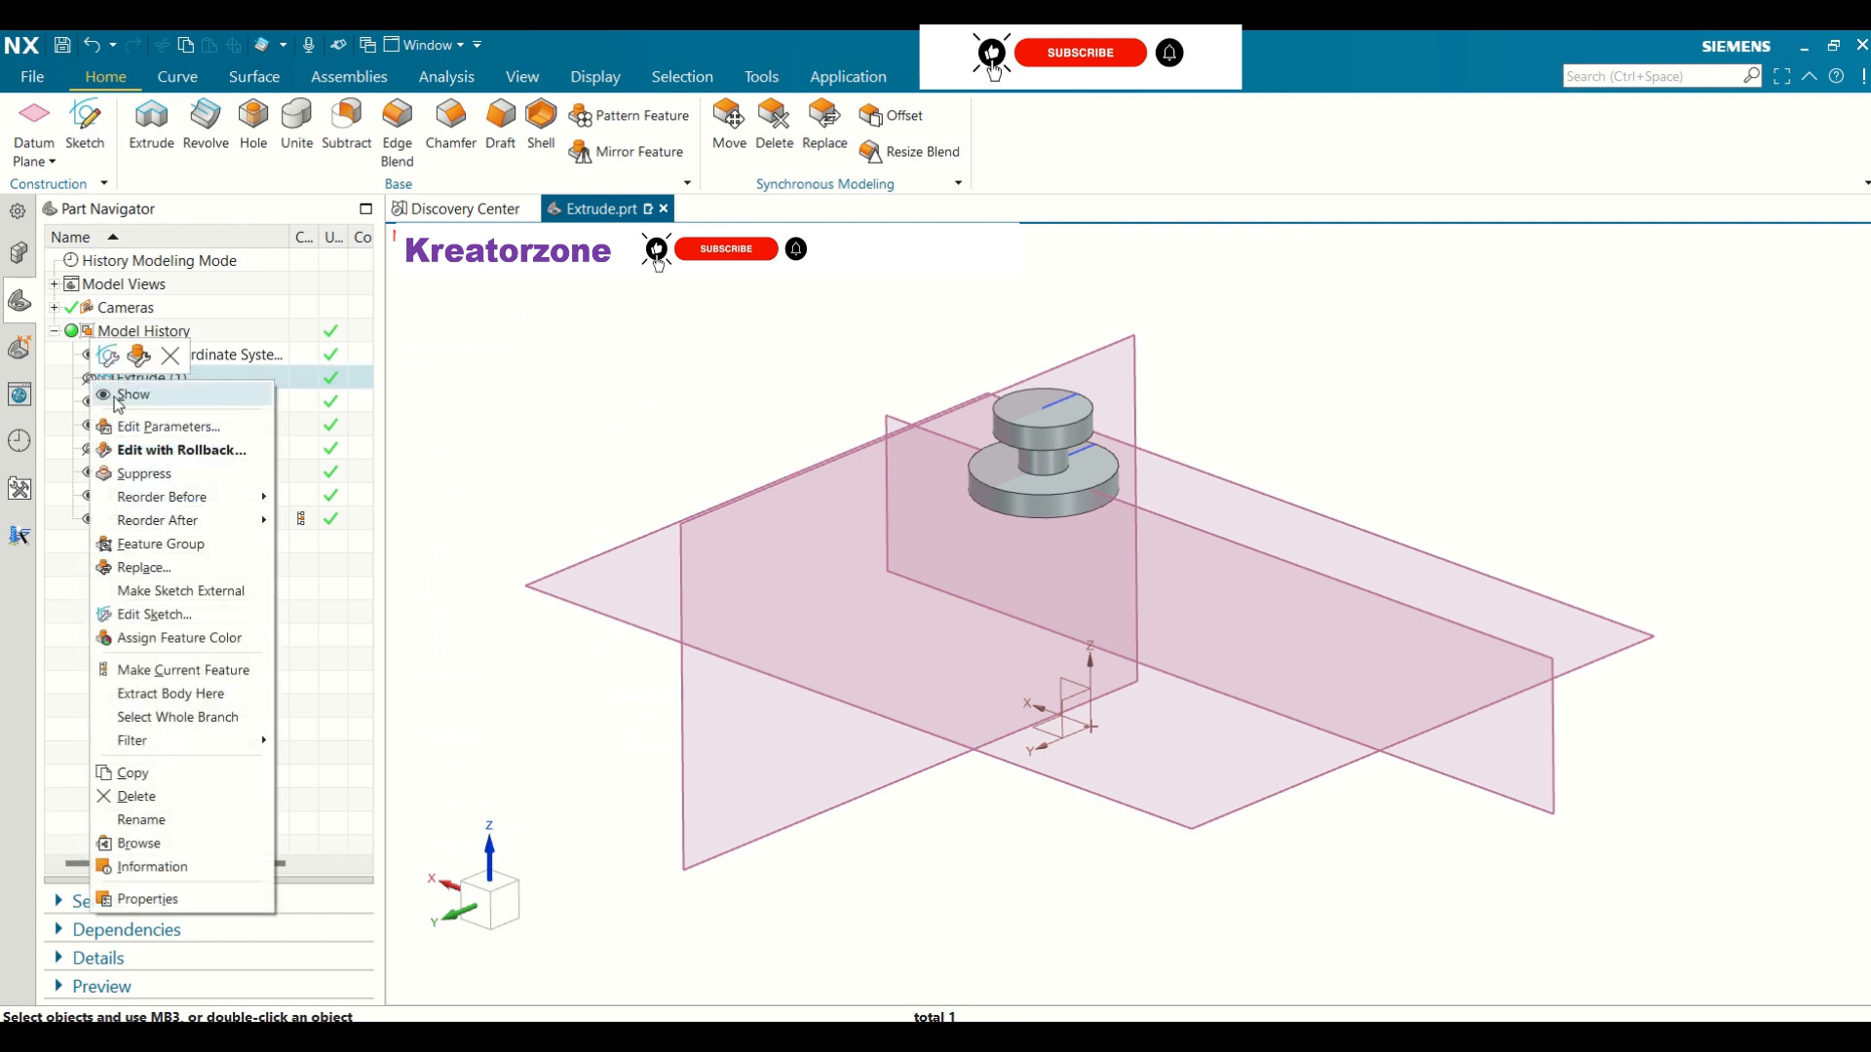
{"action": "left_click", "coordinate": [118, 395]}
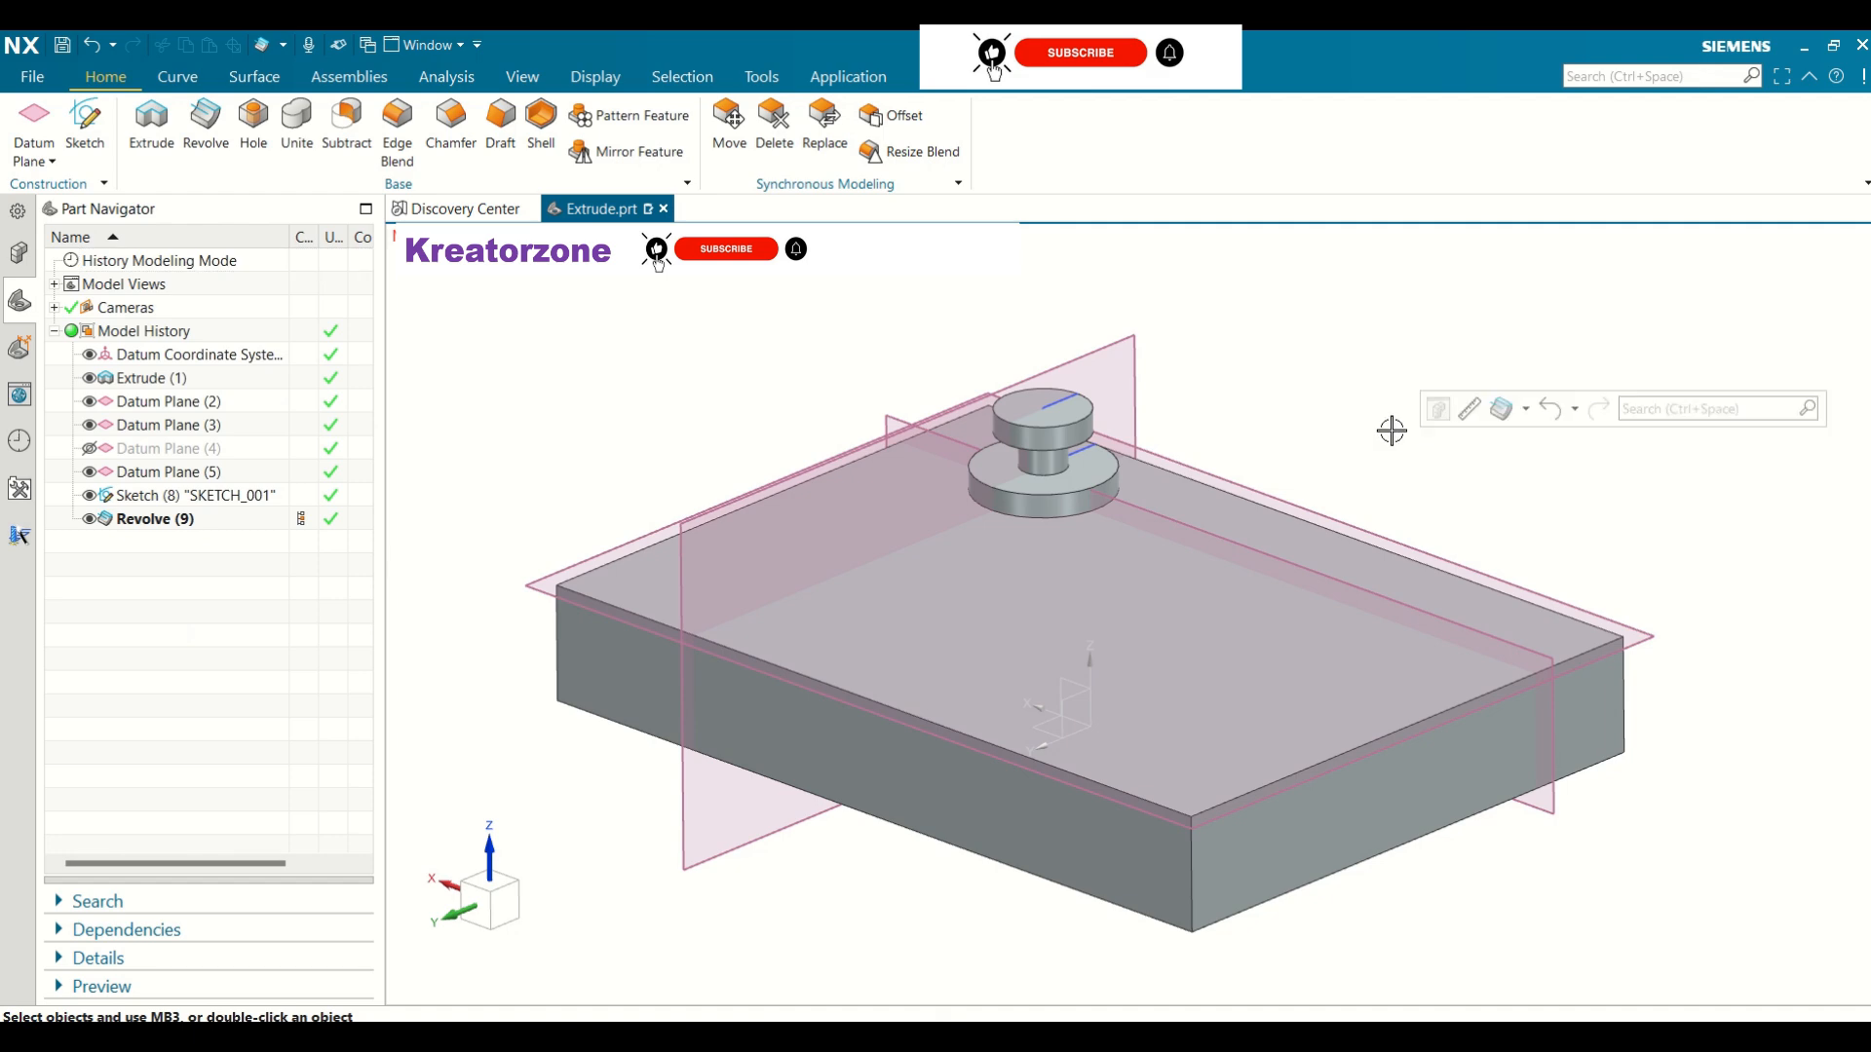
{"action": "middle_click_drag", "start_coordinate": [1449, 430], "coordinate": [1513, 406]}
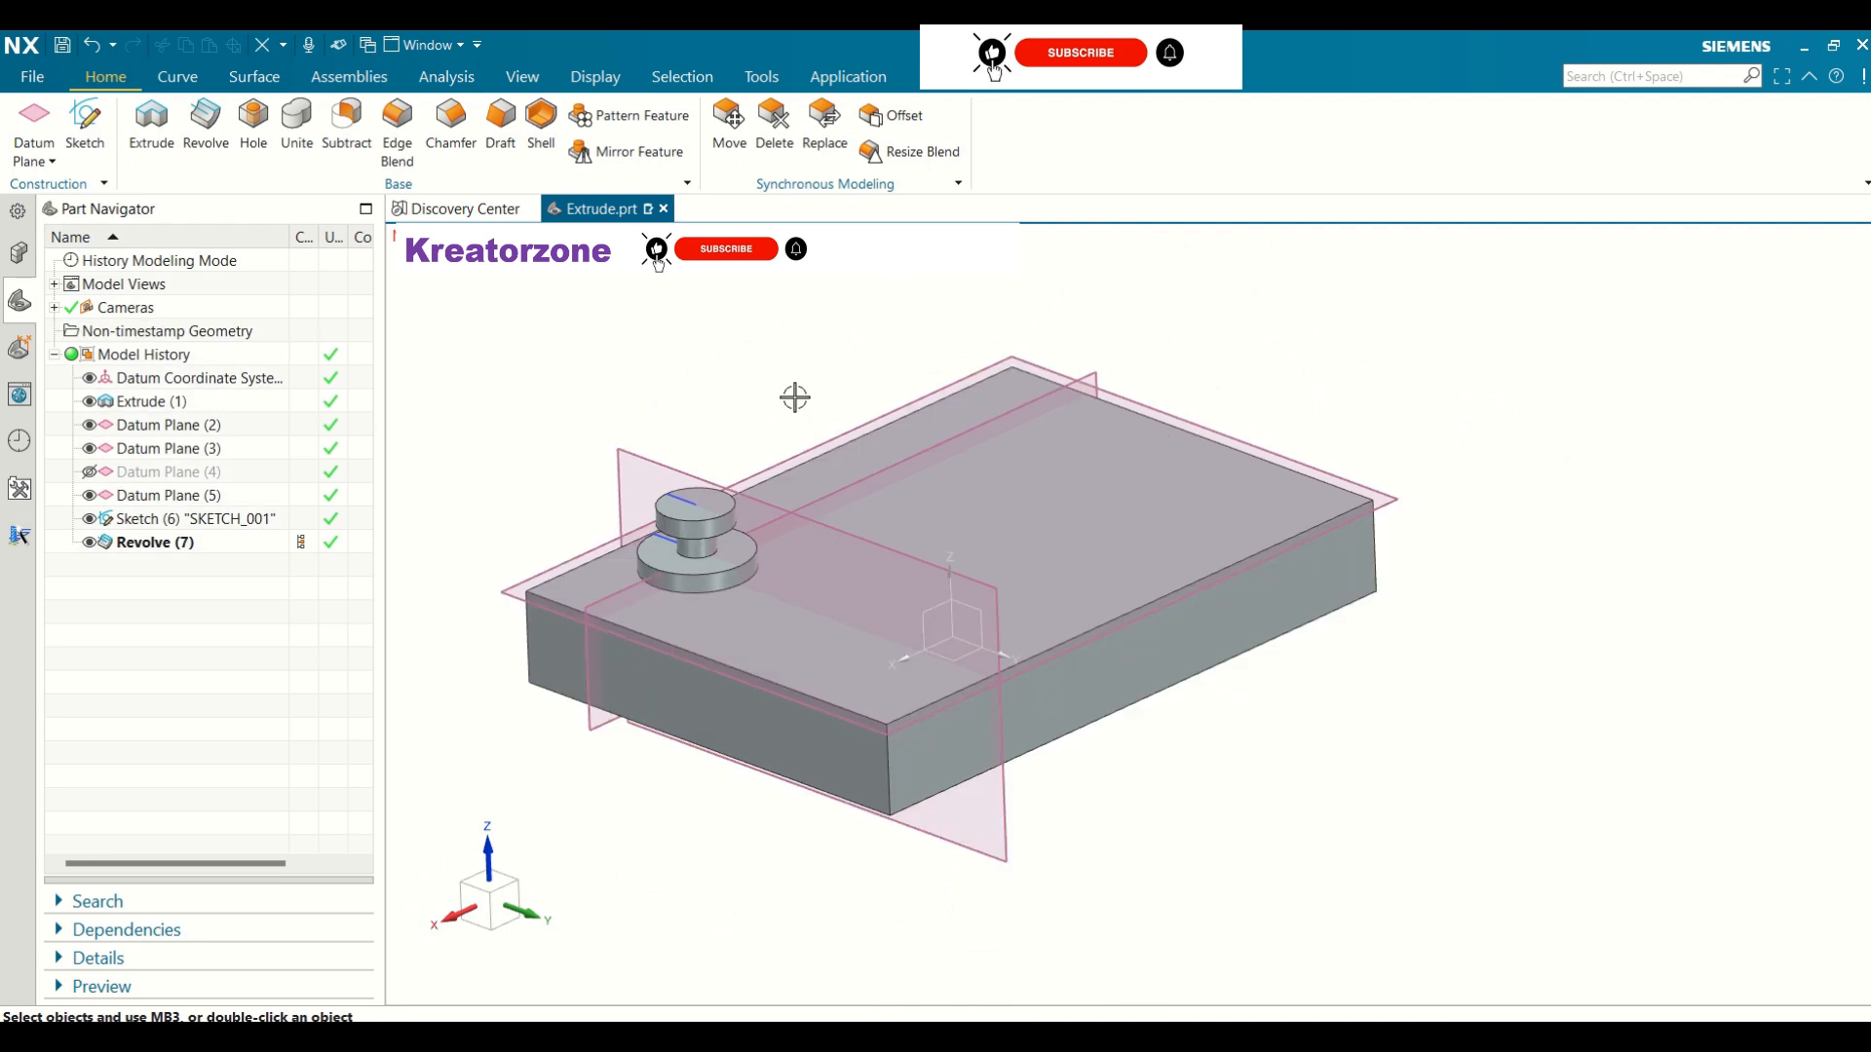
Start a Hole feature, try the Simple type and set the hole type to Counterbored
{"action": "left_click", "coordinate": [251, 117]}
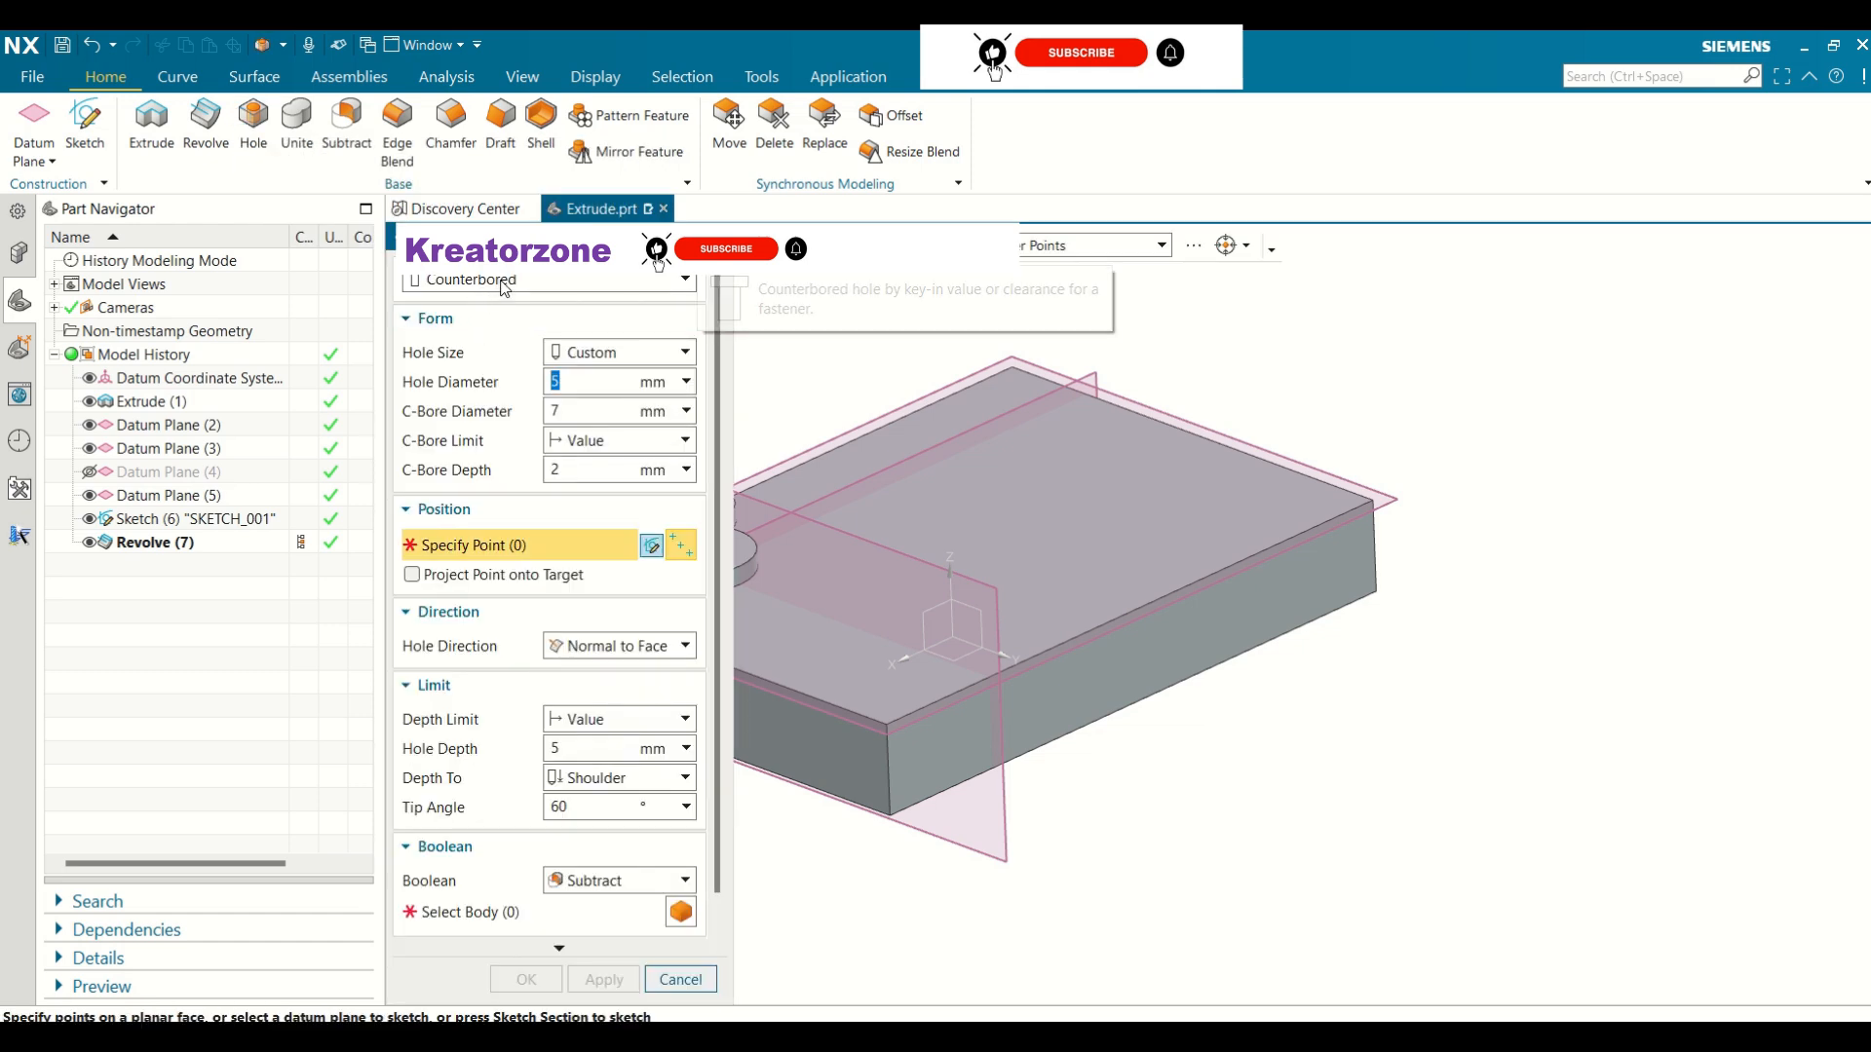
{"action": "left_click", "coordinate": [507, 281]}
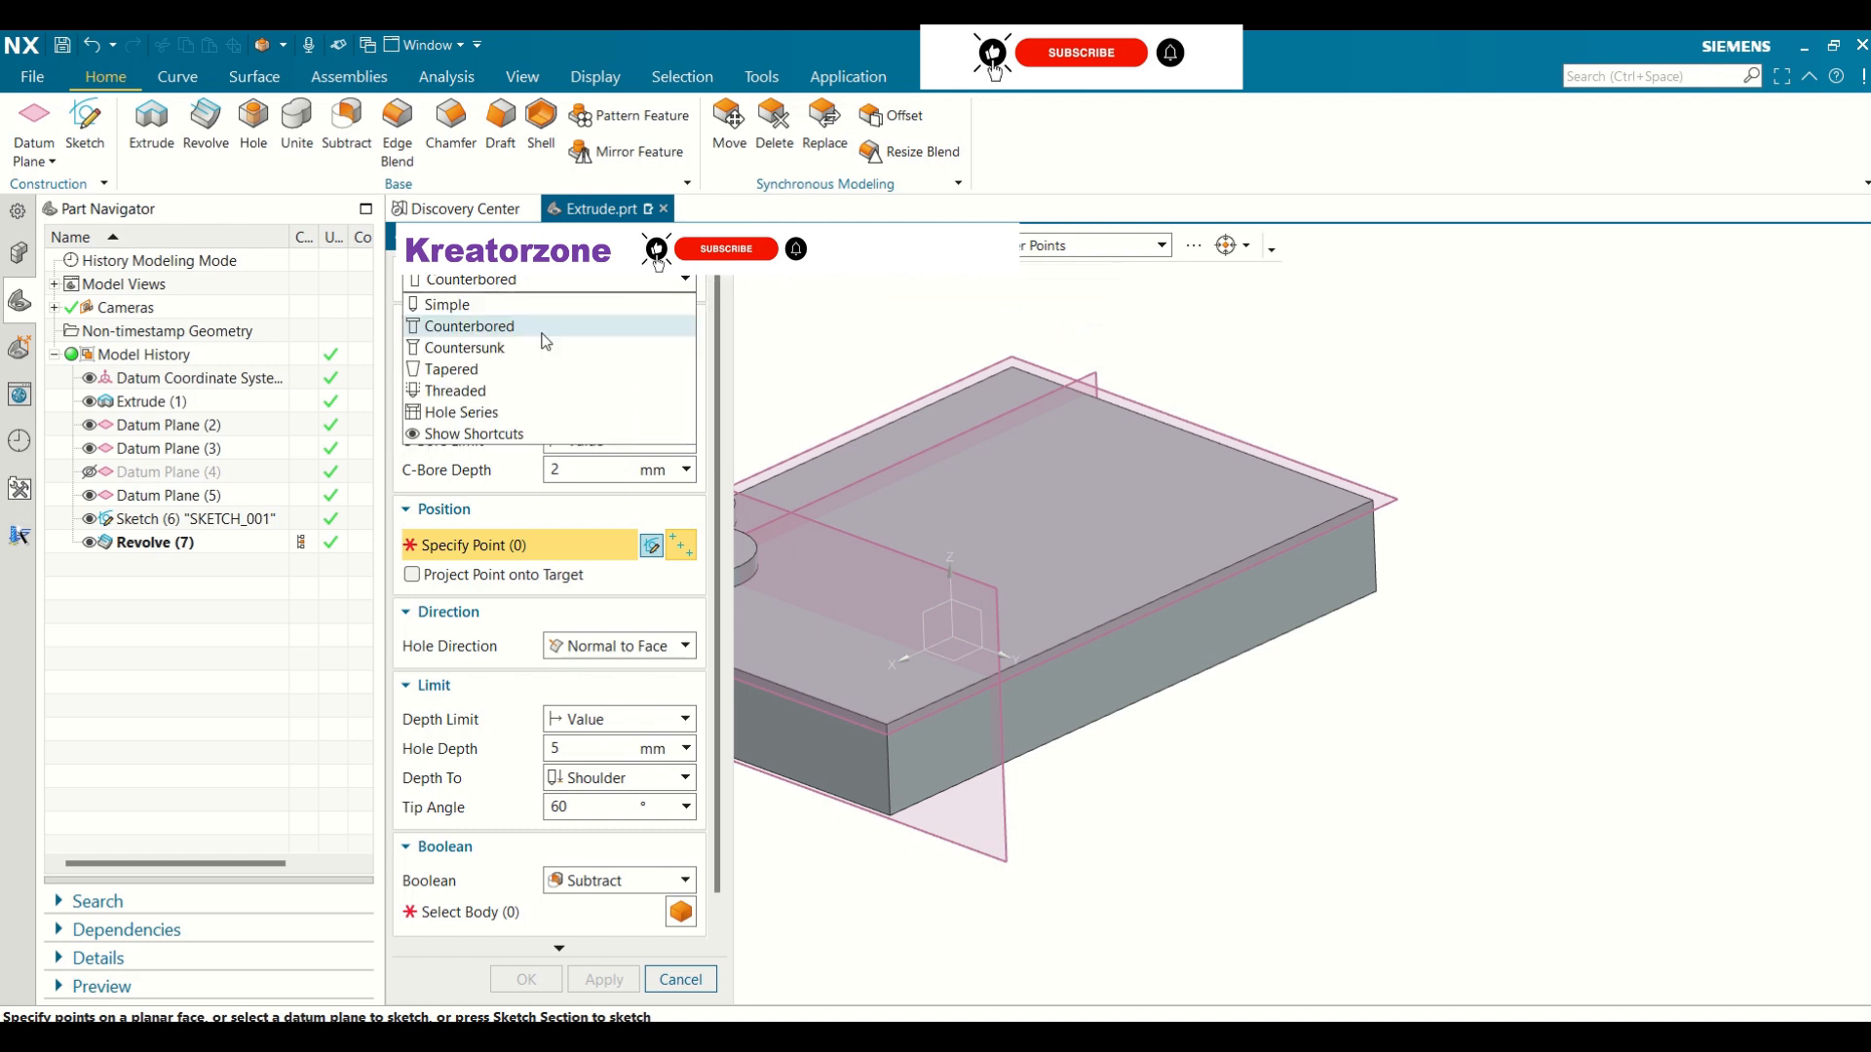
{"action": "left_click", "coordinate": [492, 304]}
{"action": "left_click", "coordinate": [573, 285]}
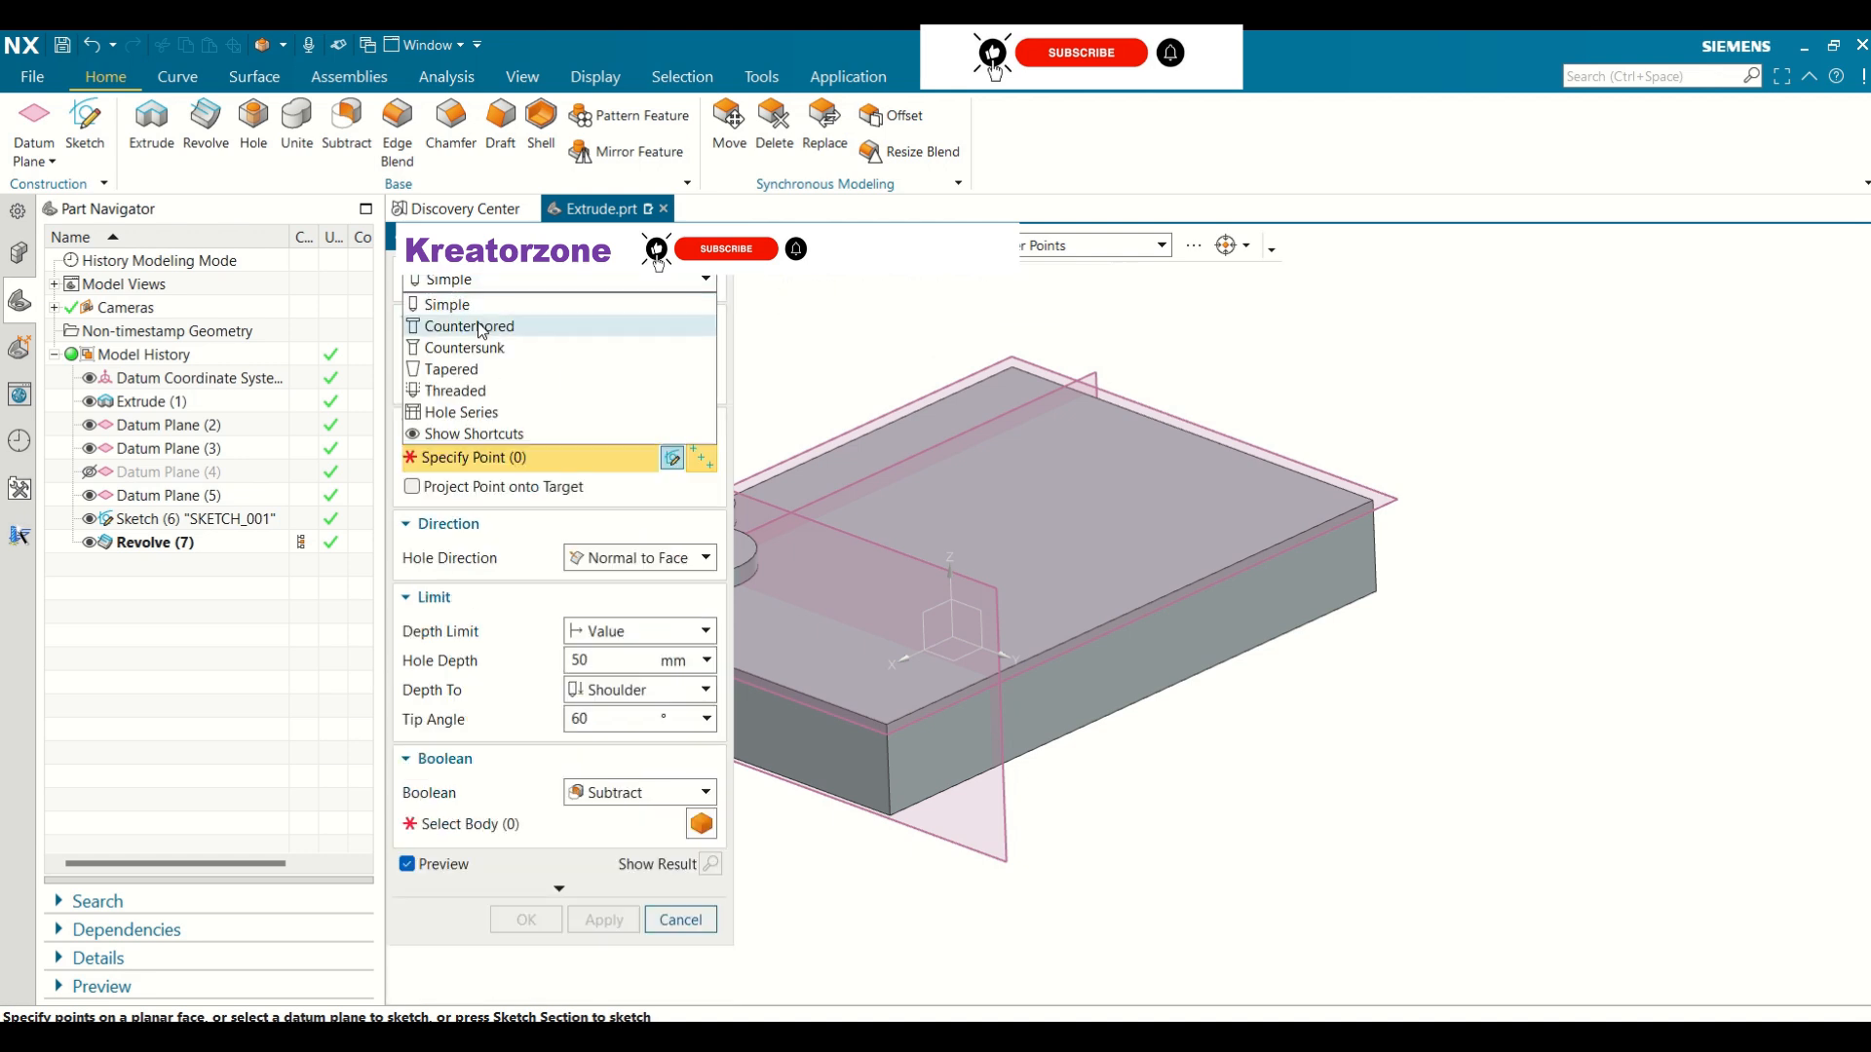
{"action": "left_click", "coordinate": [488, 325]}
{"action": "left_click", "coordinate": [575, 282]}
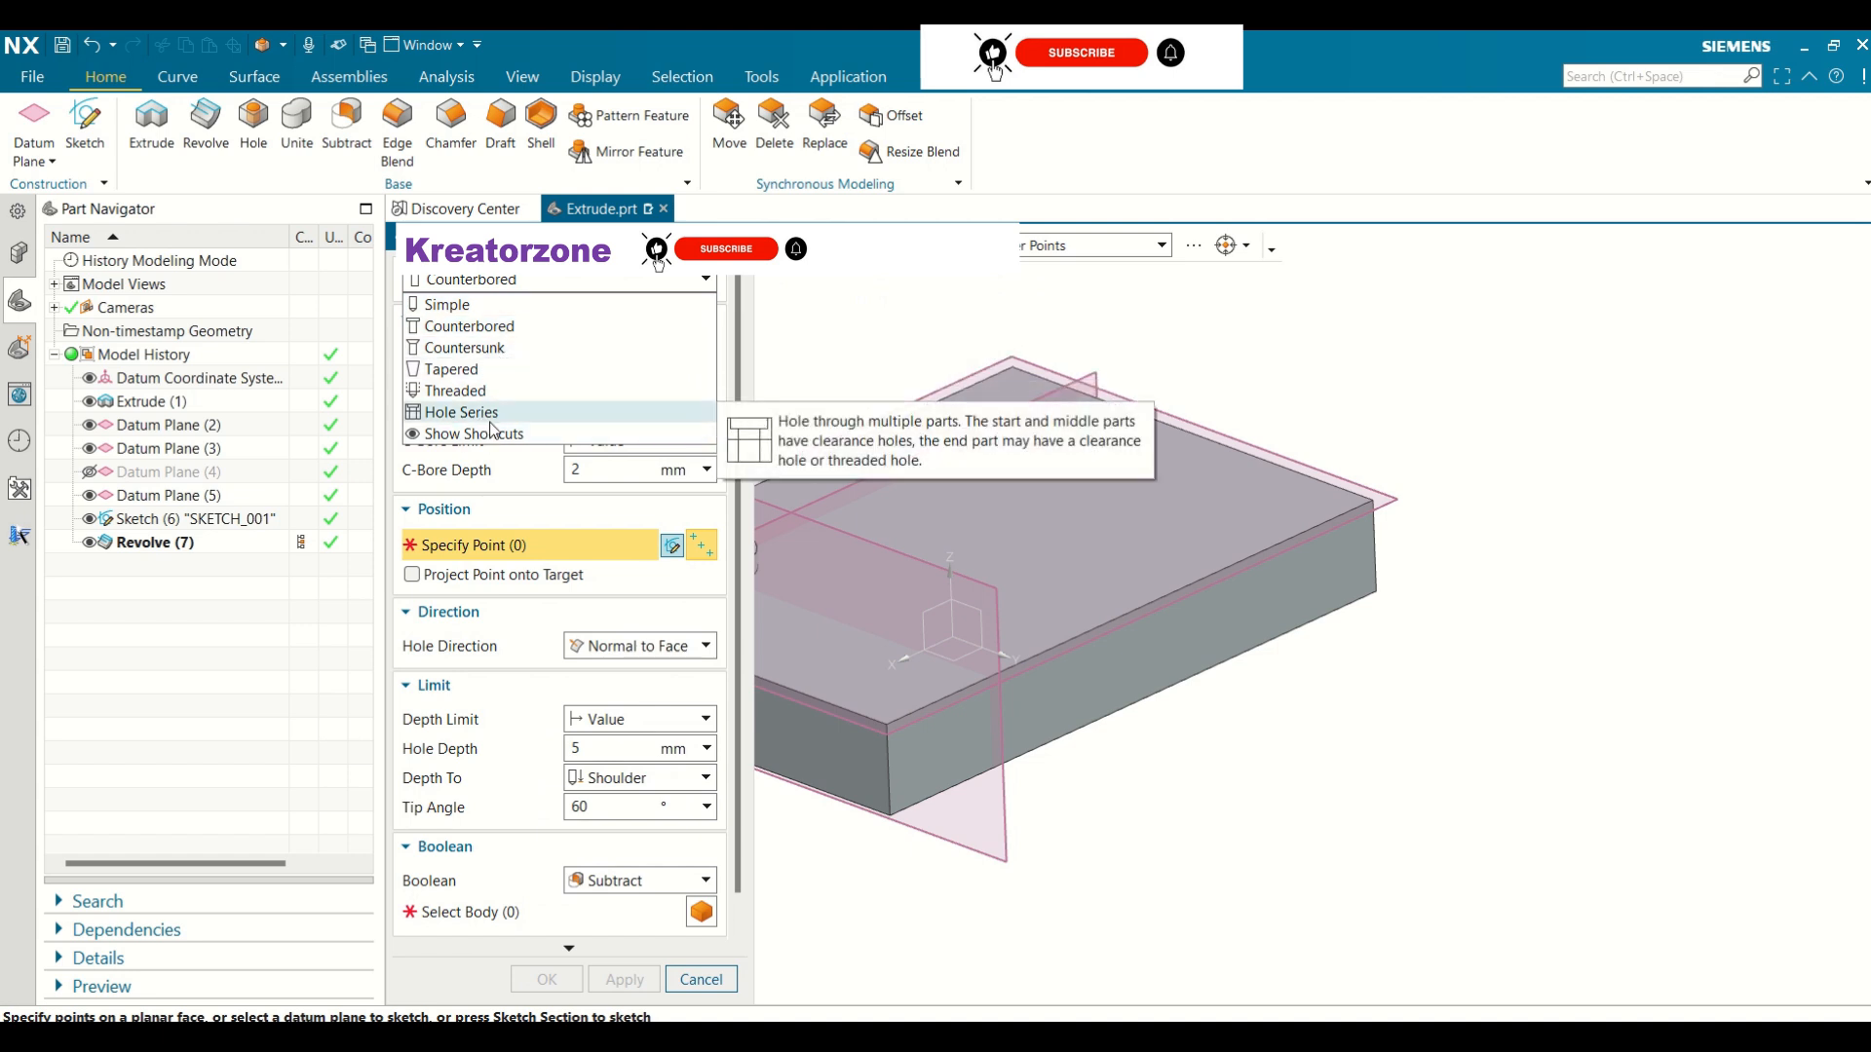
{"action": "left_click", "coordinate": [482, 332]}
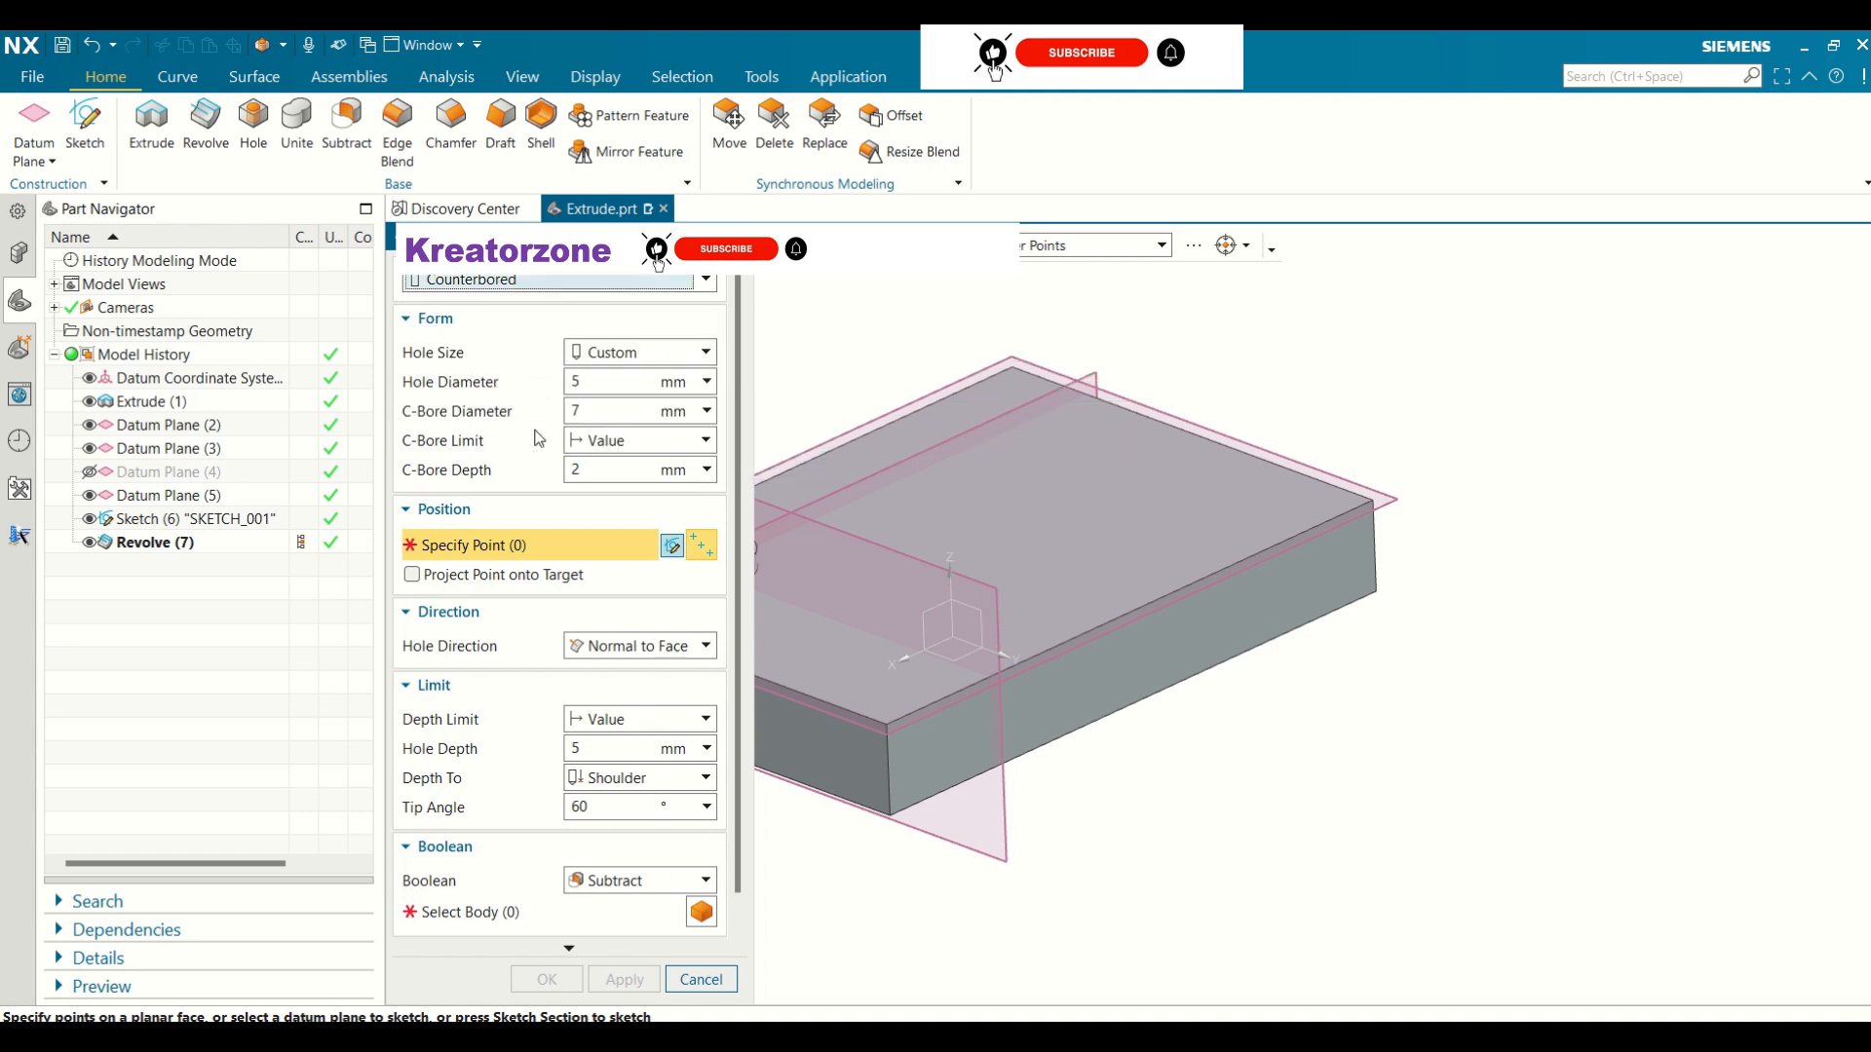
Set hole diameter 6 mm, C-bore diameter 8 mm, hole depth 6 mm and tip angle 120°, and place the hole on the block's top face
{"action": "left_click", "coordinate": [591, 381]}
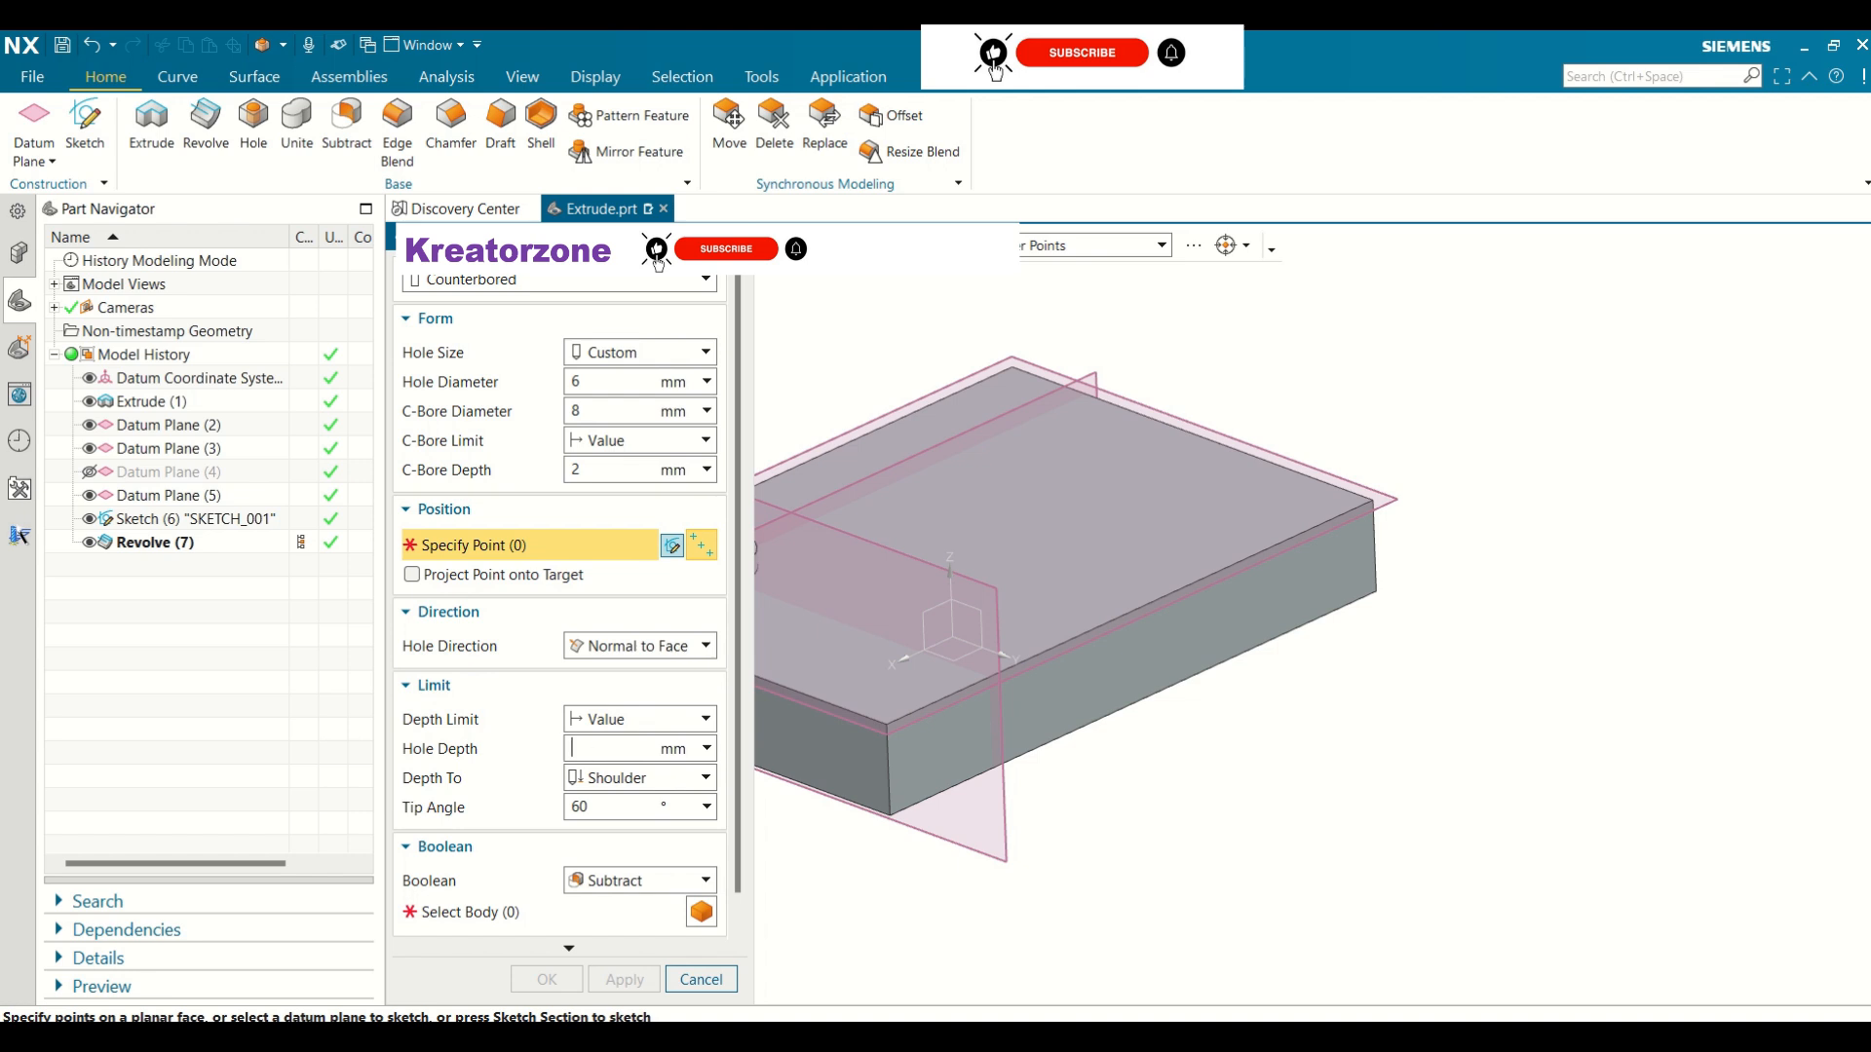
{"action": "type", "text": "6"}
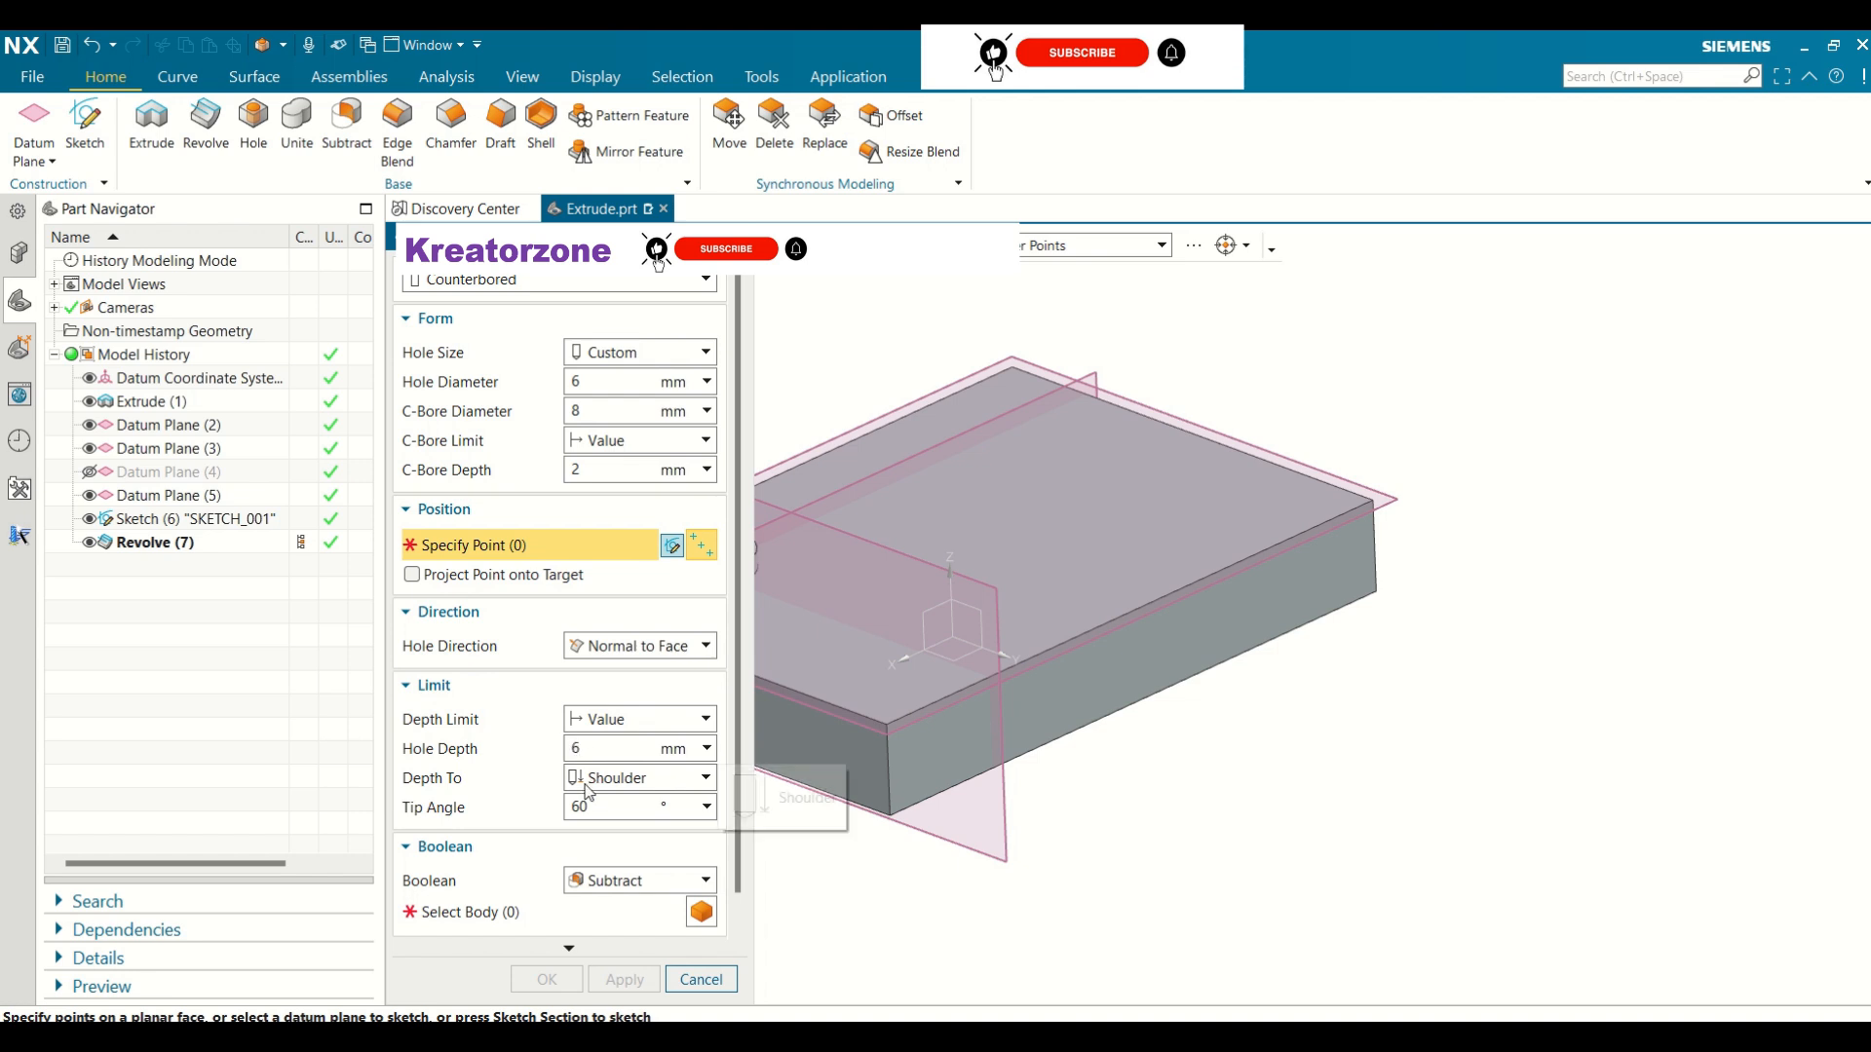
{"action": "left_click", "coordinate": [597, 809]}
{"action": "key", "text": "BackSpace"}
{"action": "key", "text": "BackSpace"}
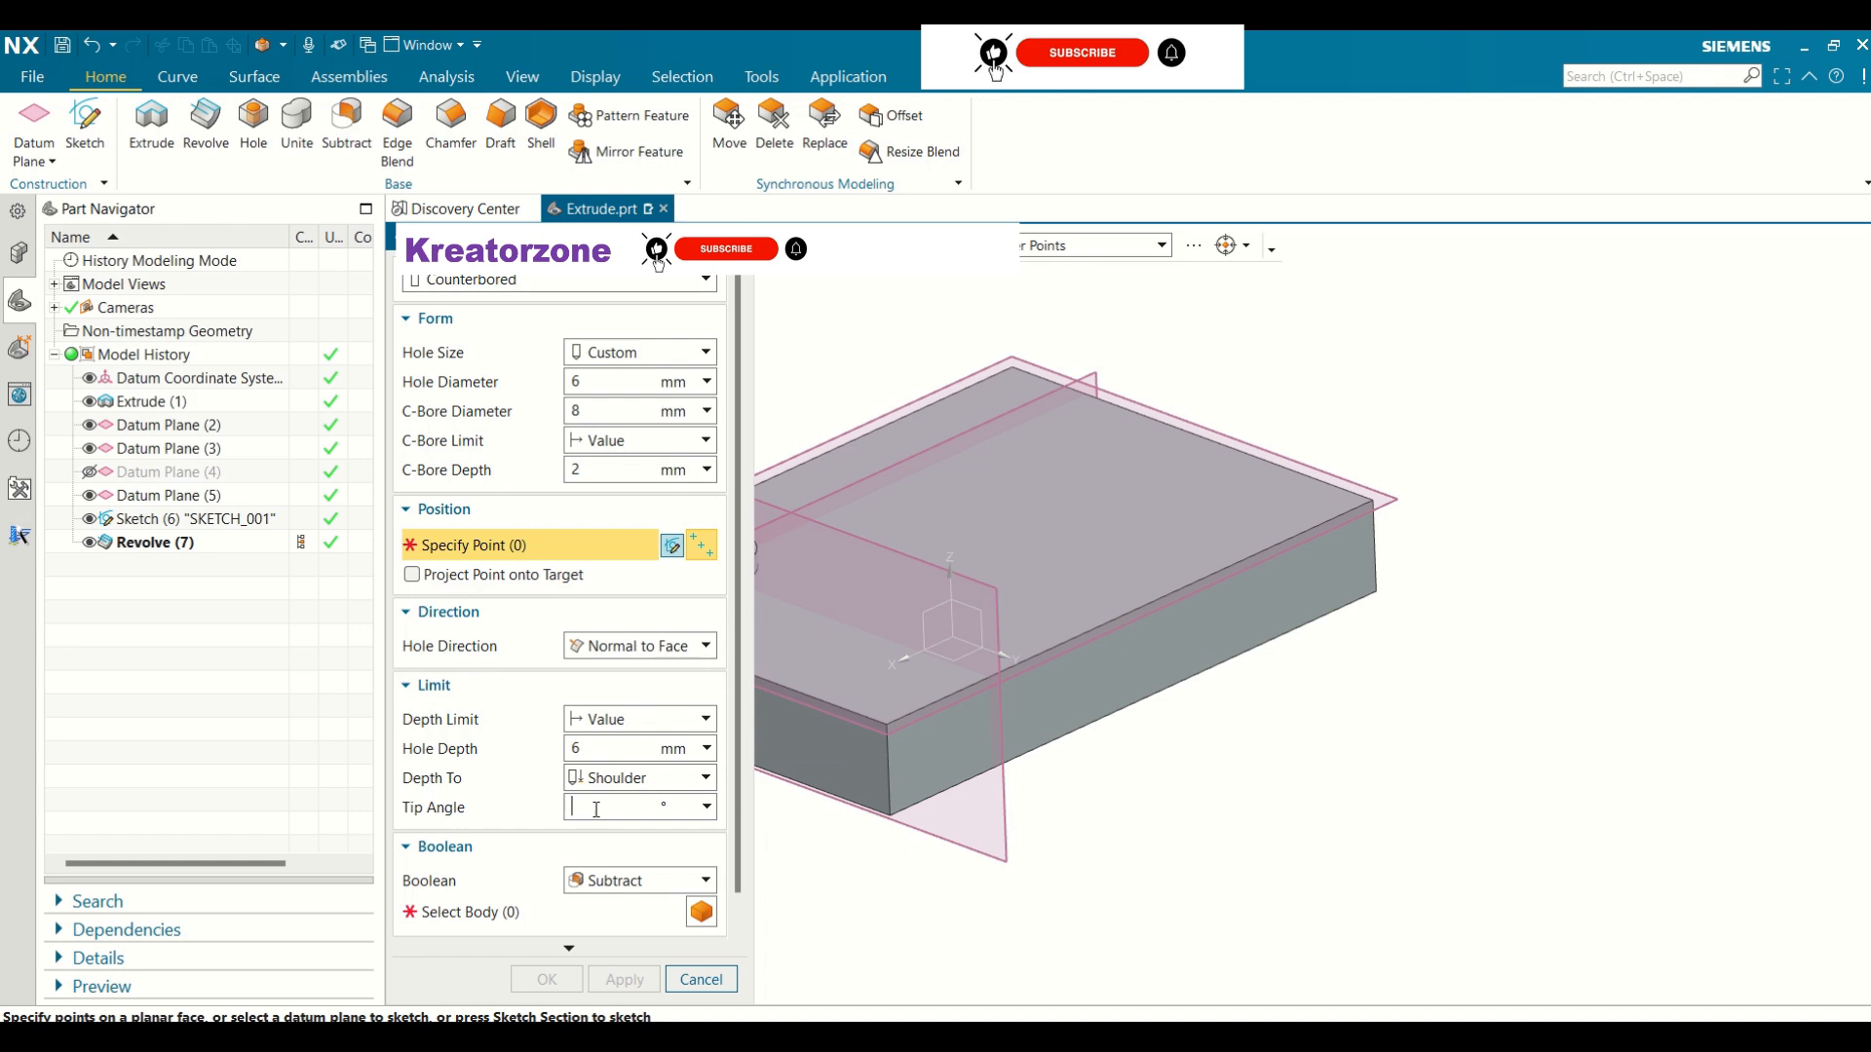
{"action": "type", "text": "120"}
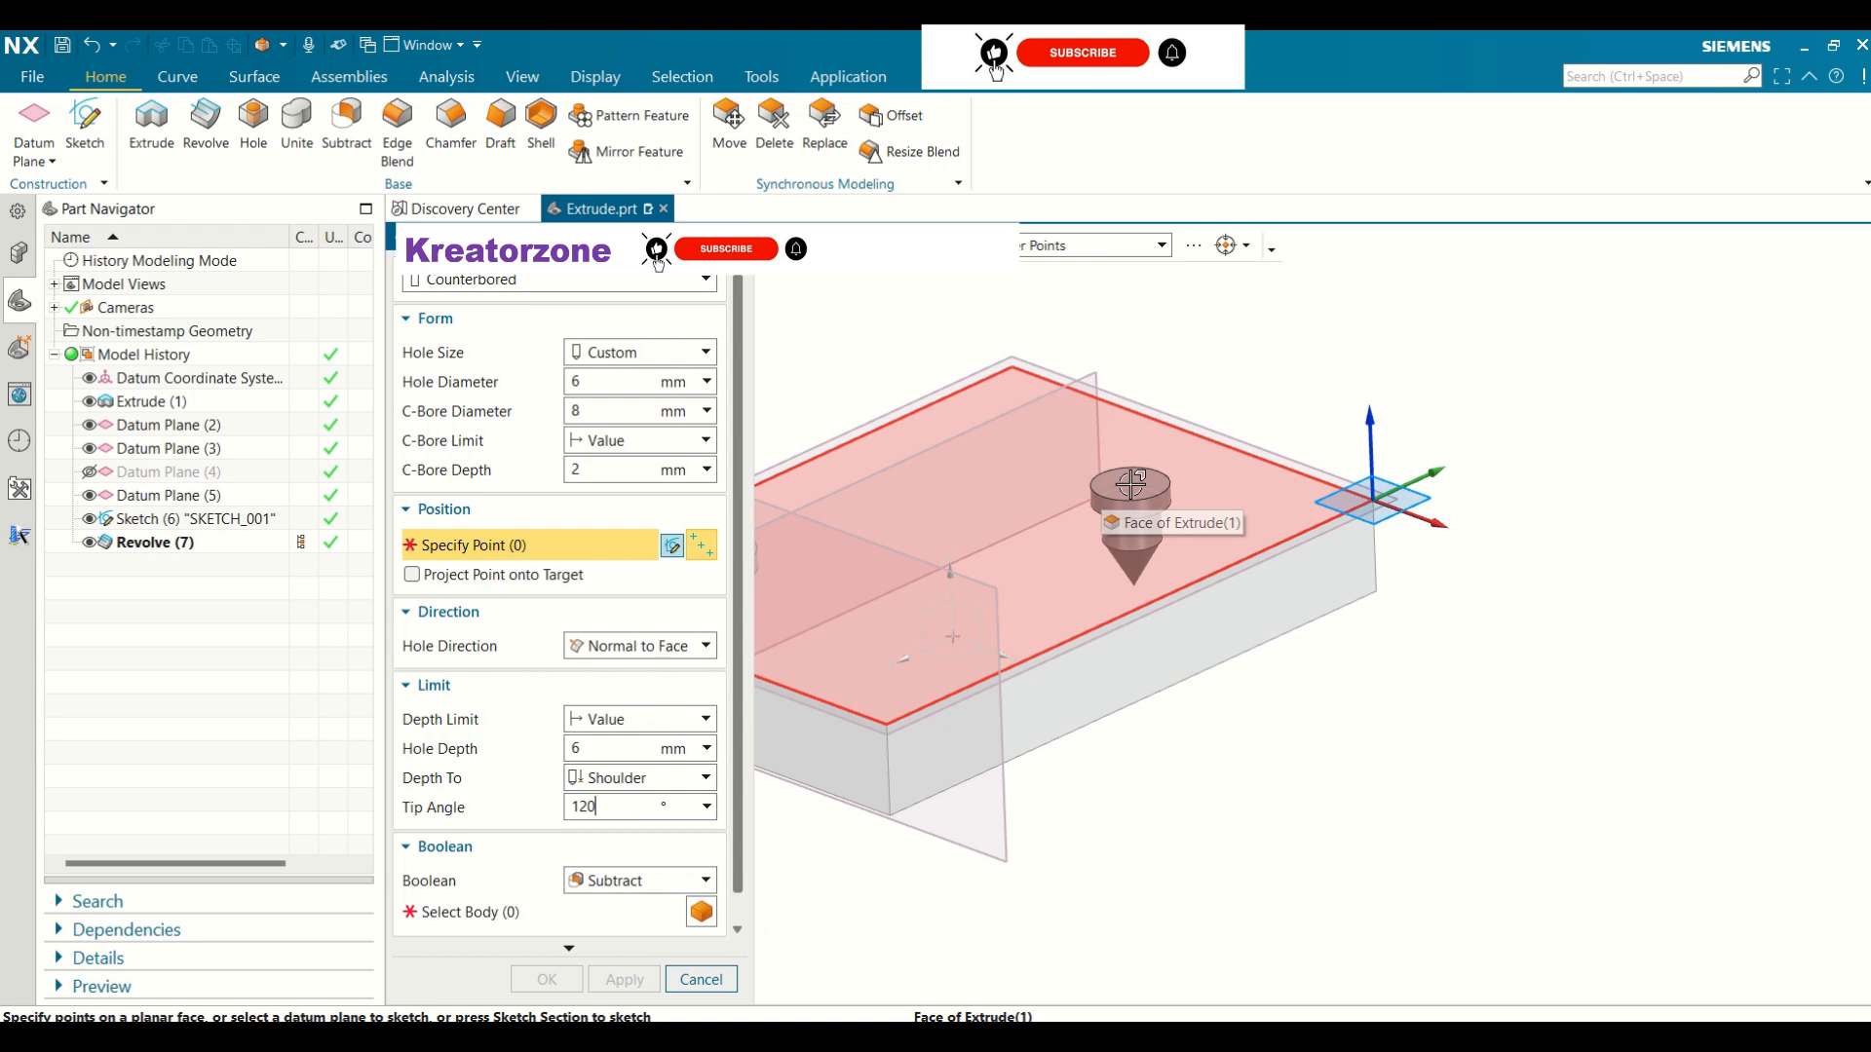
{"action": "left_click", "coordinate": [1131, 484]}
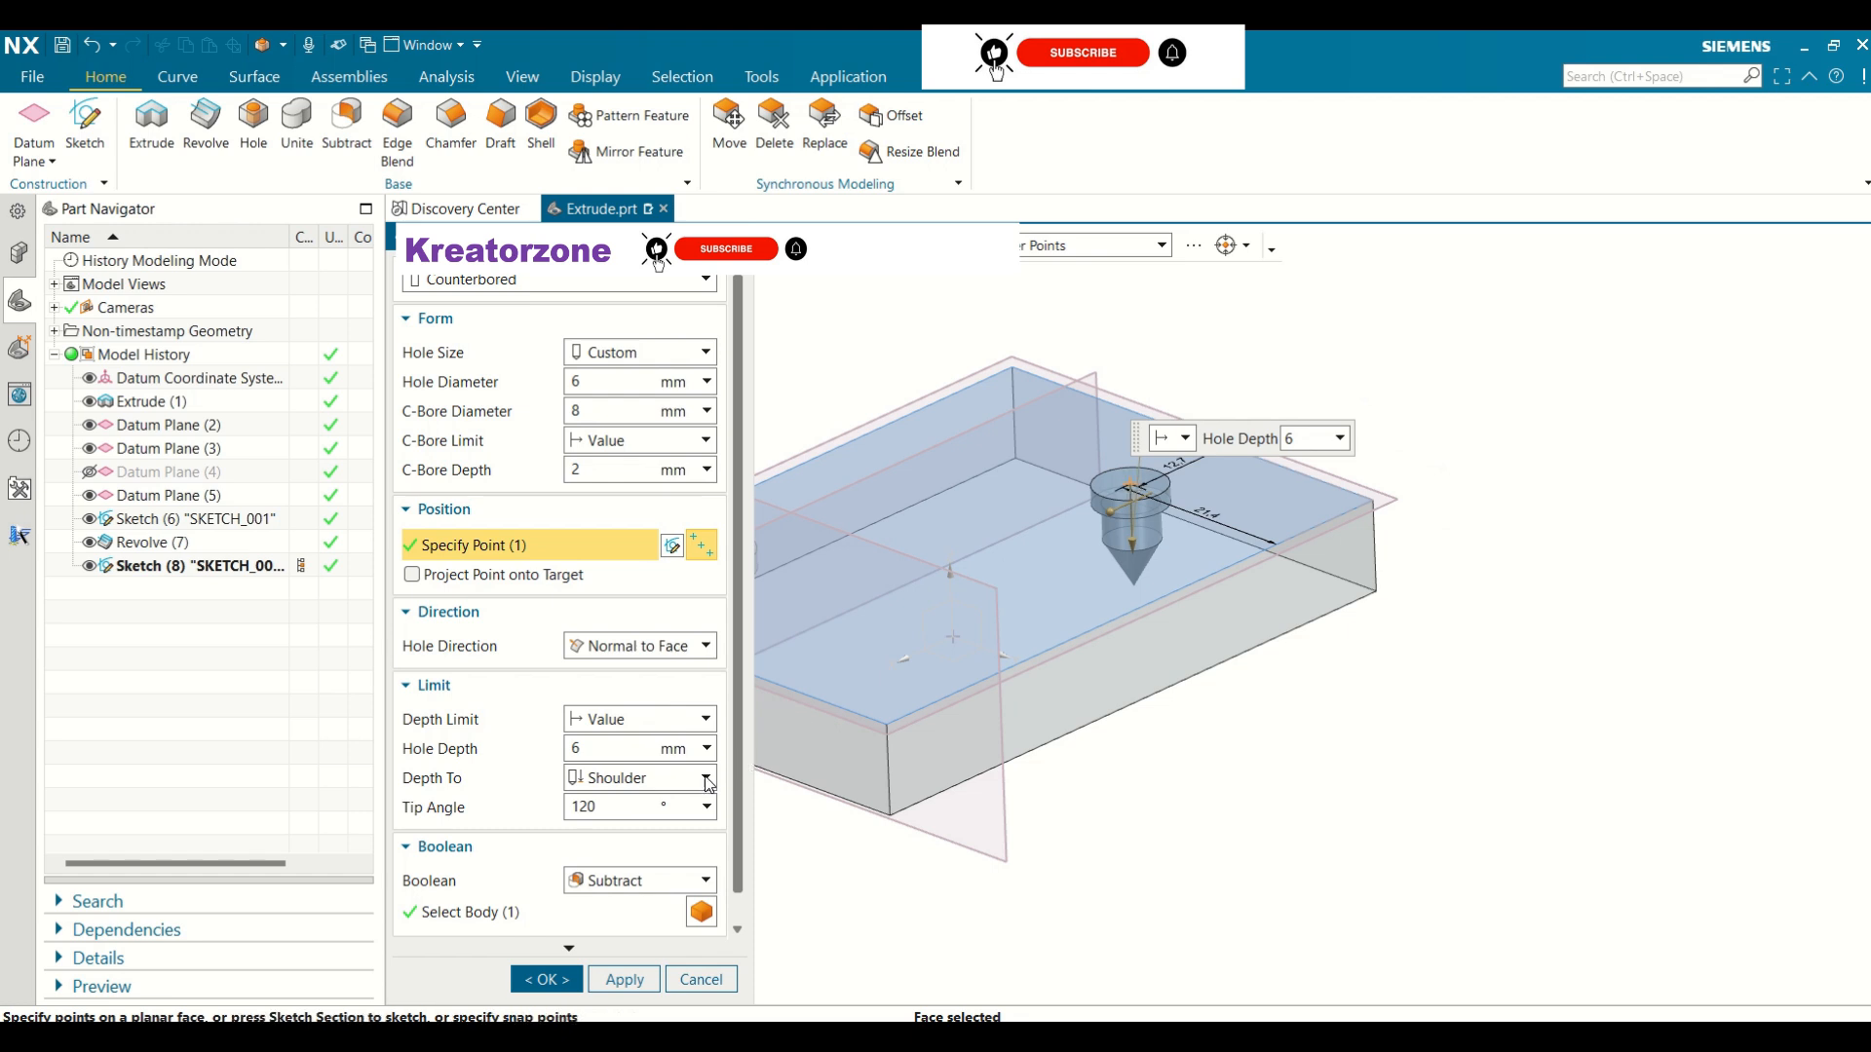
Try tip angles of 60° and 70° on the counterbored hole, and set the tip angle to 80°
{"action": "left_click", "coordinate": [603, 808]}
{"action": "key", "text": "BackSpace"}
{"action": "key", "text": "BackSpace"}
{"action": "key", "text": "BackSpace"}
{"action": "type", "text": "60"}
{"action": "key", "text": "Return"}
{"action": "type", "text": "70"}
{"action": "key", "text": "Return"}
{"action": "type", "text": "80"}
{"action": "key", "text": "Return"}
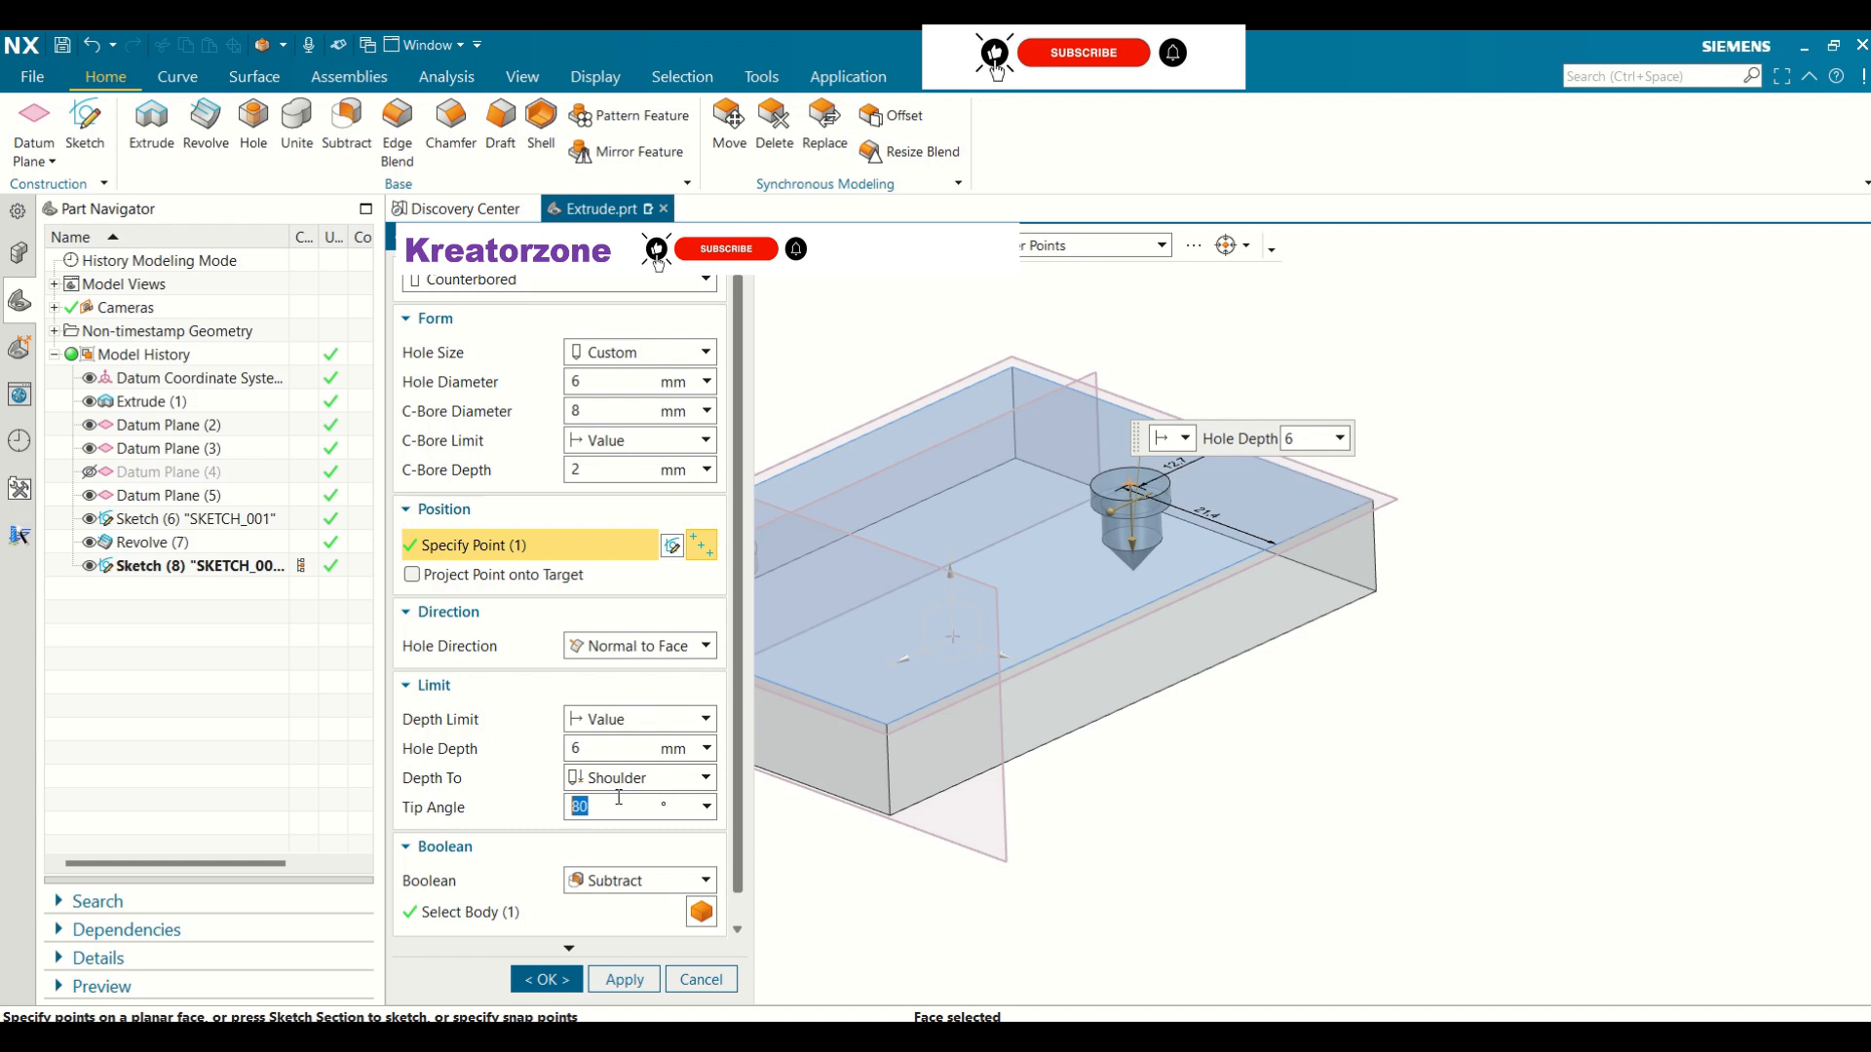
Set the counterbored hole's tip angle to 90°, C-bore diameter to 7 mm and hole diameter to 5 mm, and create the hole
{"action": "type", "text": "90"}
{"action": "key", "text": "Return"}
{"action": "left_click", "coordinate": [585, 468]}
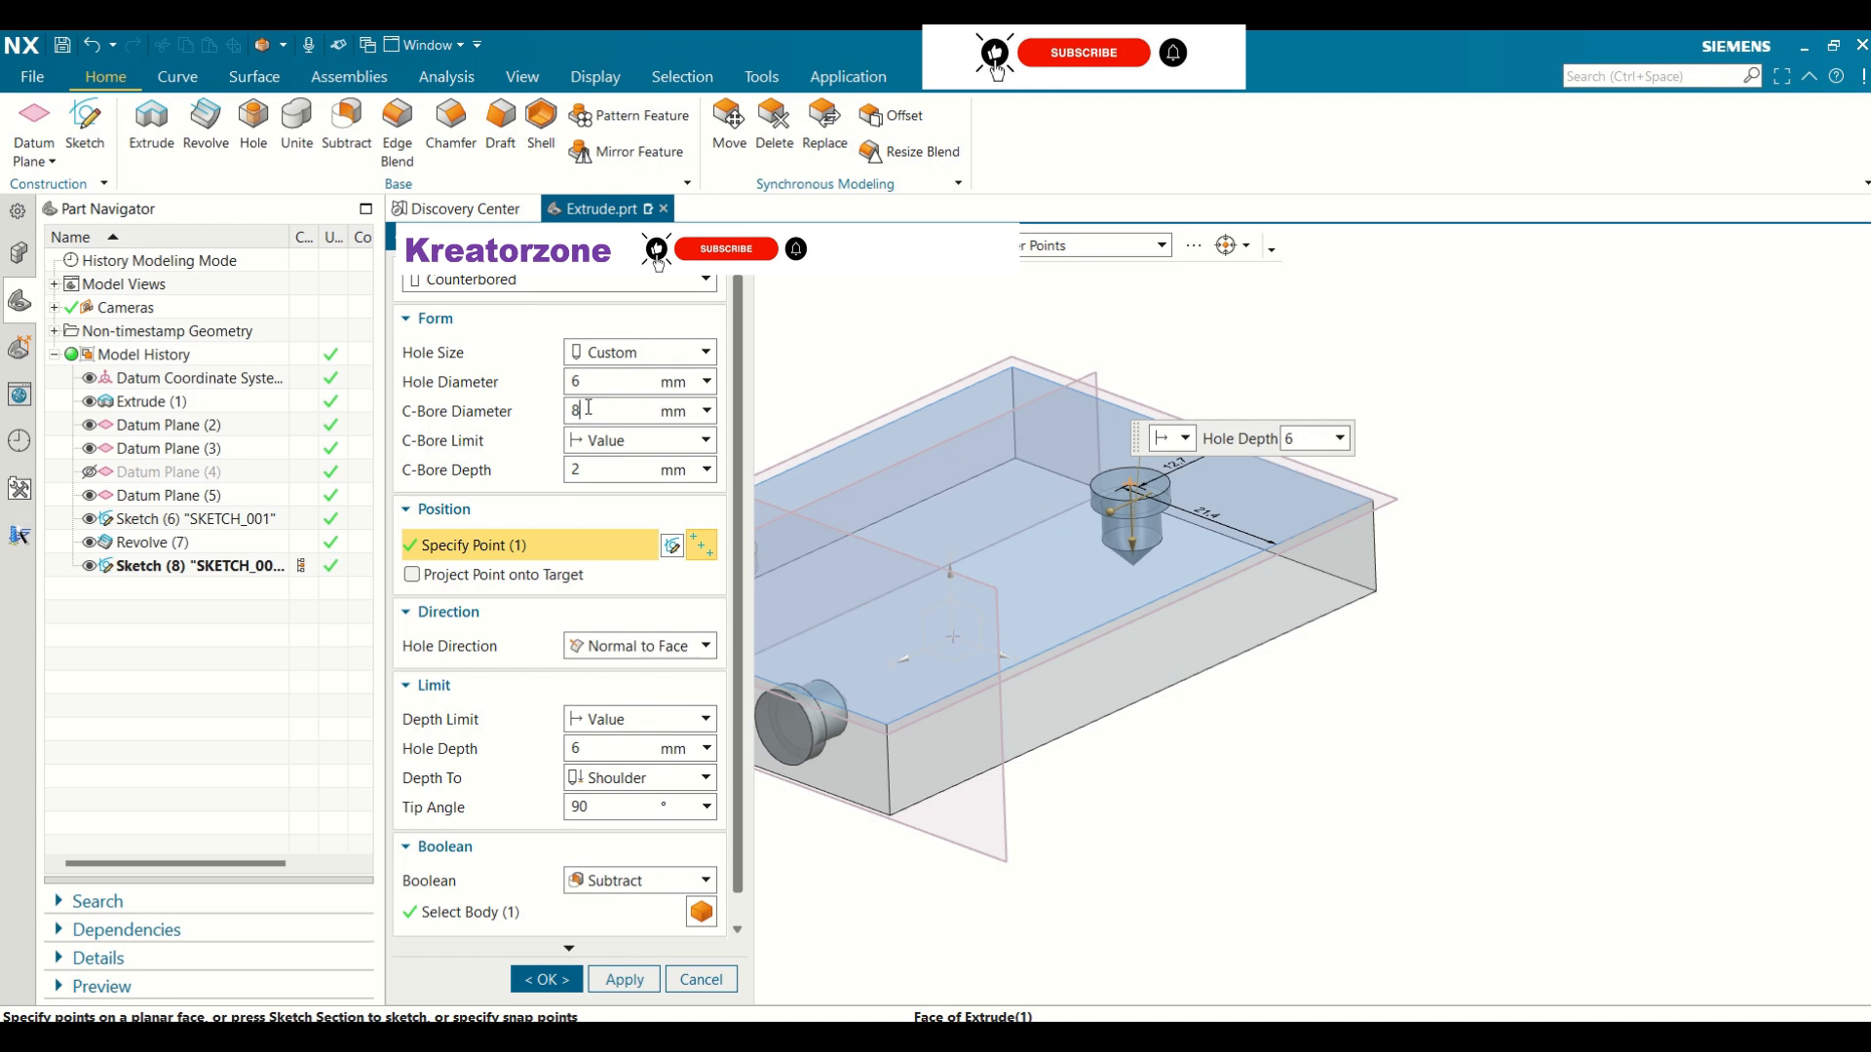
{"action": "double_click", "coordinate": [588, 407]}
{"action": "type", "text": "7"}
{"action": "key", "text": "Return"}
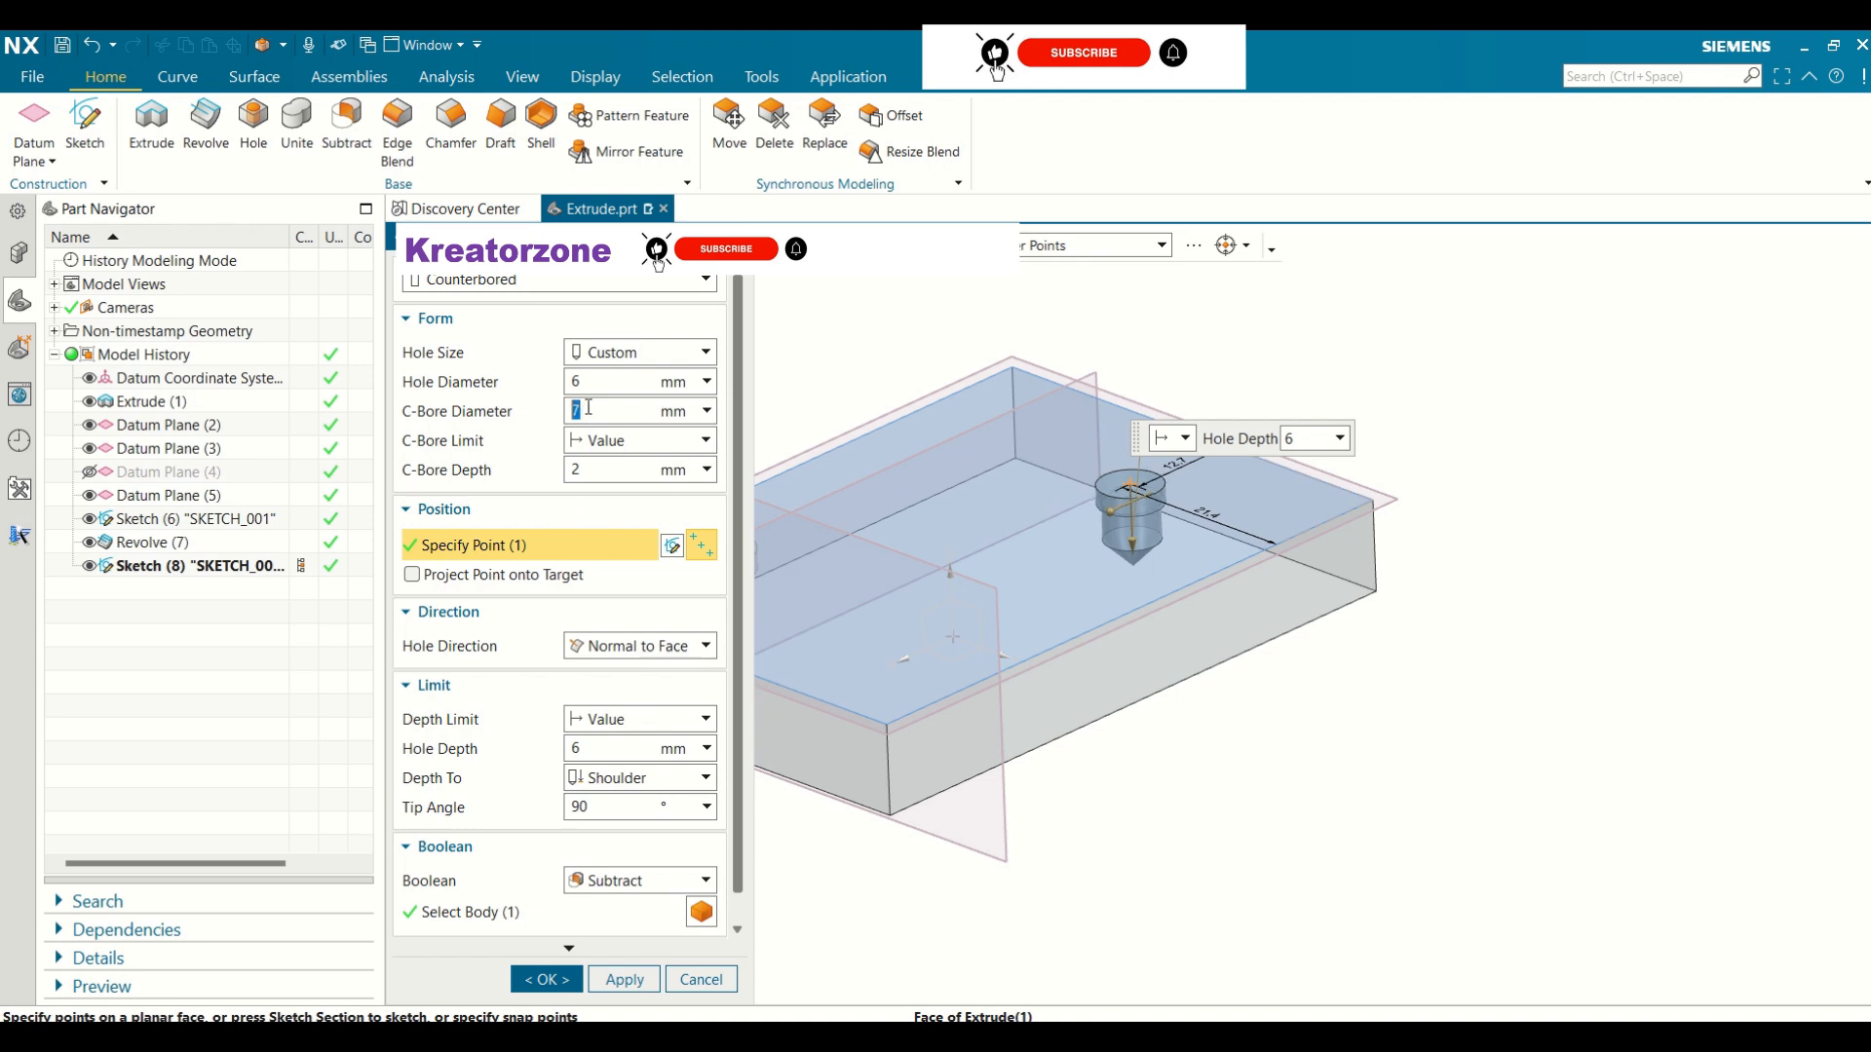
{"action": "double_click", "coordinate": [589, 381]}
{"action": "type", "text": "5"}
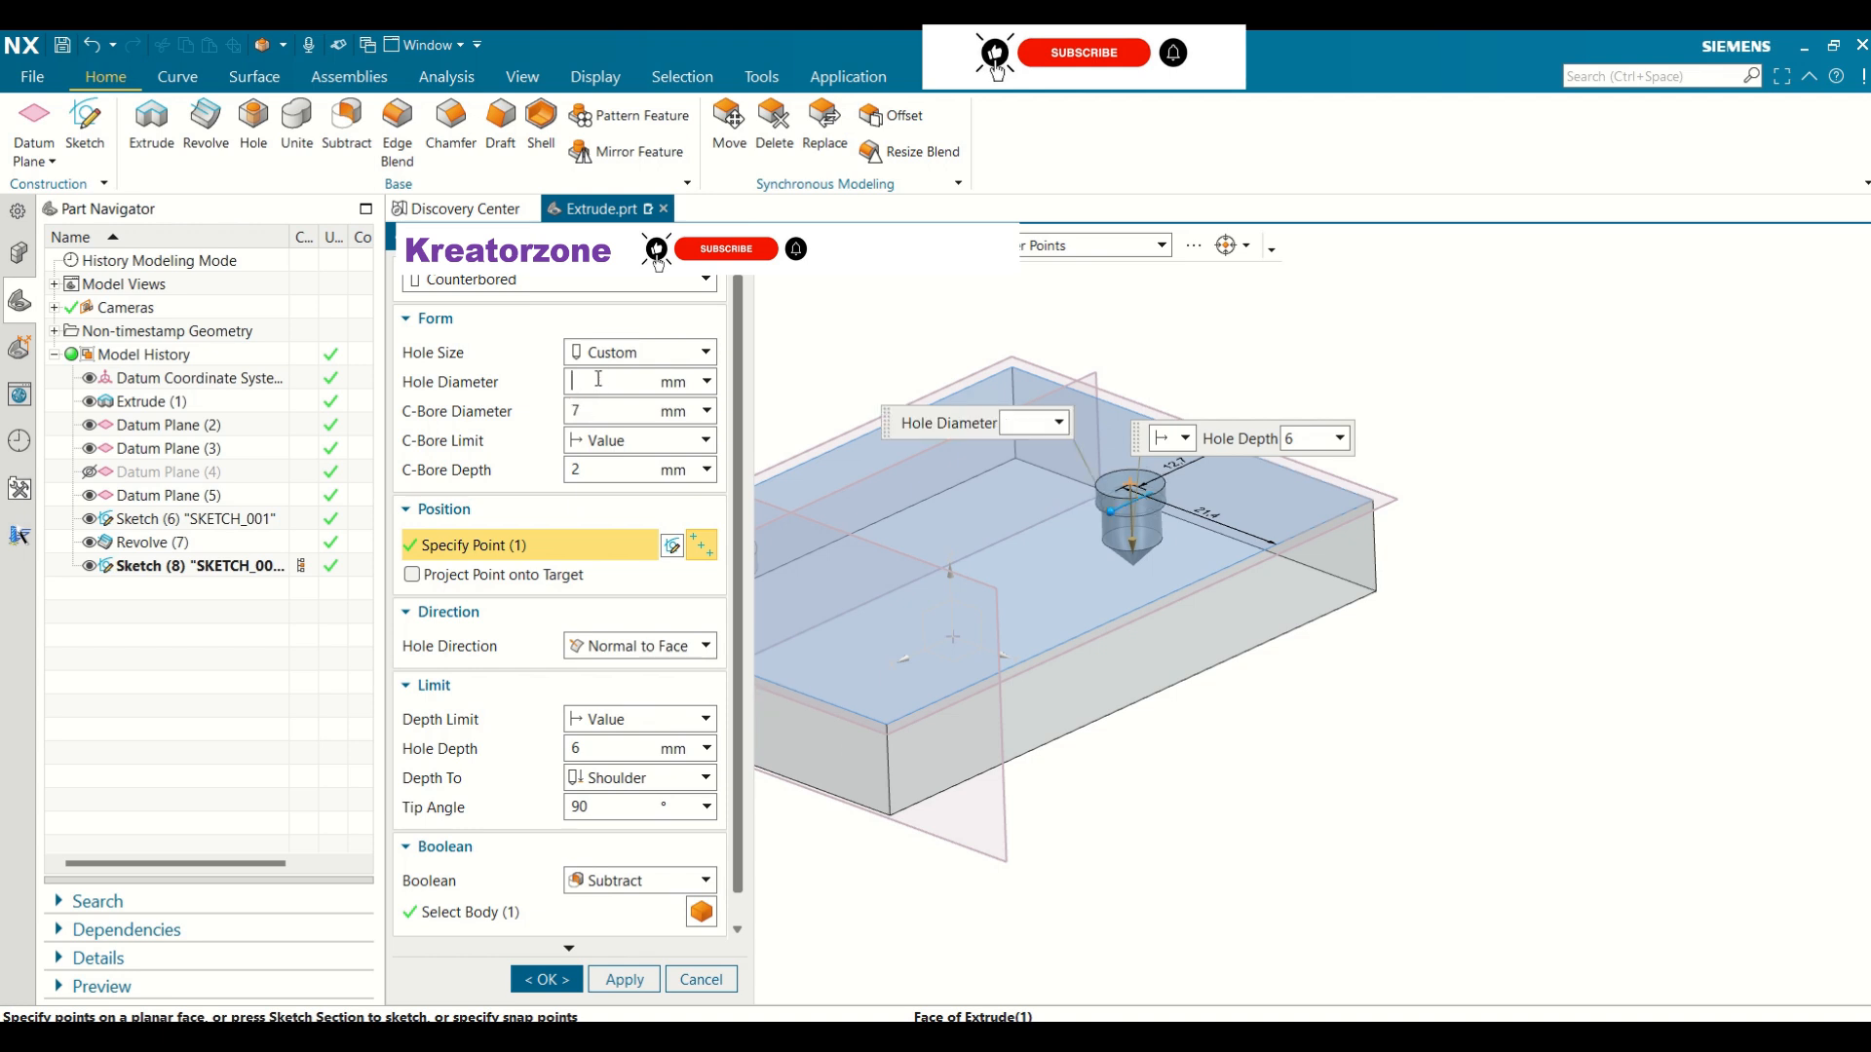
{"action": "key", "text": "Return"}
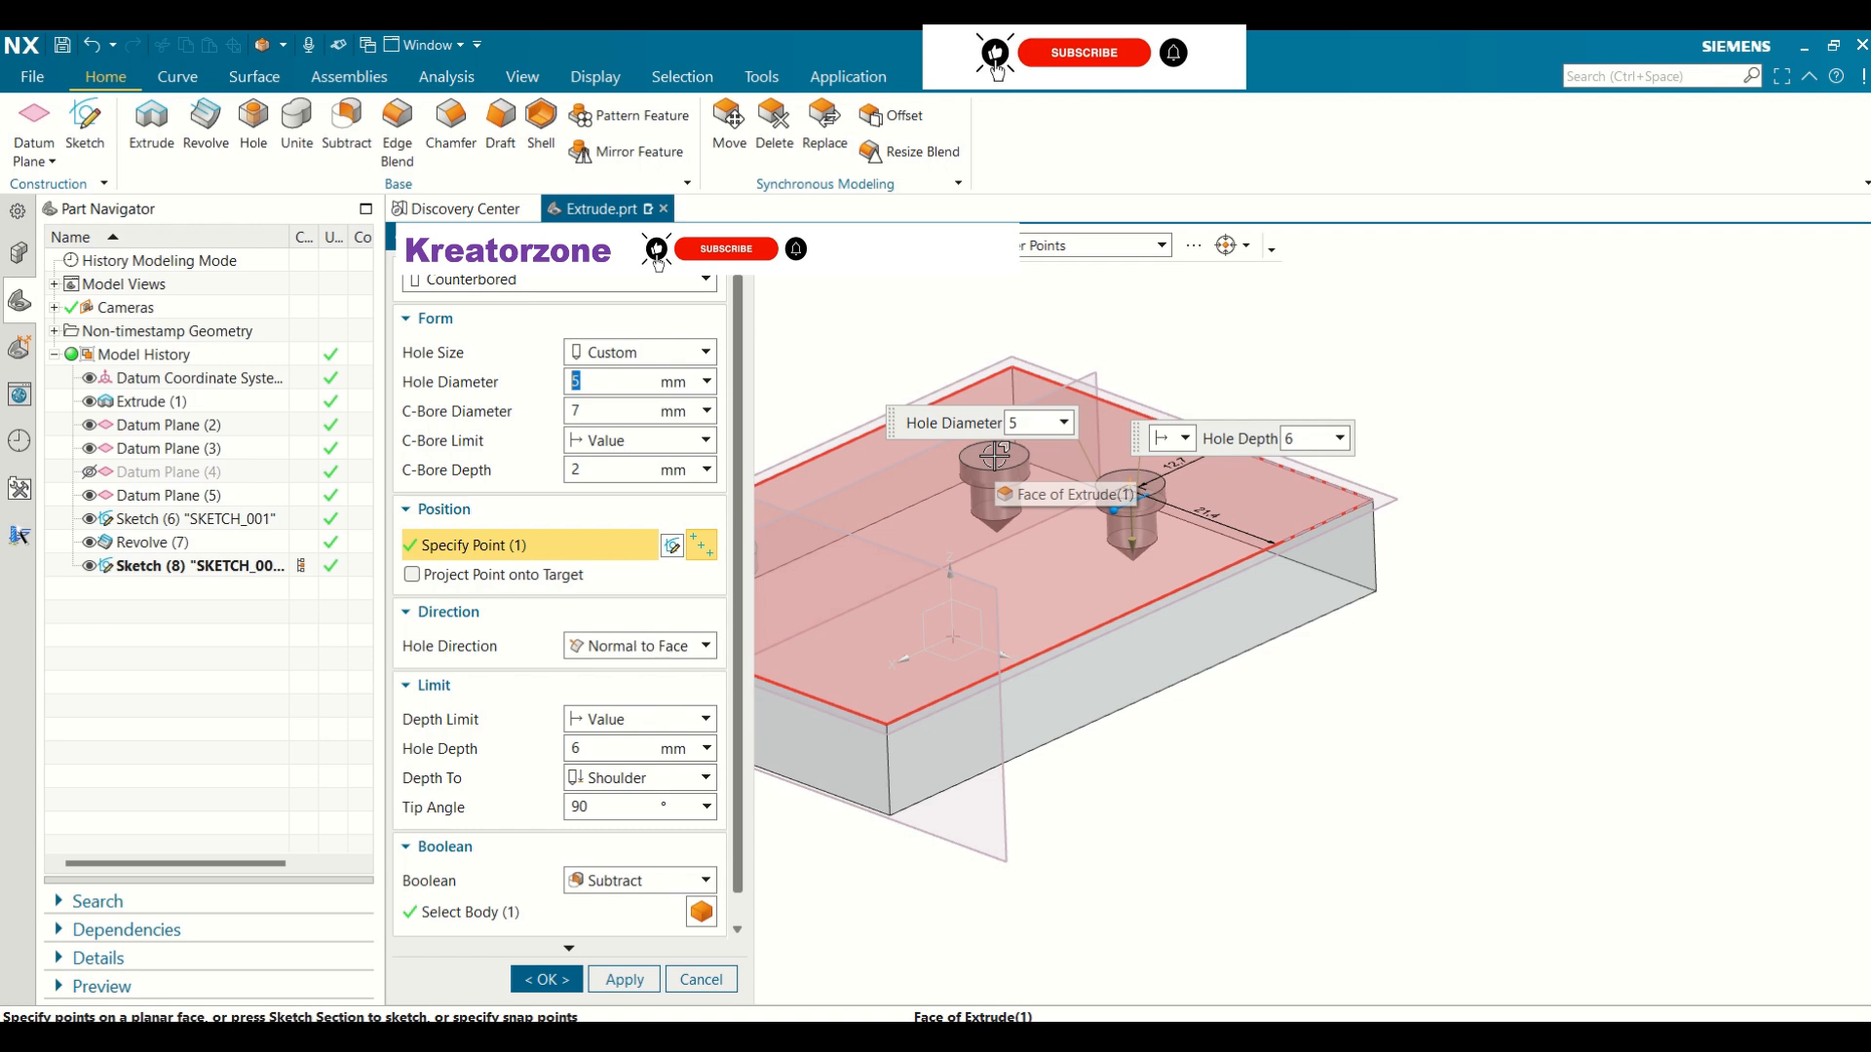
{"action": "left_click", "coordinate": [547, 980]}
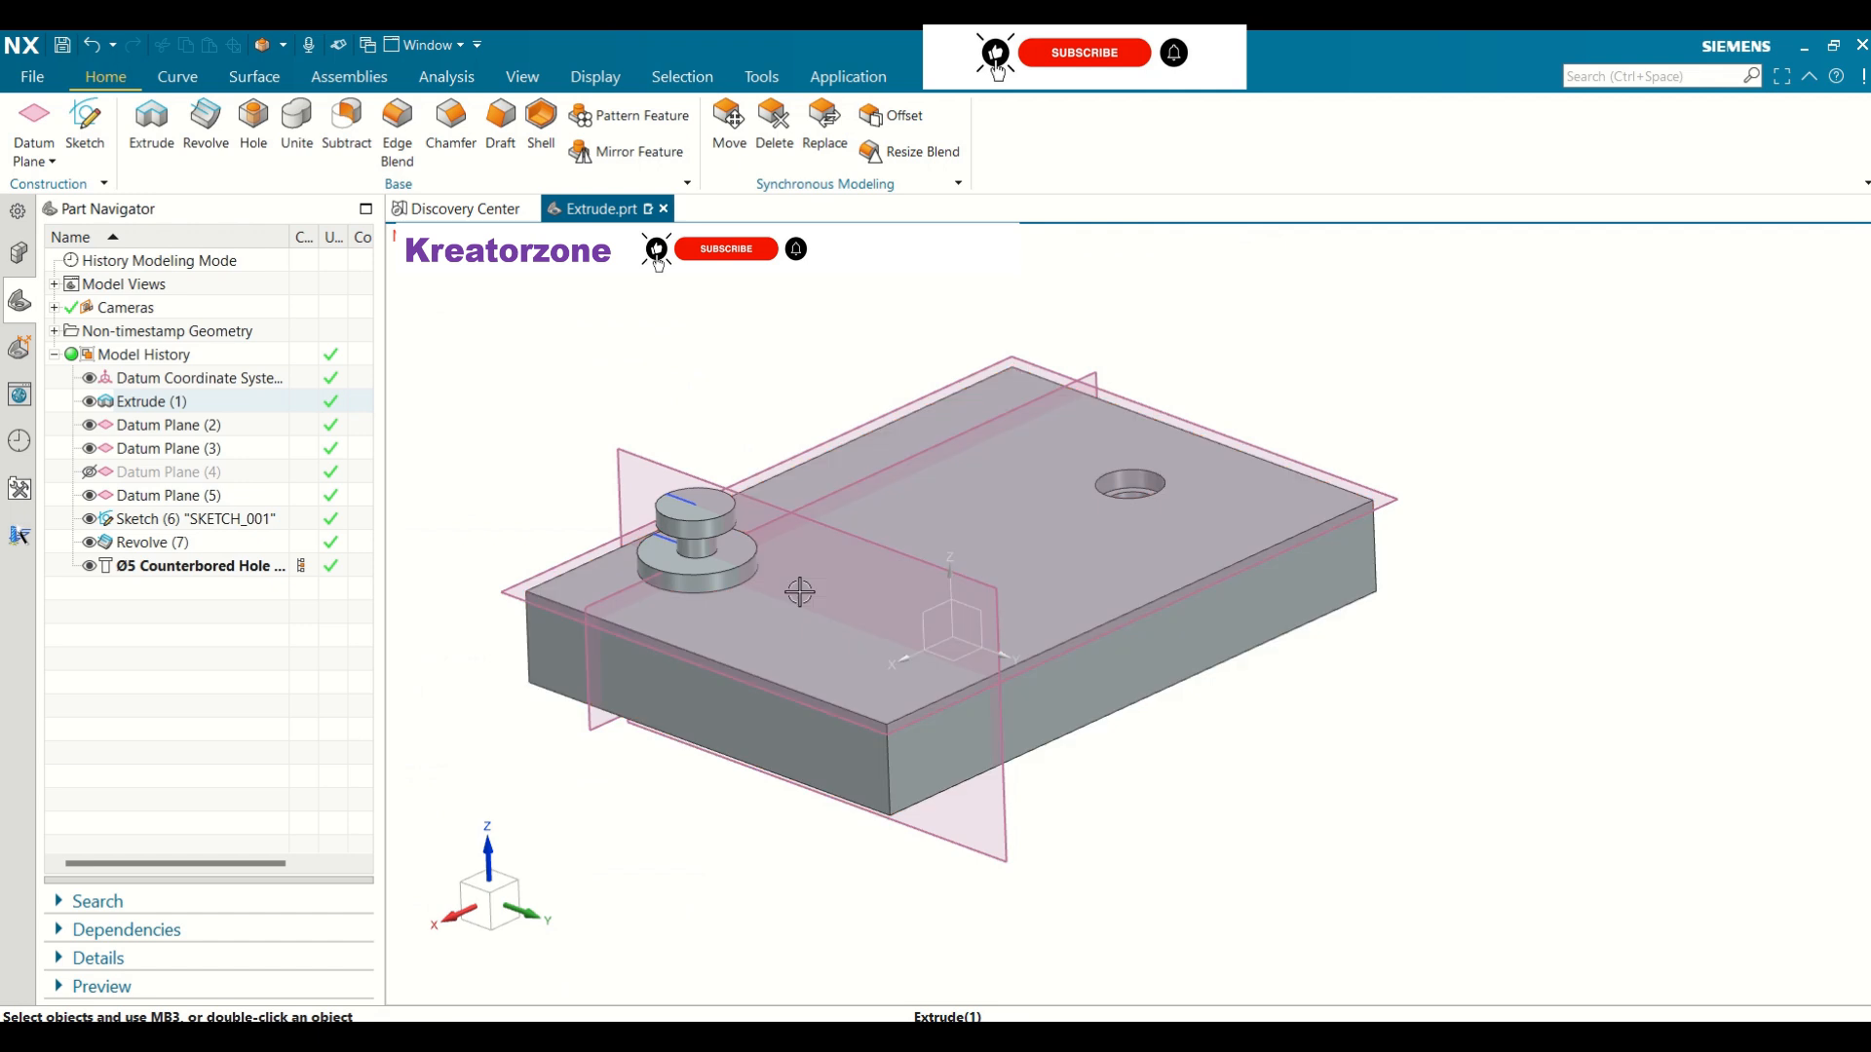
Try editing the counterbored hole's two position dimensions to 12 mm each from the block's edges, and undo that edit
{"action": "left_click", "coordinate": [202, 569]}
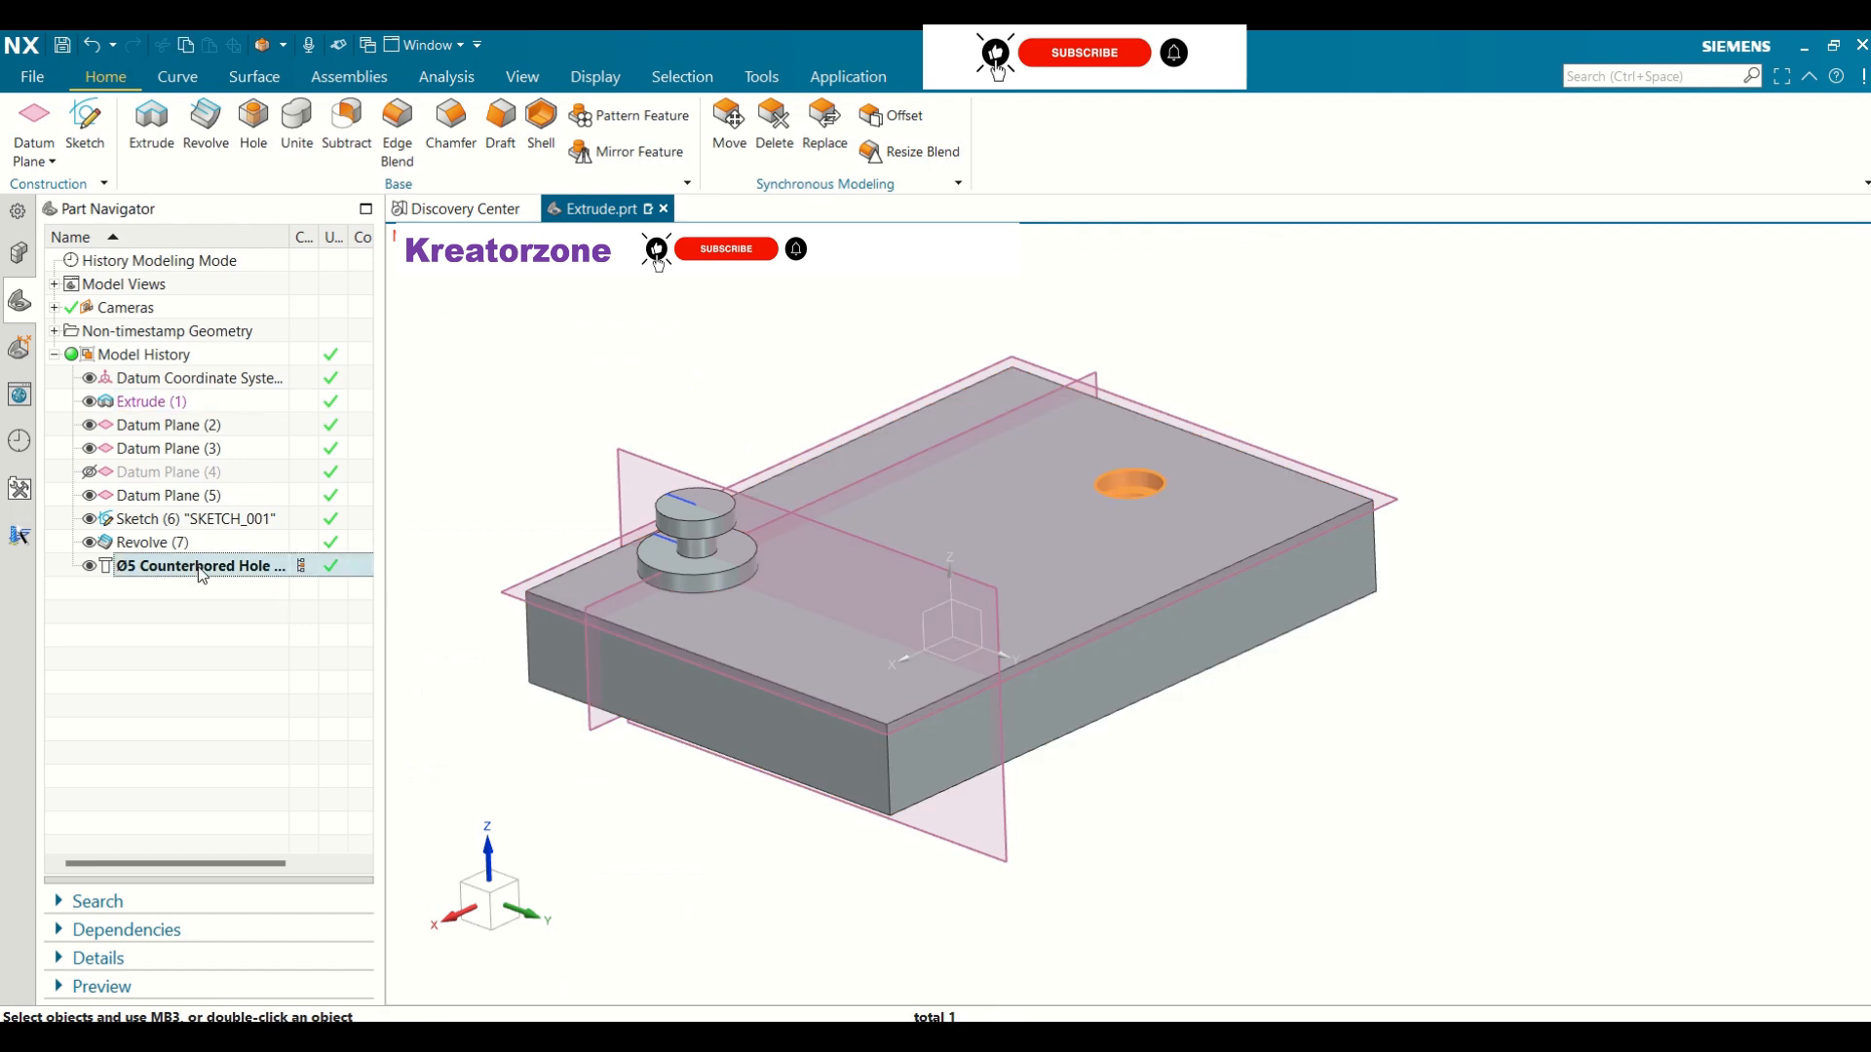
{"action": "right_click", "coordinate": [203, 568]}
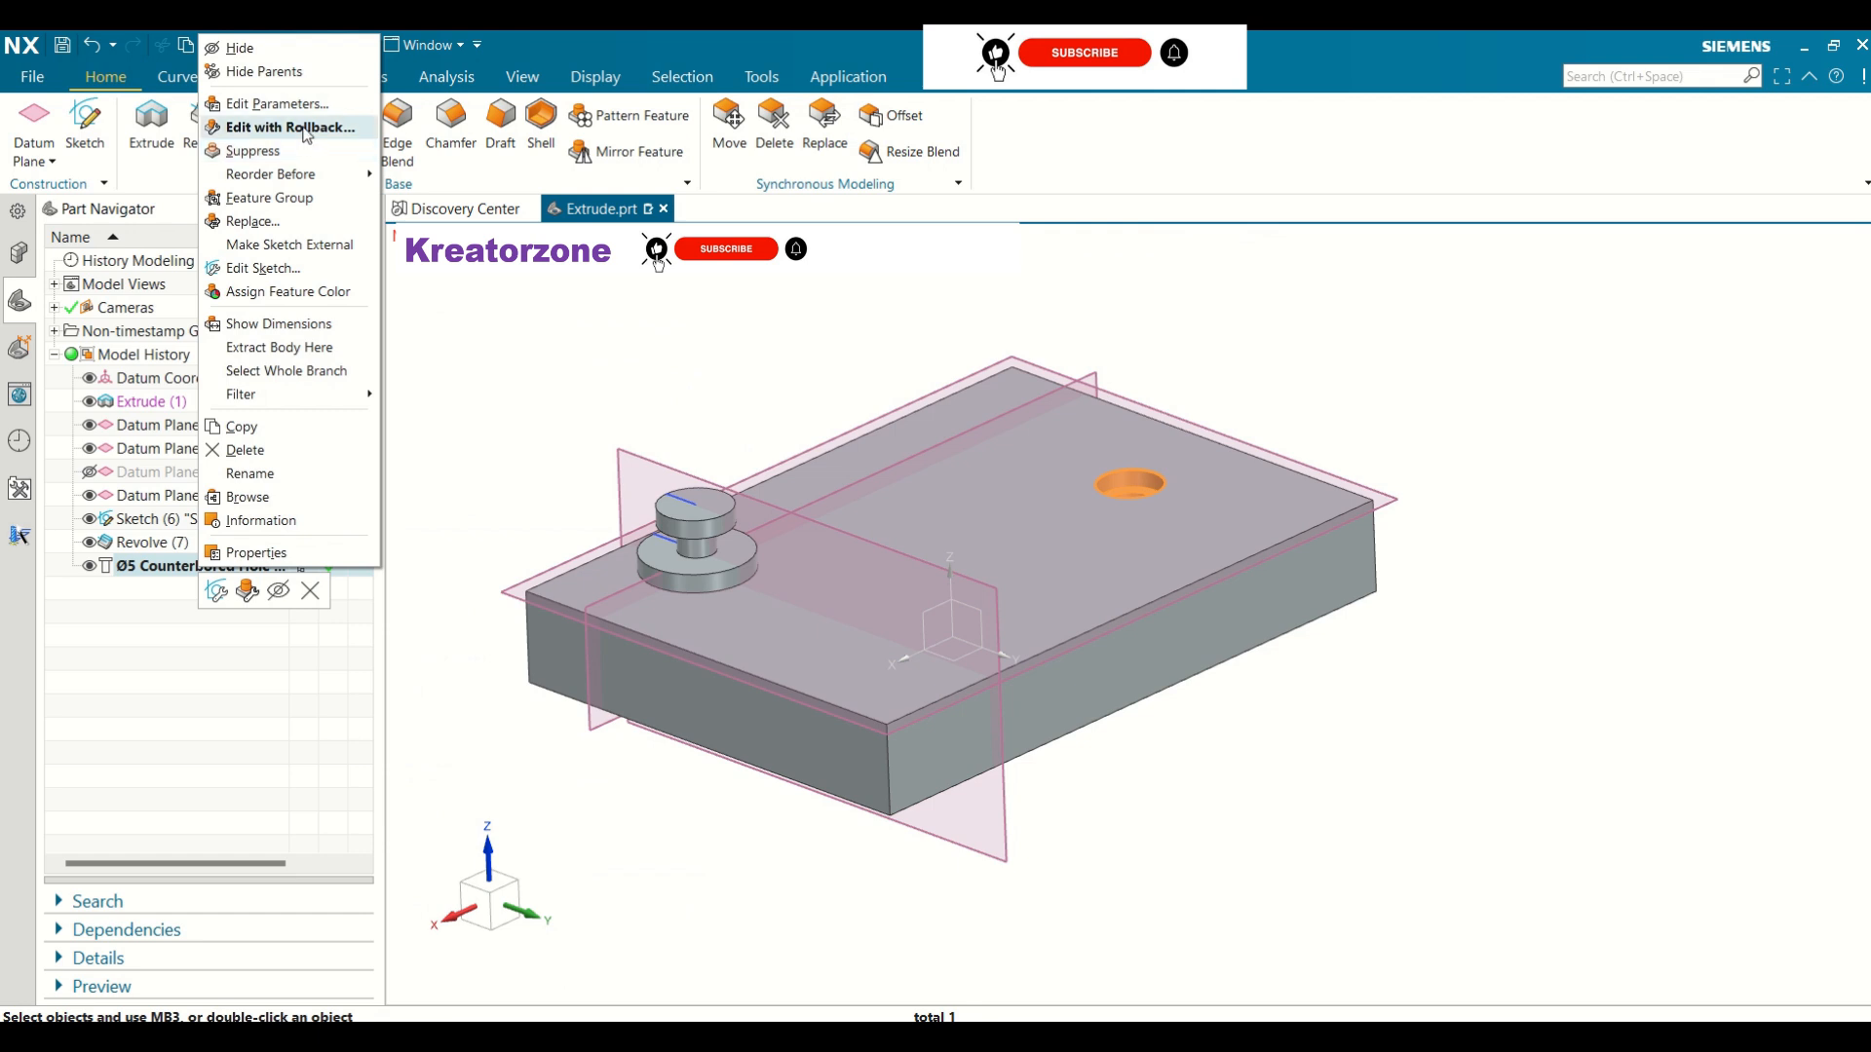
{"action": "left_click", "coordinate": [277, 105]}
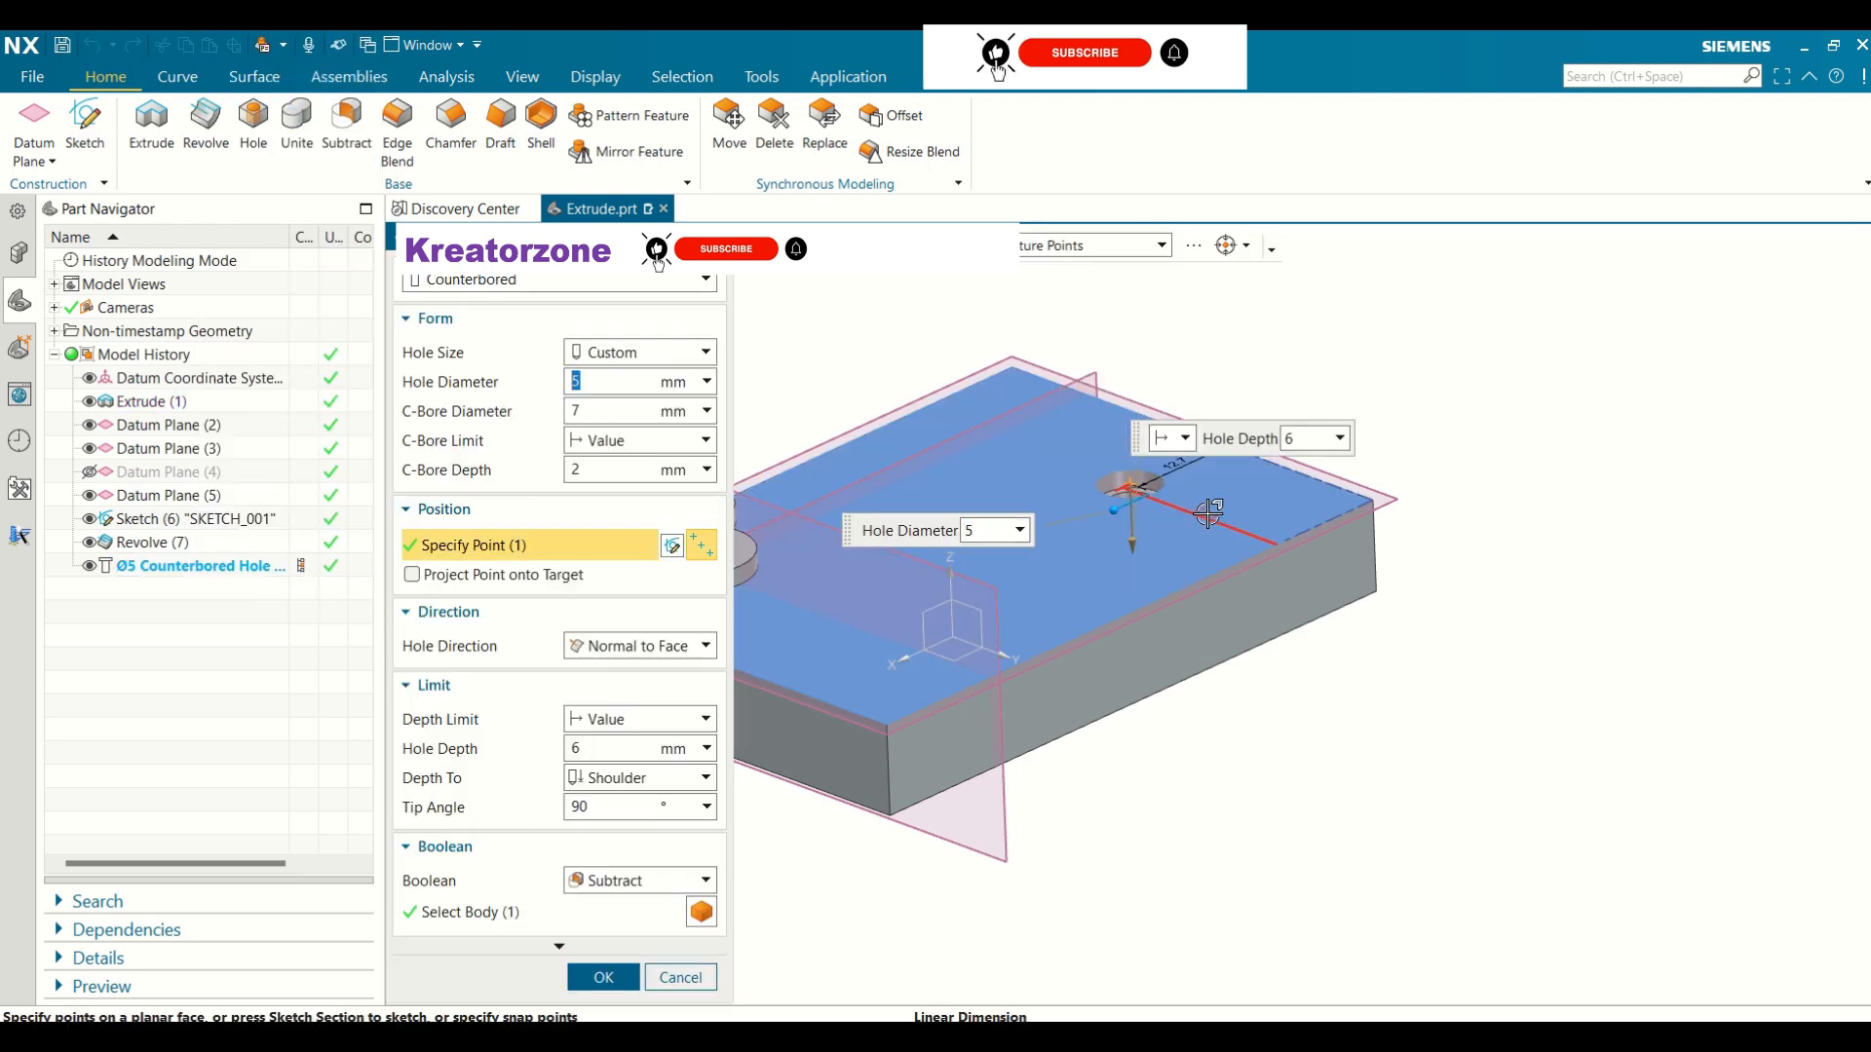
{"action": "left_click", "coordinate": [1194, 513]}
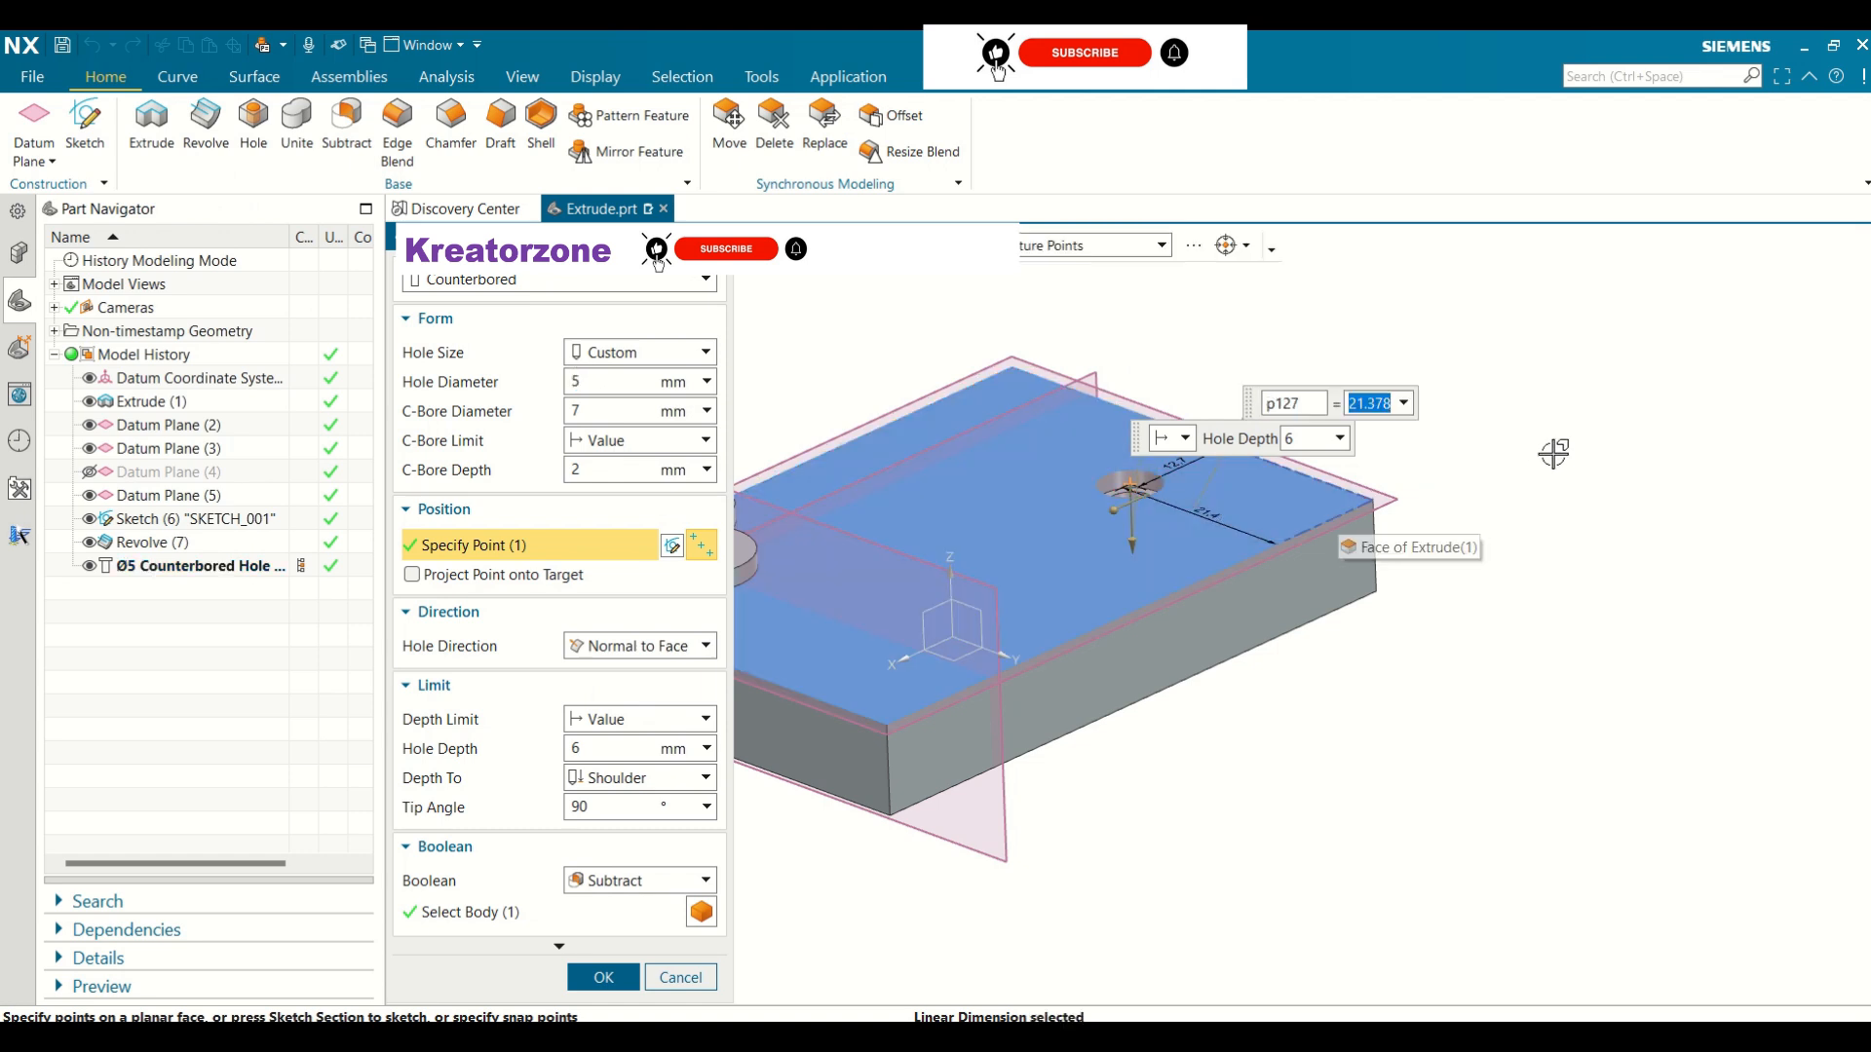
{"action": "type", "text": "12"}
{"action": "key", "text": "Return"}
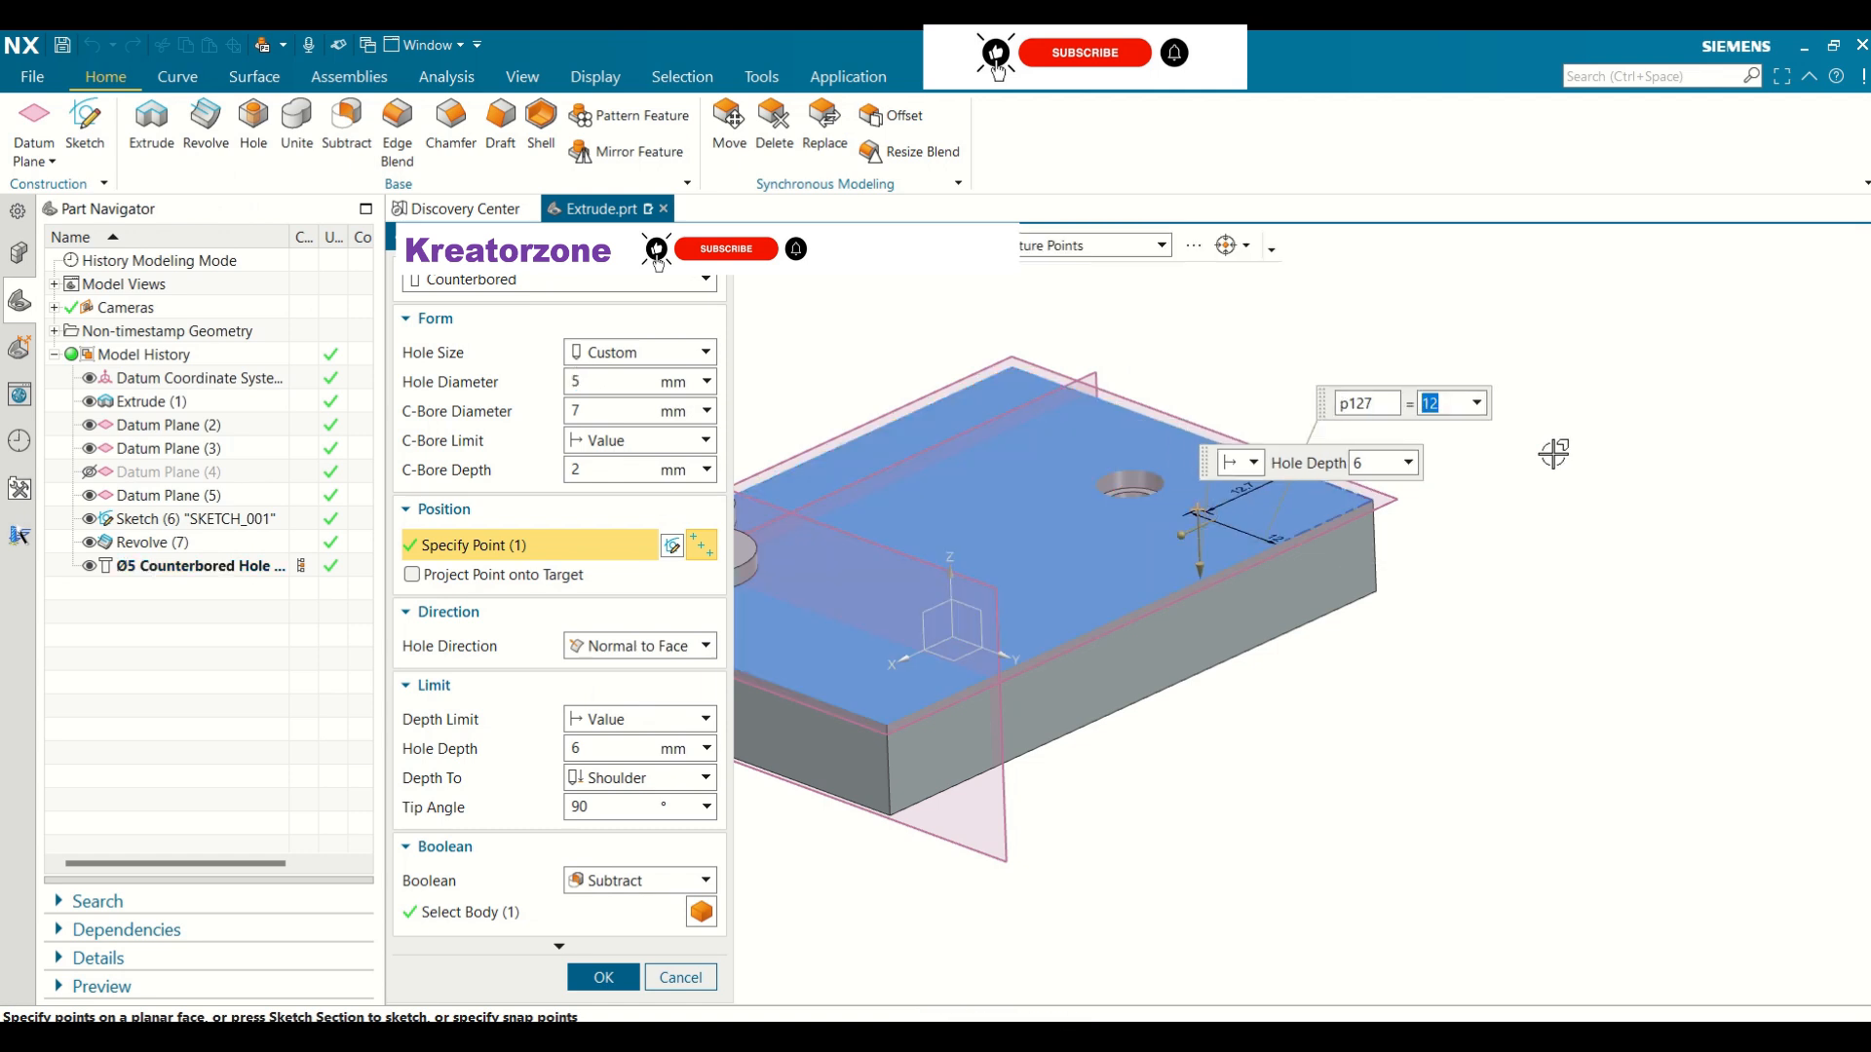
{"action": "left_click", "coordinate": [1238, 491]}
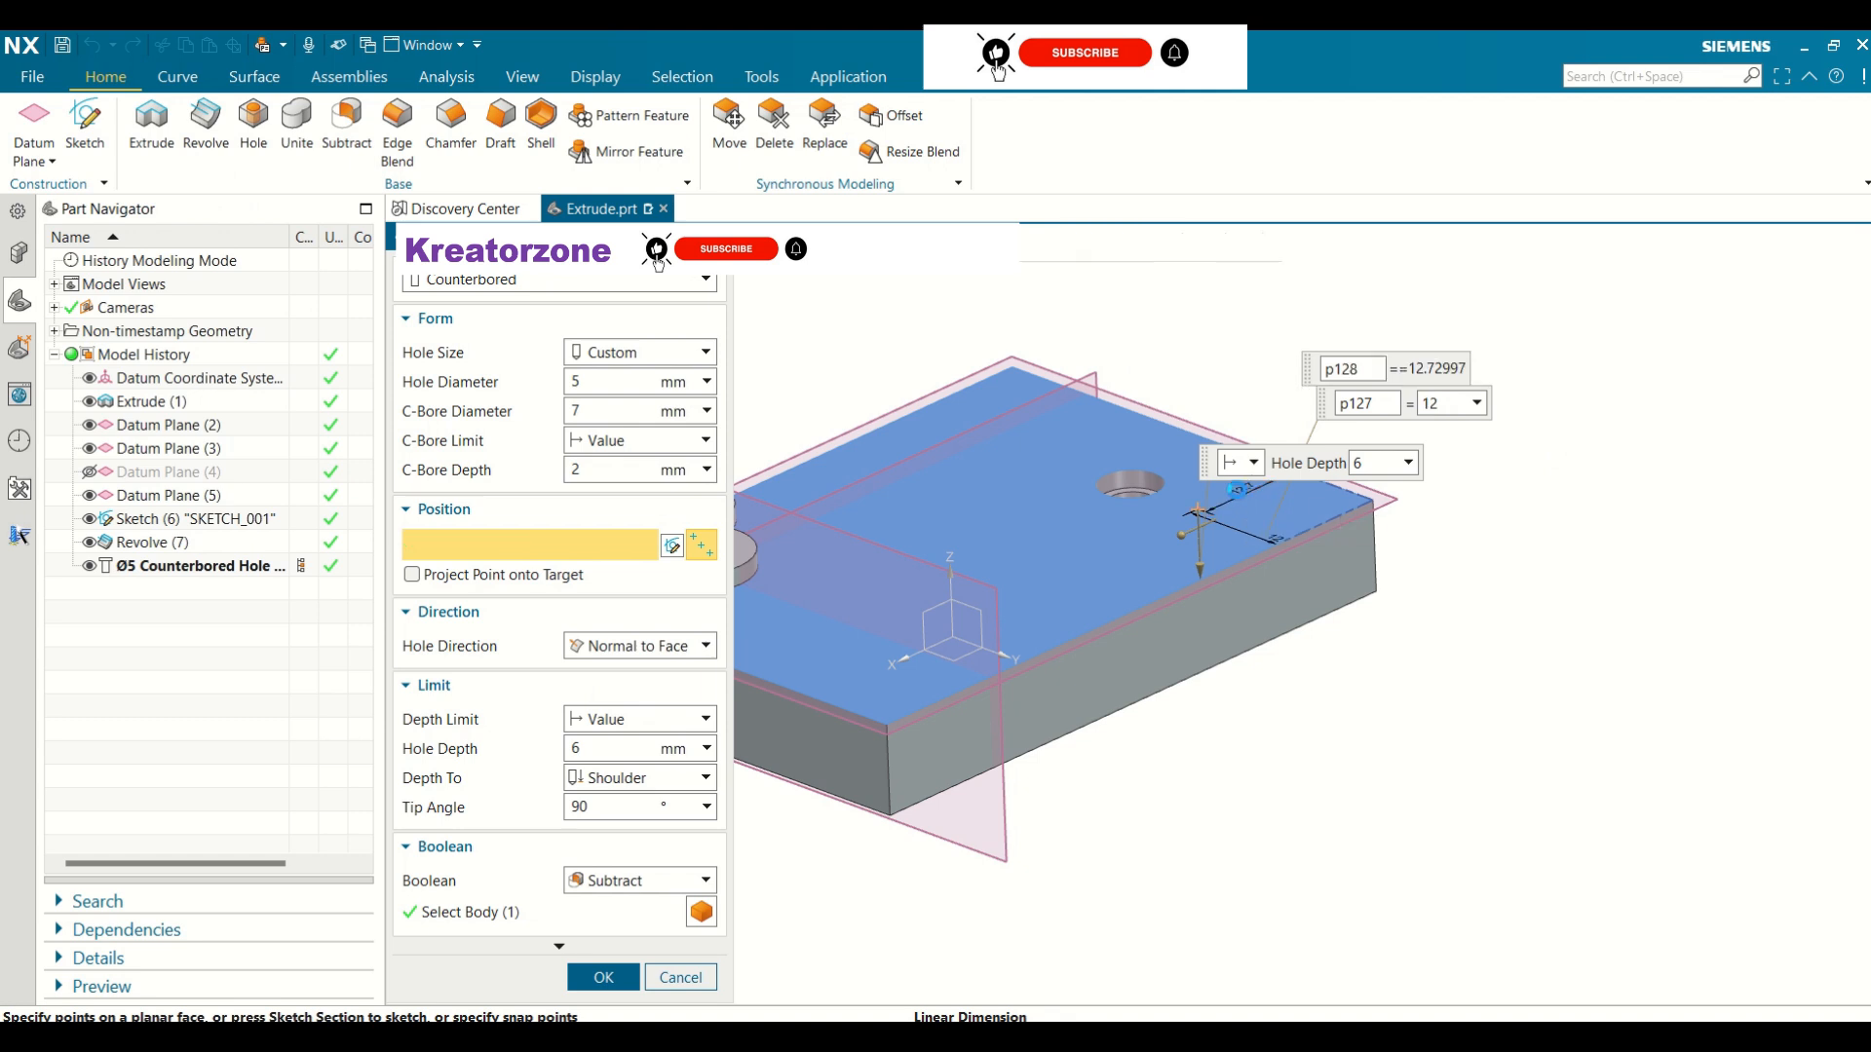
{"action": "left_click", "coordinate": [1237, 490]}
{"action": "type", "text": "12"}
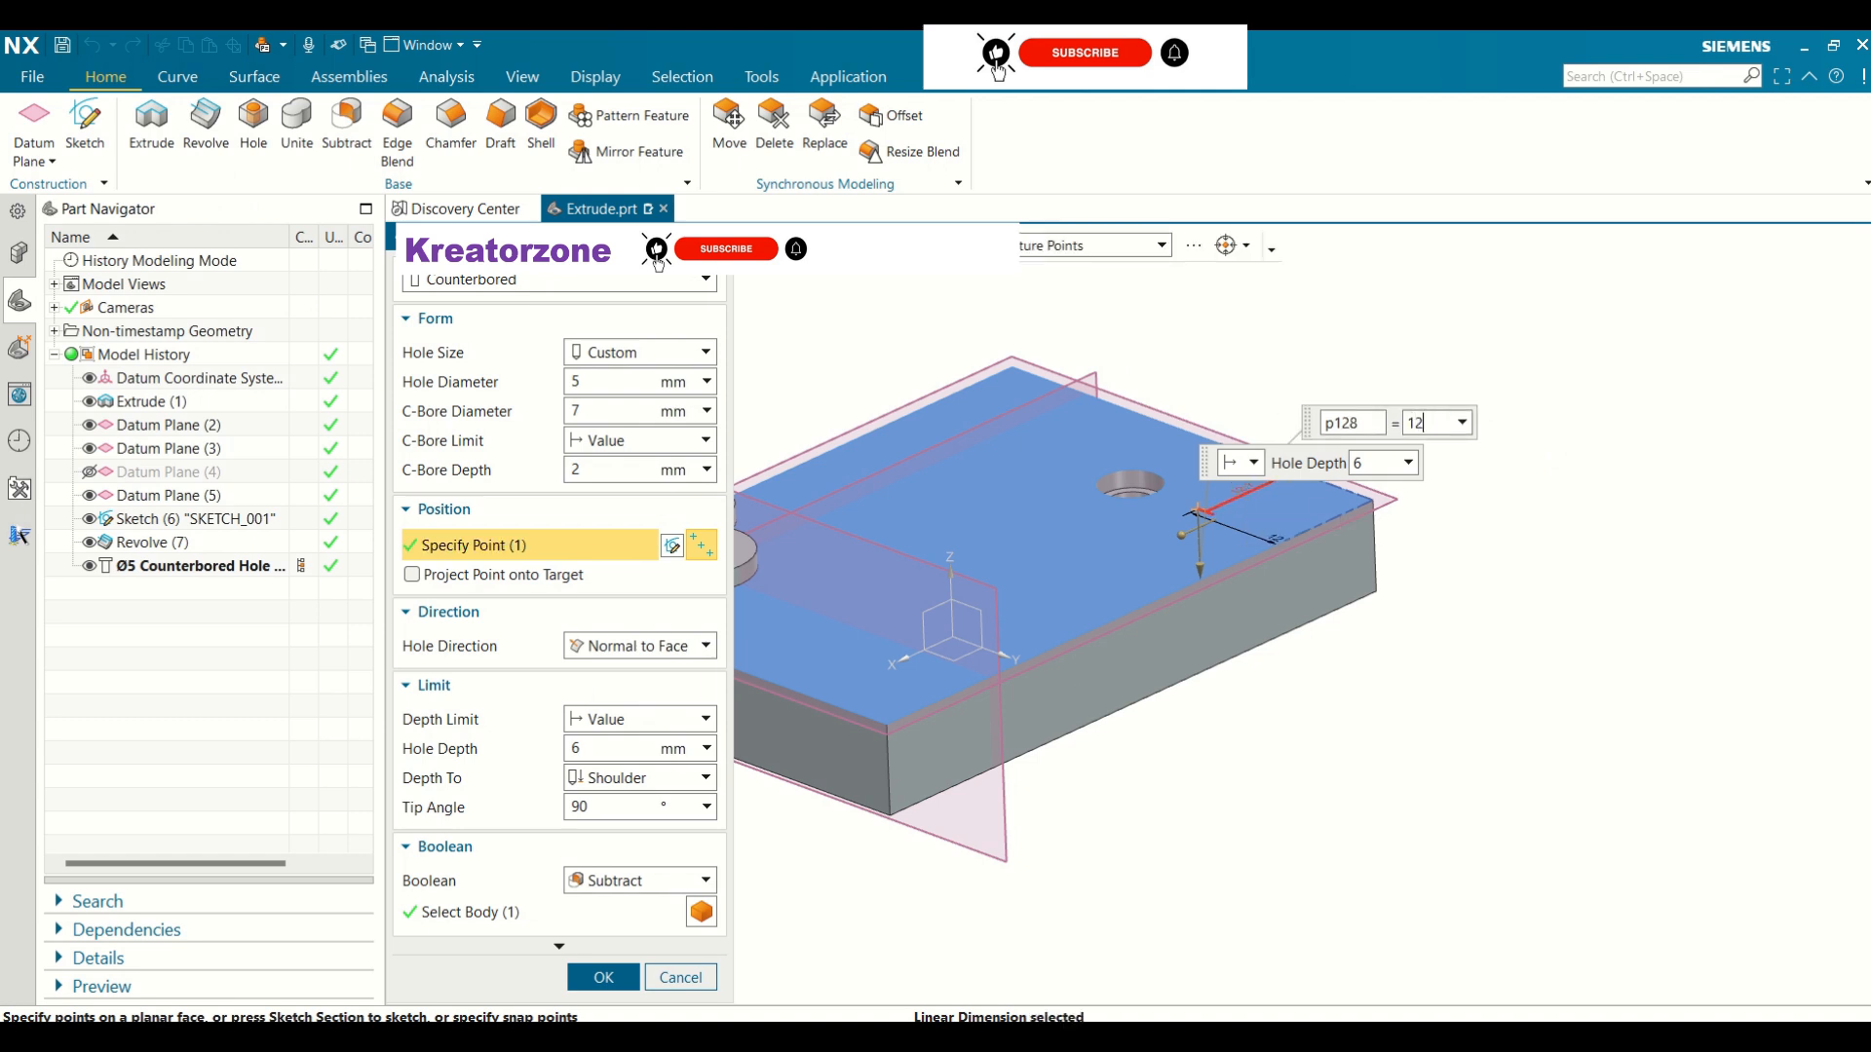
{"action": "key", "text": "Return"}
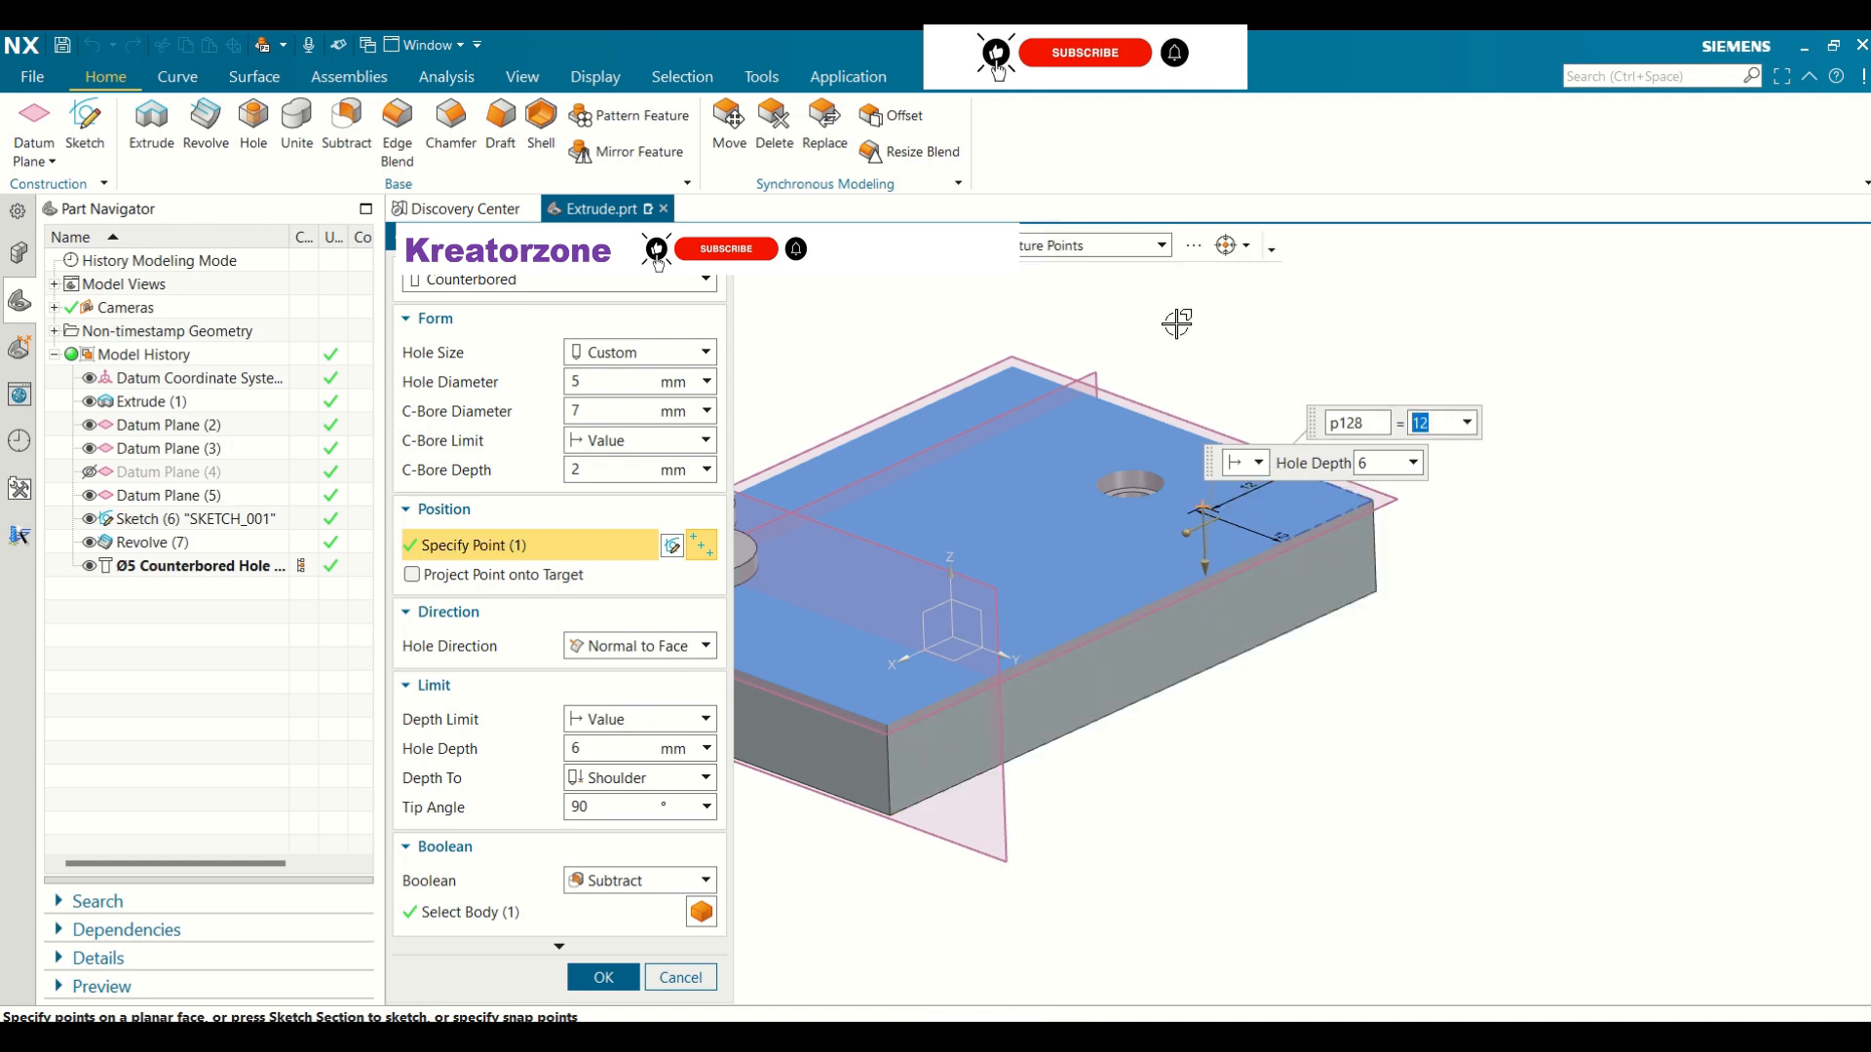
{"action": "left_click", "coordinate": [603, 977]}
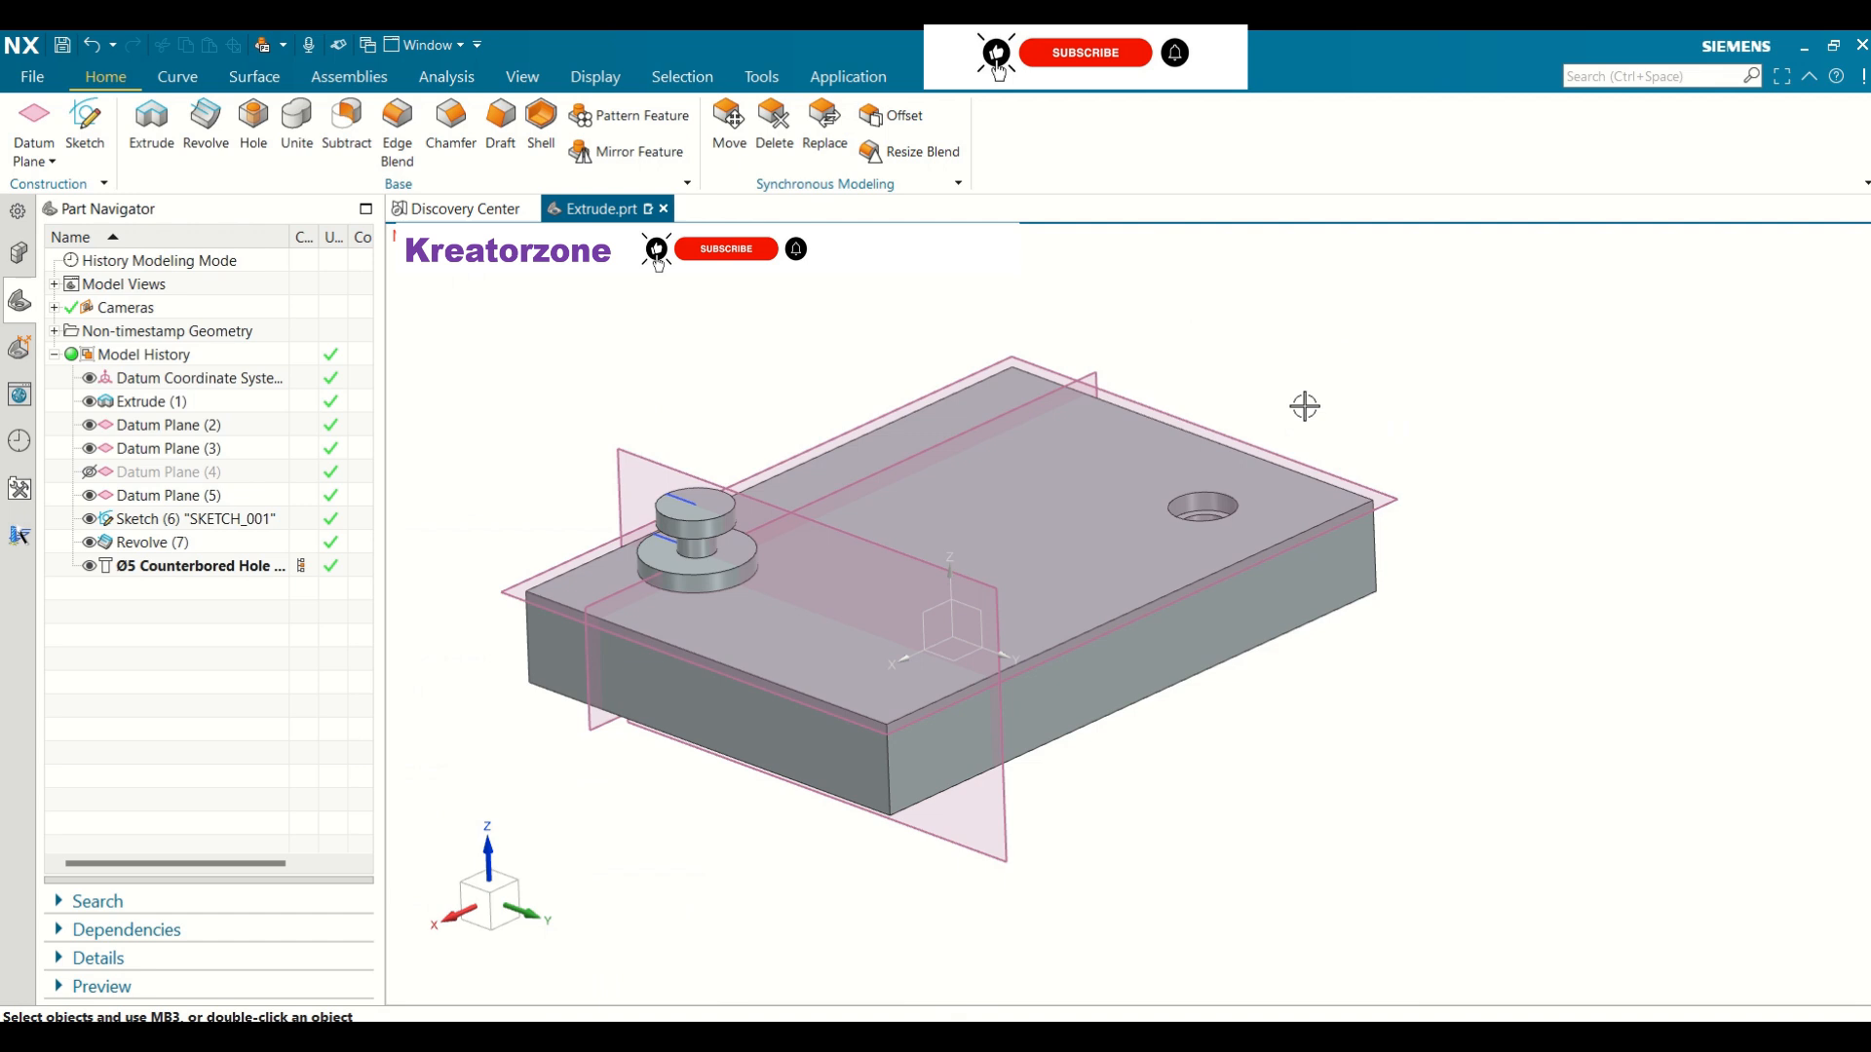
{"action": "key", "text": "ctrl+z"}
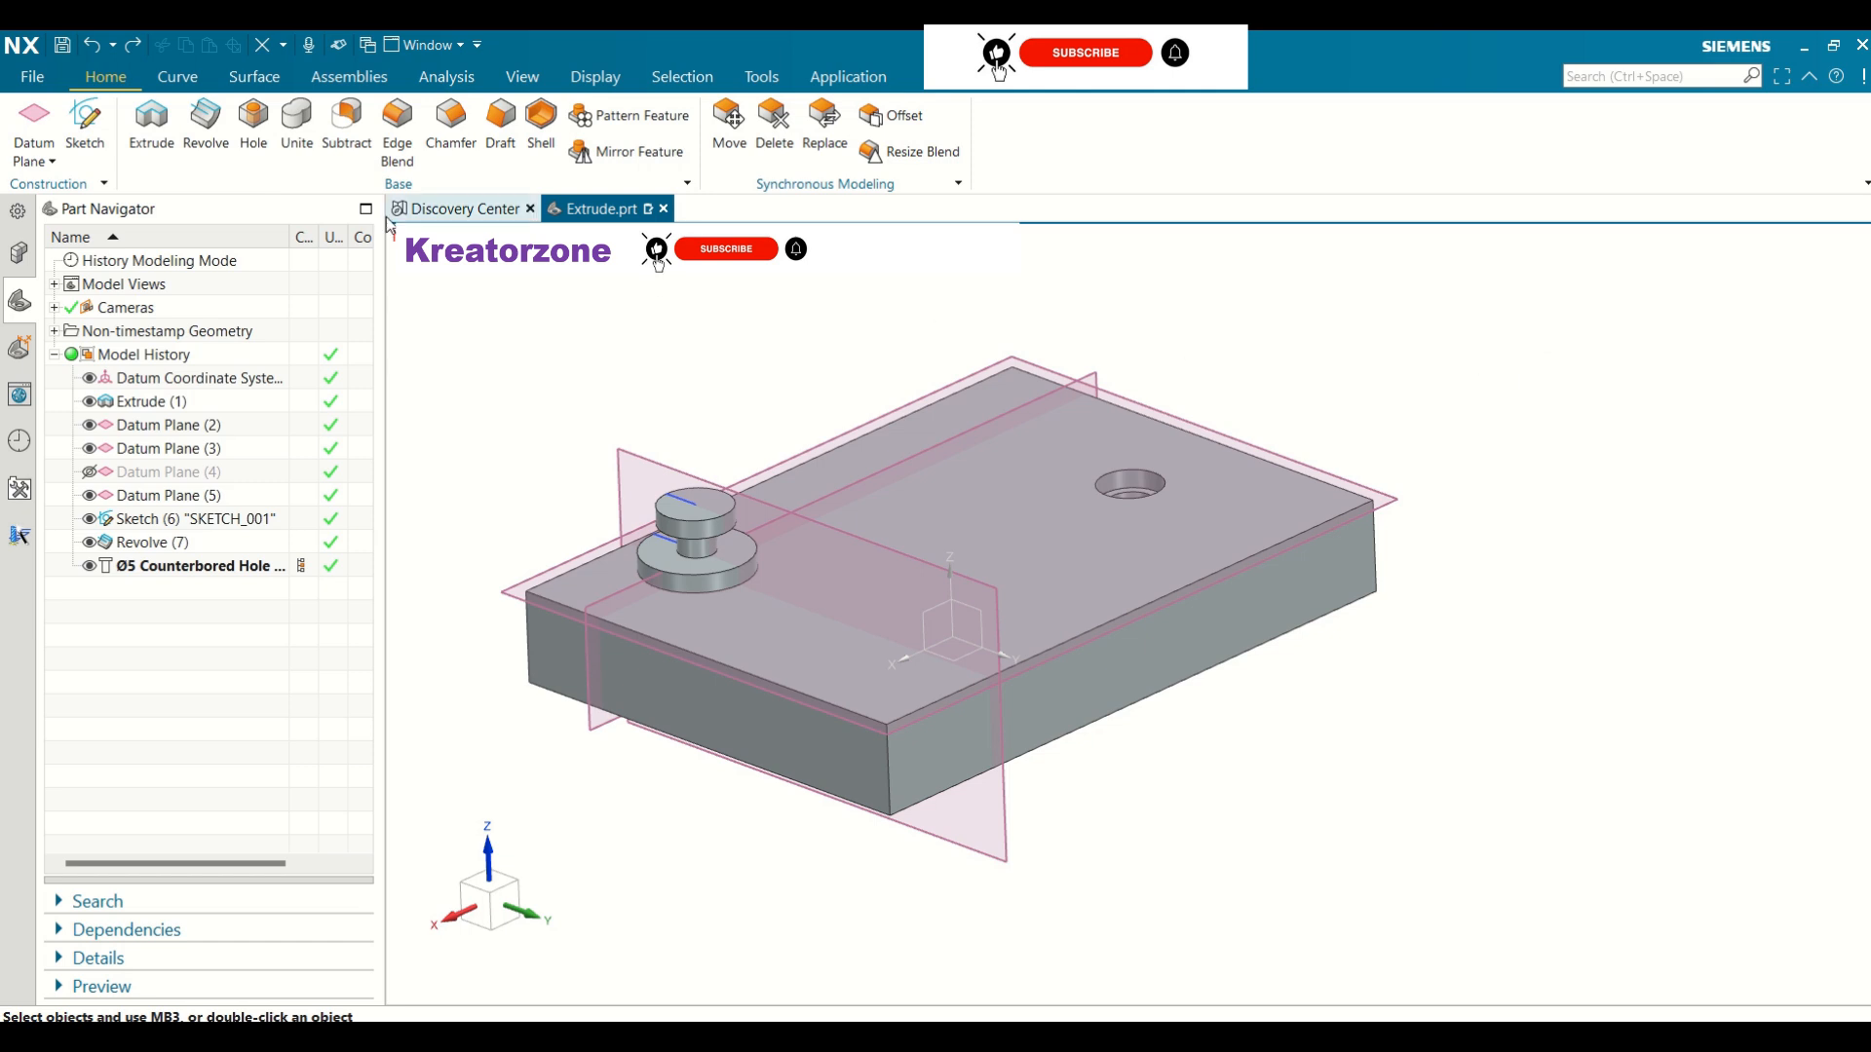
Unite the revolved body as target with the extruded block as tool, previewing the result before accepting it
{"action": "left_click", "coordinate": [294, 118]}
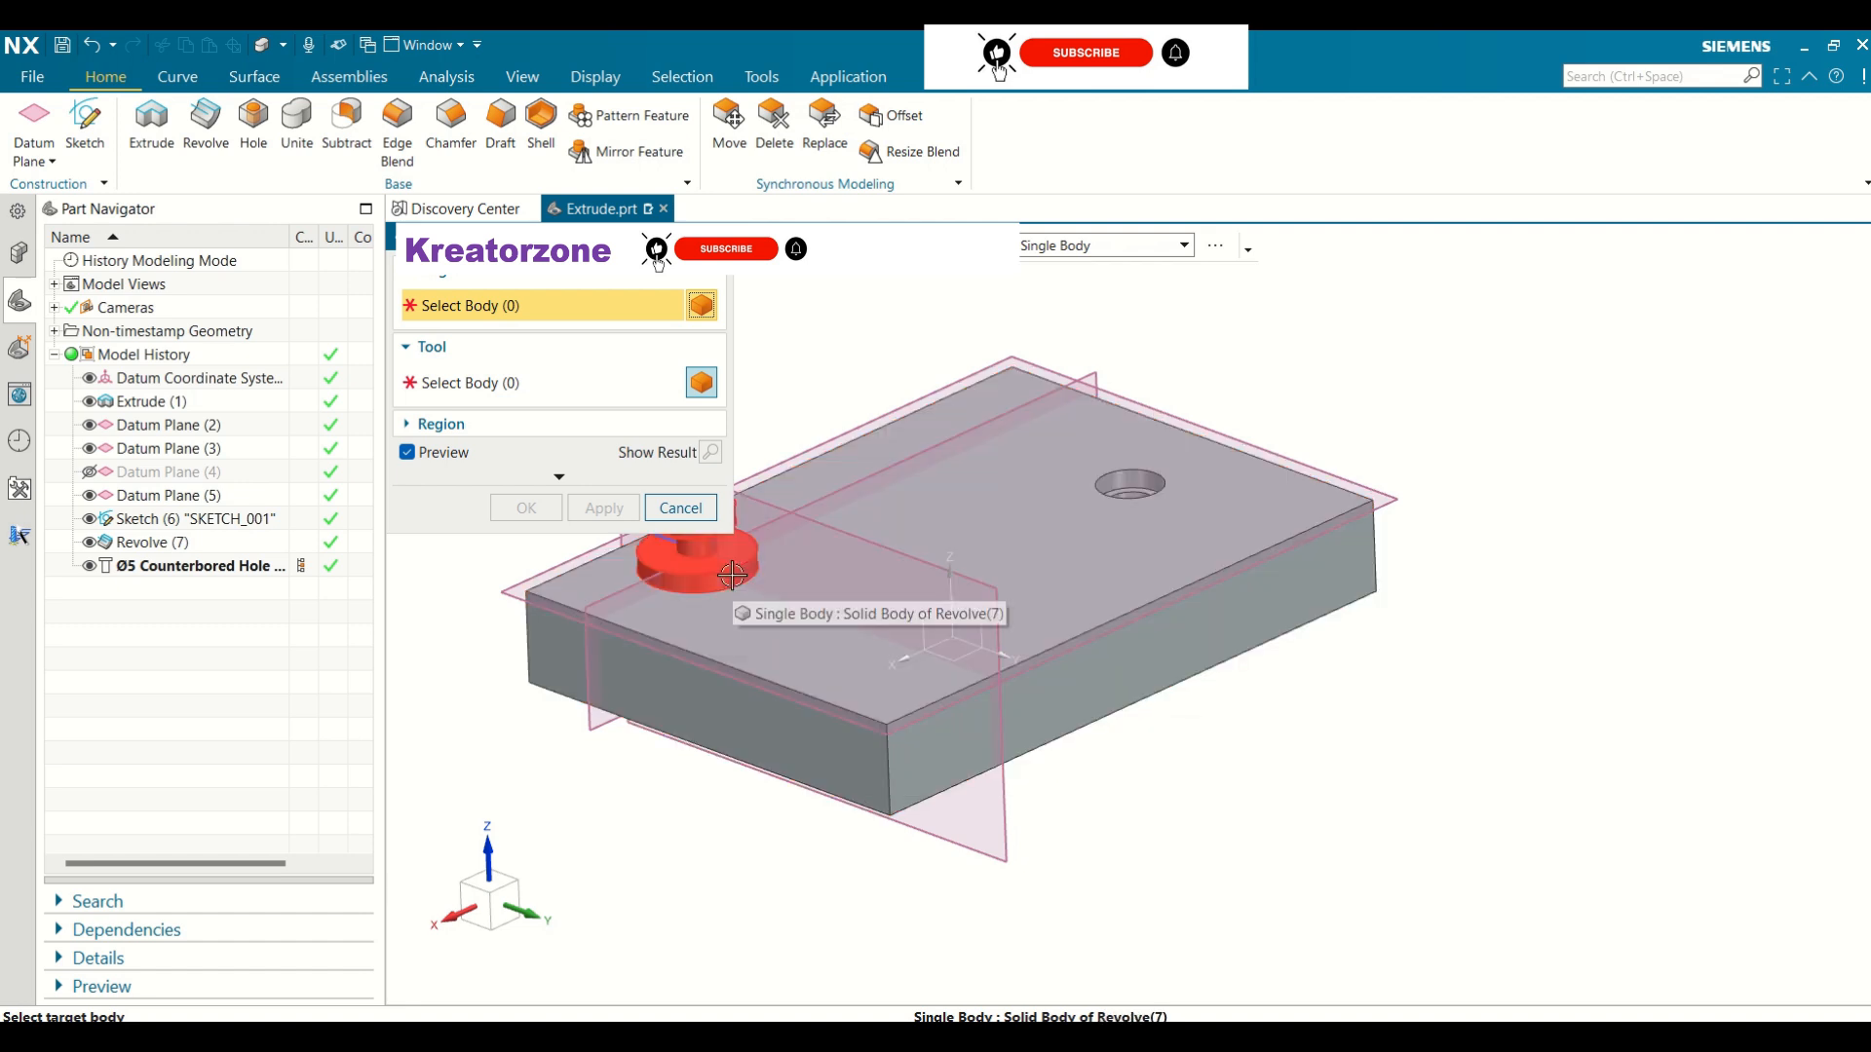
{"action": "left_click", "coordinate": [819, 706]}
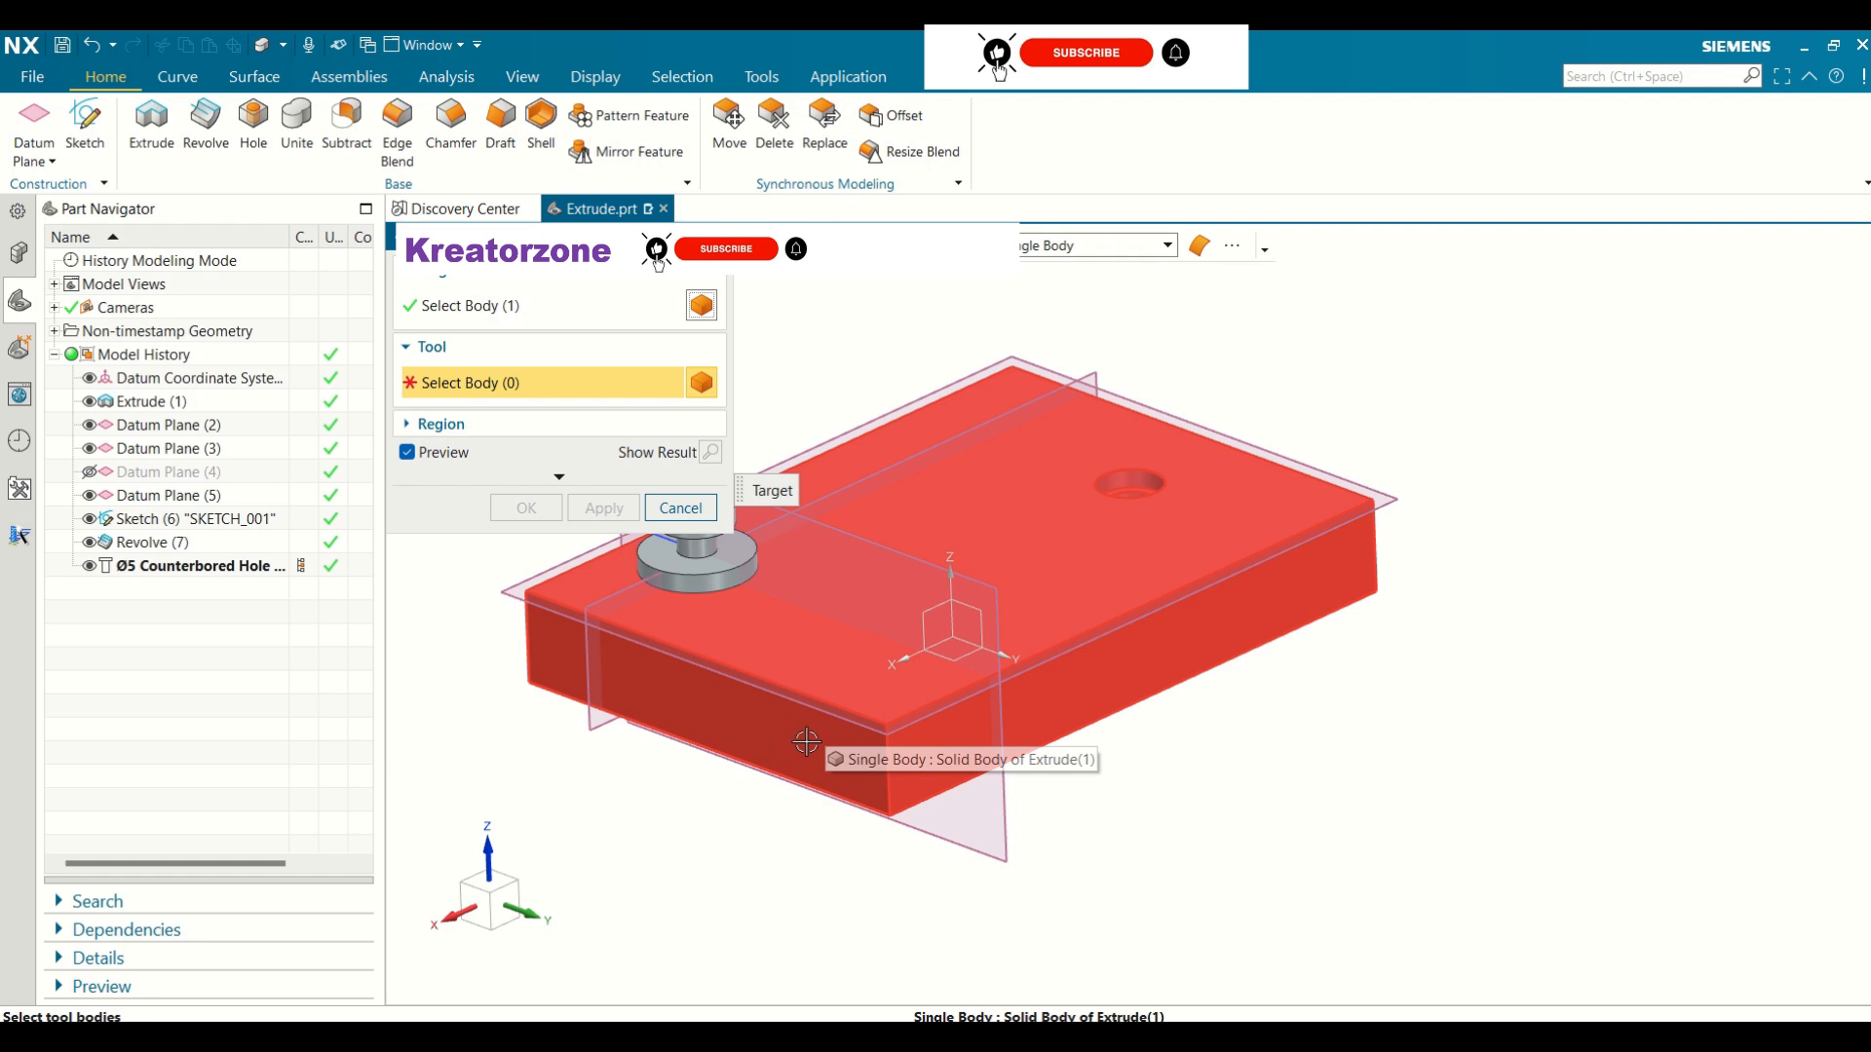
{"action": "left_click", "coordinate": [806, 743]}
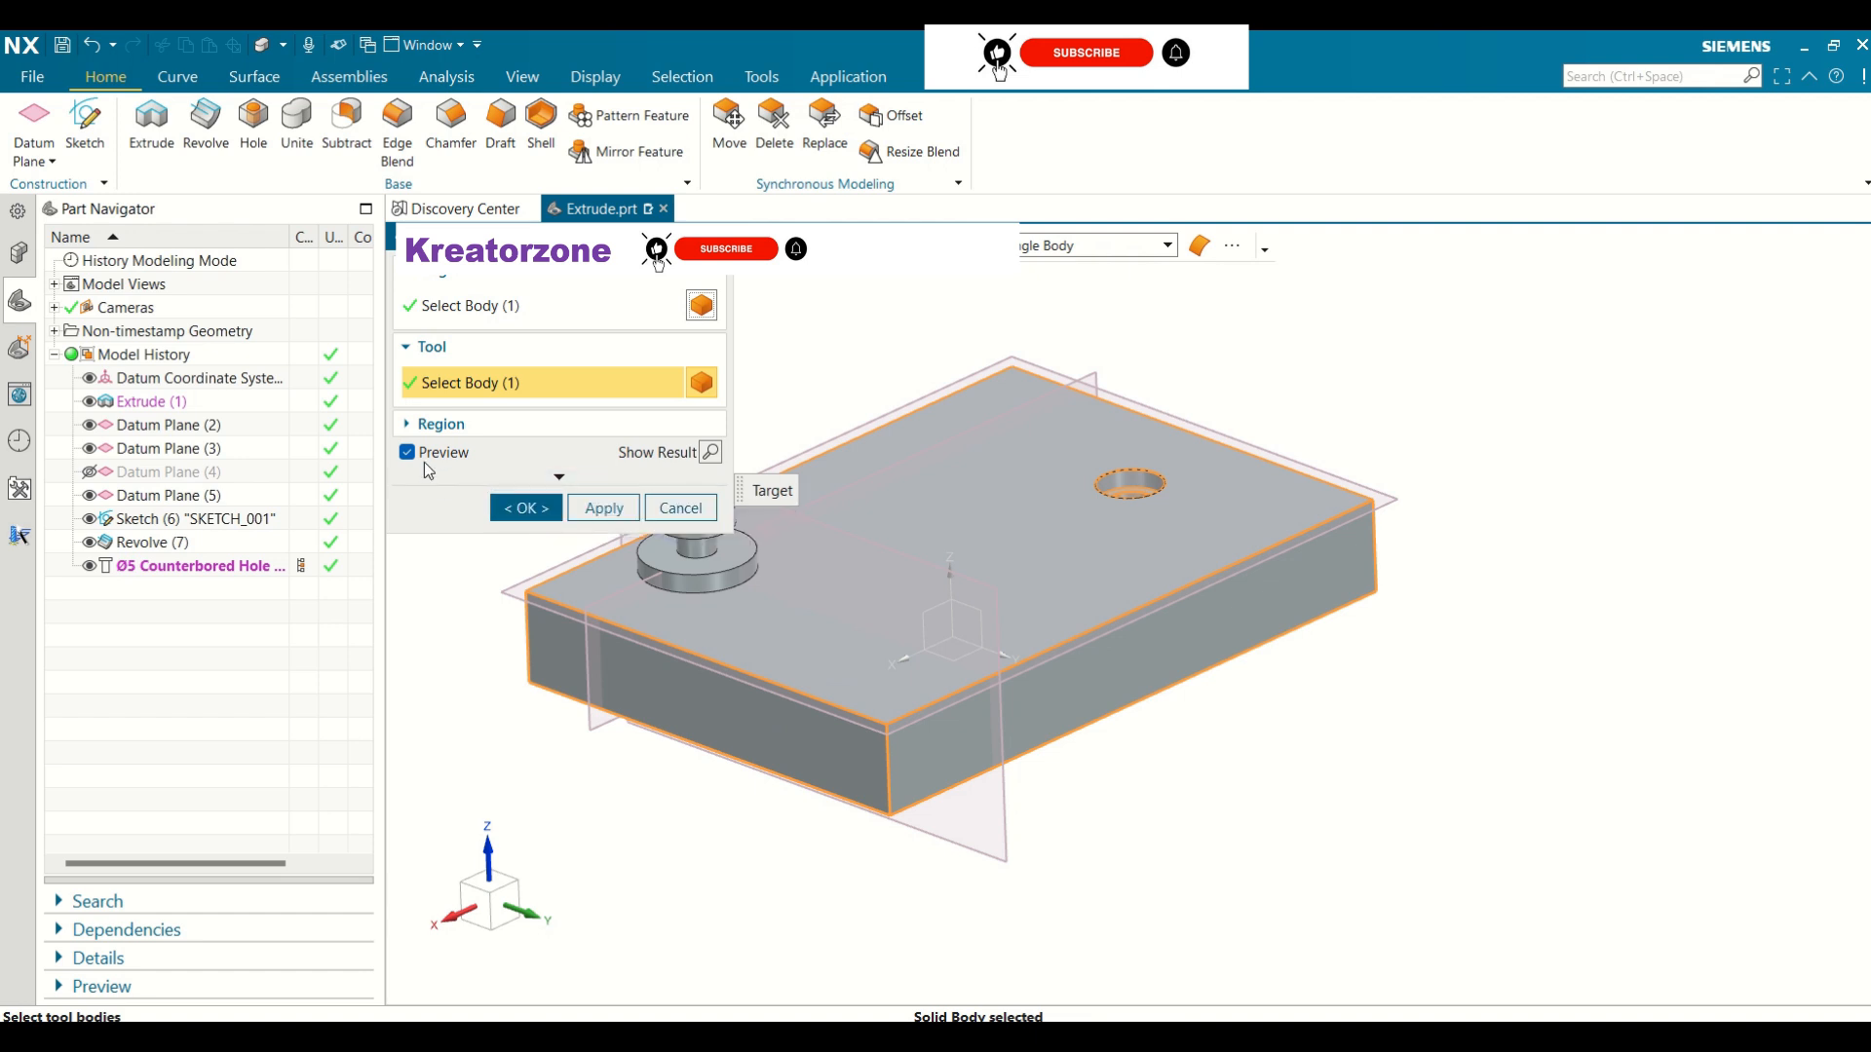
{"action": "left_click", "coordinate": [710, 453]}
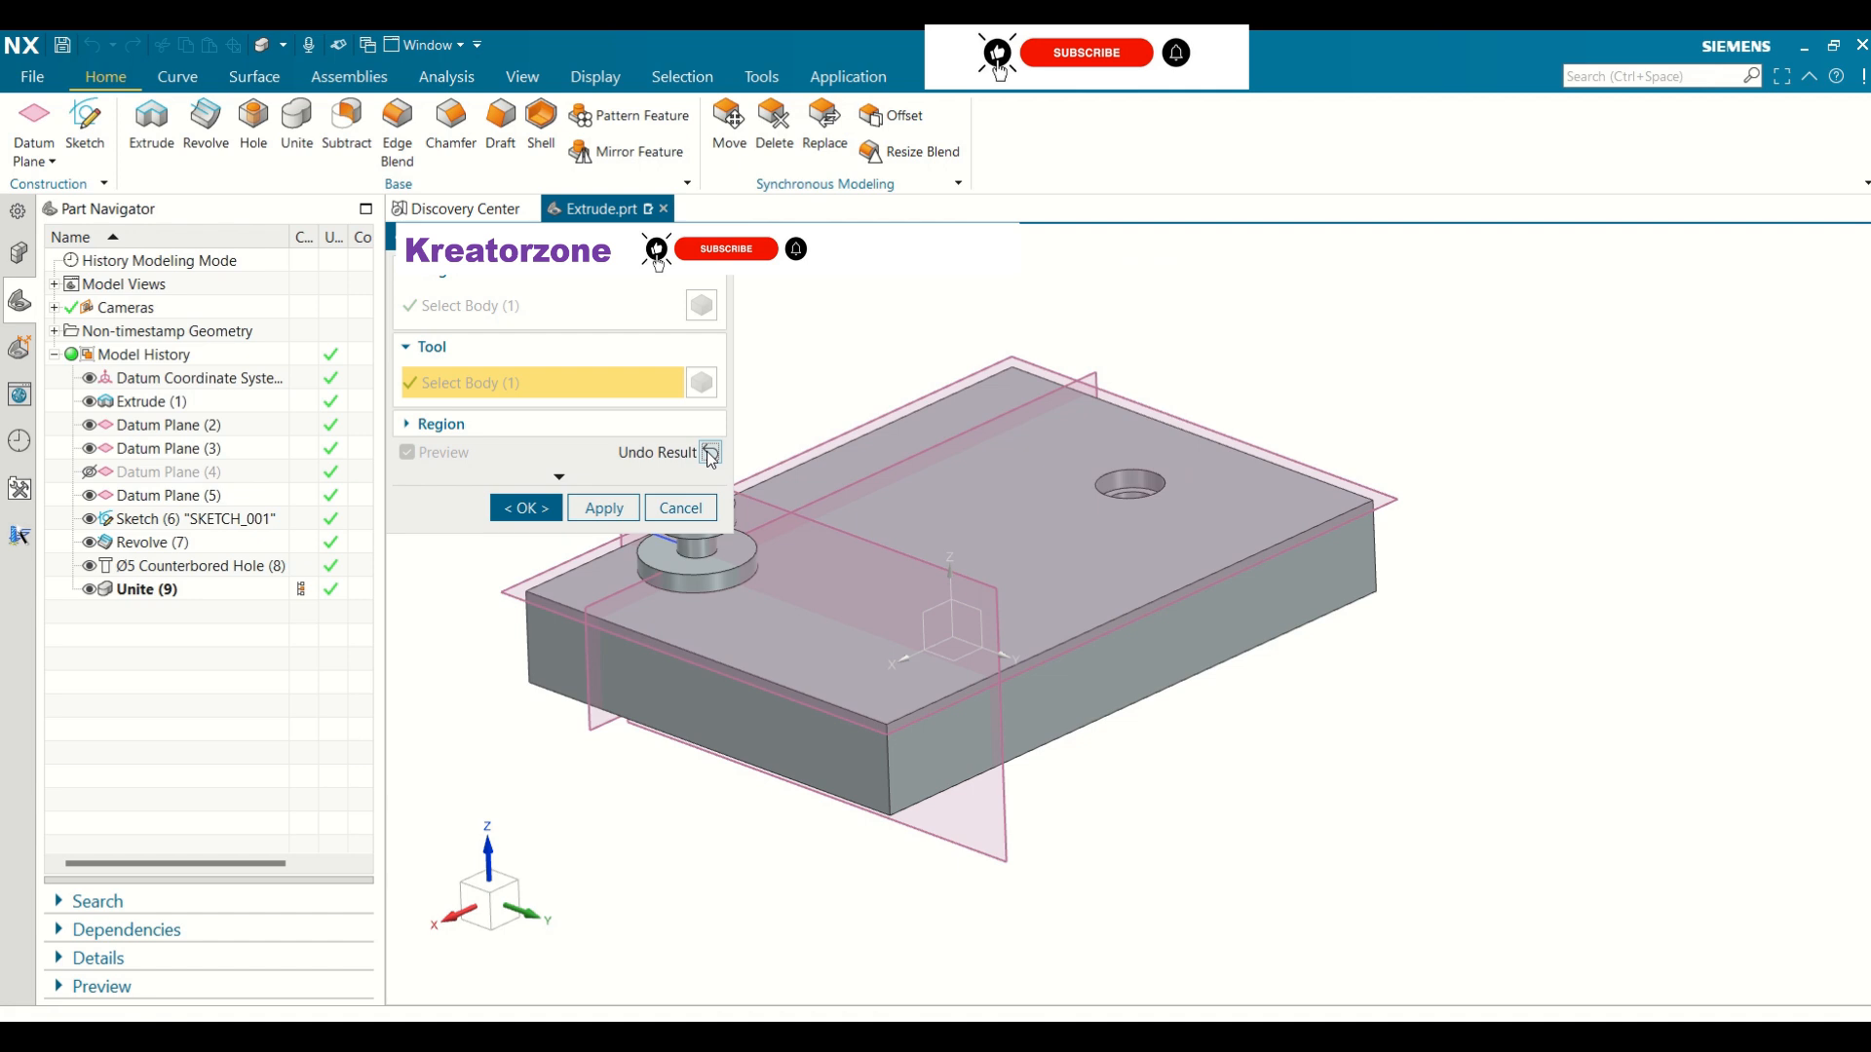
{"action": "left_click", "coordinate": [710, 453]}
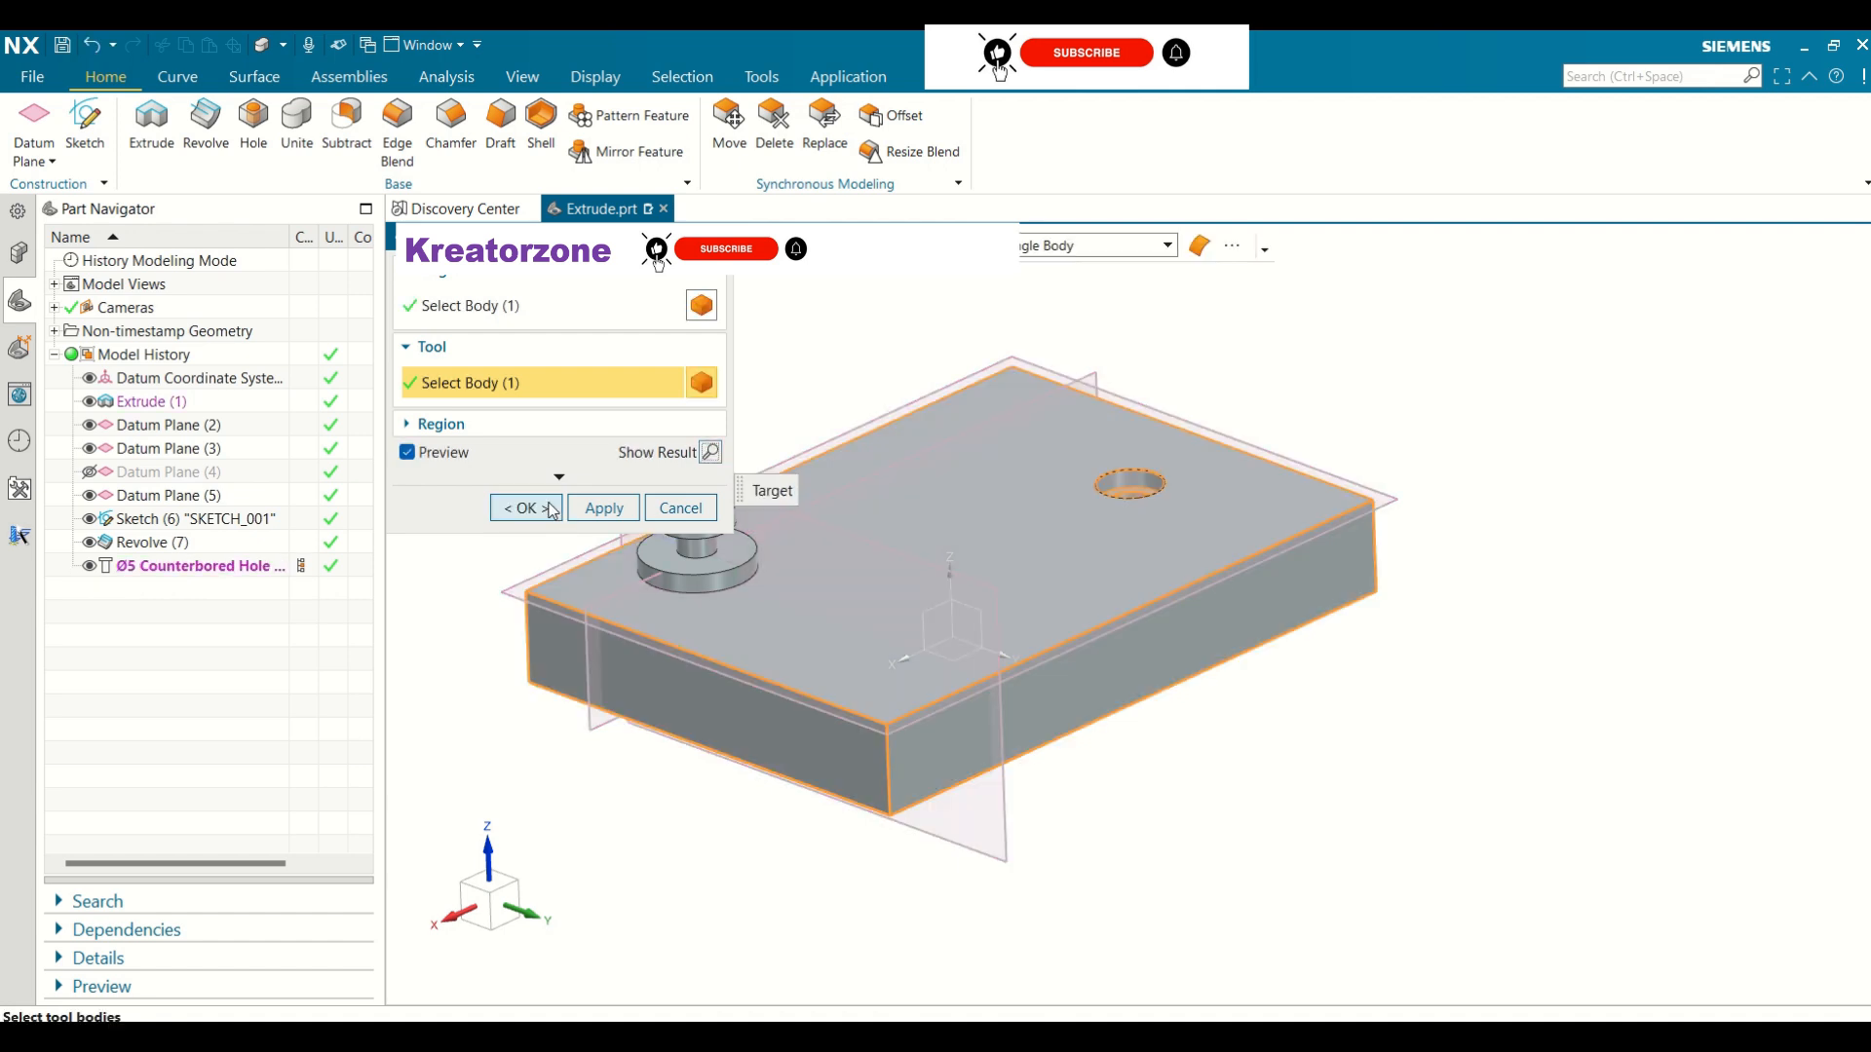
{"action": "left_click", "coordinate": [424, 425]}
{"action": "left_click", "coordinate": [525, 547]}
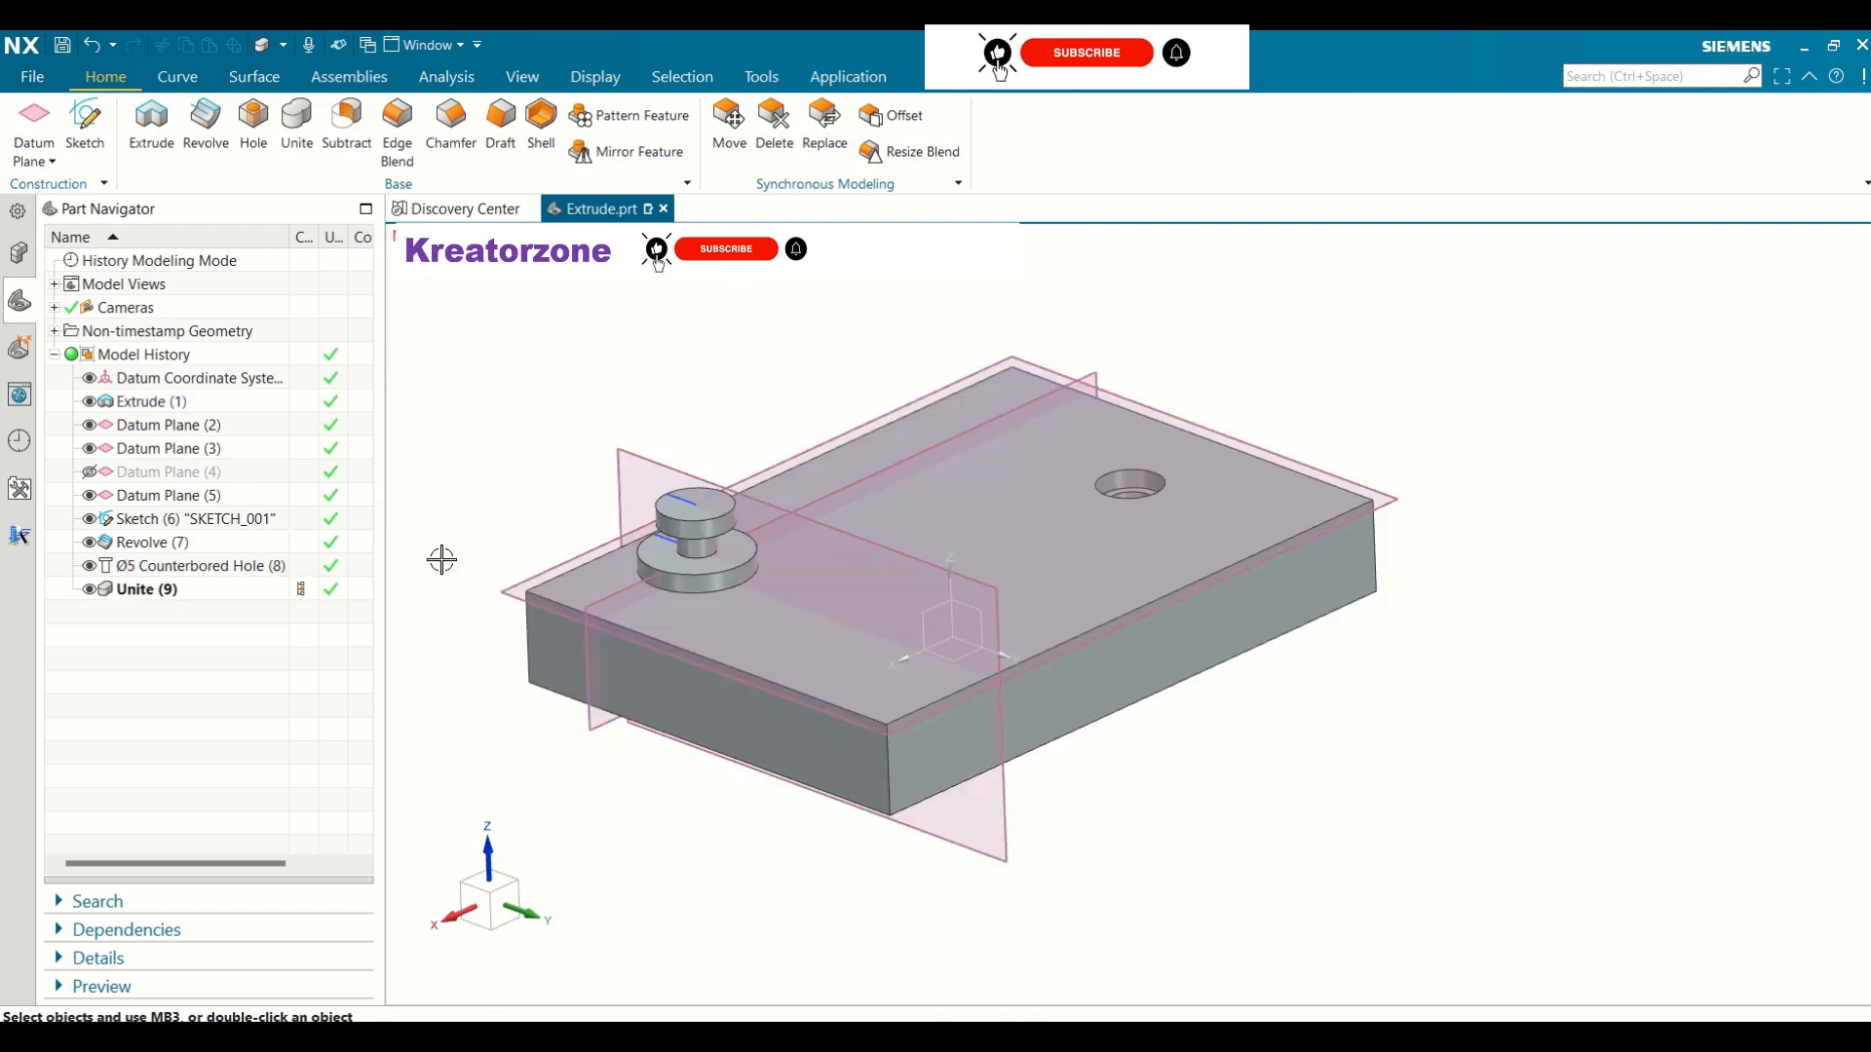
Highlight the Unite feature and the revolved boss to check how the united body is made up
{"action": "left_click", "coordinate": [148, 591]}
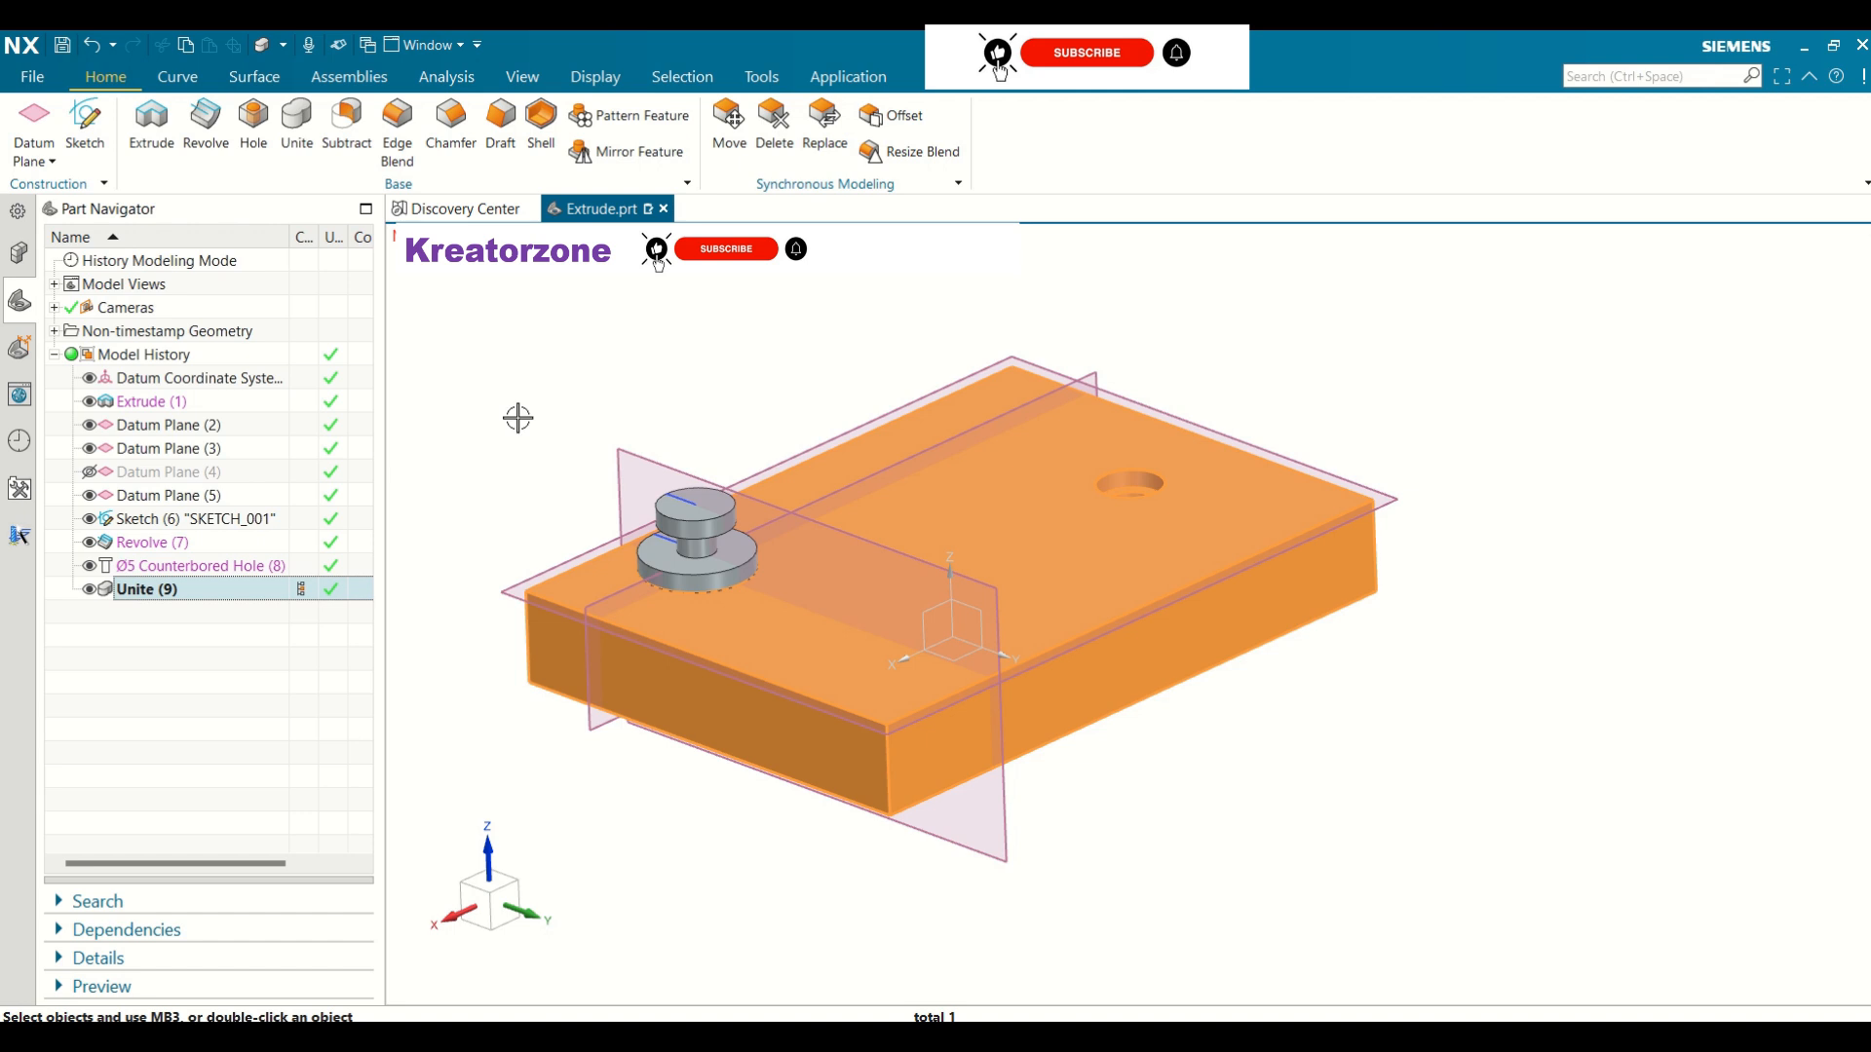
{"action": "key", "text": "Escape"}
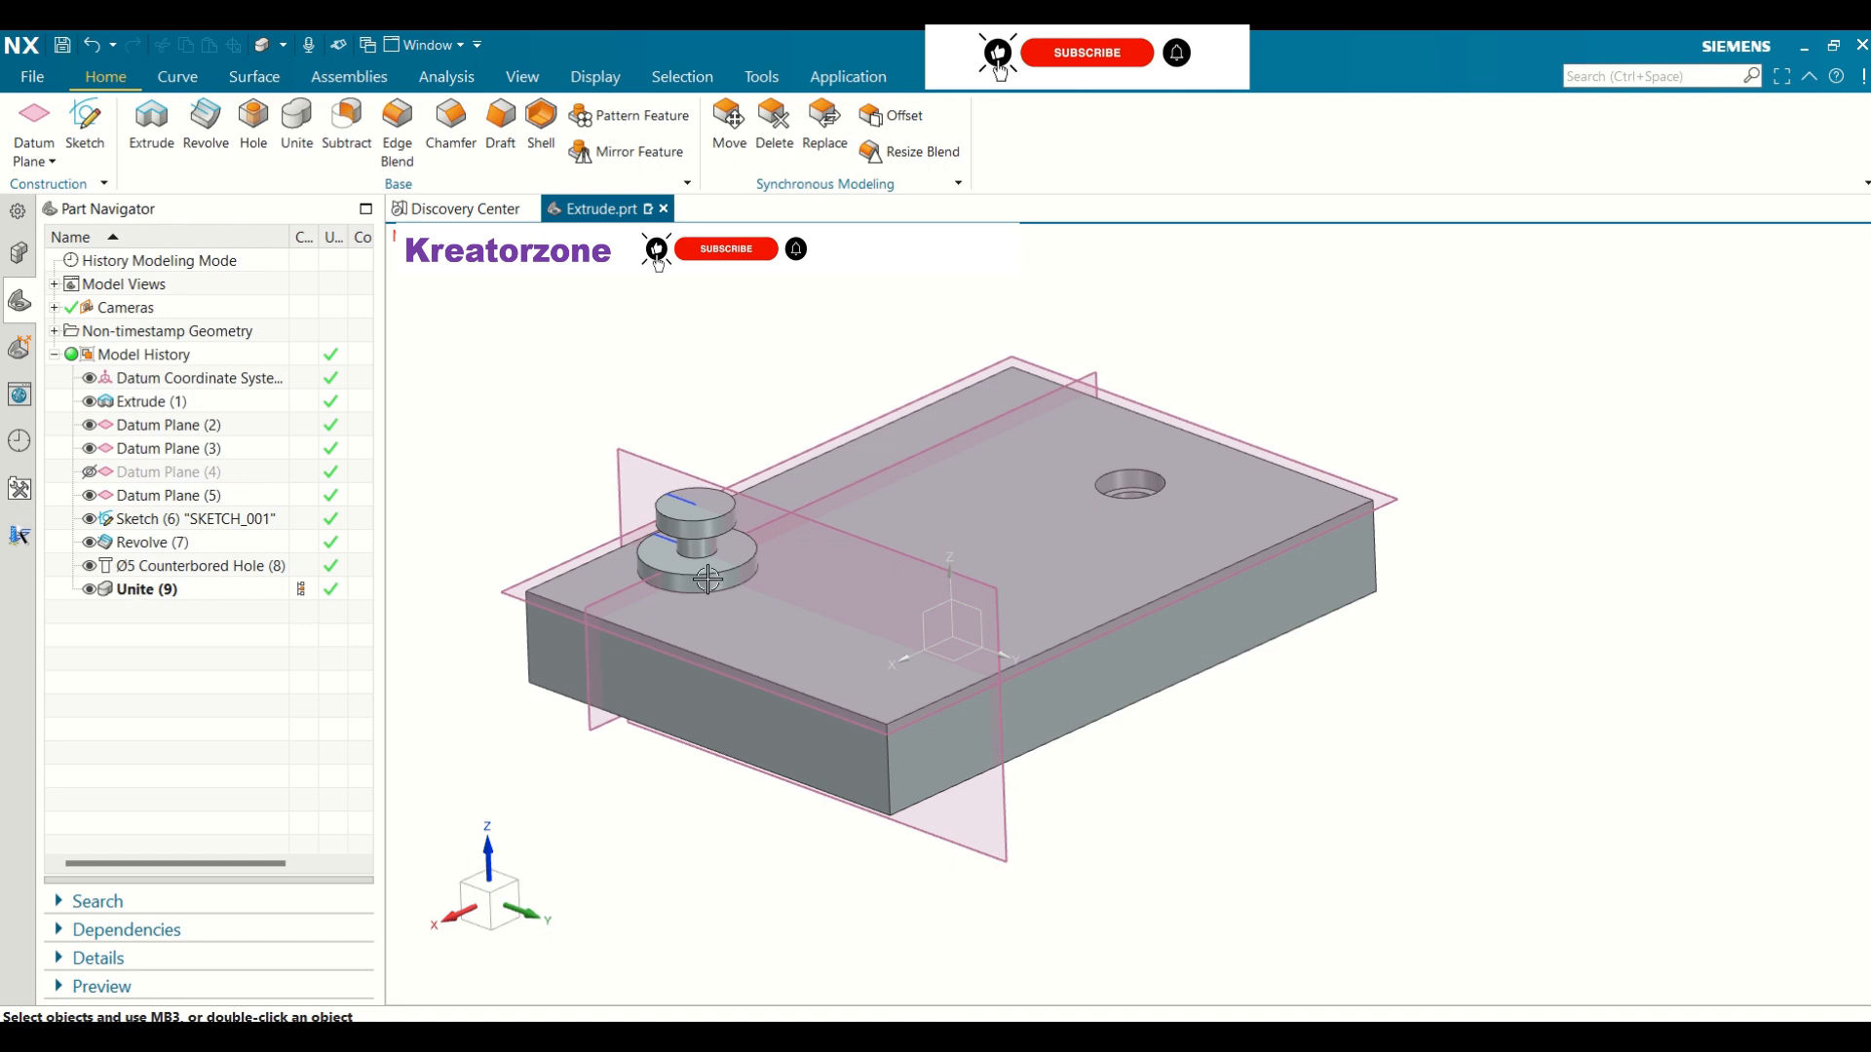
{"action": "left_click", "coordinate": [697, 546]}
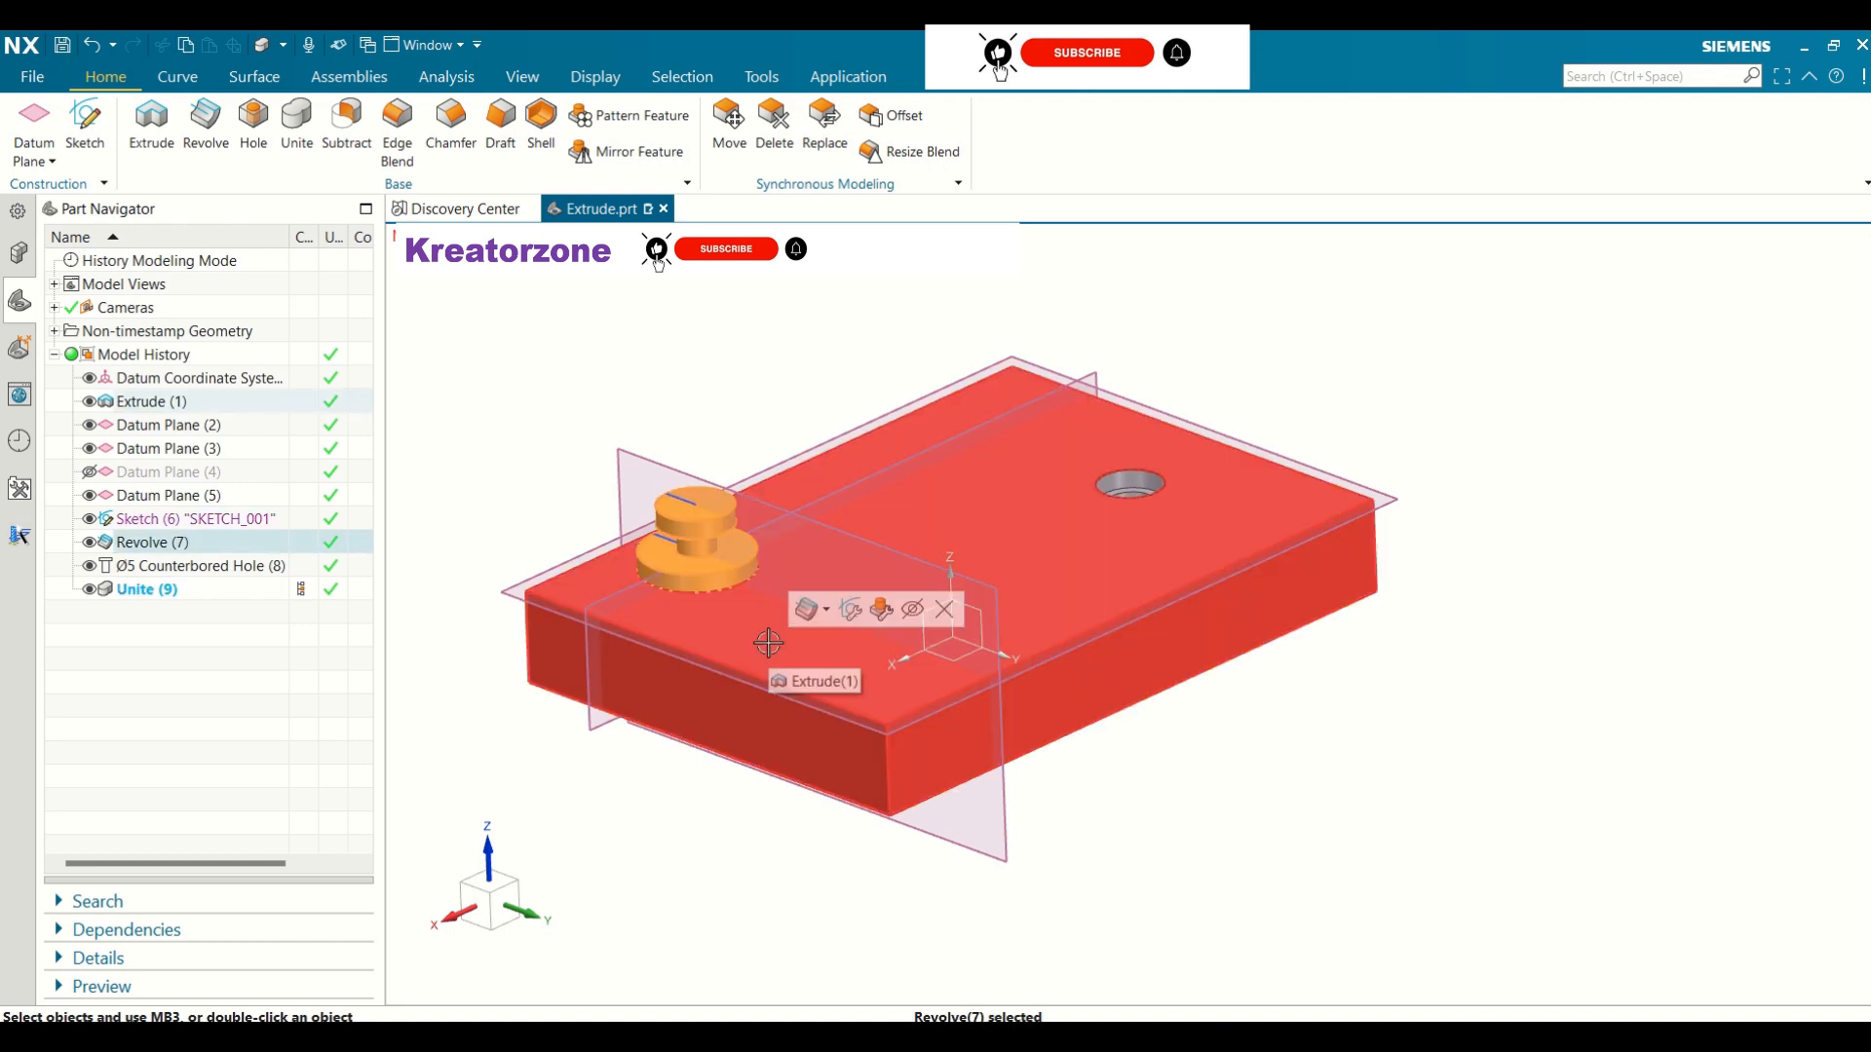
{"action": "left_click", "coordinate": [769, 644]}
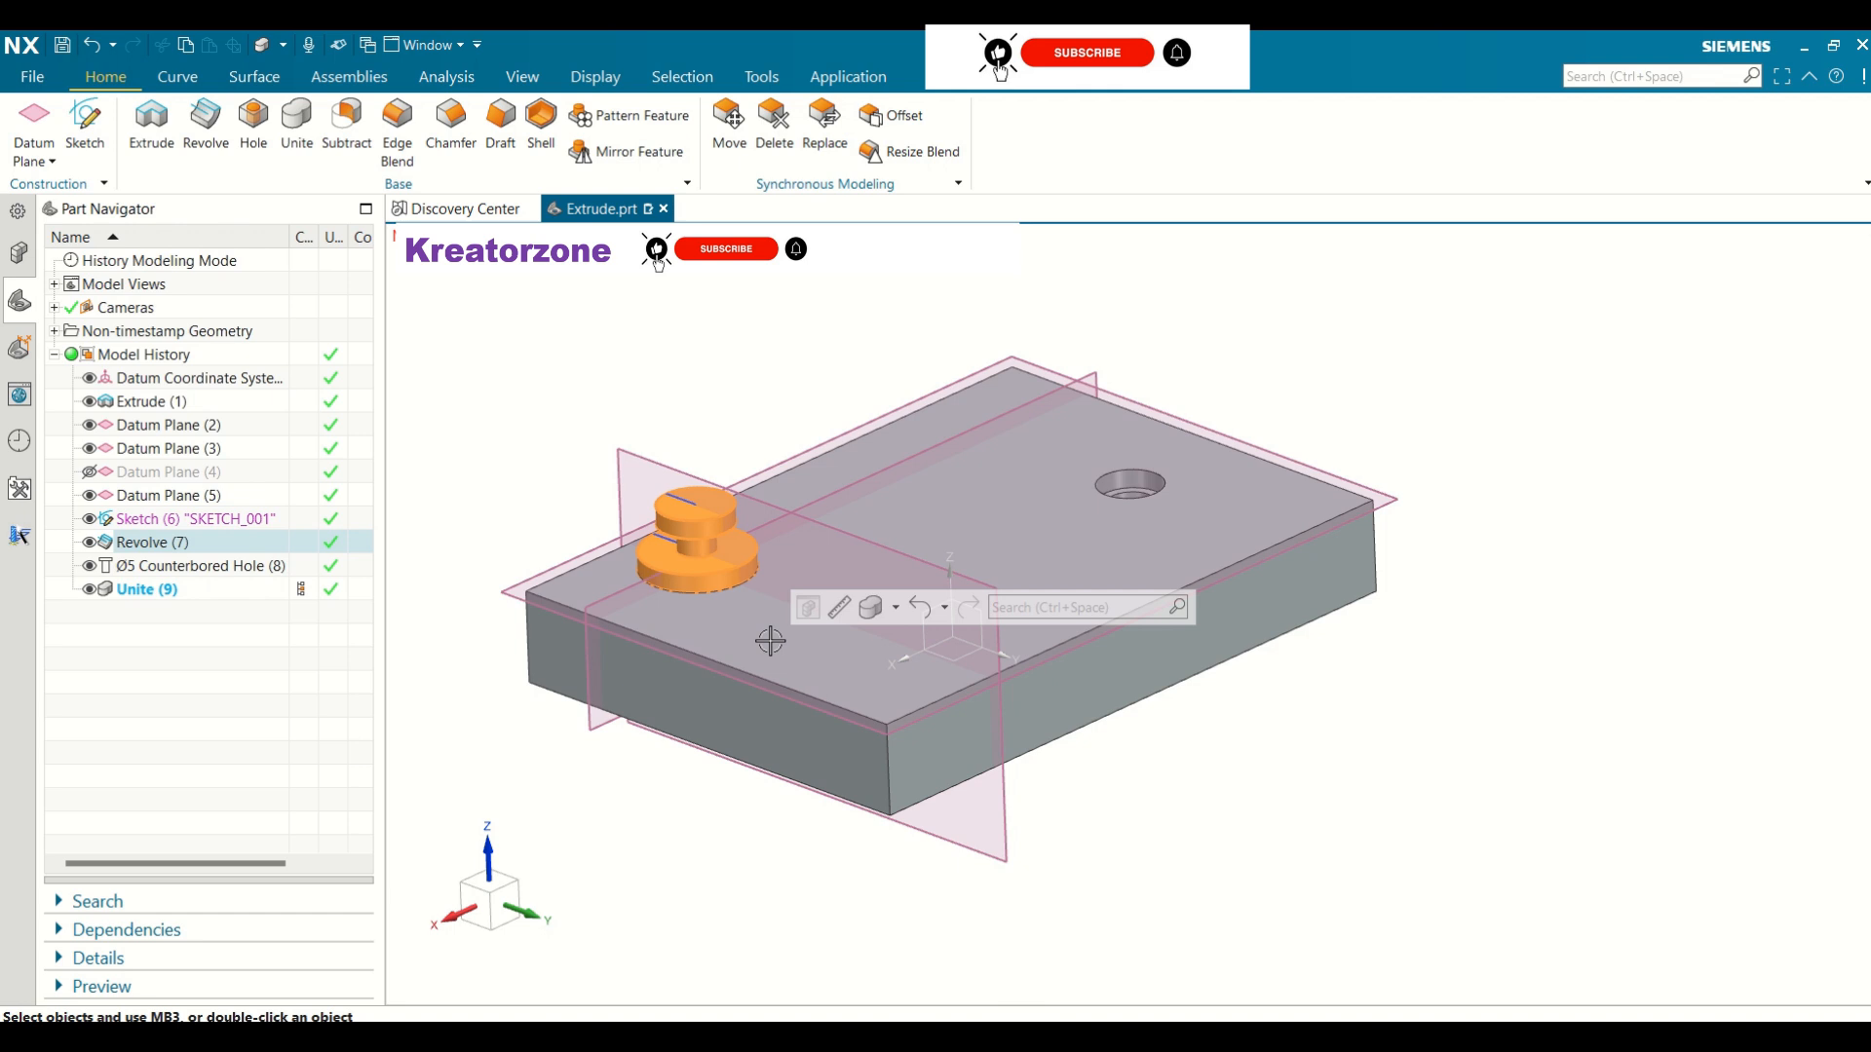
{"action": "left_click", "coordinate": [785, 654]}
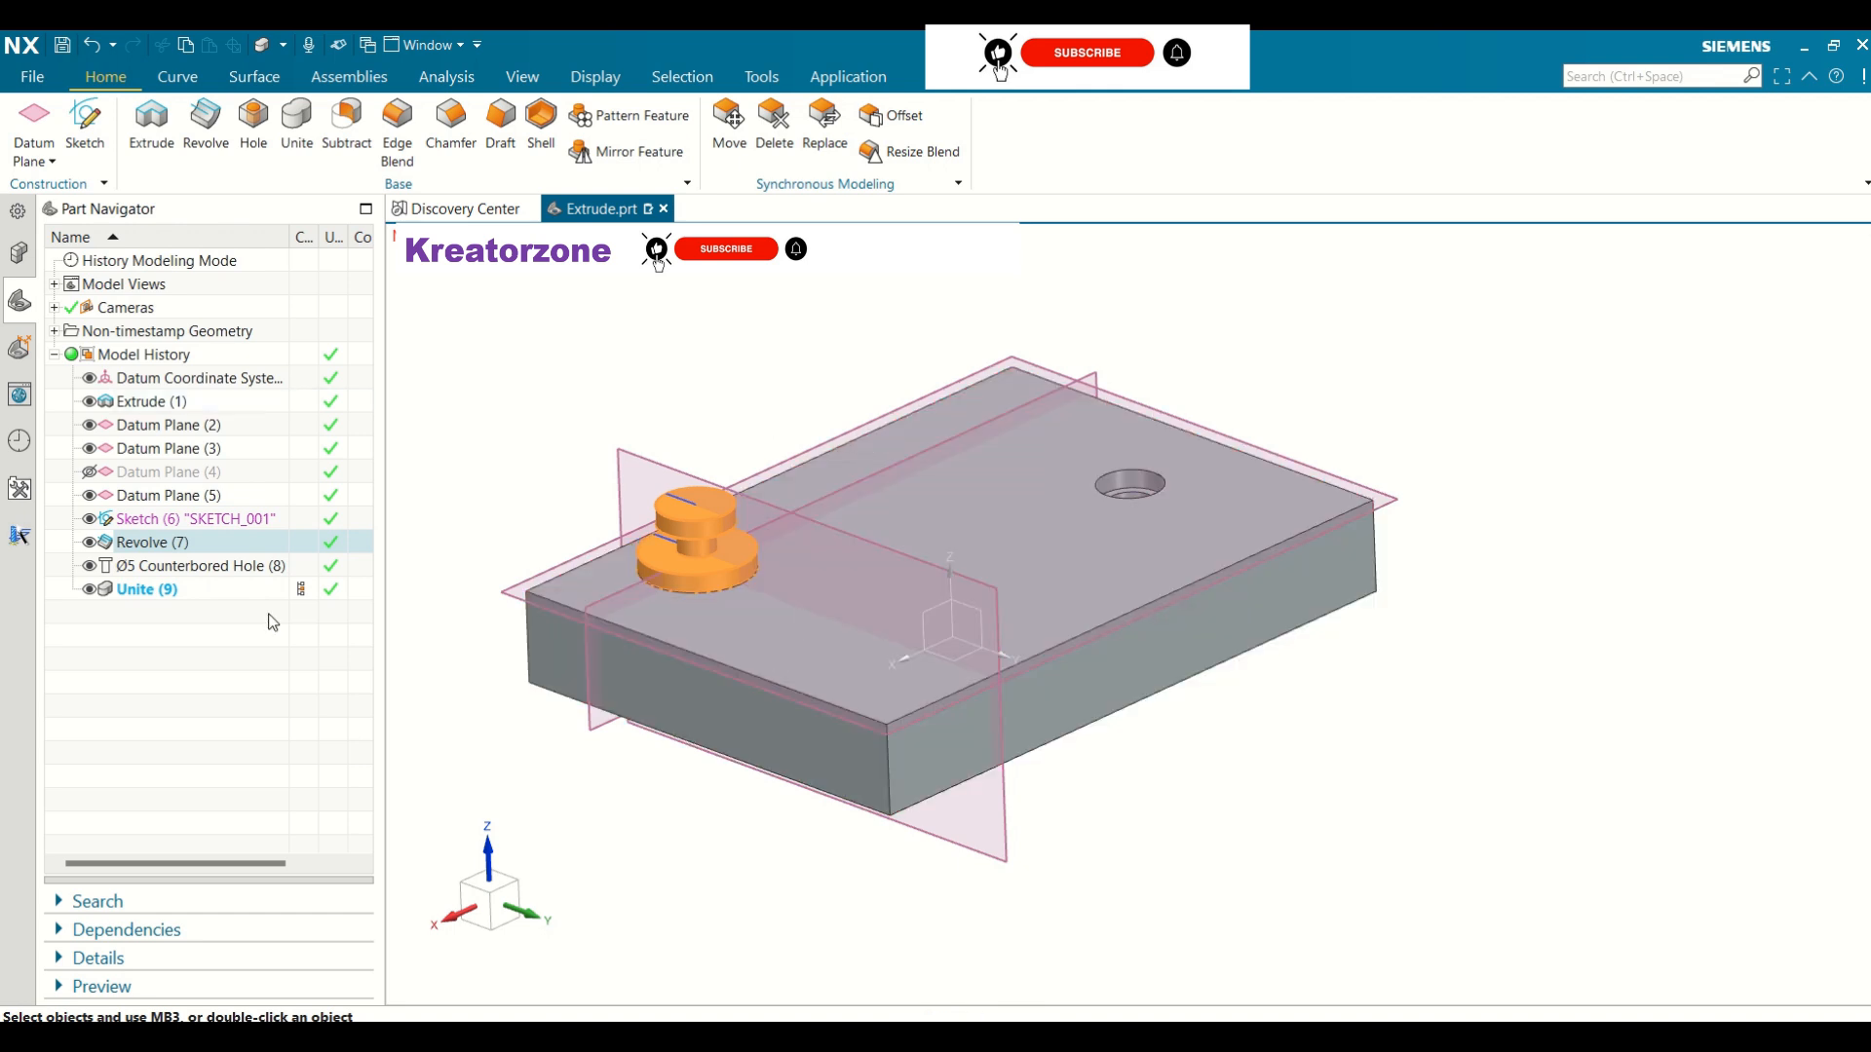
{"action": "left_click", "coordinate": [417, 472]}
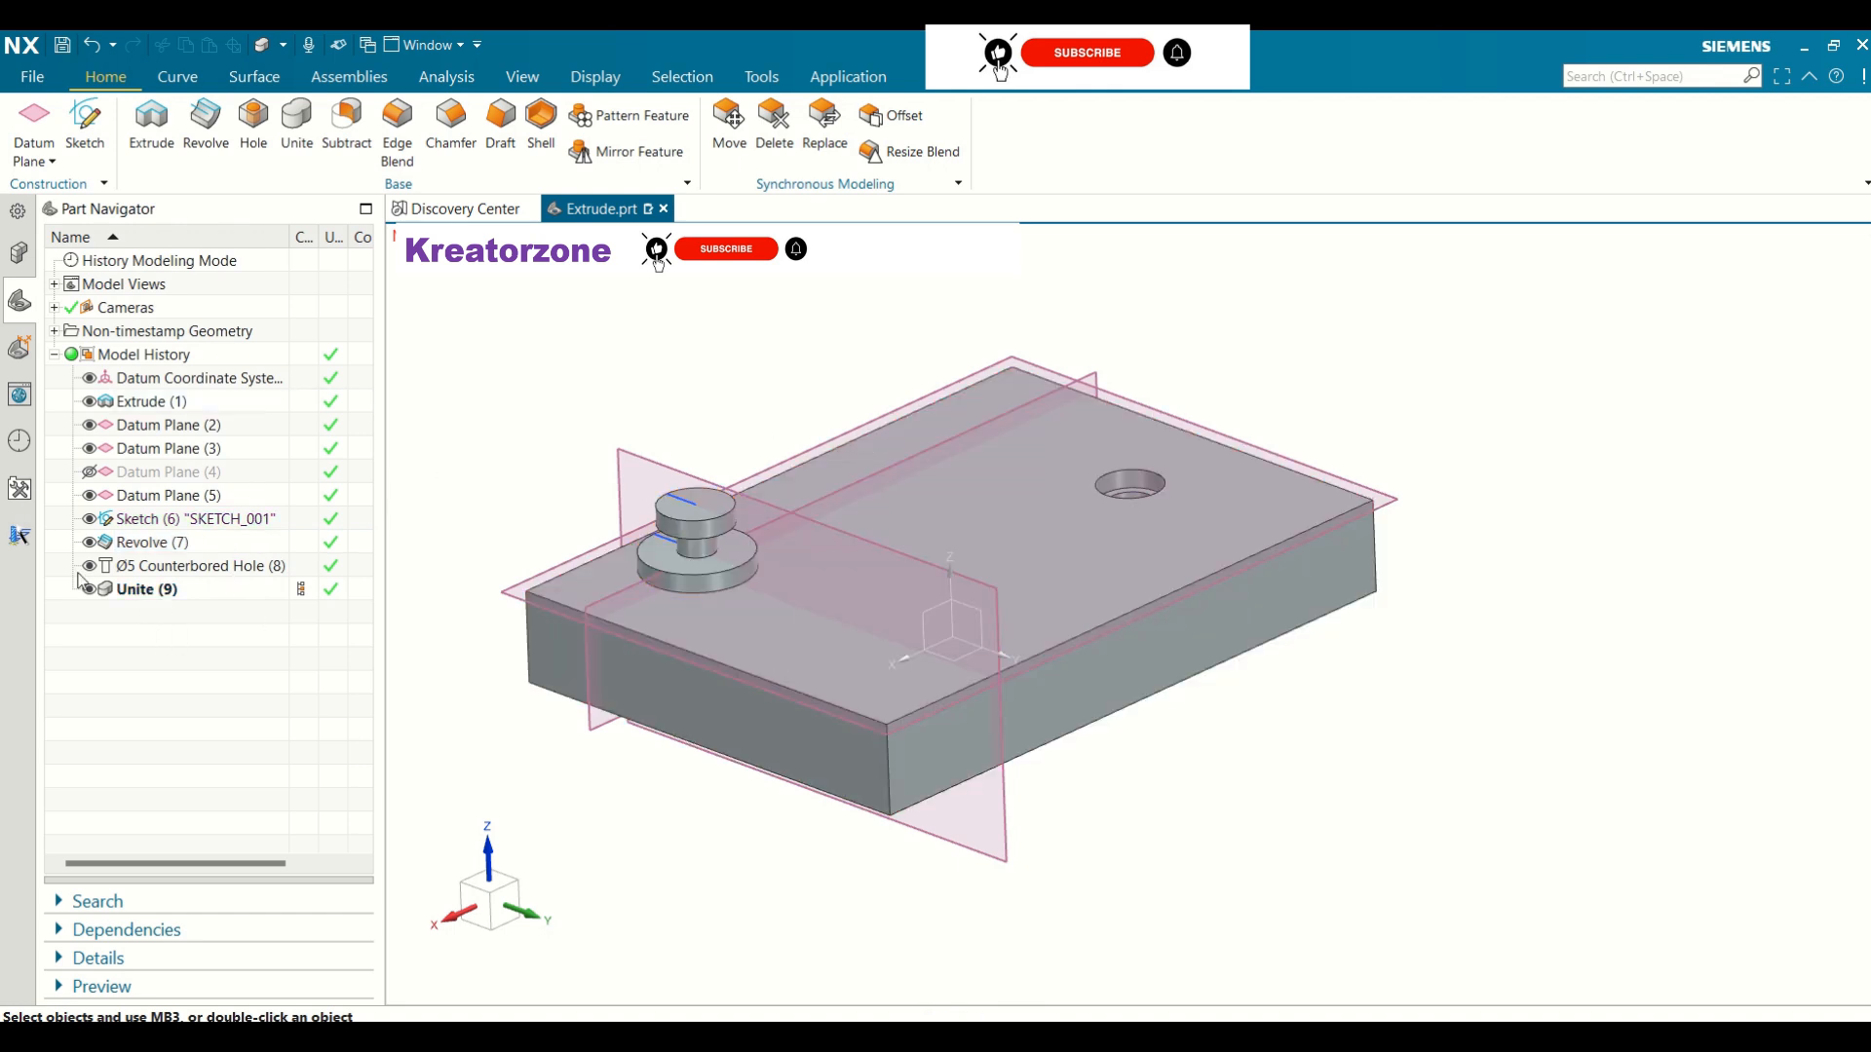
{"action": "right_click", "coordinate": [130, 594]}
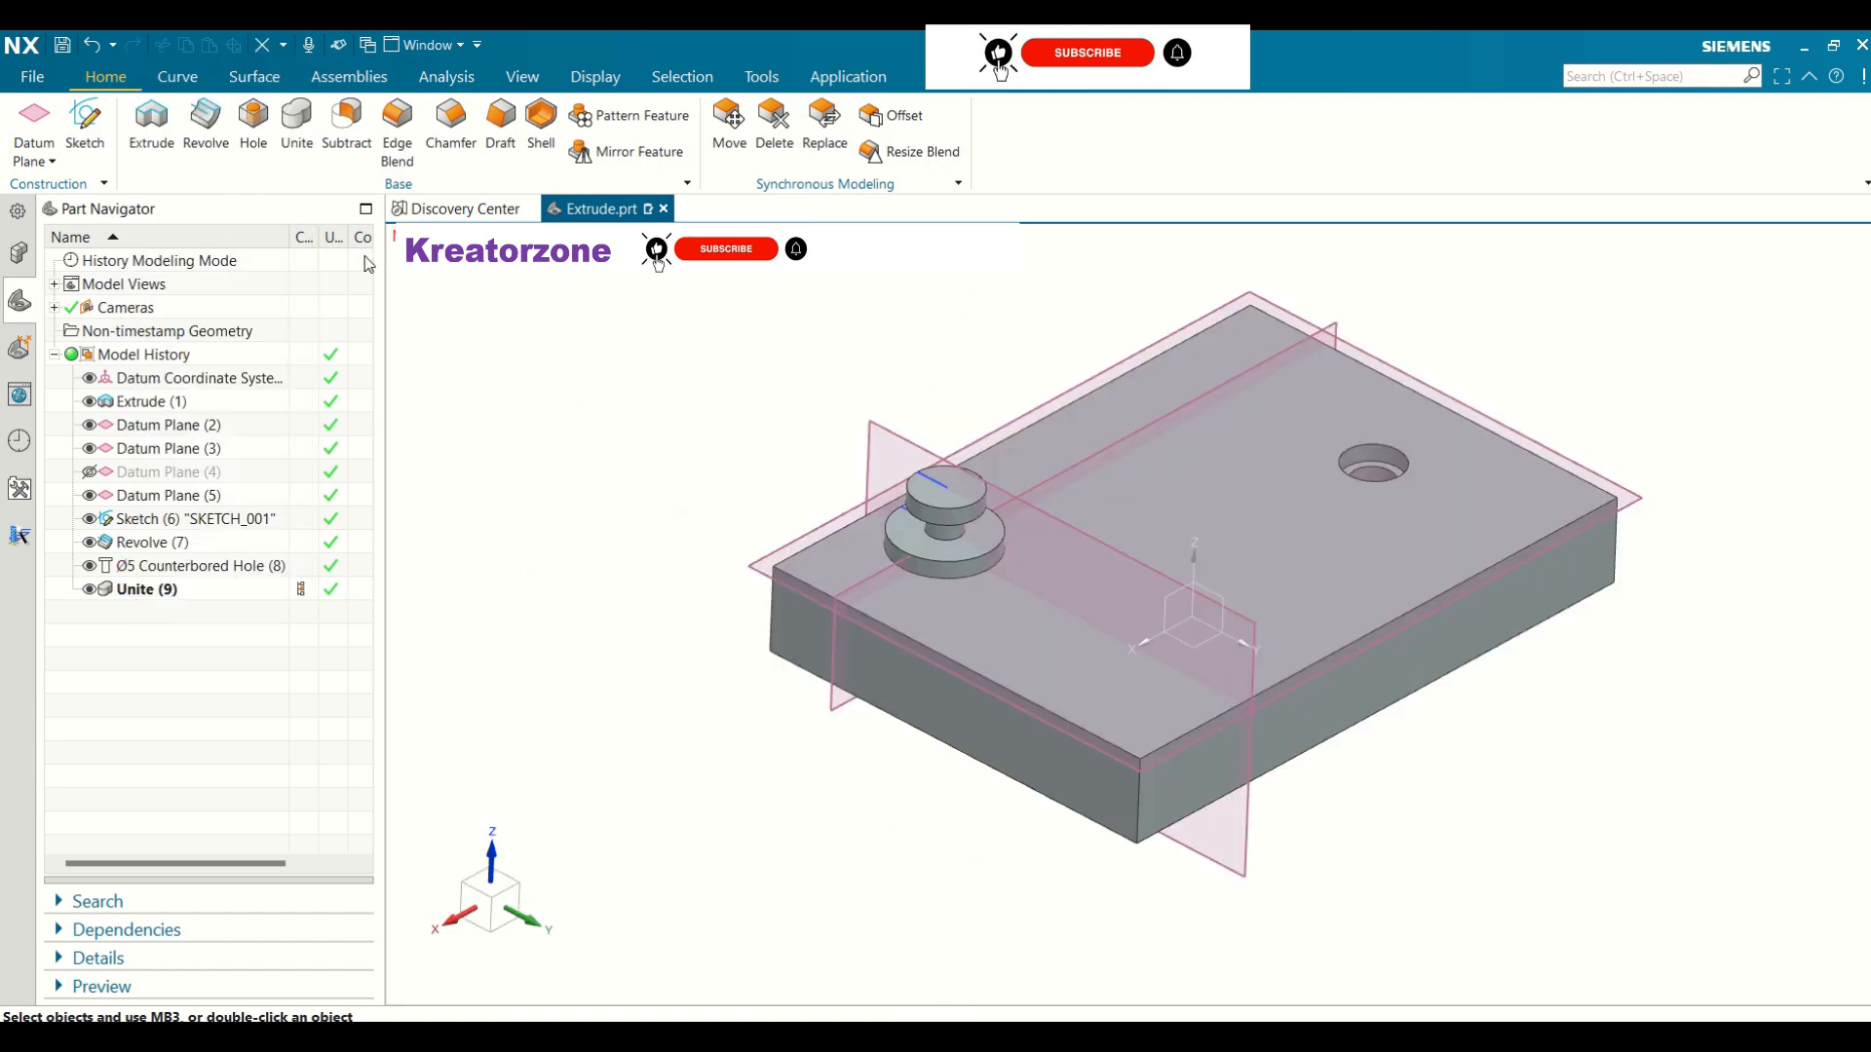
Start an Extrude and sketch its section on the revolved boss's top face: a 2 mm diameter circle centred on the boss
{"action": "left_click", "coordinate": [152, 121]}
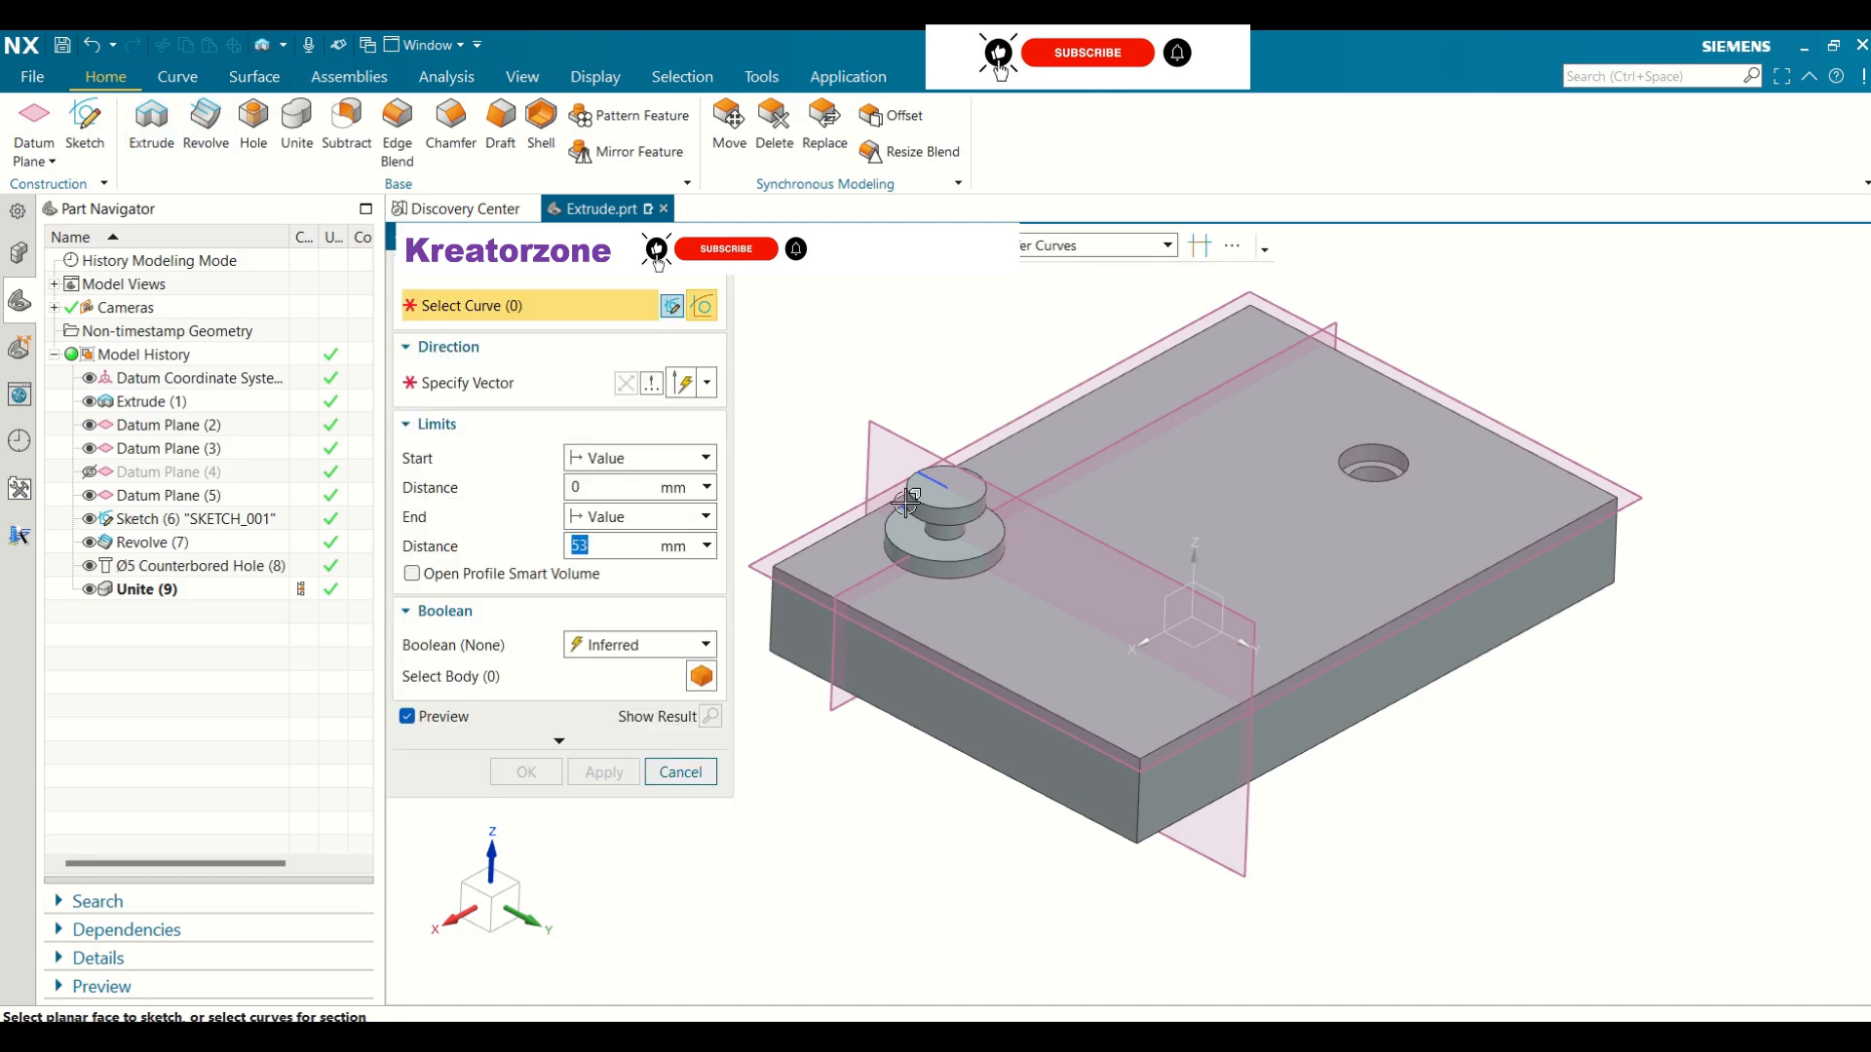
{"action": "left_click", "coordinate": [960, 488]}
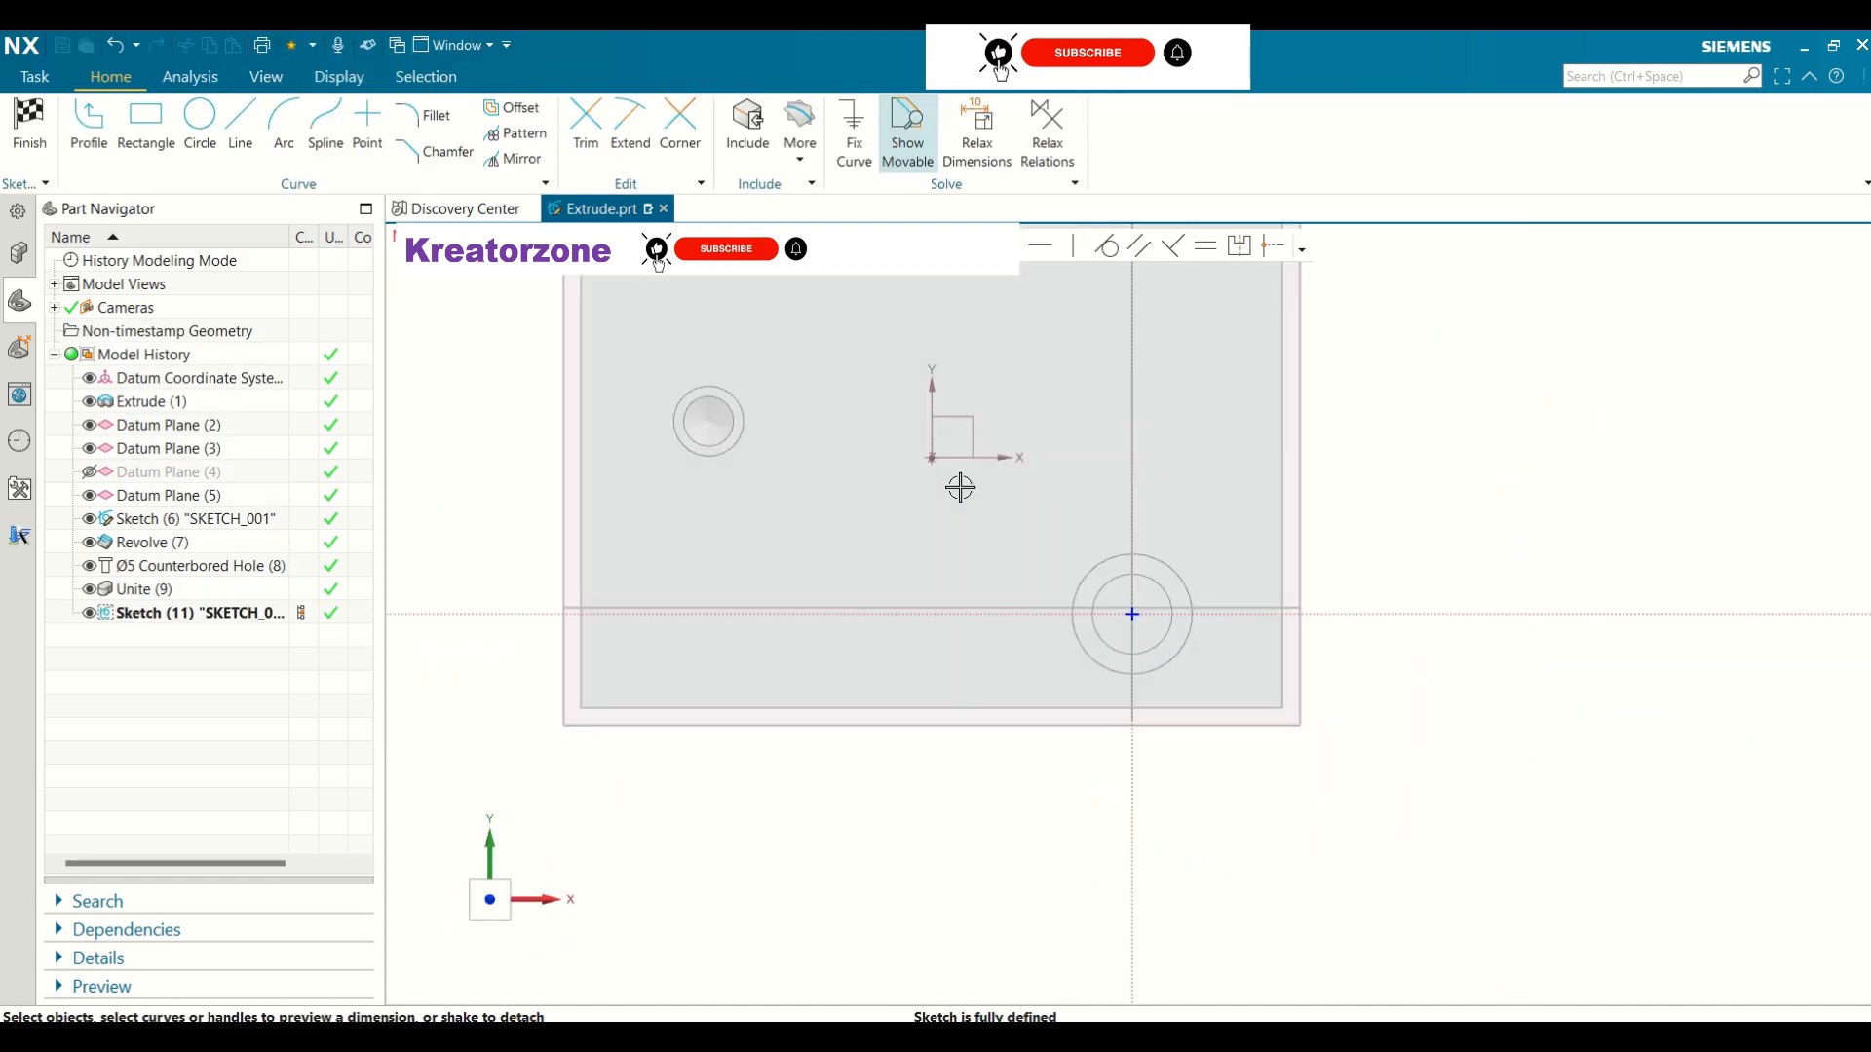
{"action": "left_click", "coordinate": [200, 119]}
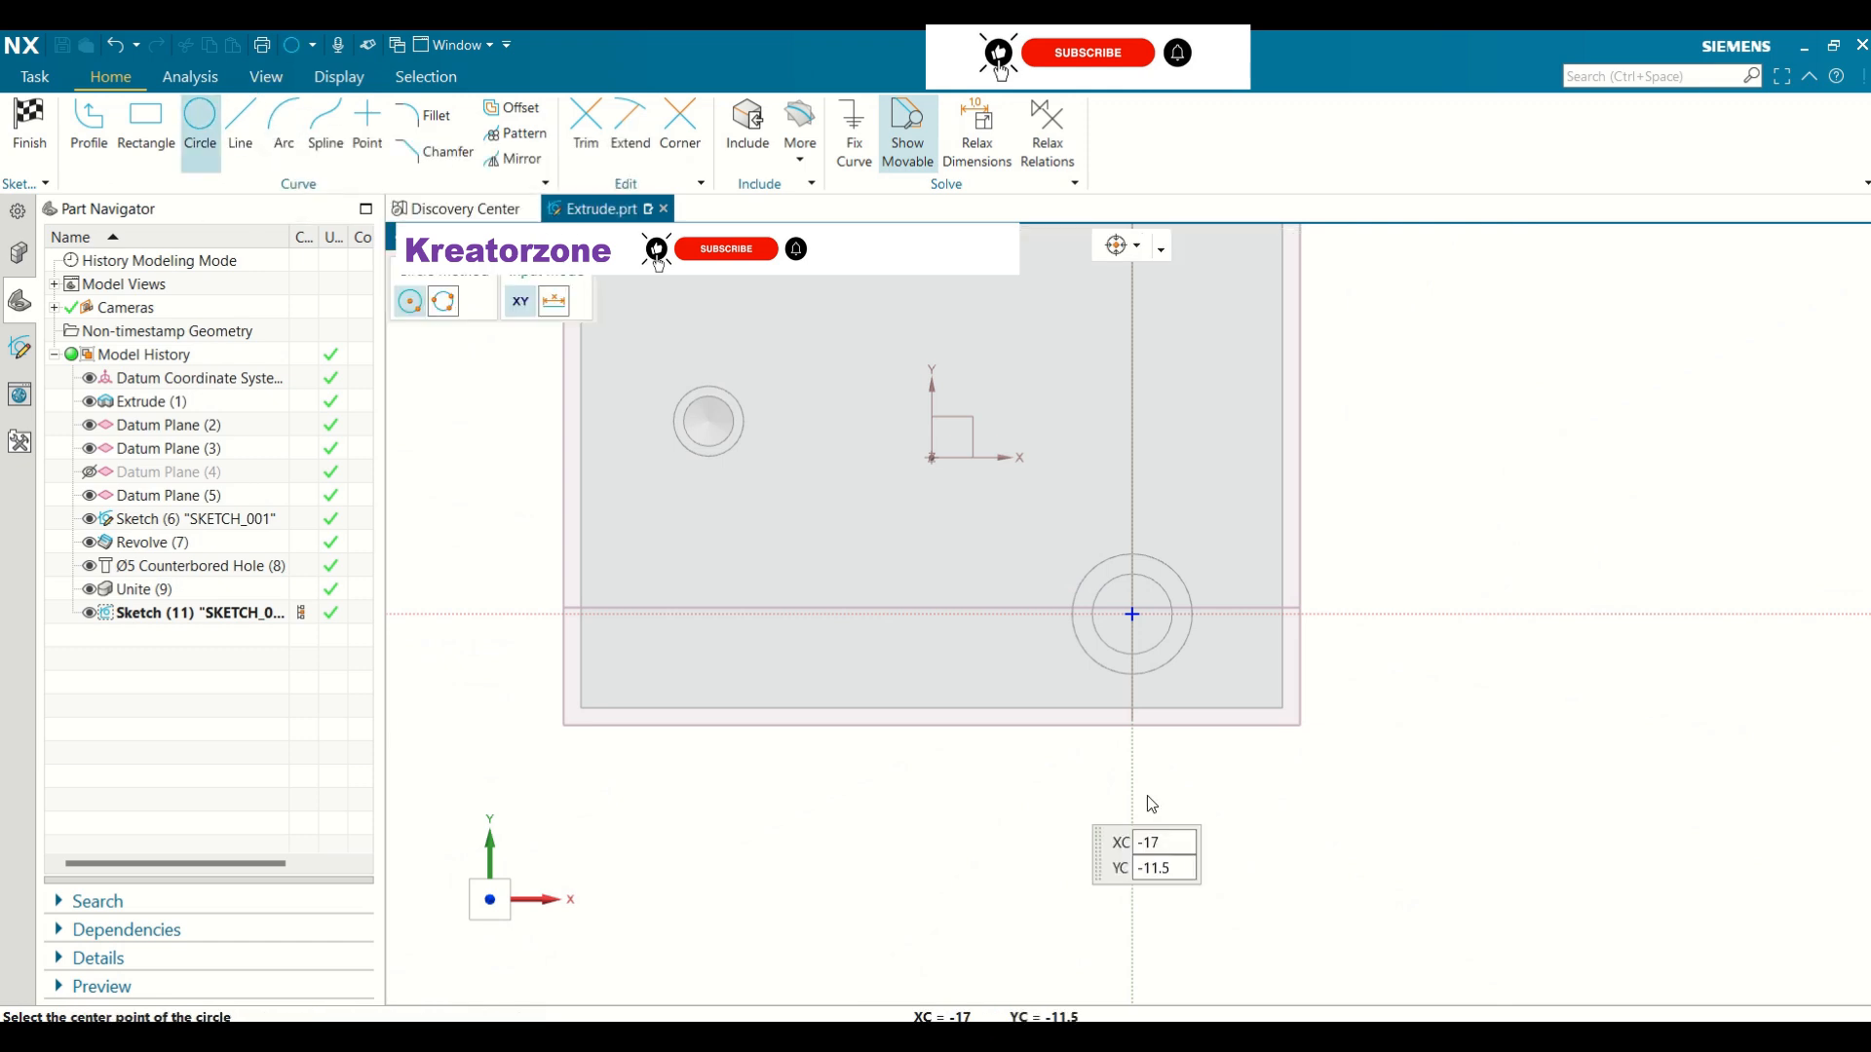
{"action": "left_click", "coordinate": [1131, 614]}
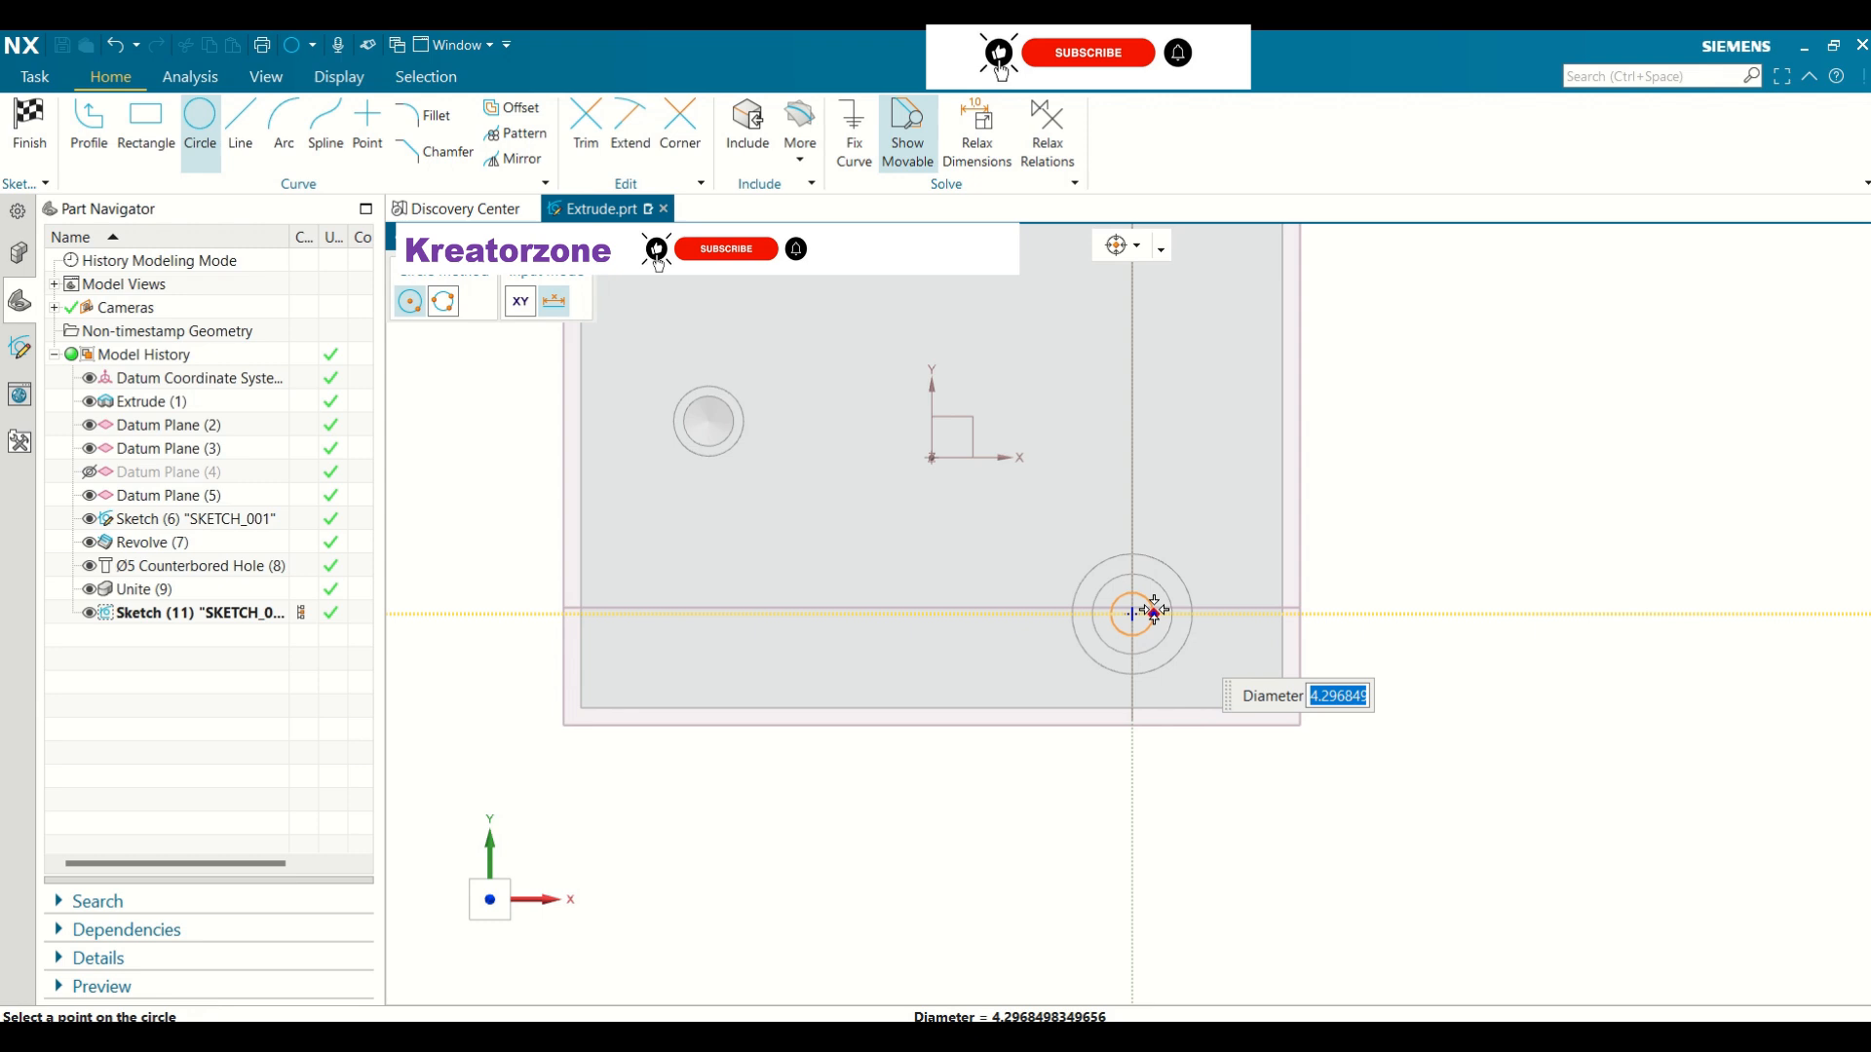
{"action": "type", "text": "2"}
{"action": "key", "text": "Return"}
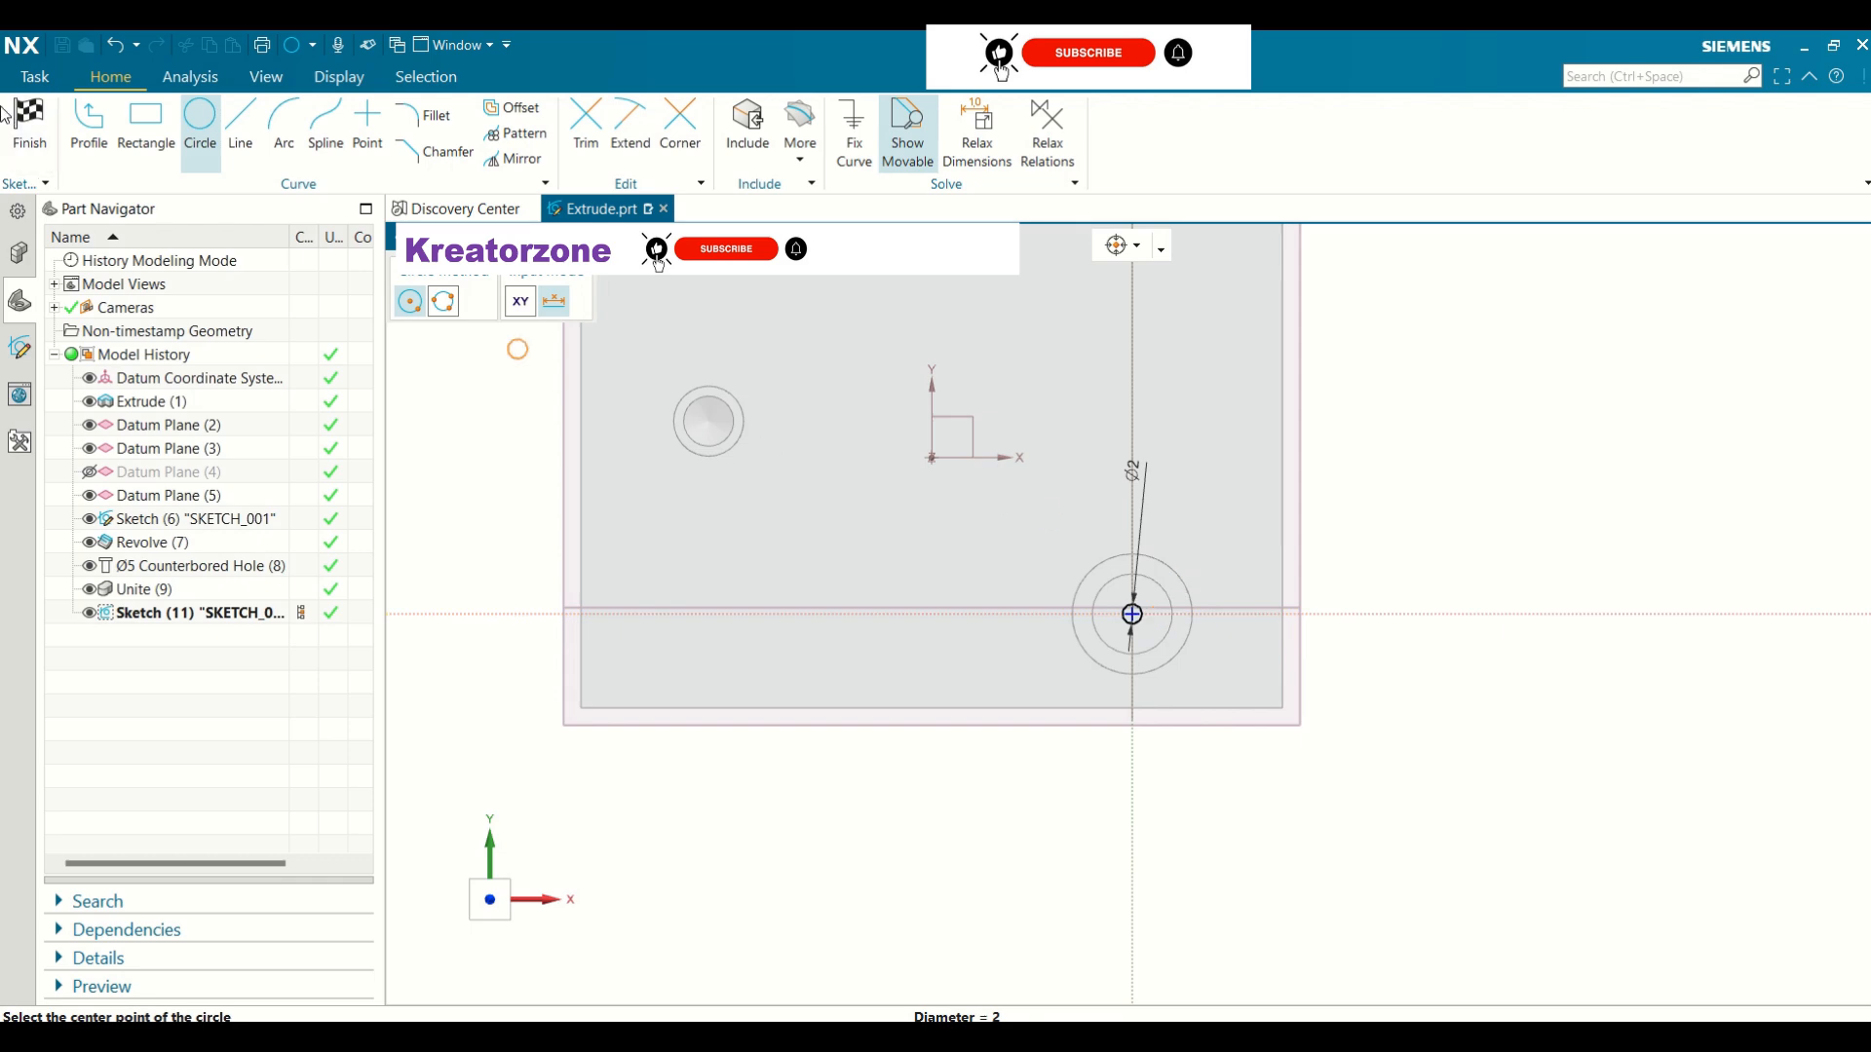
{"action": "left_click", "coordinate": [27, 122]}
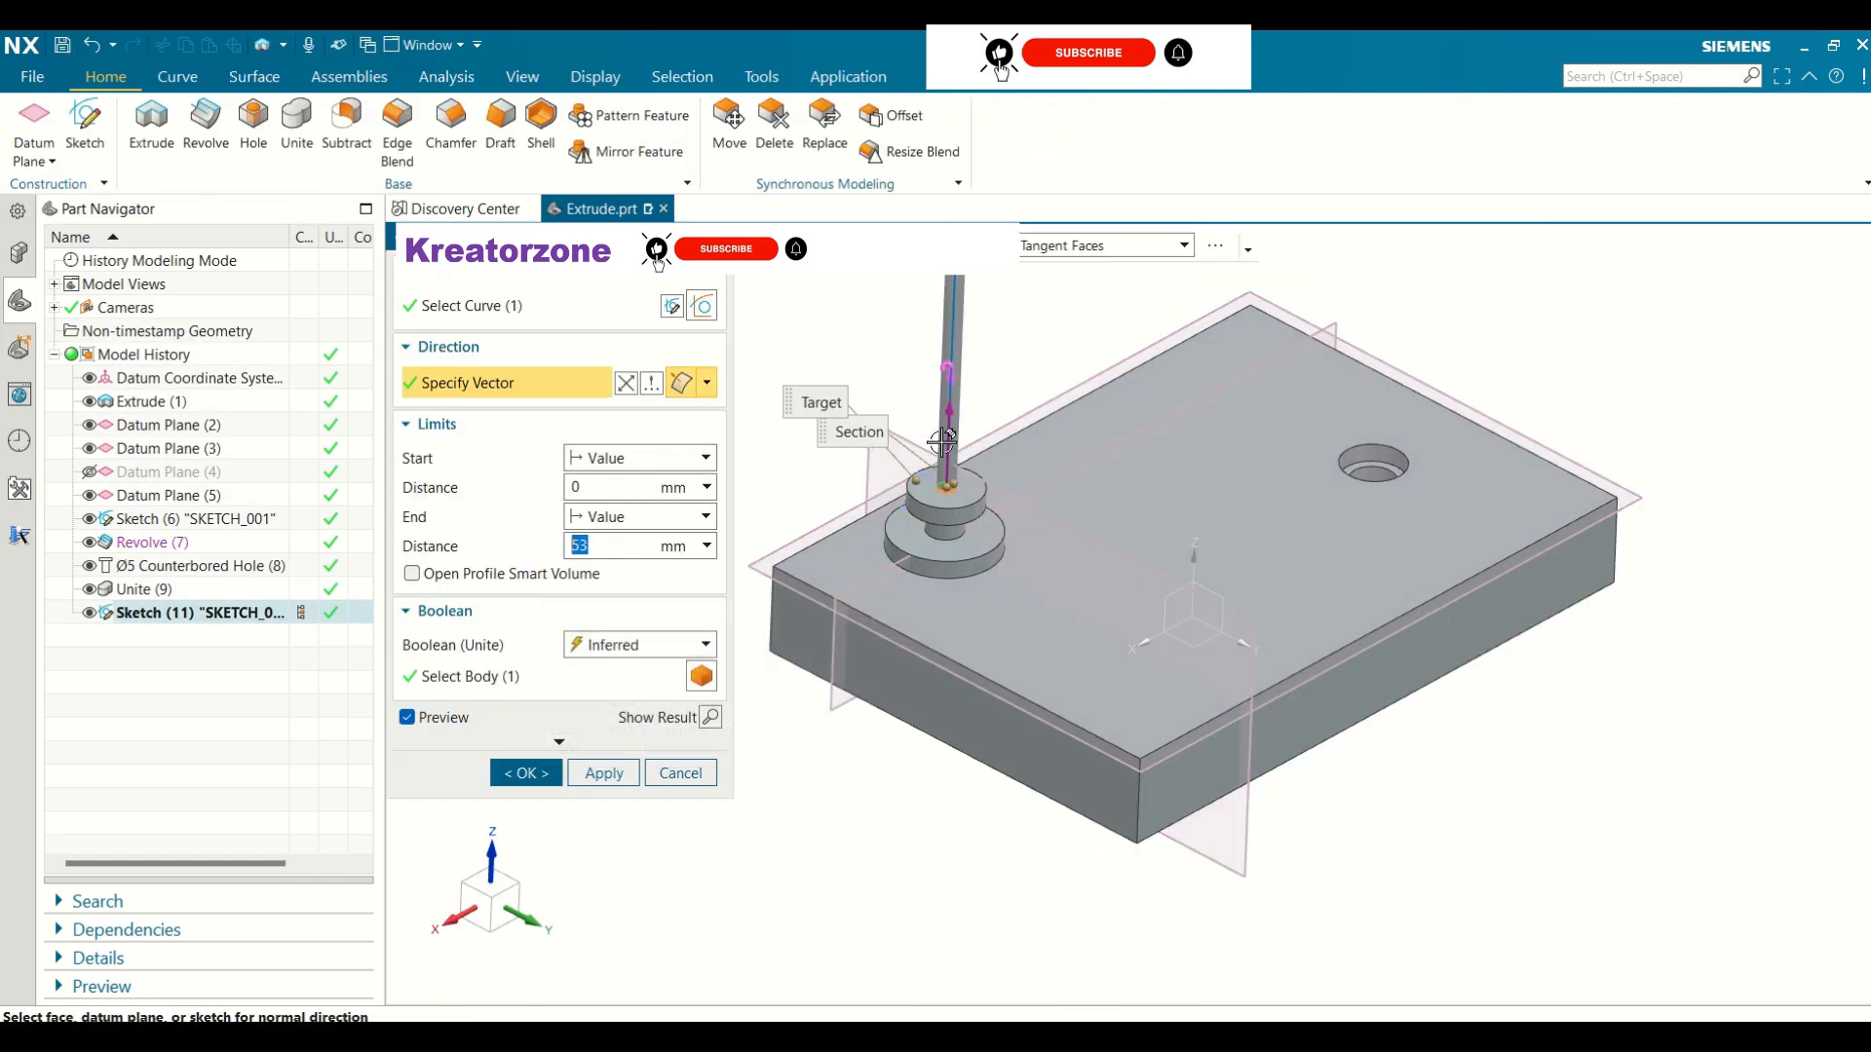
Reverse the circle's extrude direction so it subtracts down into the boss, and set the end distance to 25 mm
{"action": "left_click", "coordinate": [625, 385]}
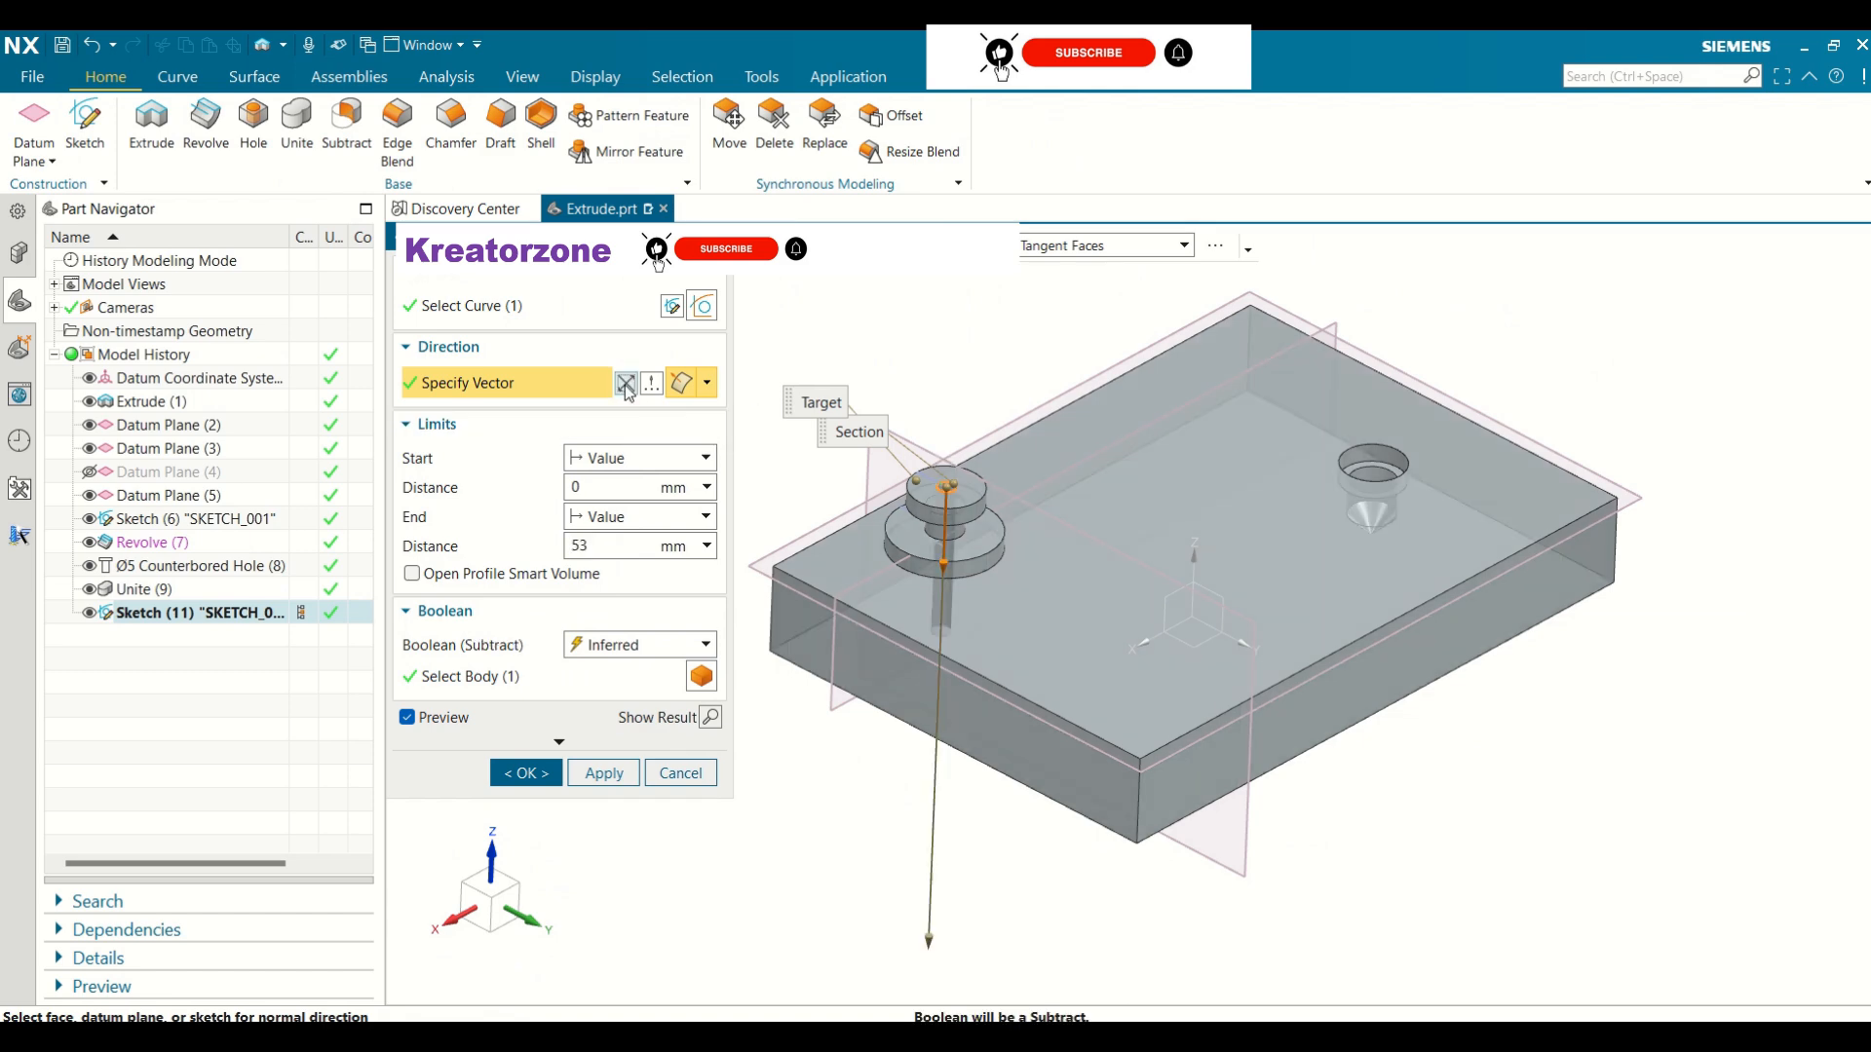
{"action": "mouse_move", "coordinate": [1167, 419]}
{"action": "middle_mouse_down"}
{"action": "mouse_move", "coordinate": [1164, 483]}
{"action": "mouse_move", "coordinate": [1169, 424]}
{"action": "mouse_move", "coordinate": [1166, 473]}
{"action": "mouse_move", "coordinate": [1169, 434]}
{"action": "mouse_move", "coordinate": [1158, 453]}
{"action": "middle_mouse_up"}
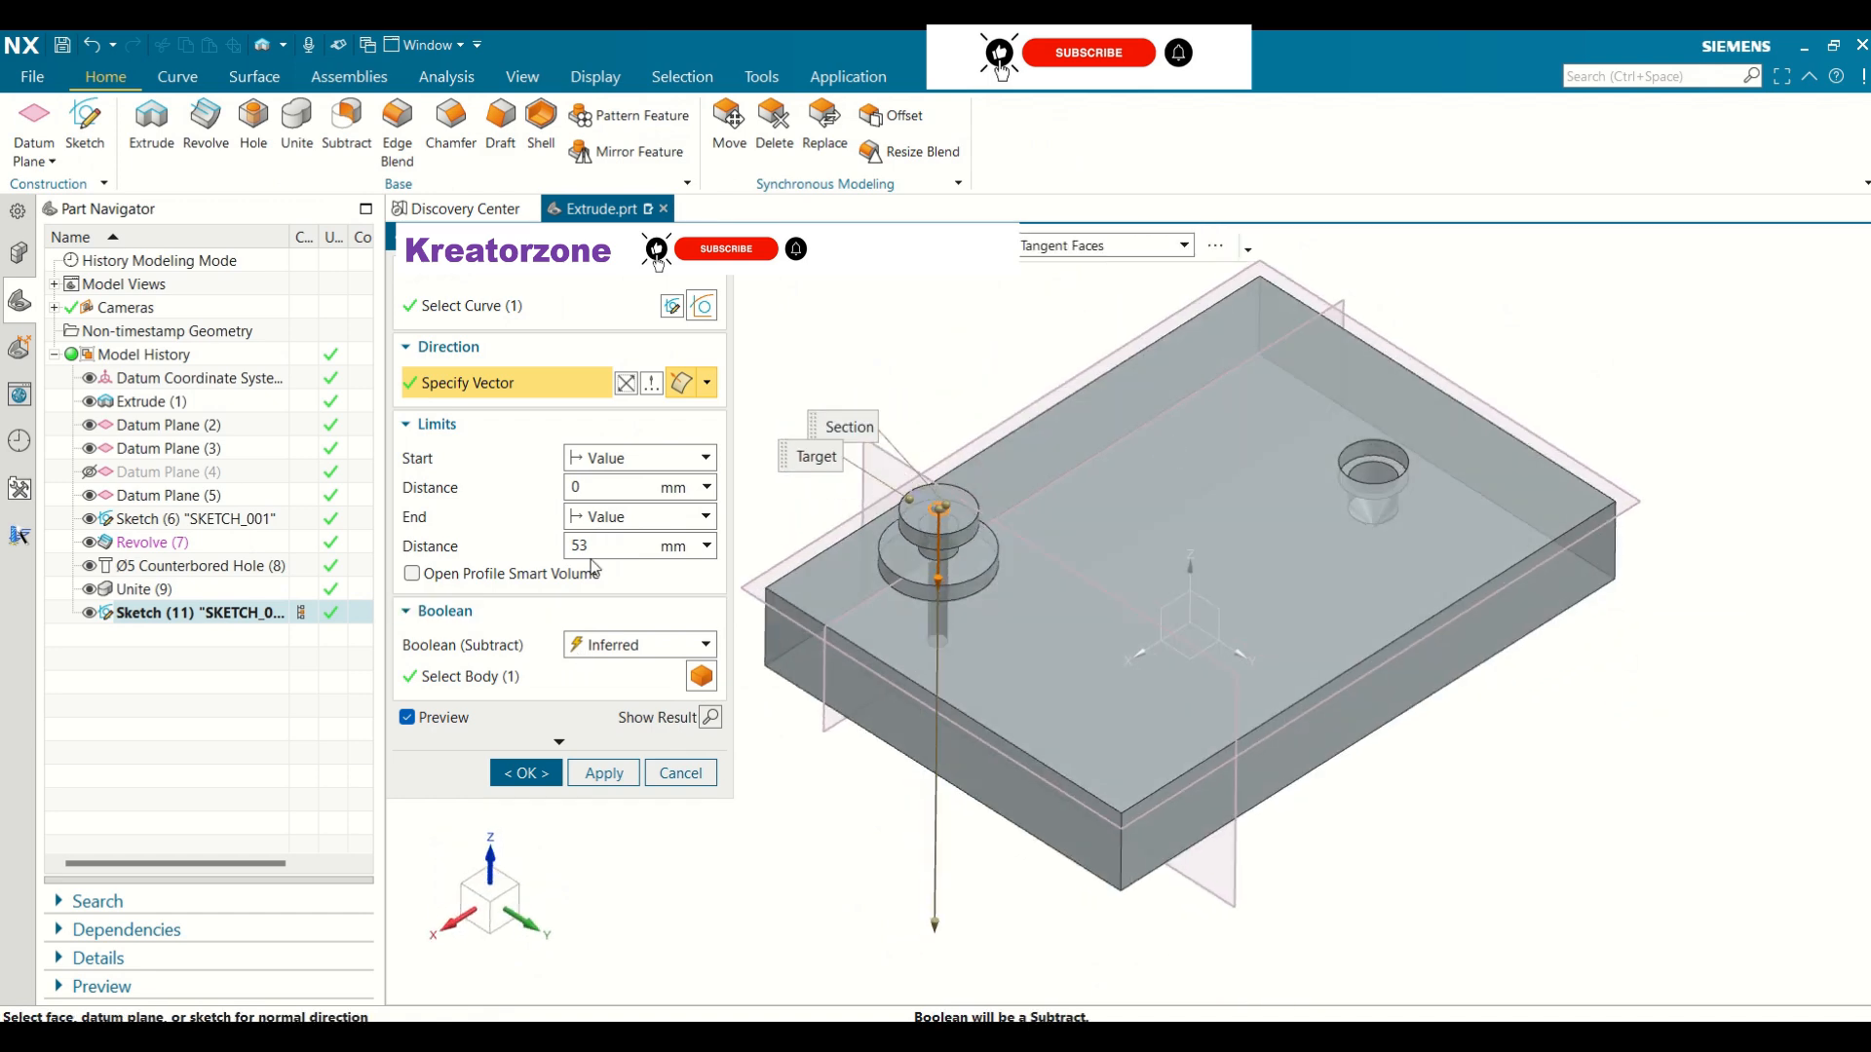
{"action": "left_click_drag", "start_coordinate": [592, 547], "coordinate": [565, 550]}
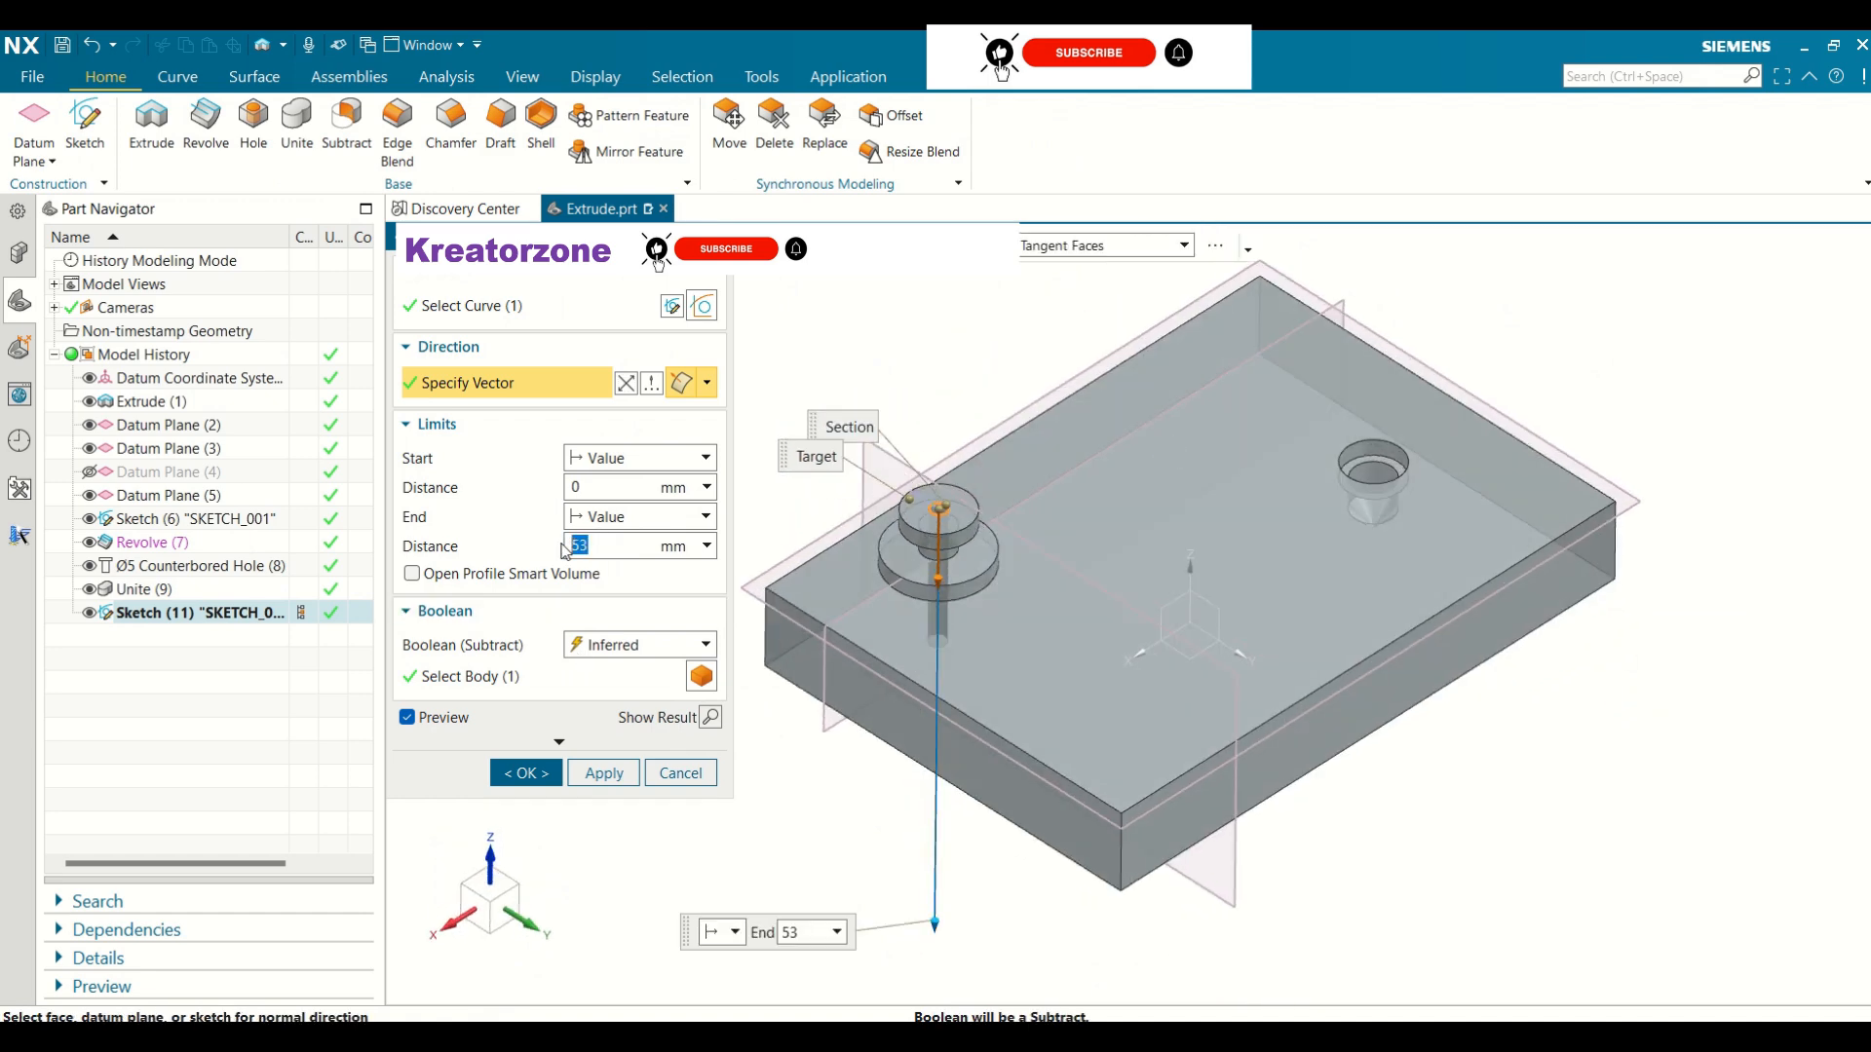
{"action": "type", "text": "25"}
{"action": "key", "text": "Return"}
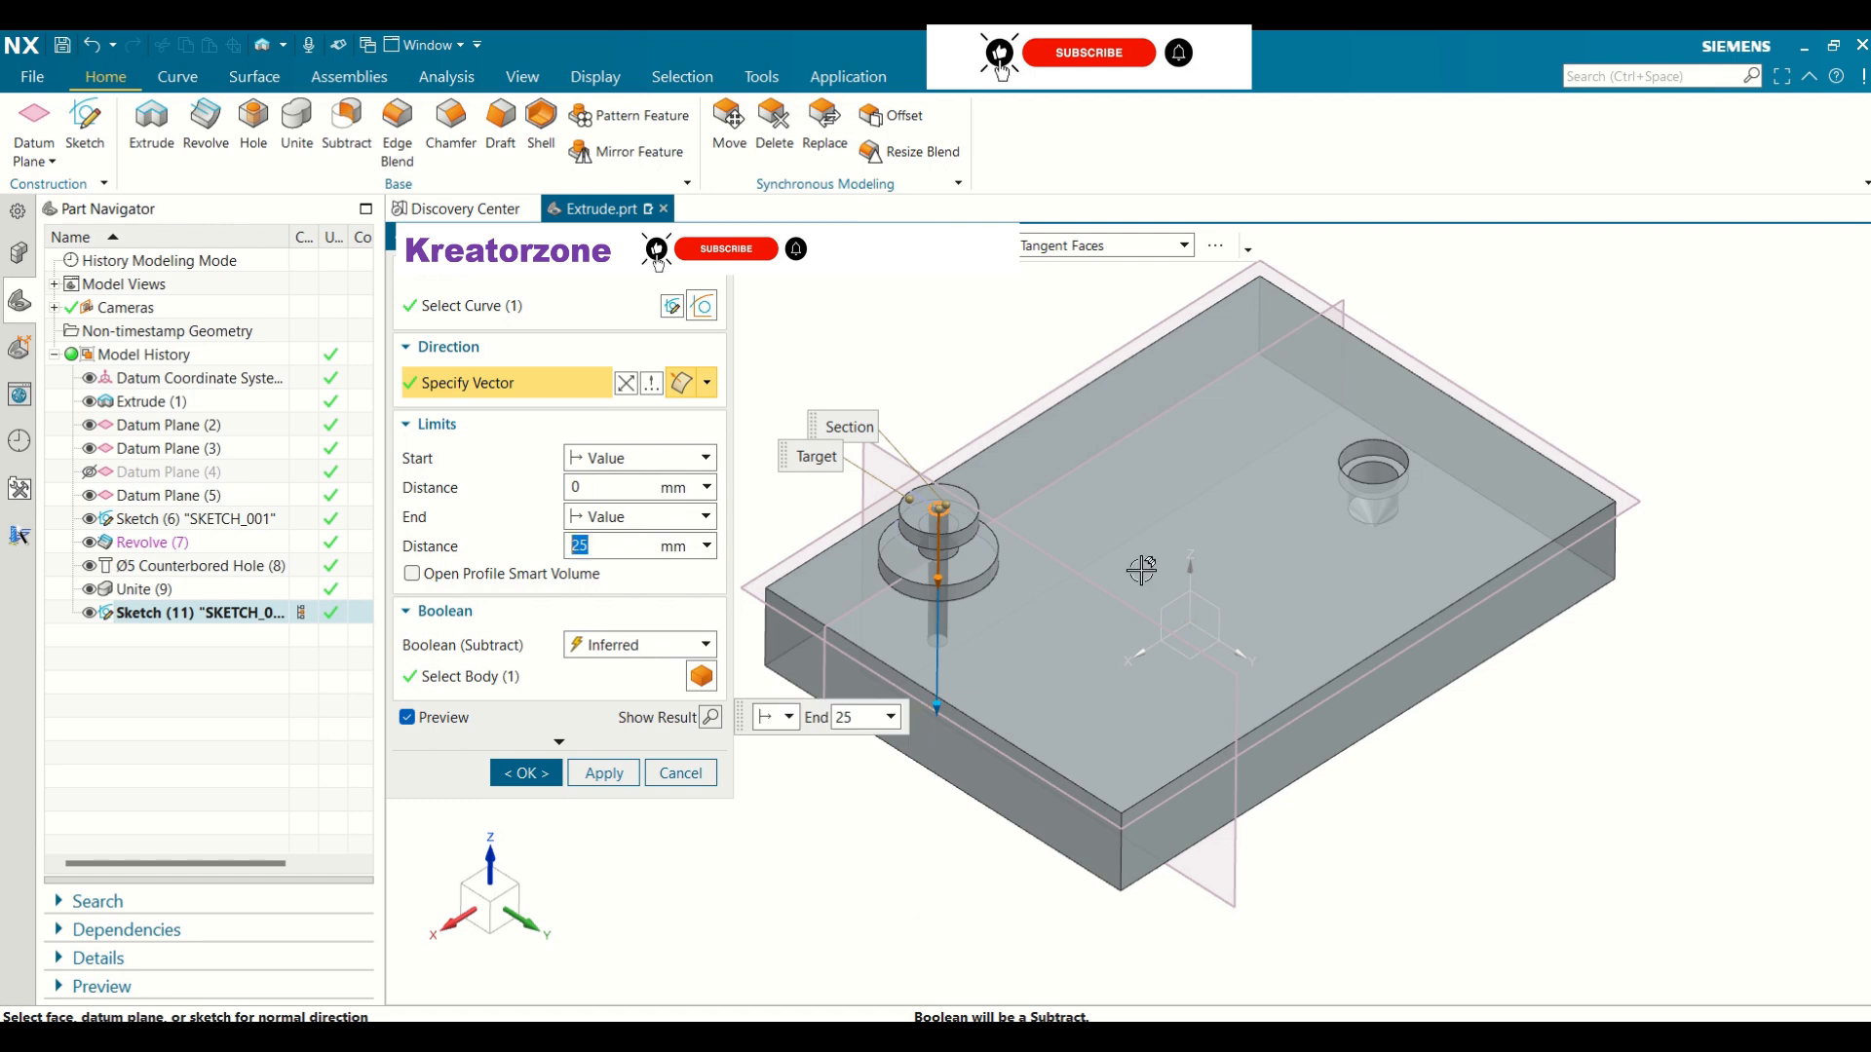
Set the cut's end distance to 10 mm and accept the Extrude to make the hole through the boss
{"action": "left_click", "coordinate": [604, 541]}
{"action": "mouse_move", "coordinate": [1130, 546]}
{"action": "middle_mouse_down"}
{"action": "mouse_move", "coordinate": [1147, 489]}
{"action": "mouse_move", "coordinate": [1148, 540]}
{"action": "middle_mouse_up"}
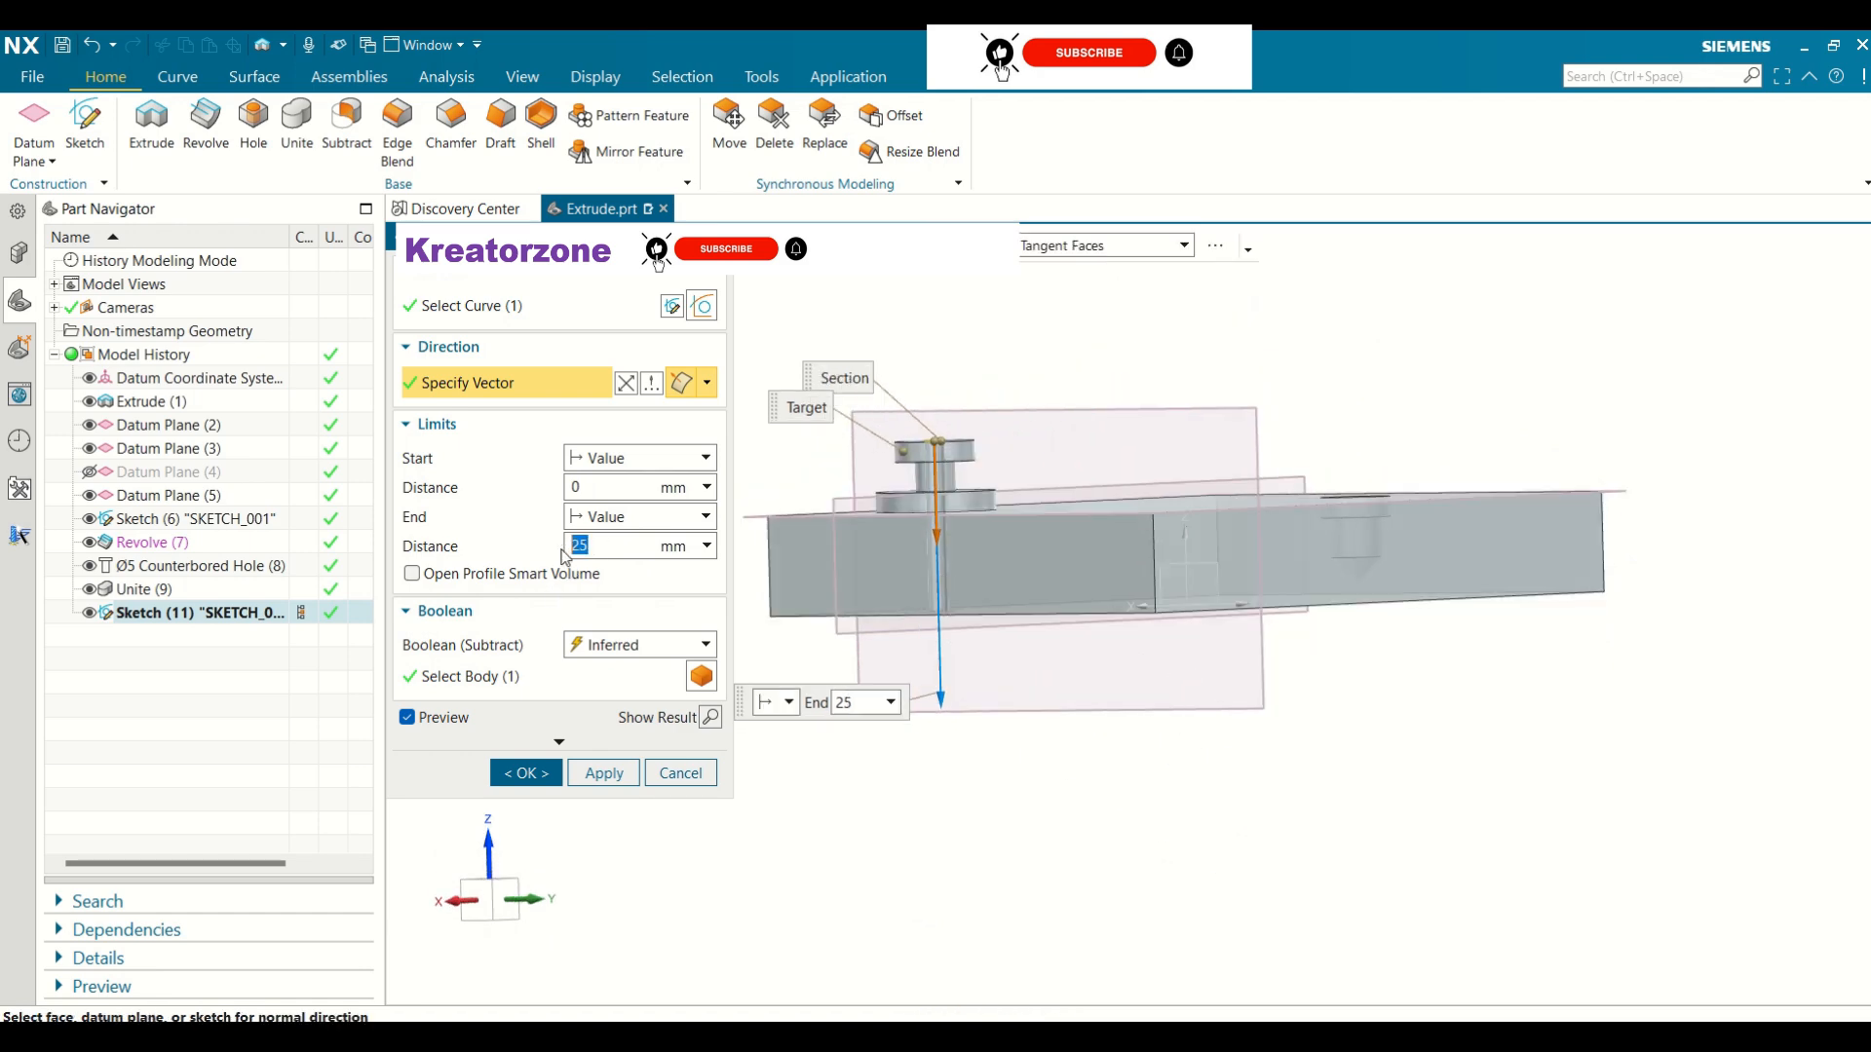
{"action": "type", "text": "10"}
{"action": "key", "text": "Return"}
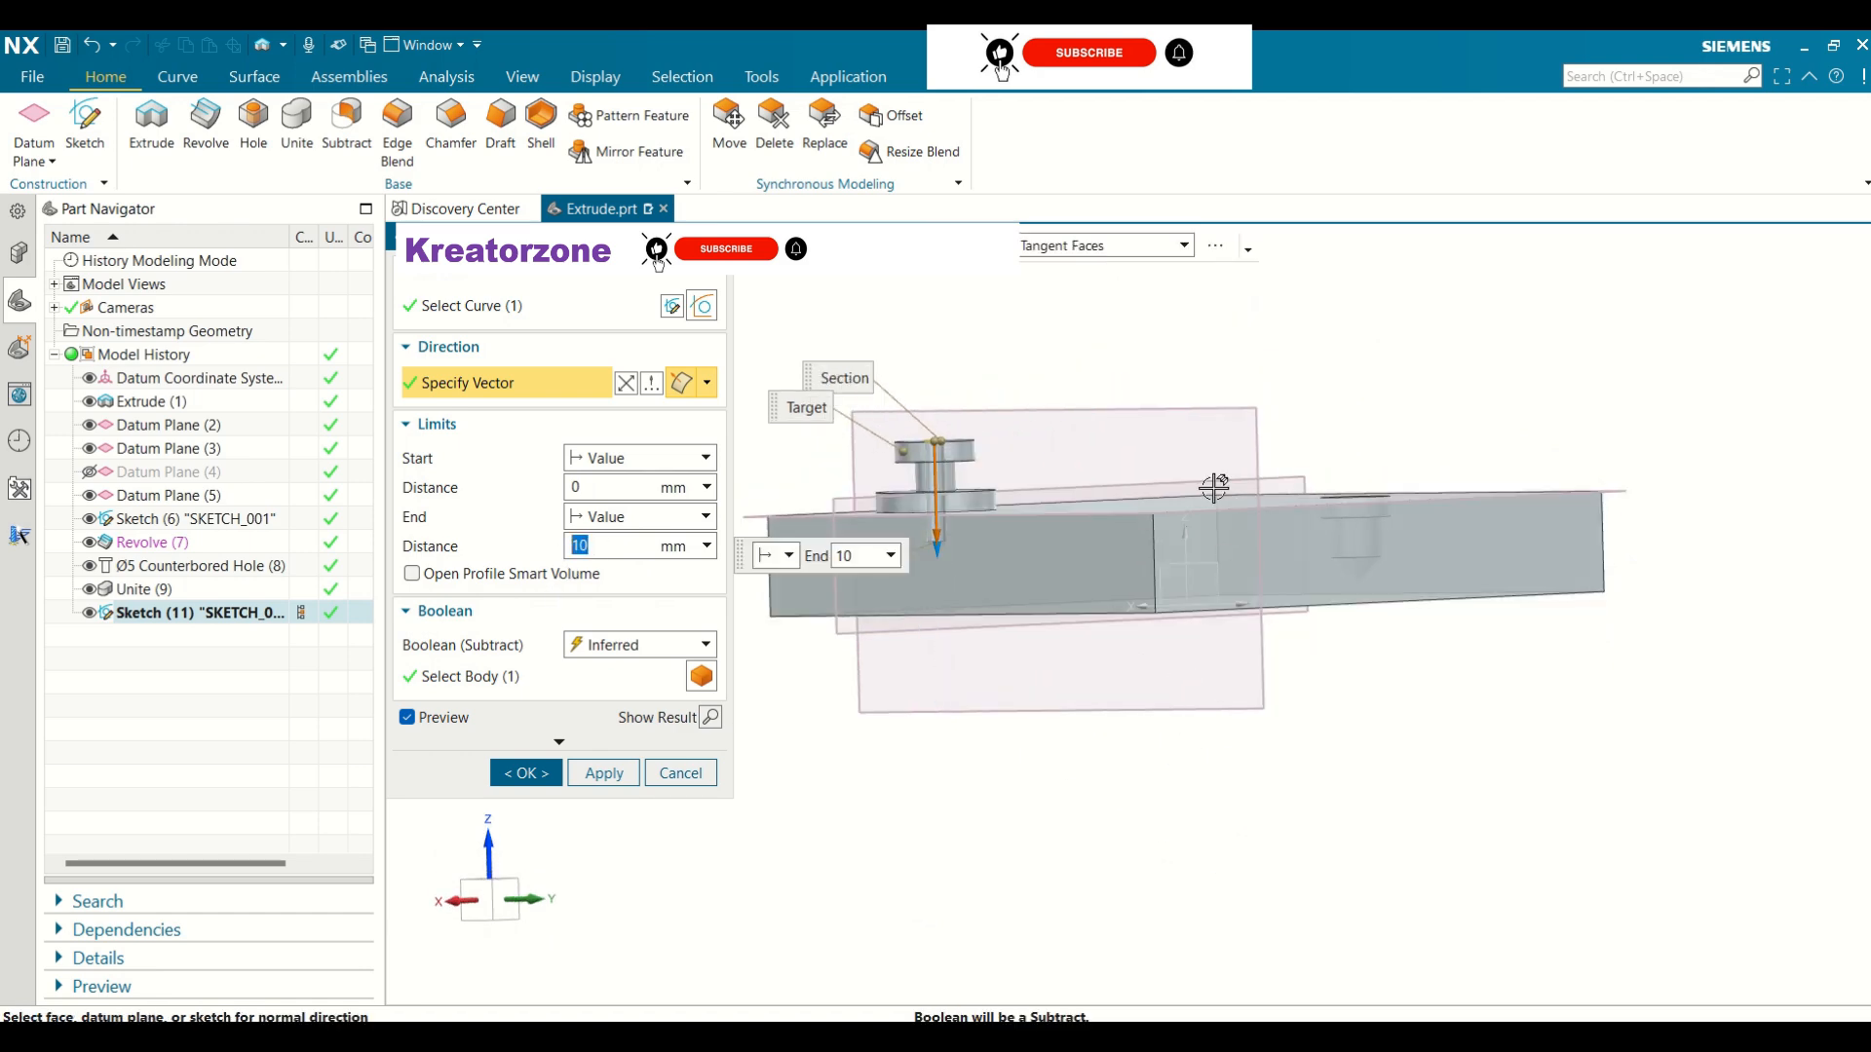
{"action": "middle_click_drag", "start_coordinate": [1216, 487], "coordinate": [1204, 550]}
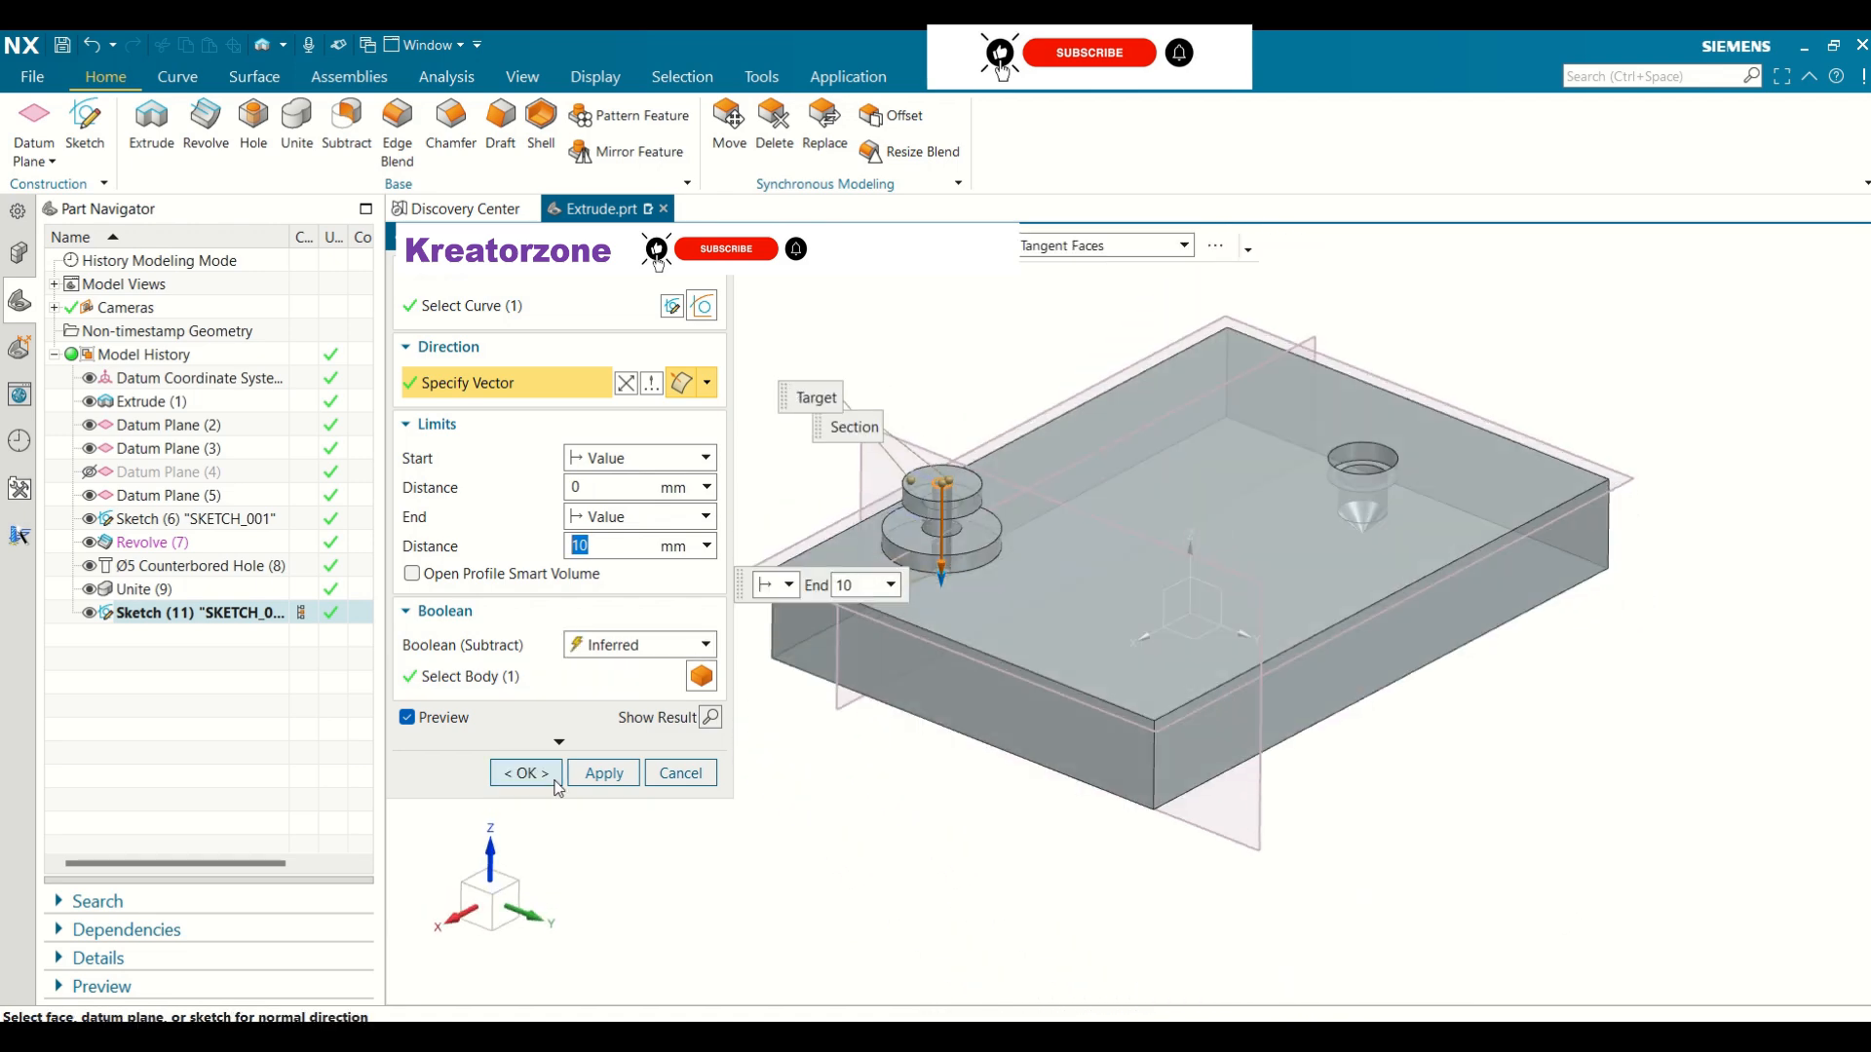
{"action": "left_click", "coordinate": [527, 774]}
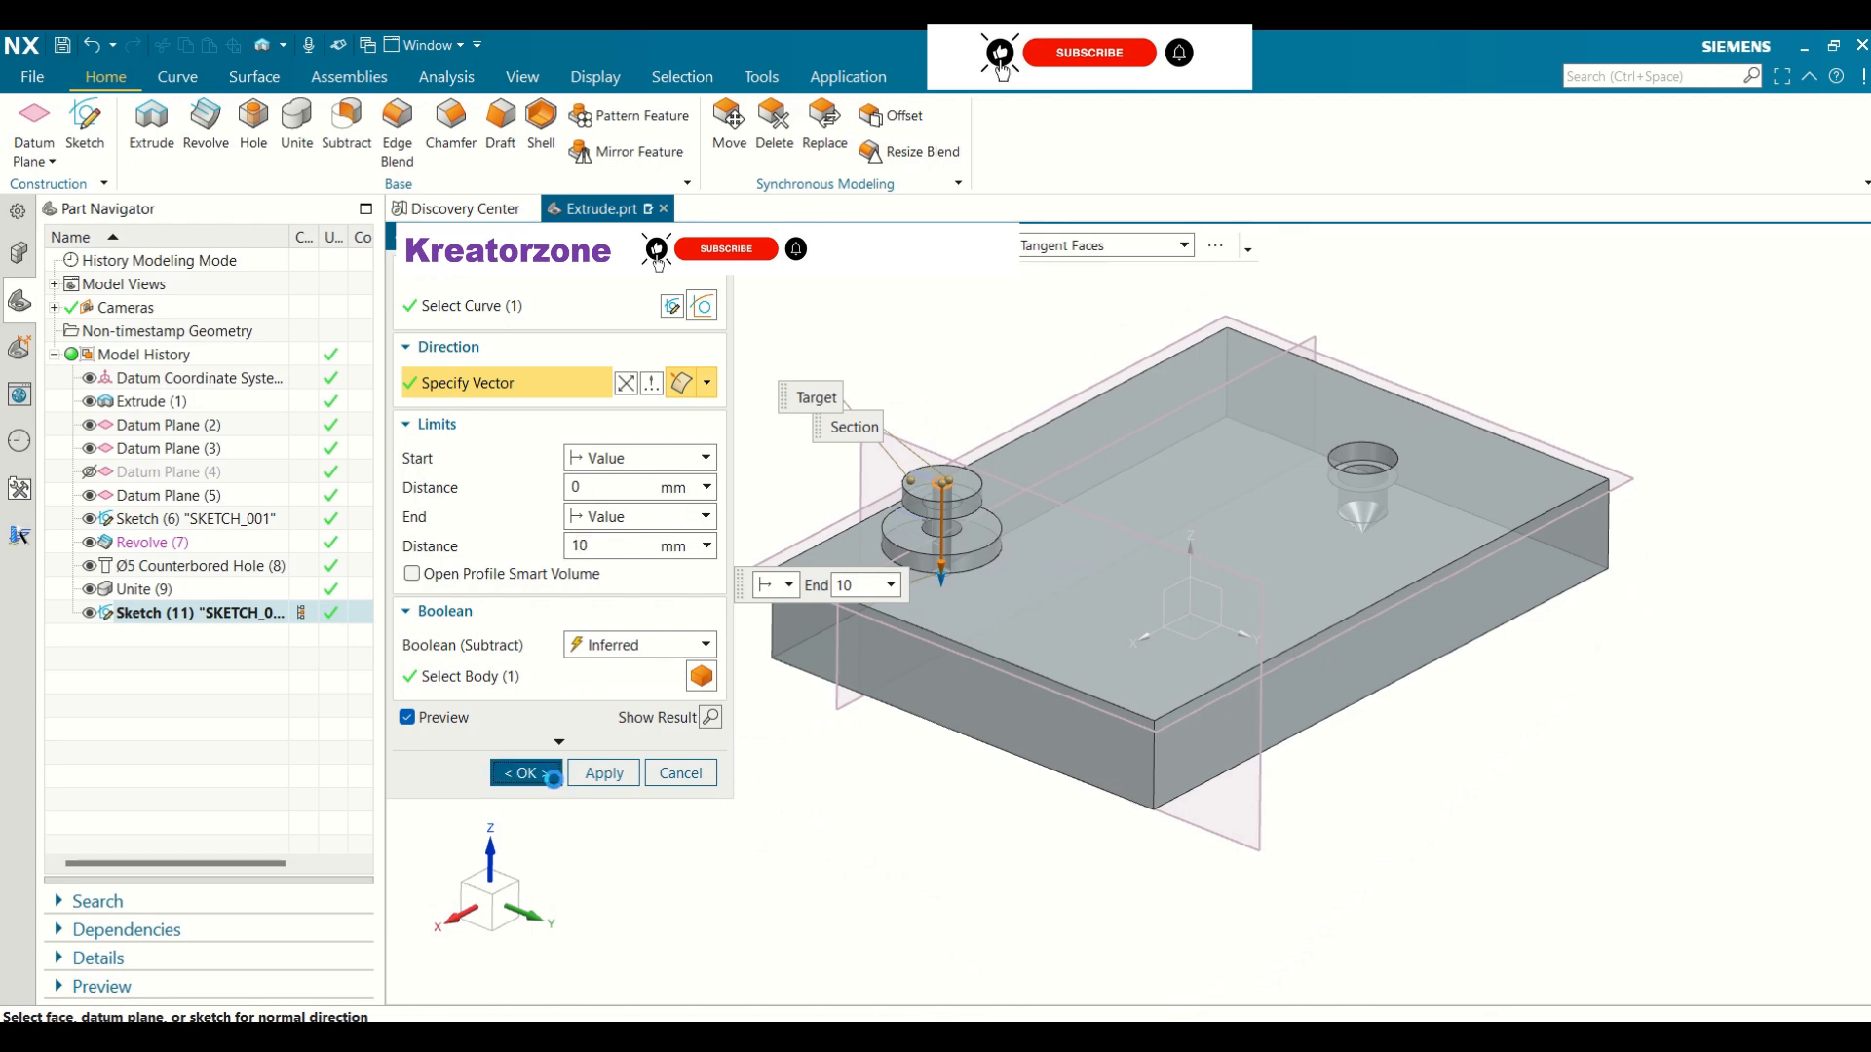
{"action": "middle_click_drag", "start_coordinate": [1034, 407], "coordinate": [1048, 362]}
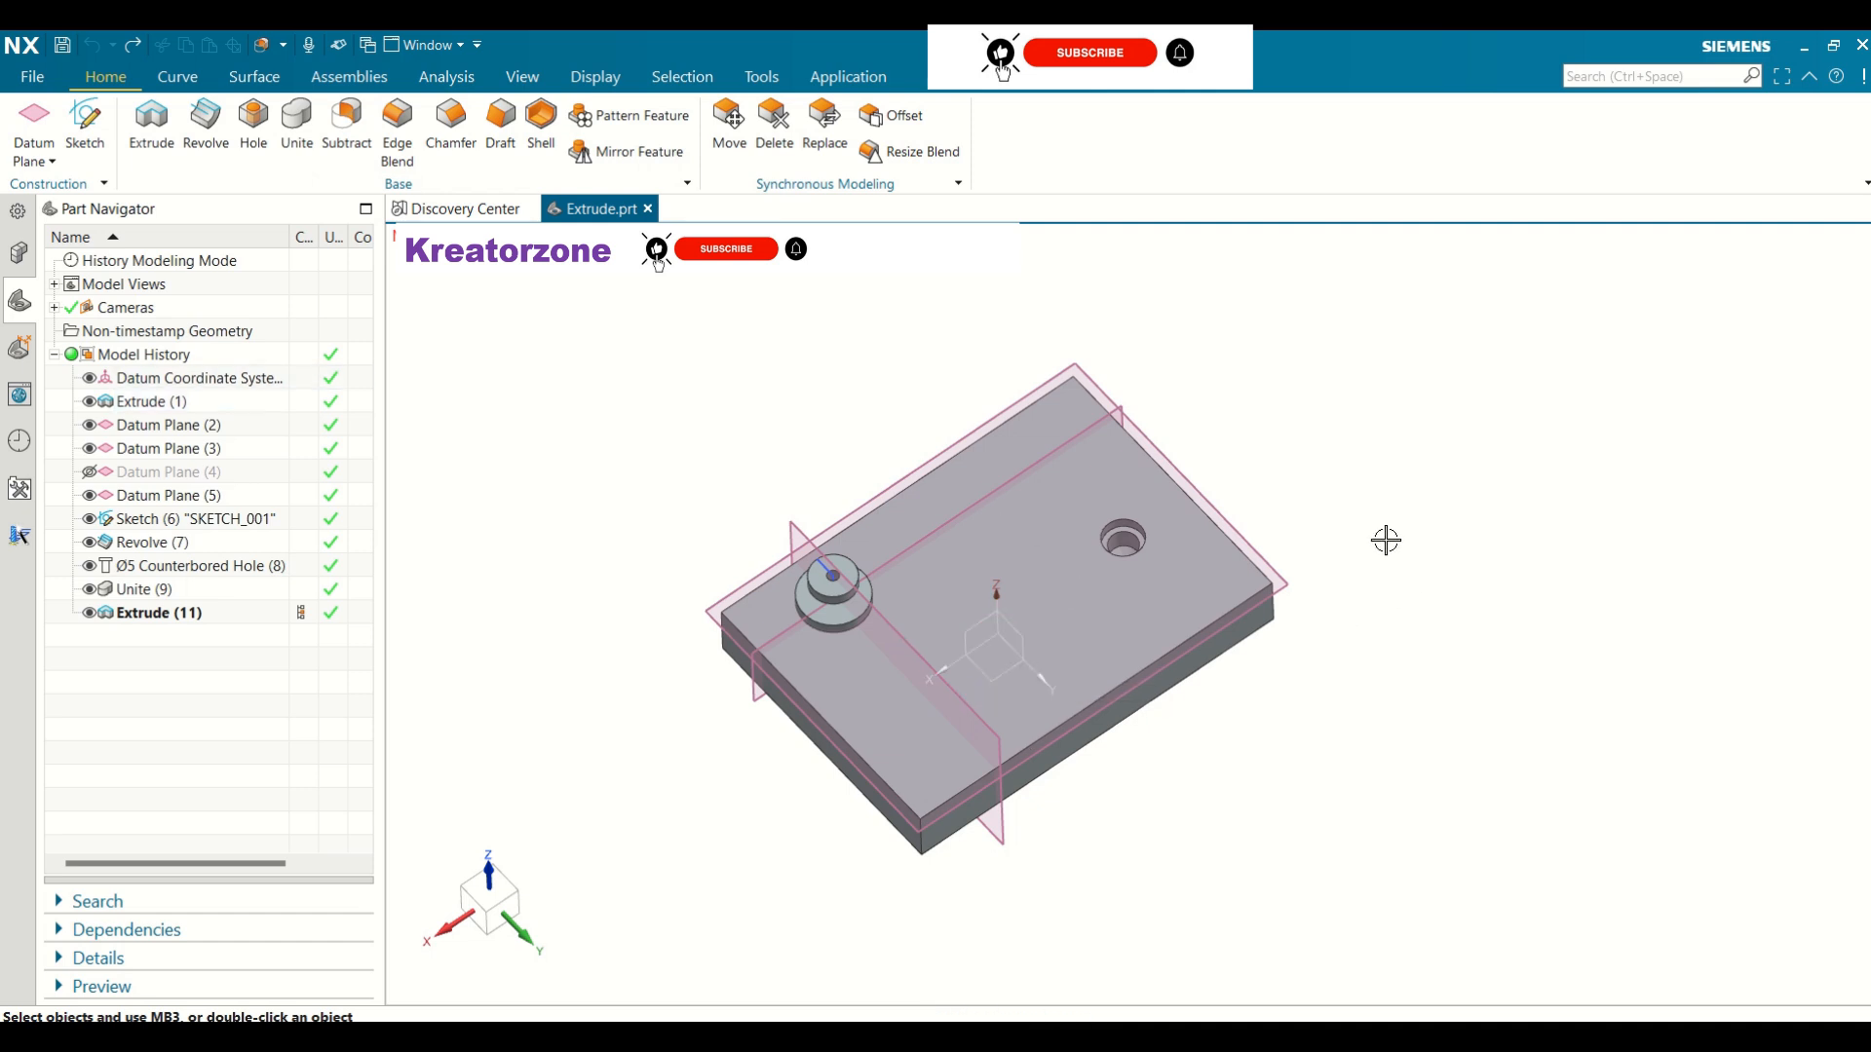
Hide Datum Plane (3) and Datum Plane (5), keeping Datum Plane (2) shown
{"action": "middle_click_drag", "start_coordinate": [1386, 538], "coordinate": [1269, 576]}
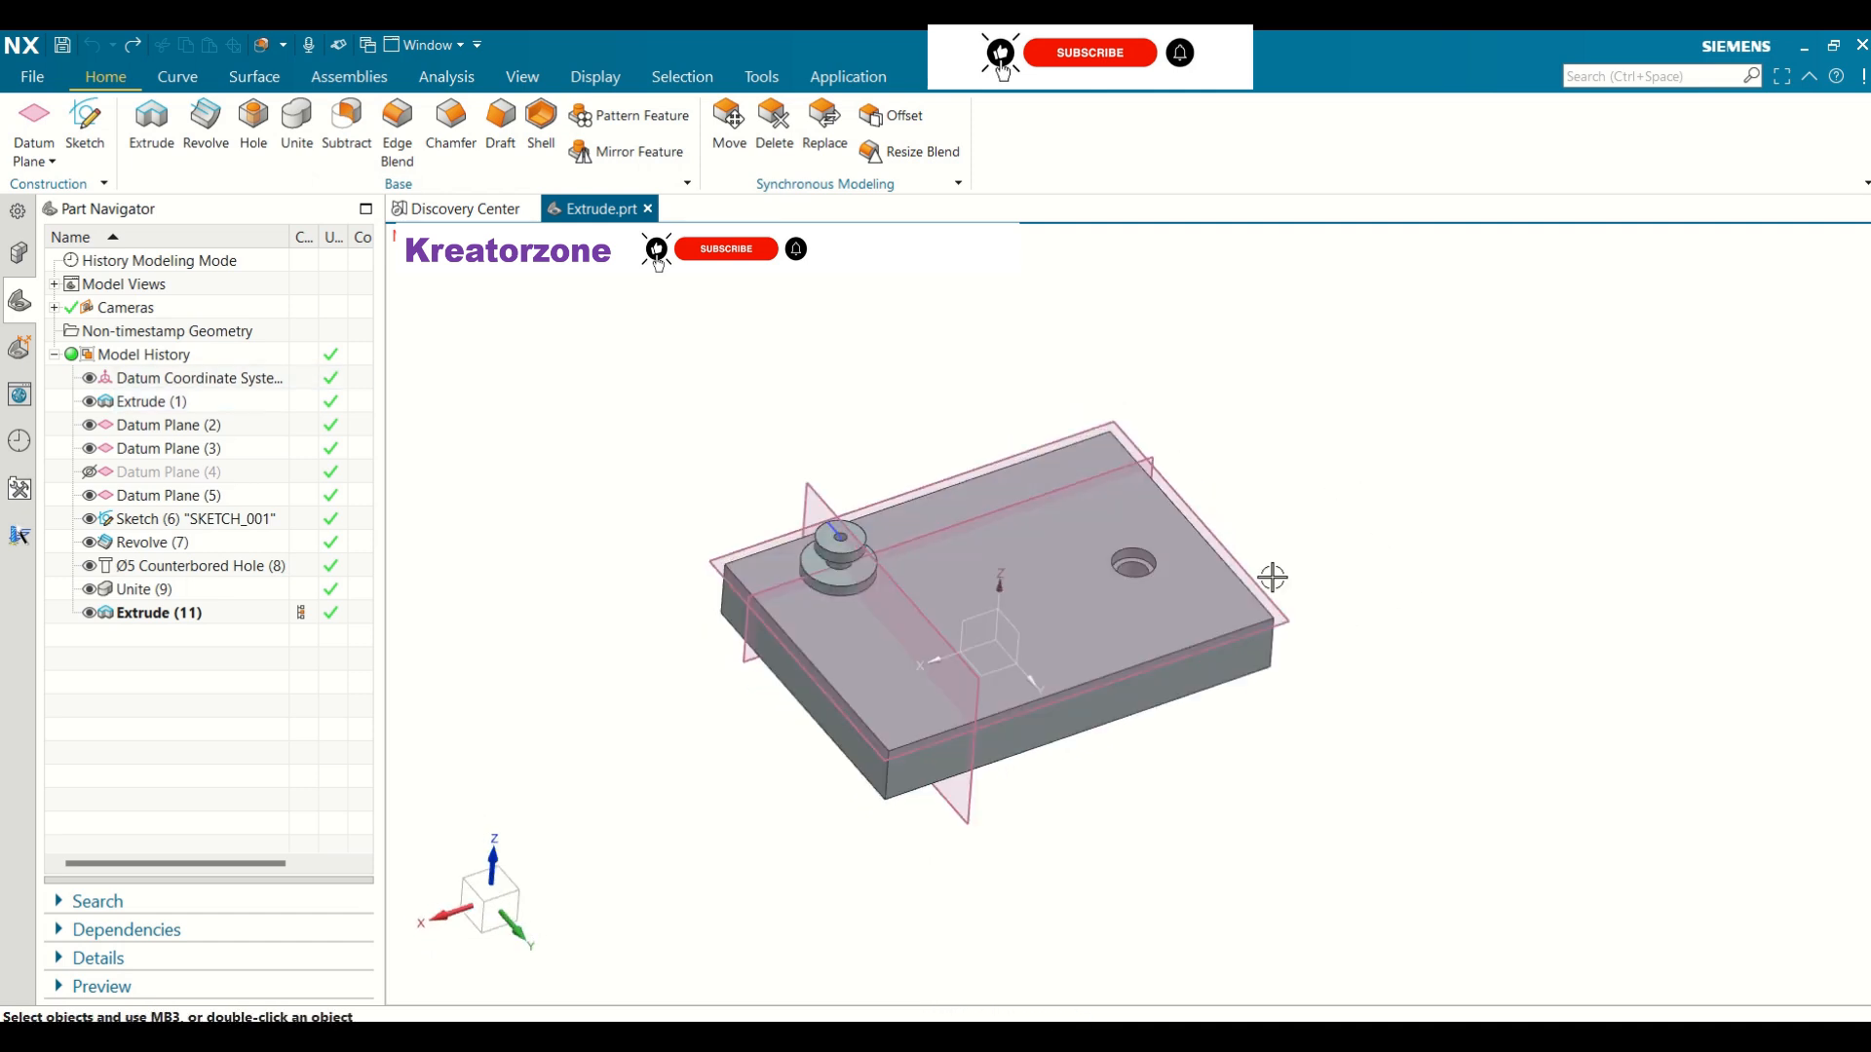
{"action": "left_click", "coordinate": [86, 428]}
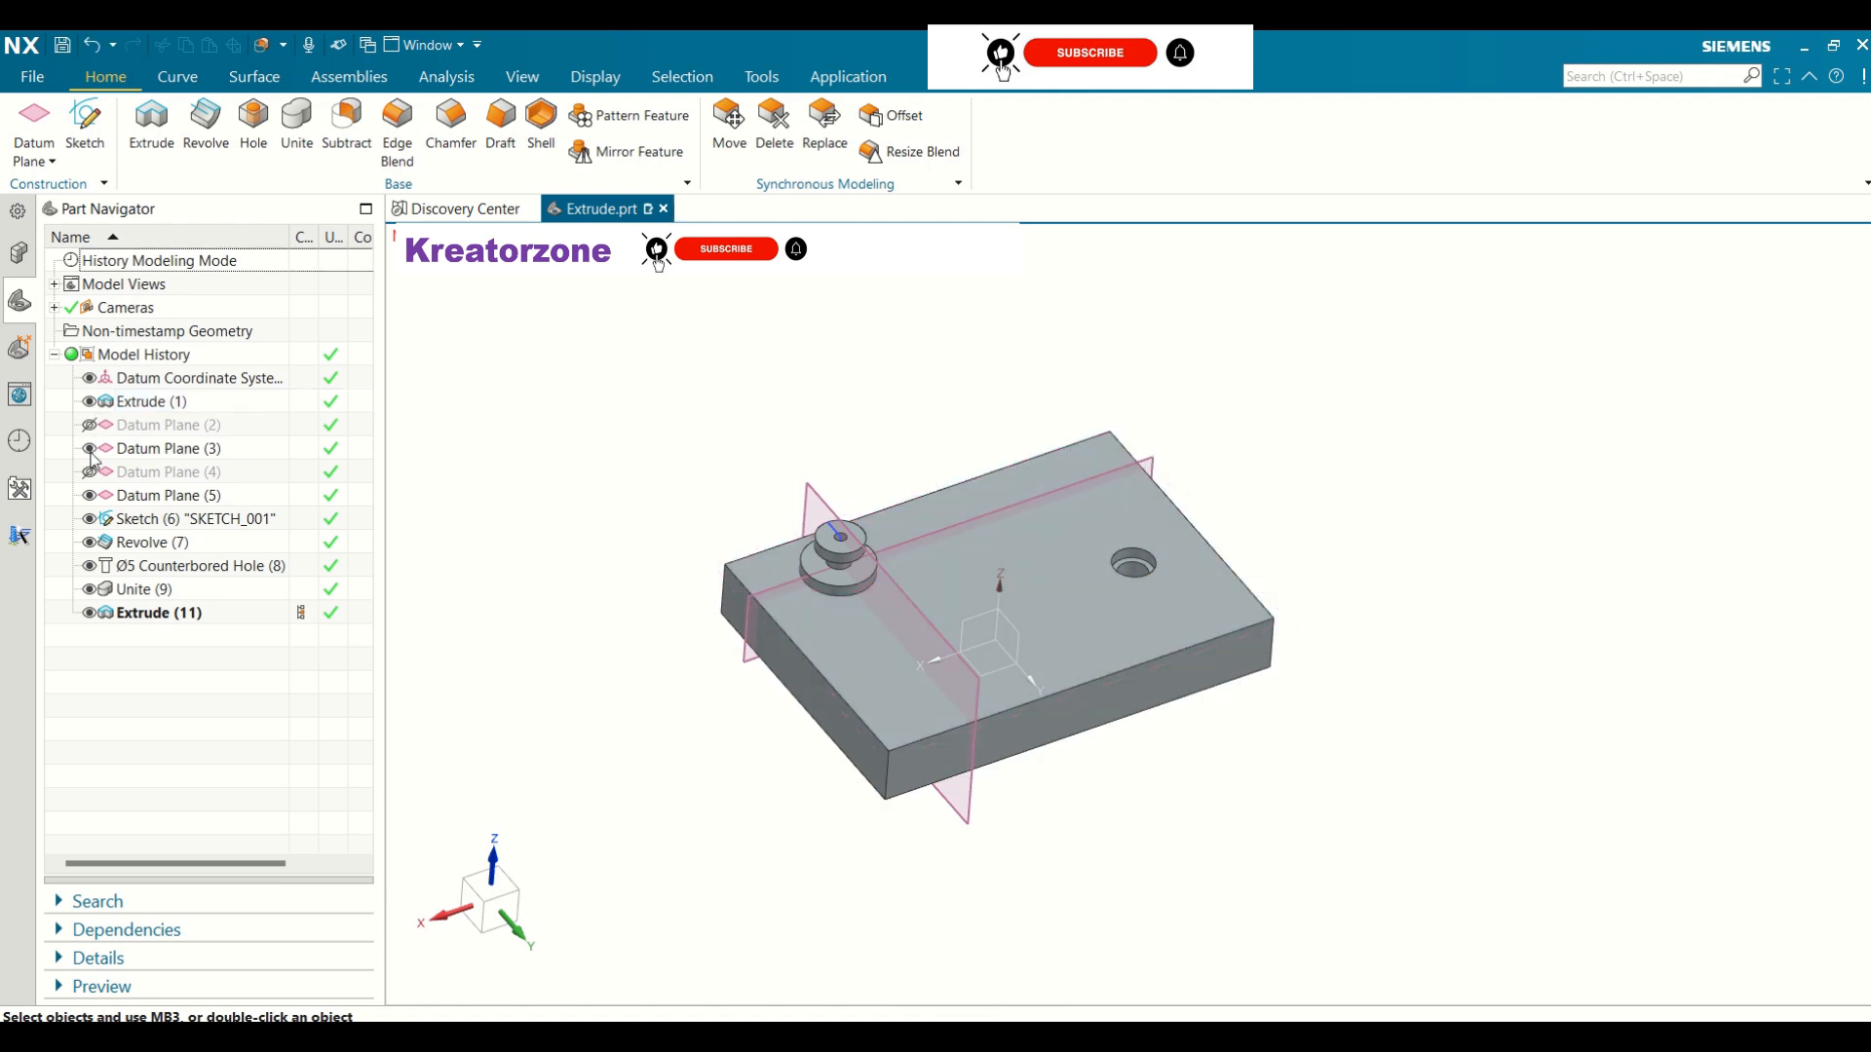
{"action": "left_click", "coordinate": [88, 427]}
{"action": "left_click", "coordinate": [92, 448]}
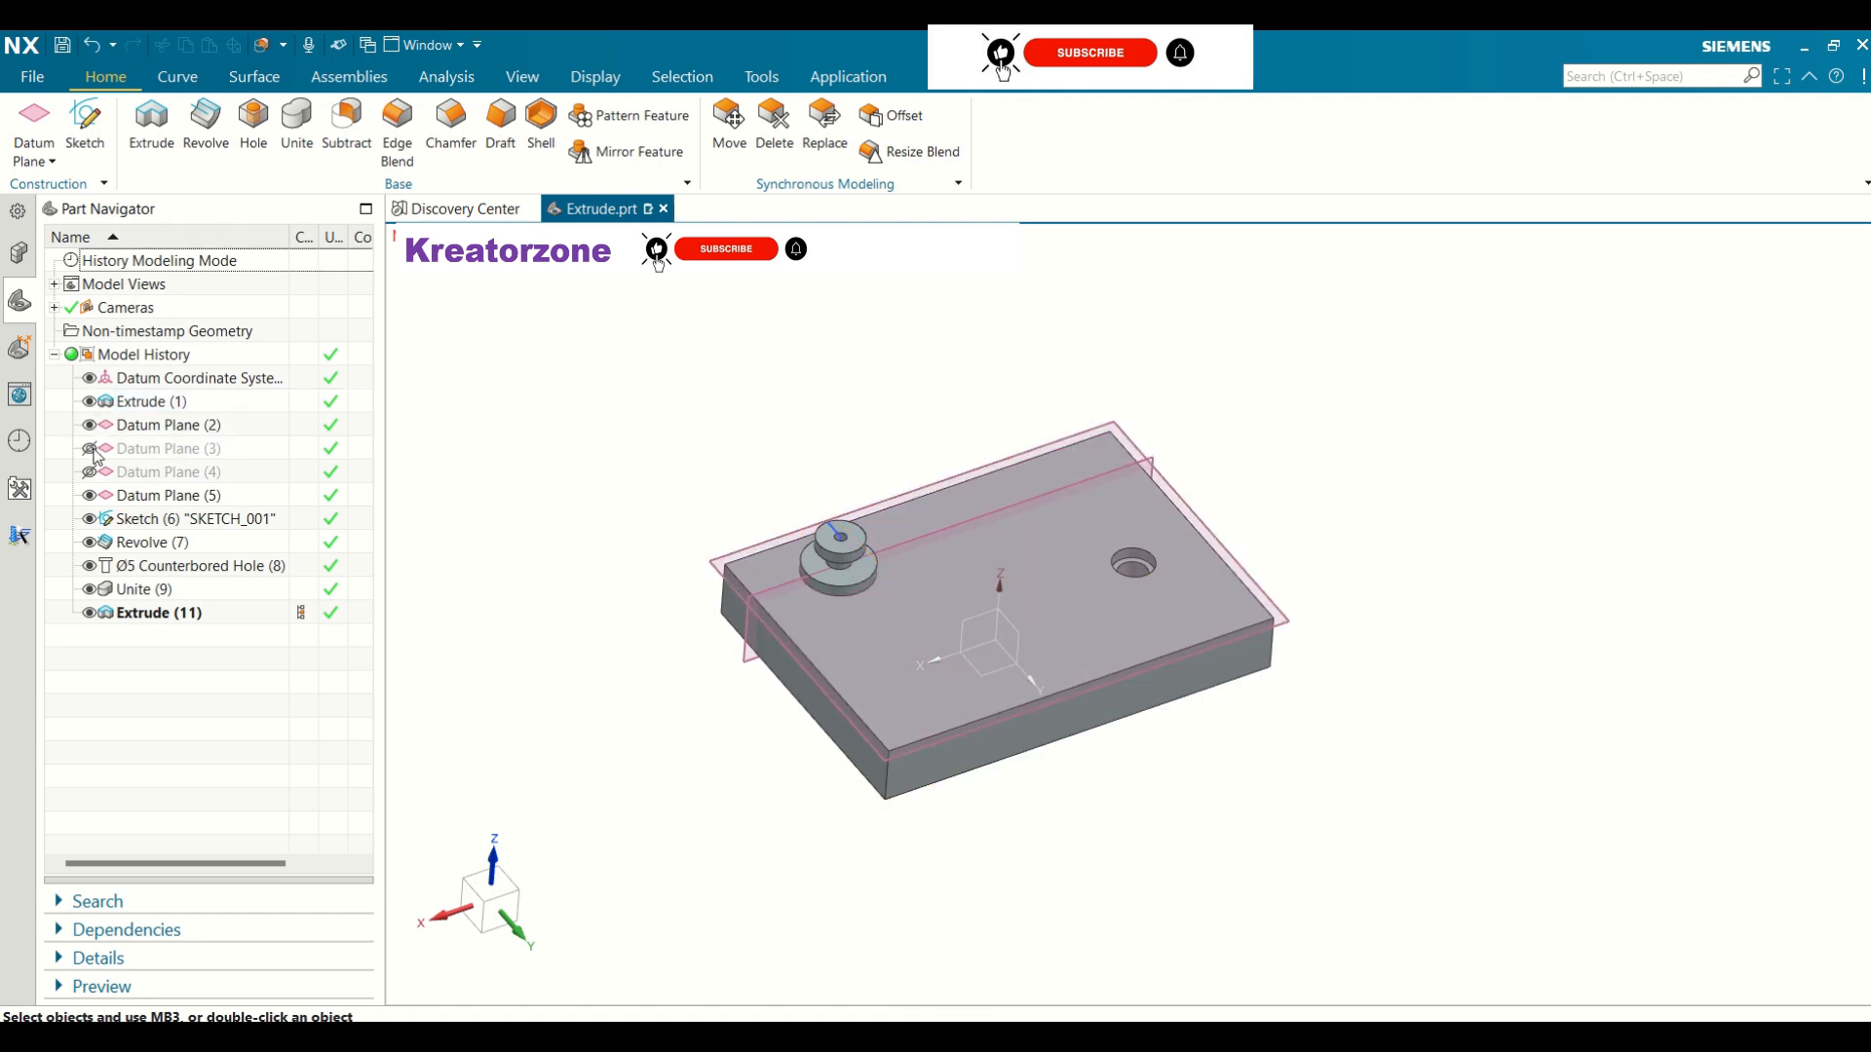
{"action": "left_click", "coordinate": [89, 496]}
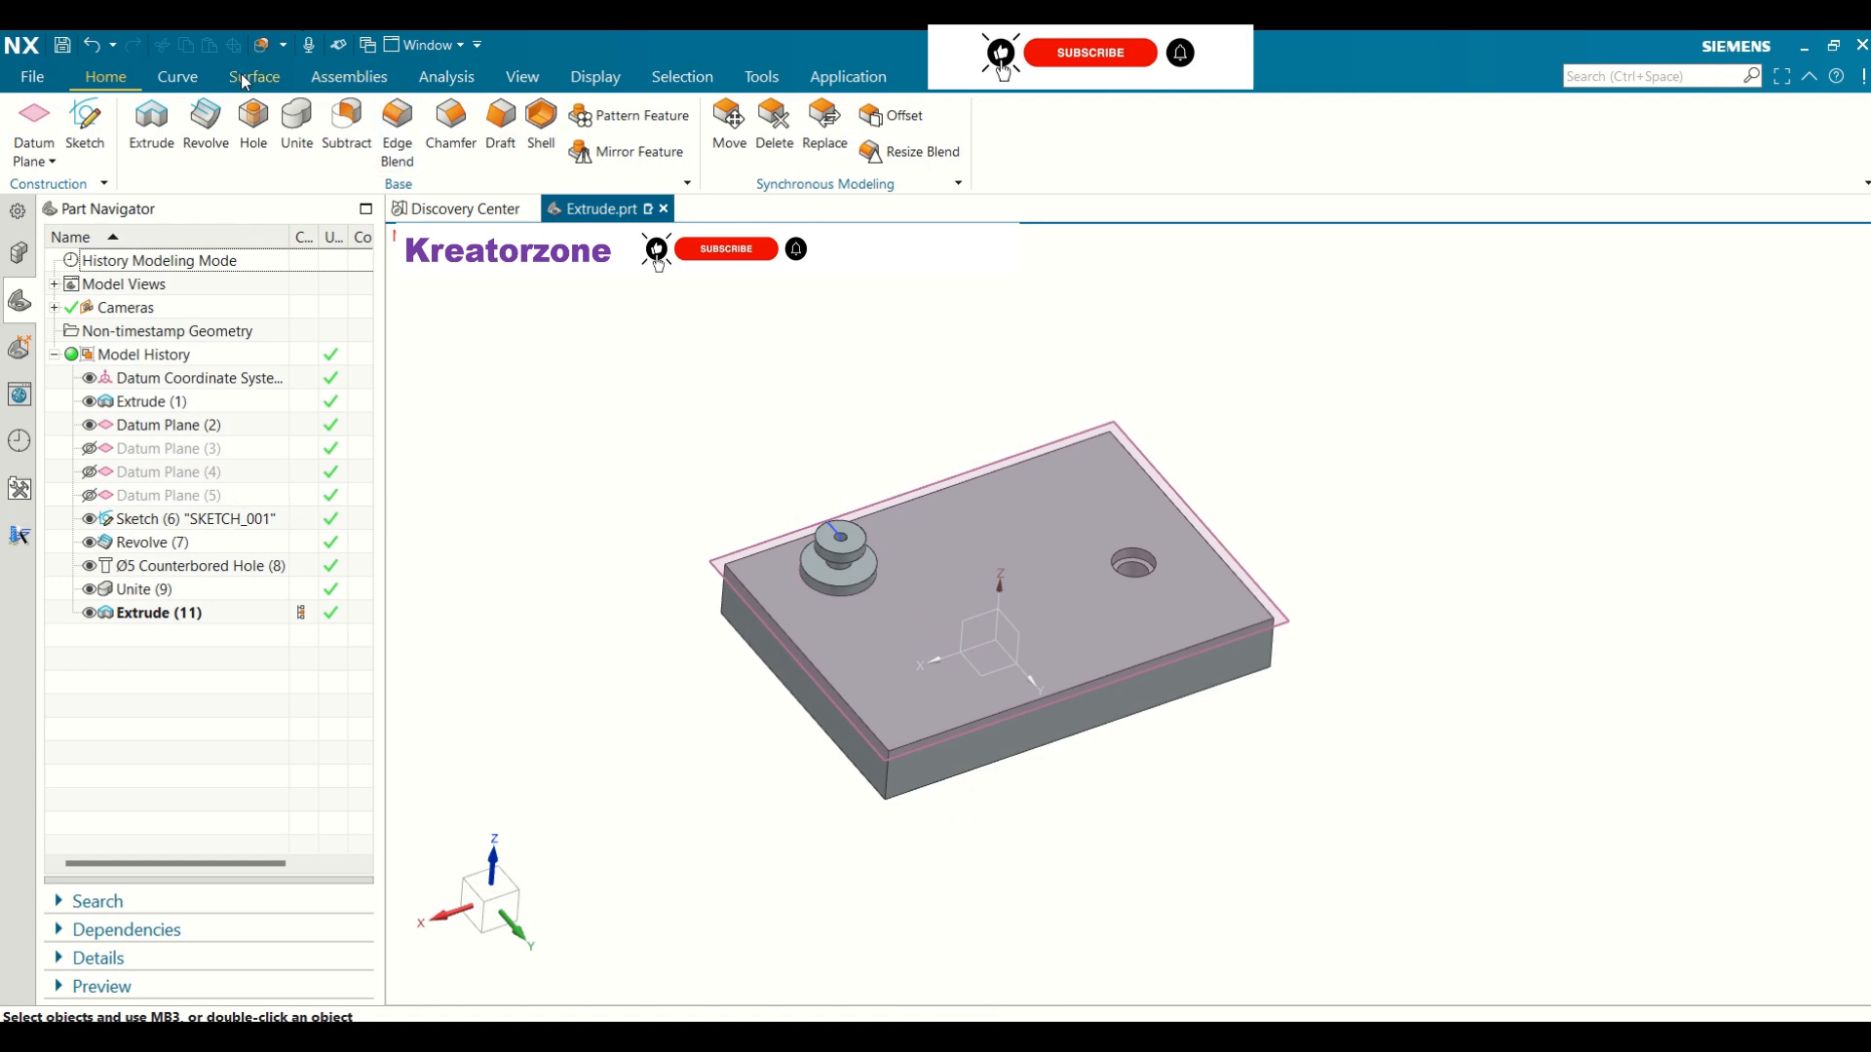
Start an Extrude and open a new section sketch on Datum Plane (2) at the block's top
{"action": "left_click", "coordinate": [153, 119]}
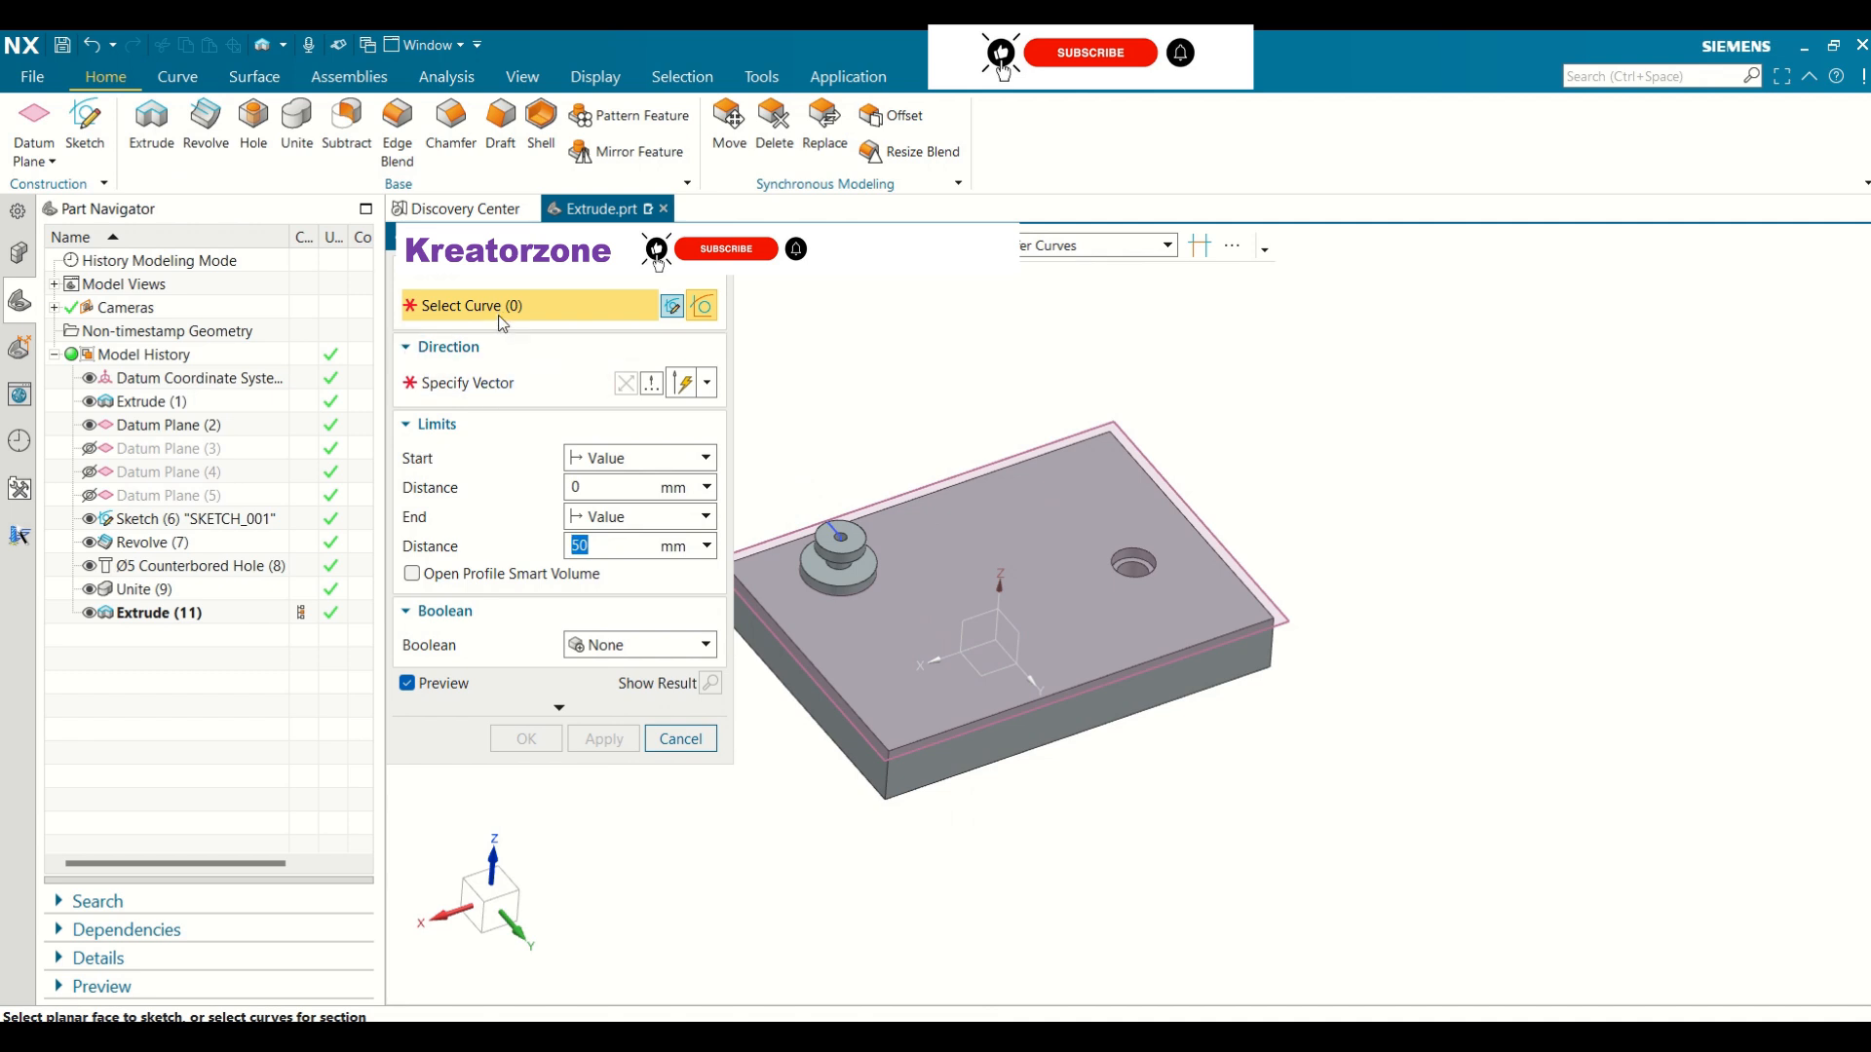
{"action": "left_click", "coordinate": [672, 305]}
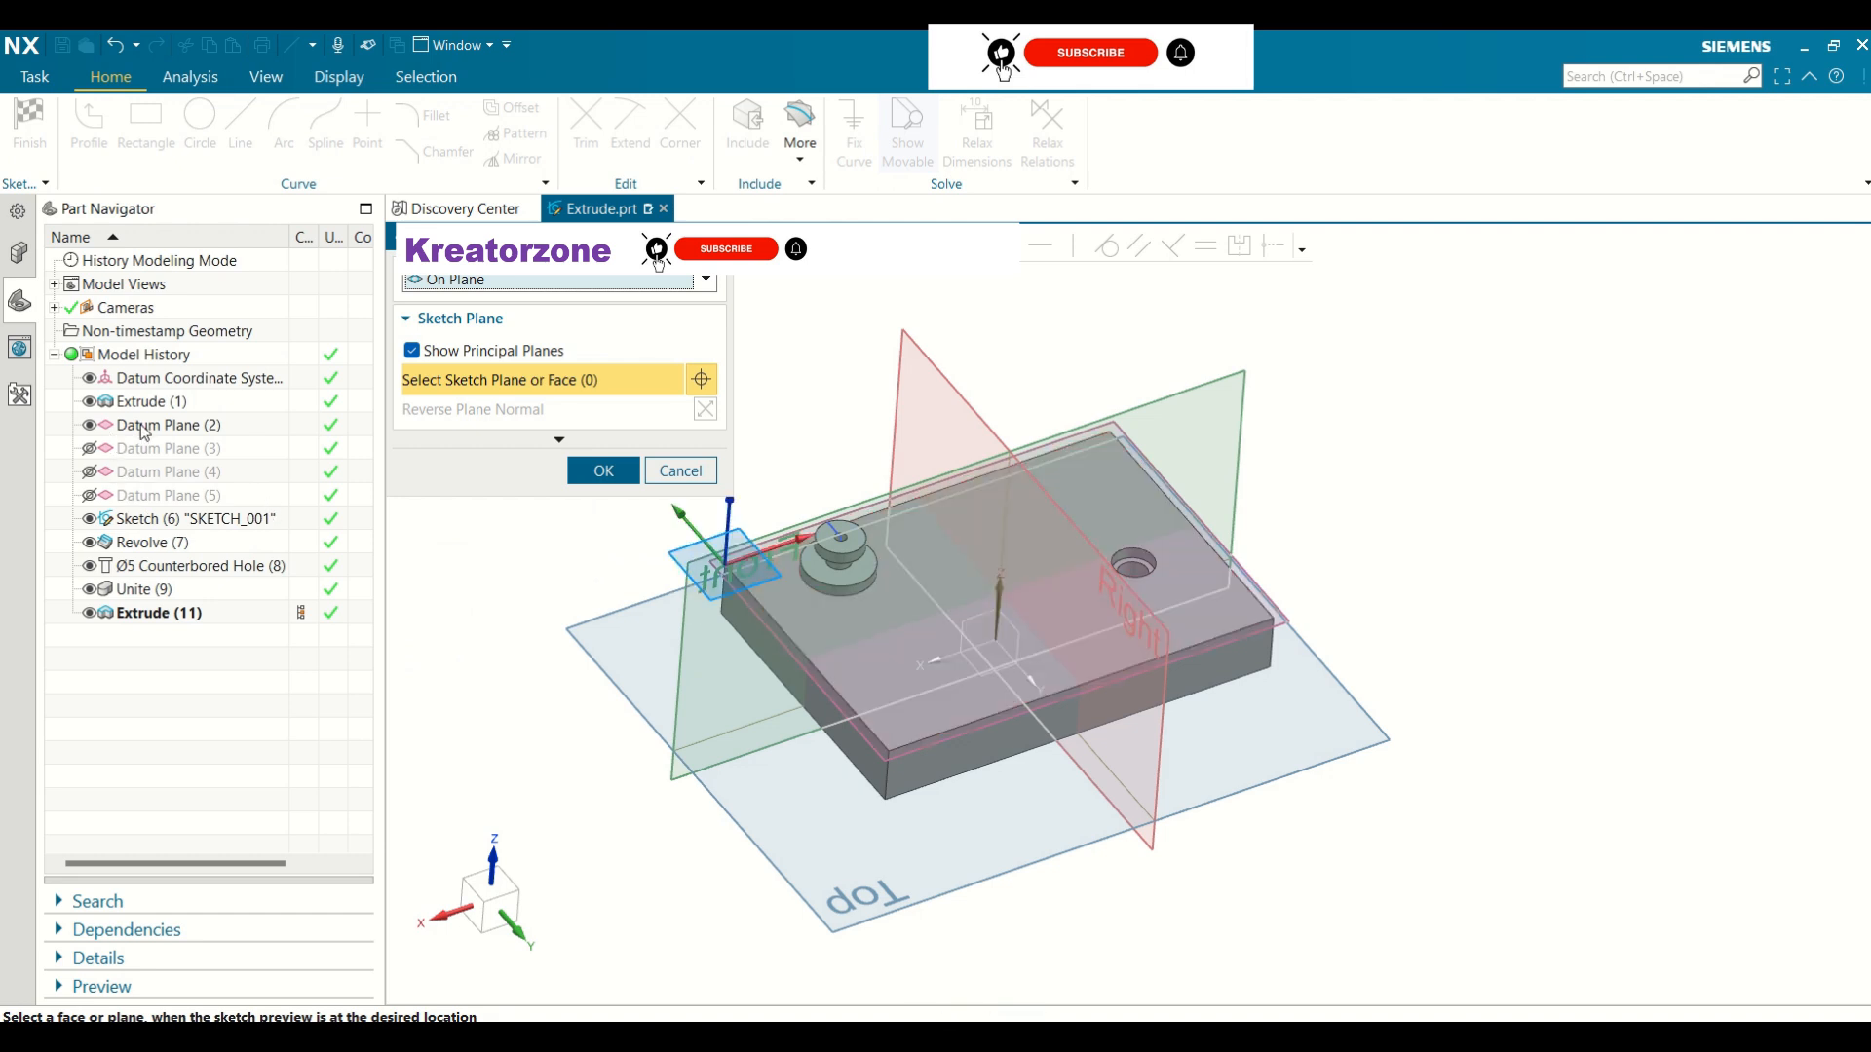
{"action": "left_click", "coordinate": [144, 427]}
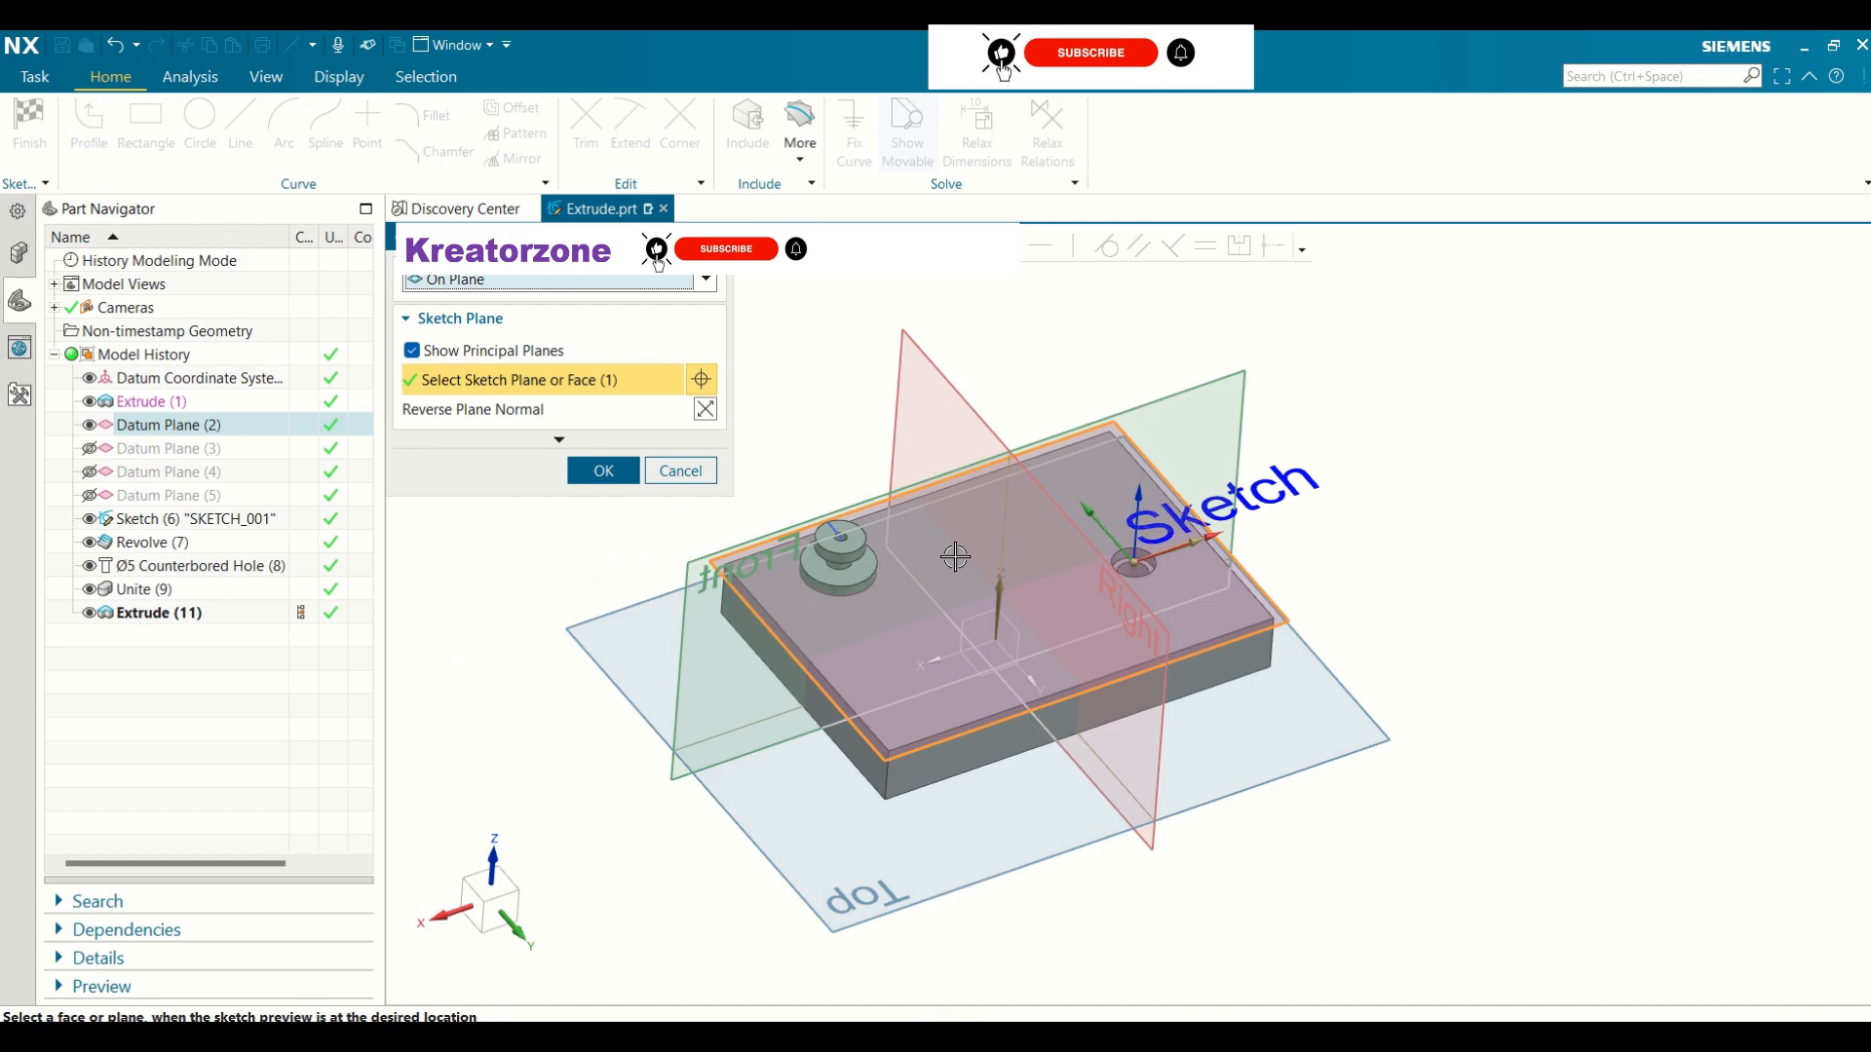
{"action": "left_click", "coordinate": [606, 472]}
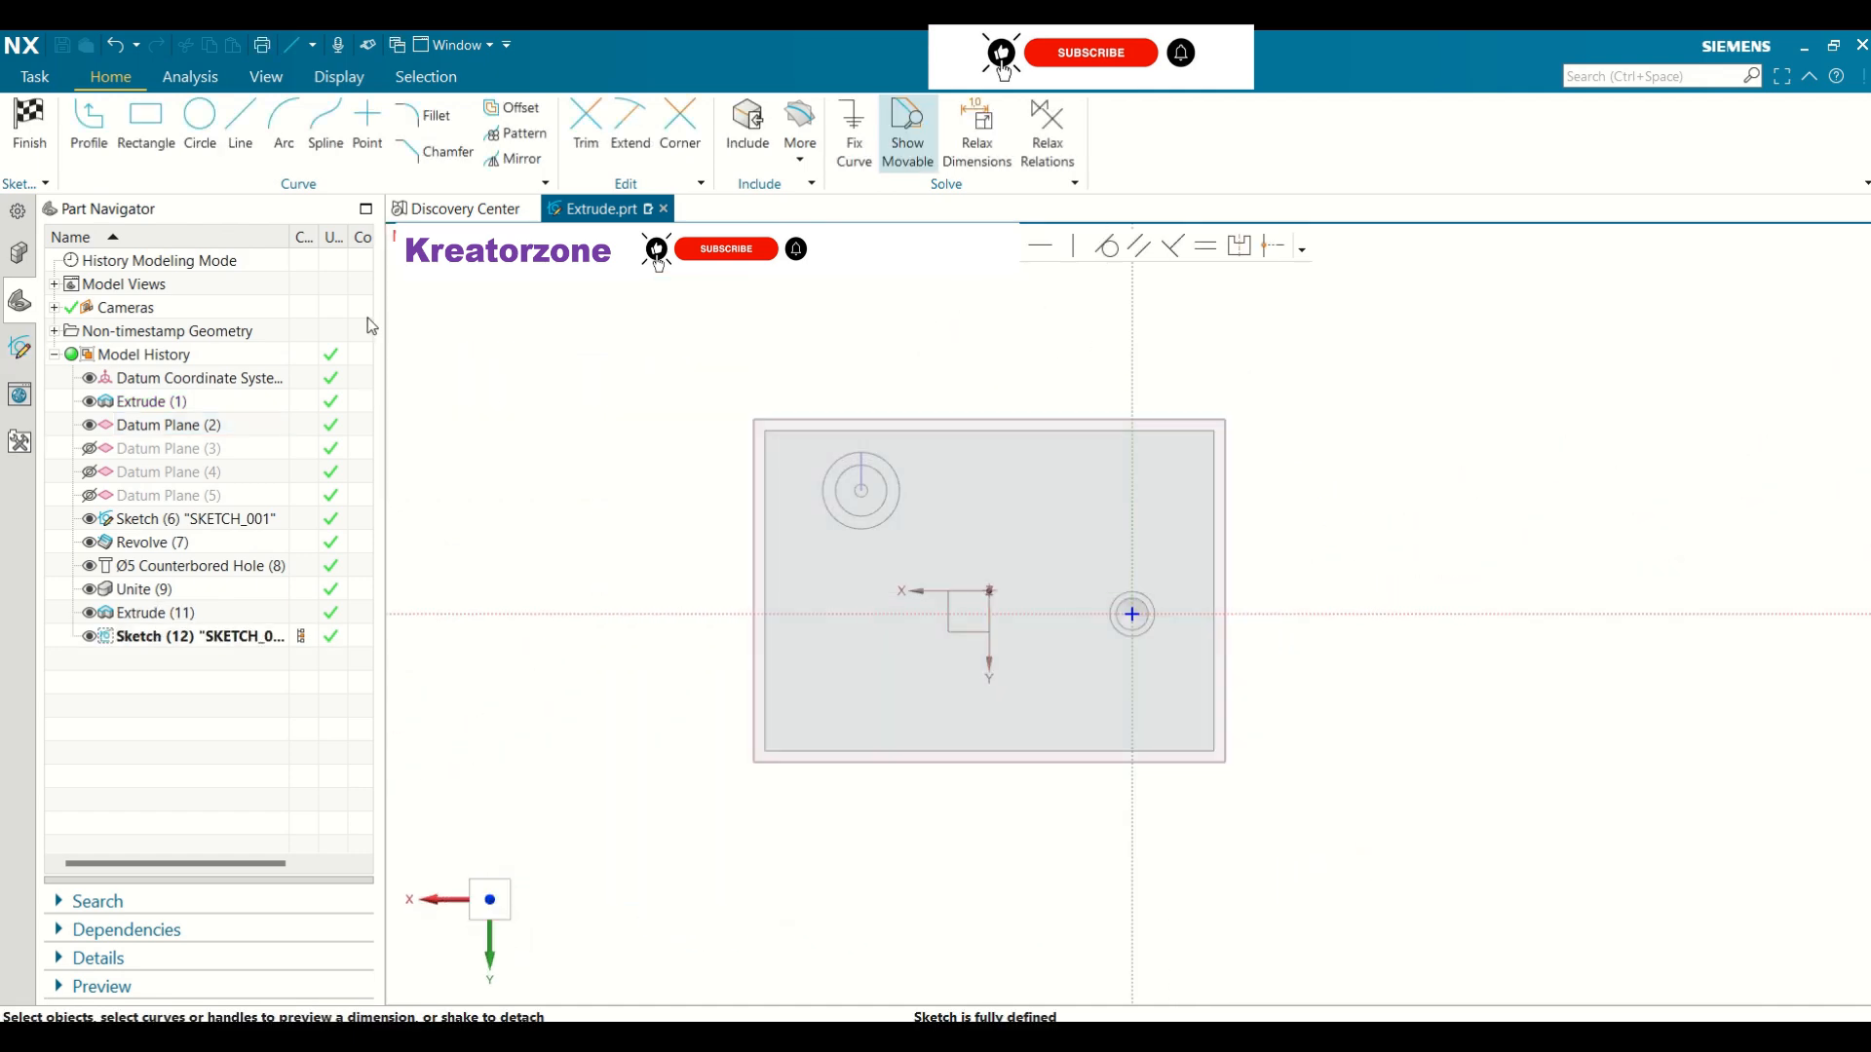
Draw a shallow three-point arc on the block beside the boss, with both endpoints level and the curve bulging away from the boss
{"action": "left_click", "coordinate": [282, 146]}
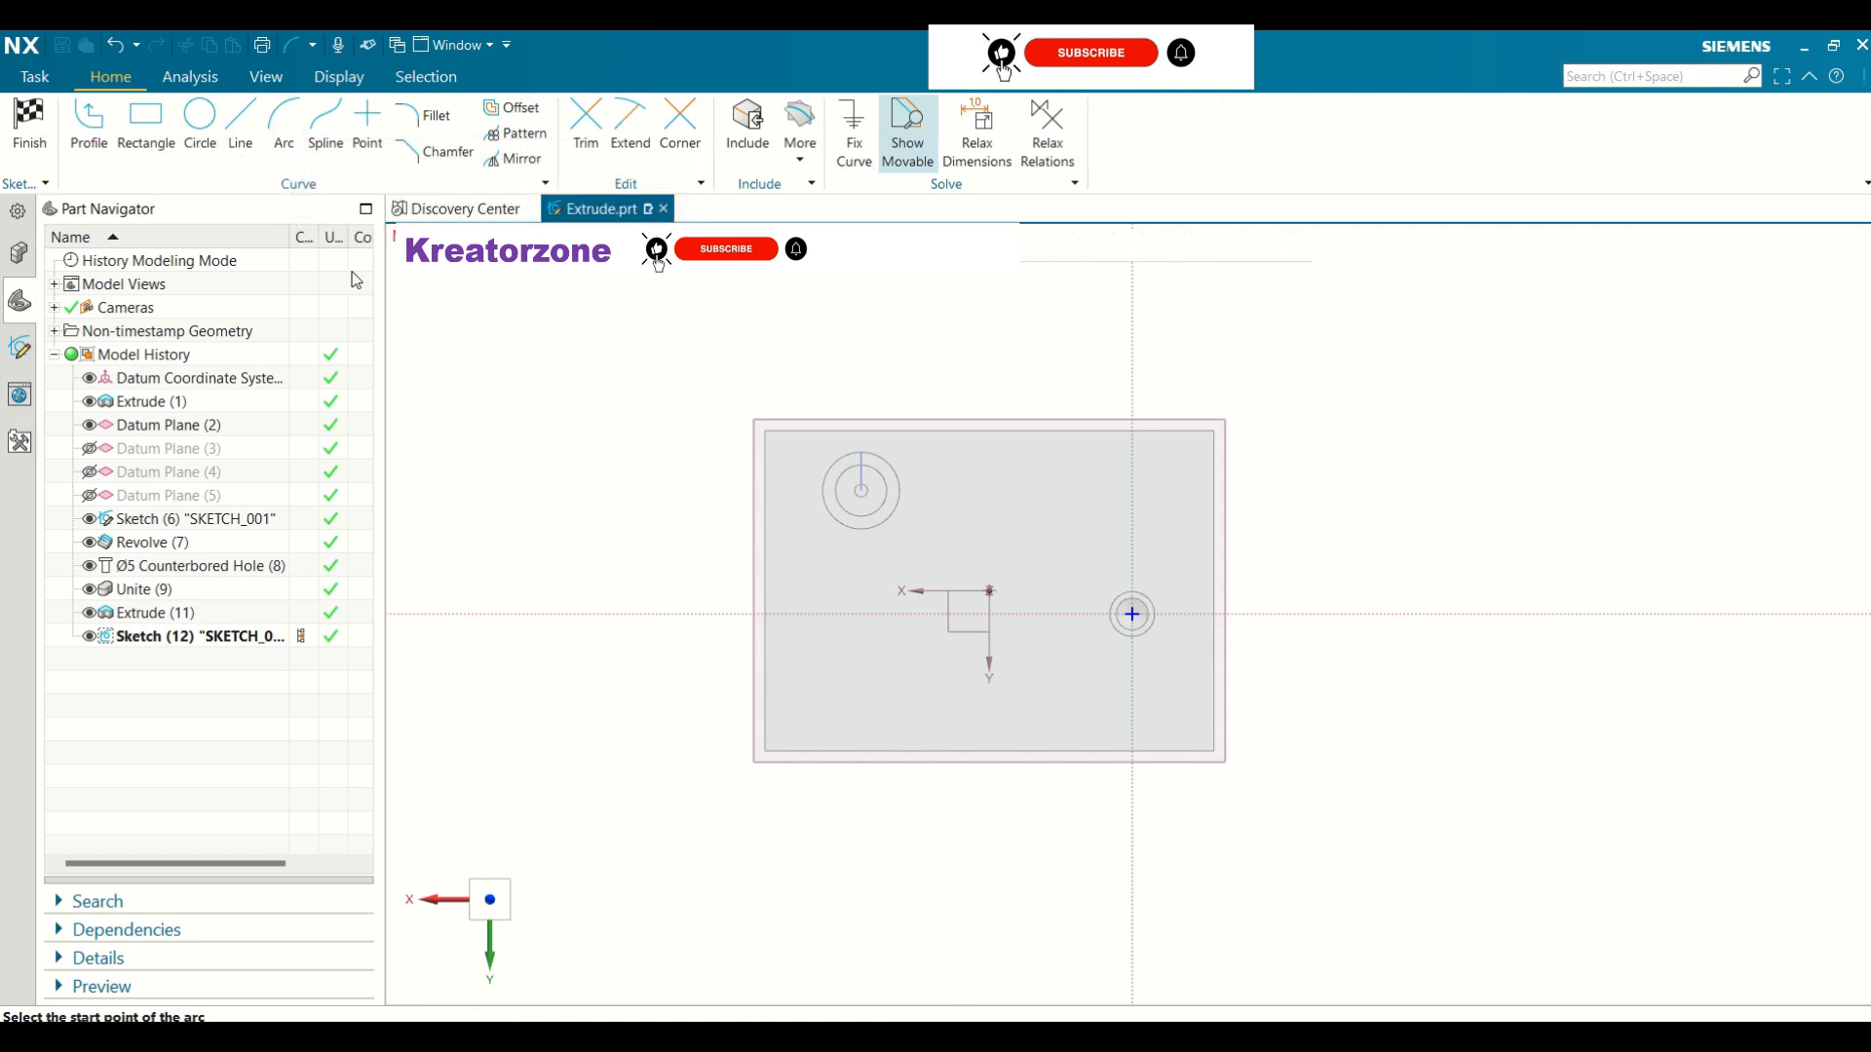
{"action": "left_click", "coordinate": [846, 634]}
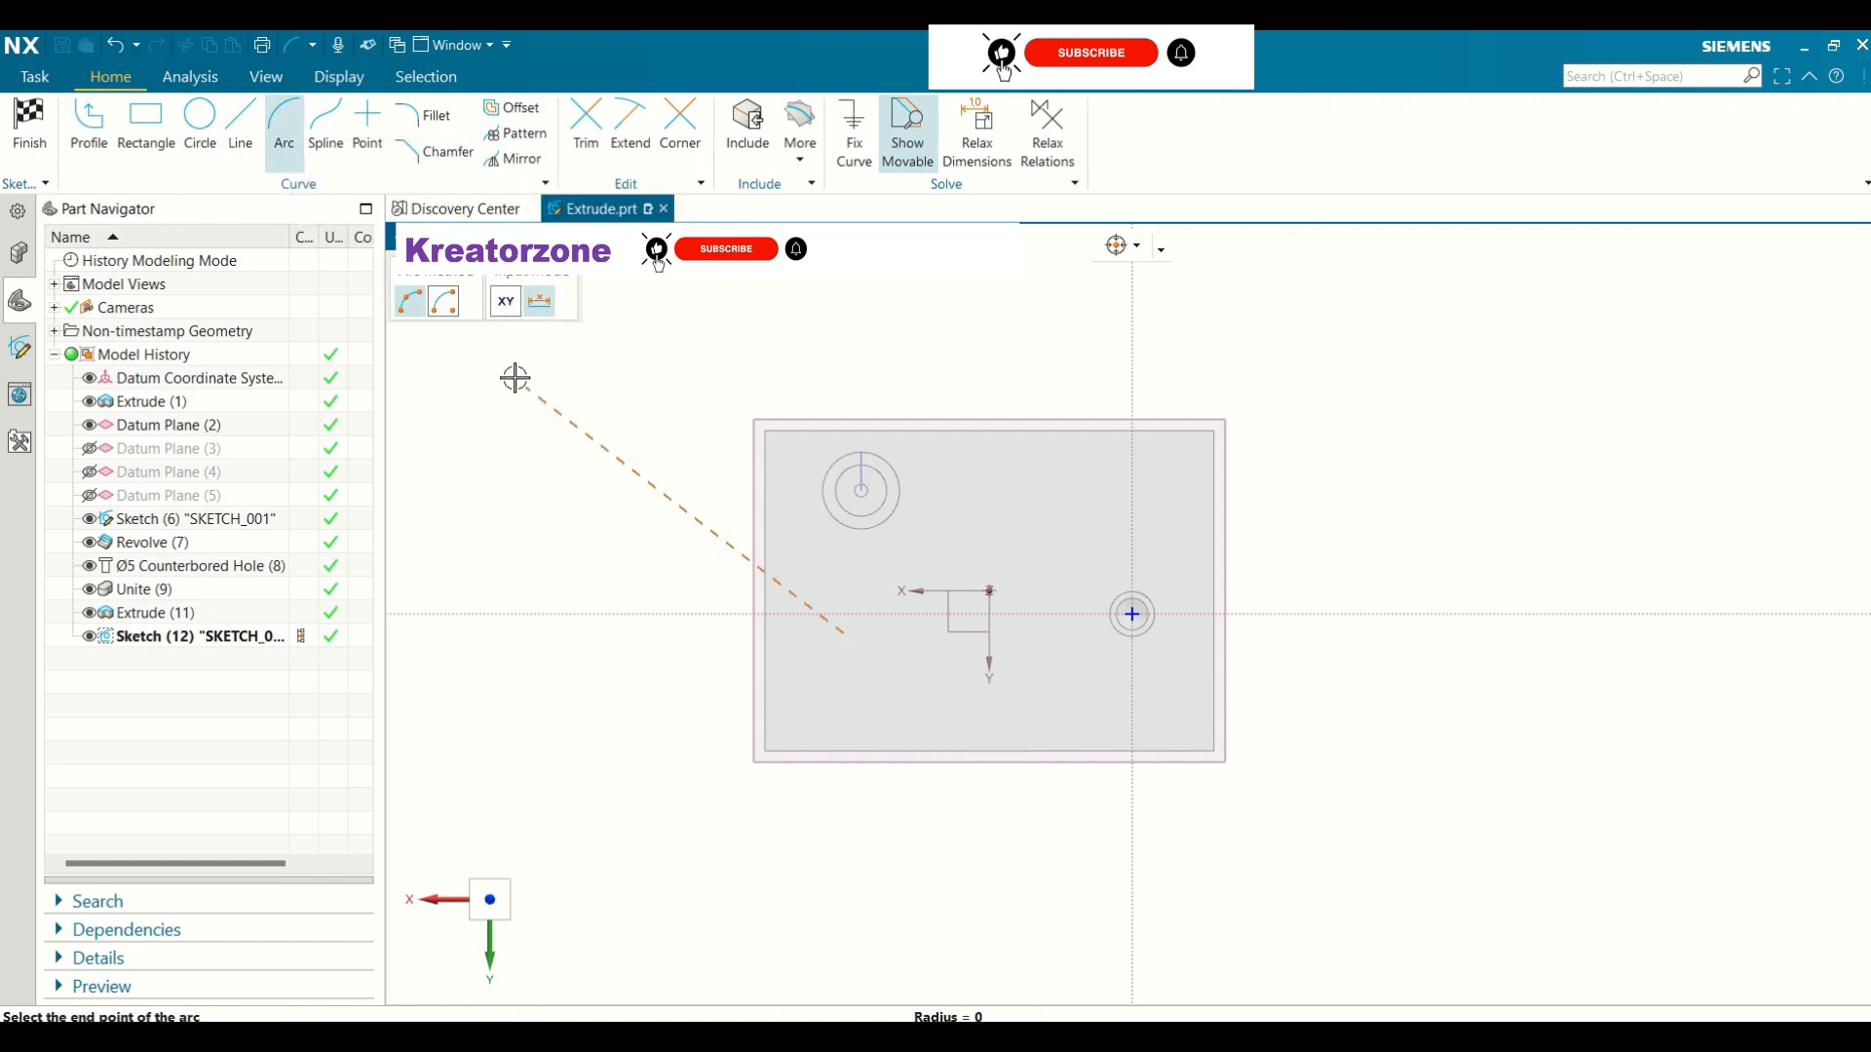
{"action": "left_click", "coordinate": [450, 310]}
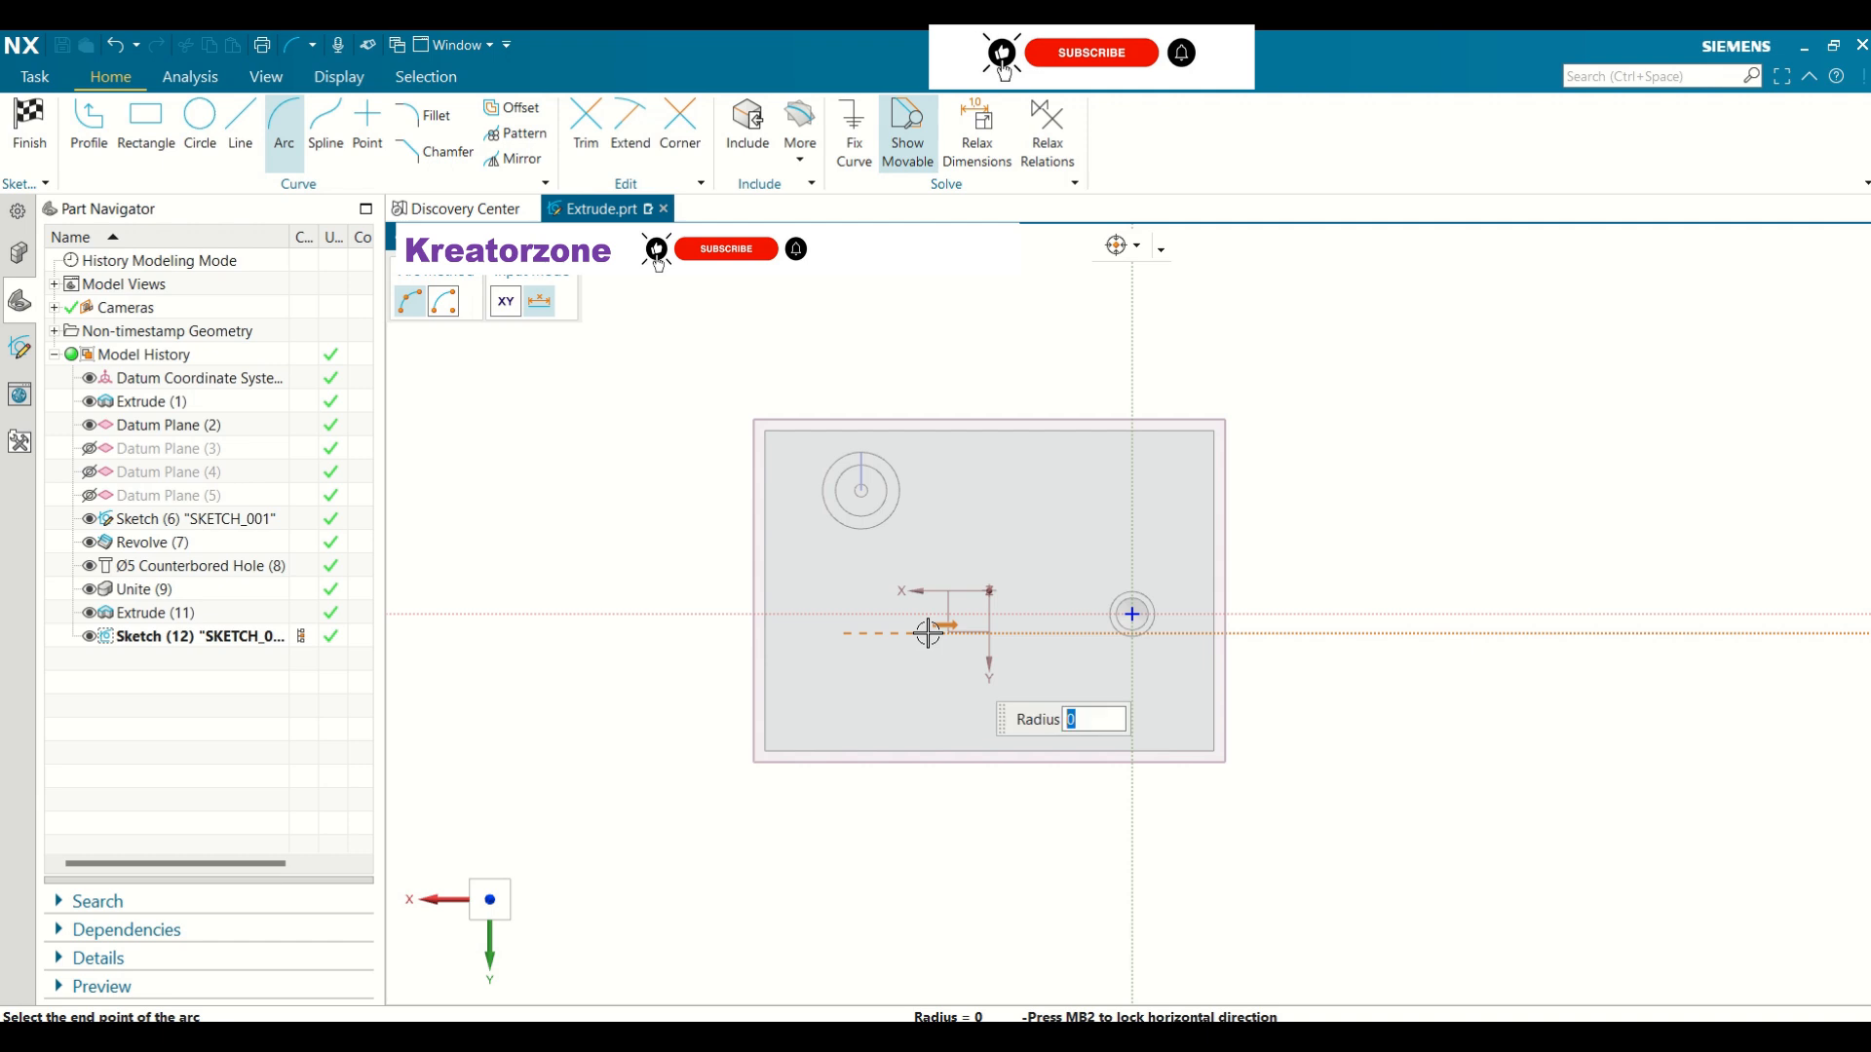
{"action": "key", "text": "Return"}
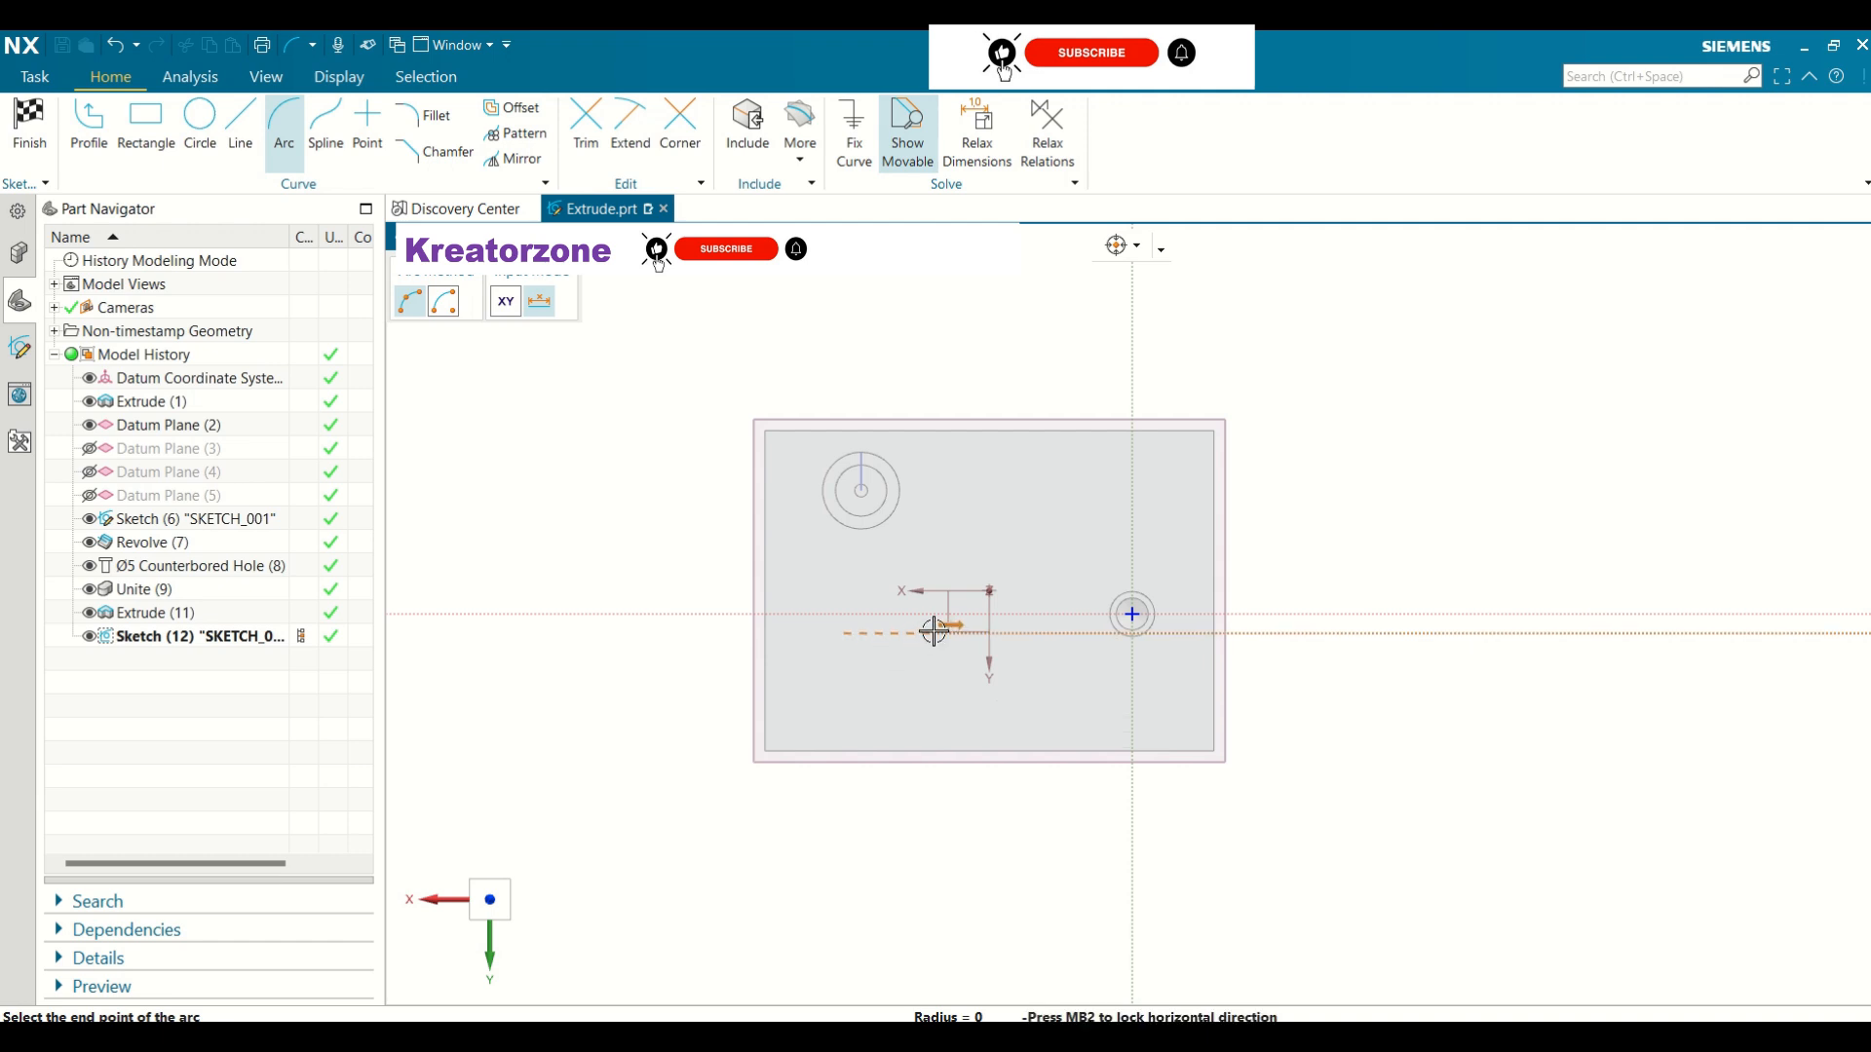
{"action": "left_click", "coordinate": [933, 632]}
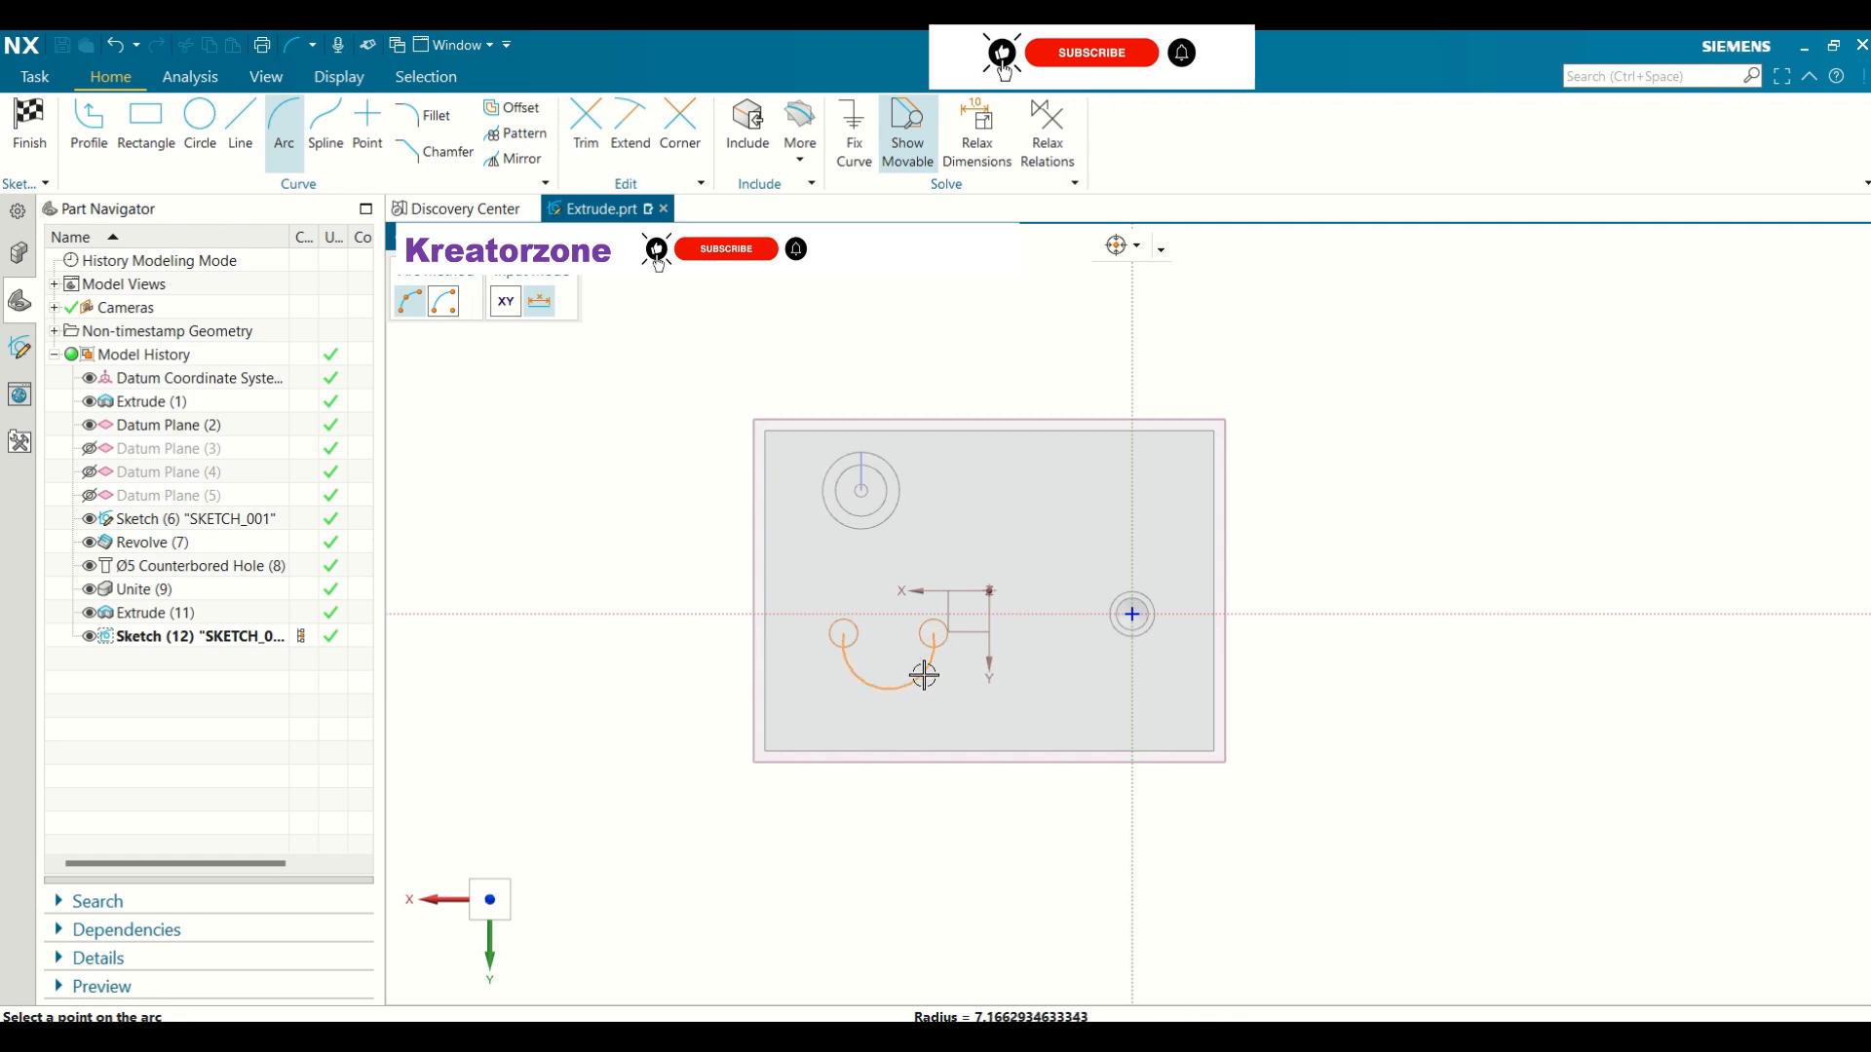
{"action": "left_click", "coordinate": [924, 655]}
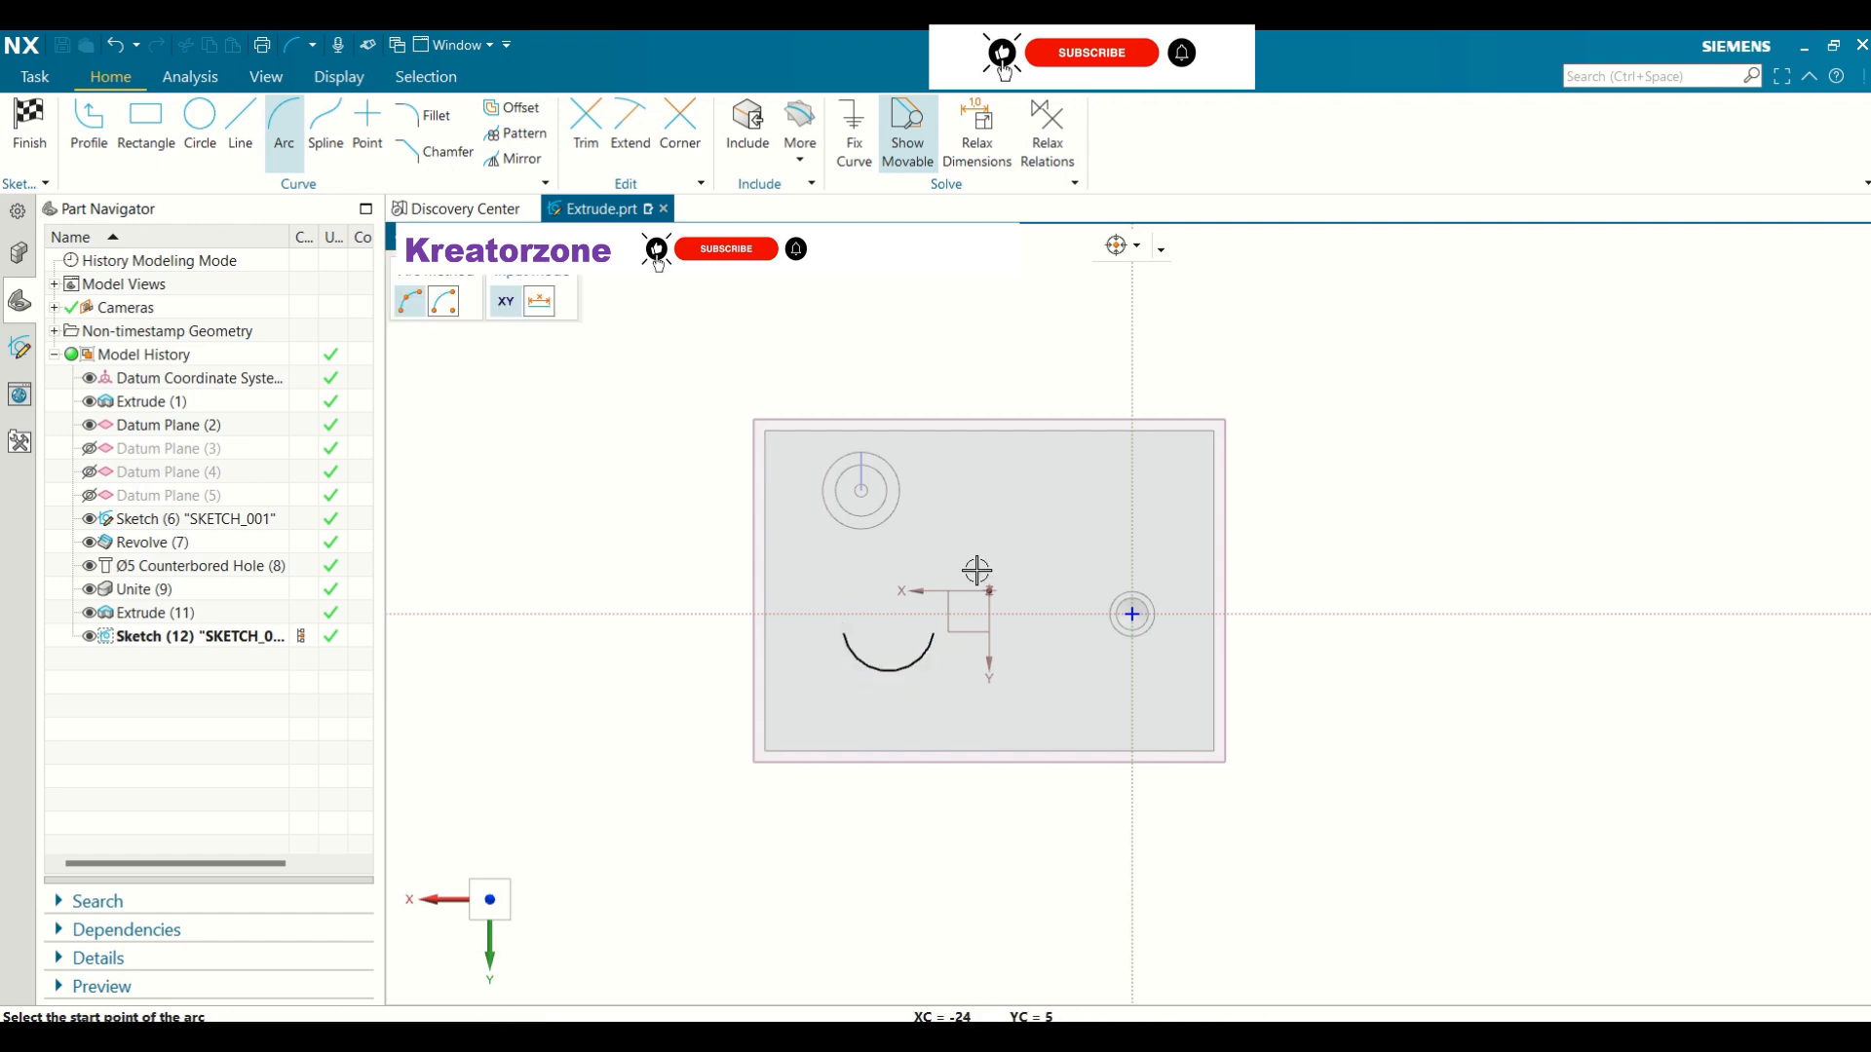
Close the arc with a straight line between its endpoints and finish the sketch
{"action": "left_click", "coordinate": [240, 127]}
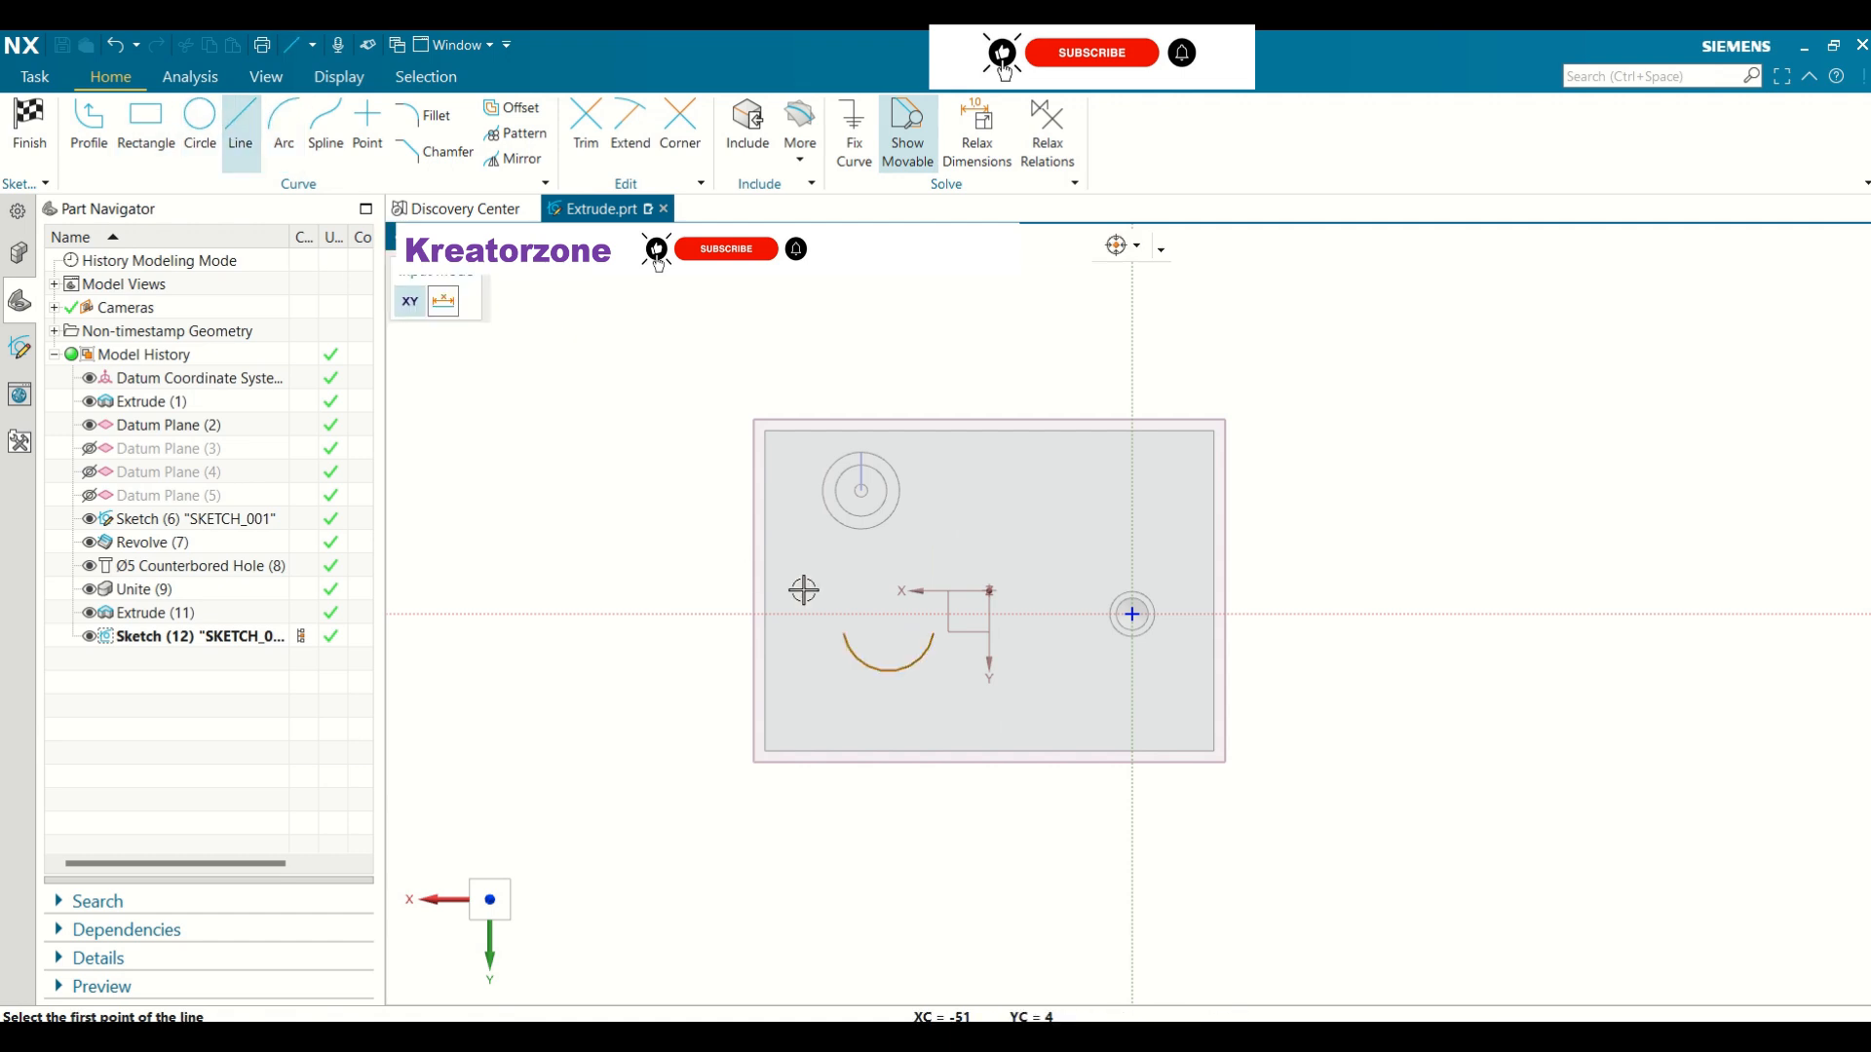
{"action": "left_click", "coordinate": [844, 633]}
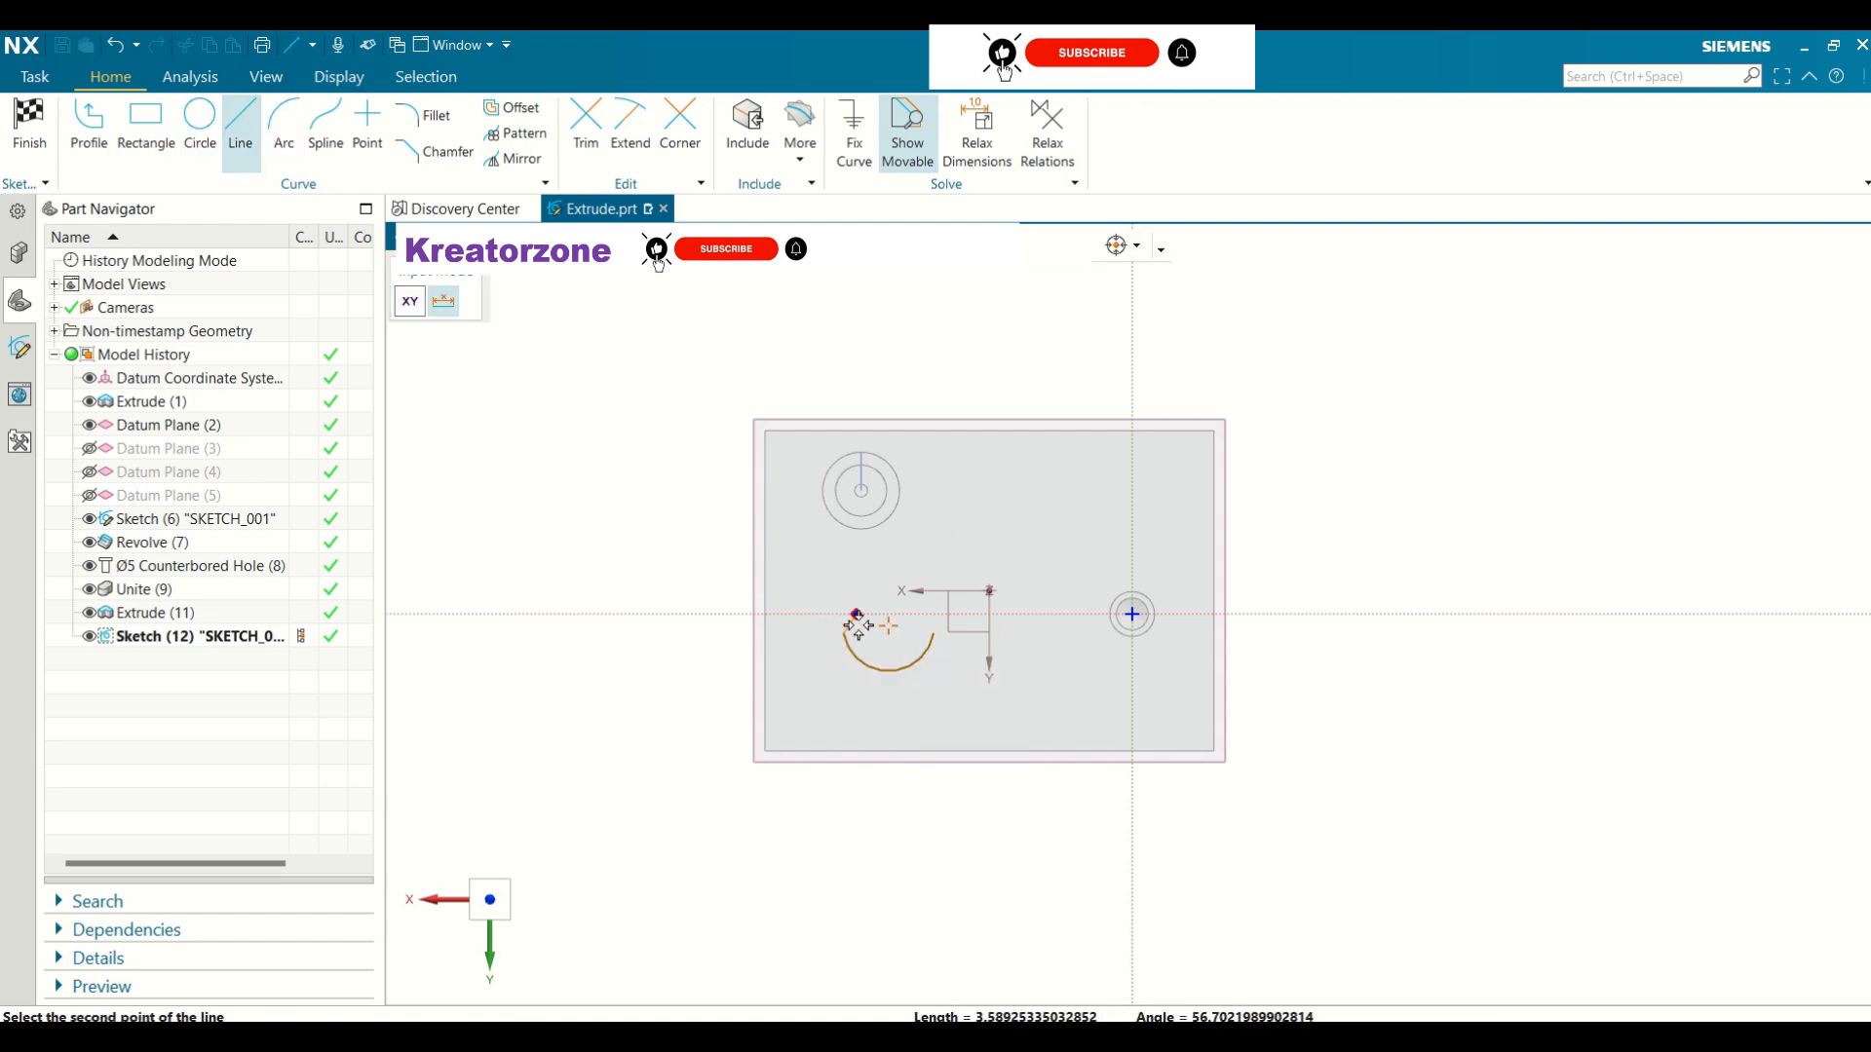
{"action": "left_click", "coordinate": [934, 634]}
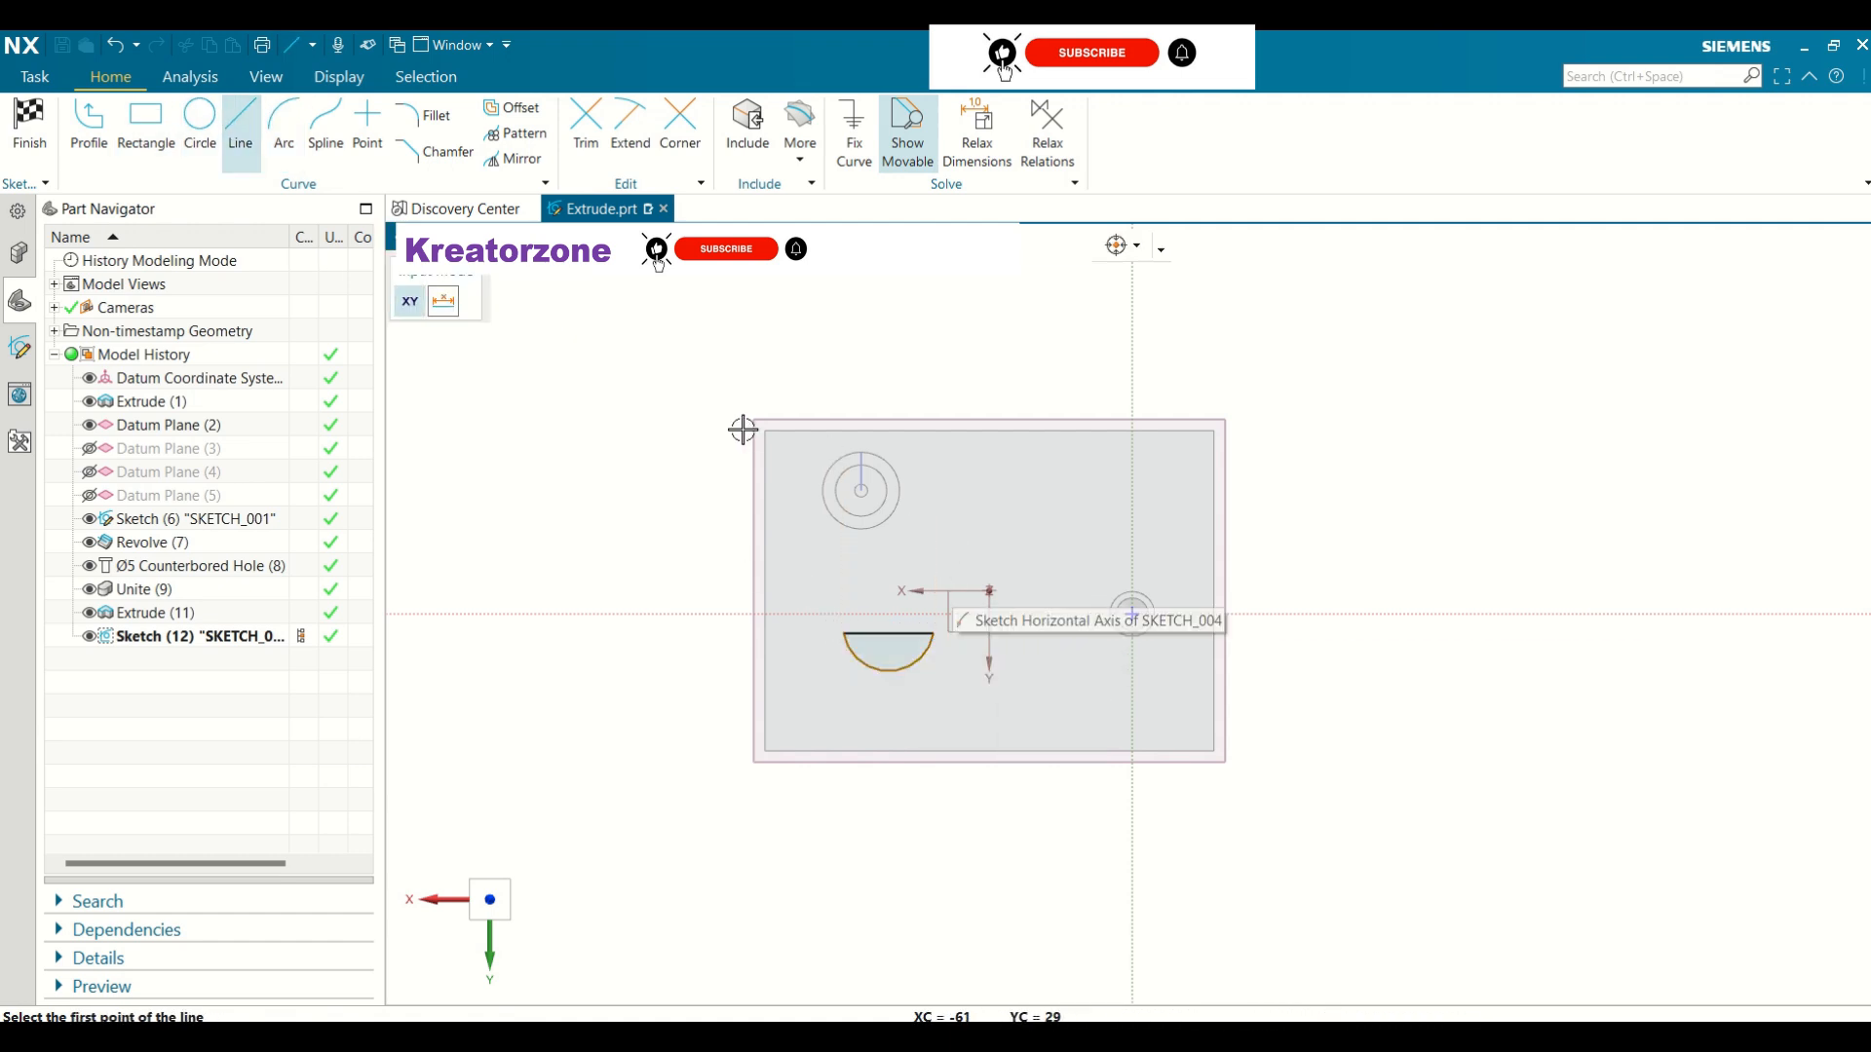
{"action": "key", "text": "Escape"}
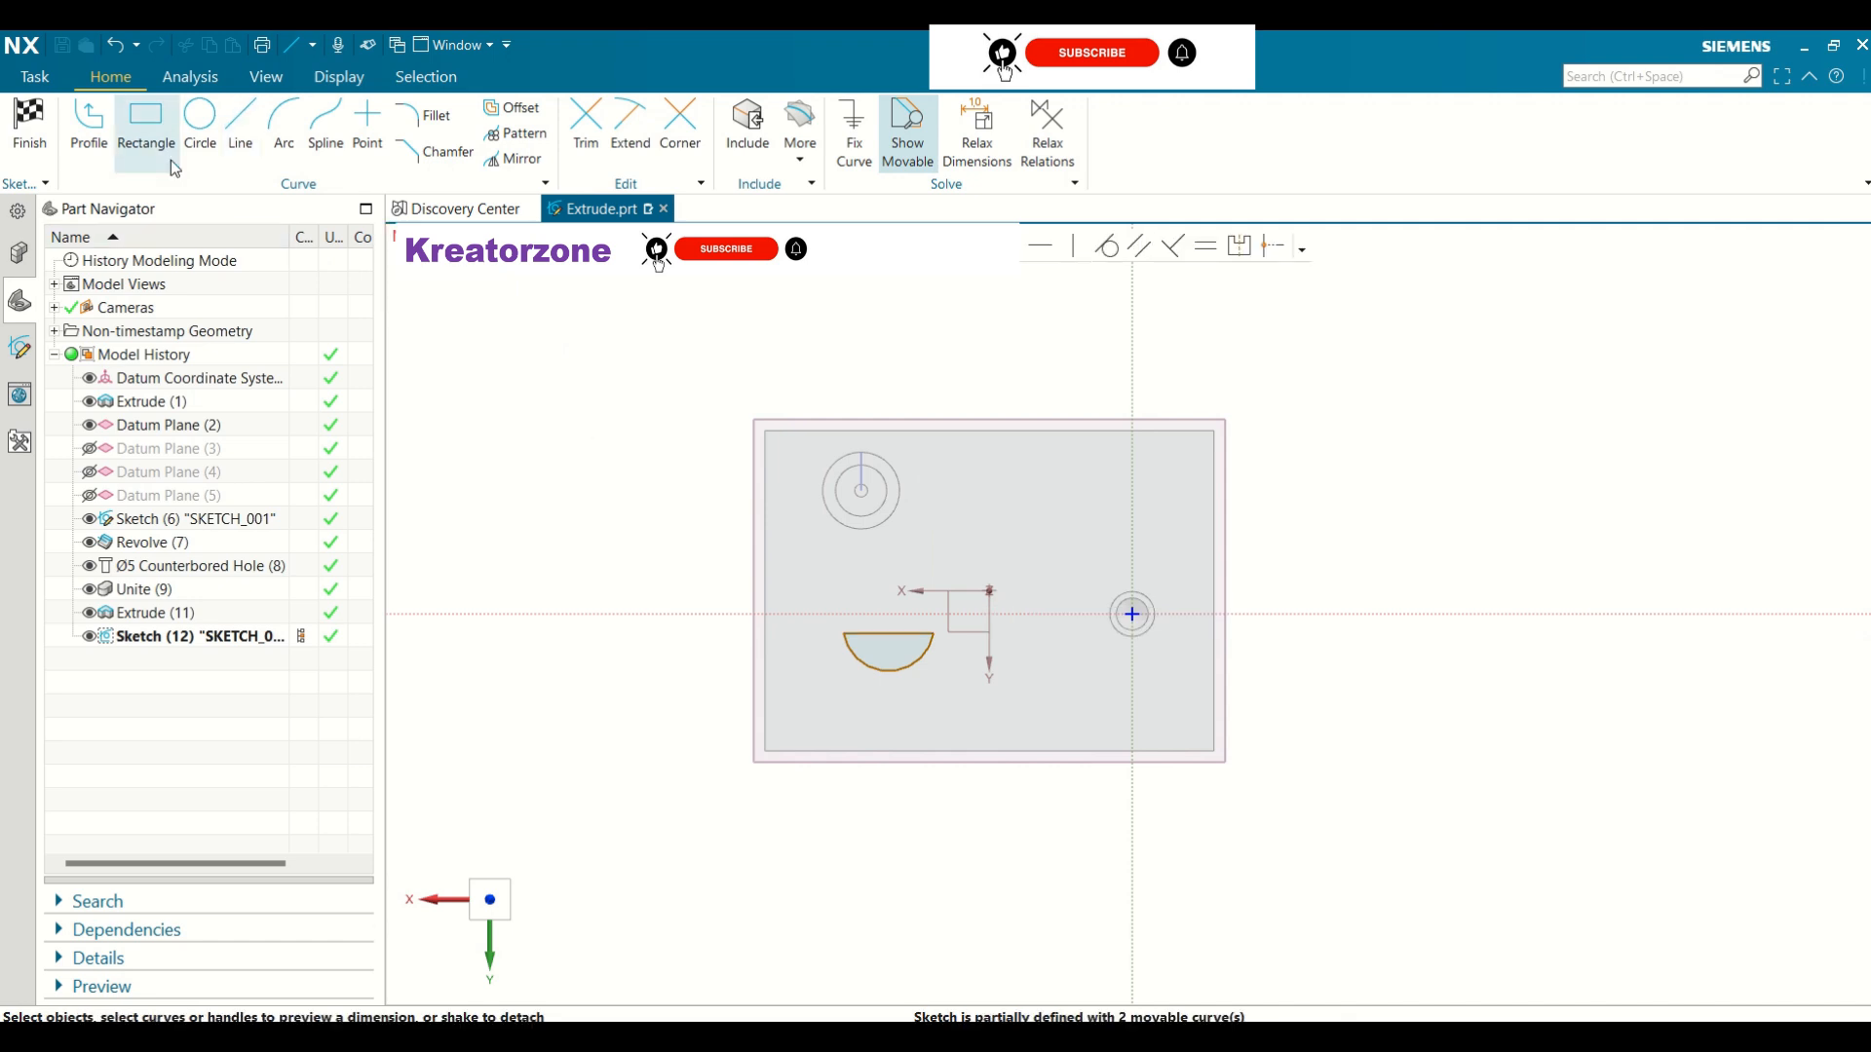
{"action": "left_click", "coordinate": [28, 136]}
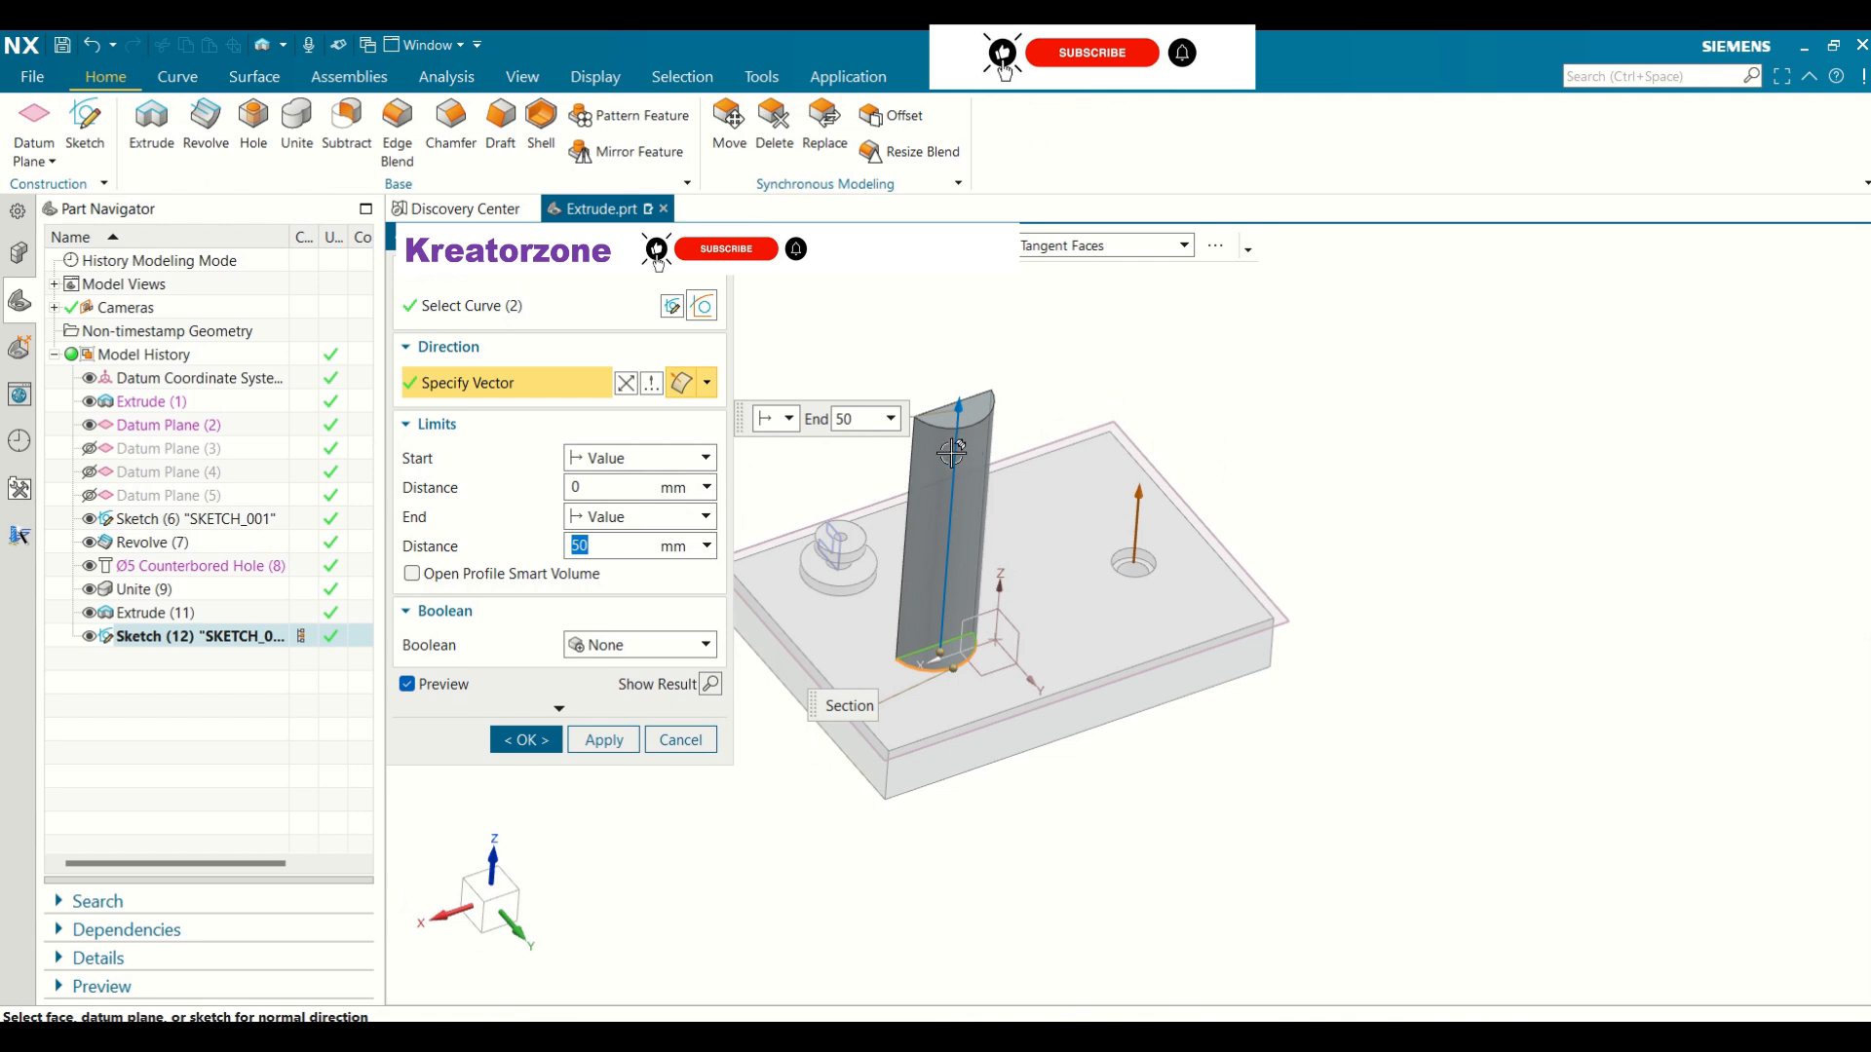
Extrude the closed arc profile as a separate body with a symmetric value of 35 mm and no Boolean
{"action": "left_click", "coordinate": [600, 458]}
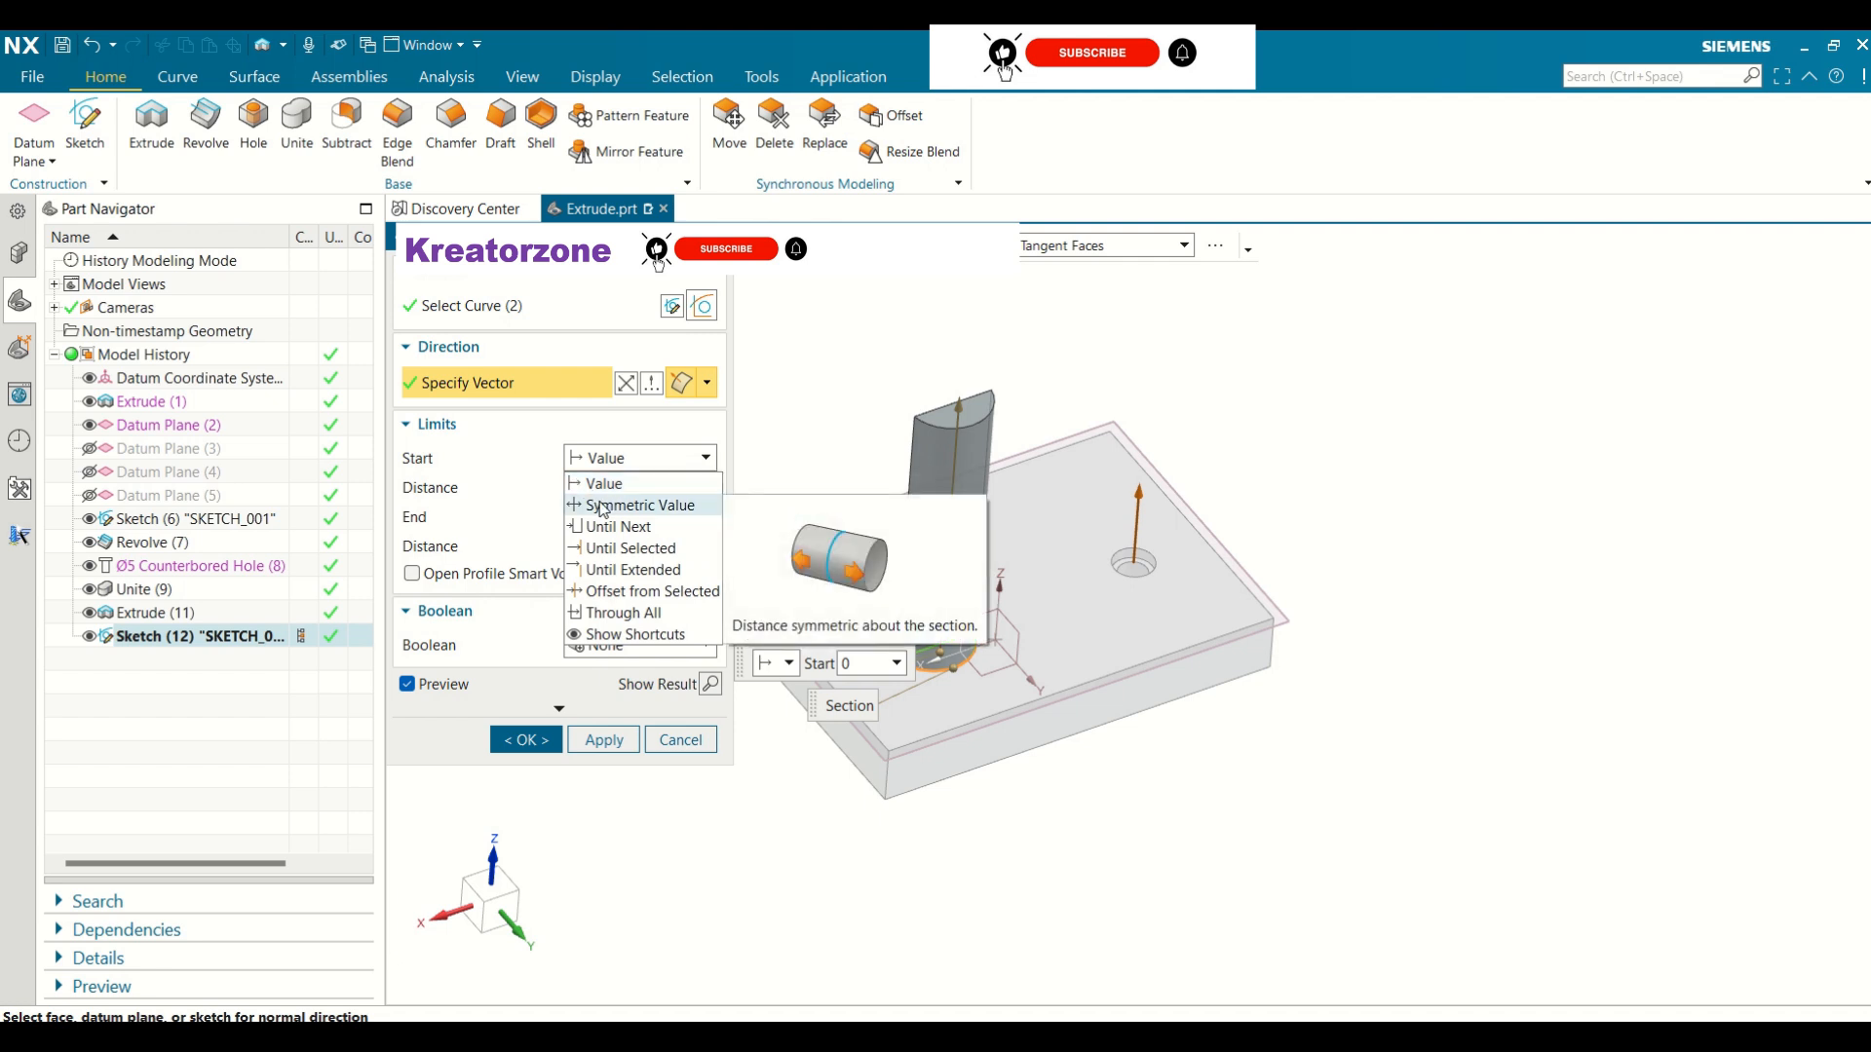
{"action": "left_click", "coordinate": [600, 505]}
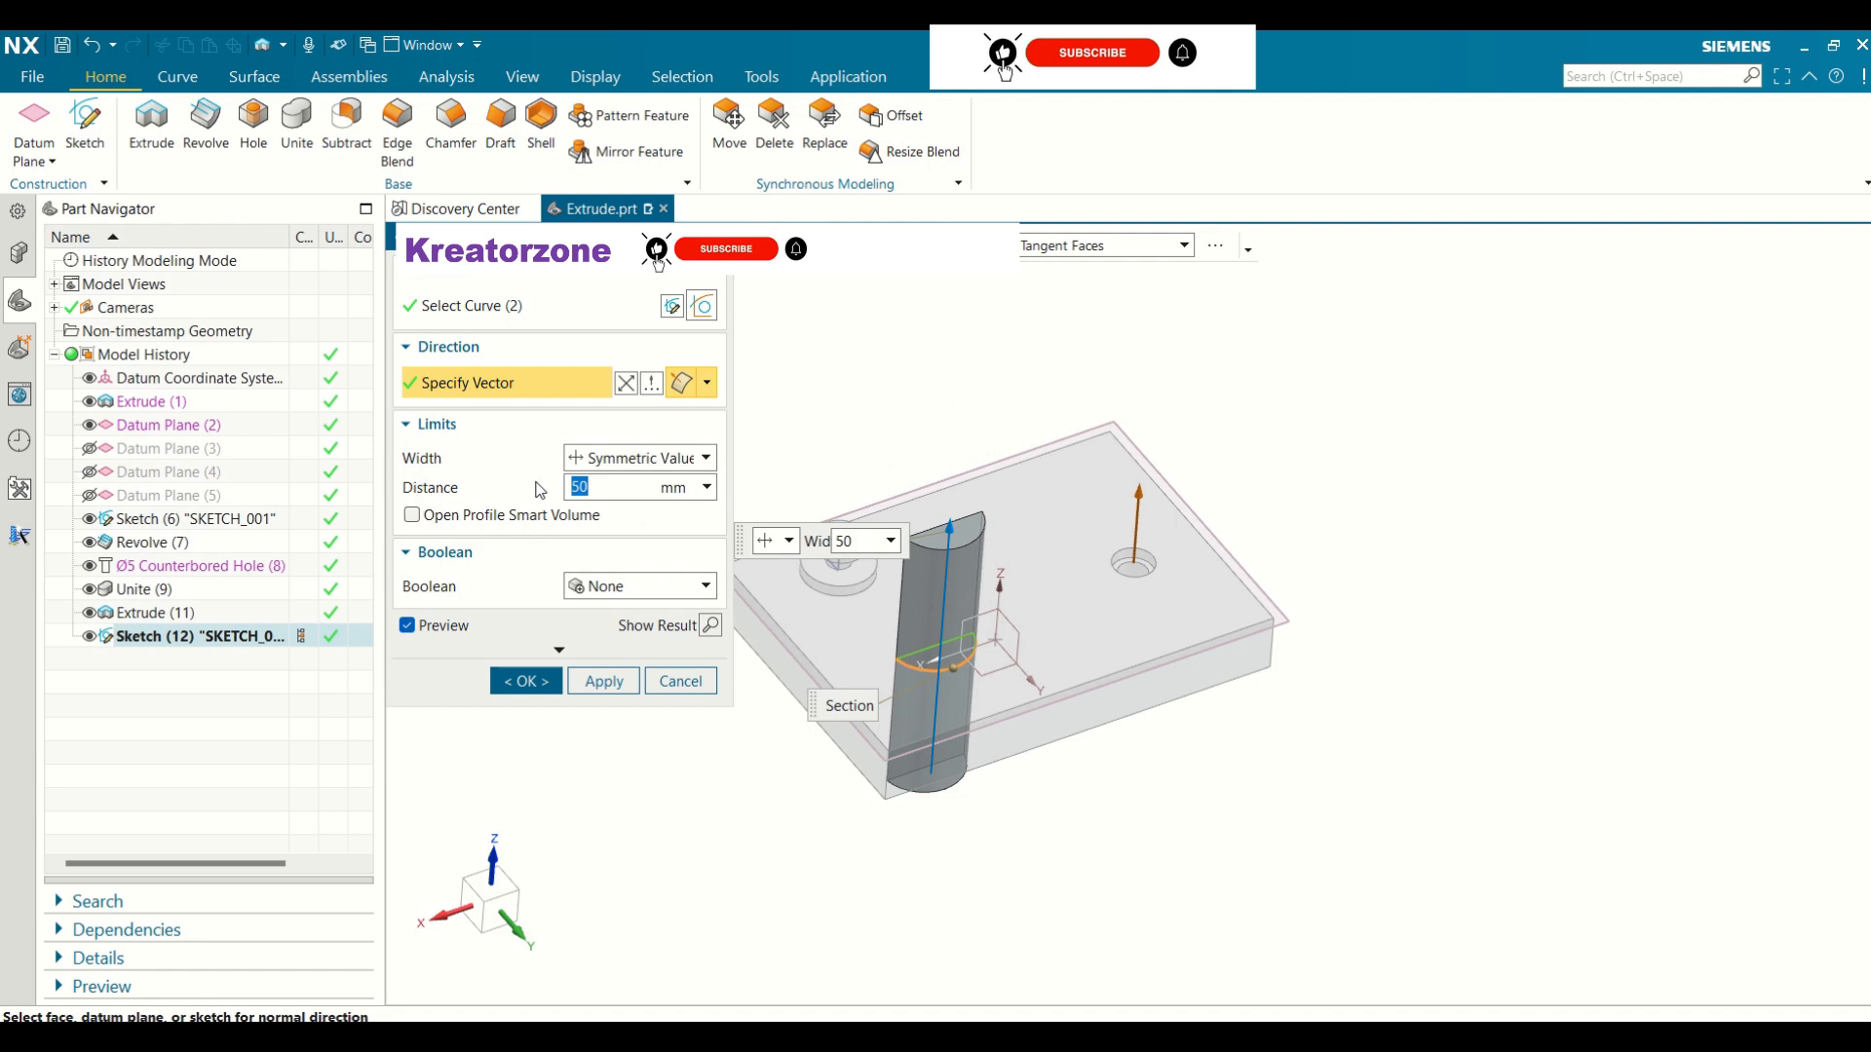
{"action": "type", "text": "35"}
{"action": "key", "text": "Return"}
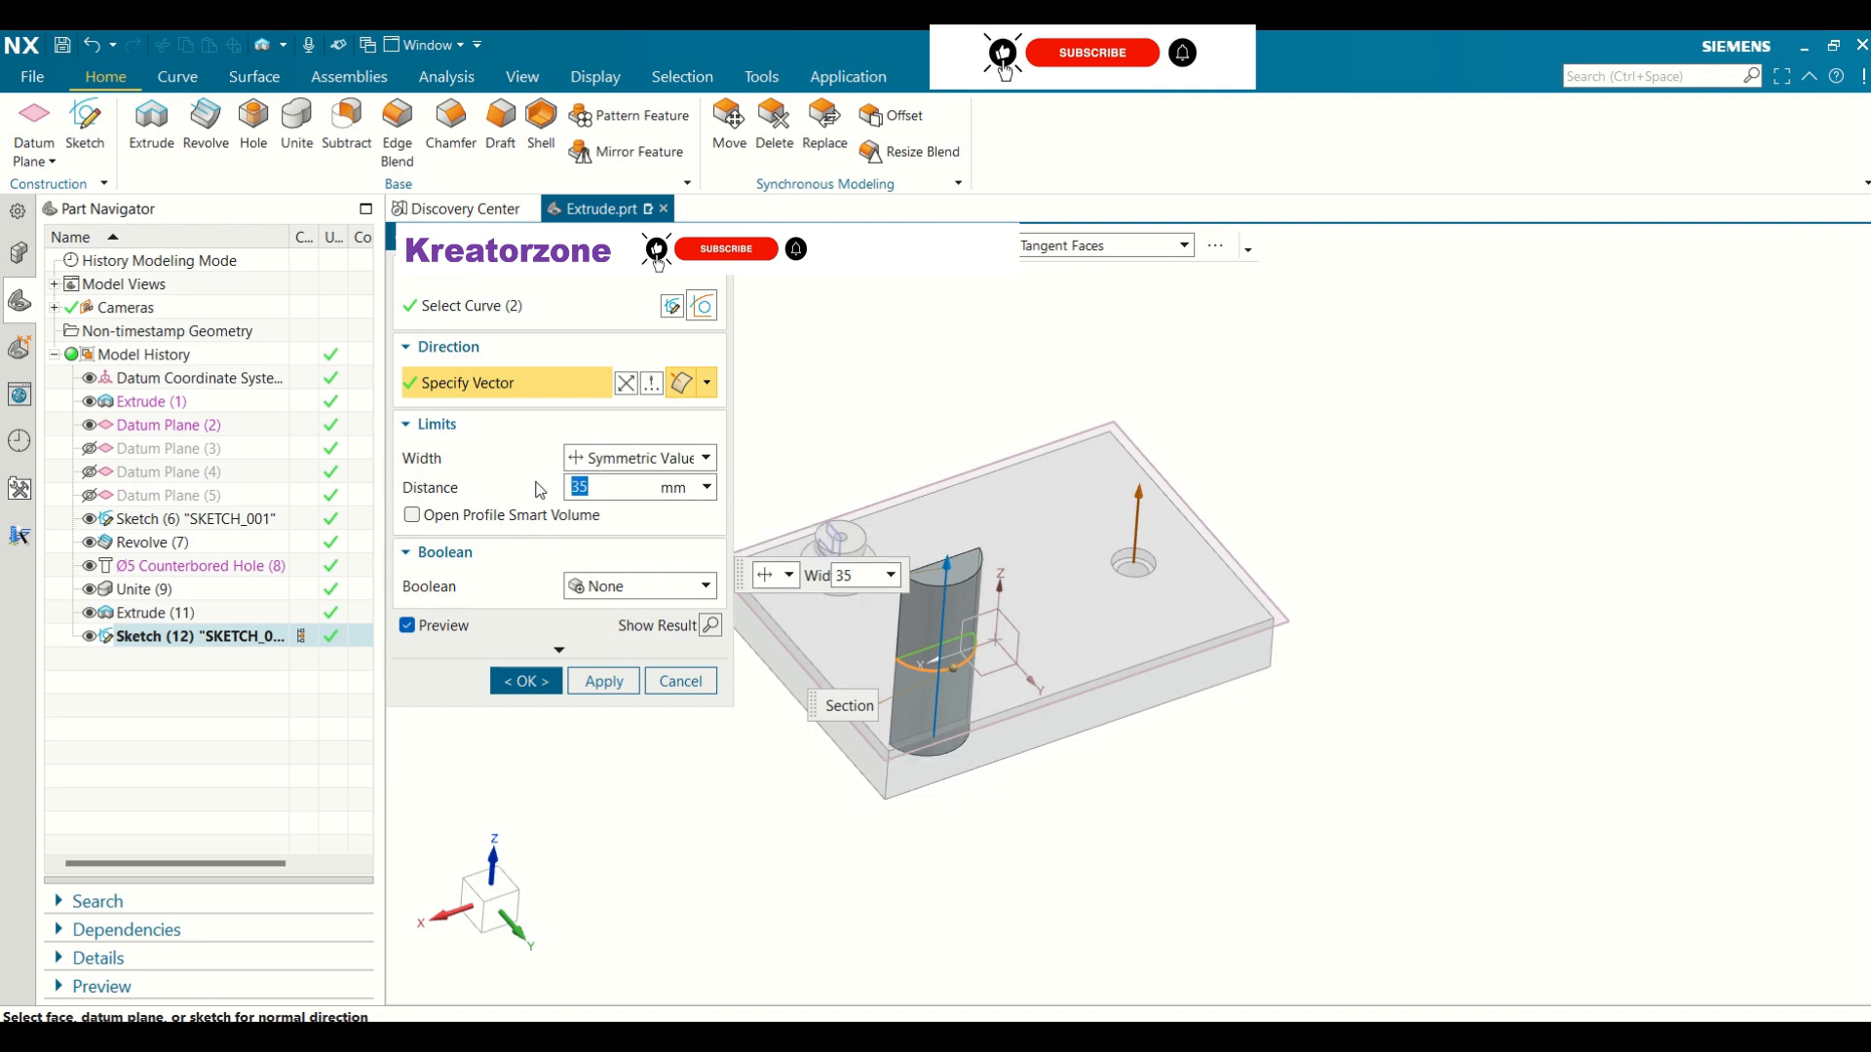
{"action": "middle_click_drag", "start_coordinate": [1471, 576], "coordinate": [1453, 480]}
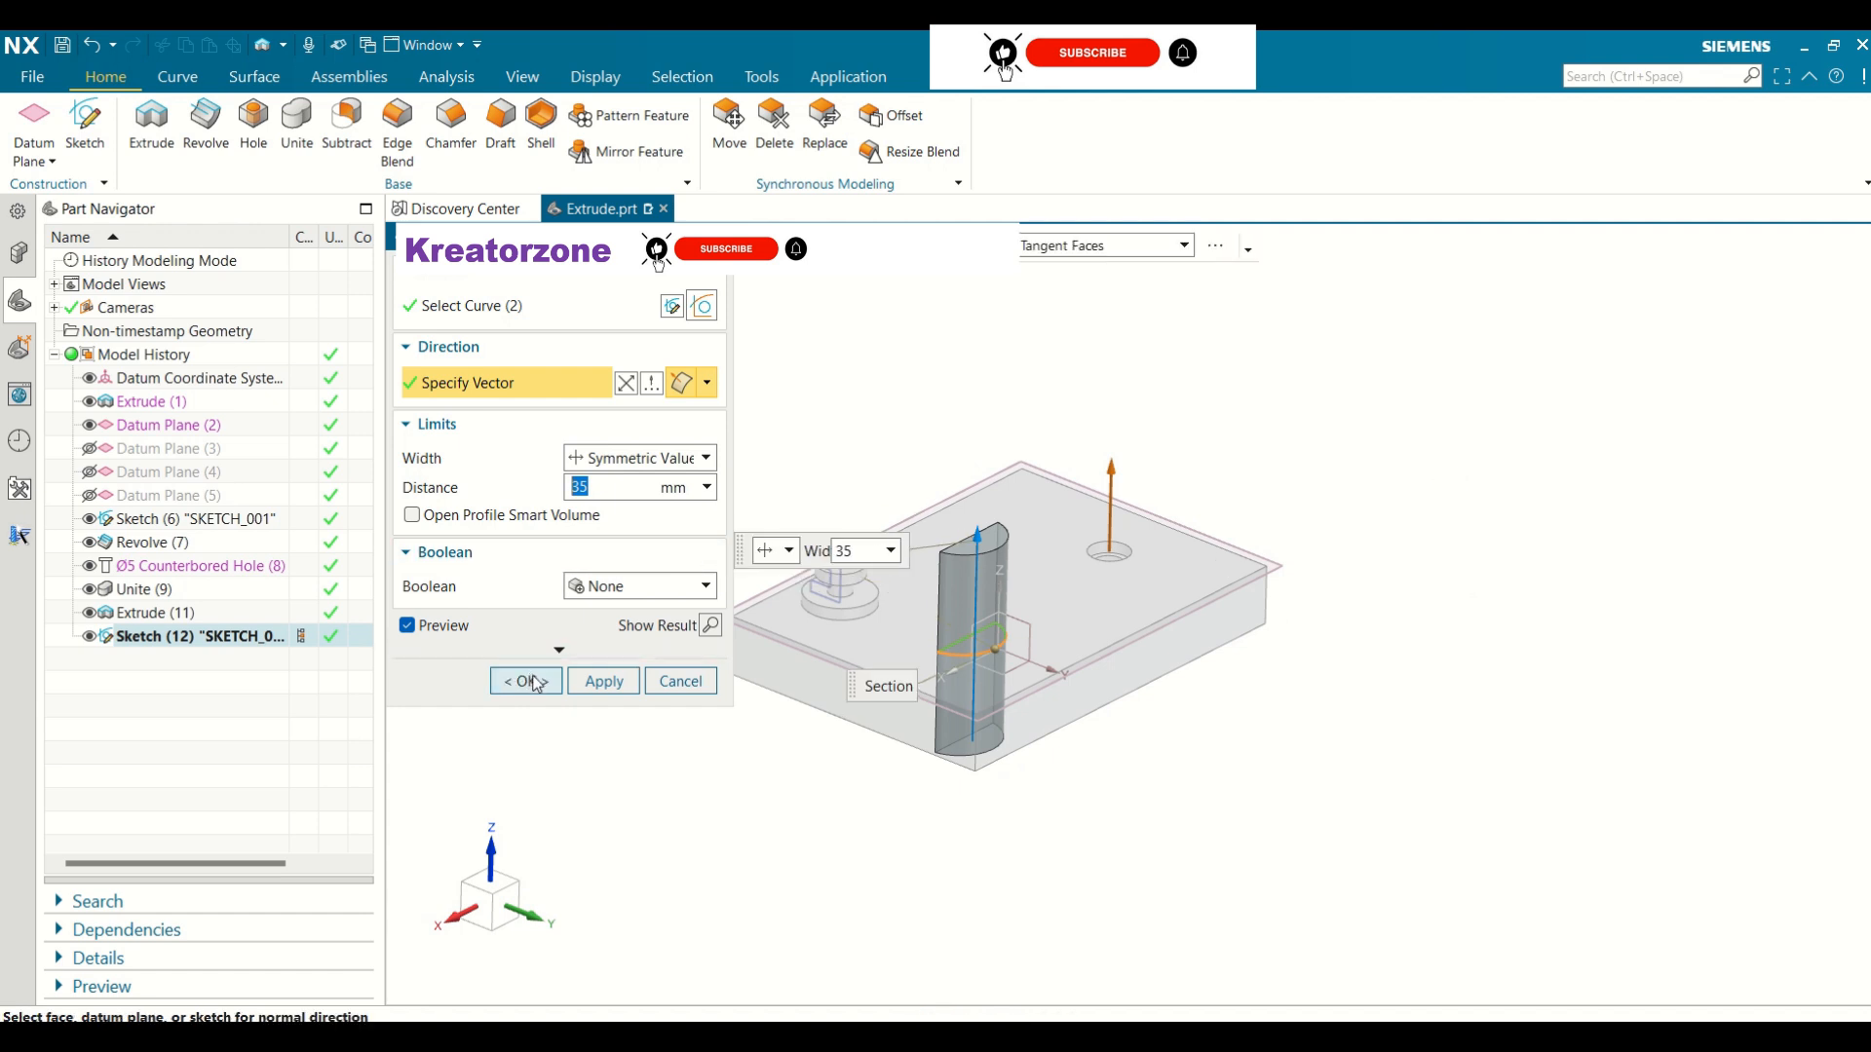
{"action": "left_click", "coordinate": [525, 681]}
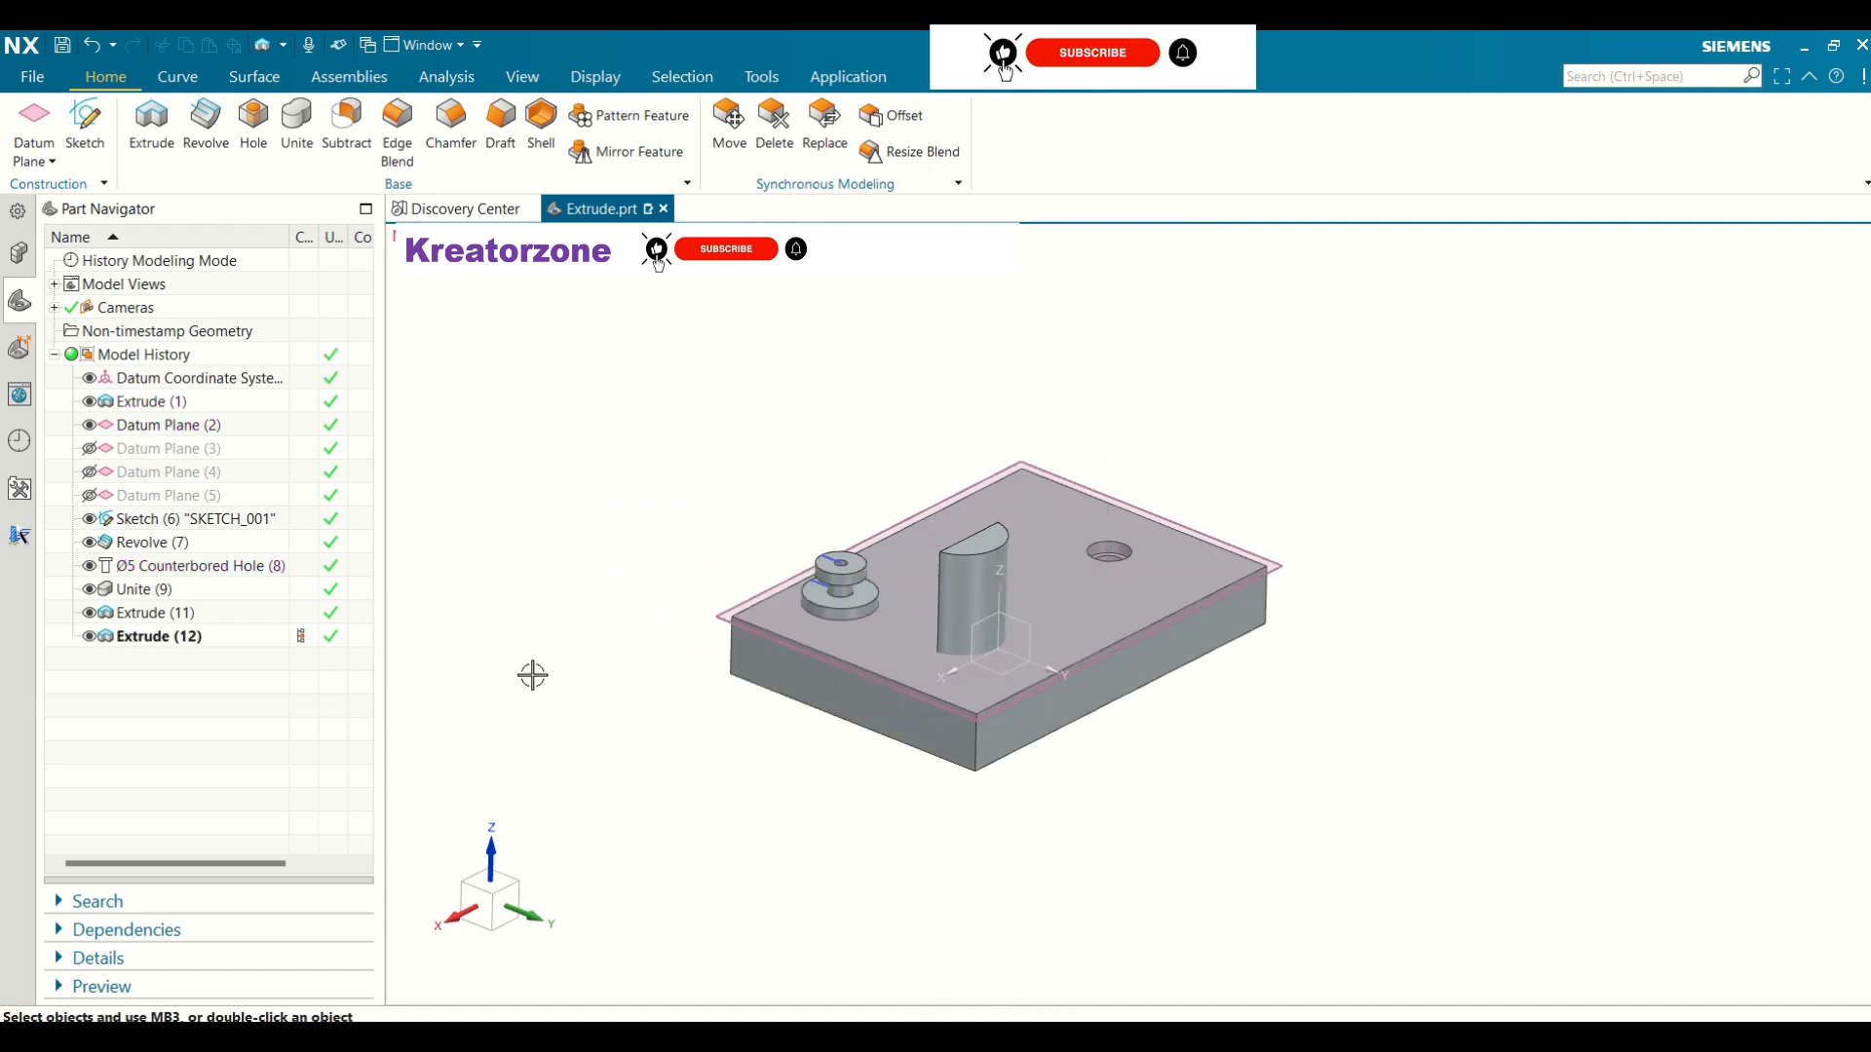
Hide Datum Plane (2) and subtract the half-round extruded body from the united block
{"action": "middle_click_drag", "start_coordinate": [714, 439], "coordinate": [786, 413]}
{"action": "left_click", "coordinate": [88, 425]}
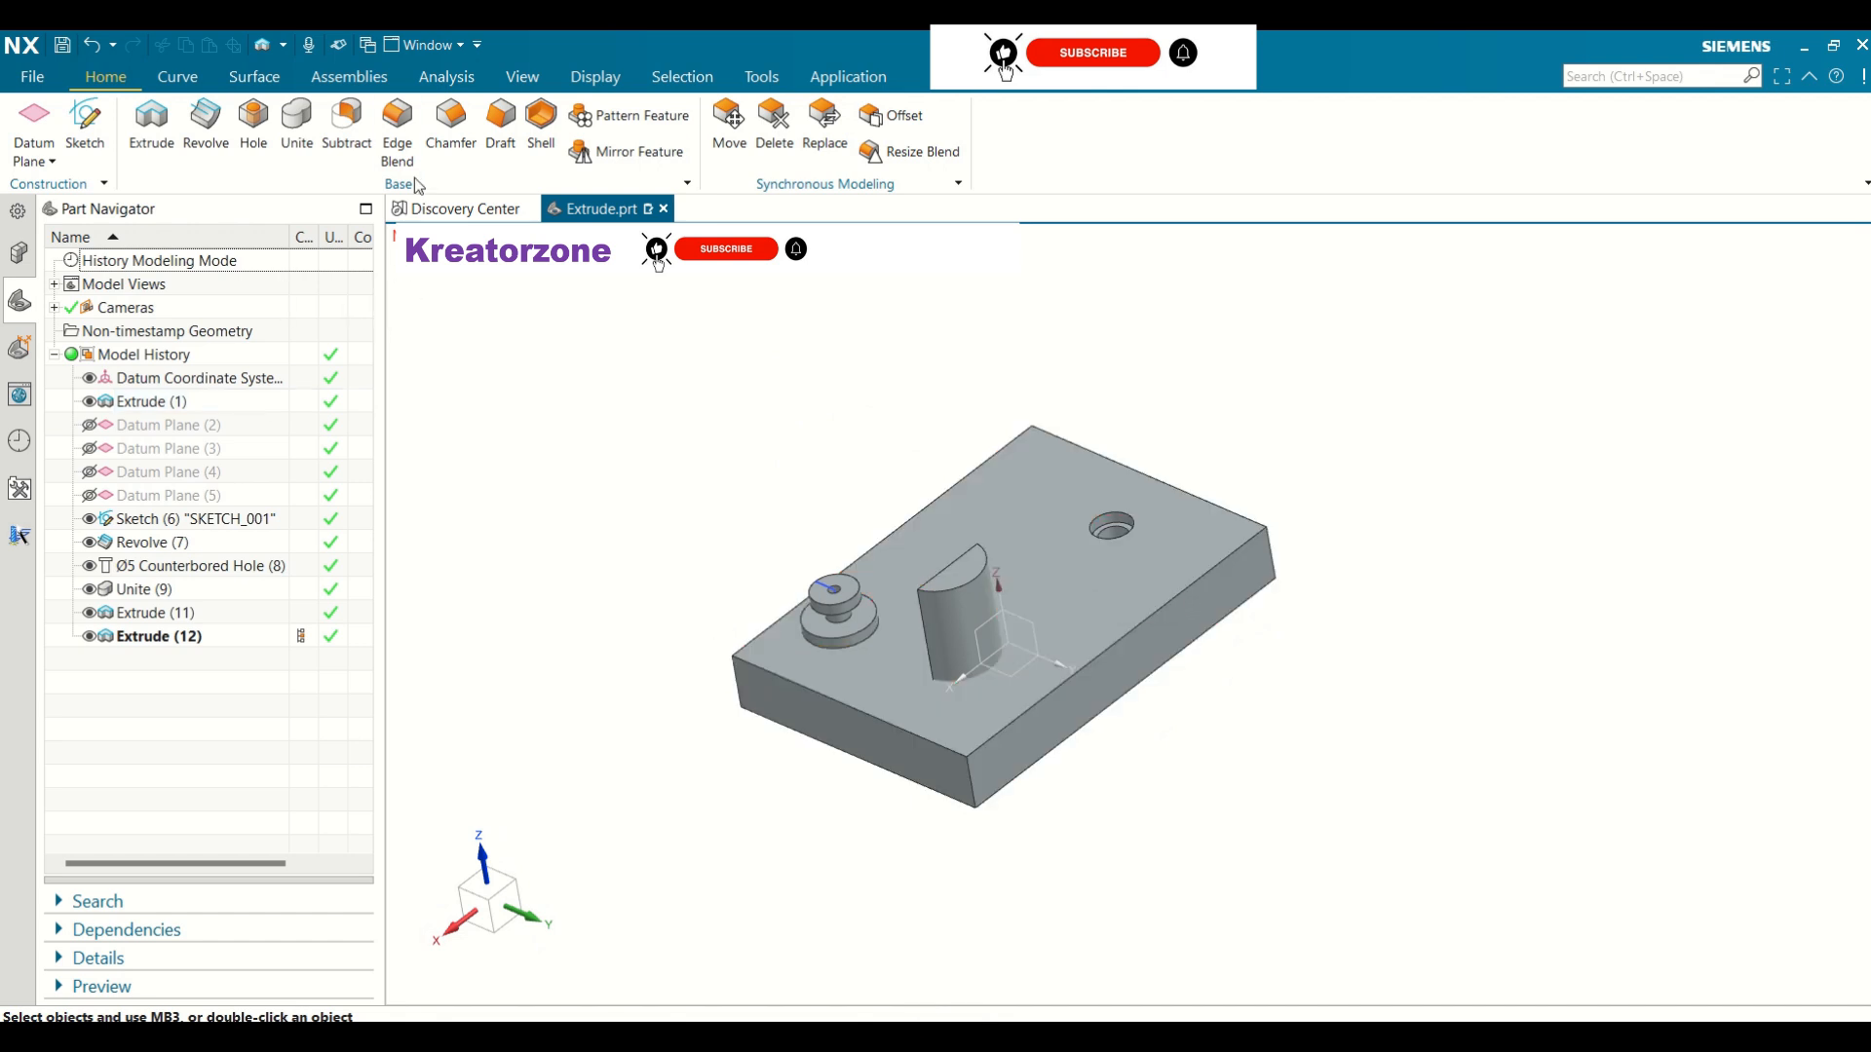
{"action": "left_click", "coordinate": [346, 122]}
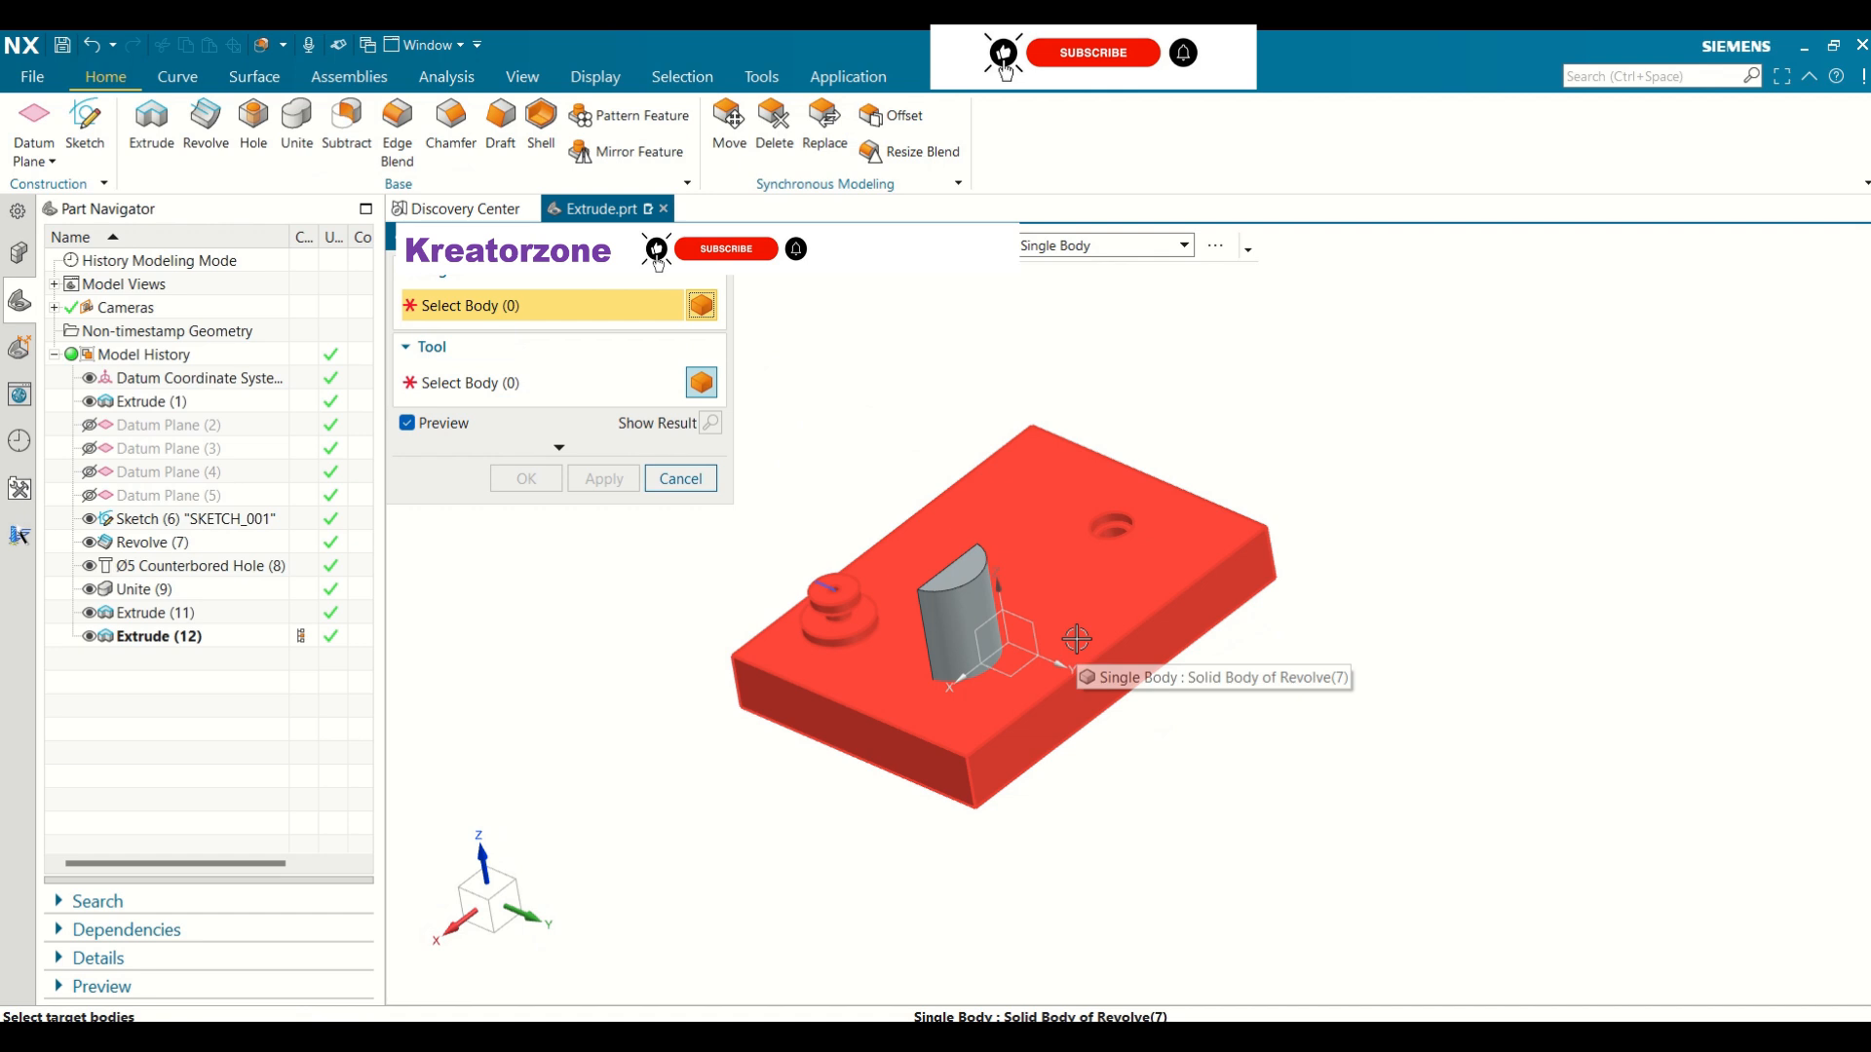
{"action": "left_click", "coordinate": [1077, 640]}
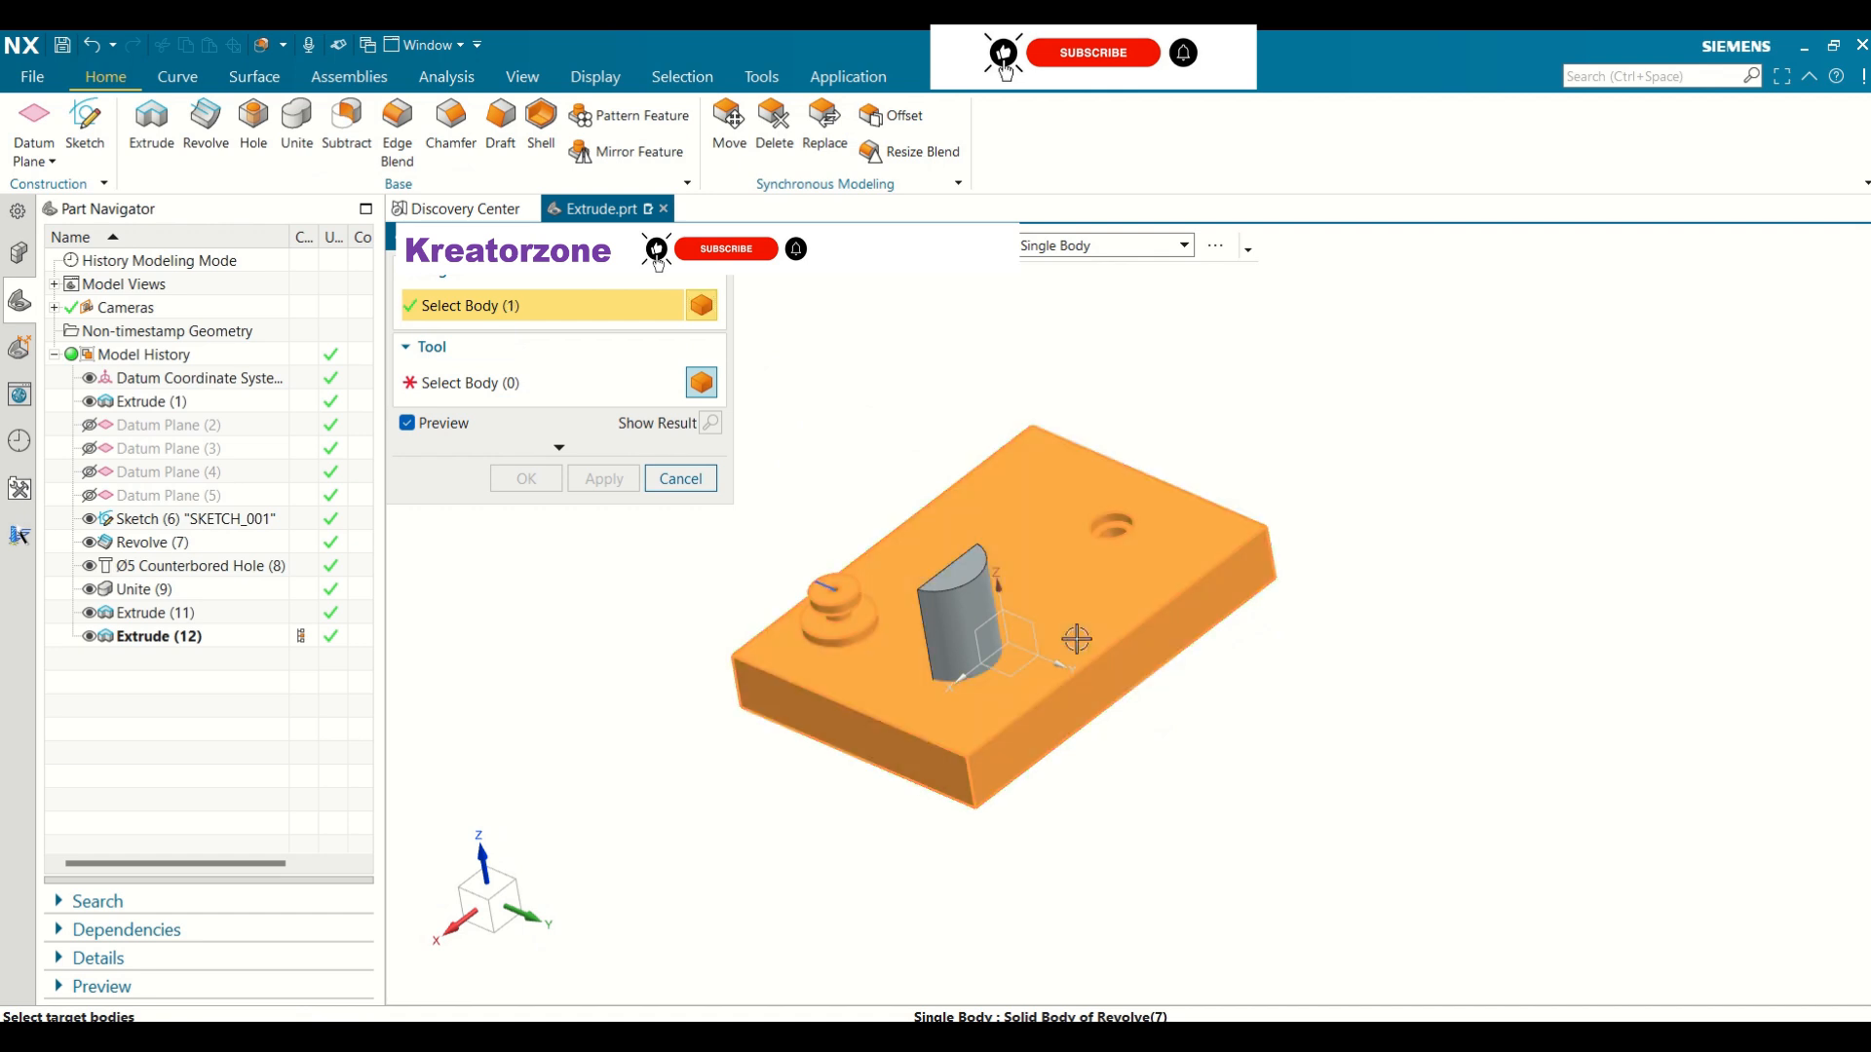
{"action": "left_click", "coordinate": [460, 391]}
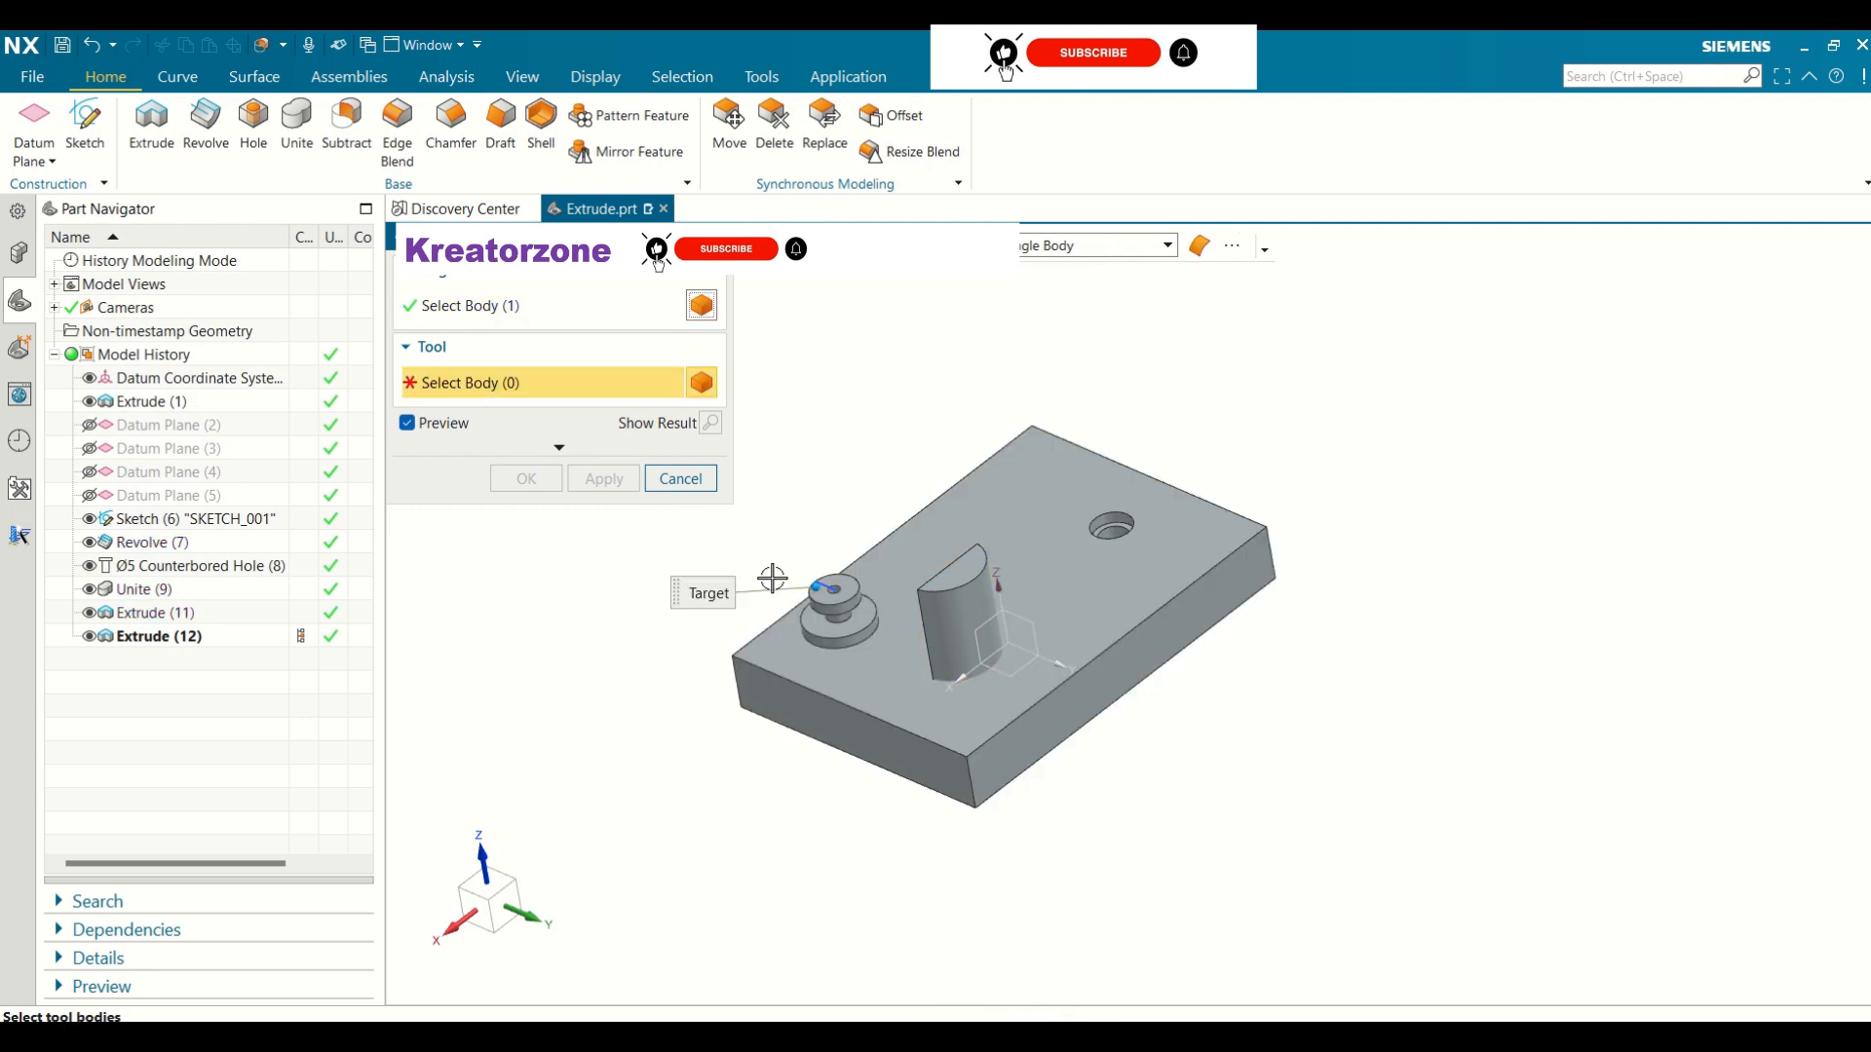
{"action": "left_click", "coordinate": [959, 617]}
{"action": "middle_click_drag", "start_coordinate": [1157, 647], "coordinate": [946, 703]}
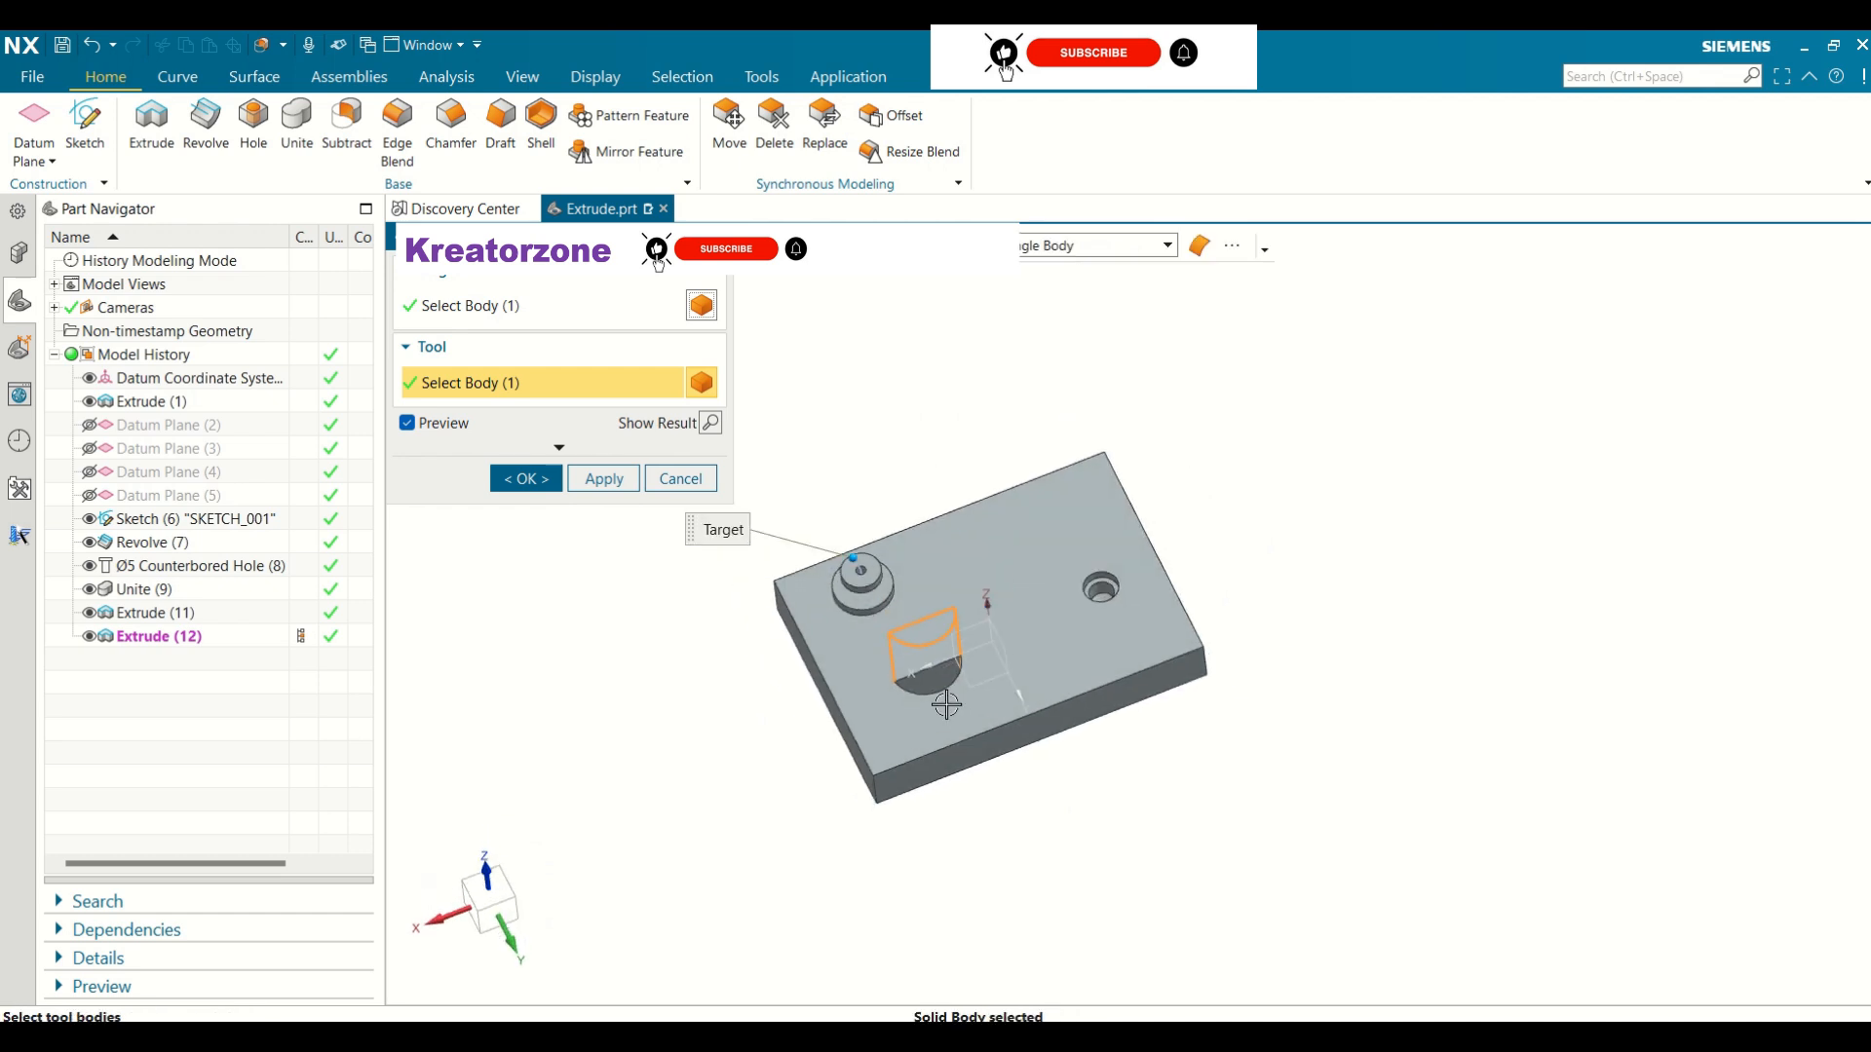
{"action": "scroll", "coordinate": [946, 704], "scroll_direction": "up", "scroll_amount": 5}
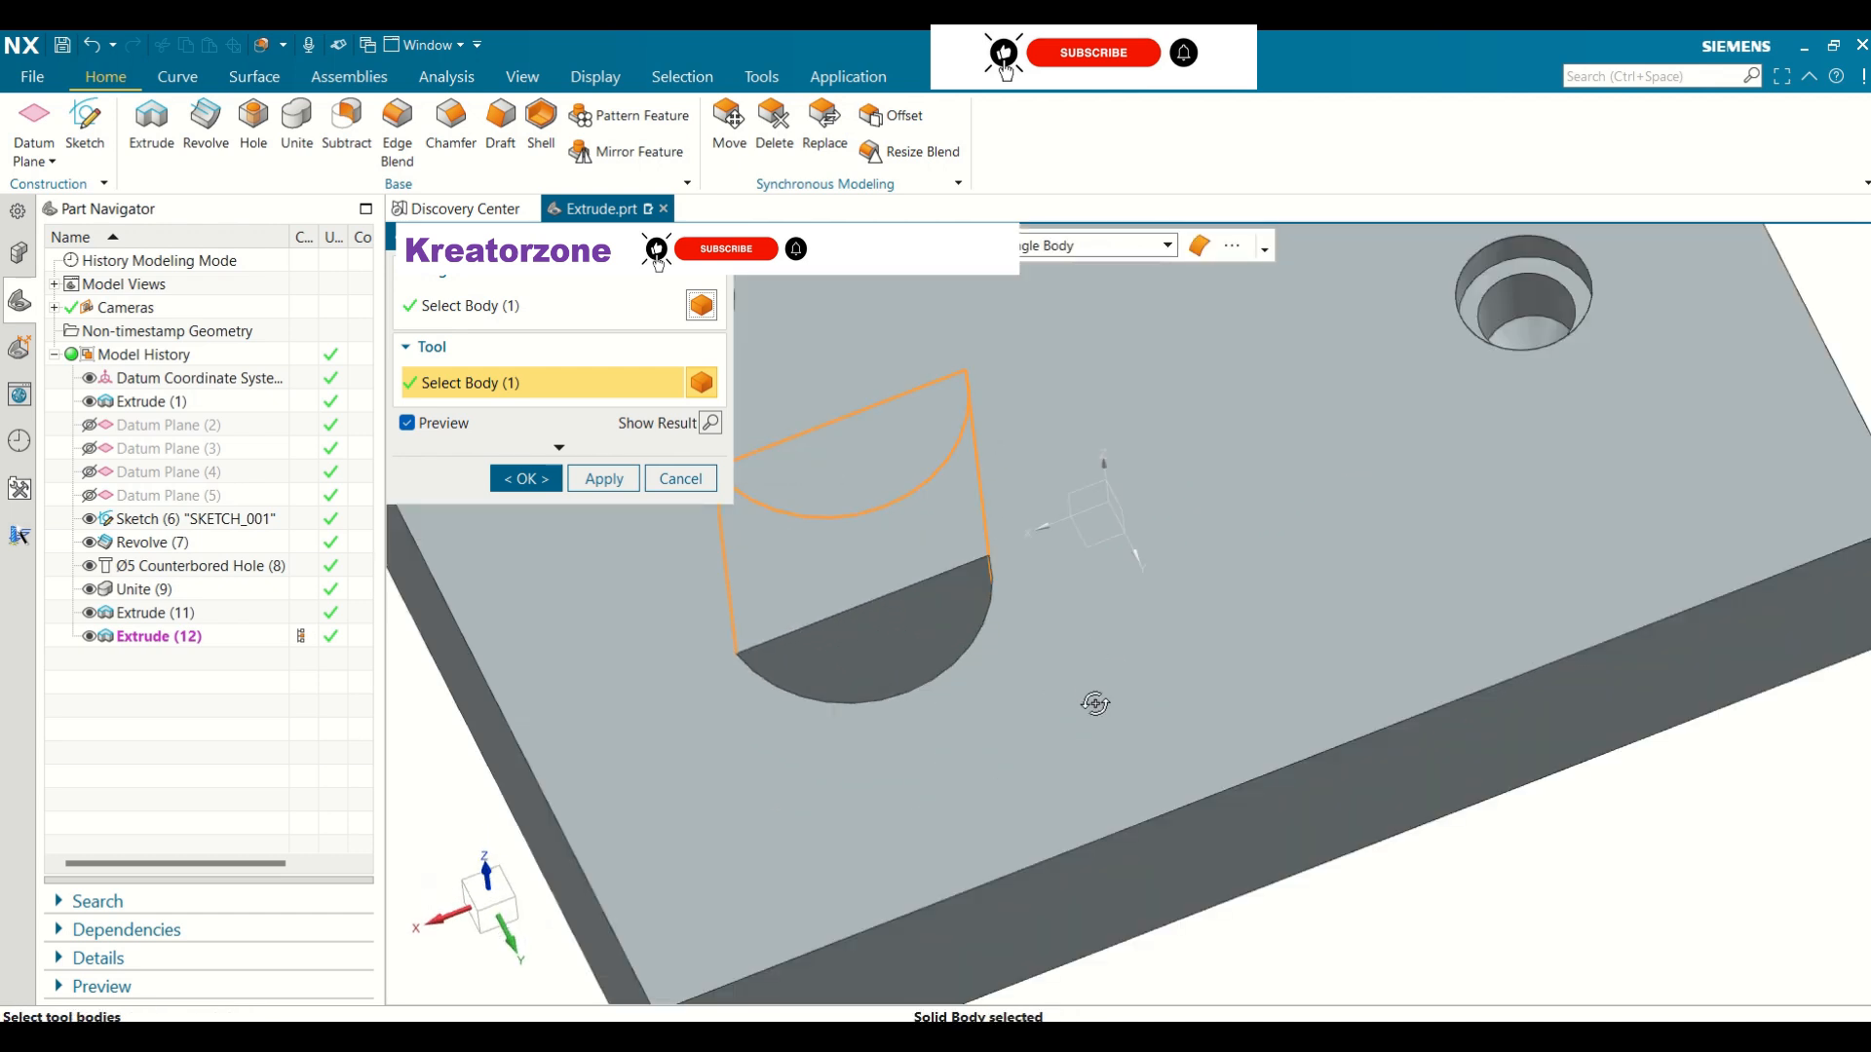
{"action": "middle_click_drag", "start_coordinate": [1096, 703], "coordinate": [1120, 670]}
{"action": "scroll", "coordinate": [1303, 637], "scroll_direction": "up", "scroll_amount": 2}
{"action": "scroll", "coordinate": [1304, 637], "scroll_direction": "down", "scroll_amount": 3}
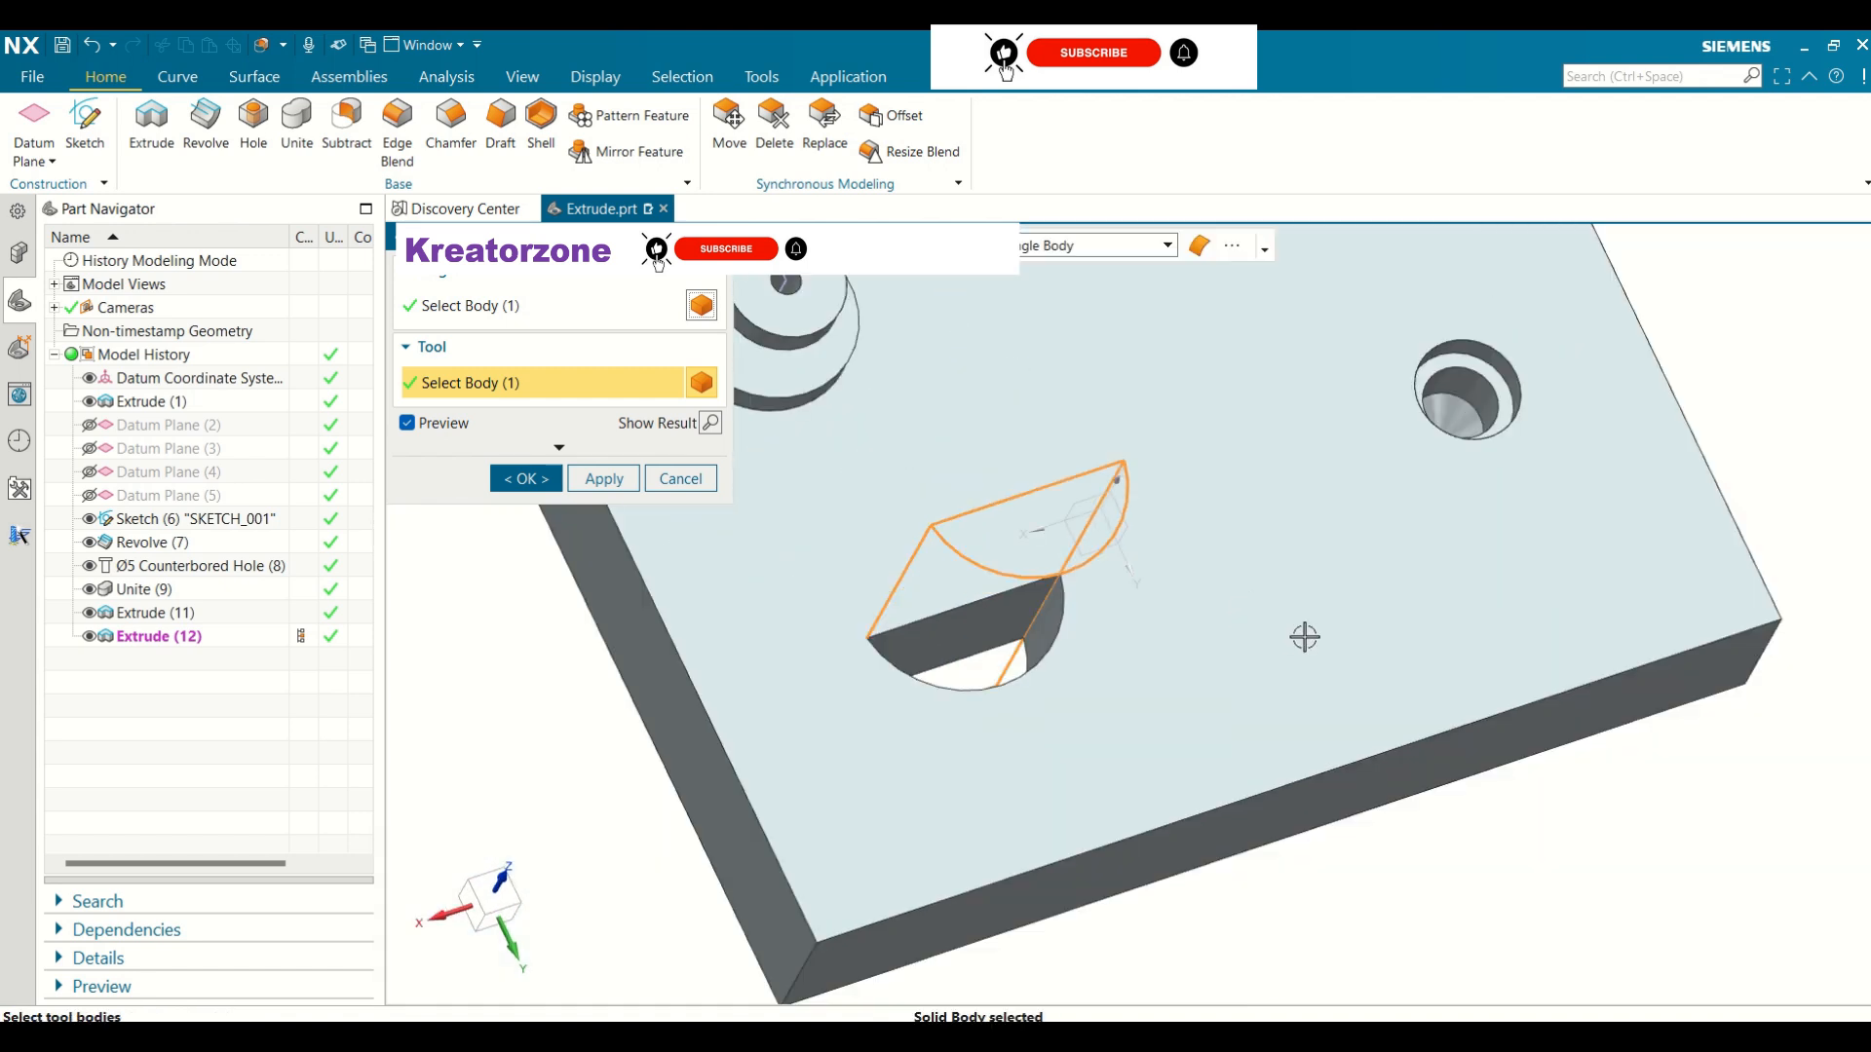
{"action": "scroll", "coordinate": [1305, 638], "scroll_direction": "down", "scroll_amount": 3}
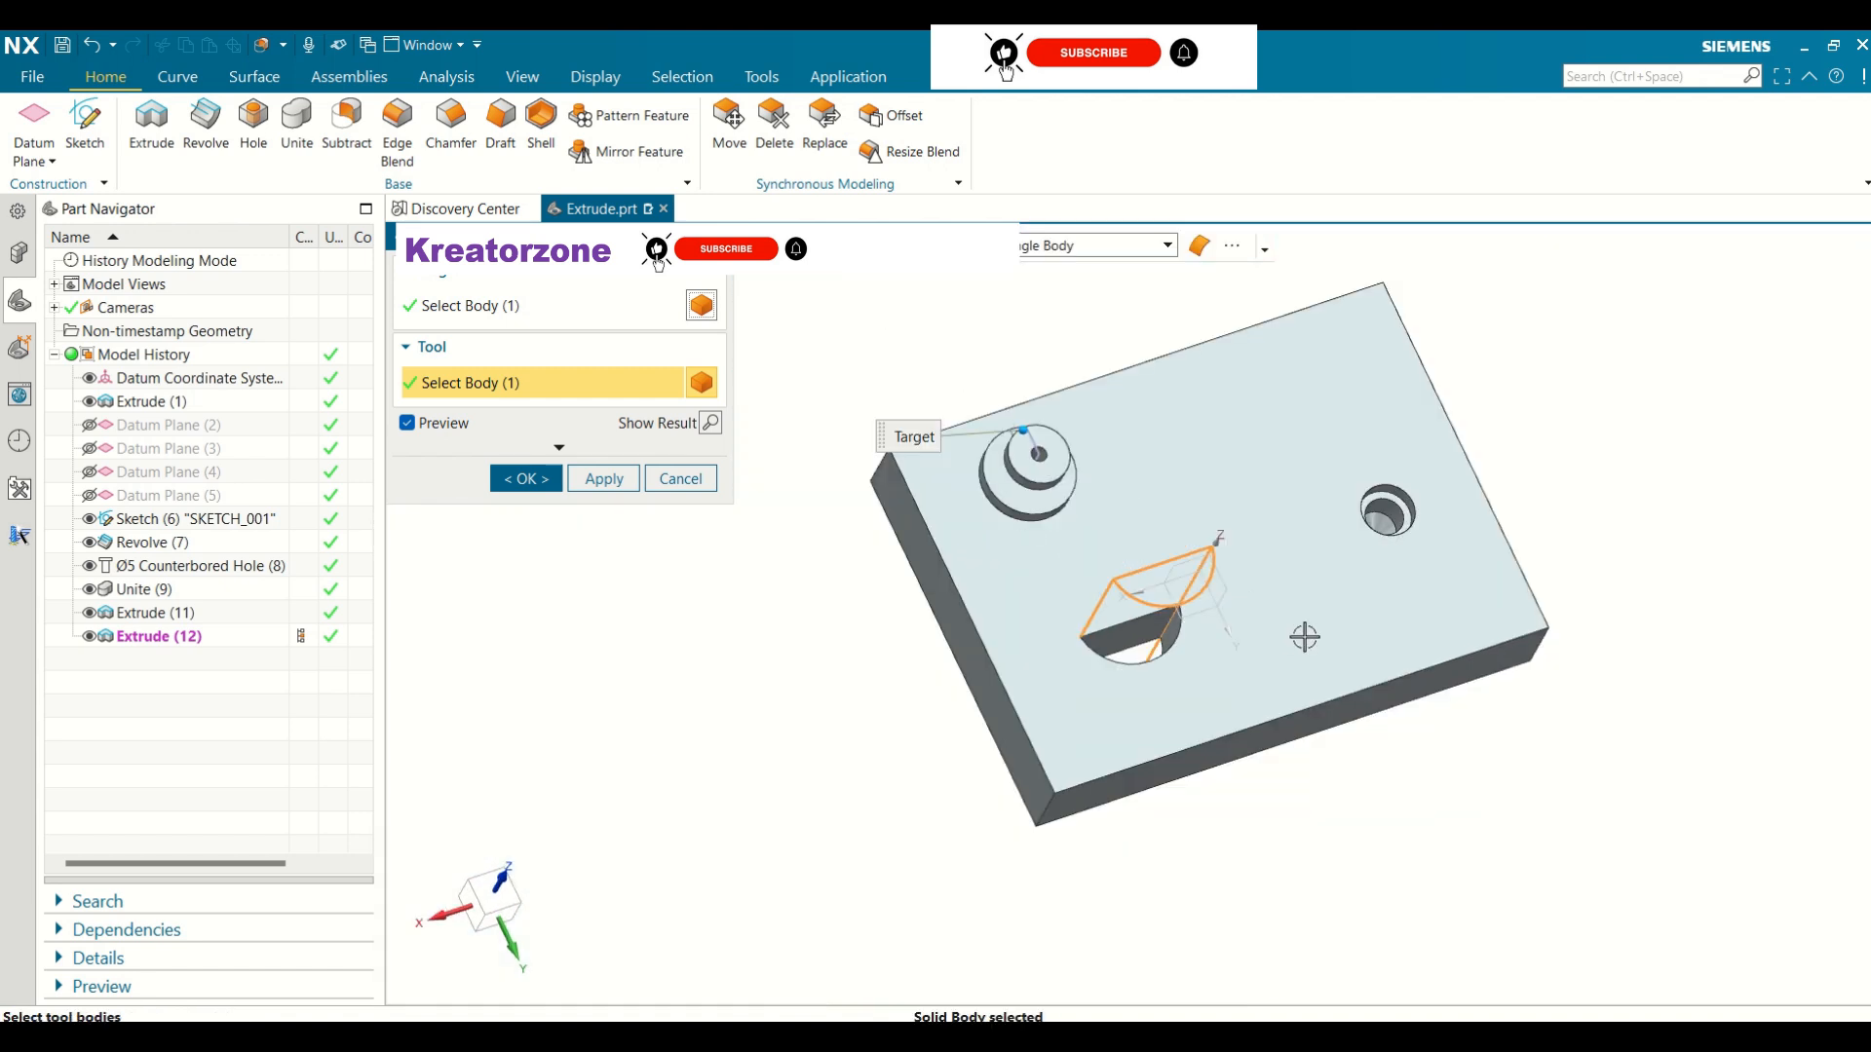
{"action": "left_click", "coordinate": [531, 481]}
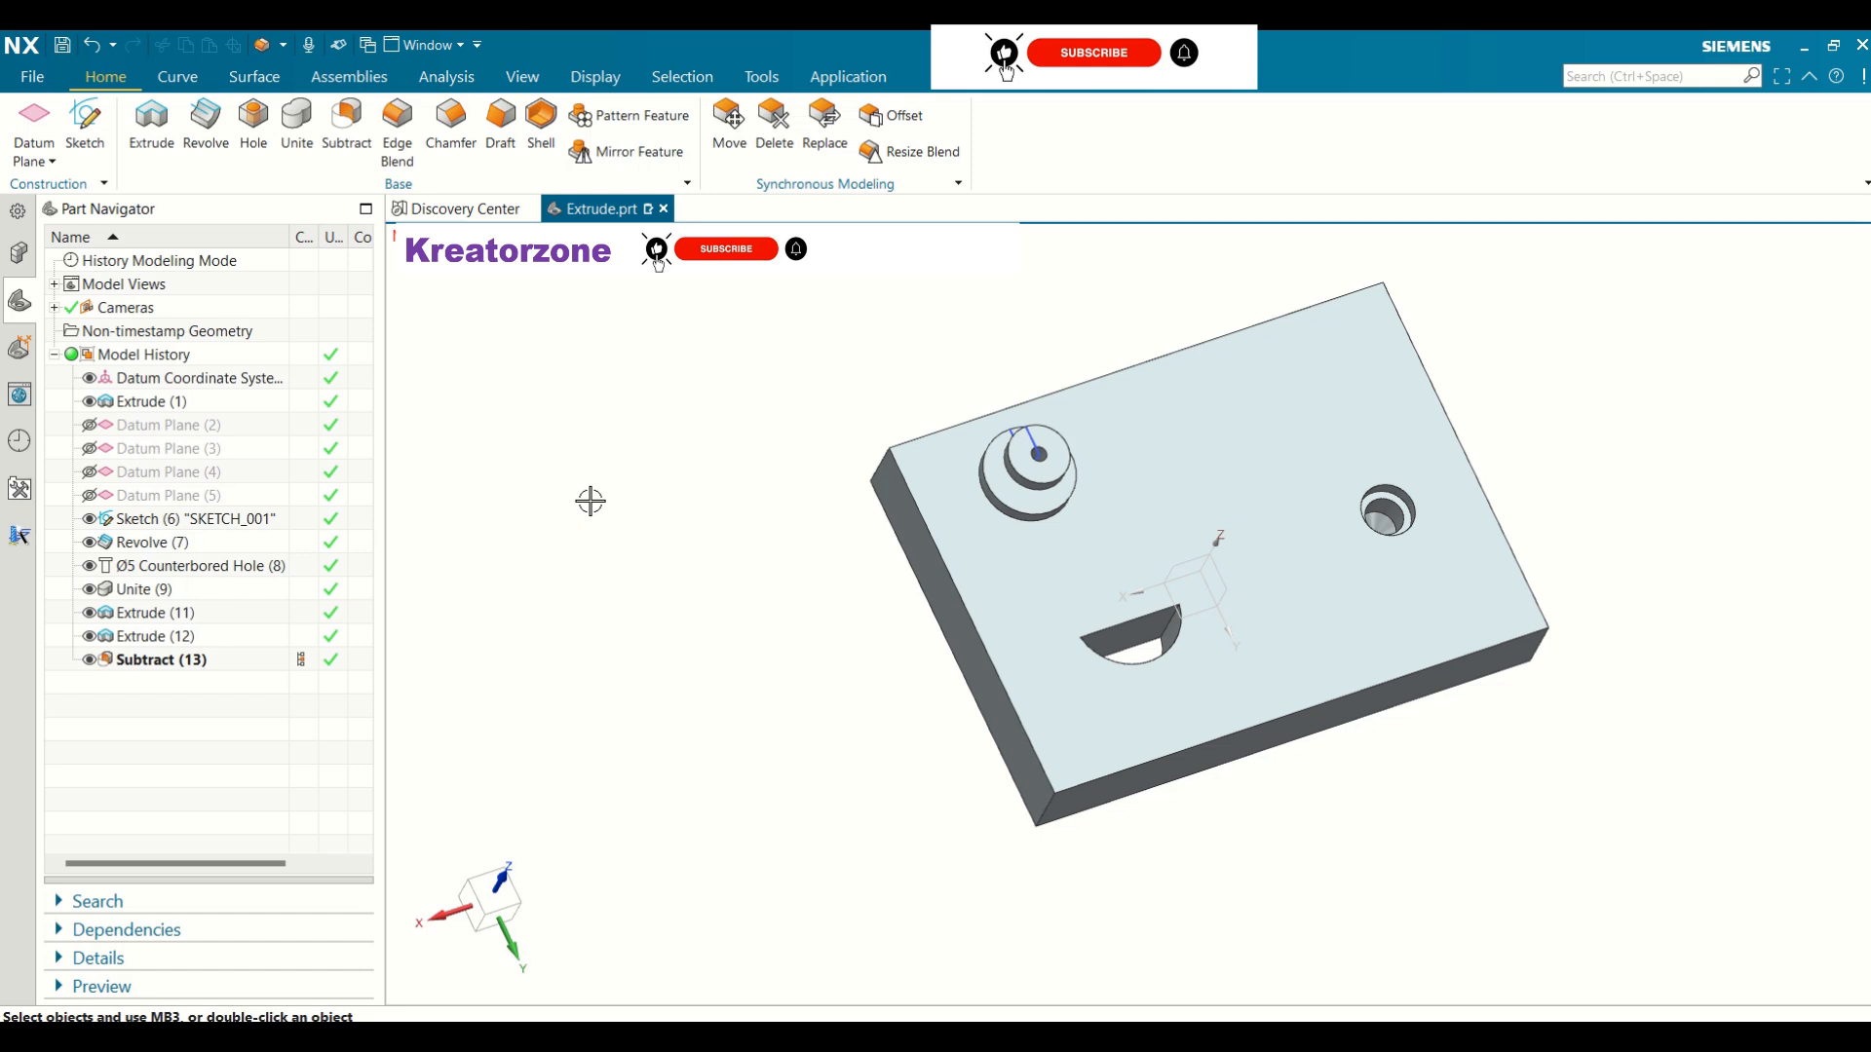
Round the block's vertical corner edge nearest the half-round cutout with a 10 mm circular Edge Blend
{"action": "left_click", "coordinate": [398, 126]}
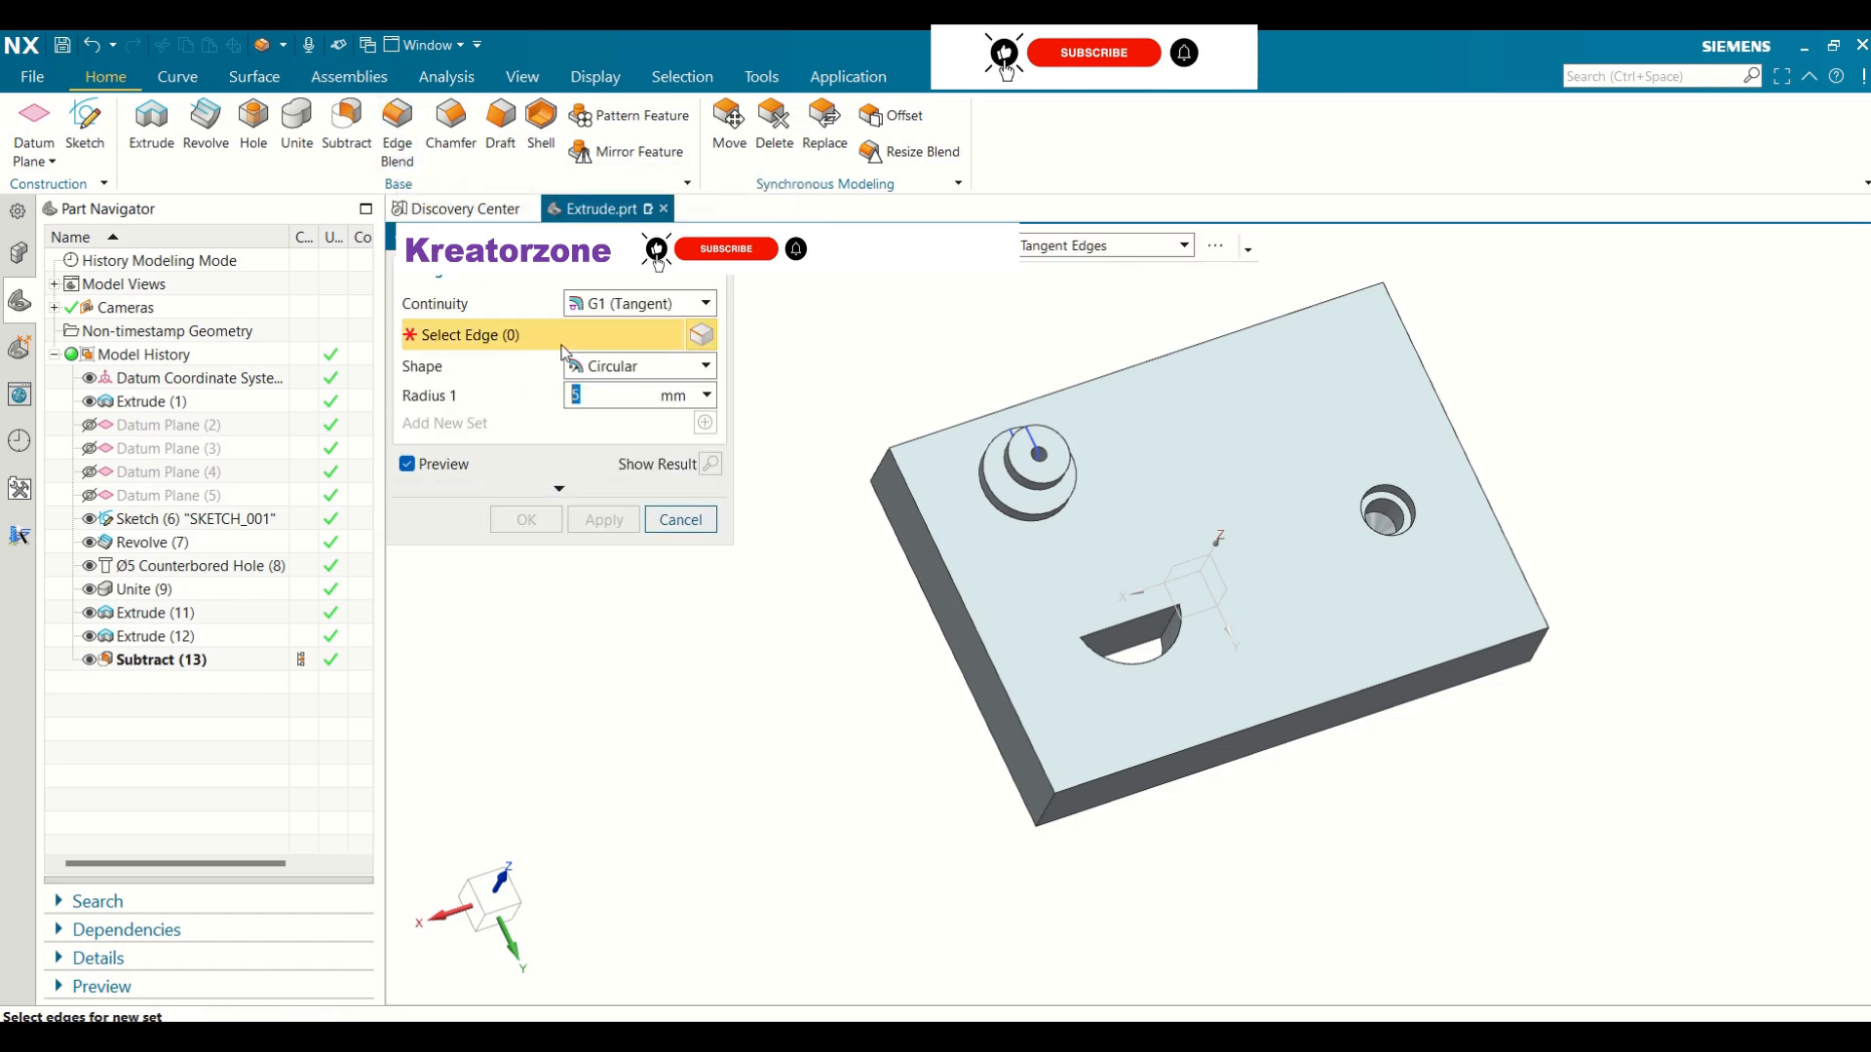
{"action": "left_click", "coordinate": [1047, 812]}
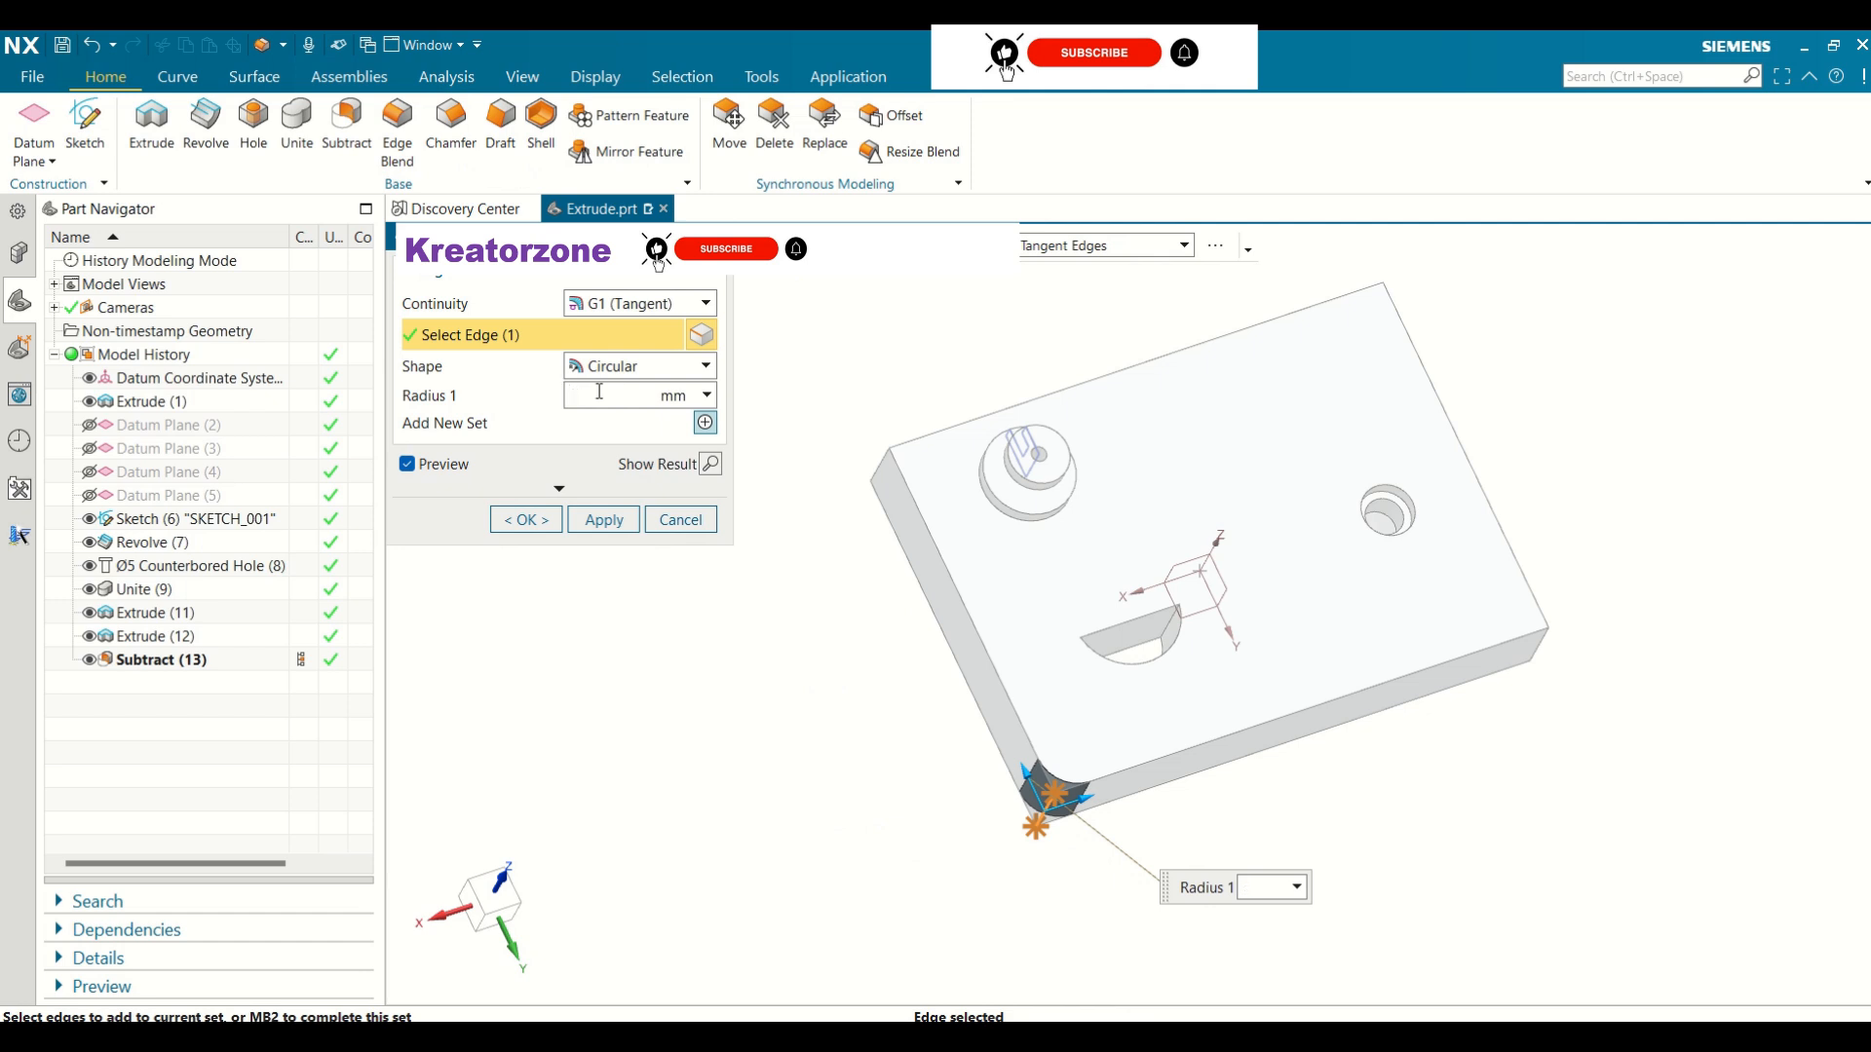
{"action": "type", "text": "10"}
{"action": "key", "text": "Return"}
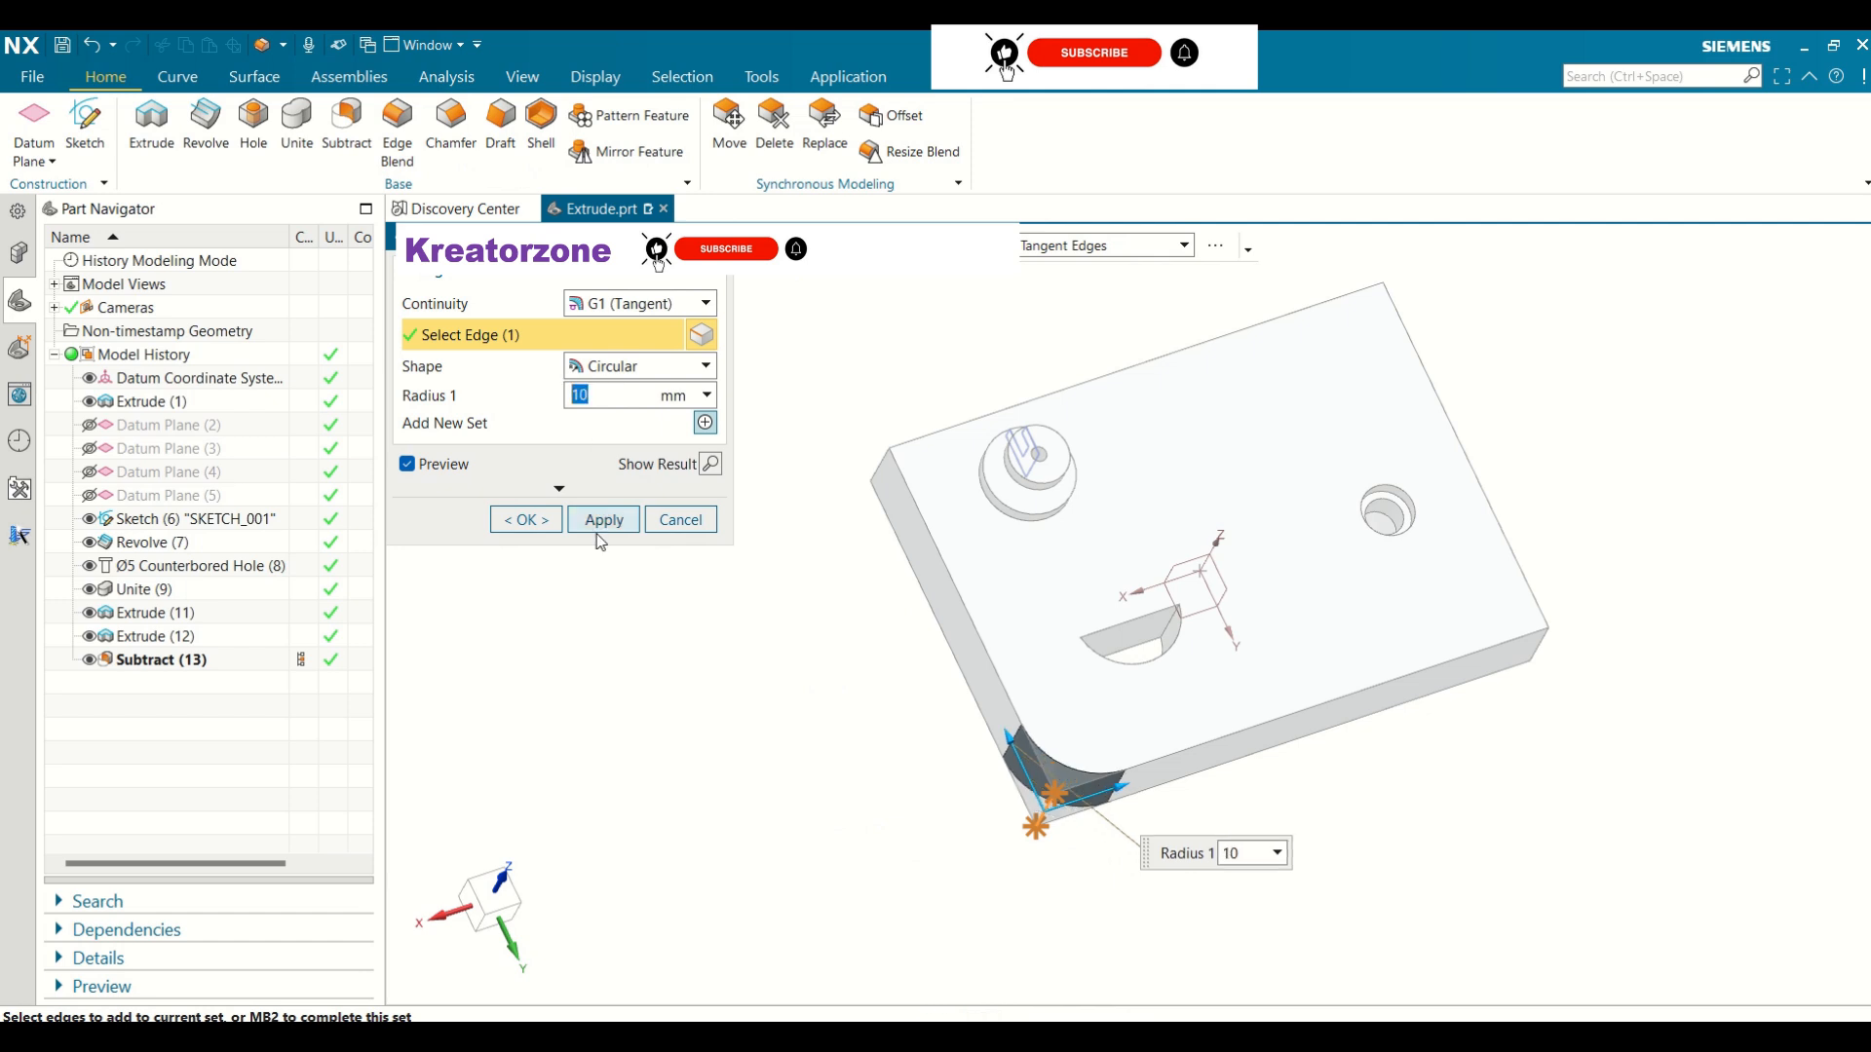
{"action": "left_click", "coordinate": [526, 520]}
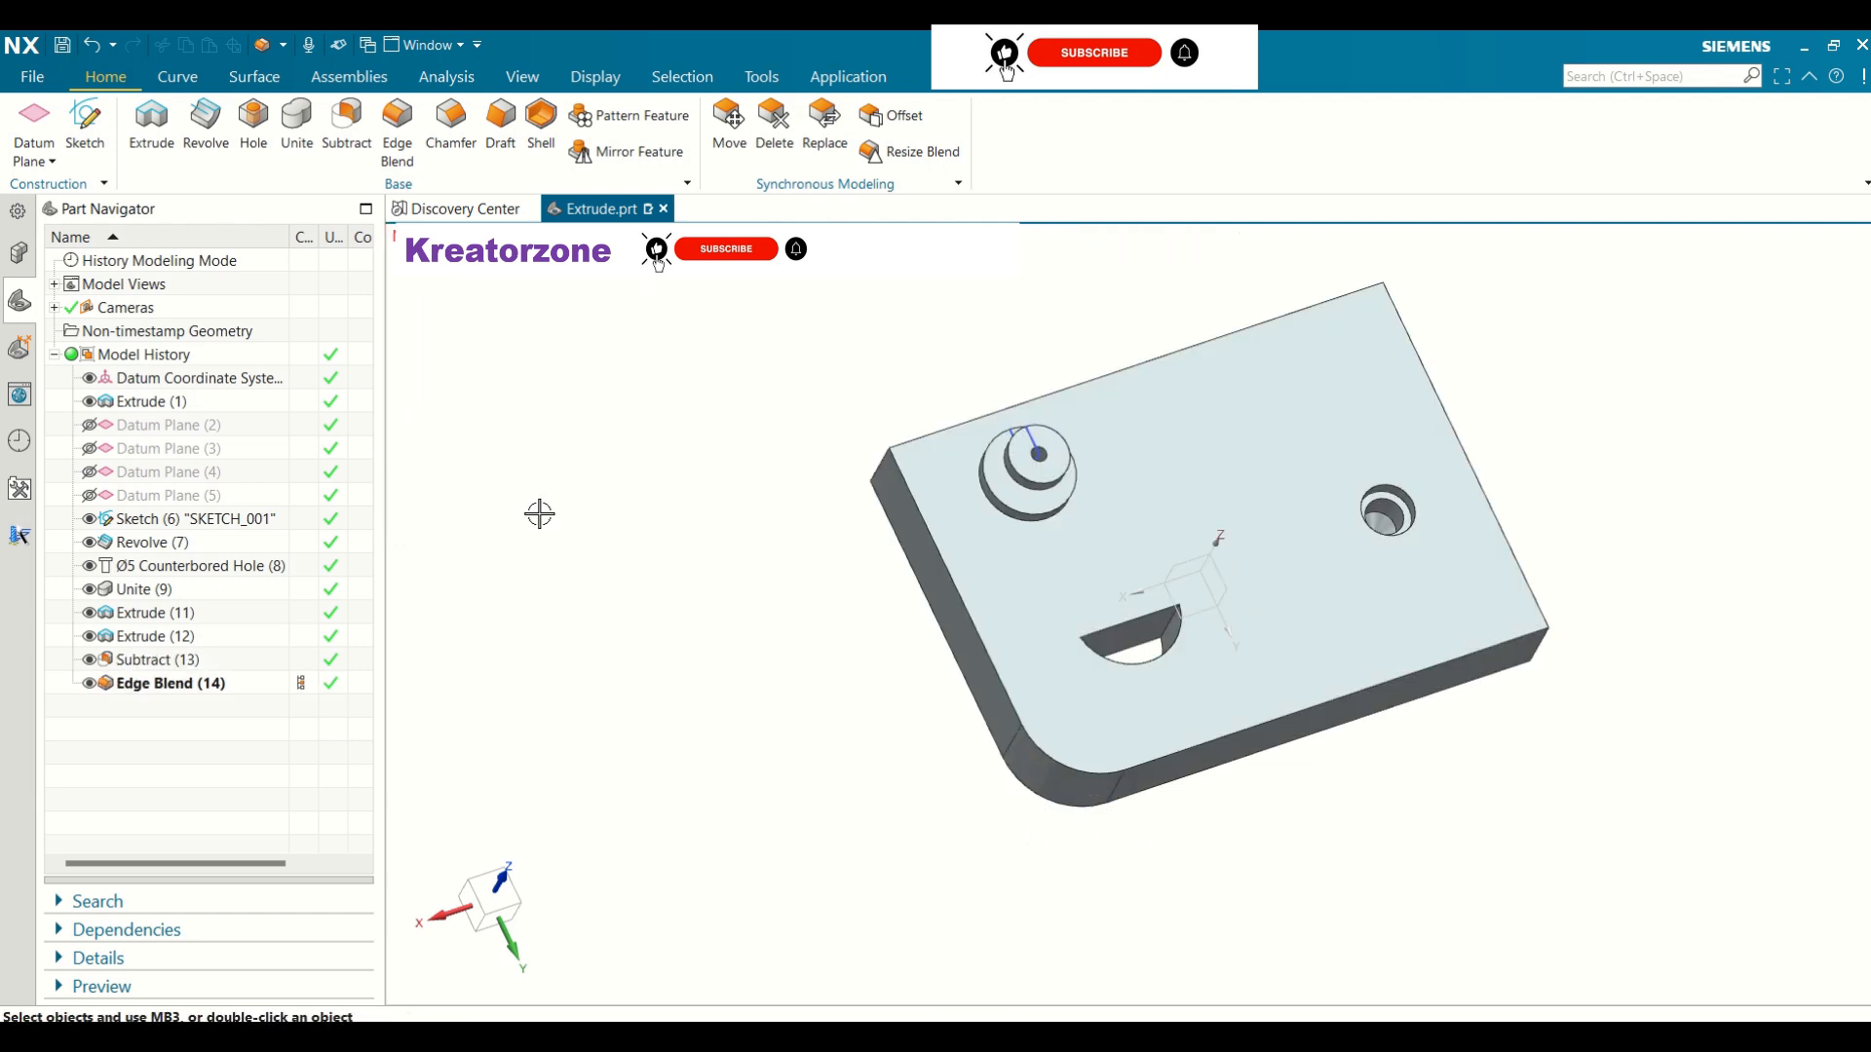
Start an Edge Blend on the vertical corner edge beside the boss, trying G2 (Curvature) continuity and returning to G1 (Tangent)
{"action": "left_click", "coordinate": [396, 128]}
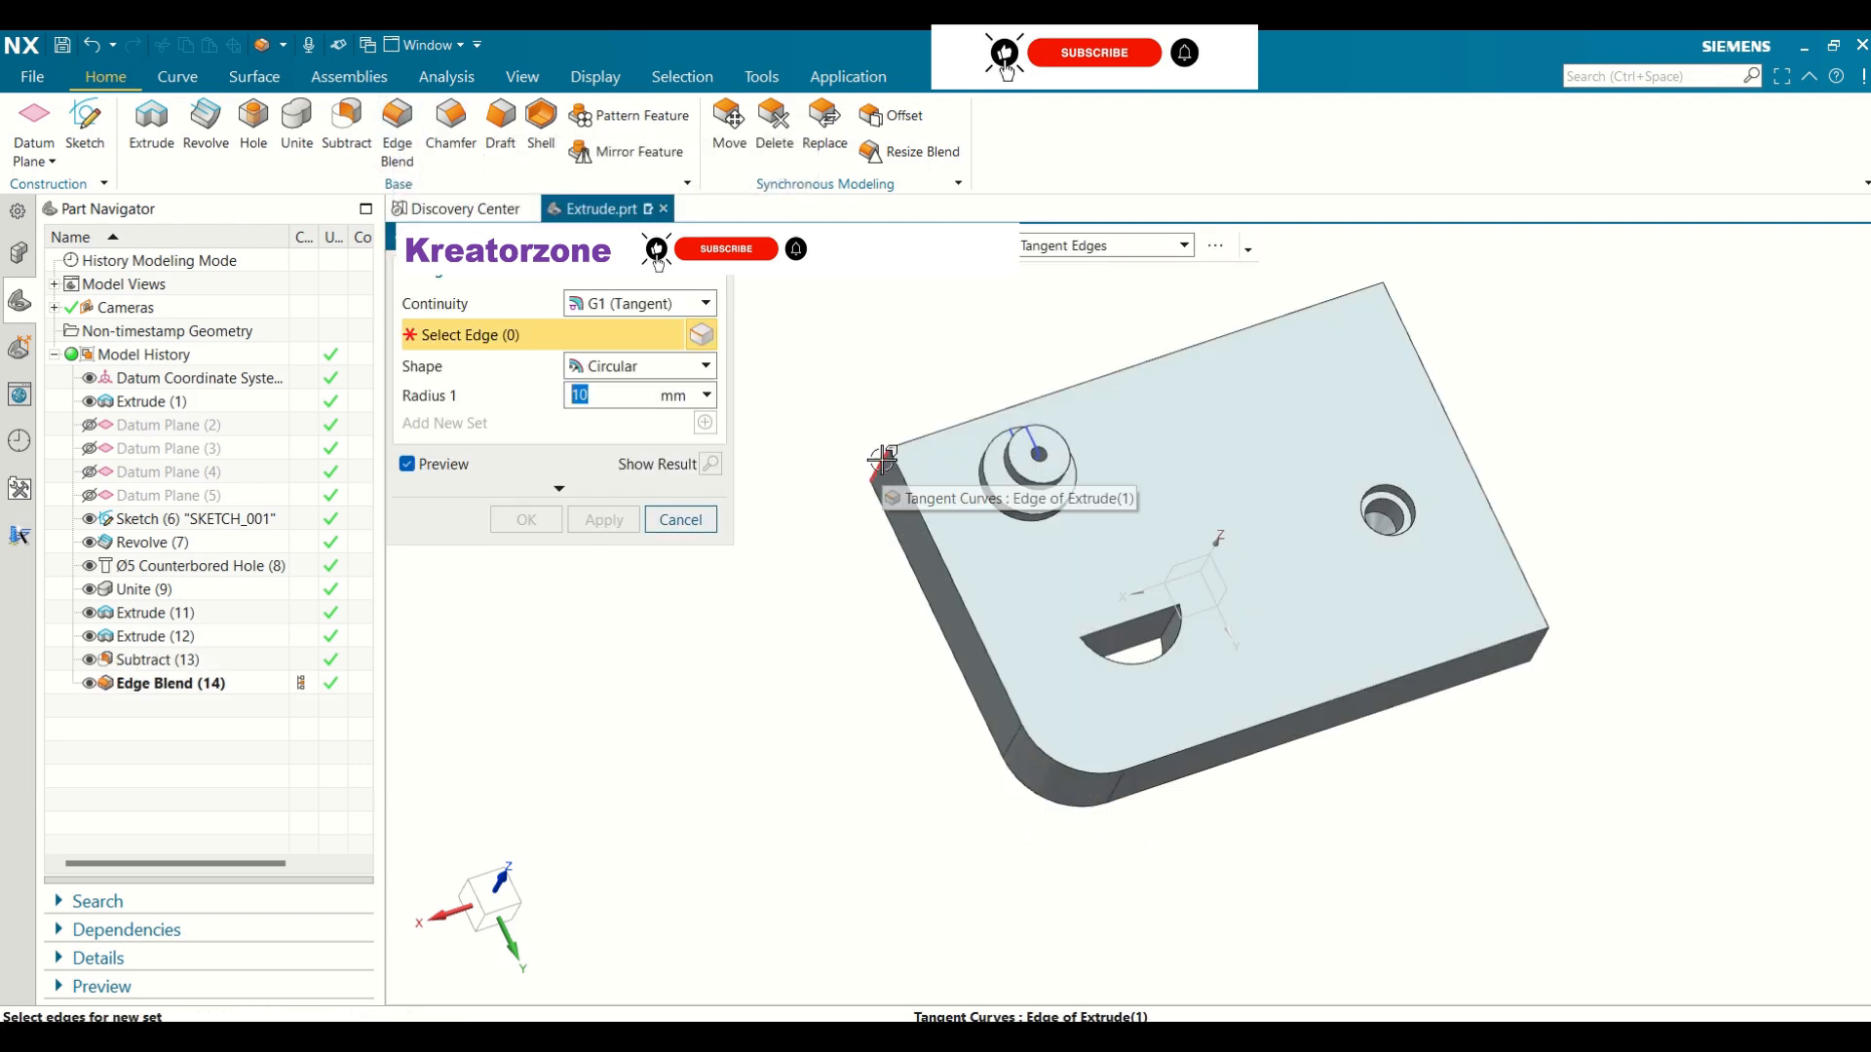
{"action": "left_click", "coordinate": [884, 456]}
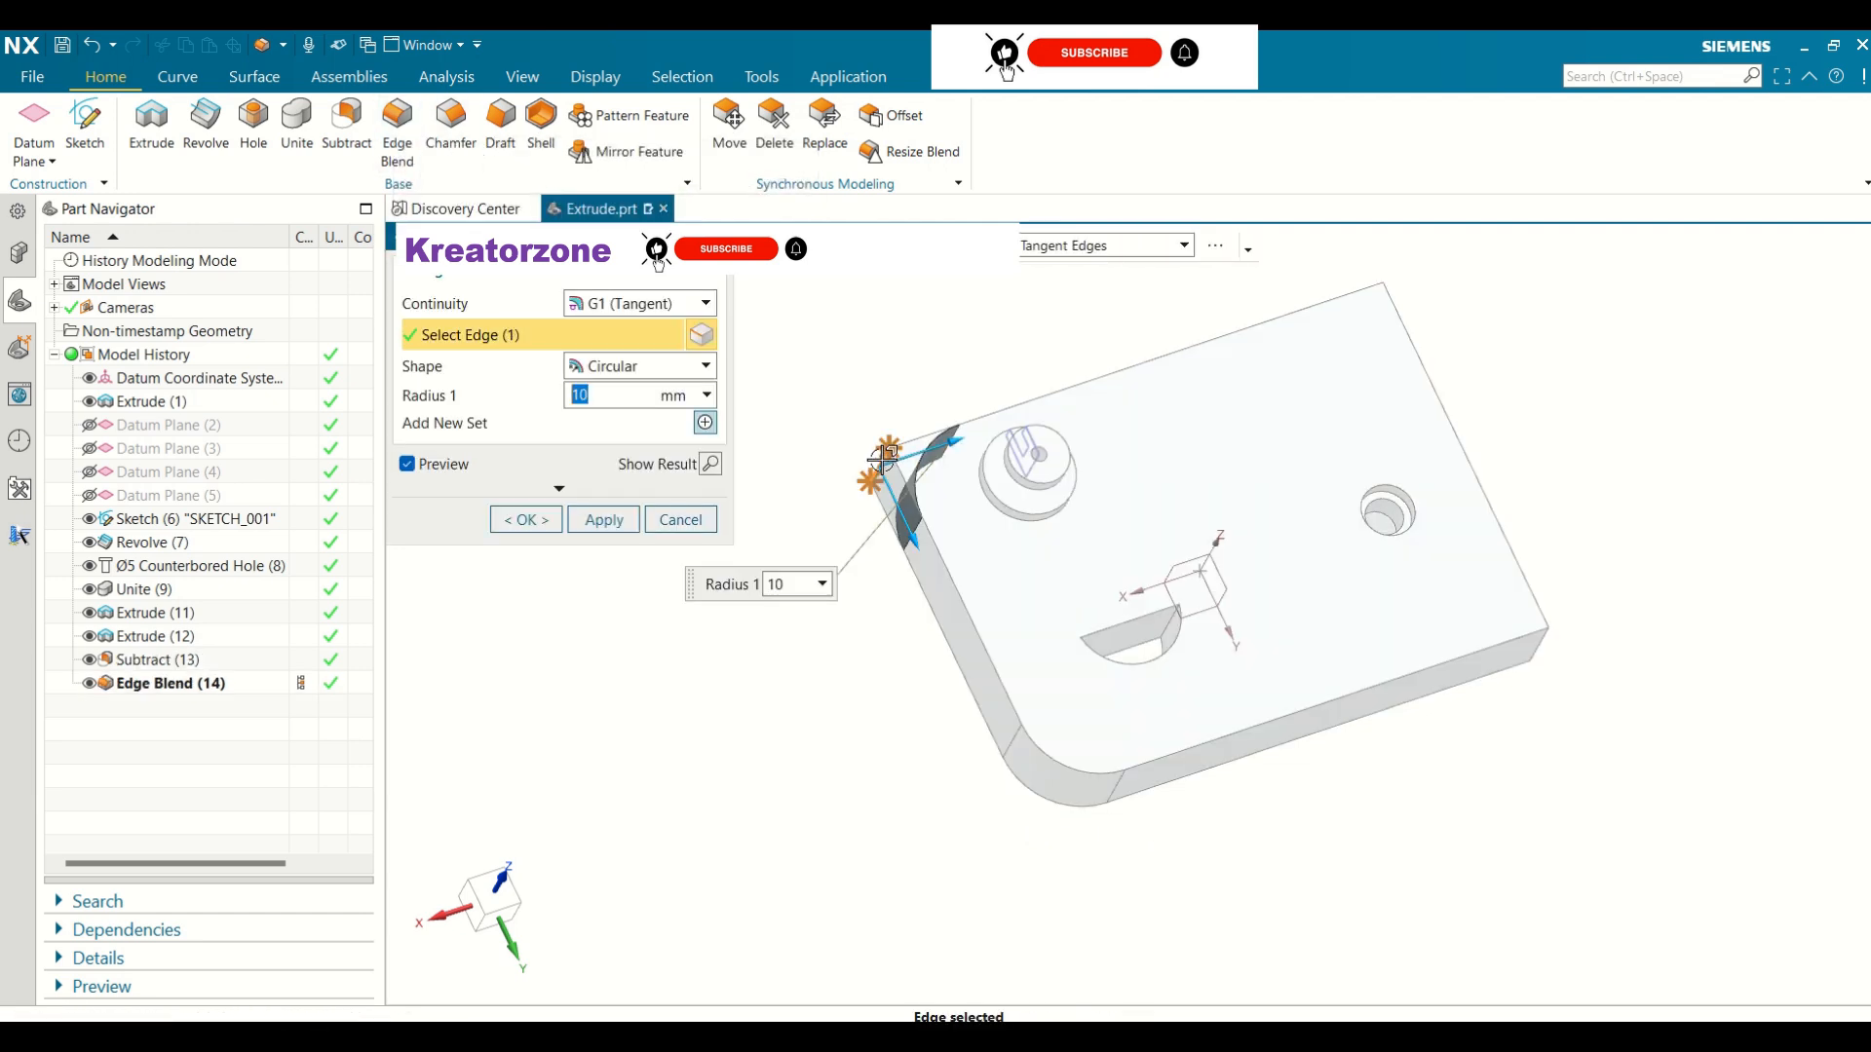
{"action": "left_click", "coordinate": [632, 308]}
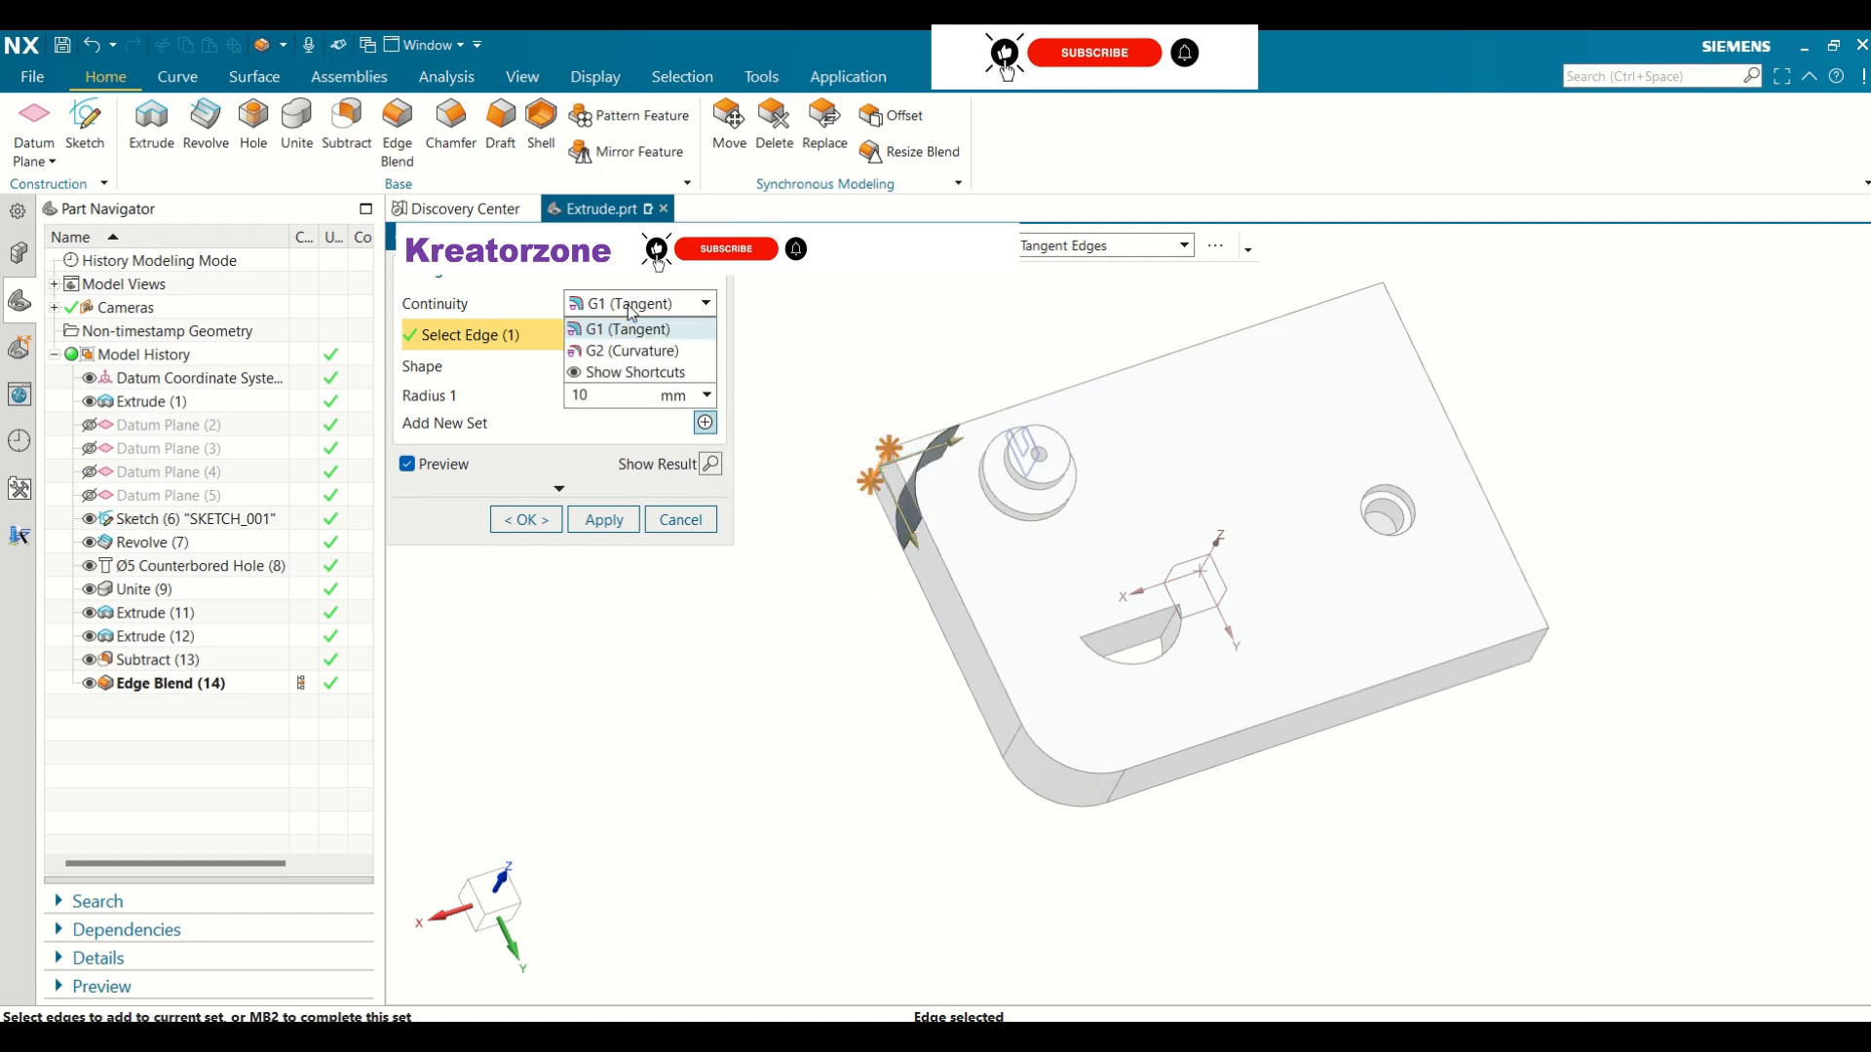
{"action": "left_click", "coordinate": [642, 353]}
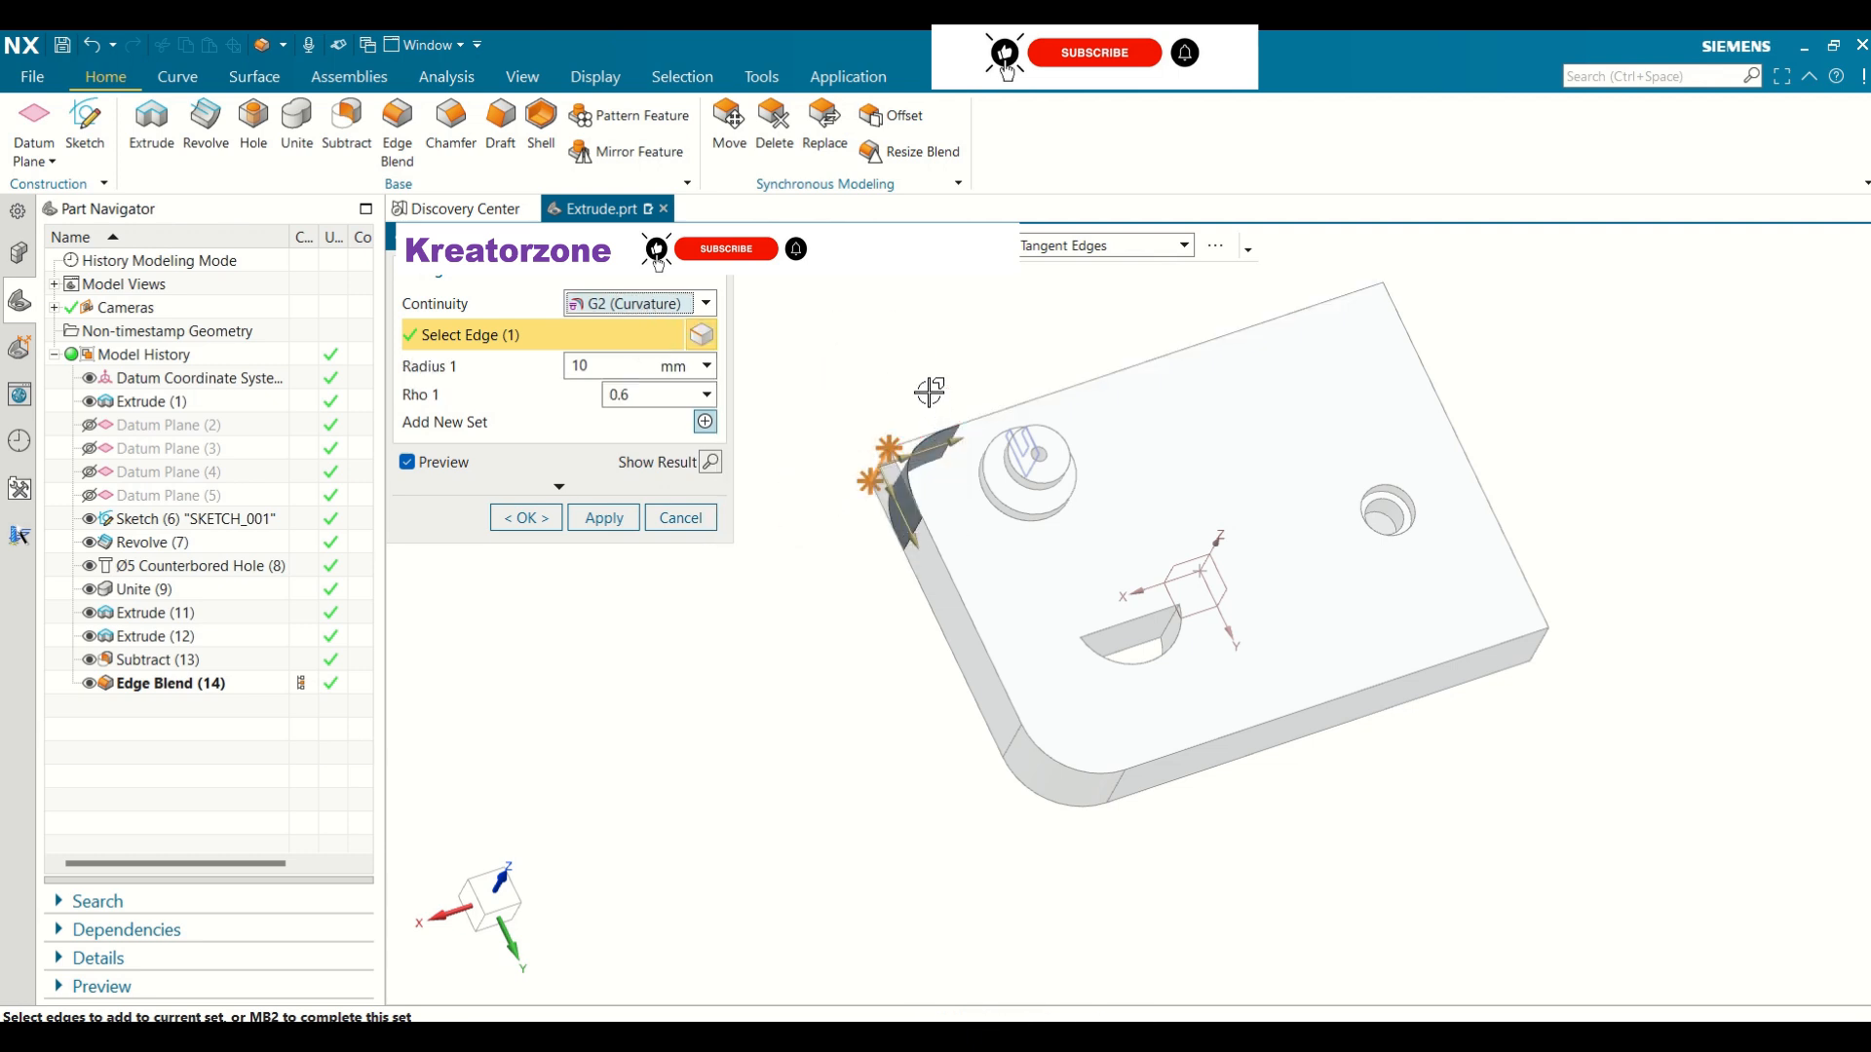
{"action": "mouse_move", "coordinate": [926, 388]}
{"action": "middle_mouse_down"}
{"action": "mouse_move", "coordinate": [877, 418]}
{"action": "mouse_move", "coordinate": [936, 425]}
{"action": "mouse_move", "coordinate": [910, 386]}
{"action": "mouse_move", "coordinate": [889, 405]}
{"action": "mouse_move", "coordinate": [905, 392]}
{"action": "middle_mouse_up"}
{"action": "left_click", "coordinate": [705, 303]}
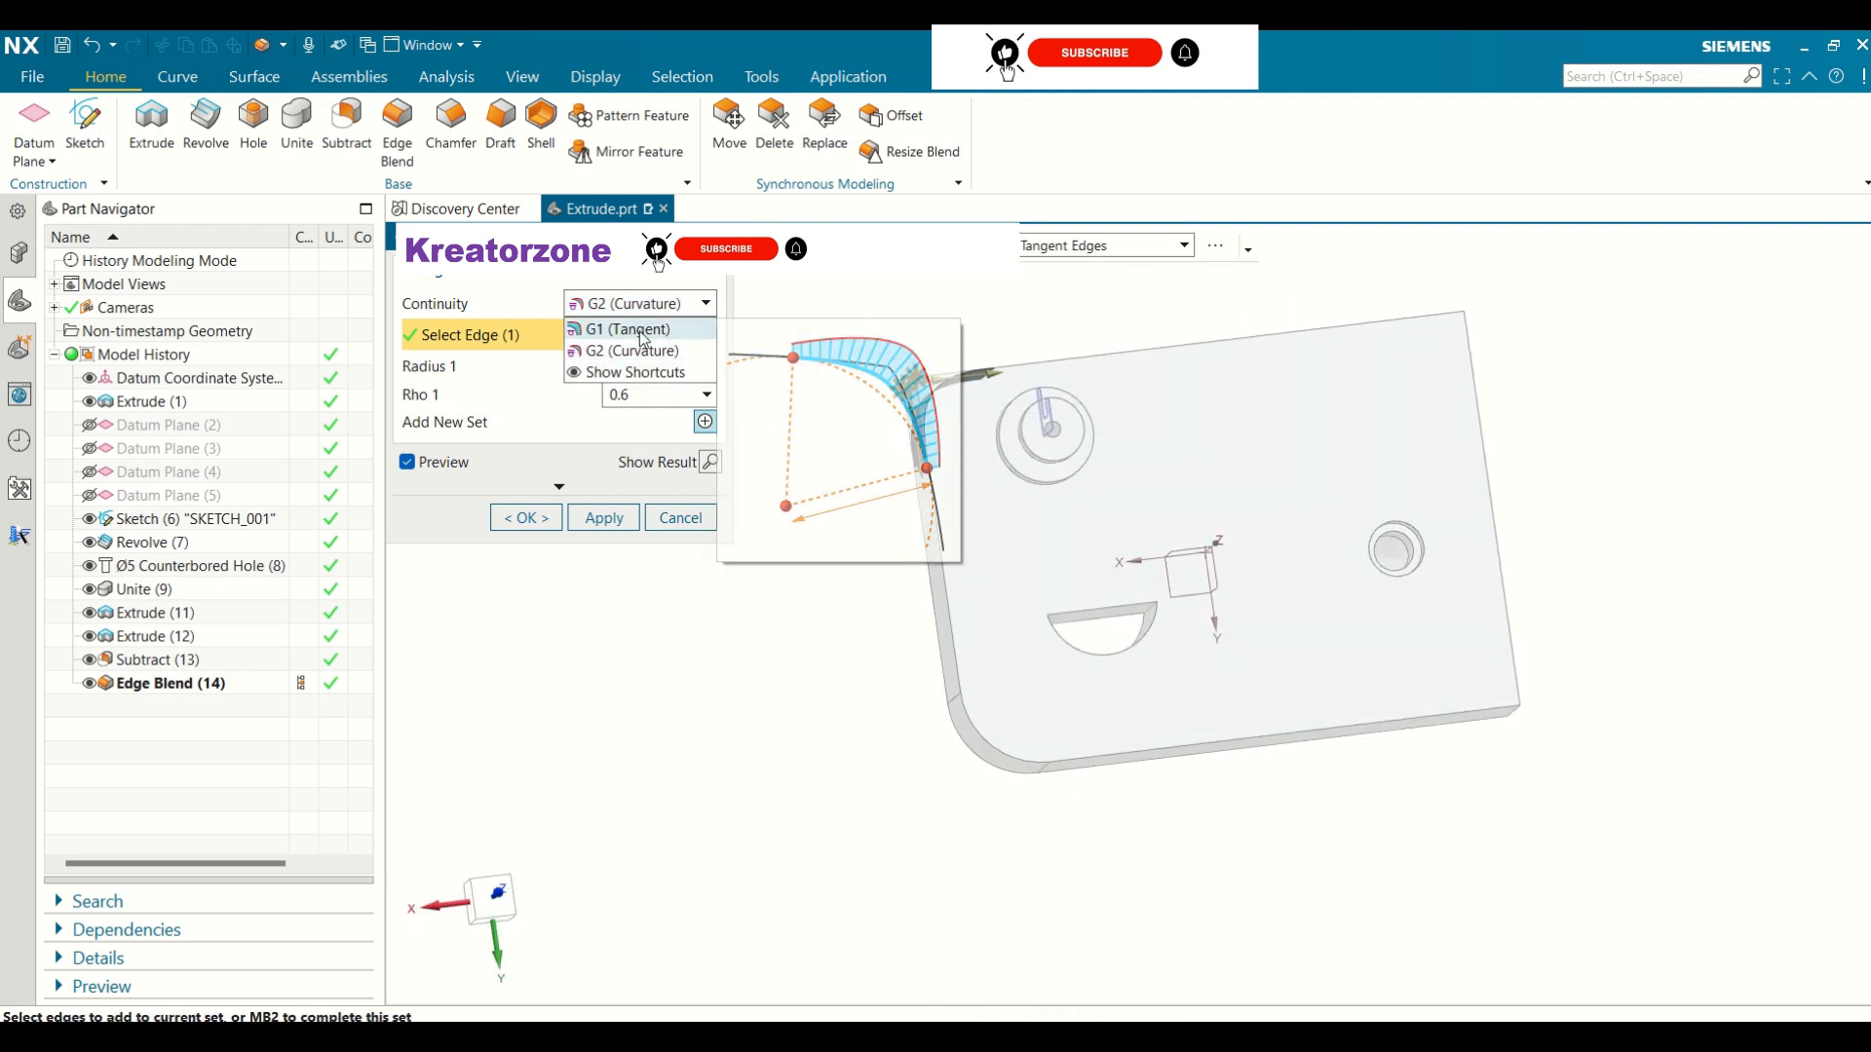
{"action": "left_click", "coordinate": [639, 330]}
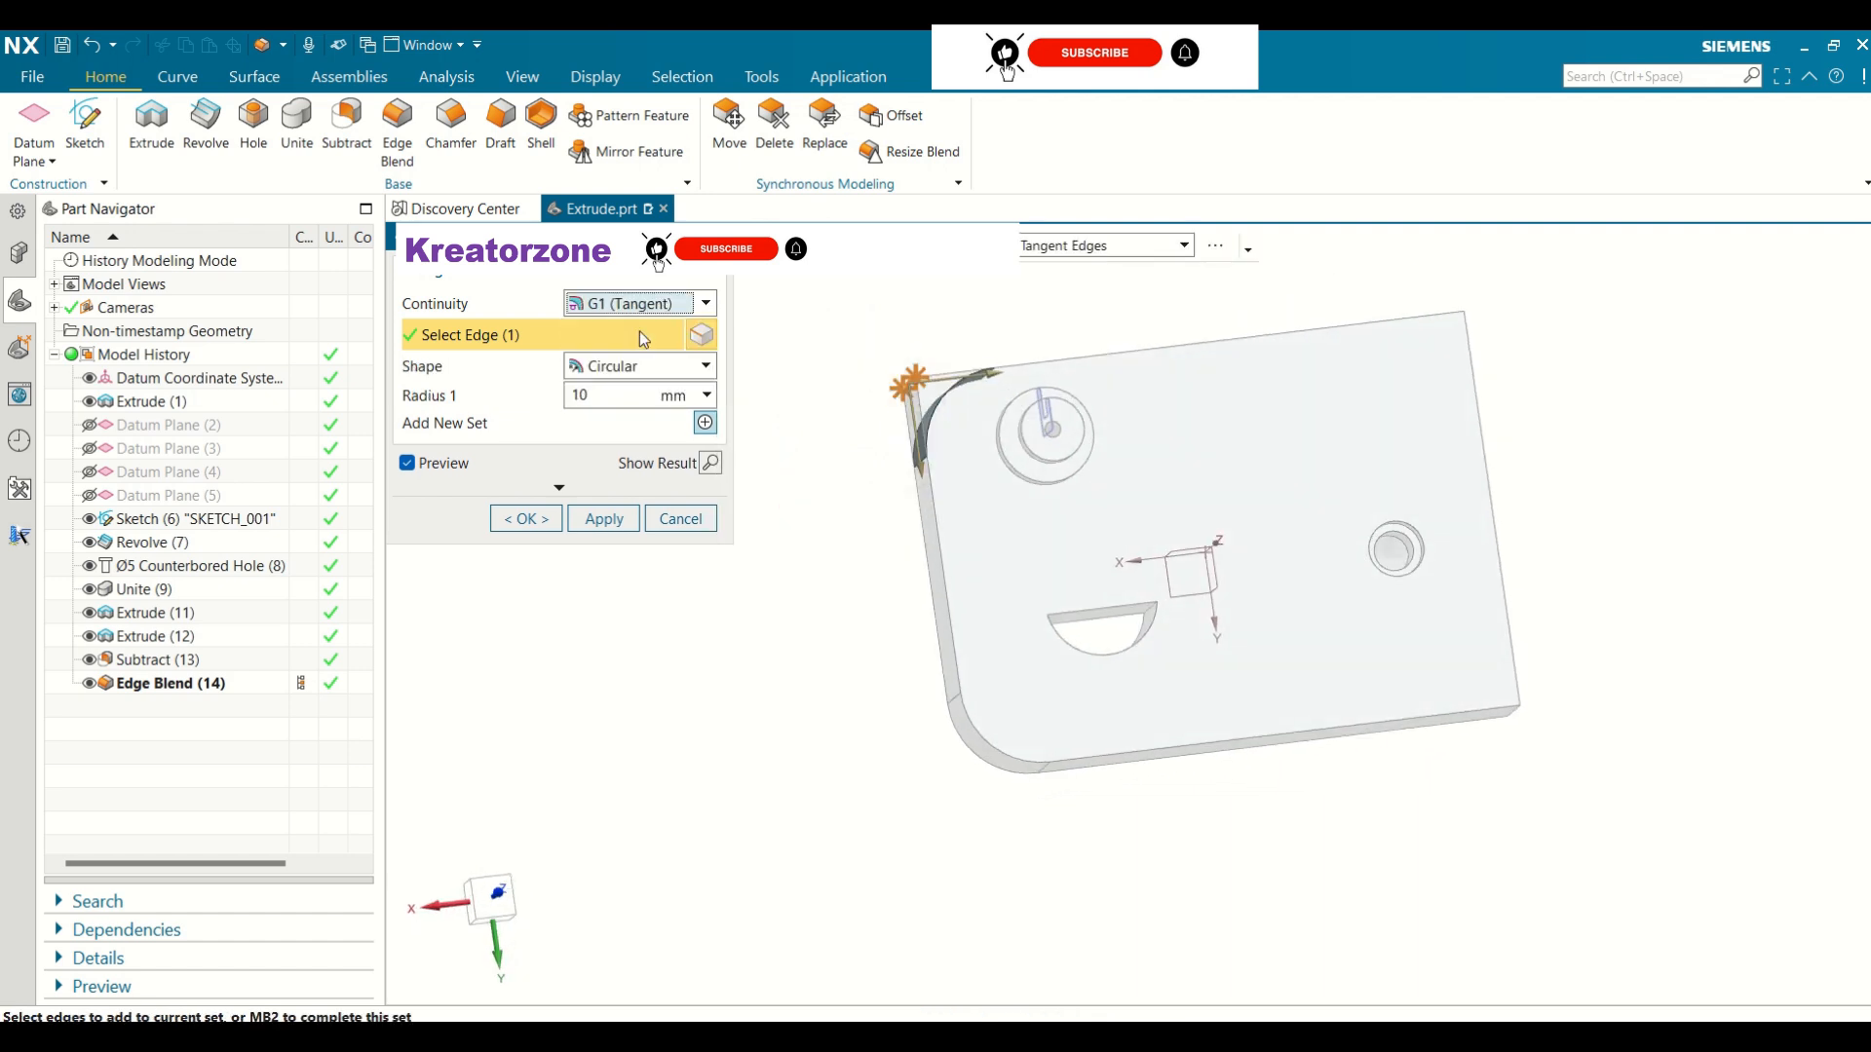
{"action": "left_click", "coordinate": [696, 306]}
{"action": "left_click", "coordinate": [581, 398]}
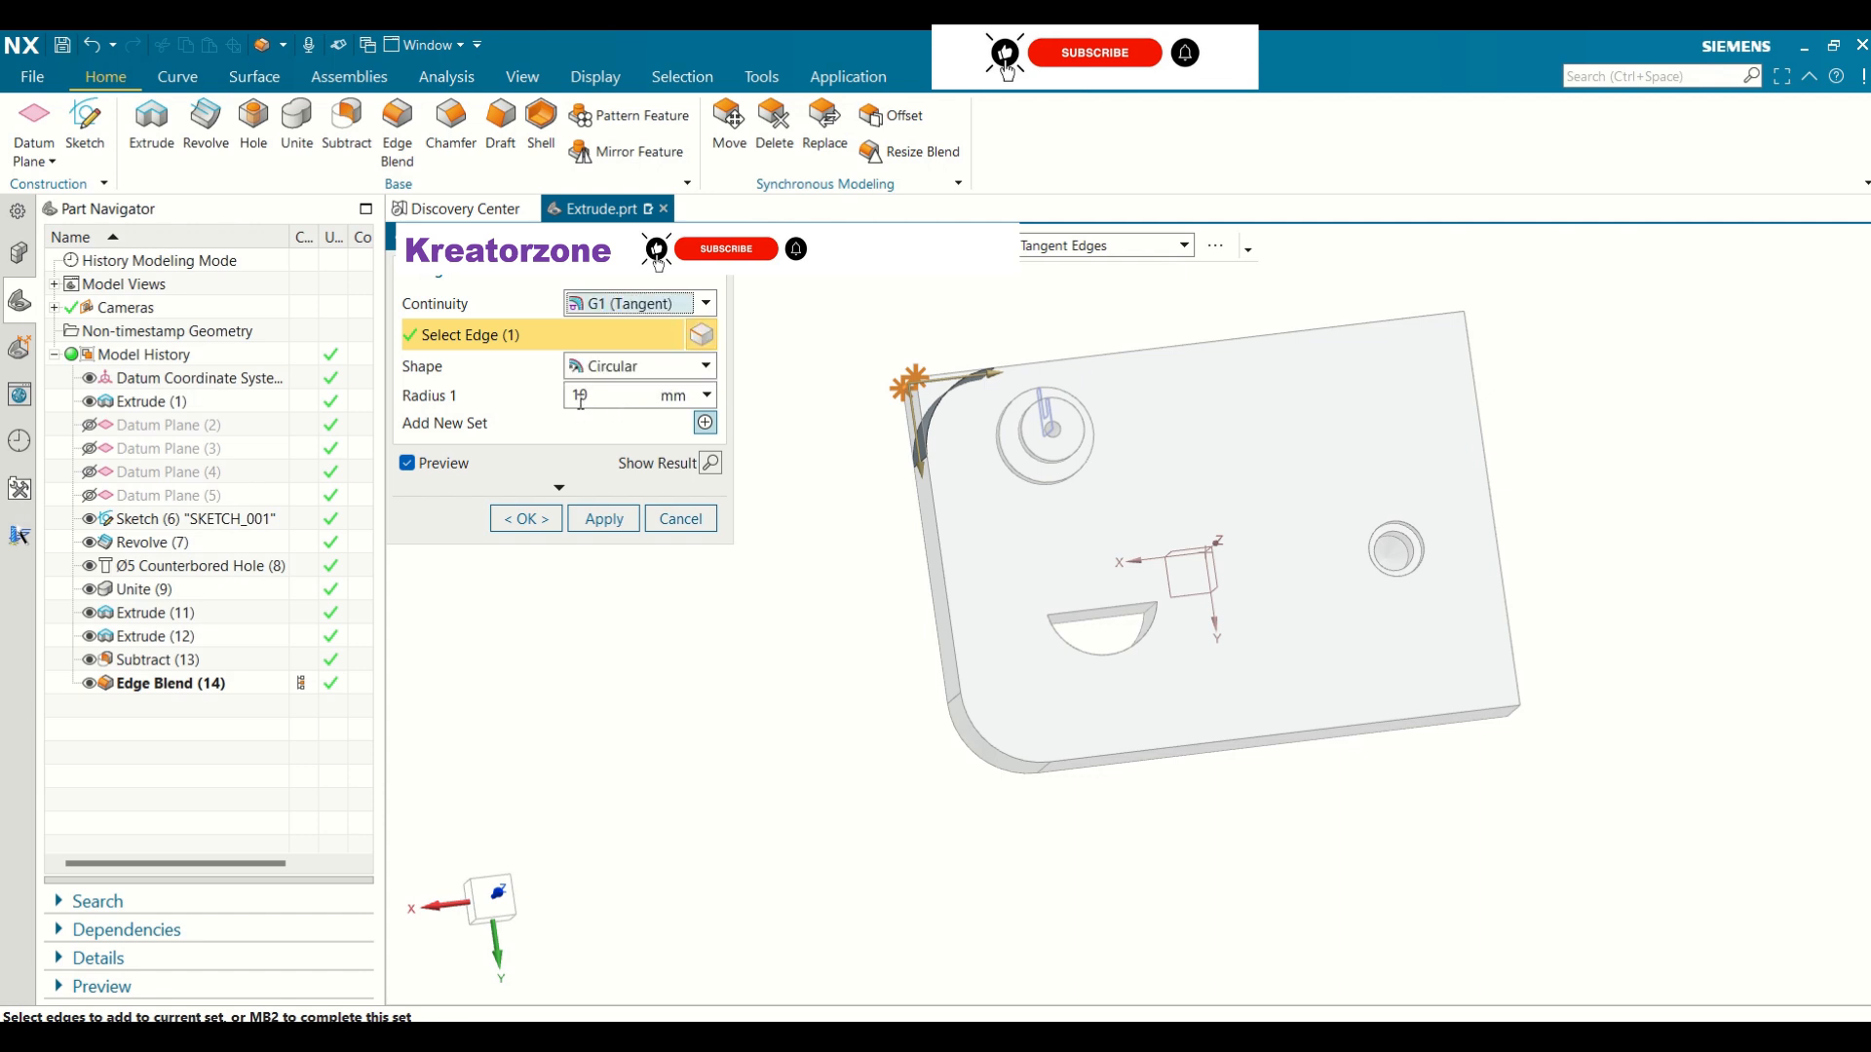
Switch the blend beside the boss to a Conic shape with a boundary radius of 15 mm
{"action": "left_click", "coordinate": [614, 375]}
{"action": "left_click", "coordinate": [628, 409]}
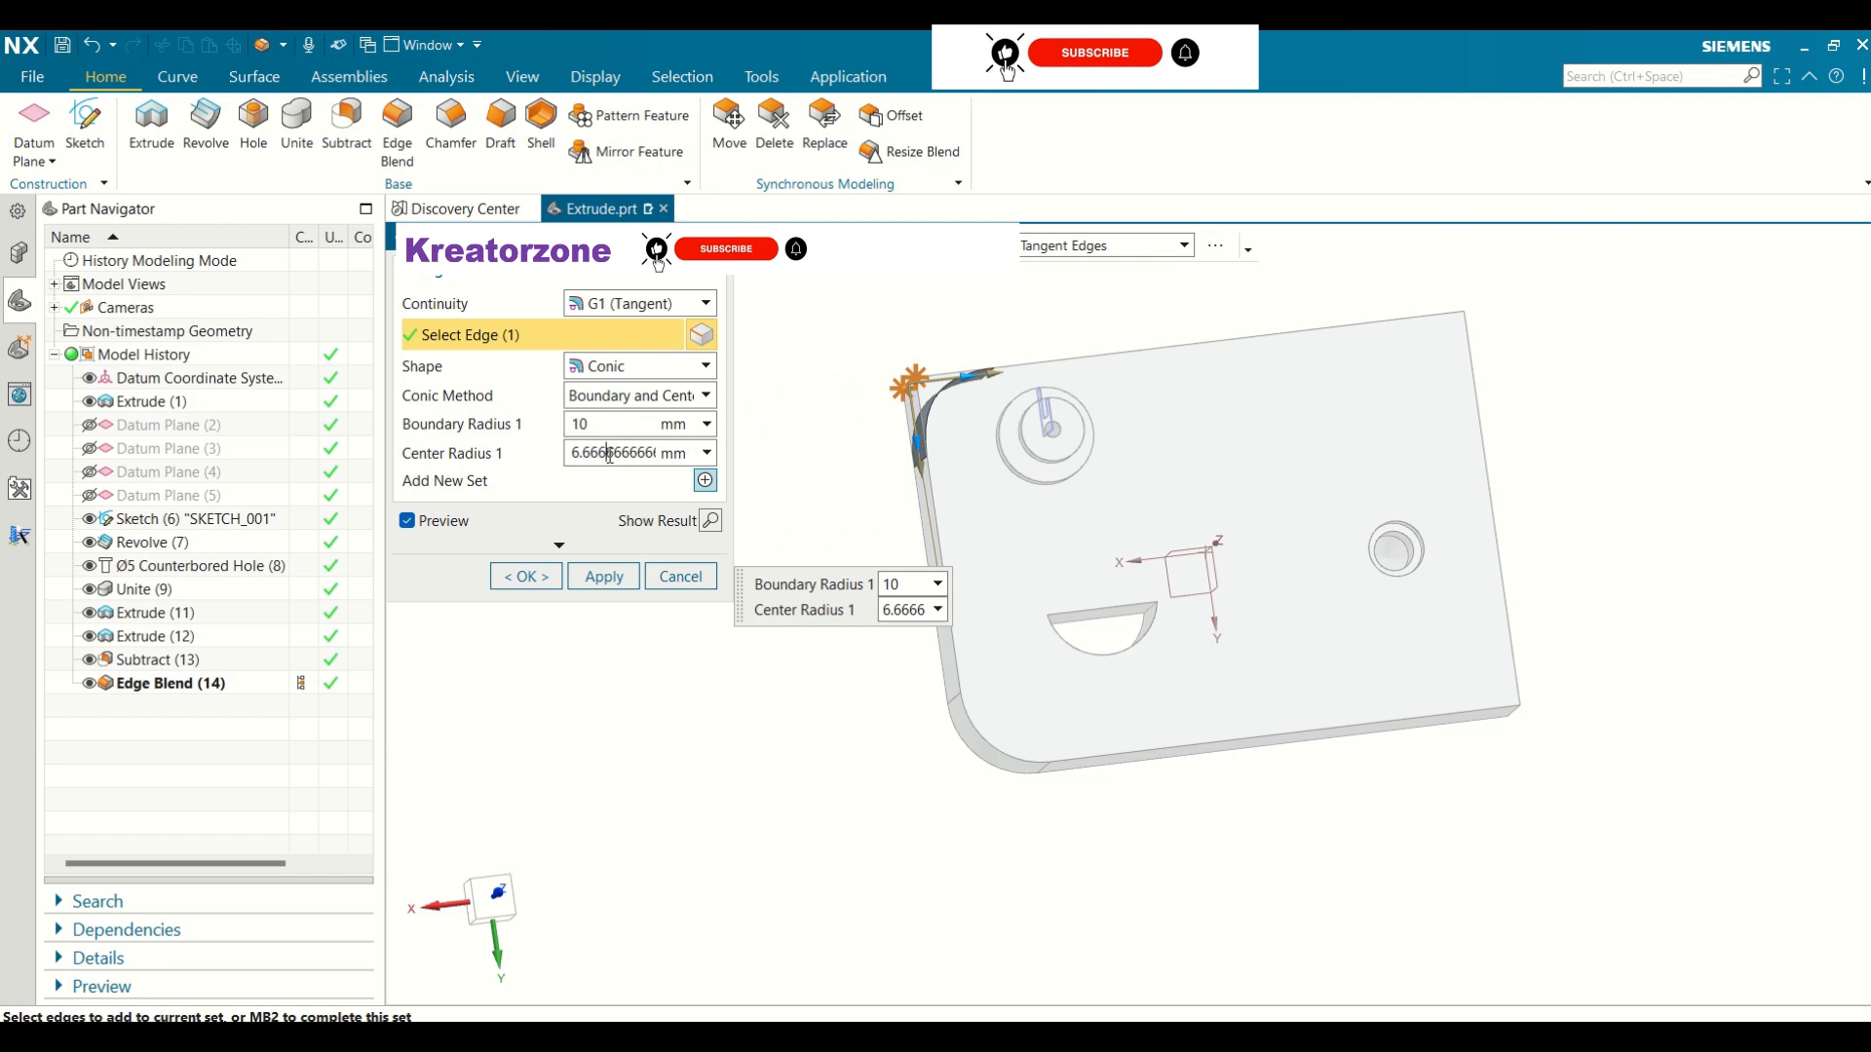
{"action": "double_click", "coordinate": [916, 611]}
{"action": "left_click", "coordinate": [915, 614]}
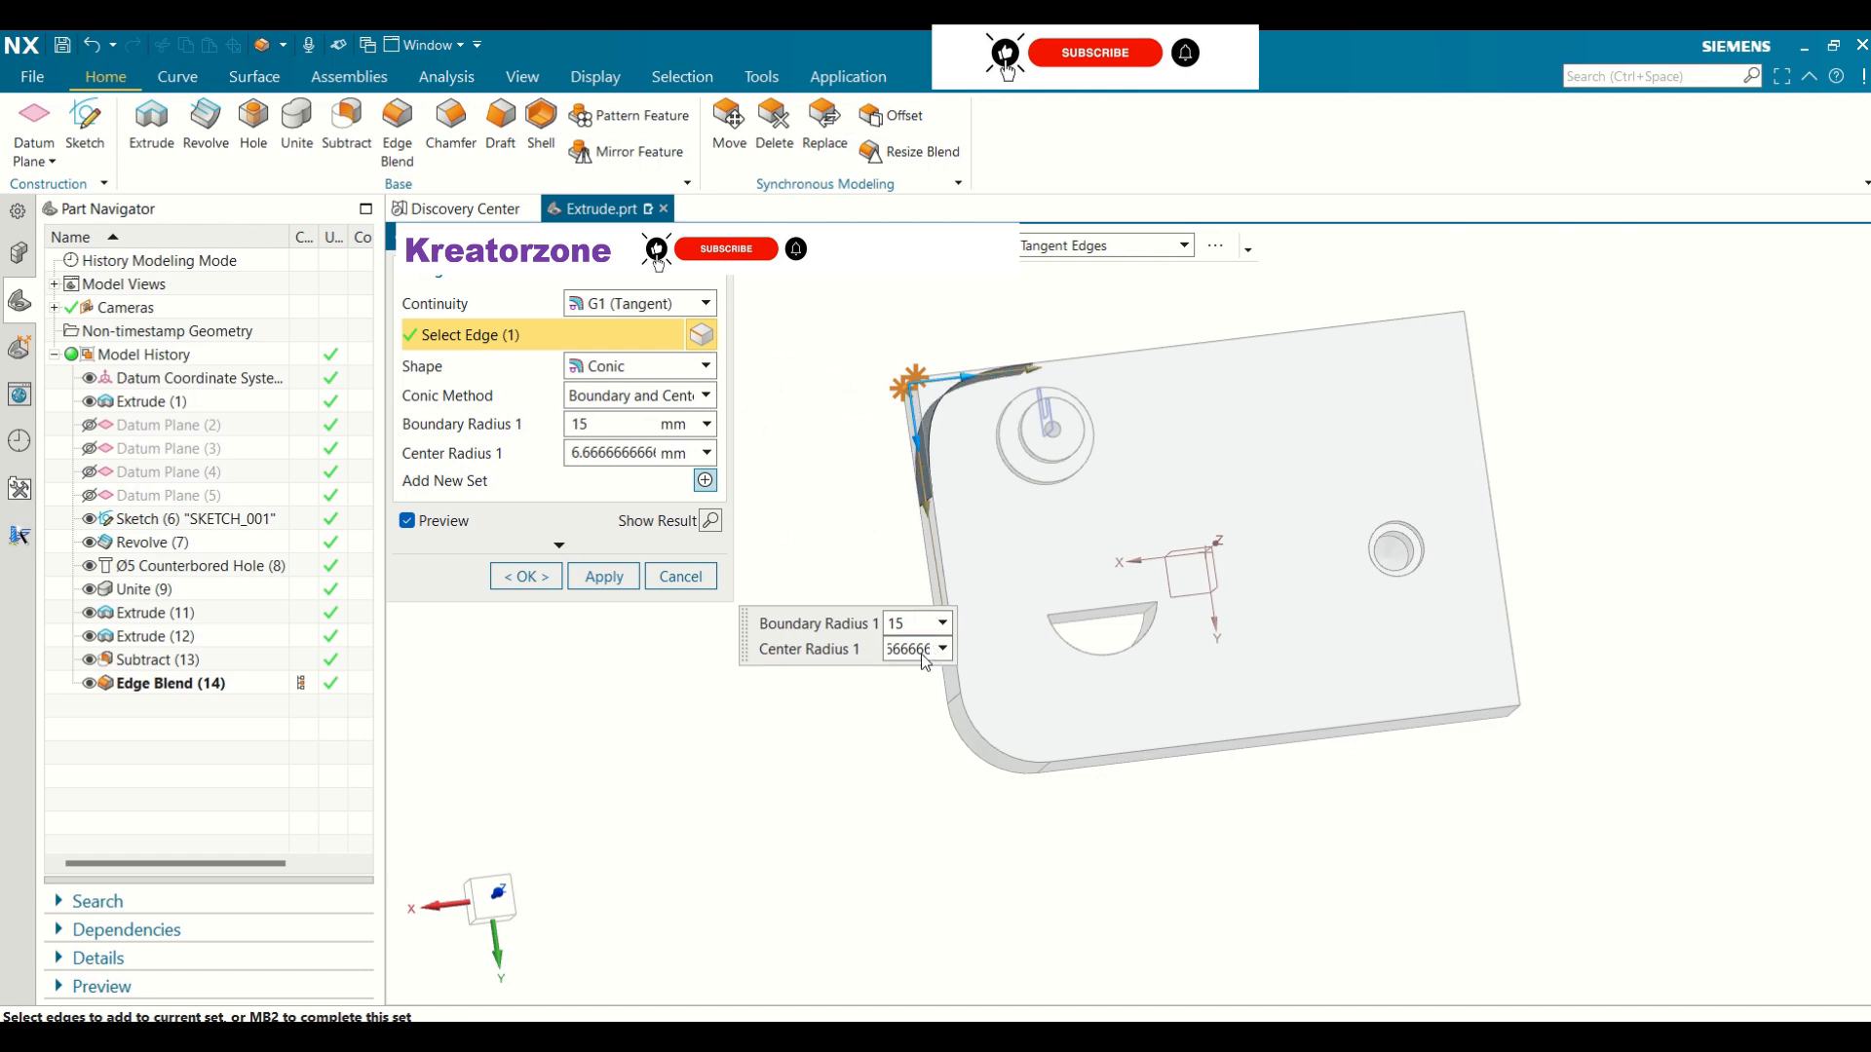
Set the conic blend's center radius to 5 mm and create the blend
{"action": "left_click", "coordinate": [916, 651]}
{"action": "left_click", "coordinate": [942, 651]}
{"action": "left_click", "coordinate": [942, 651]}
{"action": "left_click", "coordinate": [942, 651]}
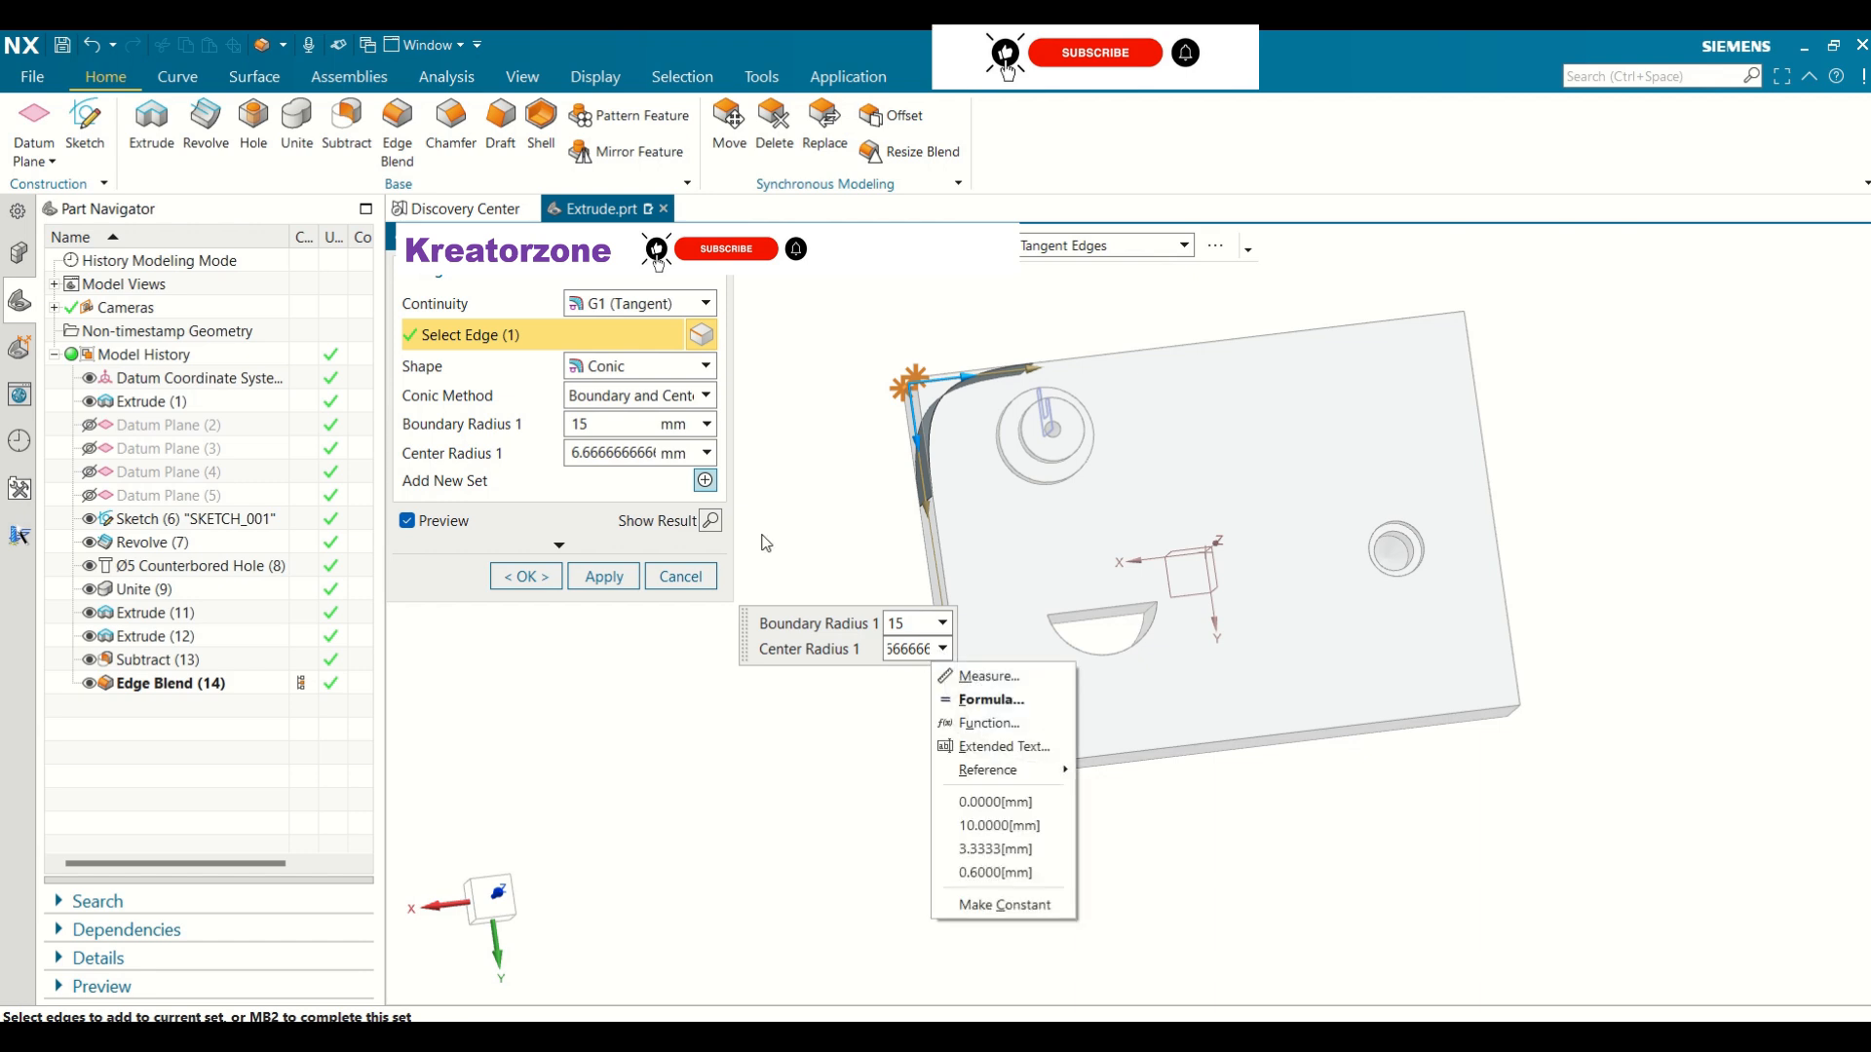
{"action": "left_click", "coordinate": [613, 454]}
{"action": "double_click", "coordinate": [578, 452]}
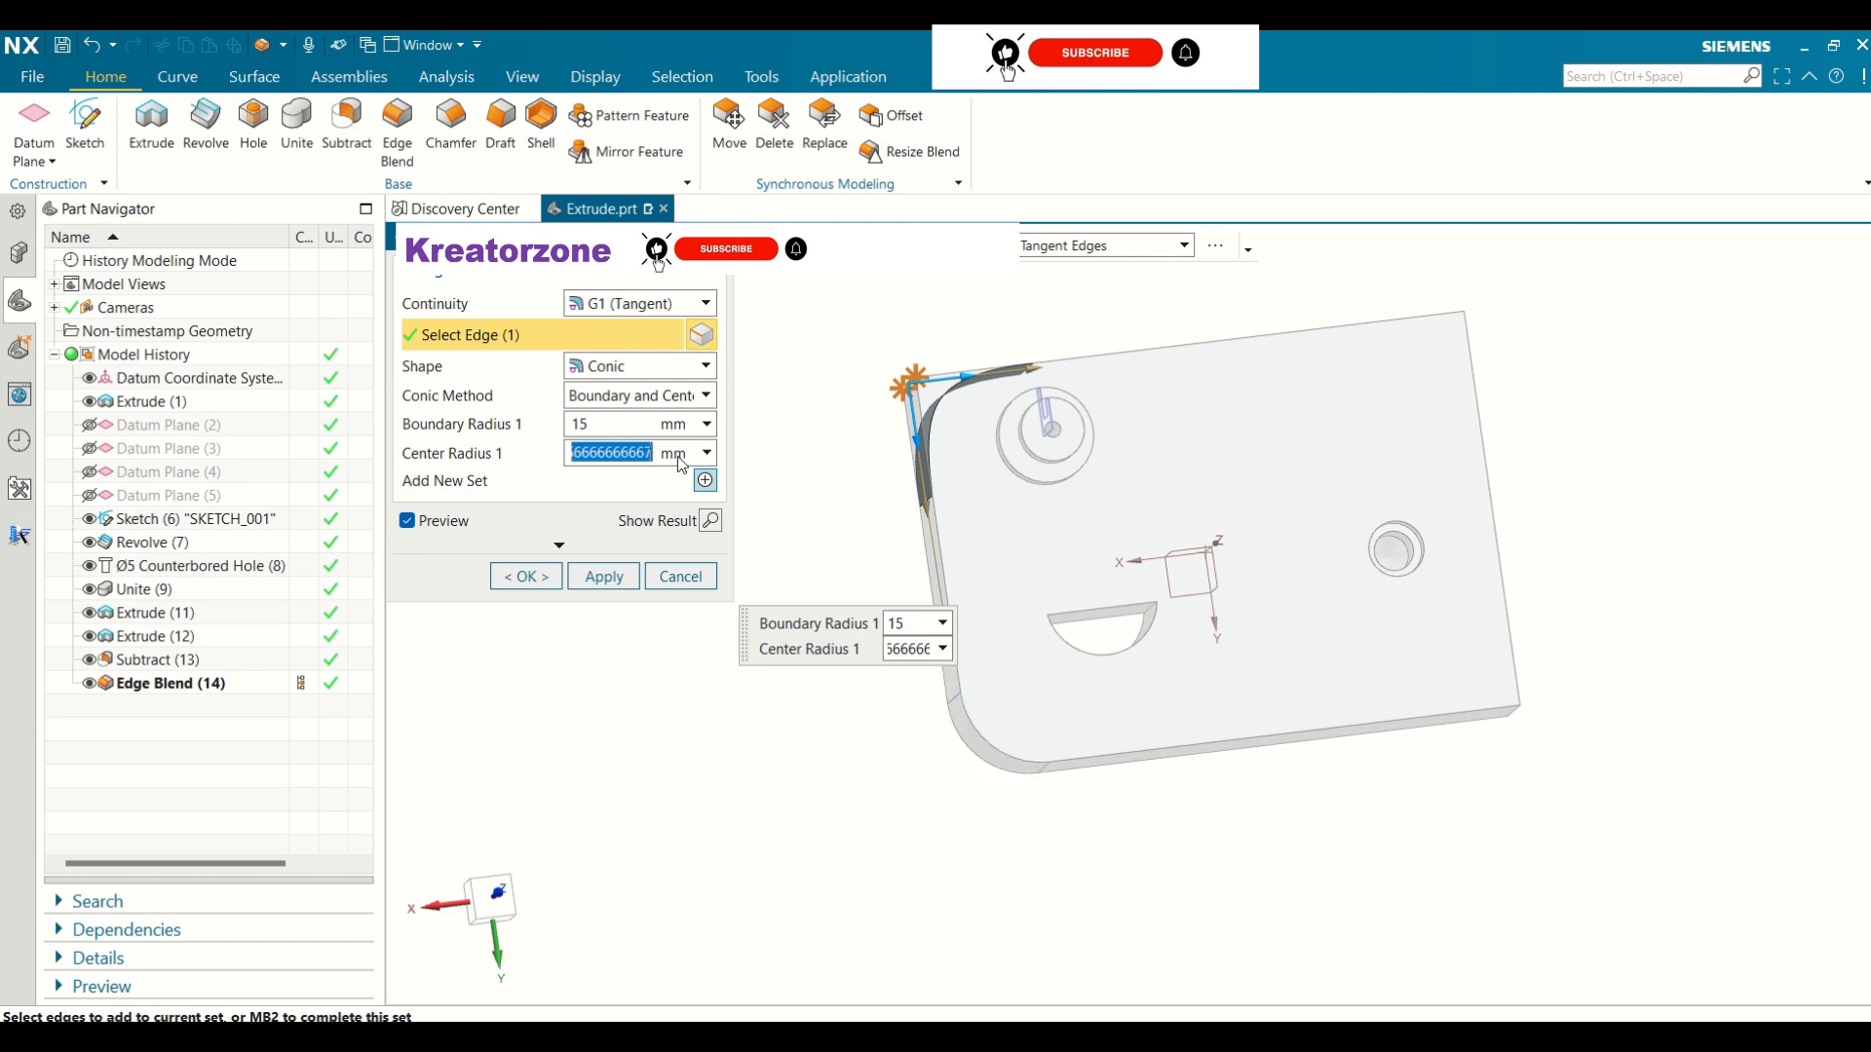
{"action": "type", "text": "5"}
{"action": "key", "text": "Return"}
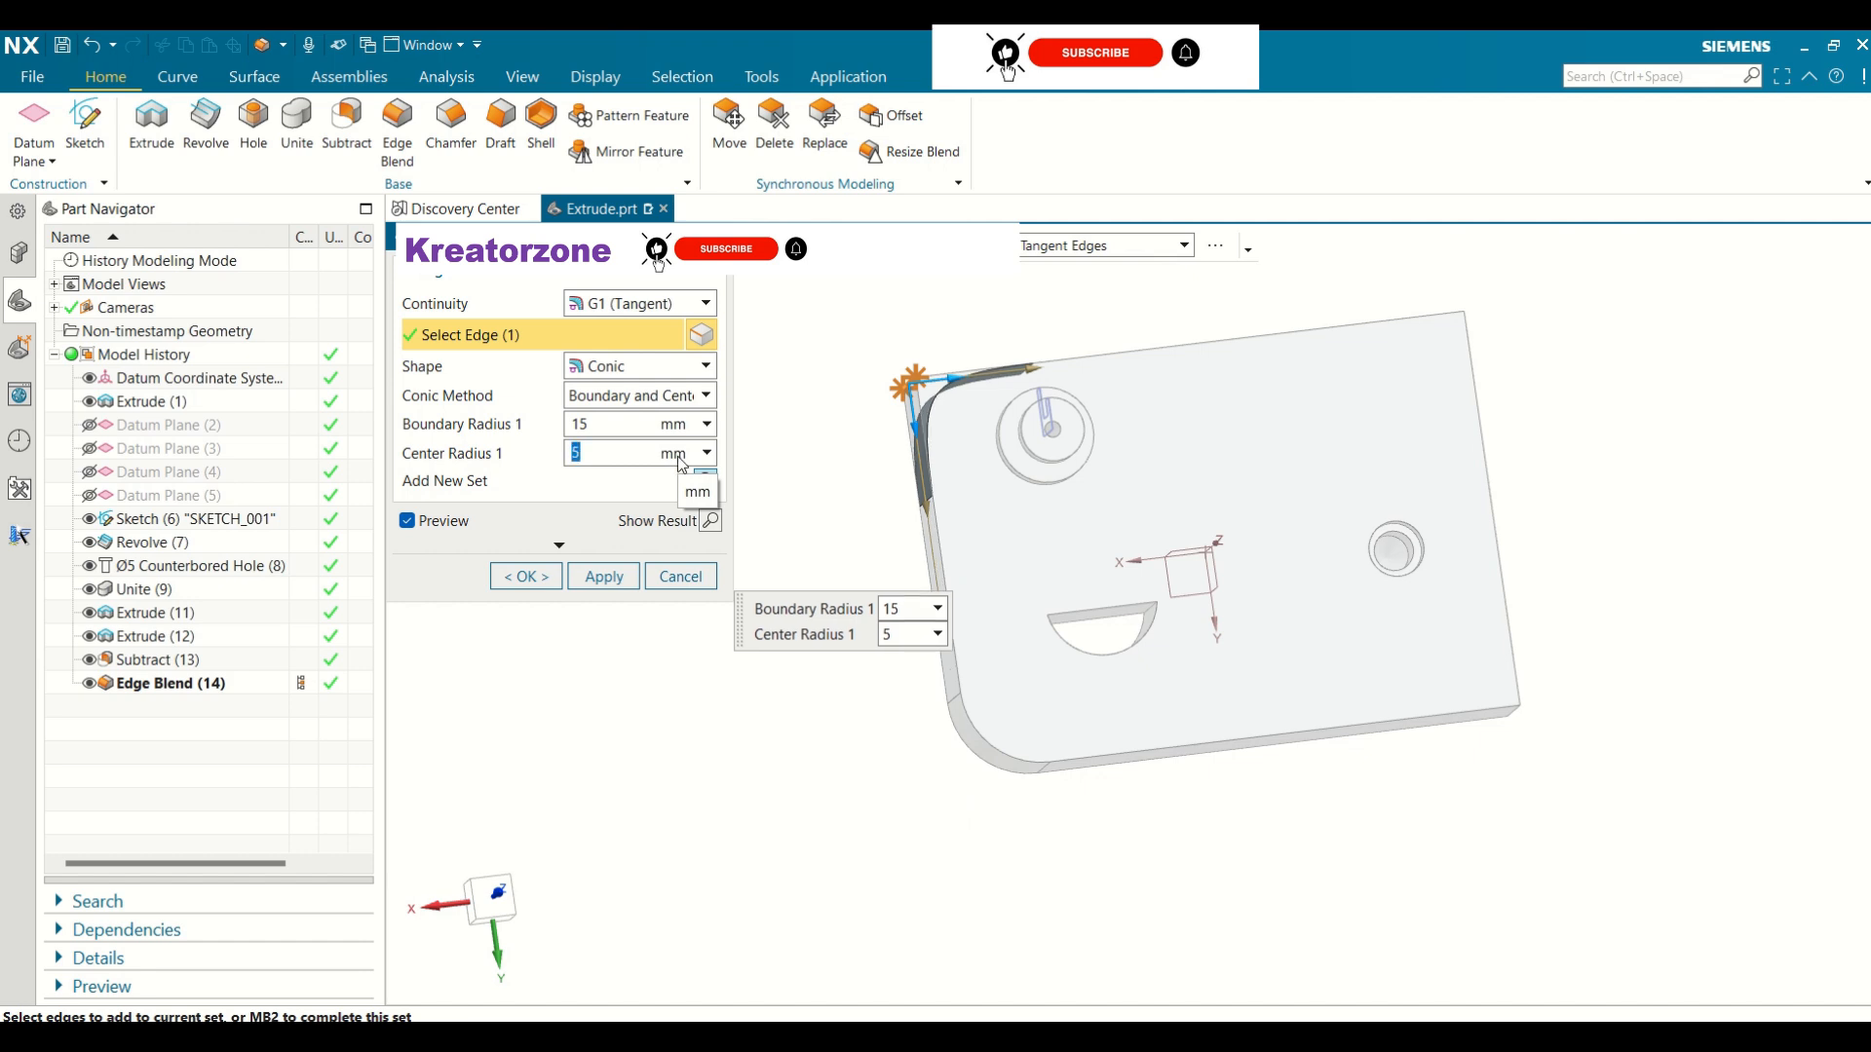
{"action": "left_click", "coordinate": [542, 581]}
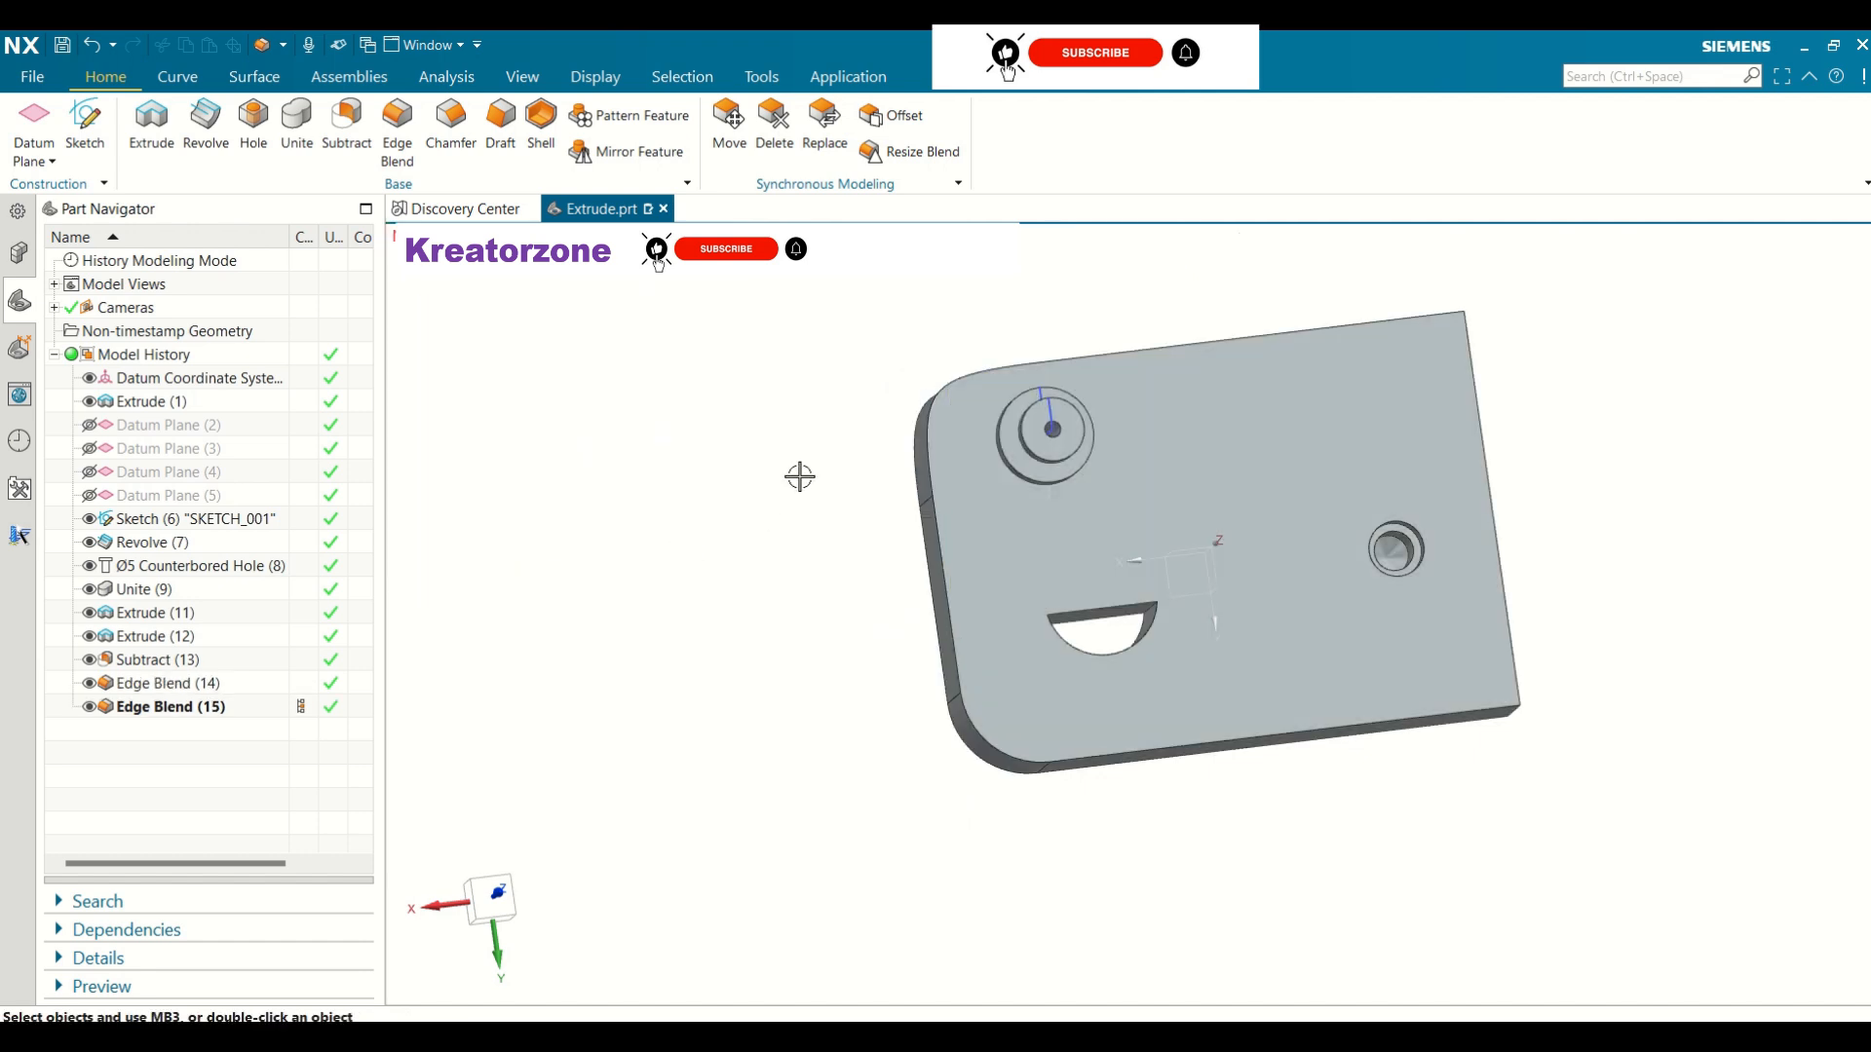
Chamfer the vertical corner edge on the +Y side near the counterbored hole with a symmetric distance of 10 mm
{"action": "middle_click_drag", "start_coordinate": [799, 476], "coordinate": [795, 419]}
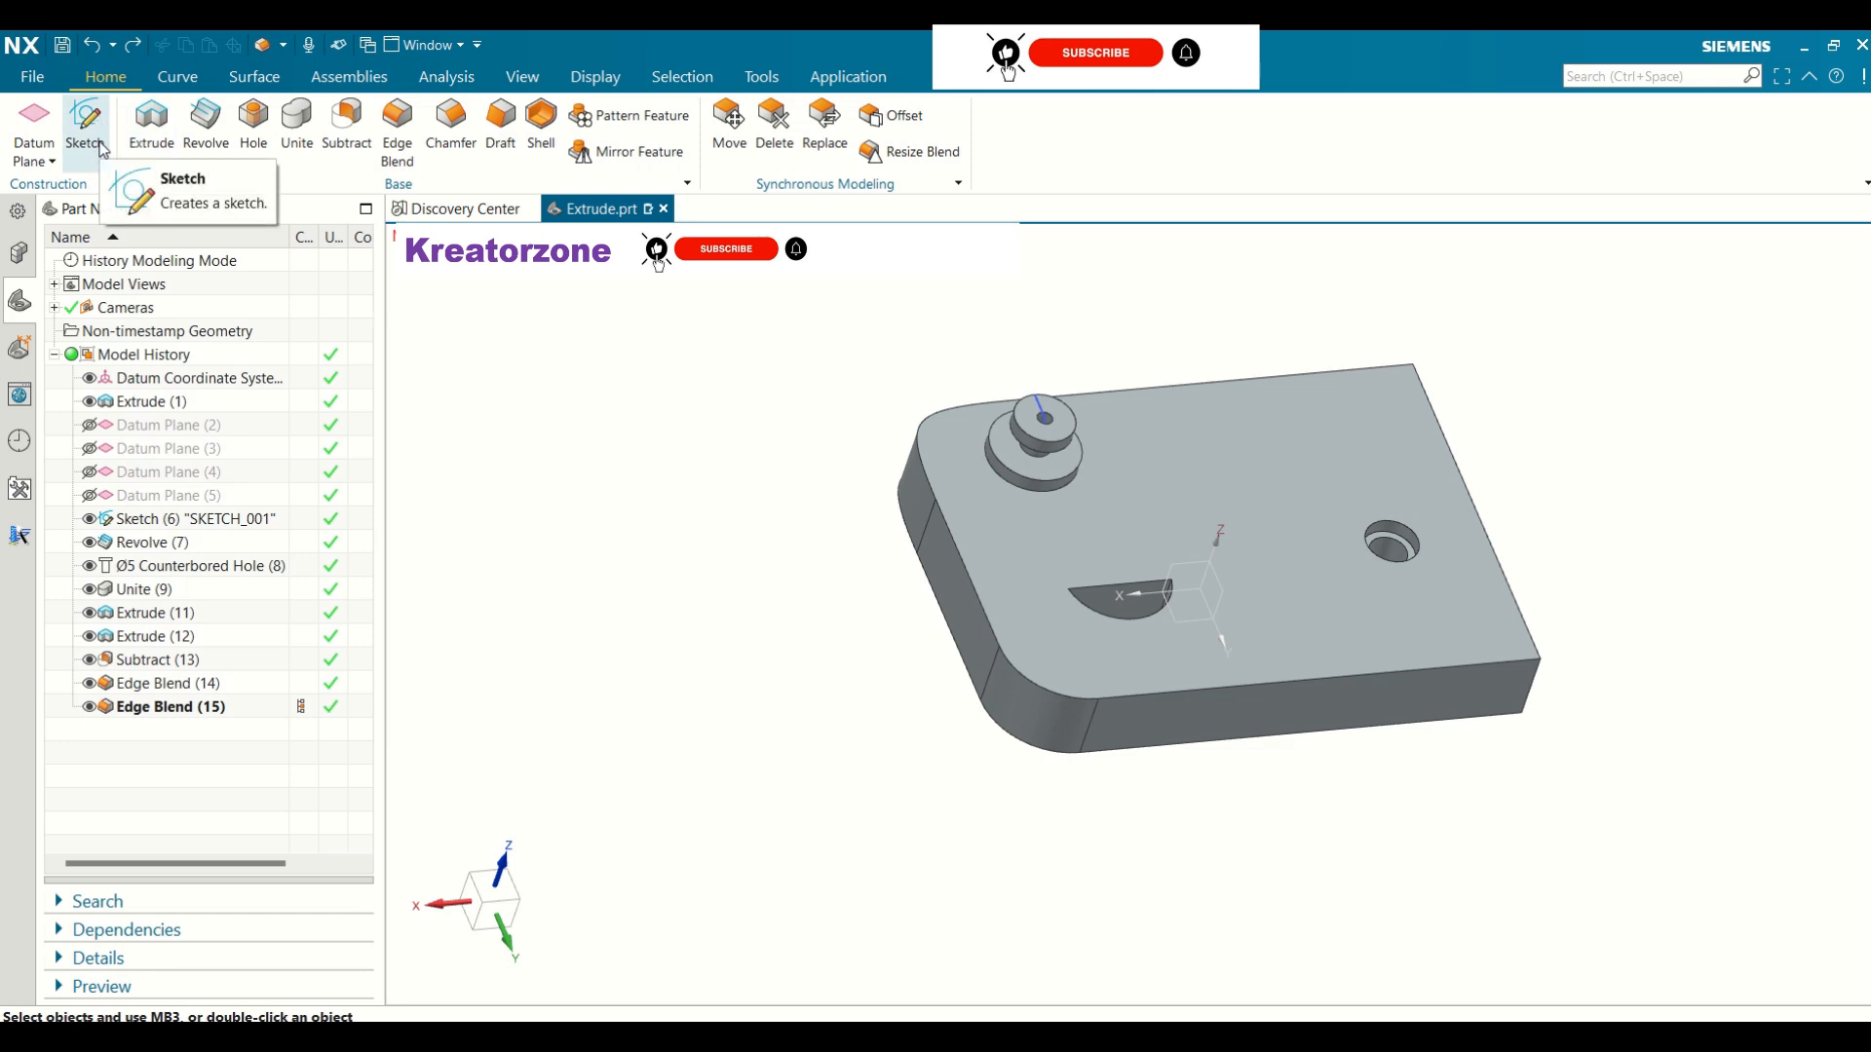
{"action": "left_click", "coordinate": [444, 147]}
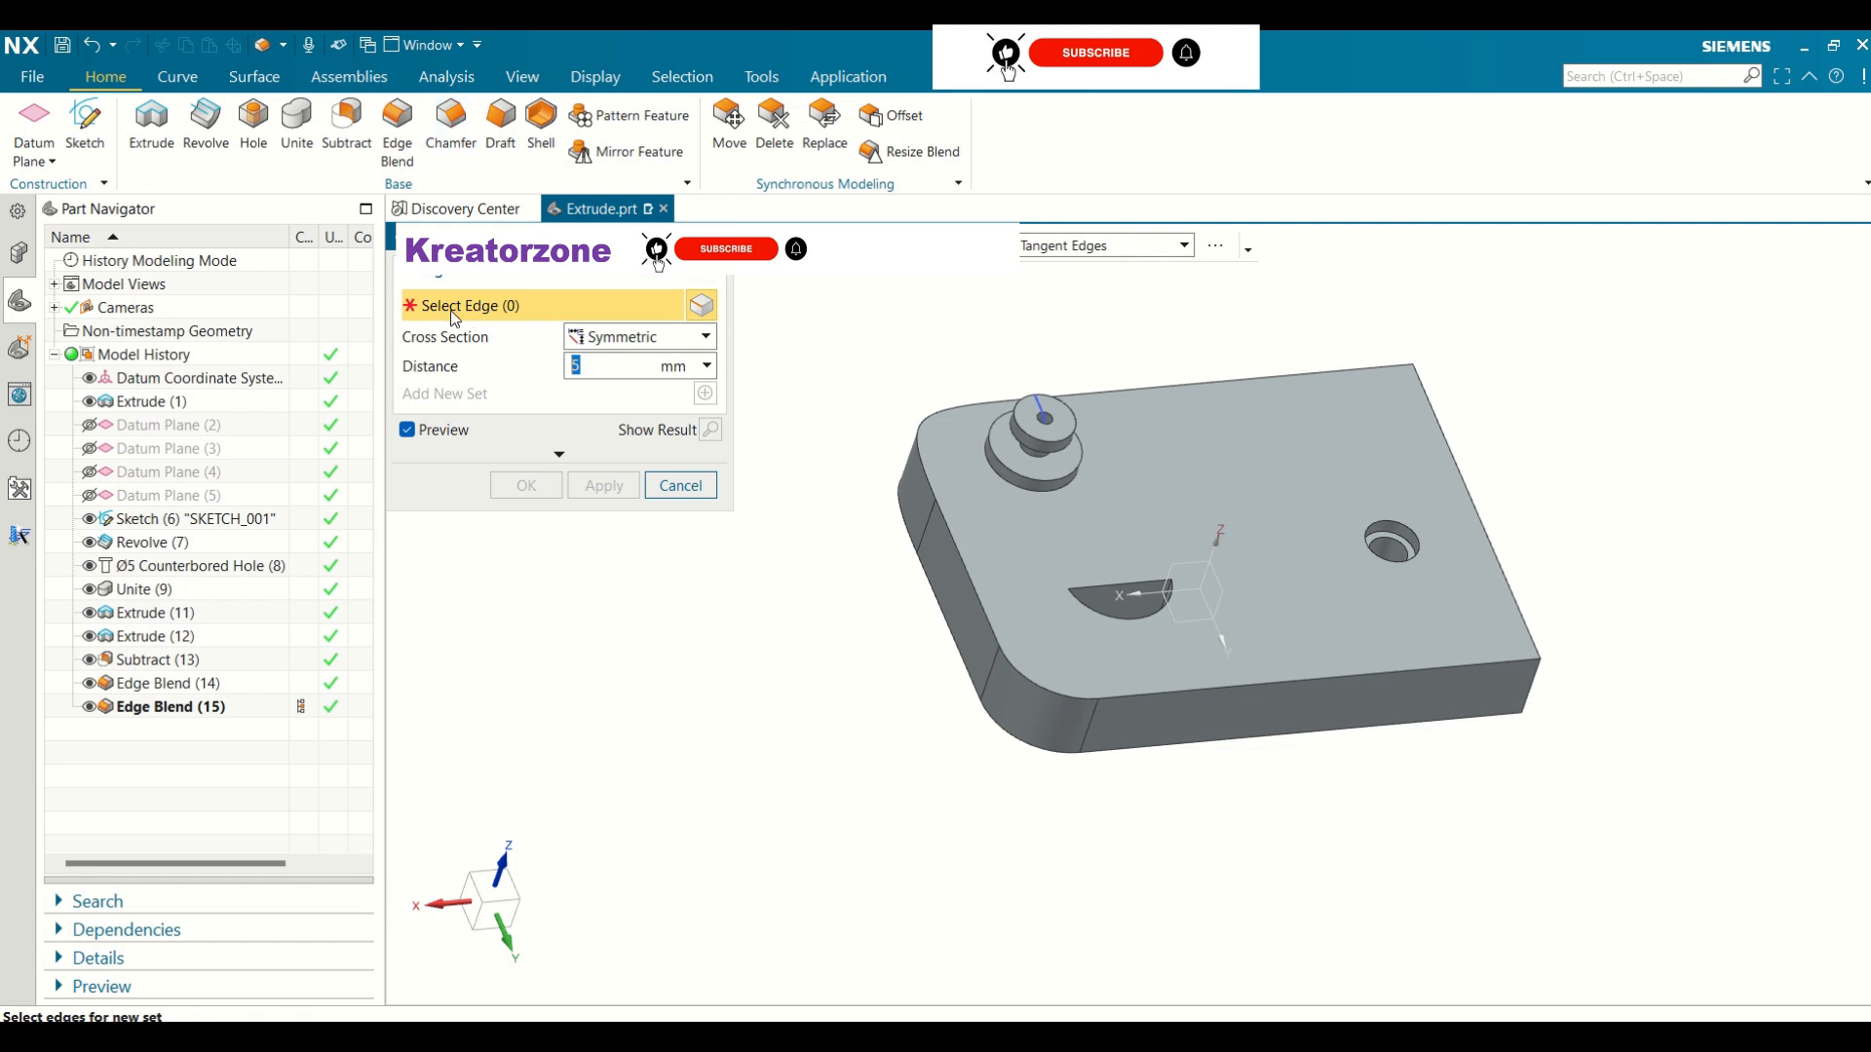
{"action": "left_click", "coordinate": [1528, 685]}
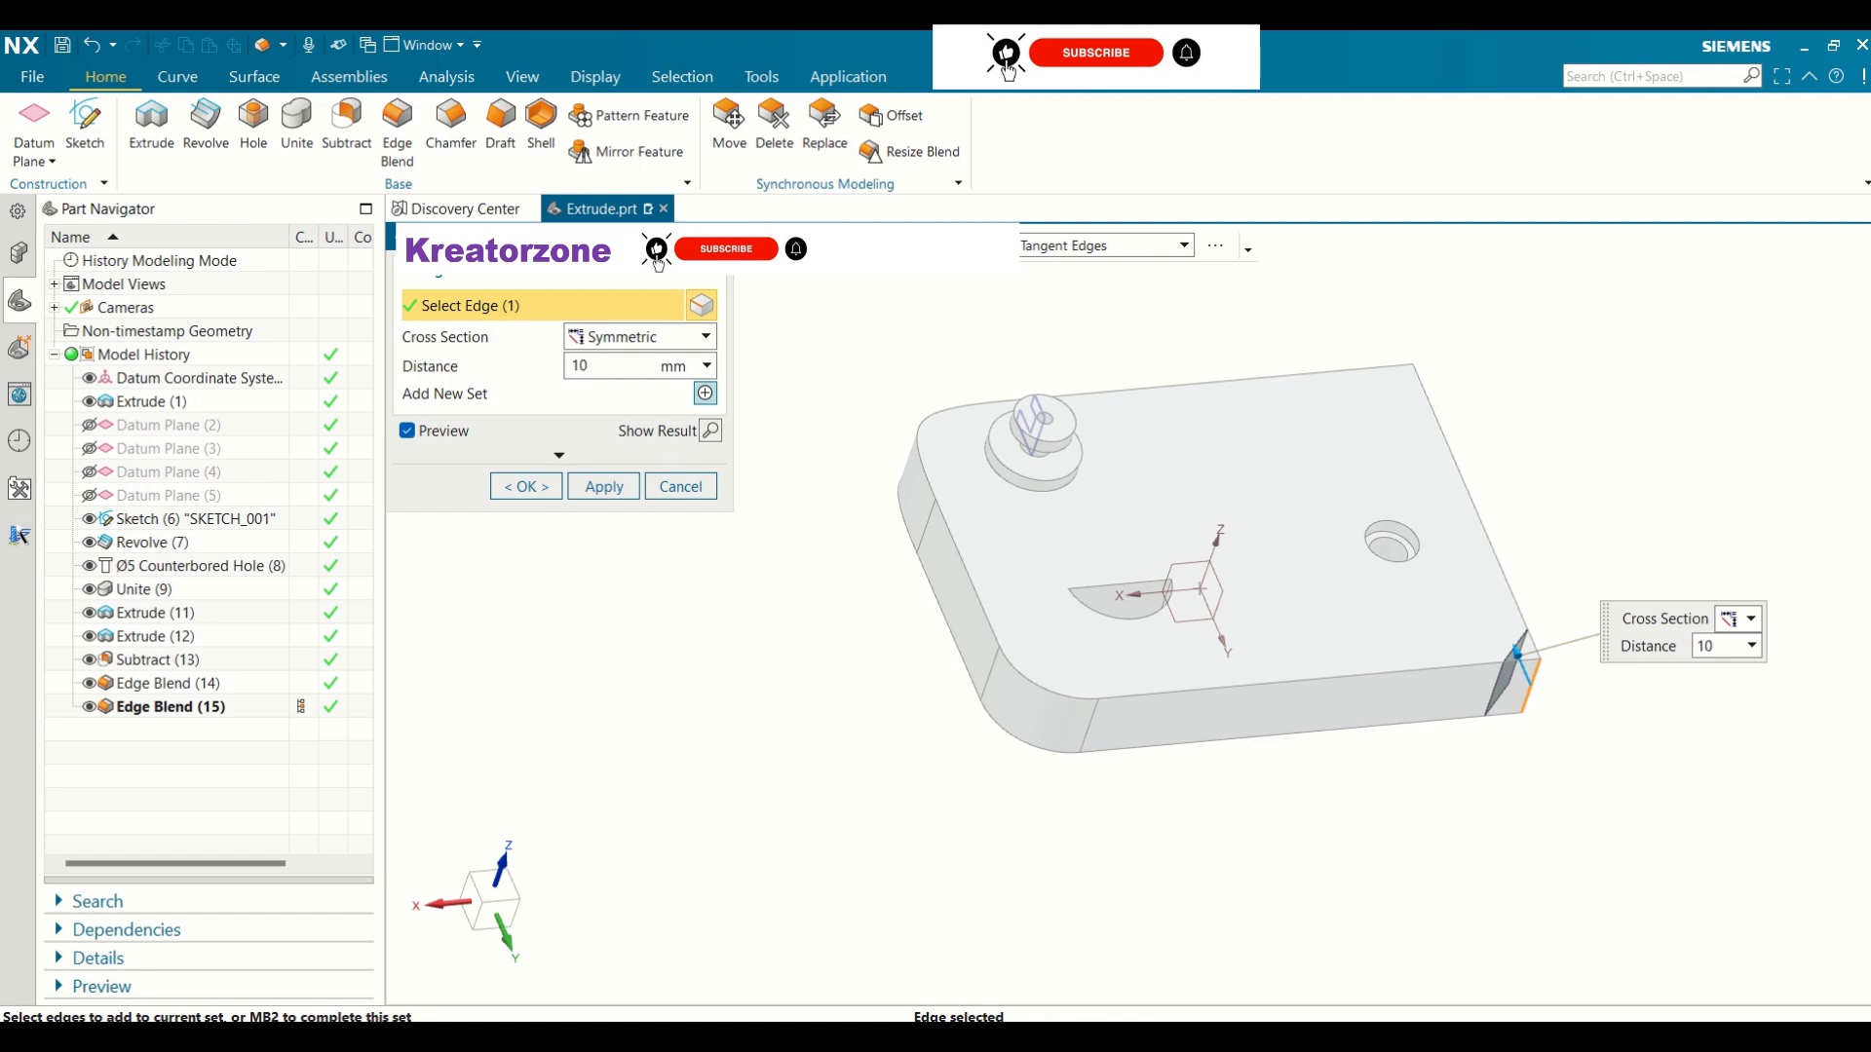
{"action": "key", "text": "Return"}
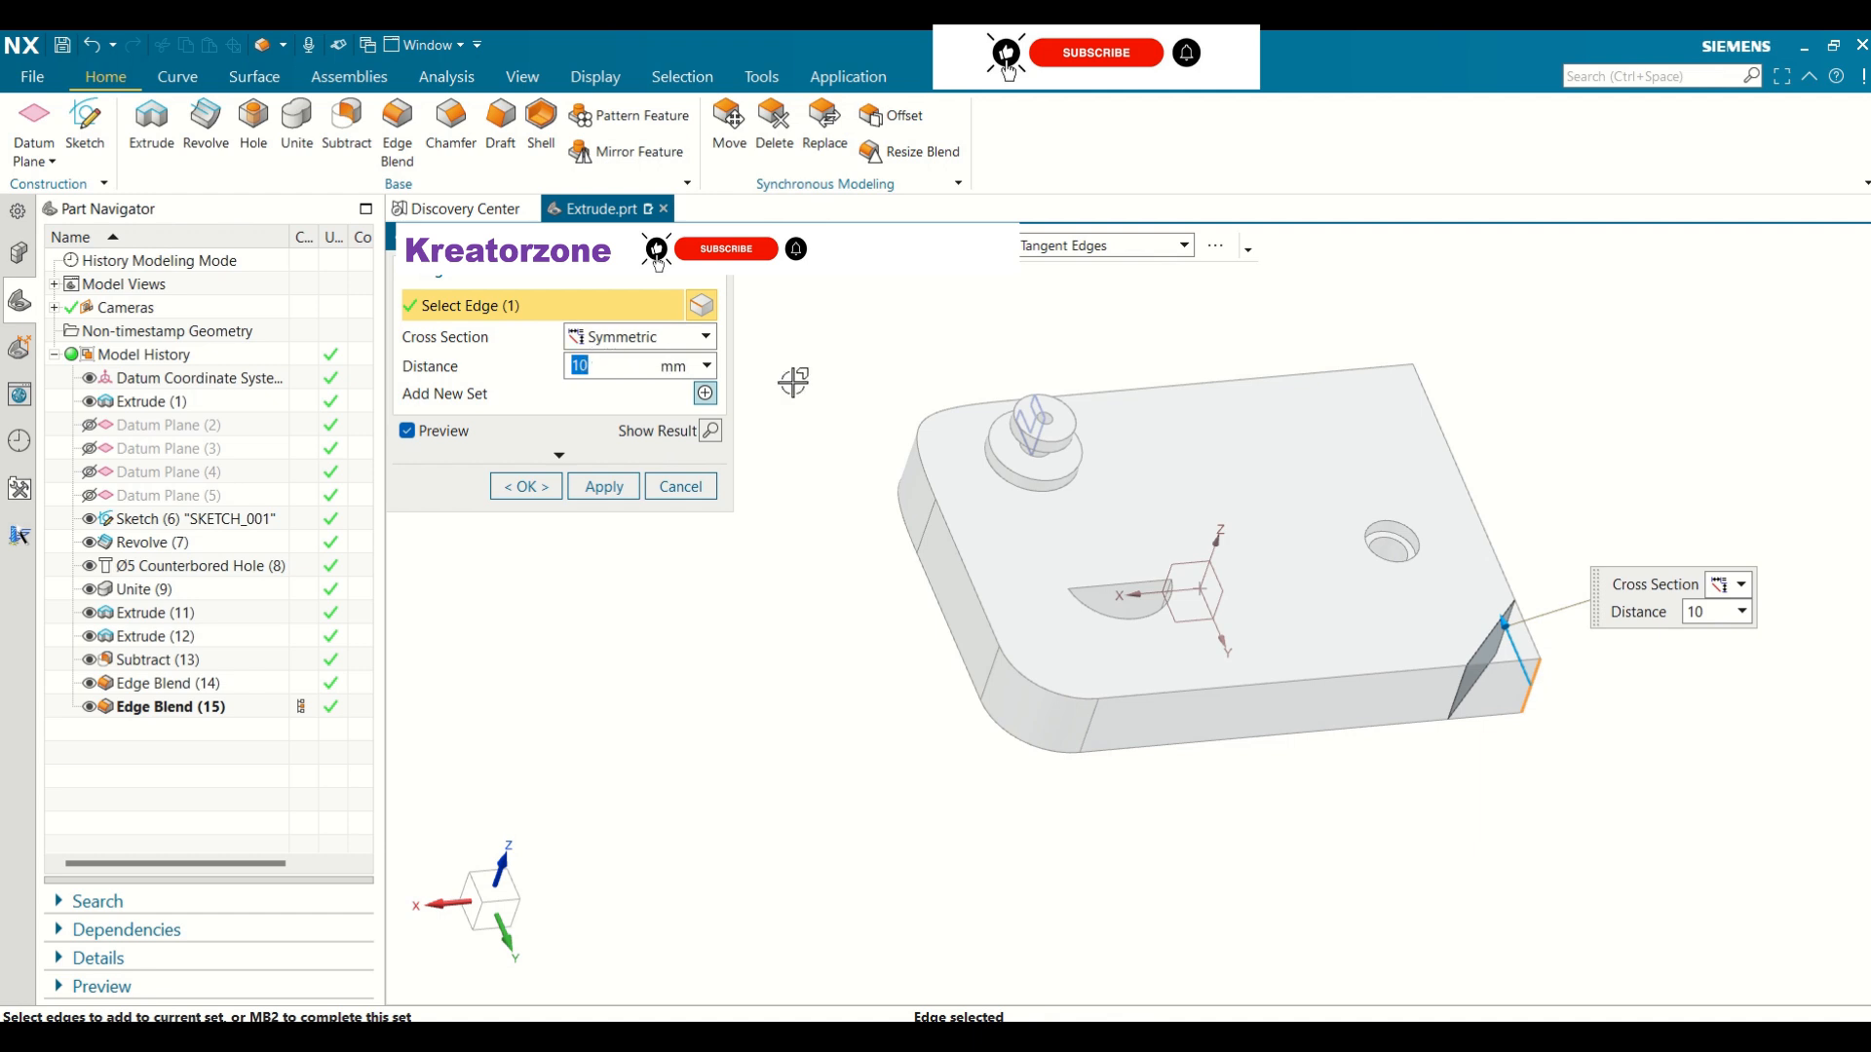
{"action": "left_click", "coordinate": [552, 490]}
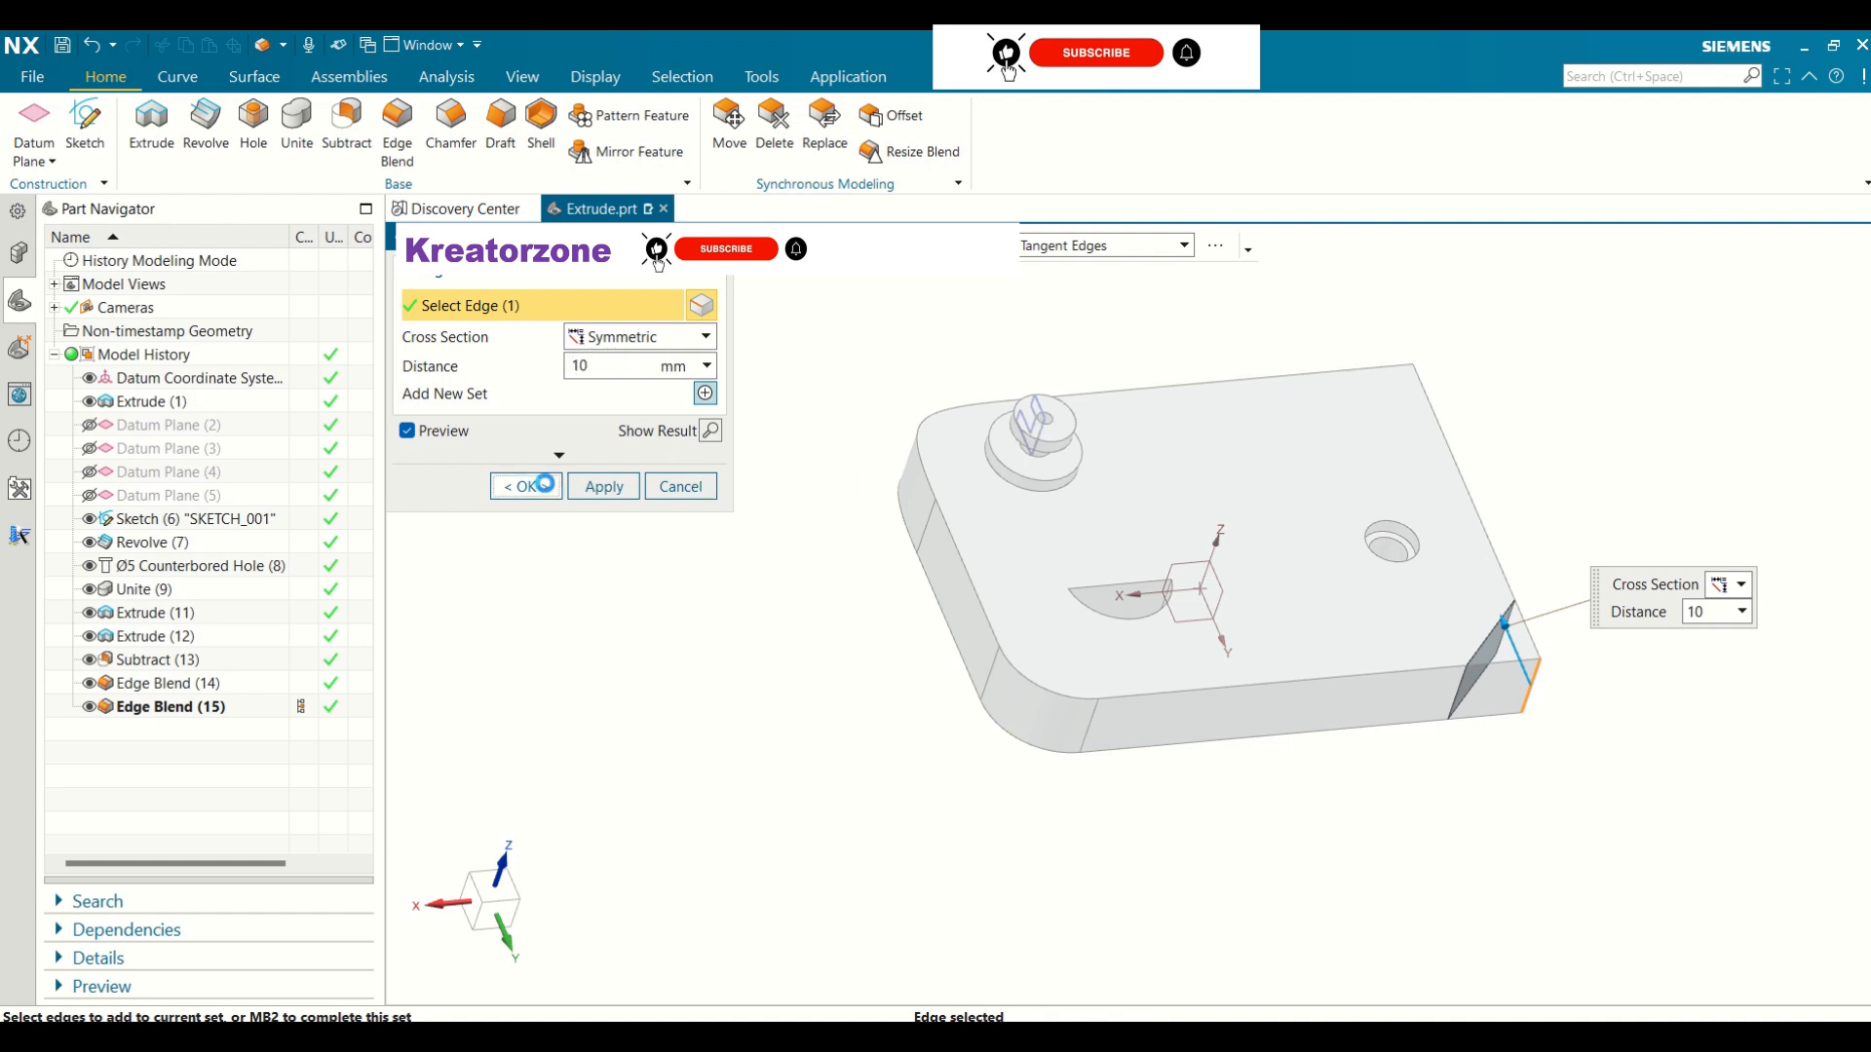
Start a chamfer on the vertical corner edge on the -Y side near the counterbored hole, using an Asymmetric cross section
{"action": "middle_click_drag", "start_coordinate": [855, 491], "coordinate": [830, 555]}
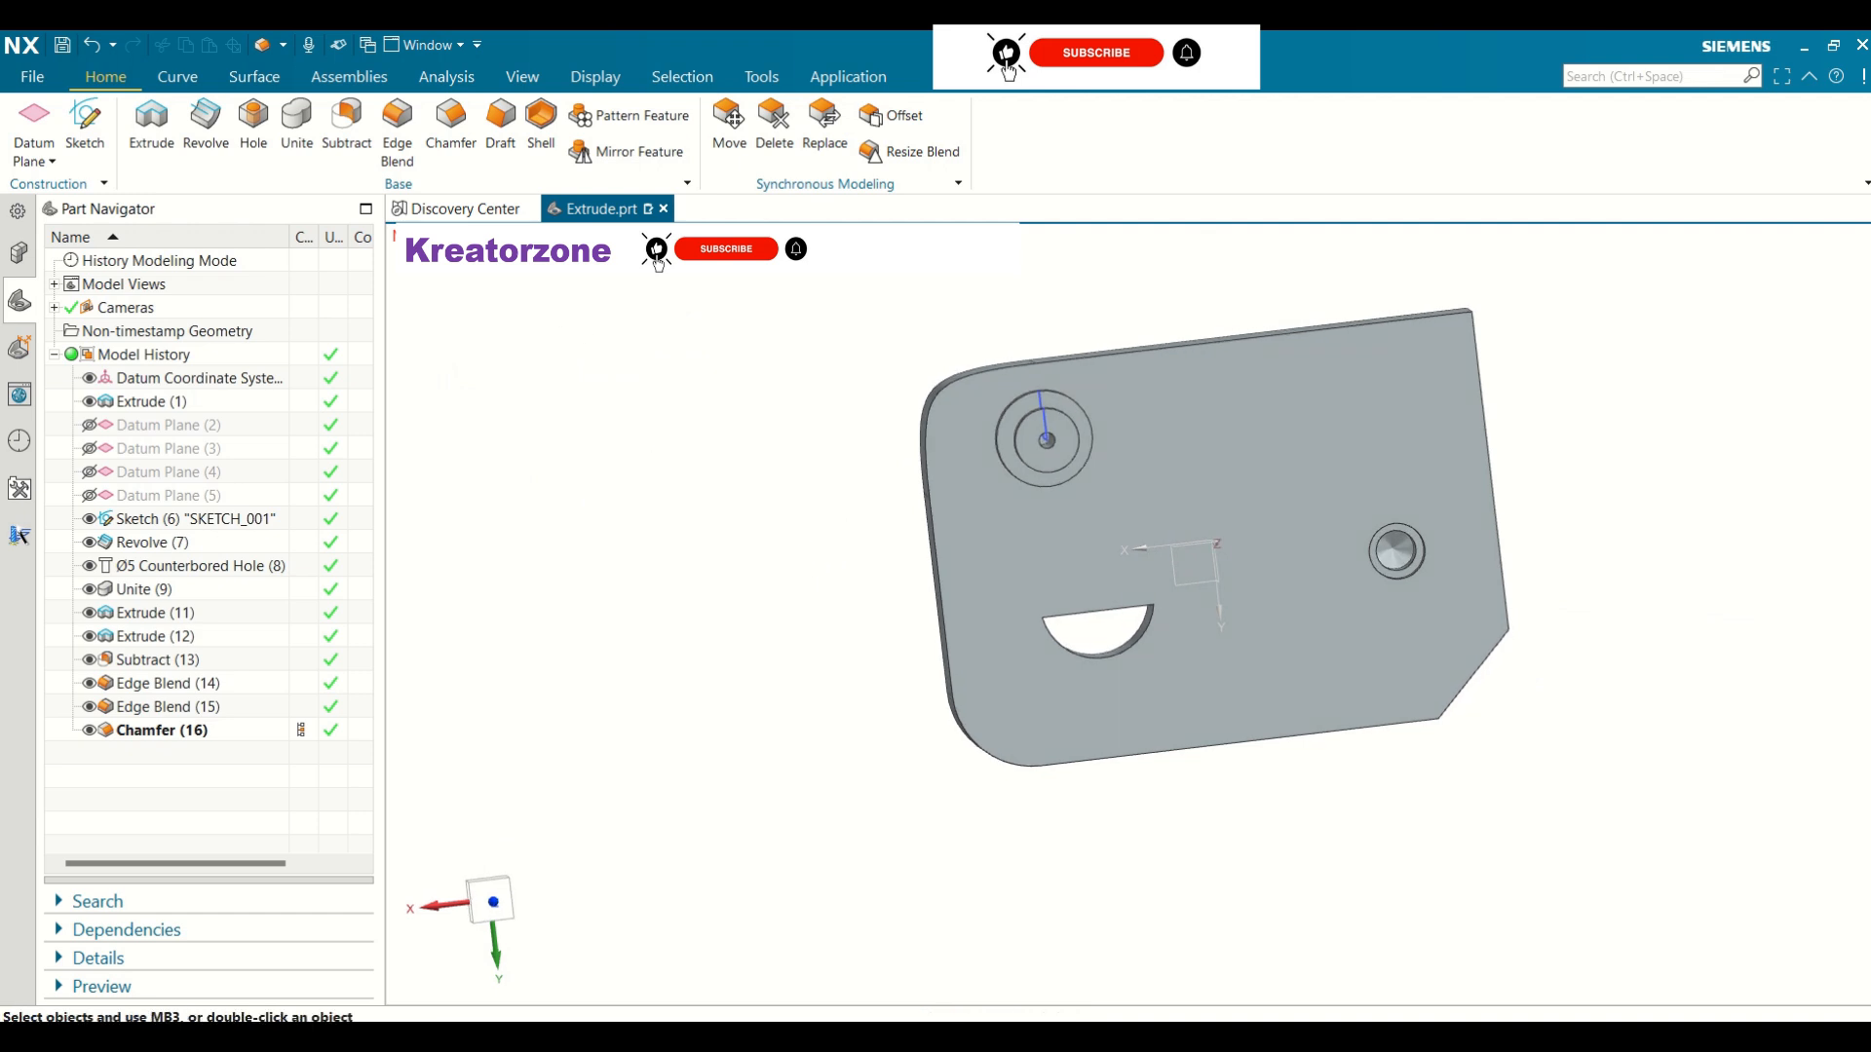
{"action": "left_click", "coordinate": [439, 143]}
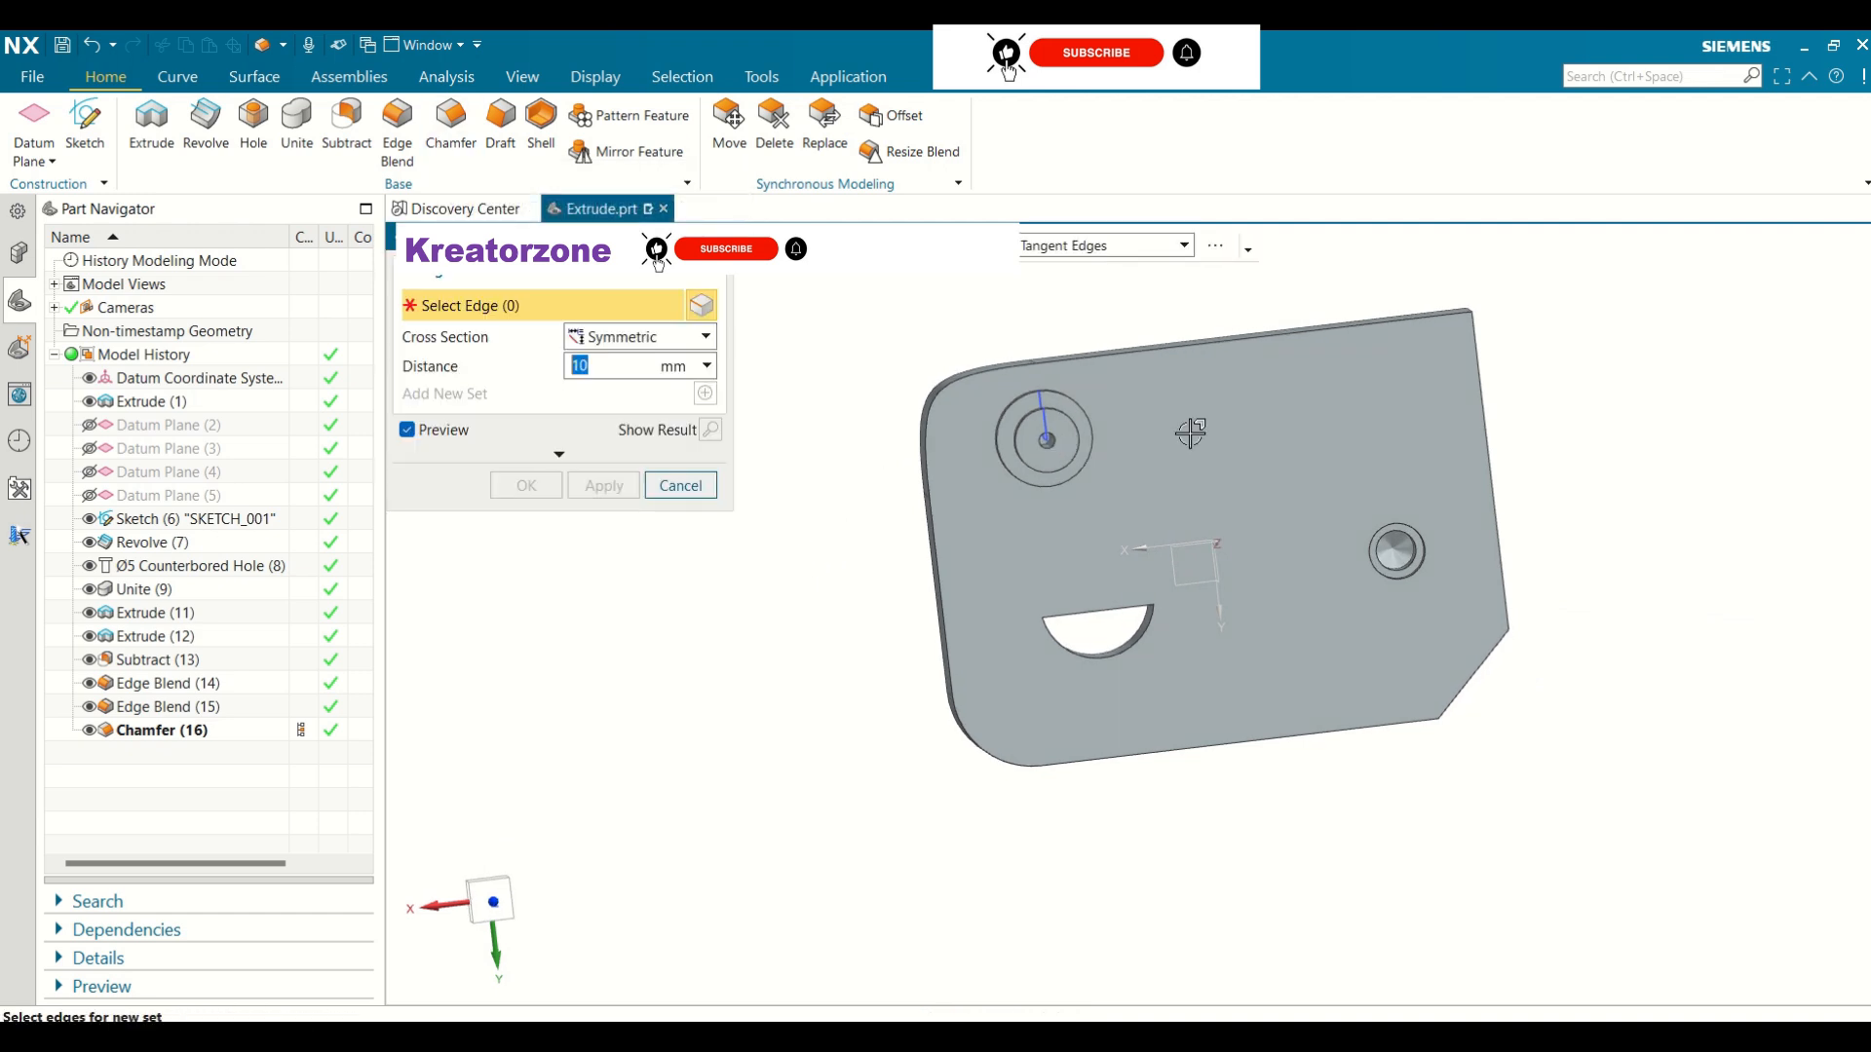
{"action": "middle_click_drag", "start_coordinate": [1614, 410], "coordinate": [1546, 447]}
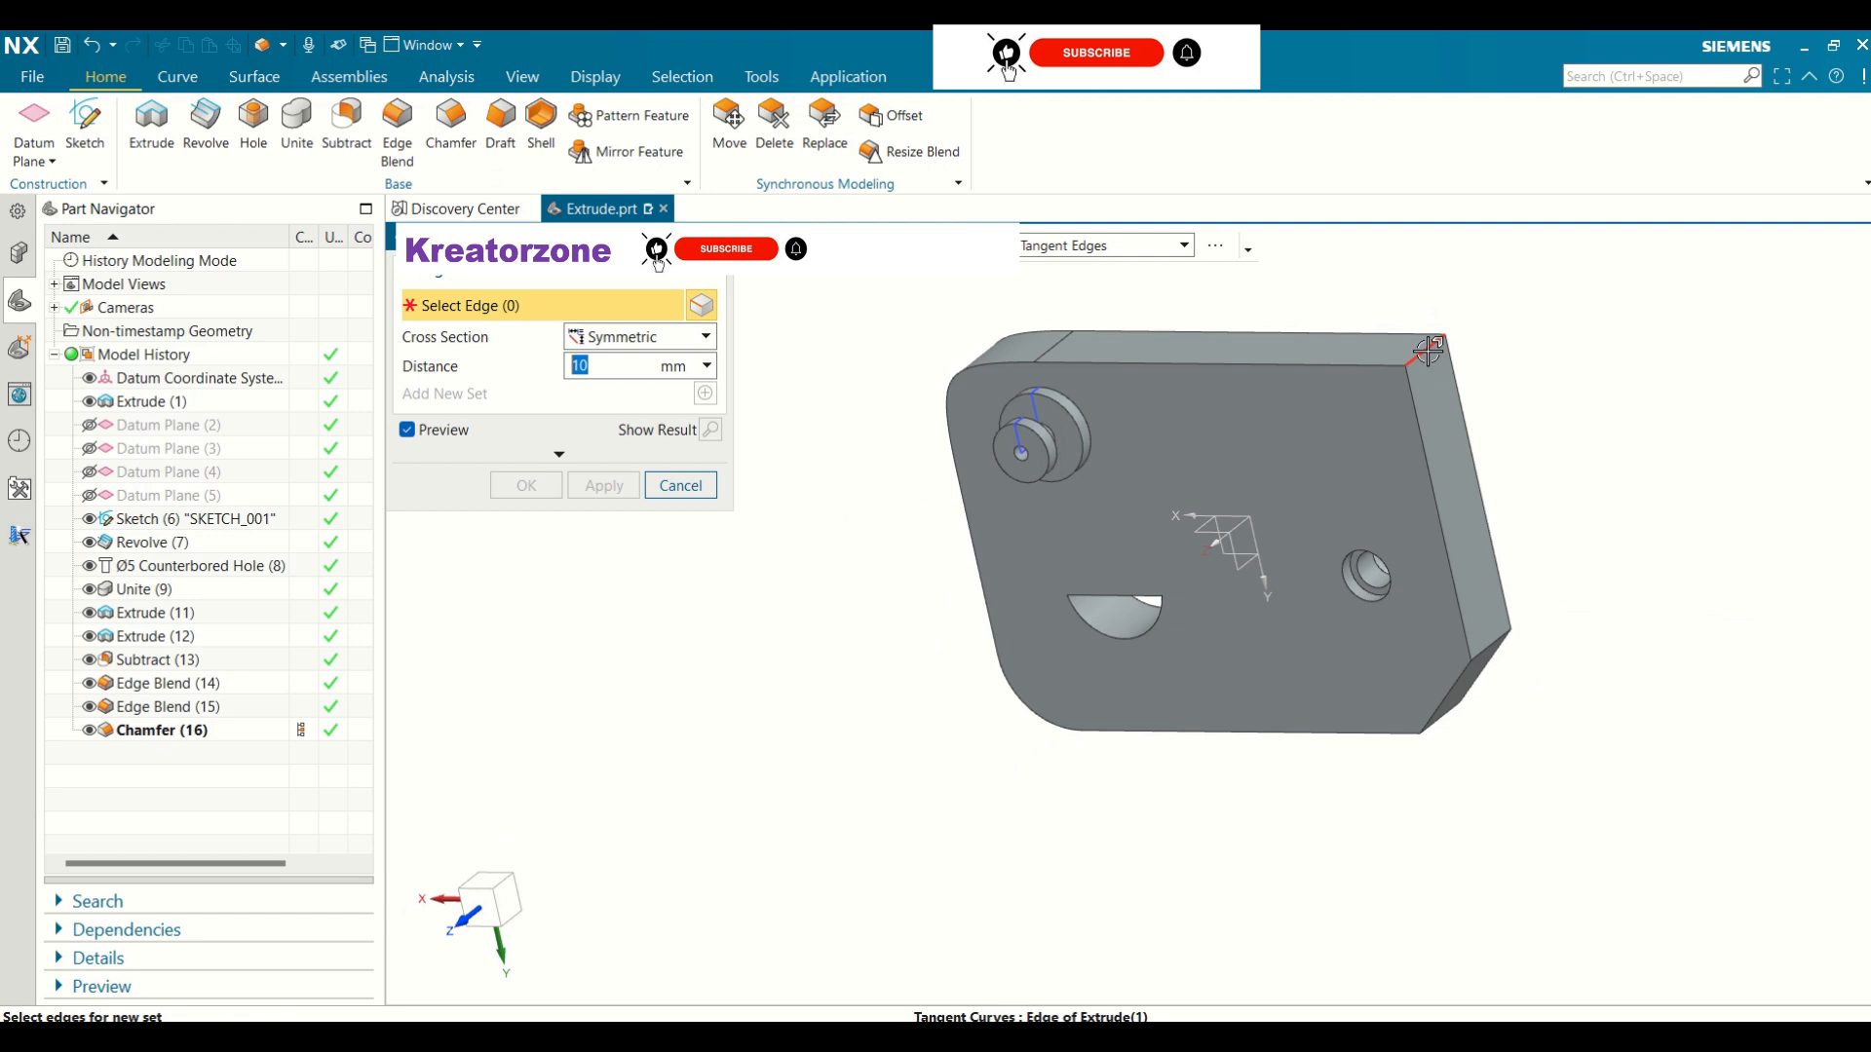
{"action": "left_click", "coordinate": [1430, 365]}
{"action": "left_click", "coordinate": [706, 337]}
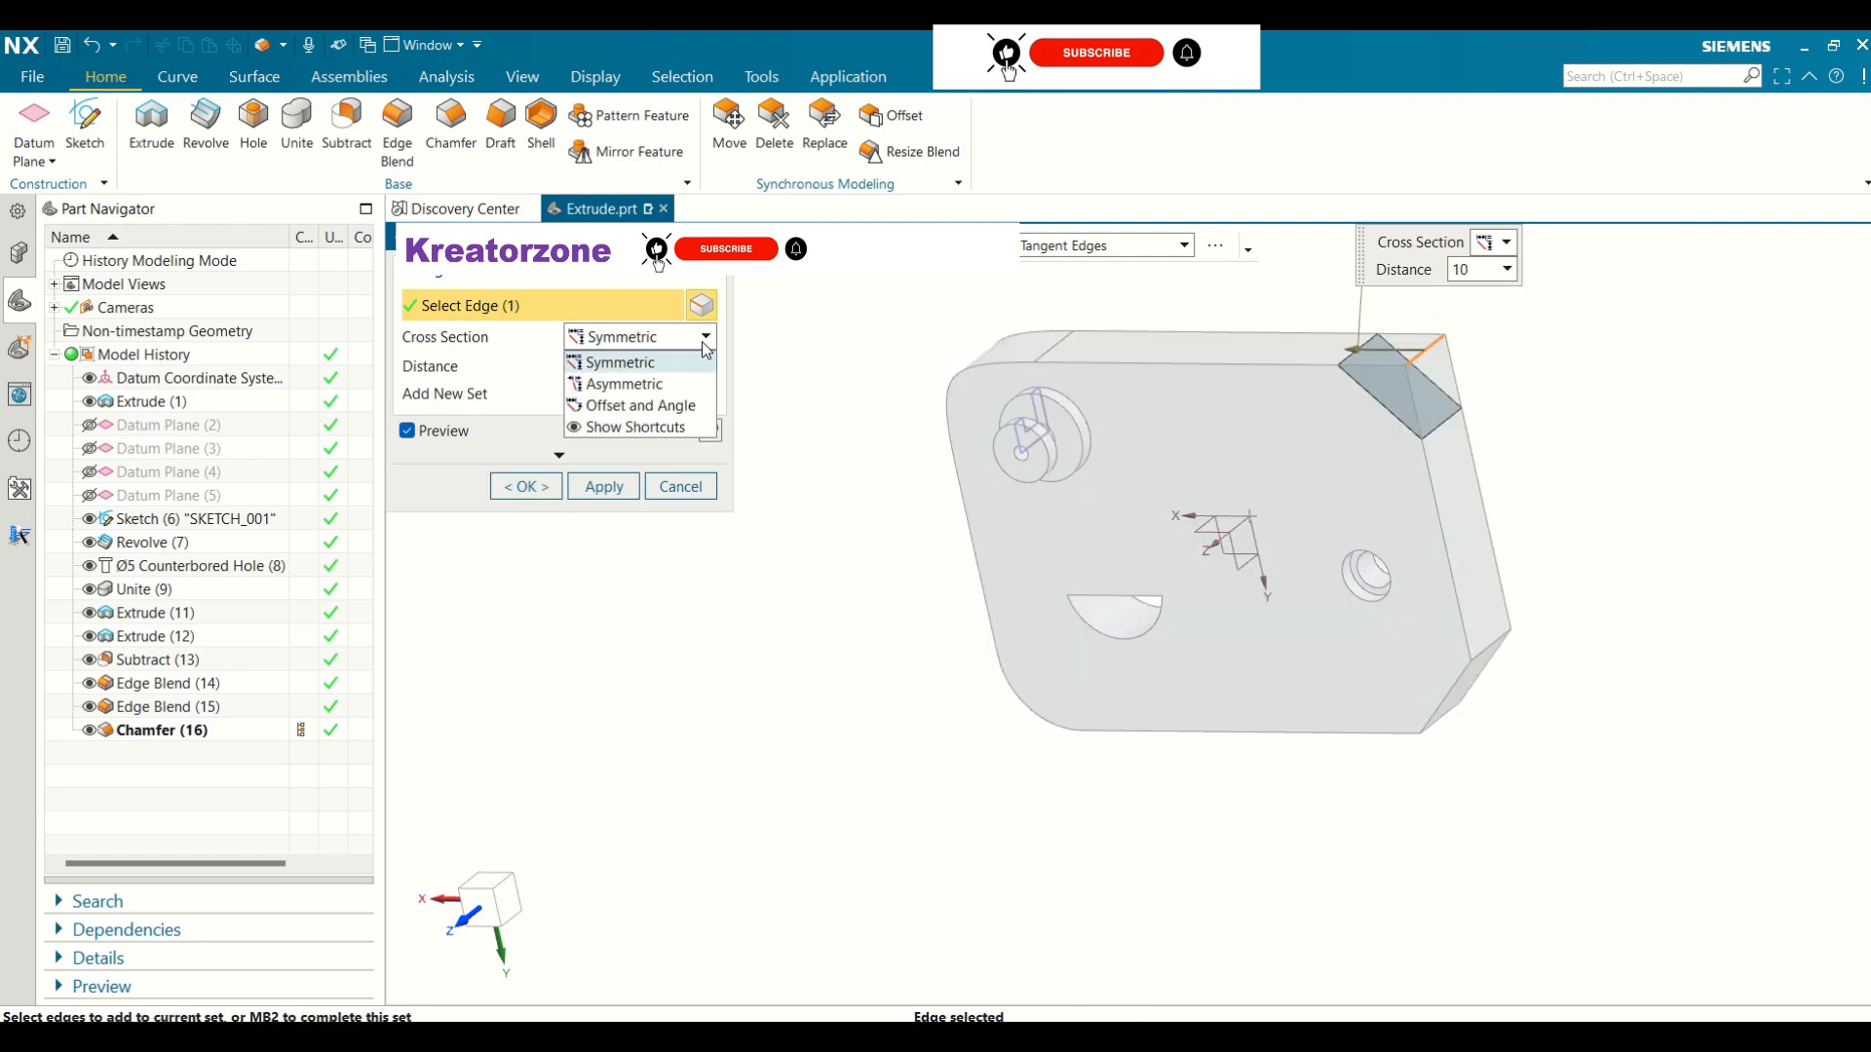
{"action": "left_click", "coordinate": [659, 389]}
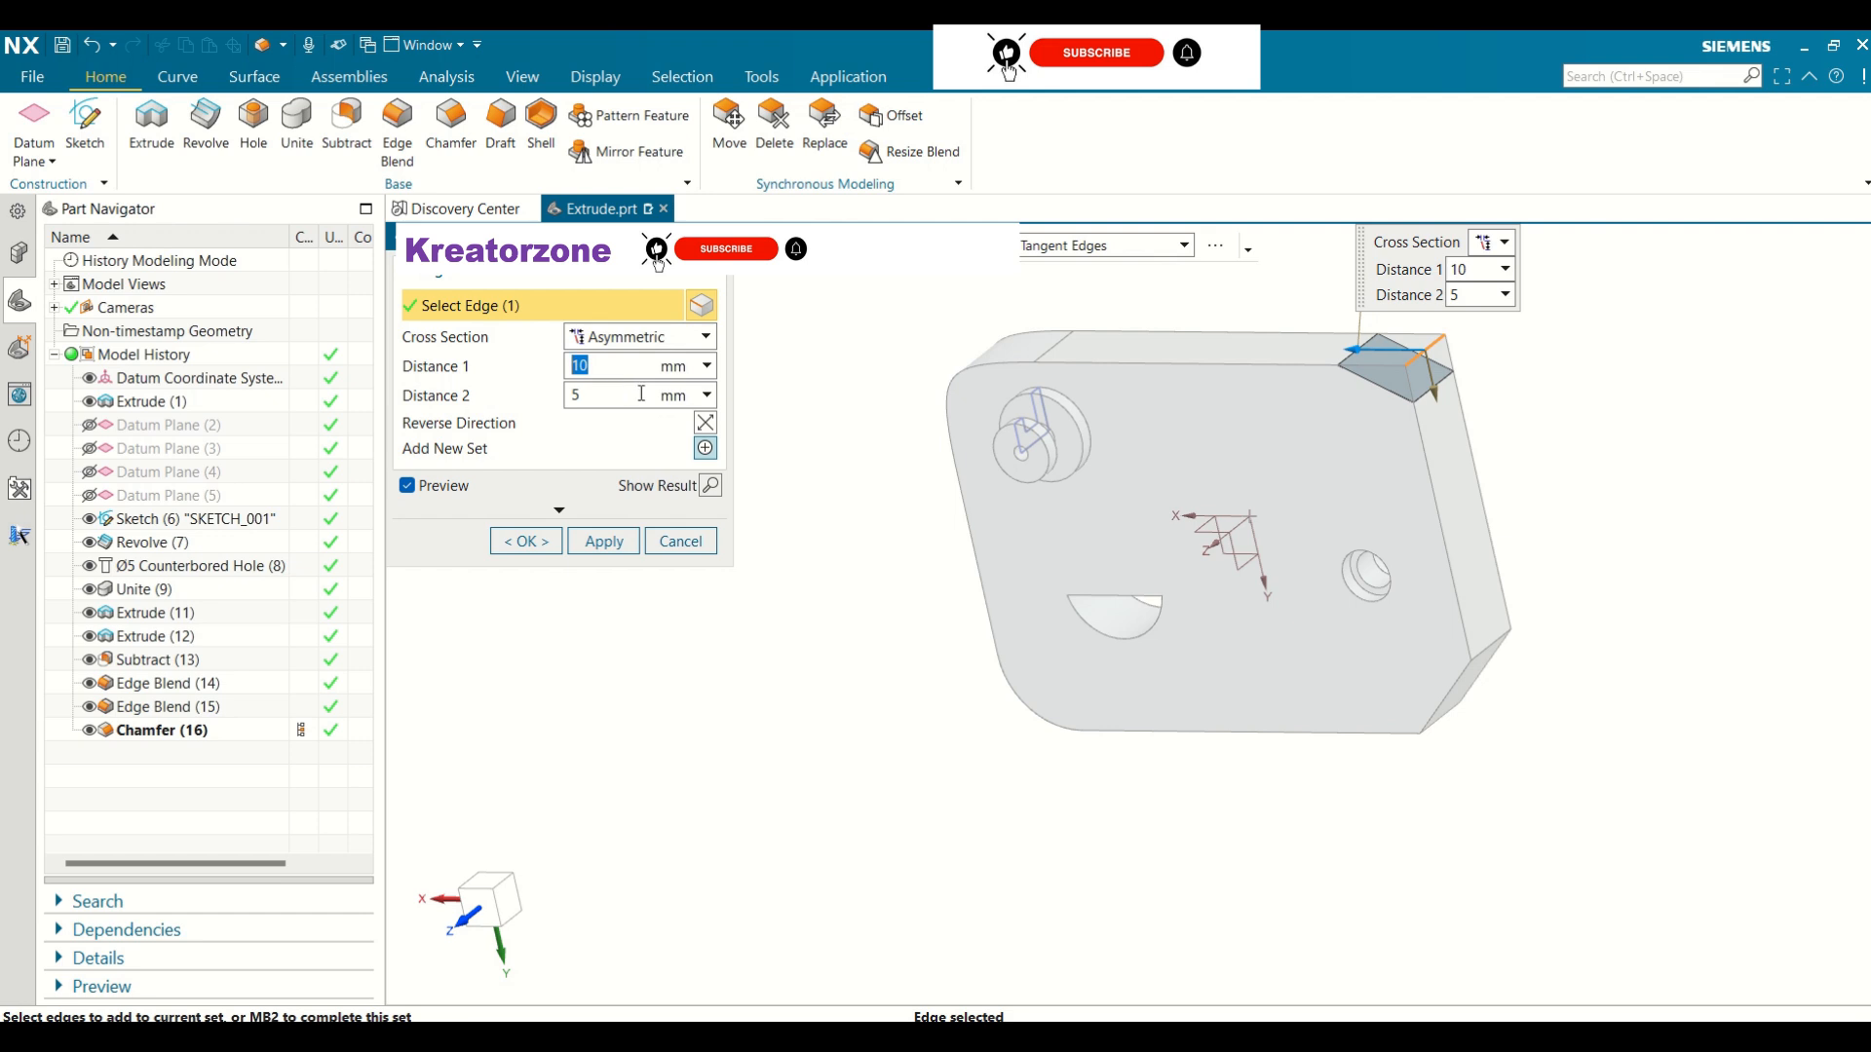
Set the asymmetric chamfer's Distance 1 to 20 mm and Distance 2 to 10 mm, and create it
{"action": "middle_click_drag", "start_coordinate": [1605, 422], "coordinate": [1635, 401]}
{"action": "left_click_drag", "start_coordinate": [592, 367], "coordinate": [562, 362]}
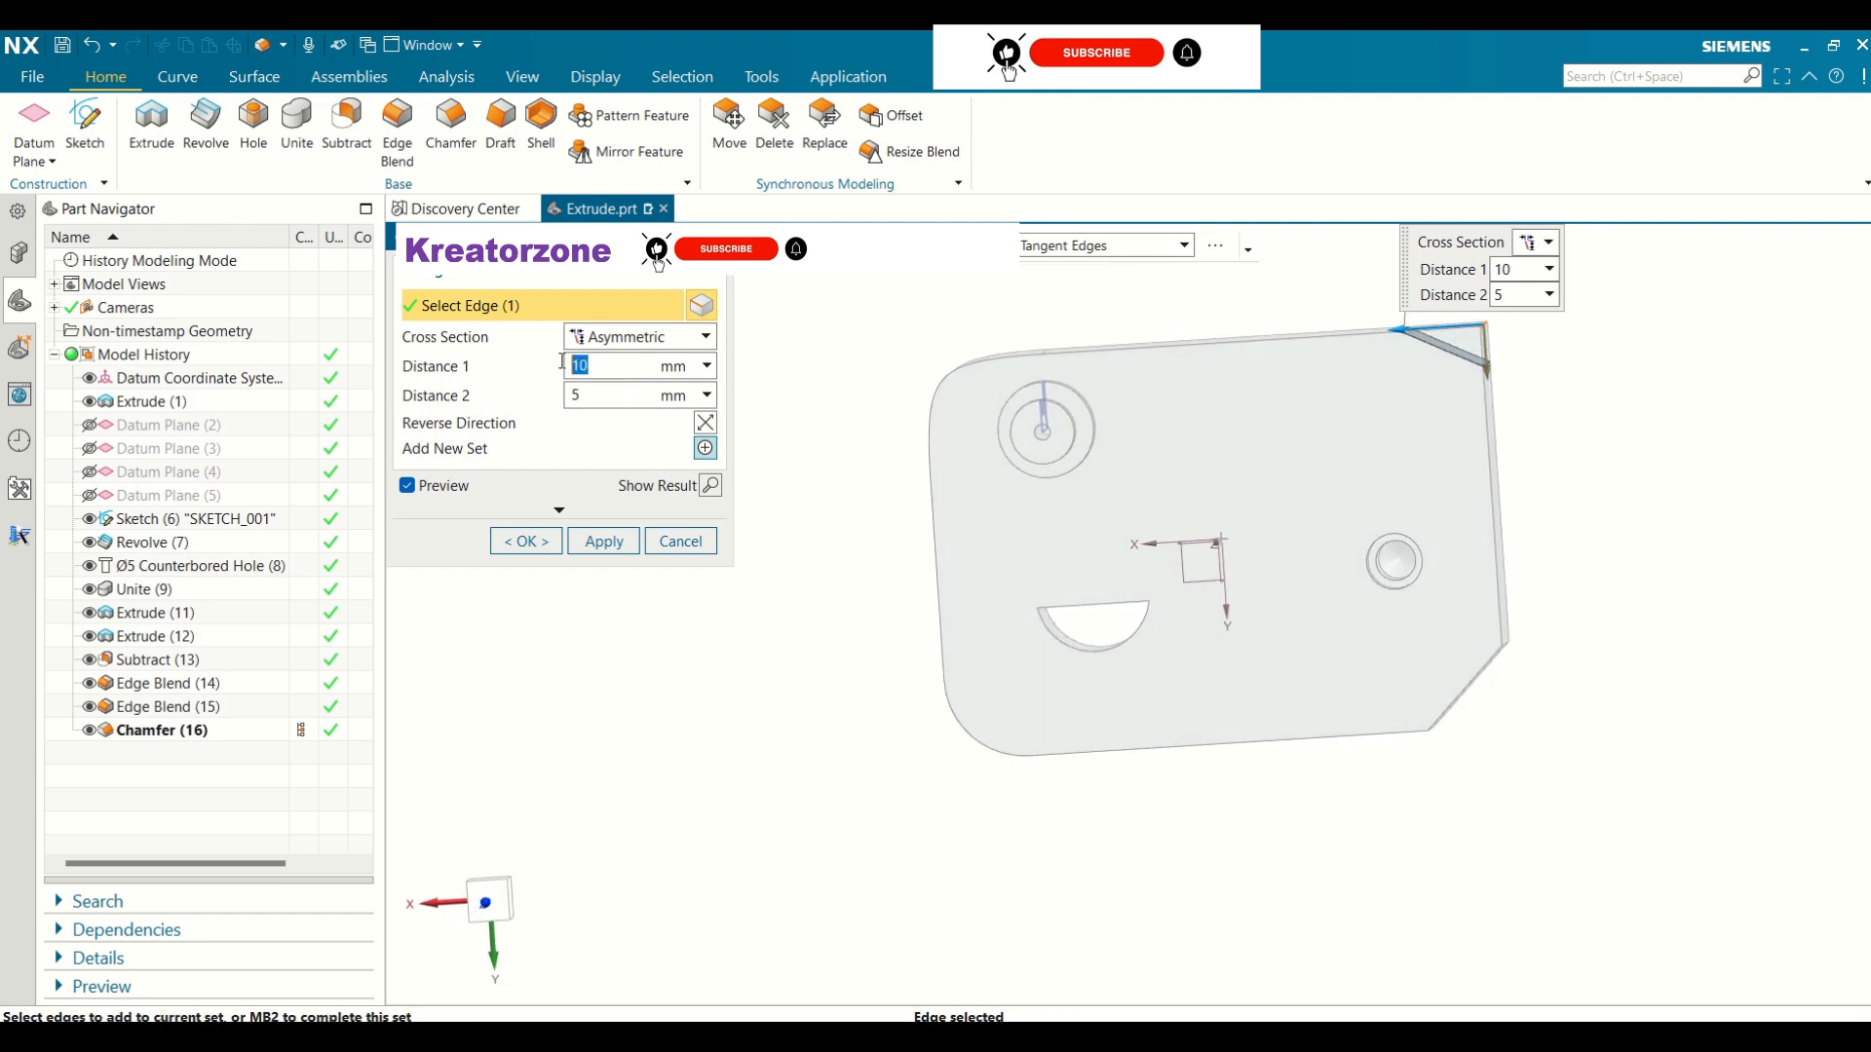
{"action": "type", "text": "20"}
{"action": "key", "text": "Return"}
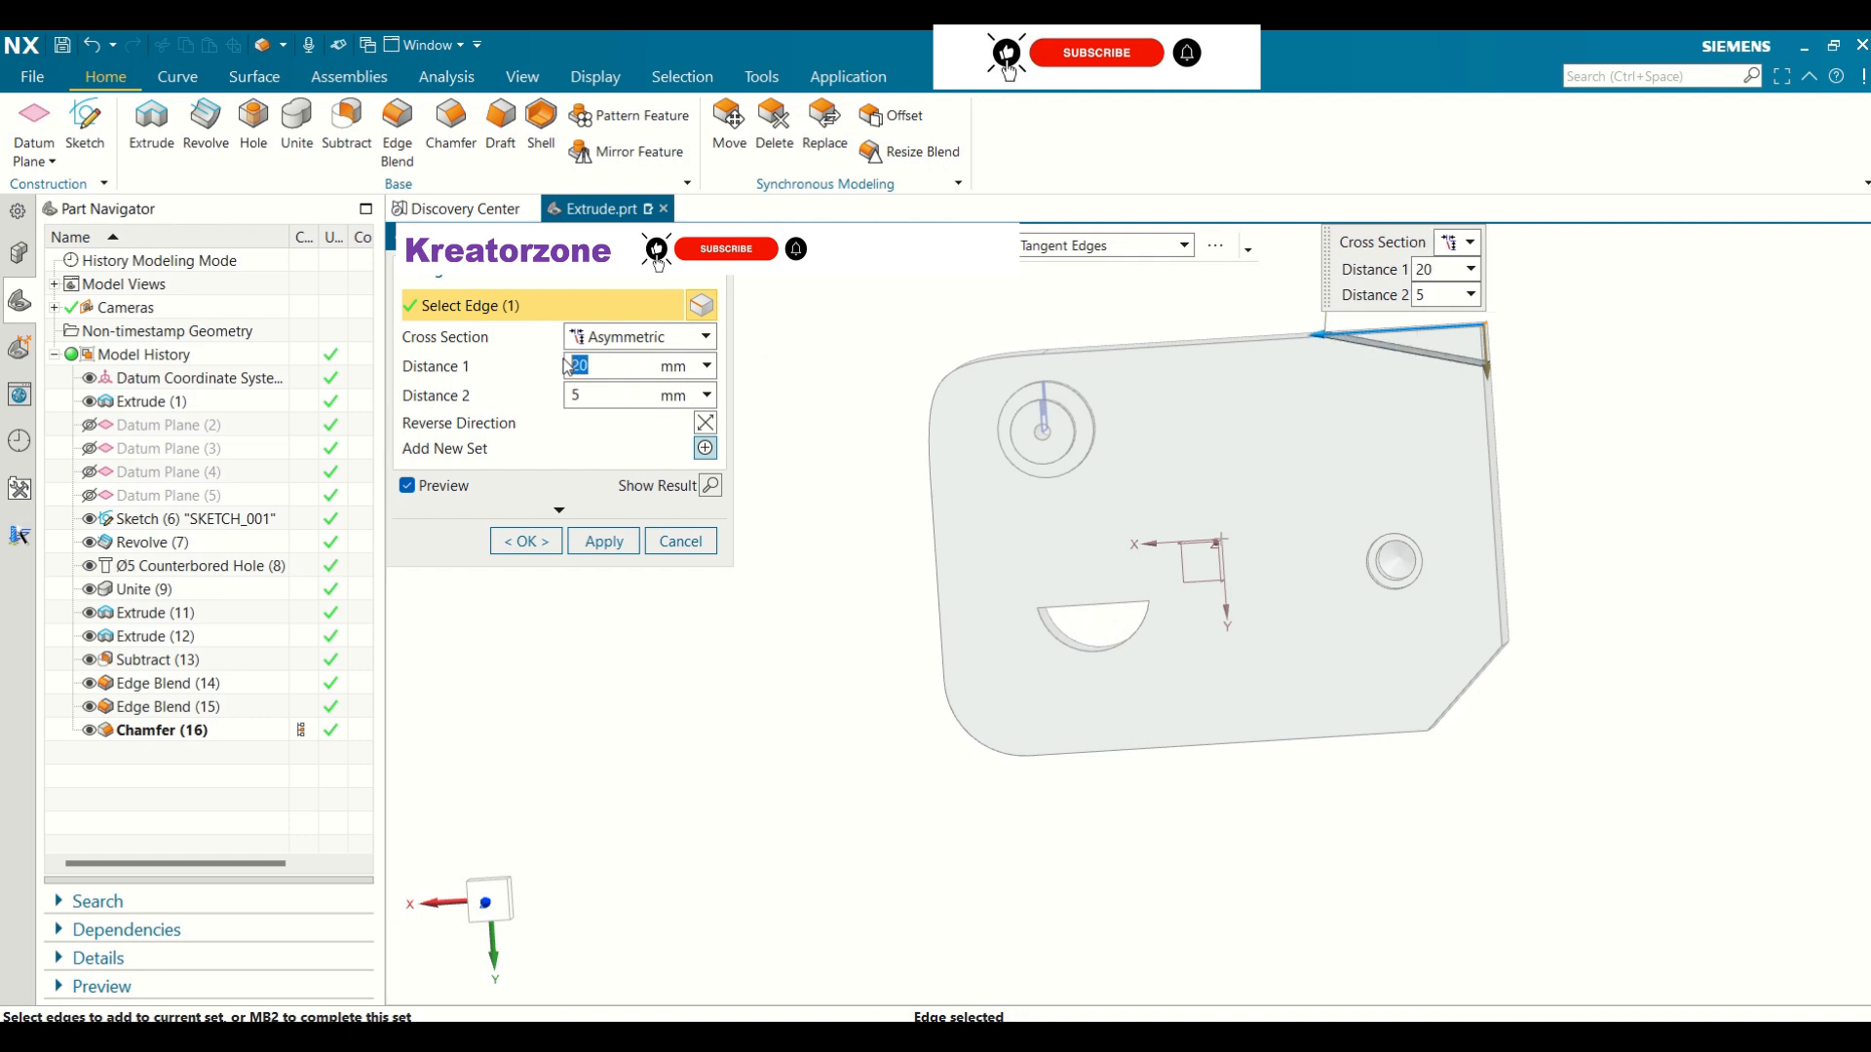
{"action": "left_click", "coordinate": [585, 395]}
{"action": "type", "text": "10"}
{"action": "key", "text": "Return"}
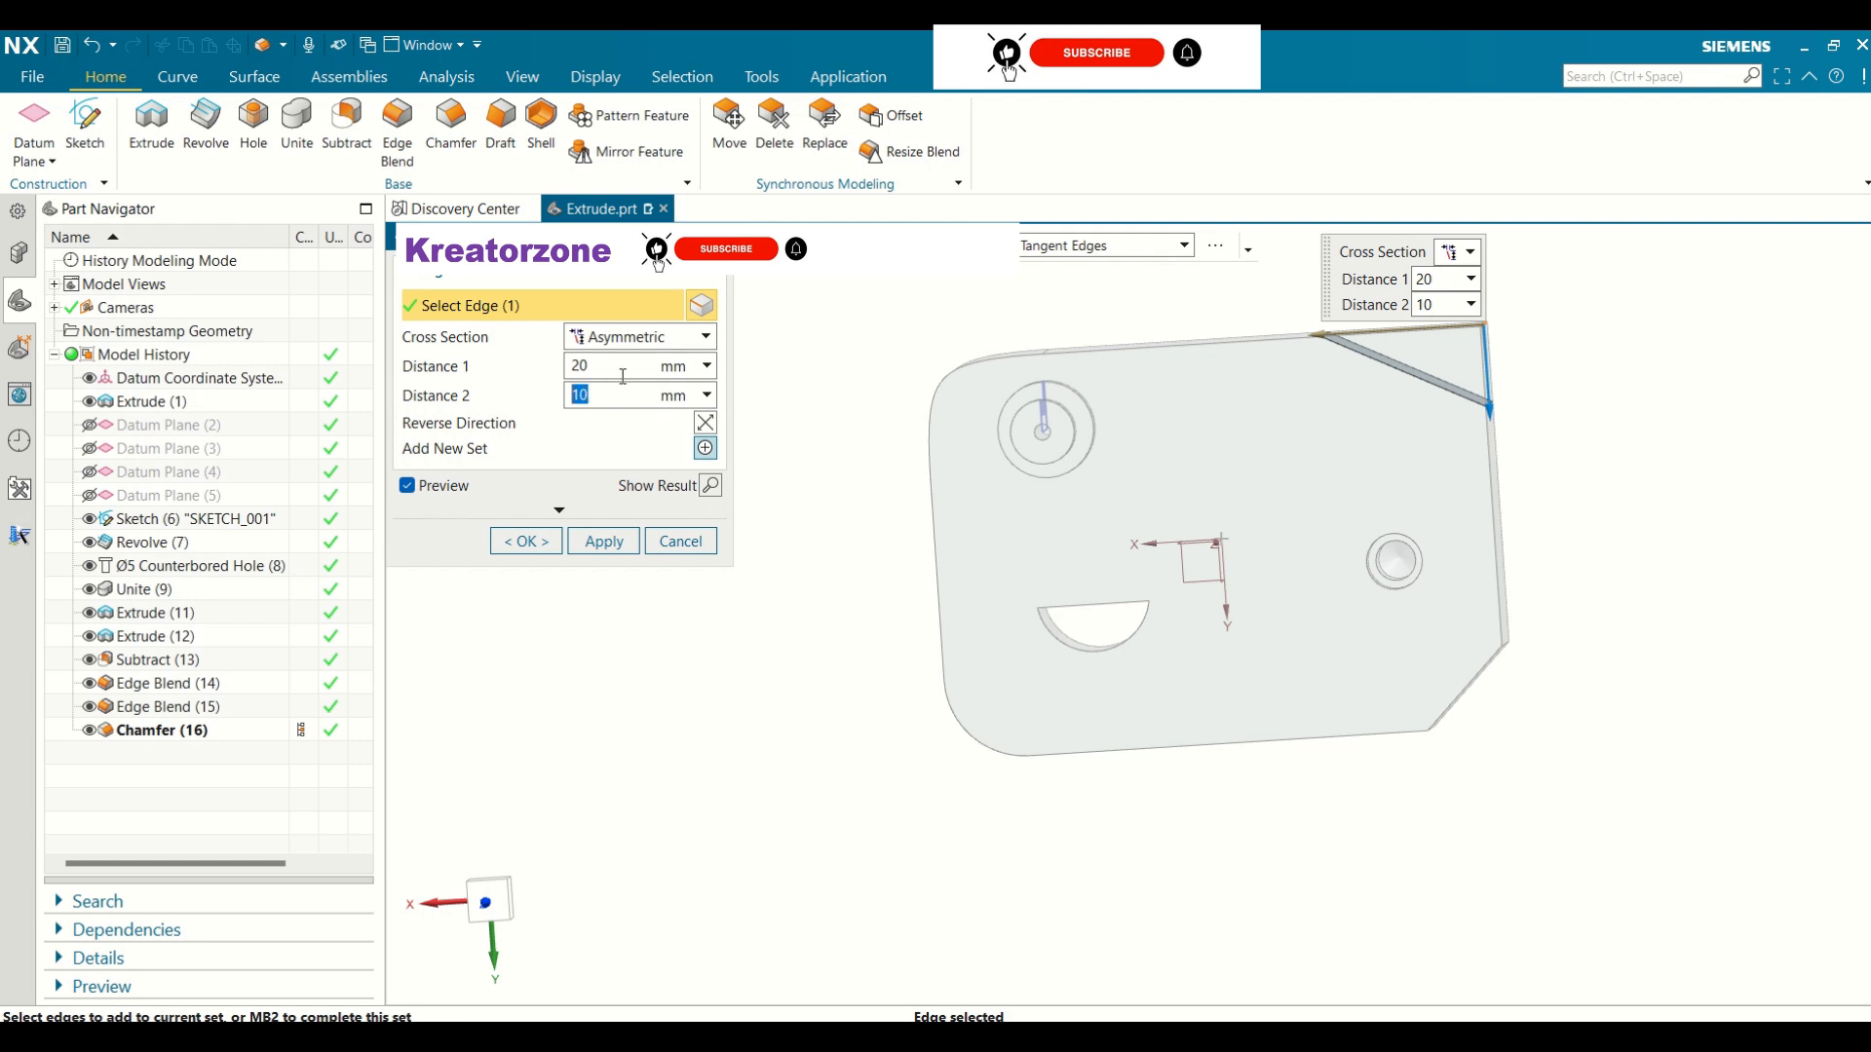
{"action": "left_click", "coordinate": [546, 543]}
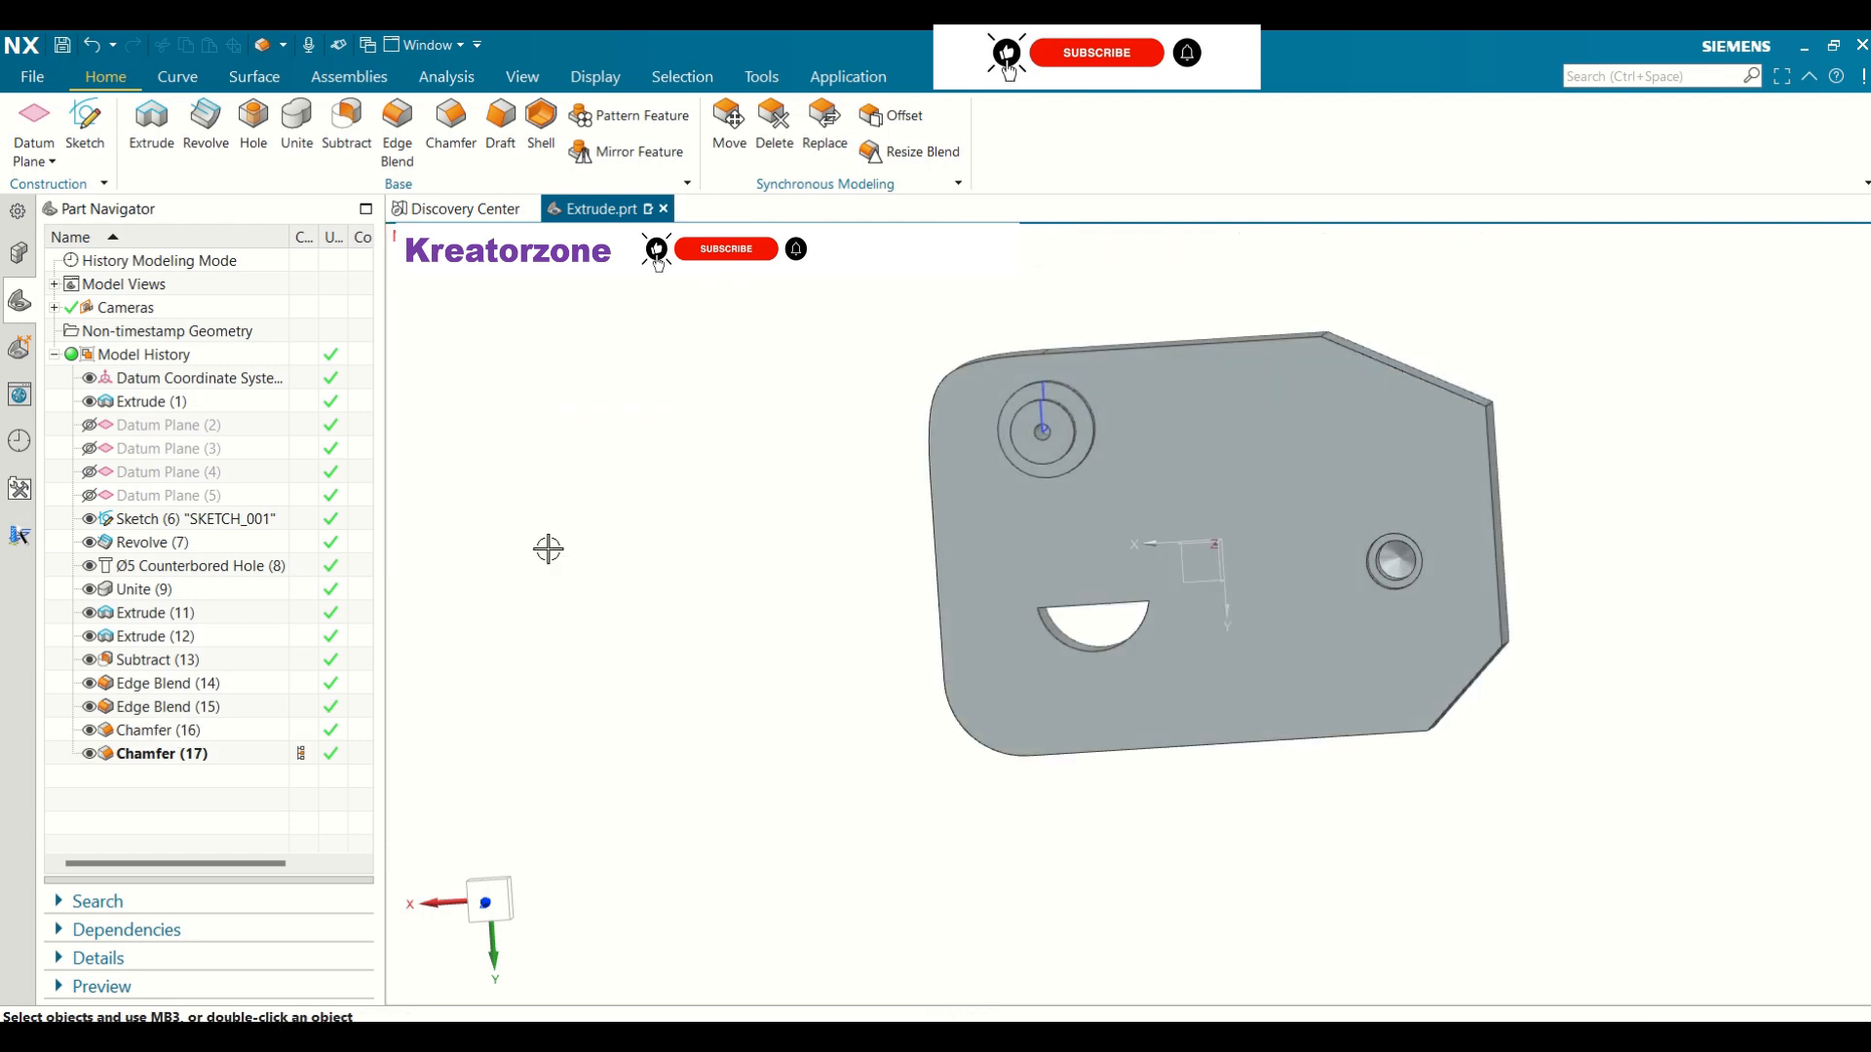
Start a Circular Edge Blend with a 15 mm radius on the asymmetric chamfer's vertical edge nearer the boss
{"action": "middle_click_drag", "start_coordinate": [1203, 589], "coordinate": [1244, 429]}
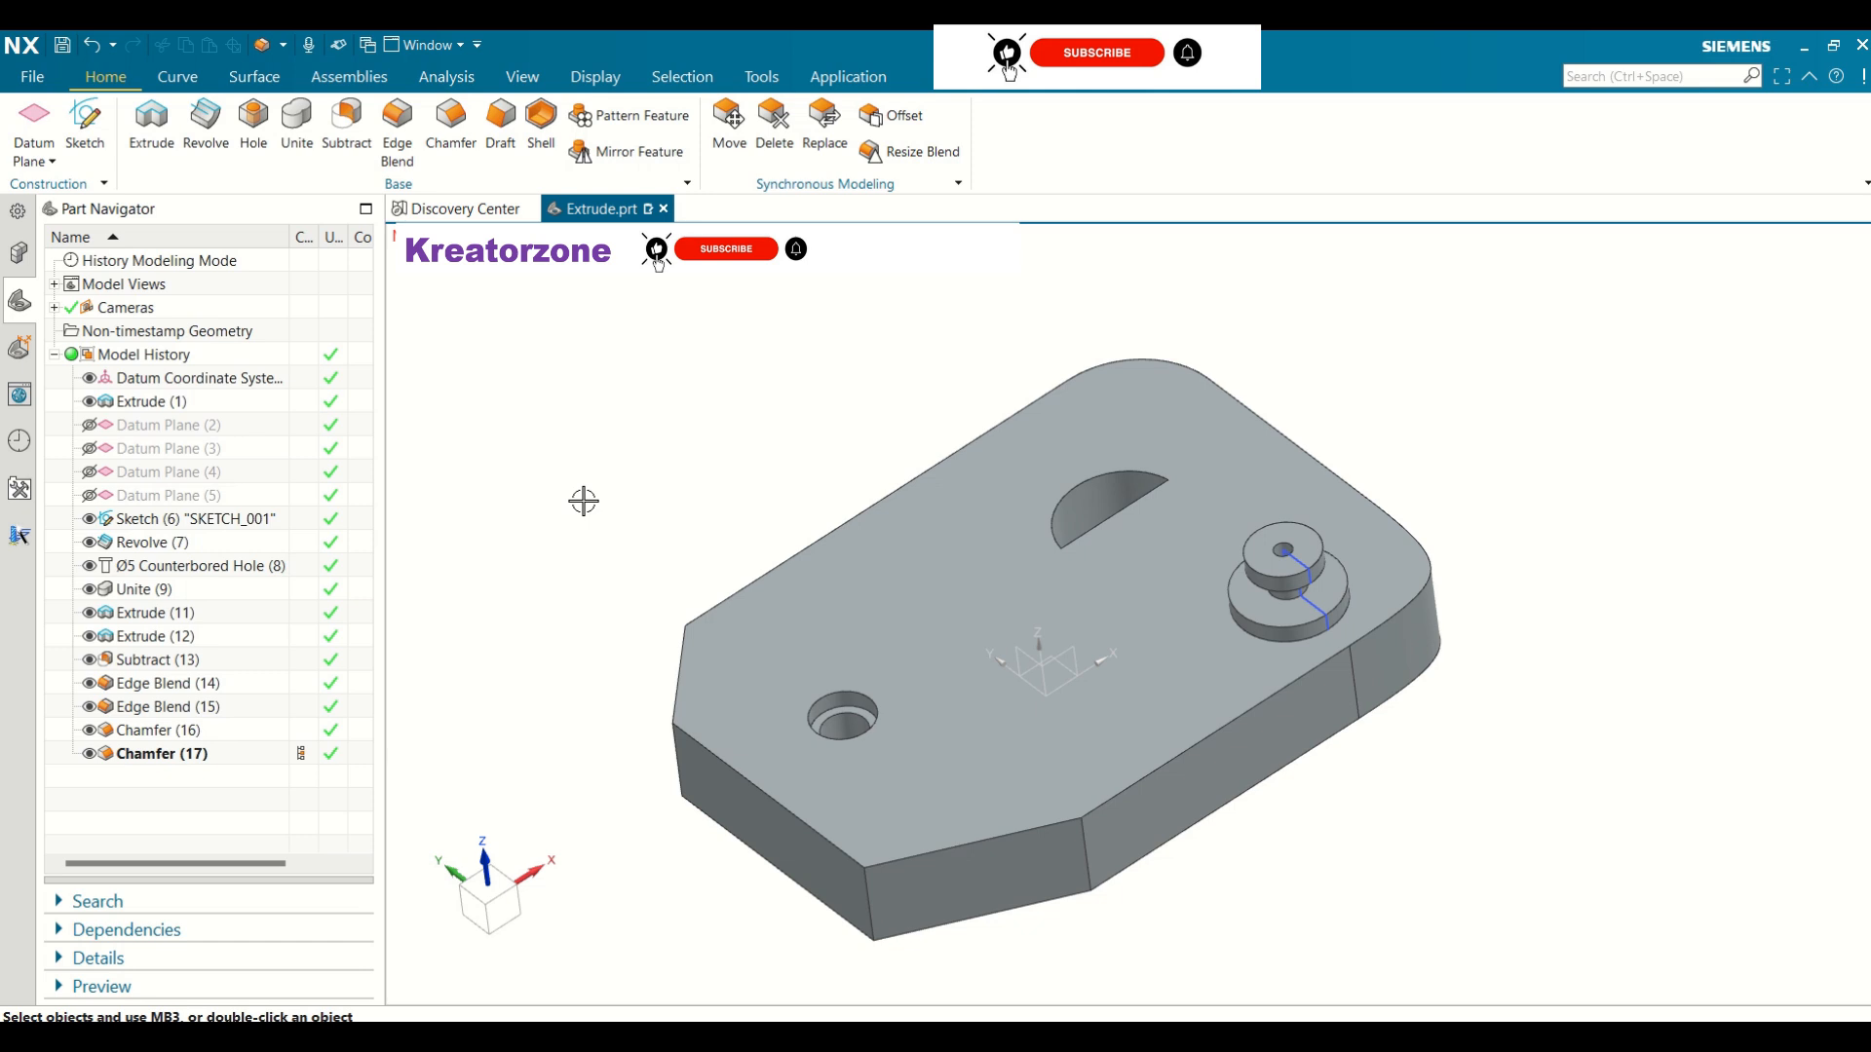
{"action": "left_click", "coordinate": [397, 128]}
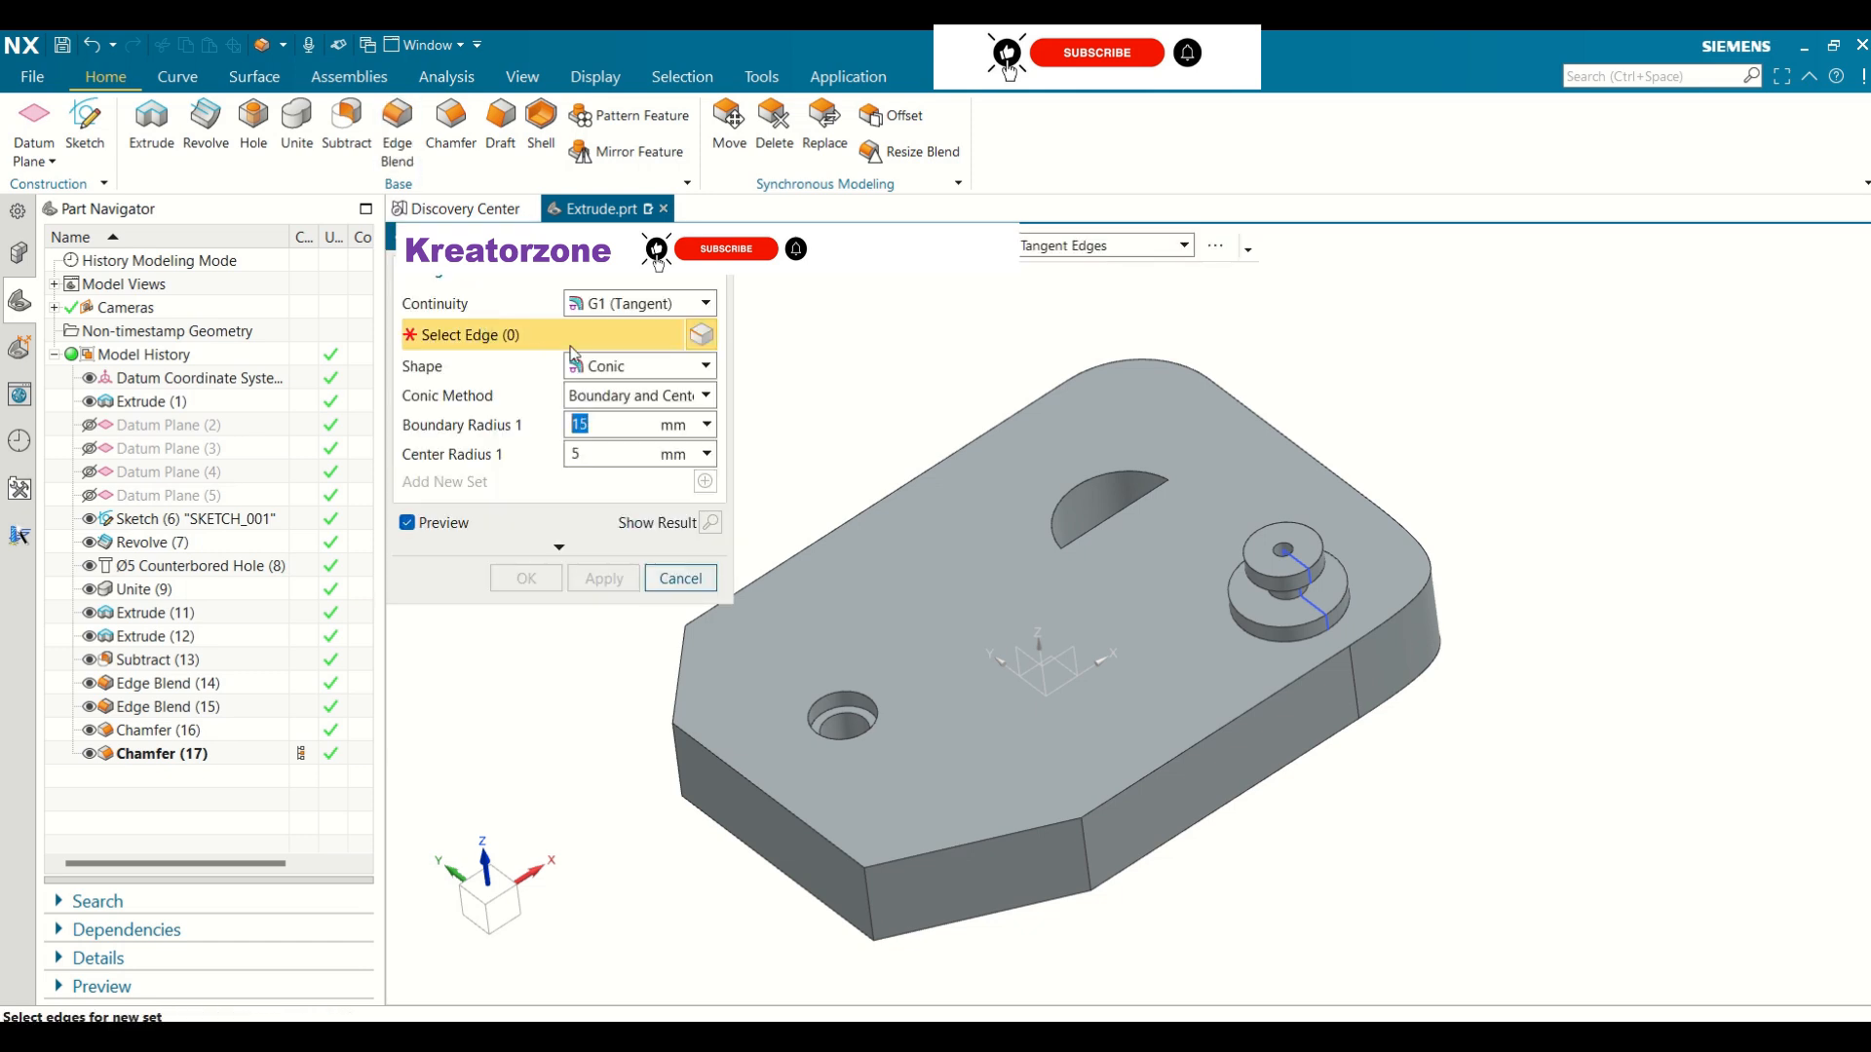
{"action": "left_click", "coordinate": [615, 369]}
{"action": "left_click", "coordinate": [621, 393]}
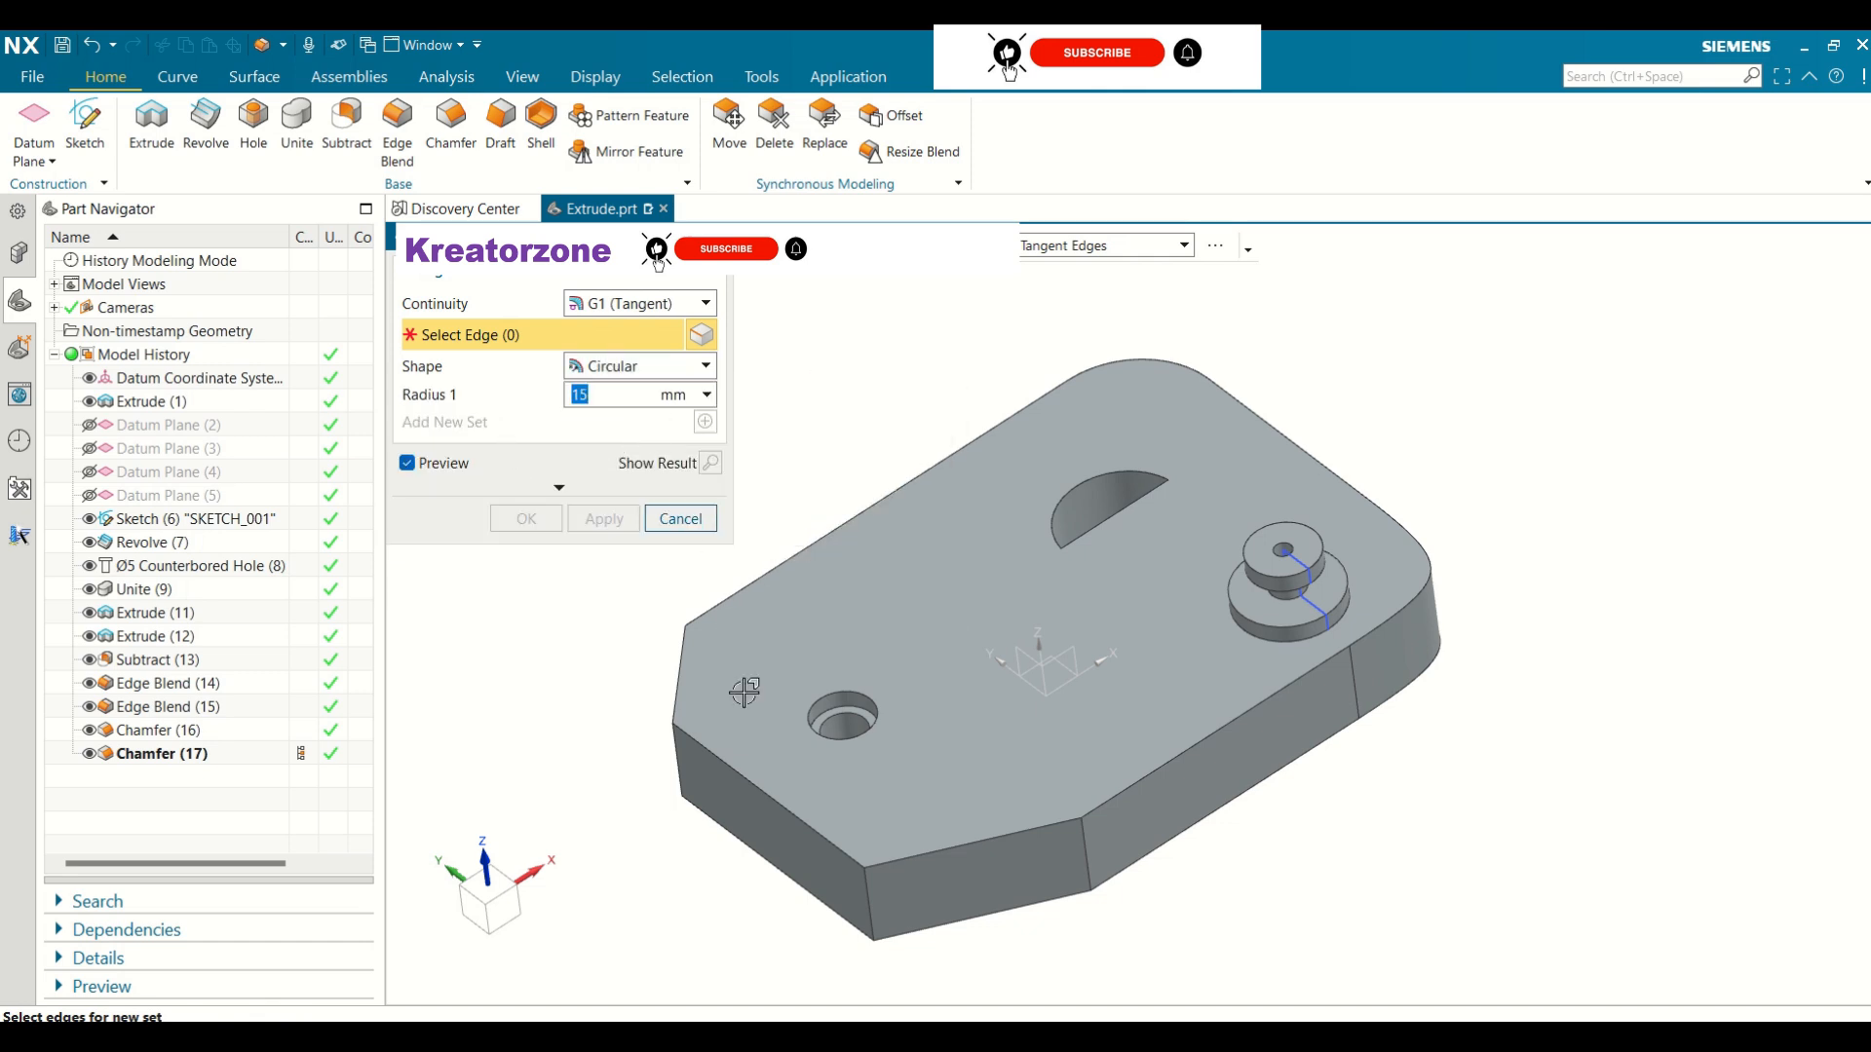
{"action": "left_click", "coordinate": [1084, 862]}
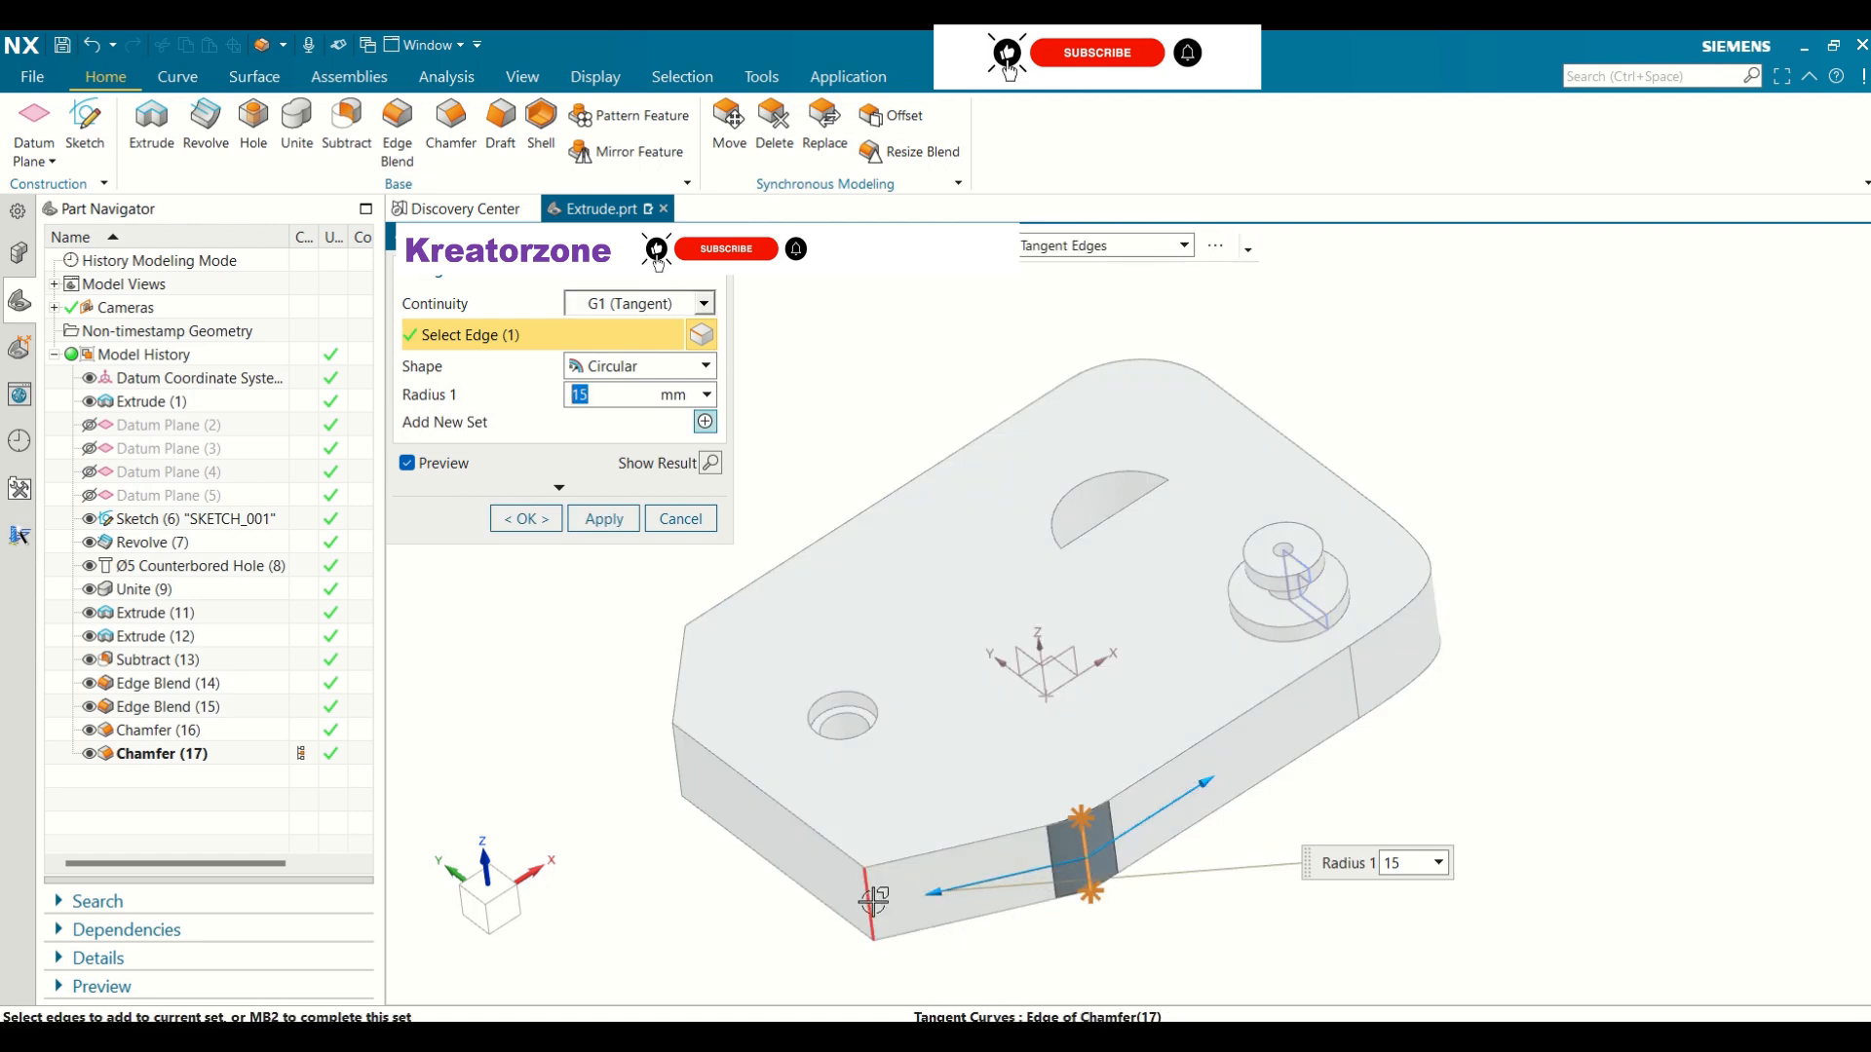
Add a new blend set containing the other three vertical edges of the two corner chamfers
{"action": "left_click", "coordinate": [705, 423]}
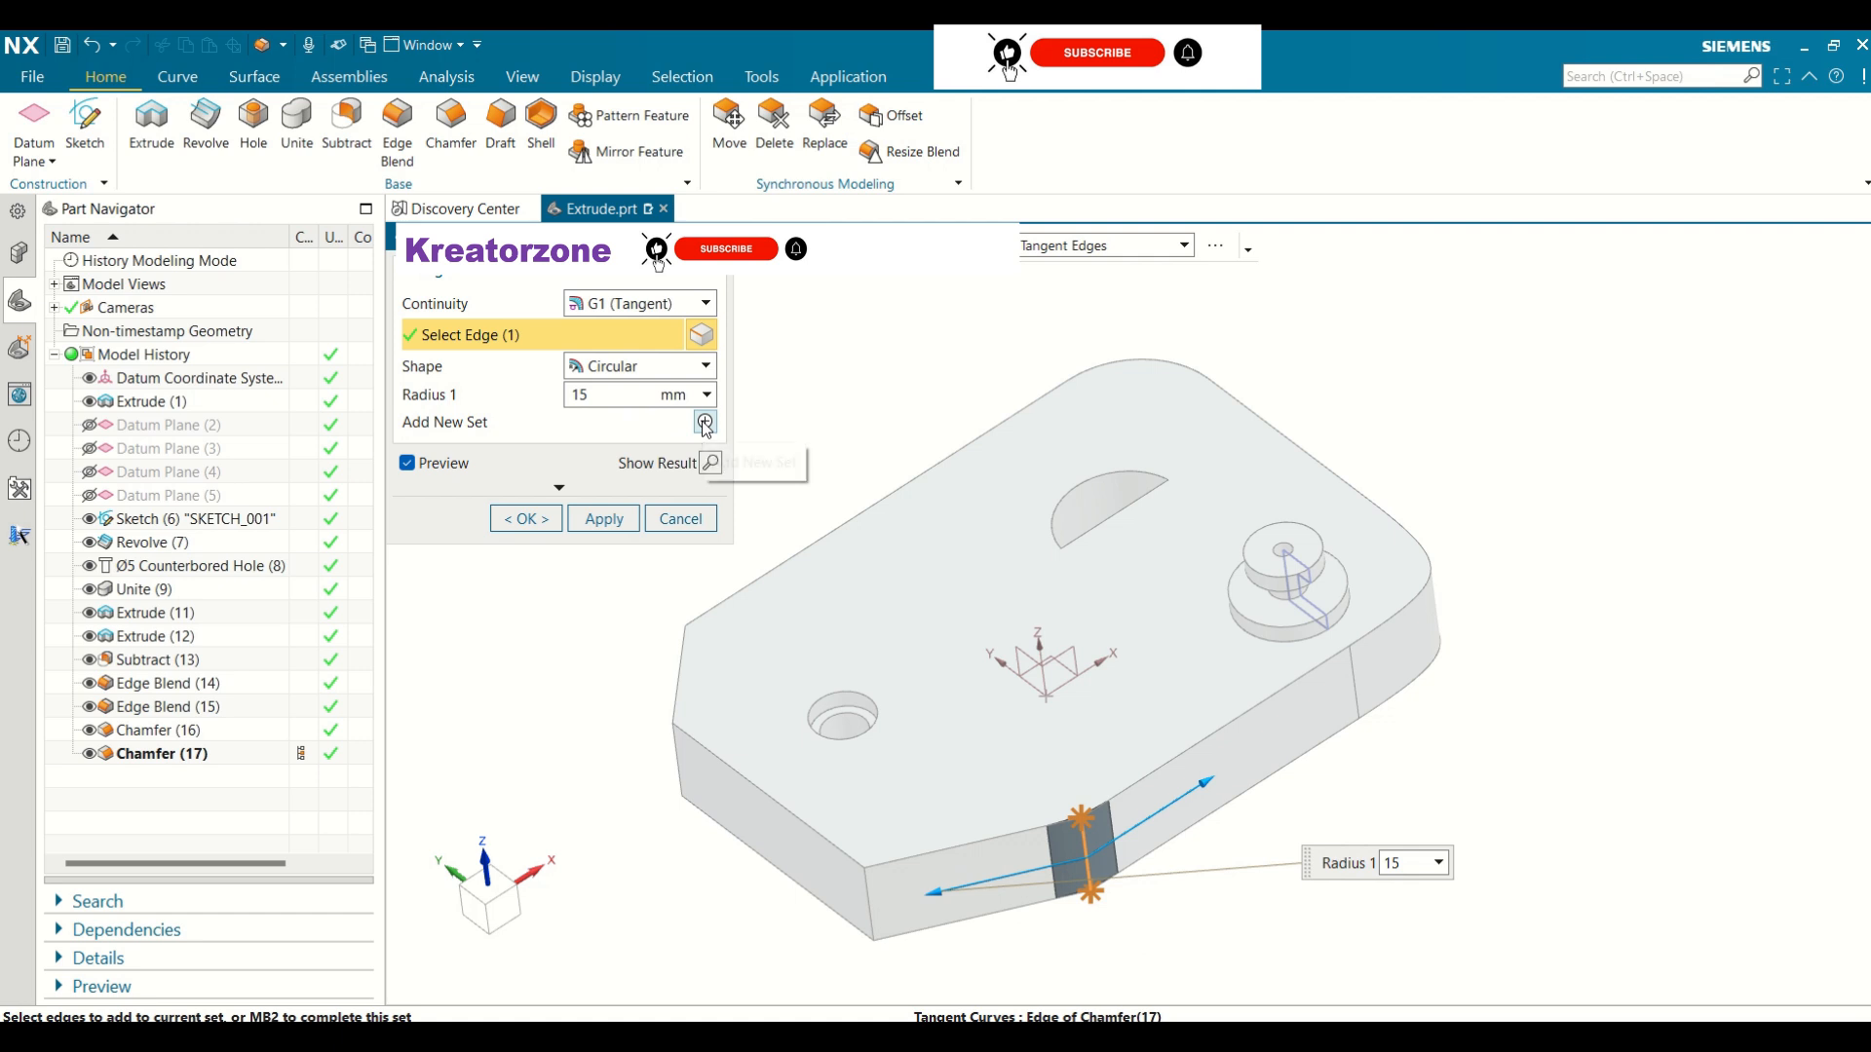
{"action": "left_click", "coordinate": [861, 892]}
{"action": "left_click", "coordinate": [669, 753]}
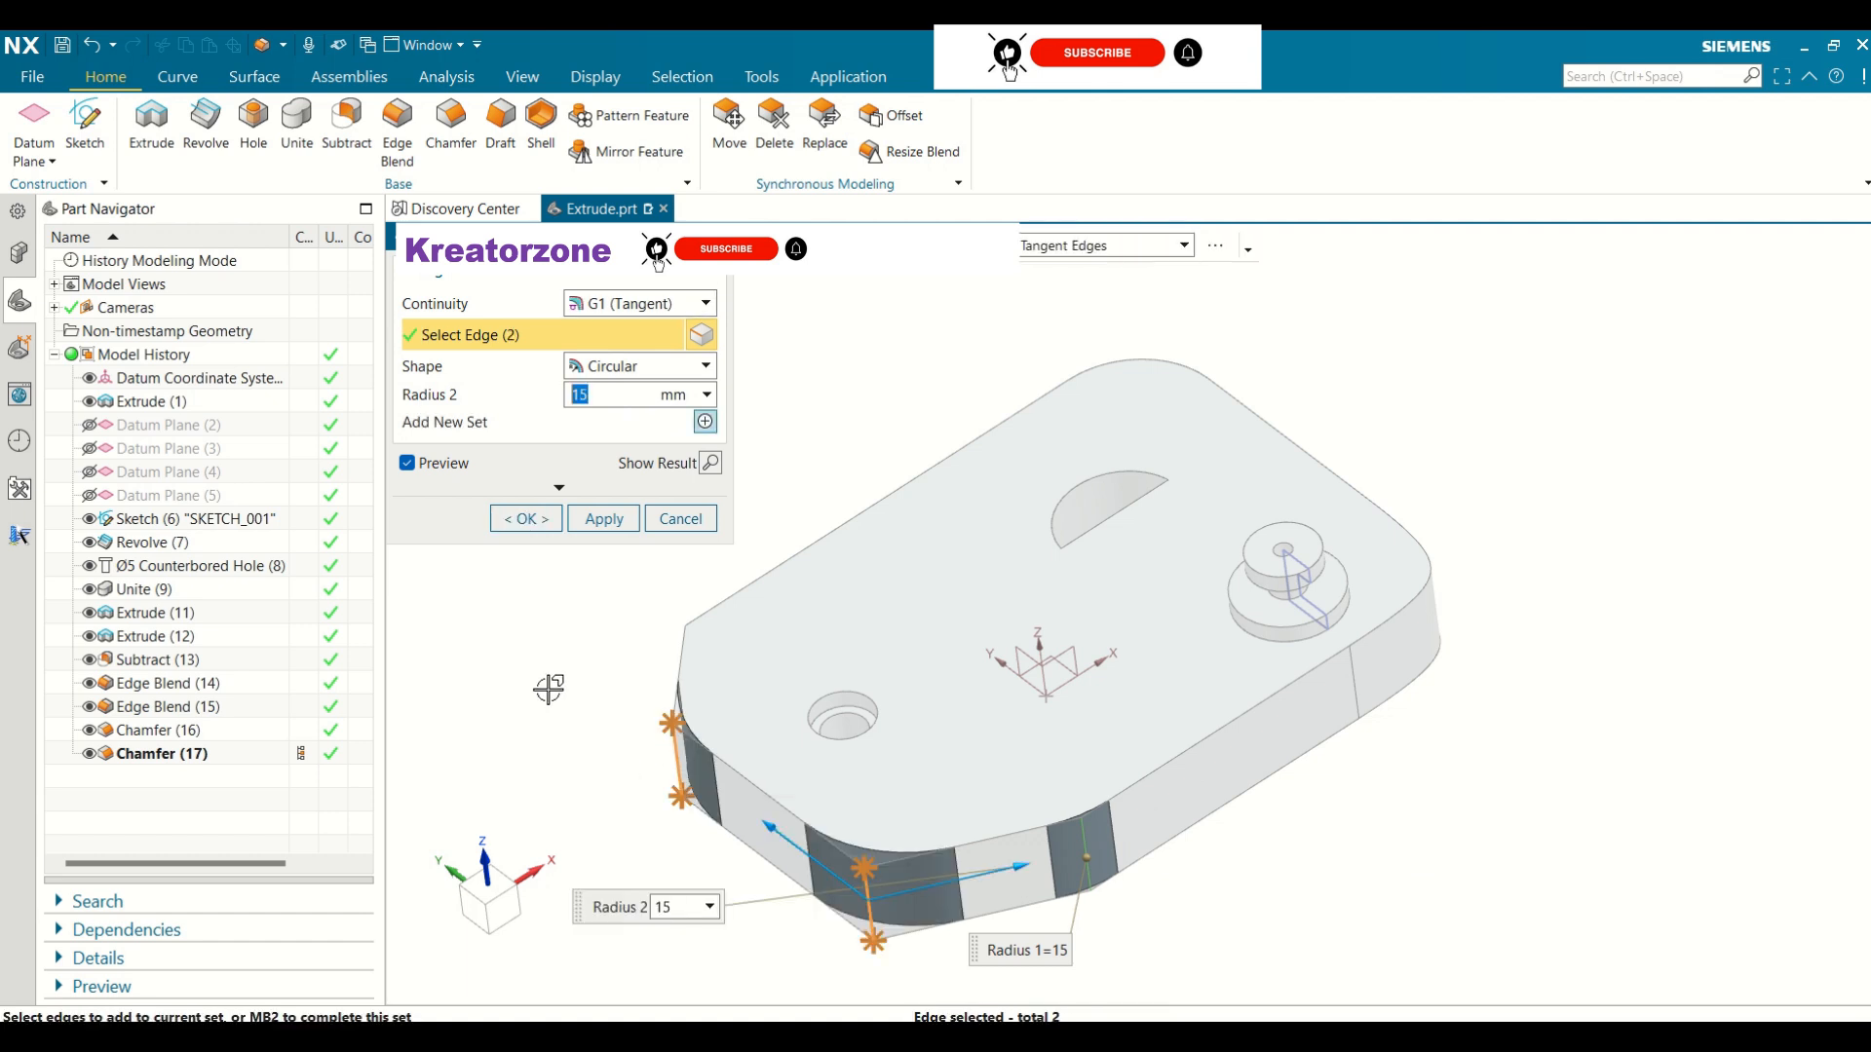
{"action": "scroll", "coordinate": [739, 656], "scroll_direction": "up", "scroll_amount": 2}
{"action": "scroll", "coordinate": [740, 656], "scroll_direction": "down", "scroll_amount": 2}
{"action": "scroll", "coordinate": [951, 690], "scroll_direction": "down", "scroll_amount": 2}
{"action": "middle_click_drag", "start_coordinate": [951, 690], "coordinate": [901, 770]}
{"action": "left_click", "coordinate": [886, 792]}
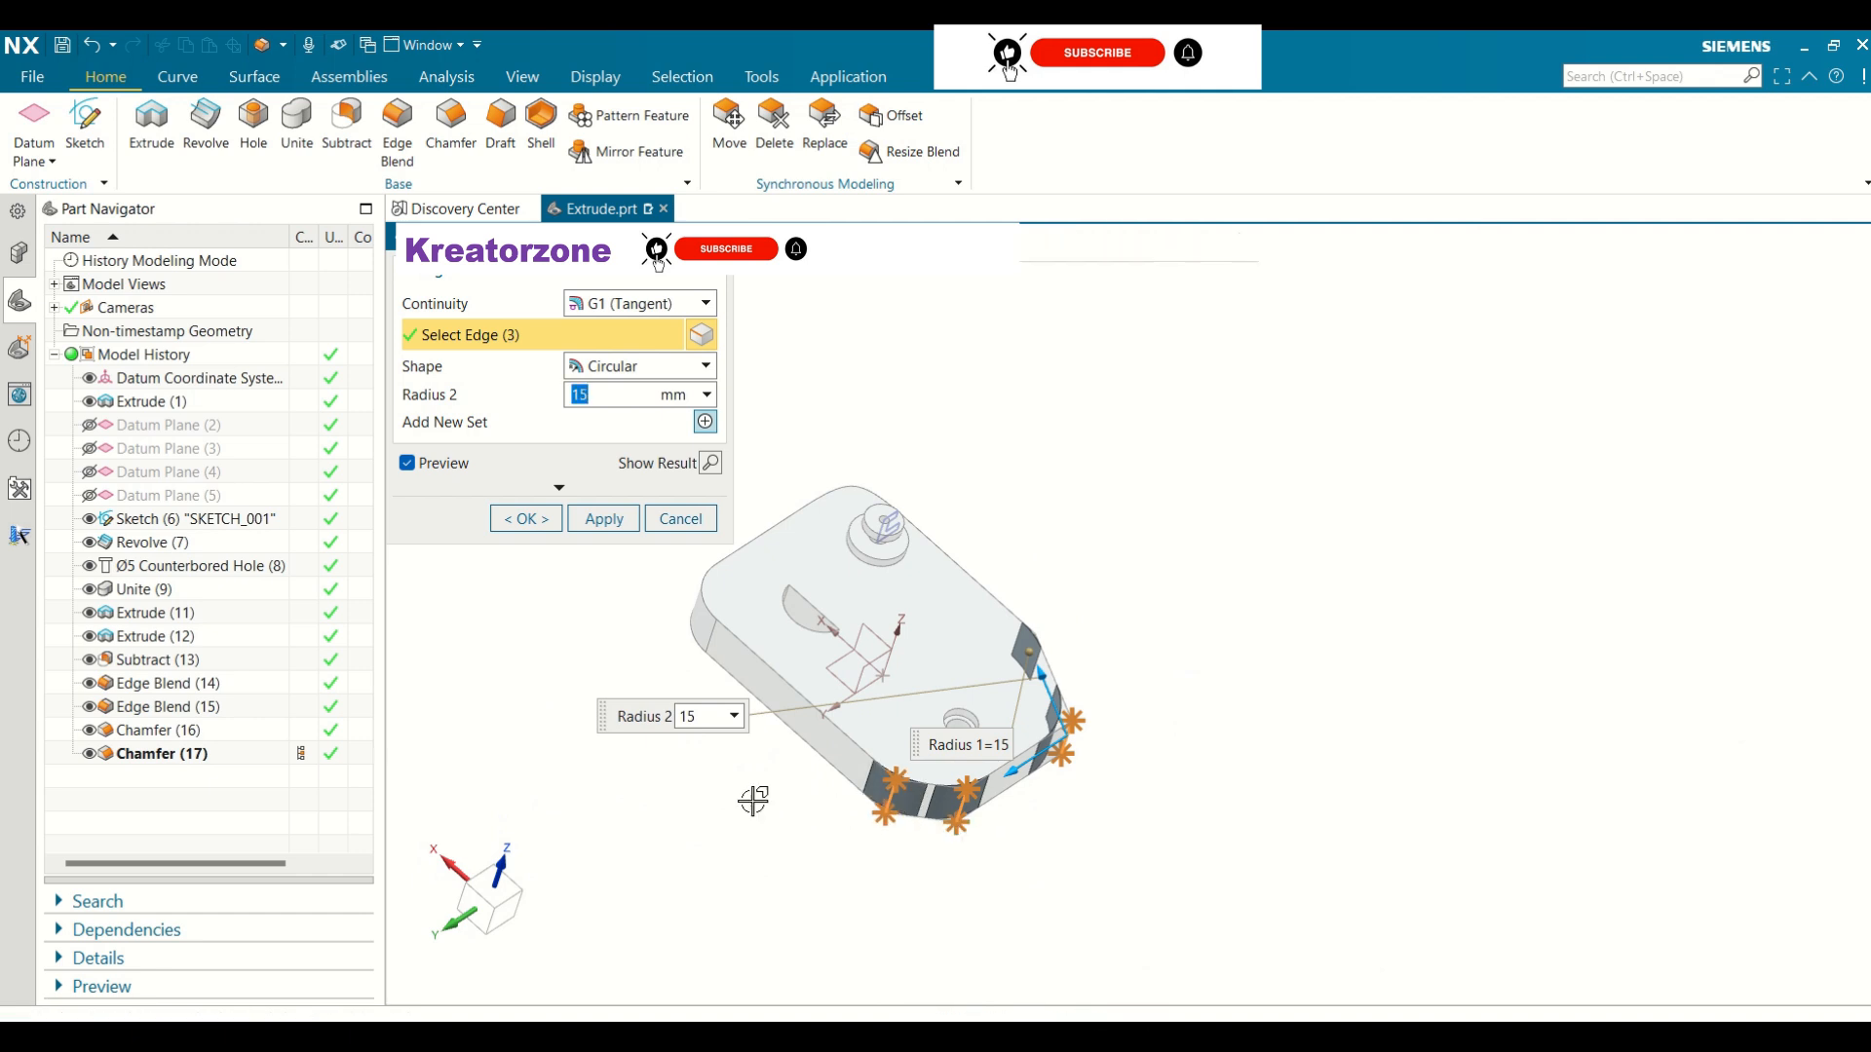
Set the second blend set's radius to 10 mm and create the edge blend
{"action": "left_click", "coordinate": [597, 393]}
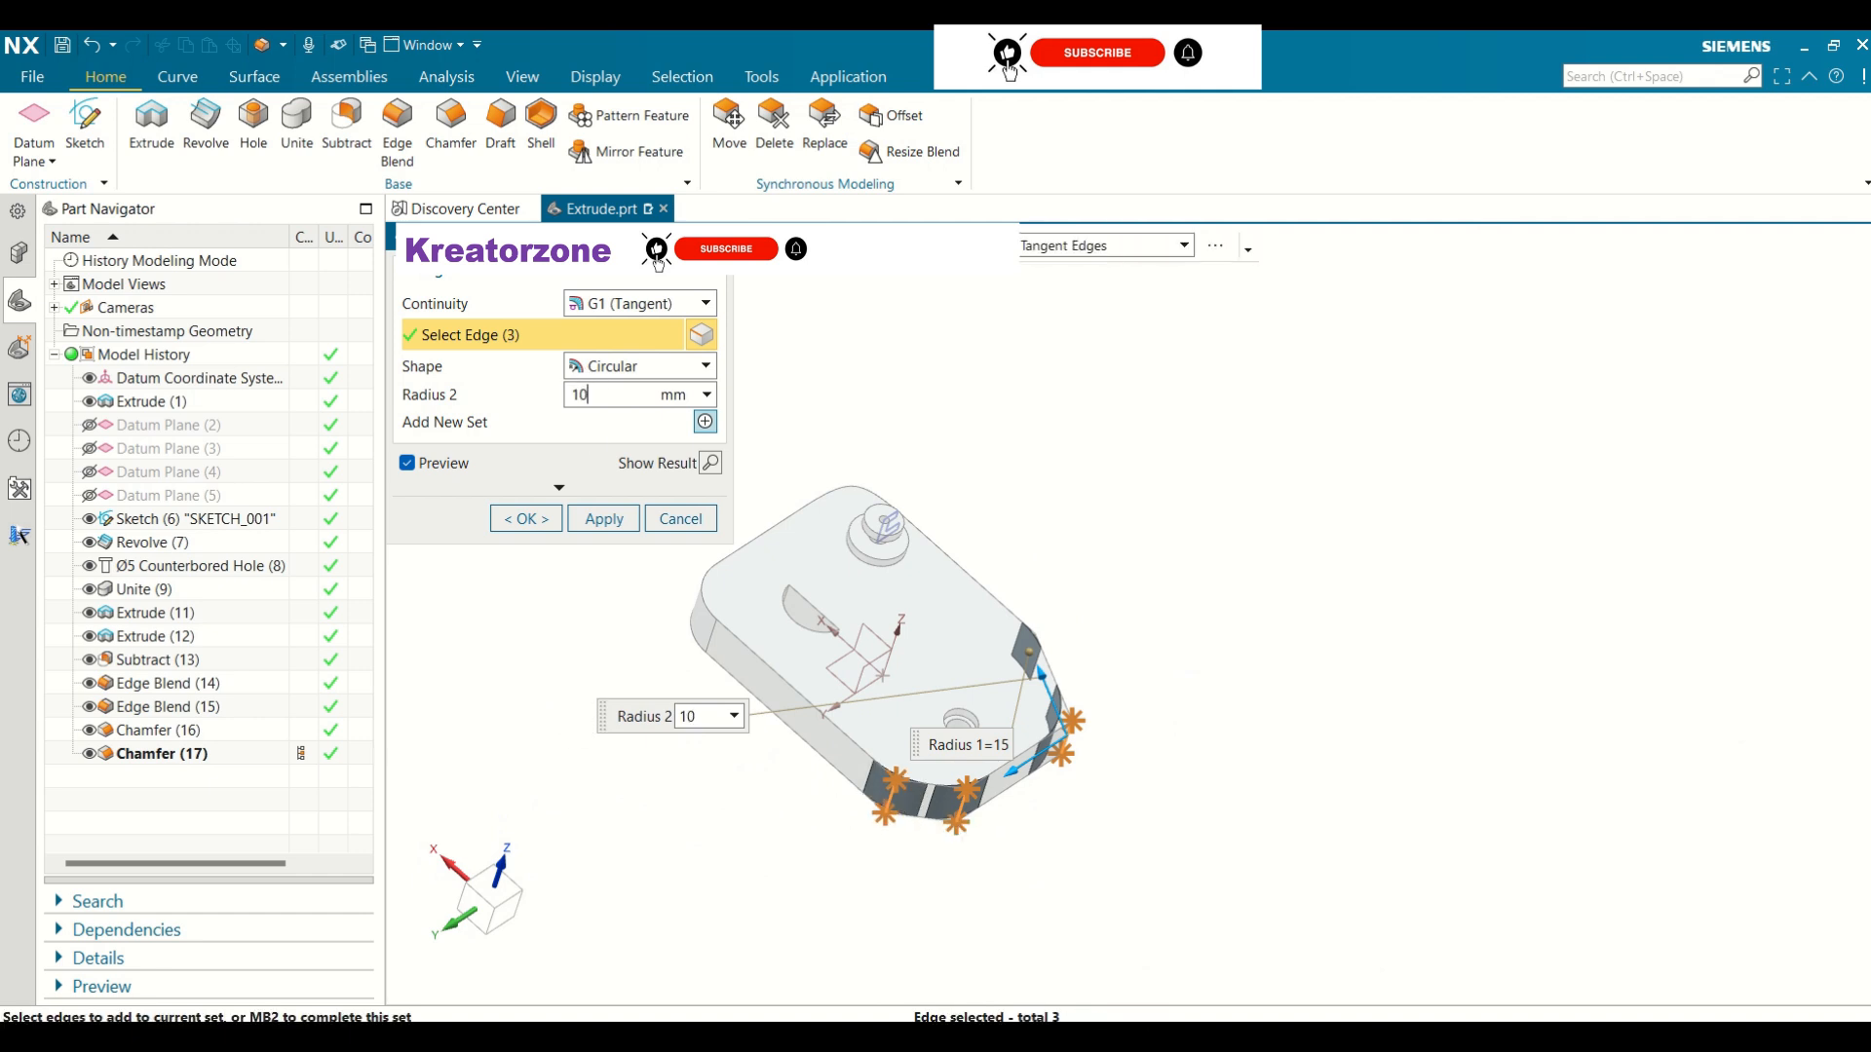
{"action": "key", "text": "Return"}
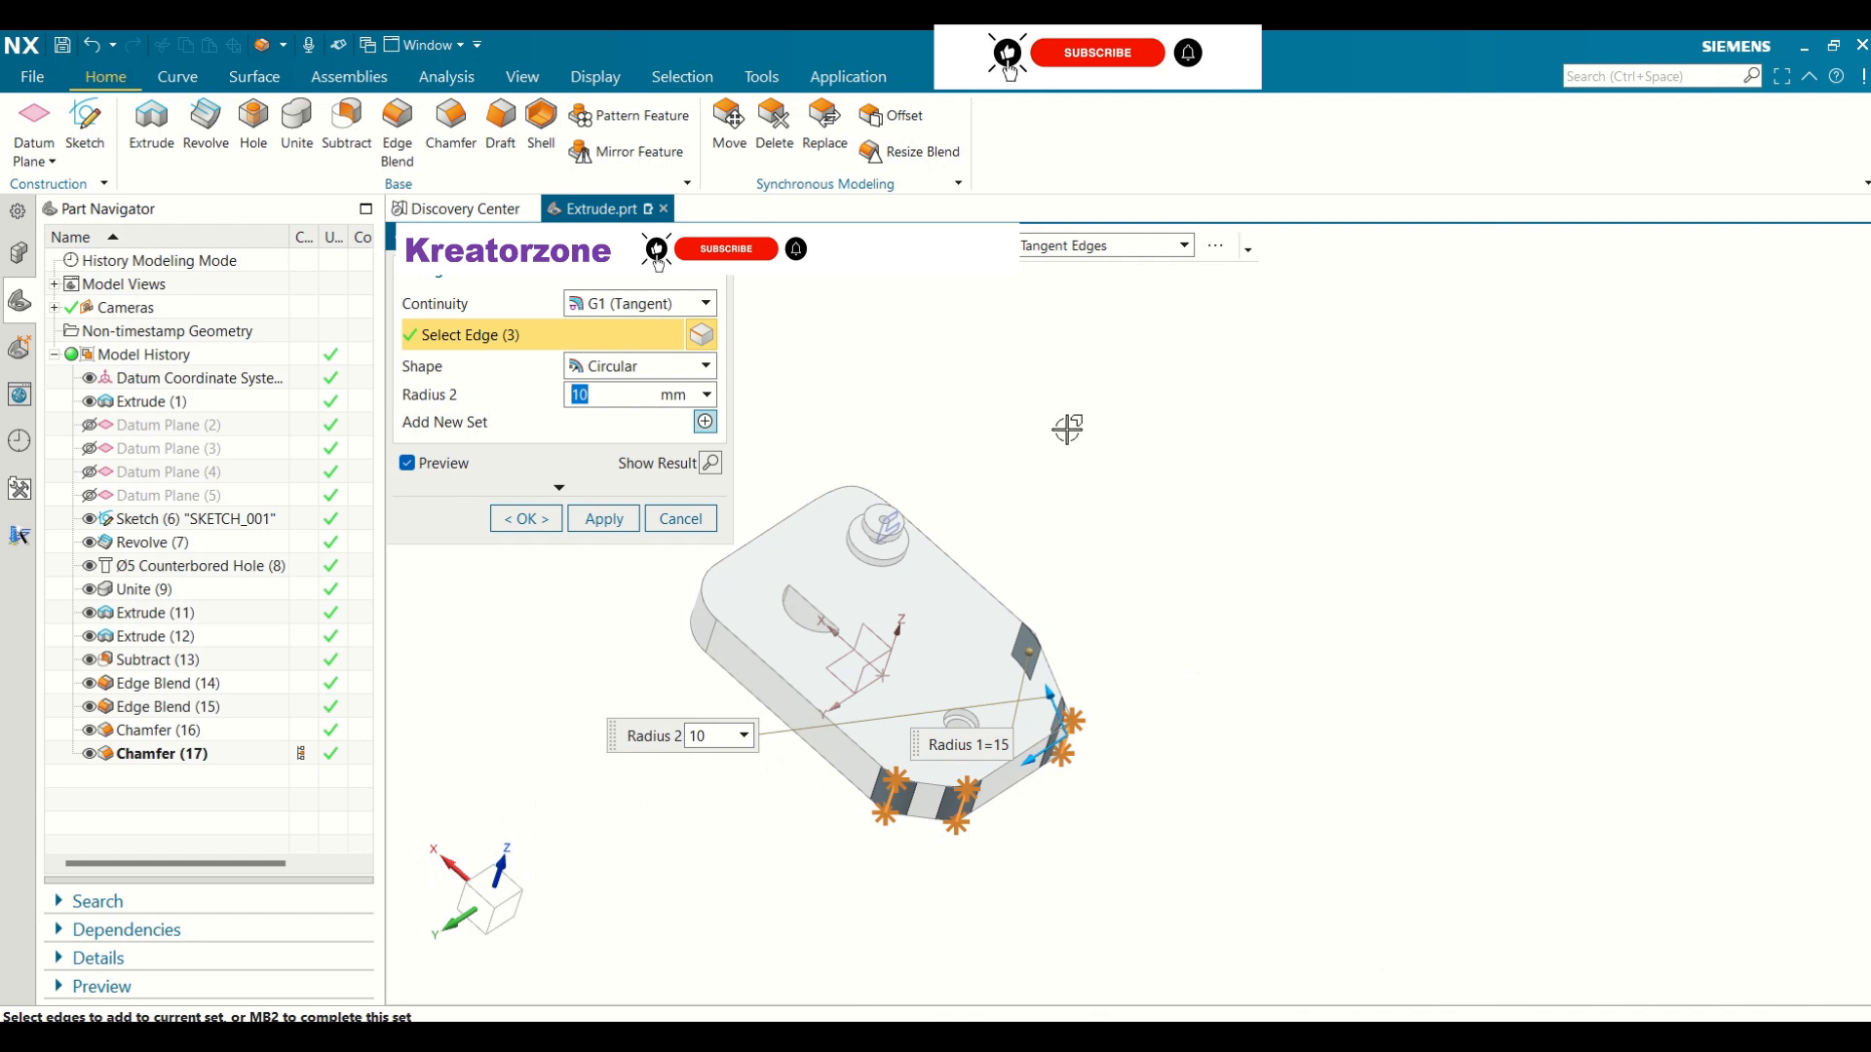
{"action": "middle_click_drag", "start_coordinate": [1069, 429], "coordinate": [1012, 429]}
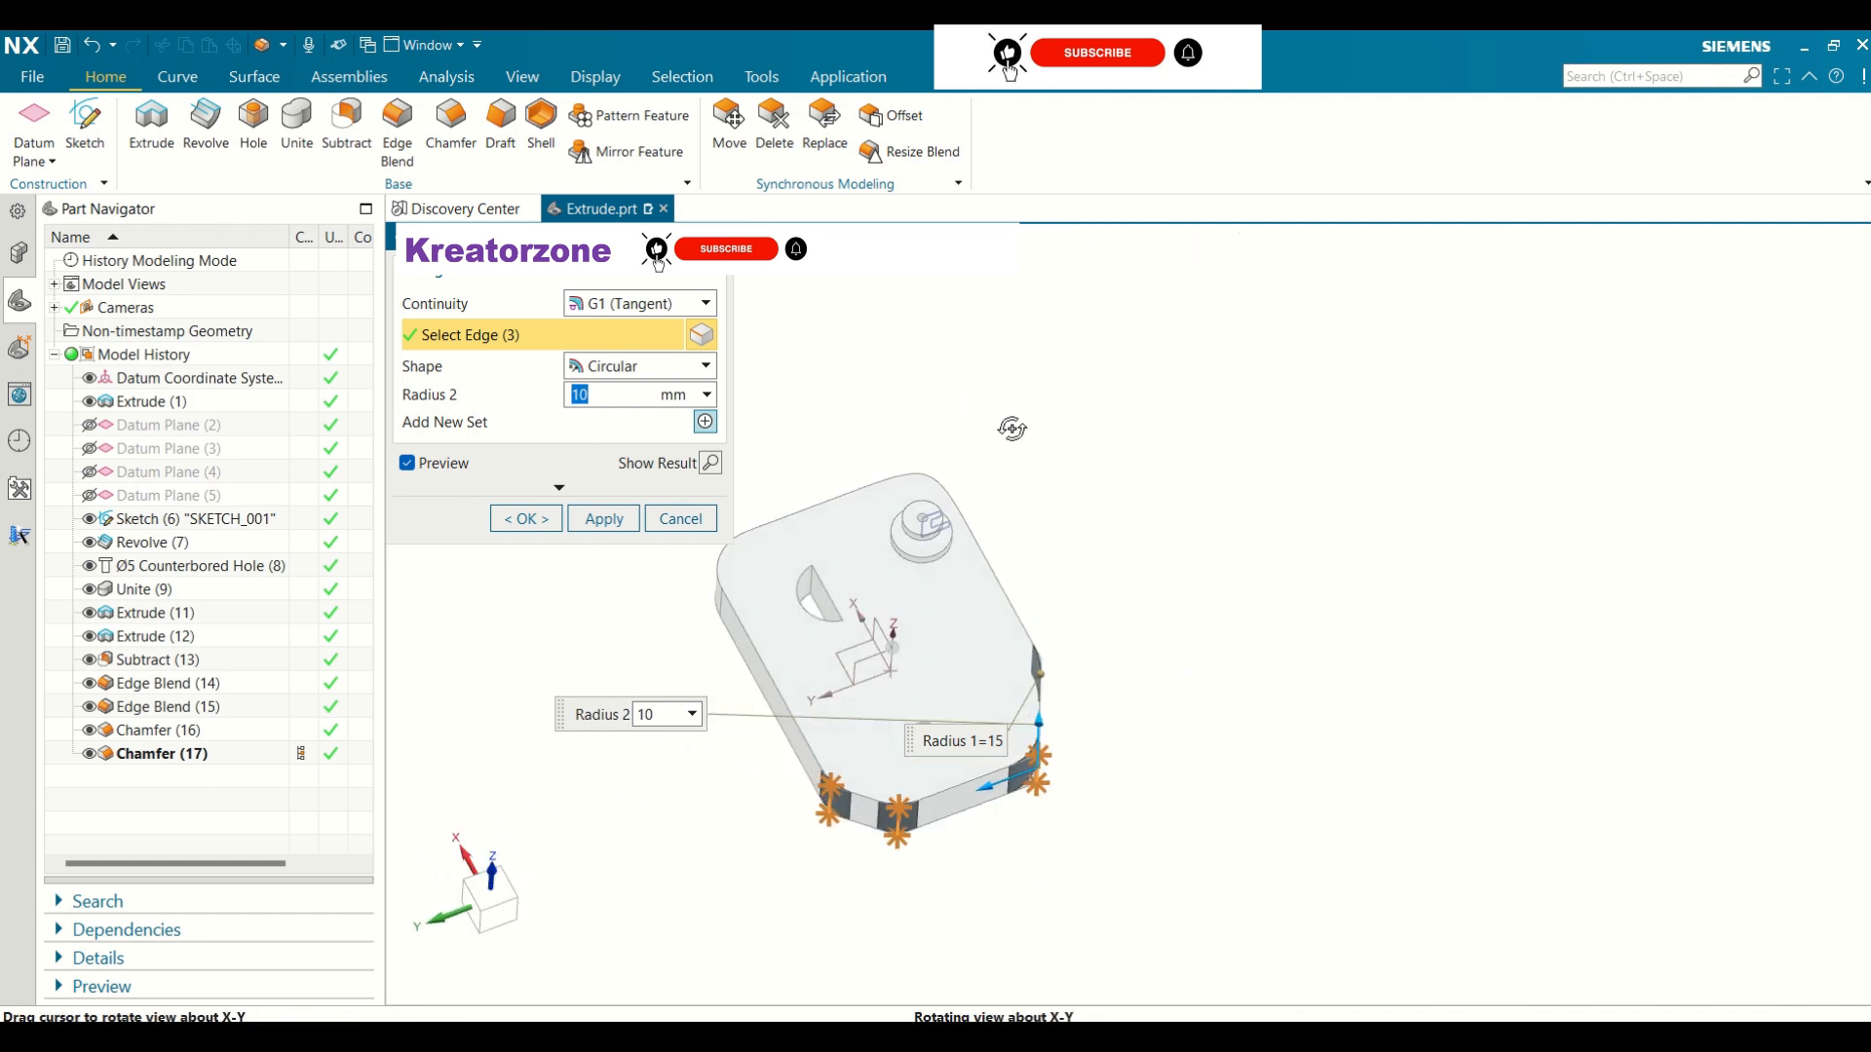
{"action": "left_click", "coordinate": [526, 518]}
{"action": "middle_click_drag", "start_coordinate": [1065, 715], "coordinate": [877, 750]}
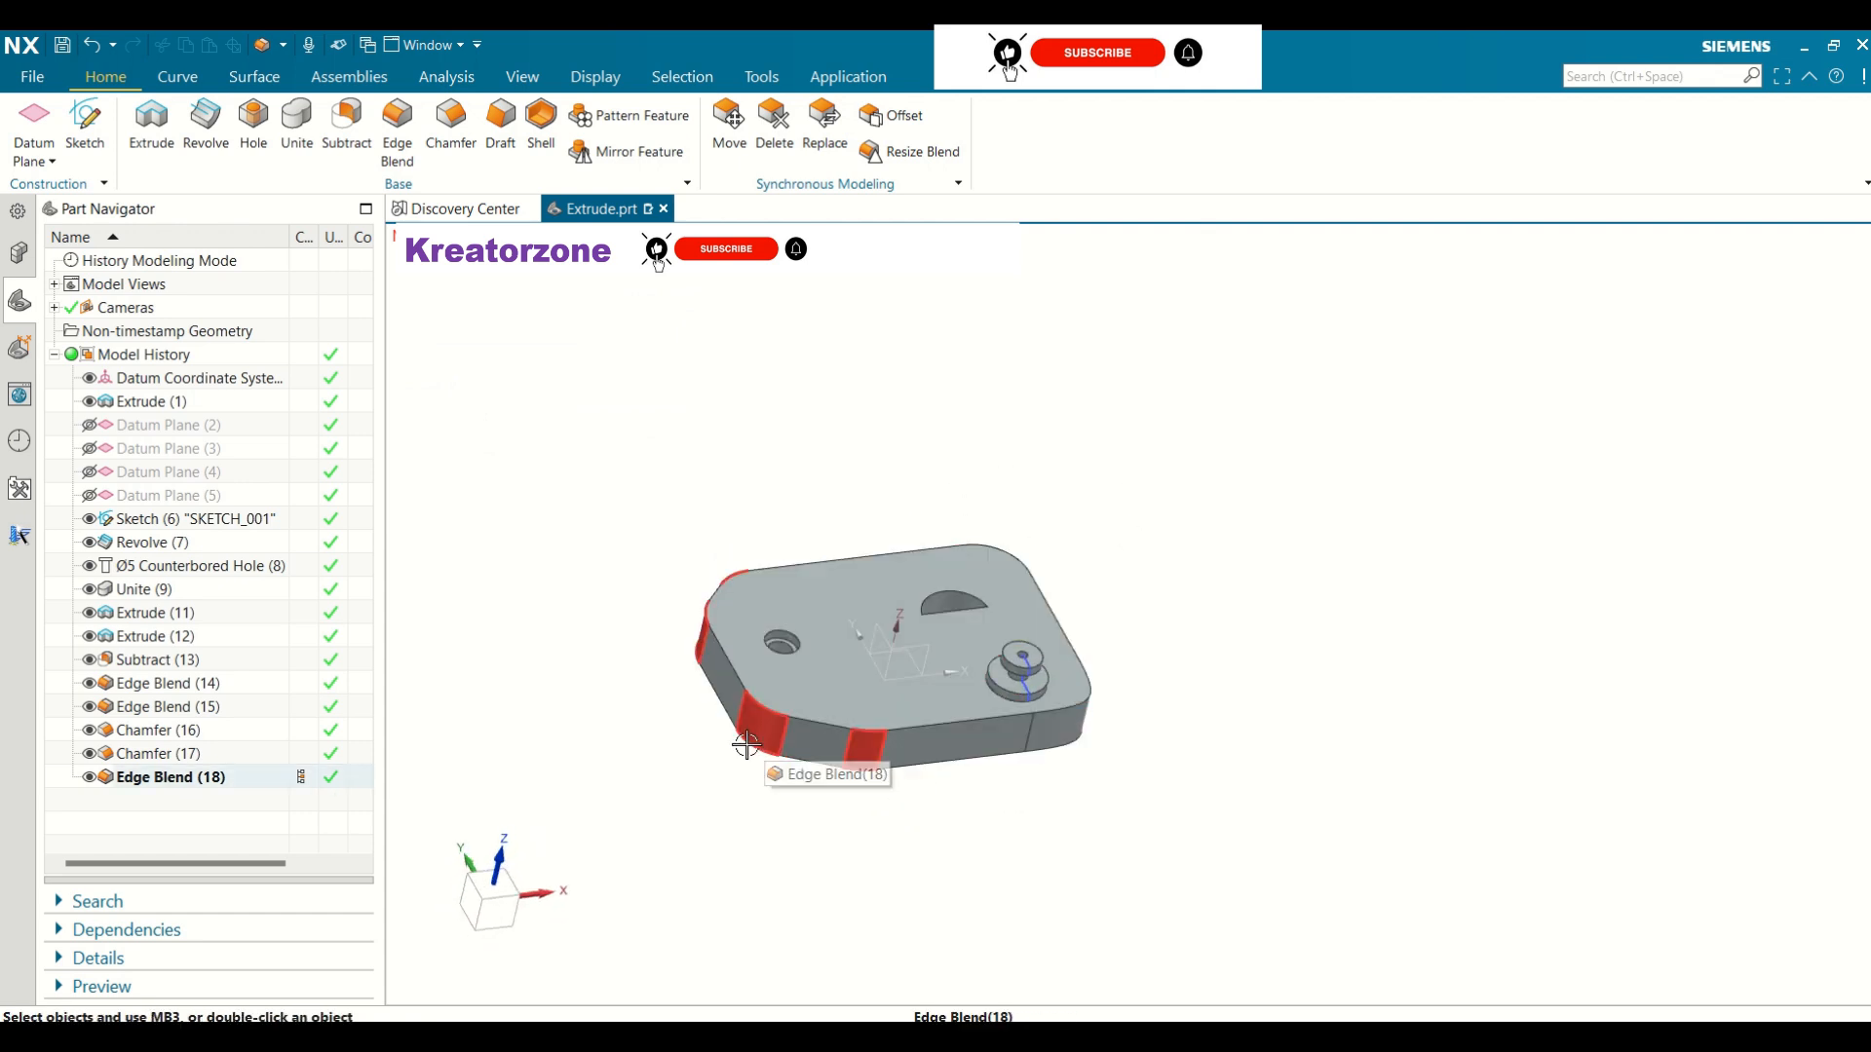
{"action": "mouse_move", "coordinate": [626, 493]}
{"action": "middle_mouse_down"}
{"action": "mouse_move", "coordinate": [597, 589]}
{"action": "mouse_move", "coordinate": [593, 488]}
{"action": "mouse_move", "coordinate": [660, 466]}
{"action": "mouse_move", "coordinate": [652, 481]}
{"action": "middle_mouse_up"}
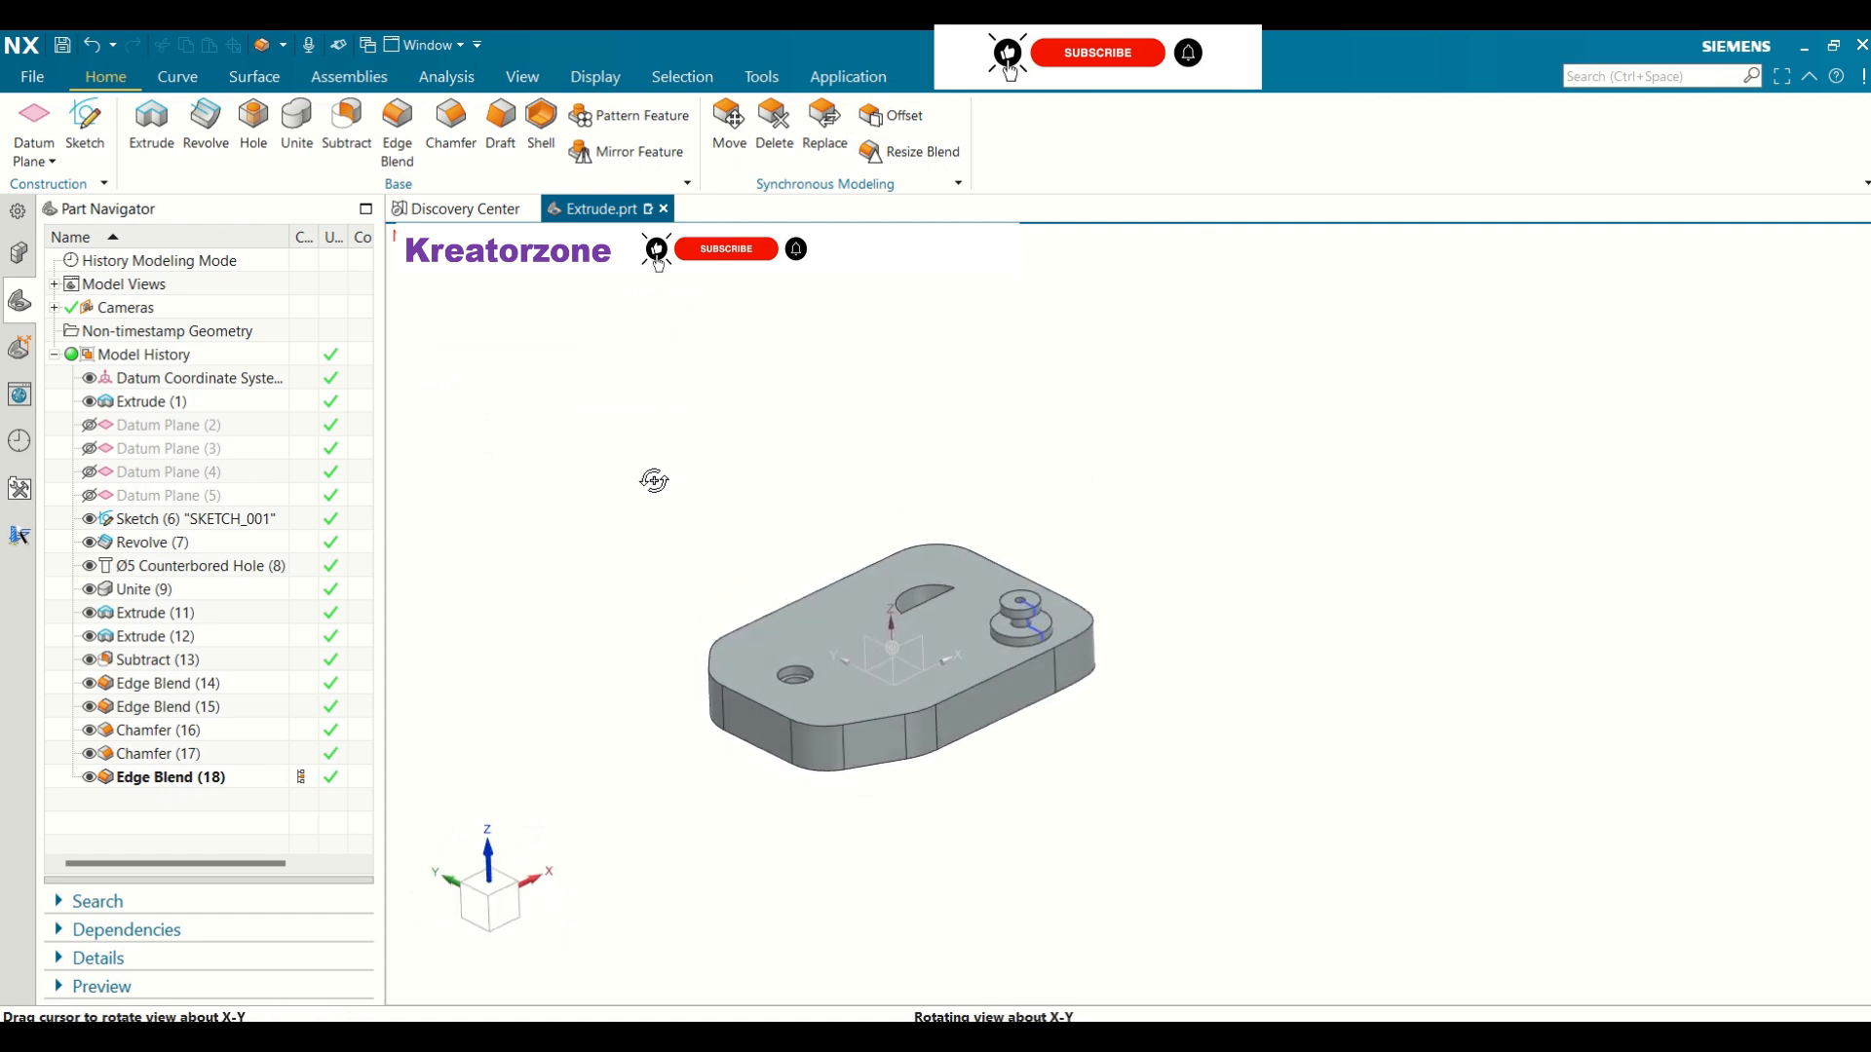
{"action": "scroll", "coordinate": [953, 632], "scroll_direction": "down", "scroll_amount": 2}
{"action": "scroll", "coordinate": [953, 633], "scroll_direction": "up", "scroll_amount": 4}
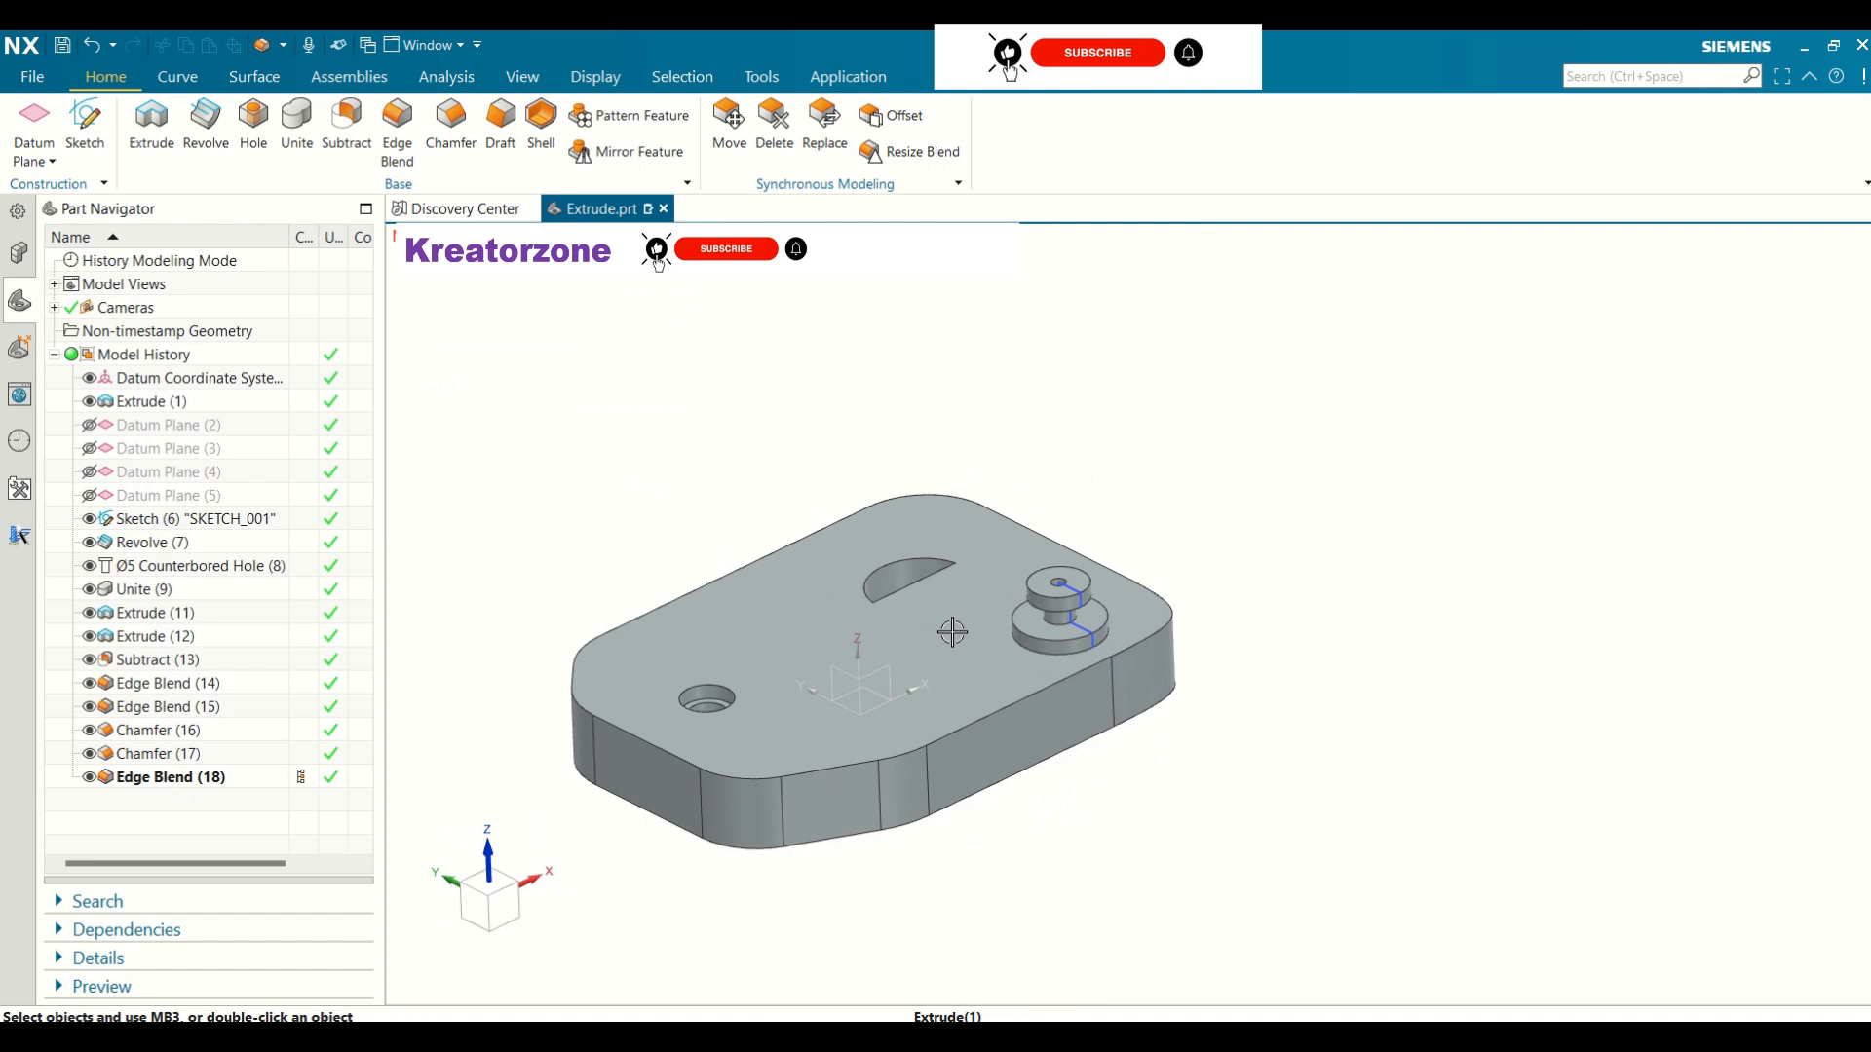
{"action": "middle_click_drag", "start_coordinate": [953, 632], "coordinate": [1332, 544]}
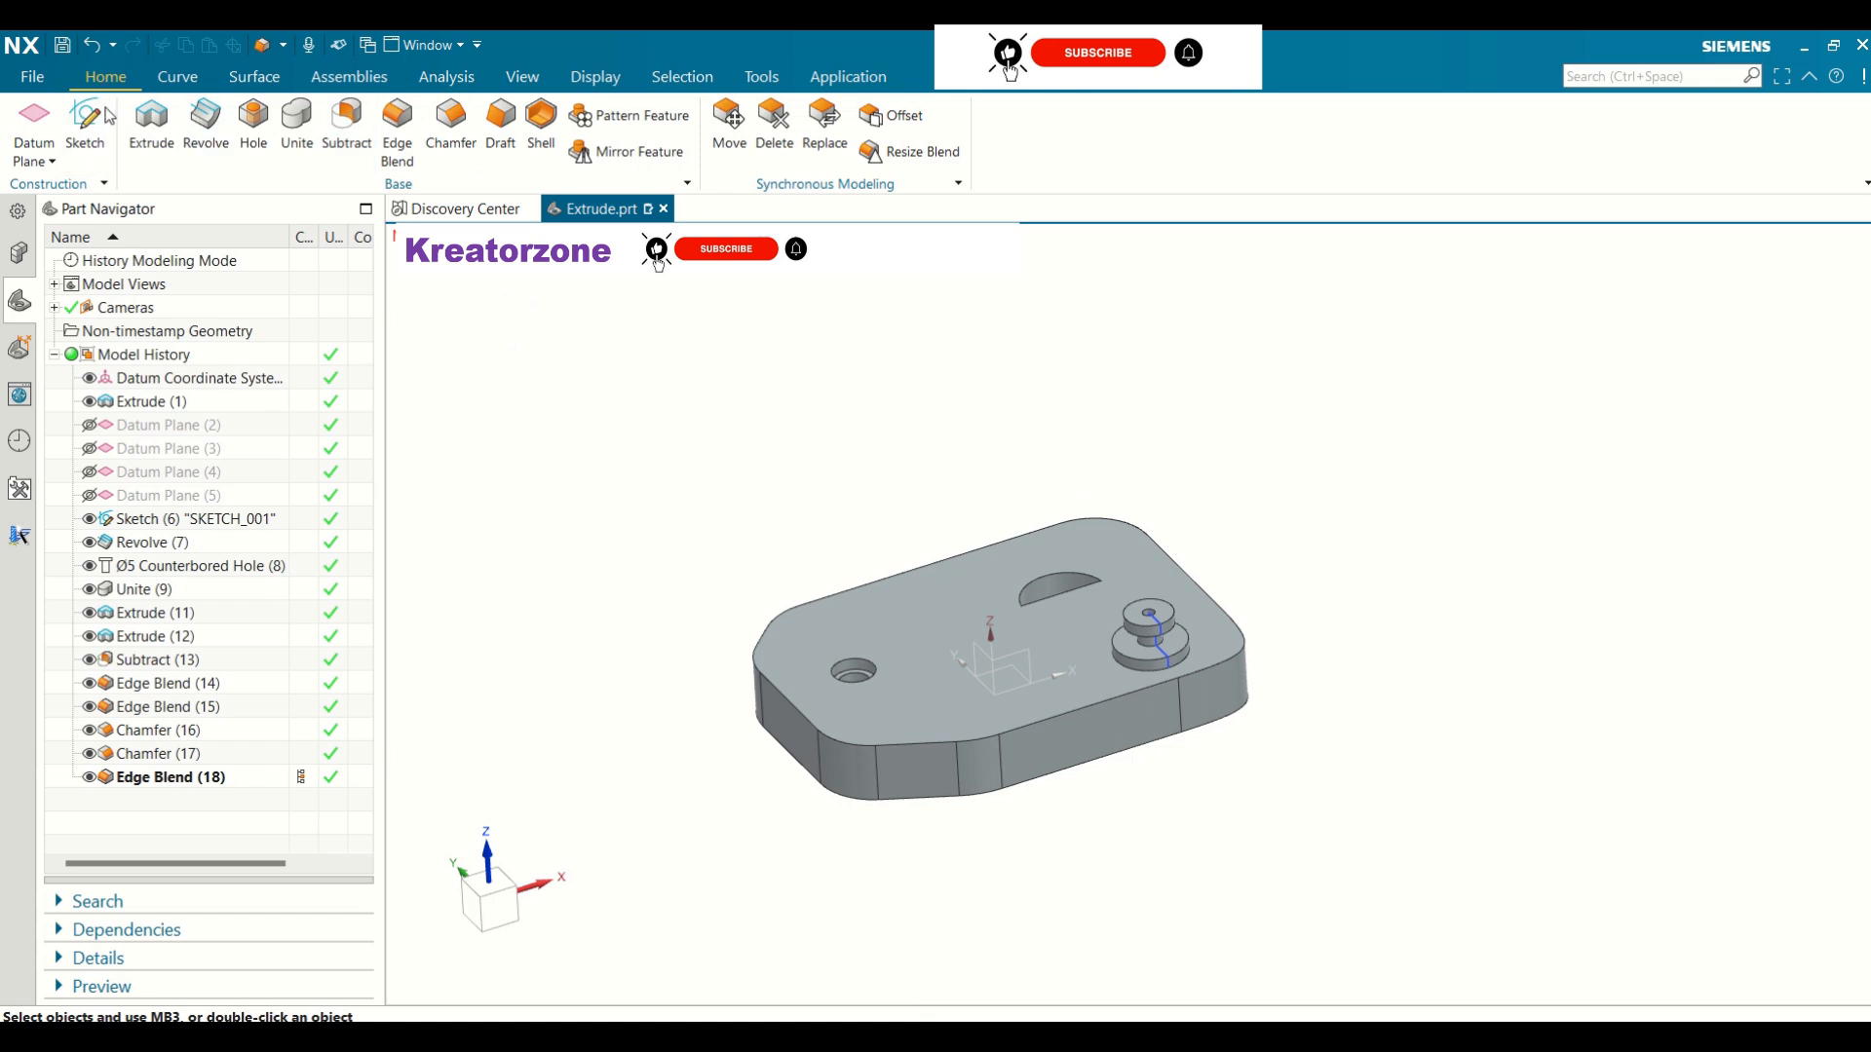
Start a face Draft along +Z with the block's bottom face as the stationary face and its outer side faces as the faces to draft
{"action": "left_click", "coordinate": [501, 132]}
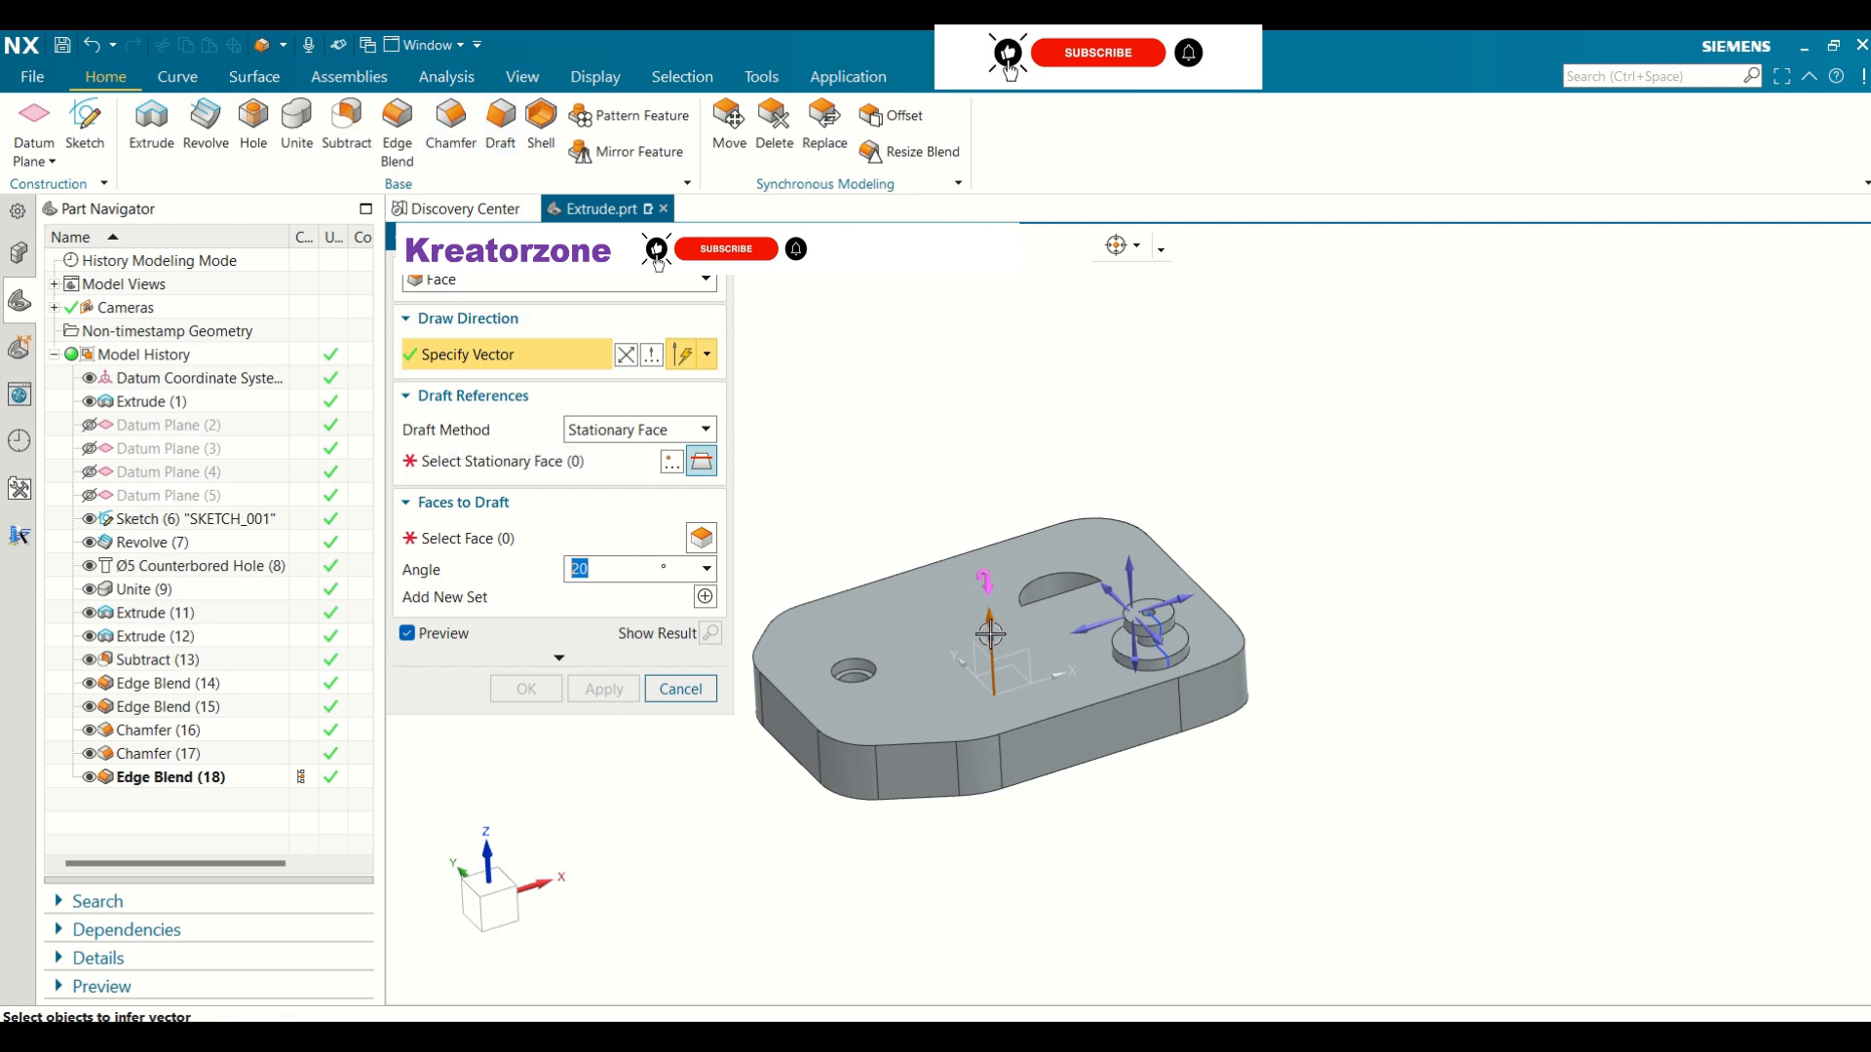
{"action": "left_click", "coordinate": [1130, 578]}
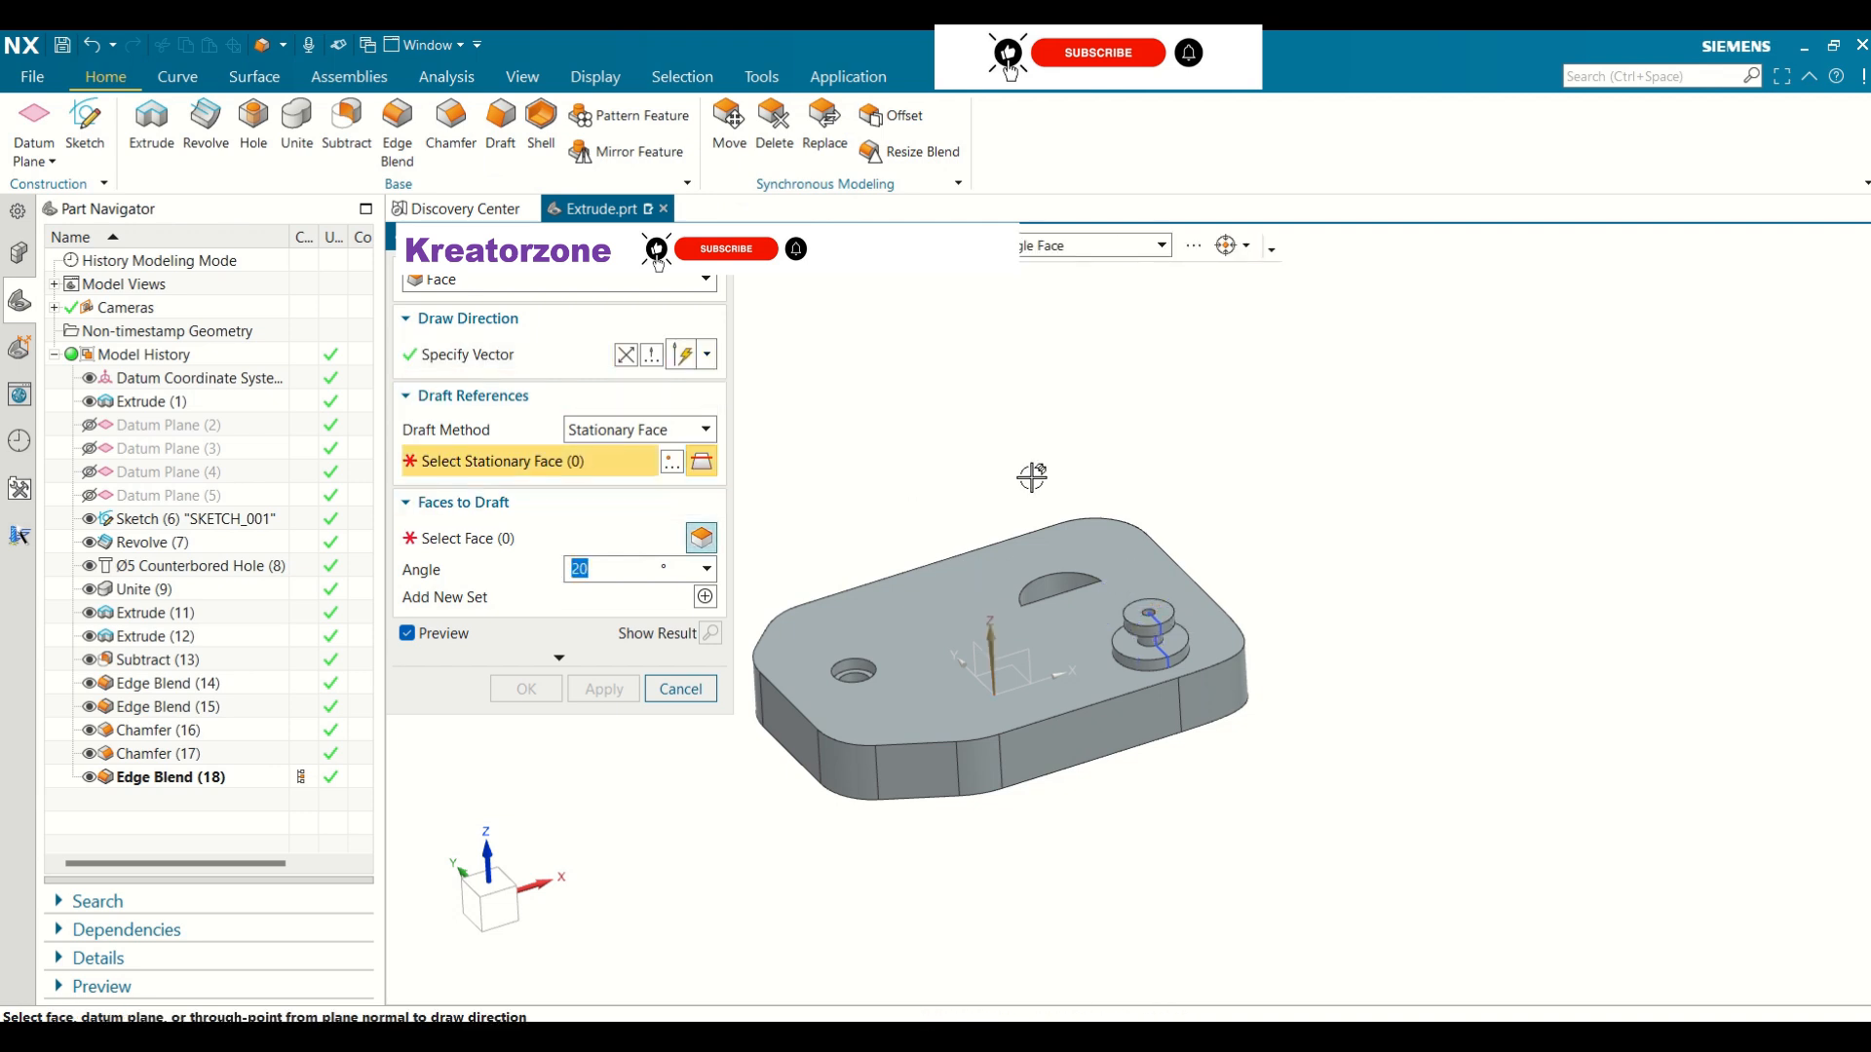
{"action": "middle_click_drag", "start_coordinate": [1174, 495], "coordinate": [1181, 372]}
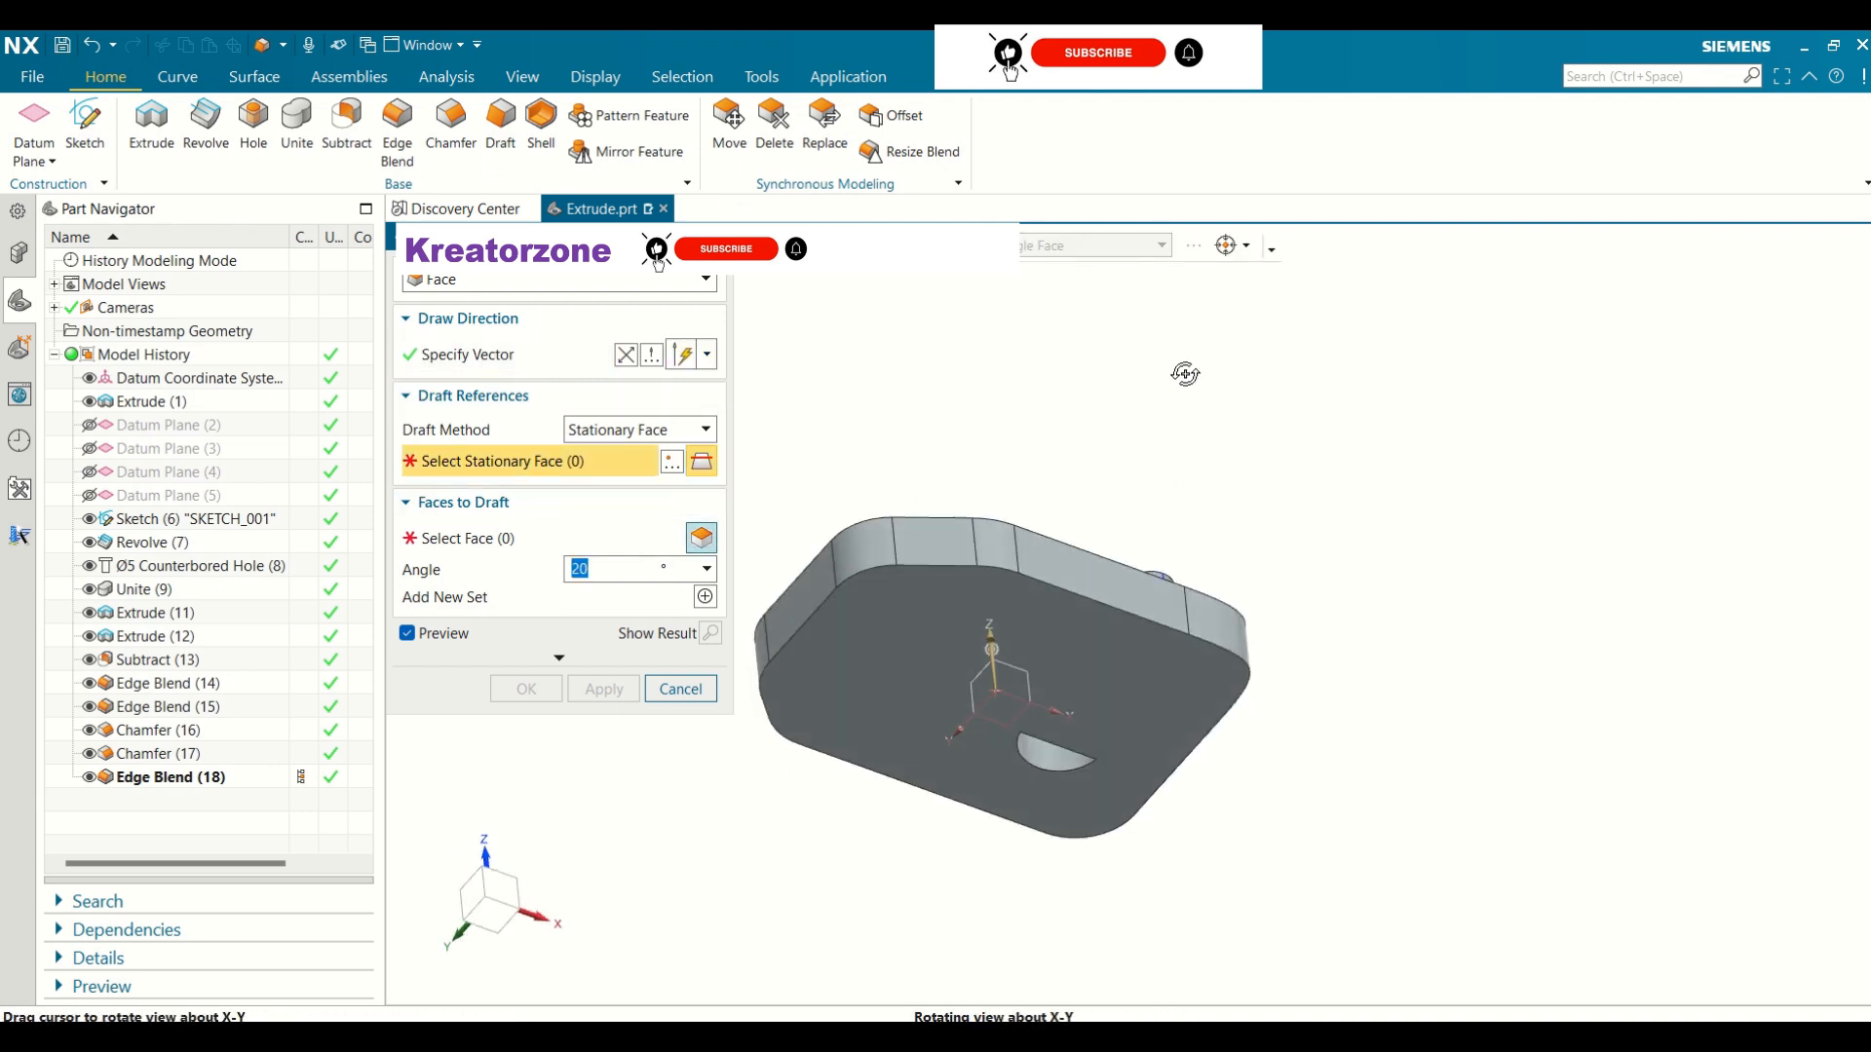
{"action": "left_click", "coordinate": [1088, 644]}
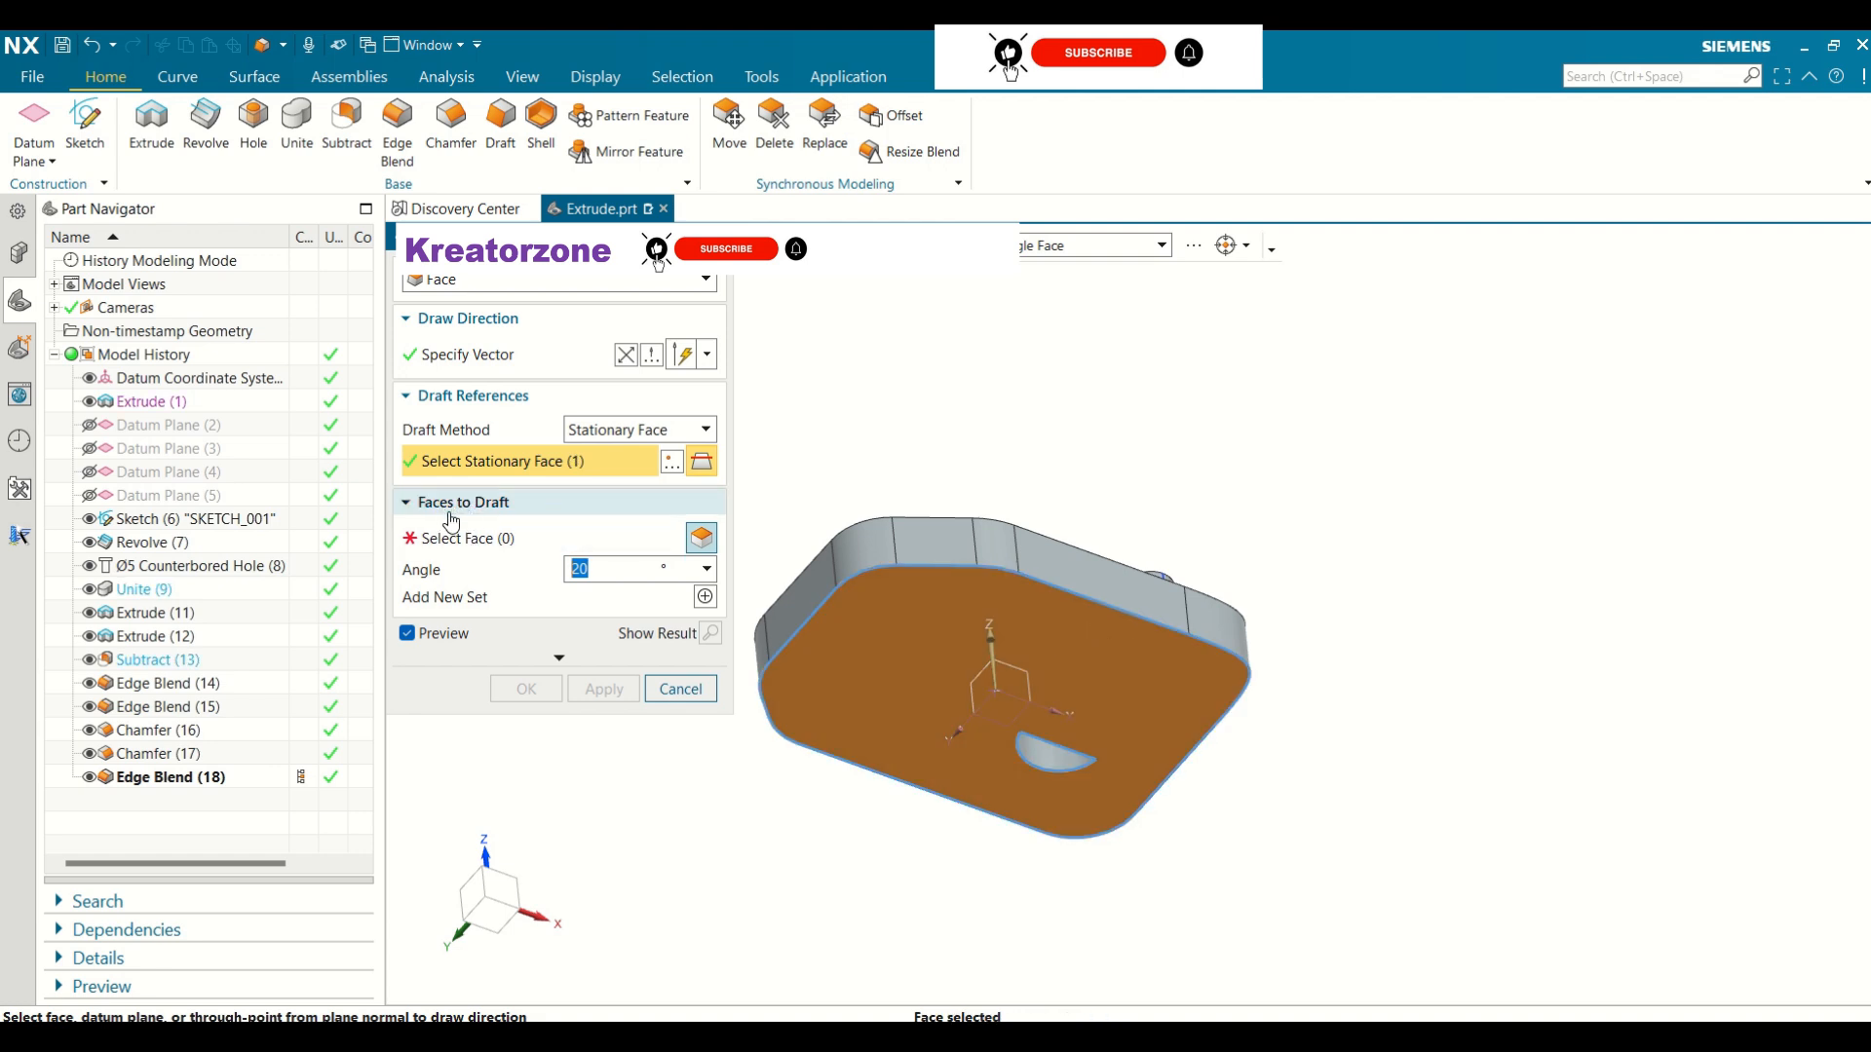
{"action": "left_click", "coordinate": [472, 542]}
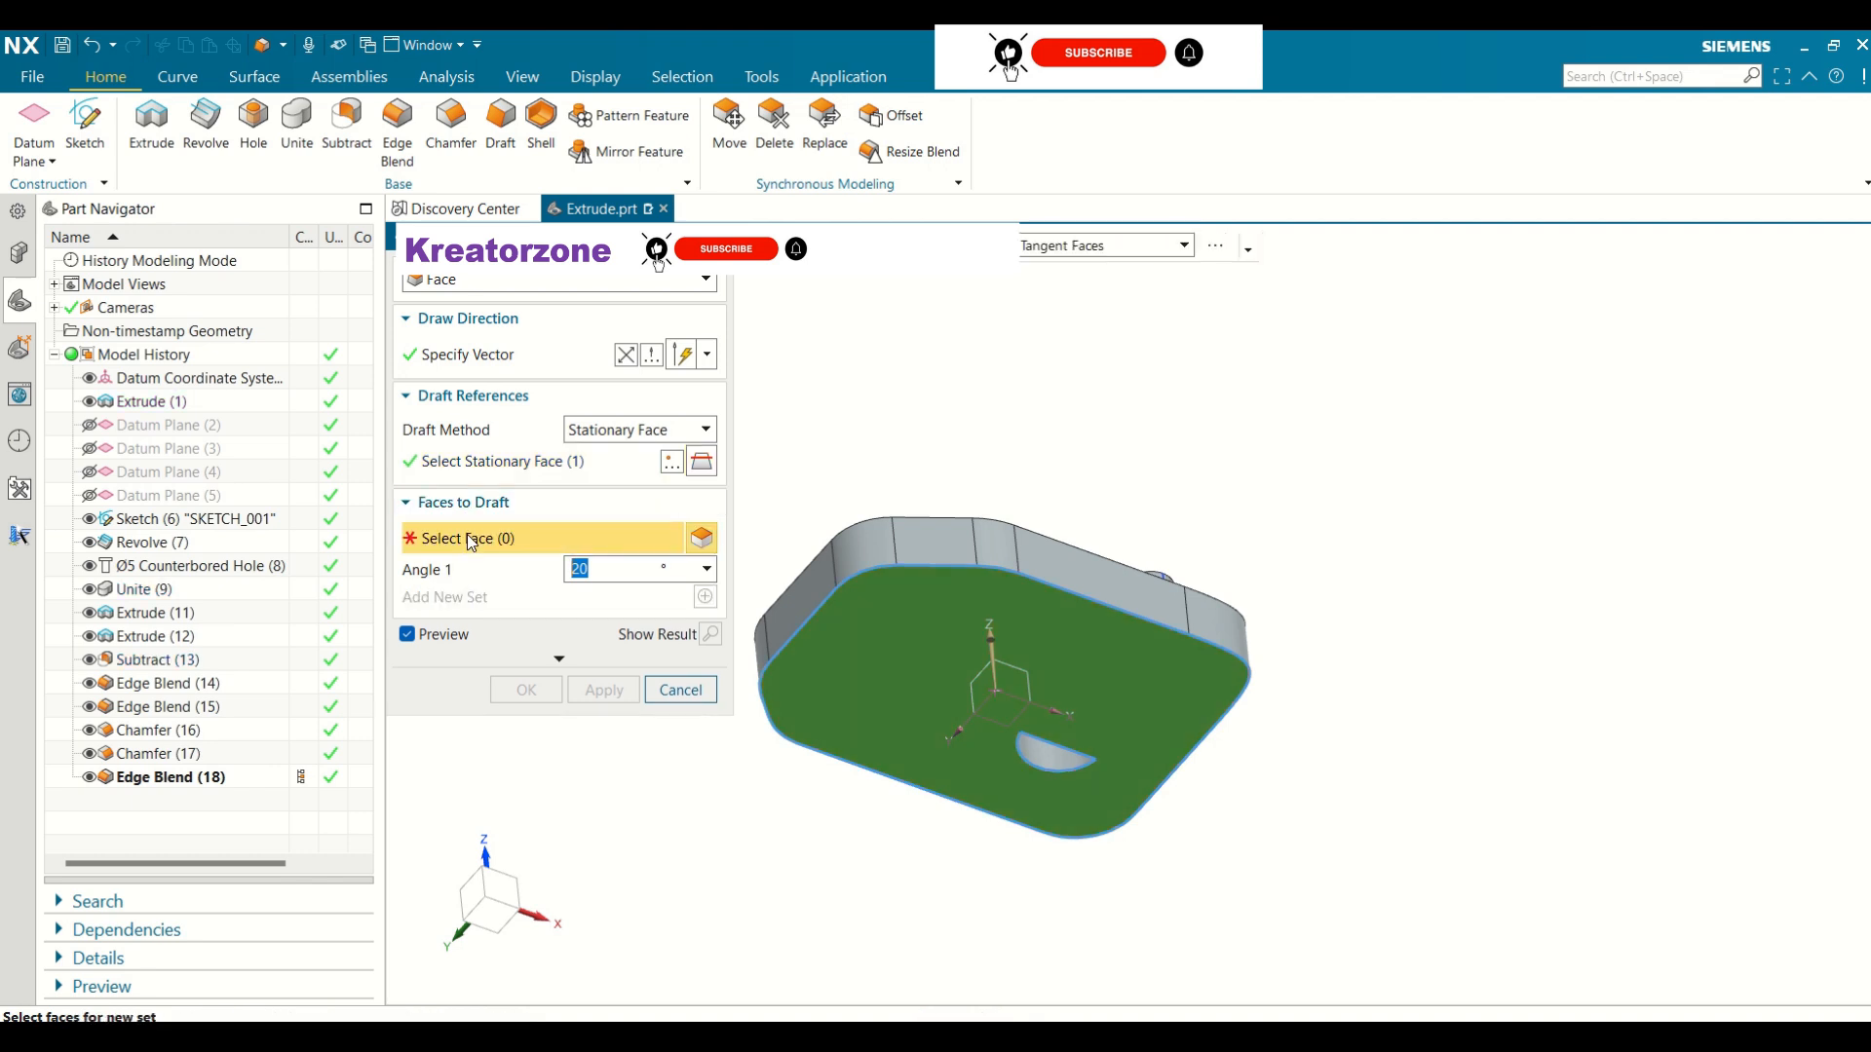
{"action": "middle_click_drag", "start_coordinate": [1208, 490], "coordinate": [878, 797]}
{"action": "left_click", "coordinate": [876, 750]}
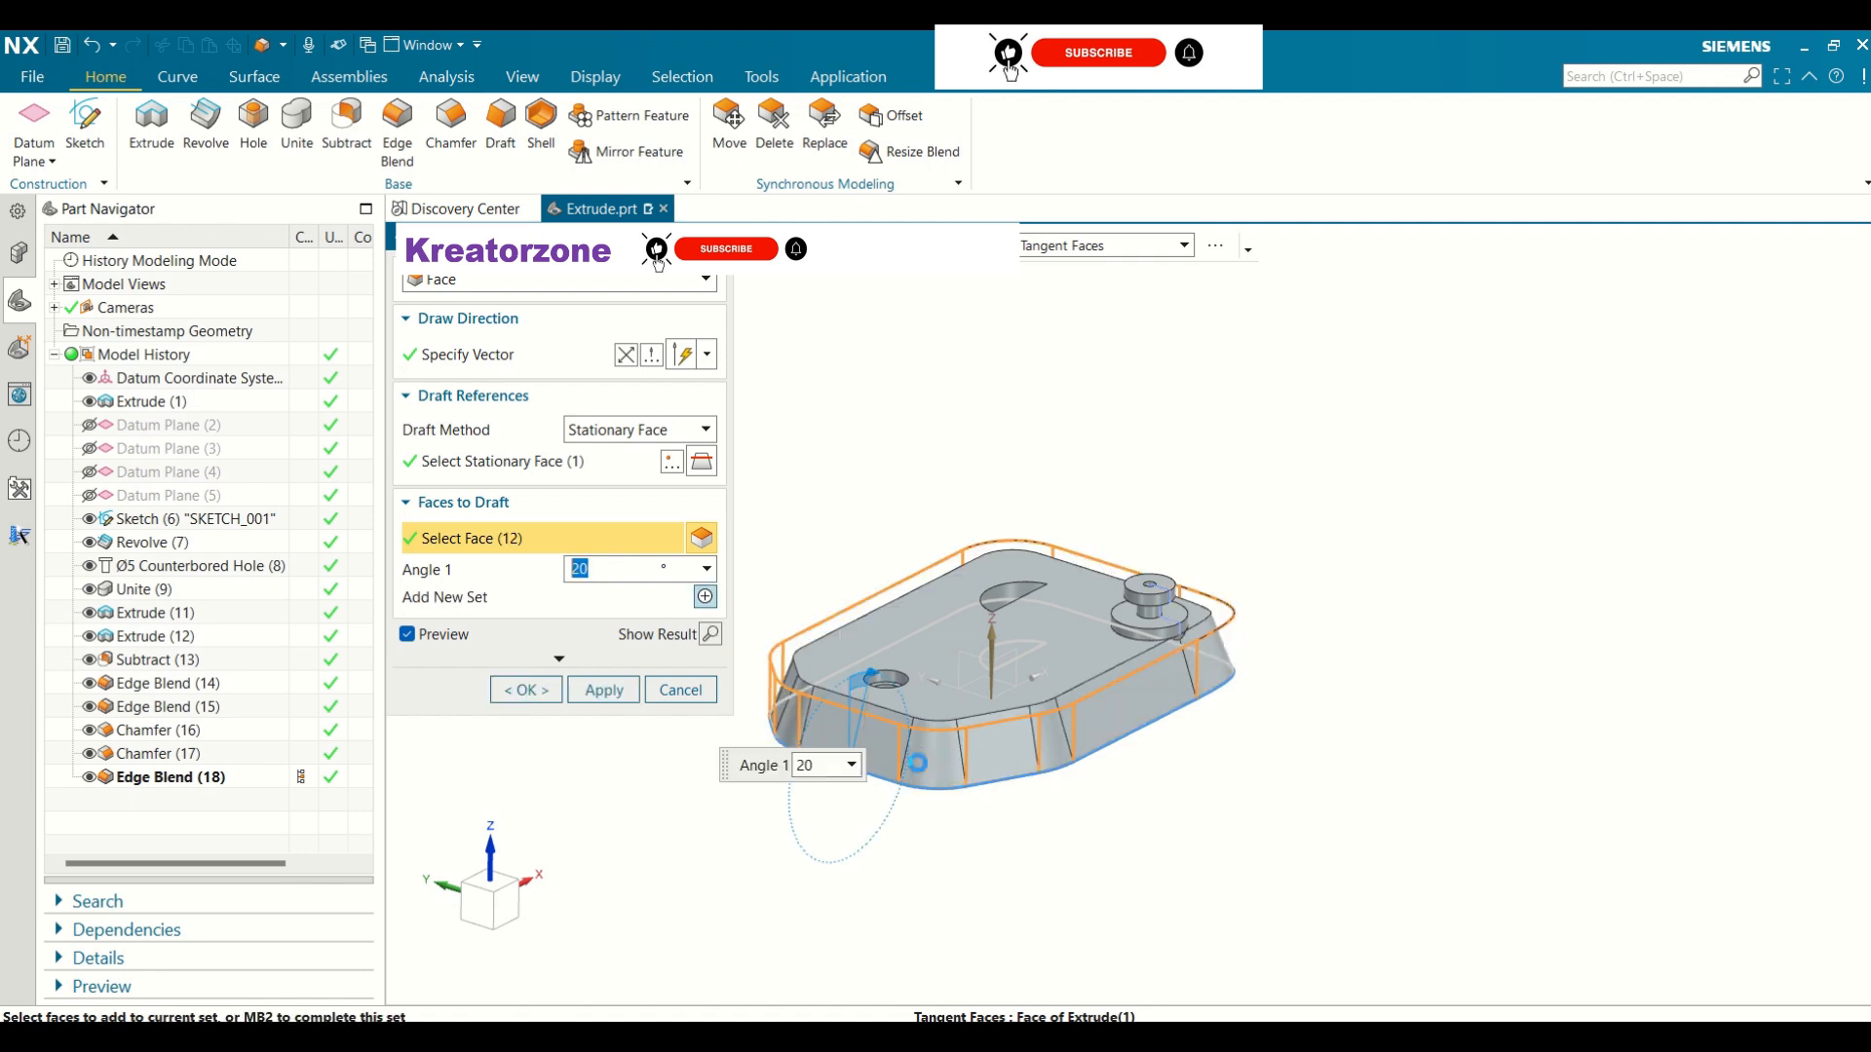
Try draft angles of 30° and 15° on the block's side faces
{"action": "middle_click_drag", "start_coordinate": [1402, 569], "coordinate": [1458, 605]}
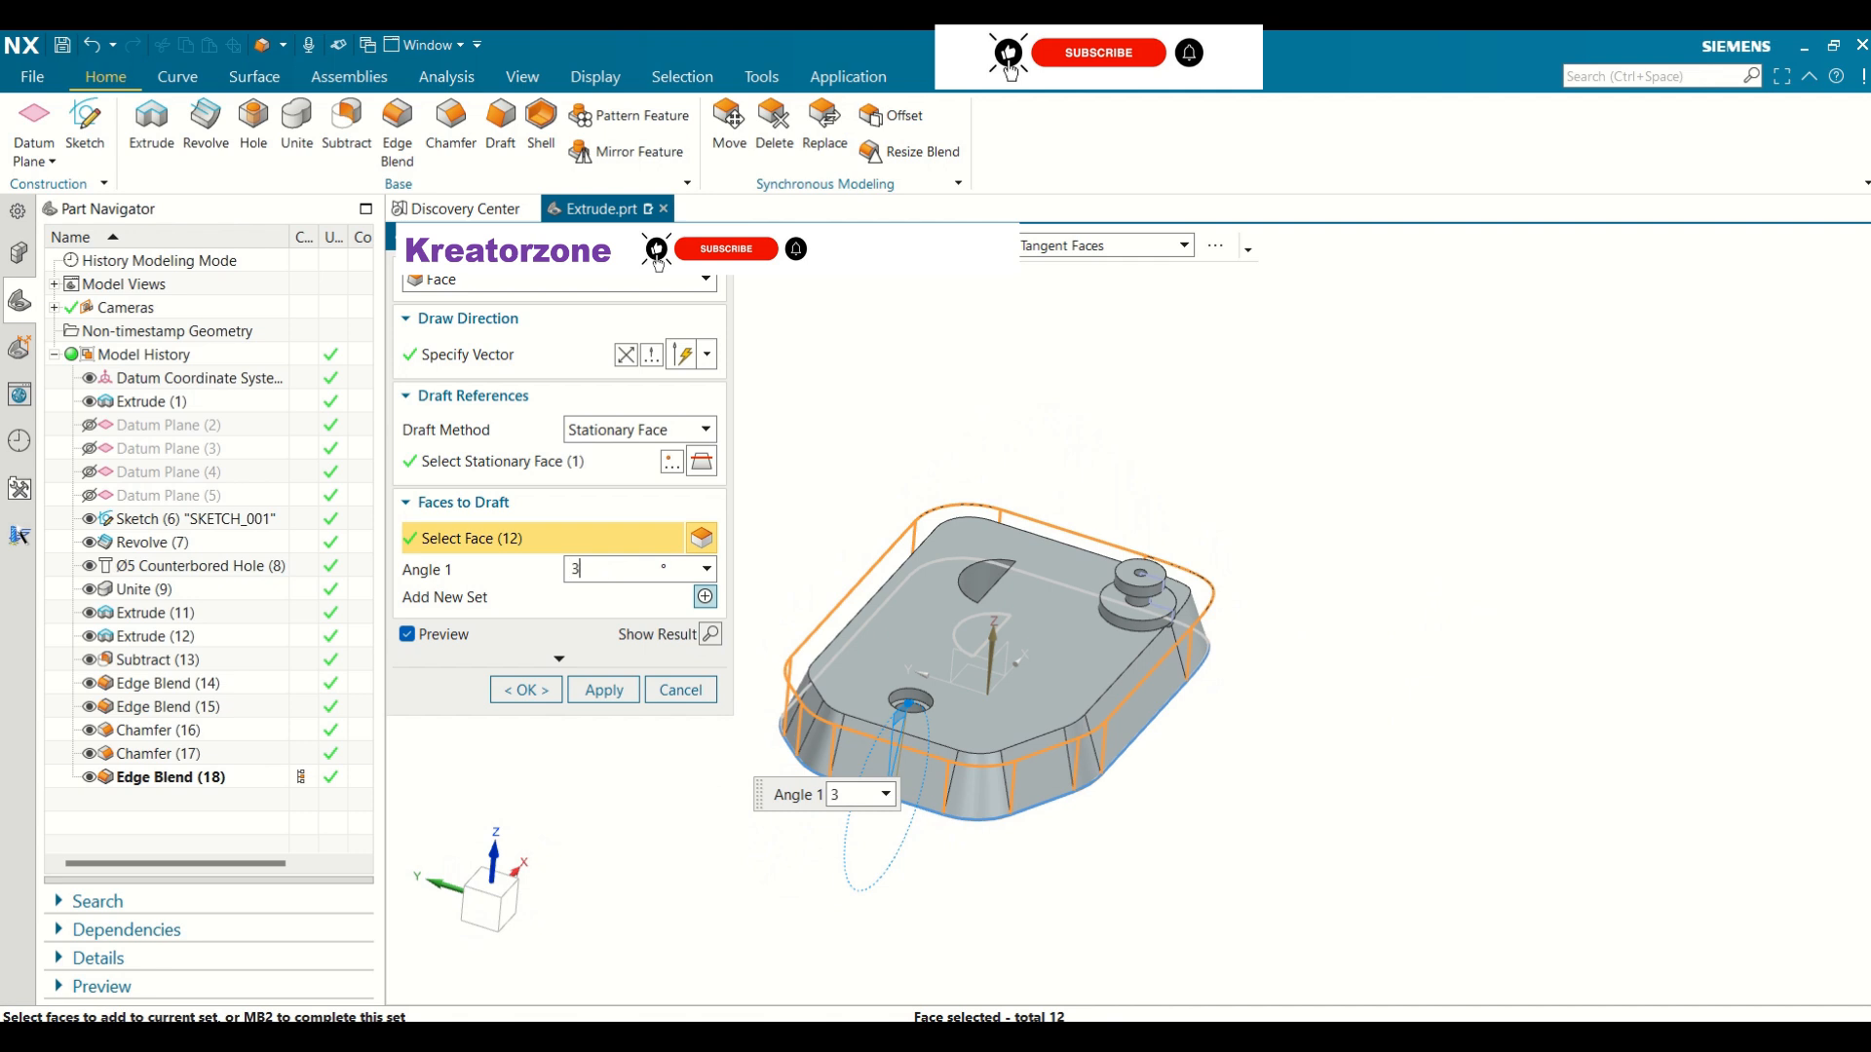
{"action": "key", "text": "Return"}
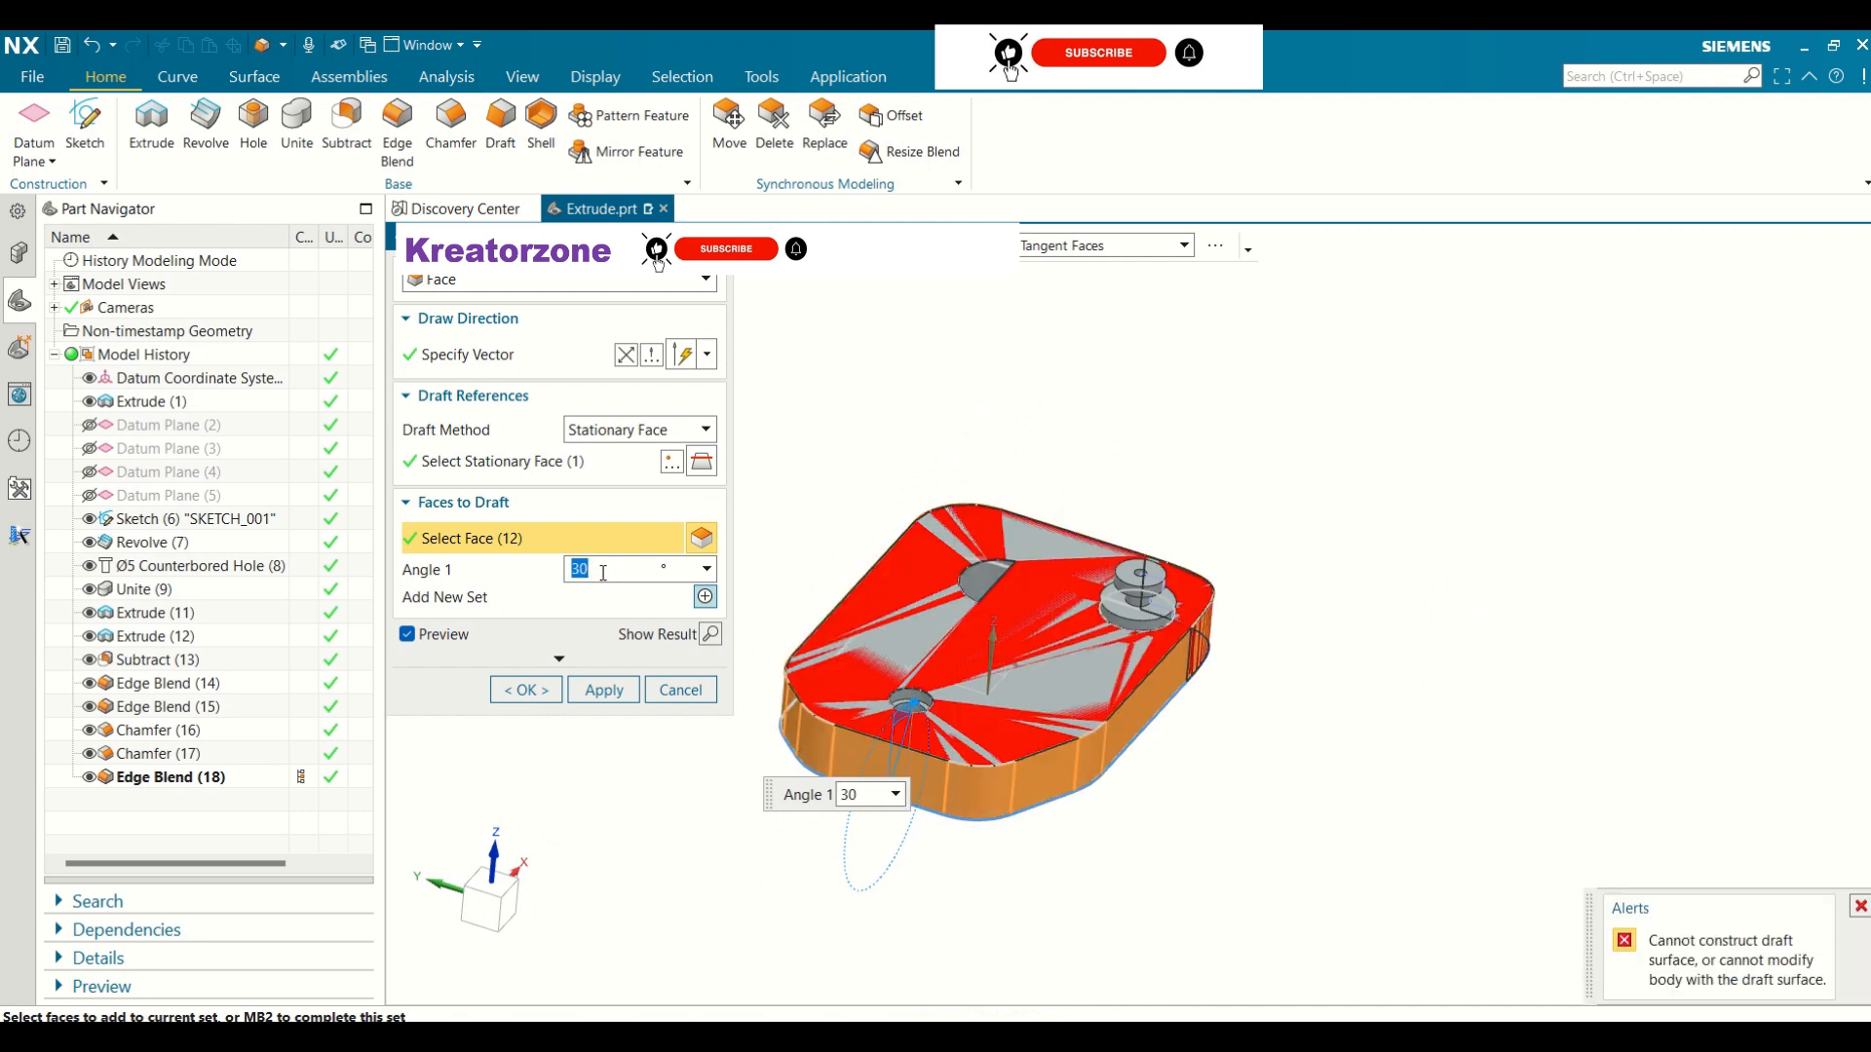
{"action": "type", "text": "15"}
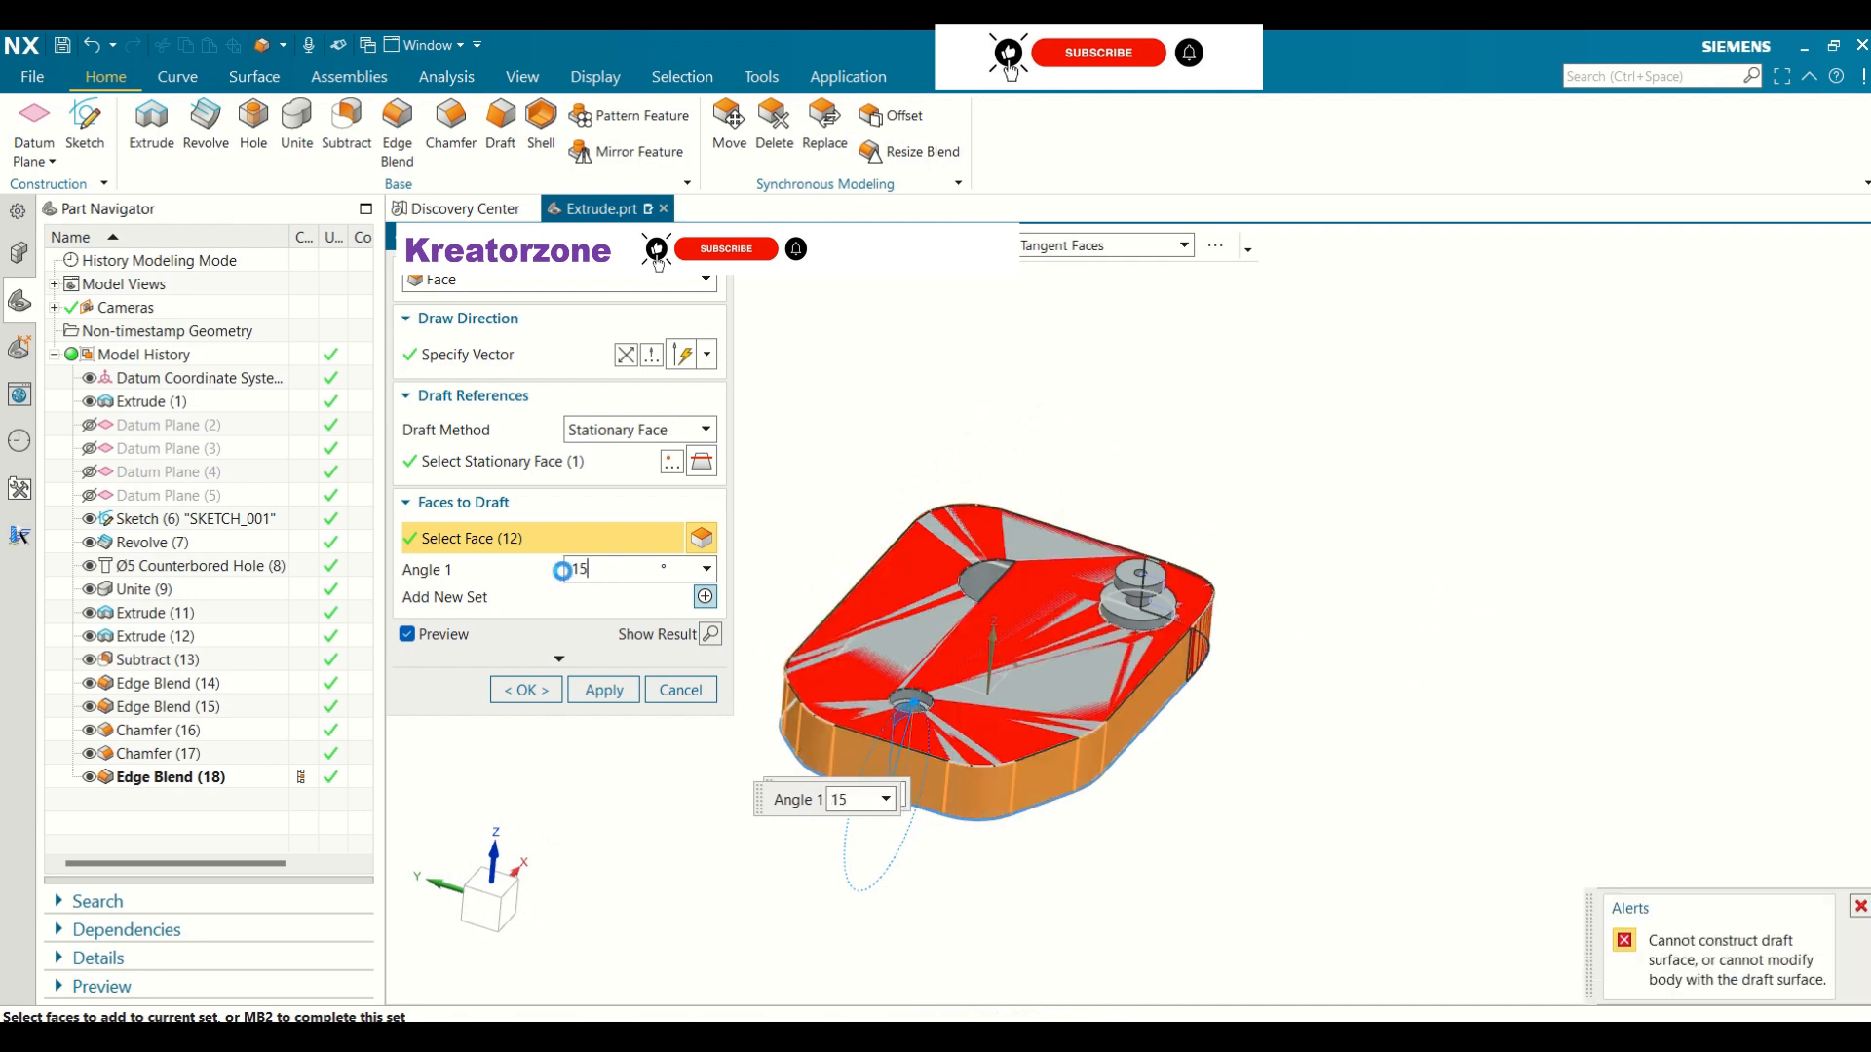
{"action": "key", "text": "Return"}
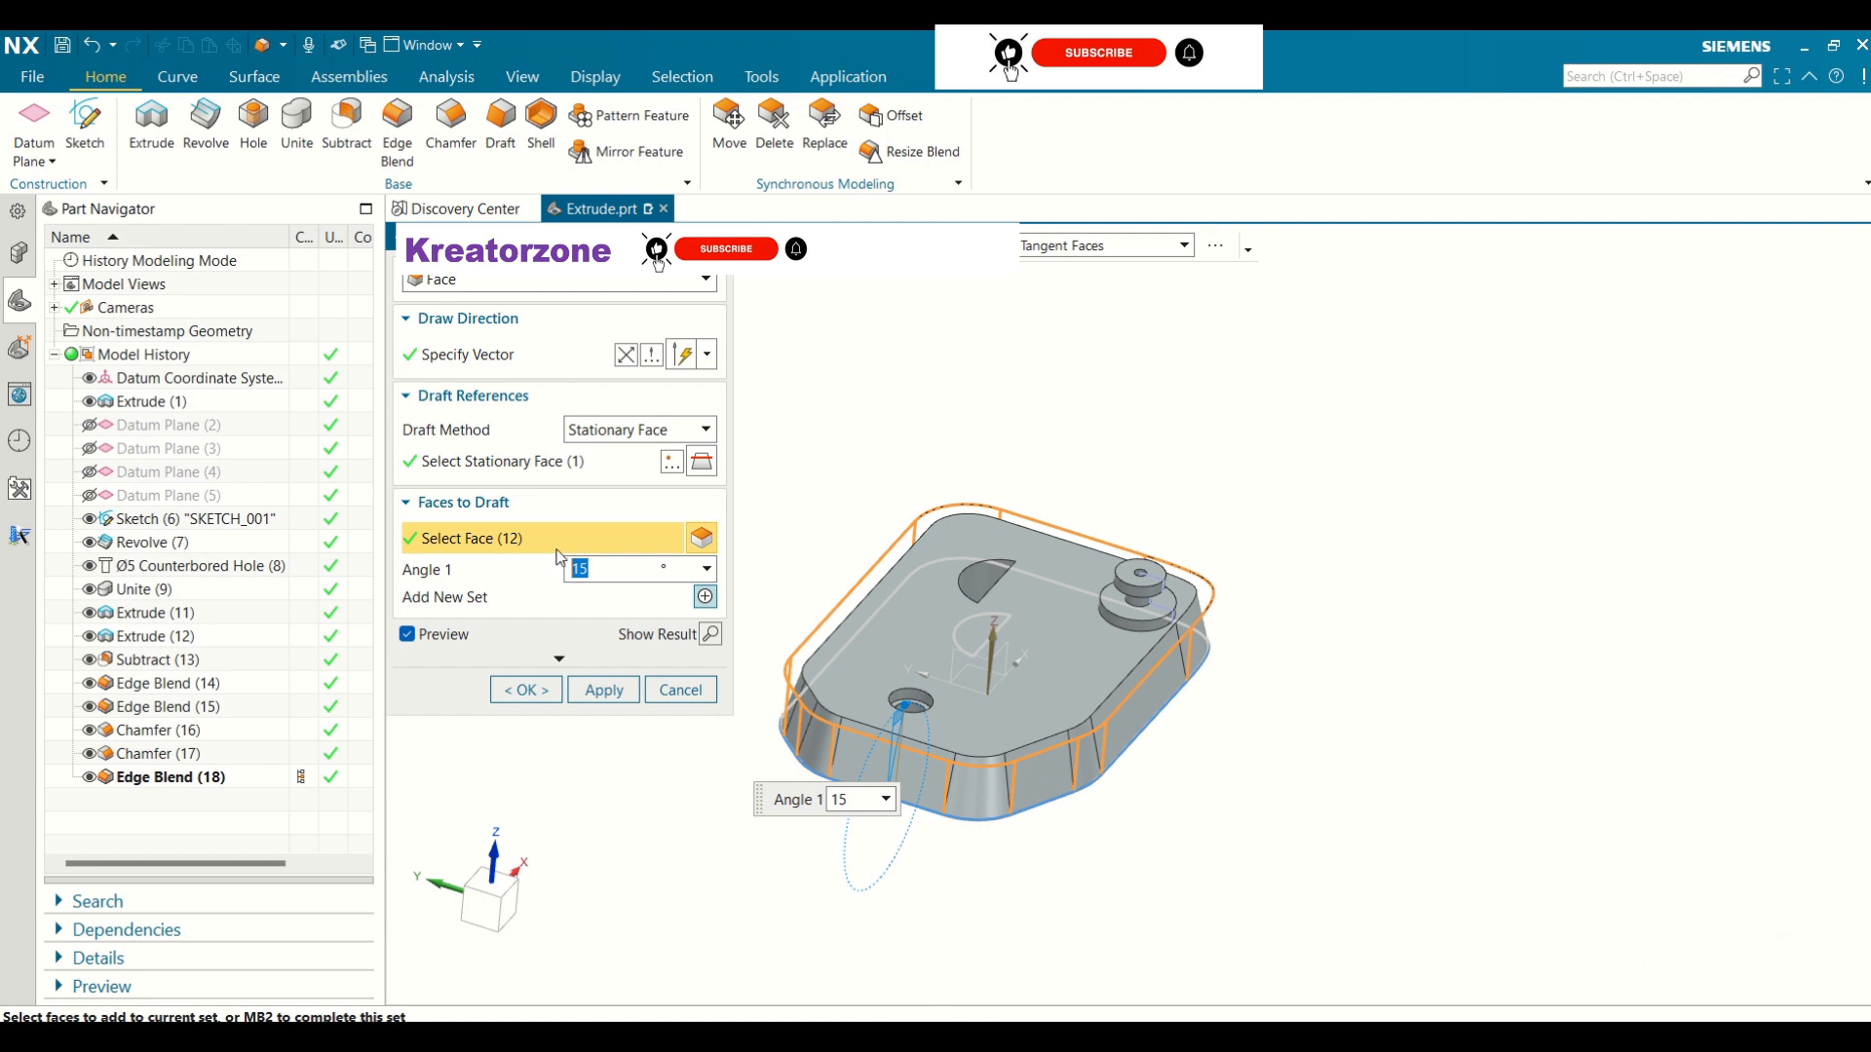
Set the side faces' draft angle to 5° and create the draft
{"action": "type", "text": "5"}
{"action": "key", "text": "Return"}
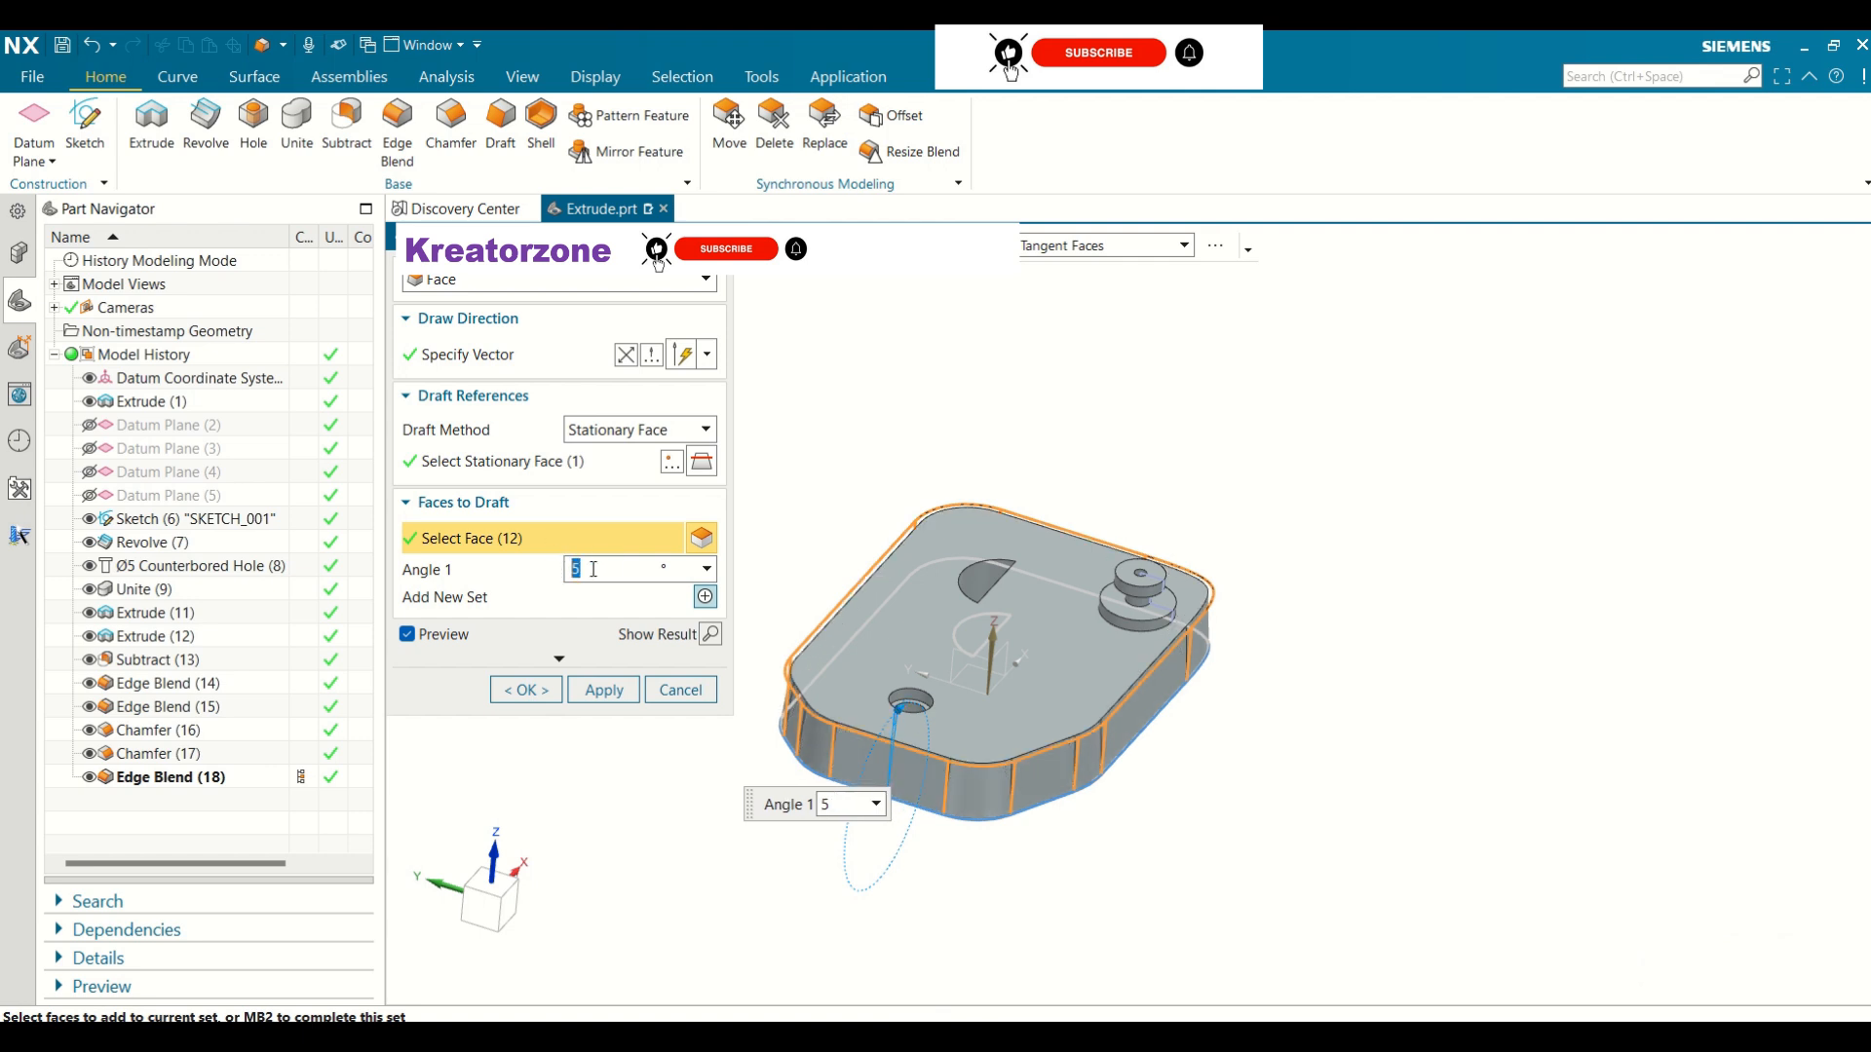
{"action": "left_click", "coordinate": [533, 700]}
{"action": "middle_click_drag", "start_coordinate": [1198, 806], "coordinate": [1209, 724]}
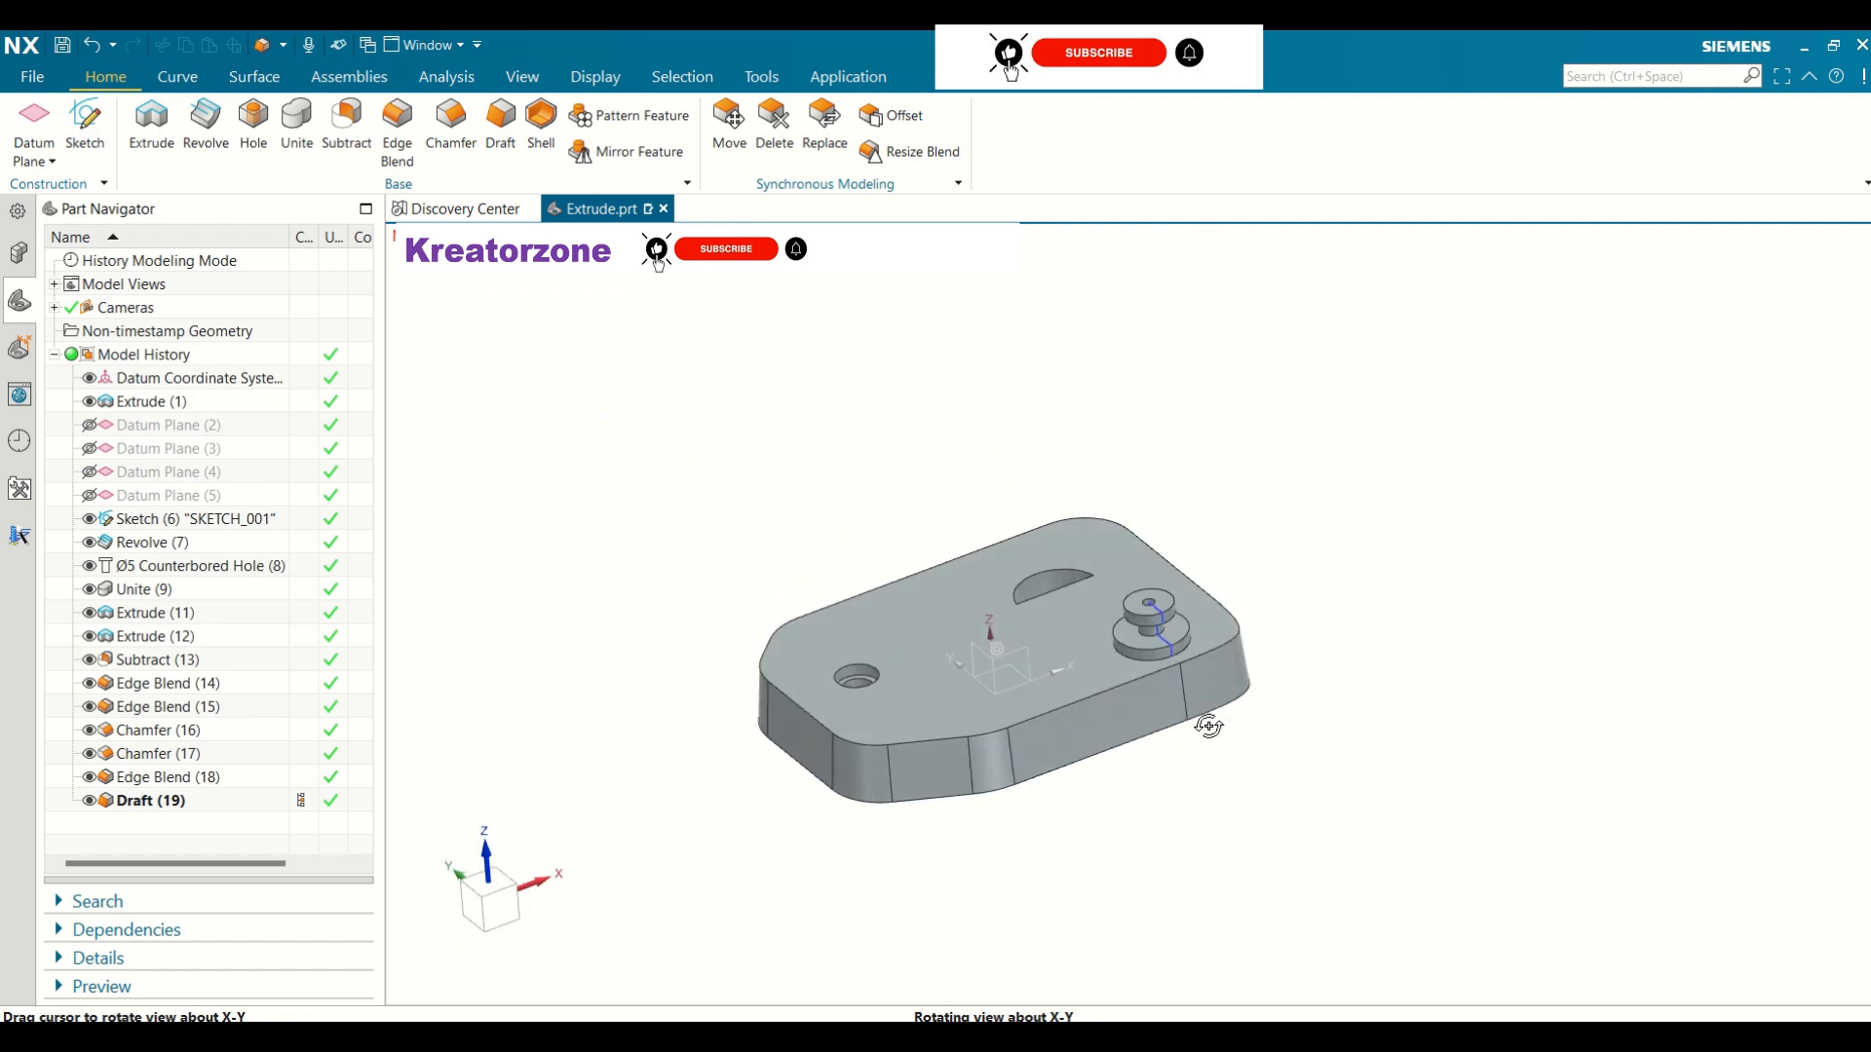
Hide the sketch SKETCH_001 used for the revolved boss
{"action": "left_click", "coordinate": [122, 524]}
{"action": "left_click", "coordinate": [91, 518]}
{"action": "mouse_move", "coordinate": [1352, 597]}
{"action": "middle_mouse_down"}
{"action": "mouse_move", "coordinate": [1391, 497]}
{"action": "mouse_move", "coordinate": [1399, 607]}
{"action": "mouse_move", "coordinate": [1354, 522]}
{"action": "mouse_move", "coordinate": [1391, 405]}
{"action": "mouse_move", "coordinate": [1348, 506]}
{"action": "mouse_move", "coordinate": [1380, 555]}
{"action": "mouse_move", "coordinate": [1453, 542]}
{"action": "mouse_move", "coordinate": [1339, 649]}
{"action": "mouse_move", "coordinate": [1387, 597]}
{"action": "mouse_move", "coordinate": [1365, 614]}
{"action": "middle_mouse_up"}
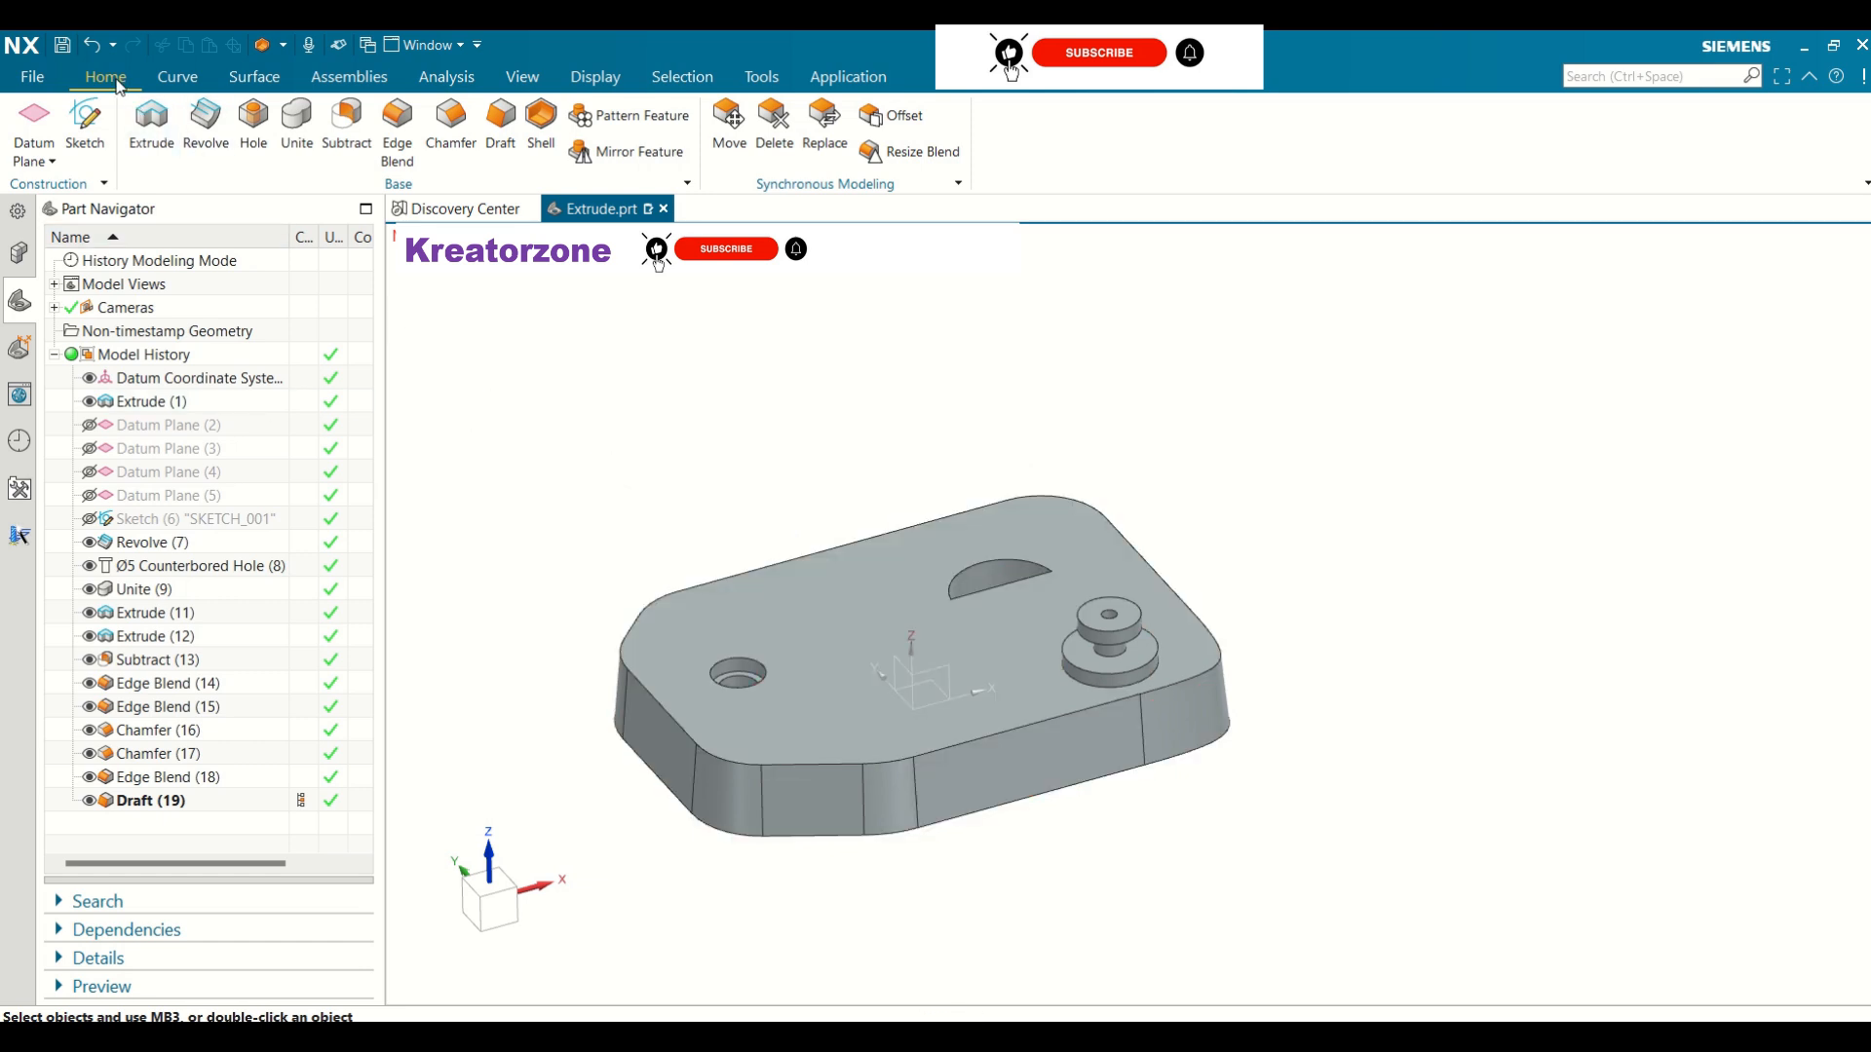
Start an Open-type Shell with the block's bottom face as the opening and try a 5 mm thickness
{"action": "left_click", "coordinate": [542, 126]}
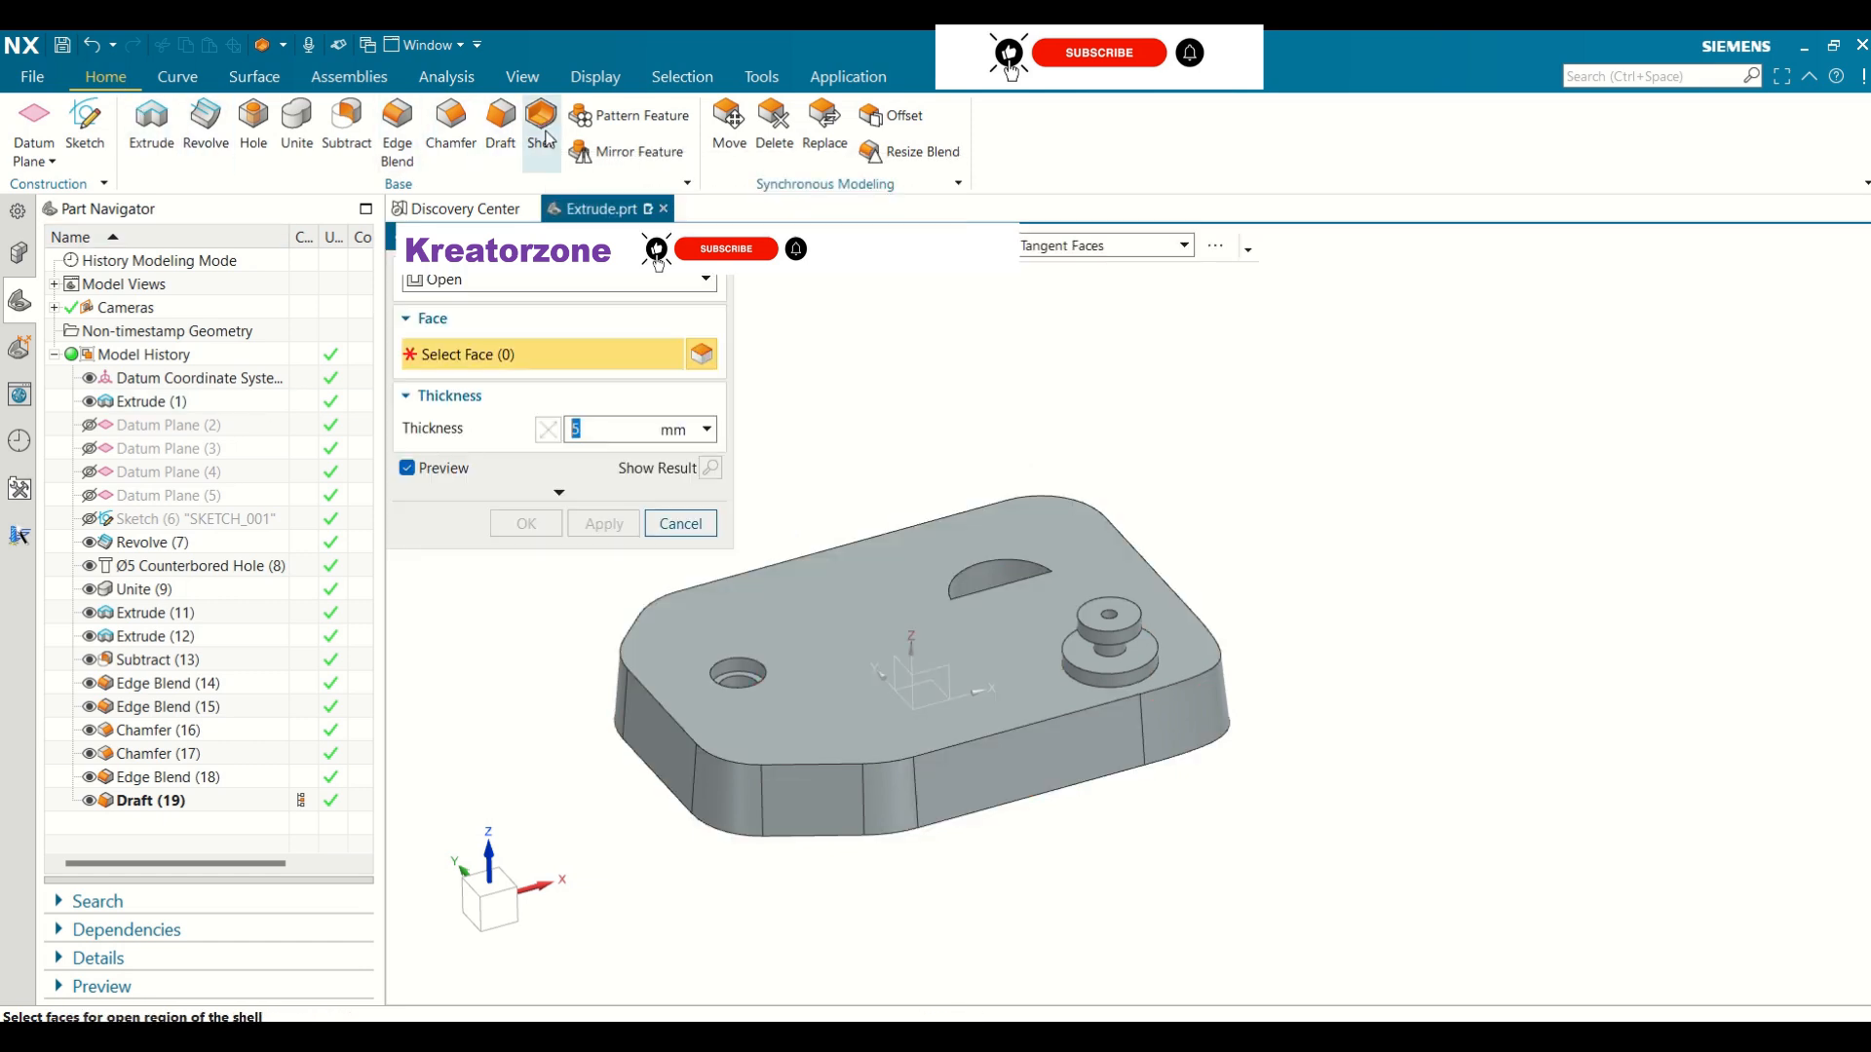
{"action": "left_click", "coordinate": [463, 282]}
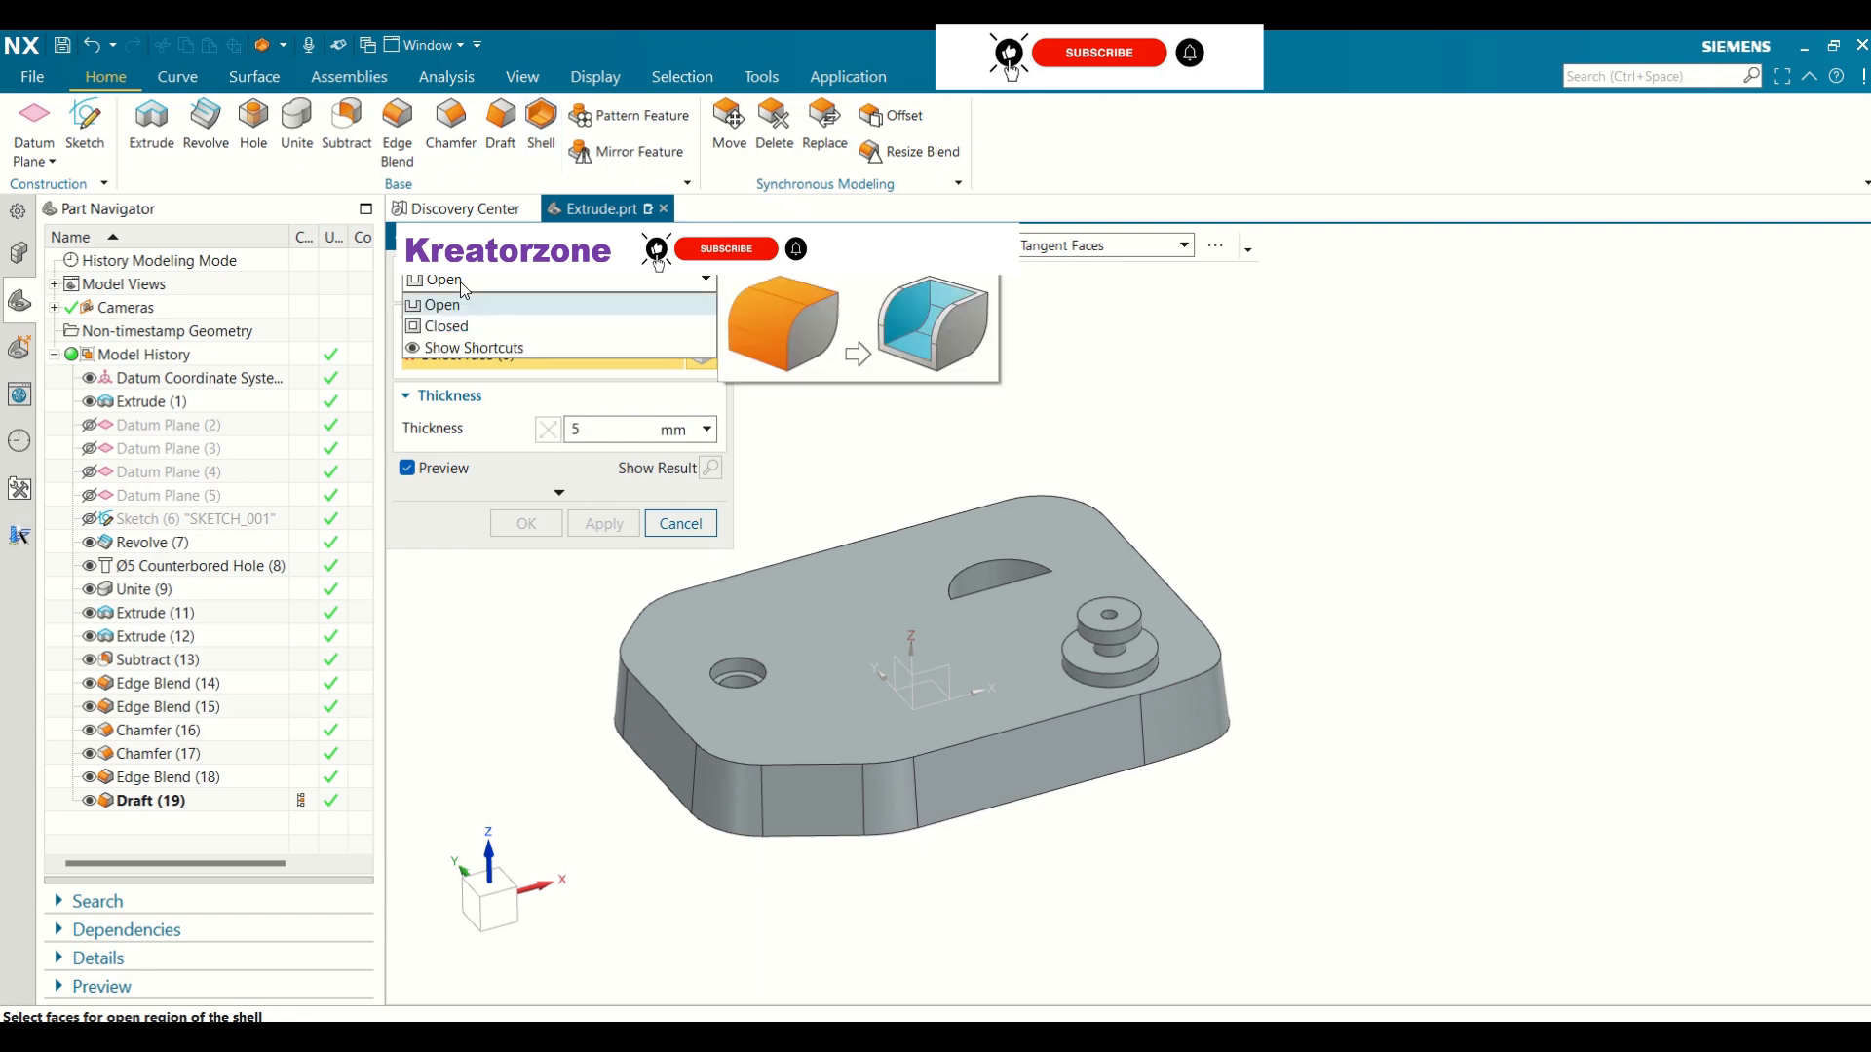
{"action": "left_click", "coordinate": [456, 325]}
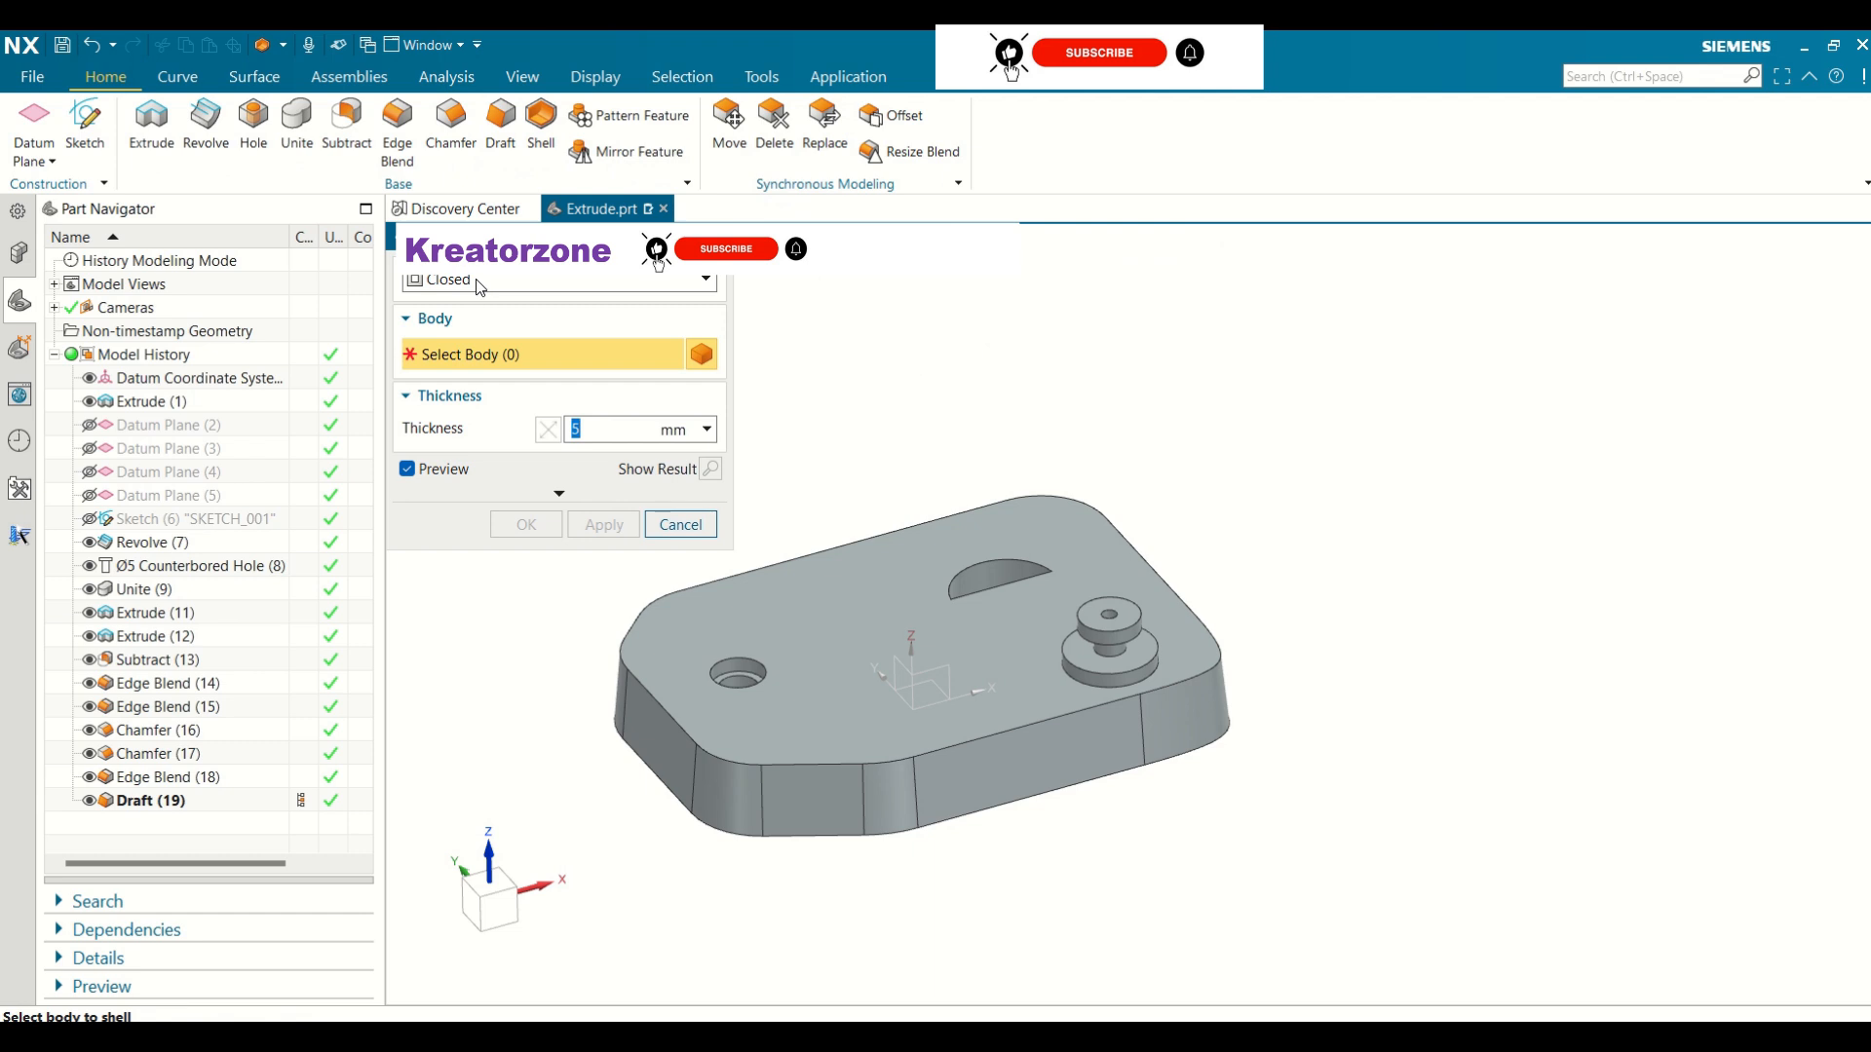
{"action": "left_click", "coordinate": [479, 285]}
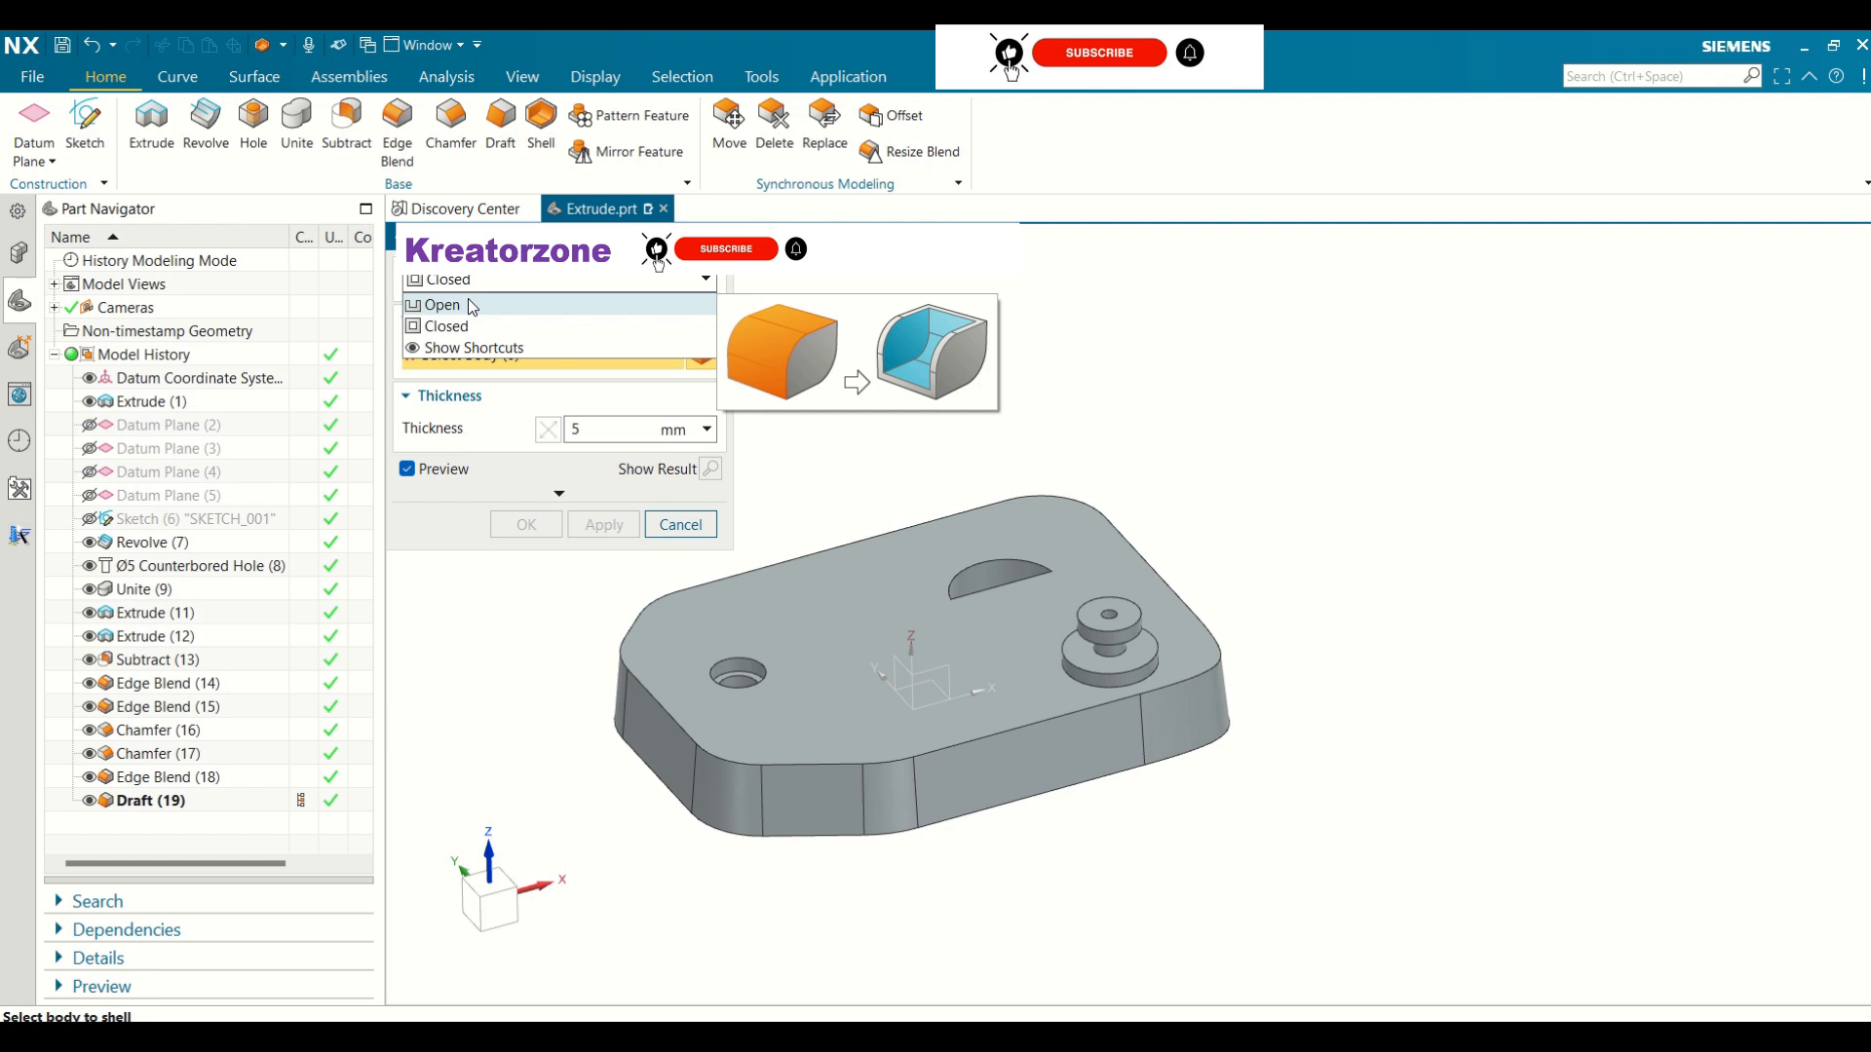
{"action": "left_click", "coordinate": [470, 305]}
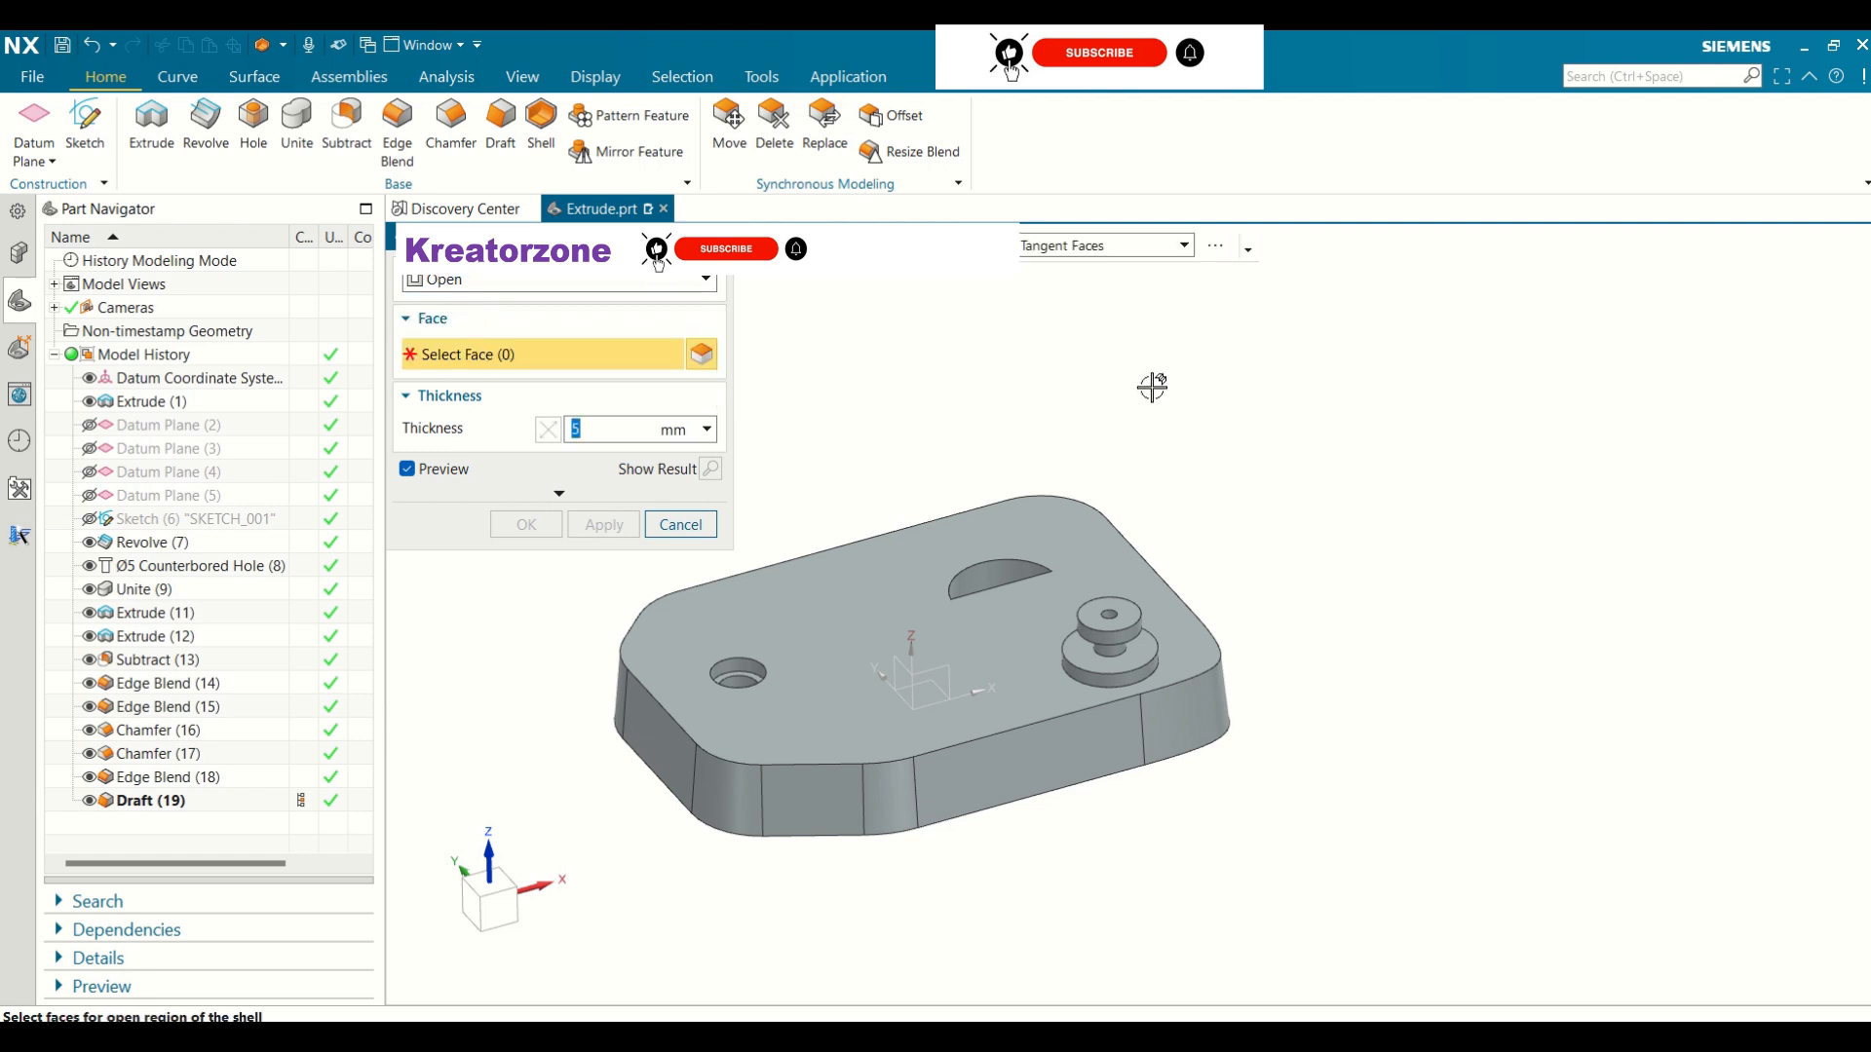
{"action": "middle_click_drag", "start_coordinate": [1153, 384], "coordinate": [1047, 621]}
{"action": "left_click", "coordinate": [1047, 621]}
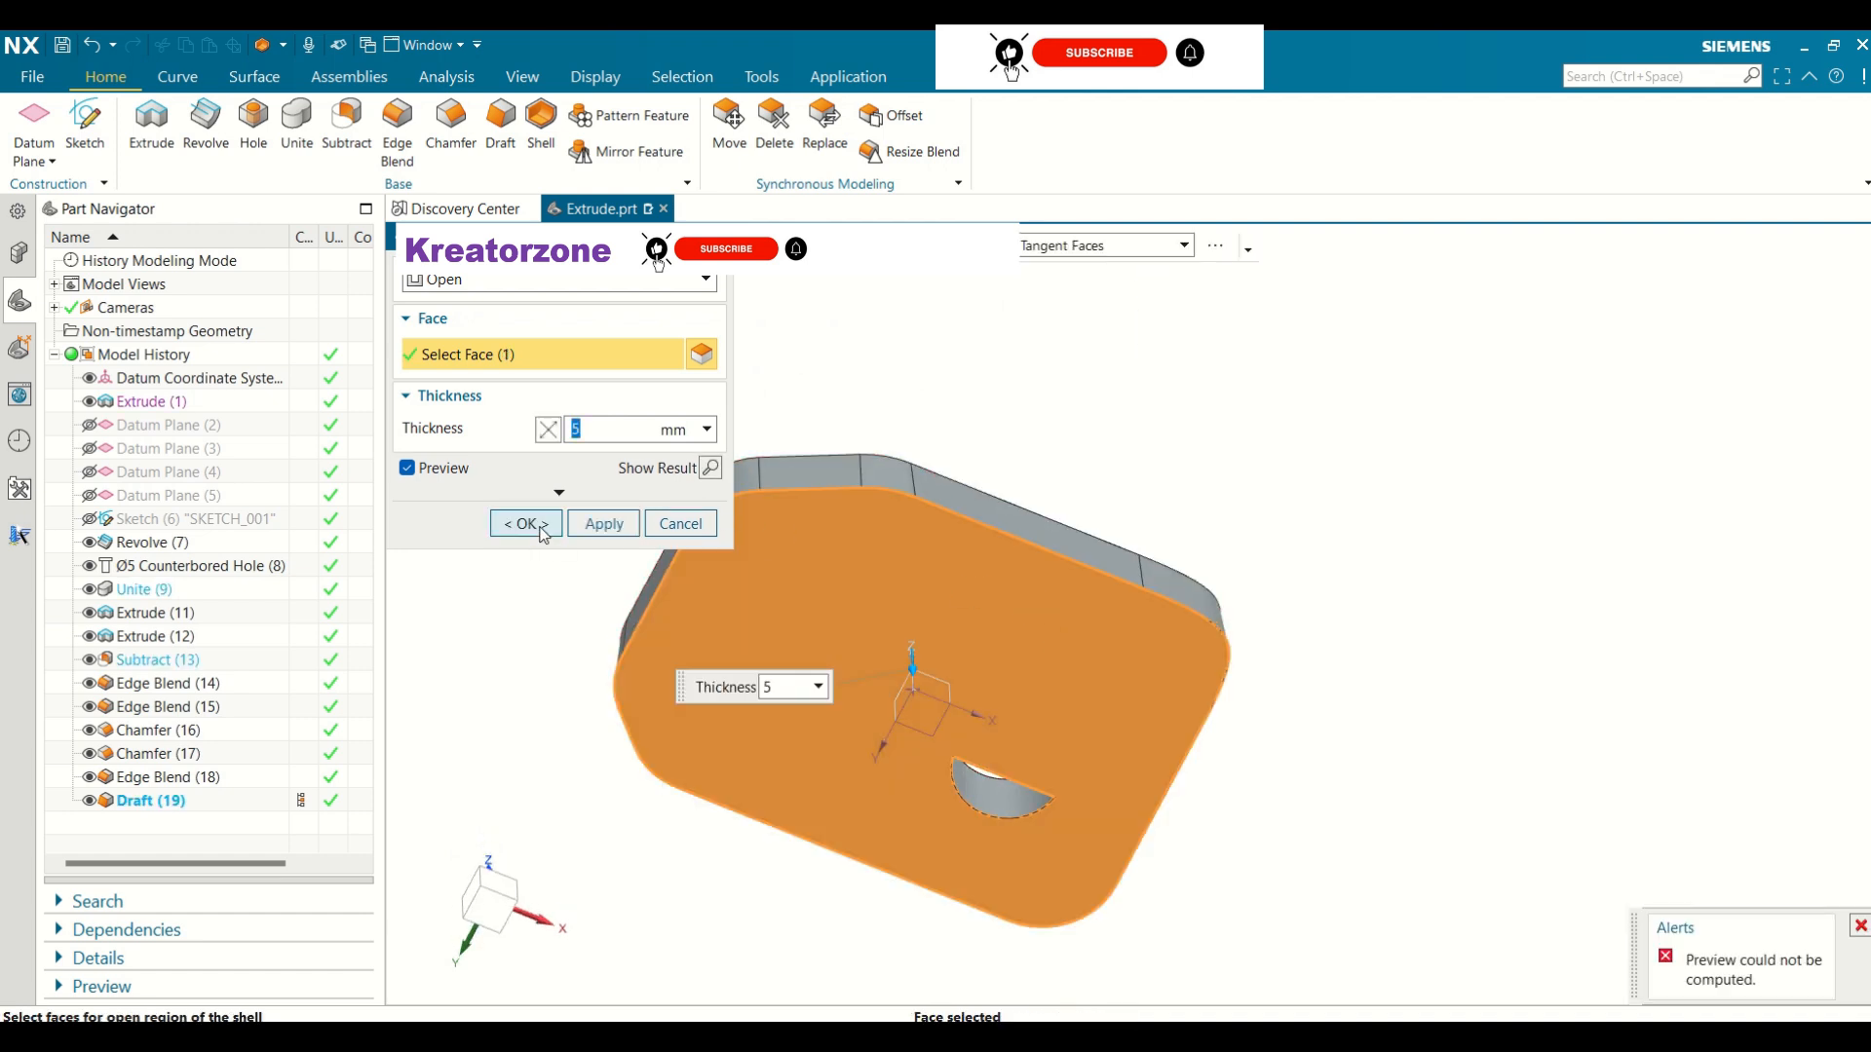
{"action": "left_click", "coordinate": [542, 531]}
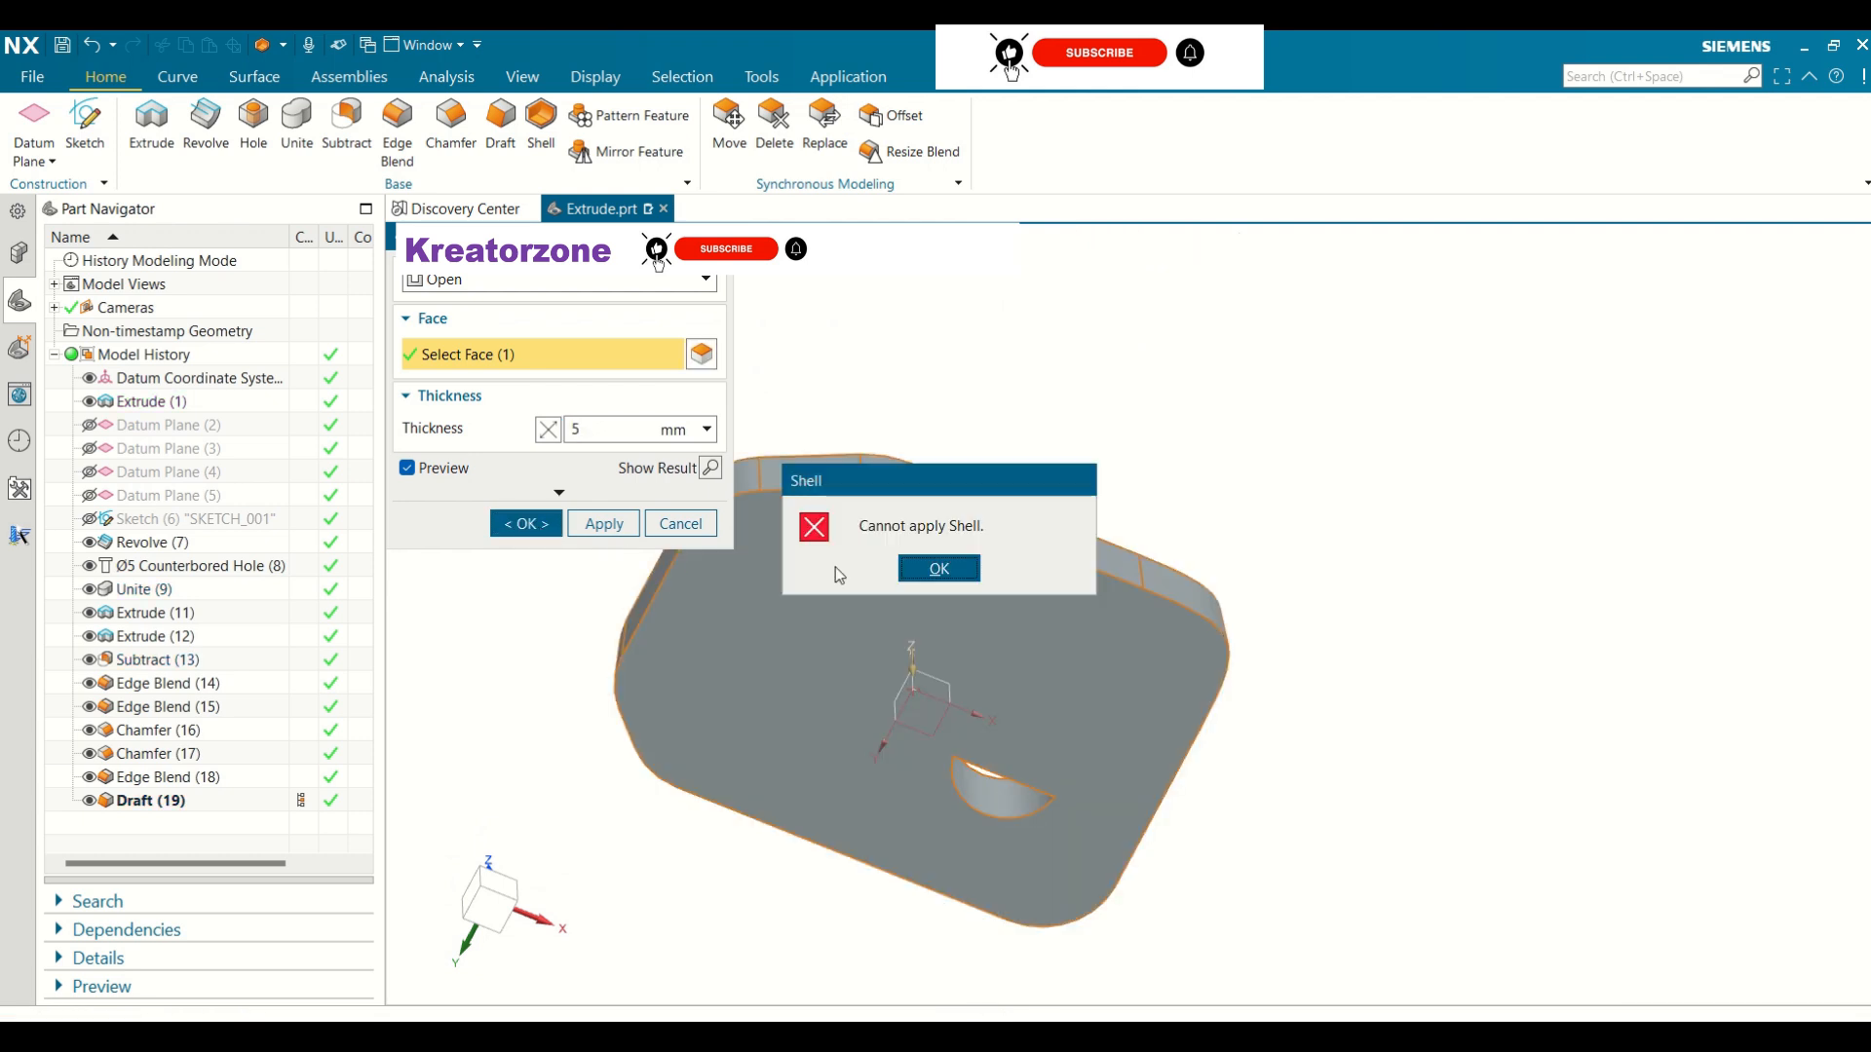
{"action": "left_click", "coordinate": [968, 575]}
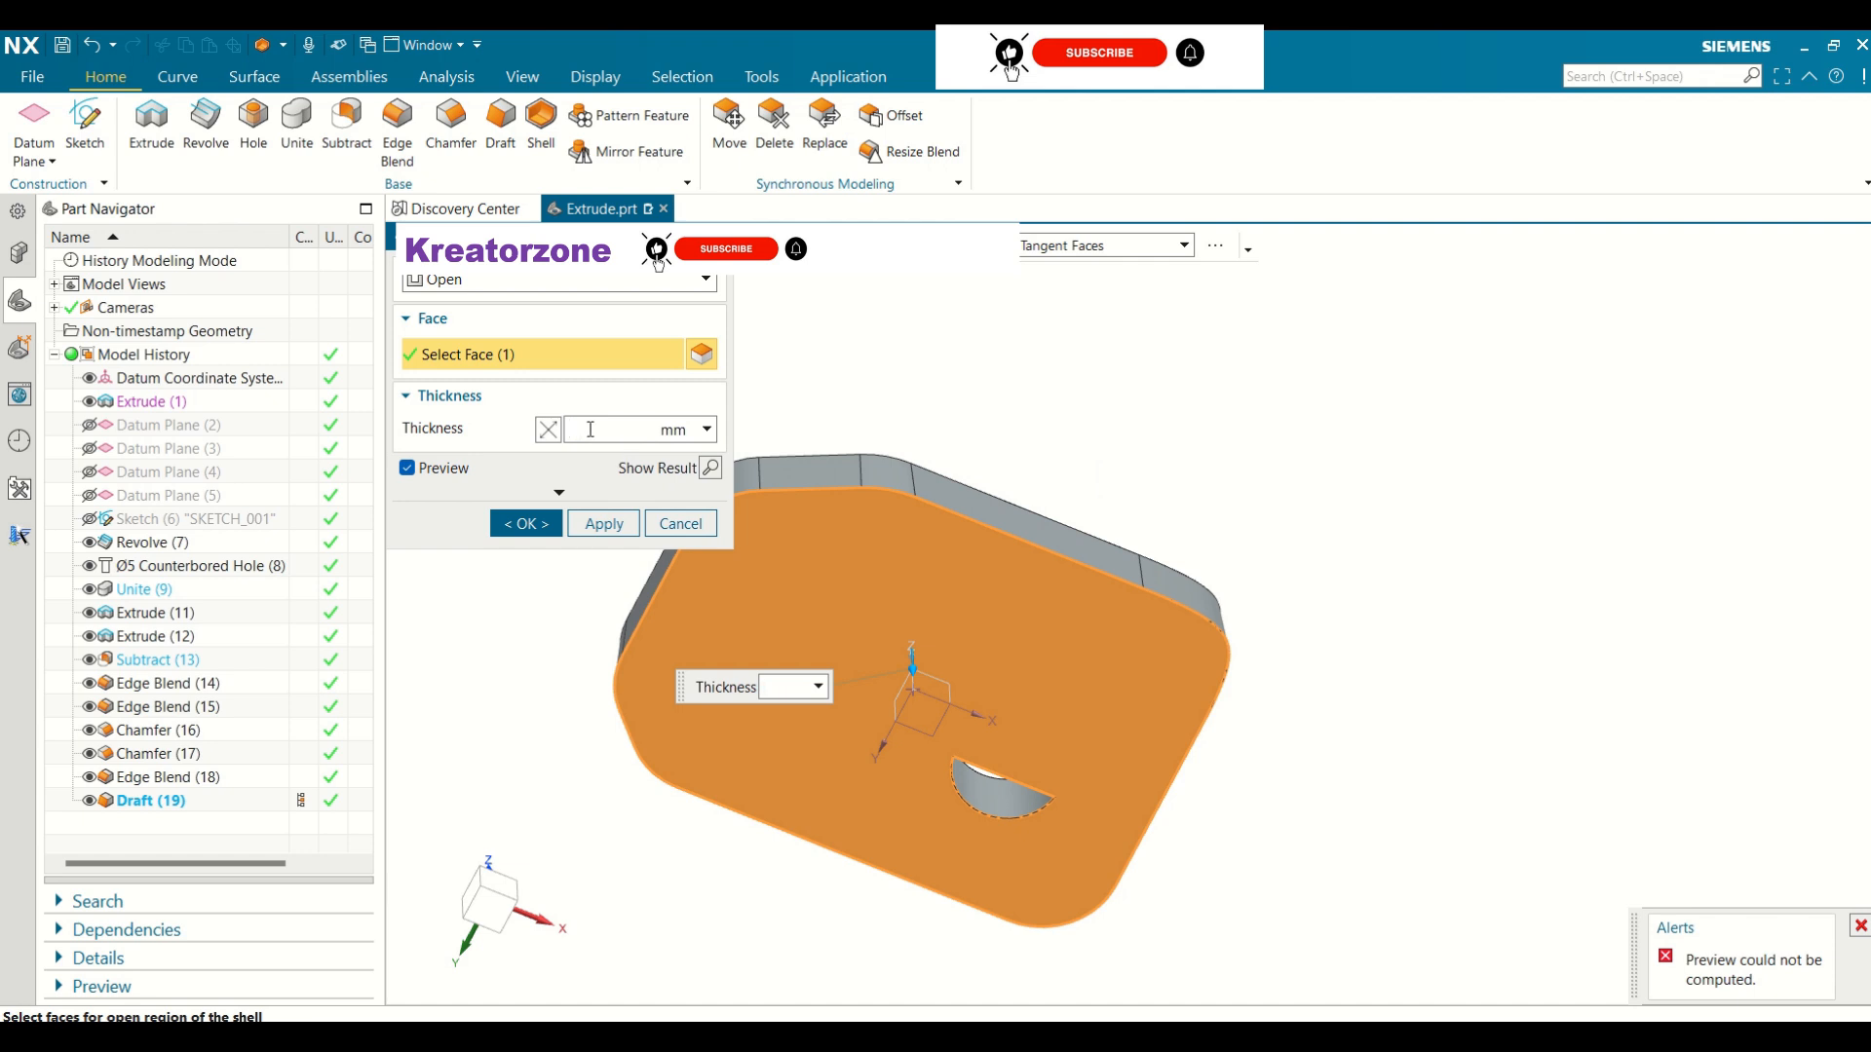
Set the shell thickness to 2 mm and create the shell
{"action": "key", "text": "Return"}
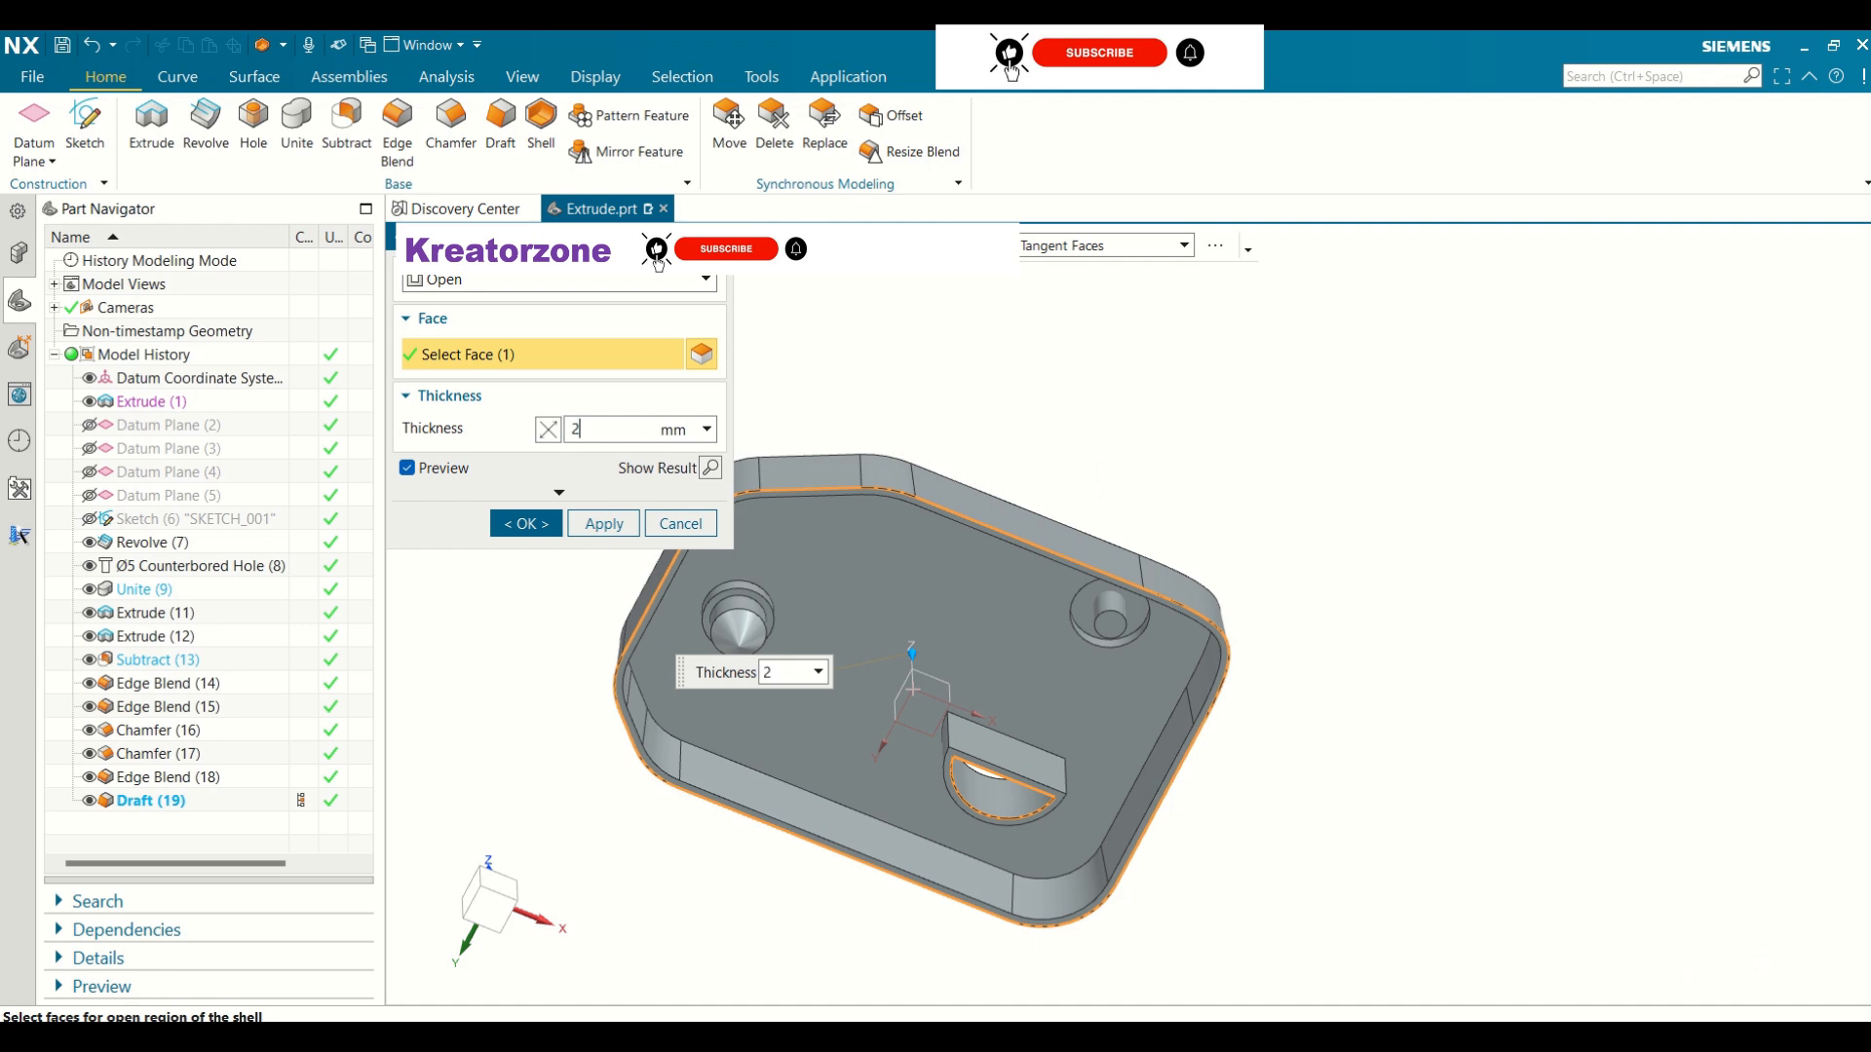
{"action": "key", "text": "Return"}
{"action": "middle_click_drag", "start_coordinate": [1208, 539], "coordinate": [1343, 454]}
{"action": "left_click", "coordinate": [513, 526]}
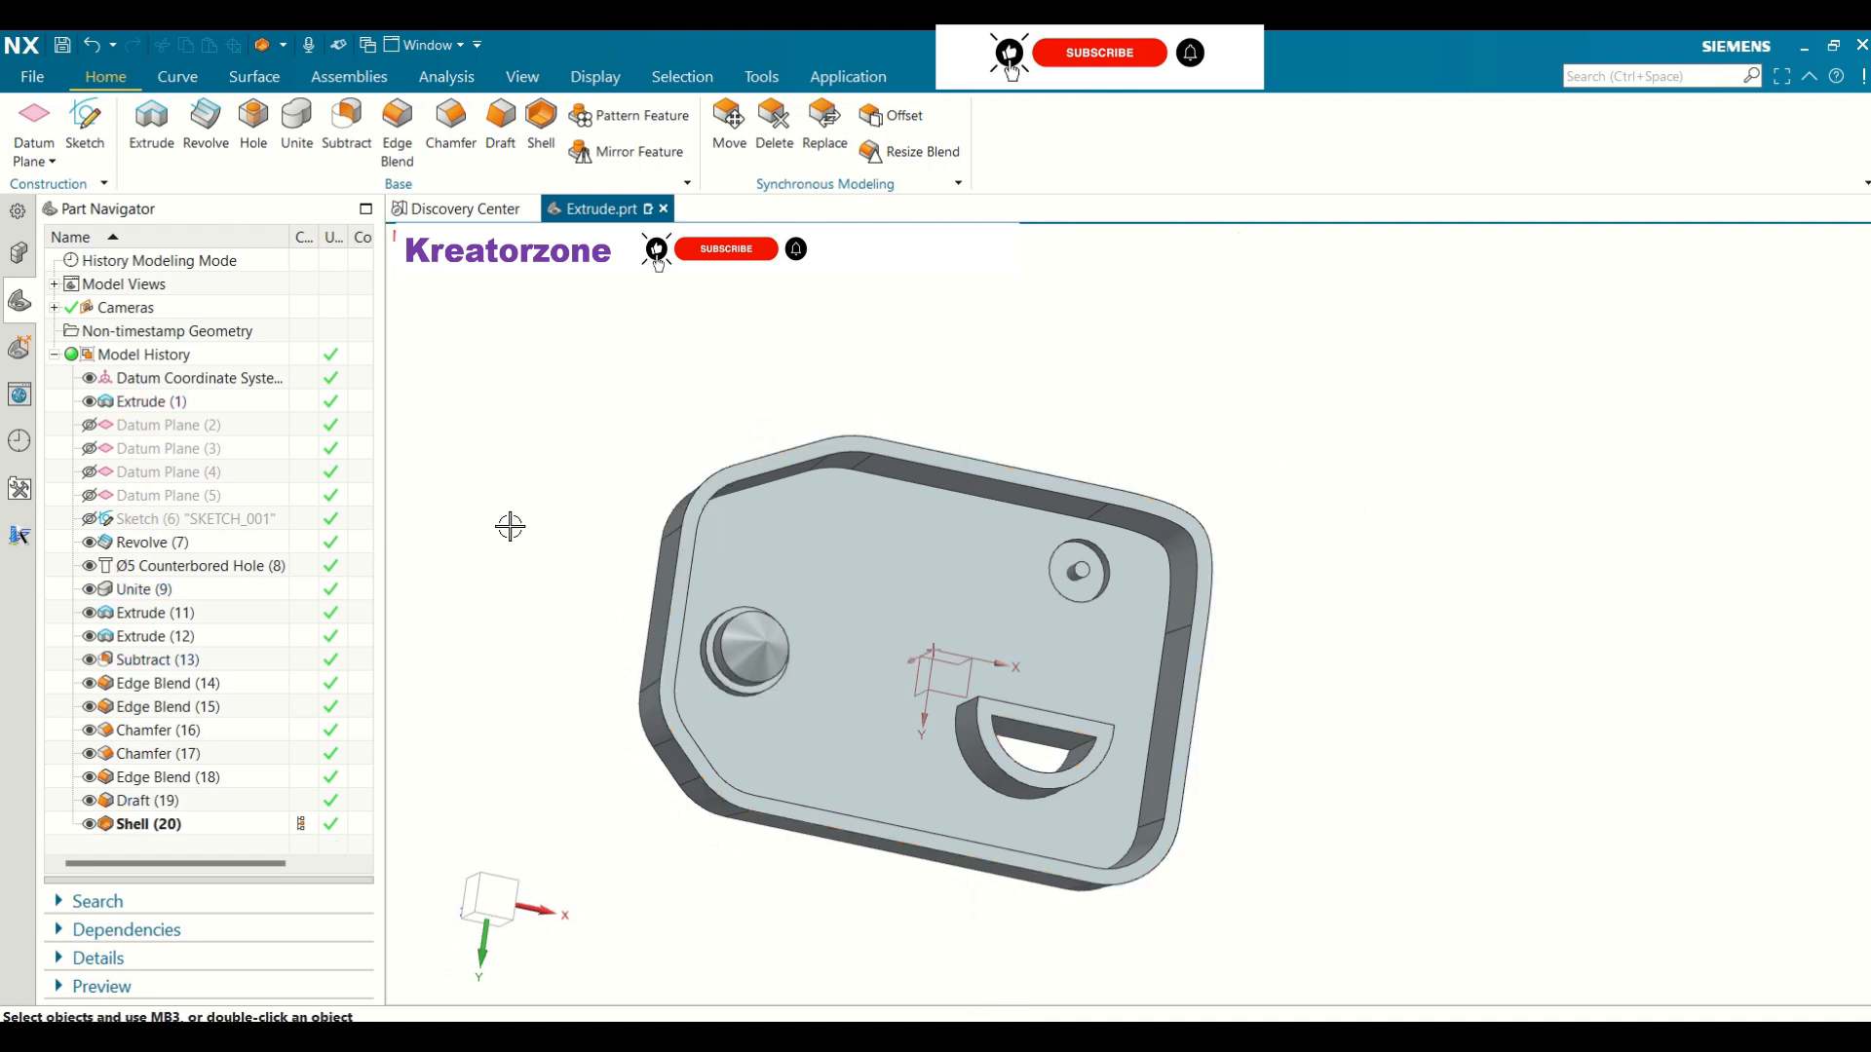
{"action": "middle_click_drag", "start_coordinate": [1195, 418], "coordinate": [1285, 617]}
{"action": "middle_click_drag", "start_coordinate": [1285, 617], "coordinate": [1287, 644]}
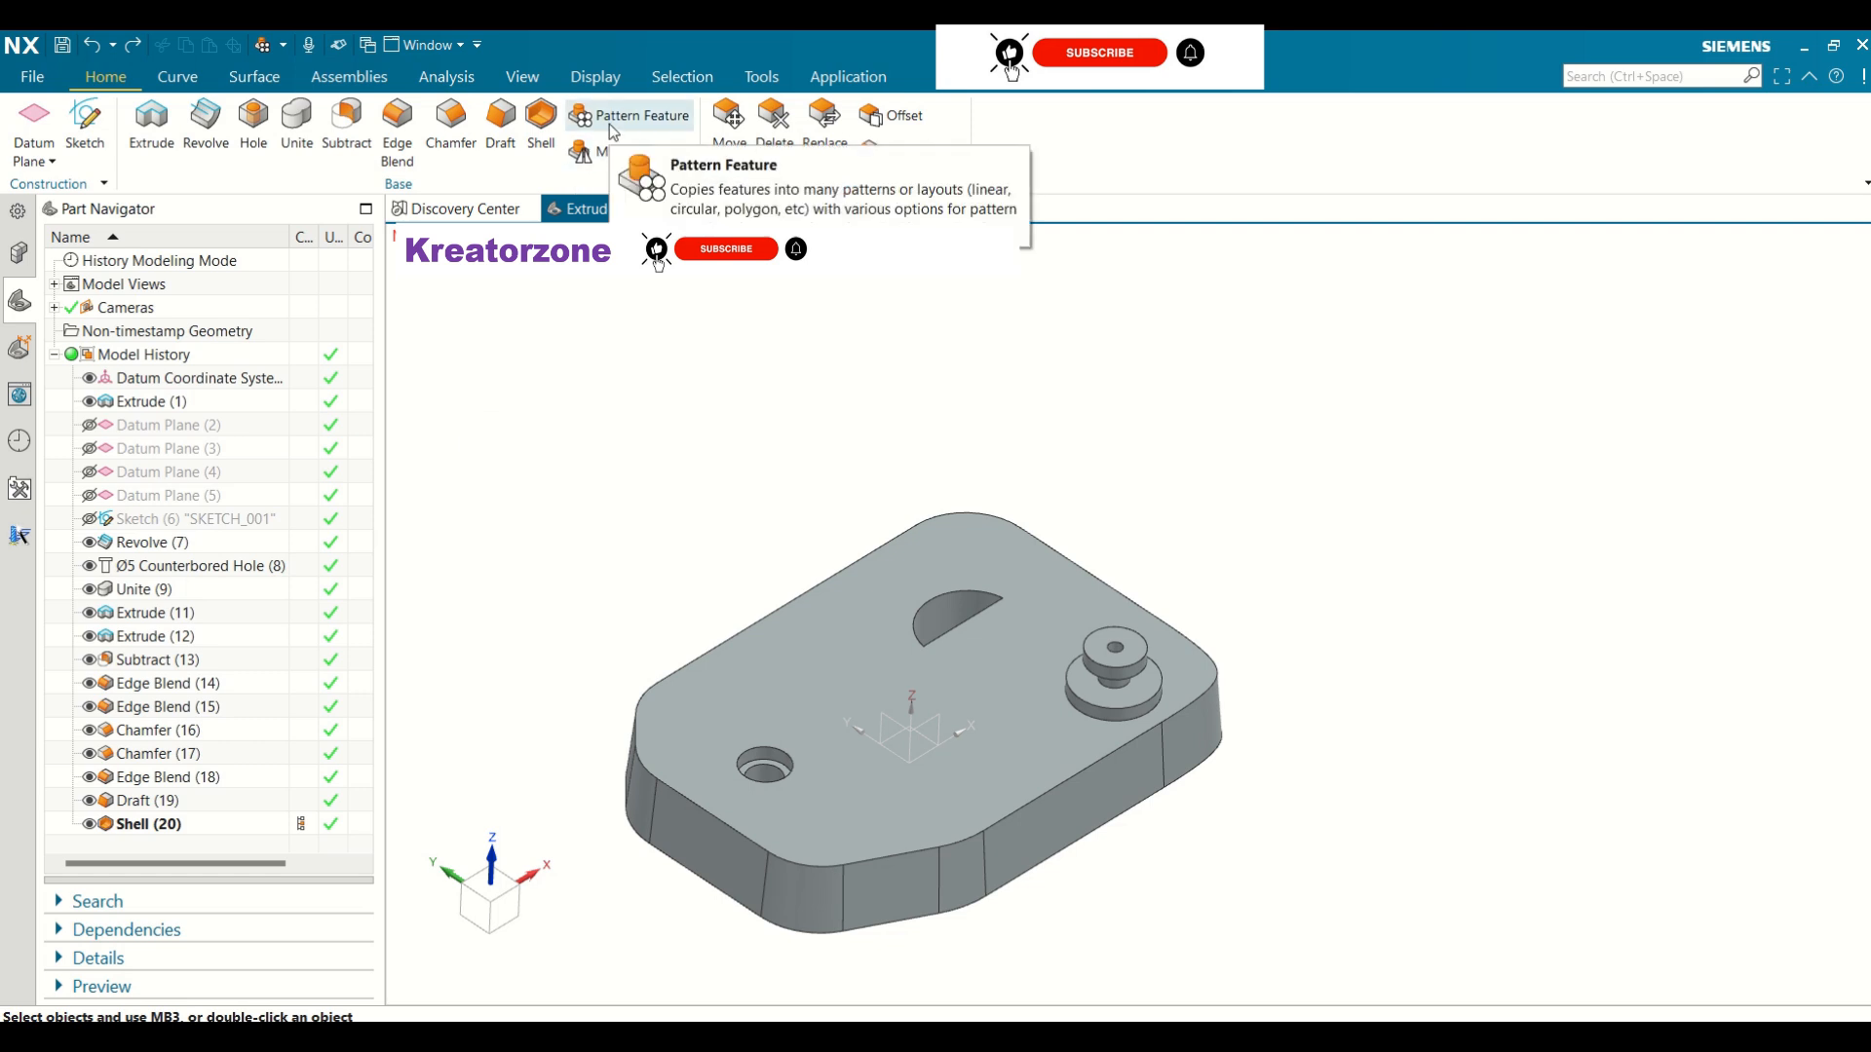
Start an Extrude and sketch a small circle on the shell's inner floor, between the counterbored hole and the boss
{"action": "left_click", "coordinate": [151, 121]}
{"action": "middle_click_drag", "start_coordinate": [944, 397], "coordinate": [968, 718]}
{"action": "left_click", "coordinate": [982, 701]}
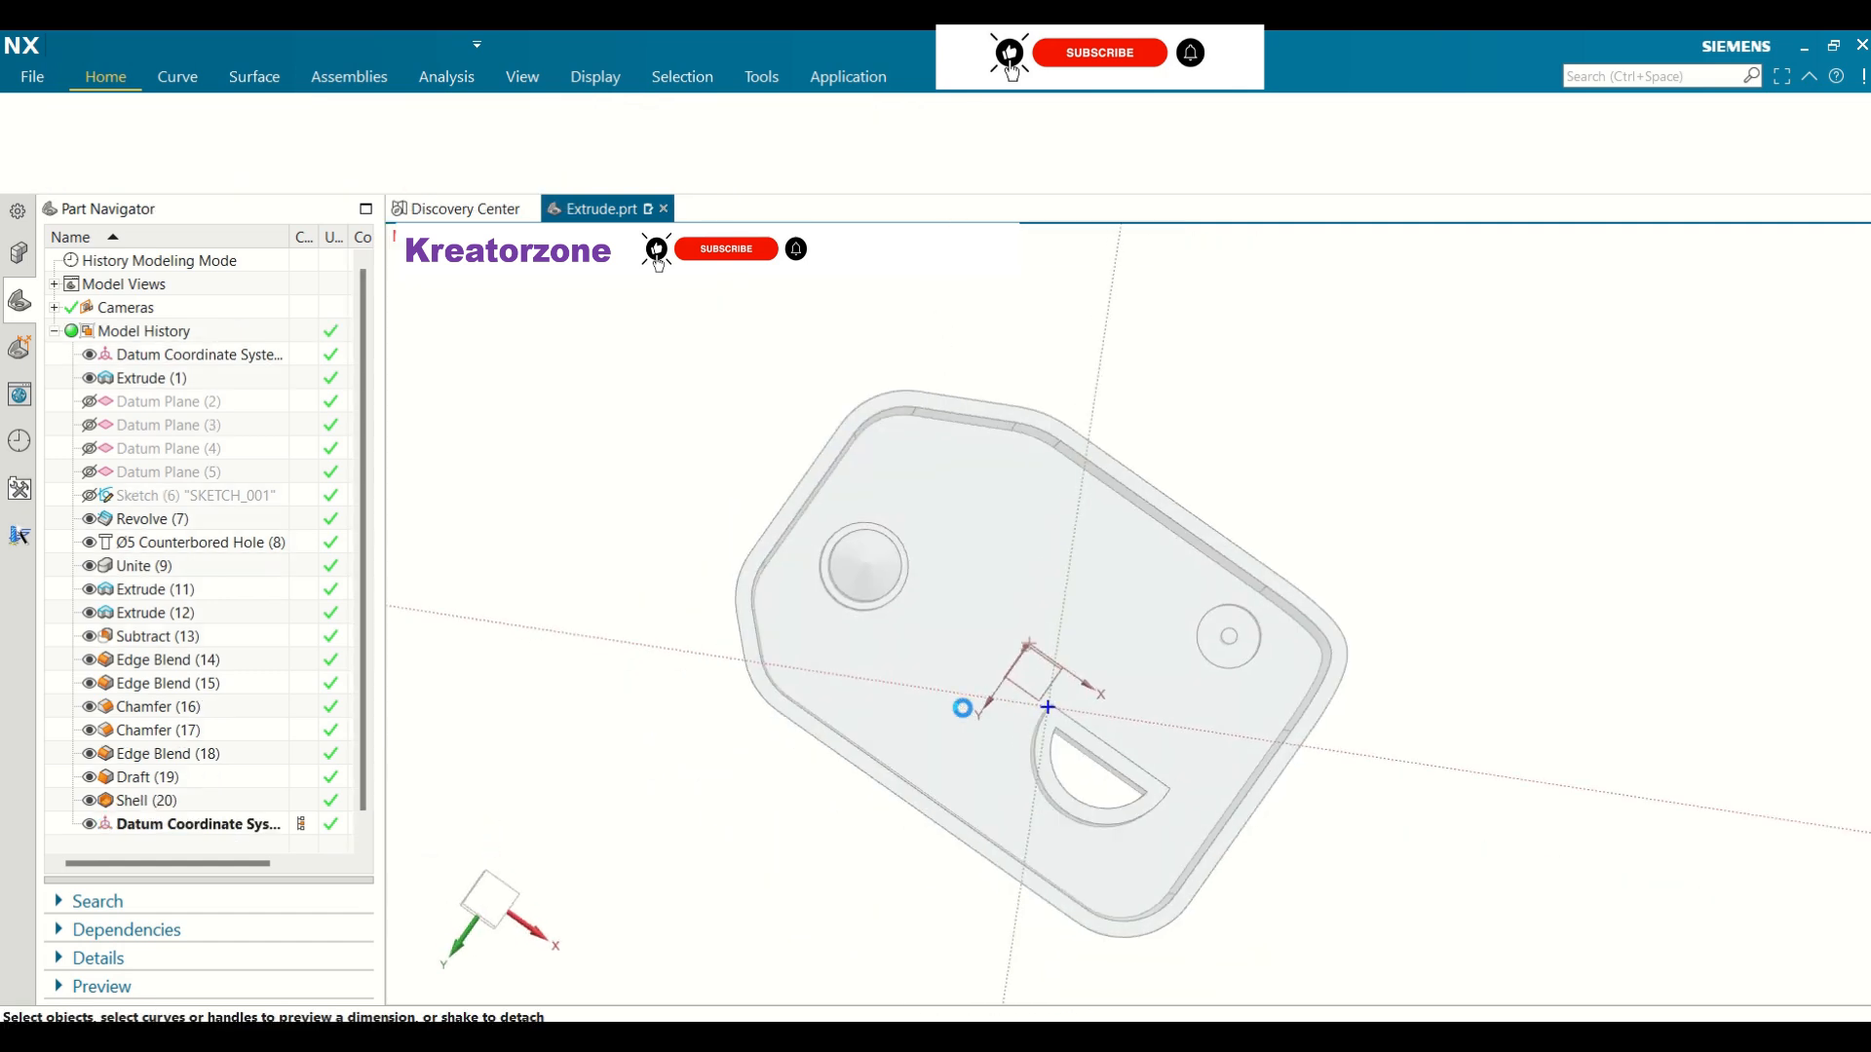
{"action": "left_click", "coordinate": [200, 117]}
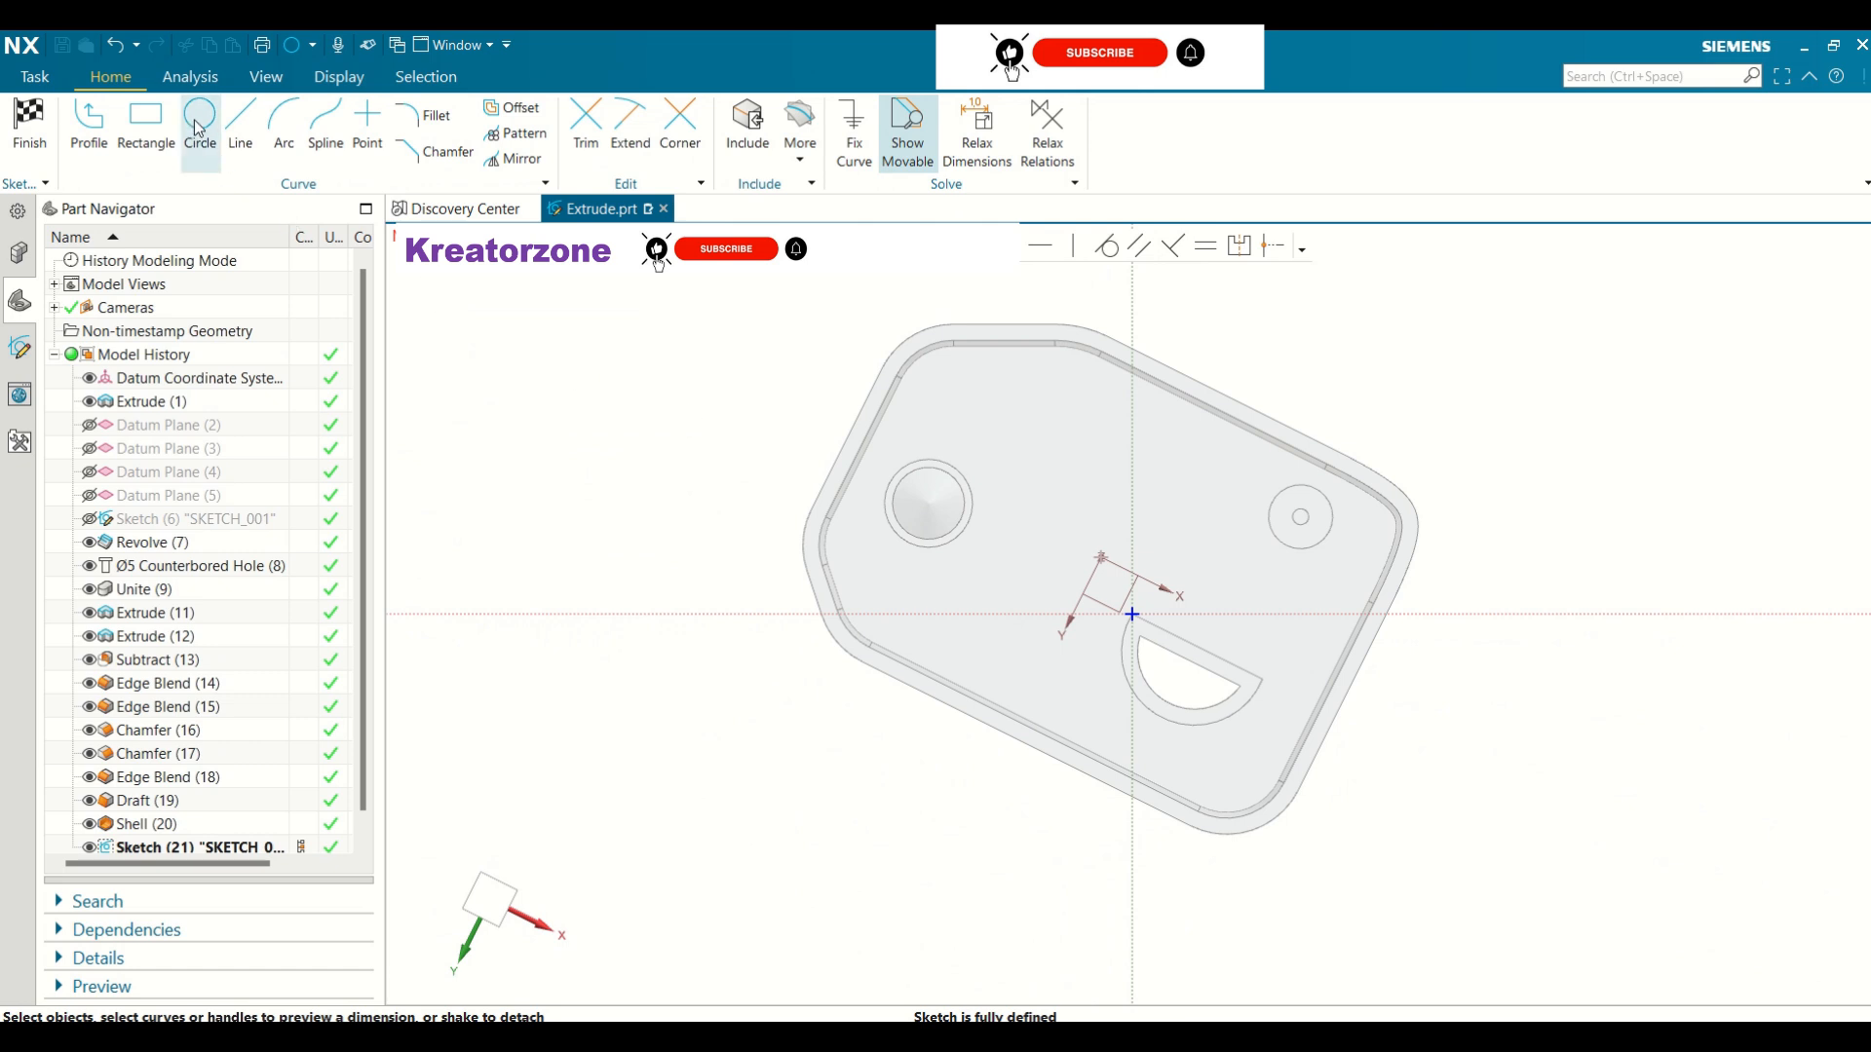
{"action": "left_click", "coordinate": [1133, 485]}
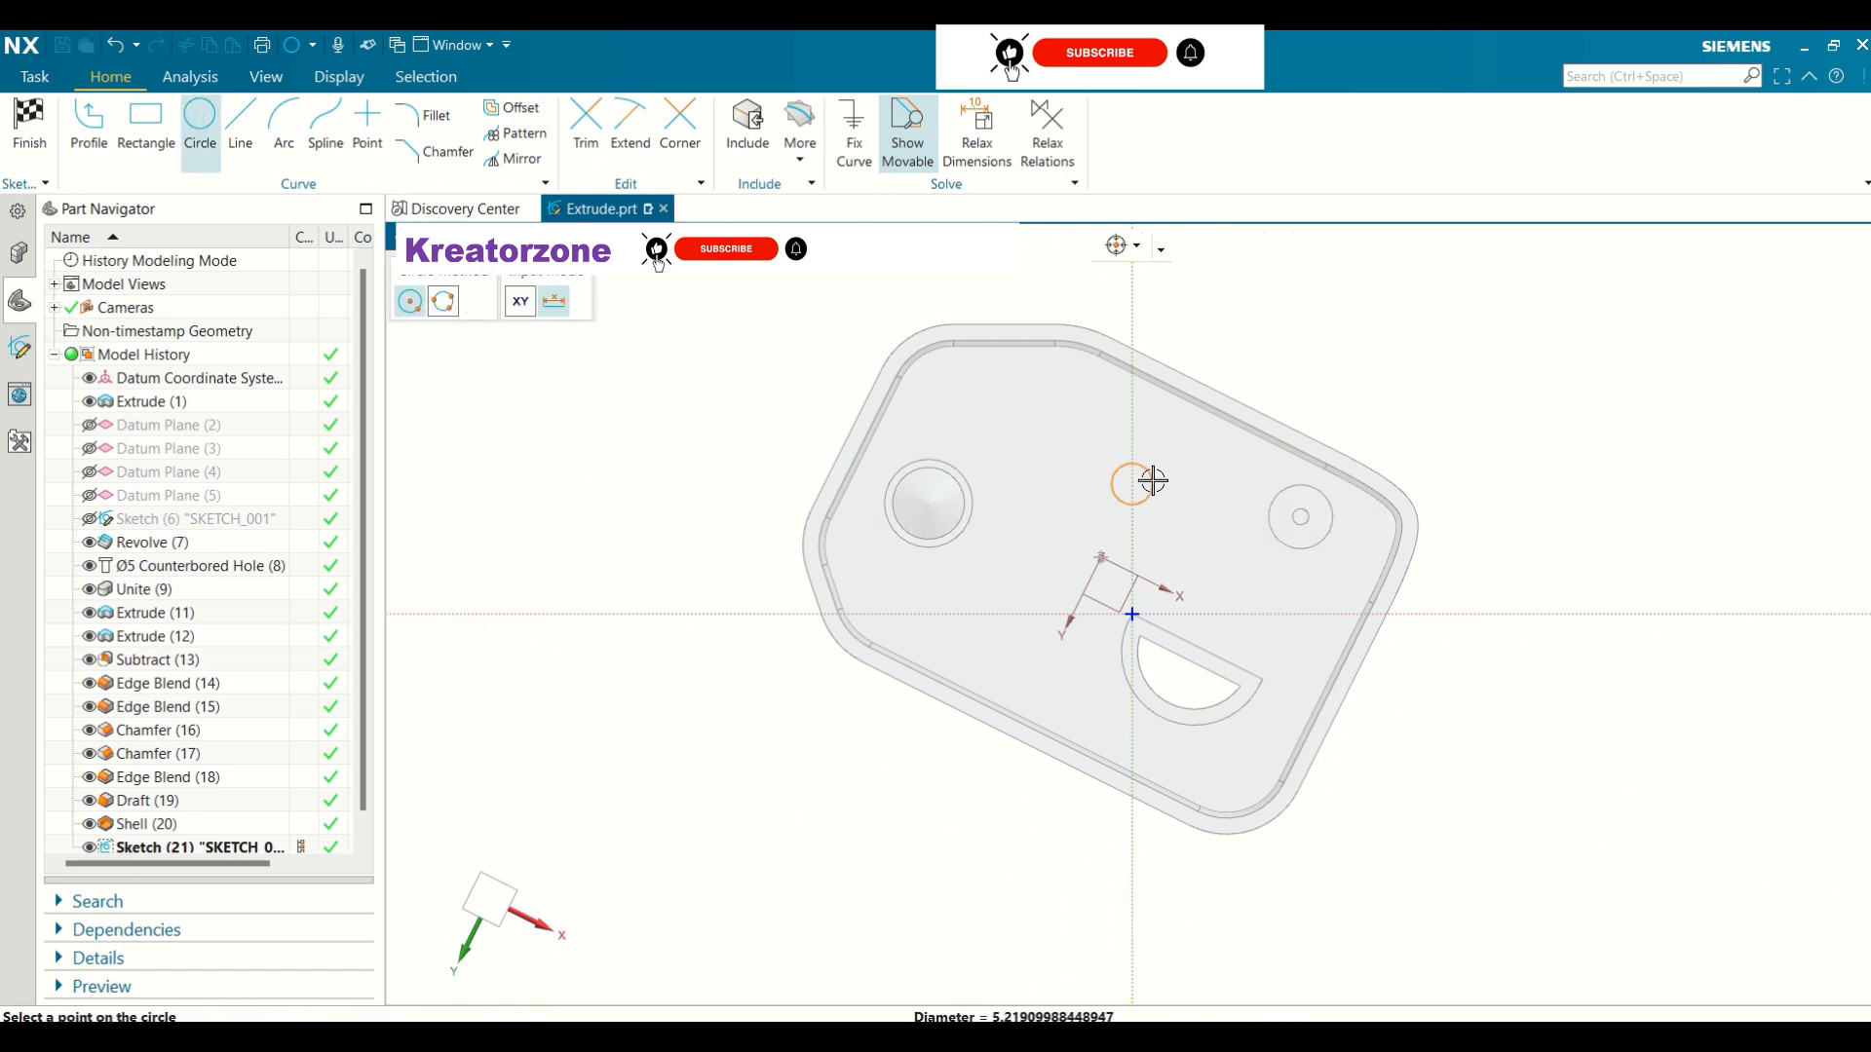
{"action": "left_click", "coordinate": [1148, 482]}
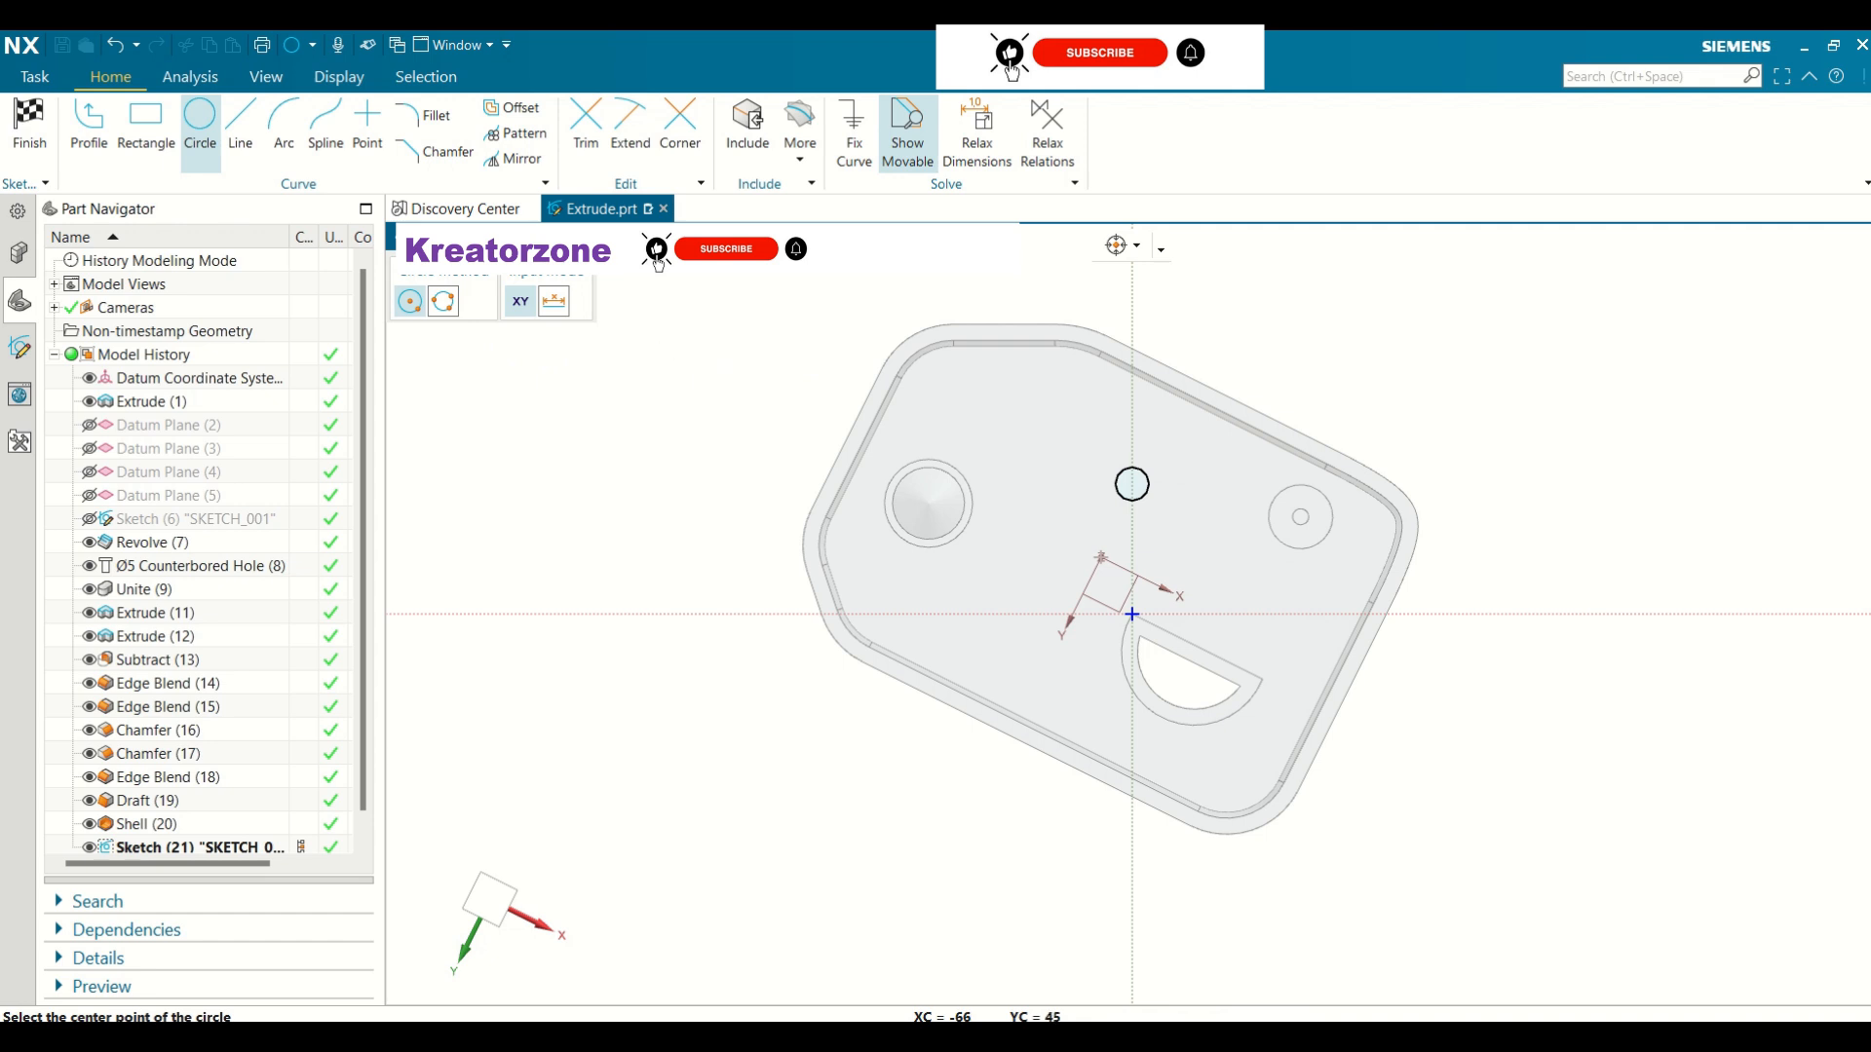
{"action": "key", "text": "Escape"}
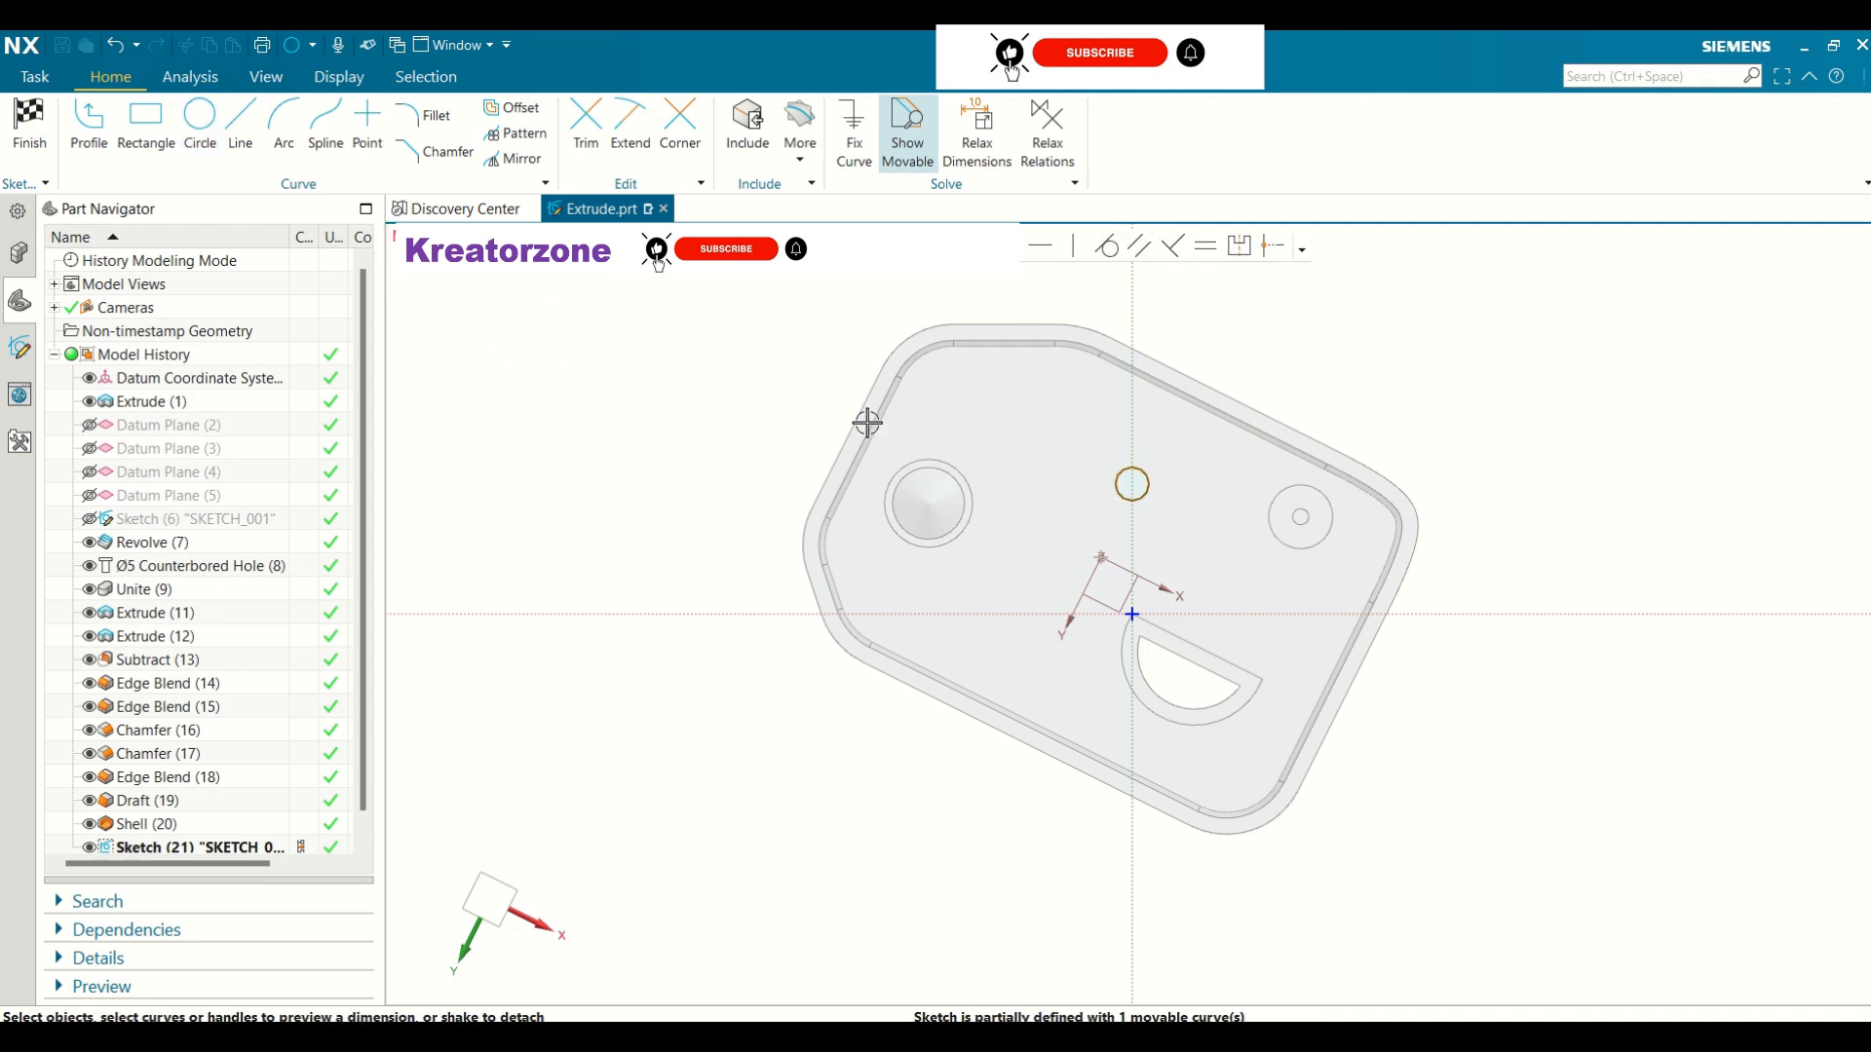
{"action": "mouse_move", "coordinate": [802, 409]}
{"action": "middle_mouse_down"}
{"action": "mouse_move", "coordinate": [832, 347]}
{"action": "mouse_move", "coordinate": [848, 385]}
{"action": "middle_mouse_up"}
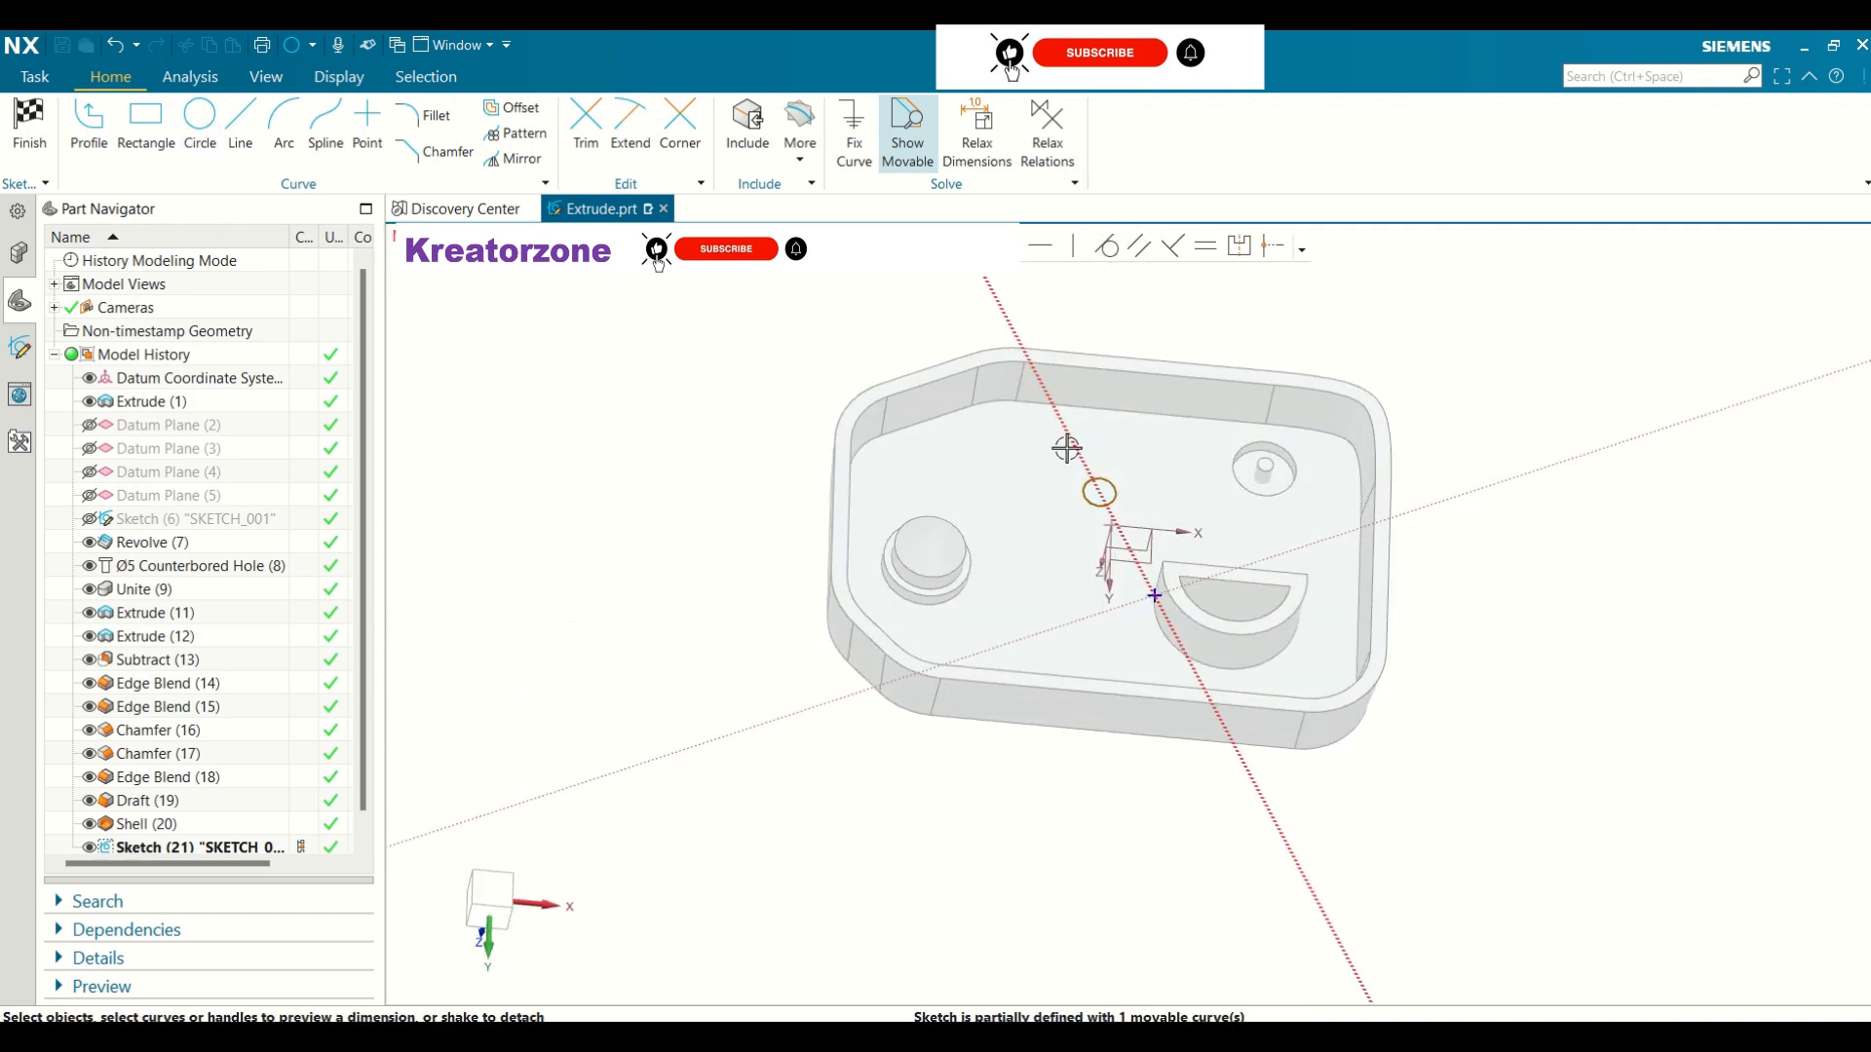
{"action": "left_click", "coordinate": [29, 122]}
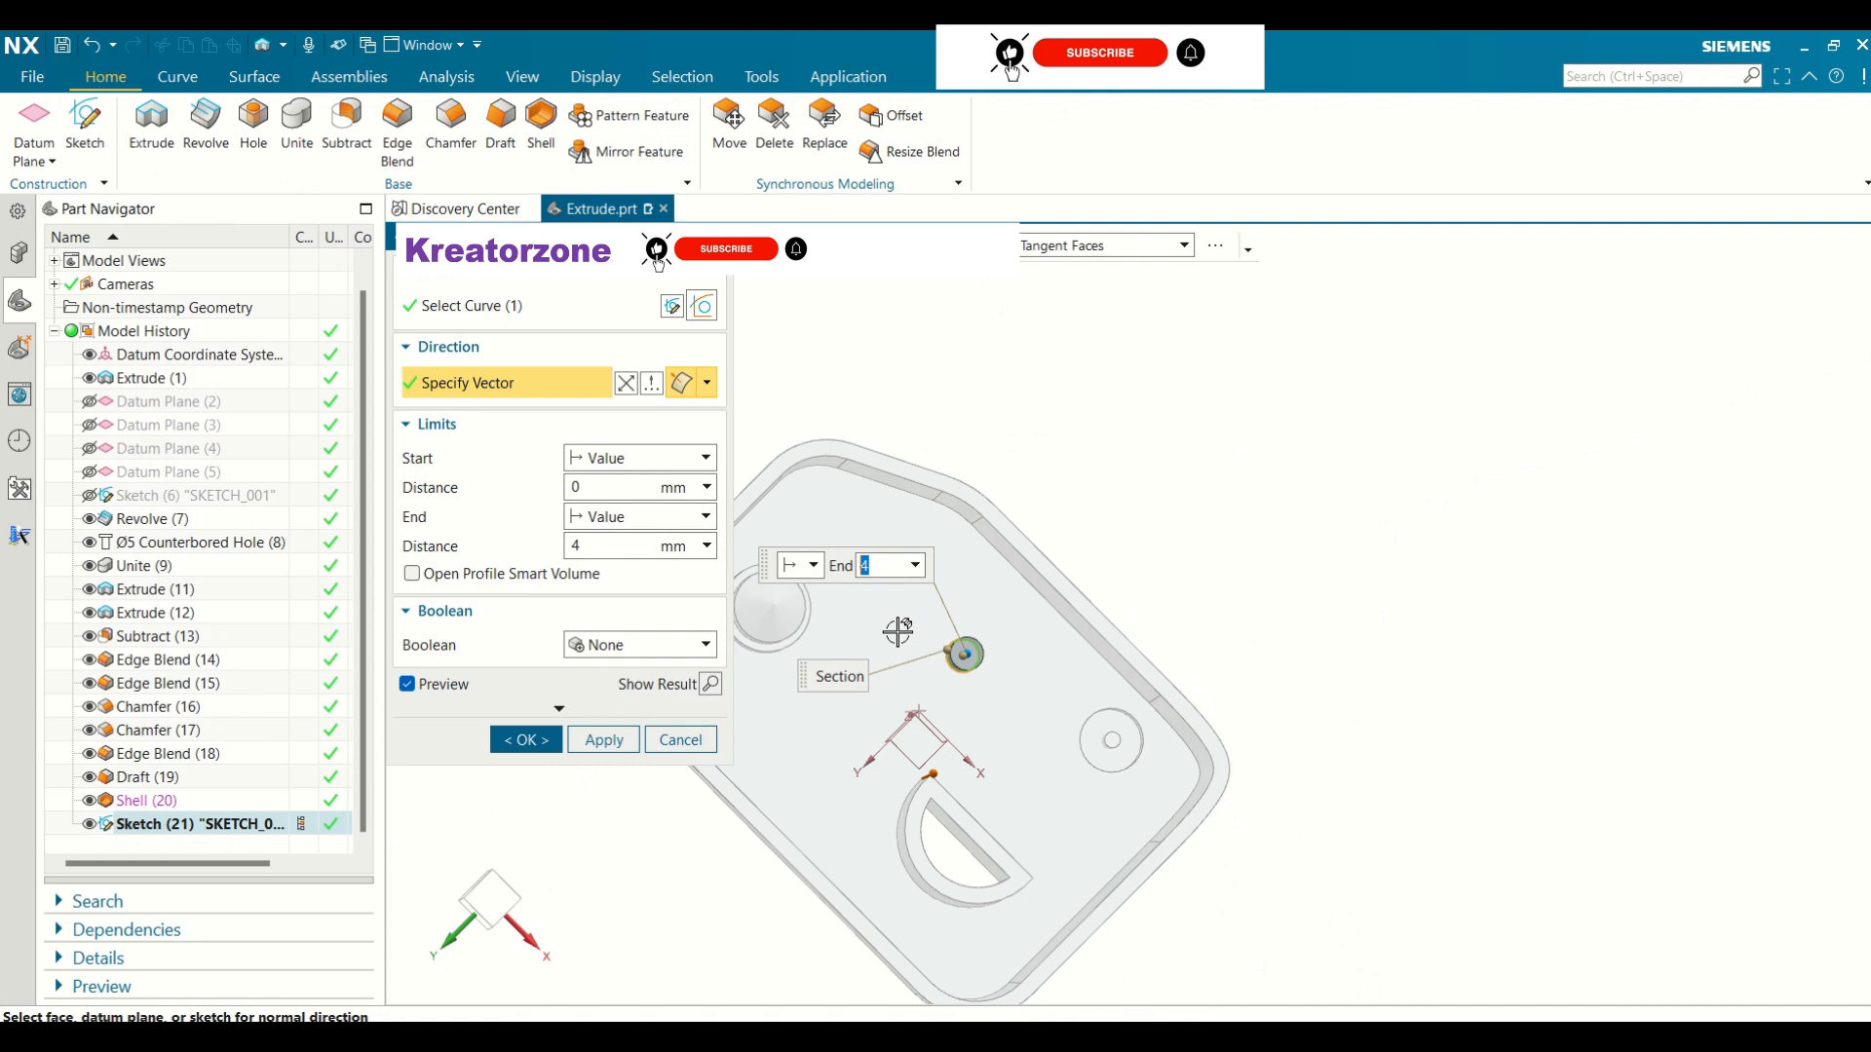
Extrude the circle 5 mm from the inner floor as a pin with no Boolean
{"action": "middle_click_drag", "start_coordinate": [1033, 590], "coordinate": [1065, 542]}
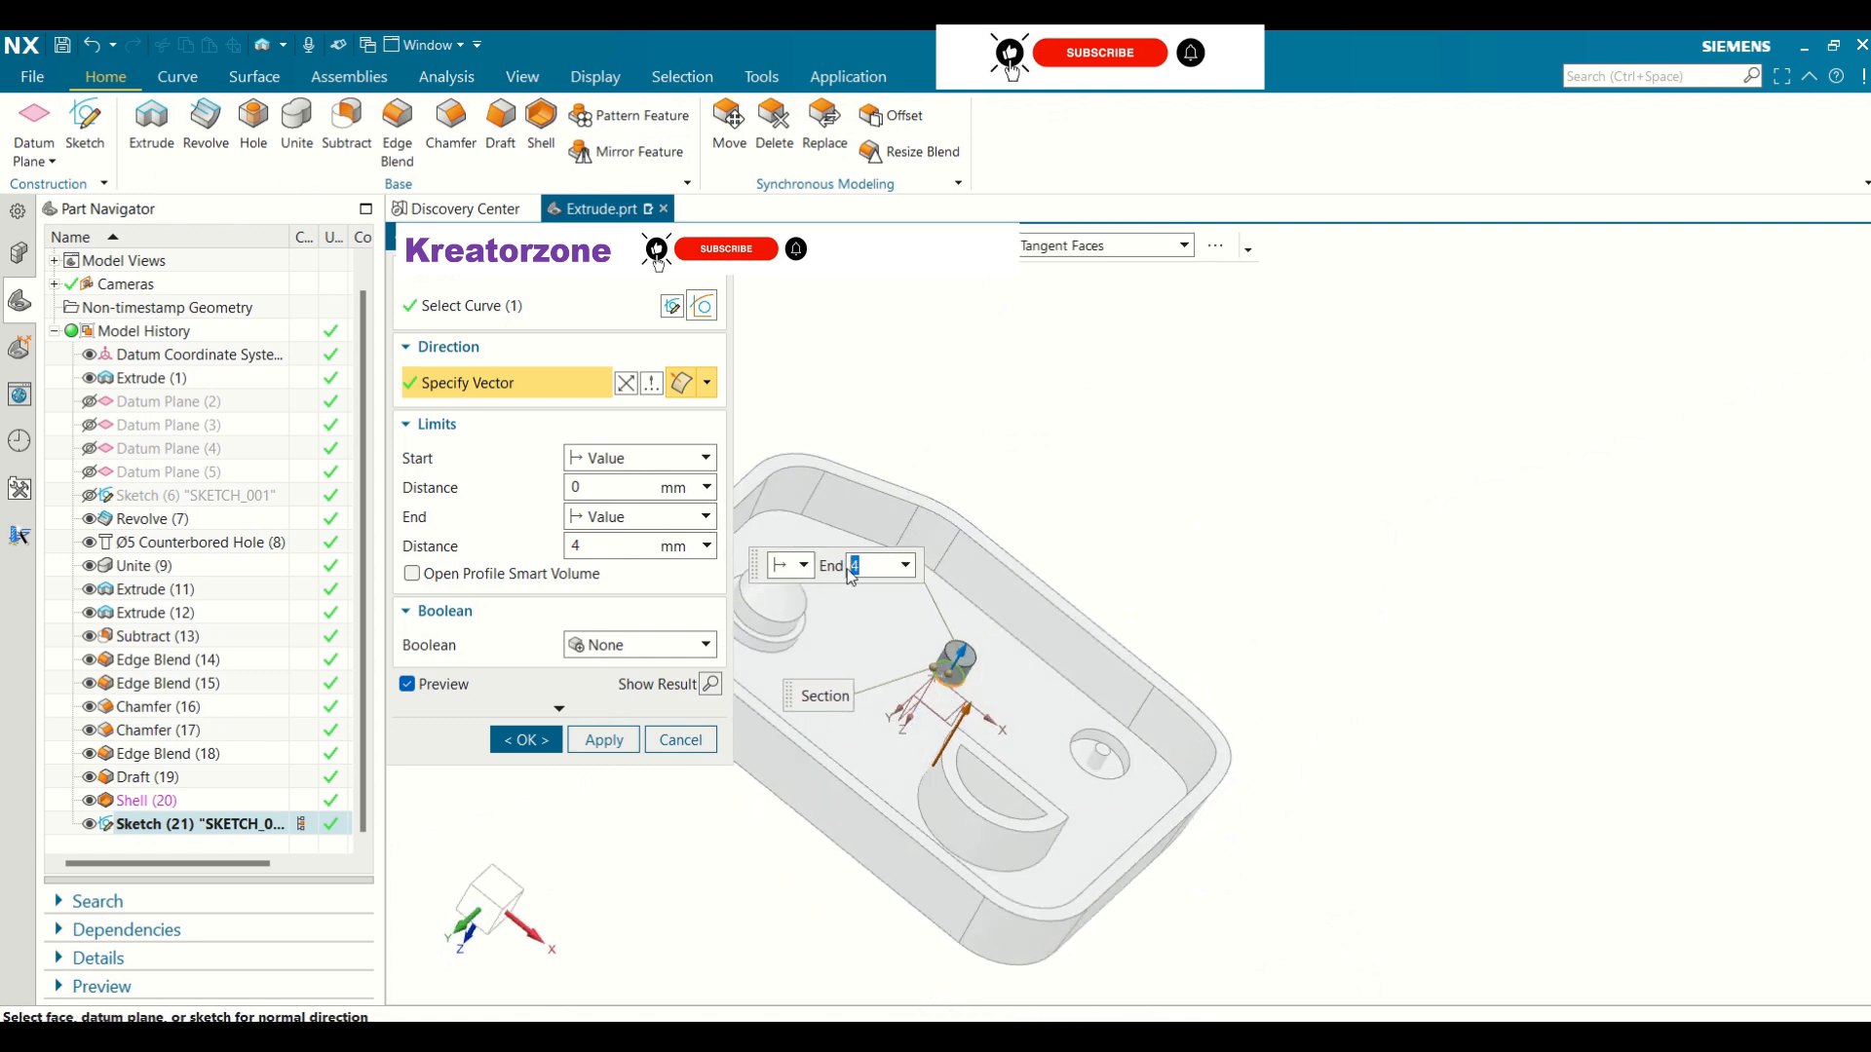
{"action": "key", "text": "Return"}
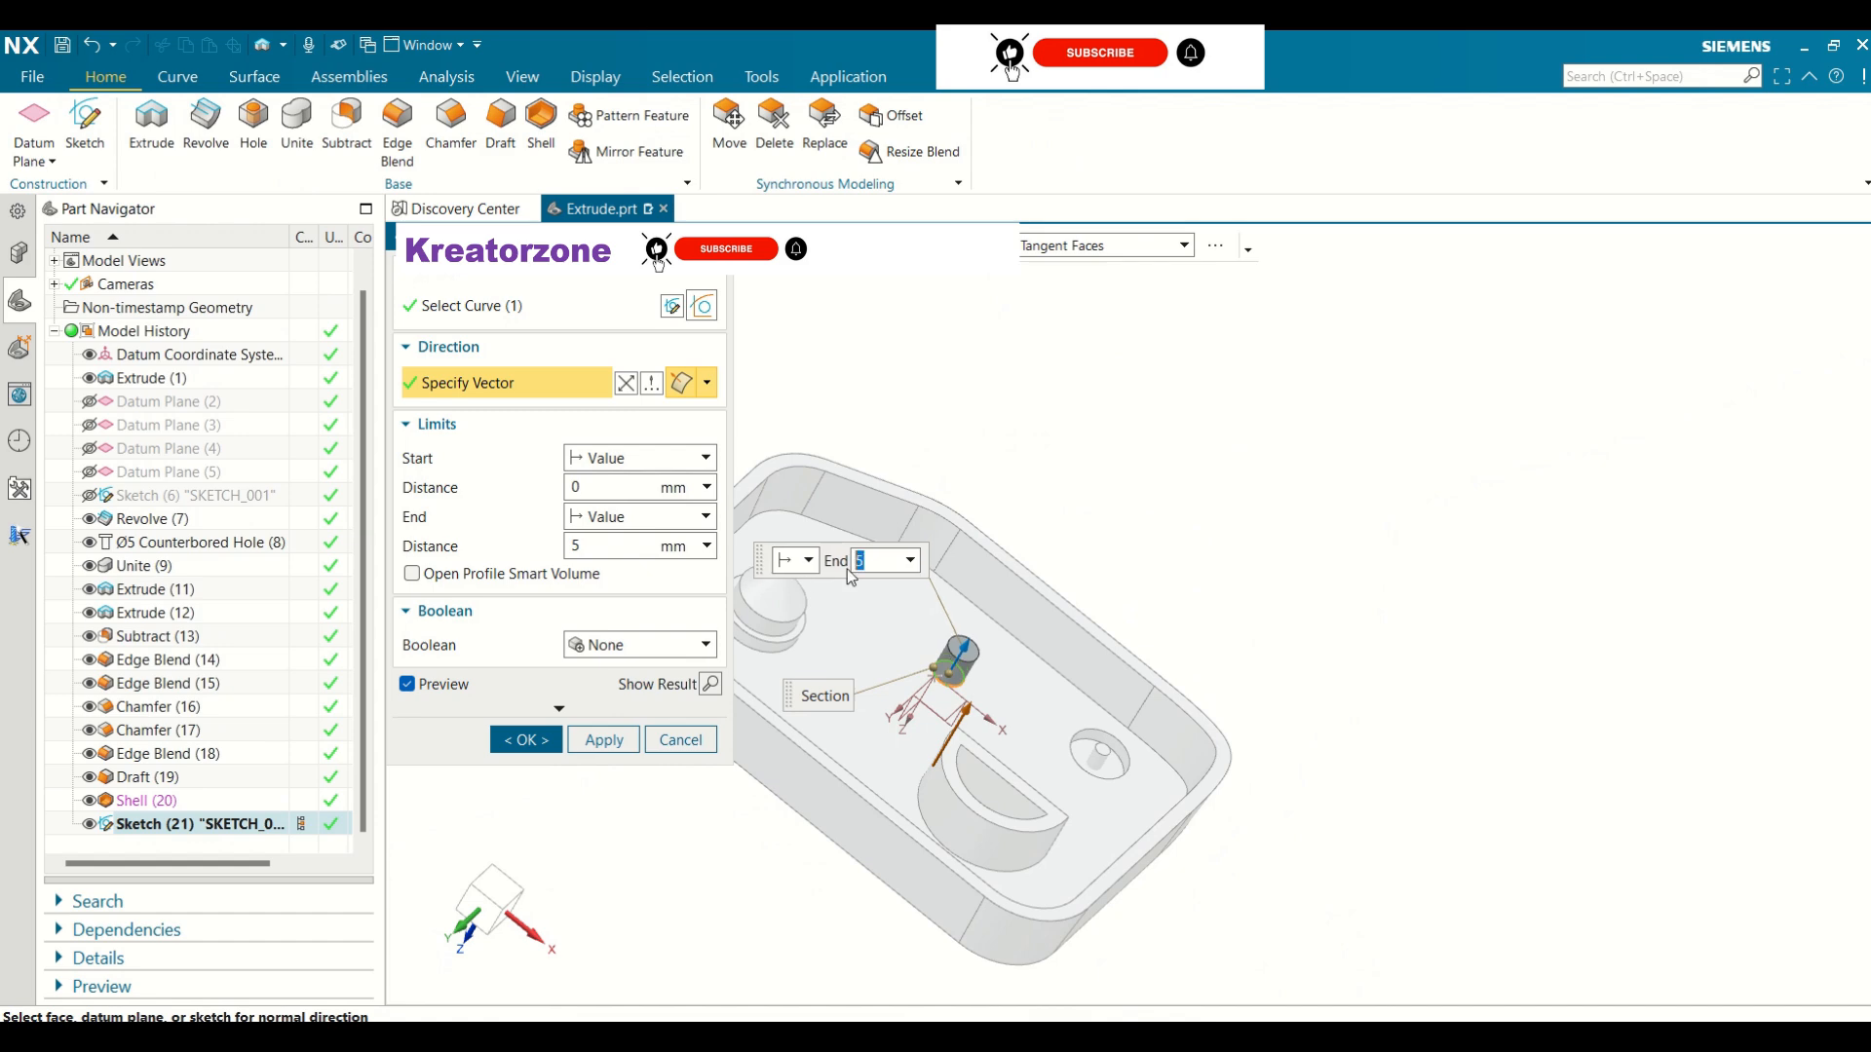
{"action": "left_click", "coordinate": [530, 744]}
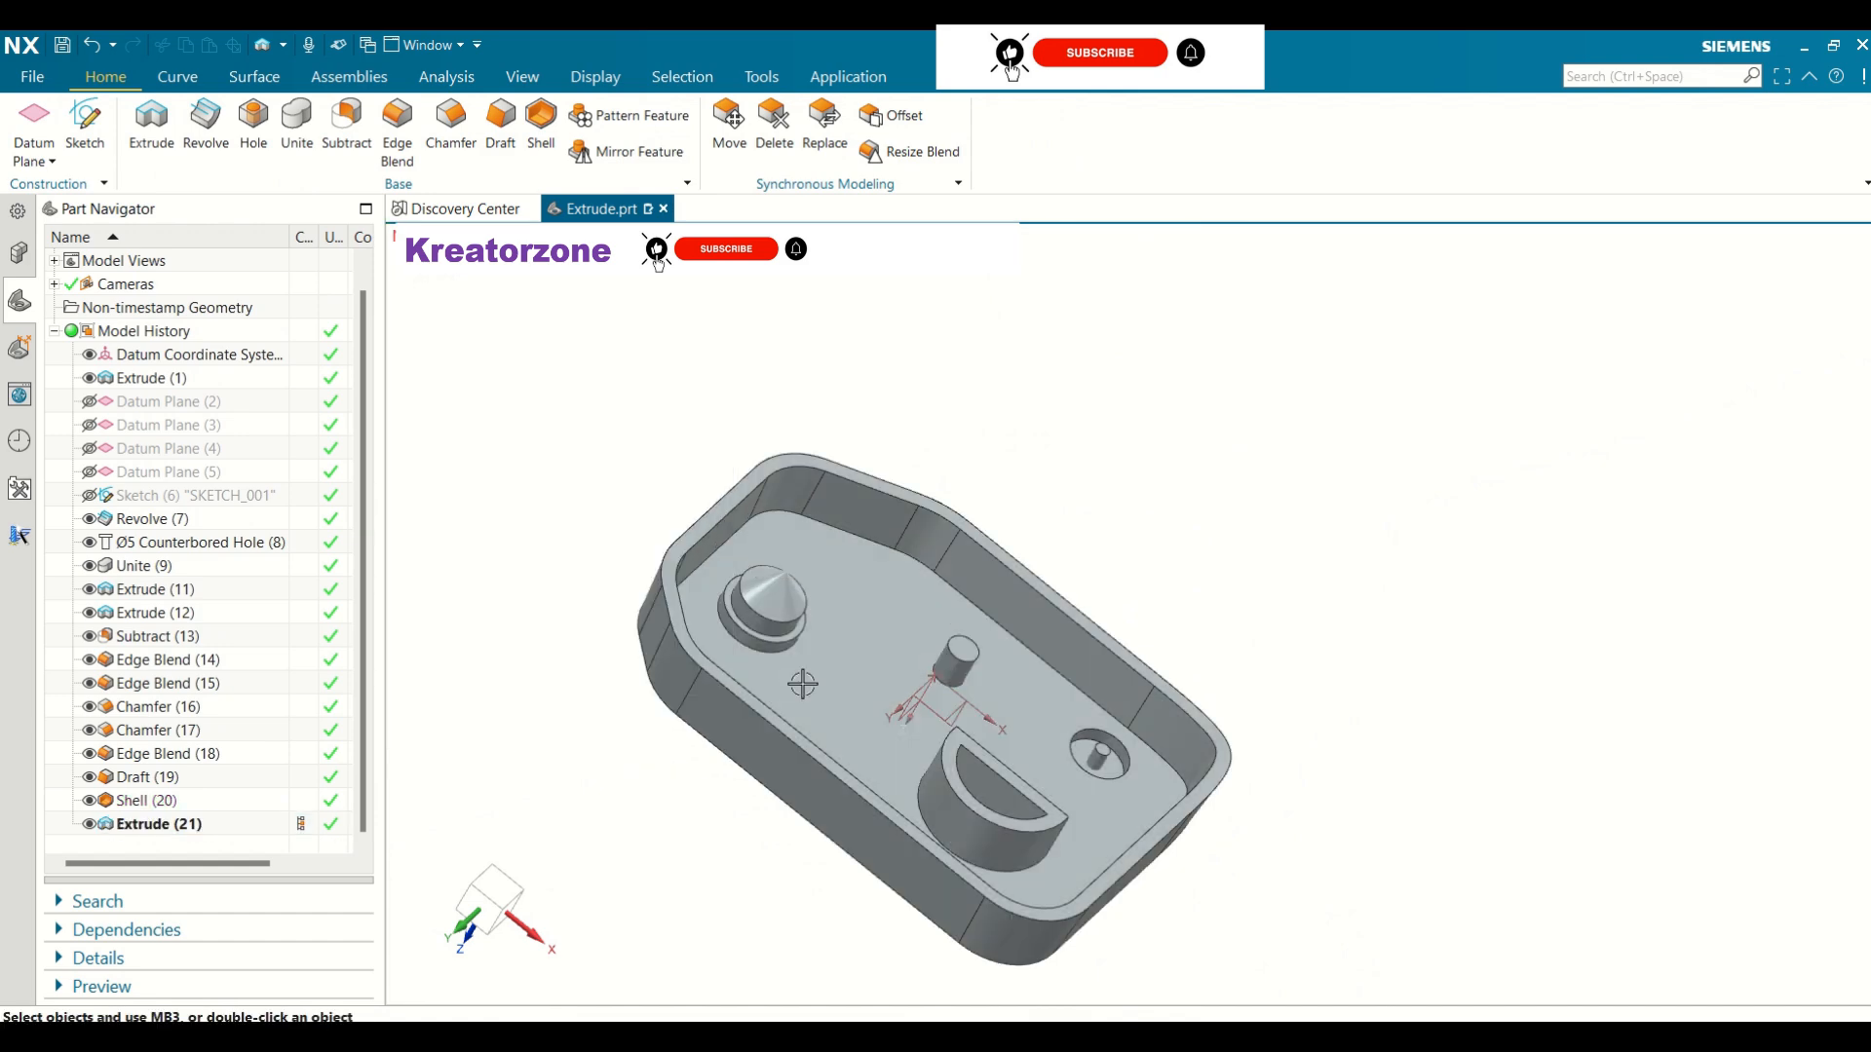
{"action": "middle_click_drag", "start_coordinate": [1215, 493], "coordinate": [1284, 538]}
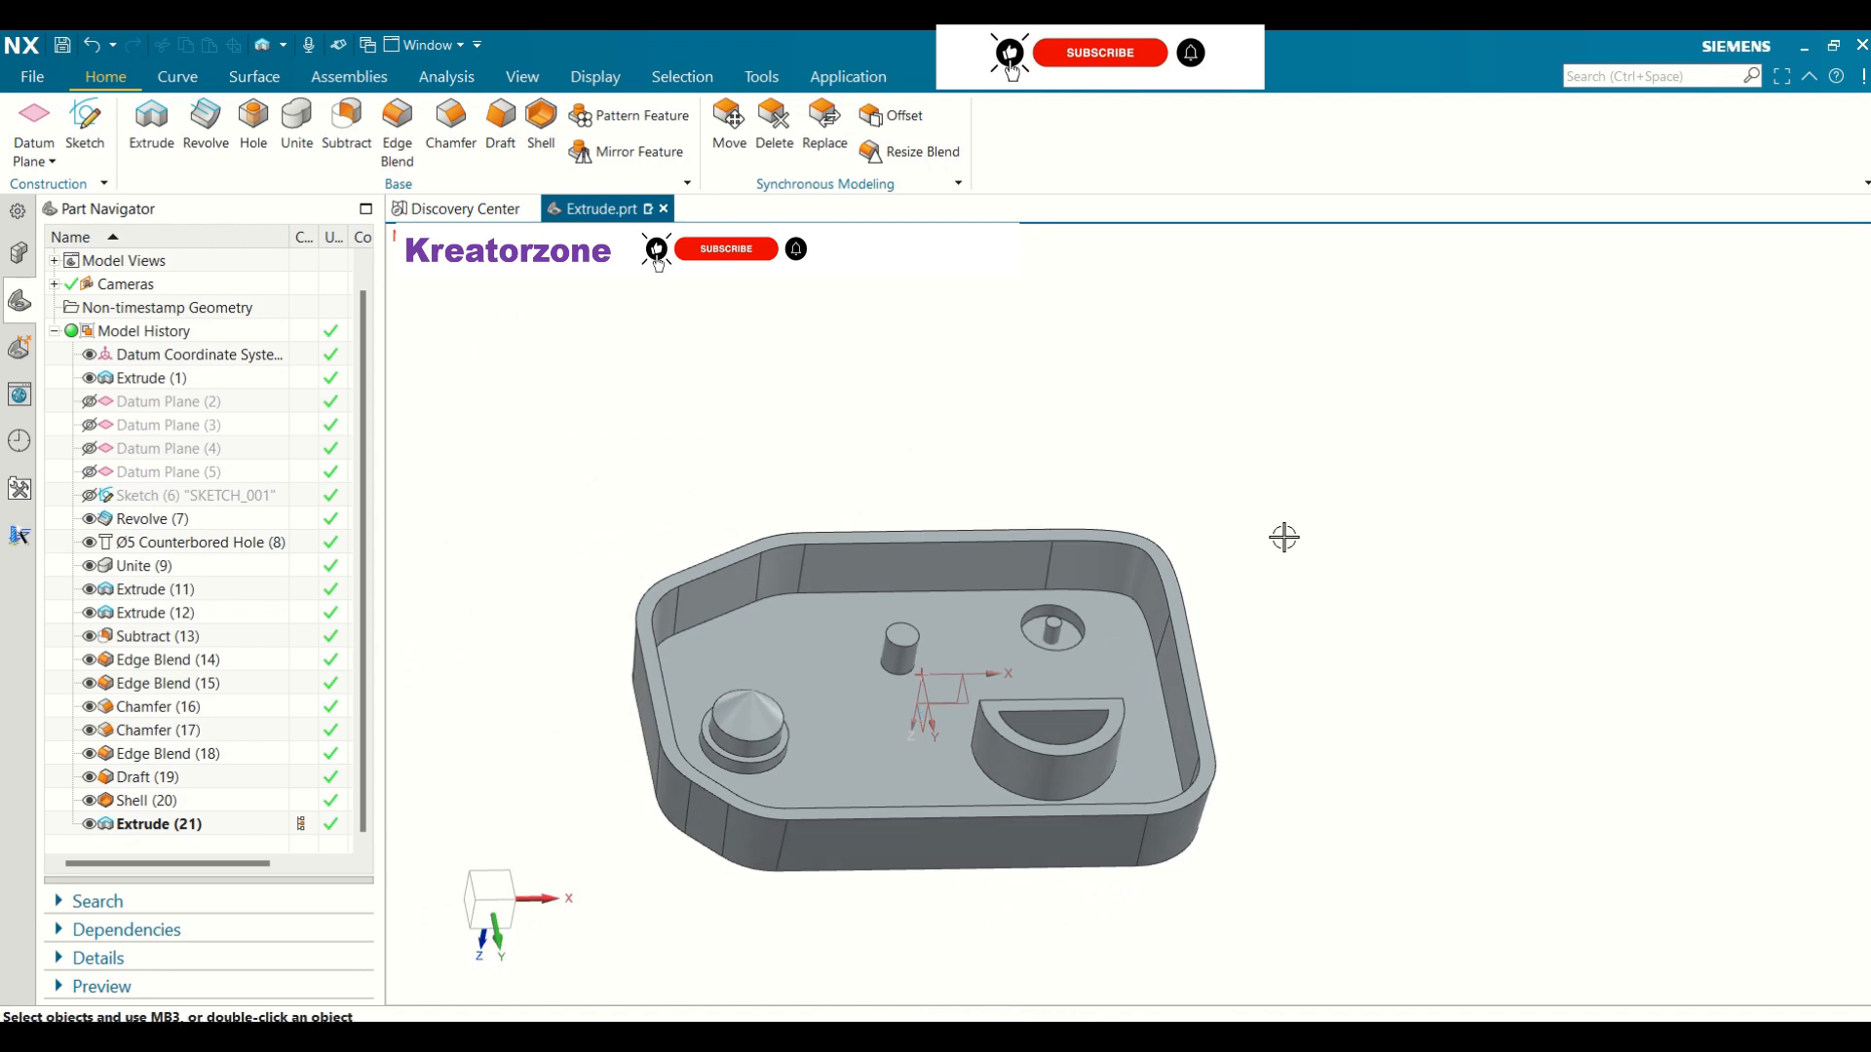
Start a Linear feature pattern of the extruded pin along the -X direction
{"action": "left_click", "coordinate": [906, 656]}
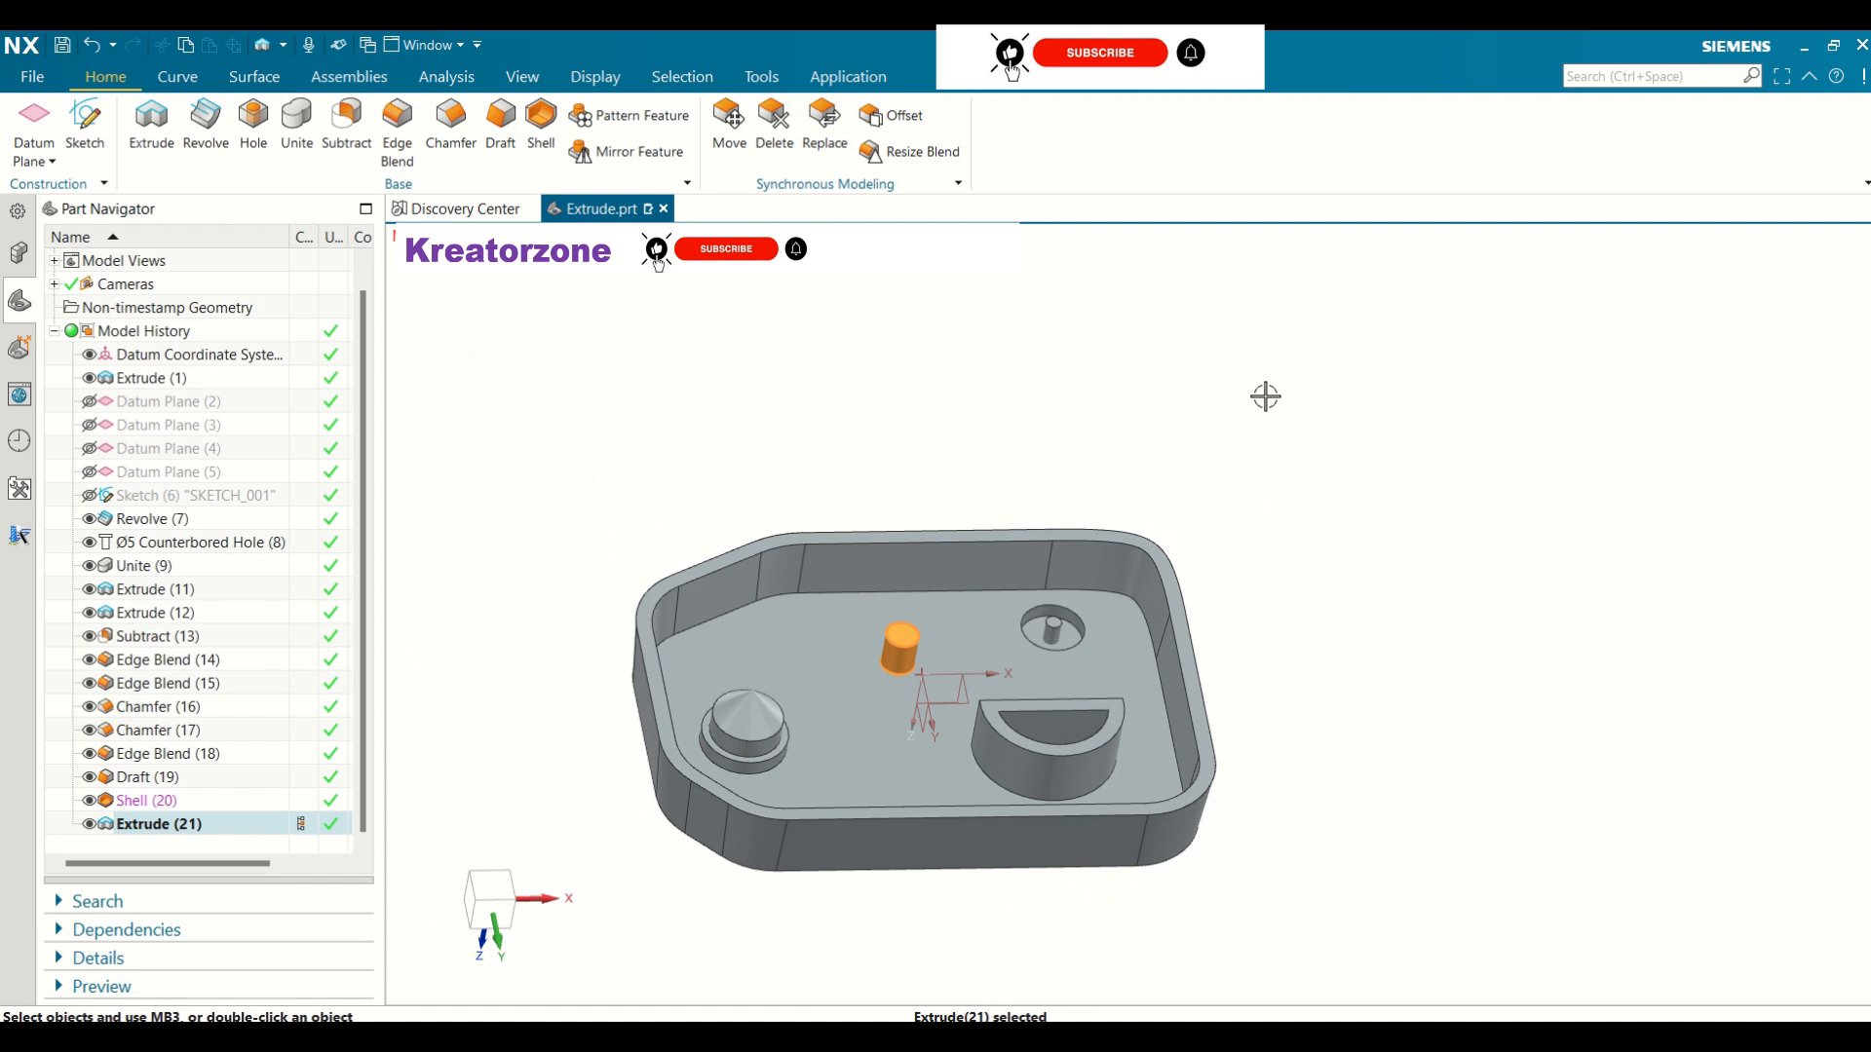
{"action": "left_click", "coordinate": [633, 115]}
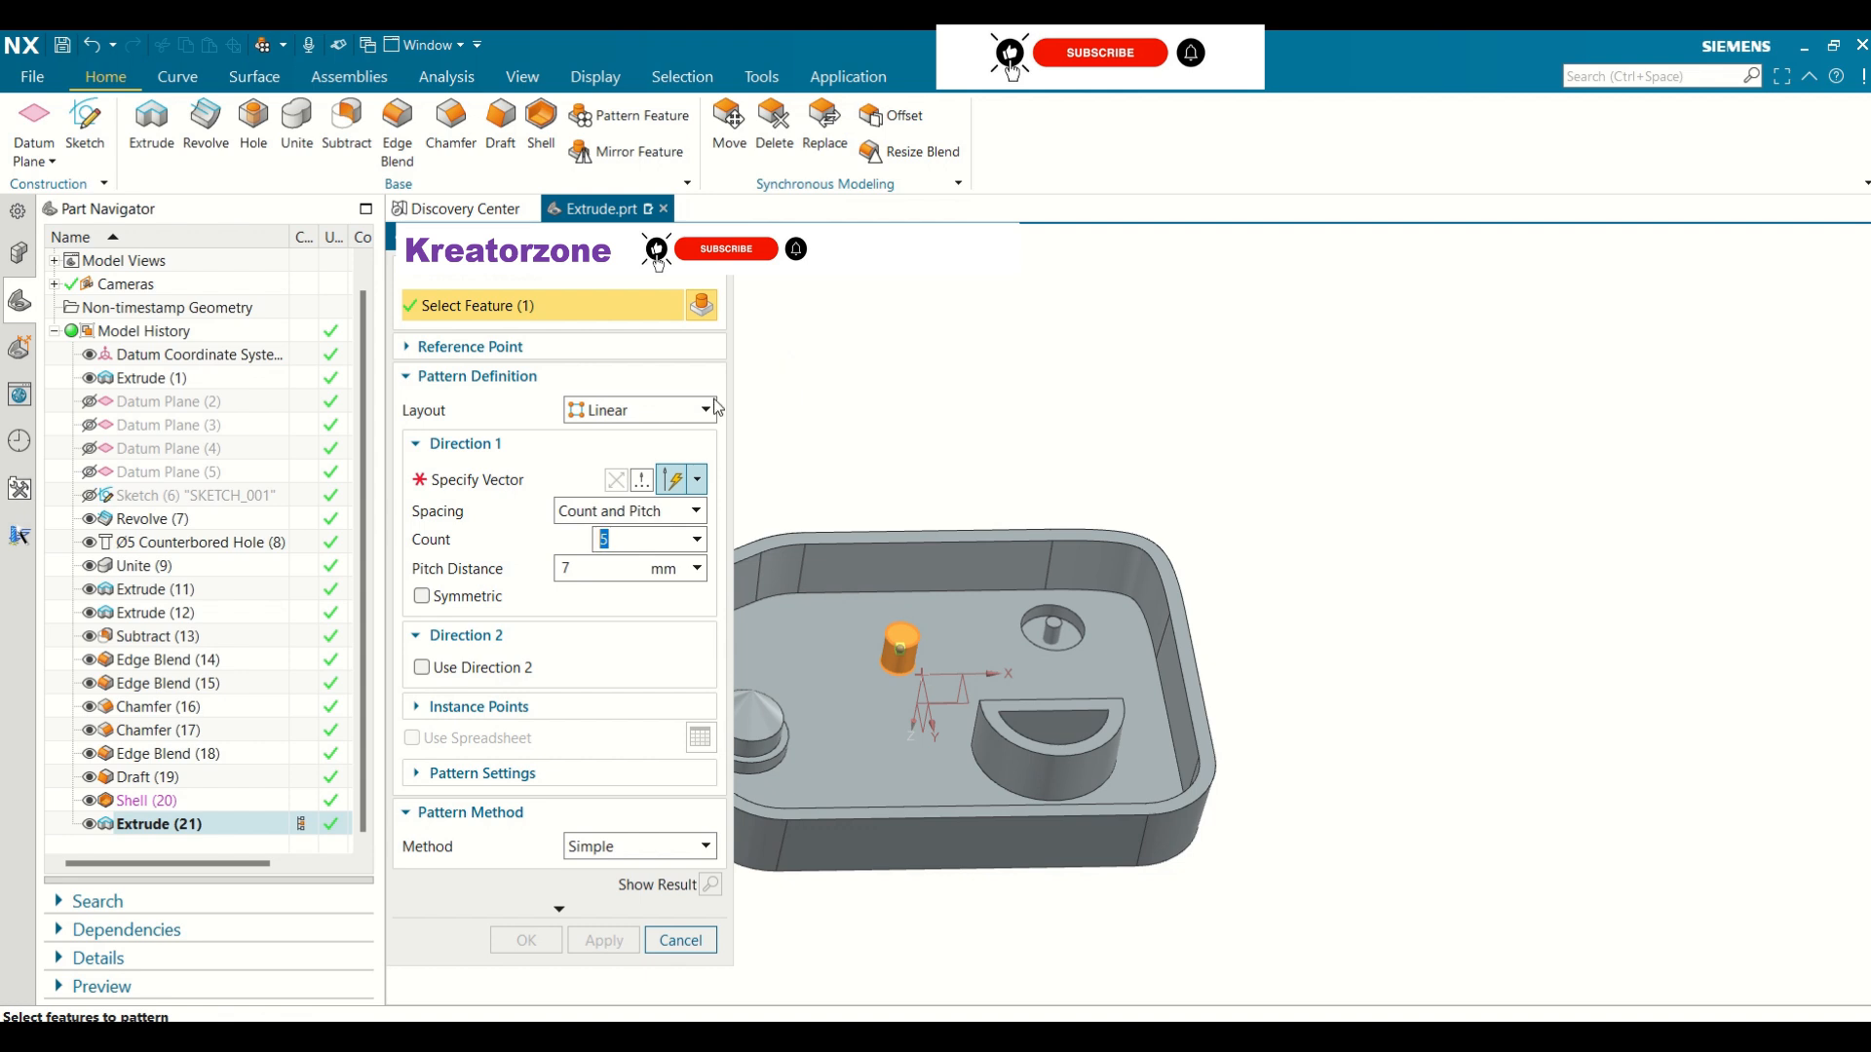
{"action": "left_click", "coordinate": [618, 413]}
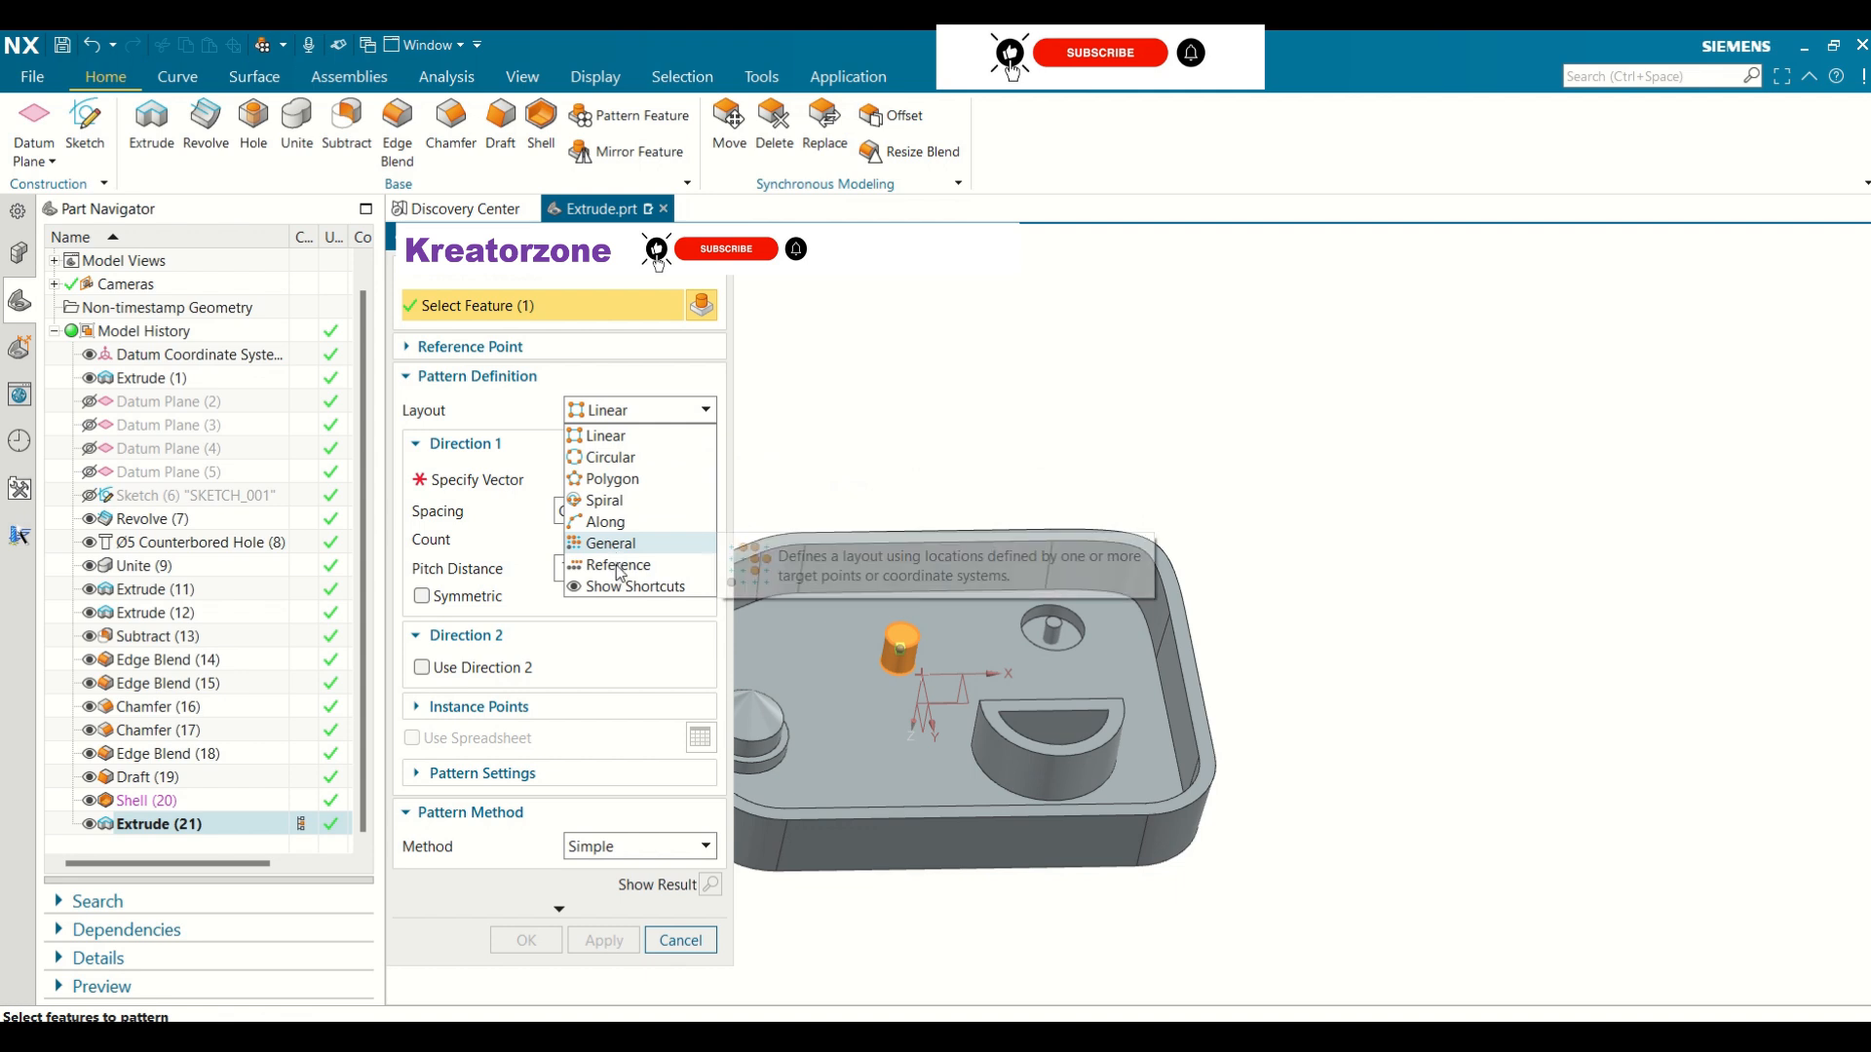
{"action": "left_click", "coordinate": [623, 412]}
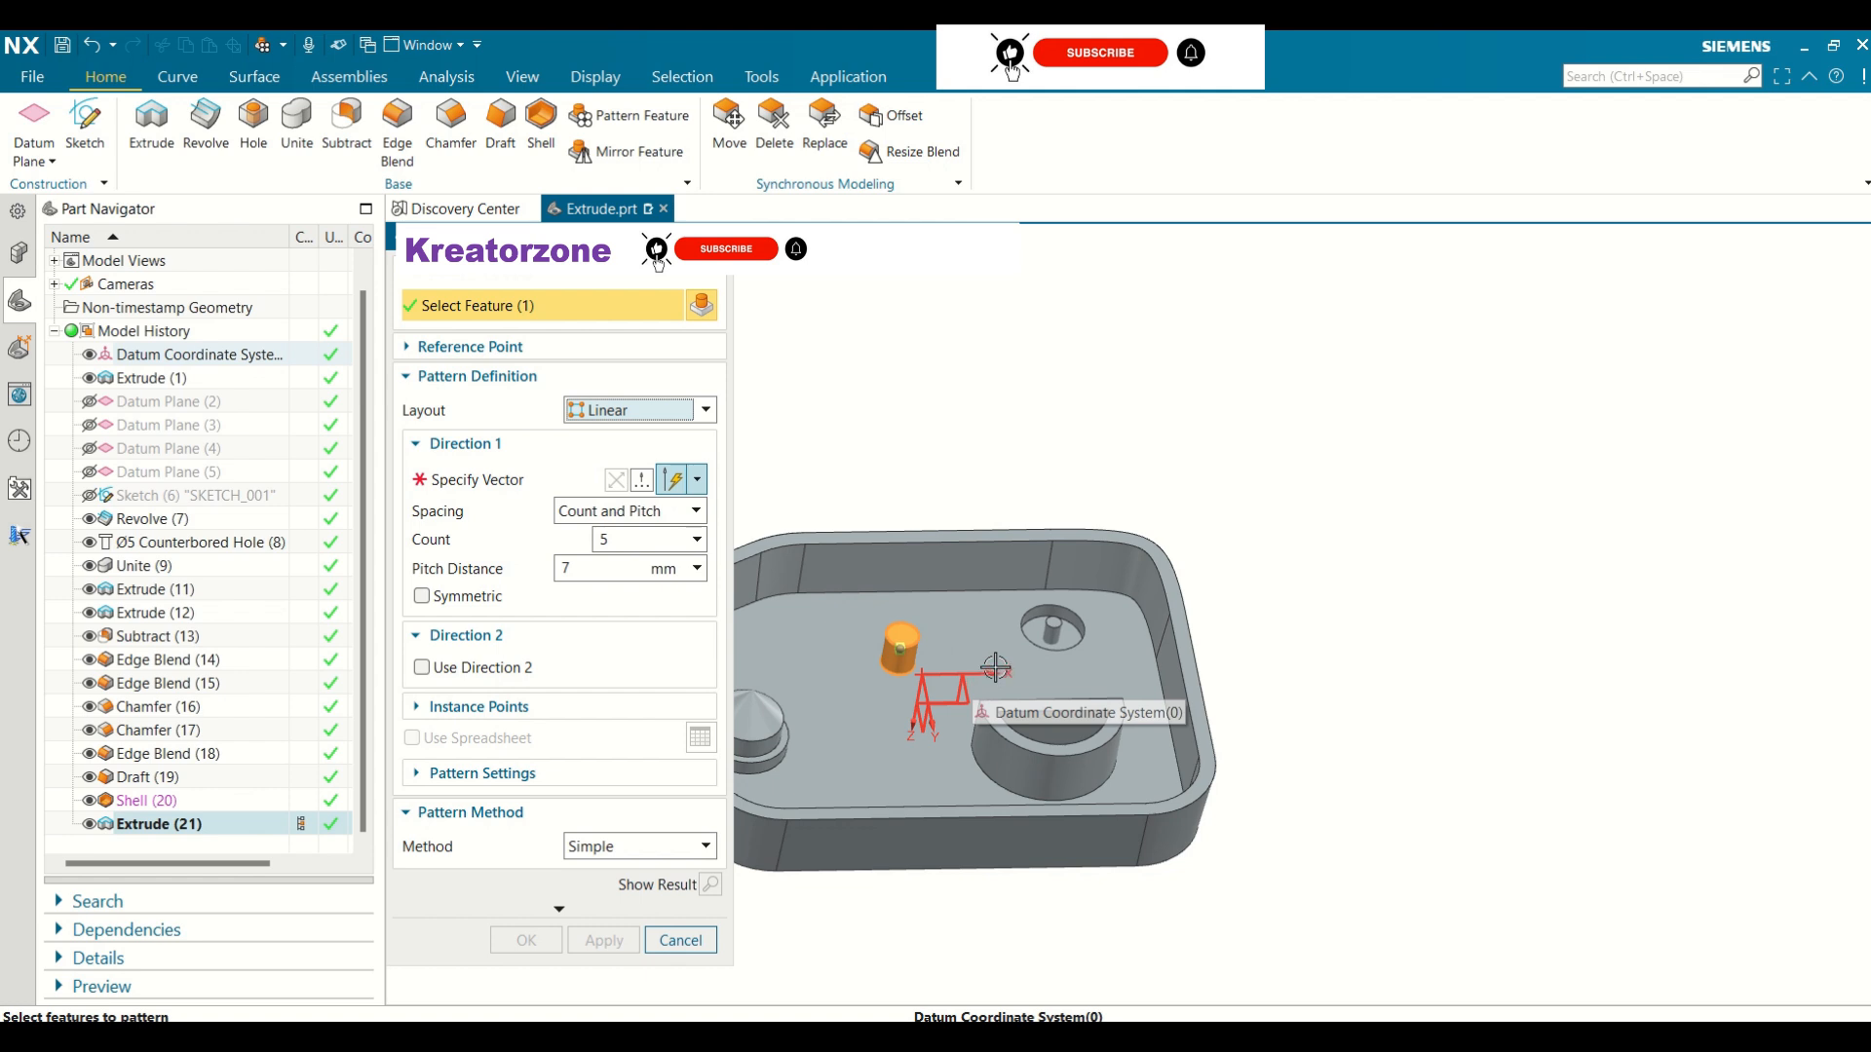
{"action": "left_click", "coordinate": [482, 480]}
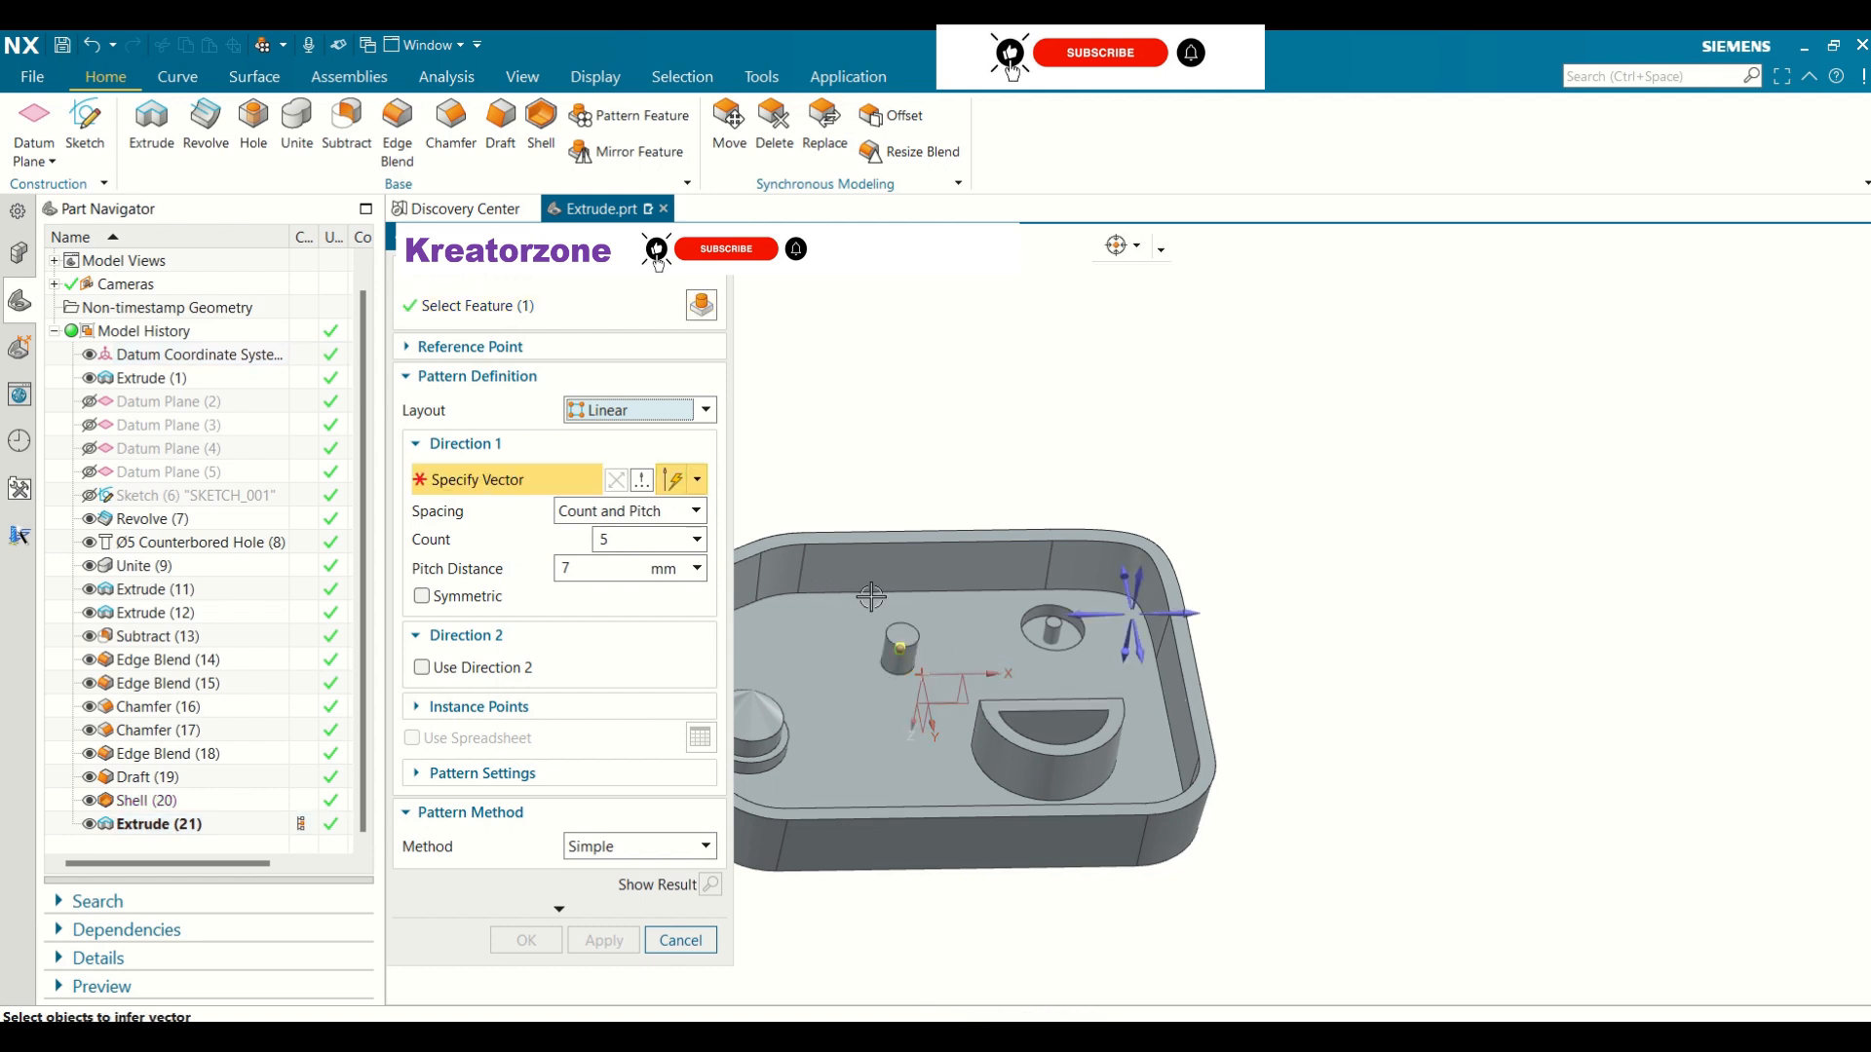
{"action": "left_click", "coordinate": [1104, 612]}
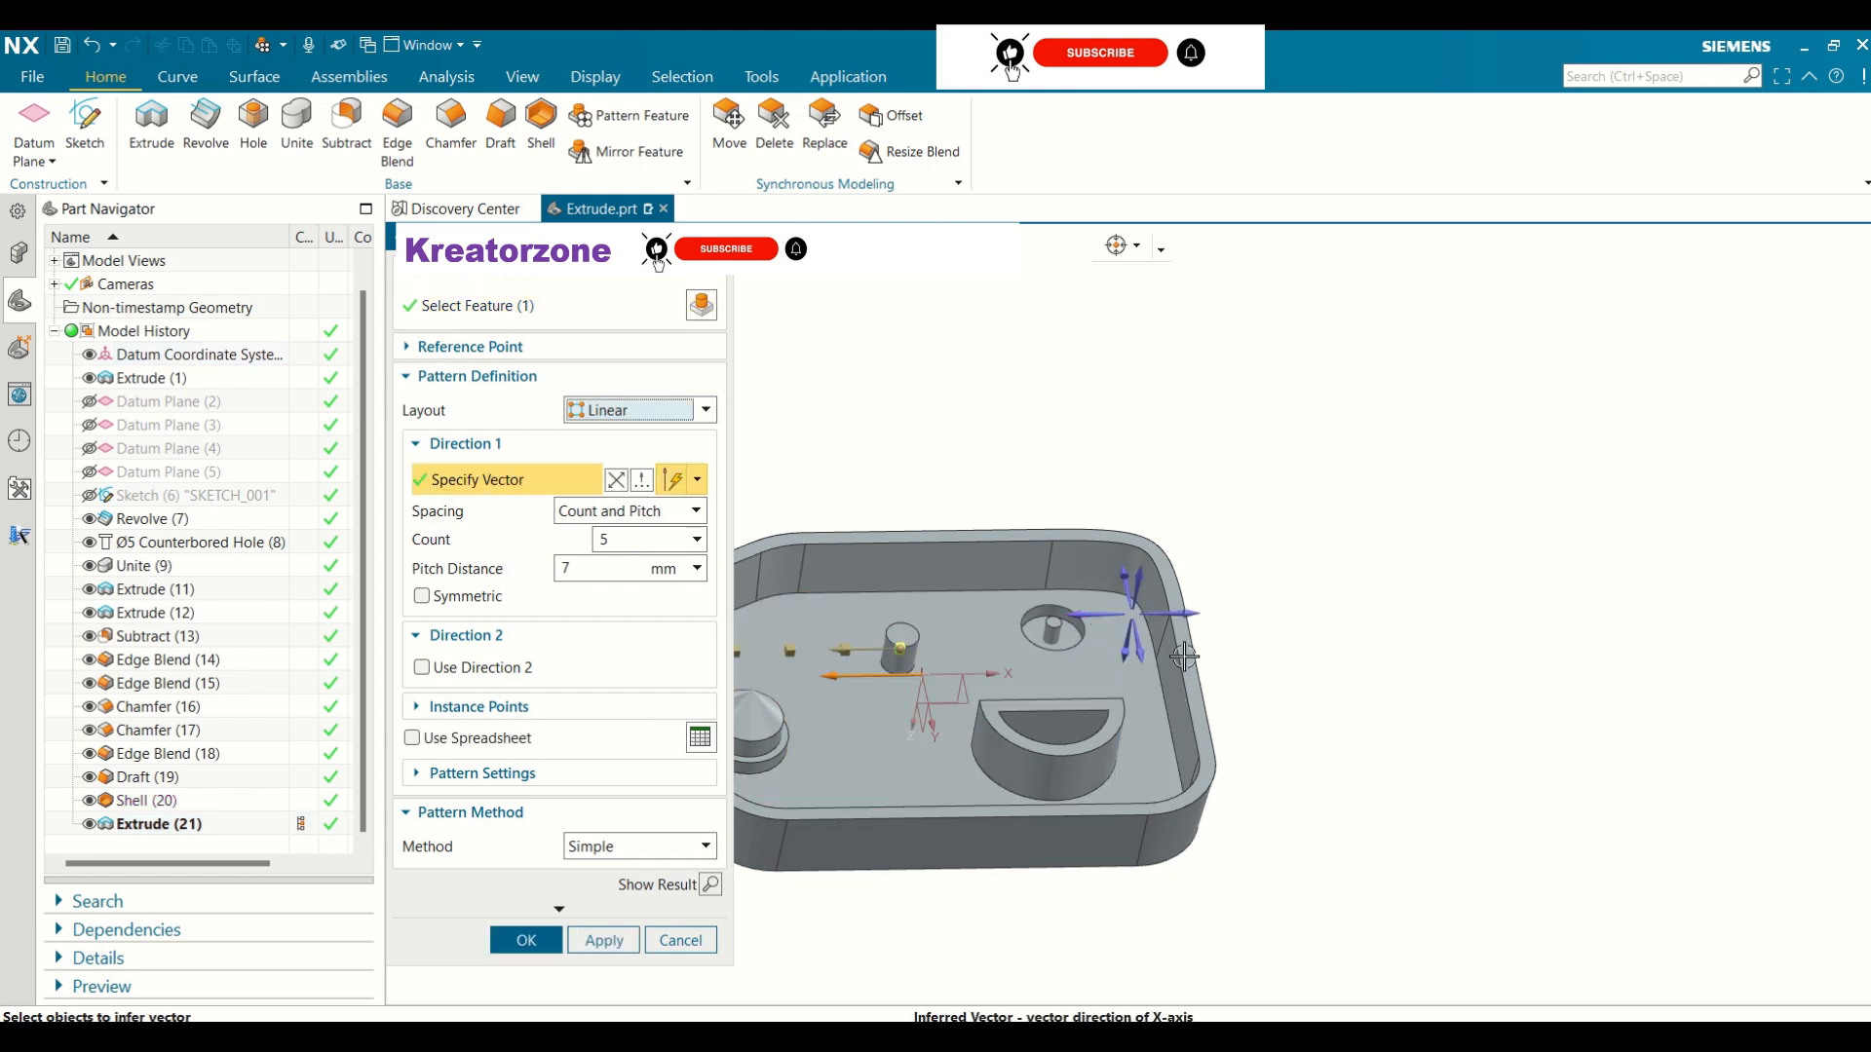
{"action": "mouse_move", "coordinate": [1320, 588]}
{"action": "middle_mouse_down"}
{"action": "mouse_move", "coordinate": [1265, 618]}
{"action": "mouse_move", "coordinate": [1316, 620]}
{"action": "middle_mouse_up"}
{"action": "scroll", "coordinate": [1365, 618], "scroll_direction": "down", "scroll_amount": 3}
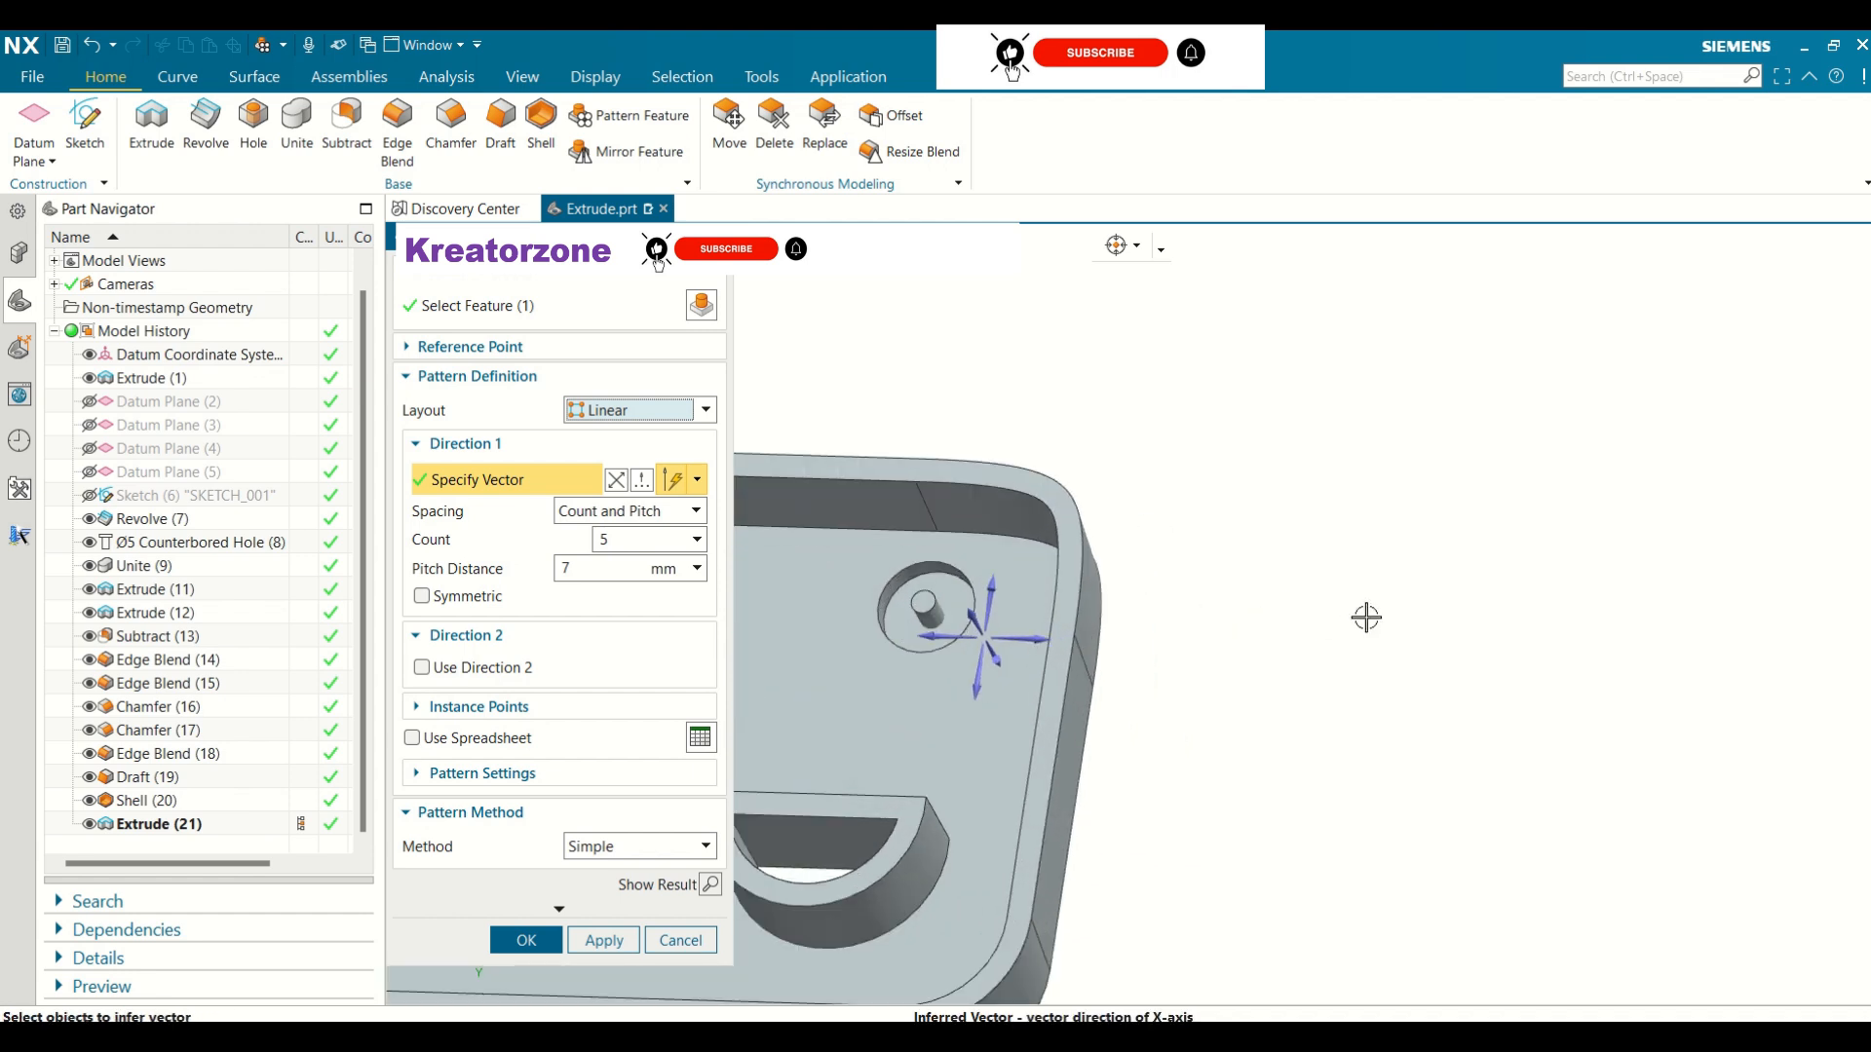
{"action": "middle_click_drag", "start_coordinate": [856, 441], "coordinate": [882, 434]}
Set the pattern count to 4 and the pitch distance to 8 mm, and create the pattern
{"action": "left_click", "coordinate": [620, 535]}
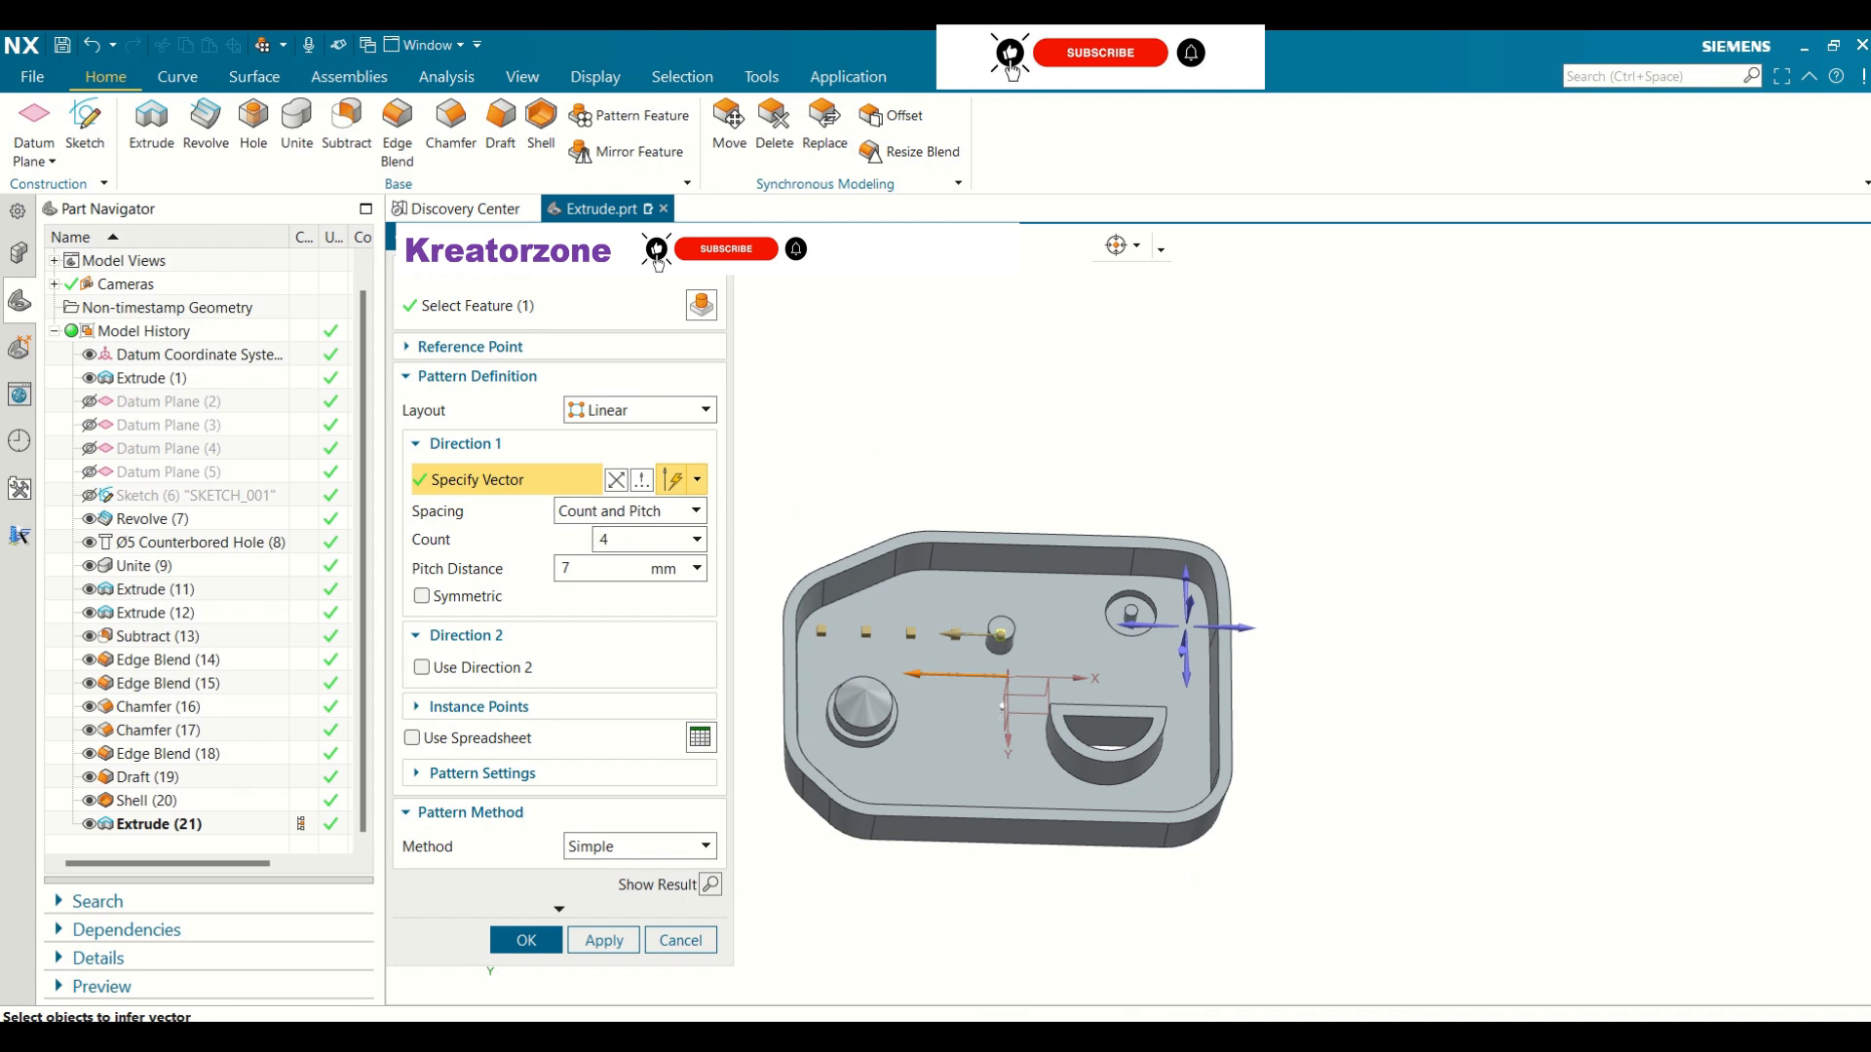
{"action": "left_click", "coordinate": [594, 566]}
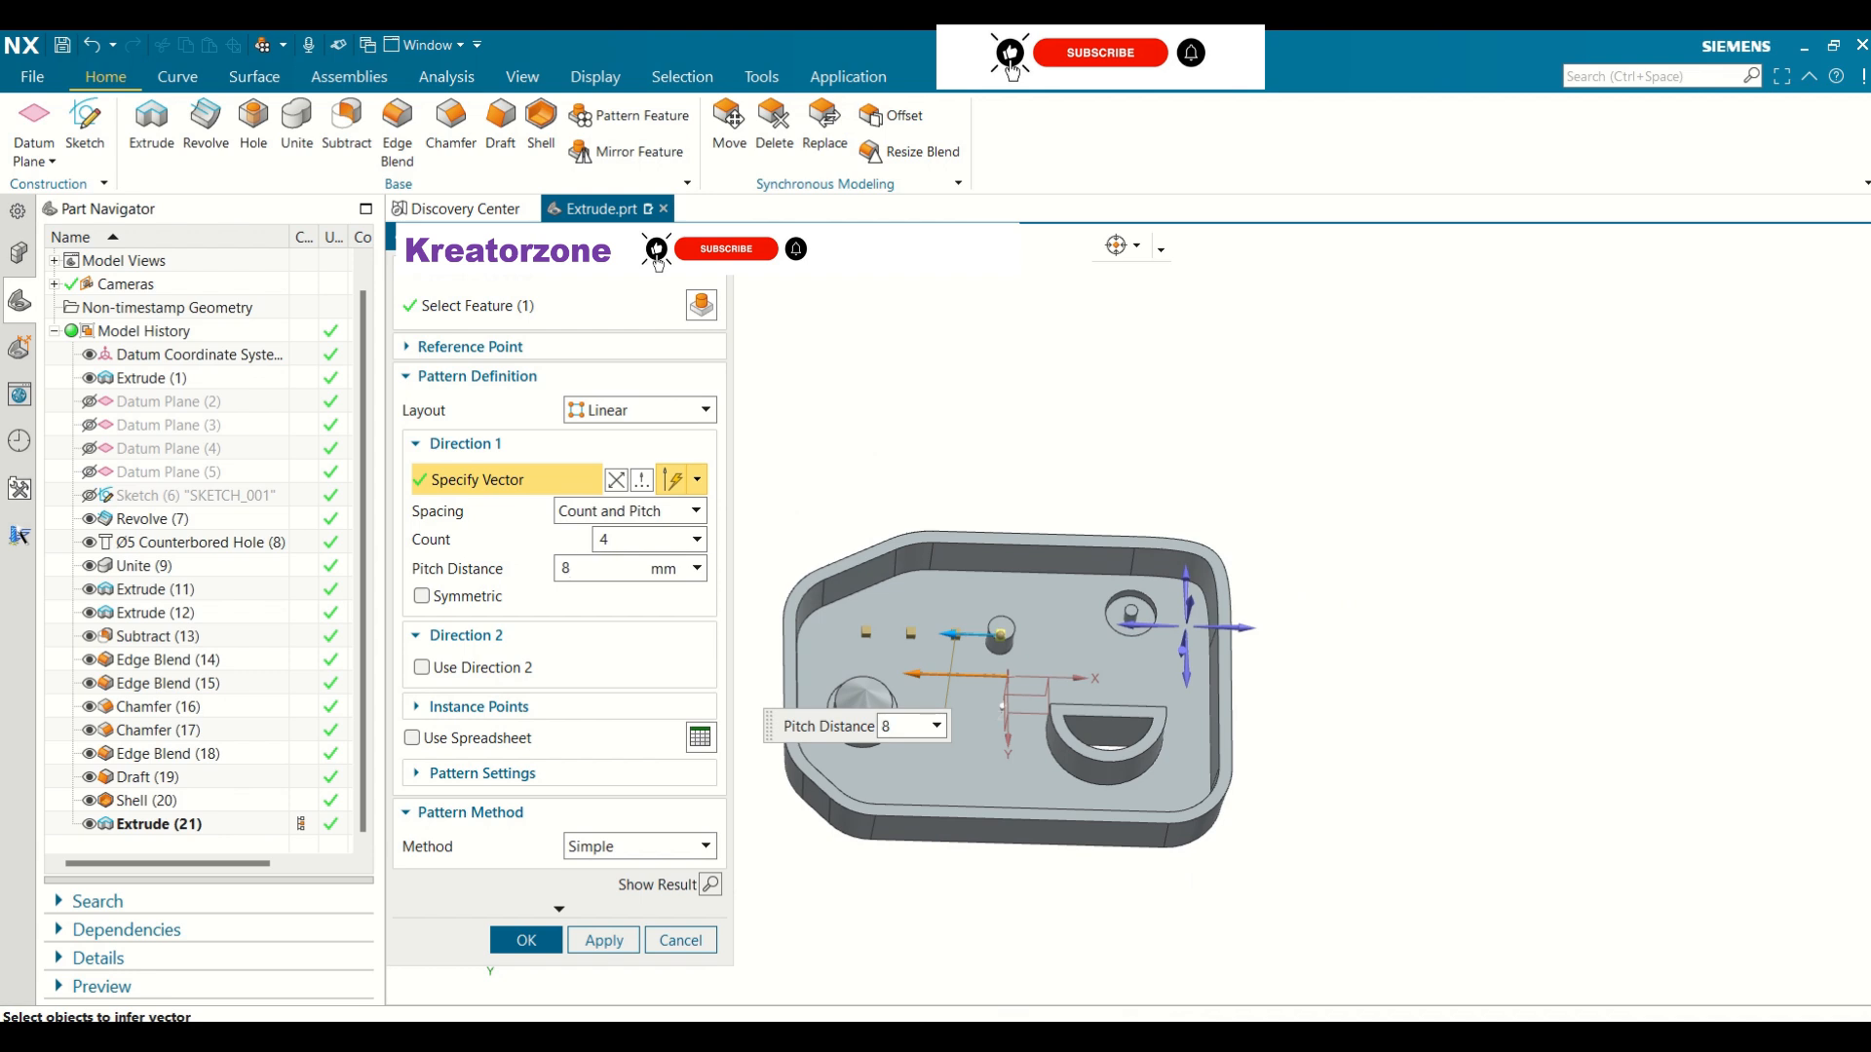
{"action": "key", "text": "Return"}
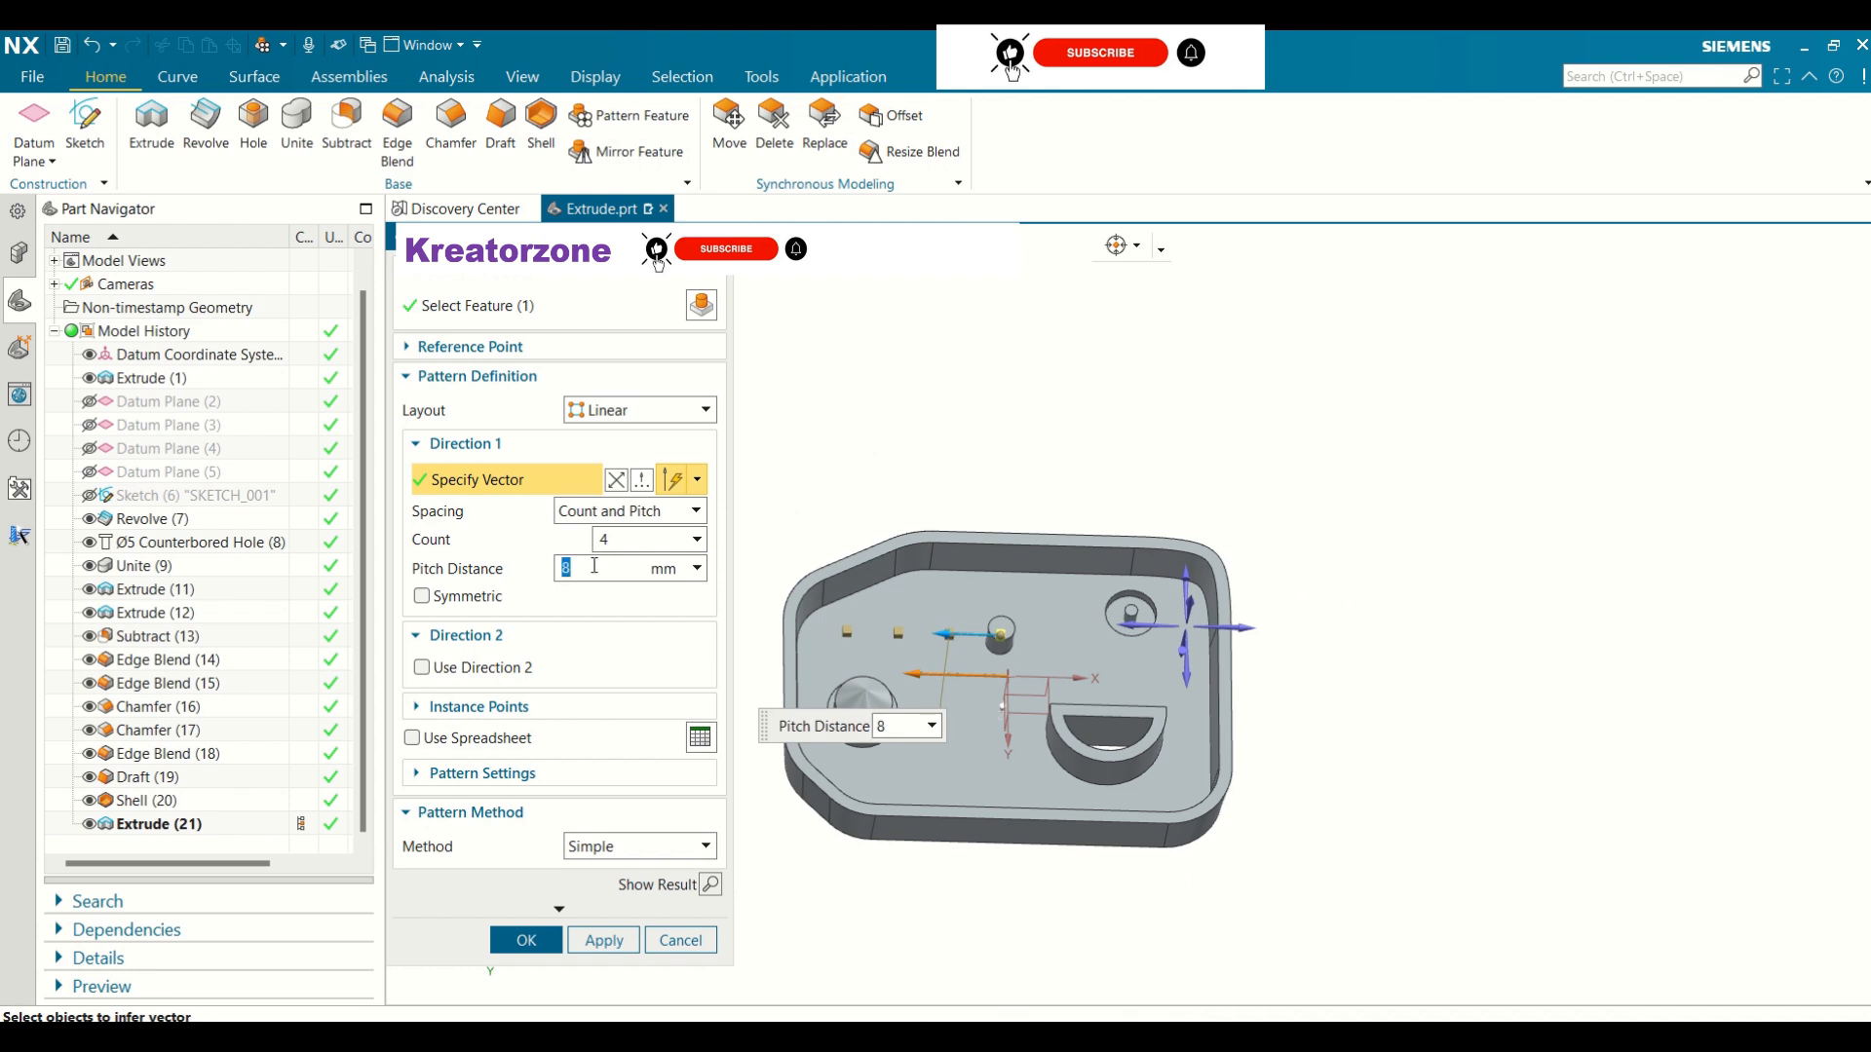
{"action": "left_click", "coordinate": [543, 943]}
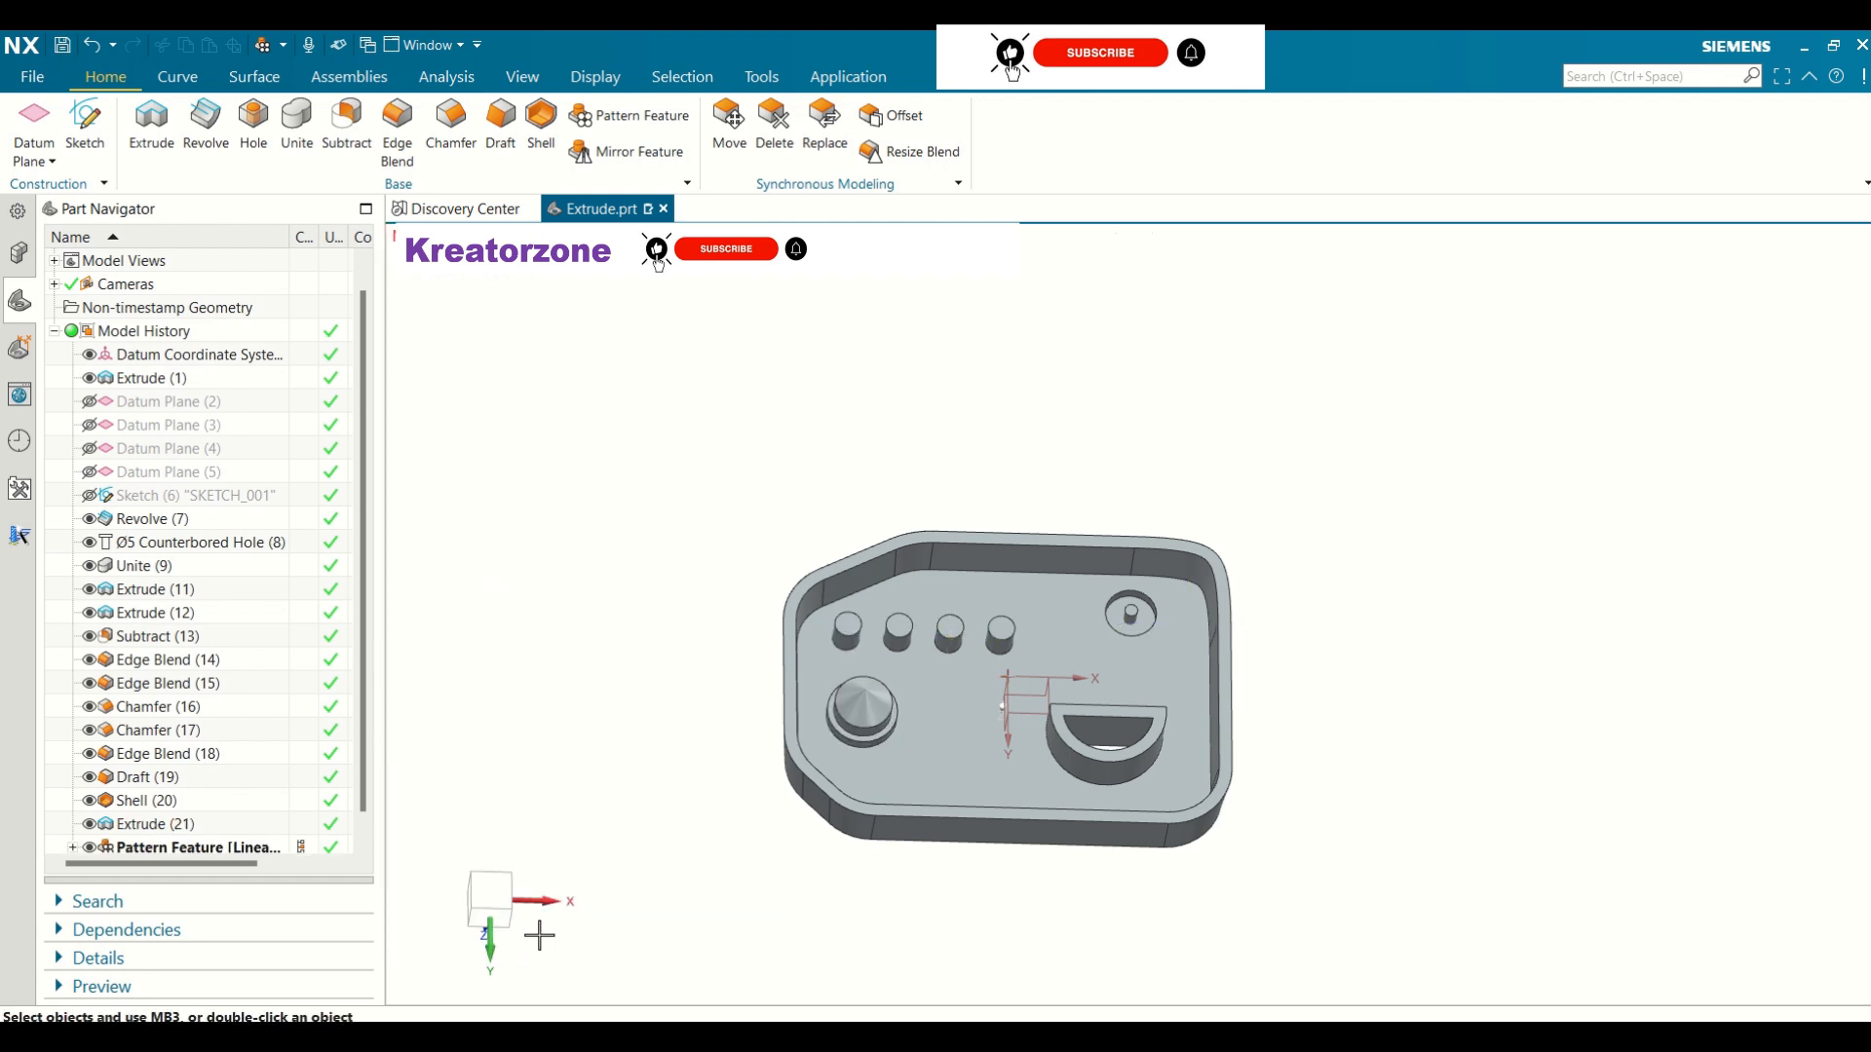
{"action": "middle_click_drag", "start_coordinate": [1128, 557], "coordinate": [1069, 589]}
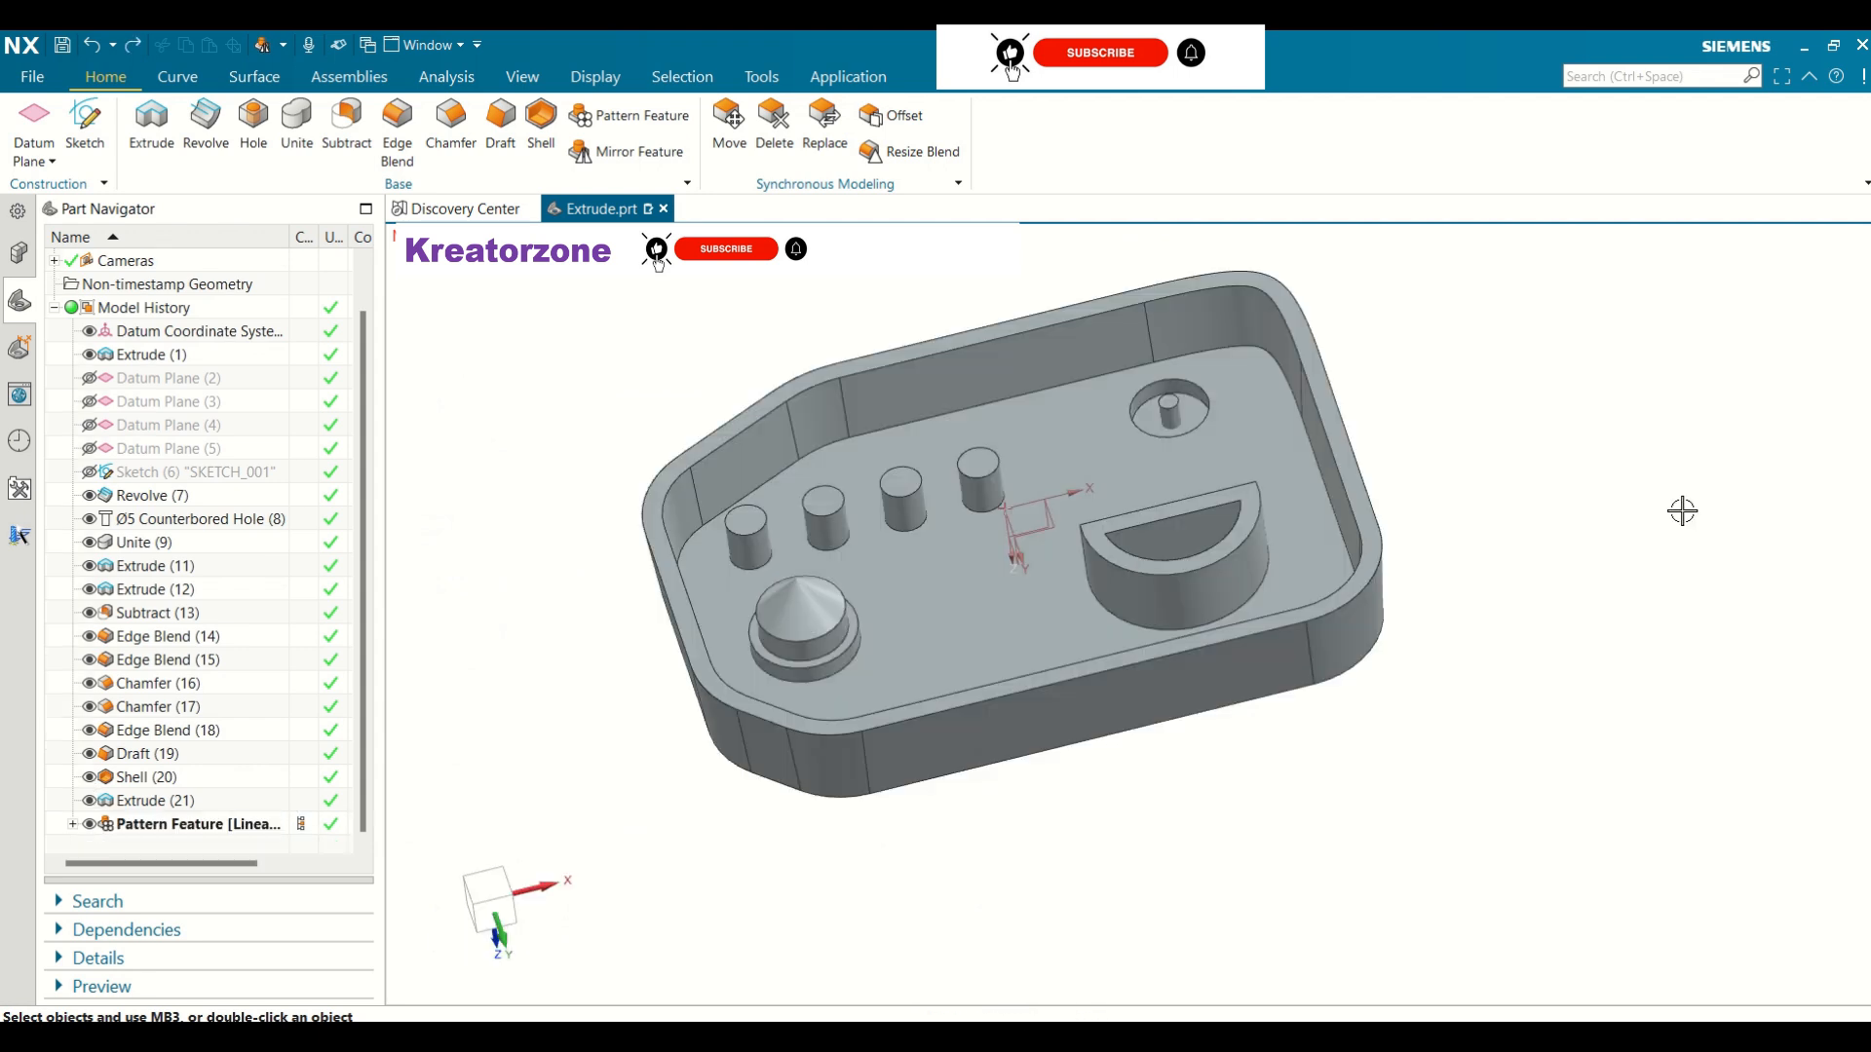
Start a Mirror Feature of the revolved stepped boss, using an existing plane as the mirror plane
{"action": "middle_click_drag", "start_coordinate": [1469, 506], "coordinate": [1570, 769]}
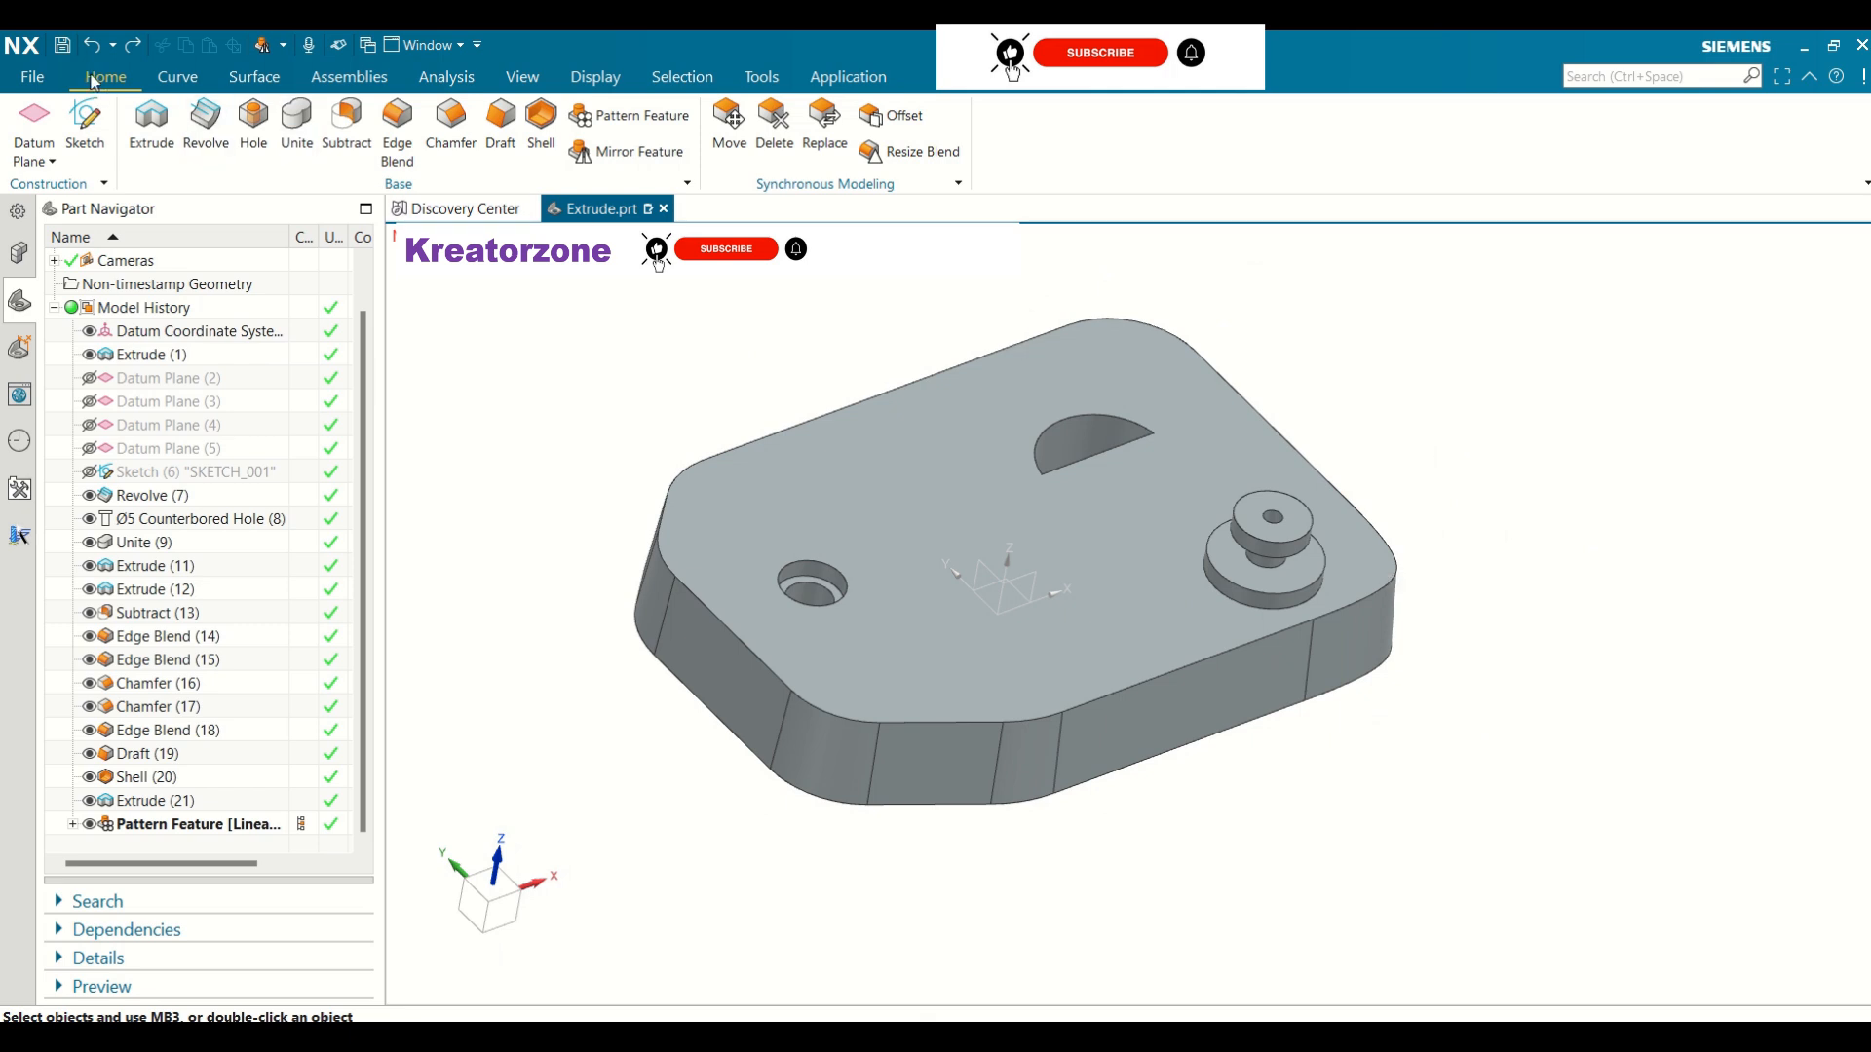
{"action": "left_click", "coordinate": [624, 153]}
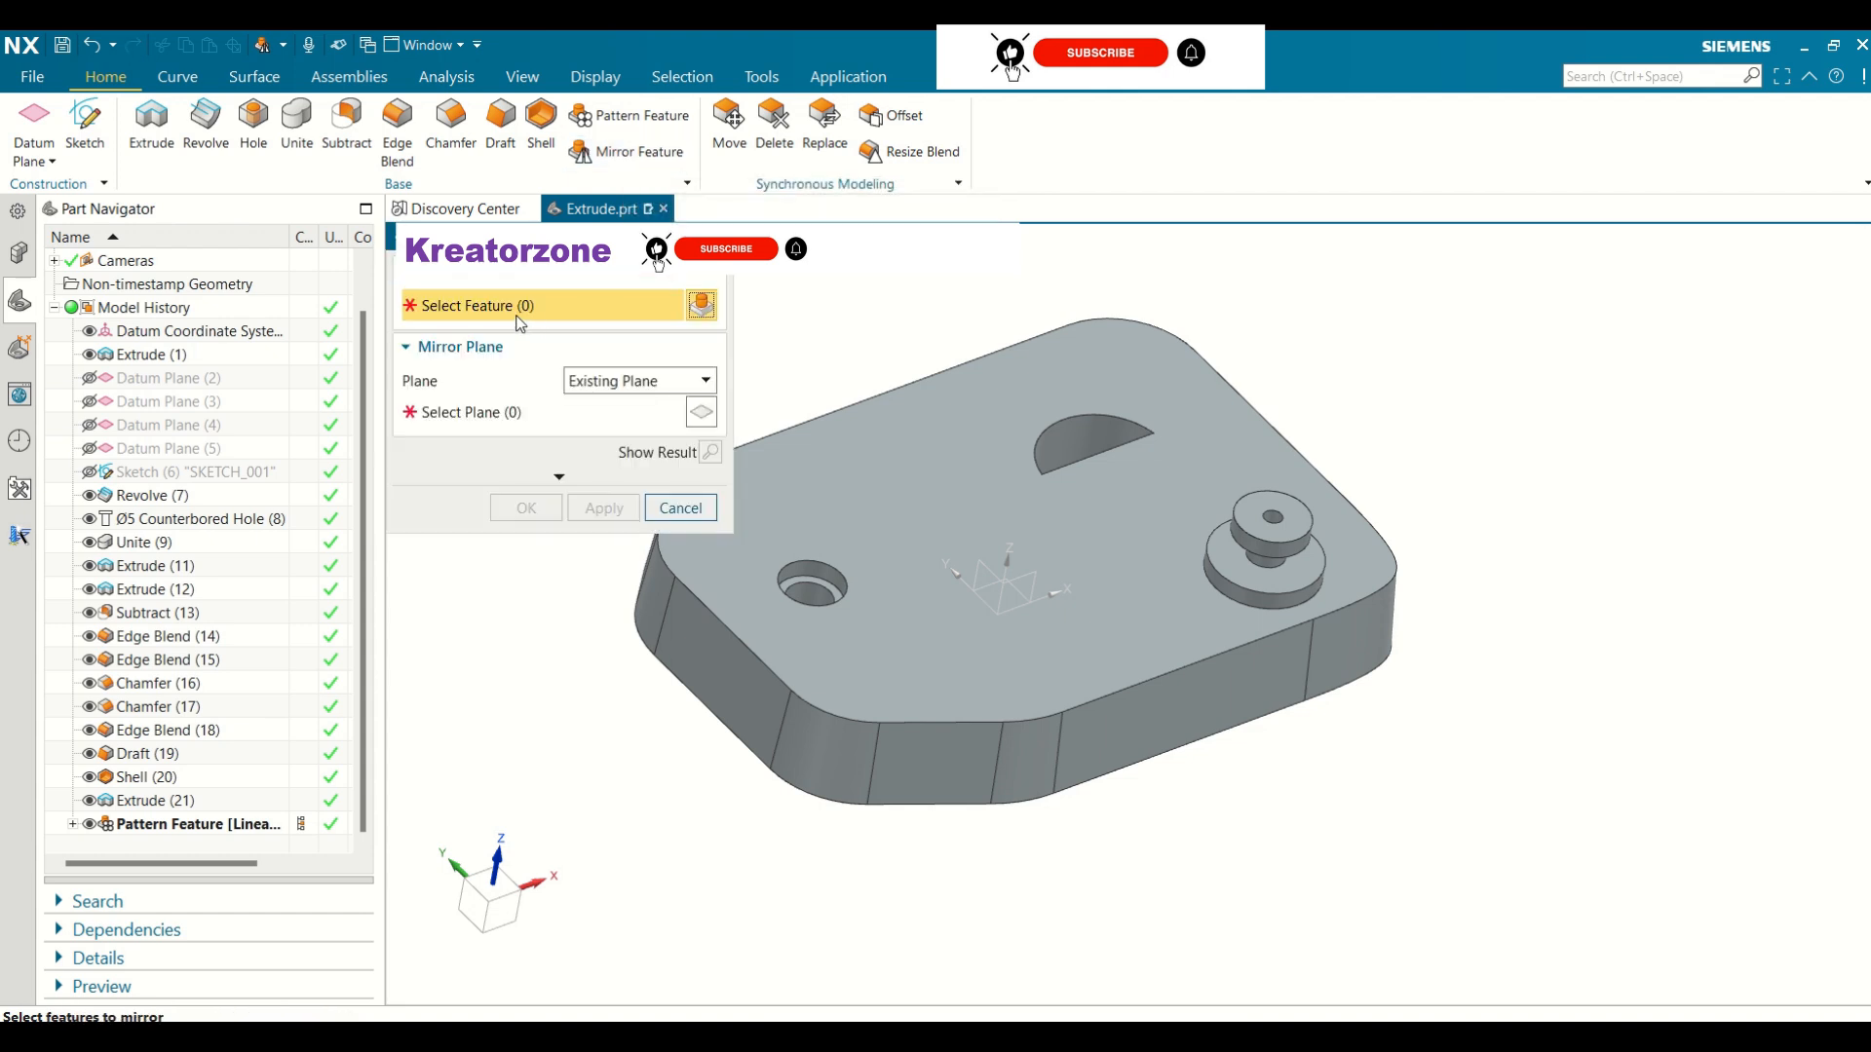
{"action": "left_click", "coordinate": [1251, 568]}
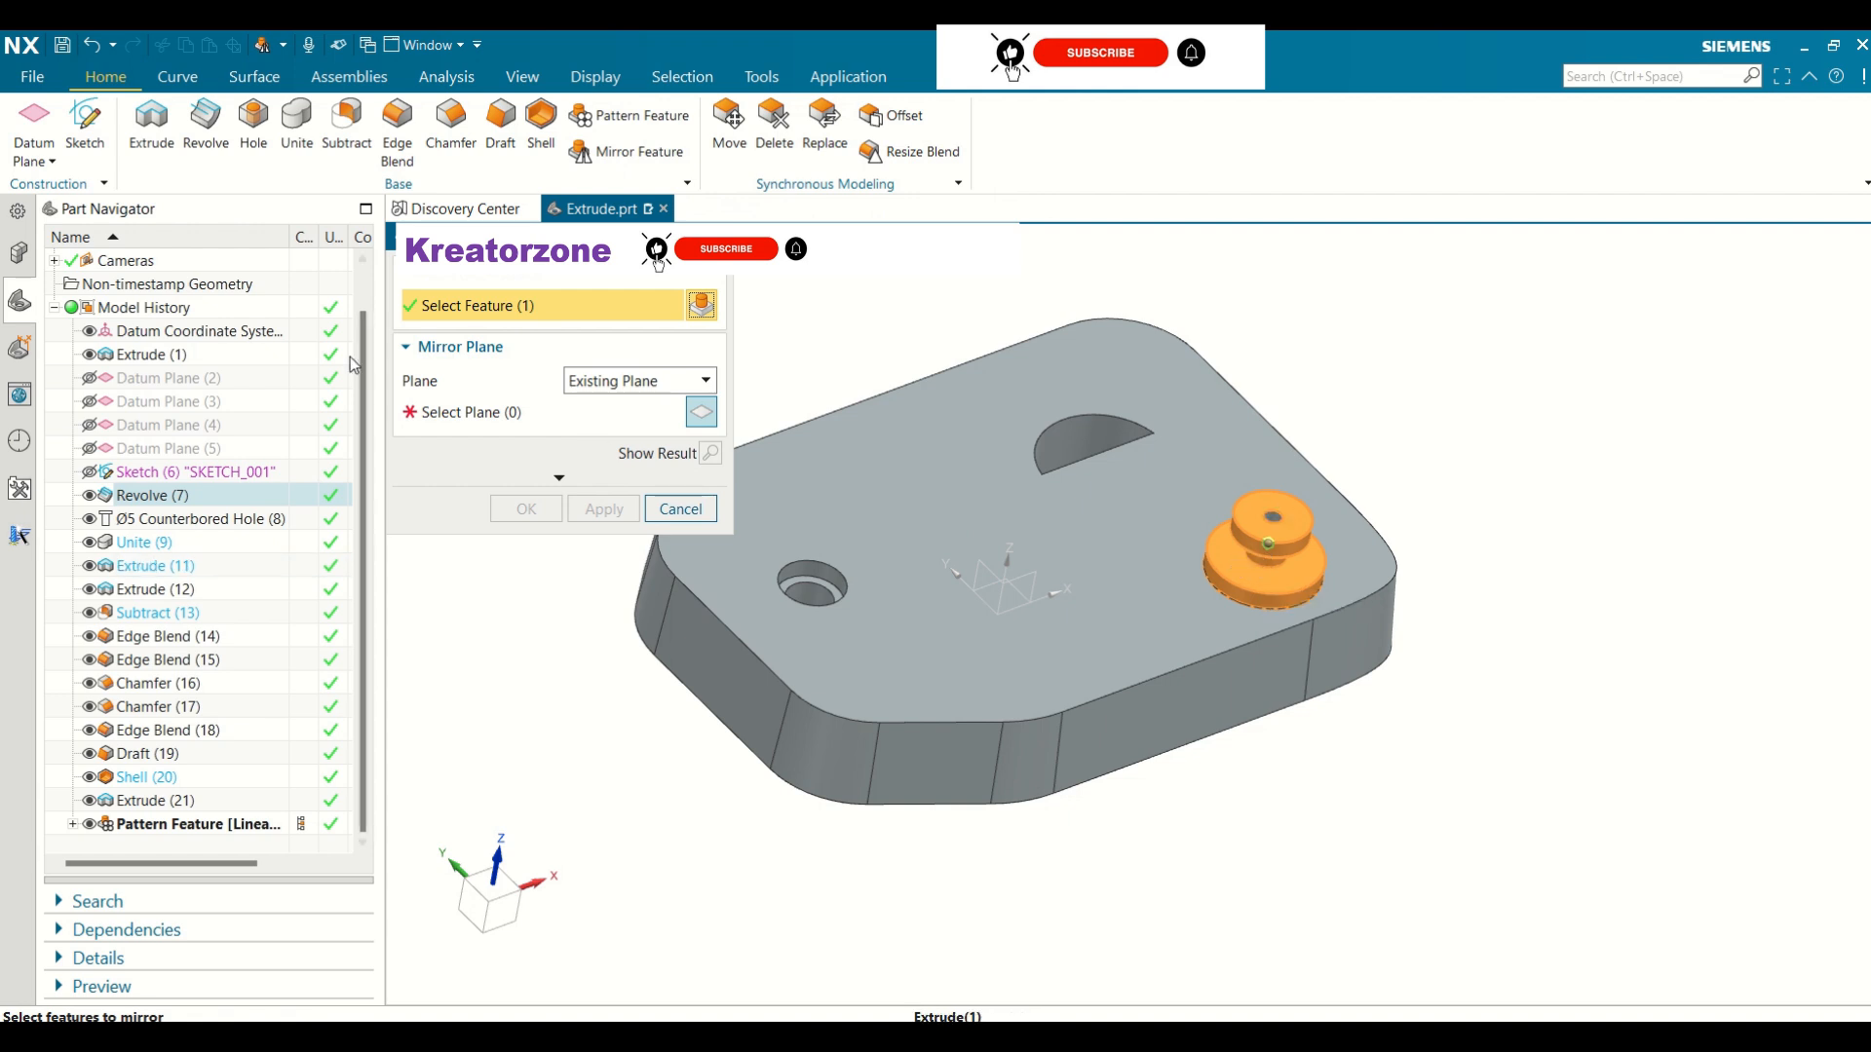
{"action": "left_click", "coordinate": [431, 414]}
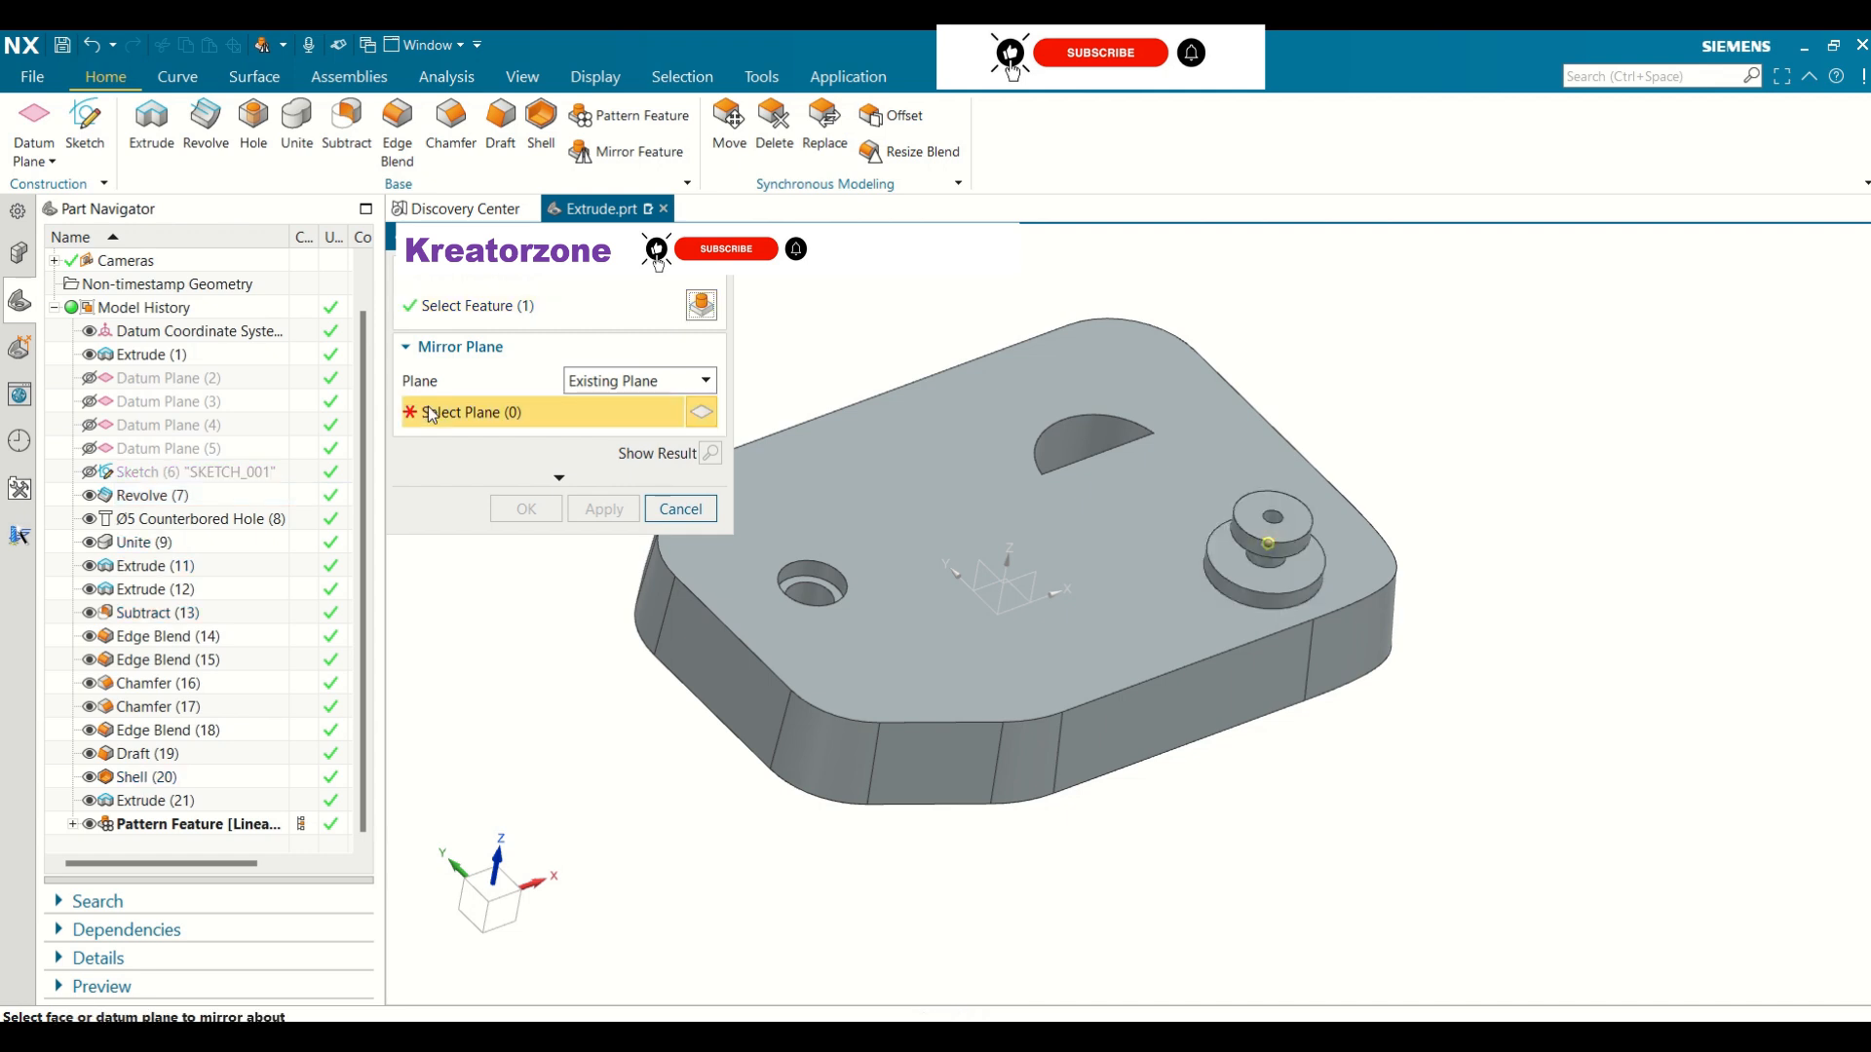
Mirror the stepped boss feature about Datum Plane (4), showing the plane for selection and hiding it again
{"action": "left_click", "coordinate": [89, 426]}
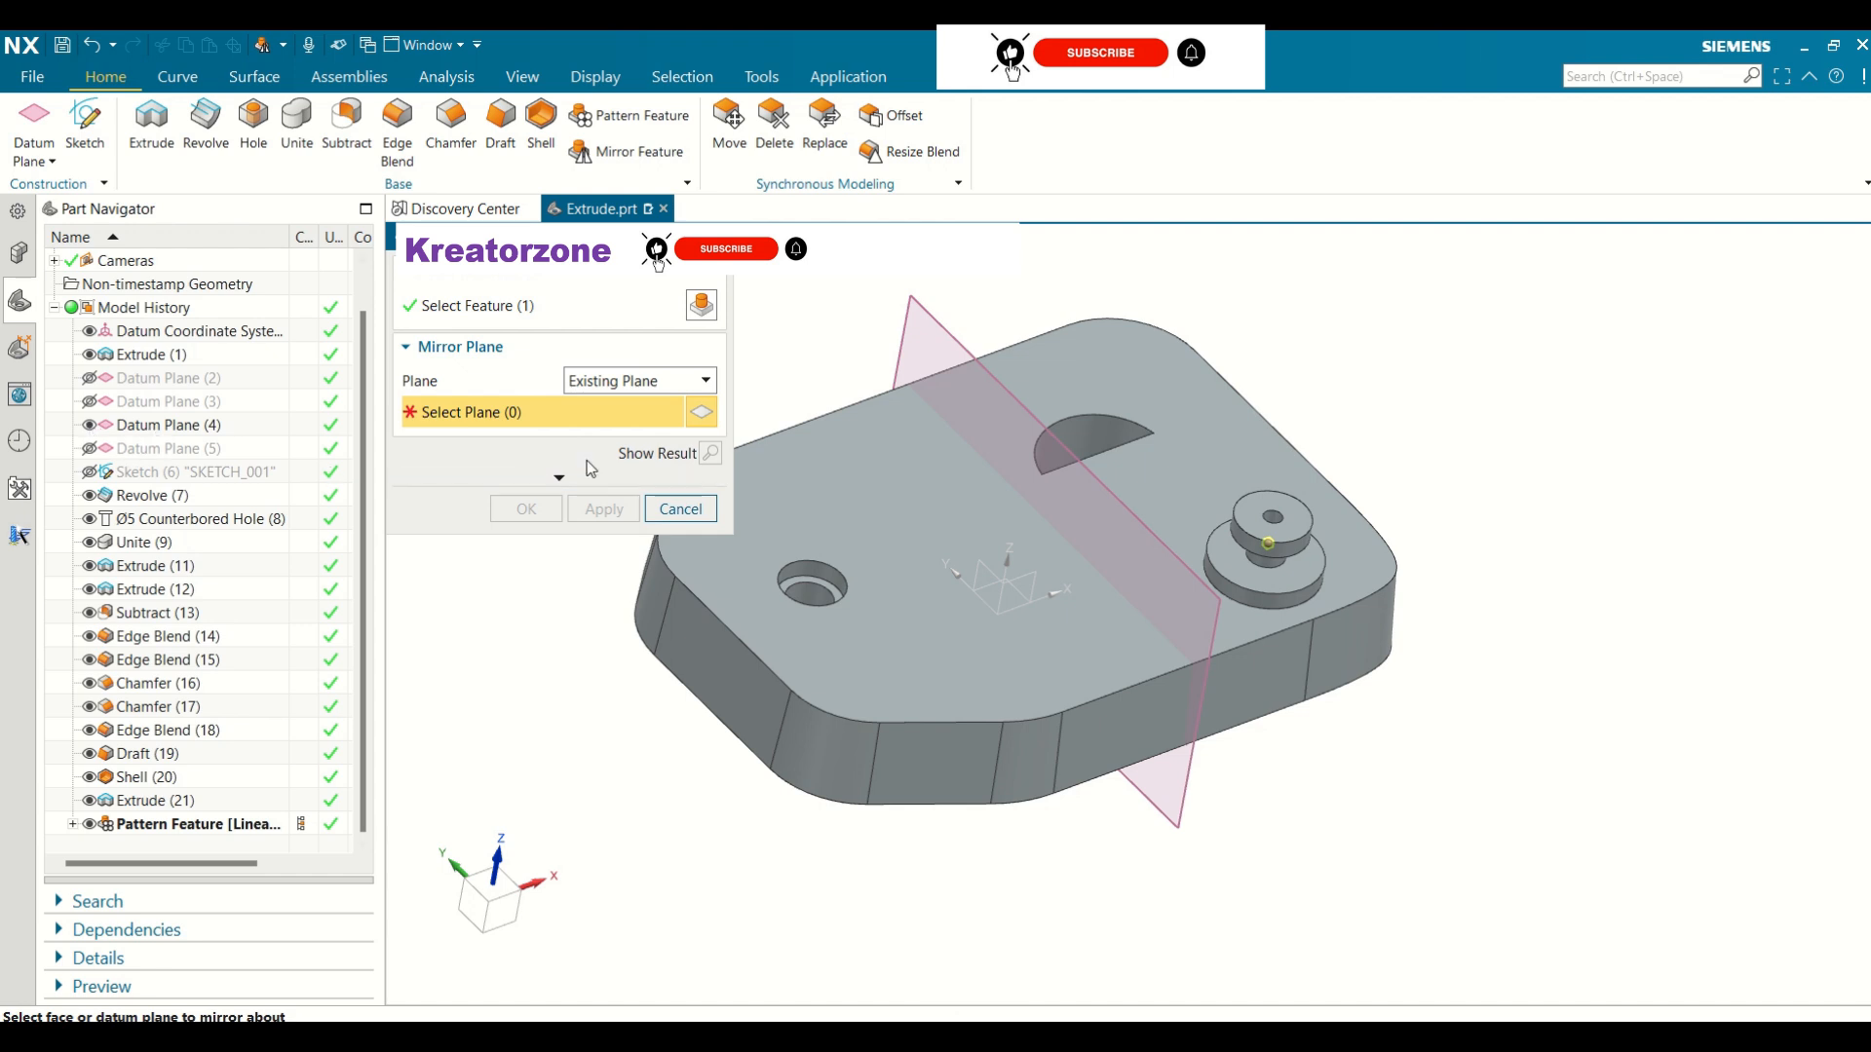
{"action": "left_click", "coordinate": [906, 306]}
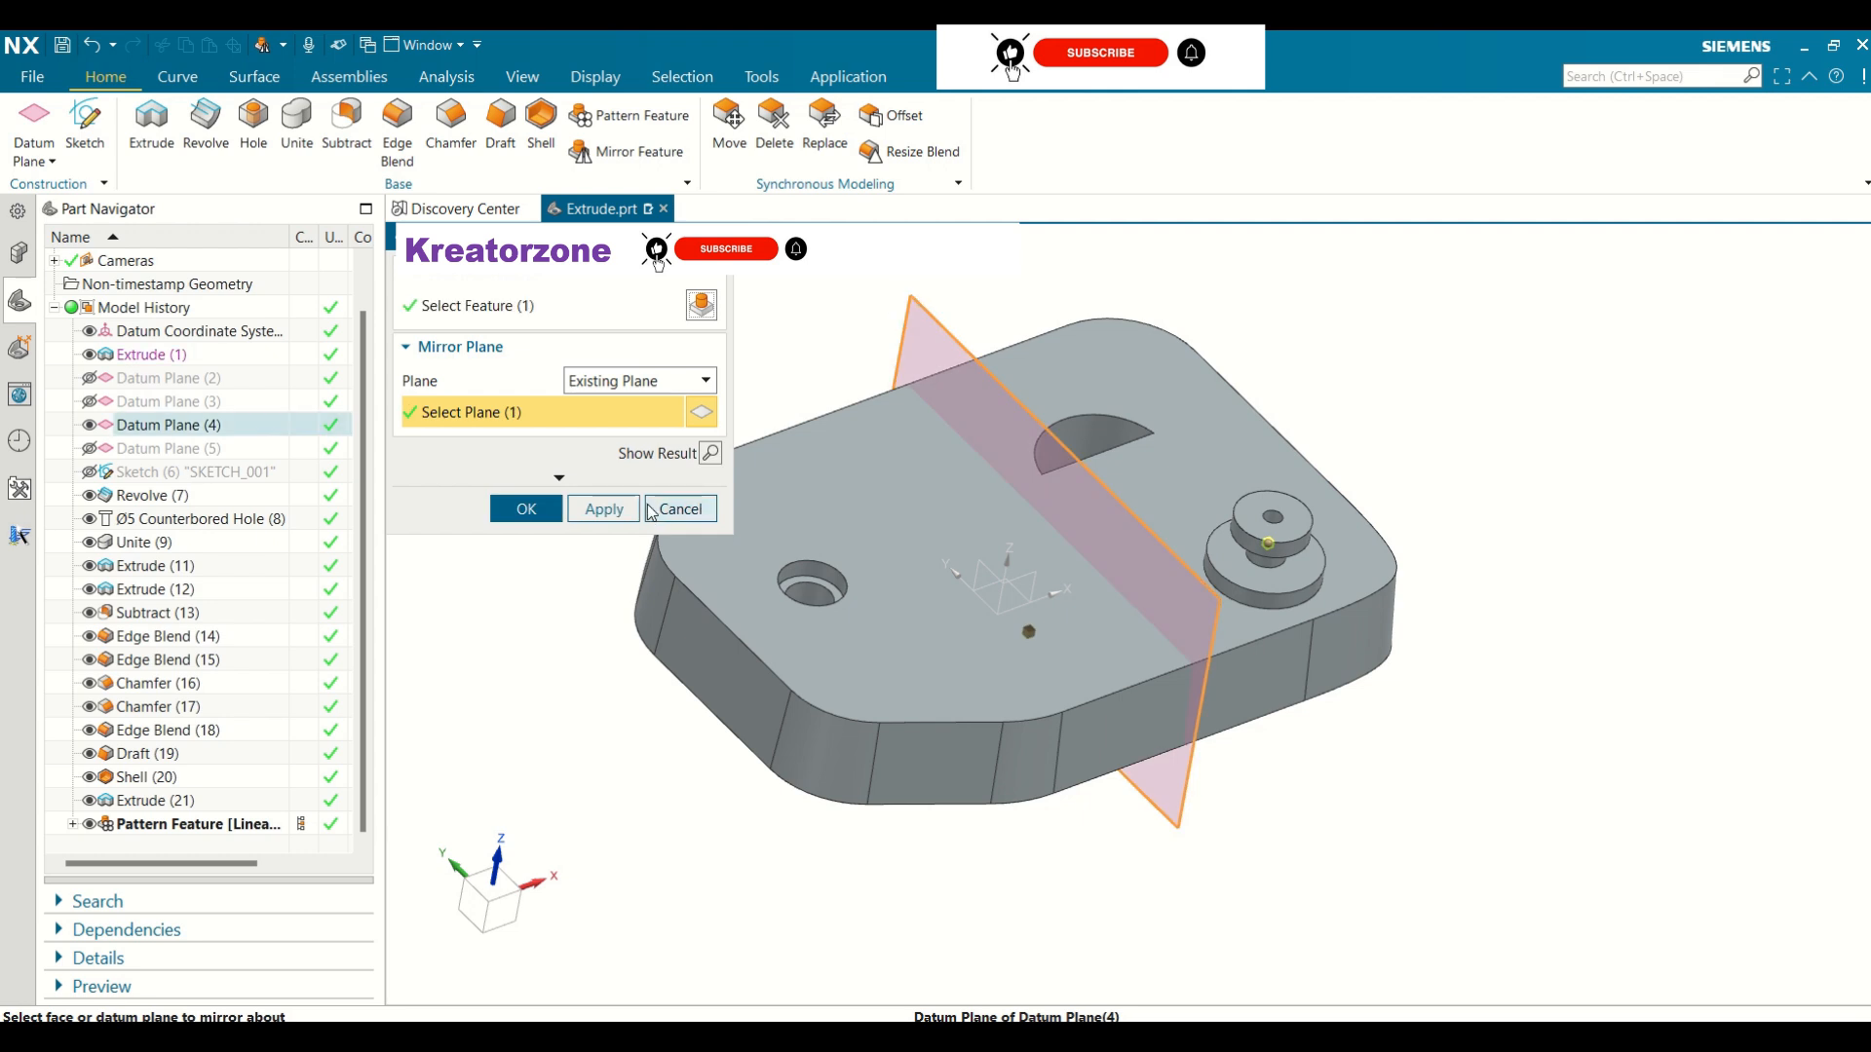
{"action": "left_click", "coordinate": [711, 454]}
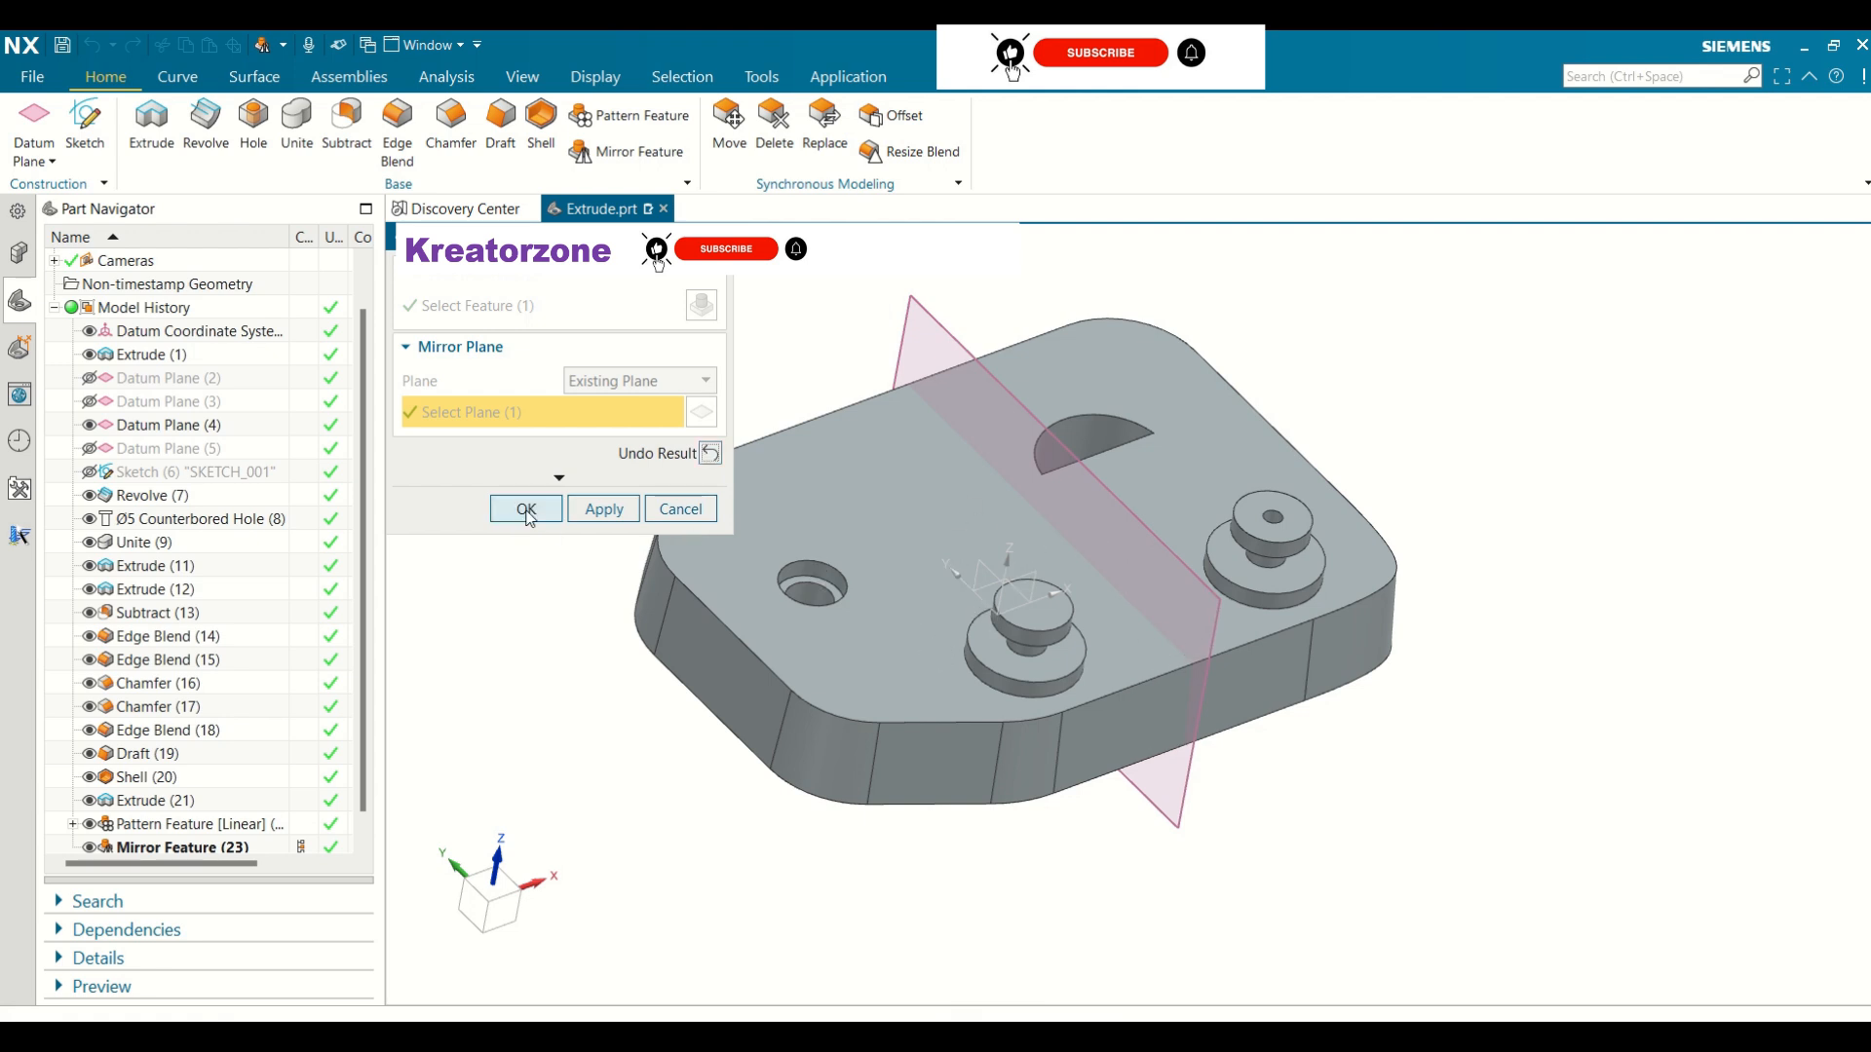
{"action": "left_click", "coordinate": [526, 510]}
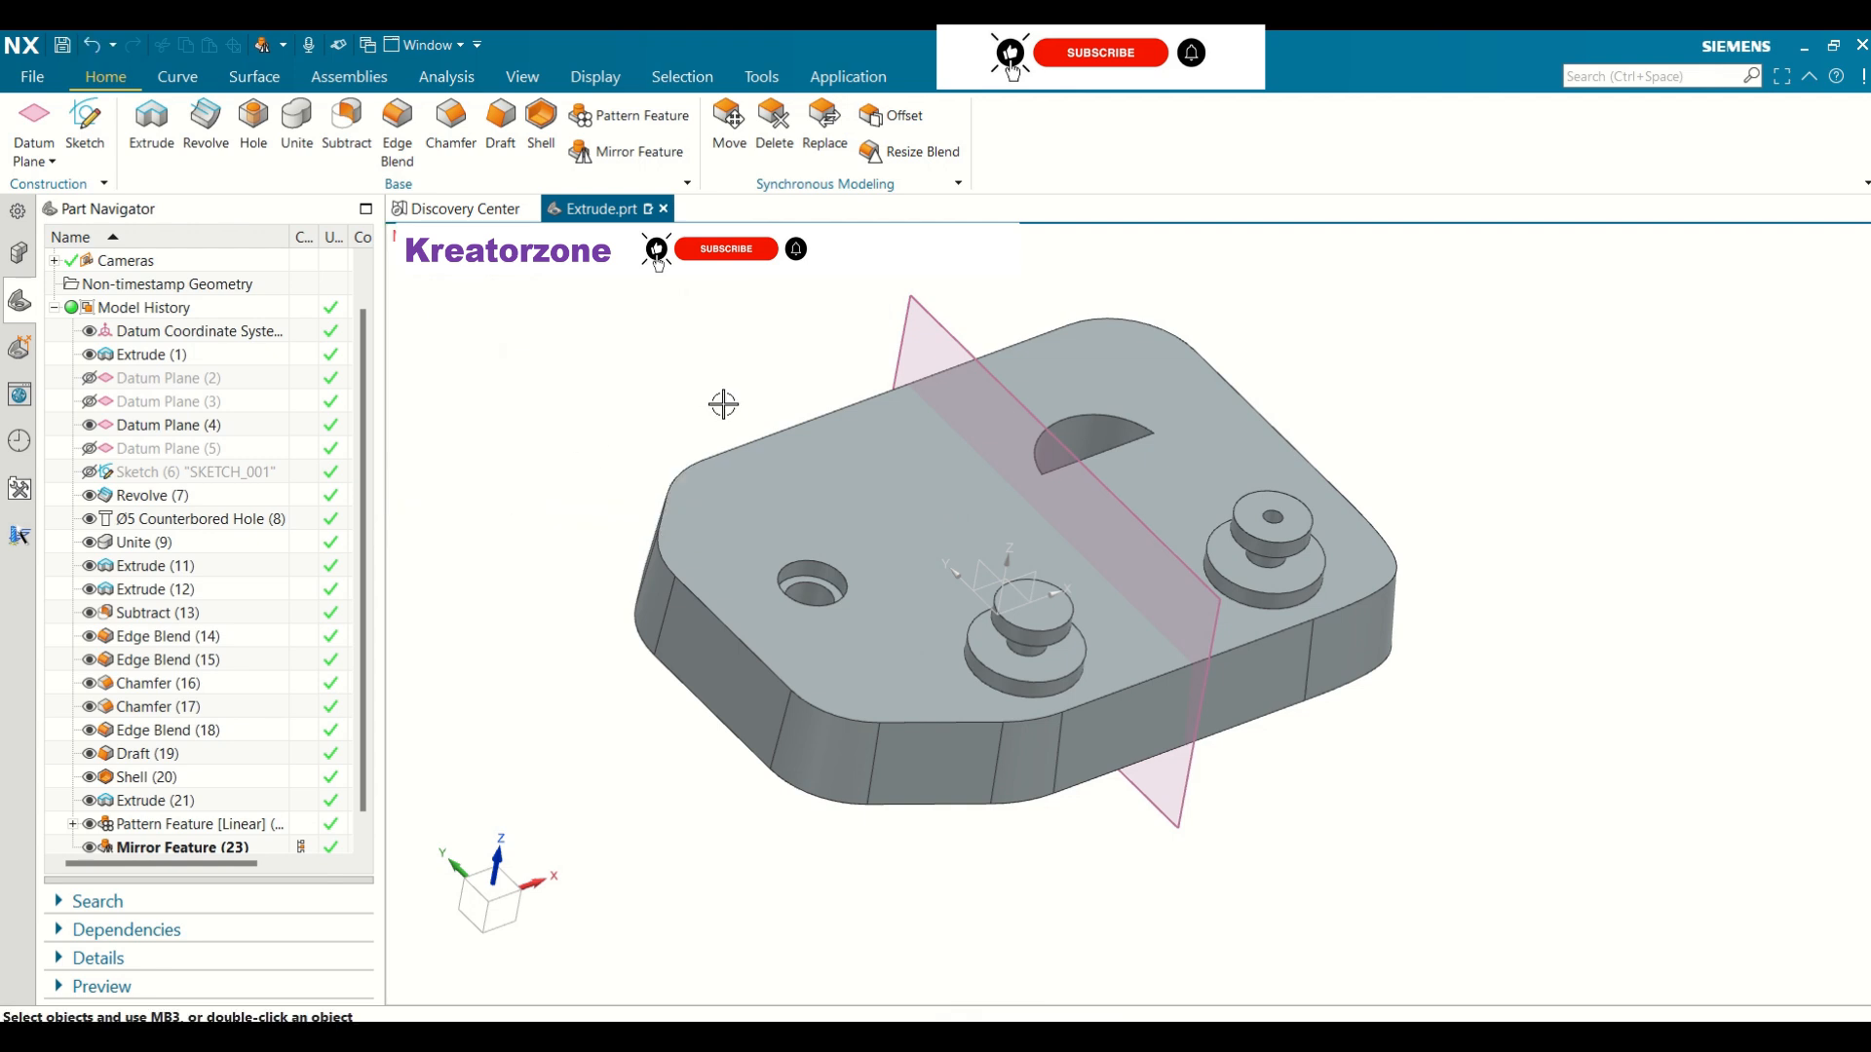
{"action": "middle_click_drag", "start_coordinate": [723, 406], "coordinate": [819, 434]}
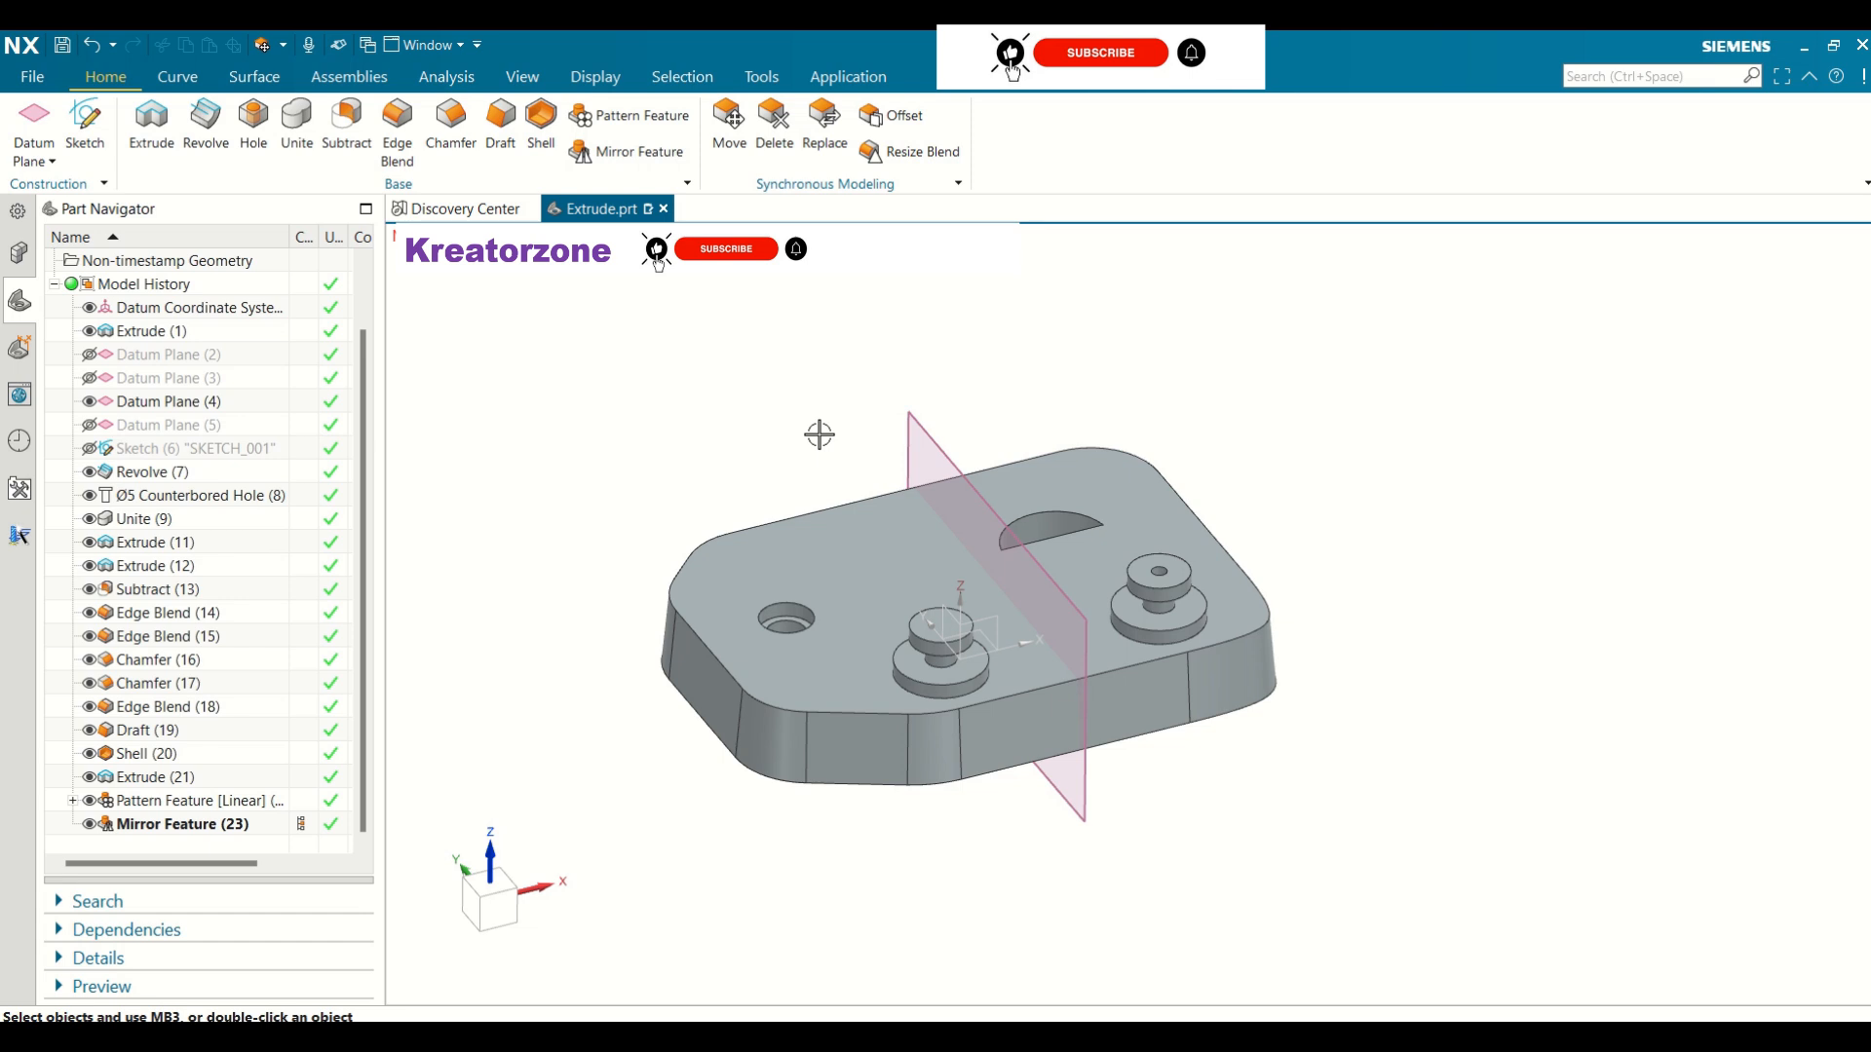
{"action": "left_click", "coordinate": [89, 401]}
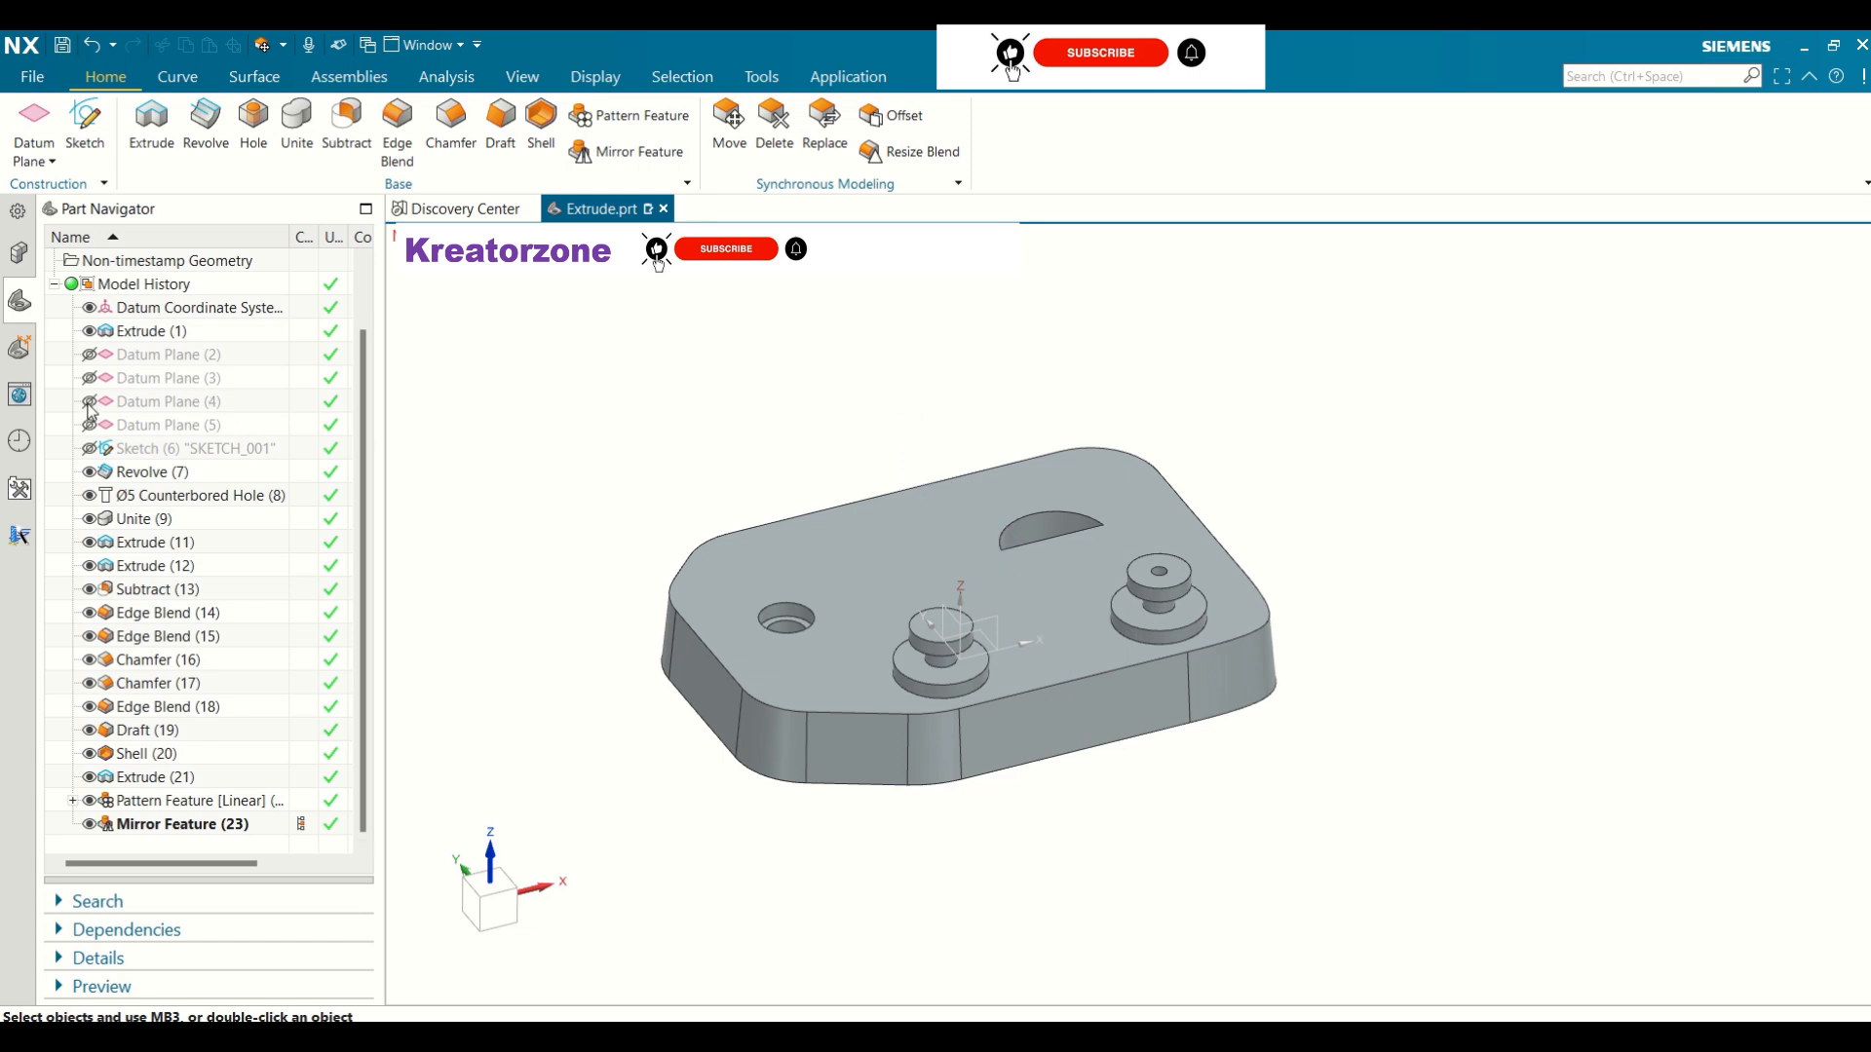
Start a Move Face on the rim face at the shell's open side with a distance of 10 mm
{"action": "mouse_move", "coordinate": [780, 434]}
{"action": "middle_mouse_down"}
{"action": "mouse_move", "coordinate": [794, 401]}
{"action": "mouse_move", "coordinate": [807, 412]}
{"action": "middle_mouse_up"}
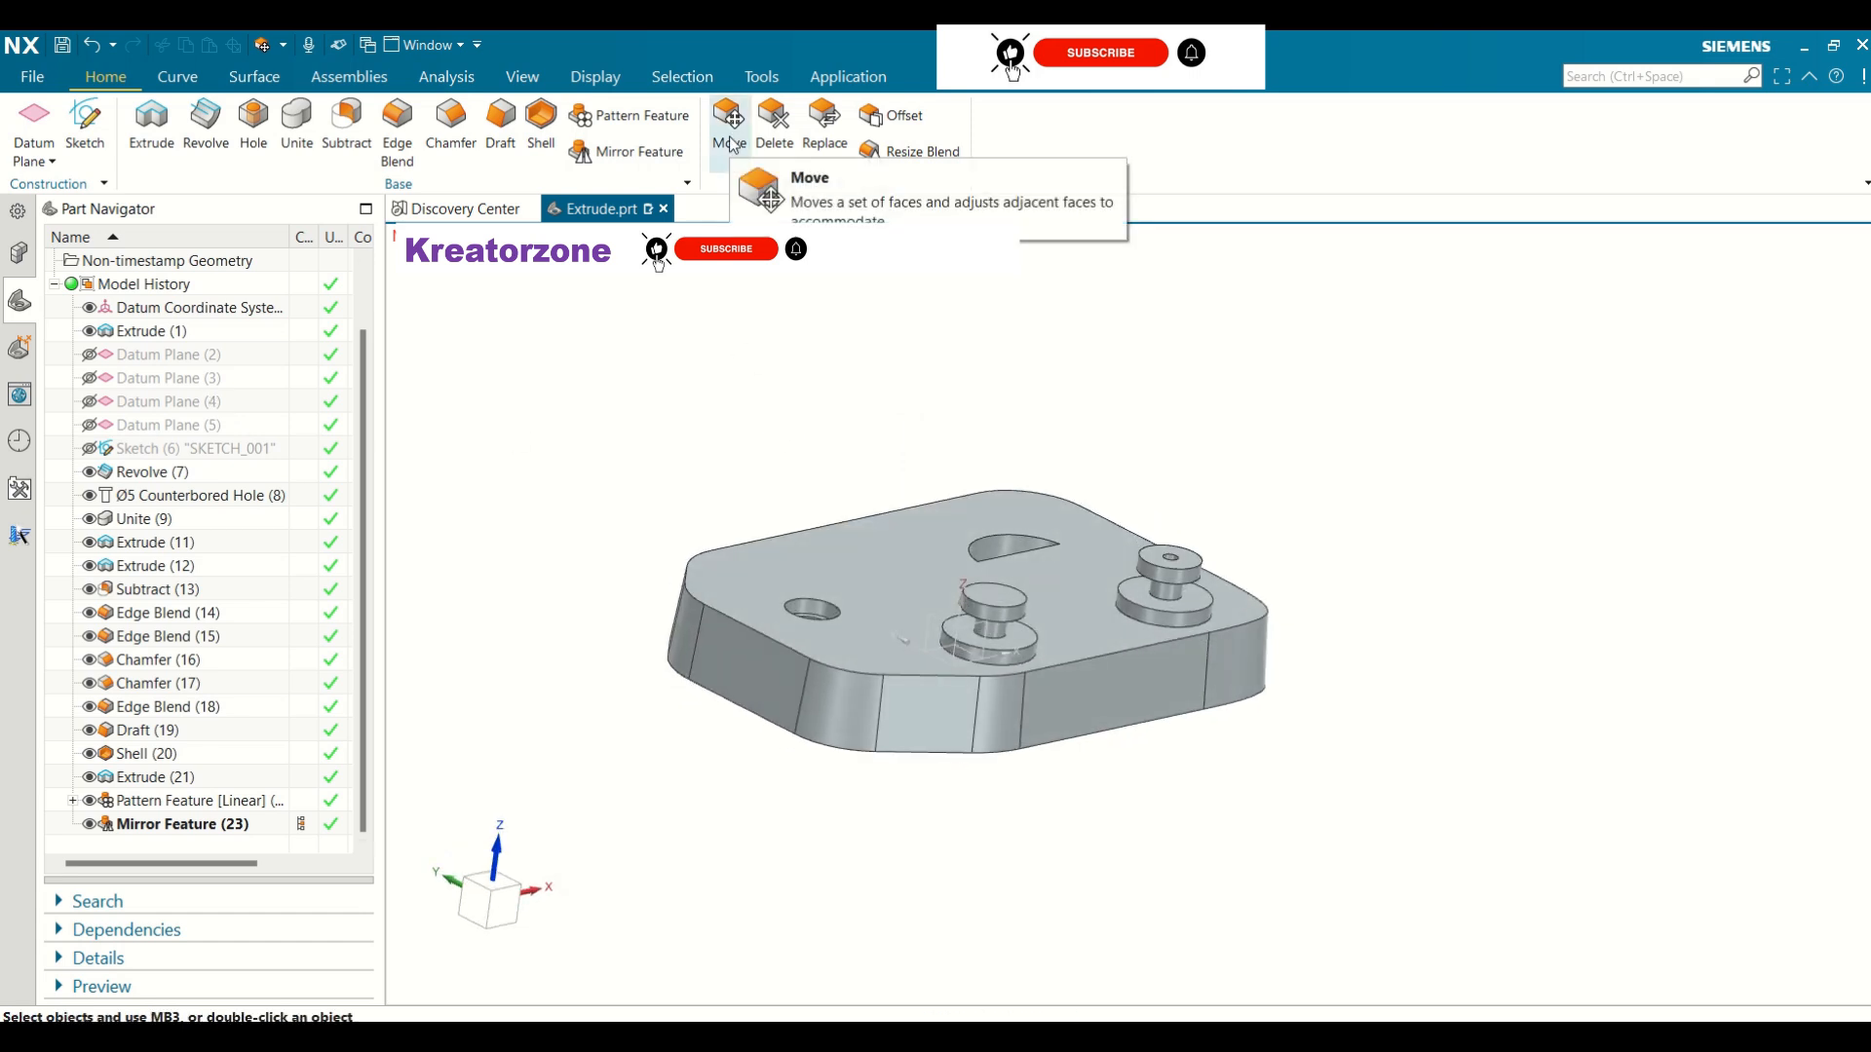
{"action": "left_click", "coordinate": [729, 122]}
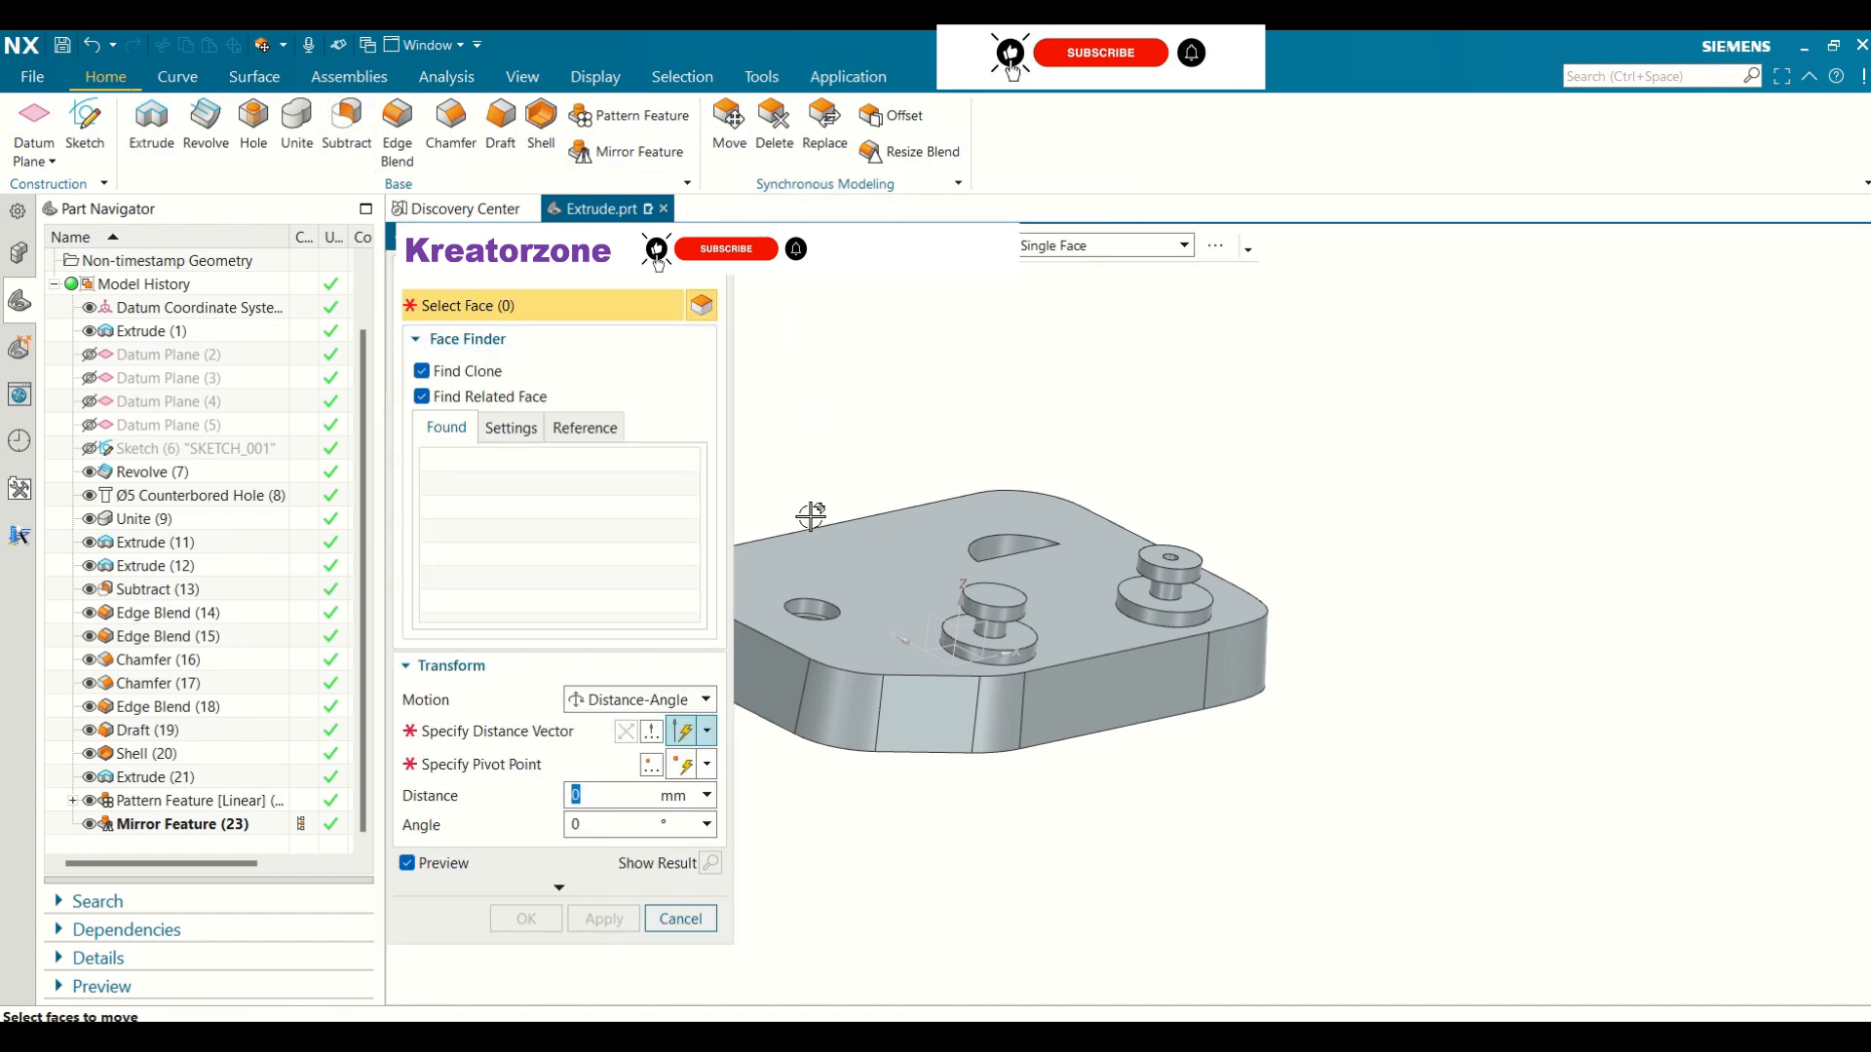
{"action": "middle_click_drag", "start_coordinate": [1004, 429], "coordinate": [1084, 234]}
{"action": "left_click", "coordinate": [1064, 375]}
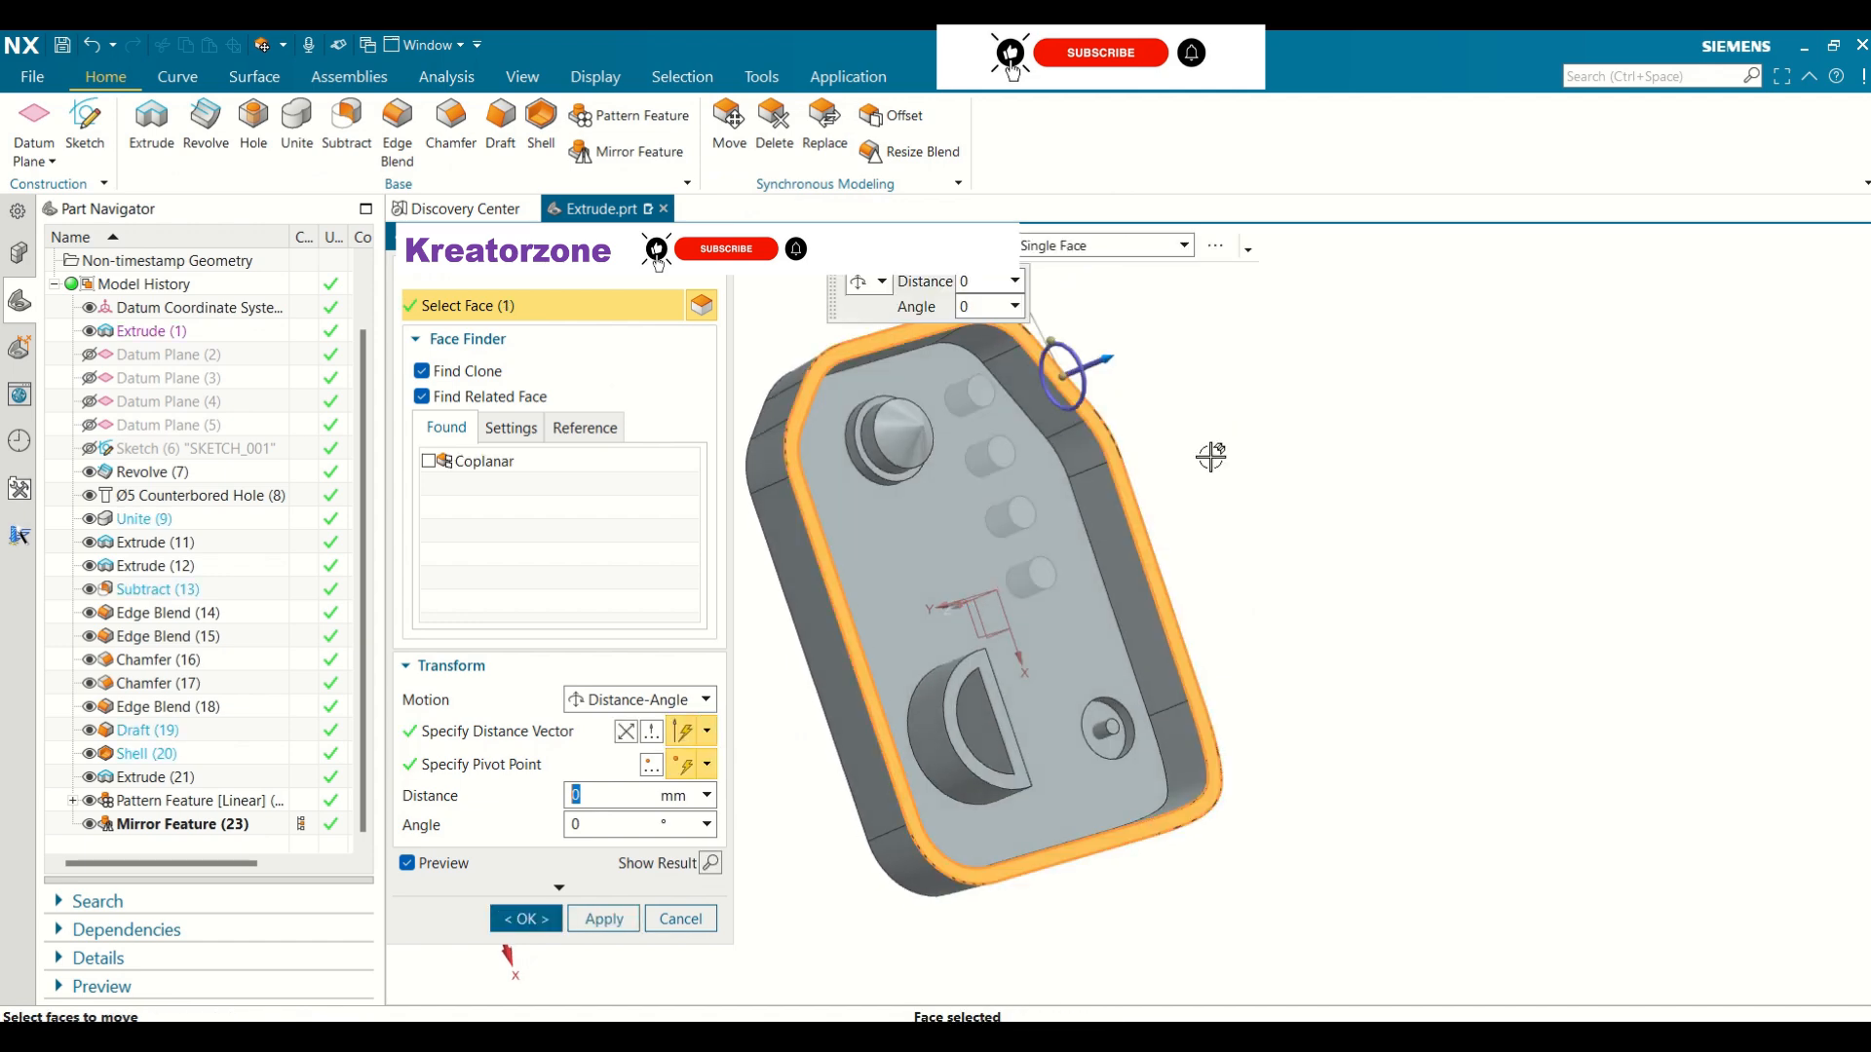
{"action": "middle_click_drag", "start_coordinate": [1212, 452], "coordinate": [1240, 343]}
{"action": "left_click_drag", "start_coordinate": [1042, 400], "coordinate": [1080, 351]}
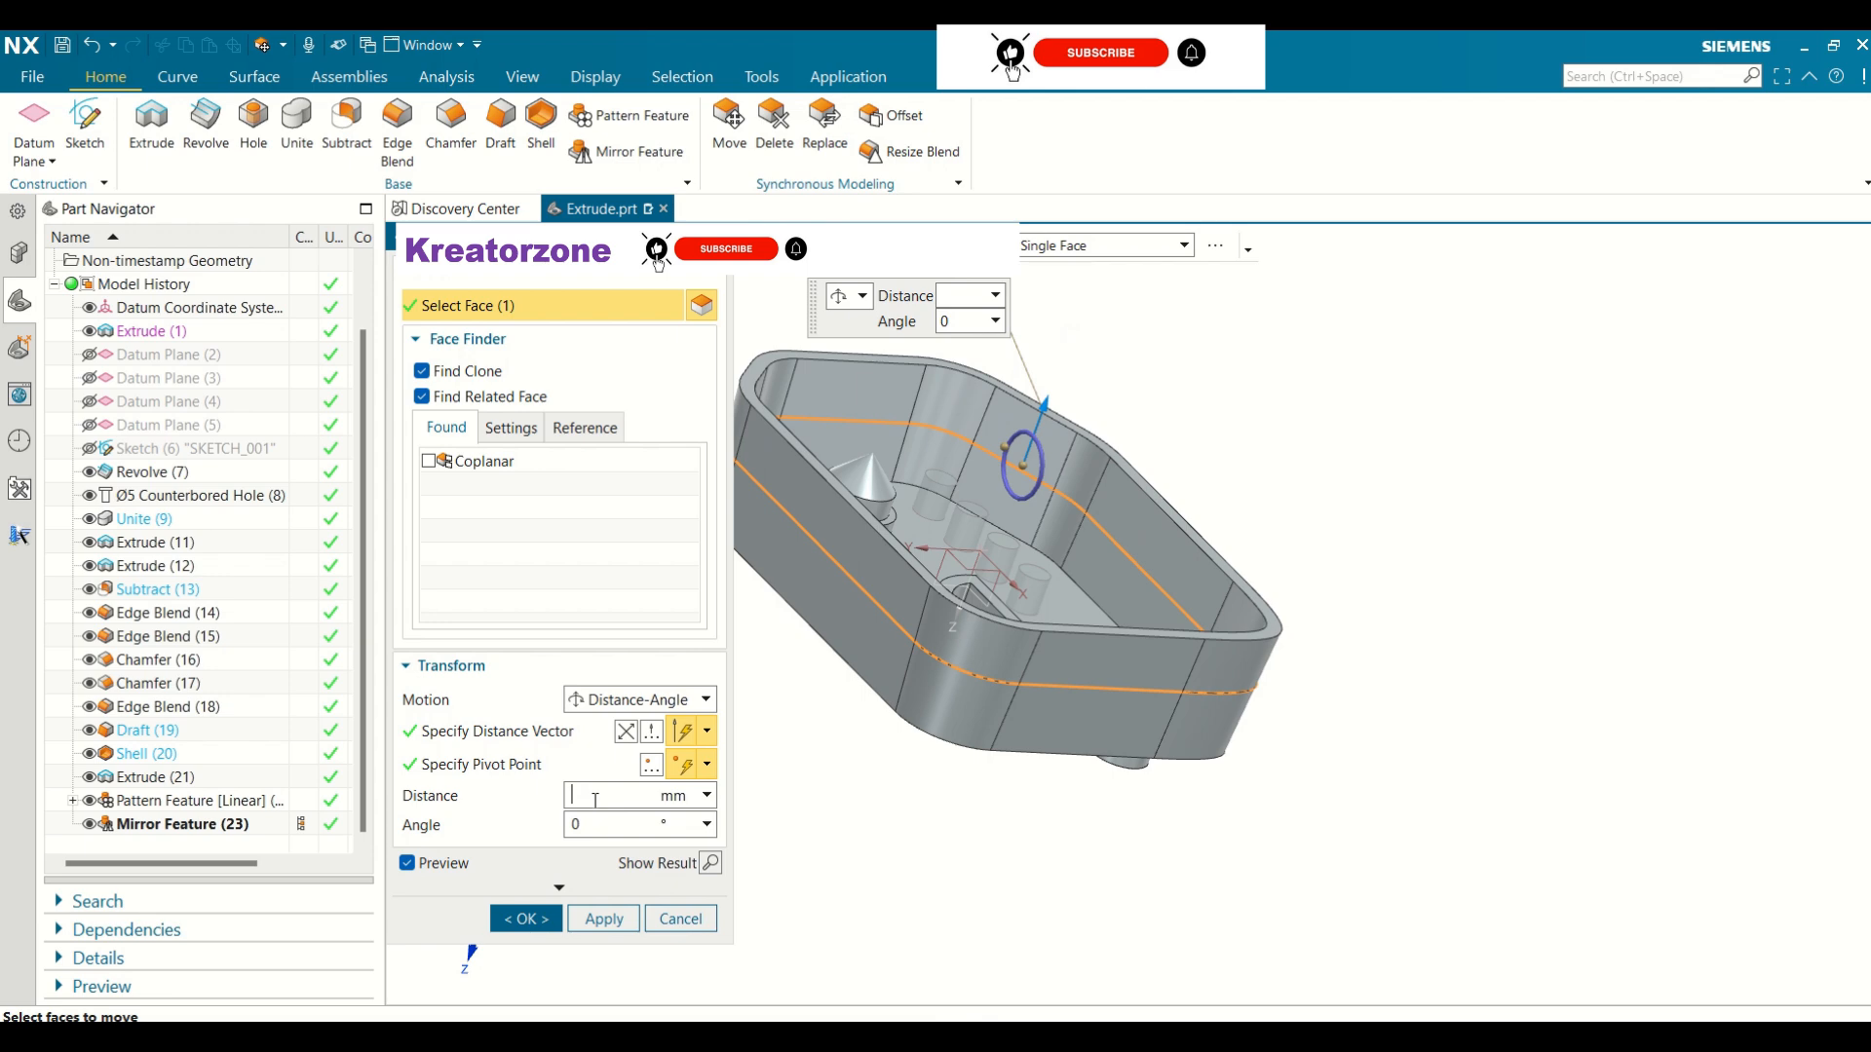
{"action": "key", "text": "Return"}
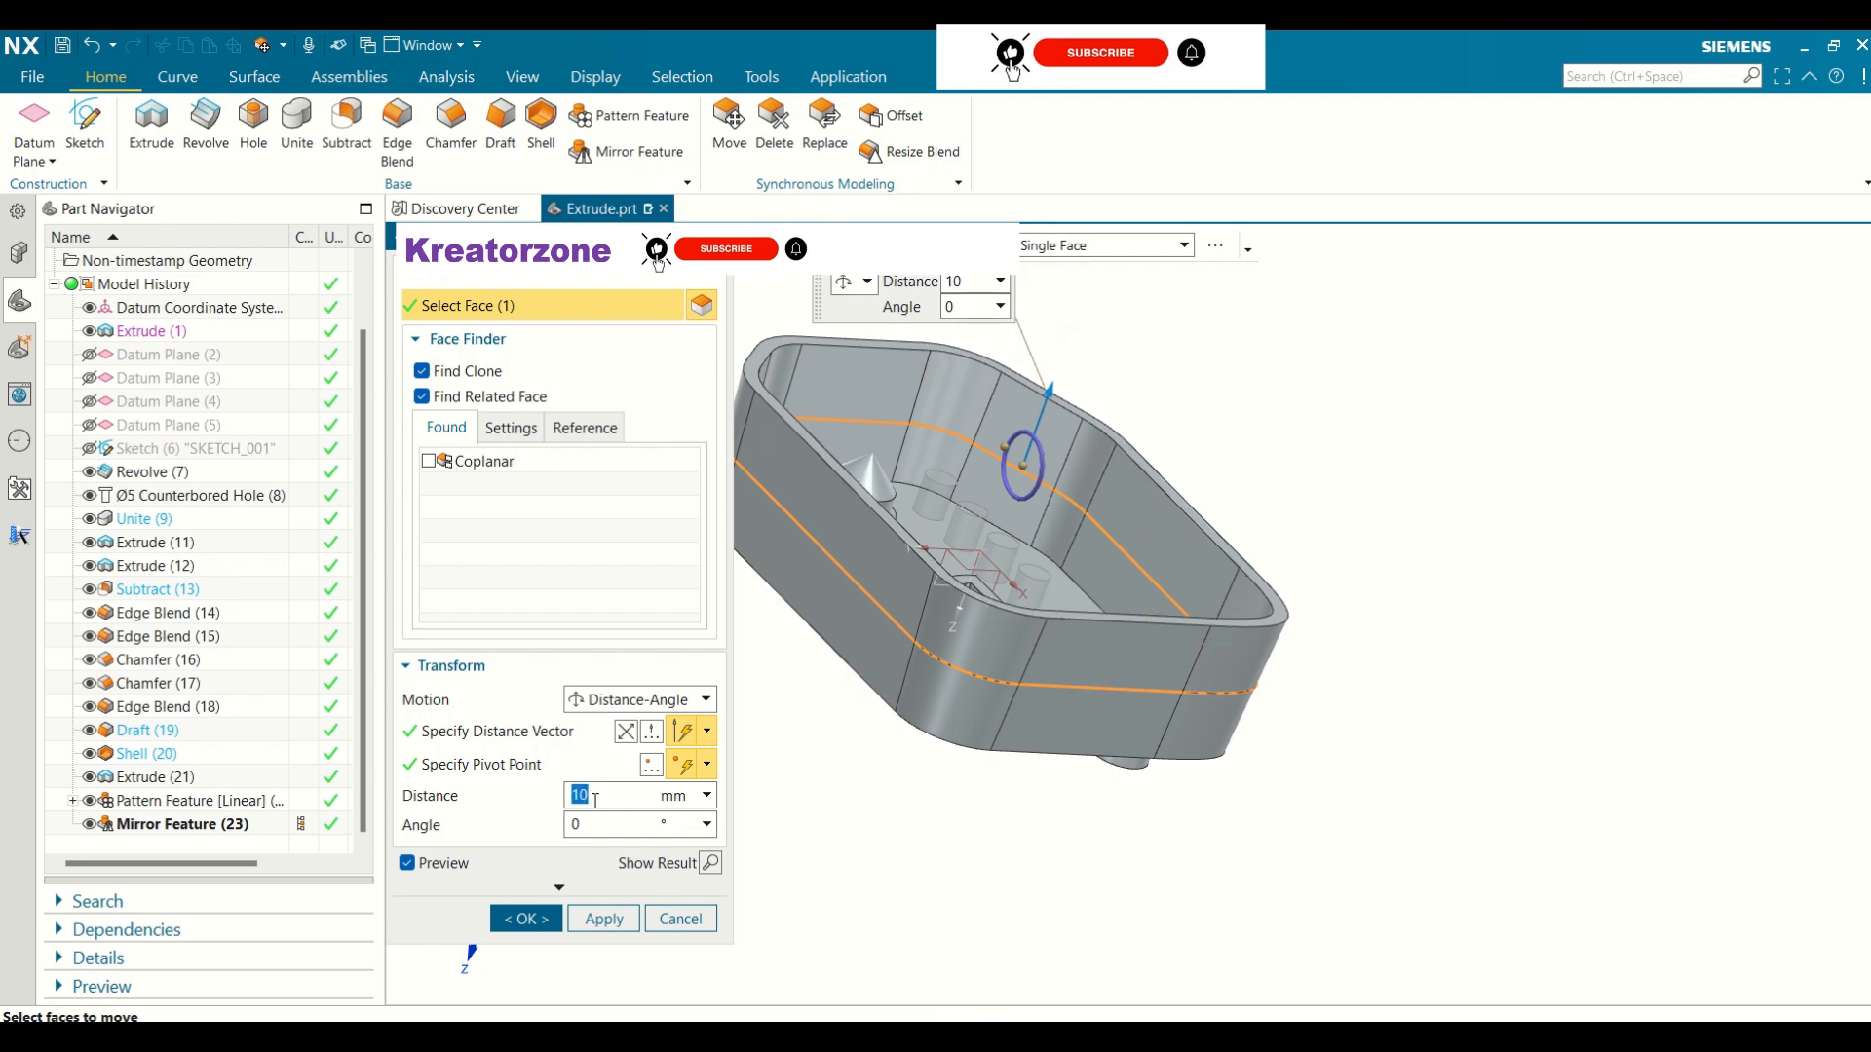
{"action": "mouse_move", "coordinate": [1442, 572]}
{"action": "middle_mouse_down"}
{"action": "mouse_move", "coordinate": [1374, 500]}
{"action": "mouse_move", "coordinate": [1306, 605]}
{"action": "mouse_move", "coordinate": [1354, 635]}
{"action": "mouse_move", "coordinate": [1365, 614]}
{"action": "mouse_move", "coordinate": [1300, 499]}
{"action": "mouse_move", "coordinate": [1383, 530]}
{"action": "mouse_move", "coordinate": [1395, 595]}
{"action": "mouse_move", "coordinate": [1416, 585]}
{"action": "middle_mouse_up"}
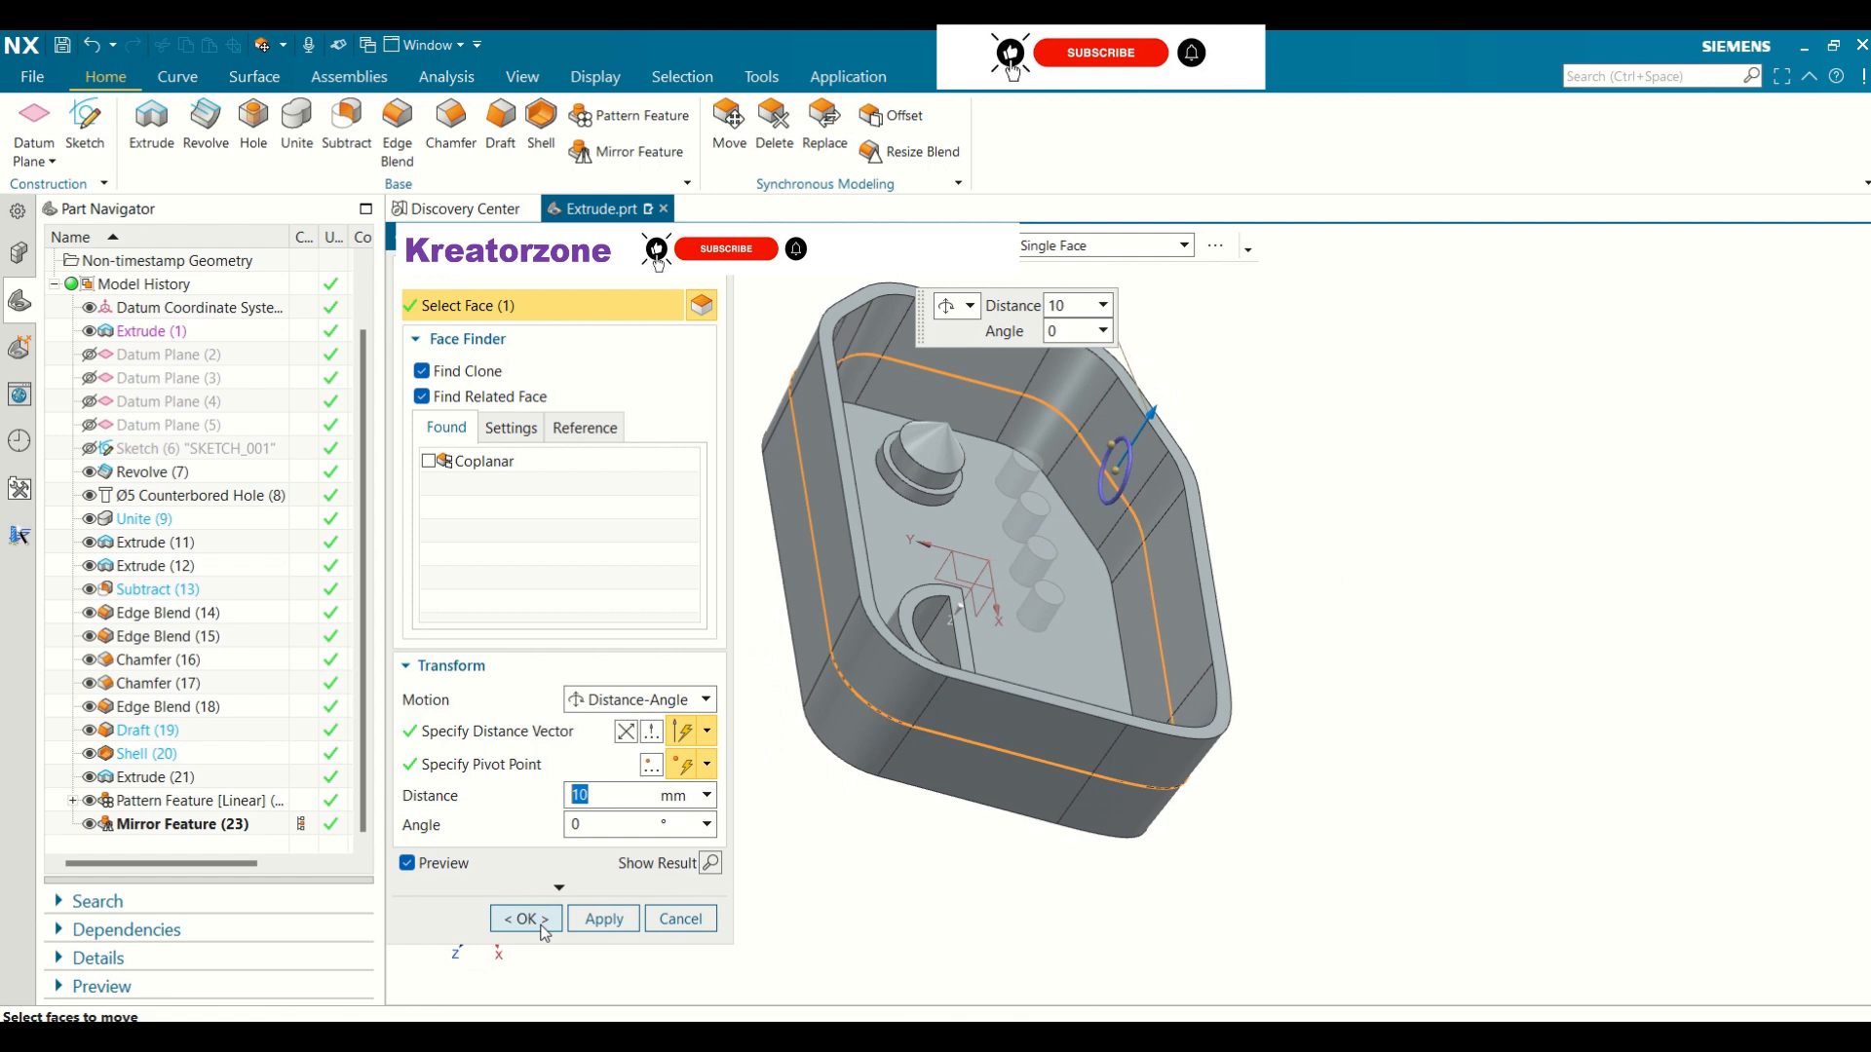
Try tilting the moved rim face by an angle of 10°
{"action": "left_click", "coordinate": [423, 374]}
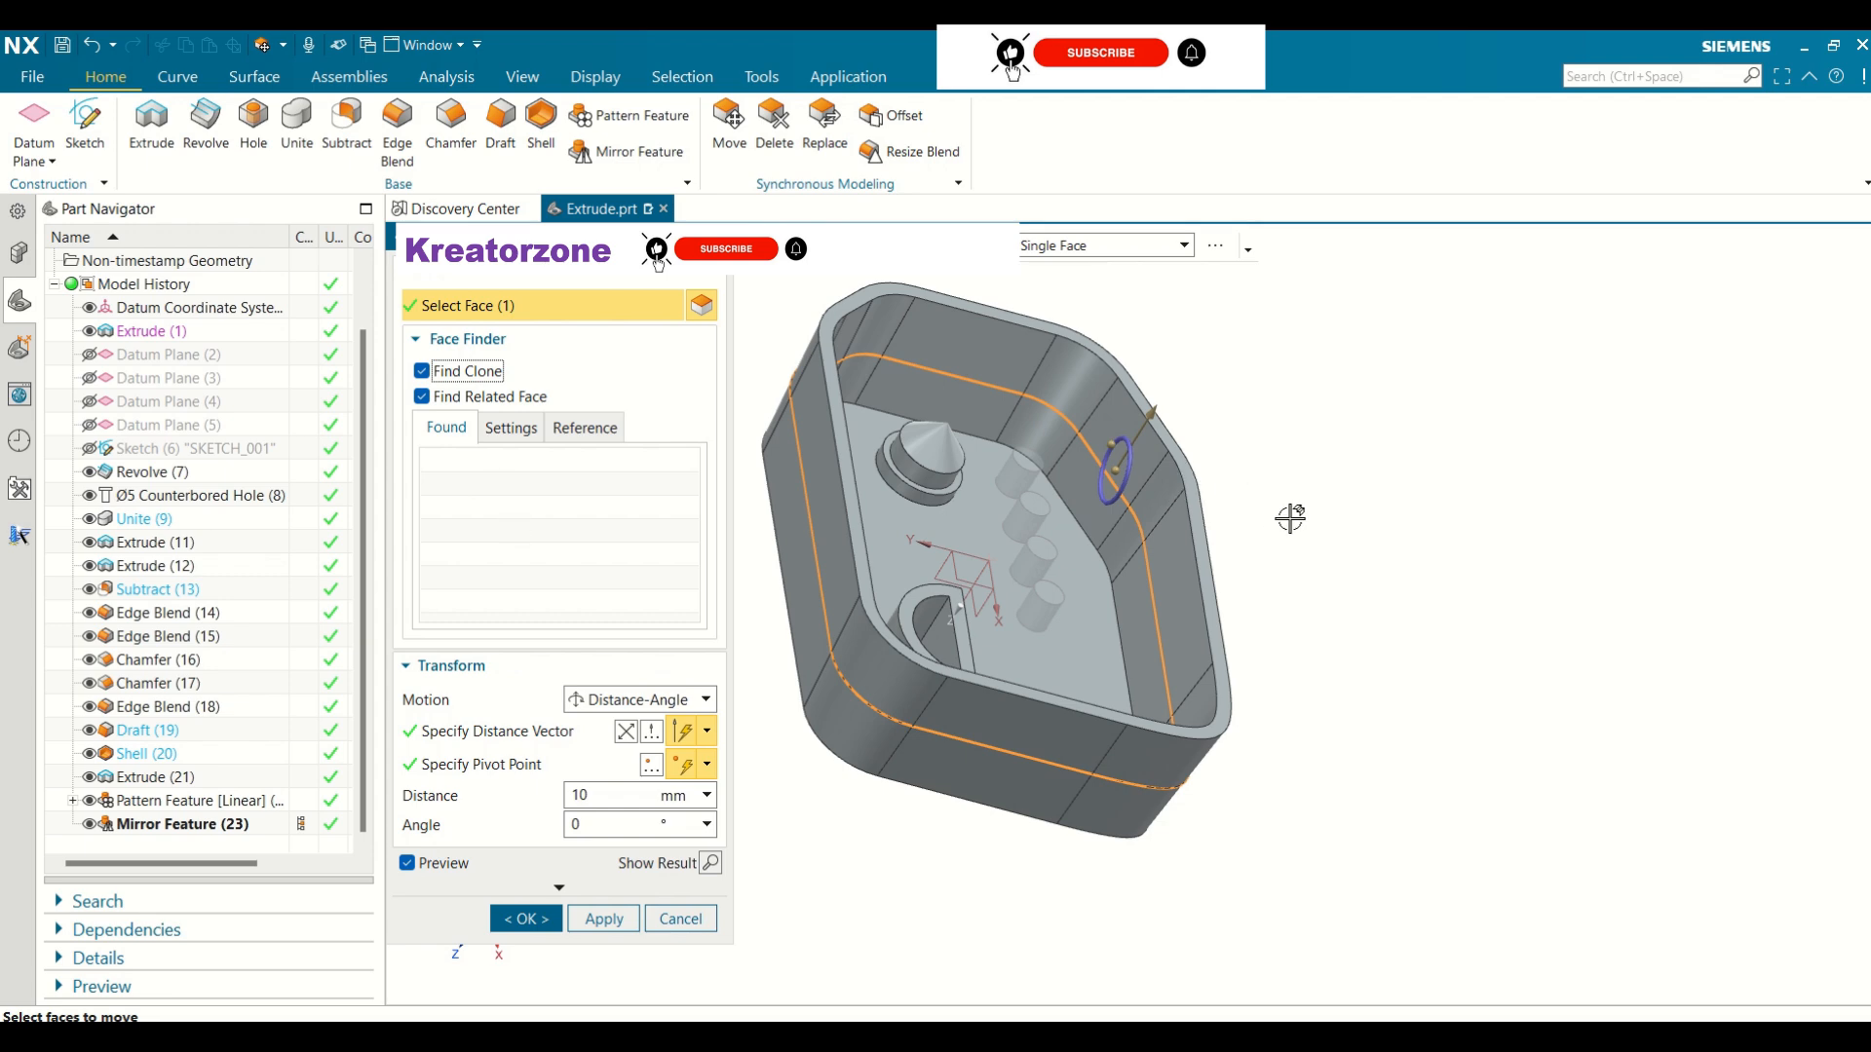
{"action": "middle_click_drag", "start_coordinate": [1263, 501], "coordinate": [1315, 493]}
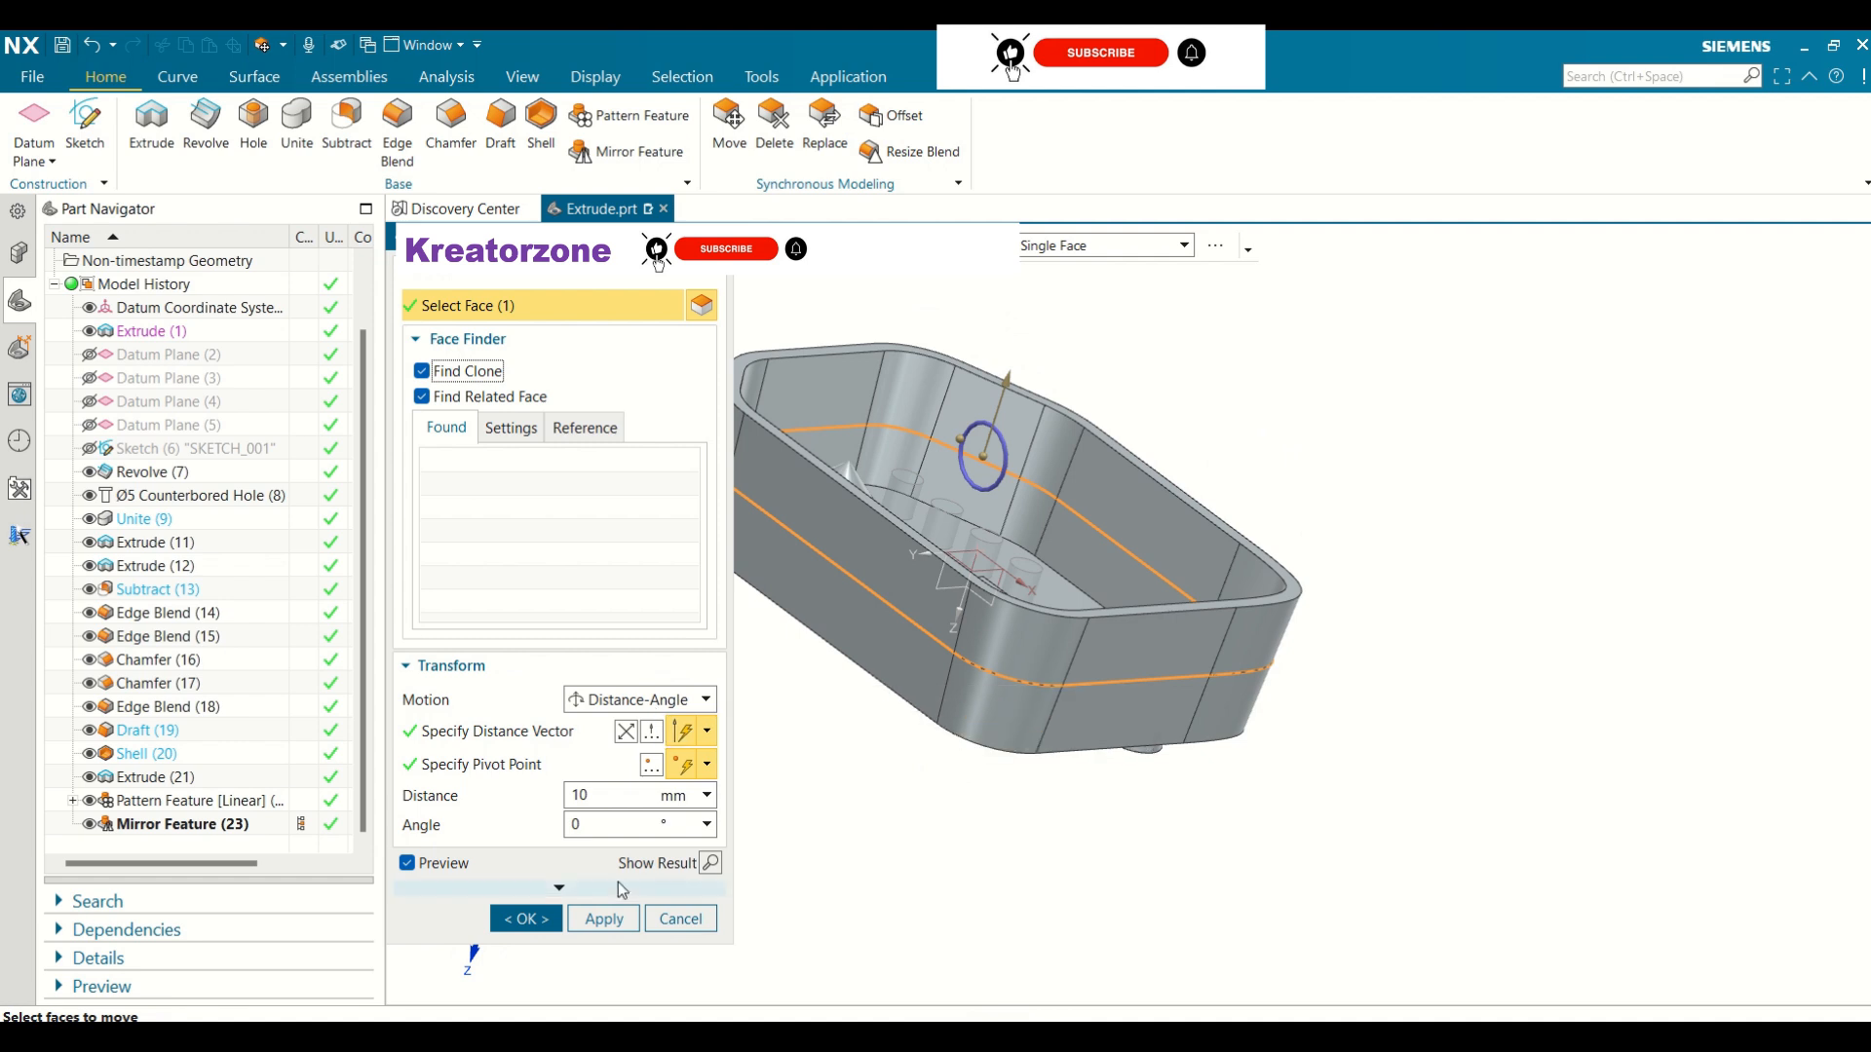
{"action": "left_click", "coordinate": [601, 826]}
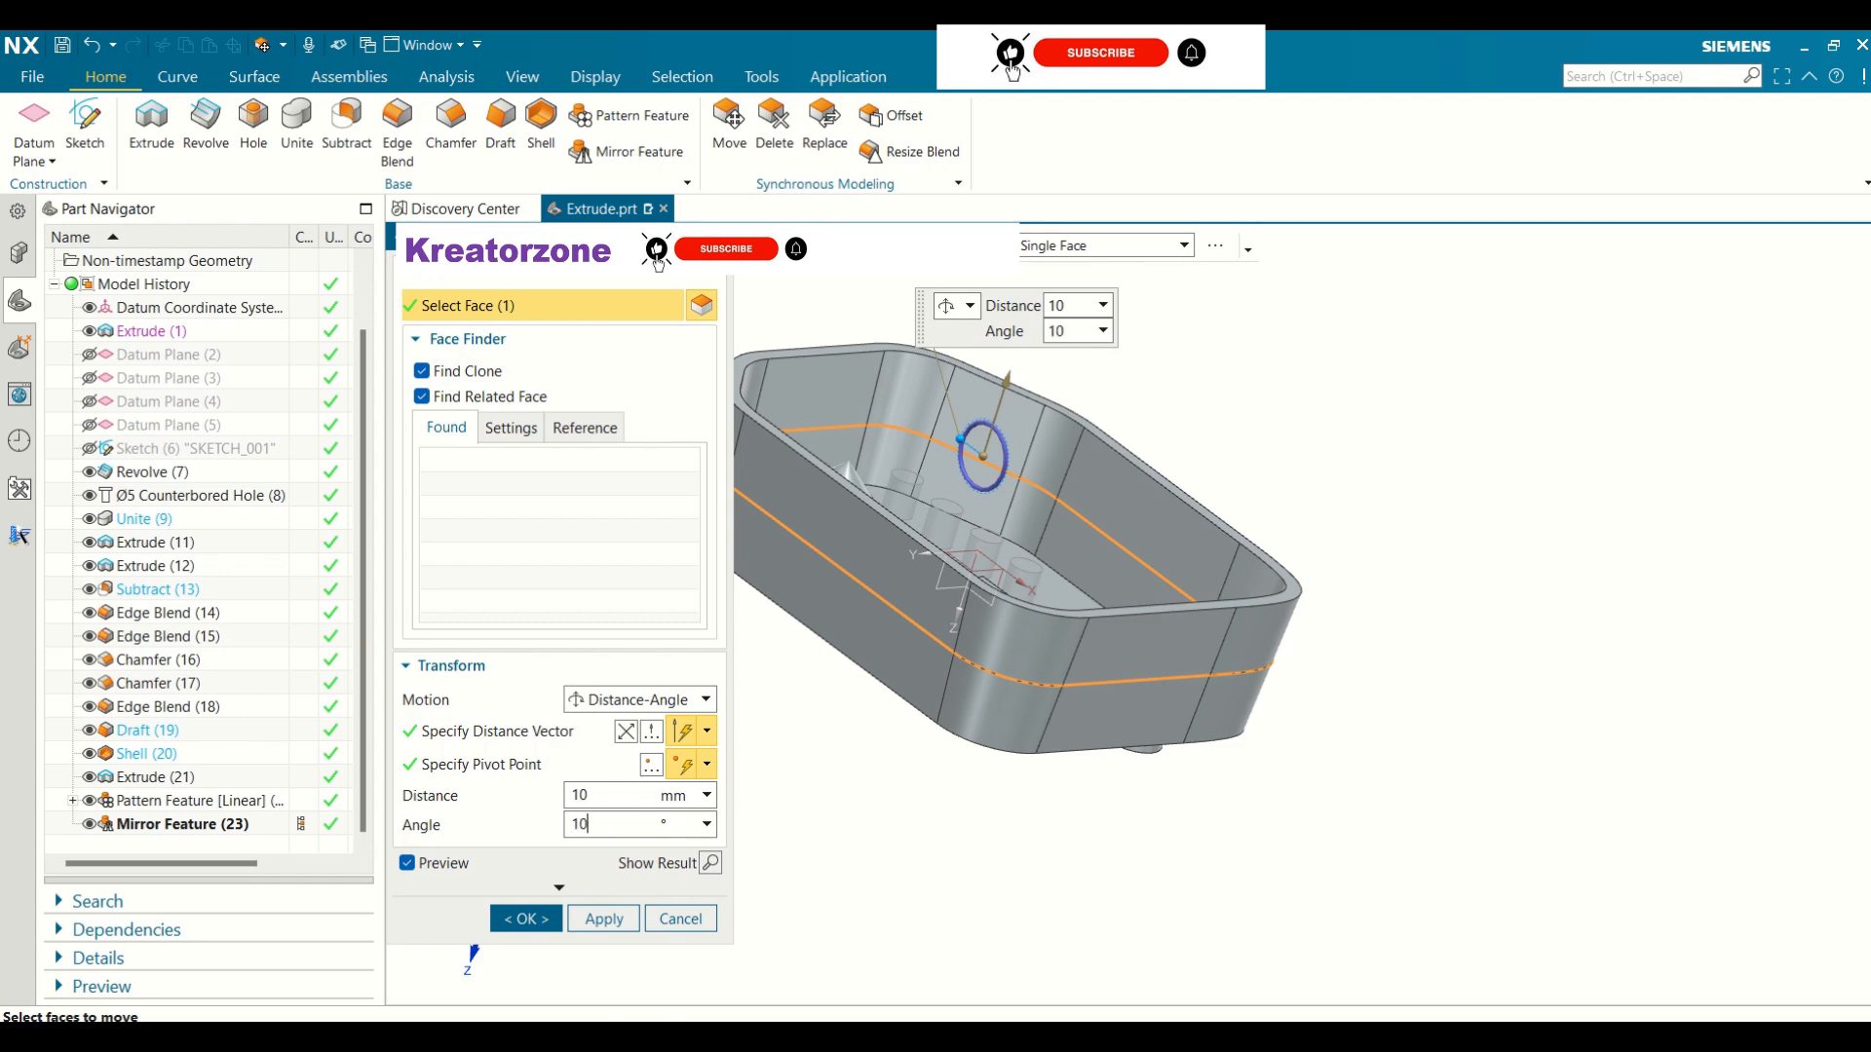
{"action": "type", "text": "10"}
{"action": "key", "text": "Return"}
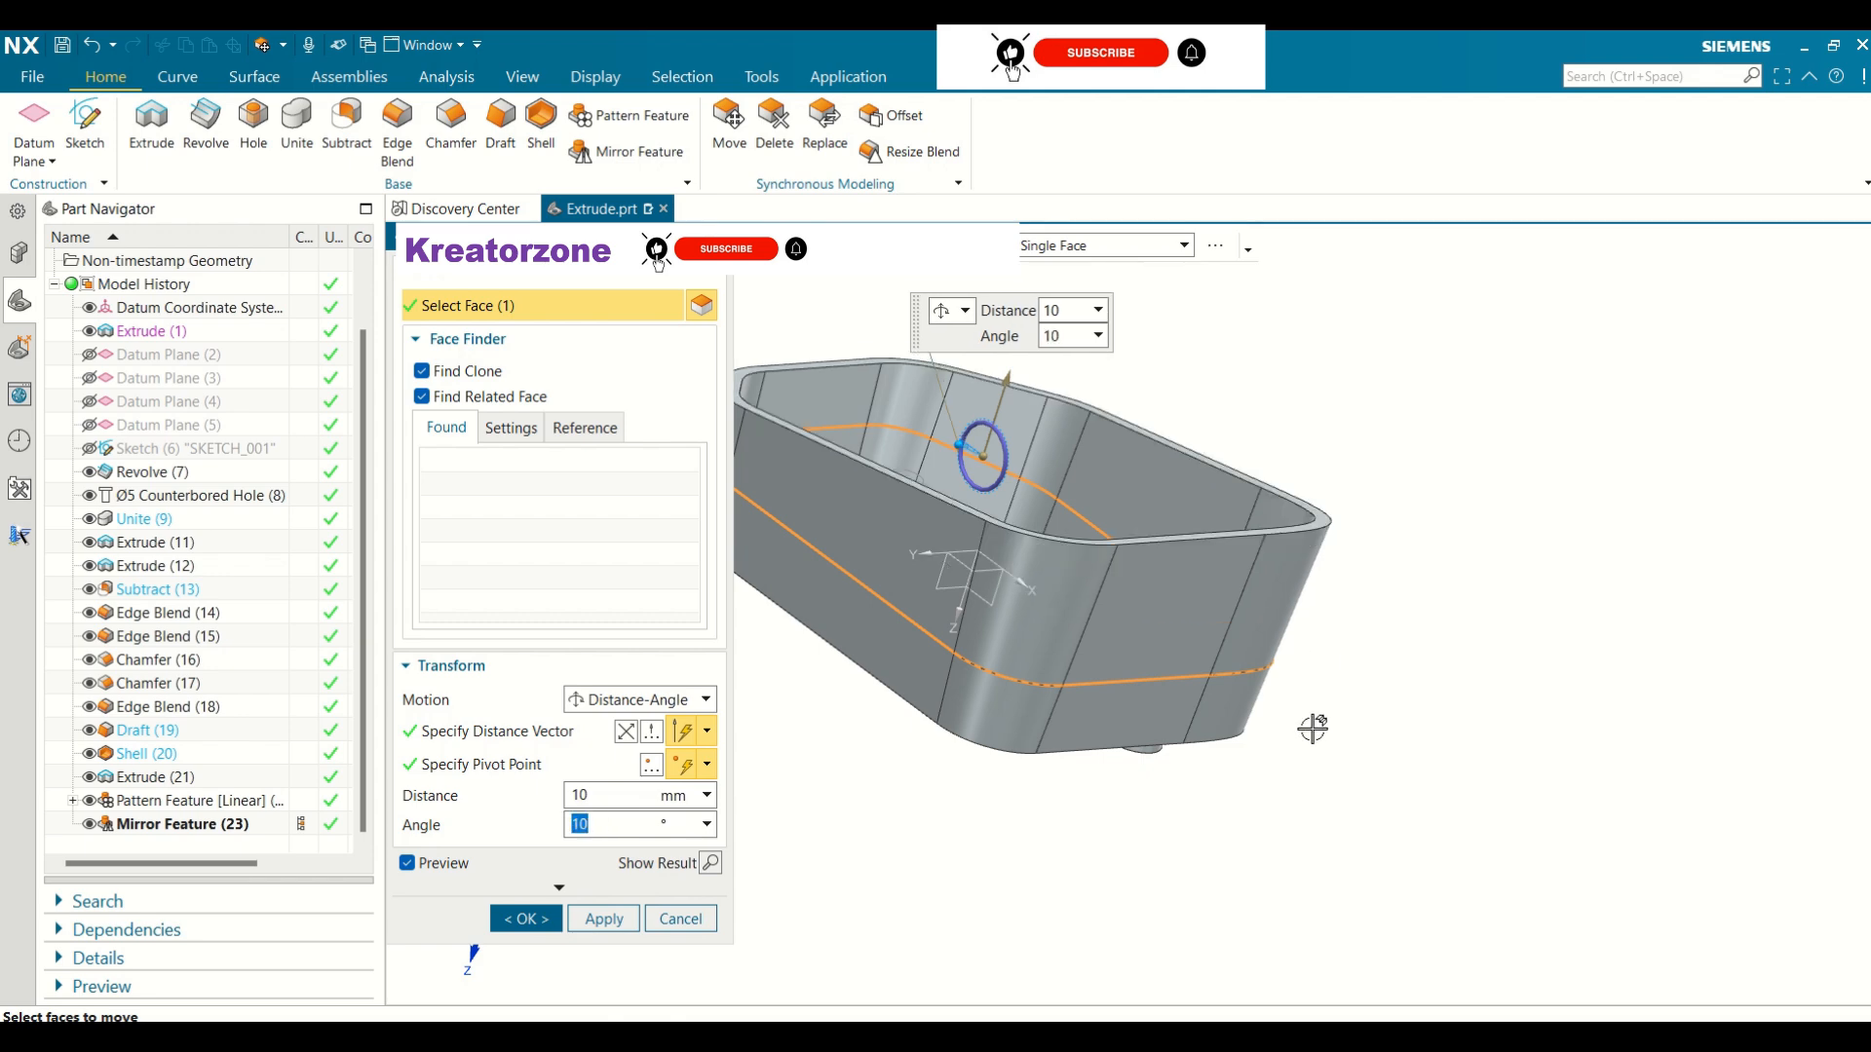
{"action": "middle_click_drag", "start_coordinate": [1331, 649], "coordinate": [1430, 614]}
{"action": "scroll", "coordinate": [1427, 614], "scroll_direction": "down", "scroll_amount": 3}
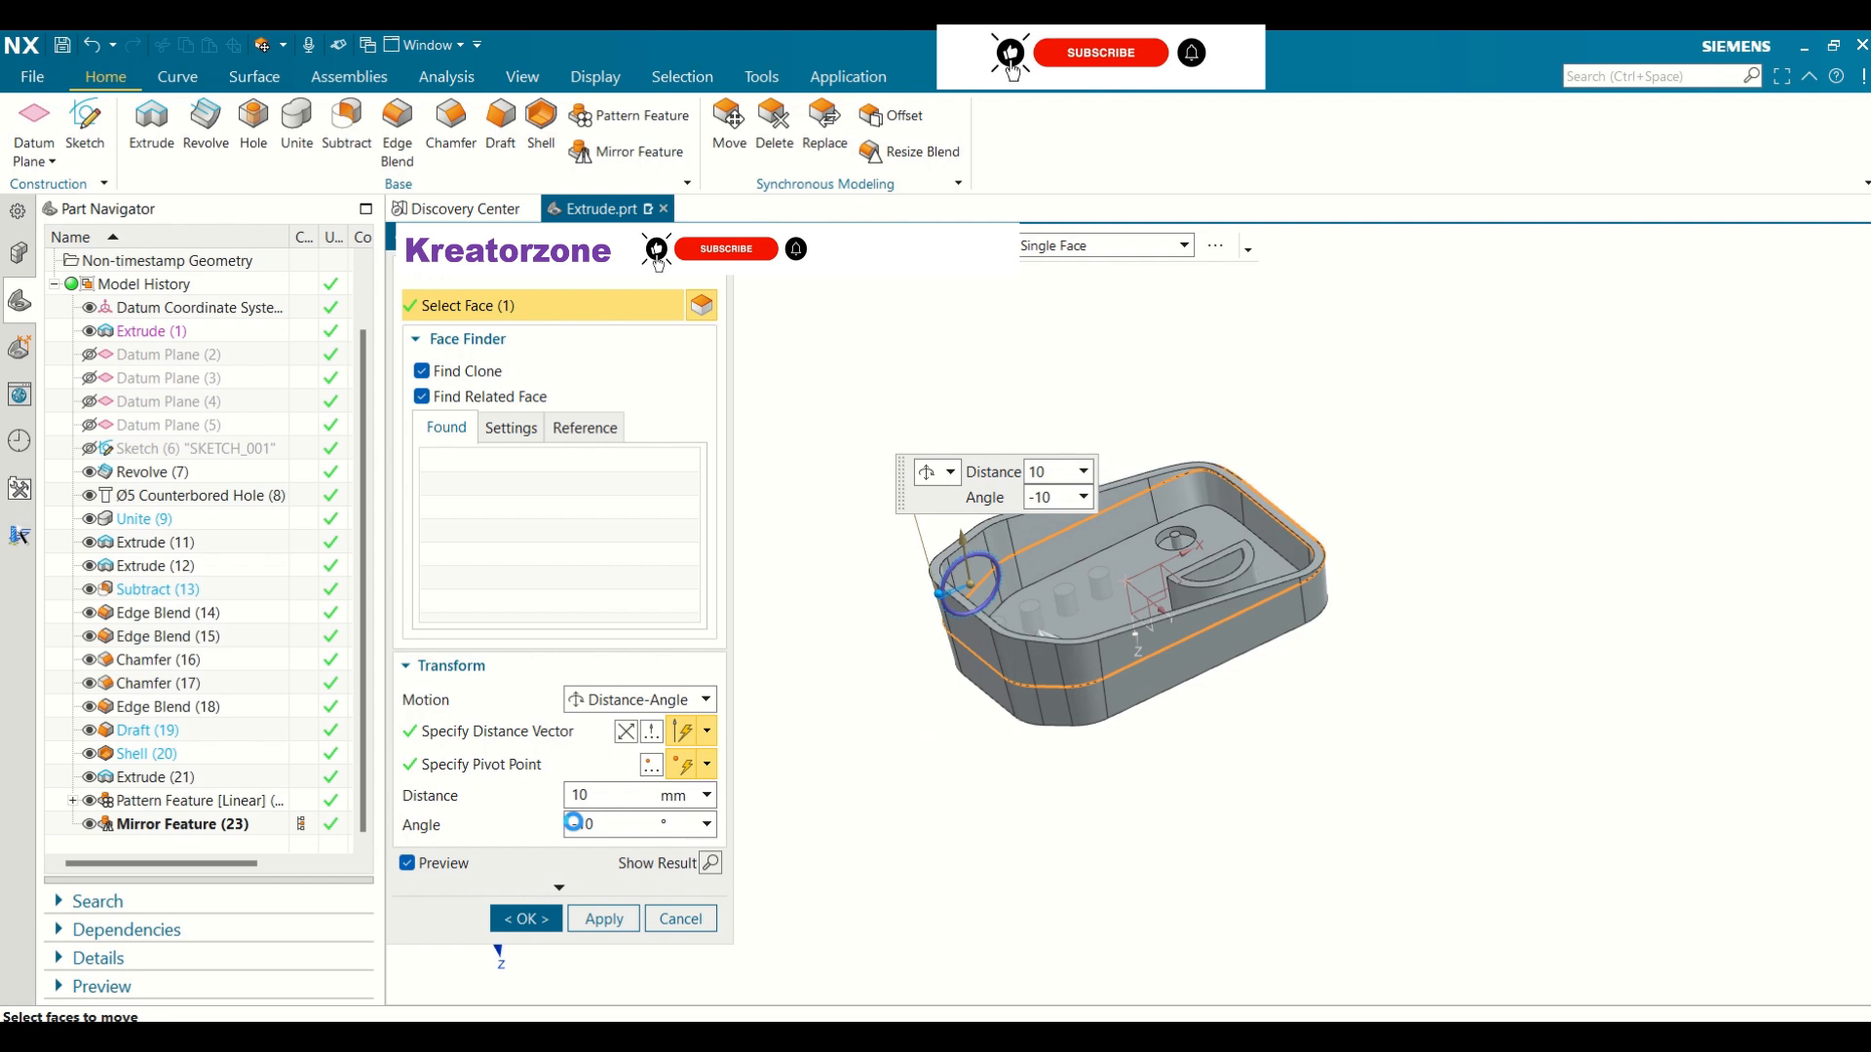
Set the rim face's tilt angle to -10° and complete the face move
{"action": "double_click", "coordinate": [575, 824]}
{"action": "middle_click_drag", "start_coordinate": [1312, 622], "coordinate": [1164, 683]}
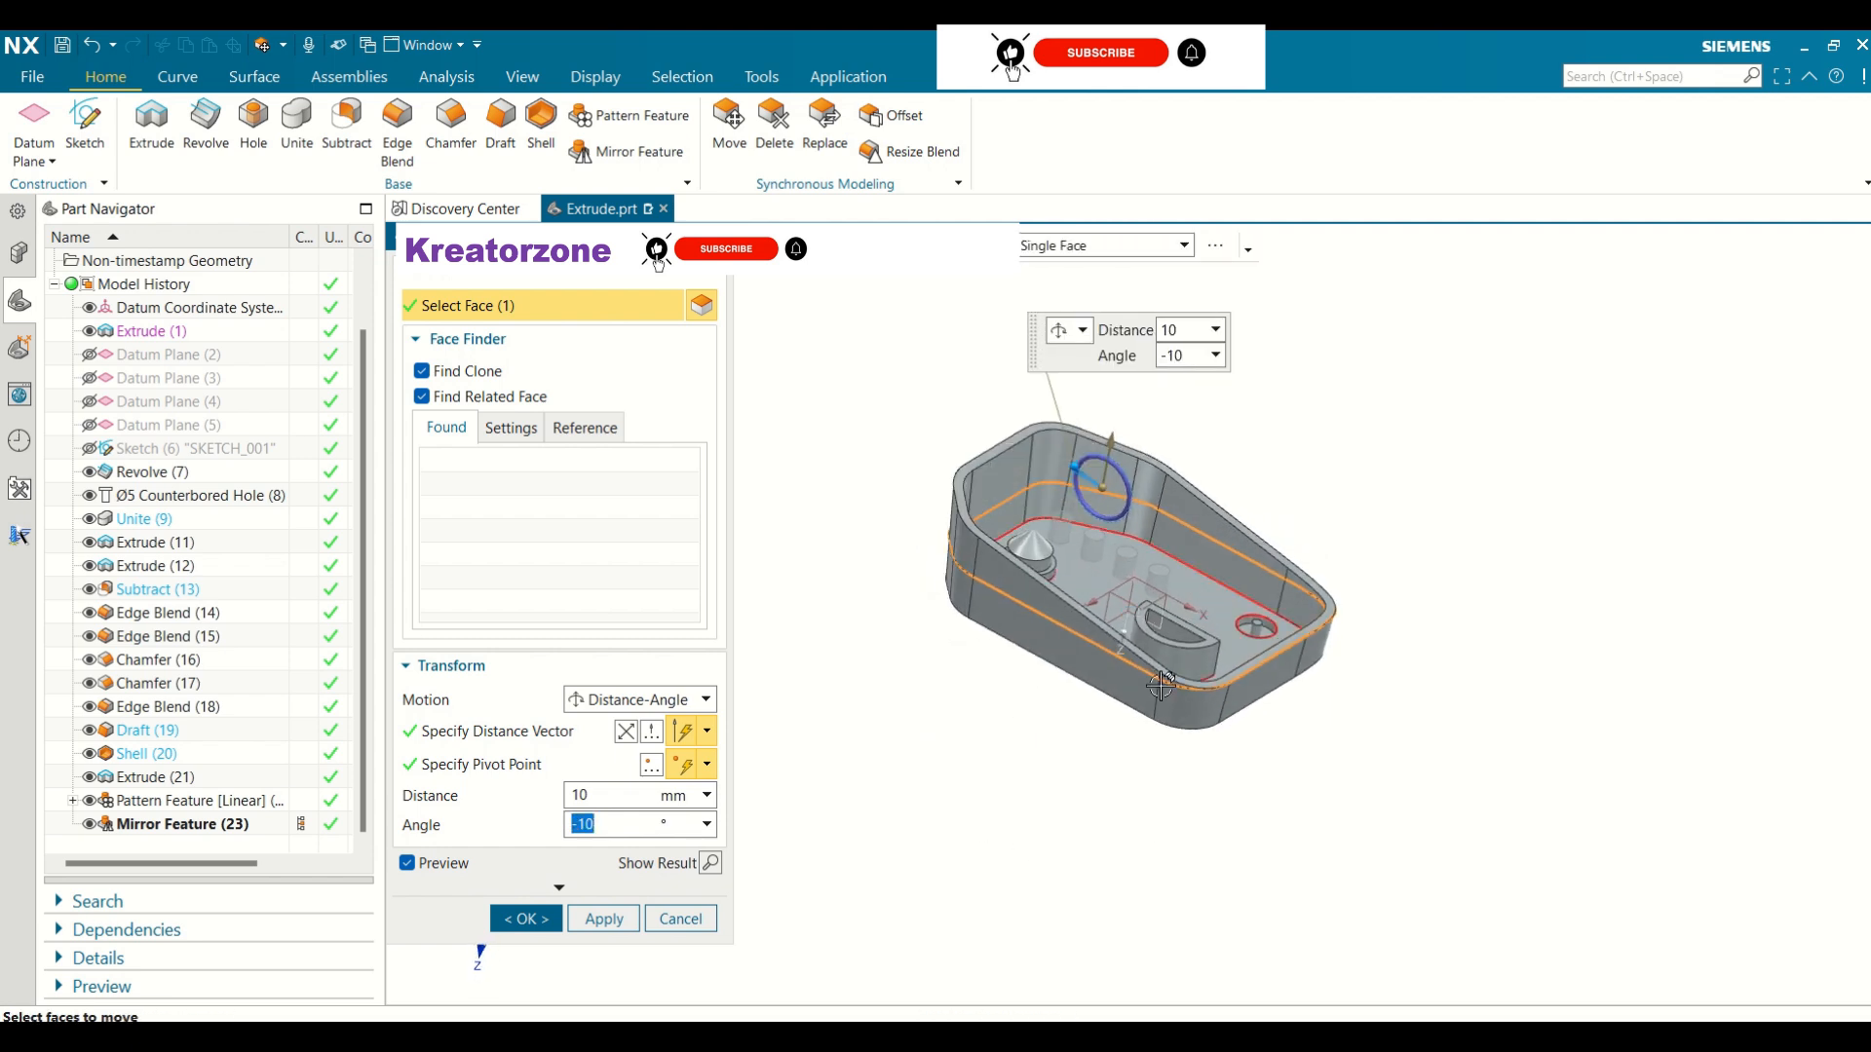
{"action": "left_click", "coordinate": [527, 920]}
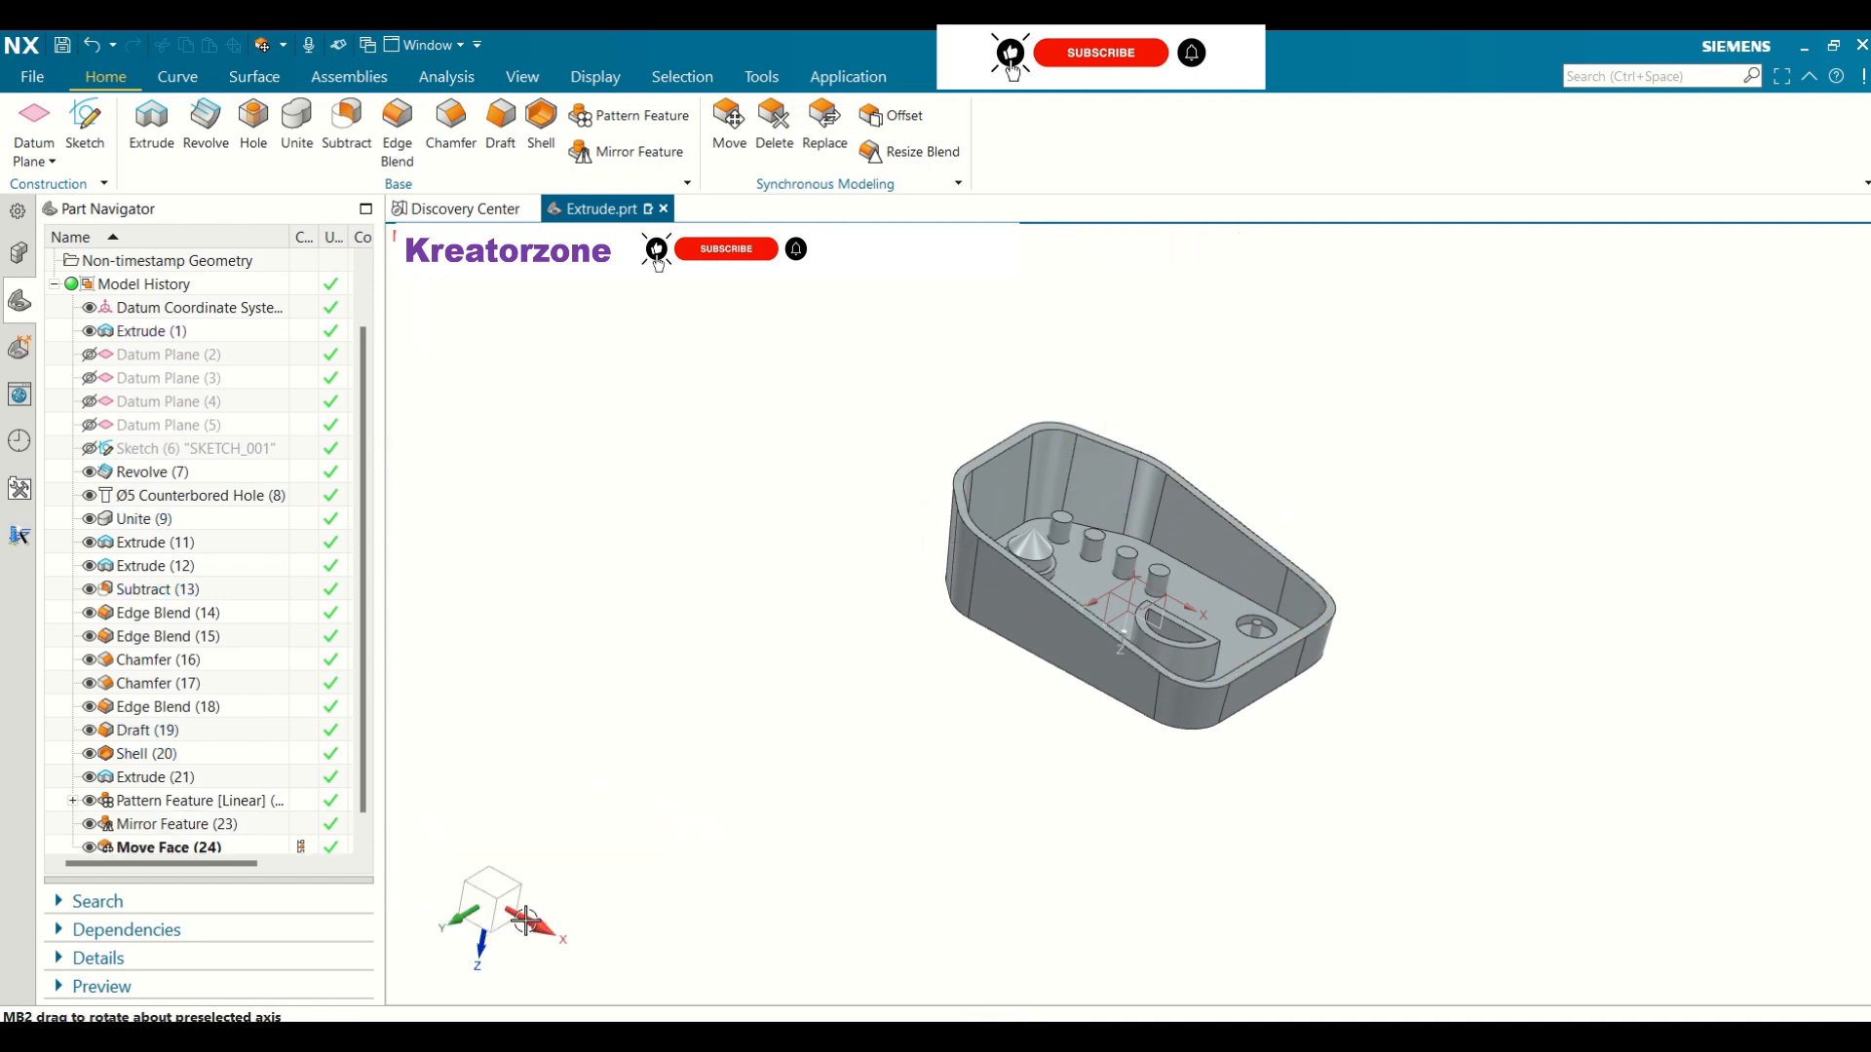
Delete the curved and flat faces of the half-round cutout to close it in the plate
{"action": "middle_click_drag", "start_coordinate": [990, 760], "coordinate": [838, 687]}
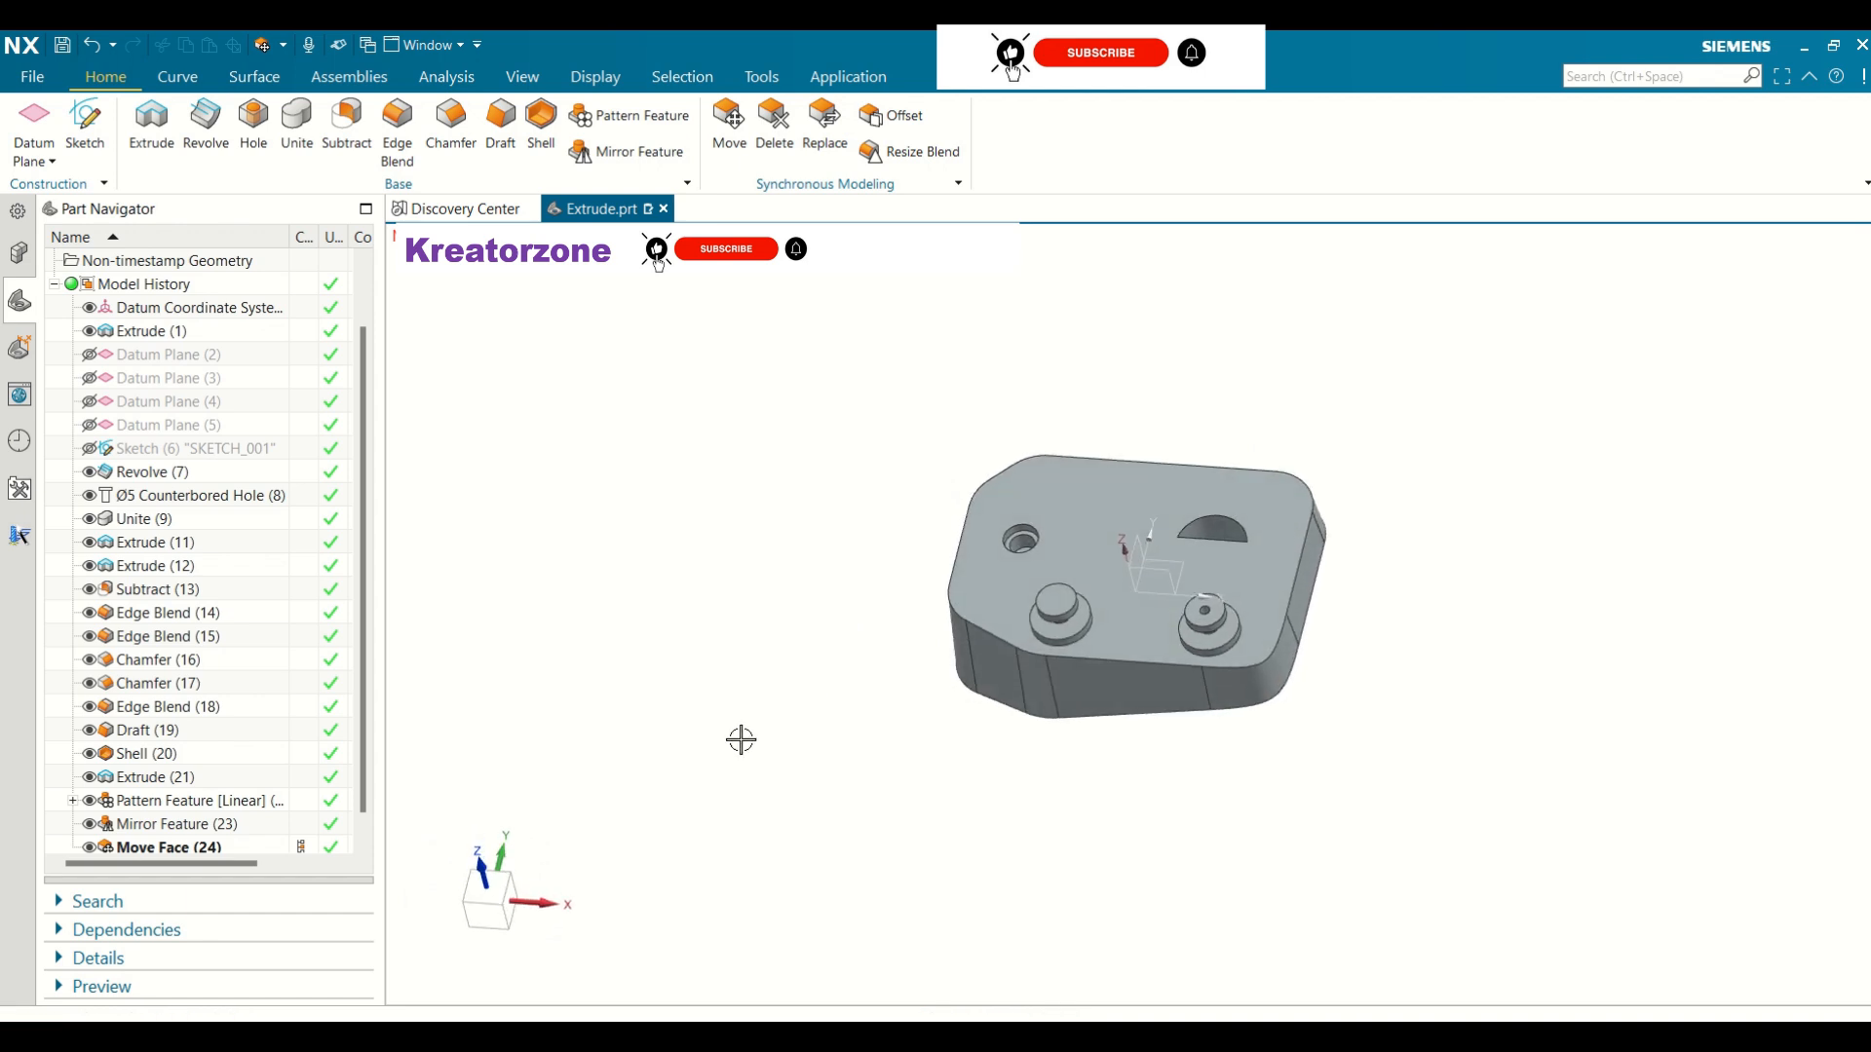
{"action": "left_click", "coordinate": [775, 128]}
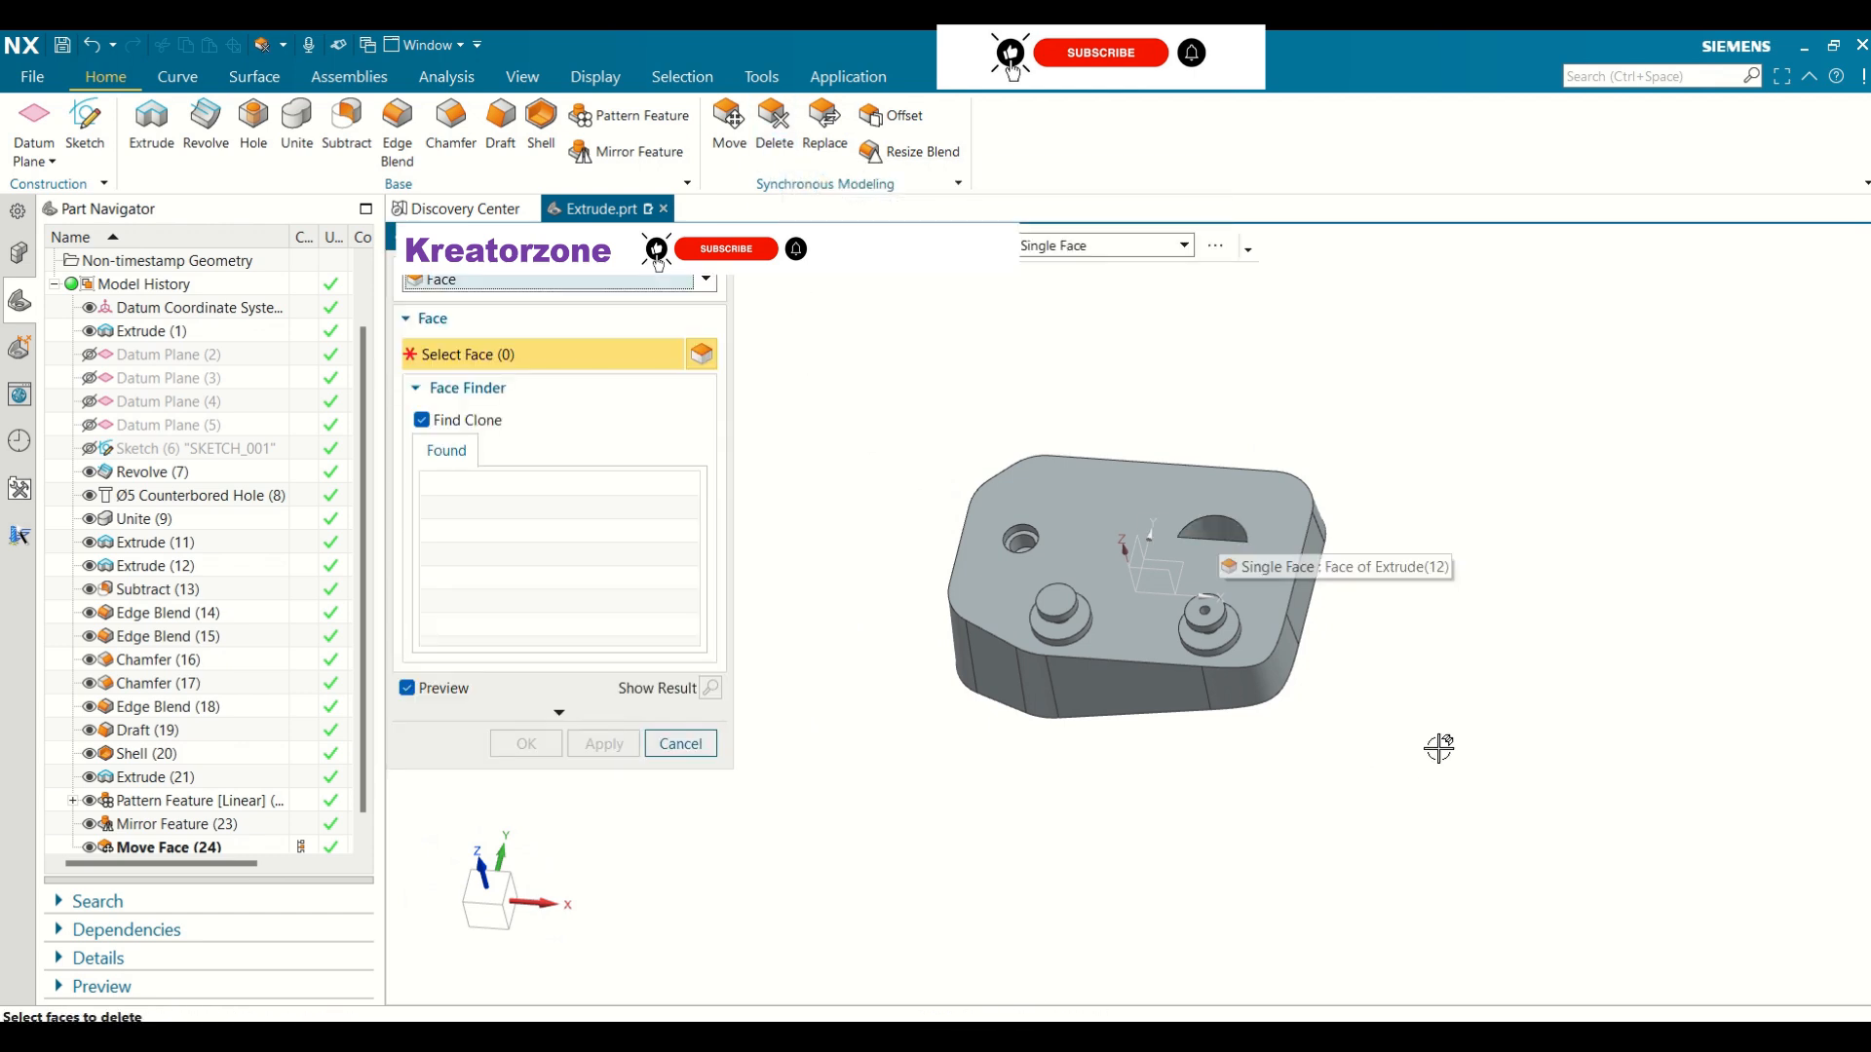
{"action": "mouse_move", "coordinate": [1439, 747]}
{"action": "middle_mouse_down"}
{"action": "mouse_move", "coordinate": [1387, 527]}
{"action": "mouse_move", "coordinate": [1413, 762]}
{"action": "mouse_move", "coordinate": [1378, 743]}
{"action": "mouse_move", "coordinate": [1412, 744]}
{"action": "middle_mouse_up"}
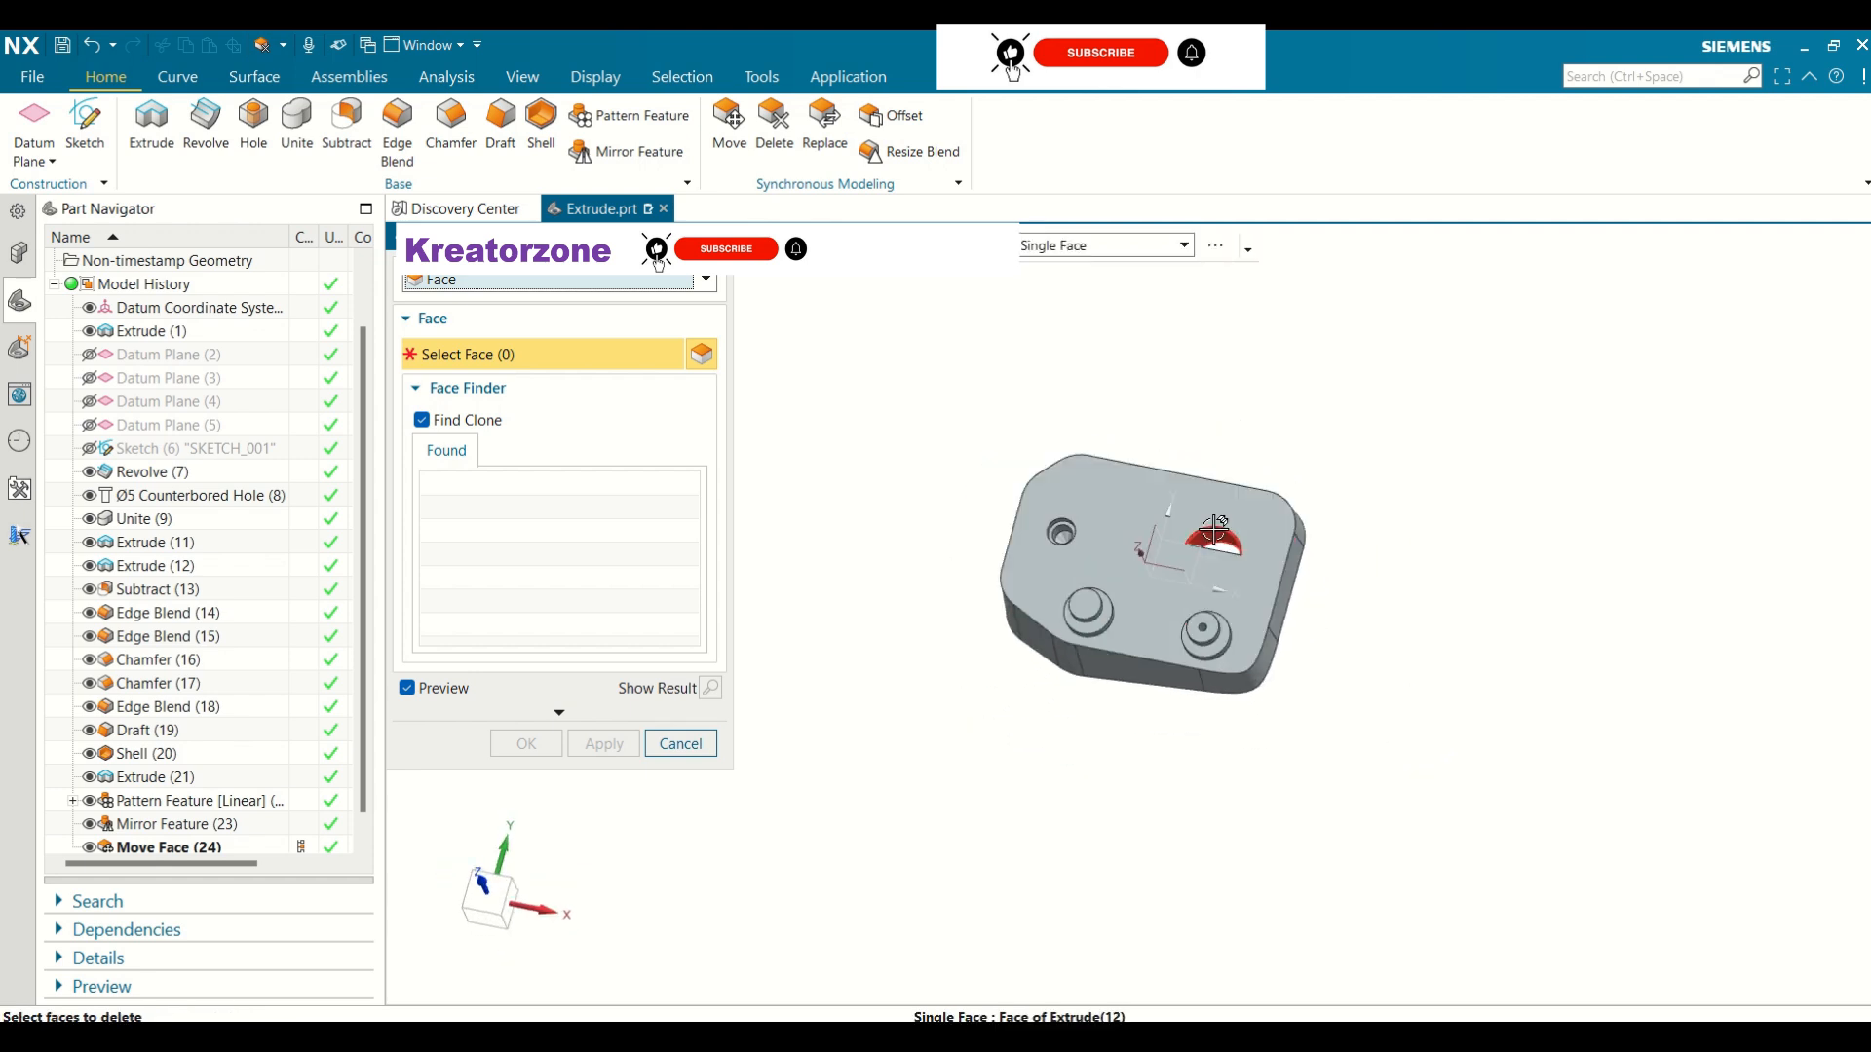
{"action": "scroll", "coordinate": [1214, 530], "scroll_direction": "down", "scroll_amount": 3}
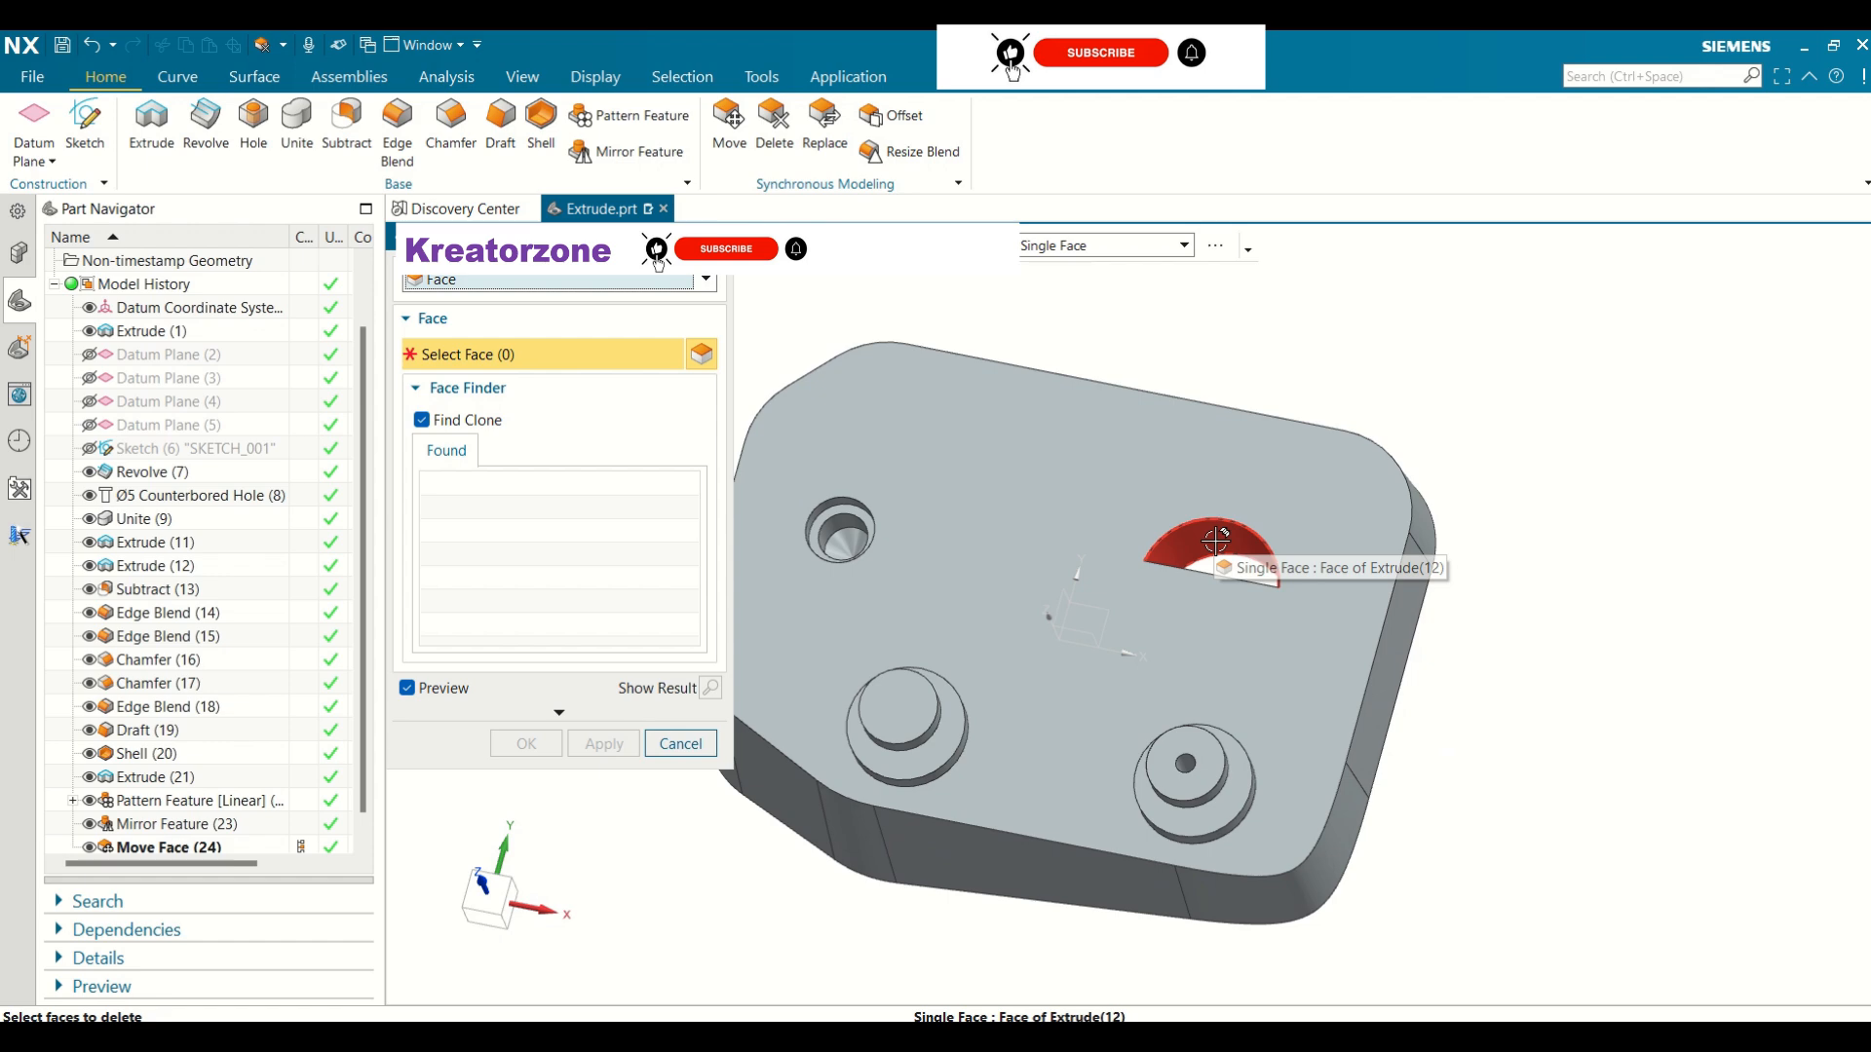
{"action": "left_click", "coordinate": [1217, 539]}
{"action": "middle_click_drag", "start_coordinate": [1457, 590], "coordinate": [1457, 617]}
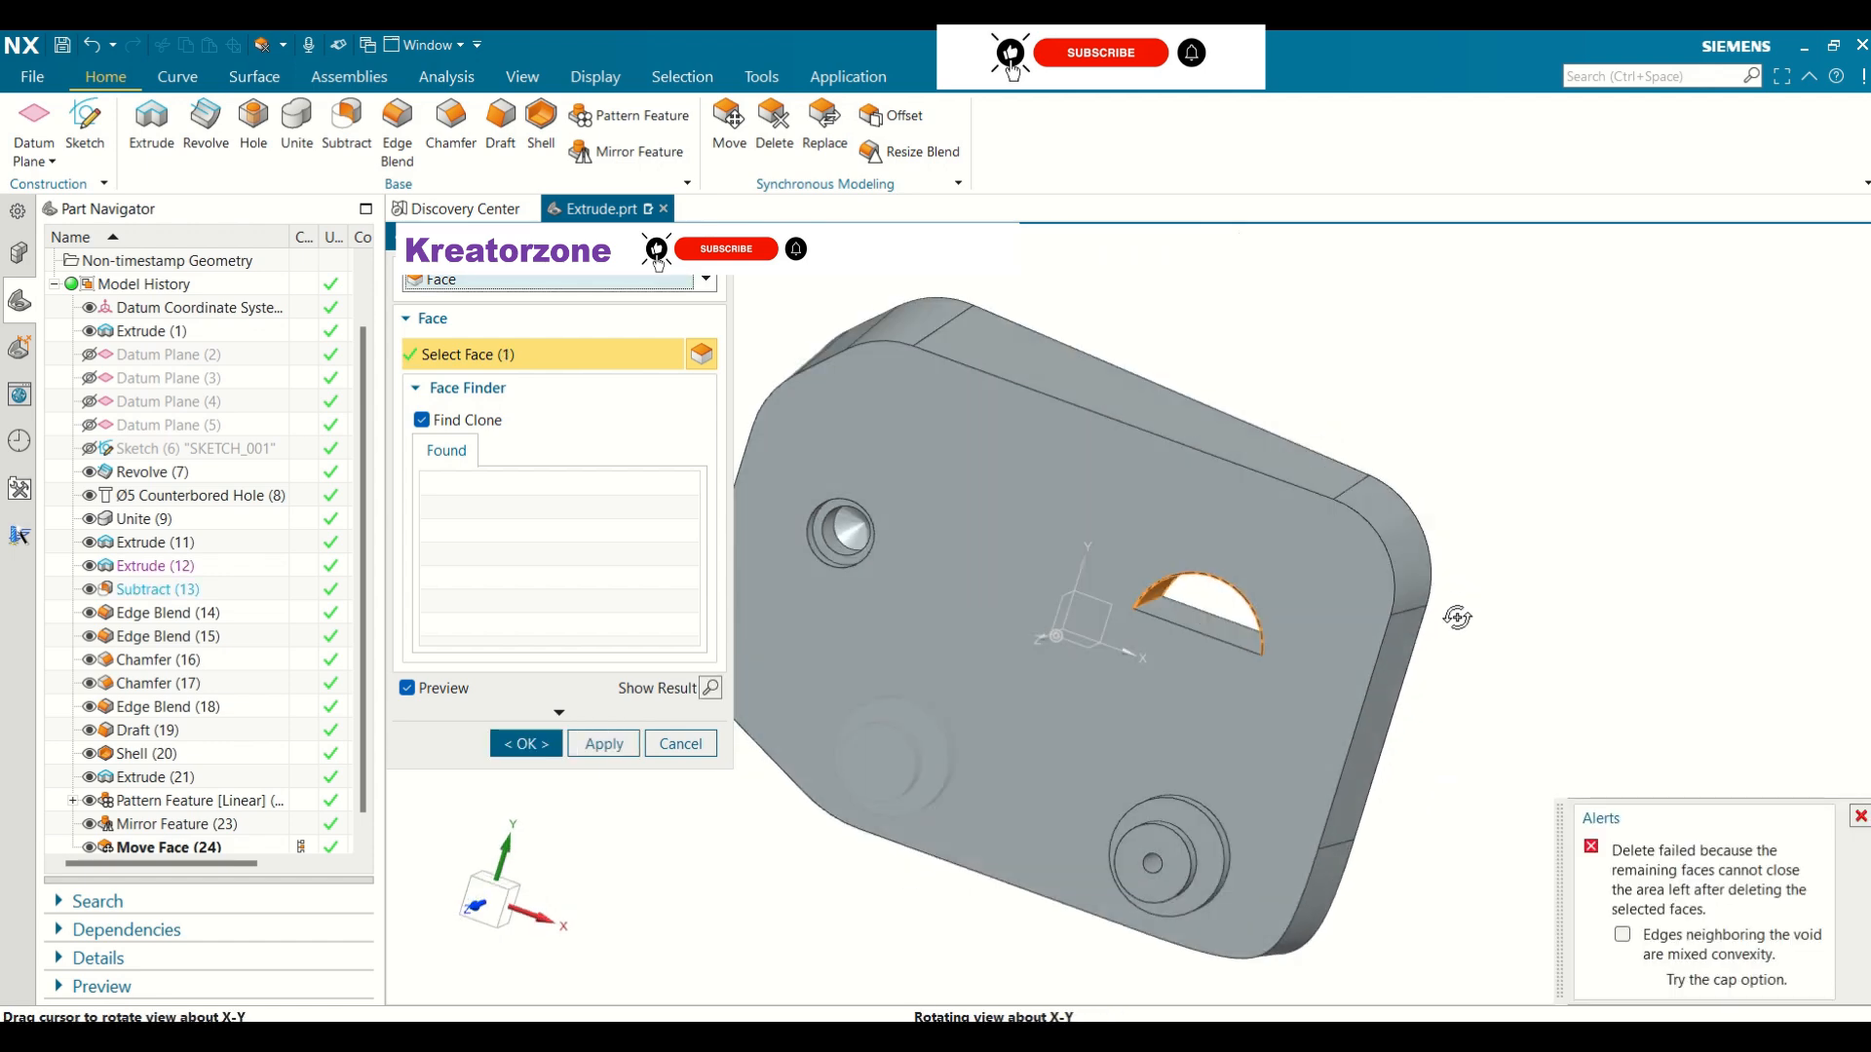
{"action": "left_click", "coordinate": [1210, 625]}
{"action": "middle_click_drag", "start_coordinate": [1471, 718], "coordinate": [1638, 548]}
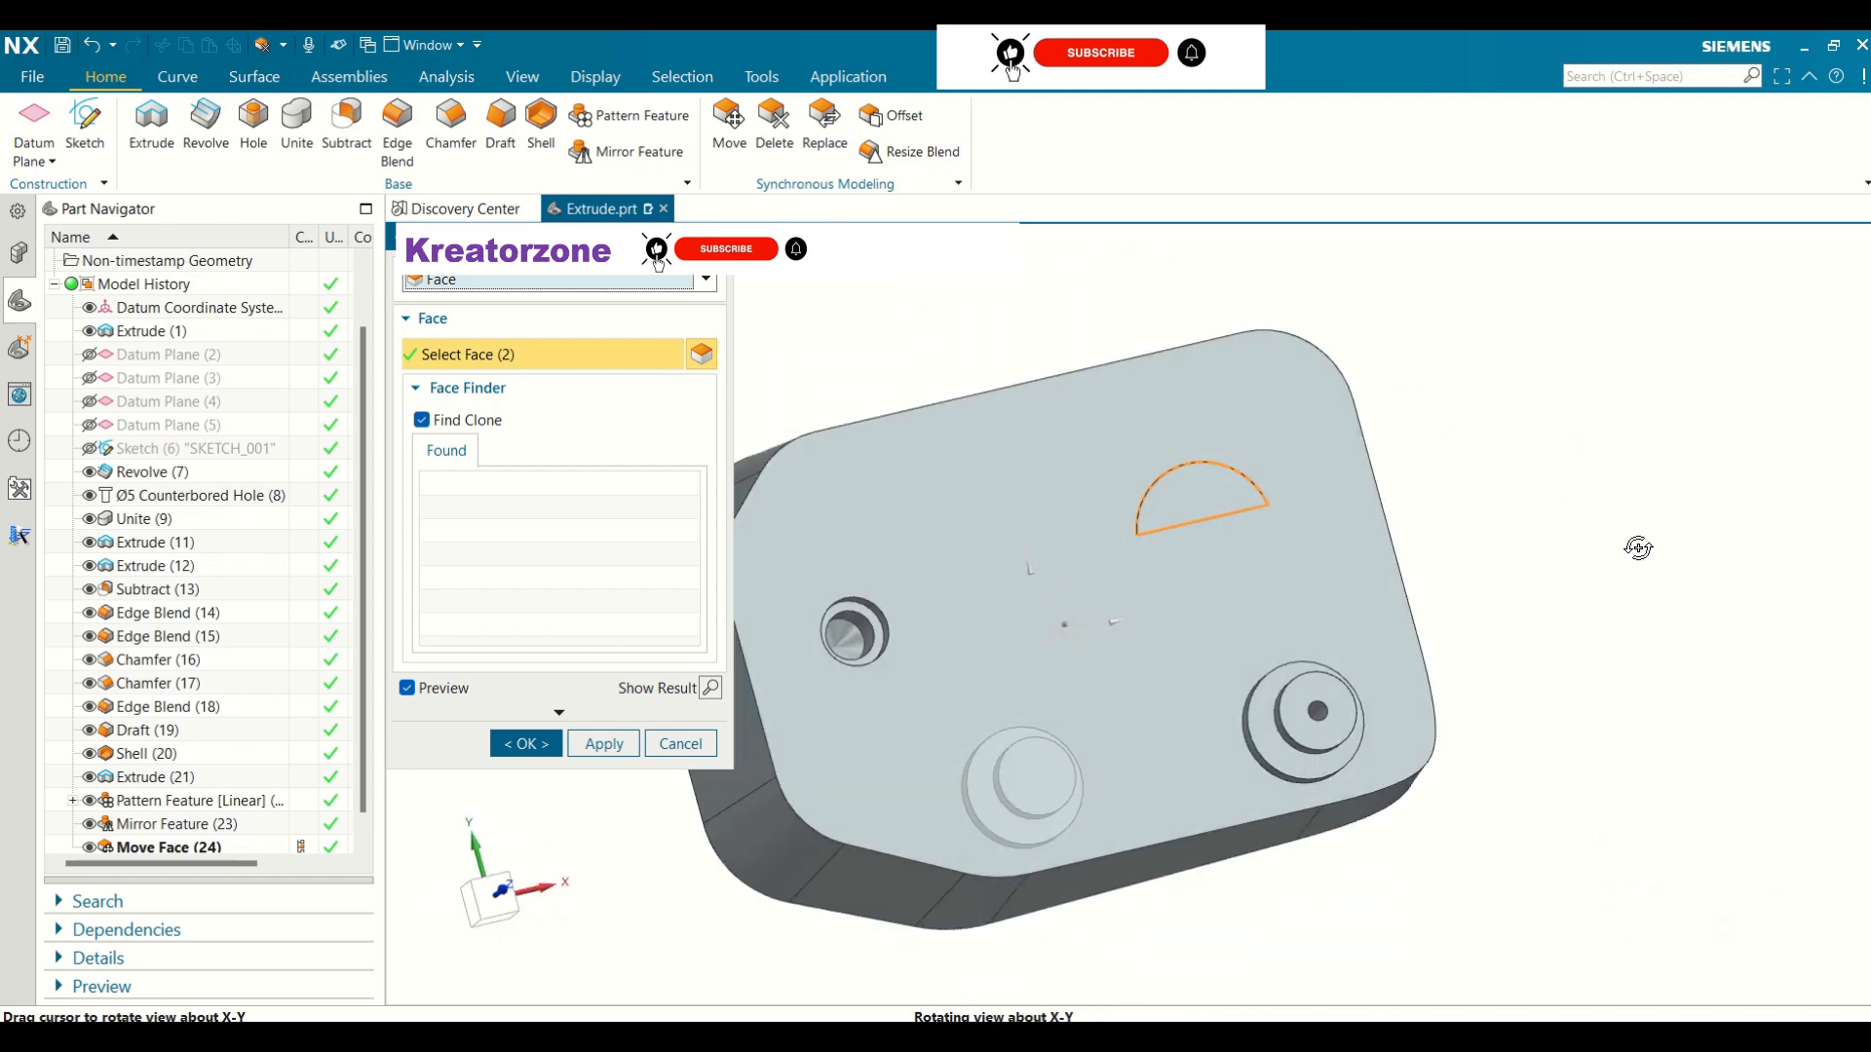
{"action": "left_click", "coordinate": [527, 743]}
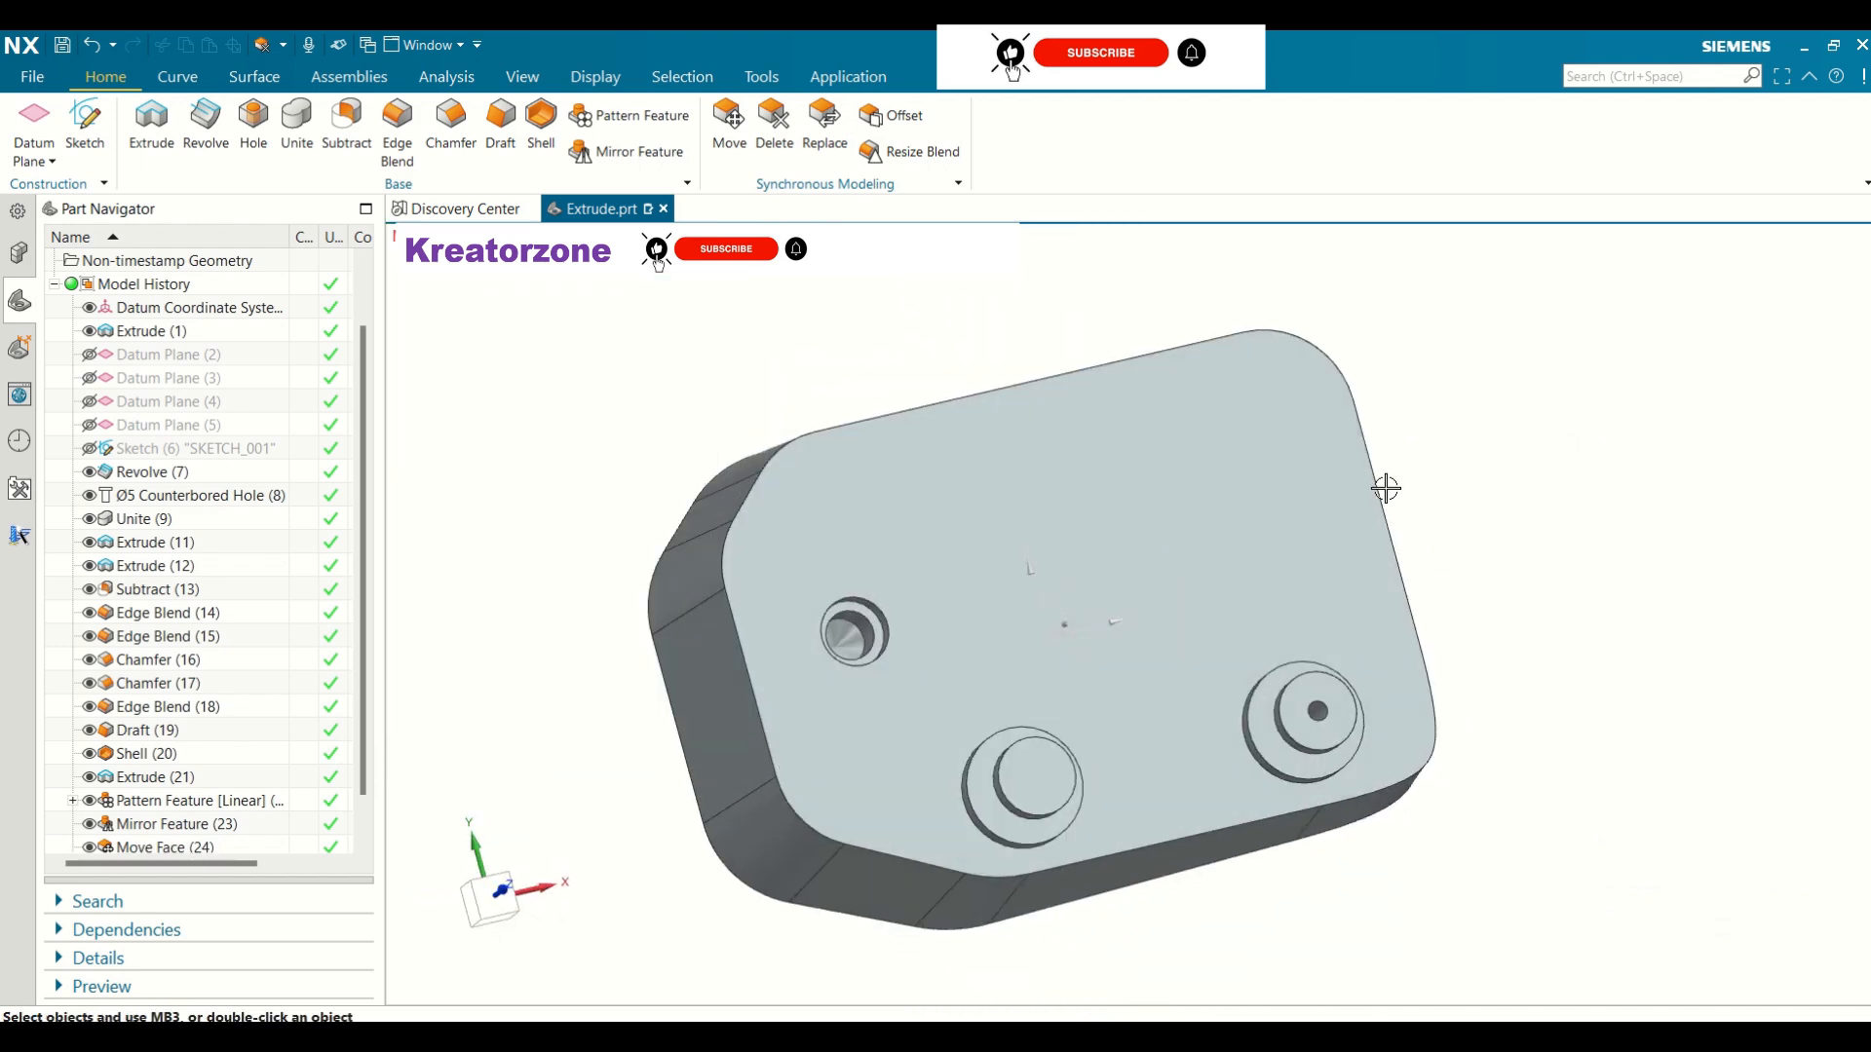
{"action": "middle_click_drag", "start_coordinate": [1386, 487], "coordinate": [806, 459]}
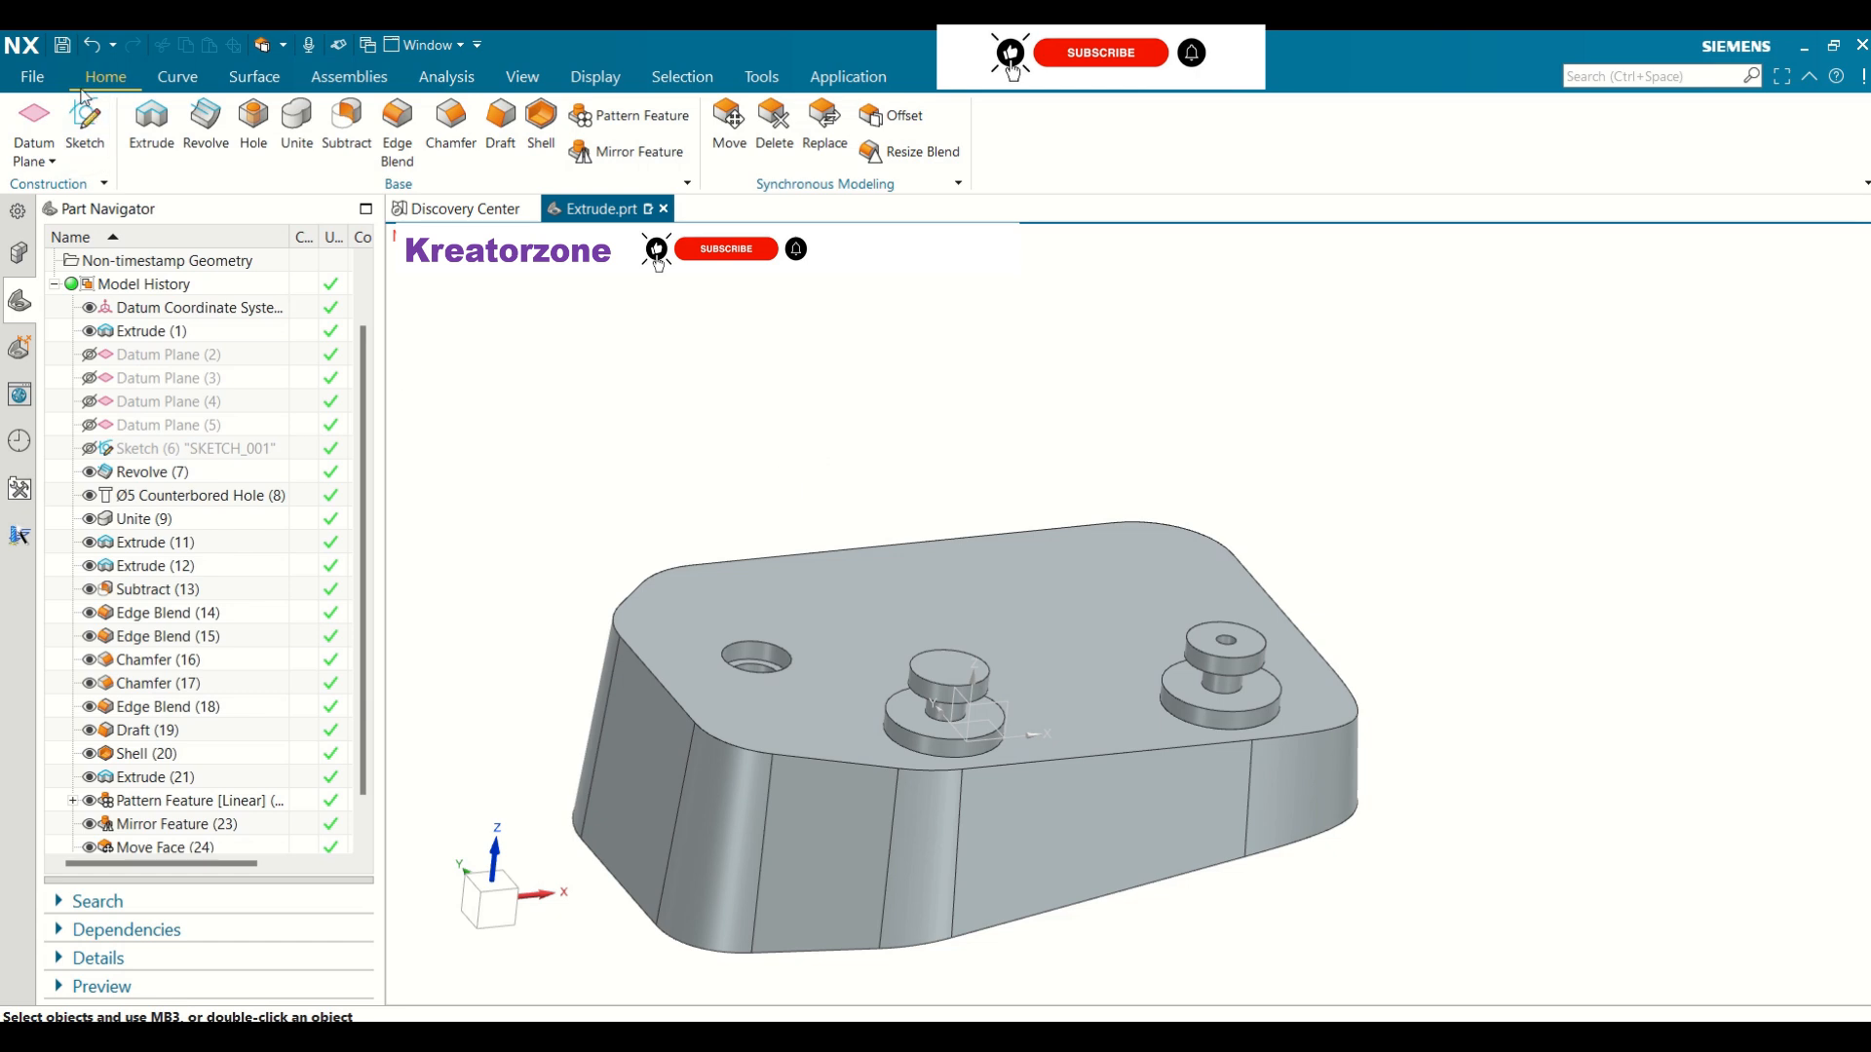
{"action": "left_click", "coordinate": [890, 115]}
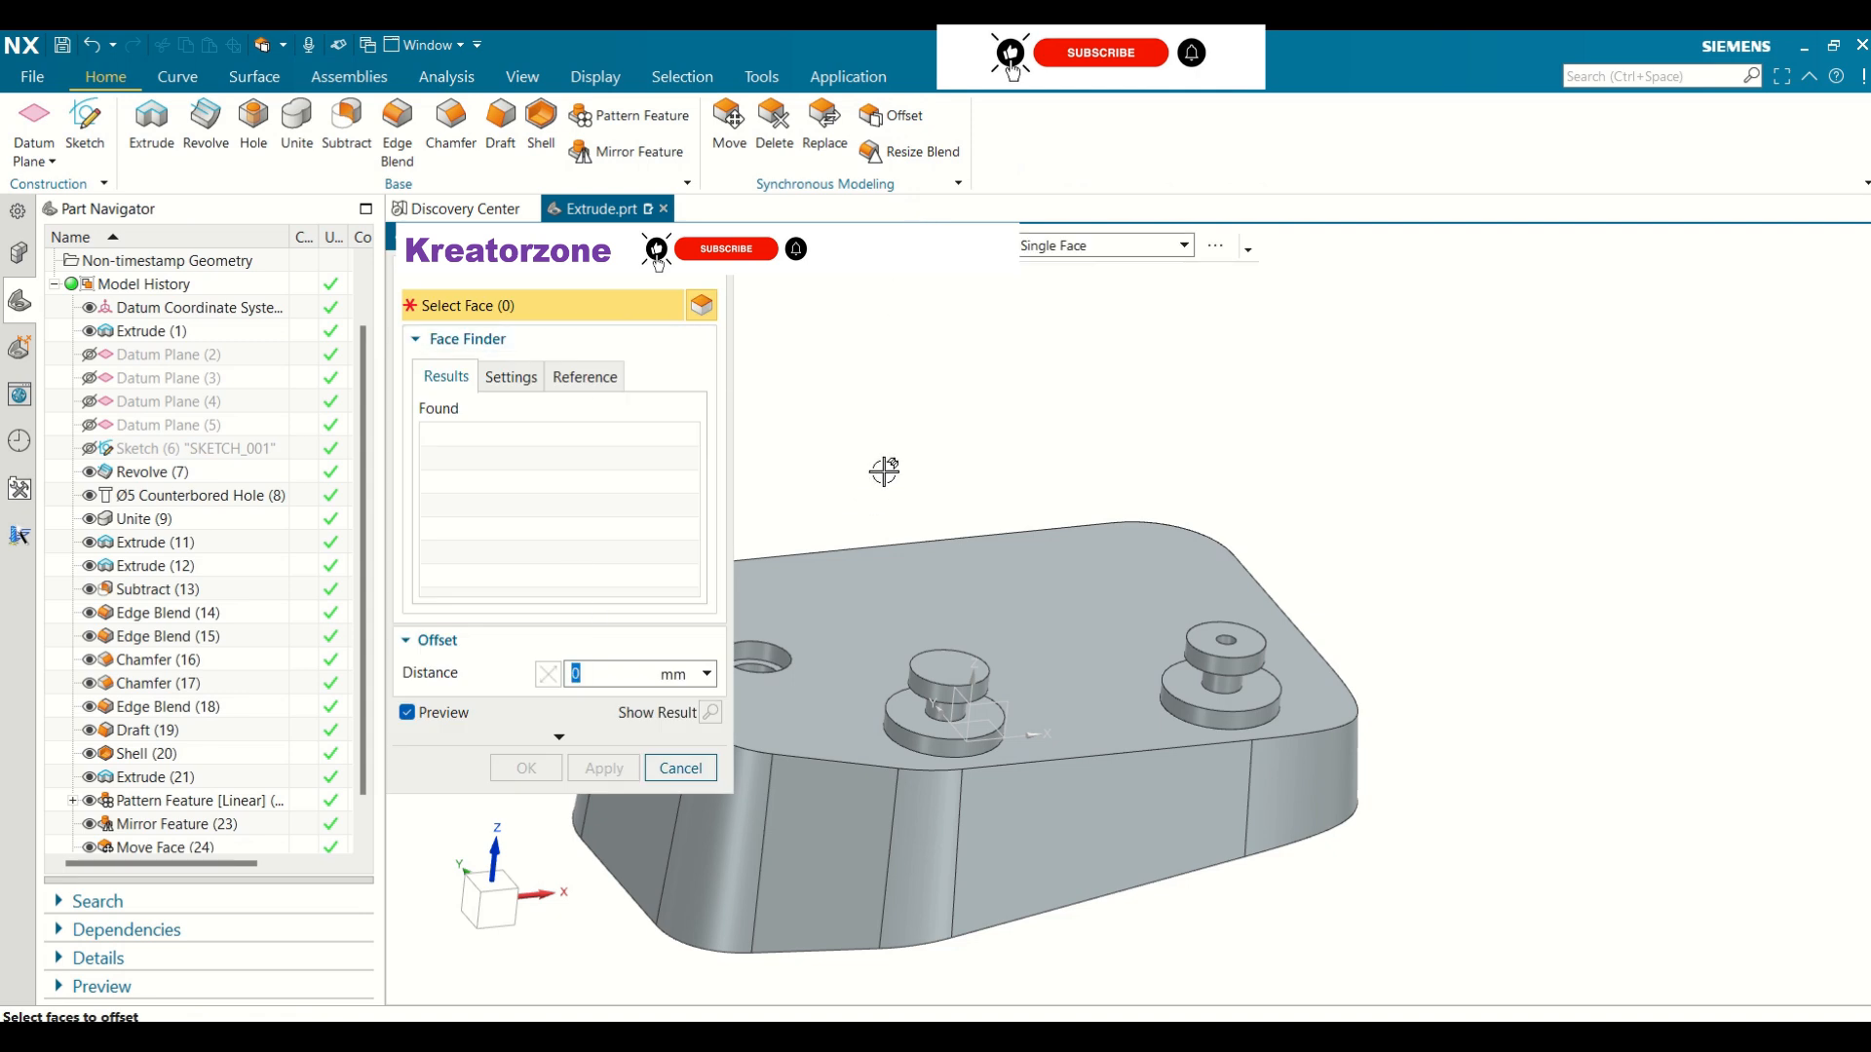
{"action": "middle_click_drag", "start_coordinate": [882, 470], "coordinate": [904, 269]}
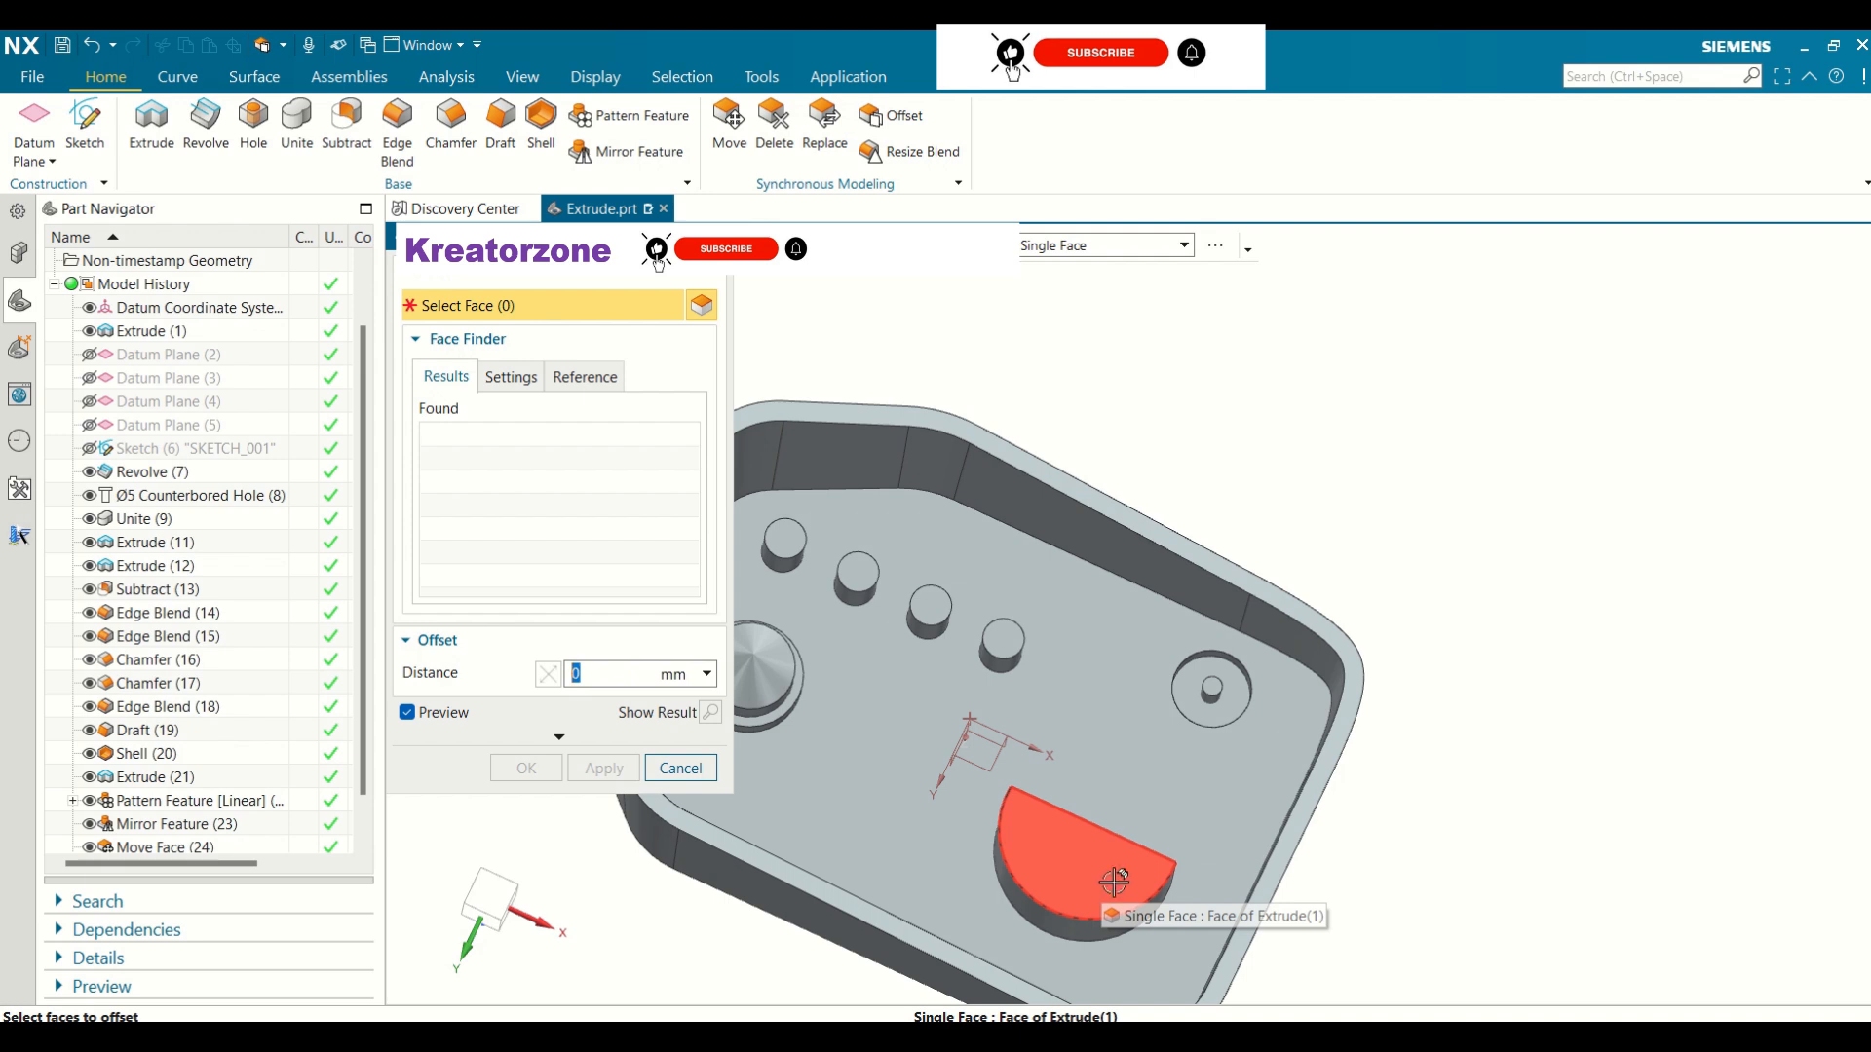
{"action": "left_click", "coordinate": [1114, 882]}
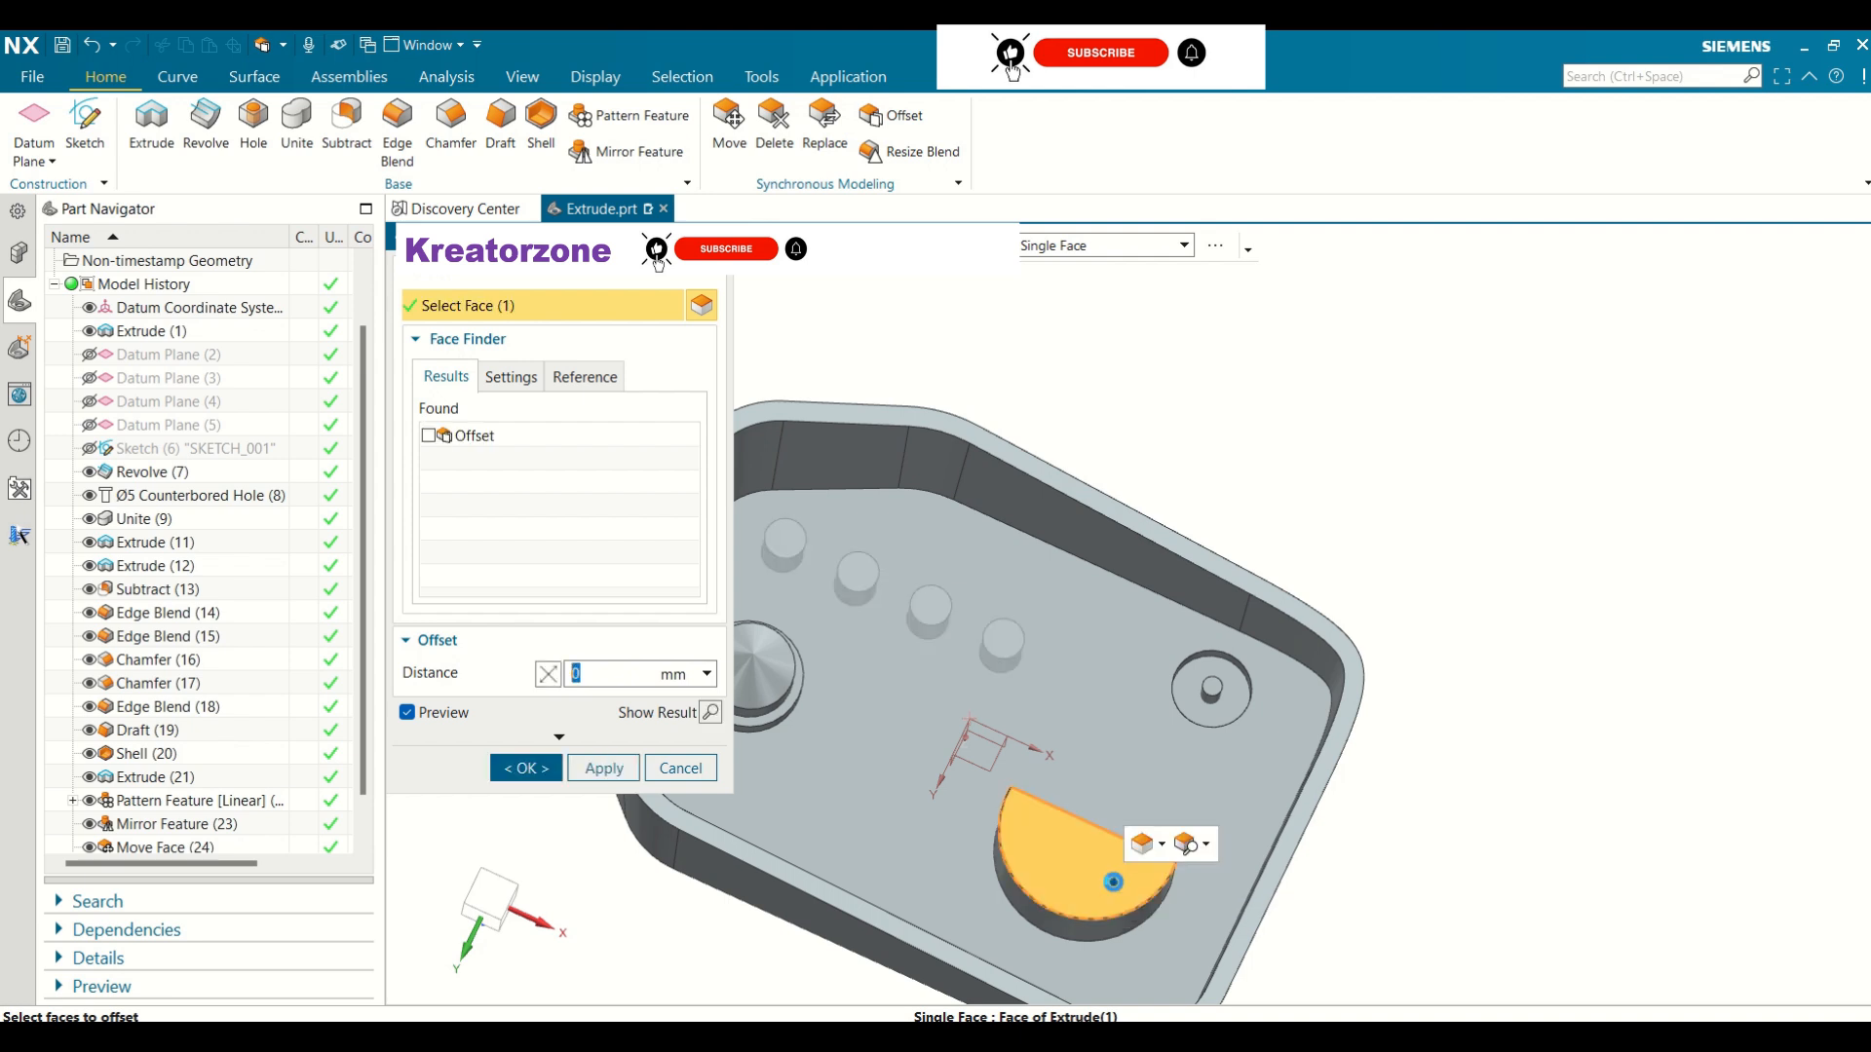
{"action": "left_click", "coordinate": [1155, 847]}
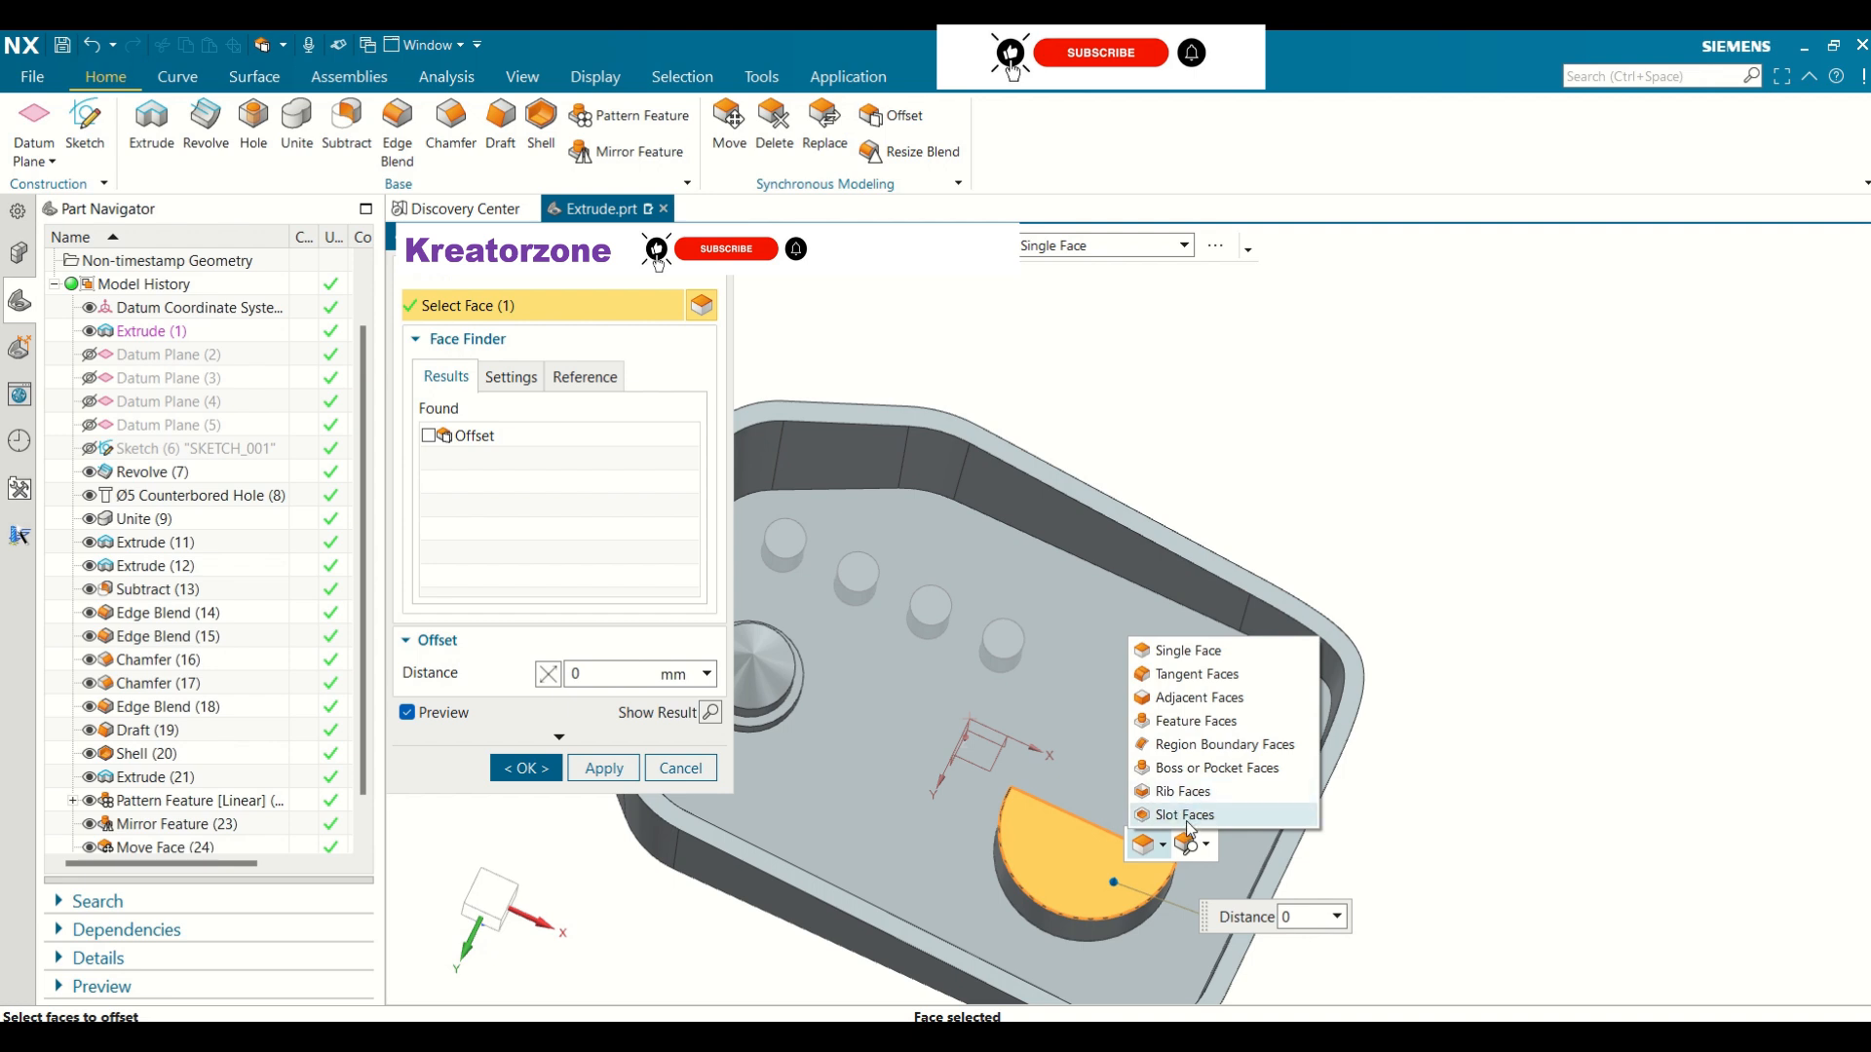
{"action": "left_click", "coordinate": [1436, 769]}
{"action": "key", "text": "Escape"}
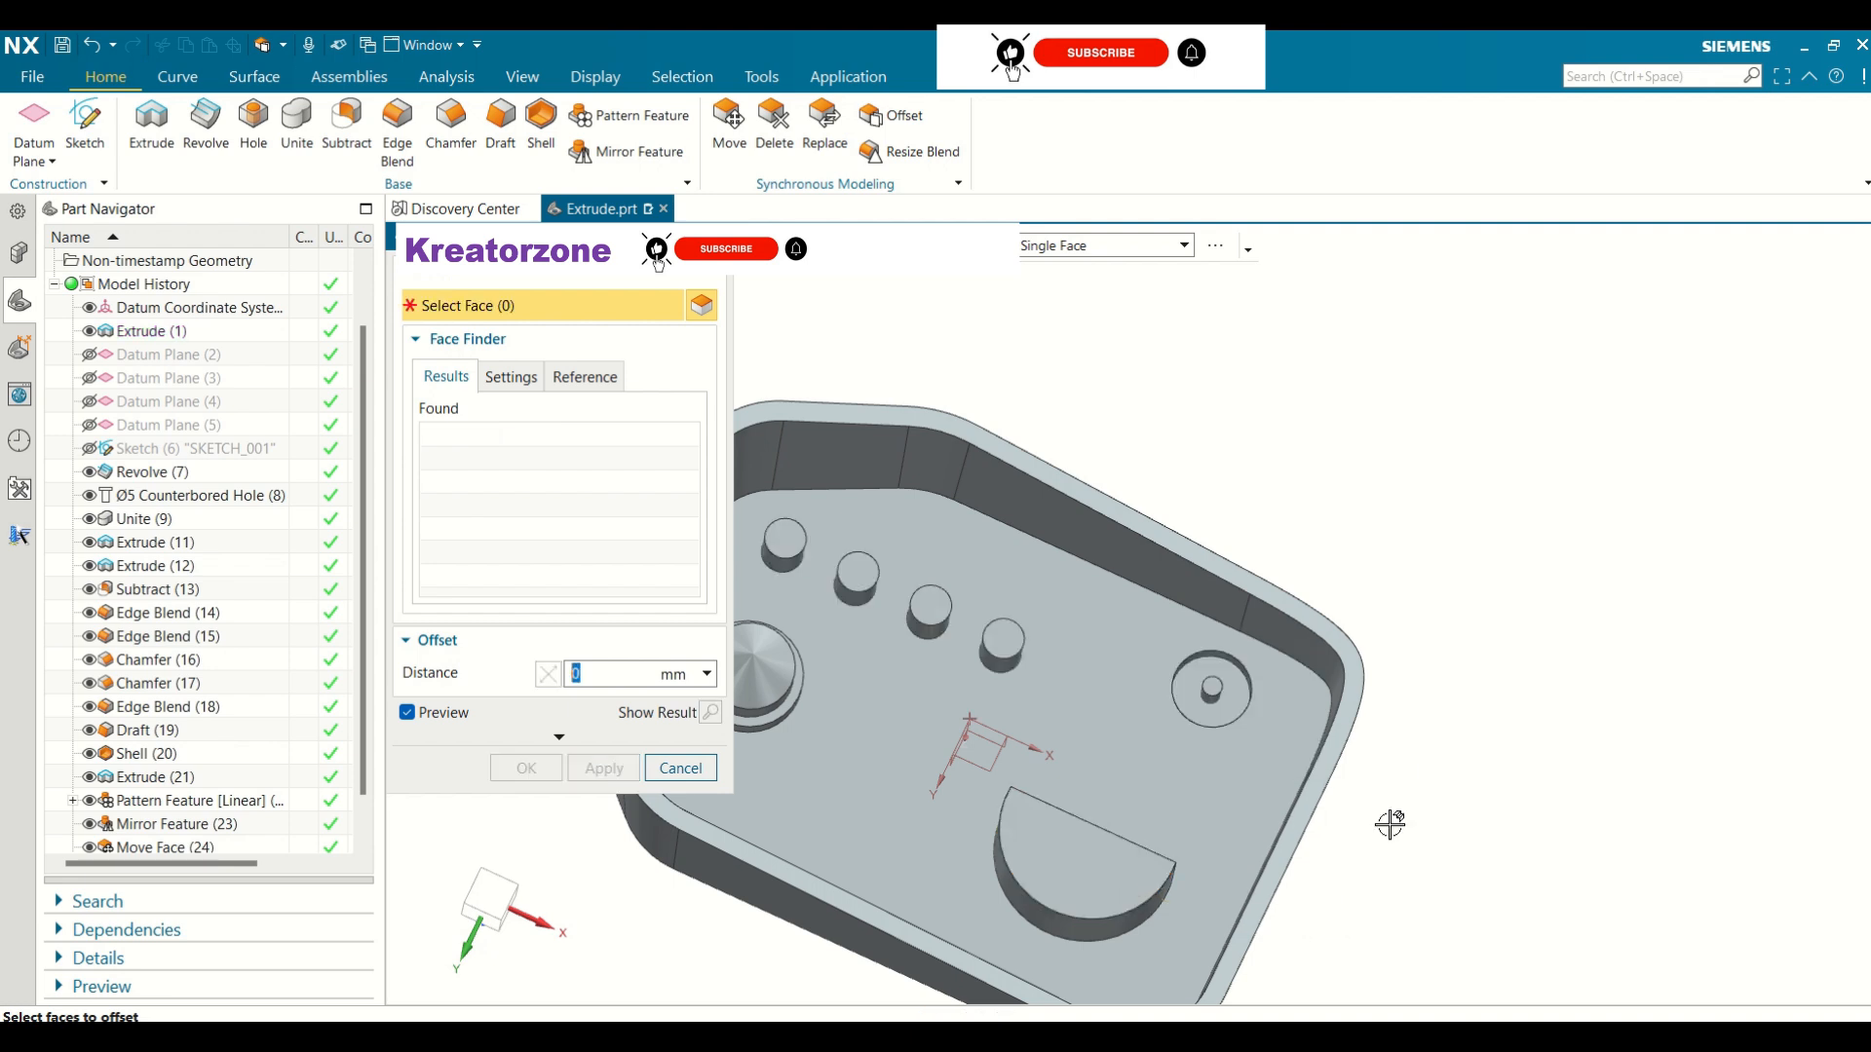
Offset only the flat end face of the half-round boss inside the shell by 5 mm
{"action": "left_click", "coordinate": [1149, 879]}
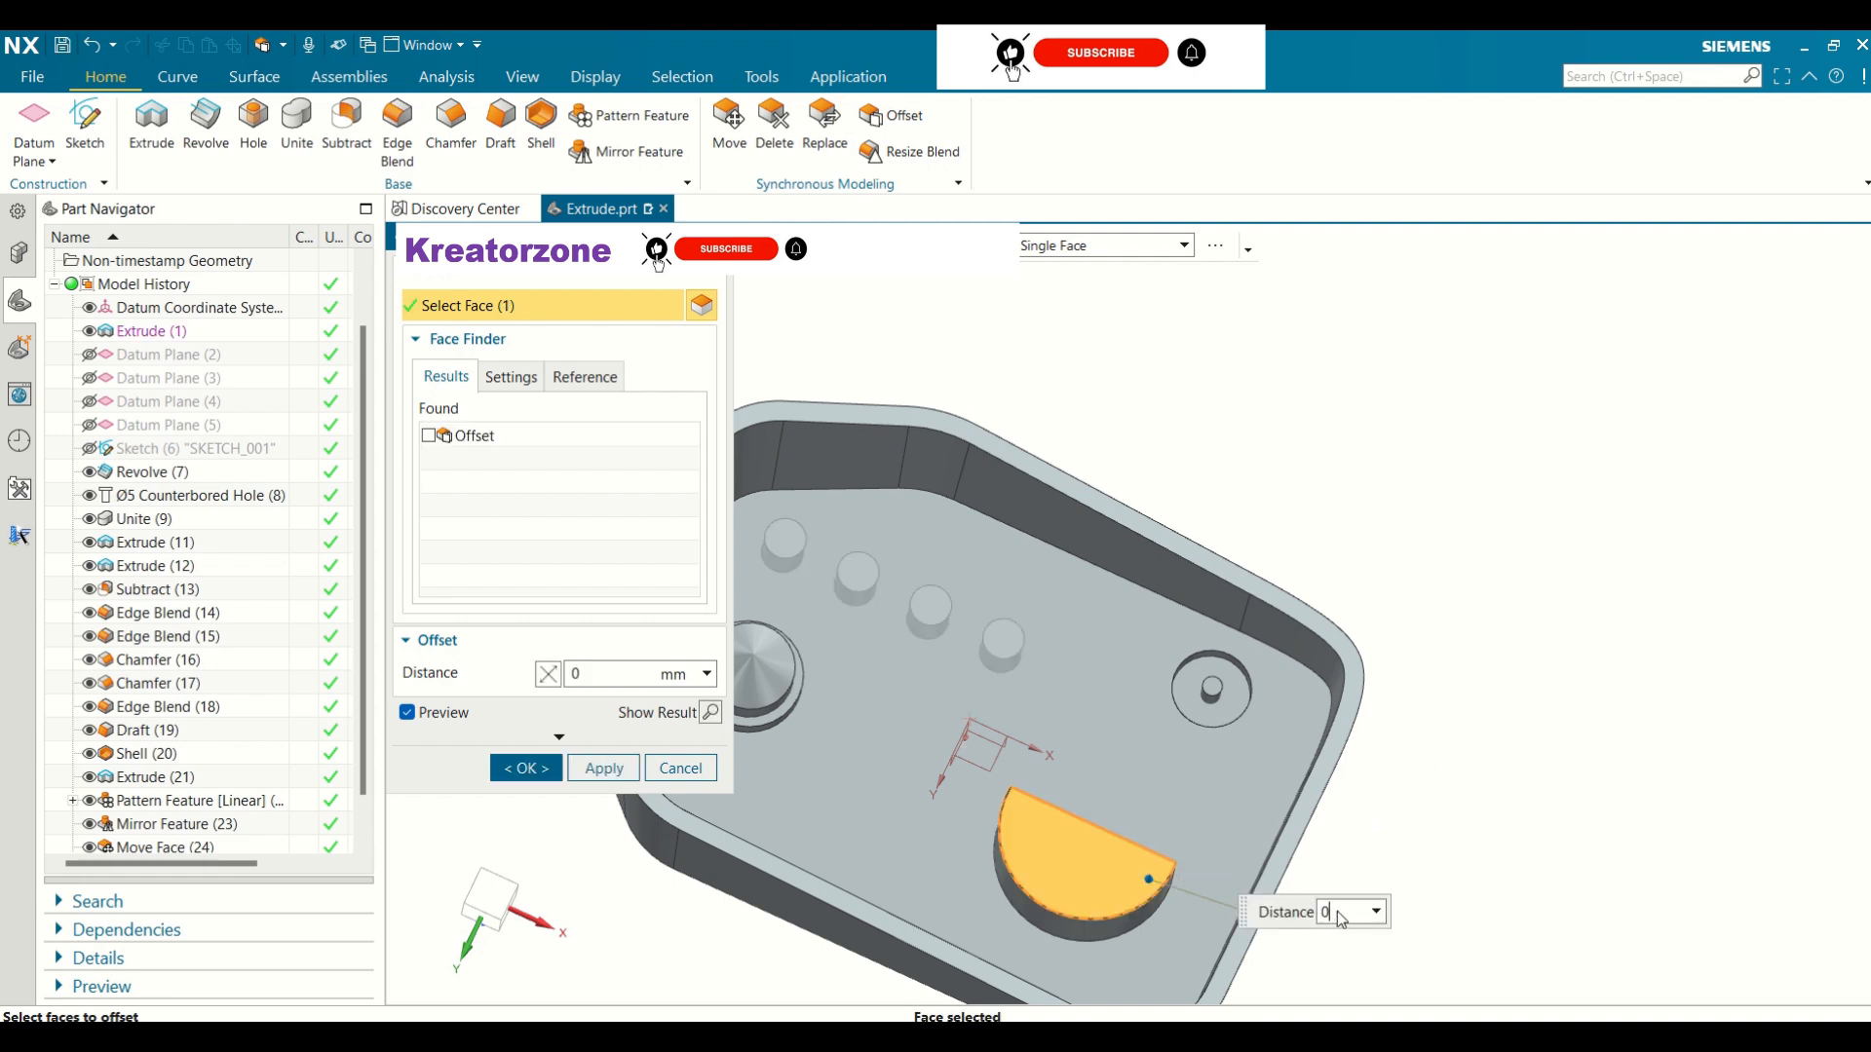
{"action": "type", "text": "5"}
{"action": "key", "text": "Return"}
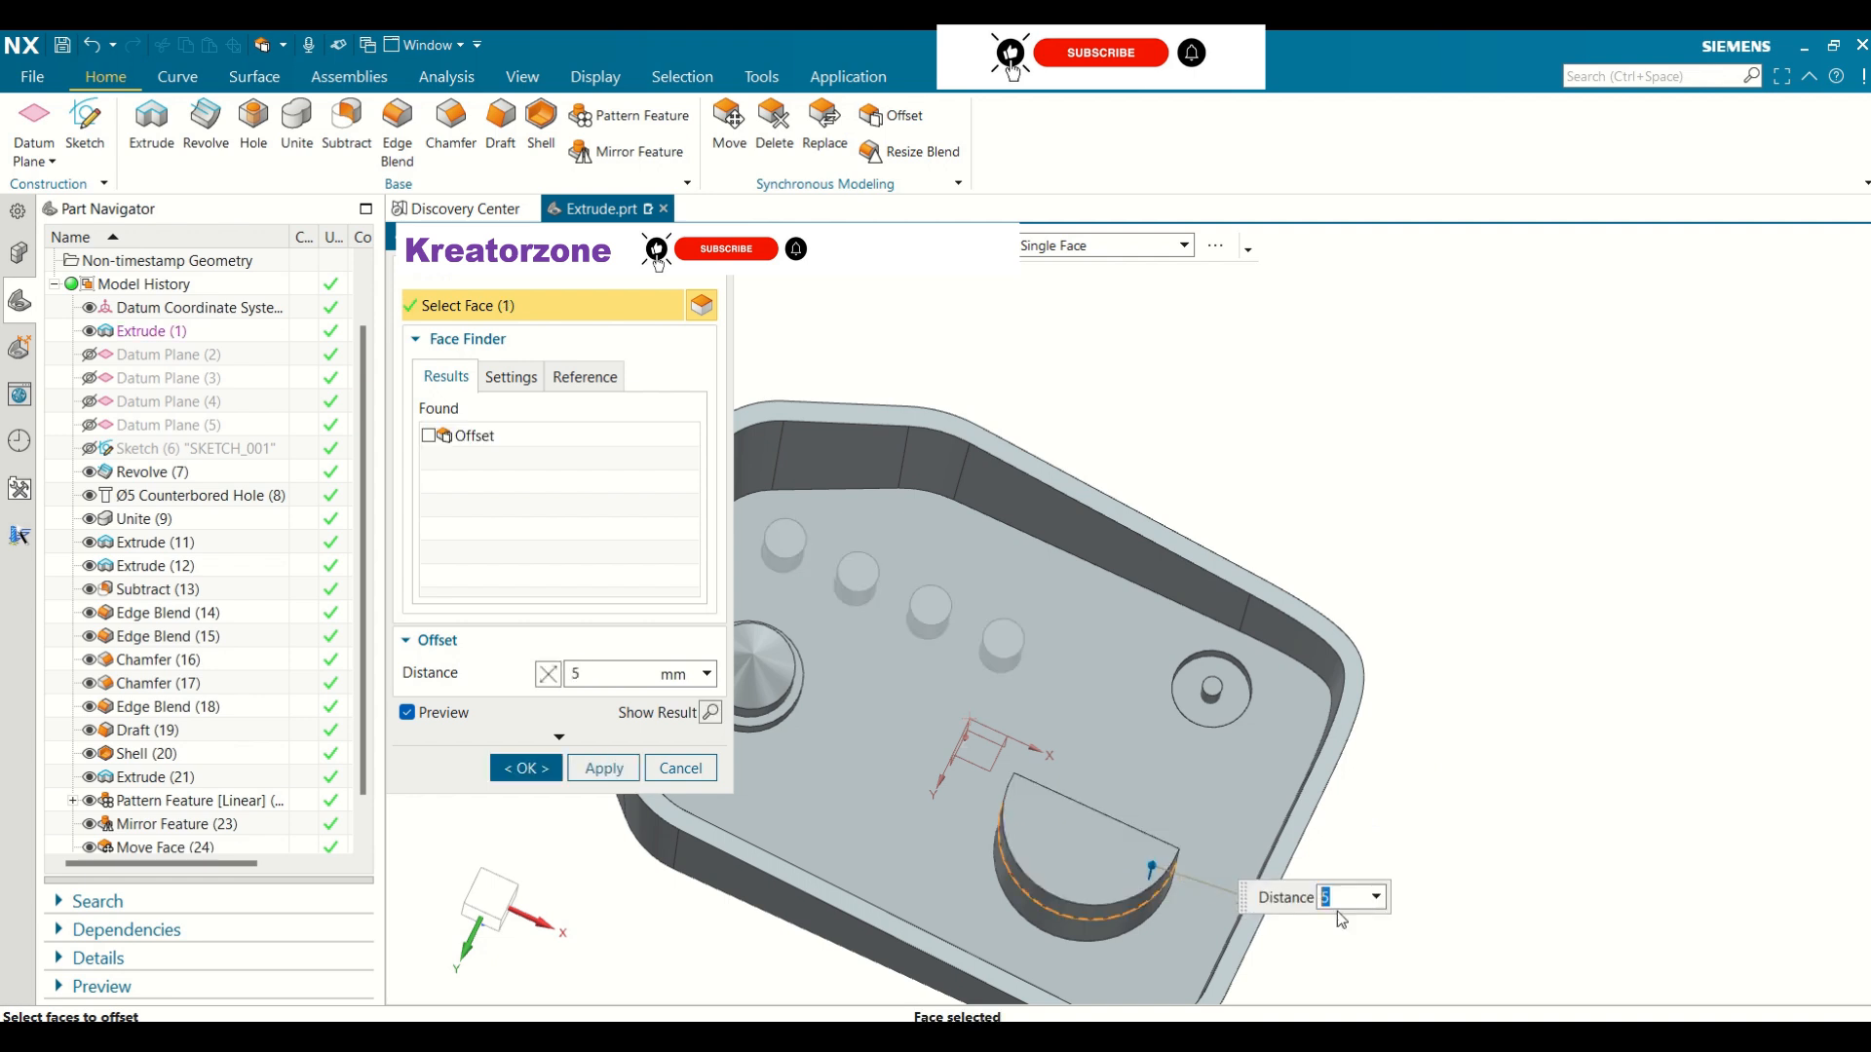
{"action": "middle_click_drag", "start_coordinate": [1399, 634], "coordinate": [1376, 572]}
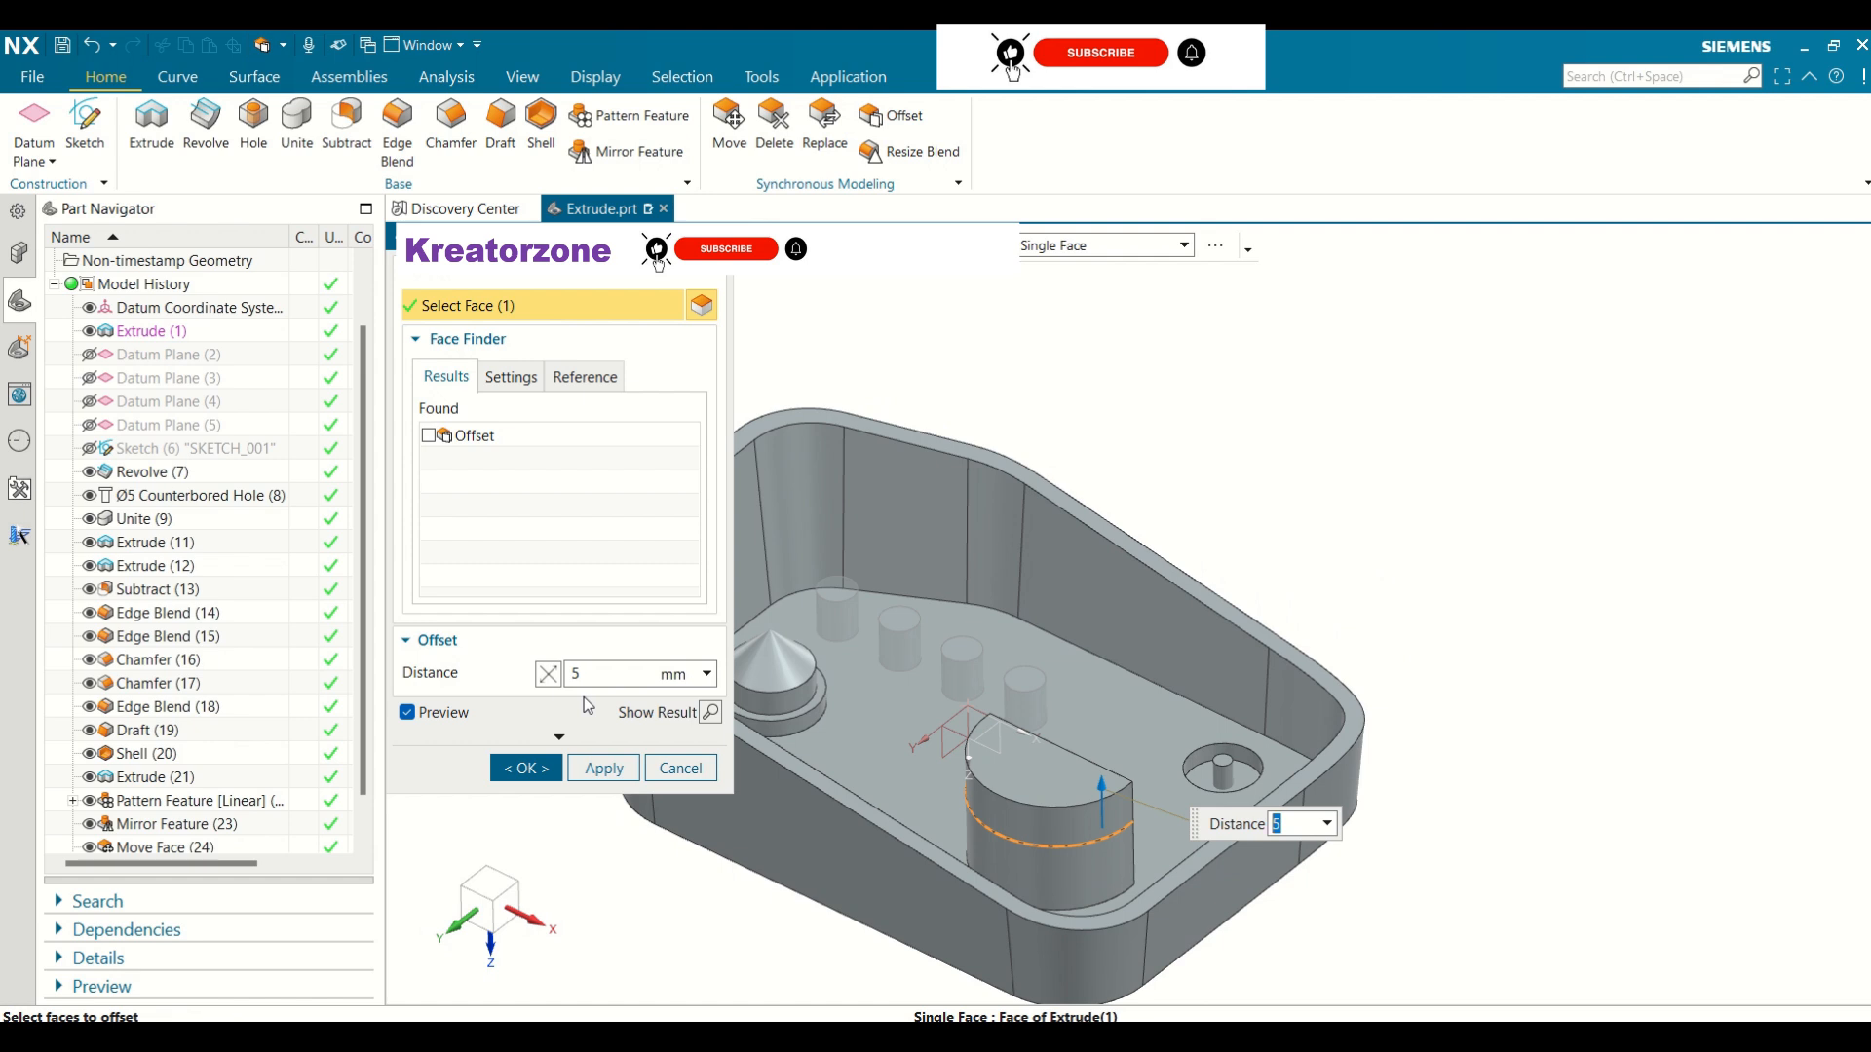
{"action": "left_click", "coordinate": [702, 305]}
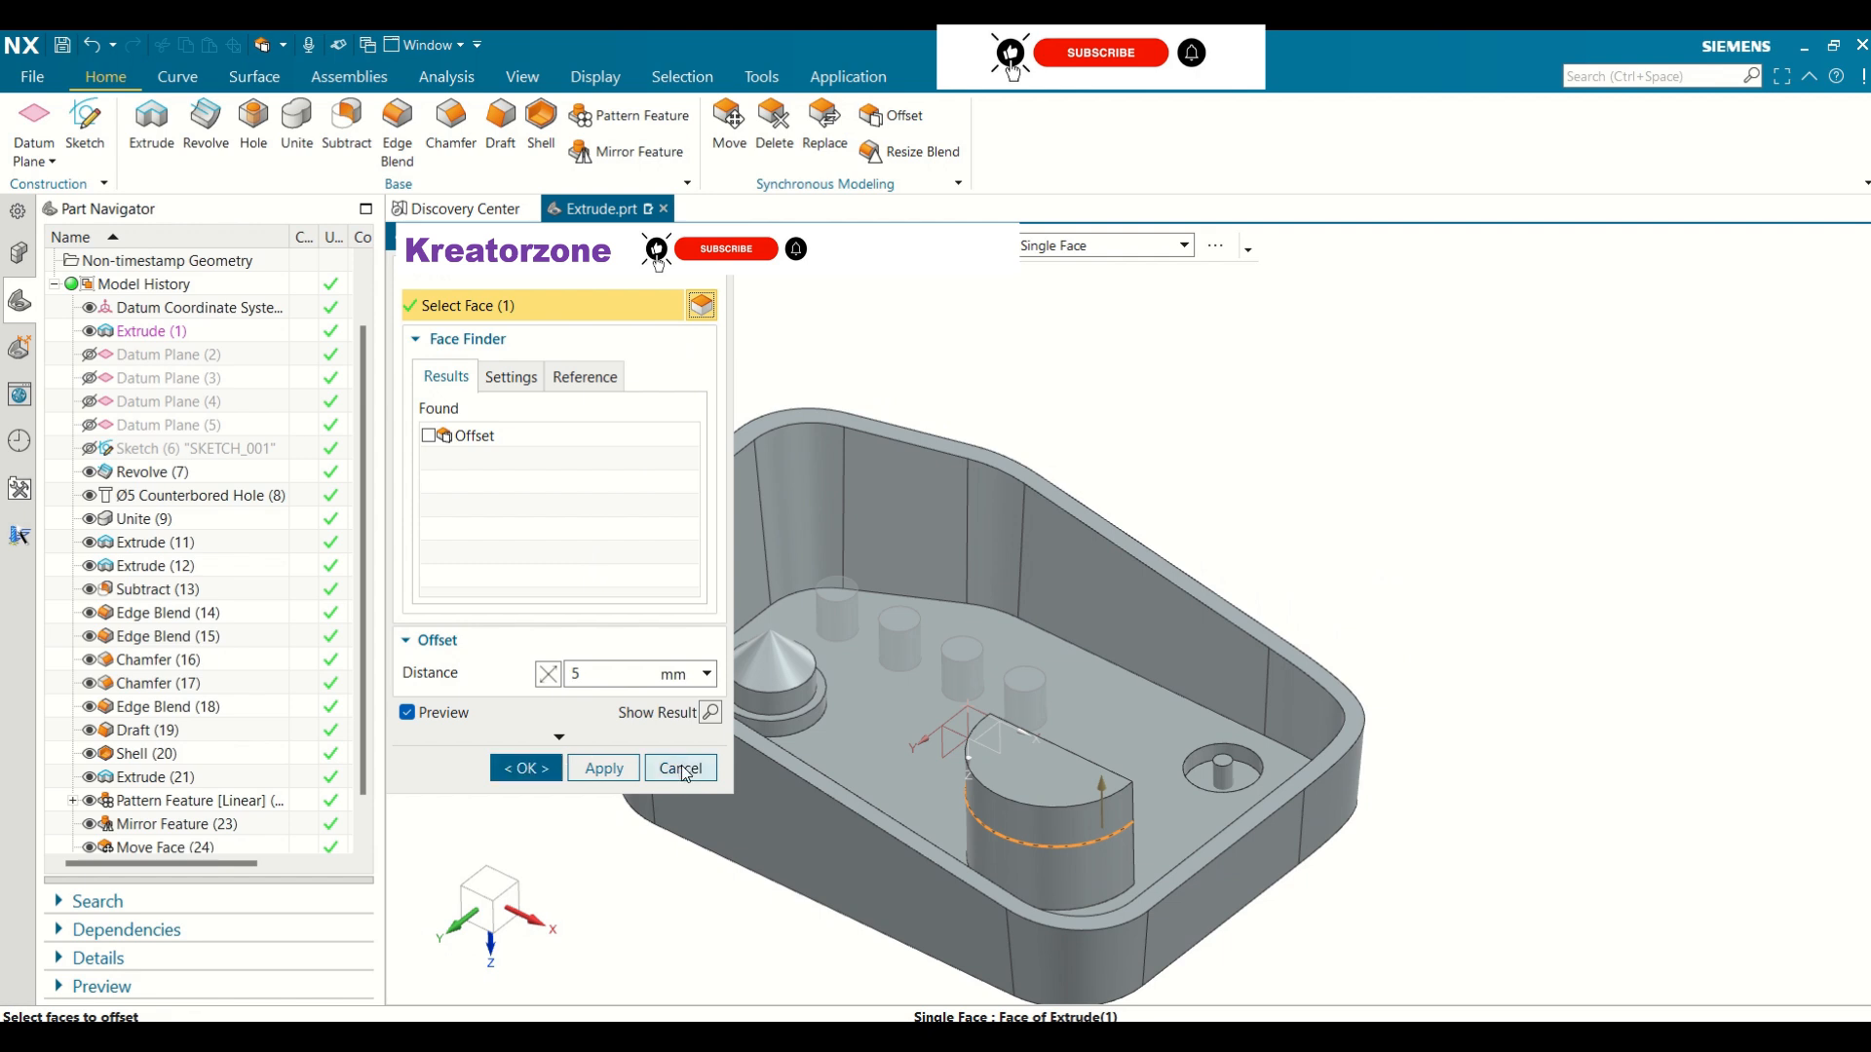
{"action": "left_click", "coordinate": [527, 768]}
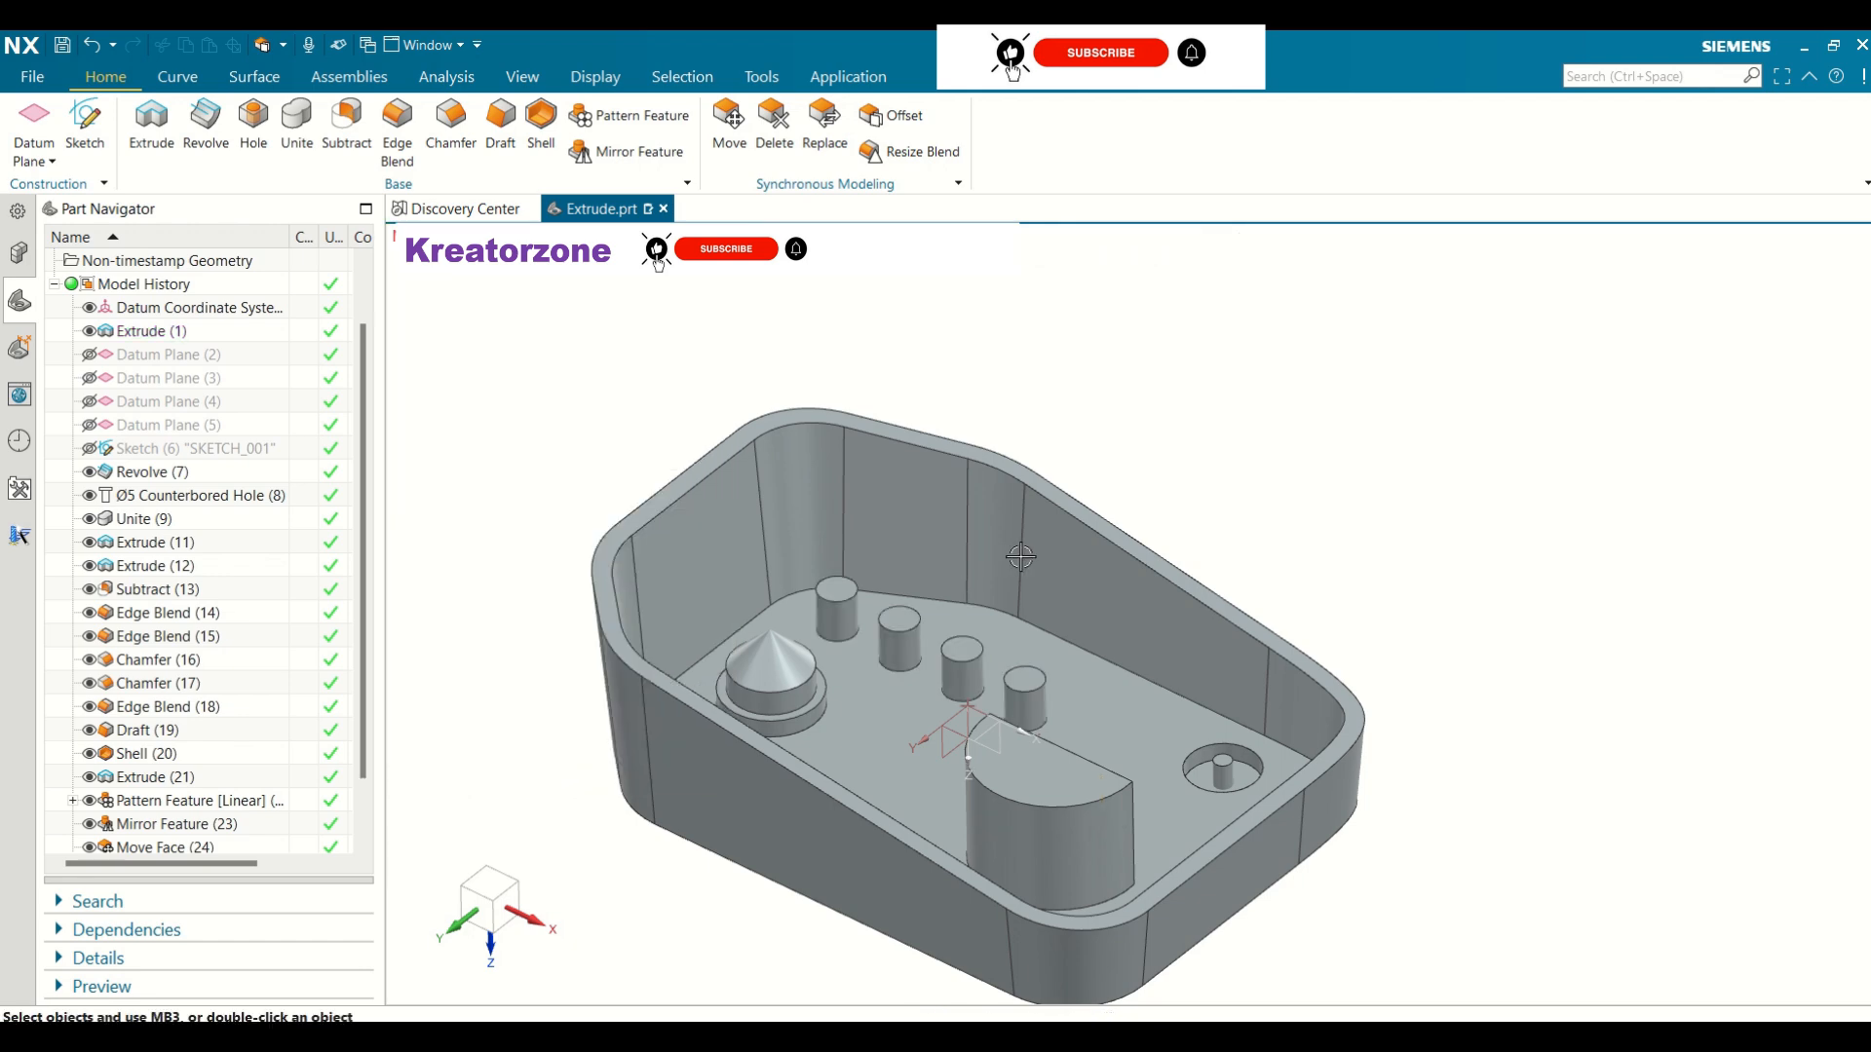
Undo the last face offset on the half-round boss
{"action": "middle_click_drag", "start_coordinate": [1021, 556], "coordinate": [1041, 586]}
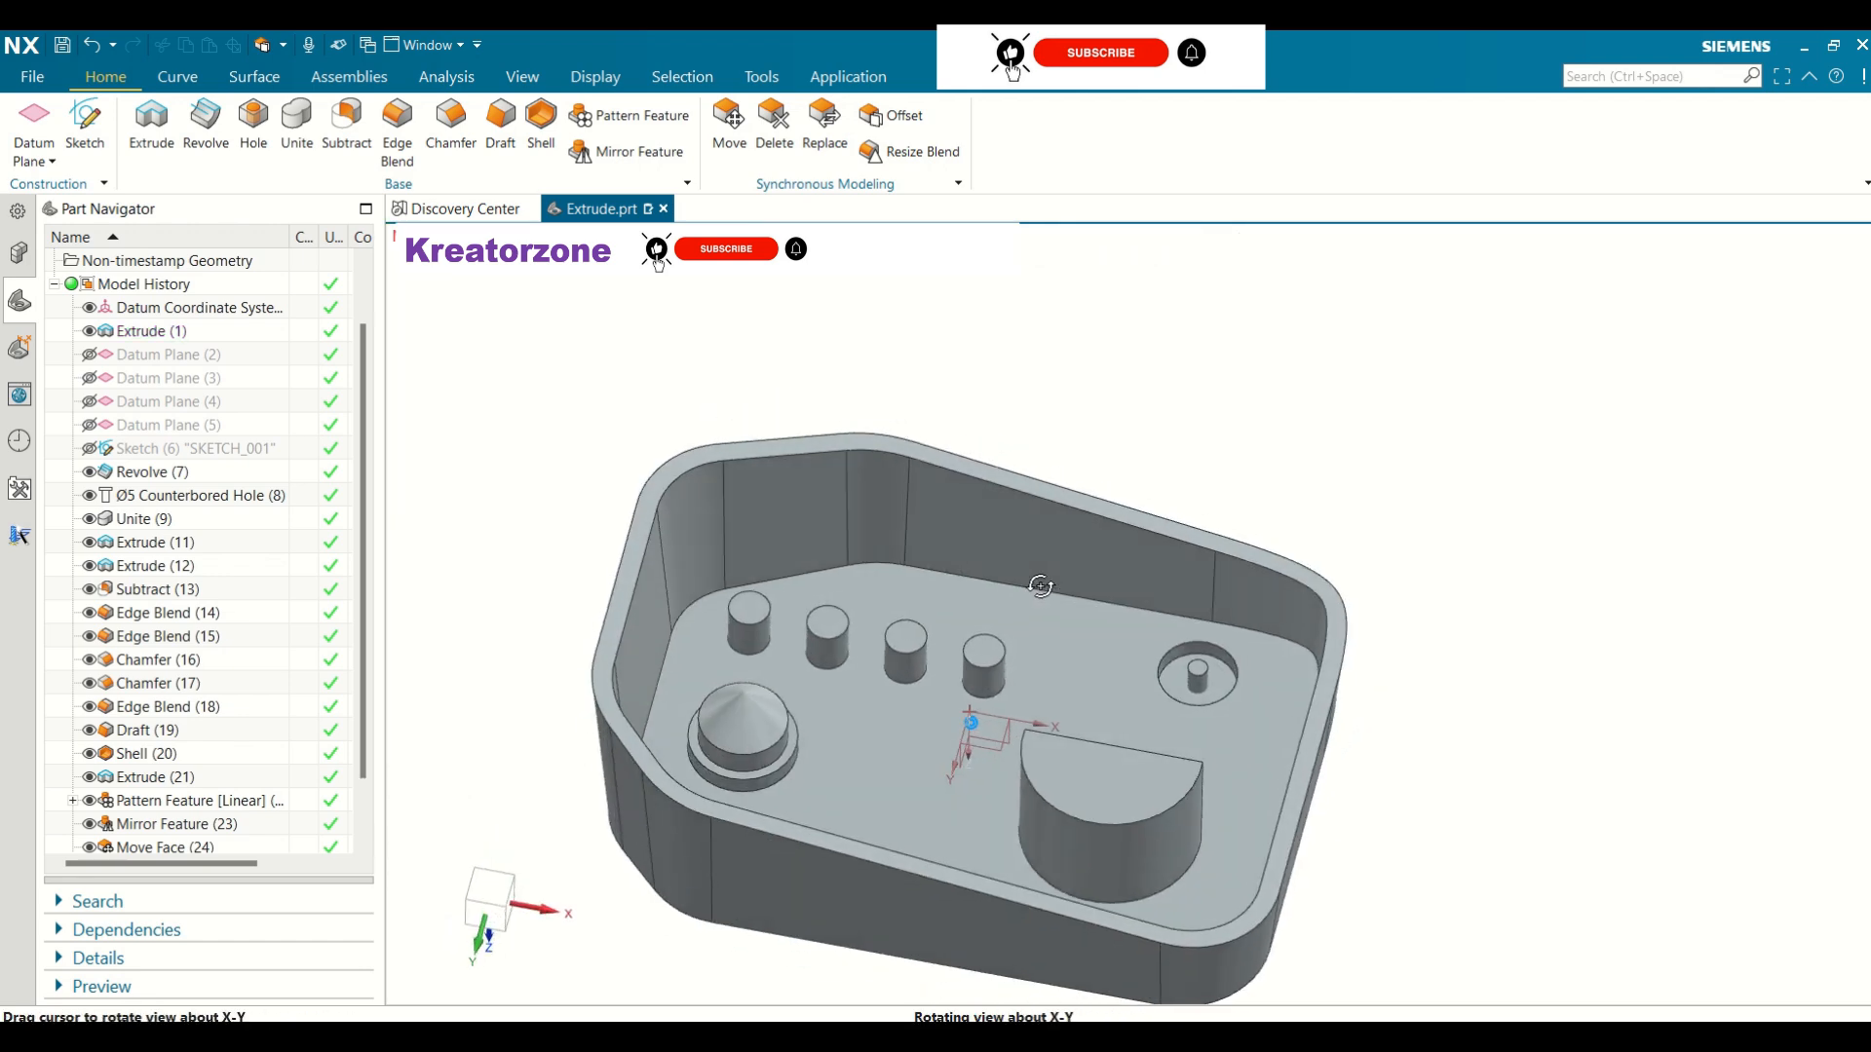
{"action": "scroll", "coordinate": [194, 804], "scroll_direction": "down", "scroll_amount": 1}
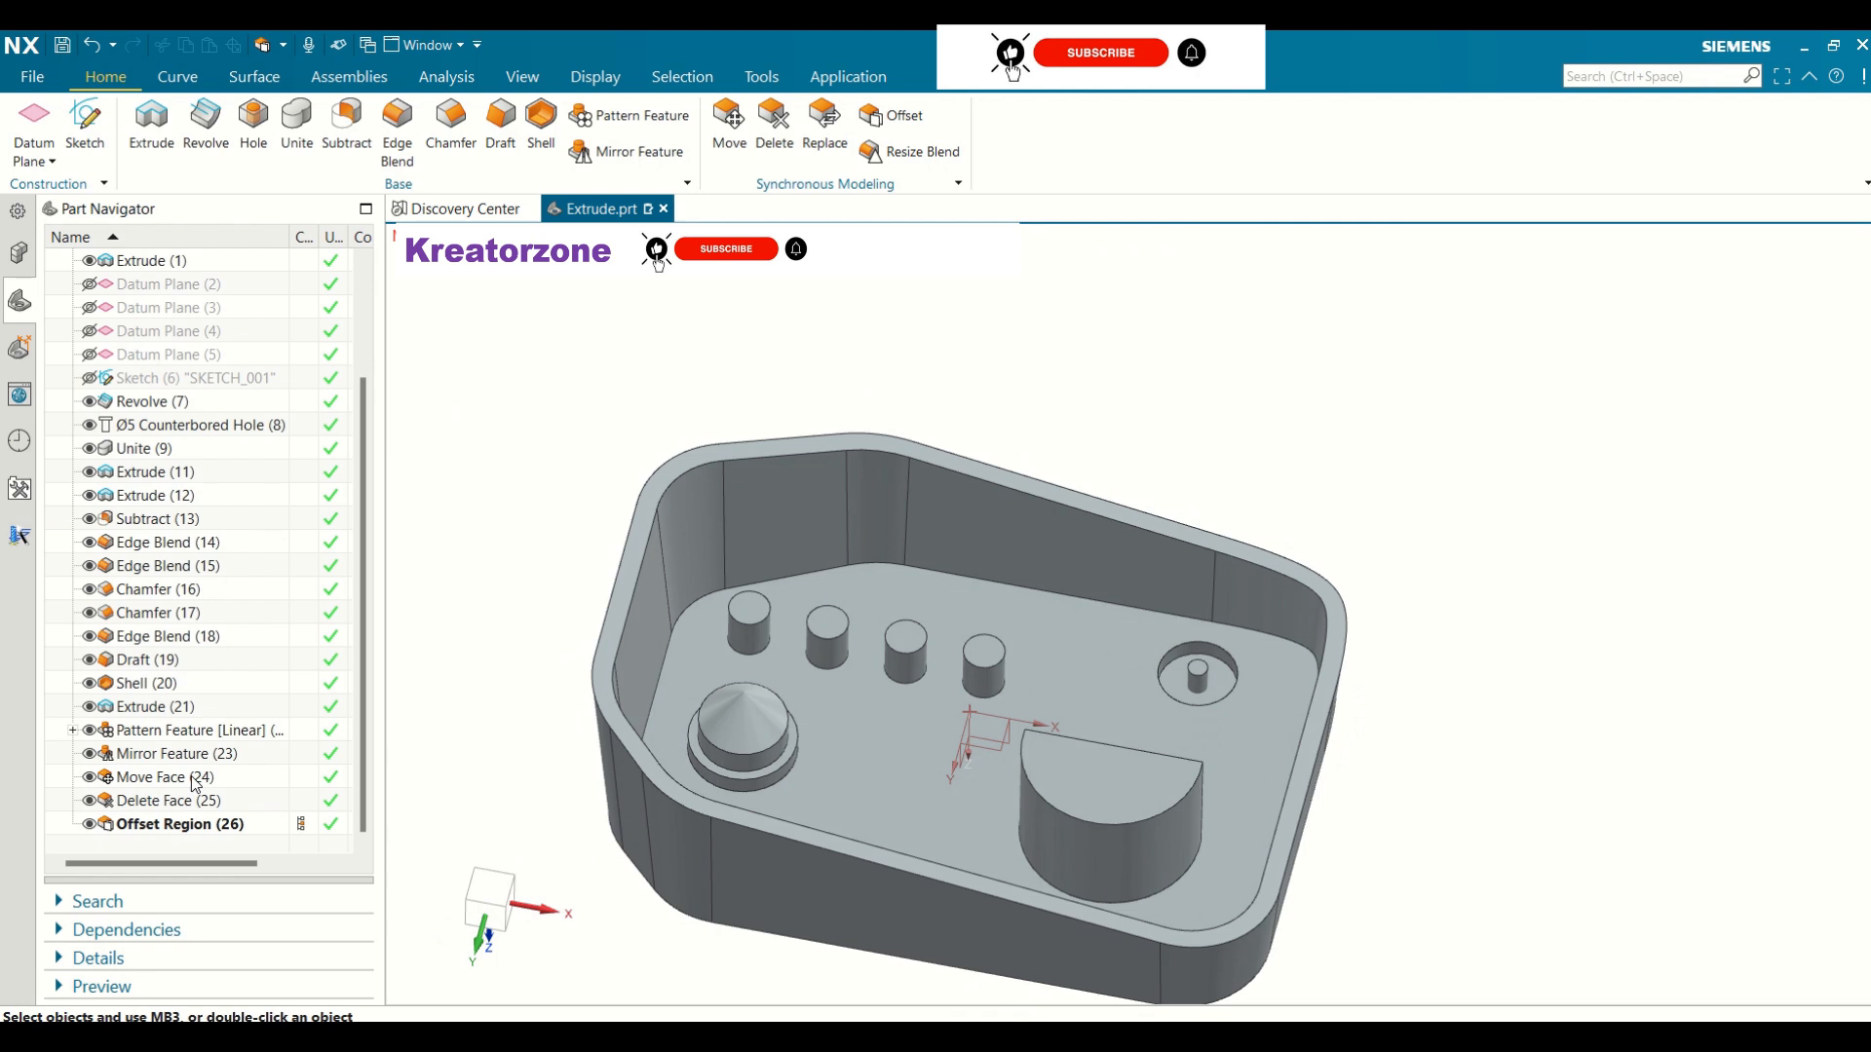
{"action": "left_click", "coordinate": [92, 45]}
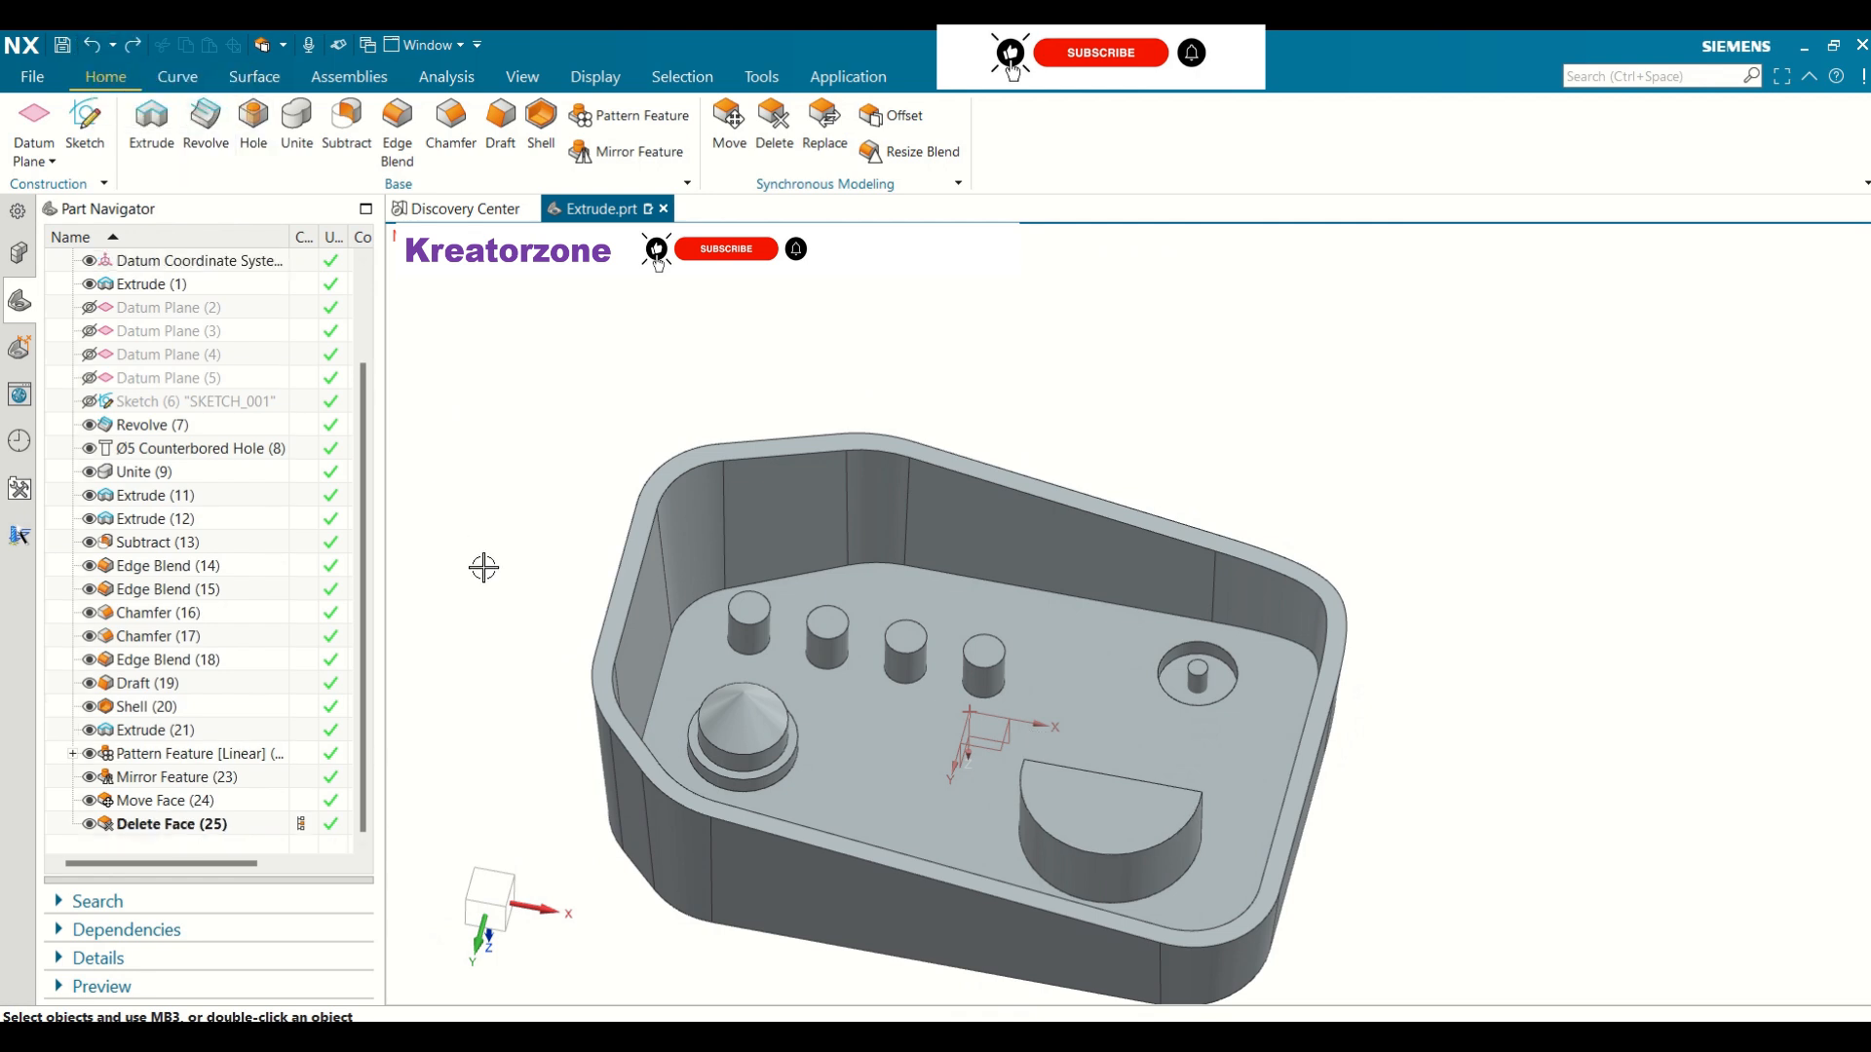
Start an Offset on the half-round boss's end face, curved side face and flat side face with a distance of 5 mm
{"action": "middle_click_drag", "start_coordinate": [1094, 342], "coordinate": [1128, 336]}
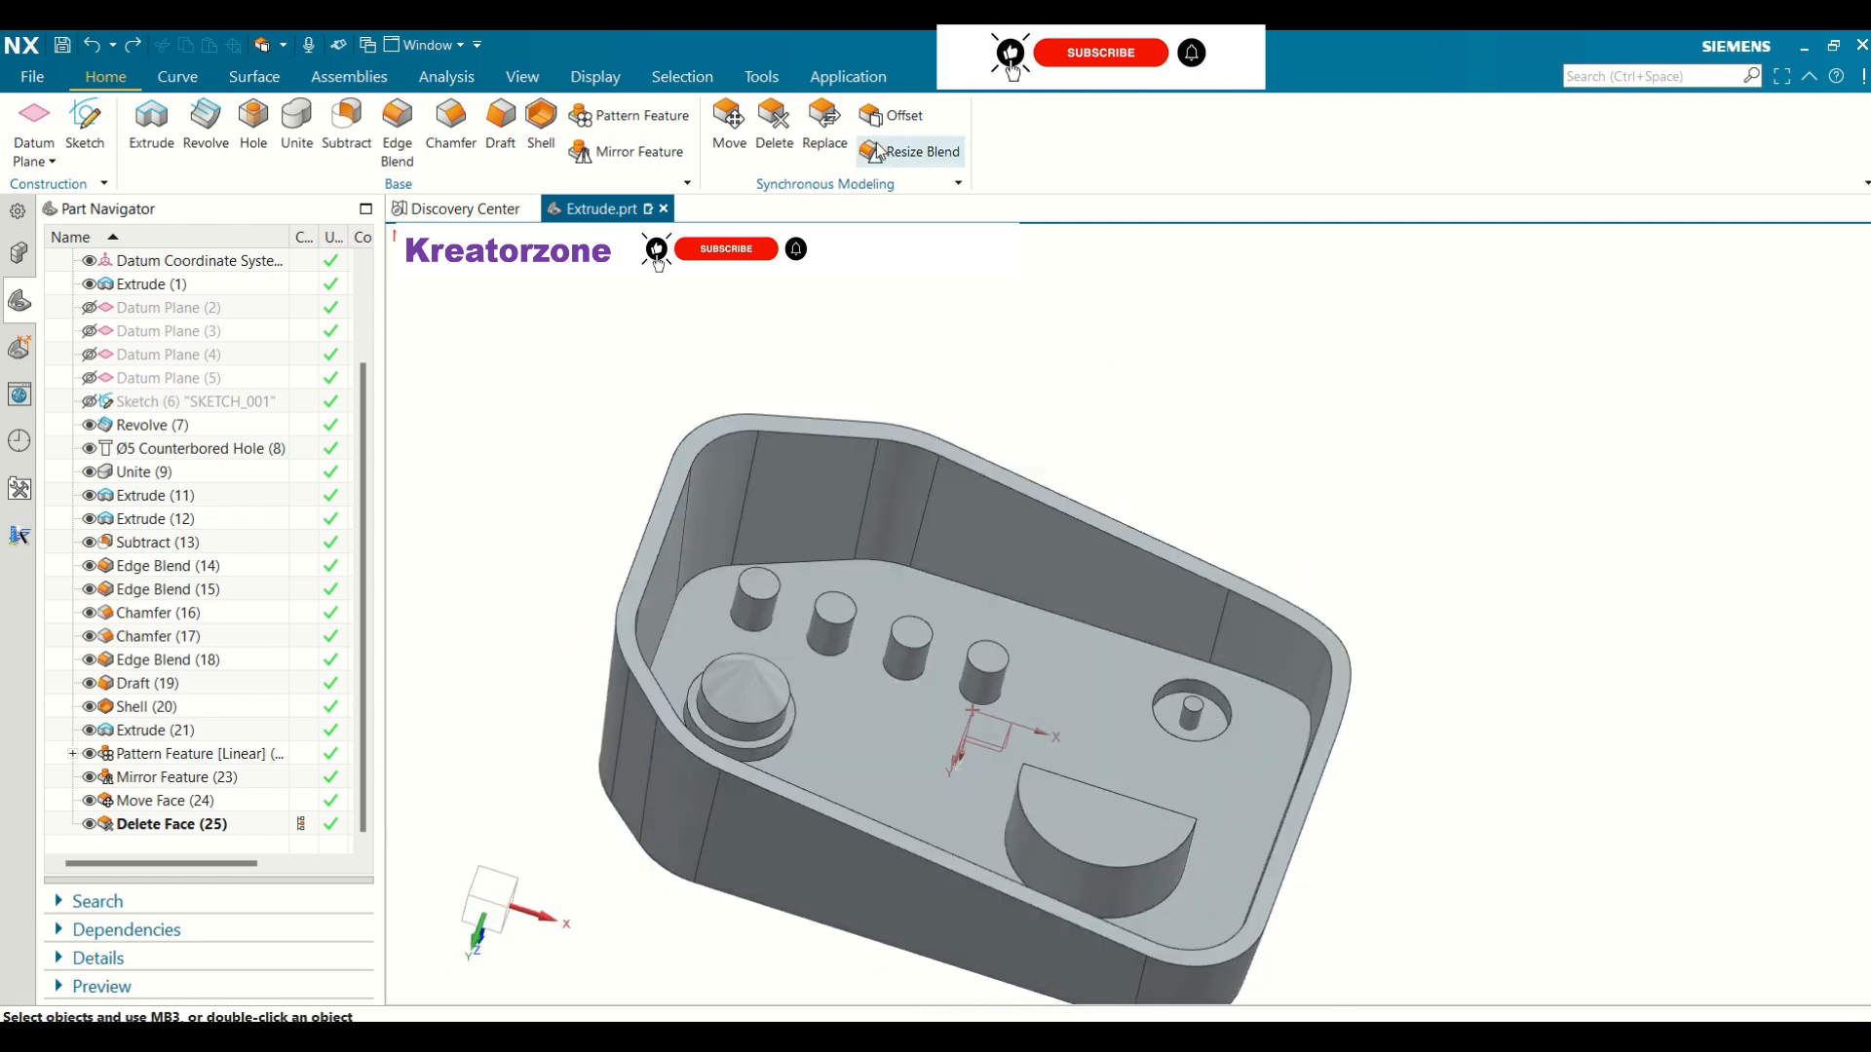
{"action": "left_click", "coordinate": [880, 117]}
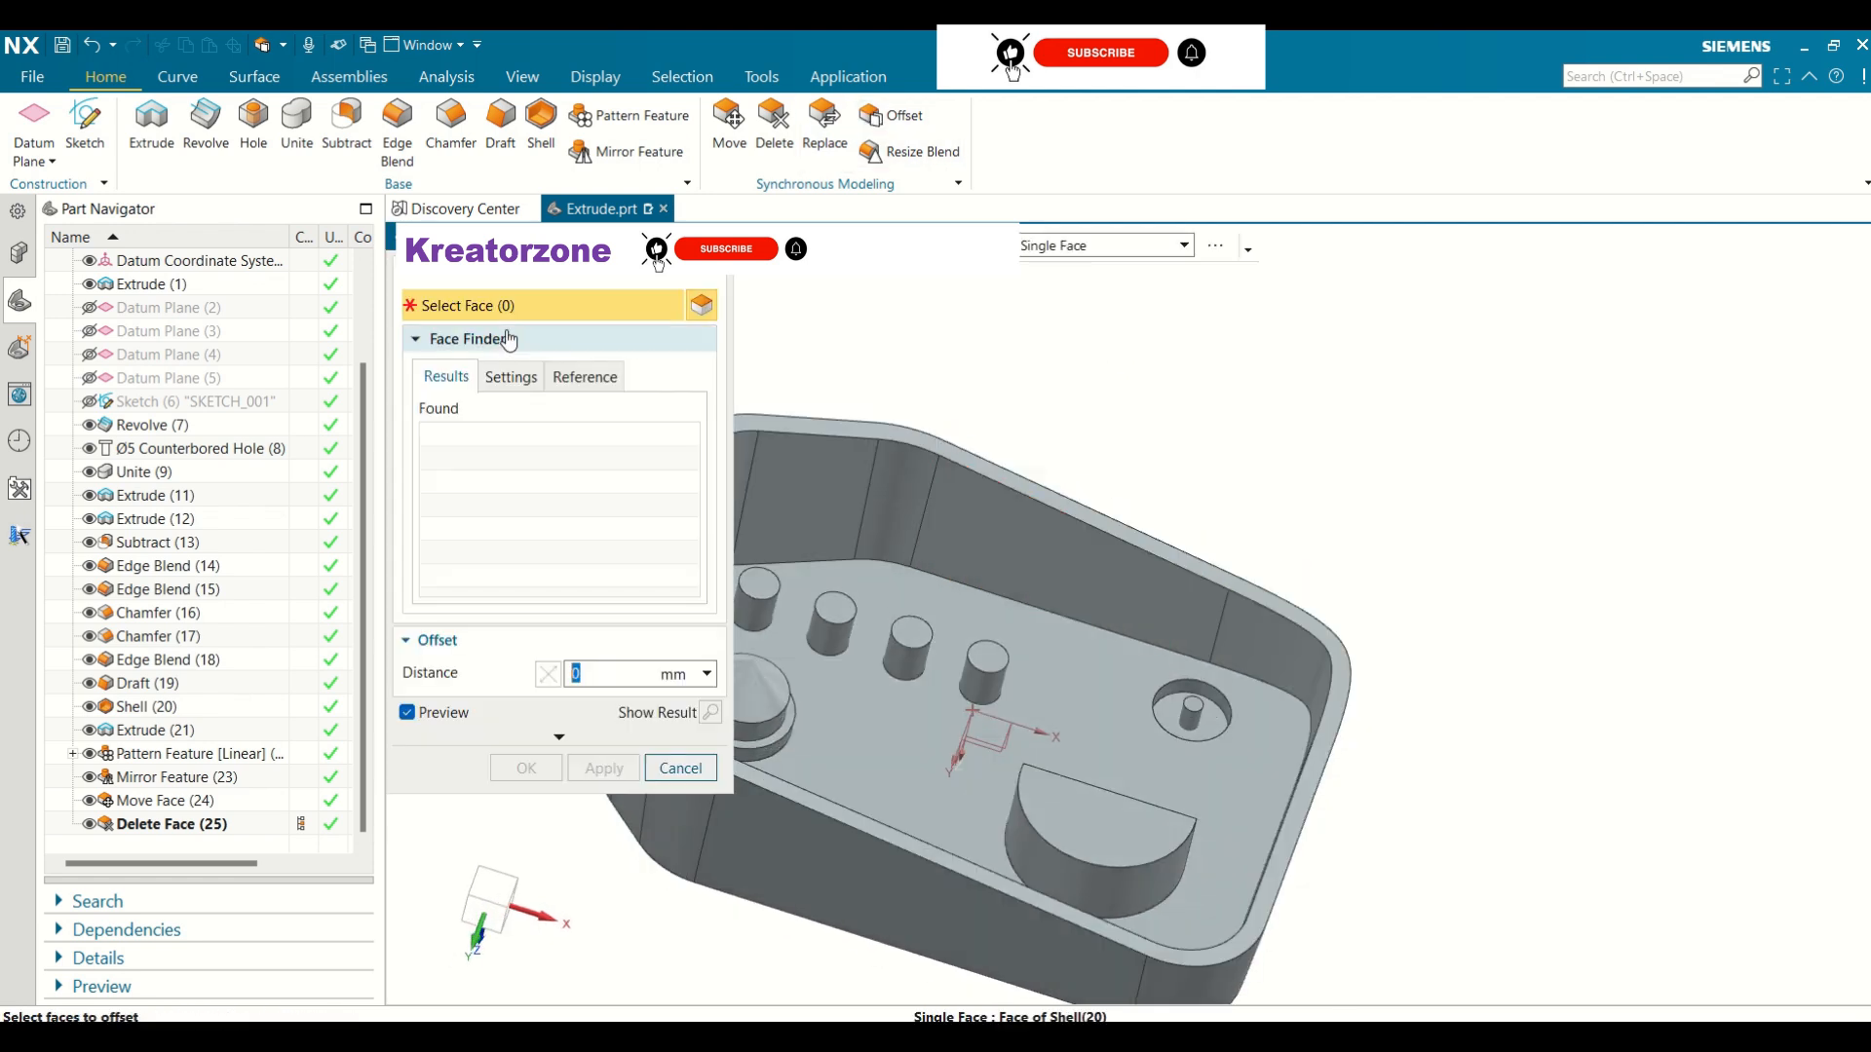
{"action": "left_click", "coordinate": [1067, 835]}
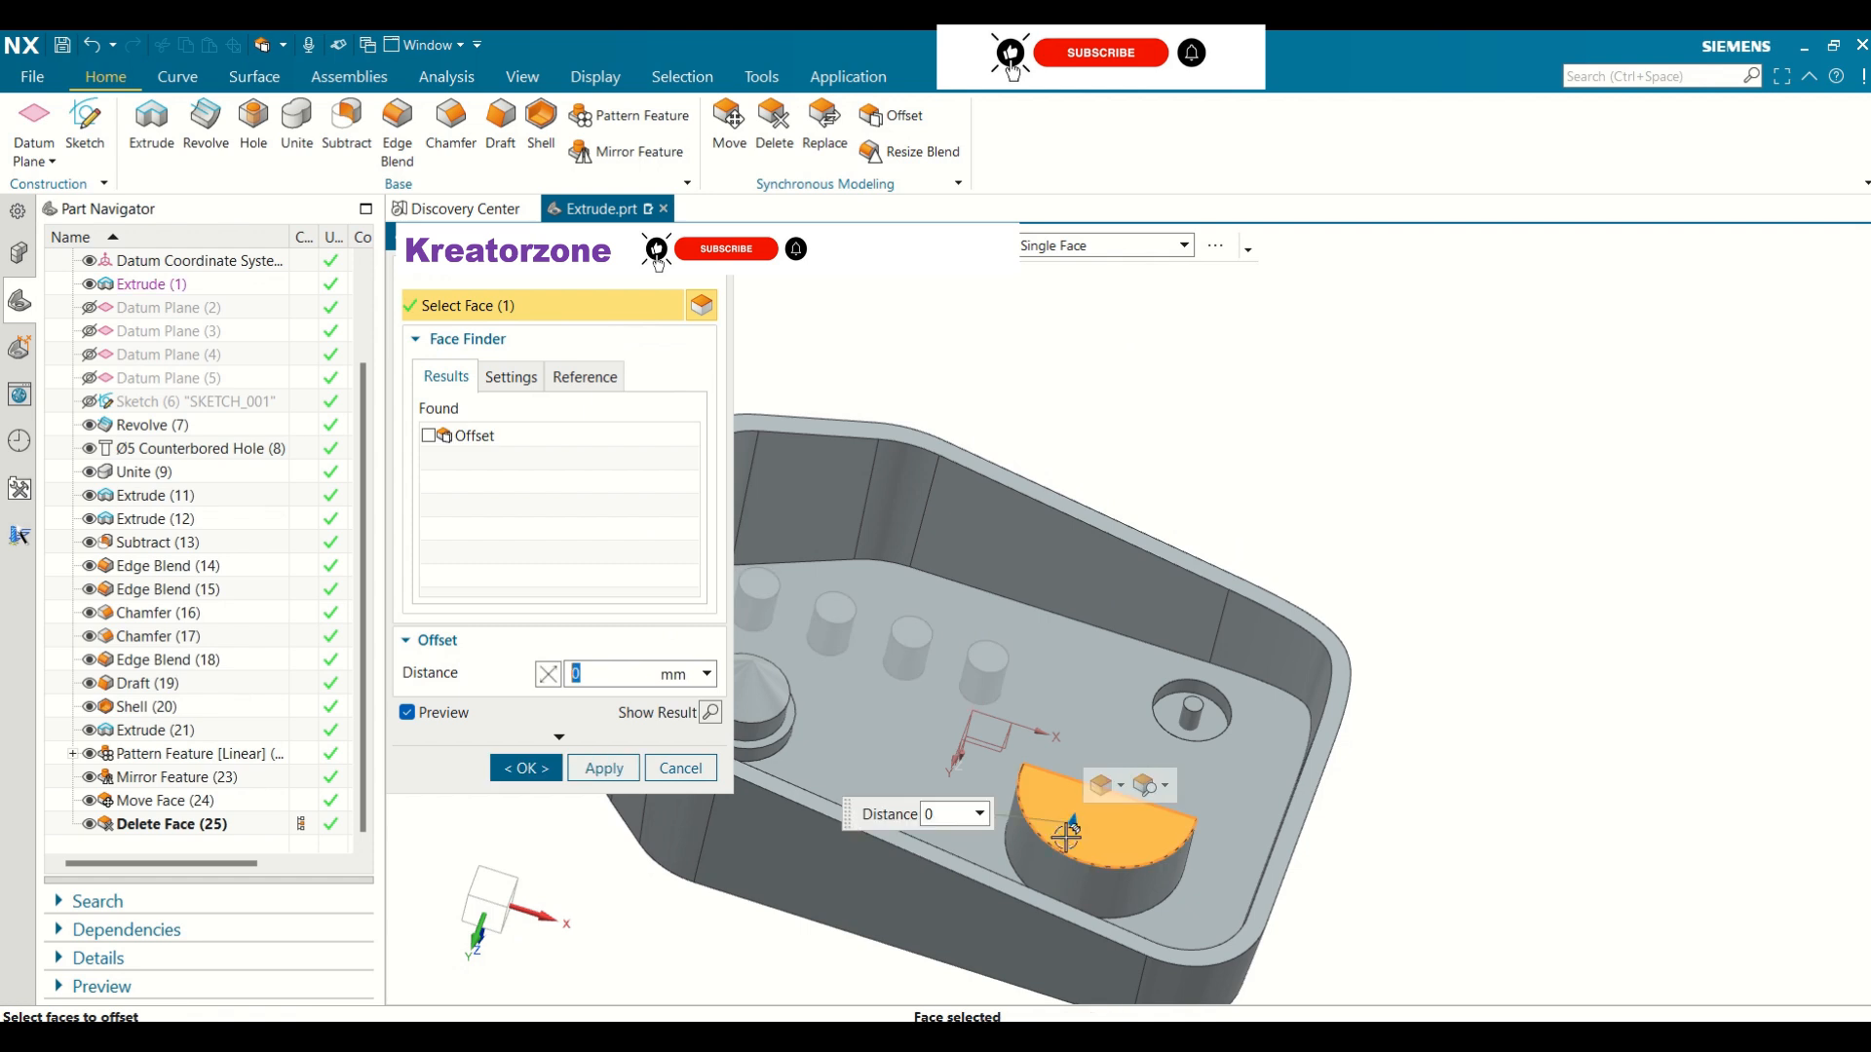
{"action": "left_click", "coordinate": [1119, 786]}
{"action": "left_click", "coordinate": [1150, 838]}
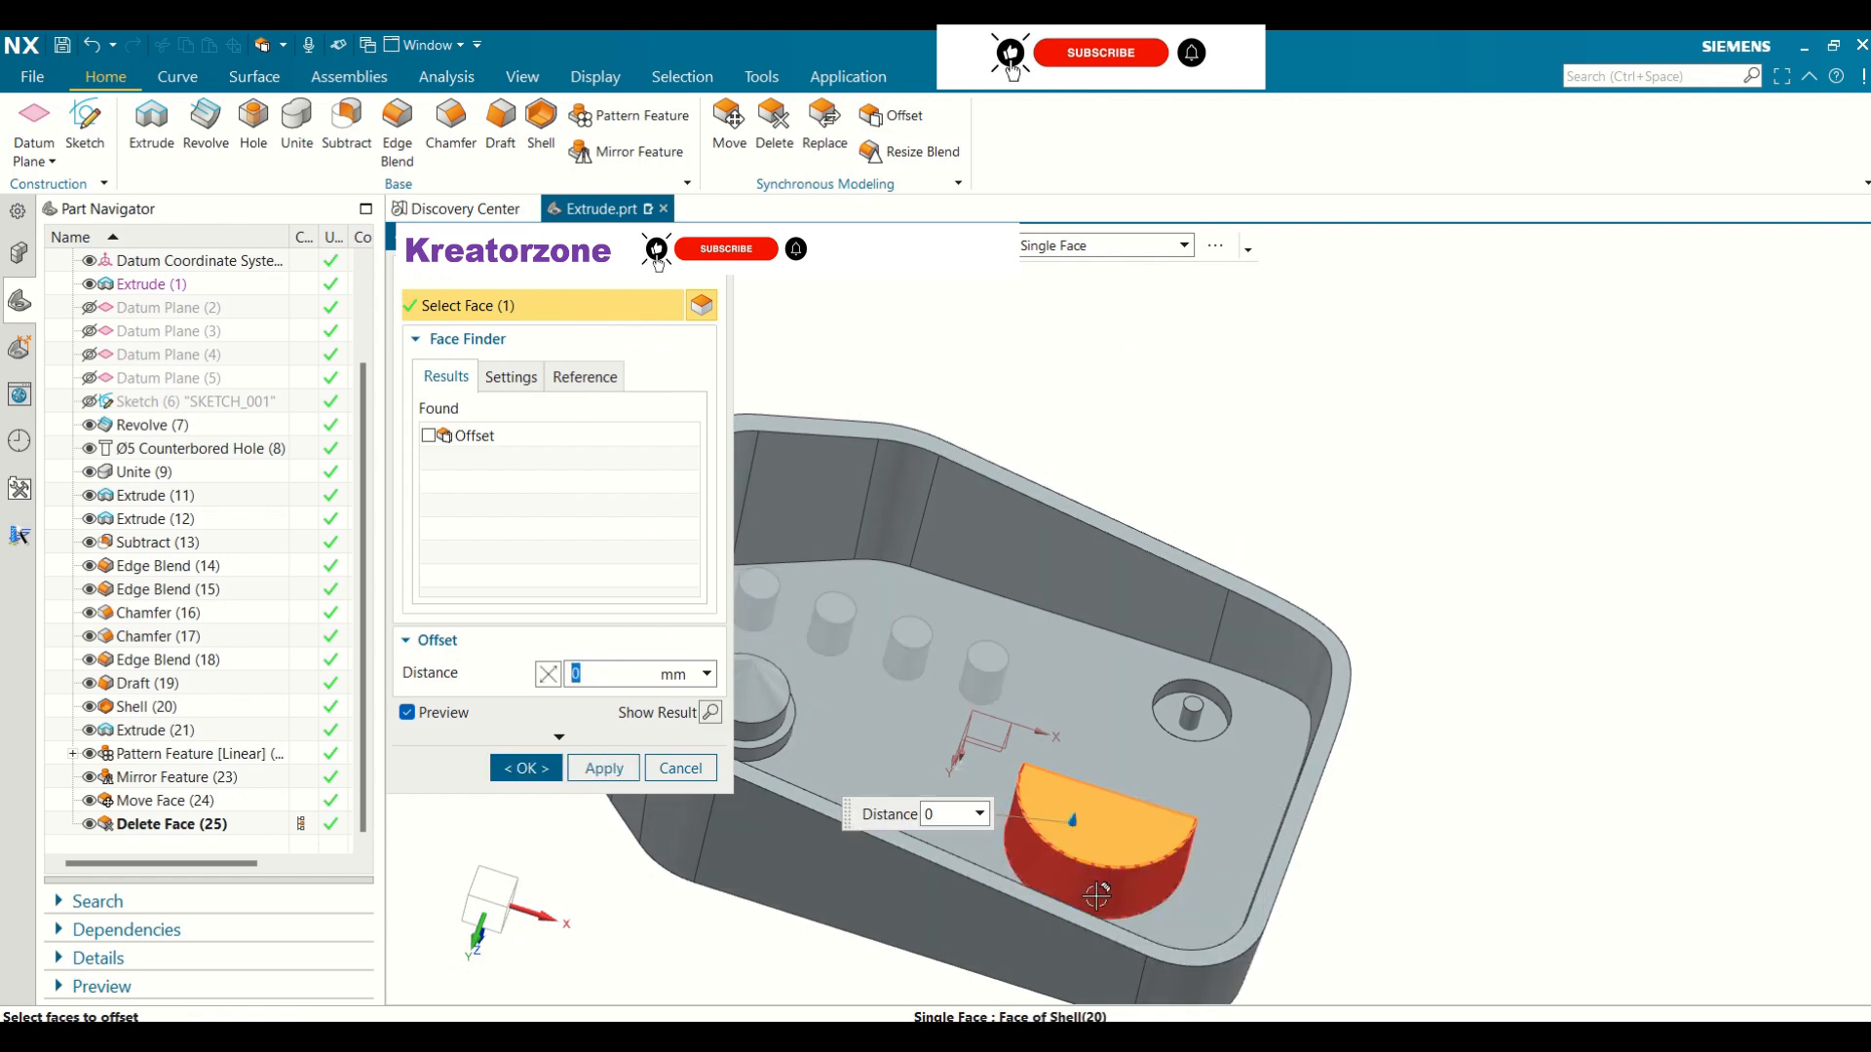
{"action": "left_click", "coordinate": [1097, 895]}
{"action": "middle_click_drag", "start_coordinate": [1399, 731], "coordinate": [1050, 883]}
{"action": "left_click", "coordinate": [1033, 853]}
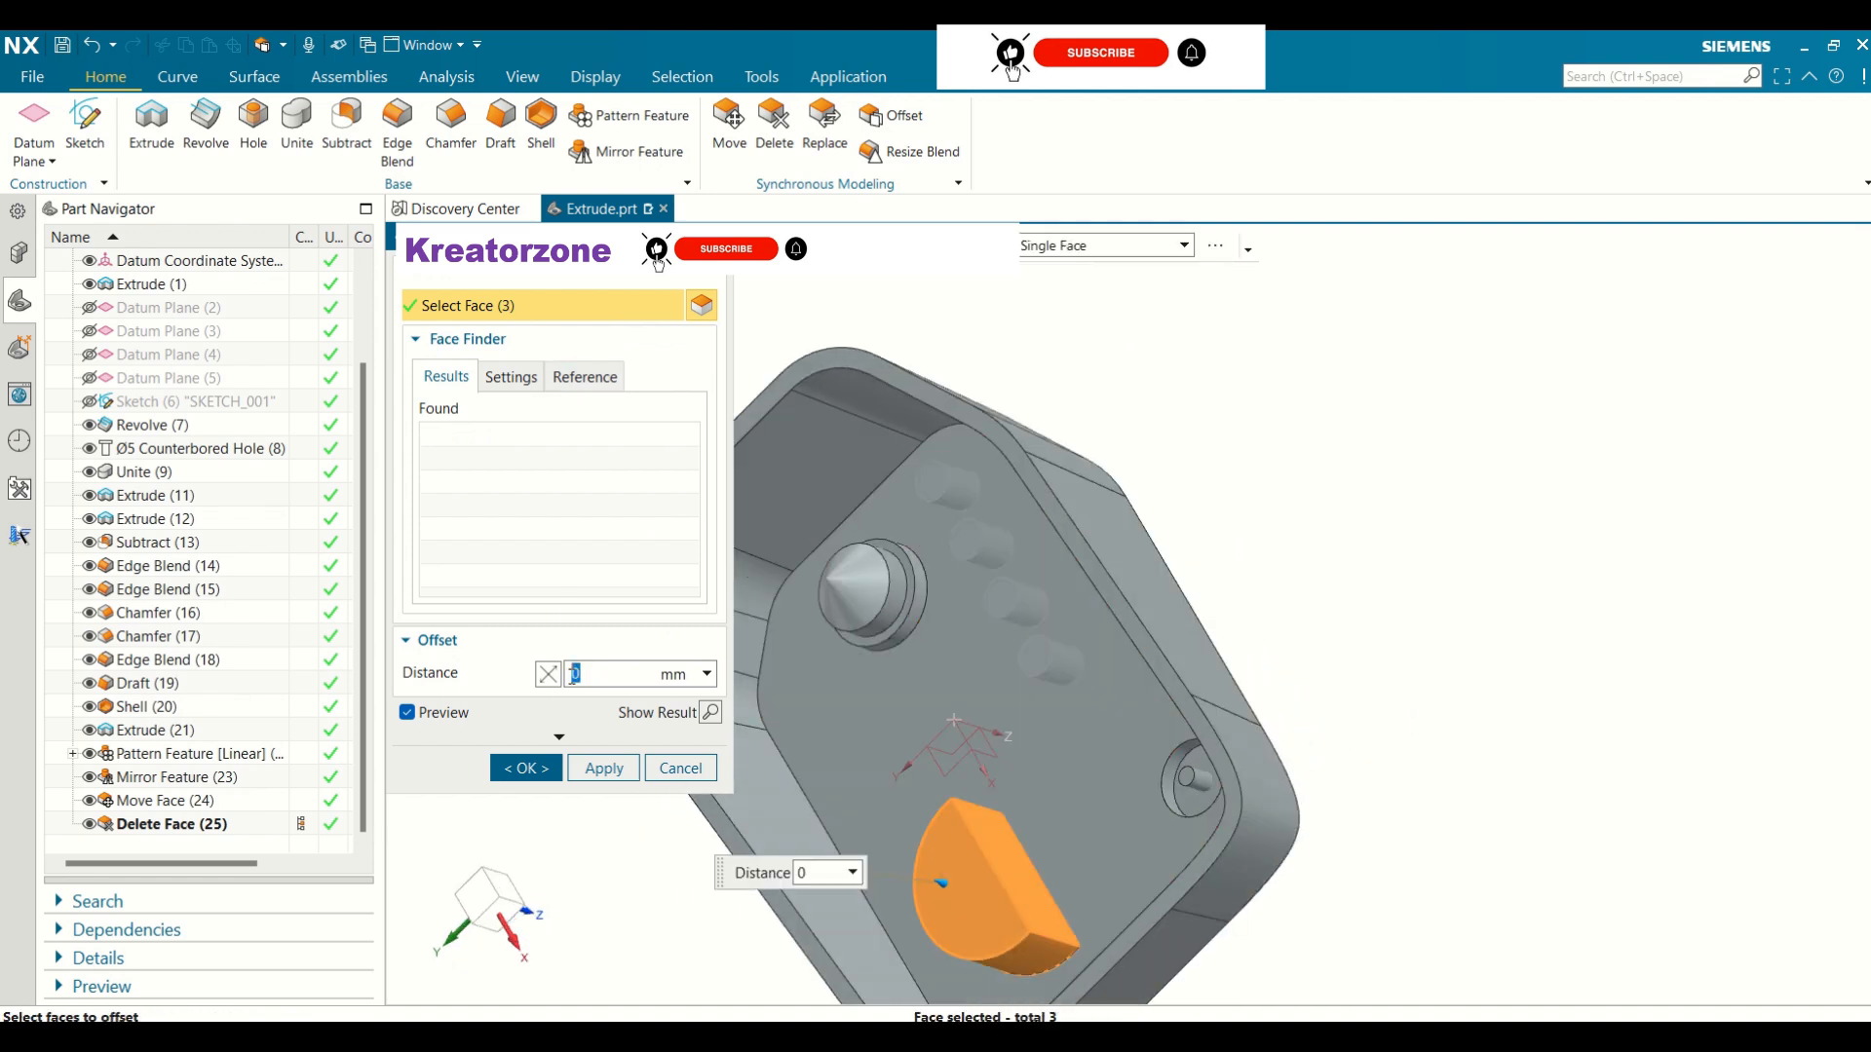
{"action": "type", "text": "5"}
{"action": "key", "text": "Return"}
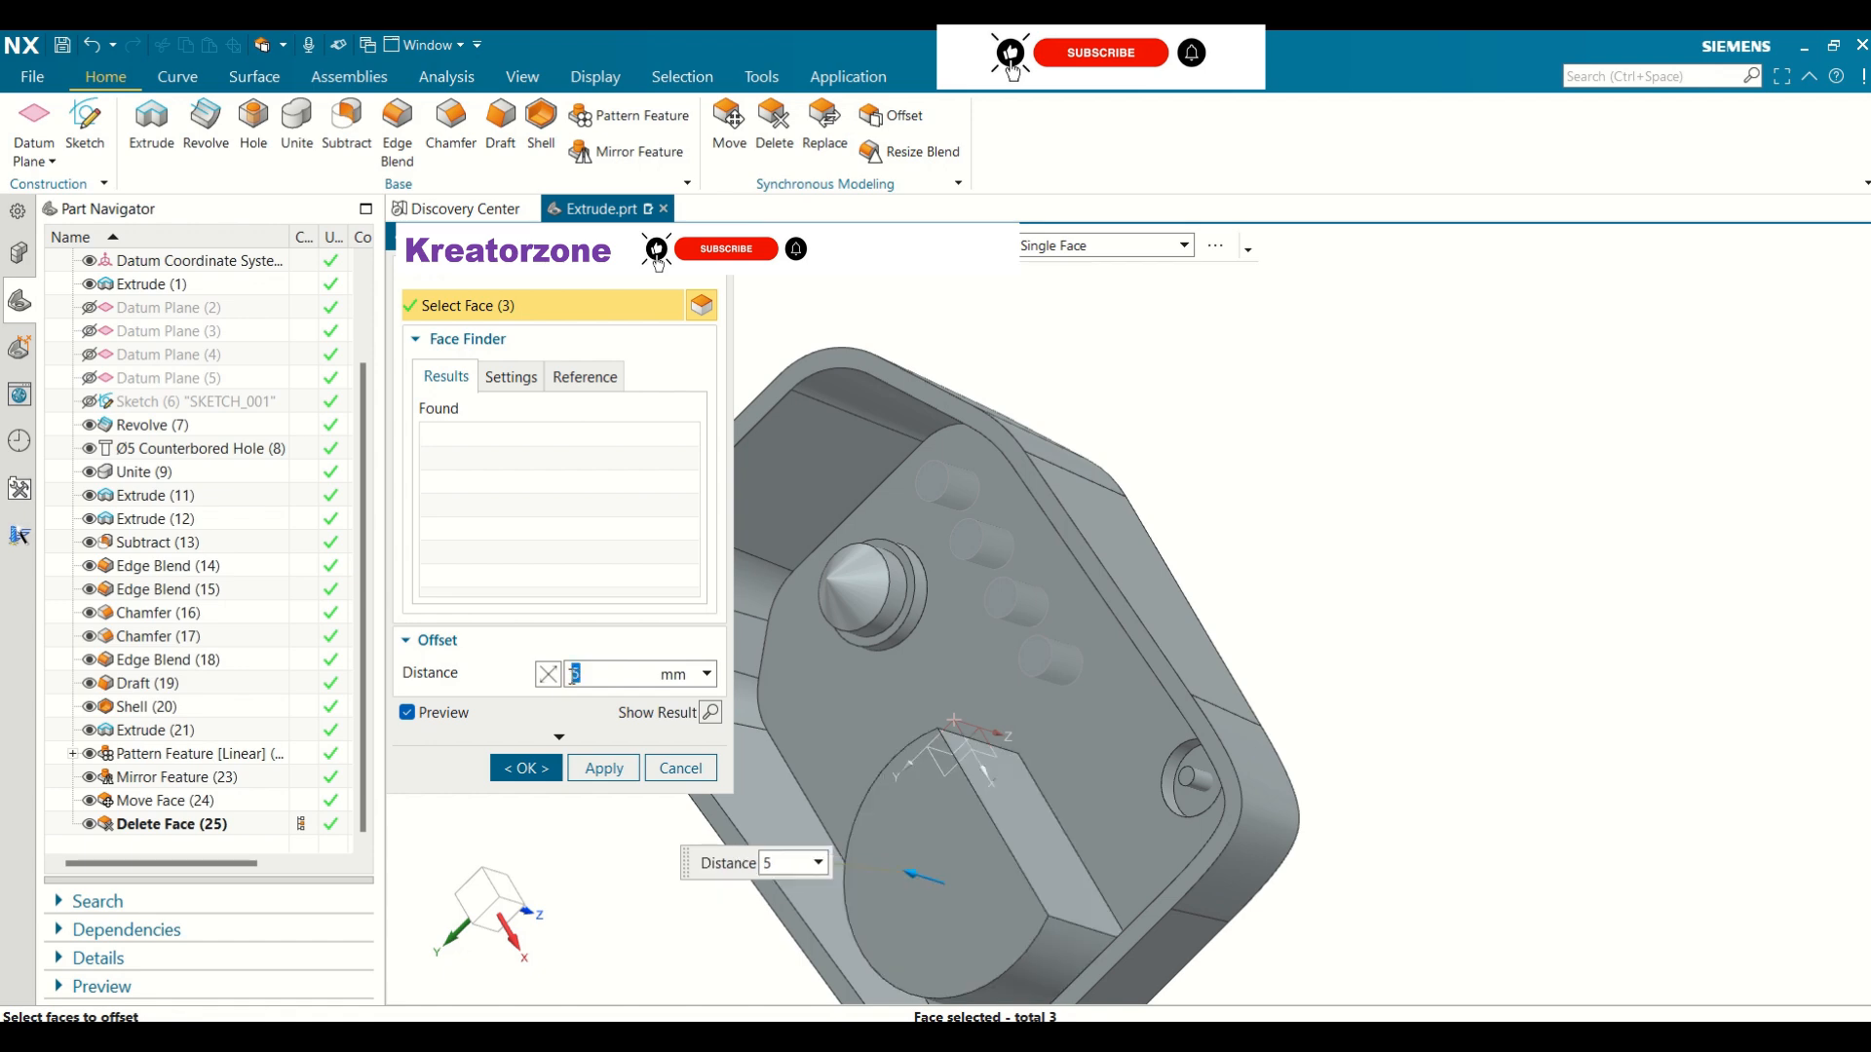
Inspect the previewed offset of the half-round boss from several directions and complete the offset
{"action": "middle_click_drag", "start_coordinate": [1290, 662], "coordinate": [1228, 608]}
{"action": "scroll", "coordinate": [1440, 798], "scroll_direction": "up", "scroll_amount": 1}
{"action": "scroll", "coordinate": [1439, 800], "scroll_direction": "down", "scroll_amount": 3}
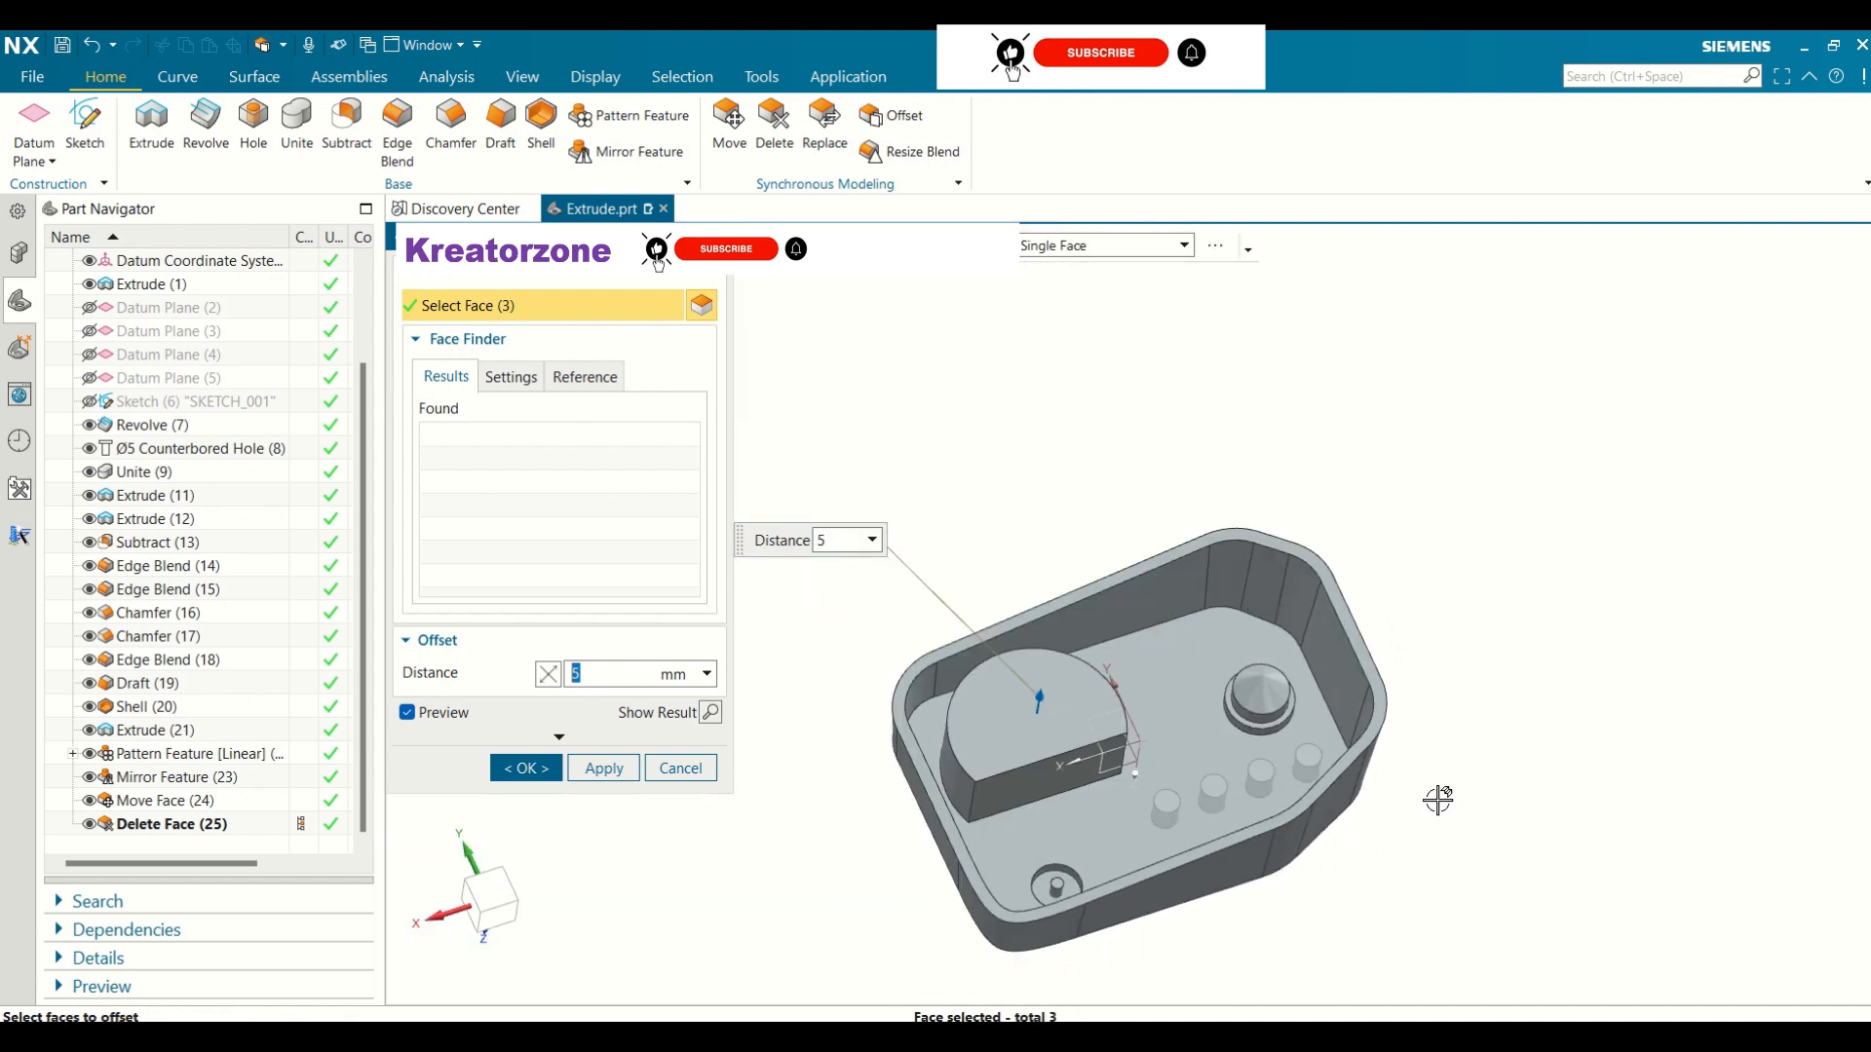
{"action": "scroll", "coordinate": [1001, 709], "scroll_direction": "up", "scroll_amount": 3}
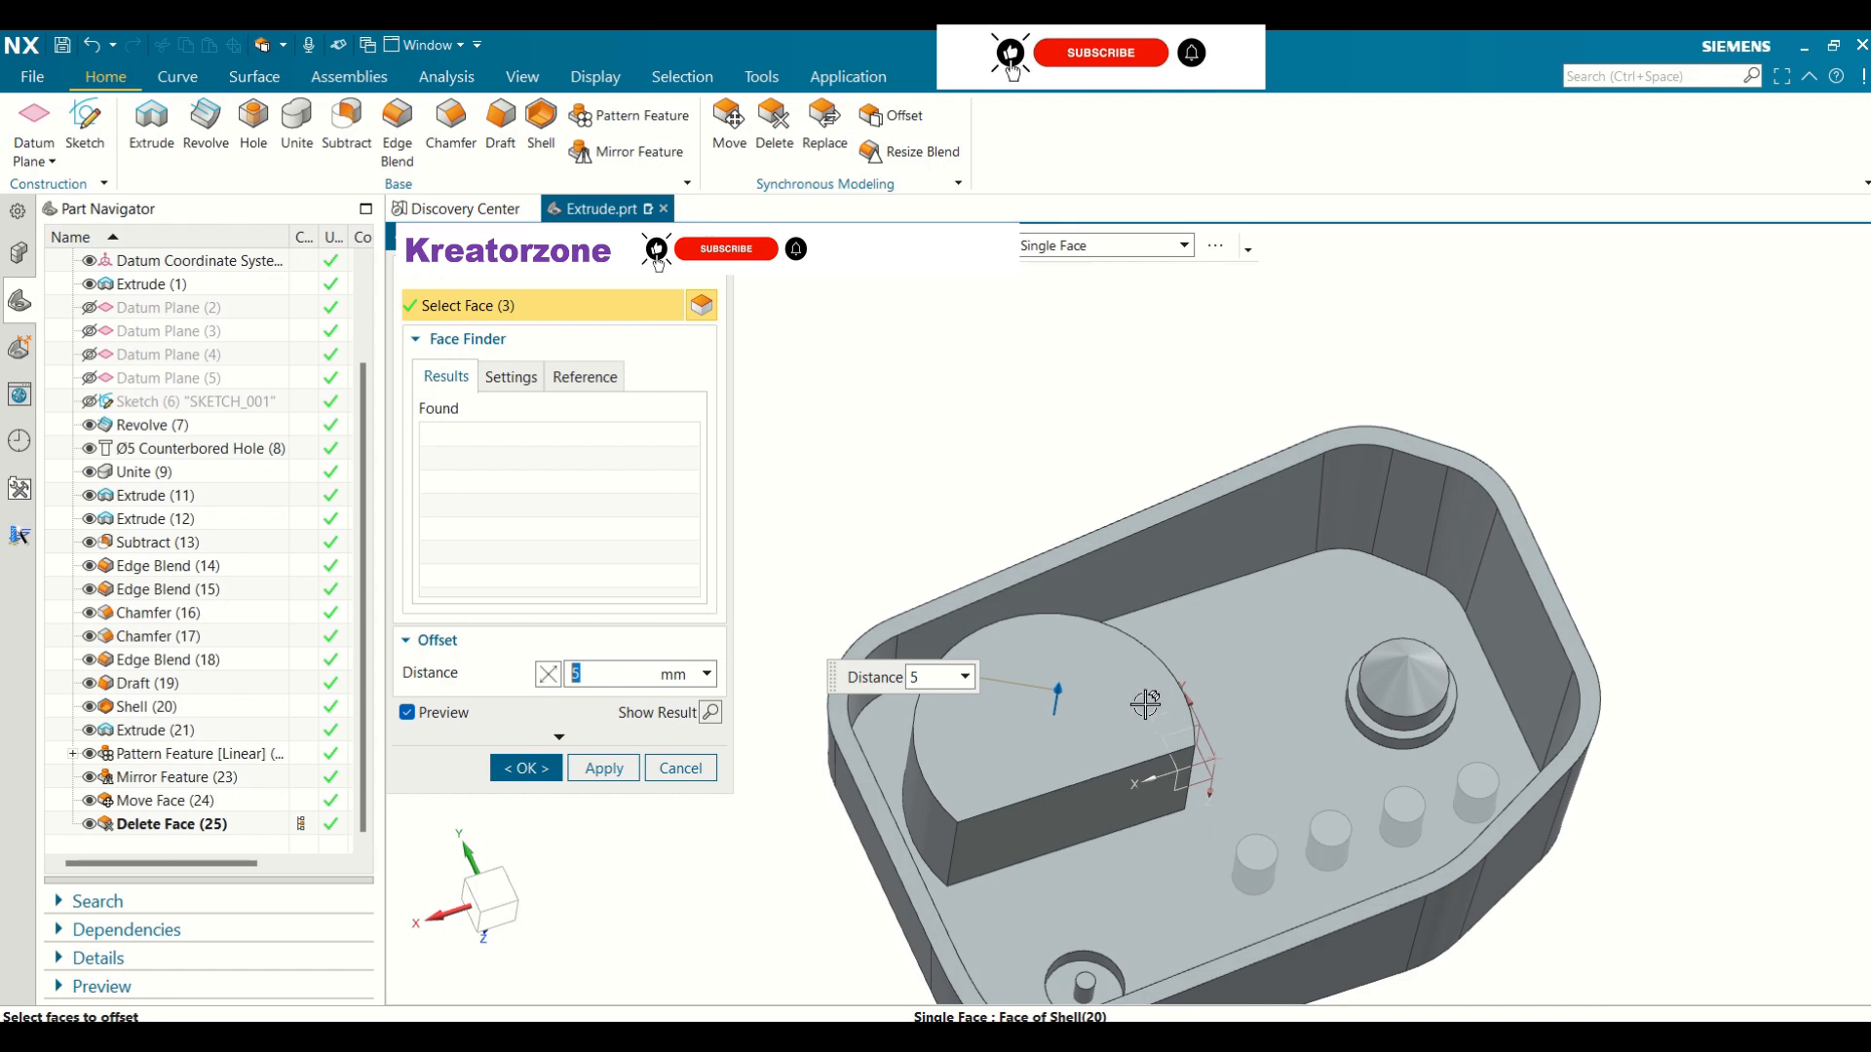
{"action": "middle_click_drag", "start_coordinate": [1145, 704], "coordinate": [1113, 729]}
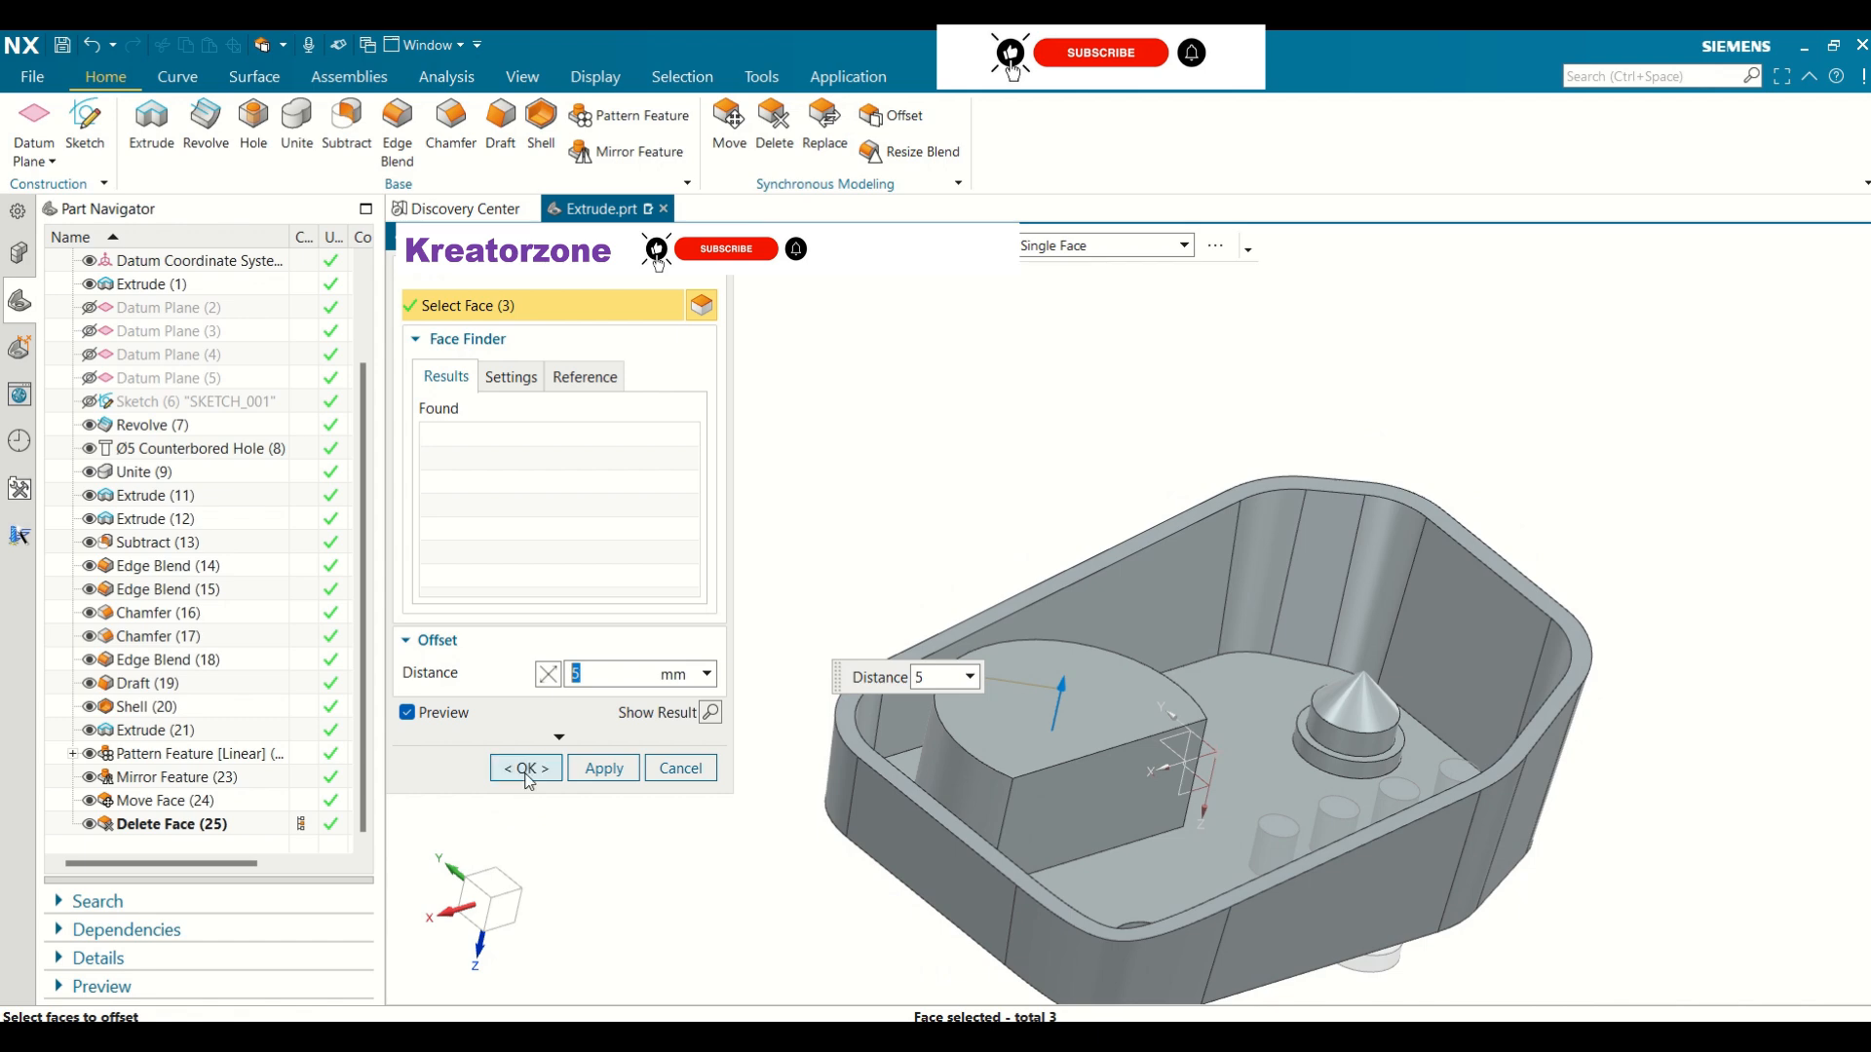
{"action": "left_click", "coordinate": [526, 768]}
{"action": "middle_click_drag", "start_coordinate": [745, 590], "coordinate": [888, 542]}
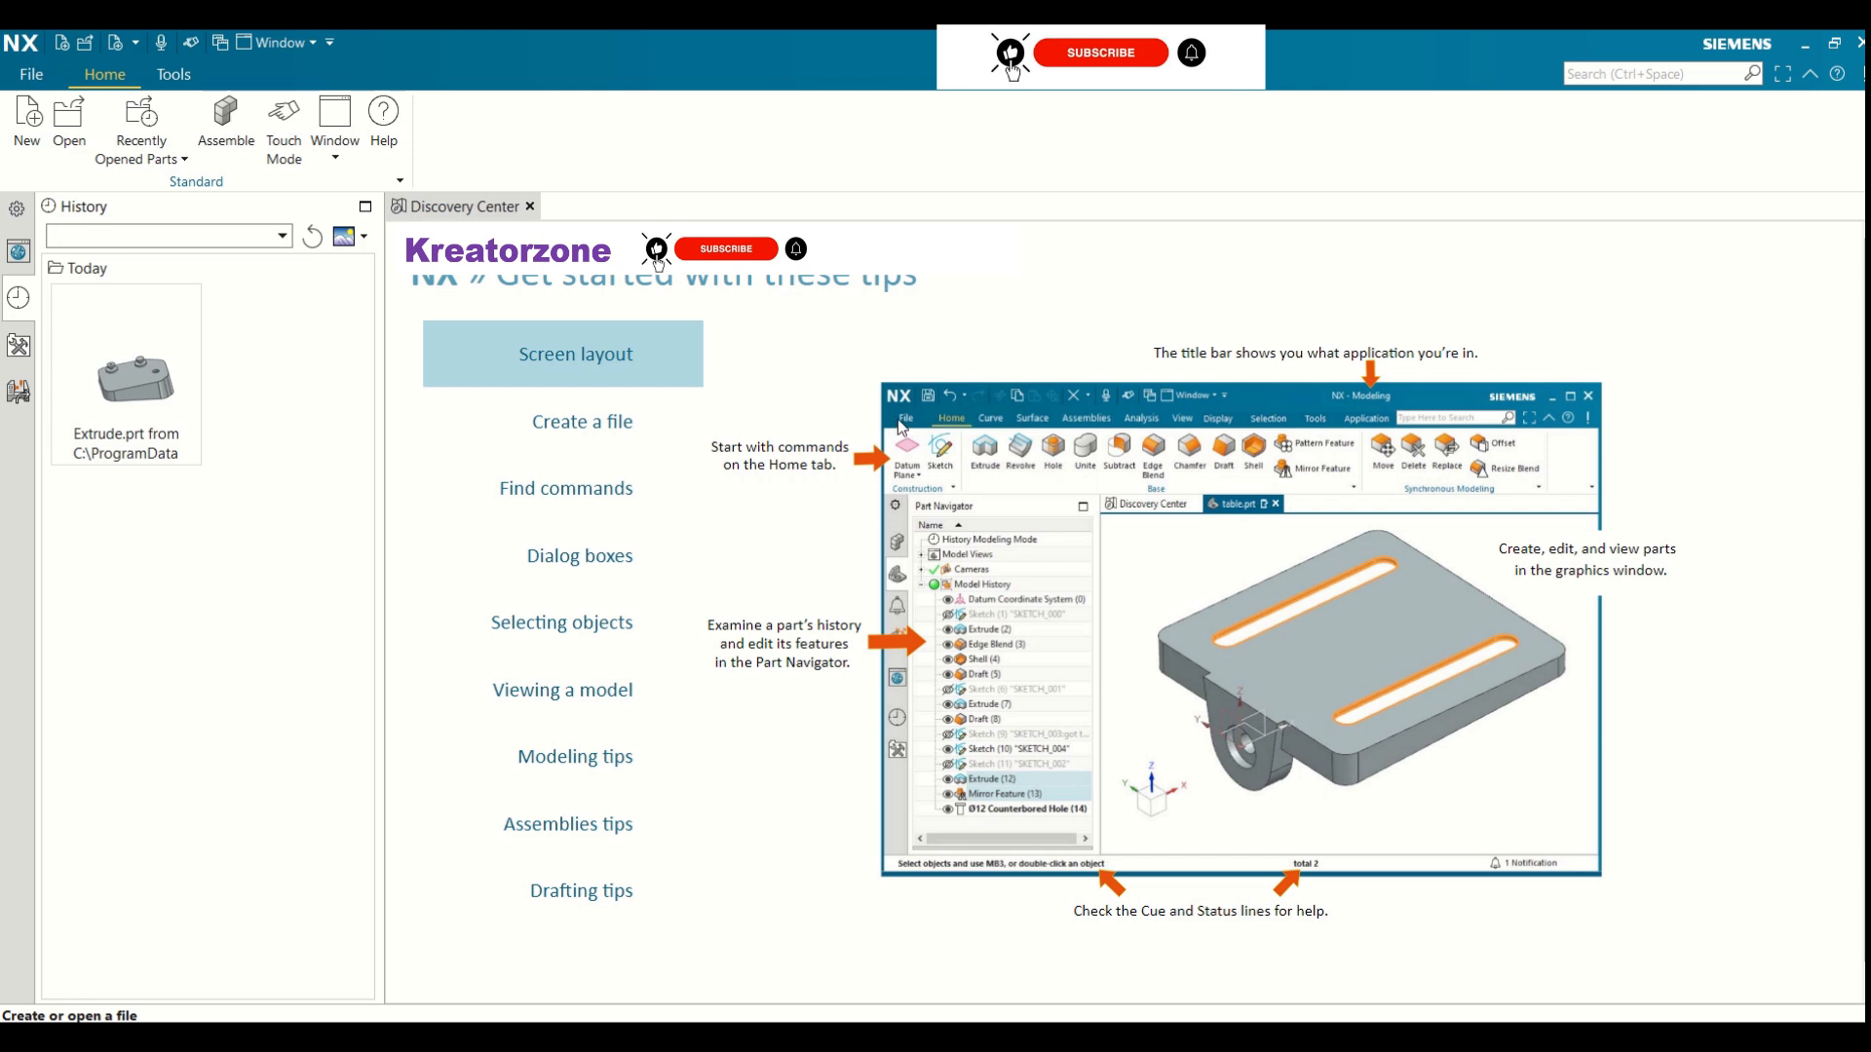
Start a new stand-alone drawing file in Millimeters using the A4 - Size template
{"action": "left_click", "coordinate": [27, 119]}
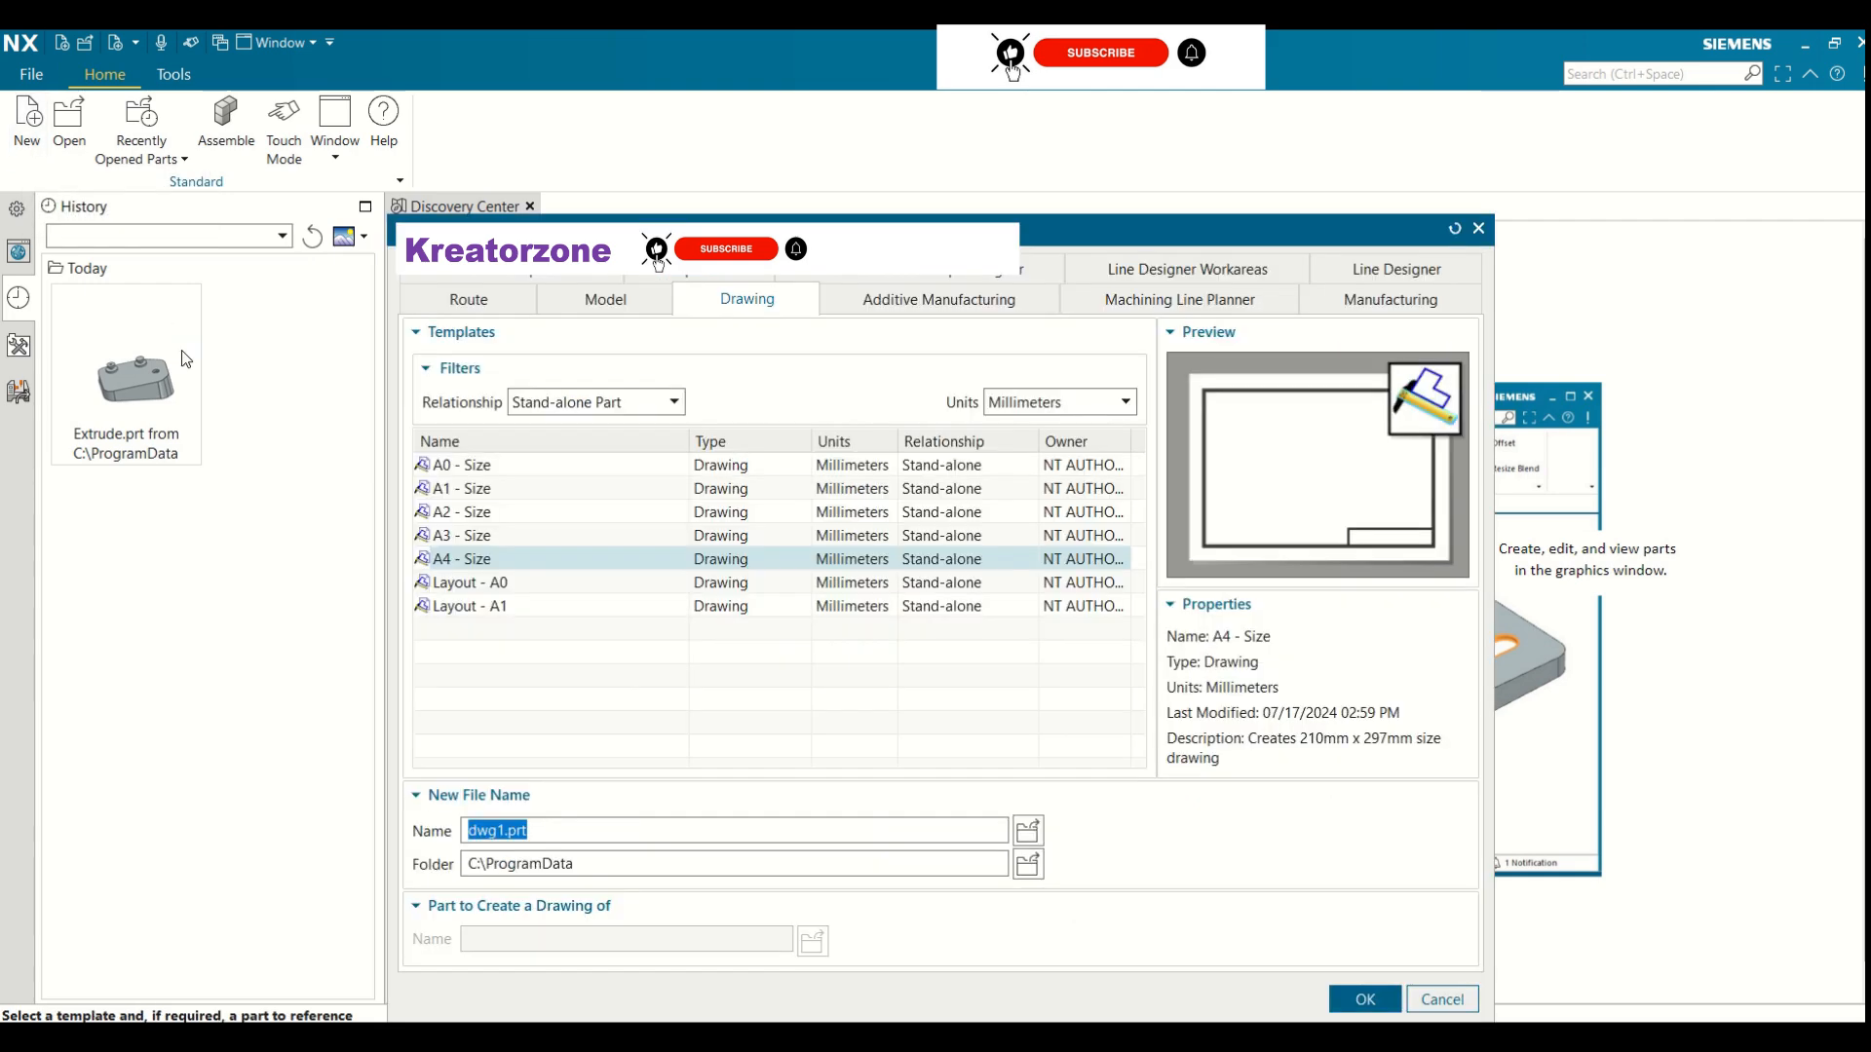
{"action": "left_click", "coordinate": [604, 301]}
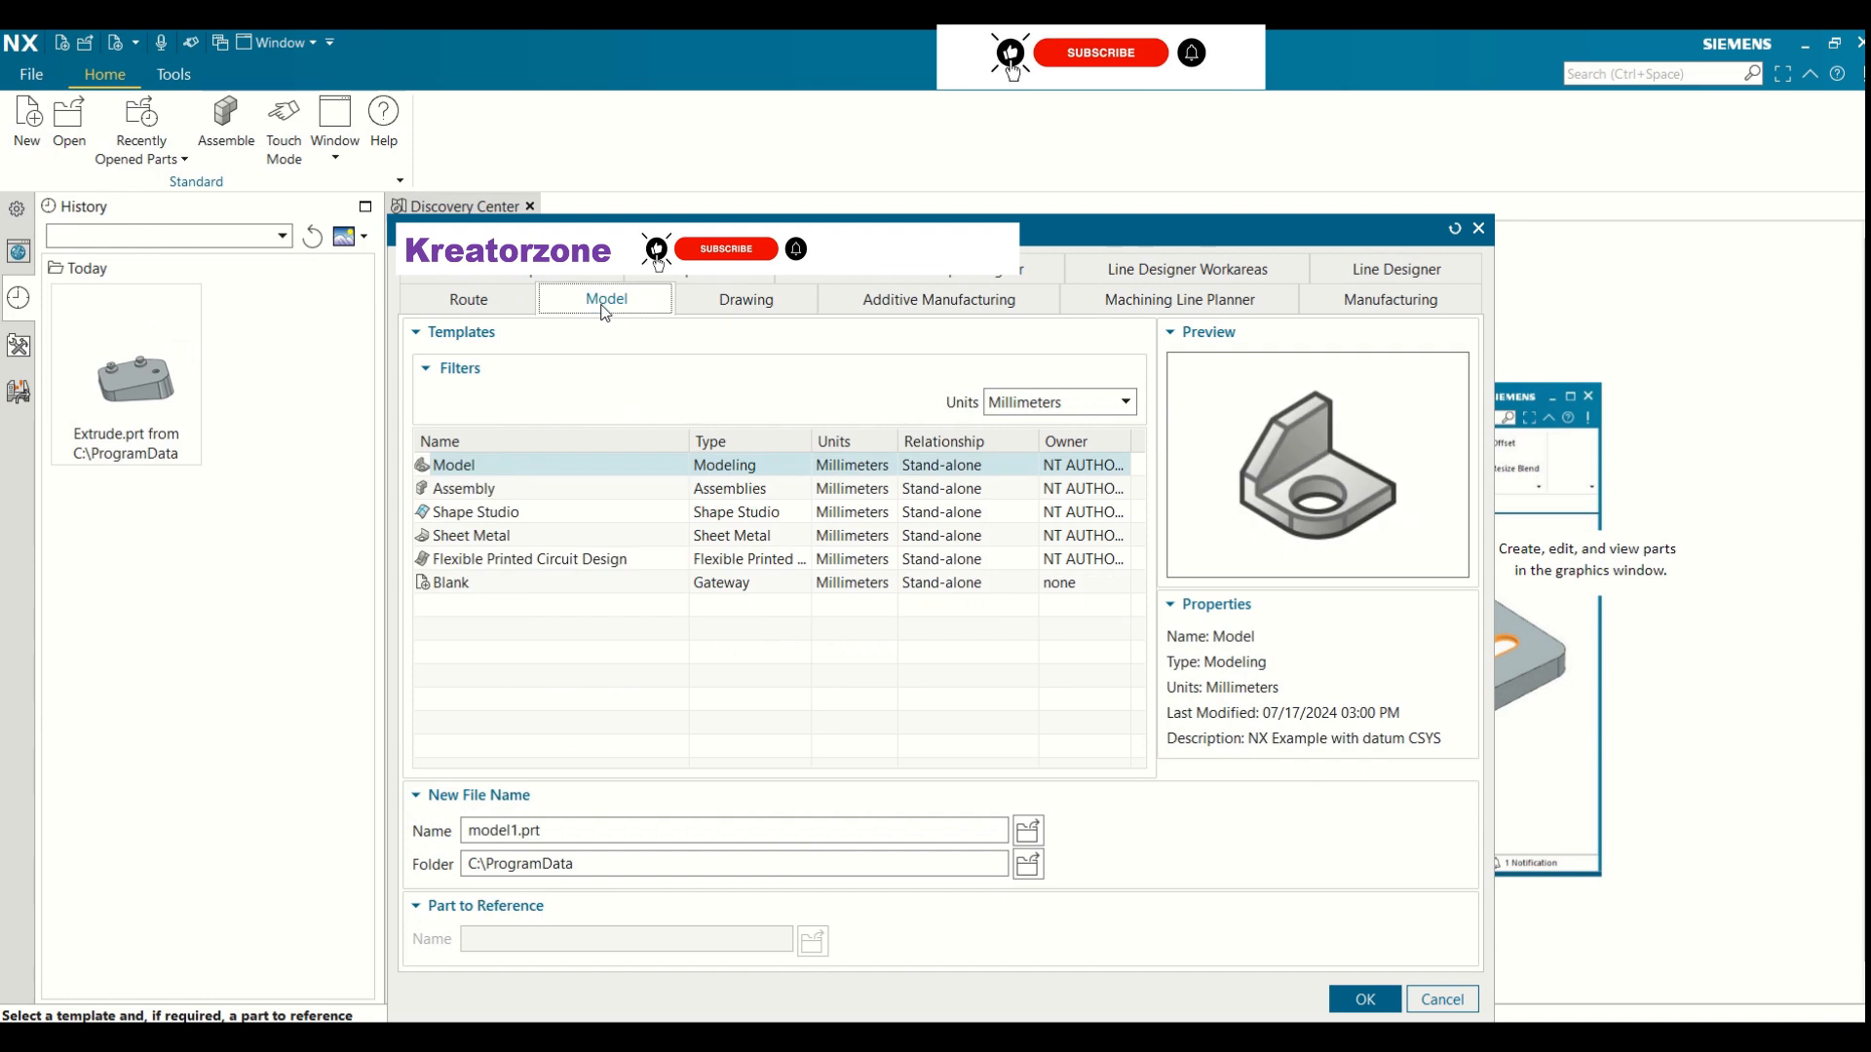
{"action": "left_click", "coordinate": [743, 301]}
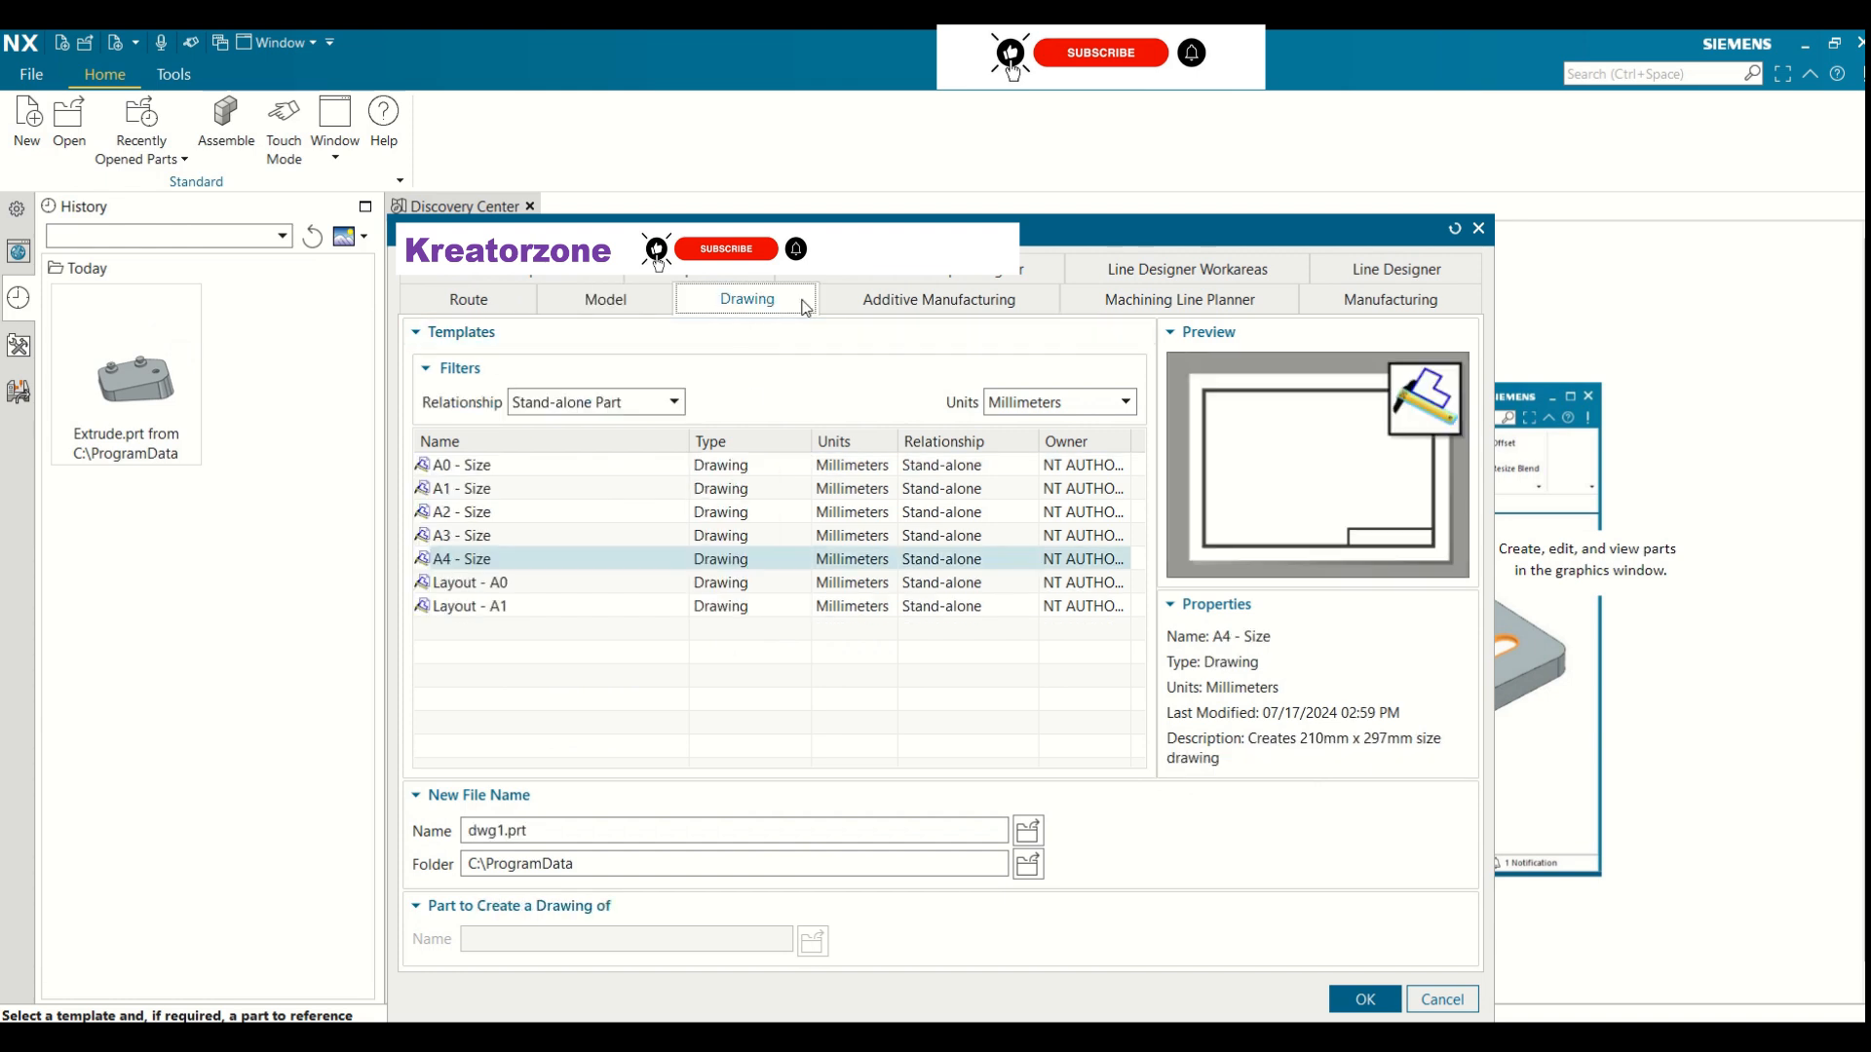
{"action": "left_click", "coordinate": [1101, 404]}
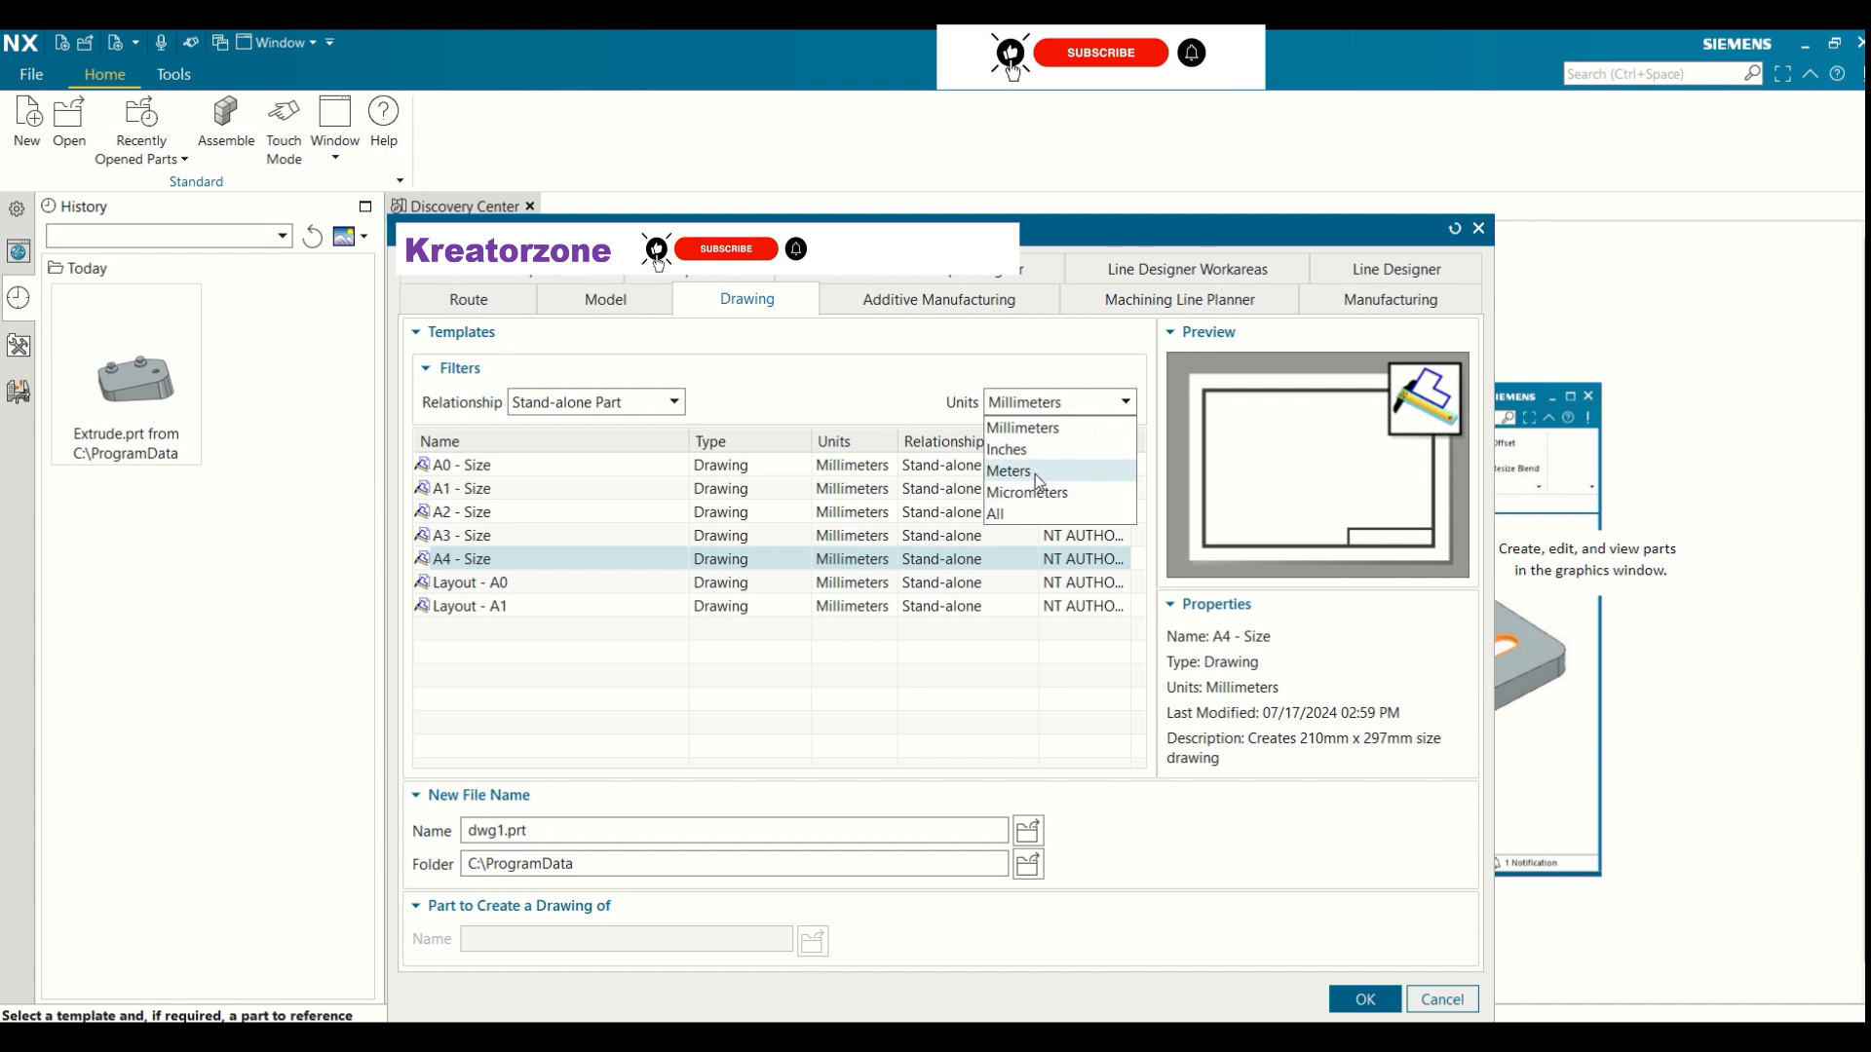
{"action": "left_click", "coordinate": [1033, 431]}
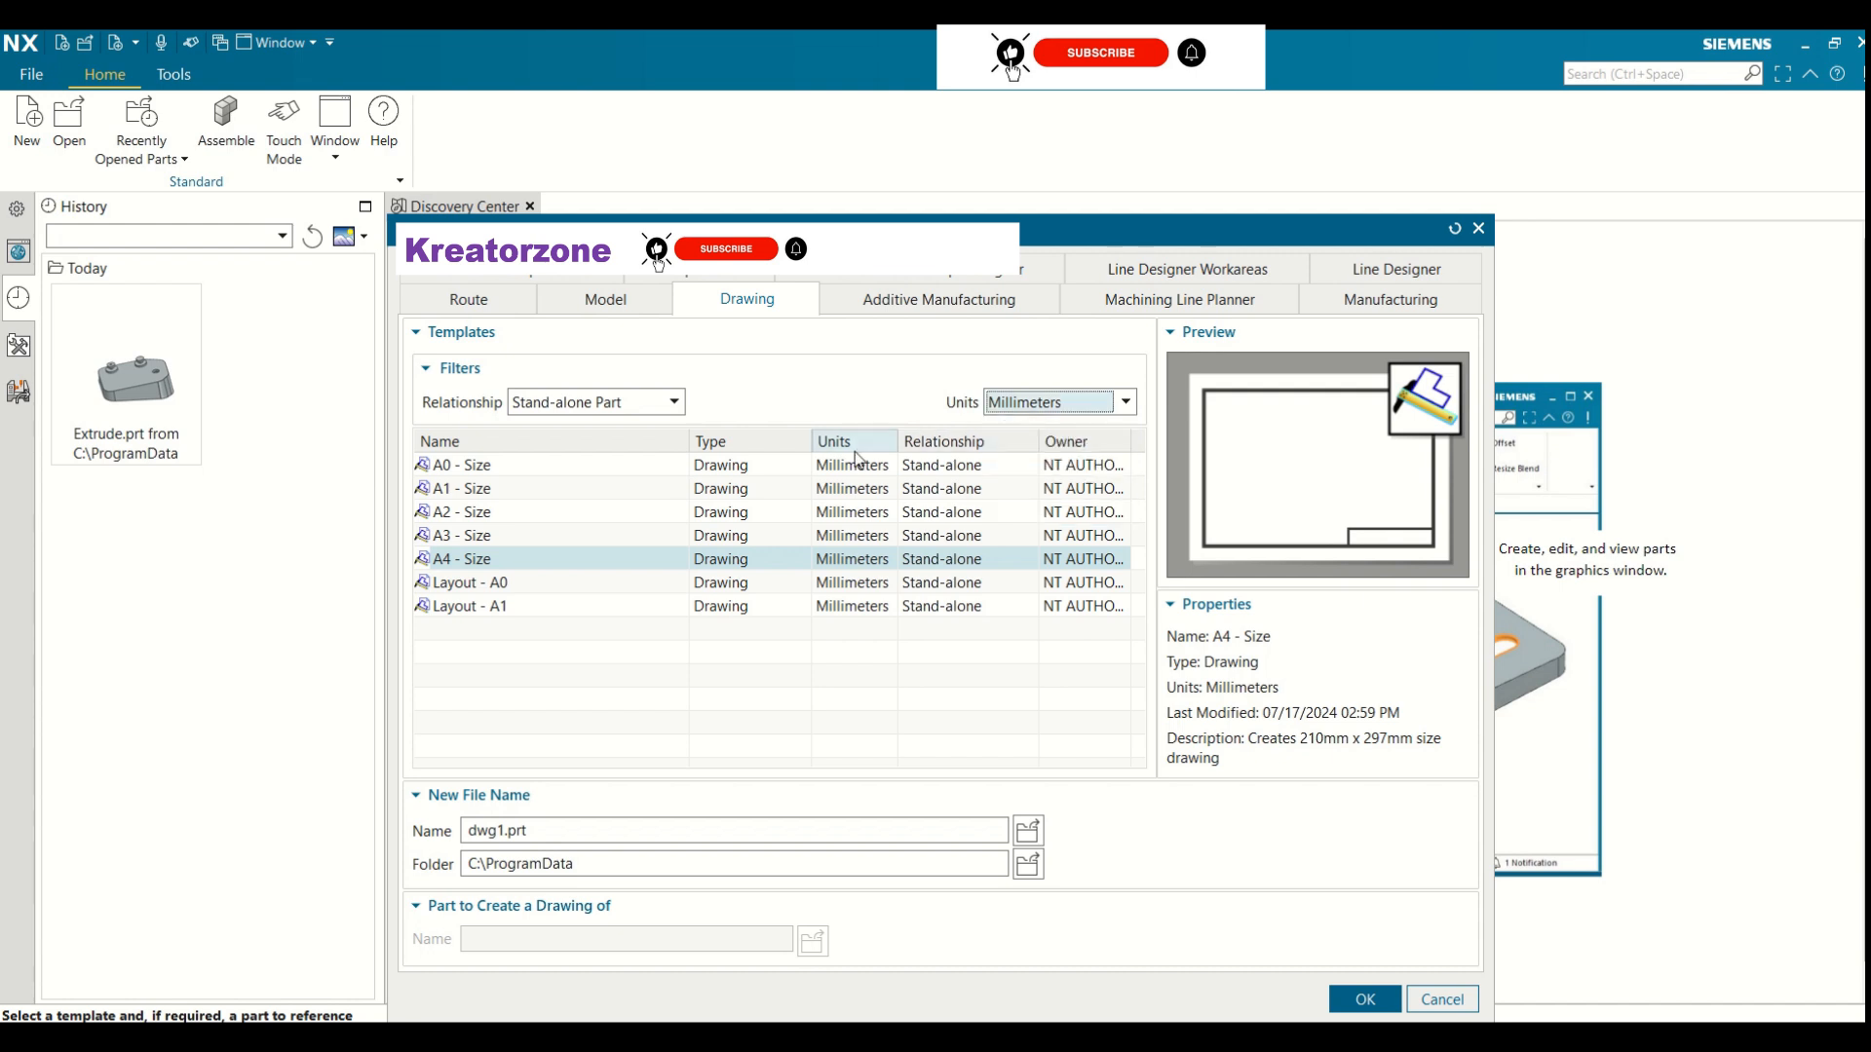
{"action": "left_click", "coordinate": [483, 562]}
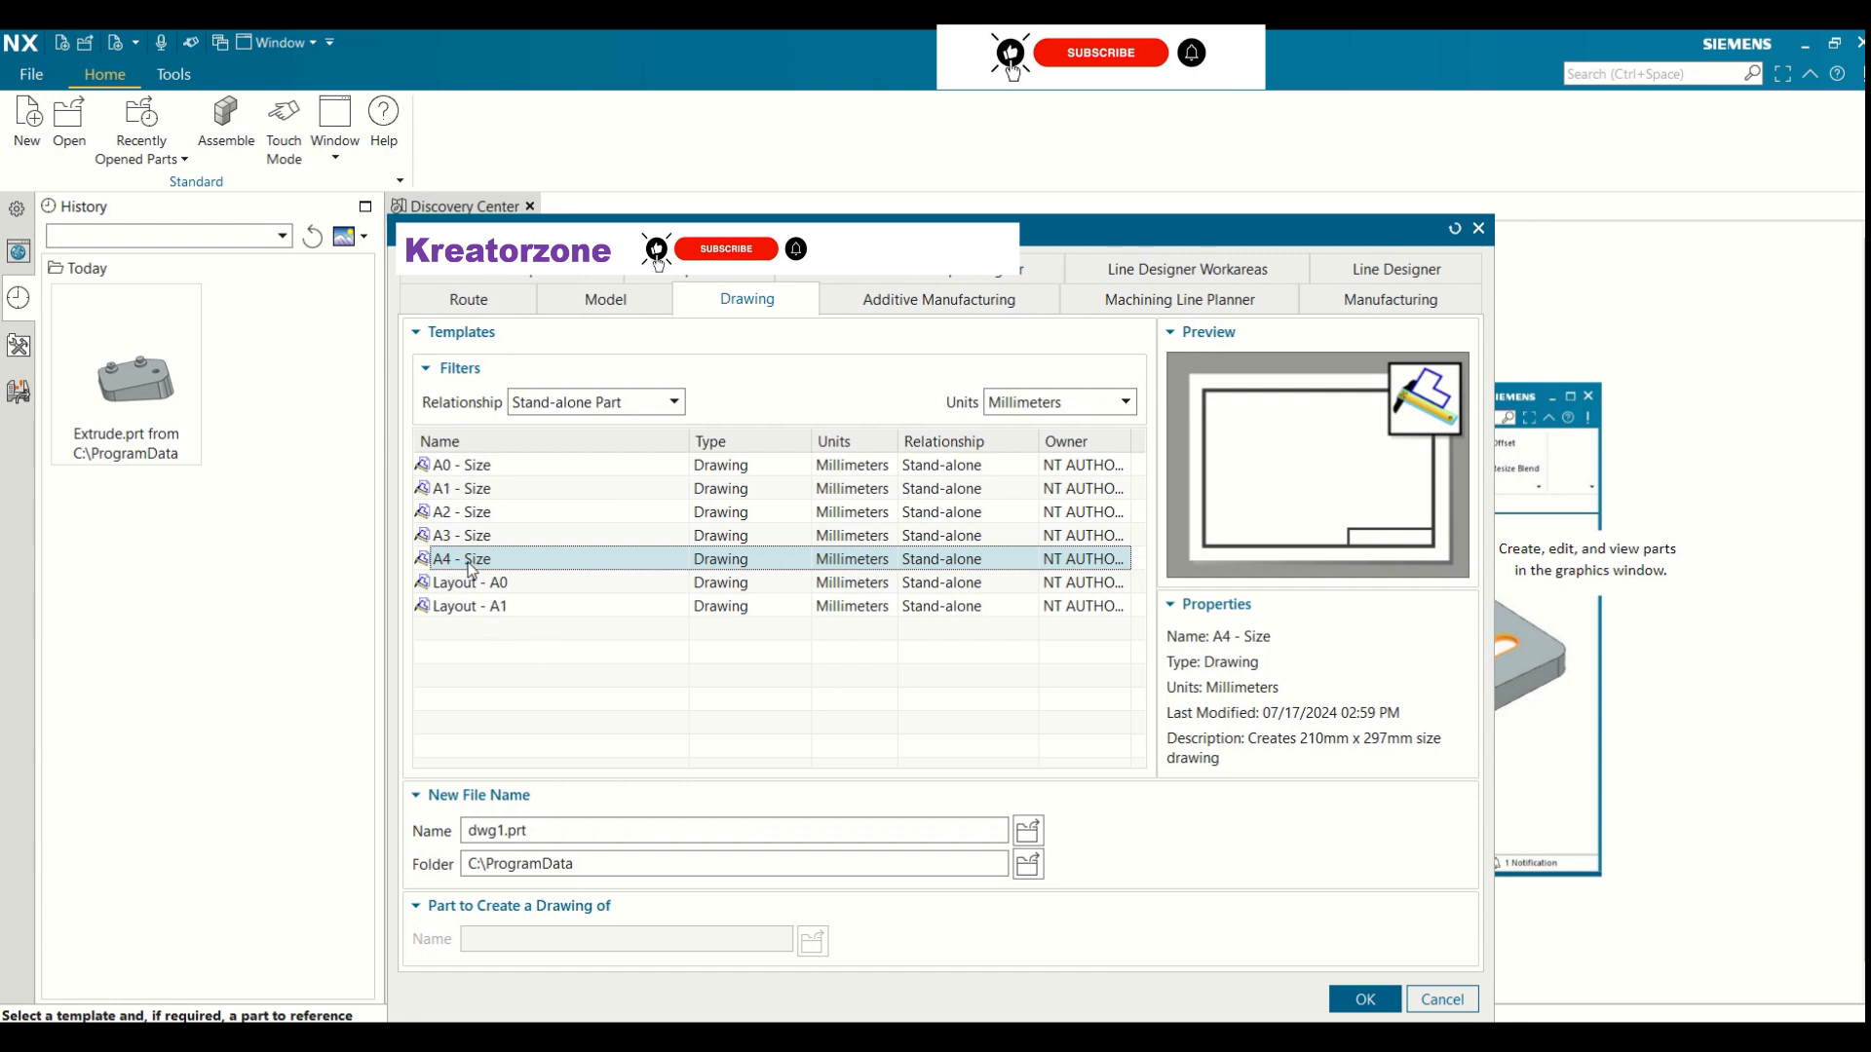
{"action": "left_click", "coordinate": [487, 515]}
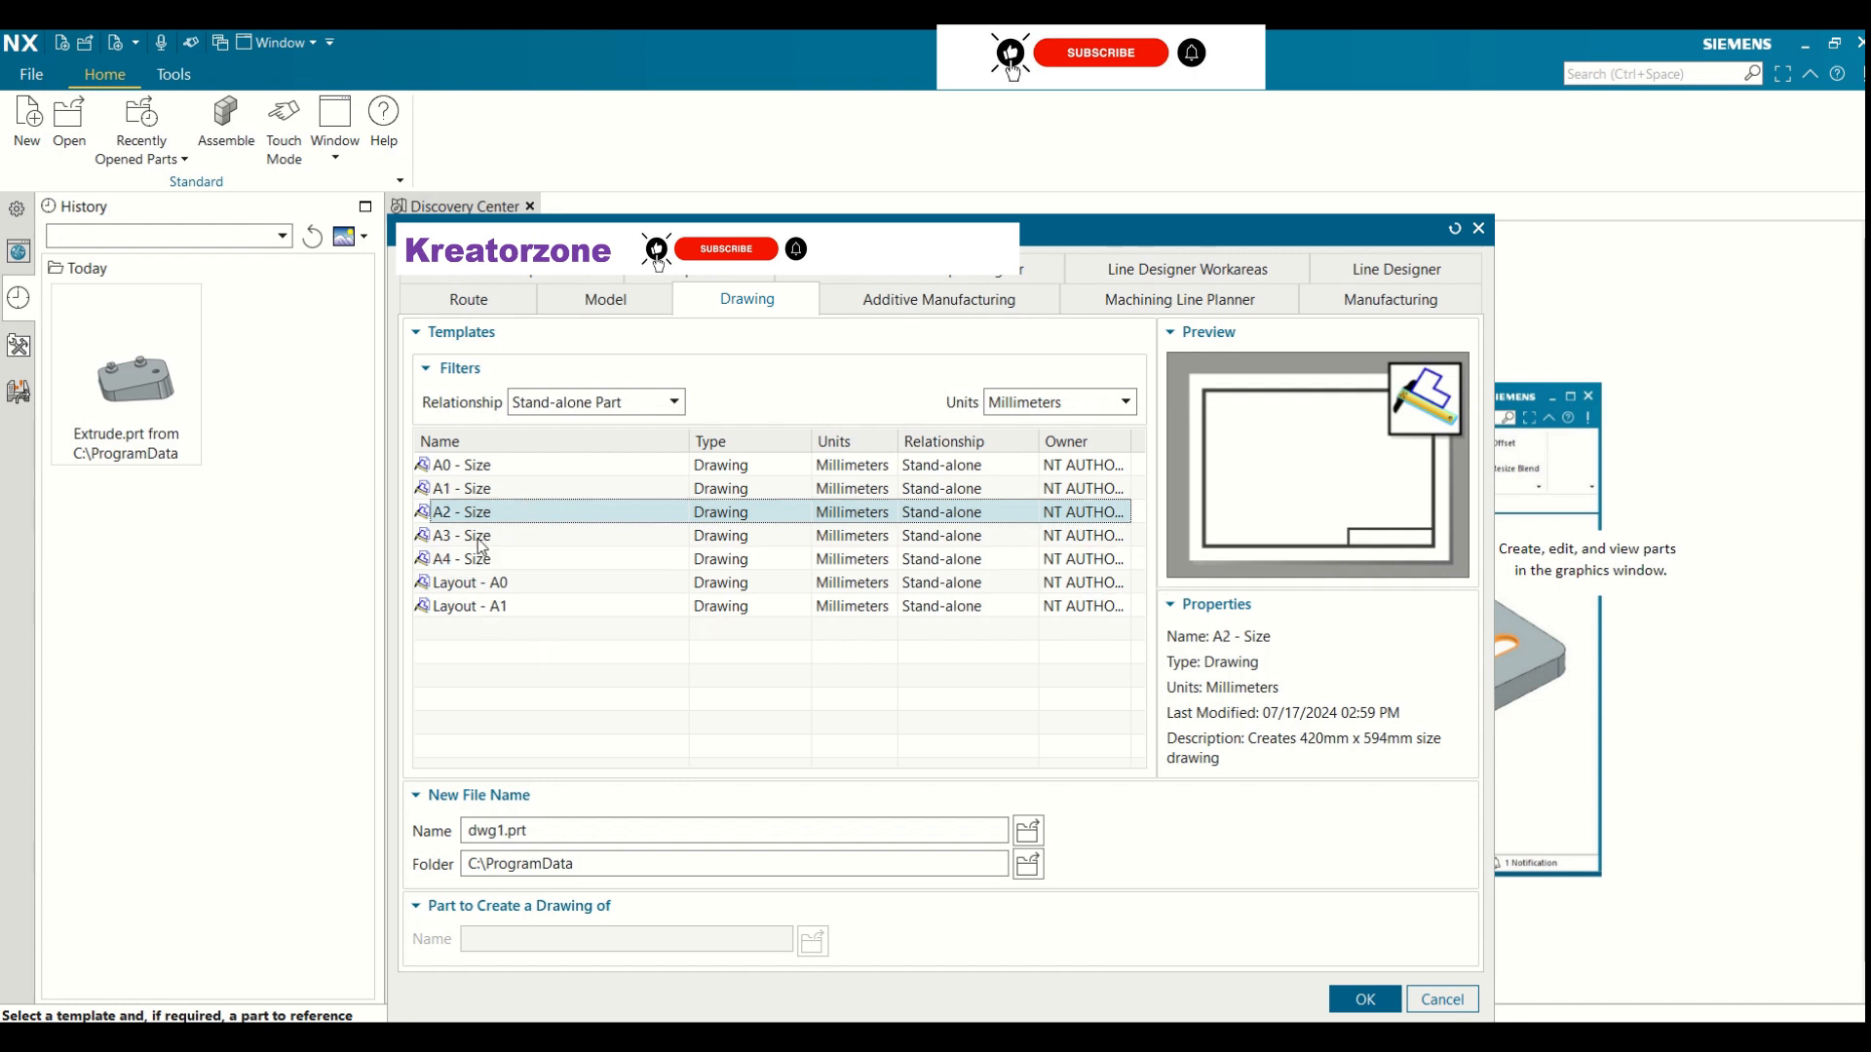
{"action": "left_click", "coordinate": [484, 559]}
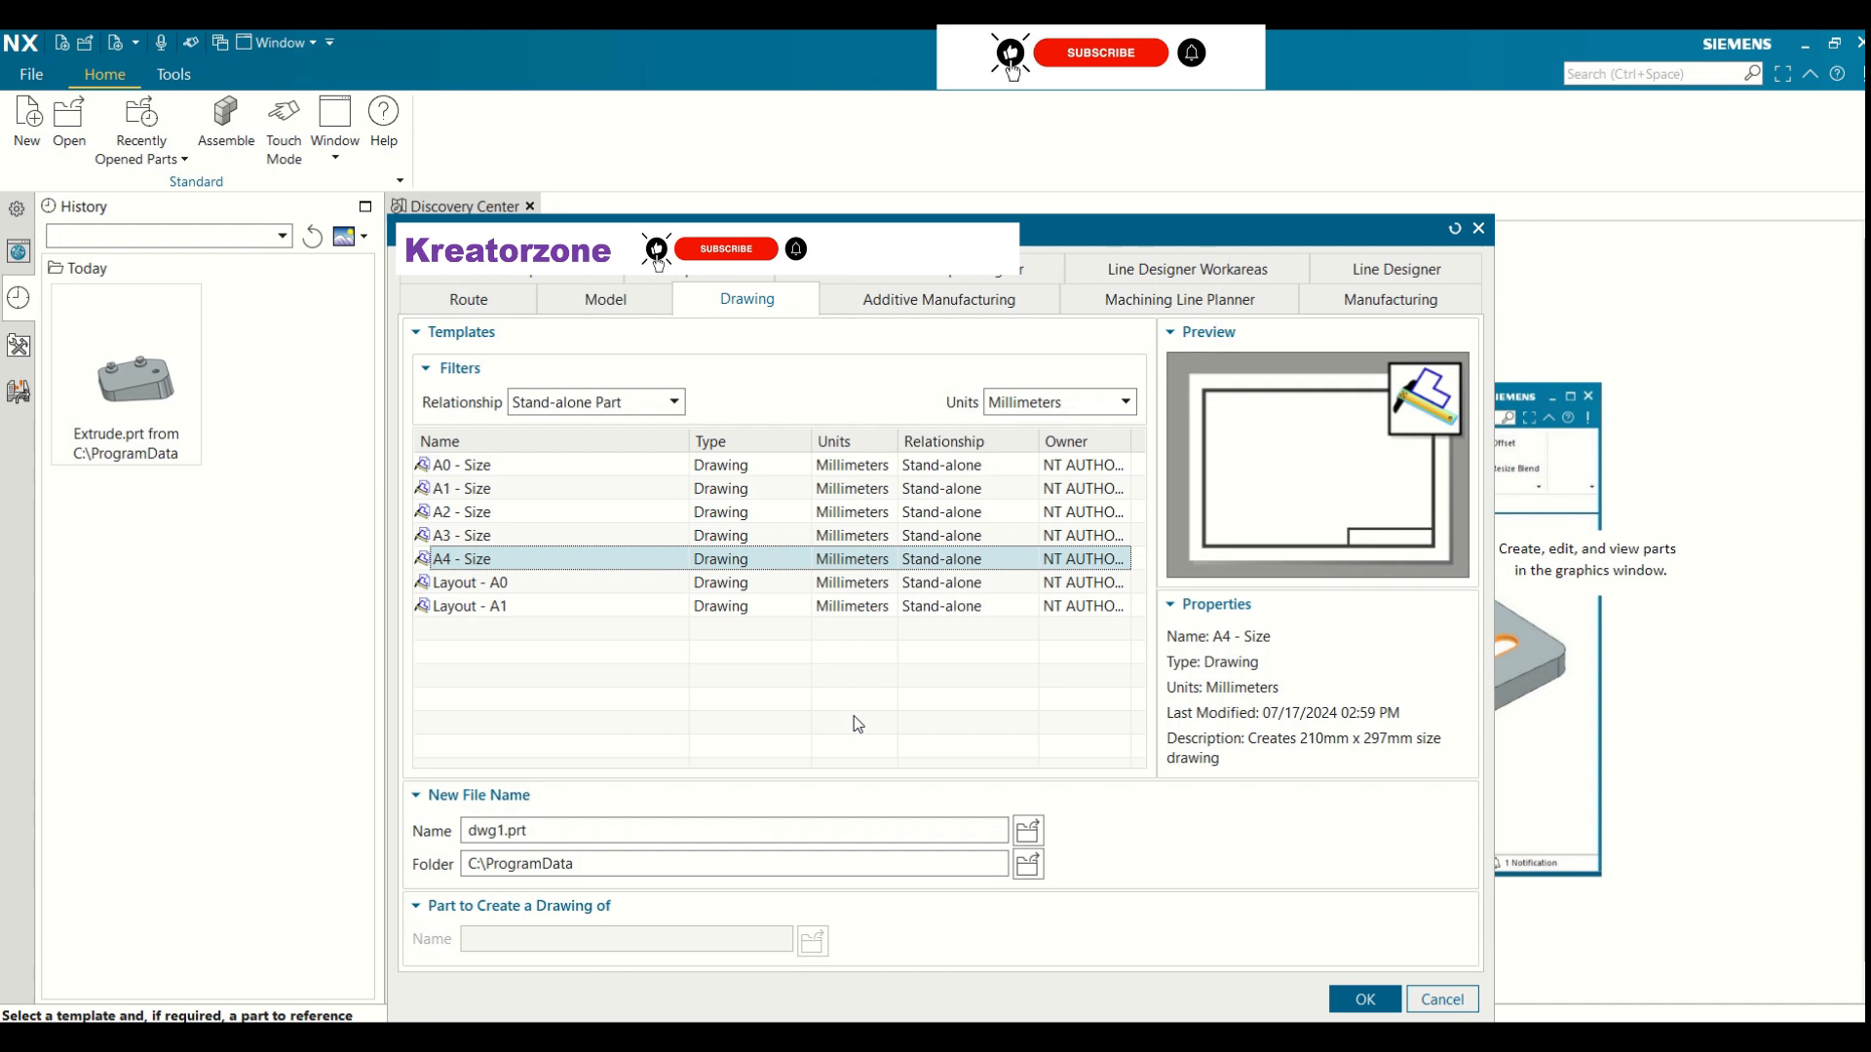
Name the new drawing file Exercise_Kreatorzone and create it
{"action": "left_click", "coordinate": [526, 831]}
{"action": "left_click_drag", "start_coordinate": [526, 831], "coordinate": [472, 824]}
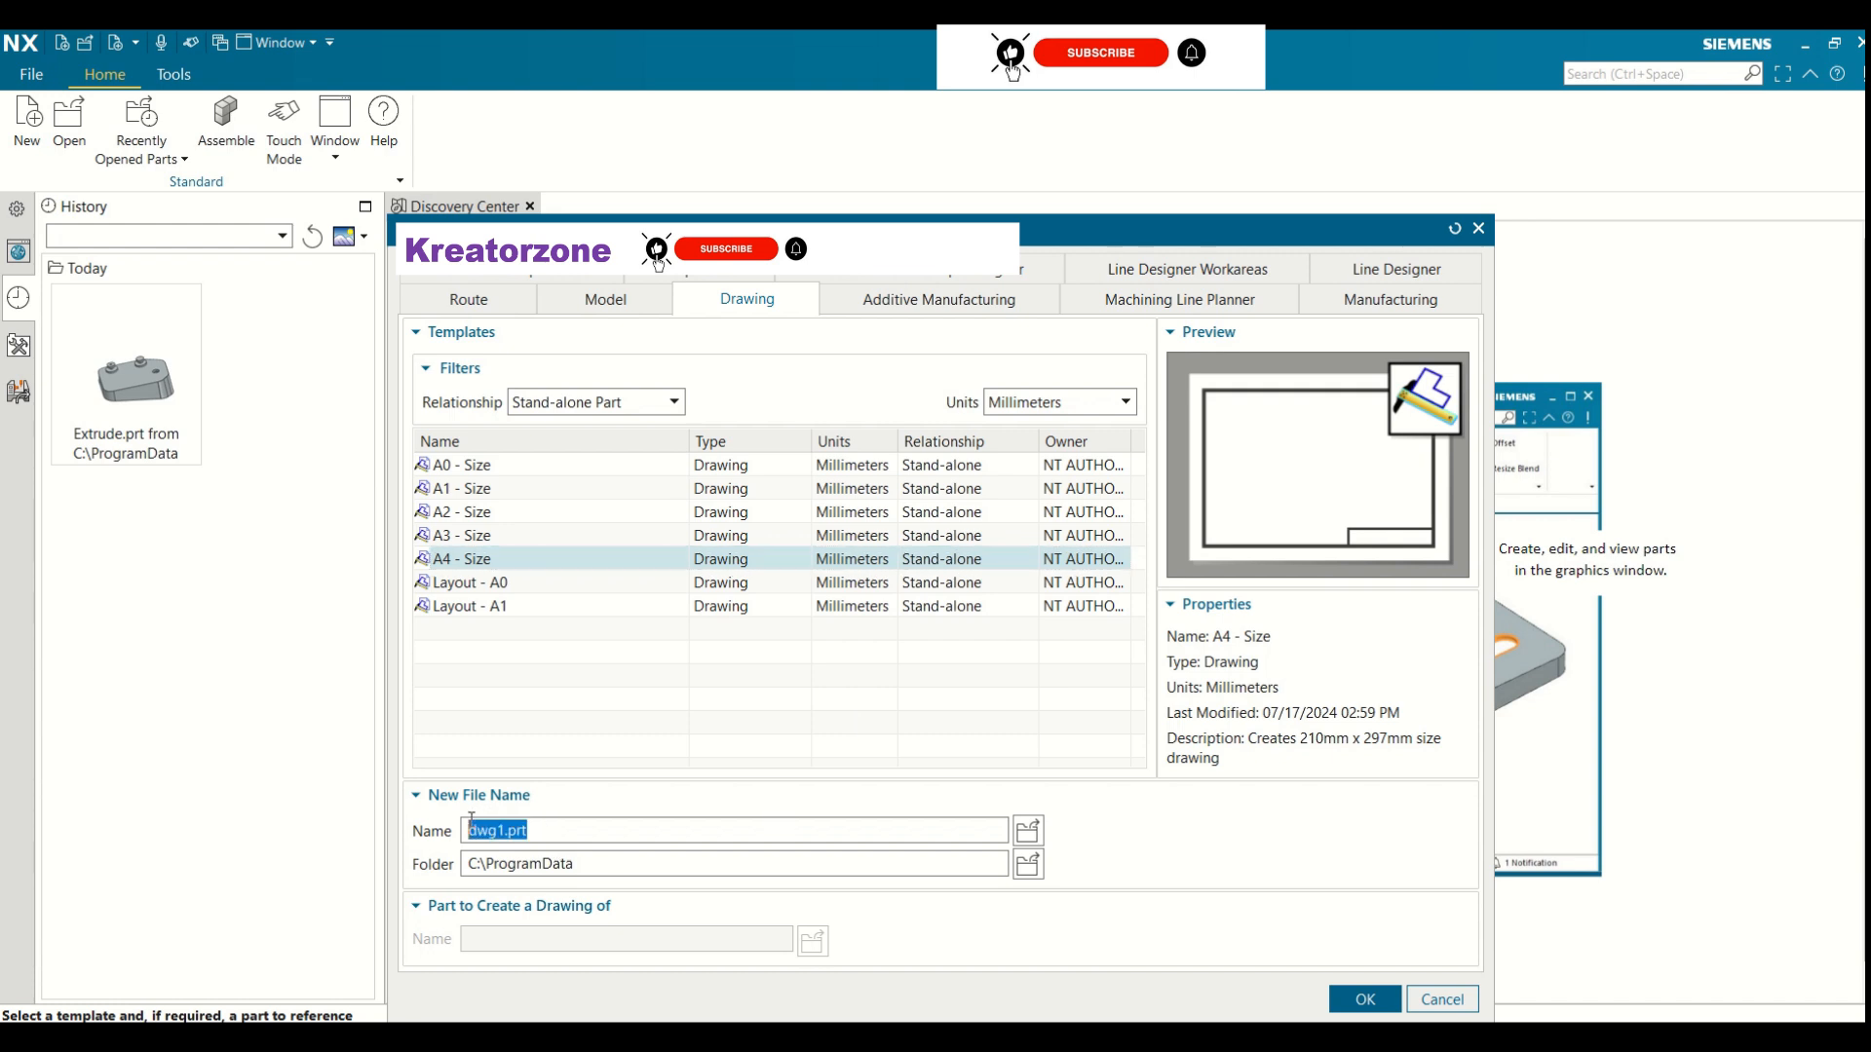
{"action": "key", "text": "BackSpace"}
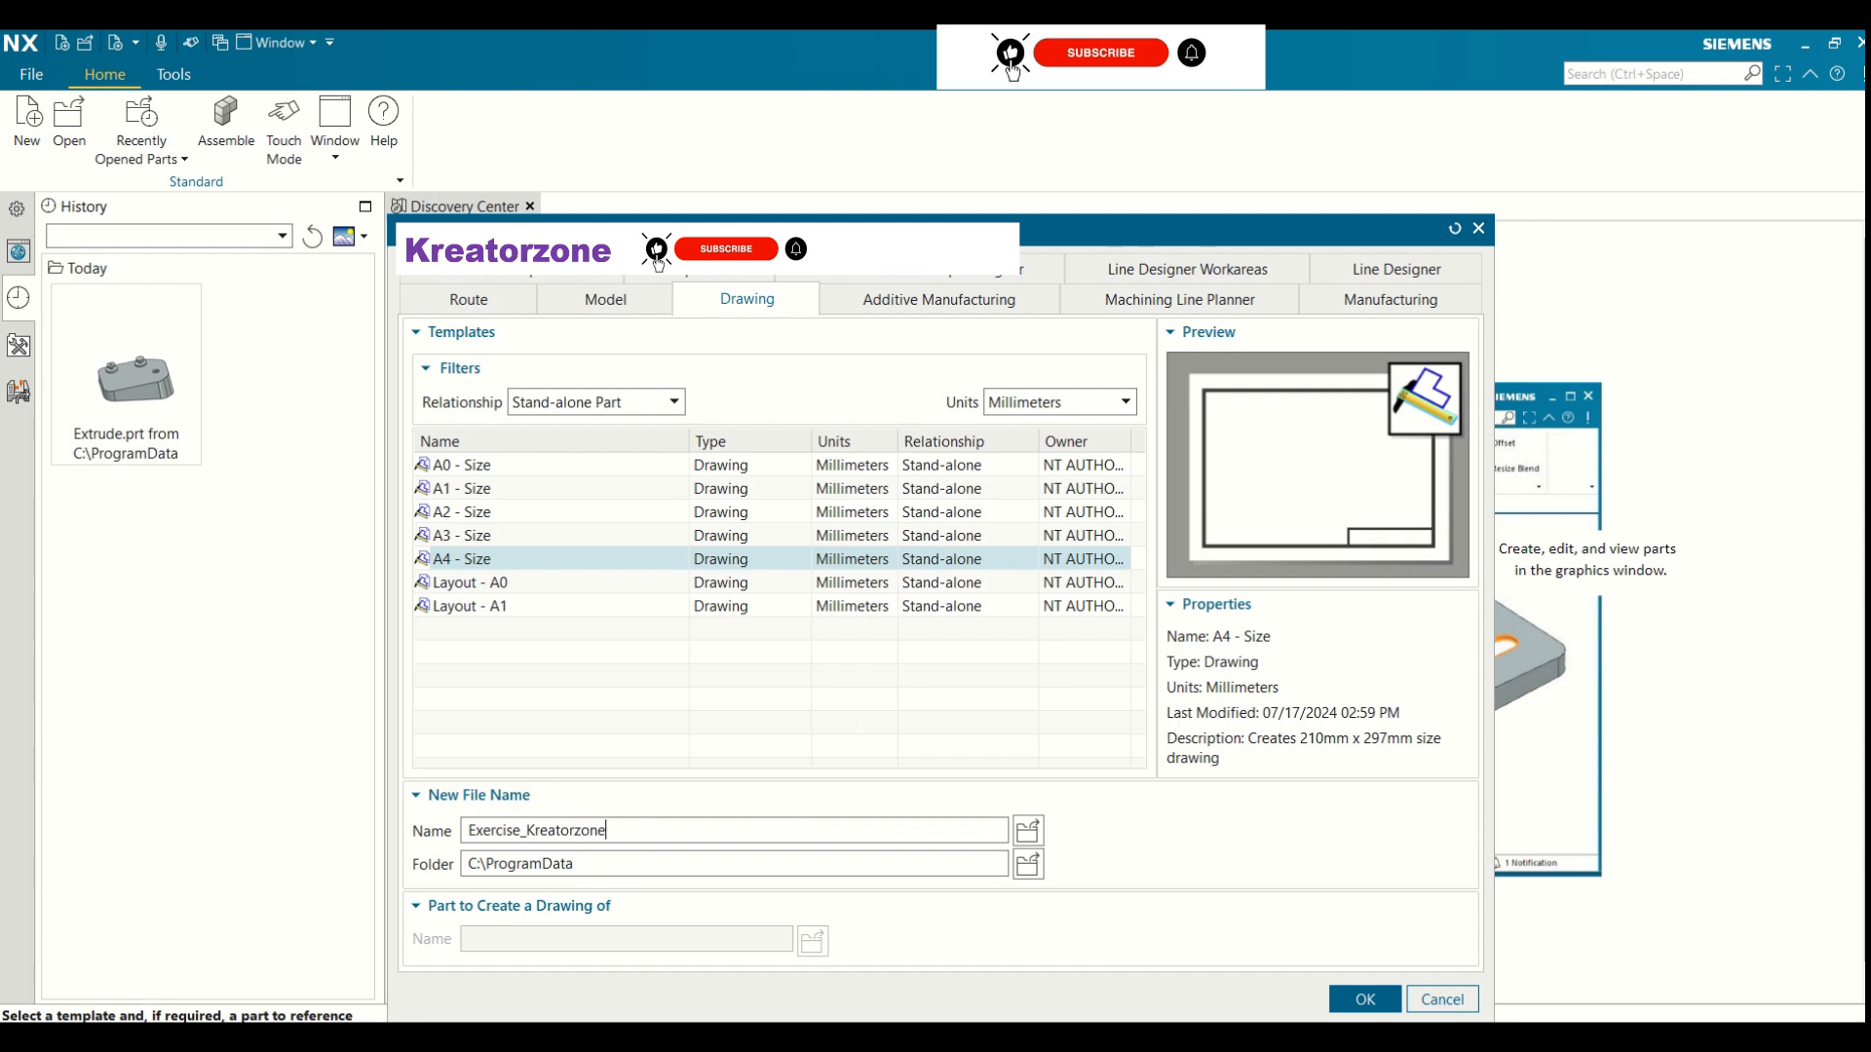
{"action": "left_click", "coordinate": [1366, 1001]}
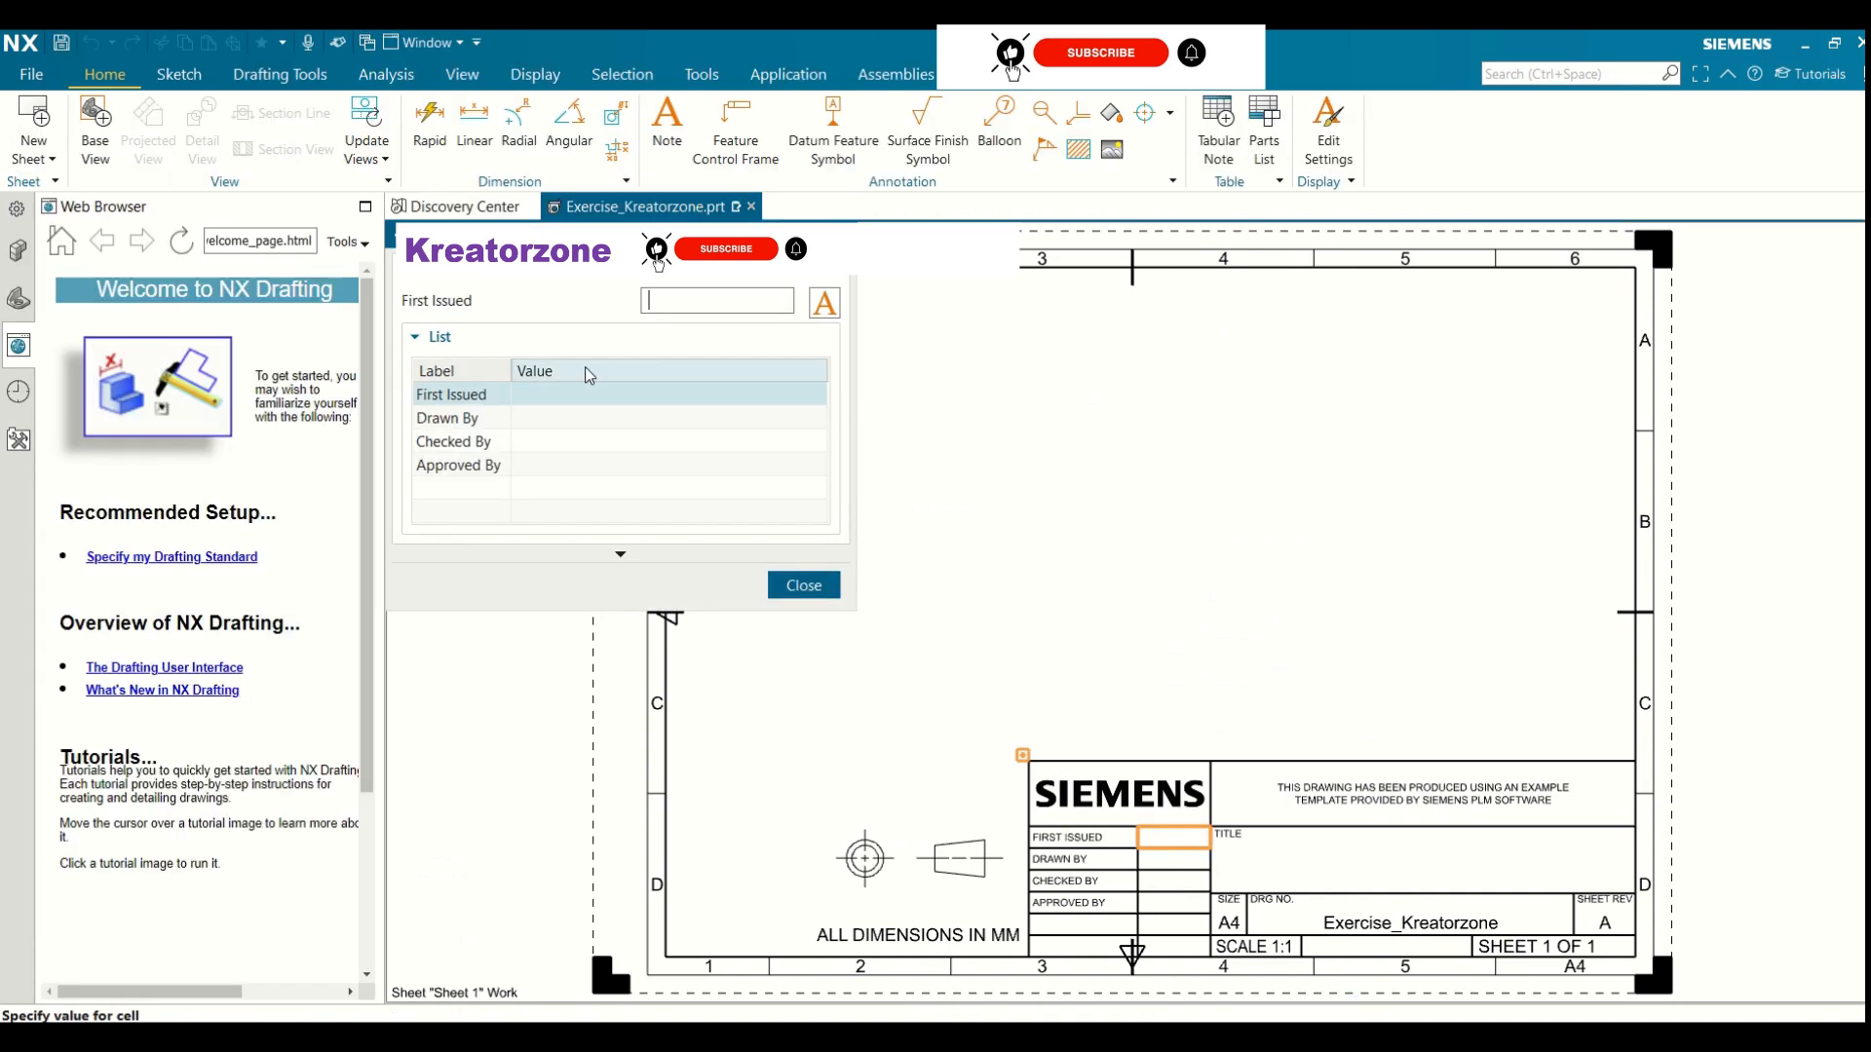
Fill in the title block's First Issued entry with XYZ and its Drawn By entry with Kretorzone
{"action": "left_click", "coordinate": [538, 402]}
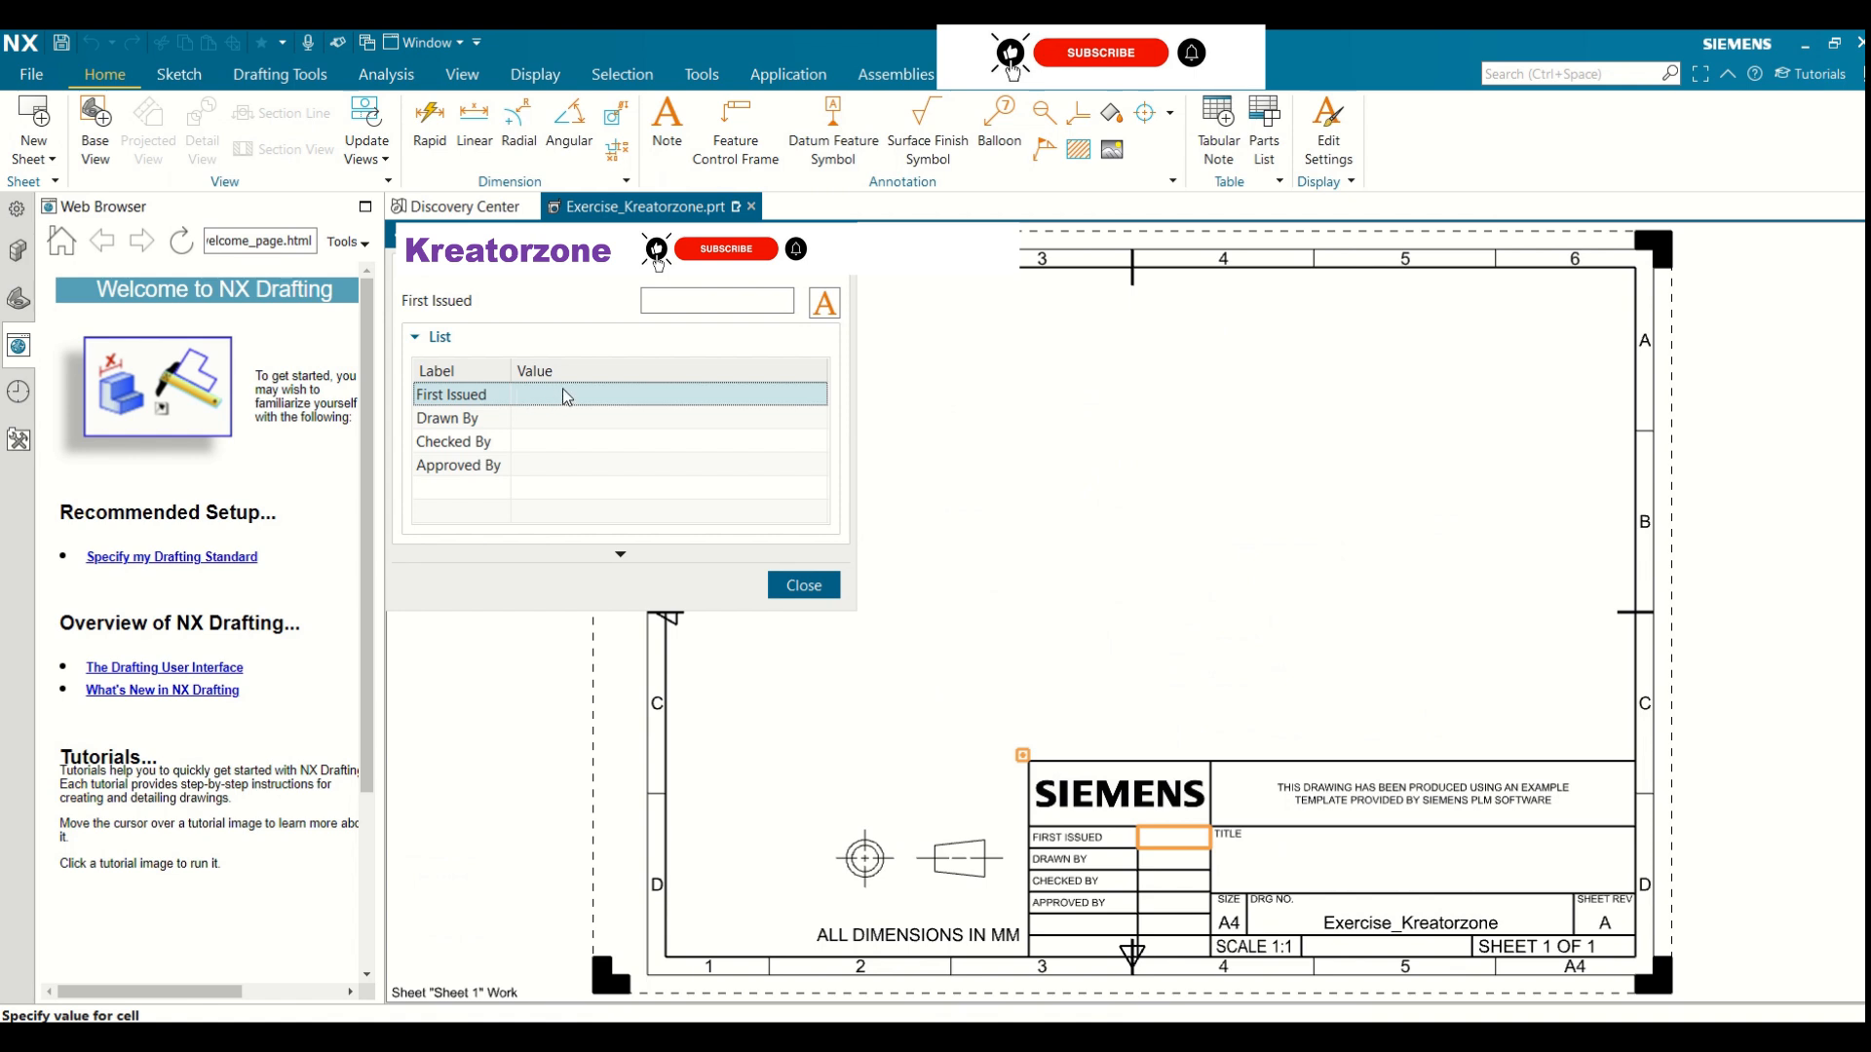
{"action": "left_click", "coordinate": [657, 303]}
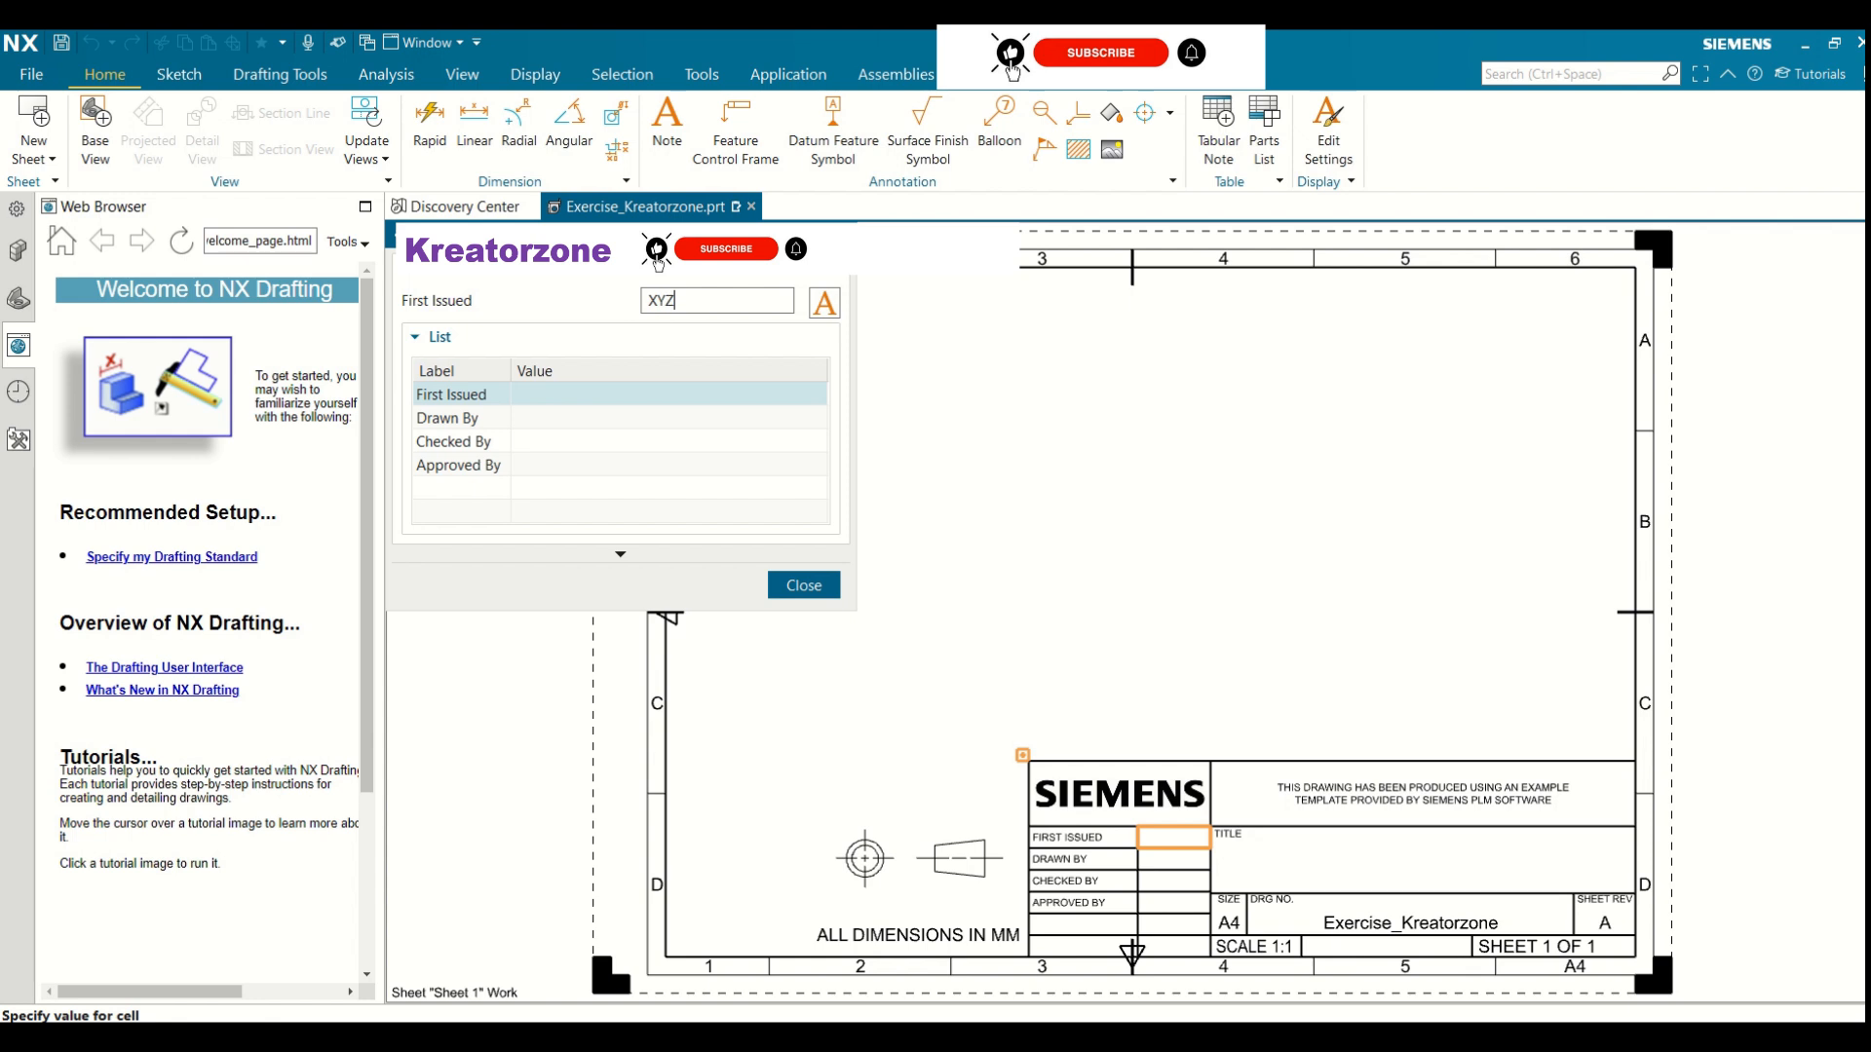
{"action": "left_click", "coordinate": [536, 419]}
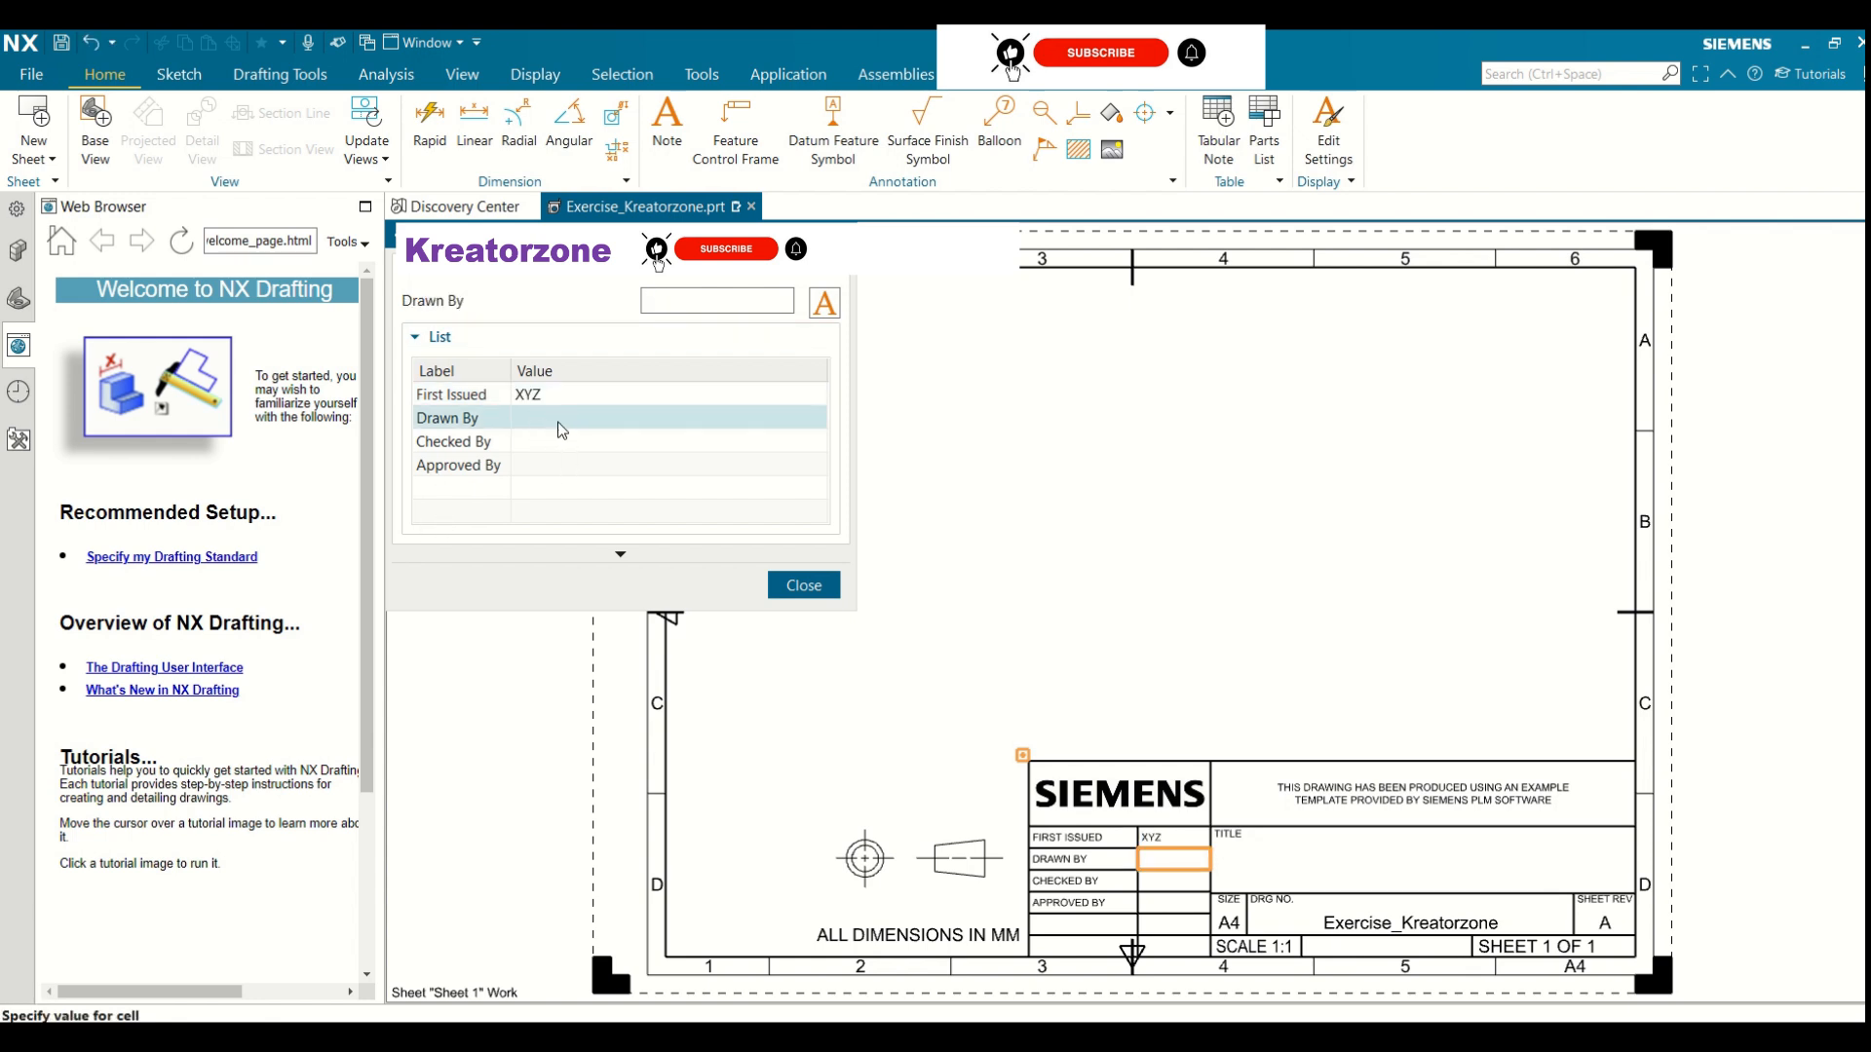
{"action": "type", "text": "Kretorzone"}
{"action": "key", "text": "Return"}
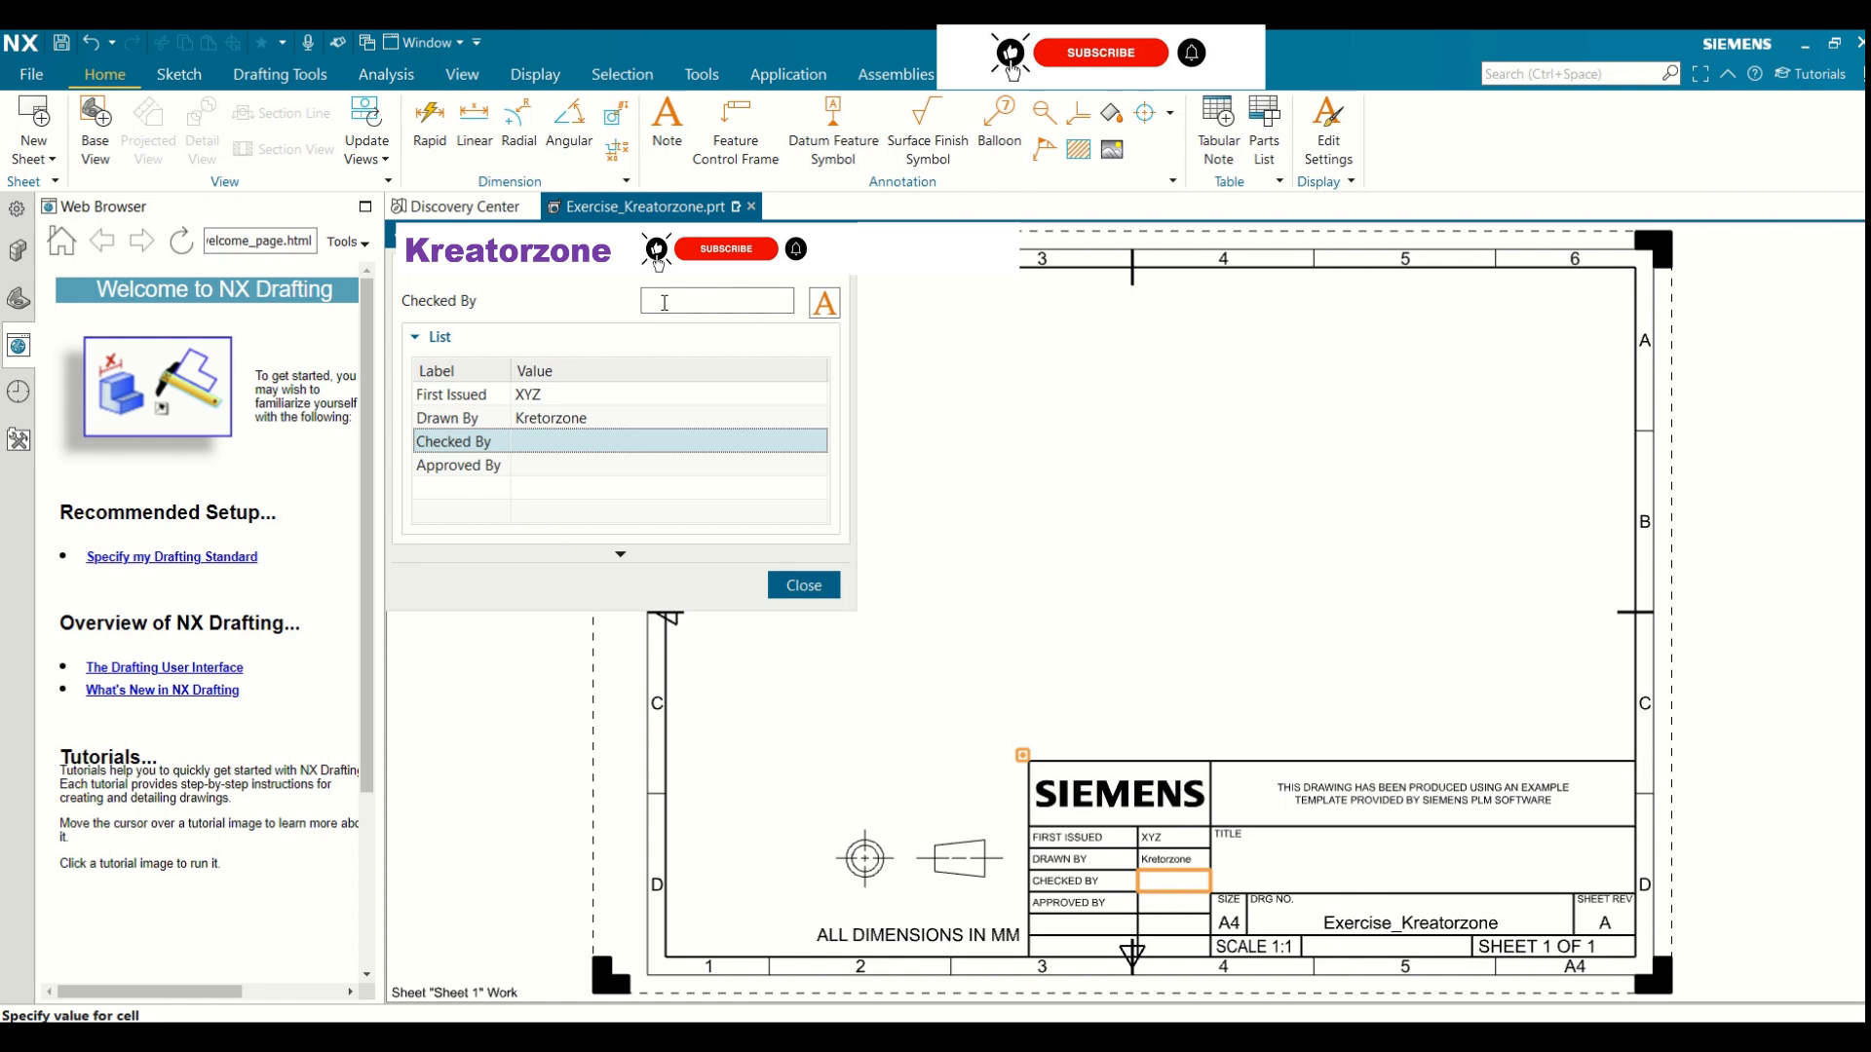
Set the title block's Checked By entry to Subscribe and Approved By to ASAP, and finish populating the title block
{"action": "left_click", "coordinate": [665, 302]}
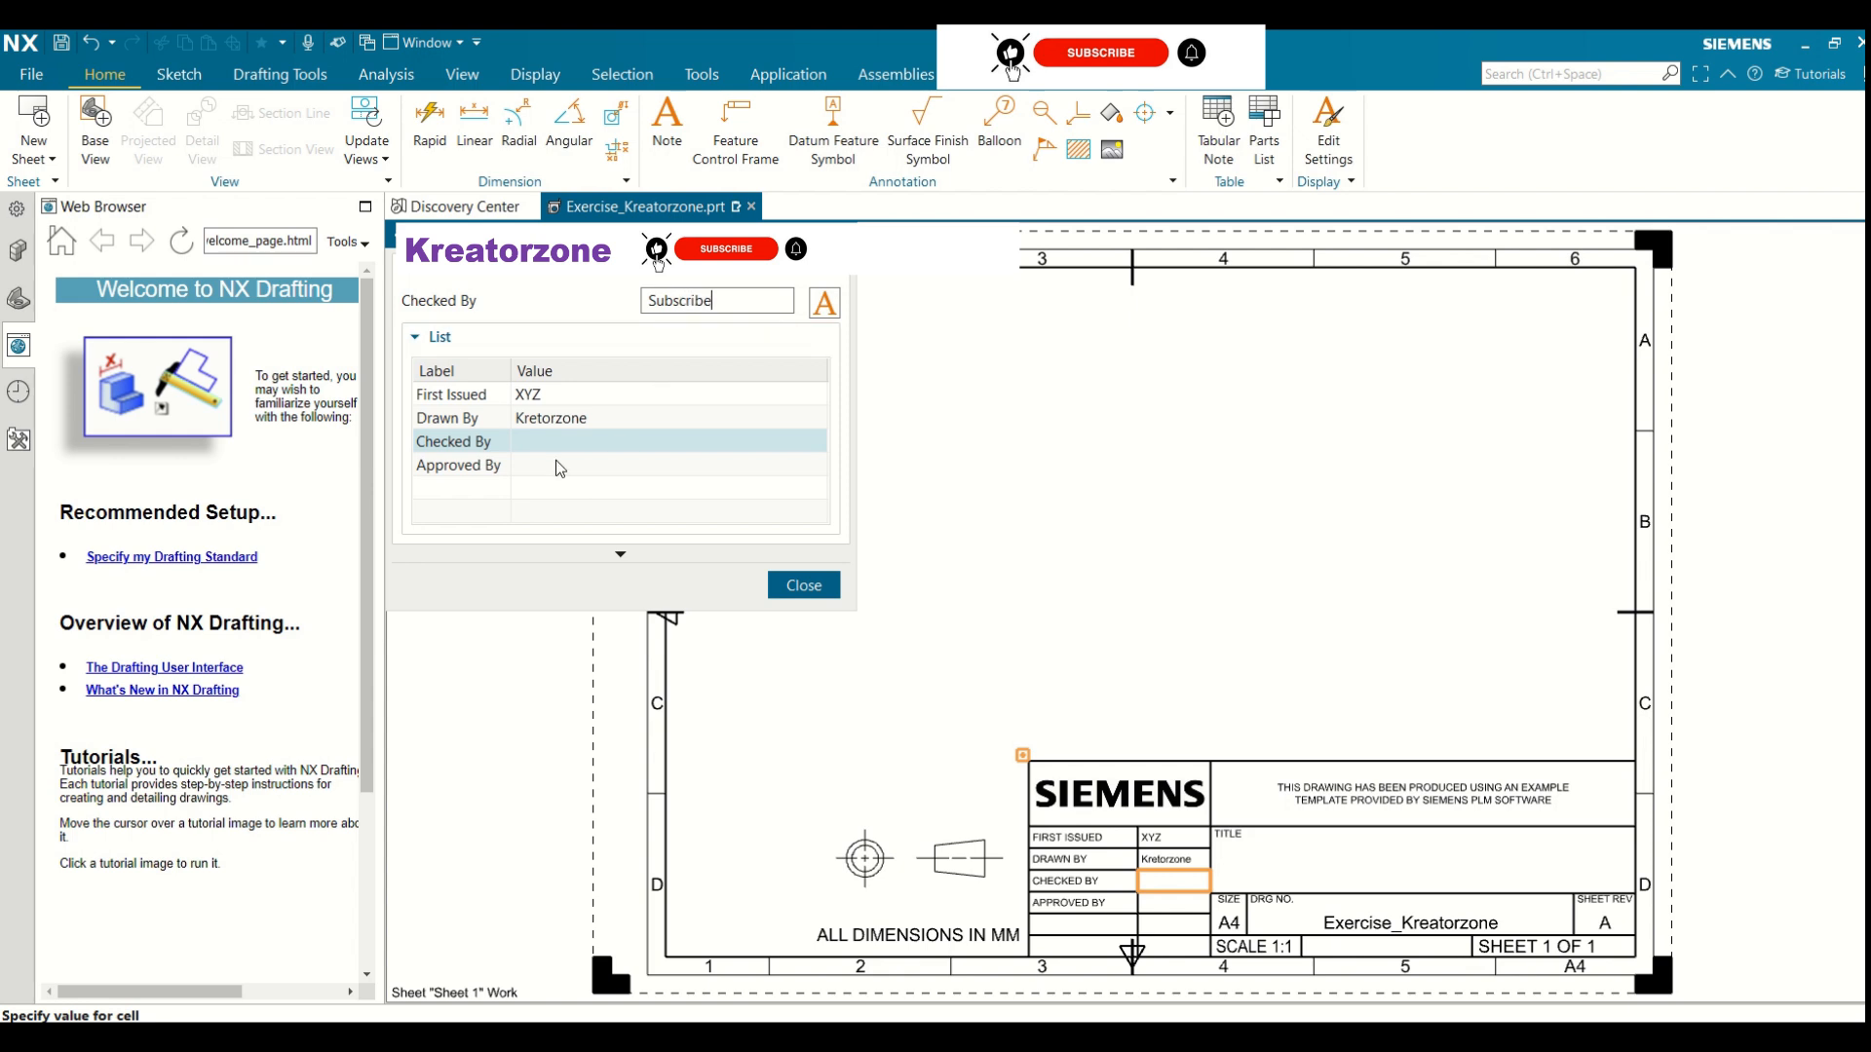
{"action": "key", "text": "Return"}
{"action": "left_click", "coordinate": [581, 458]}
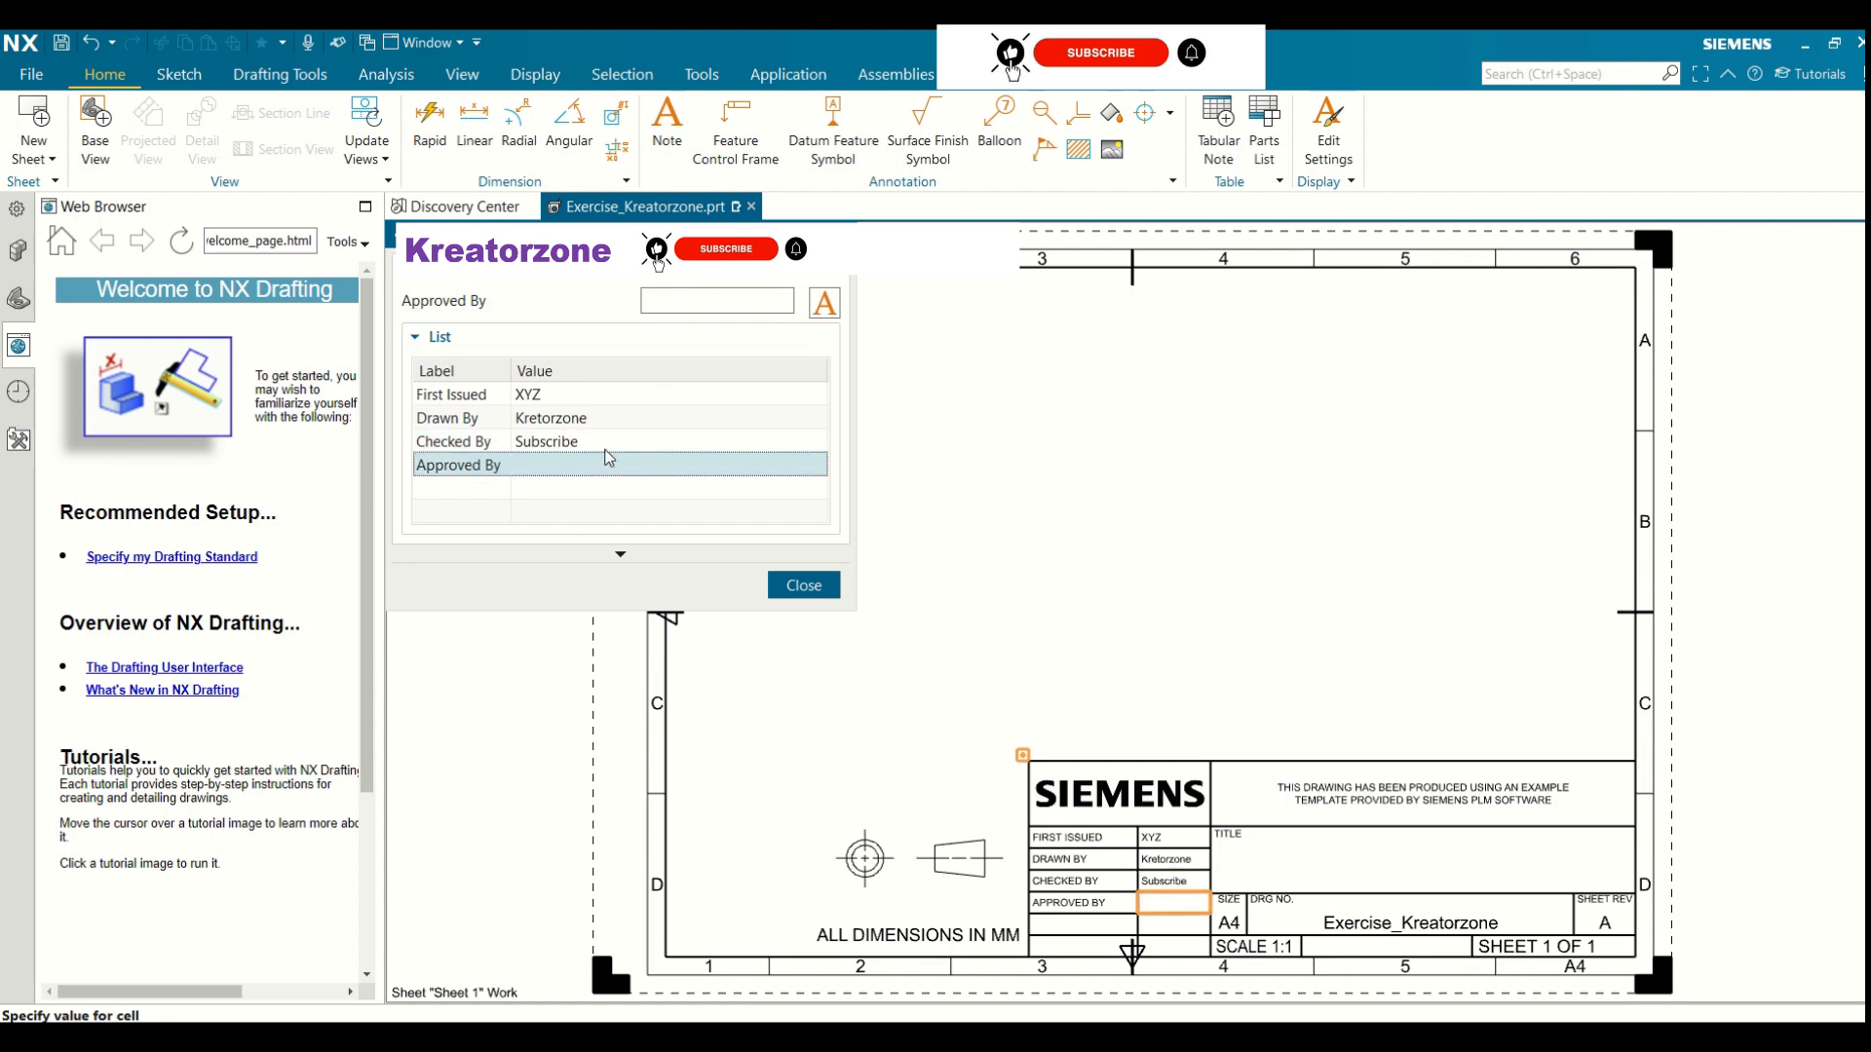
{"action": "left_click", "coordinate": [701, 293]}
{"action": "type", "text": "AS"}
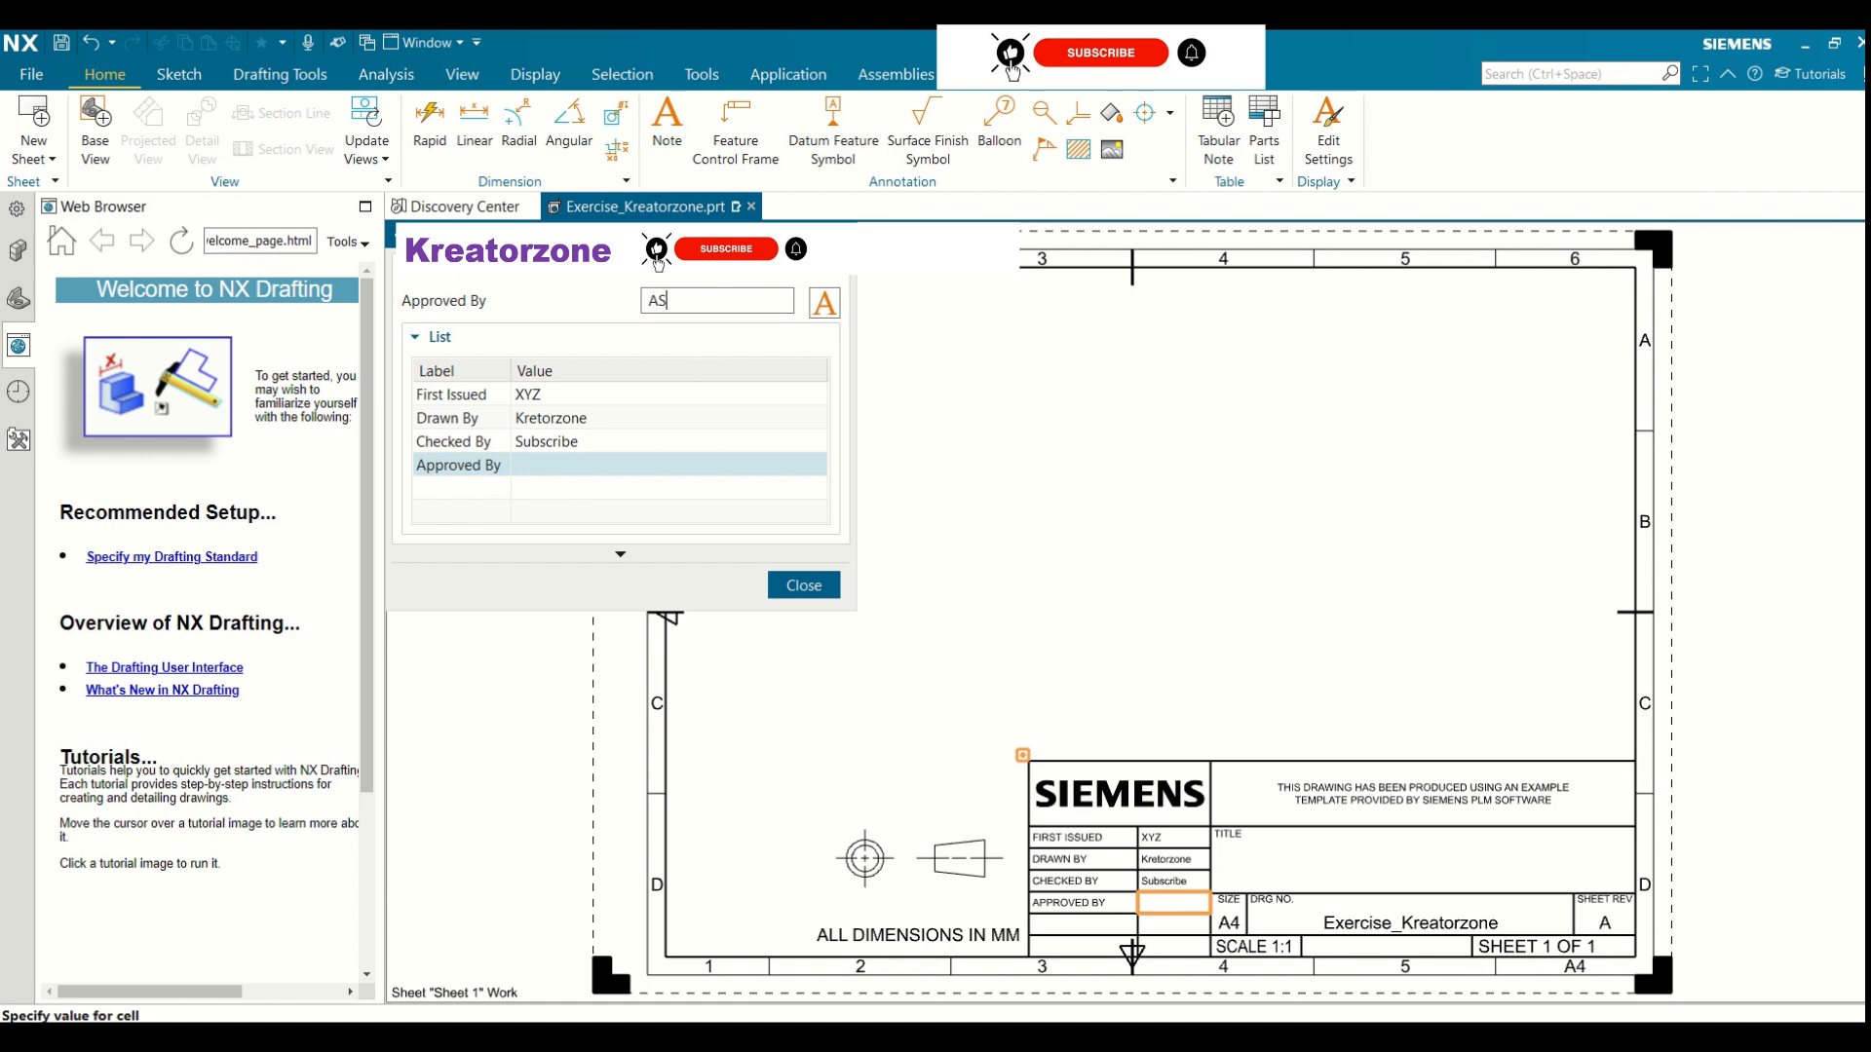
{"action": "type", "text": "AP"}
{"action": "key", "text": "Return"}
{"action": "left_click", "coordinate": [632, 421]}
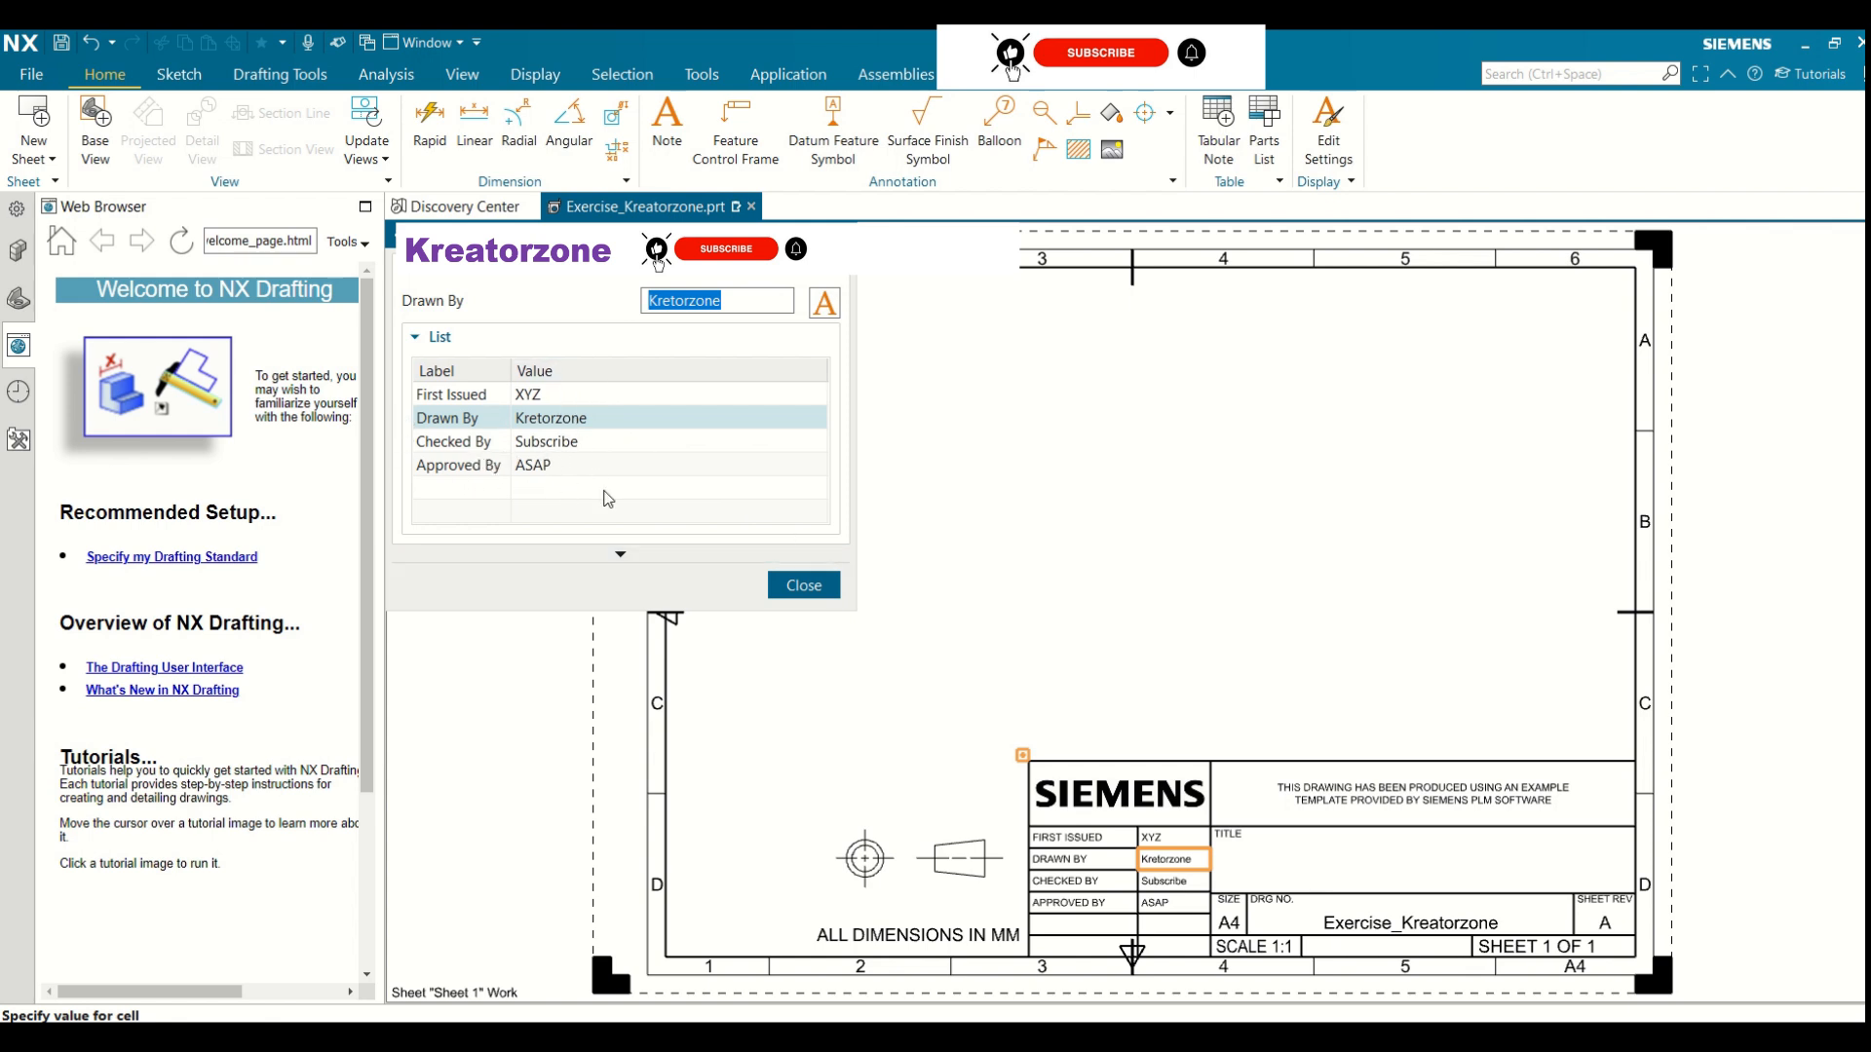
{"action": "left_click", "coordinate": [805, 585]}
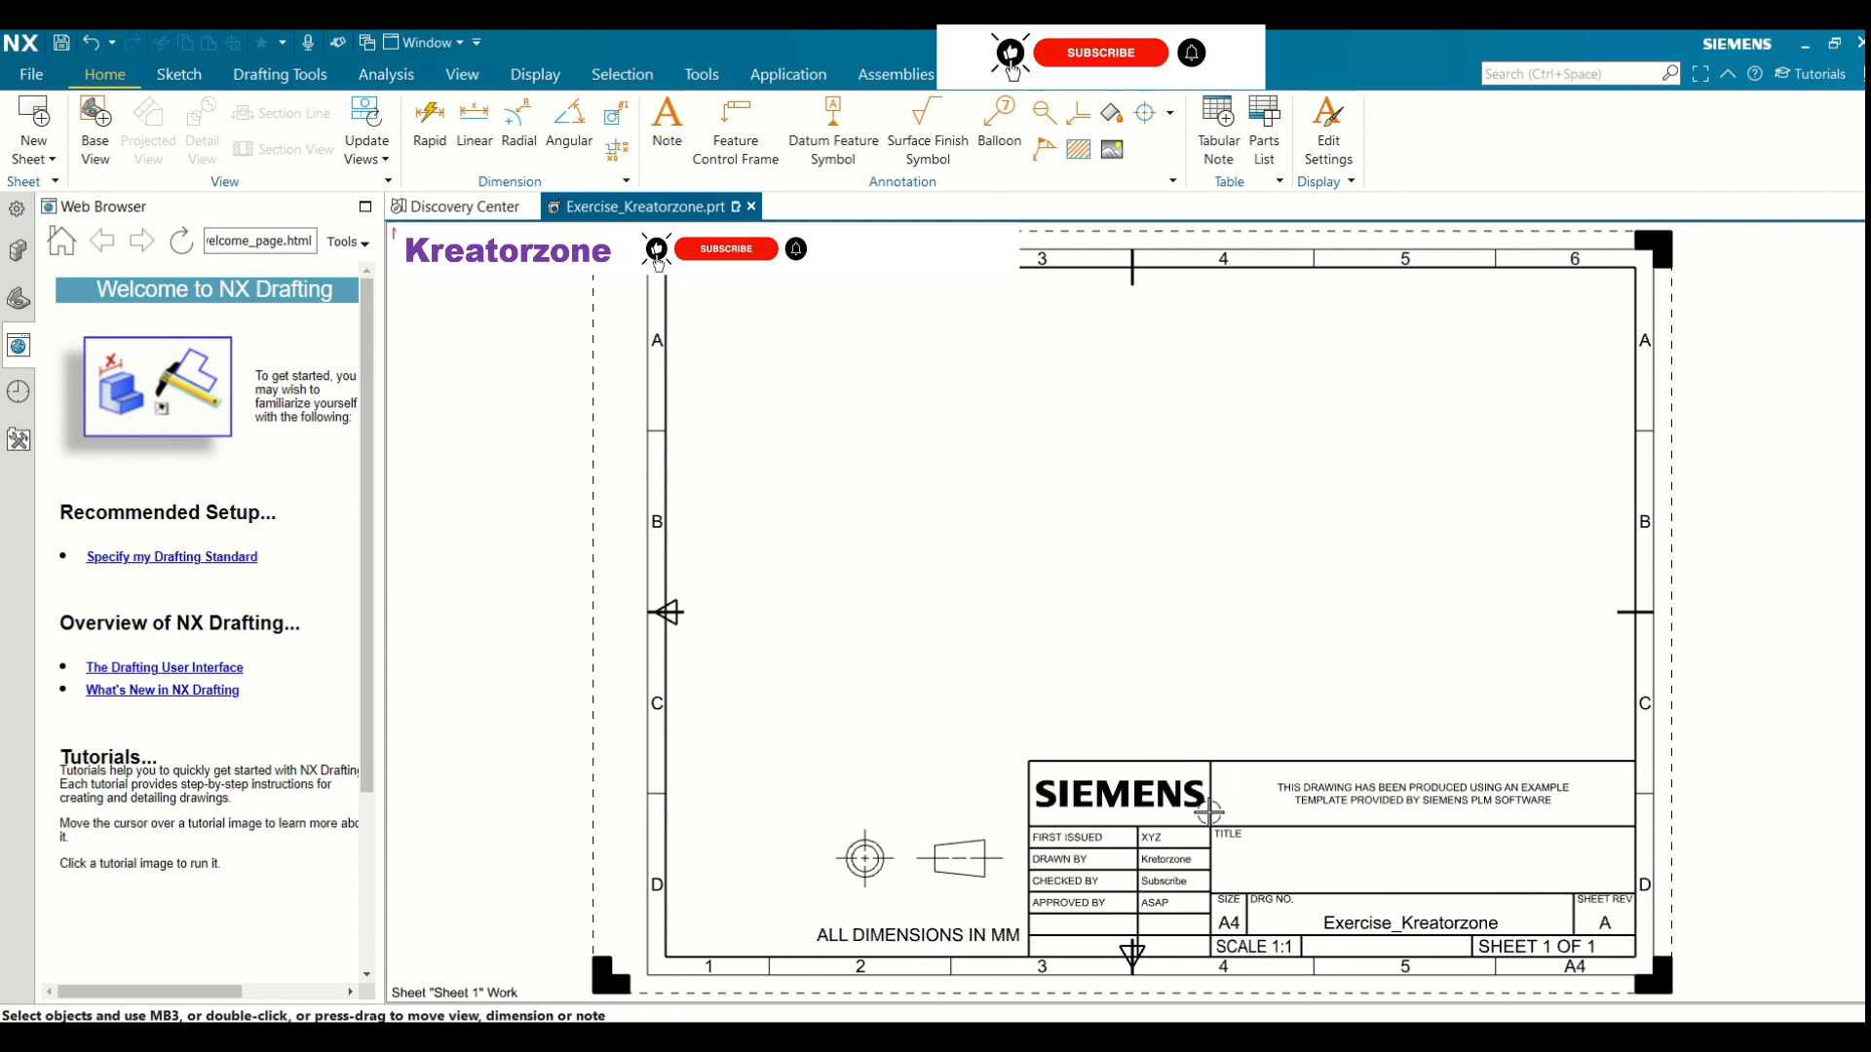
Add the Extrude part from the Desktop as a 1:1 Top base view, with a side view beside it and a front view below
{"action": "left_click", "coordinate": [96, 125]}
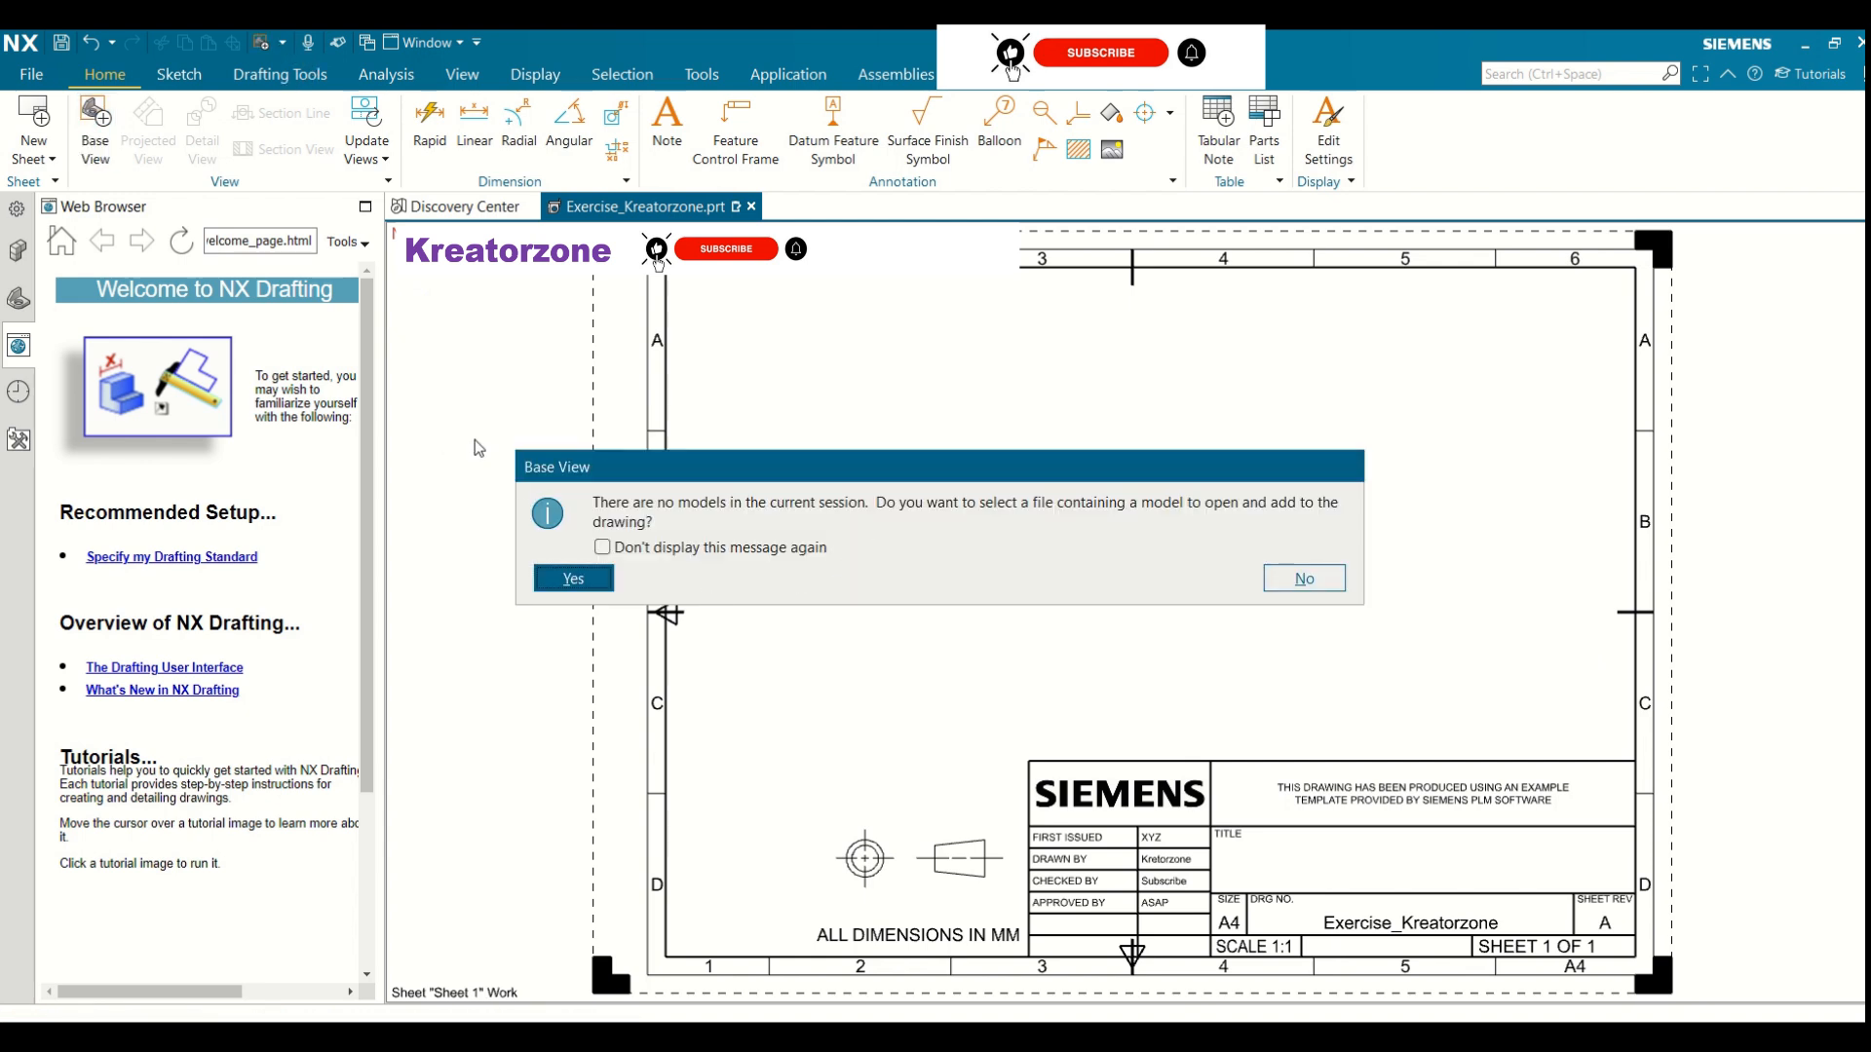
{"action": "left_click", "coordinate": [574, 579]}
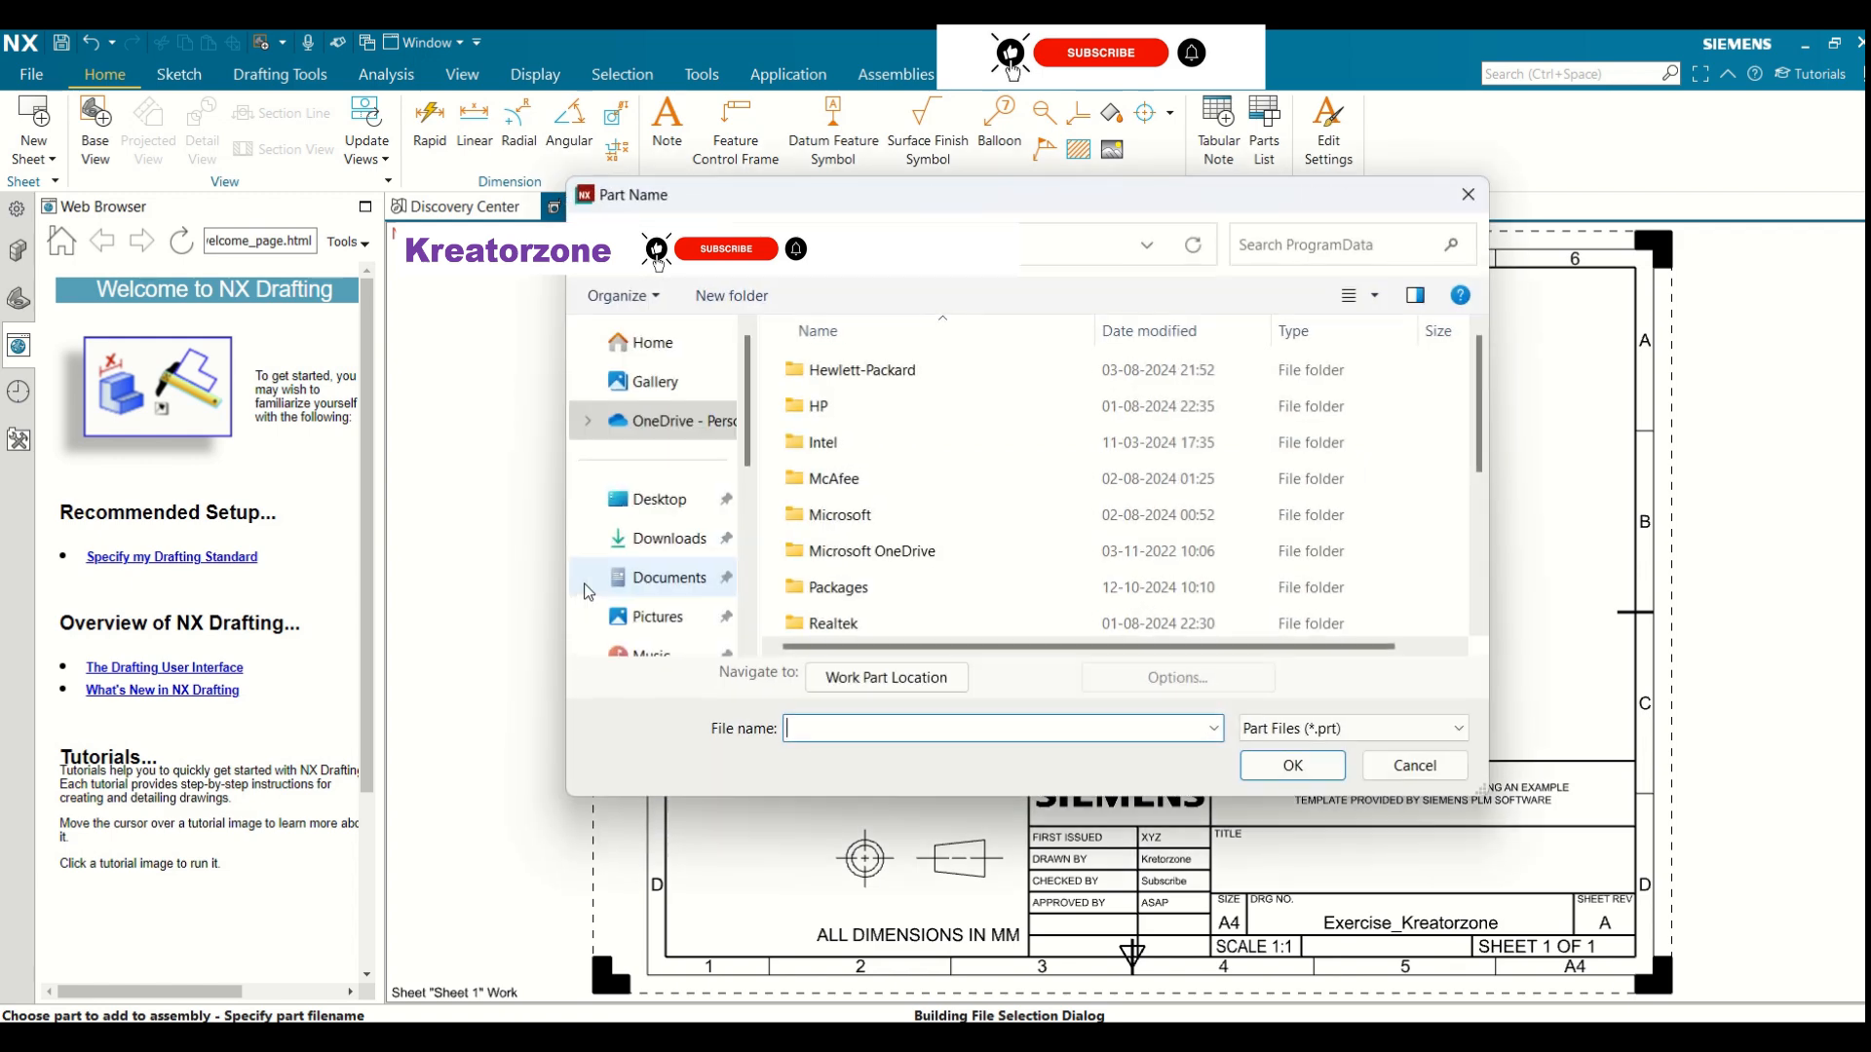
{"action": "left_click", "coordinate": [624, 499]}
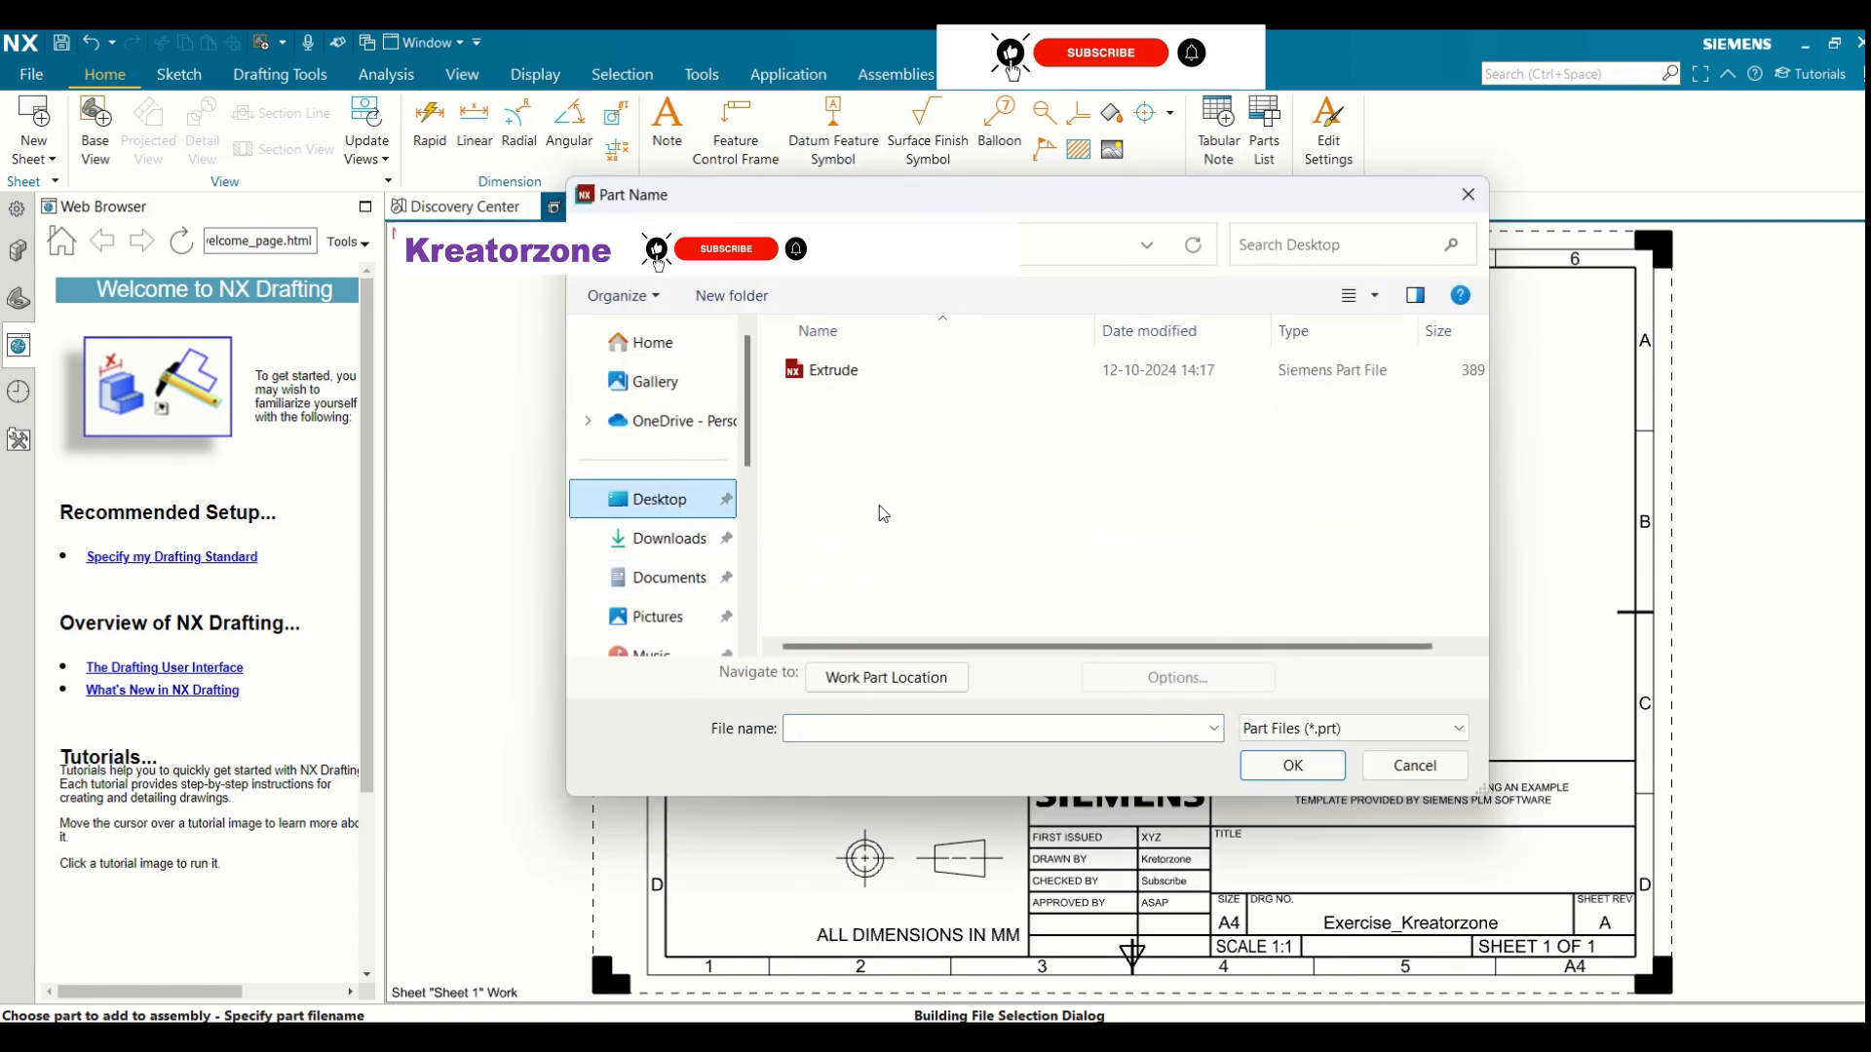
{"action": "left_click", "coordinate": [851, 374]}
{"action": "left_click", "coordinate": [1293, 765]}
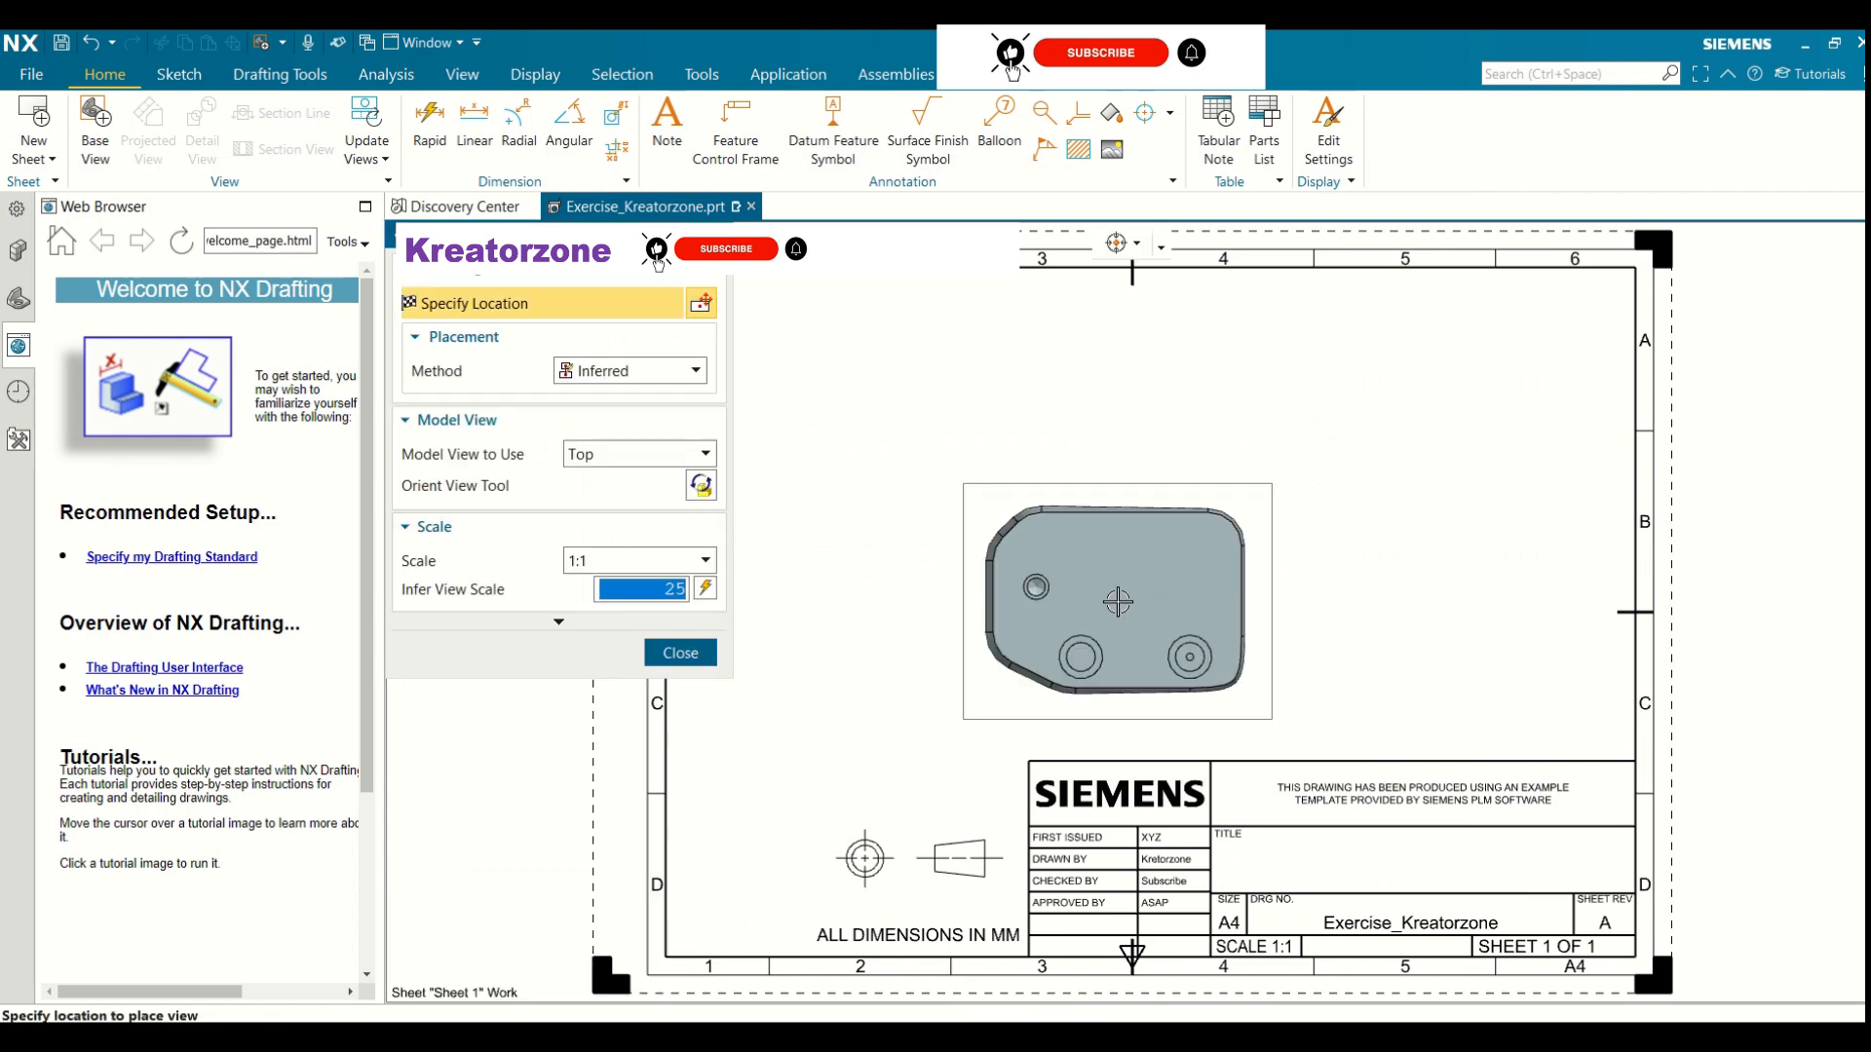
{"action": "left_click", "coordinate": [874, 433]}
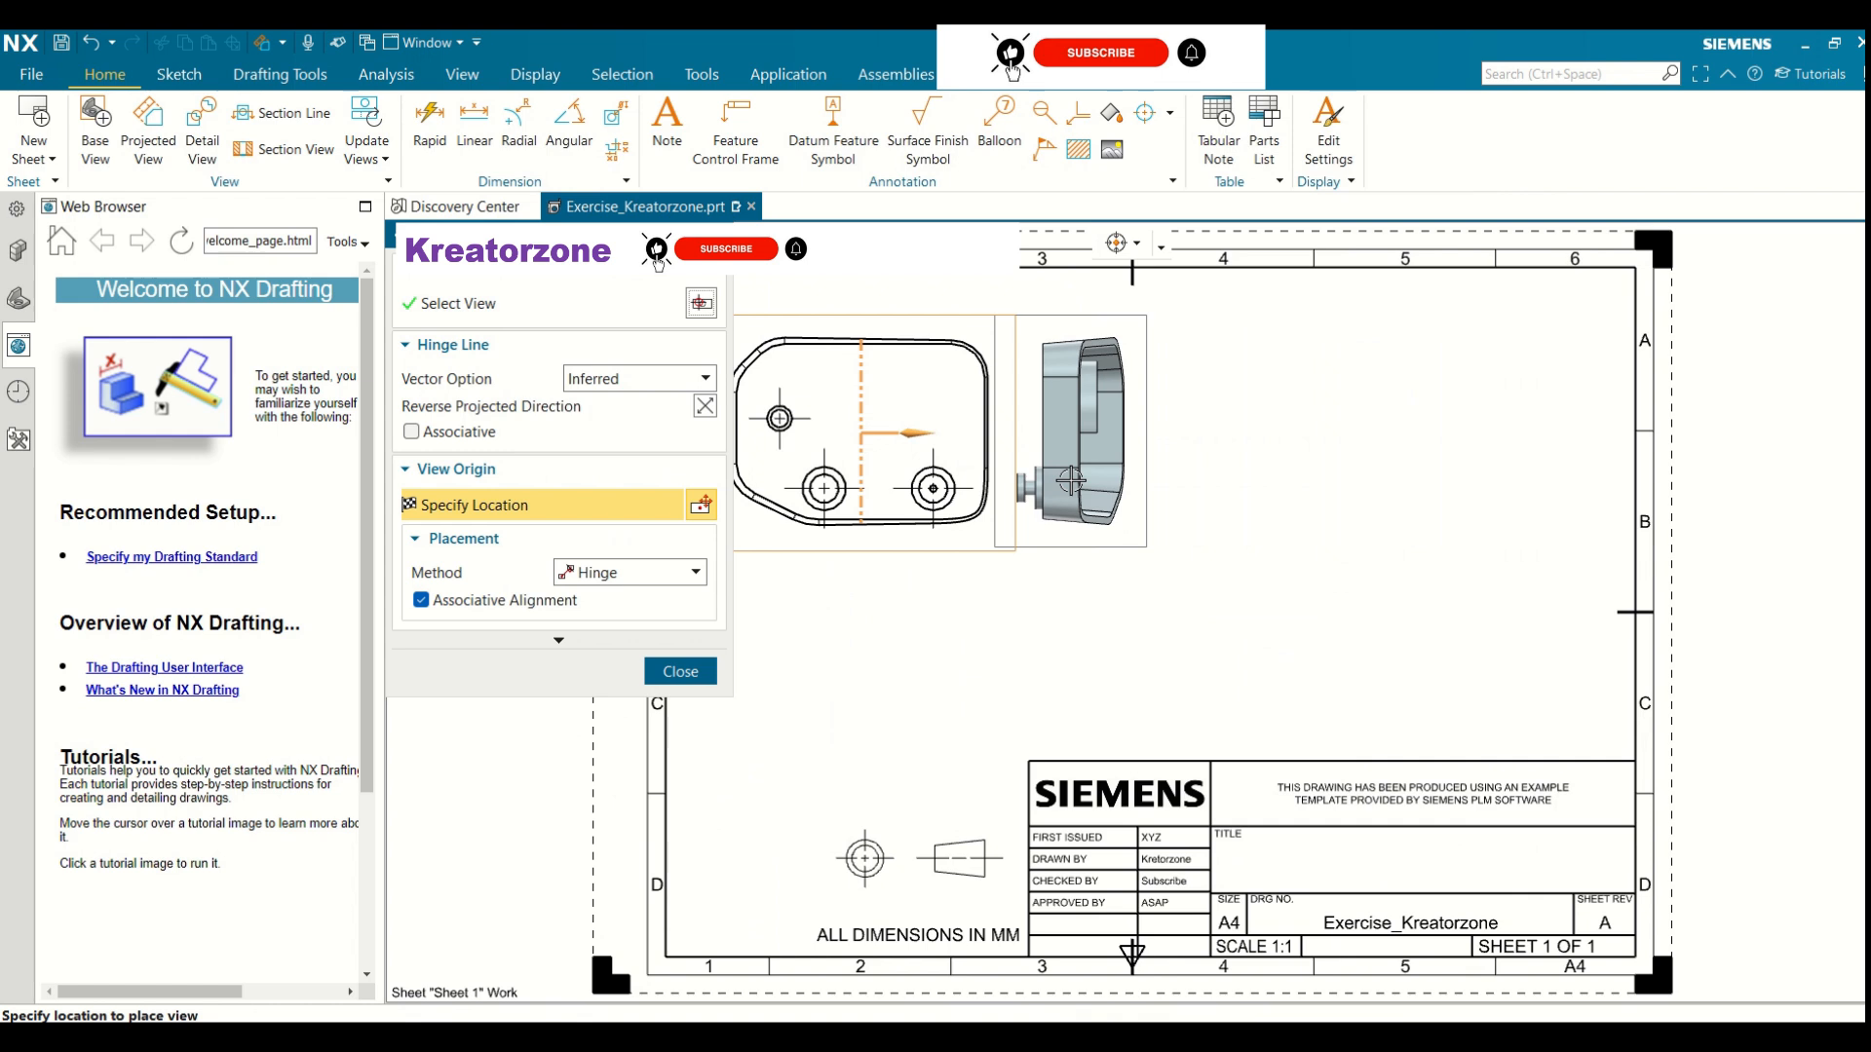
{"action": "left_click", "coordinate": [1413, 434]}
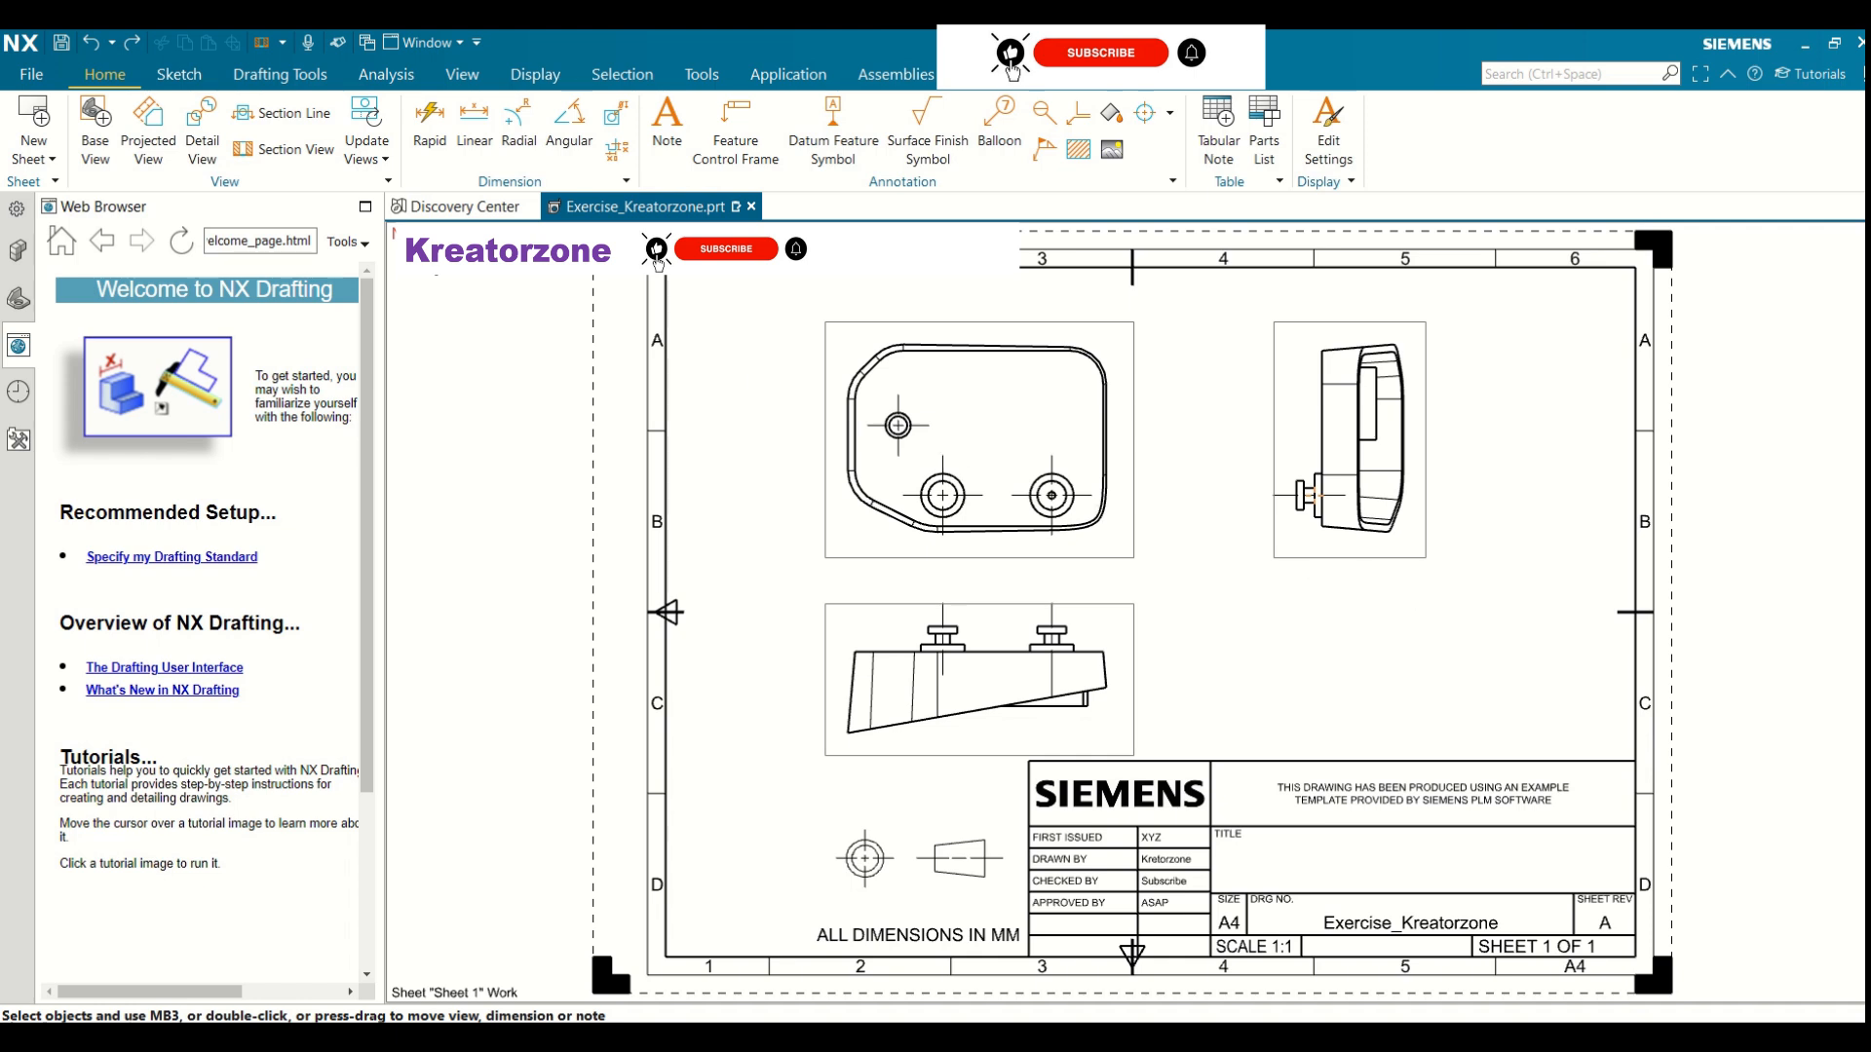
Create a circular 2:1 detail view centred on the right-hand boss of the top view and place it below the side view
{"action": "left_click", "coordinate": [202, 122]}
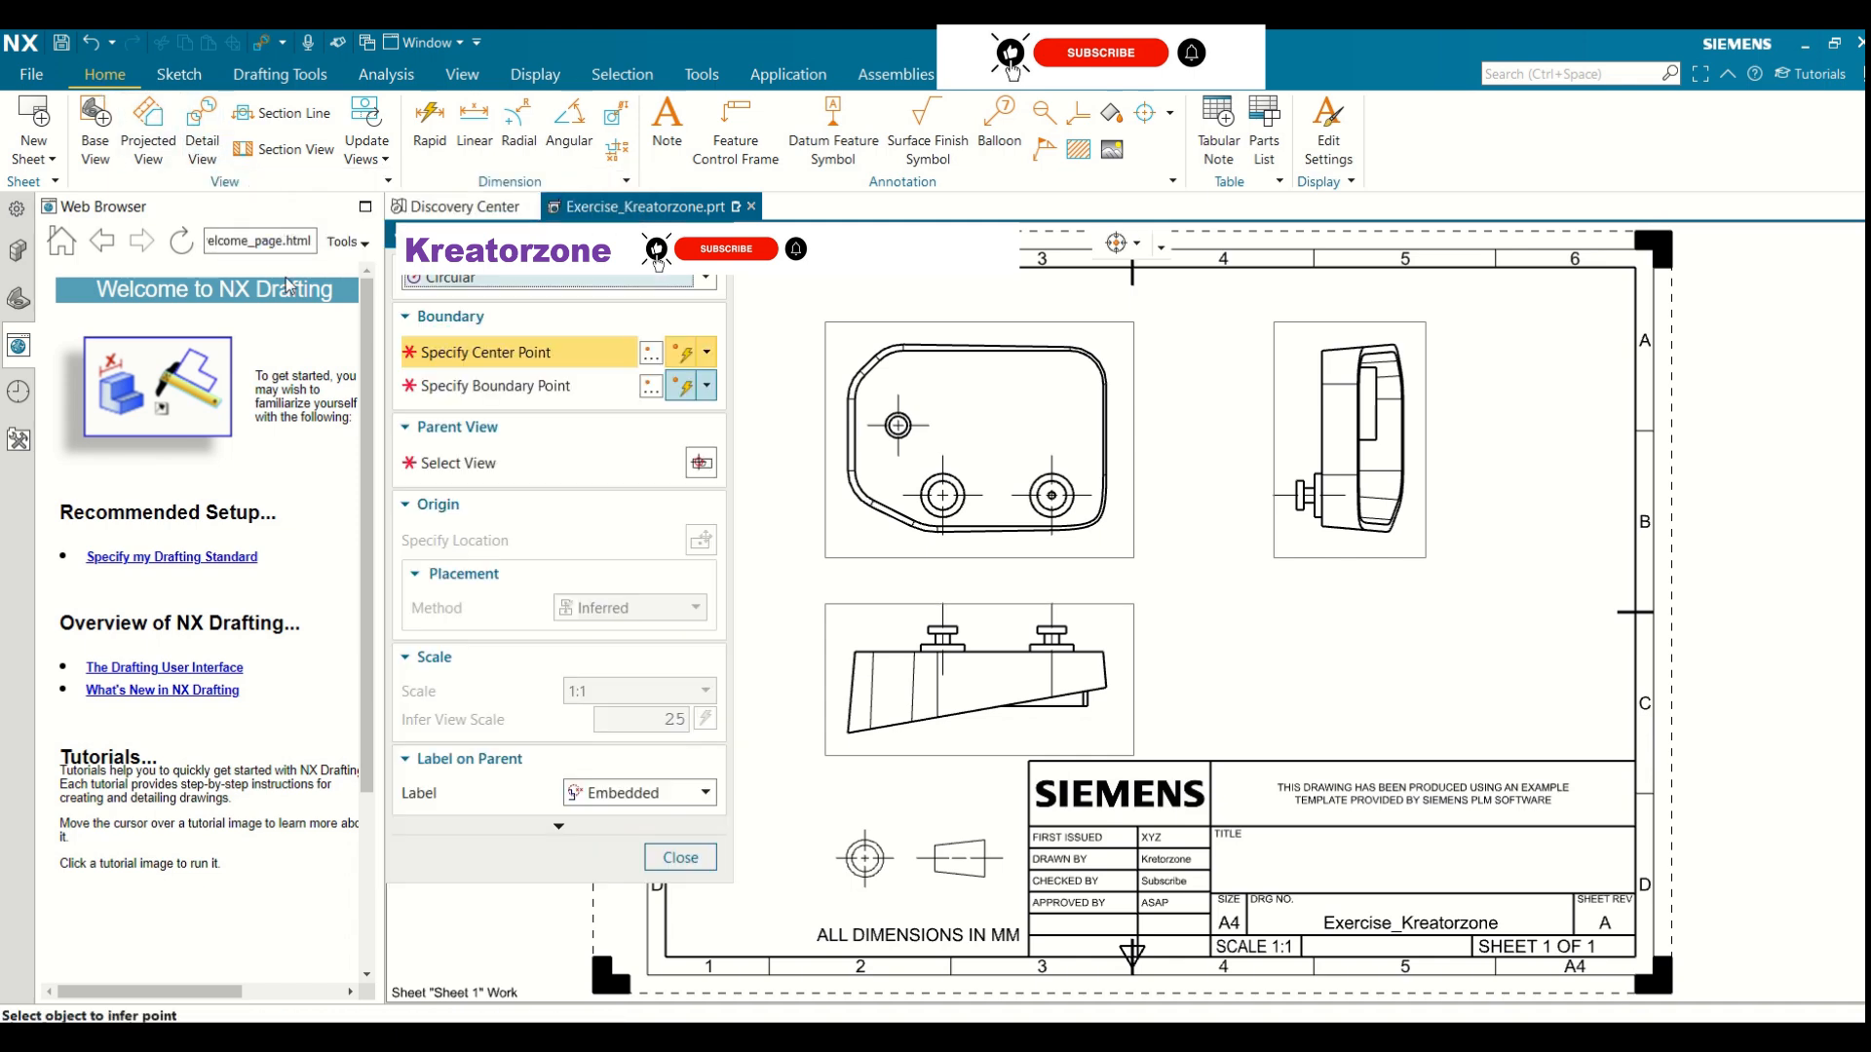
{"action": "left_click", "coordinate": [706, 283]}
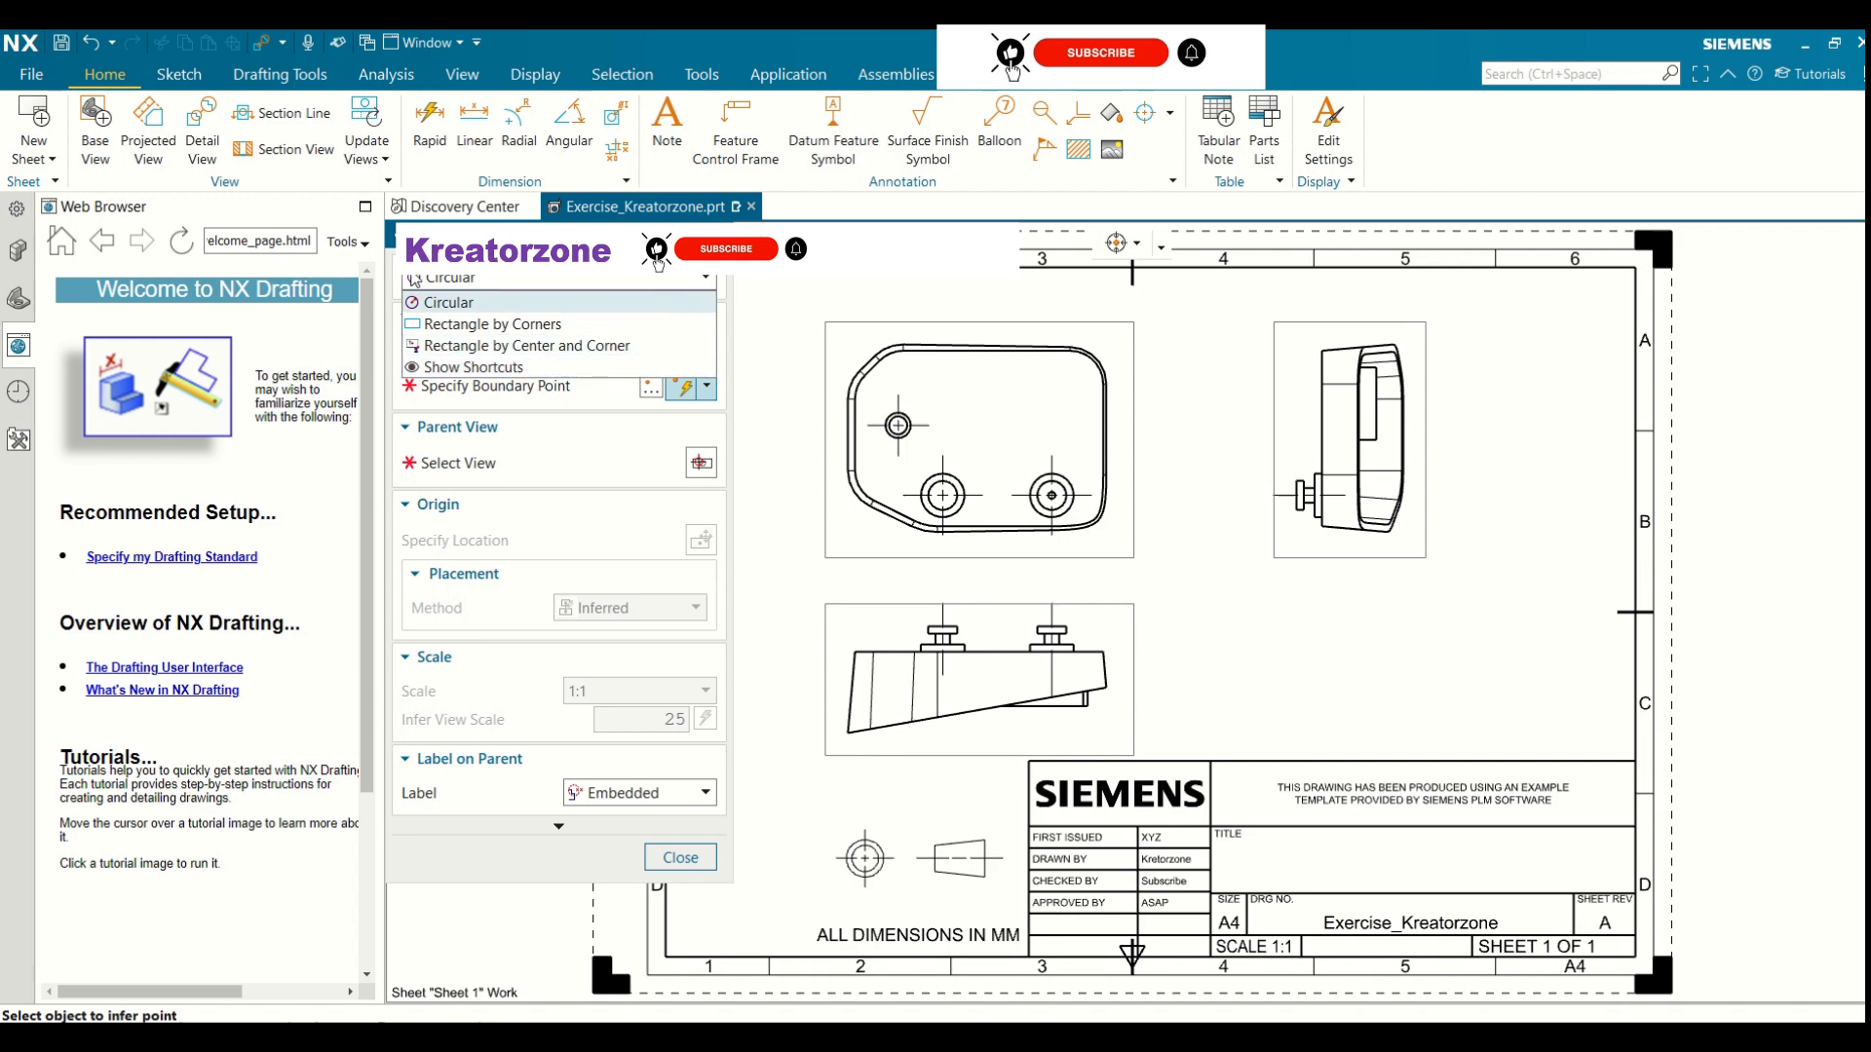
{"action": "left_click", "coordinate": [413, 281]}
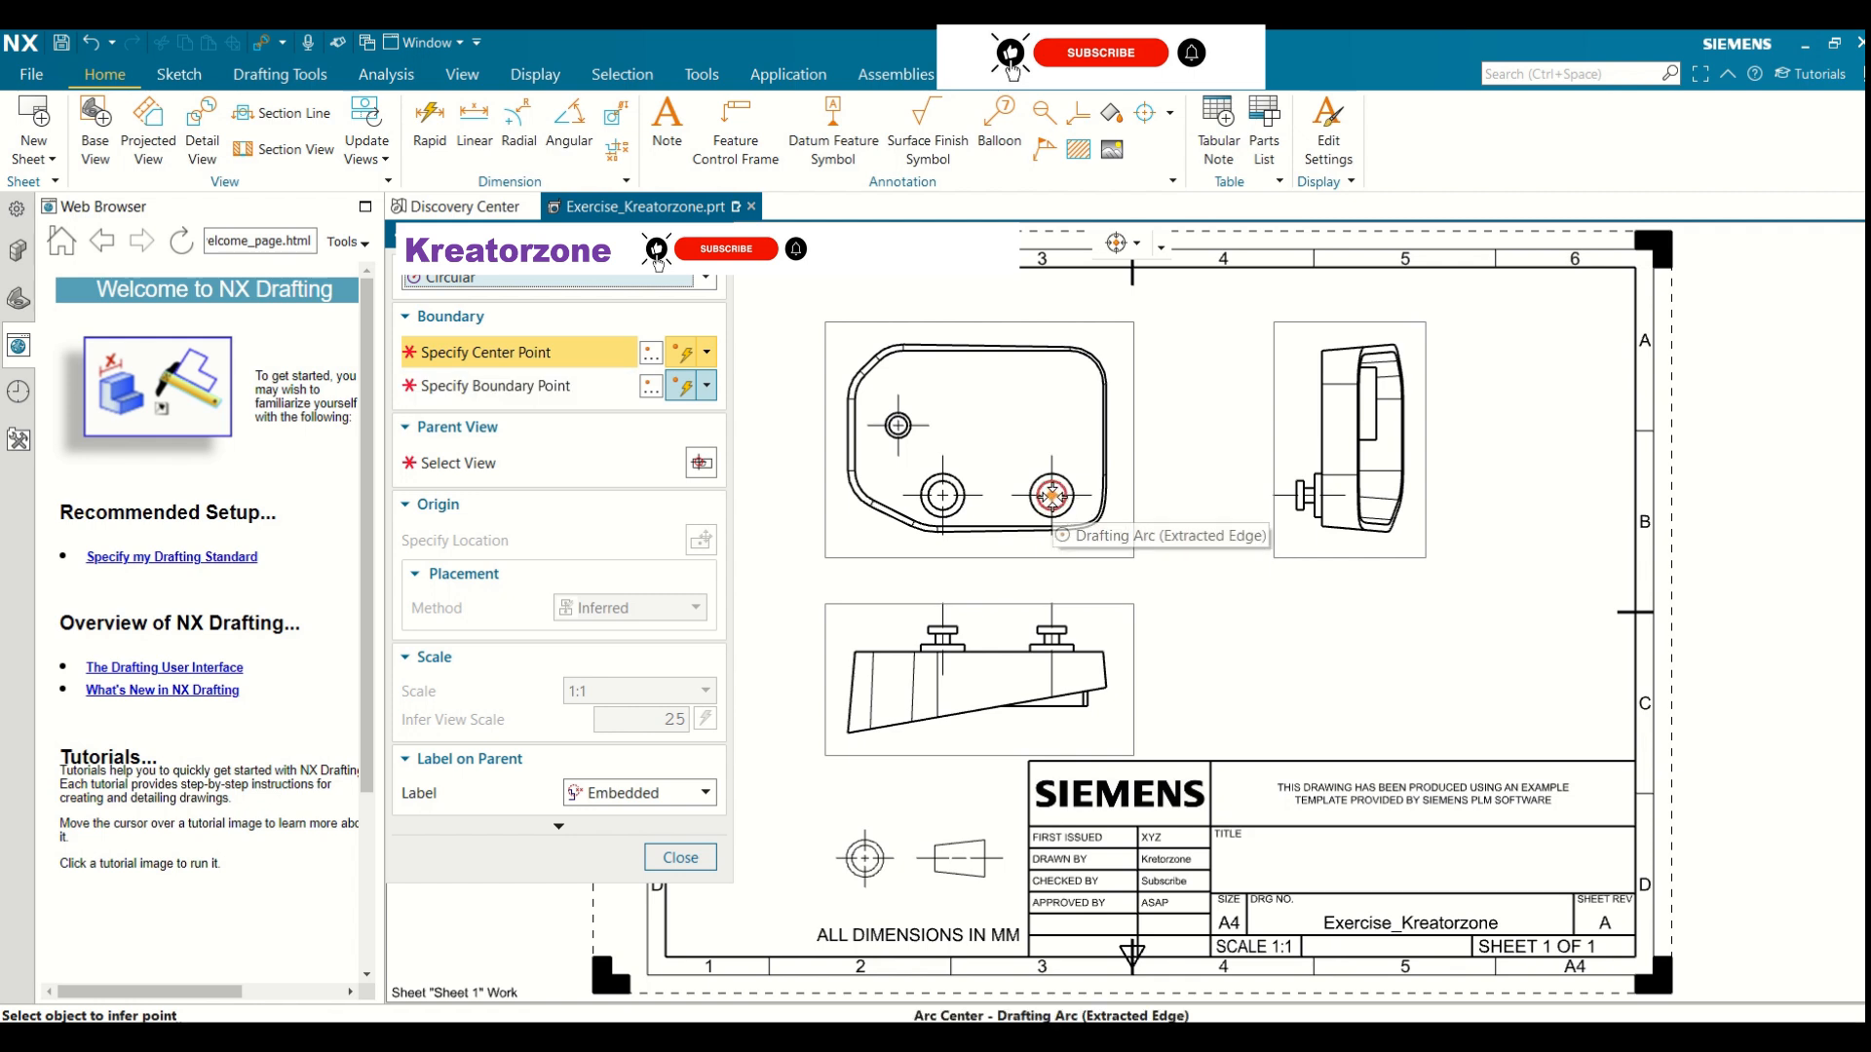
{"action": "left_click", "coordinate": [1053, 496]}
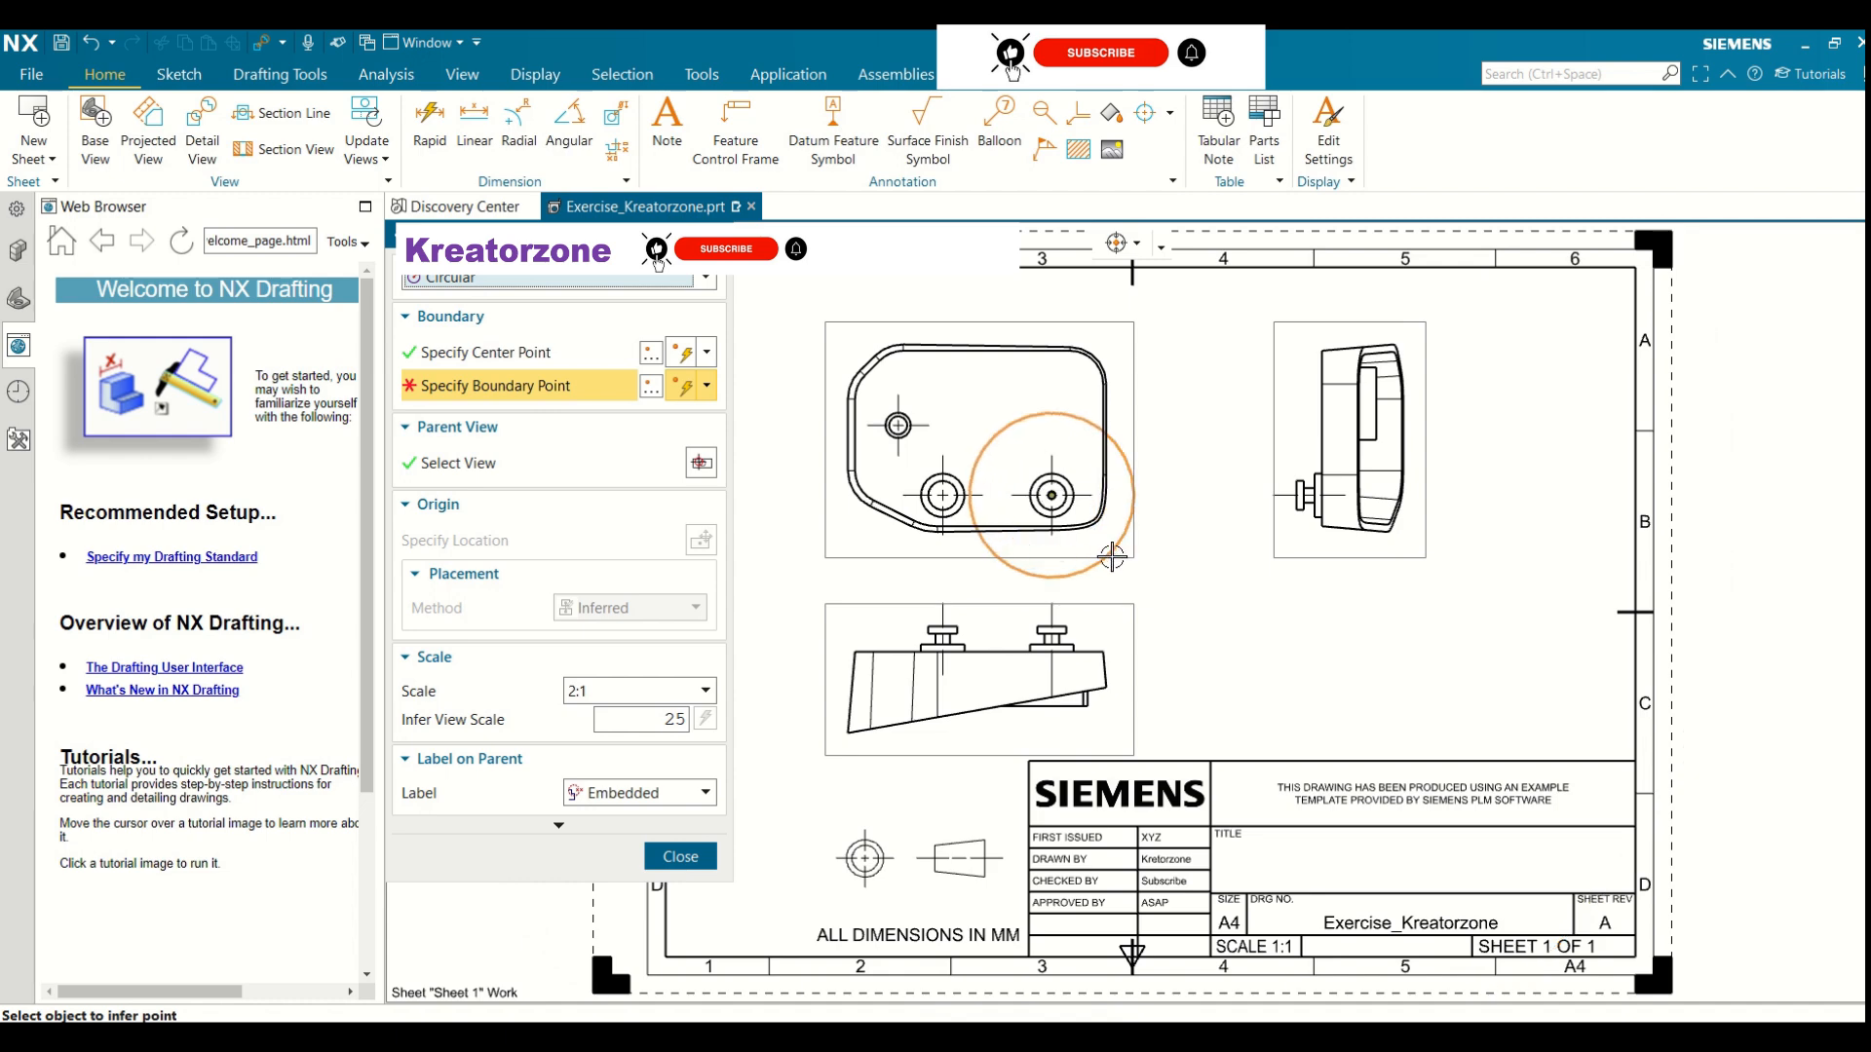
{"action": "left_click", "coordinate": [1044, 559]}
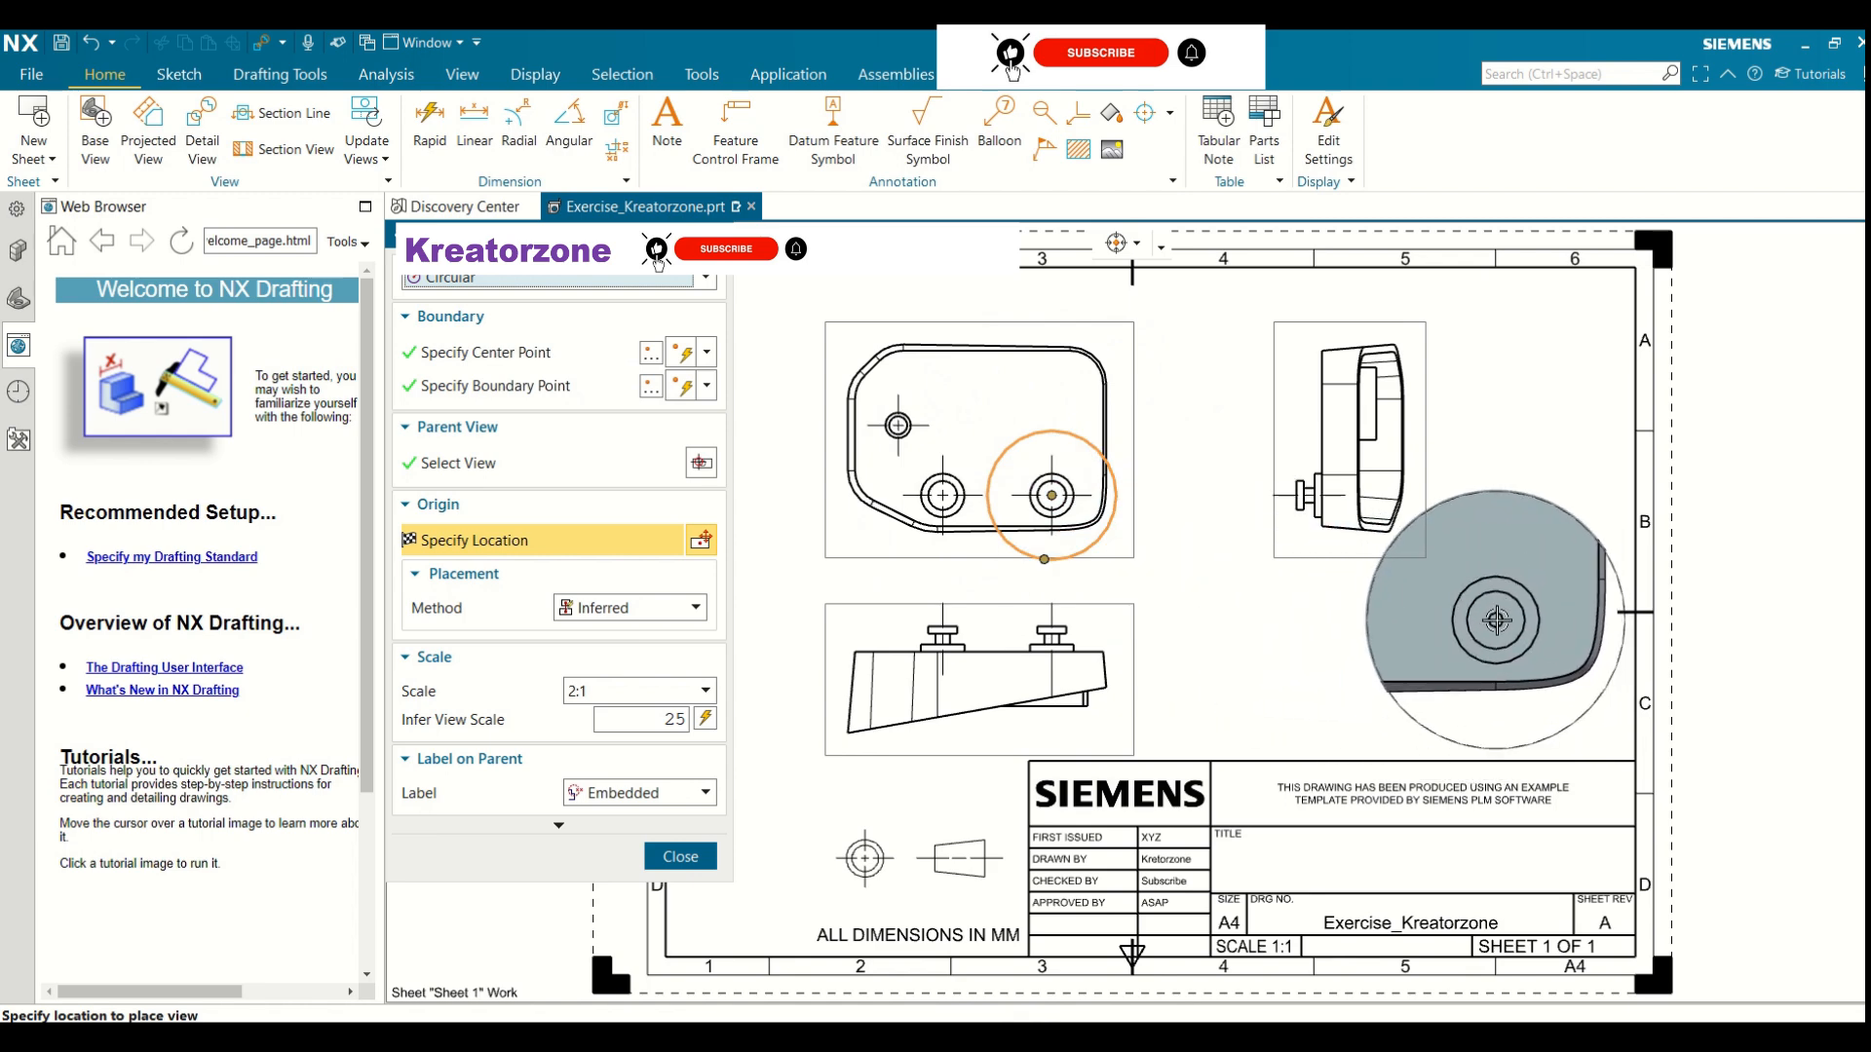
{"action": "left_click", "coordinate": [1489, 632]}
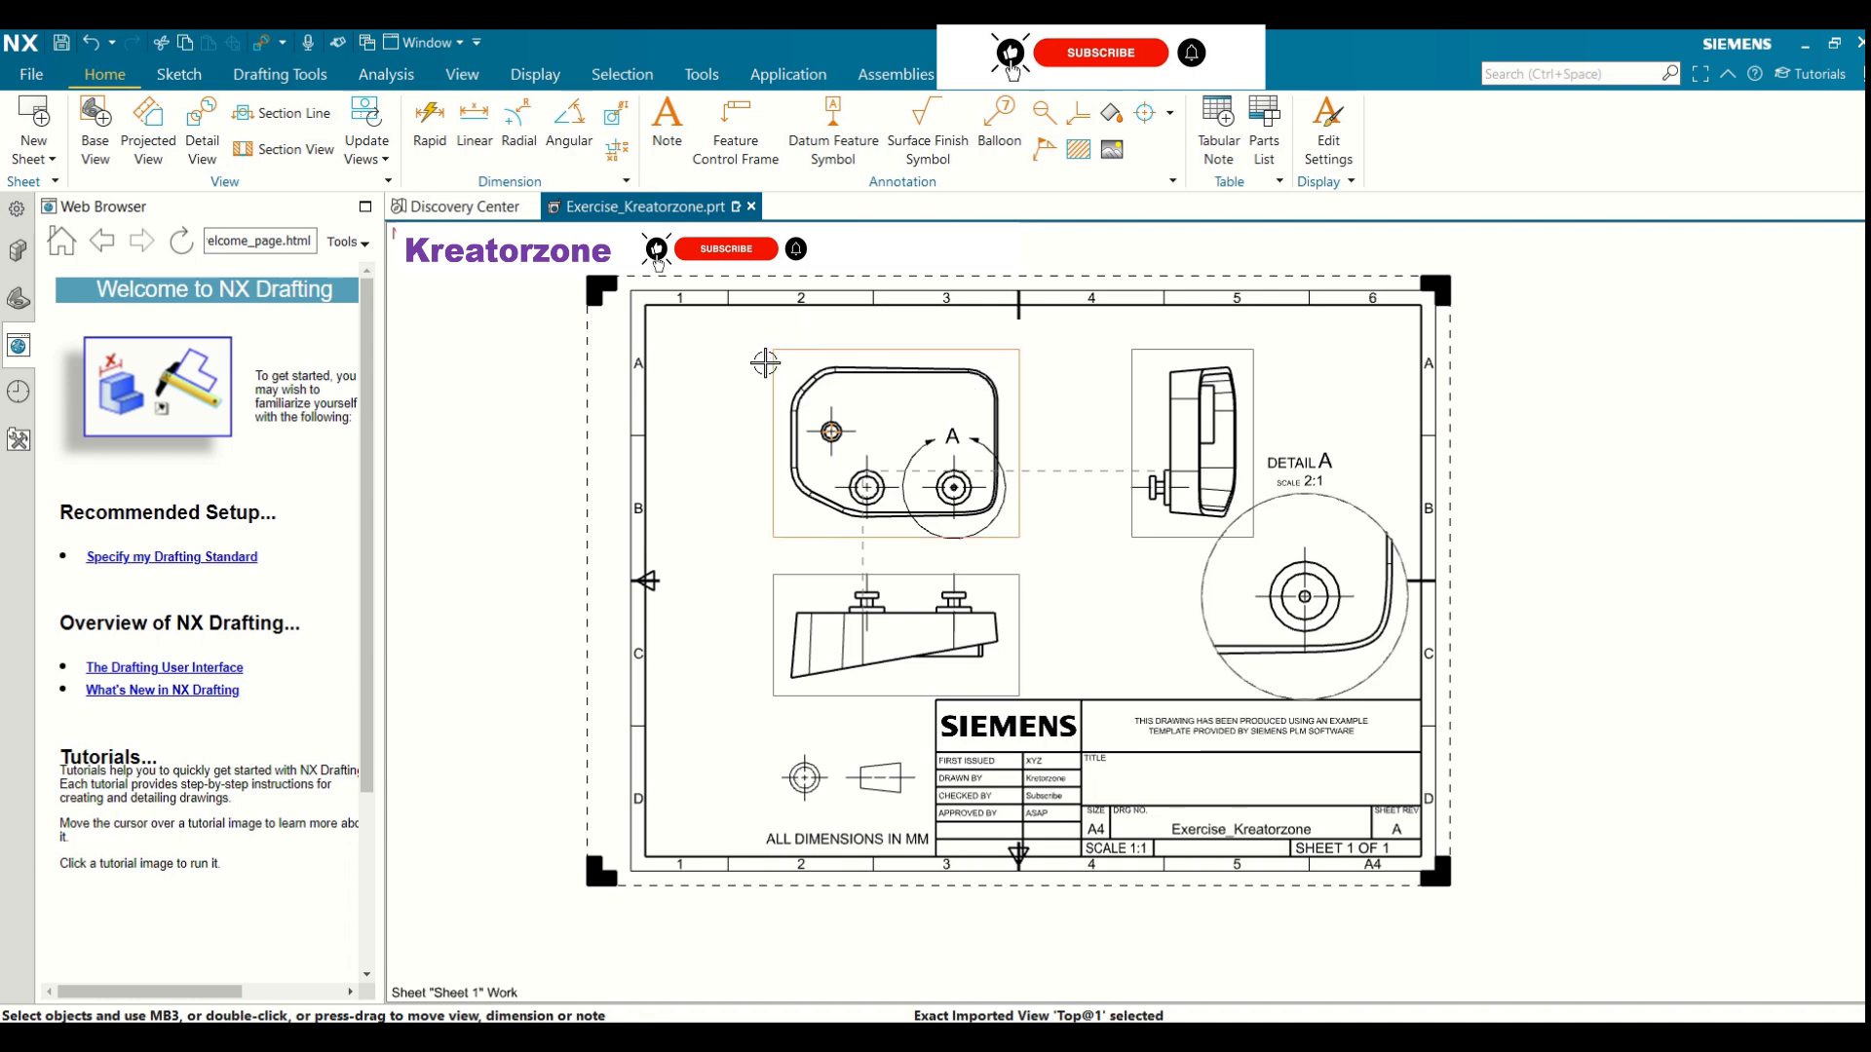
Move the top view towards the sheet's left border and shift the side view slightly upwards
{"action": "left_click_drag", "start_coordinate": [774, 358], "coordinate": [681, 345]}
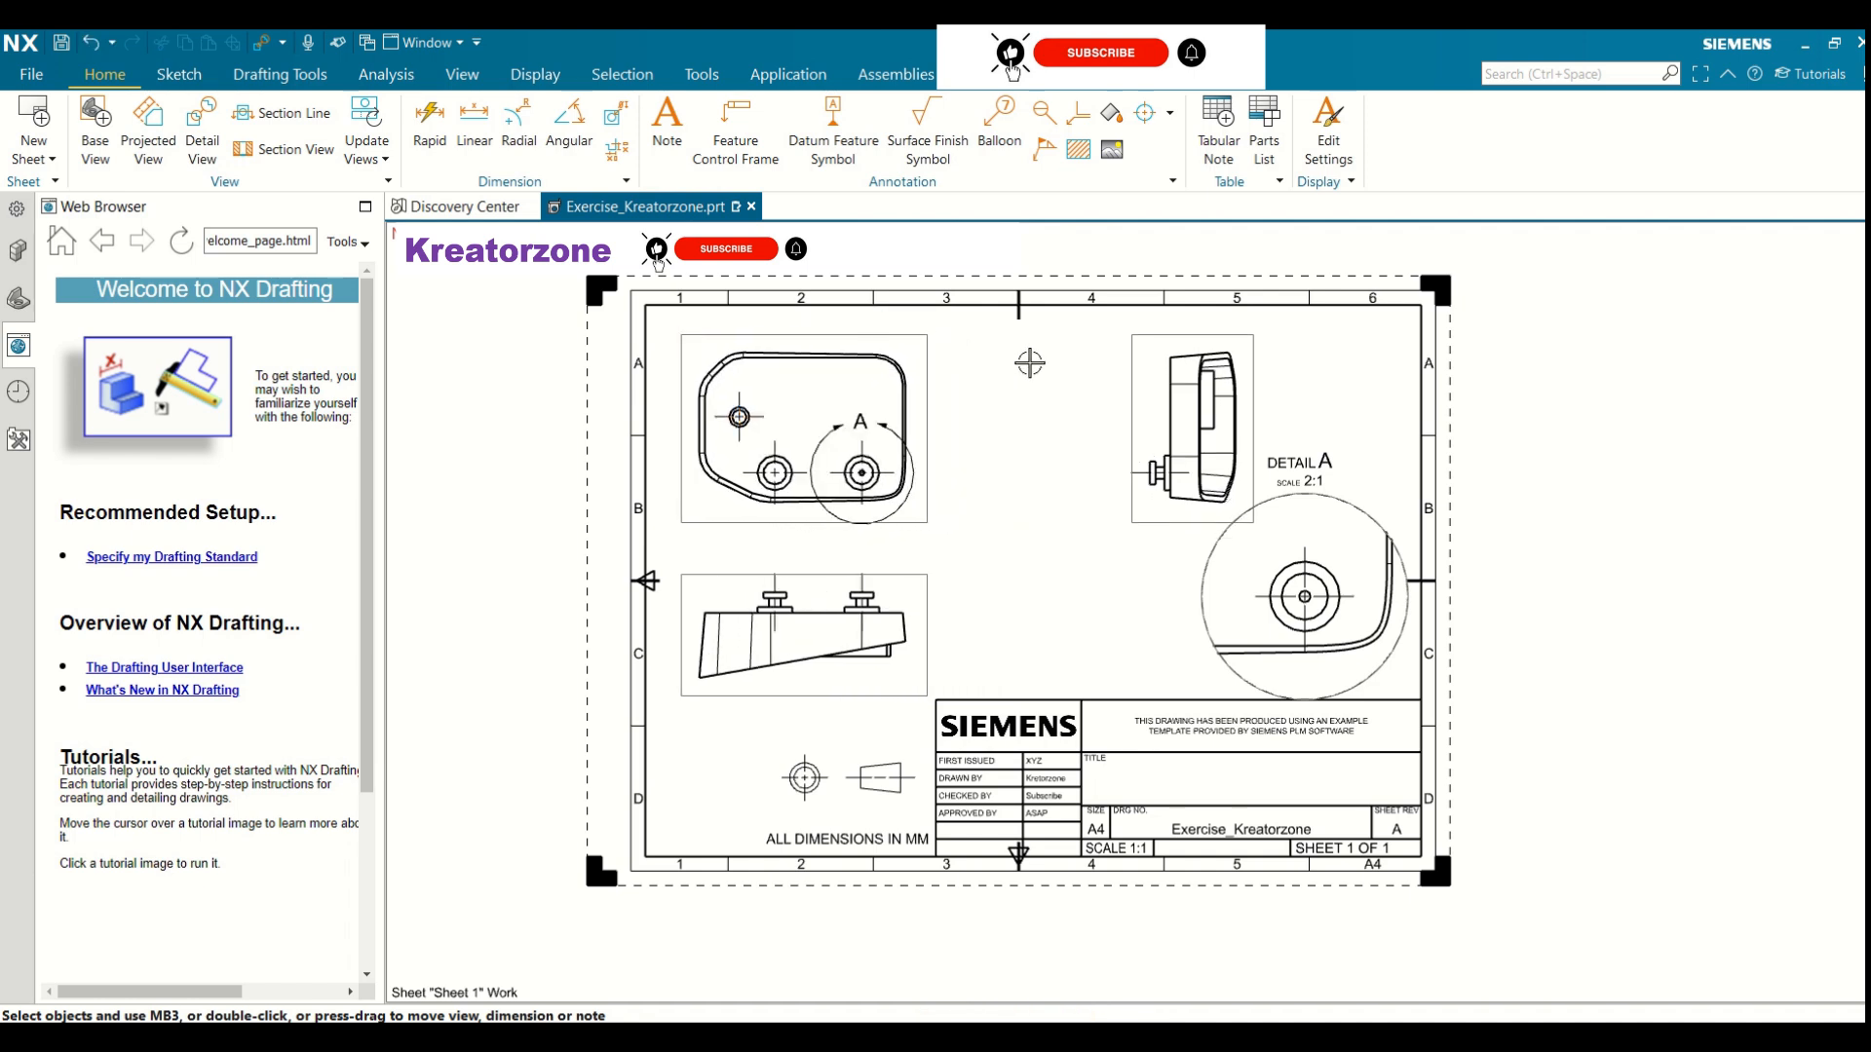
{"action": "mouse_move", "coordinate": [1136, 358]}
{"action": "left_mouse_down"}
{"action": "mouse_move", "coordinate": [1095, 364]}
{"action": "mouse_move", "coordinate": [1157, 353]}
{"action": "mouse_move", "coordinate": [1138, 346]}
{"action": "left_mouse_up"}
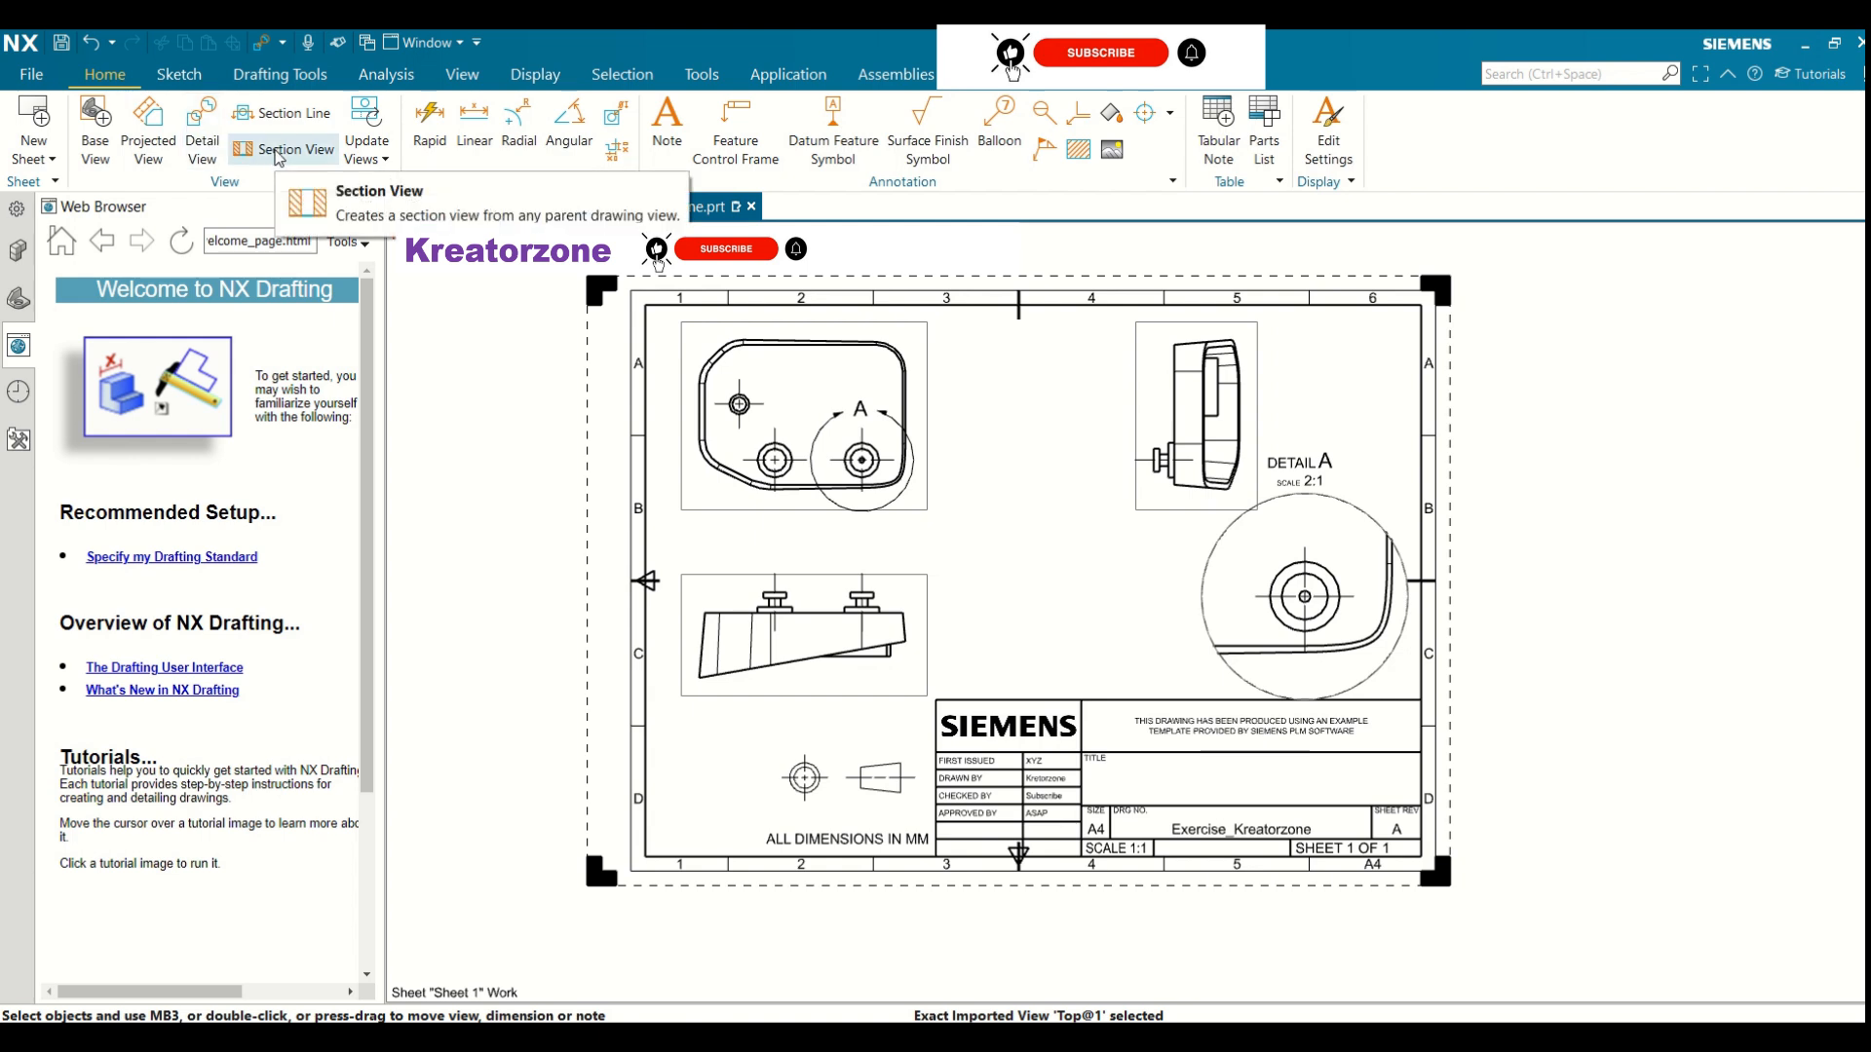
Create a Dynamic, Simple/Stepped section view by cutting vertically through the side view, and position it between the top and side views
{"action": "left_click", "coordinate": [283, 151]}
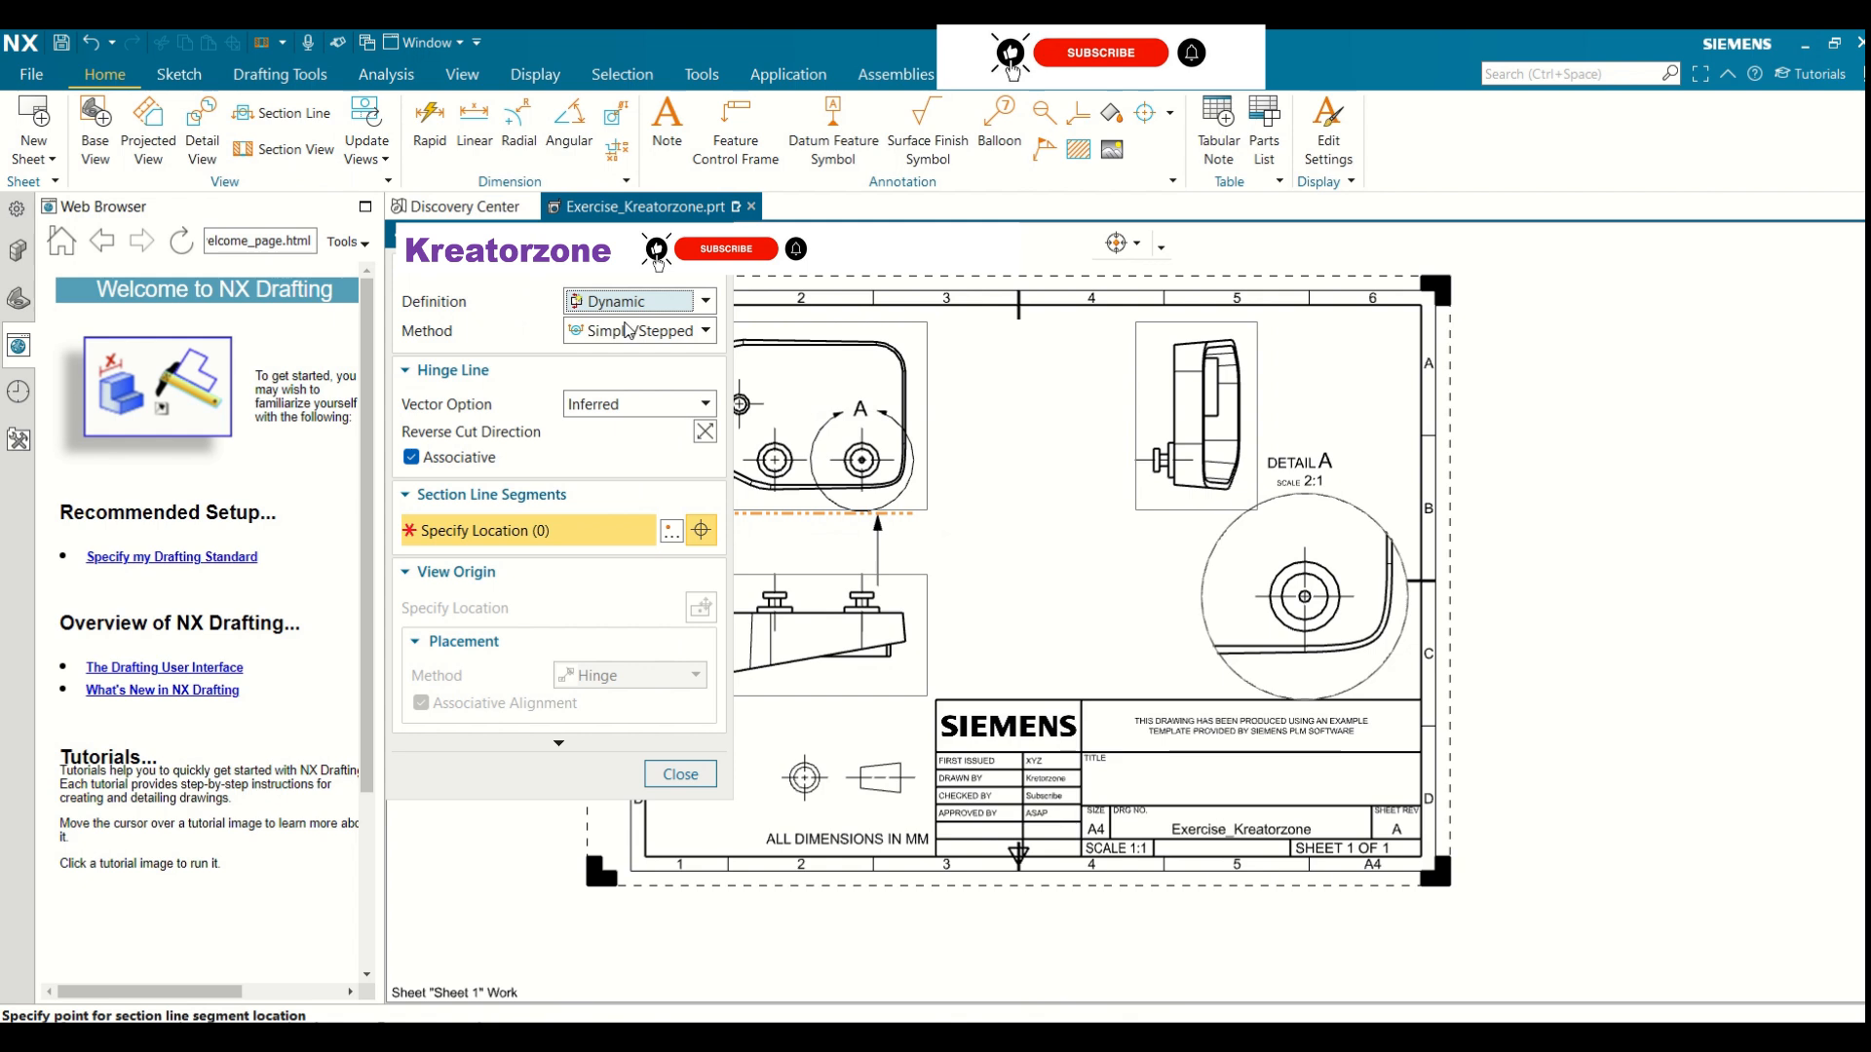
{"action": "left_click", "coordinate": [704, 304]}
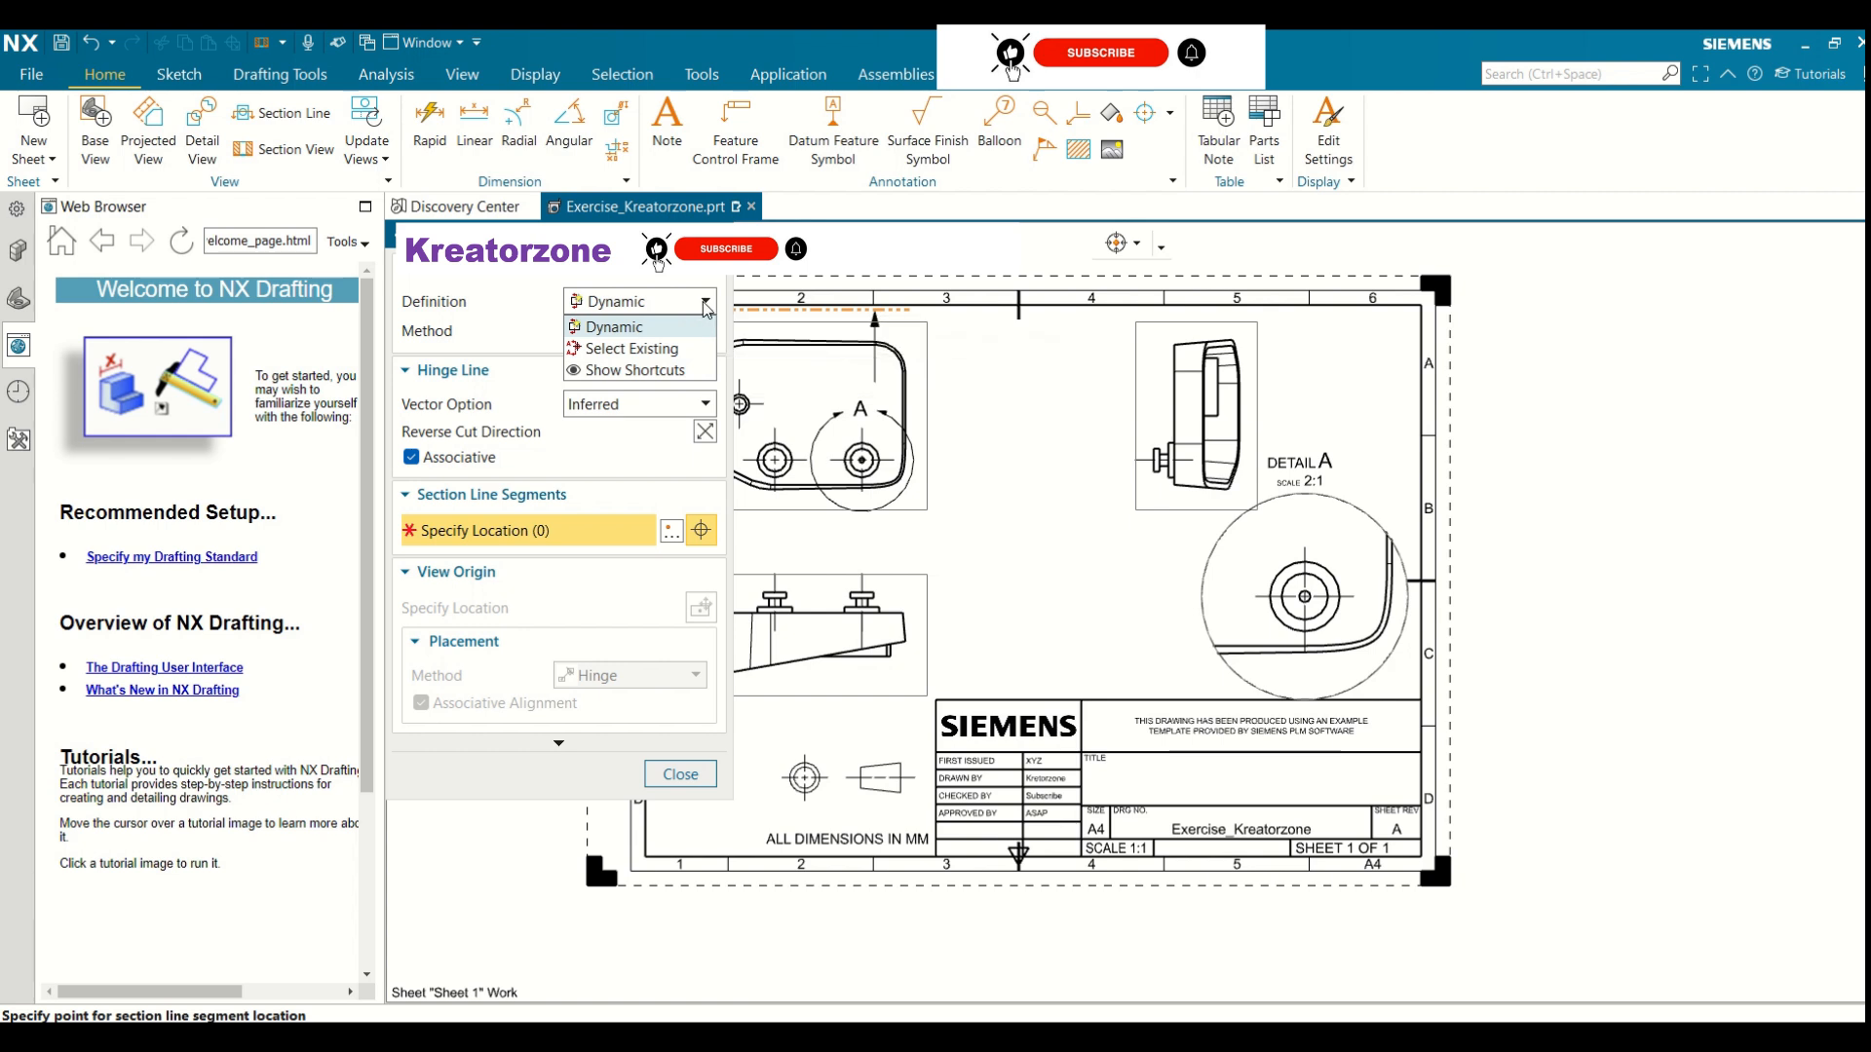
{"action": "left_click", "coordinate": [624, 327]}
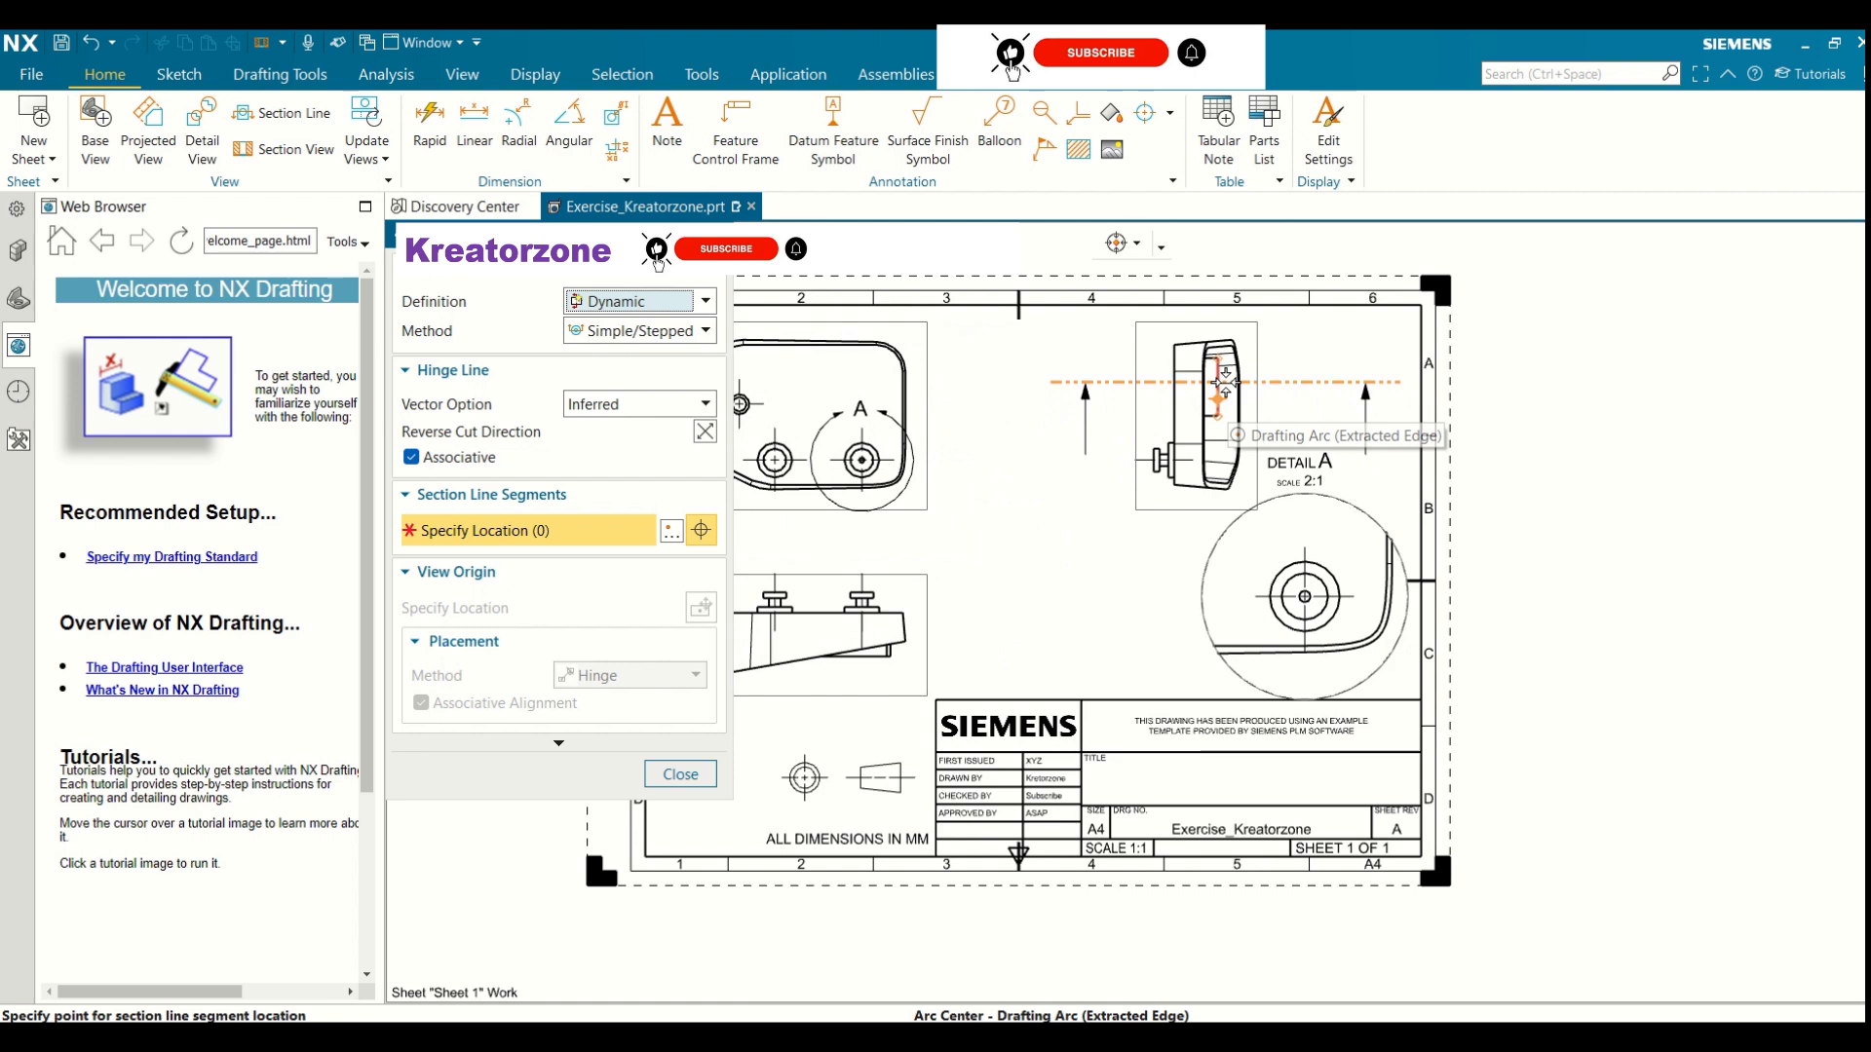
{"action": "left_click", "coordinate": [1225, 382]}
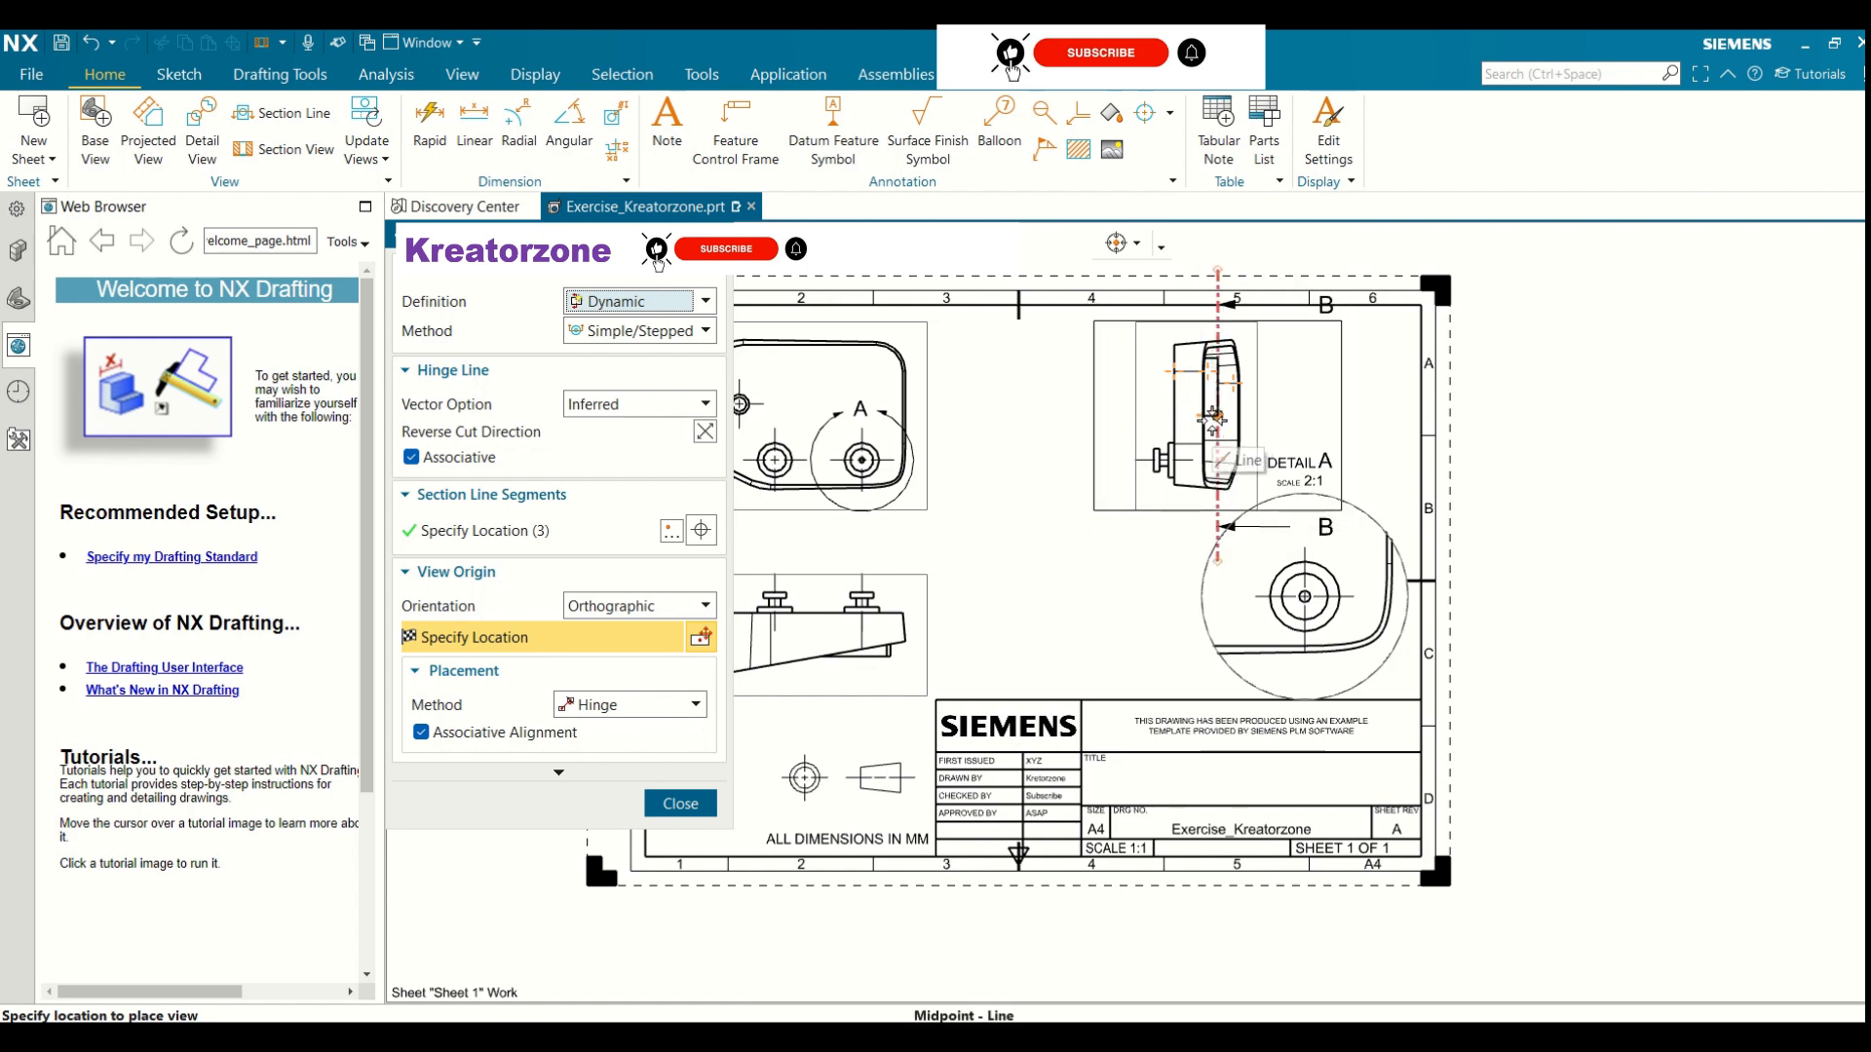
{"action": "left_click", "coordinate": [1213, 419]}
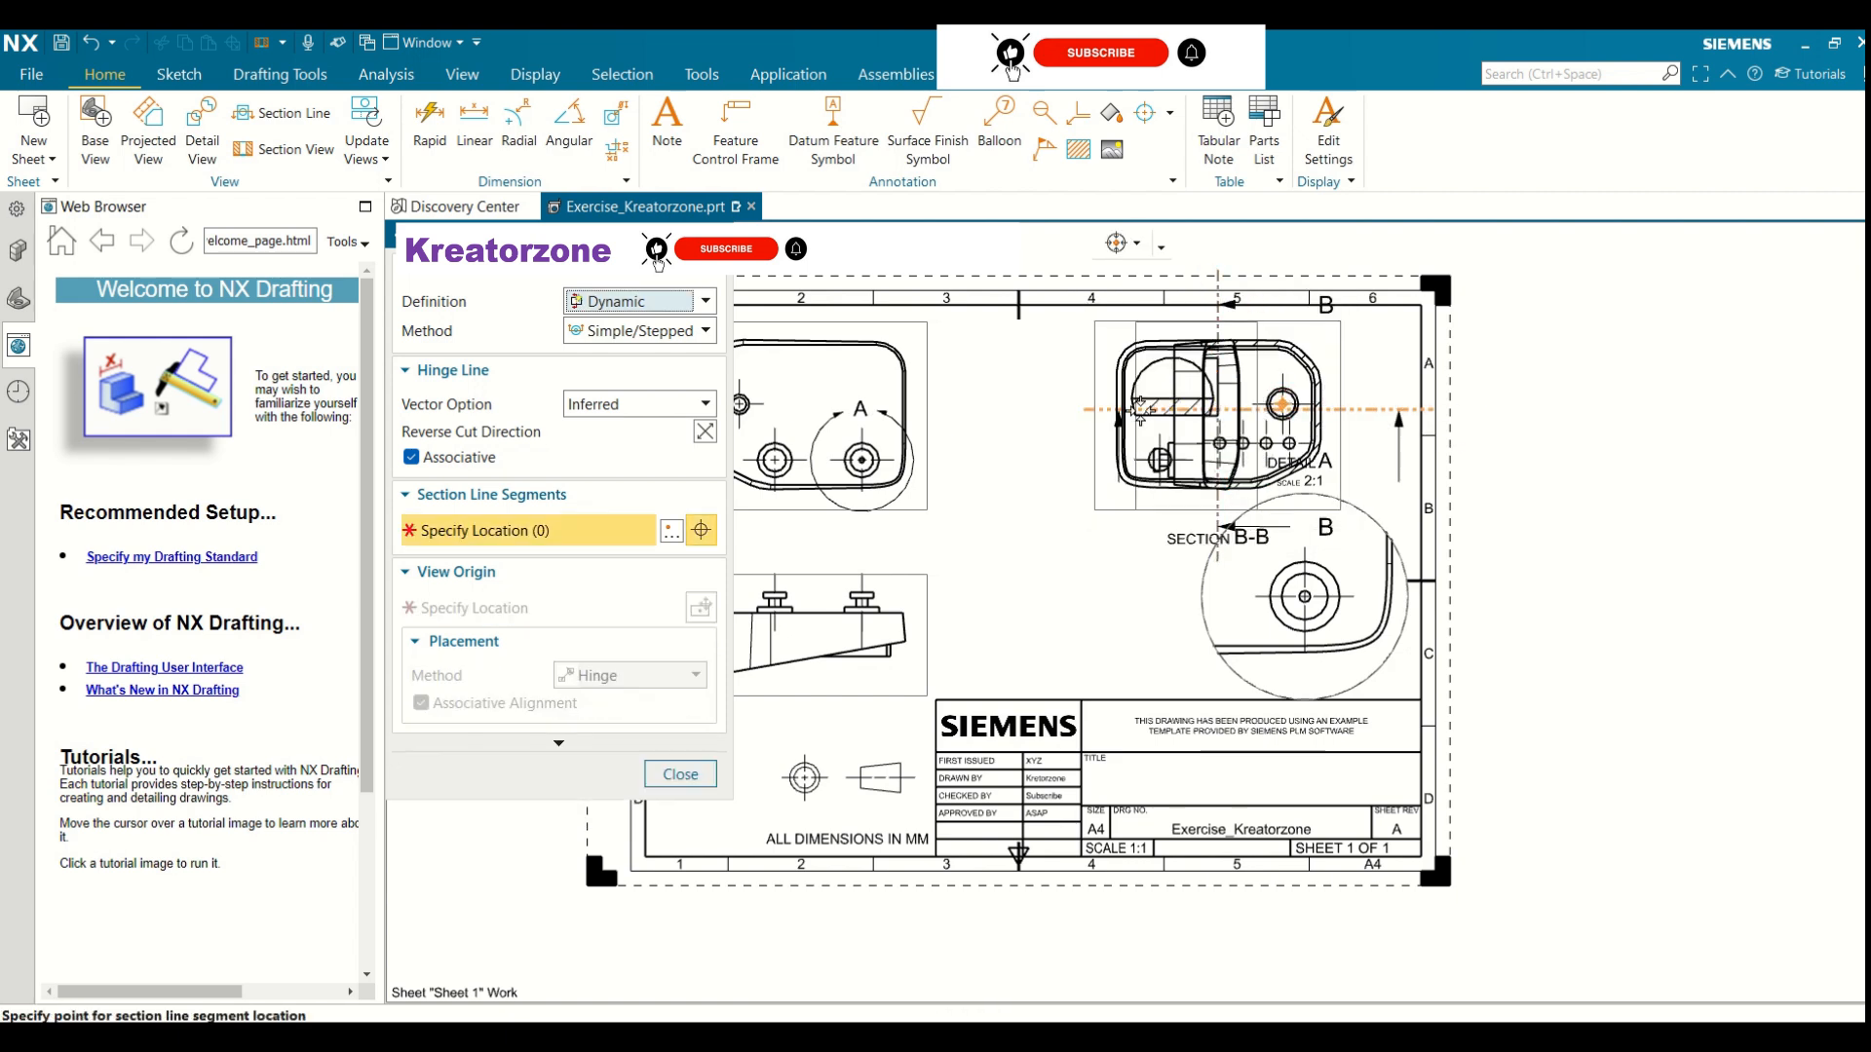
{"action": "left_click", "coordinate": [680, 775]}
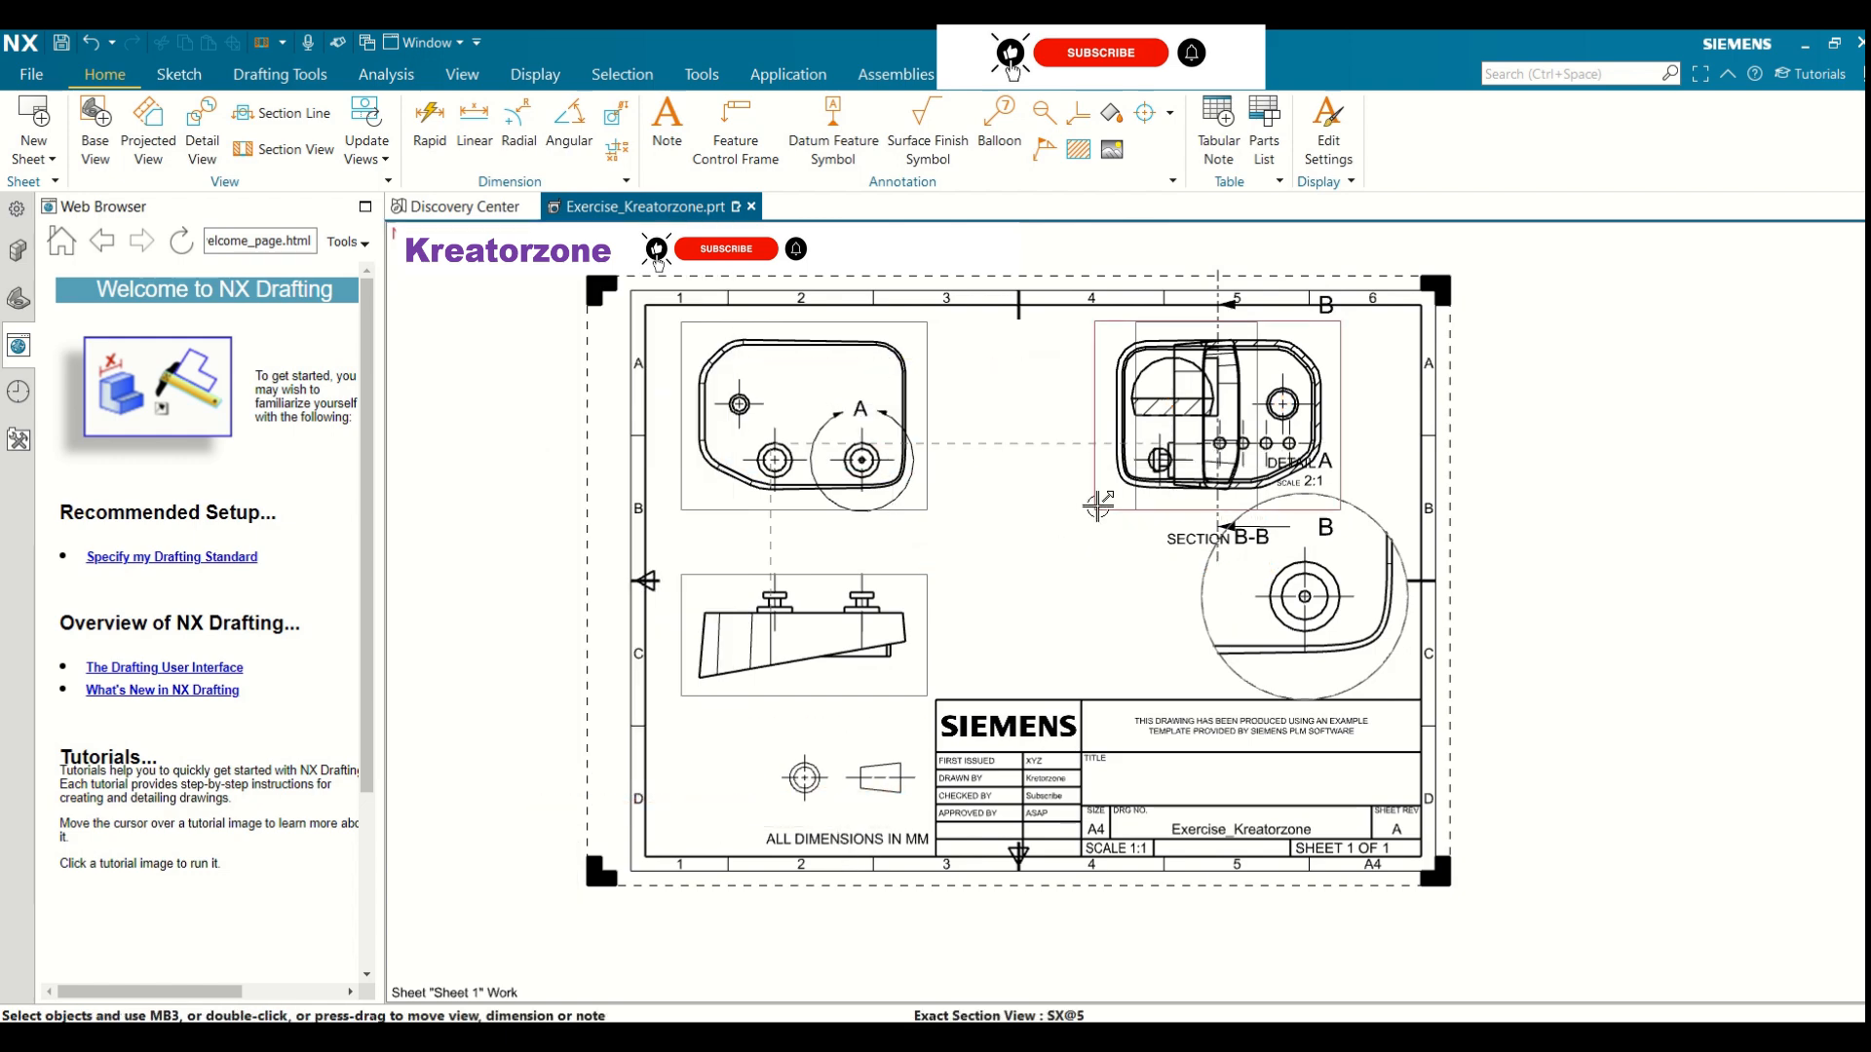
{"action": "key", "text": "ctrl+z"}
{"action": "left_click_drag", "start_coordinate": [1025, 553], "coordinate": [913, 501]}
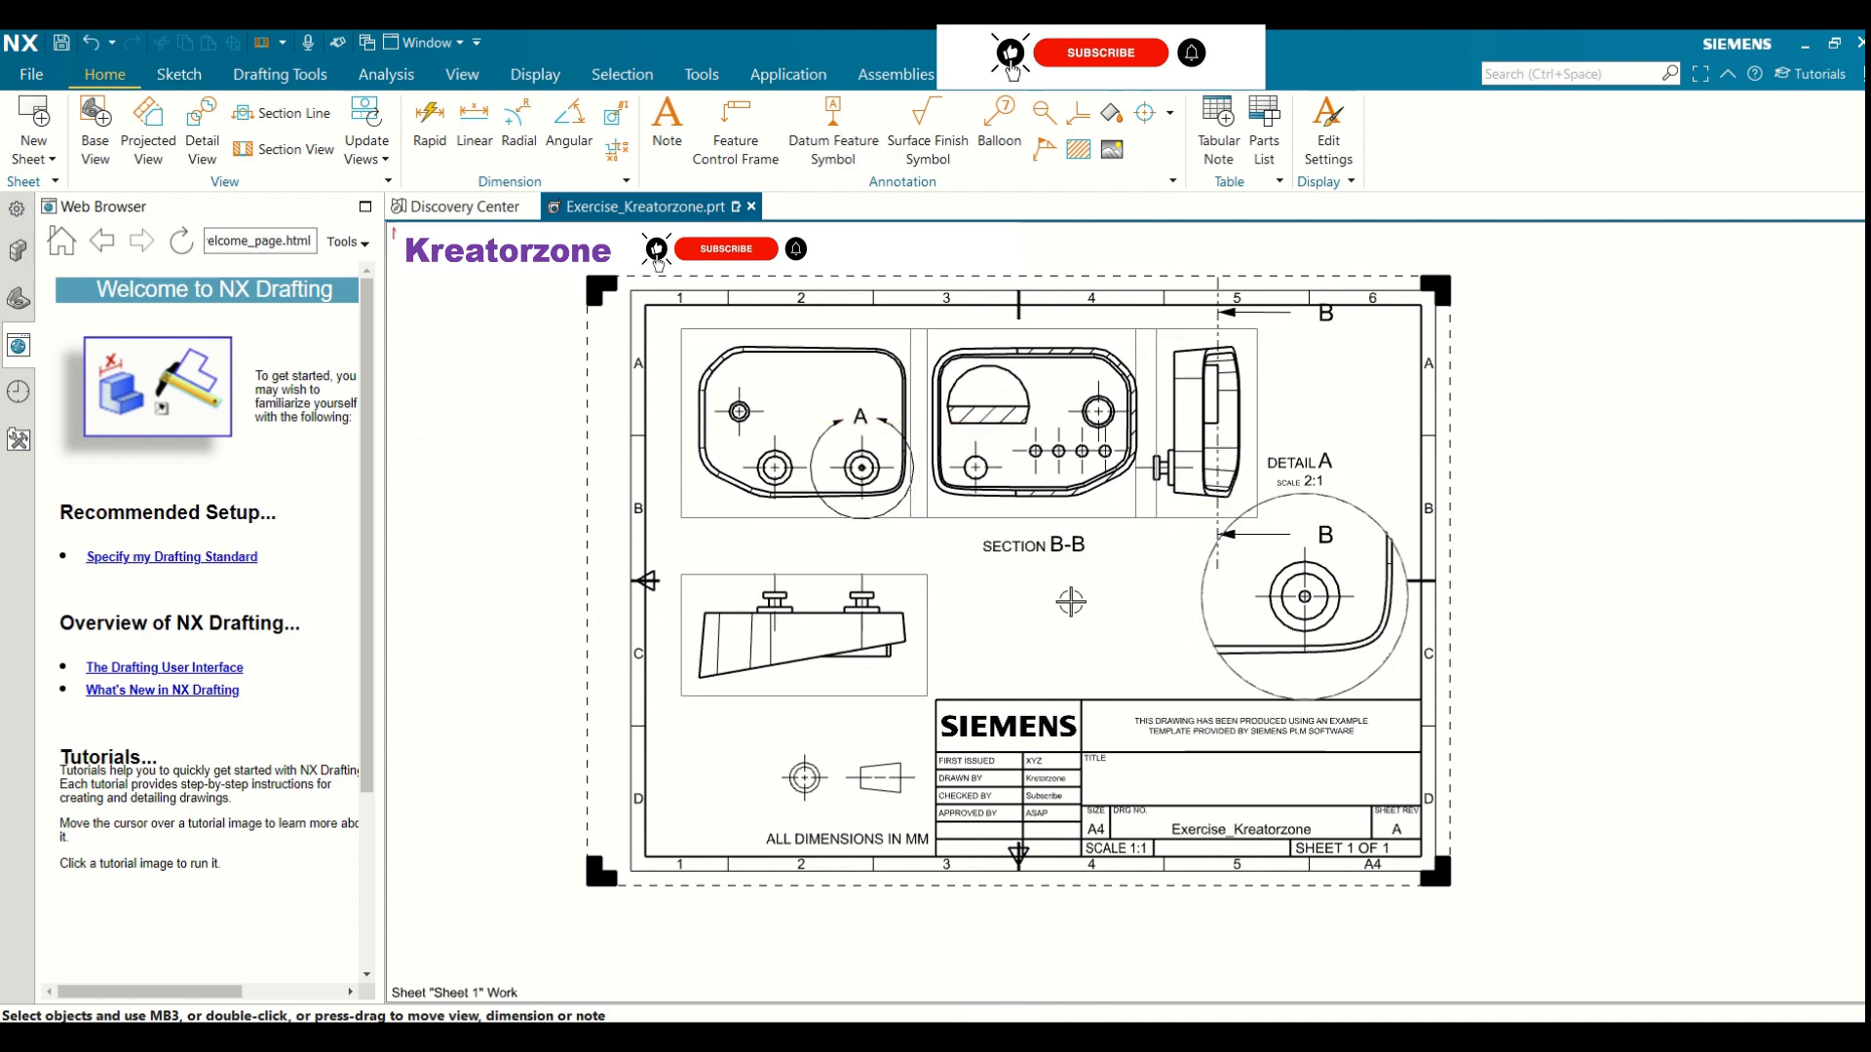
Delete the 2:1 circular detail view from the sheet
{"action": "left_click", "coordinate": [1313, 535]}
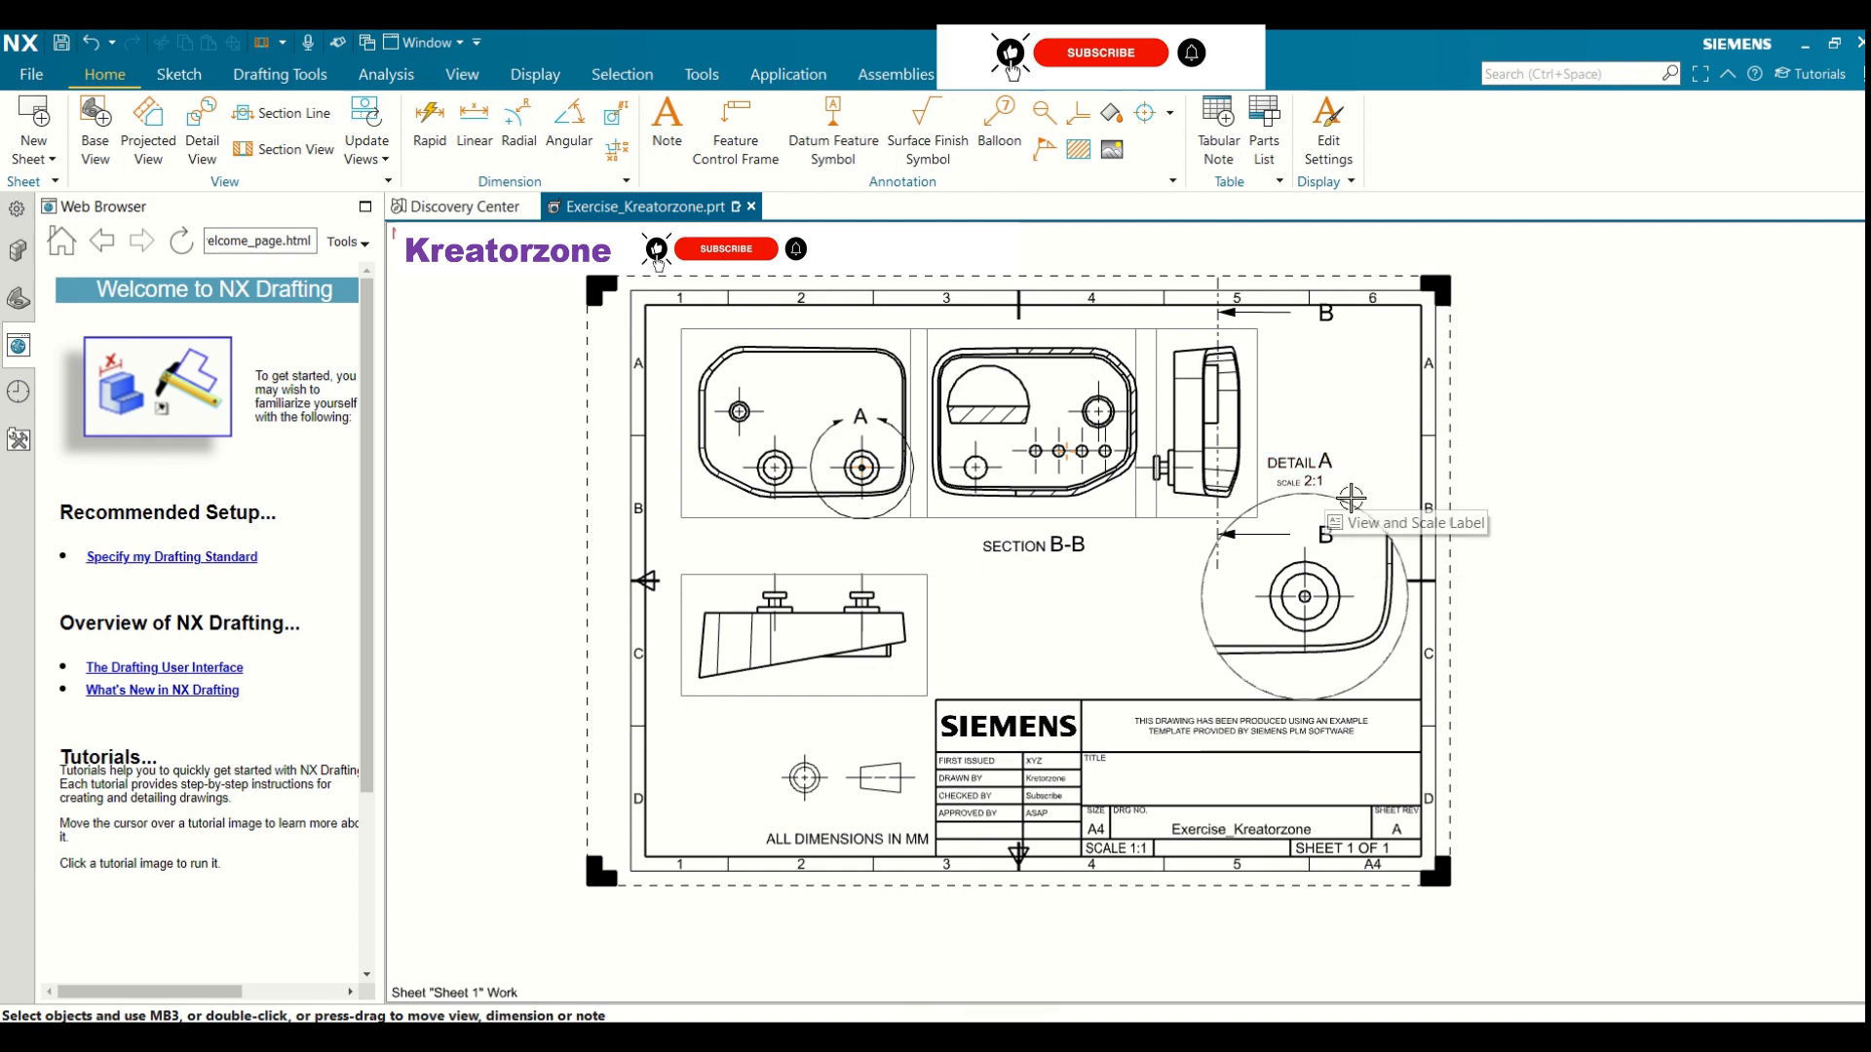
{"action": "left_click", "coordinate": [1350, 497]}
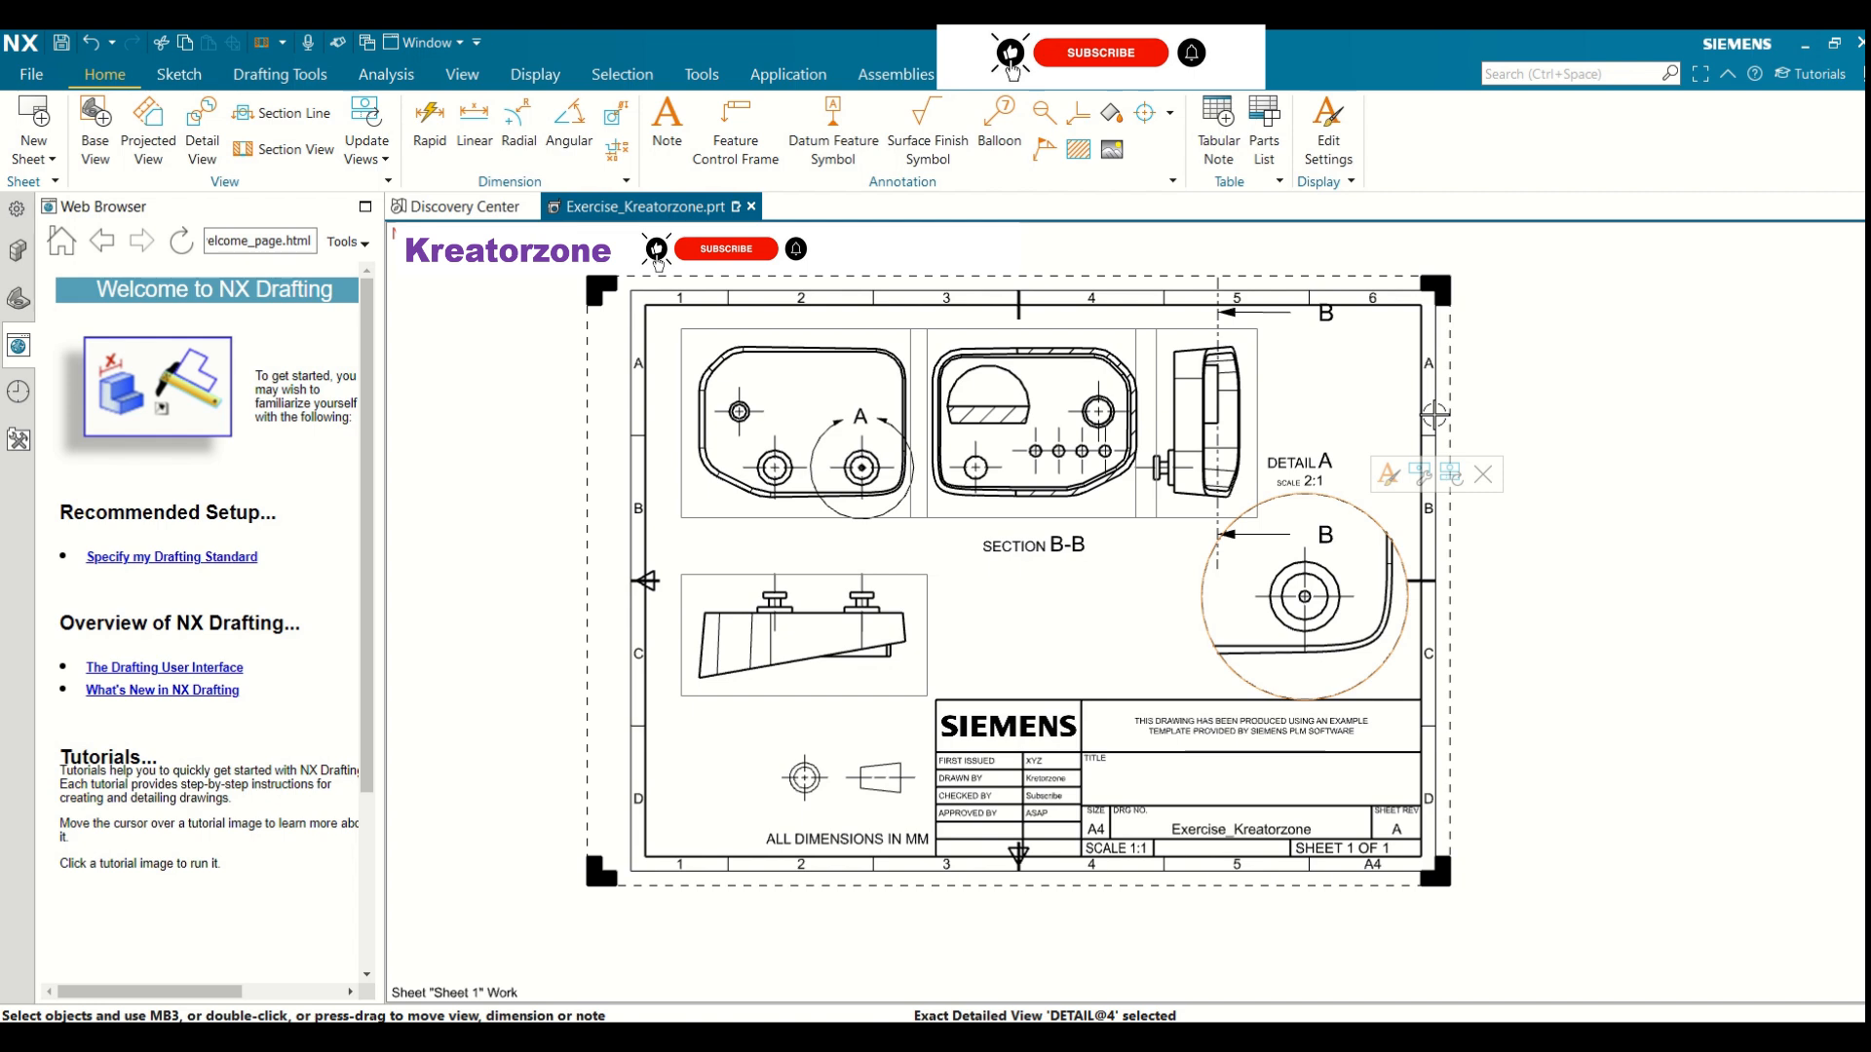
{"action": "key", "text": "Delete"}
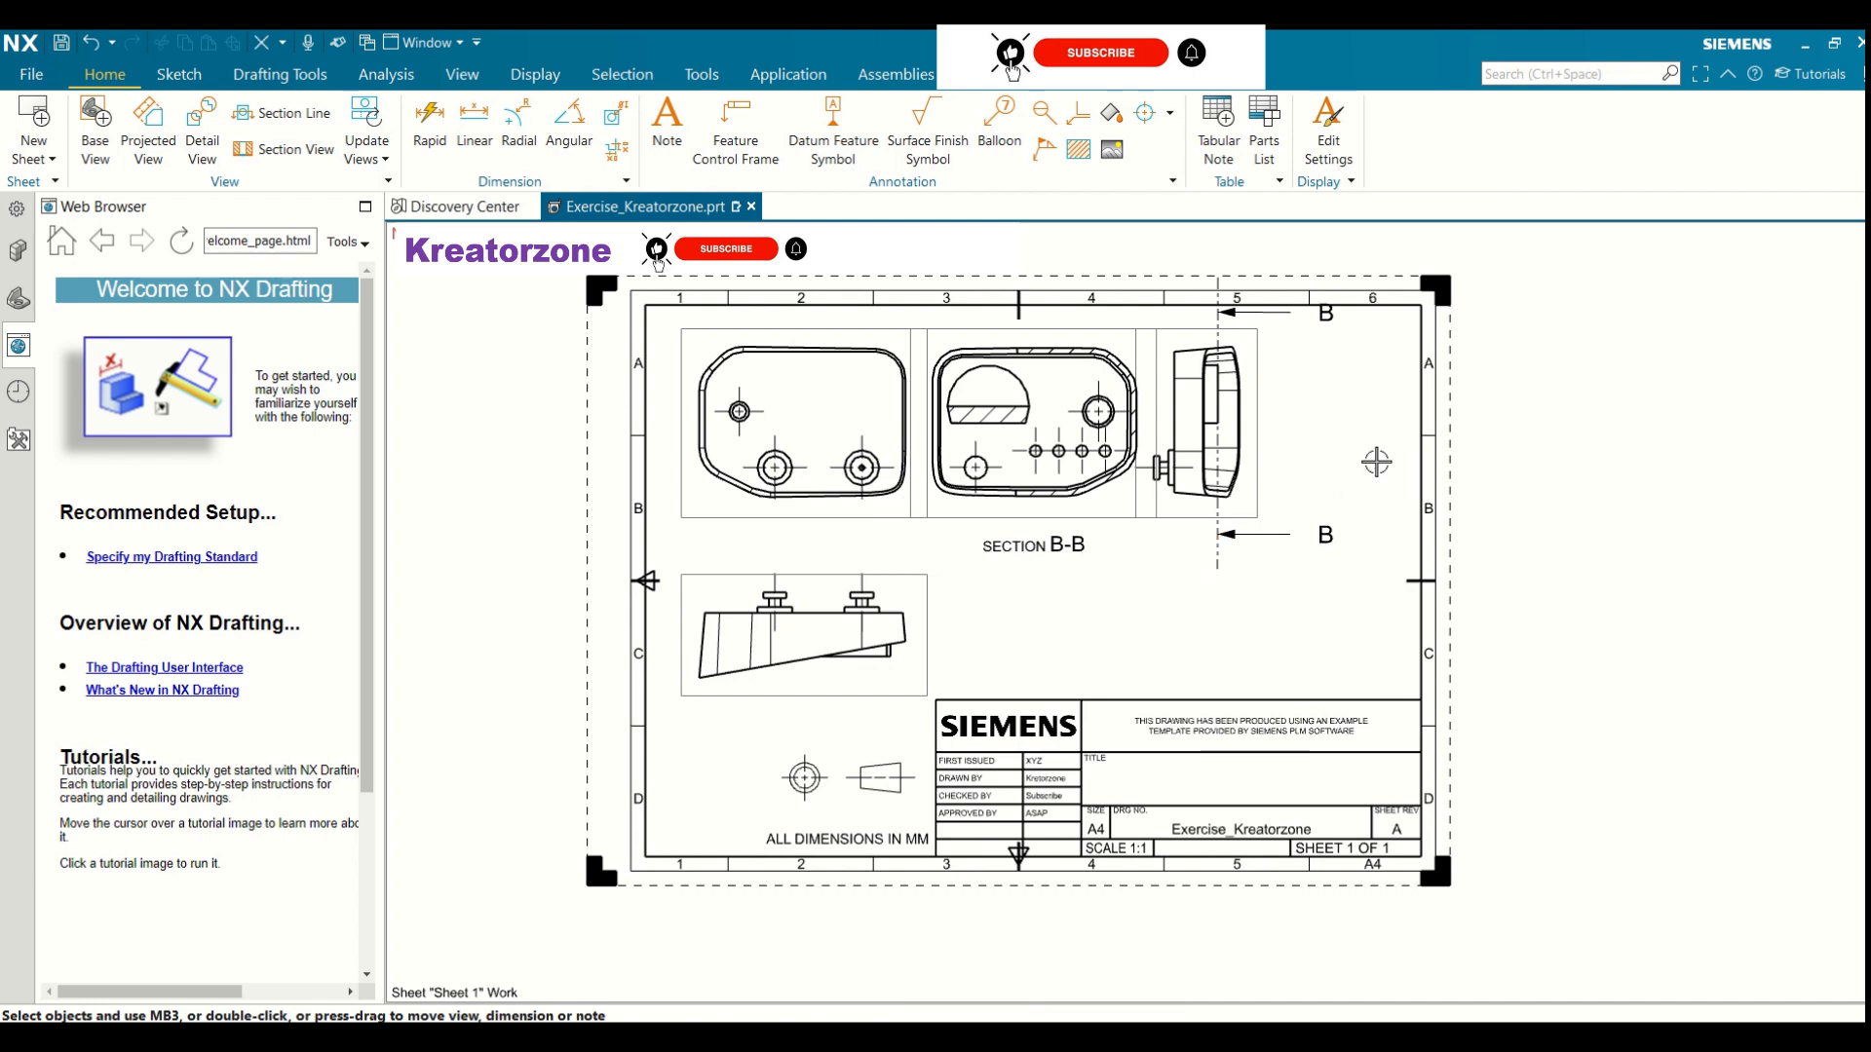
Move the side view to the right and slightly down on the sheet, clear of the section view
{"action": "left_click", "coordinate": [1263, 444]}
{"action": "key", "text": "Delete"}
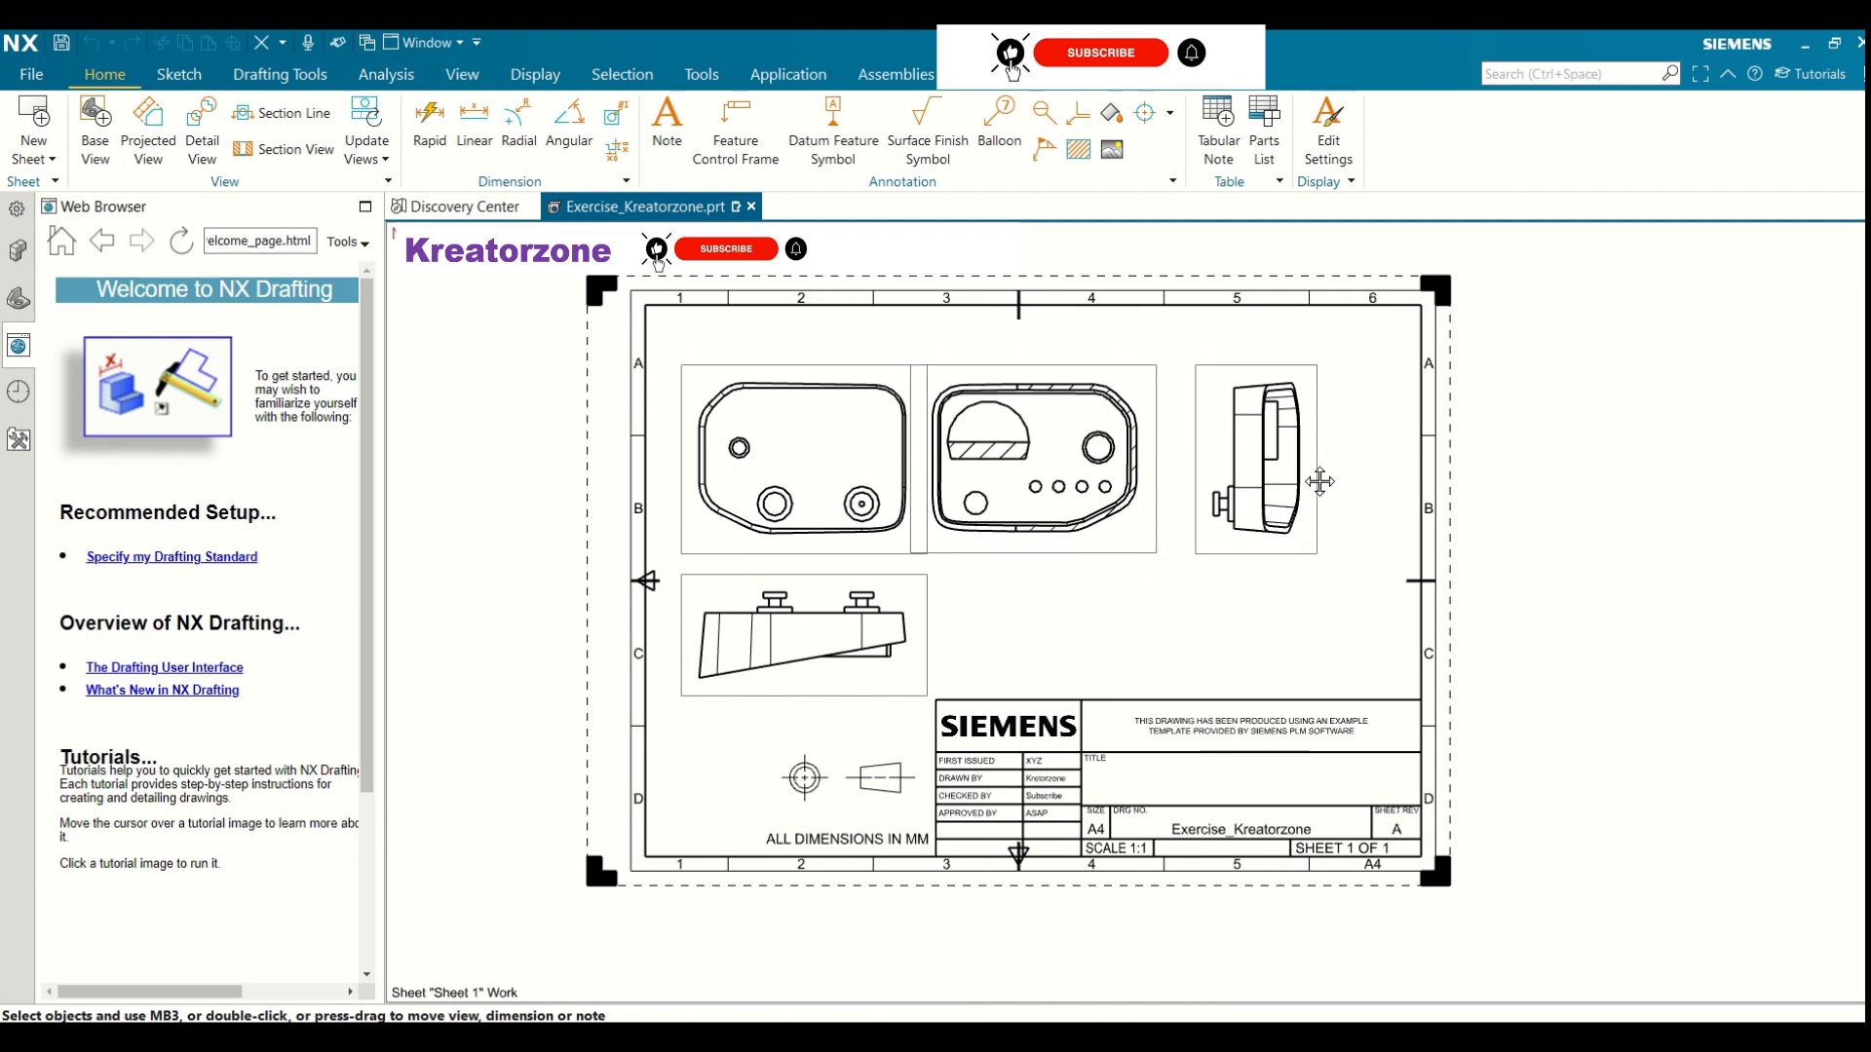
{"action": "key", "text": "ctrl+z"}
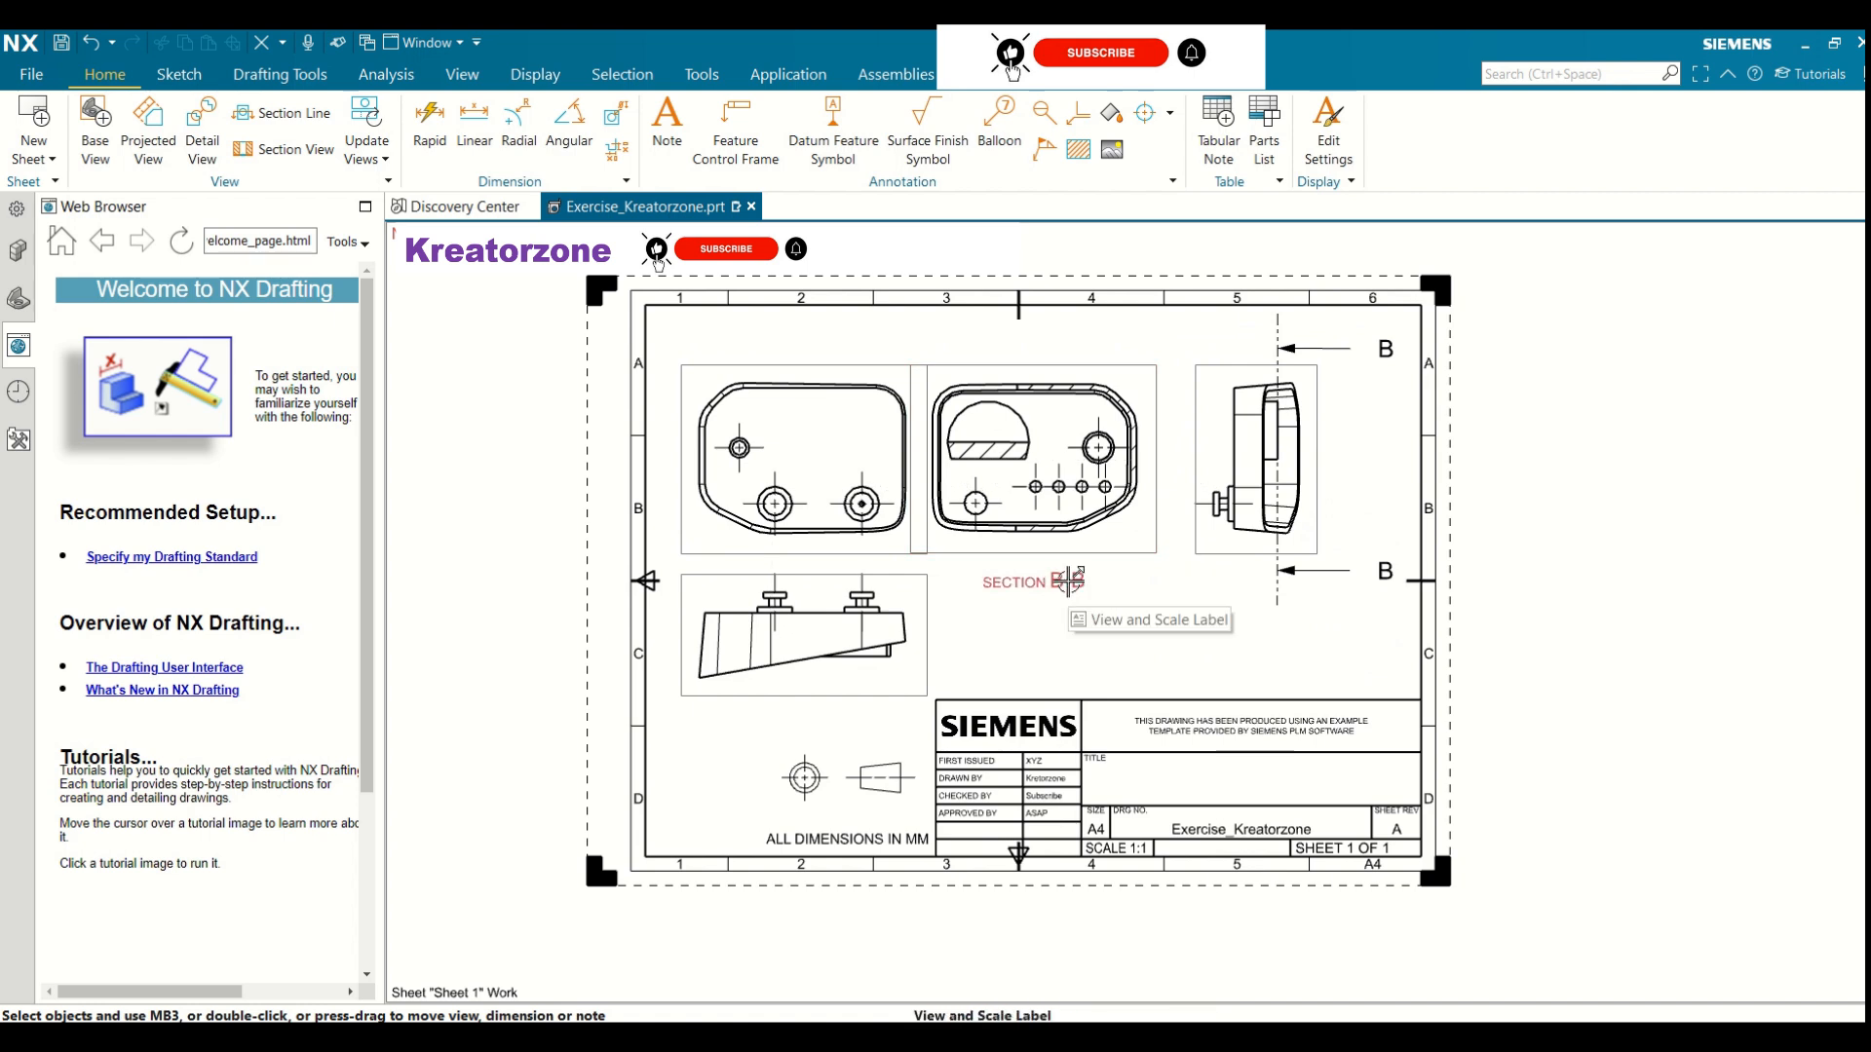
Delete the section view between the top and side views together with its section line
{"action": "double_click", "coordinate": [1067, 581]}
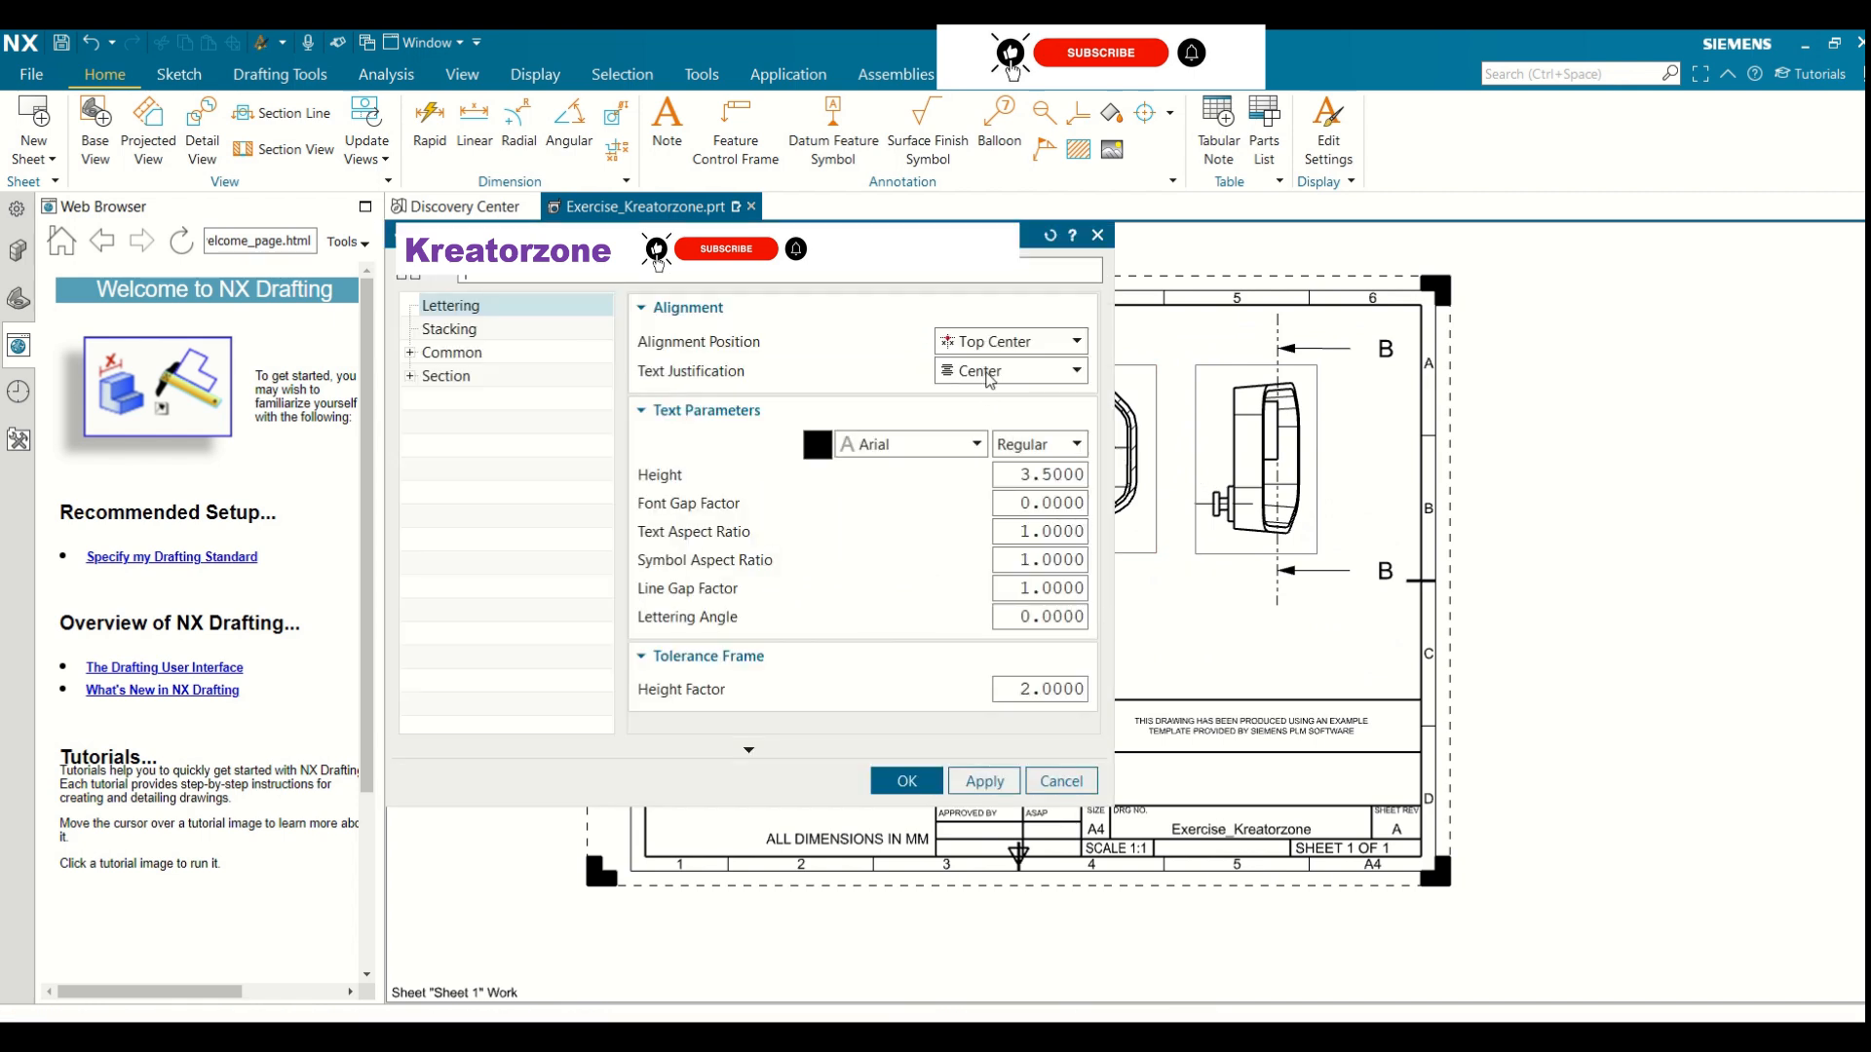
{"action": "left_click", "coordinate": [1059, 781]}
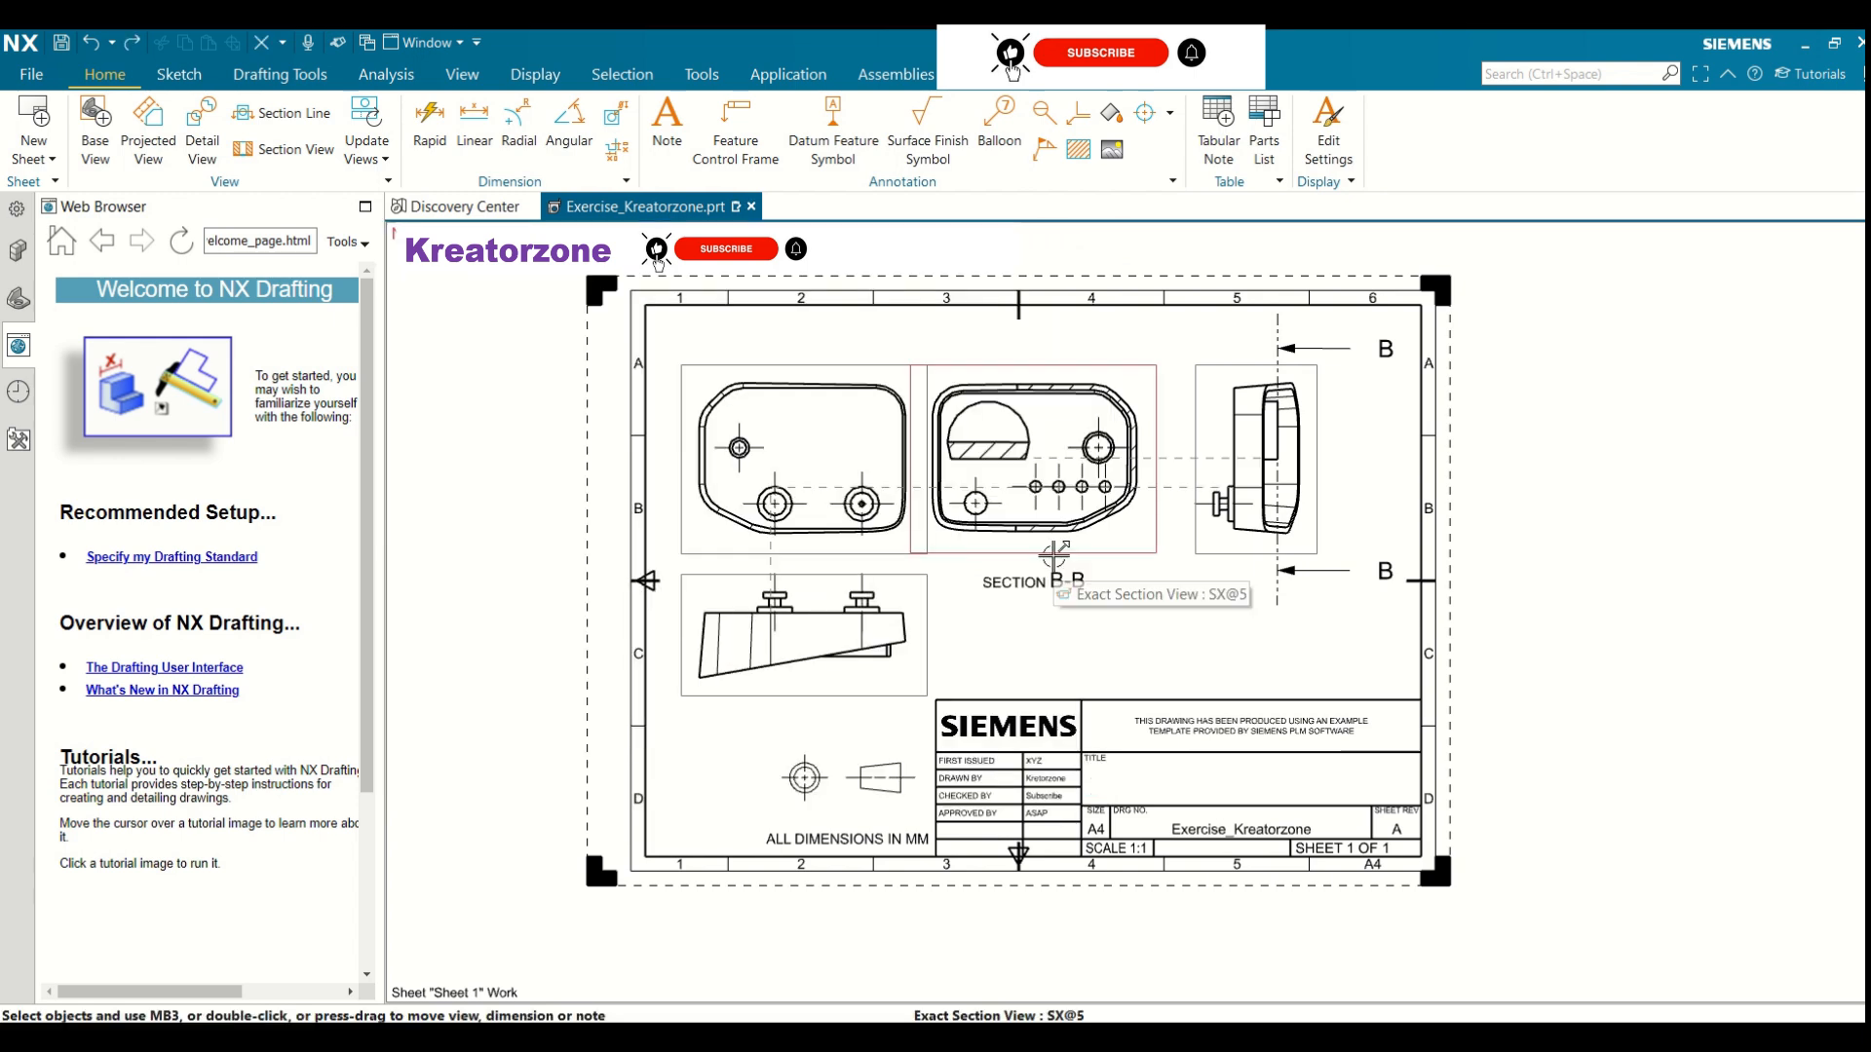
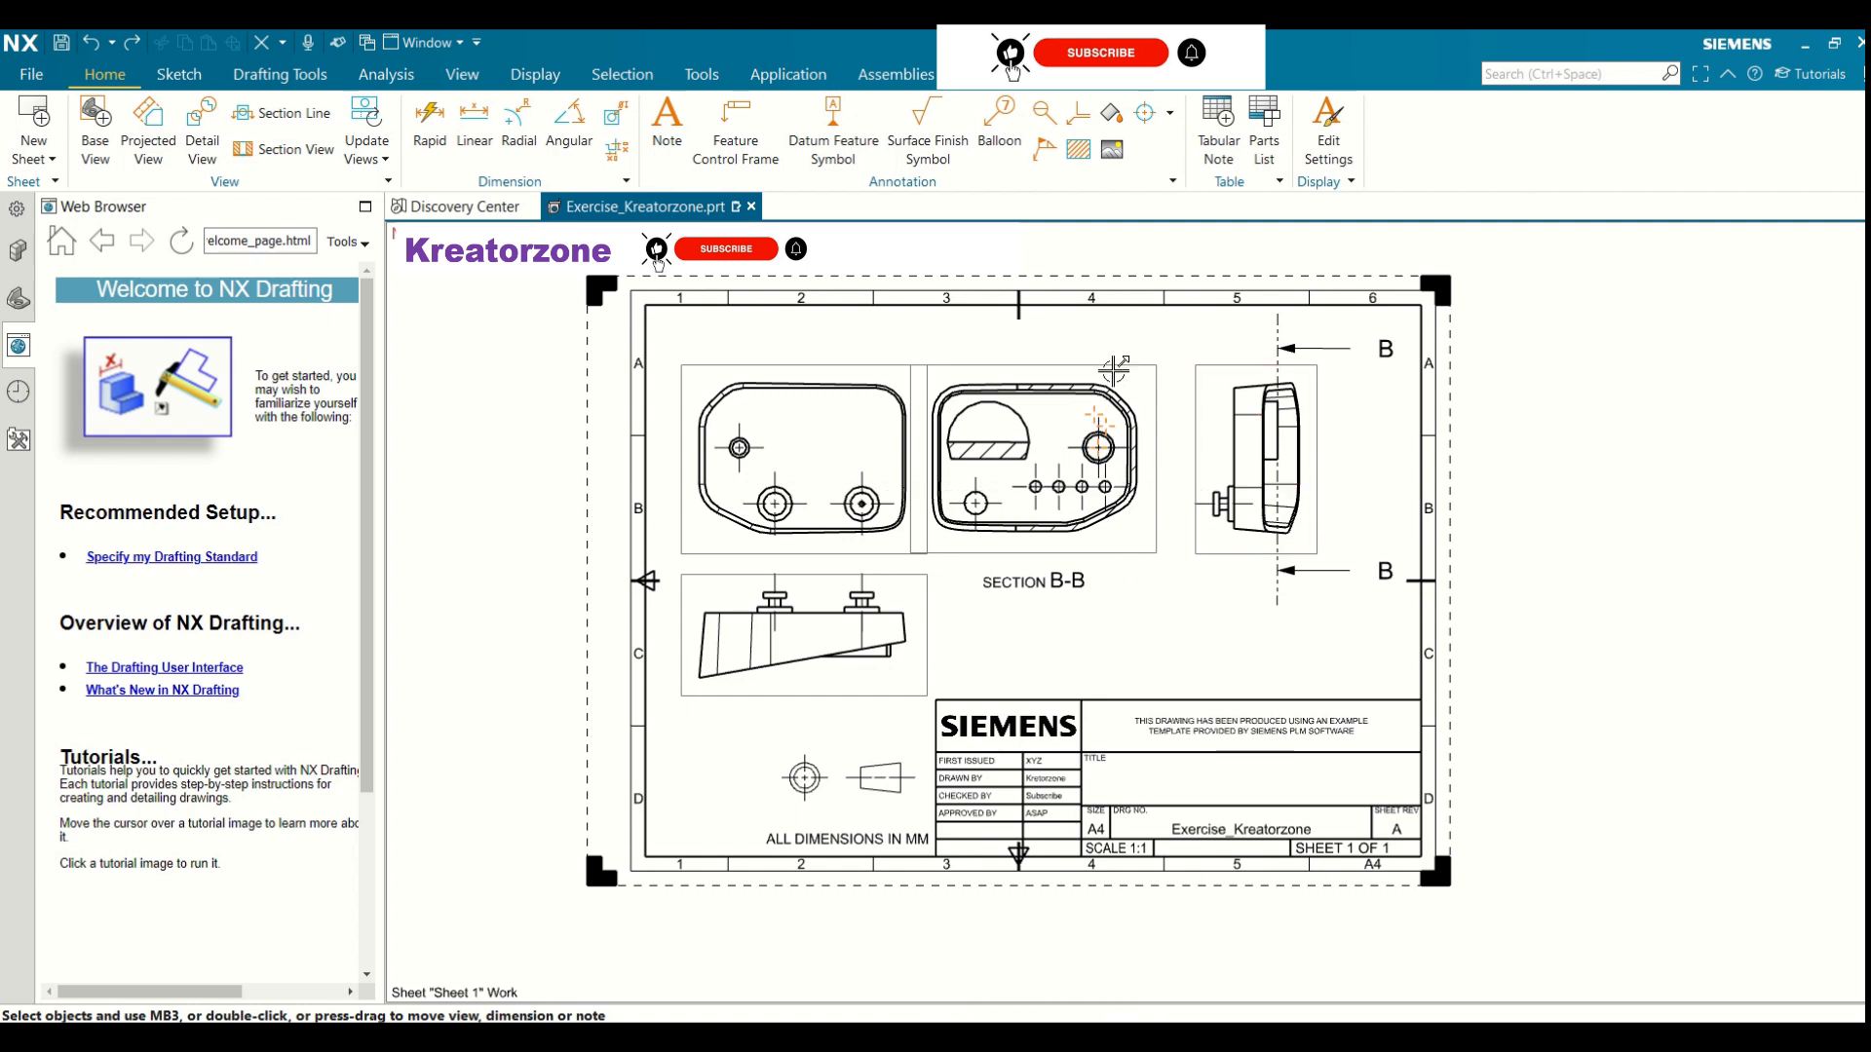
{"action": "left_click", "coordinate": [1117, 371]}
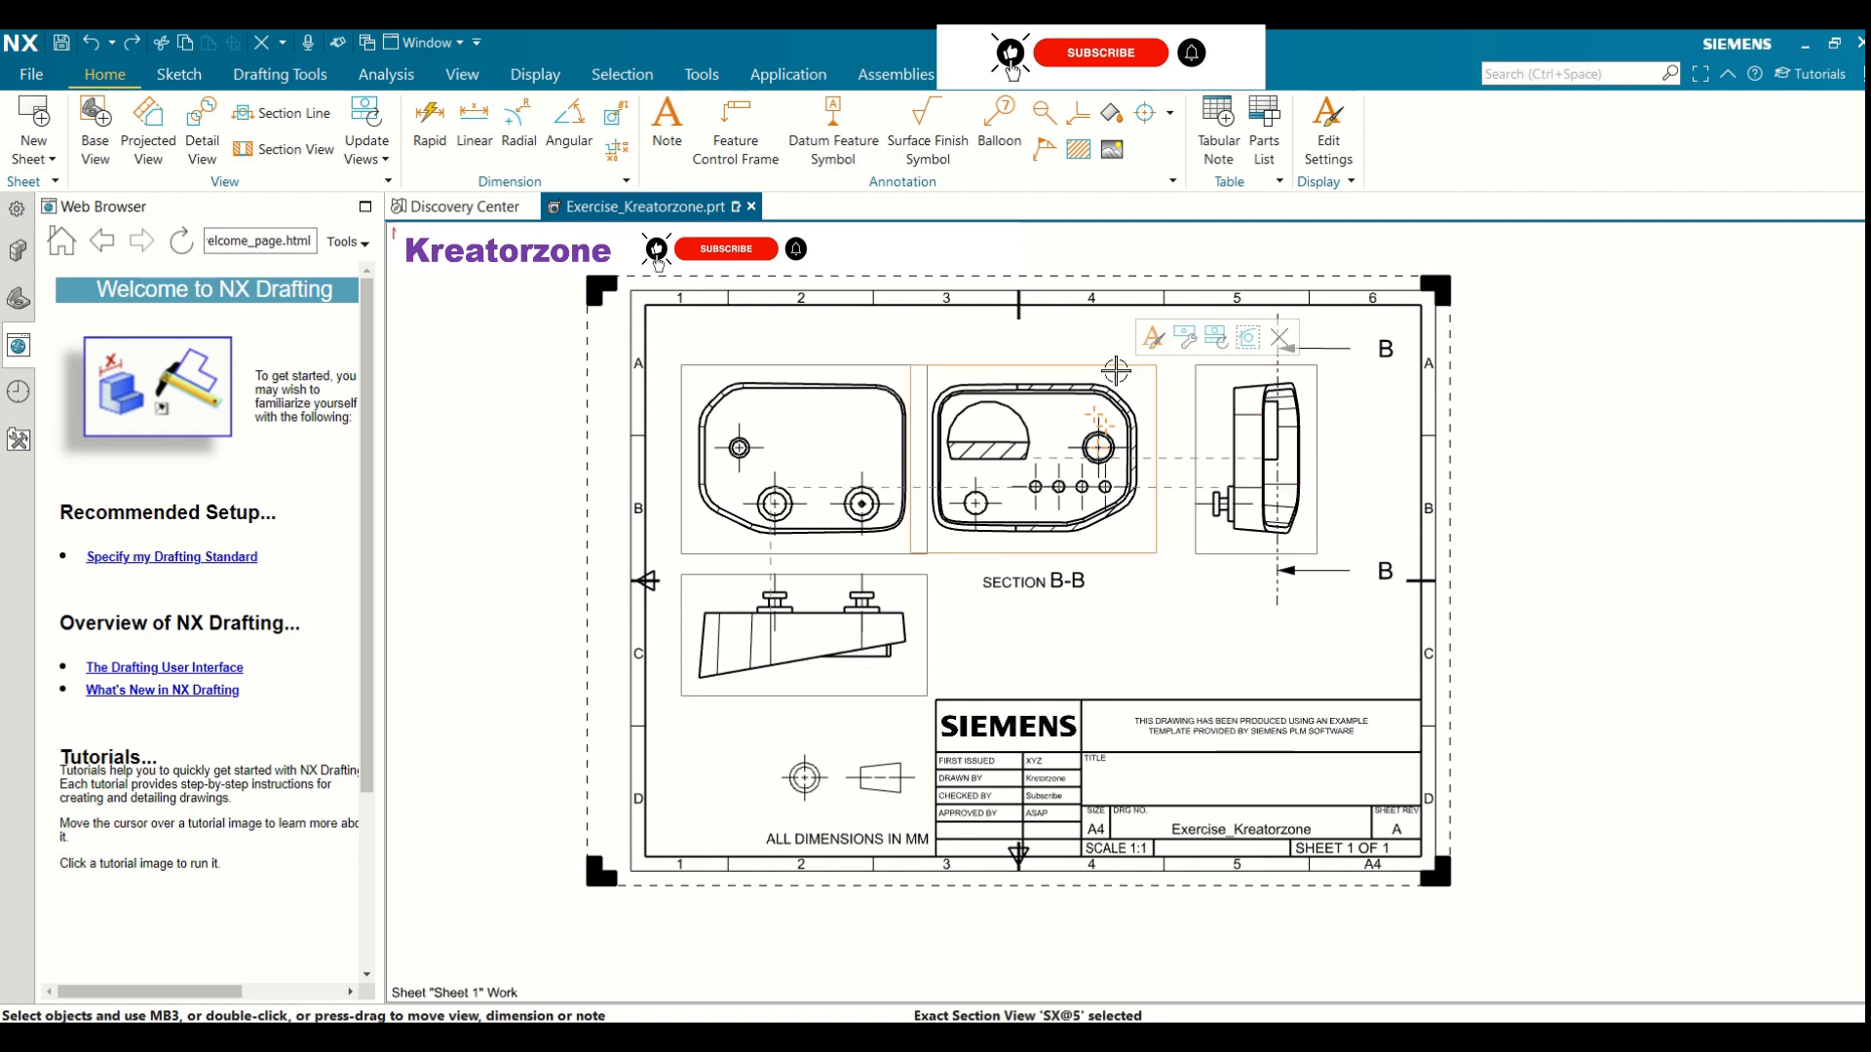
{"action": "key", "text": "Delete"}
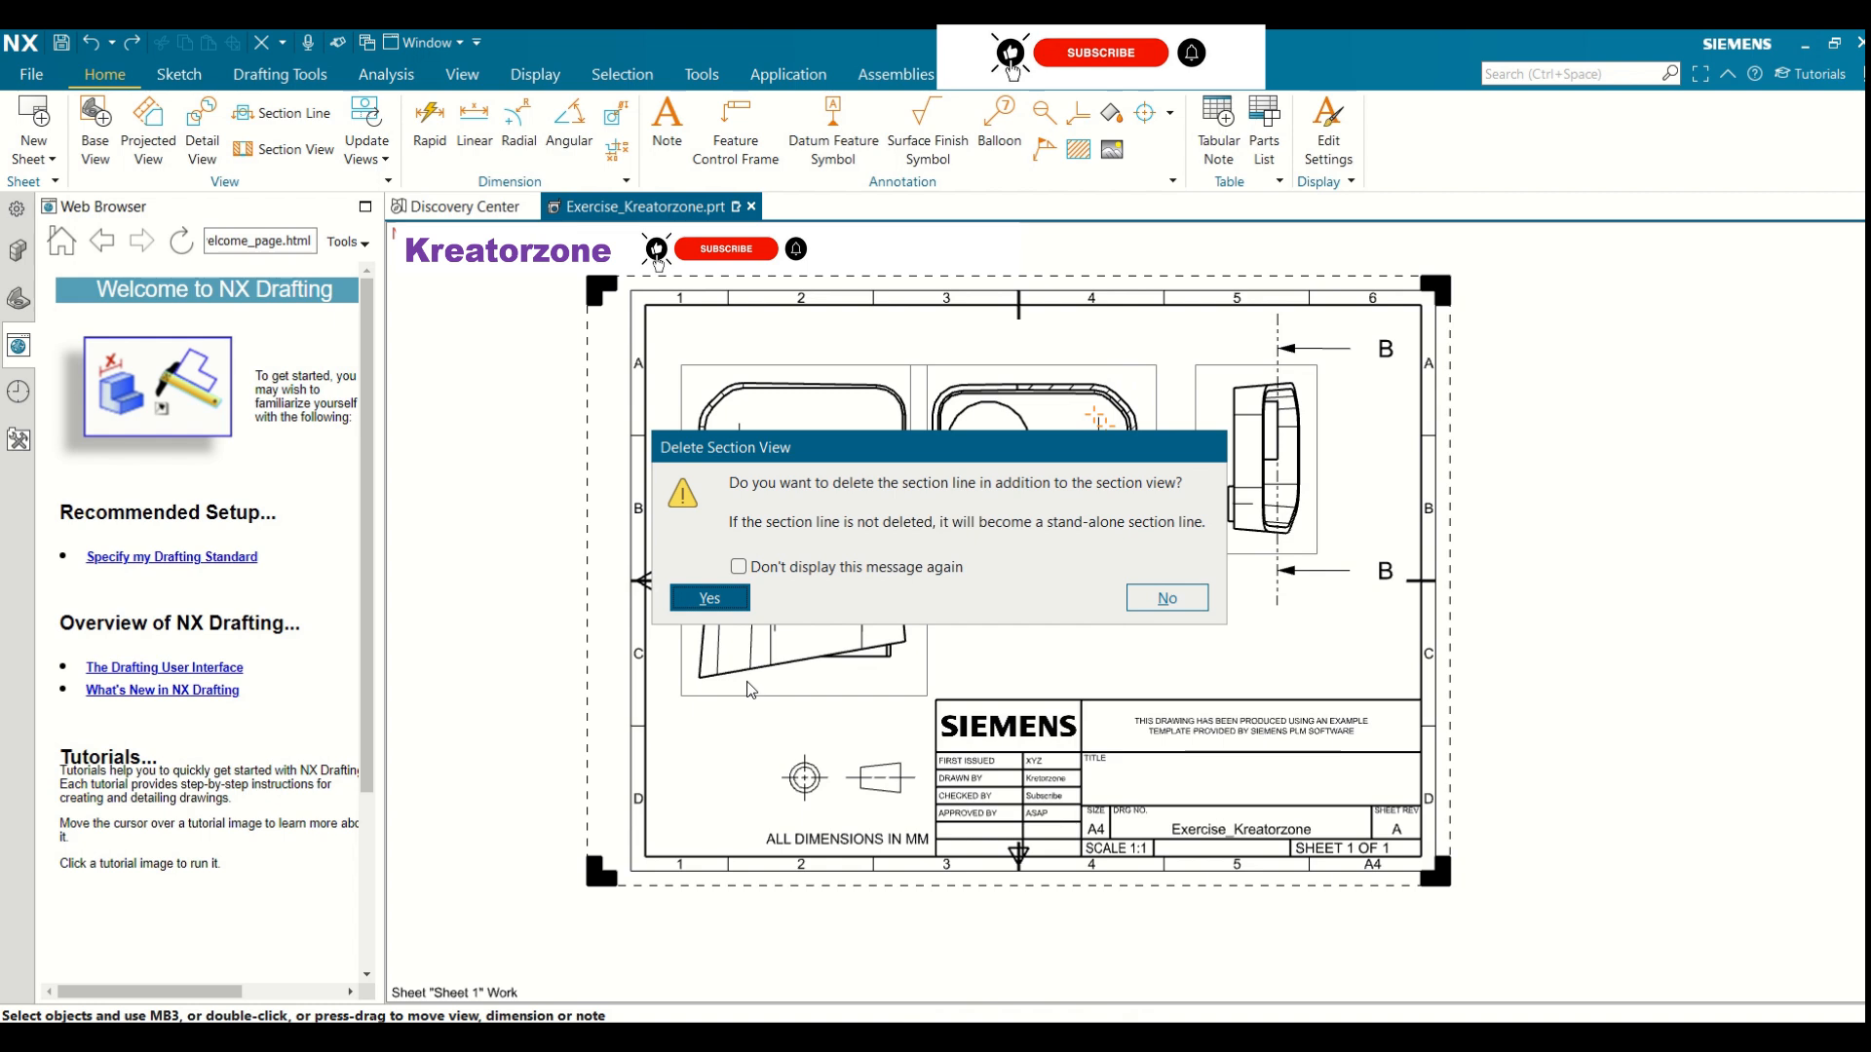
{"action": "left_click", "coordinate": [709, 599]}
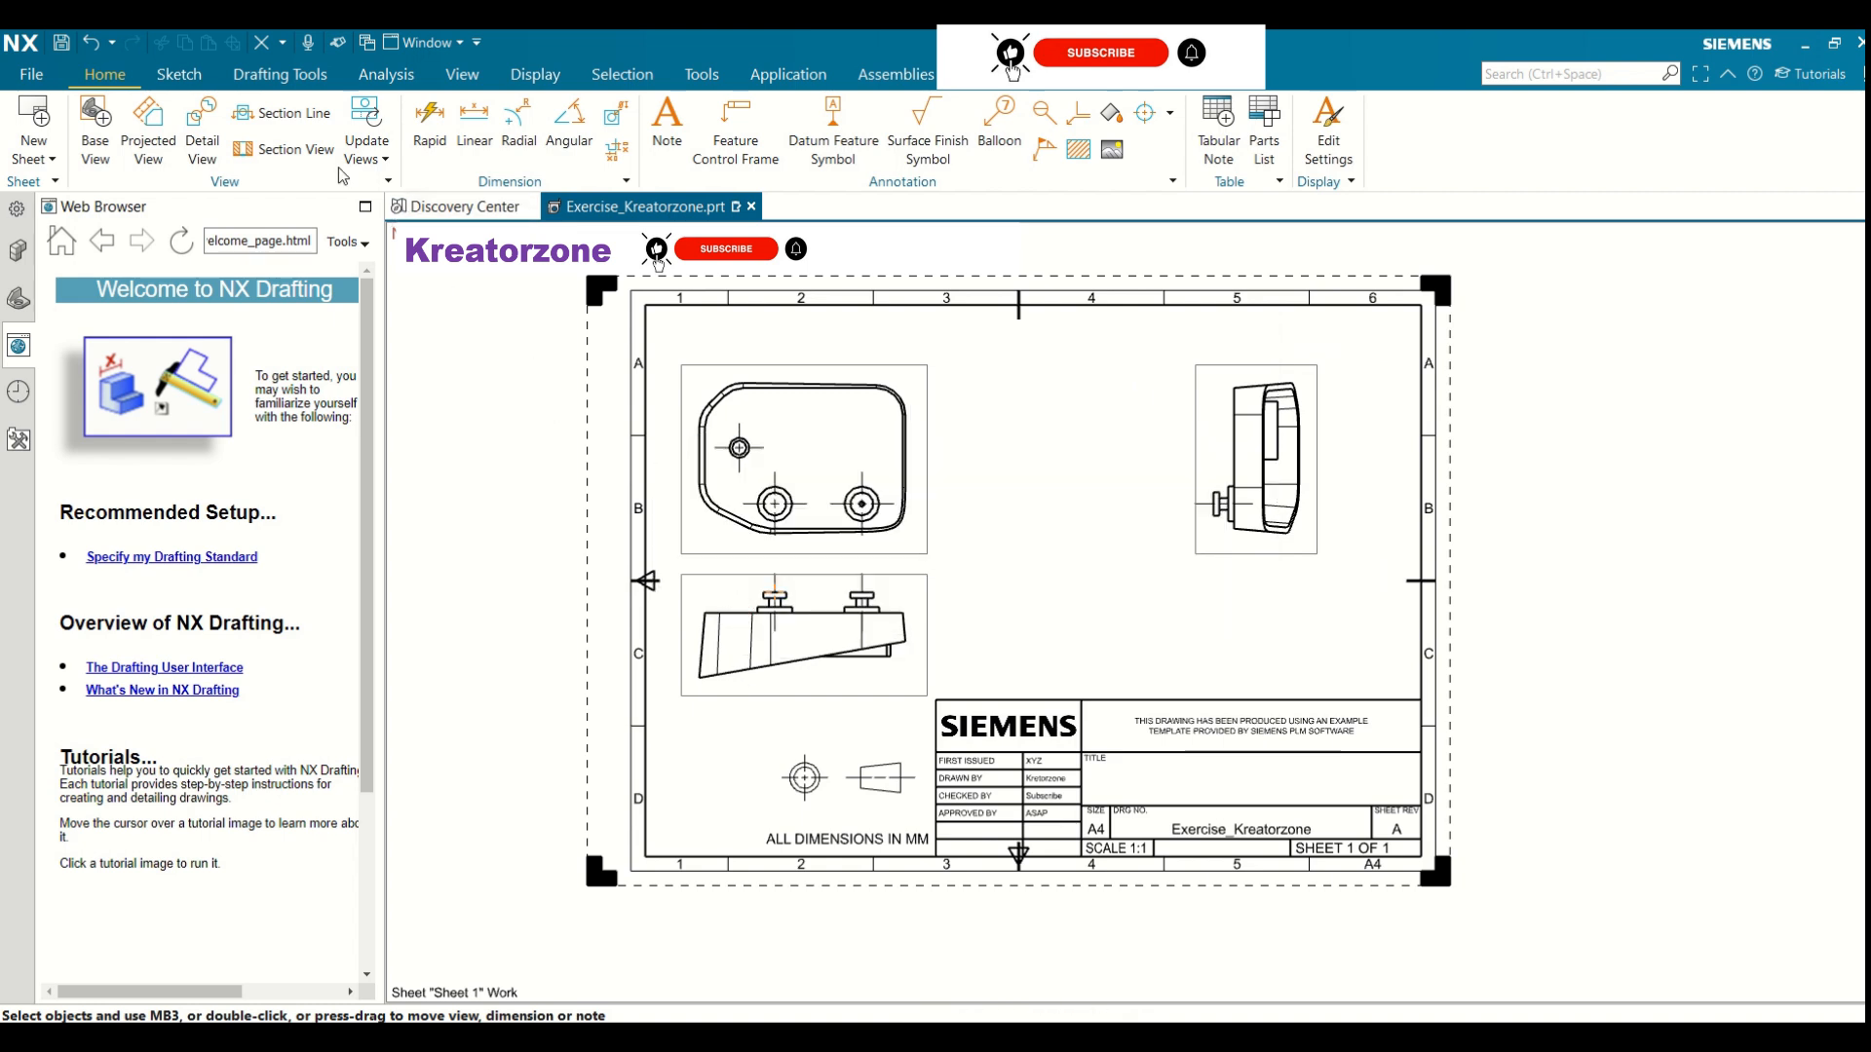
Sketch a Stand-alone section line on the front view: down between the two knobs, a horizontal jog towards the right knob, and down past the lower edge
{"action": "left_click", "coordinate": [298, 121]}
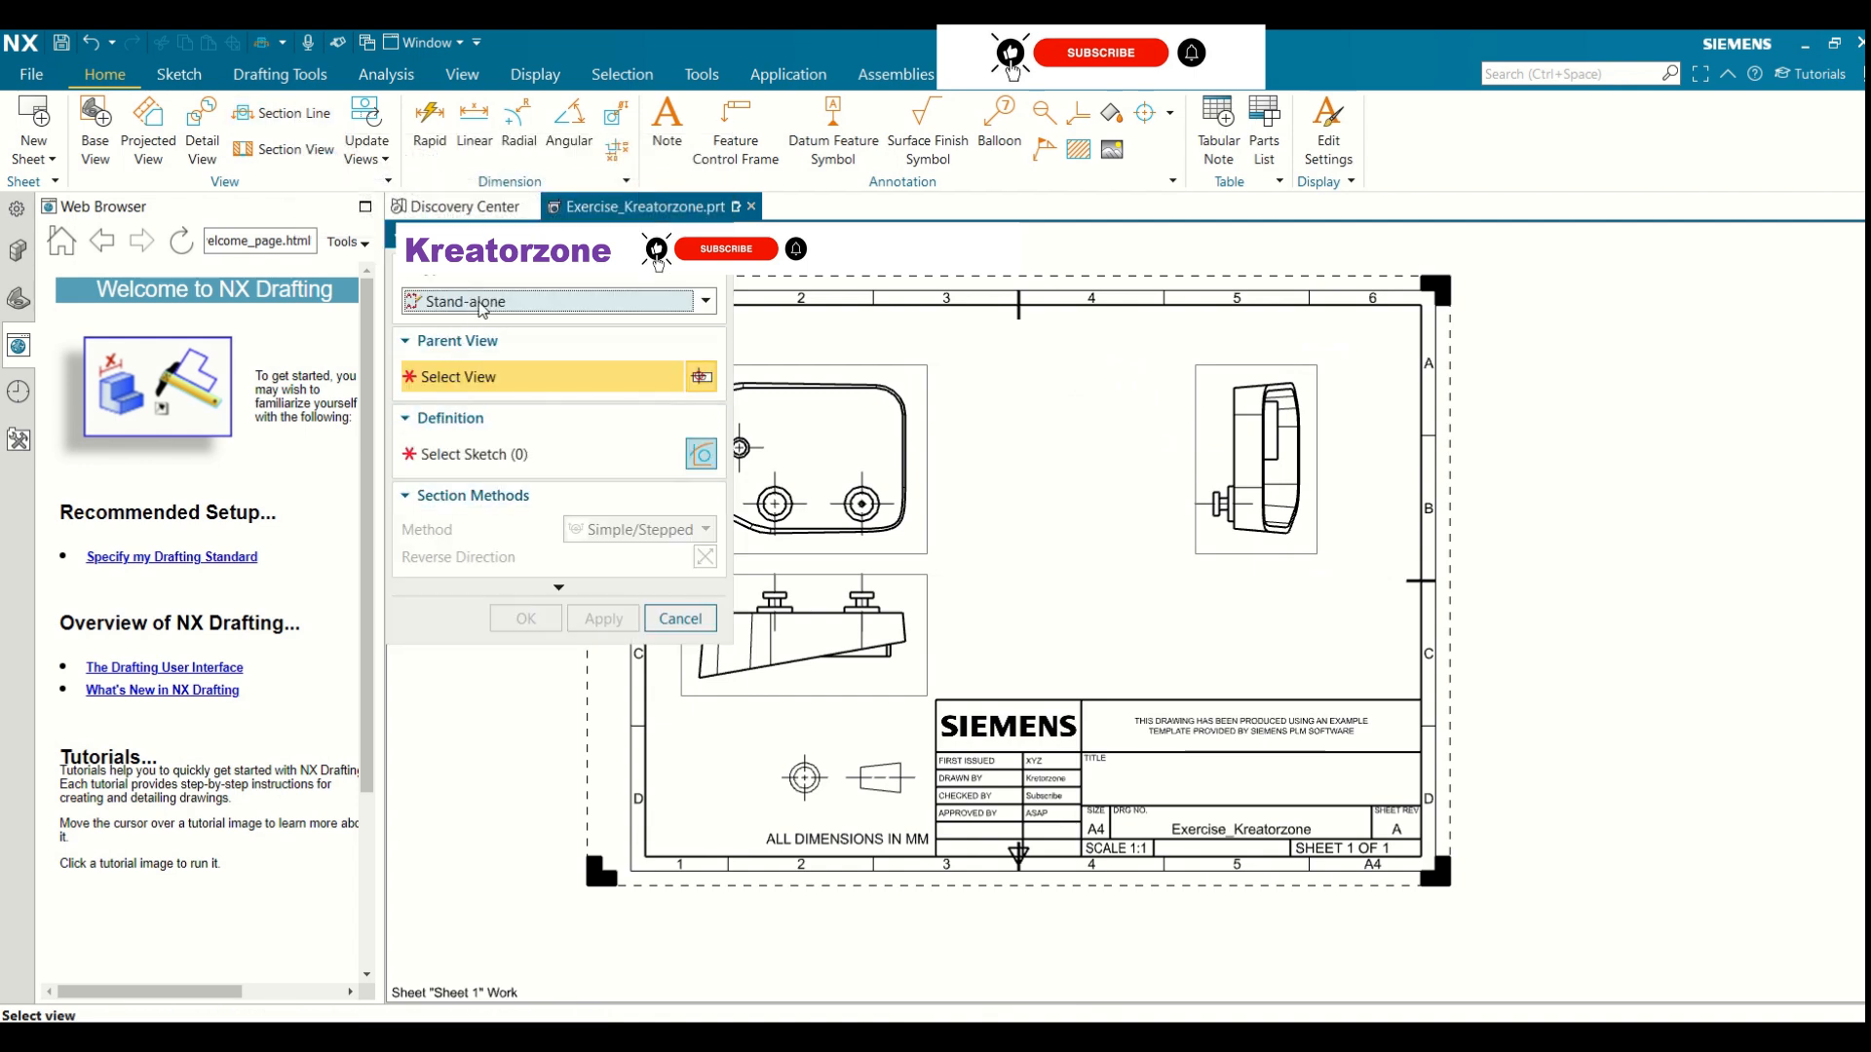
{"action": "left_click", "coordinate": [487, 304]}
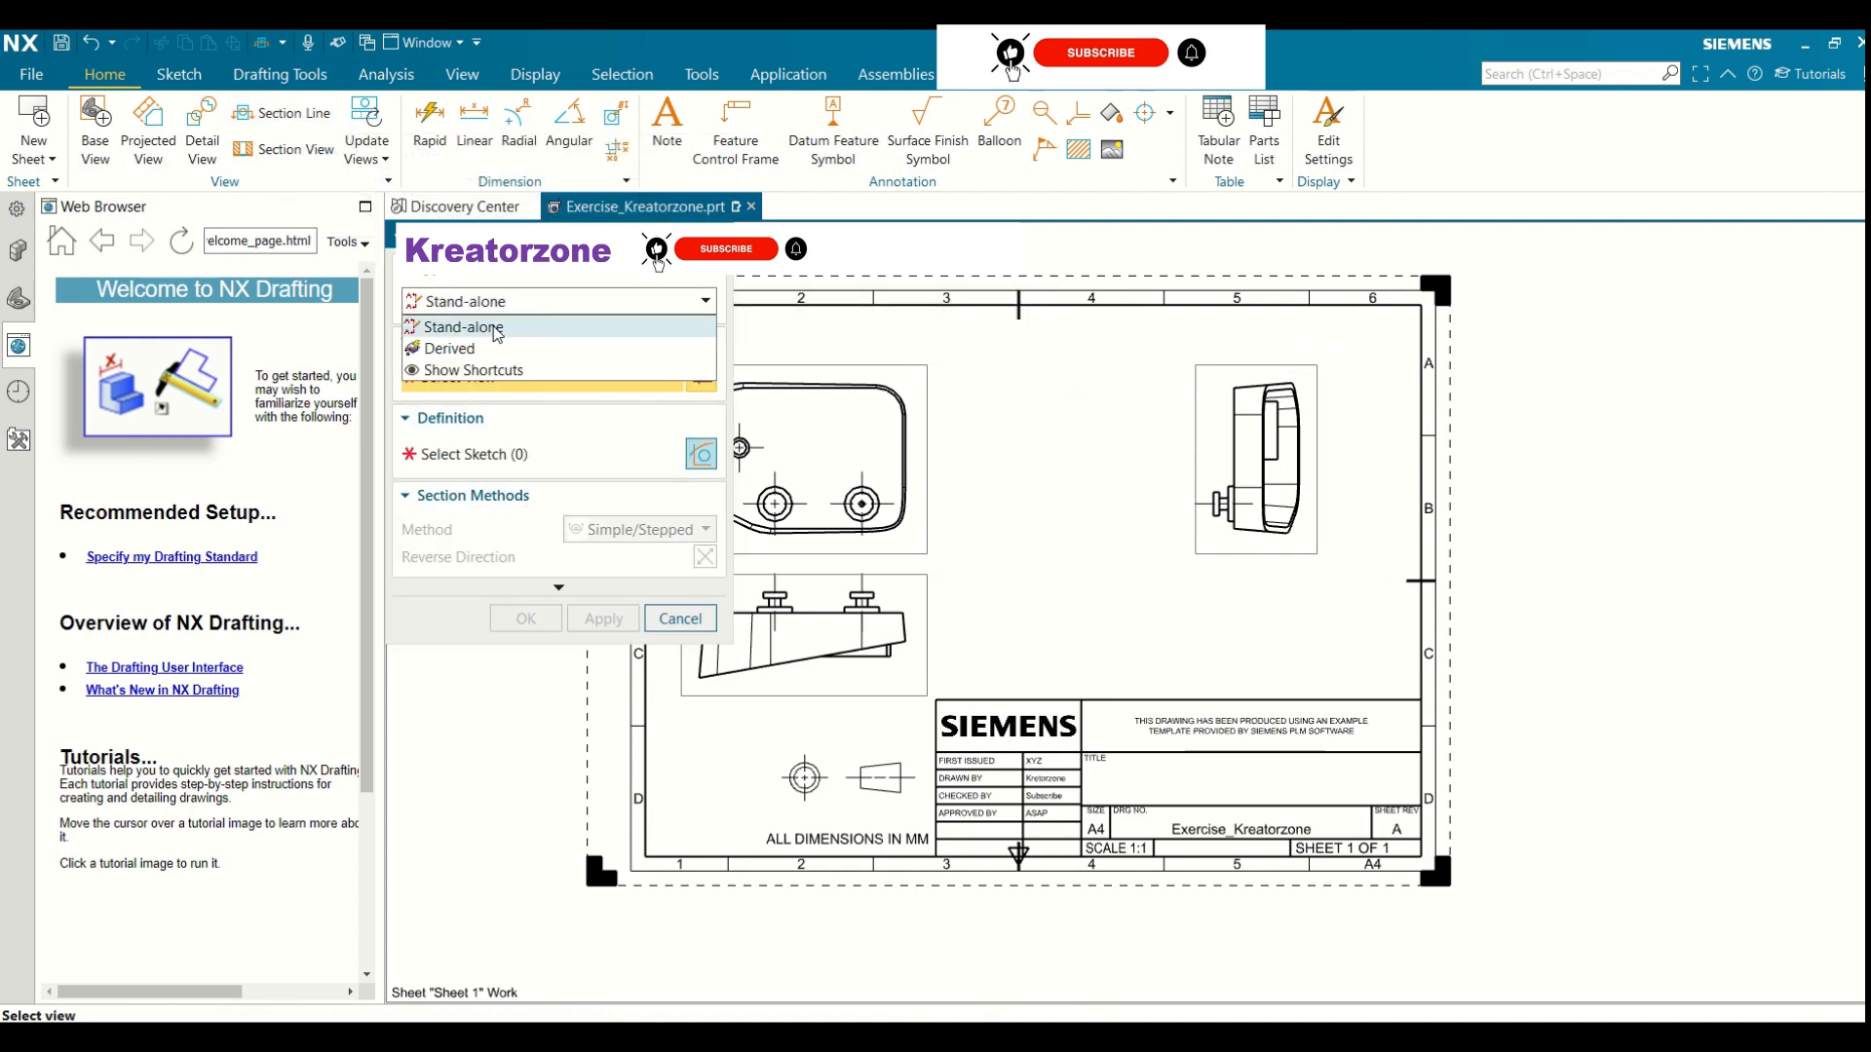
{"action": "left_click", "coordinate": [511, 334]}
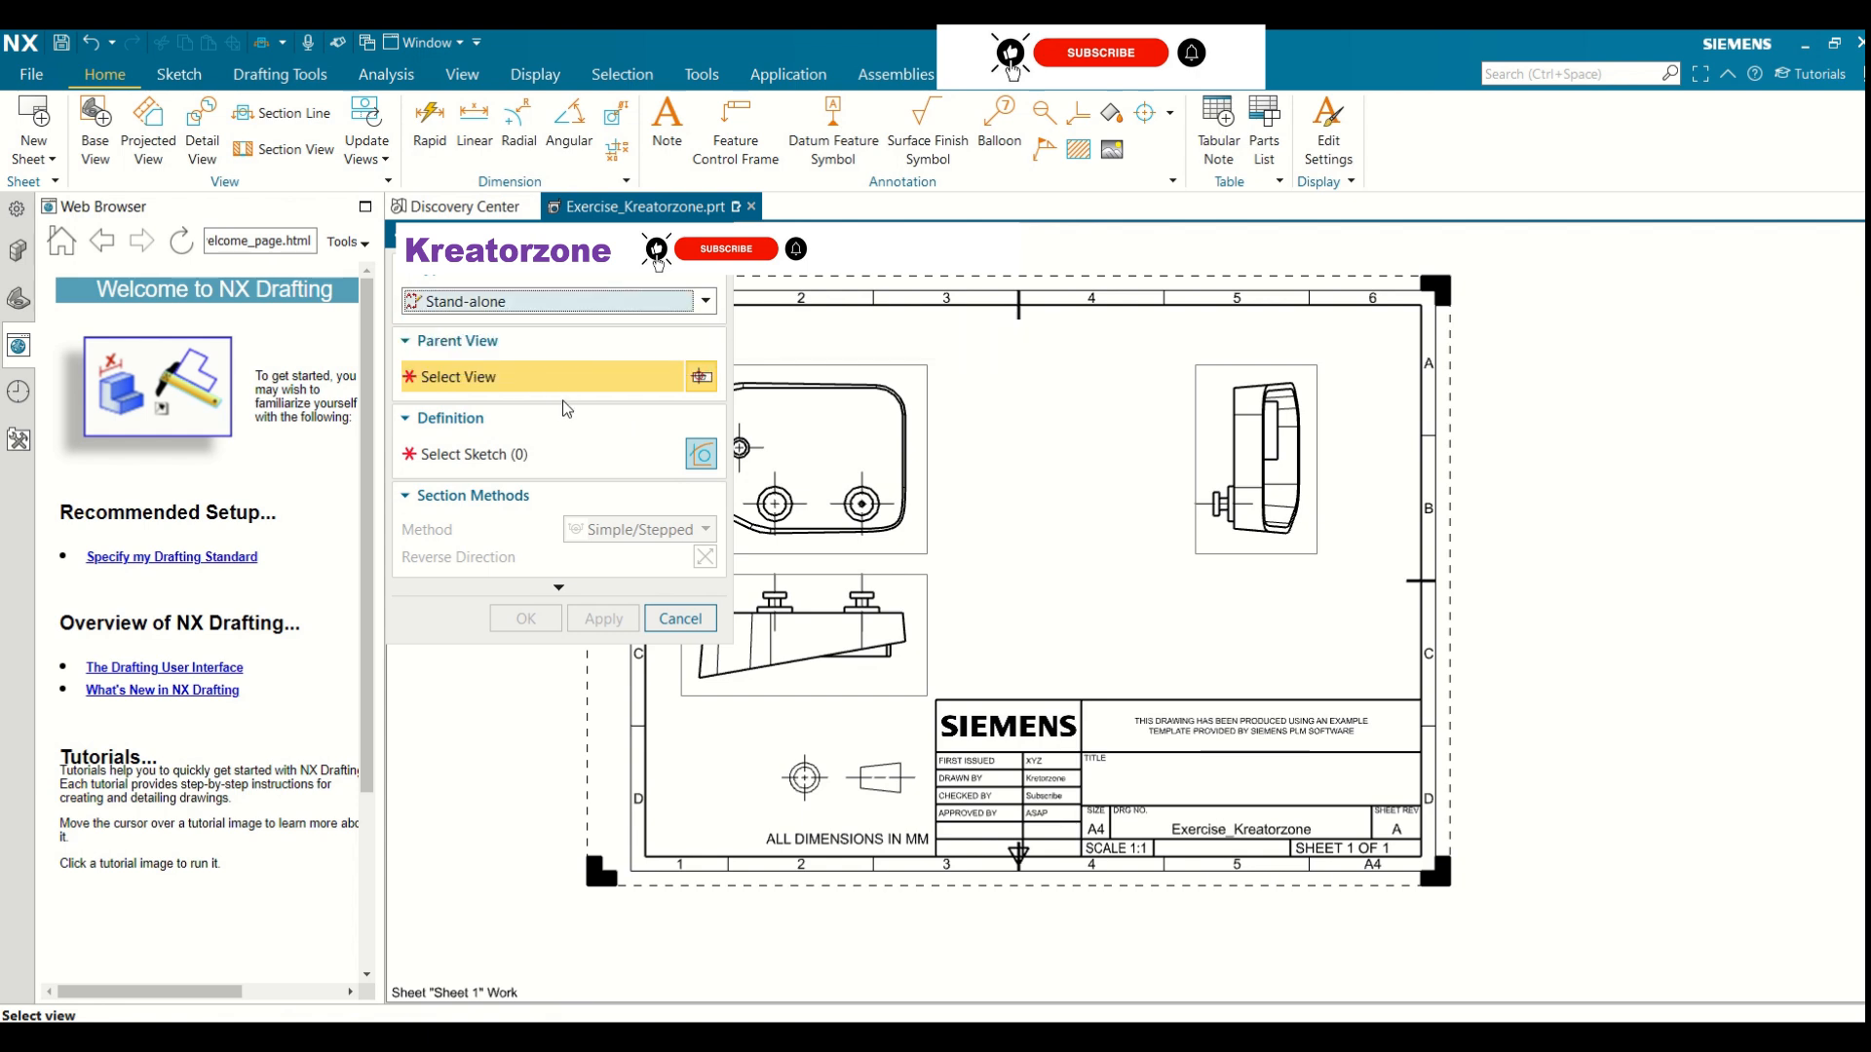
{"action": "left_click", "coordinate": [892, 599]}
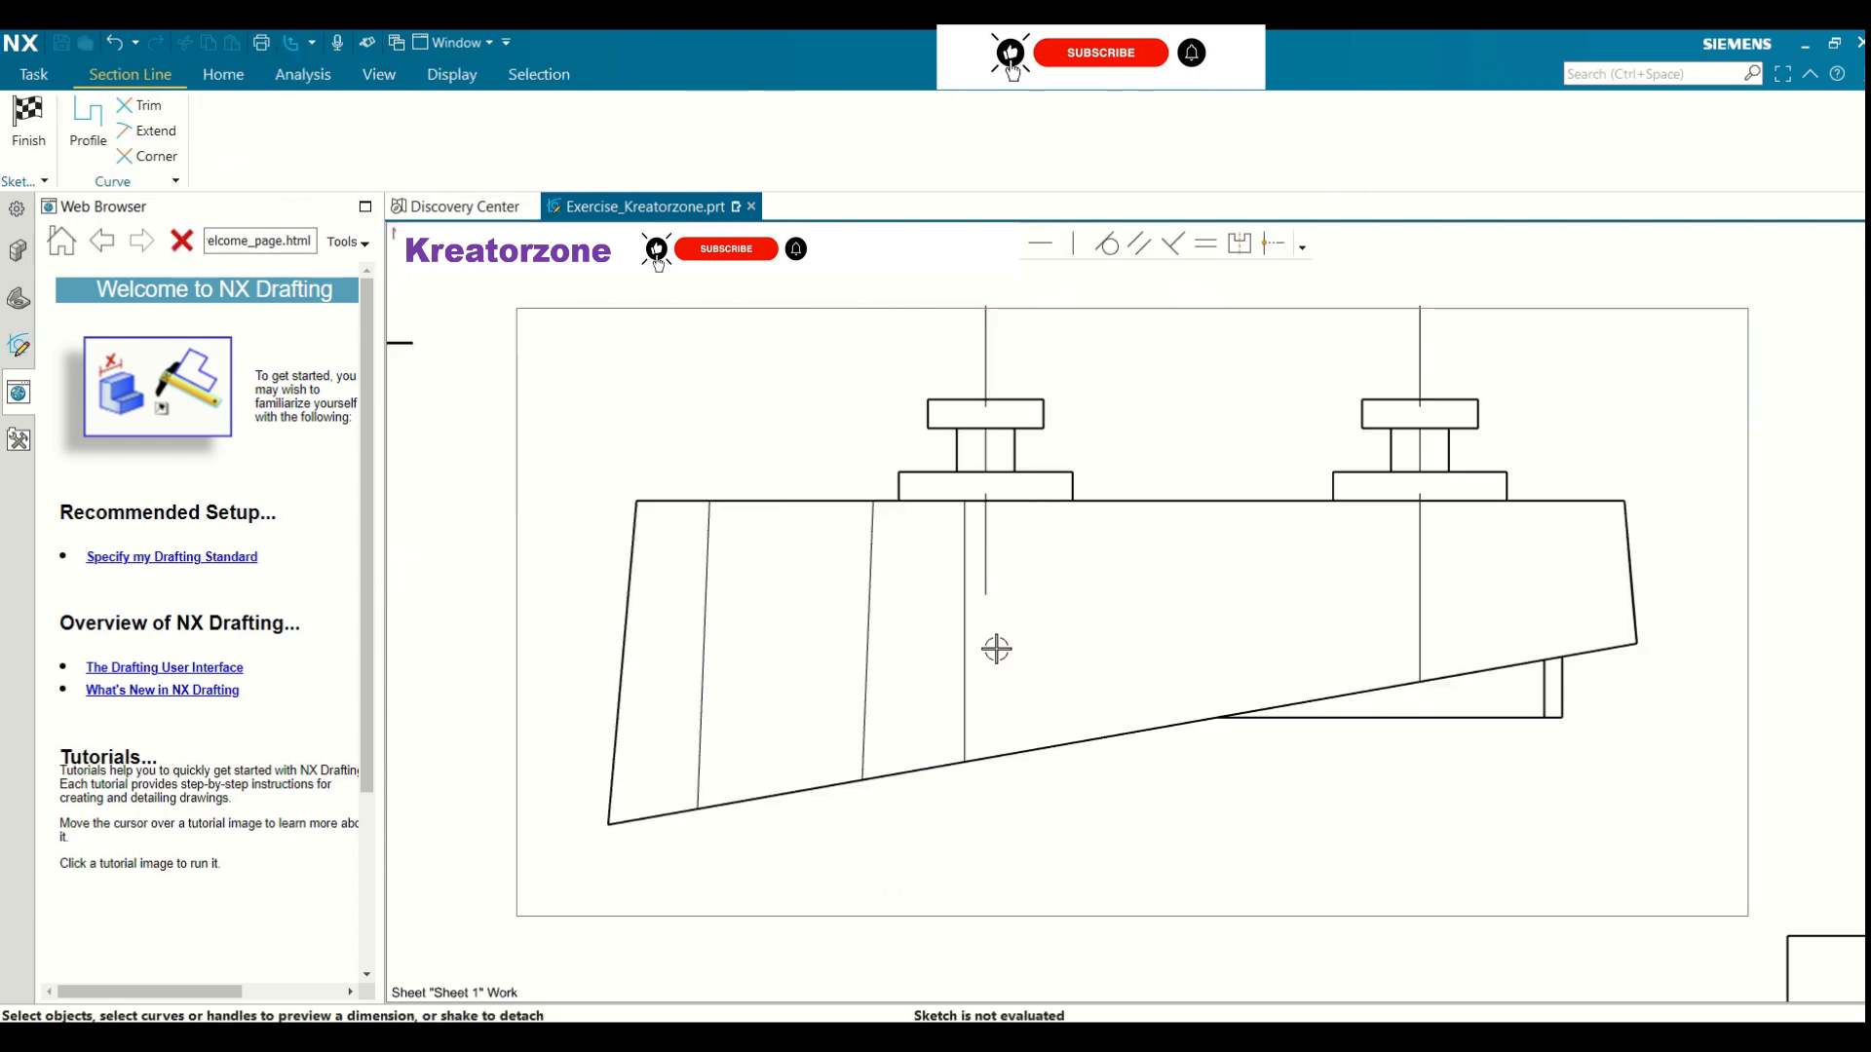
{"action": "left_click", "coordinate": [87, 121]}
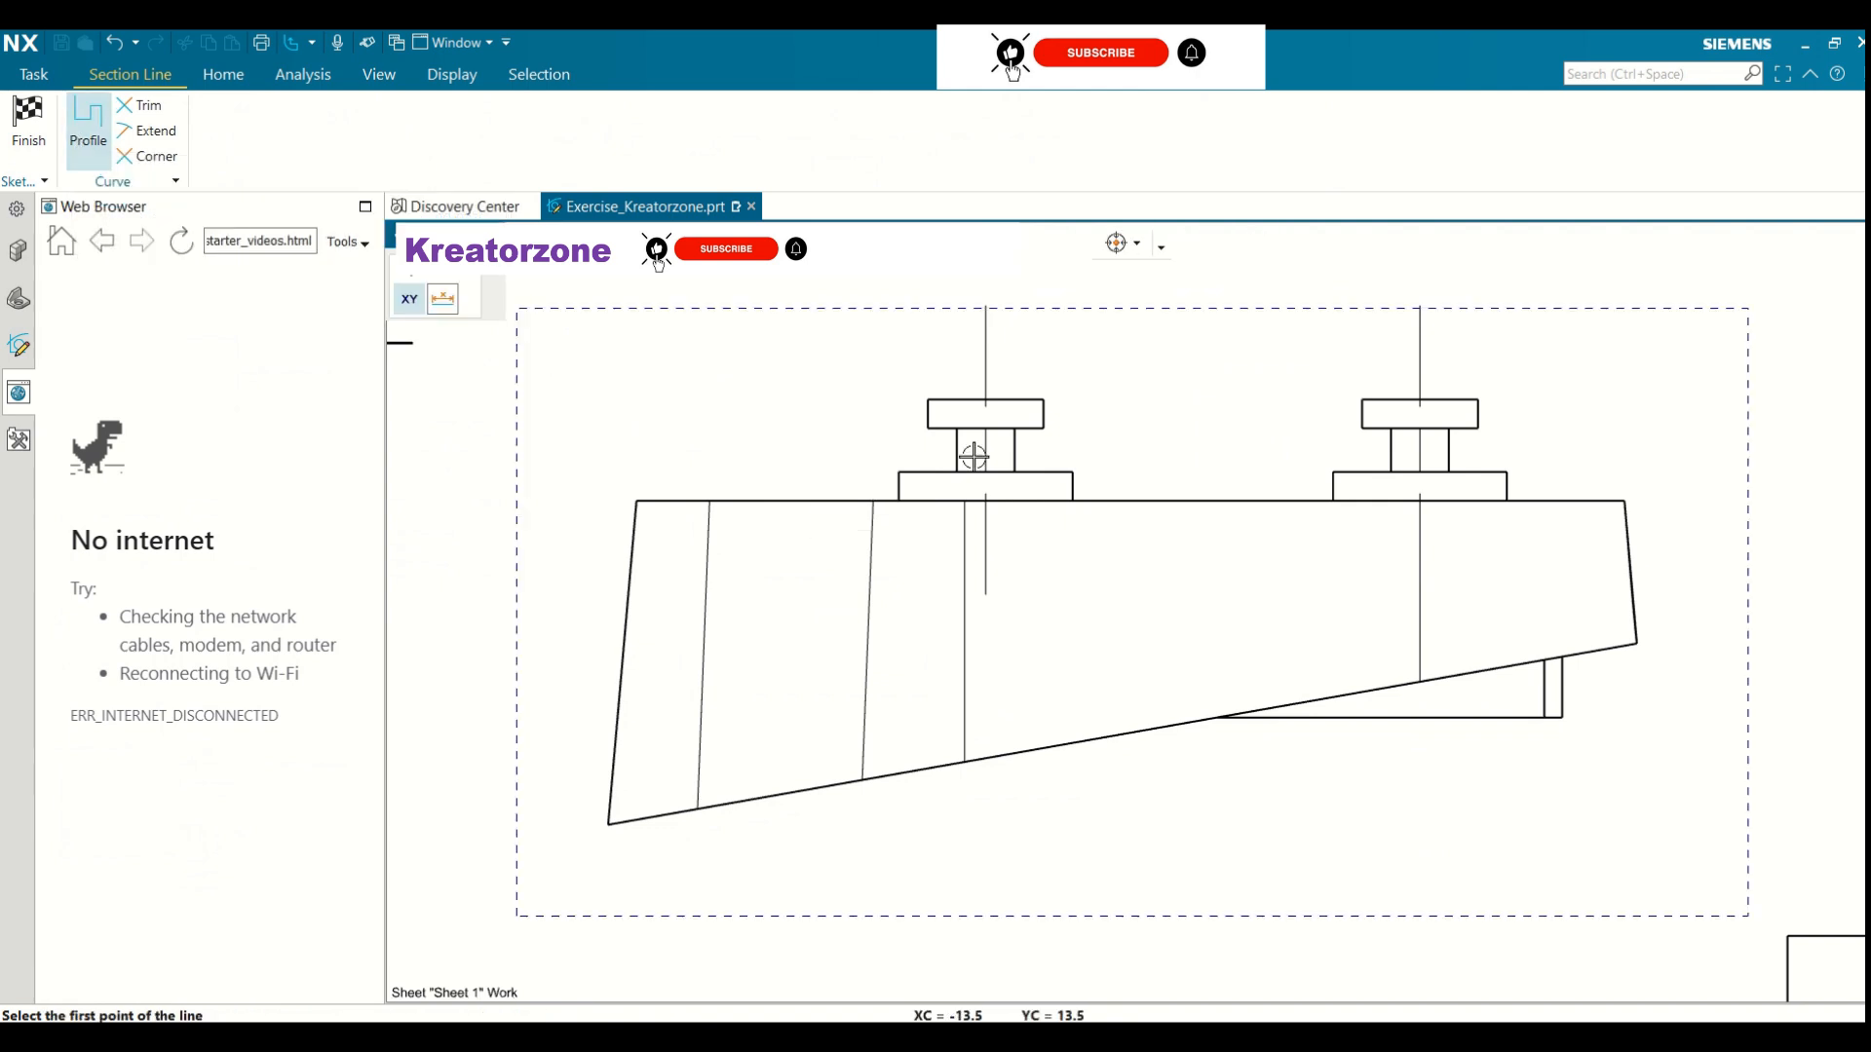
{"action": "left_click", "coordinate": [1152, 372]}
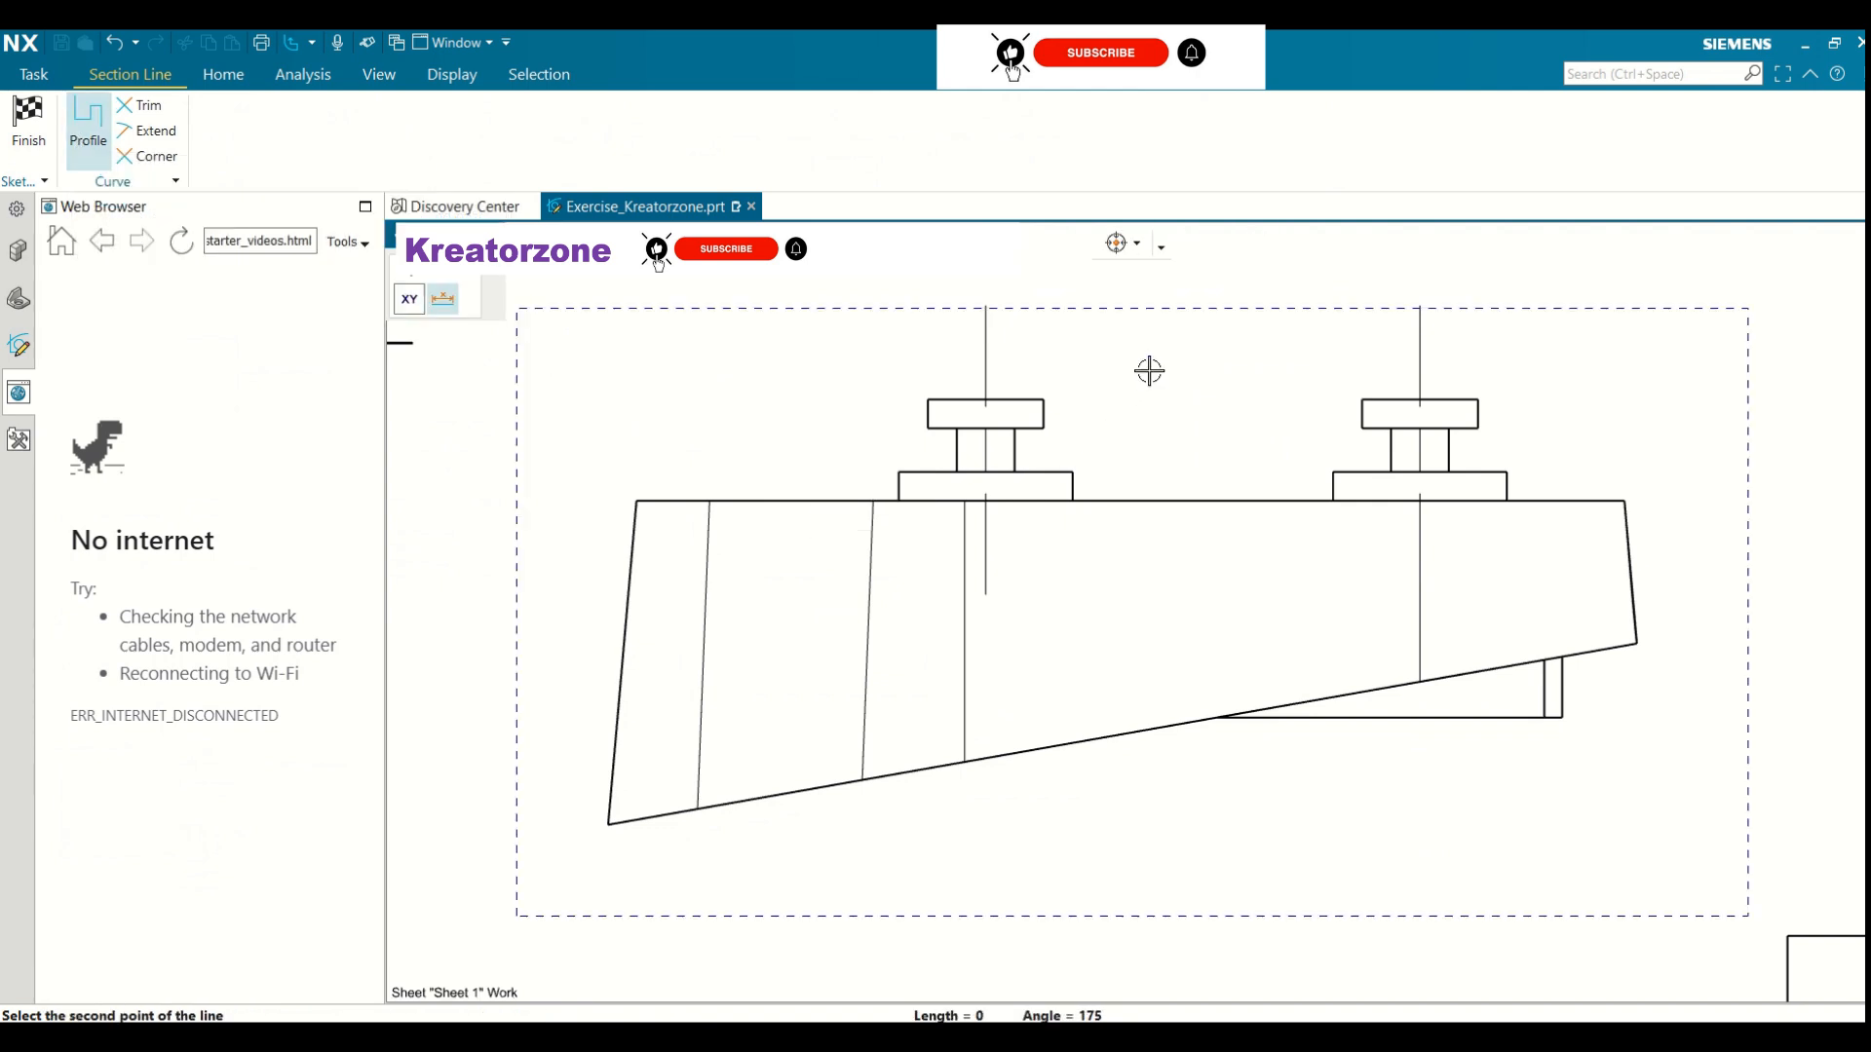
{"action": "left_click", "coordinate": [1153, 565]}
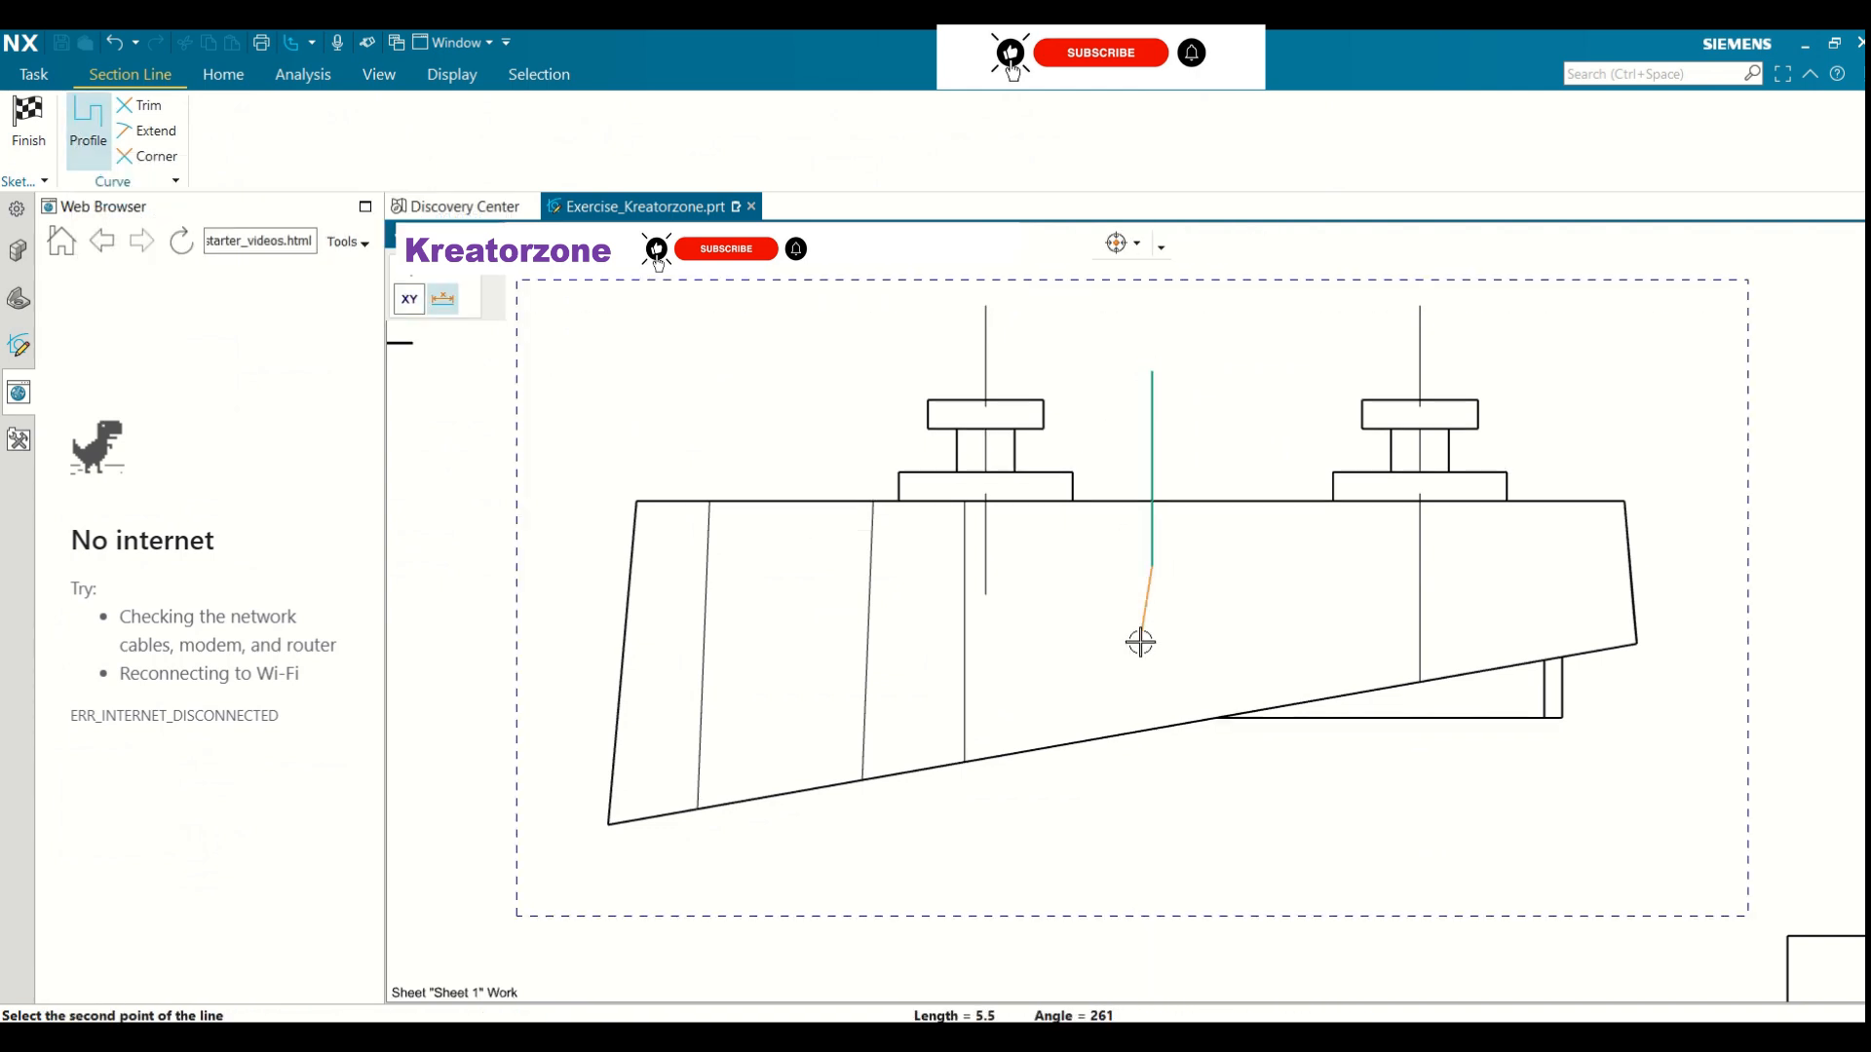
{"action": "left_click", "coordinate": [1310, 565]}
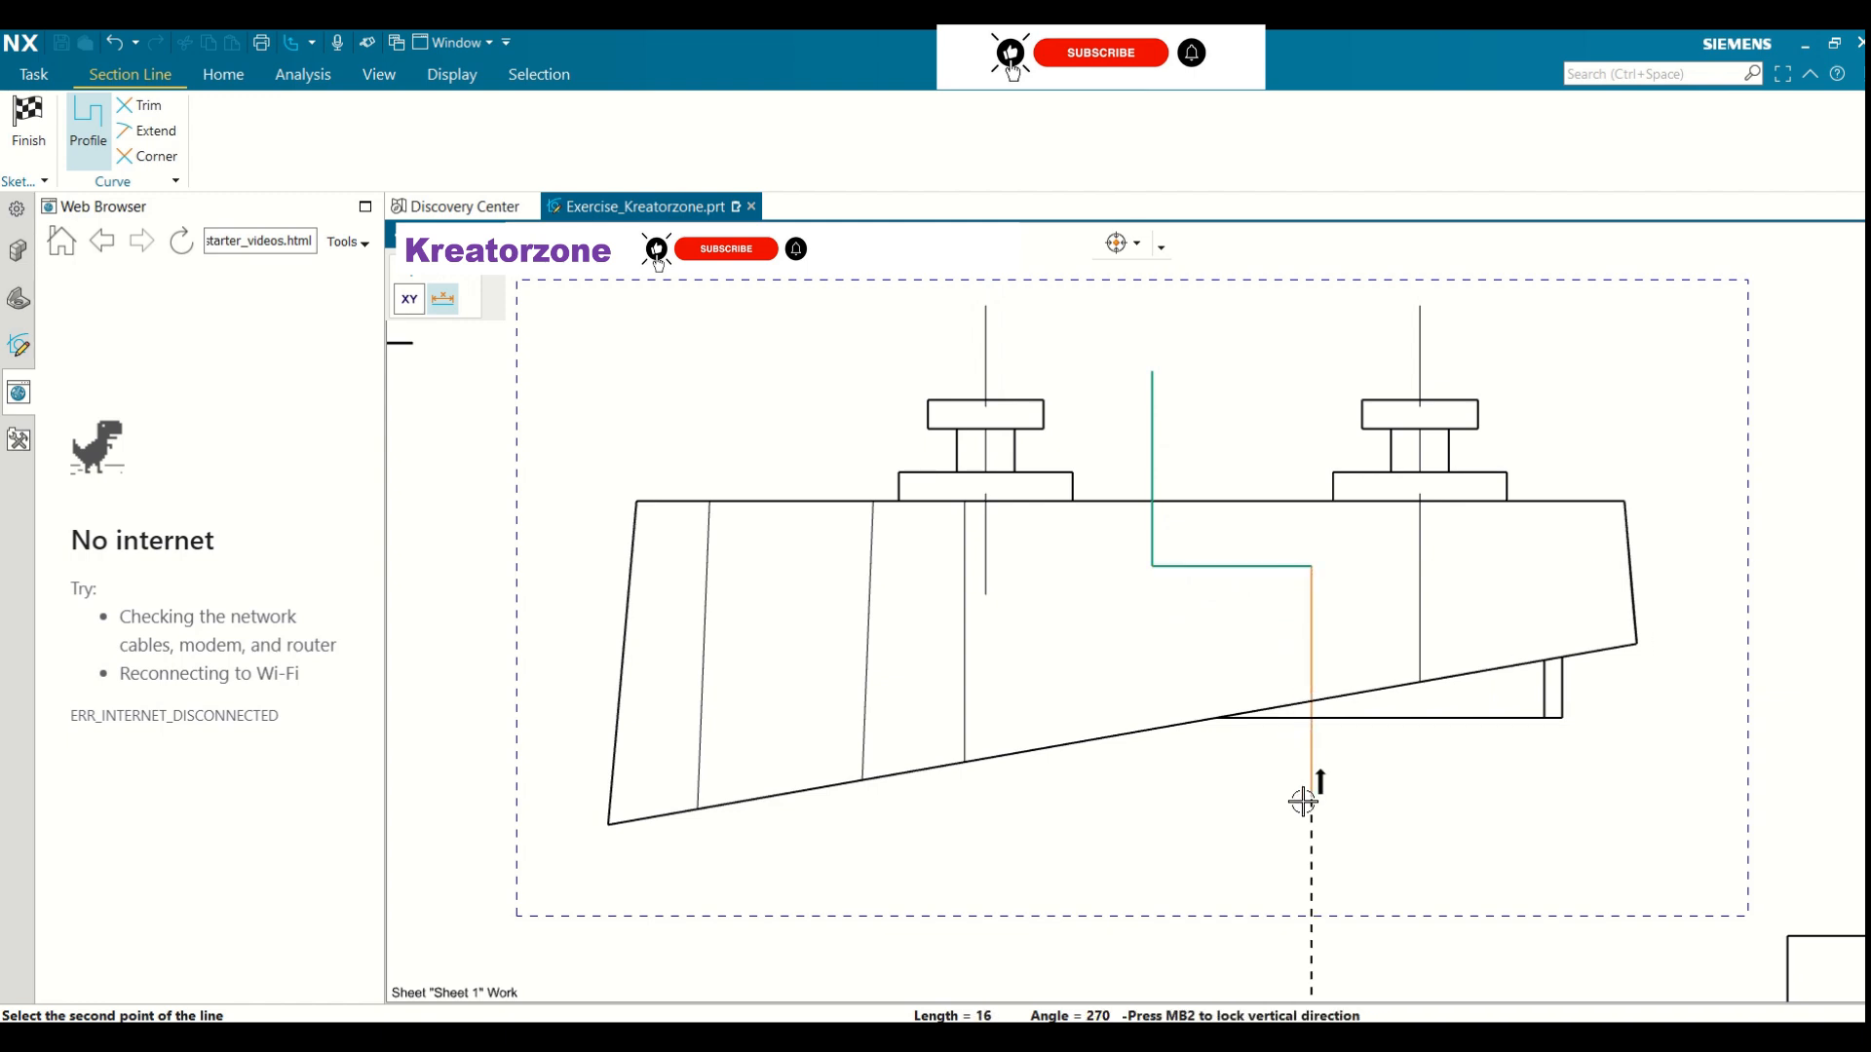
{"action": "left_click", "coordinate": [1306, 838]}
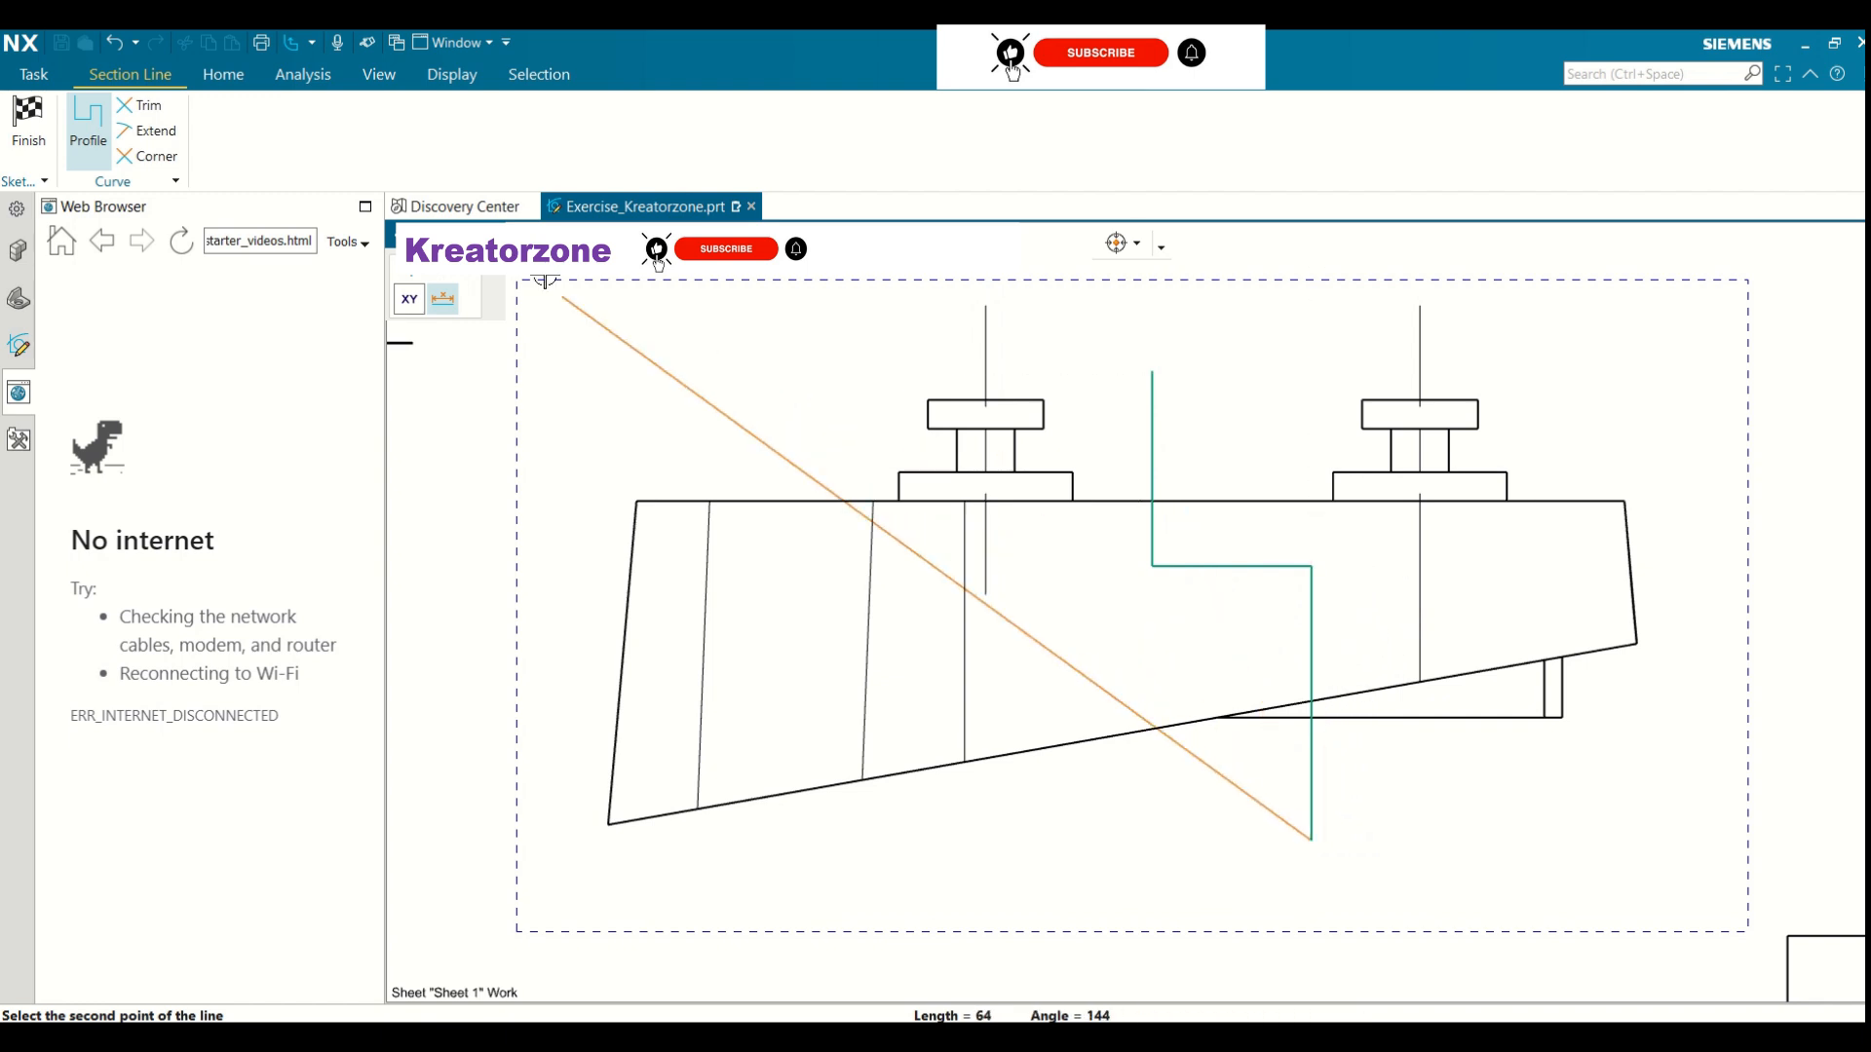
{"action": "key", "text": "Escape"}
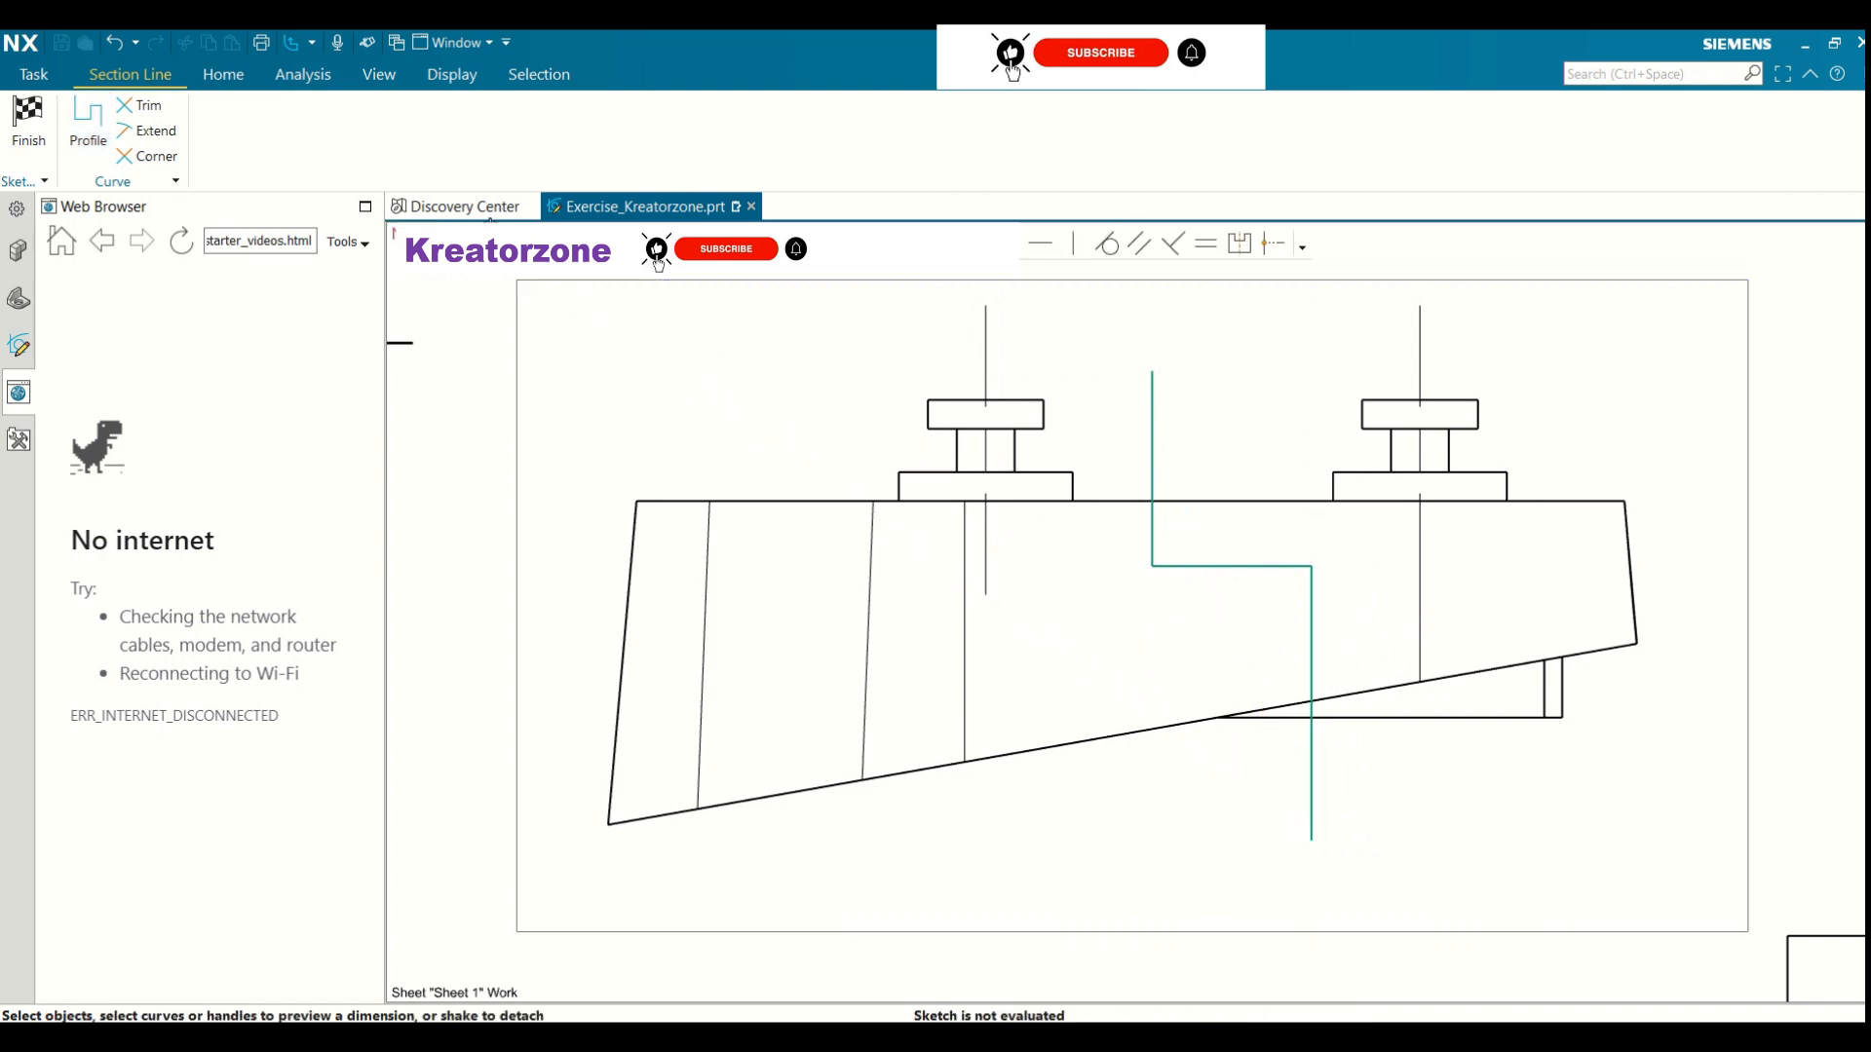
Finish the section line sketch and apply it with the Simple/Stepped method
{"action": "left_click", "coordinate": [27, 118]}
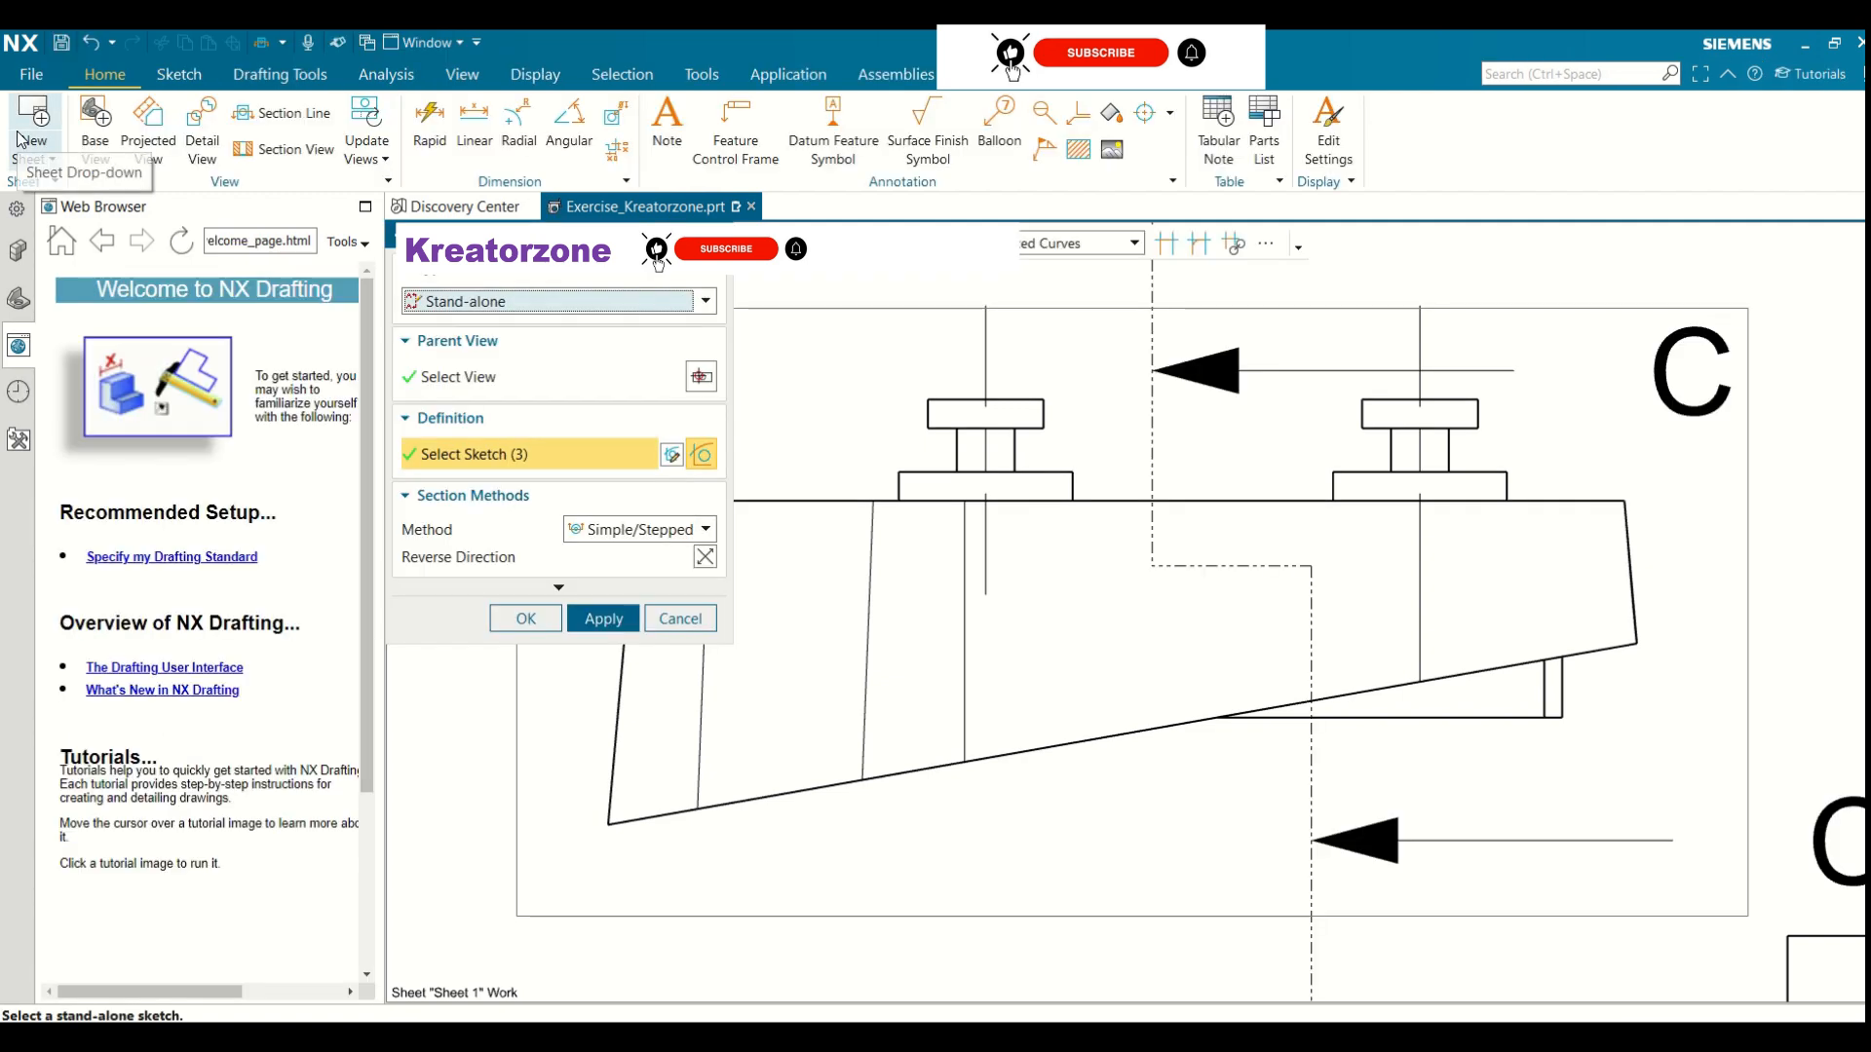
{"action": "left_click", "coordinate": [577, 619]}
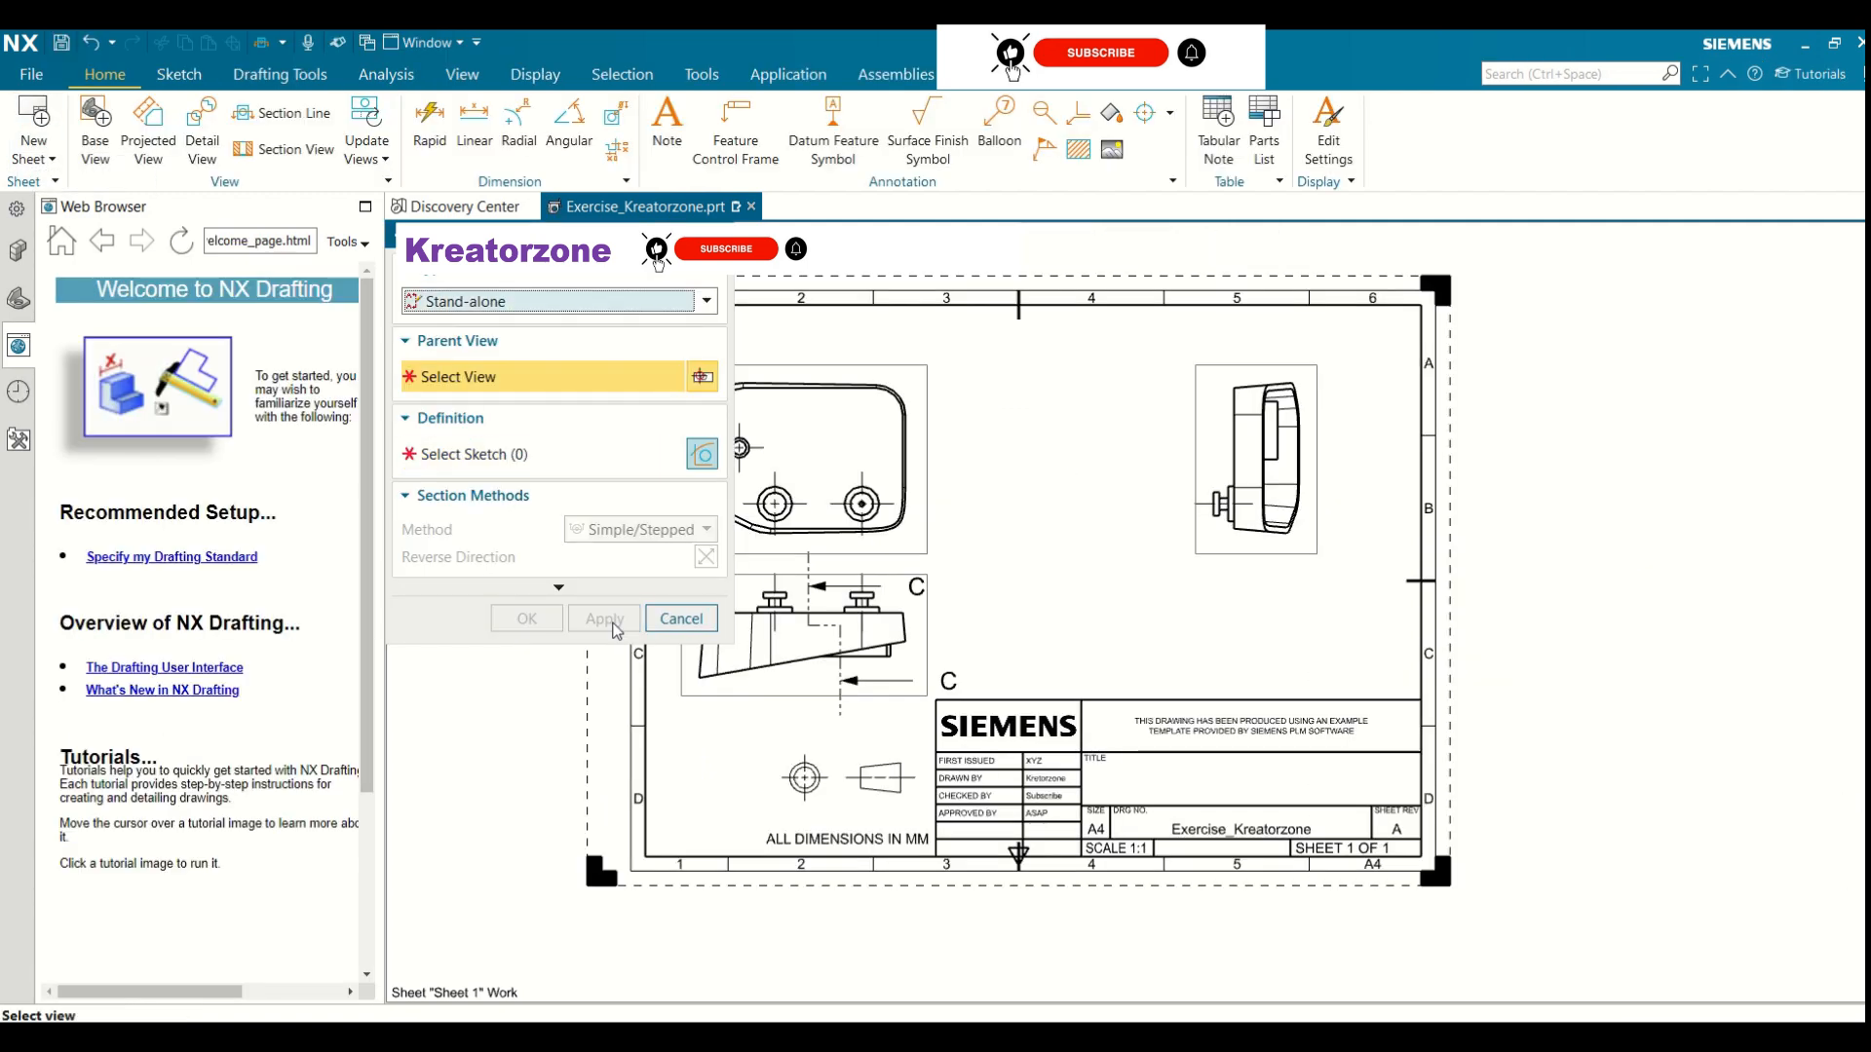
{"action": "left_click", "coordinate": [679, 620]}
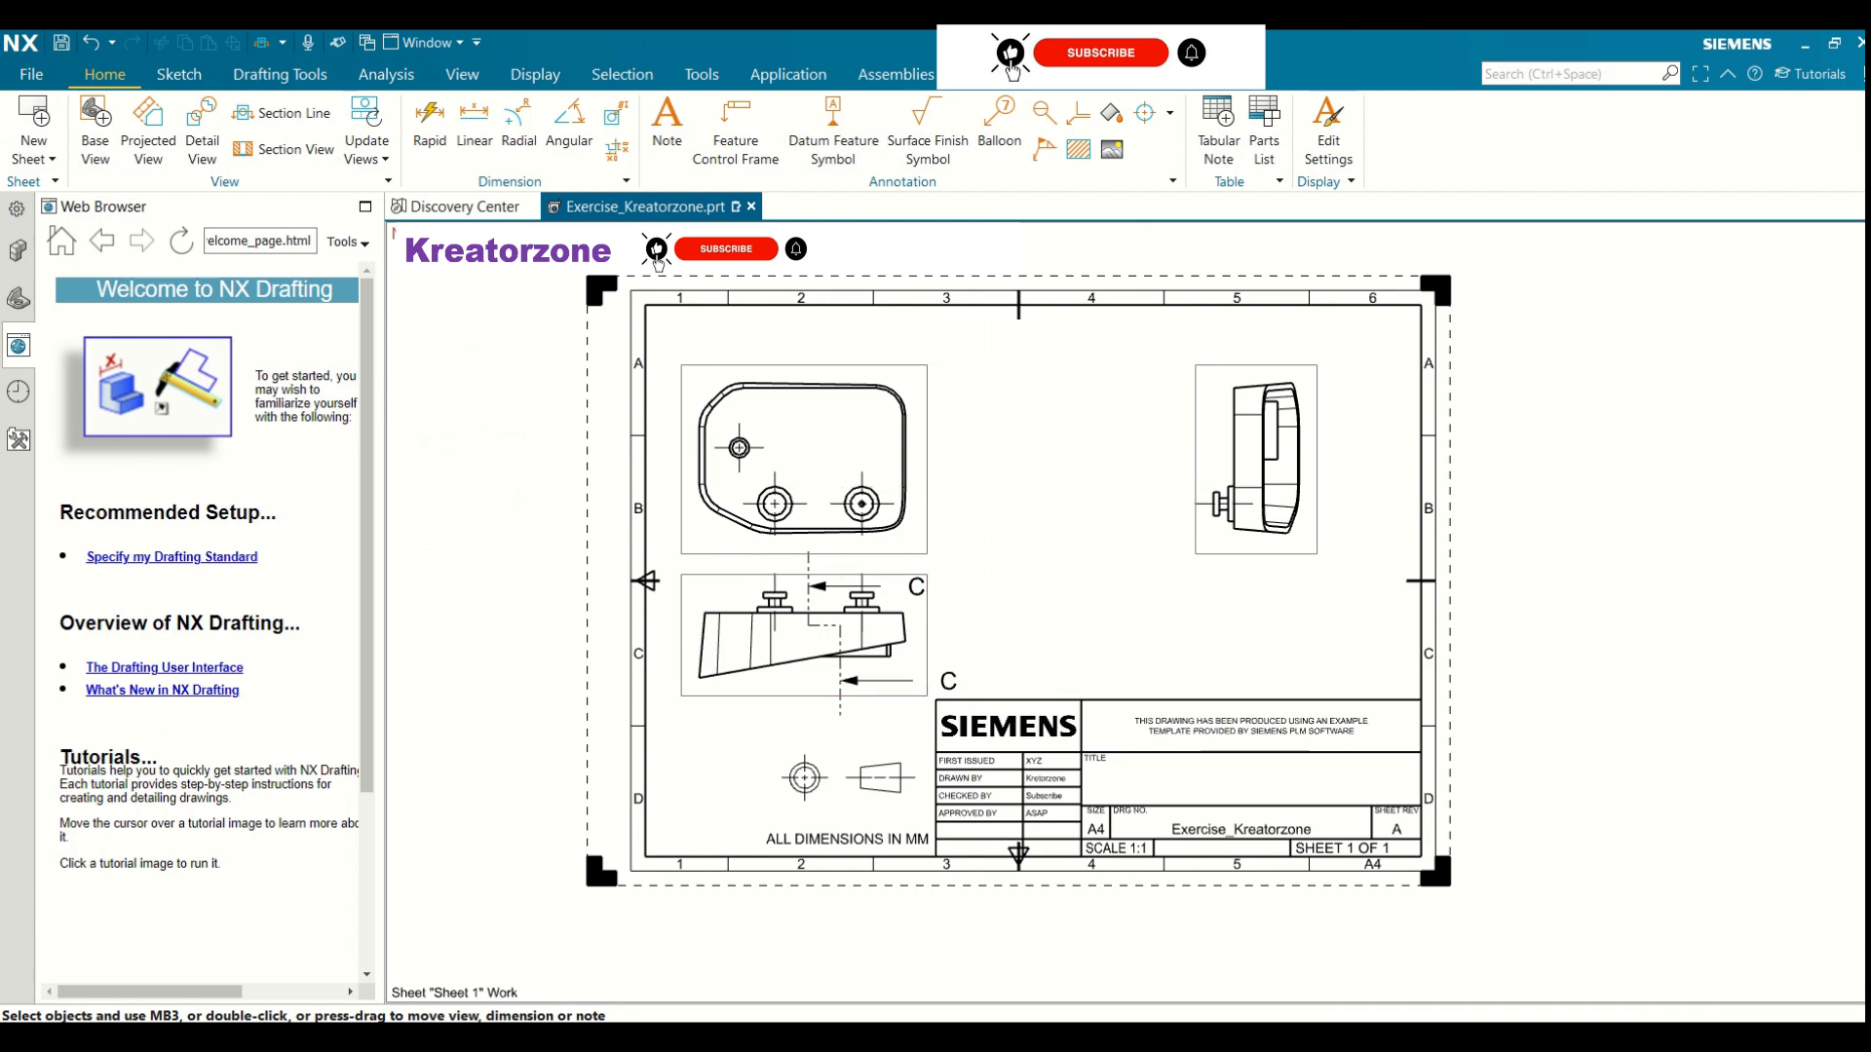
Create a section view from the existing stepped section line and place it to the right of the front view, above the title block
{"action": "left_click", "coordinate": [309, 150]}
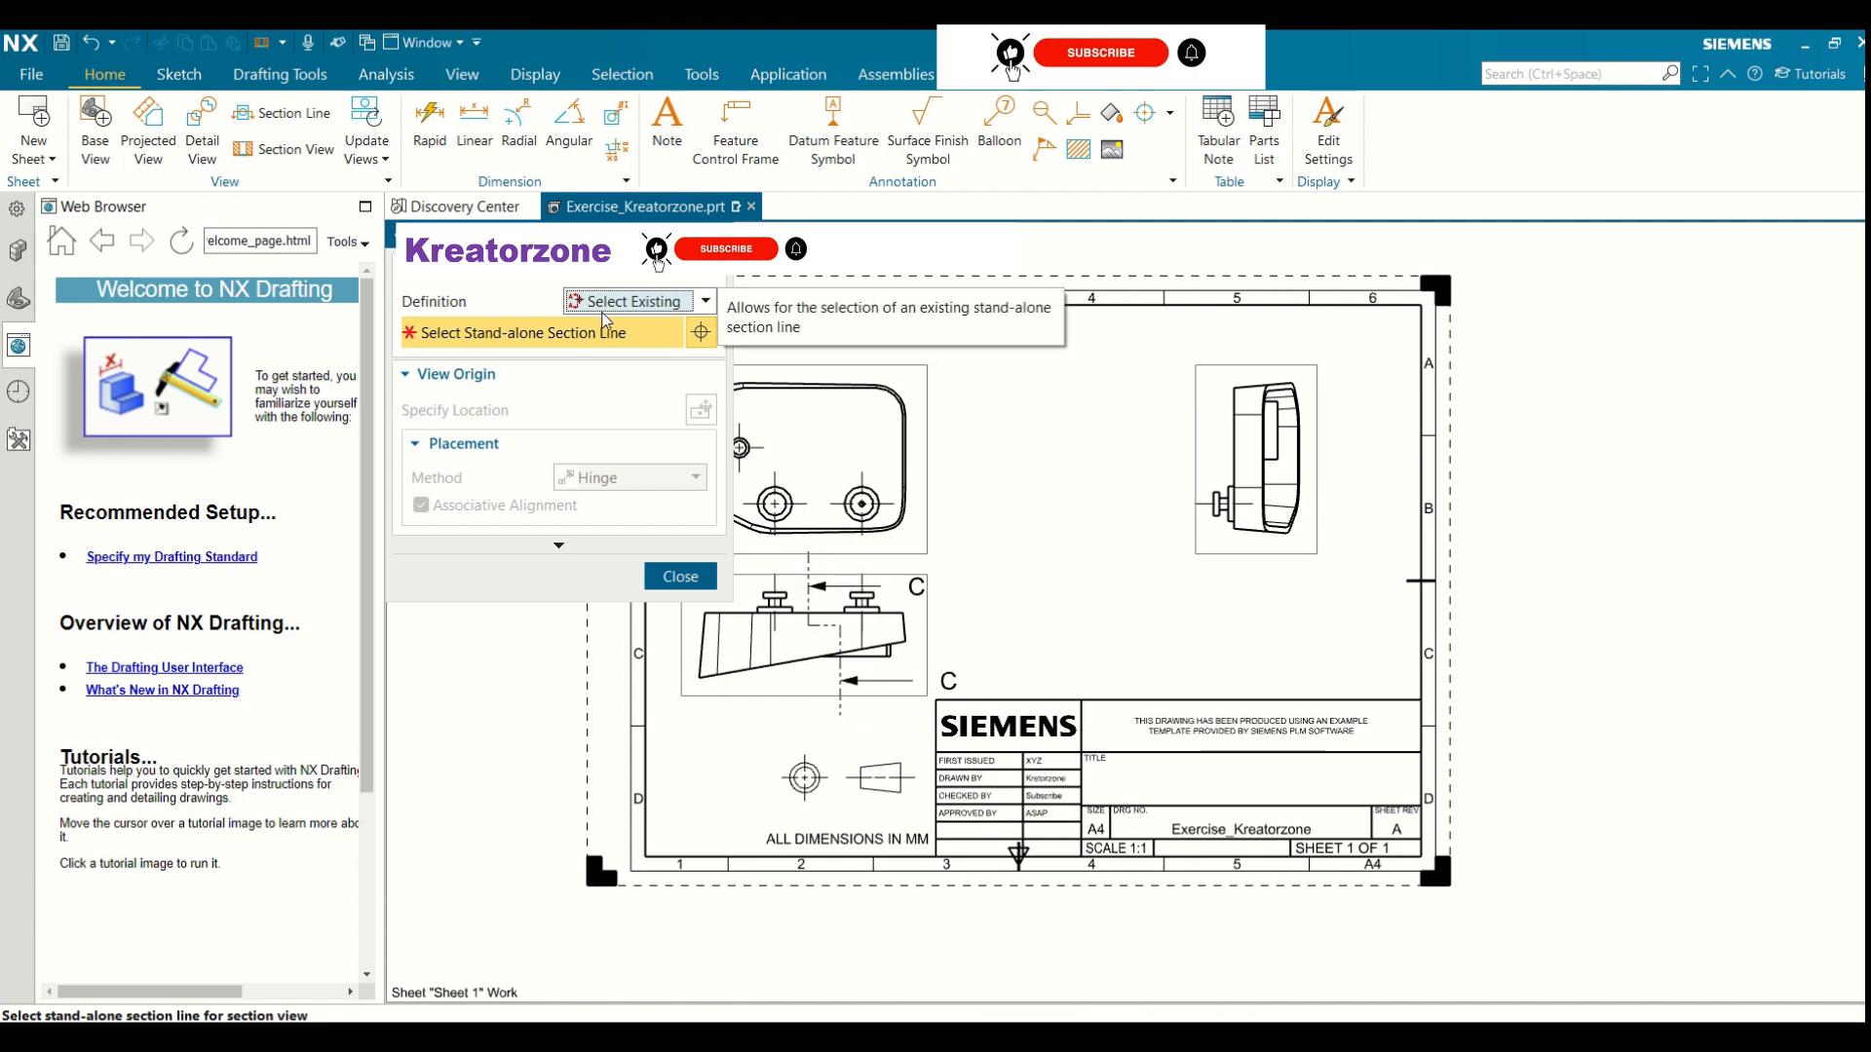
{"action": "left_click", "coordinate": [629, 302]}
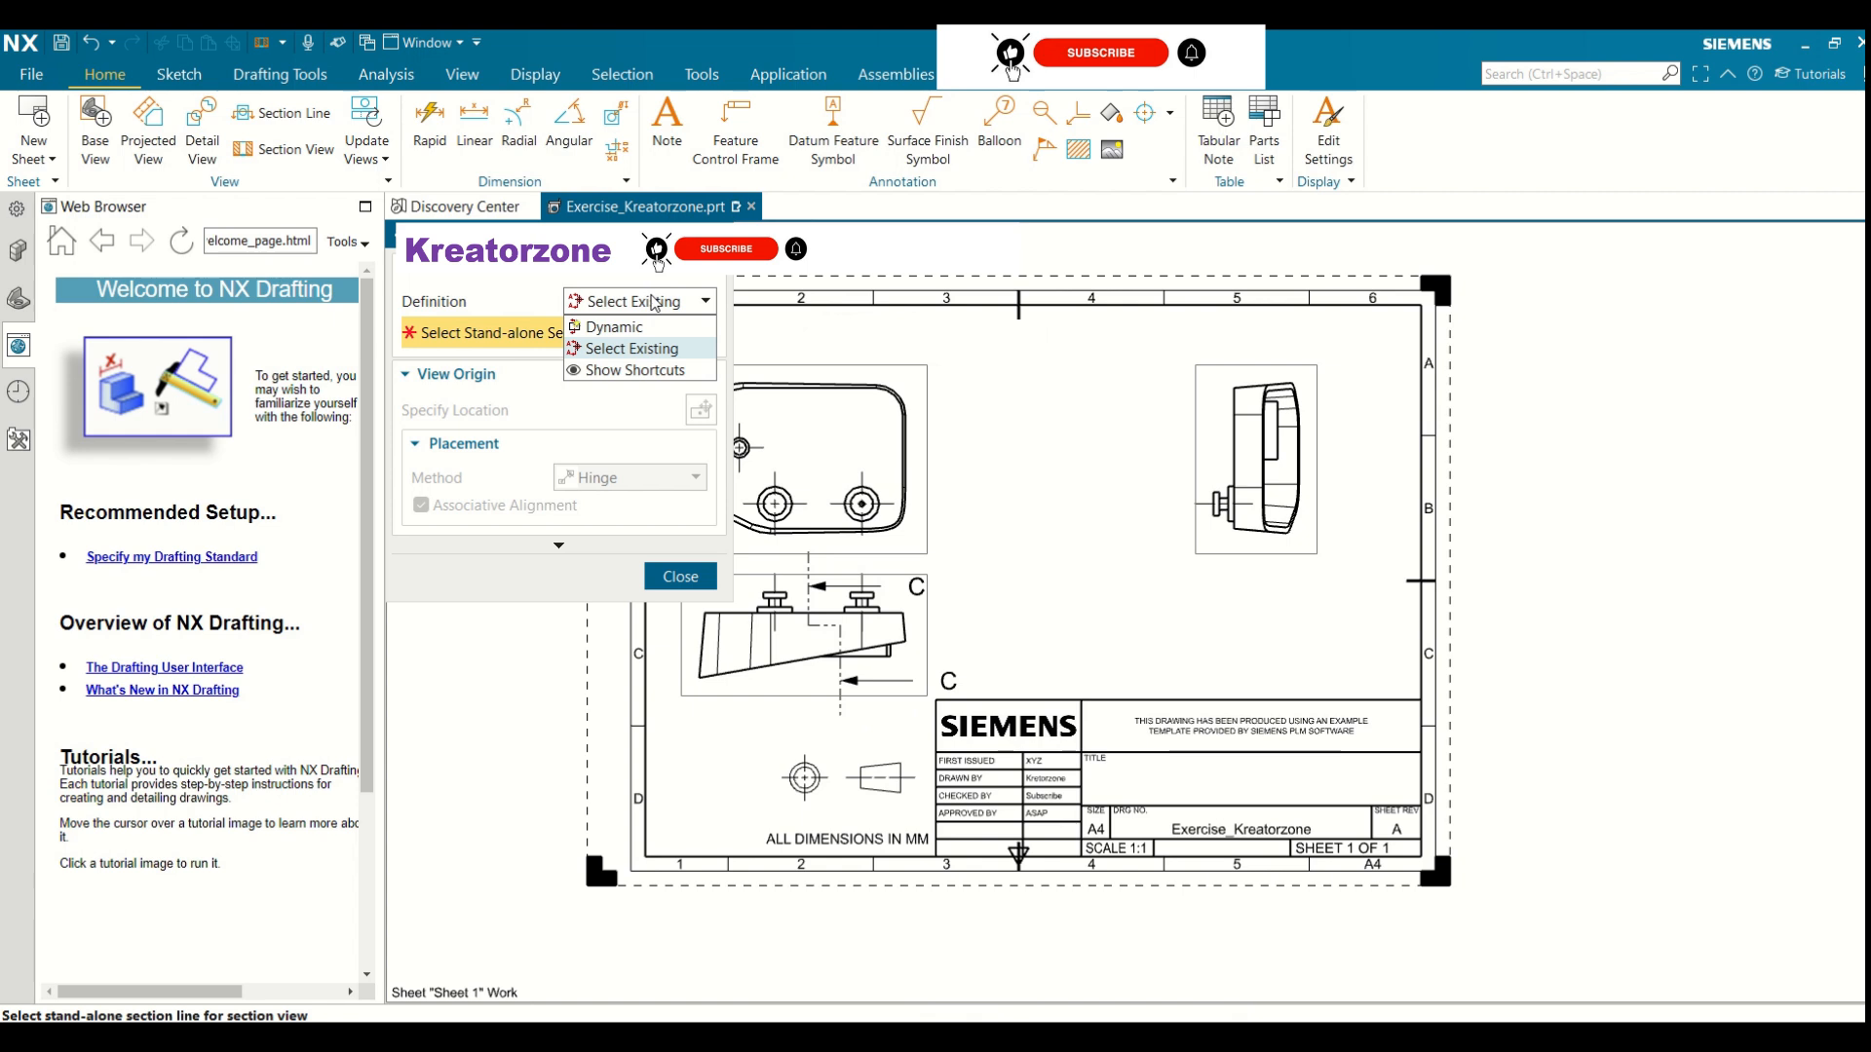
{"action": "left_click", "coordinate": [618, 349]}
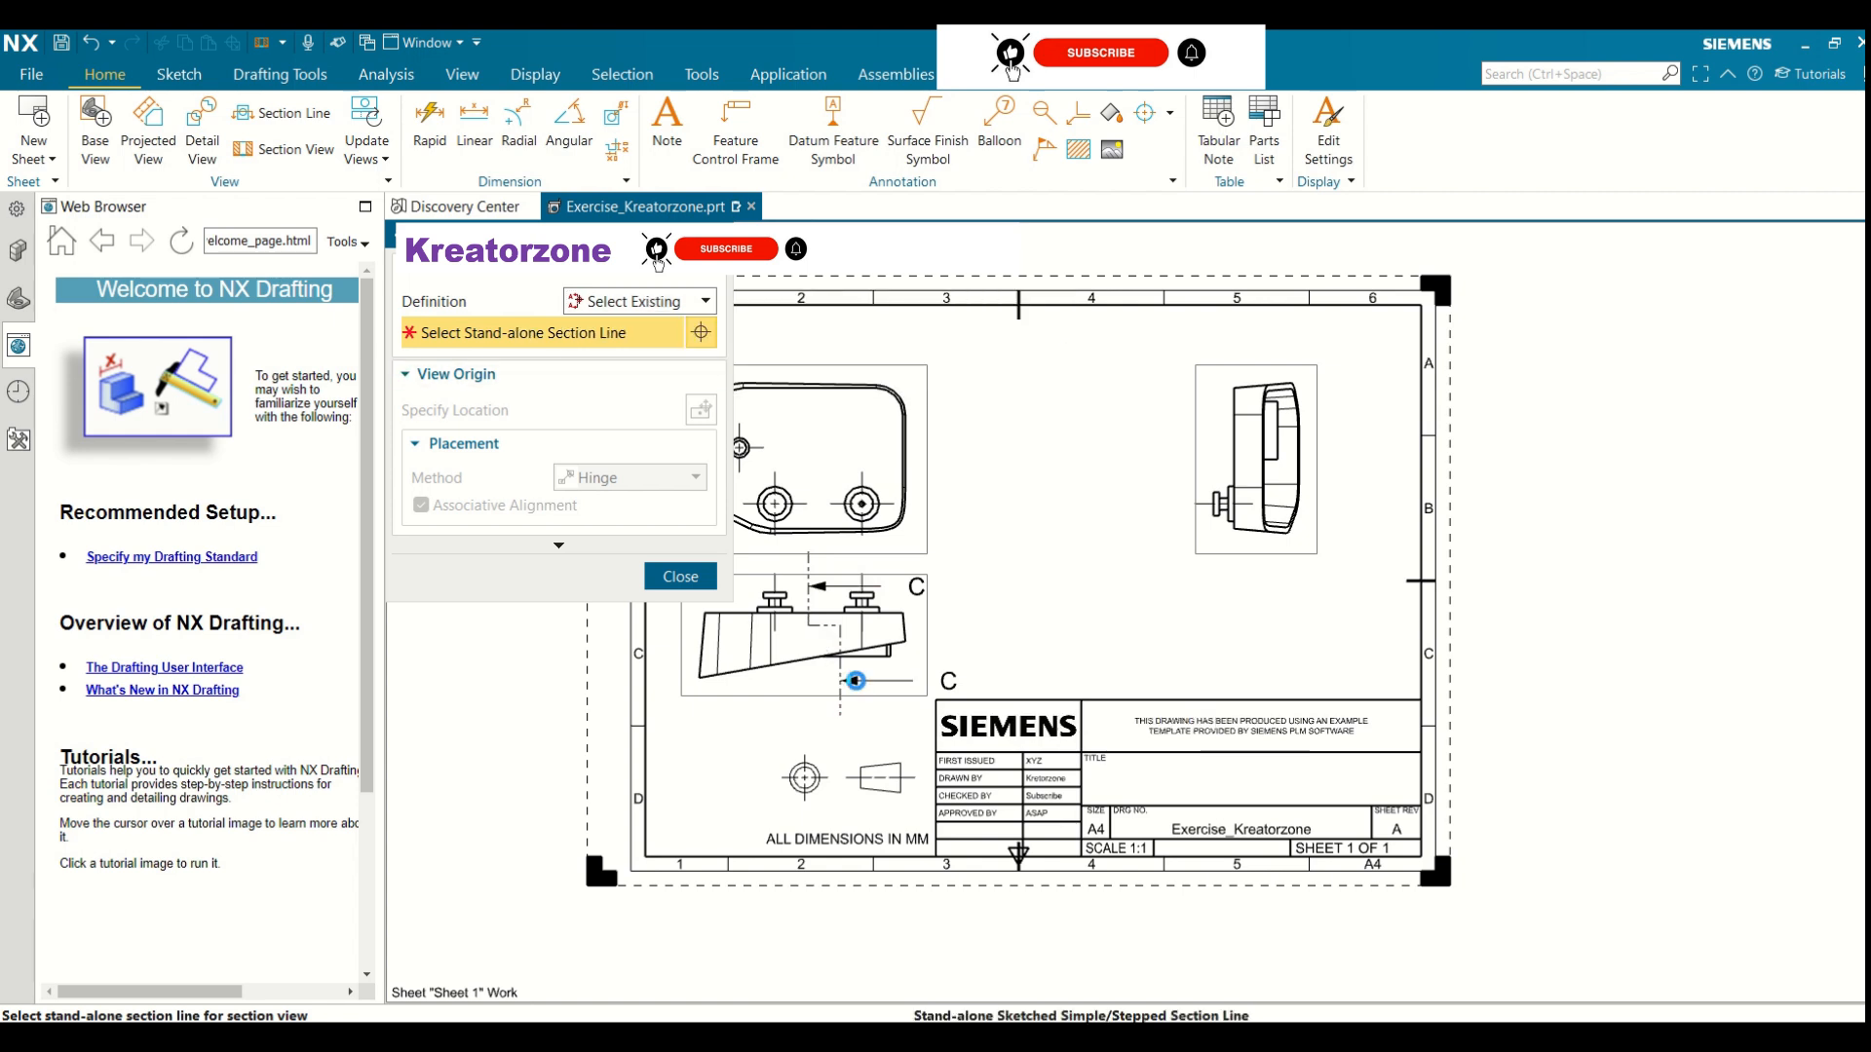
{"action": "left_click", "coordinate": [852, 682]}
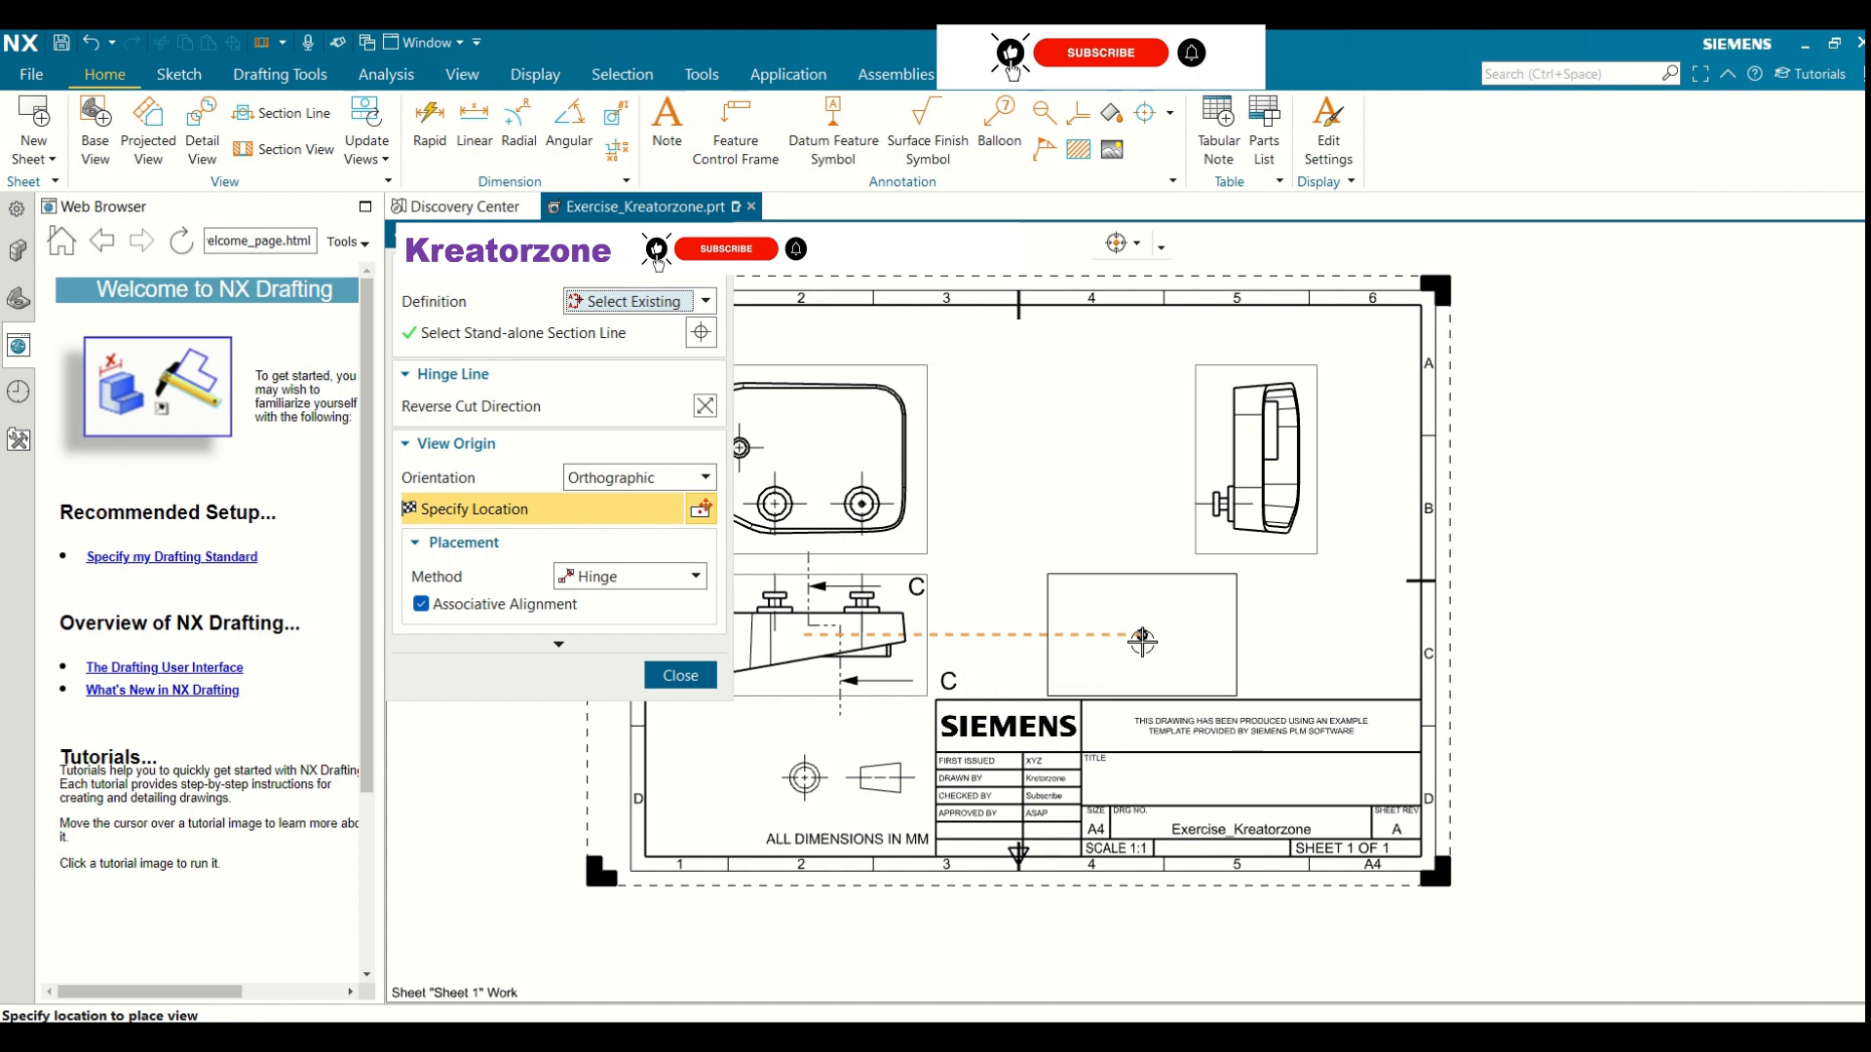
{"action": "left_click", "coordinate": [1142, 641]}
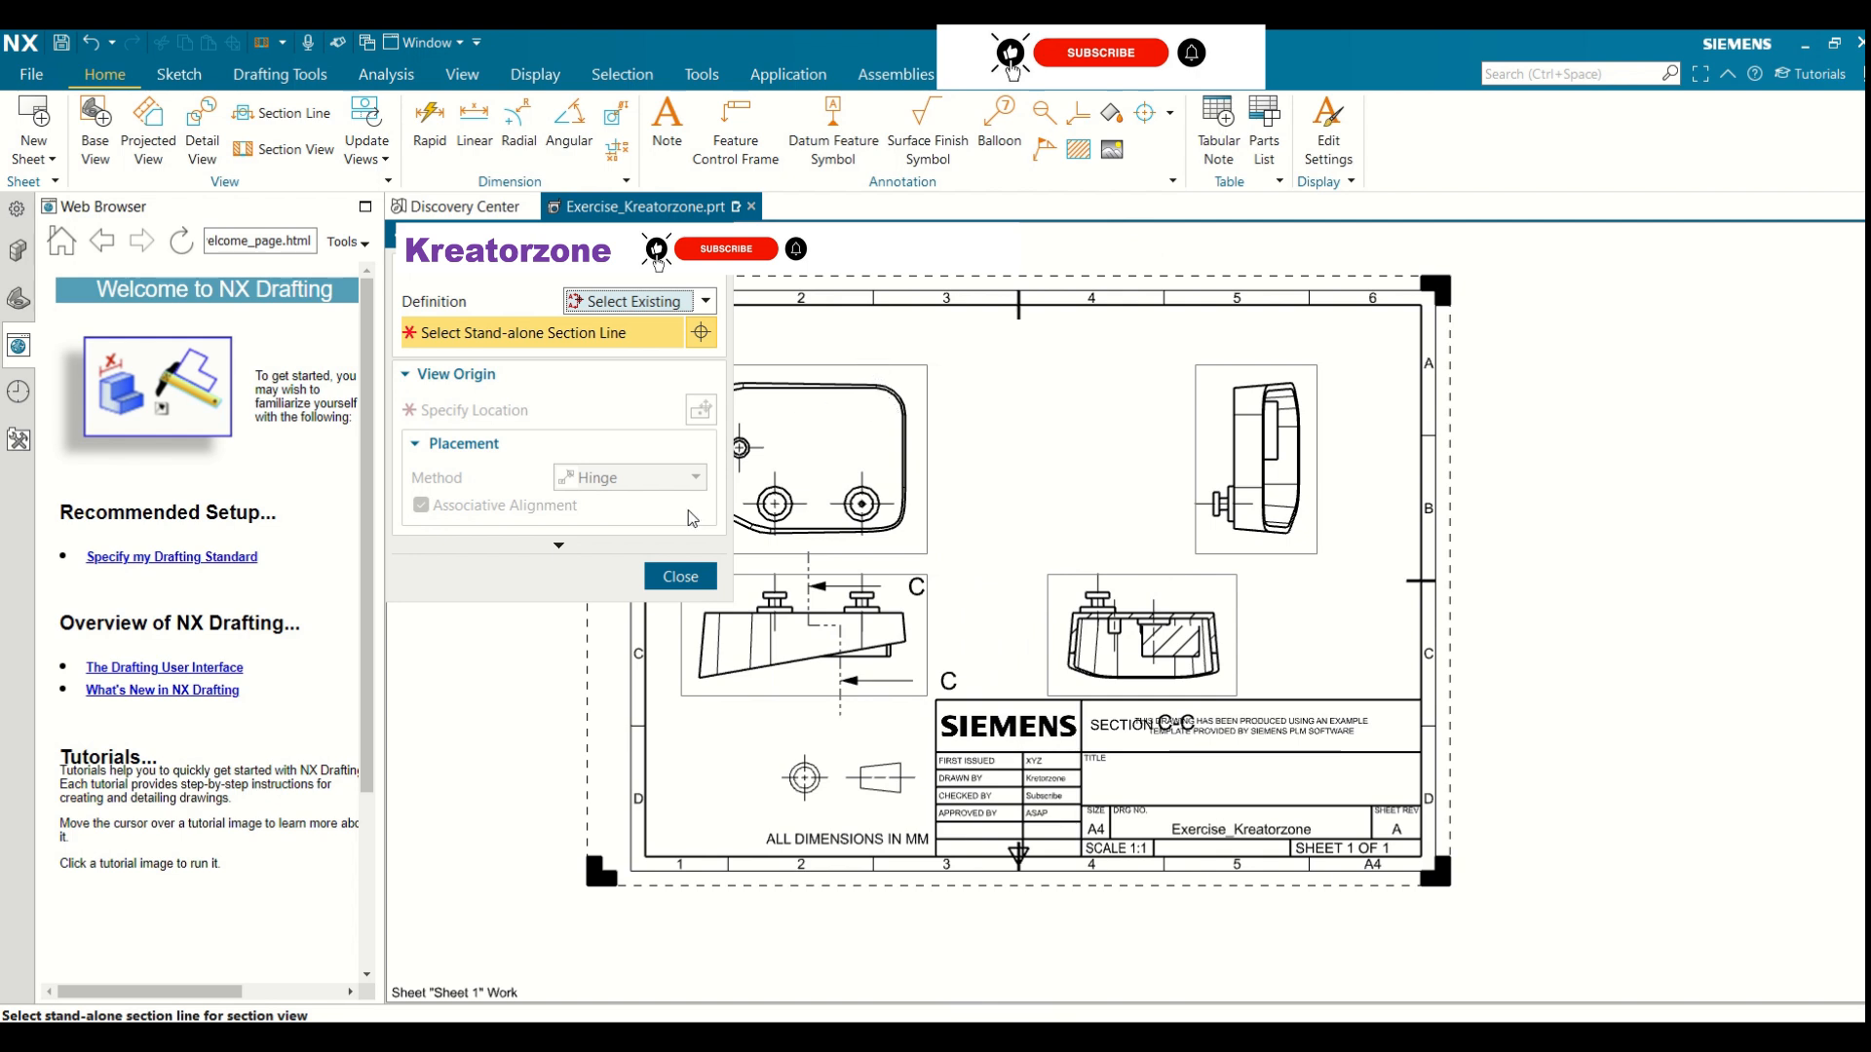
{"action": "left_click", "coordinate": [680, 576]}
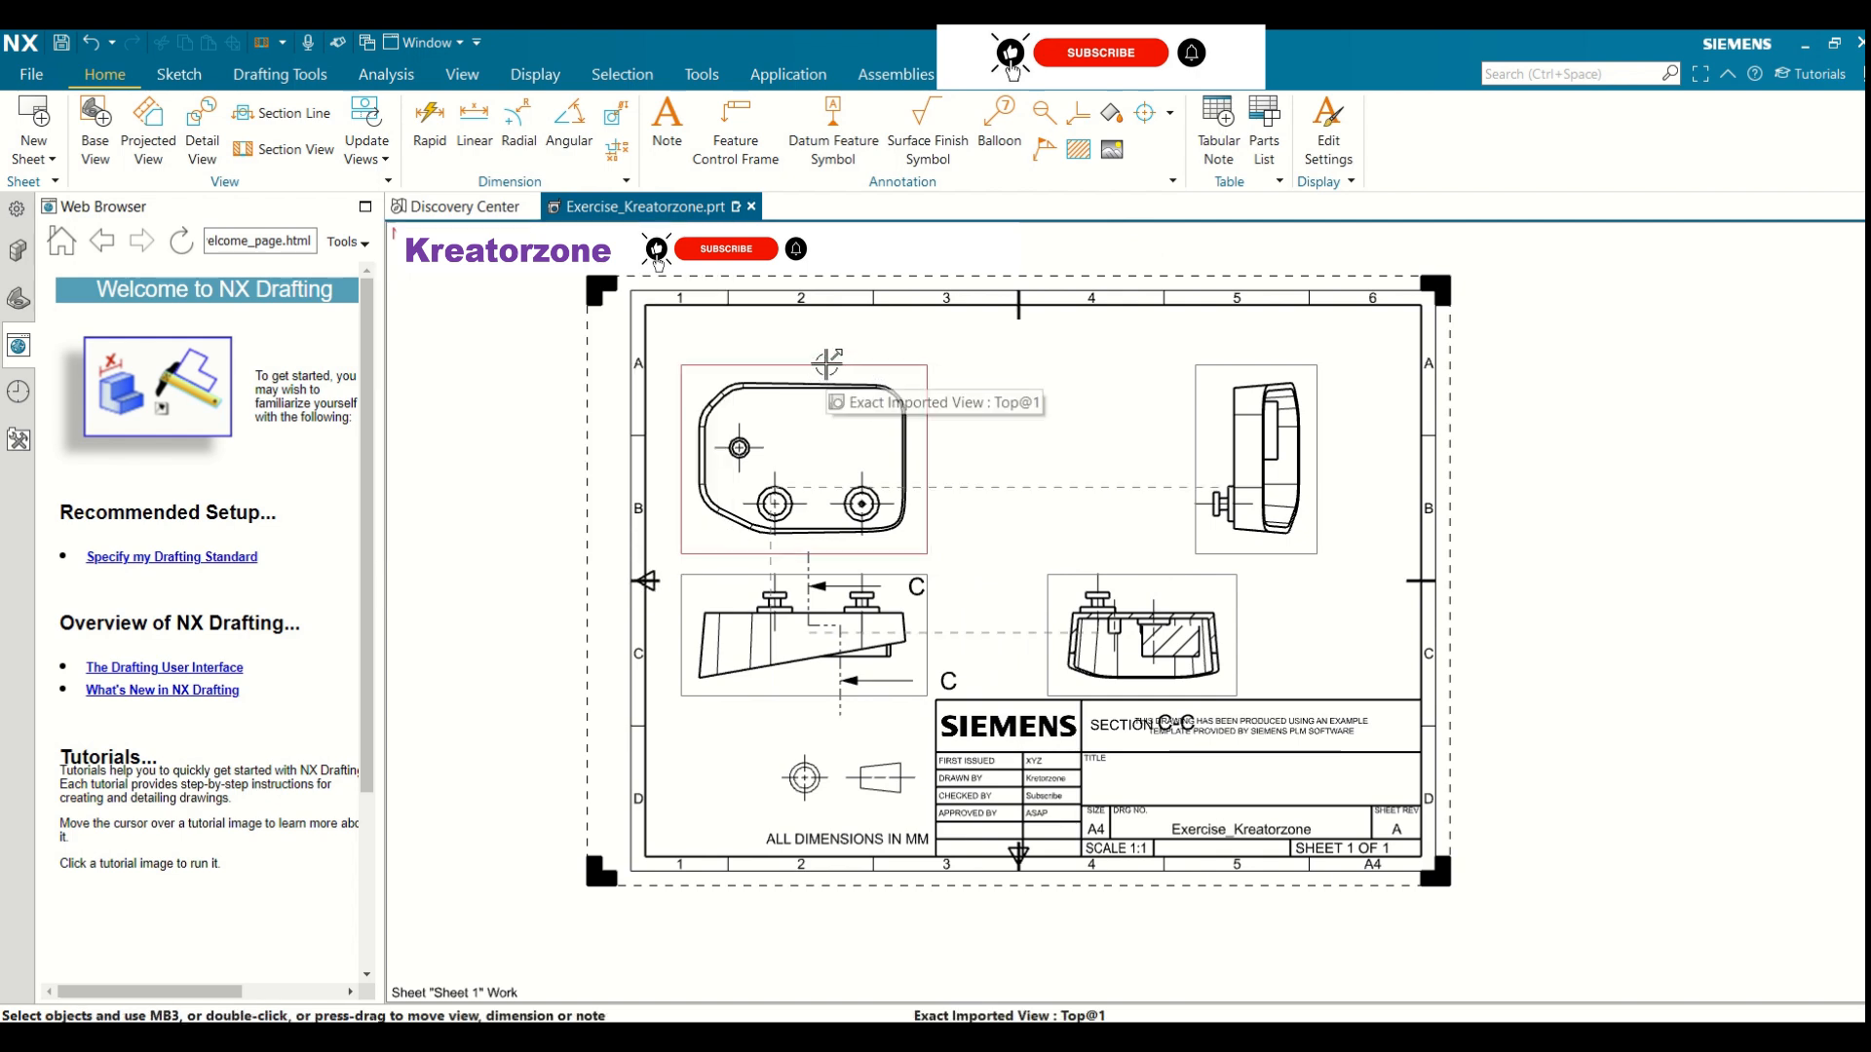
Move the top view up near the sheet's upper border and shift the front view up closer beneath it
{"action": "left_click_drag", "start_coordinate": [827, 363], "coordinate": [829, 313]}
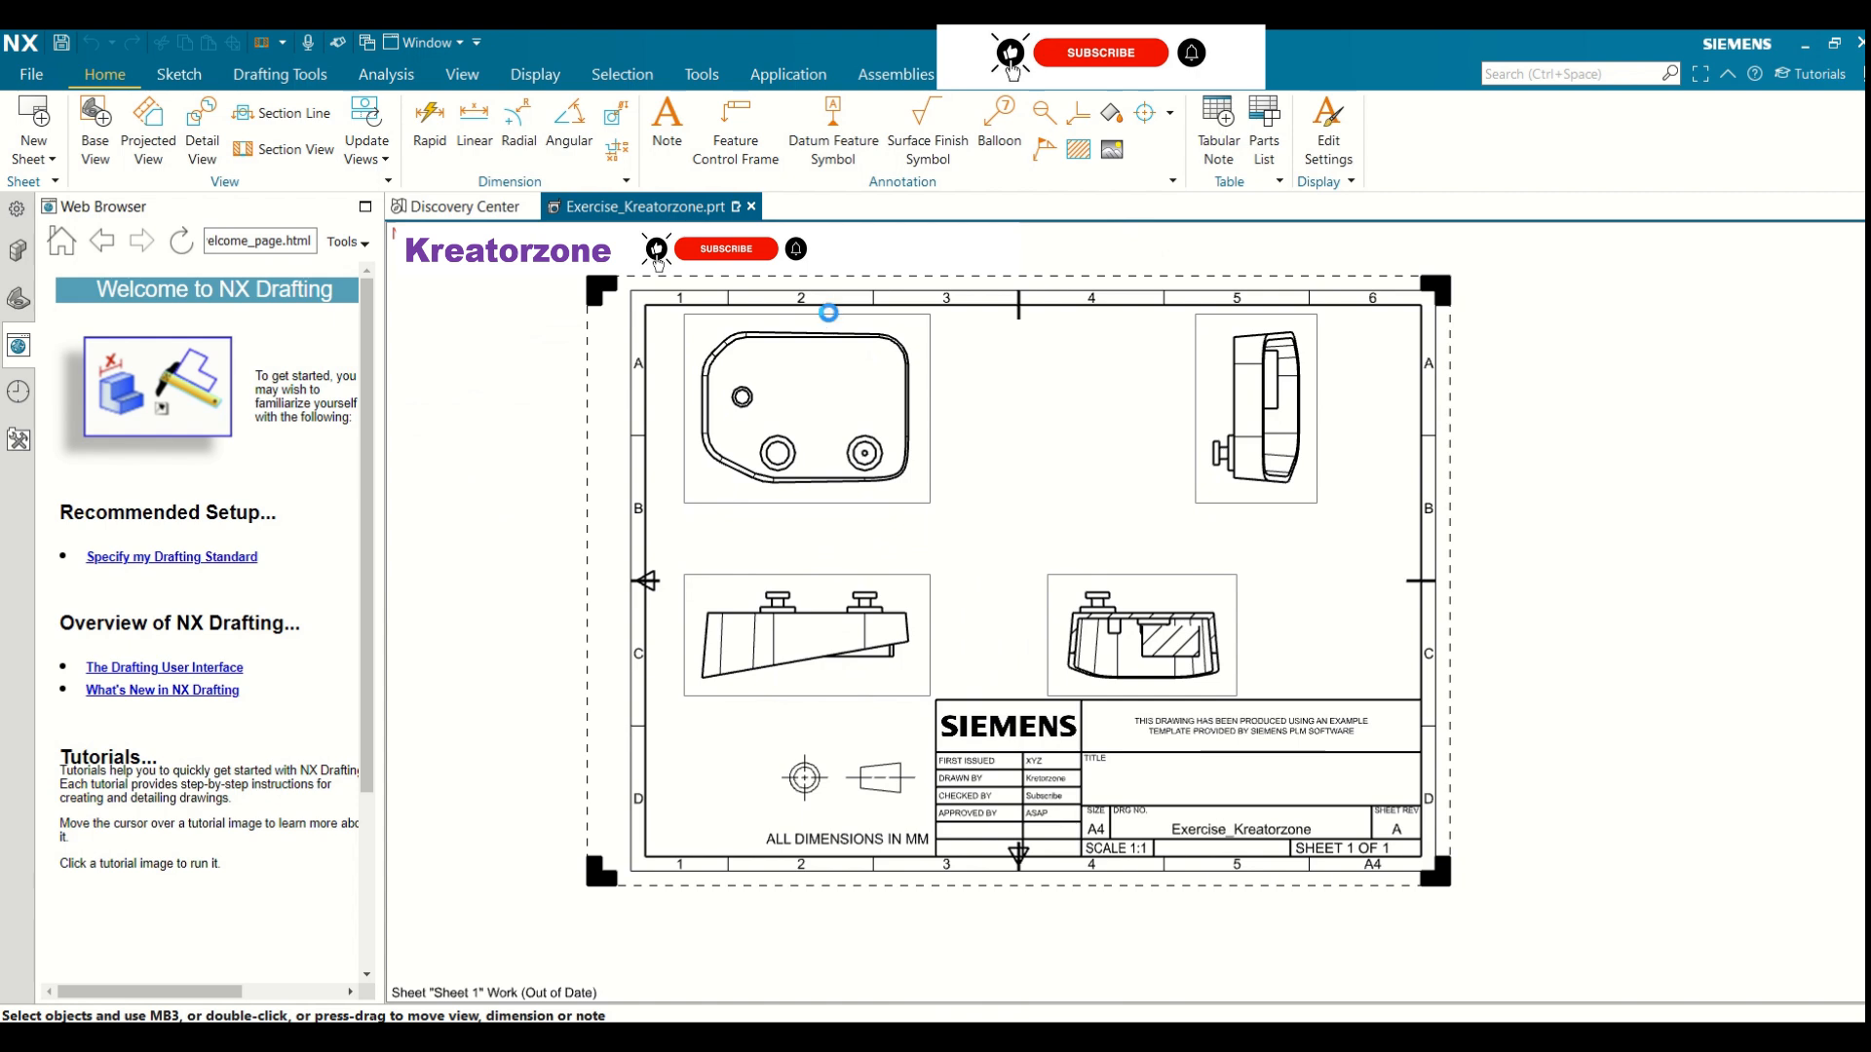
{"action": "left_click_drag", "start_coordinate": [837, 575], "coordinate": [843, 517]}
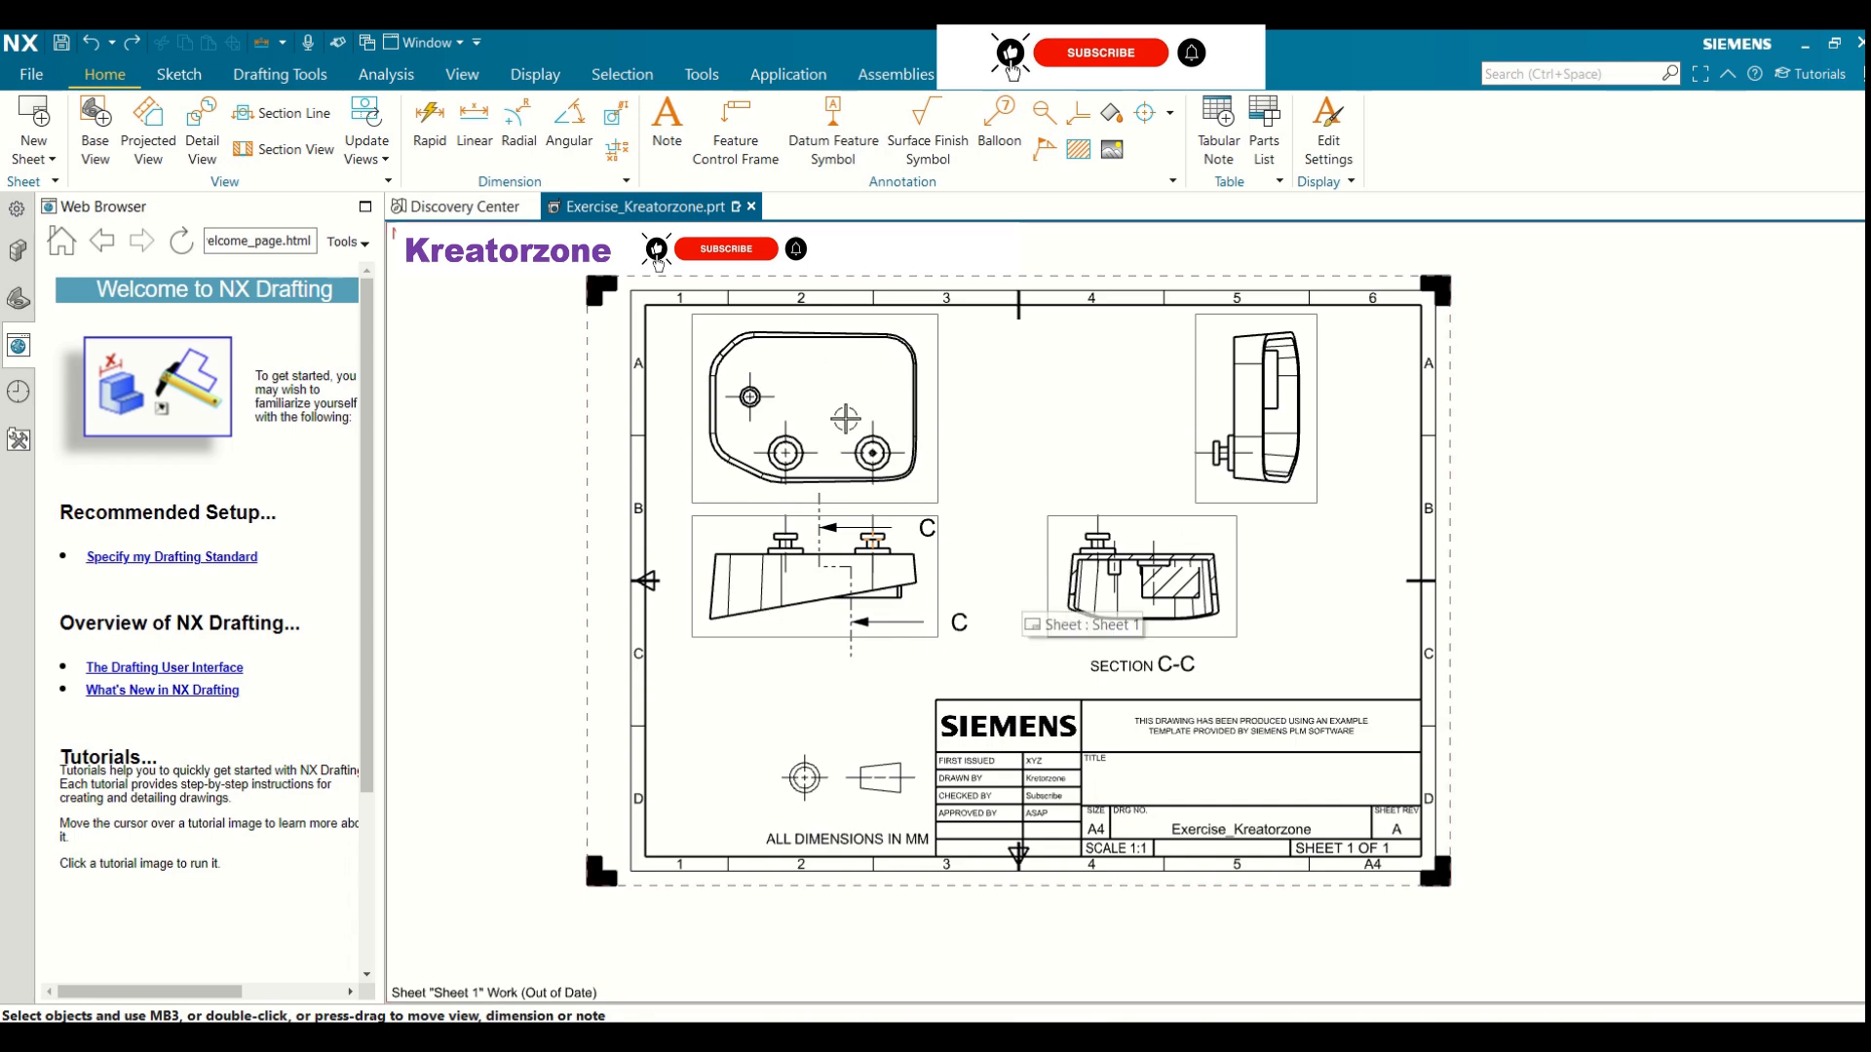
Add a Rapid diameter dimension to the outer circle of the top view's lower-right knob and position its text outside the view's right edge
{"action": "scroll", "coordinate": [813, 353], "scroll_direction": "up", "scroll_amount": 2}
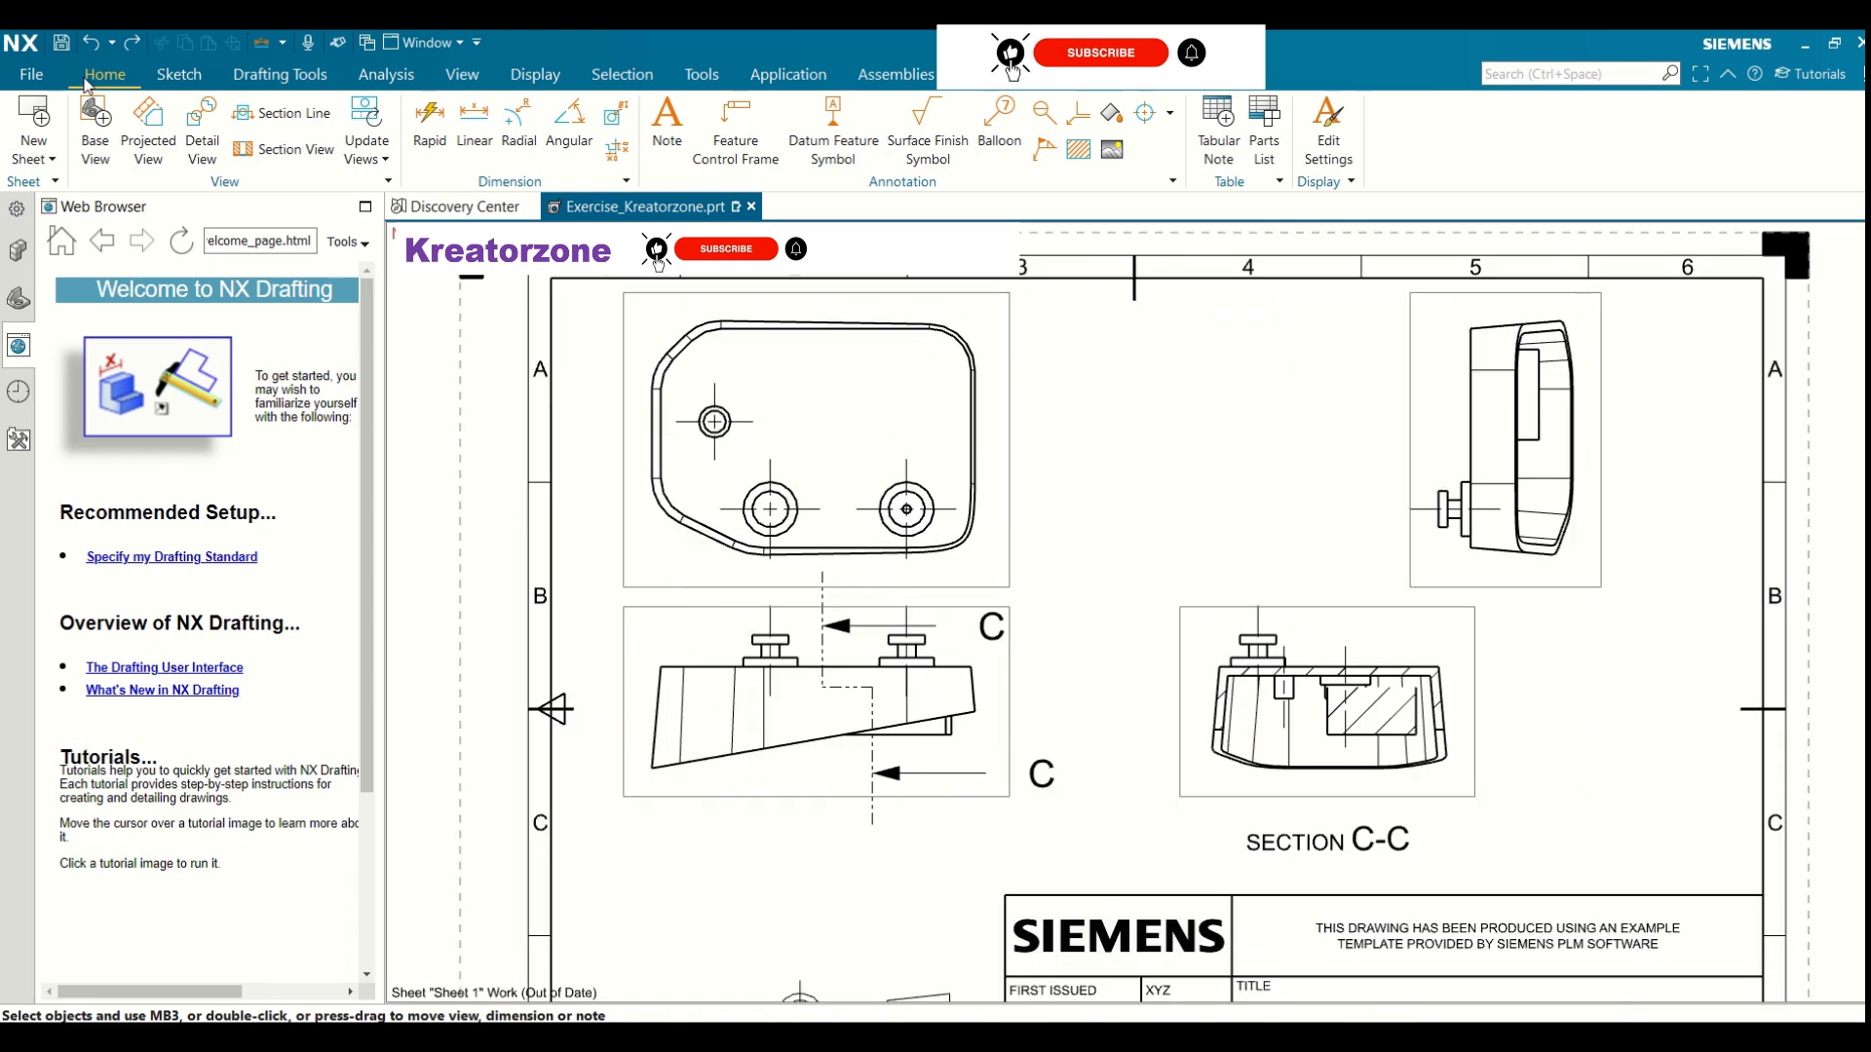
{"action": "left_click", "coordinate": [427, 117]}
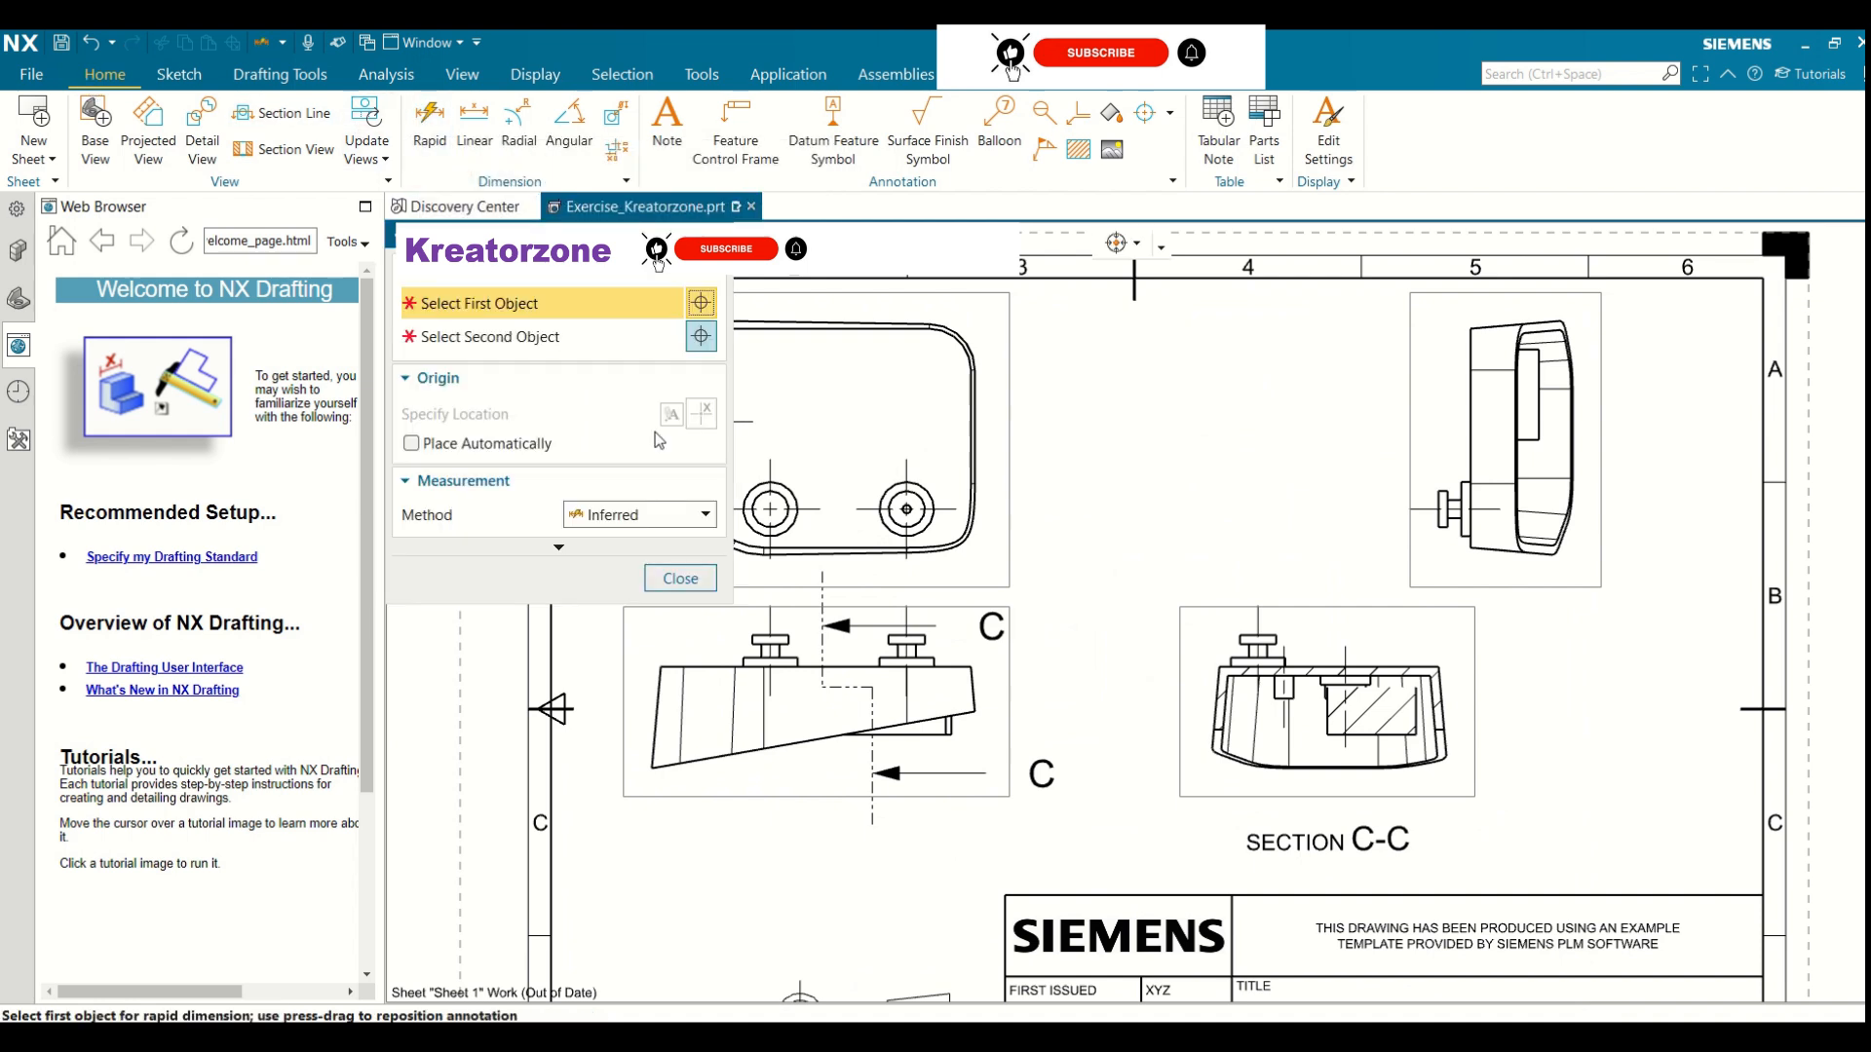
{"action": "left_click", "coordinate": [926, 489]}
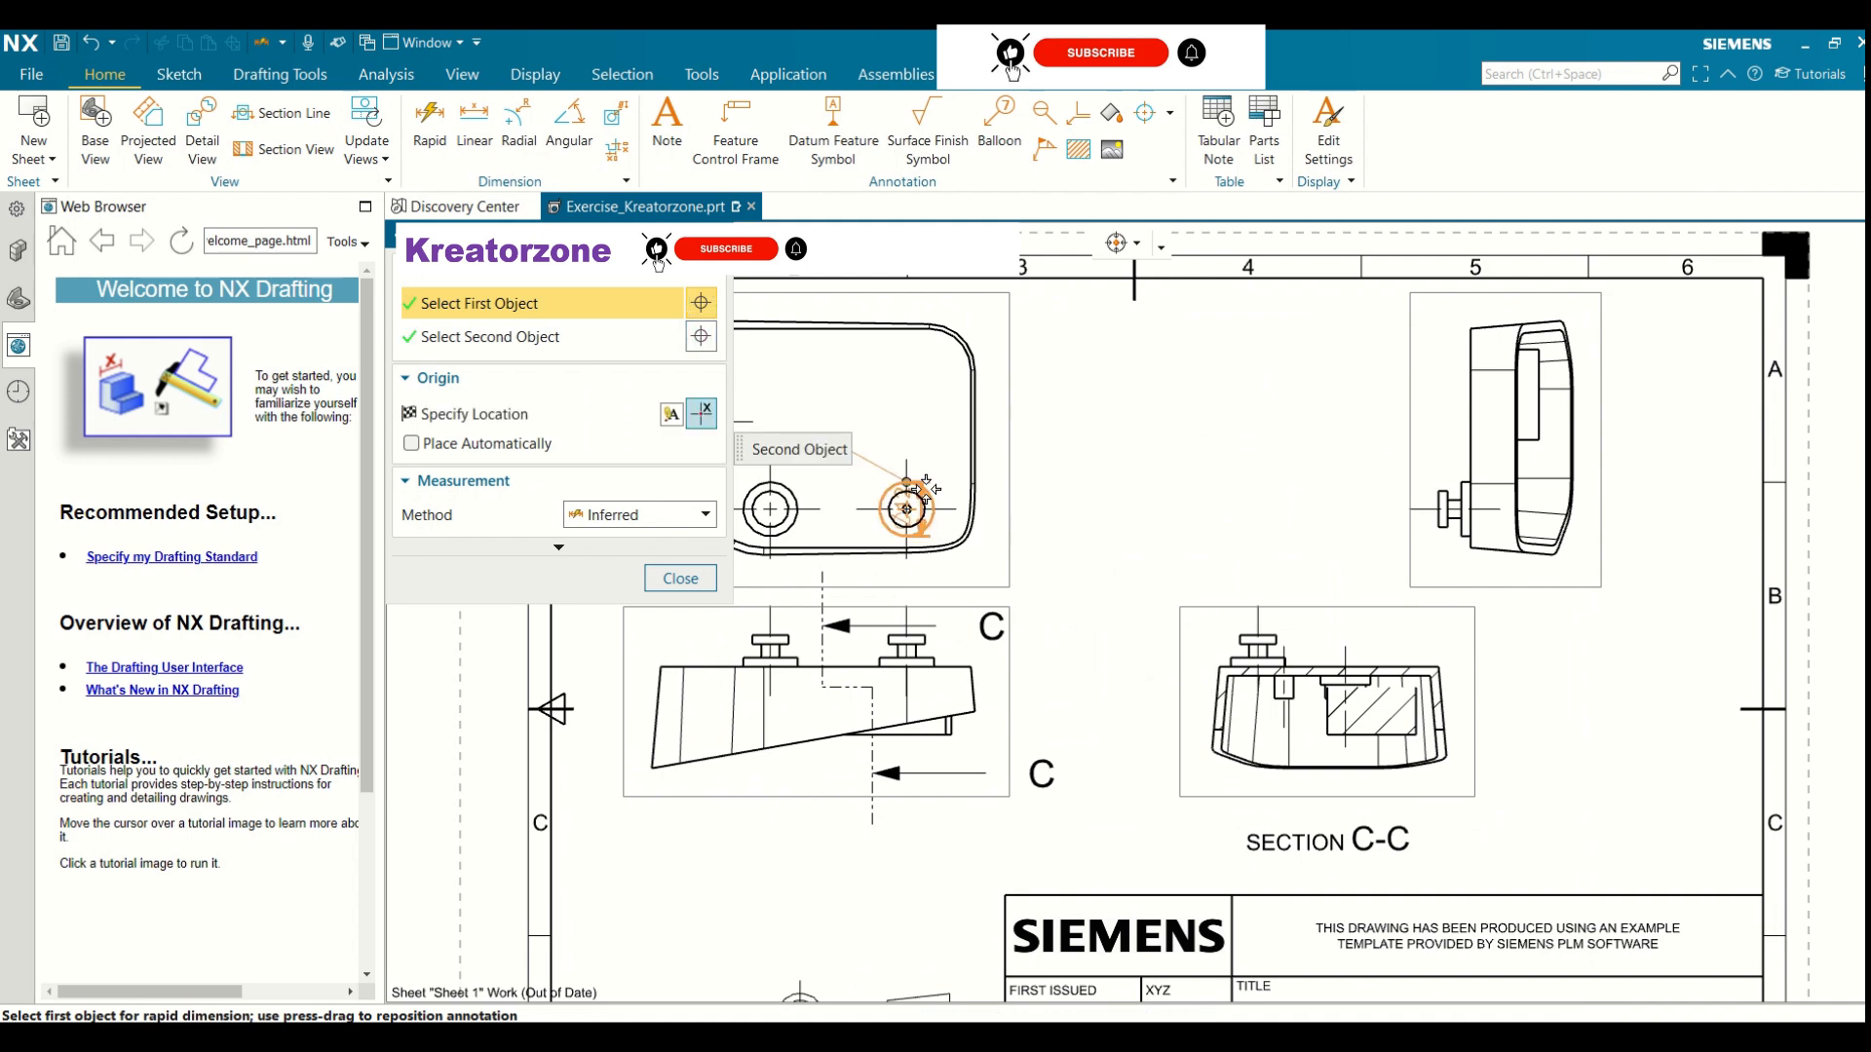
{"action": "left_click", "coordinate": [924, 490]}
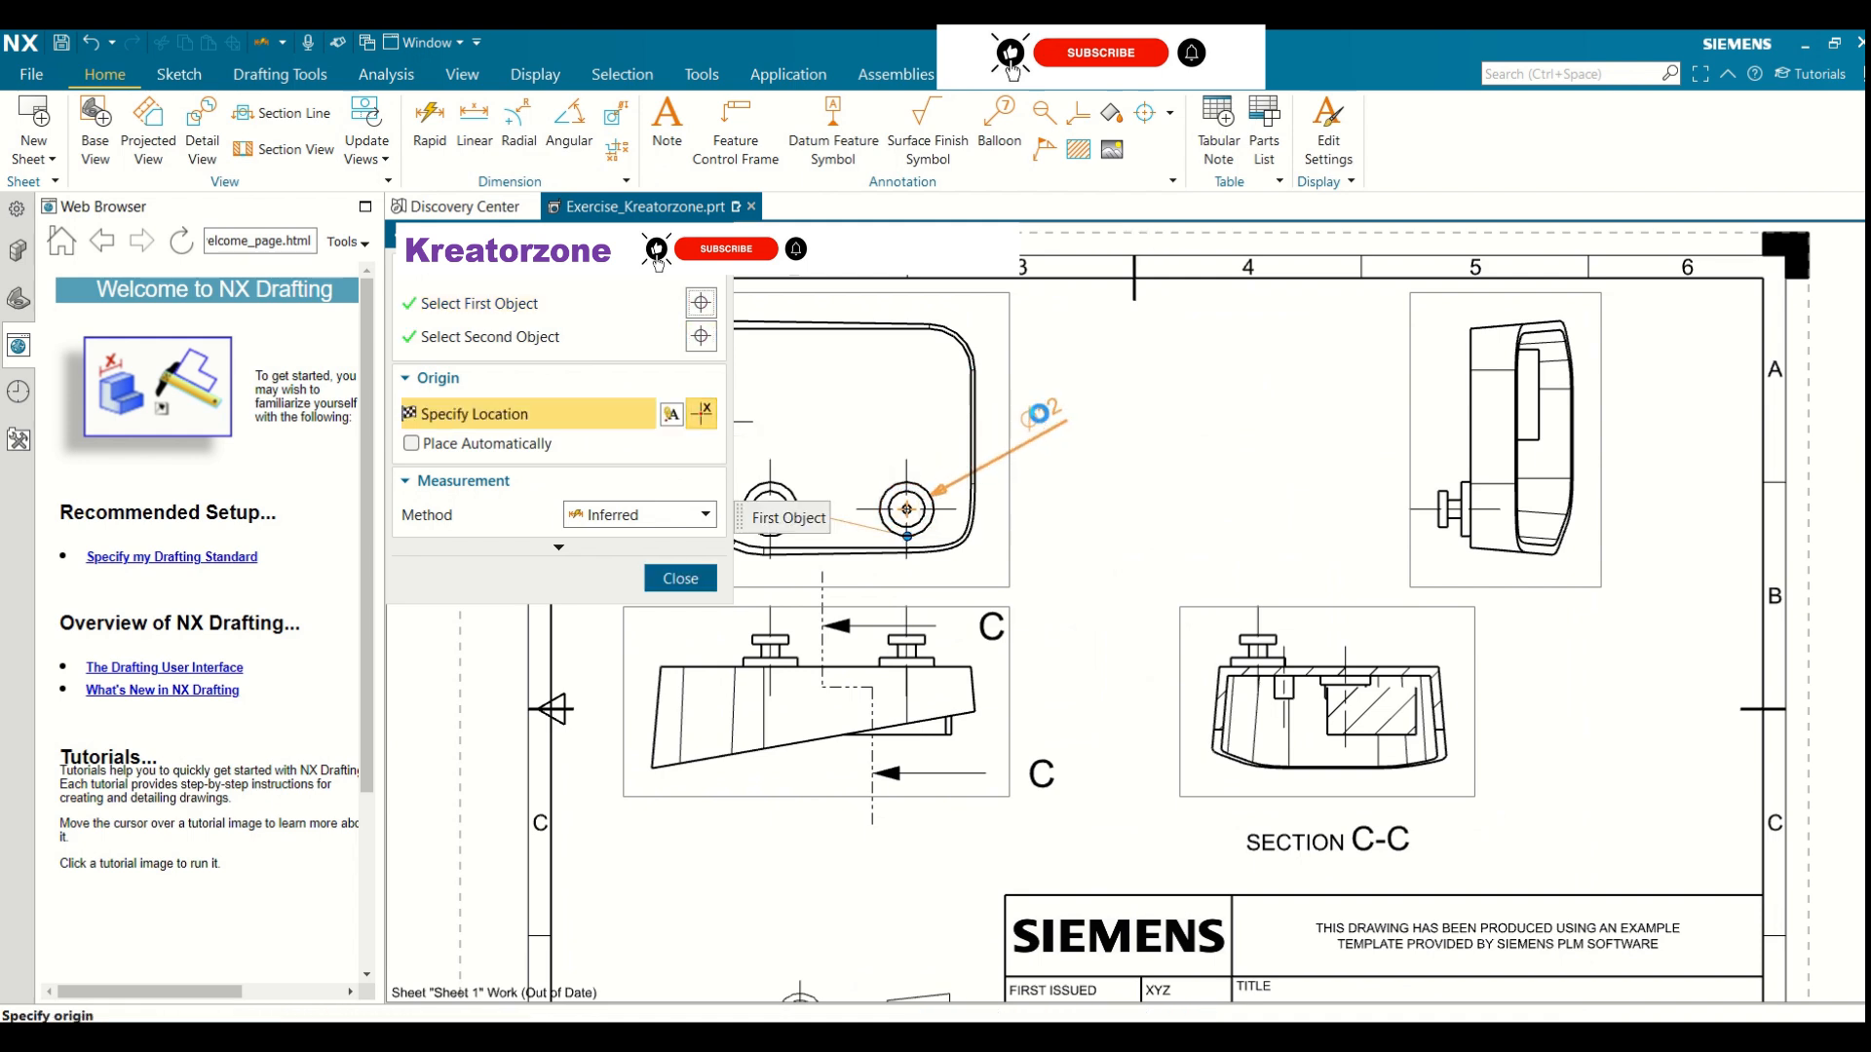
{"action": "mouse_move", "coordinate": [1039, 413]}
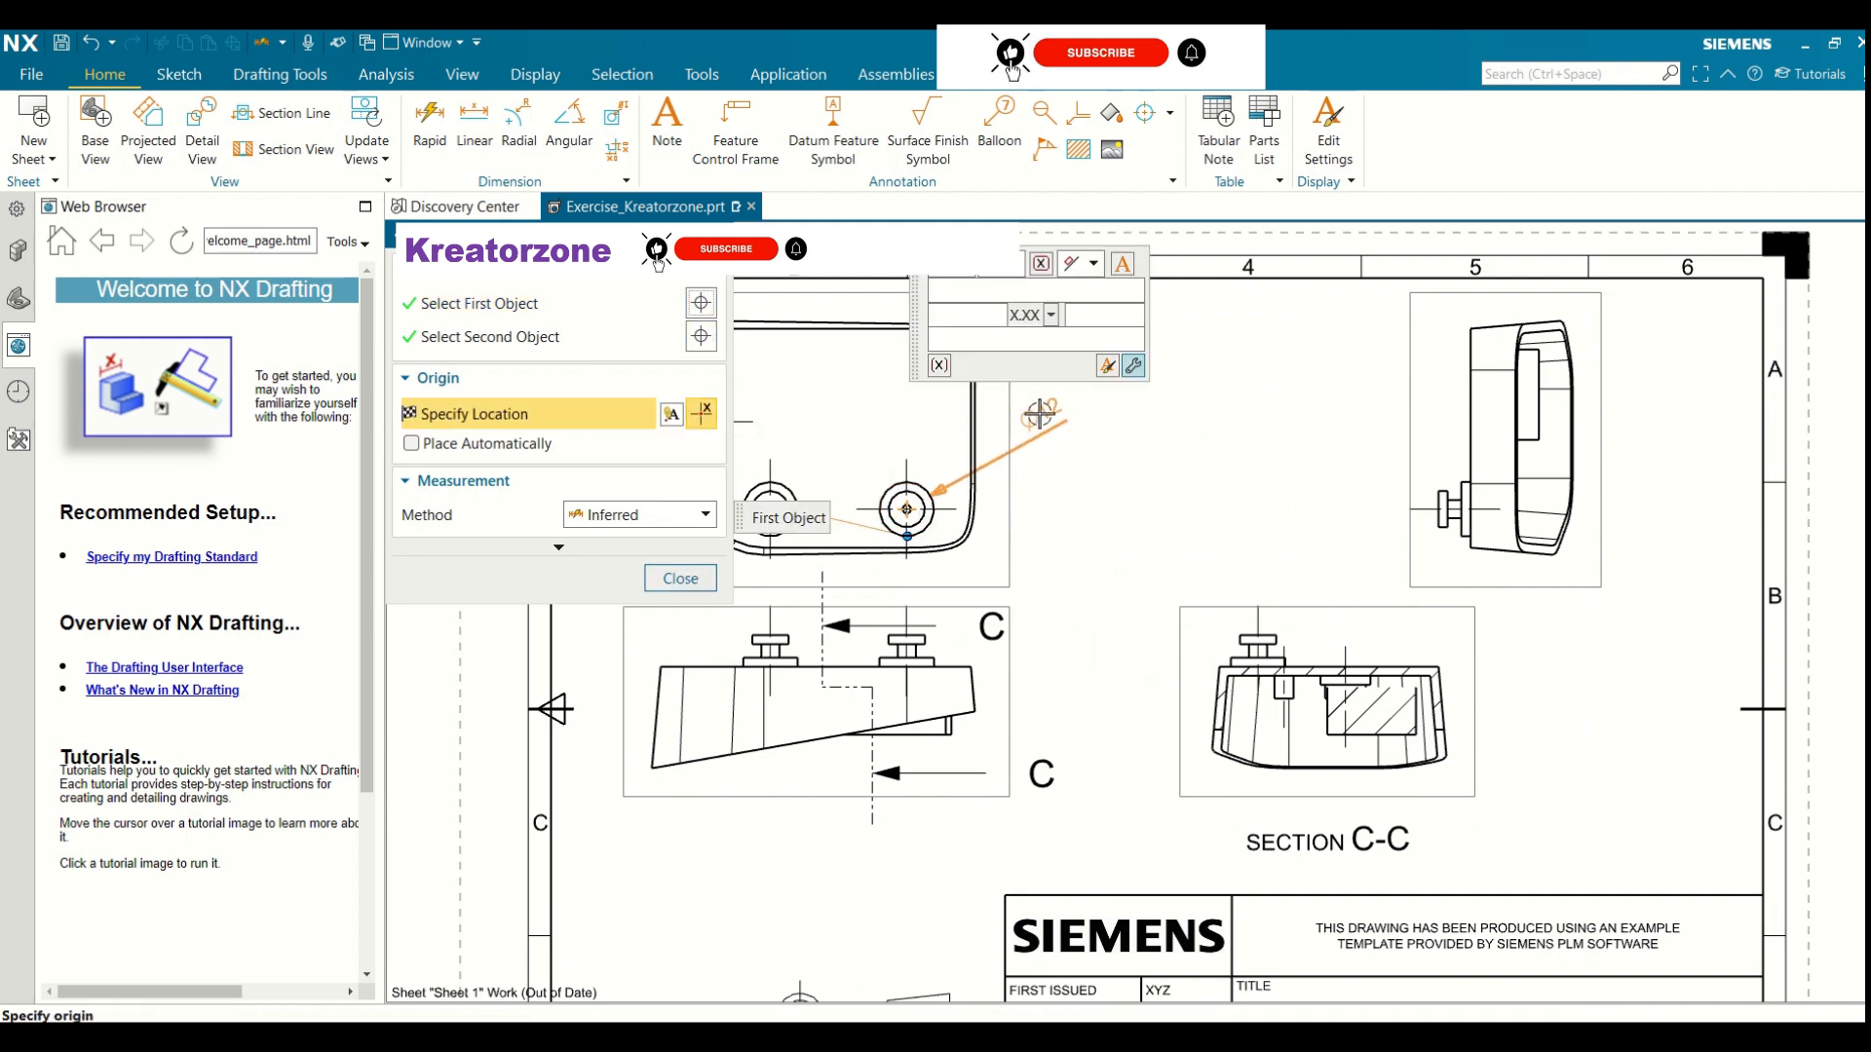
{"action": "left_click", "coordinate": [1039, 413]}
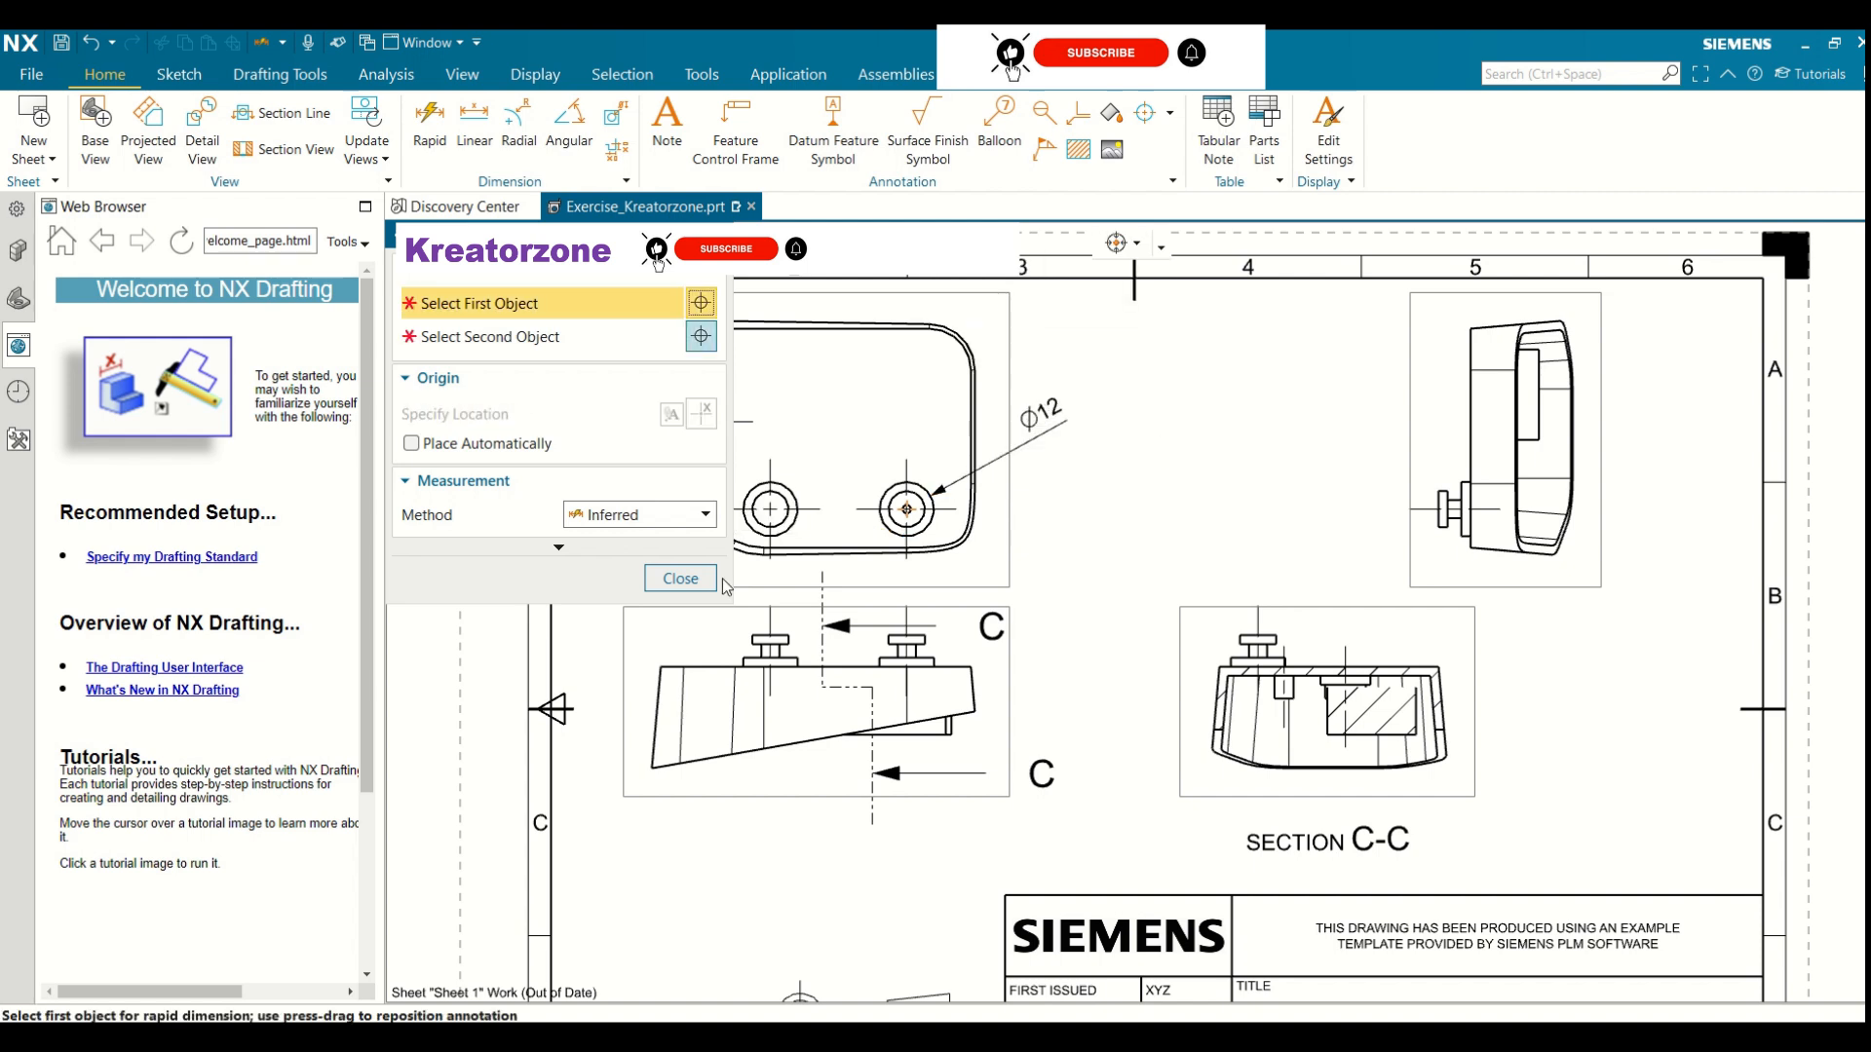
{"action": "left_click", "coordinate": [680, 579]}
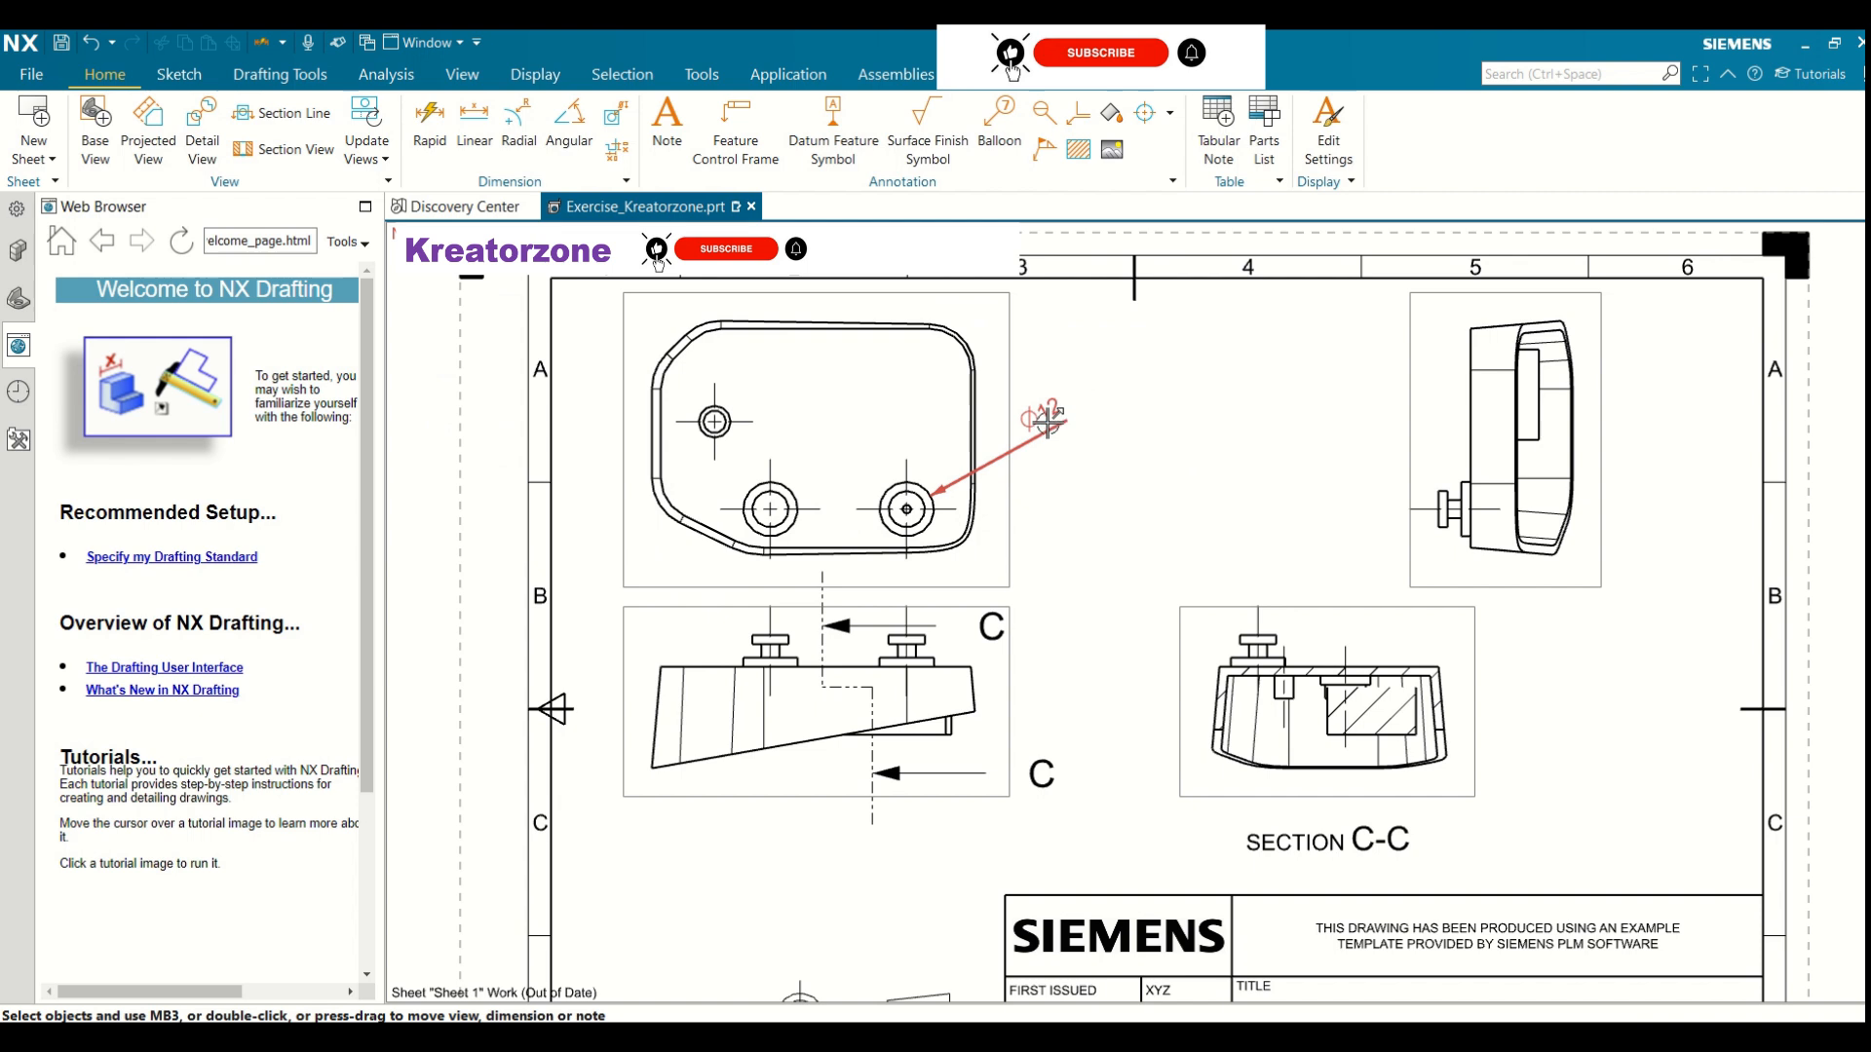
{"action": "mouse_move", "coordinate": [1047, 420]}
{"action": "left_mouse_down"}
{"action": "mouse_move", "coordinate": [980, 399]}
{"action": "mouse_move", "coordinate": [858, 408]}
{"action": "mouse_move", "coordinate": [1048, 429]}
{"action": "left_mouse_up"}
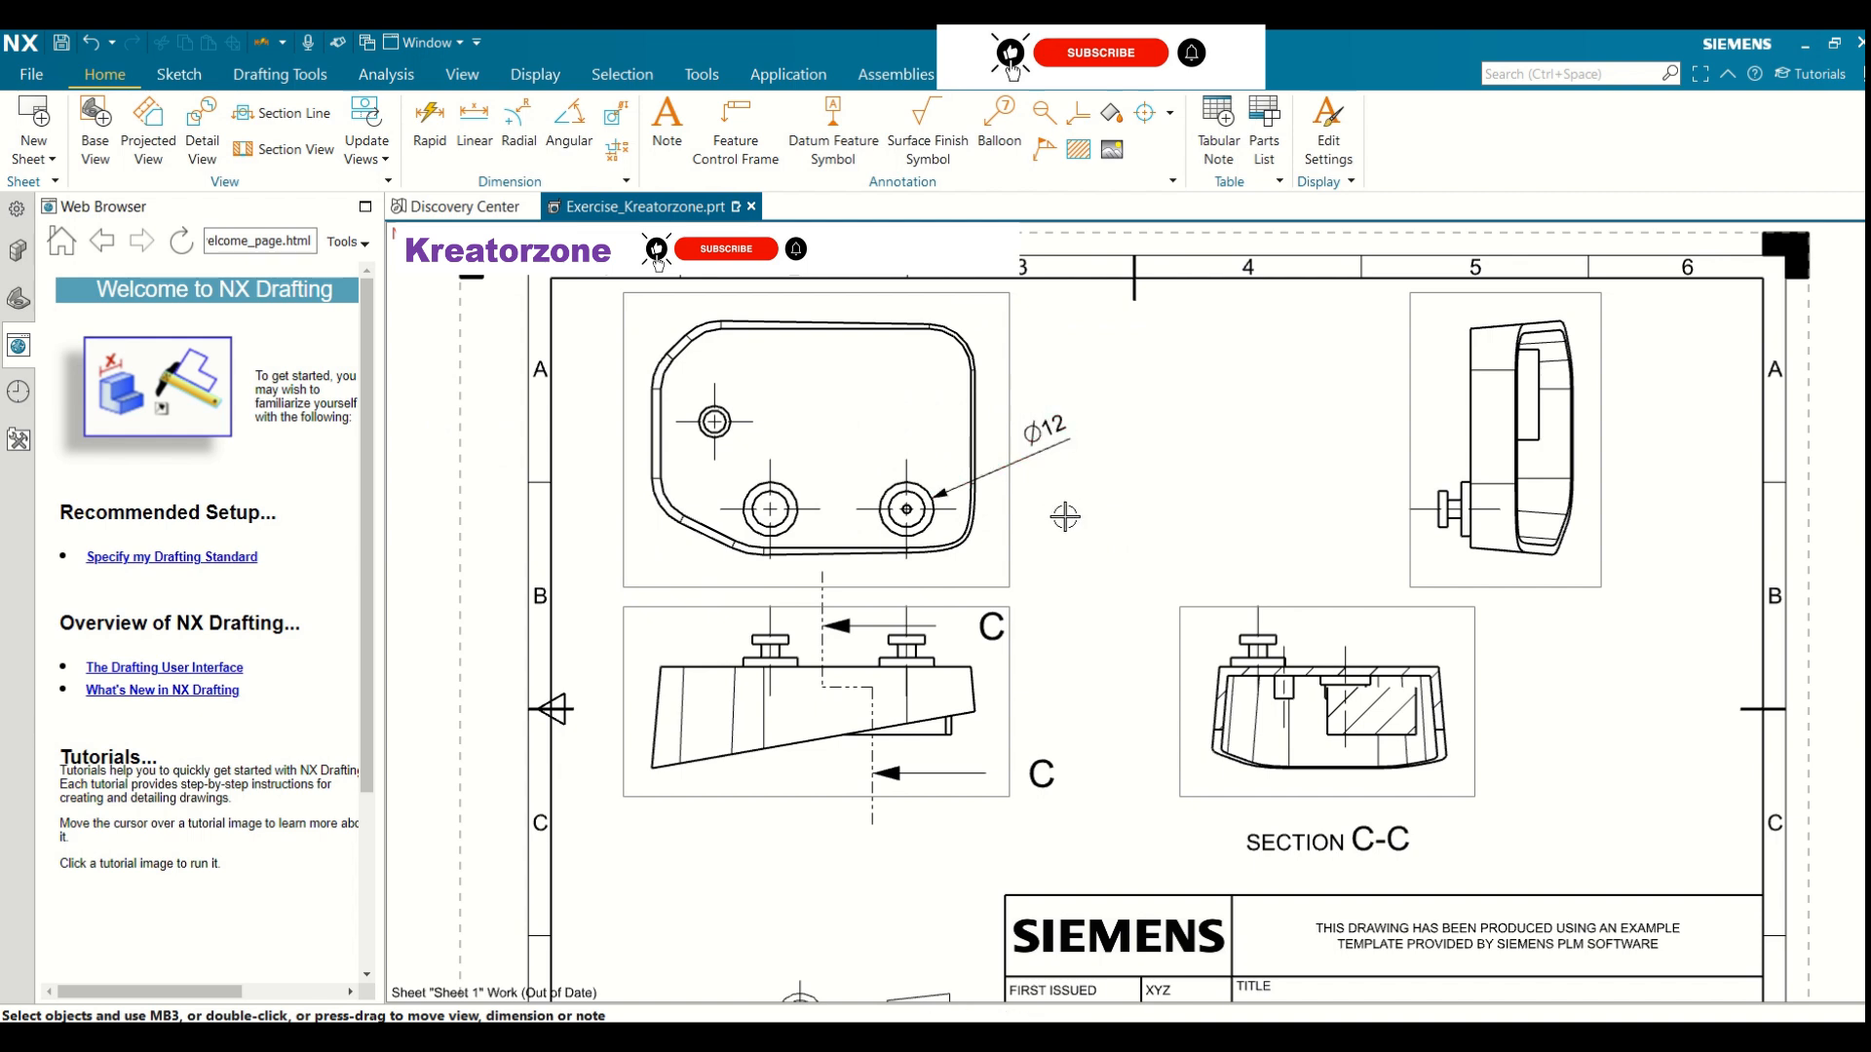
Edit the knob's Ø12 dimension to use horizontal text and a bilateral tolerance of +0.1/-0.1
{"action": "double_click", "coordinate": [1055, 430]}
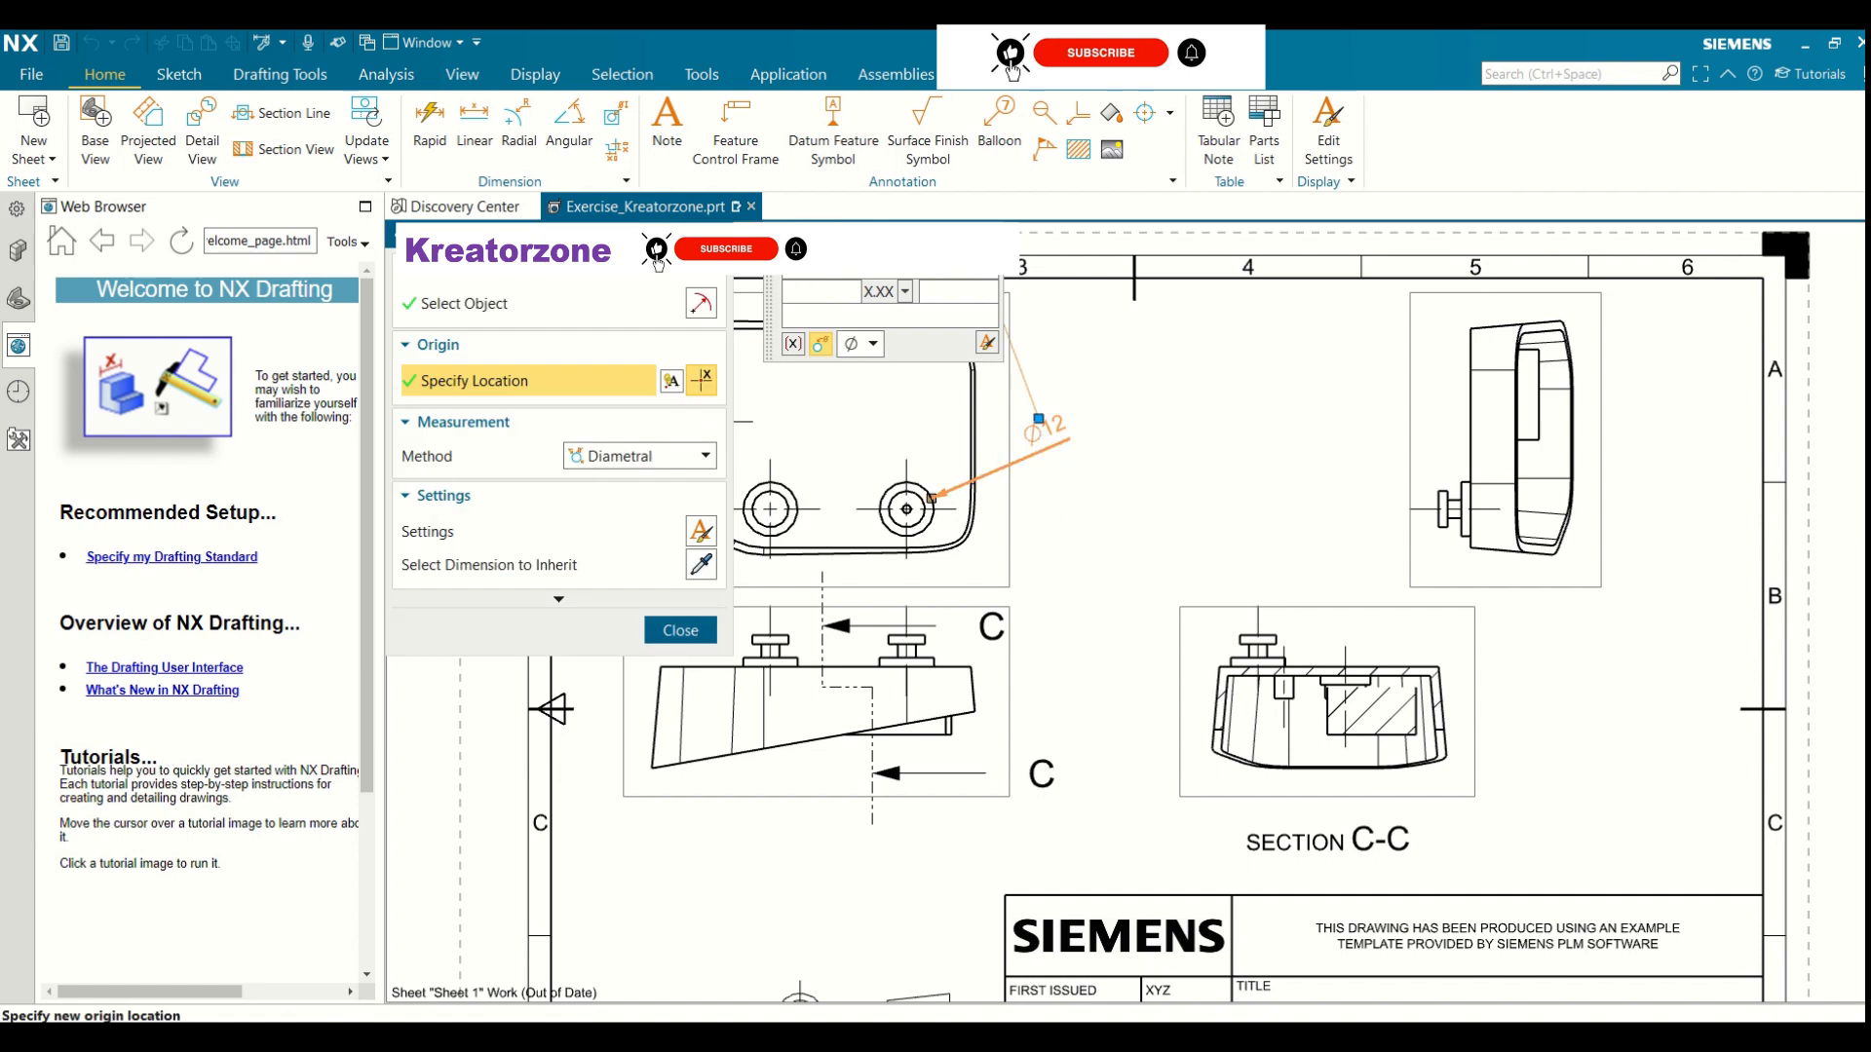
{"action": "left_click", "coordinate": [905, 290]}
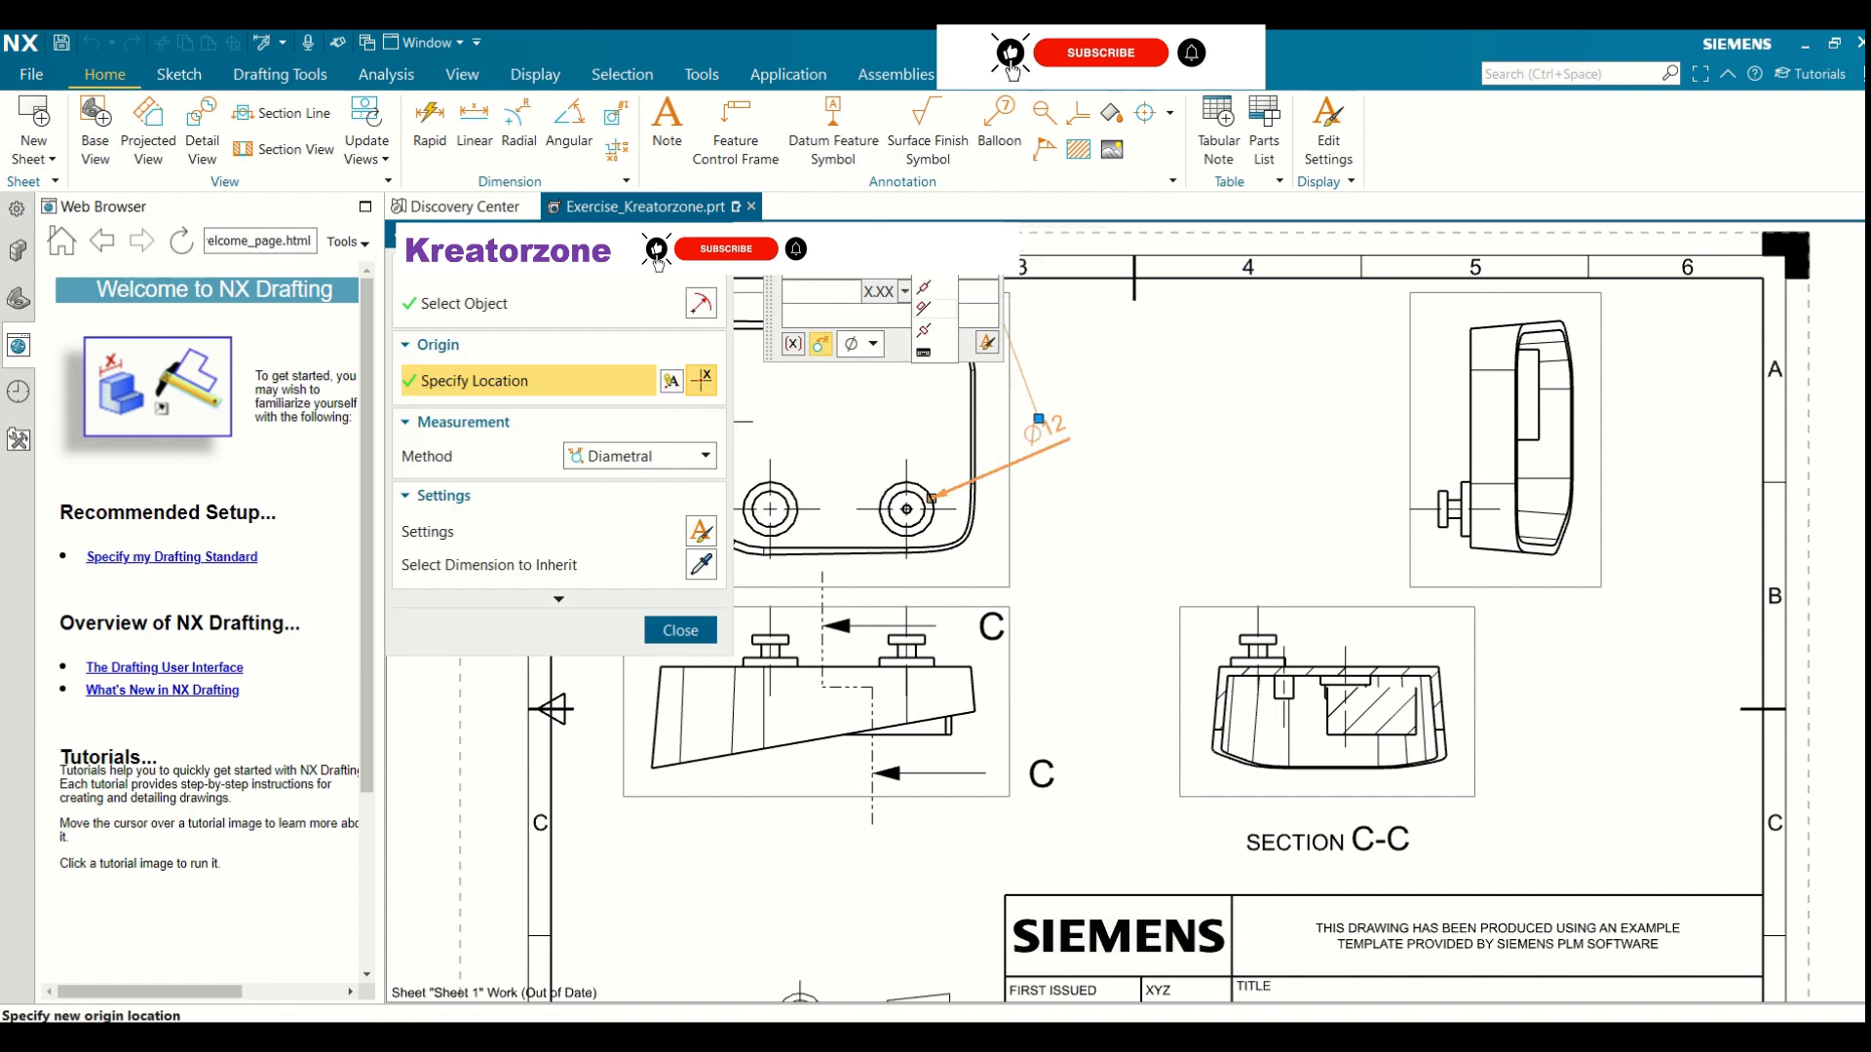
{"action": "left_click", "coordinate": [925, 286]}
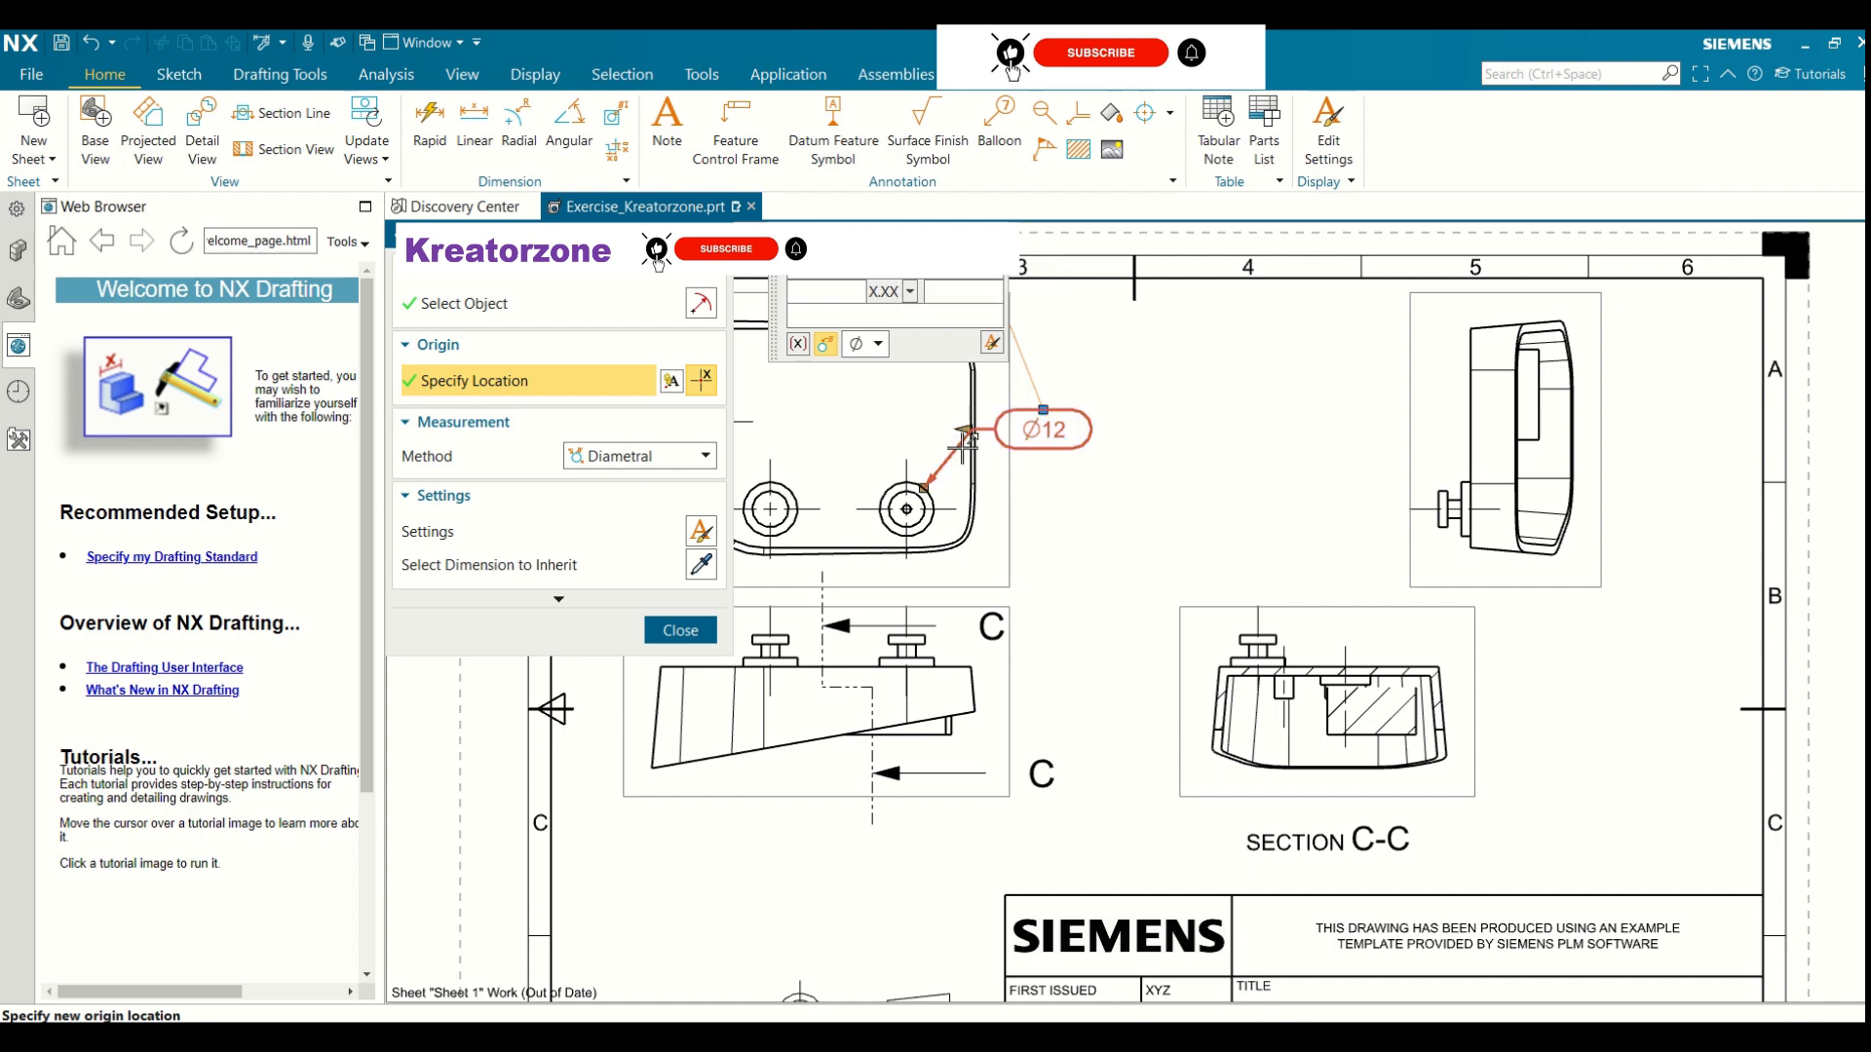
{"action": "left_click", "coordinate": [964, 444]}
{"action": "left_click", "coordinate": [872, 244]}
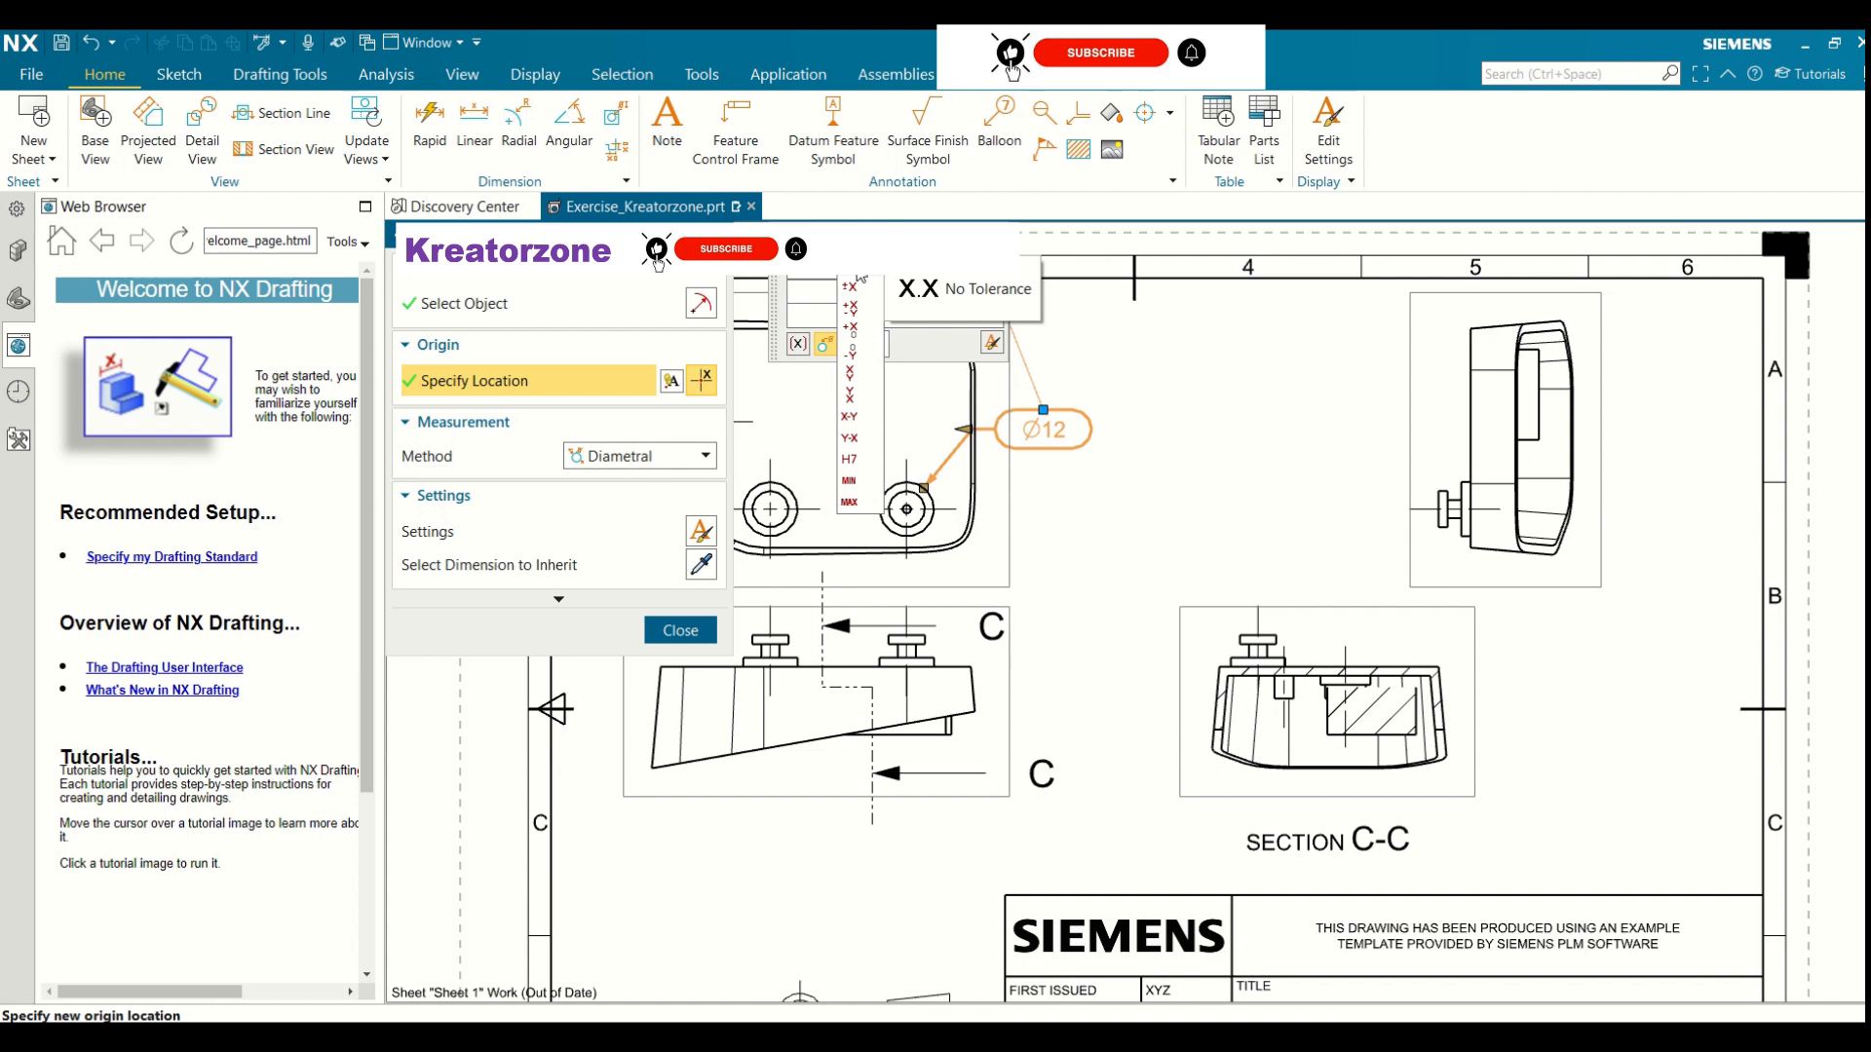
{"action": "left_click", "coordinate": [856, 310]}
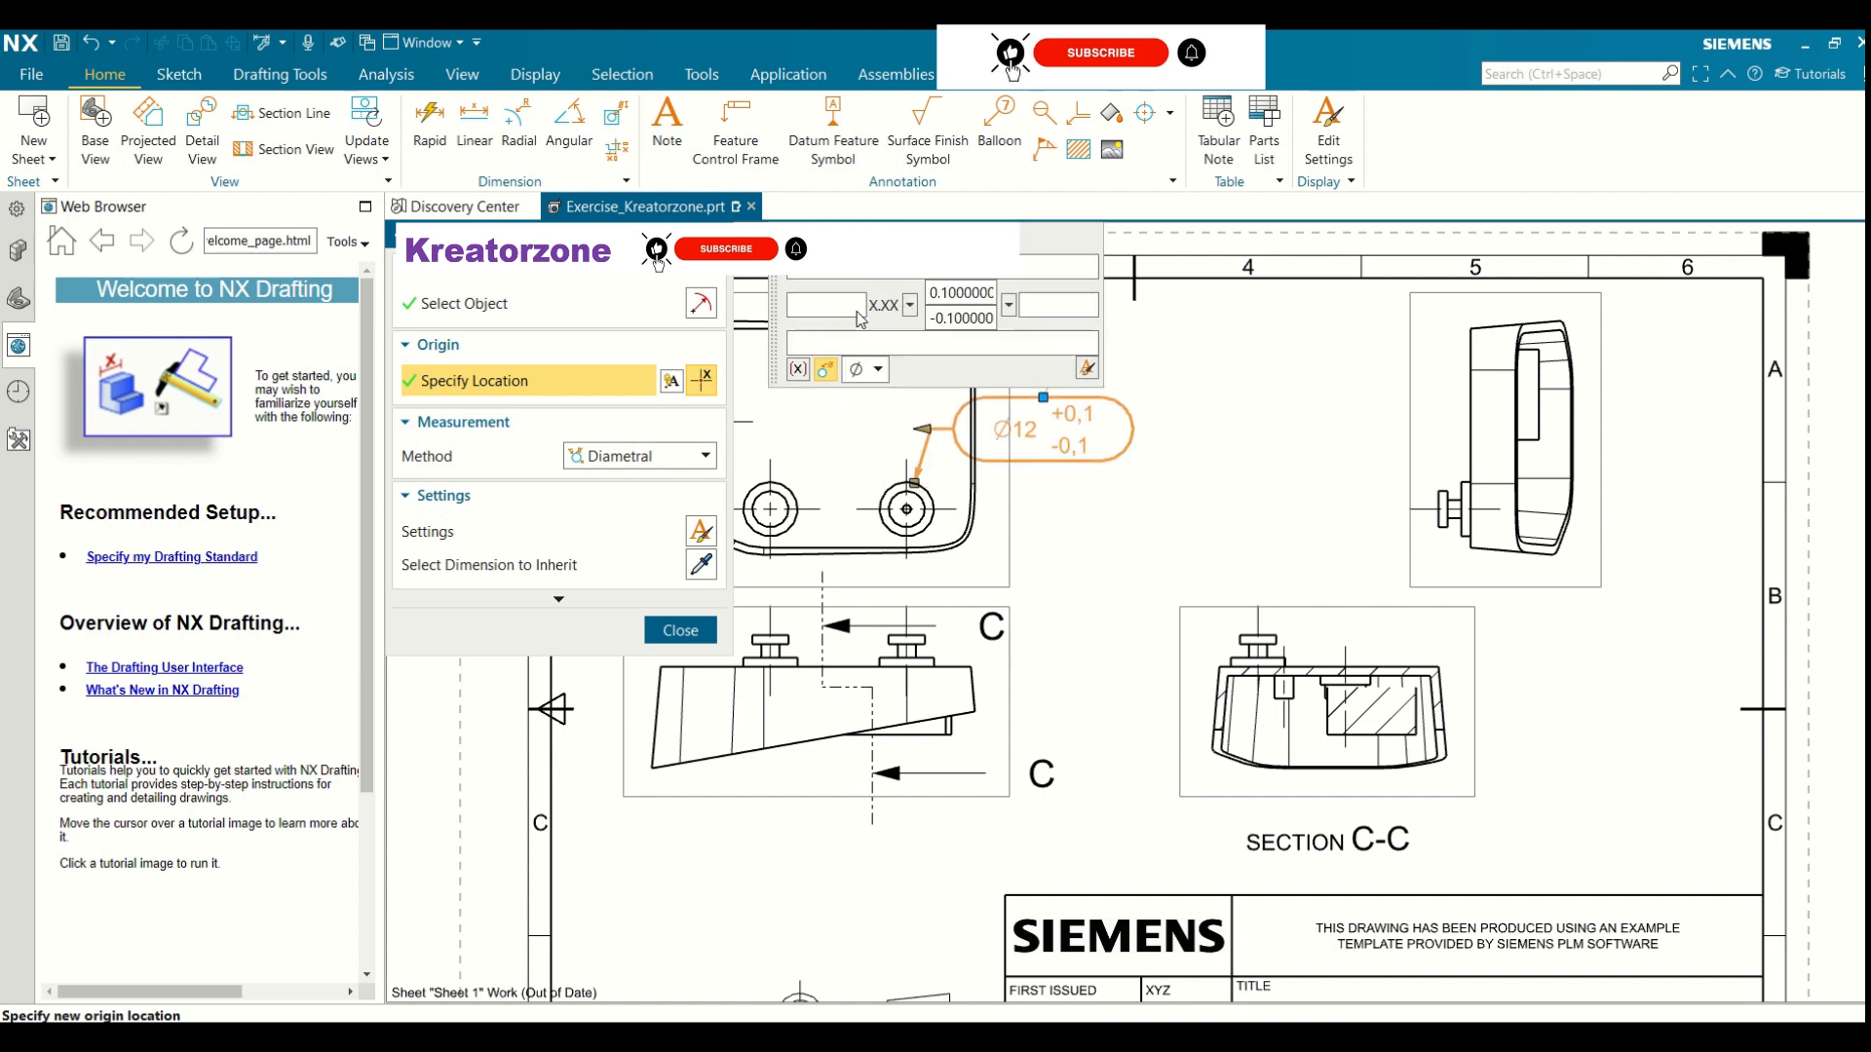
Change the knob dimension's measurement method to Radial without an inspection frame and finish editing it
{"action": "left_click", "coordinate": [905, 243]}
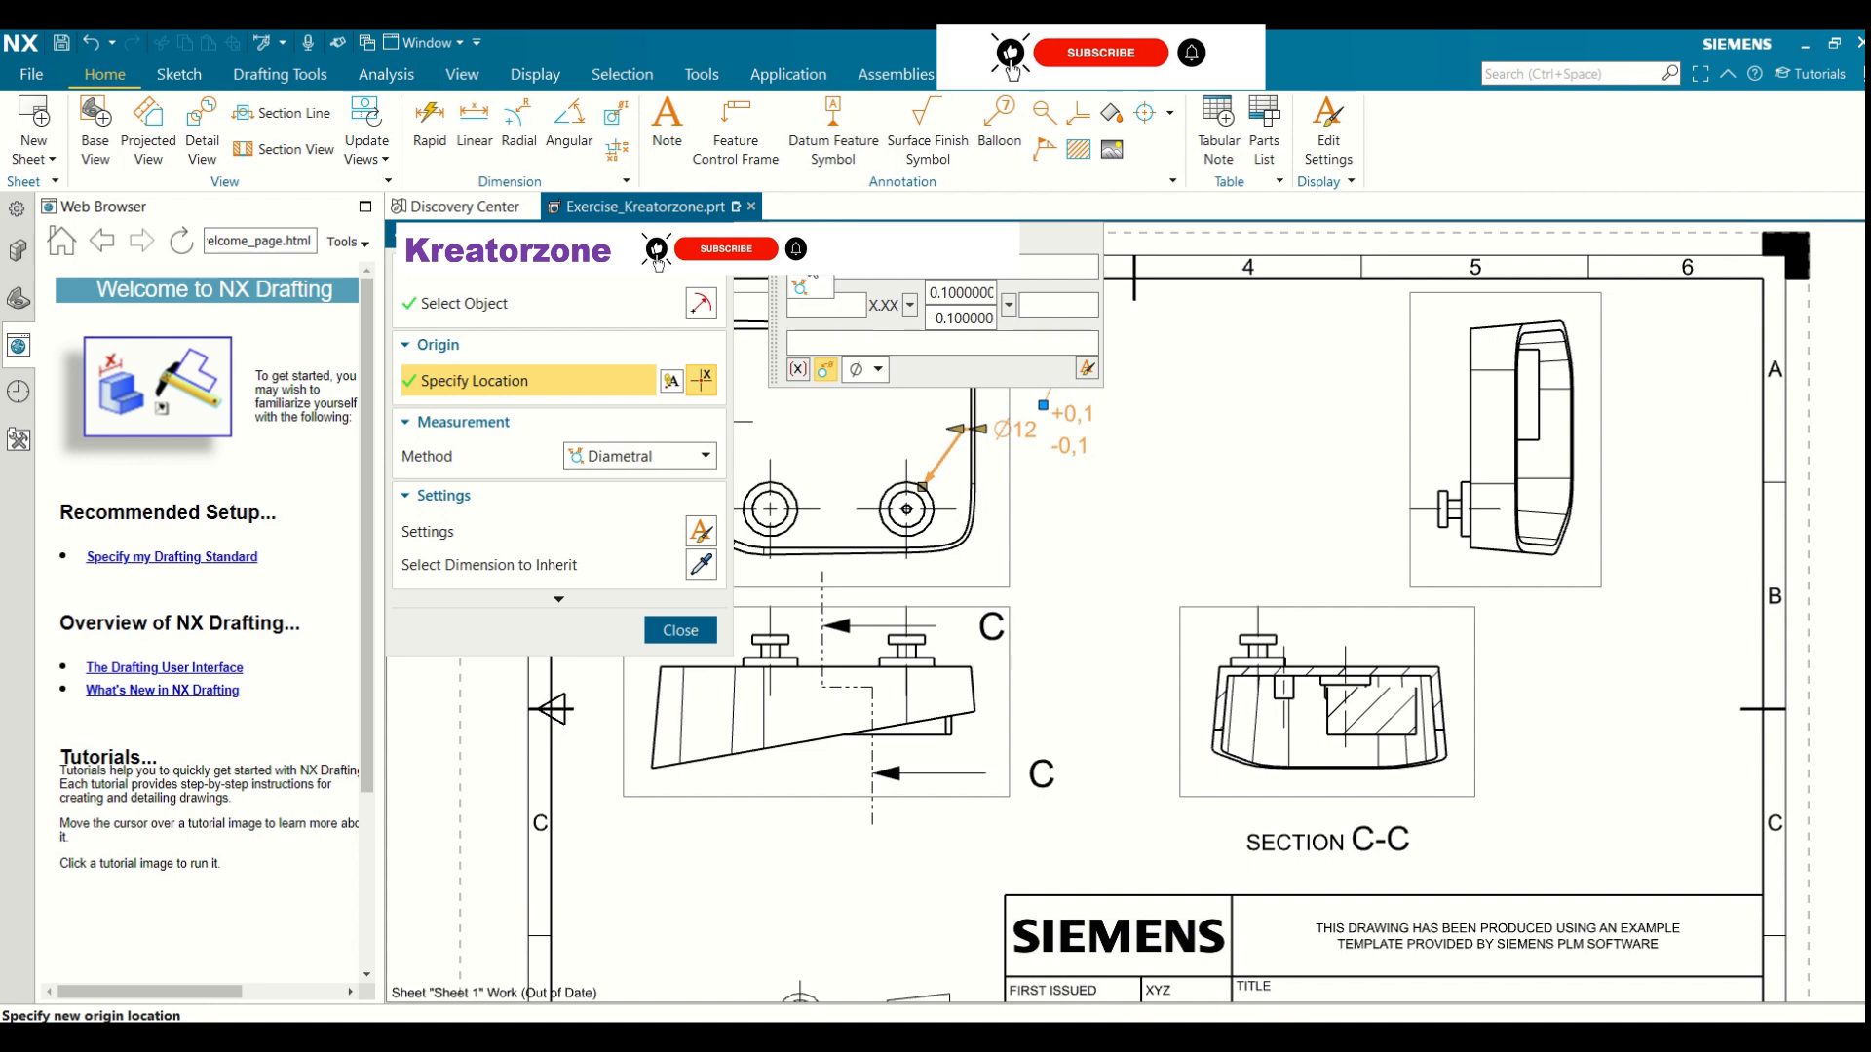
{"action": "left_click", "coordinate": [811, 281]}
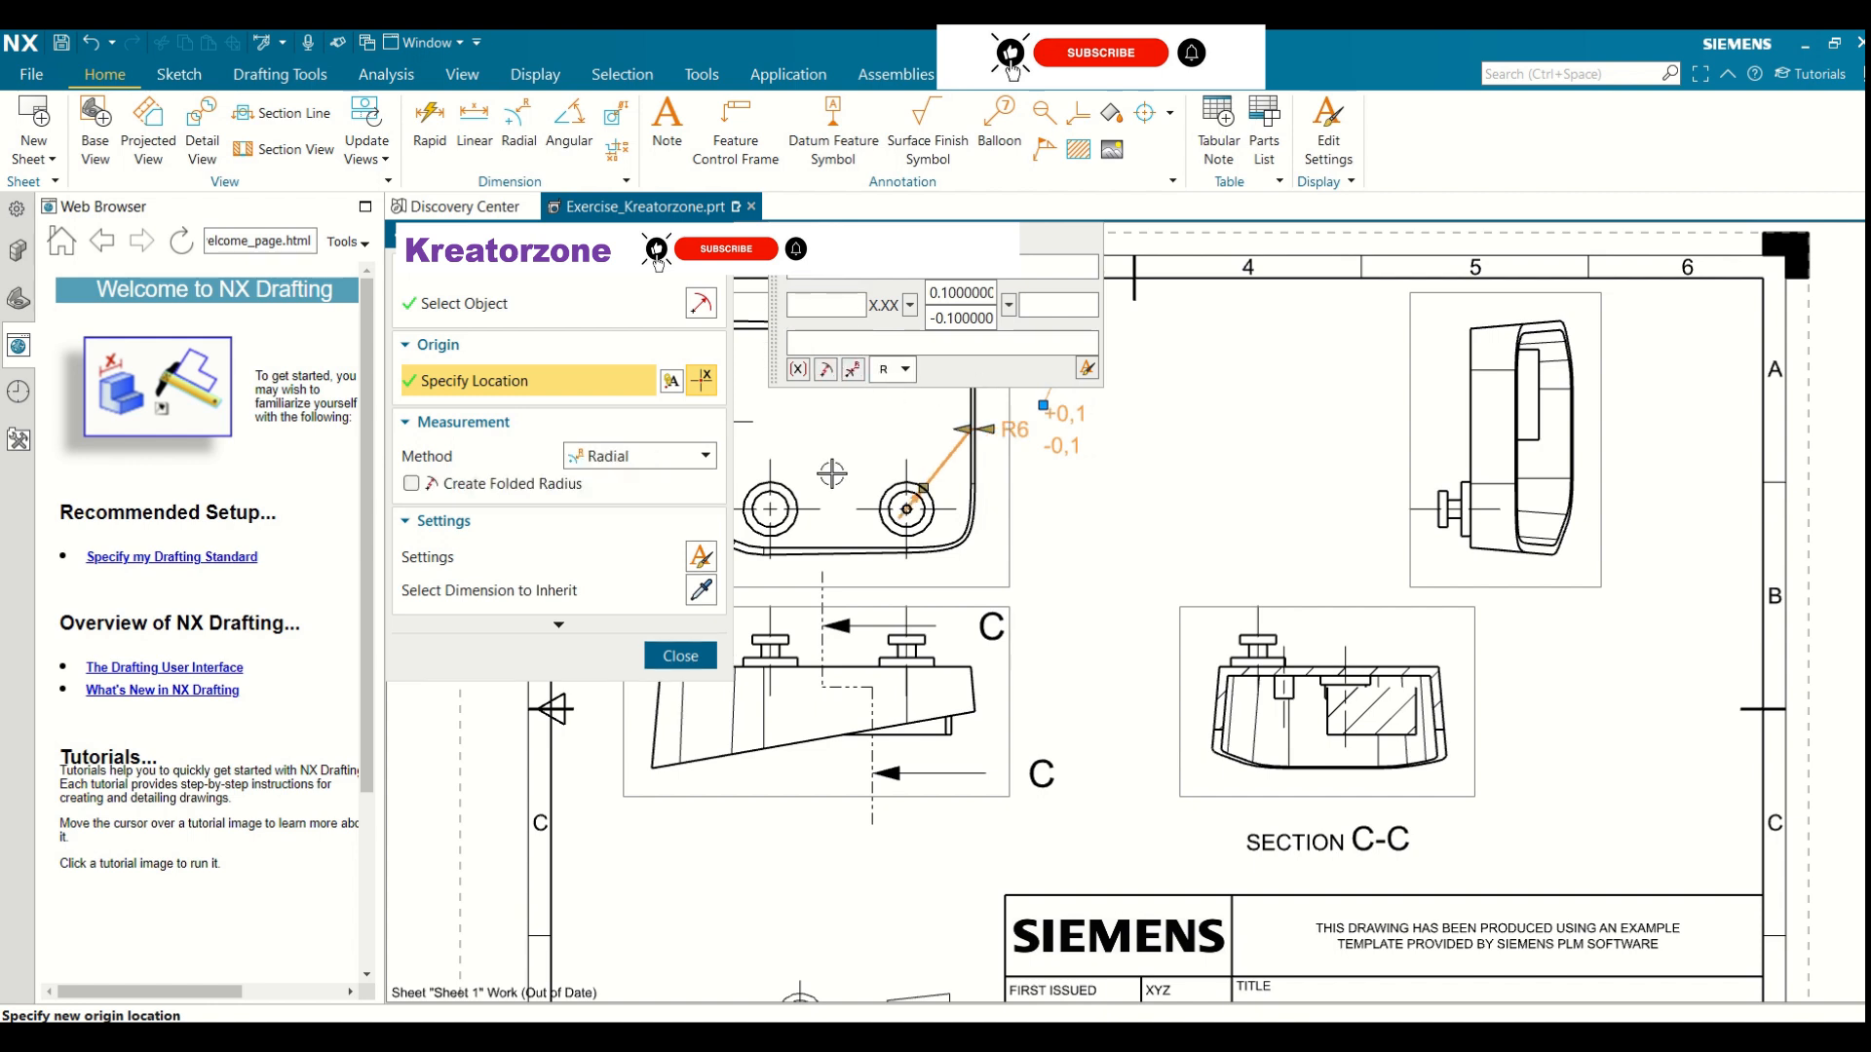
{"action": "left_click", "coordinate": [681, 656]}
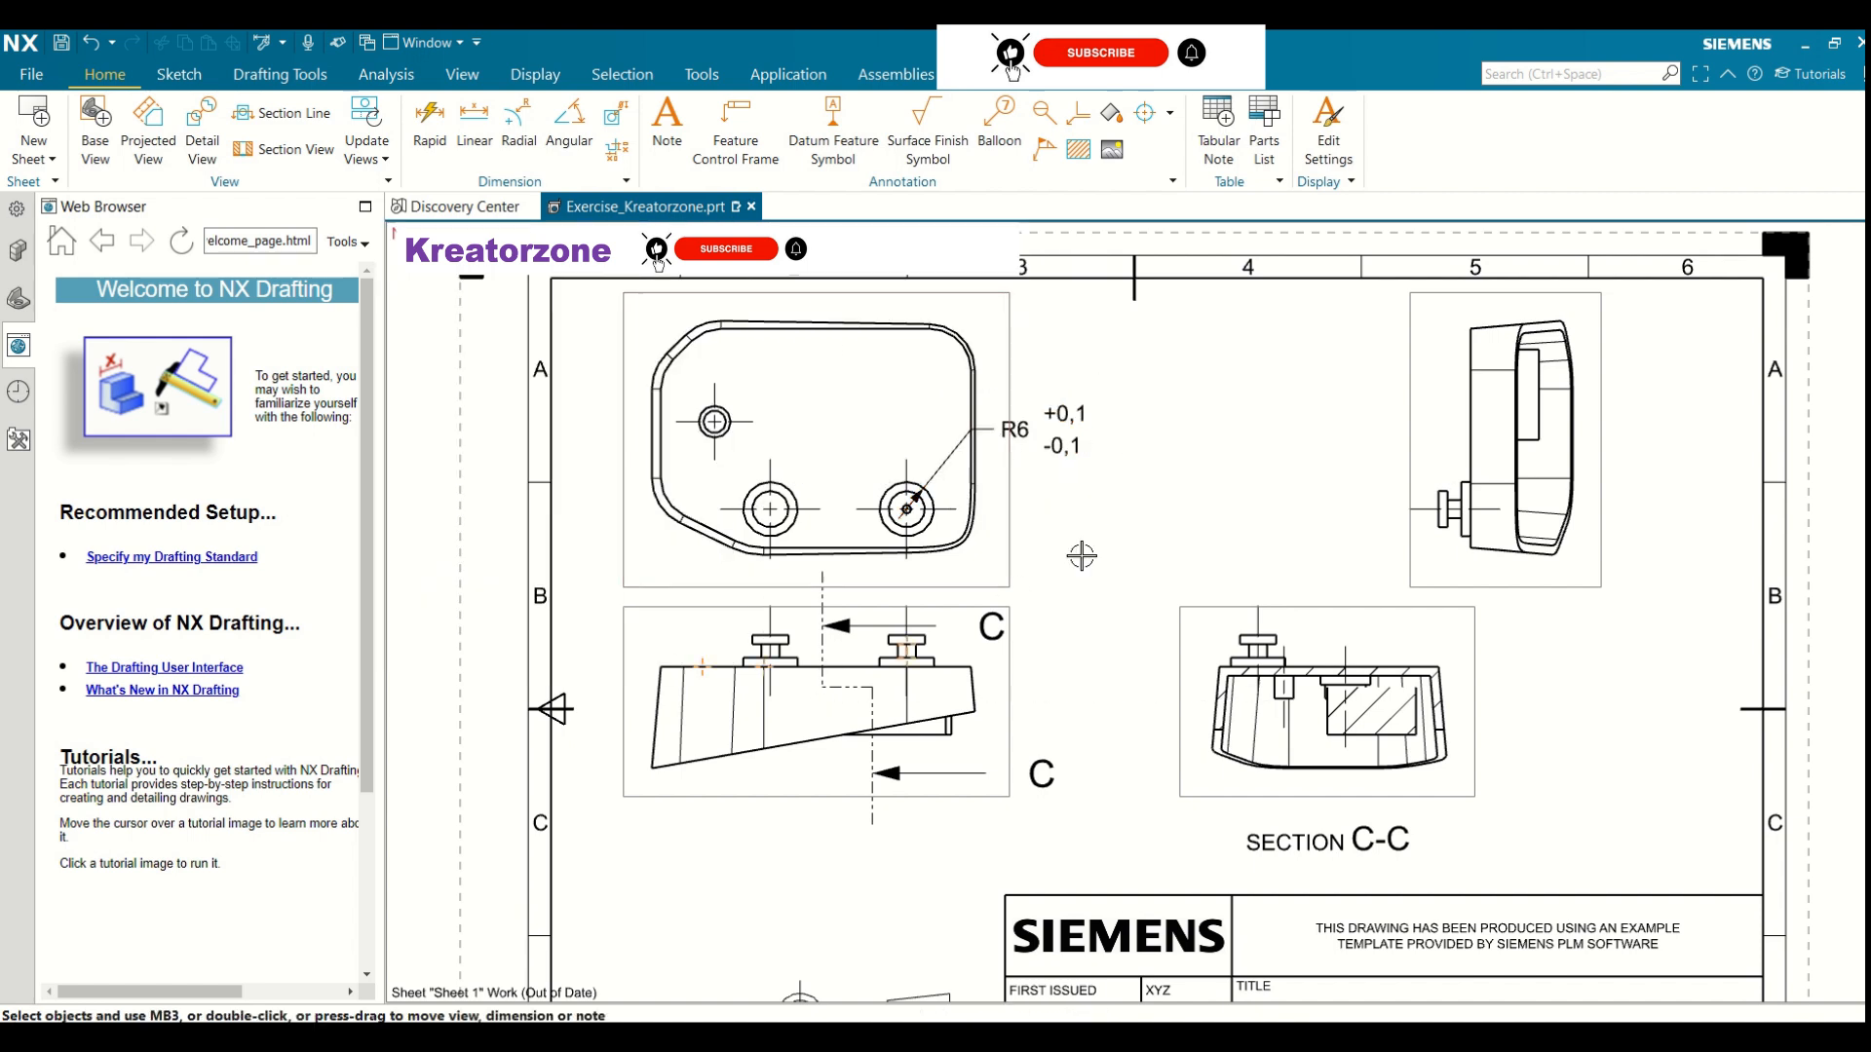
Move the toleranced R6 dimension inside the top view, above the two lower knobs
{"action": "left_click", "coordinate": [1052, 416]}
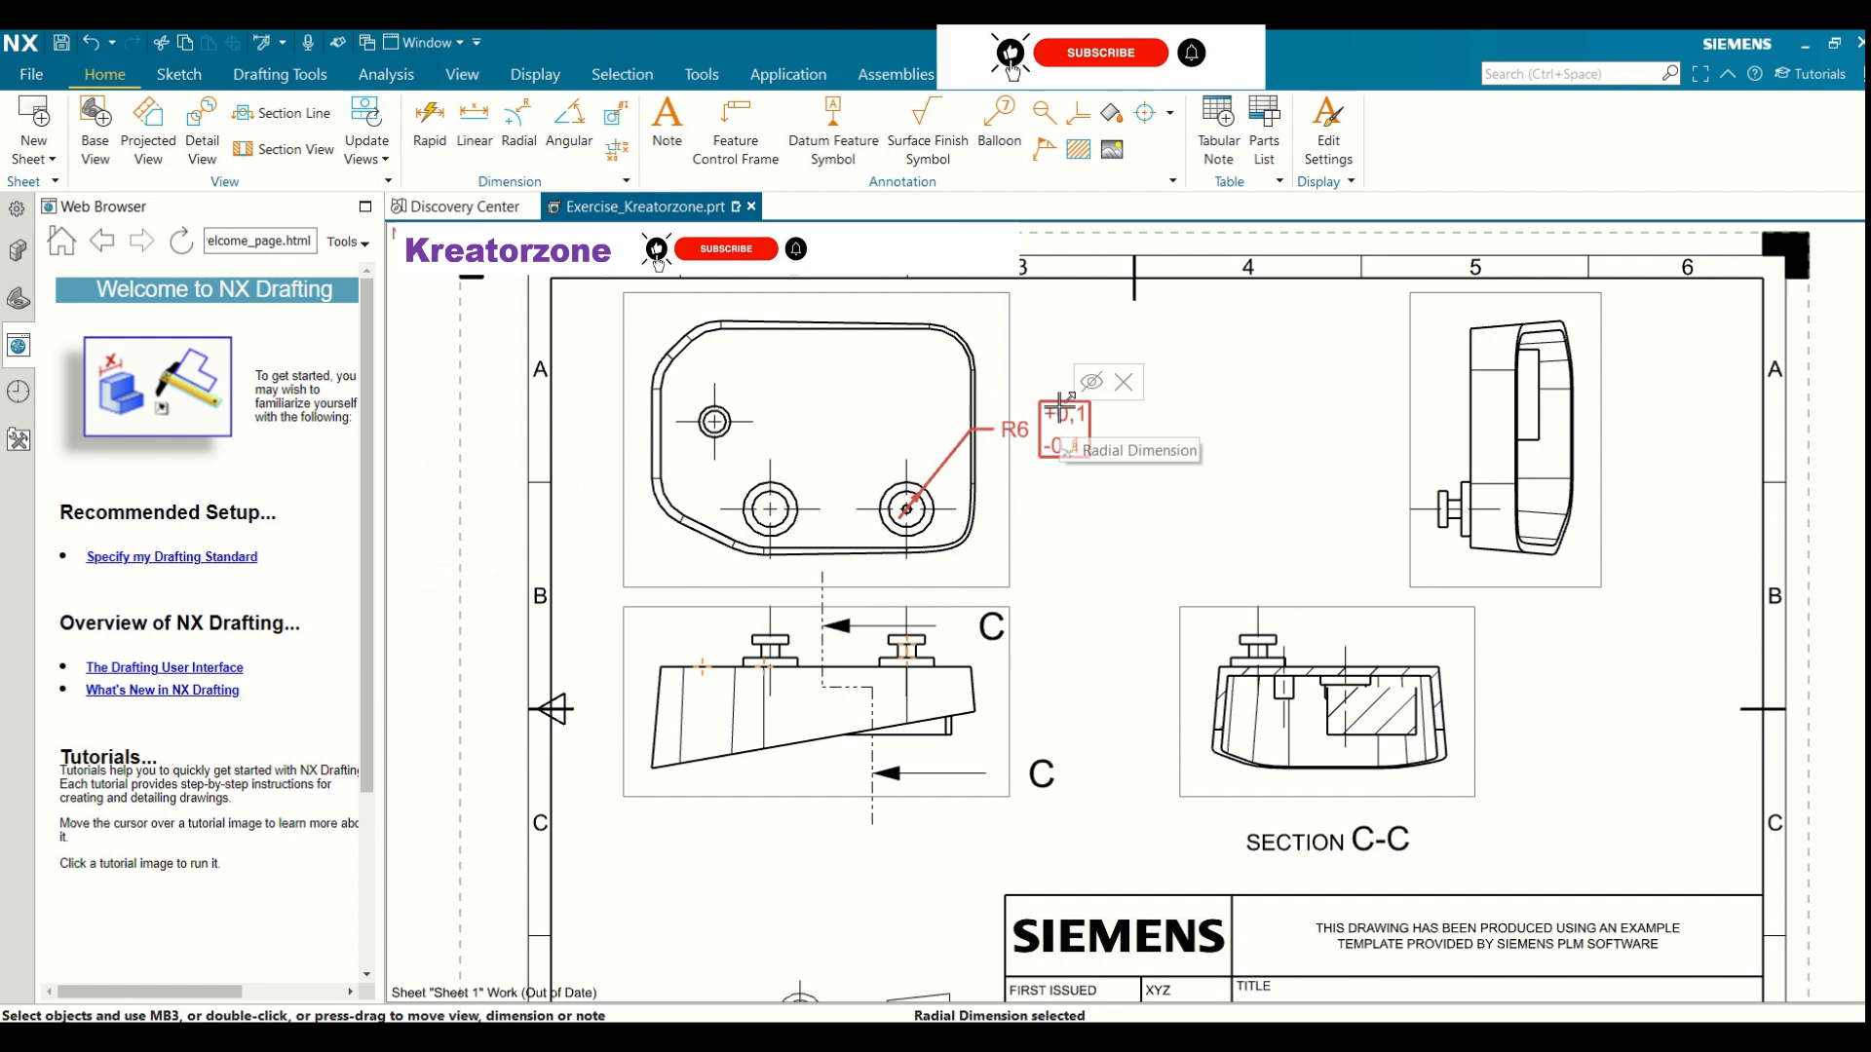
{"action": "left_click_drag", "start_coordinate": [1060, 399], "coordinate": [821, 418]}
{"action": "left_click", "coordinate": [1120, 409]}
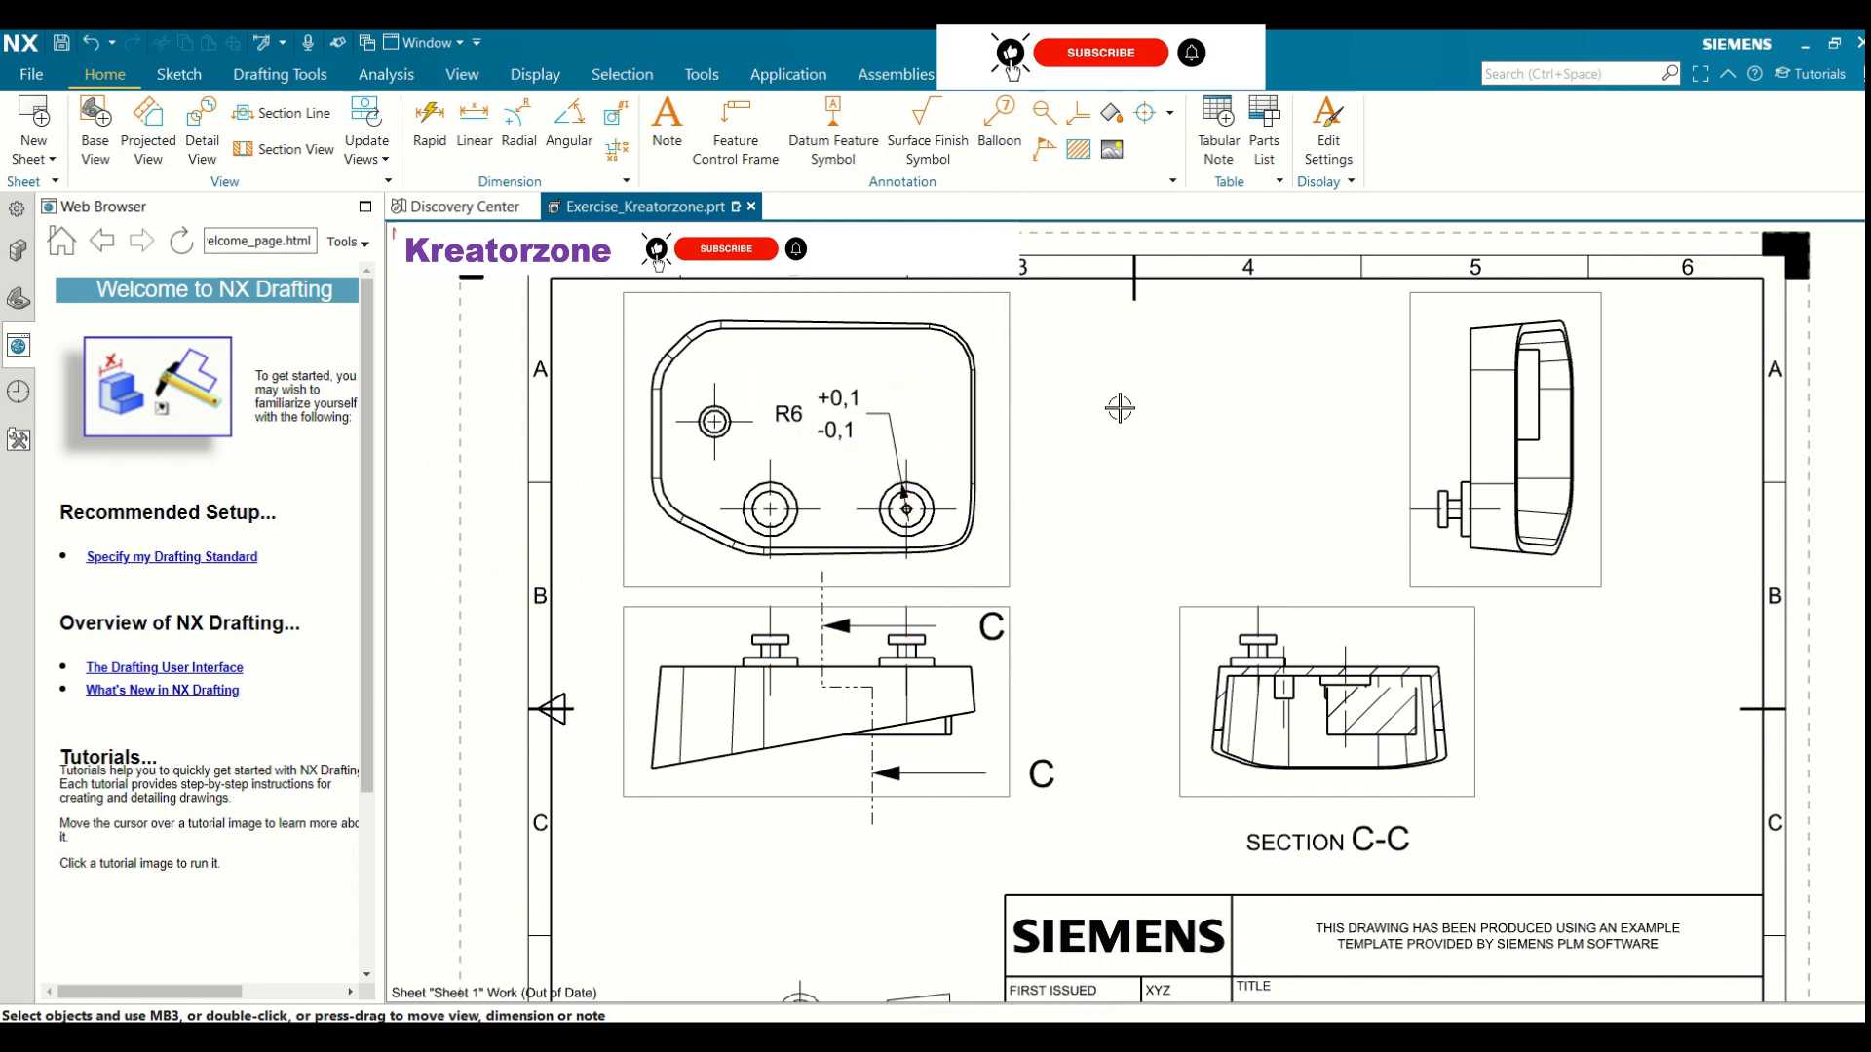
Add a linear dimension between the top view's upper and lower edges and position it just outside the view's right side
{"action": "left_click", "coordinate": [490, 125]}
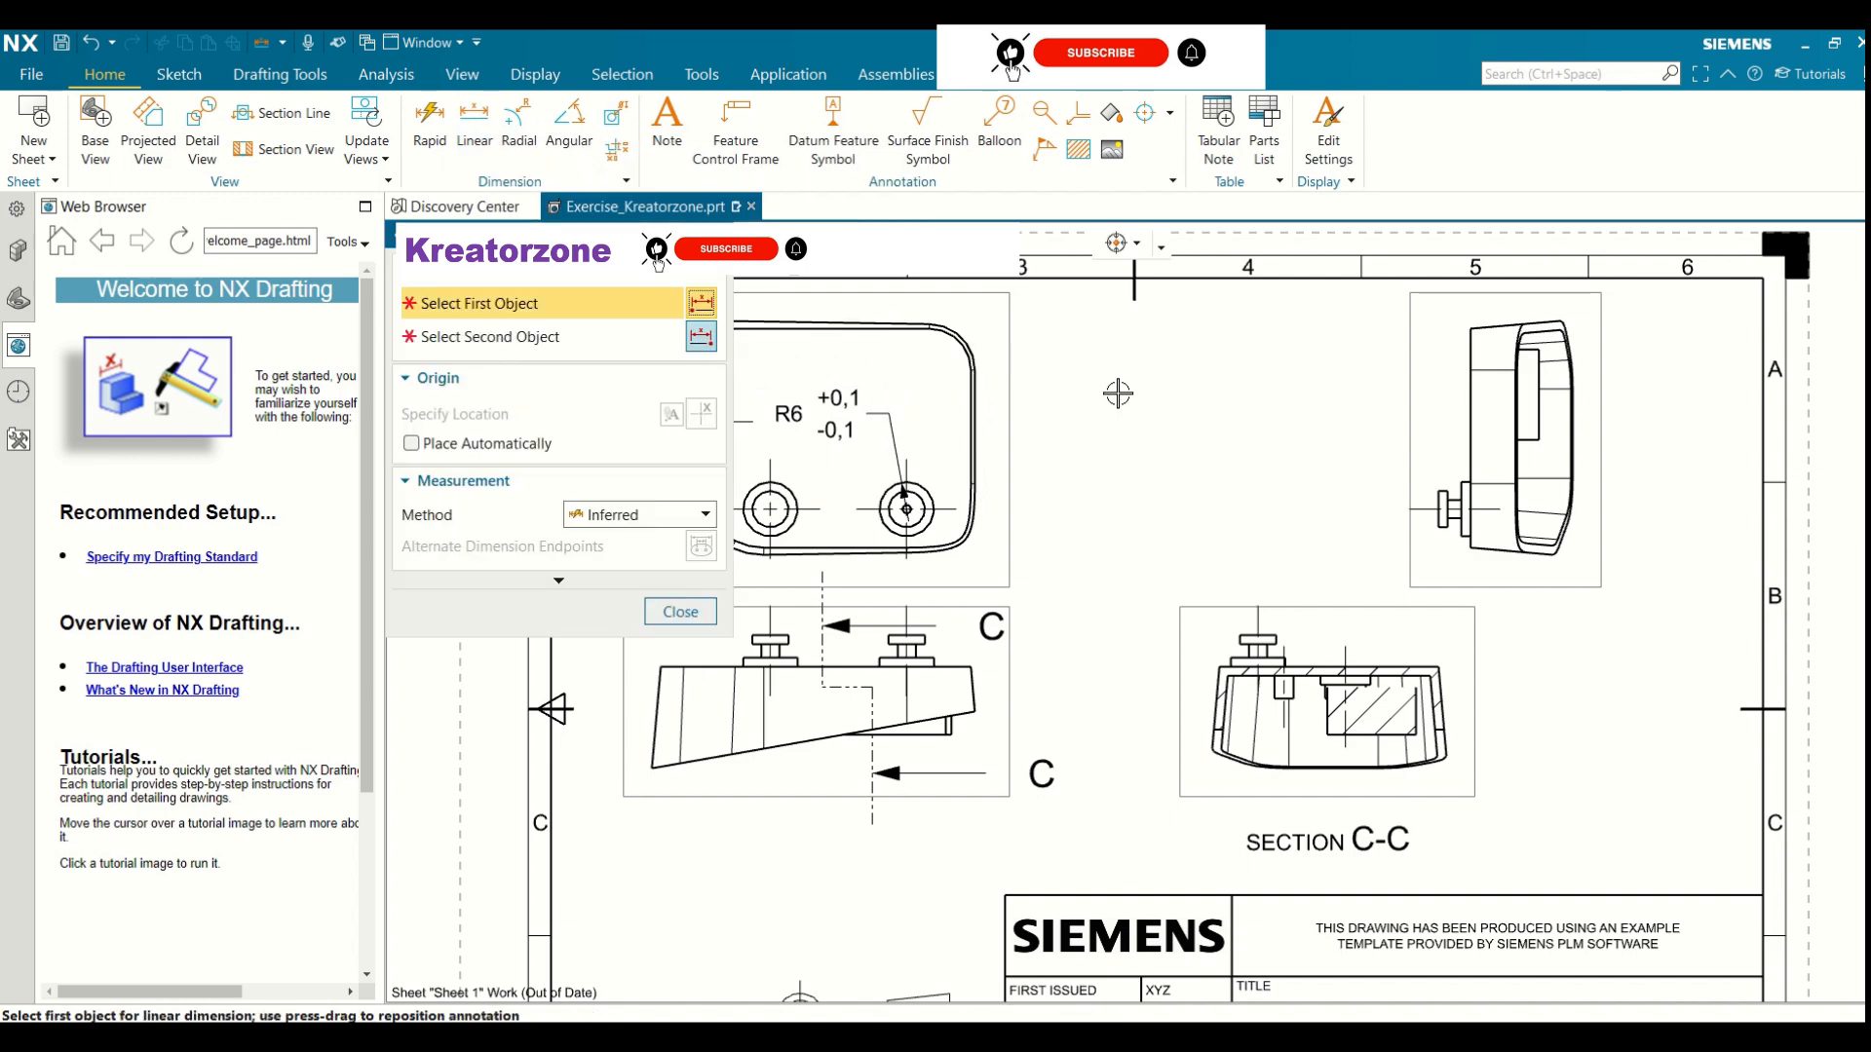
{"action": "scroll", "coordinate": [1118, 394], "scroll_direction": "up", "scroll_amount": 1}
{"action": "scroll", "coordinate": [1117, 394], "scroll_direction": "down", "scroll_amount": 2}
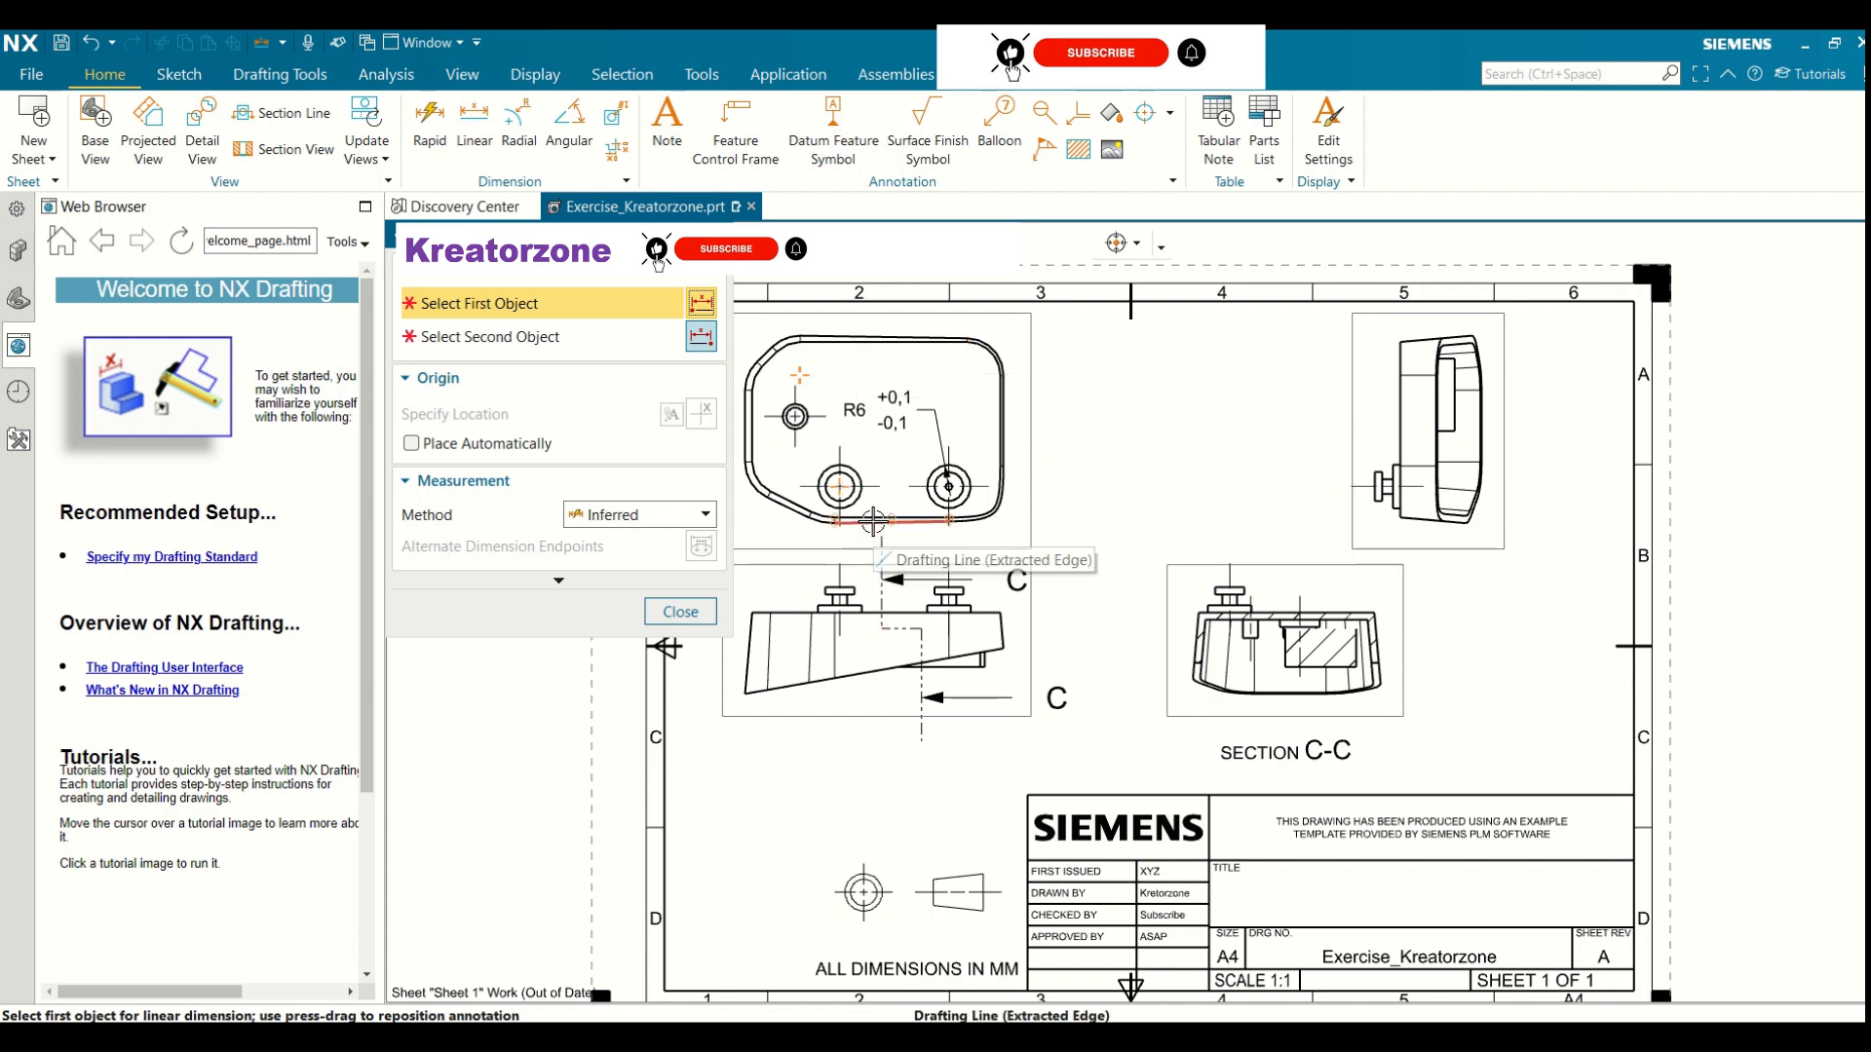
{"action": "left_click", "coordinate": [859, 341]}
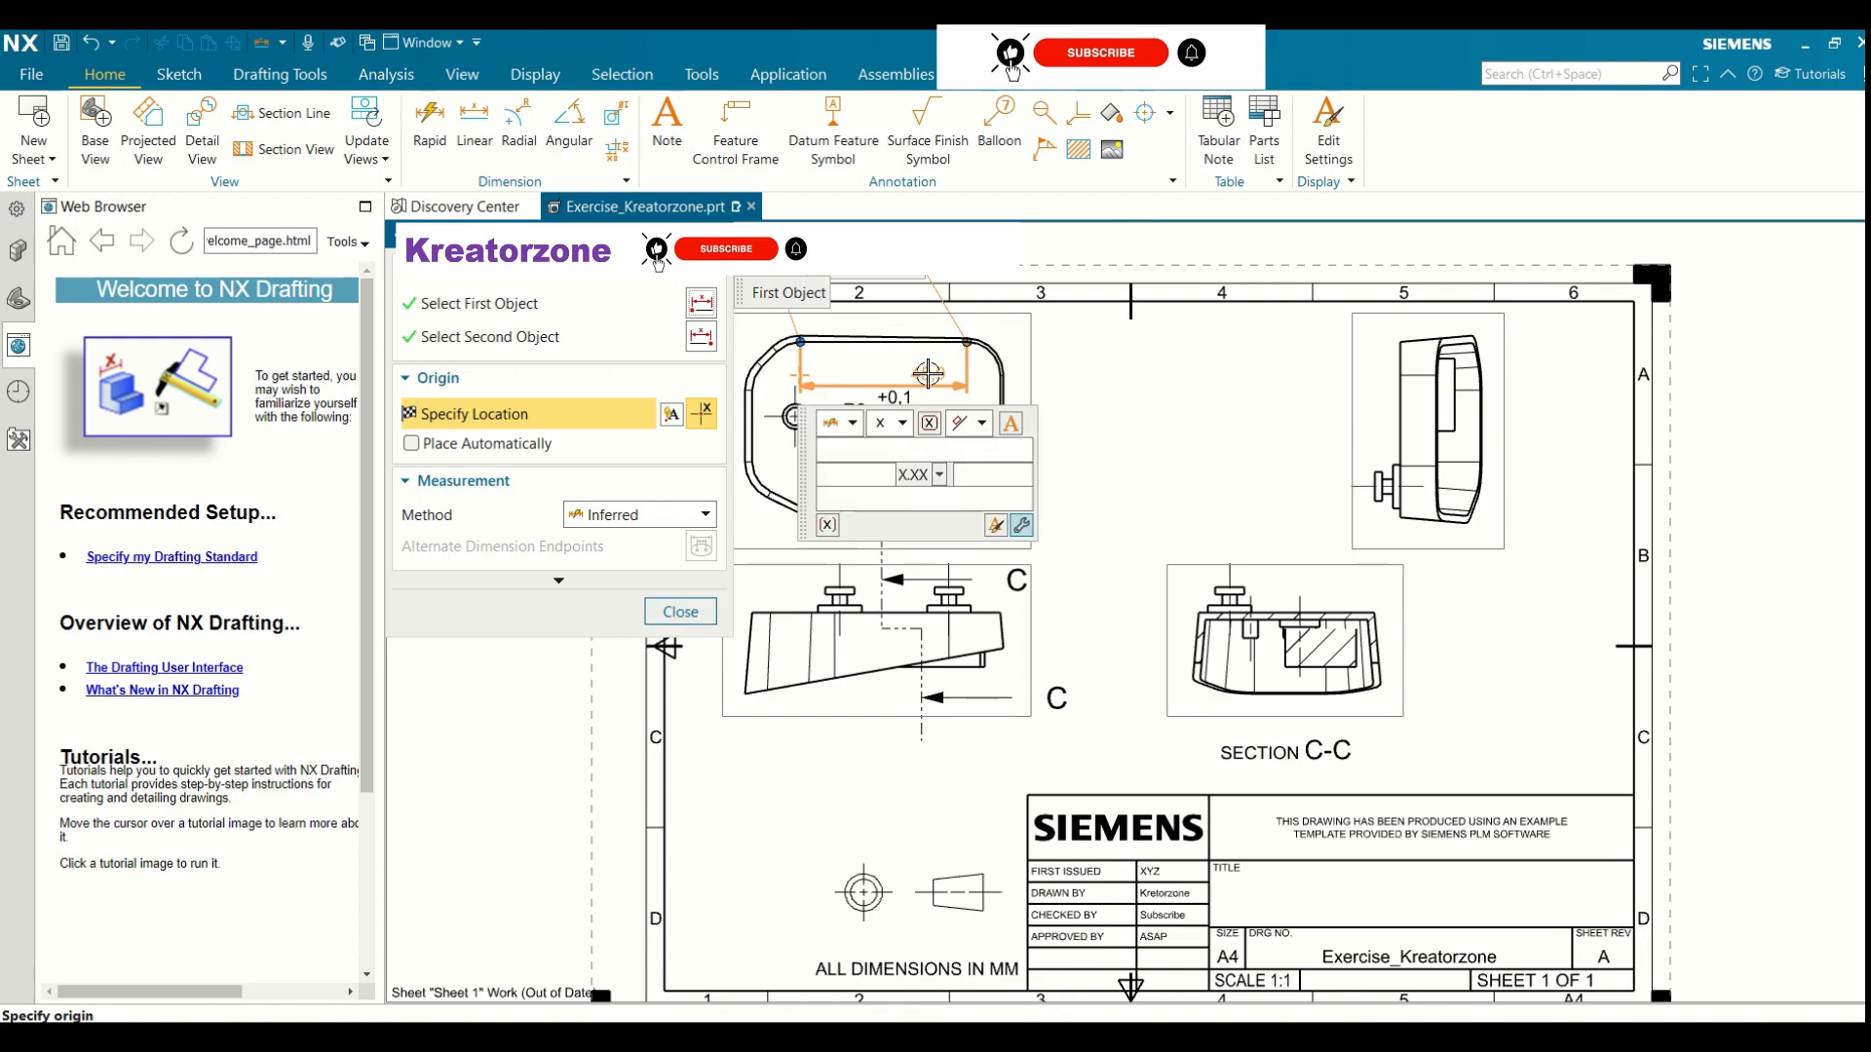
{"action": "left_click", "coordinate": [508, 338]}
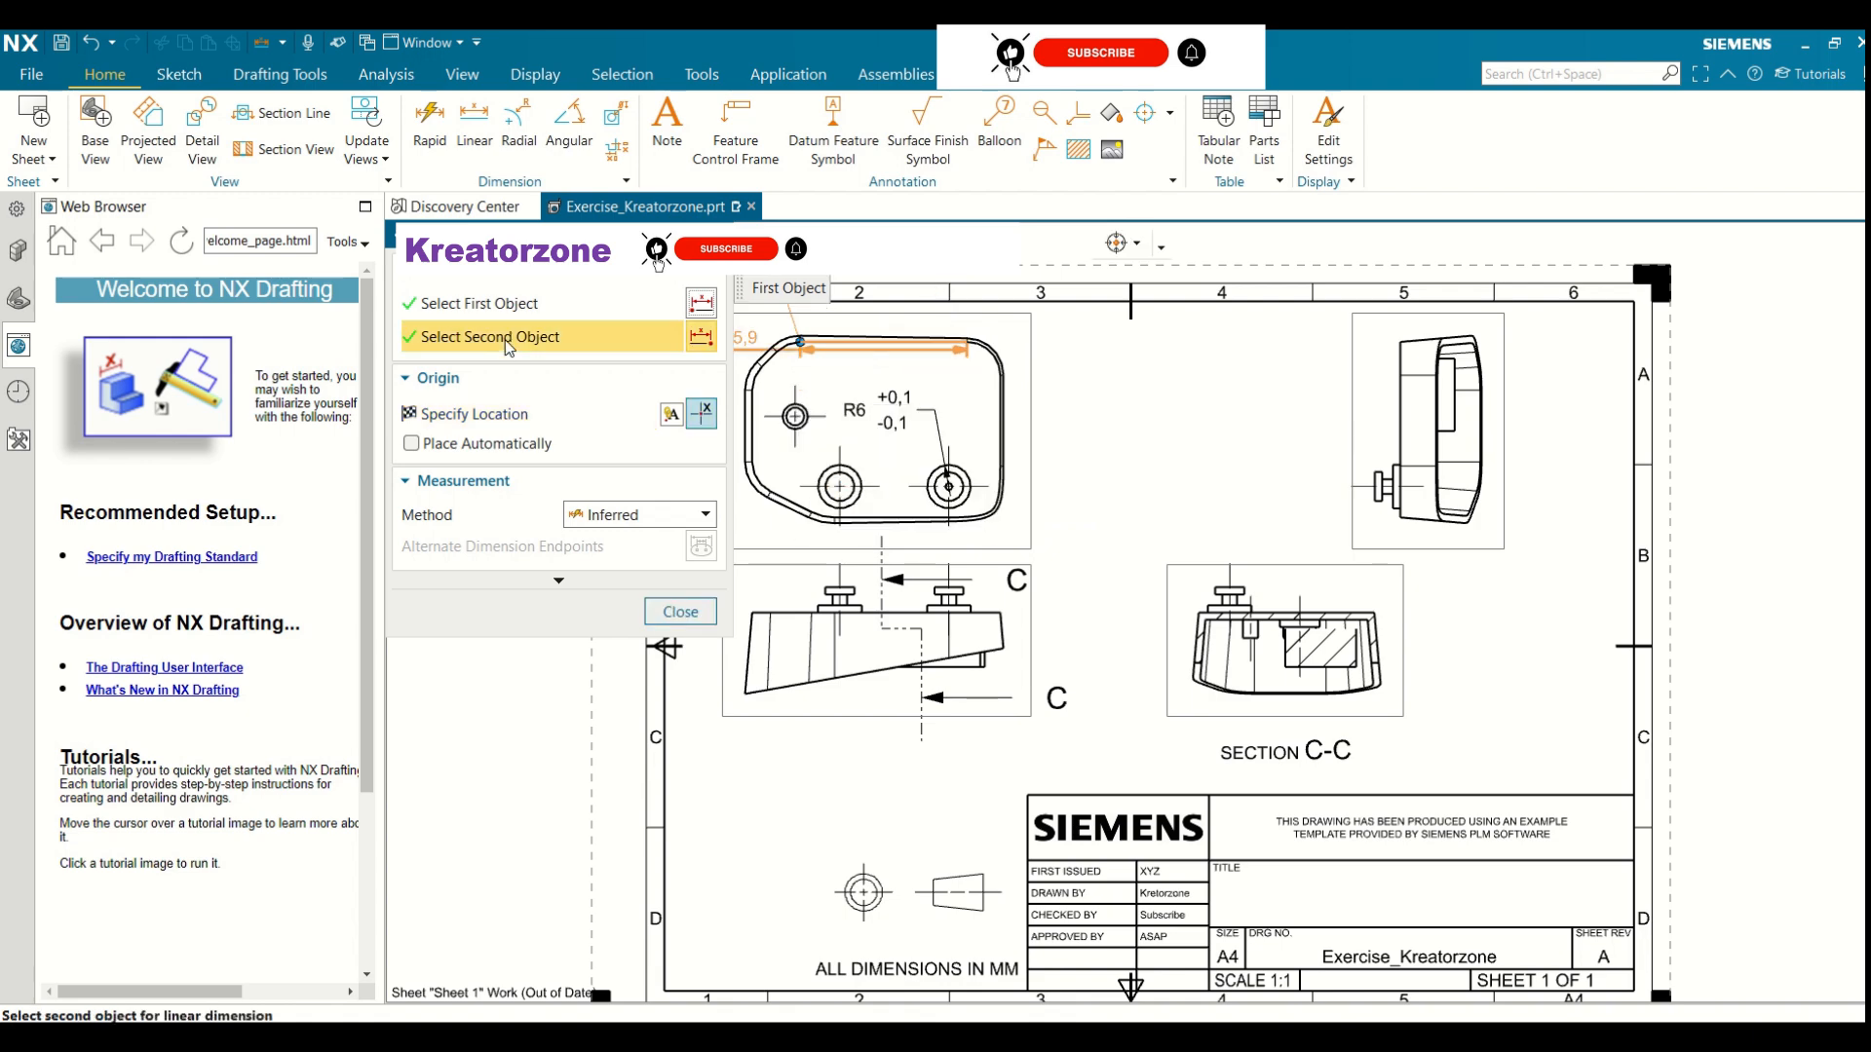
{"action": "left_click", "coordinate": [887, 514]}
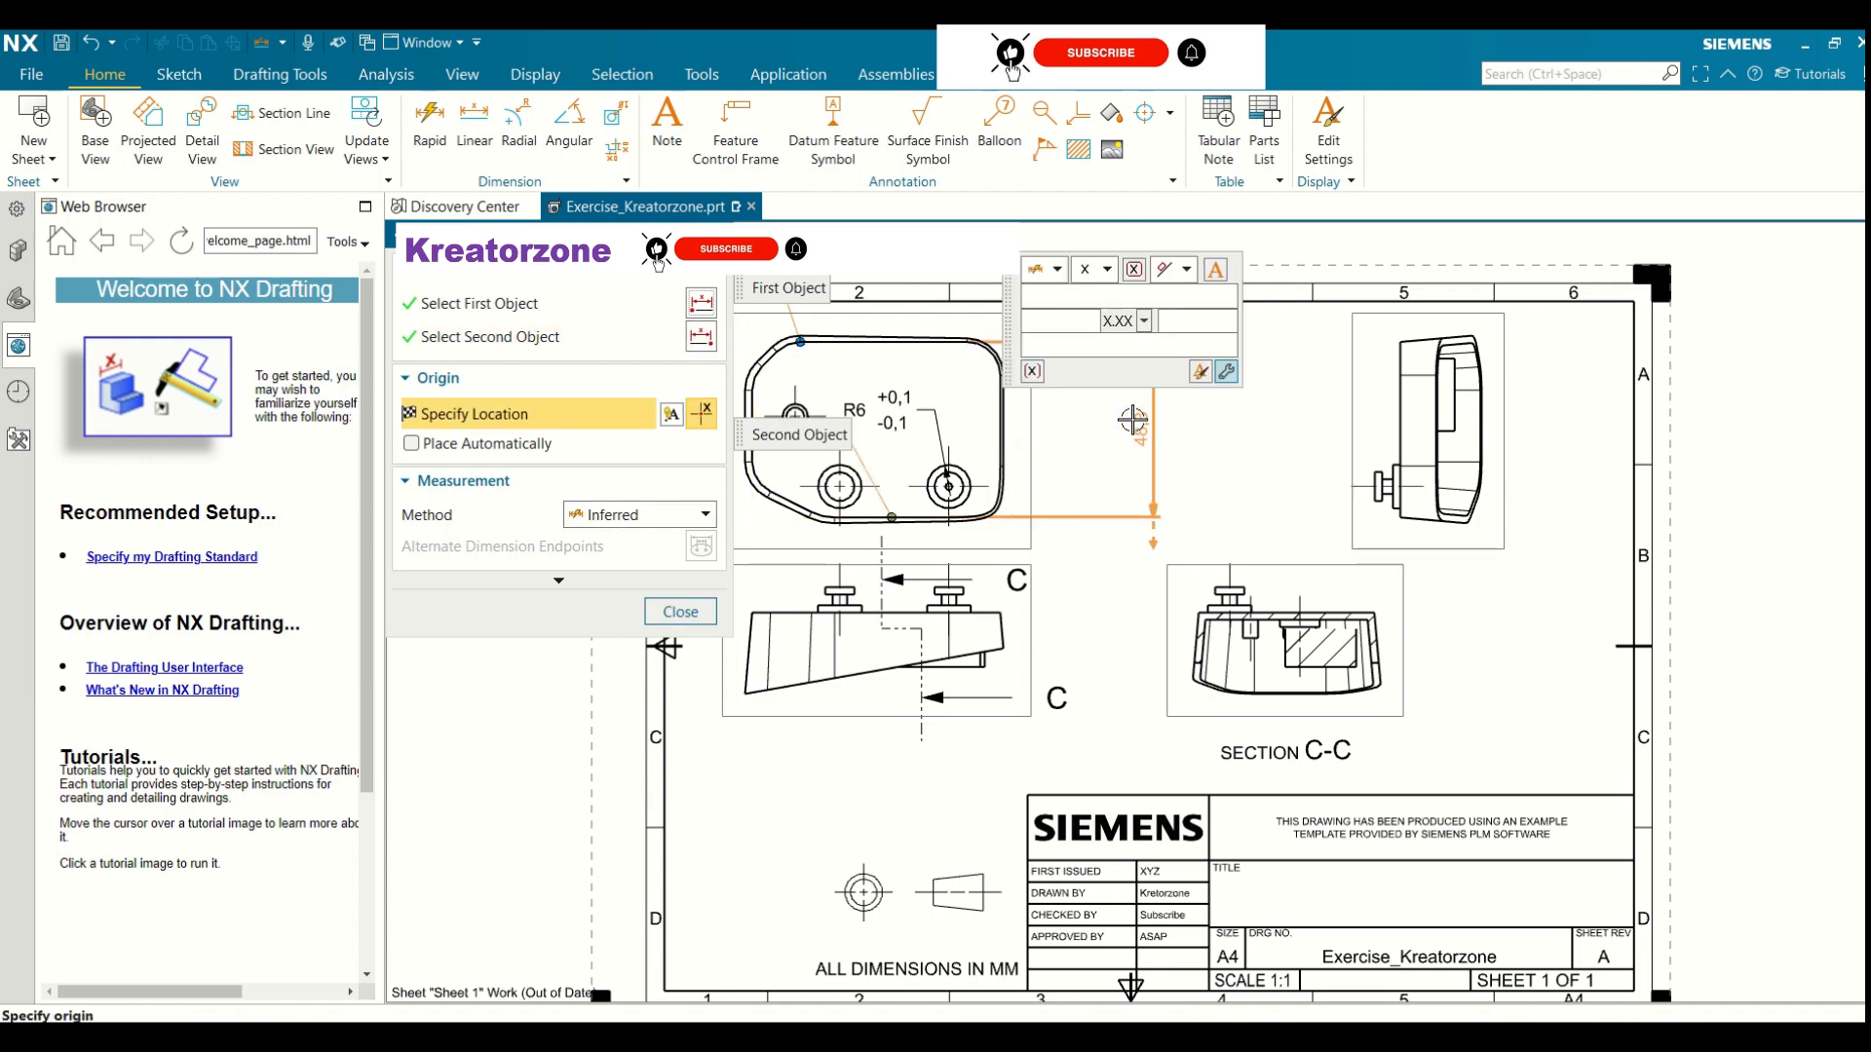
{"action": "left_click", "coordinate": [1079, 426]}
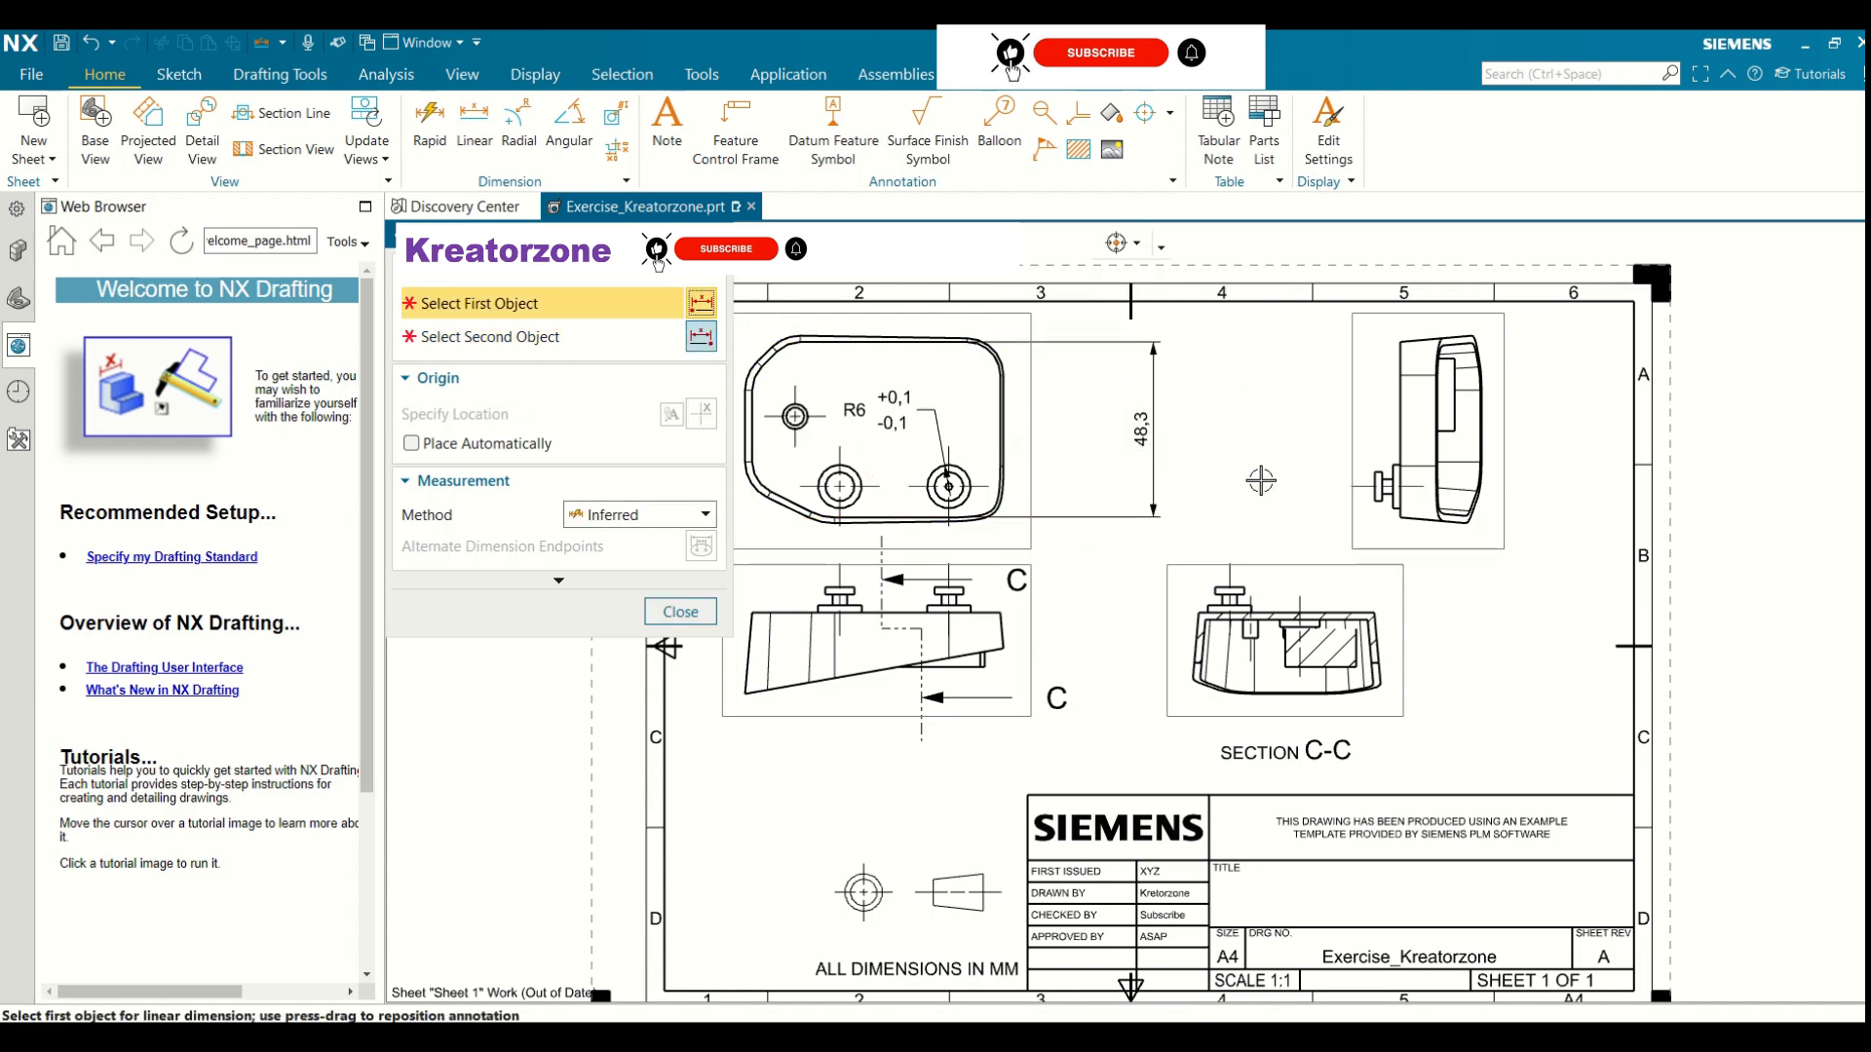
{"action": "left_click", "coordinate": [674, 614]}
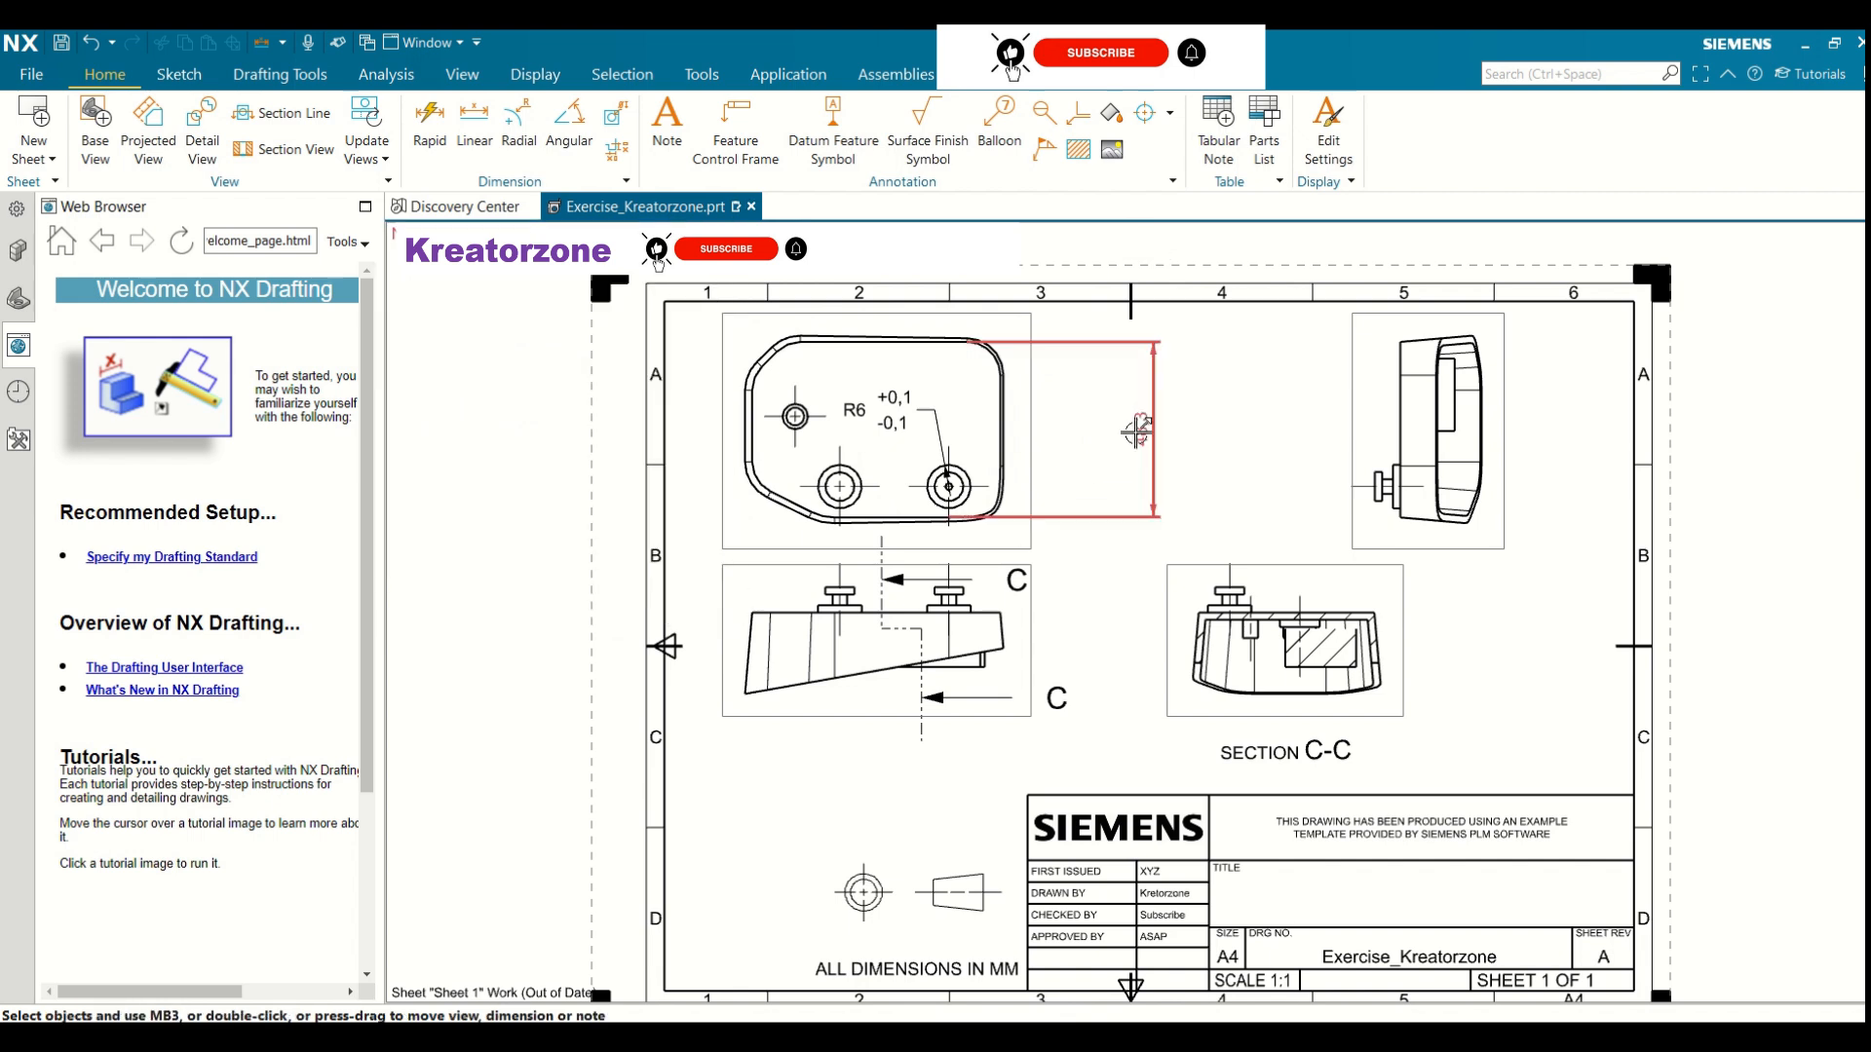
{"action": "left_click_drag", "start_coordinate": [1139, 430], "coordinate": [1082, 426]}
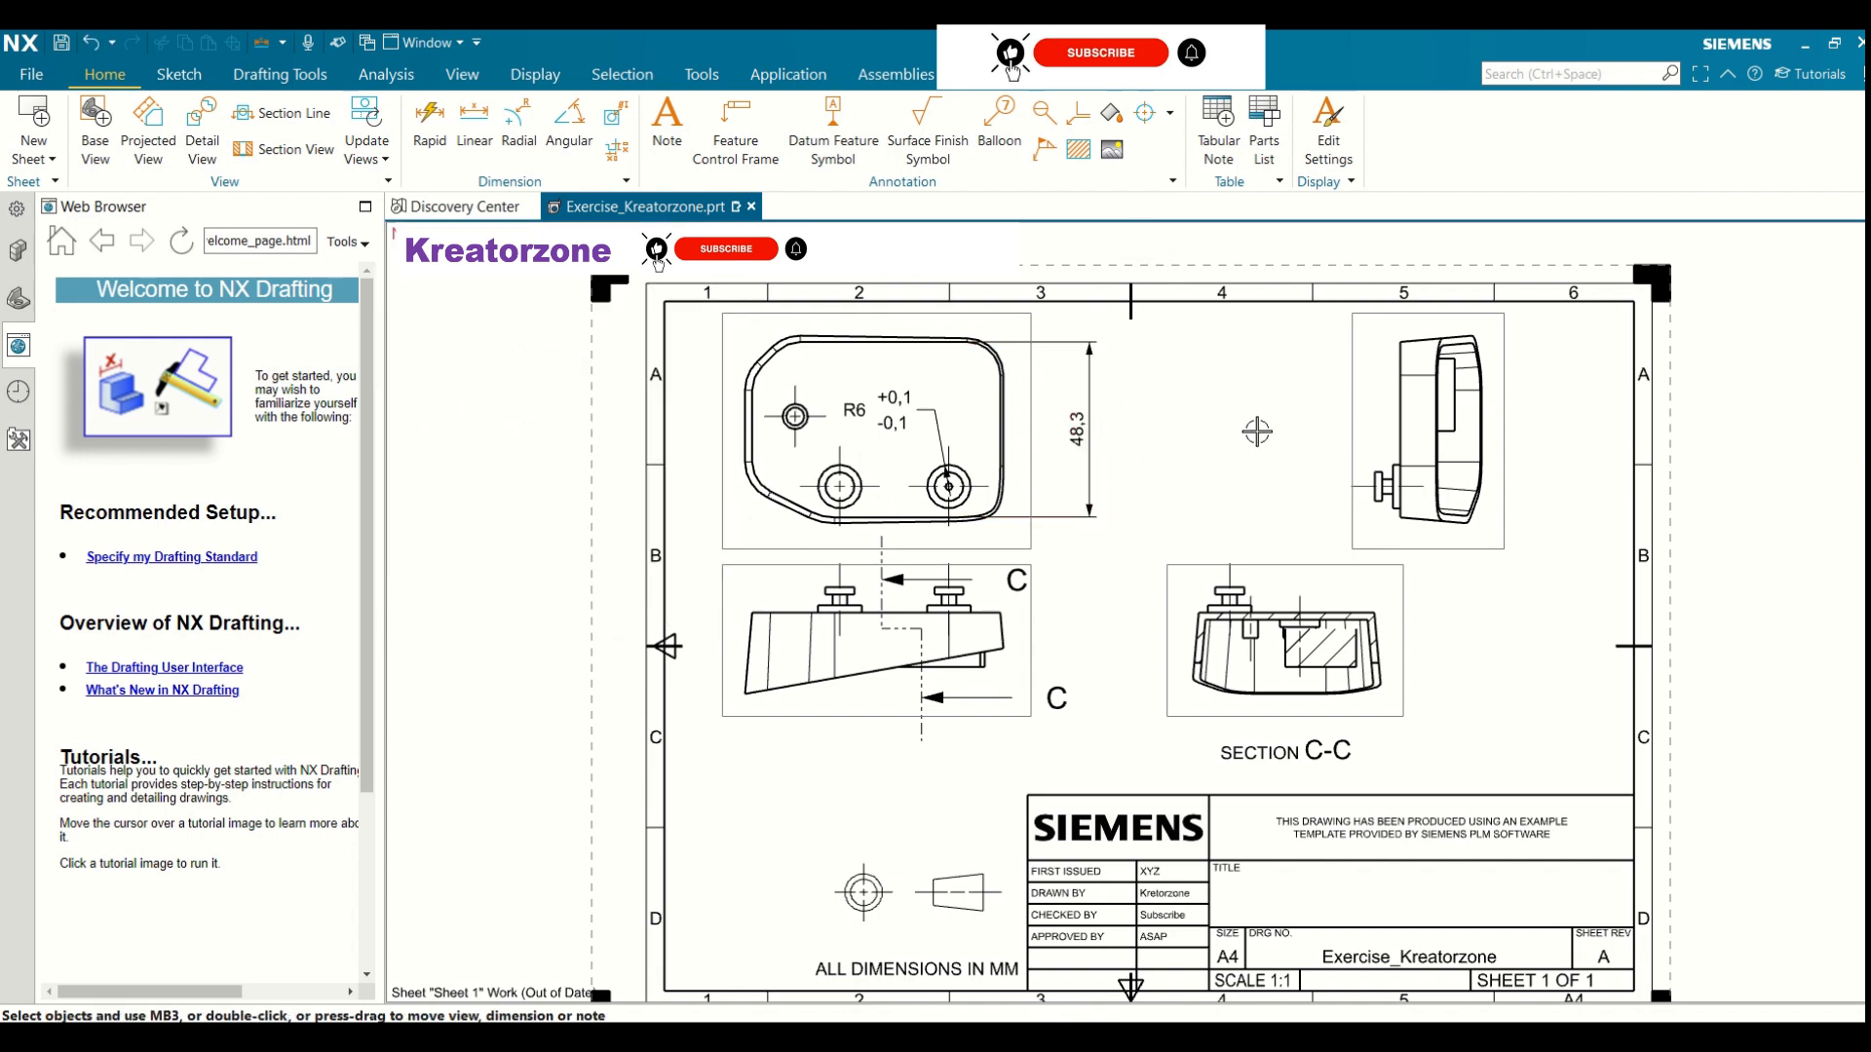
Edit the top view's vertical dimension to show zero decimal places
{"action": "double_click", "coordinate": [1076, 426]}
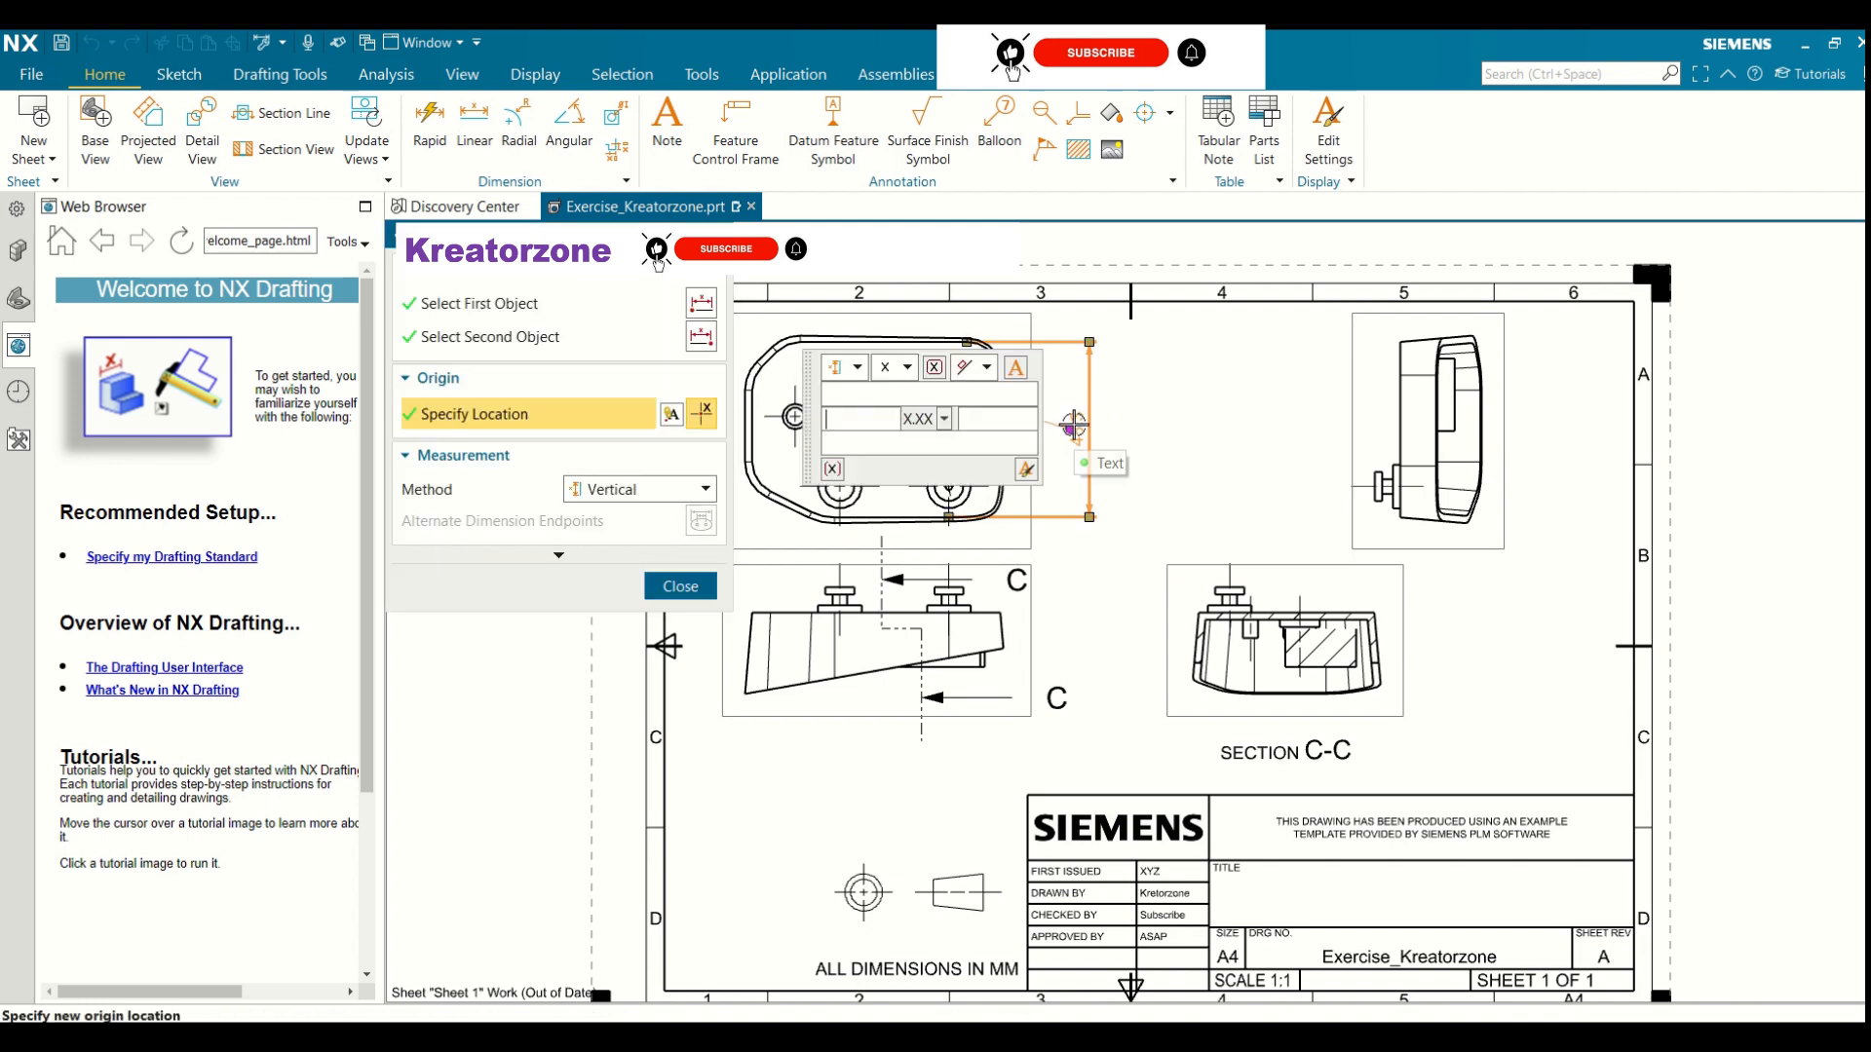
{"action": "left_click", "coordinate": [944, 419]}
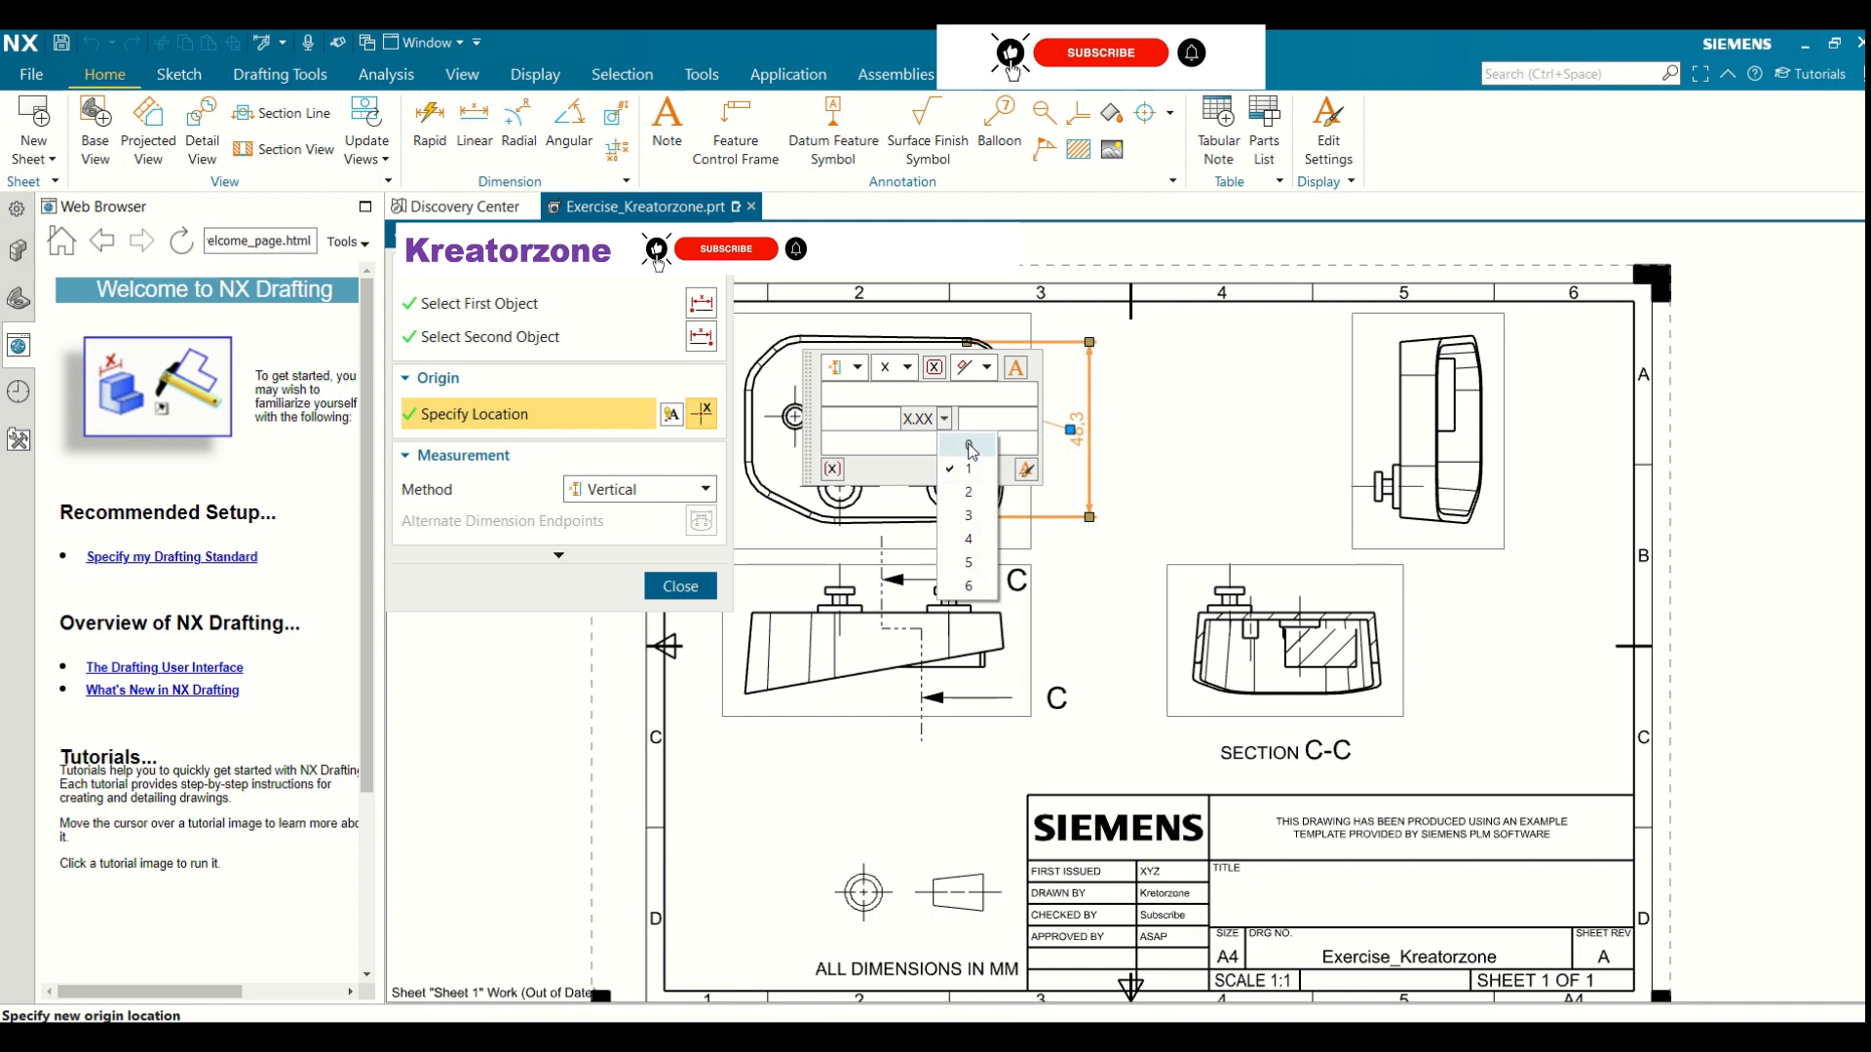
{"action": "left_click", "coordinate": [970, 448]}
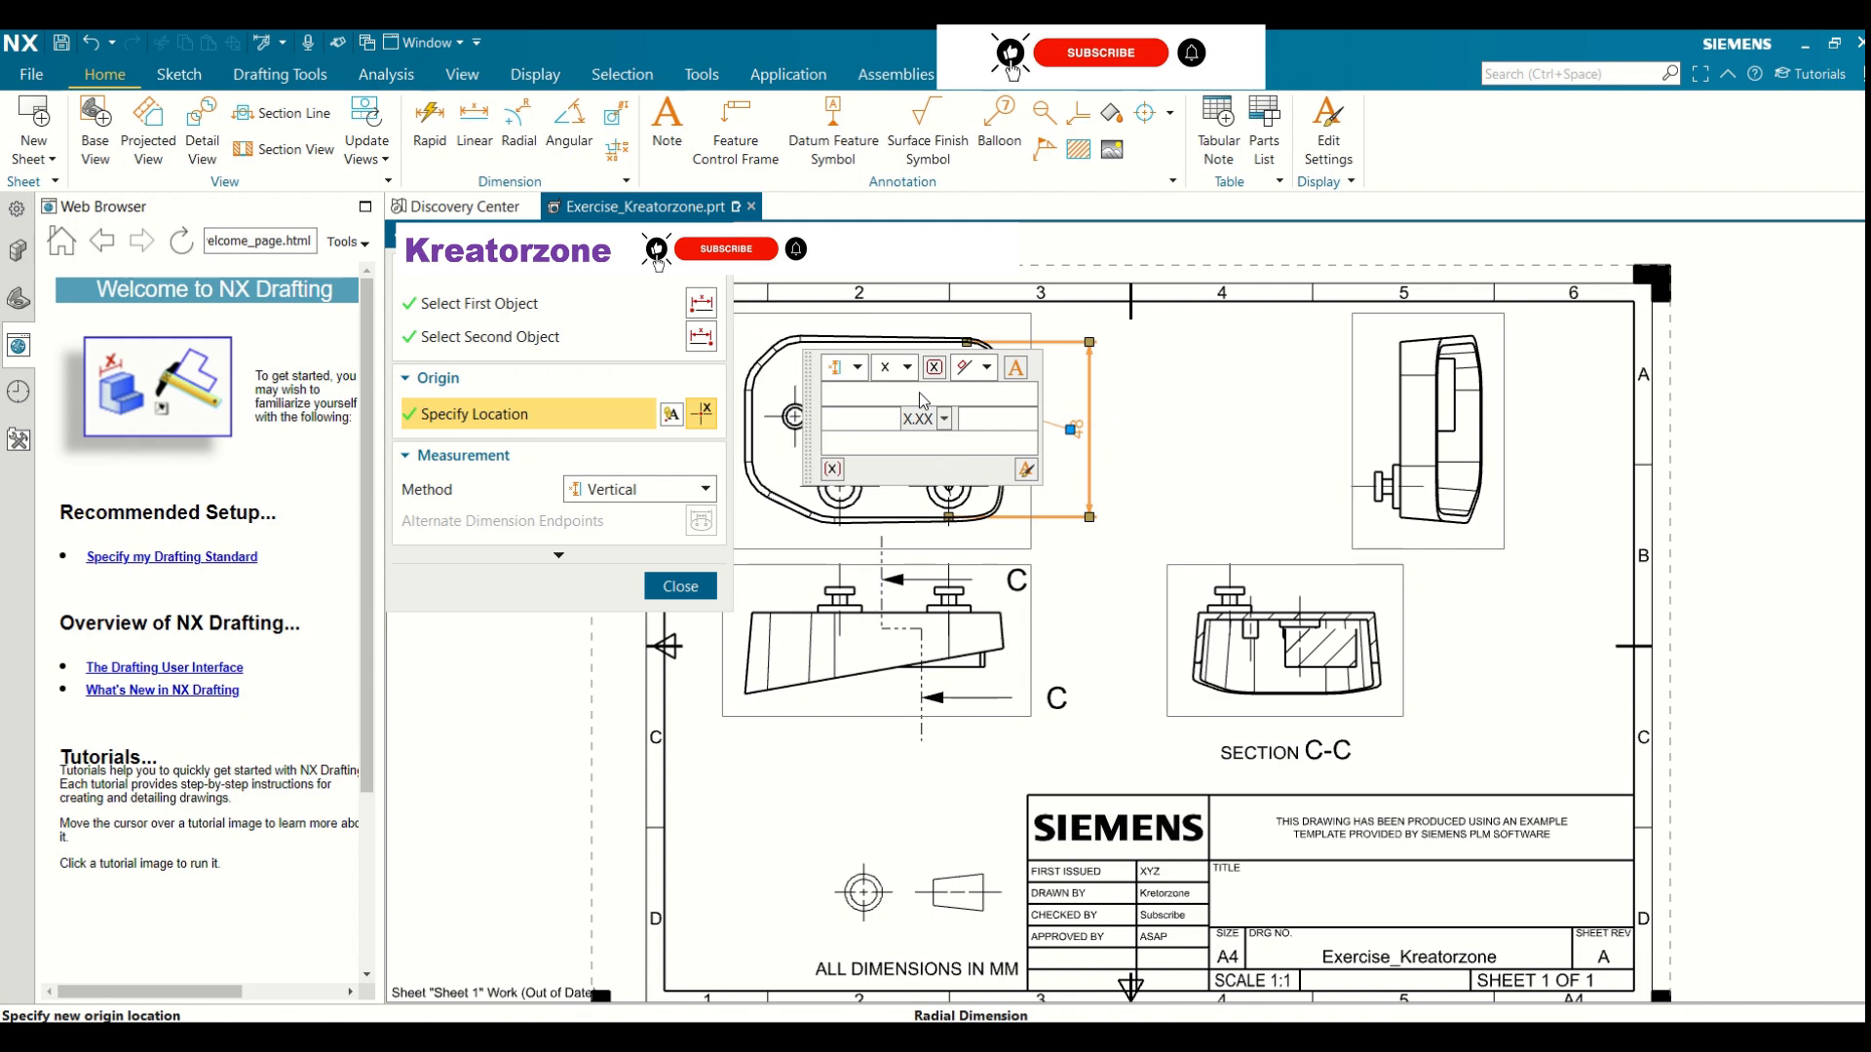
Try the text INSPECTION NEEDED above the vertical dimension's value, and clear it again
{"action": "type", "text": "l"}
{"action": "type", "text": "NS"}
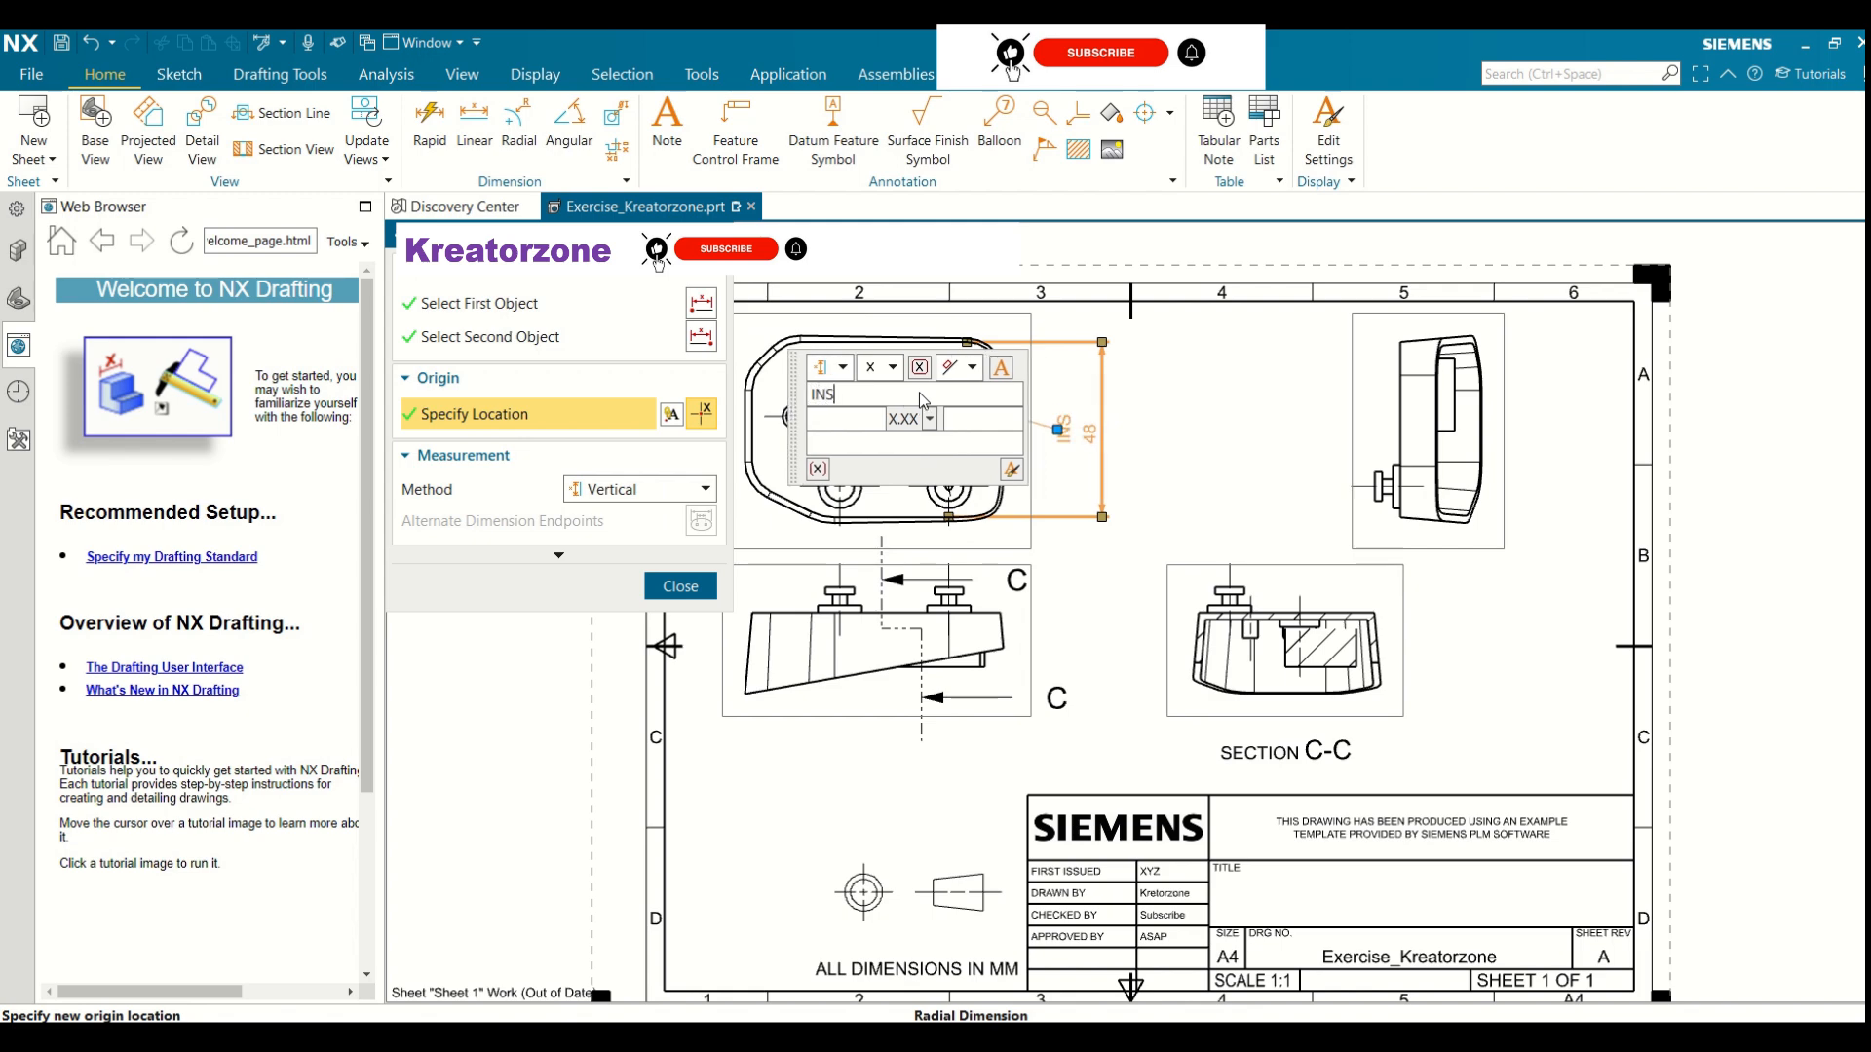
{"action": "type", "text": "PECTION"}
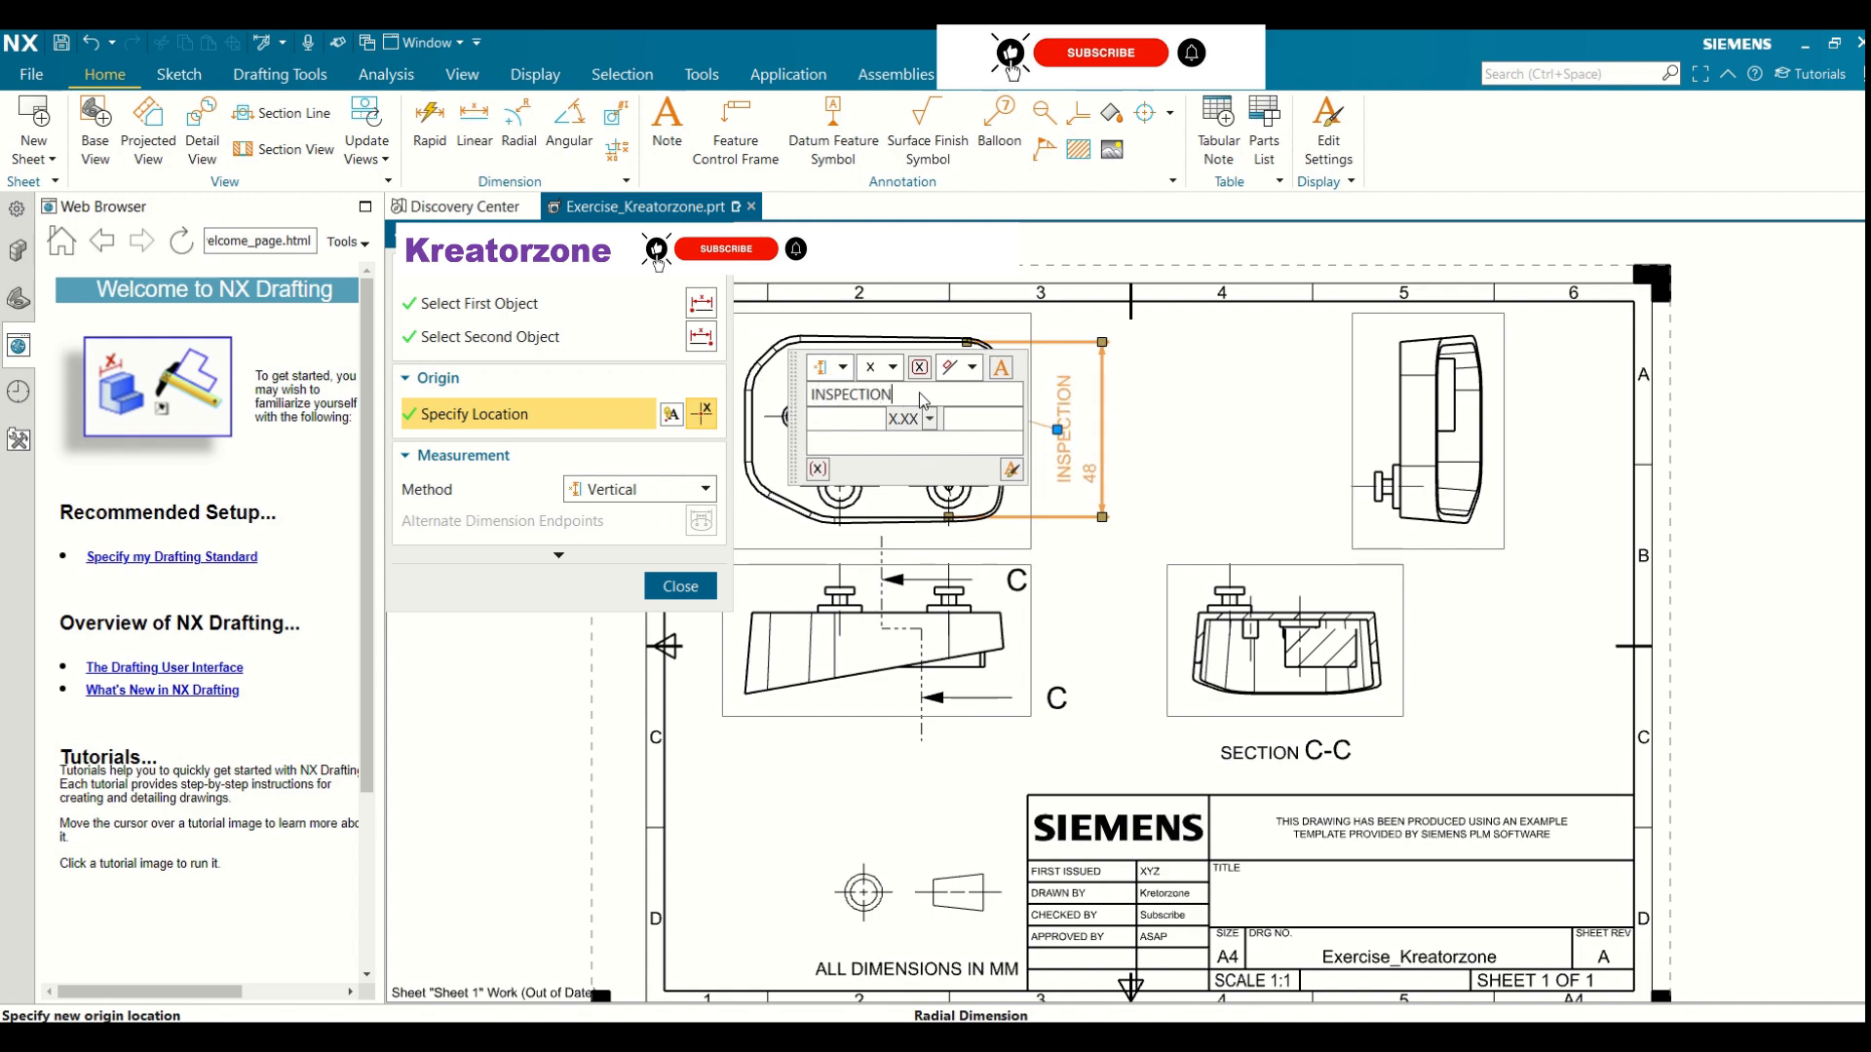
{"action": "type", "text": " NEEDE"}
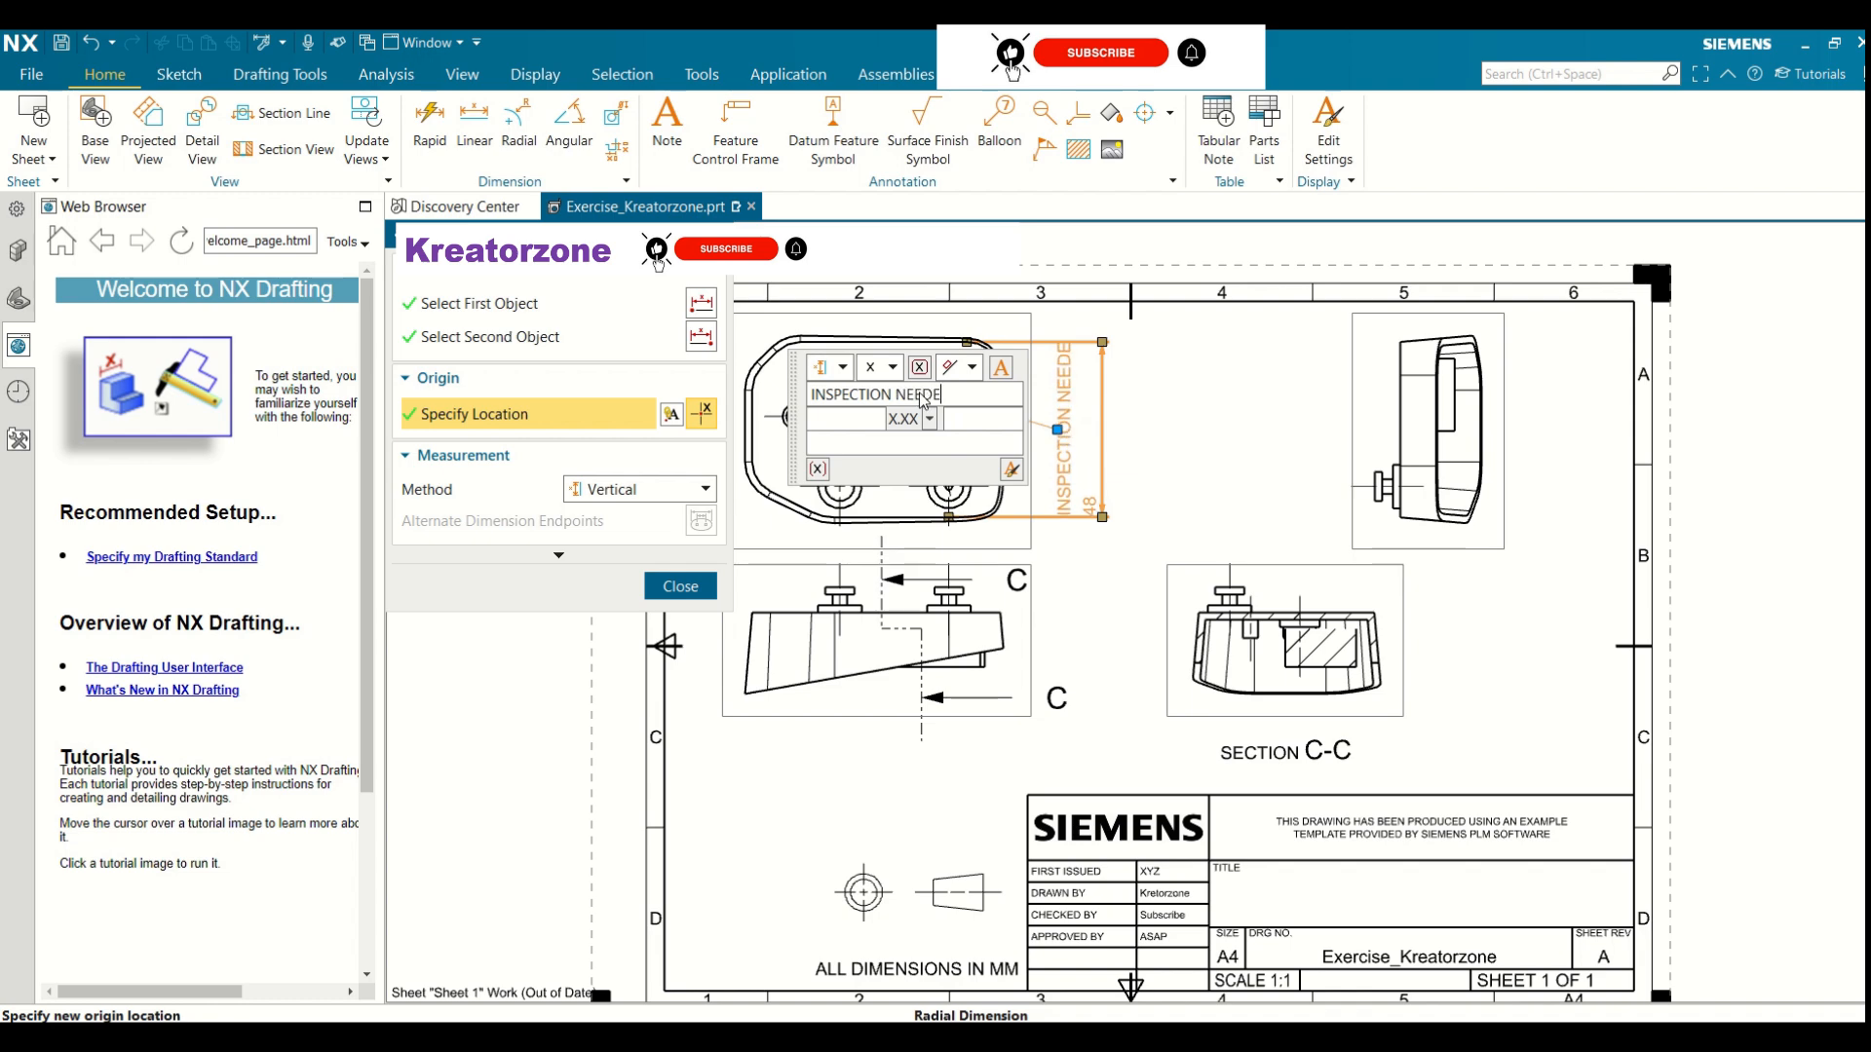
{"action": "type", "text": "D"}
{"action": "key", "text": "BackSpace"}
{"action": "key", "text": "BackSpace"}
{"action": "key", "text": "BackSpace"}
{"action": "key", "text": "BackSpace"}
{"action": "key", "text": "BackSpace"}
{"action": "key", "text": "BackSpace"}
{"action": "key", "text": "BackSpace"}
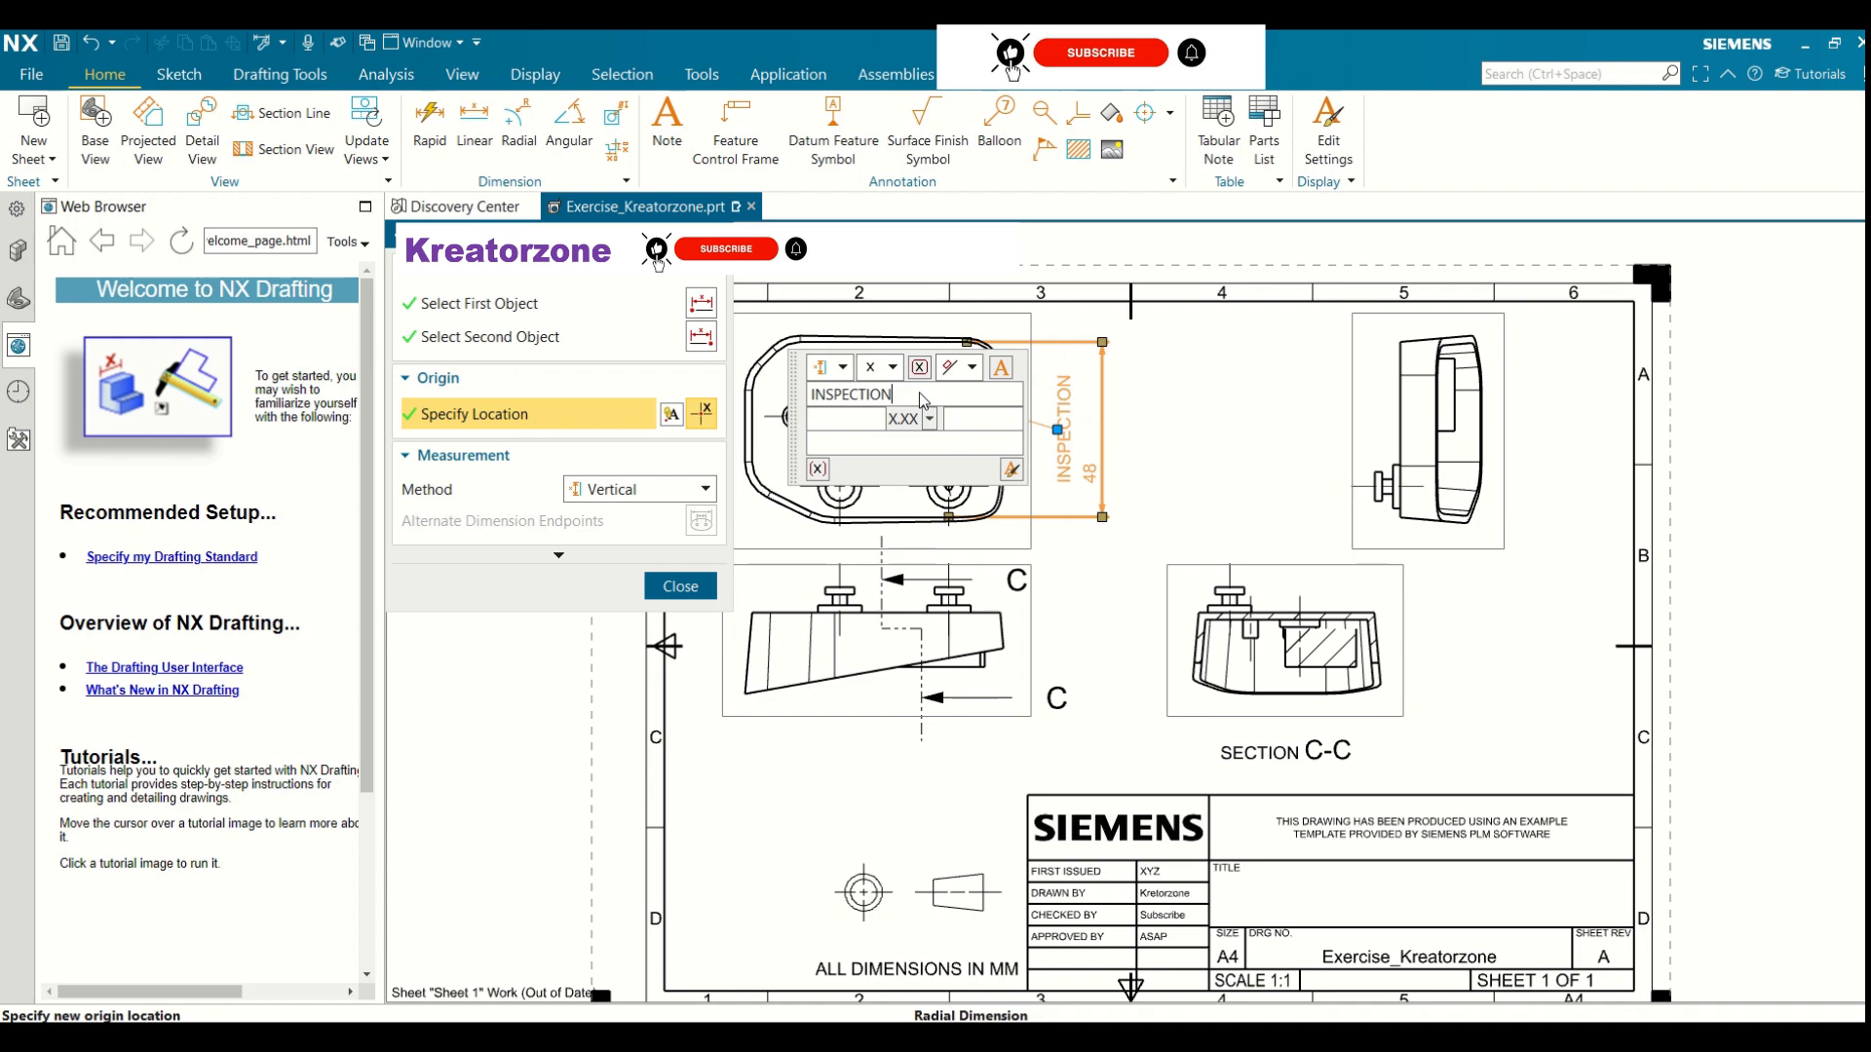
{"action": "key", "text": "BackSpace"}
{"action": "key", "text": "BackSpace"}
{"action": "key", "text": "BackSpace"}
{"action": "key", "text": "BackSpace"}
{"action": "key", "text": "BackSpace"}
{"action": "key", "text": "BackSpace"}
{"action": "key", "text": "BackSpace"}
{"action": "key", "text": "BackSpace"}
{"action": "key", "text": "BackSpace"}
{"action": "key", "text": "BackSpace"}
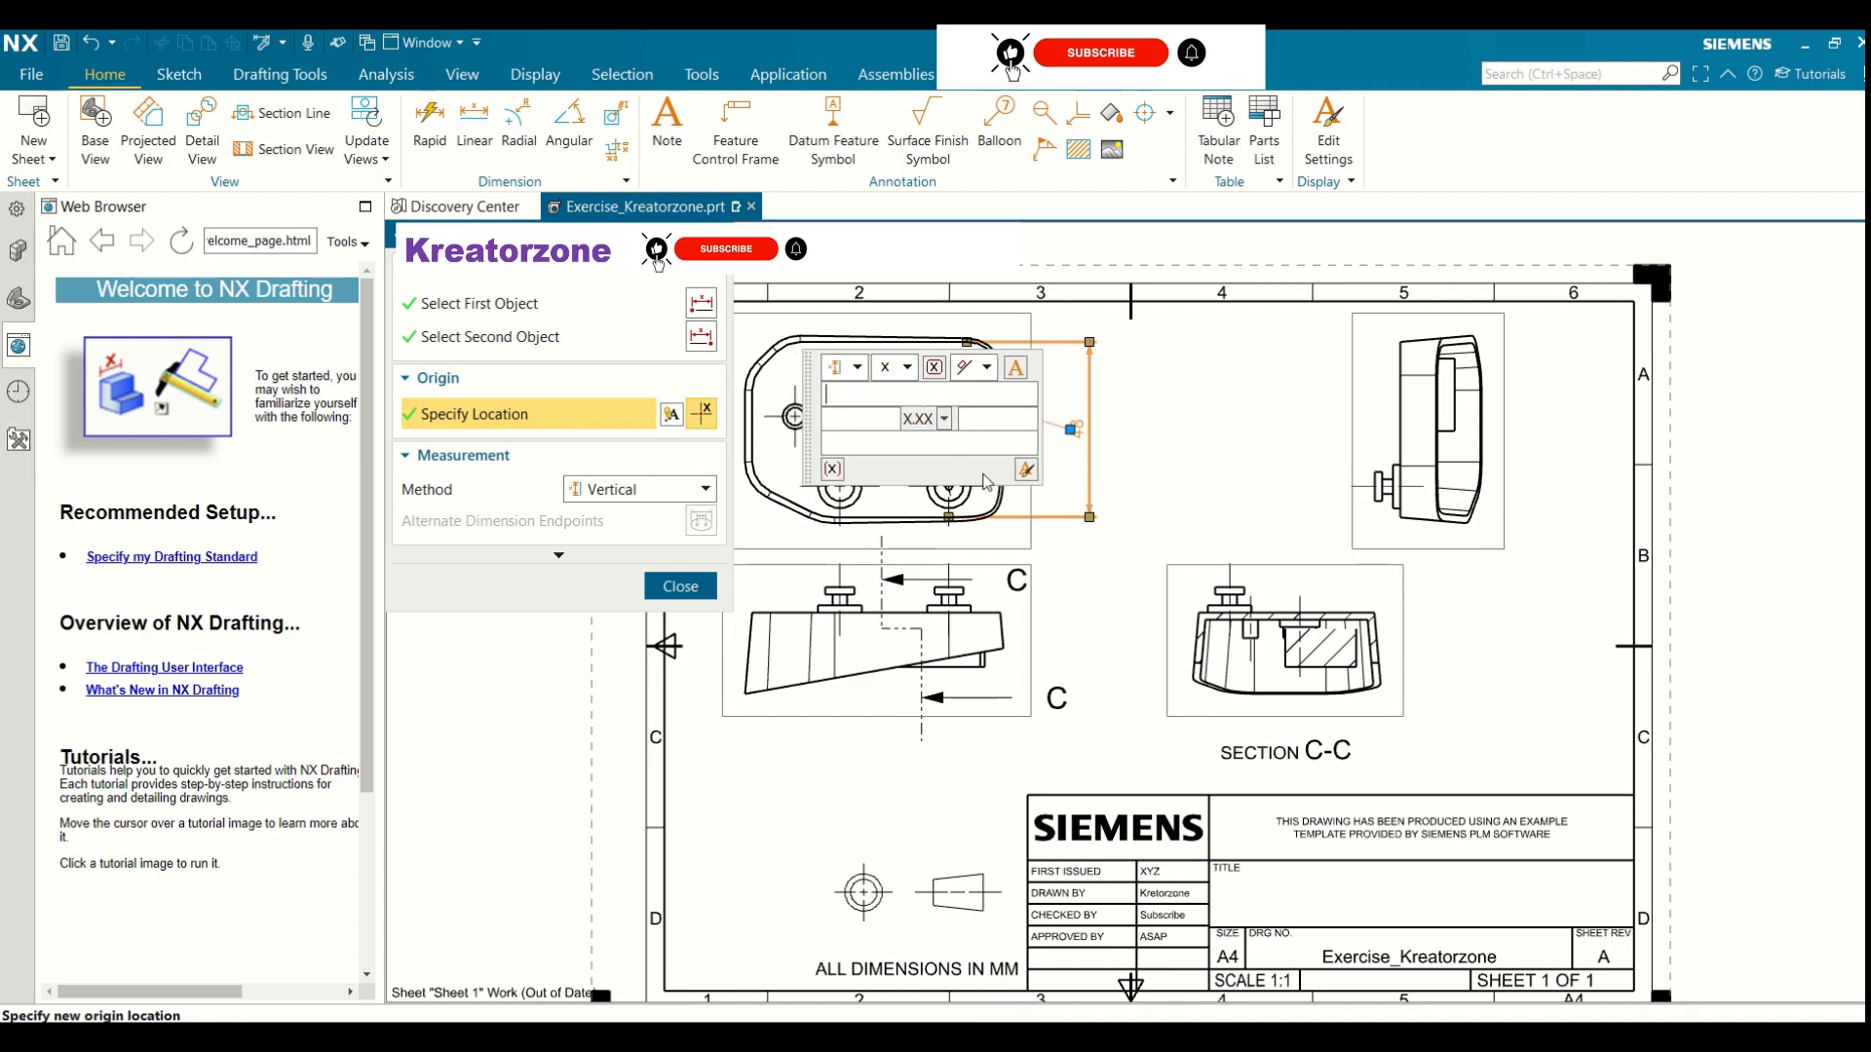
Try the Horizontal measurement method on the vertical dimension and restore the Vertical method
{"action": "left_click", "coordinate": [987, 369]}
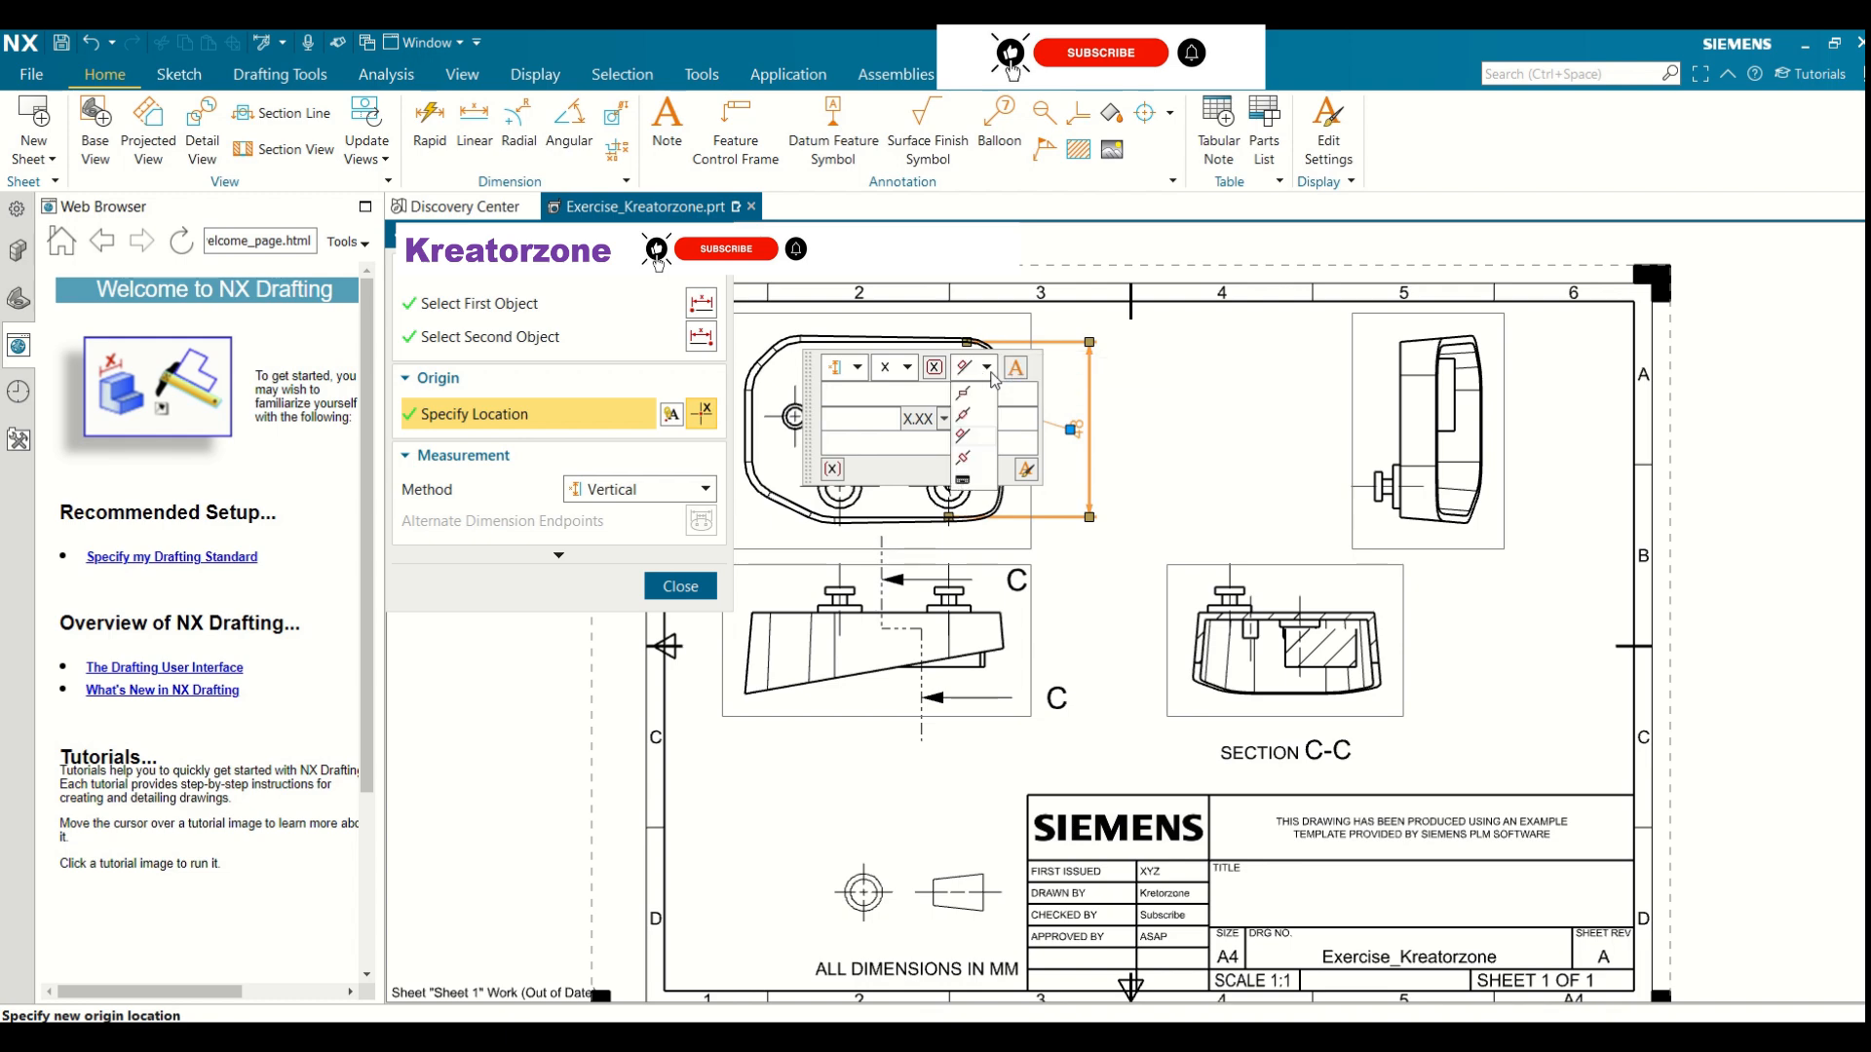
{"action": "left_click", "coordinate": [991, 374]}
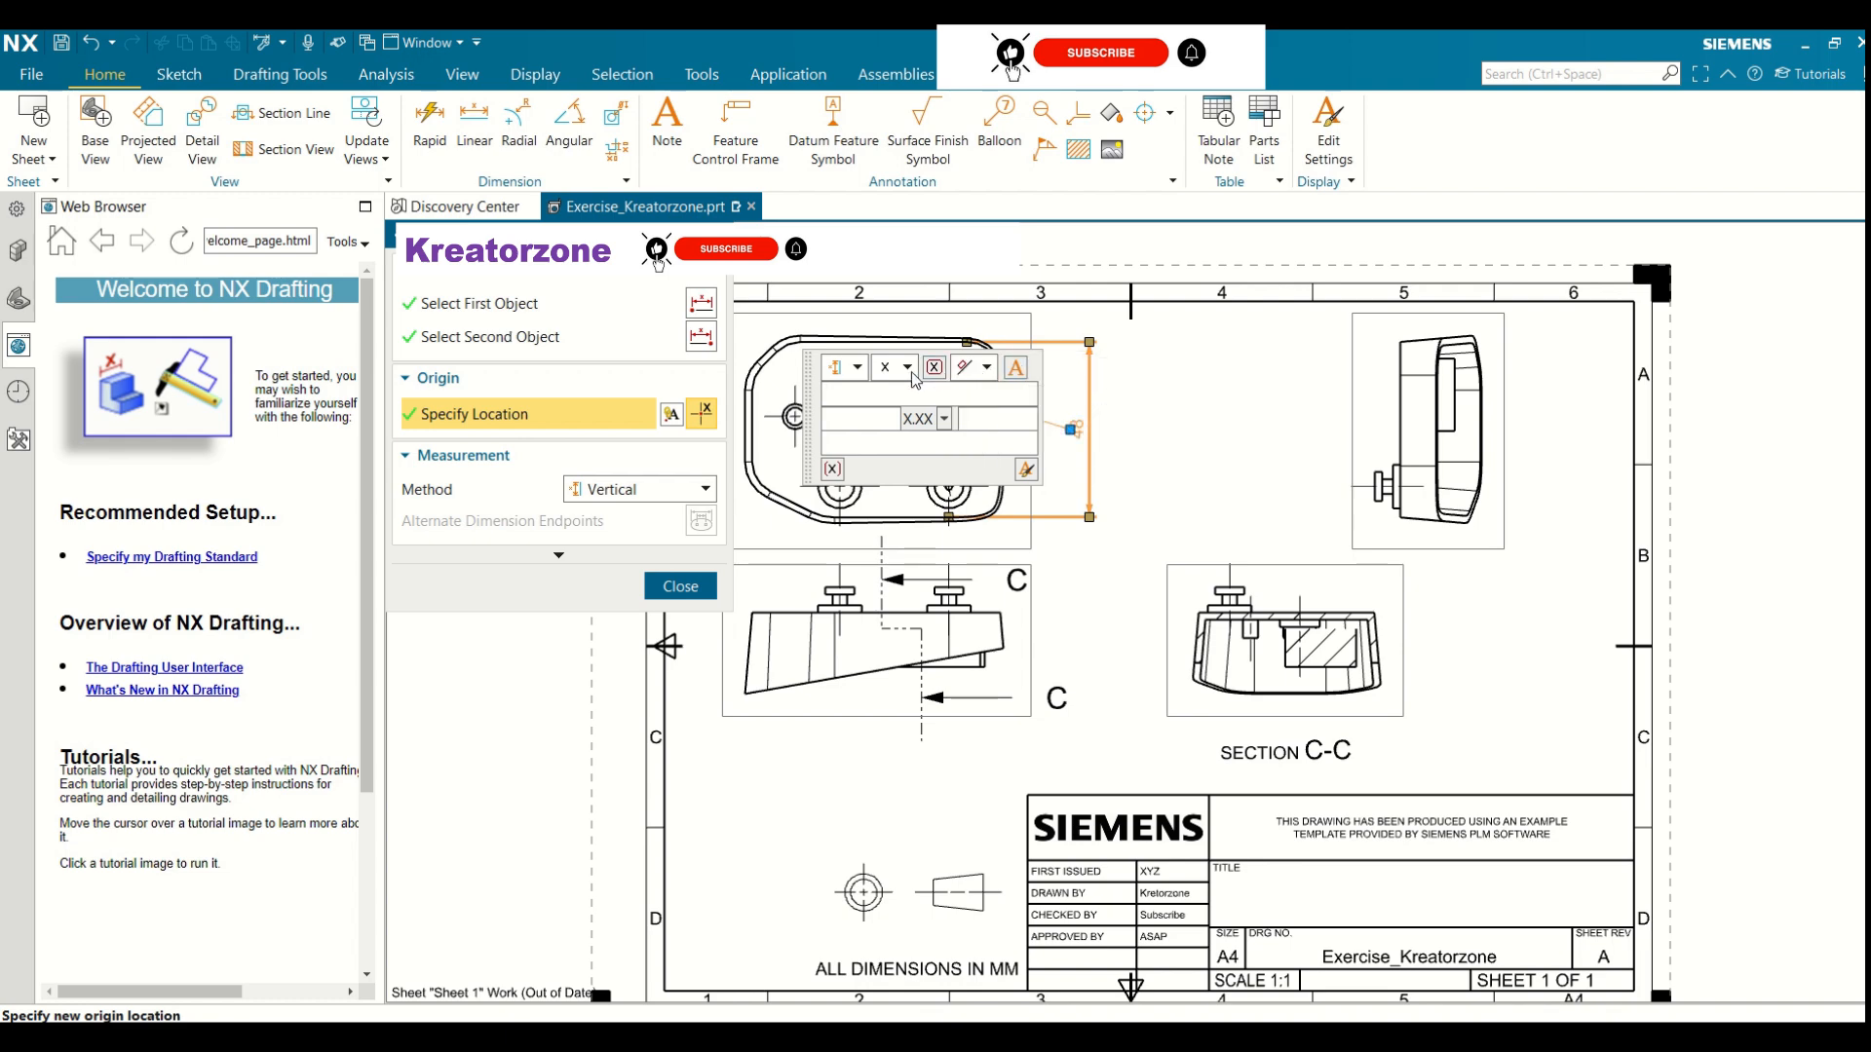
{"action": "left_click", "coordinate": [857, 369]}
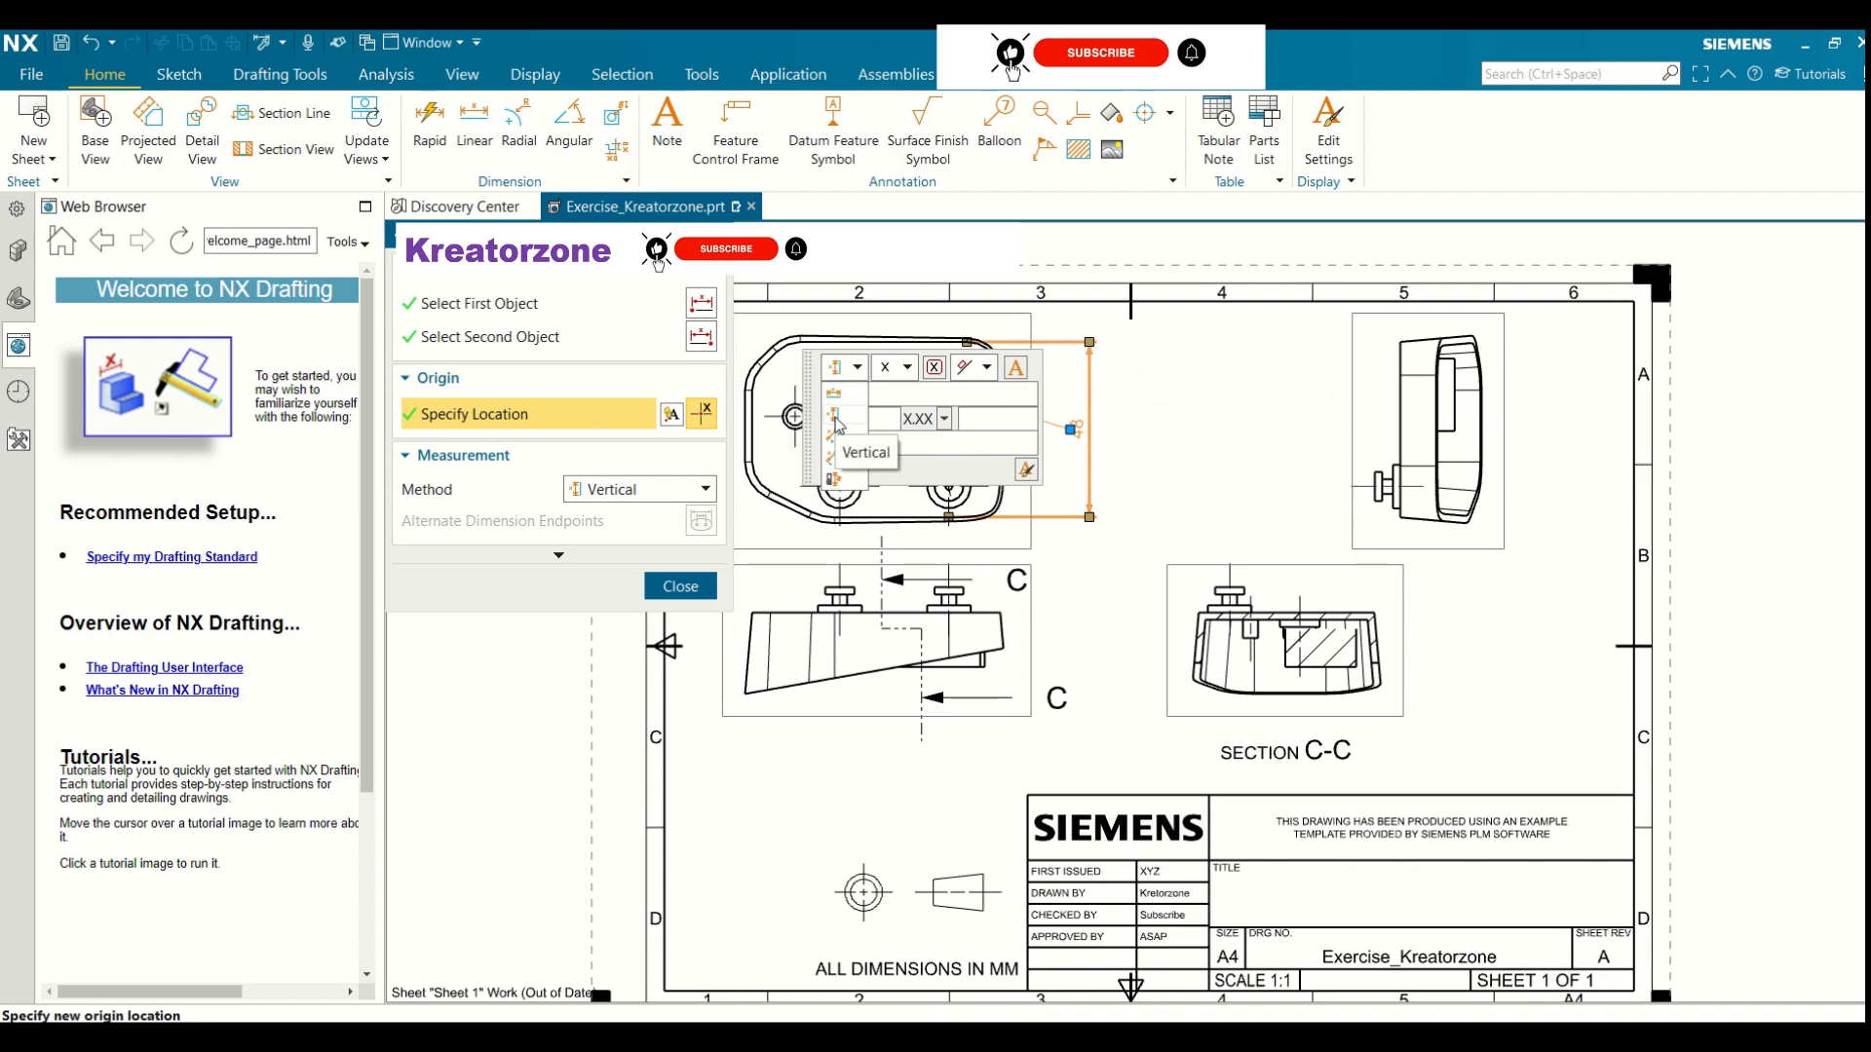
{"action": "left_click", "coordinate": [836, 421]}
{"action": "left_click", "coordinate": [857, 370]}
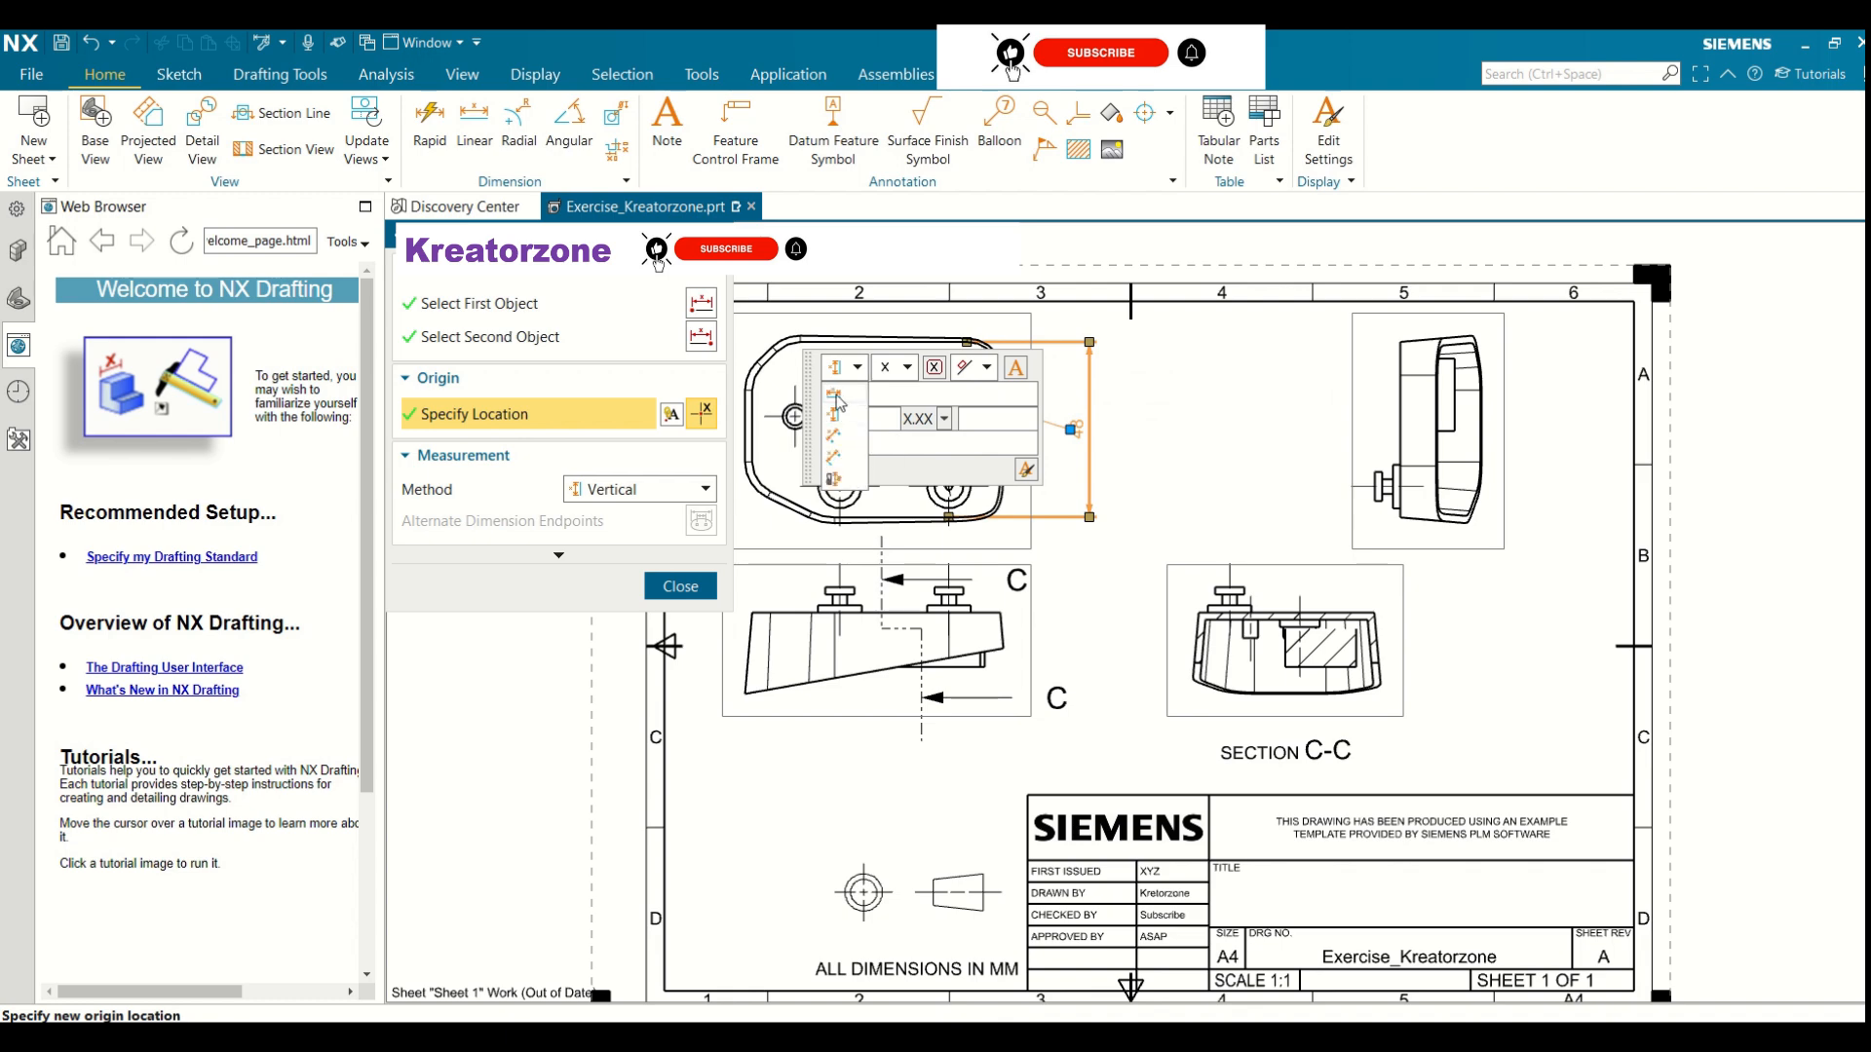
{"action": "left_click", "coordinate": [836, 398]}
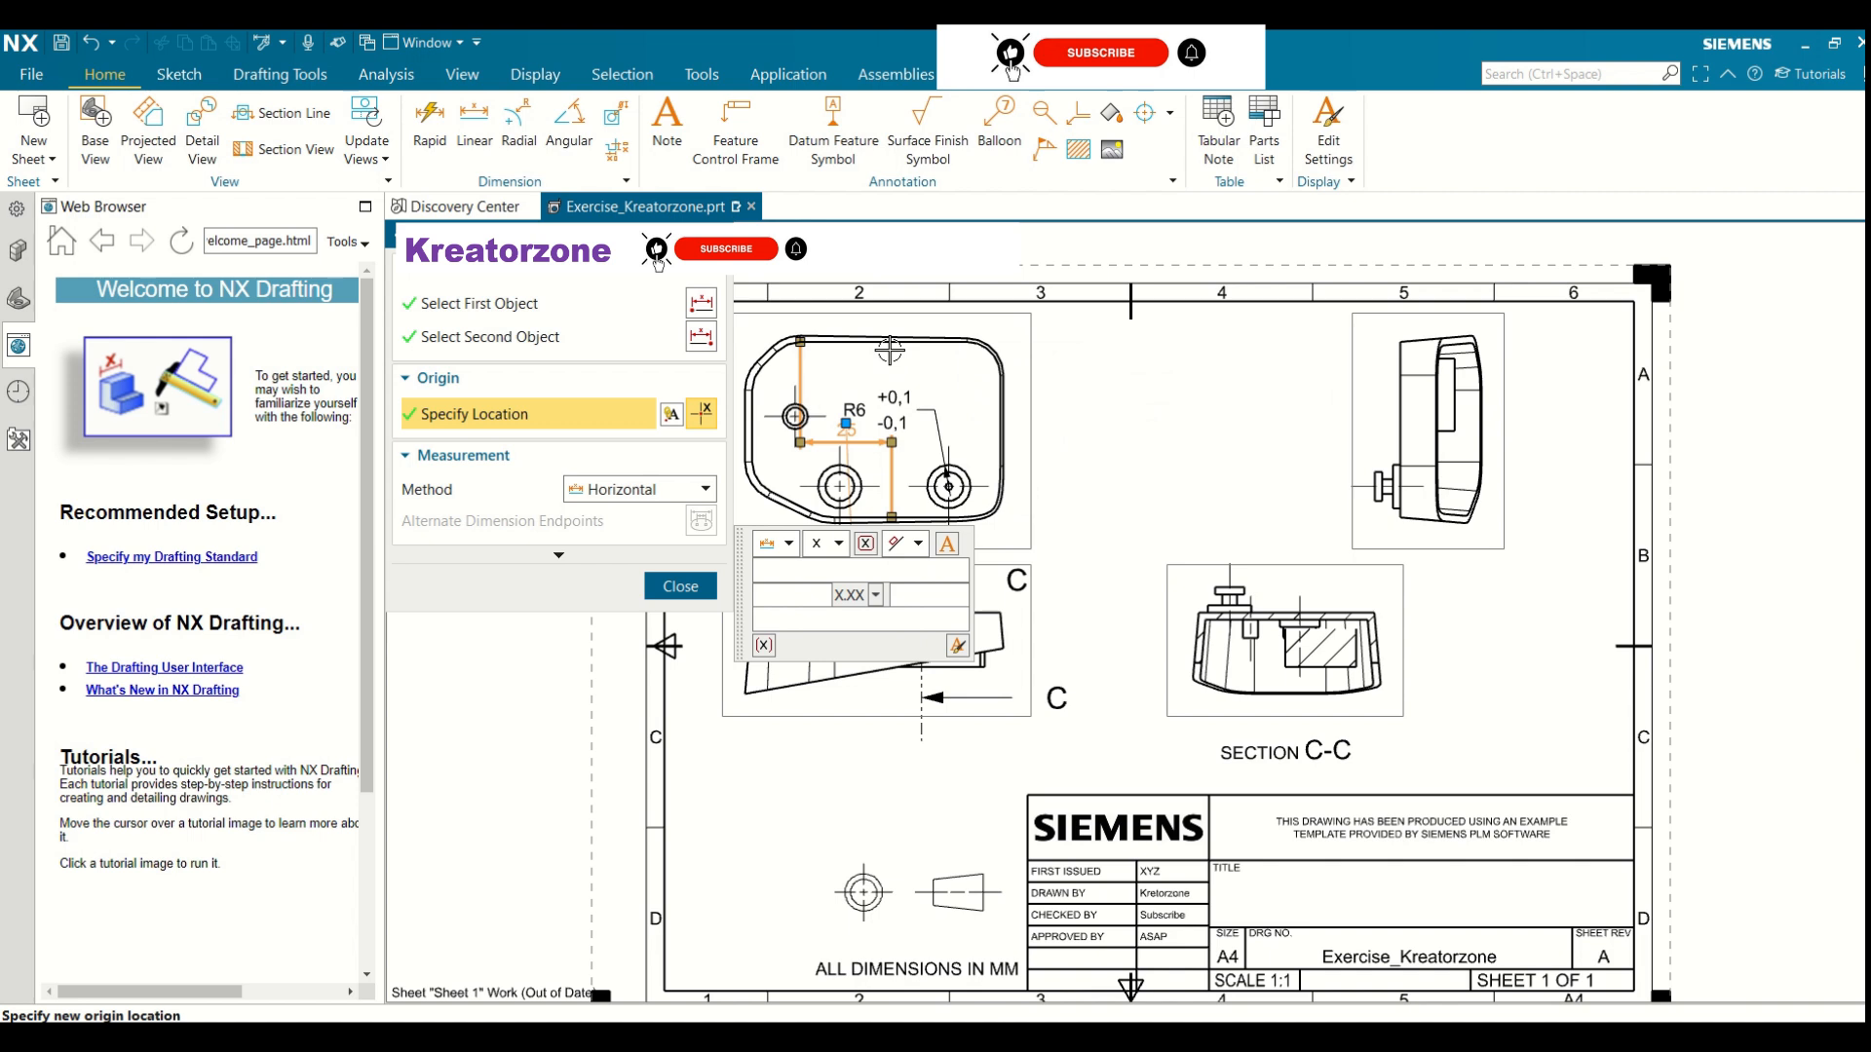
{"action": "left_click", "coordinate": [705, 489]}
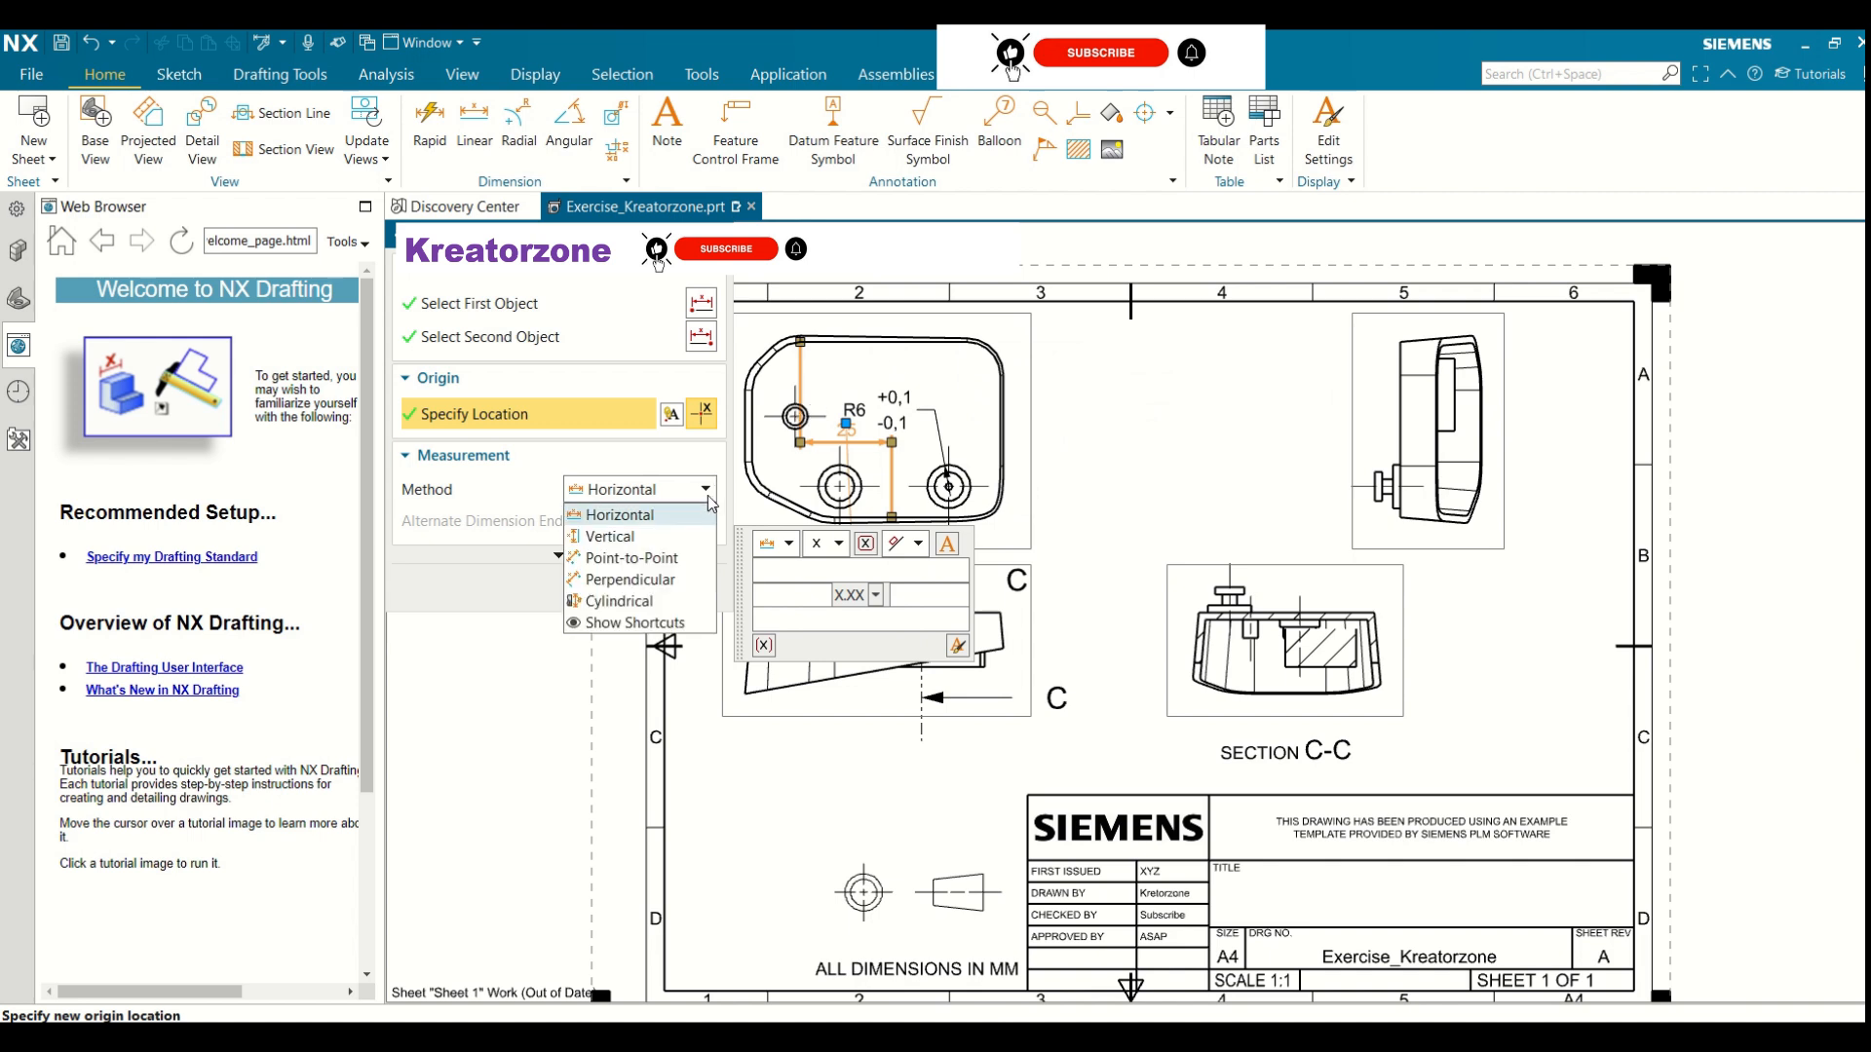
{"action": "left_click", "coordinate": [598, 534]}
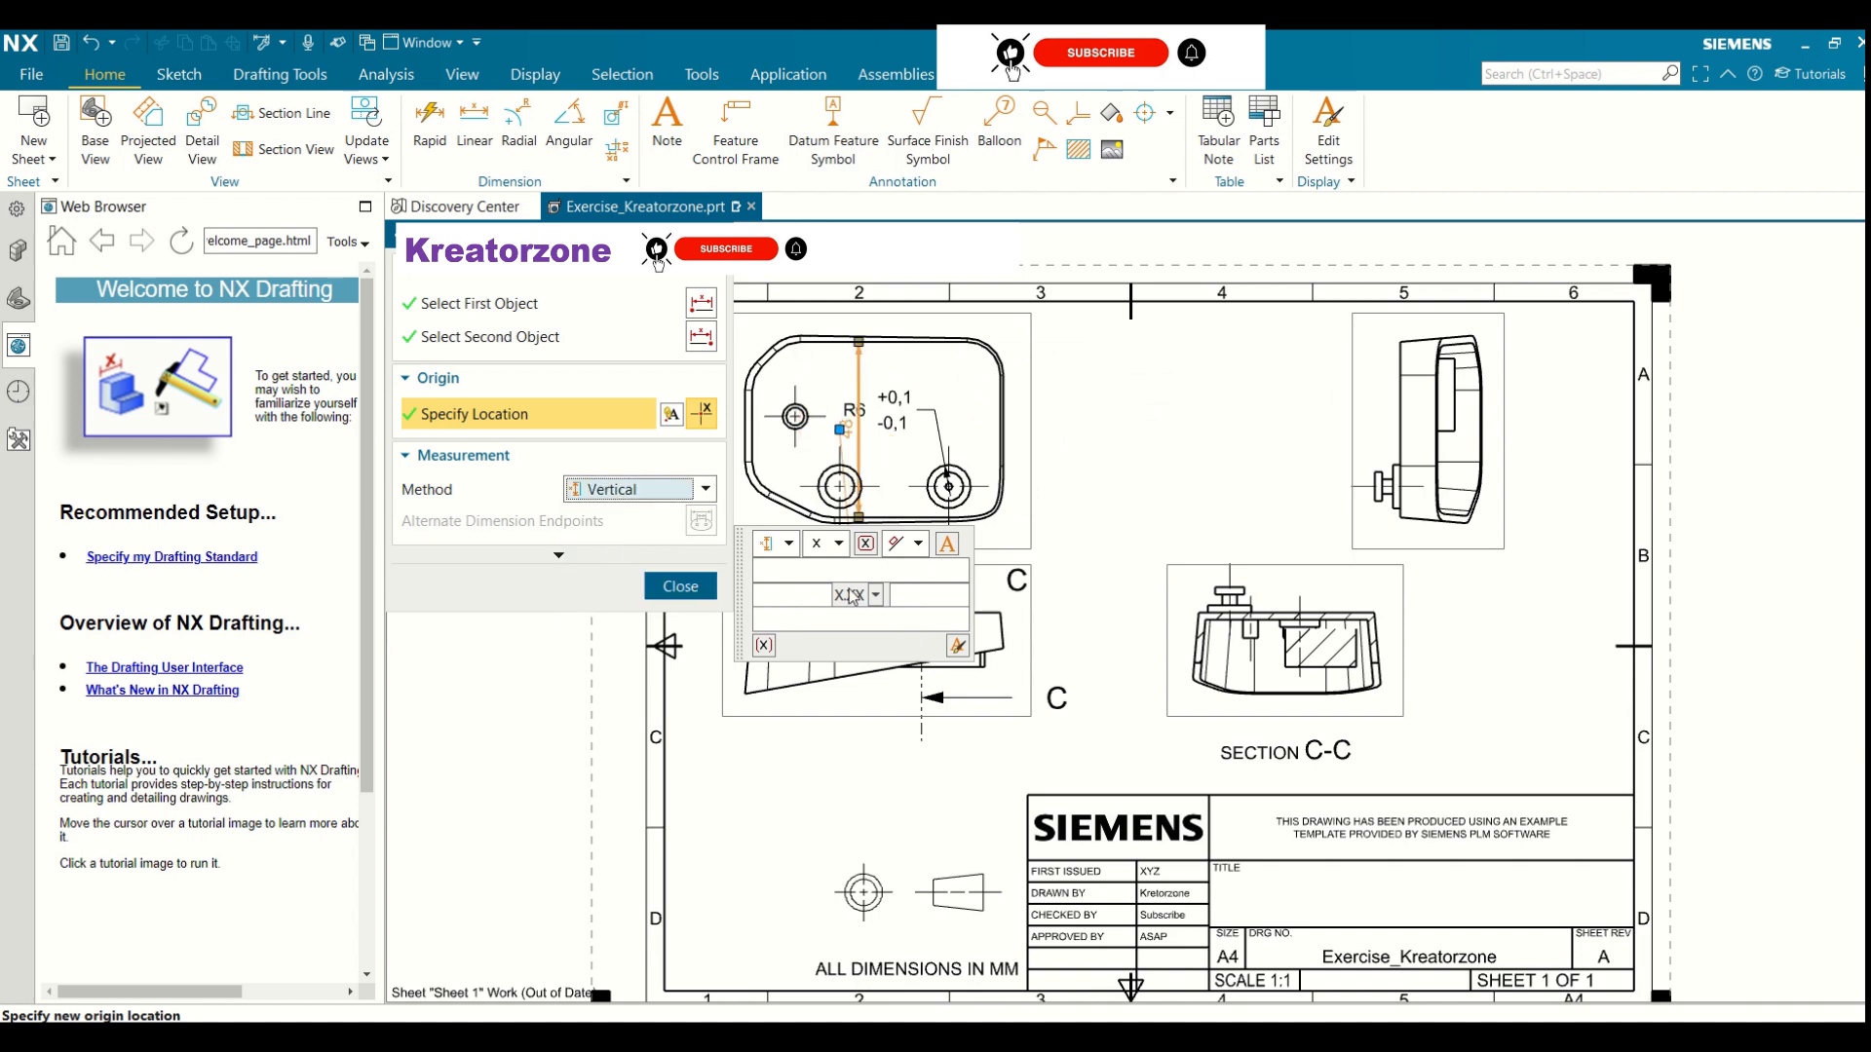
Finish editing and move the vertical dimension and the R6 dimension's text outside the top view's right edge
{"action": "left_click", "coordinate": [677, 586]}
{"action": "left_click_drag", "start_coordinate": [857, 414], "coordinate": [1107, 419]}
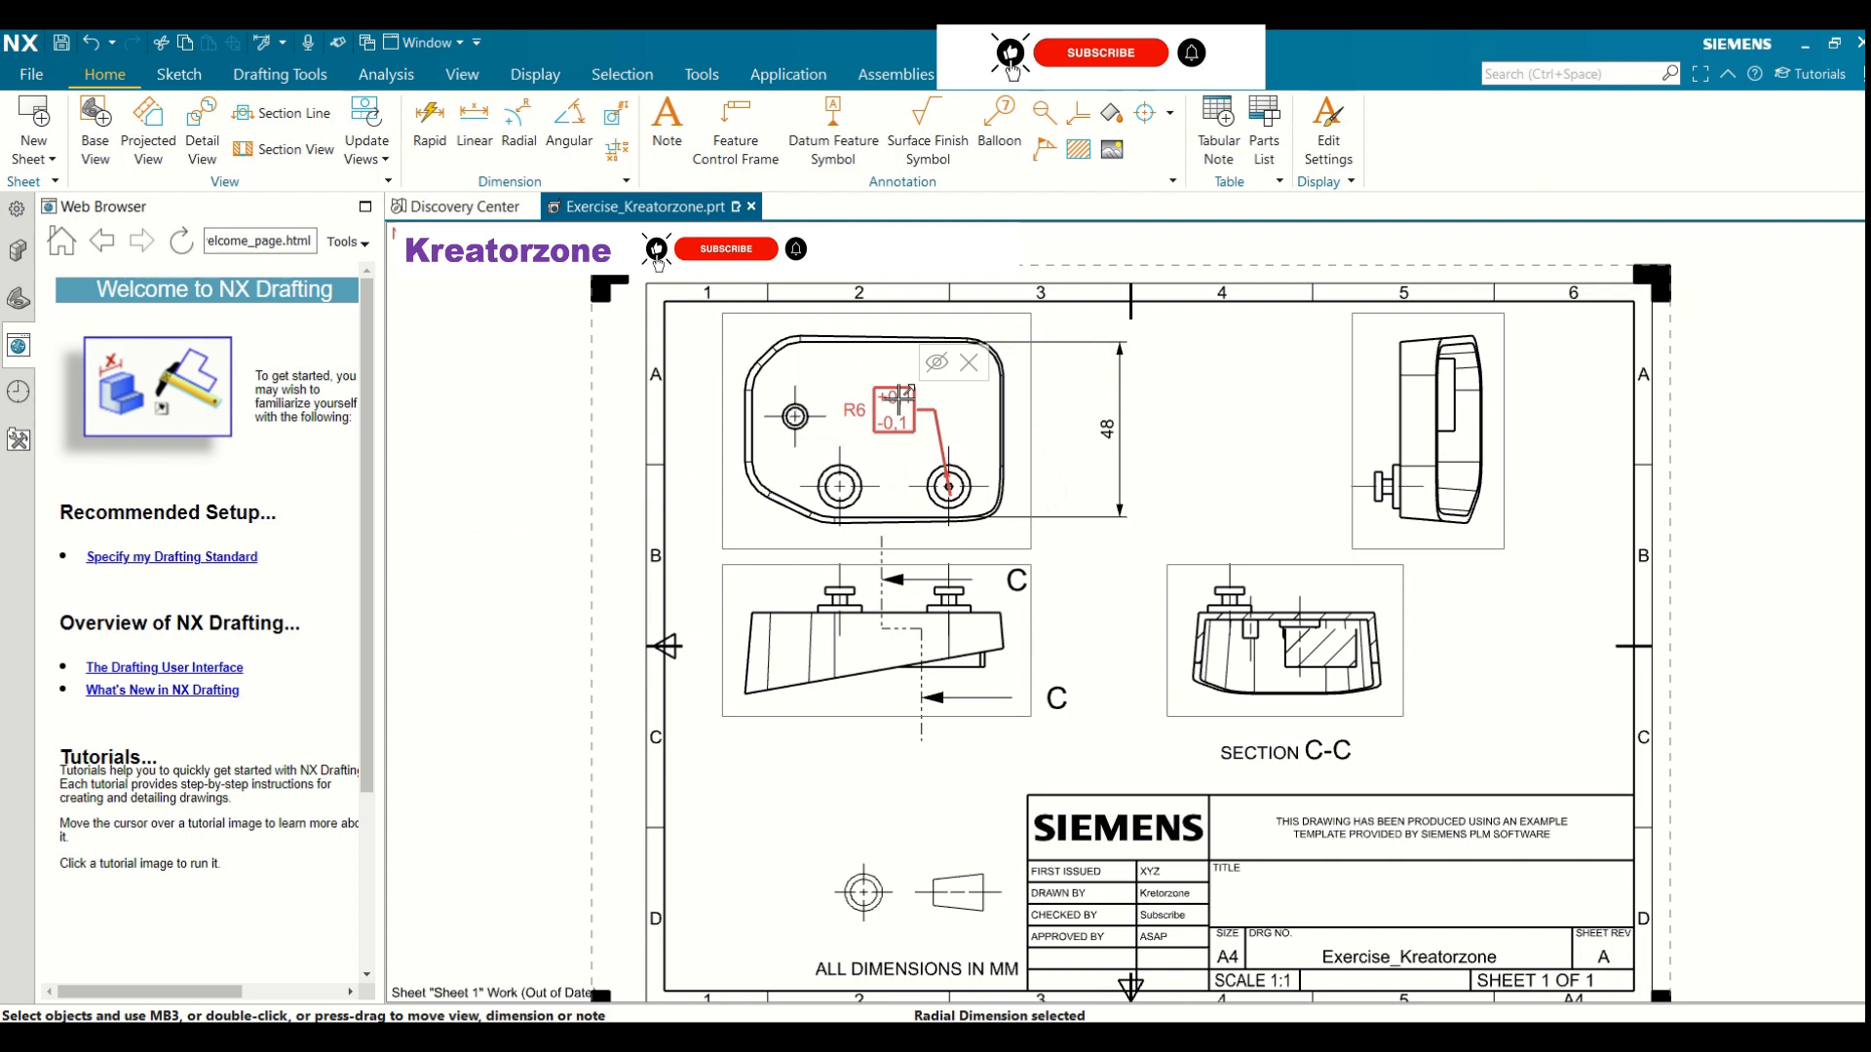
{"action": "left_click_drag", "start_coordinate": [901, 414], "coordinate": [1069, 382]}
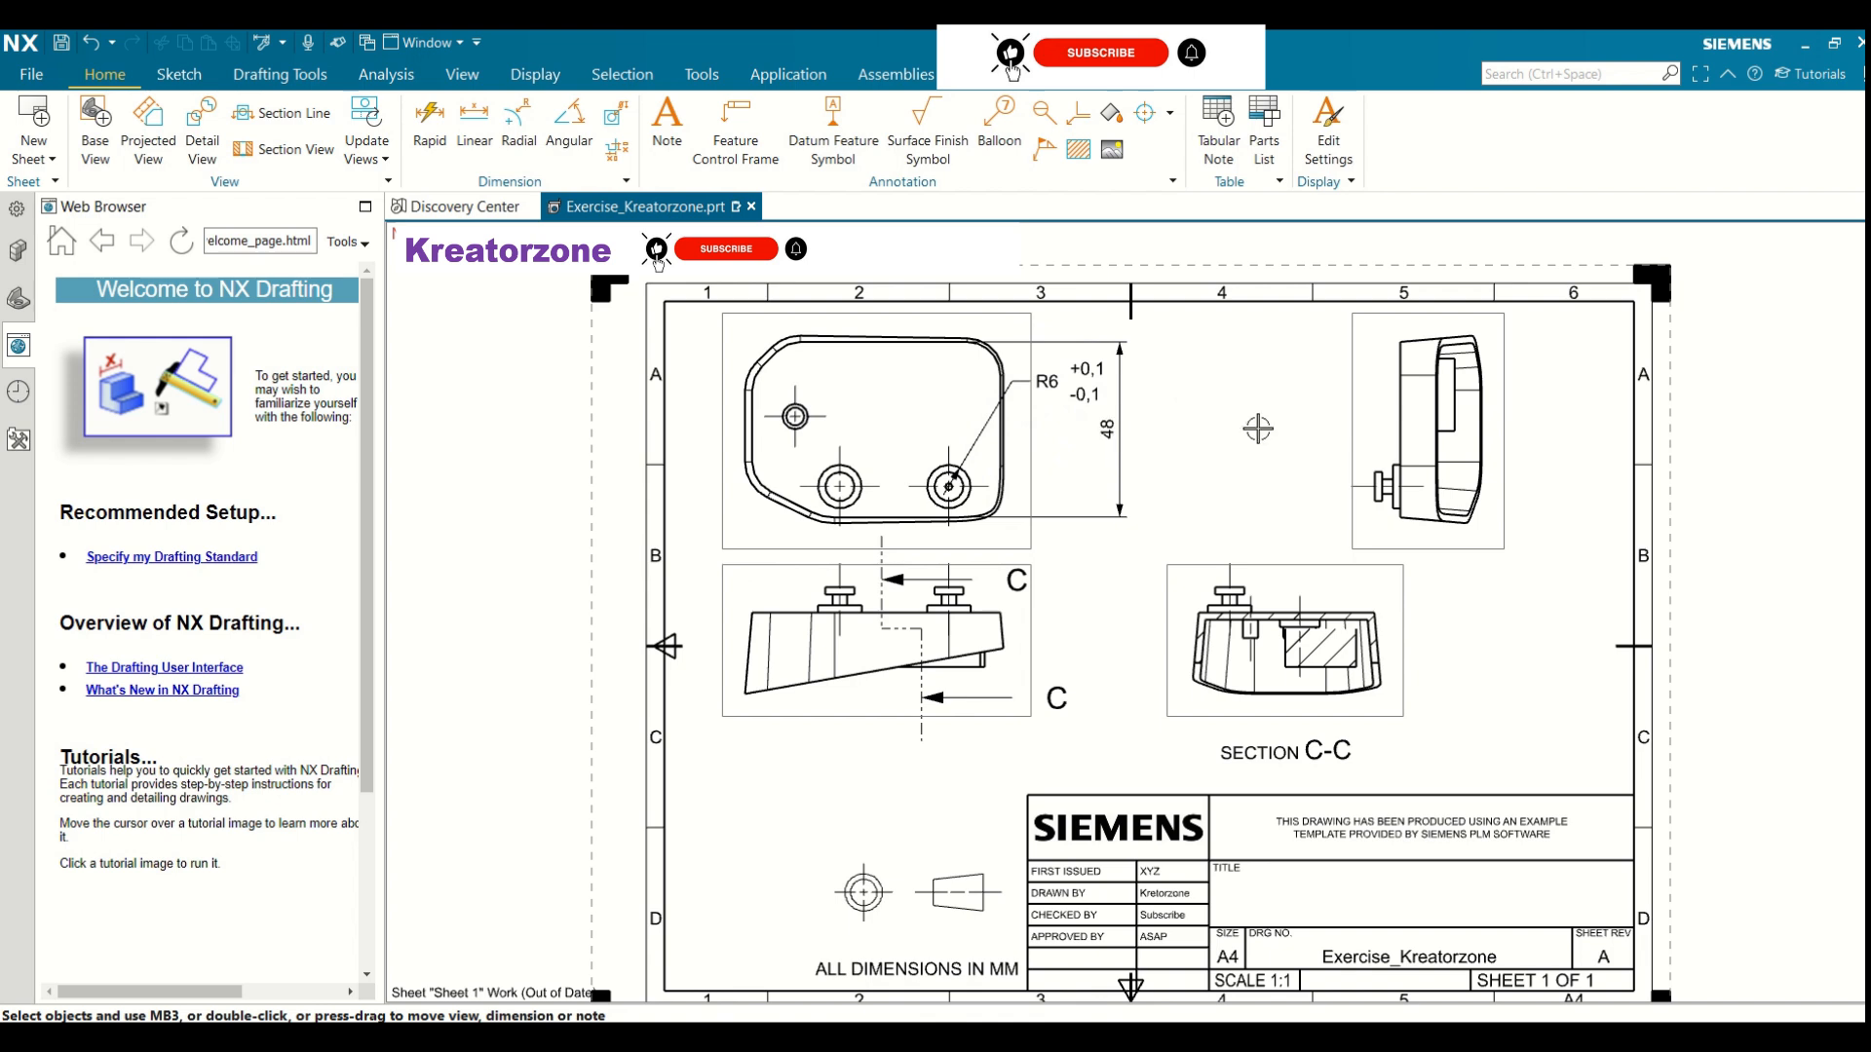
Add an angular dimension between the front view's slanted left edge and its top edge, and move it to the view's upper-left corner
{"action": "left_click", "coordinate": [554, 136]}
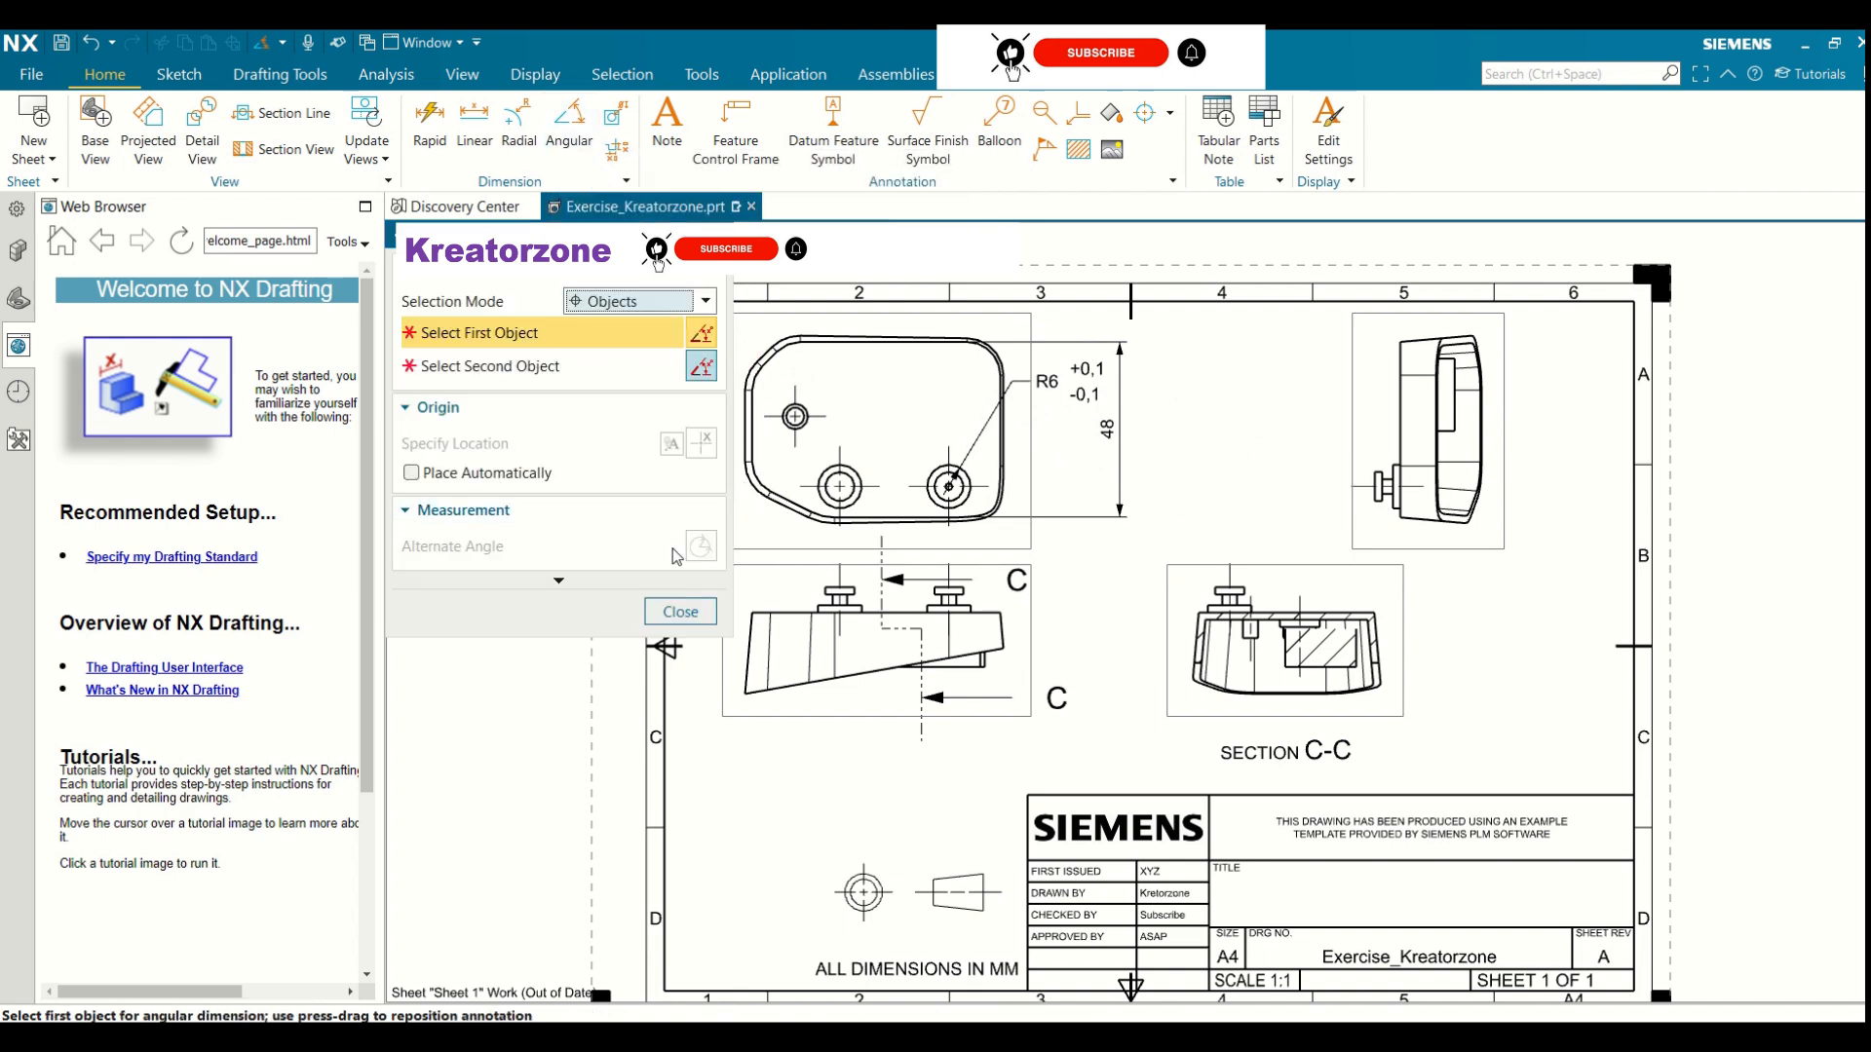
{"action": "left_click", "coordinate": [748, 649]}
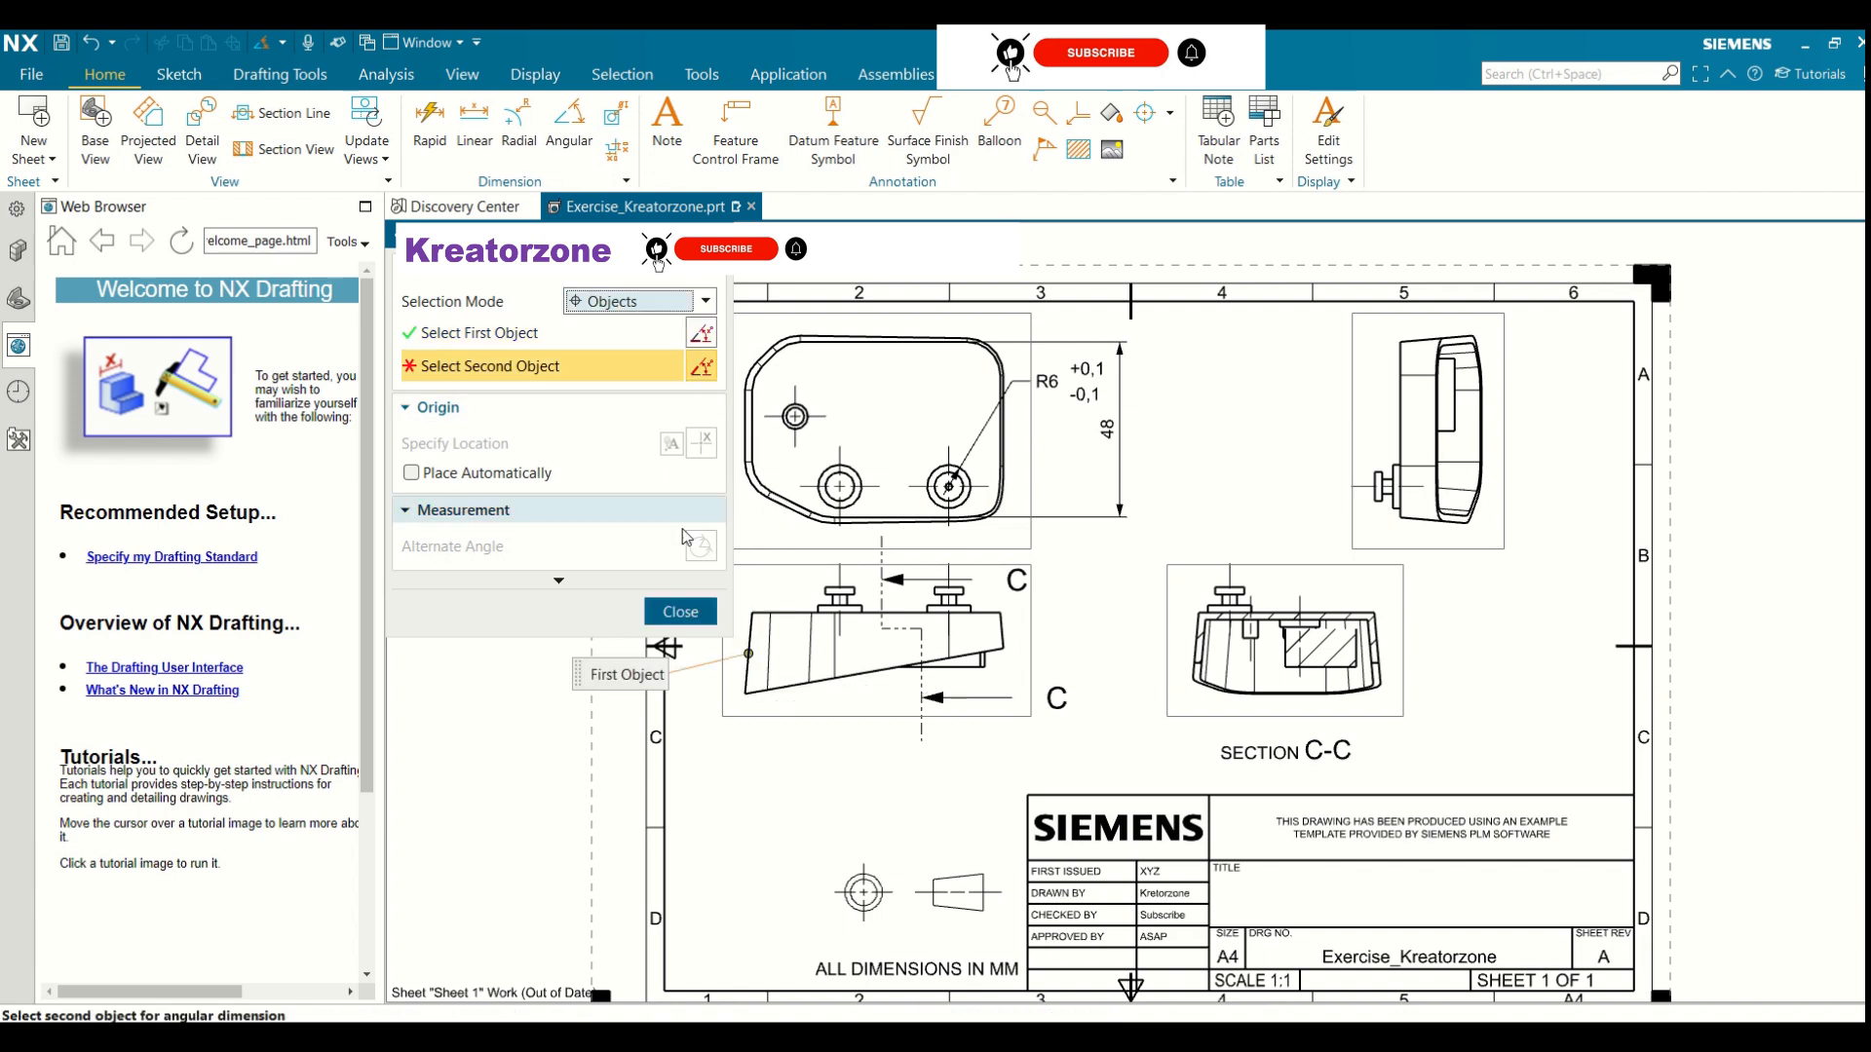
{"action": "left_click", "coordinate": [790, 612]}
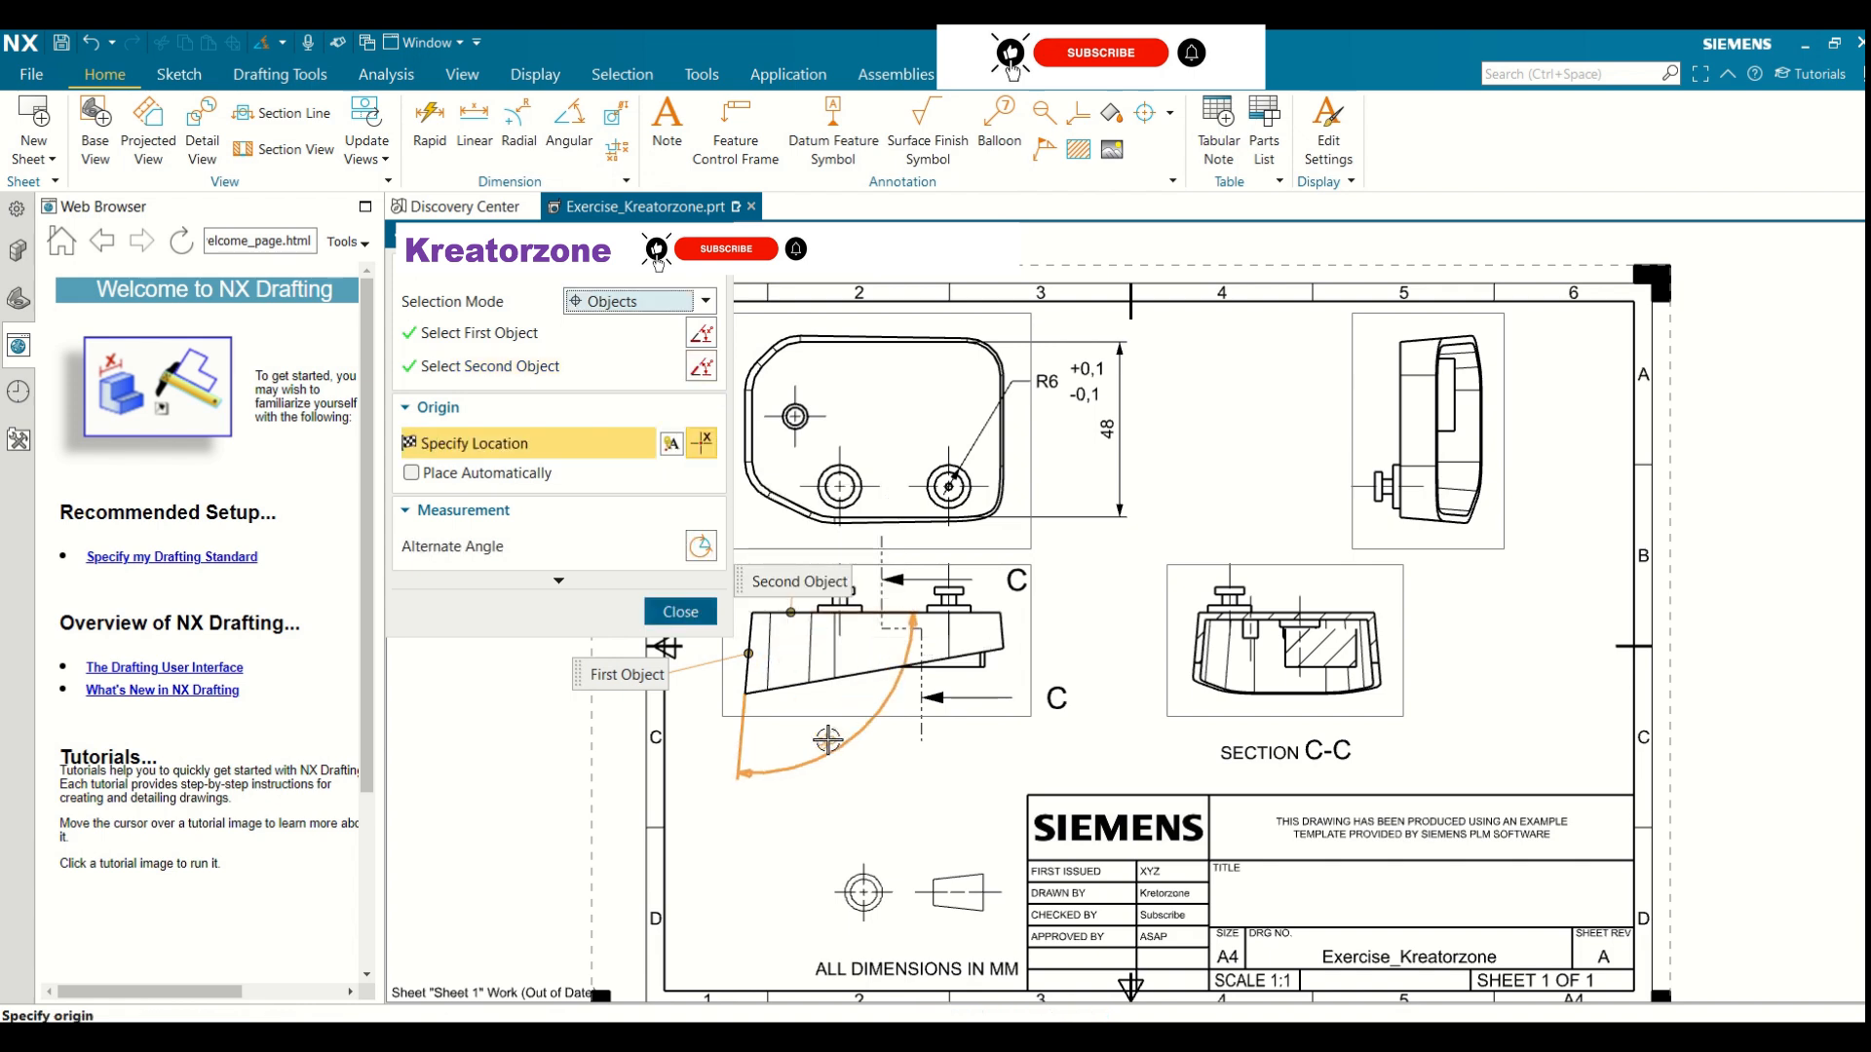
{"action": "mouse_move", "coordinate": [828, 740]}
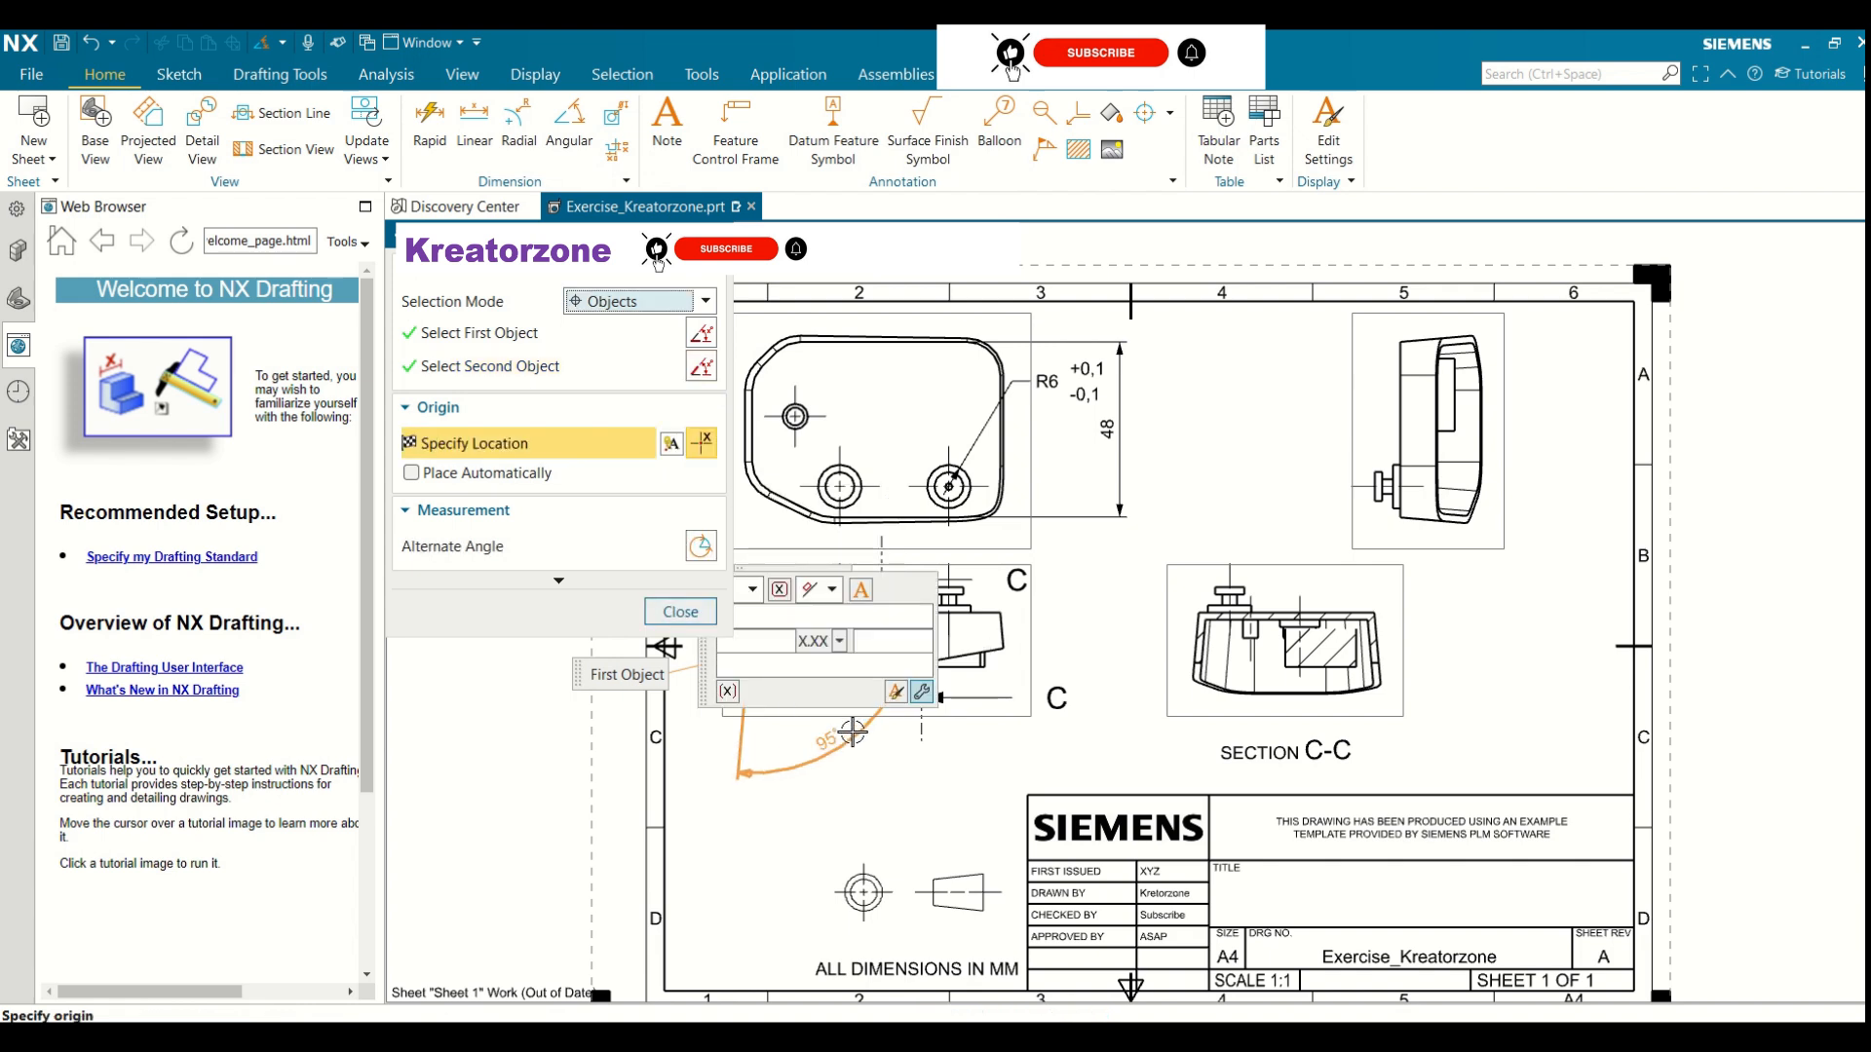
{"action": "left_click", "coordinate": [853, 732]}
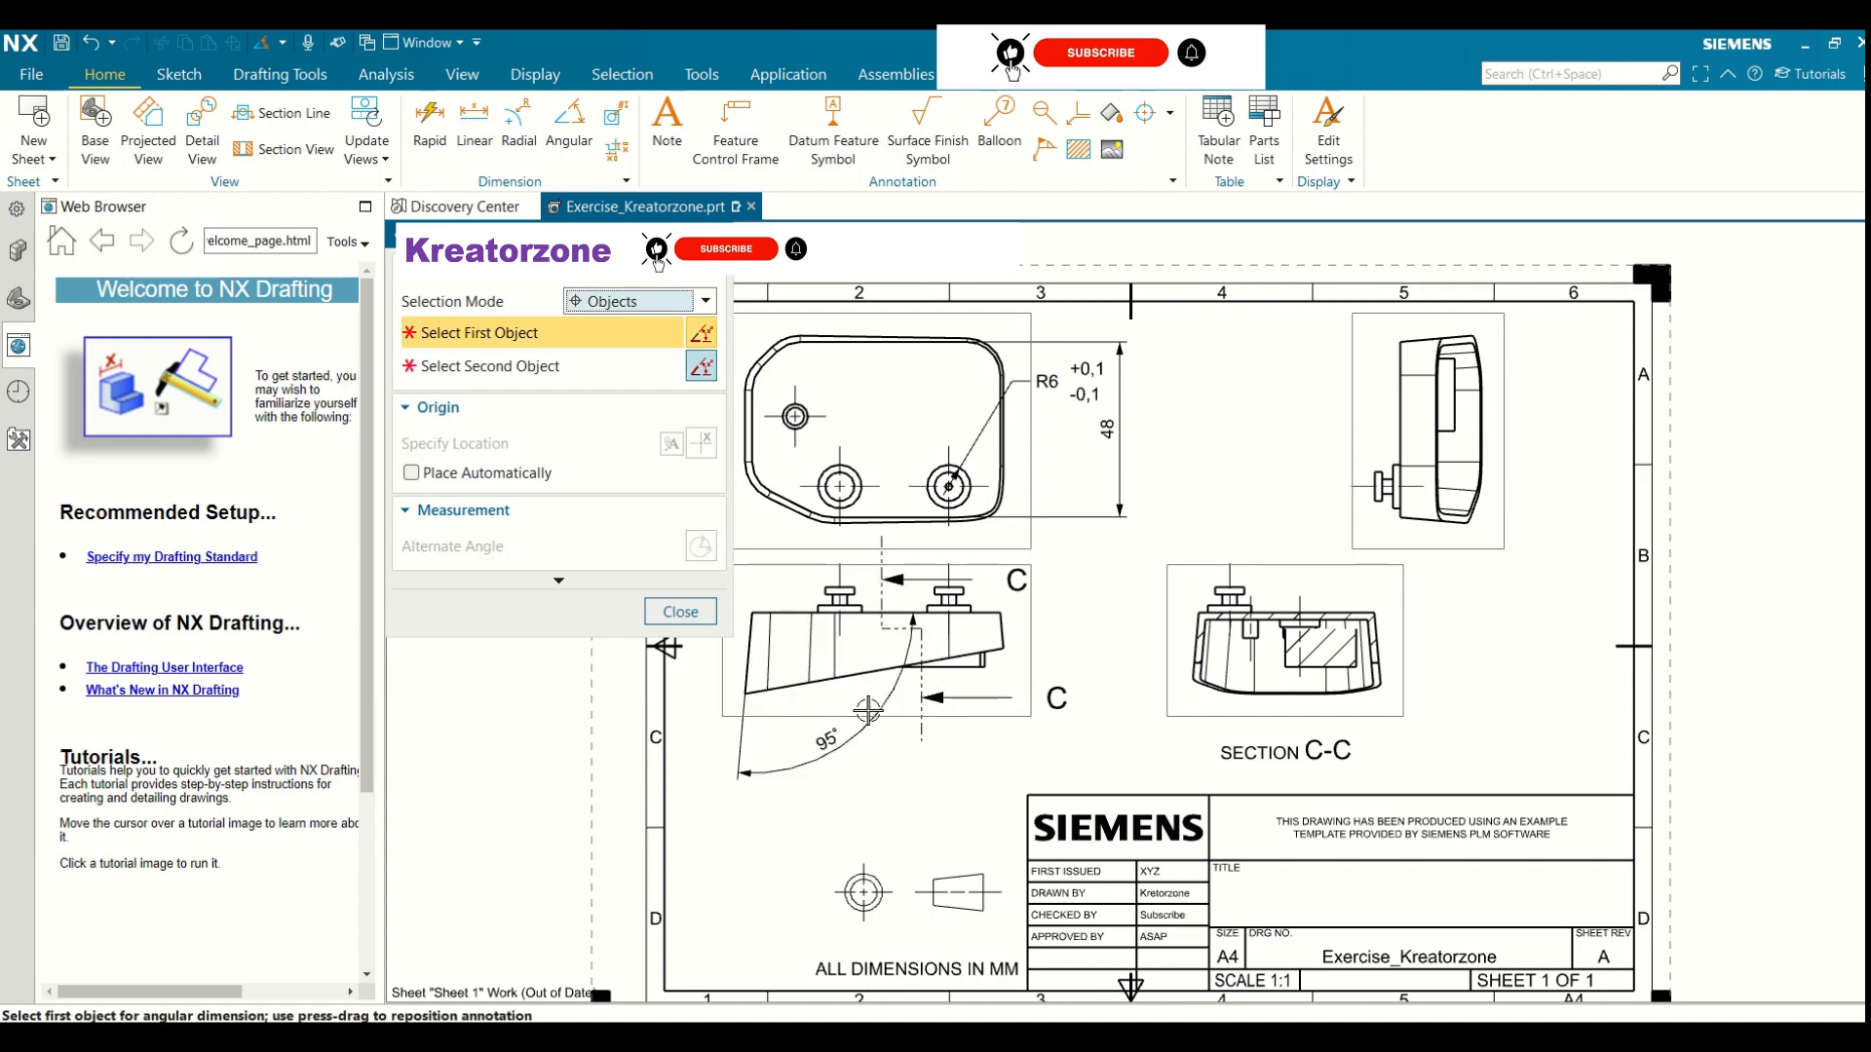
{"action": "left_click", "coordinate": [681, 614]}
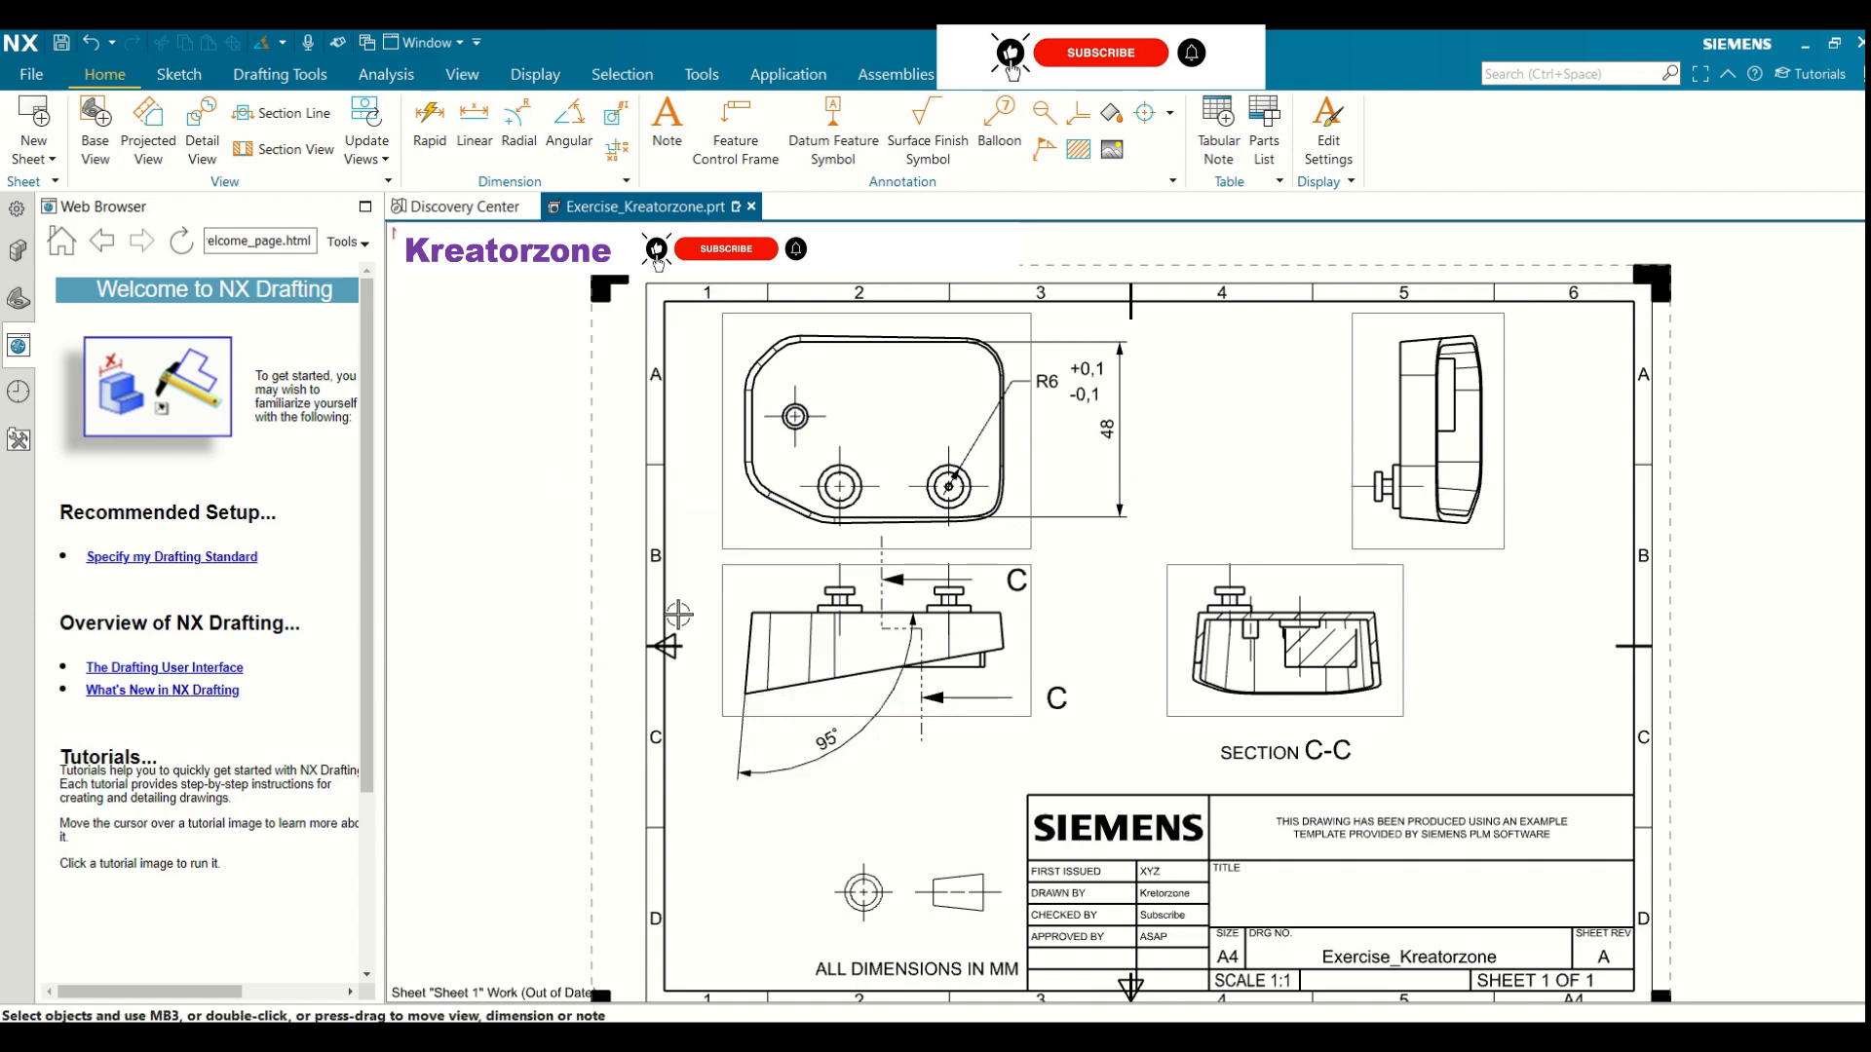
{"action": "left_click_drag", "start_coordinate": [810, 690], "coordinate": [714, 565]}
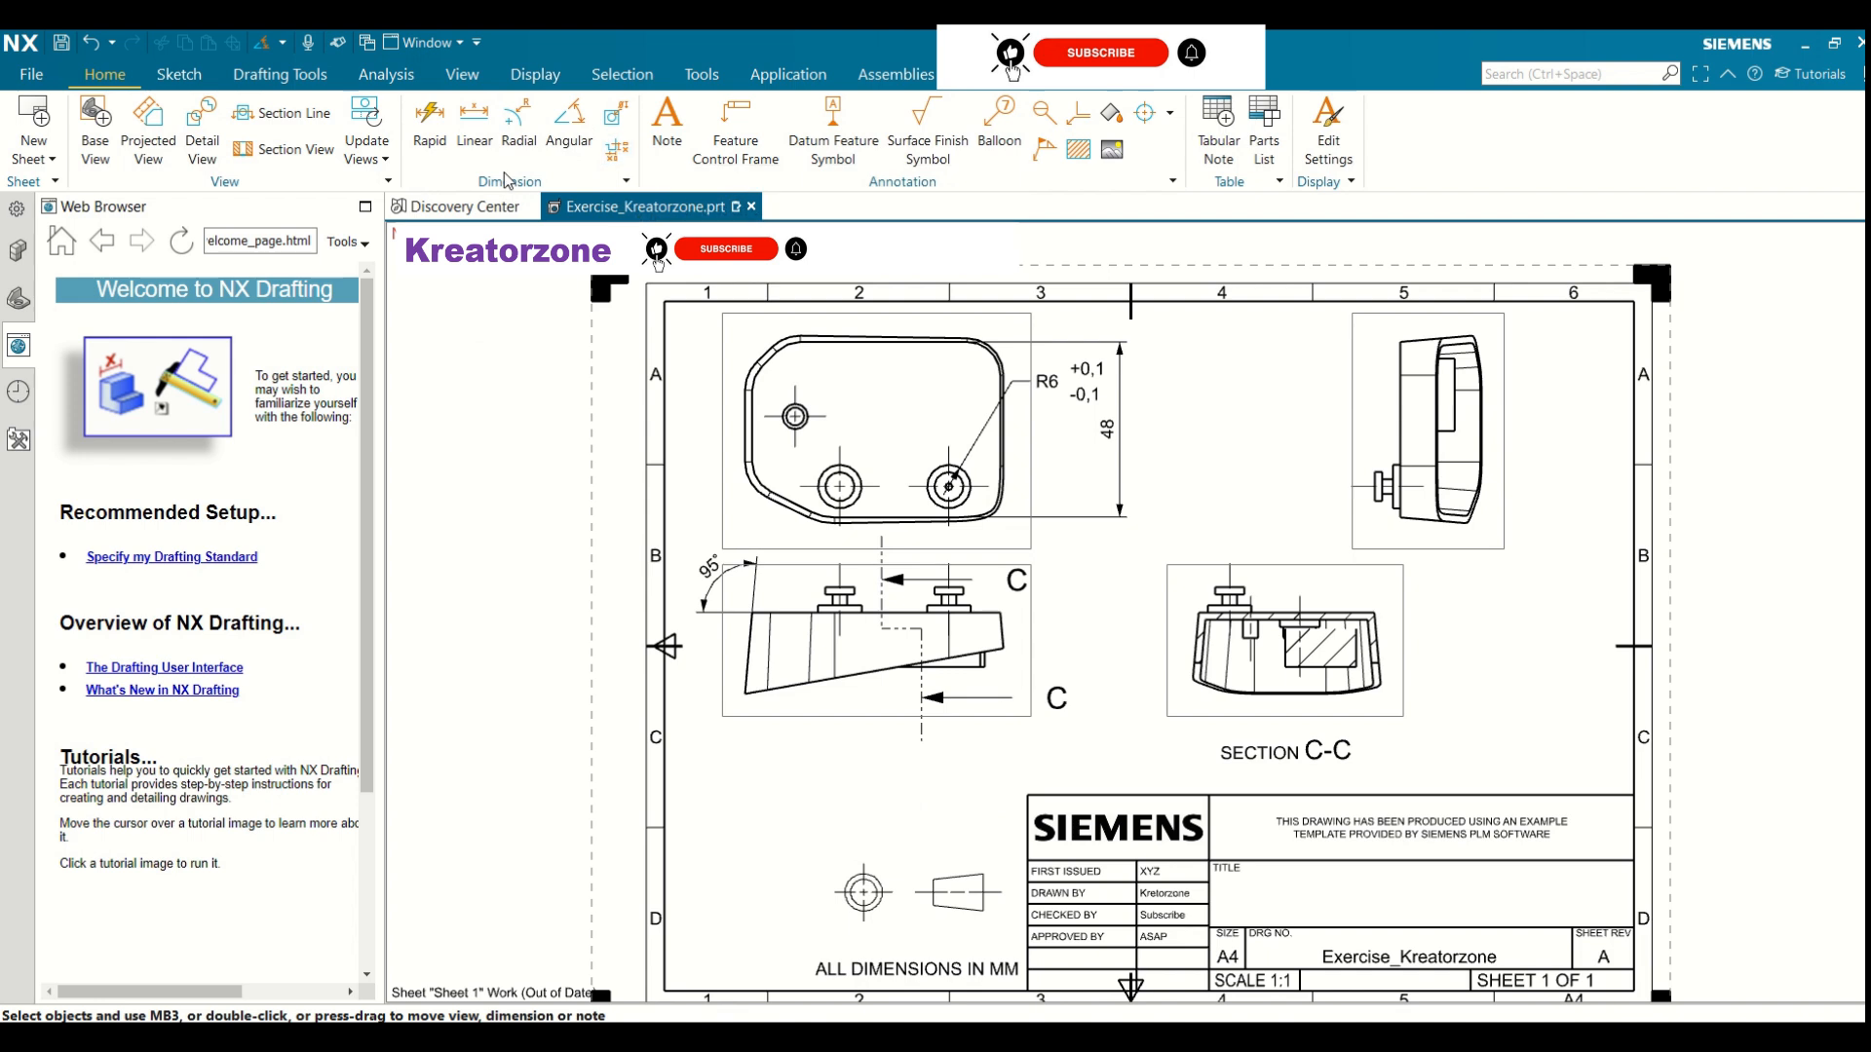
Show the Chamfer and the other hidden dimension commands in the Dimension group
{"action": "left_click", "coordinate": [624, 182]}
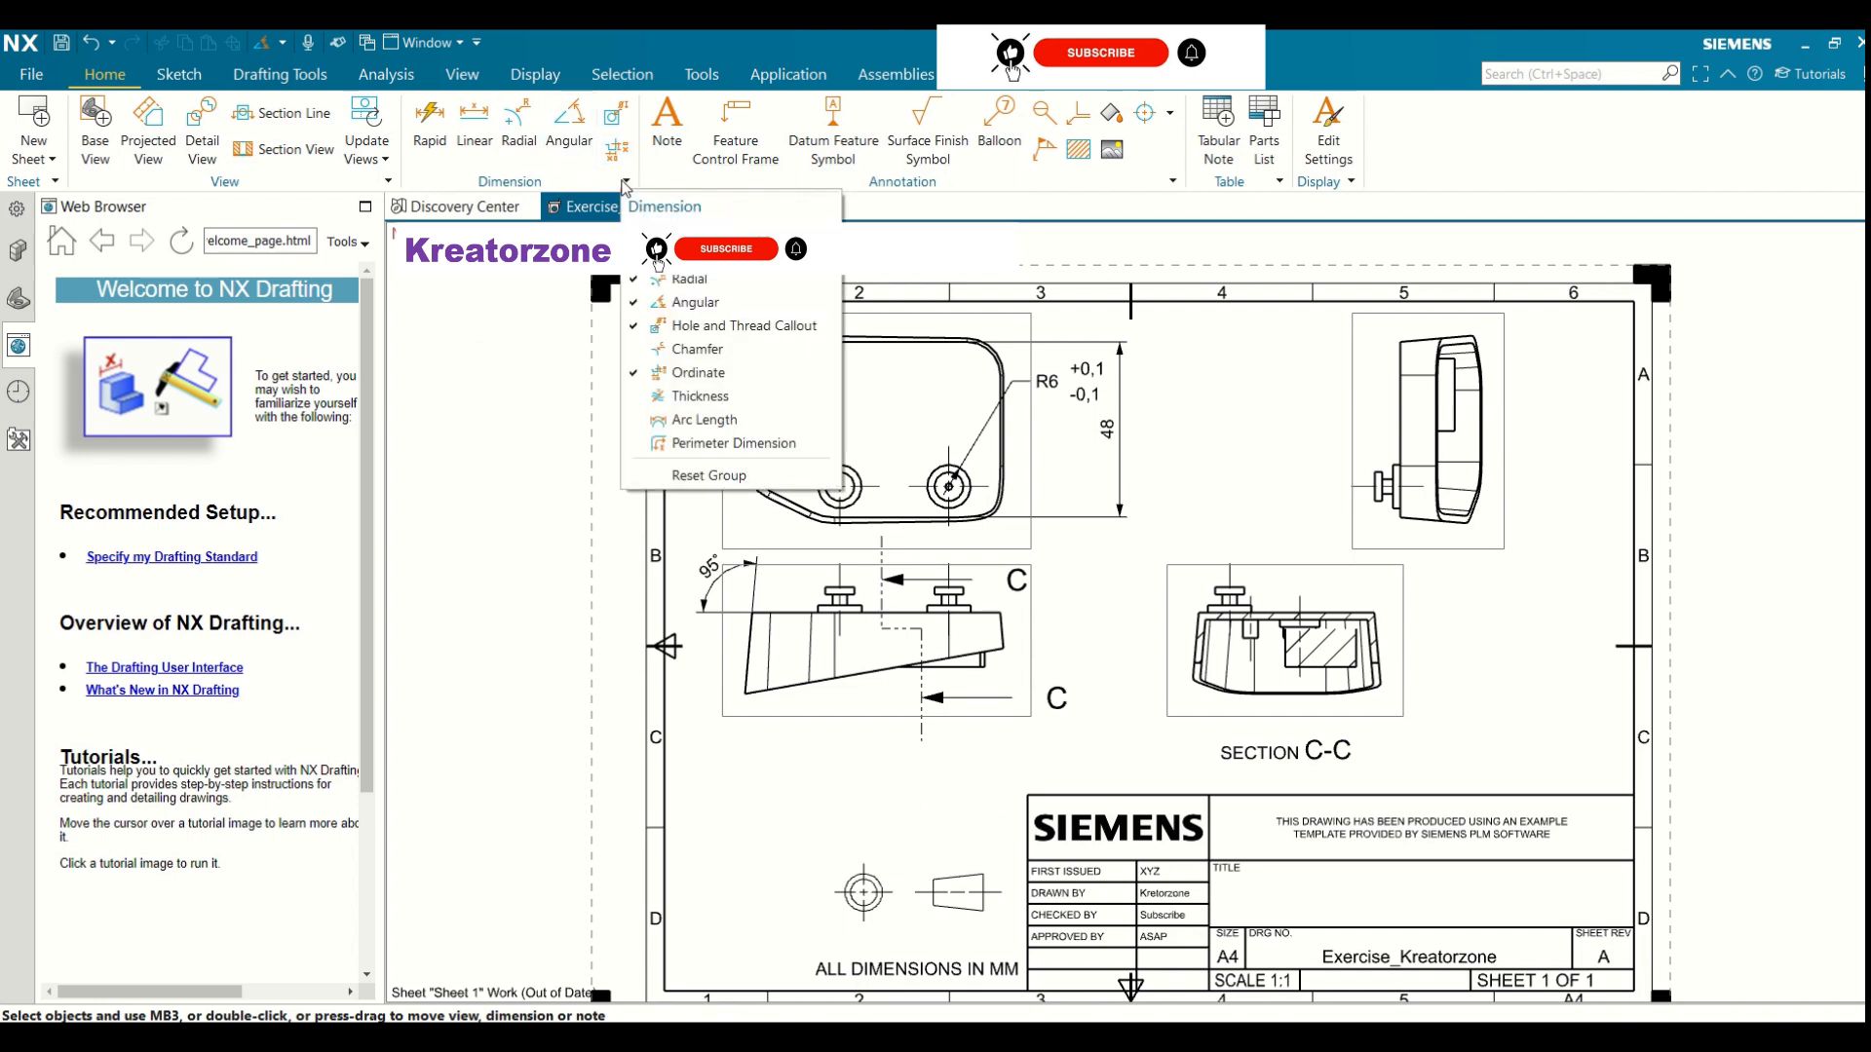
{"action": "left_click", "coordinate": [671, 350]}
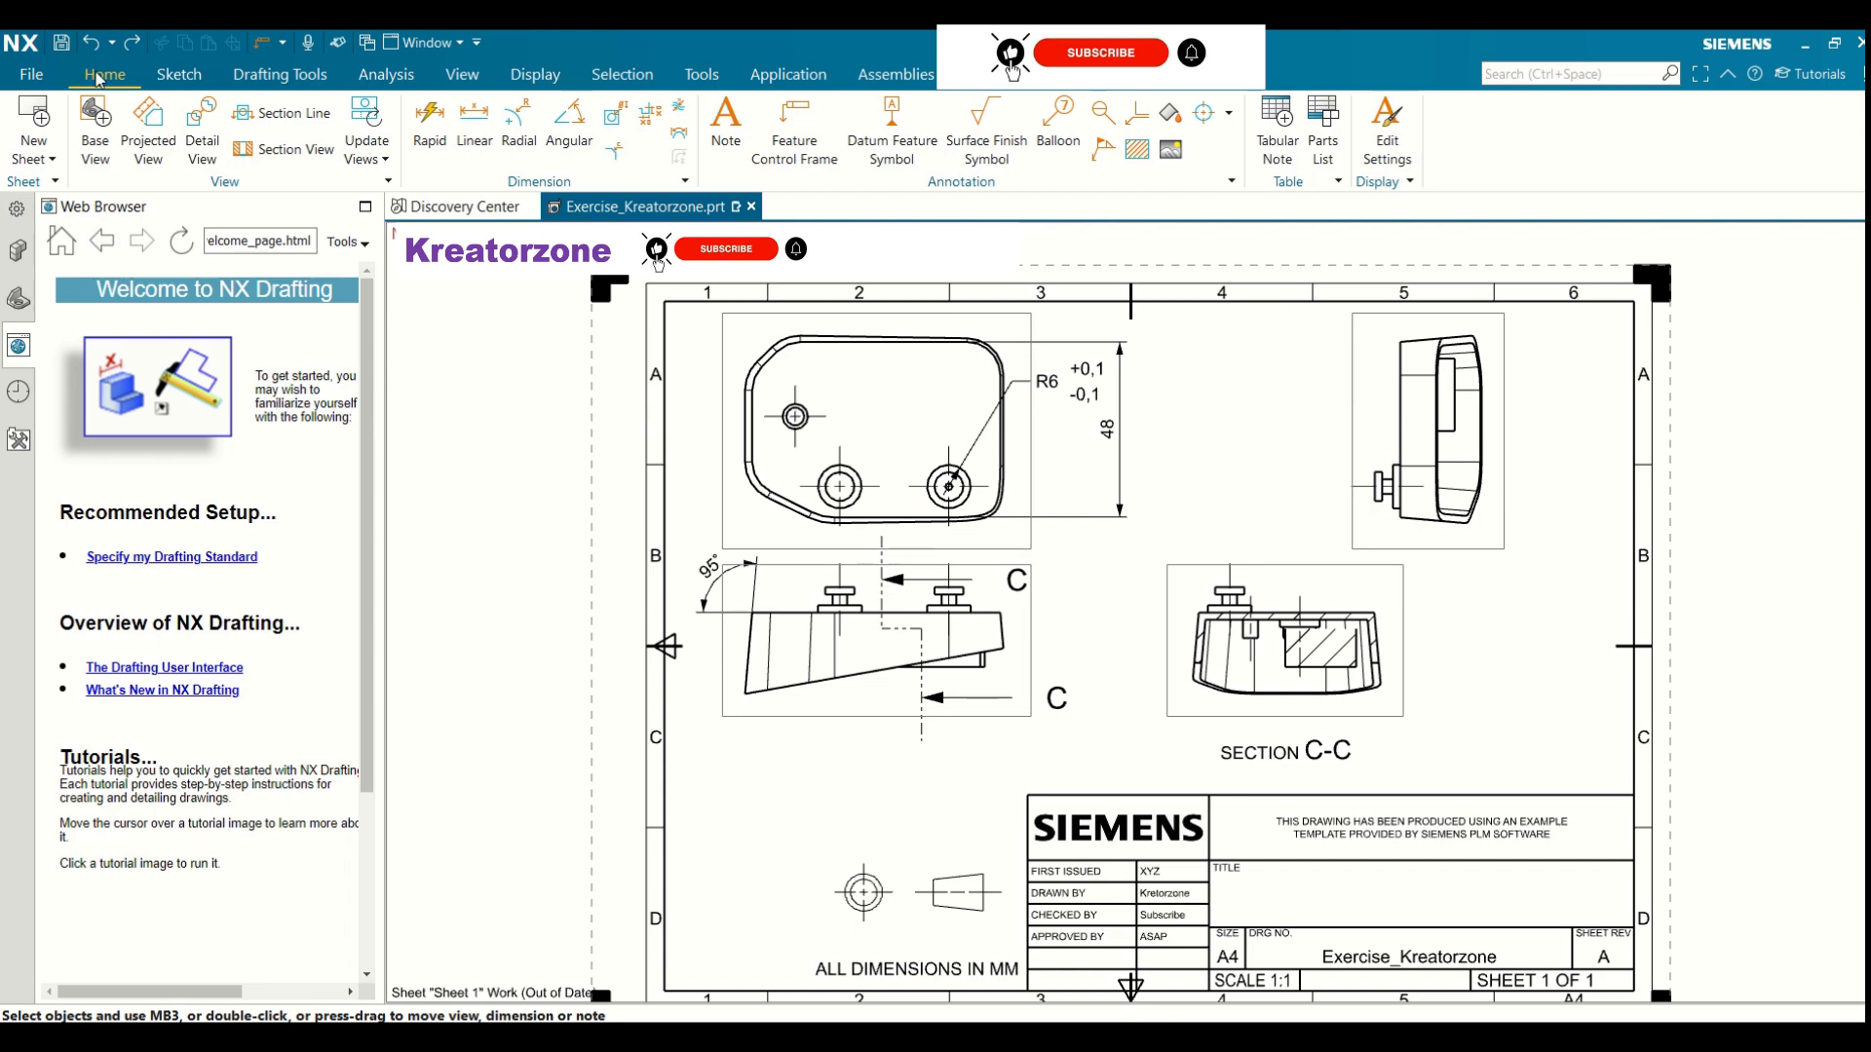
Add the note "Drawing for exercise purpose" above the projection symbols beside the title block
{"action": "left_click", "coordinate": [726, 122]}
{"action": "left_click", "coordinate": [496, 394]}
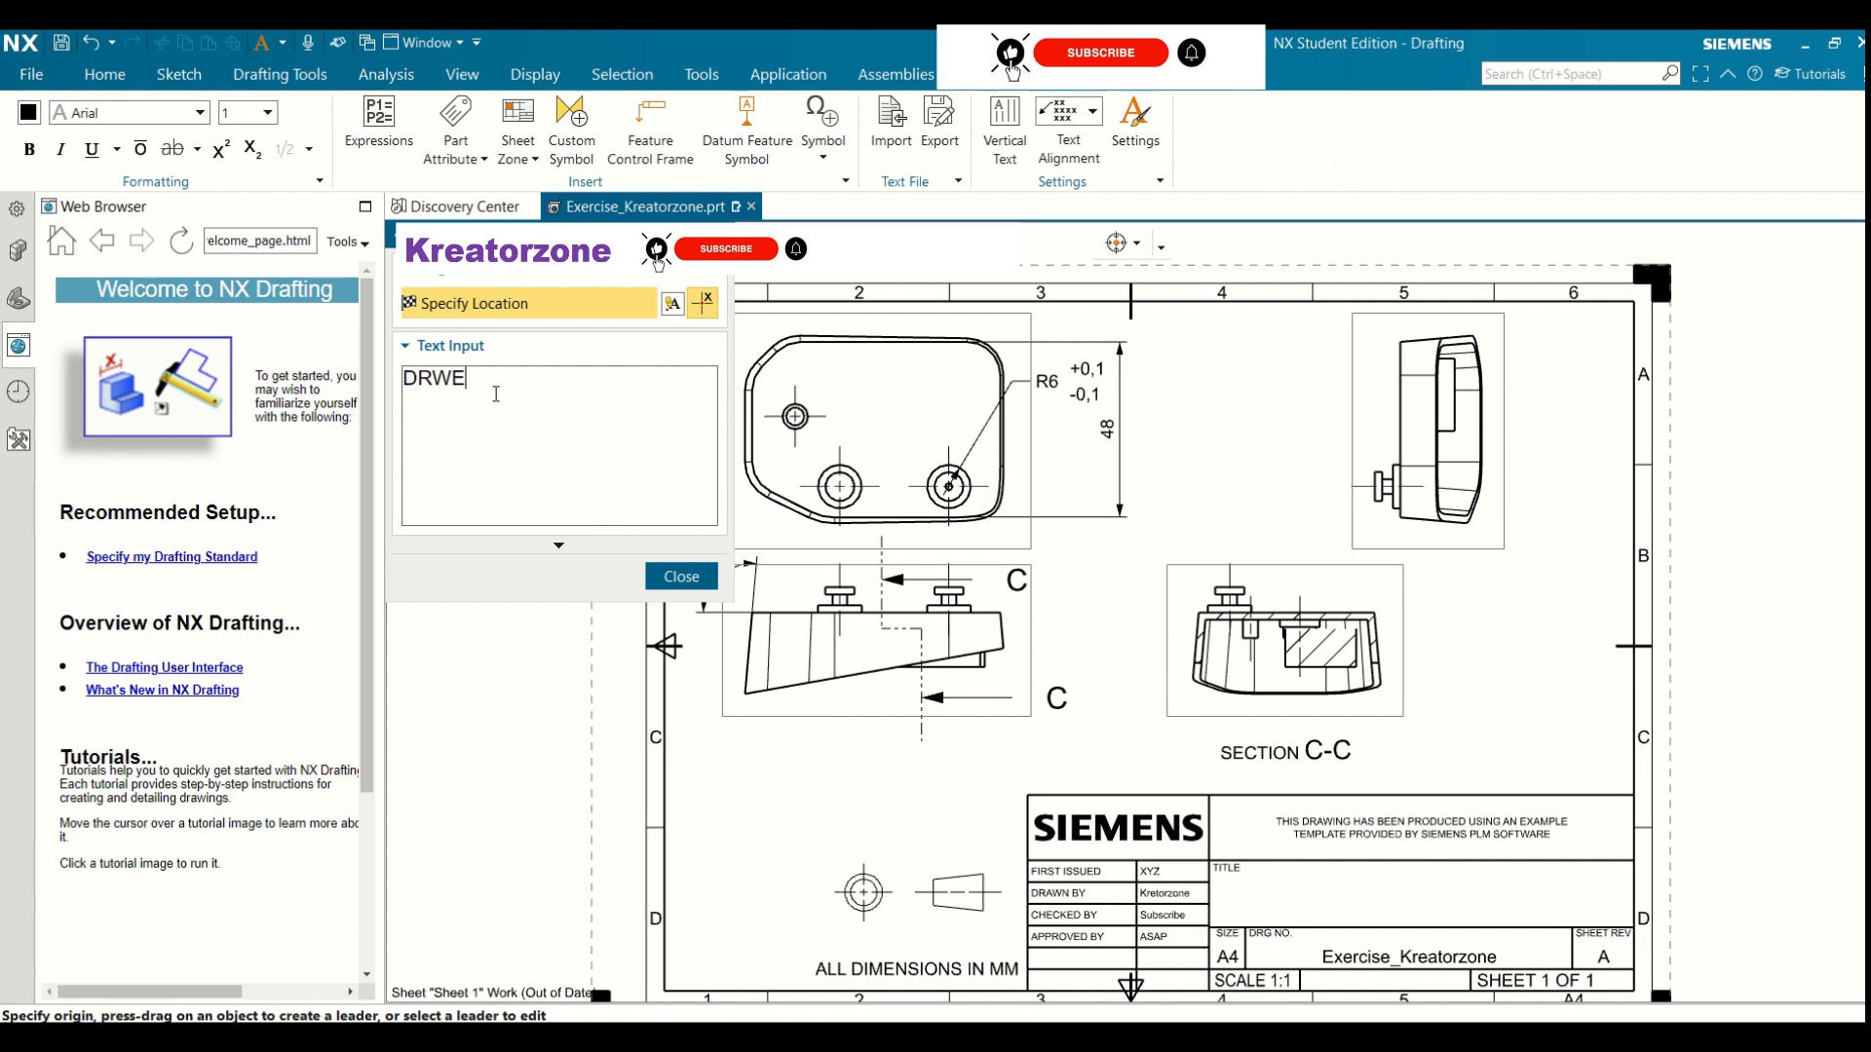
{"action": "left_click_drag", "start_coordinate": [473, 375], "coordinate": [408, 378]}
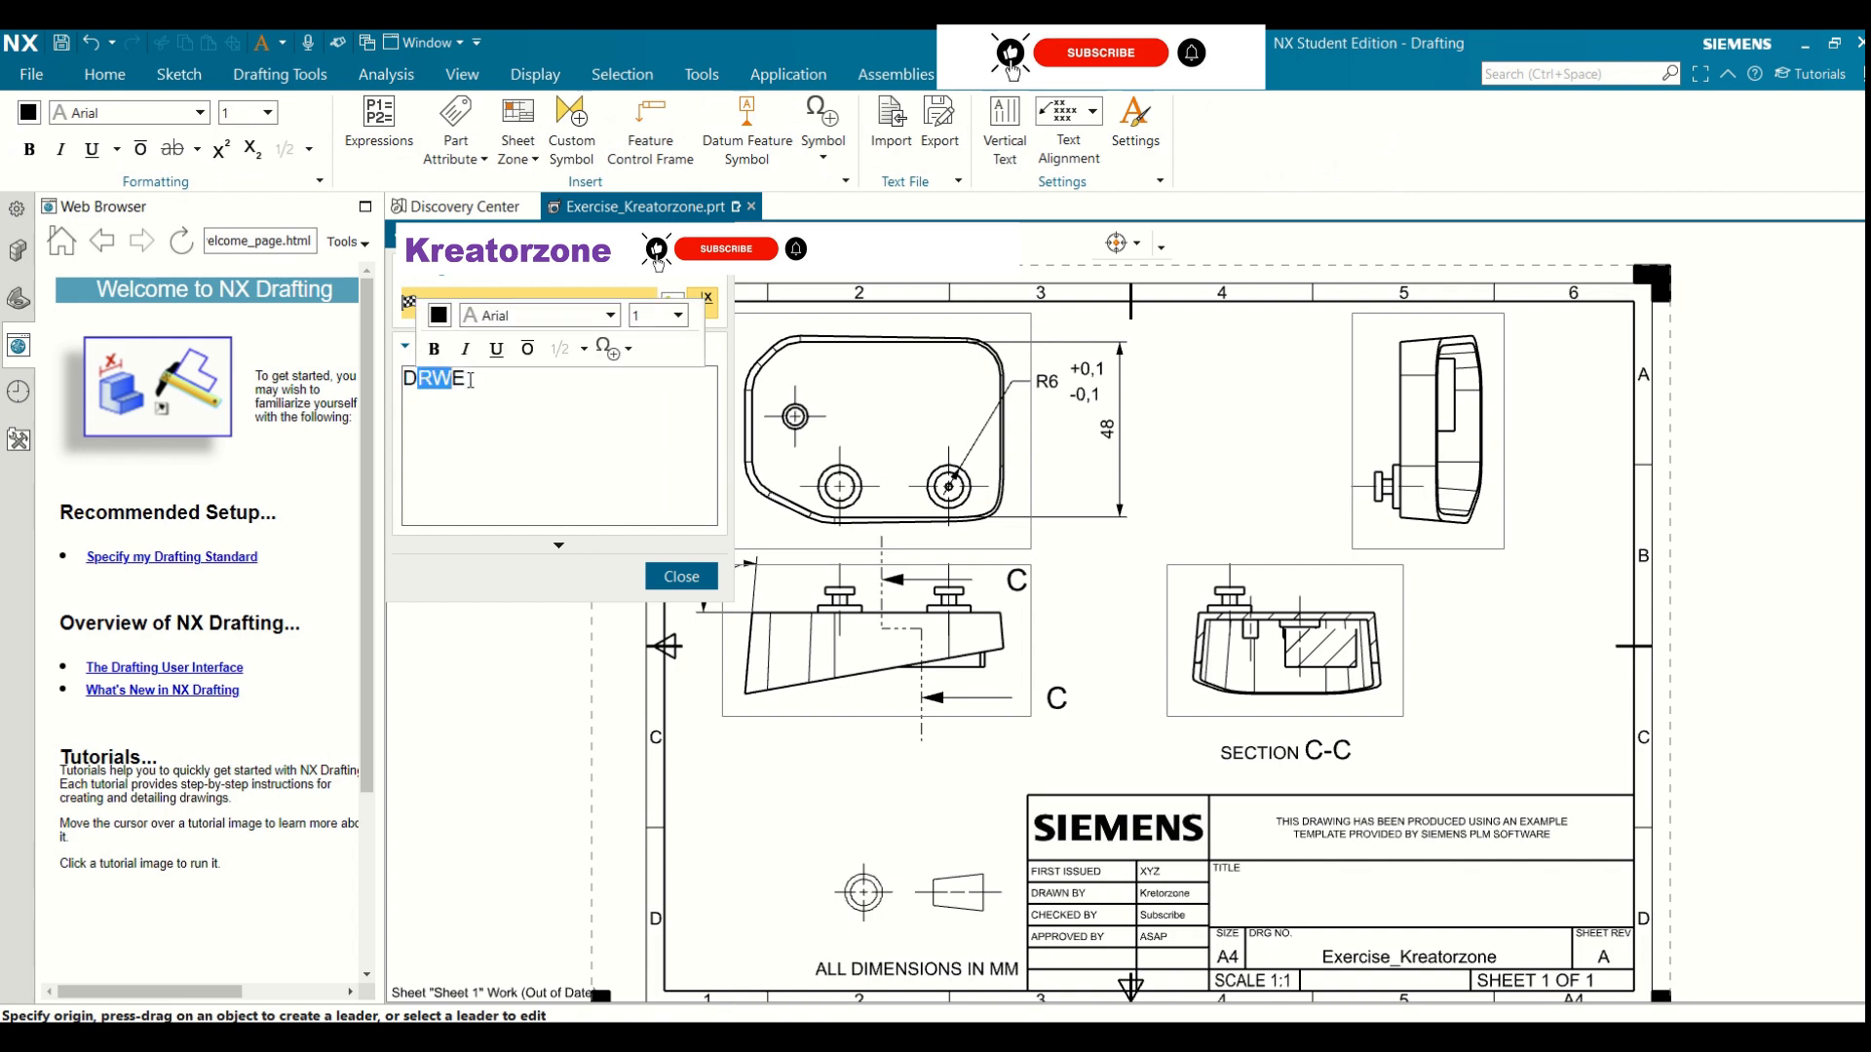
{"action": "key", "text": "Delete"}
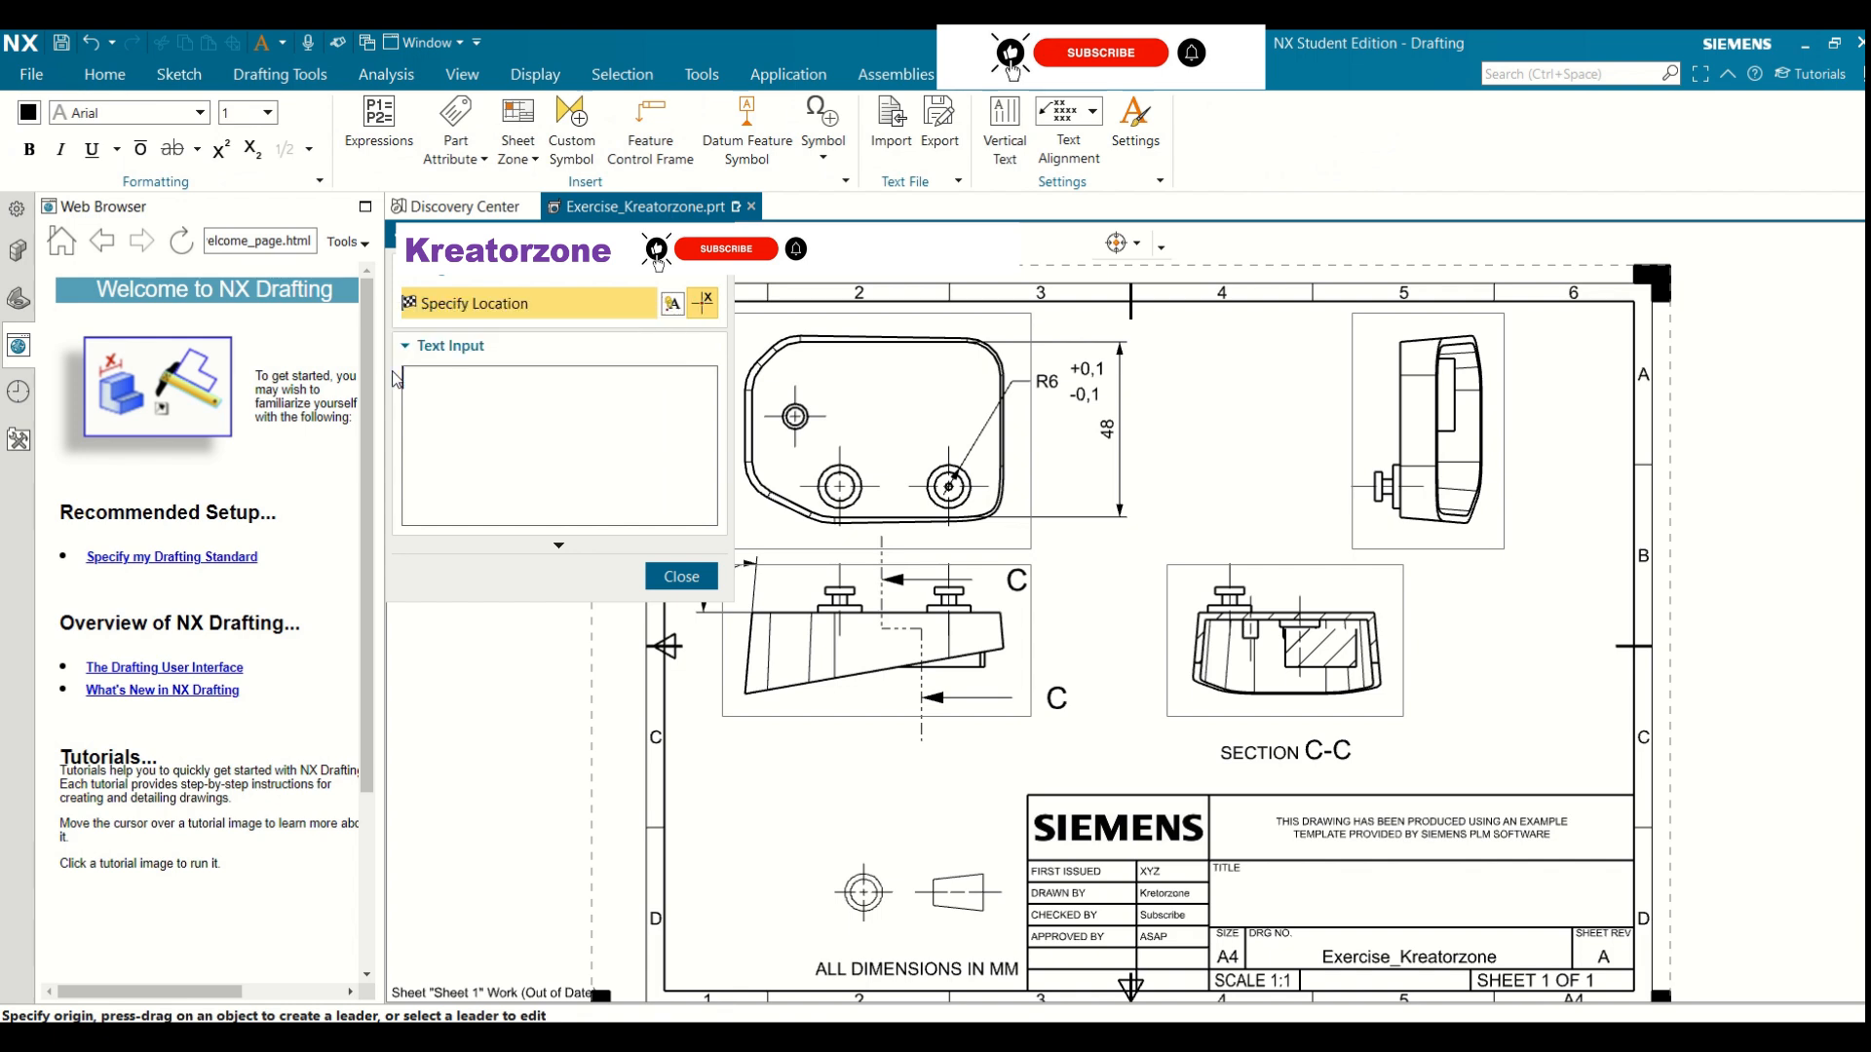
{"action": "type", "text": "Drawing to "}
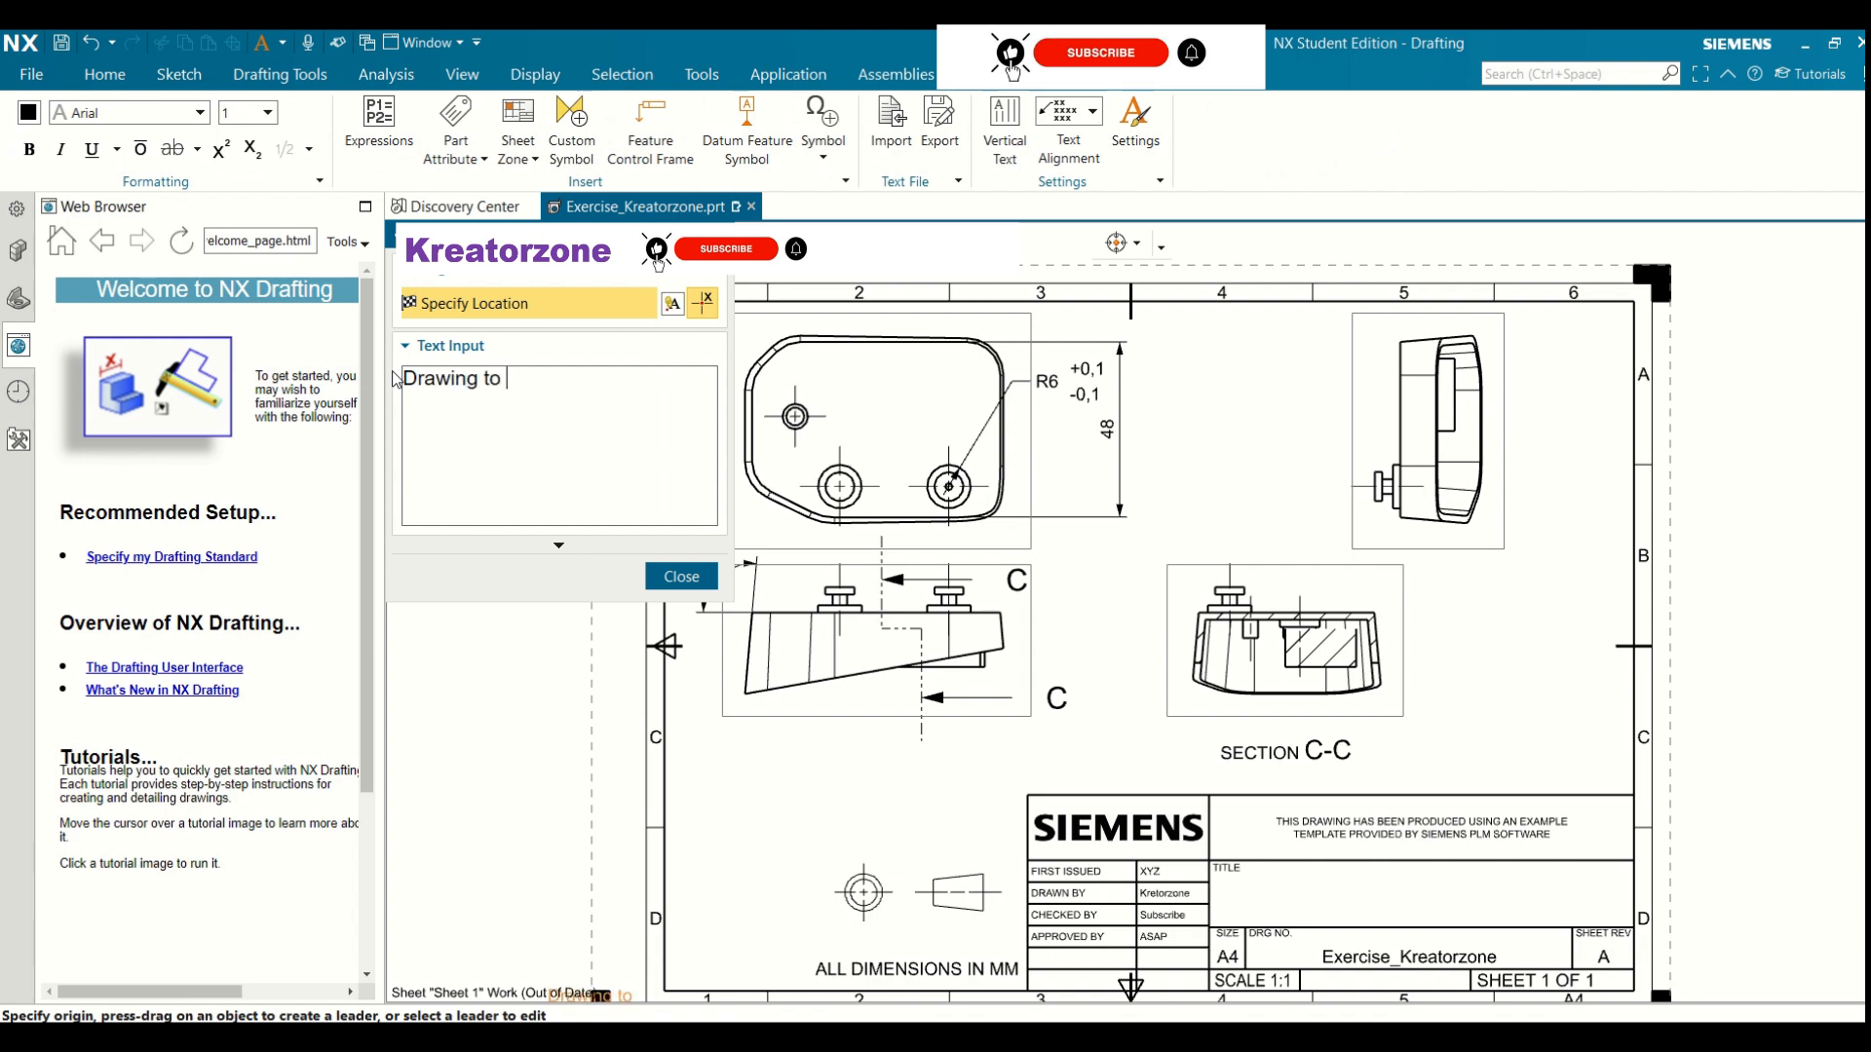
{"action": "type", "text": "be in"}
{"action": "key", "text": "BackSpace"}
{"action": "key", "text": "BackSpace"}
{"action": "key", "text": "BackSpace"}
{"action": "key", "text": "BackSpace"}
{"action": "key", "text": "BackSpace"}
{"action": "key", "text": "BackSpace"}
{"action": "key", "text": "BackSpace"}
{"action": "type", "text": "g for exercise "}
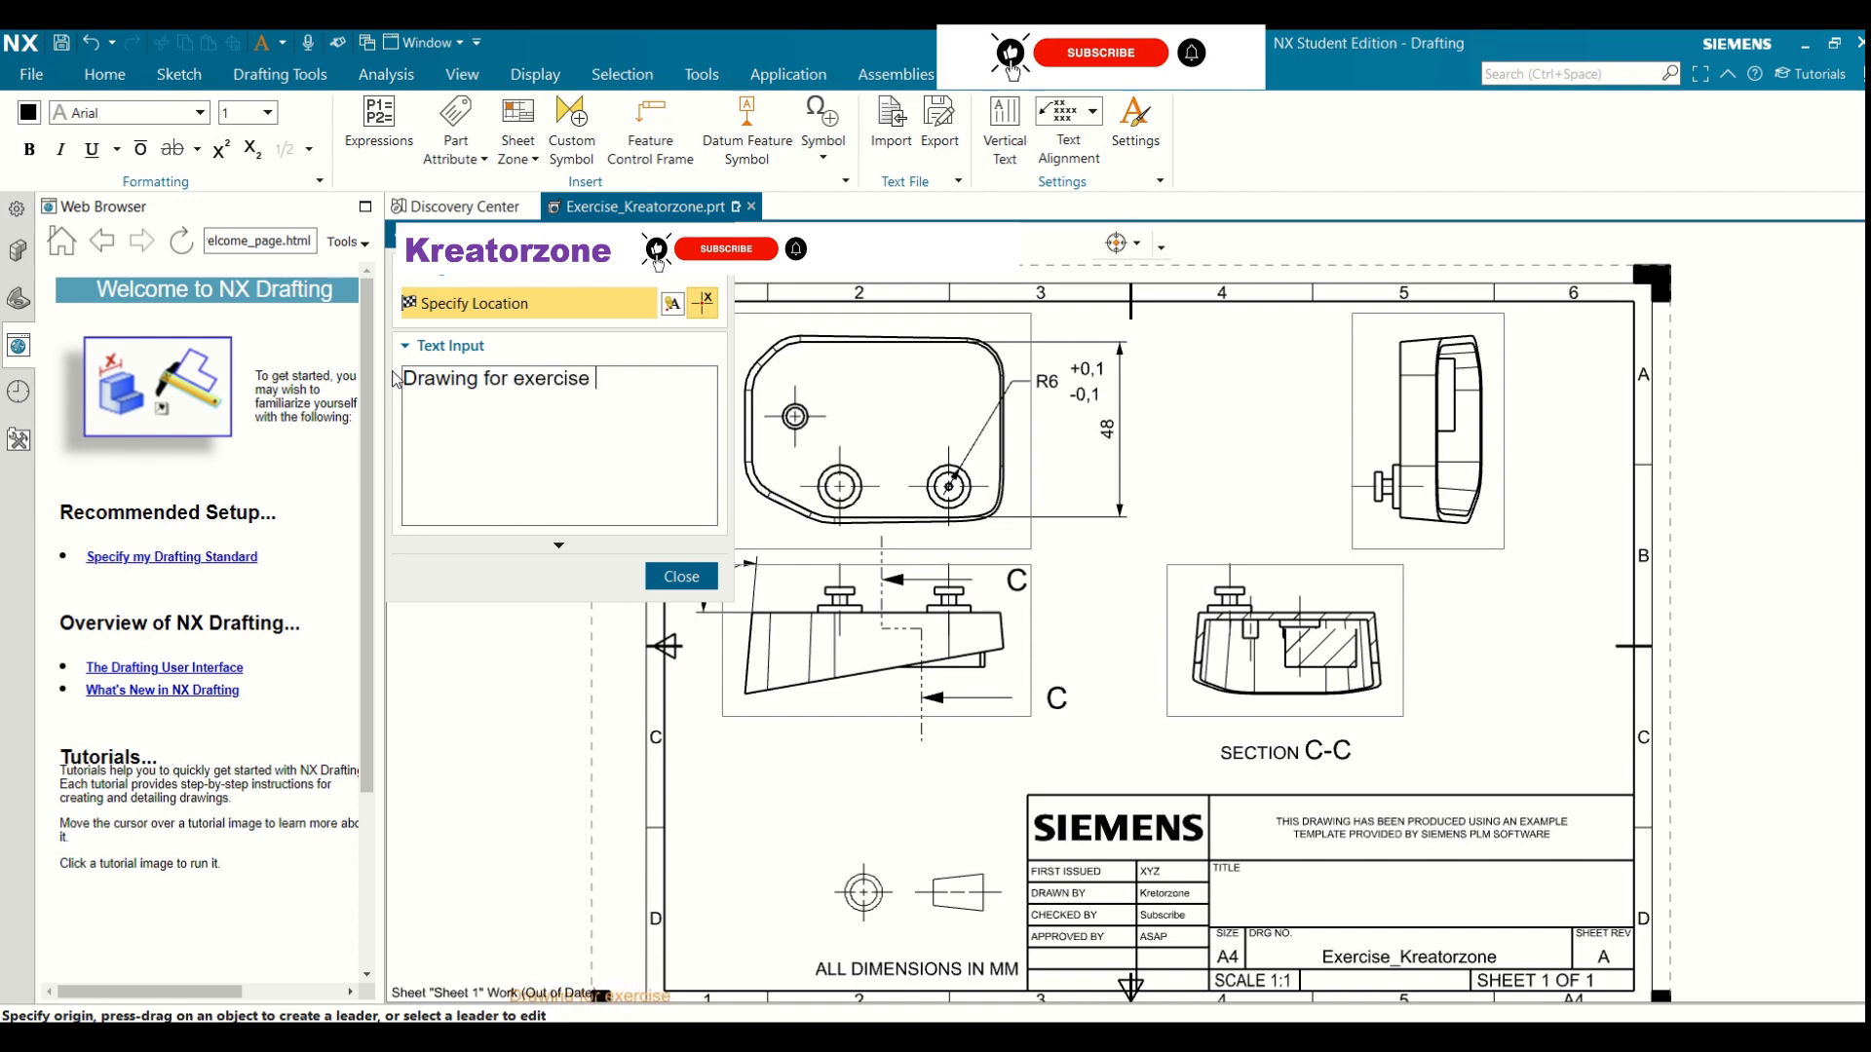
{"action": "type", "text": "purpose"}
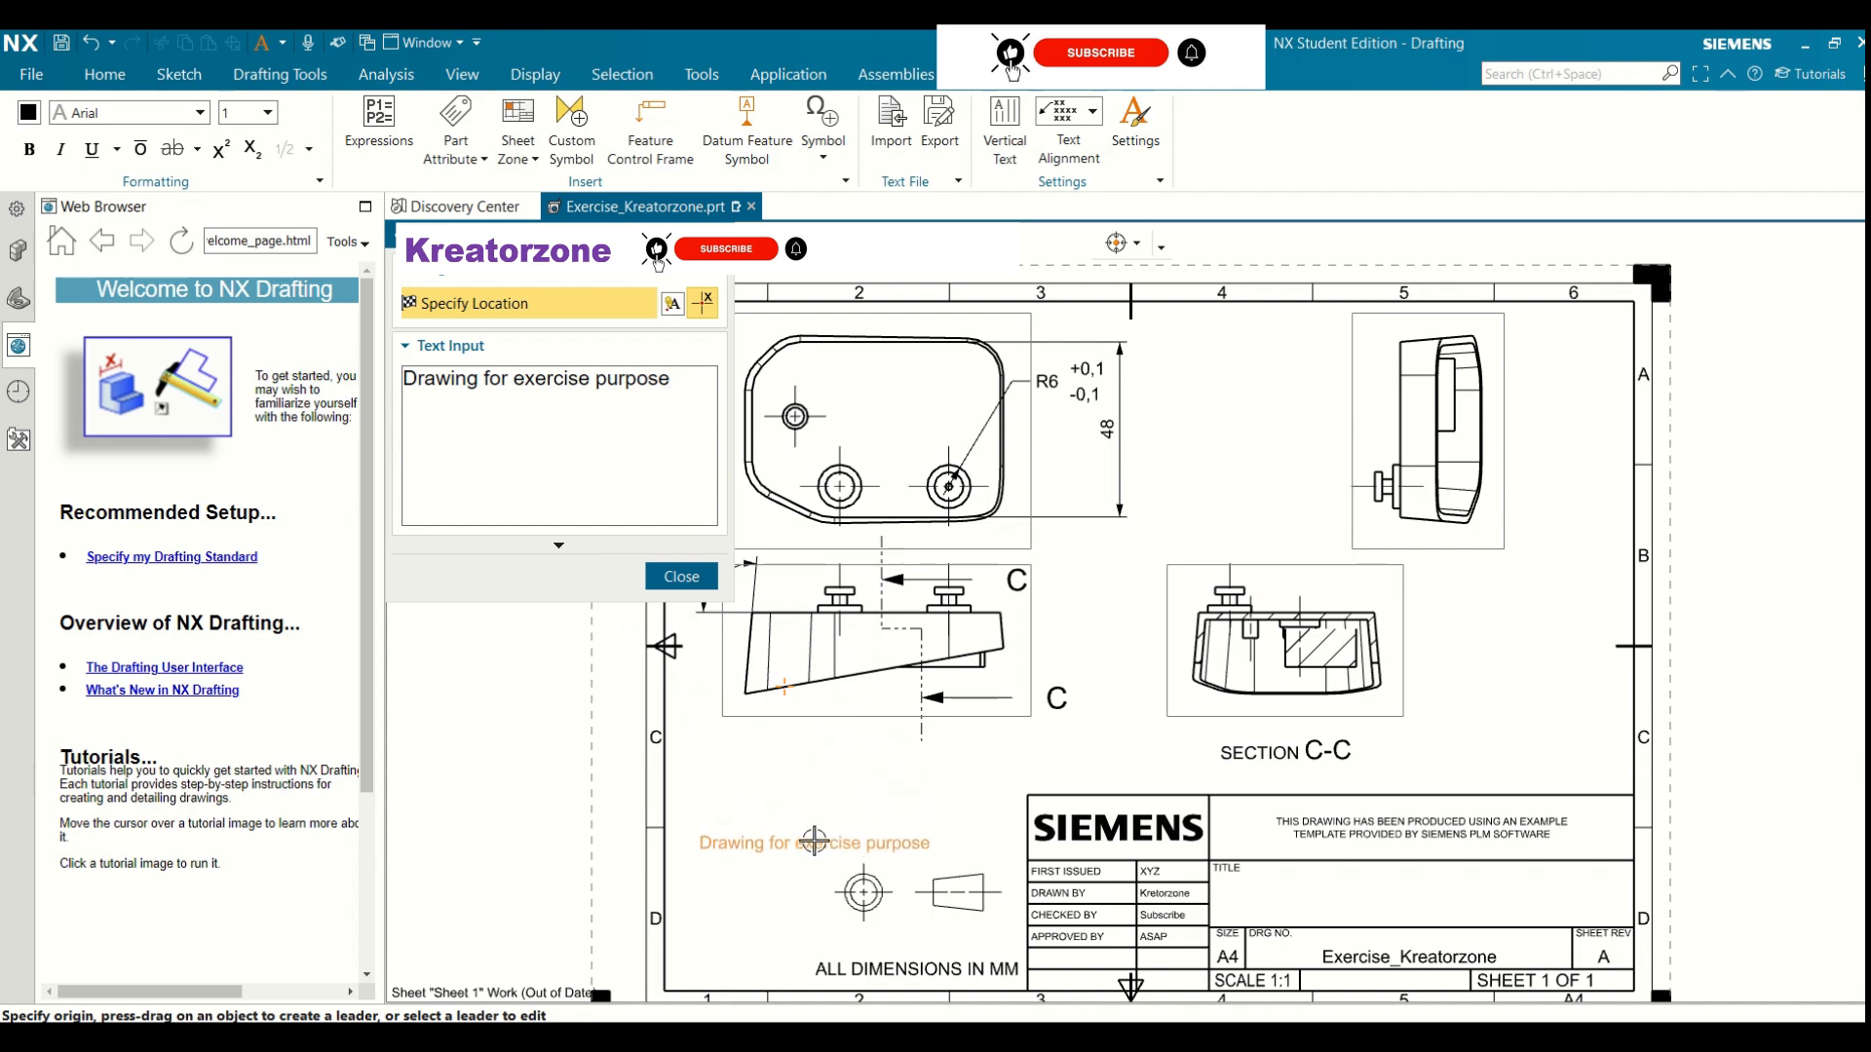
{"action": "left_click", "coordinate": [812, 825]}
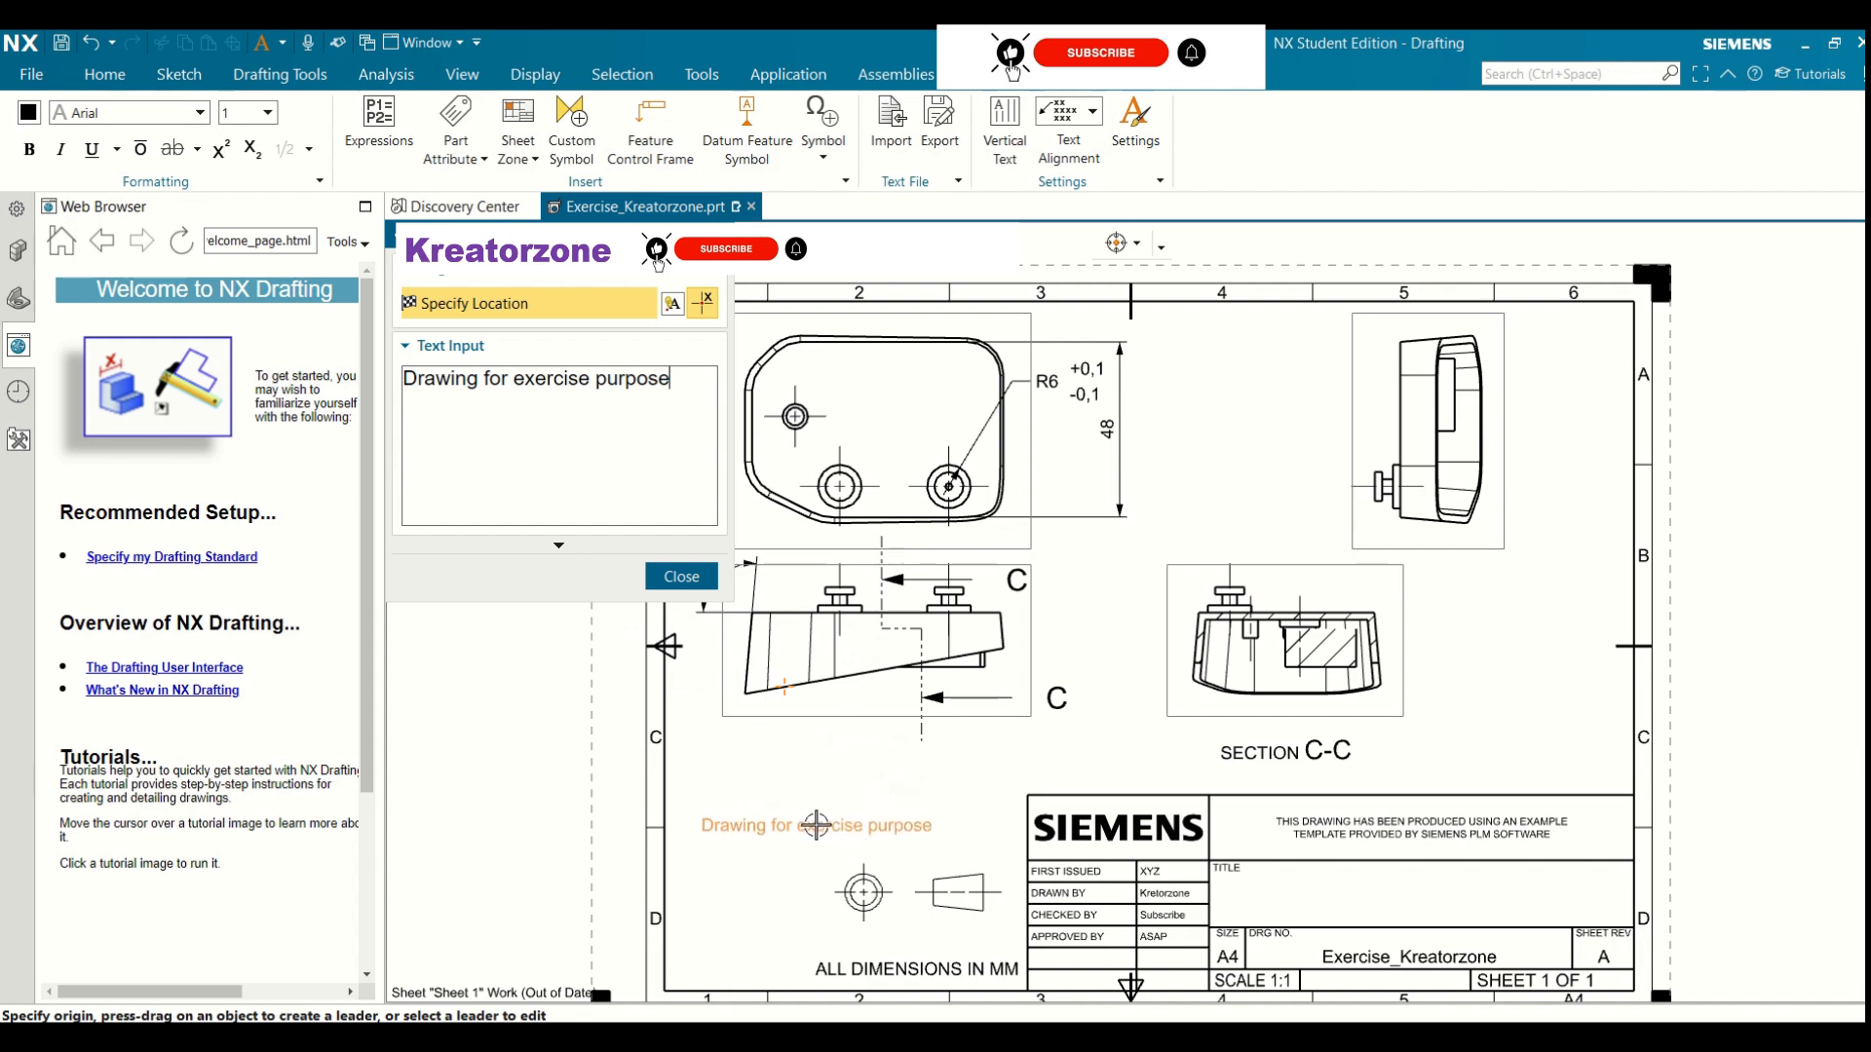
{"action": "left_click", "coordinate": [682, 576]}
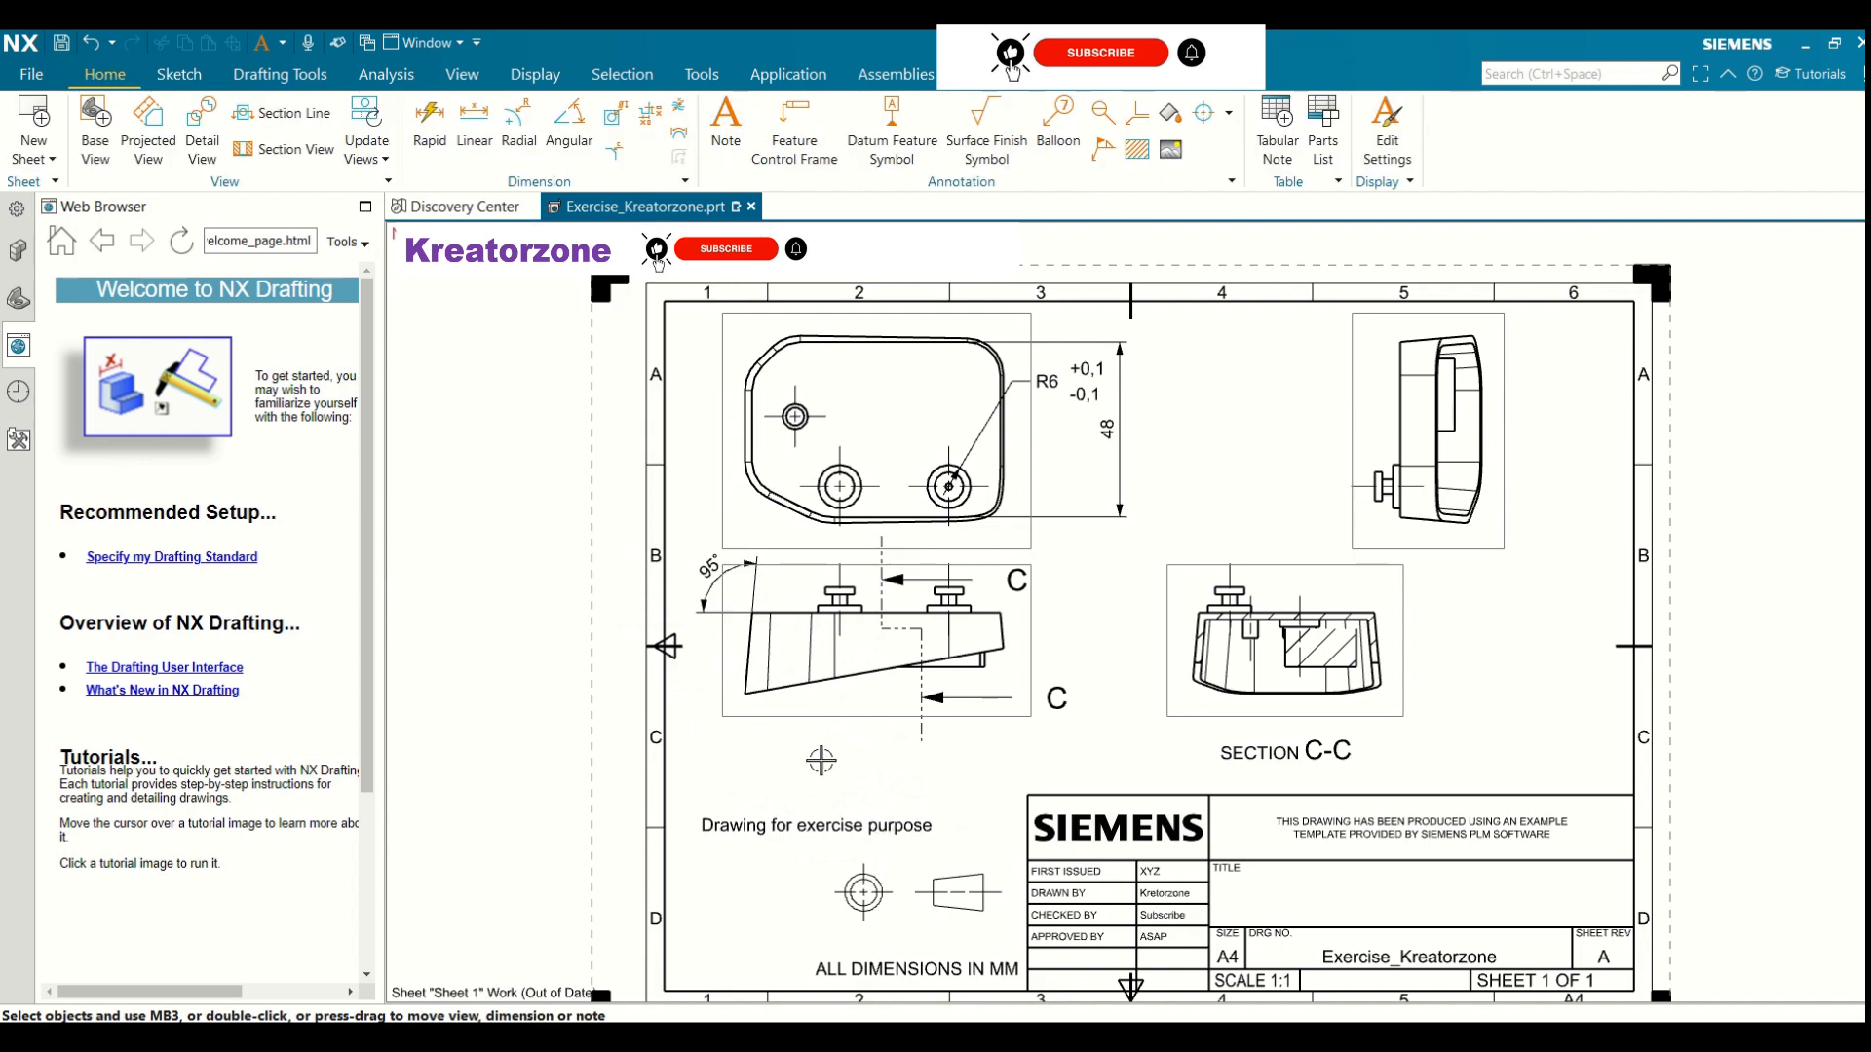
Reposition the exercise note centrally above the projection symbols and narrow the Web Browser pane to widen the drawing area
{"action": "left_click", "coordinate": [845, 825]}
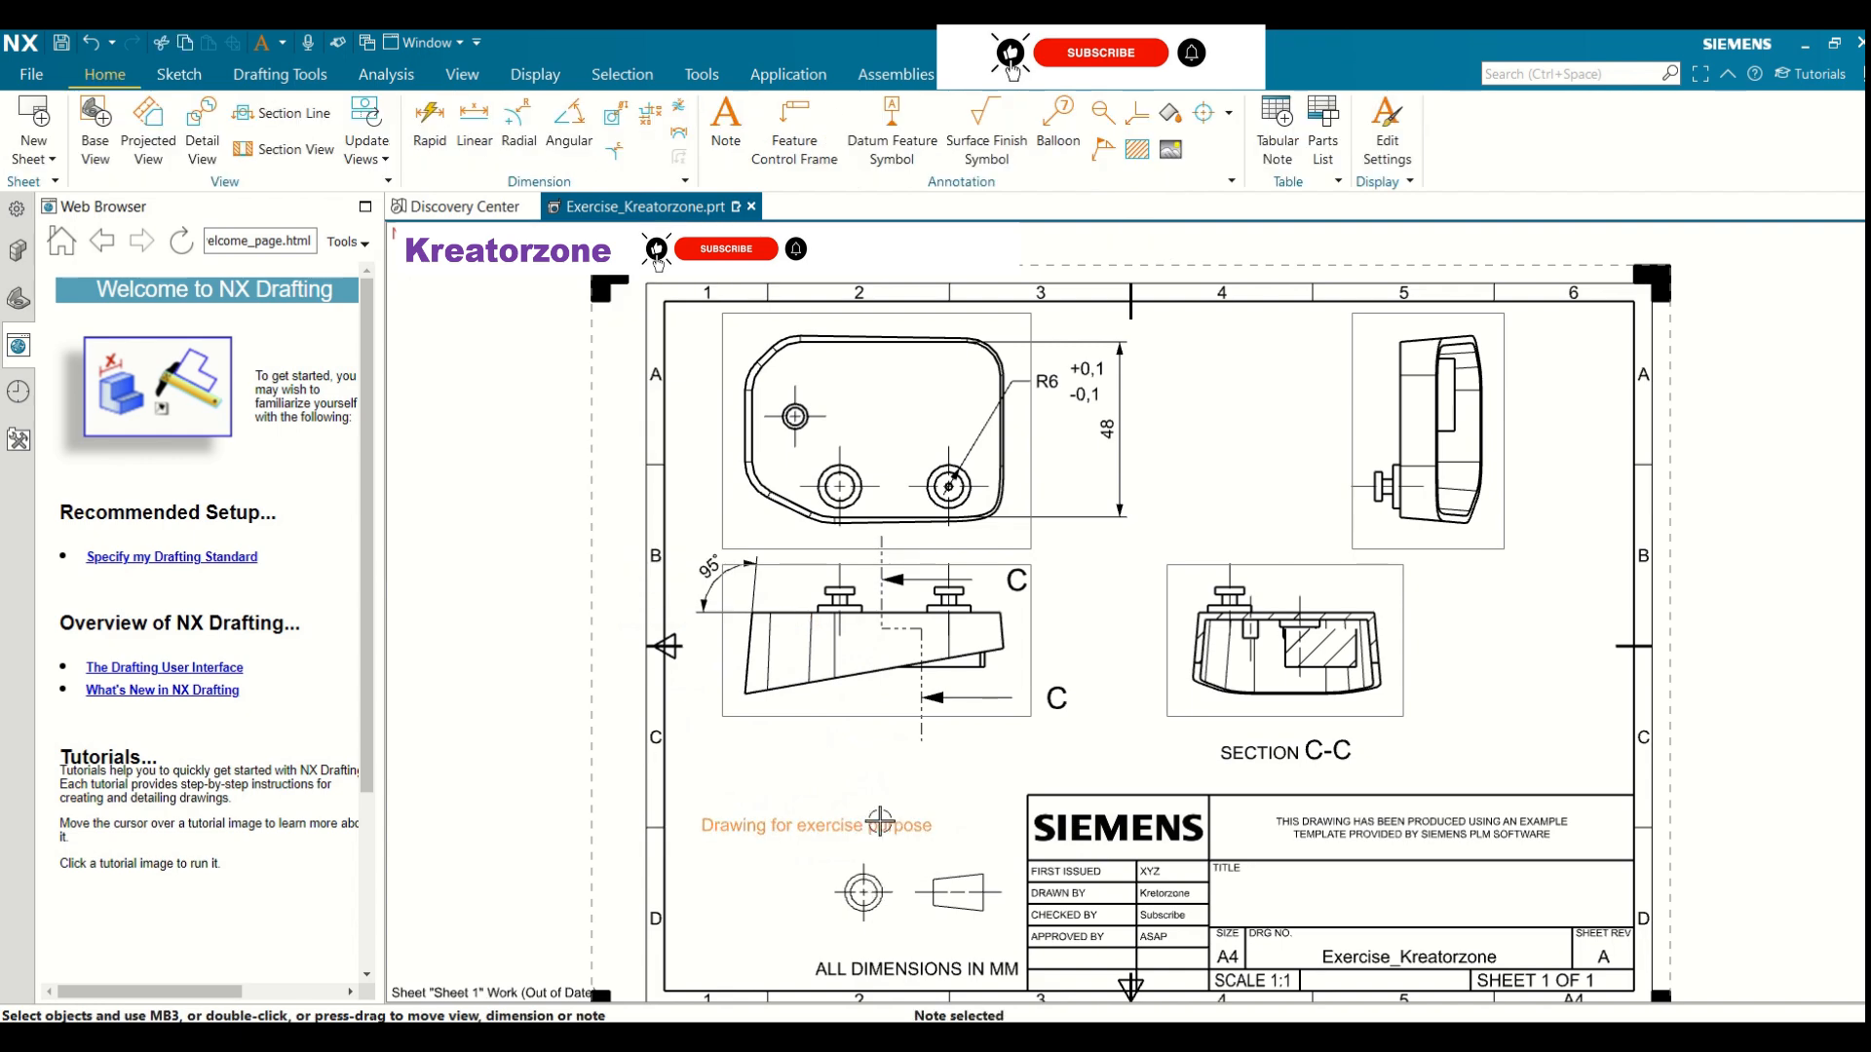
{"action": "mouse_move", "coordinate": [863, 824]}
{"action": "left_mouse_down"}
{"action": "mouse_move", "coordinate": [890, 769]}
{"action": "mouse_move", "coordinate": [914, 792]}
{"action": "mouse_move", "coordinate": [1533, 751]}
{"action": "left_mouse_up"}
{"action": "key", "text": "ctrl+z"}
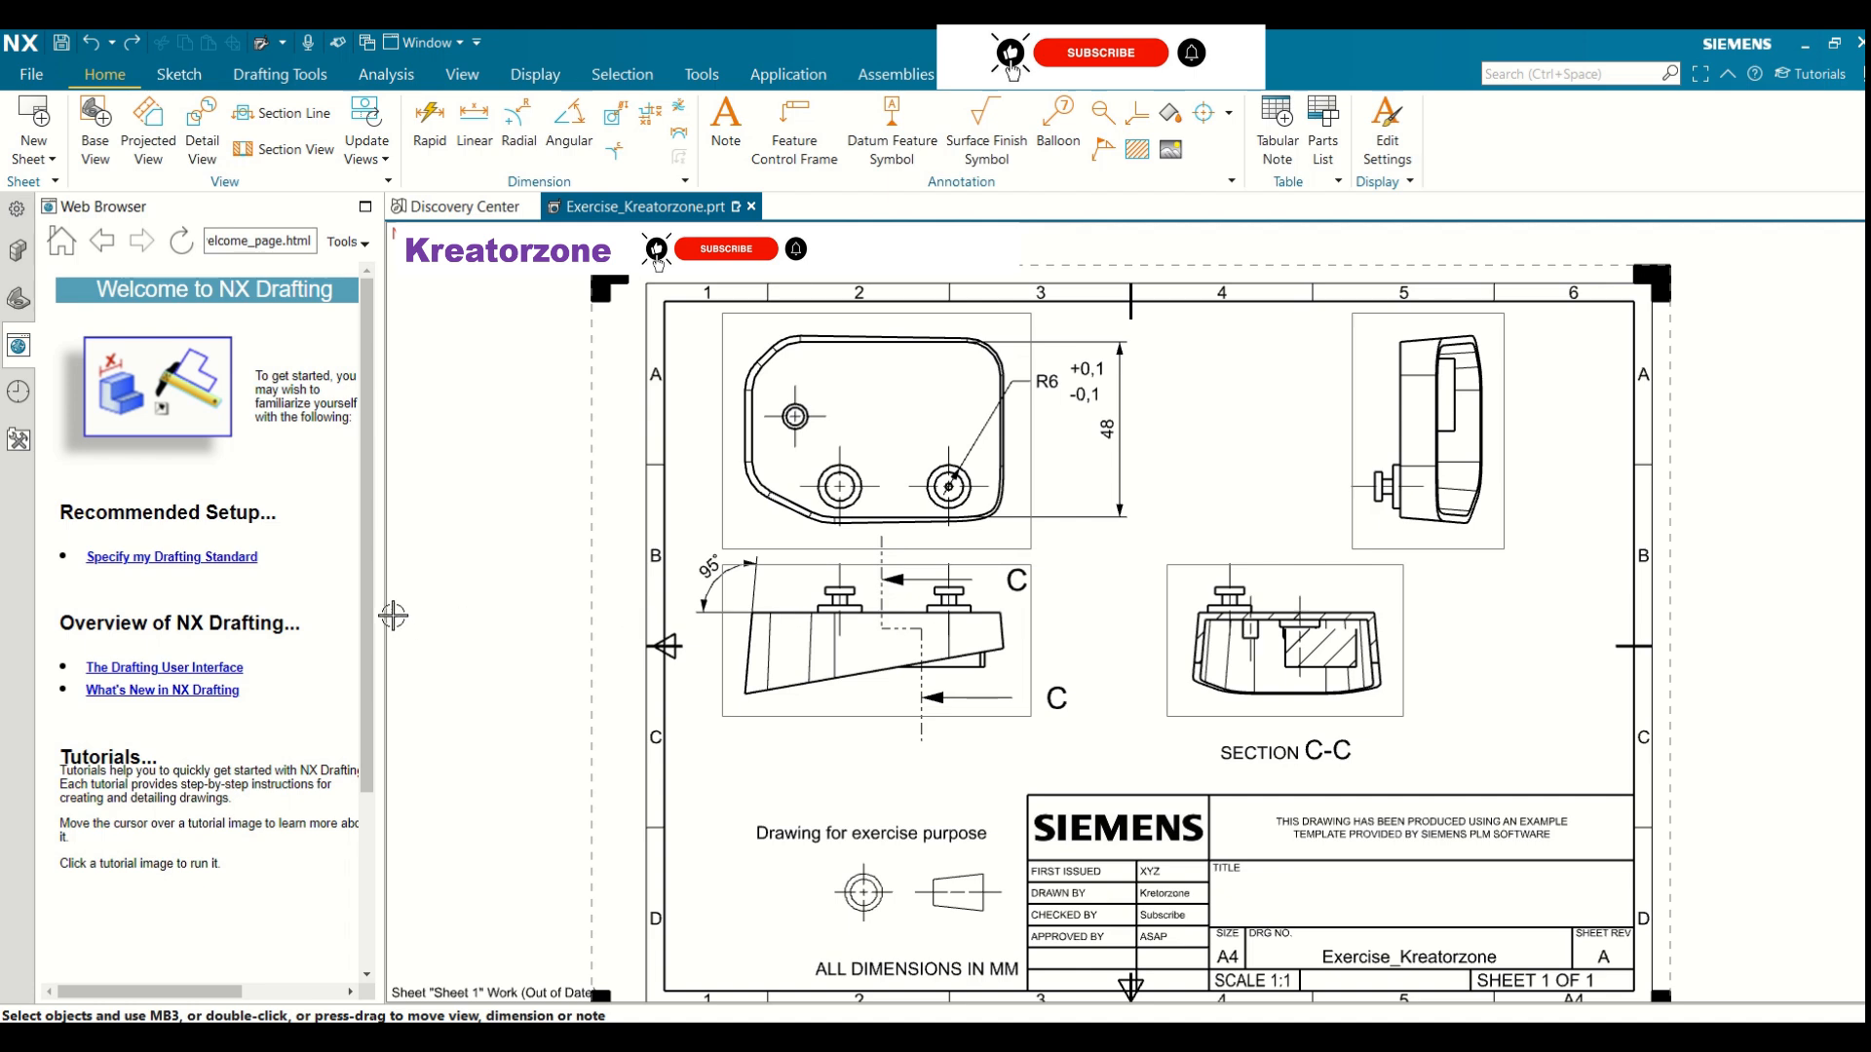
{"action": "left_click_drag", "start_coordinate": [394, 615], "coordinate": [139, 604]}
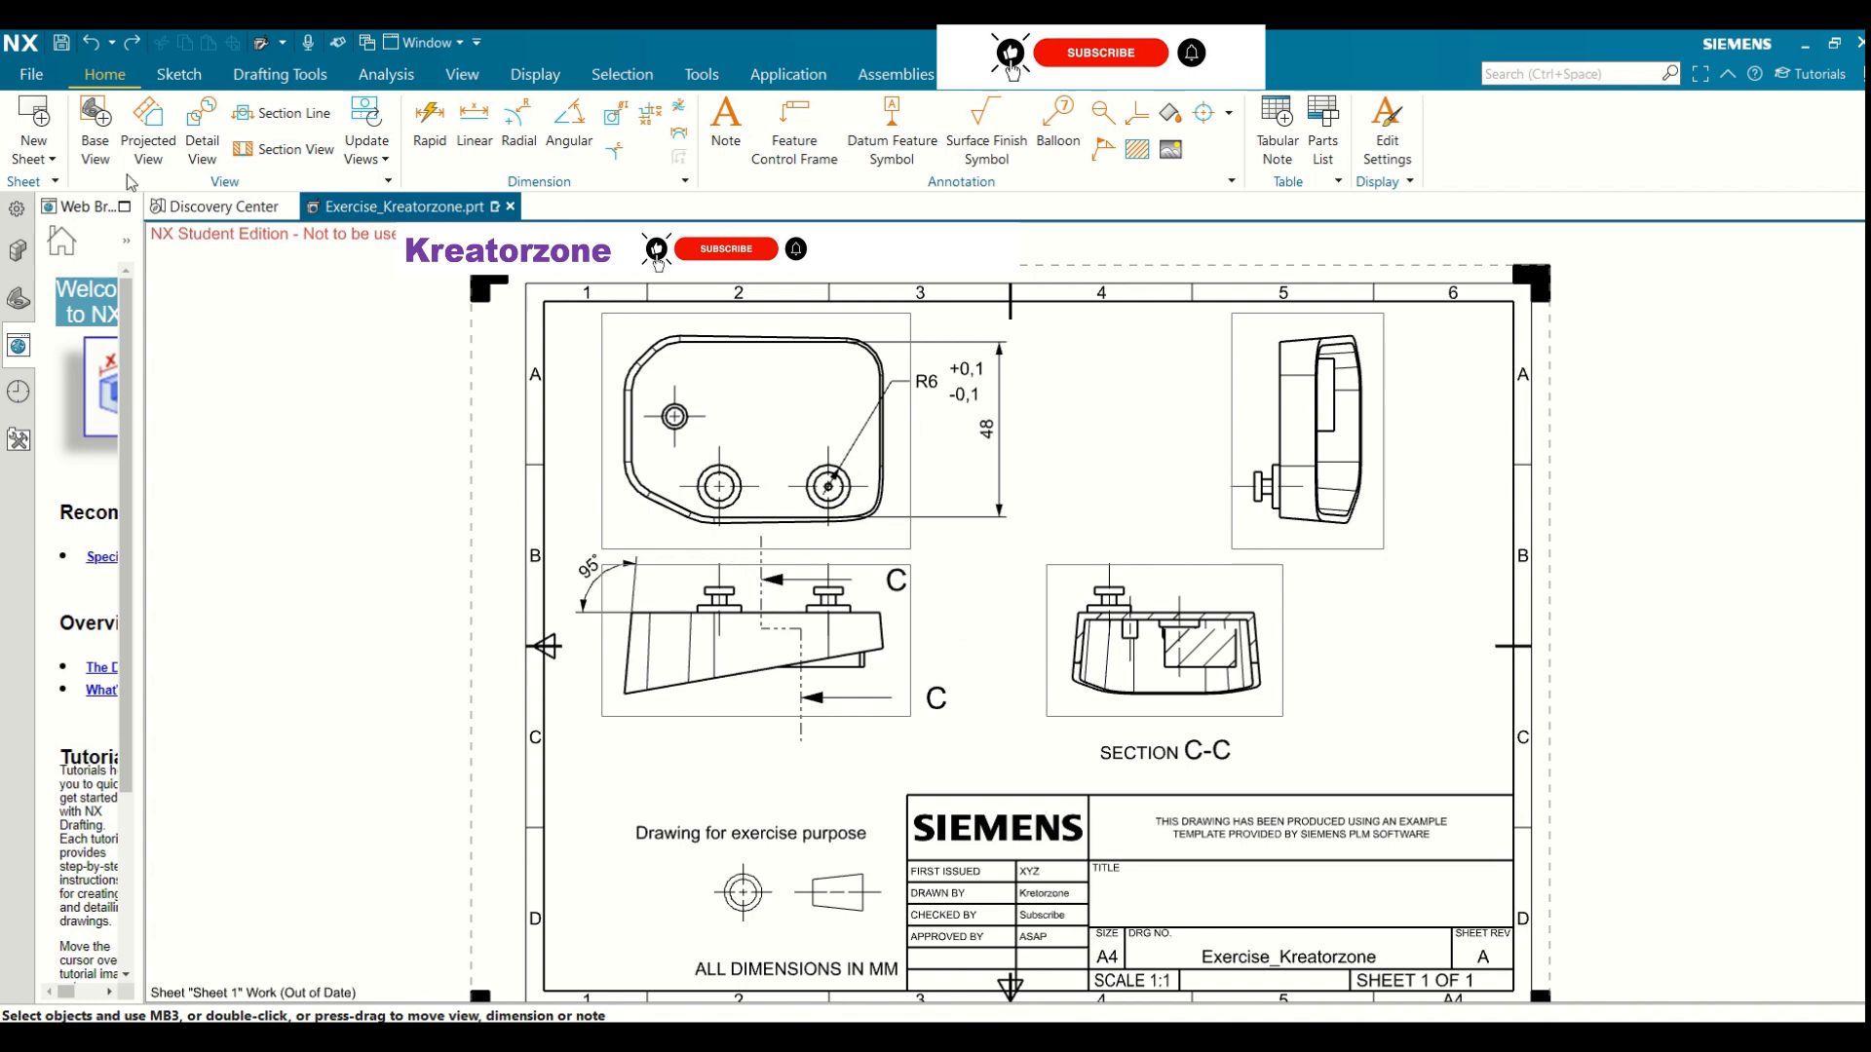
Create a Straightness feature control frame beside the side view, with a plain leader ending on that view's left edge
{"action": "left_click", "coordinate": [809, 156]}
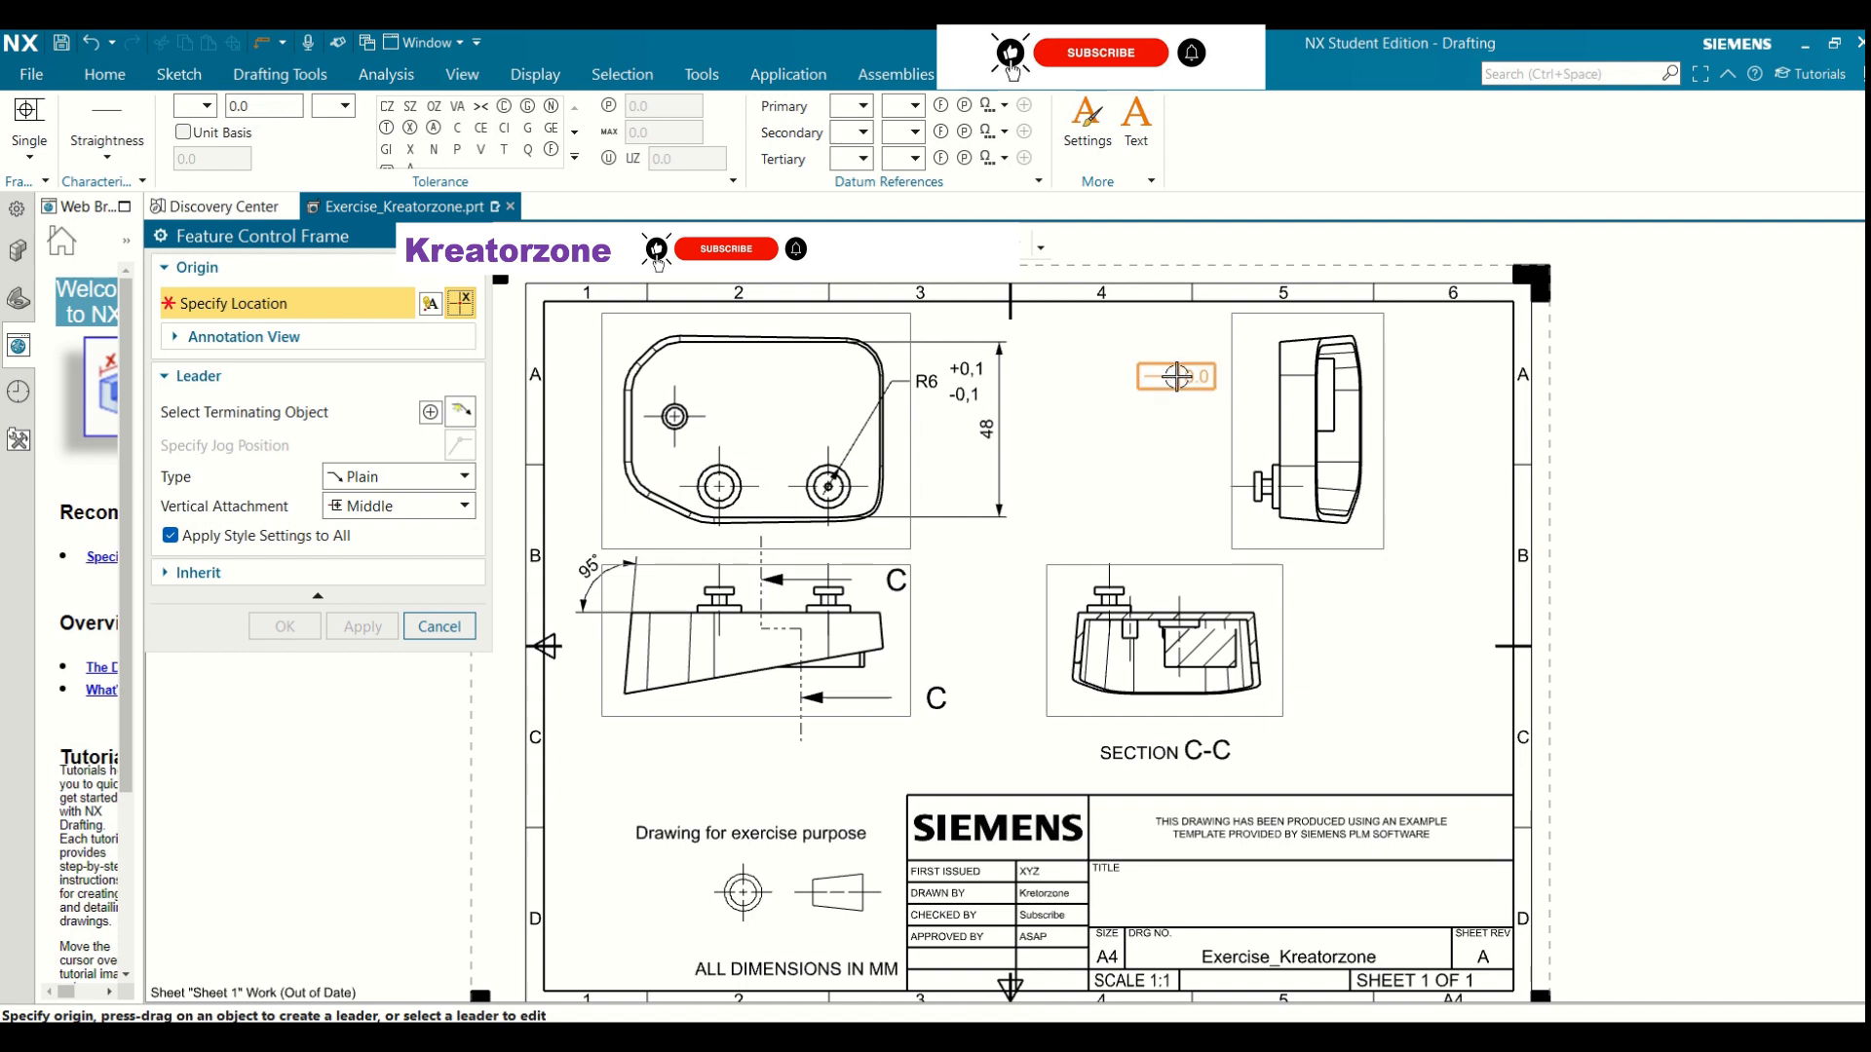
{"action": "left_click", "coordinate": [1176, 376]}
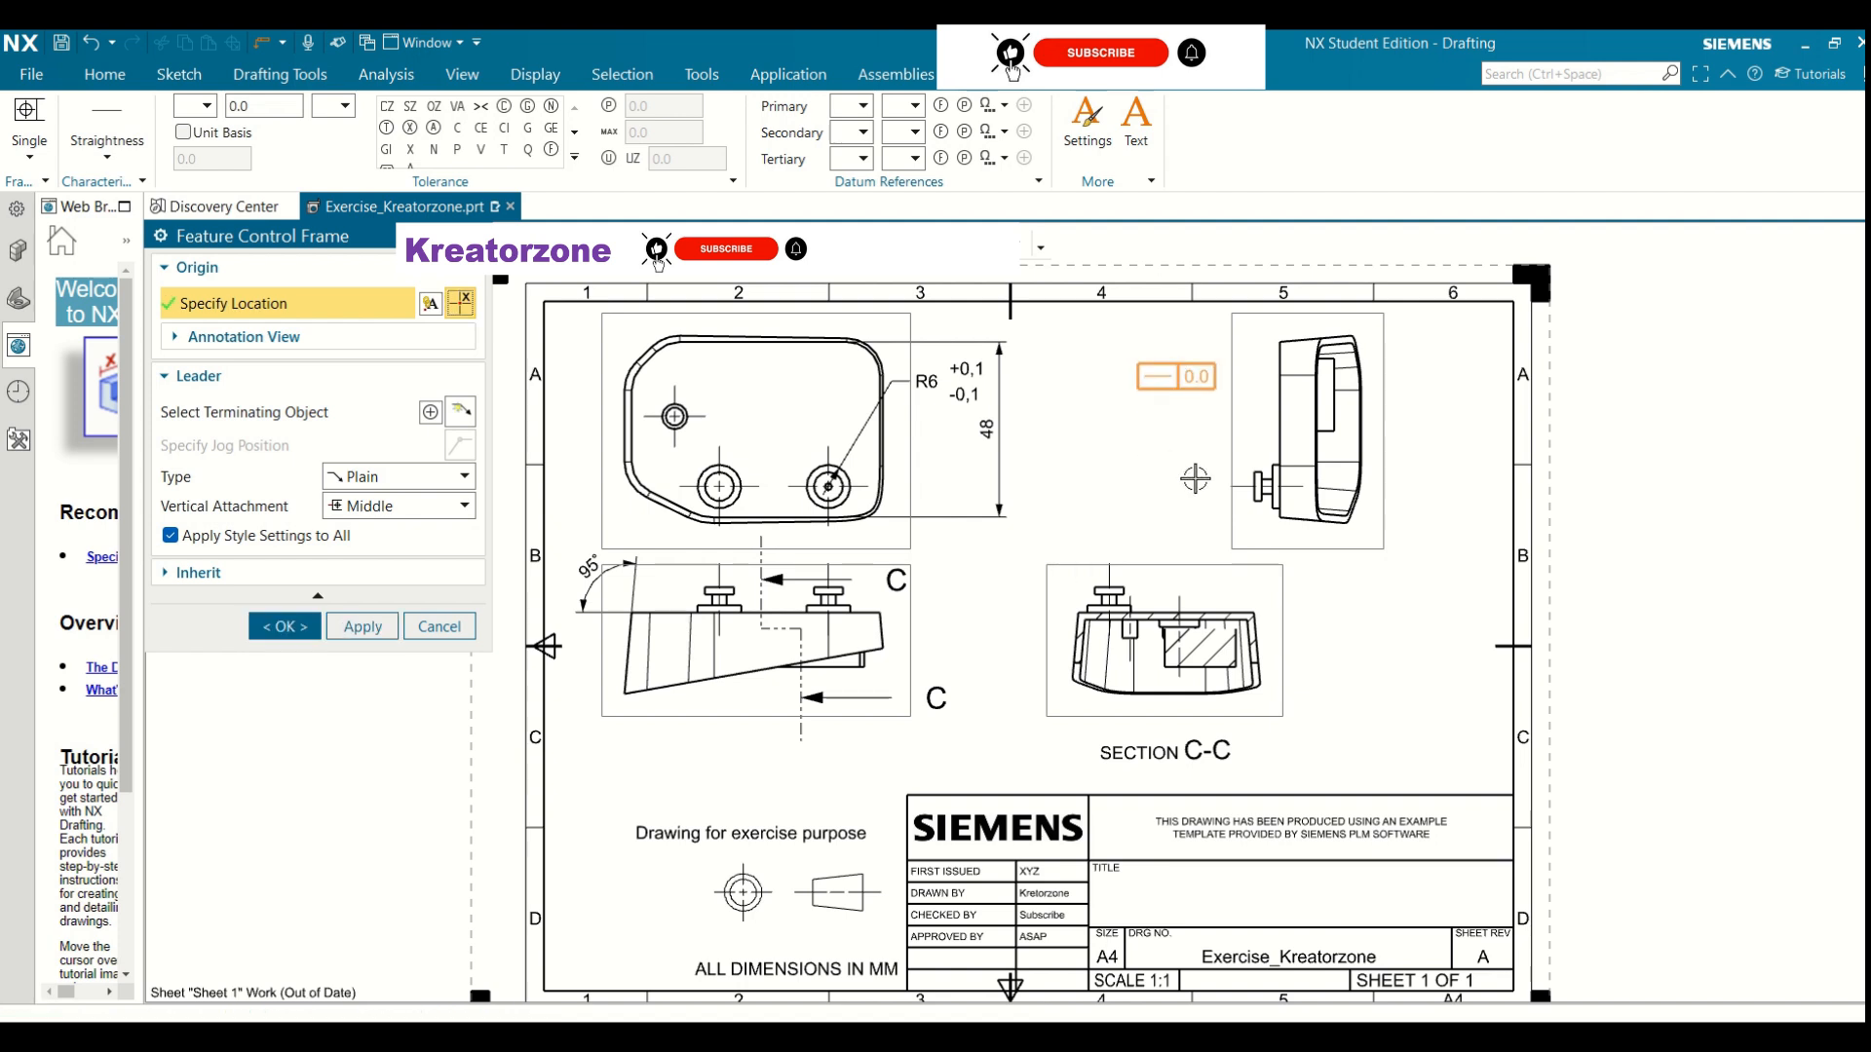
{"action": "left_click", "coordinate": [176, 378]}
{"action": "left_click", "coordinate": [176, 377]}
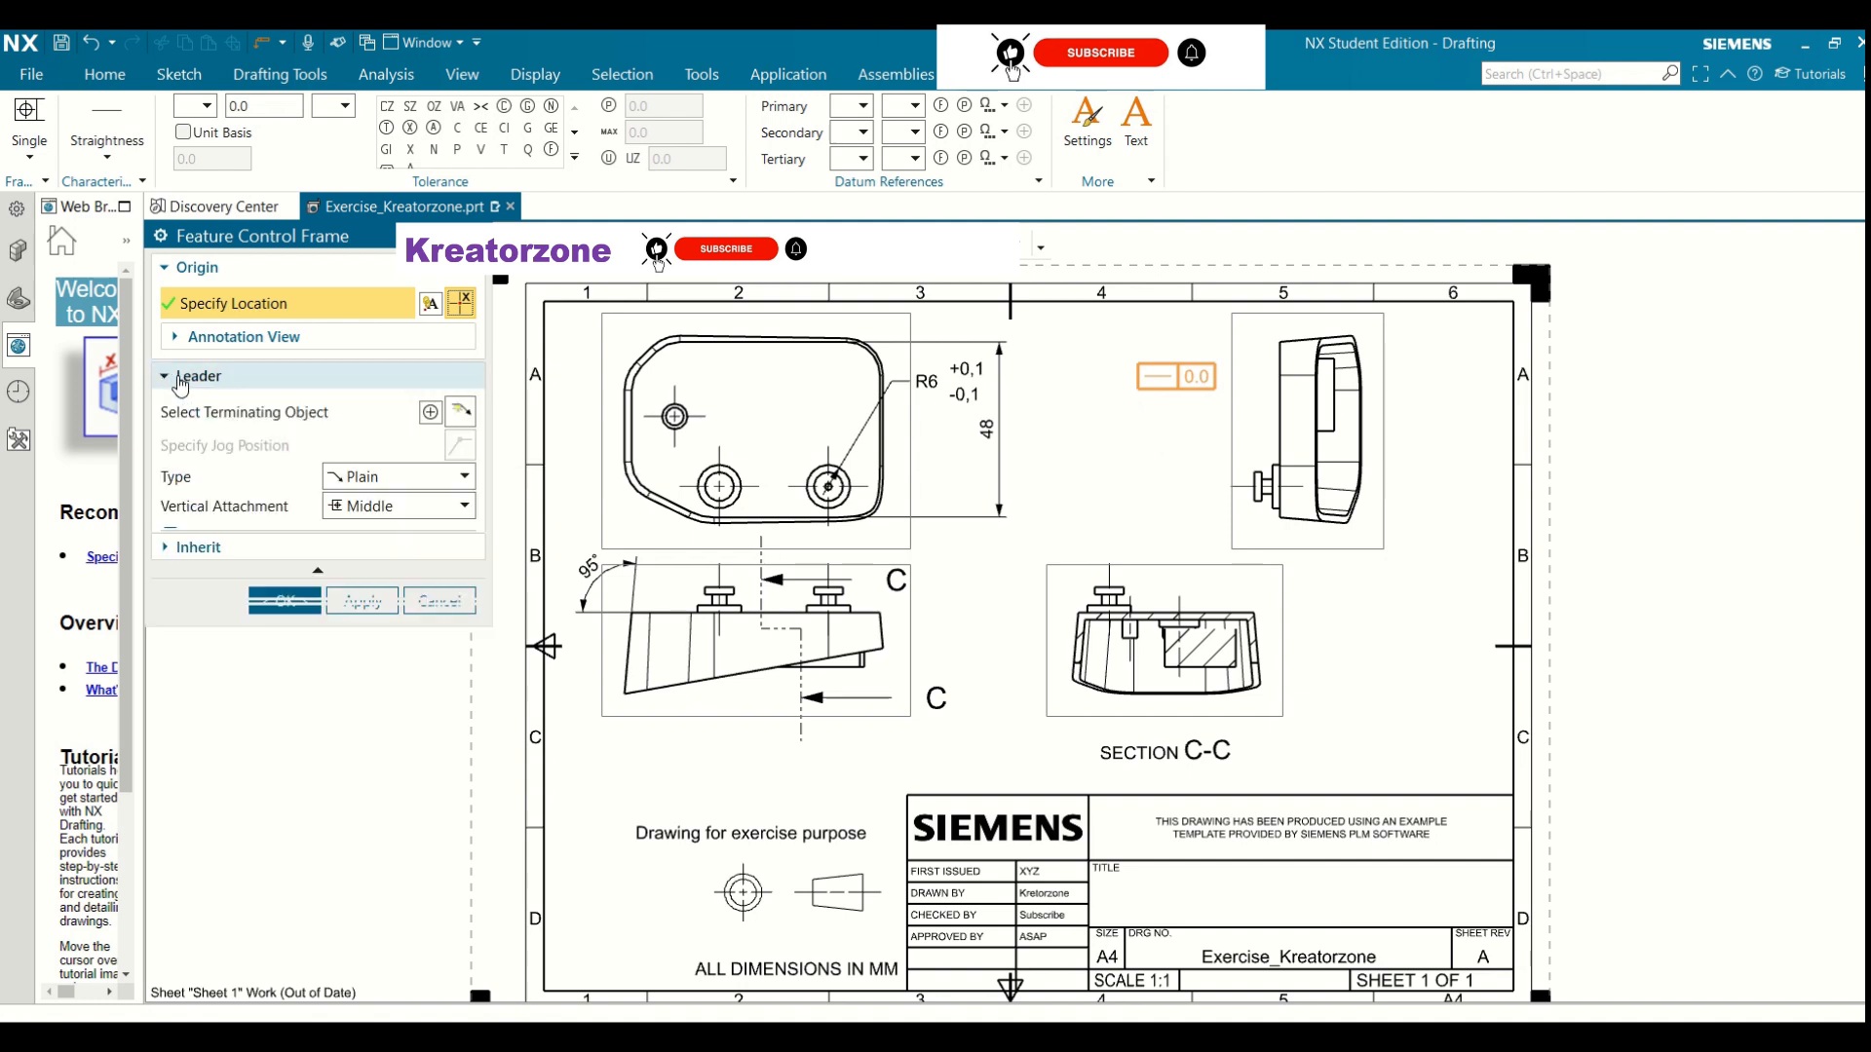
{"action": "left_click", "coordinate": [461, 413]}
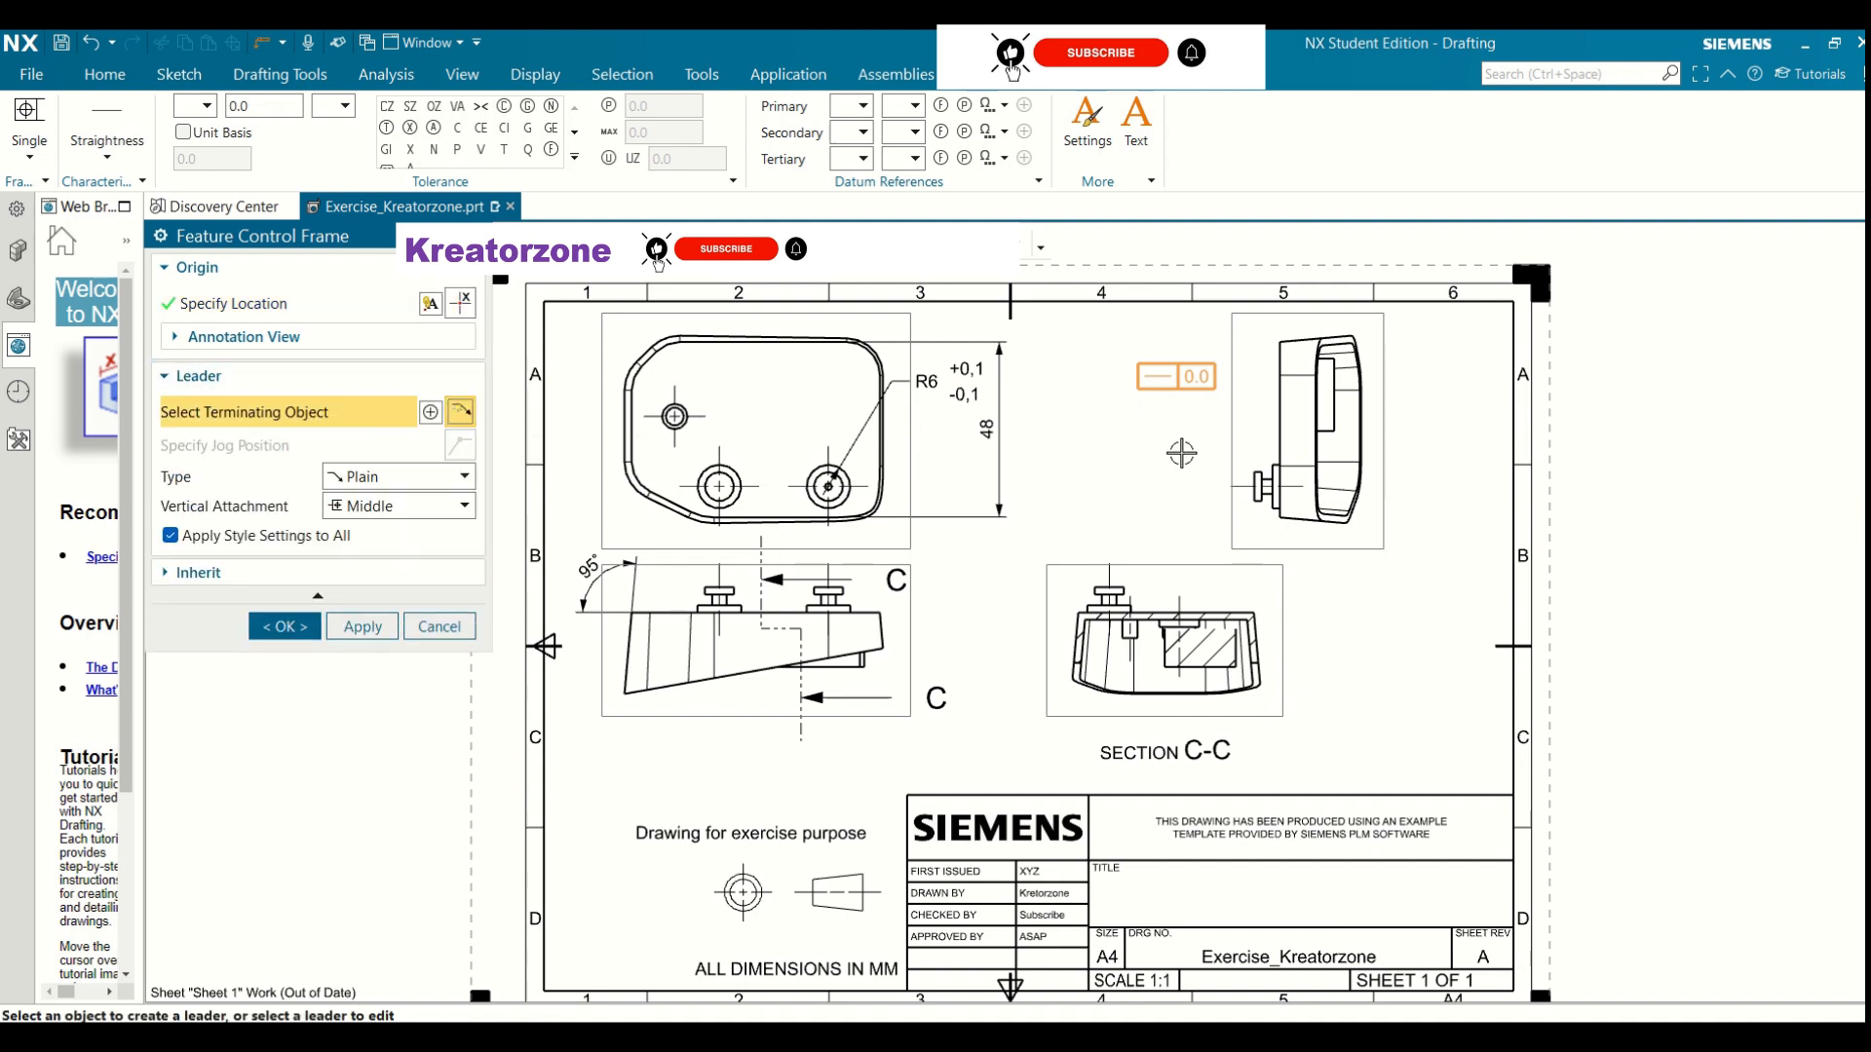
{"action": "left_click", "coordinate": [1278, 417]}
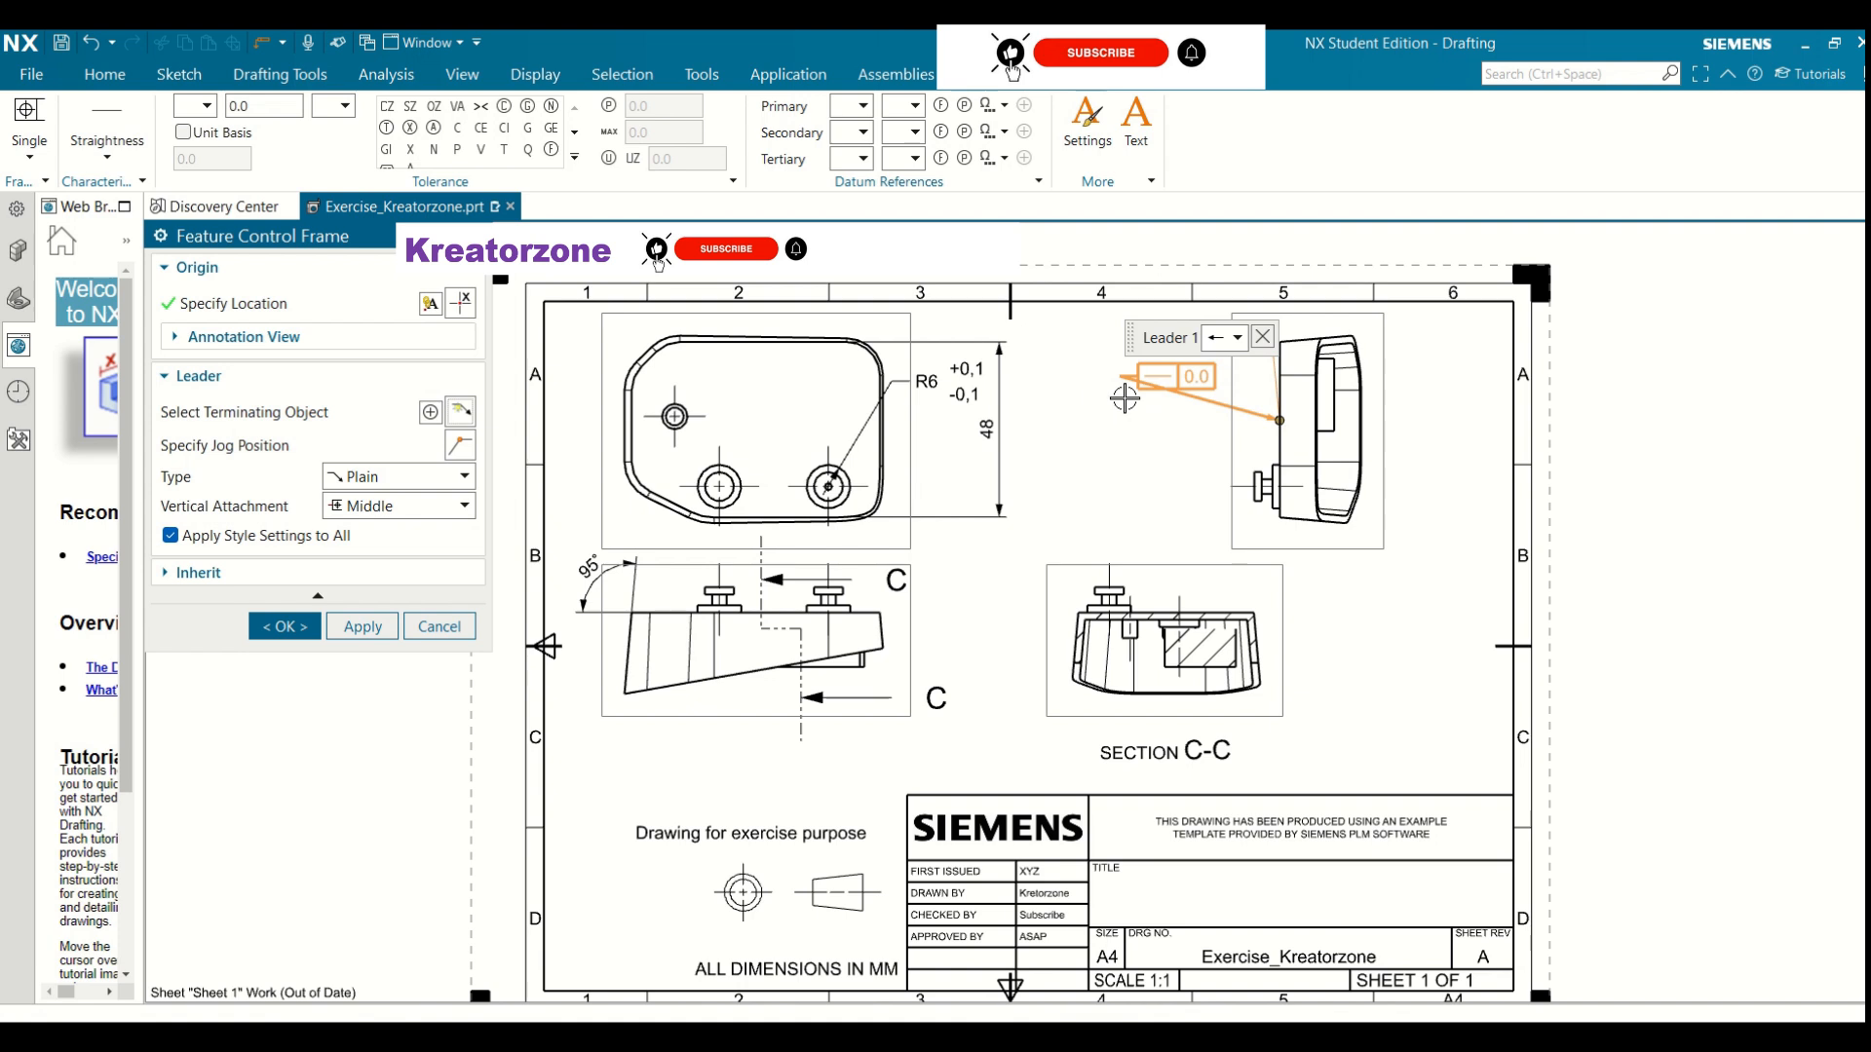
{"action": "left_click", "coordinate": [307, 627]}
Relocate the feature control frame to the upper right of the side view, keeping its leader on the left edge
{"action": "left_click", "coordinate": [1192, 378]}
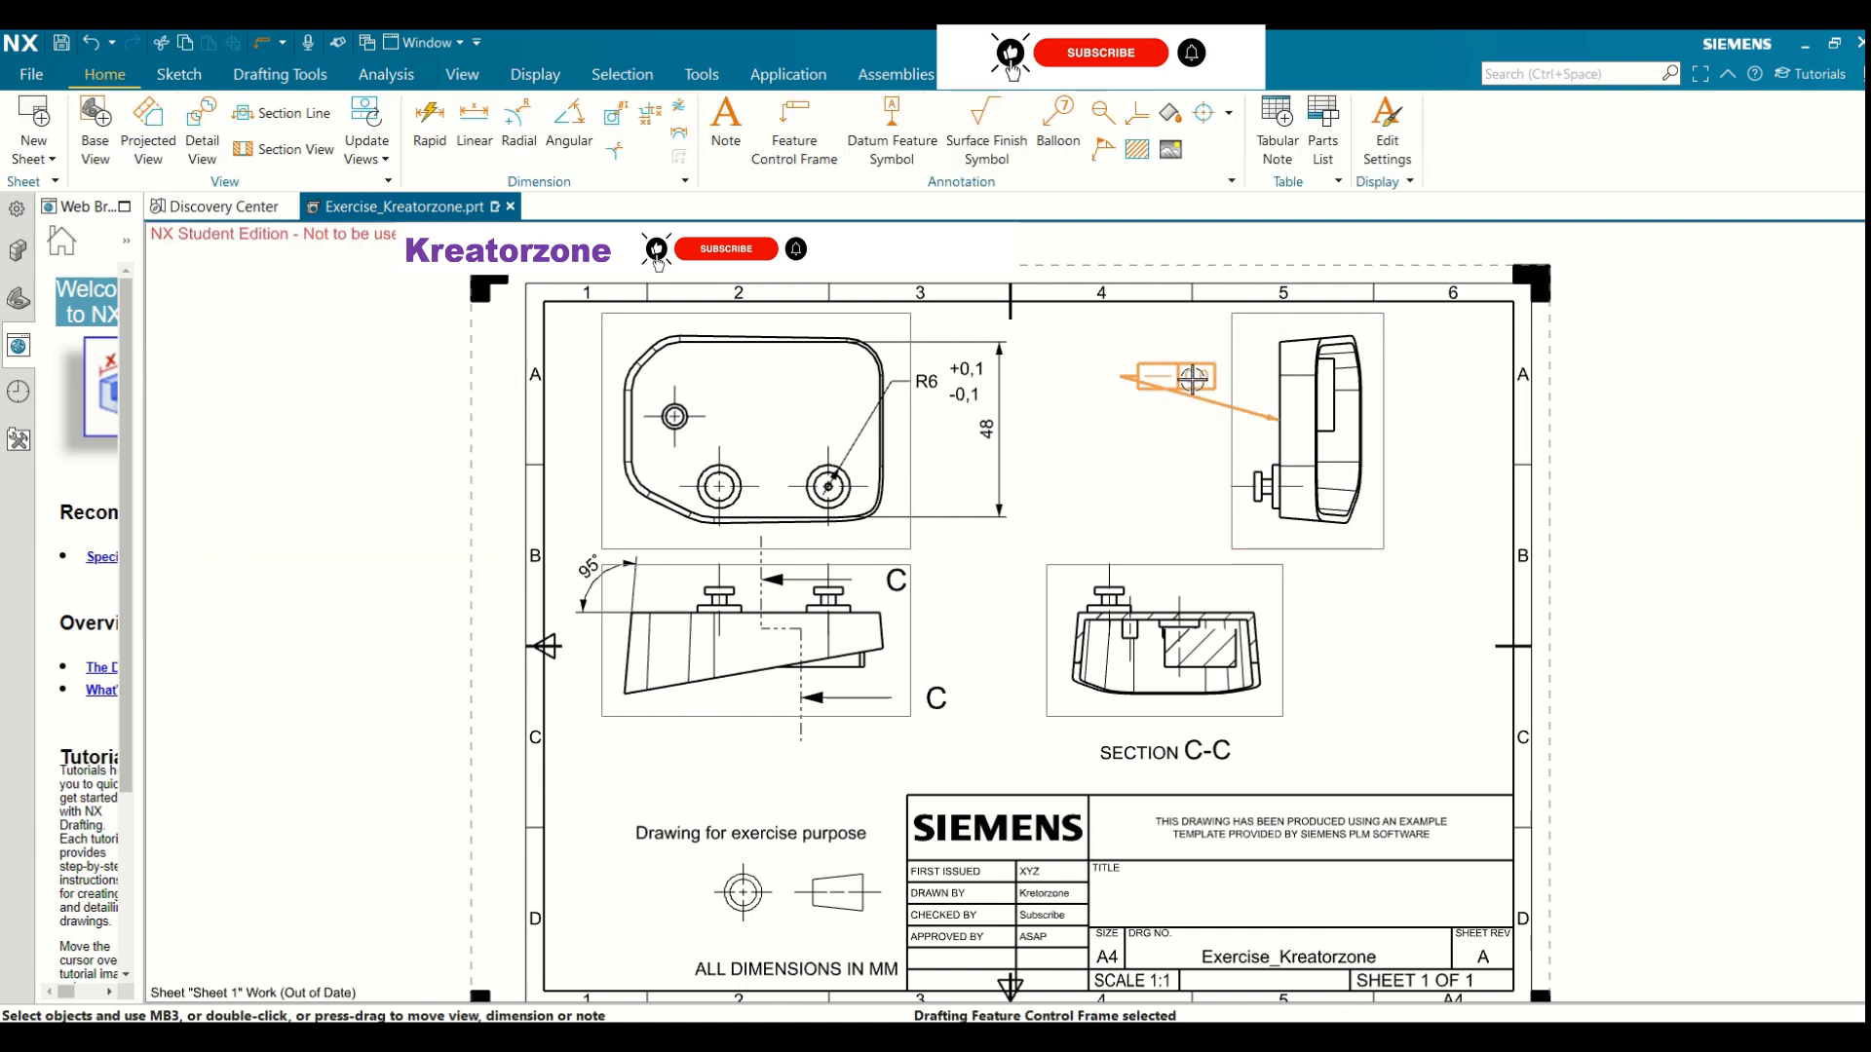
{"action": "double_click", "coordinate": [1192, 378]}
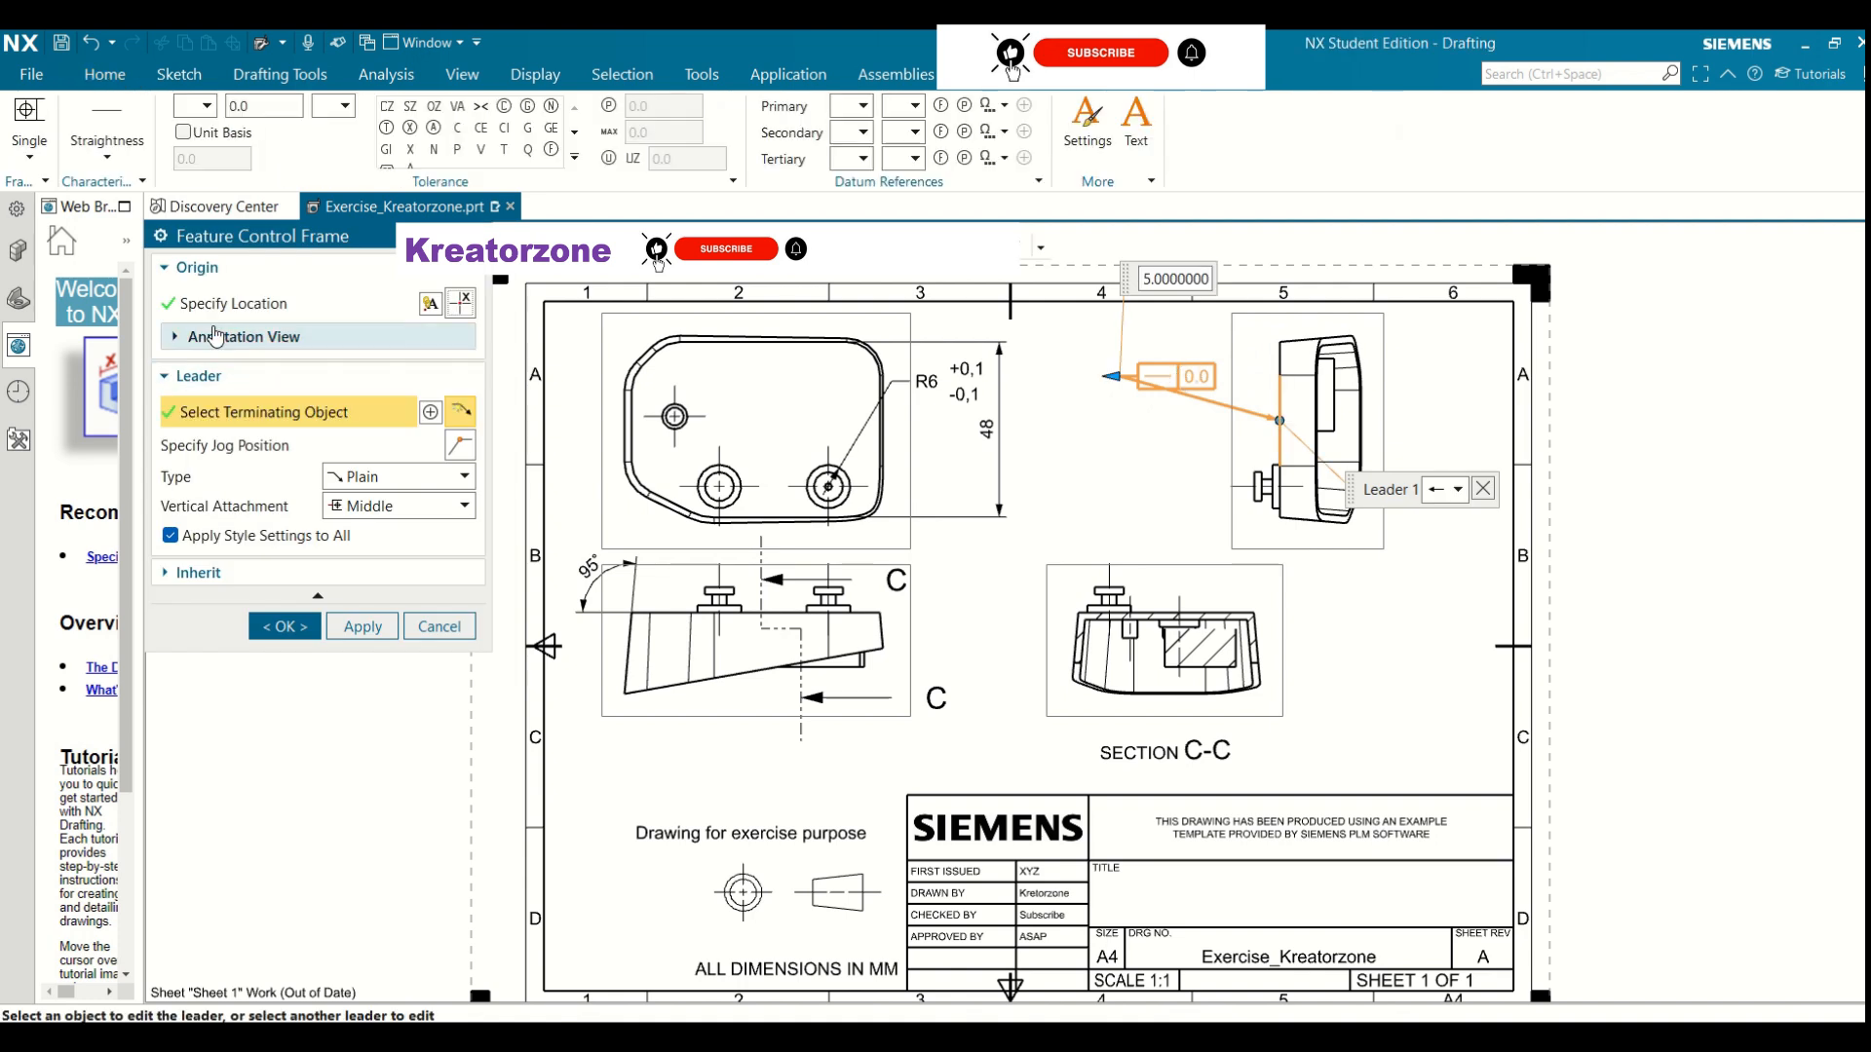
{"action": "left_click", "coordinate": [221, 304]}
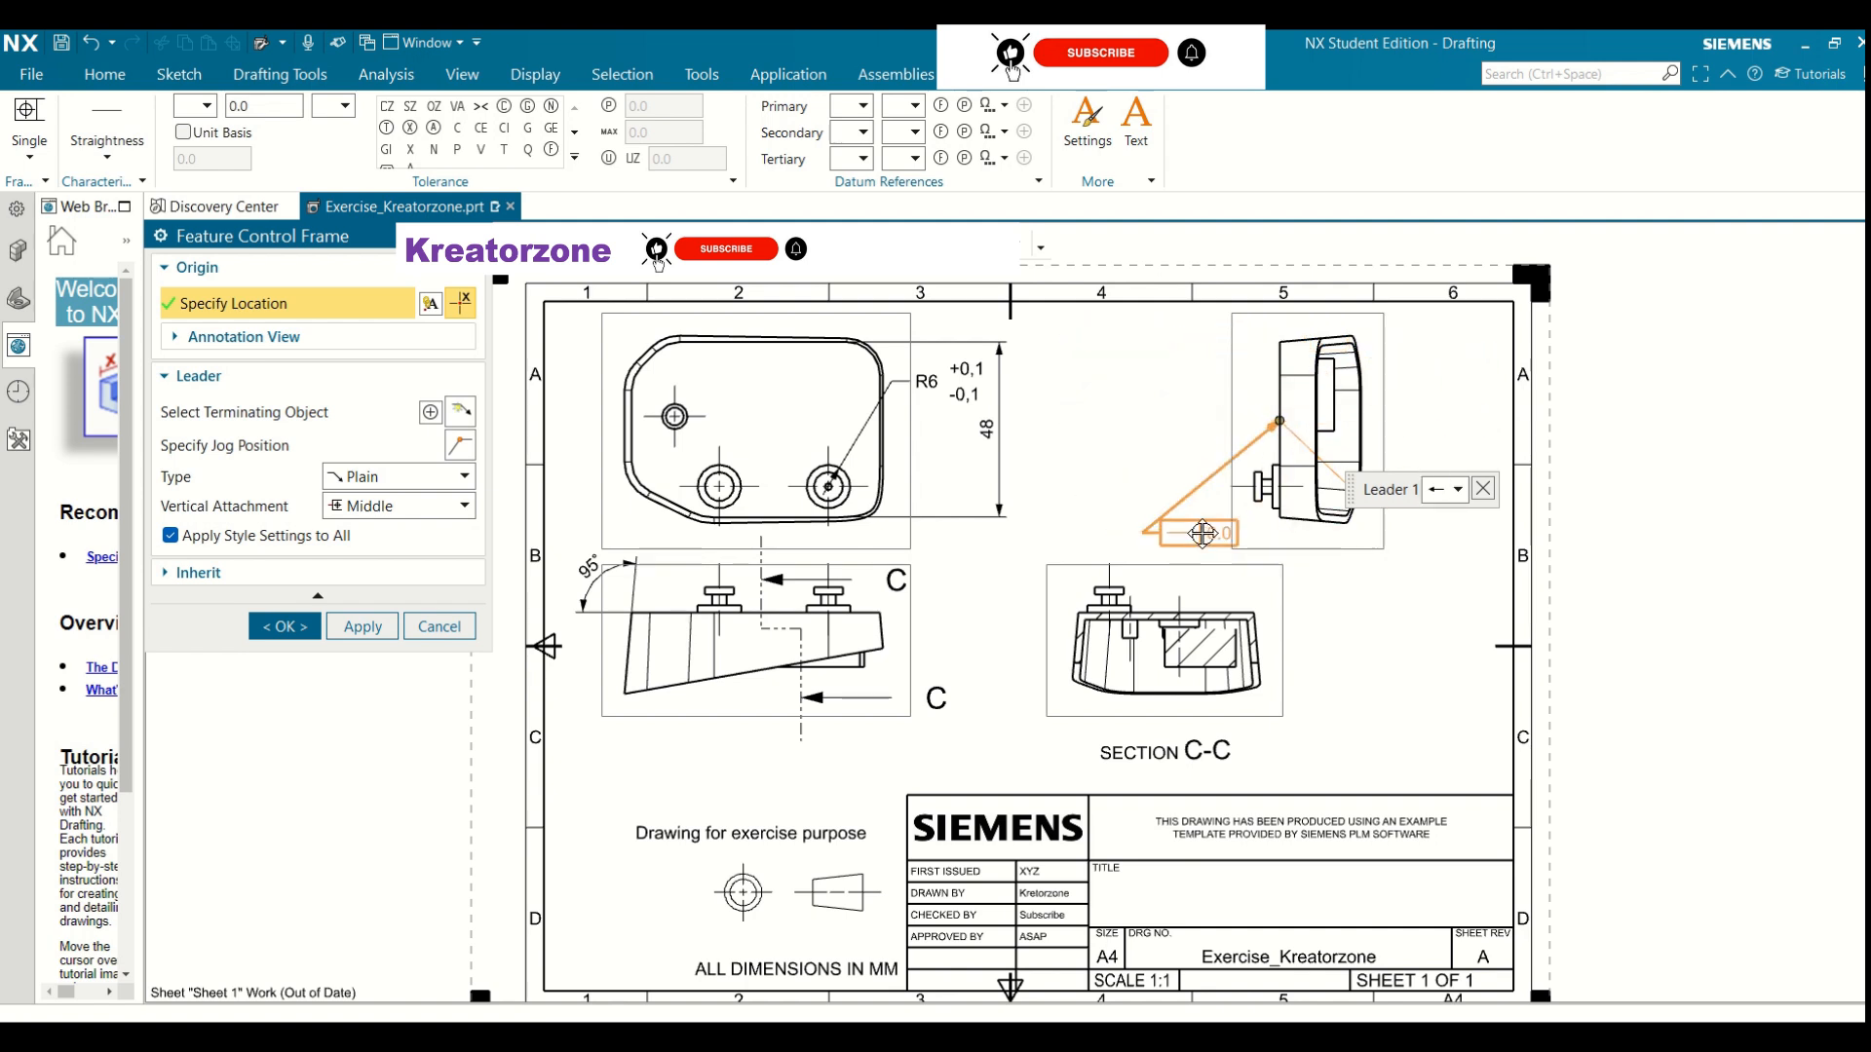
{"action": "left_click", "coordinate": [284, 628]}
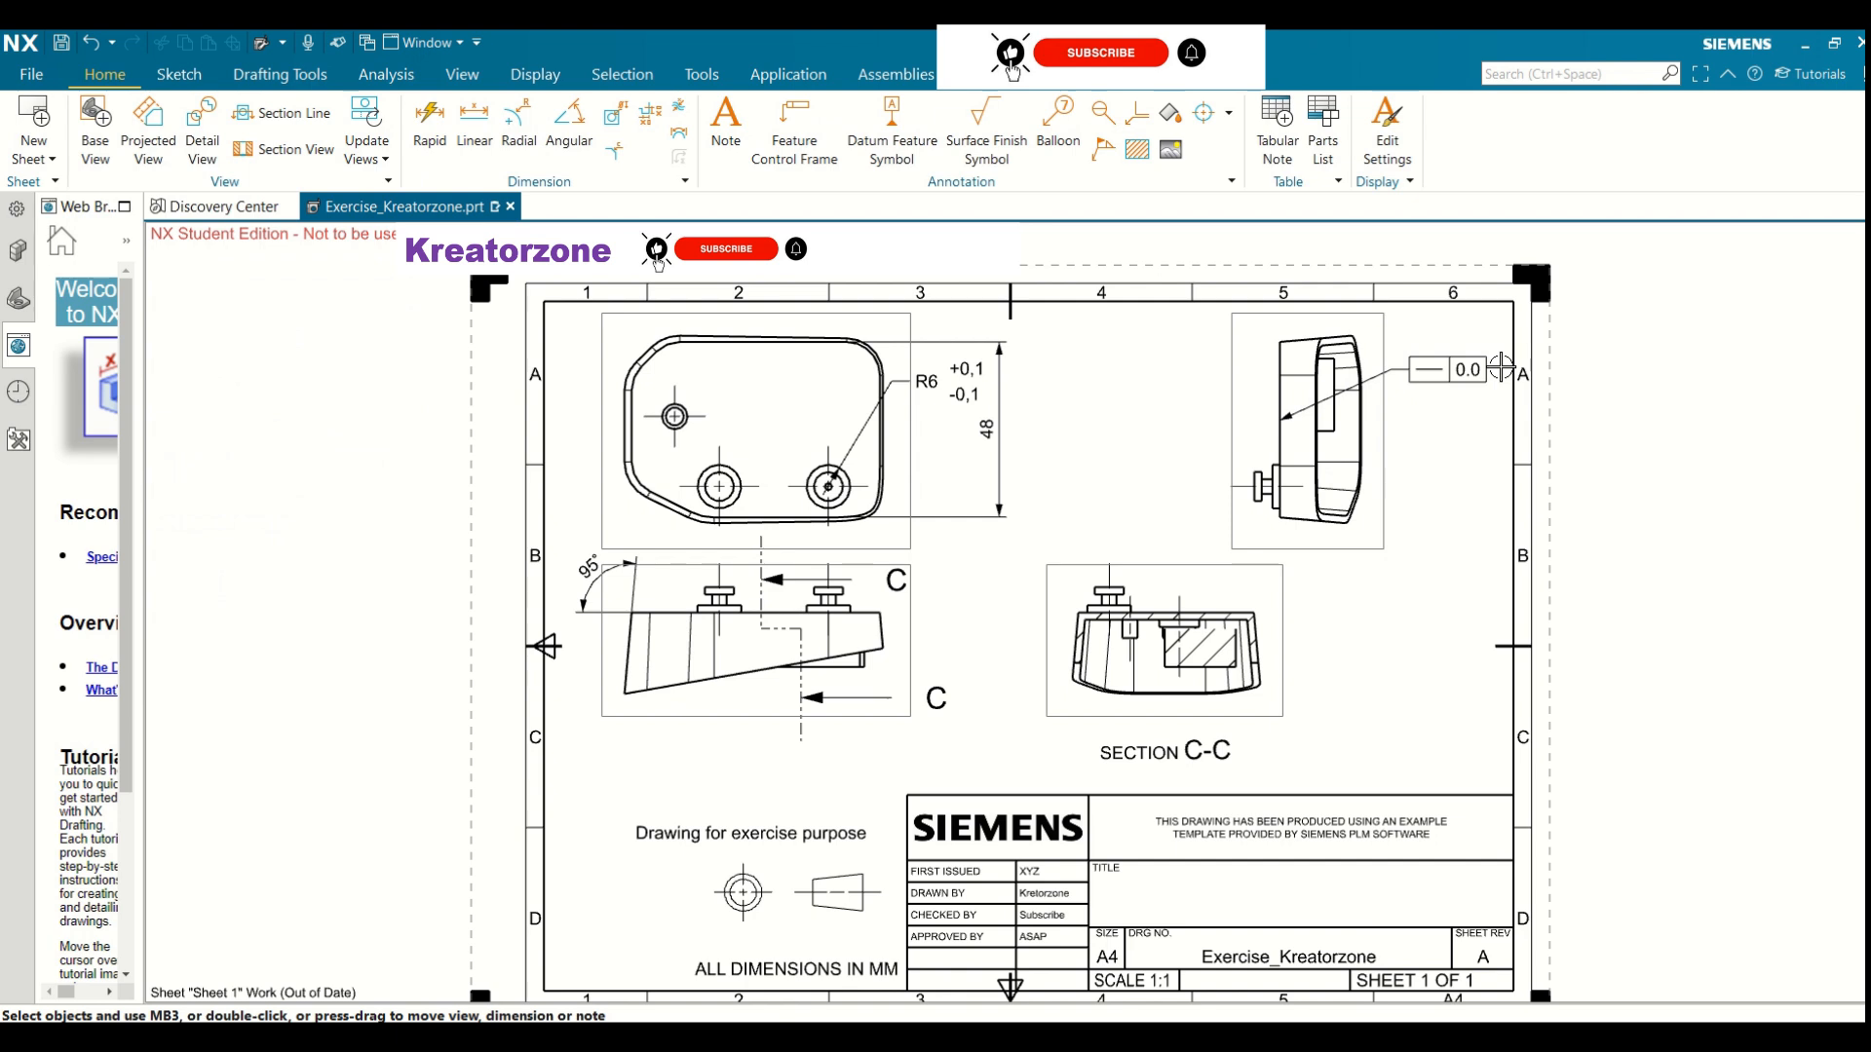
Try the Composite frame style on the feature control frame and restore the Single style
{"action": "left_click", "coordinate": [1448, 371]}
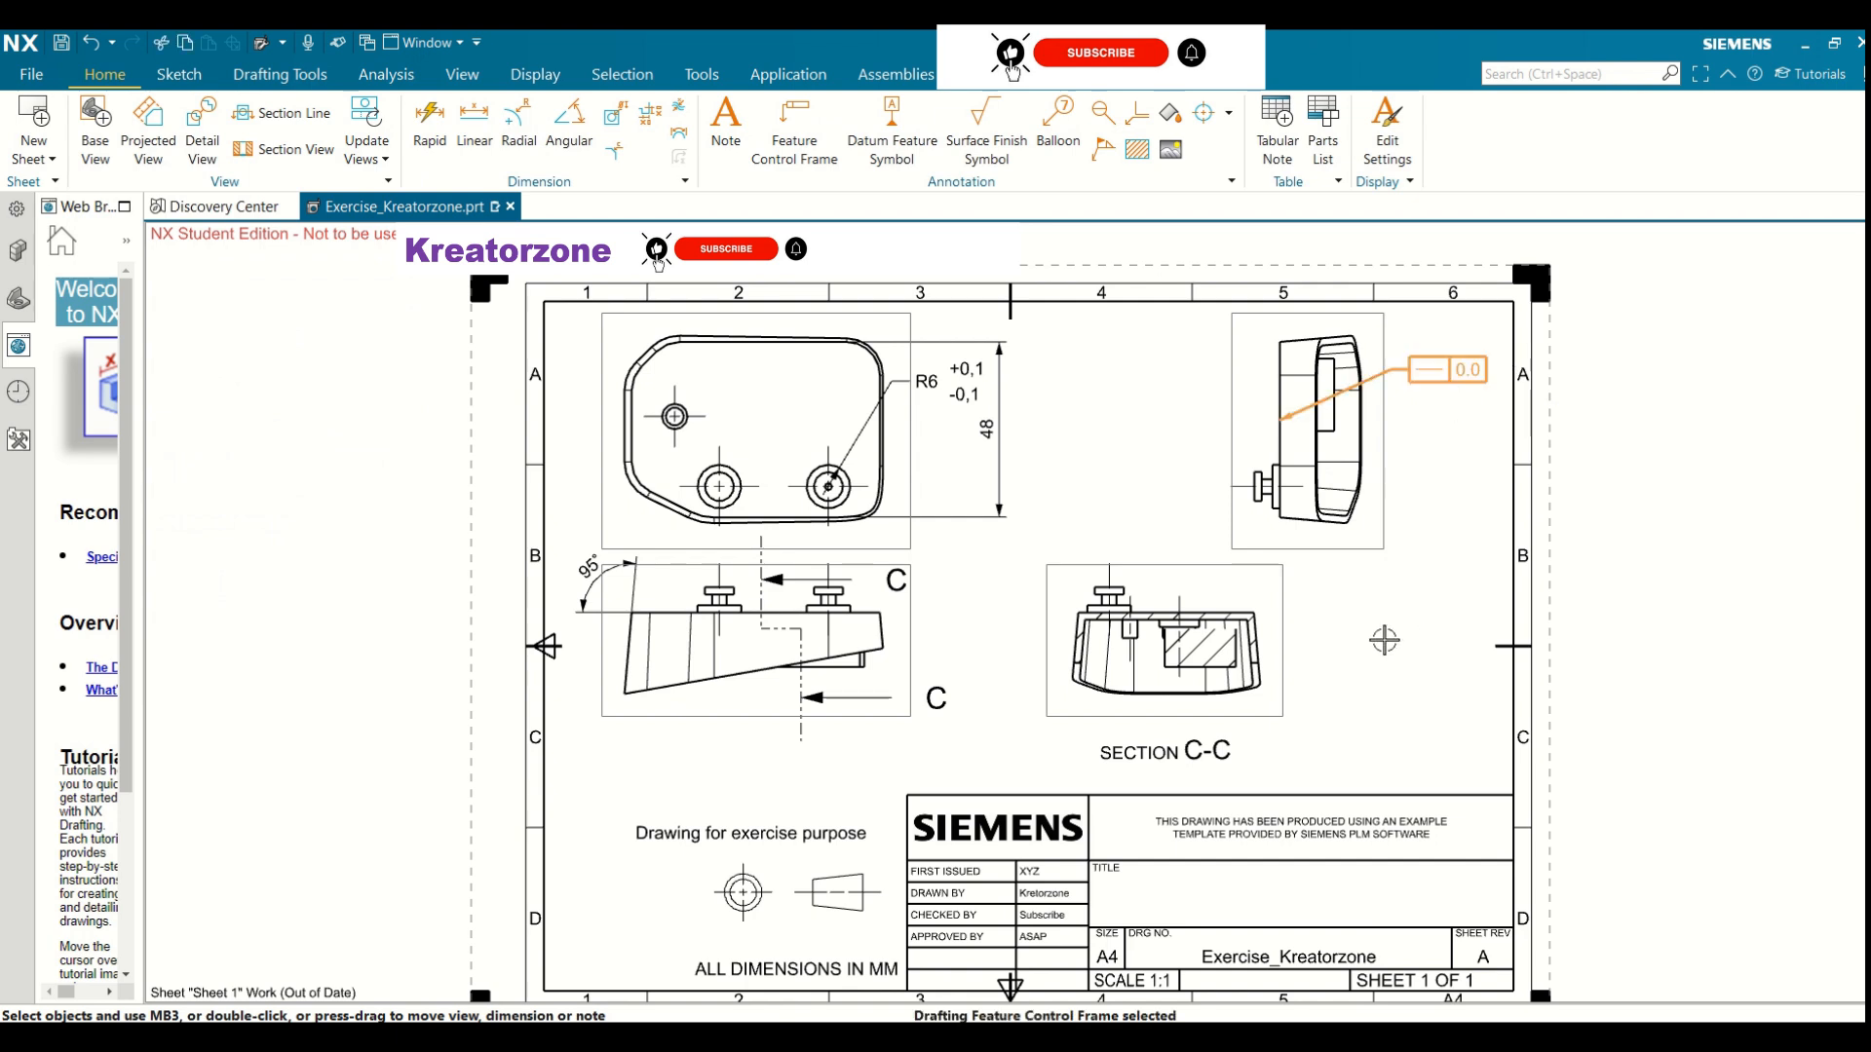
{"action": "double_click", "coordinate": [1448, 372]}
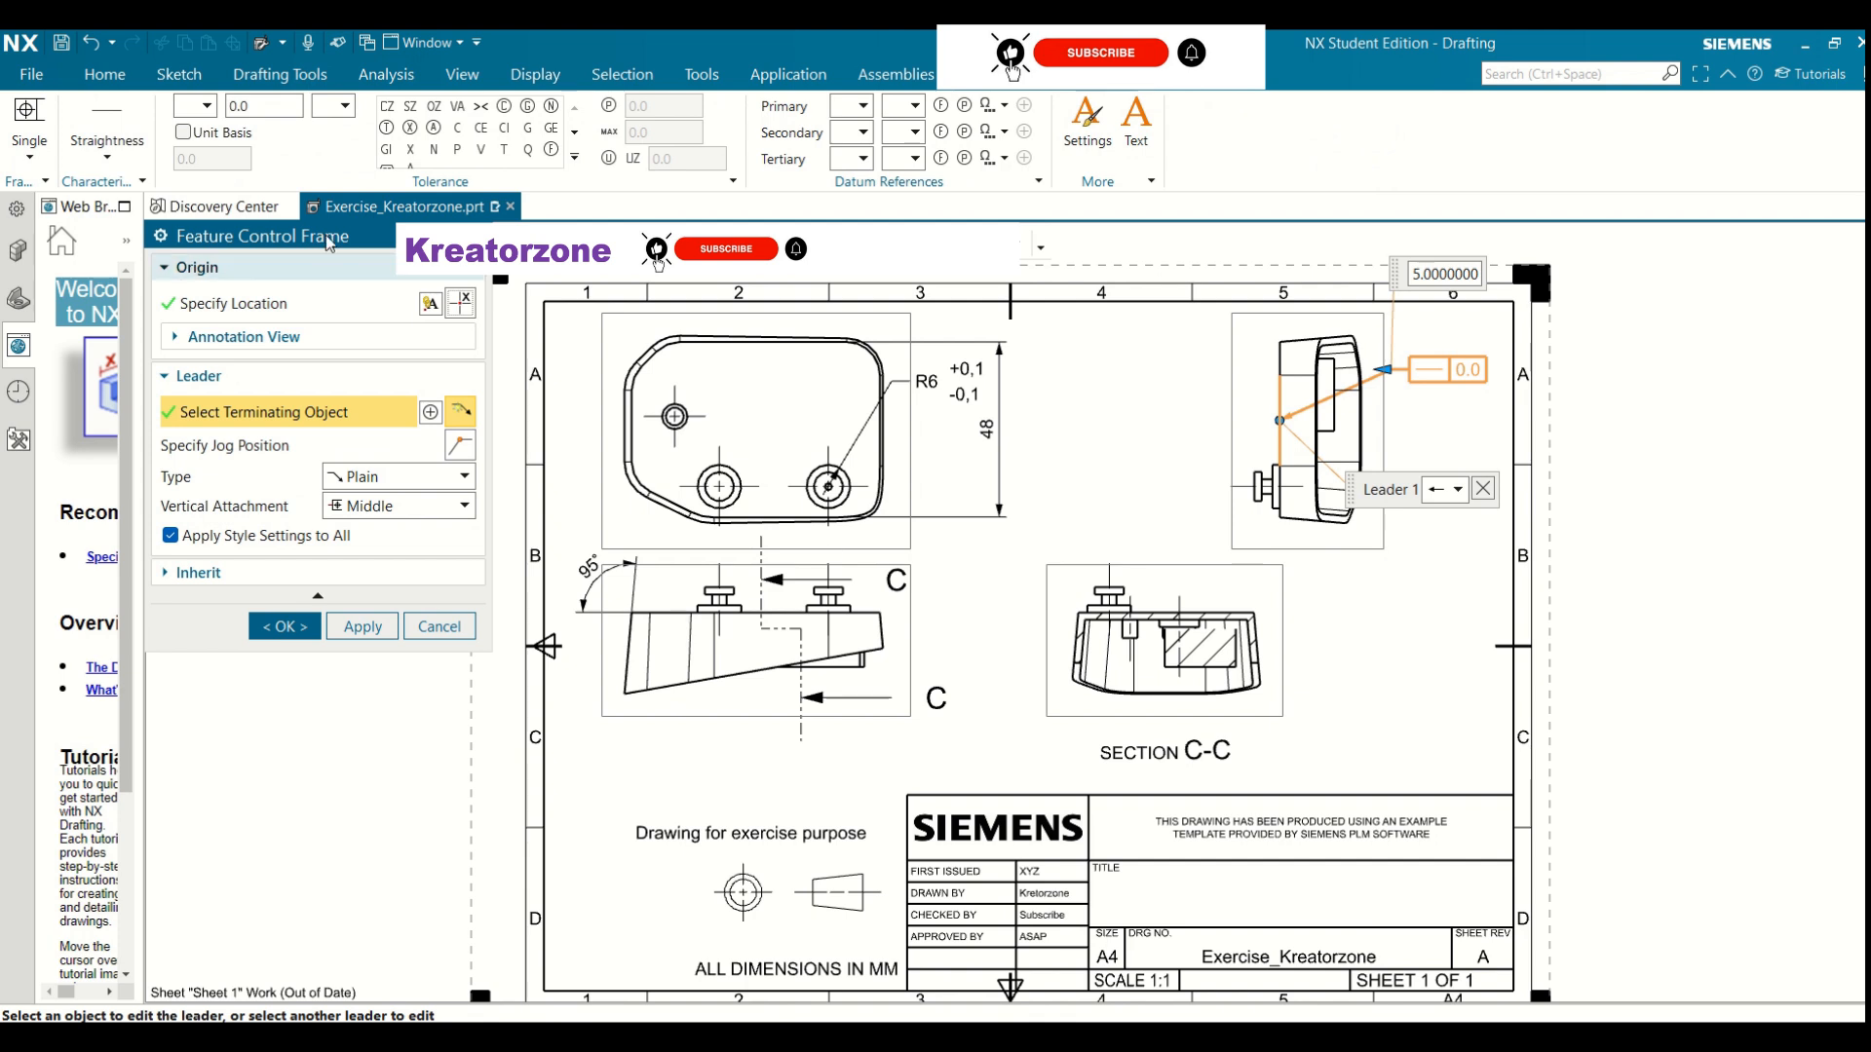
{"action": "left_click", "coordinate": [107, 136]}
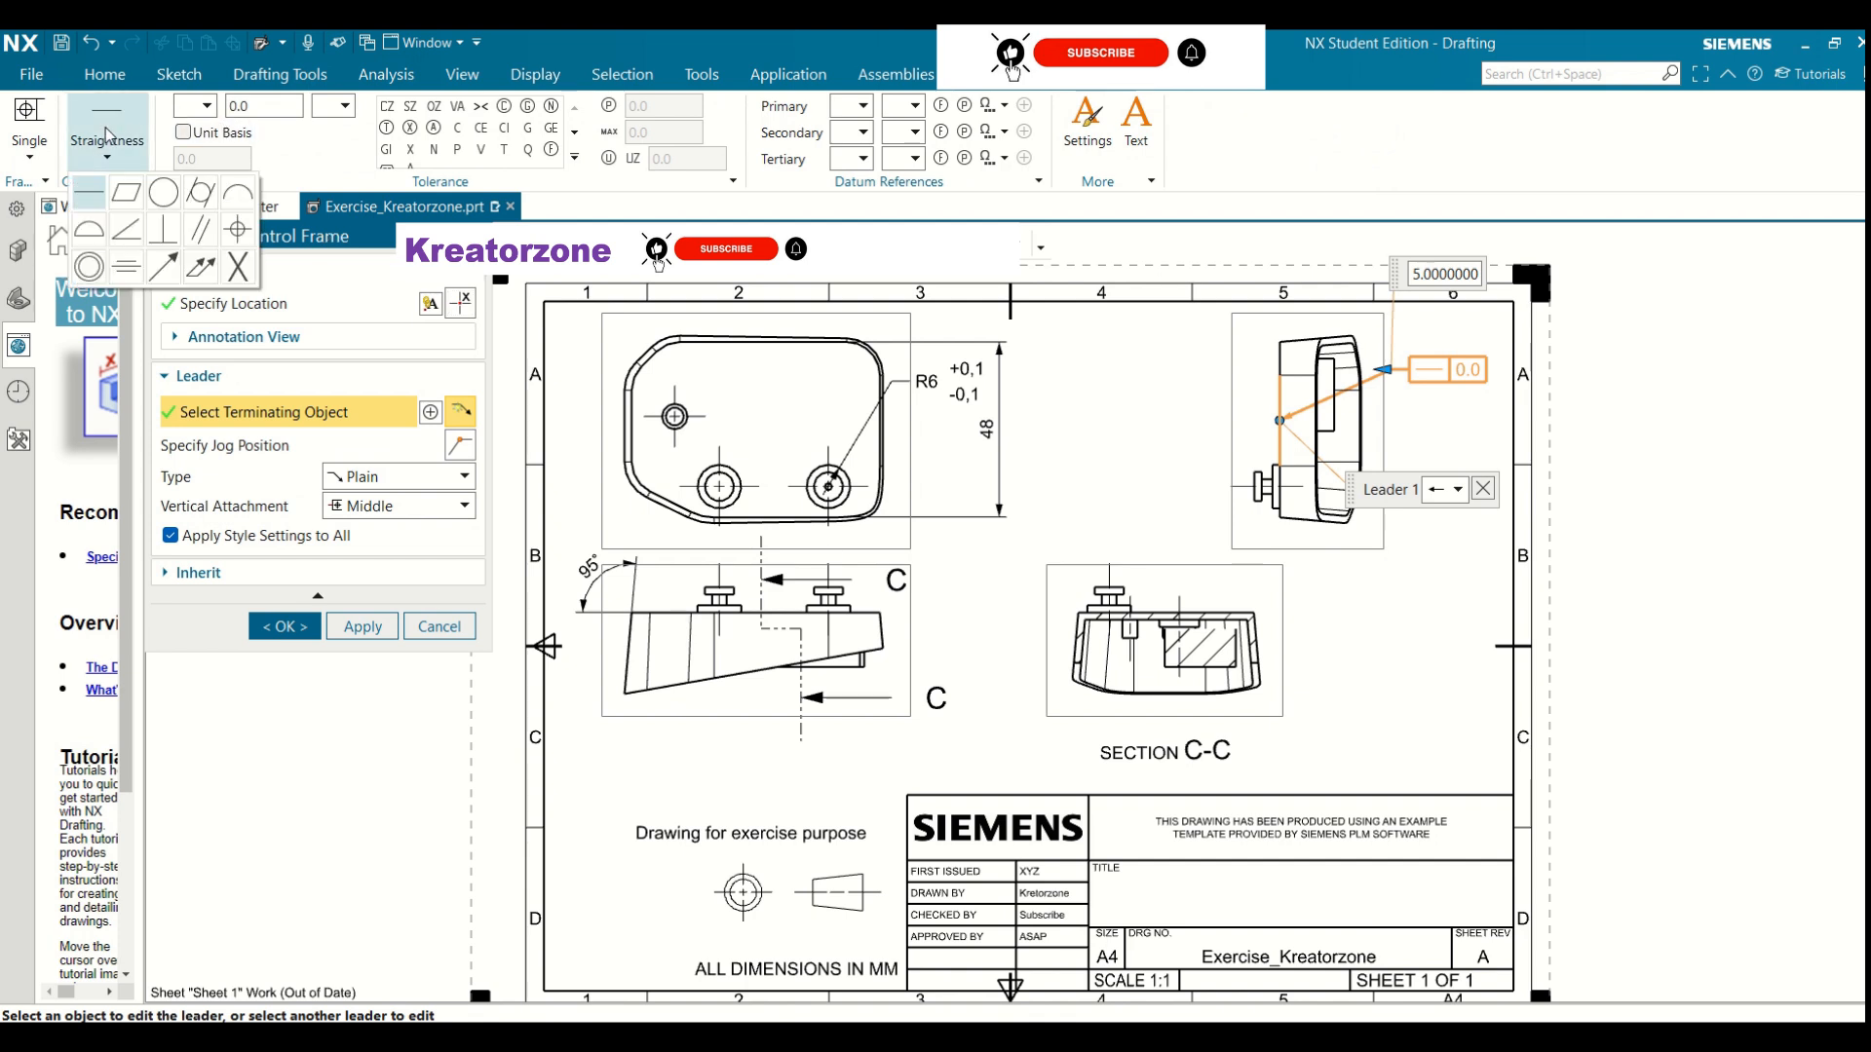
{"action": "left_click", "coordinate": [35, 154]}
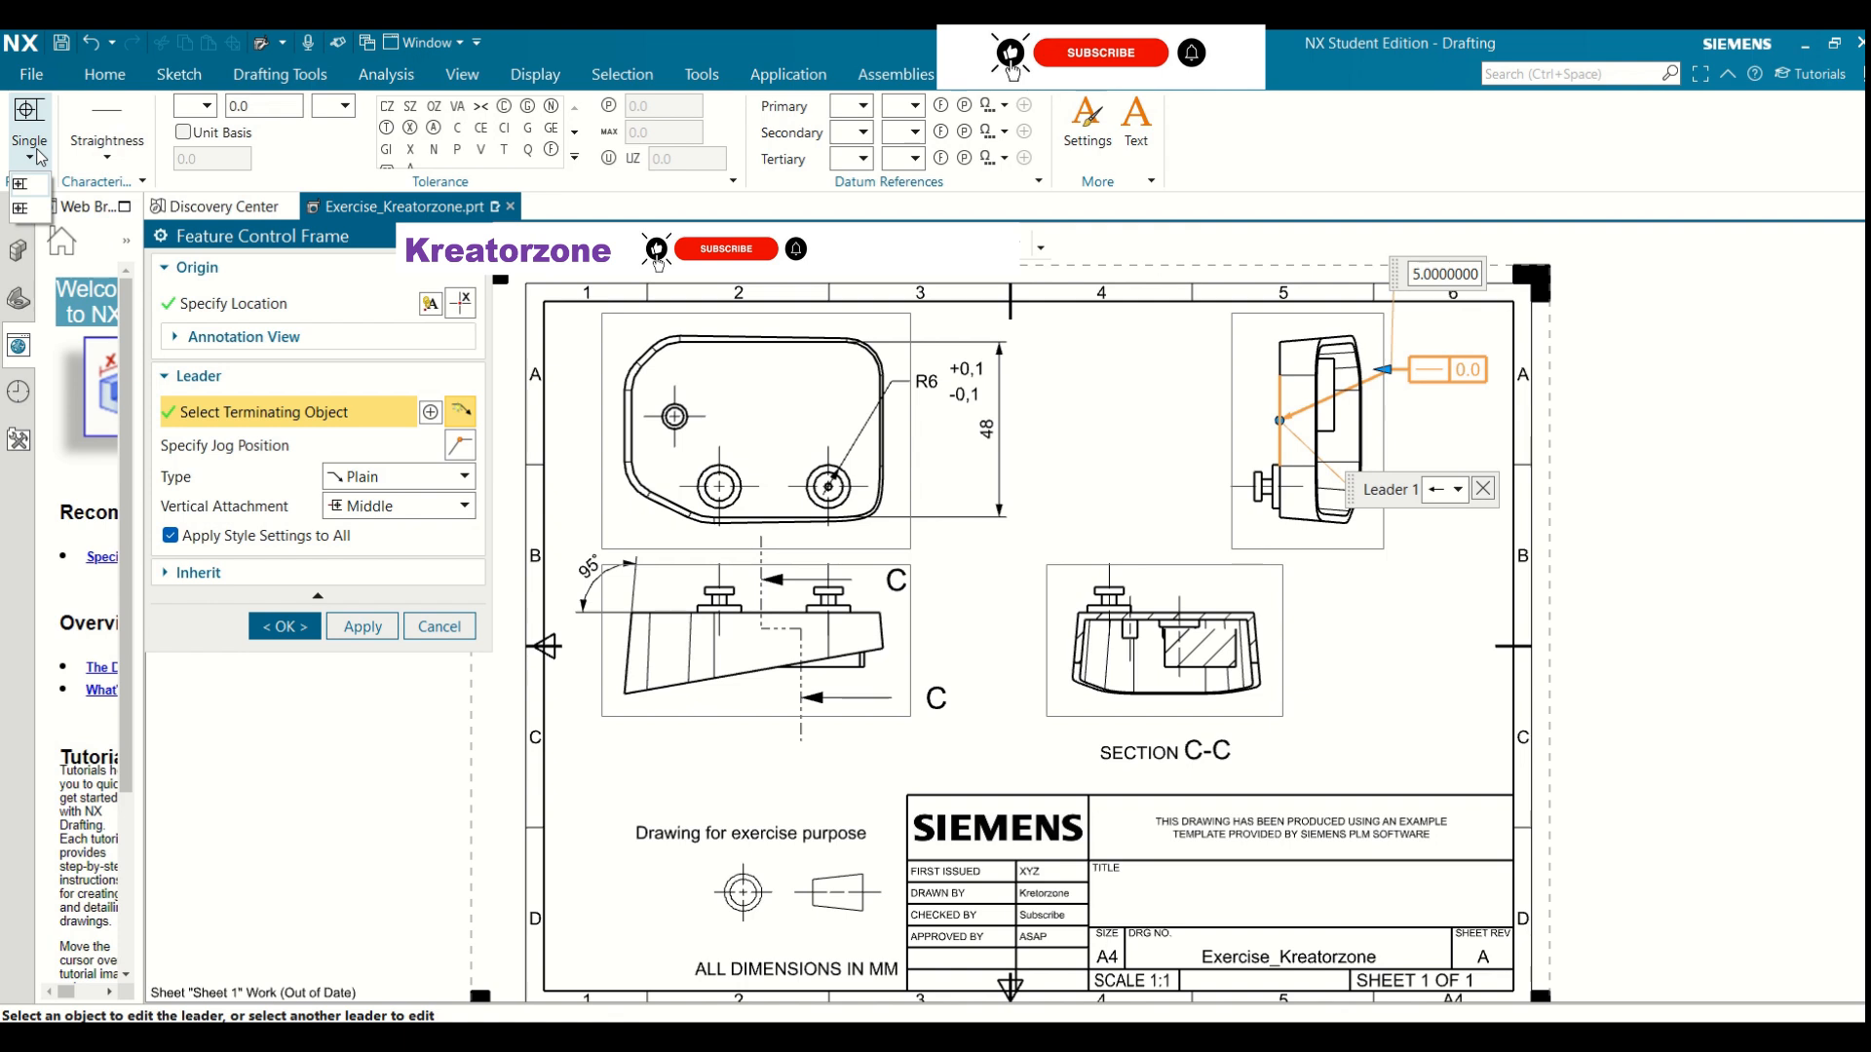
{"action": "left_click", "coordinate": [19, 214]}
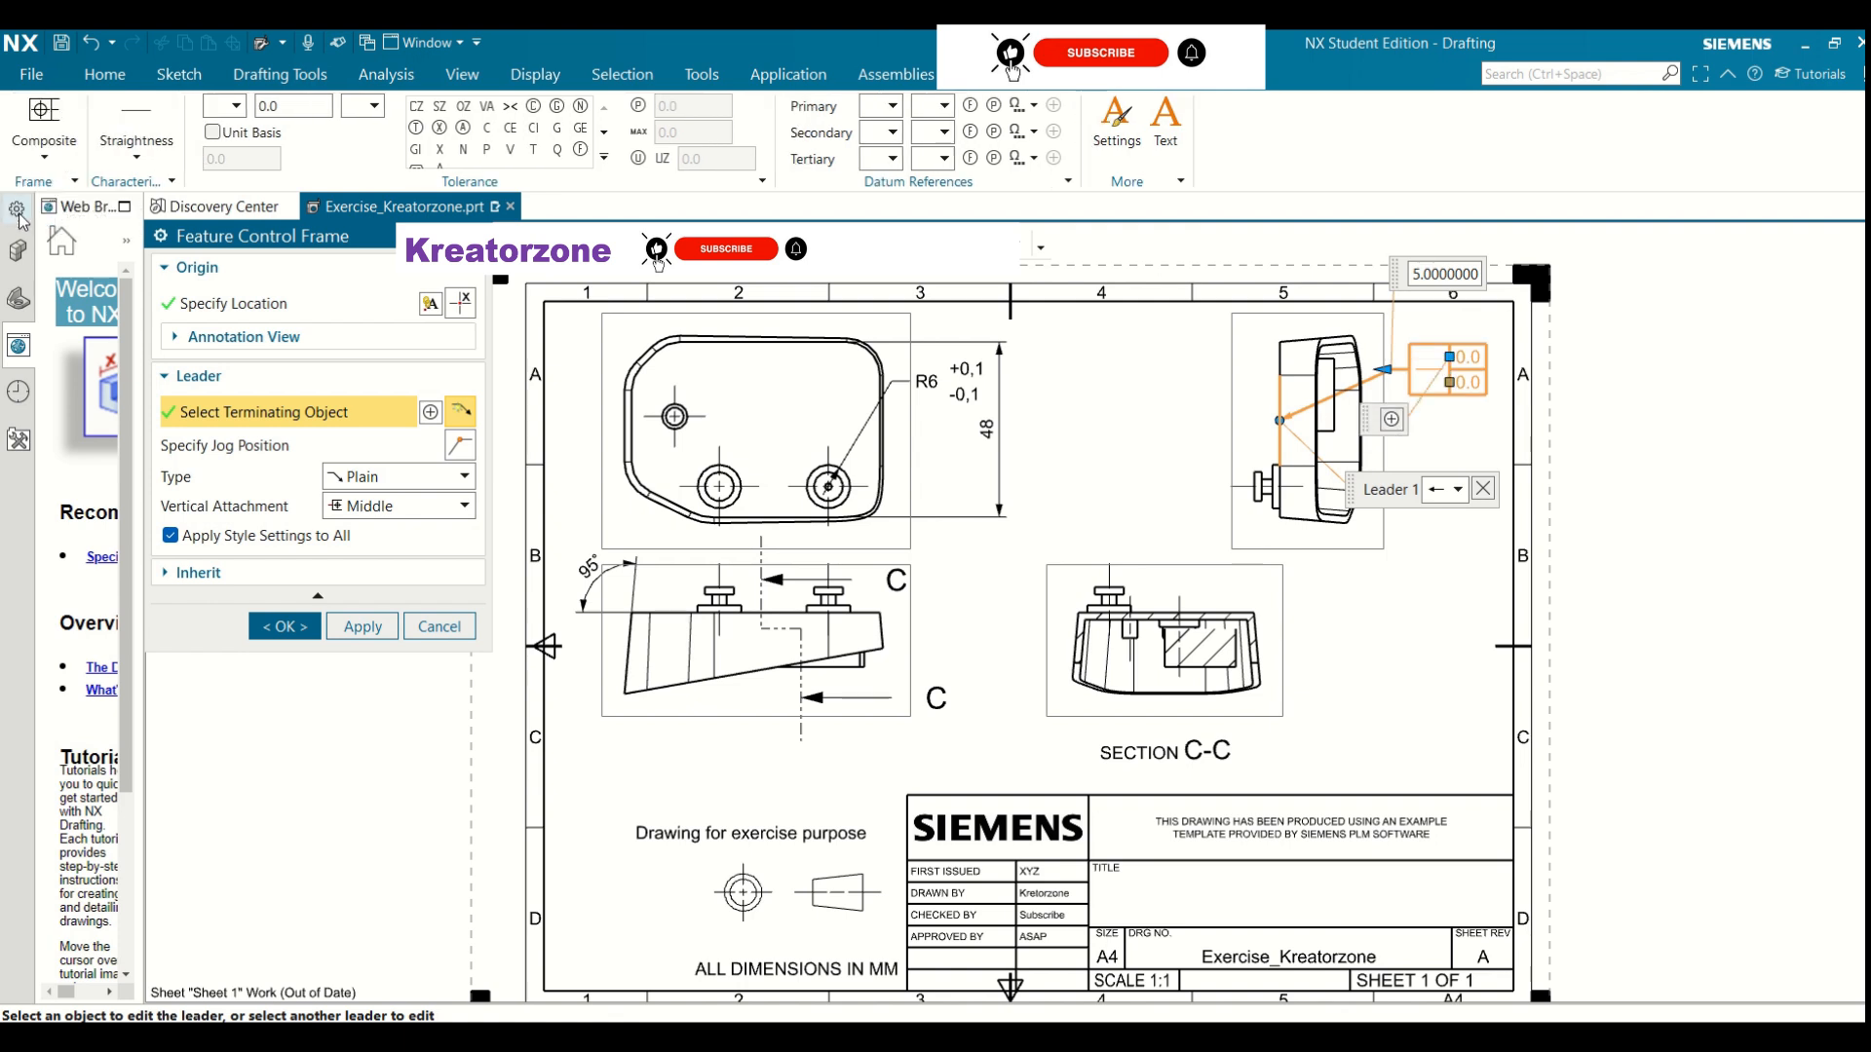
{"action": "left_click", "coordinate": [45, 156]}
{"action": "left_click", "coordinate": [56, 190]}
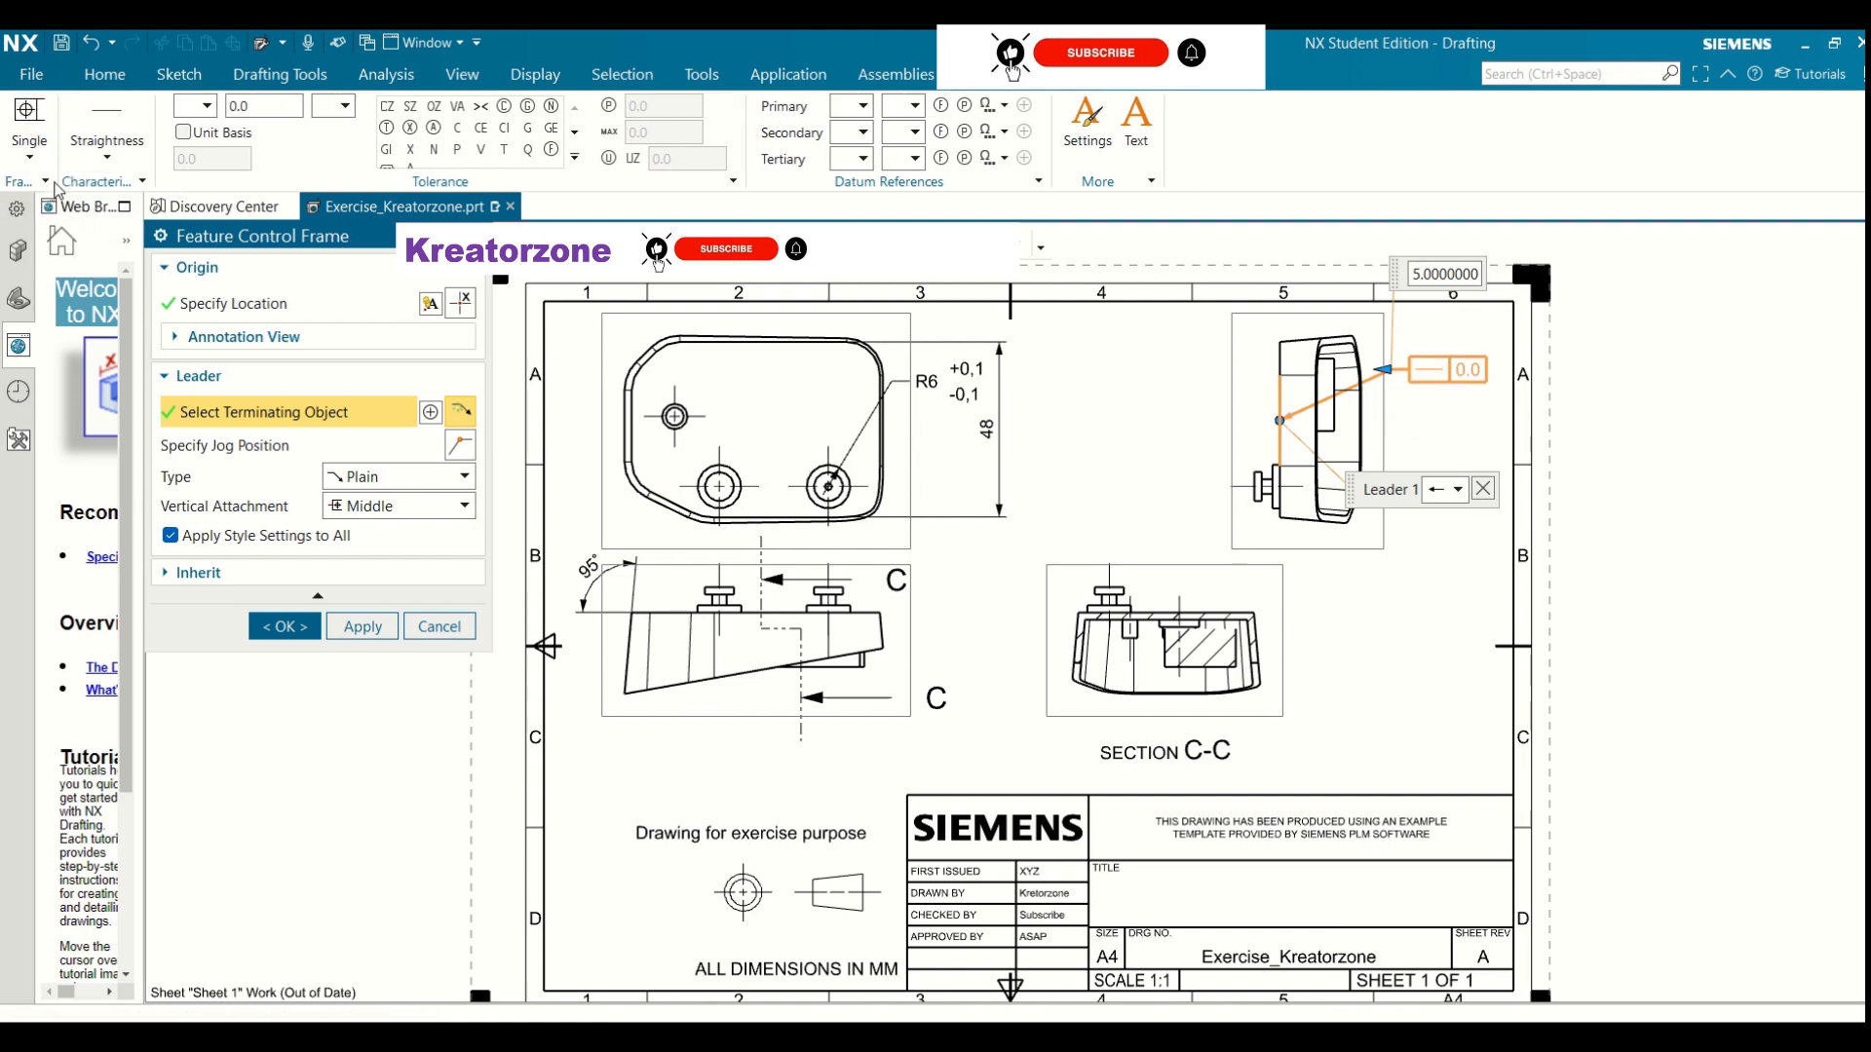
Change the feature control frame's characteristic to Flatness and set its tolerance to 0.2
{"action": "left_click", "coordinate": [115, 158]}
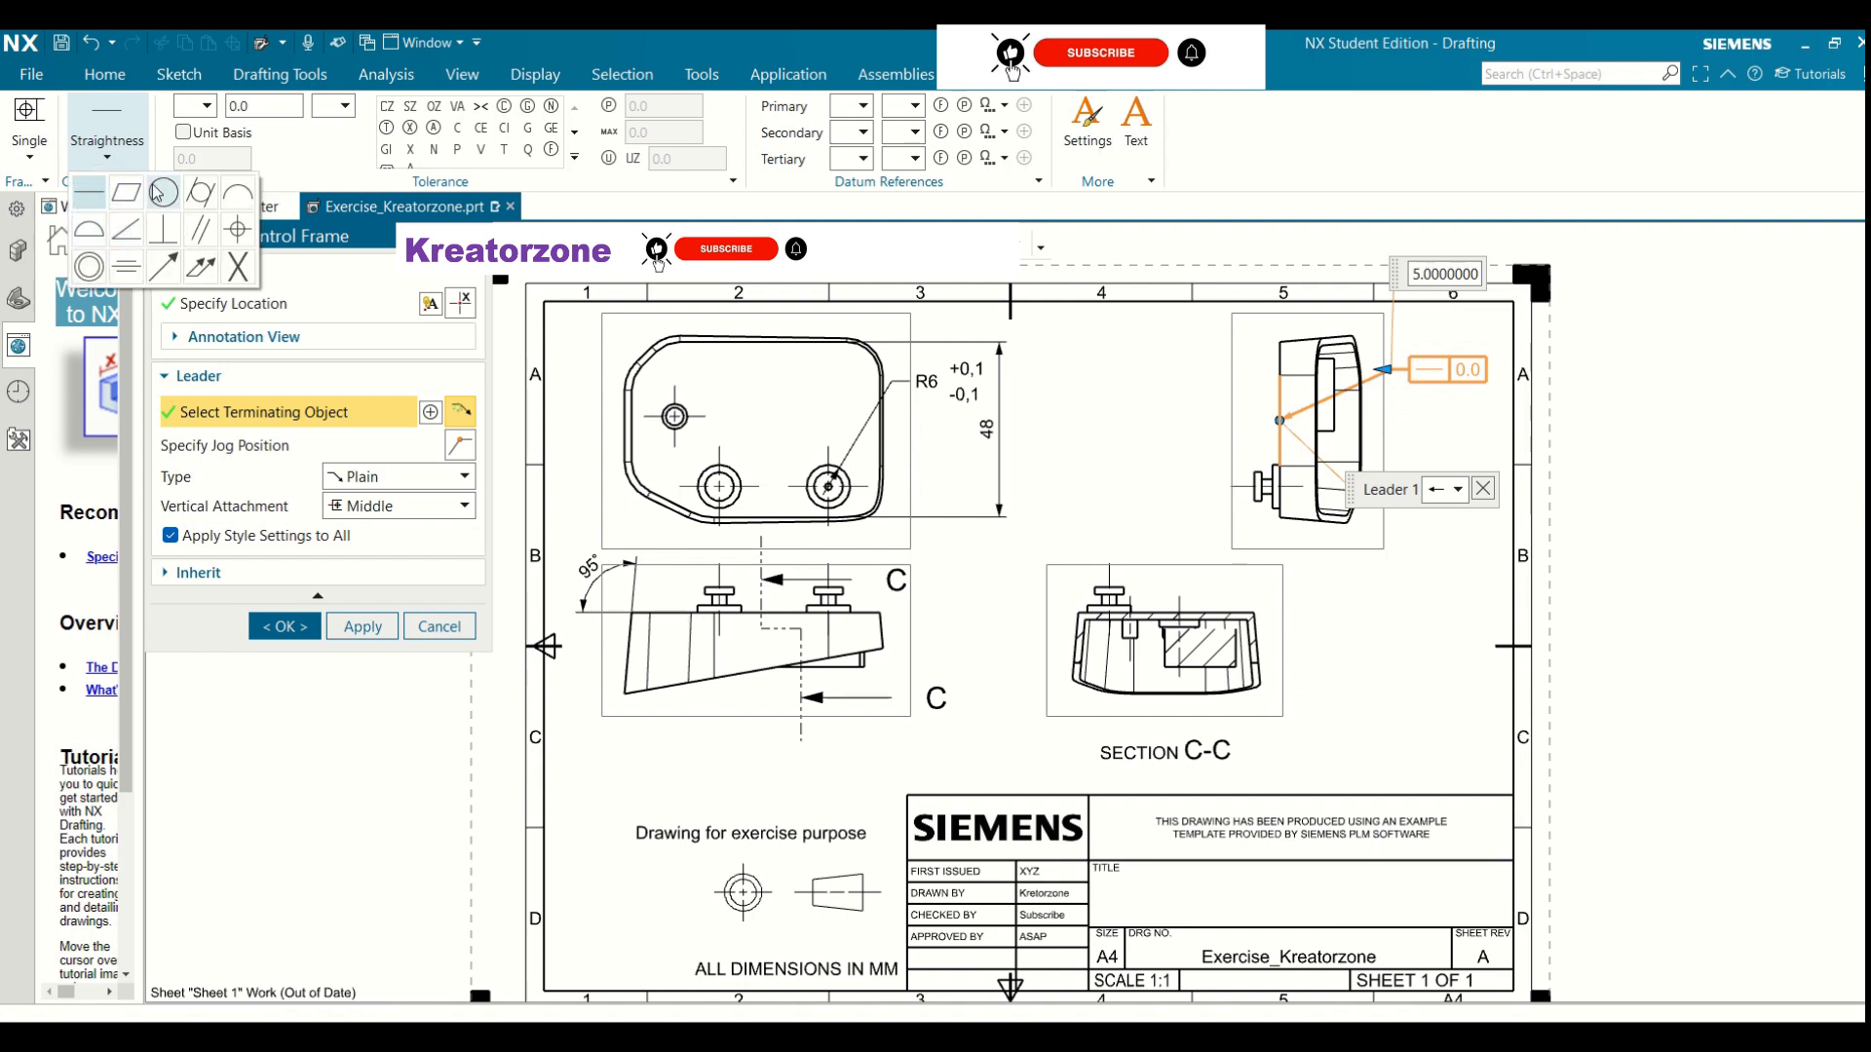
{"action": "left_click", "coordinate": [235, 226]}
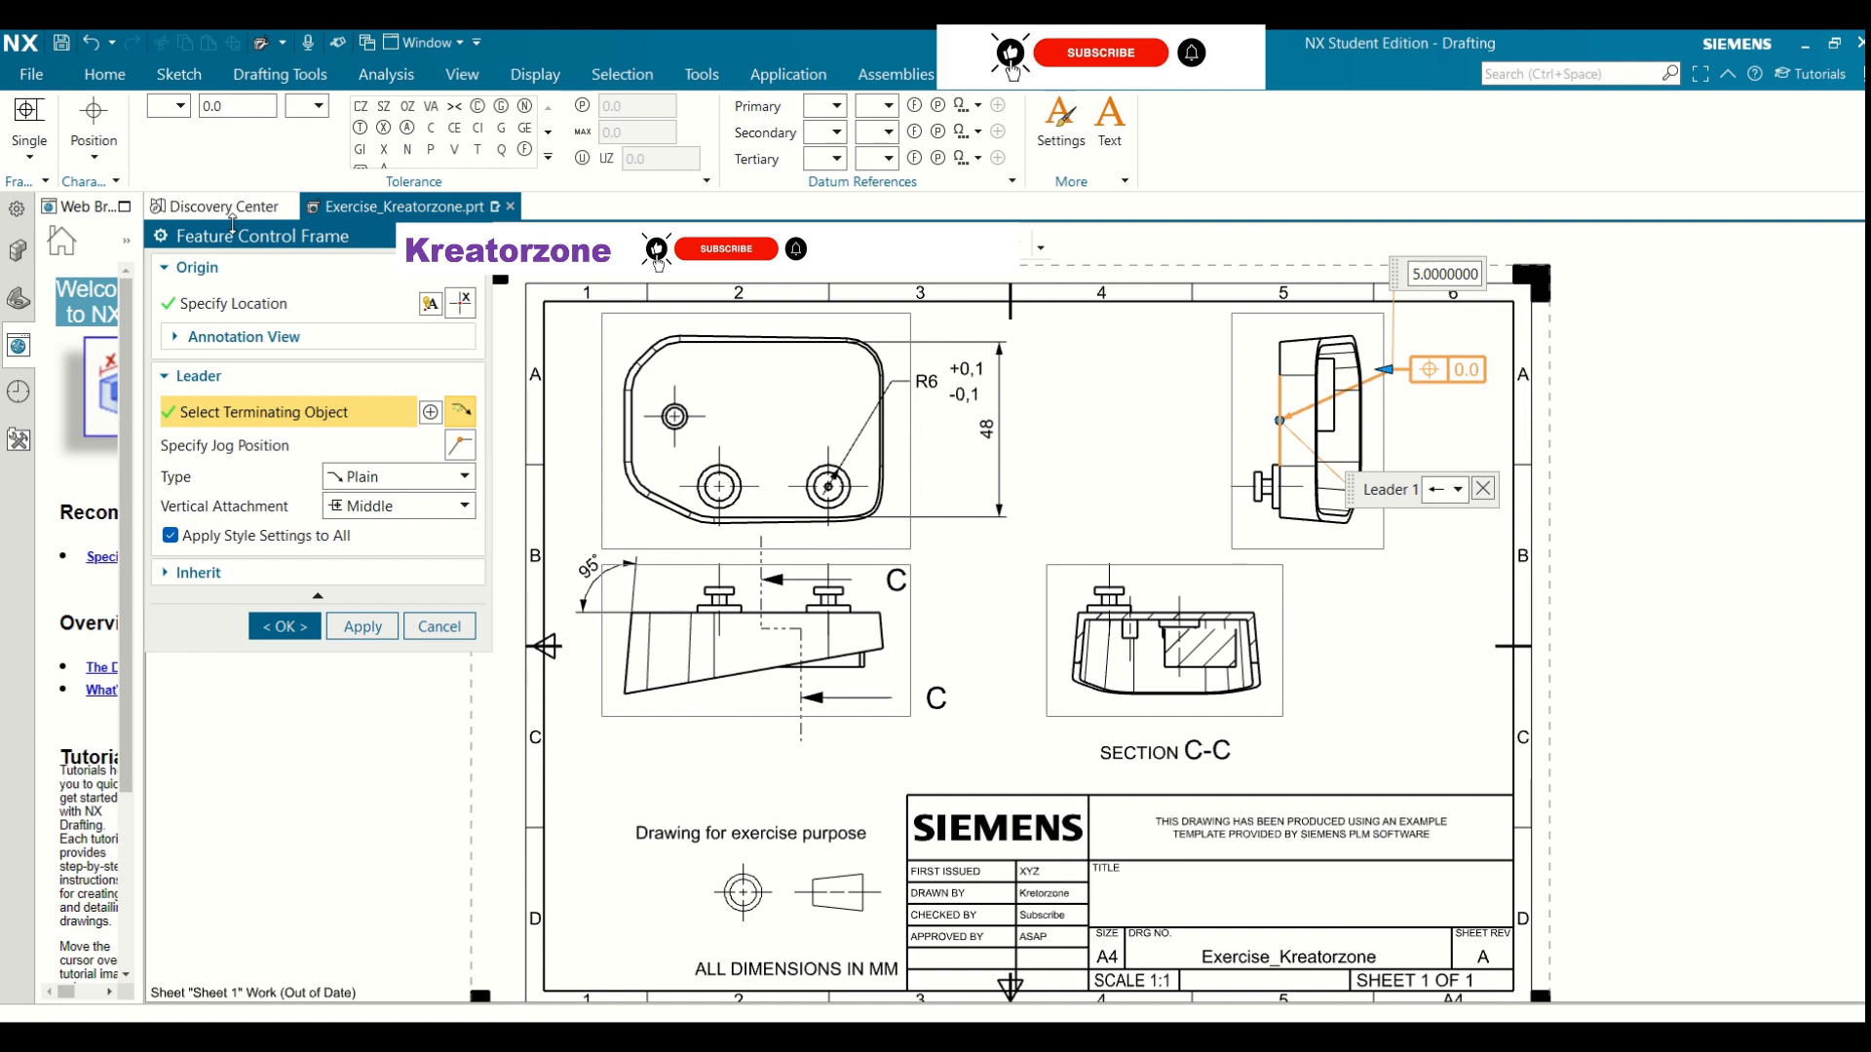
{"action": "left_click", "coordinate": [105, 156]}
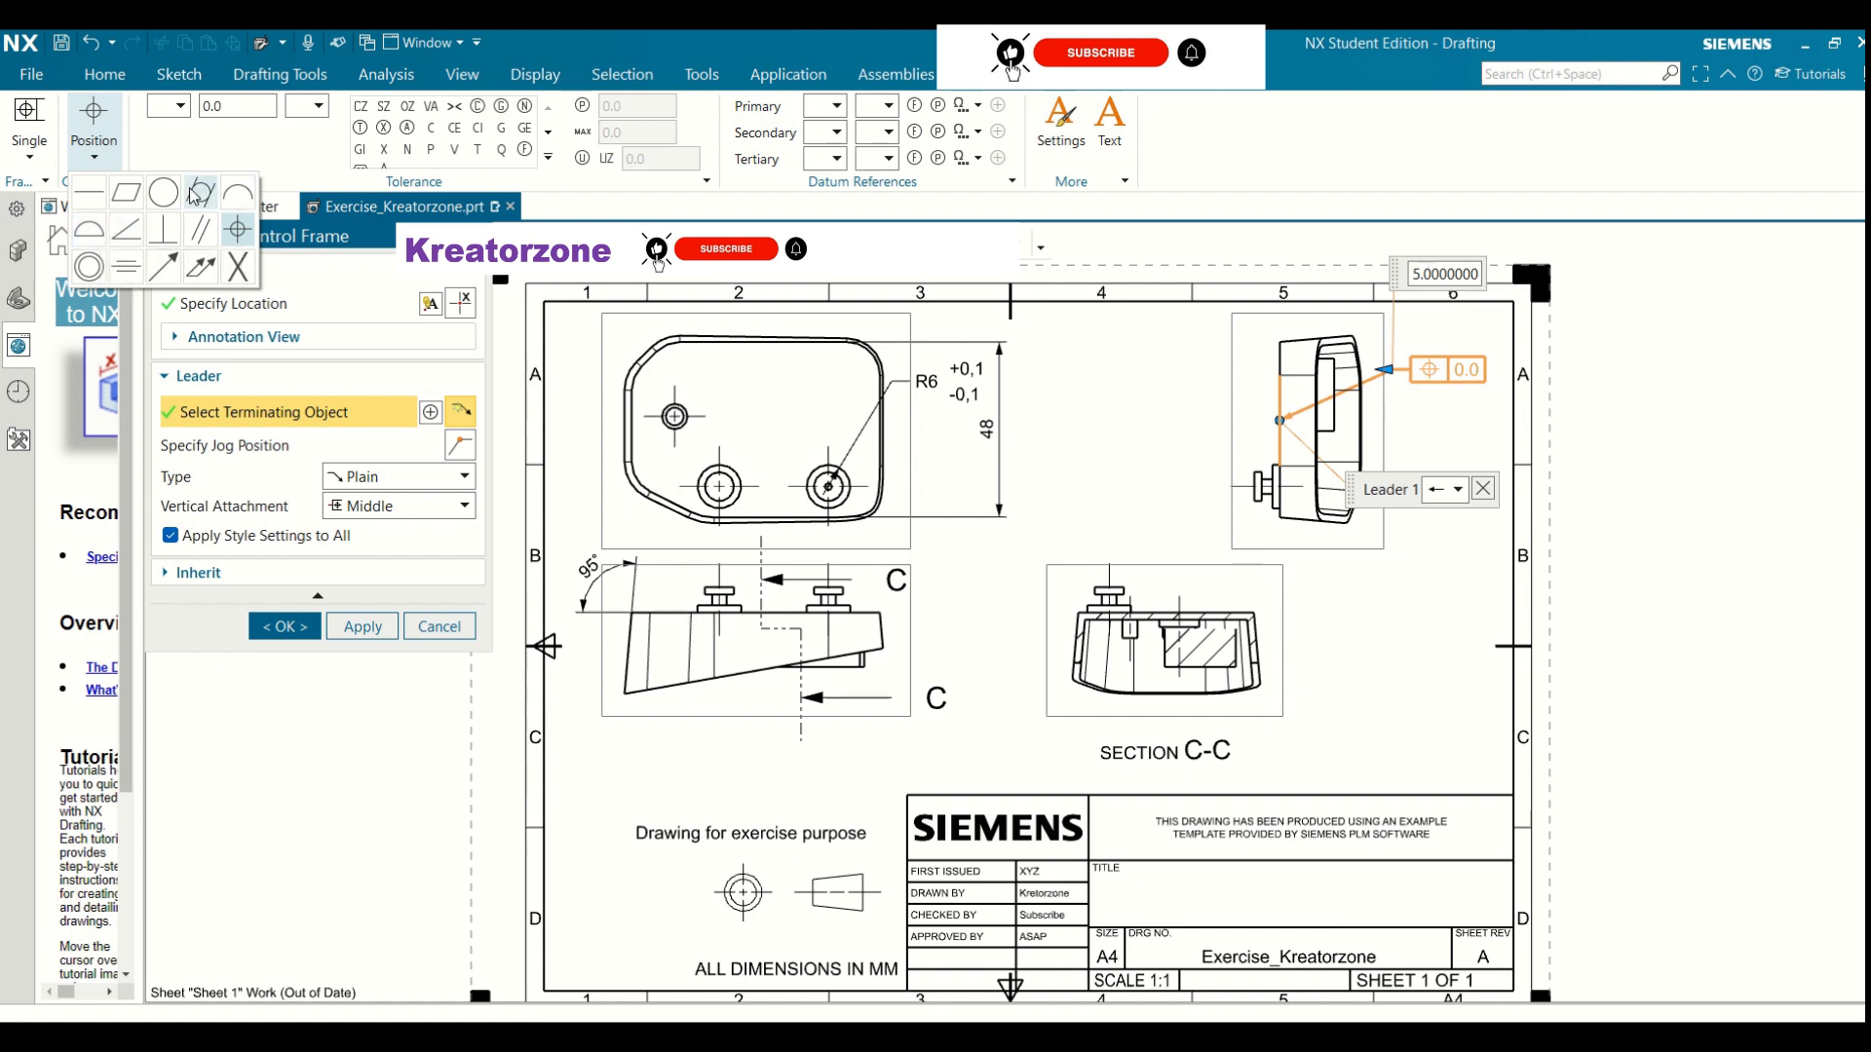
{"action": "left_click", "coordinate": [126, 194]}
{"action": "left_click", "coordinate": [229, 107]}
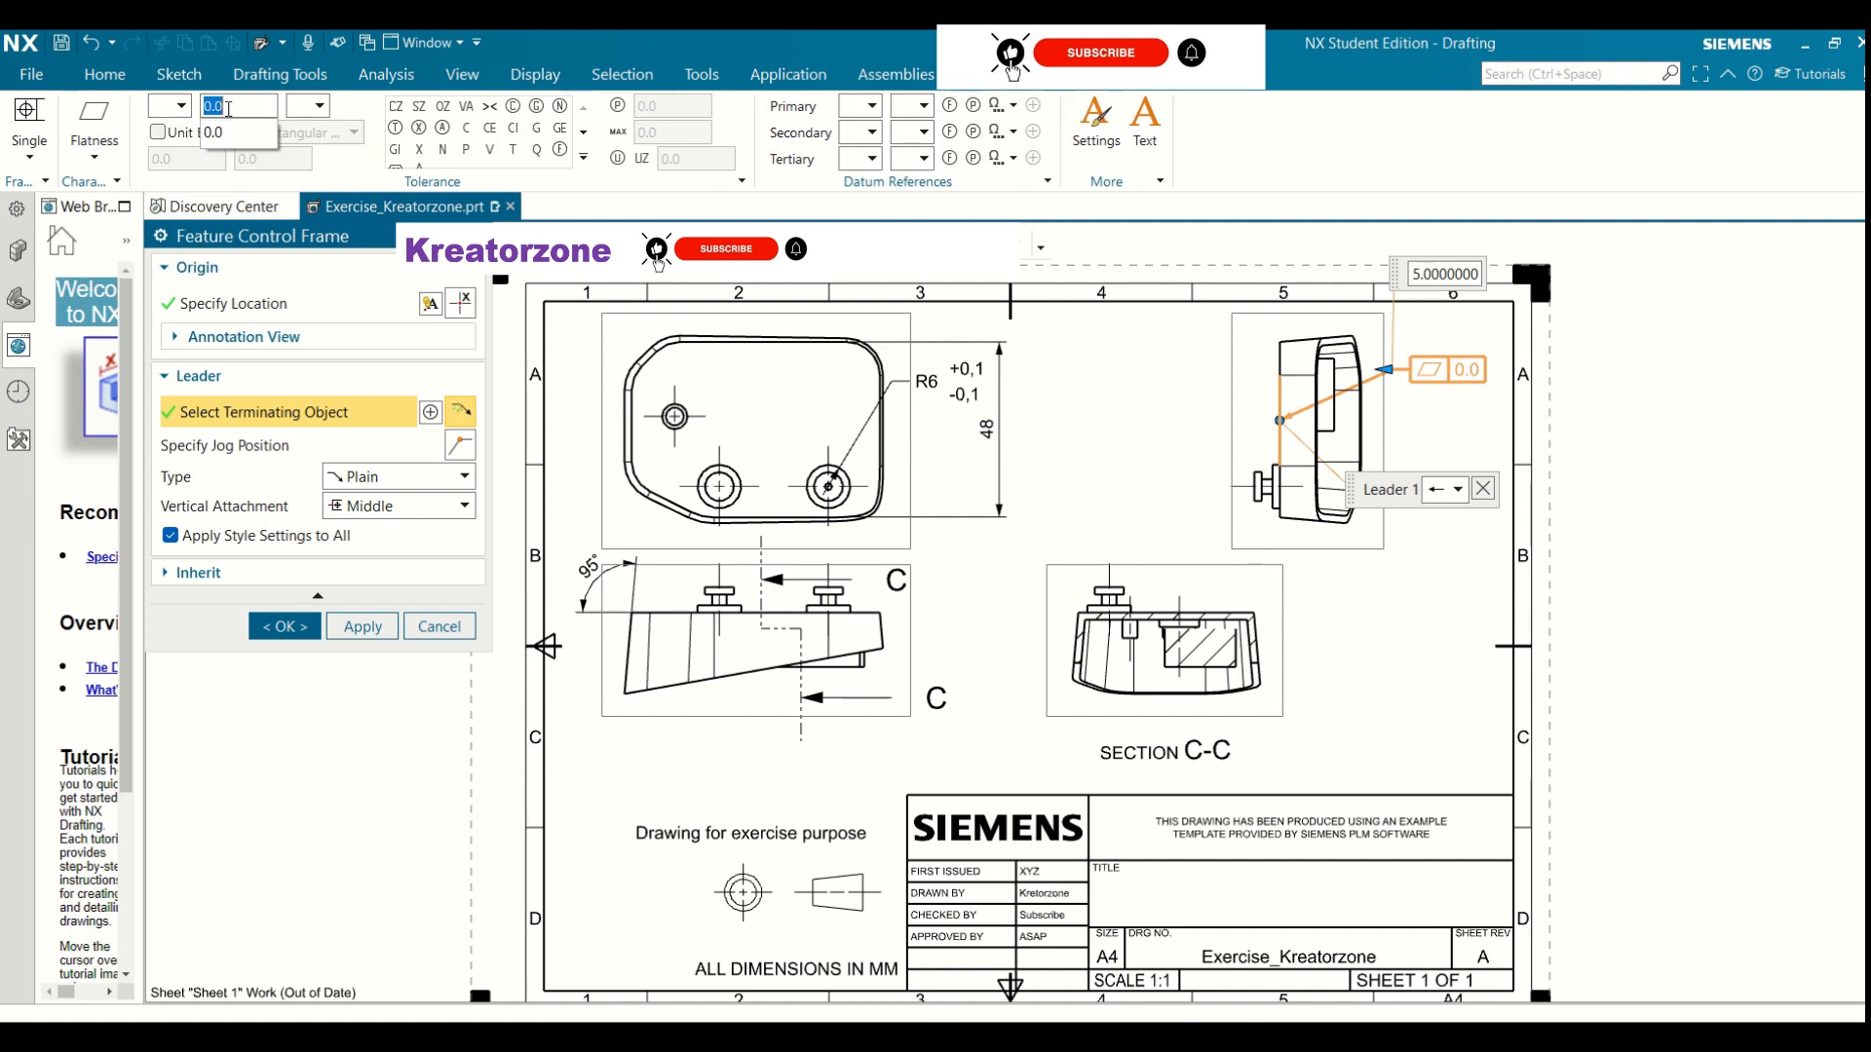
{"action": "type", "text": "0.2"}
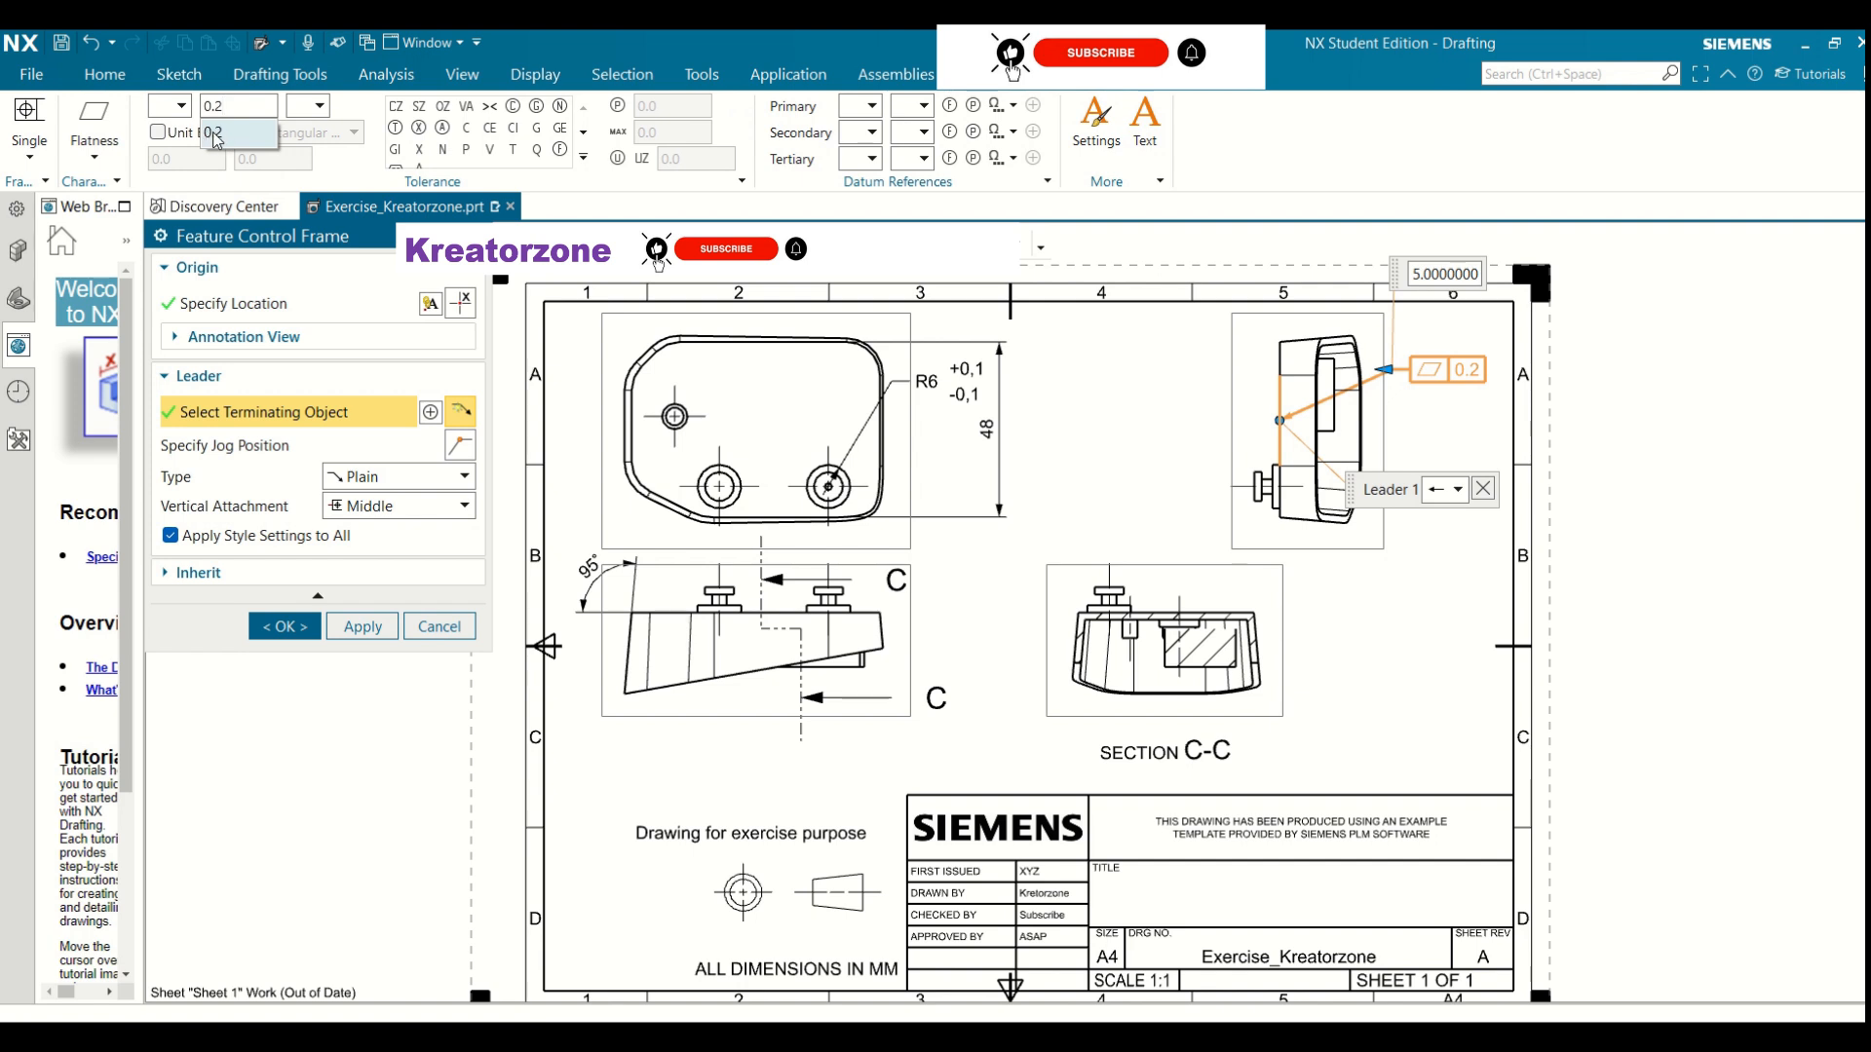
Try the circled L and circled M material modifiers on the flatness tolerance and clear the modifier
{"action": "left_click", "coordinate": [310, 109]}
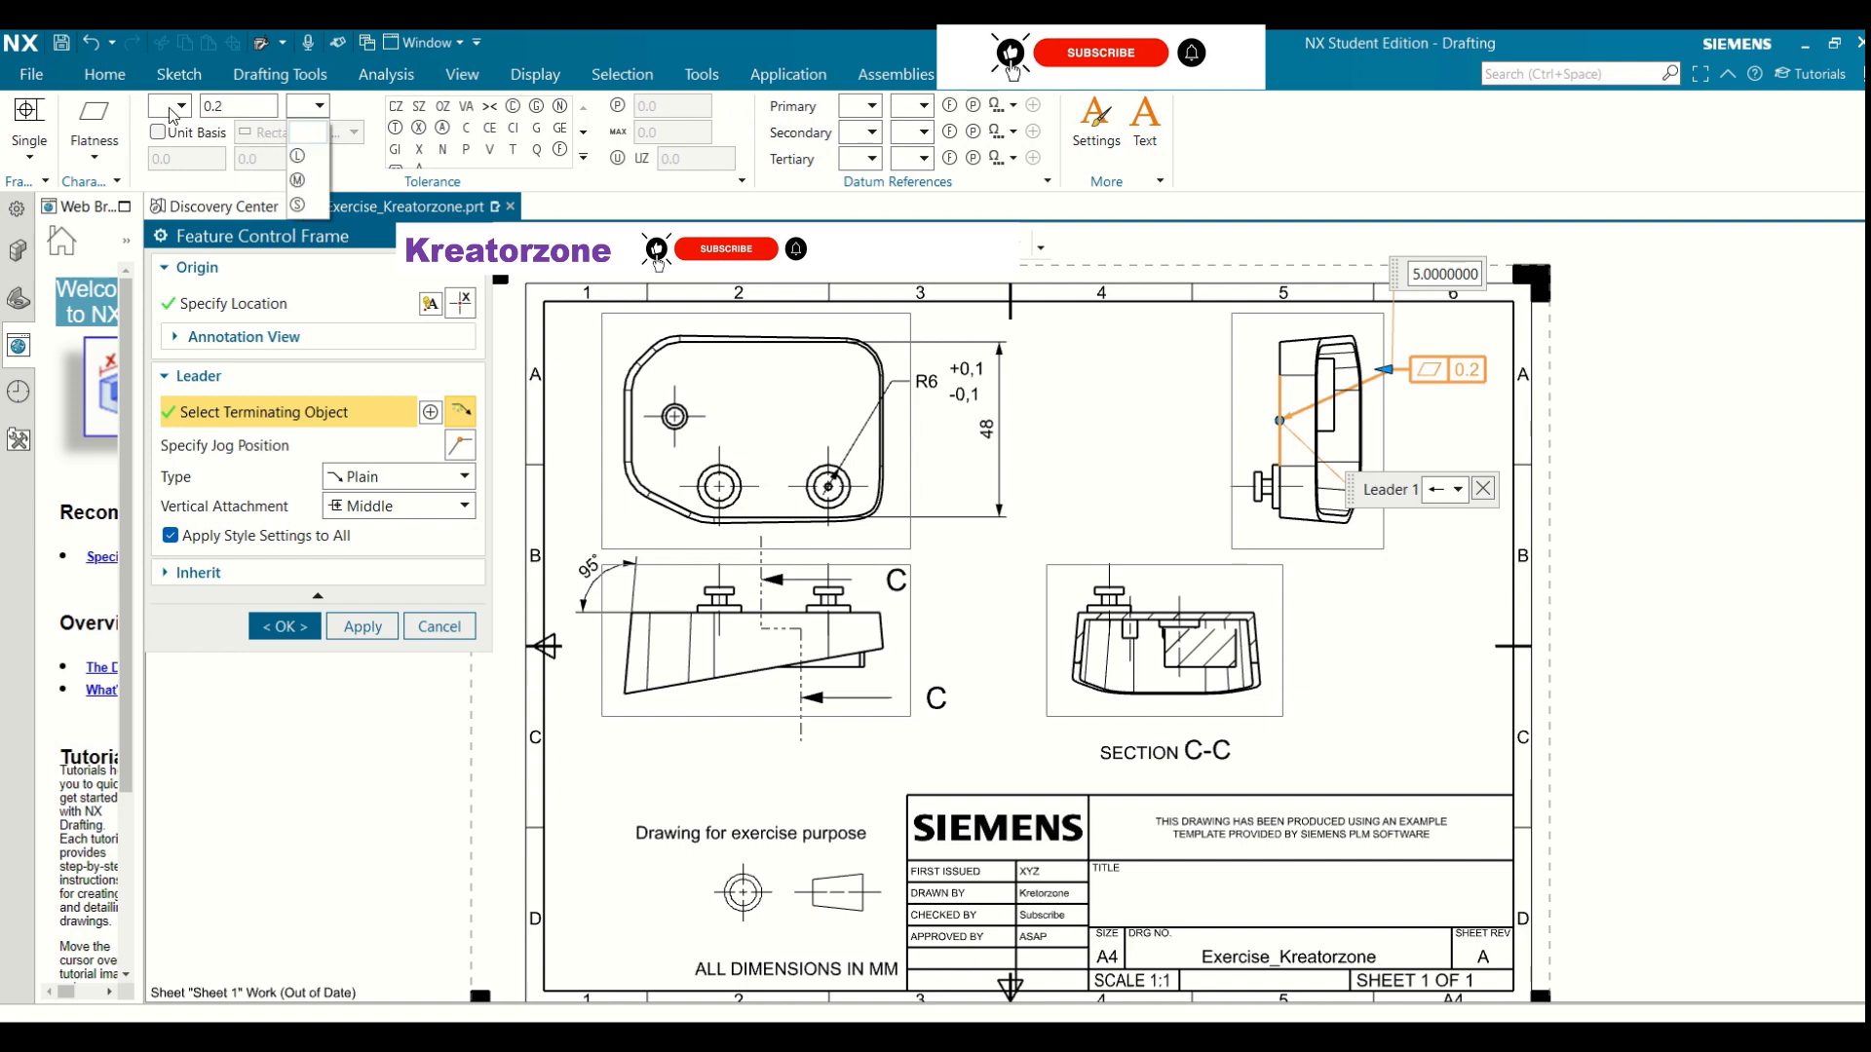
{"action": "left_click", "coordinate": [298, 156]}
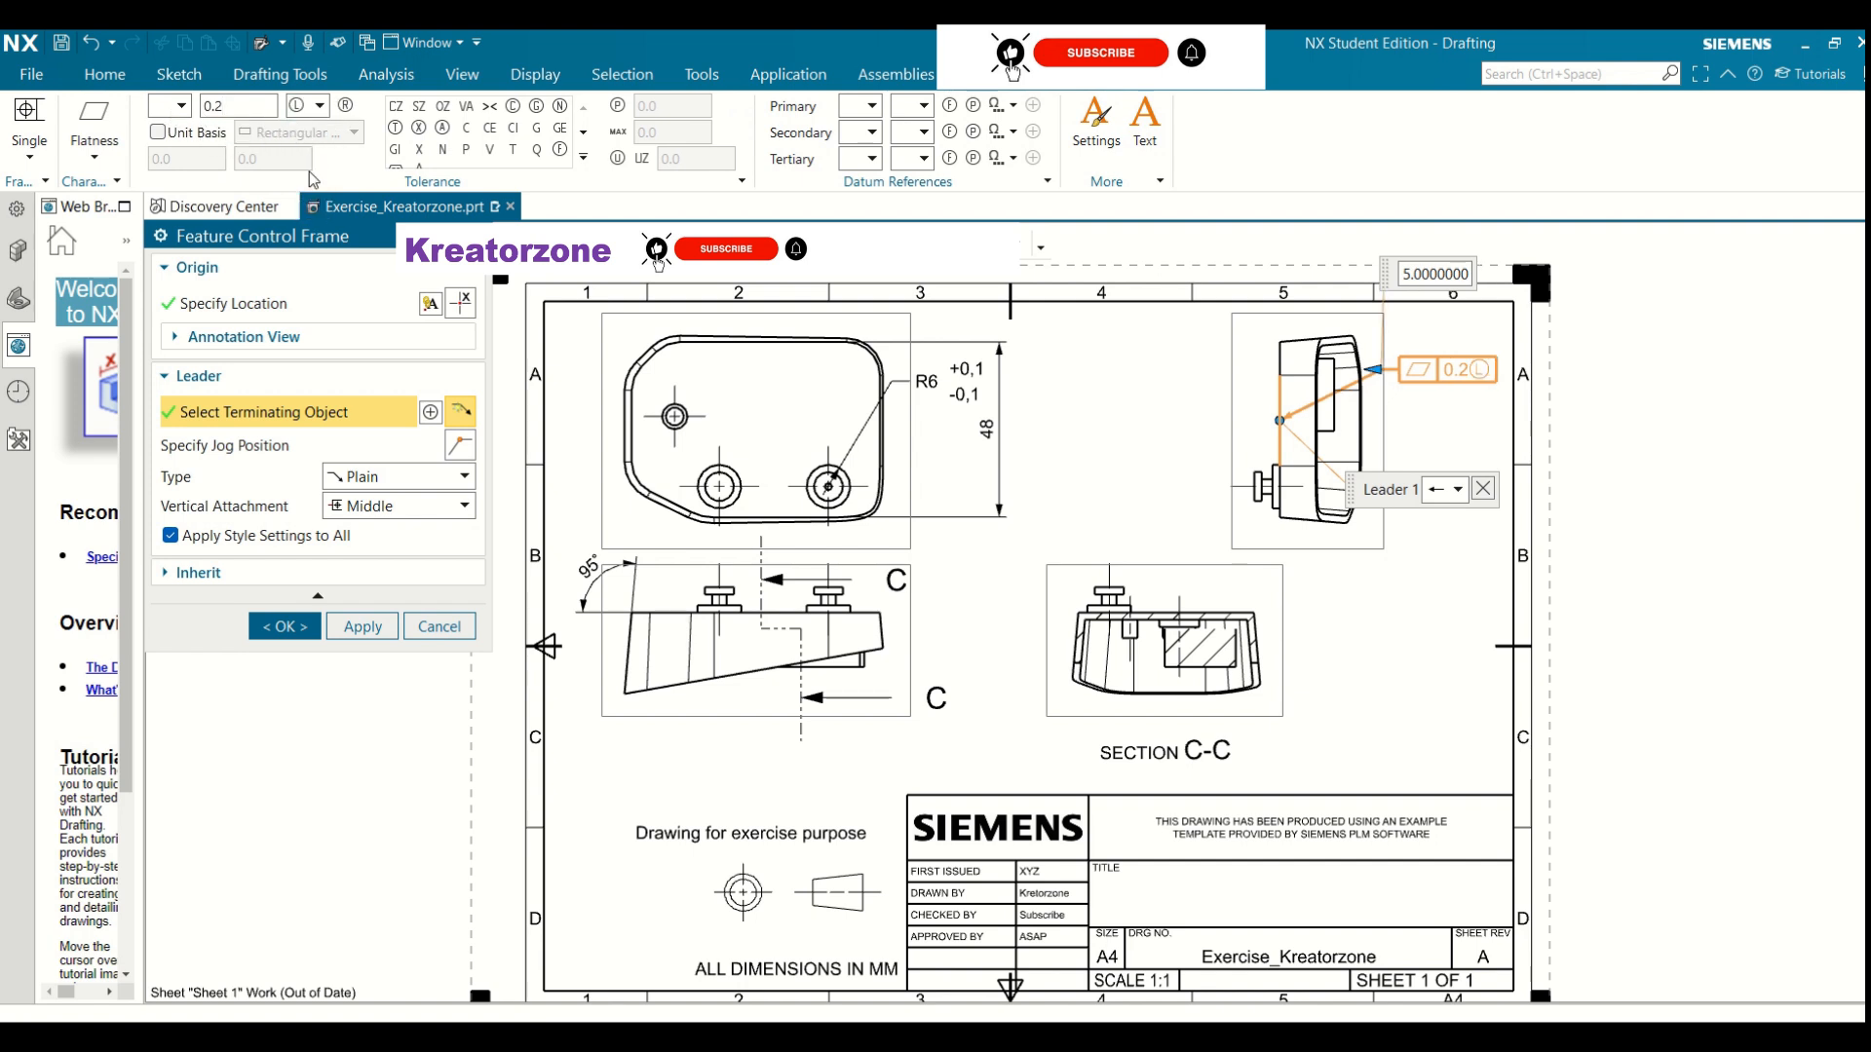
{"action": "left_click", "coordinate": [318, 107]}
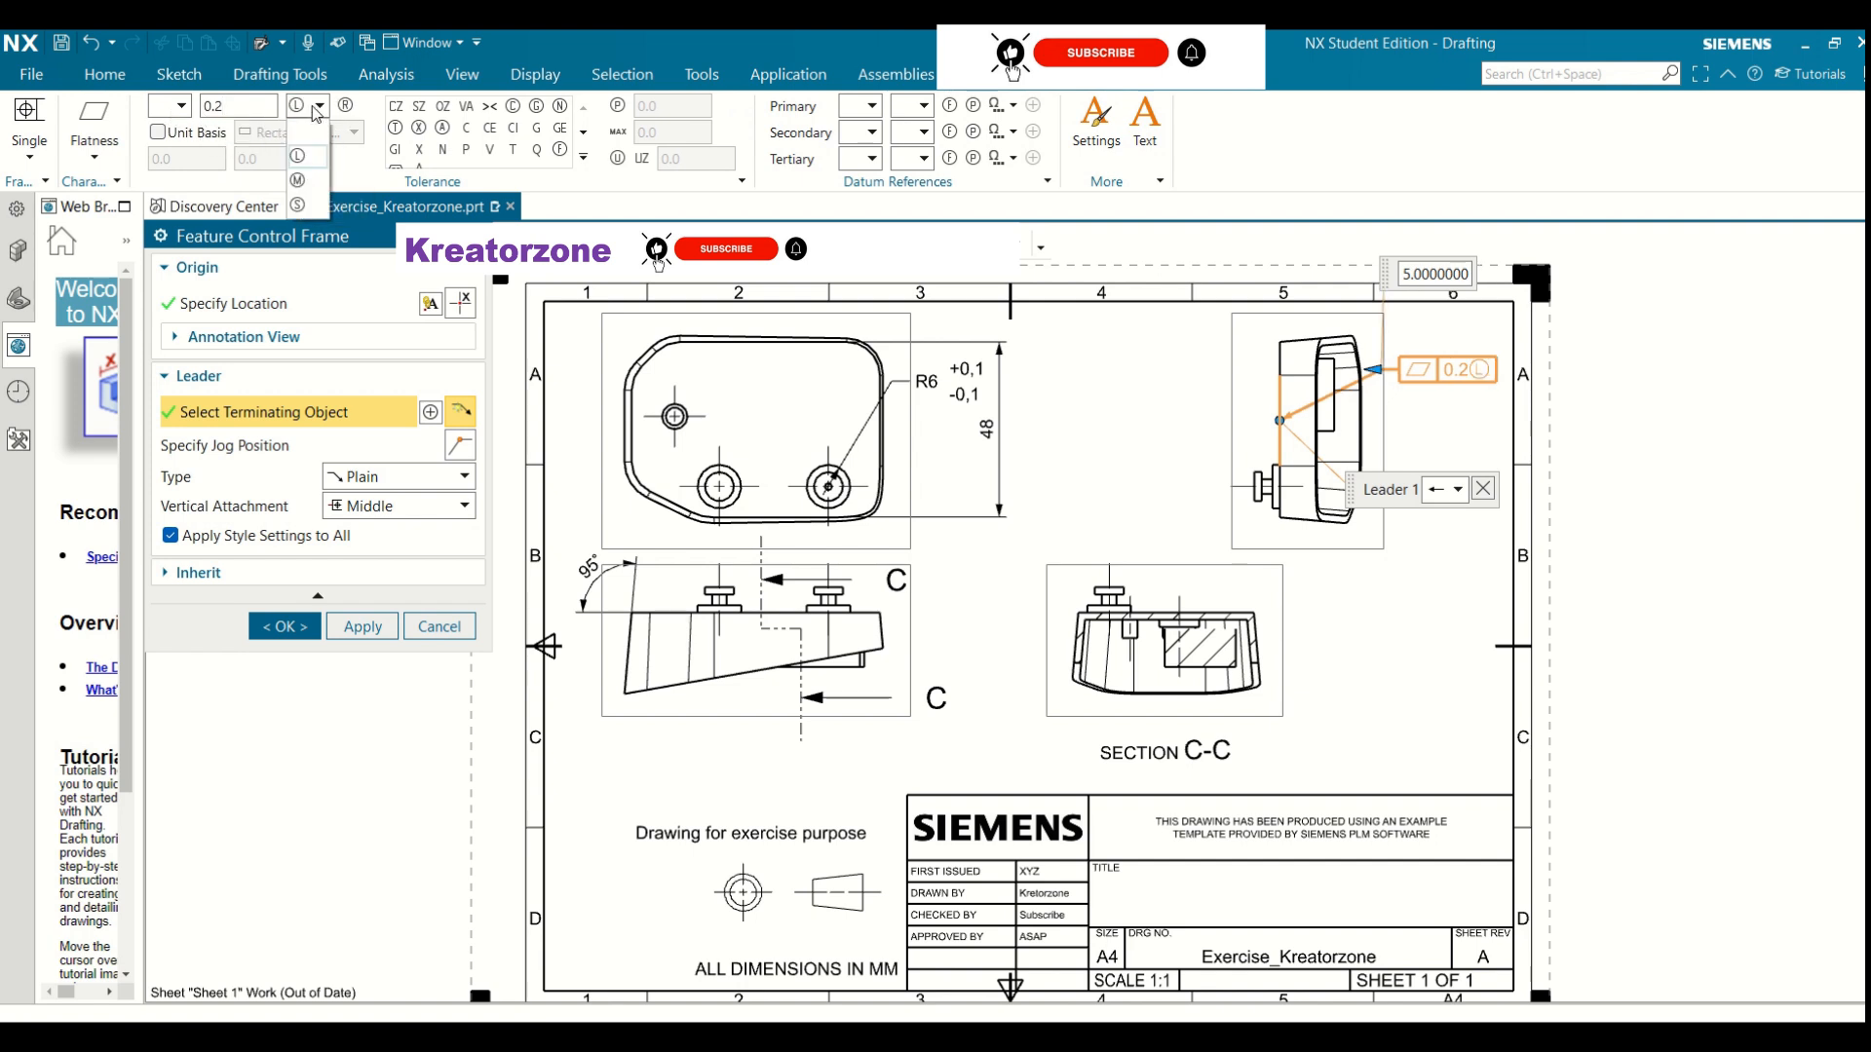
{"action": "left_click", "coordinate": [303, 183]}
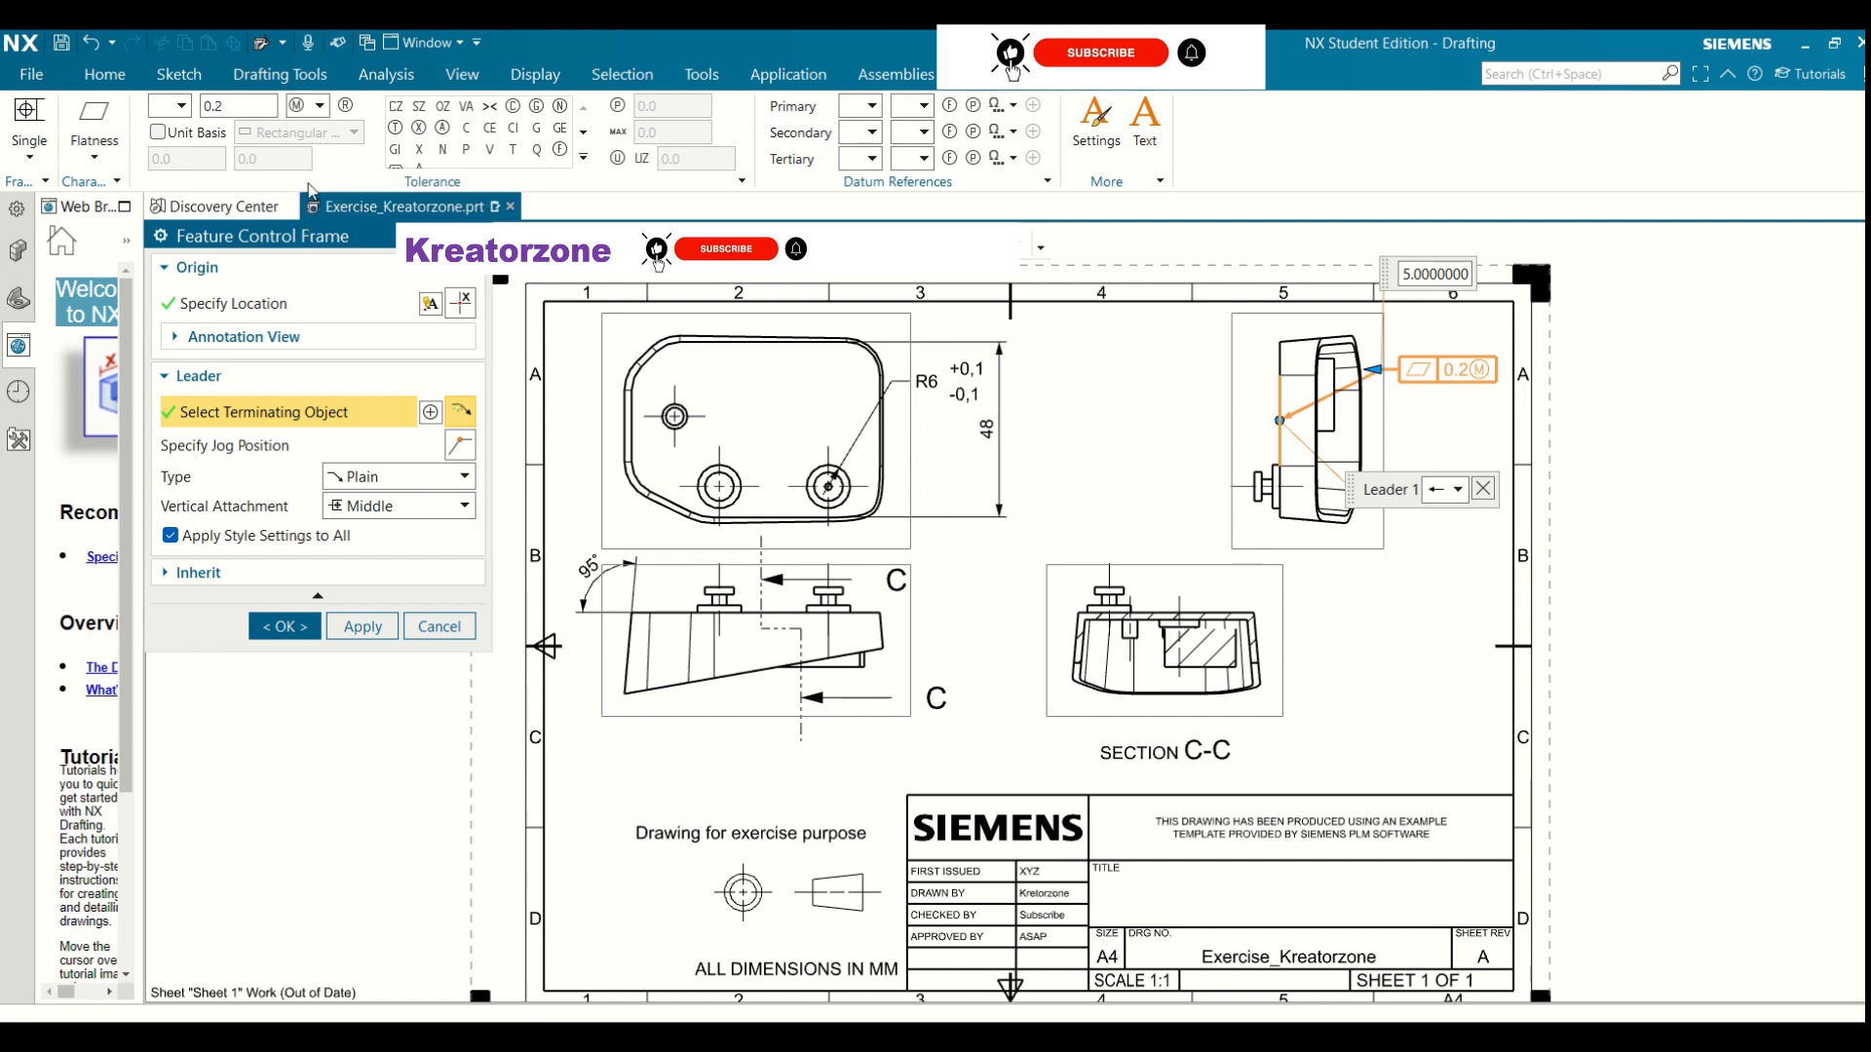
{"action": "left_click", "coordinate": [319, 106]}
{"action": "left_click", "coordinate": [302, 129]}
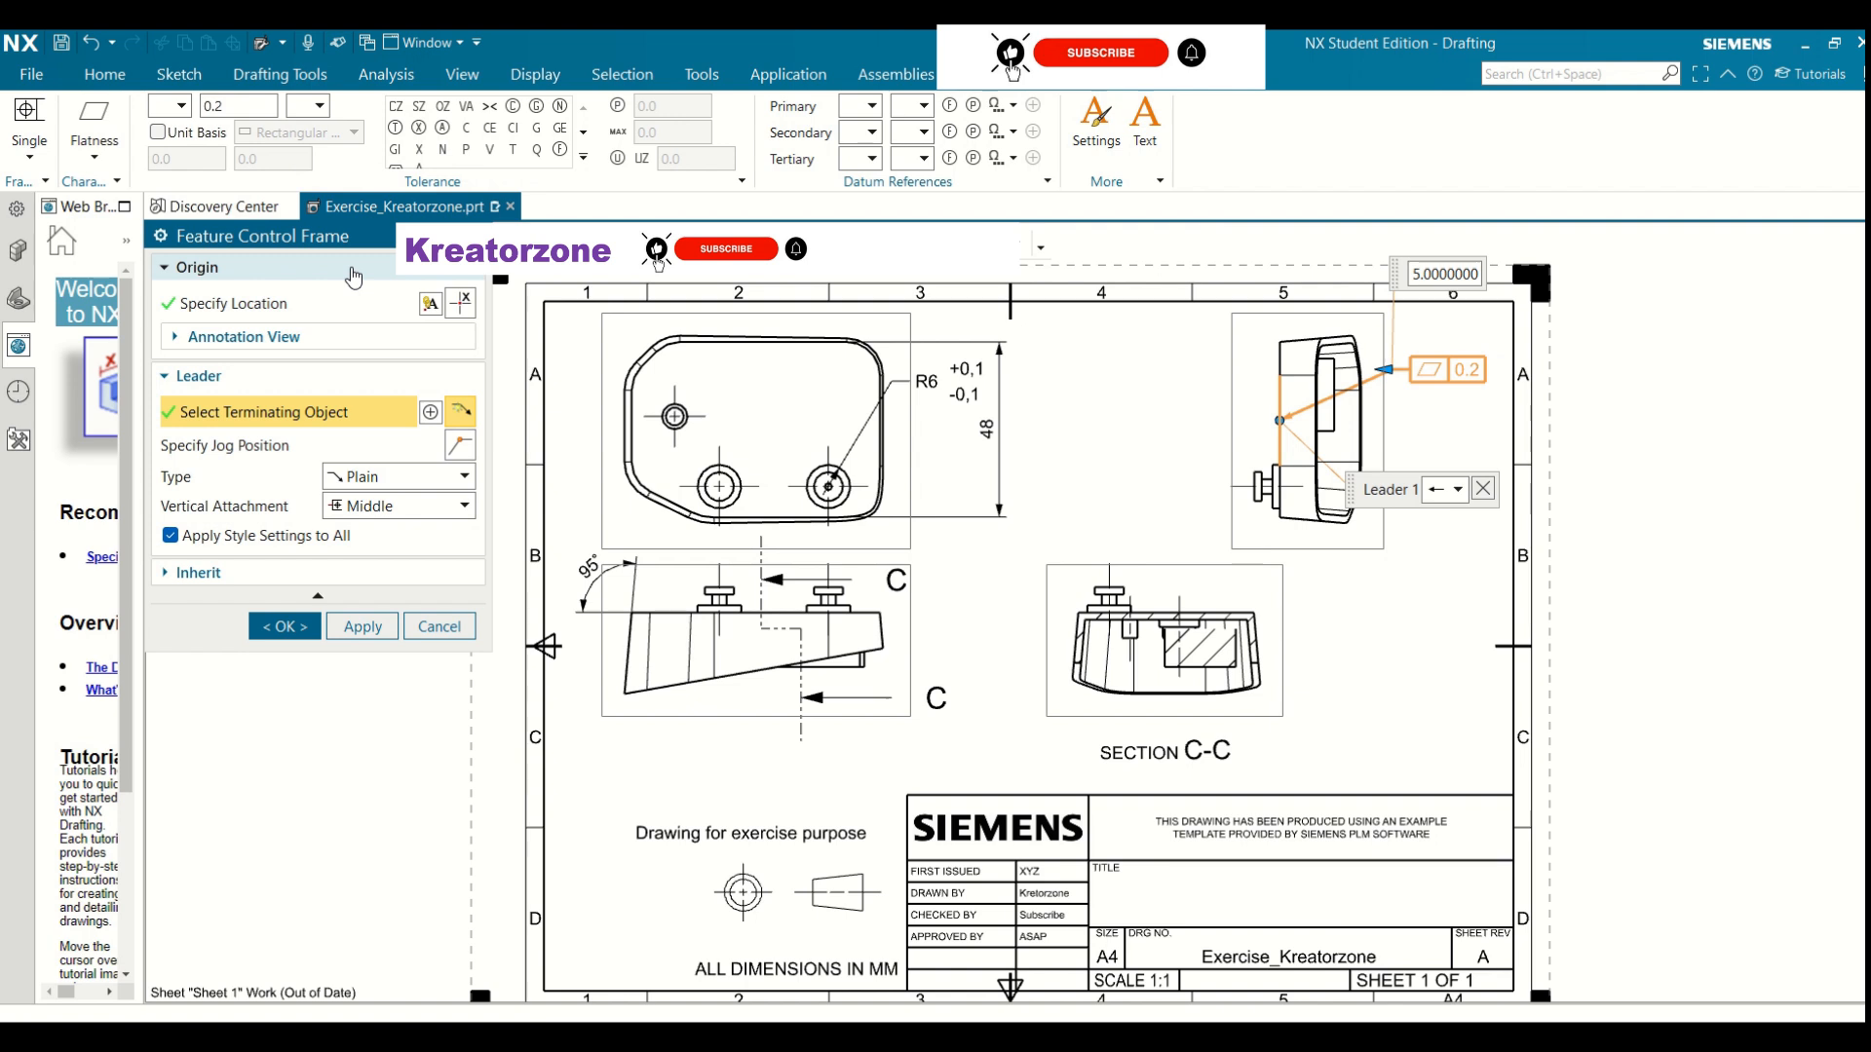
{"action": "left_click", "coordinate": [183, 107]}
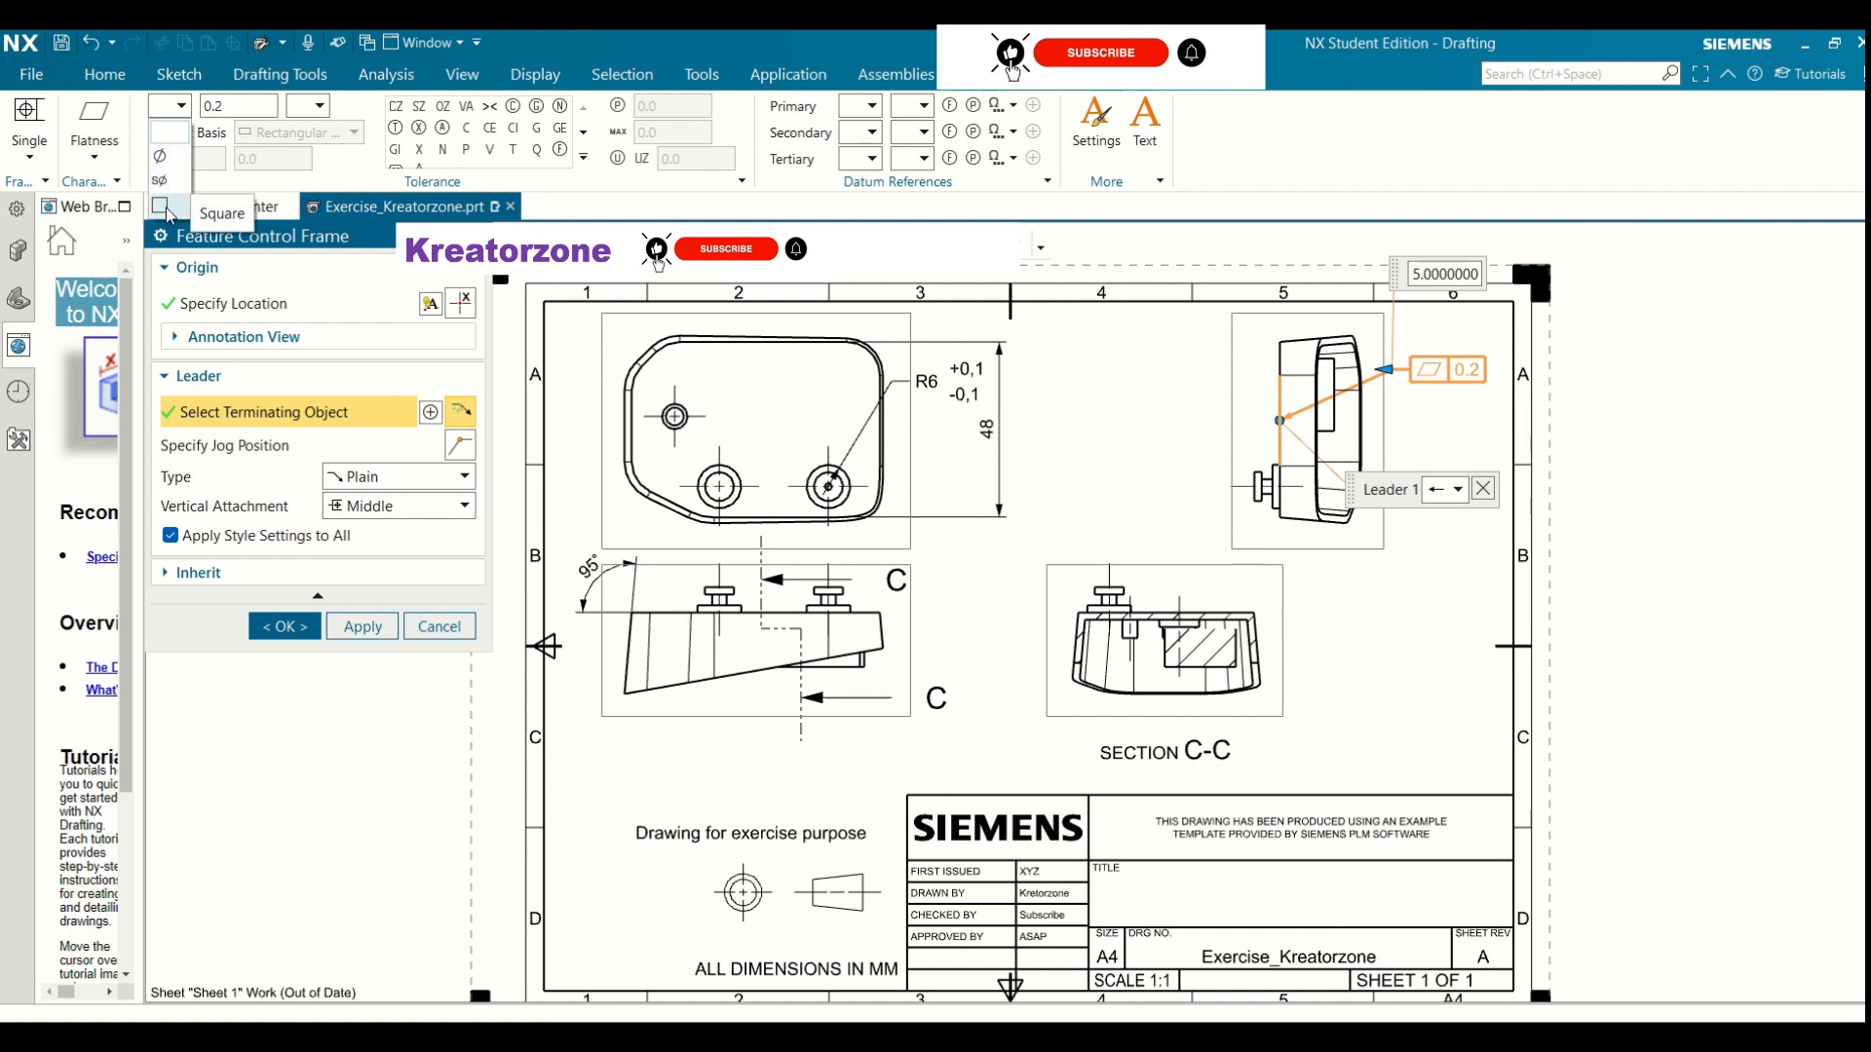
{"action": "left_click", "coordinate": [183, 111]}
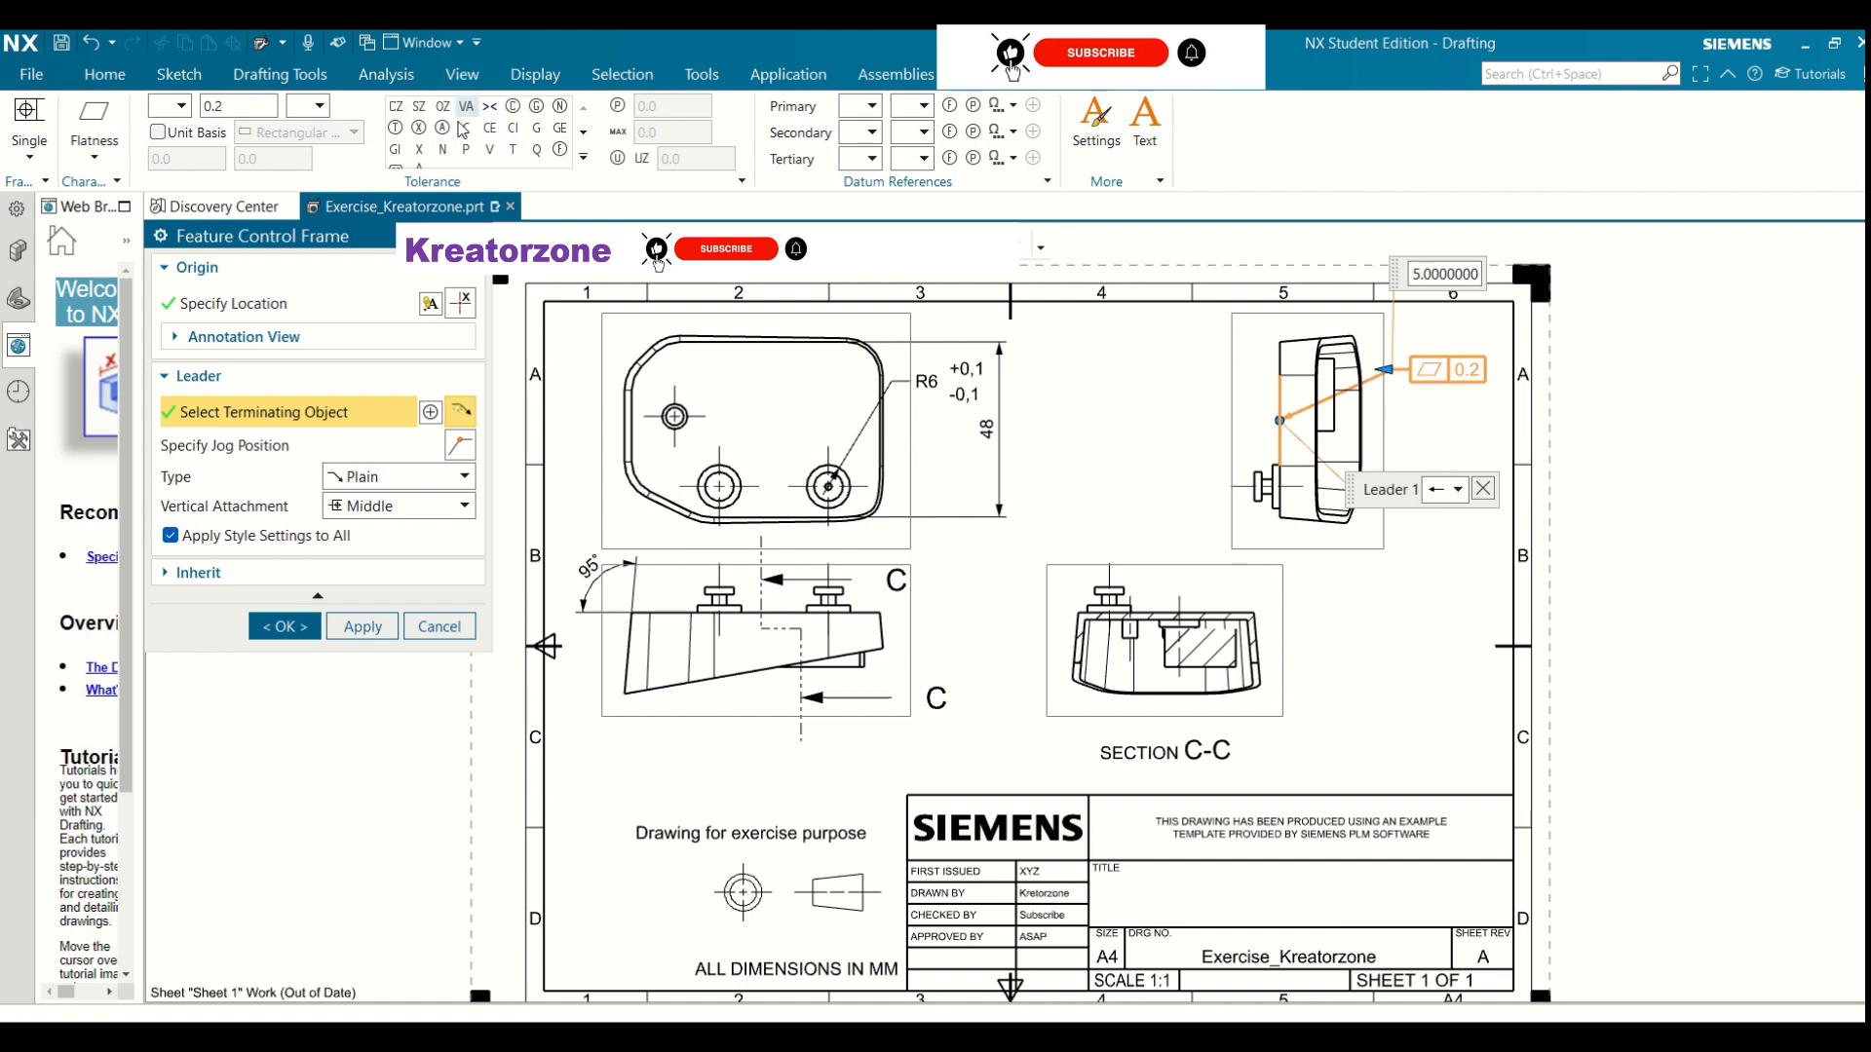
{"action": "left_click", "coordinate": [584, 133]}
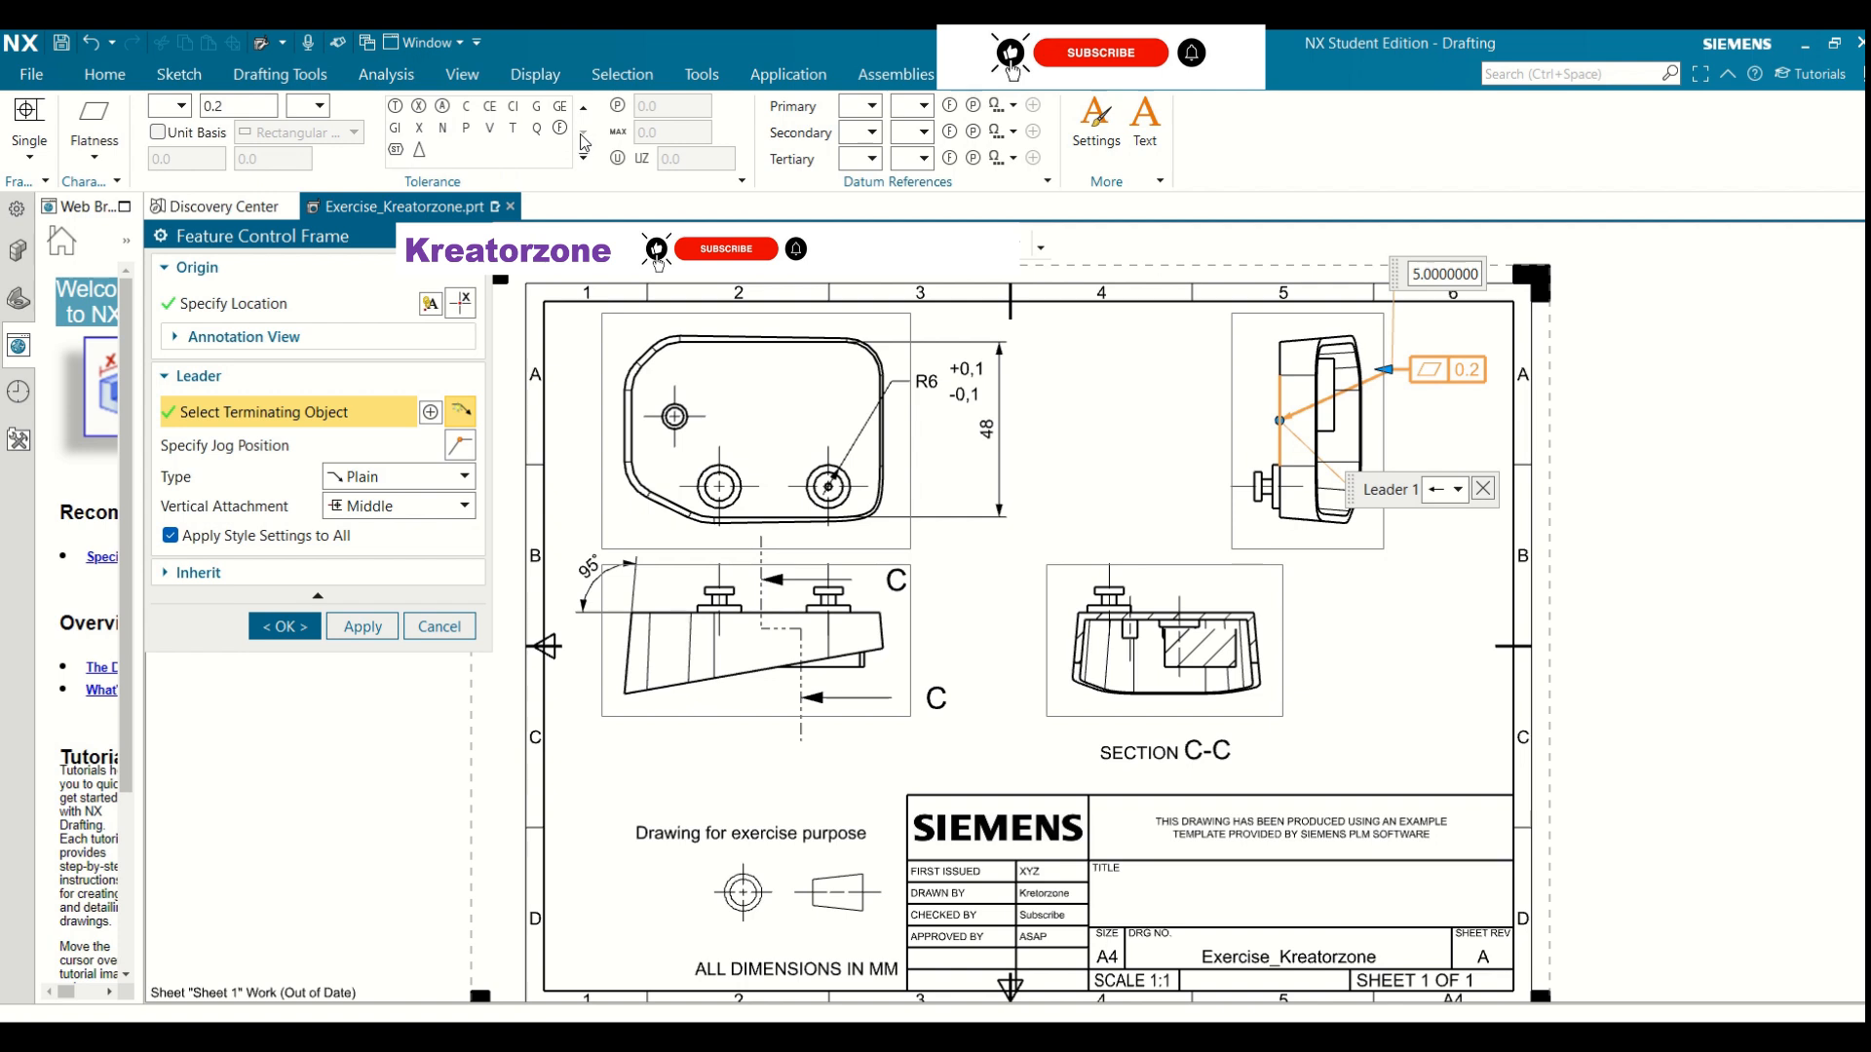
Try A as the primary datum reference of the flatness frame and clear it
{"action": "left_click", "coordinate": [872, 106]}
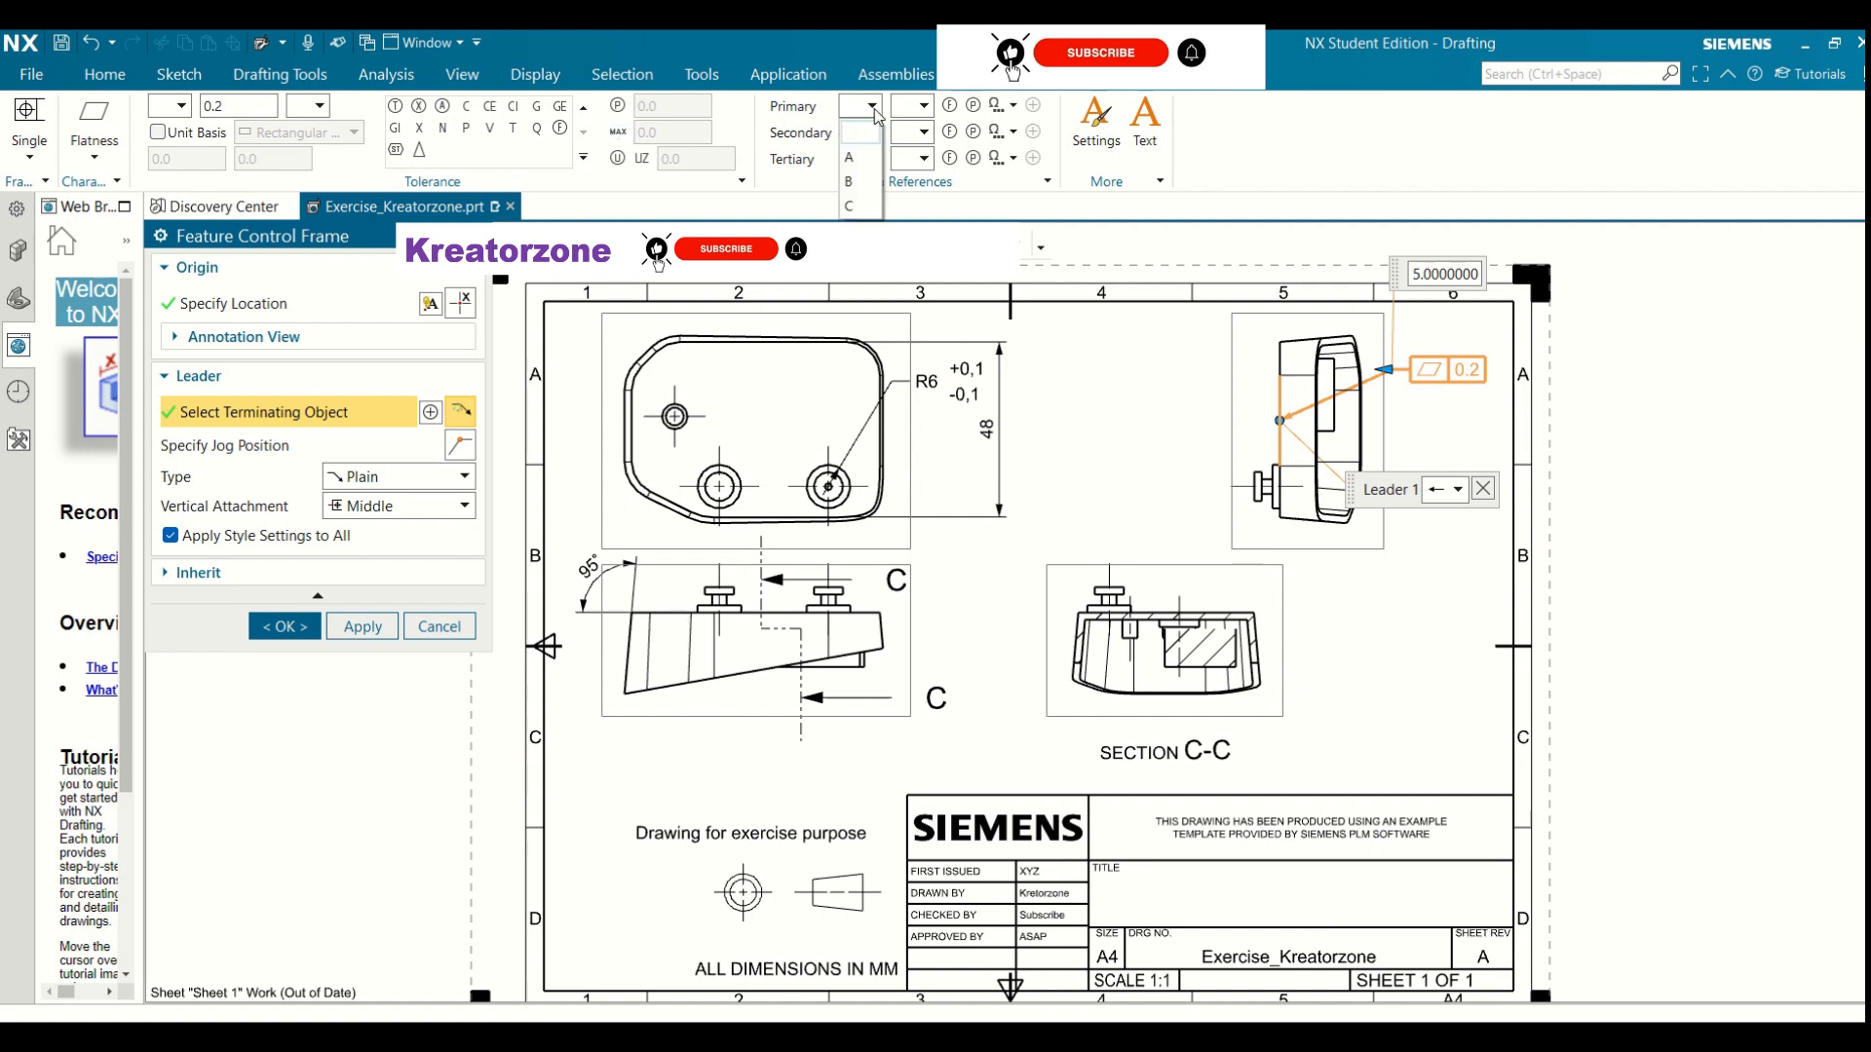
{"action": "left_click", "coordinate": [851, 160]}
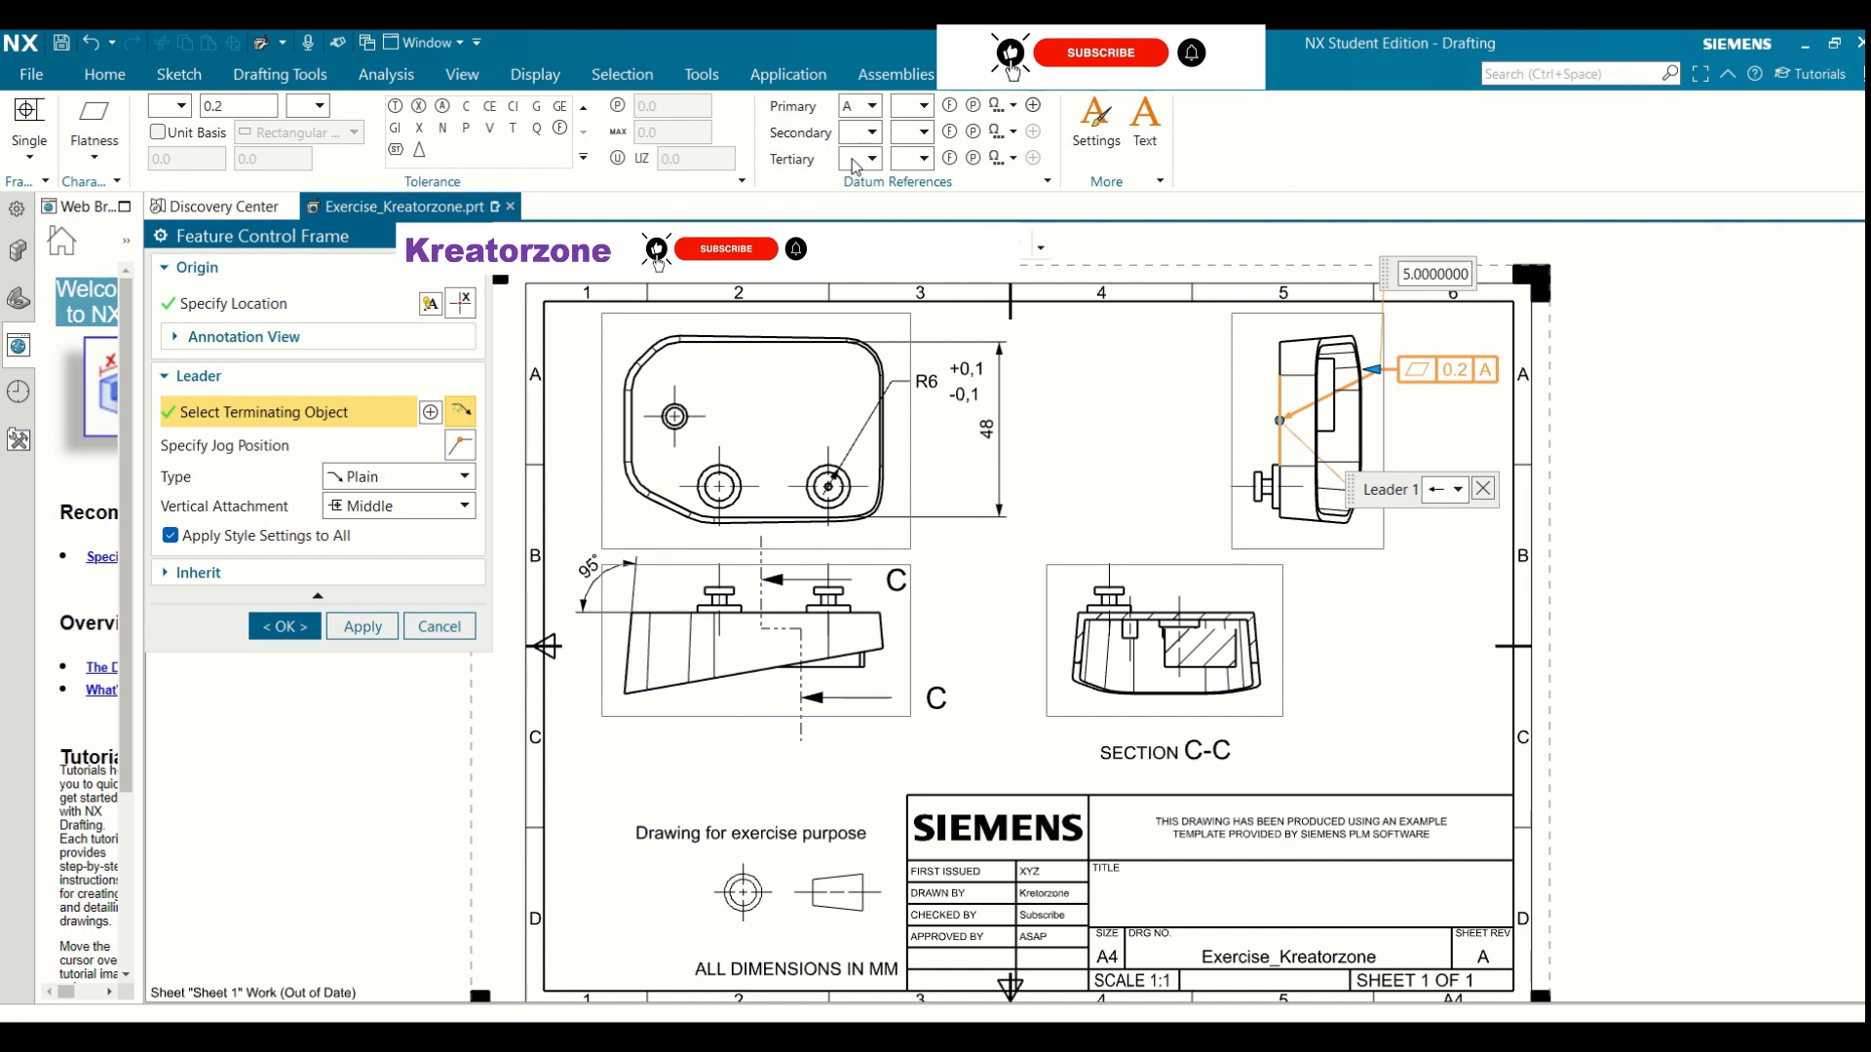
{"action": "left_click", "coordinate": [872, 106]}
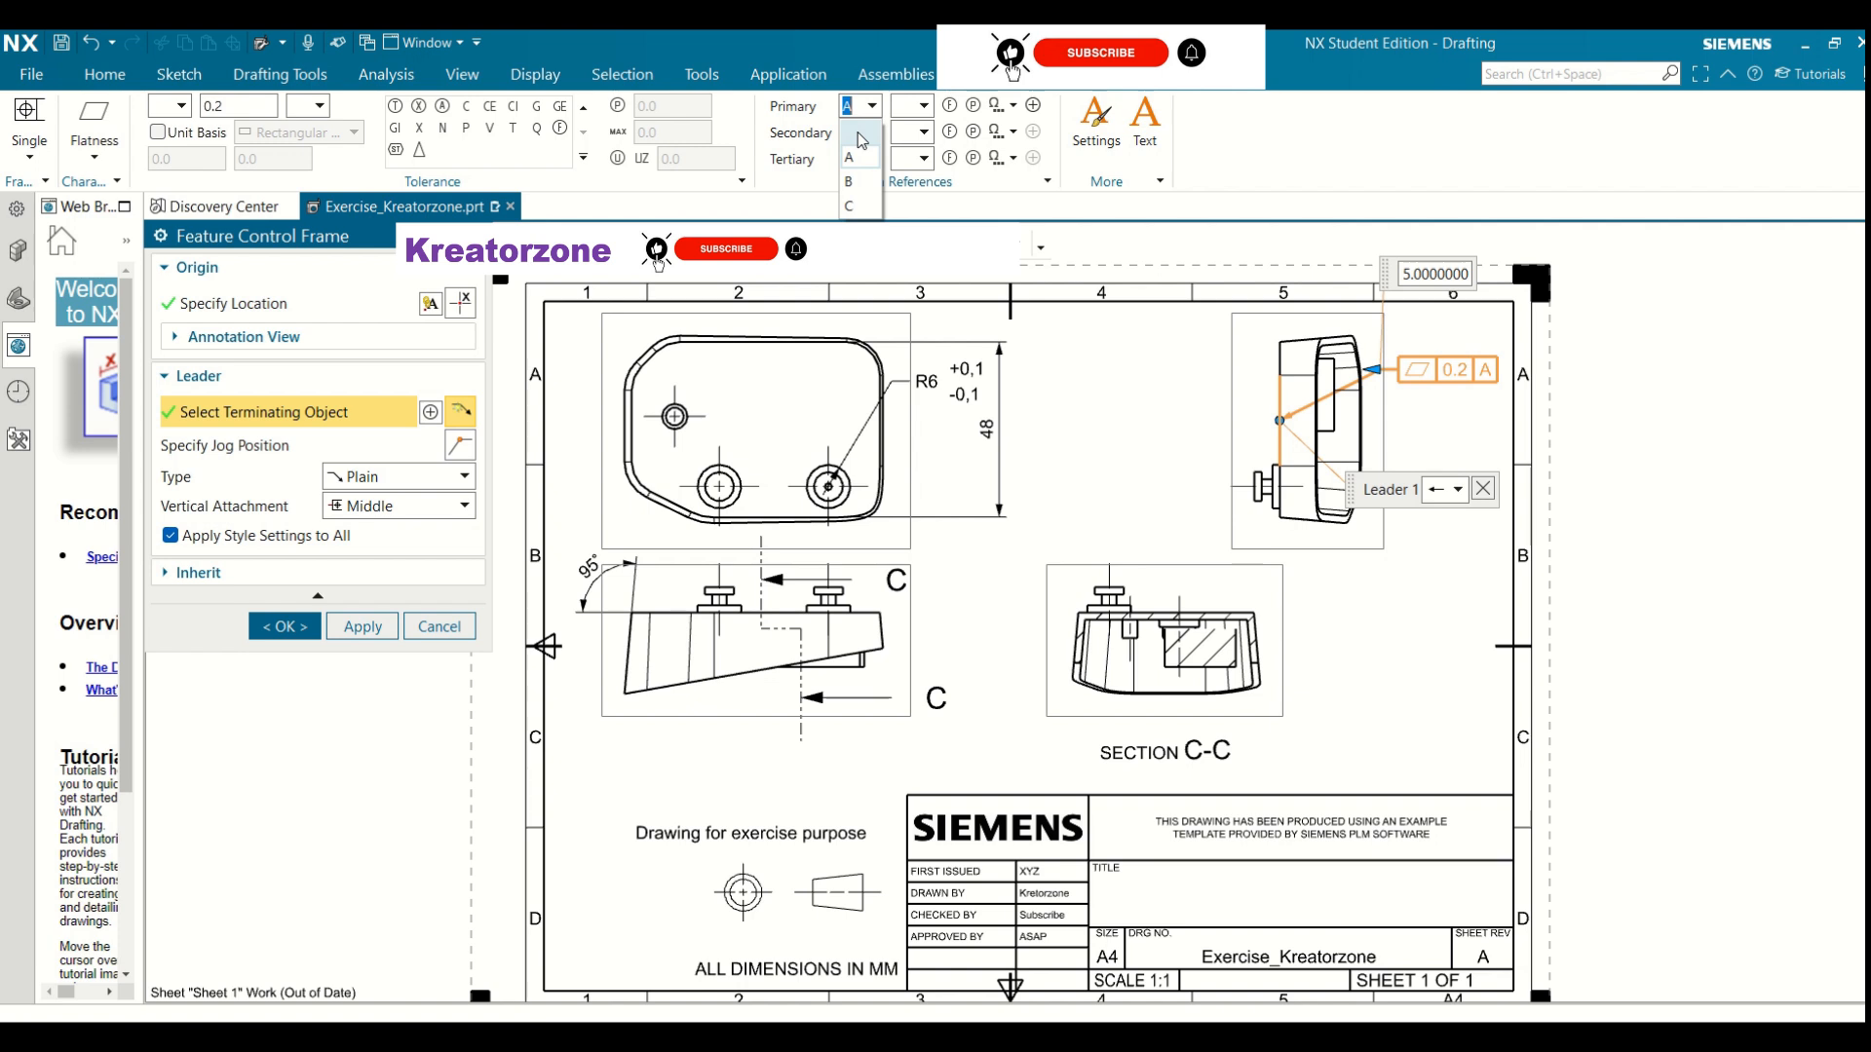
{"action": "left_click", "coordinate": [862, 138]}
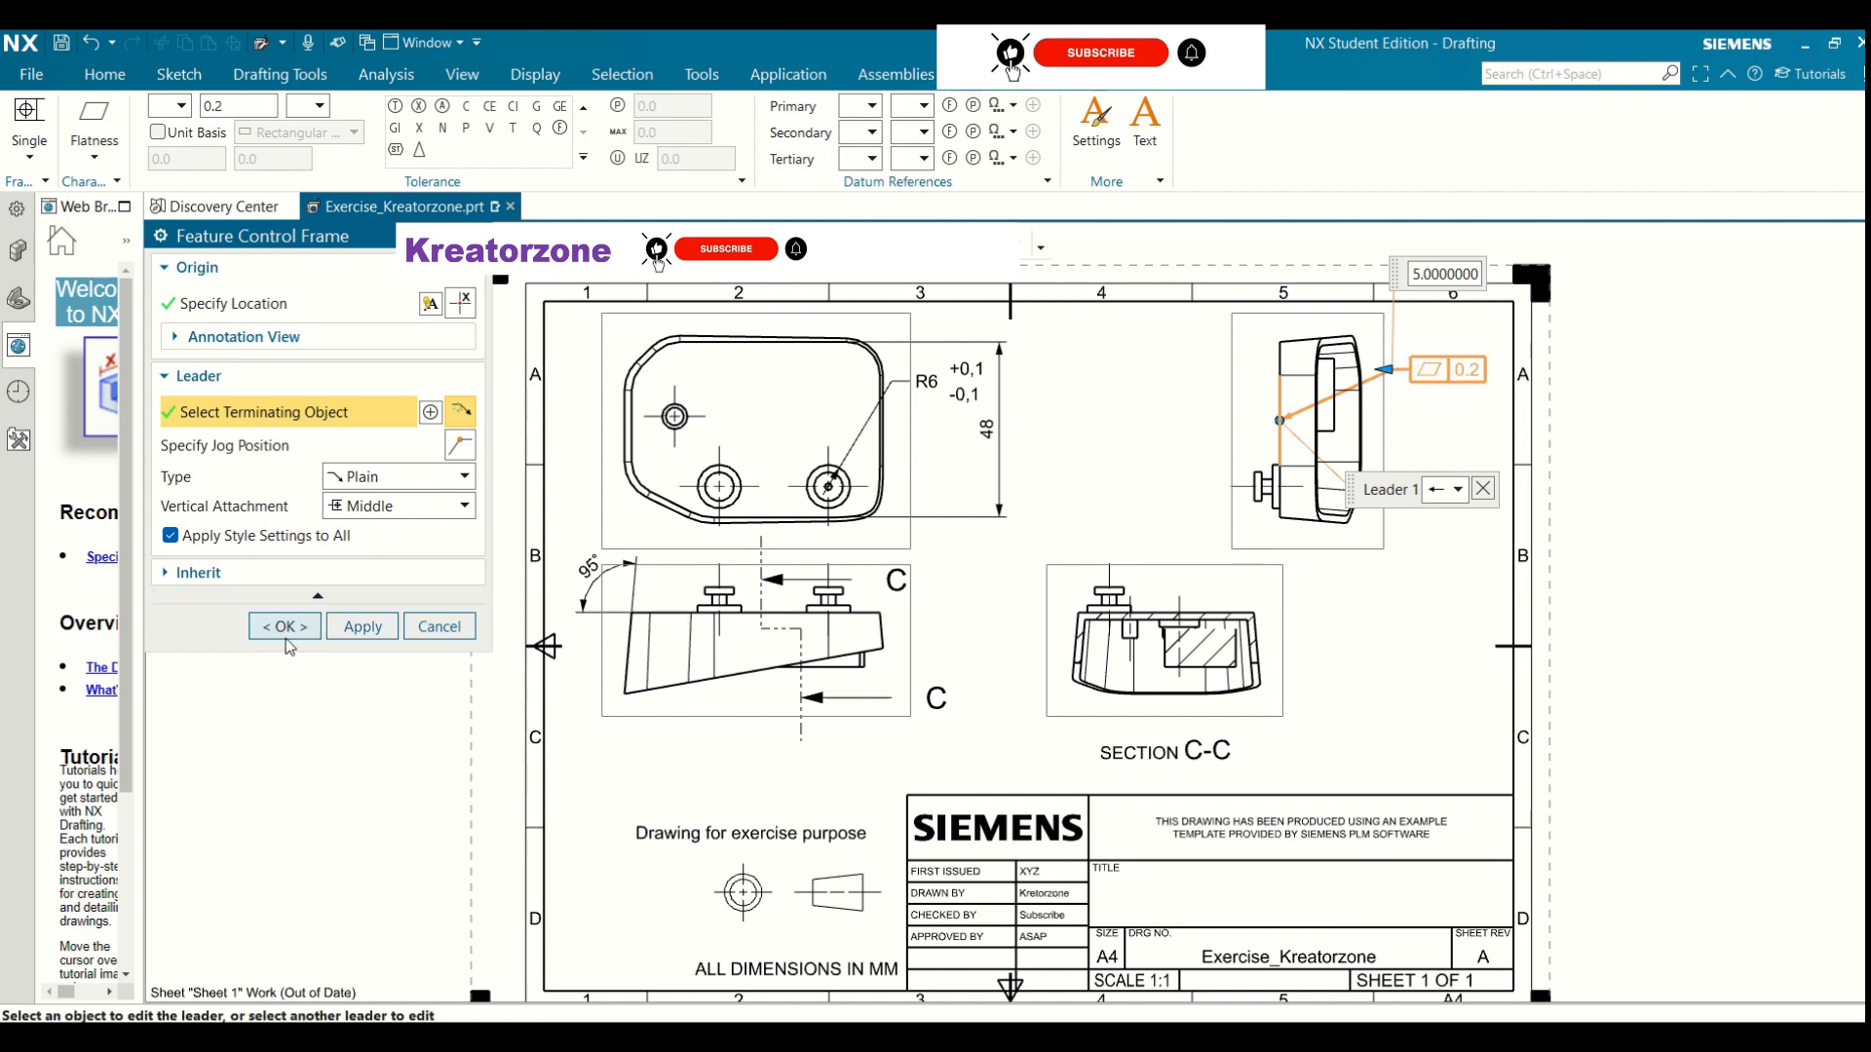
Finish the flatness feature control frame and move it to the left of the side view
{"action": "left_click", "coordinate": [285, 628]}
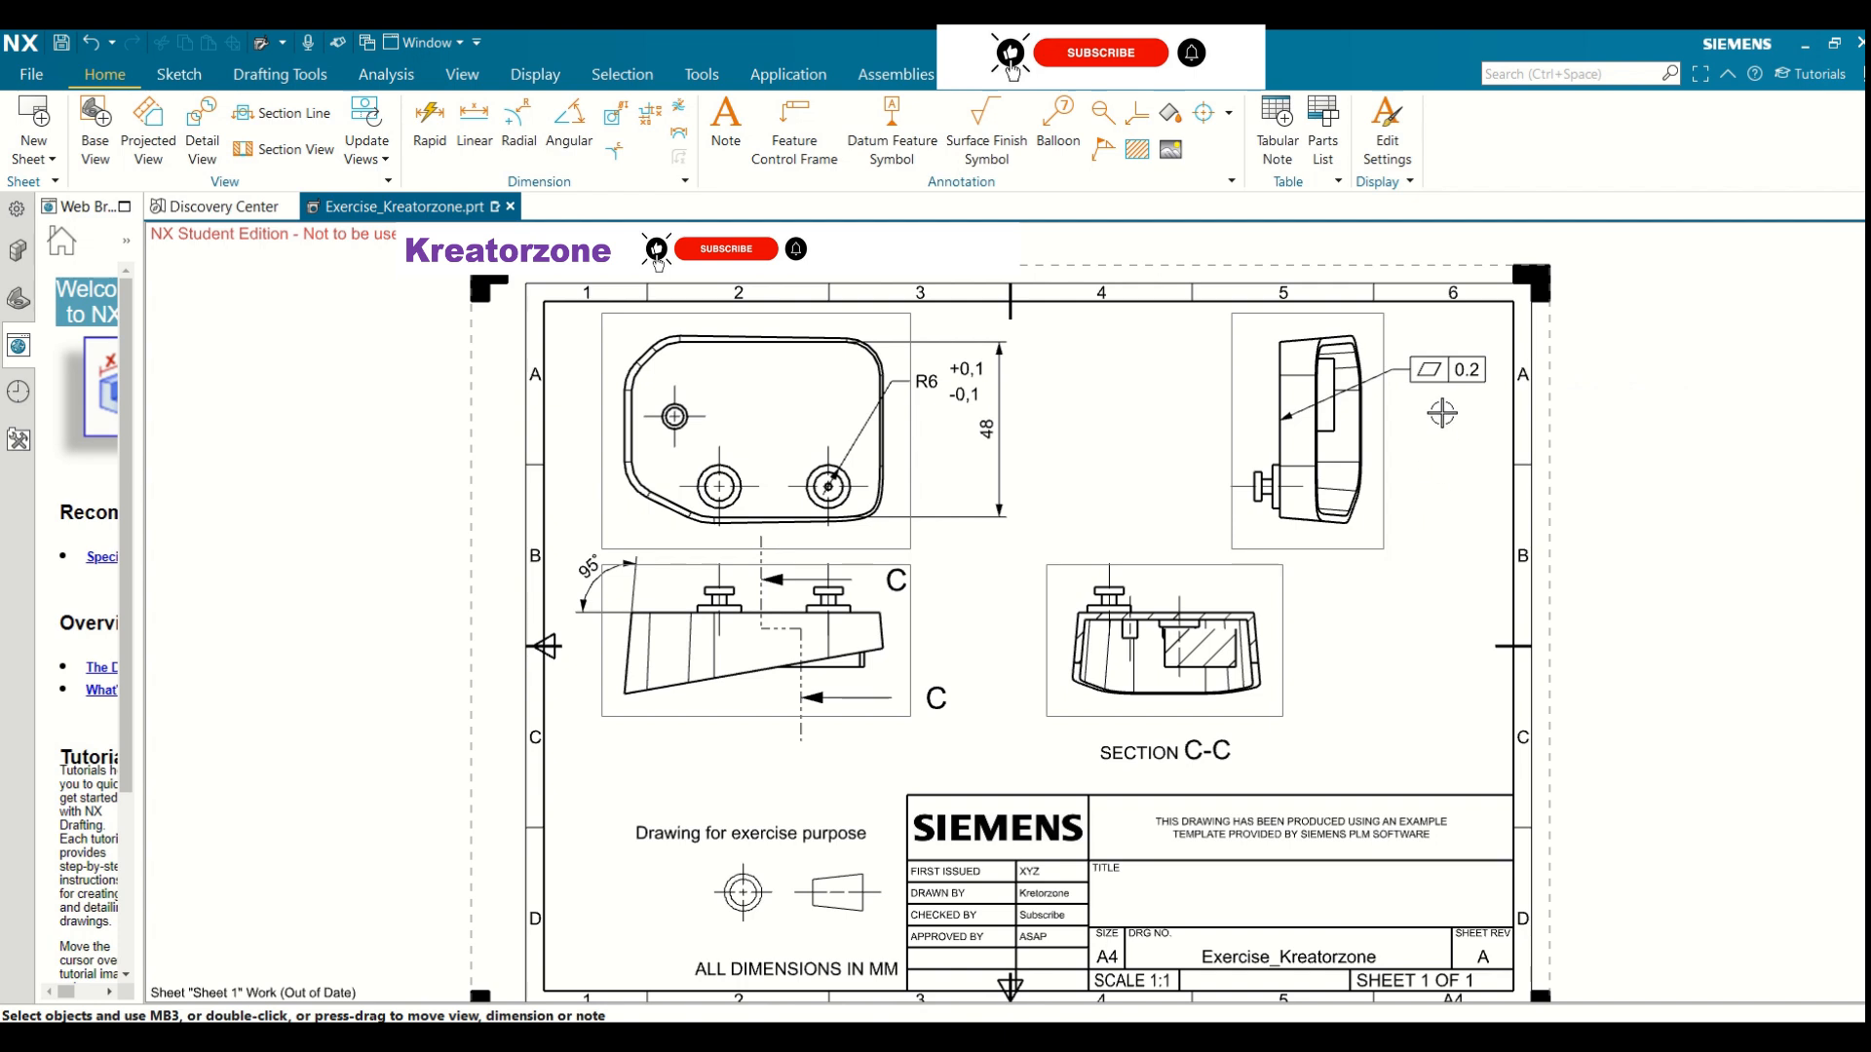
{"action": "left_click_drag", "start_coordinate": [1448, 370], "coordinate": [1178, 381]}
{"action": "right_click", "coordinate": [1406, 645]}
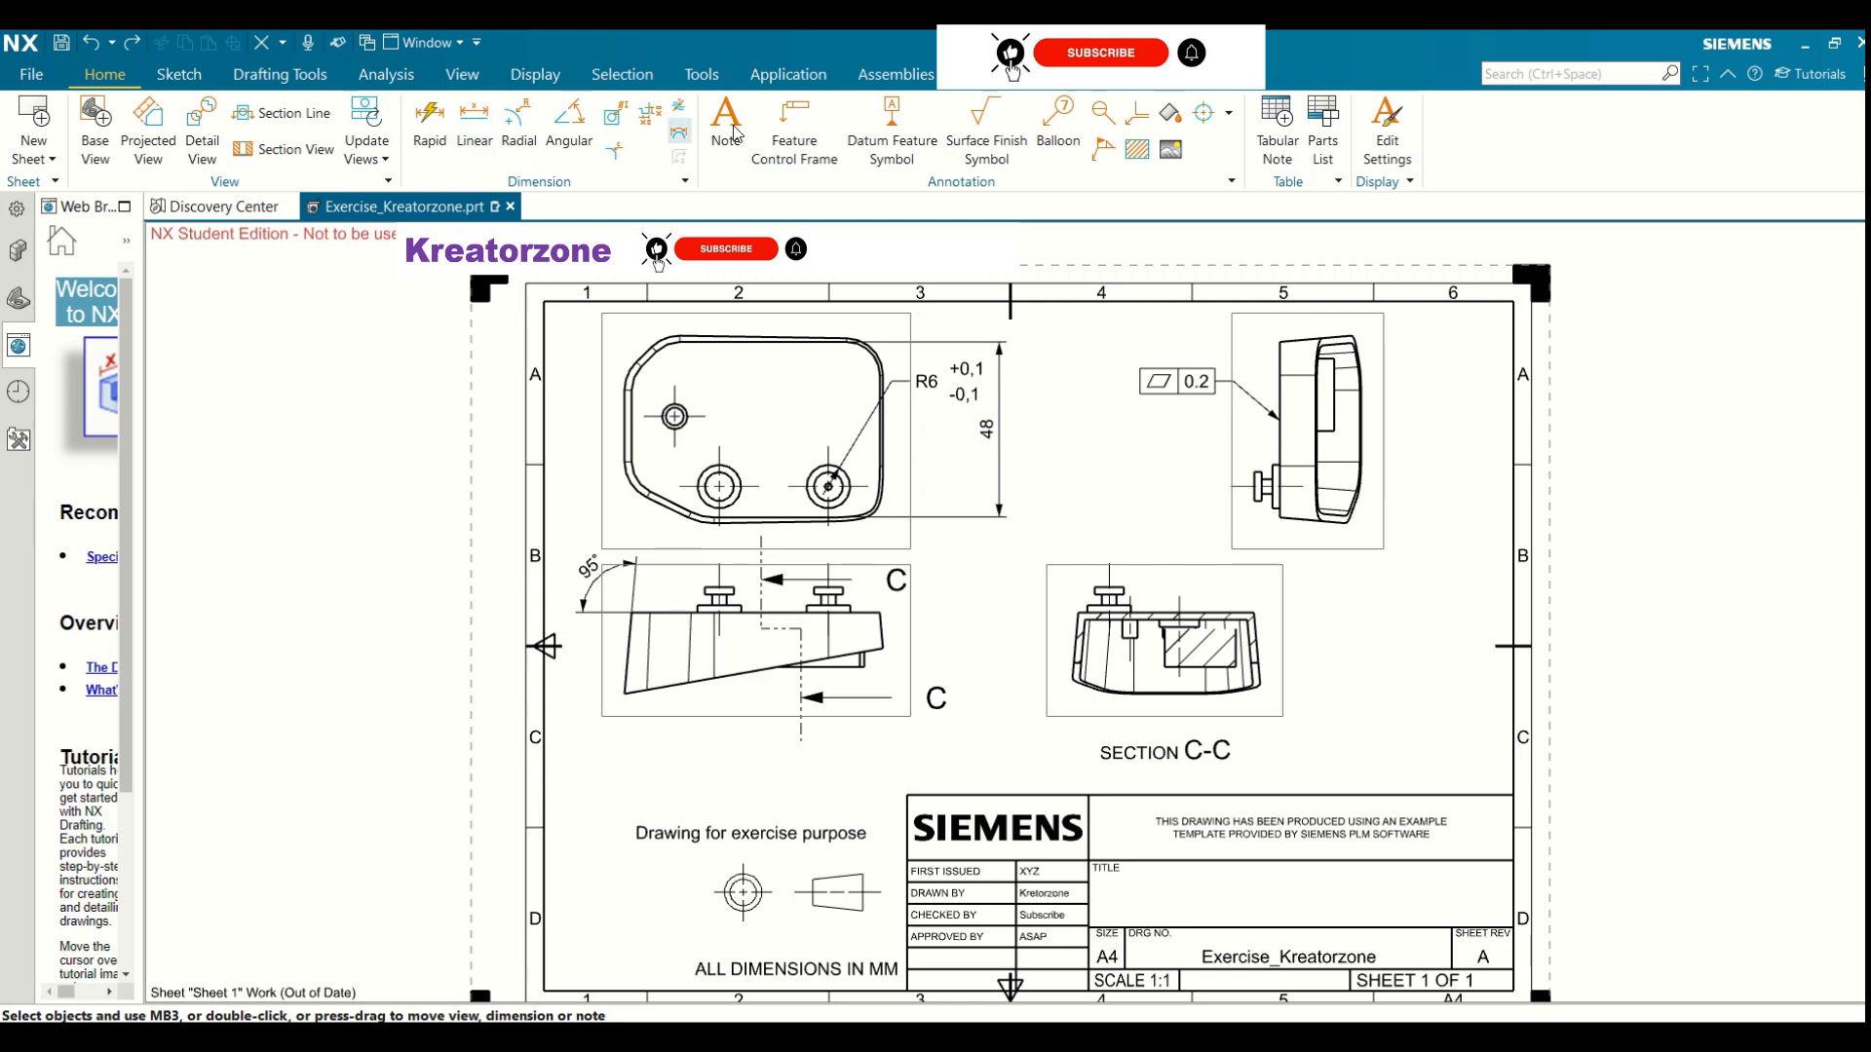
Attach a datum feature symbol with letter A to the side view's left edge, just below the flatness frame
{"action": "left_click", "coordinate": [890, 115]}
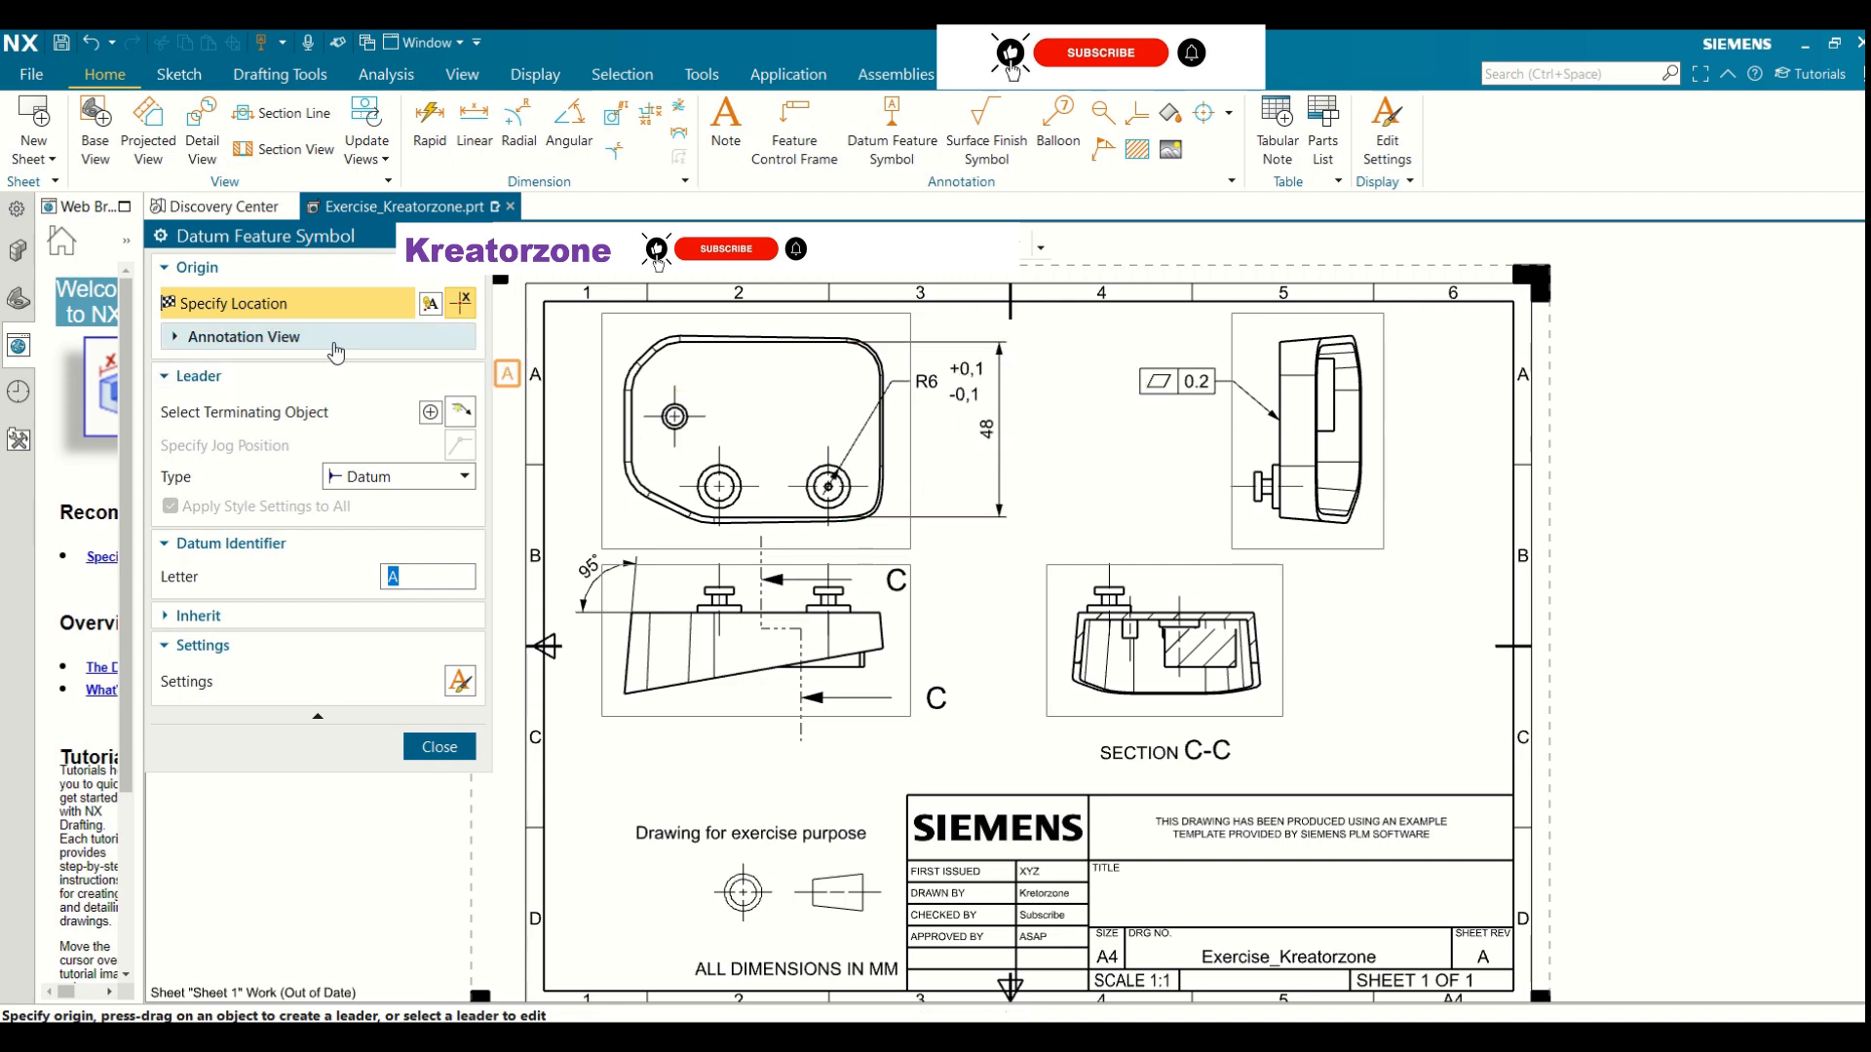
{"action": "left_click_drag", "start_coordinate": [986, 428], "coordinate": [1150, 430]}
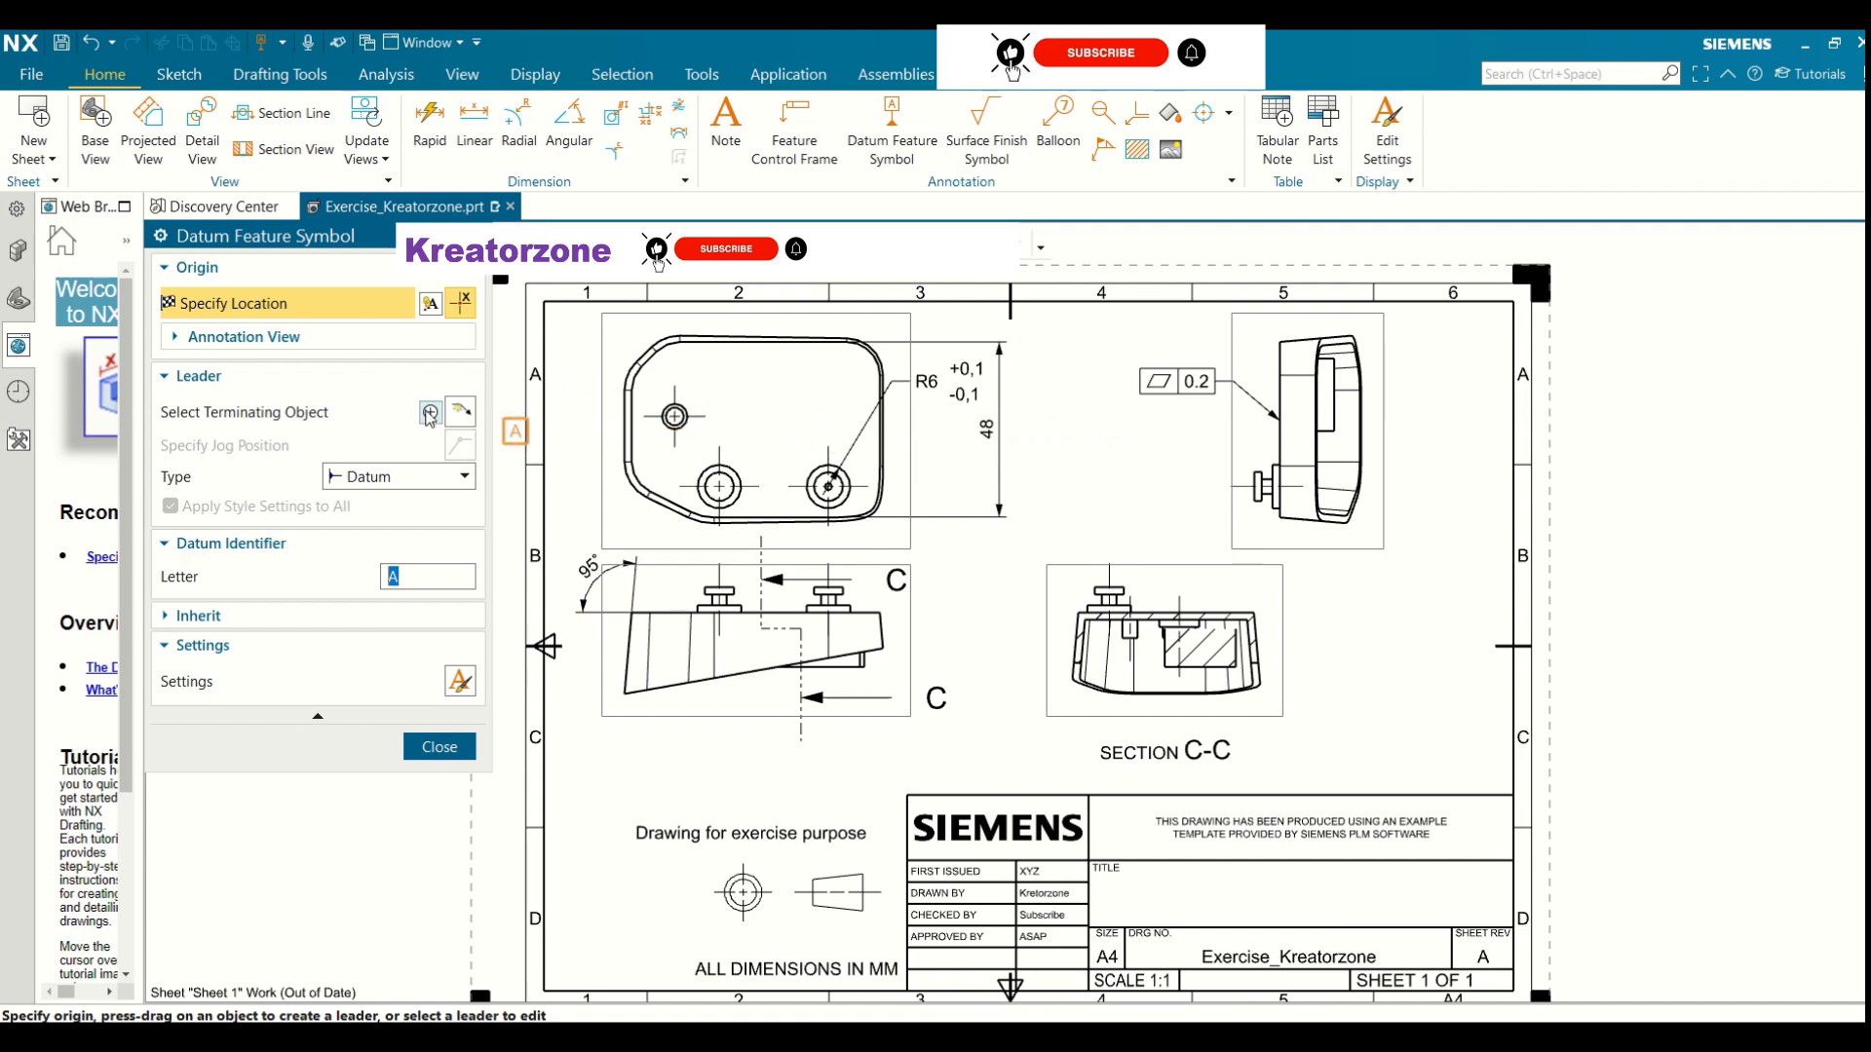
{"action": "left_click", "coordinate": [162, 382]}
{"action": "left_click", "coordinate": [163, 380]}
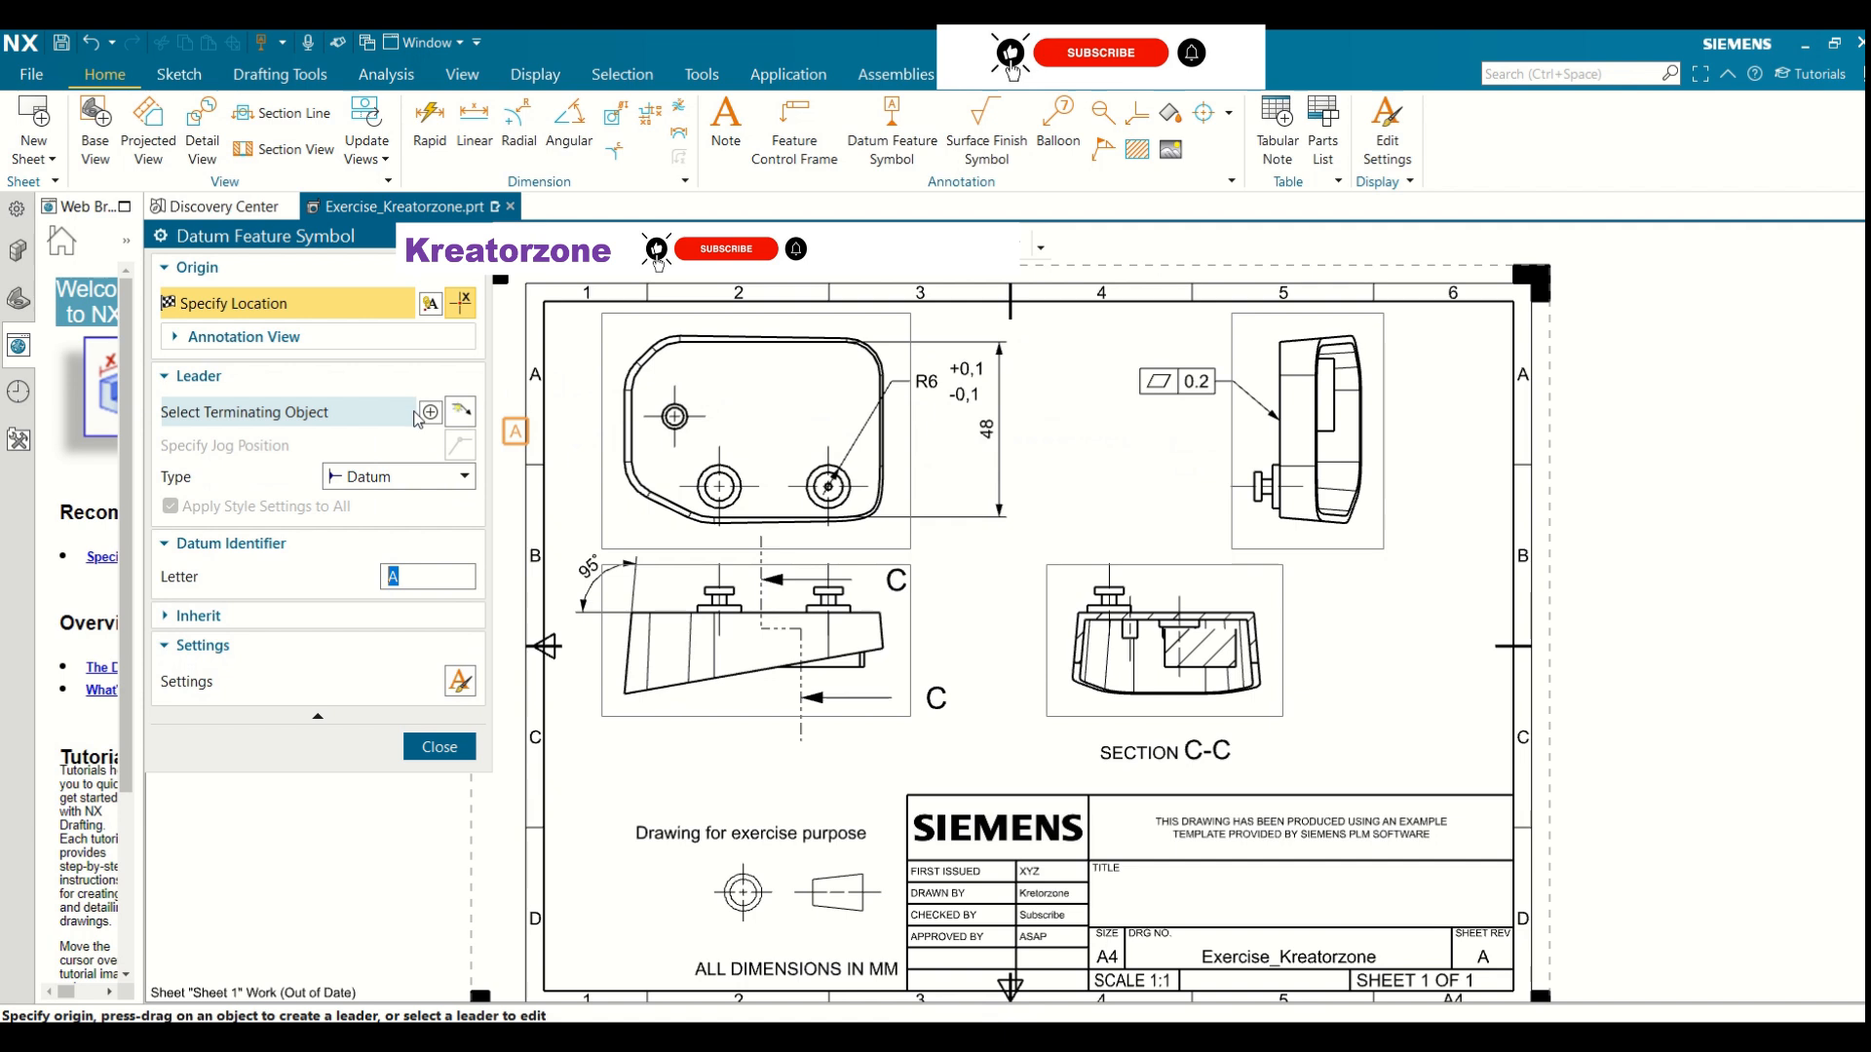
{"action": "left_click", "coordinate": [244, 412]}
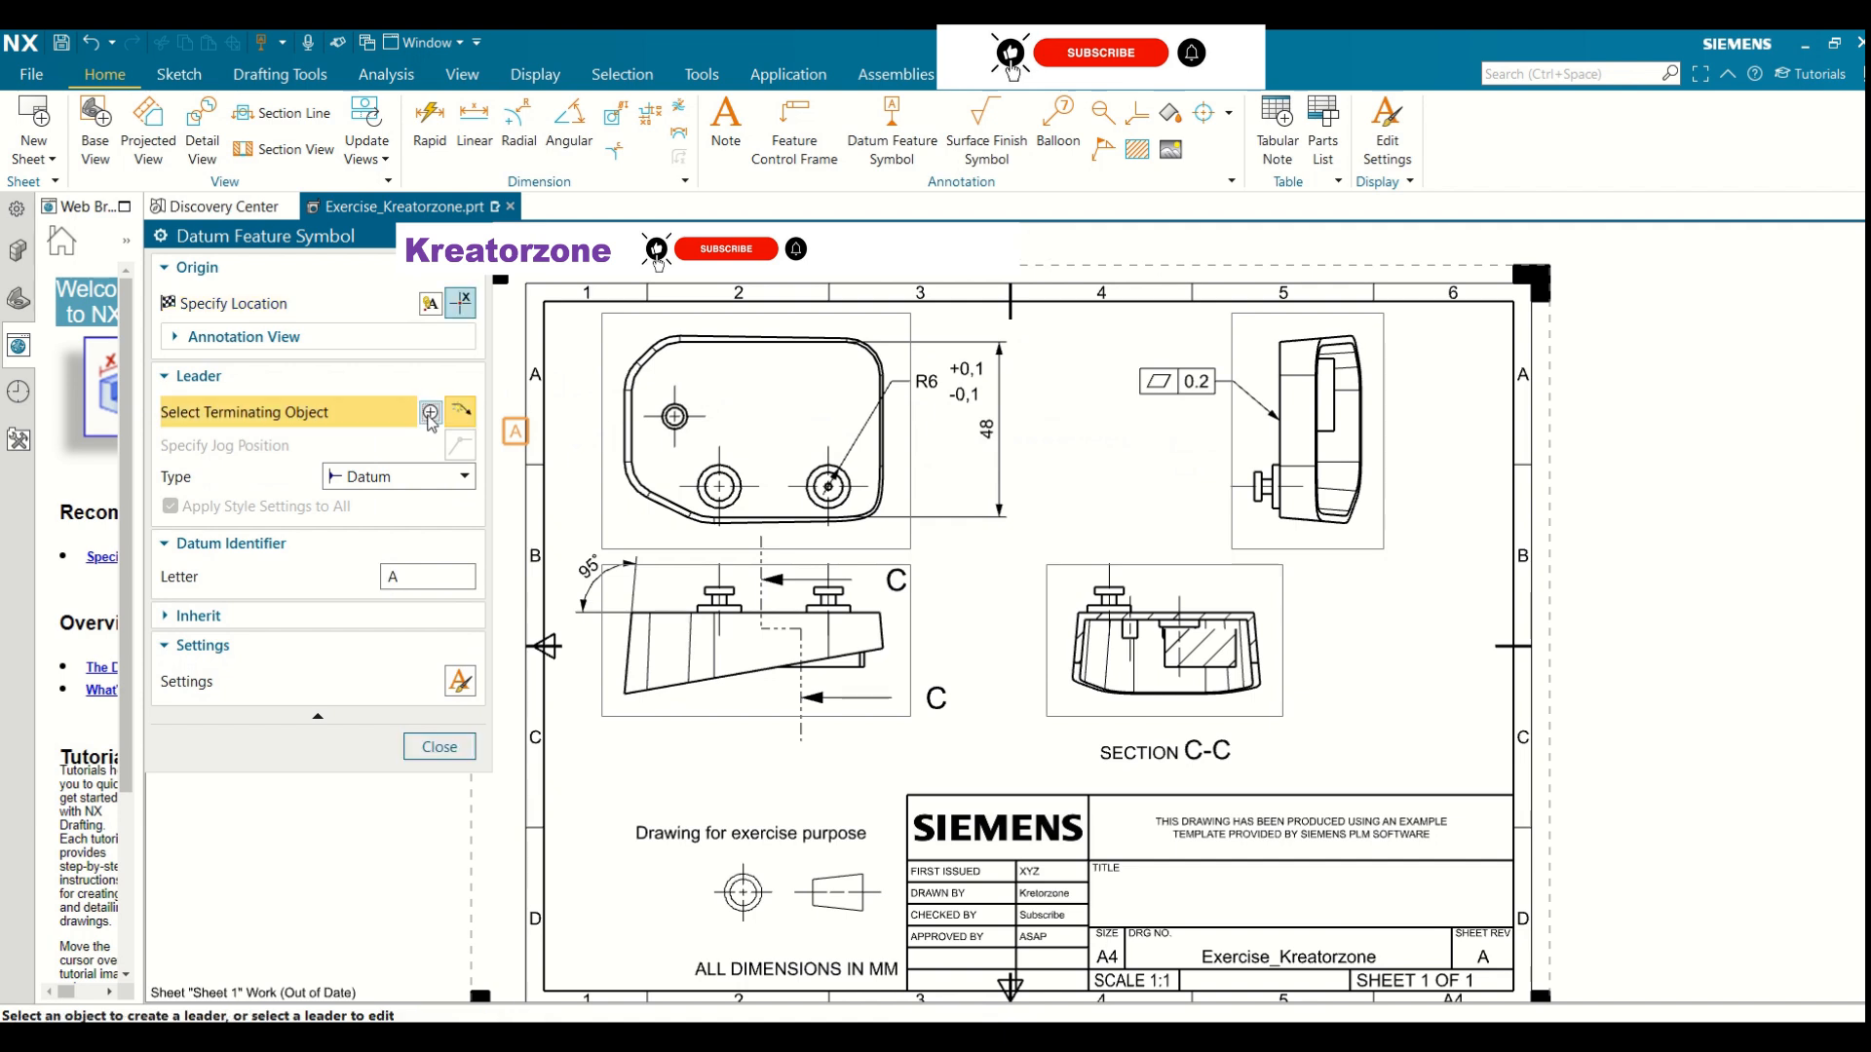
{"action": "left_click", "coordinate": [1278, 446]}
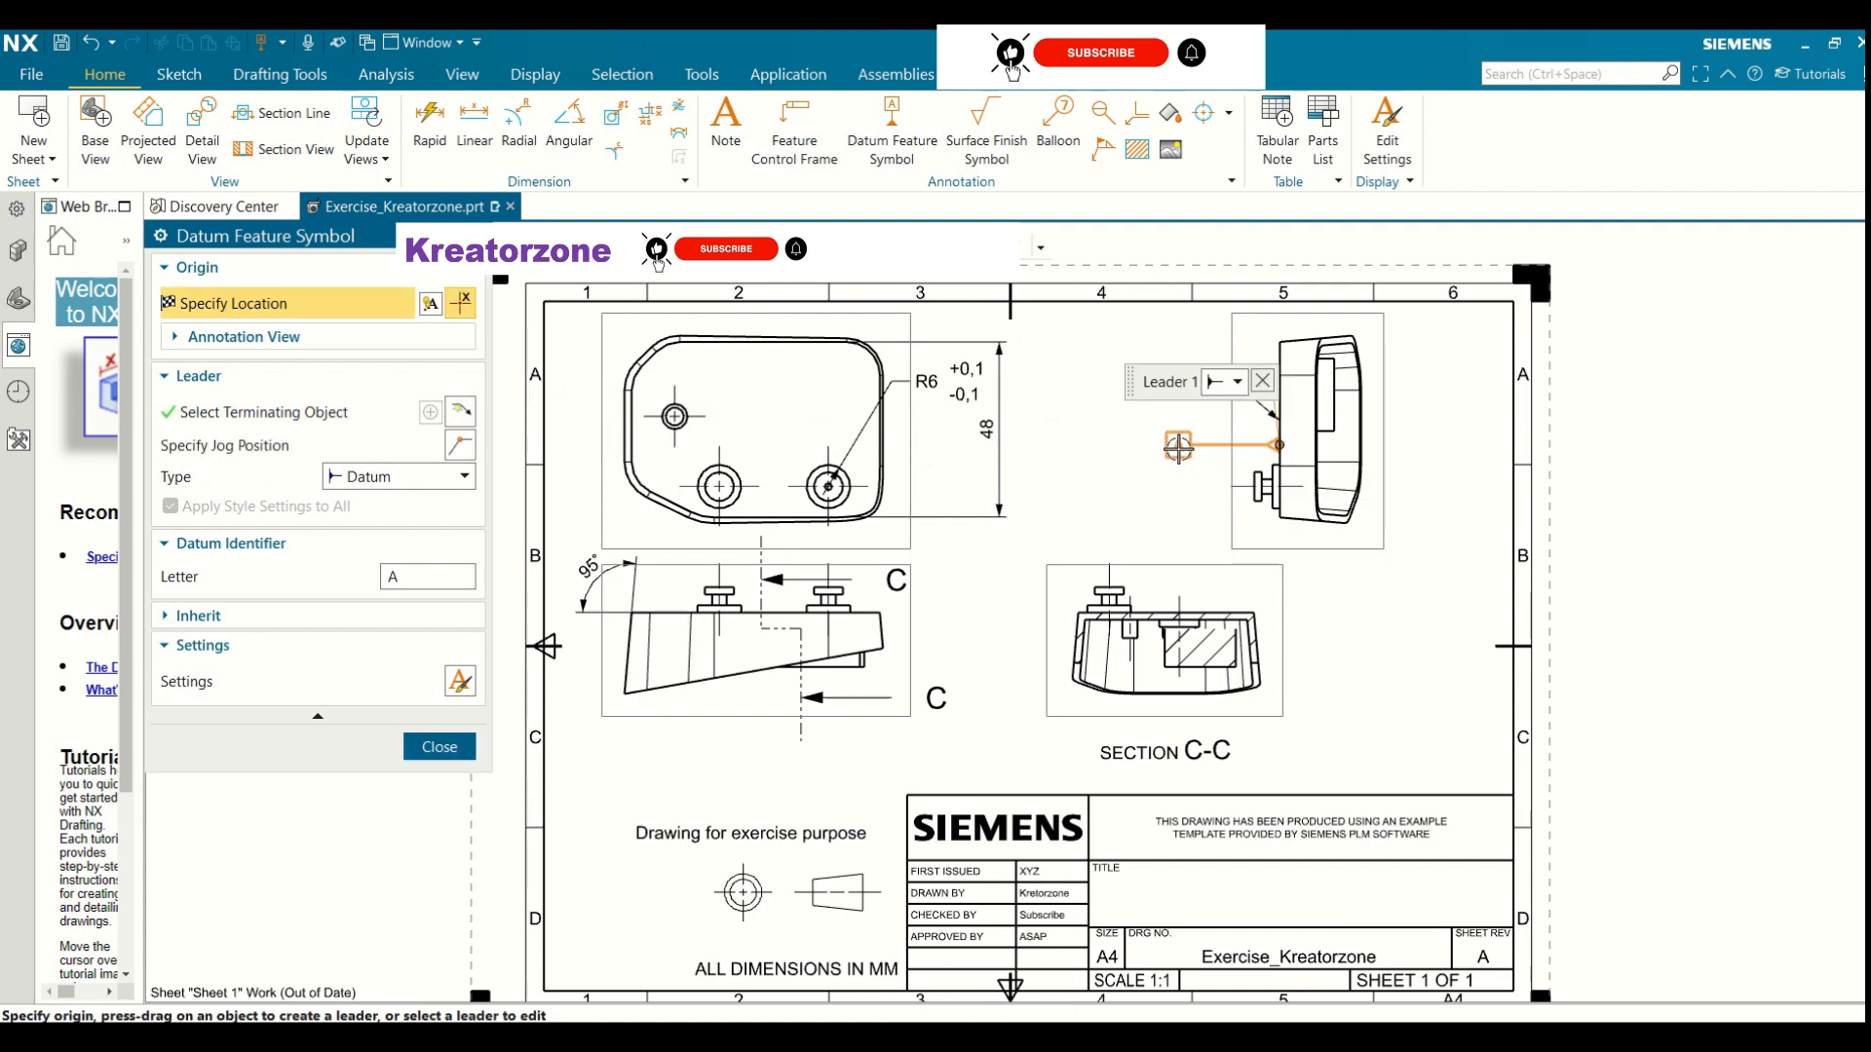
{"action": "left_click", "coordinate": [1200, 446]}
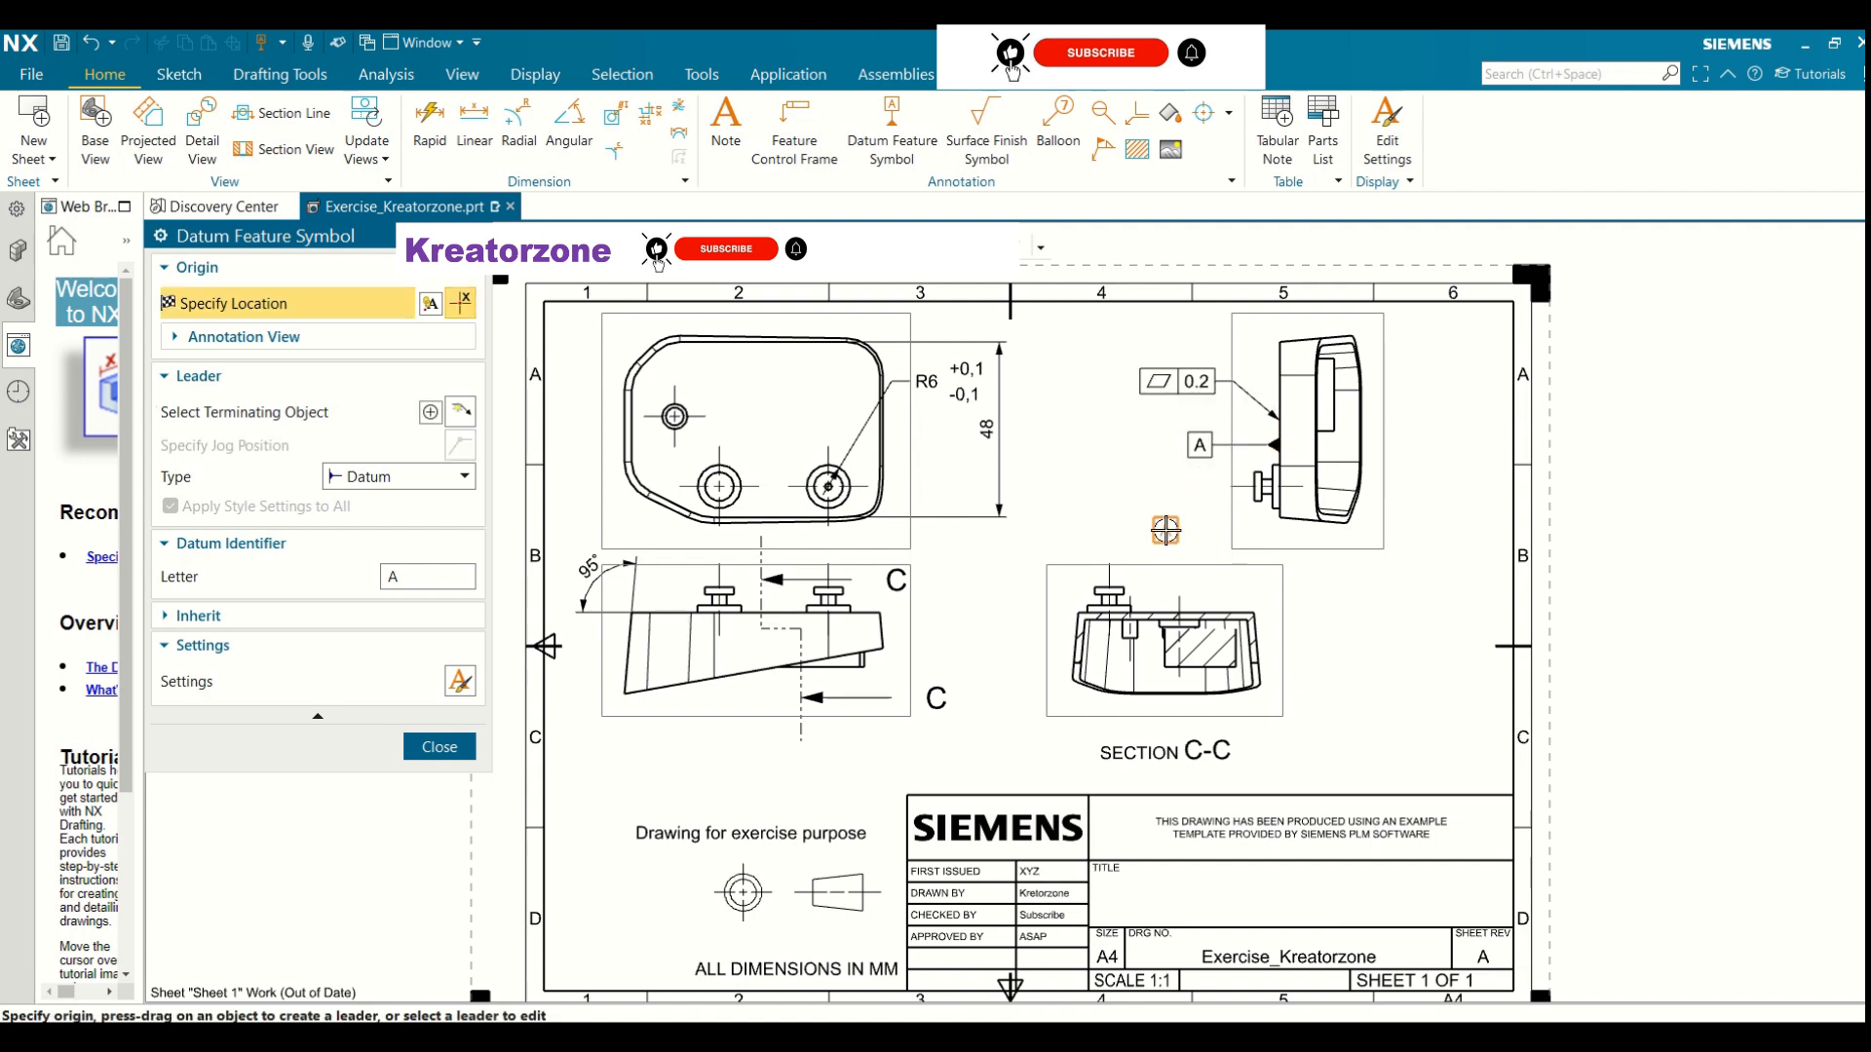
{"action": "left_click", "coordinate": [439, 747]}
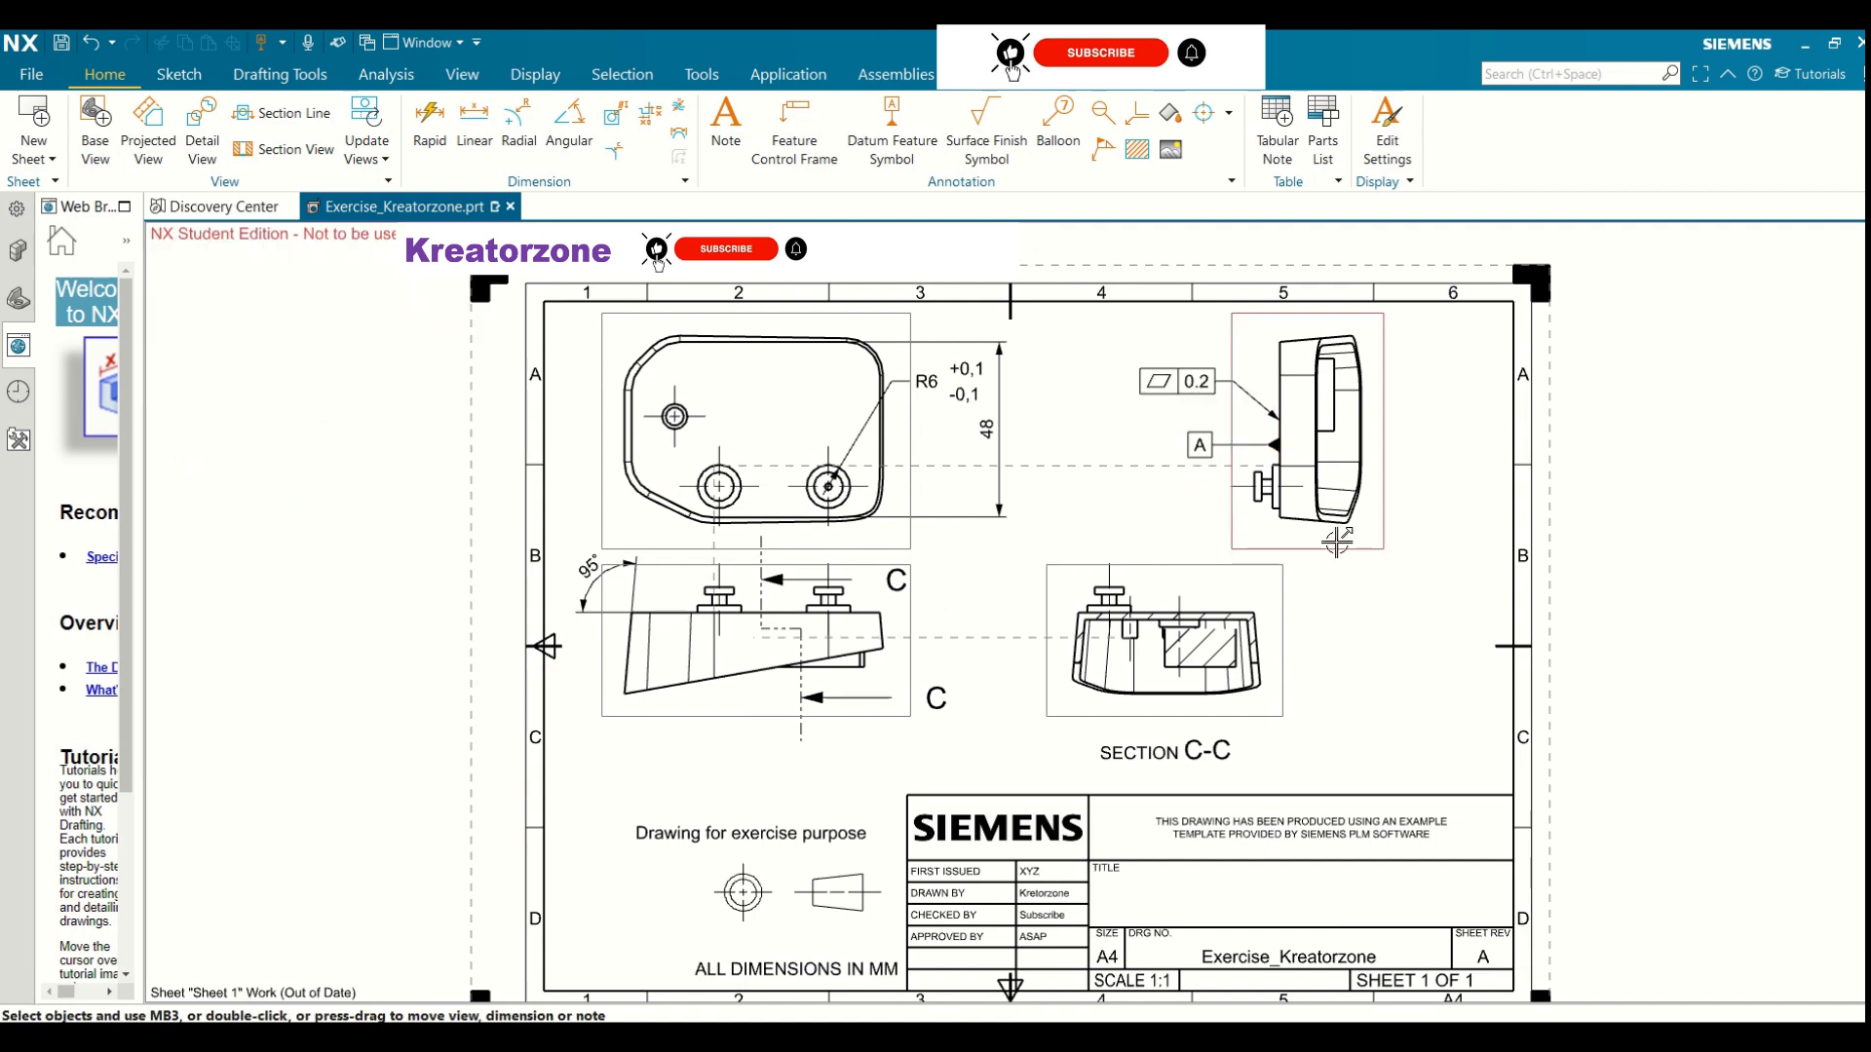
Reposition datum symbol A slightly farther out from the side view's left edge, undoing the first move
{"action": "left_click", "coordinate": [1213, 451]}
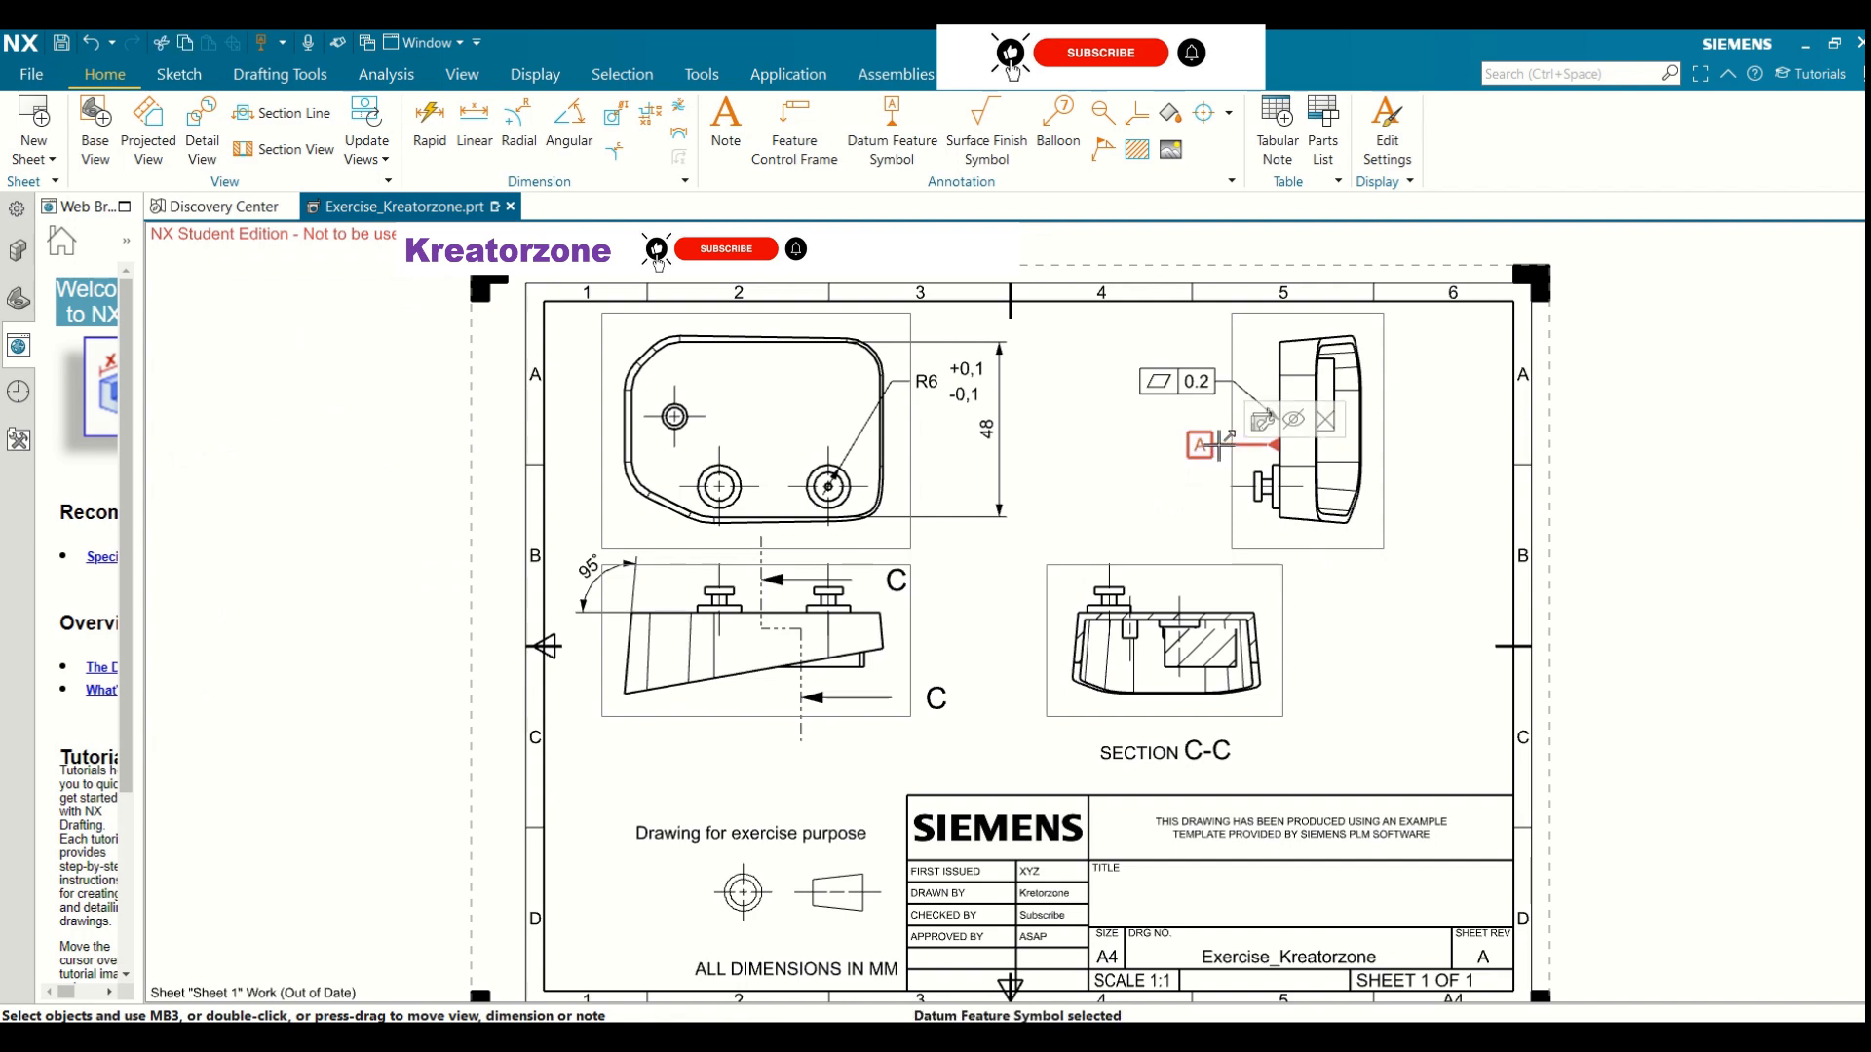
{"action": "left_click_drag", "start_coordinate": [1227, 466], "coordinate": [1206, 465]}
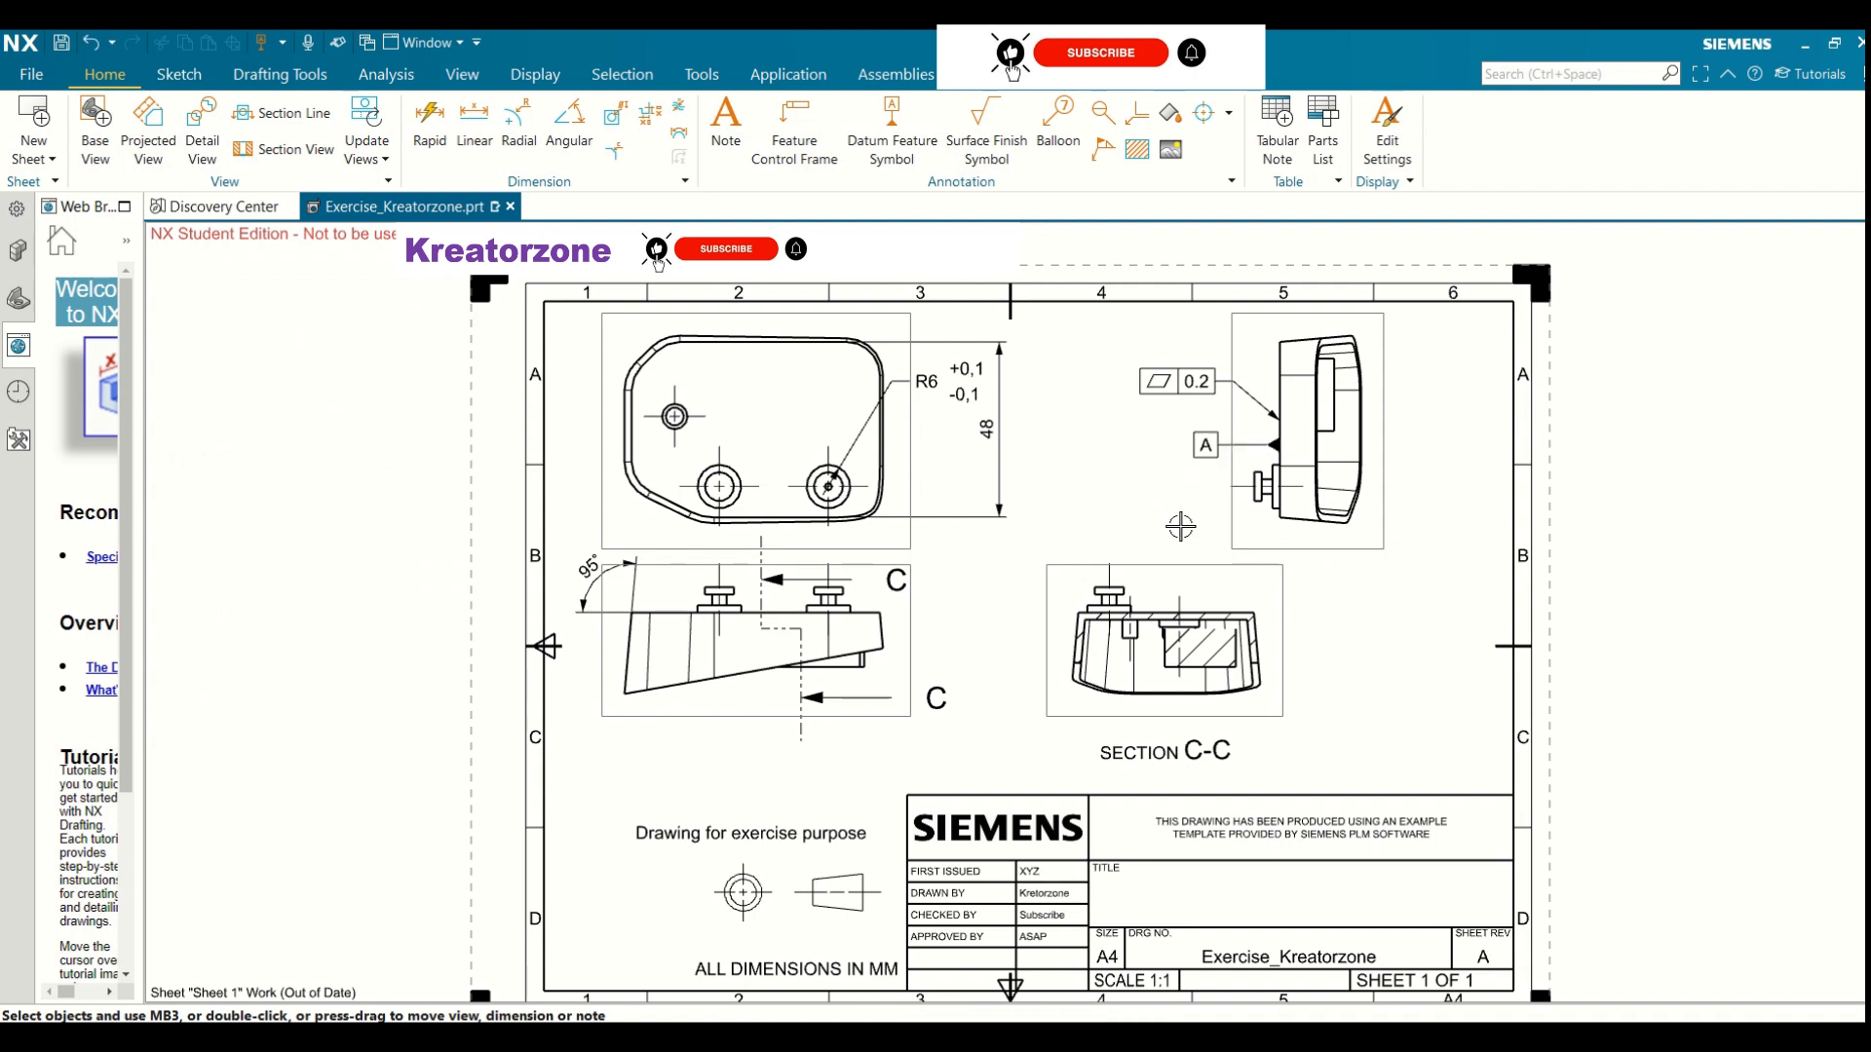
{"action": "key", "text": "ctrl+z"}
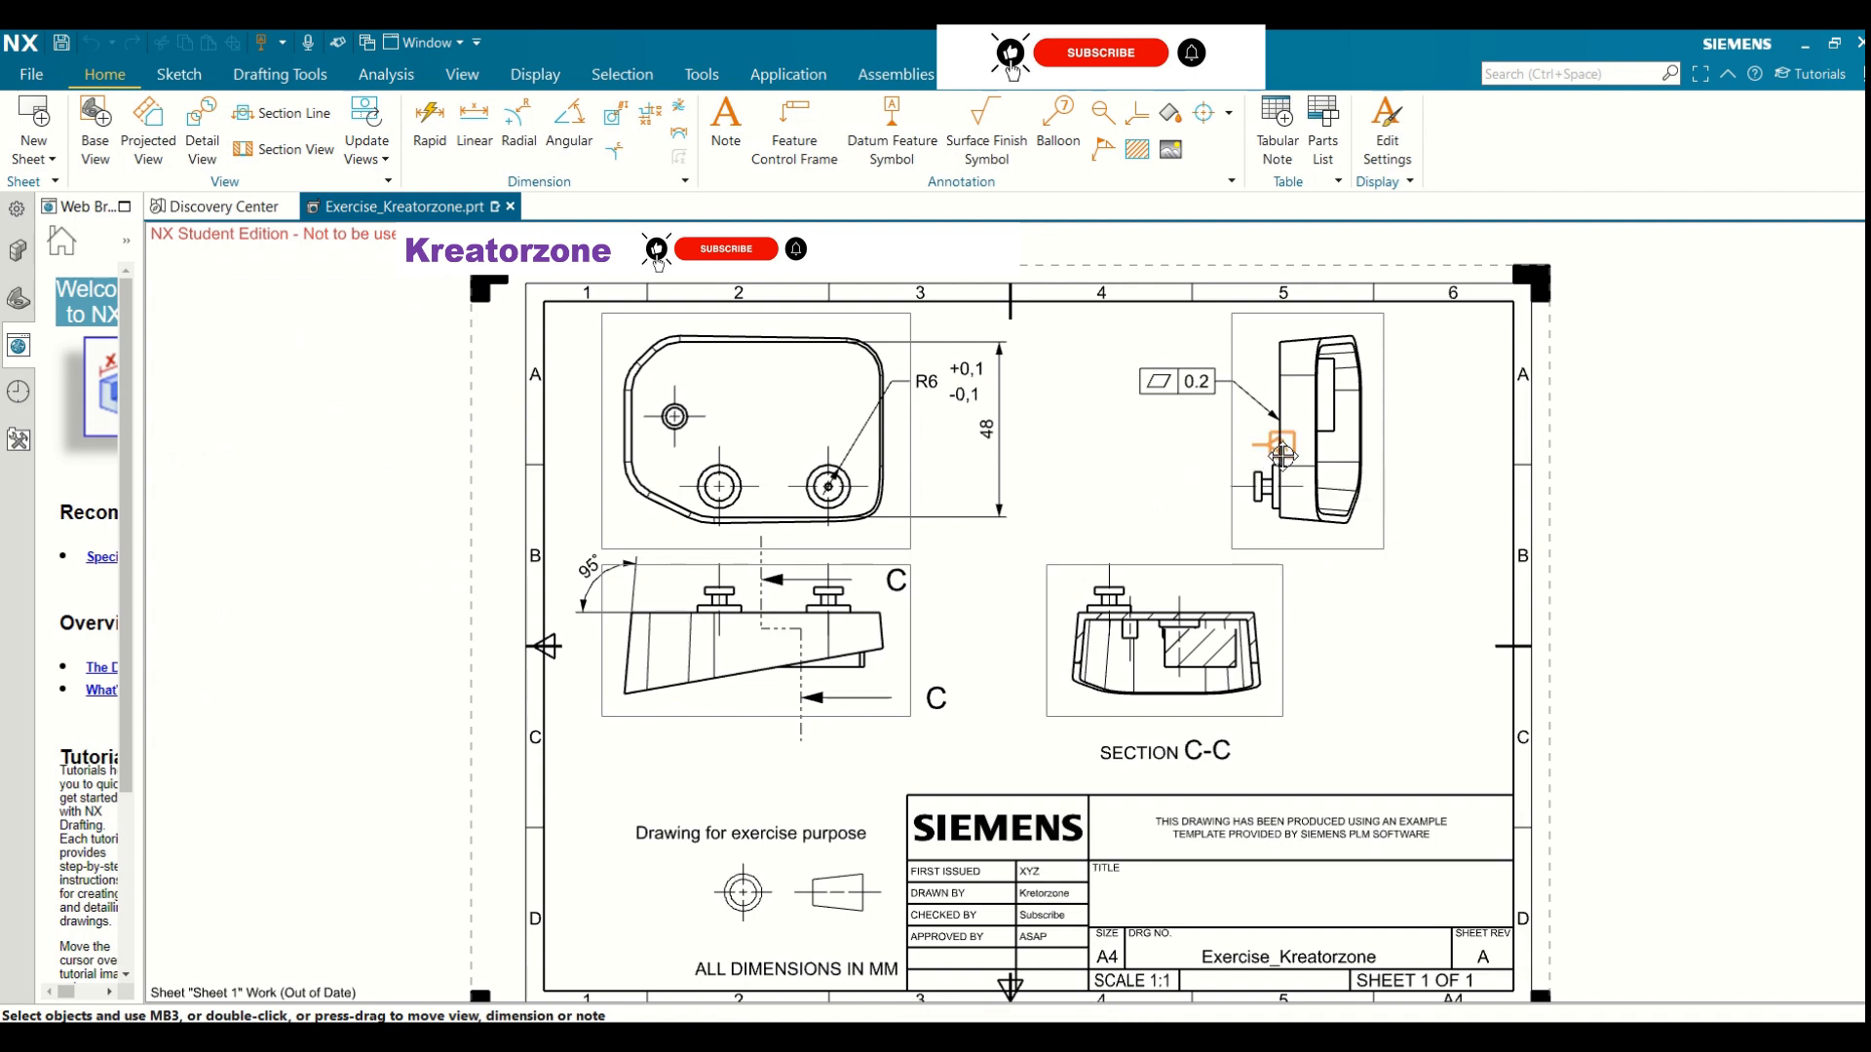
{"action": "left_click_drag", "start_coordinate": [1220, 471], "coordinate": [1174, 480]}
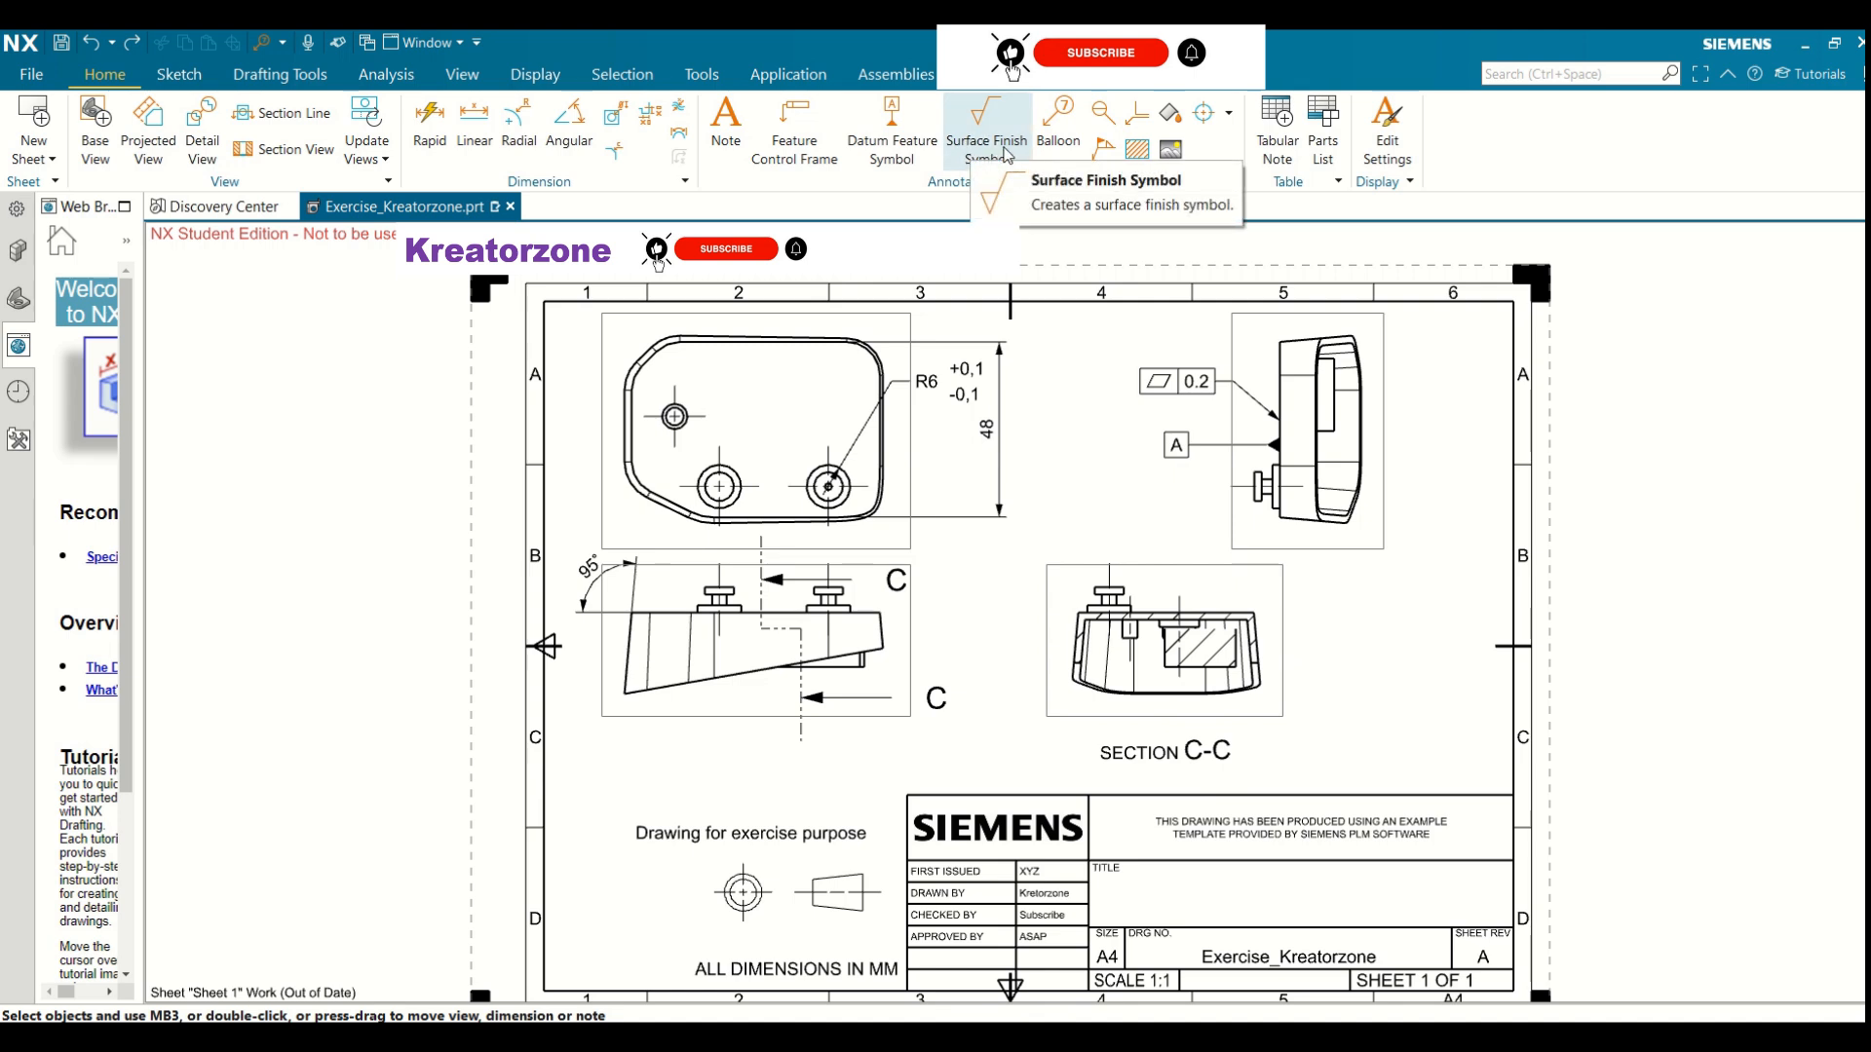
Place a surface finish symbol with Open material removal on the front view's top edge, left of the first pin
{"action": "left_click", "coordinate": [986, 122]}
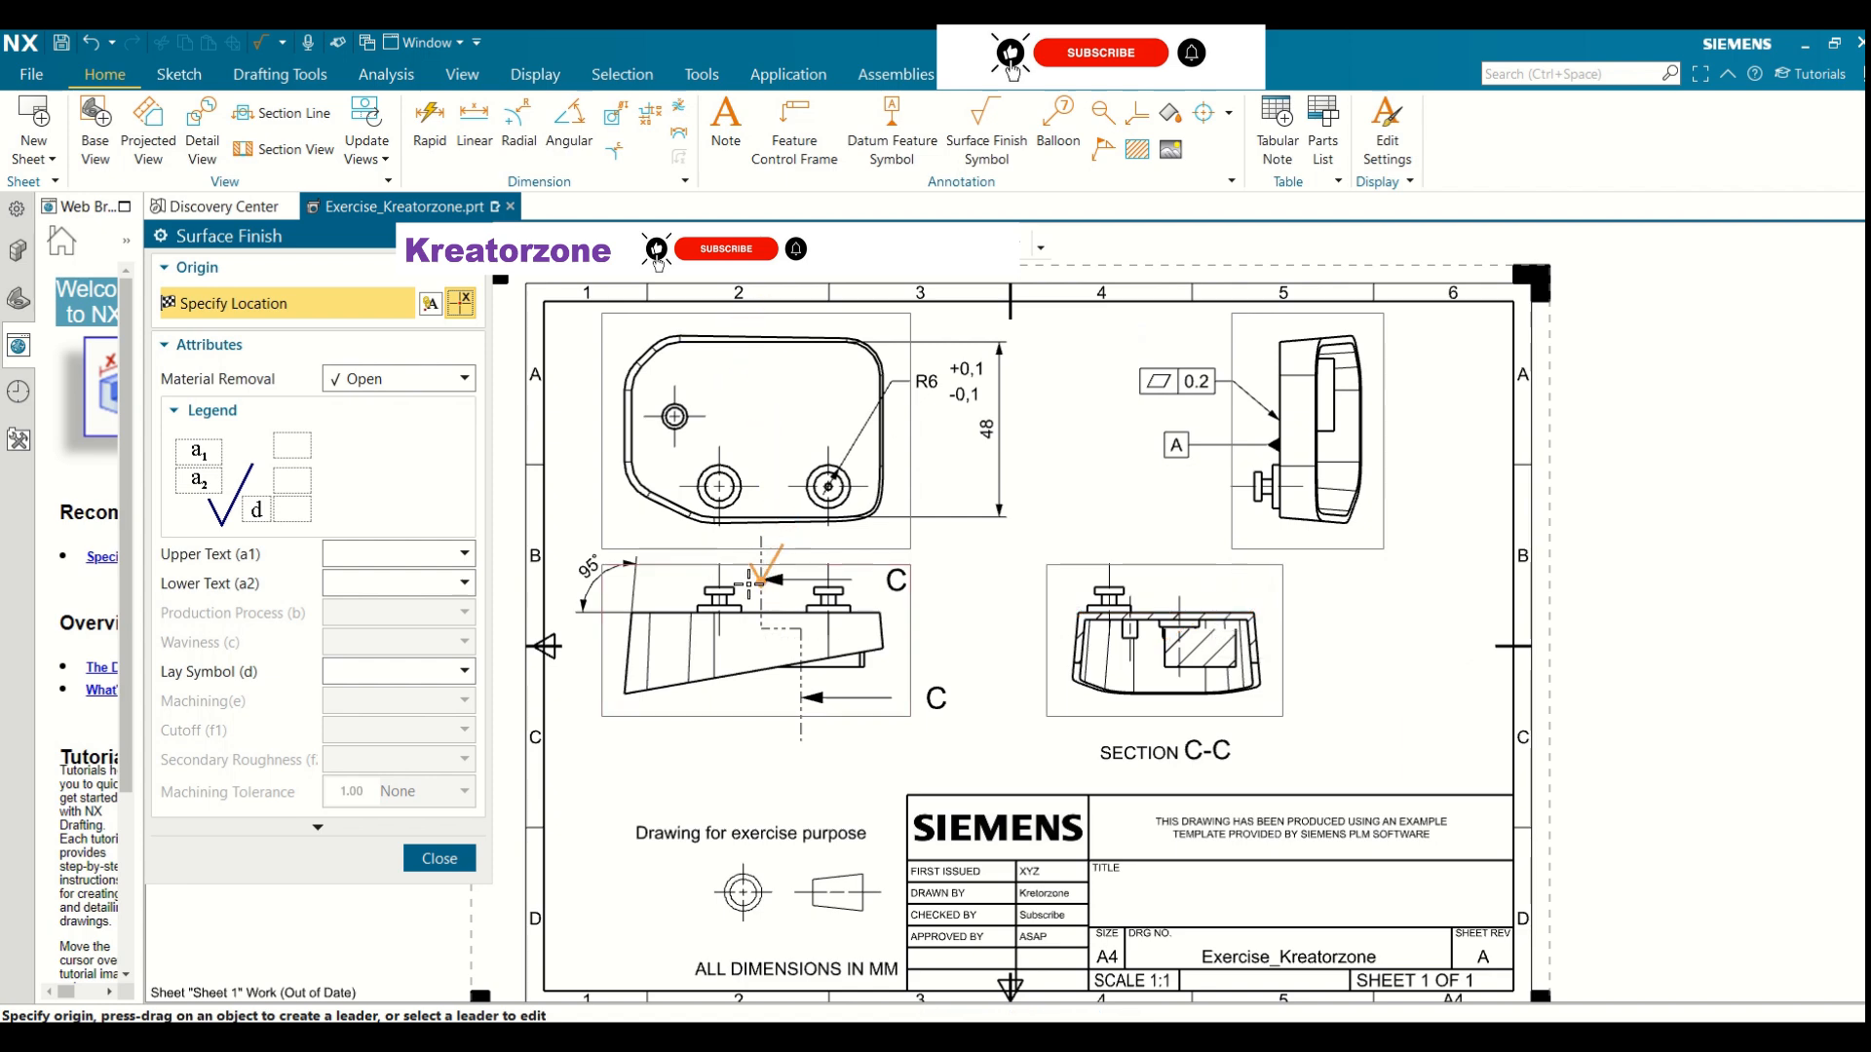
{"action": "left_click", "coordinate": [670, 608]}
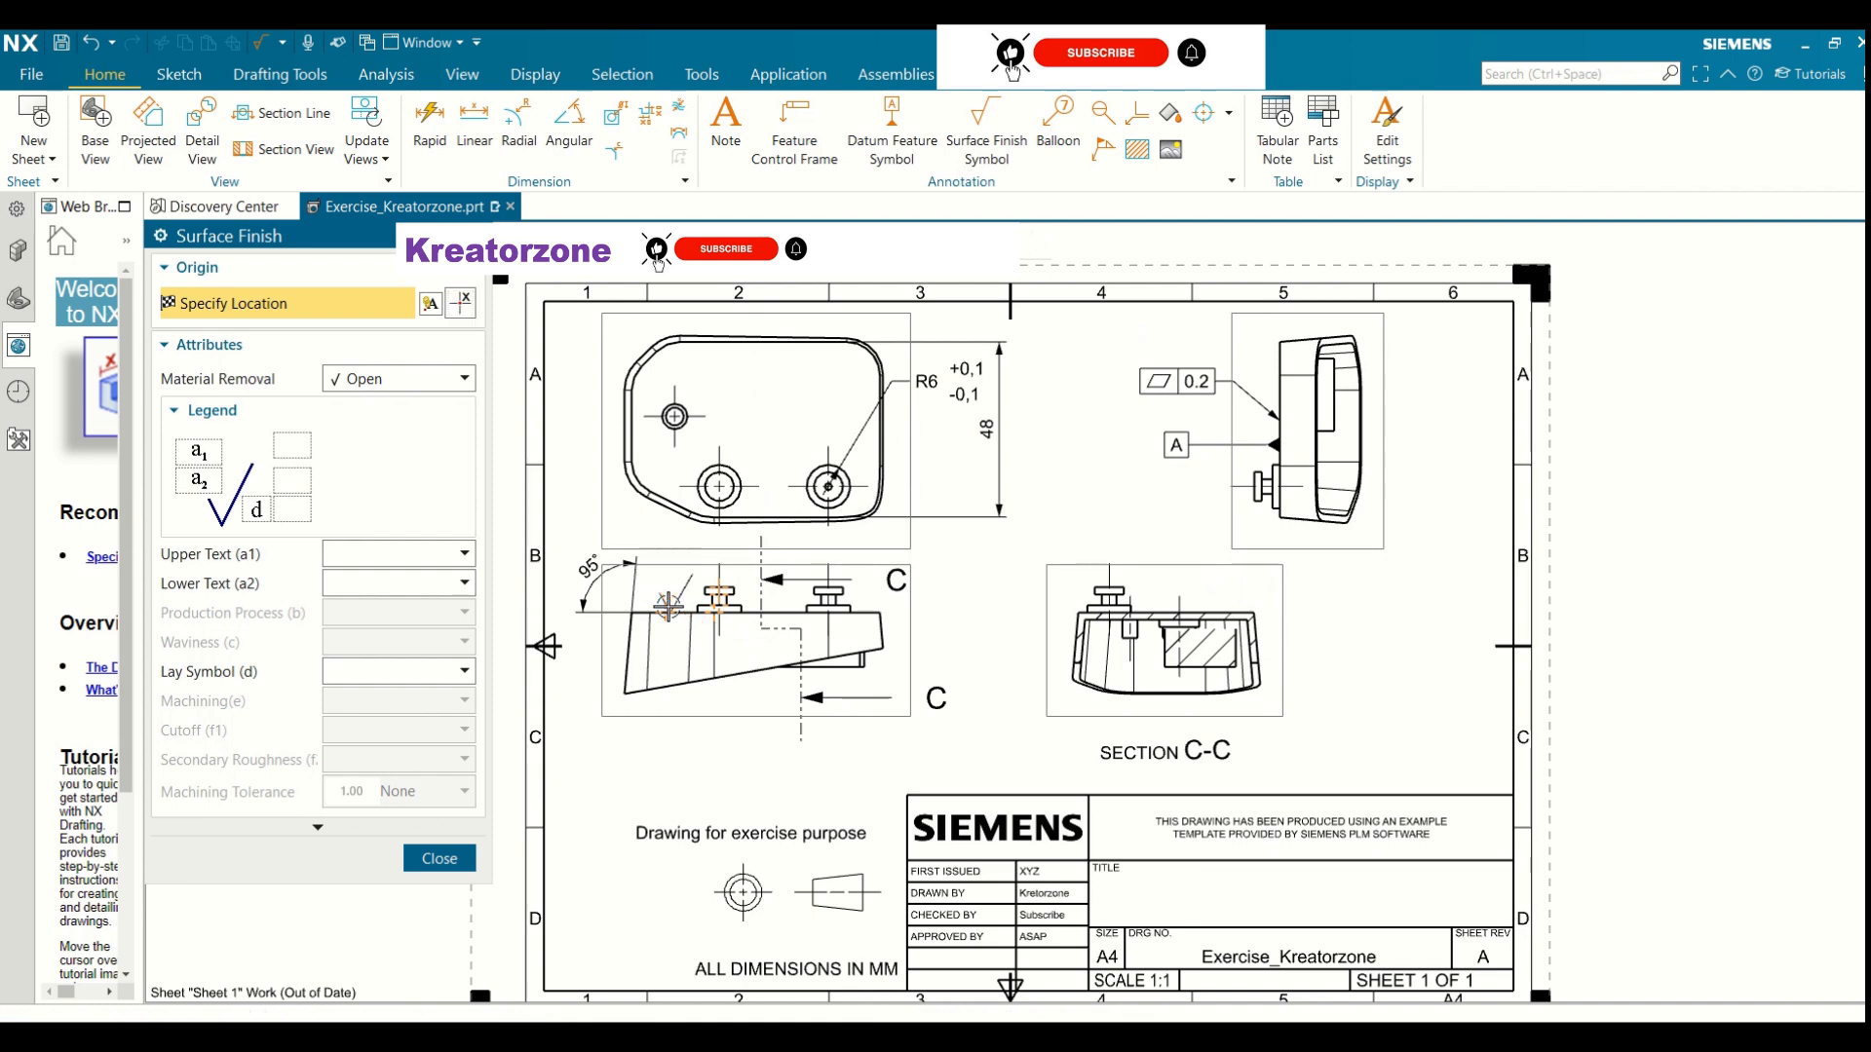
Set the surface finish symbol's material removal to Modifier, Material Removal Prohibited, after trying Open, Modifier
{"action": "left_click", "coordinate": [465, 381]}
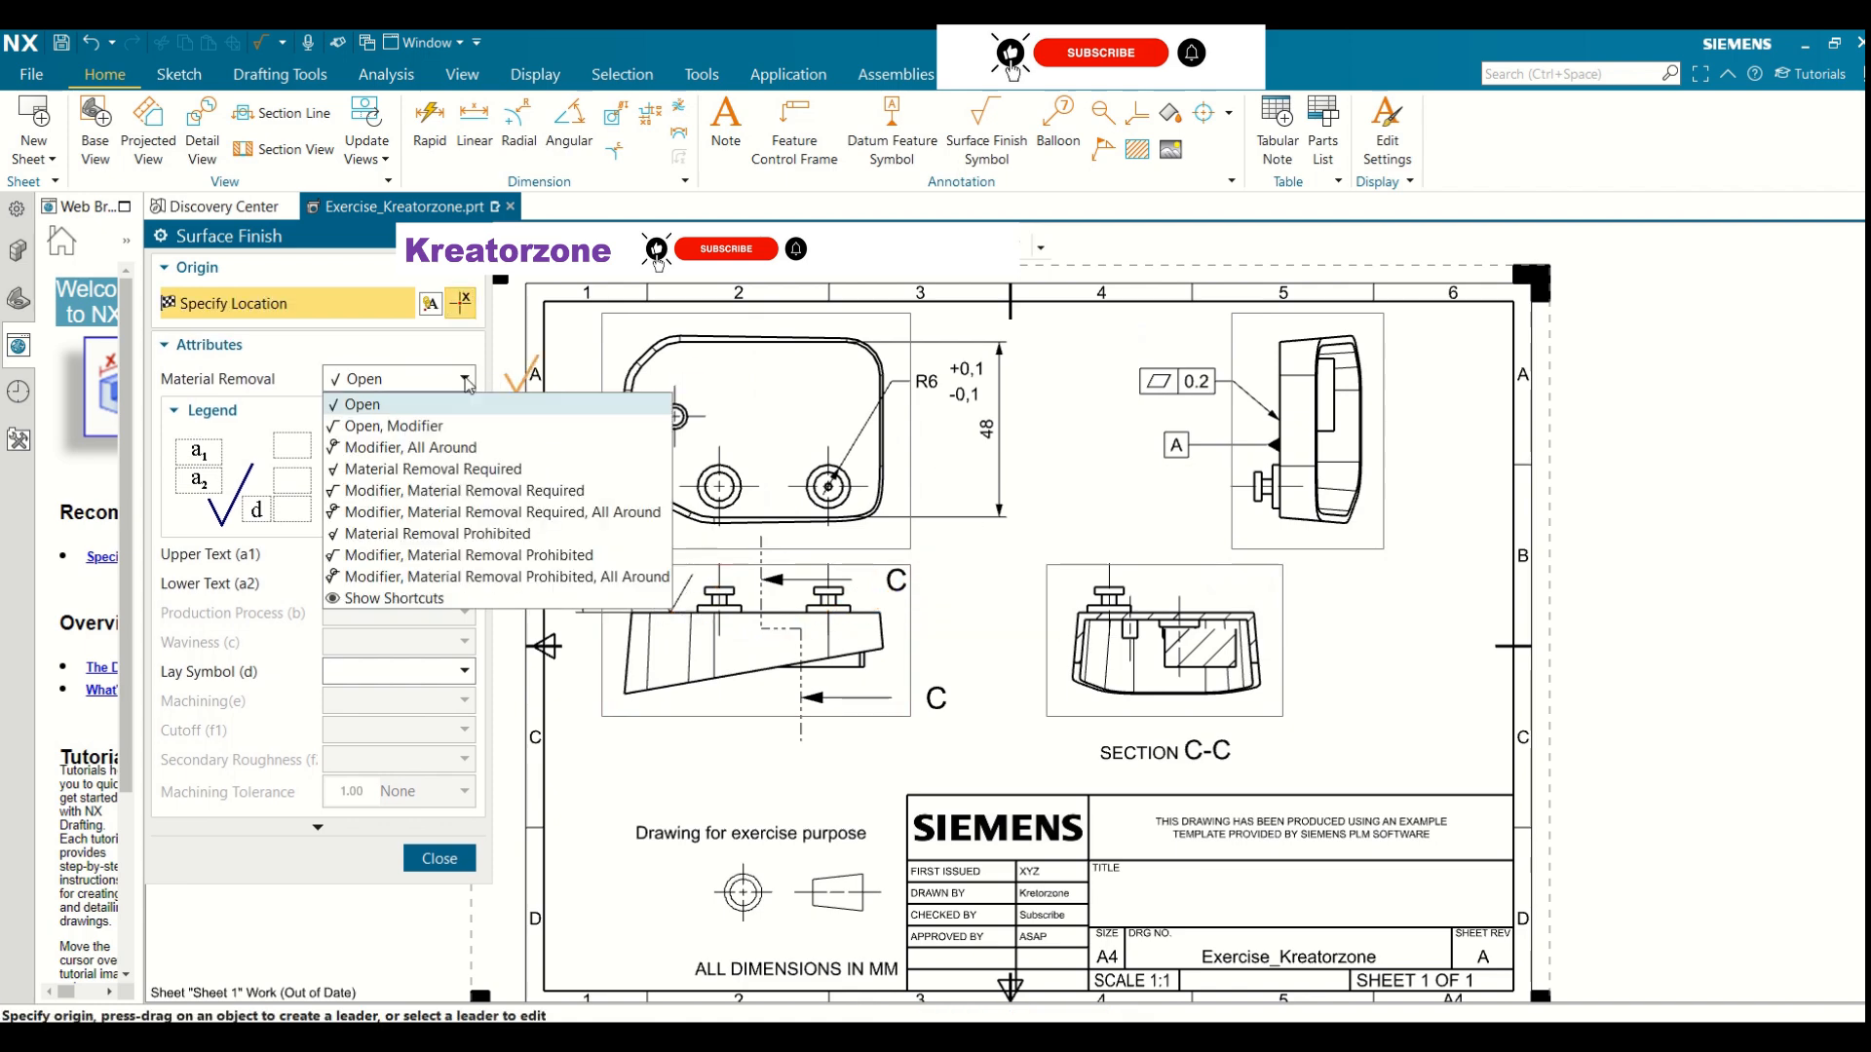
{"action": "left_click", "coordinate": [432, 426]}
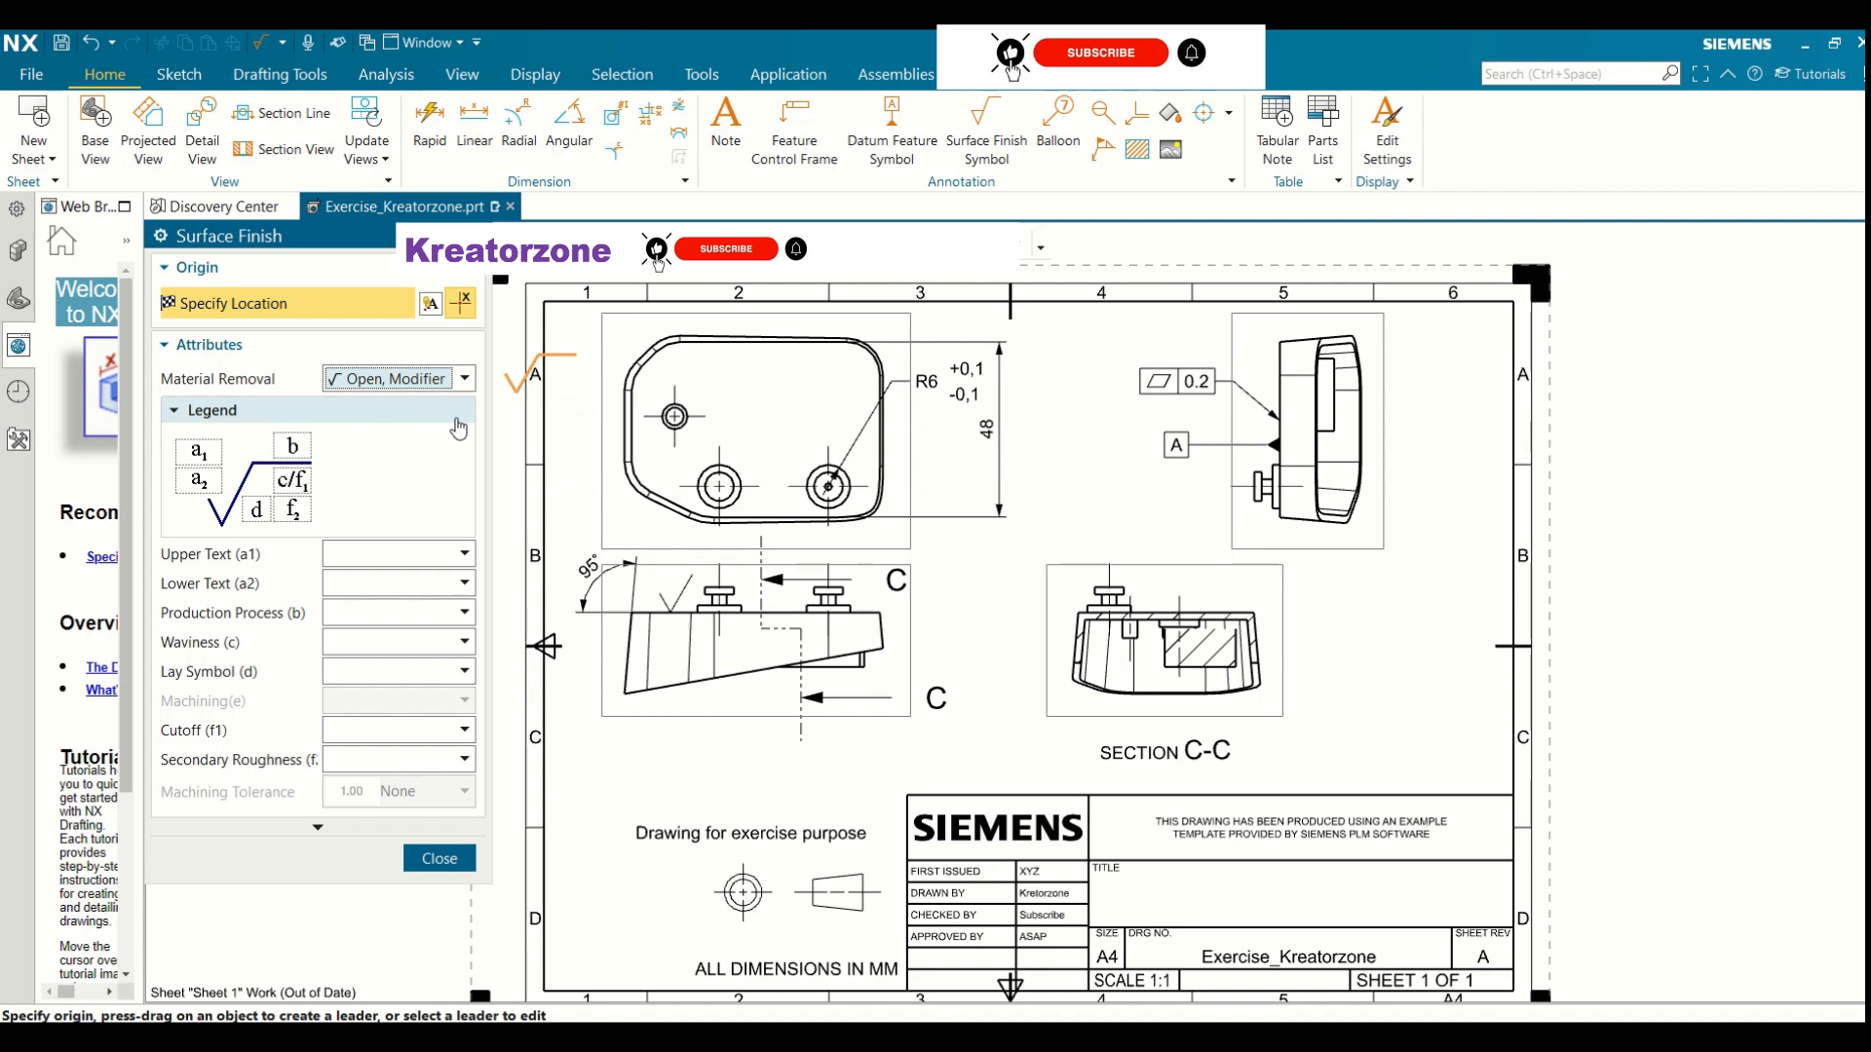
{"action": "left_click", "coordinate": [462, 383]}
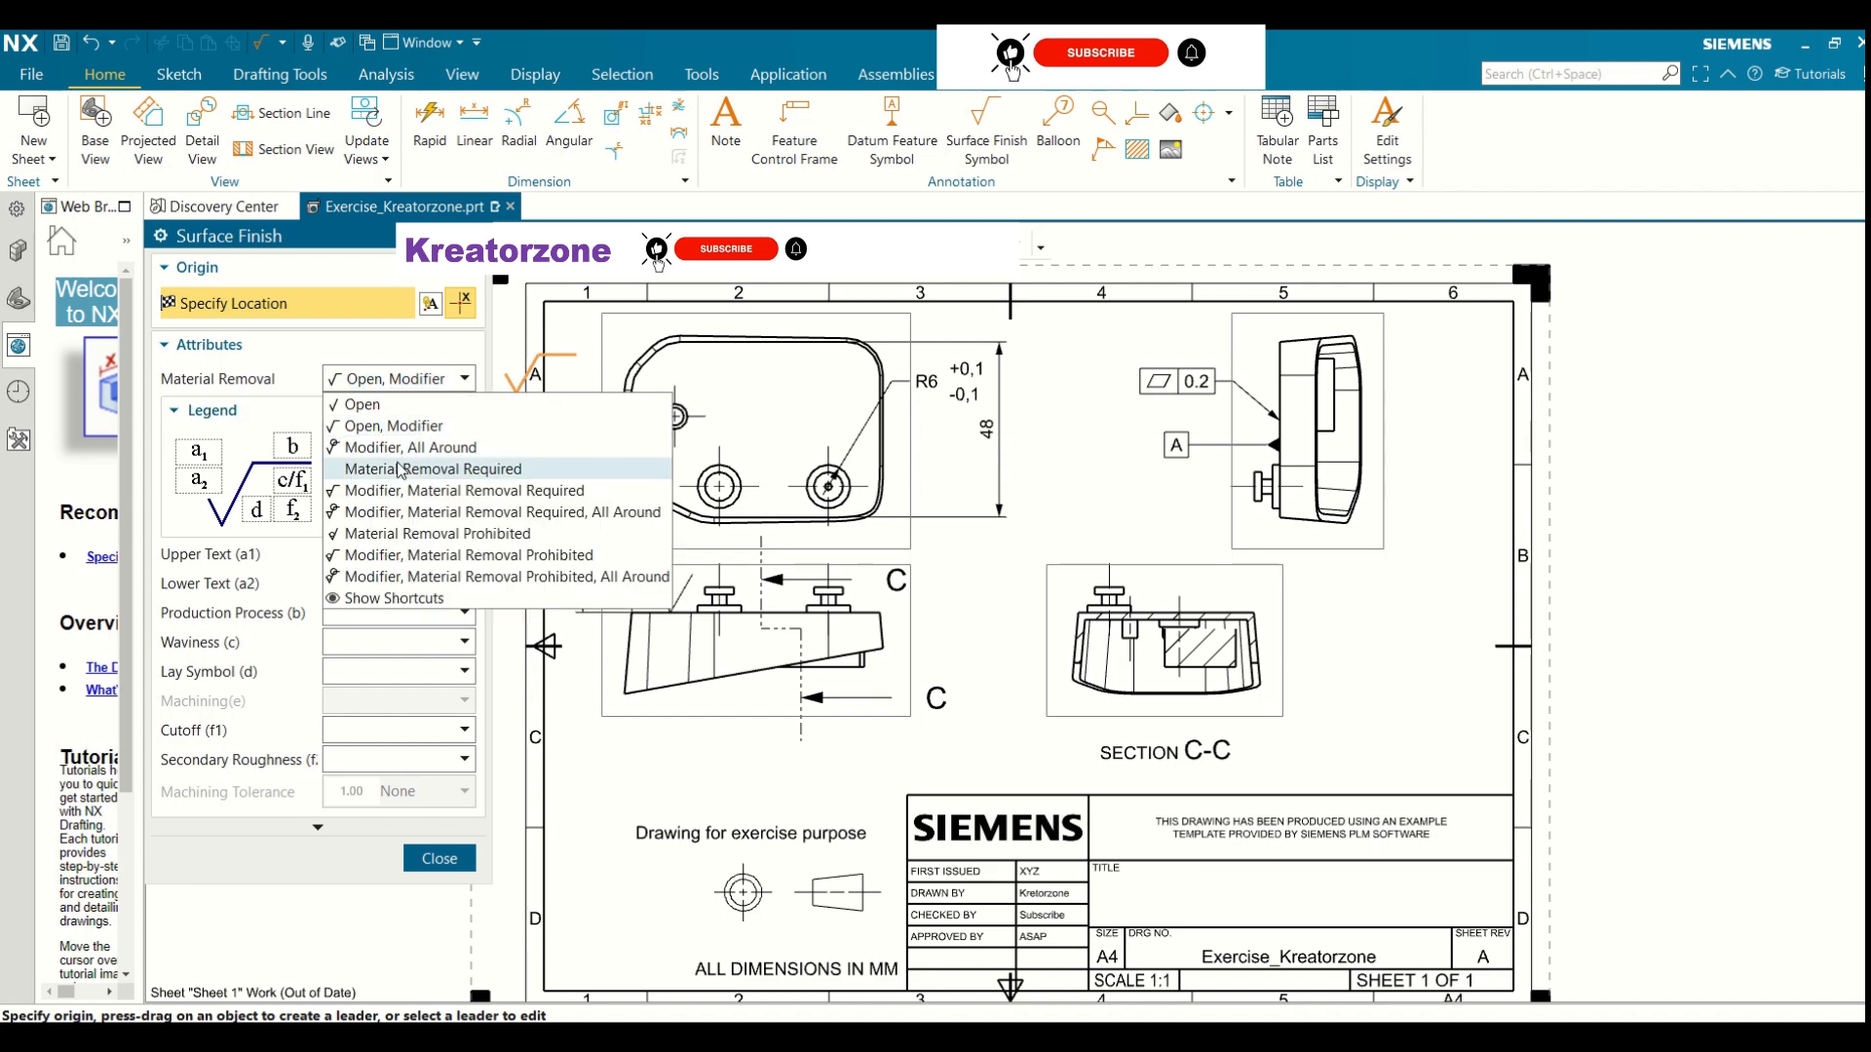
{"action": "left_click", "coordinate": [407, 553]}
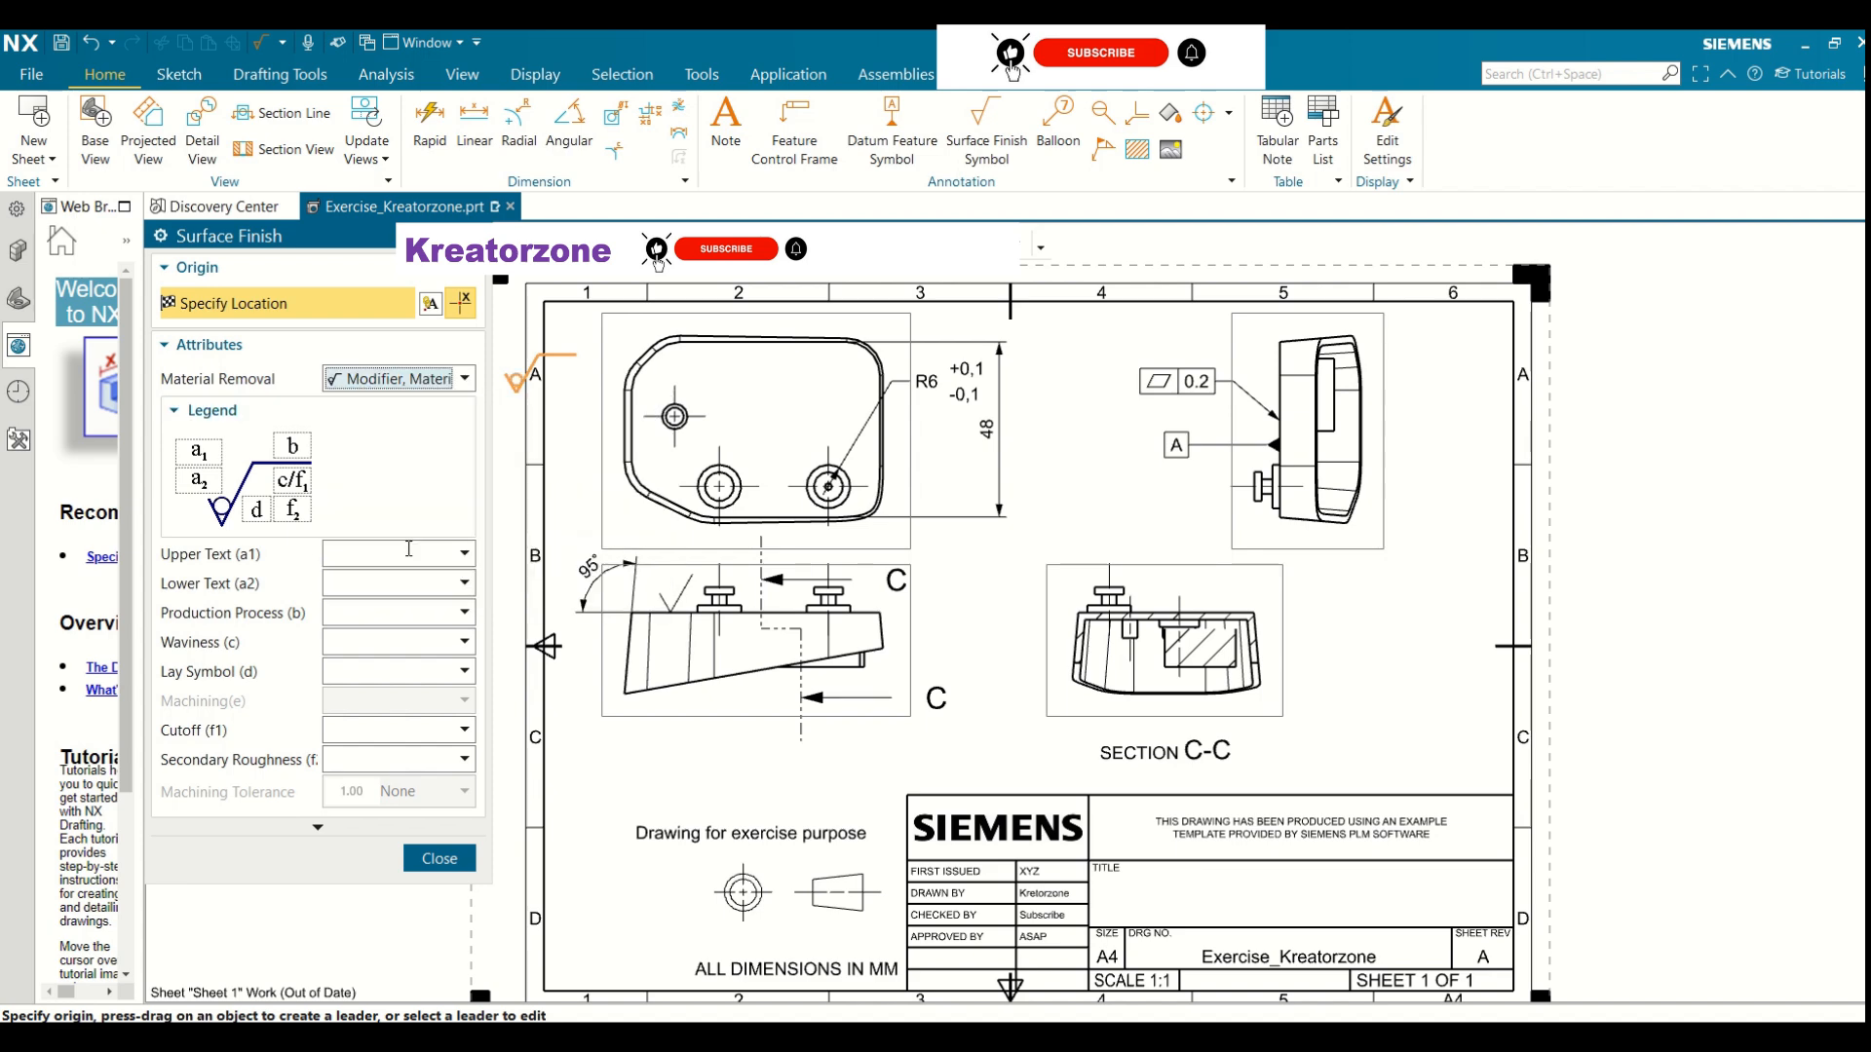
{"action": "left_click", "coordinate": [461, 378]}
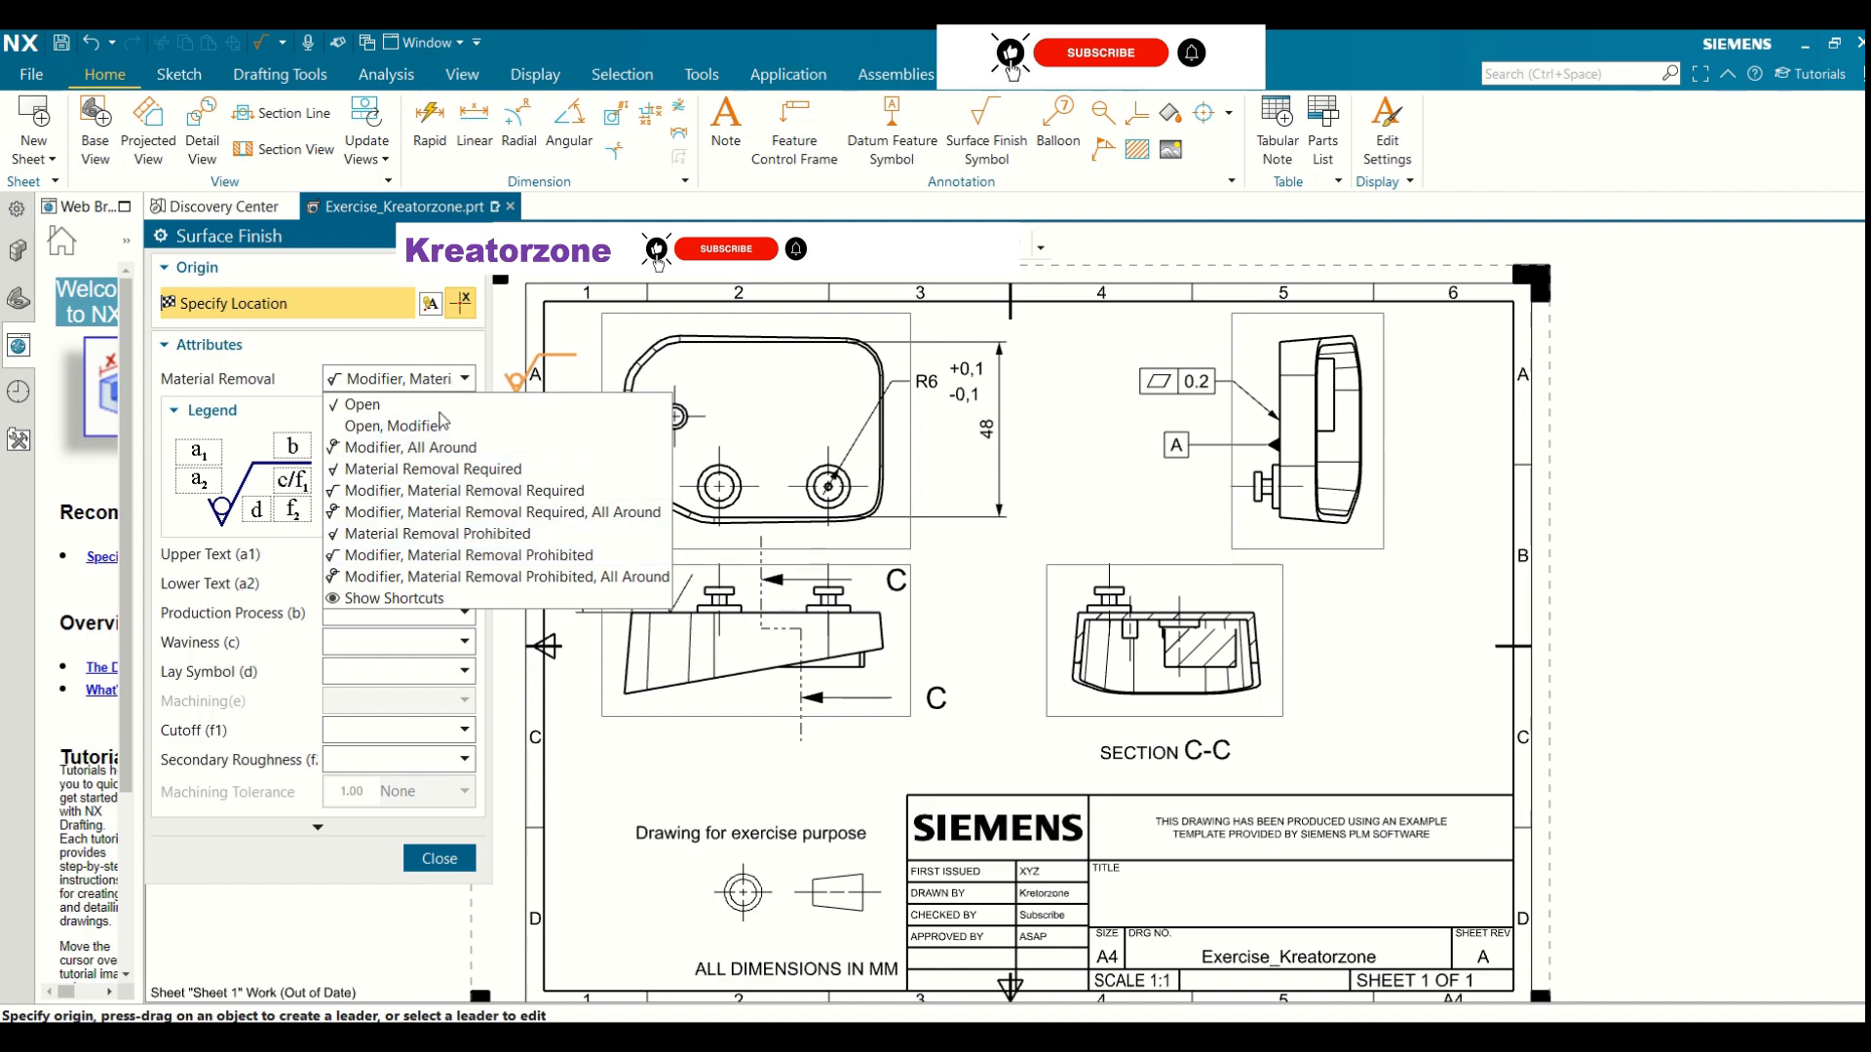
{"action": "left_click", "coordinate": [448, 380]}
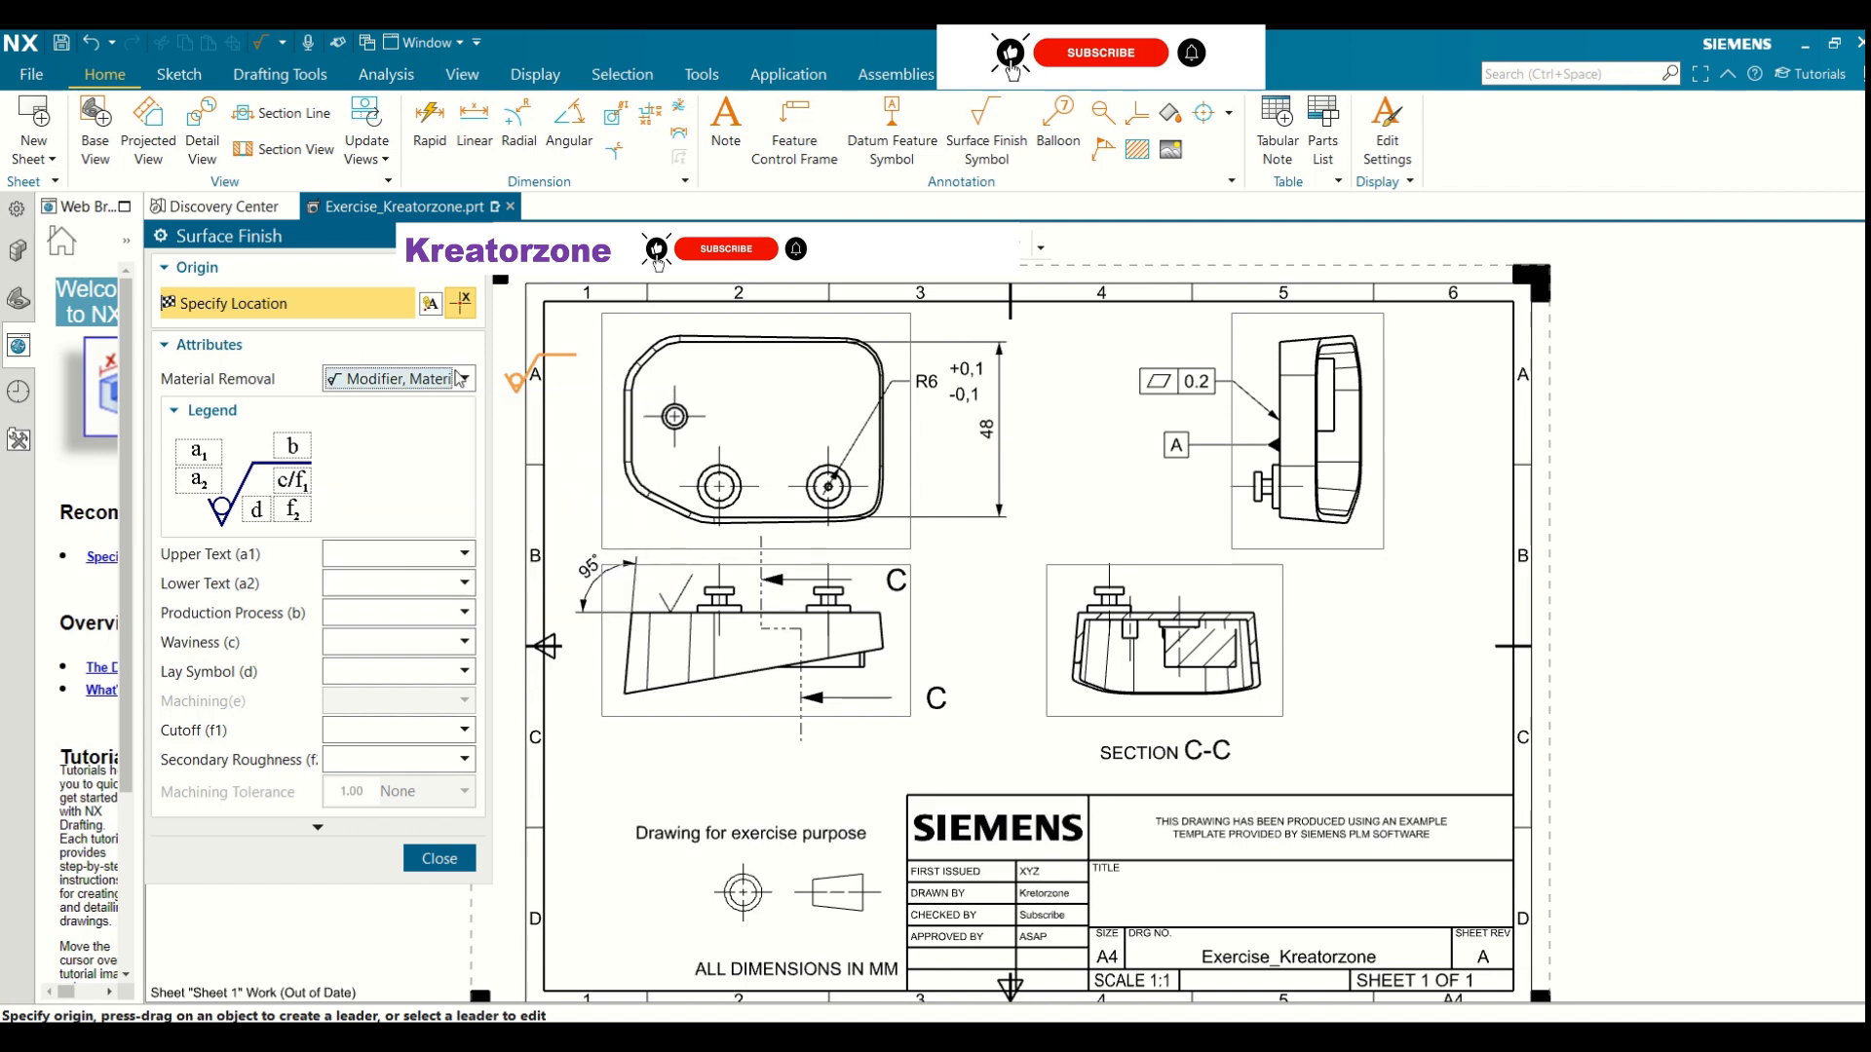
Give the surface finish symbol upper text A, lower text S and waviness Rz 0.4, and place it on section view C-C's top edge
{"action": "left_click", "coordinate": [370, 559]}
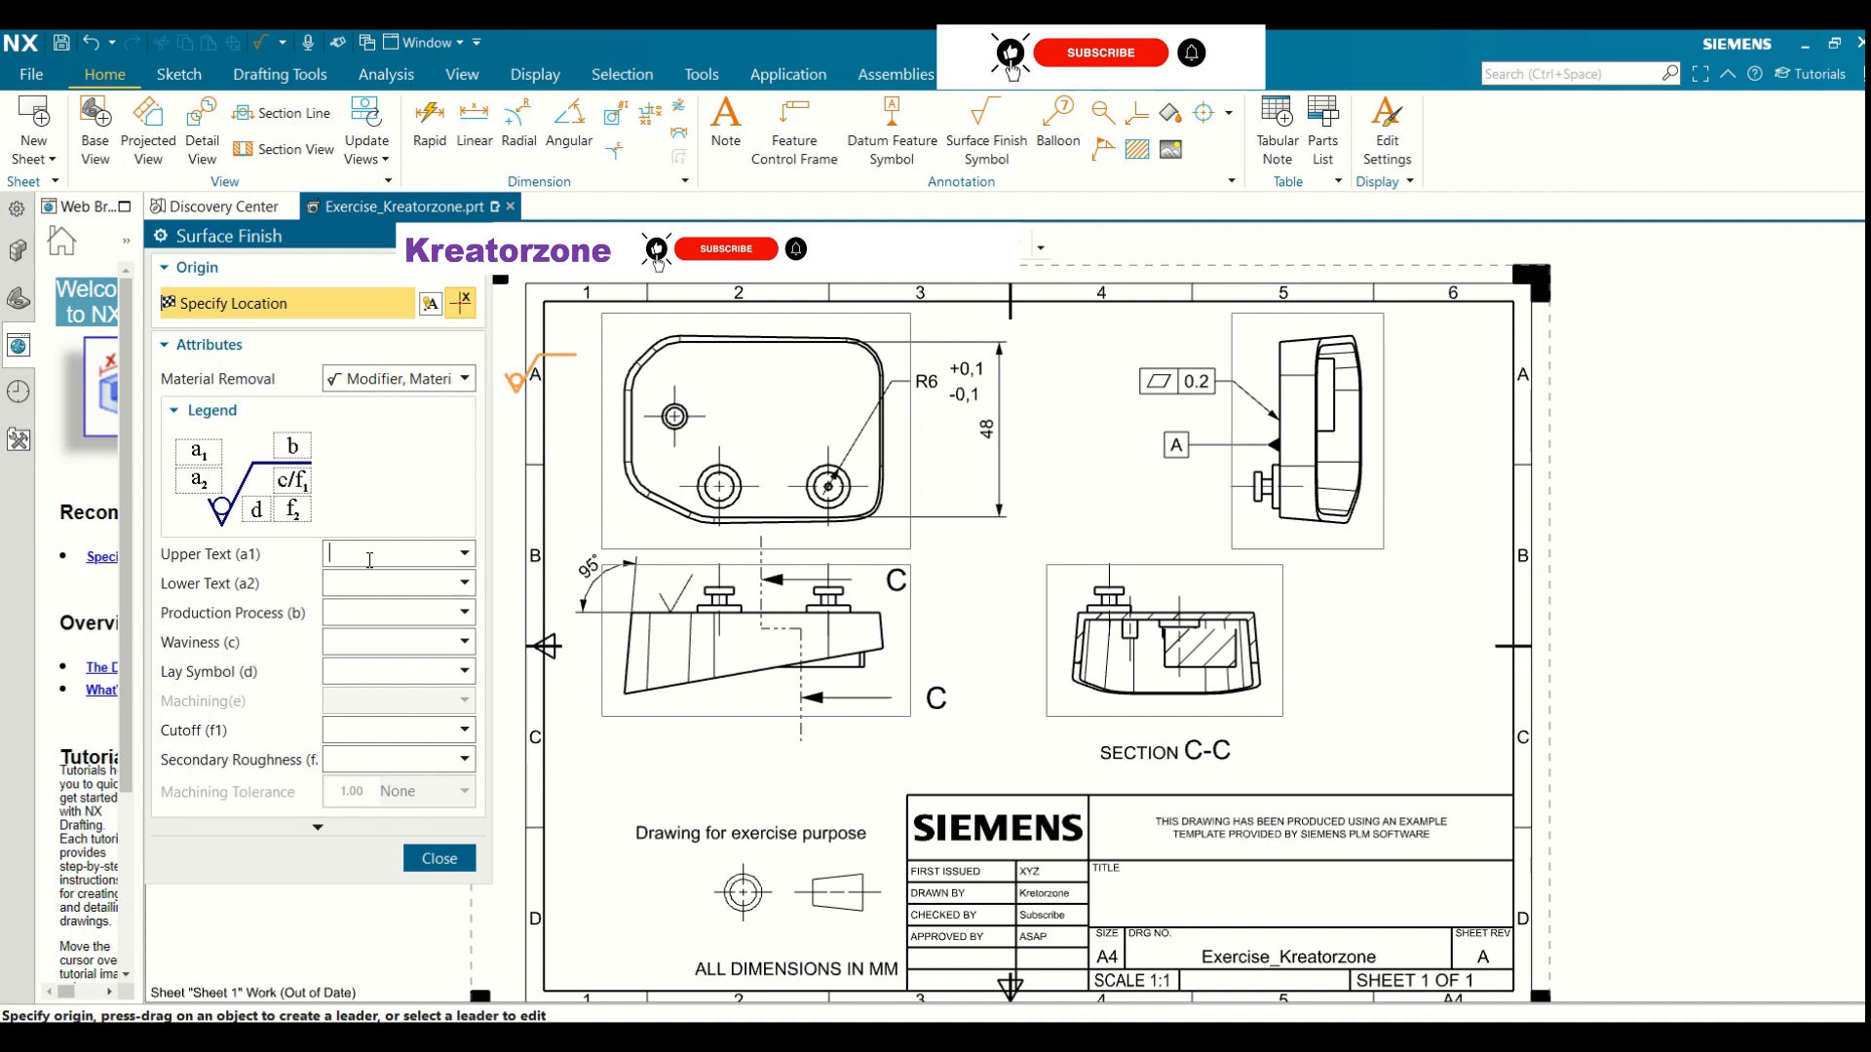
{"action": "type", "text": "A"}
{"action": "type", "text": "S"}
{"action": "left_click", "coordinate": [445, 646]}
{"action": "left_click", "coordinate": [351, 721]}
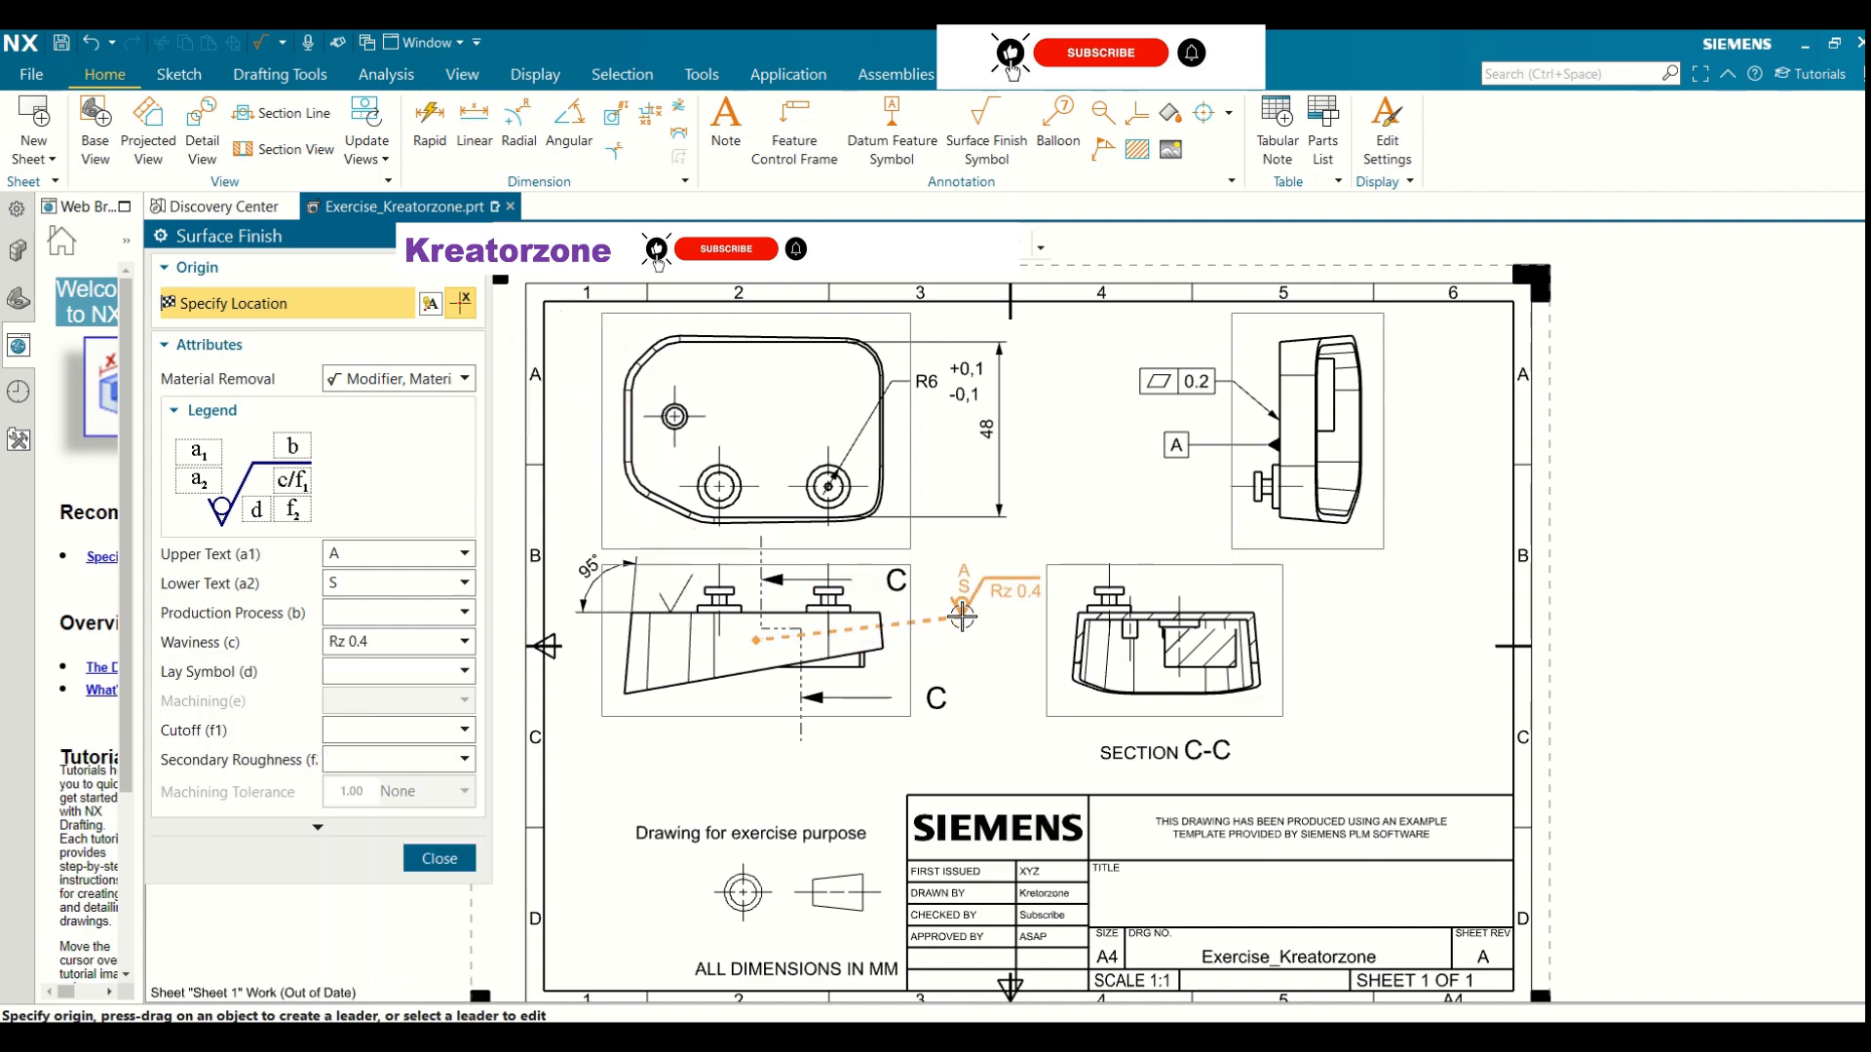
{"action": "left_click", "coordinate": [1225, 608]}
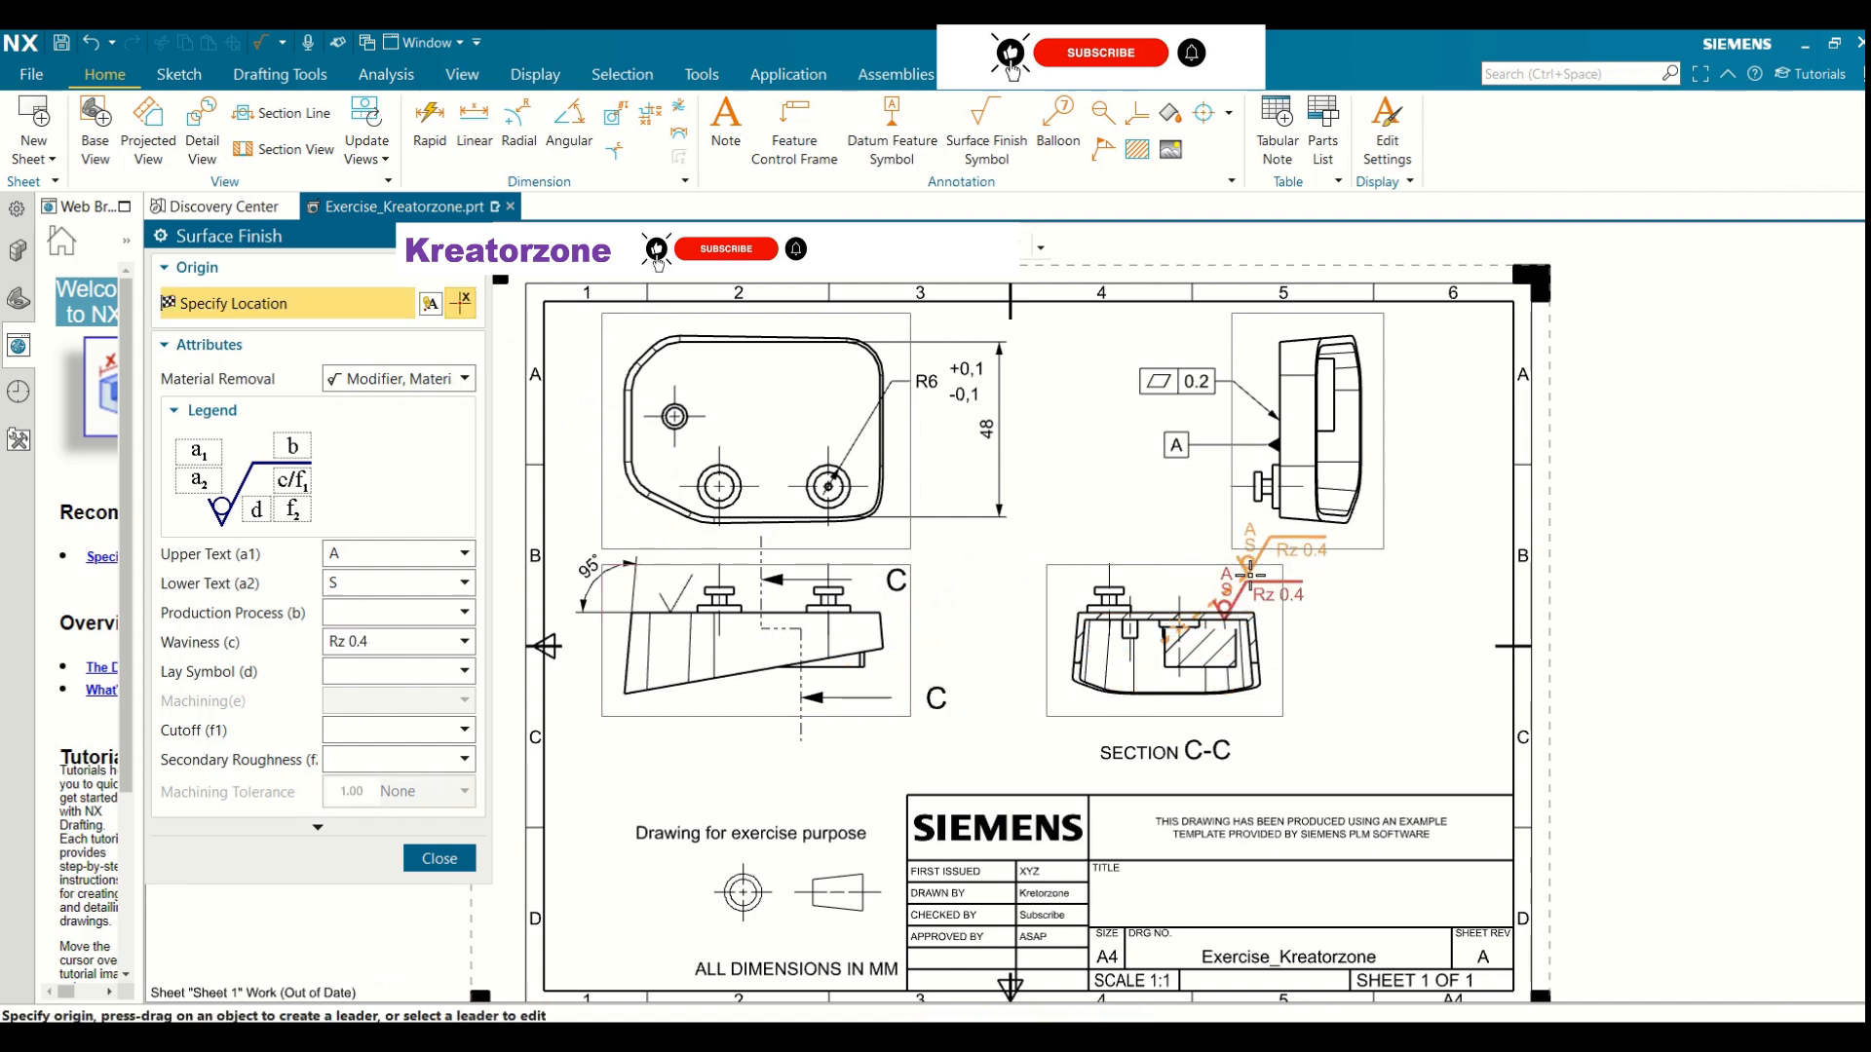
{"action": "left_click", "coordinate": [440, 858]}
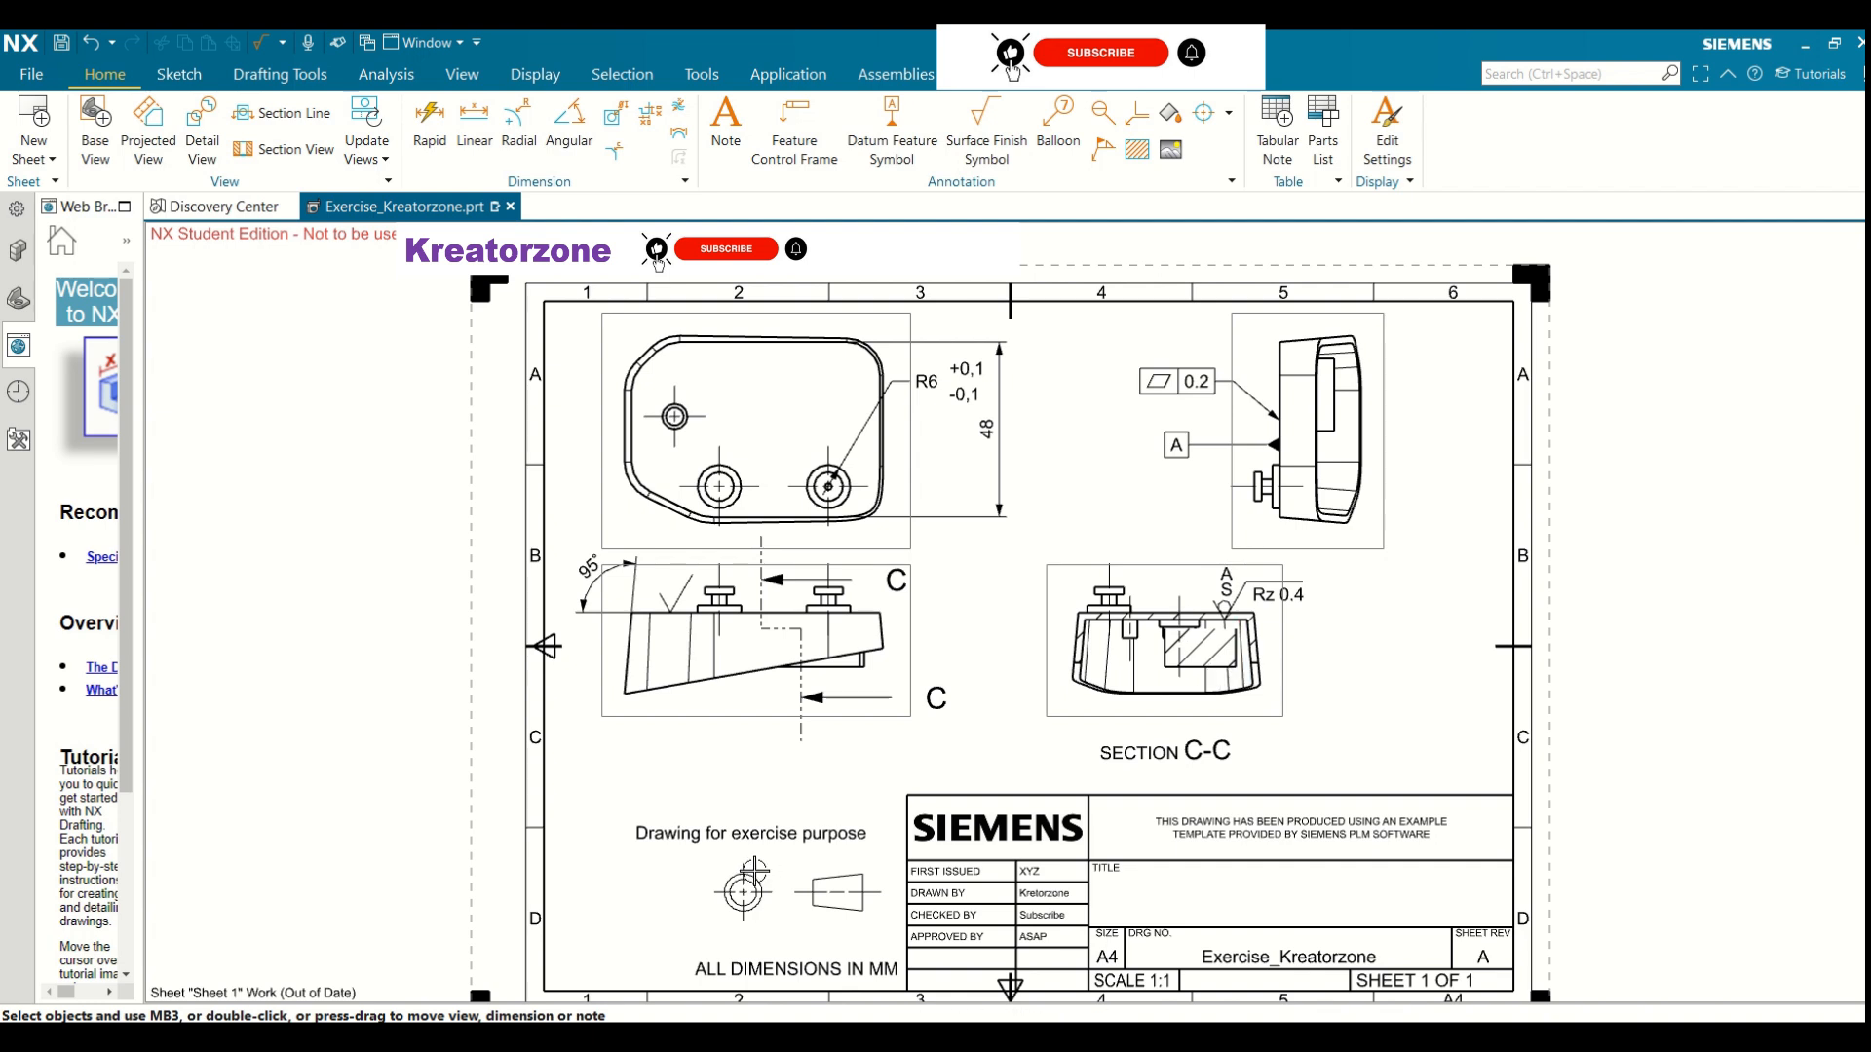
Add a circular balloon with text 1 beside section view C-C, with a leader to the part's right edge
{"action": "left_click", "coordinate": [1059, 126]}
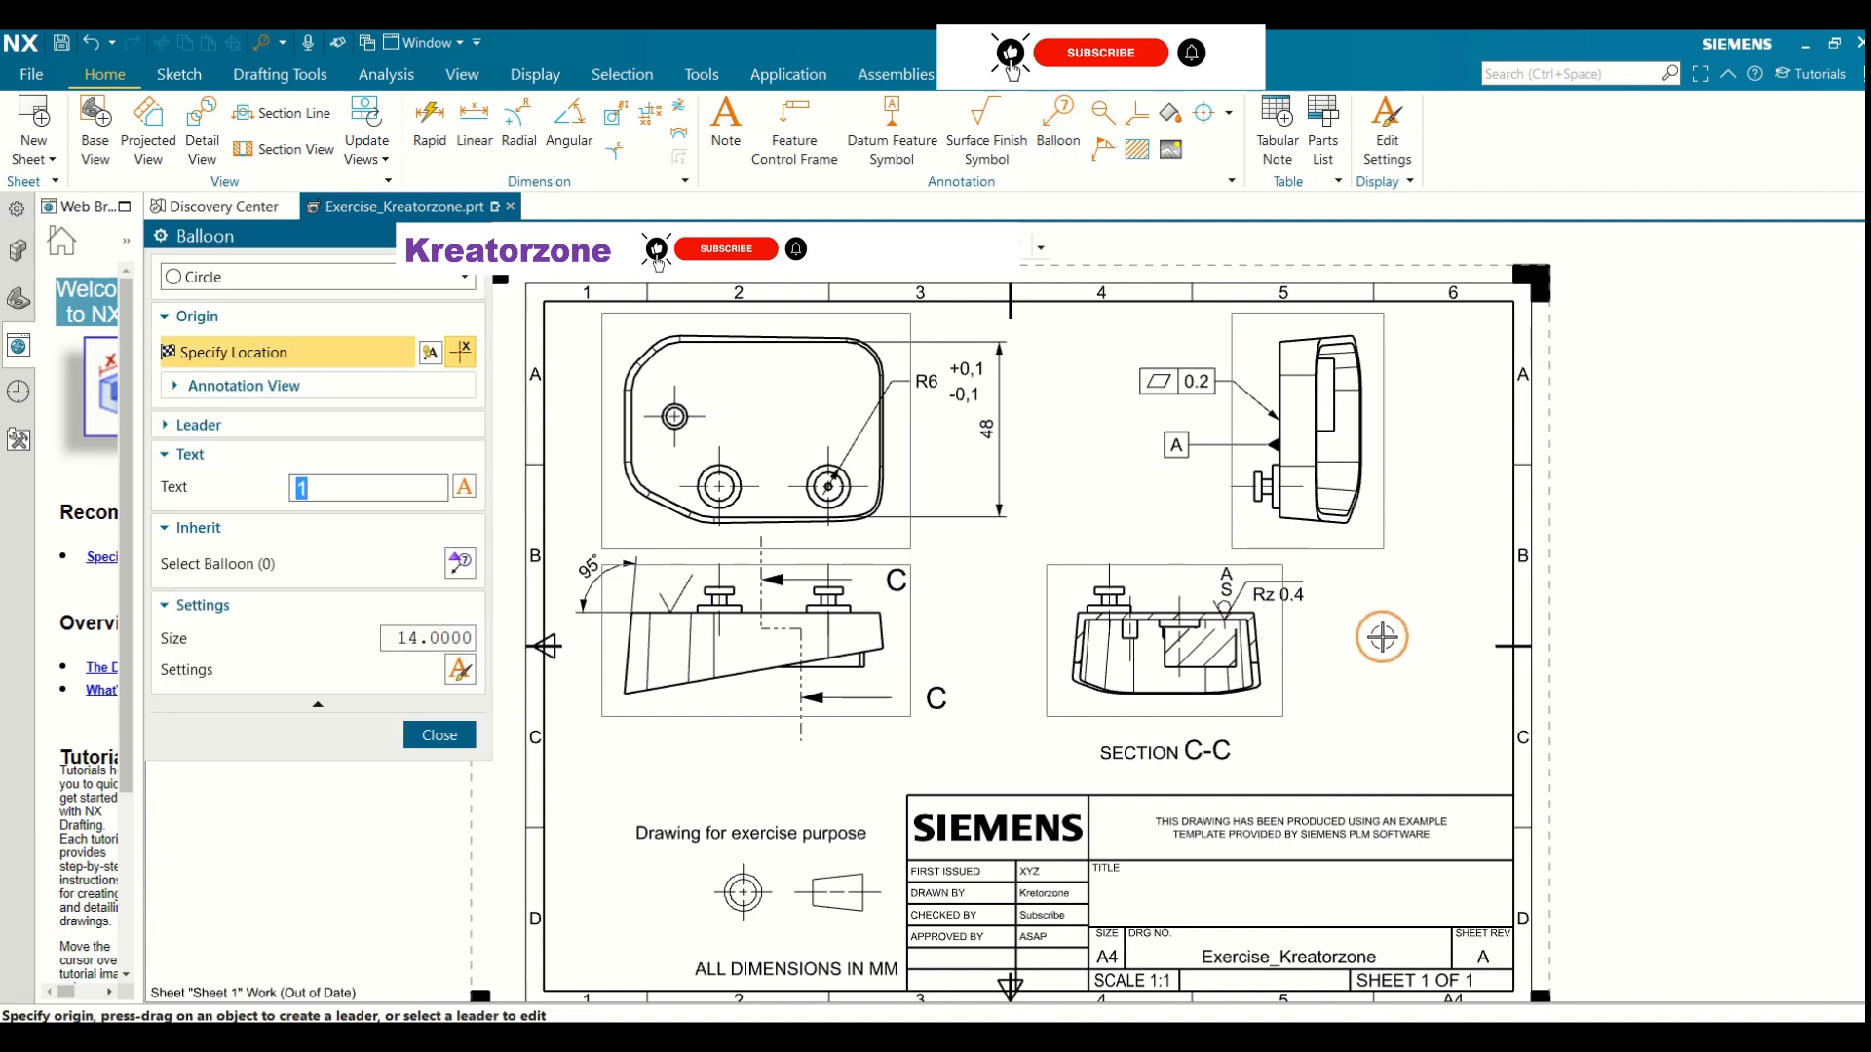
{"action": "key", "text": "BackSpace"}
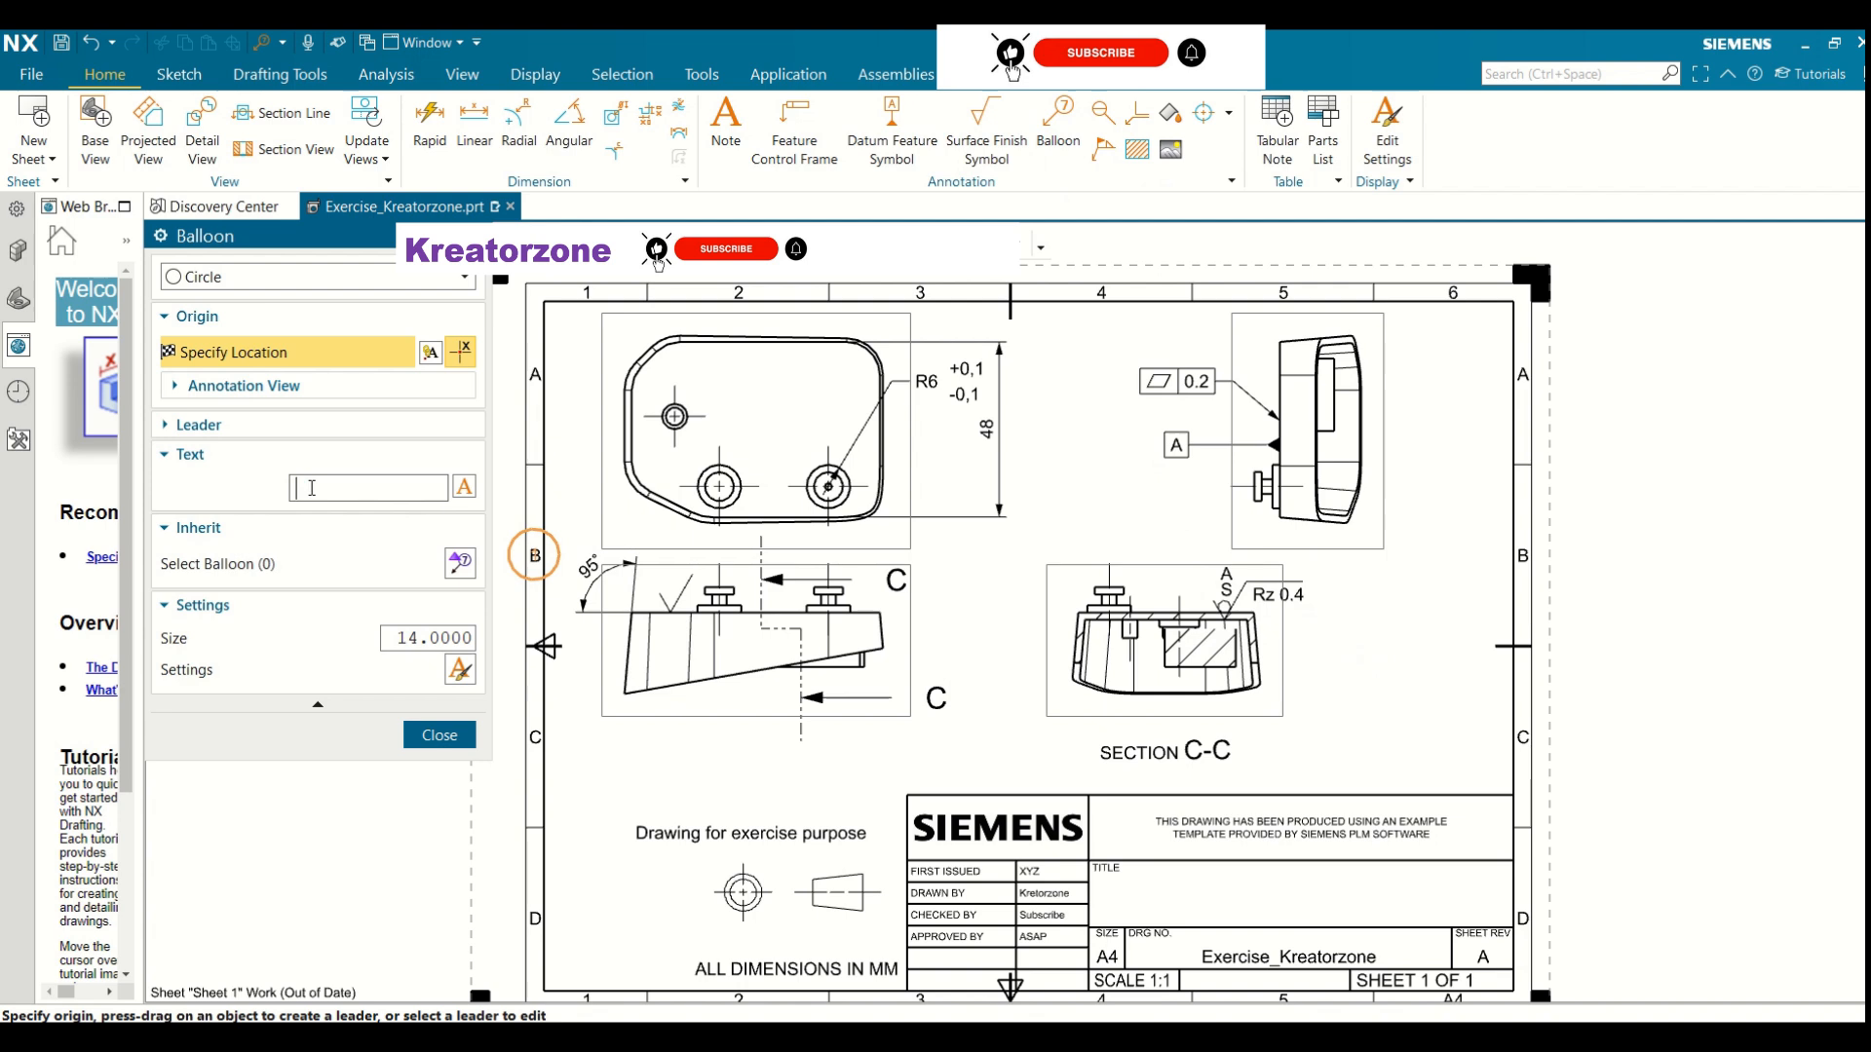
{"action": "type", "text": "2"}
{"action": "key", "text": "BackSpace"}
{"action": "type", "text": "1"}
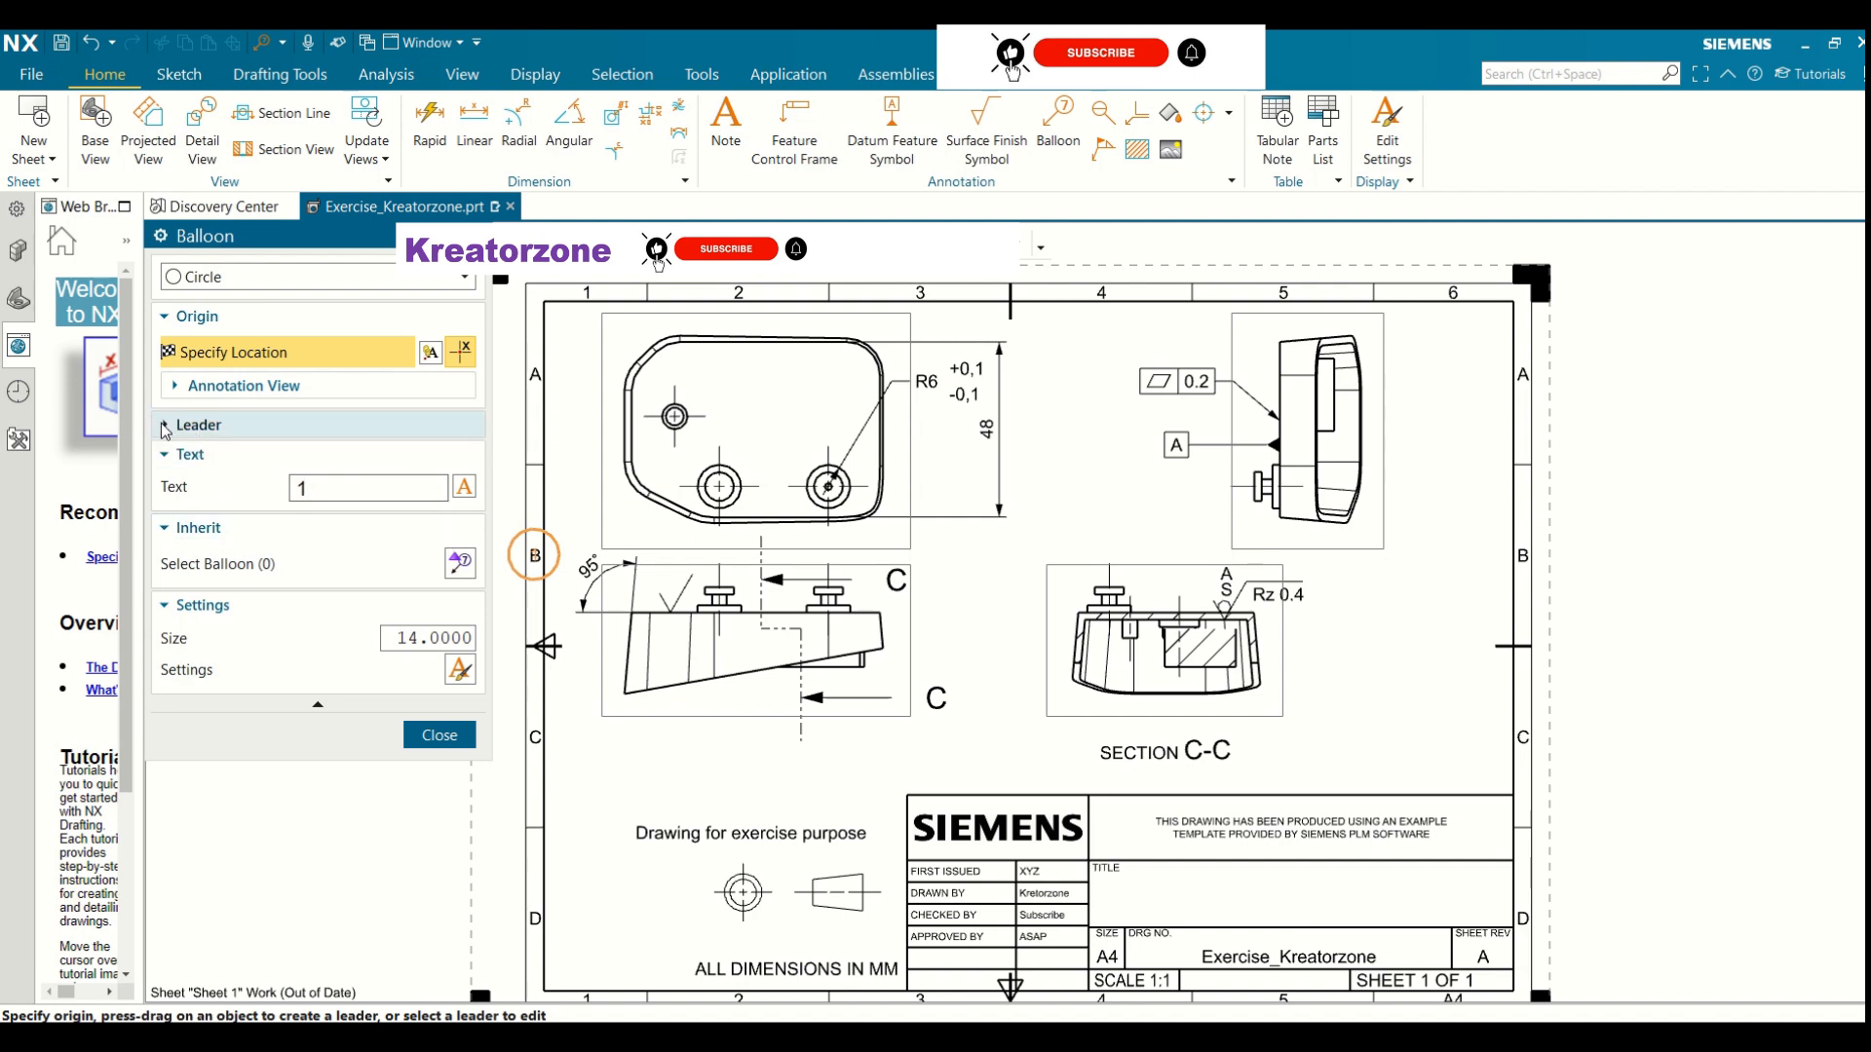
{"action": "left_click", "coordinate": [160, 426]}
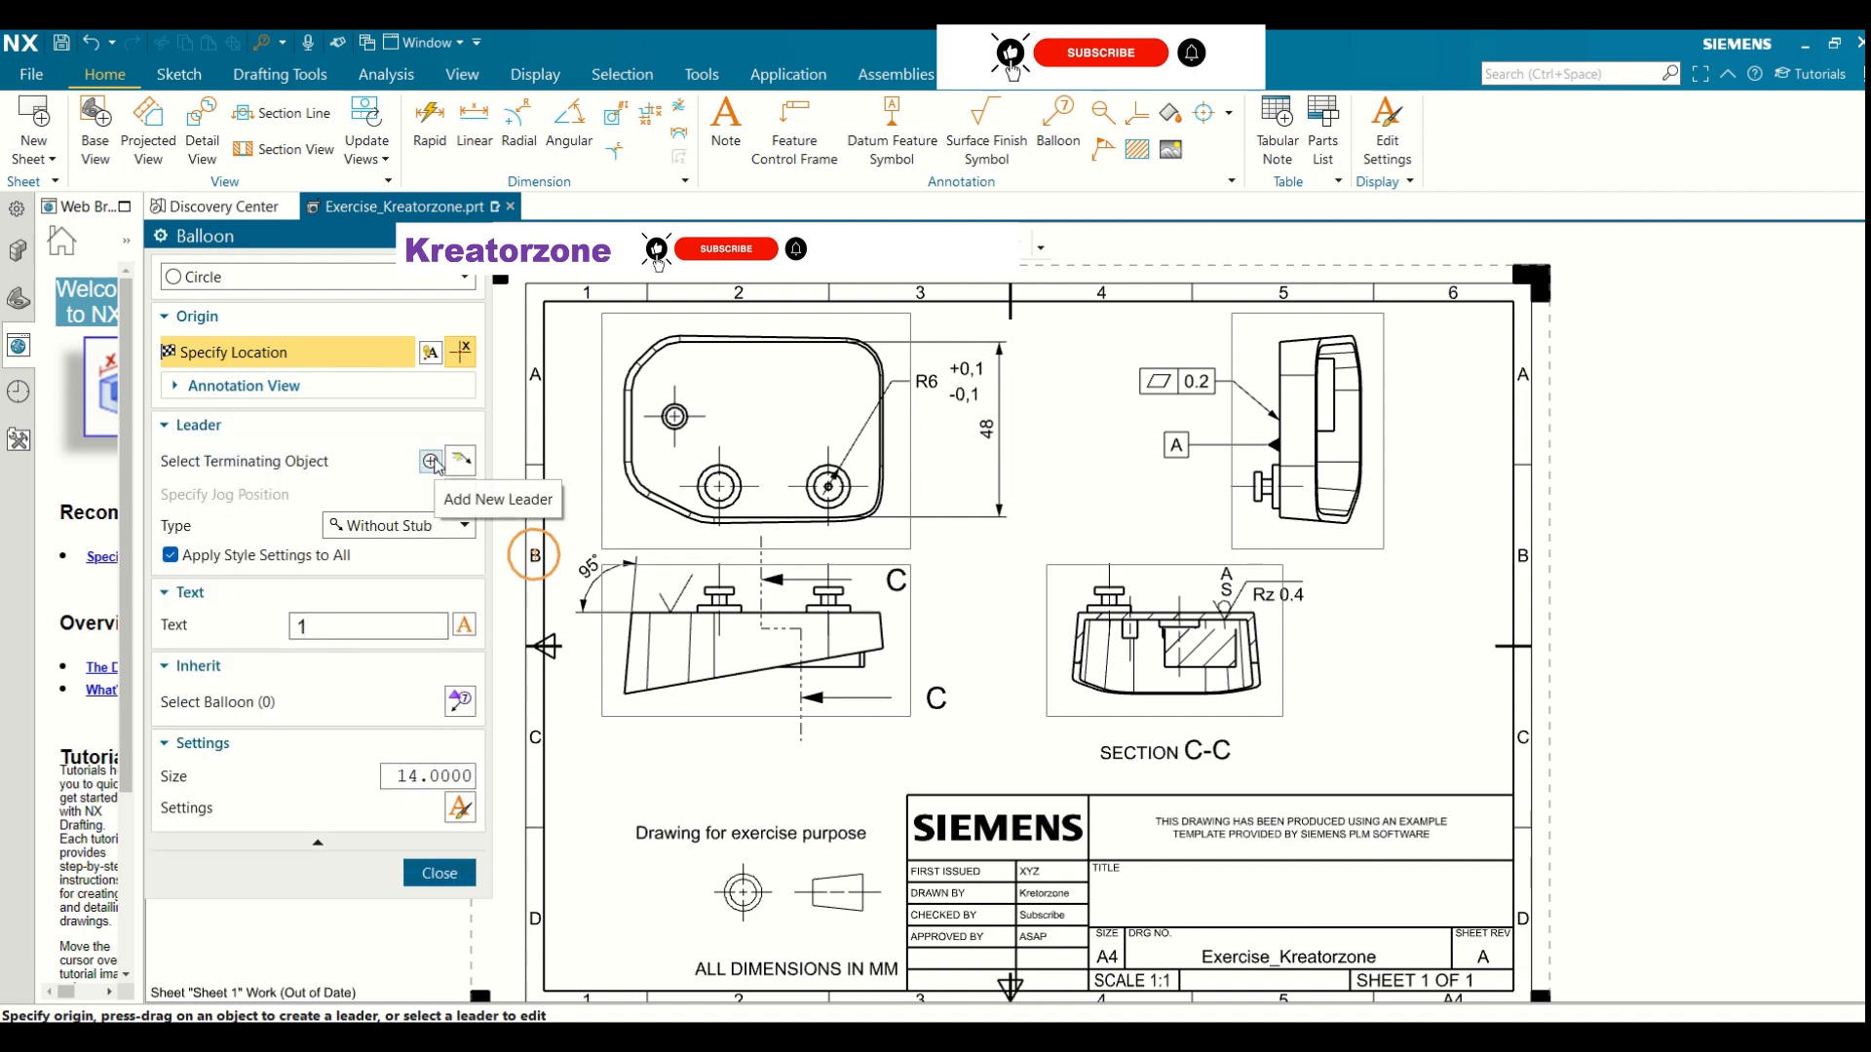
{"action": "left_click", "coordinate": [432, 462]}
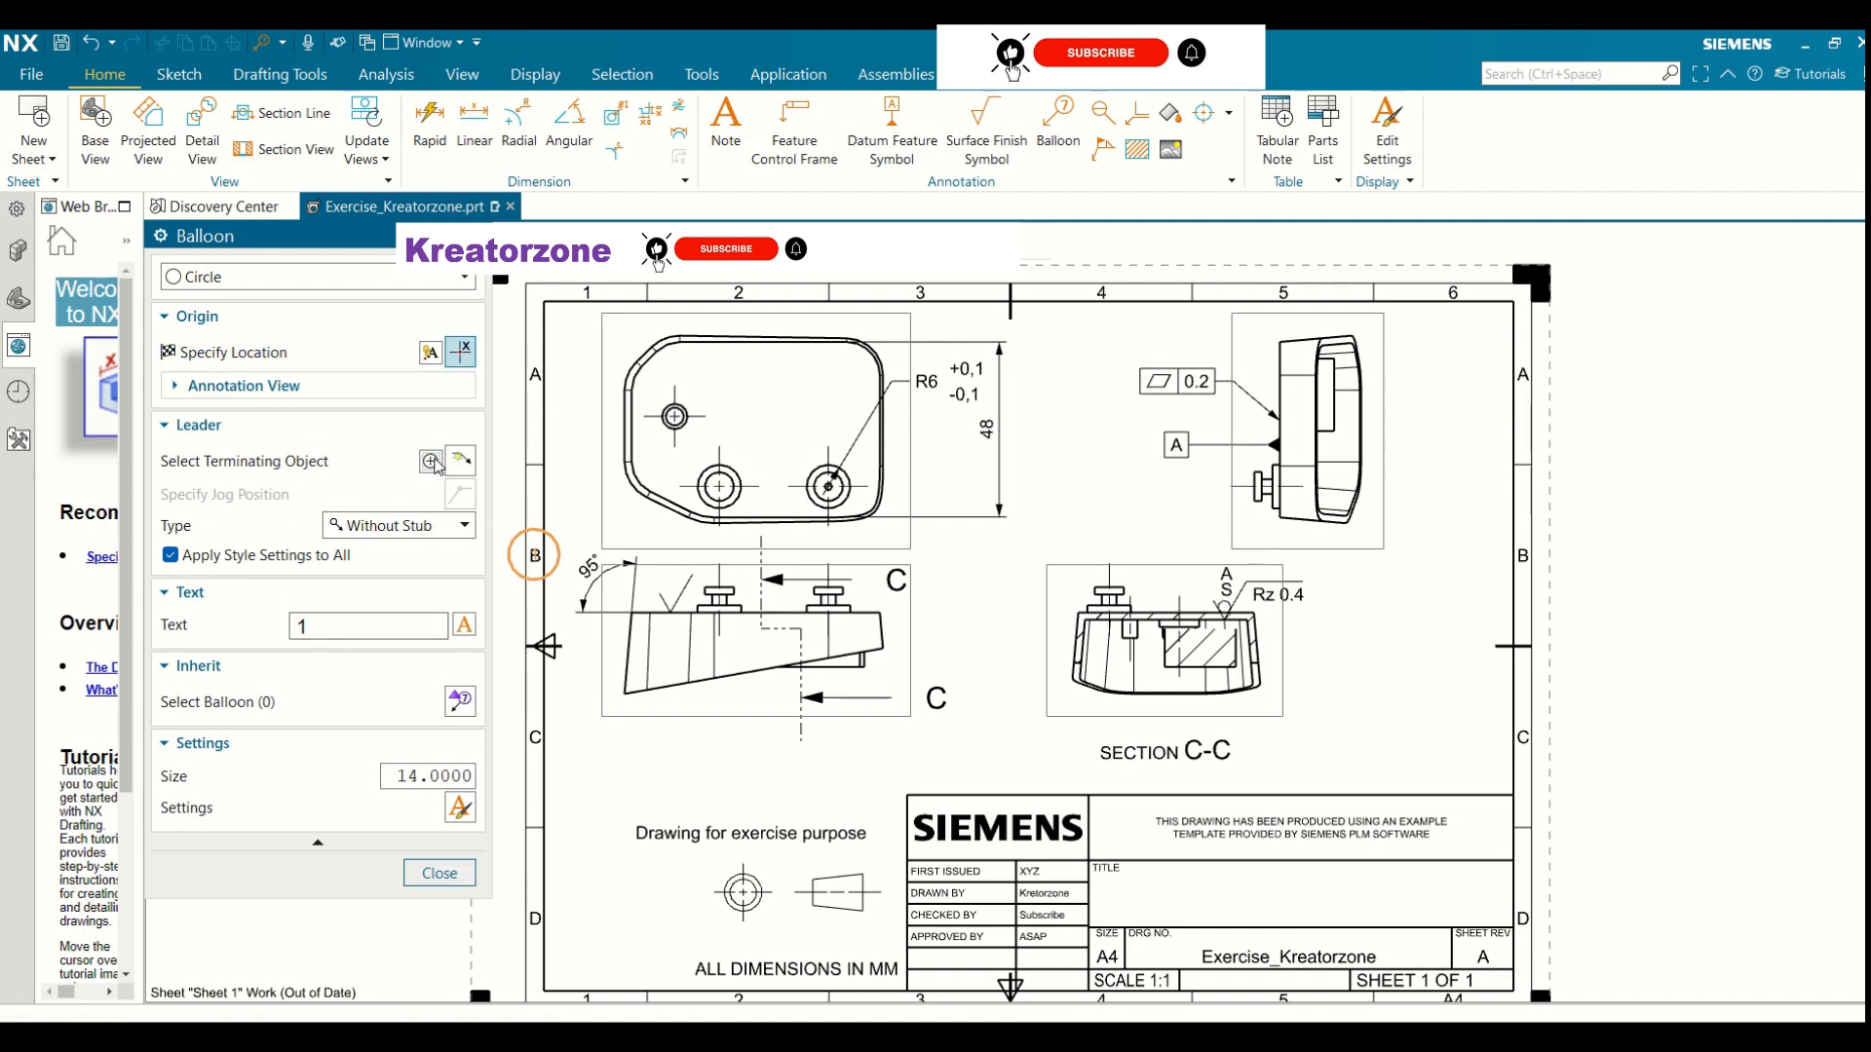
{"action": "left_click", "coordinate": [1260, 655]}
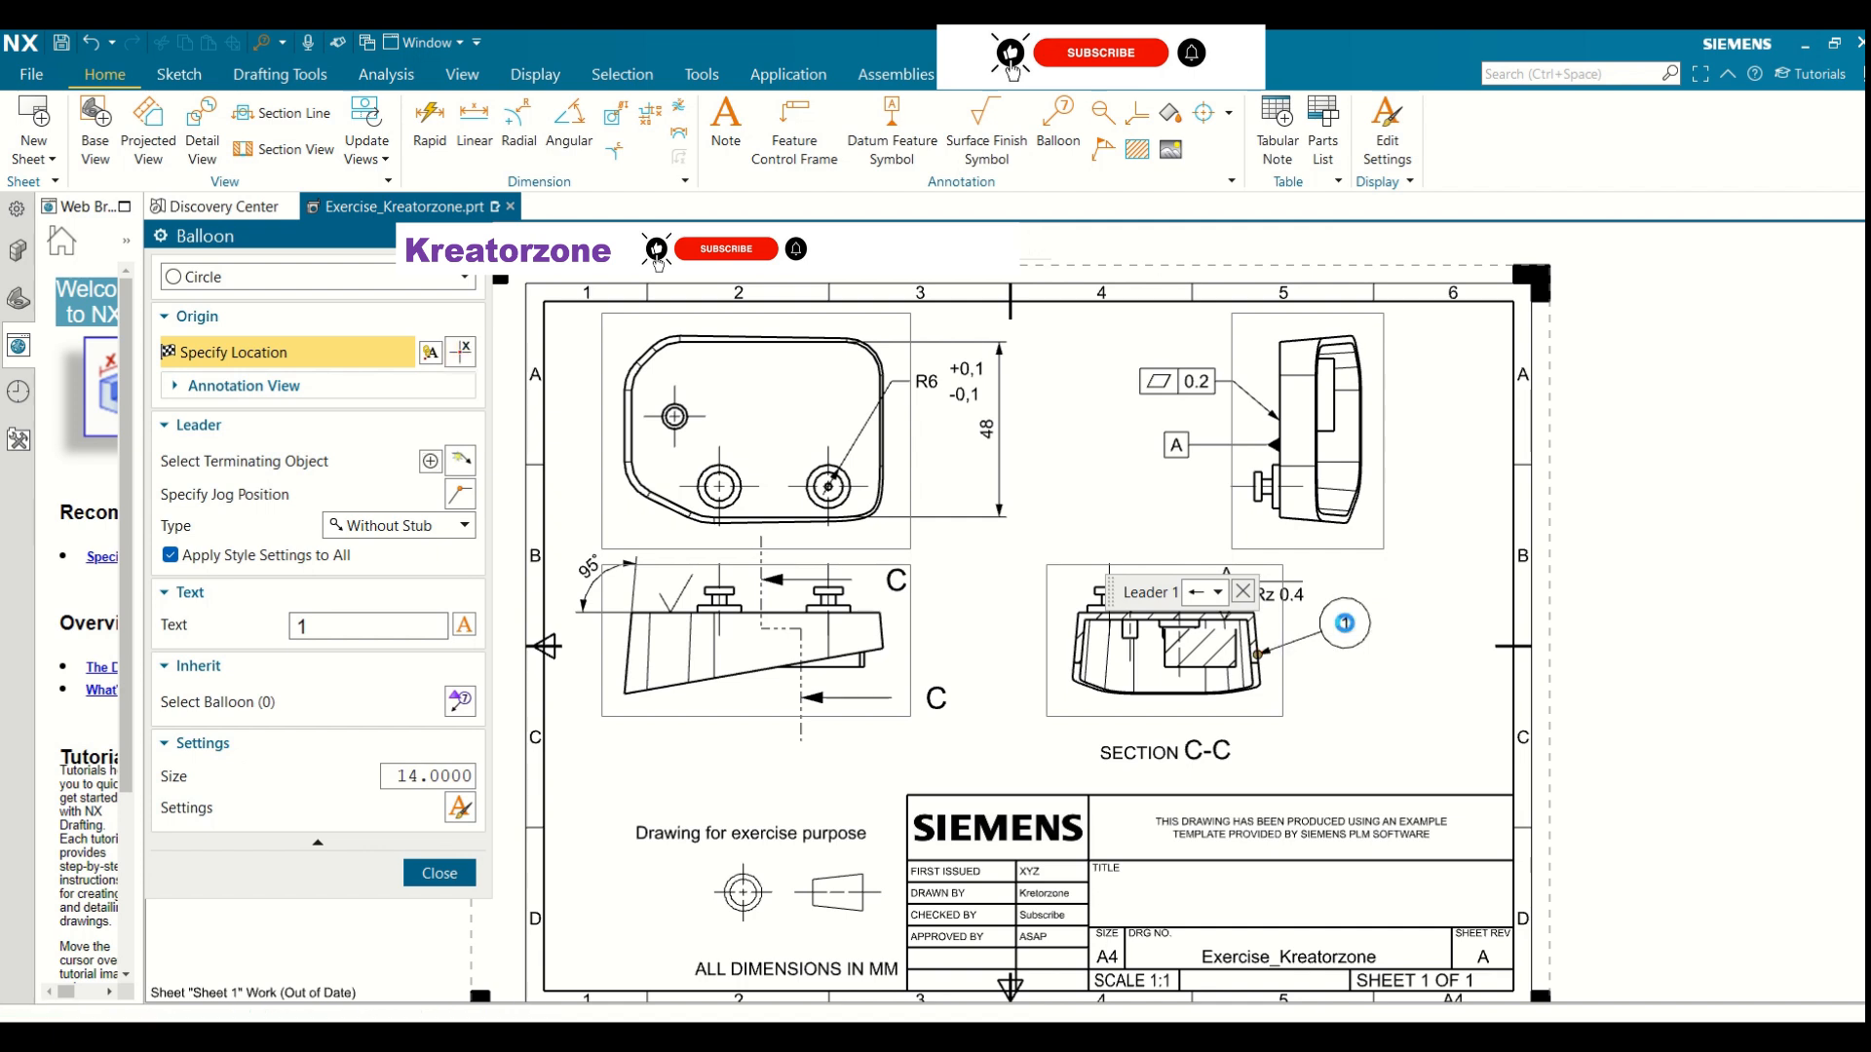
{"action": "left_click", "coordinate": [1345, 623]}
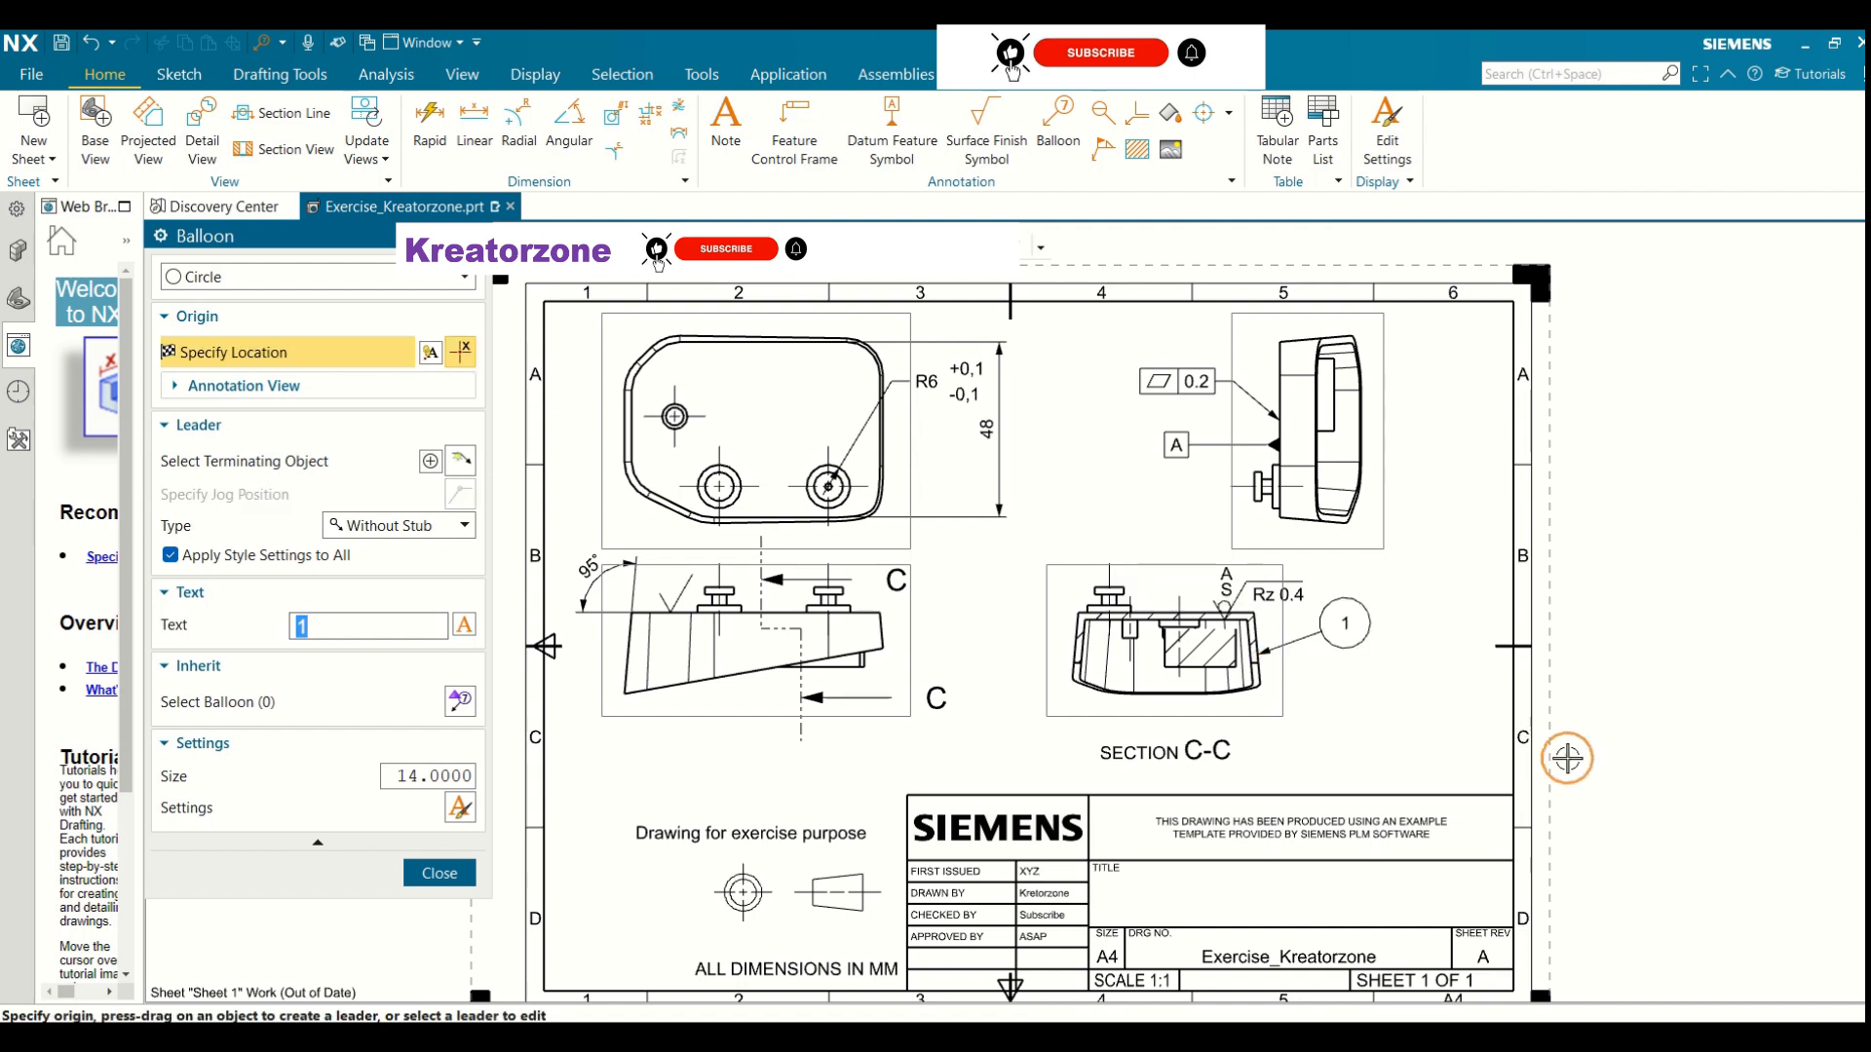
{"action": "left_click", "coordinate": [461, 874]}
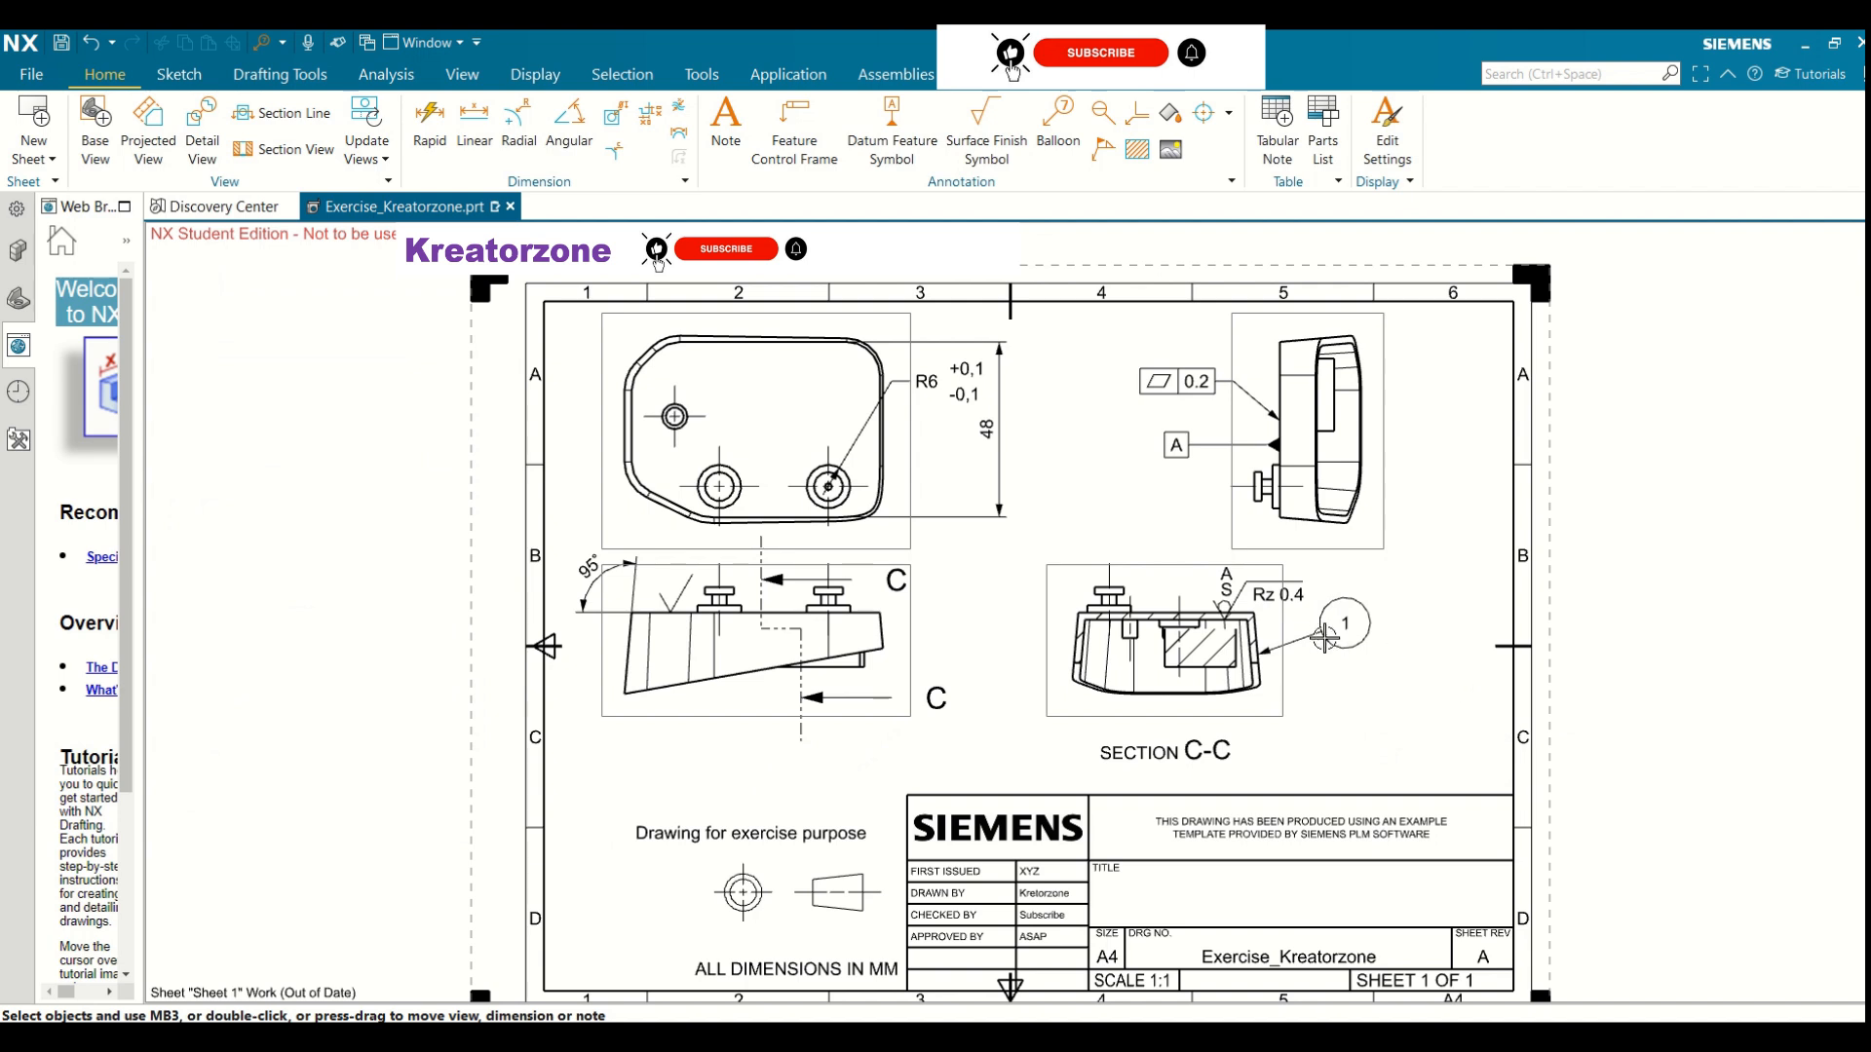
Place a second circular balloon with text 2 and no leader, just below balloon 1
{"action": "left_click", "coordinate": [1060, 127]}
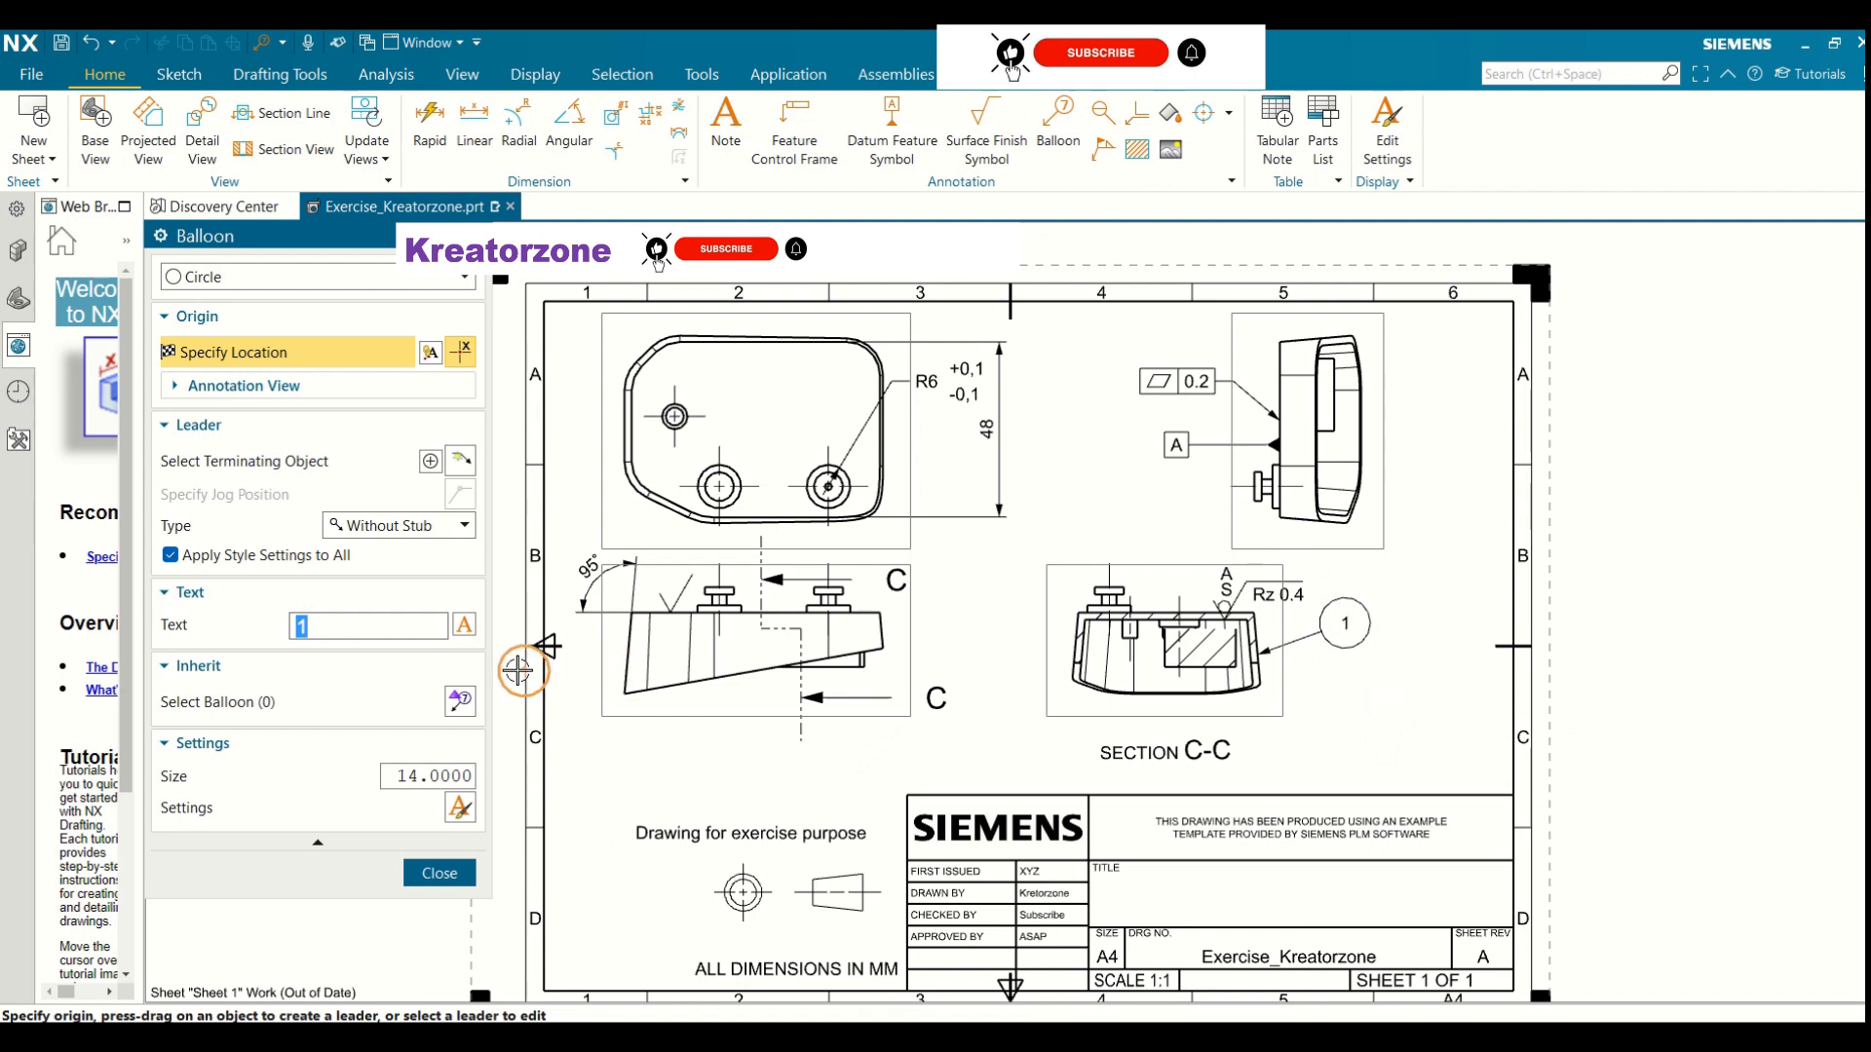
{"action": "type", "text": "2"}
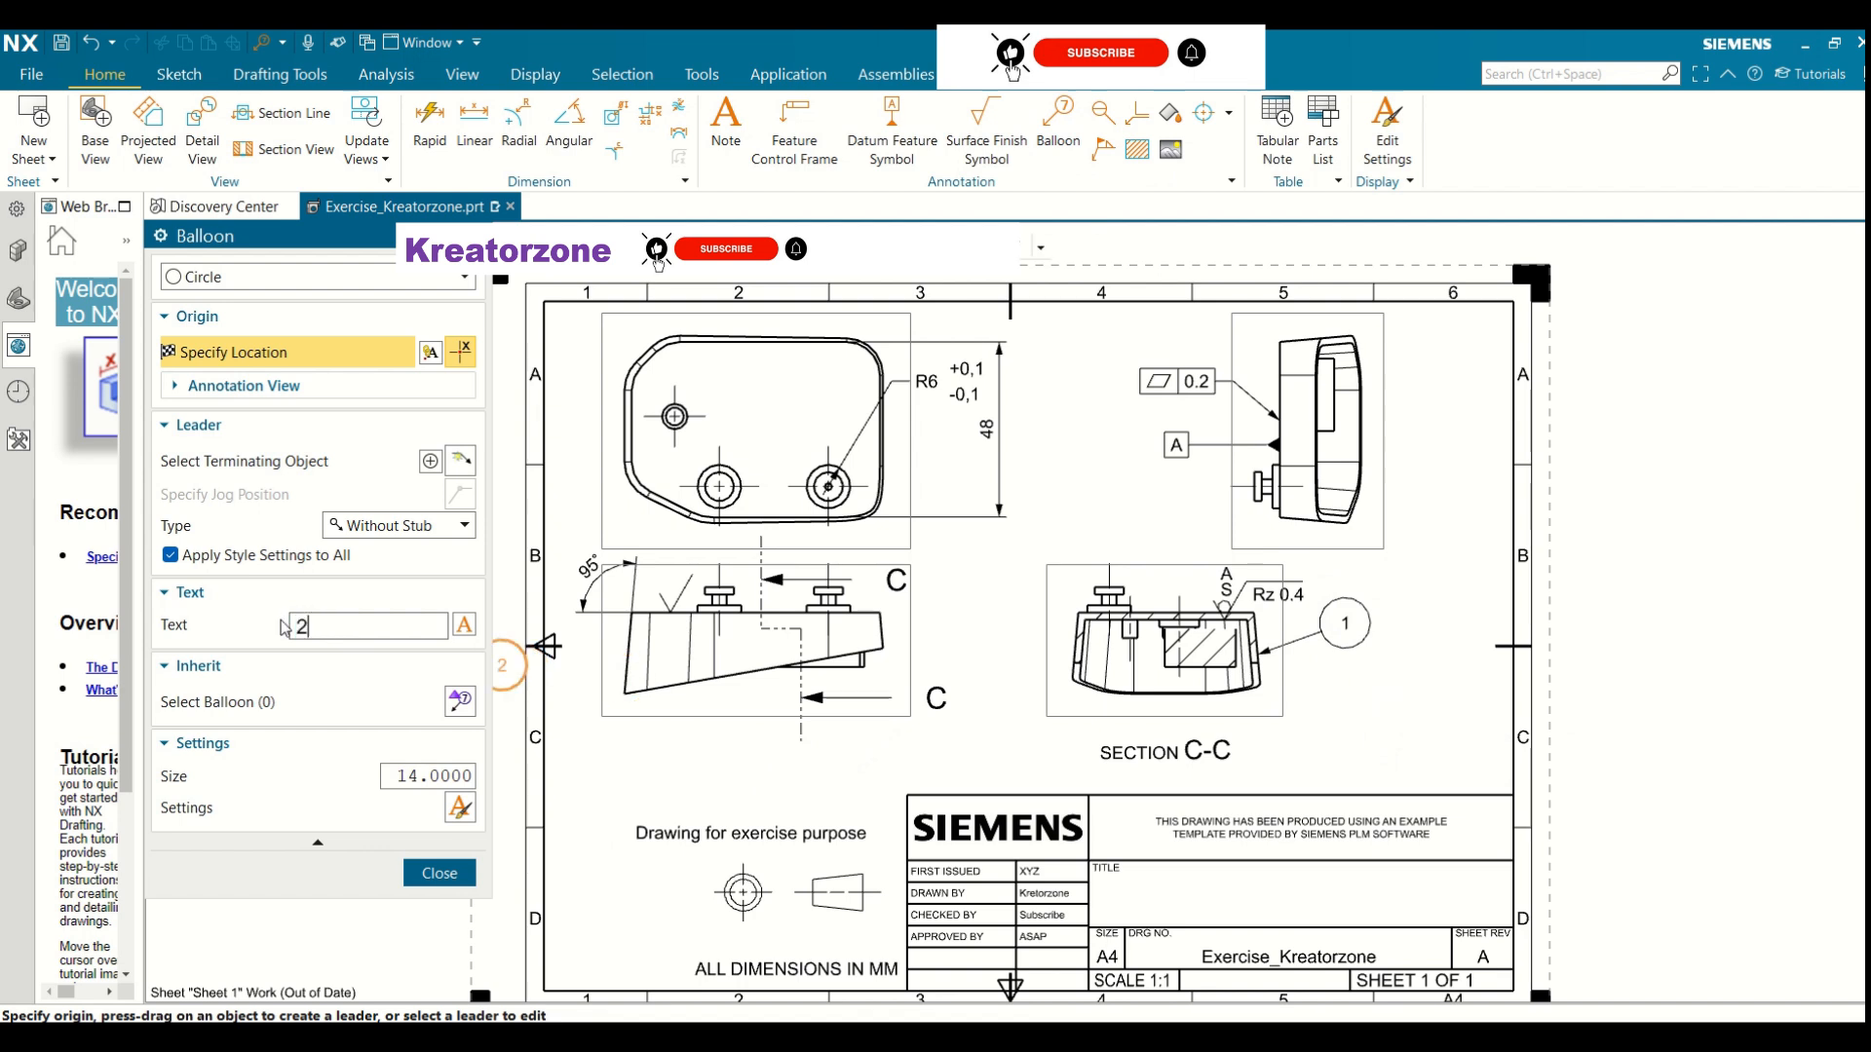
{"action": "left_click", "coordinate": [1396, 709]}
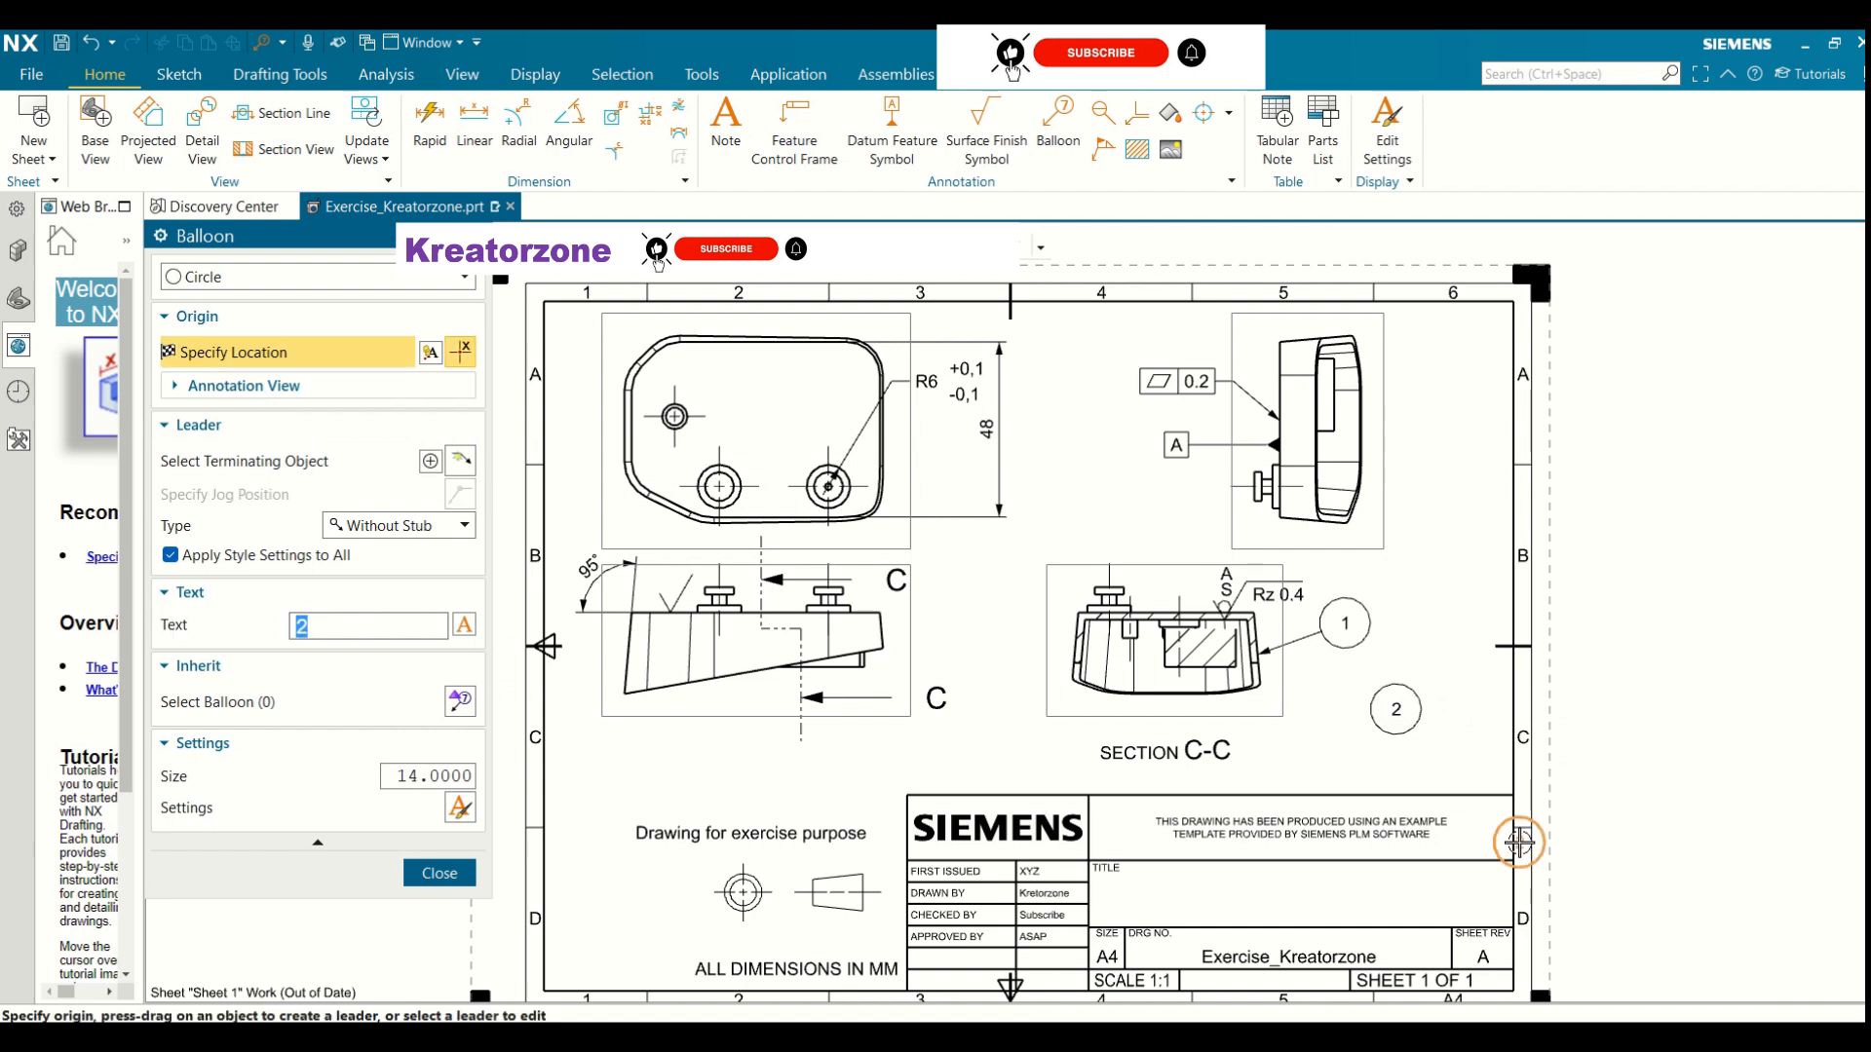
{"action": "left_click", "coordinate": [440, 873]}
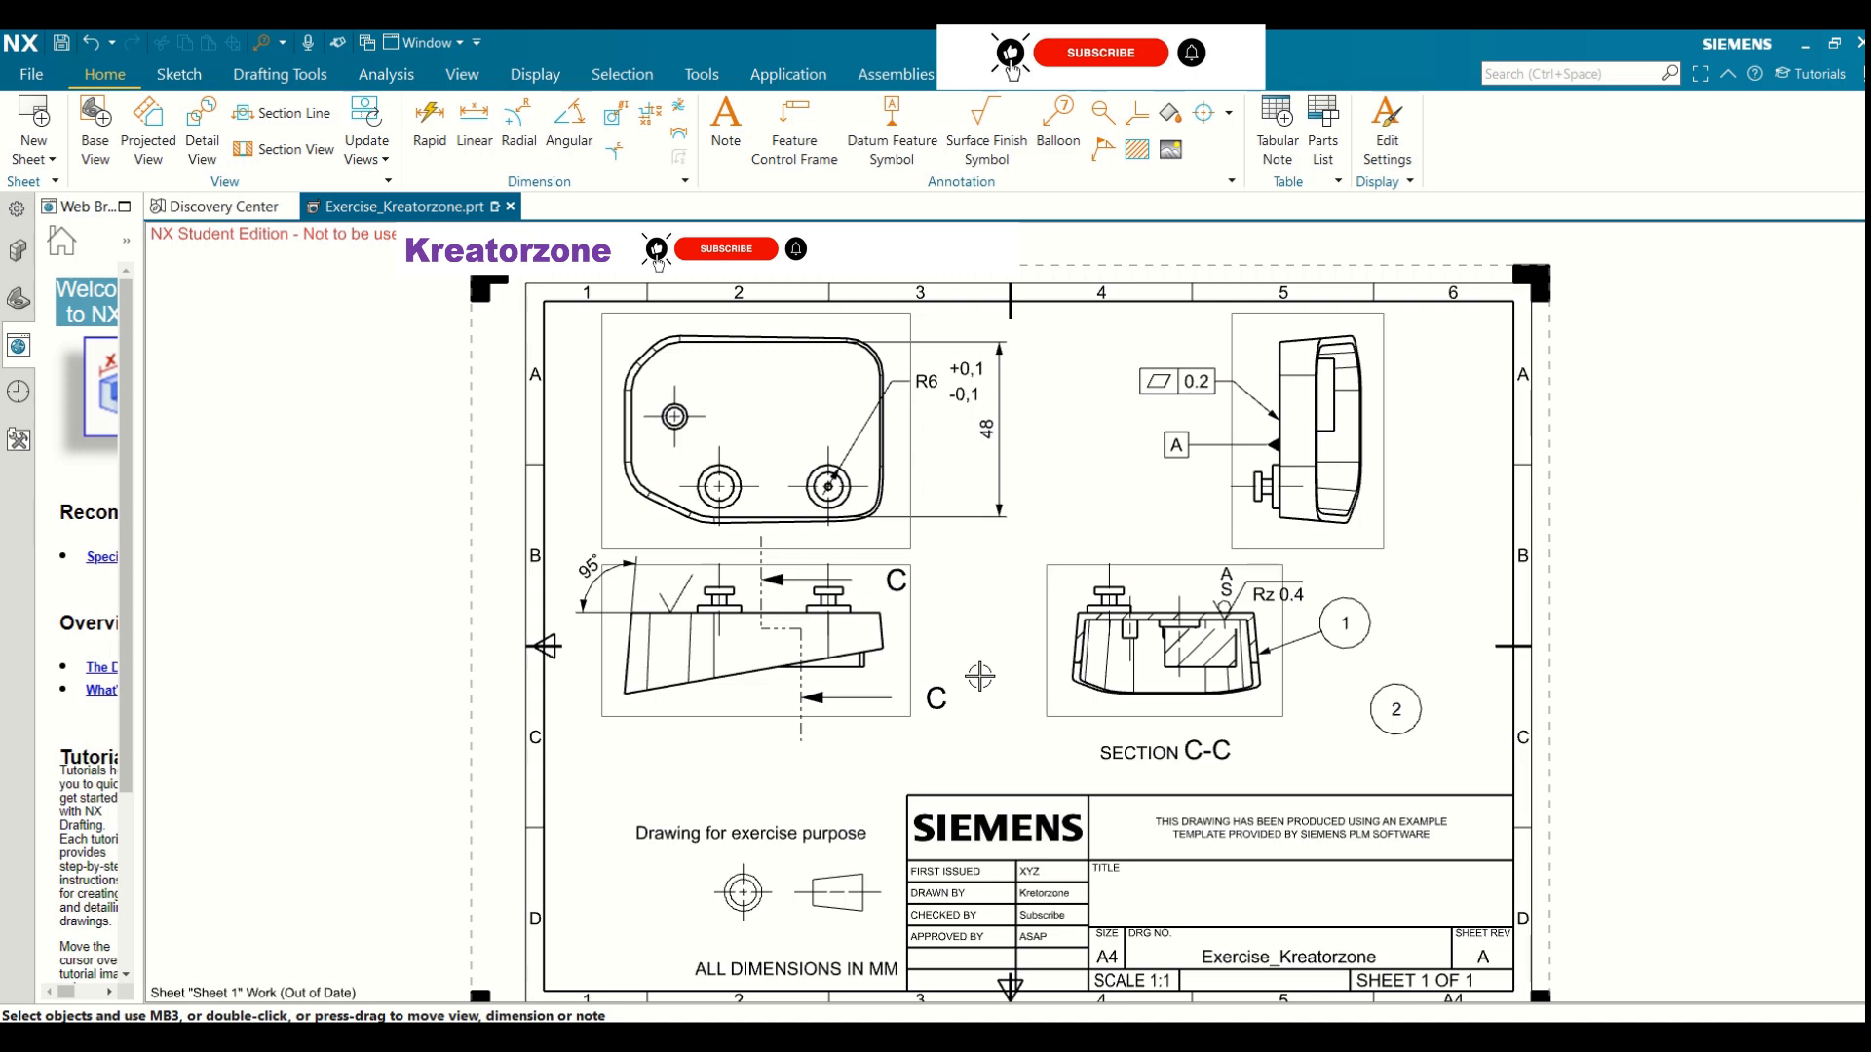
Delete both balloons, section view C-C together with its section line, and the Rz 0.4 surface finish symbol
{"action": "left_click", "coordinate": [1384, 723]}
{"action": "key", "text": "Delete"}
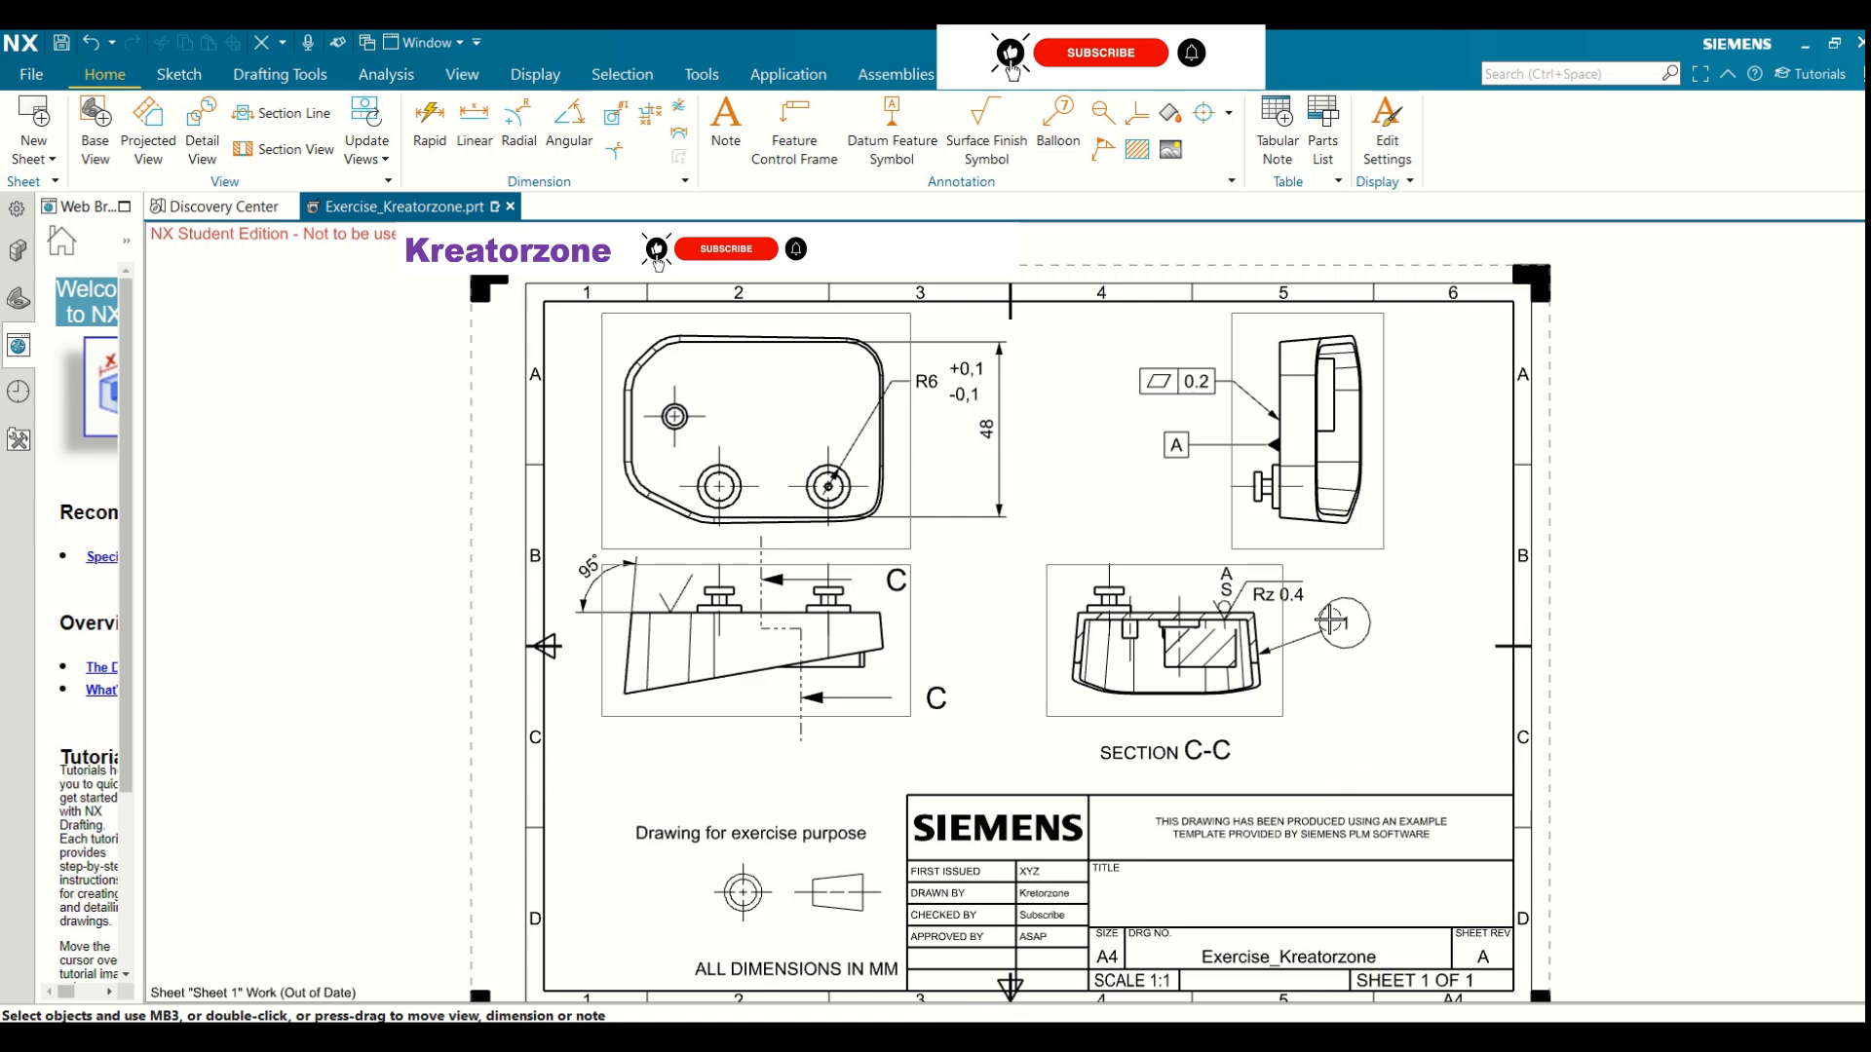
{"action": "left_click", "coordinate": [1291, 676]}
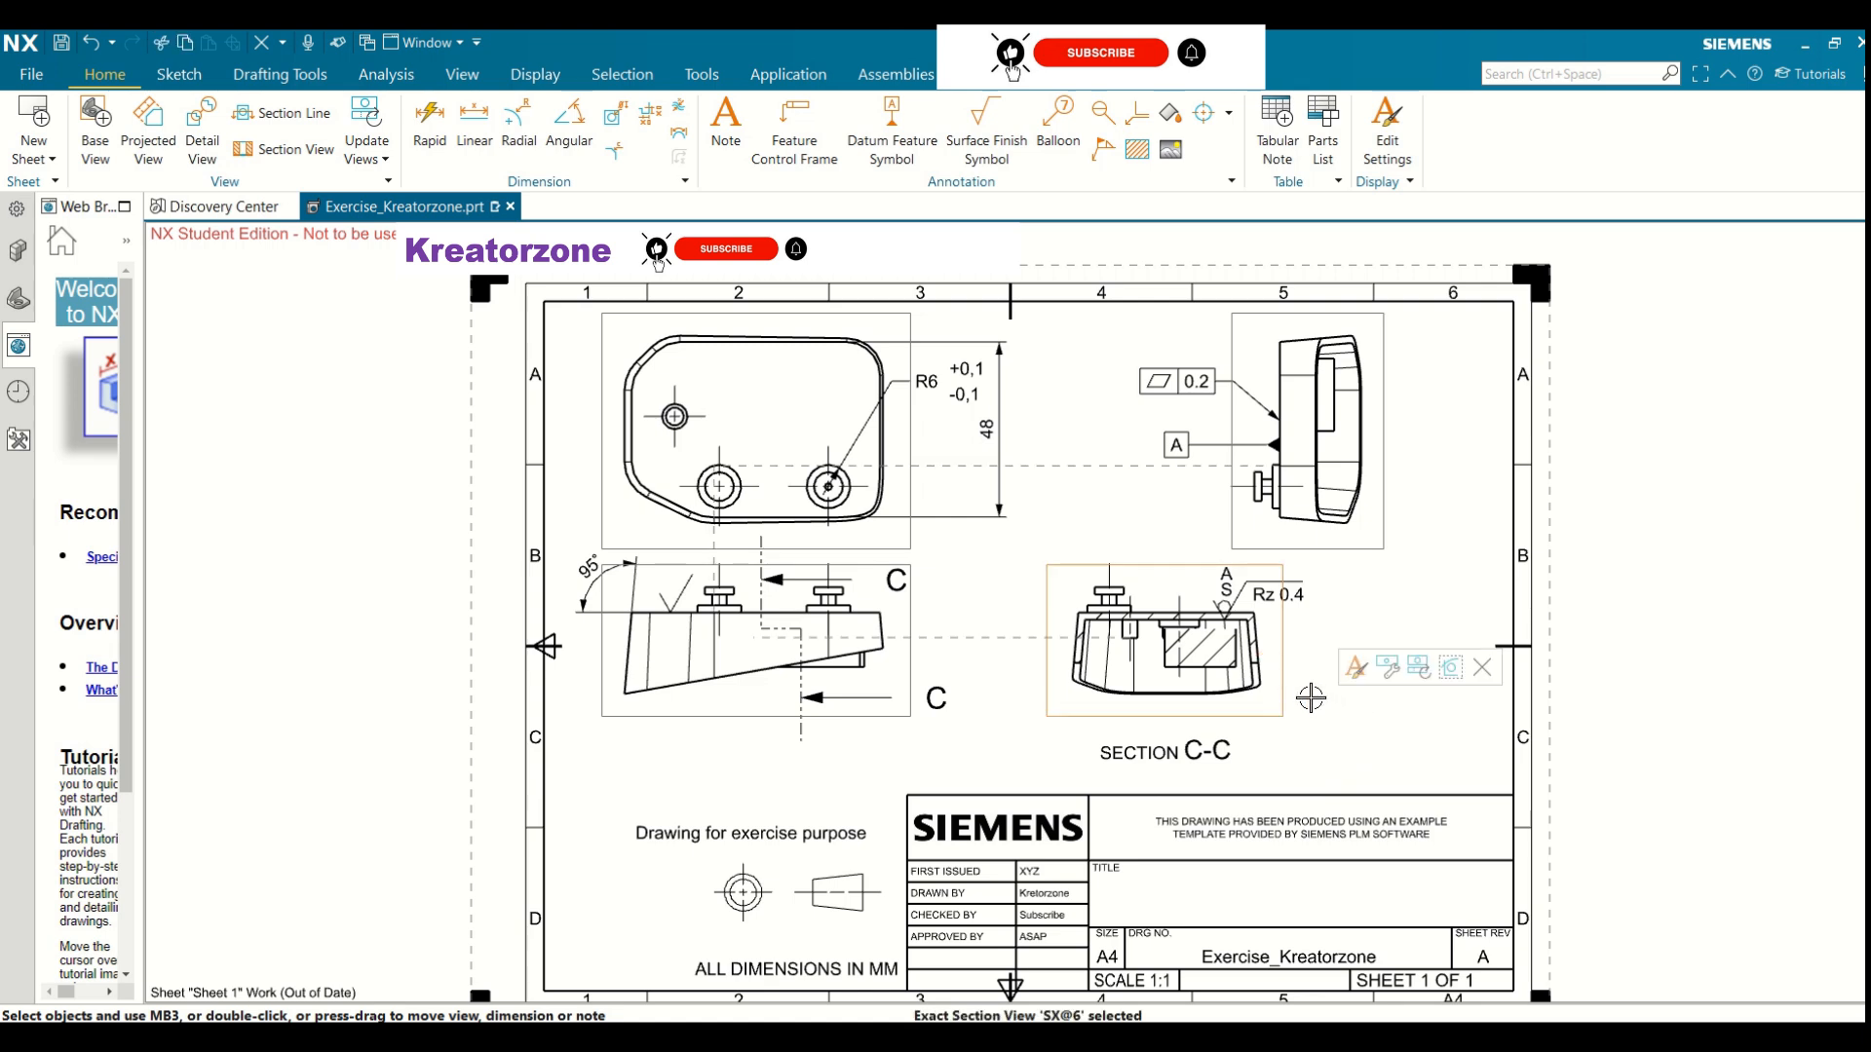
{"action": "key", "text": "Delete"}
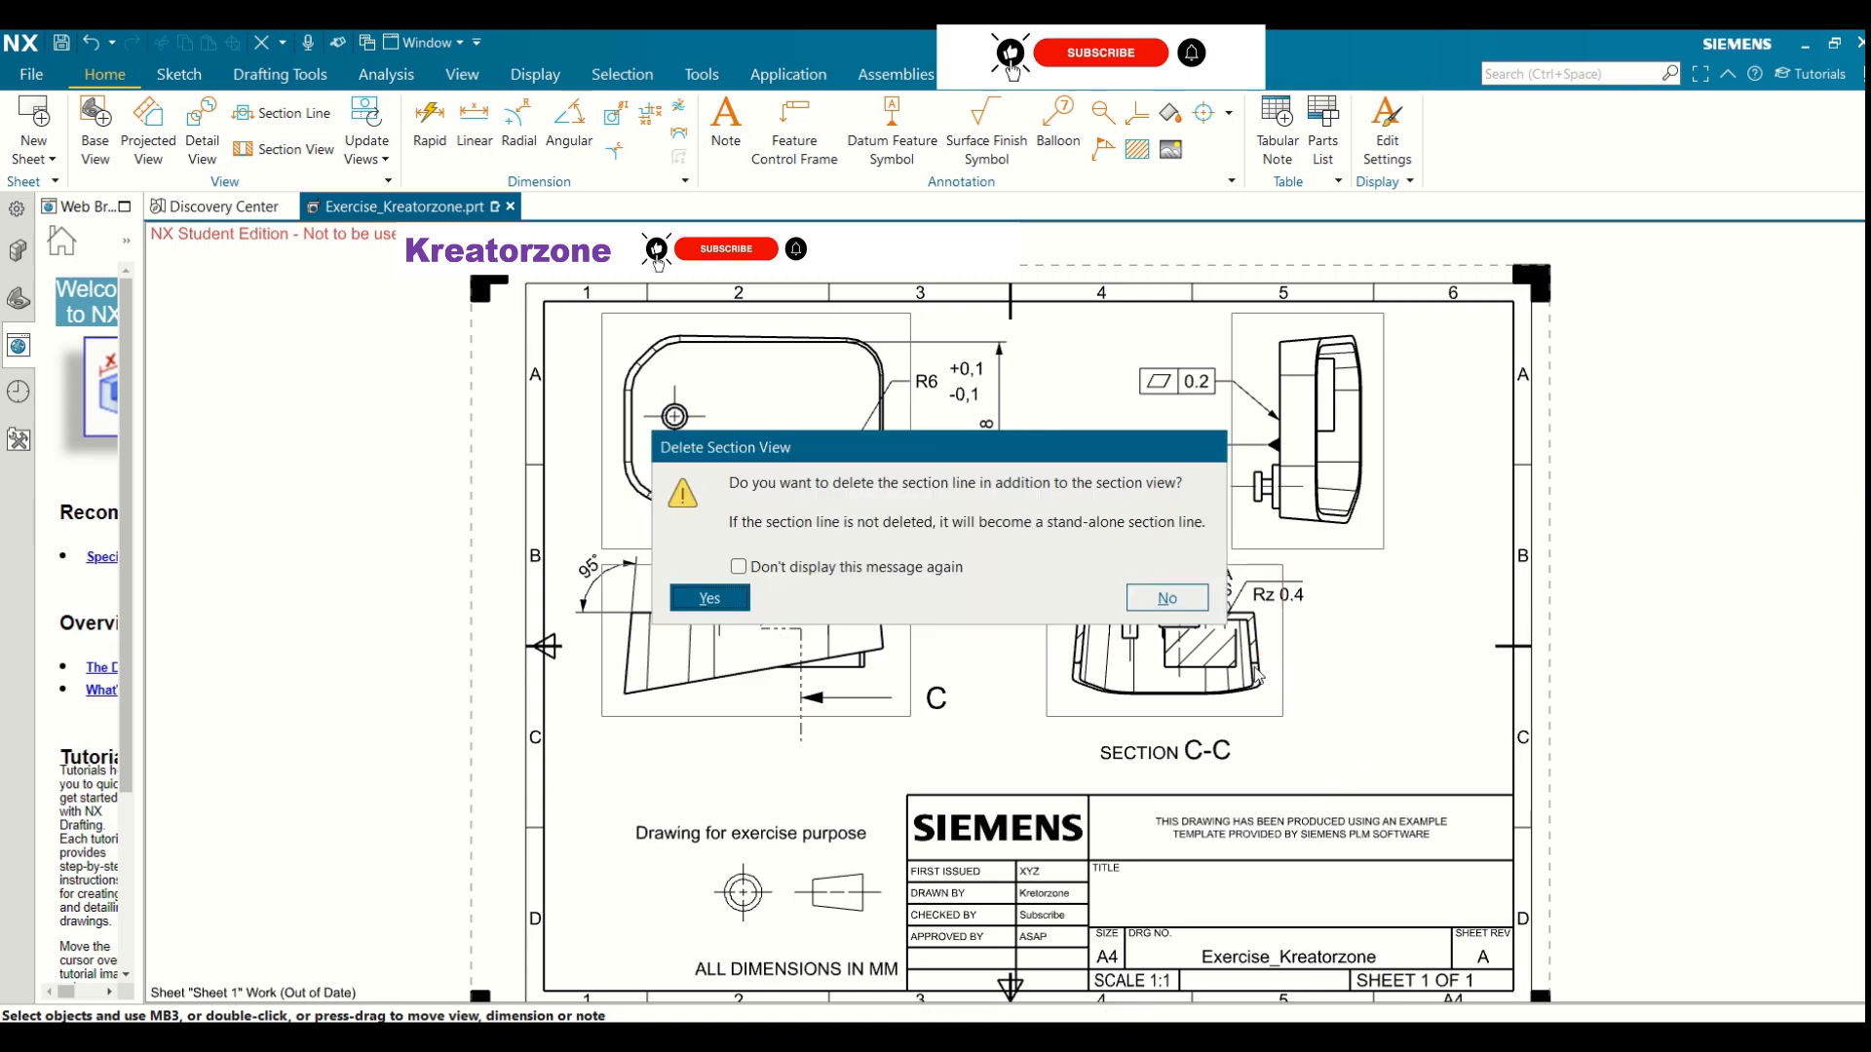
{"action": "left_click", "coordinate": [700, 590]}
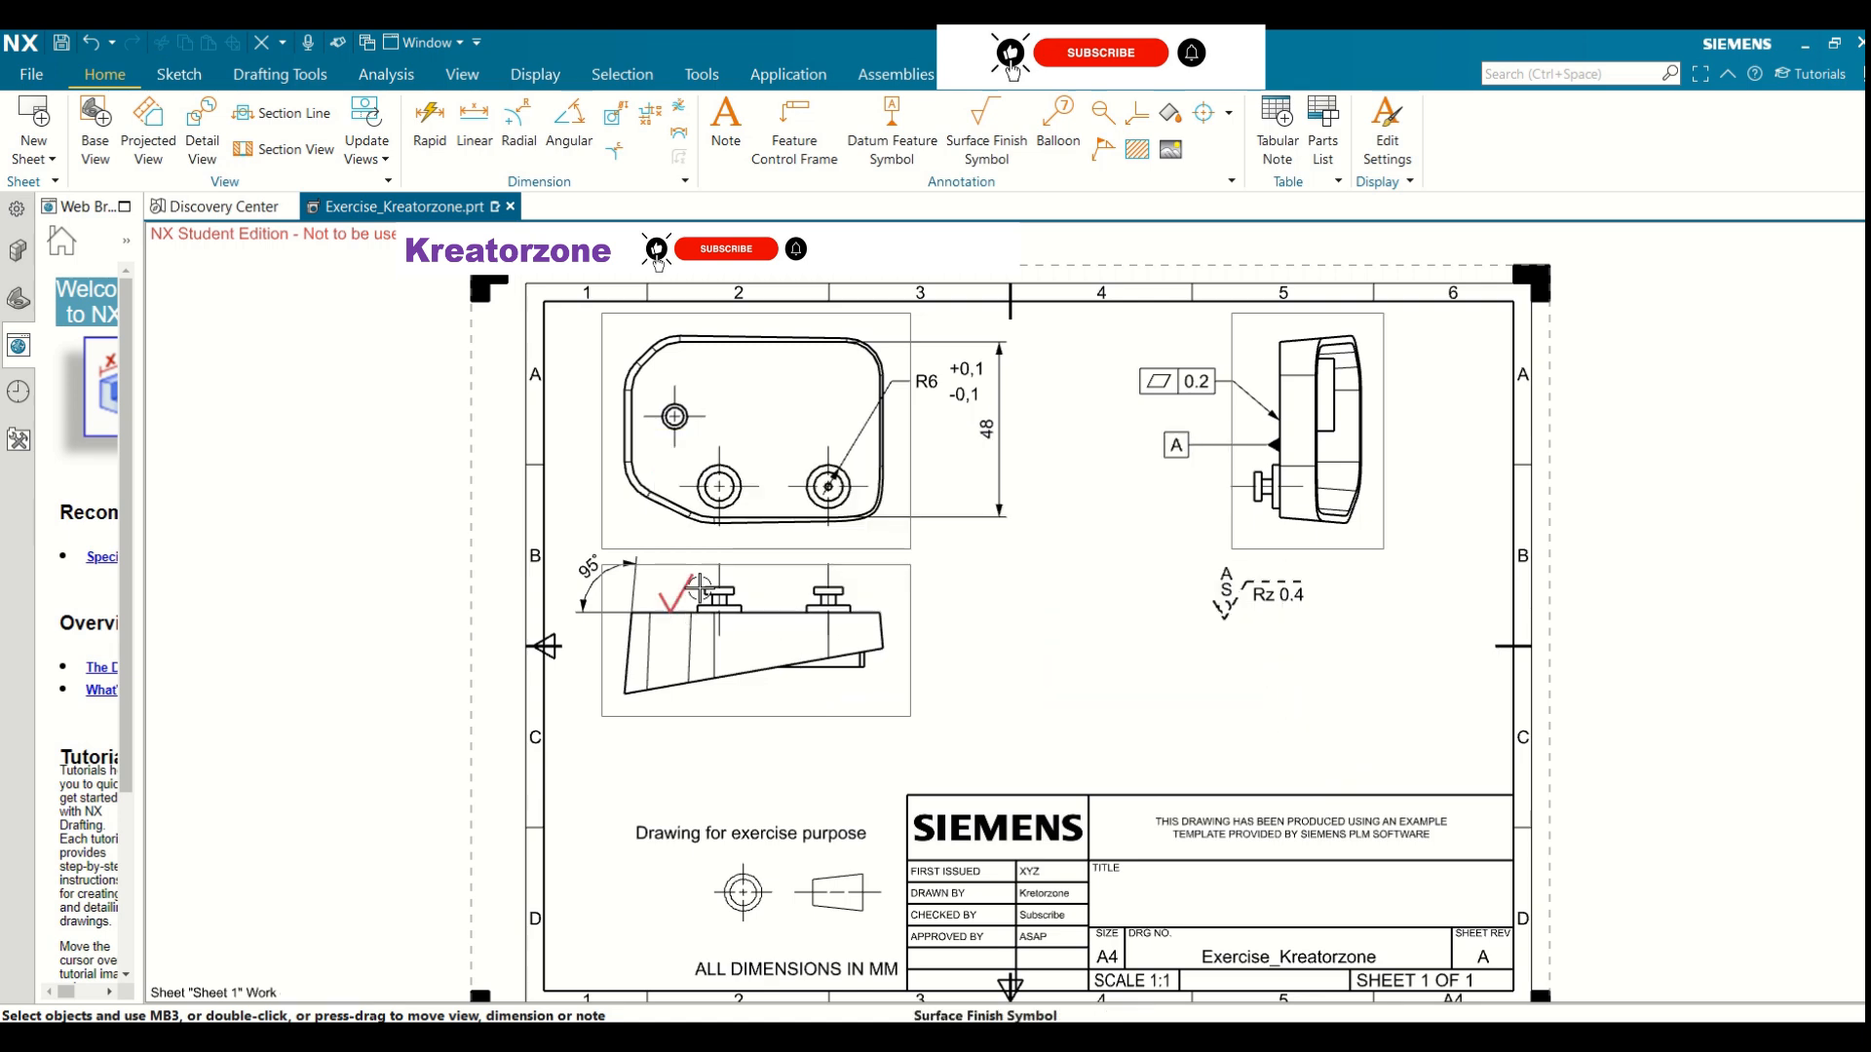
{"action": "left_click", "coordinate": [1228, 597]}
{"action": "key", "text": "Delete"}
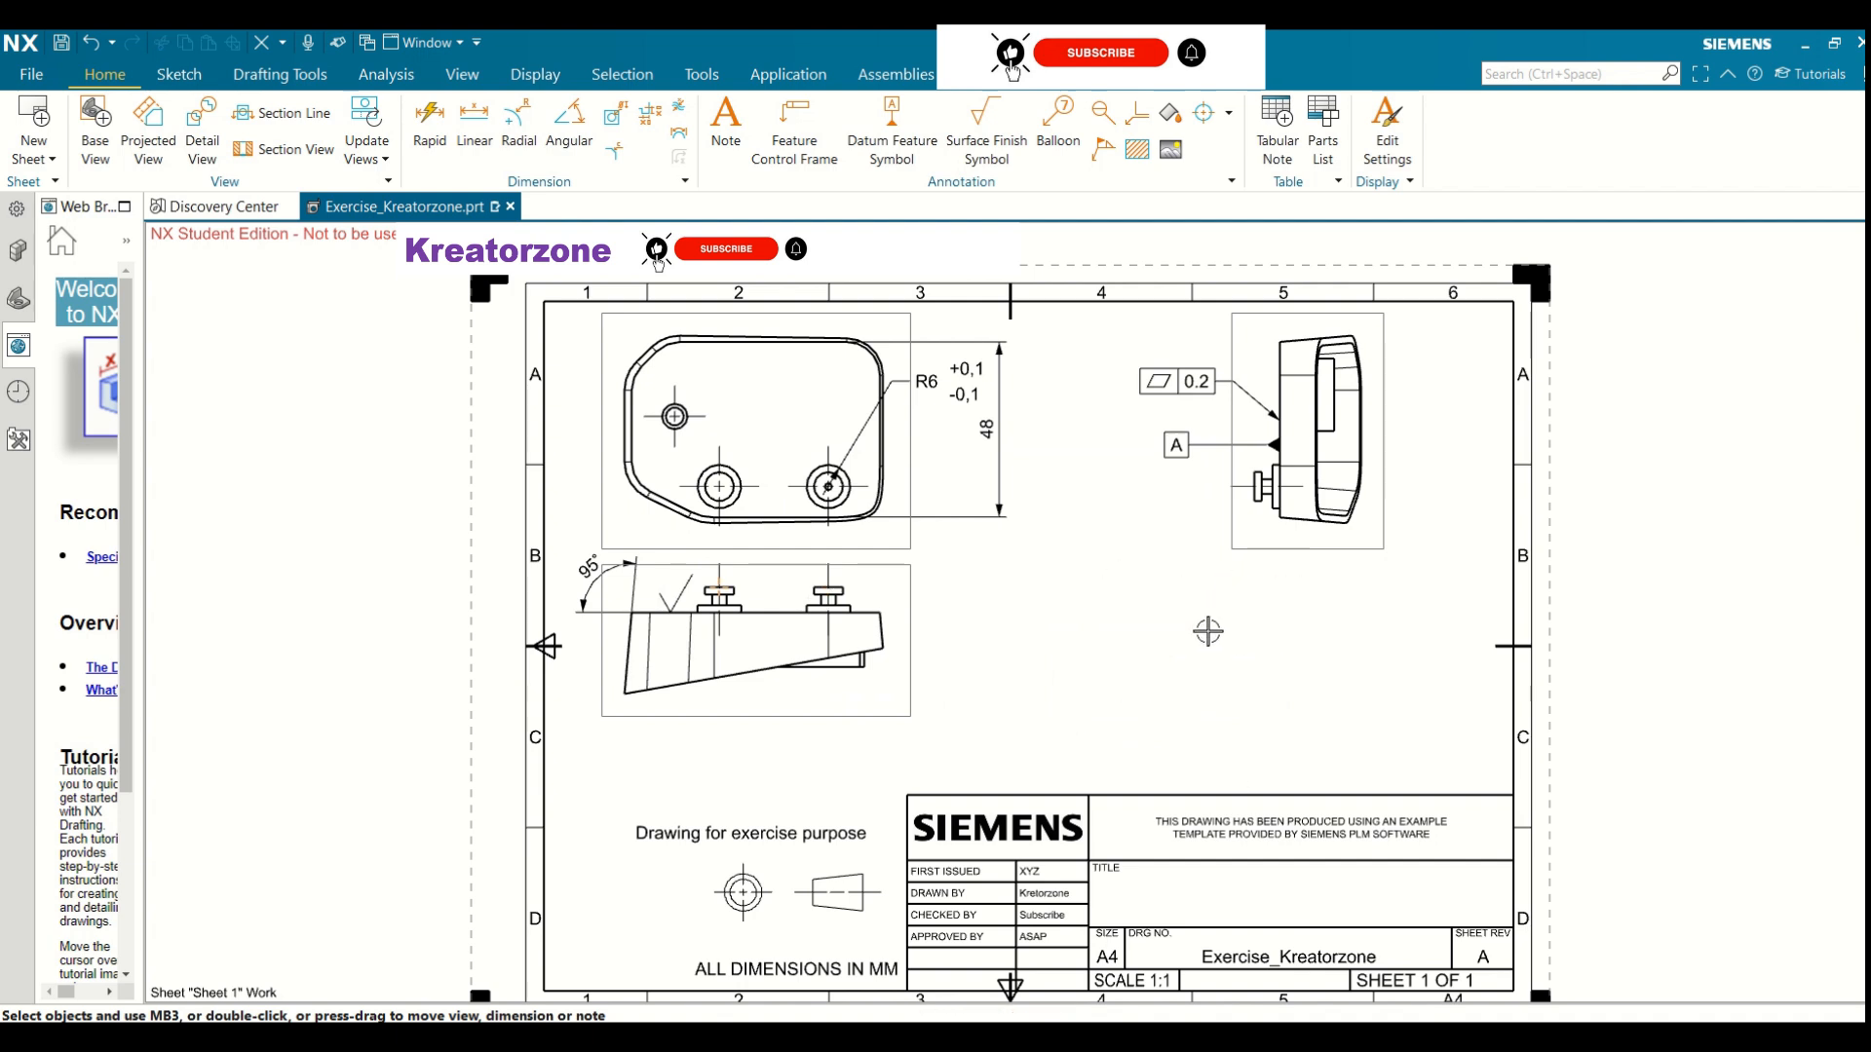
Start a tabular note and set its size to 5 columns and 3 rows
{"action": "left_click", "coordinate": [1279, 136]}
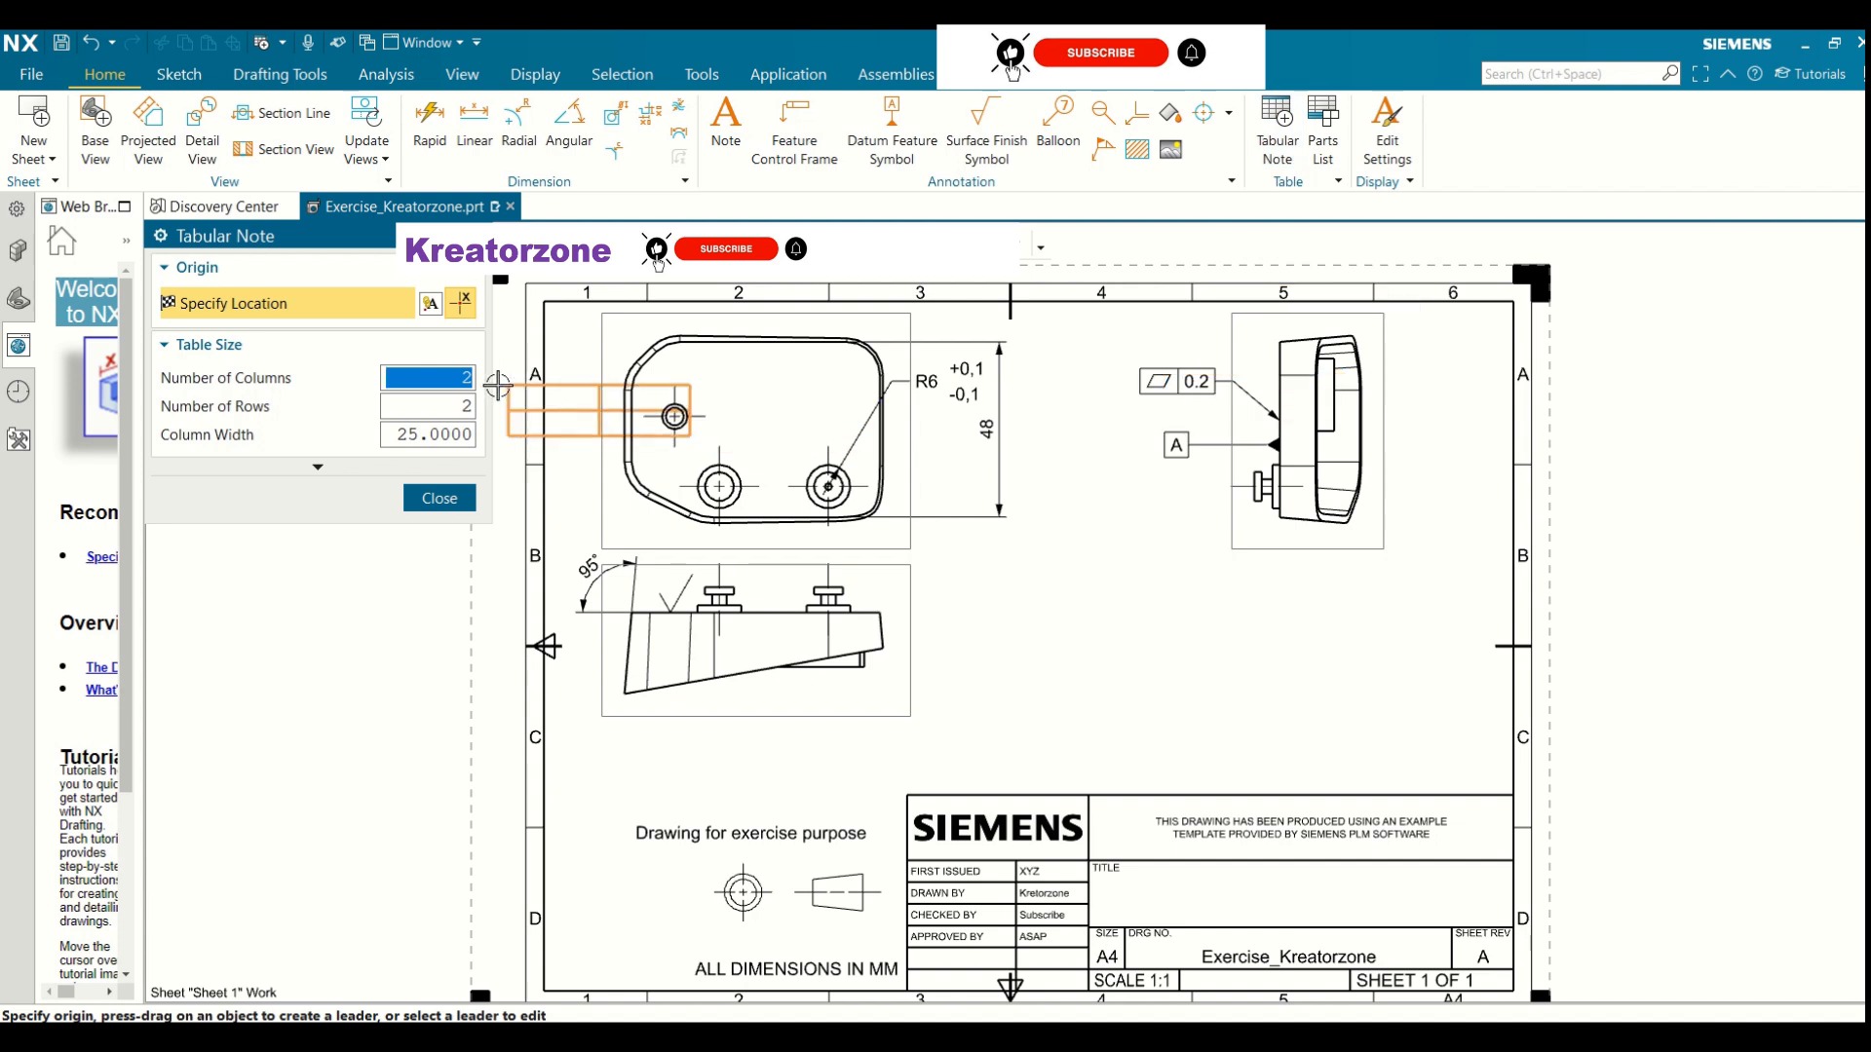
{"action": "left_click", "coordinate": [464, 376]}
{"action": "double_click", "coordinate": [463, 378]}
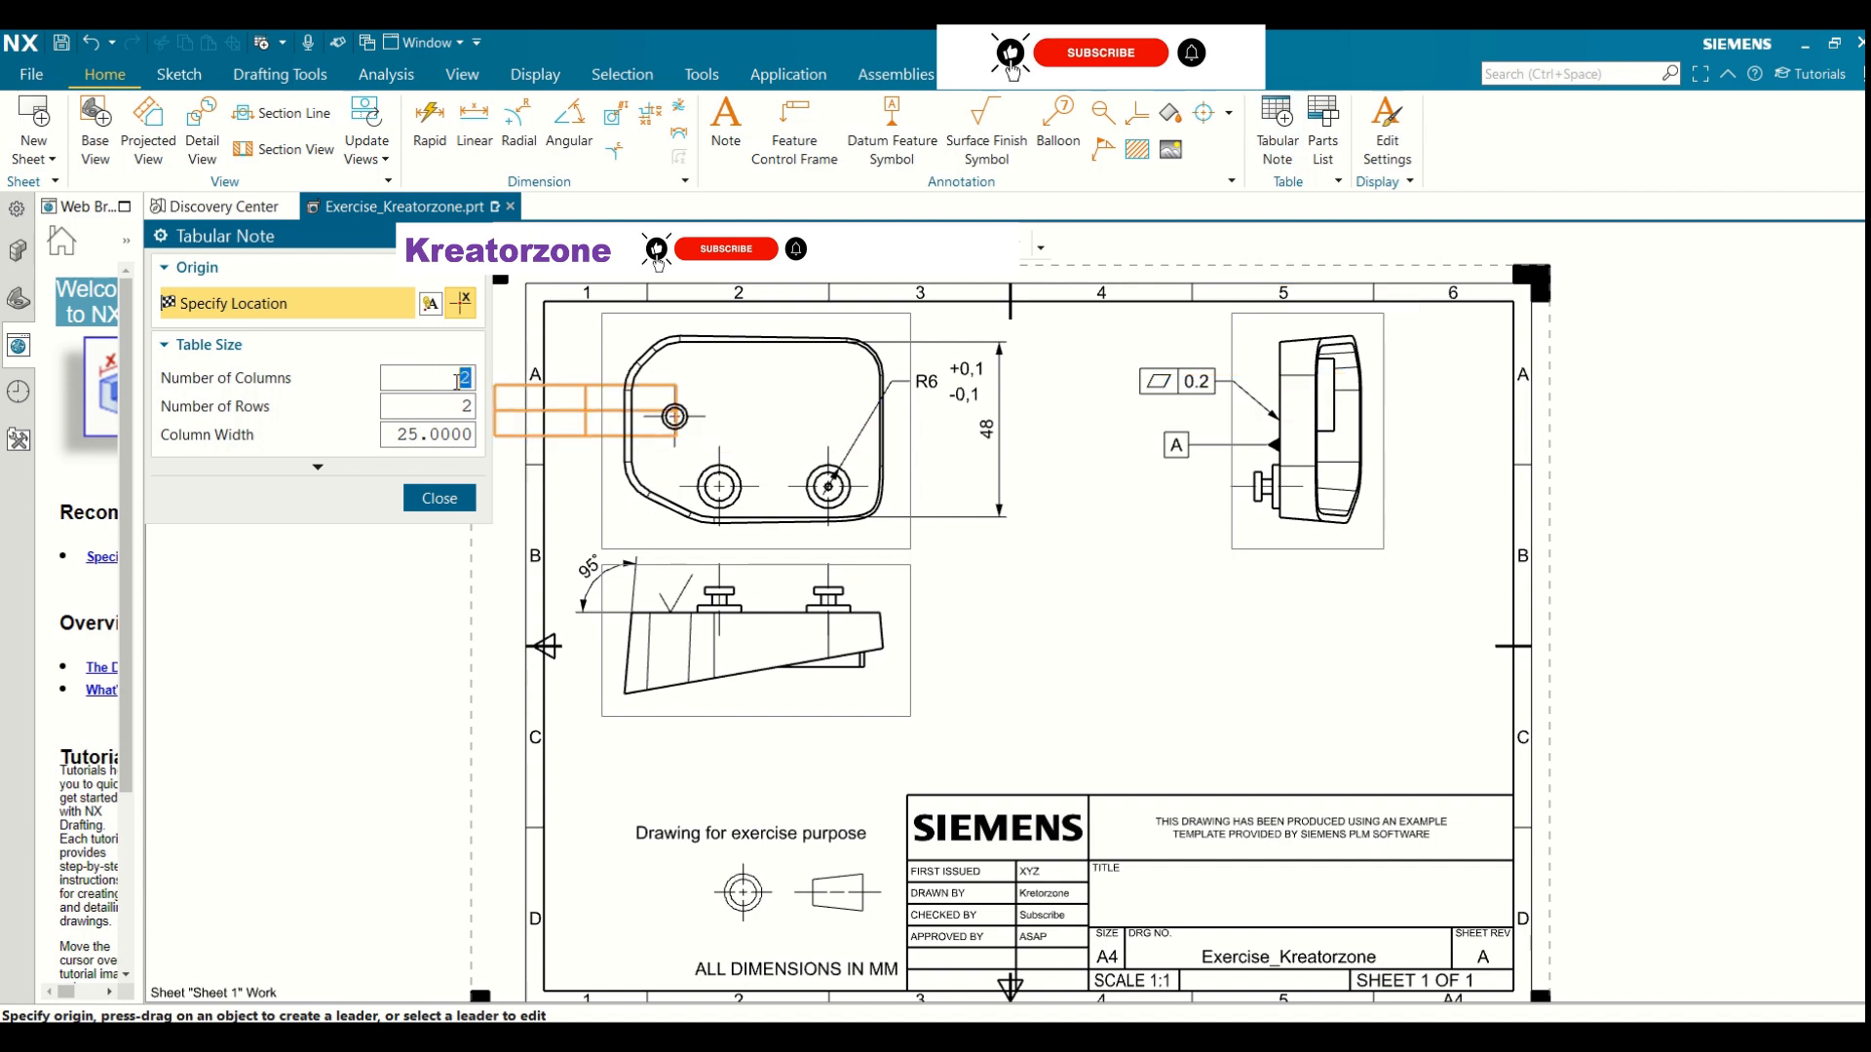
{"action": "type", "text": "5"}
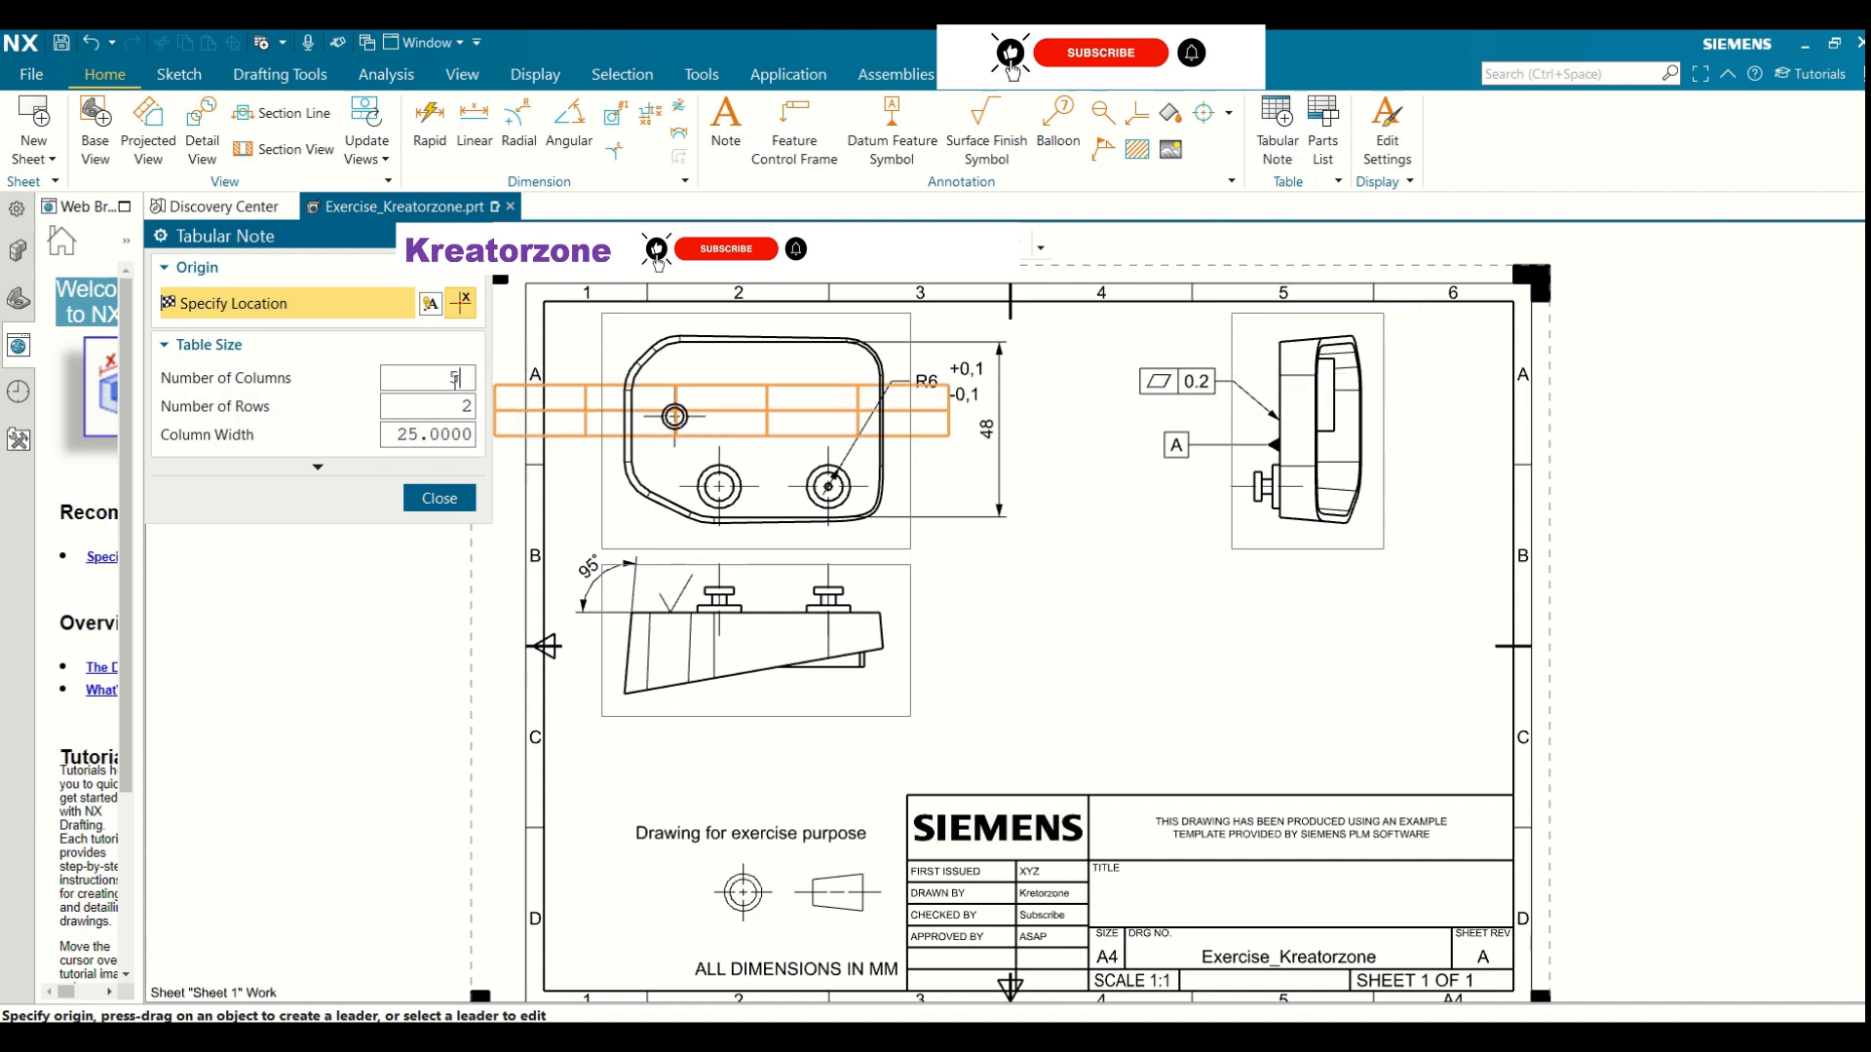
{"action": "key", "text": "Return"}
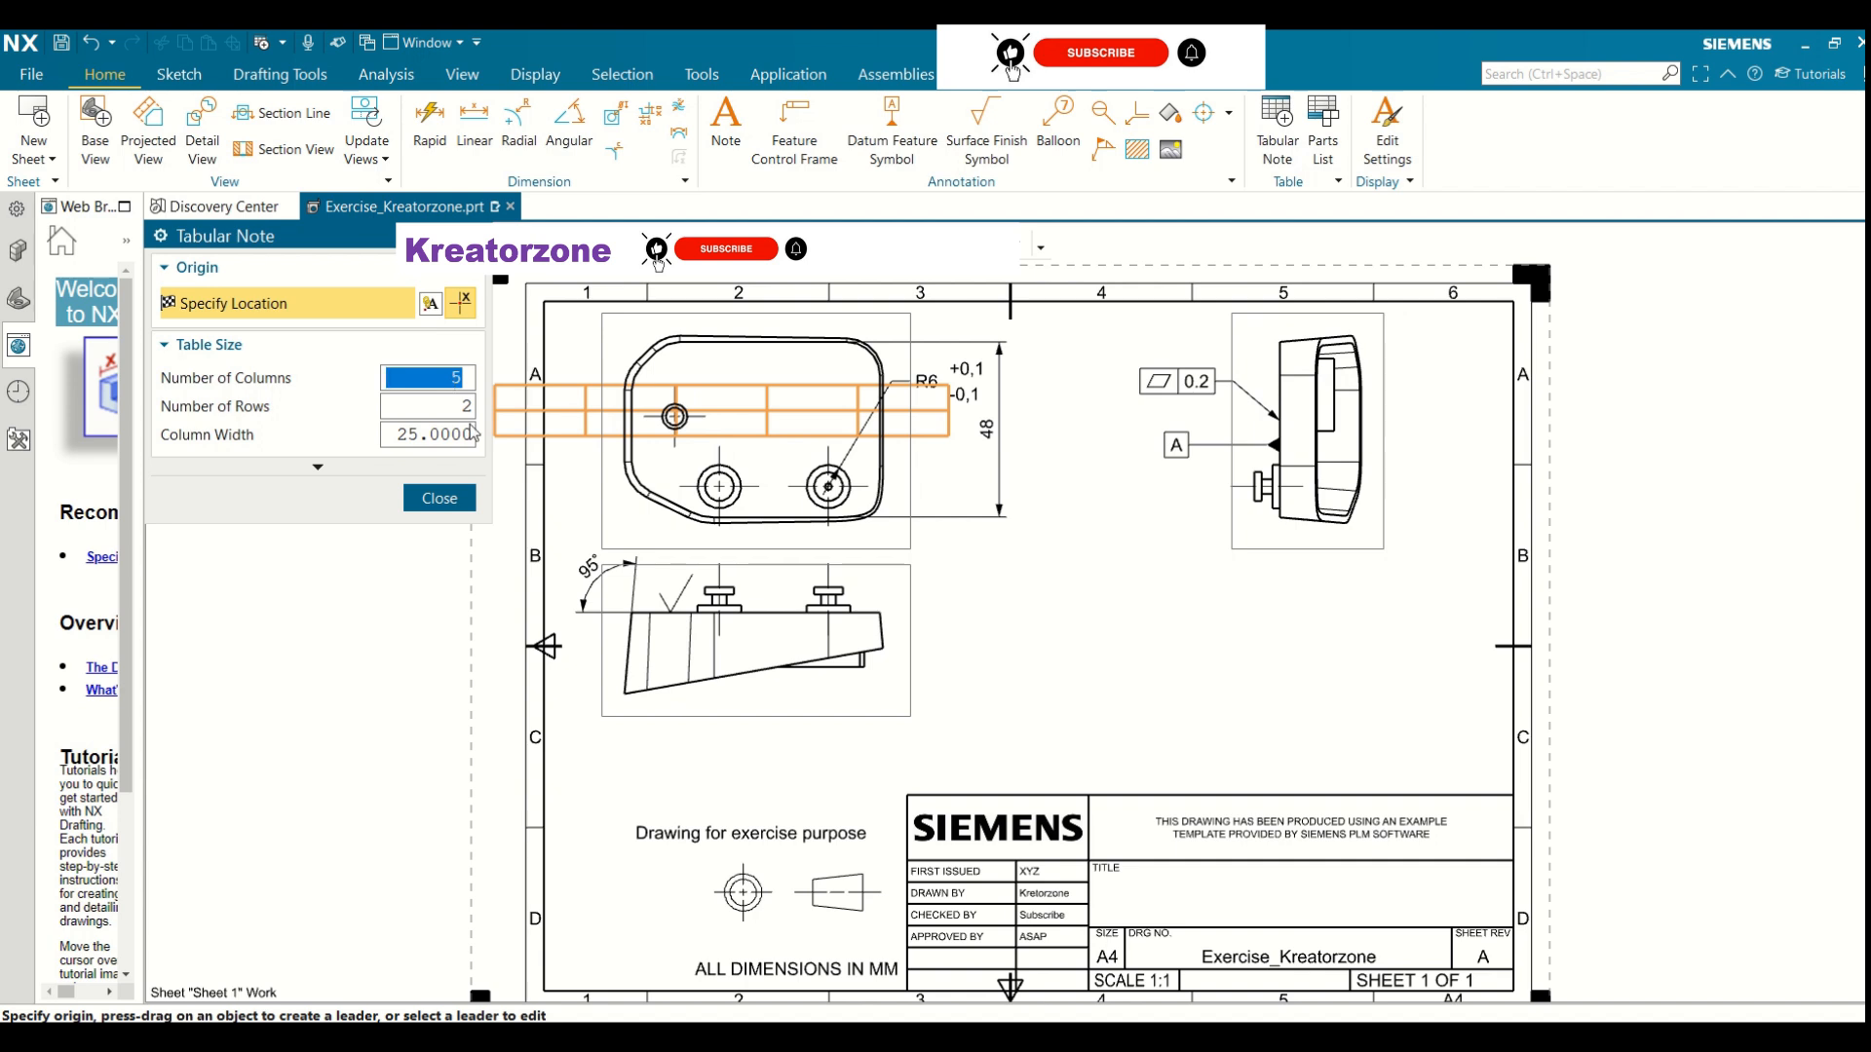
{"action": "left_click", "coordinate": [470, 406]}
{"action": "key", "text": "BackSpace"}
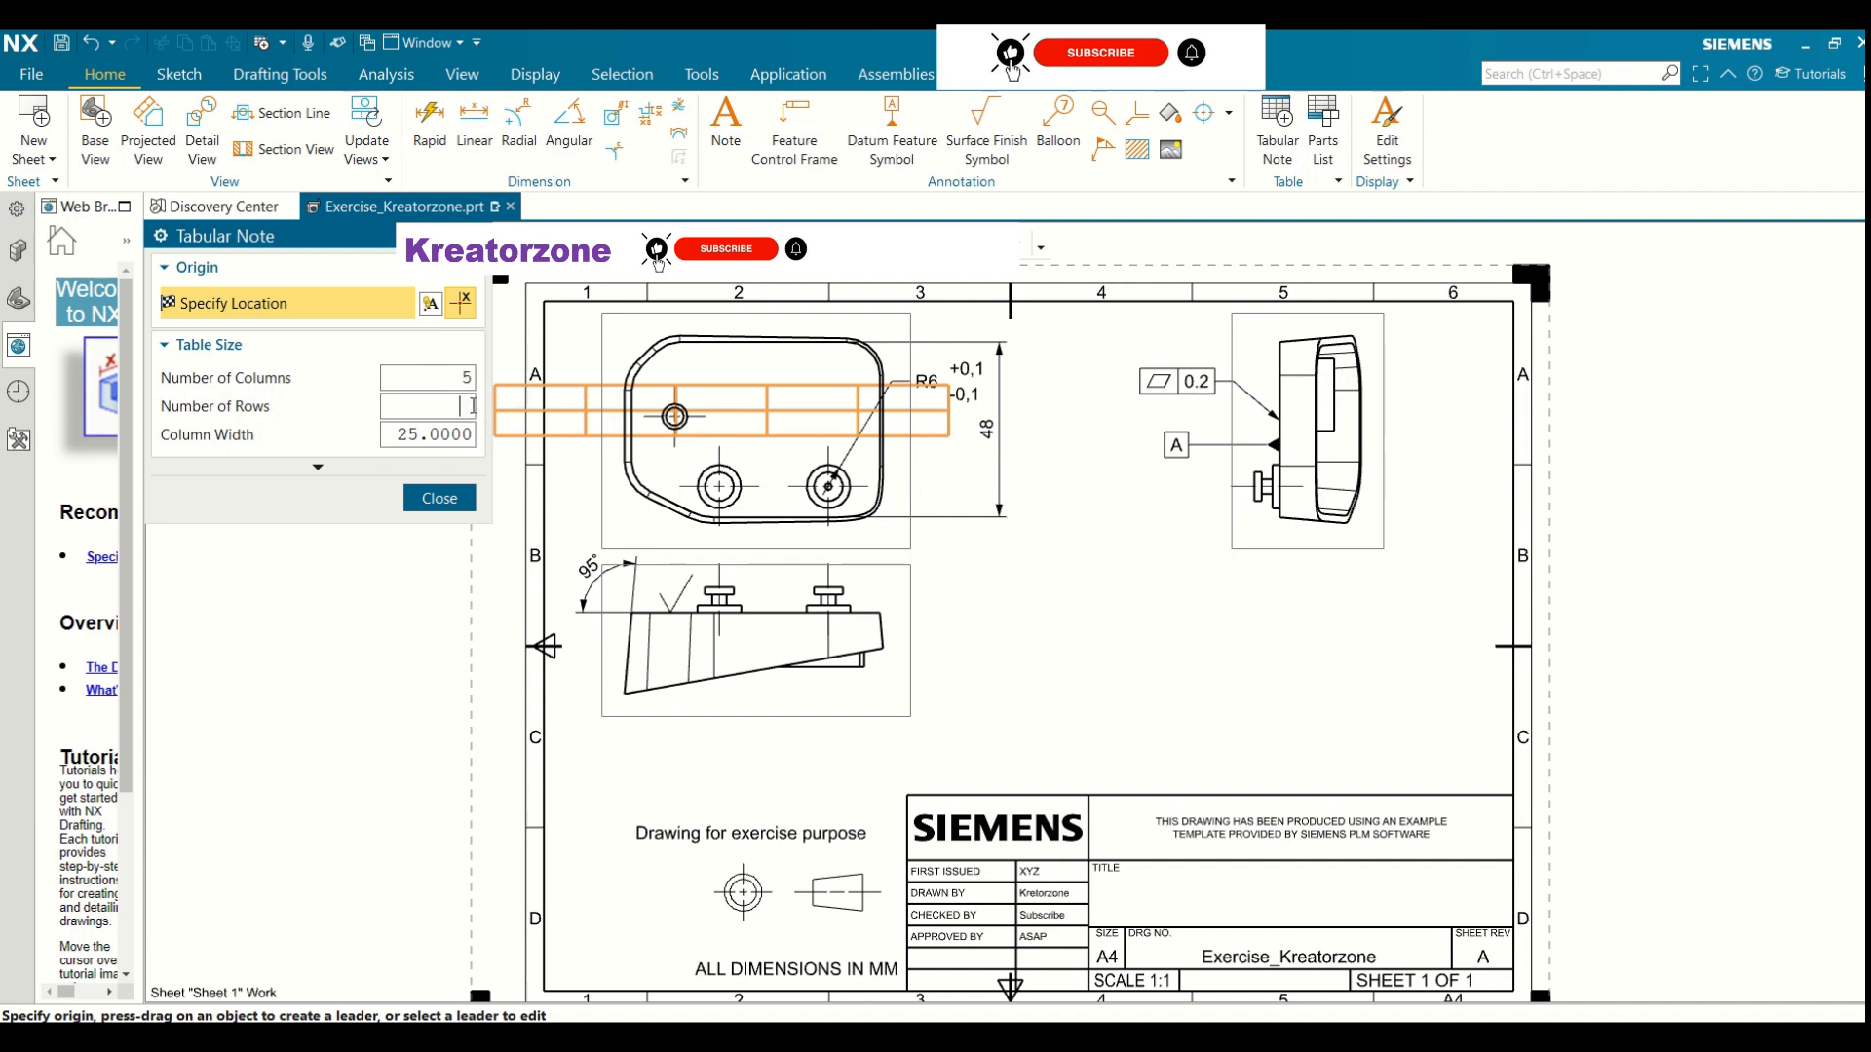
{"action": "type", "text": "3"}
{"action": "key", "text": "Return"}
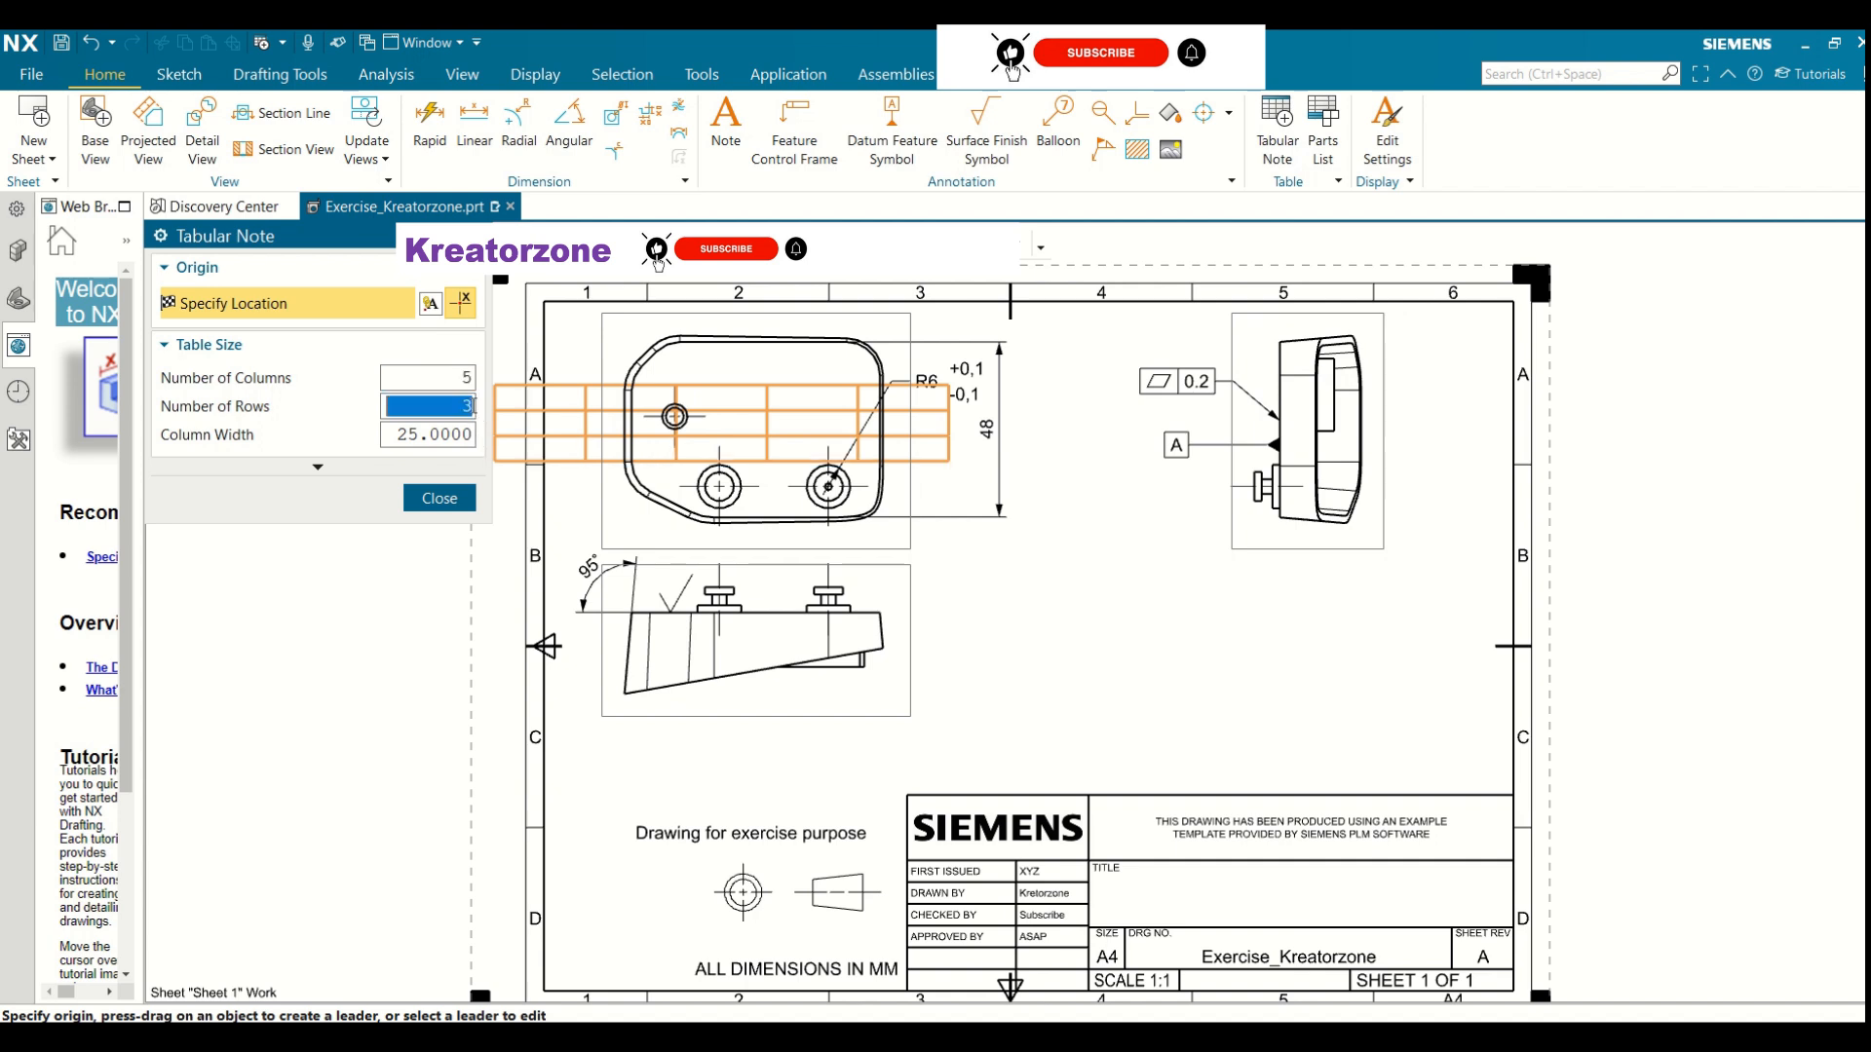
Set the tabular note's column width to 20
{"action": "left_click", "coordinate": [418, 435]}
{"action": "left_click_drag", "start_coordinate": [419, 435], "coordinate": [389, 435]}
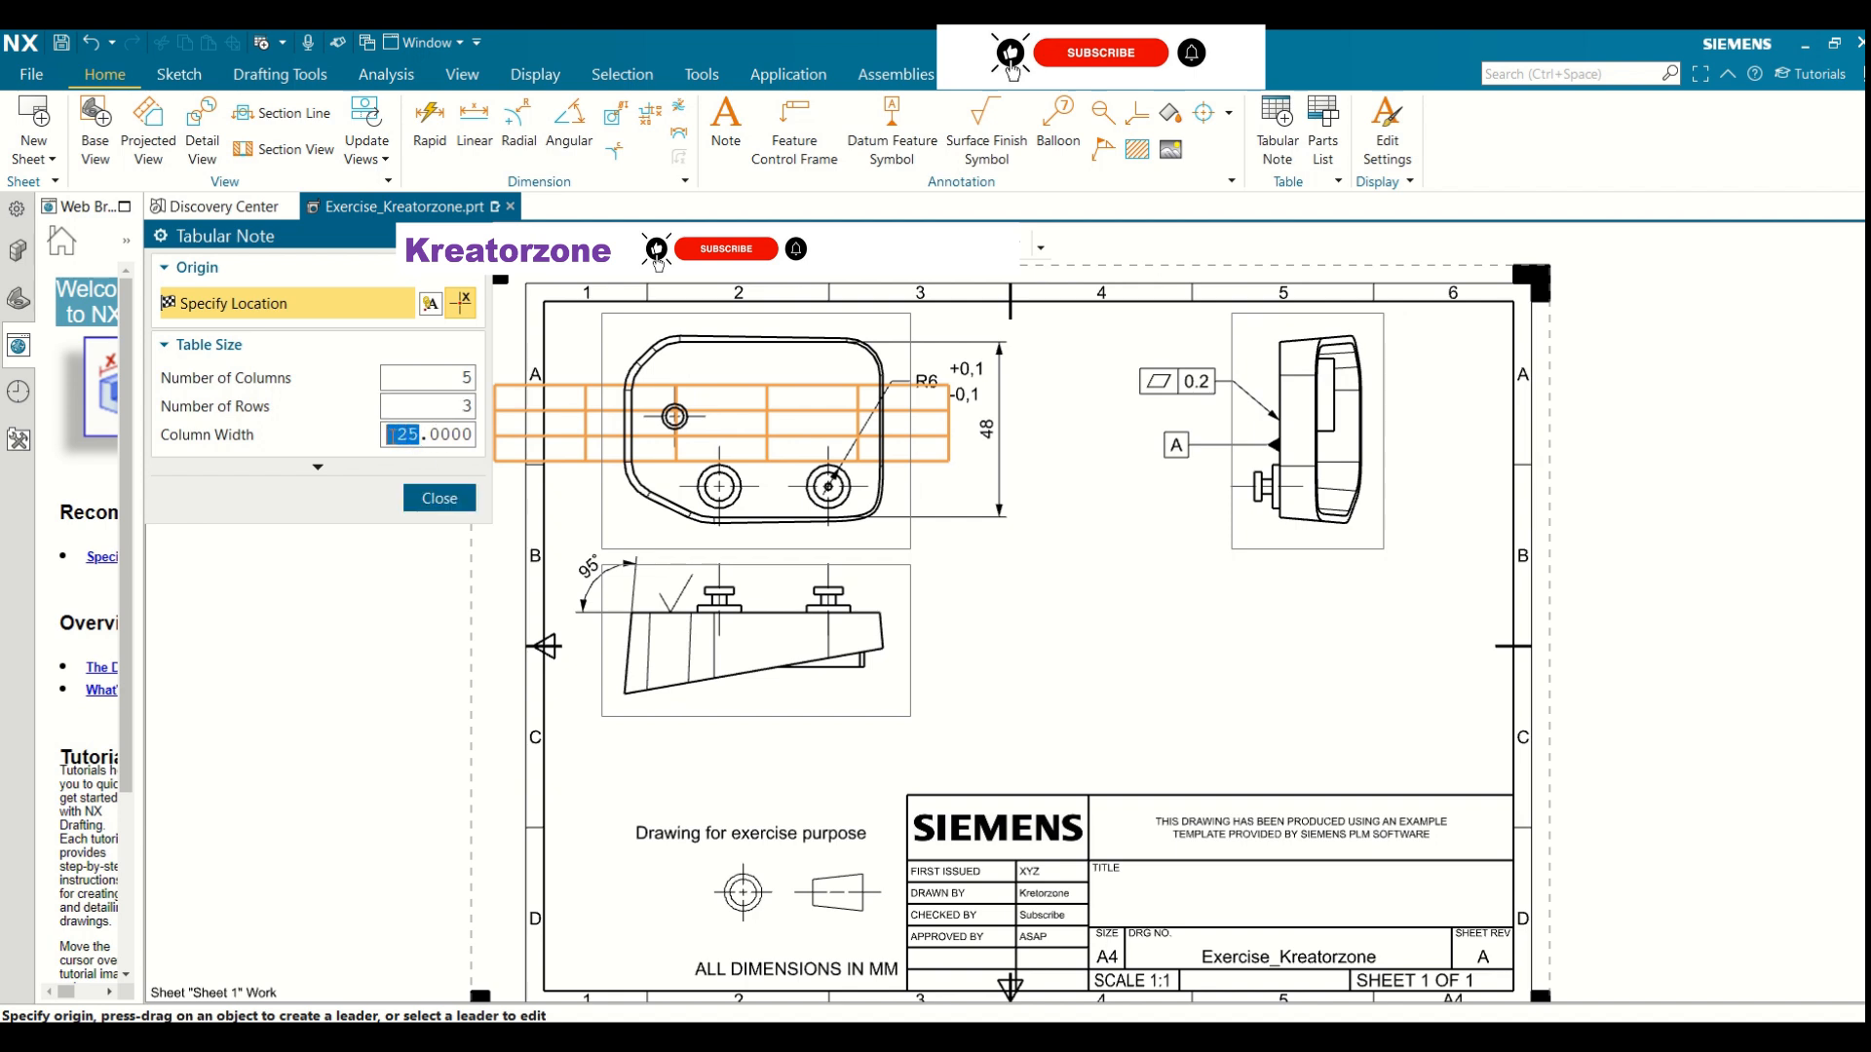
{"action": "type", "text": "20"}
{"action": "key", "text": "Return"}
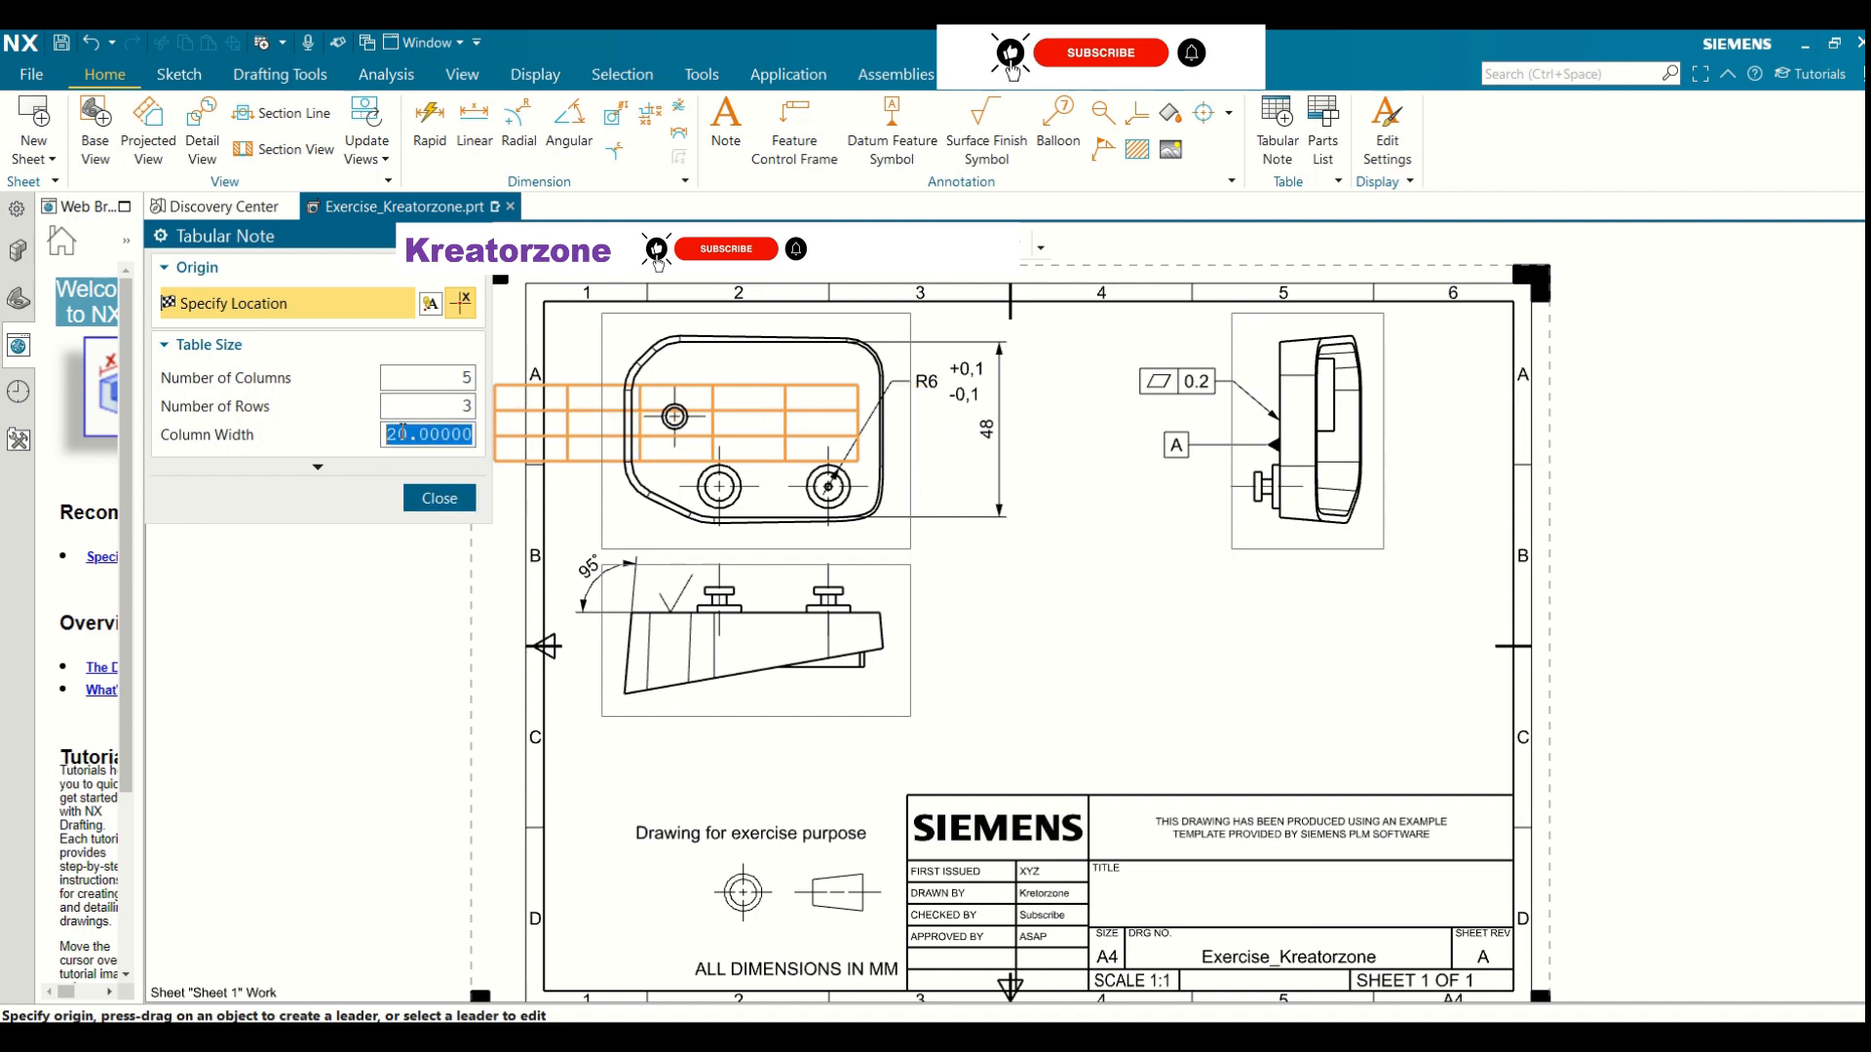
Place the tabular note in the empty area above the title block and enter "Sl. No." in its first header cell
{"action": "left_click", "coordinate": [1073, 623]}
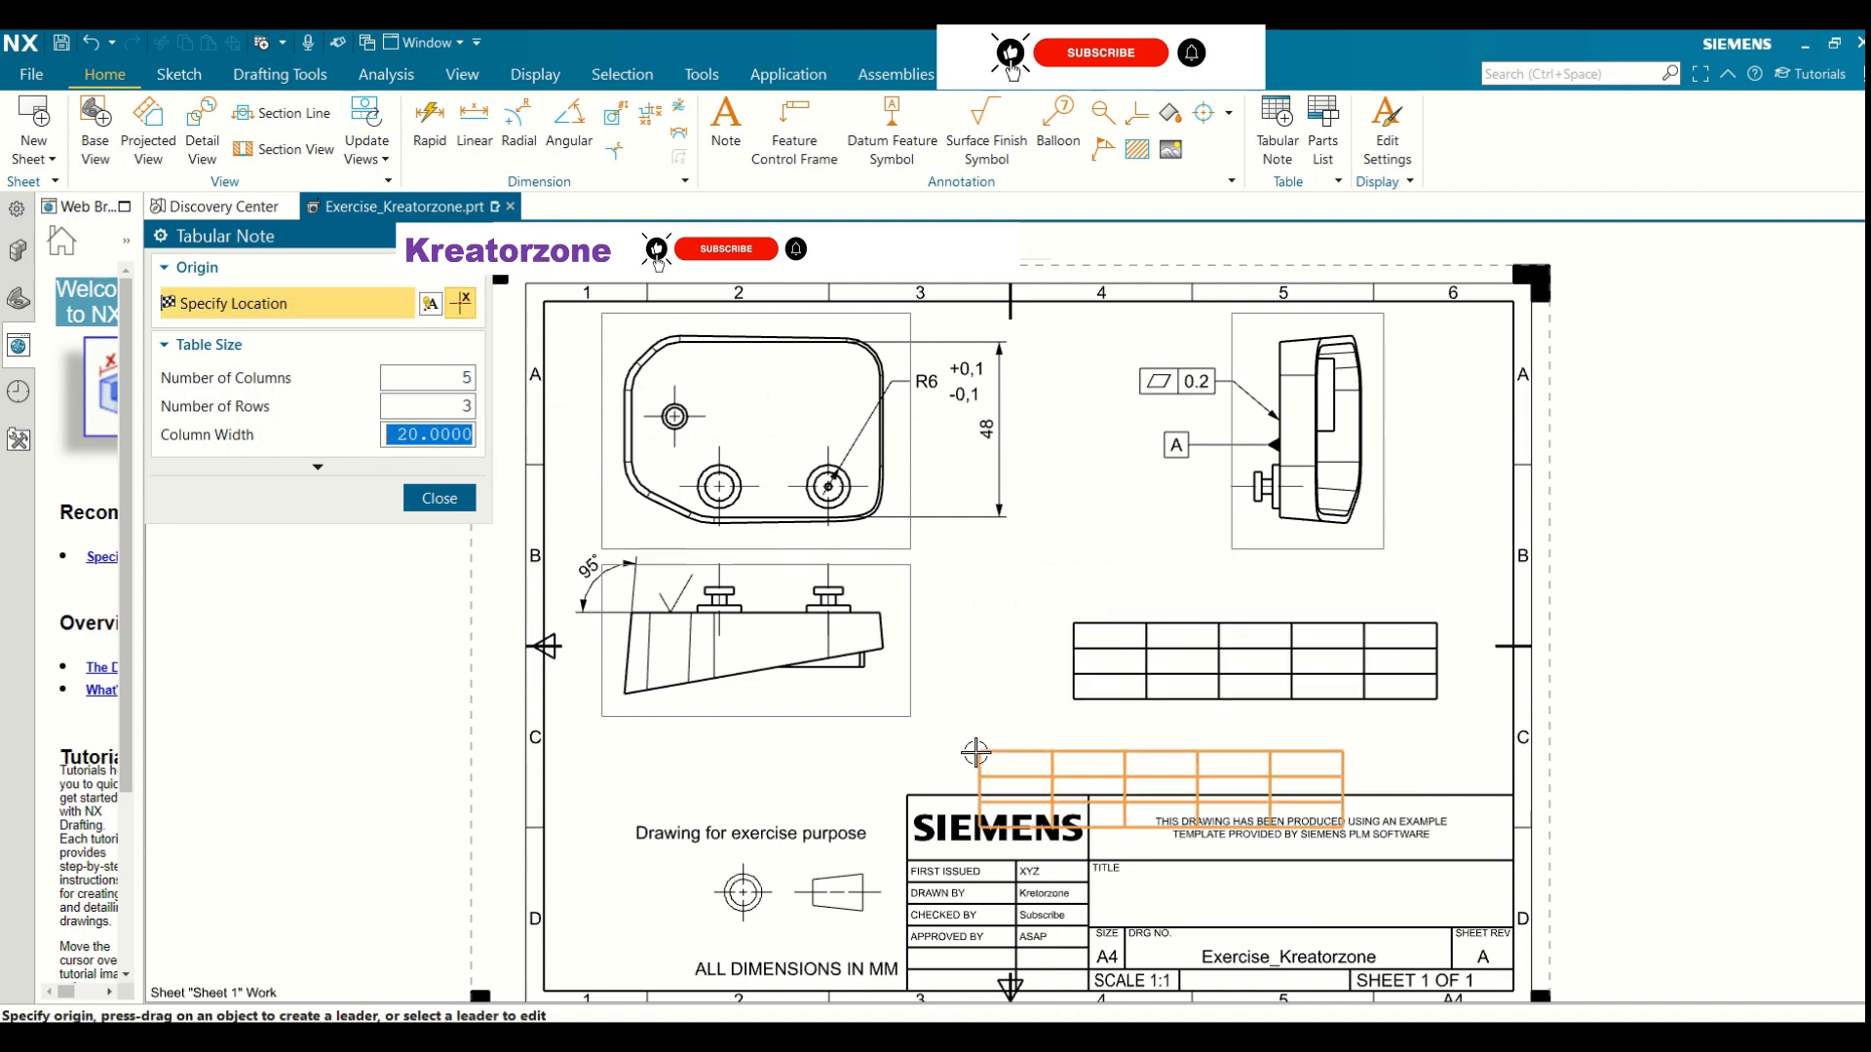
{"action": "left_click", "coordinate": [439, 498]}
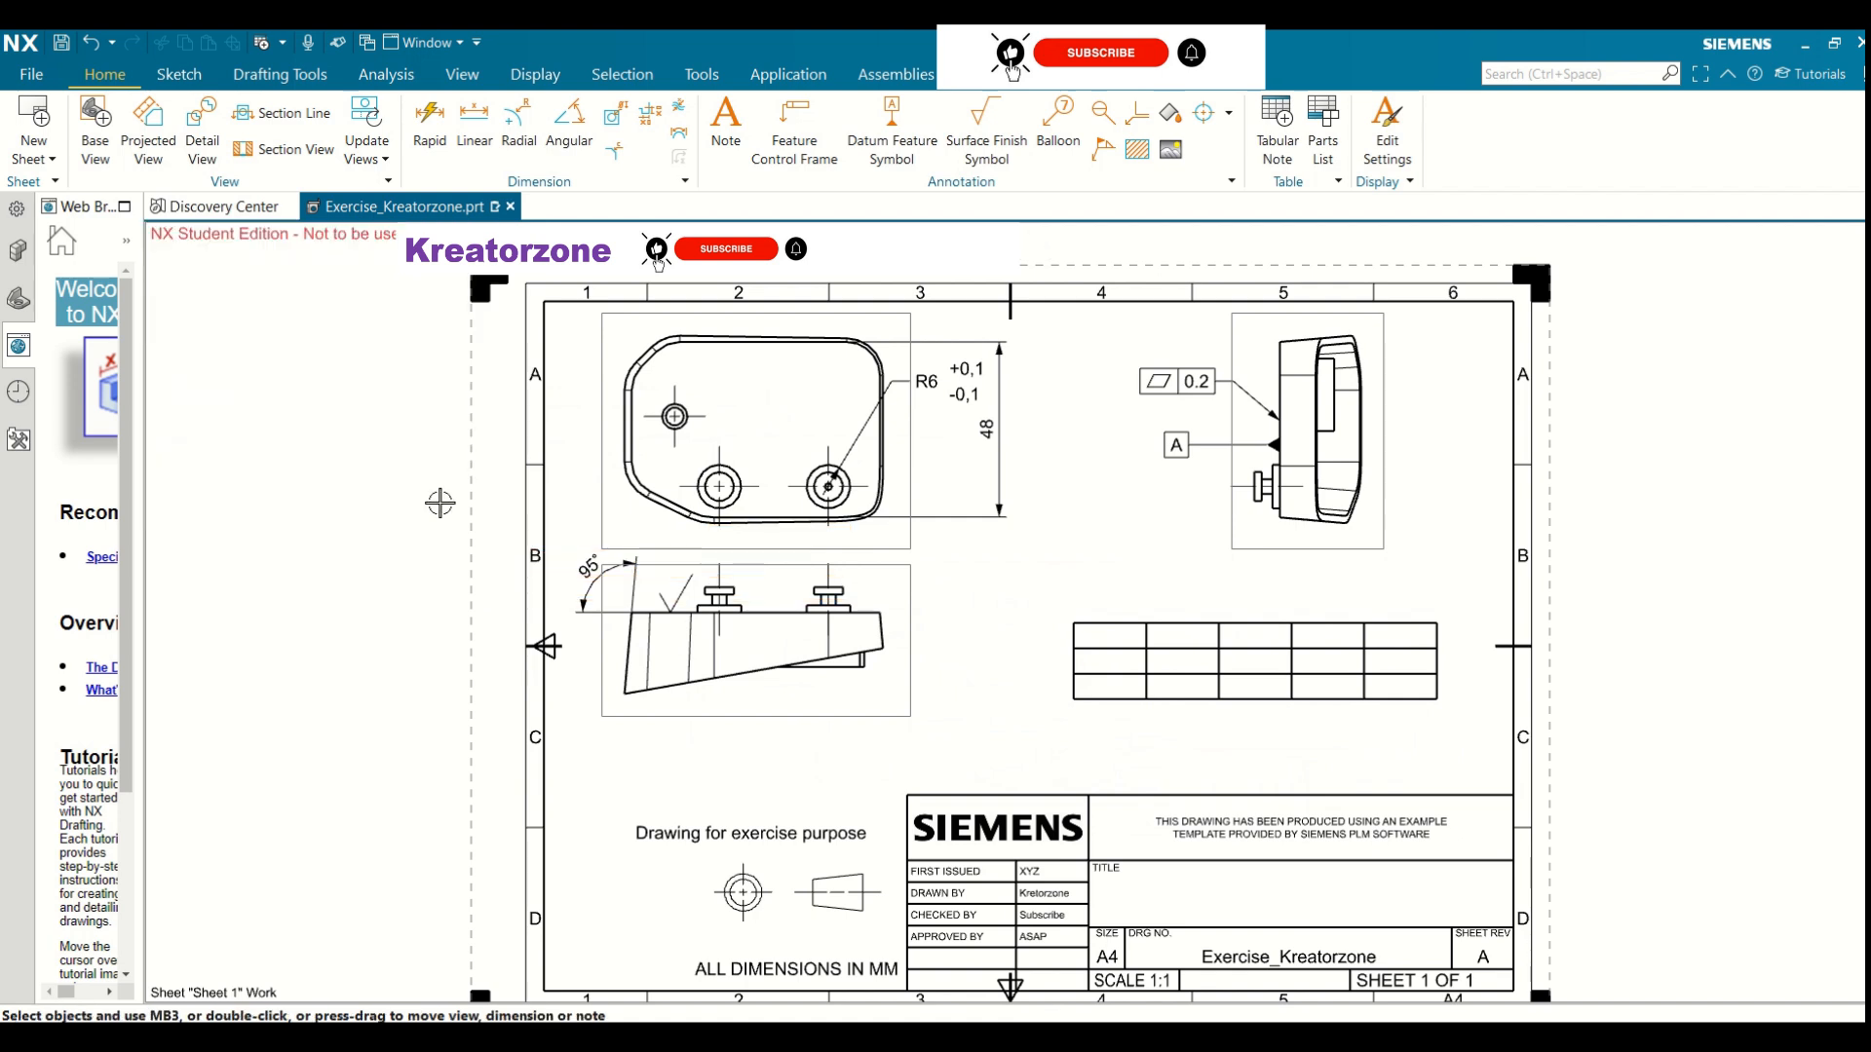
{"action": "double_click", "coordinate": [1133, 644]}
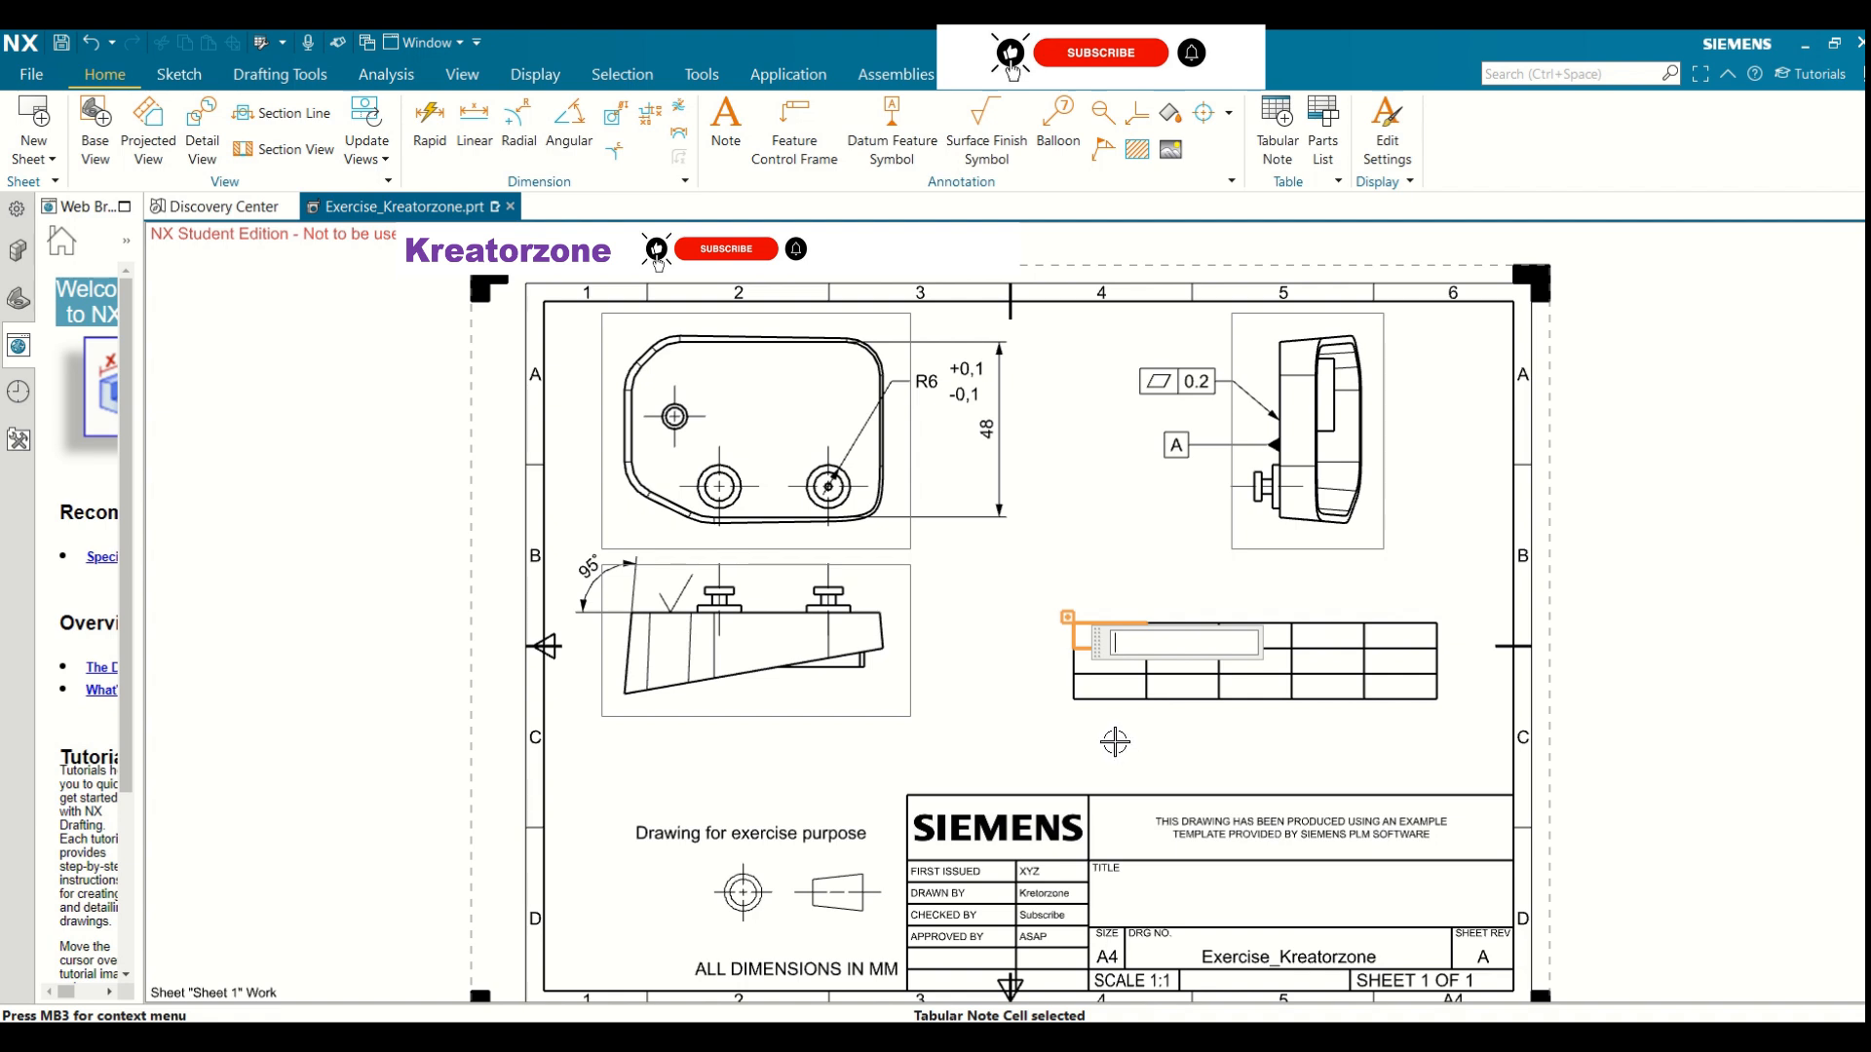
{"action": "type", "text": "Sl. No."}
{"action": "key", "text": "Return"}
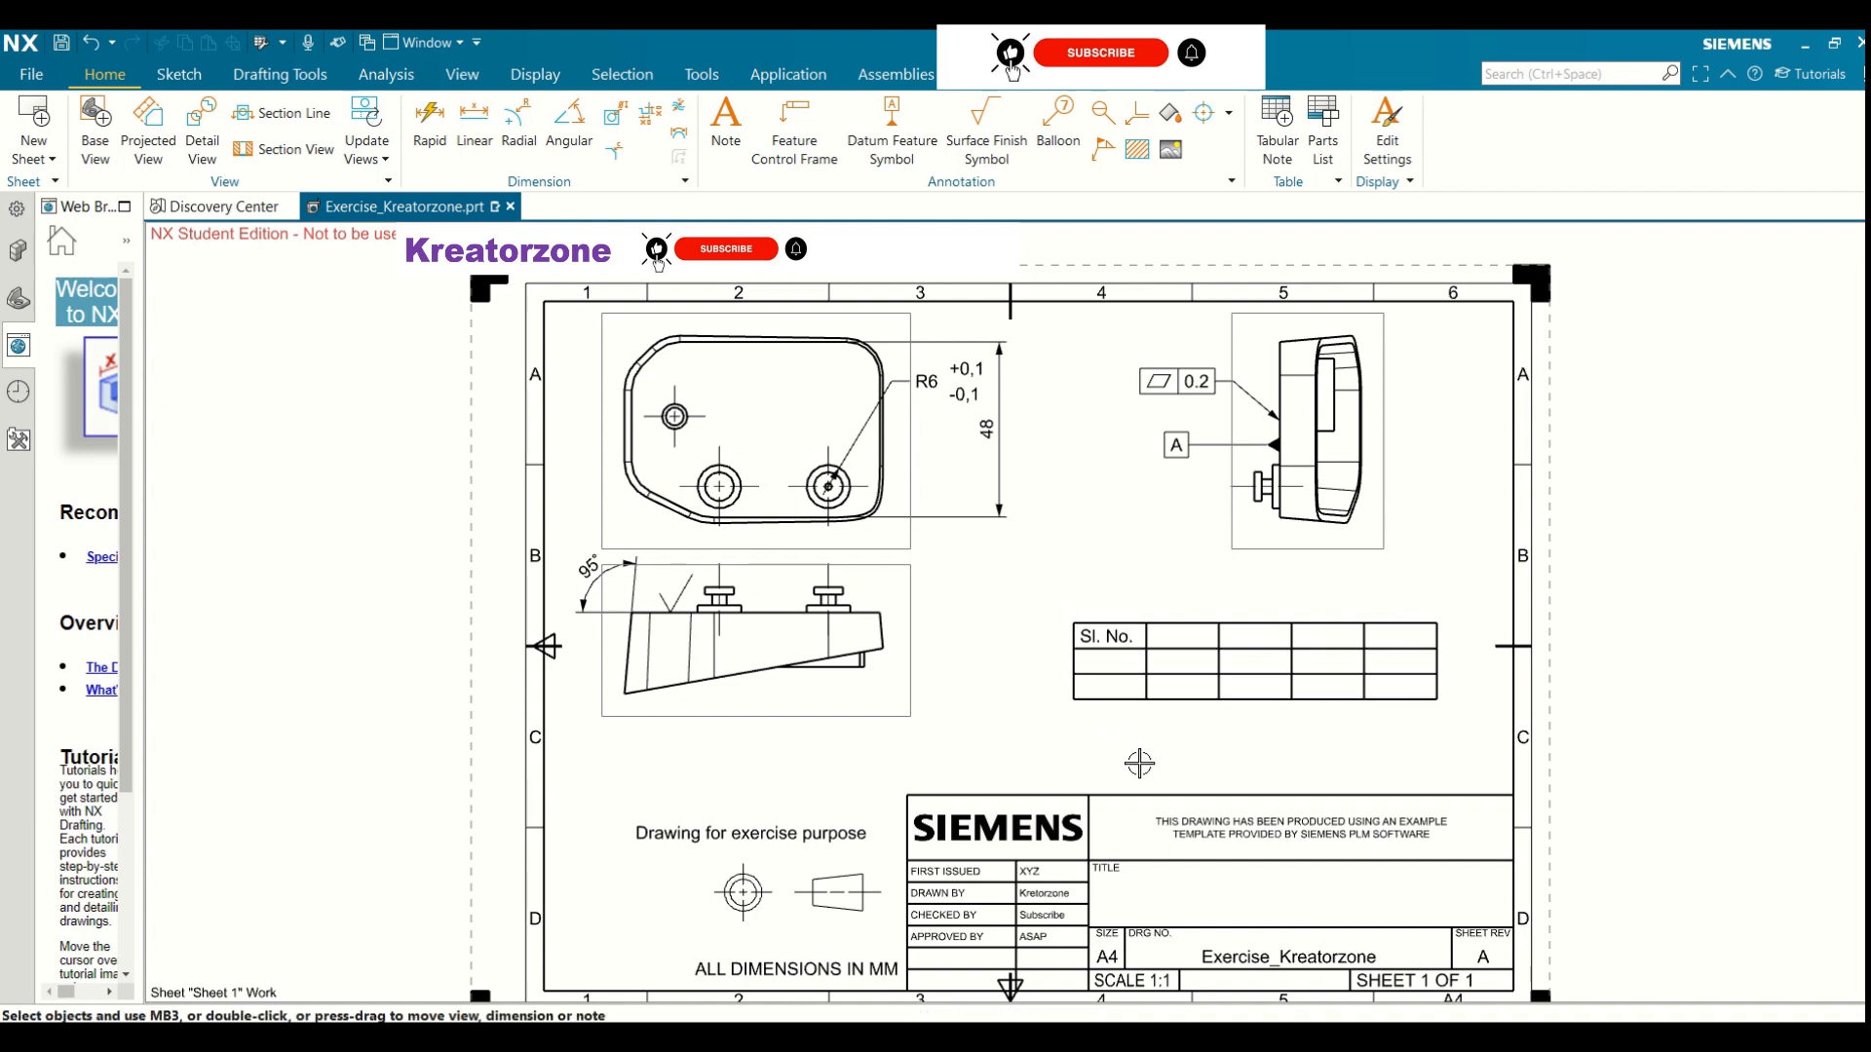
Fill the two cells below "Sl. No." with the row numbers 1 and 2
{"action": "double_click", "coordinate": [1107, 668]}
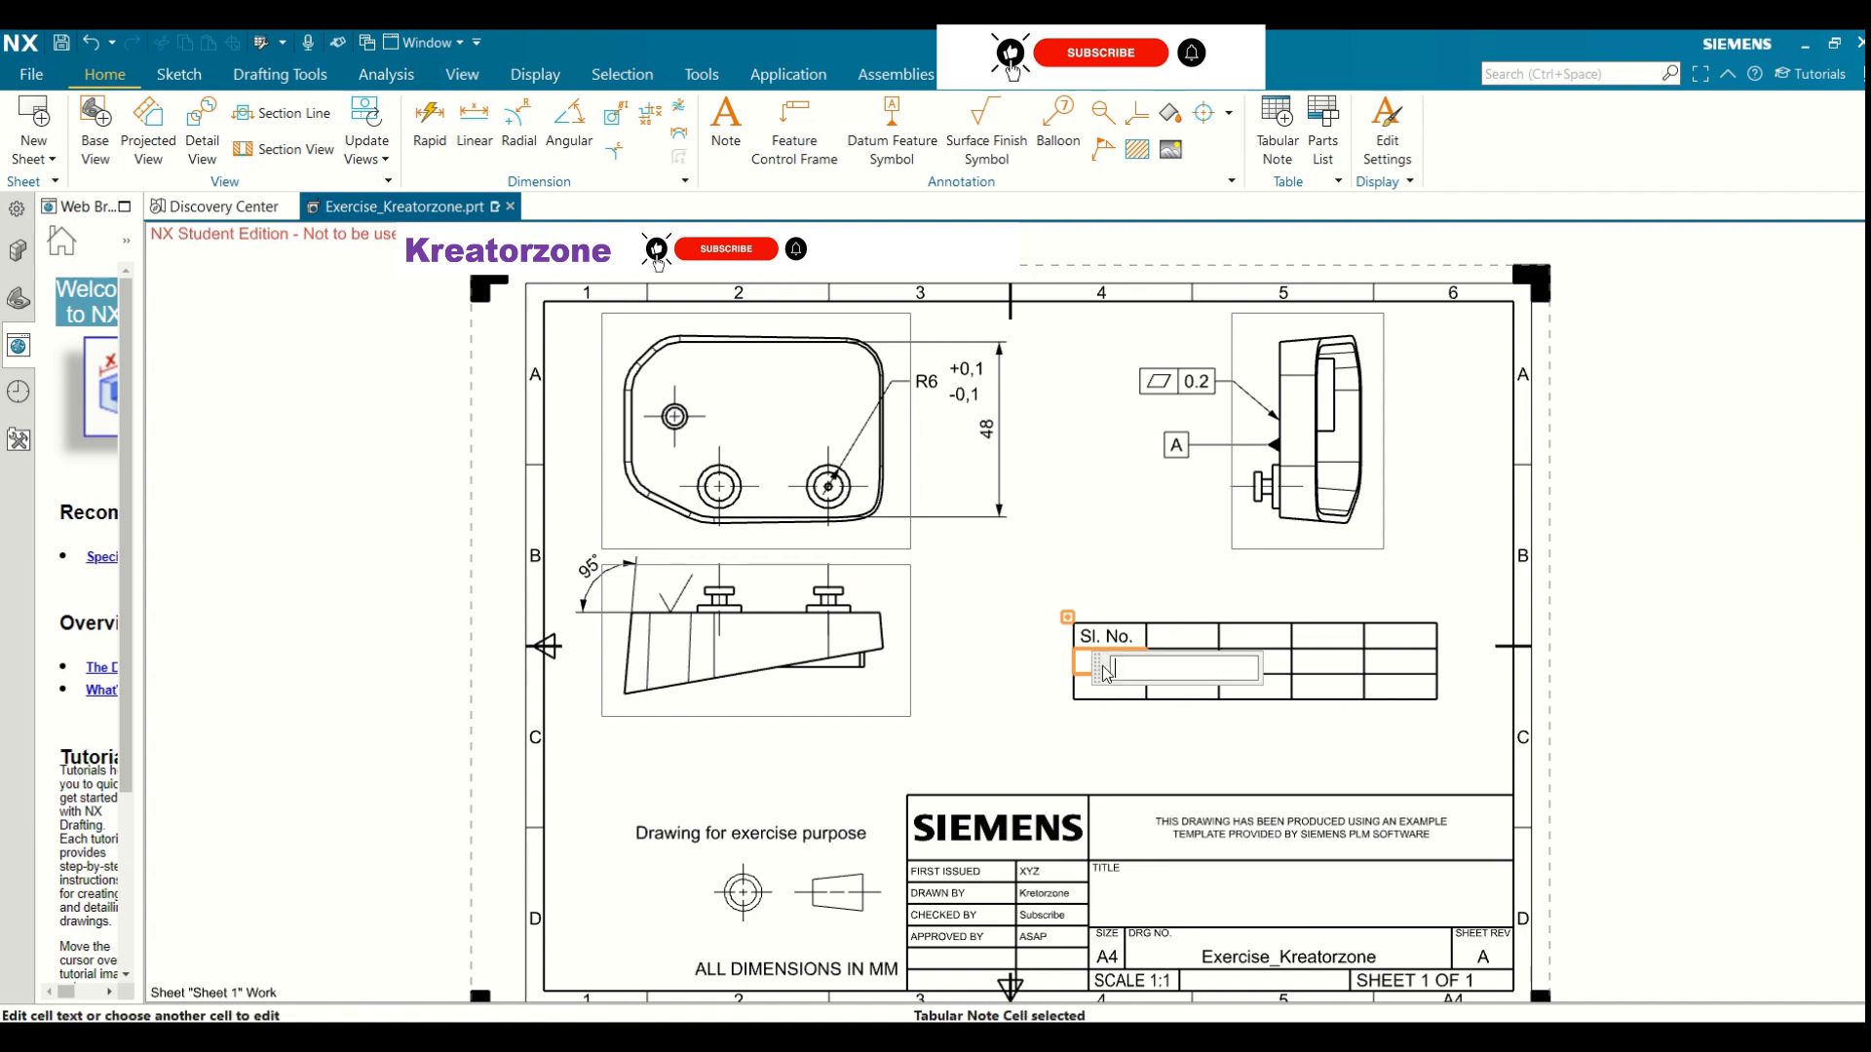
{"action": "type", "text": "1"}
{"action": "key", "text": "ctrl+a"}
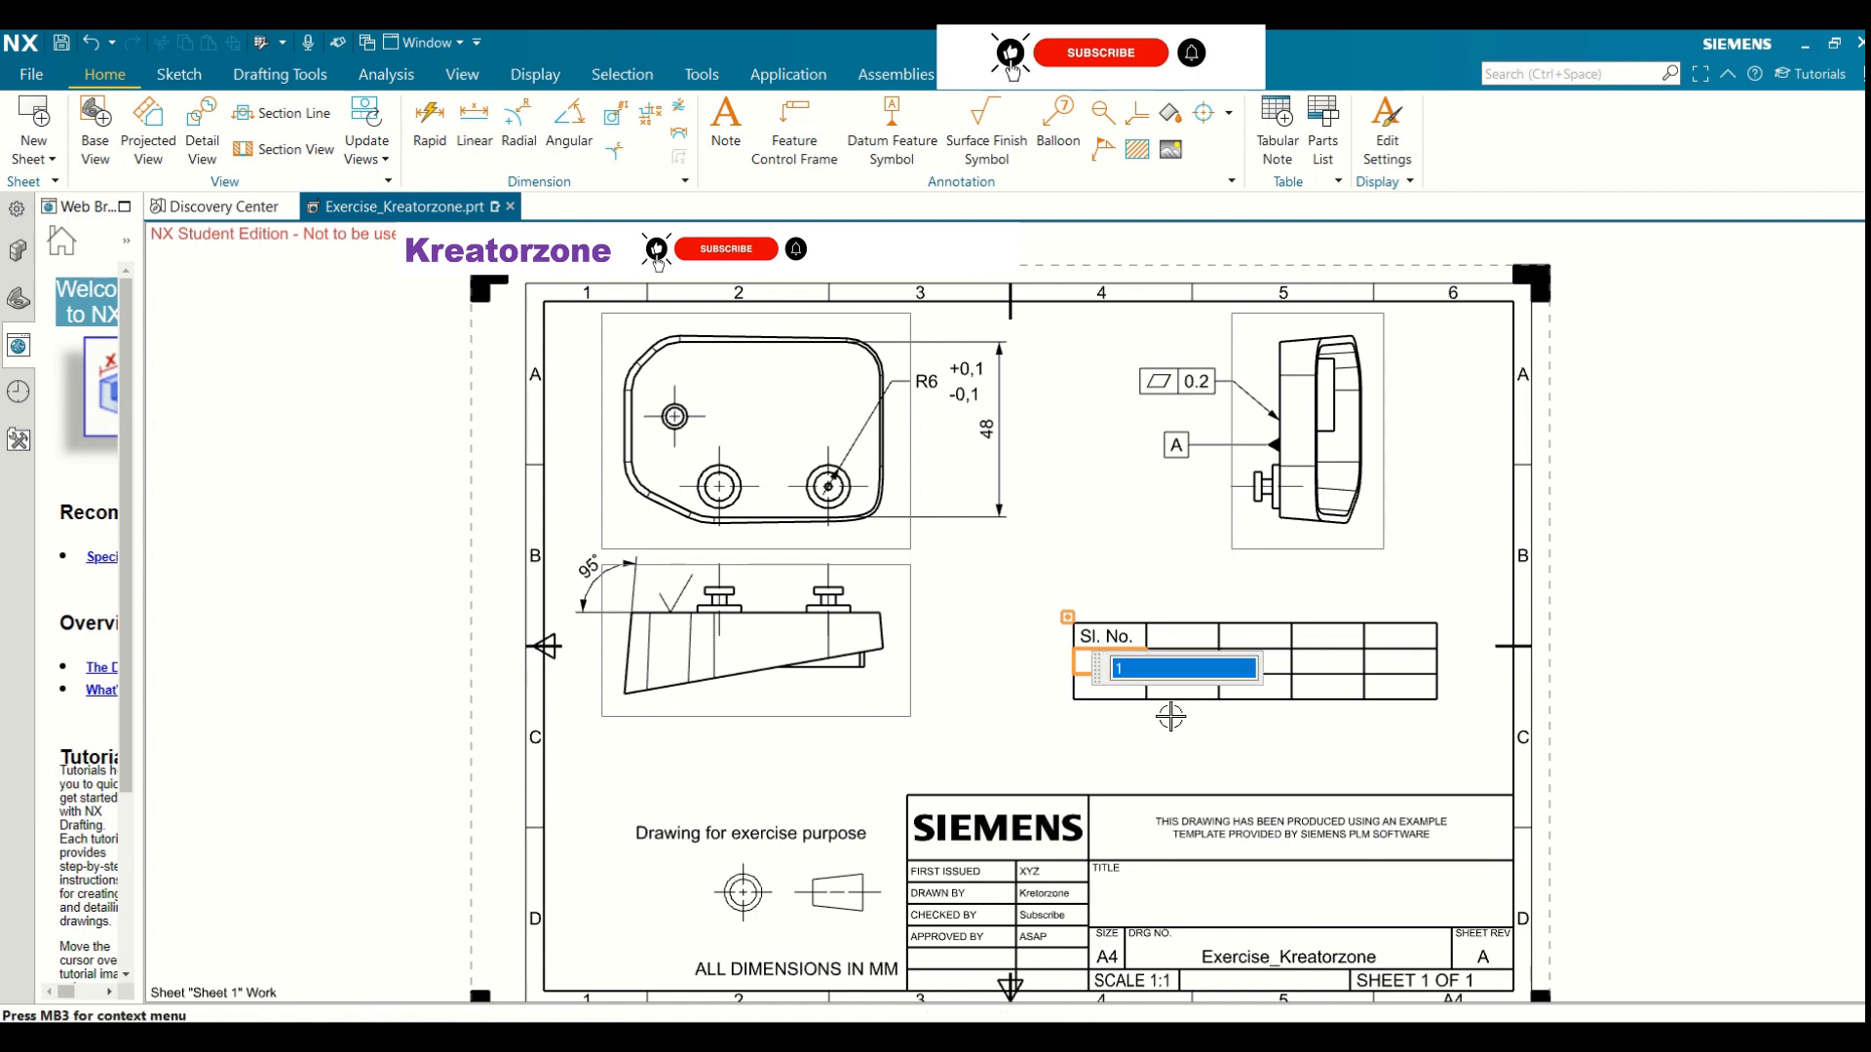
{"action": "key", "text": "Return"}
{"action": "type", "text": "2"}
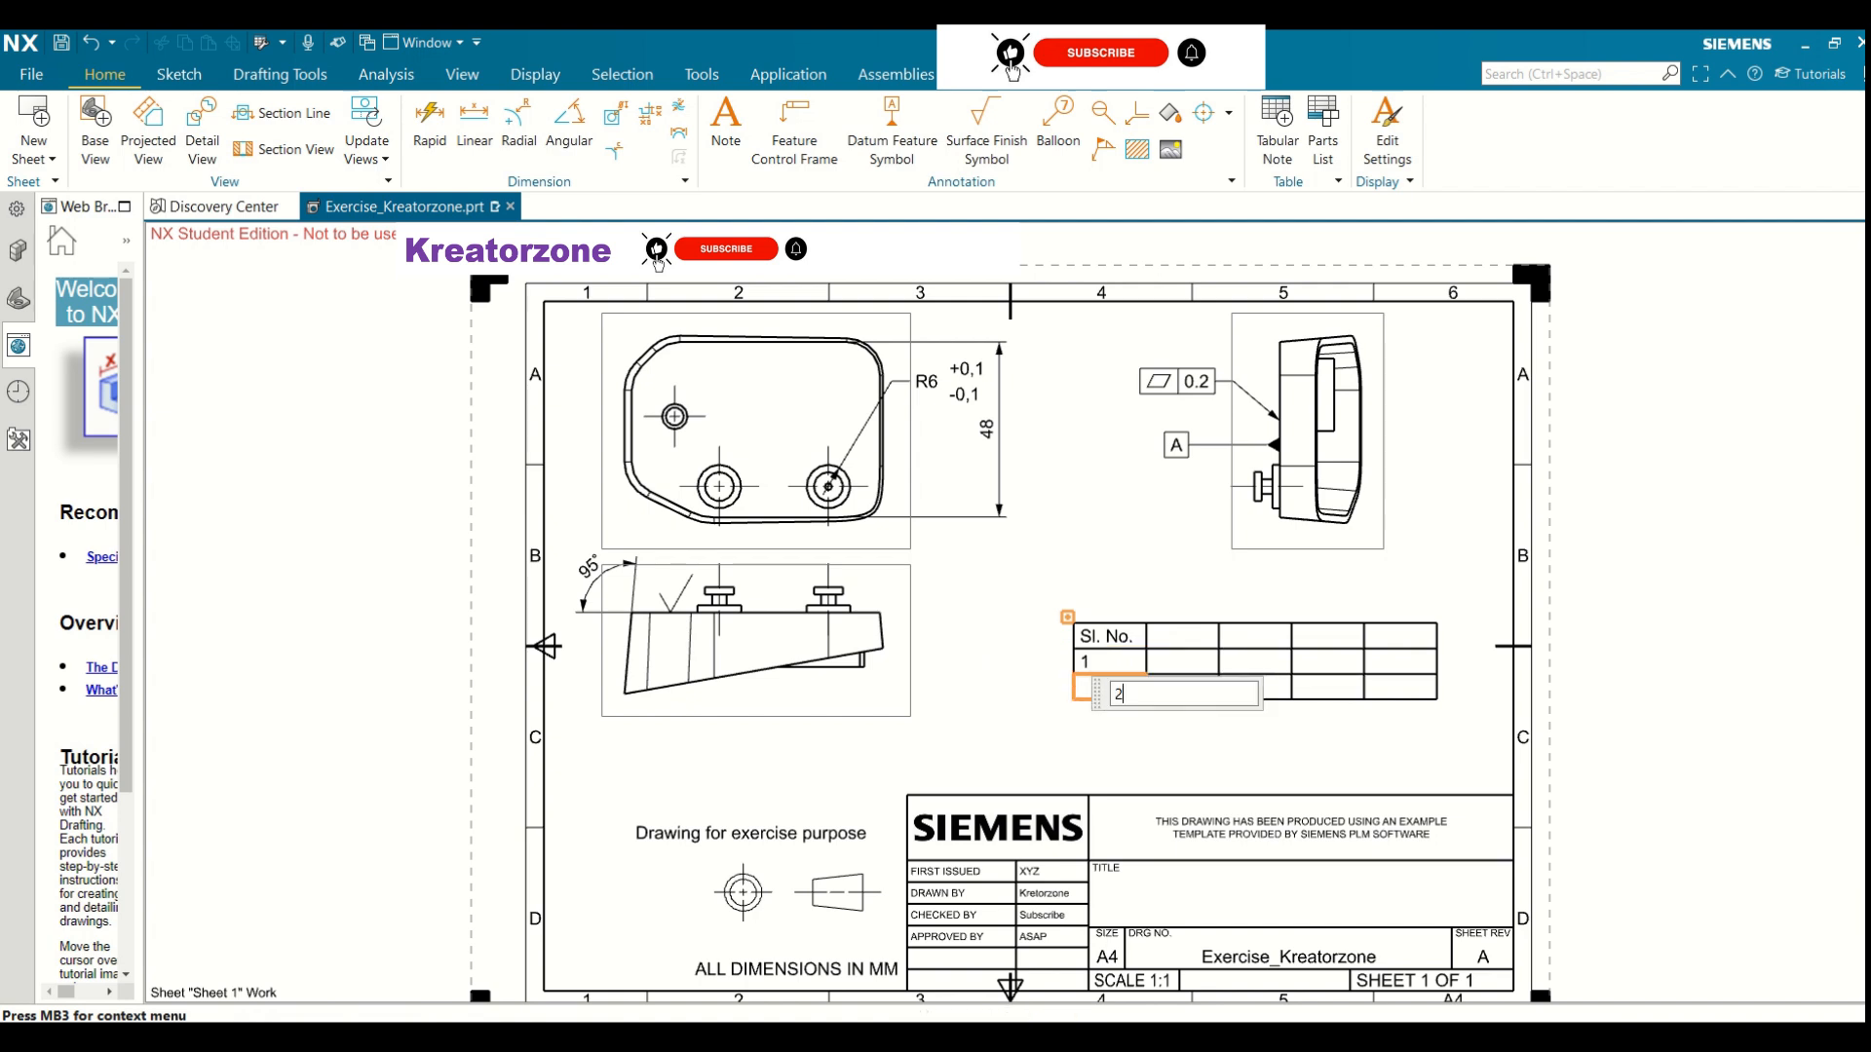
{"action": "key", "text": "Return"}
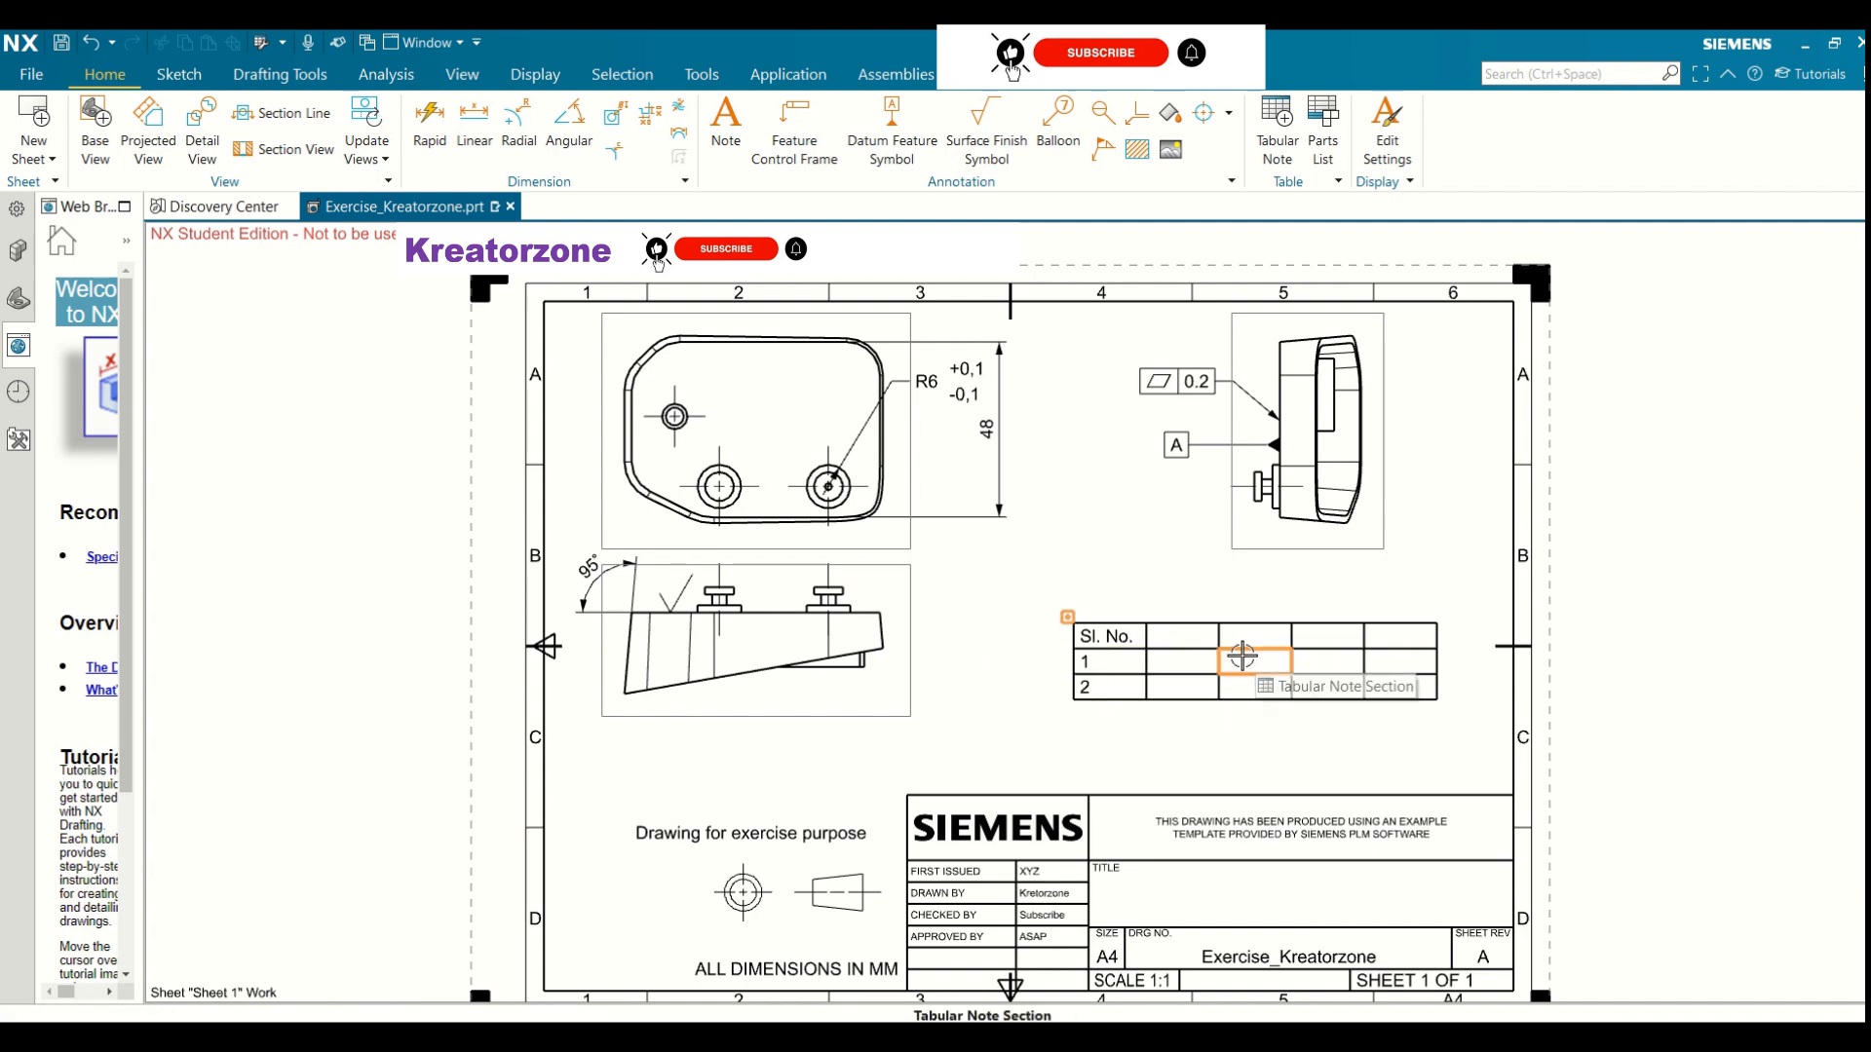
{"action": "left_click", "coordinate": [1188, 639]}
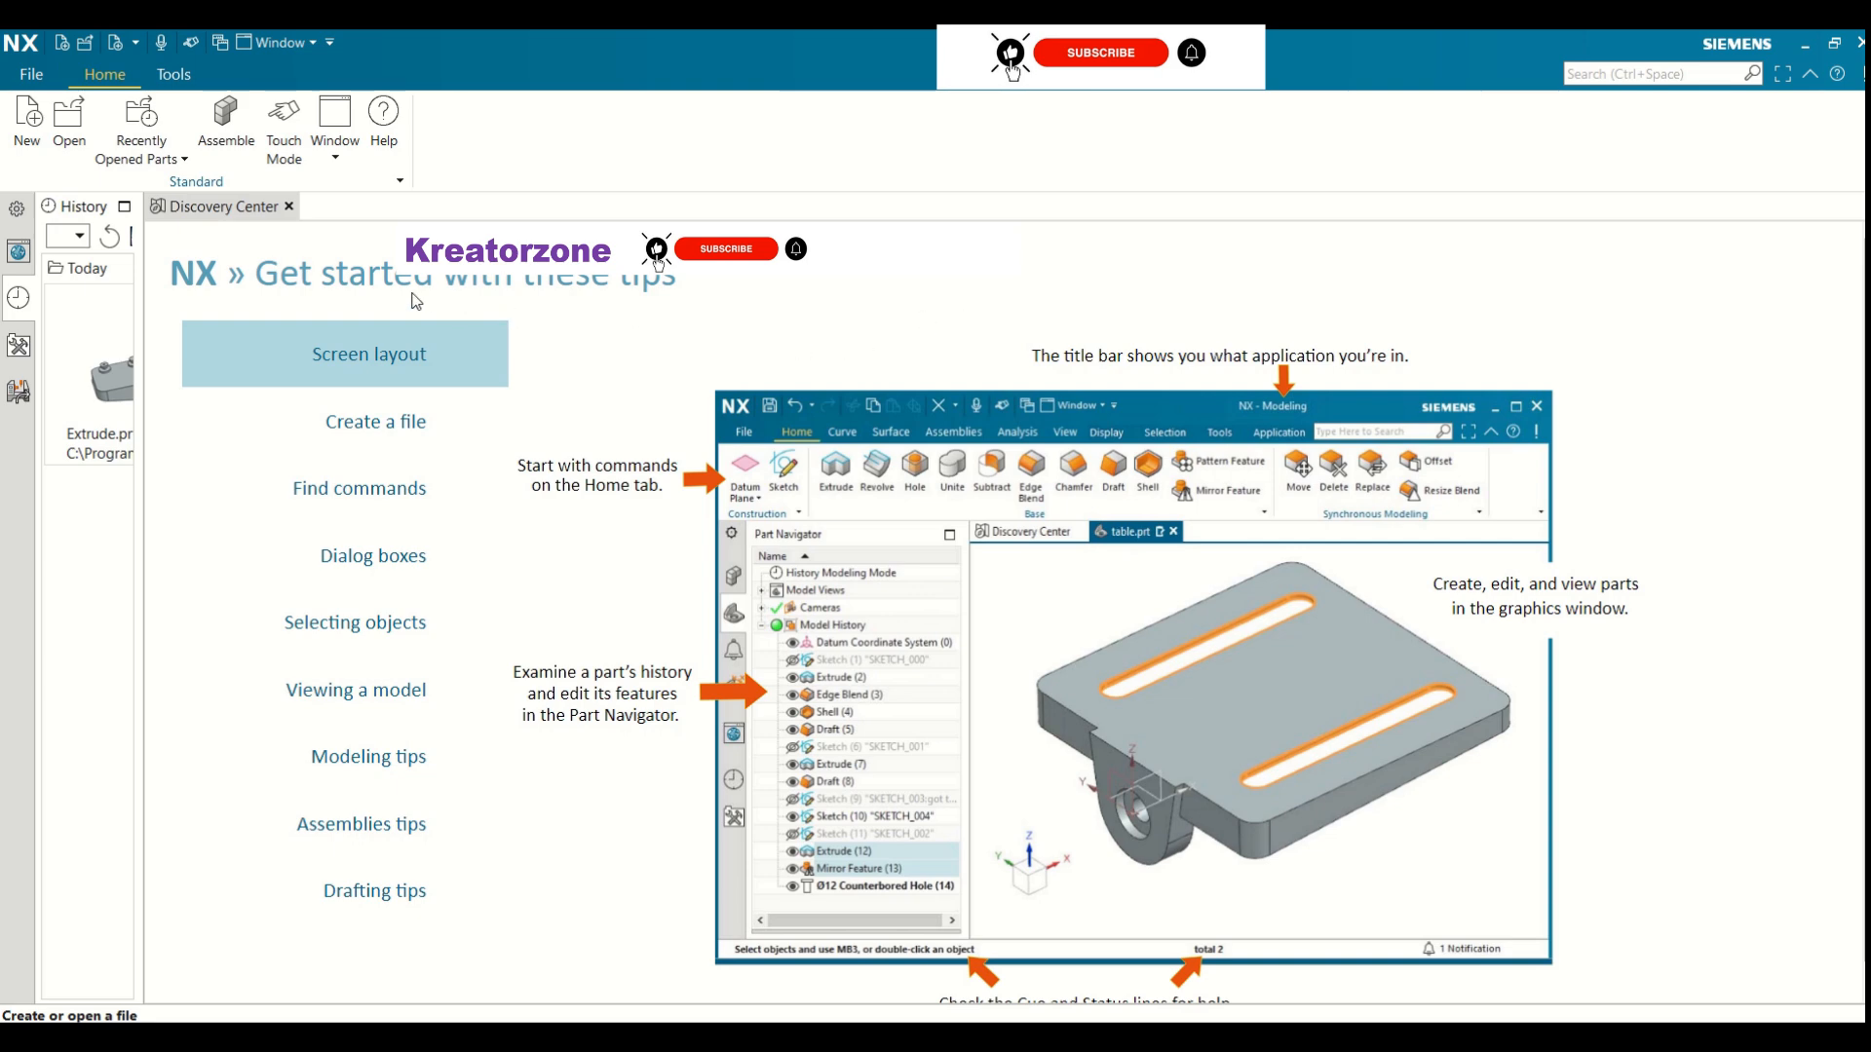
Create a new millimetre Model file named Surface_Modelling_Exercise and start a sketch on the Front plane
{"action": "left_click", "coordinate": [27, 117]}
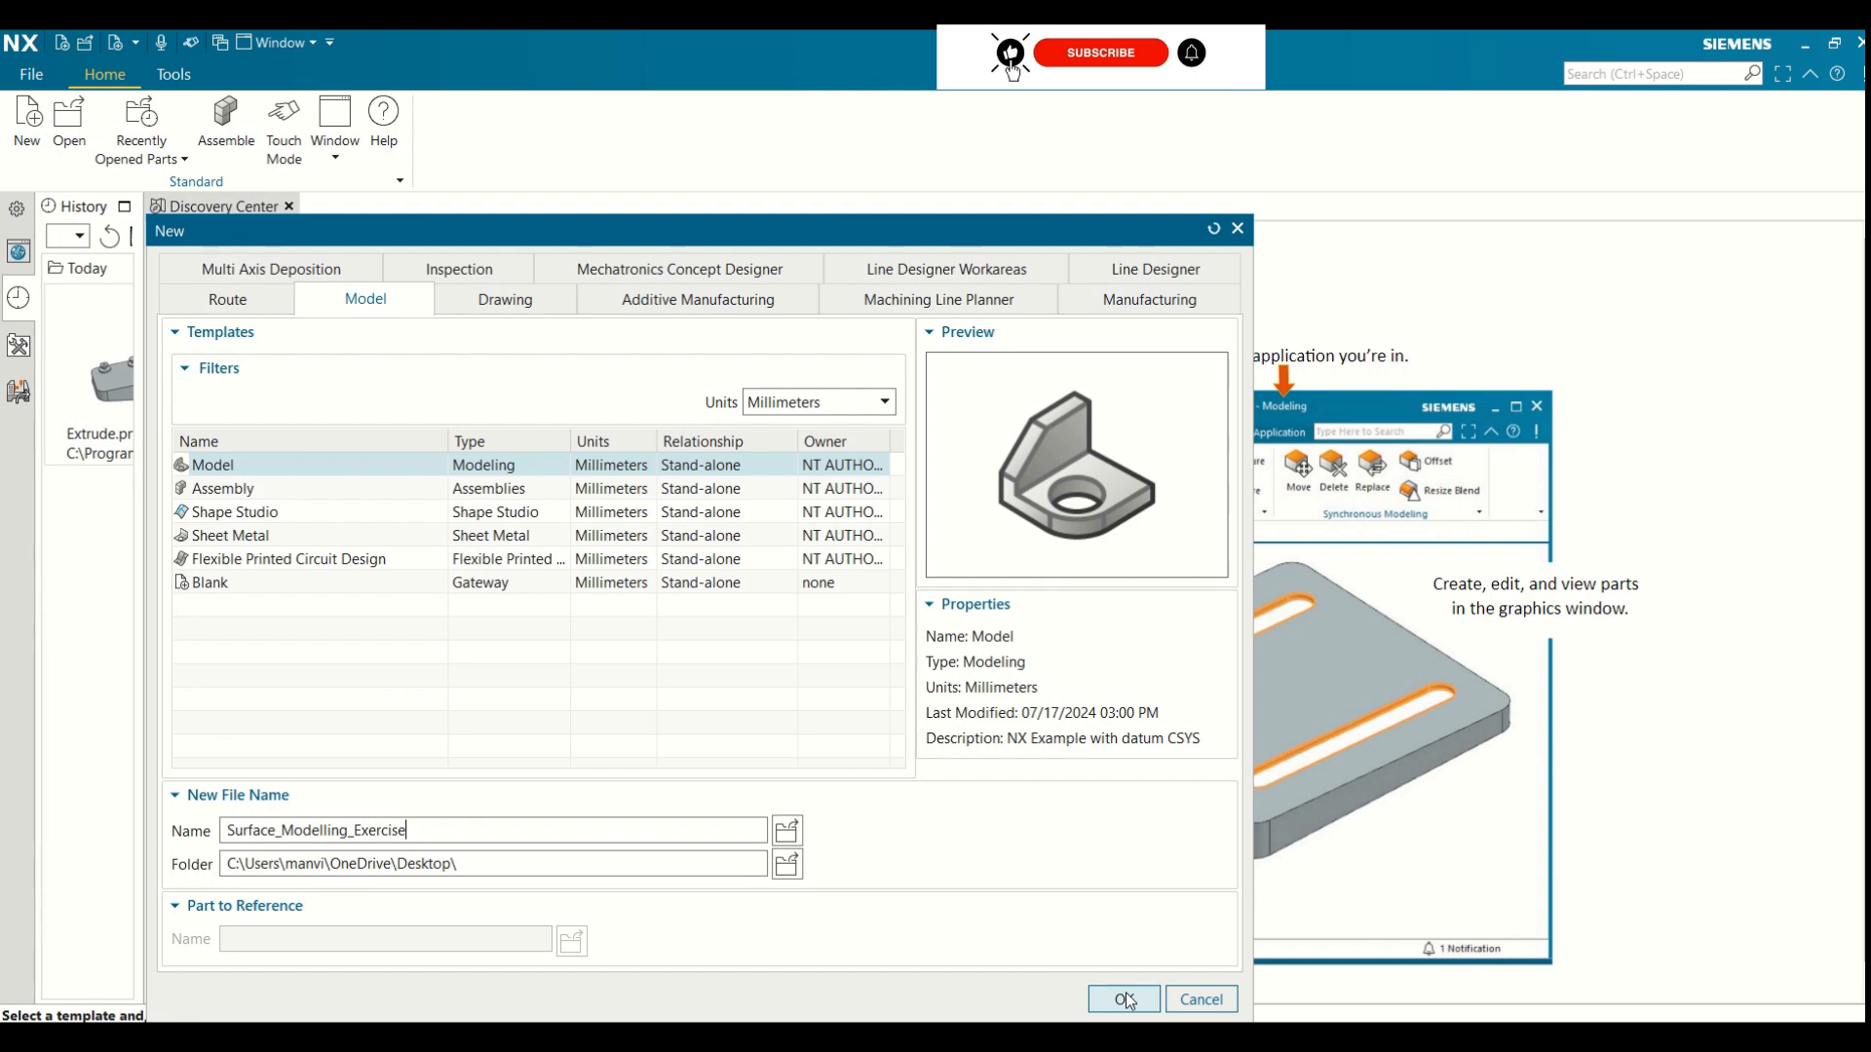
{"action": "left_click", "coordinate": [1125, 1001]}
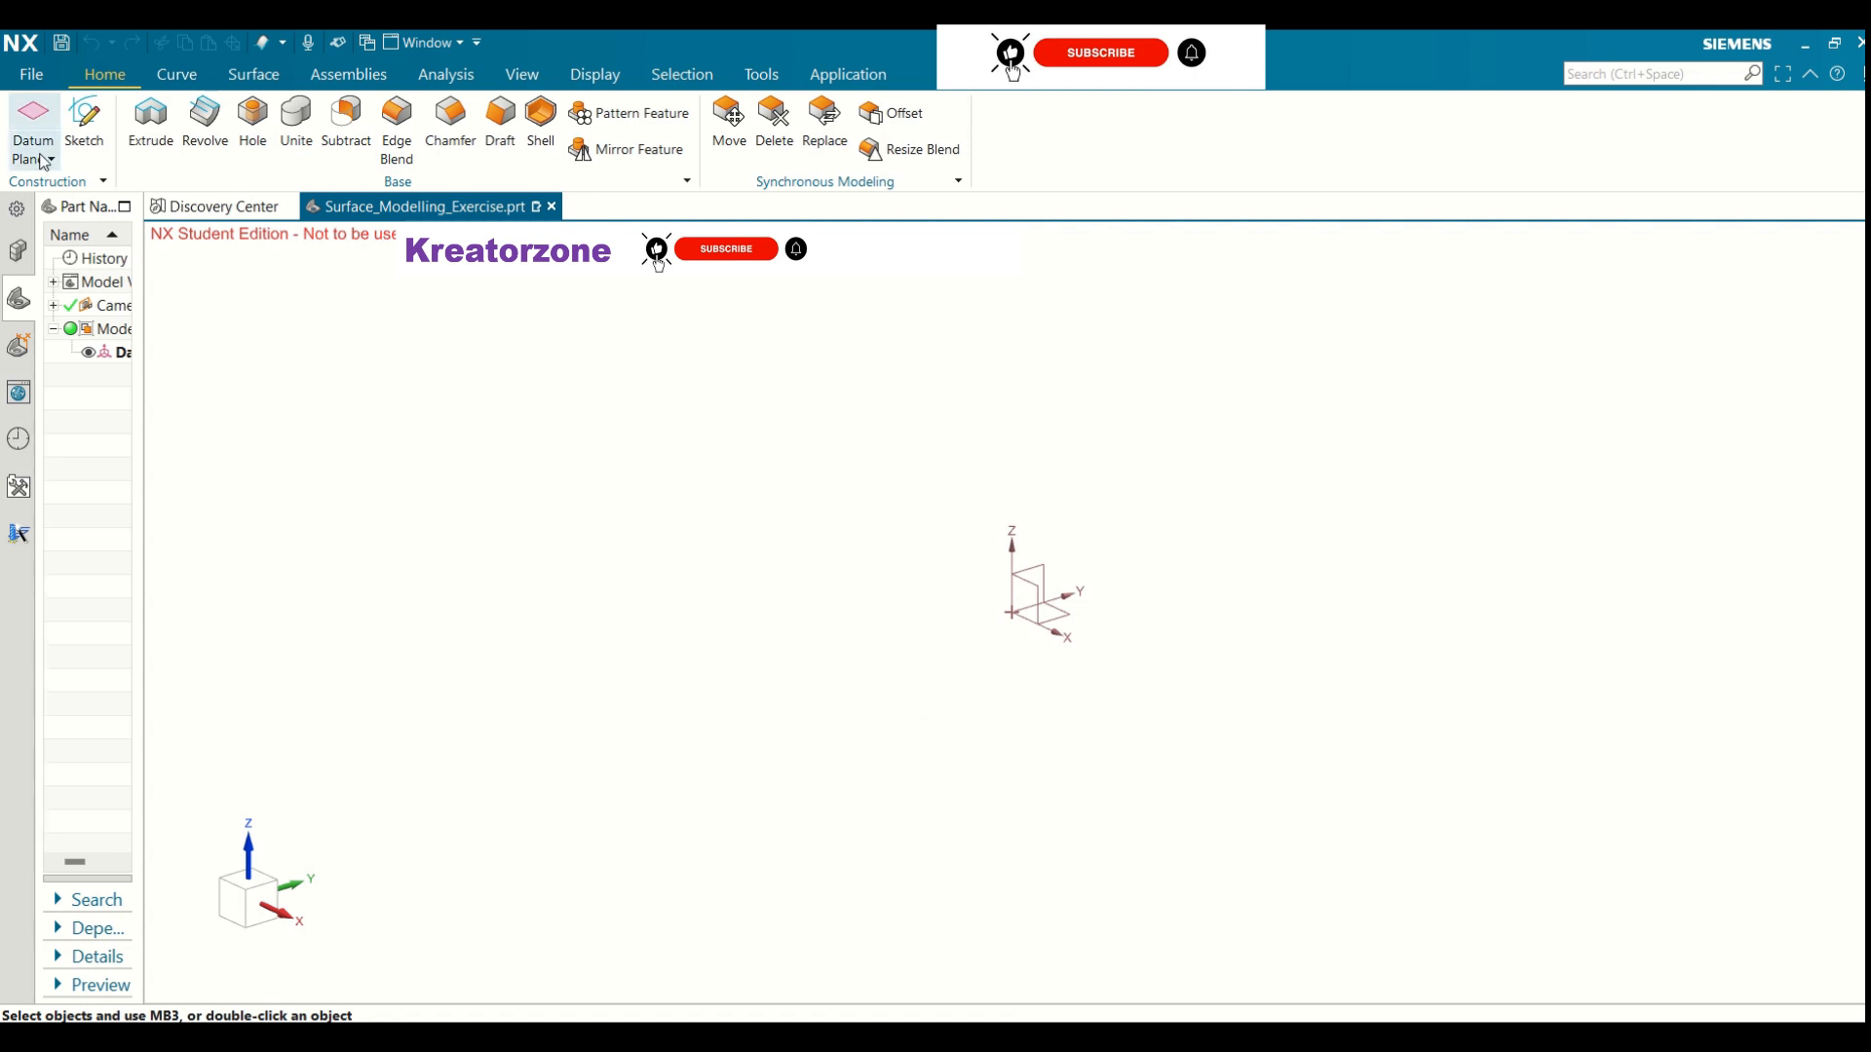
{"action": "left_click", "coordinate": [85, 122]}
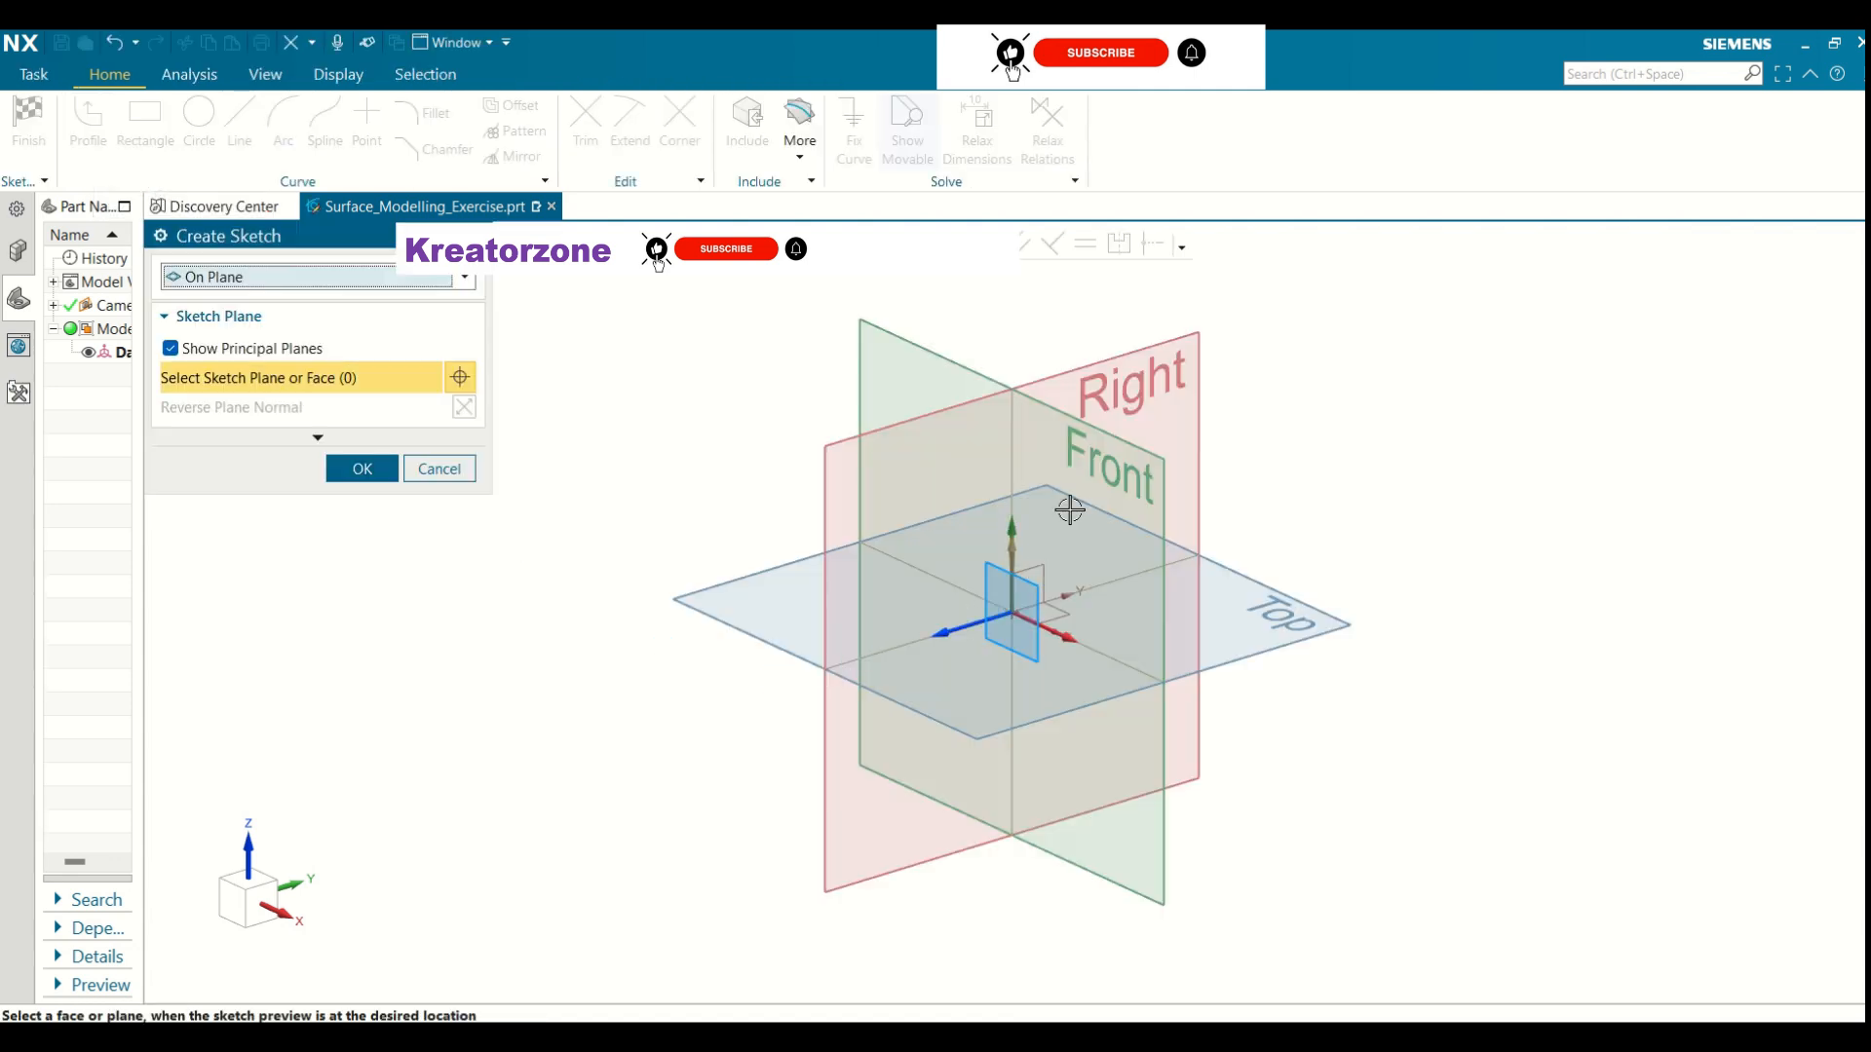
{"action": "left_click", "coordinate": [1134, 451]}
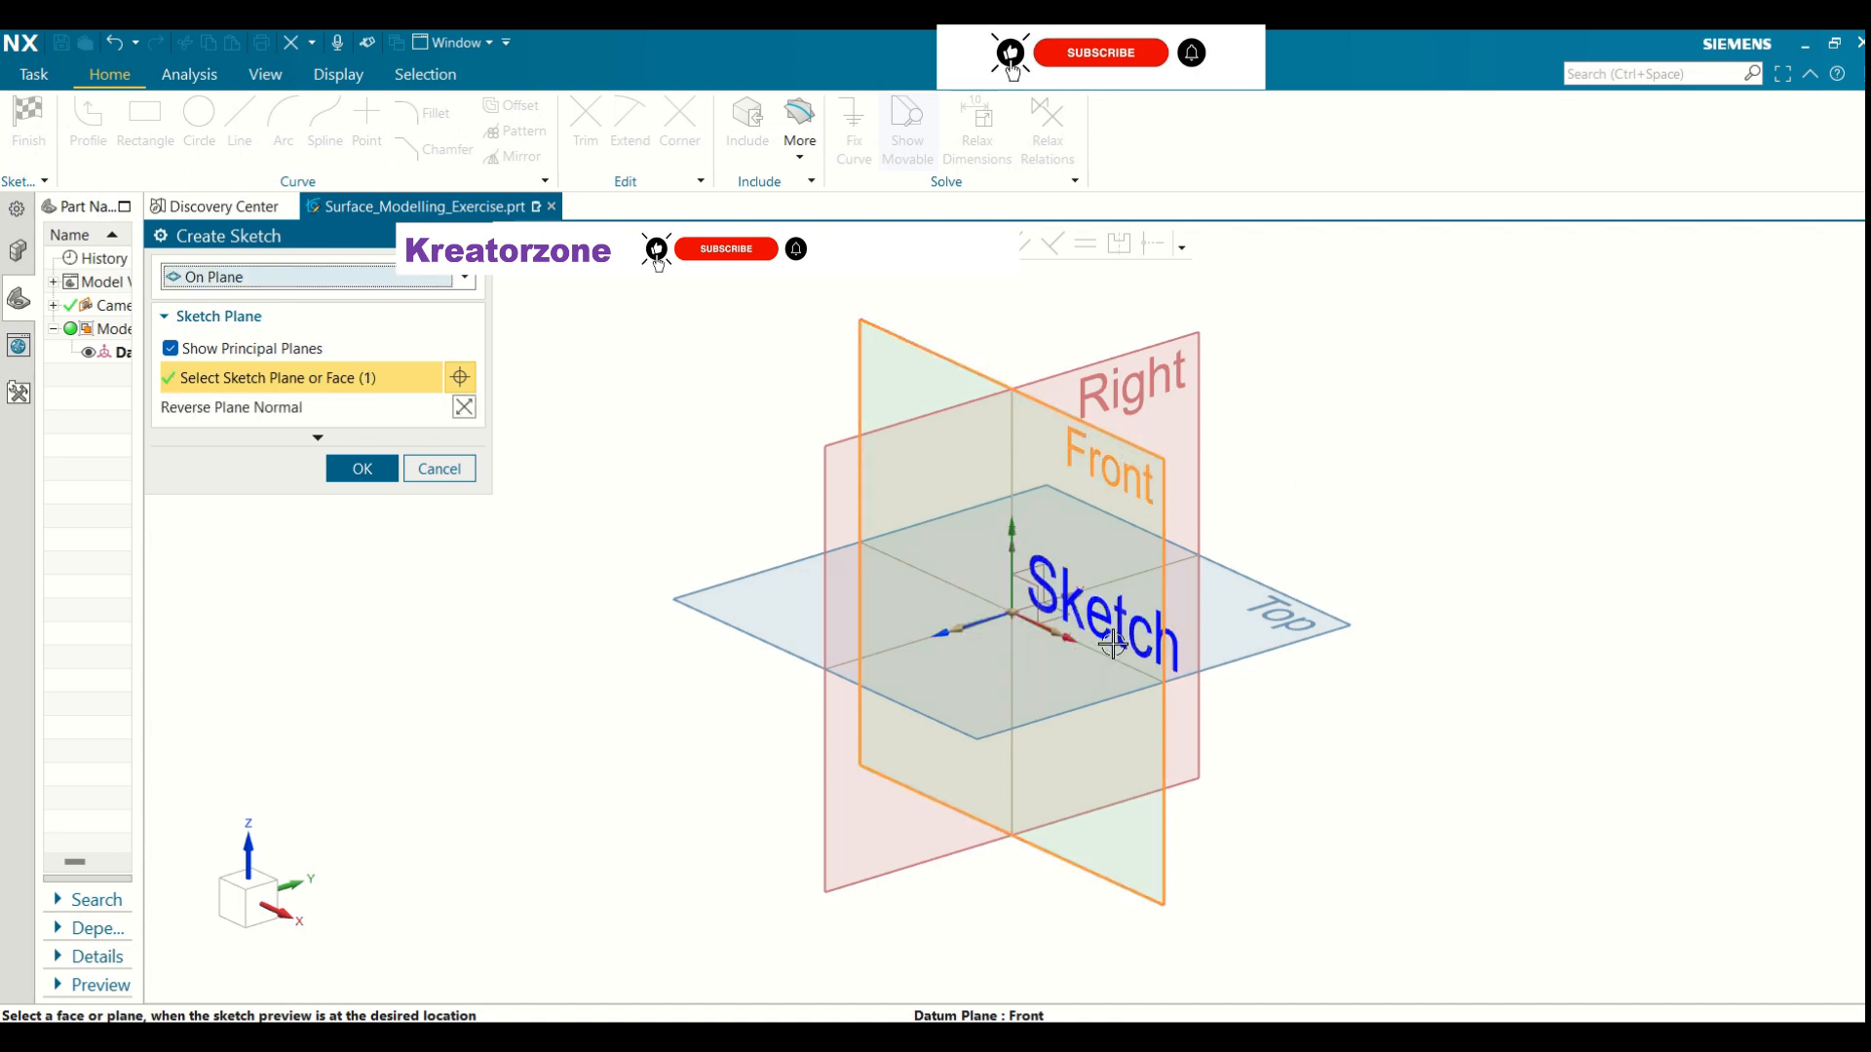
{"action": "left_click", "coordinate": [353, 472]}
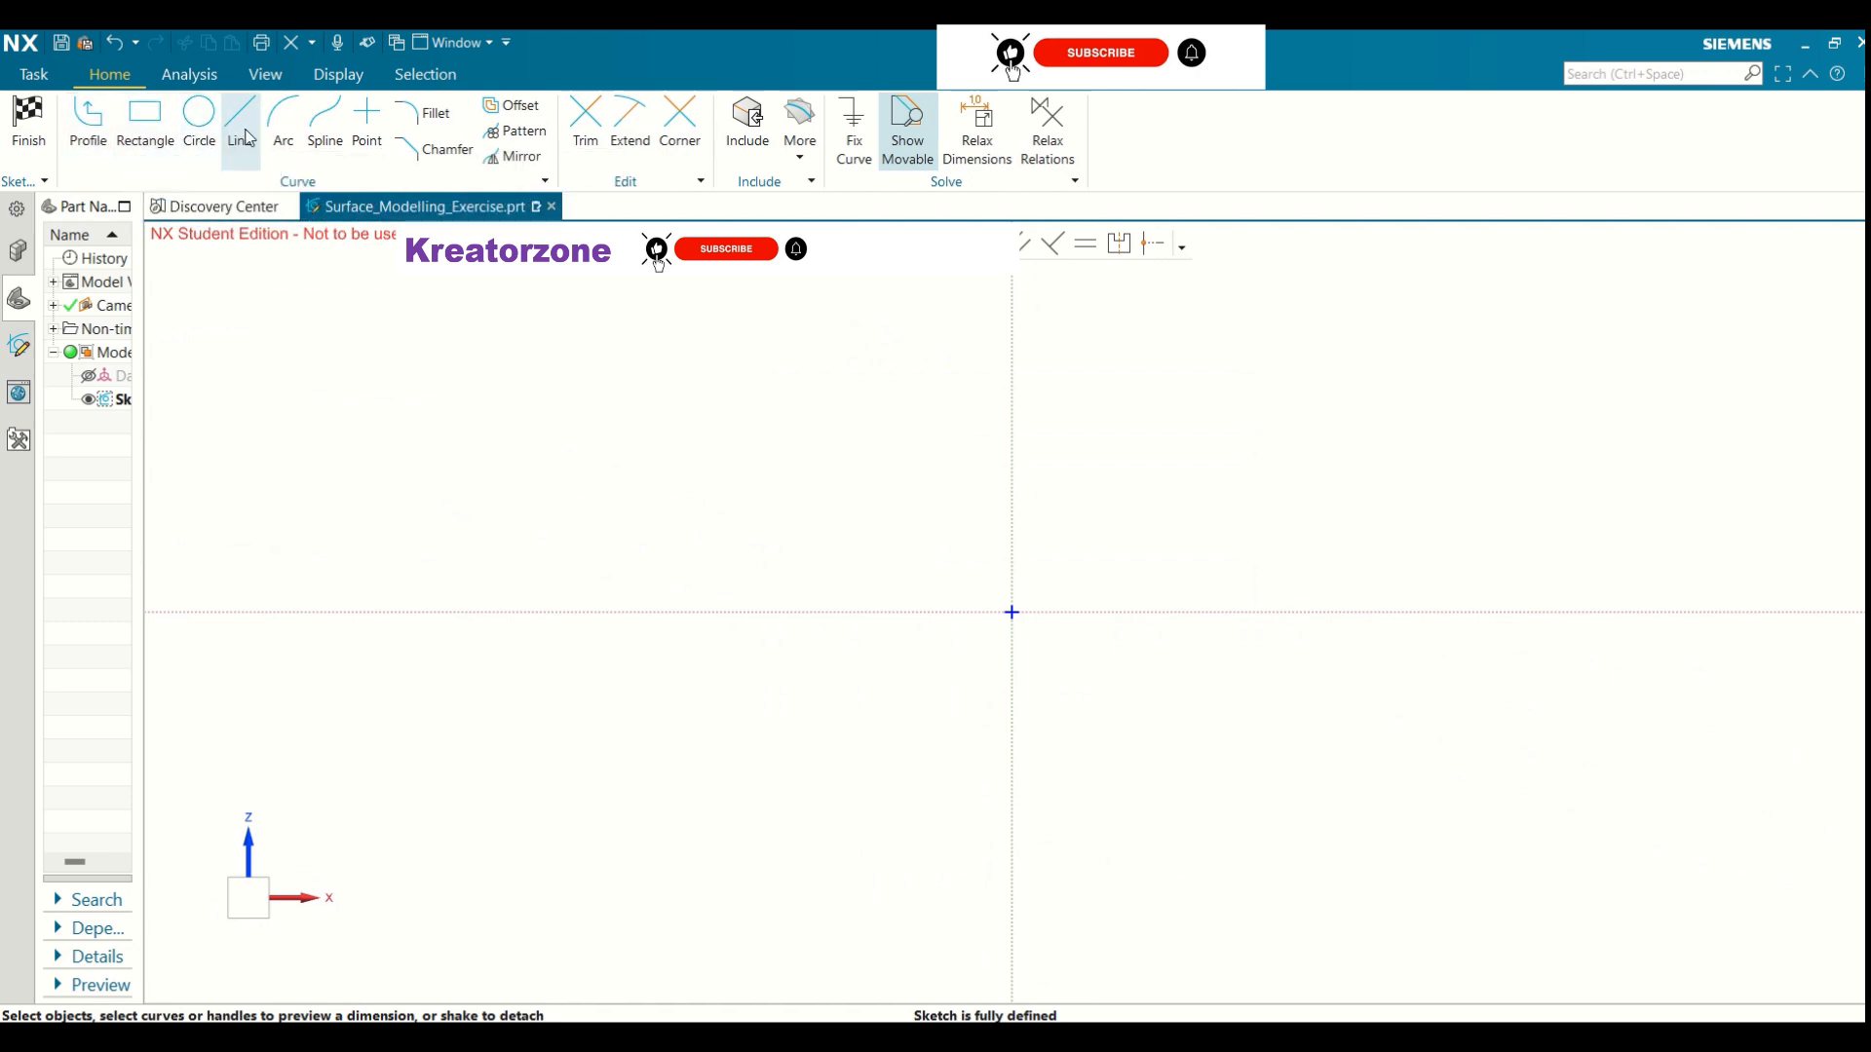
Sketch a three-point arc of about 353 mm radius arching over the origin, with both endpoints on the horizontal axis
{"action": "left_click", "coordinate": [283, 132]}
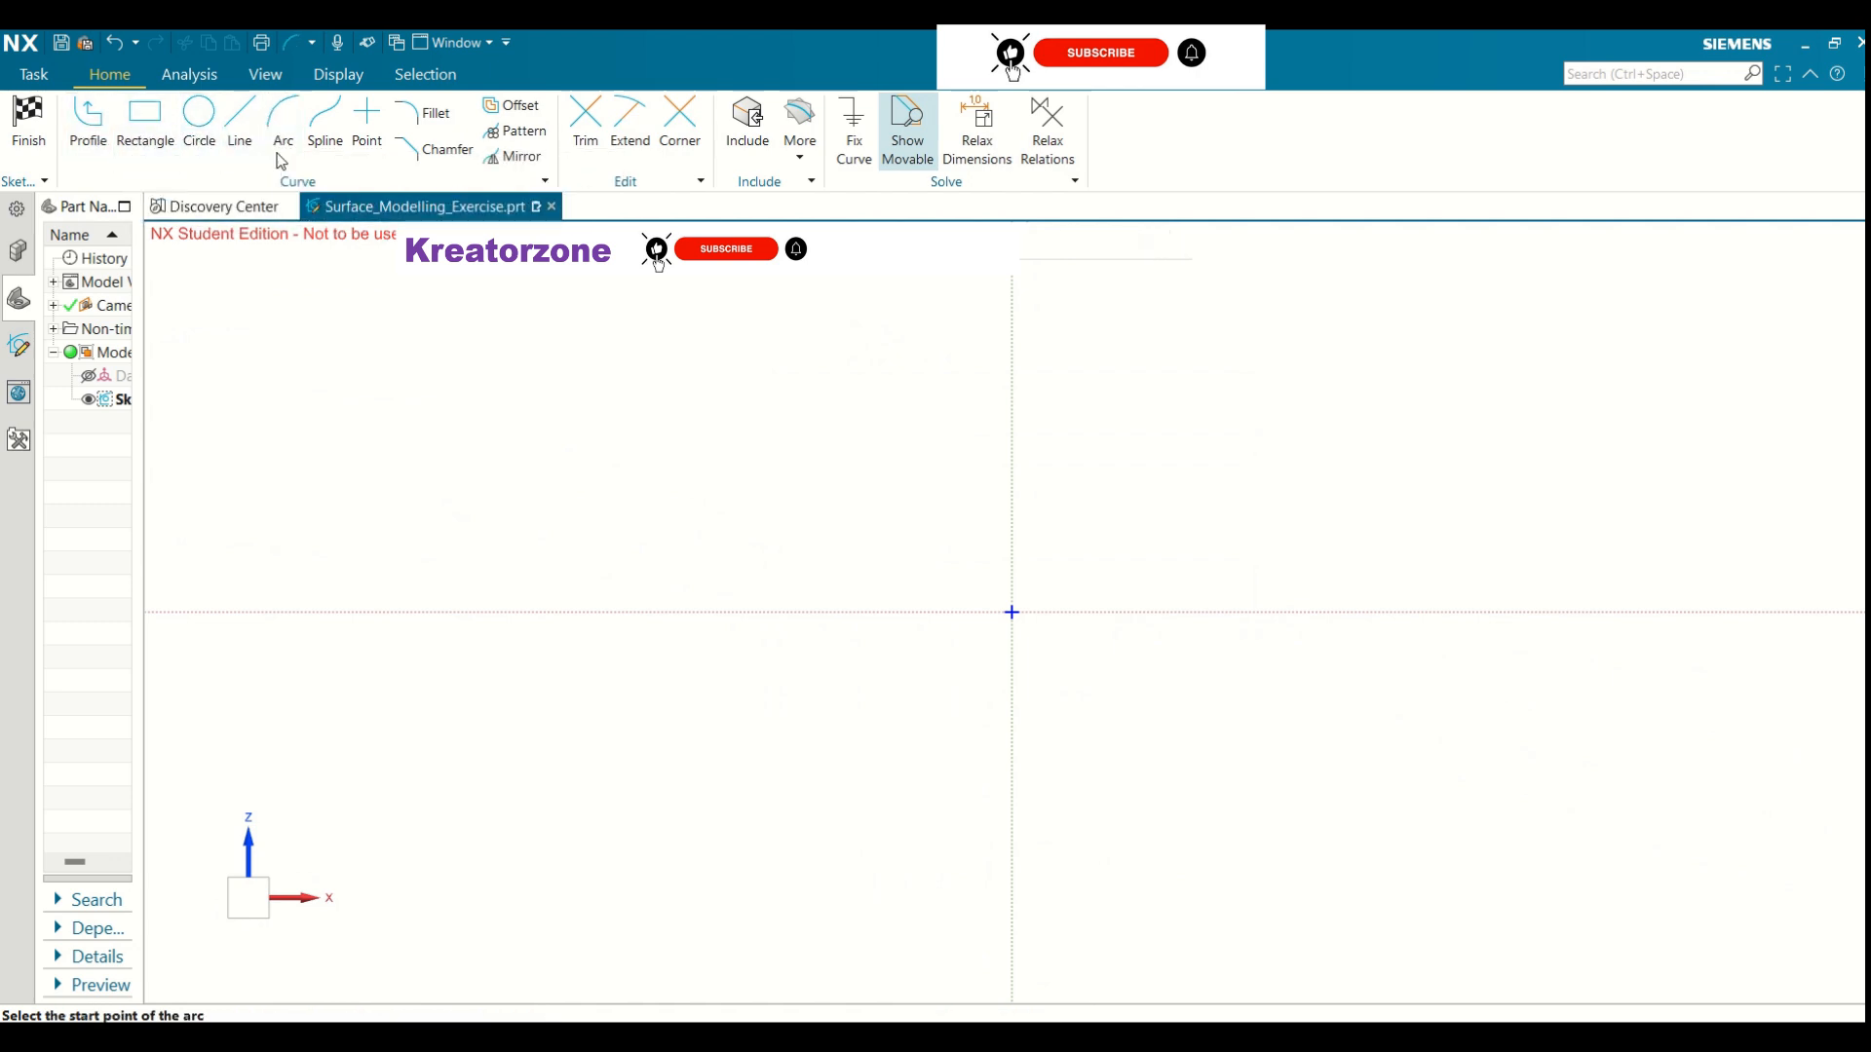
{"action": "left_click", "coordinate": [779, 612]}
{"action": "left_click", "coordinate": [912, 434]}
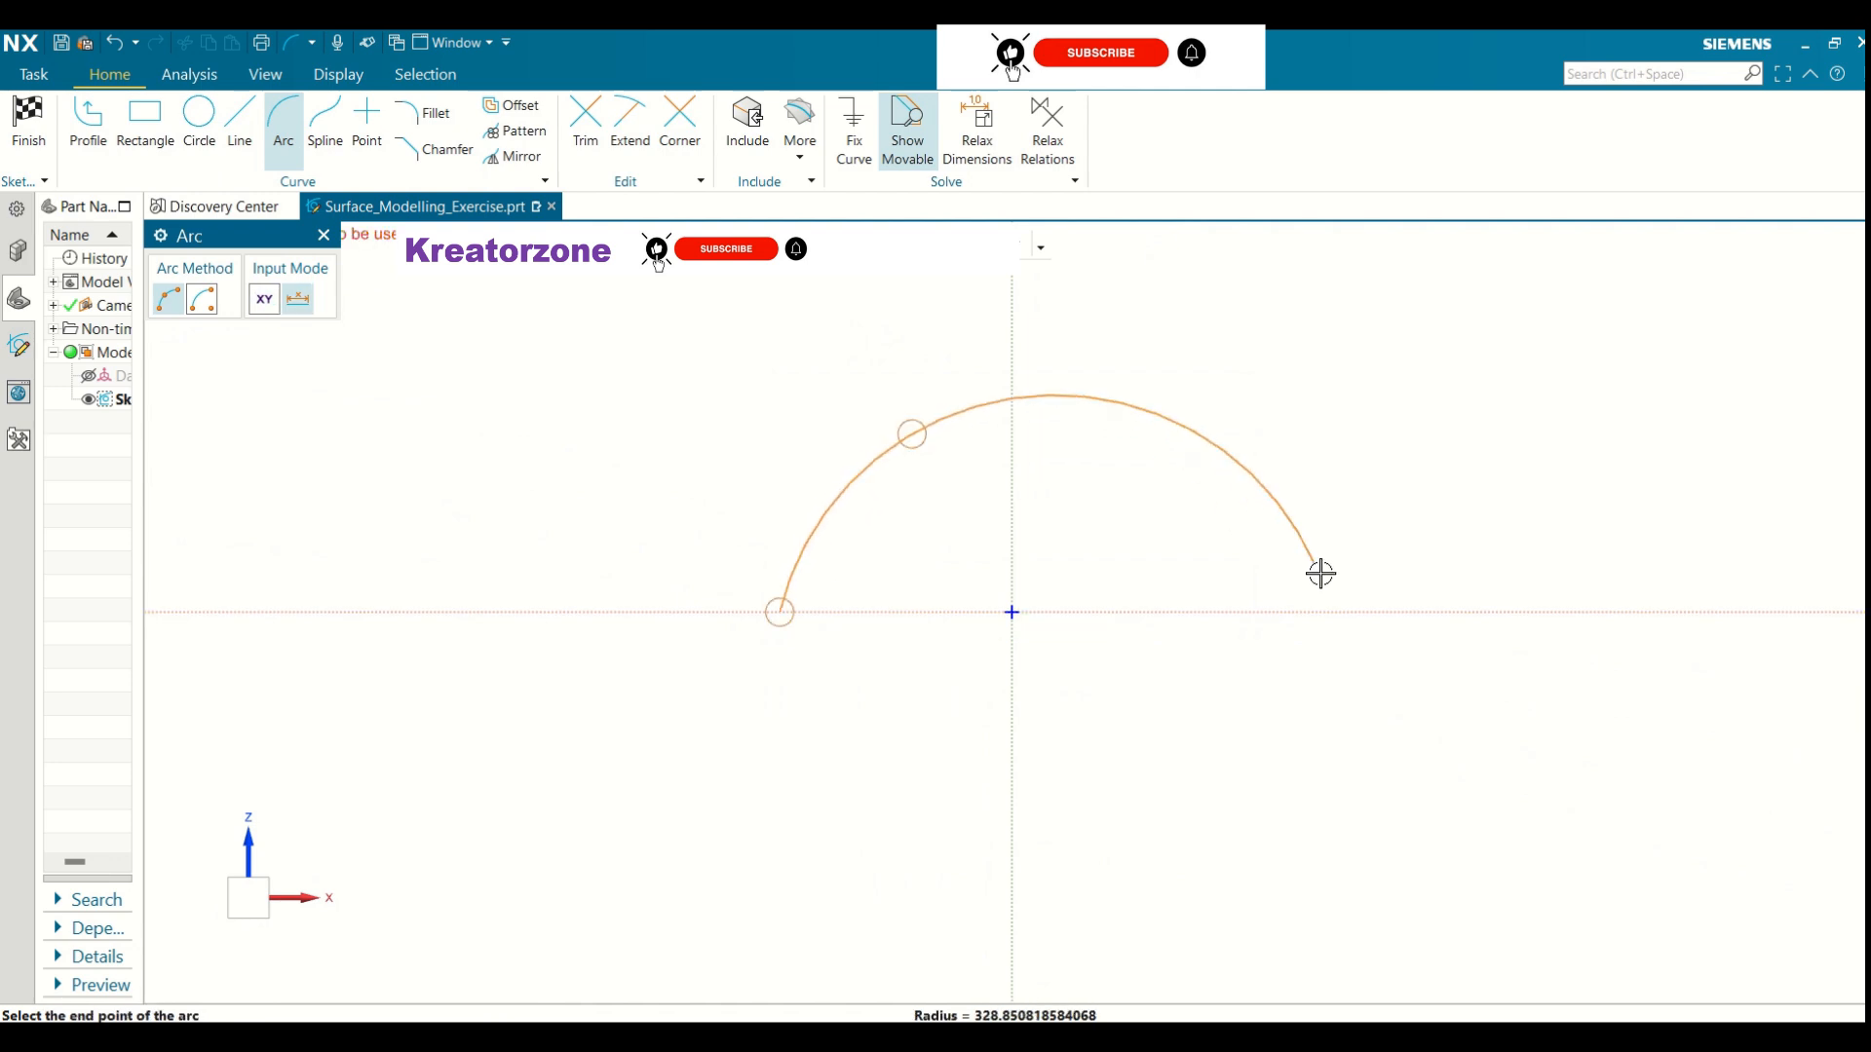
{"action": "left_click", "coordinate": [1368, 614]}
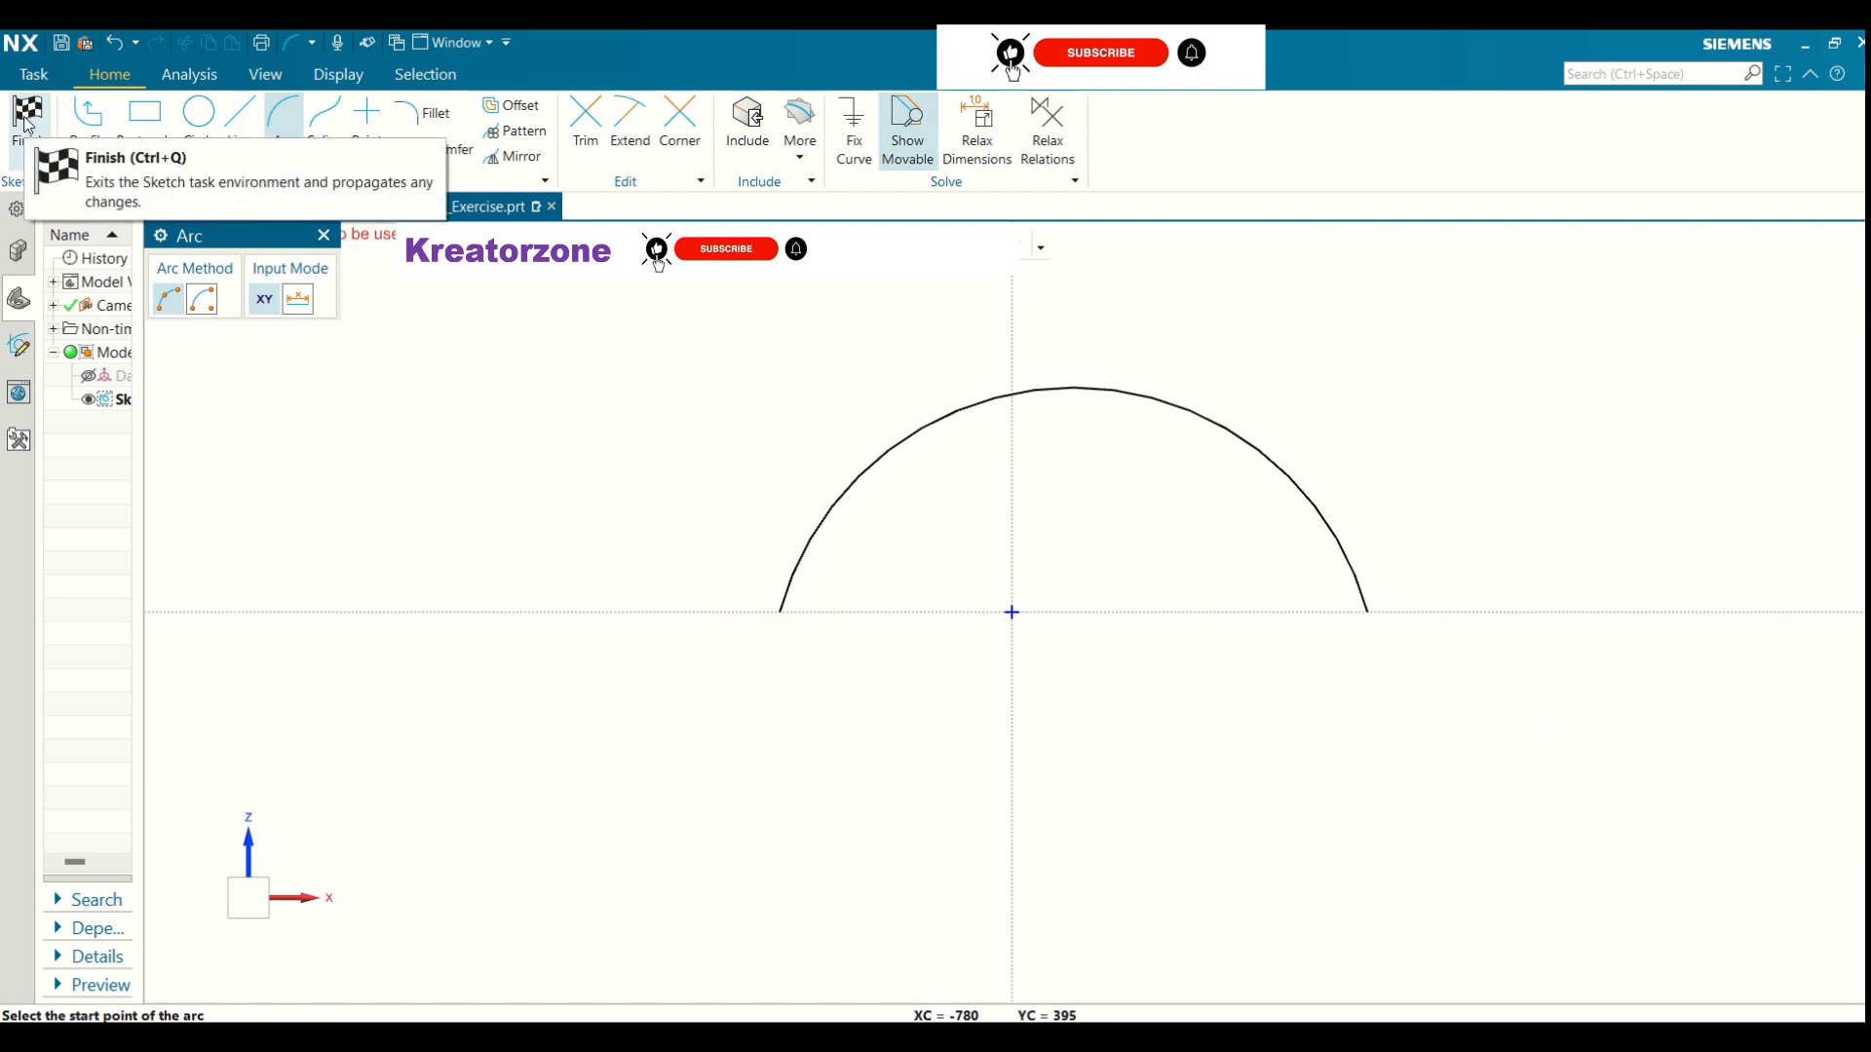
{"action": "left_click", "coordinate": [324, 236]}
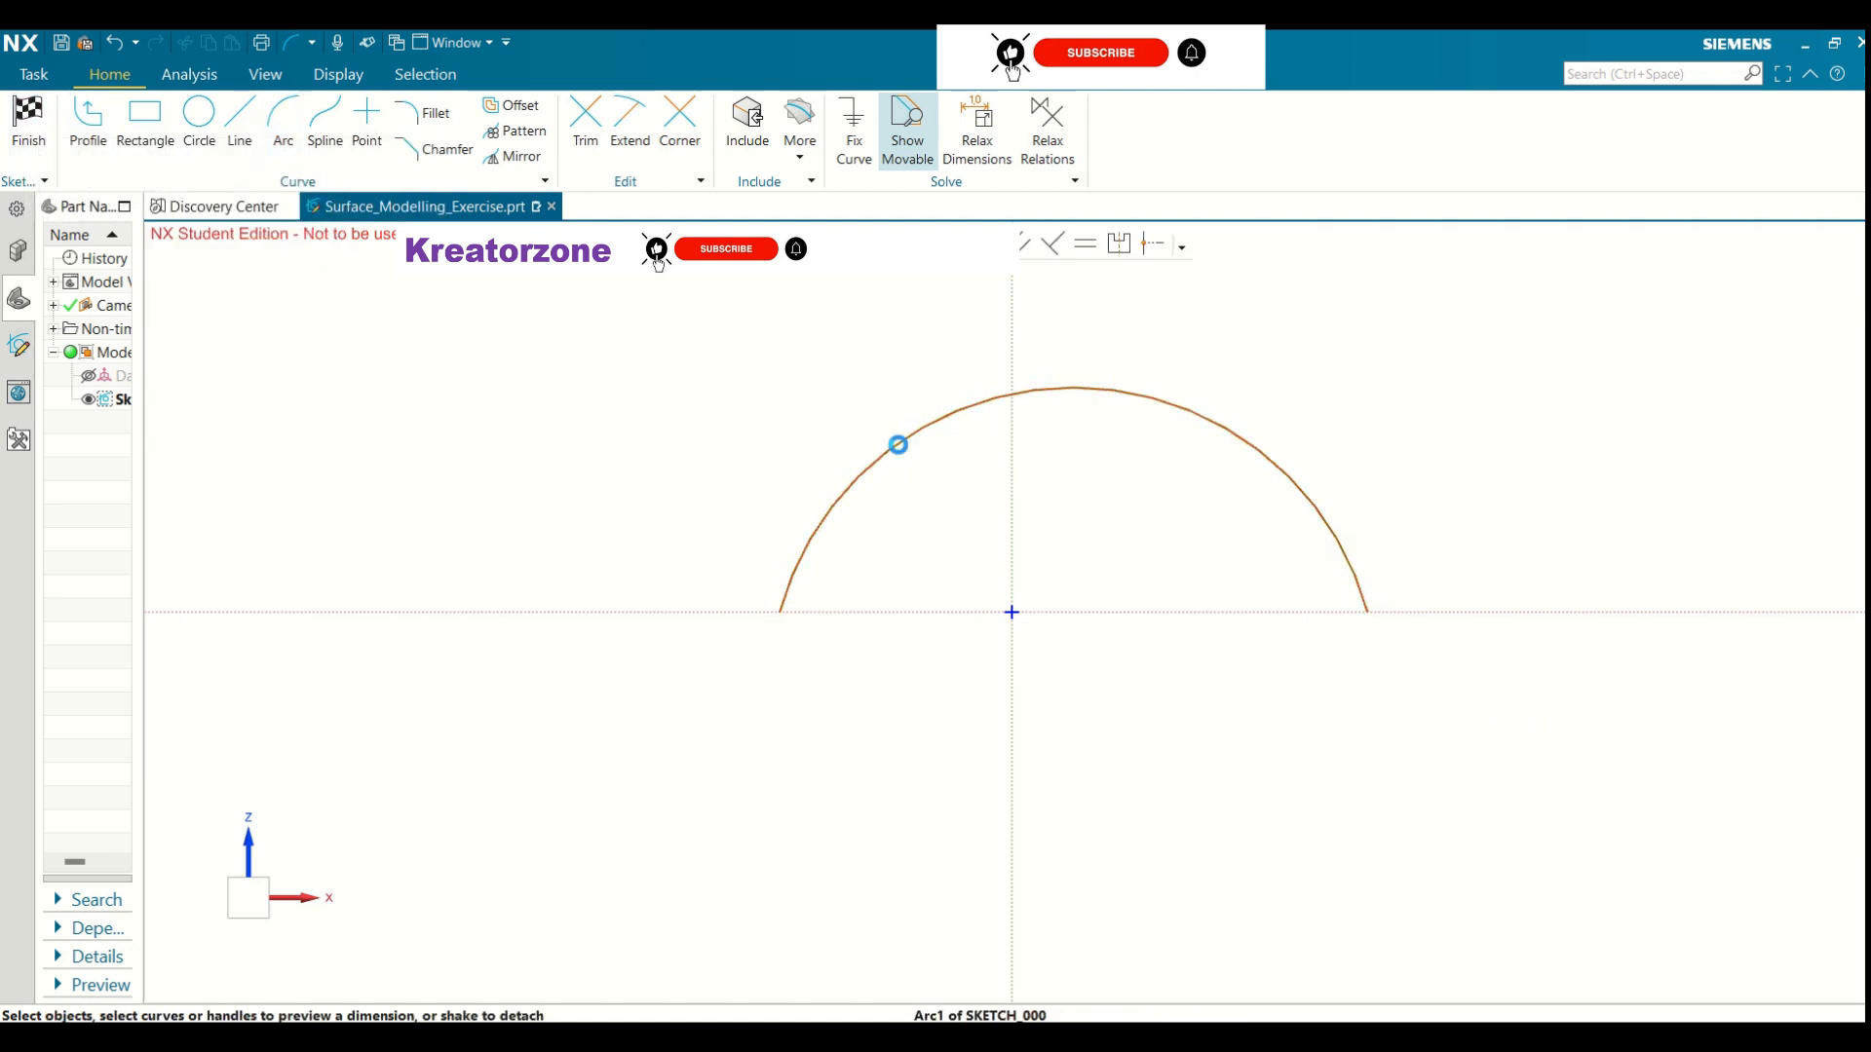
Set the arc's radius to 50 mm, scaling the entire sketch with it, and finish the sketch
{"action": "left_click", "coordinate": [897, 445]}
{"action": "left_click", "coordinate": [1040, 547]}
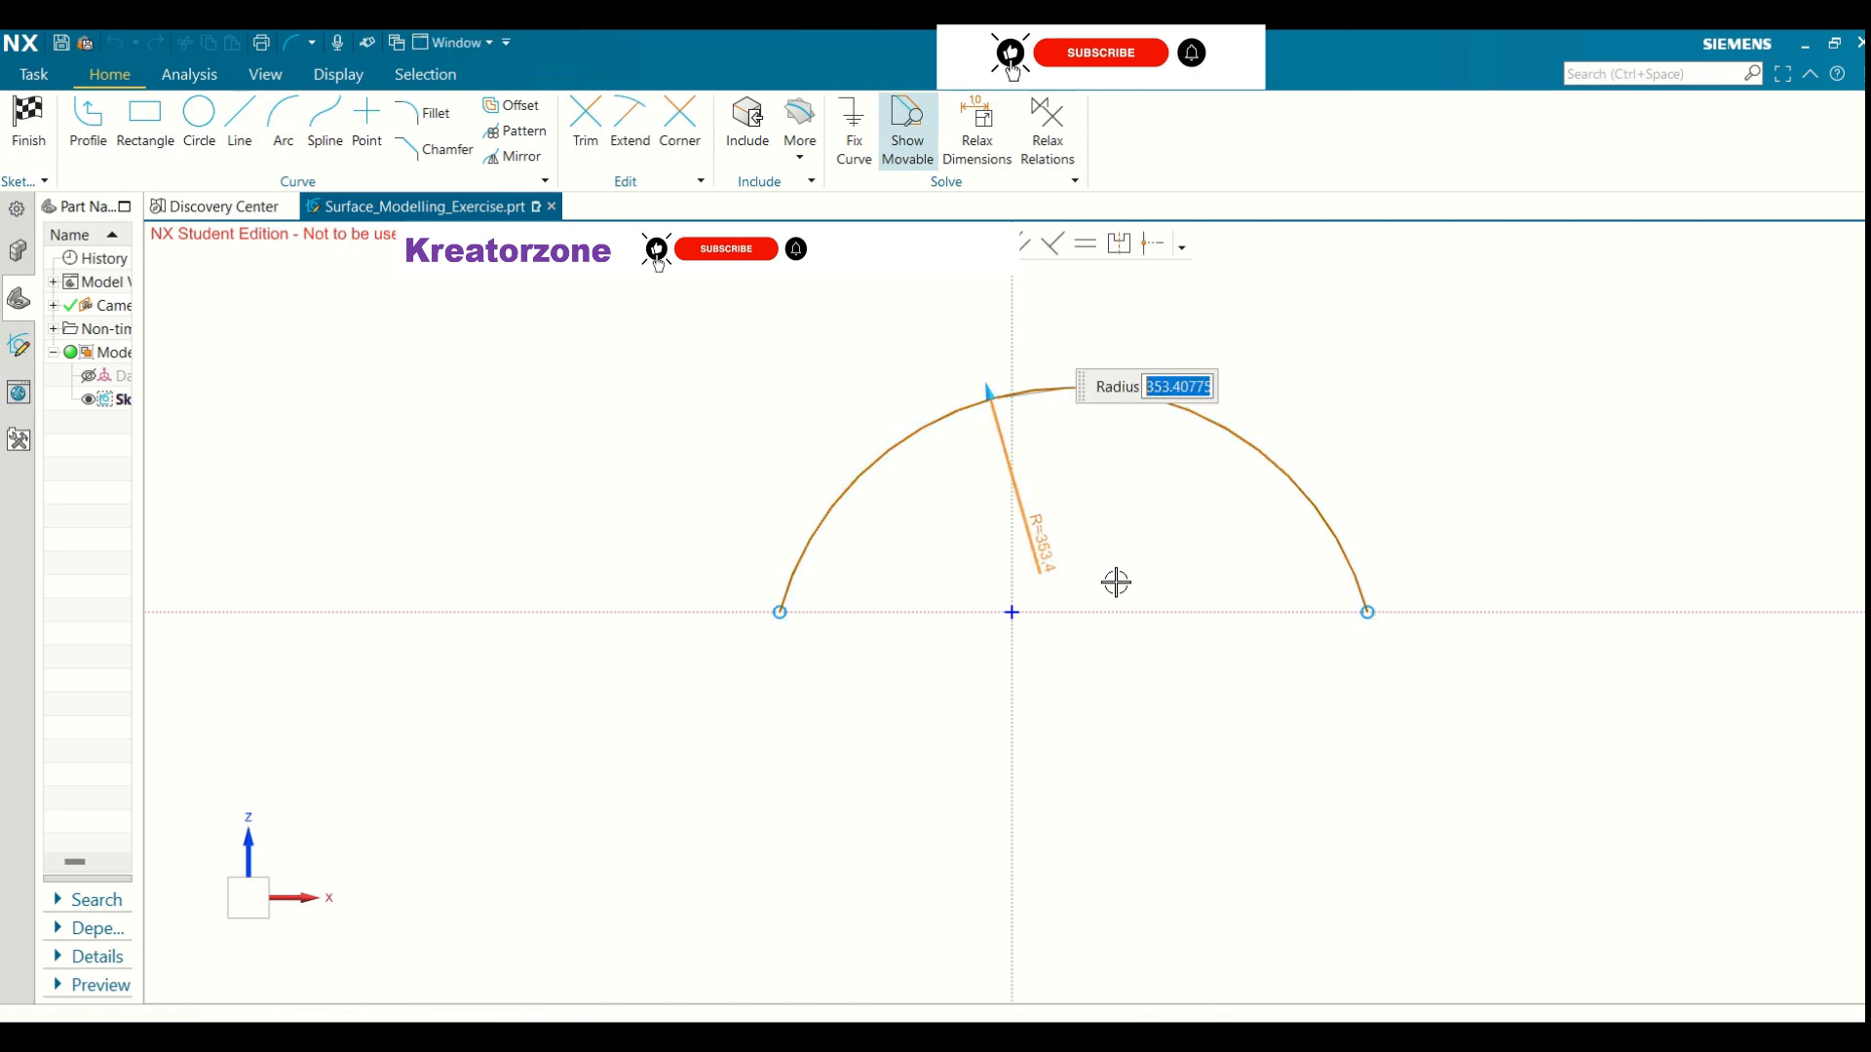
{"action": "type", "text": "5"}
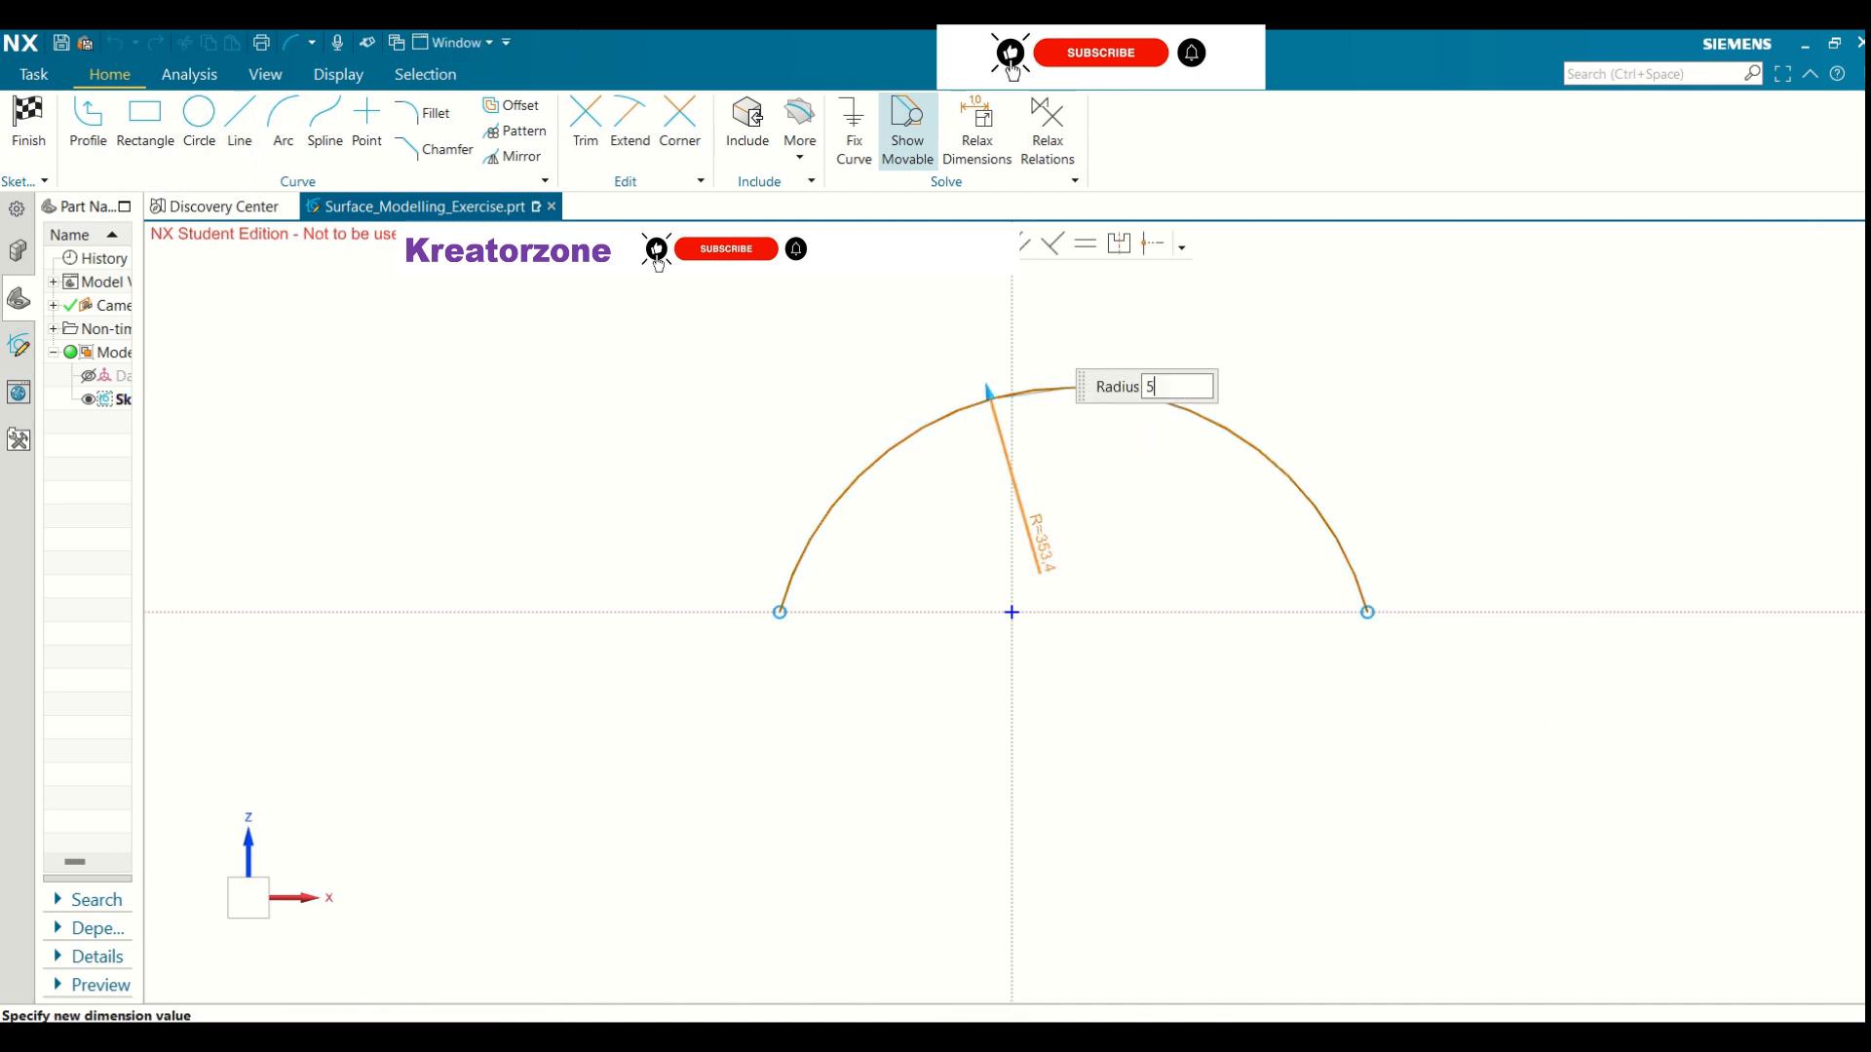
{"action": "type", "text": "0"}
{"action": "key", "text": "Return"}
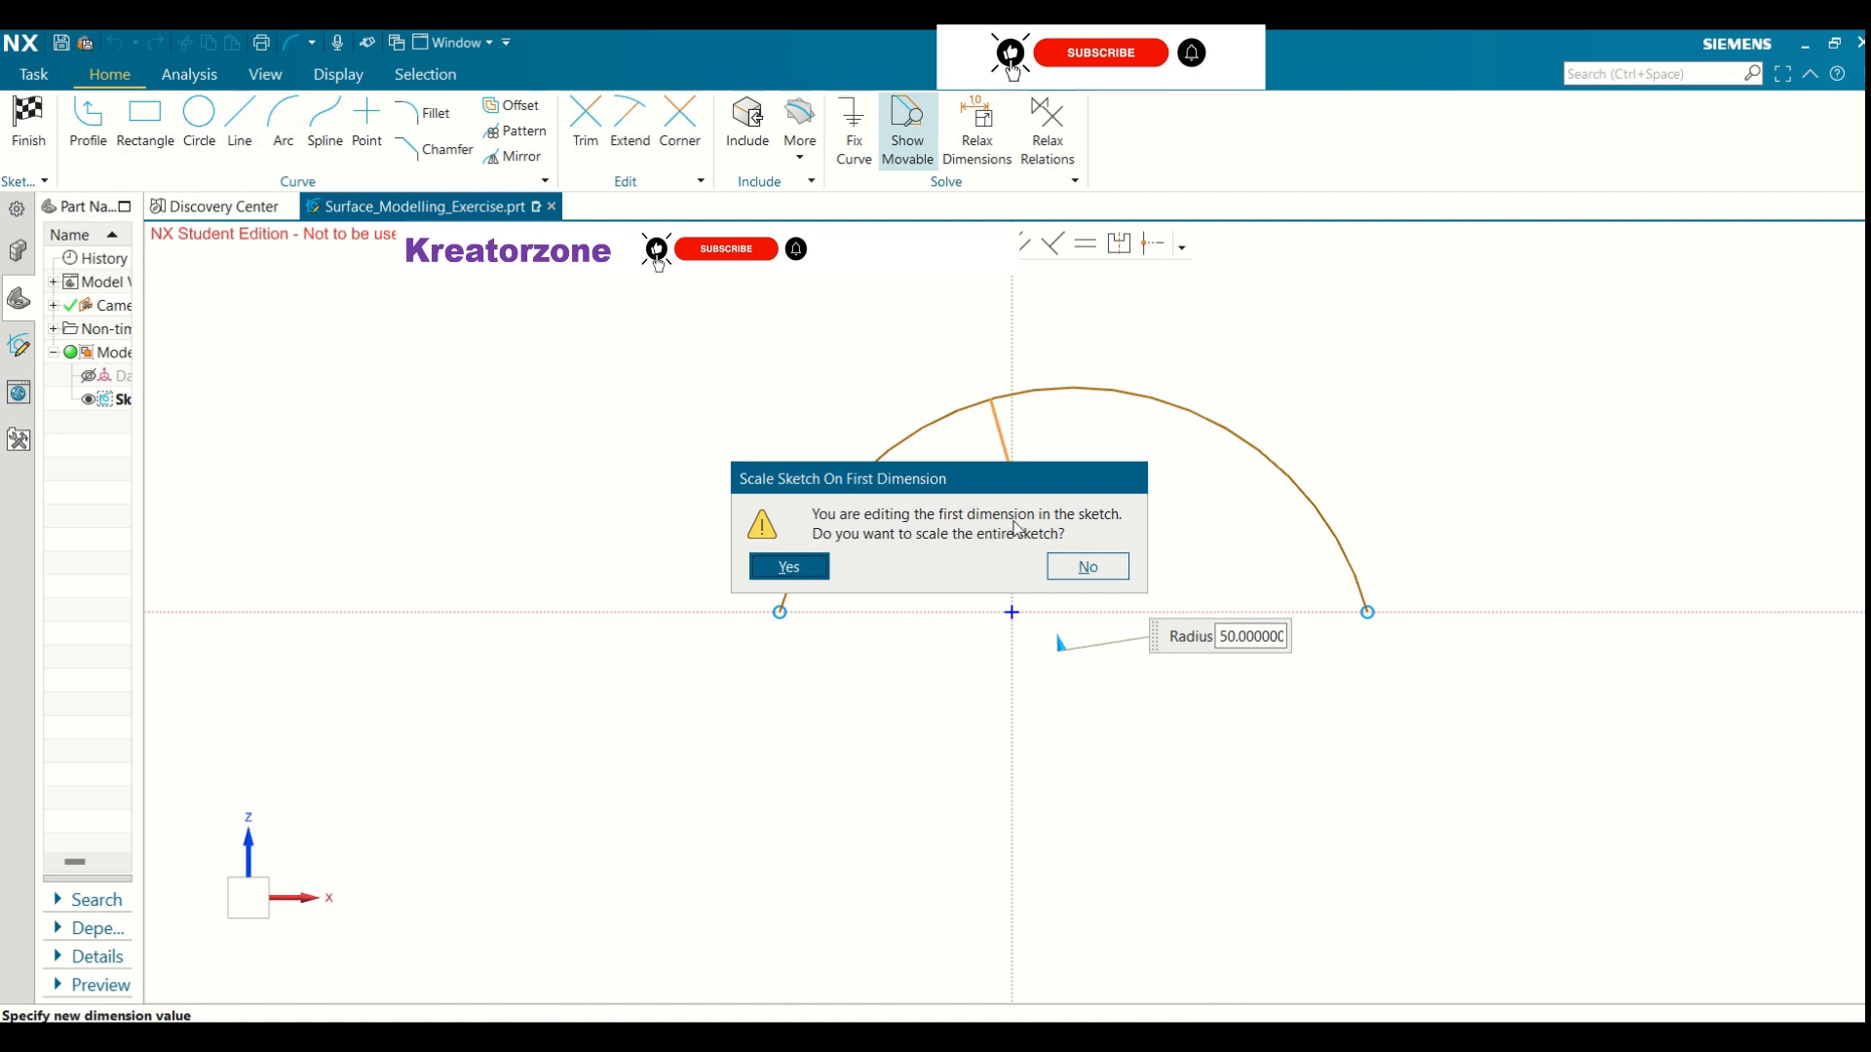
{"action": "left_click", "coordinate": [790, 567]}
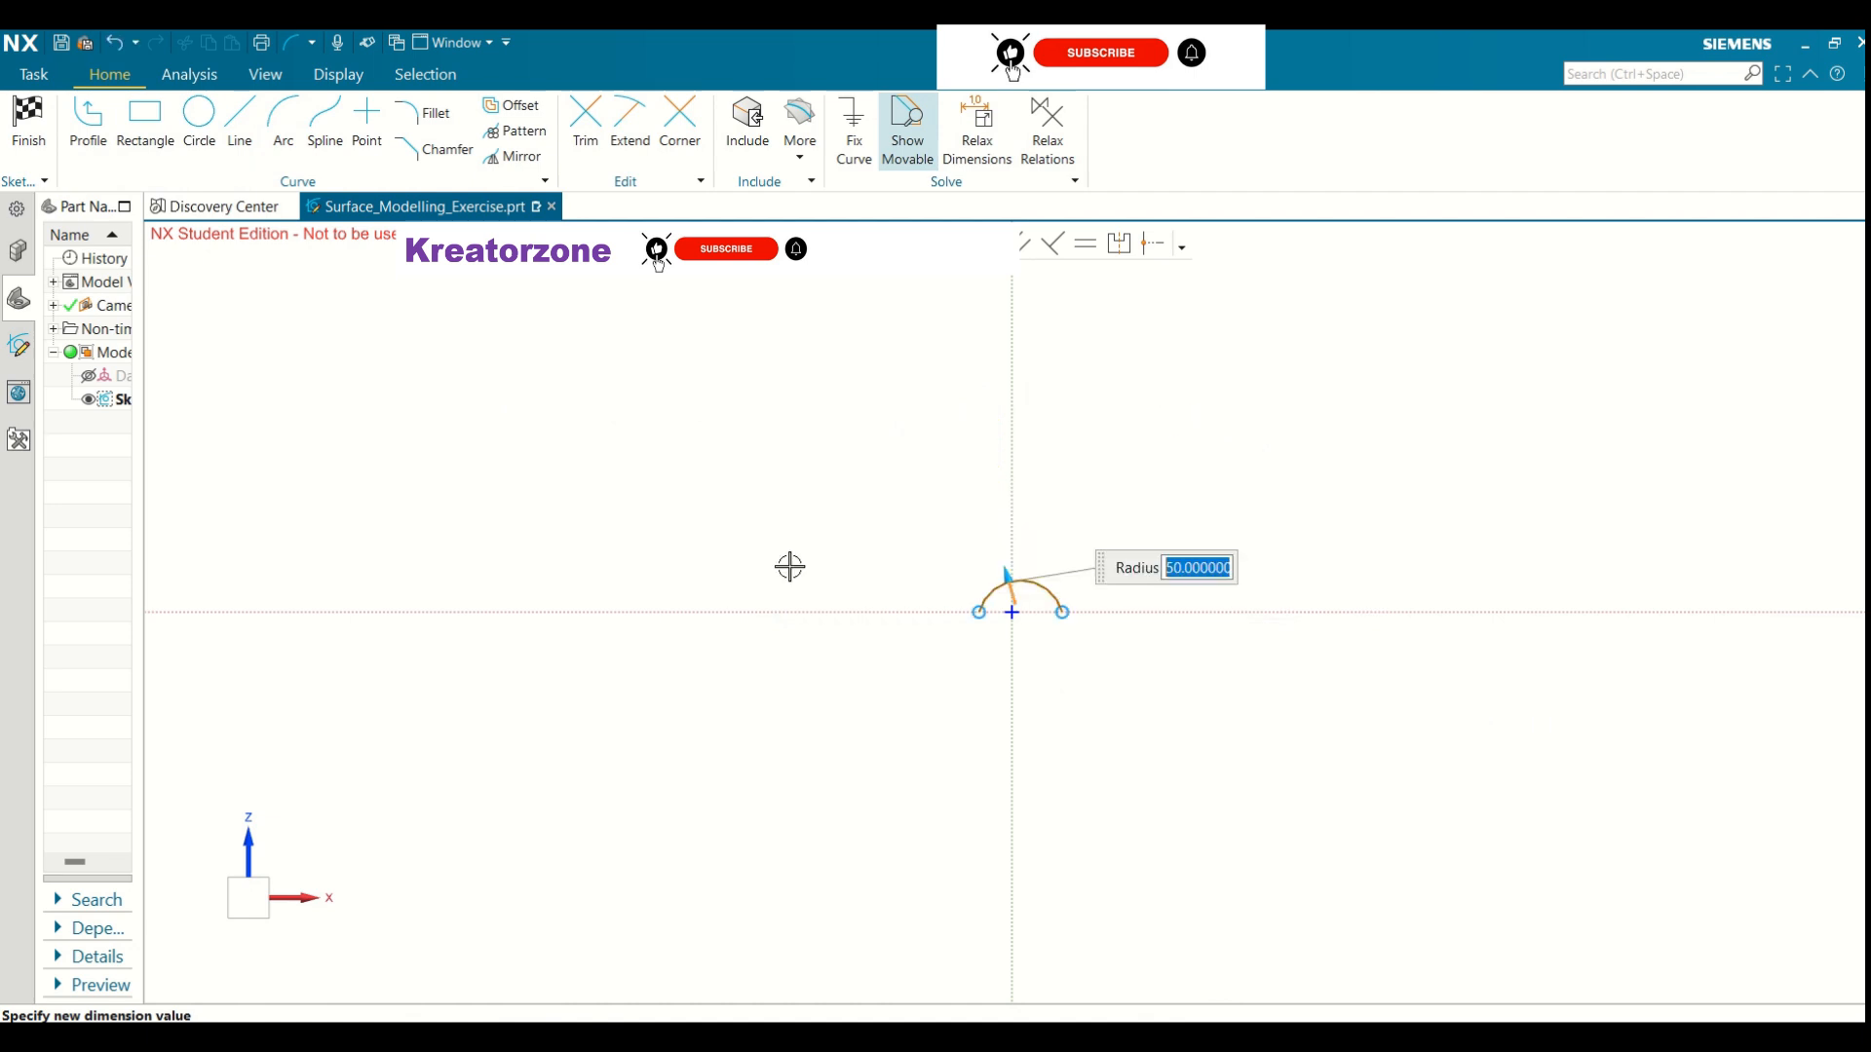
{"action": "scroll", "coordinate": [1042, 620], "scroll_direction": "up", "scroll_amount": 5}
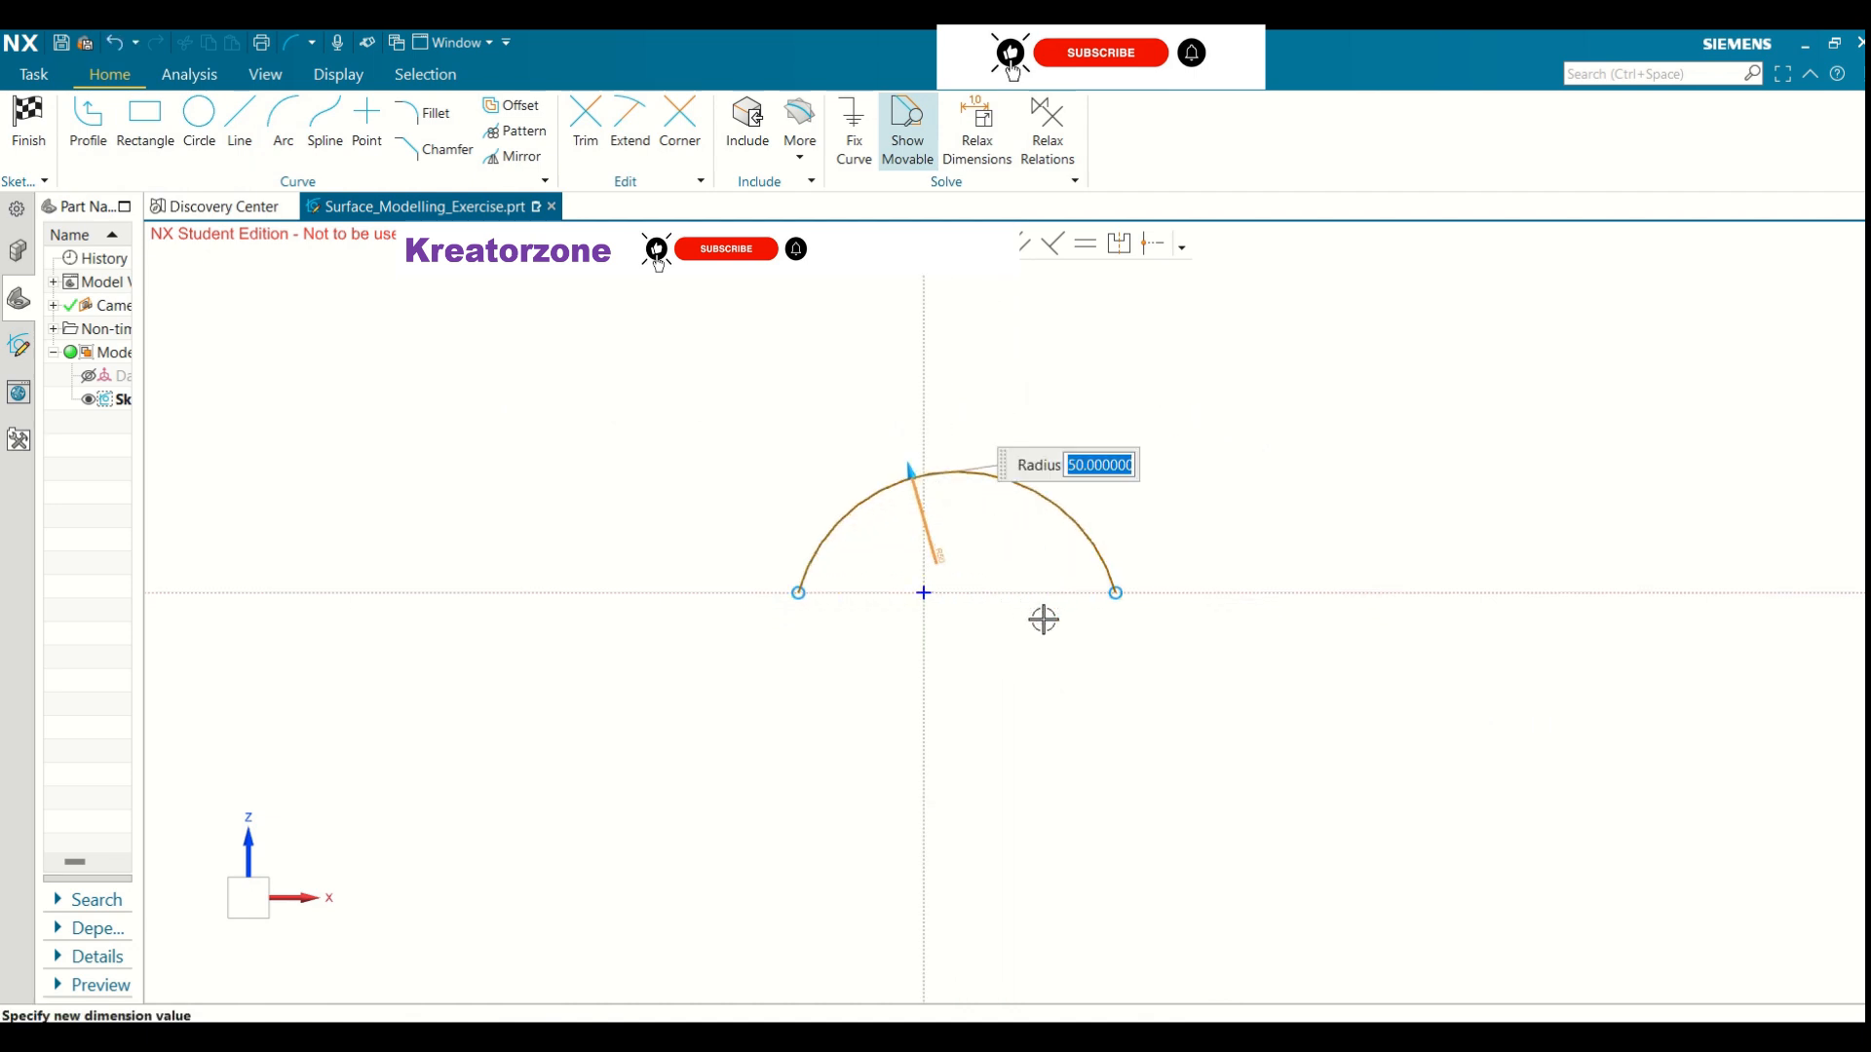
{"action": "left_click", "coordinate": [29, 122]}
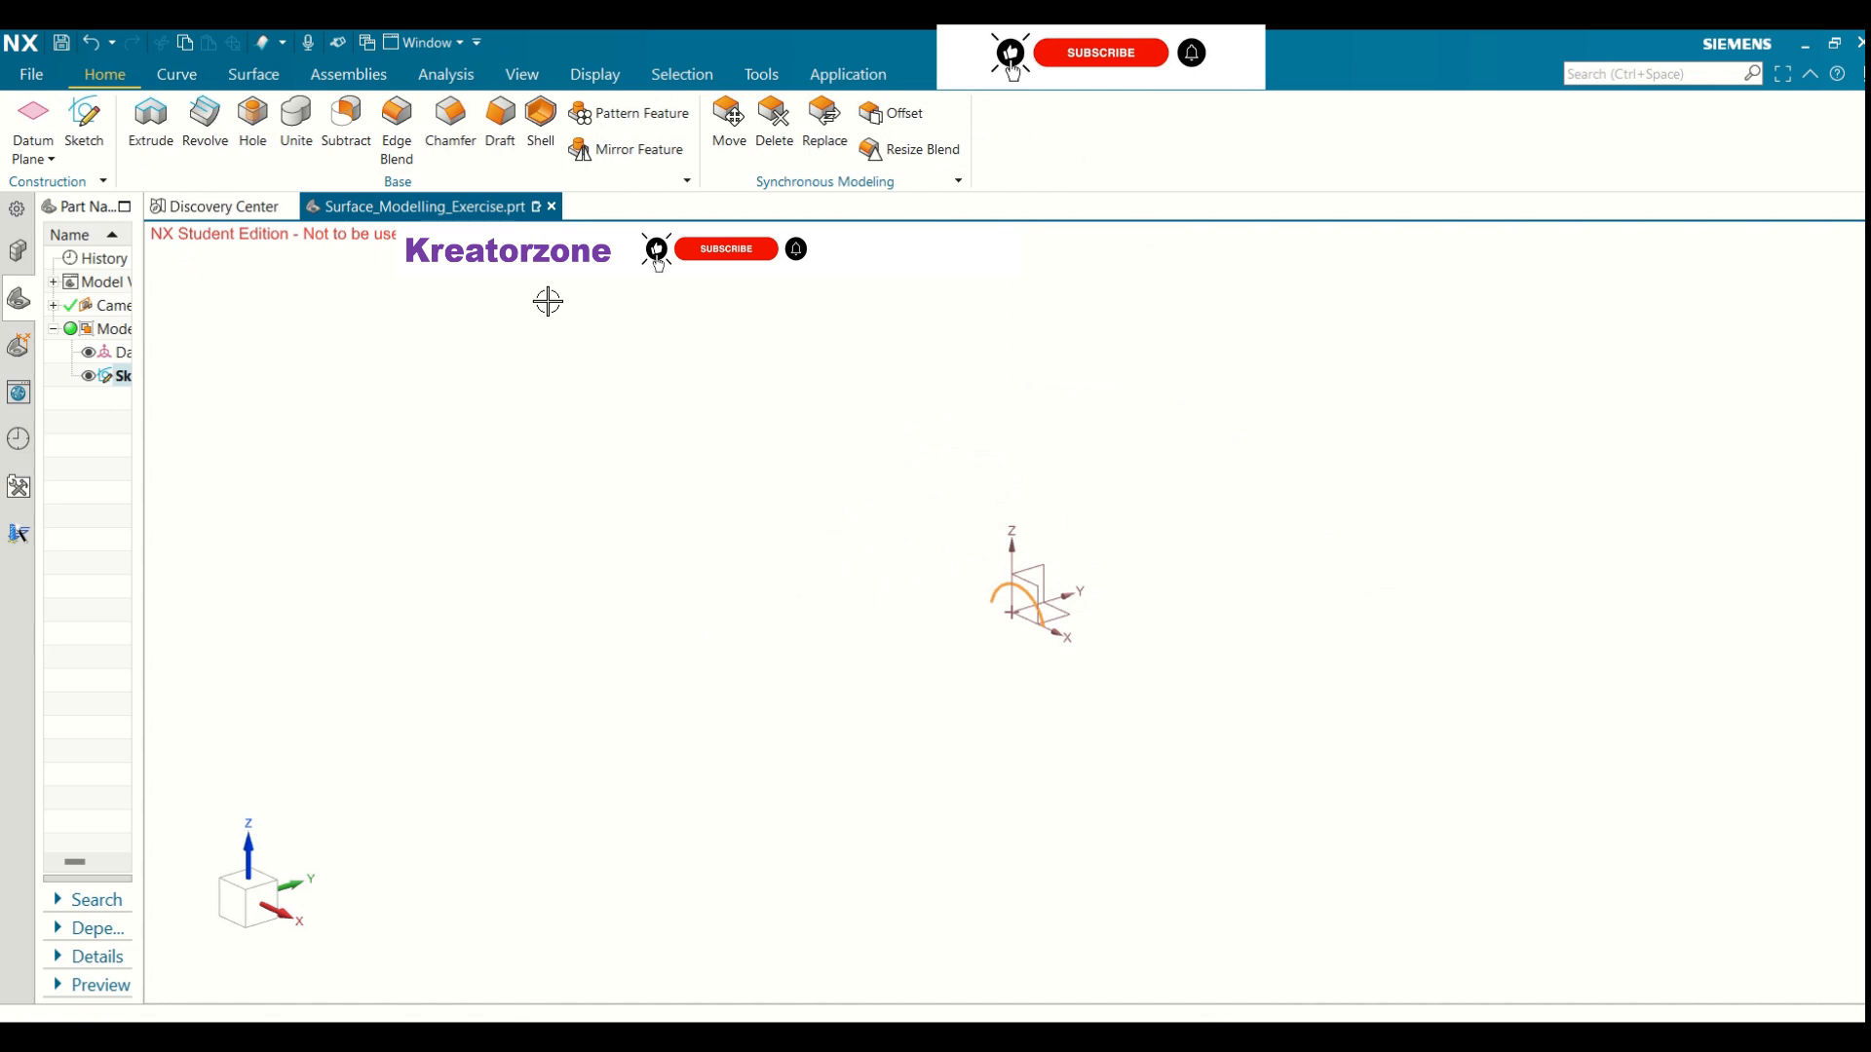
Extrude the arc into a surface with a start distance of 0 and an end distance of 25 mm
{"action": "left_click", "coordinate": [242, 82]}
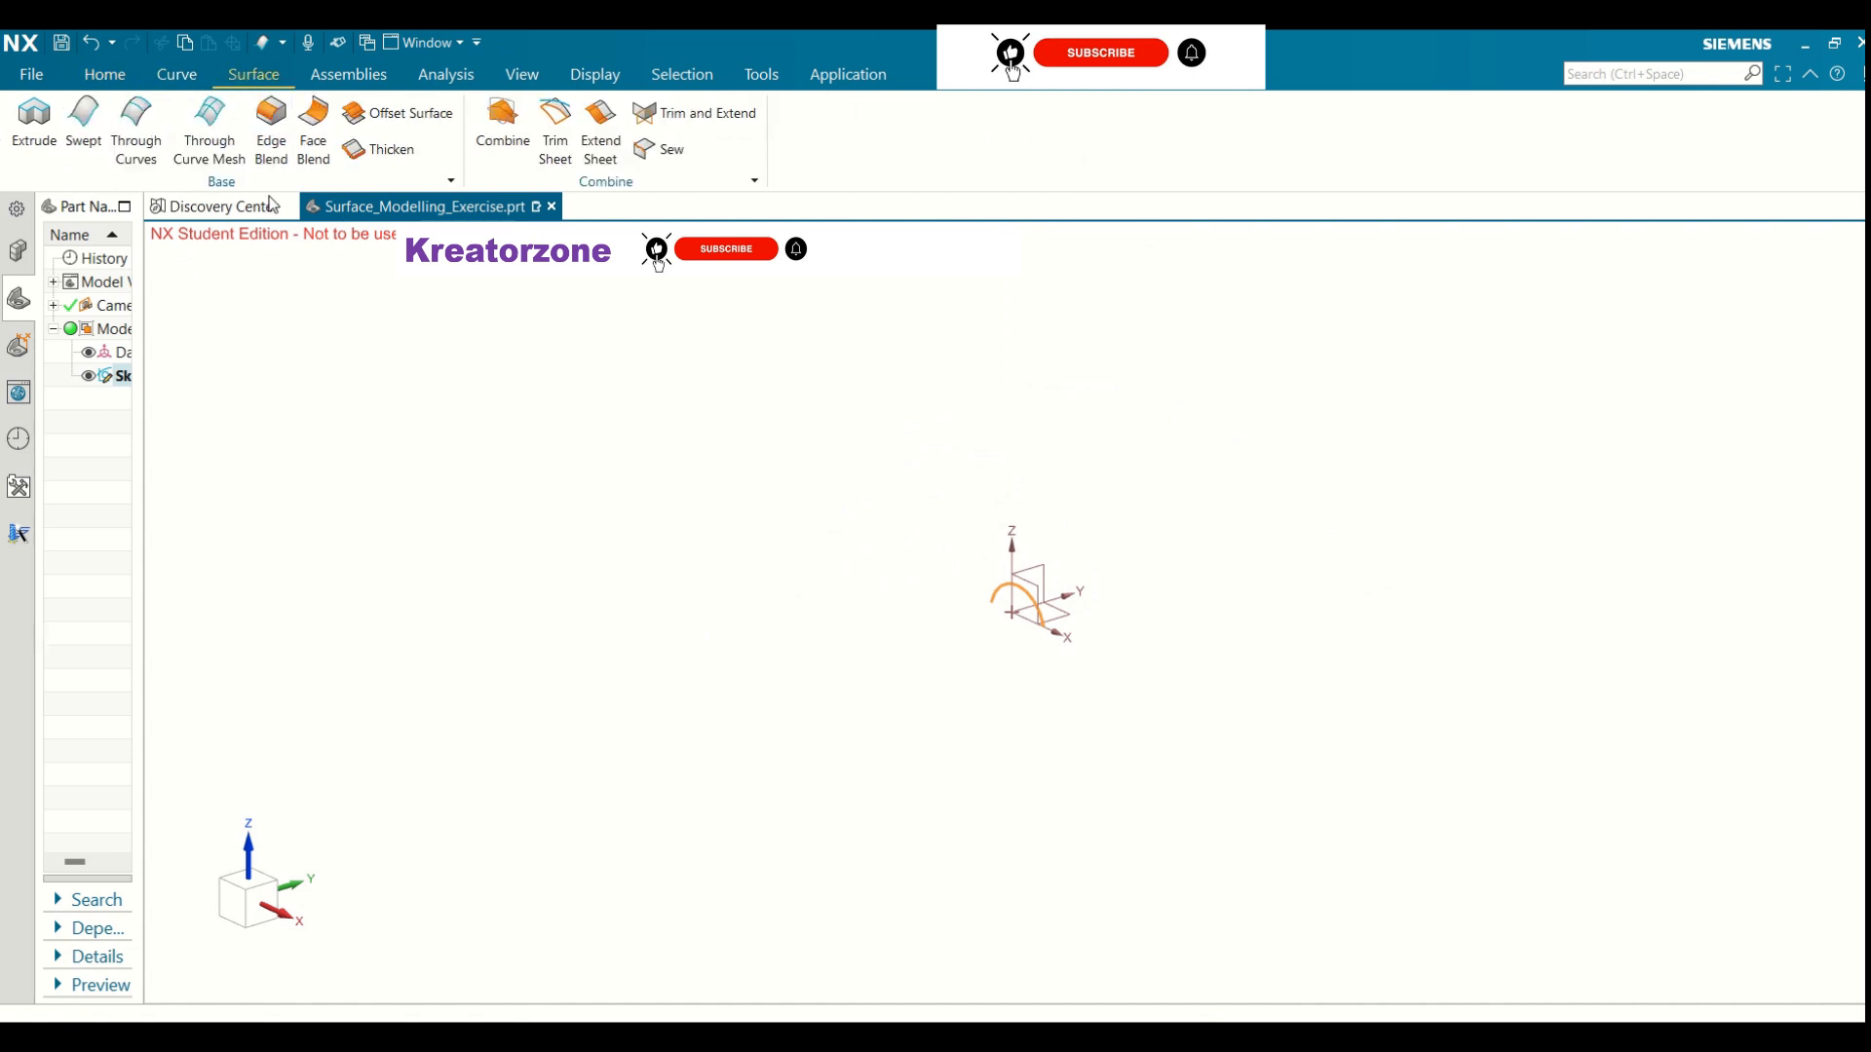
{"action": "left_click", "coordinate": [25, 142]}
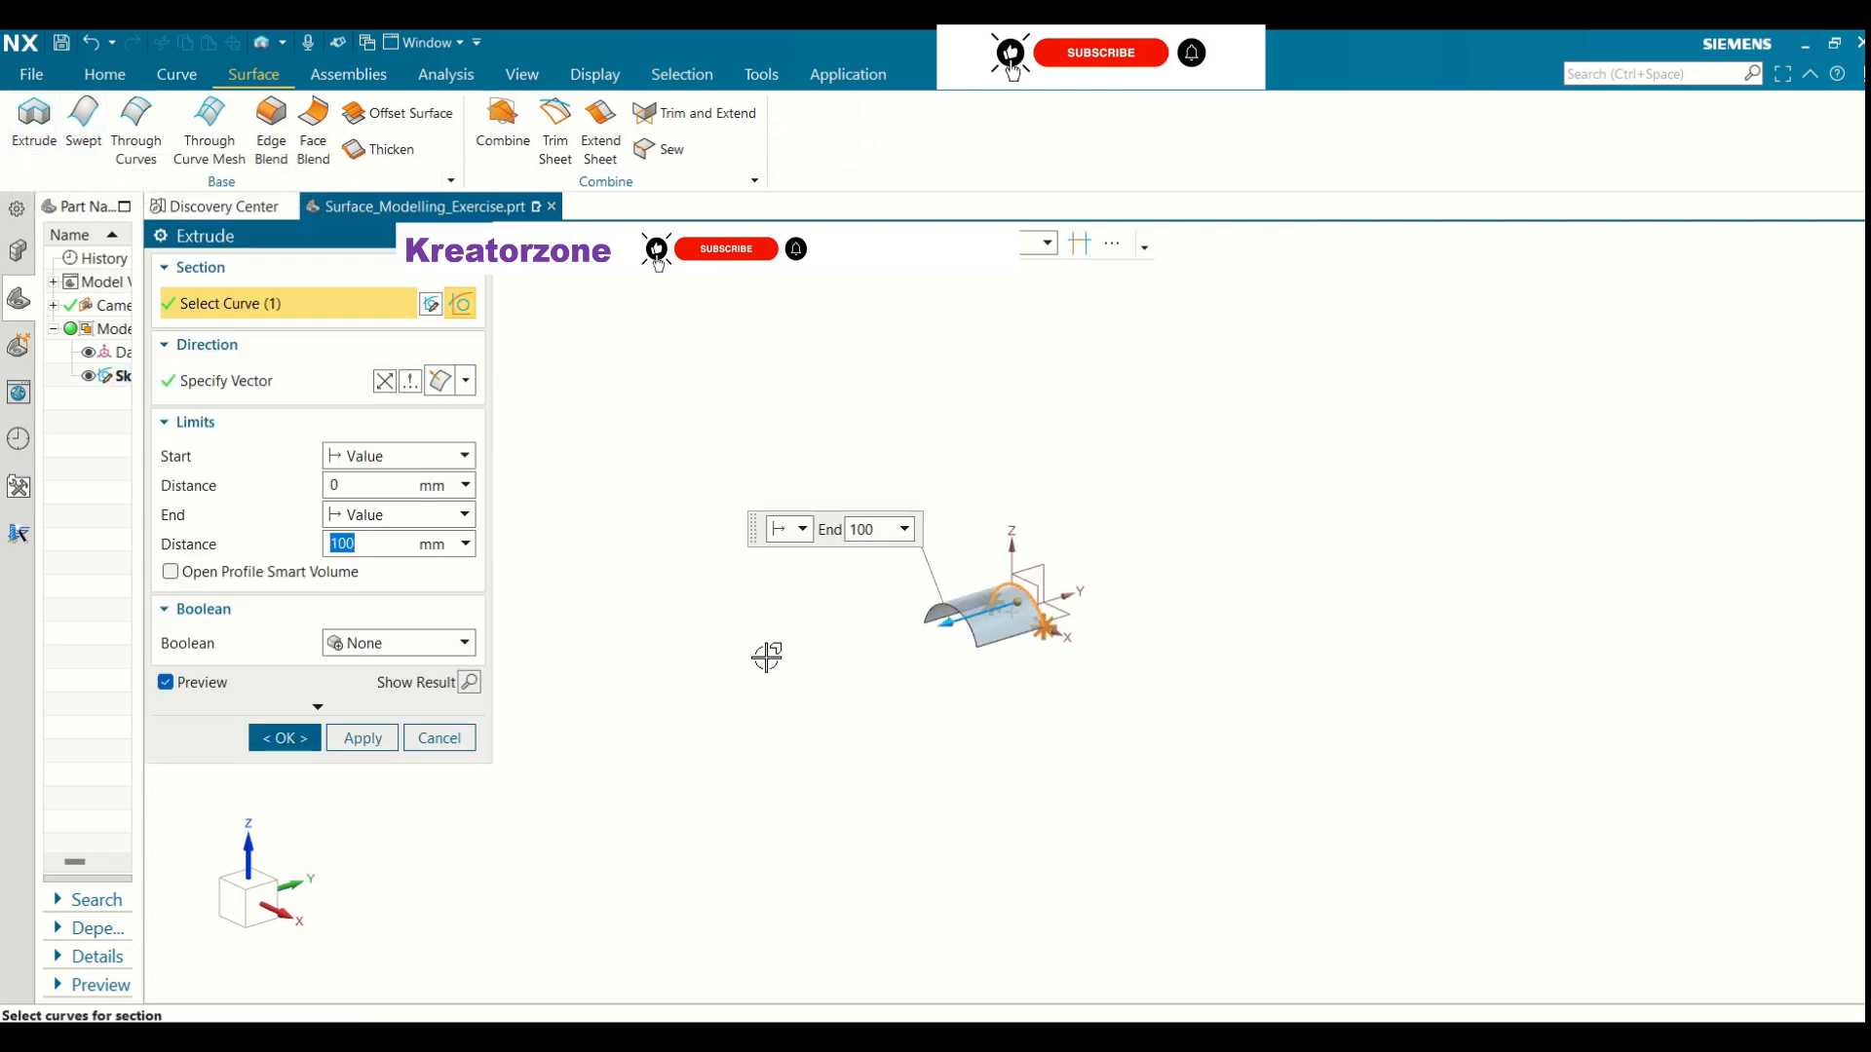
{"action": "scroll", "coordinate": [1052, 623], "scroll_direction": "up", "scroll_amount": 5}
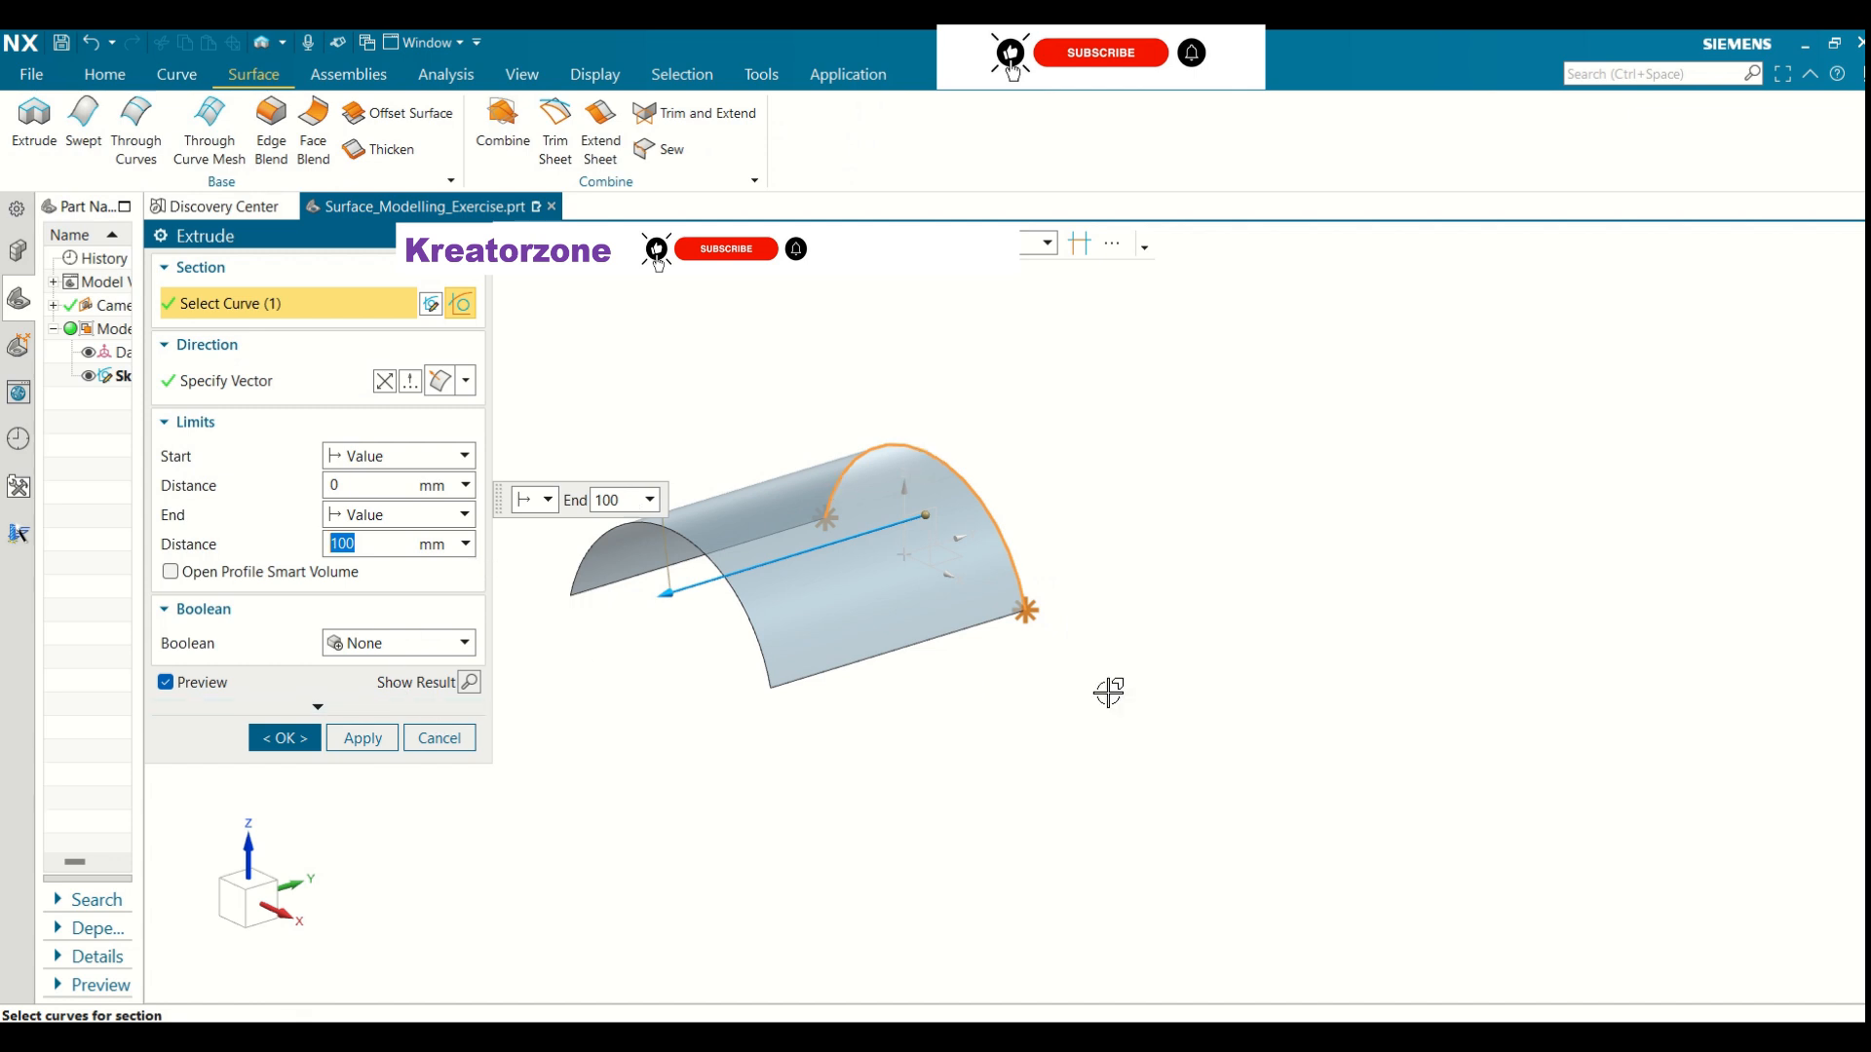
{"action": "scroll", "coordinate": [1109, 689], "scroll_direction": "down", "scroll_amount": 1}
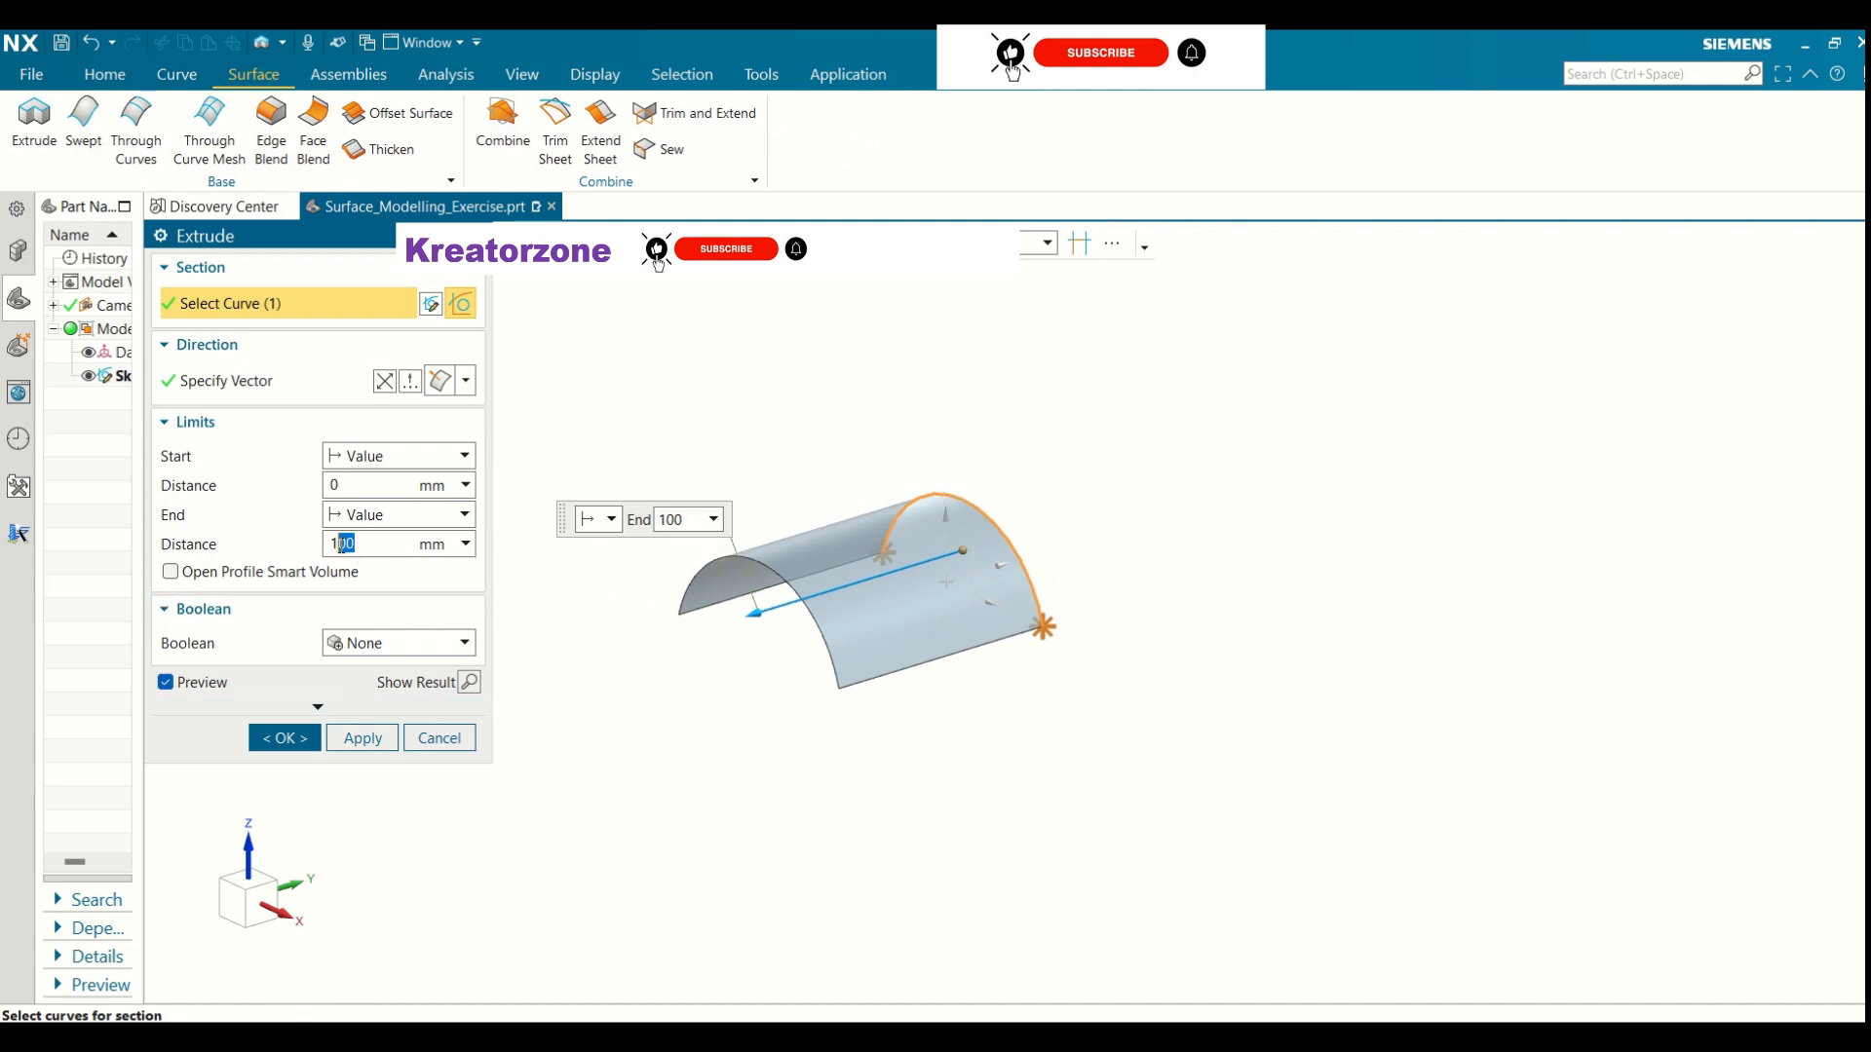
{"action": "left_click", "coordinate": [334, 544]}
{"action": "type", "text": "25"}
{"action": "key", "text": "Return"}
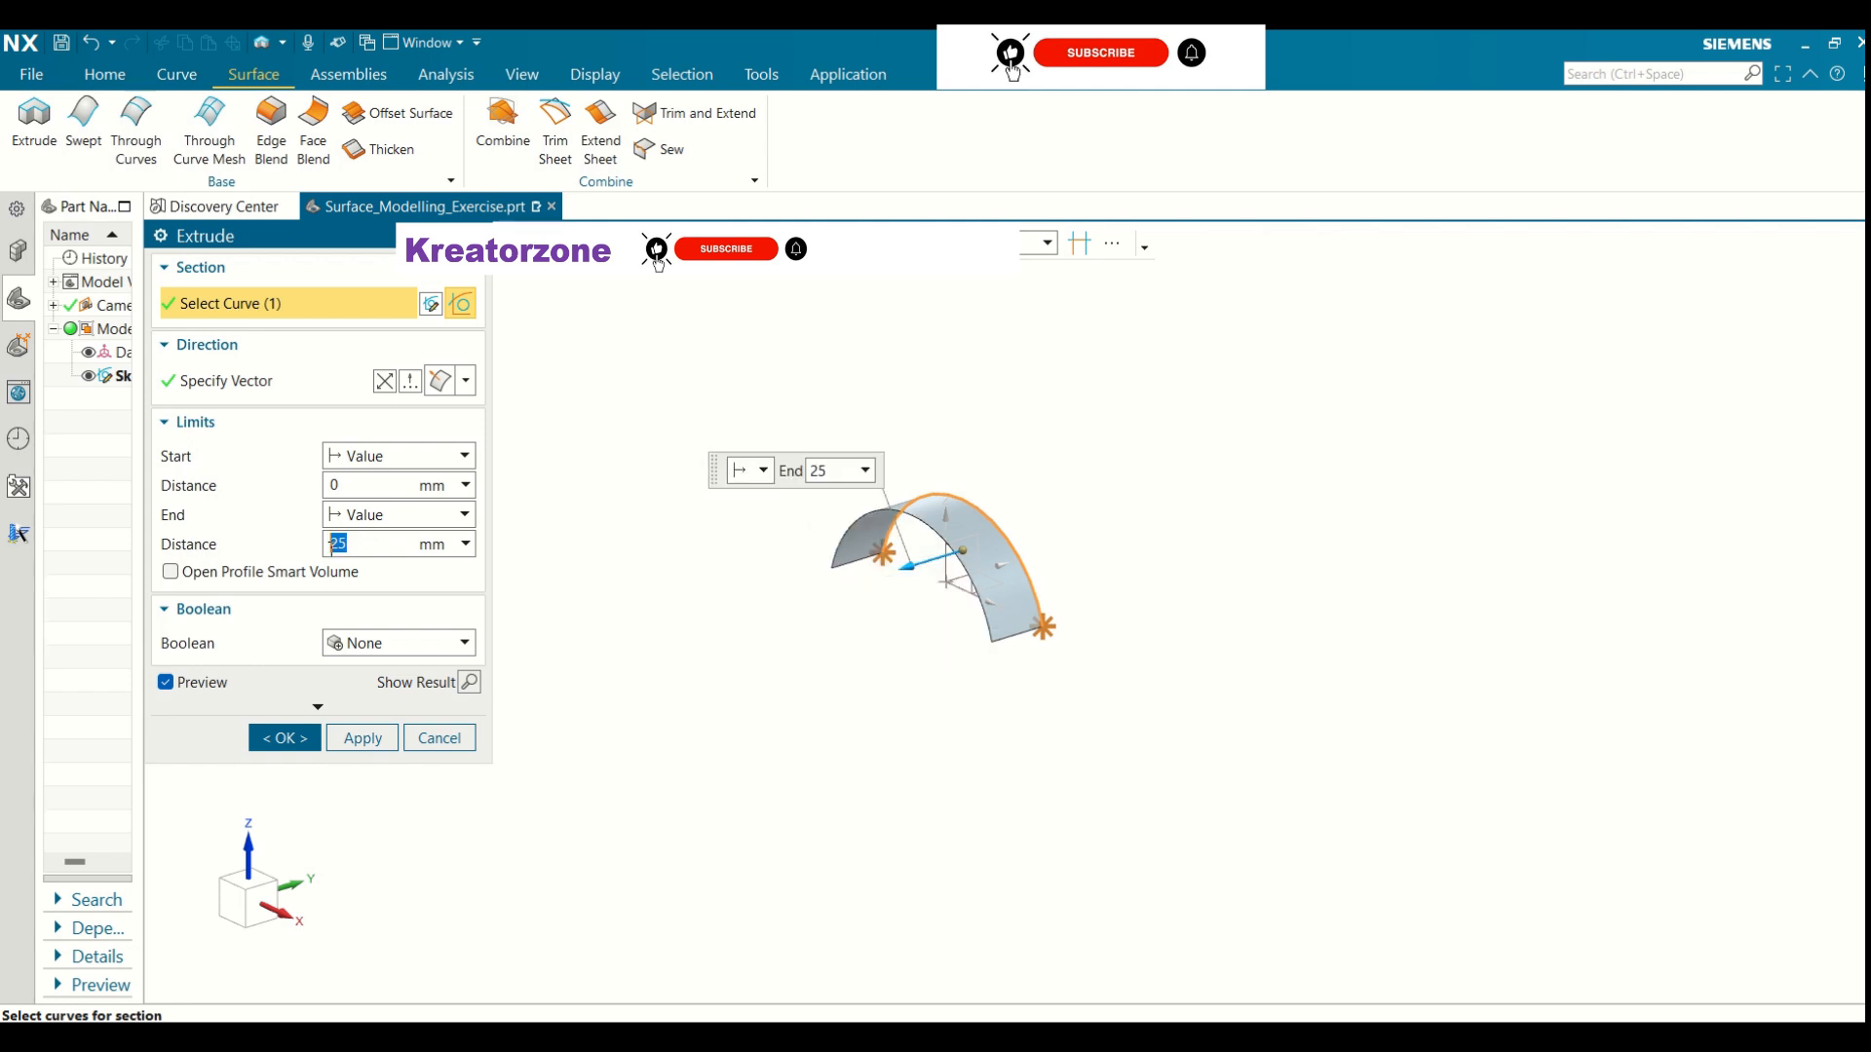
{"action": "left_click", "coordinate": [308, 740]}
{"action": "left_click", "coordinate": [656, 705]}
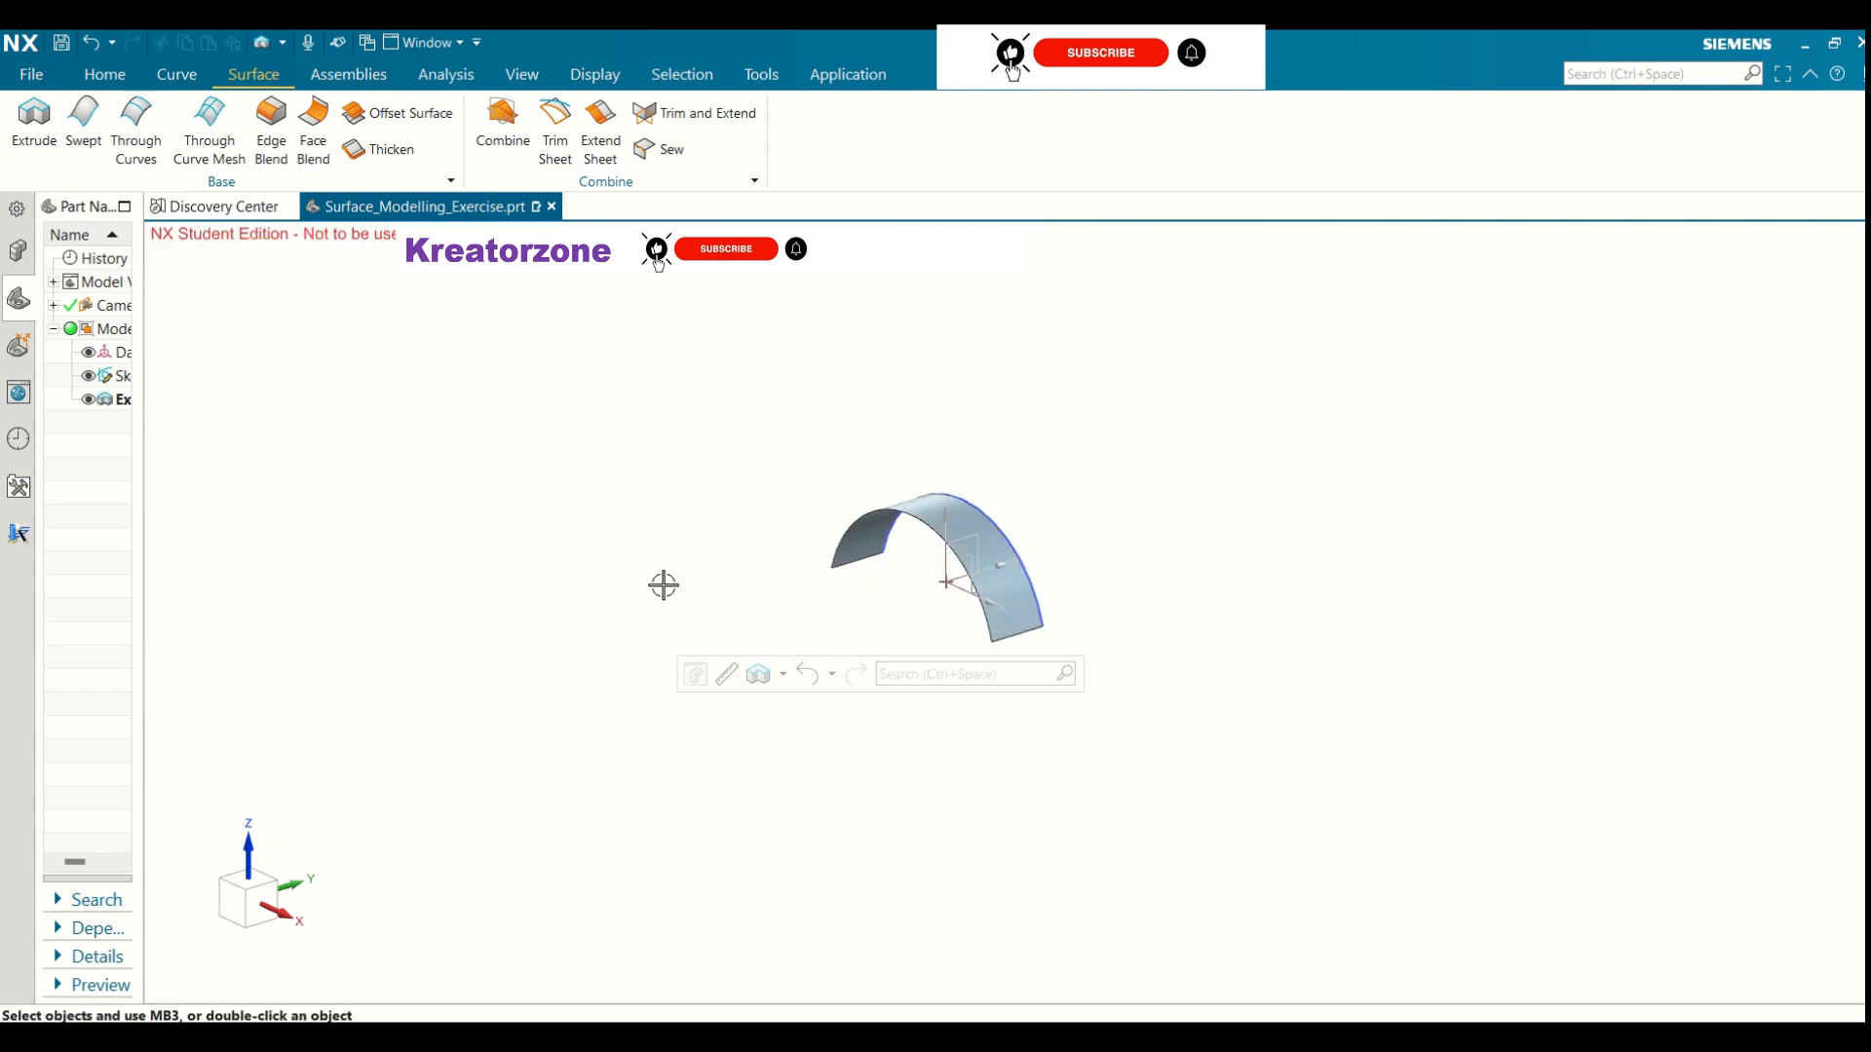
Start a new sketch on the Top plane, below the arched surface
{"action": "mouse_move", "coordinate": [664, 584]}
{"action": "middle_mouse_down"}
{"action": "mouse_move", "coordinate": [593, 542]}
{"action": "mouse_move", "coordinate": [569, 560]}
{"action": "mouse_move", "coordinate": [689, 526]}
{"action": "mouse_move", "coordinate": [698, 568]}
{"action": "middle_mouse_up"}
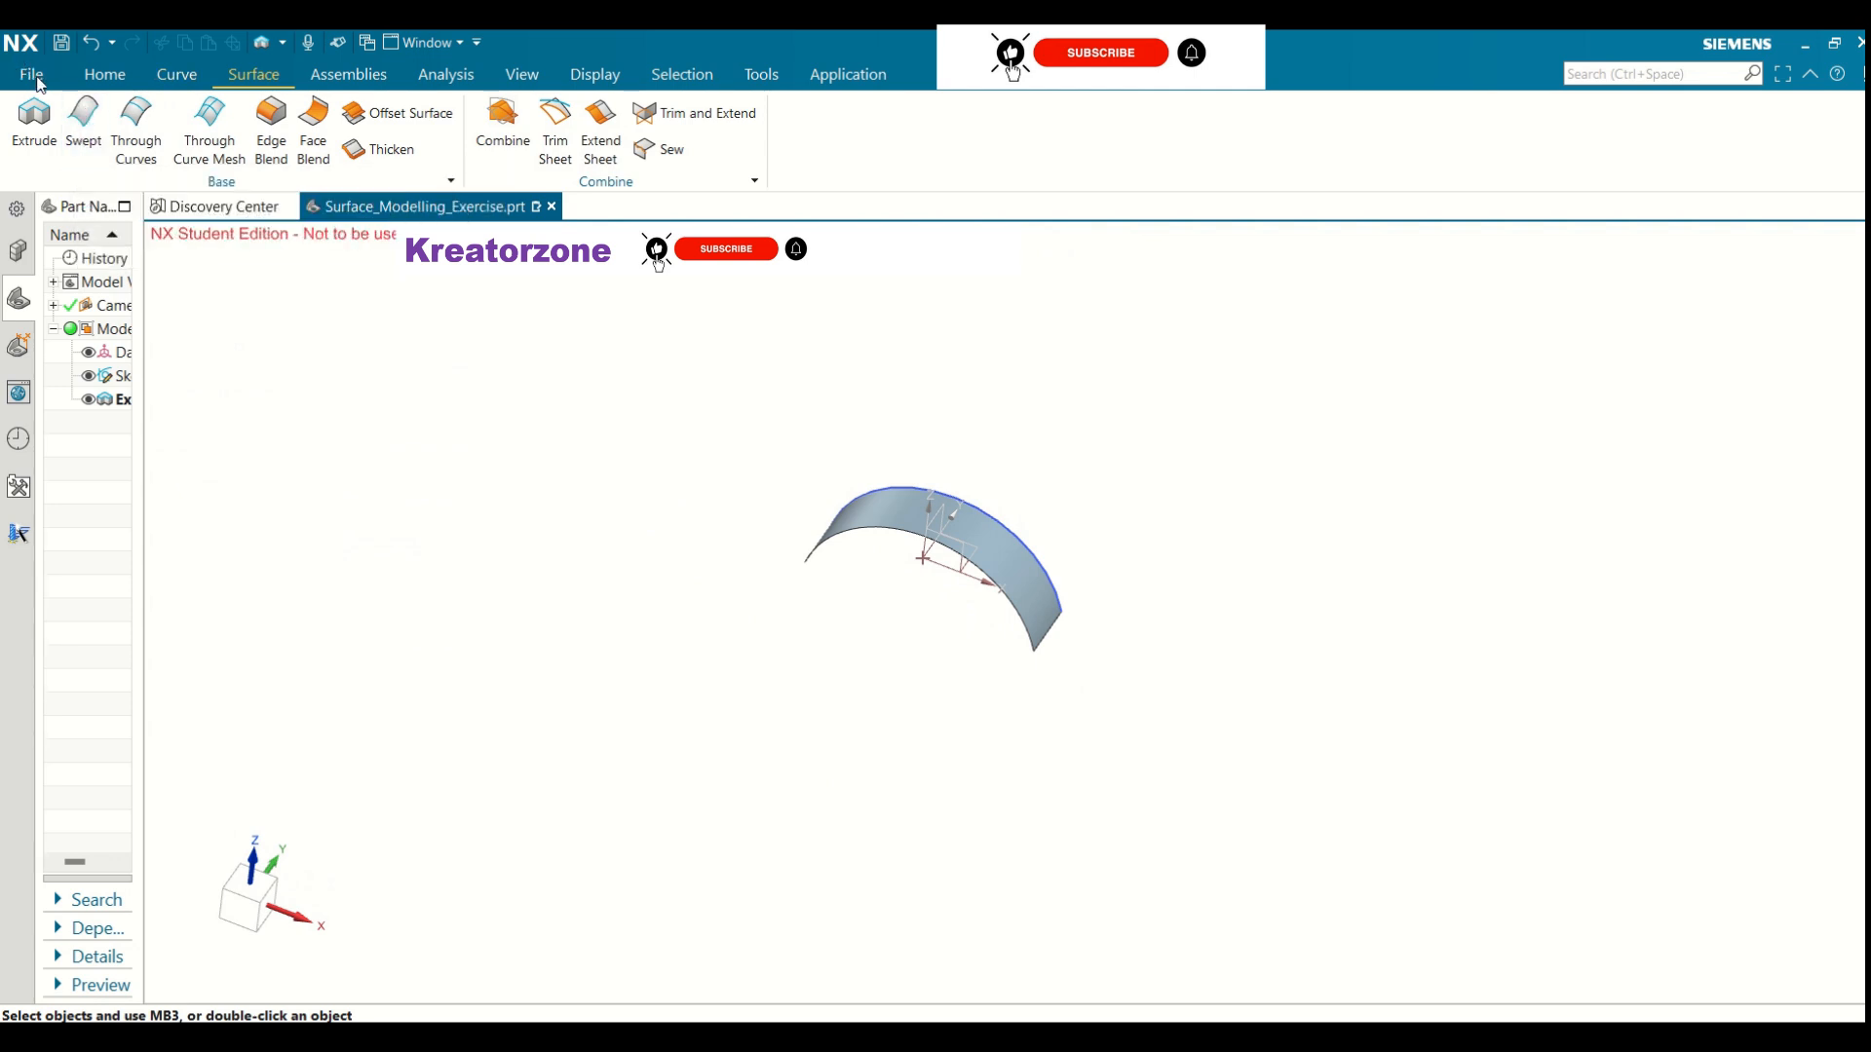
{"action": "left_click", "coordinate": [102, 76]}
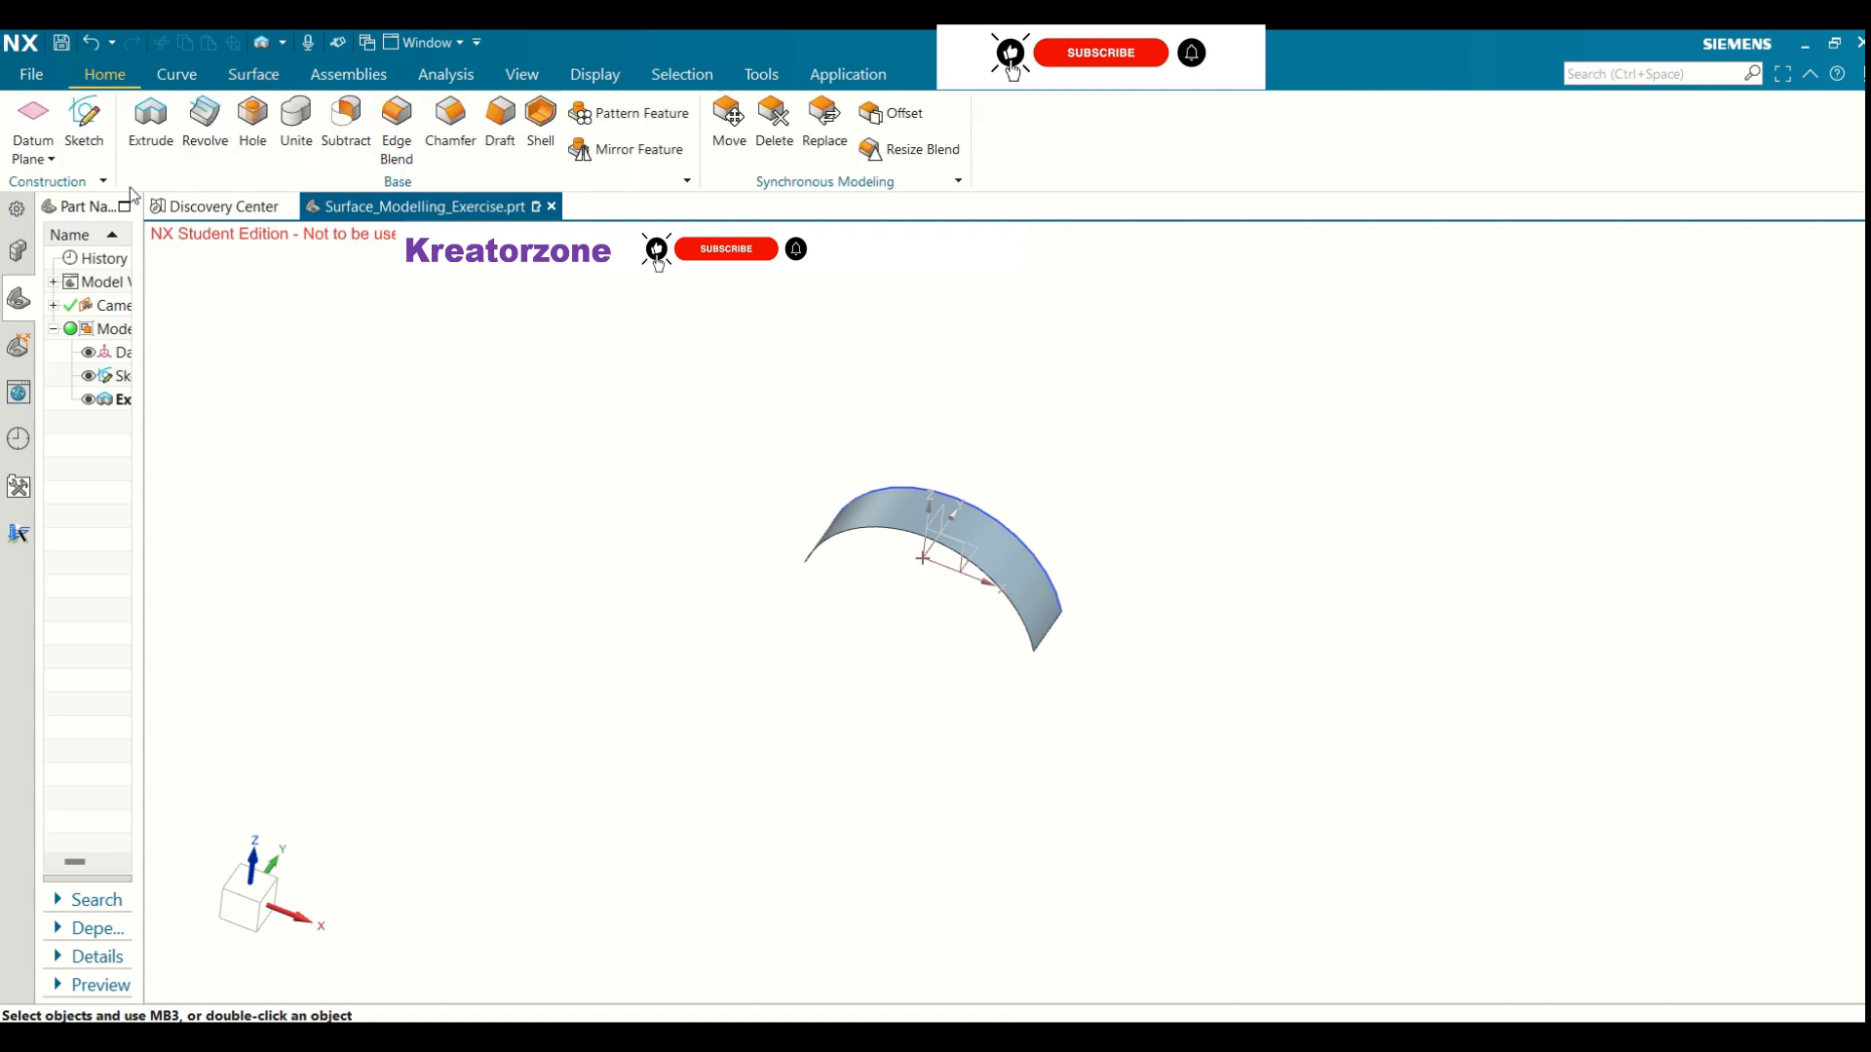
{"action": "left_click", "coordinate": [84, 125]}
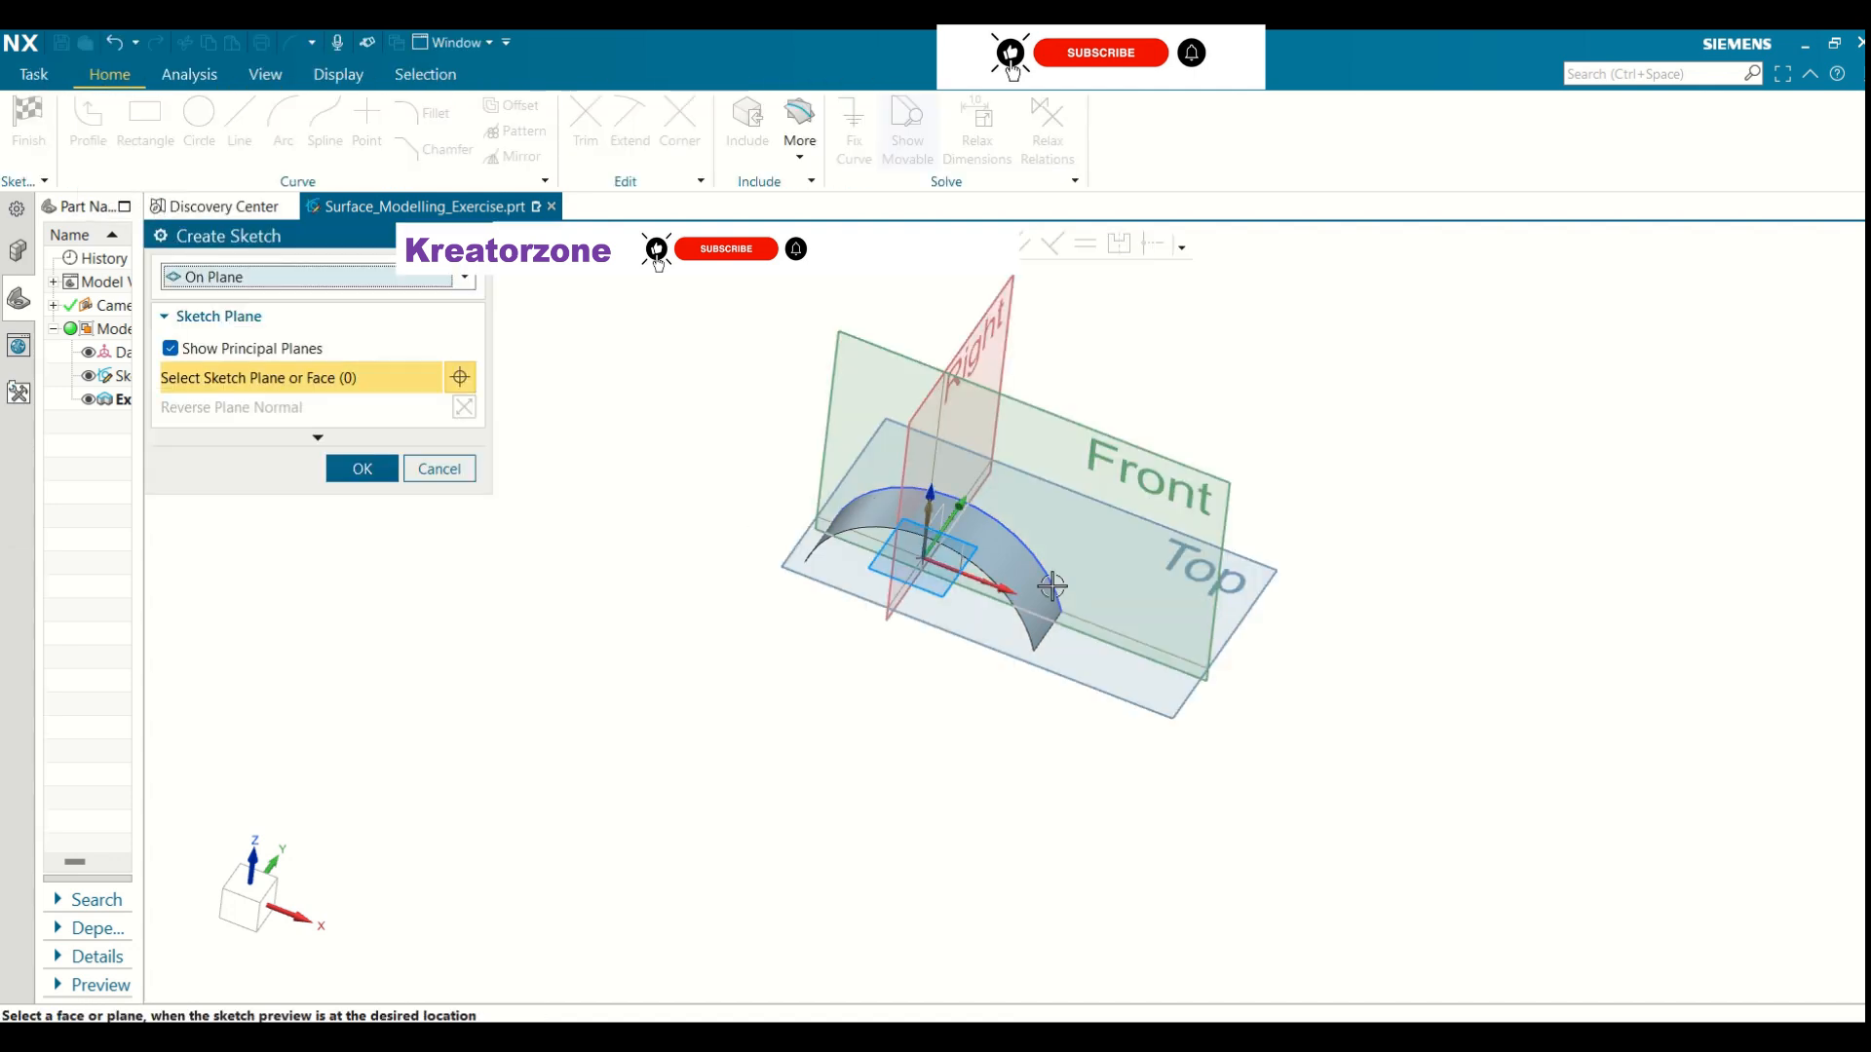
{"action": "left_click", "coordinate": [1257, 585]}
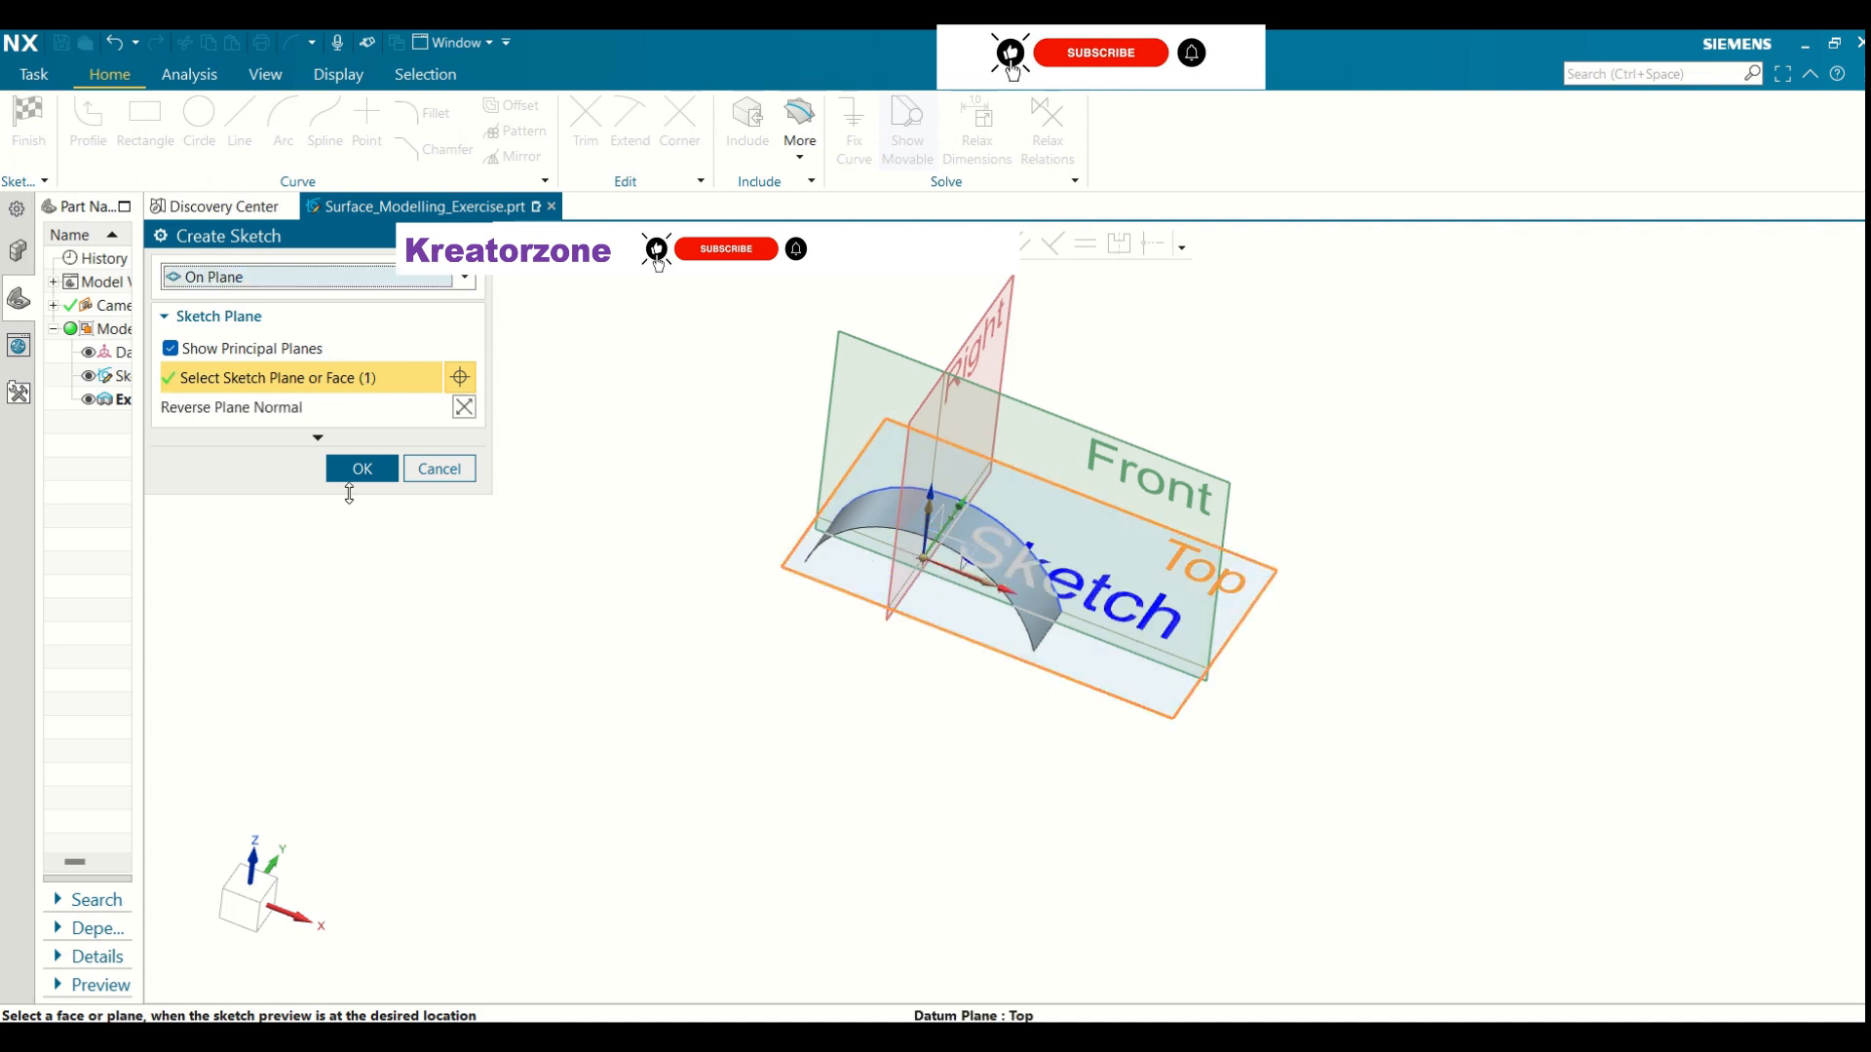
{"action": "left_click", "coordinate": [362, 469]}
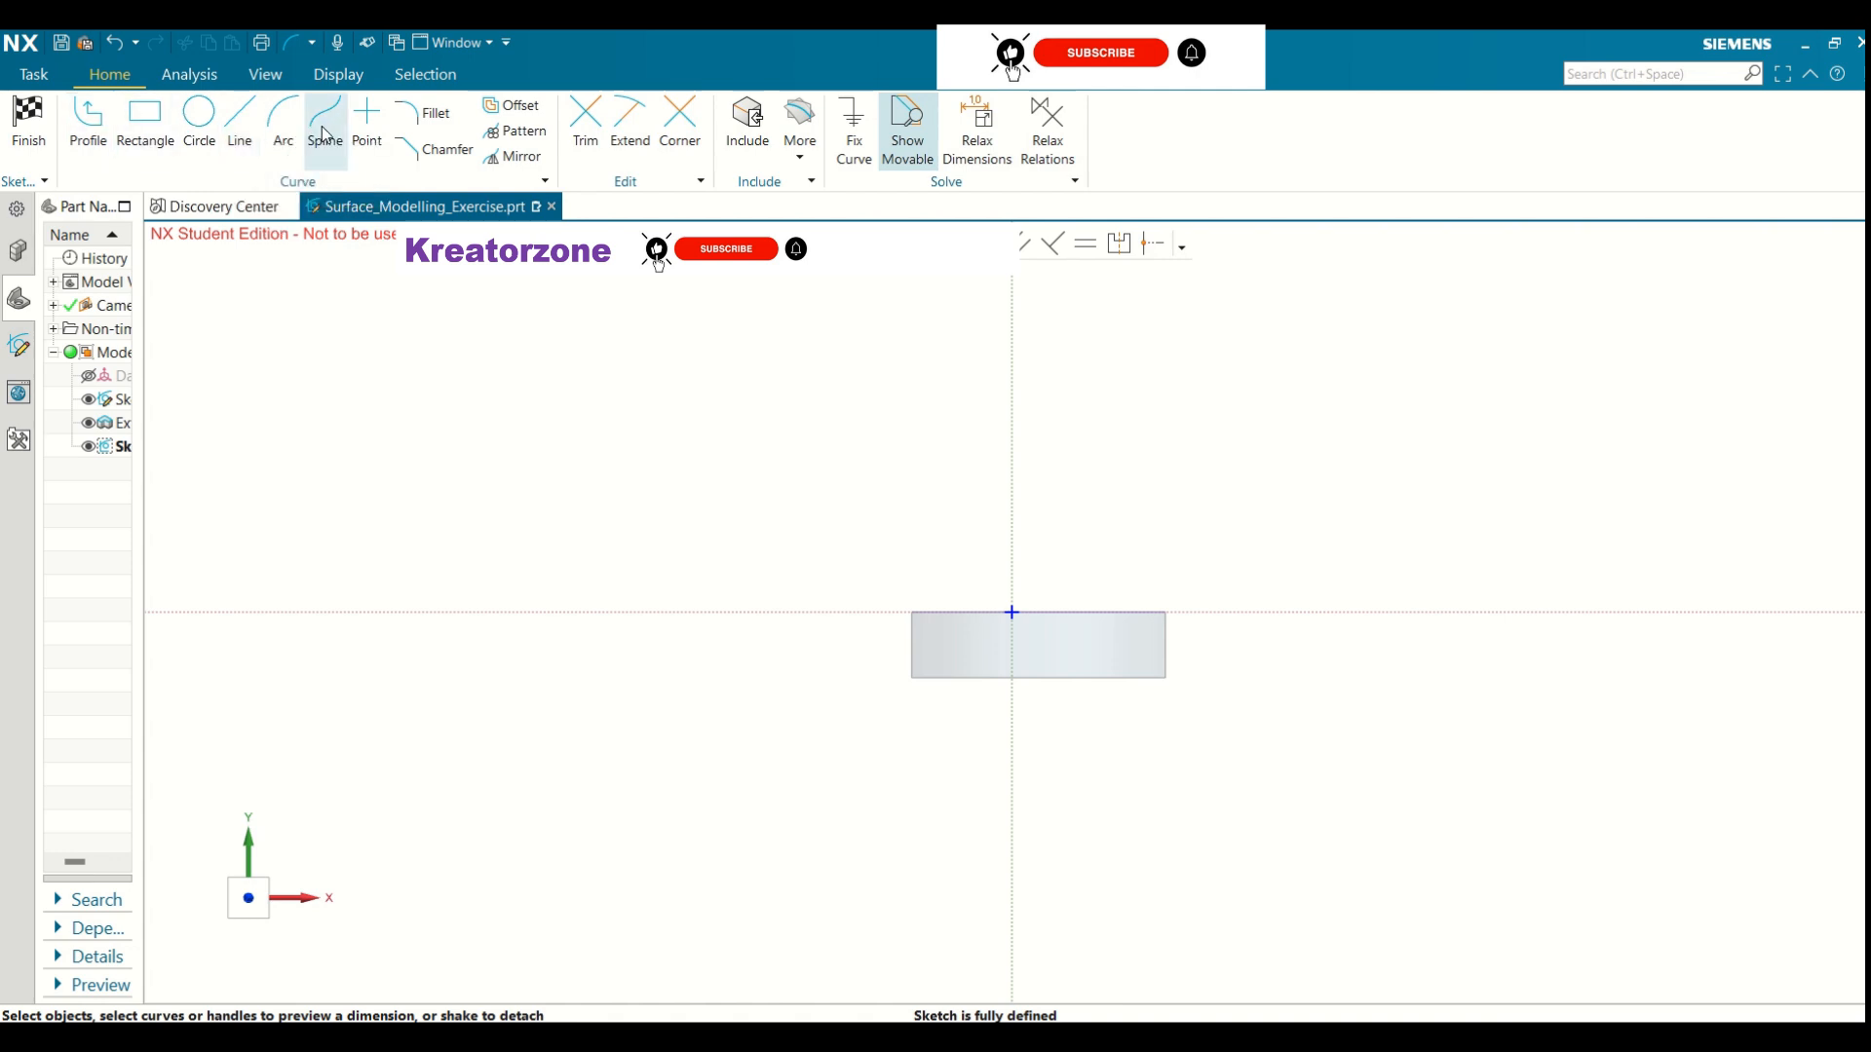
Sketch a three-point arc starting at the extruded surface's left corner on the horizontal axis and curving up and right, and finish the sketch
{"action": "left_click", "coordinate": [283, 122]}
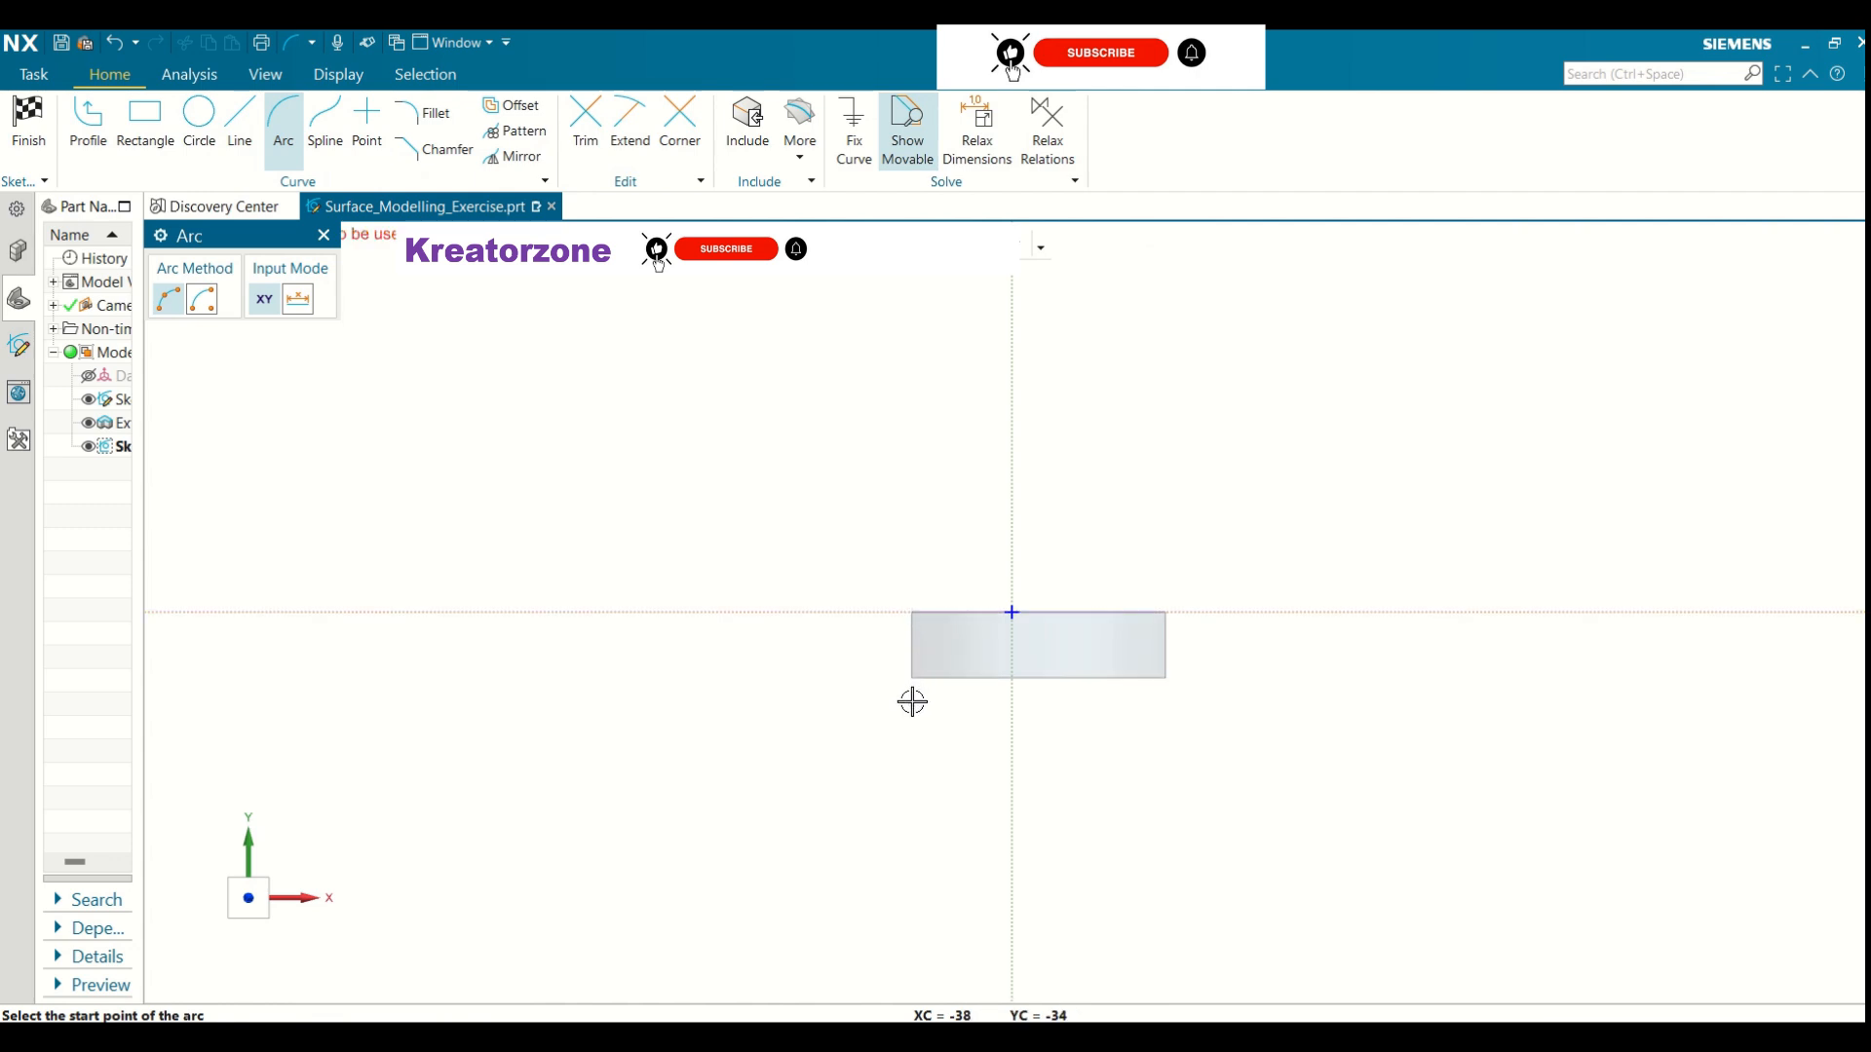
{"action": "mouse_move", "coordinate": [910, 697]}
{"action": "middle_mouse_down"}
{"action": "mouse_move", "coordinate": [893, 634]}
{"action": "mouse_move", "coordinate": [911, 645]}
{"action": "middle_mouse_up"}
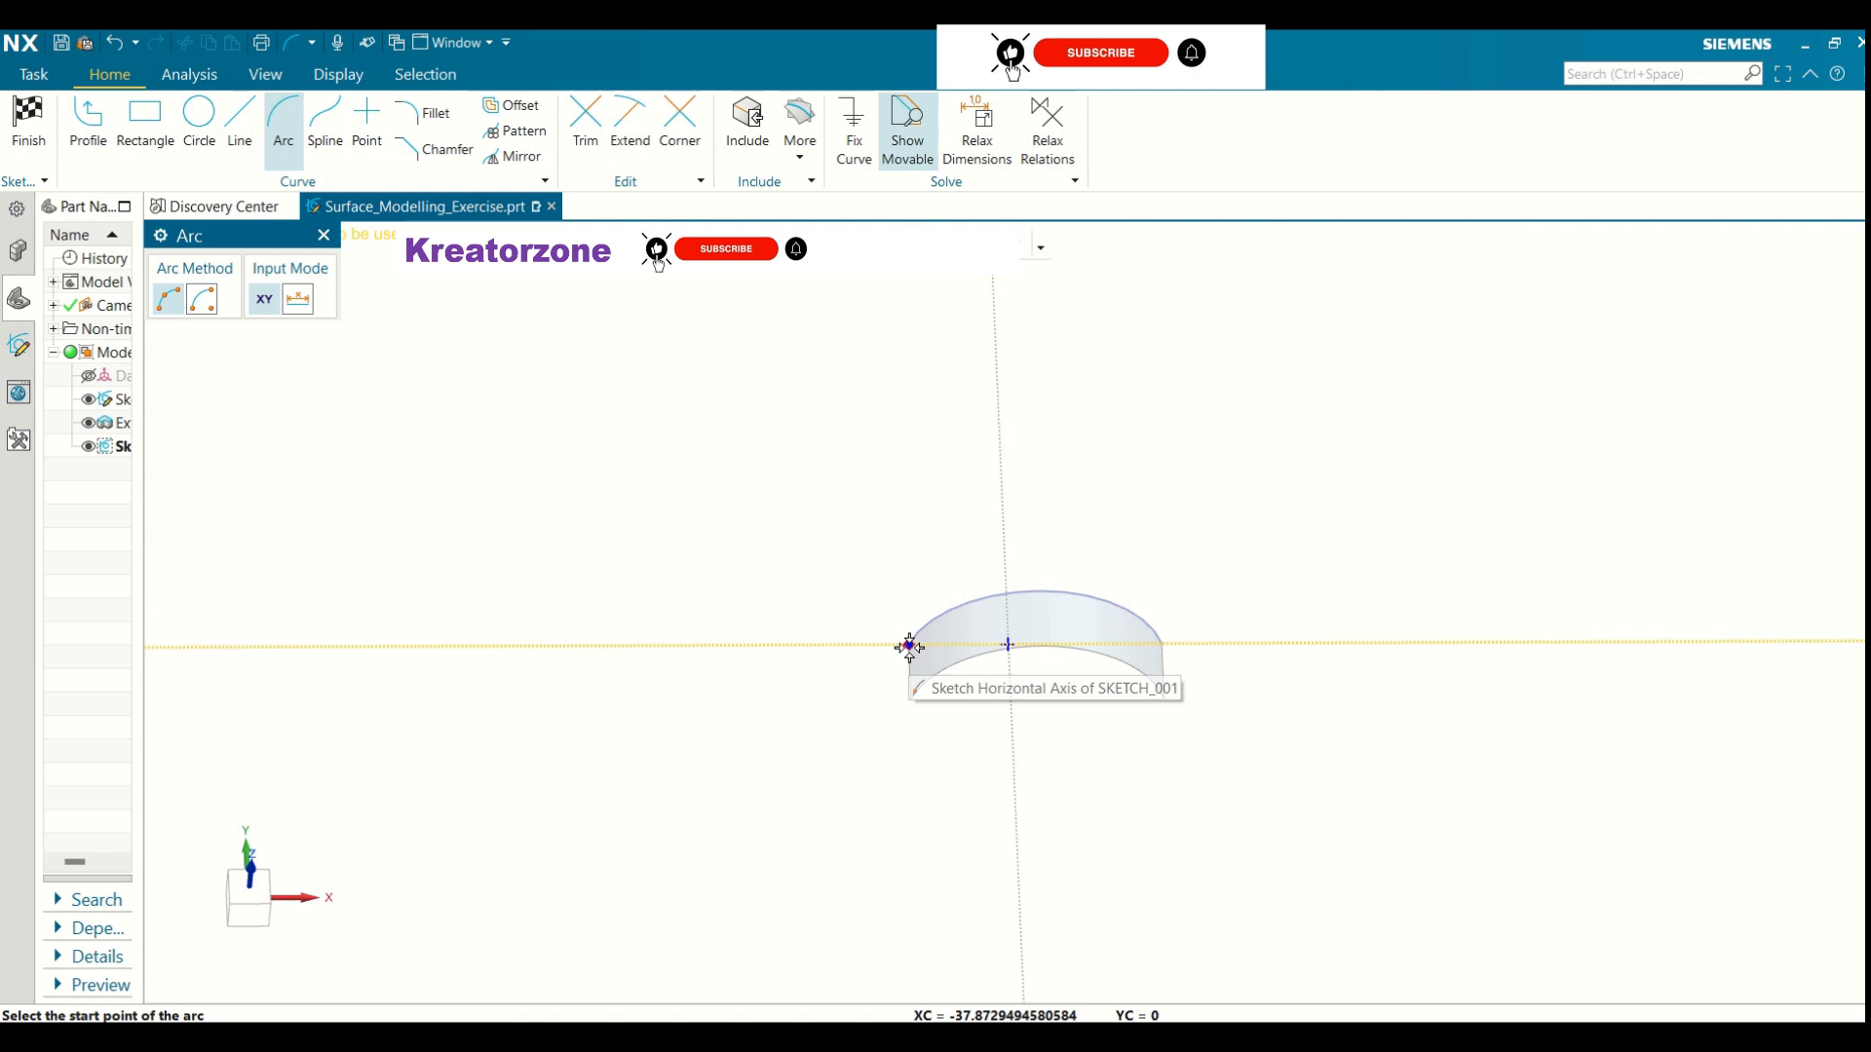
{"action": "left_click", "coordinate": [909, 647]}
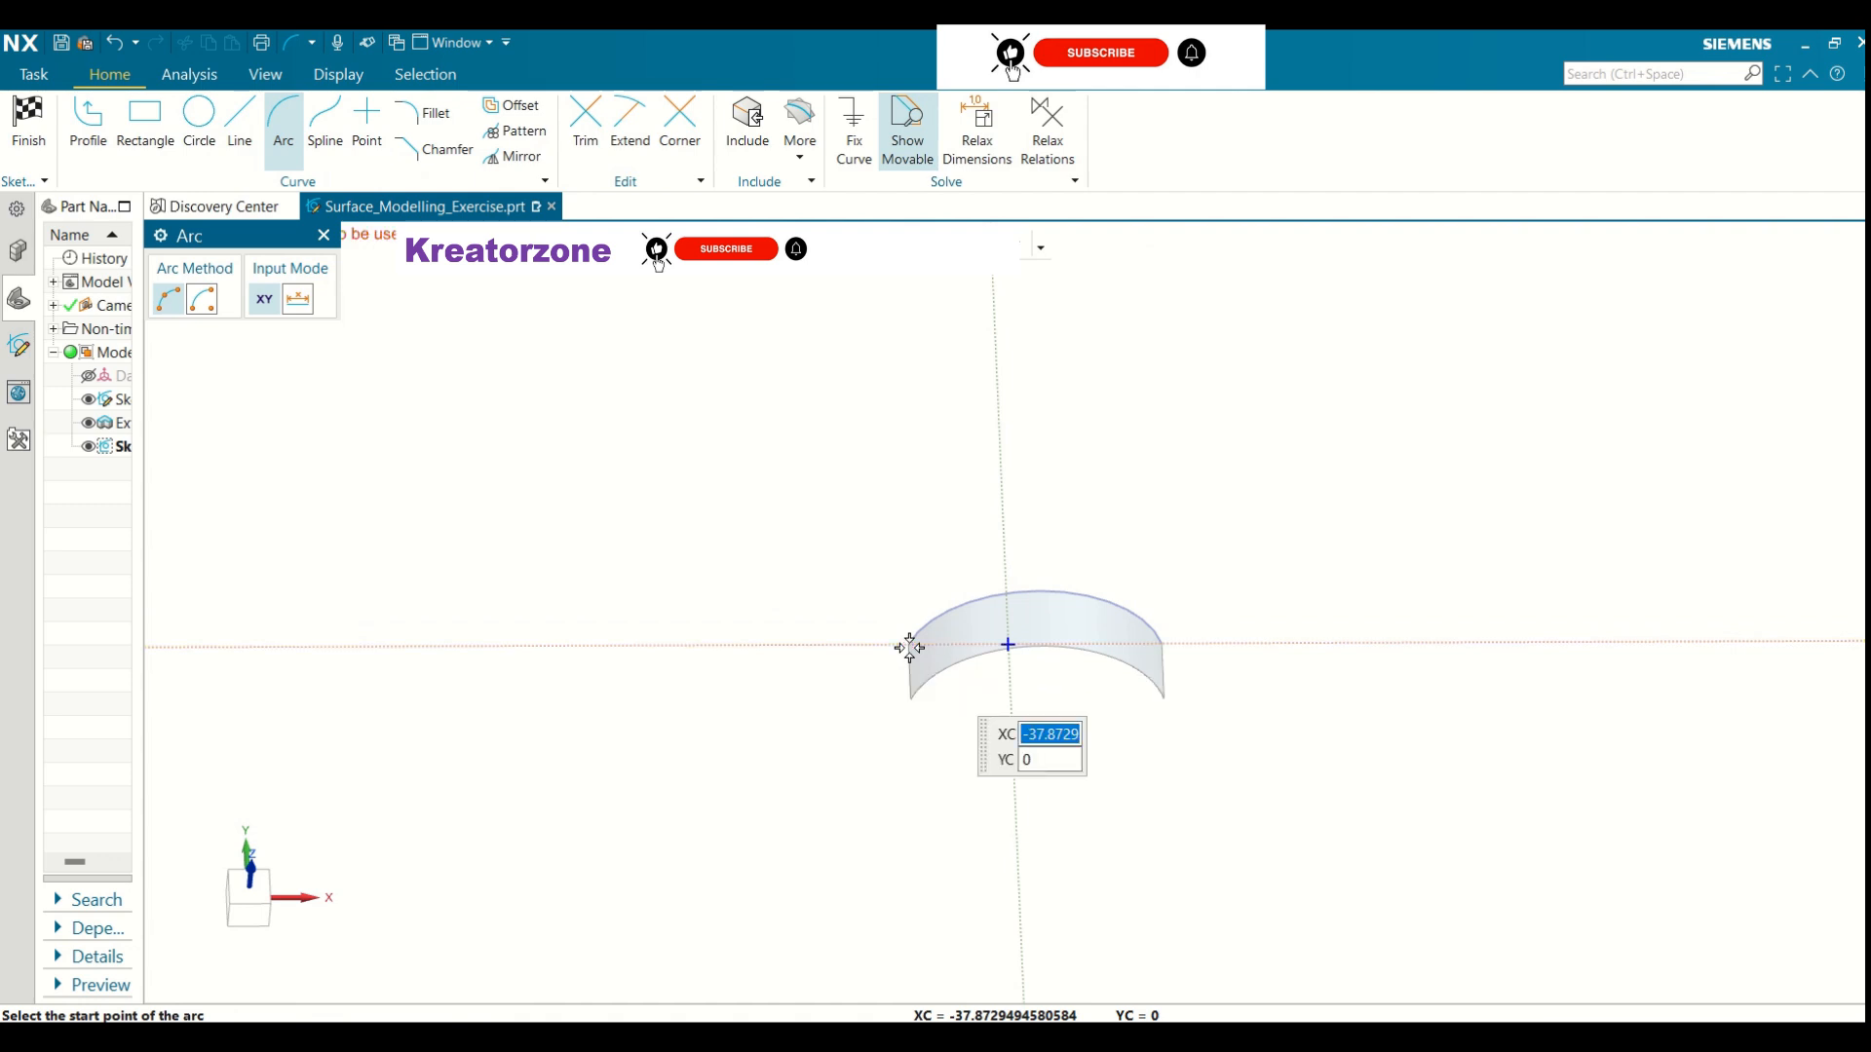
{"action": "left_click", "coordinate": [922, 524]}
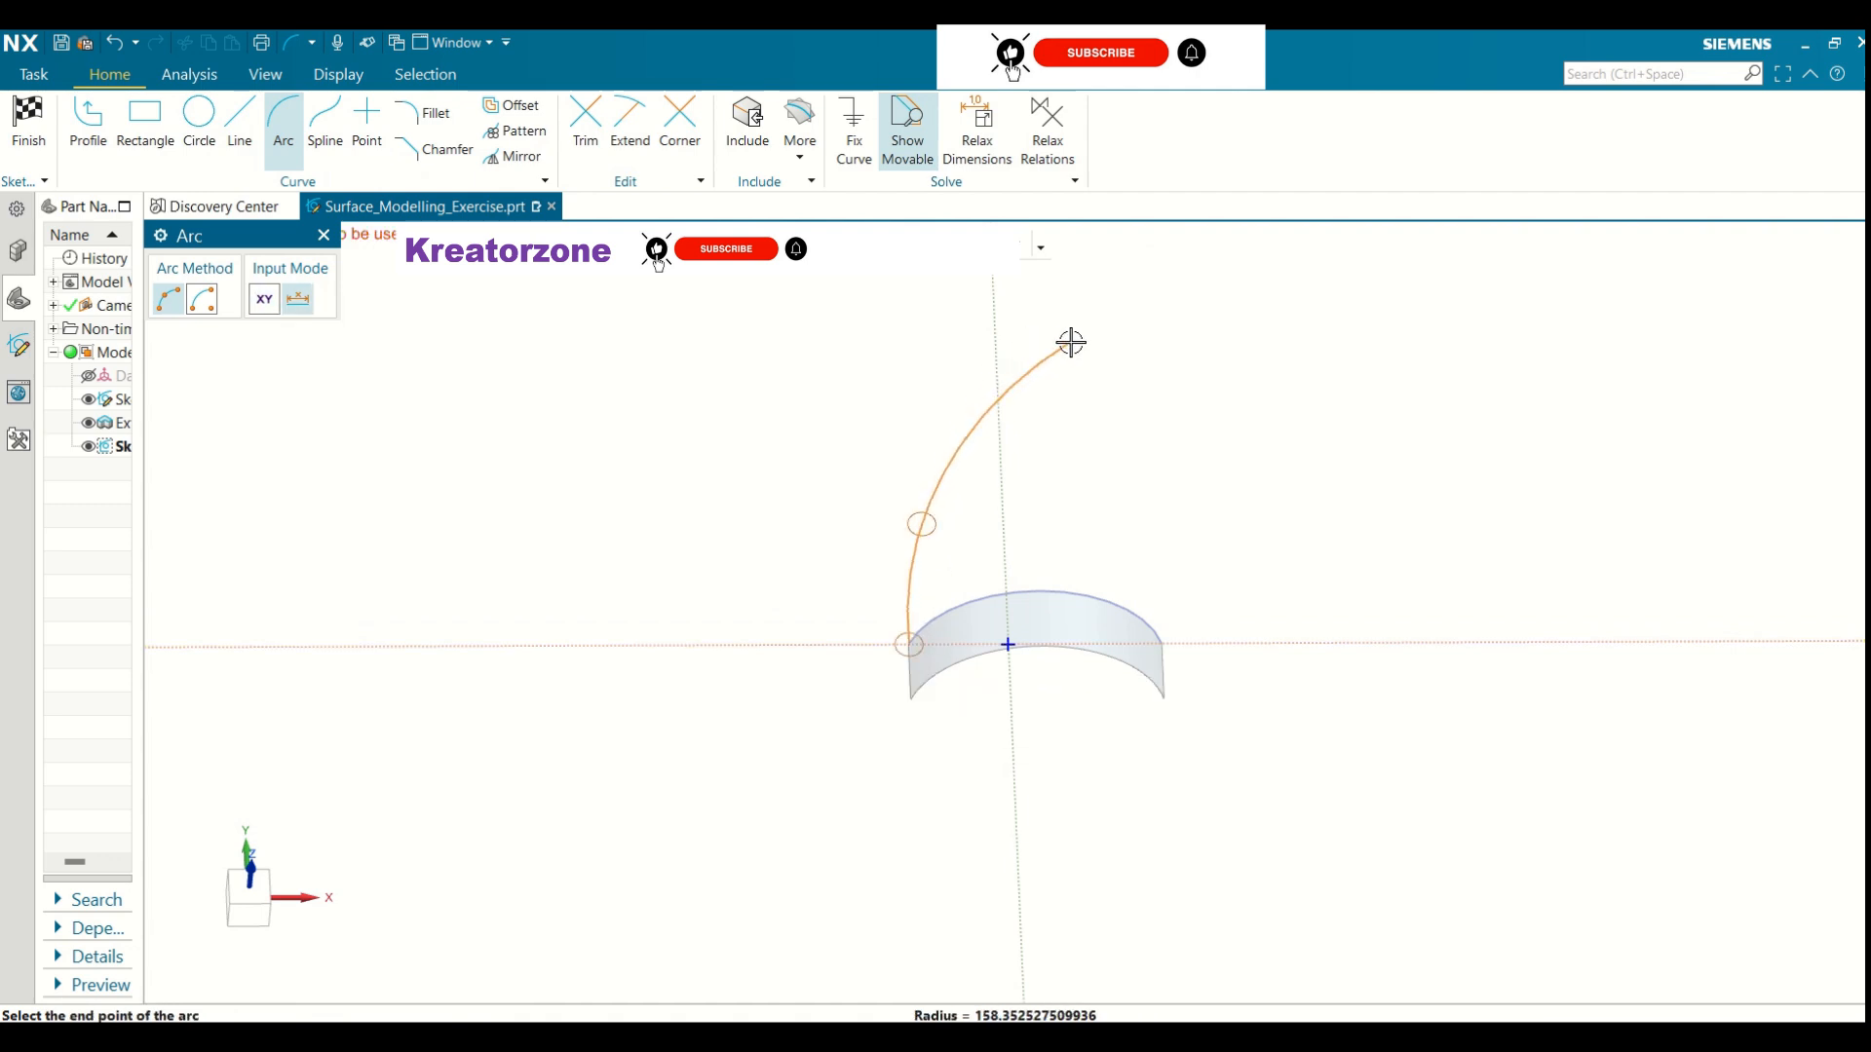
{"action": "left_click", "coordinate": [1139, 349]}
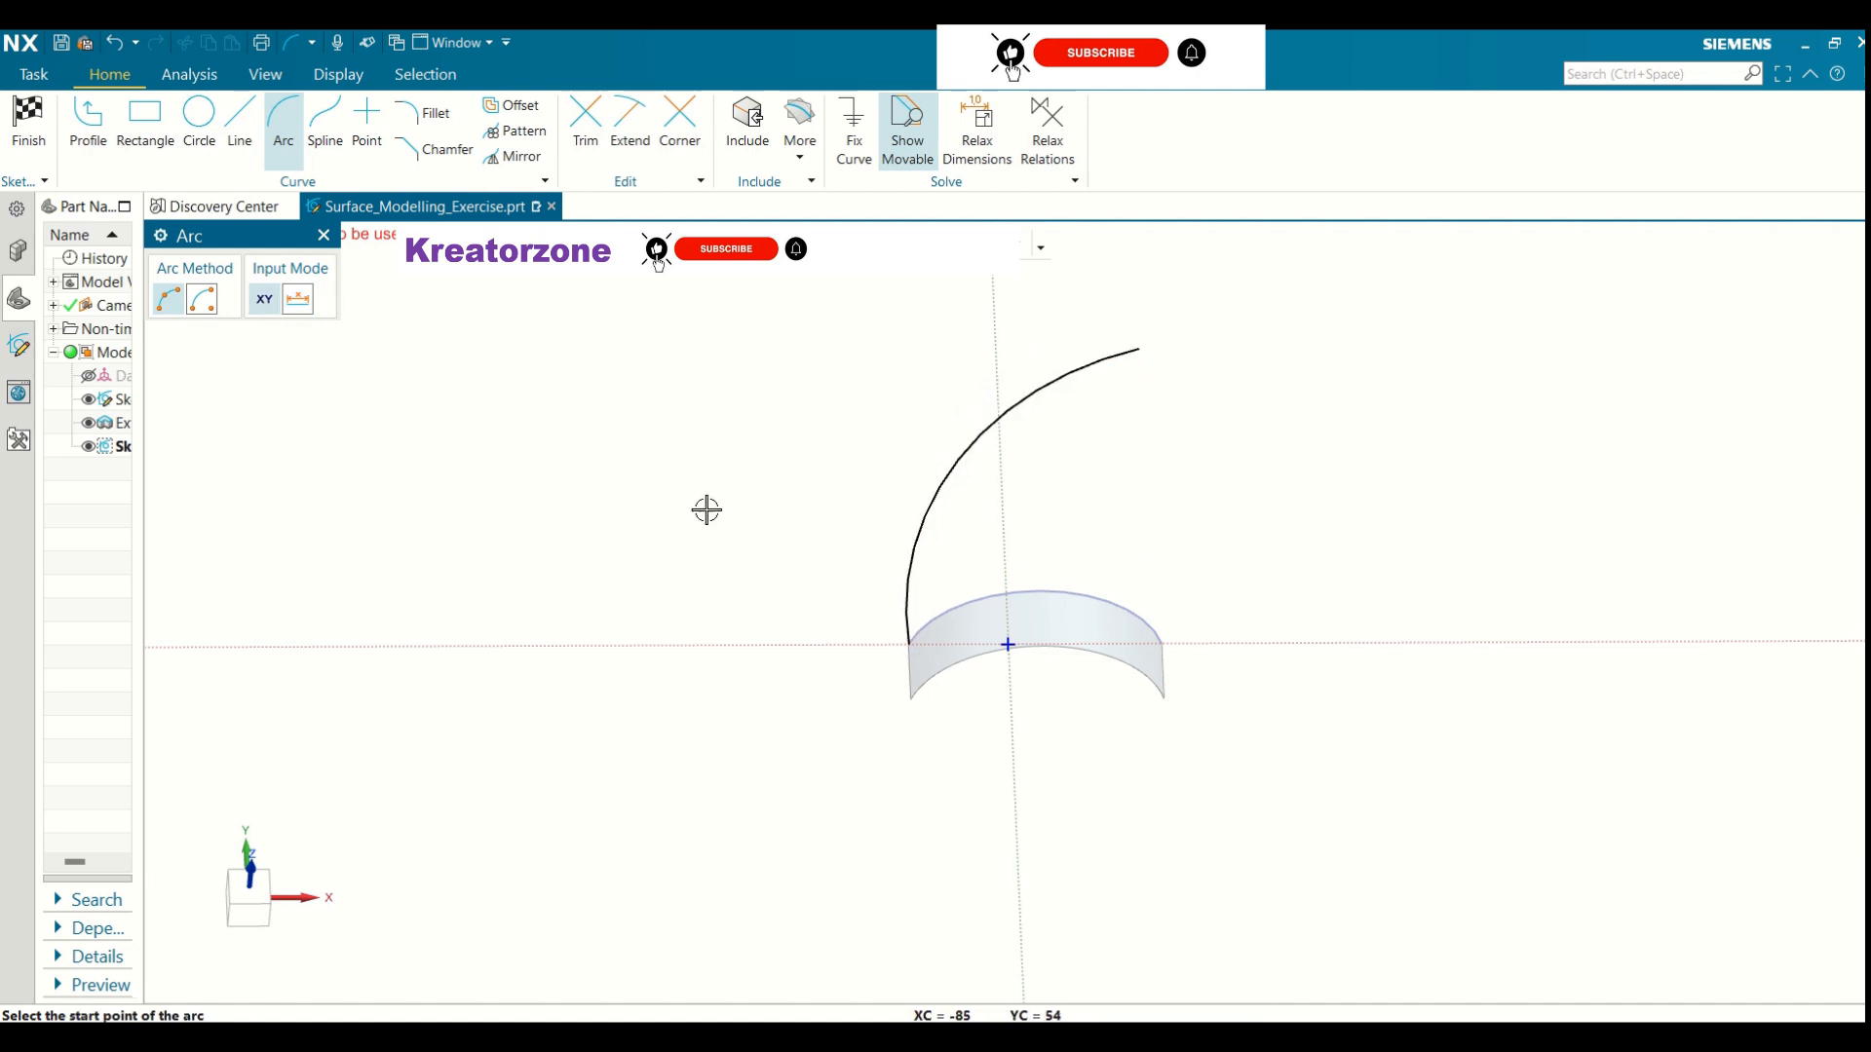
{"action": "left_click", "coordinate": [28, 122]}
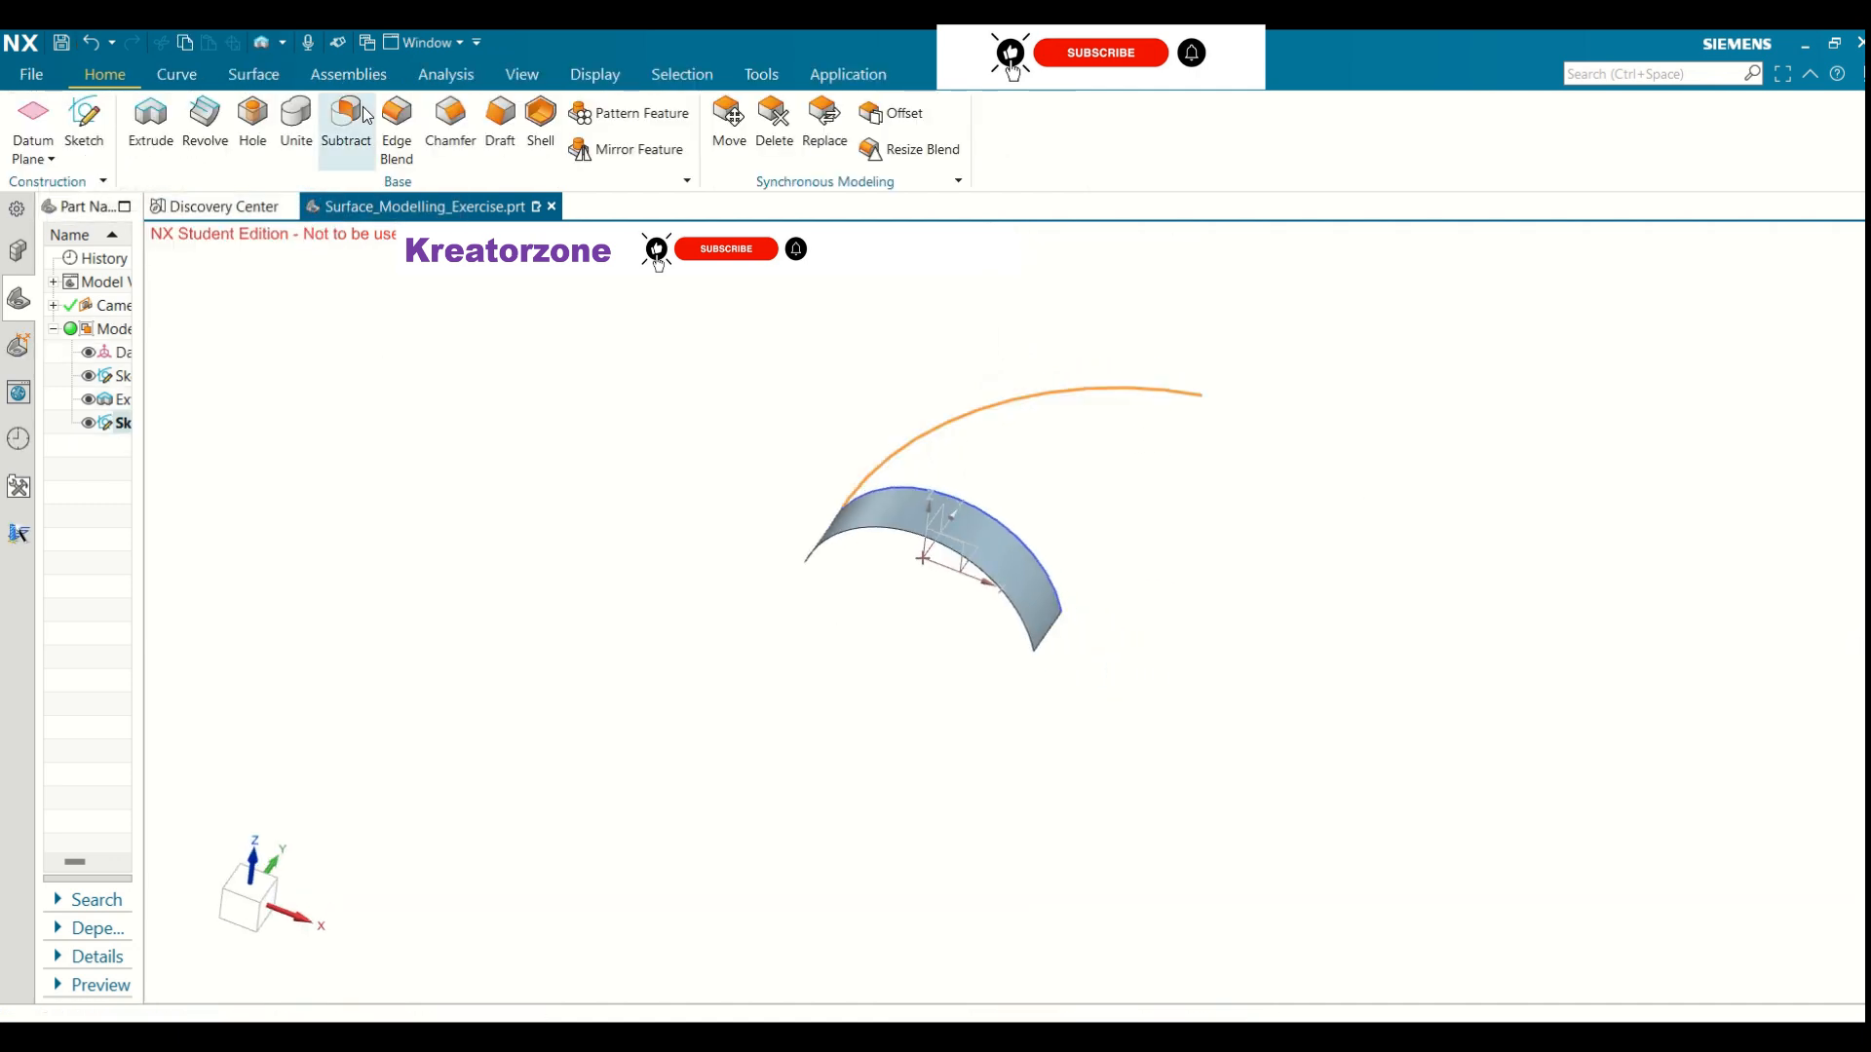
{"action": "left_click", "coordinate": [241, 76]}
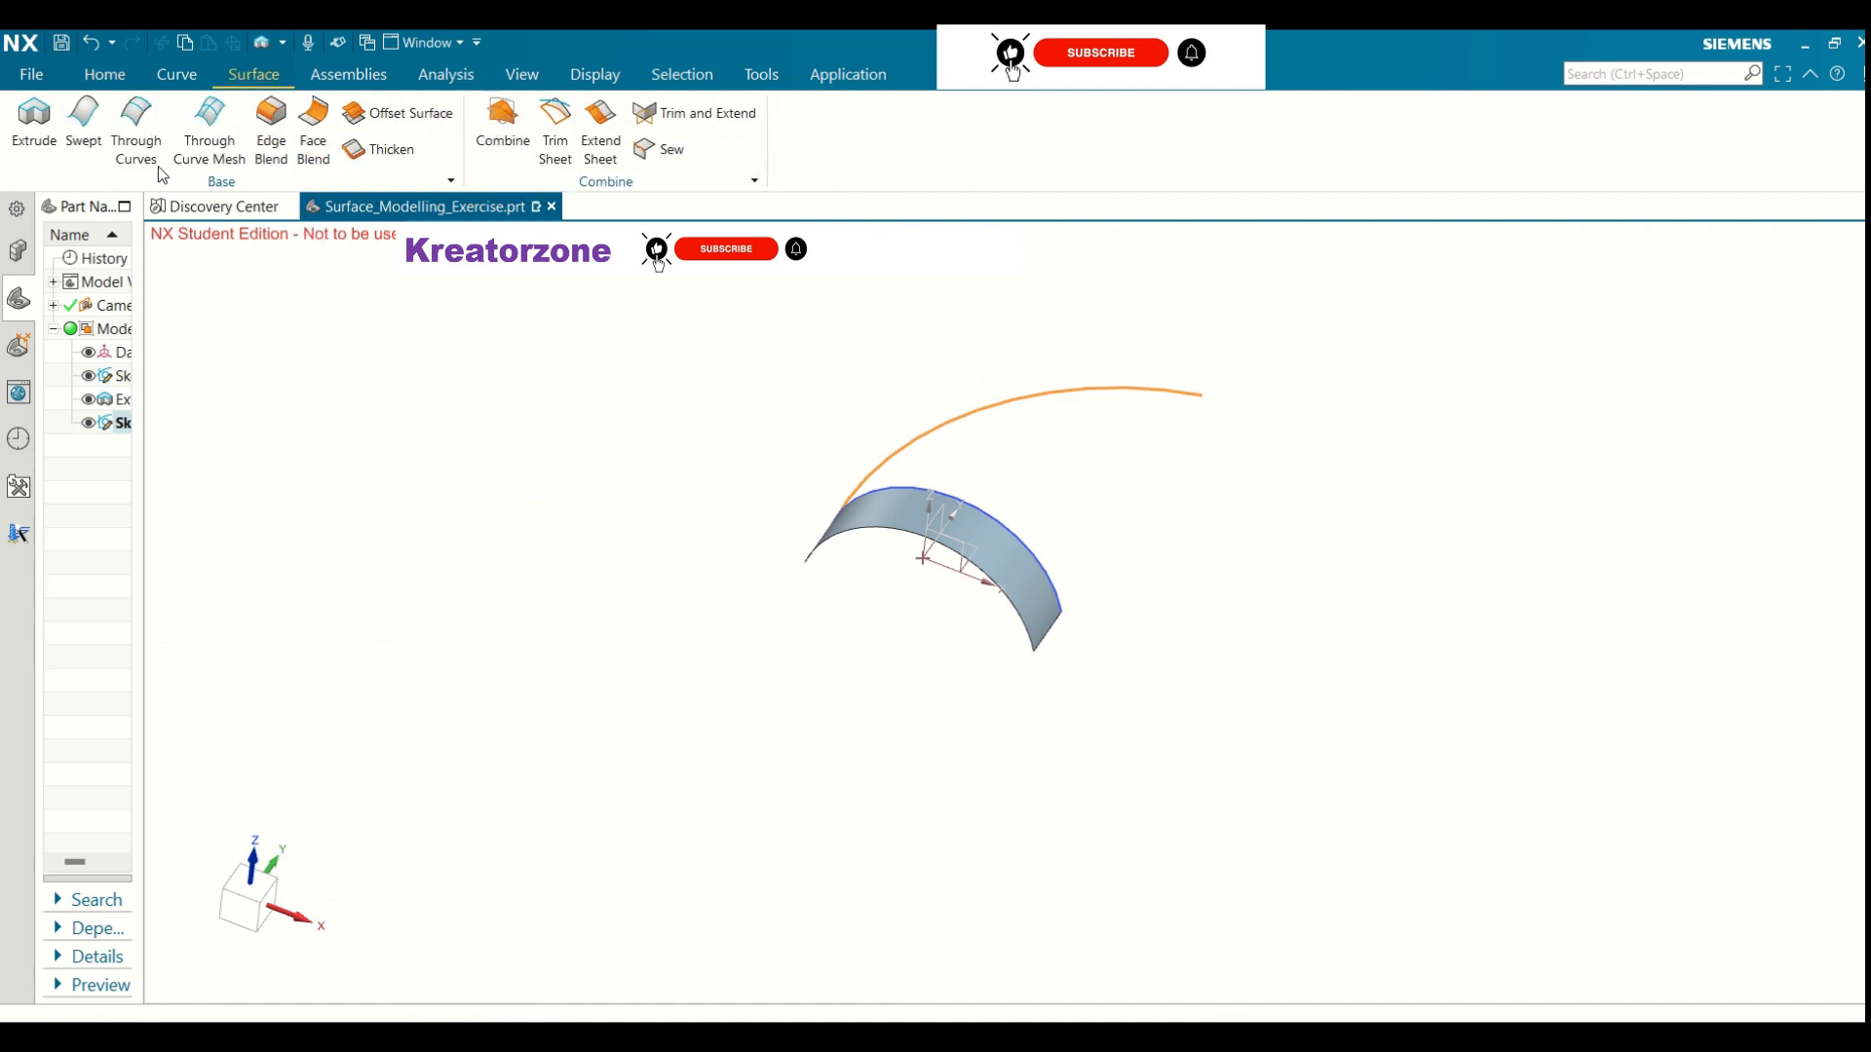
{"action": "left_click", "coordinate": [84, 127]}
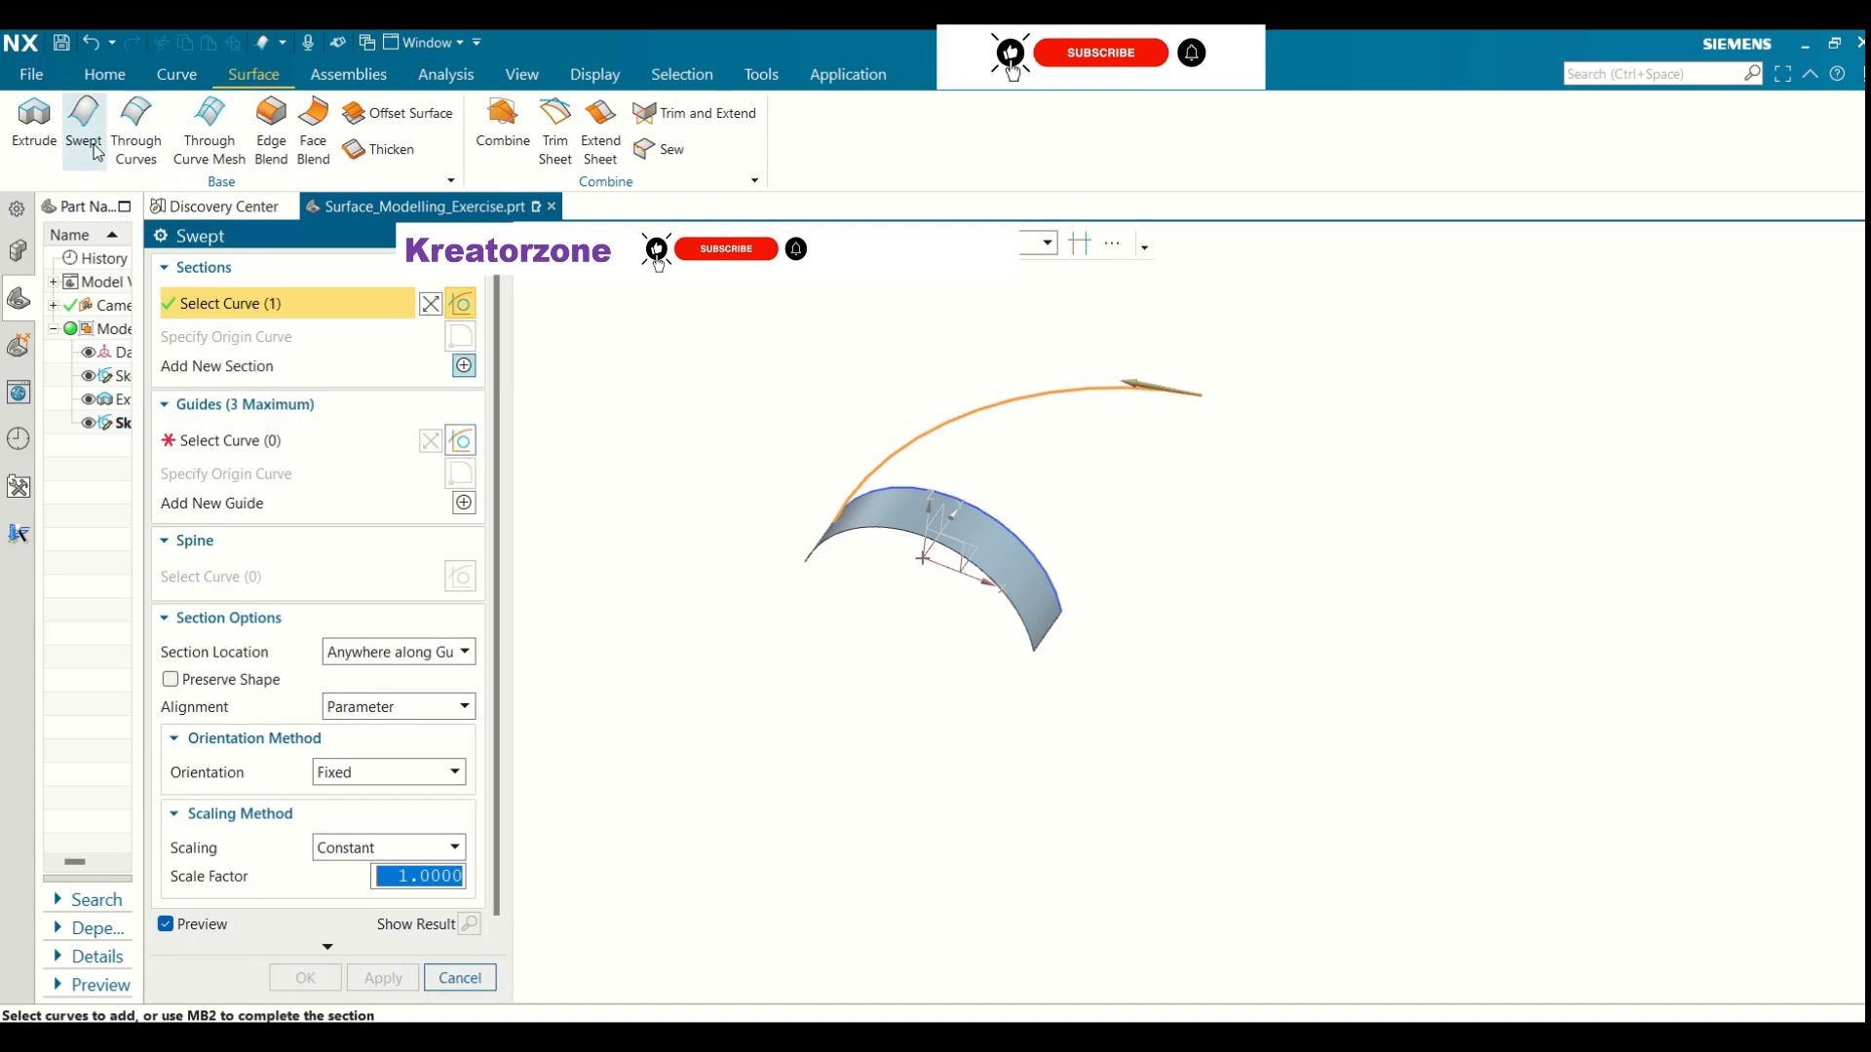
{"action": "middle_click_drag", "start_coordinate": [1155, 582], "coordinate": [1101, 565]}
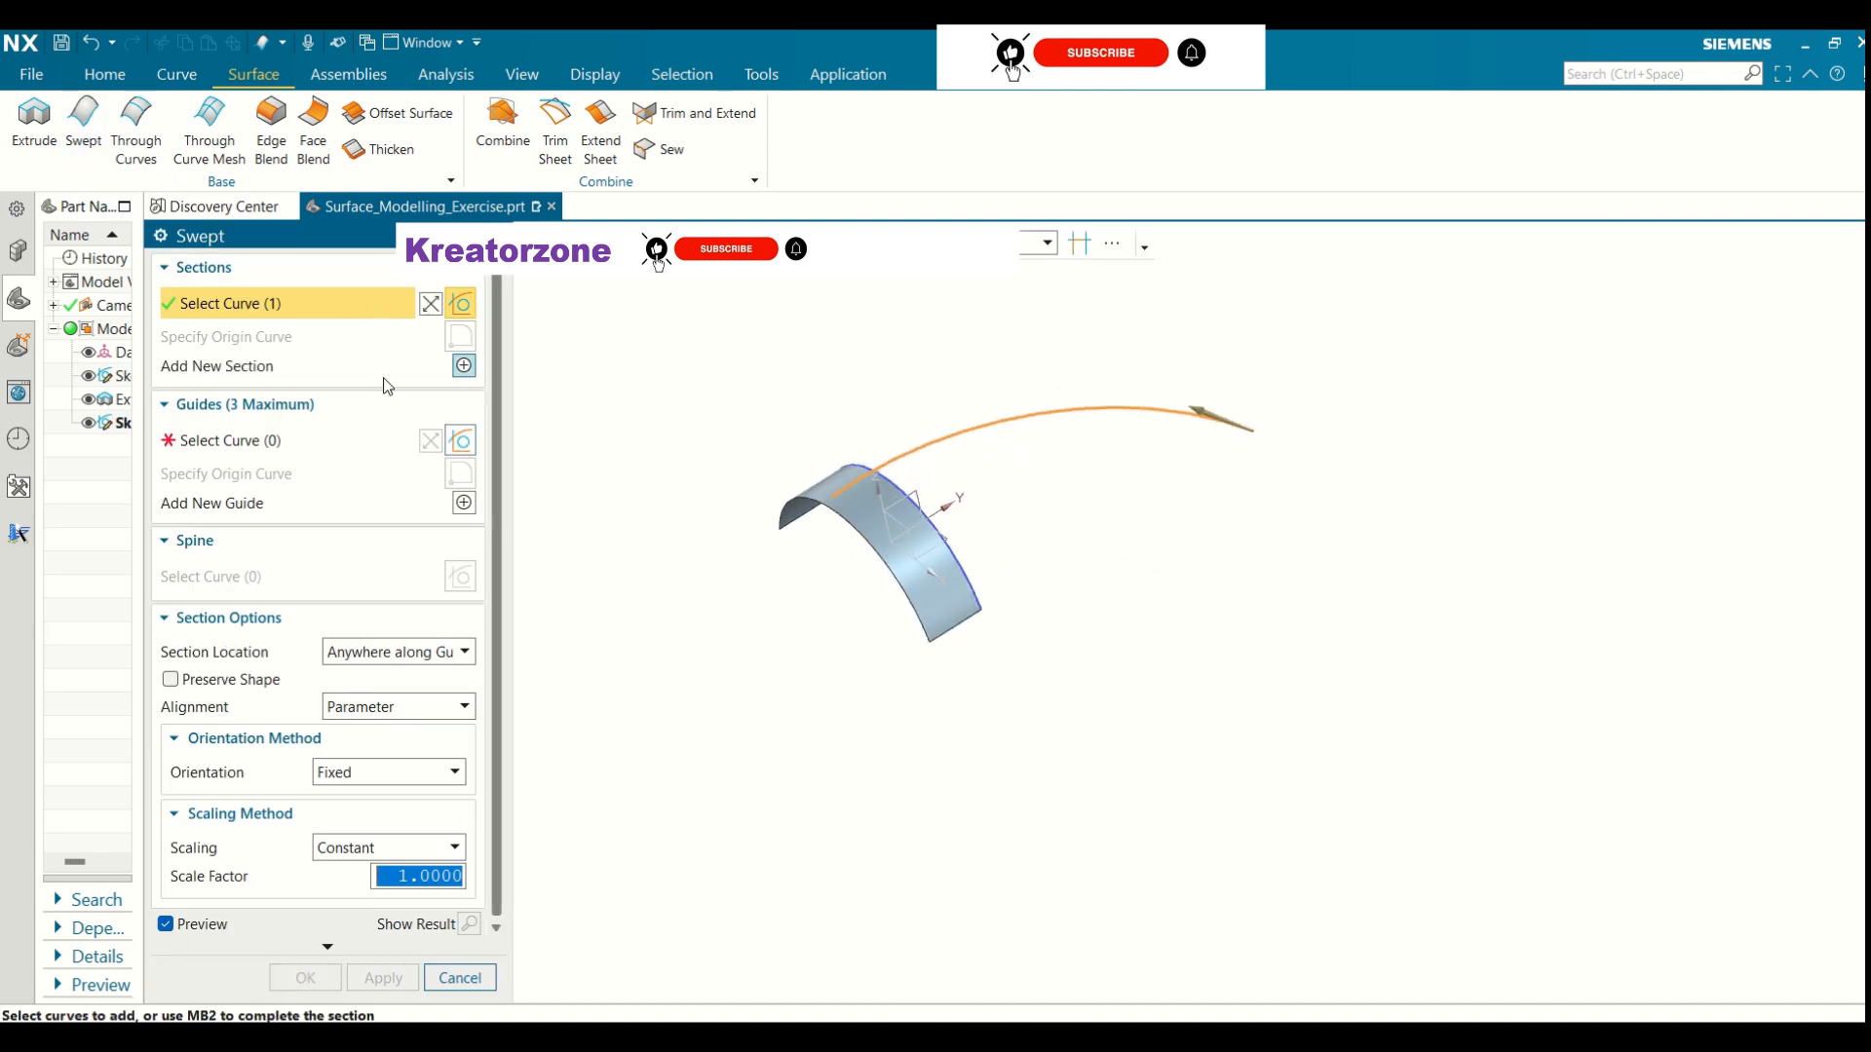
{"action": "left_click", "coordinate": [443, 975]}
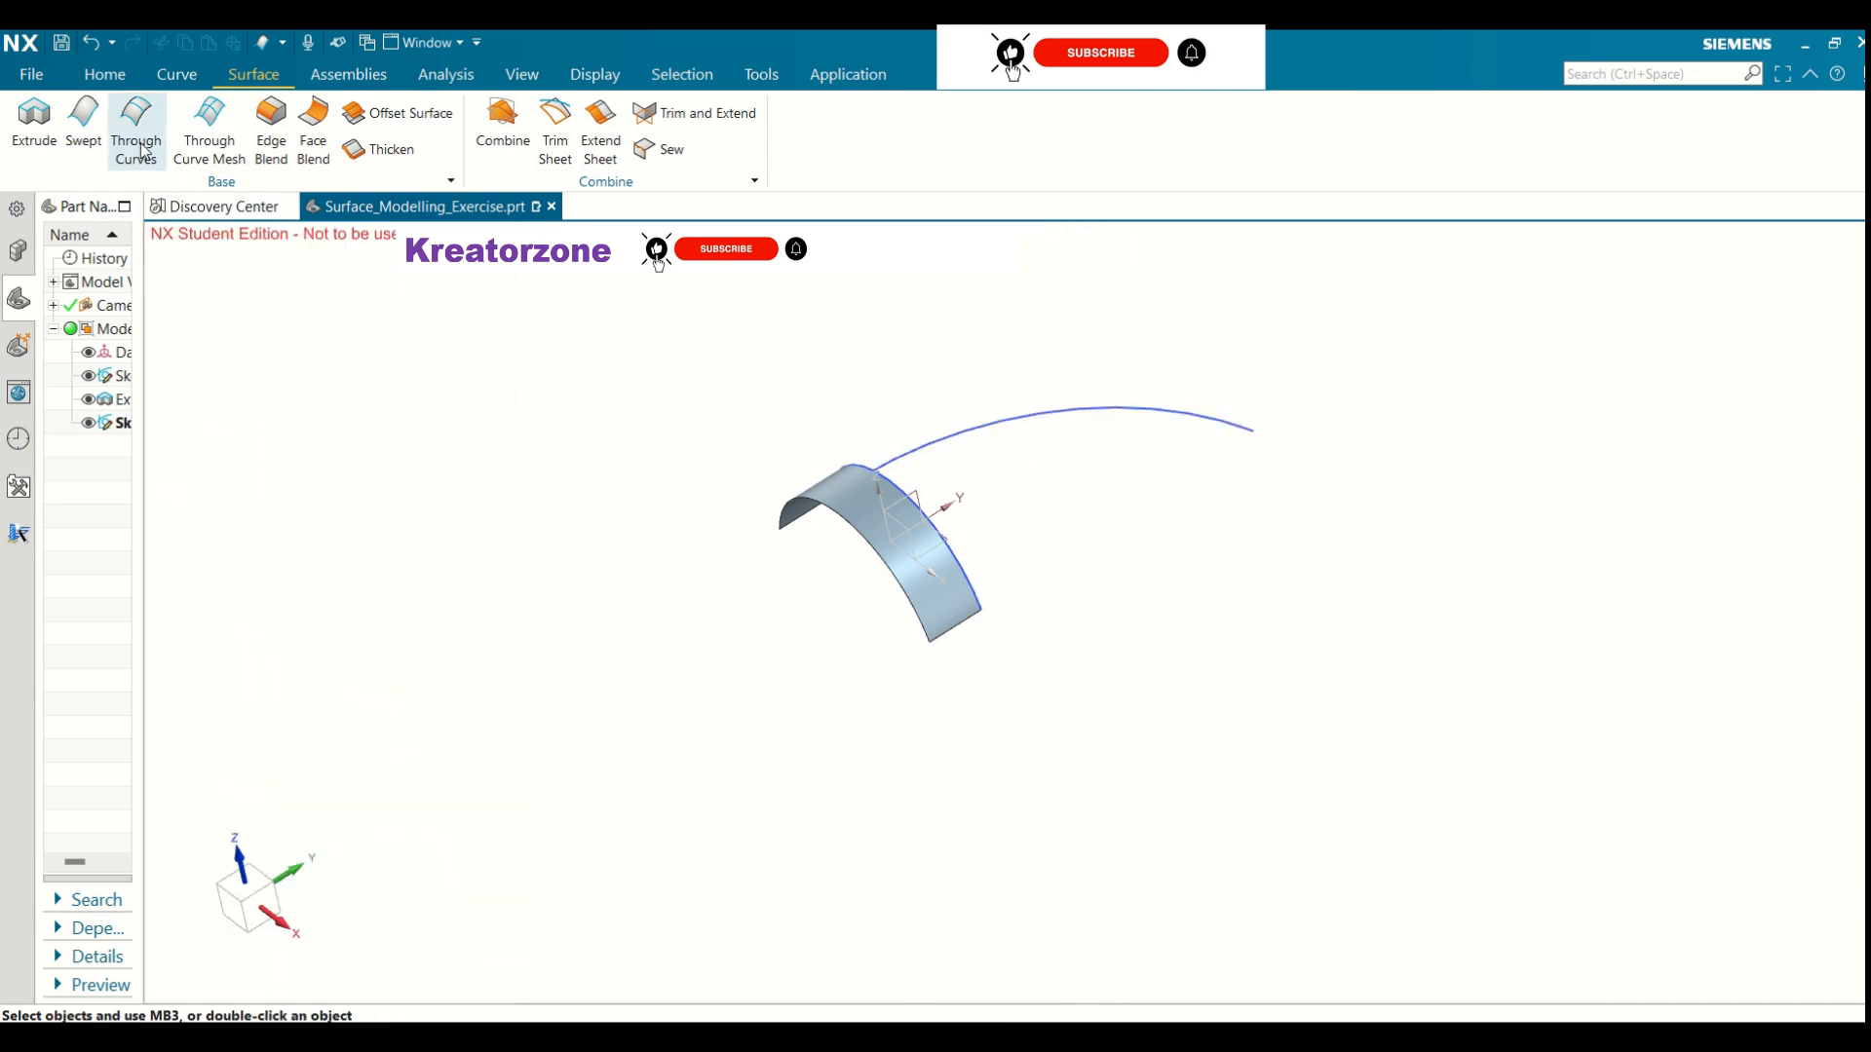
Create a Swept surface using the extruded surface's arc as the section and the newly sketched arc as the guide
{"action": "left_click", "coordinate": [87, 138]}
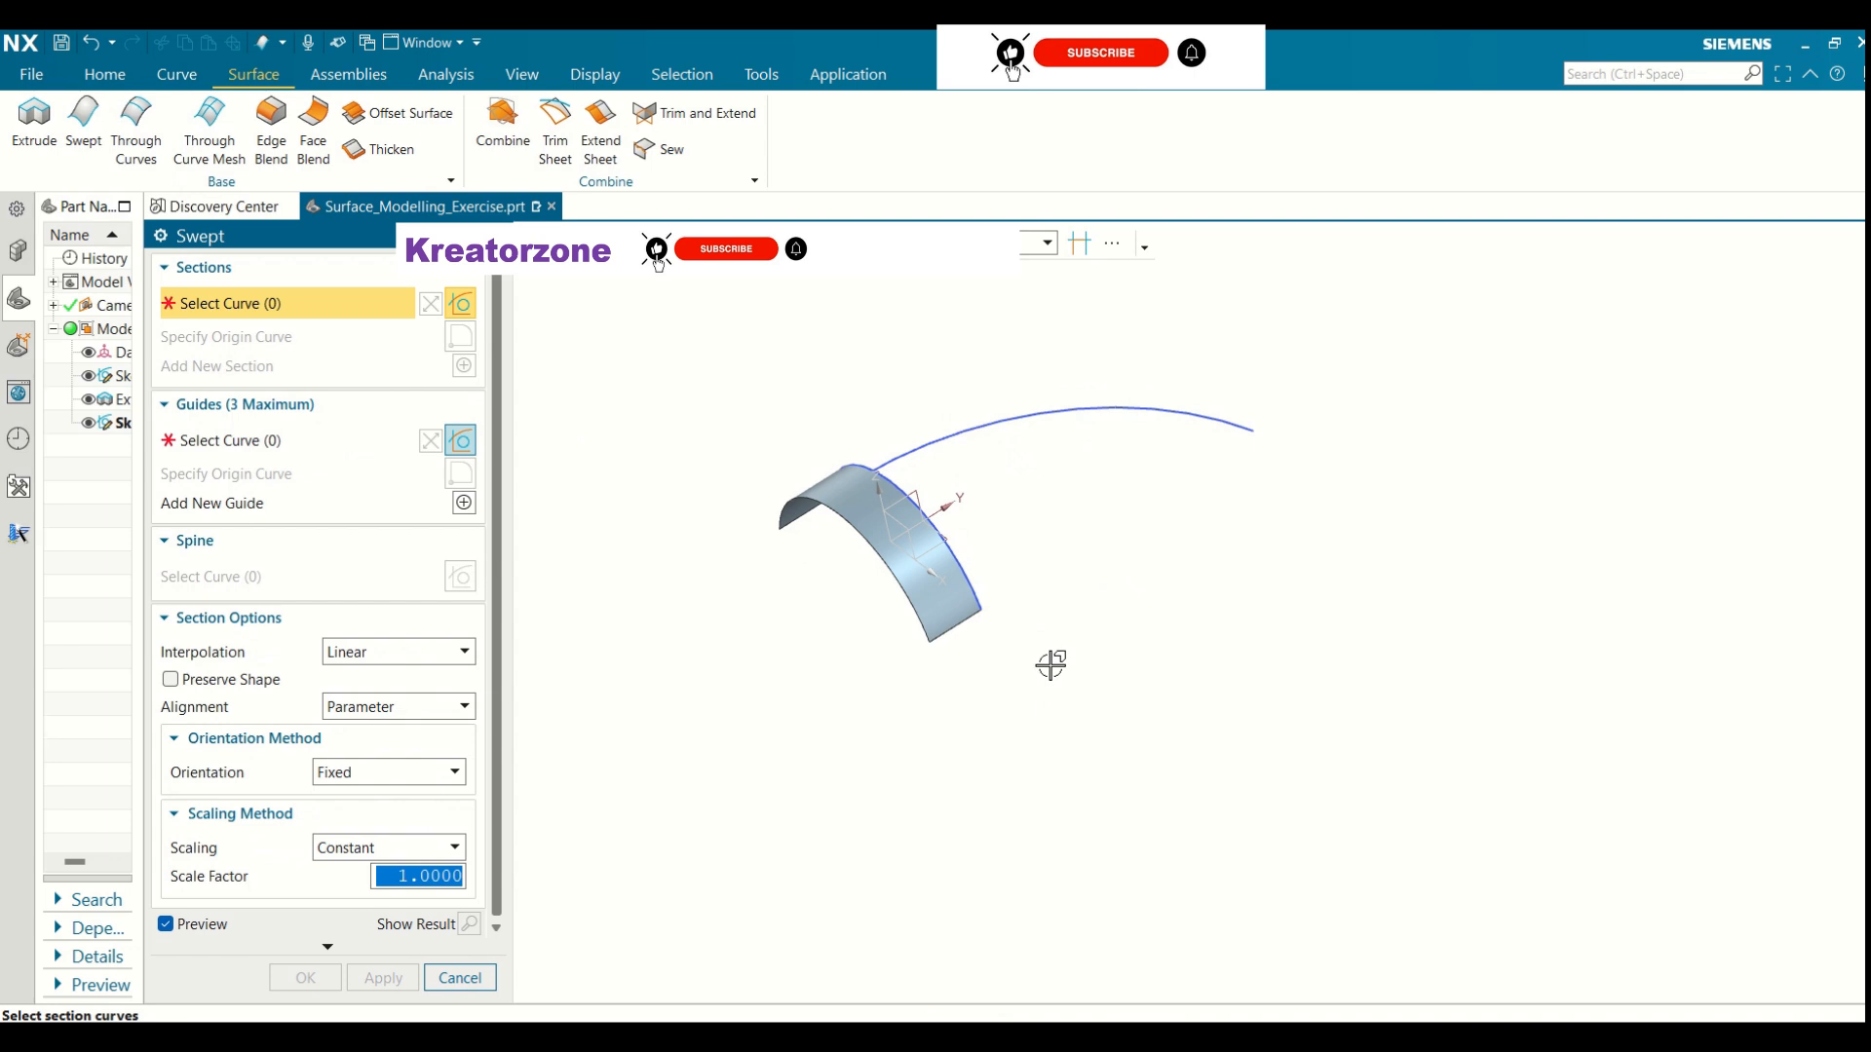
{"action": "mouse_move", "coordinate": [1052, 660]}
{"action": "middle_mouse_down"}
{"action": "mouse_move", "coordinate": [925, 674]}
{"action": "mouse_move", "coordinate": [952, 701]}
{"action": "middle_mouse_up"}
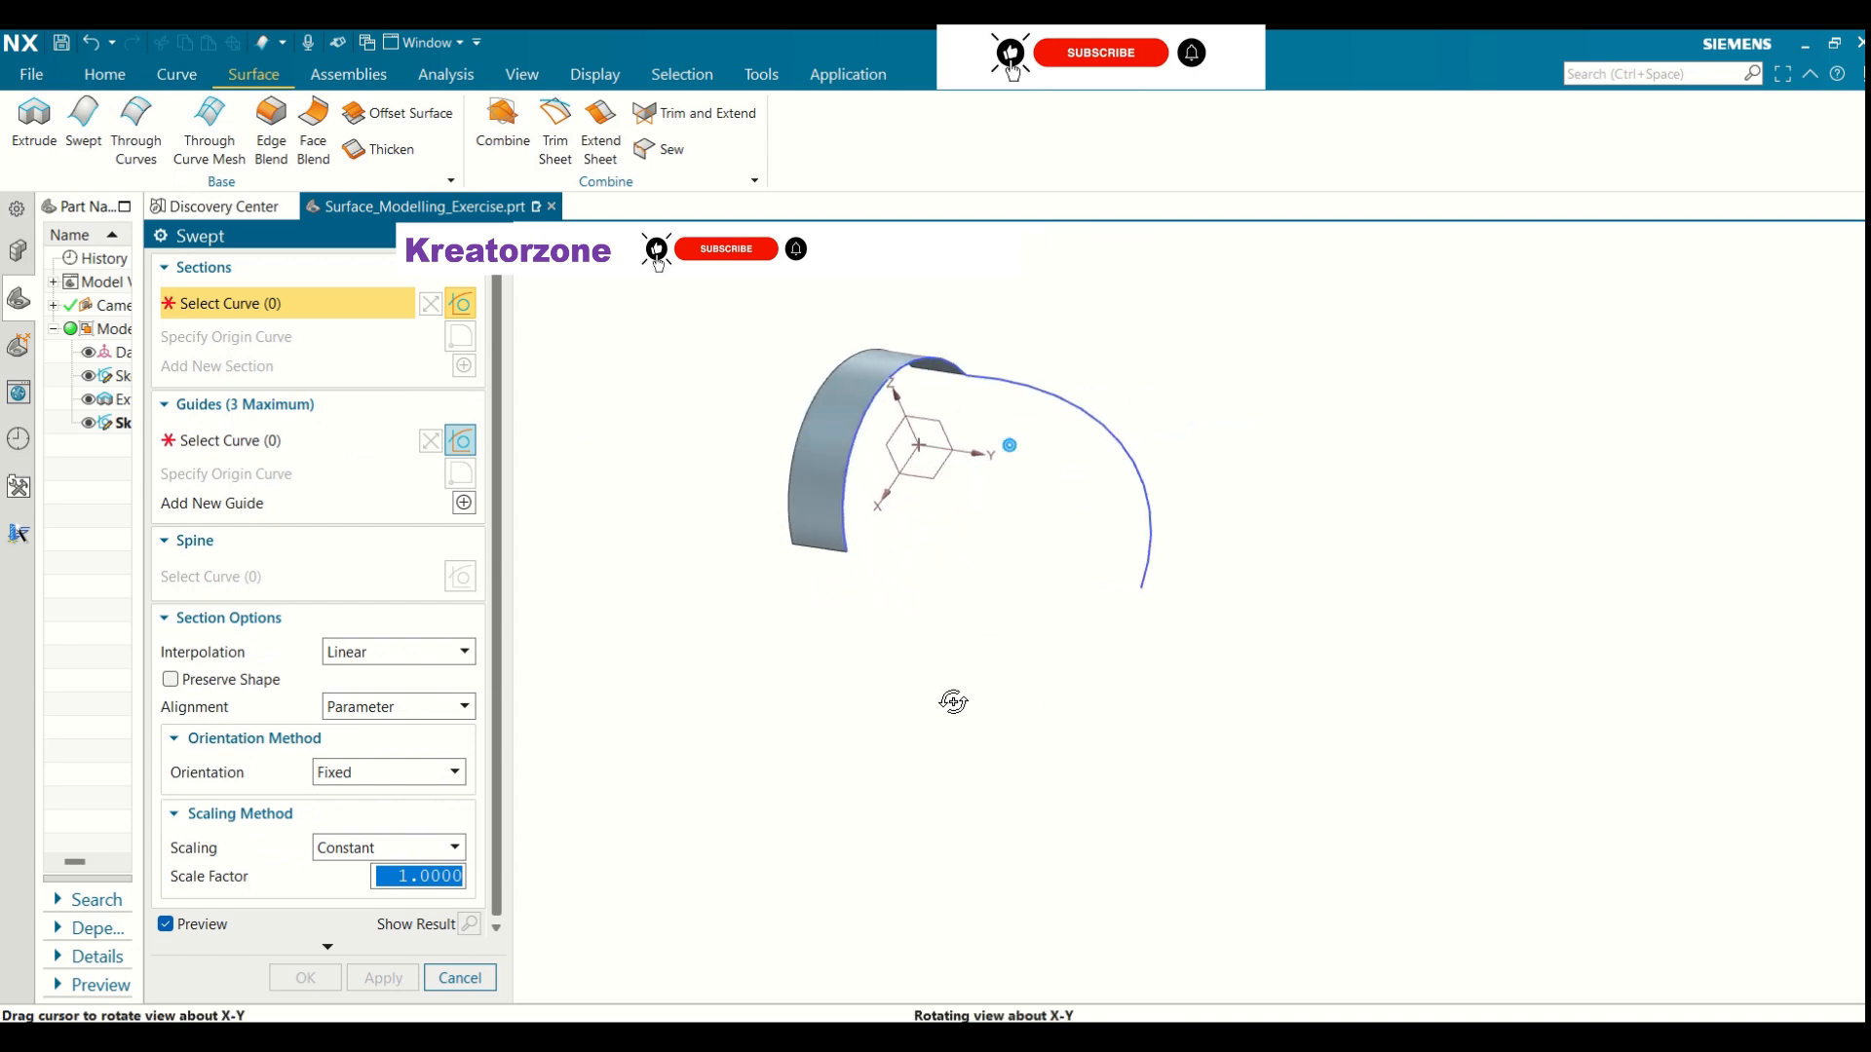
{"action": "left_click", "coordinate": [912, 360]}
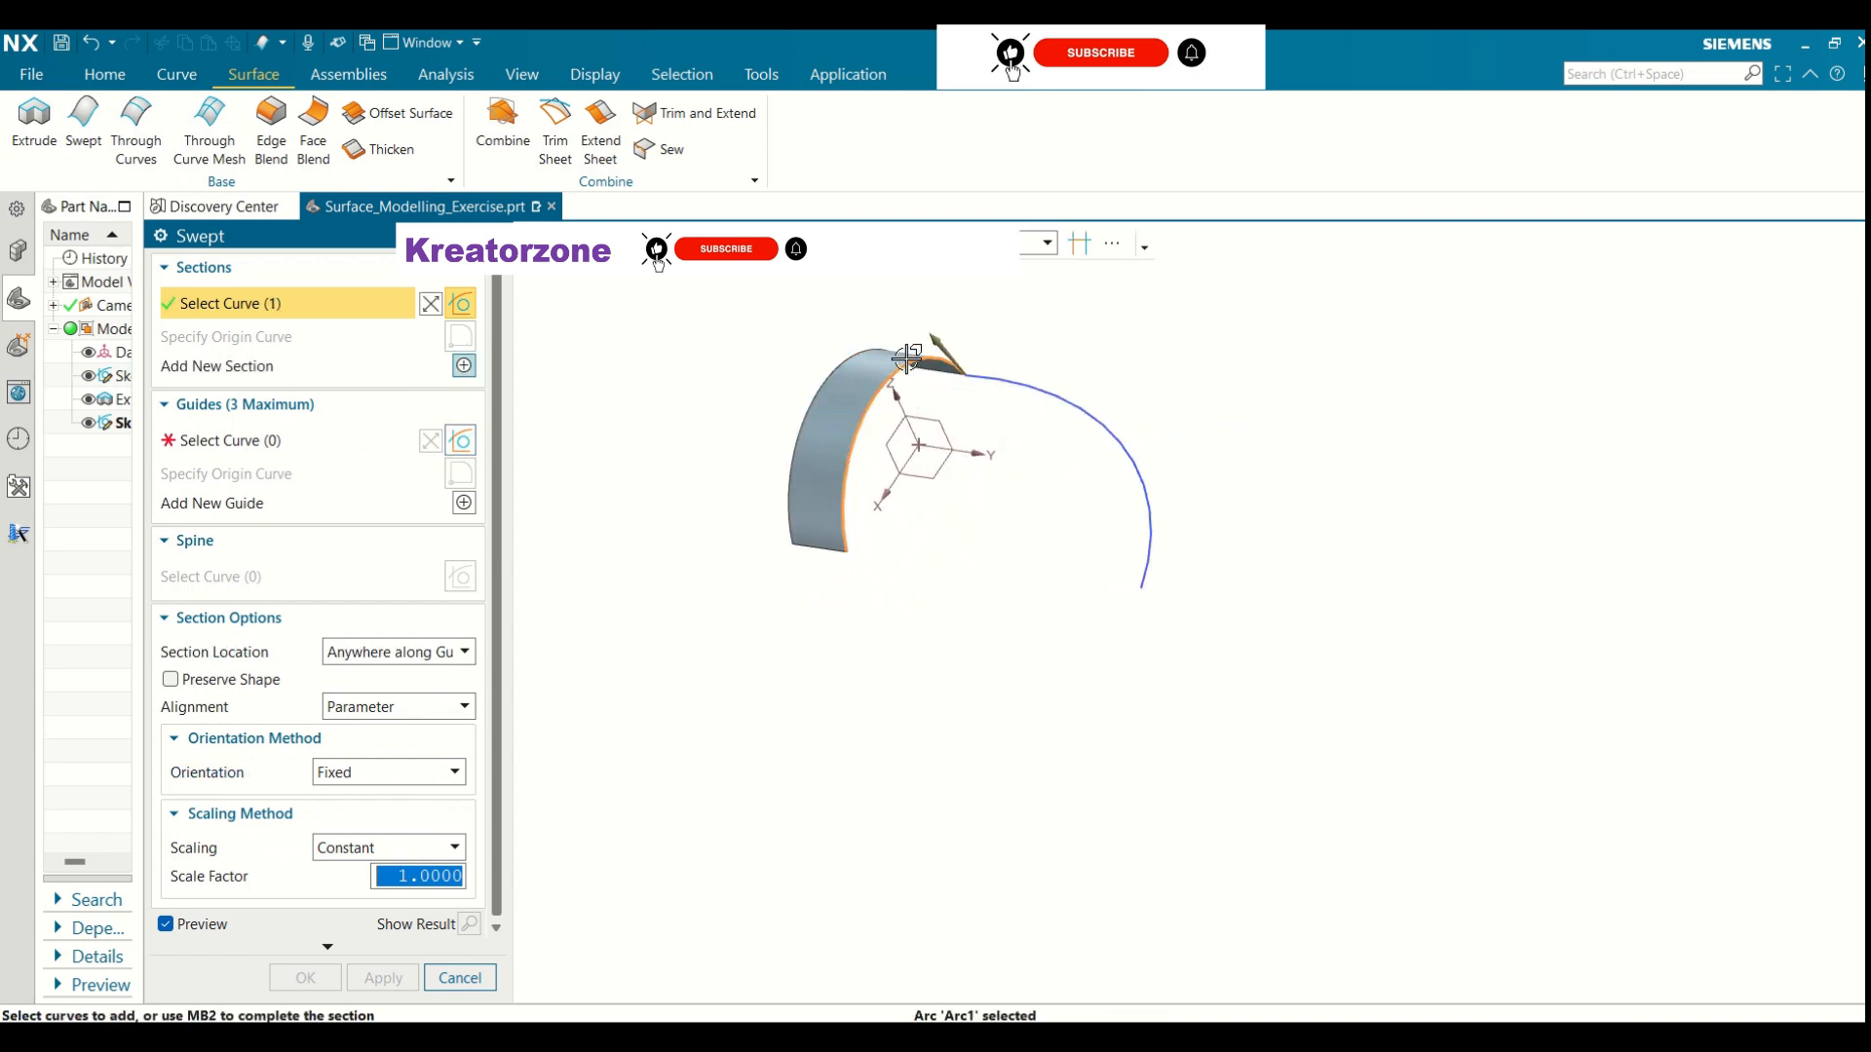
{"action": "left_click", "coordinate": [221, 444]}
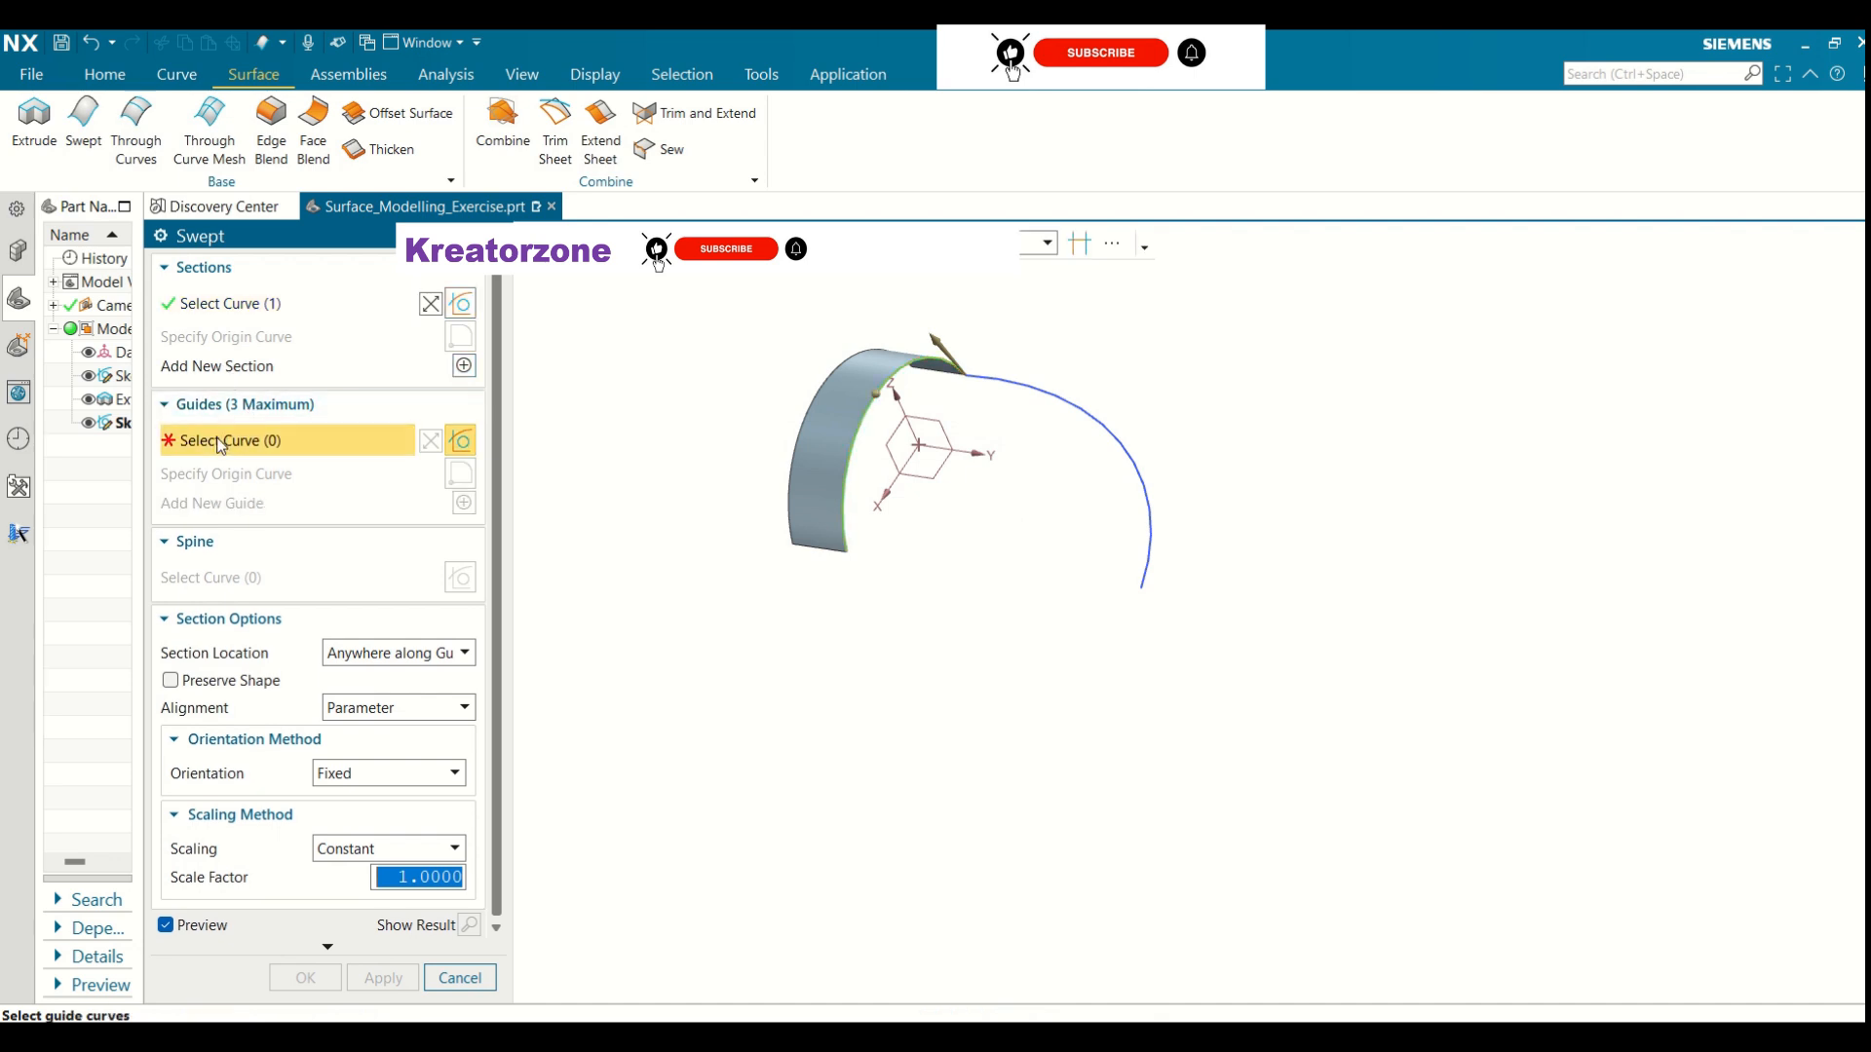
{"action": "left_click", "coordinate": [1124, 439]}
{"action": "middle_click_drag", "start_coordinate": [1328, 643], "coordinate": [1365, 623]}
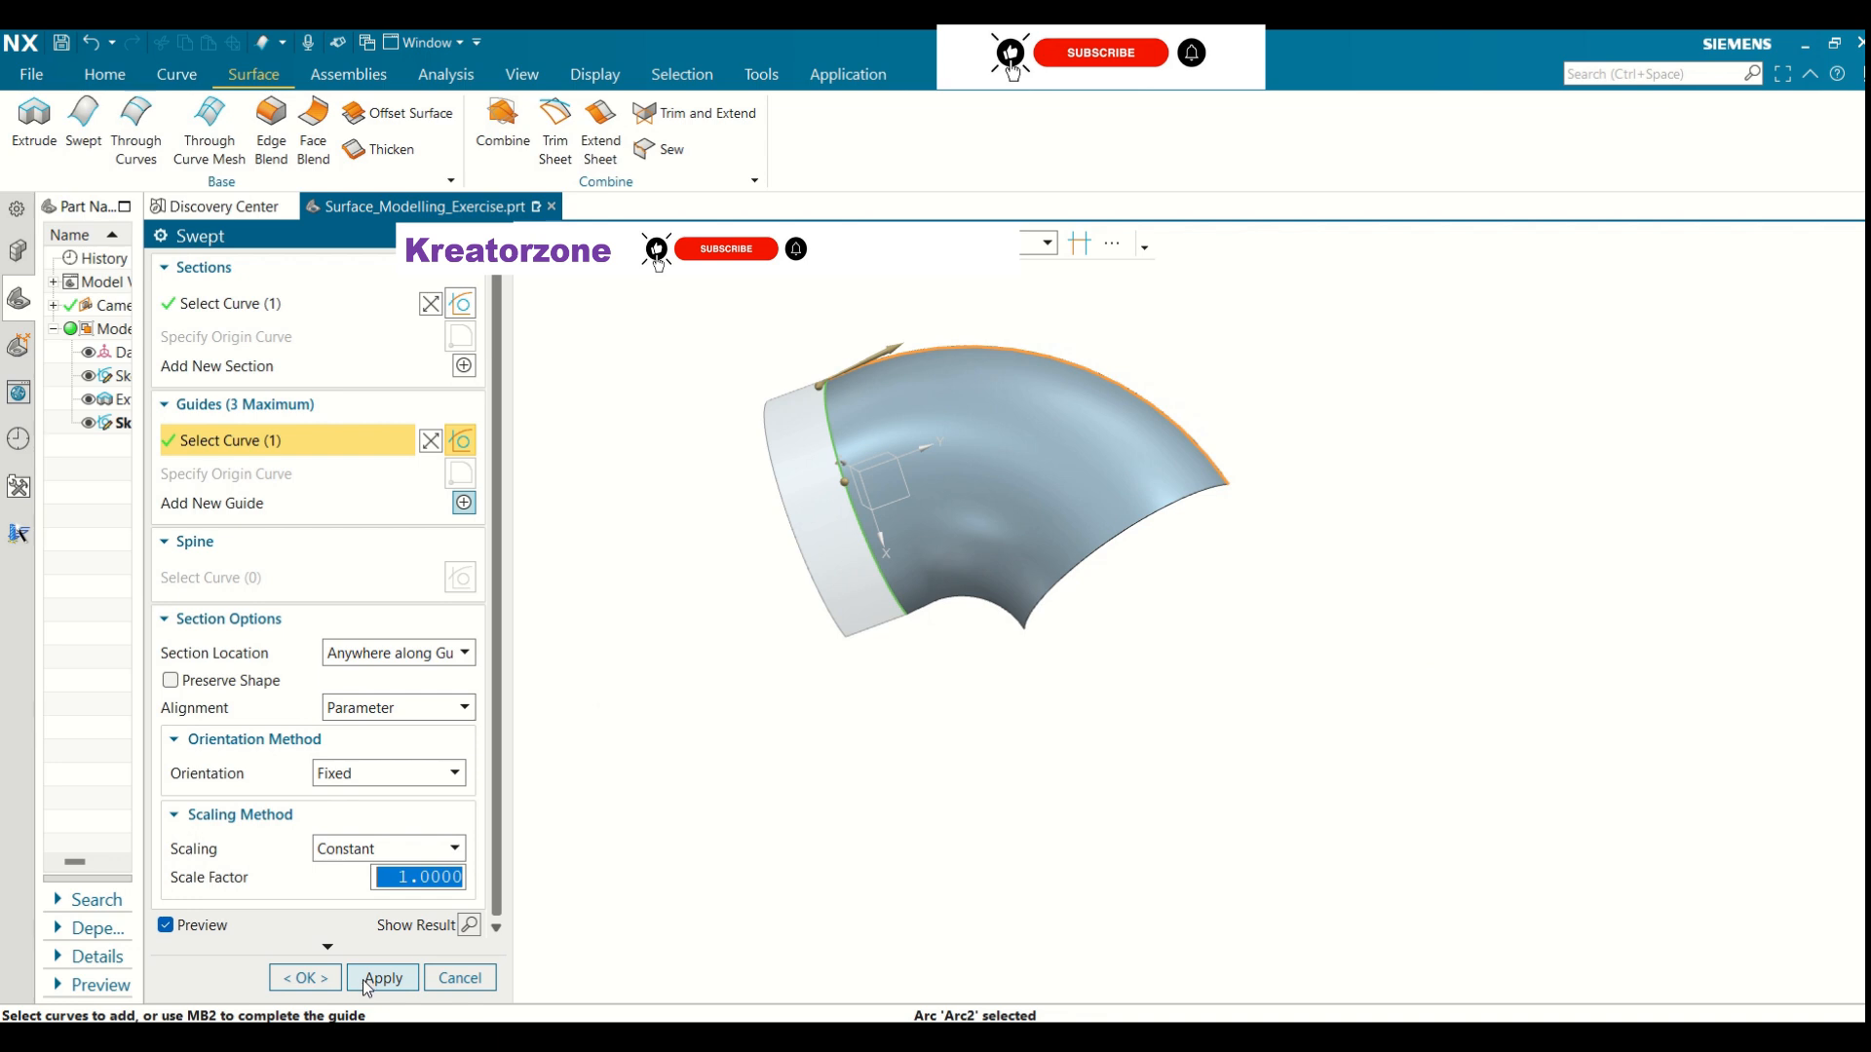
{"action": "left_click", "coordinate": [305, 977]}
{"action": "middle_click_drag", "start_coordinate": [623, 706], "coordinate": [664, 723]}
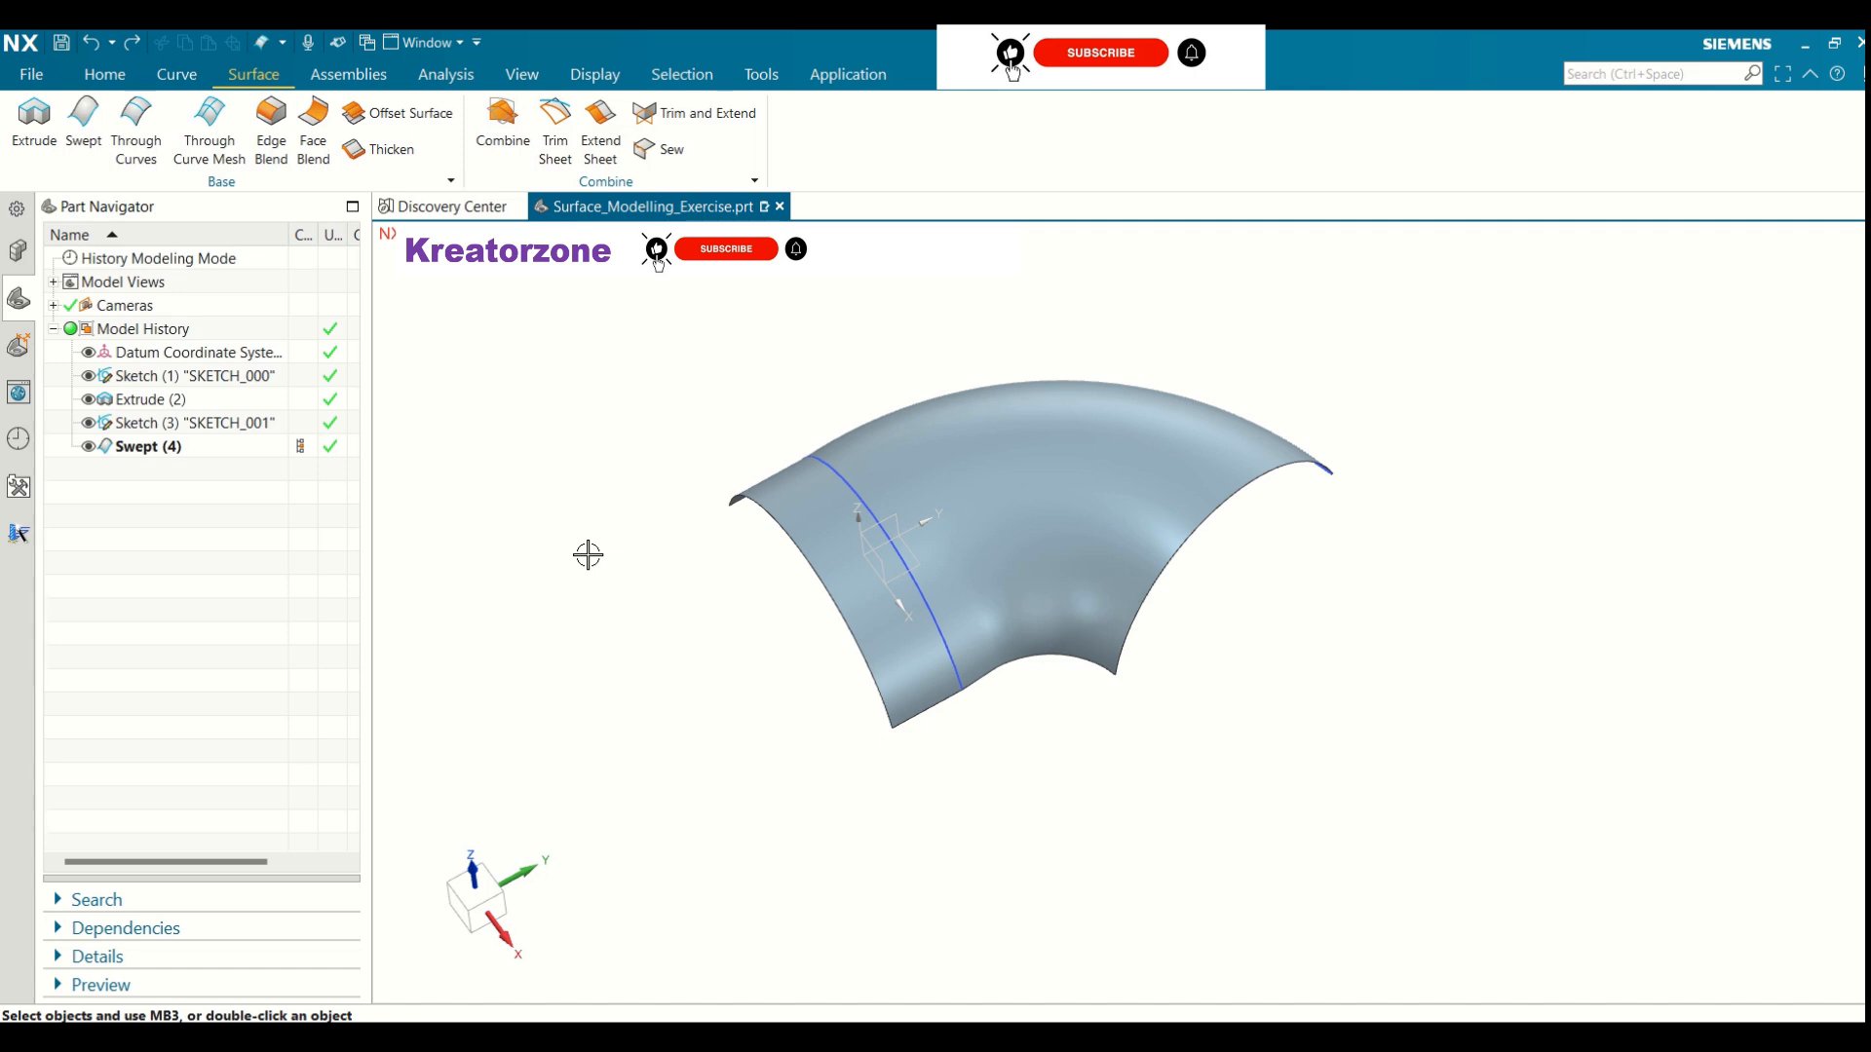
Create a datum plane offset -80 mm from the XZ plane
{"action": "left_click", "coordinate": [101, 75]}
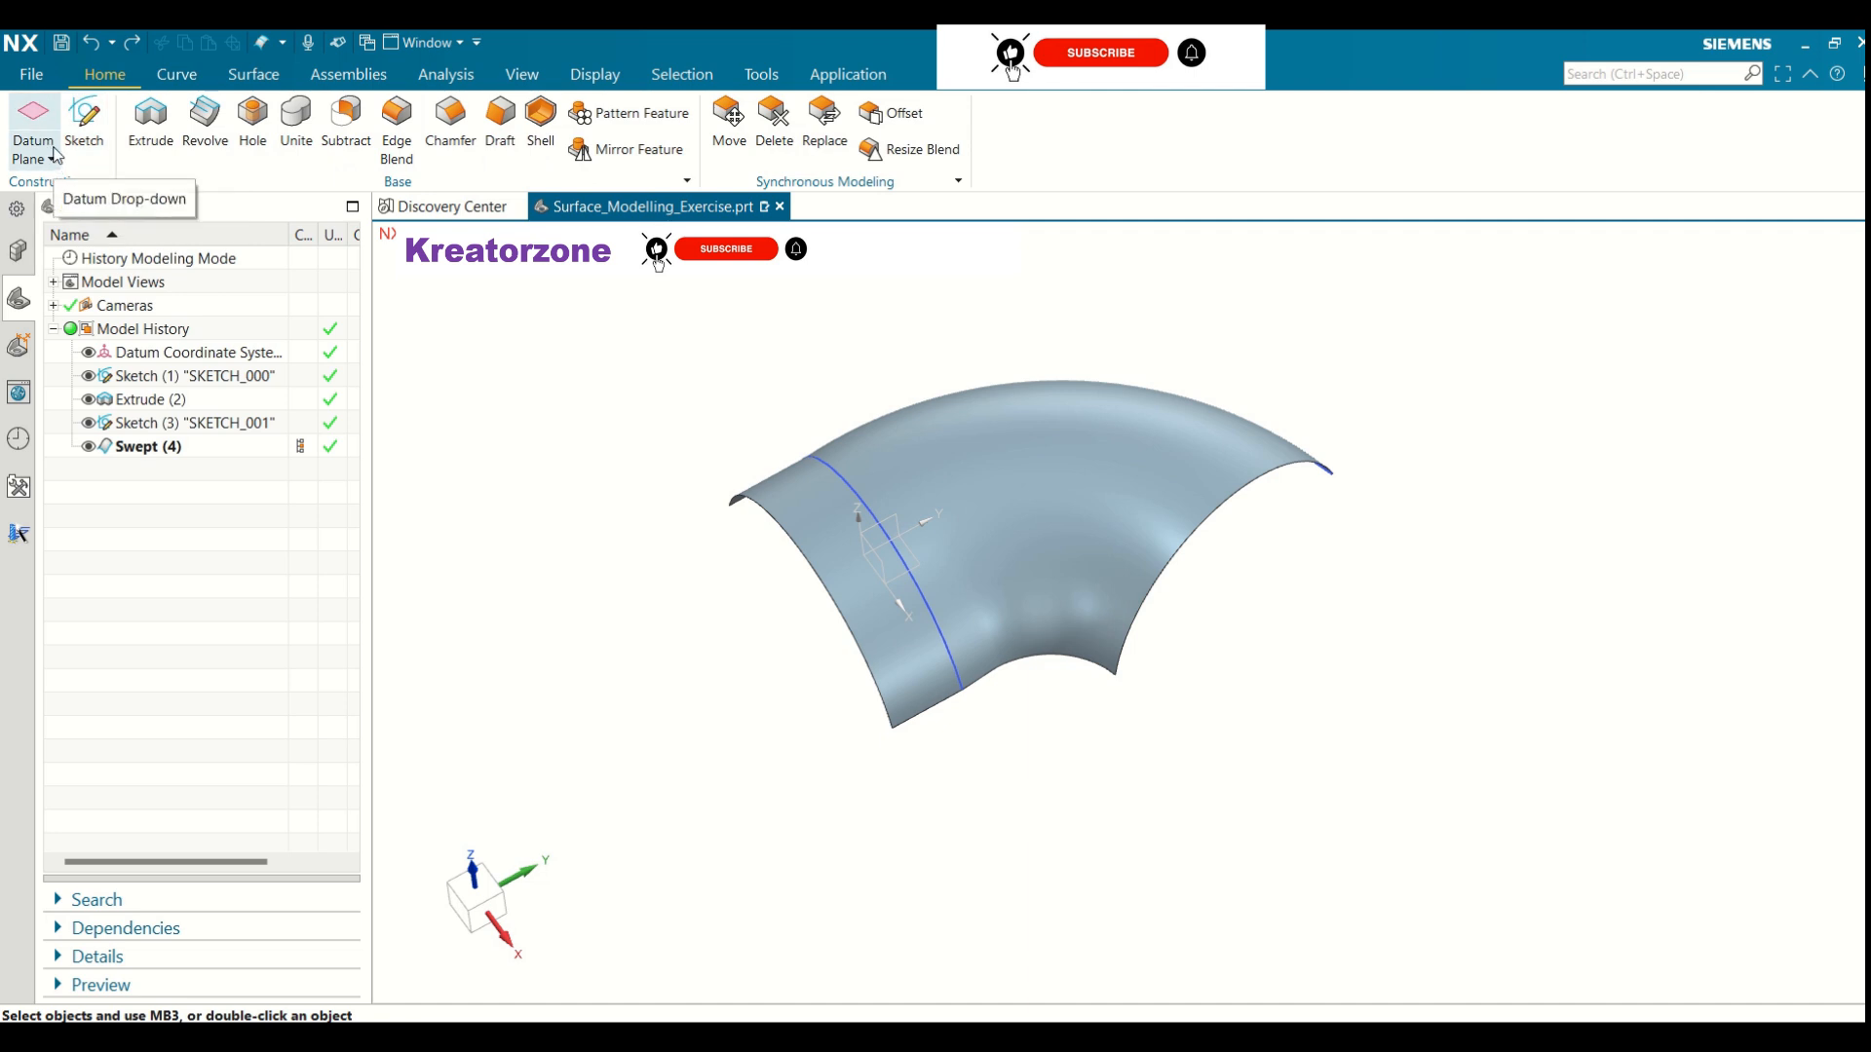
{"action": "left_click", "coordinate": [34, 125]}
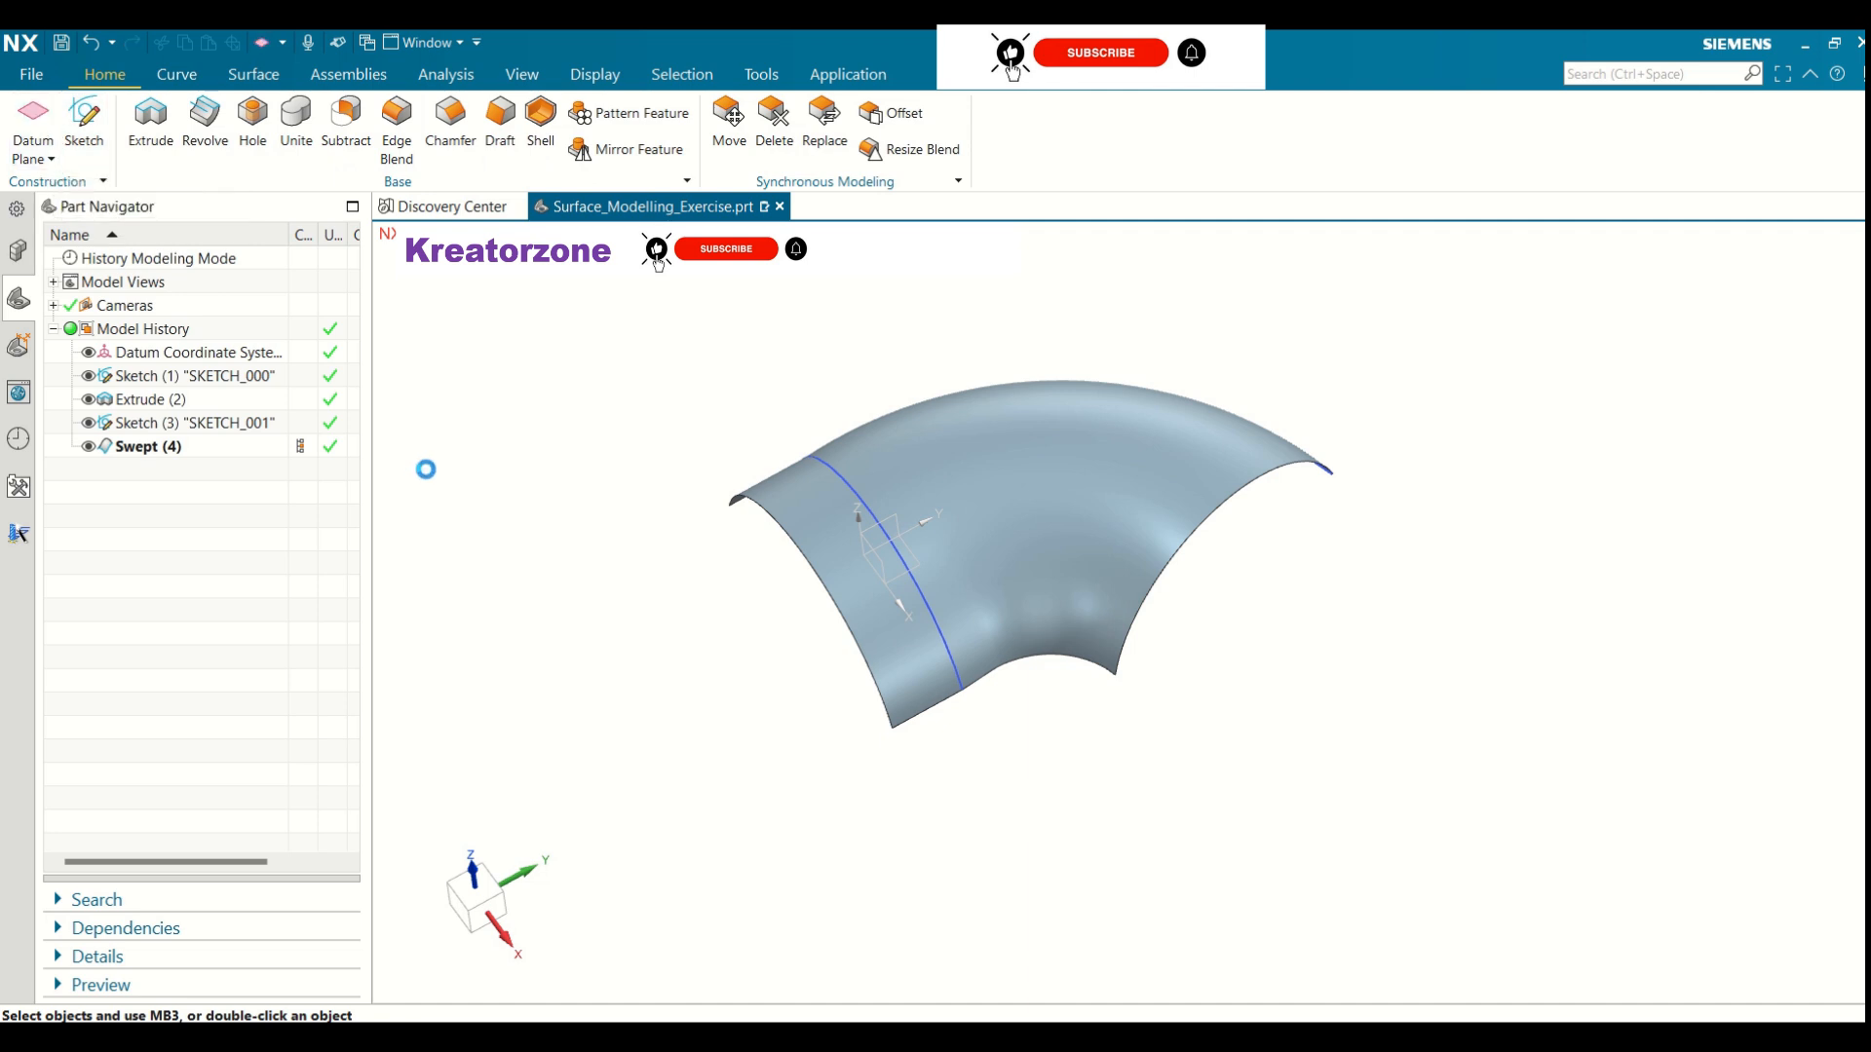
{"action": "left_click", "coordinate": [862, 552]}
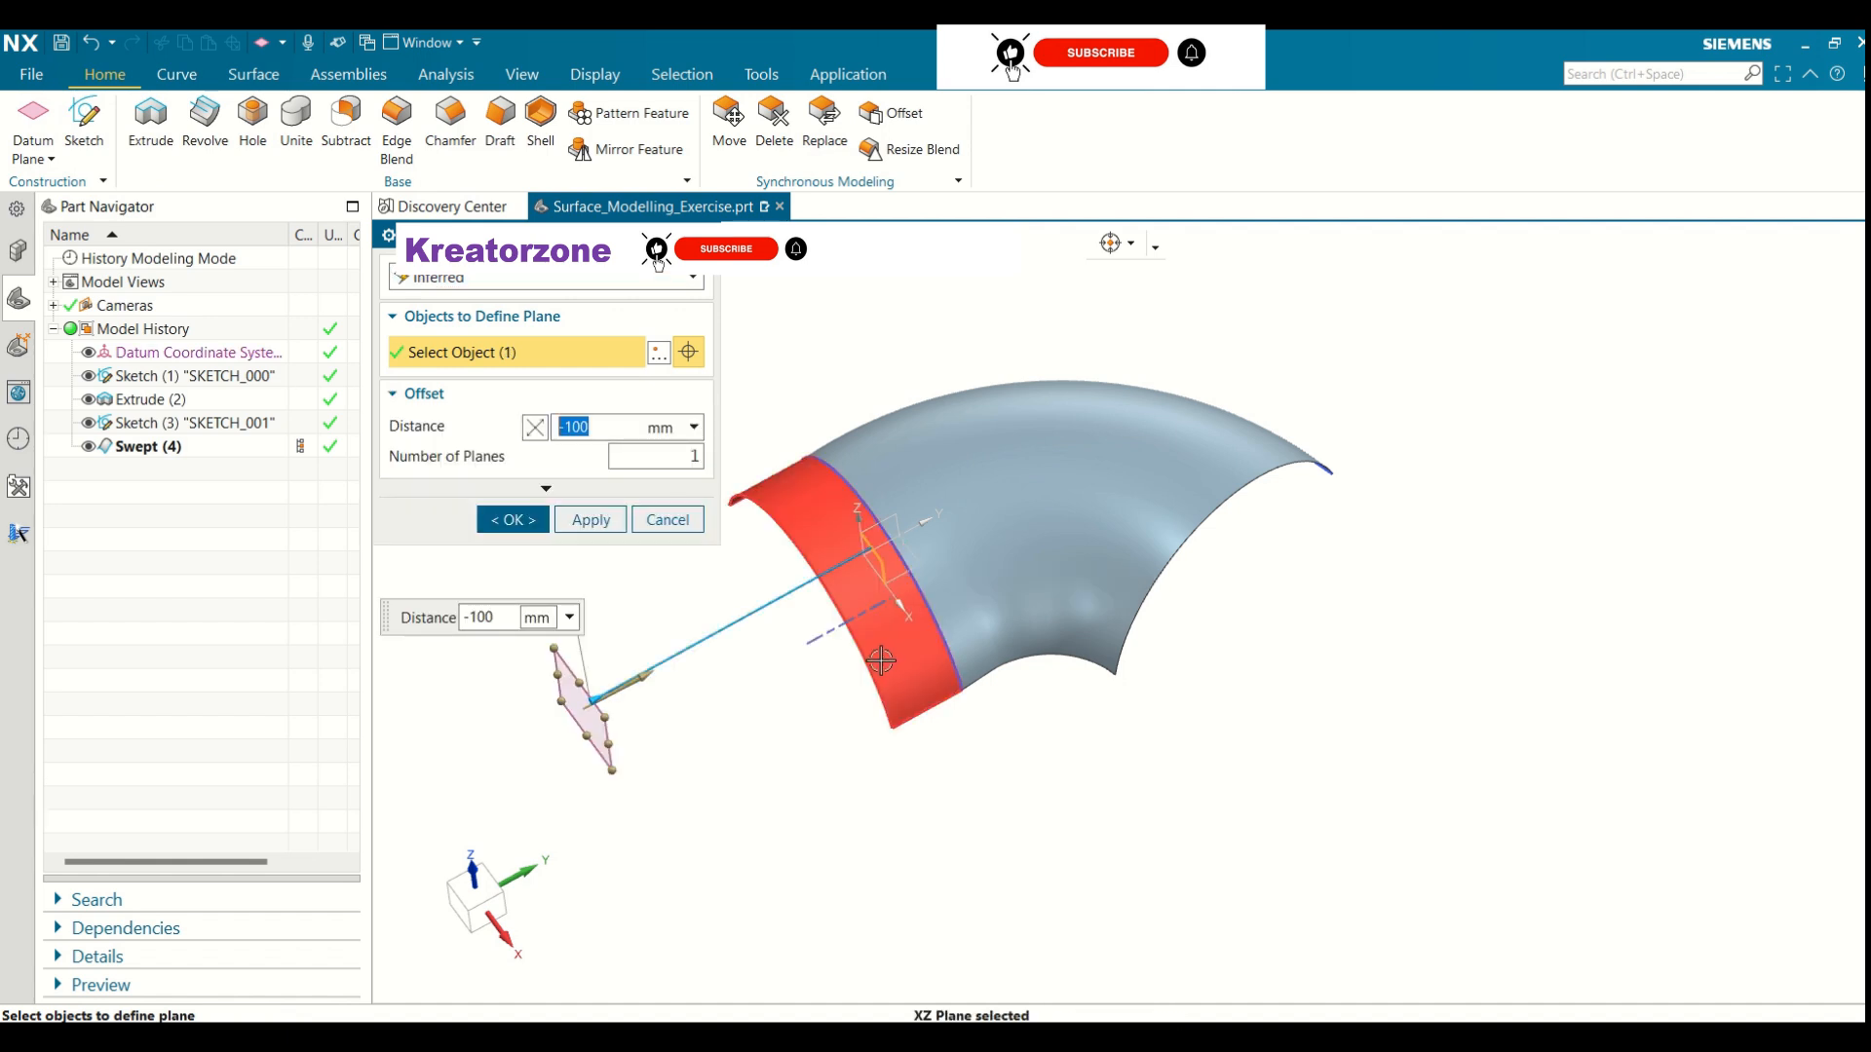
{"action": "left_click", "coordinate": [598, 423]}
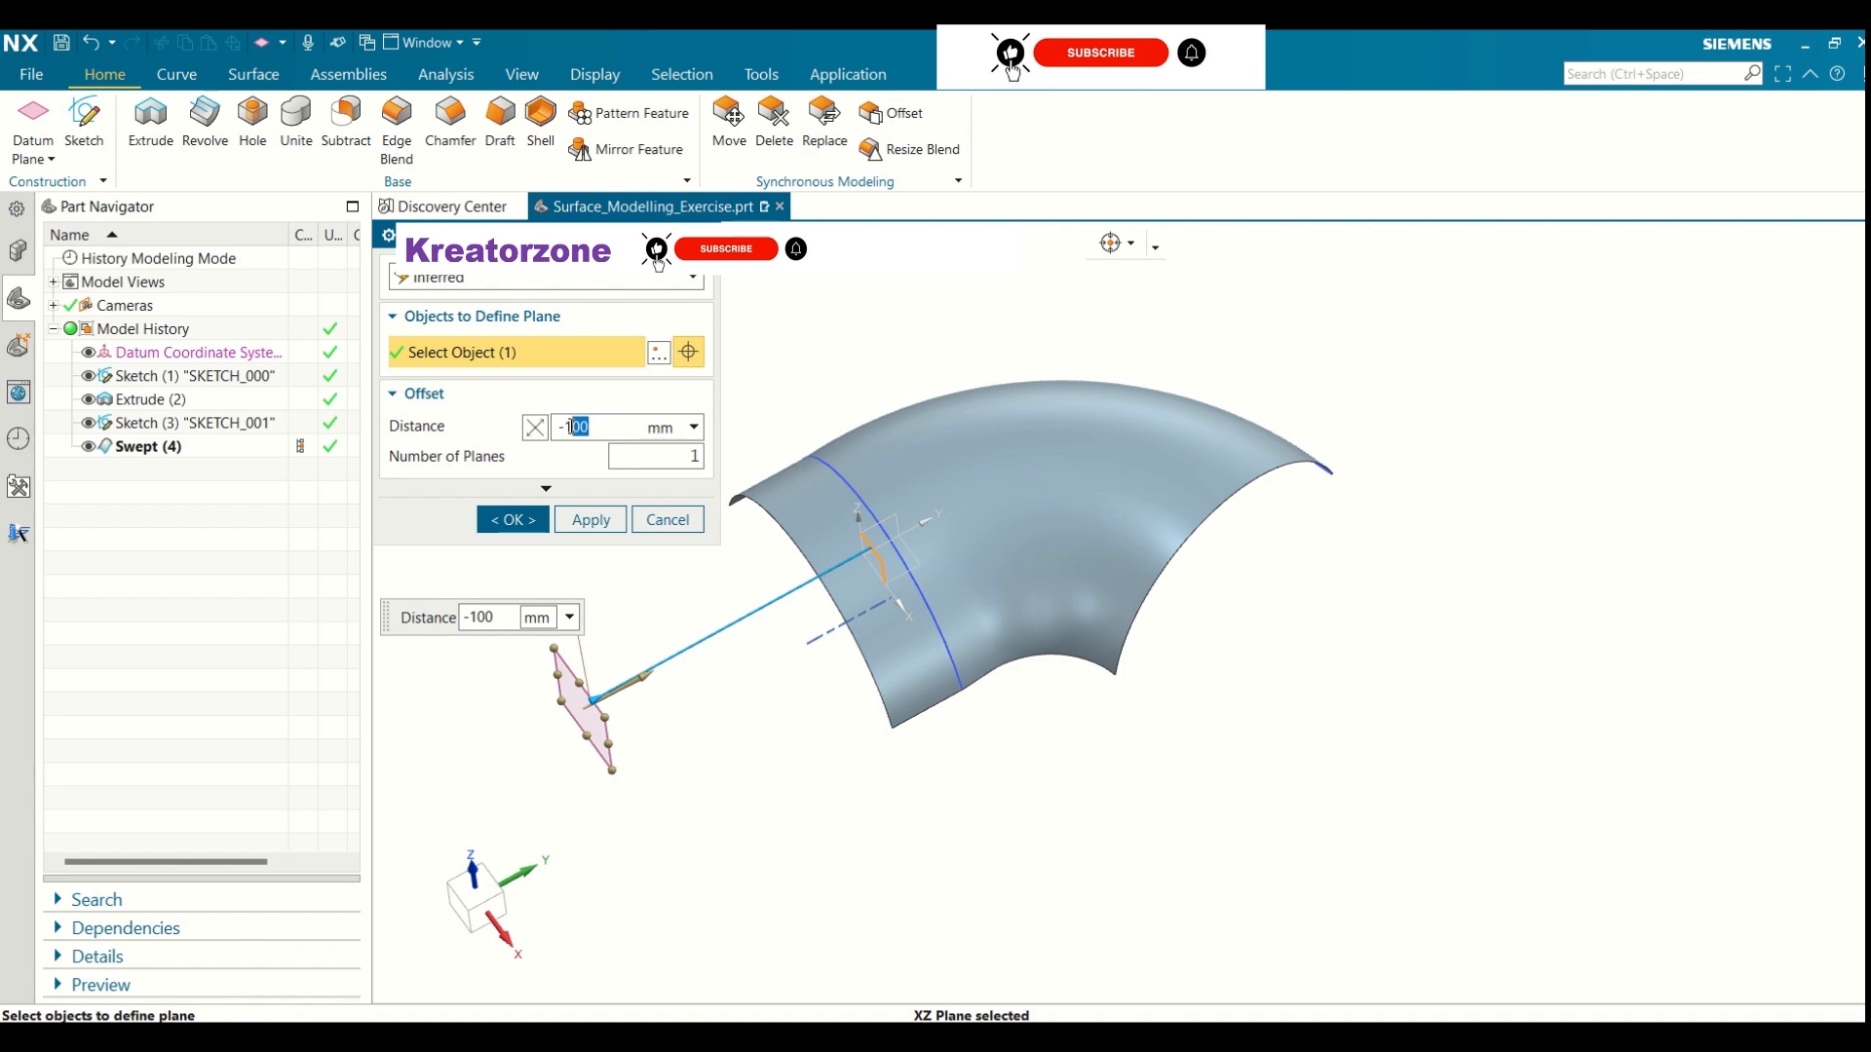
{"action": "key", "text": "BackSpace"}
{"action": "type", "text": "80"}
{"action": "key", "text": "Return"}
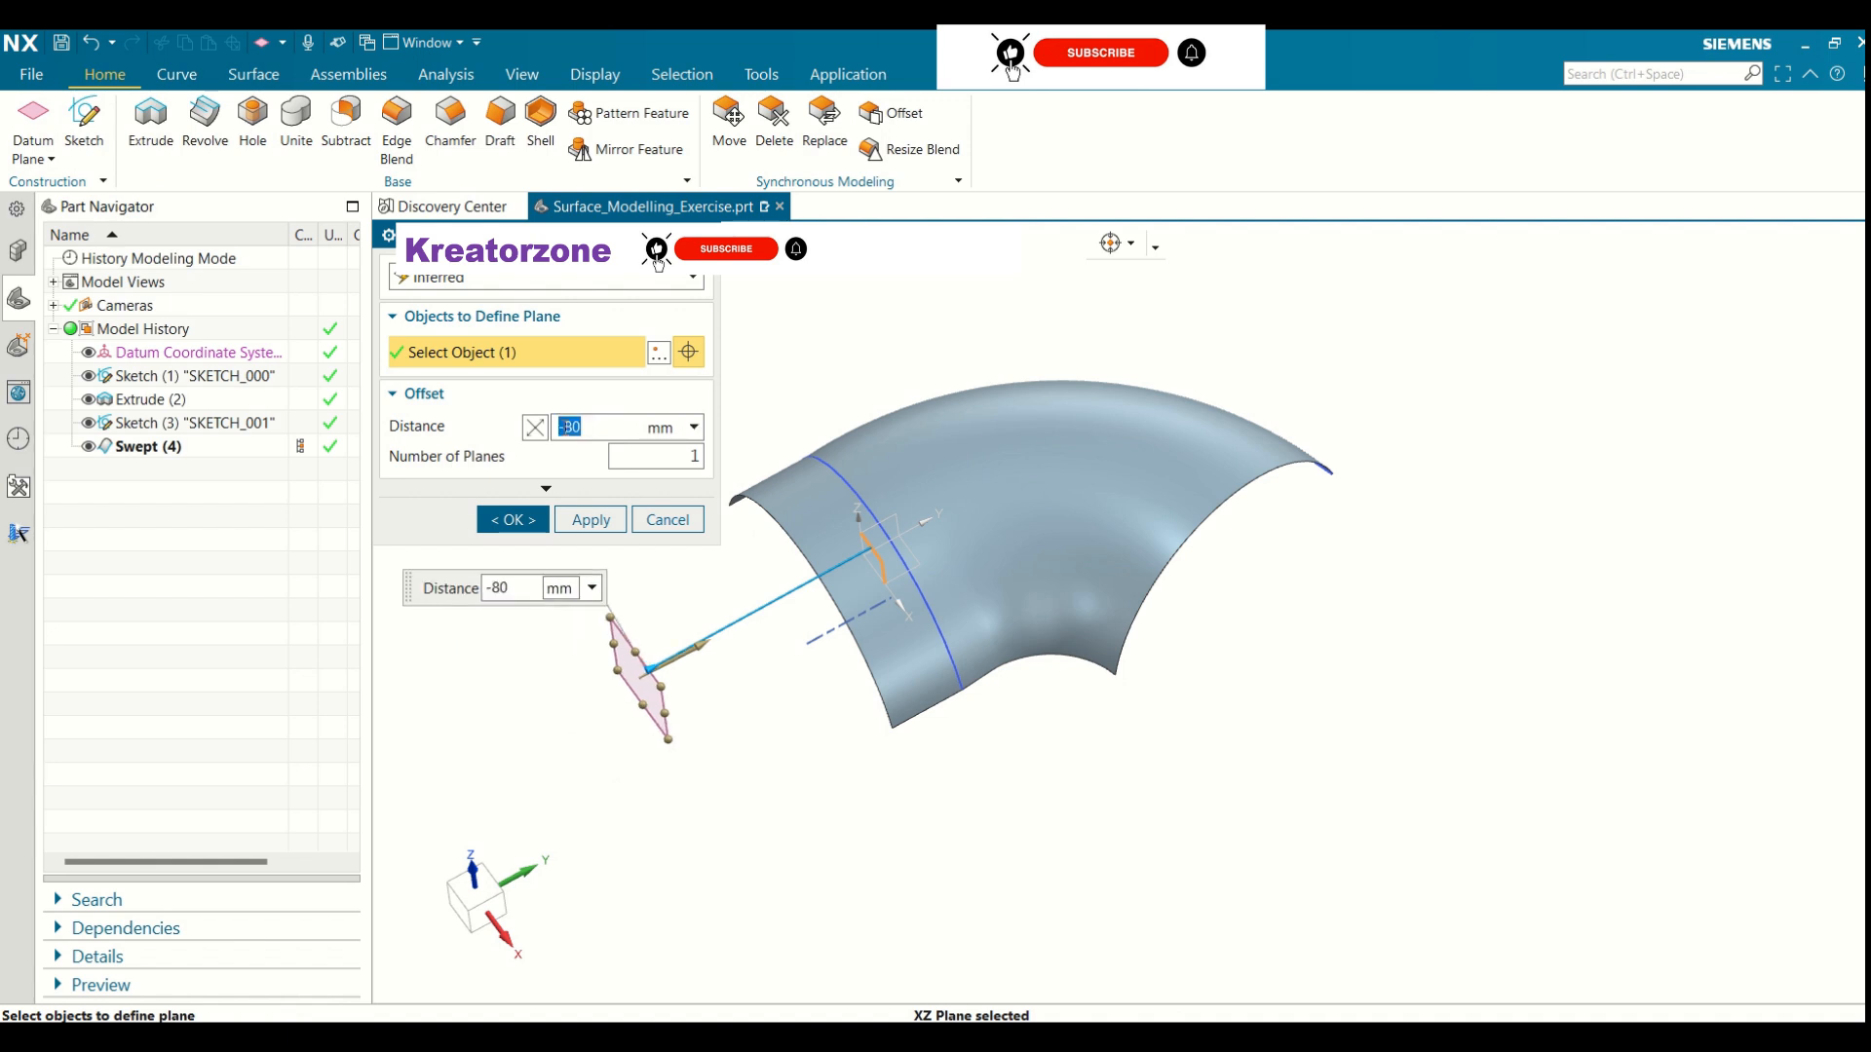
{"action": "left_click", "coordinate": [512, 519]}
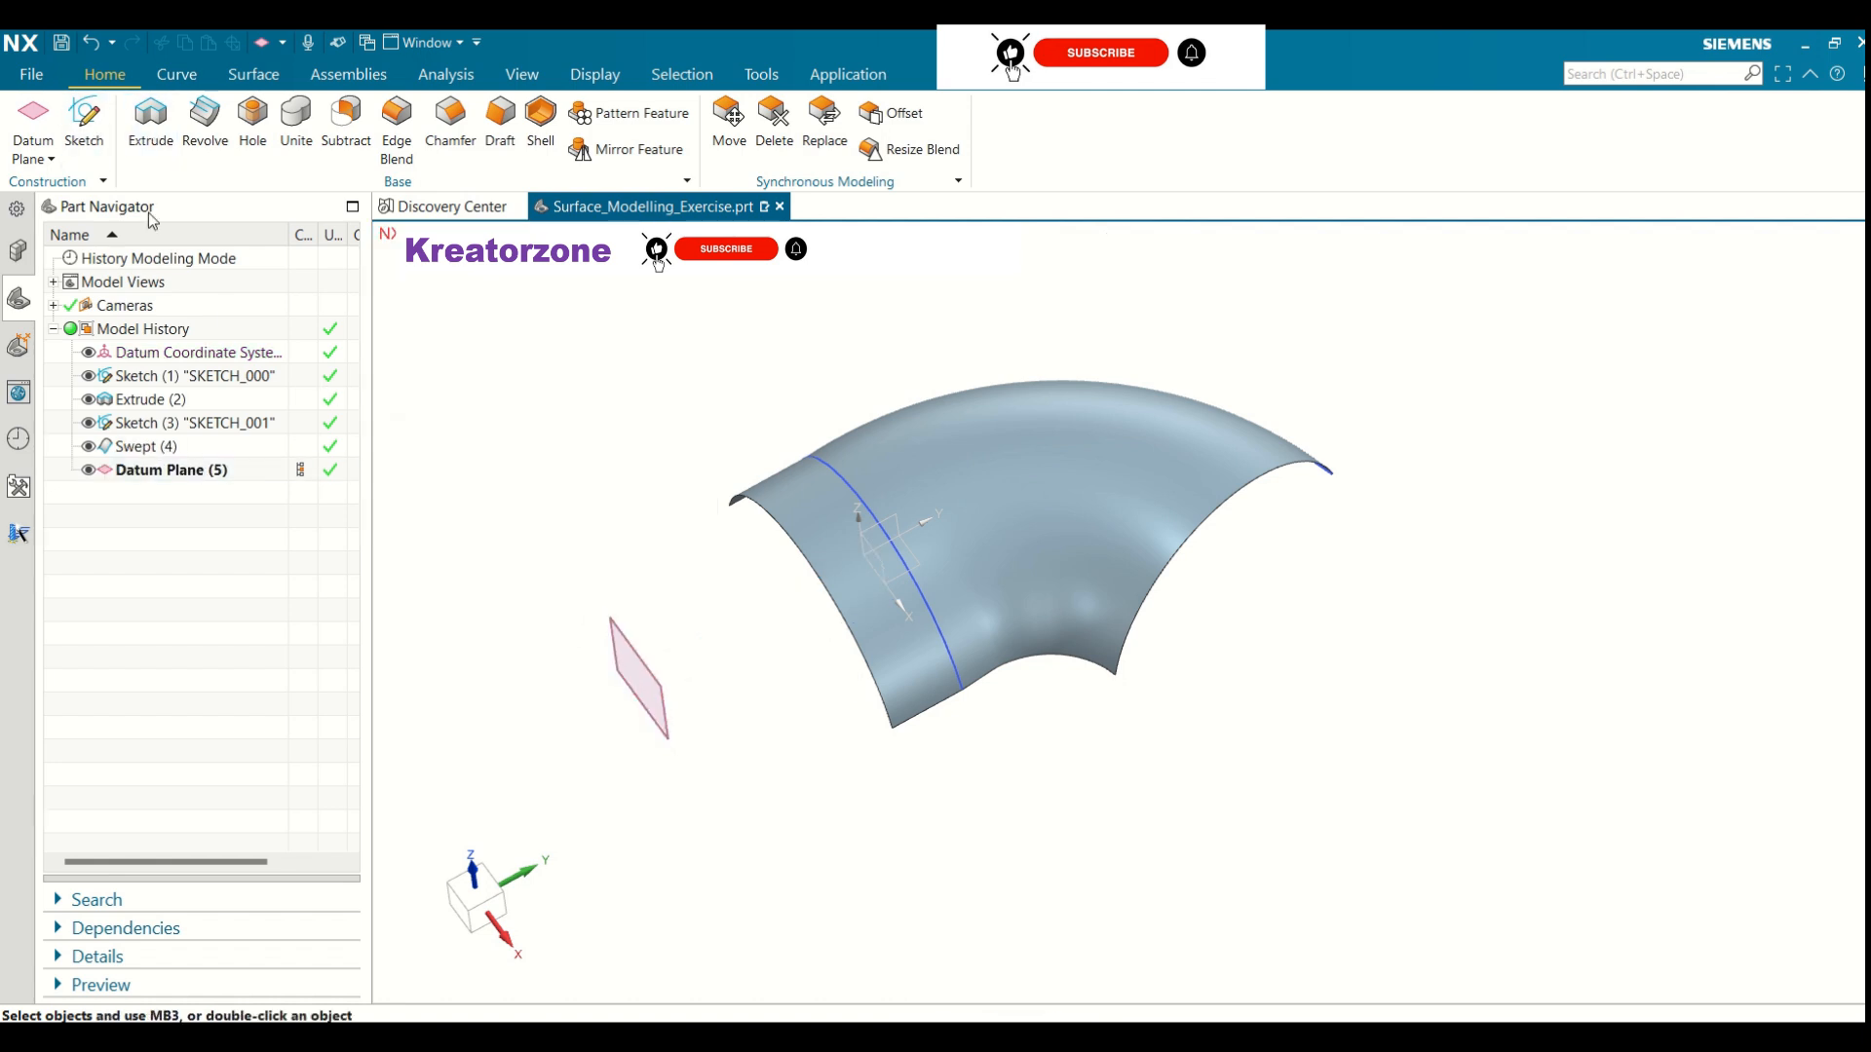
On the new datum plane, sketch a three-point arc of about 29 mm radius with both endpoints on the horizontal axis
{"action": "left_click", "coordinate": [628, 651]}
{"action": "left_click", "coordinate": [85, 127]}
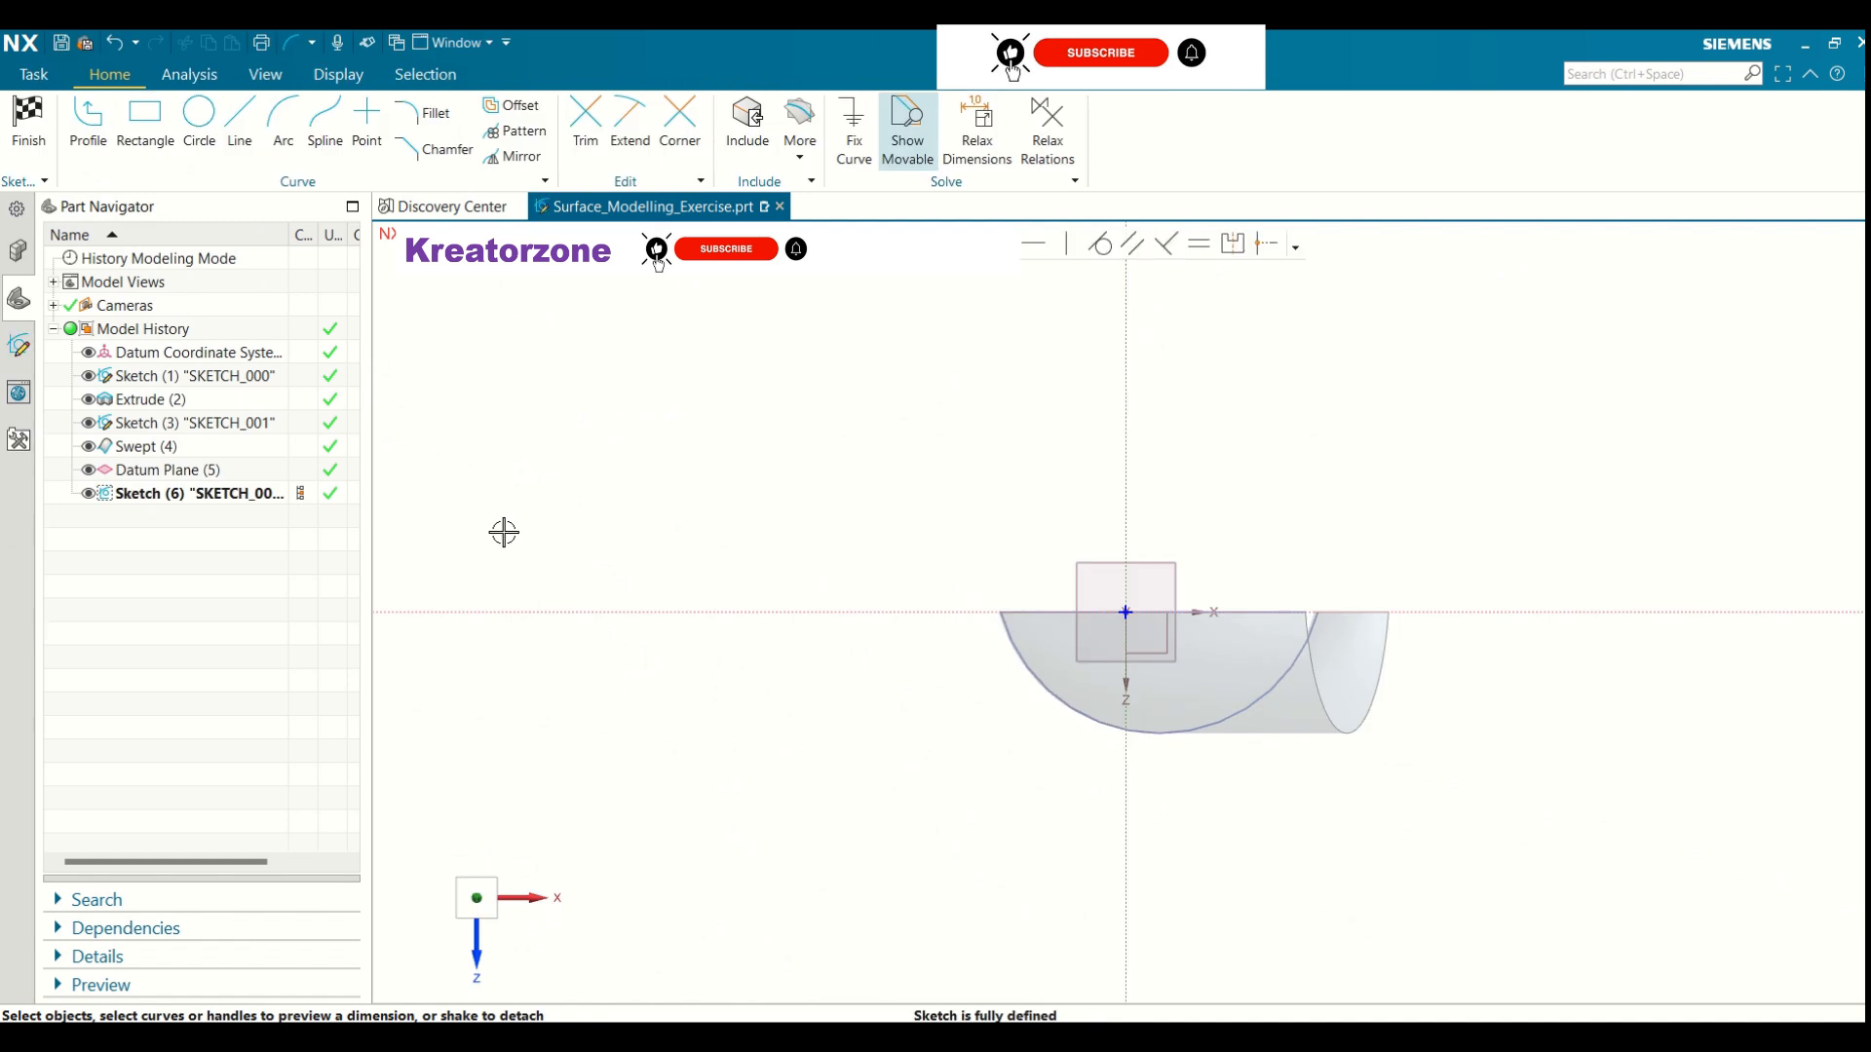
{"action": "left_click", "coordinate": [280, 140]}
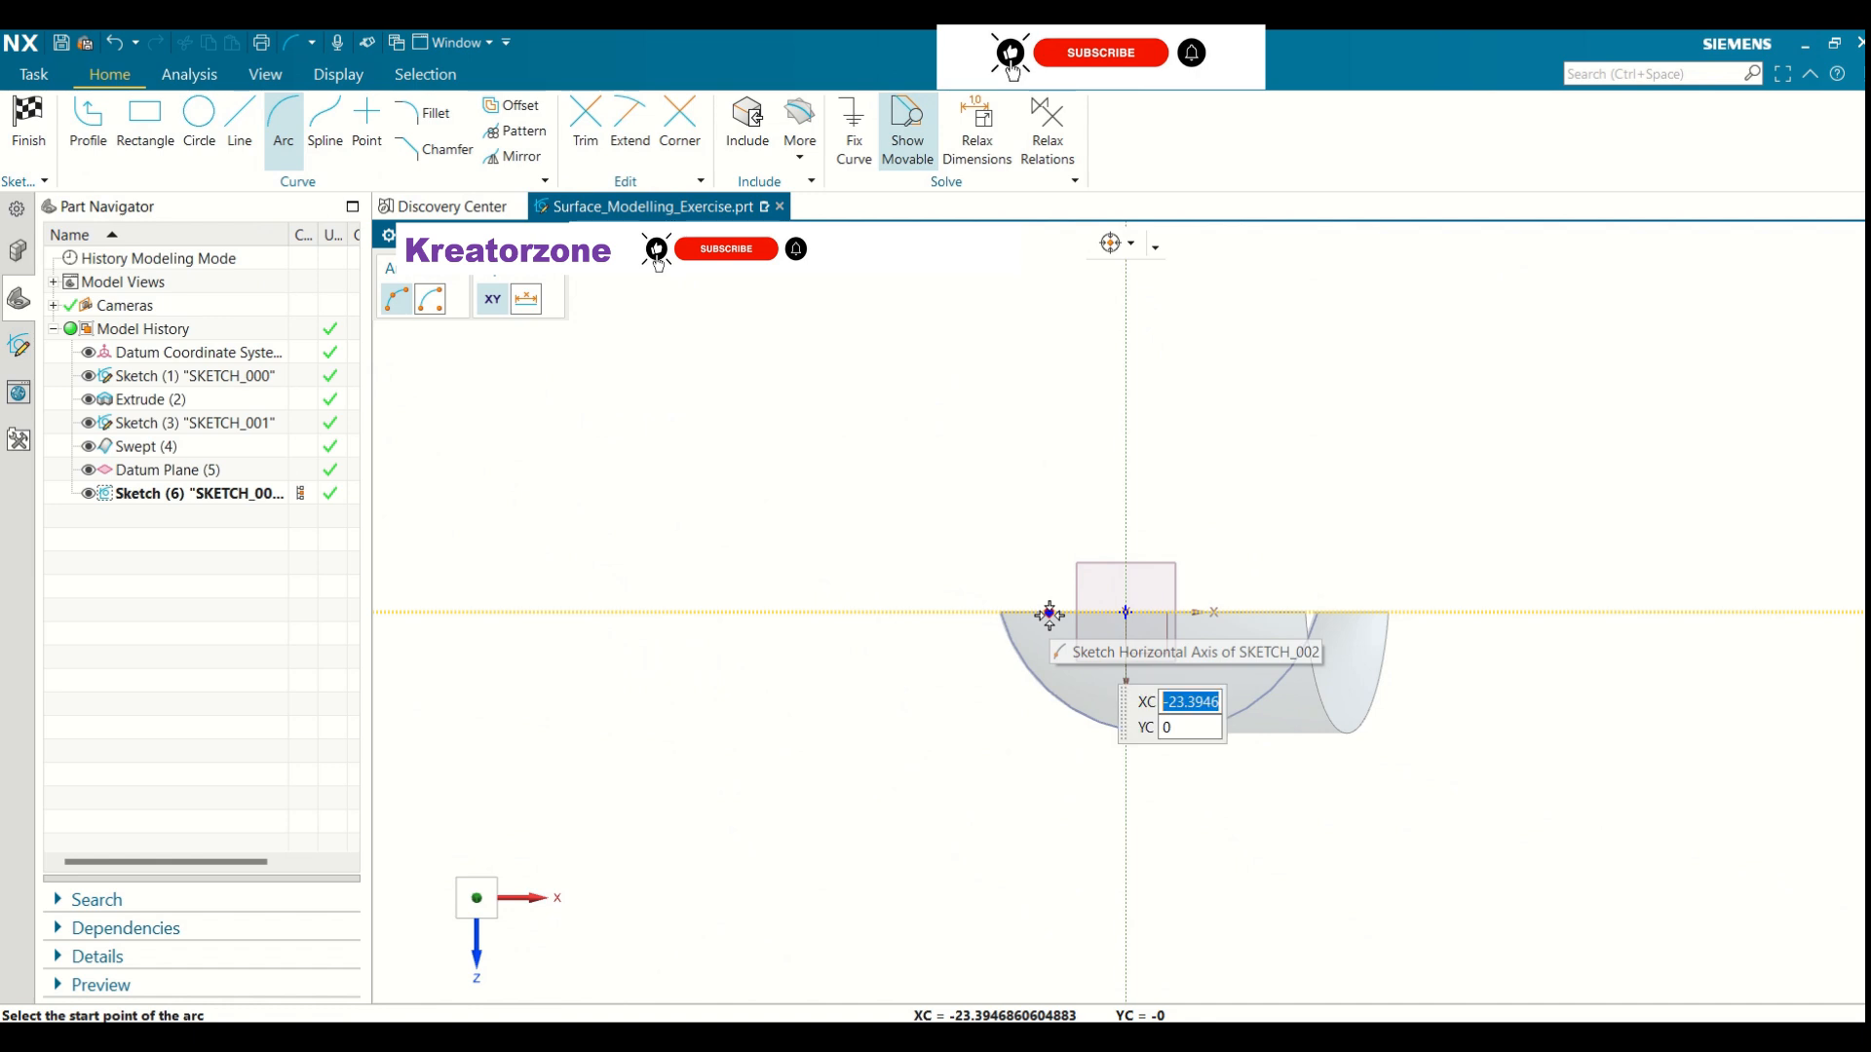
{"action": "left_click", "coordinate": [1049, 615]}
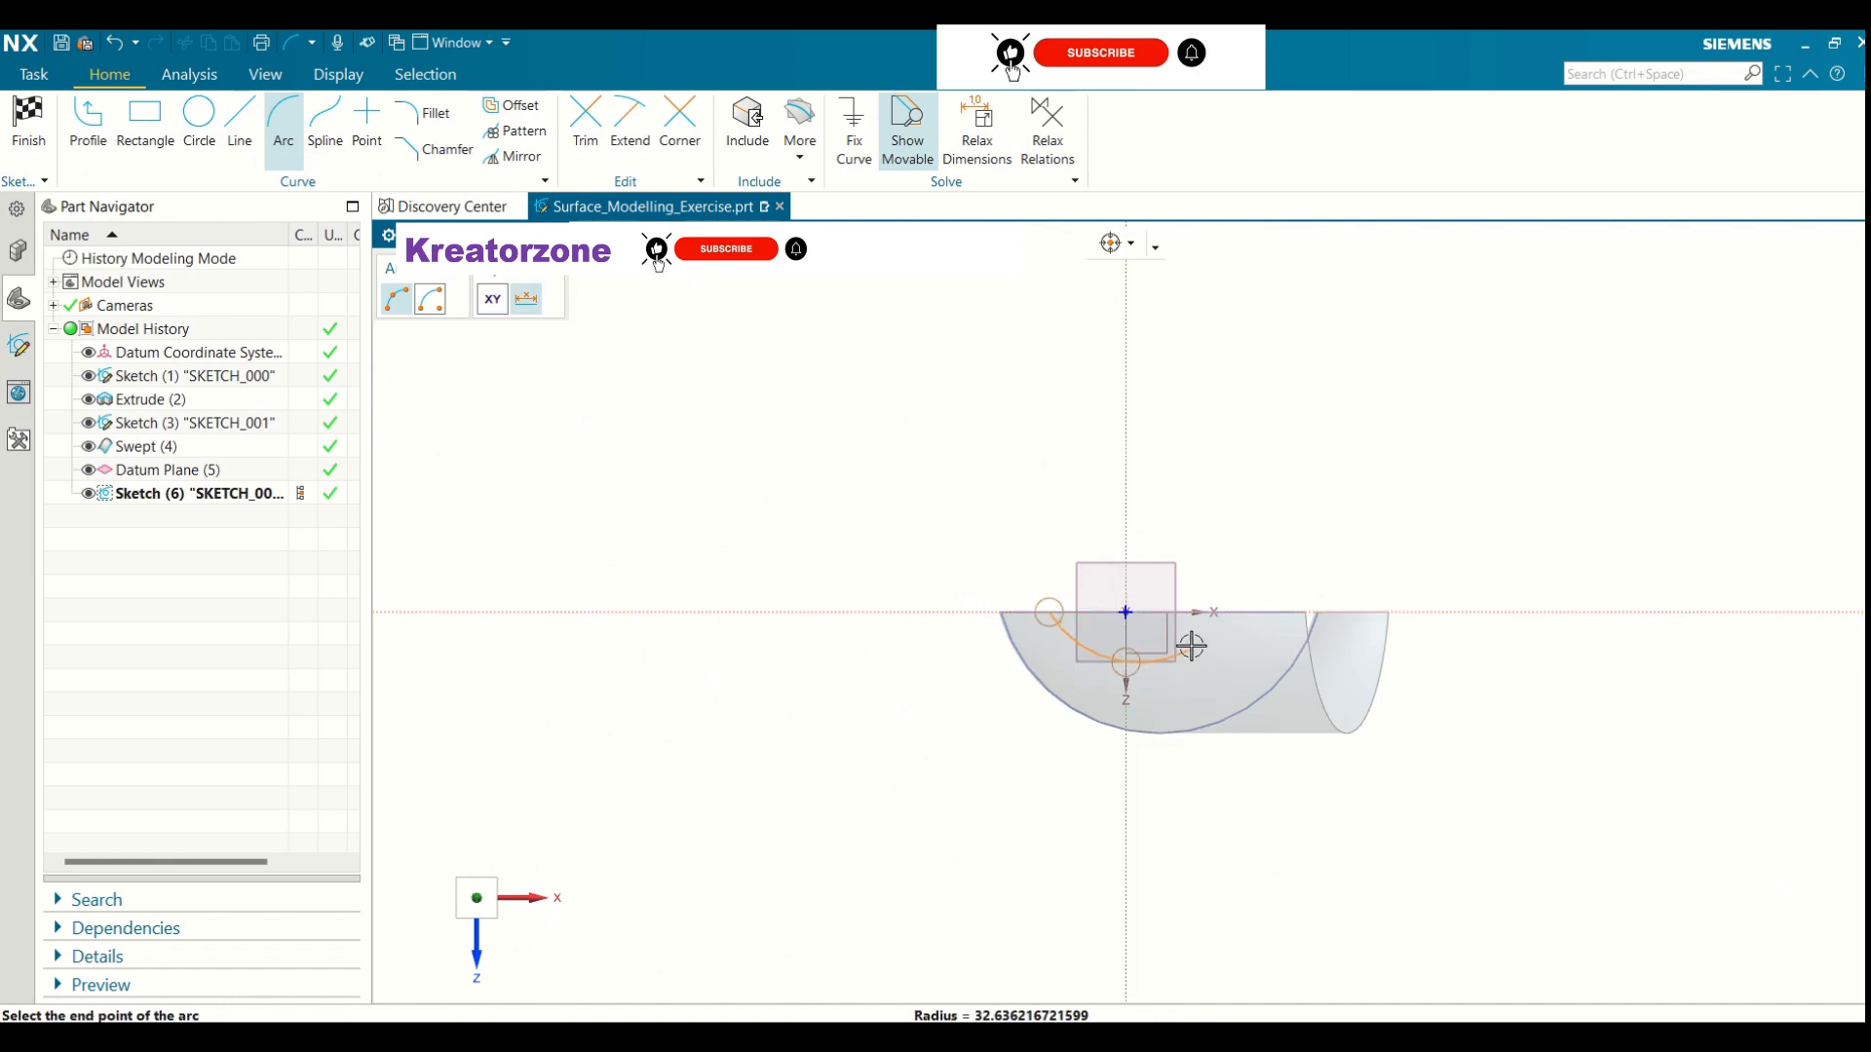
{"action": "left_click", "coordinate": [1217, 613]}
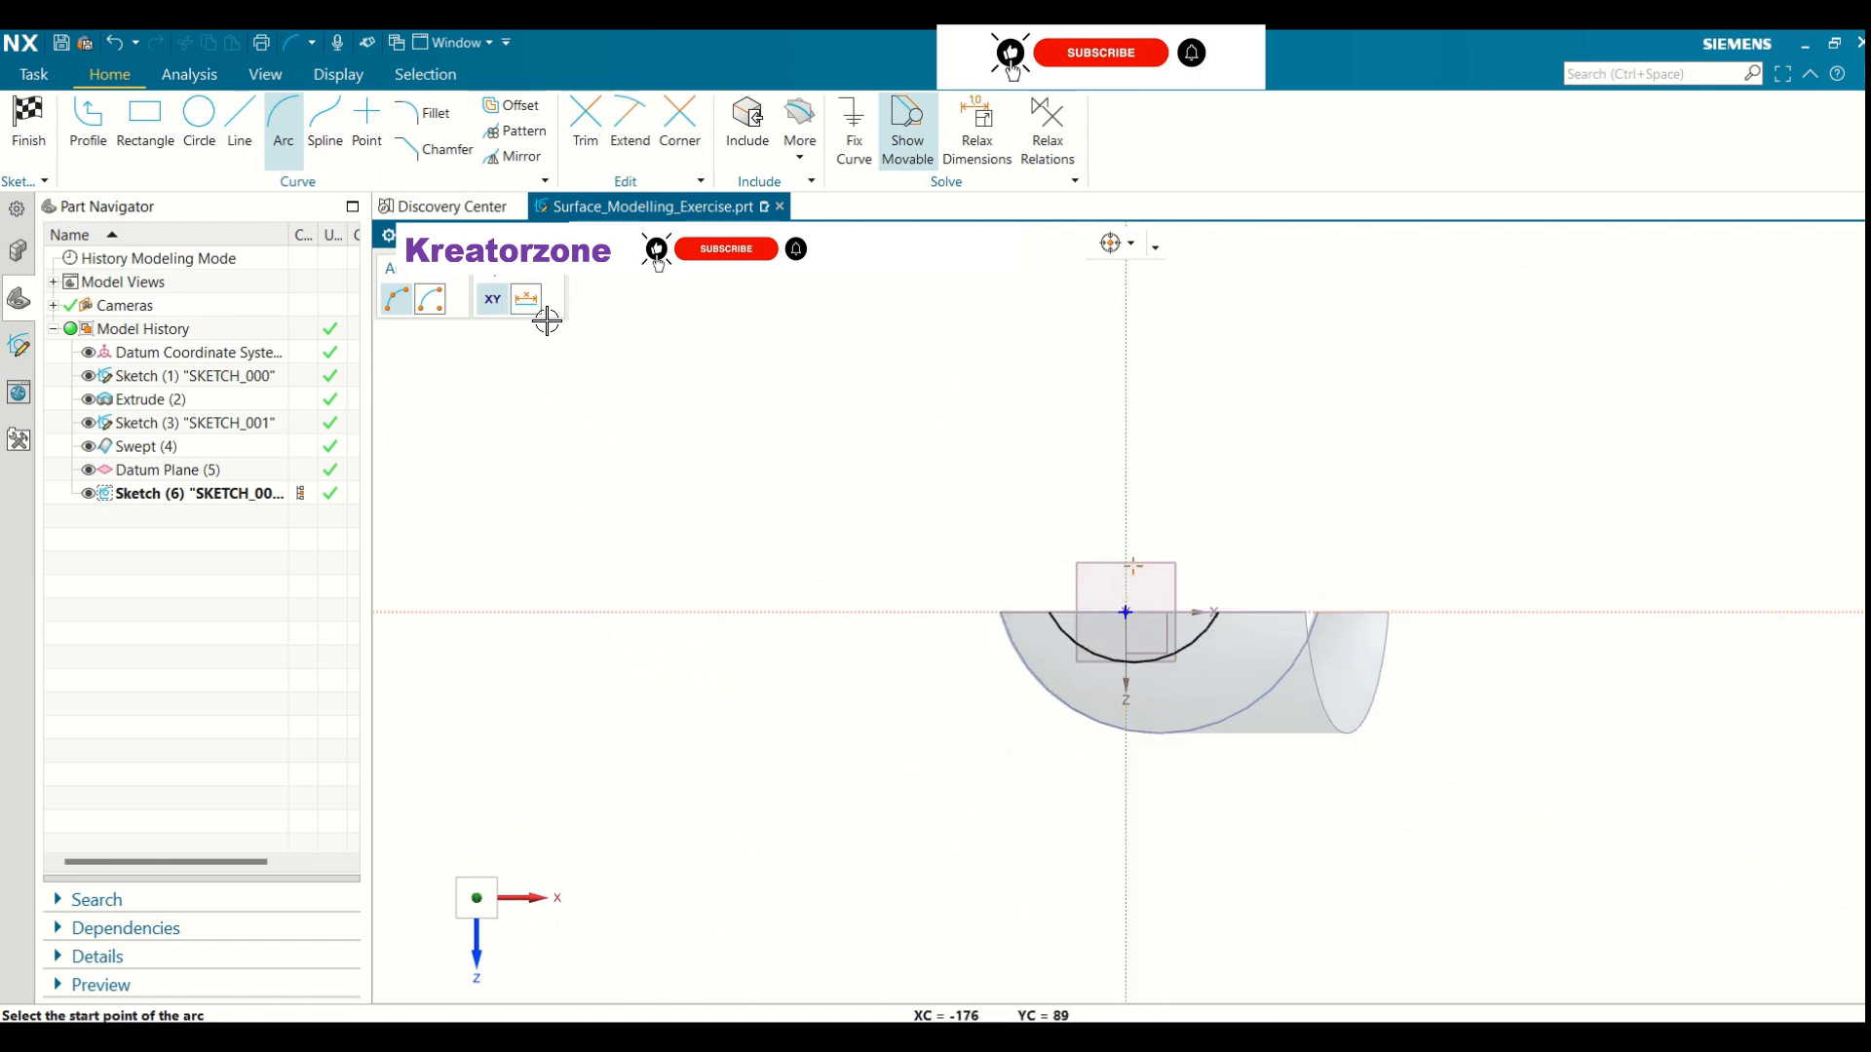
{"action": "key", "text": "Escape"}
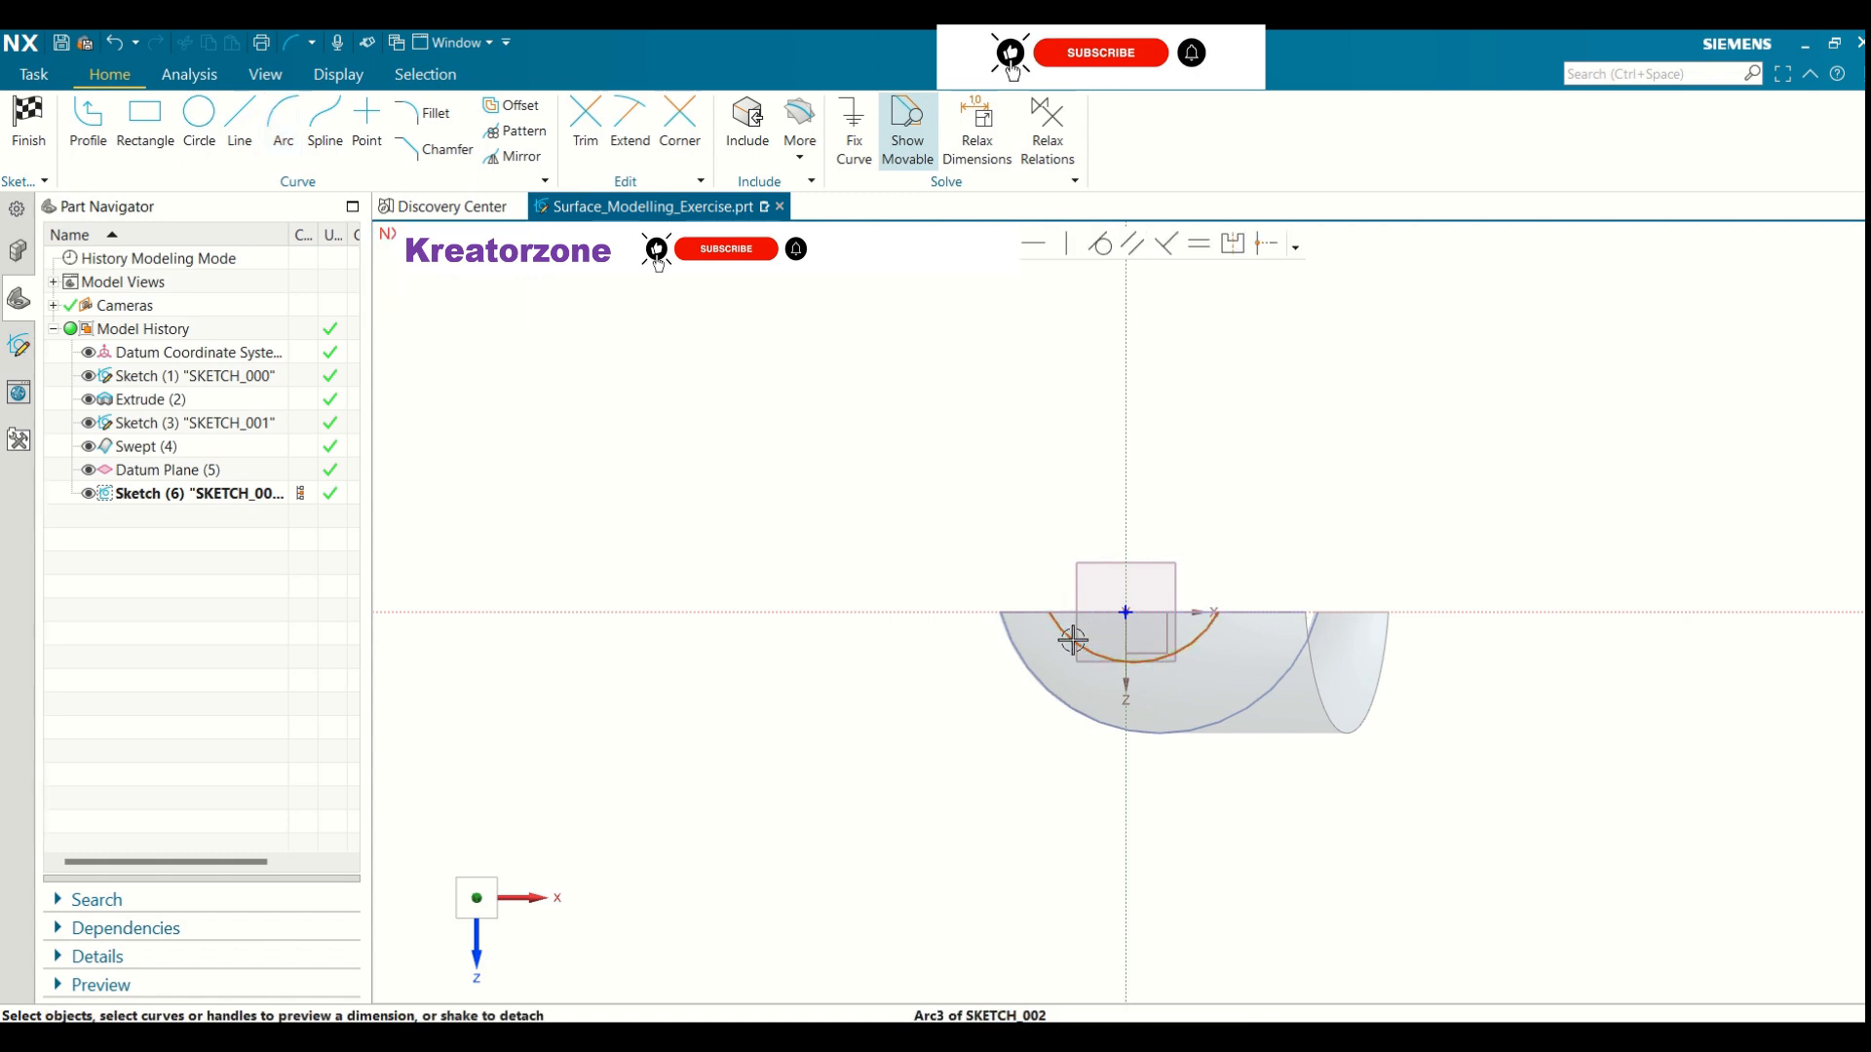
{"action": "left_click", "coordinate": [1072, 643]}
{"action": "key", "text": "ctrl+j"}
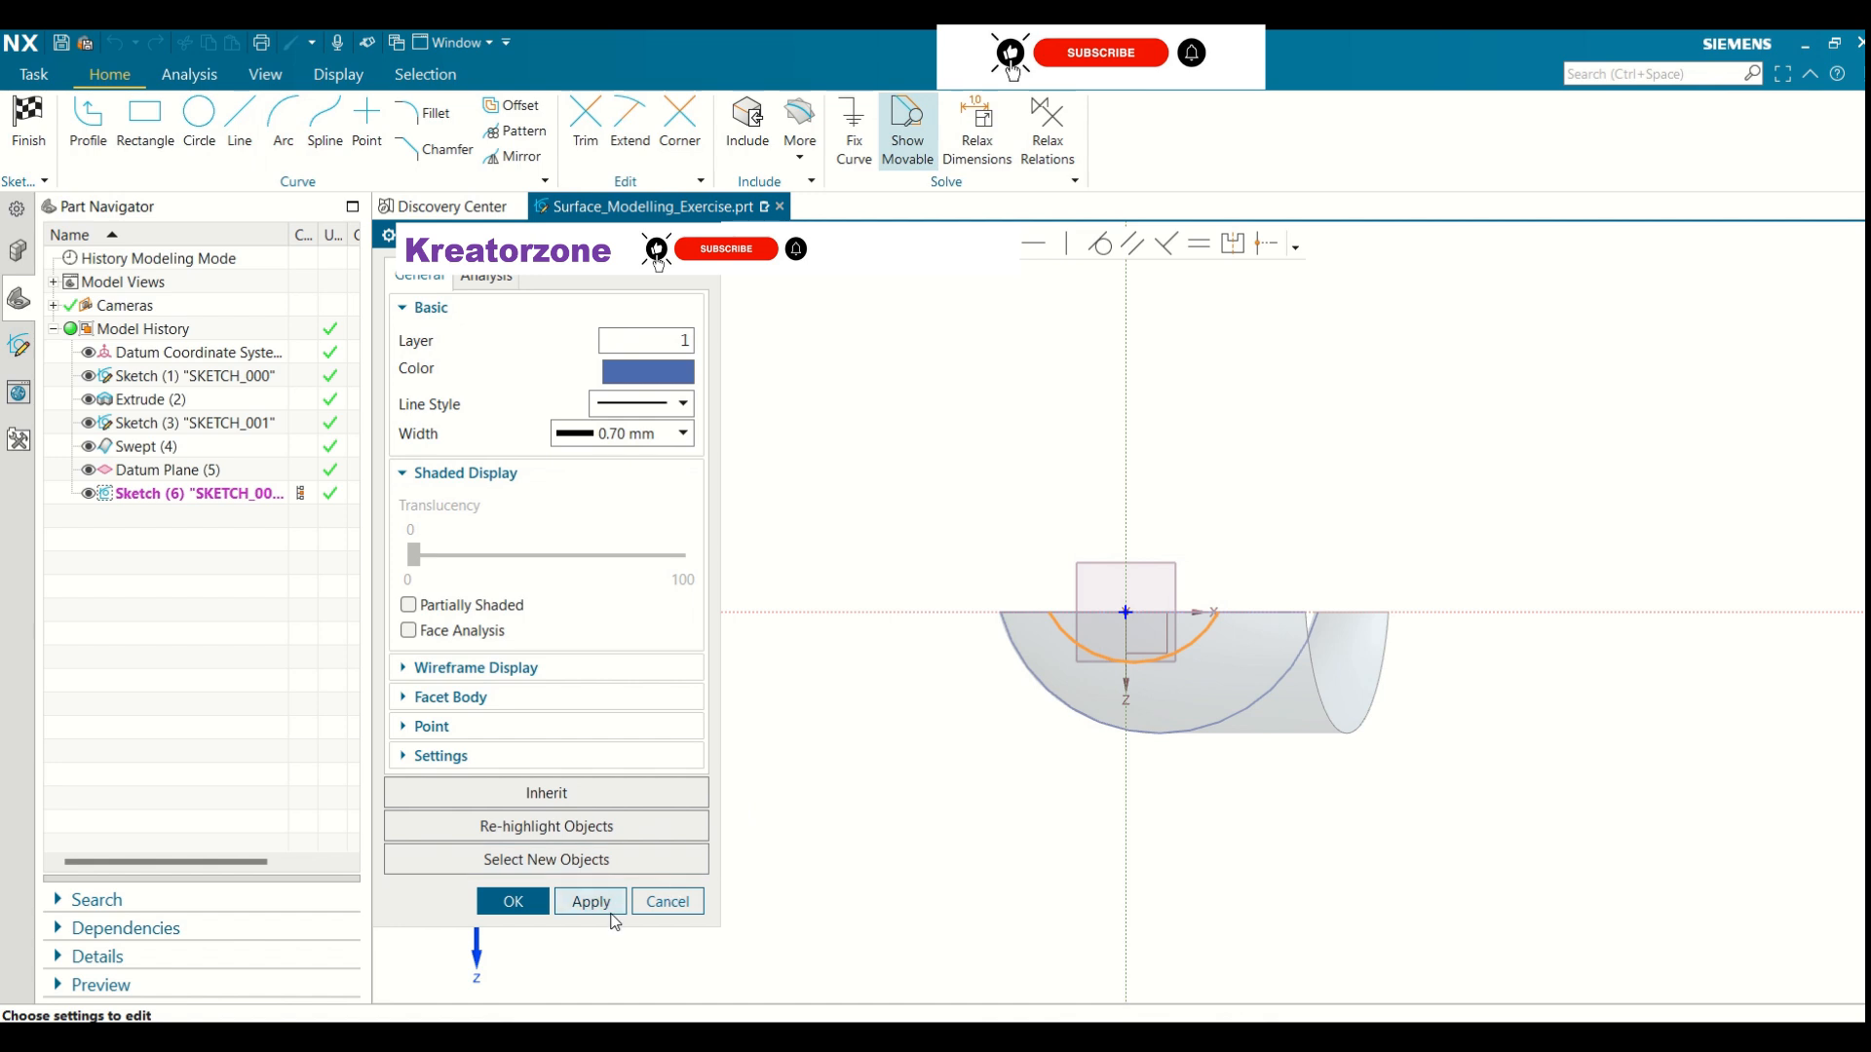
{"action": "left_click", "coordinate": [534, 902]}
Set the new arc's radius to 30 mm, scaling the entire sketch with it, and finish the sketch
{"action": "left_click", "coordinate": [1135, 661]}
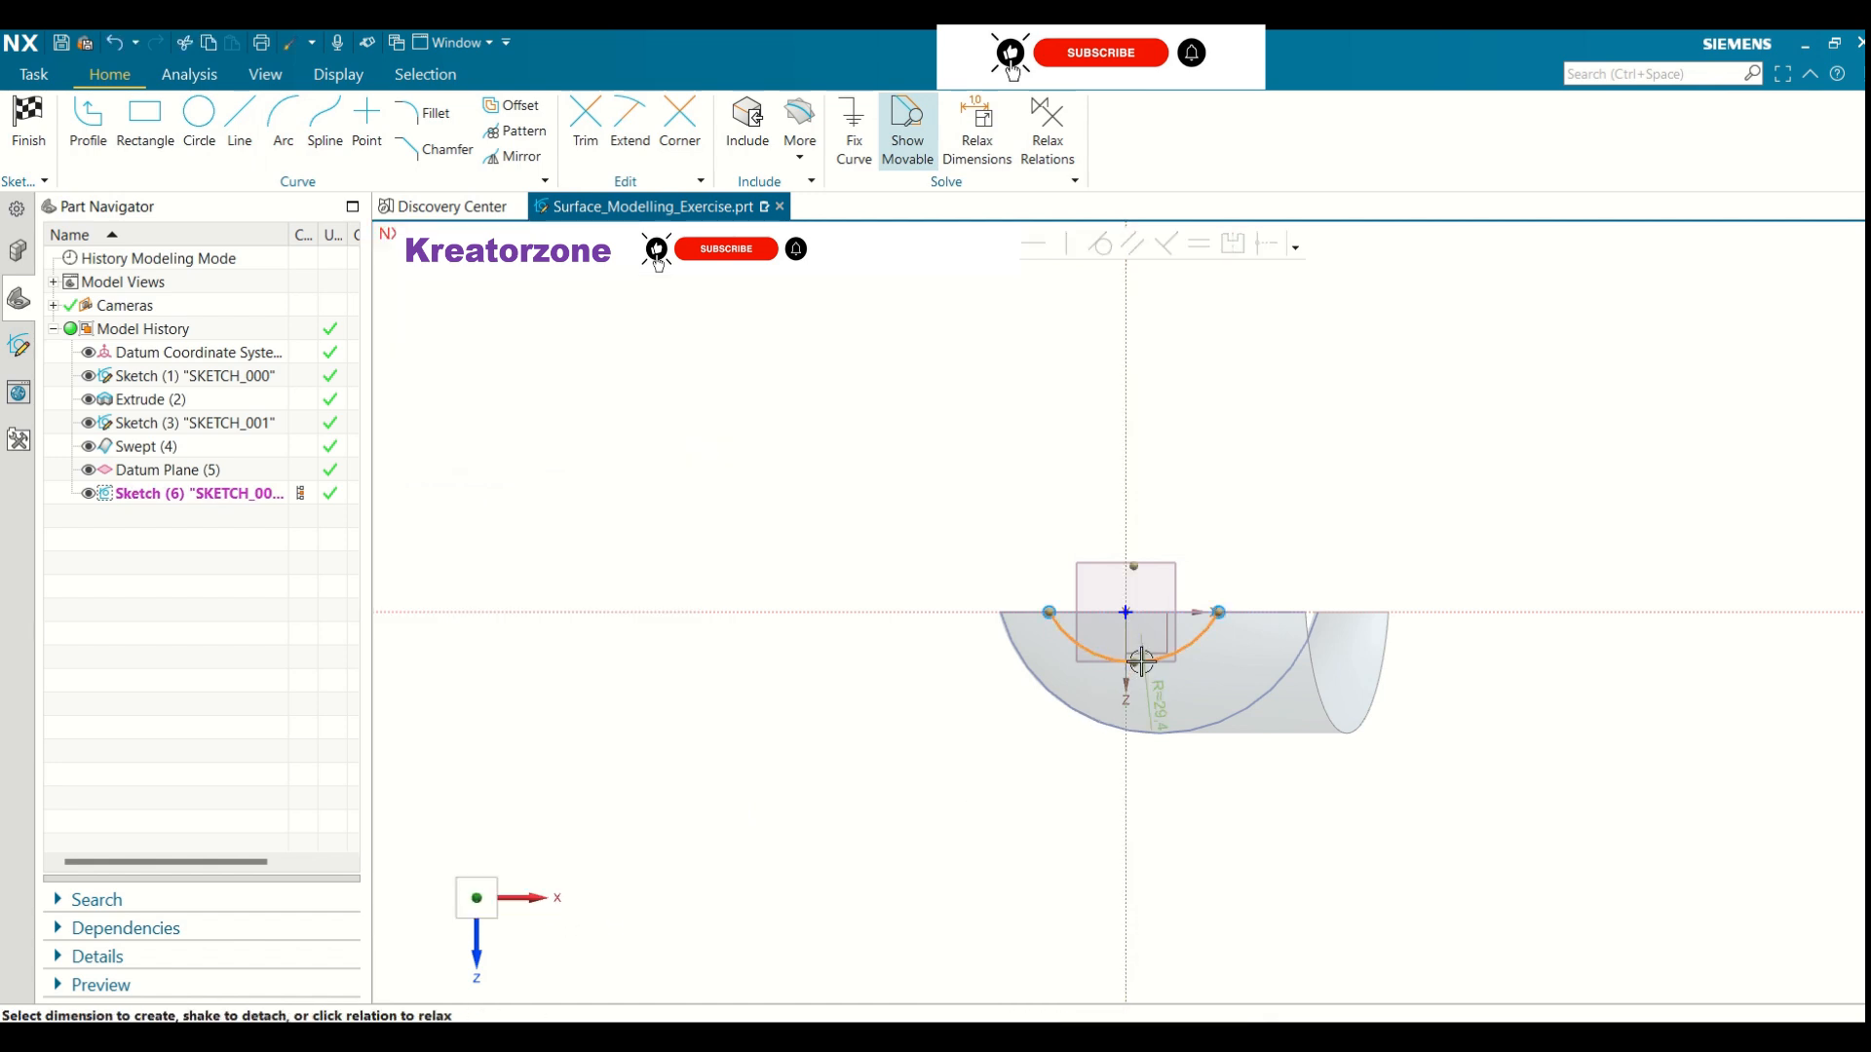
{"action": "double_click", "coordinate": [1161, 710]}
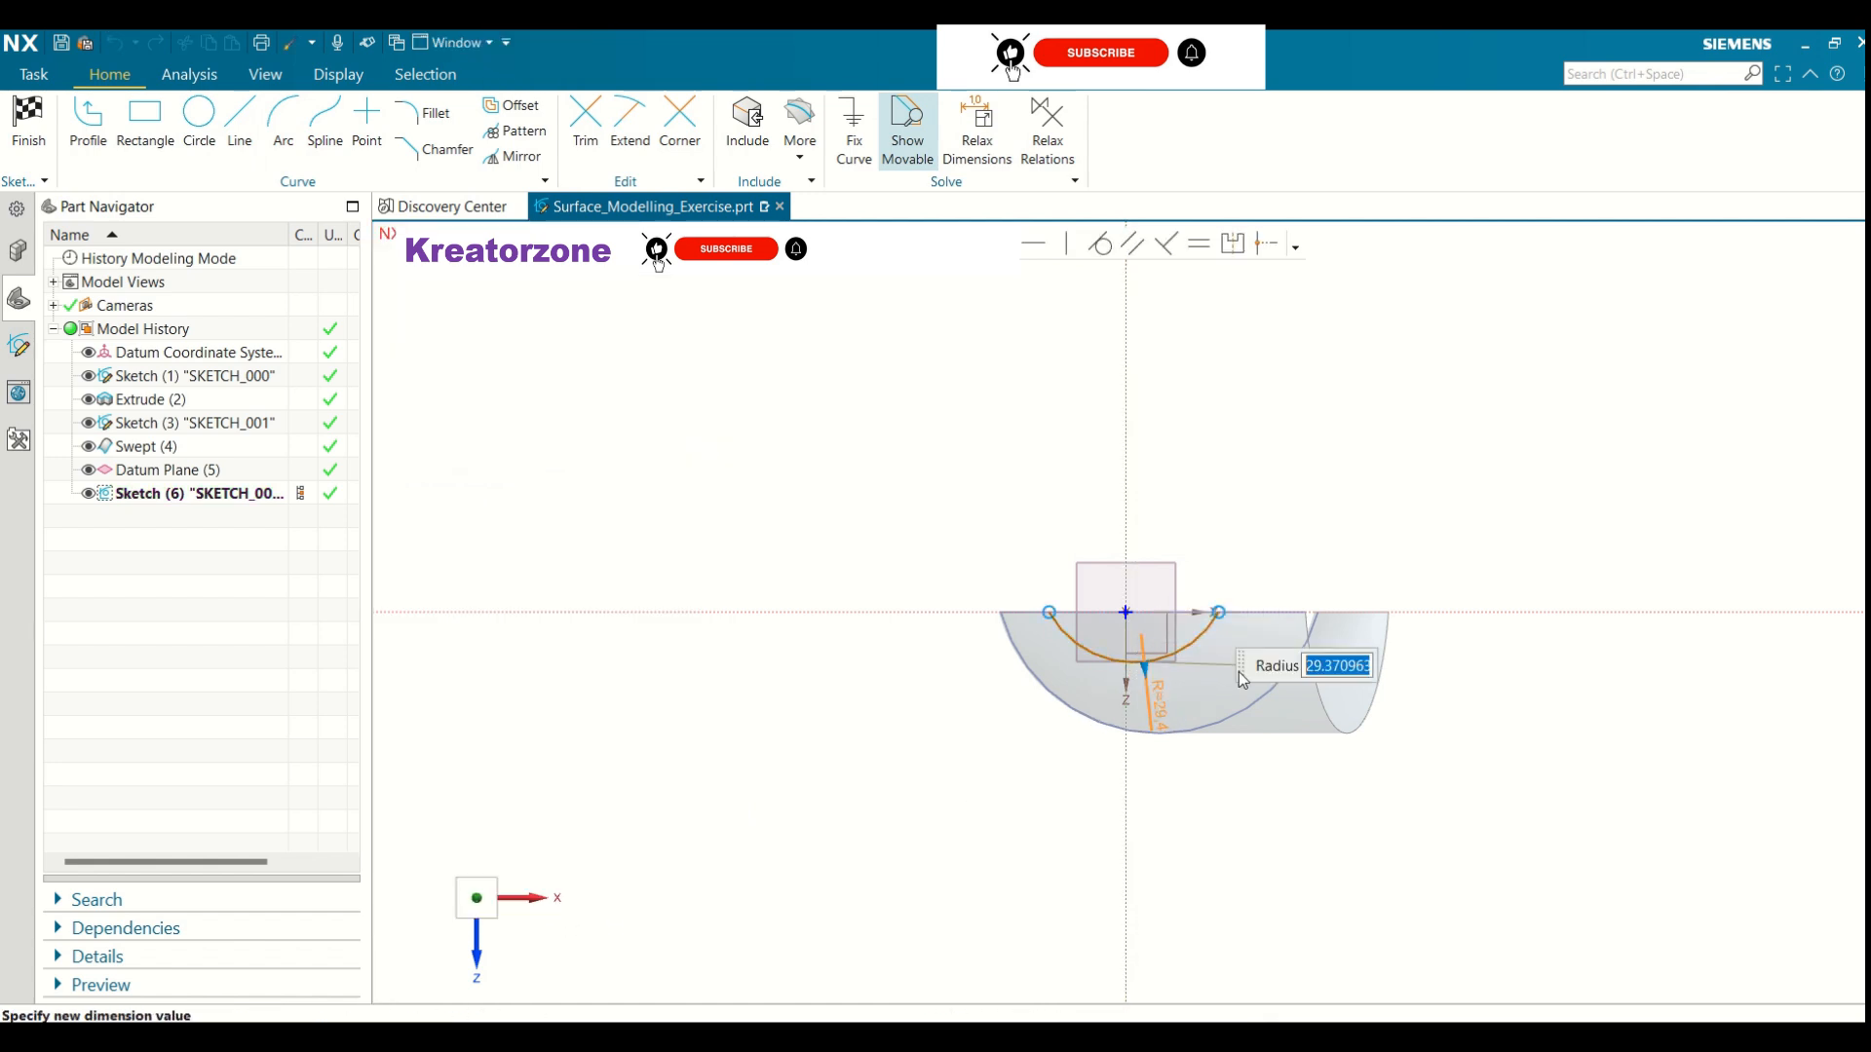
{"action": "type", "text": "30"}
{"action": "key", "text": "Return"}
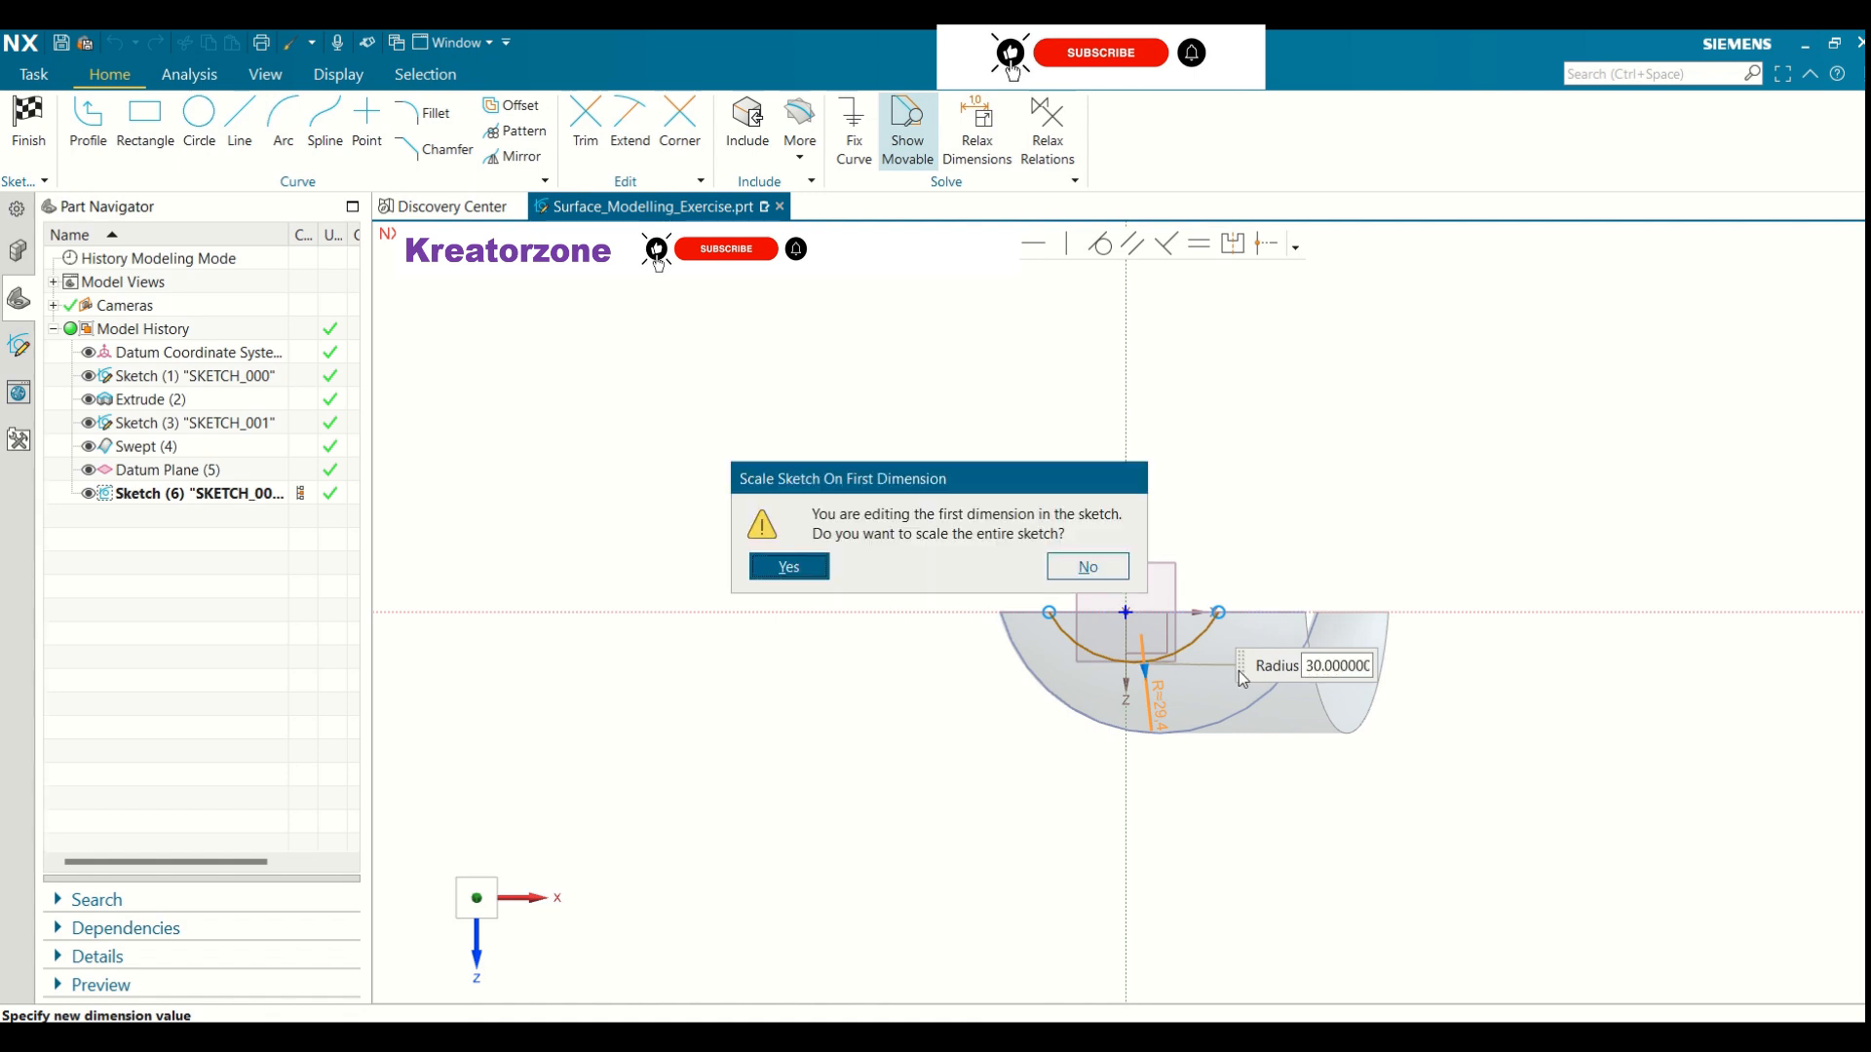
{"action": "left_click", "coordinate": [814, 569]}
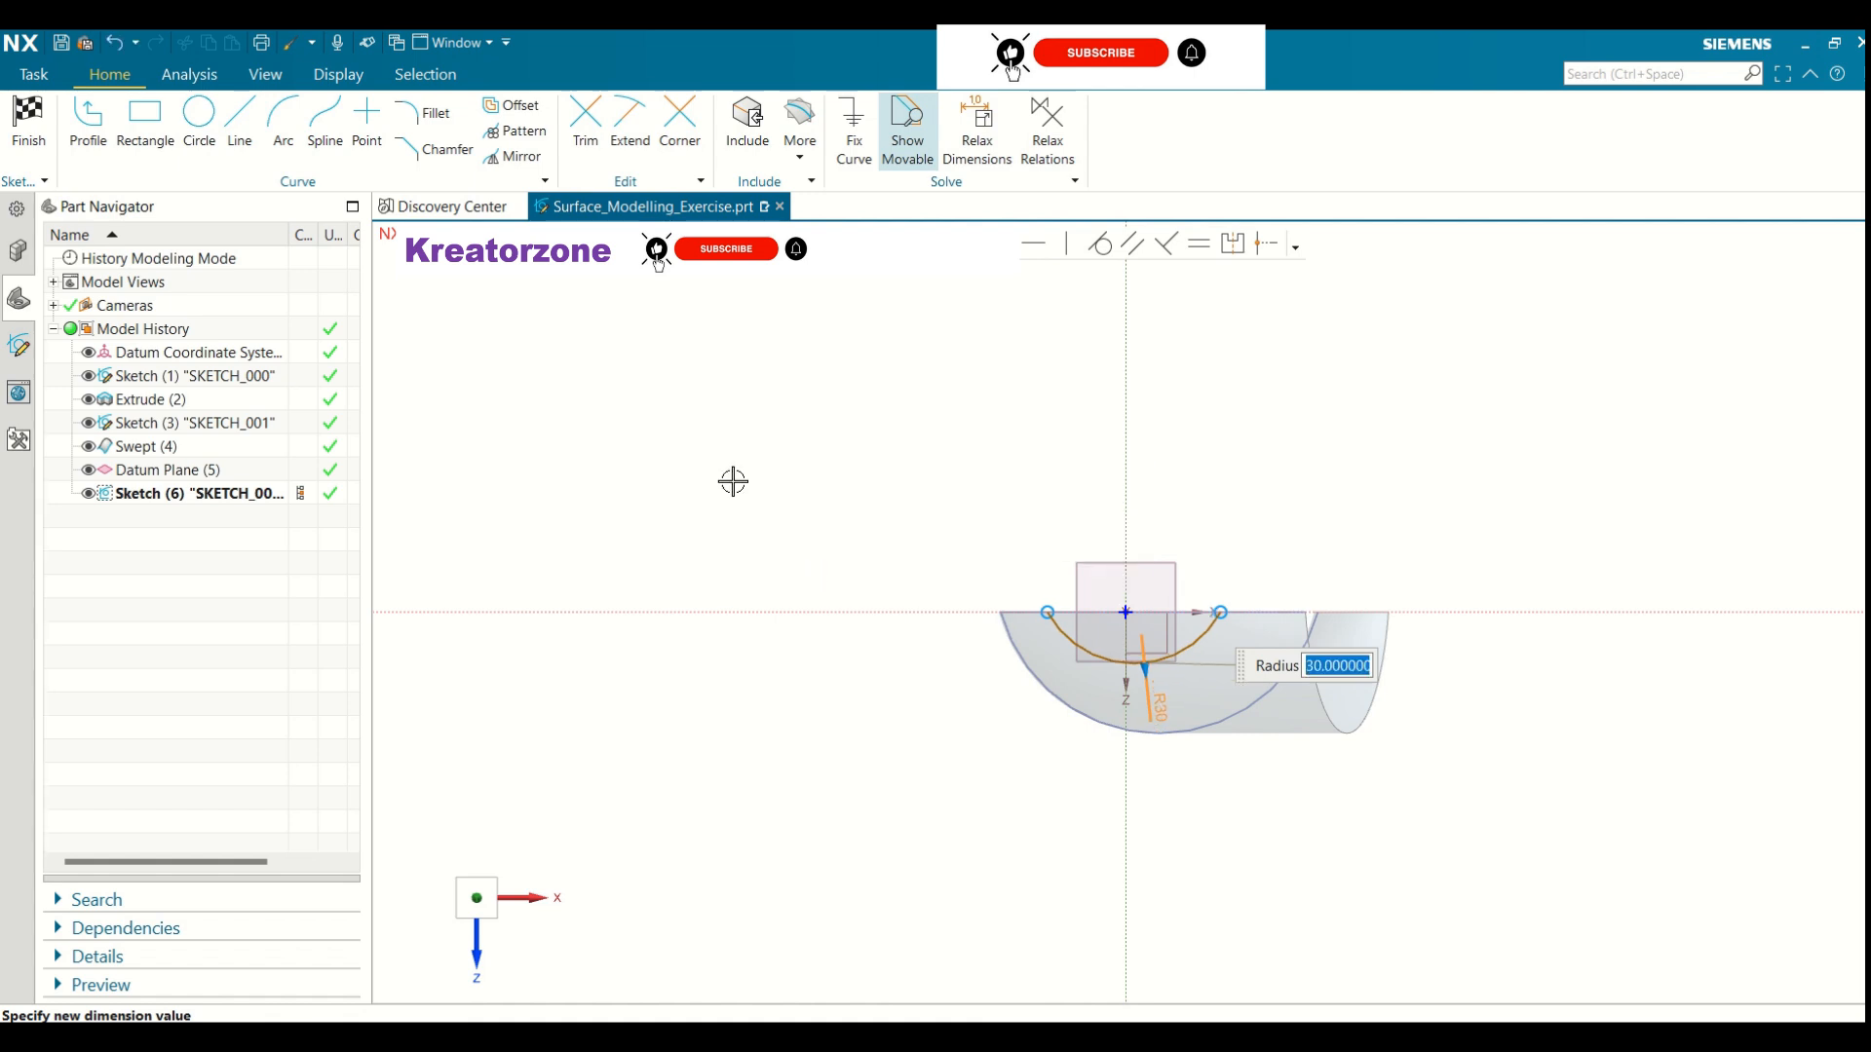
{"action": "left_click", "coordinate": [29, 125]}
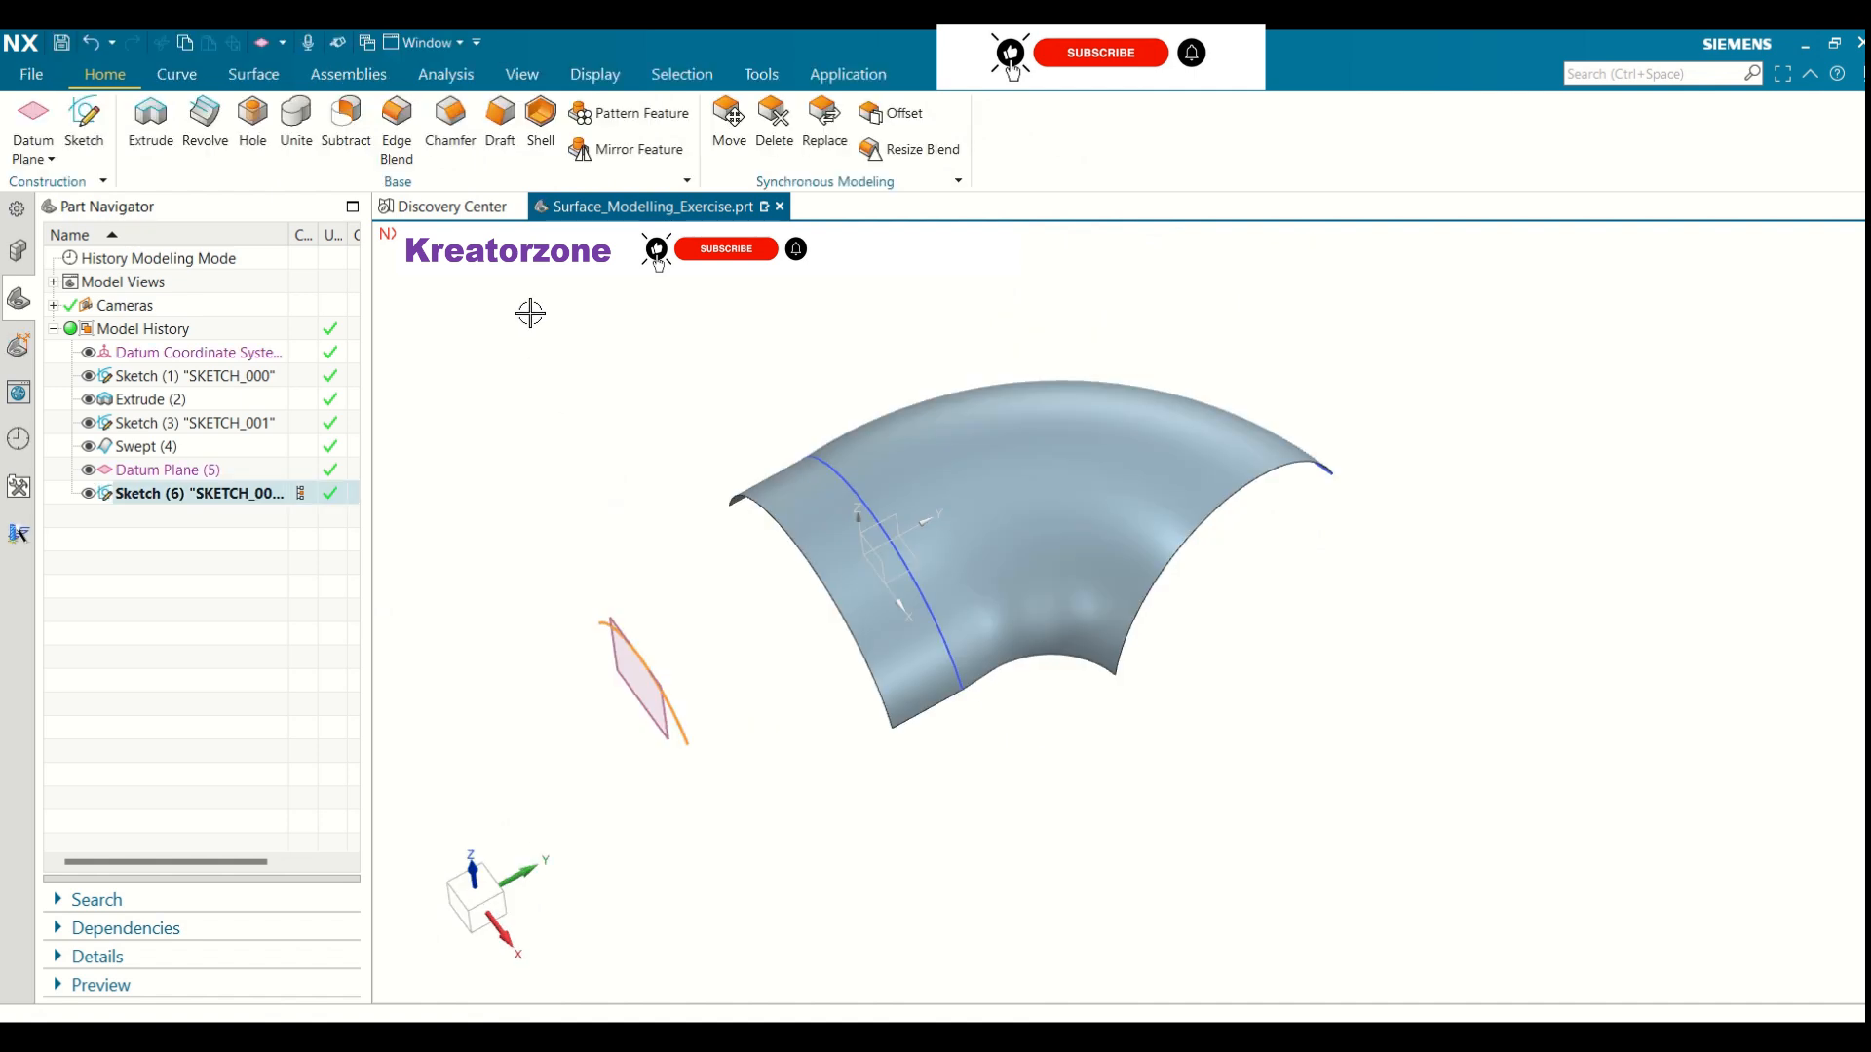
{"action": "left_click", "coordinate": [250, 75]}
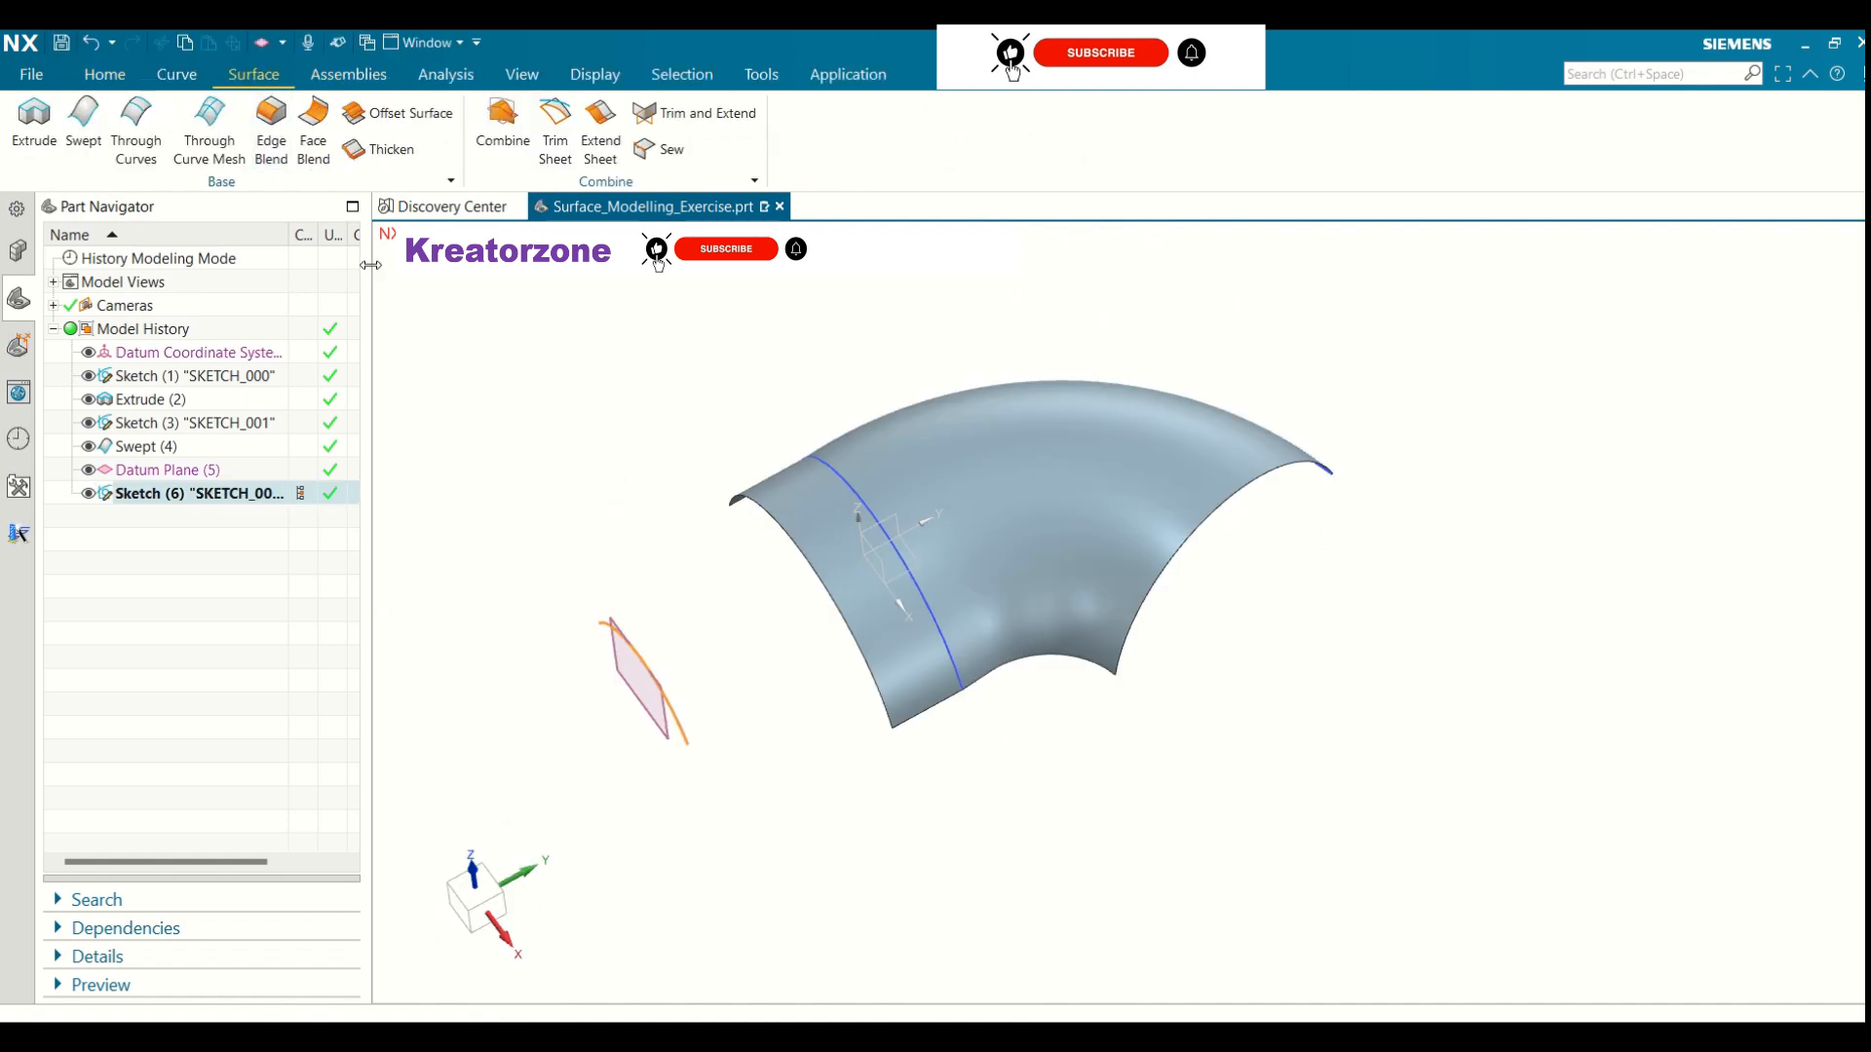
{"action": "left_click", "coordinate": [132, 156]}
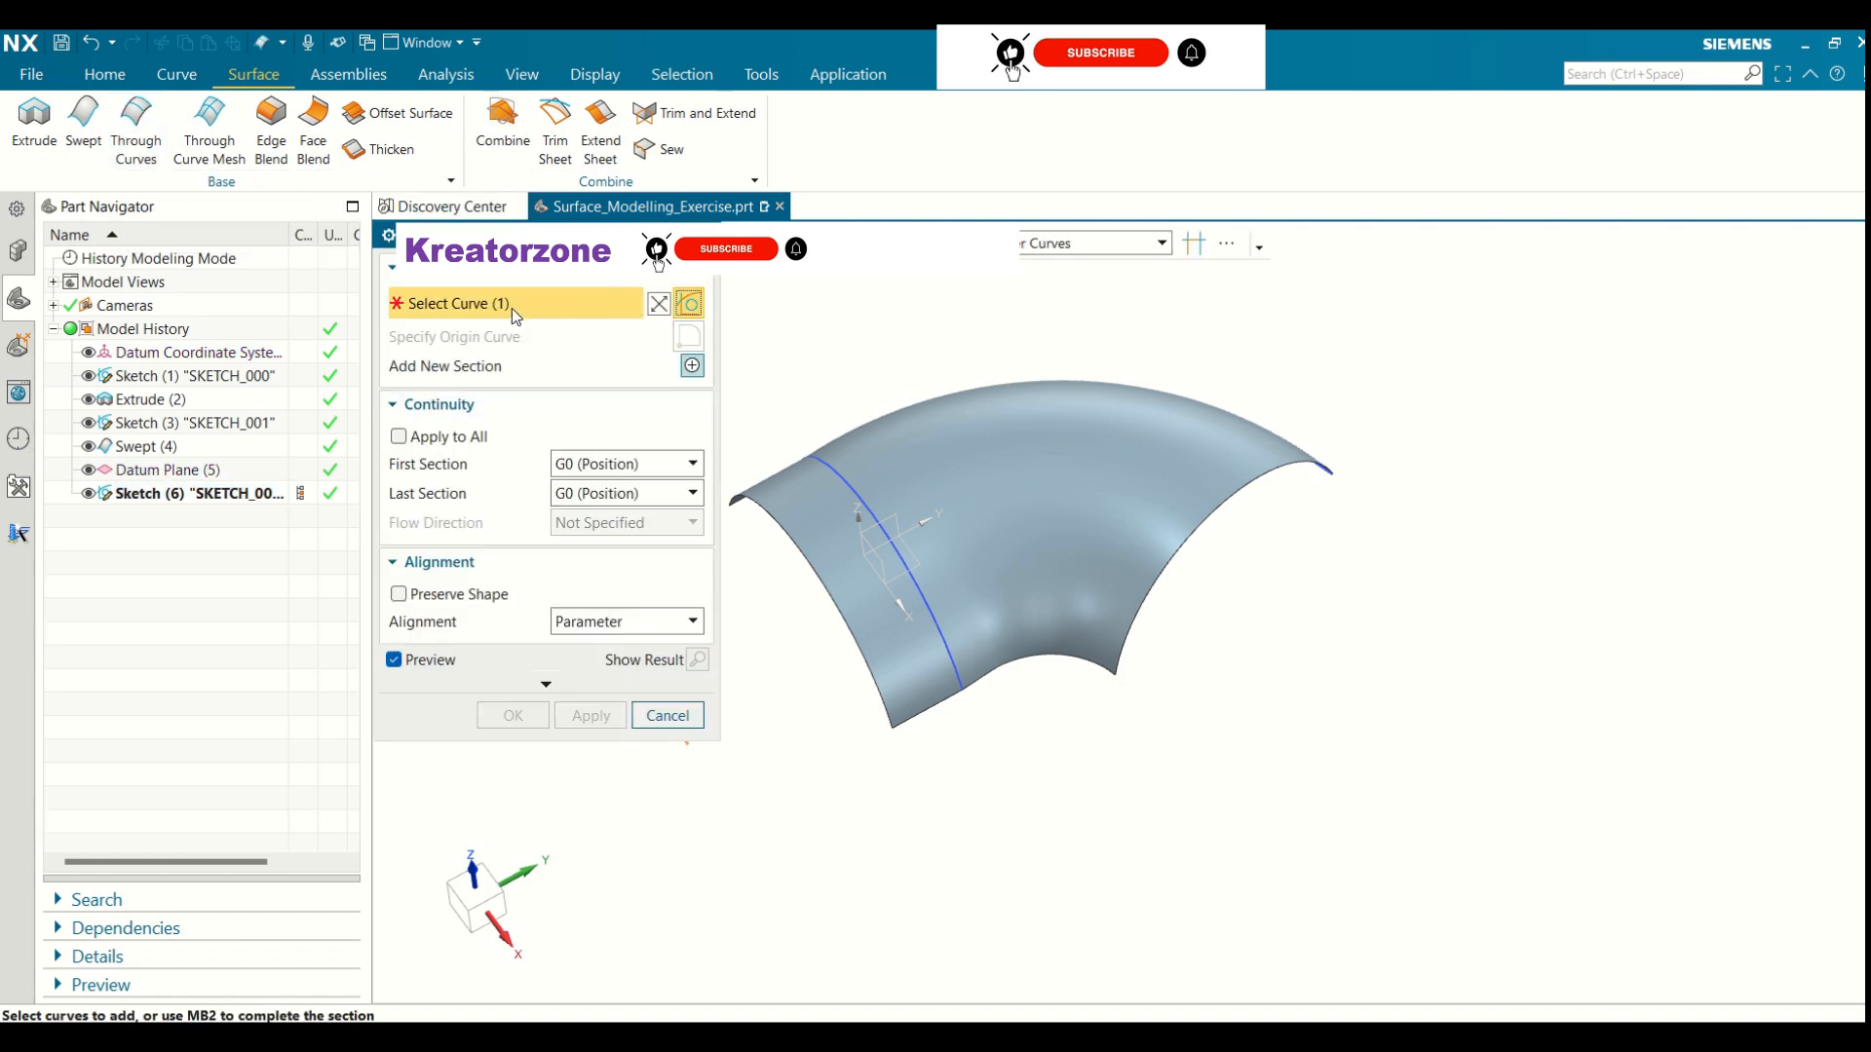
{"action": "scroll", "coordinate": [1403, 591], "scroll_direction": "up", "scroll_amount": 2}
{"action": "scroll", "coordinate": [1401, 592], "scroll_direction": "down", "scroll_amount": 4}
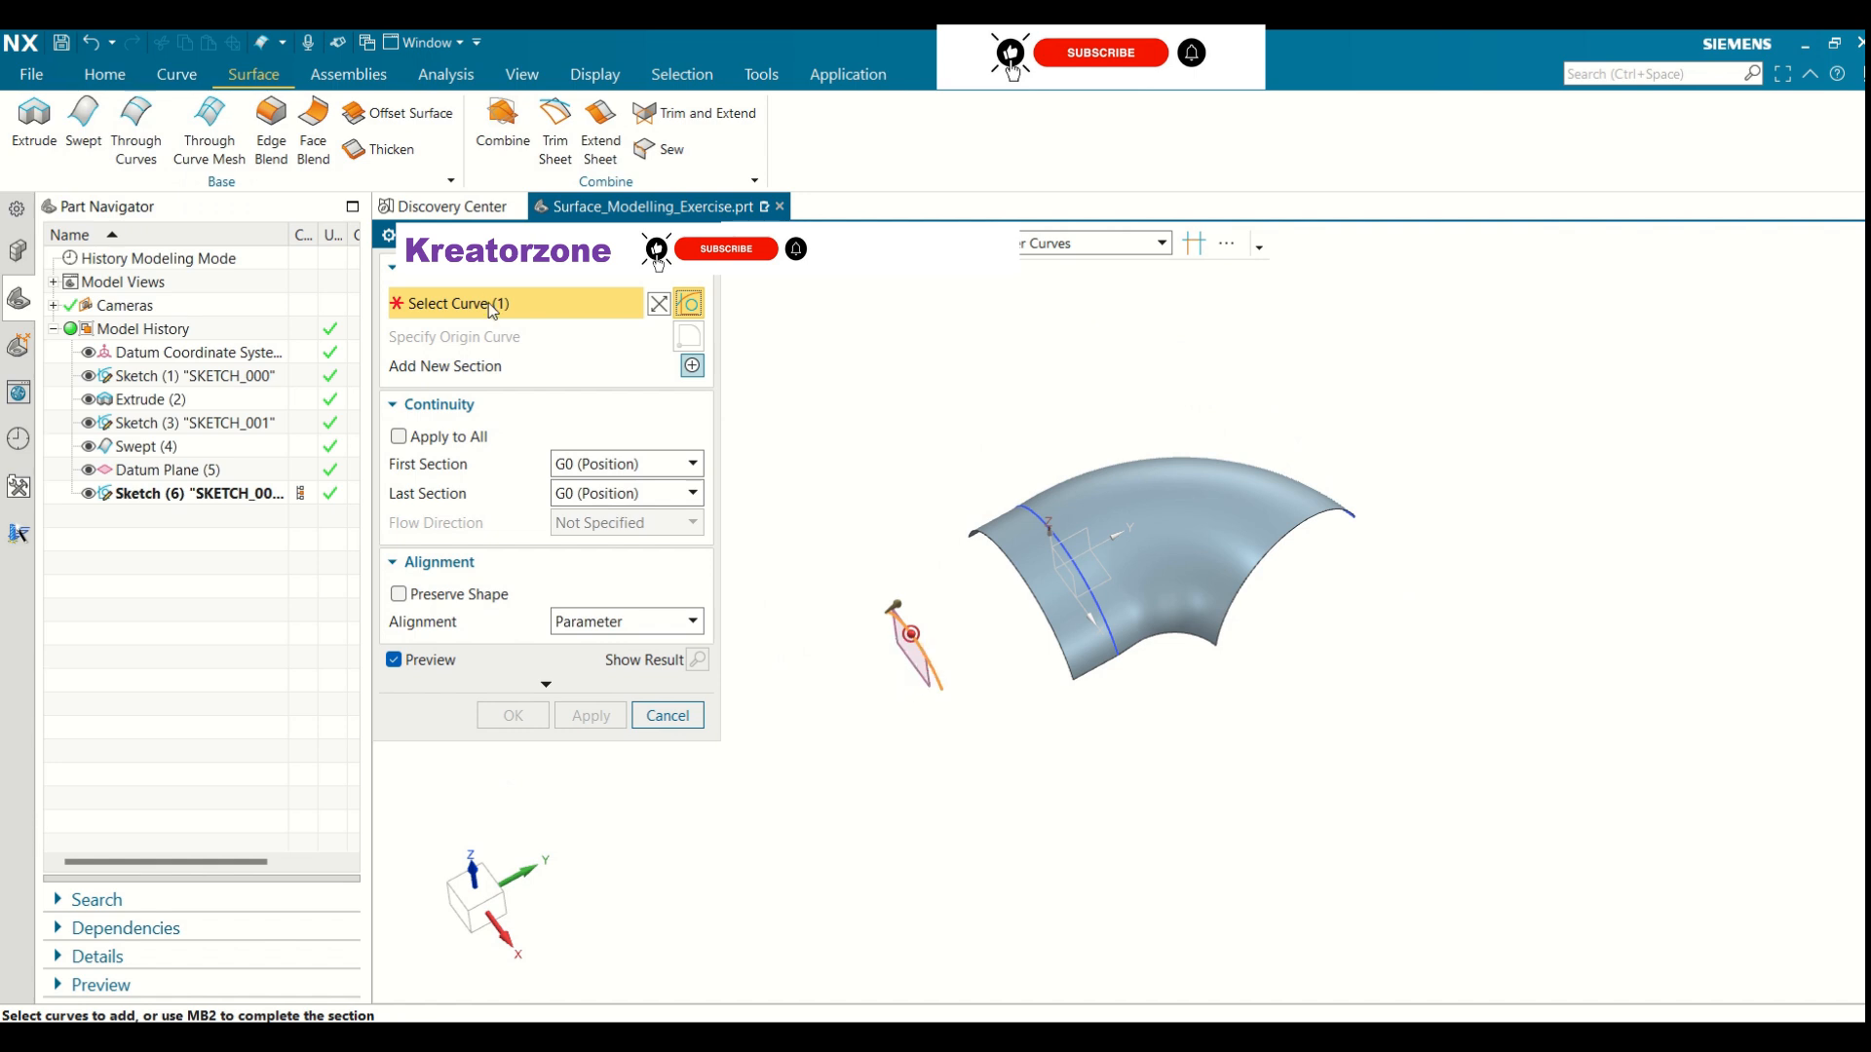
{"action": "middle_click", "coordinate": [956, 603]}
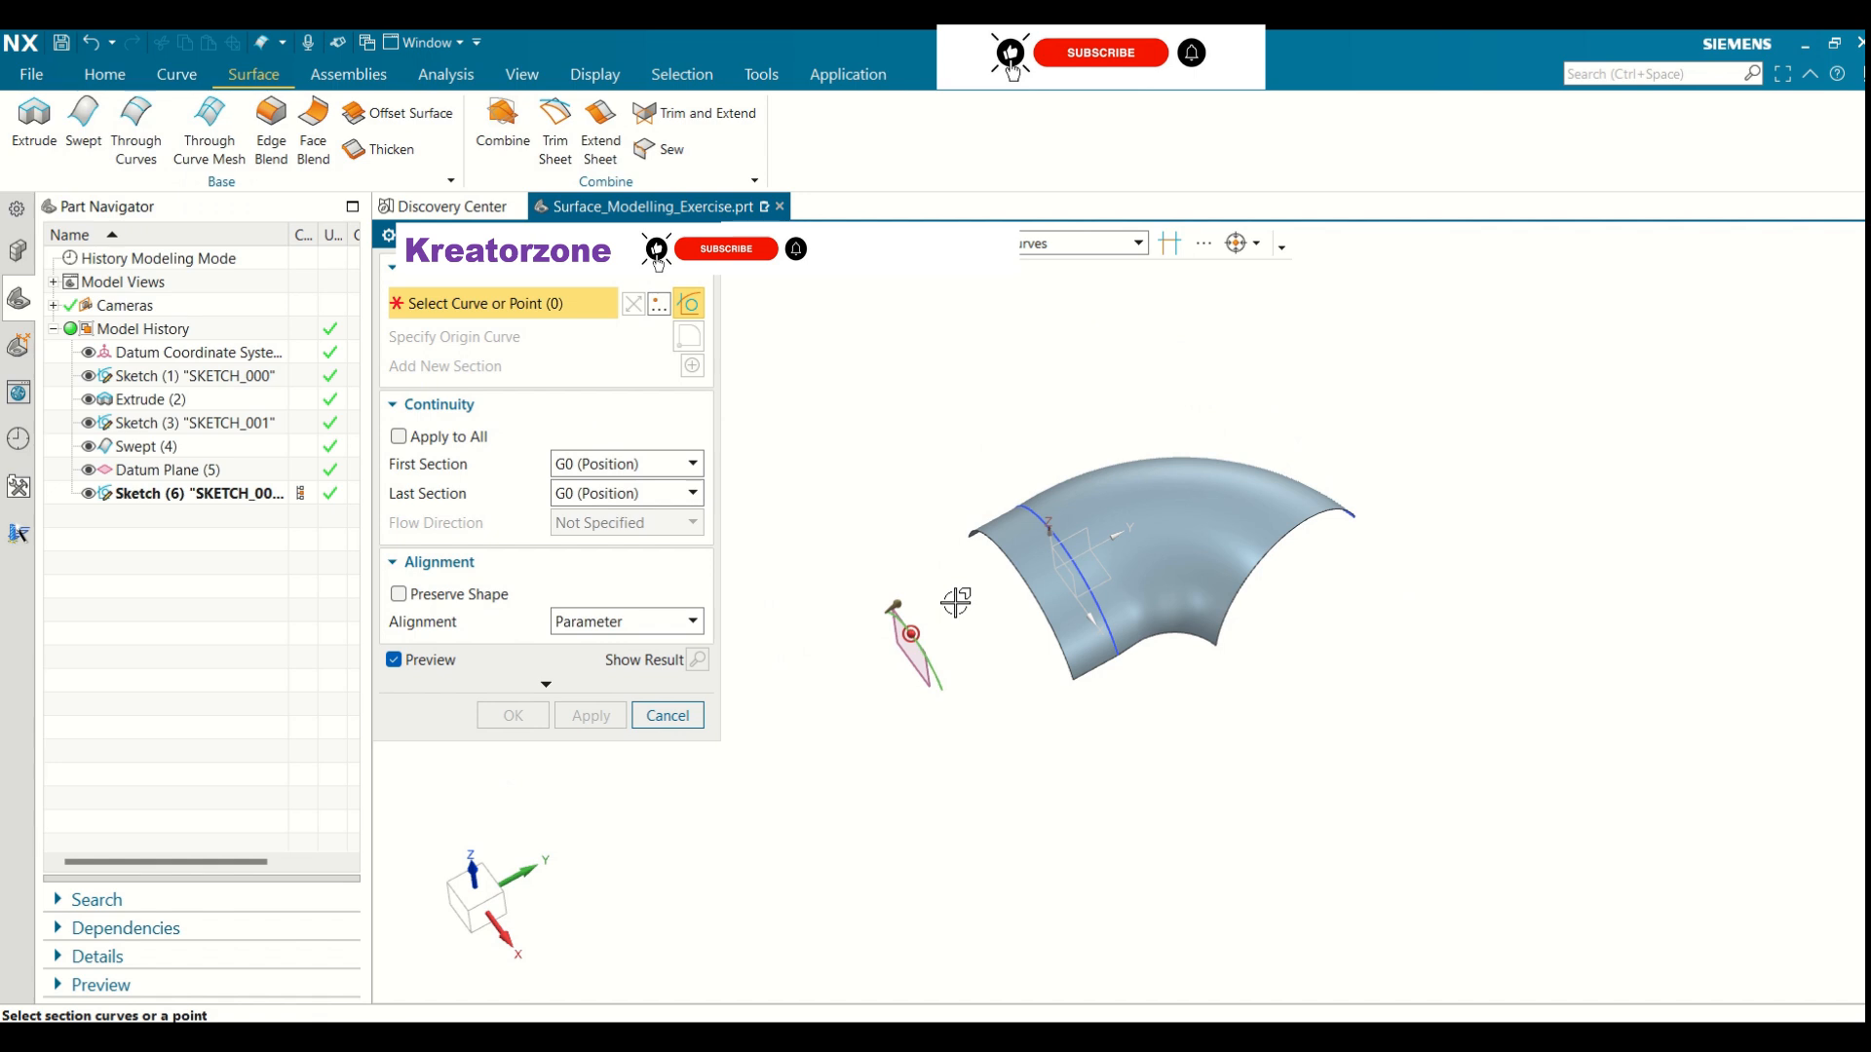
{"action": "left_click", "coordinate": [1023, 578]}
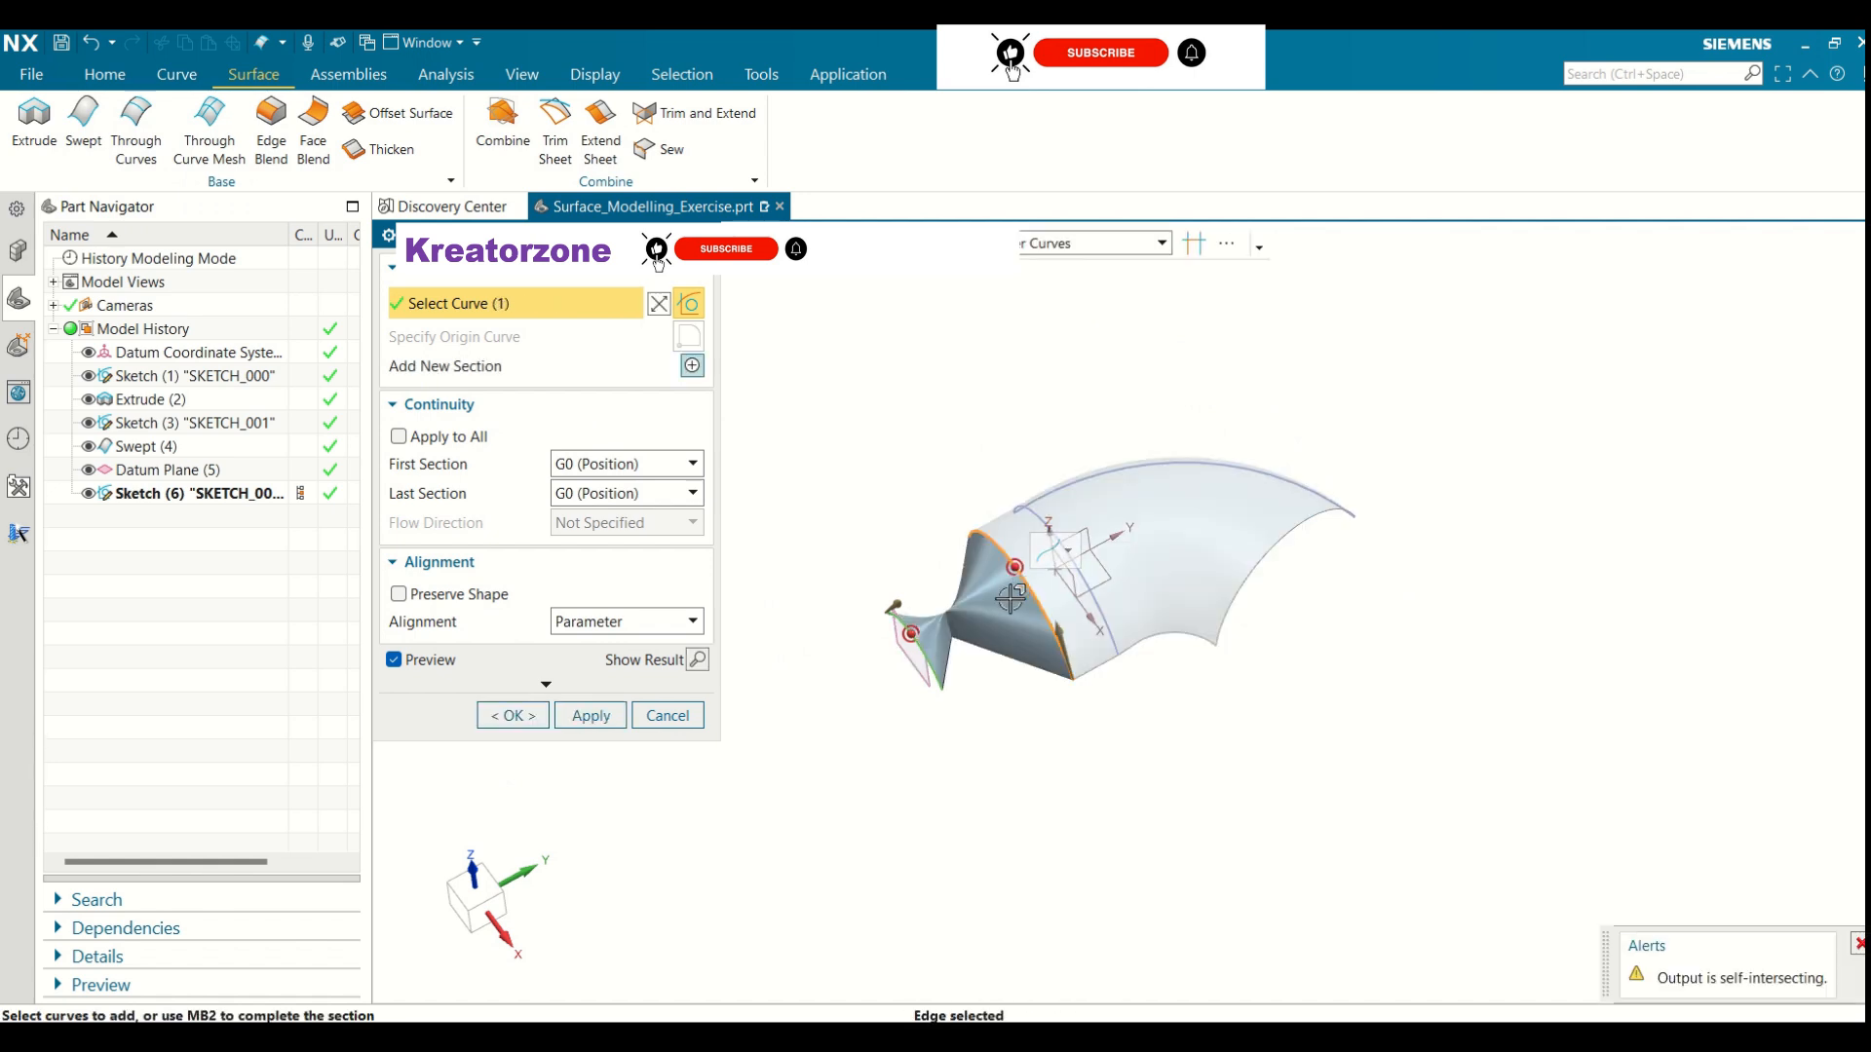
{"action": "mouse_move", "coordinate": [930, 749]}
{"action": "middle_mouse_down"}
{"action": "mouse_move", "coordinate": [948, 656]}
{"action": "mouse_move", "coordinate": [951, 750]}
{"action": "middle_mouse_up"}
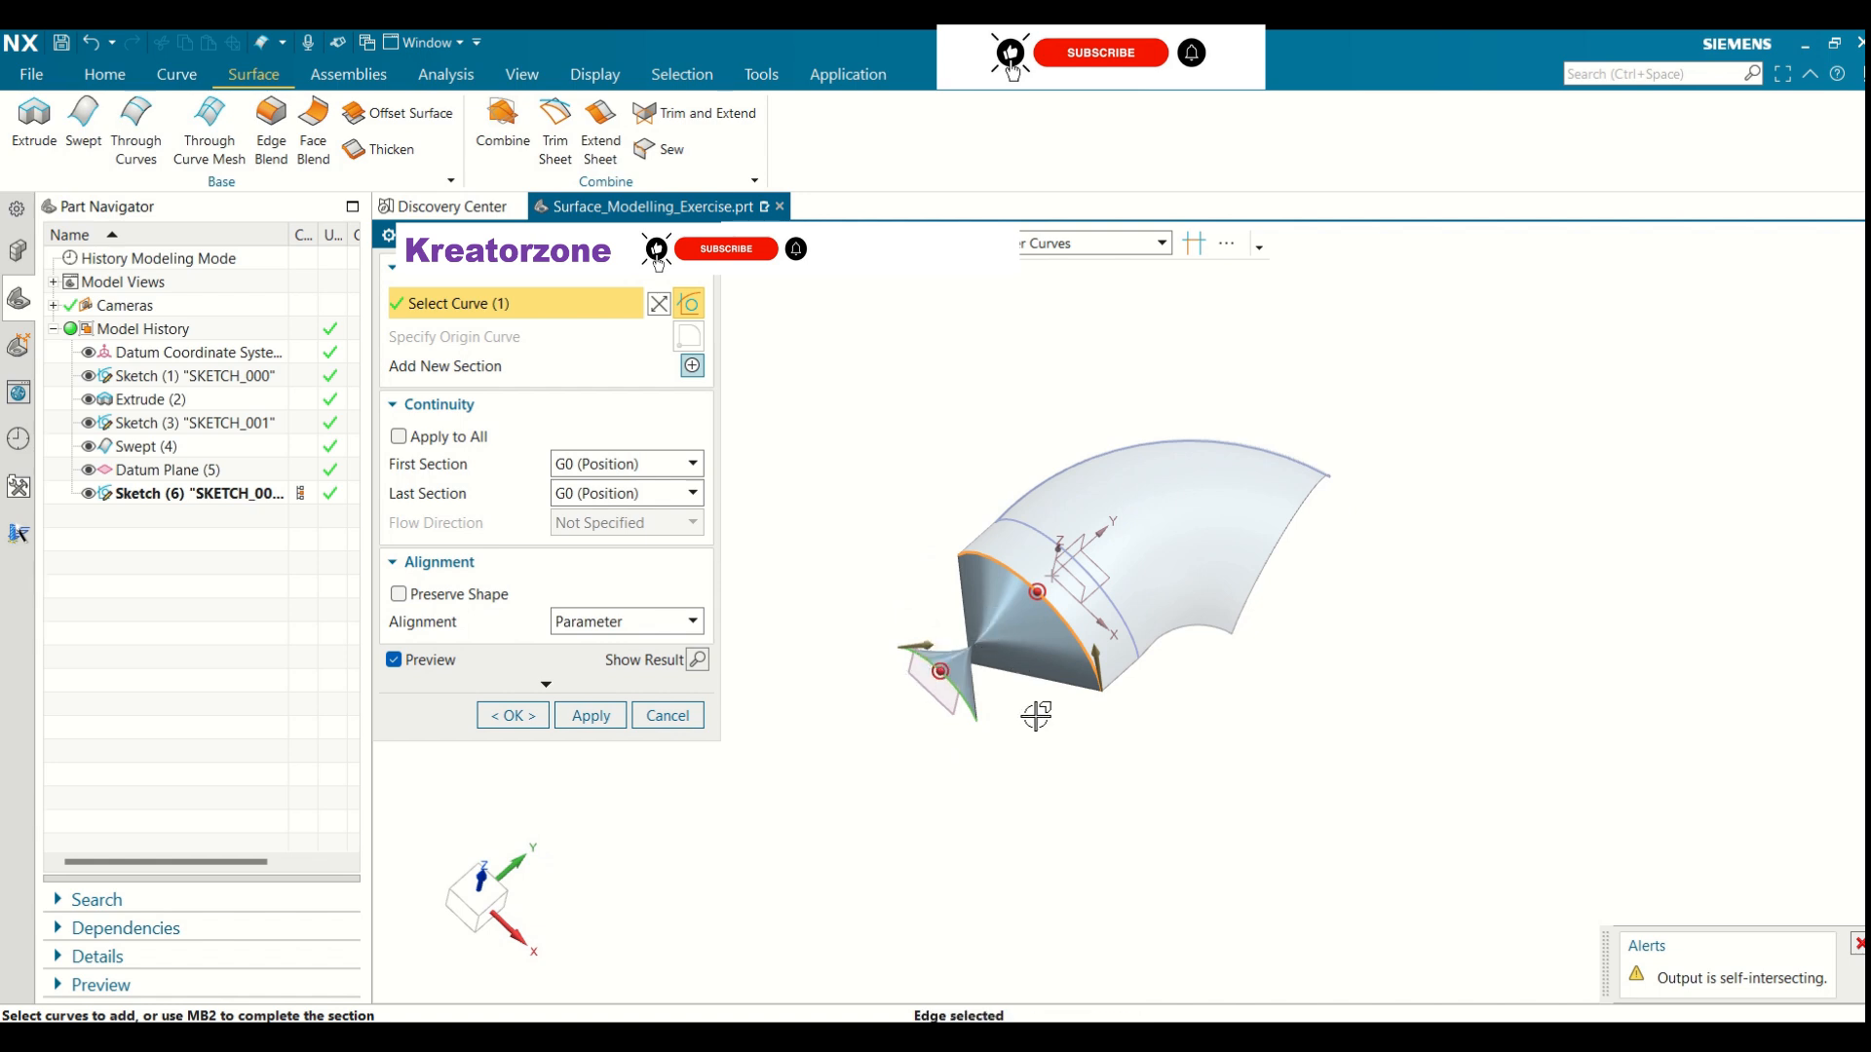
{"action": "middle_click_drag", "start_coordinate": [1036, 715], "coordinate": [979, 680]}
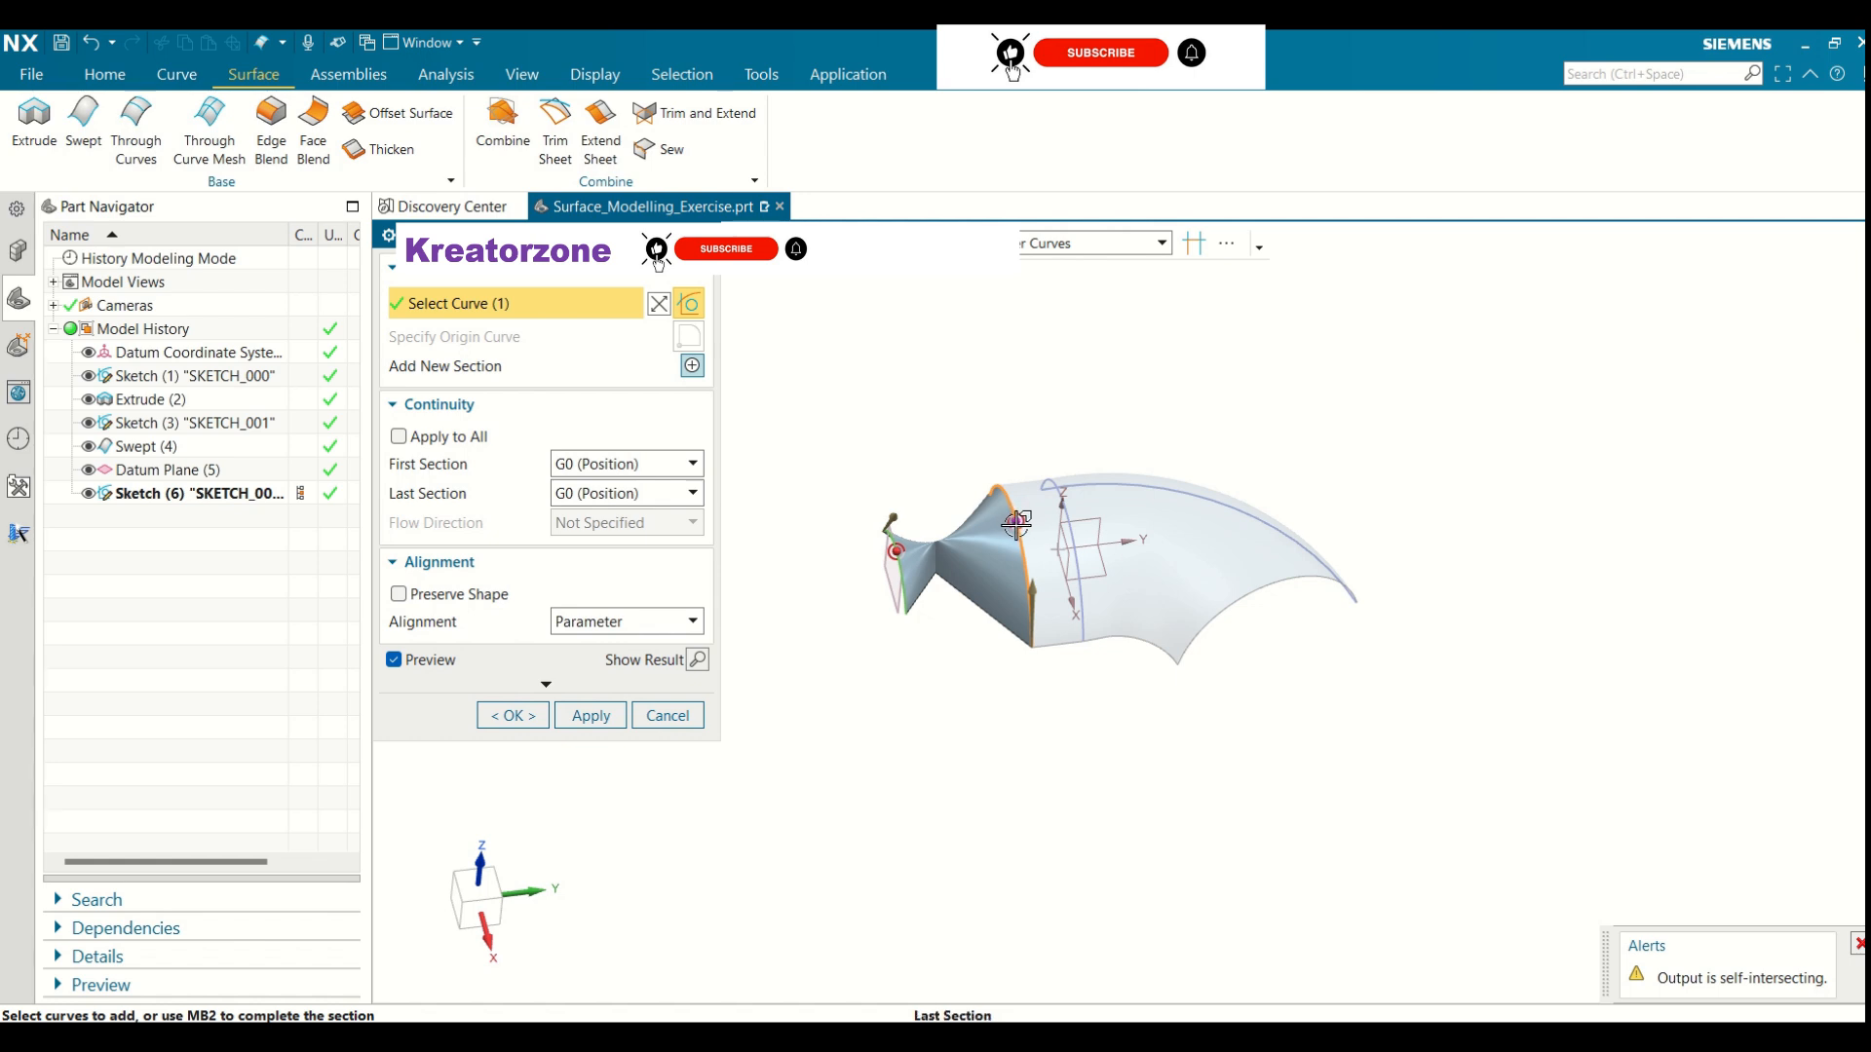
{"action": "left_click", "coordinate": [1031, 613]}
{"action": "left_click", "coordinate": [884, 523]}
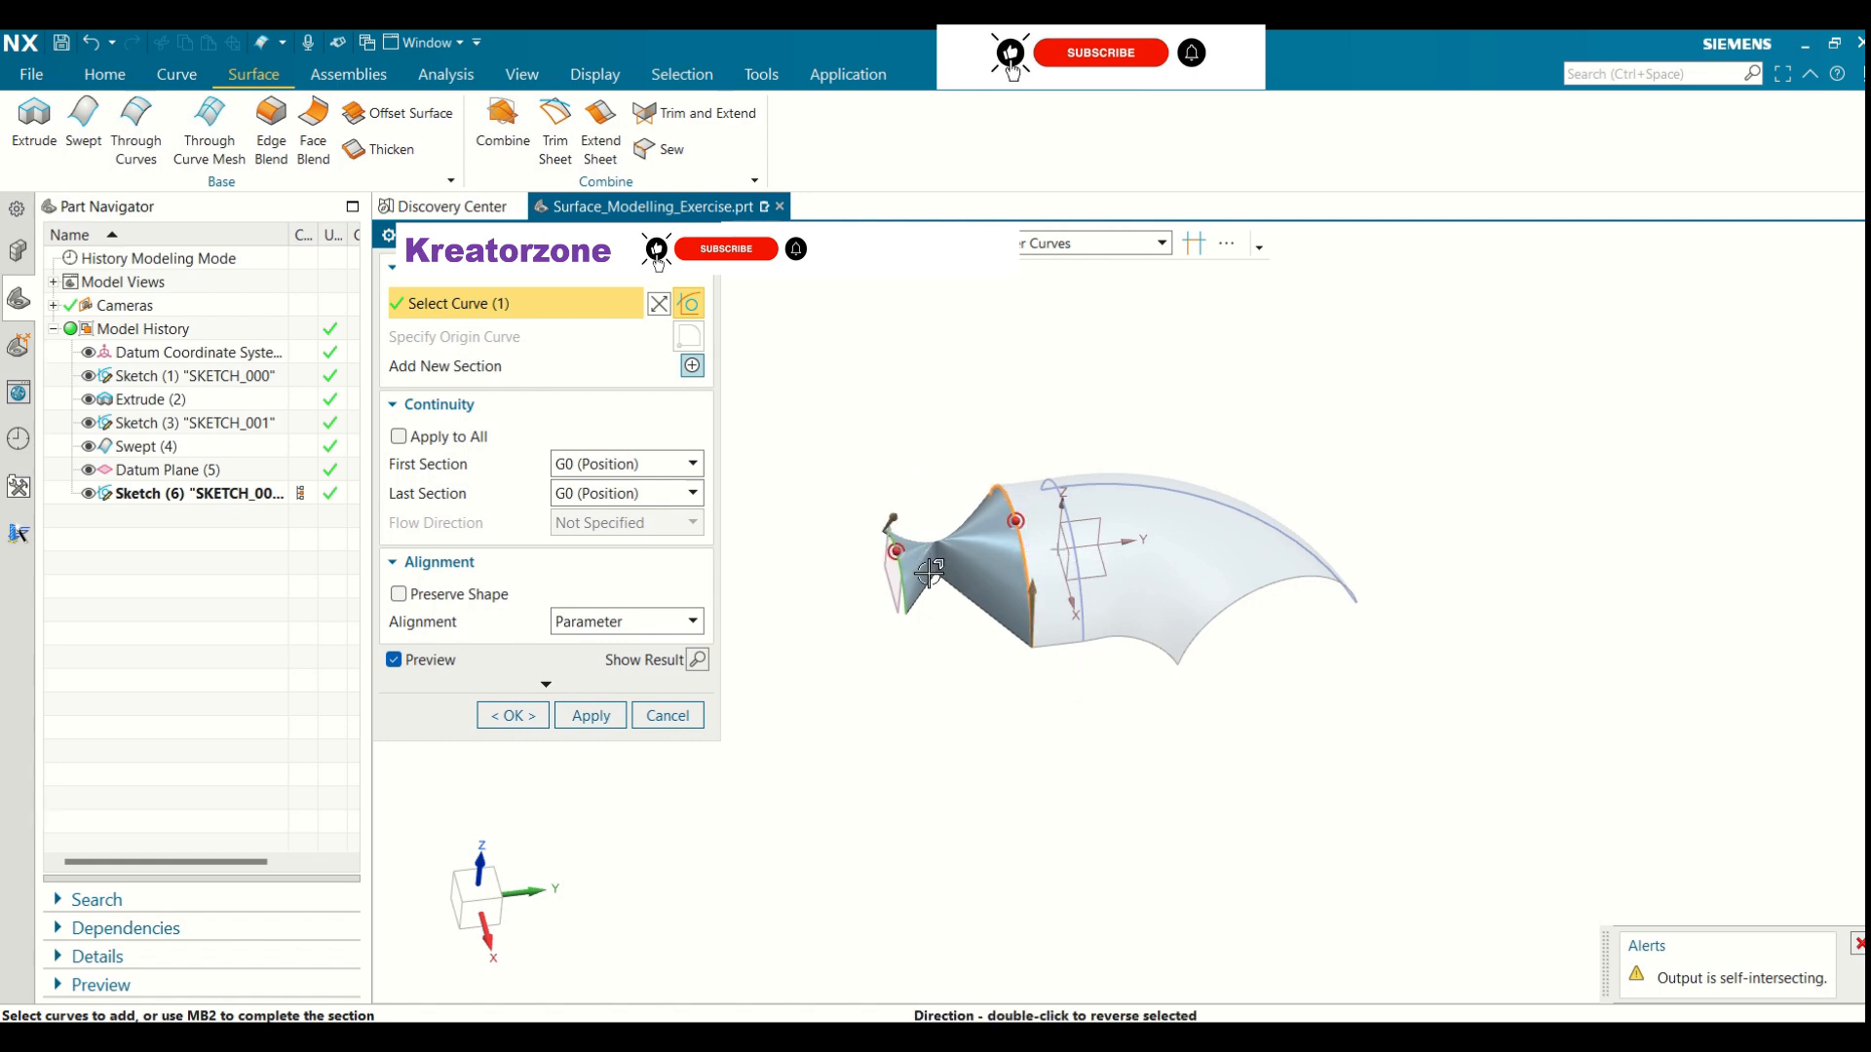
{"action": "left_click", "coordinate": [648, 715]}
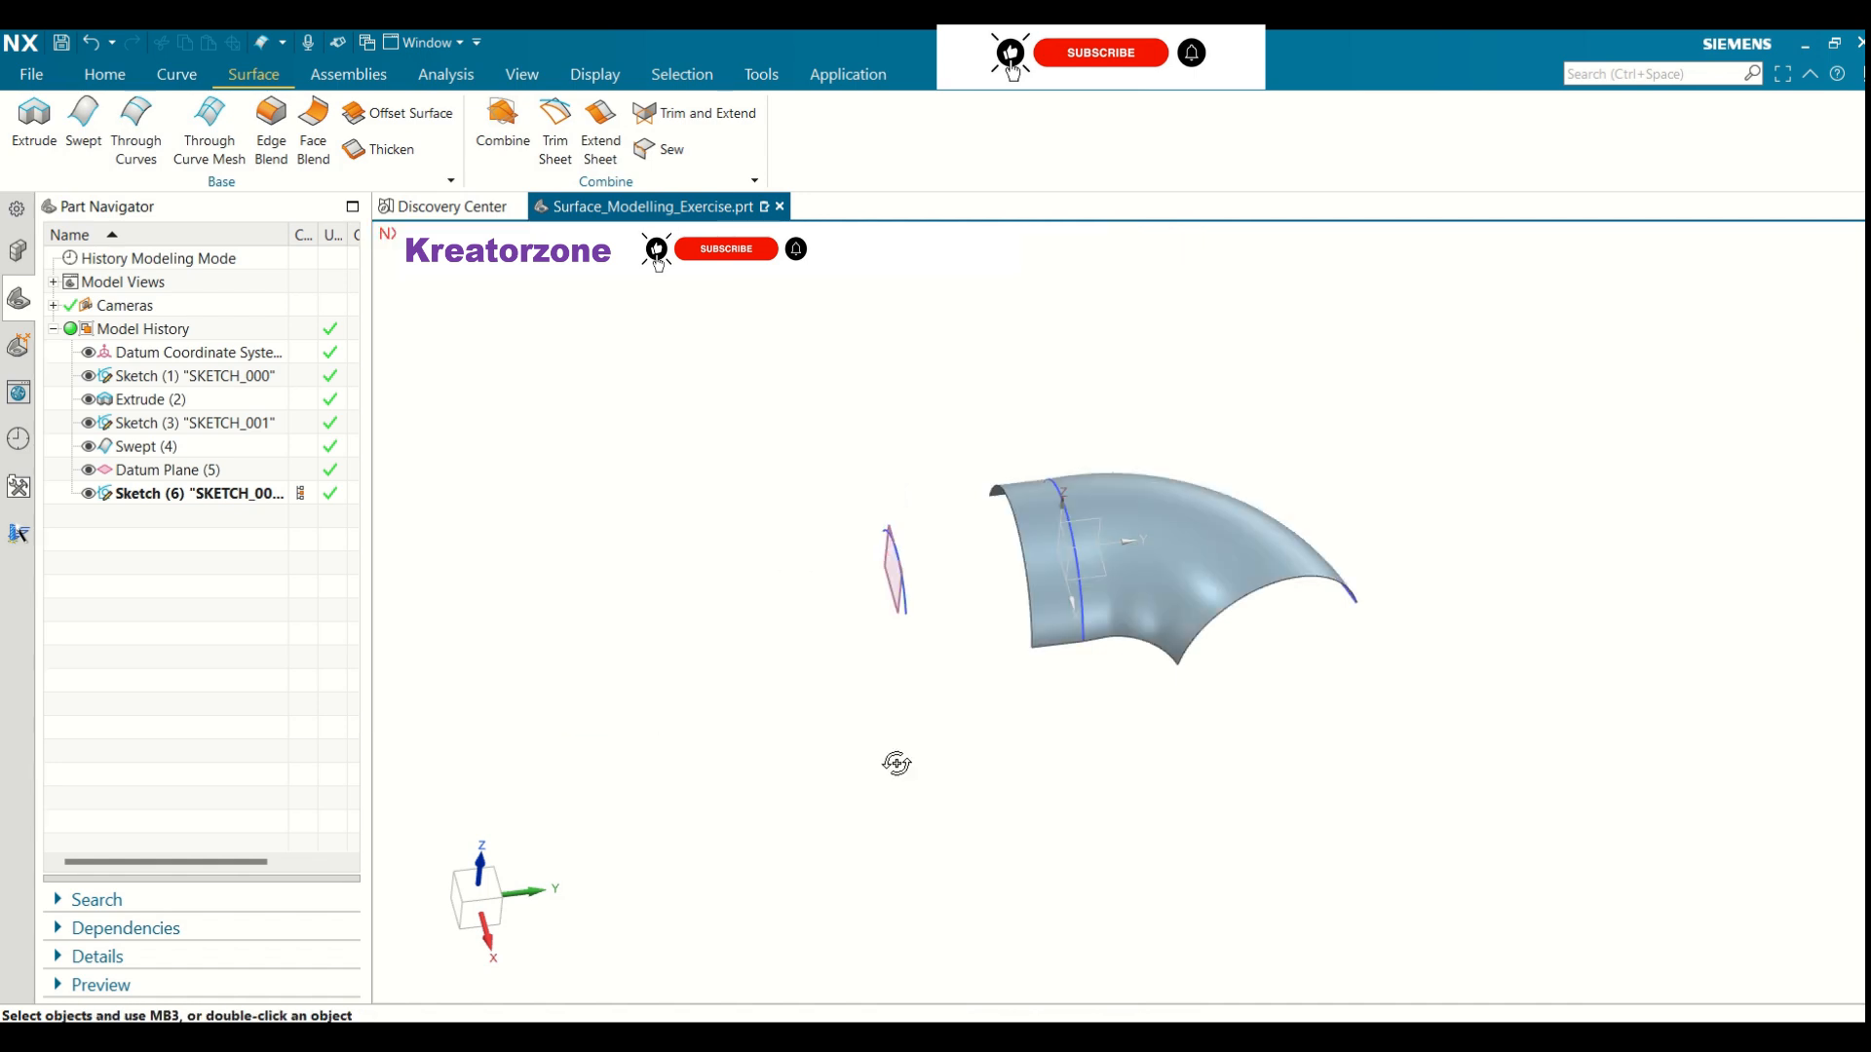
Create a Through Curves surface between the open end edge of the extruded sheet and the small arc sketched on the offset datum plane
{"action": "mouse_move", "coordinate": [897, 763]}
{"action": "middle_mouse_down"}
{"action": "mouse_move", "coordinate": [965, 705]}
{"action": "mouse_move", "coordinate": [968, 751]}
{"action": "middle_mouse_up"}
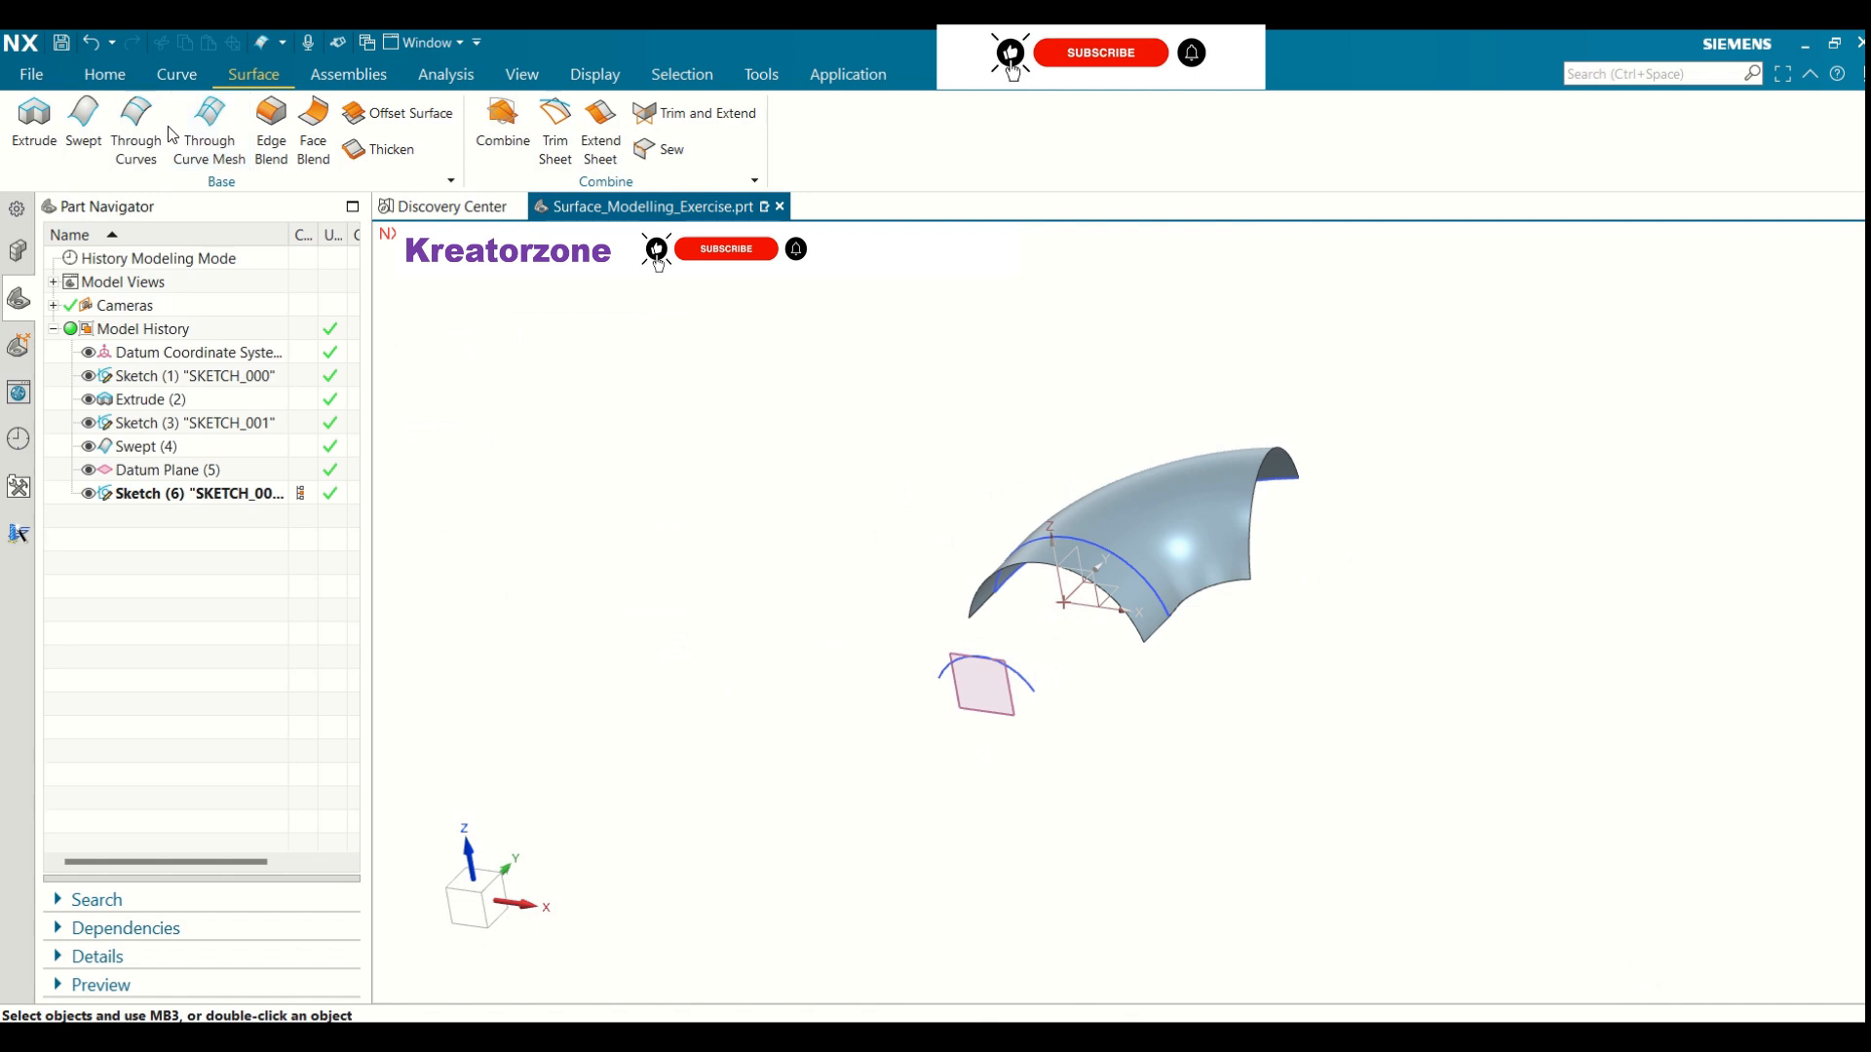
{"action": "left_click", "coordinate": [136, 132]}
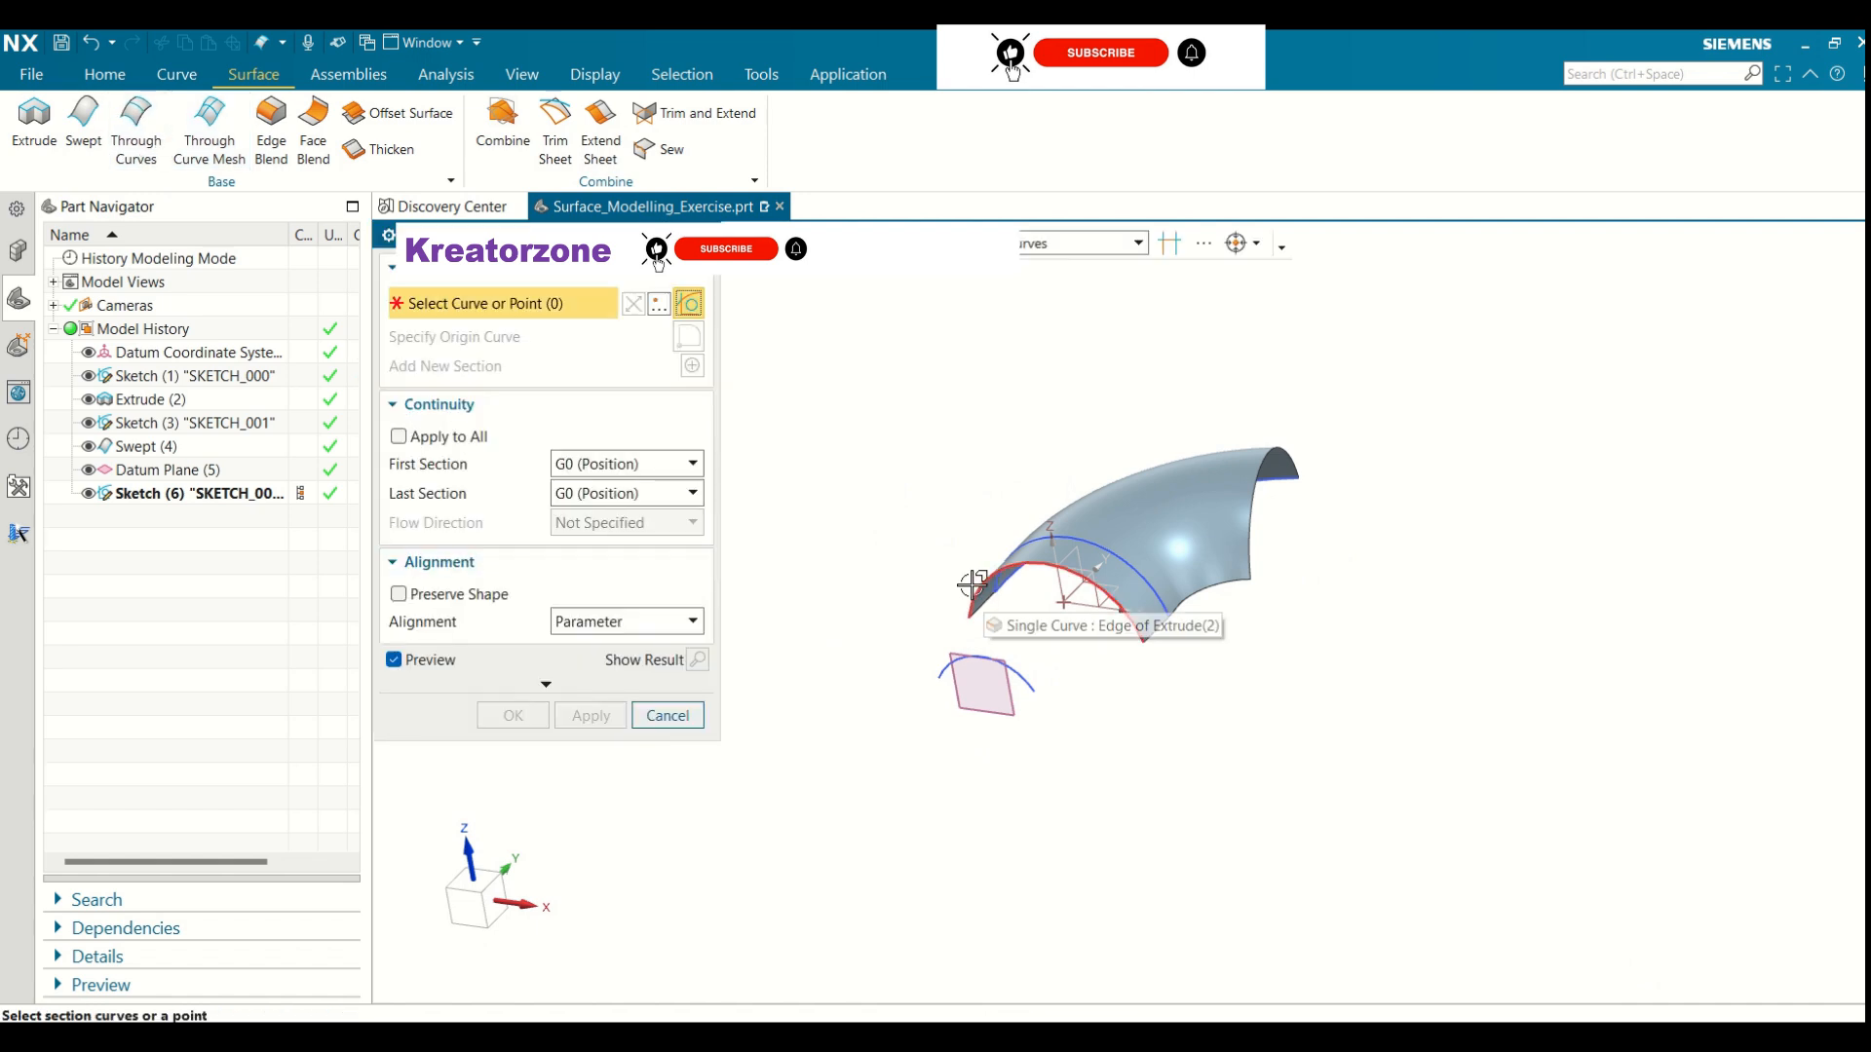
{"action": "left_click", "coordinate": [967, 582]}
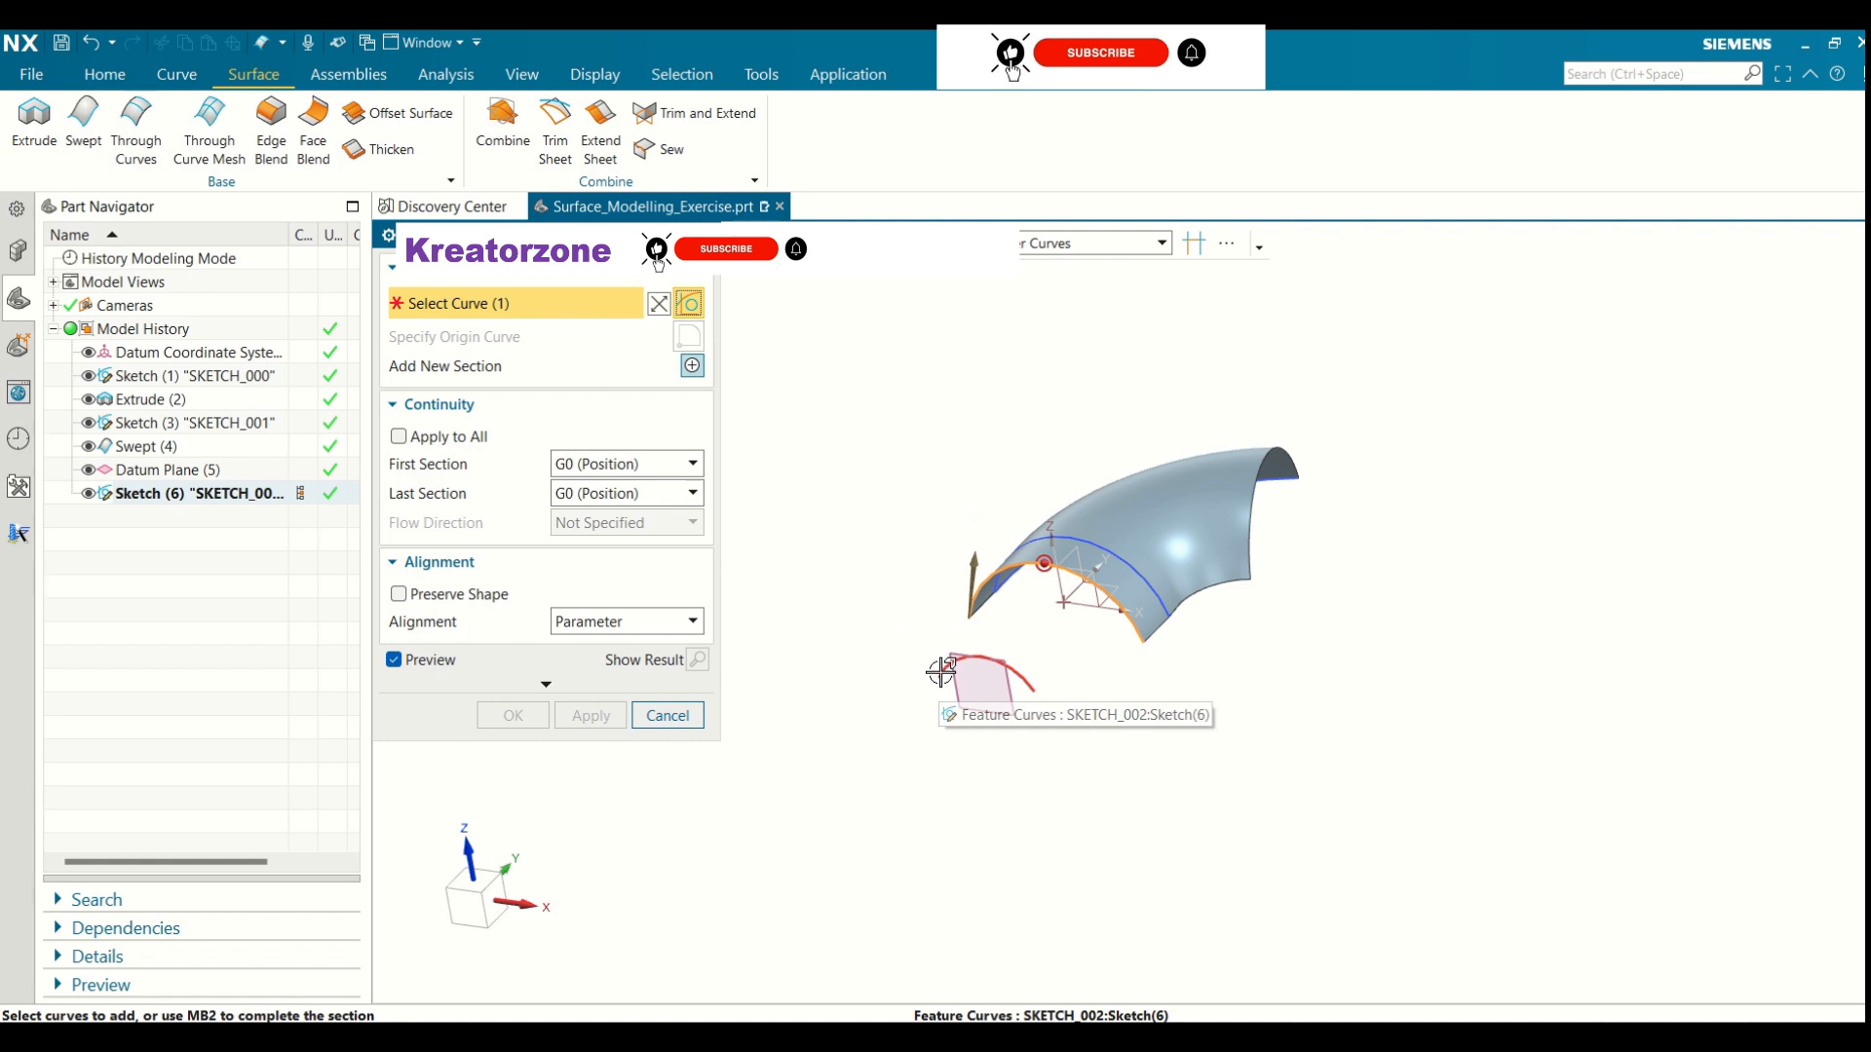
{"action": "middle_click", "coordinate": [938, 632]}
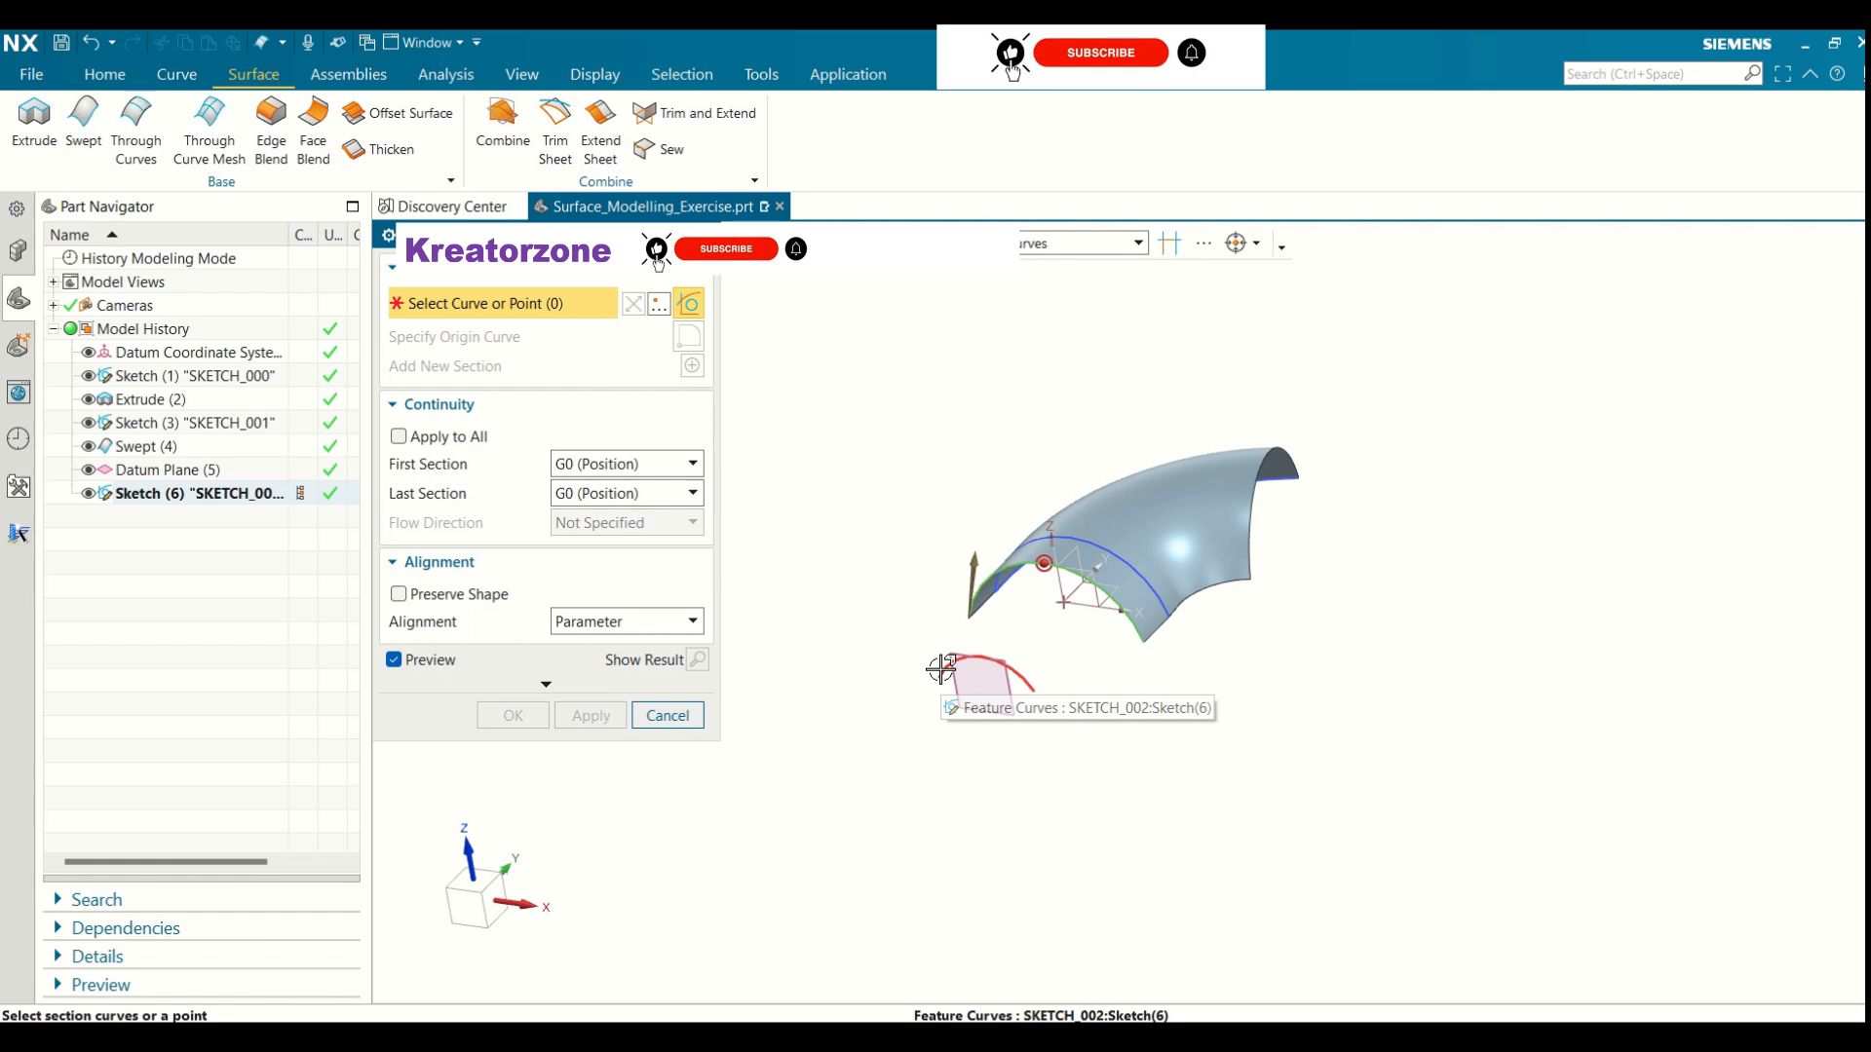
{"action": "left_click", "coordinate": [942, 669]}
{"action": "mouse_move", "coordinate": [865, 718]}
{"action": "middle_mouse_down"}
{"action": "mouse_move", "coordinate": [843, 831]}
{"action": "mouse_move", "coordinate": [856, 748]}
{"action": "mouse_move", "coordinate": [769, 422]}
{"action": "mouse_move", "coordinate": [770, 693]}
{"action": "mouse_move", "coordinate": [744, 823]}
{"action": "mouse_move", "coordinate": [793, 659]}
{"action": "mouse_move", "coordinate": [790, 397]}
{"action": "mouse_move", "coordinate": [810, 743]}
{"action": "mouse_move", "coordinate": [856, 776]}
{"action": "mouse_move", "coordinate": [1003, 810]}
{"action": "mouse_move", "coordinate": [835, 689]}
{"action": "mouse_move", "coordinate": [839, 459]}
{"action": "mouse_move", "coordinate": [848, 698]}
{"action": "middle_mouse_up"}
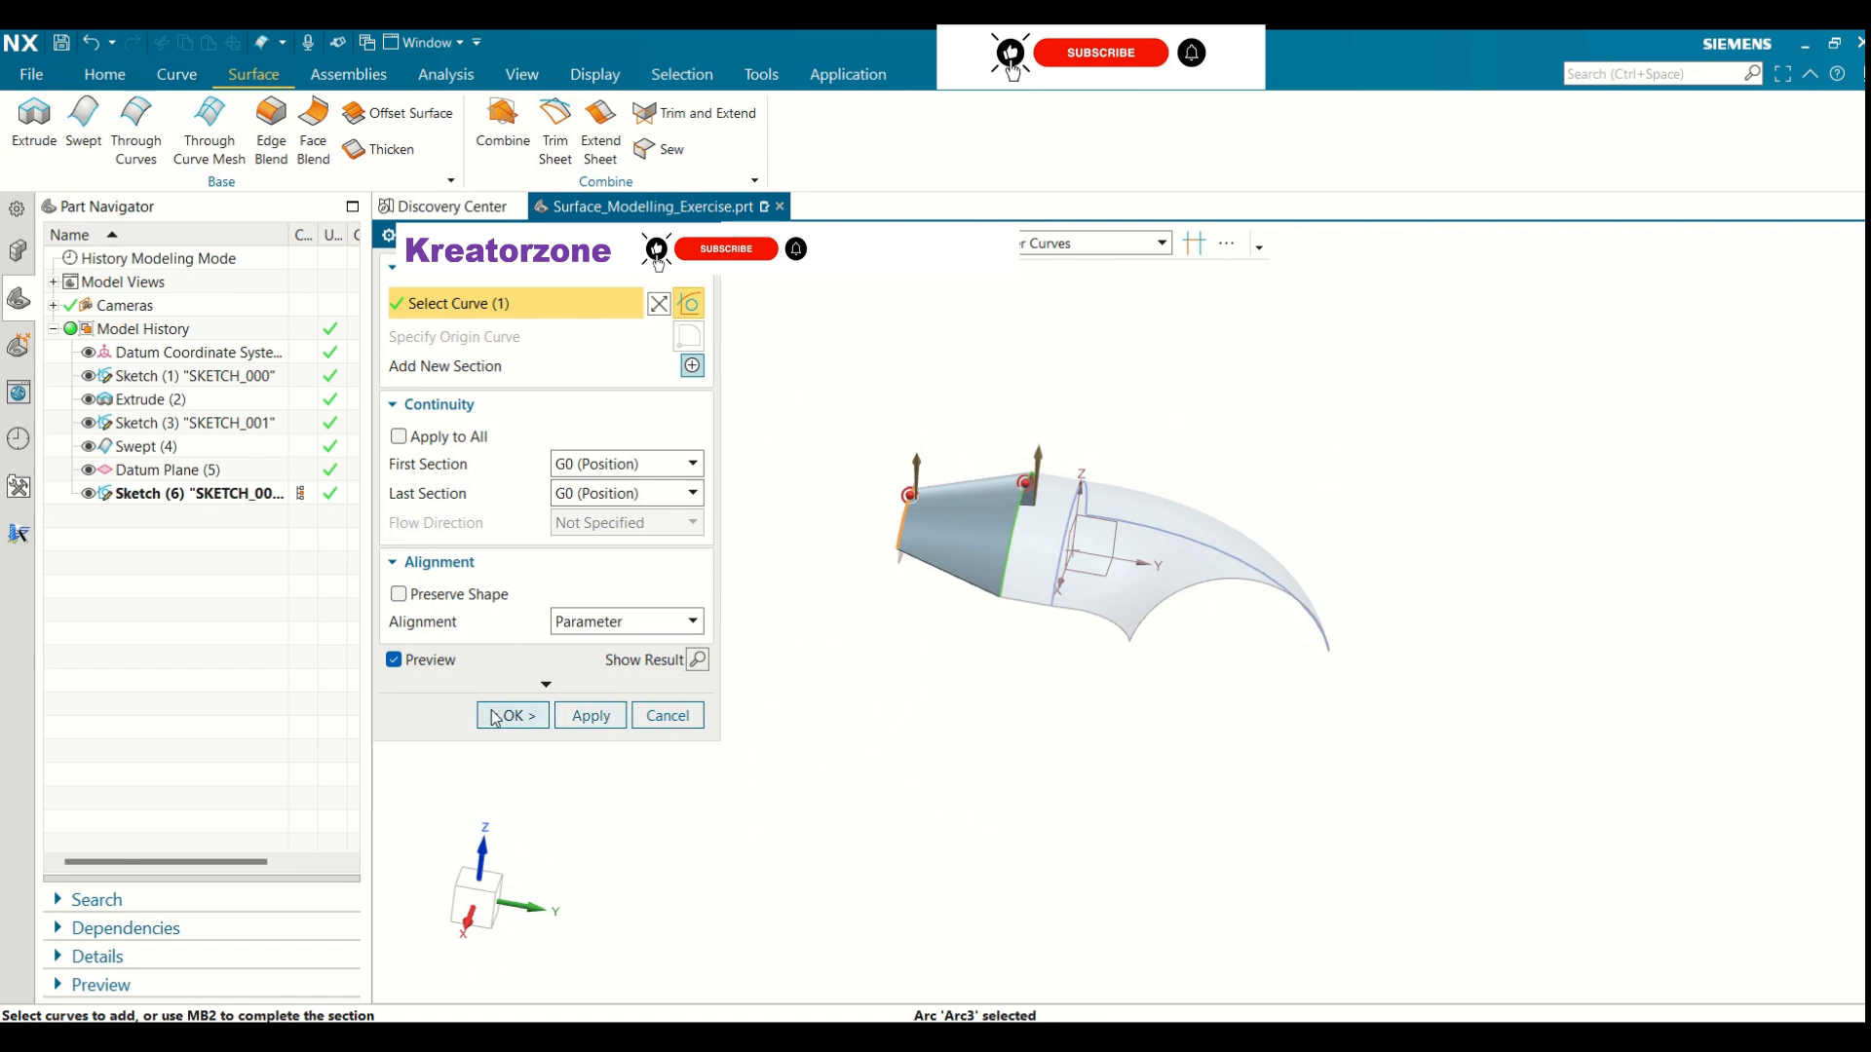
{"action": "left_click", "coordinate": [495, 718]}
{"action": "middle_click_drag", "start_coordinate": [919, 690], "coordinate": [936, 740]}
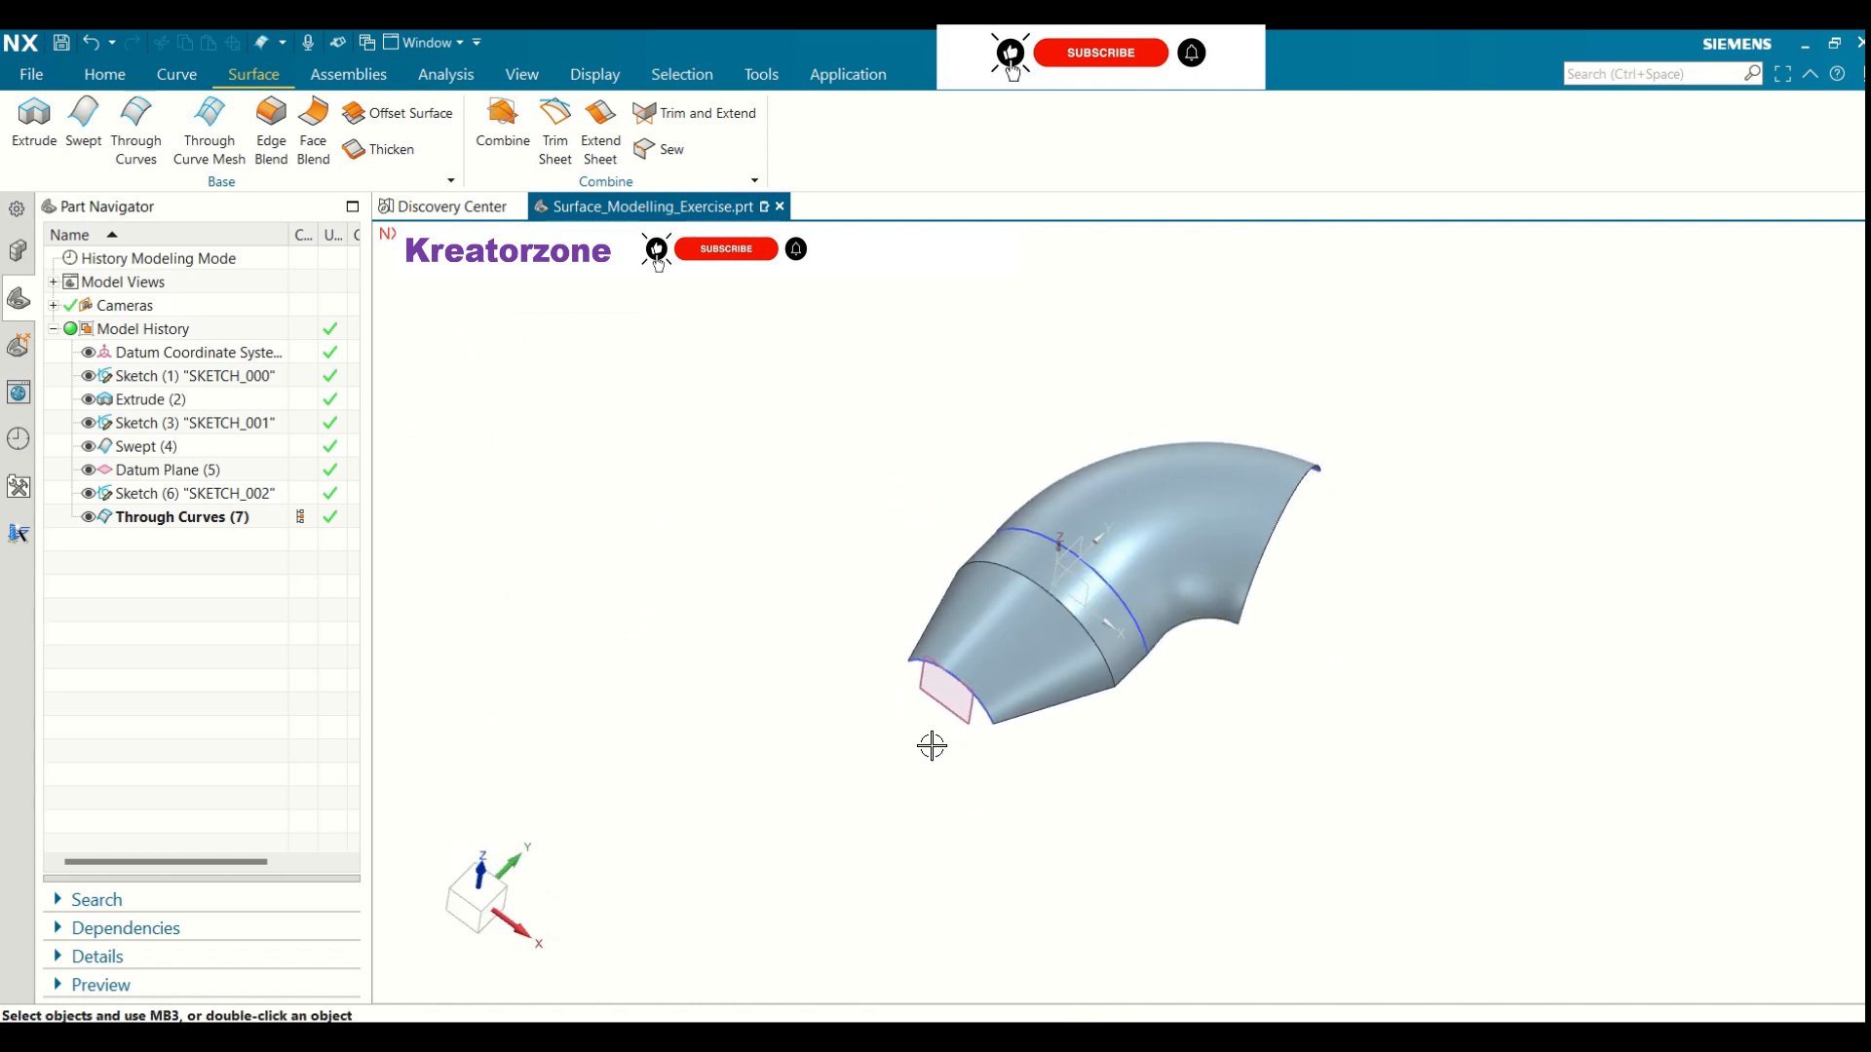
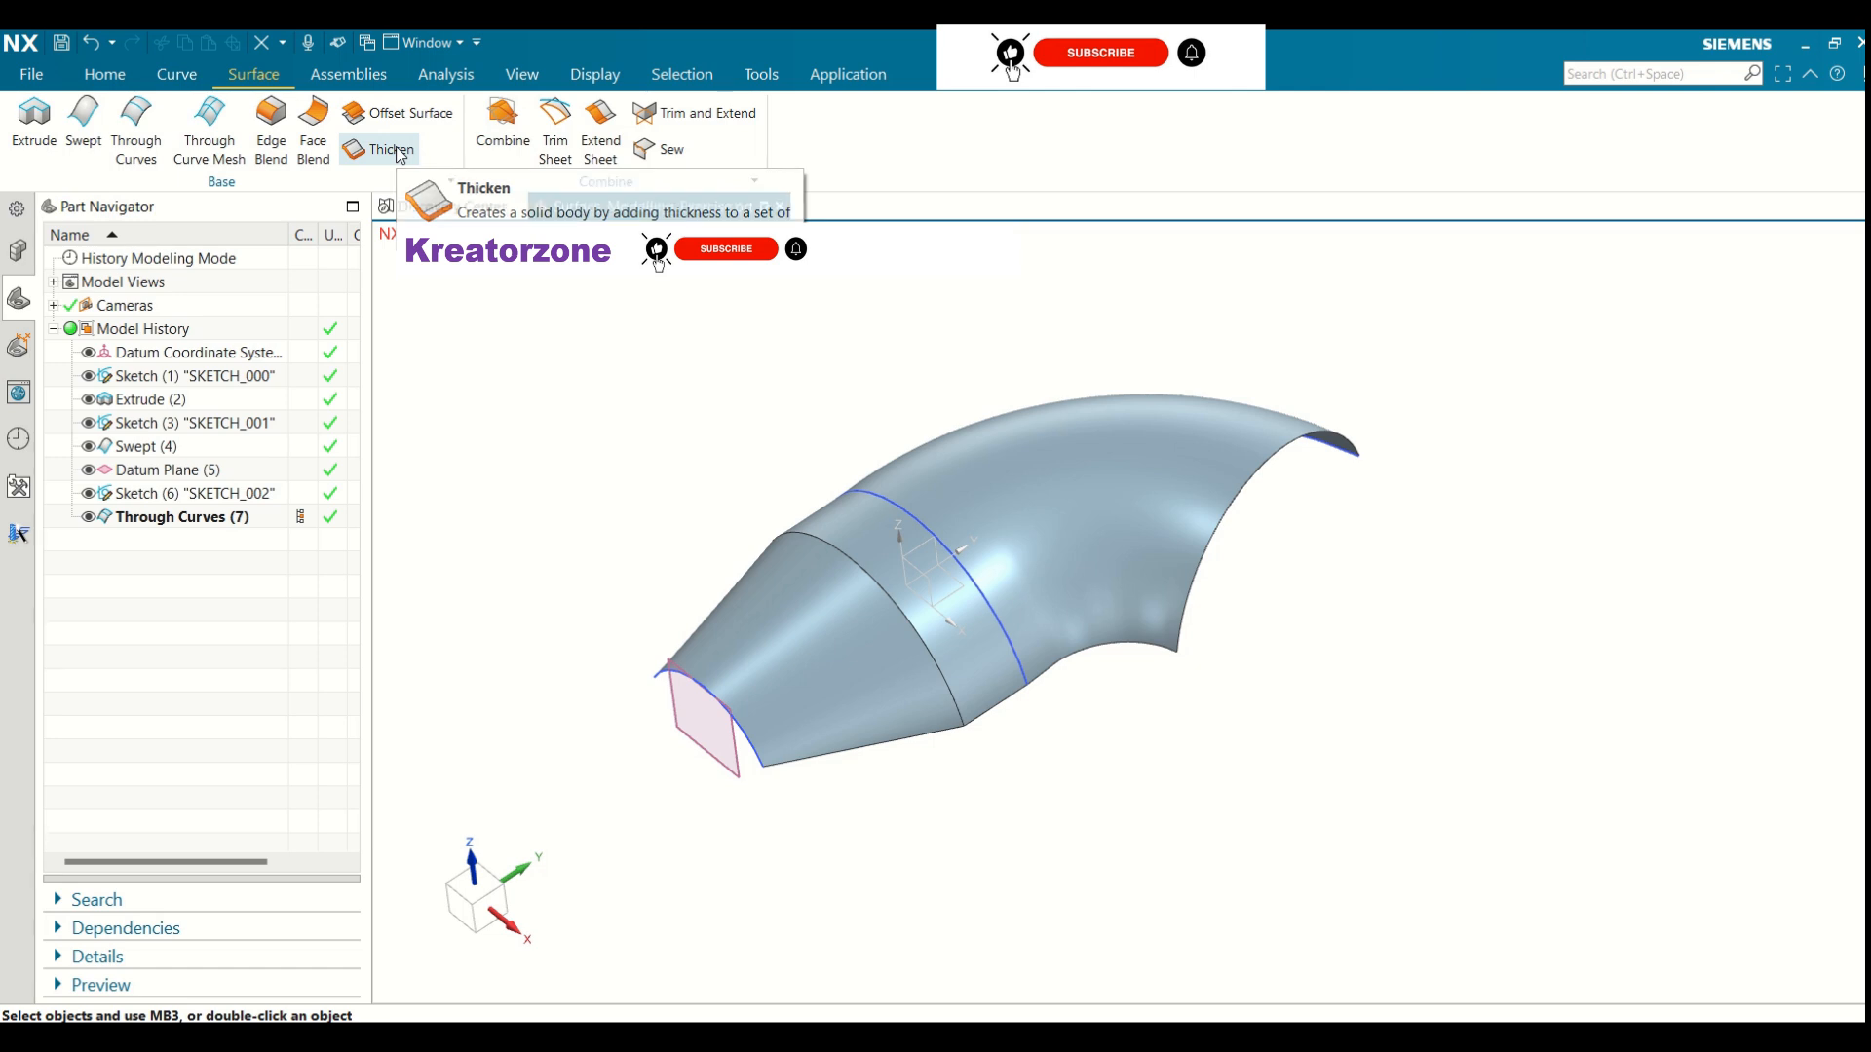
Thicken the tapered Through Curves face, the extruded face and the swept face together, with Offset 1 set to 5 mm
{"action": "left_click", "coordinate": [400, 151]}
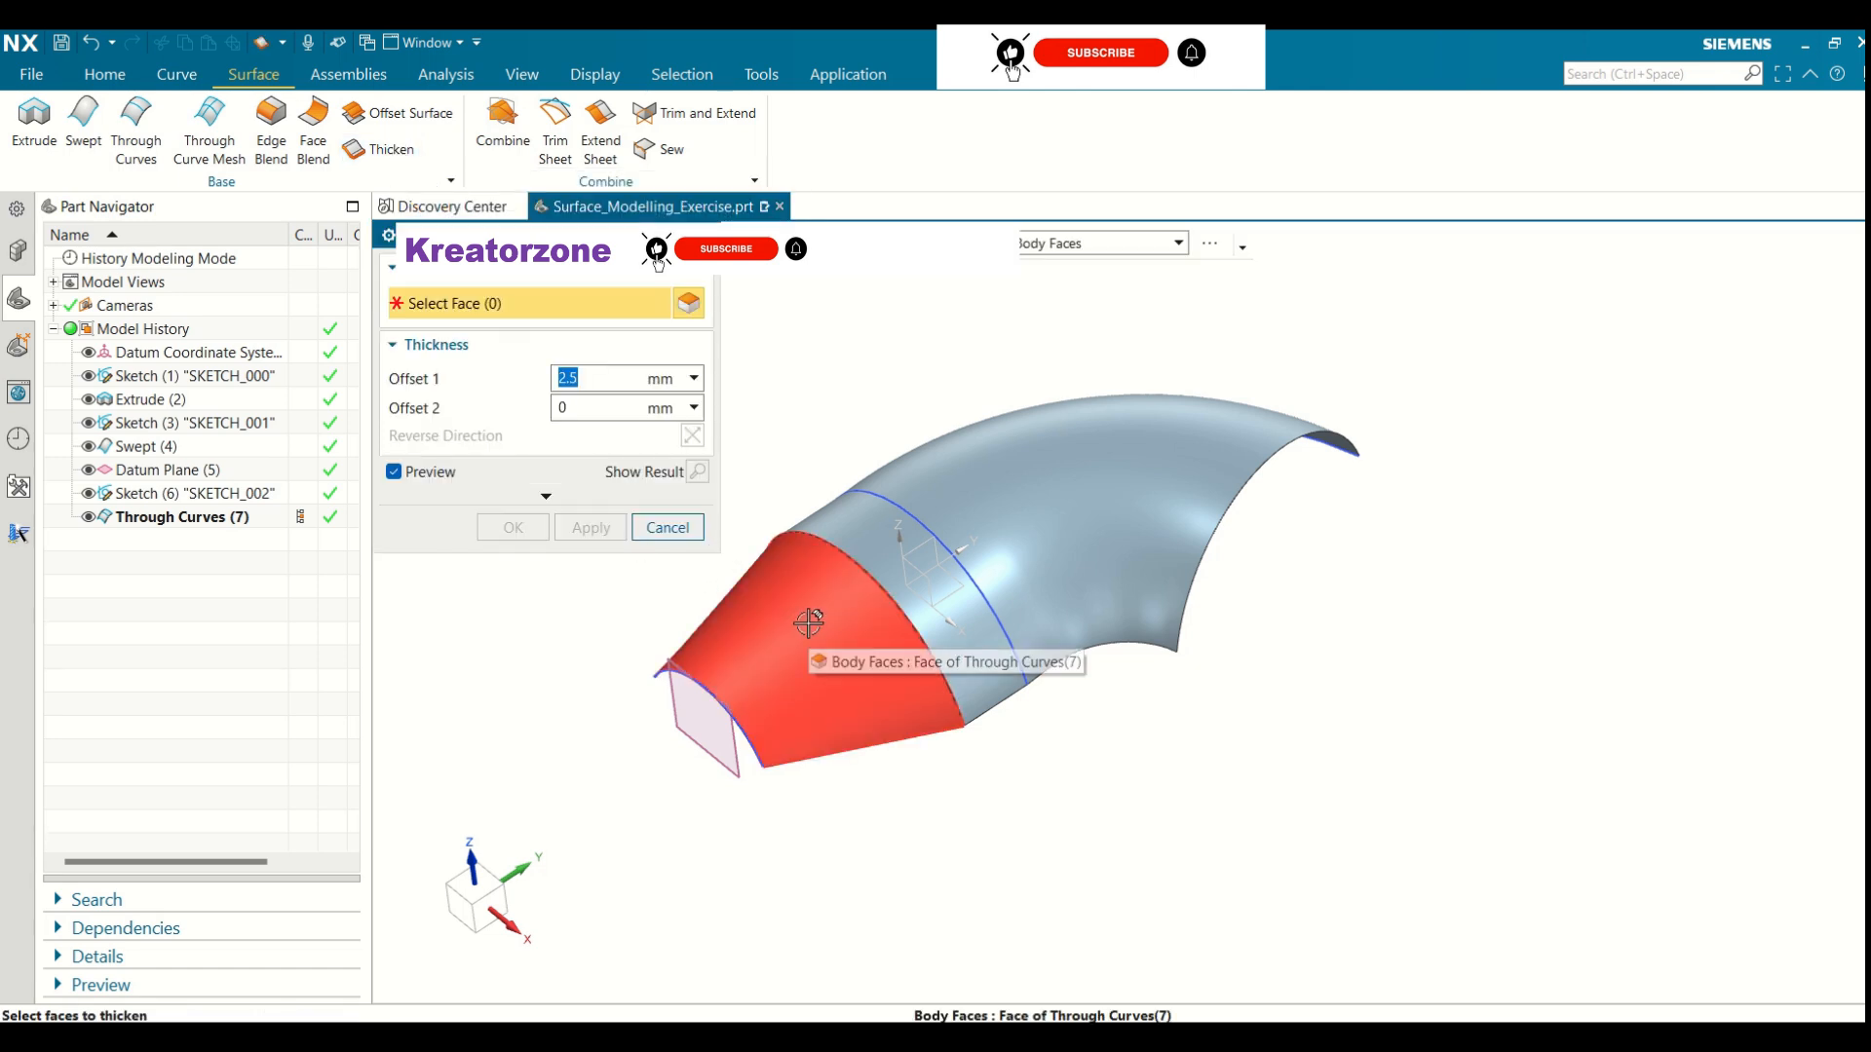
{"action": "left_click", "coordinate": [962, 698]}
{"action": "middle_click_drag", "start_coordinate": [1095, 647], "coordinate": [835, 623]}
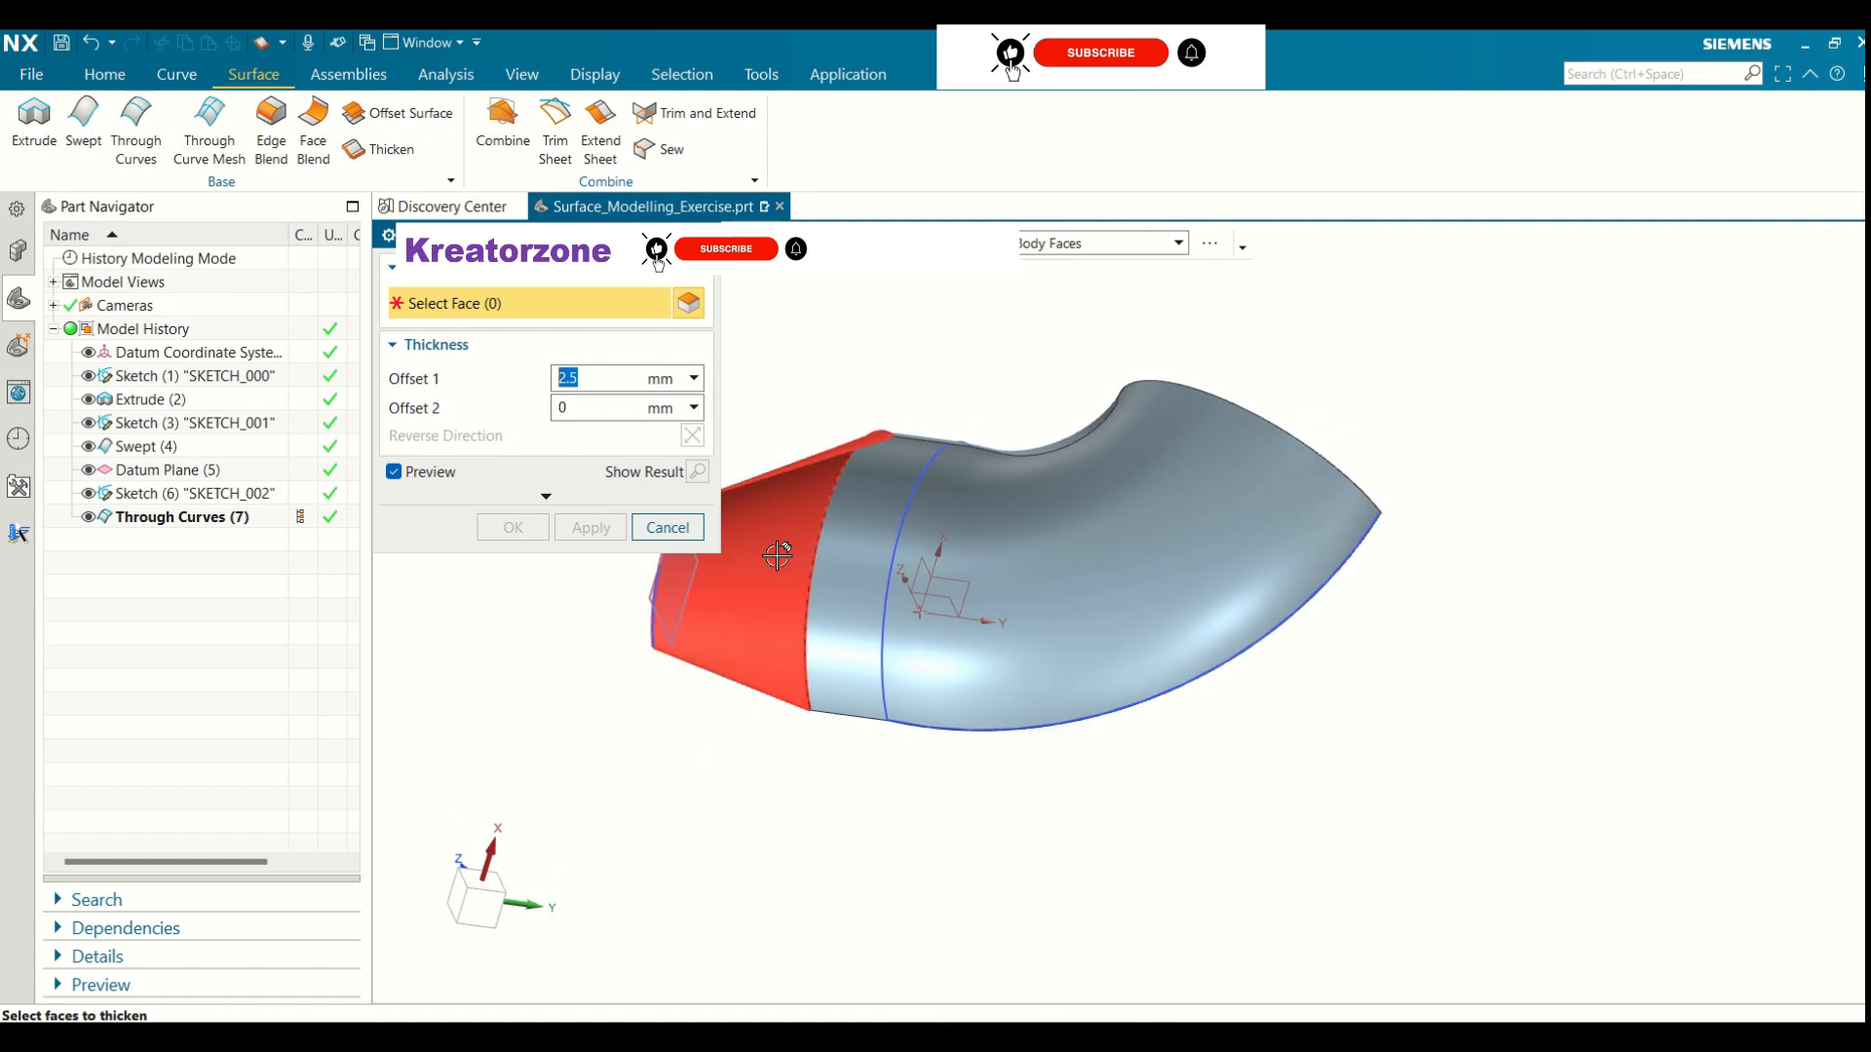
{"action": "middle_click_drag", "start_coordinate": [1073, 706], "coordinate": [1127, 627]}
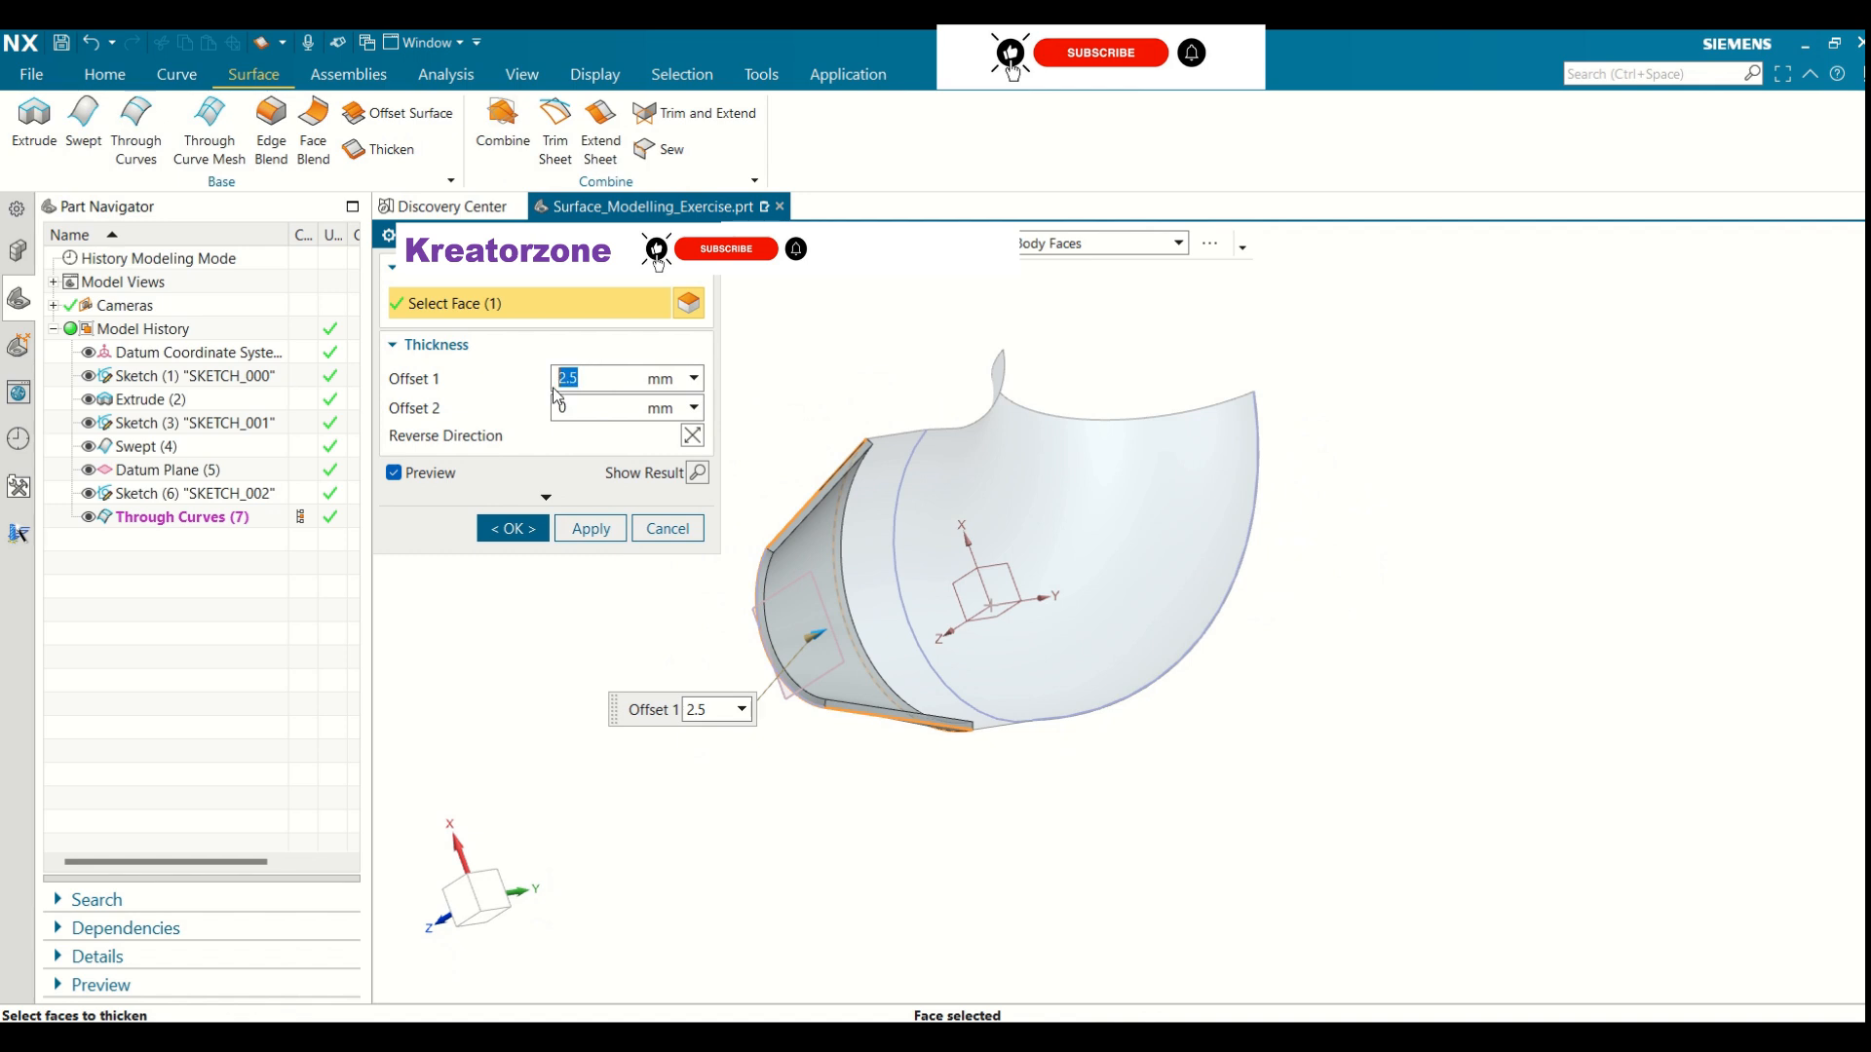
{"action": "type", "text": "5"}
{"action": "key", "text": "Return"}
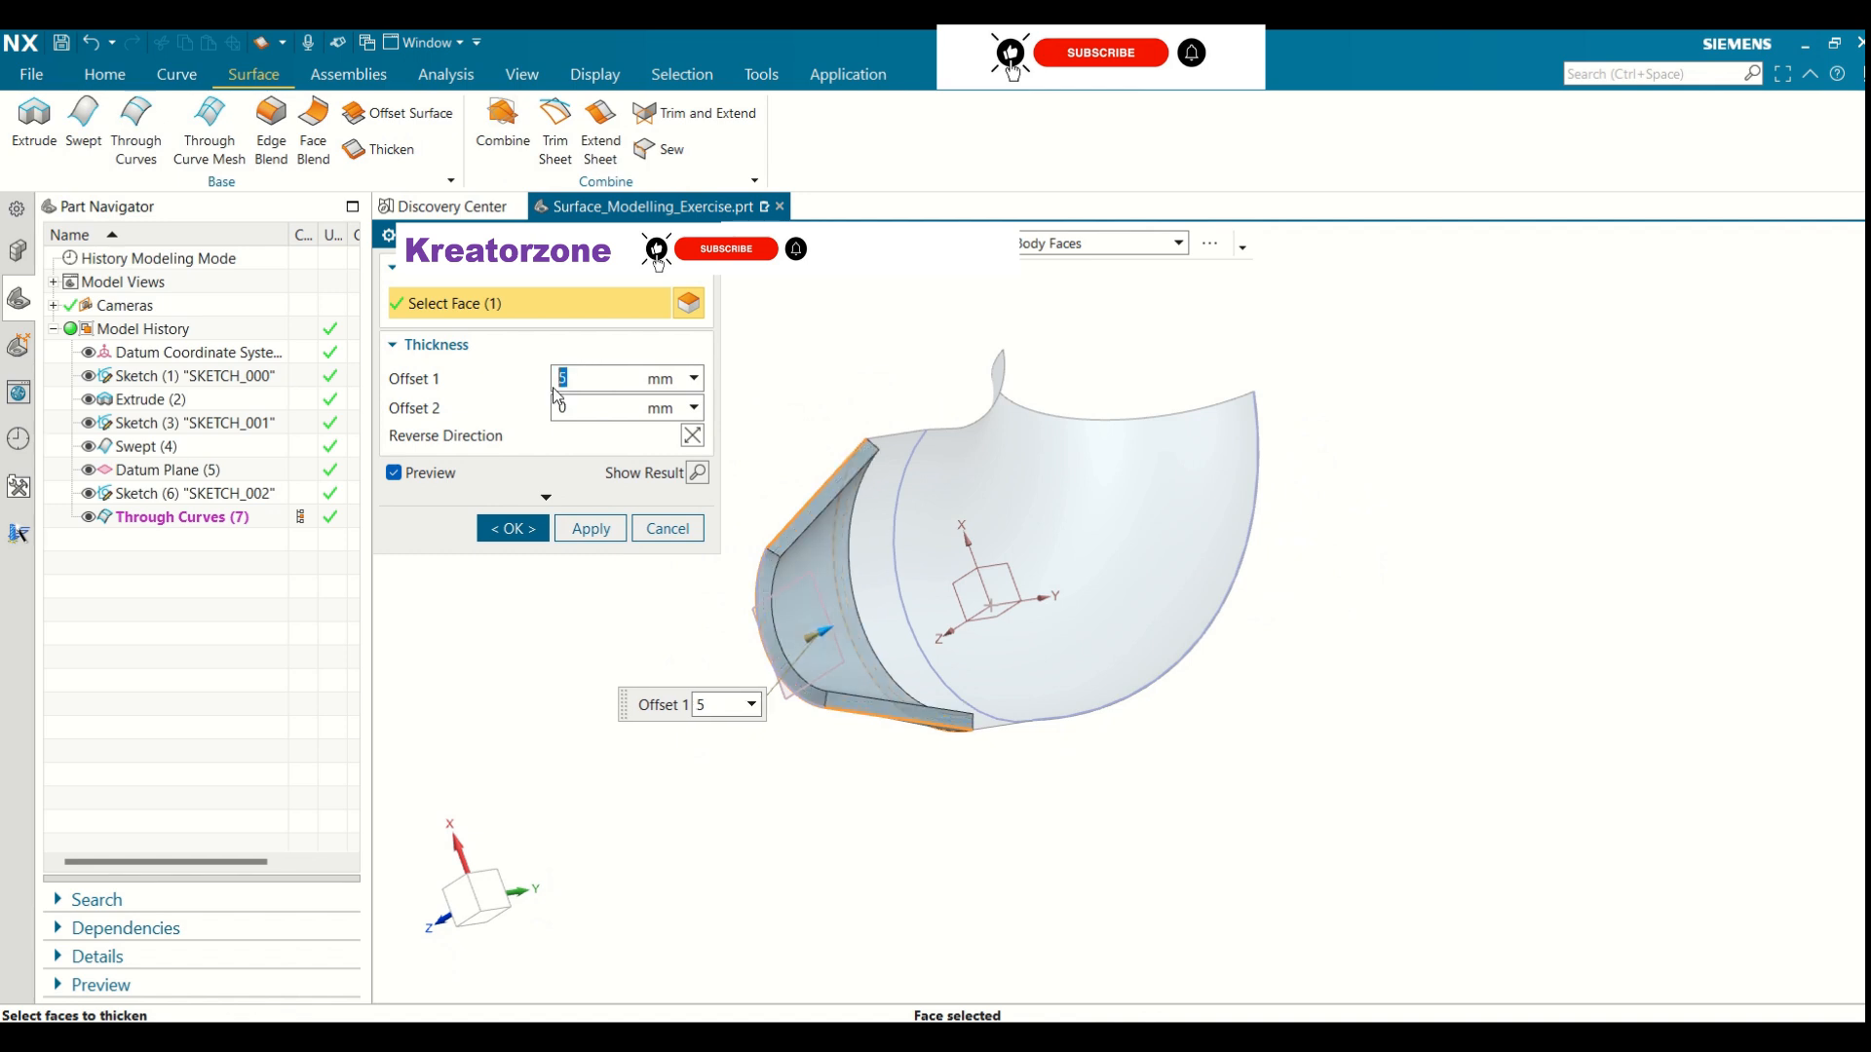
{"action": "left_click", "coordinate": [884, 474]}
{"action": "left_click", "coordinate": [941, 452]}
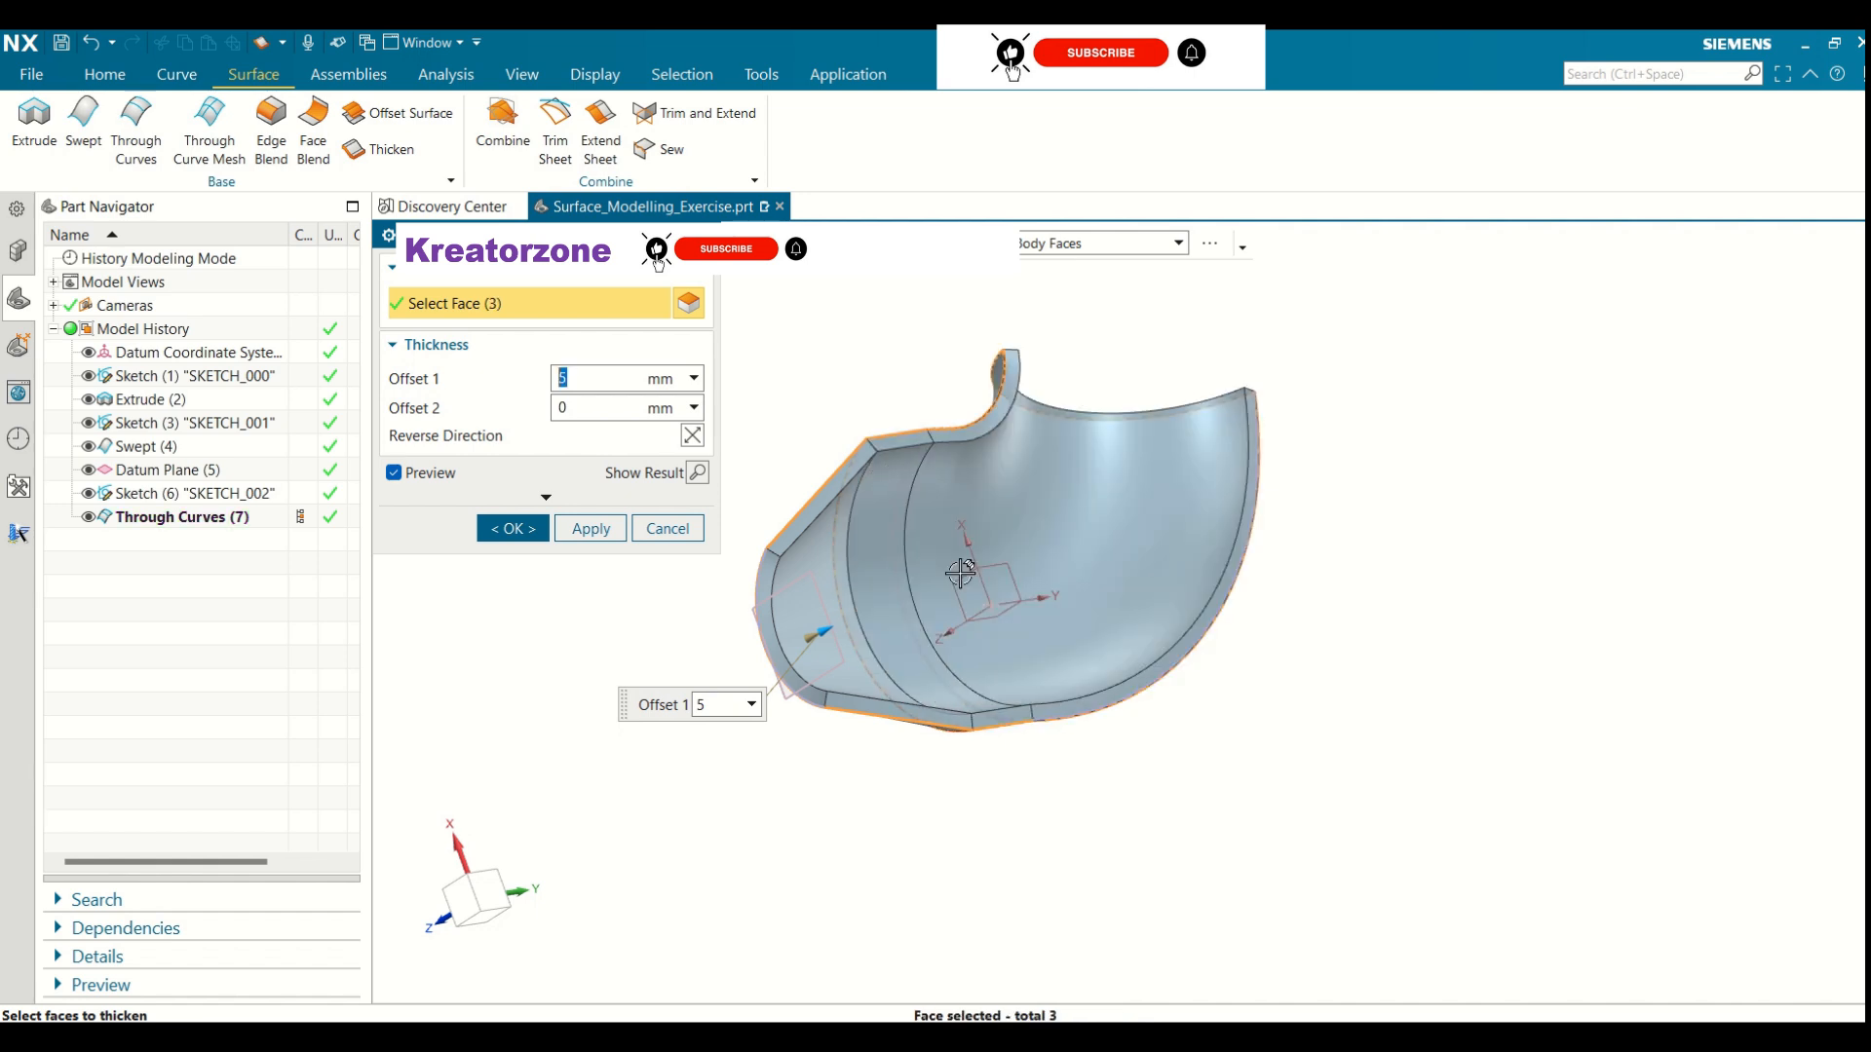
{"action": "middle_click_drag", "start_coordinate": [1253, 494], "coordinate": [1307, 242]}
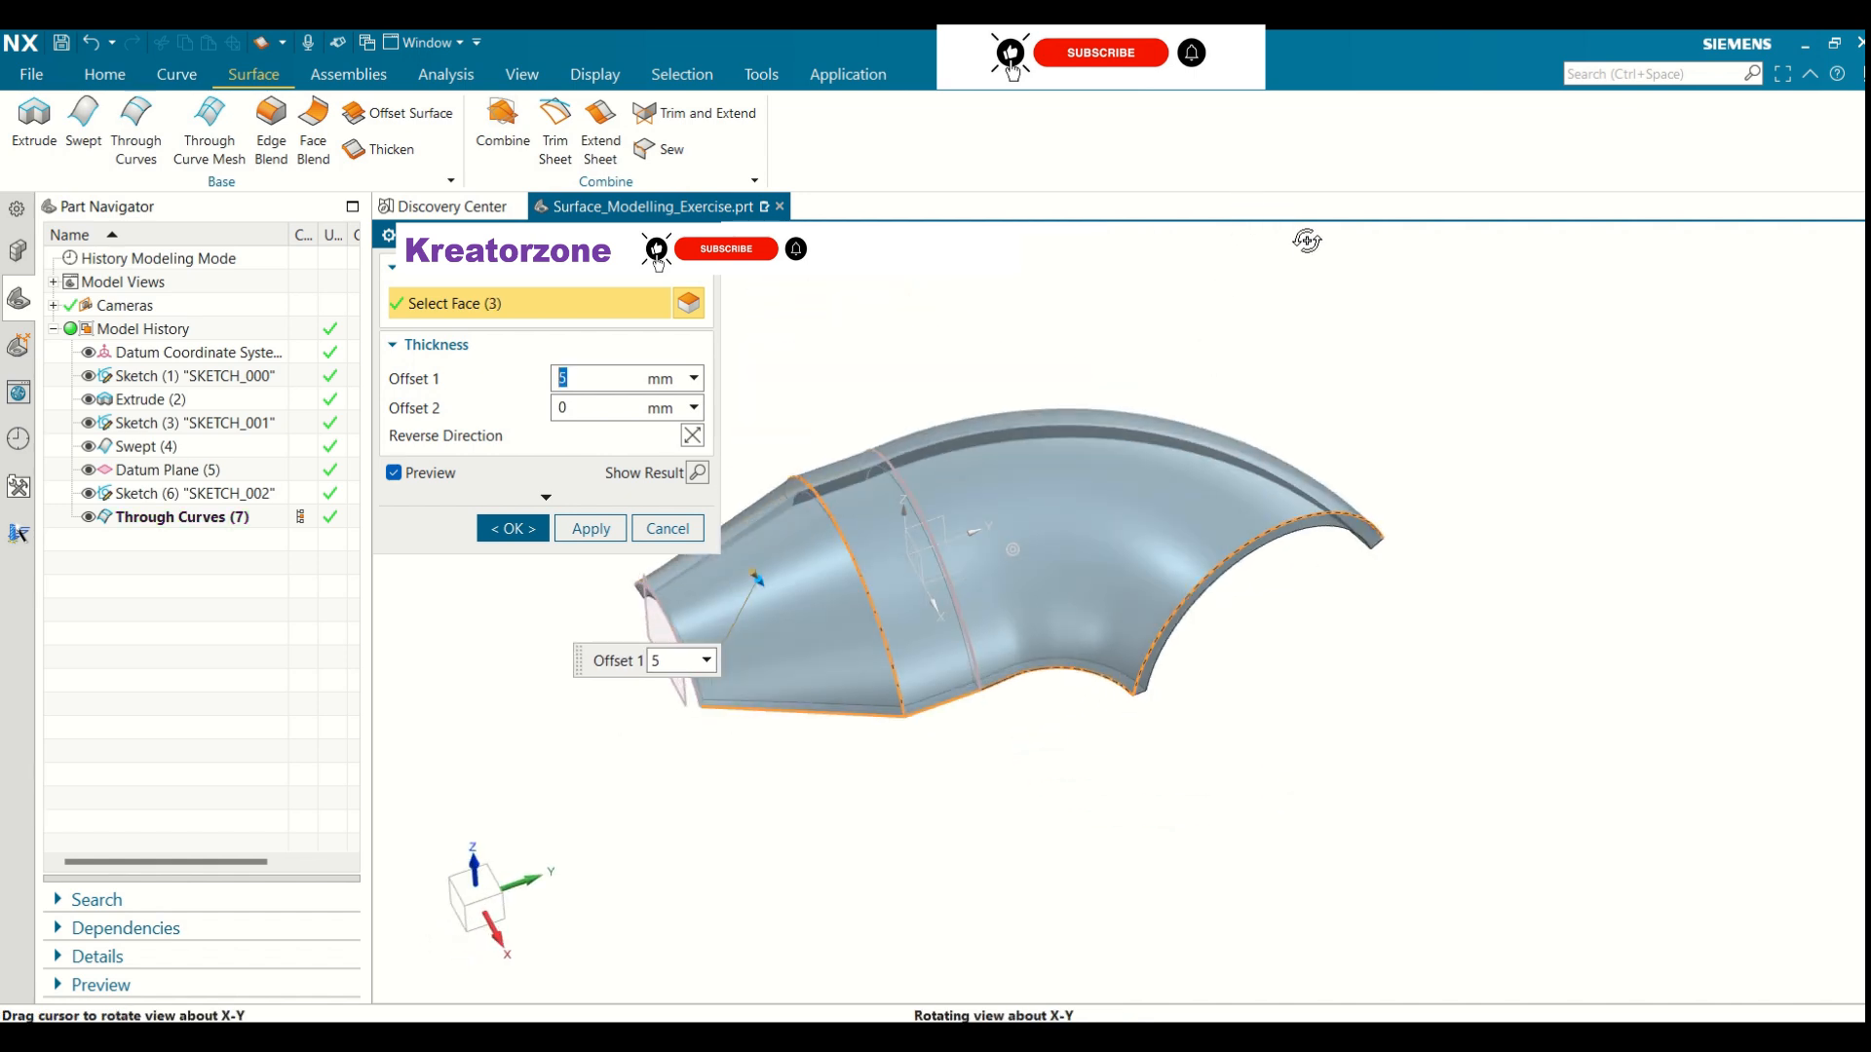
{"action": "left_click", "coordinate": [514, 531]}
{"action": "middle_click_drag", "start_coordinate": [889, 808], "coordinate": [916, 626]}
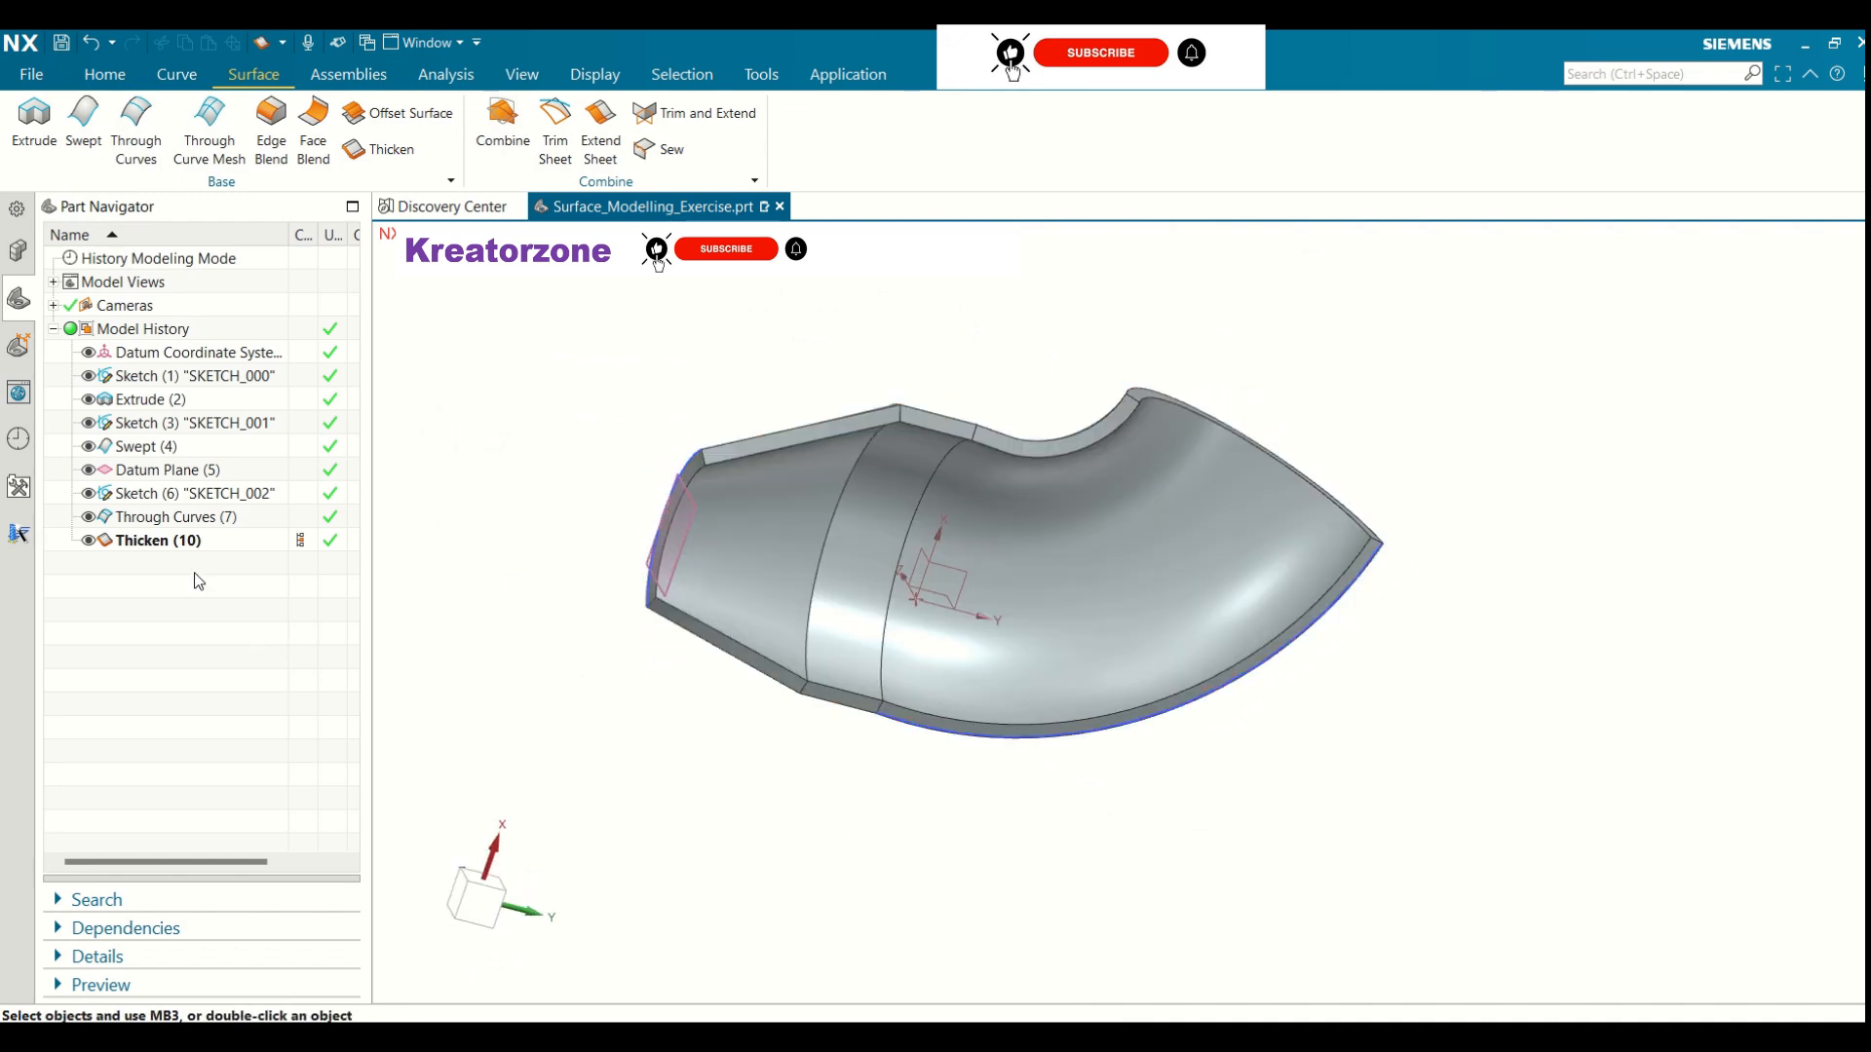
Highlight the thickened solid to inspect it, and hide it so that only the original surfaces are displayed
{"action": "left_click", "coordinate": [159, 546]}
{"action": "middle_click_drag", "start_coordinate": [733, 659], "coordinate": [890, 780]}
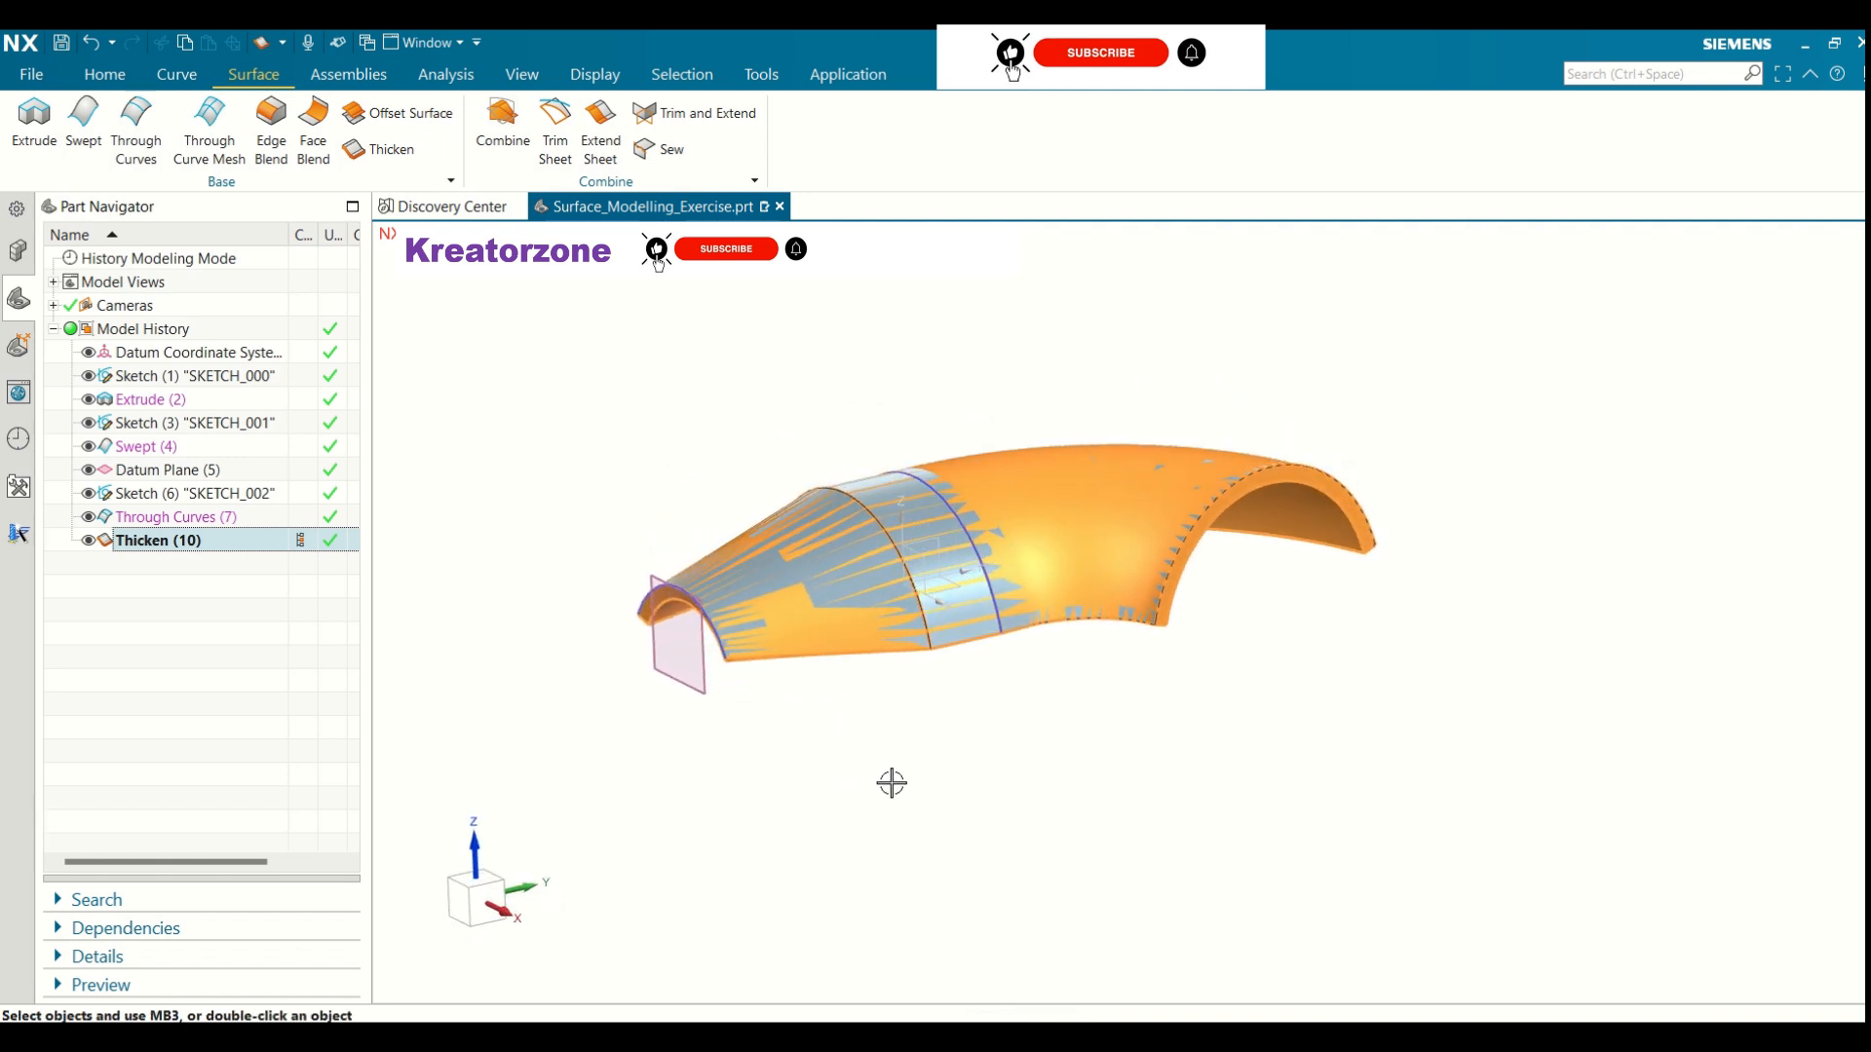
{"action": "left_click", "coordinate": [855, 751]}
{"action": "middle_click_drag", "start_coordinate": [519, 470], "coordinate": [543, 501]}
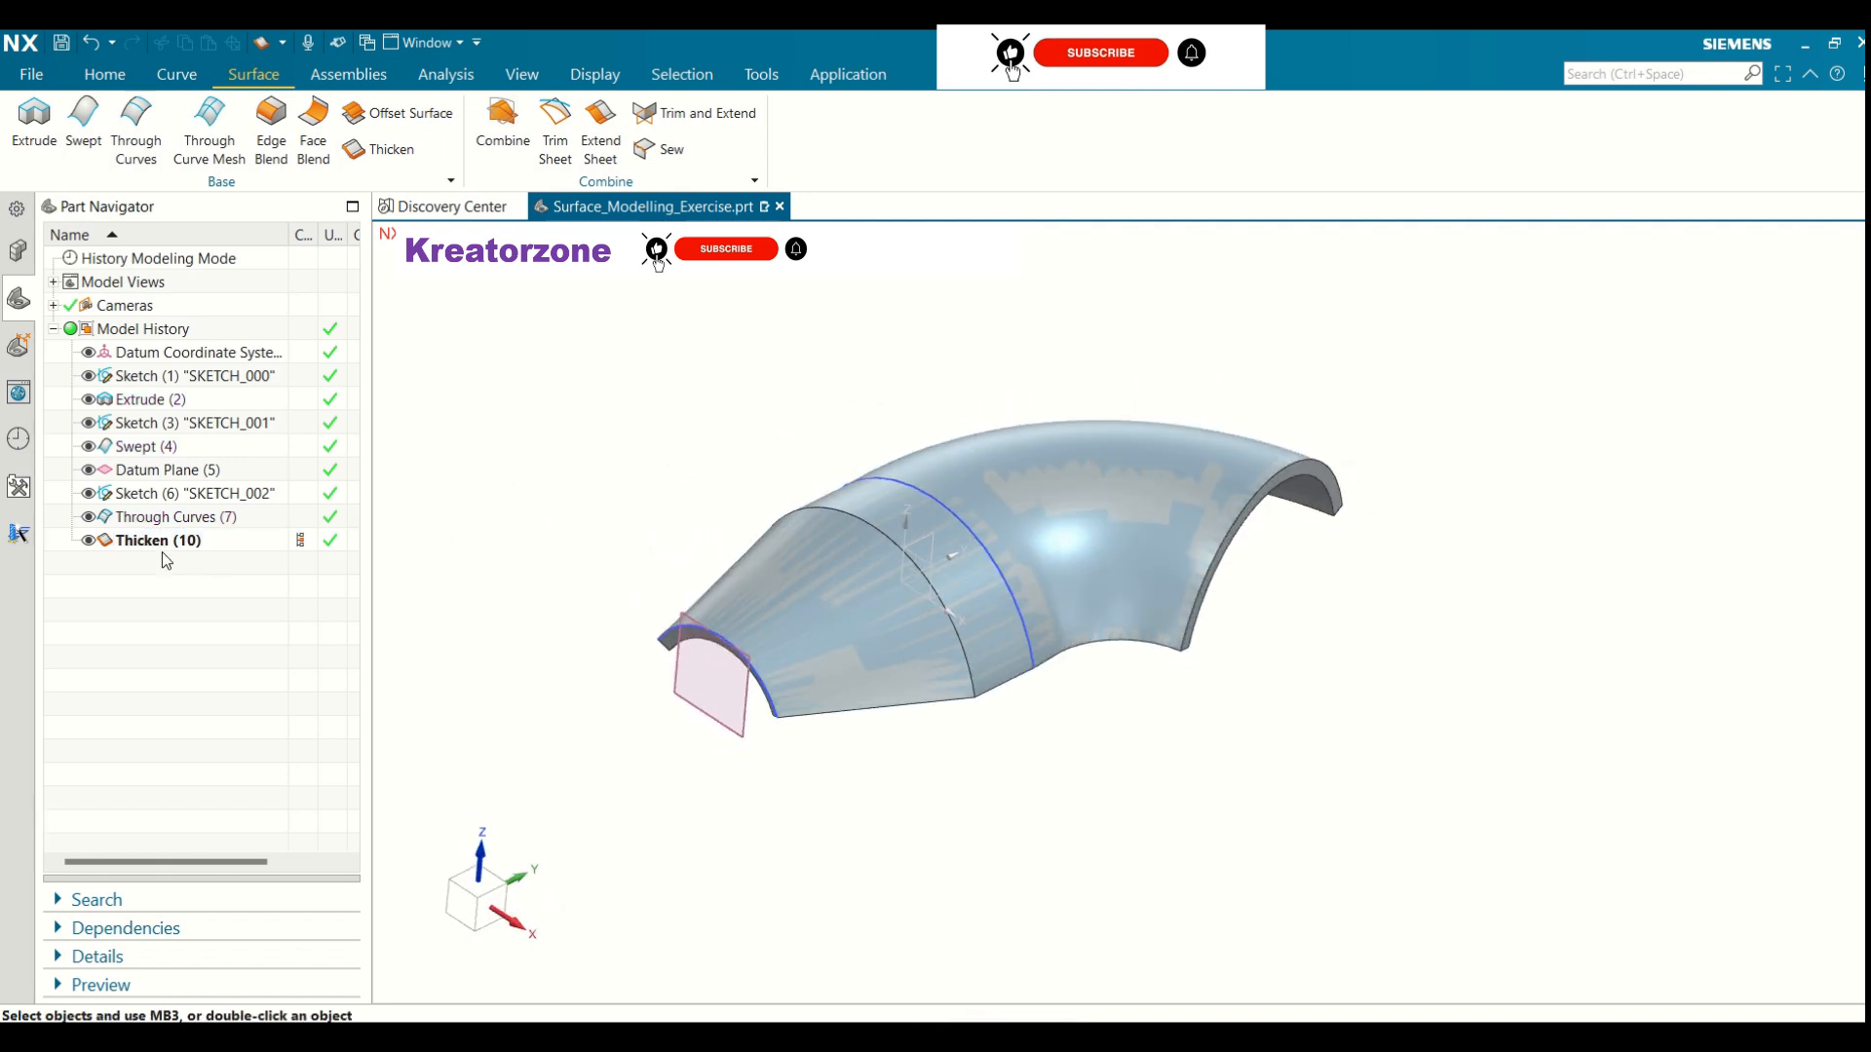
{"action": "left_click", "coordinate": [89, 541]}
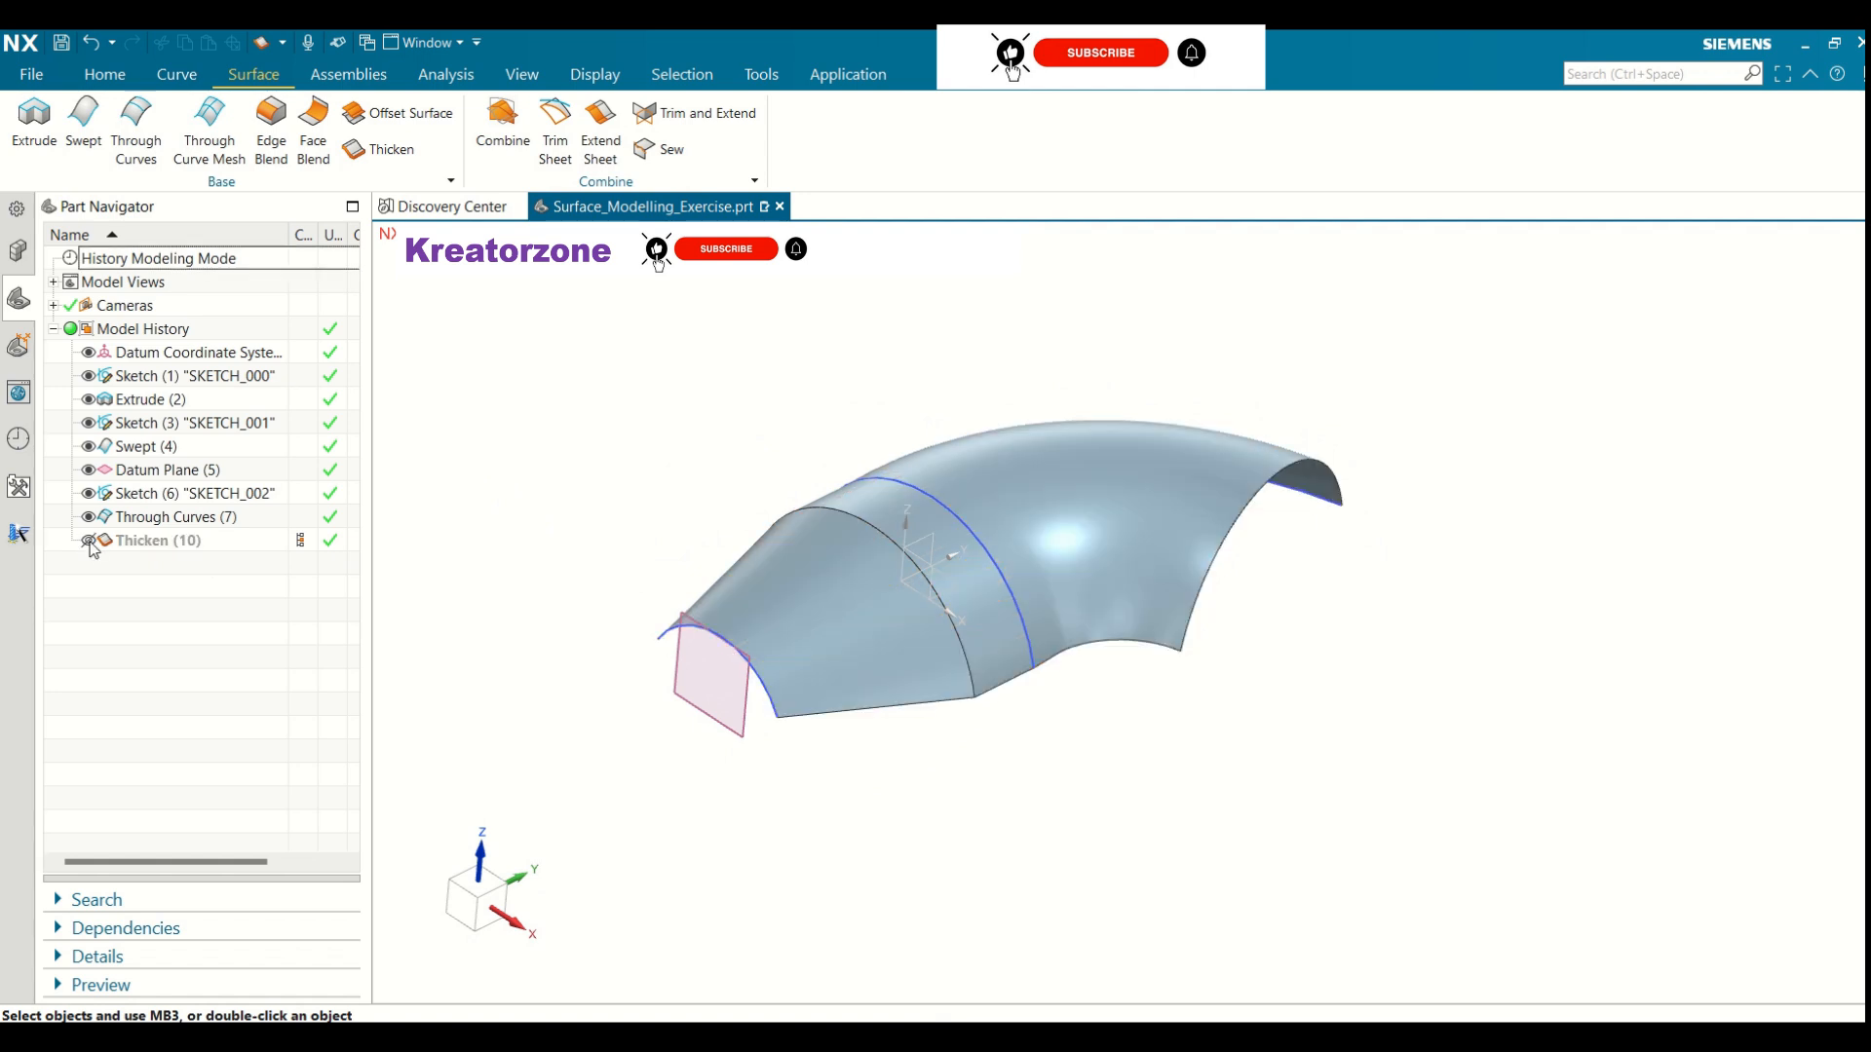
{"action": "mouse_move", "coordinate": [563, 506]}
{"action": "middle_mouse_down"}
{"action": "mouse_move", "coordinate": [551, 326]}
{"action": "mouse_move", "coordinate": [568, 507]}
{"action": "middle_mouse_up"}
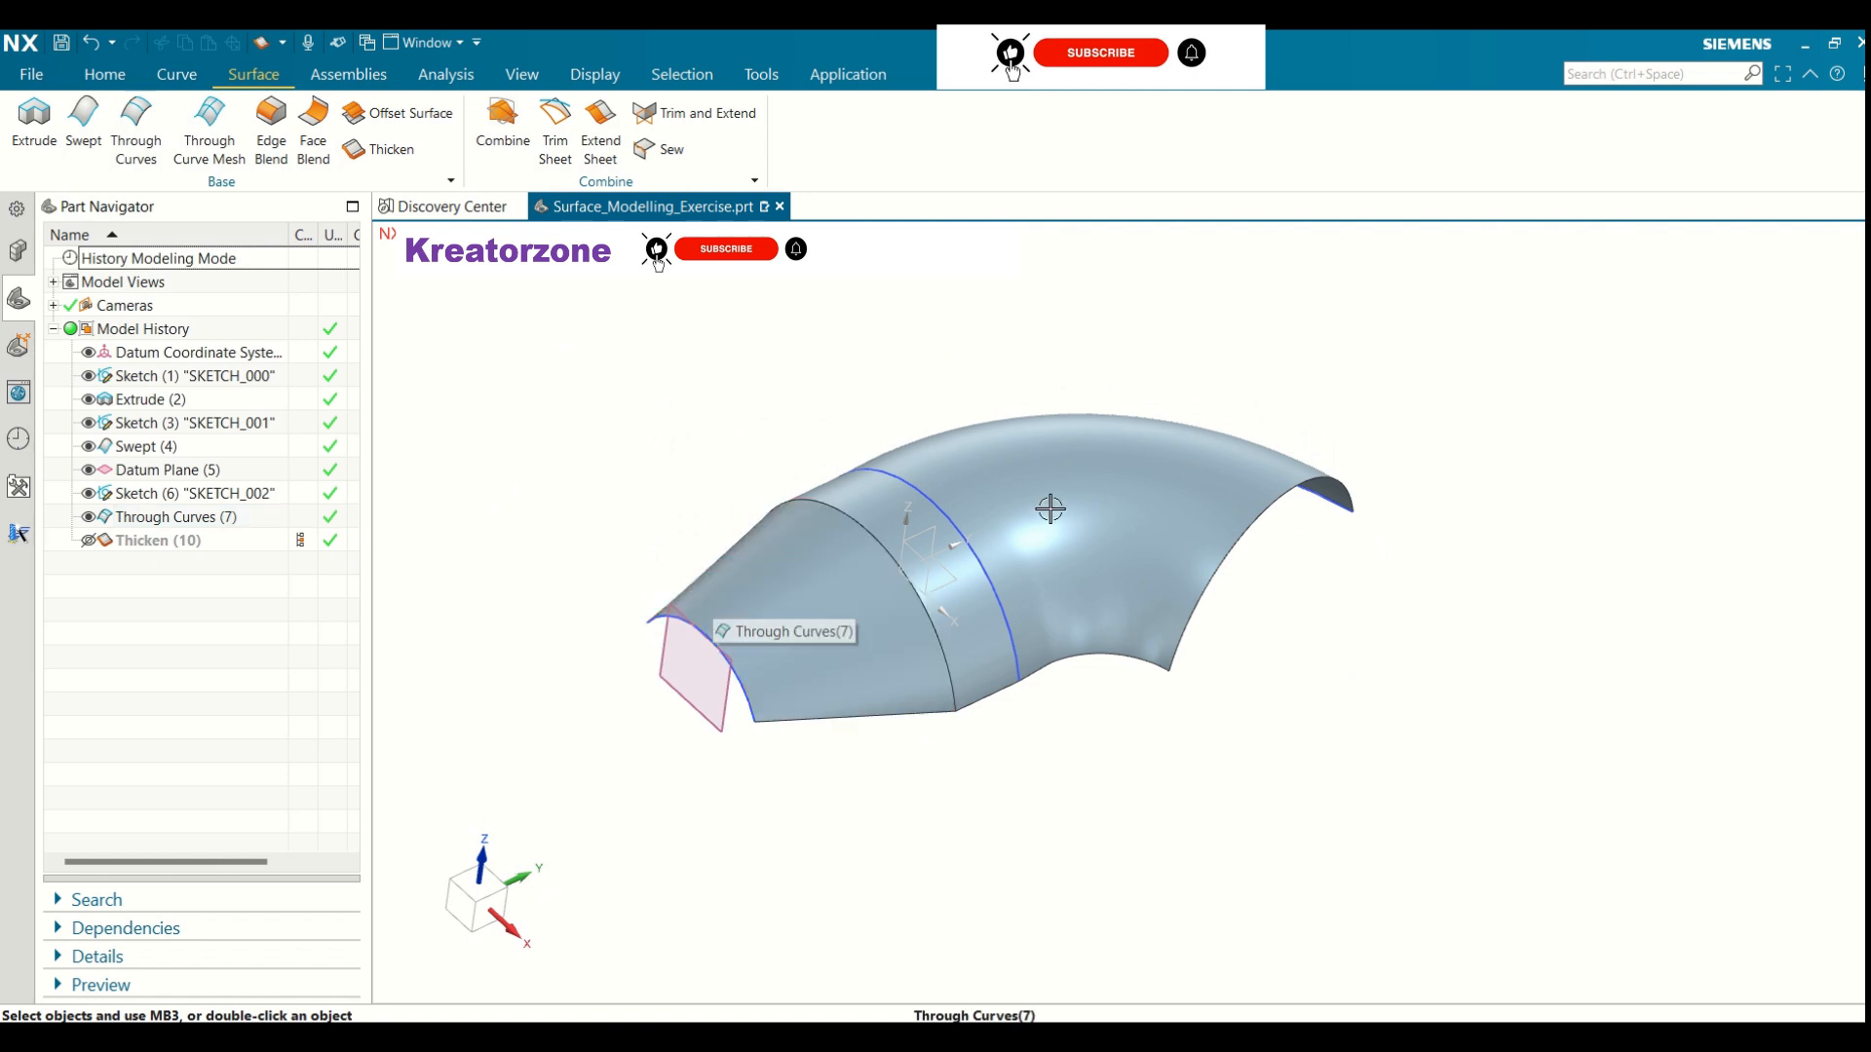
{"action": "left_click", "coordinate": [390, 113]}
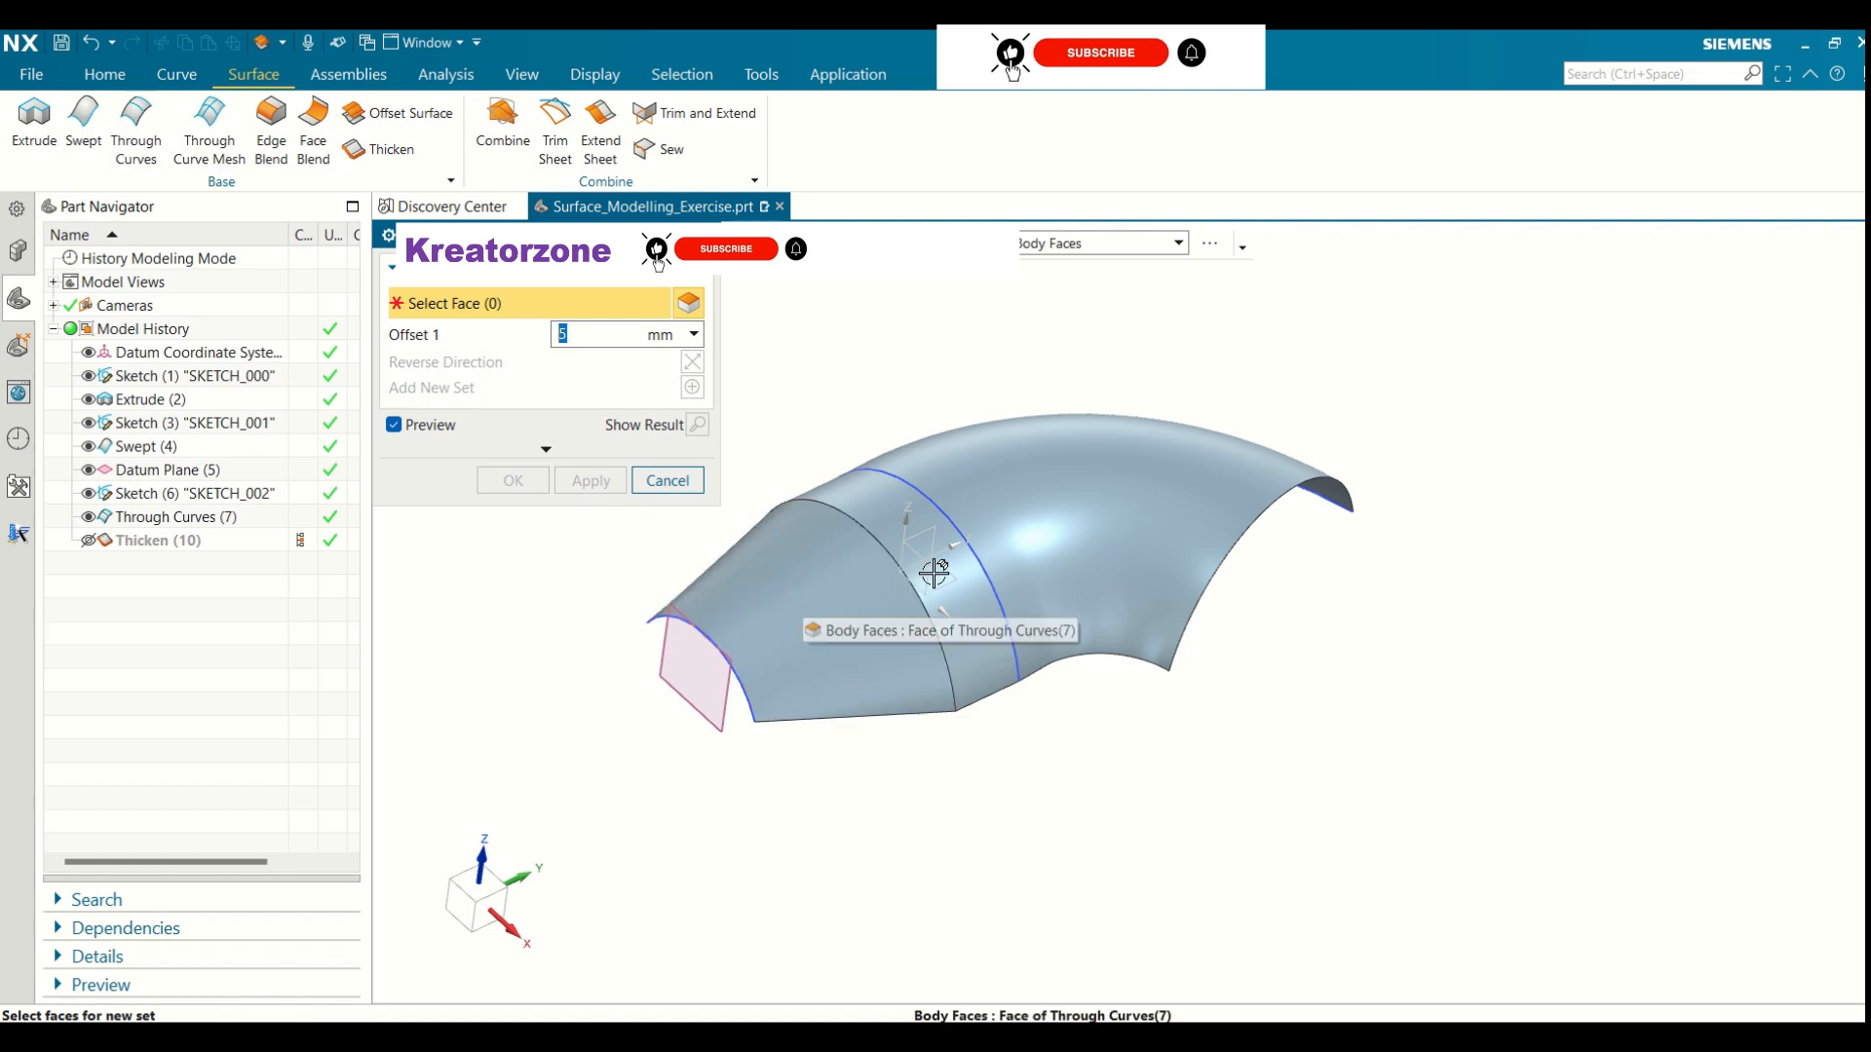
{"action": "left_click", "coordinate": [823, 609]}
{"action": "middle_click_drag", "start_coordinate": [1002, 764], "coordinate": [1004, 620]}
{"action": "scroll", "coordinate": [1052, 689], "scroll_direction": "up", "scroll_amount": 1}
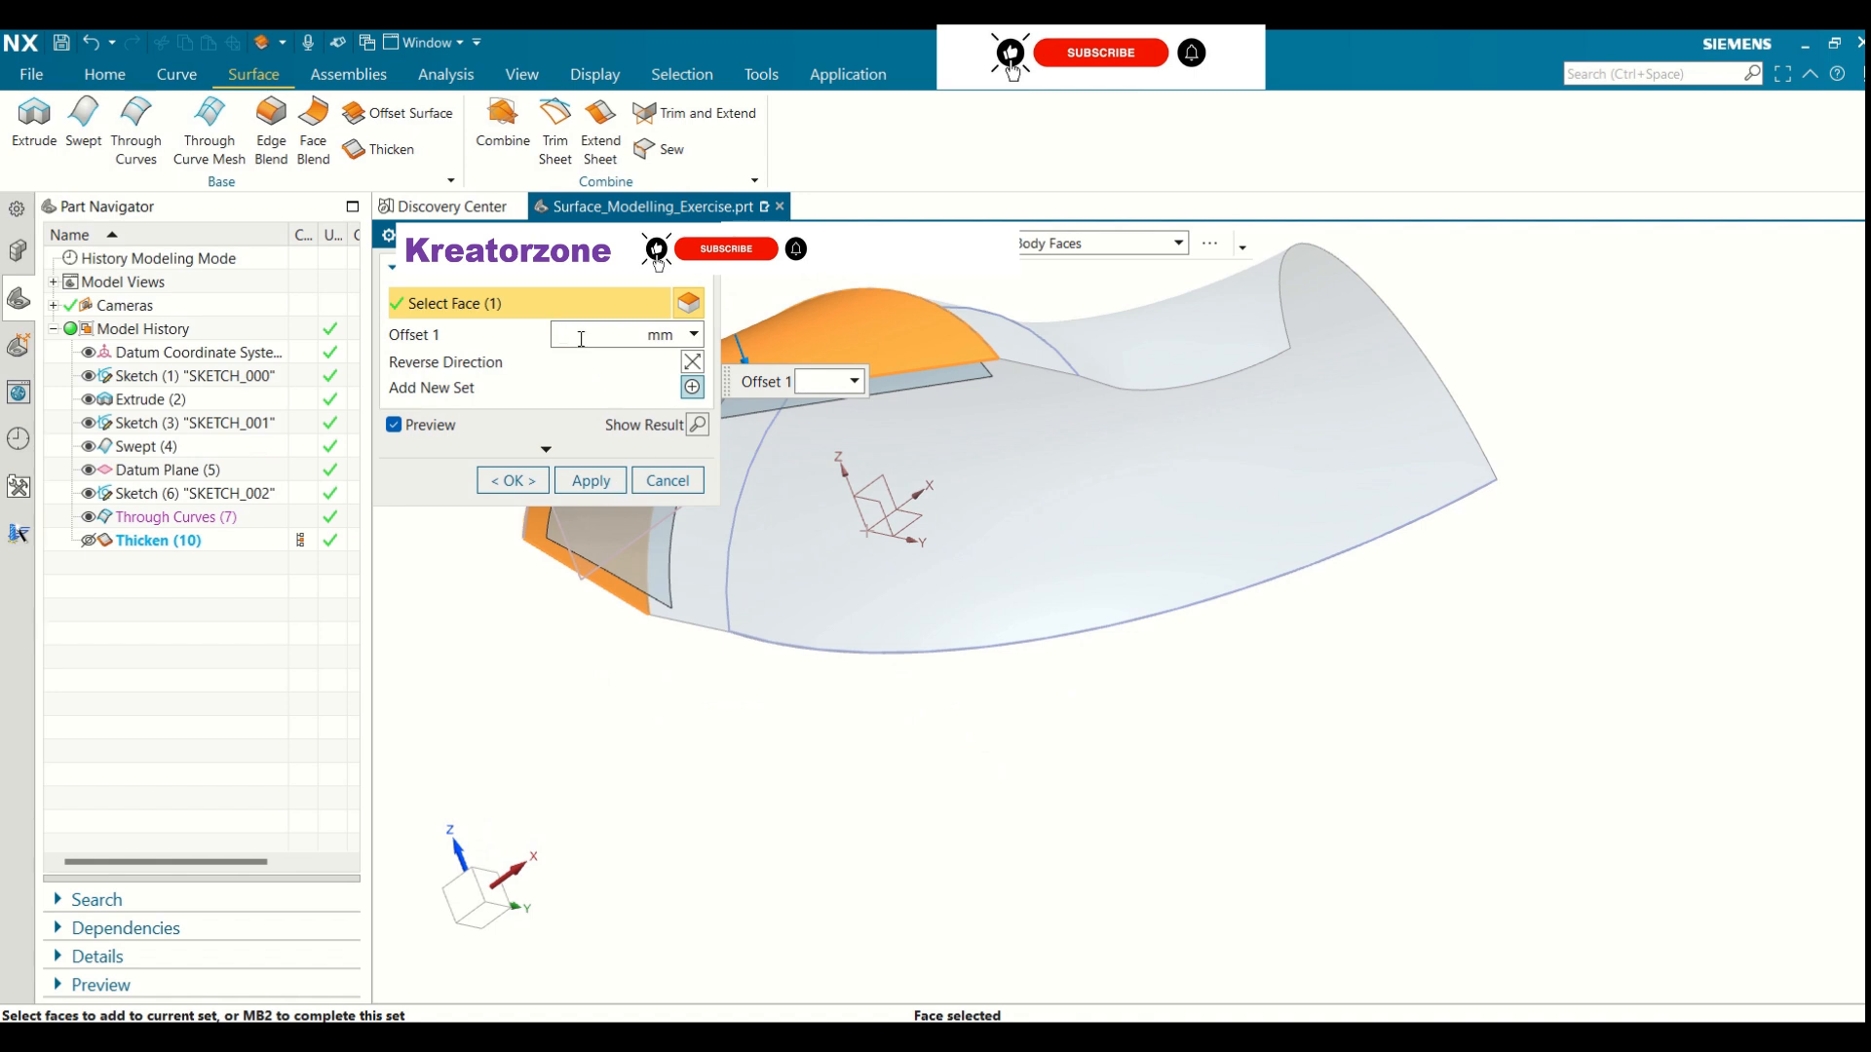
{"action": "type", "text": "0"}
{"action": "key", "text": "Return"}
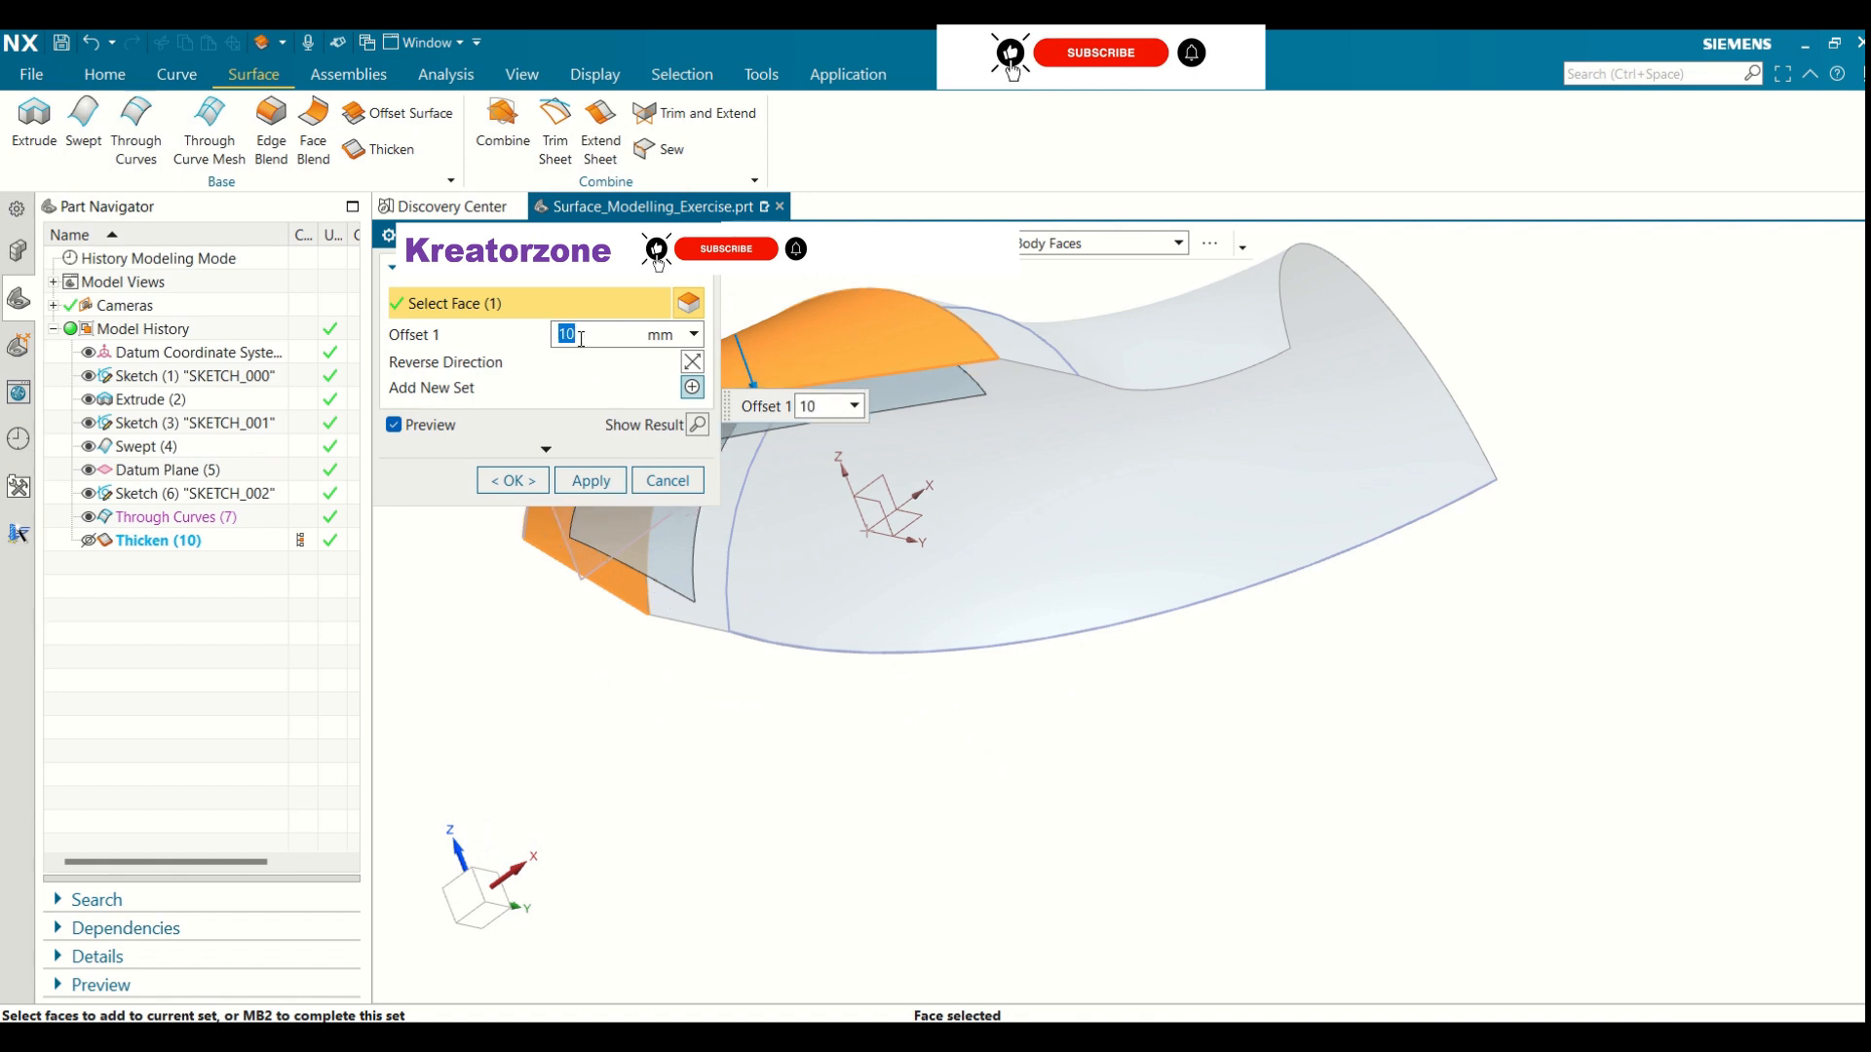
{"action": "middle_click_drag", "start_coordinate": [780, 400], "coordinate": [1240, 696]}
{"action": "scroll", "coordinate": [1299, 789], "scroll_direction": "down", "scroll_amount": 4}
{"action": "left_click", "coordinate": [1042, 596]}
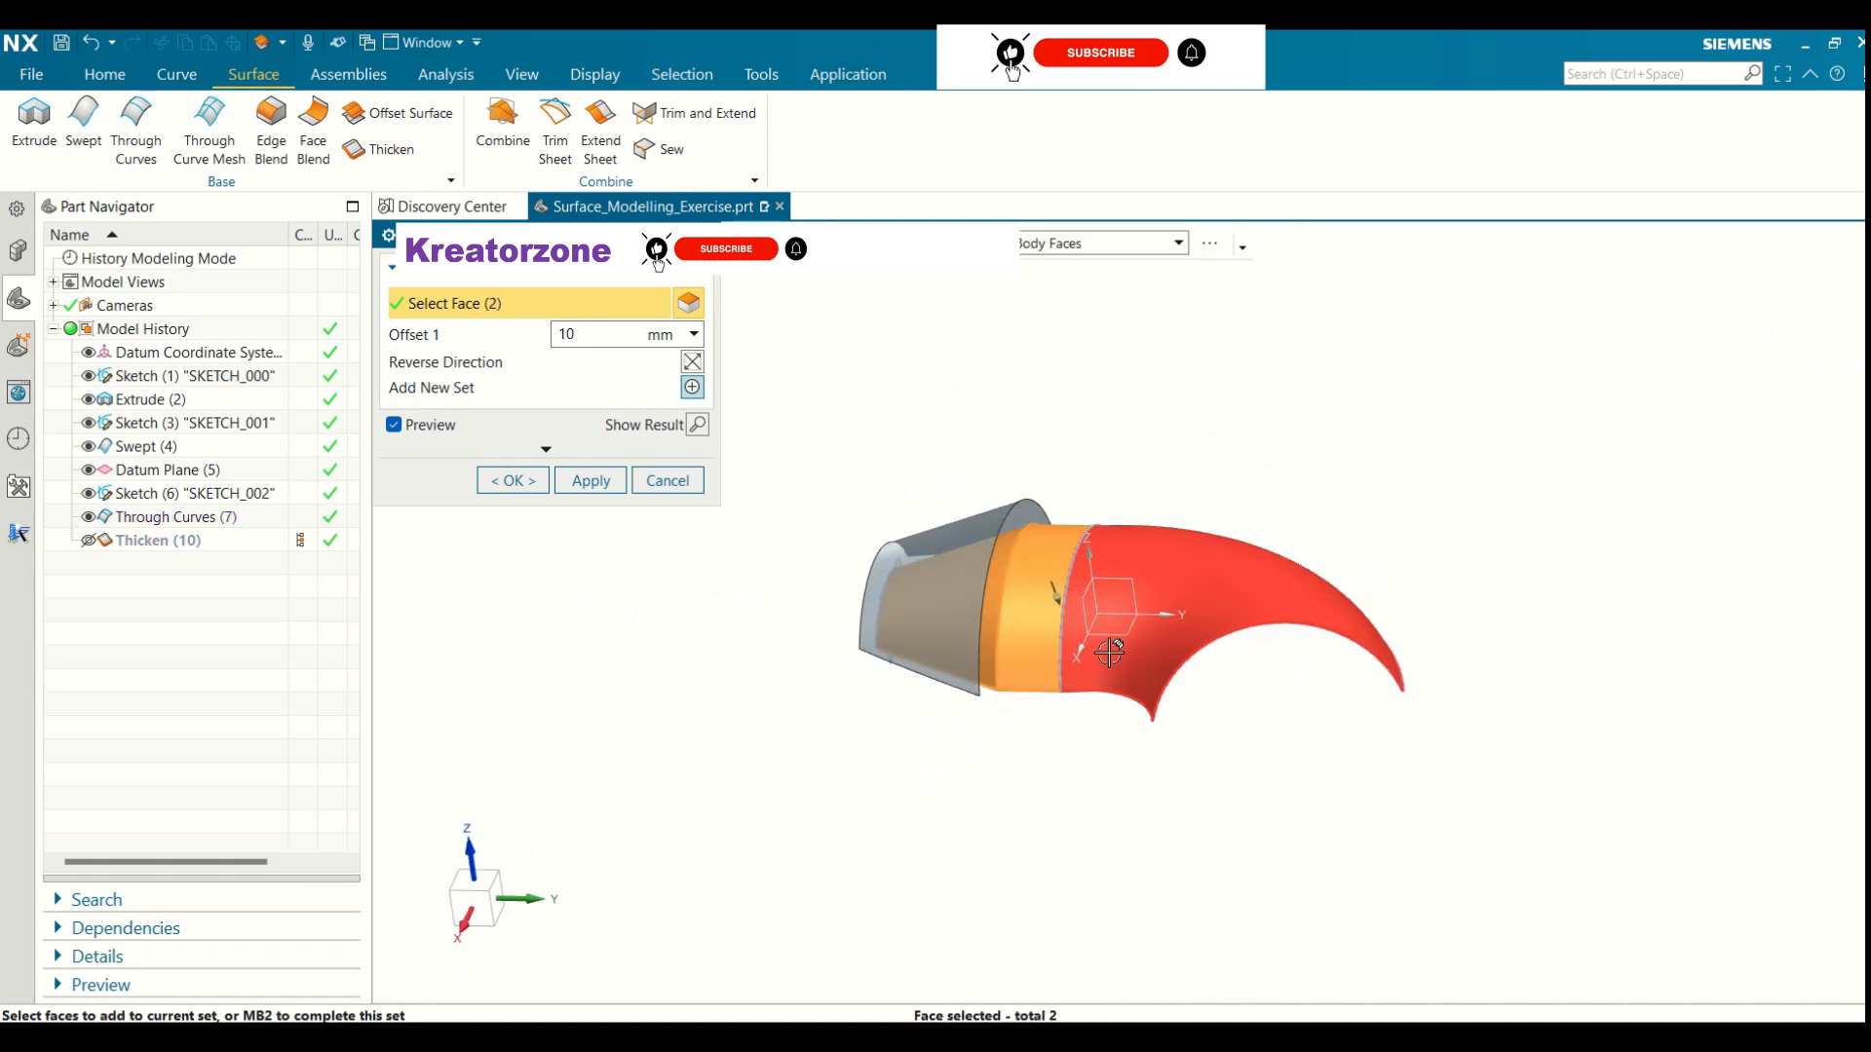
{"action": "middle_click_drag", "start_coordinate": [1163, 559], "coordinate": [1211, 556]}
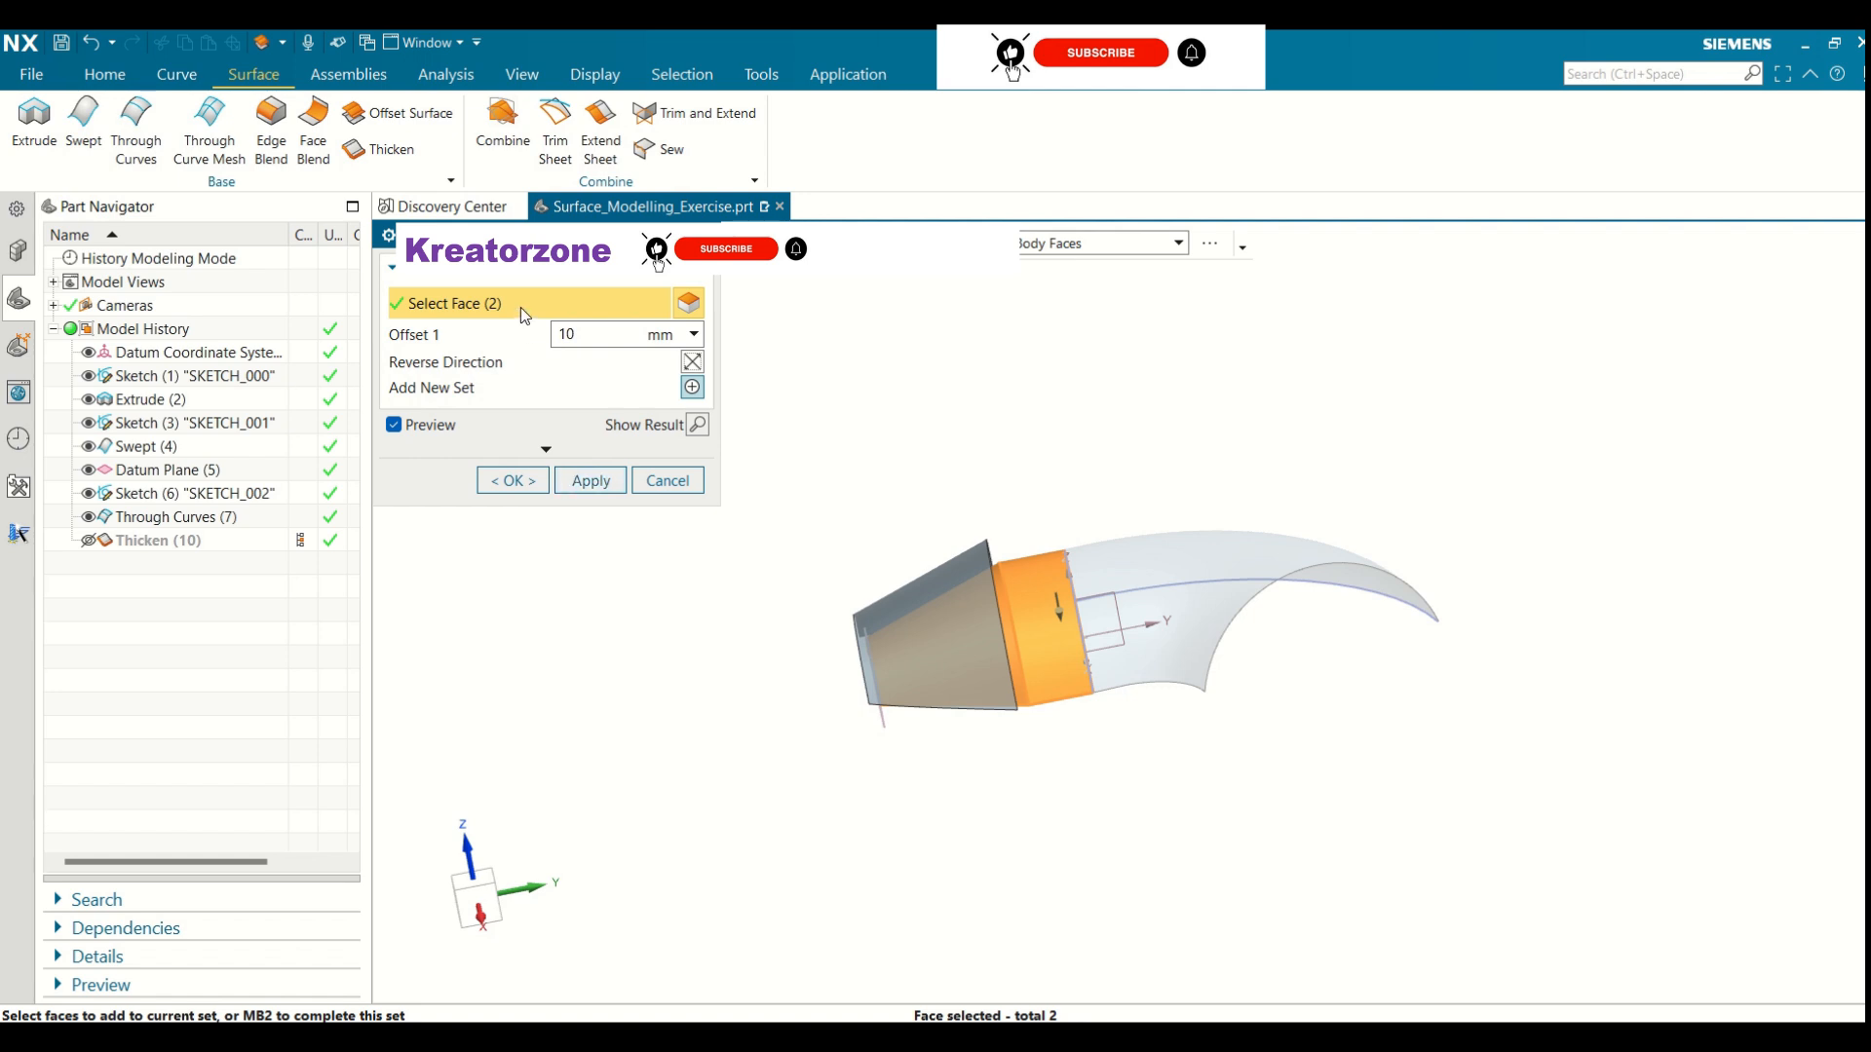
{"action": "mouse_move", "coordinate": [1051, 578]}
{"action": "middle_mouse_down"}
{"action": "mouse_move", "coordinate": [1041, 497]}
{"action": "mouse_move", "coordinate": [1052, 592]}
{"action": "middle_mouse_up"}
{"action": "left_click", "coordinate": [1056, 604]}
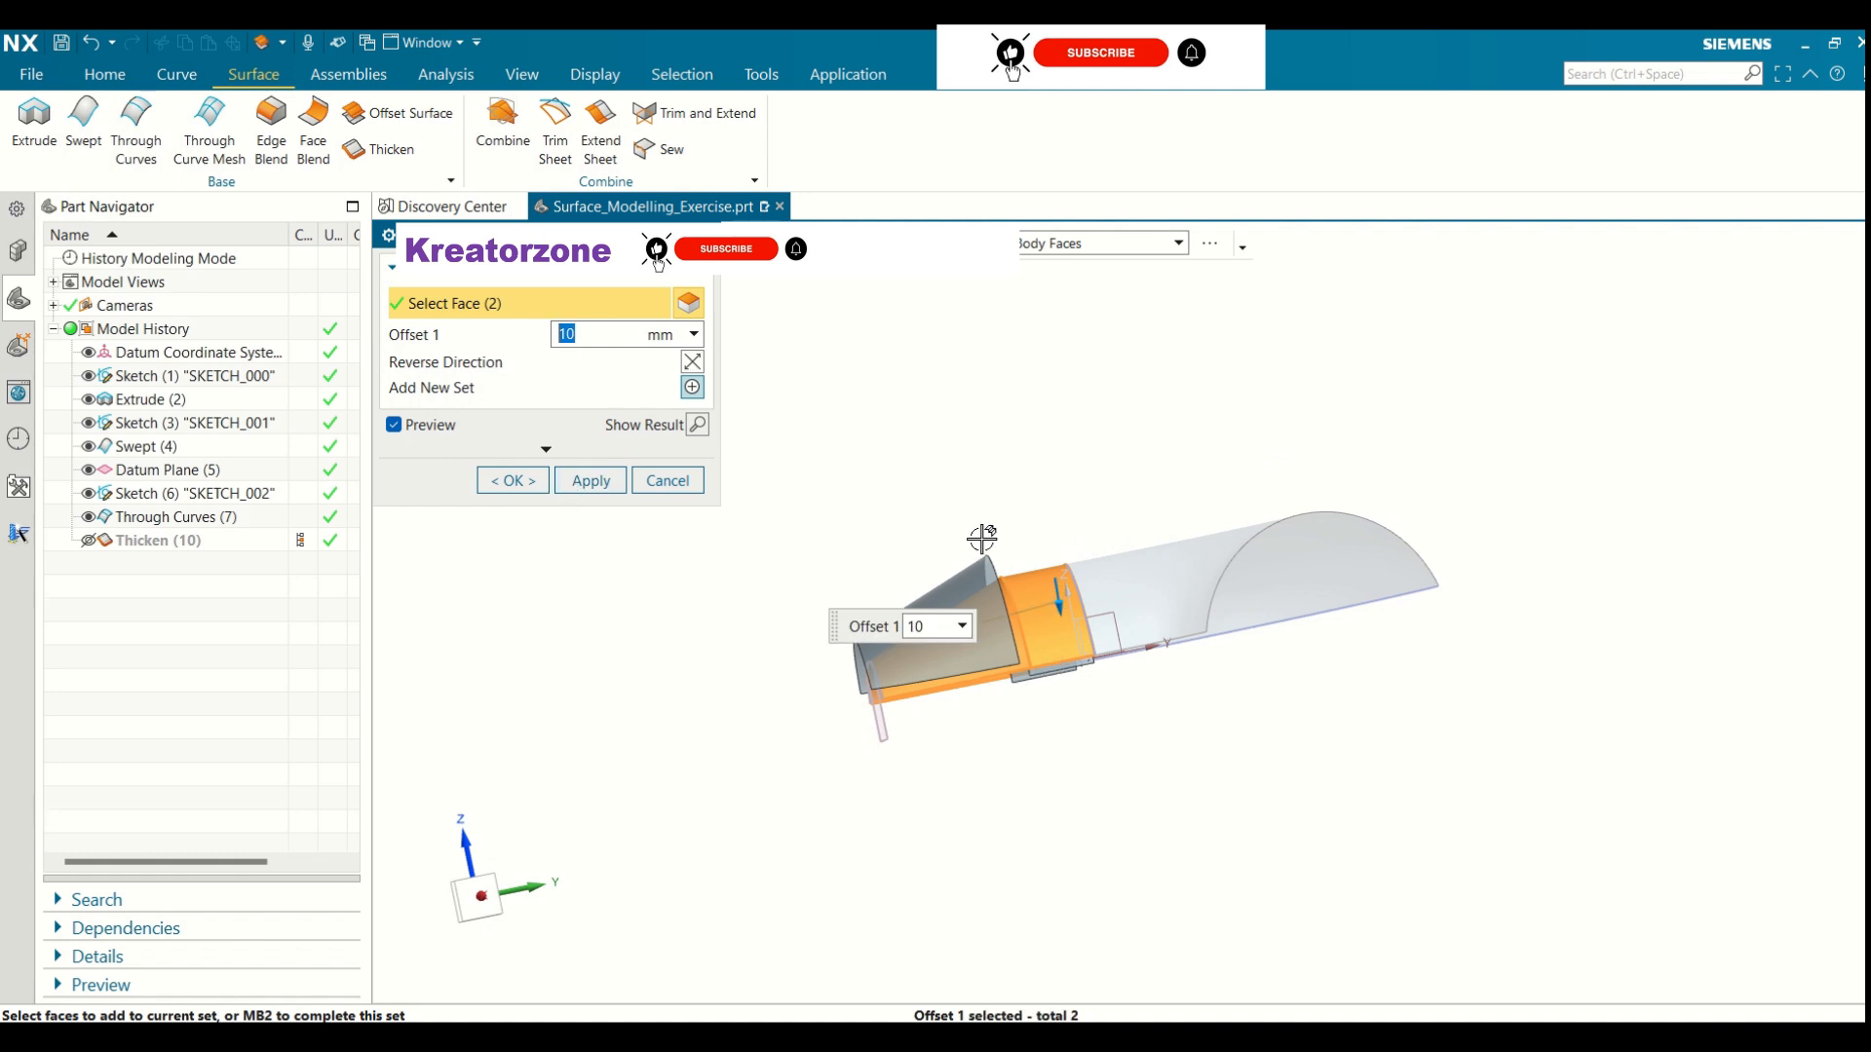
{"action": "middle_click_drag", "start_coordinate": [983, 537], "coordinate": [961, 477]}
{"action": "left_click", "coordinate": [694, 480]}
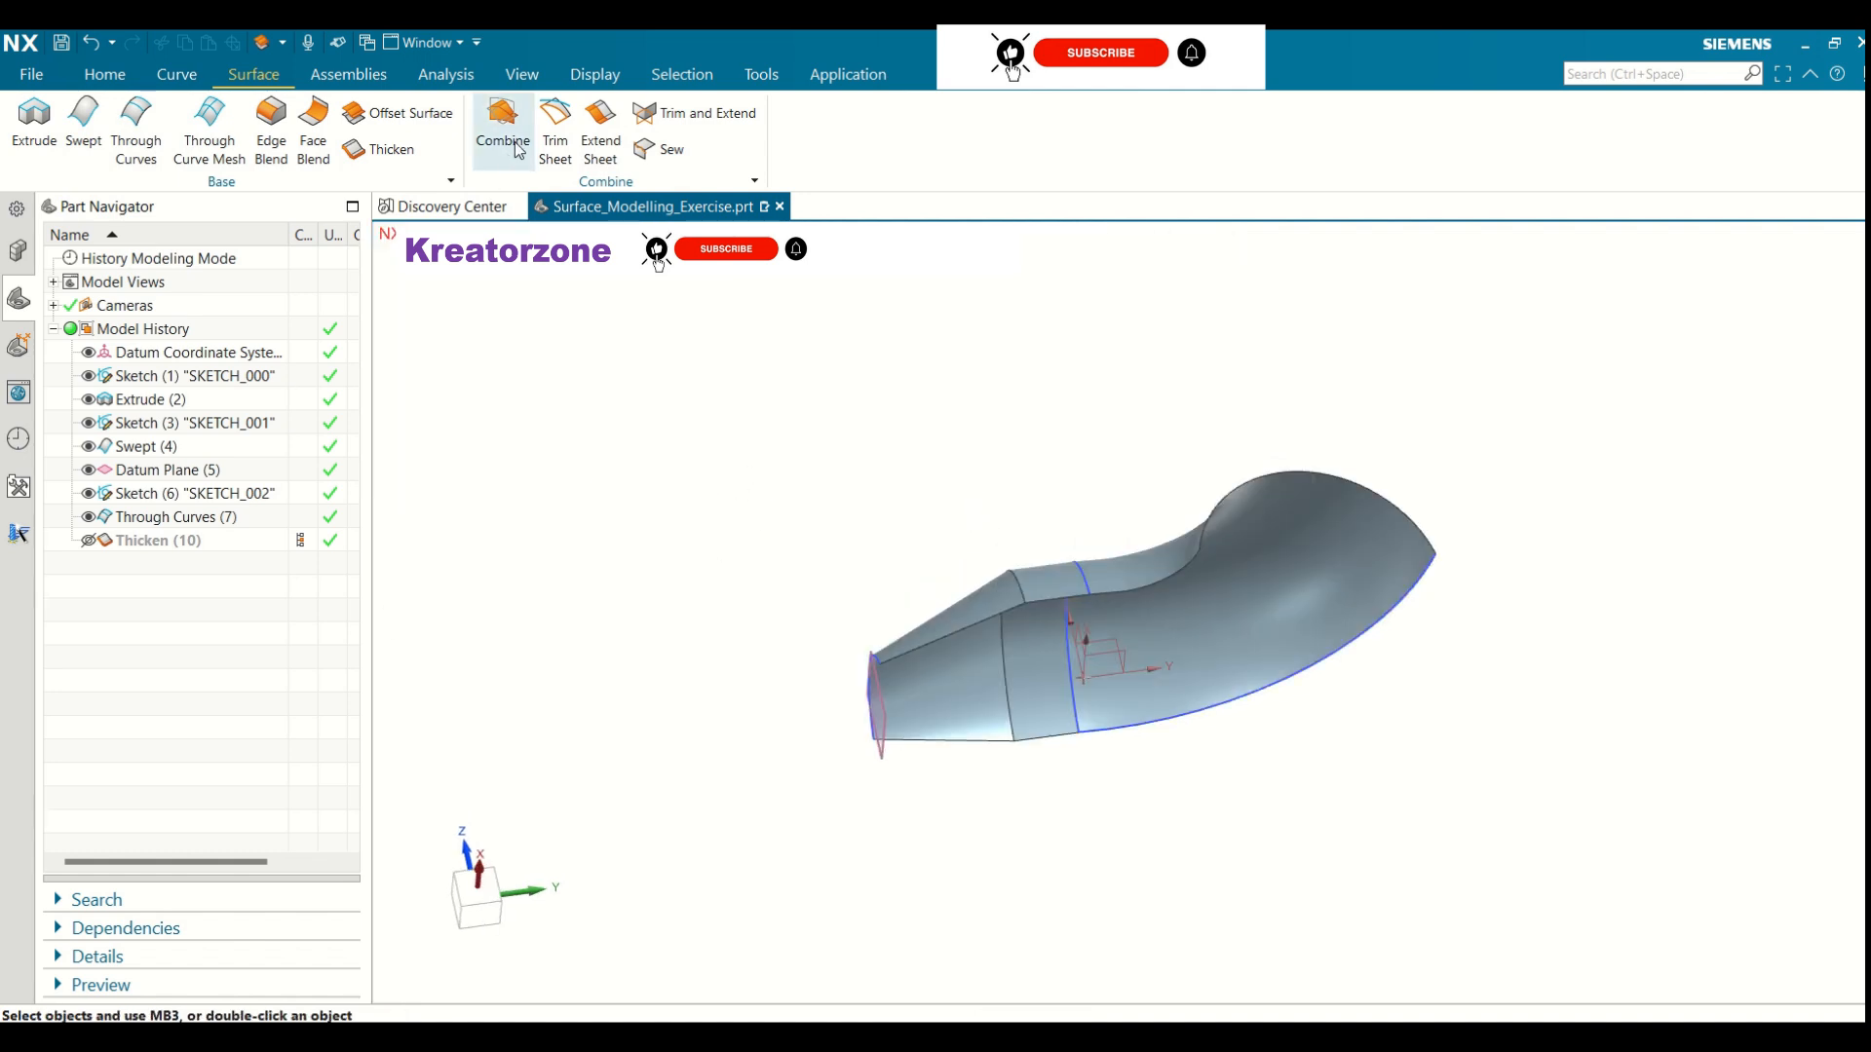
Offset the tapered Through Curves face with the Offset Surface command, setting Offset 1 to 10 mm
{"action": "left_click", "coordinate": [372, 117]}
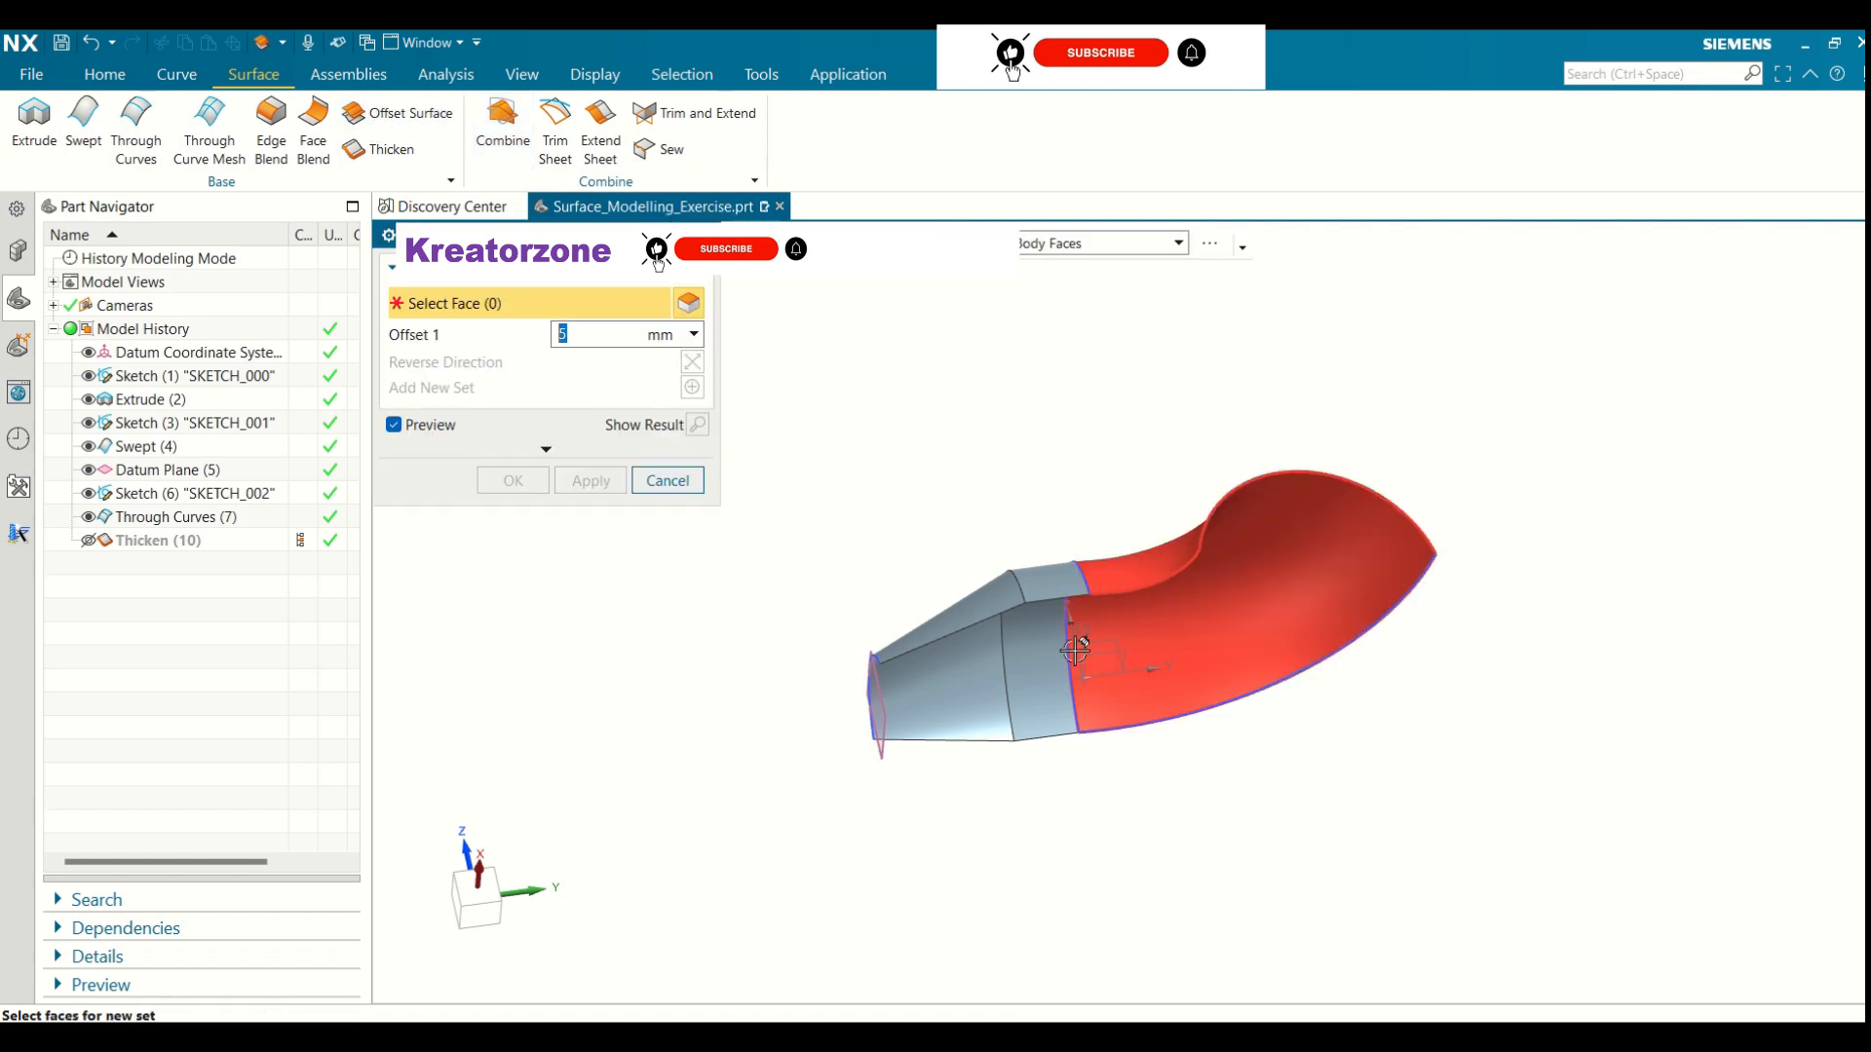
{"action": "left_click", "coordinate": [988, 587]}
{"action": "middle_click_drag", "start_coordinate": [1077, 822], "coordinate": [1077, 907]}
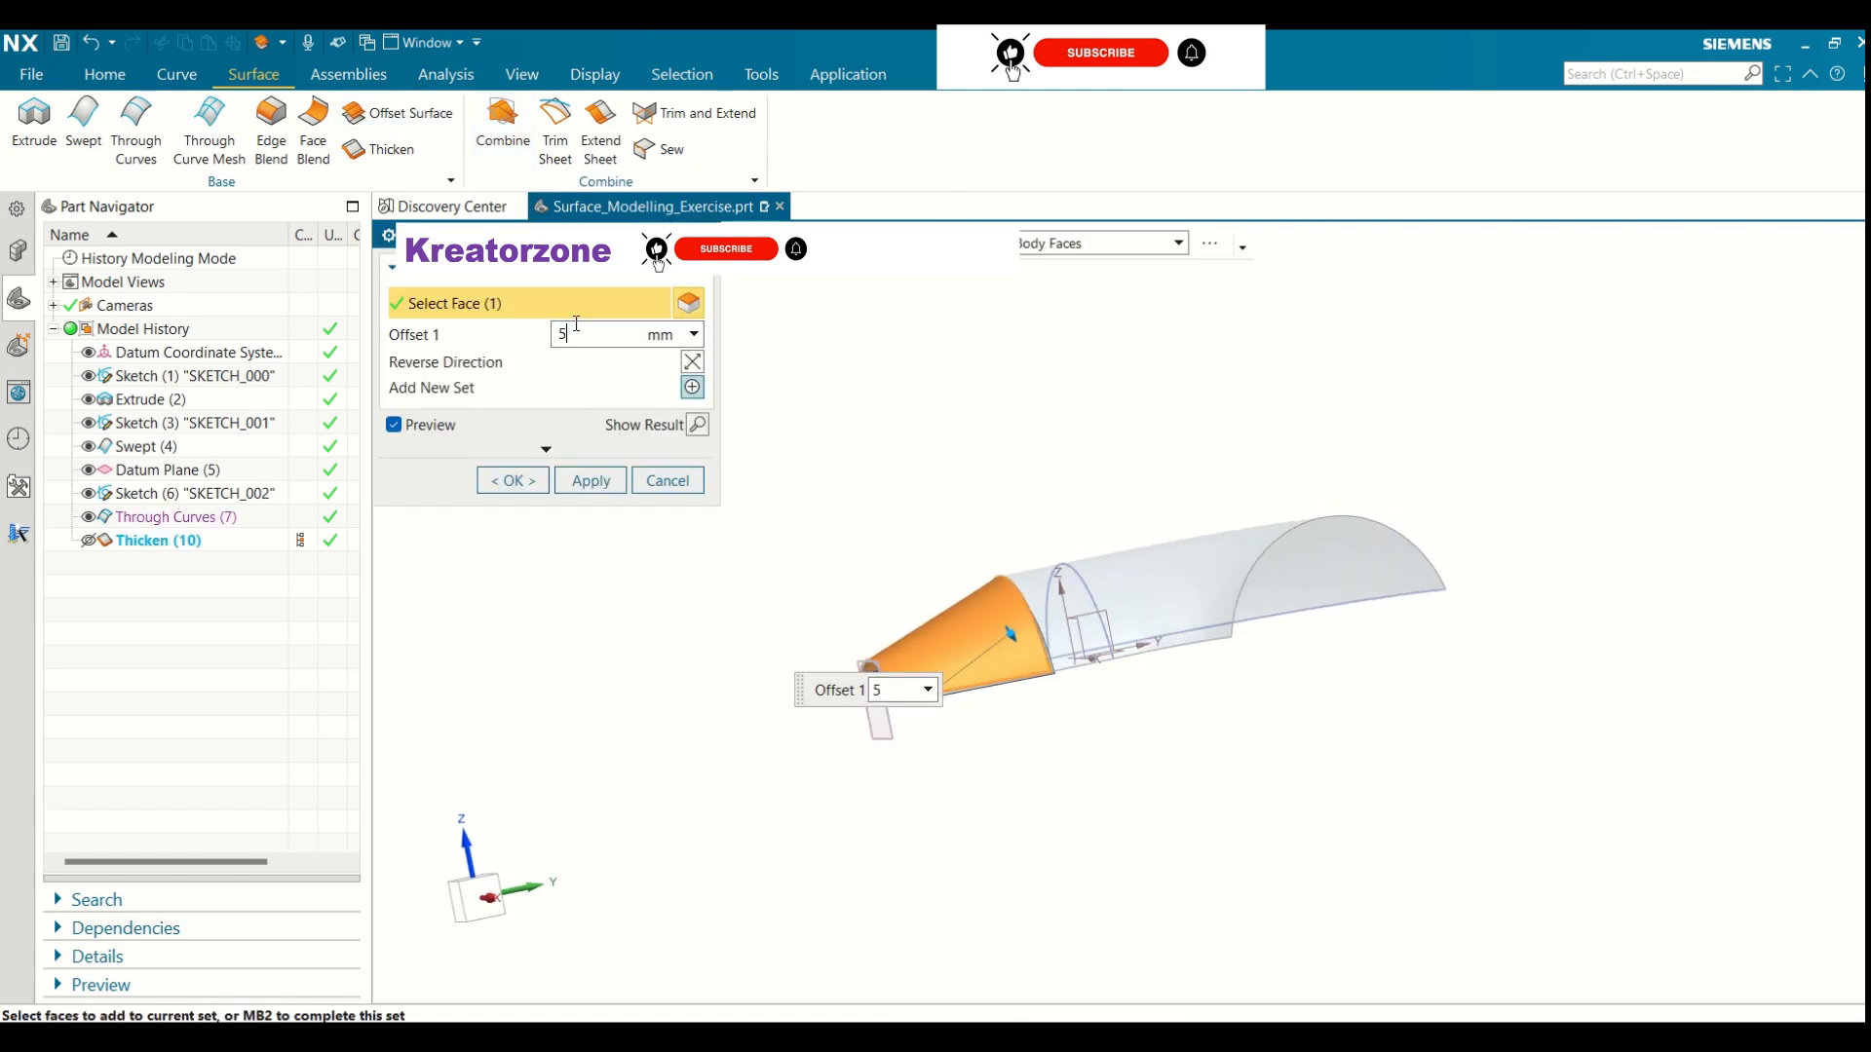
{"action": "key", "text": "Return"}
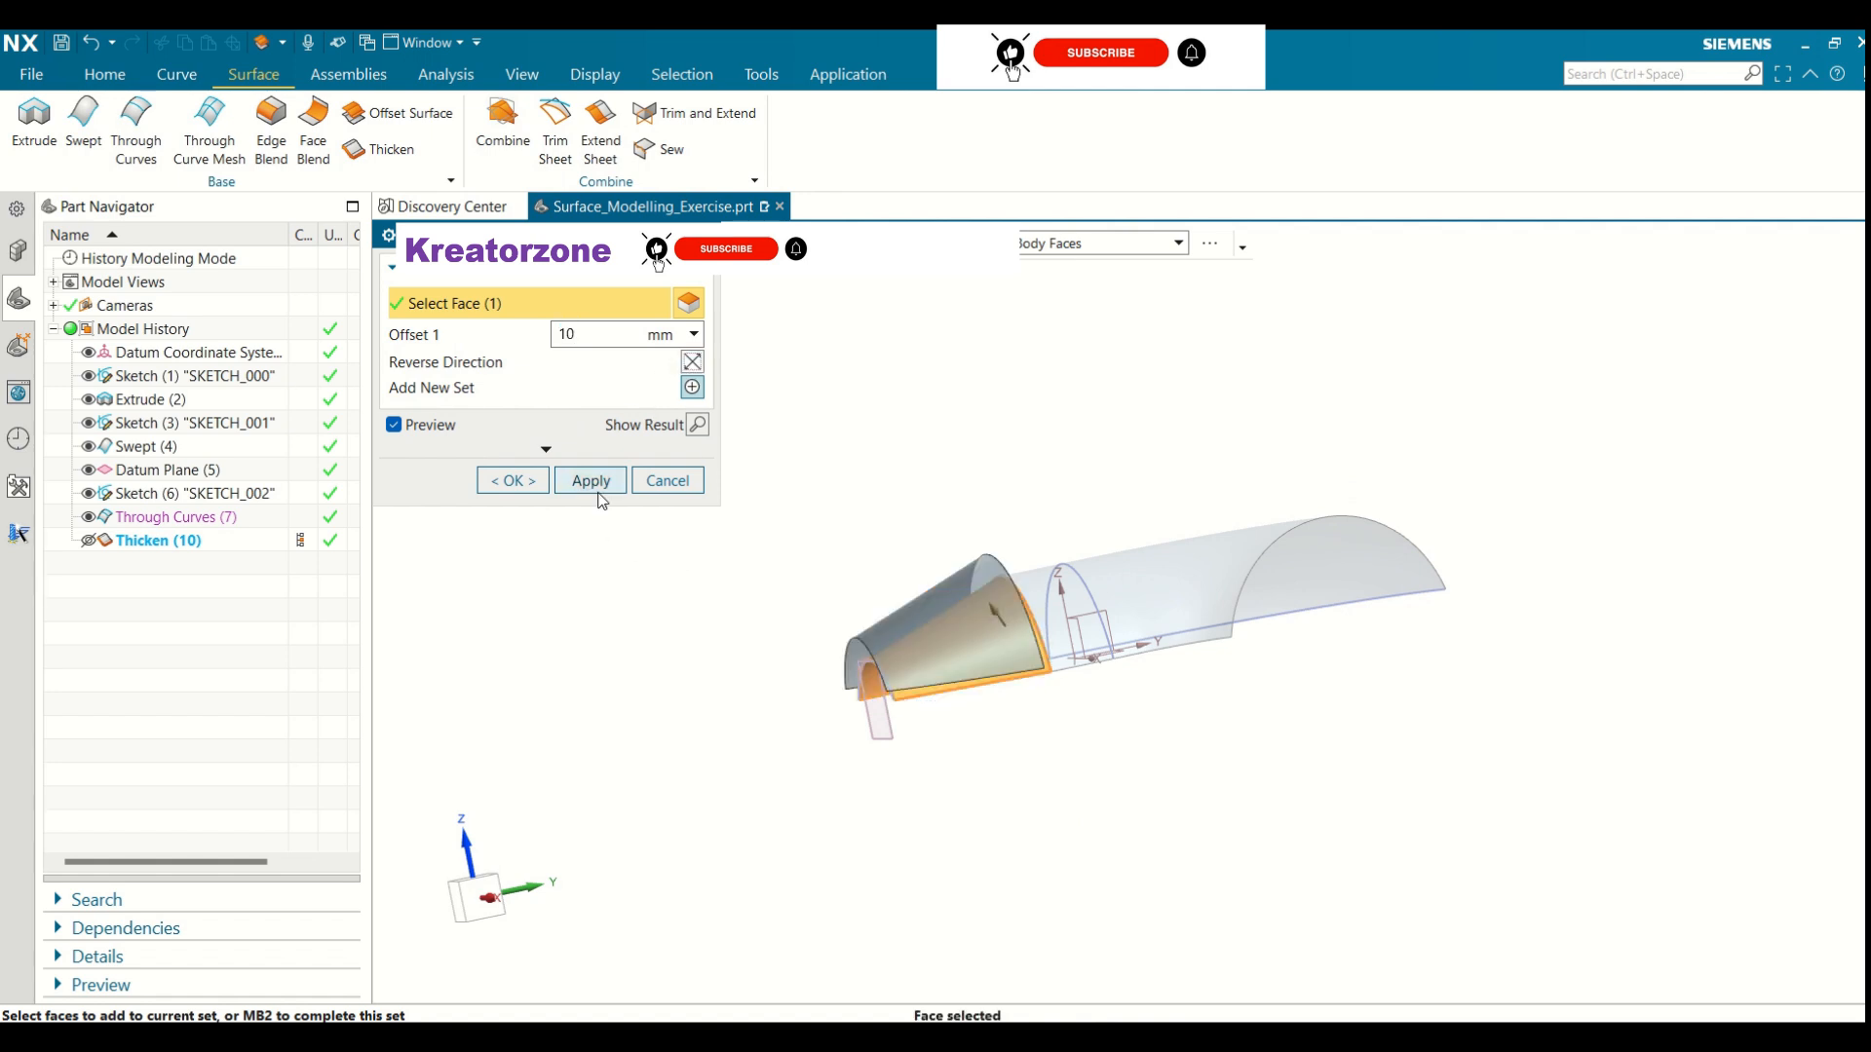
{"action": "left_click", "coordinate": [510, 480]}
{"action": "middle_click_drag", "start_coordinate": [911, 688], "coordinate": [887, 659]}
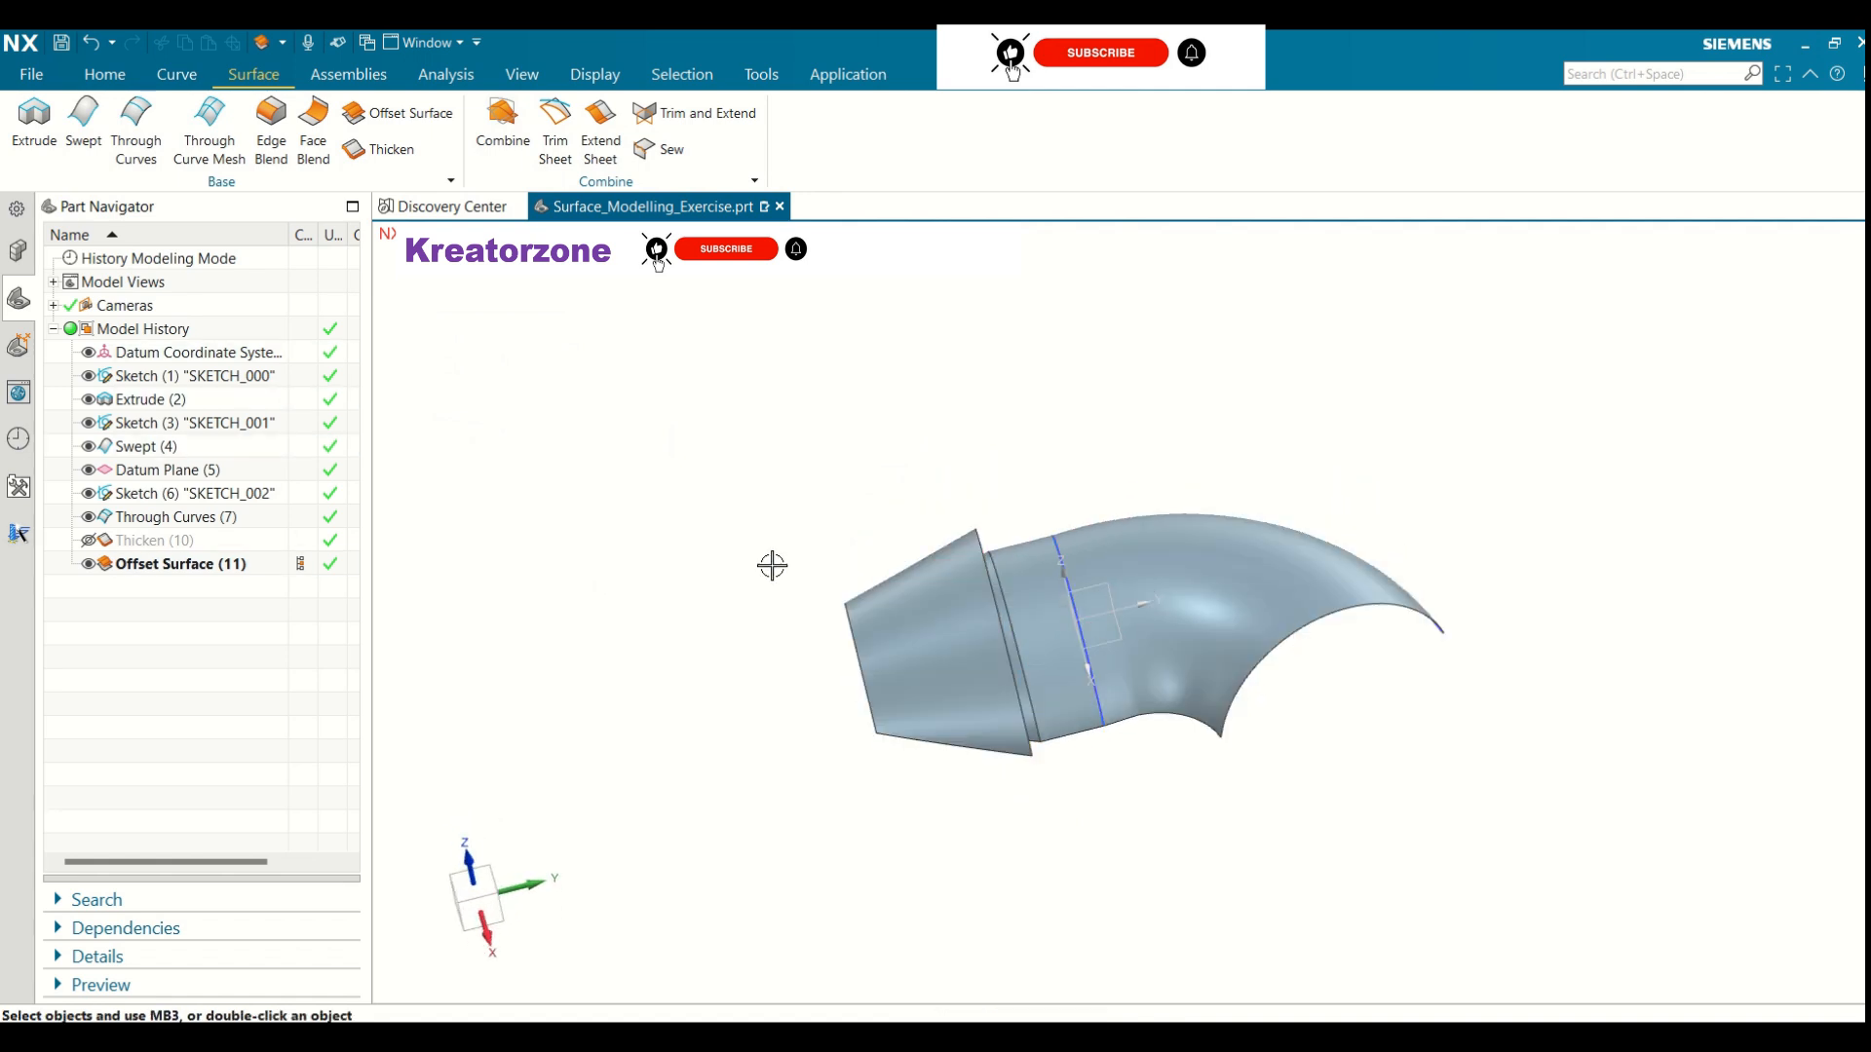
Create a 10 mm Offset Surface from the extruded face and the swept face together
{"action": "middle_click_drag", "start_coordinate": [773, 564], "coordinate": [776, 517]}
{"action": "left_click", "coordinate": [394, 113]}
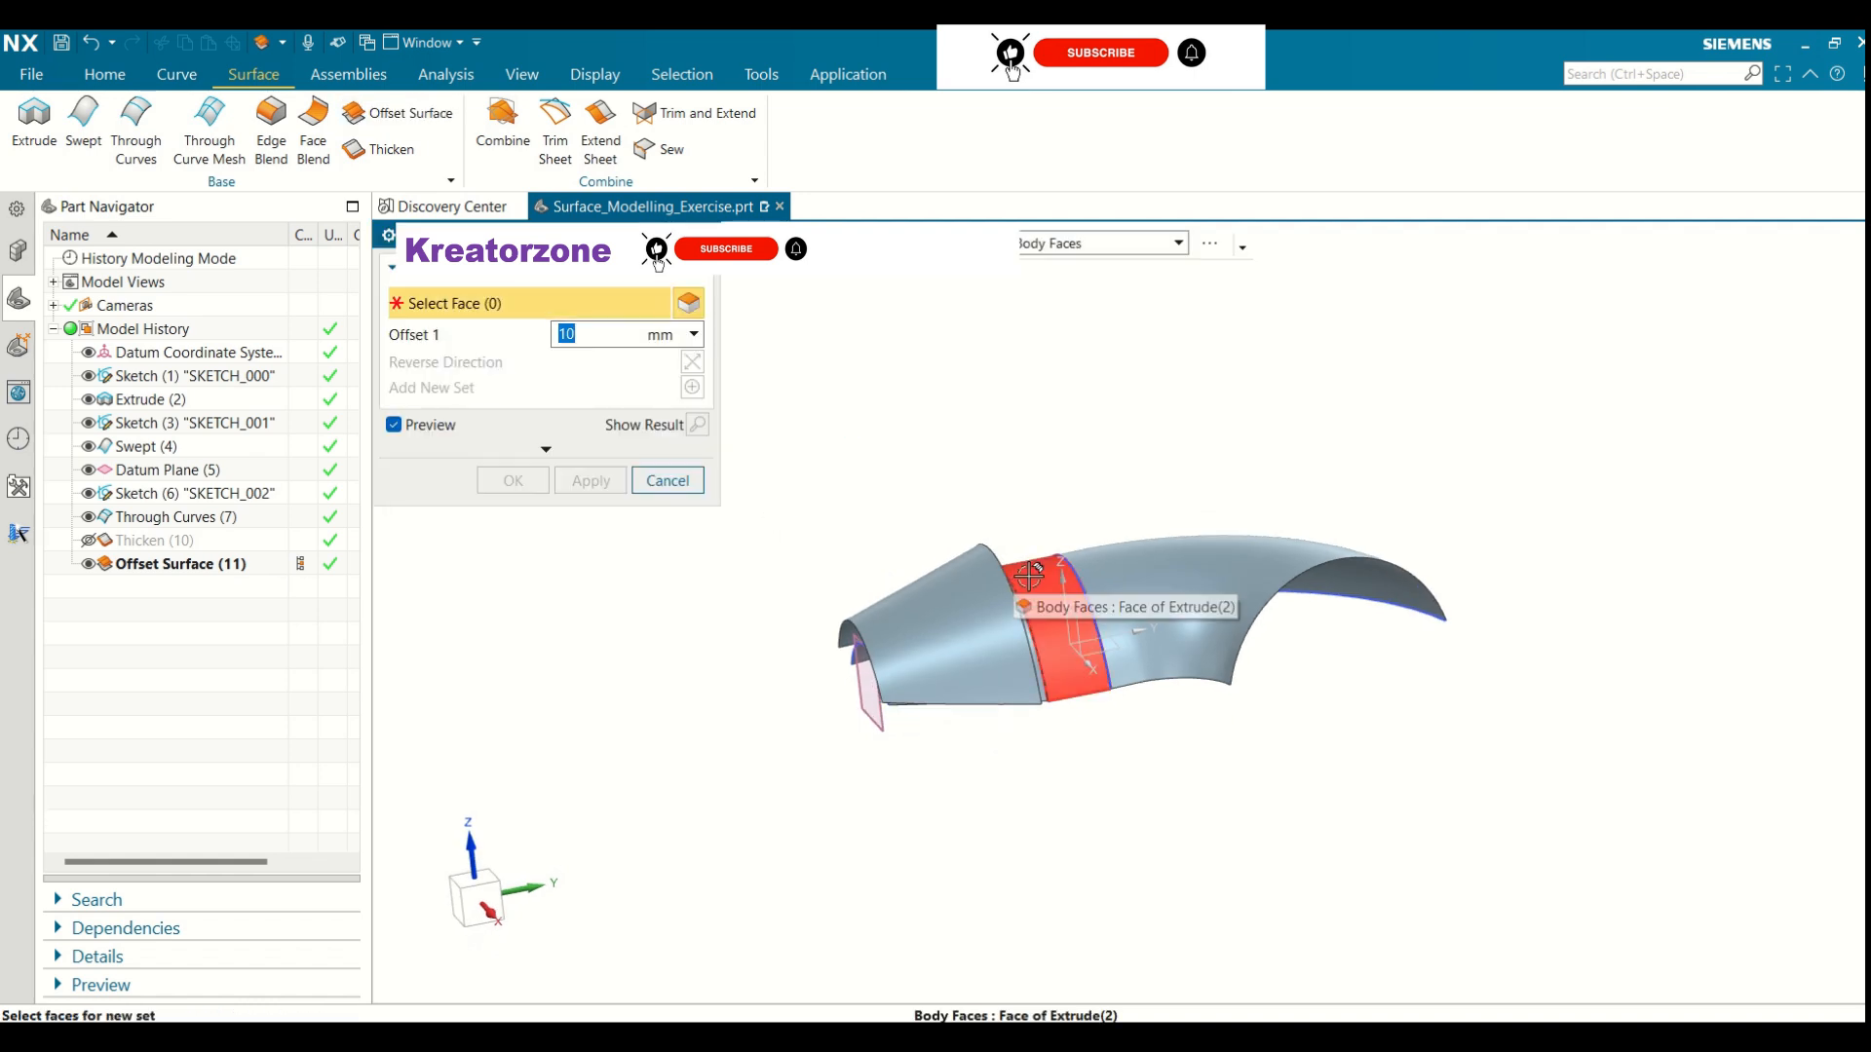
{"action": "left_click", "coordinate": [1014, 567]}
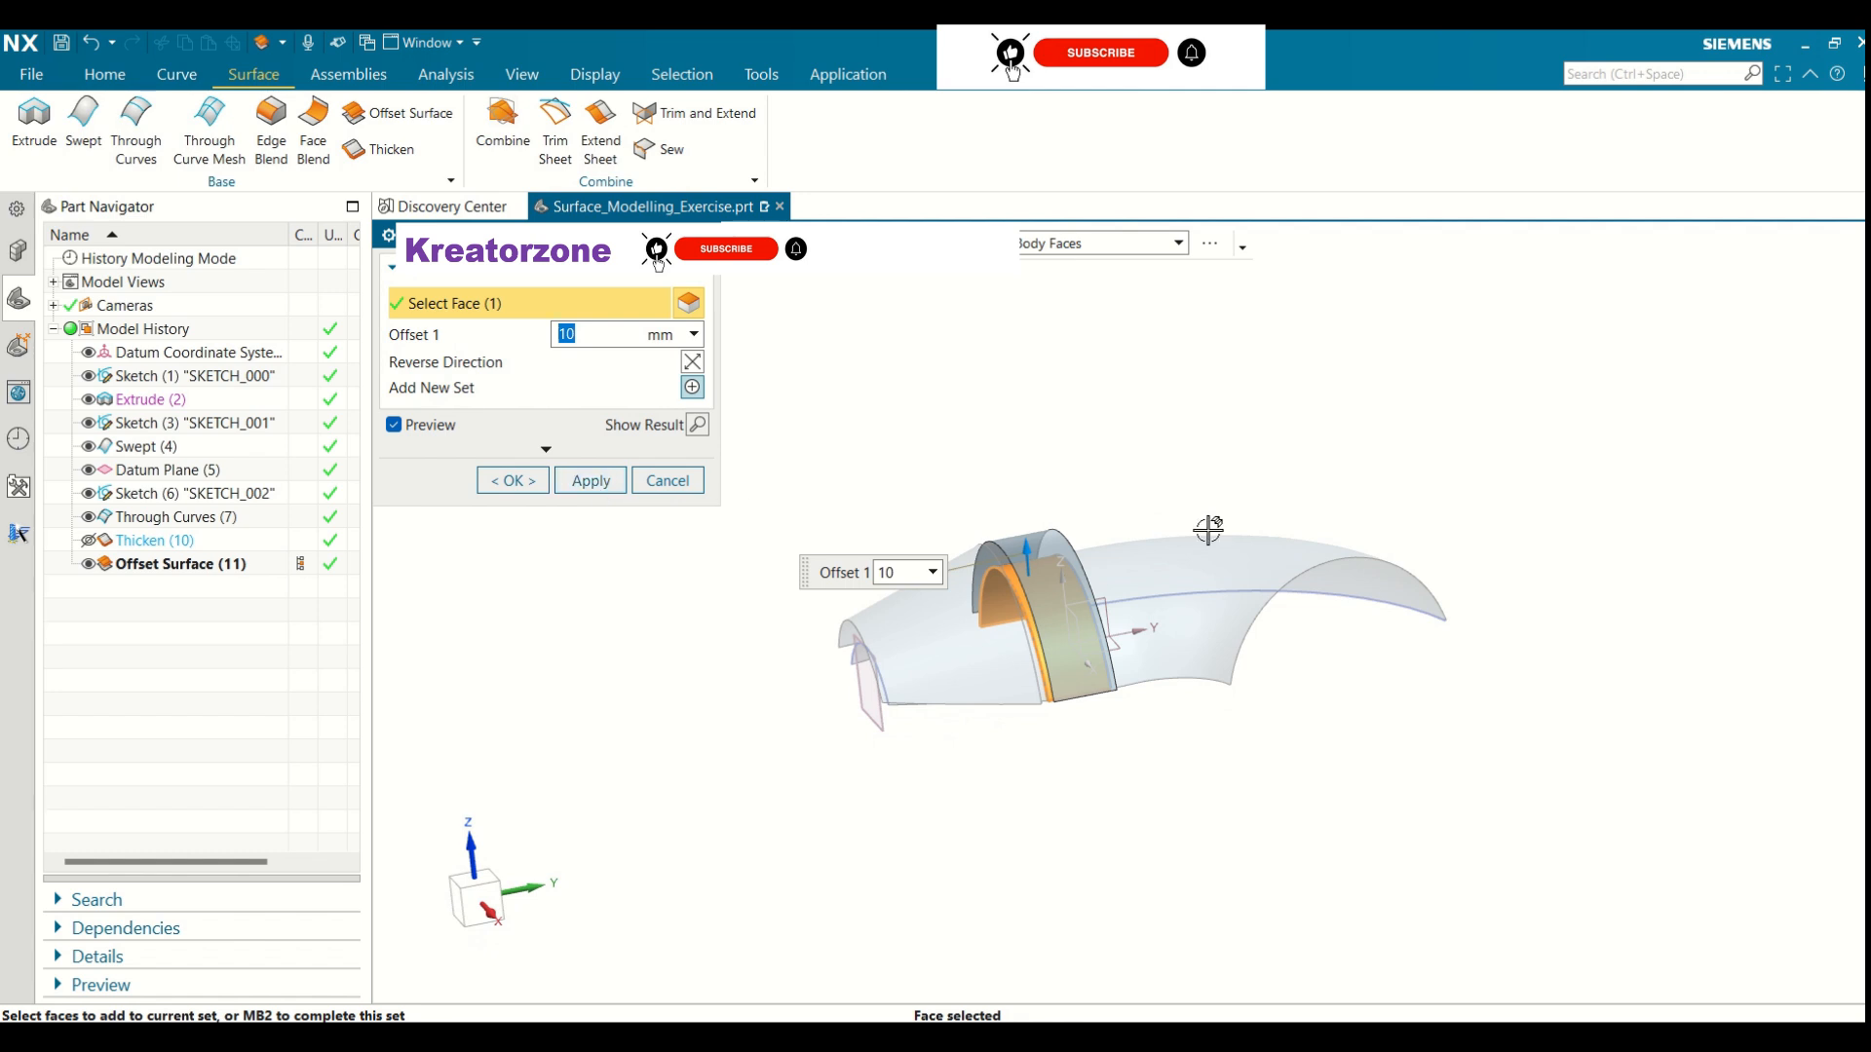
{"action": "left_click", "coordinate": [1170, 551]}
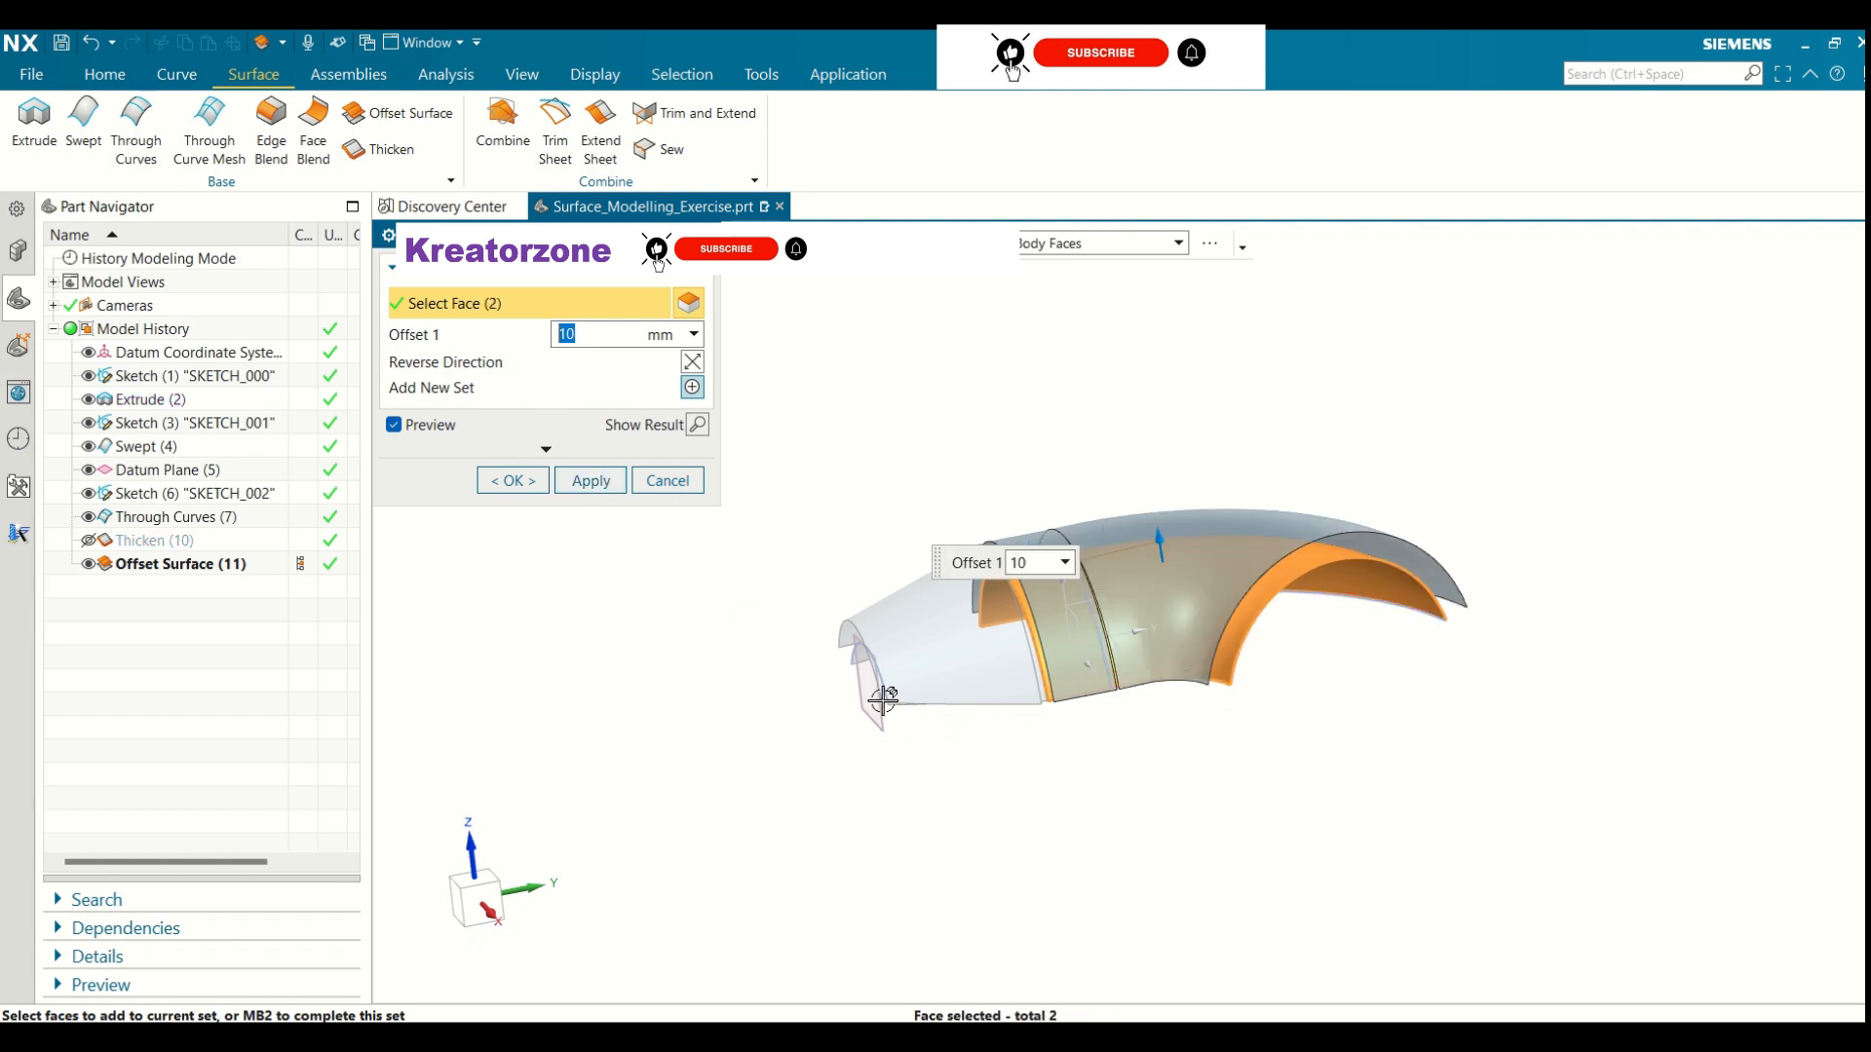
{"action": "left_click", "coordinate": [535, 487]}
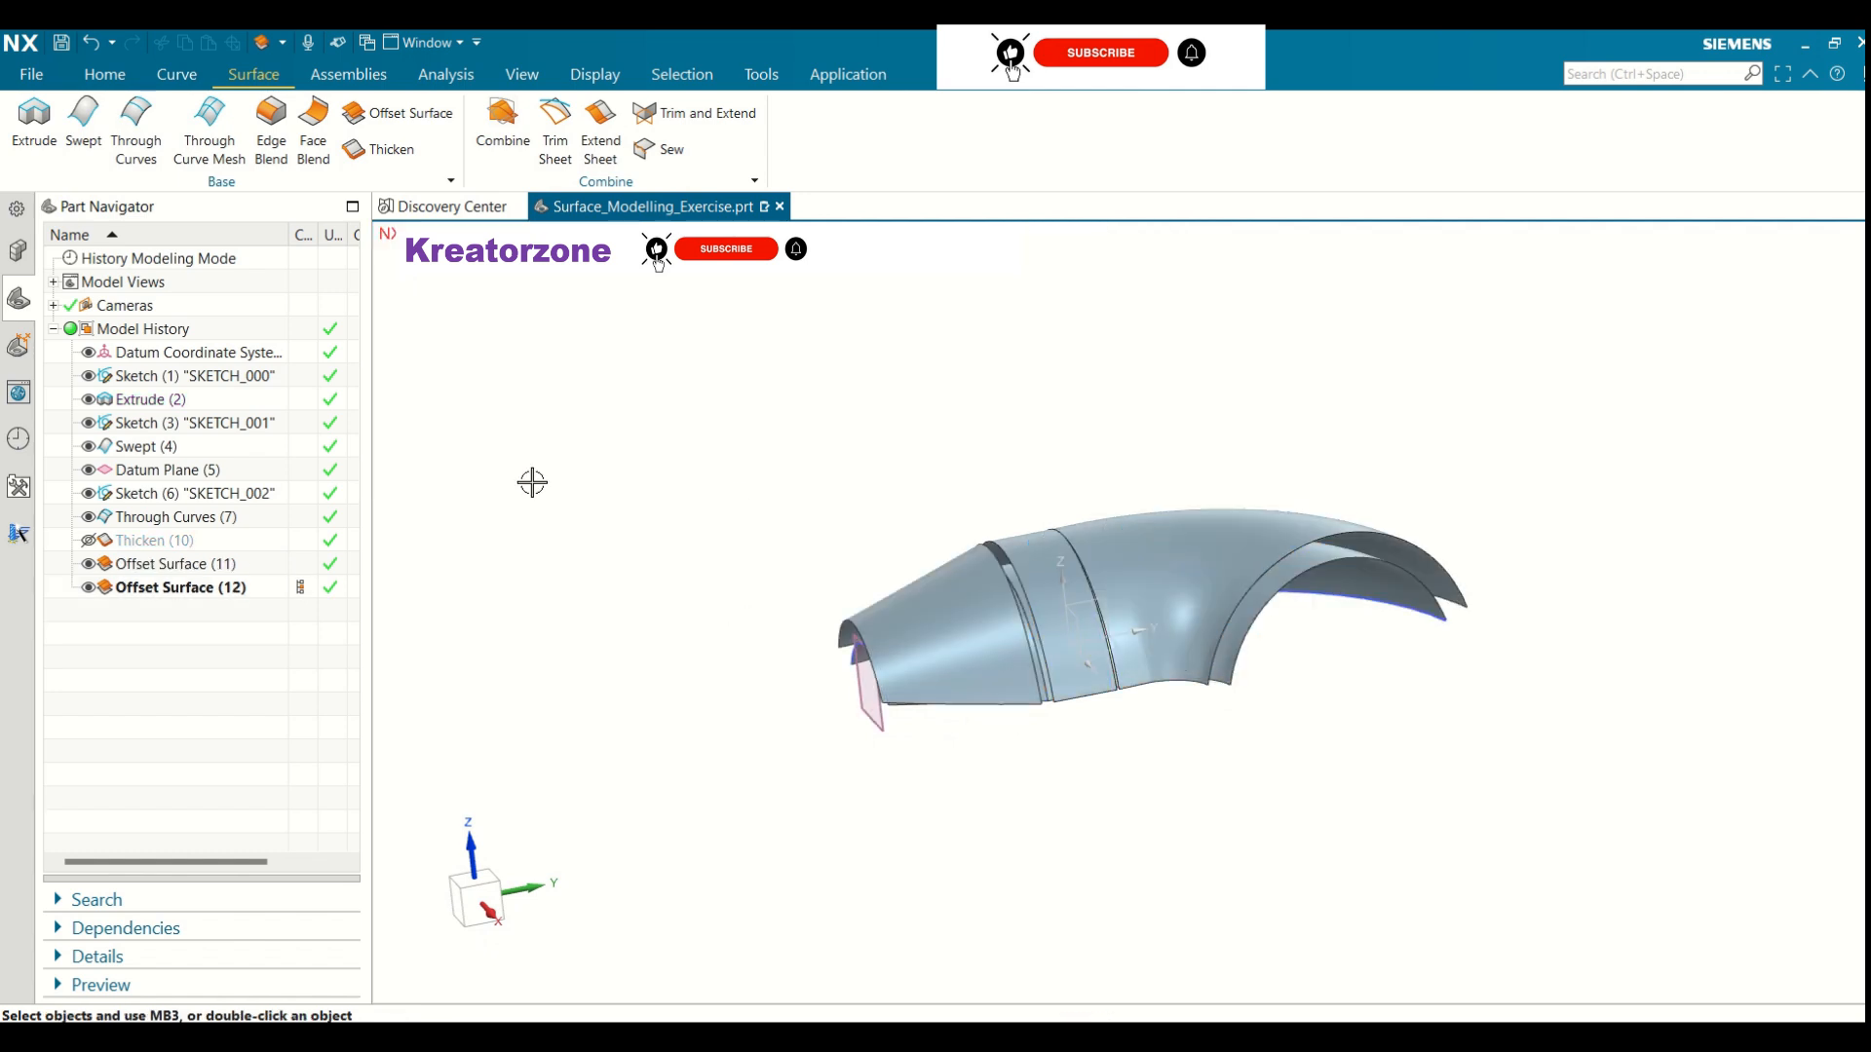
{"action": "middle_click_drag", "start_coordinate": [1399, 522], "coordinate": [1399, 578]}
Hide both offset surfaces so that only the original sheets of the duct are displayed
{"action": "left_click", "coordinate": [148, 588]}
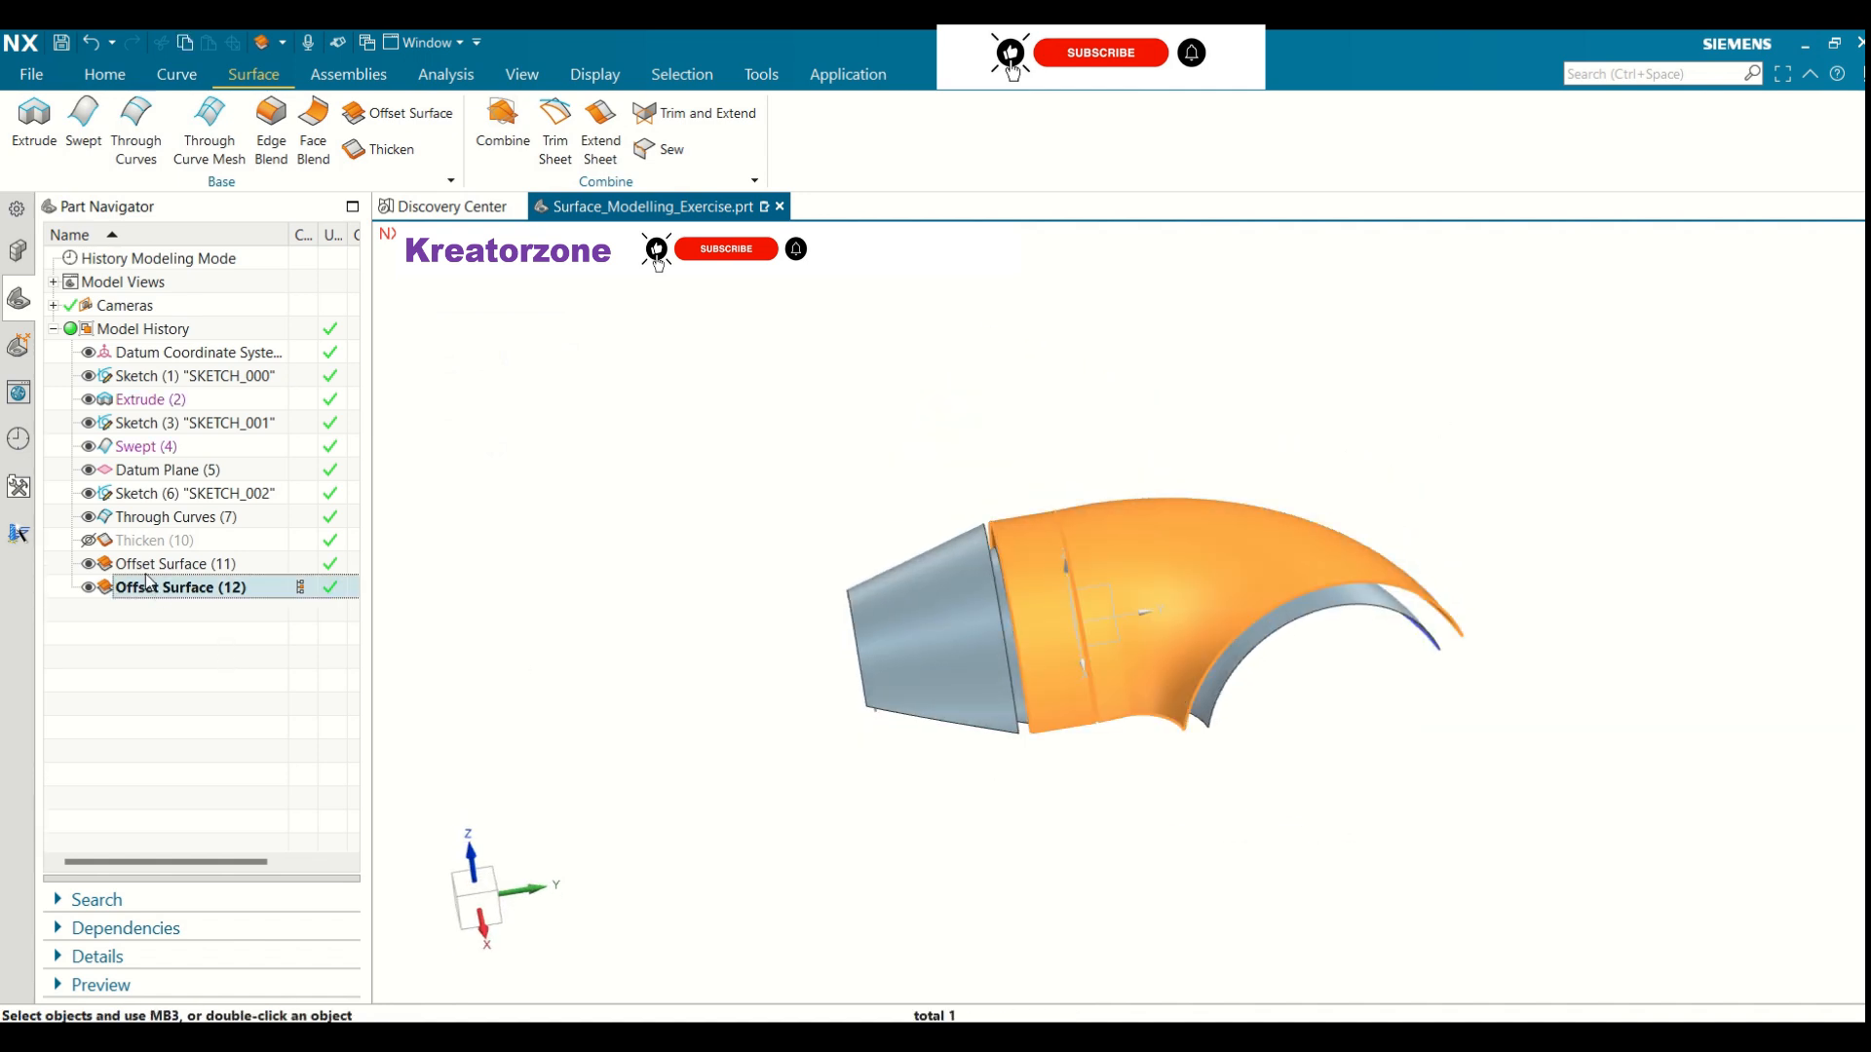
{"action": "left_click", "coordinate": [87, 564]}
{"action": "left_click", "coordinate": [87, 587]}
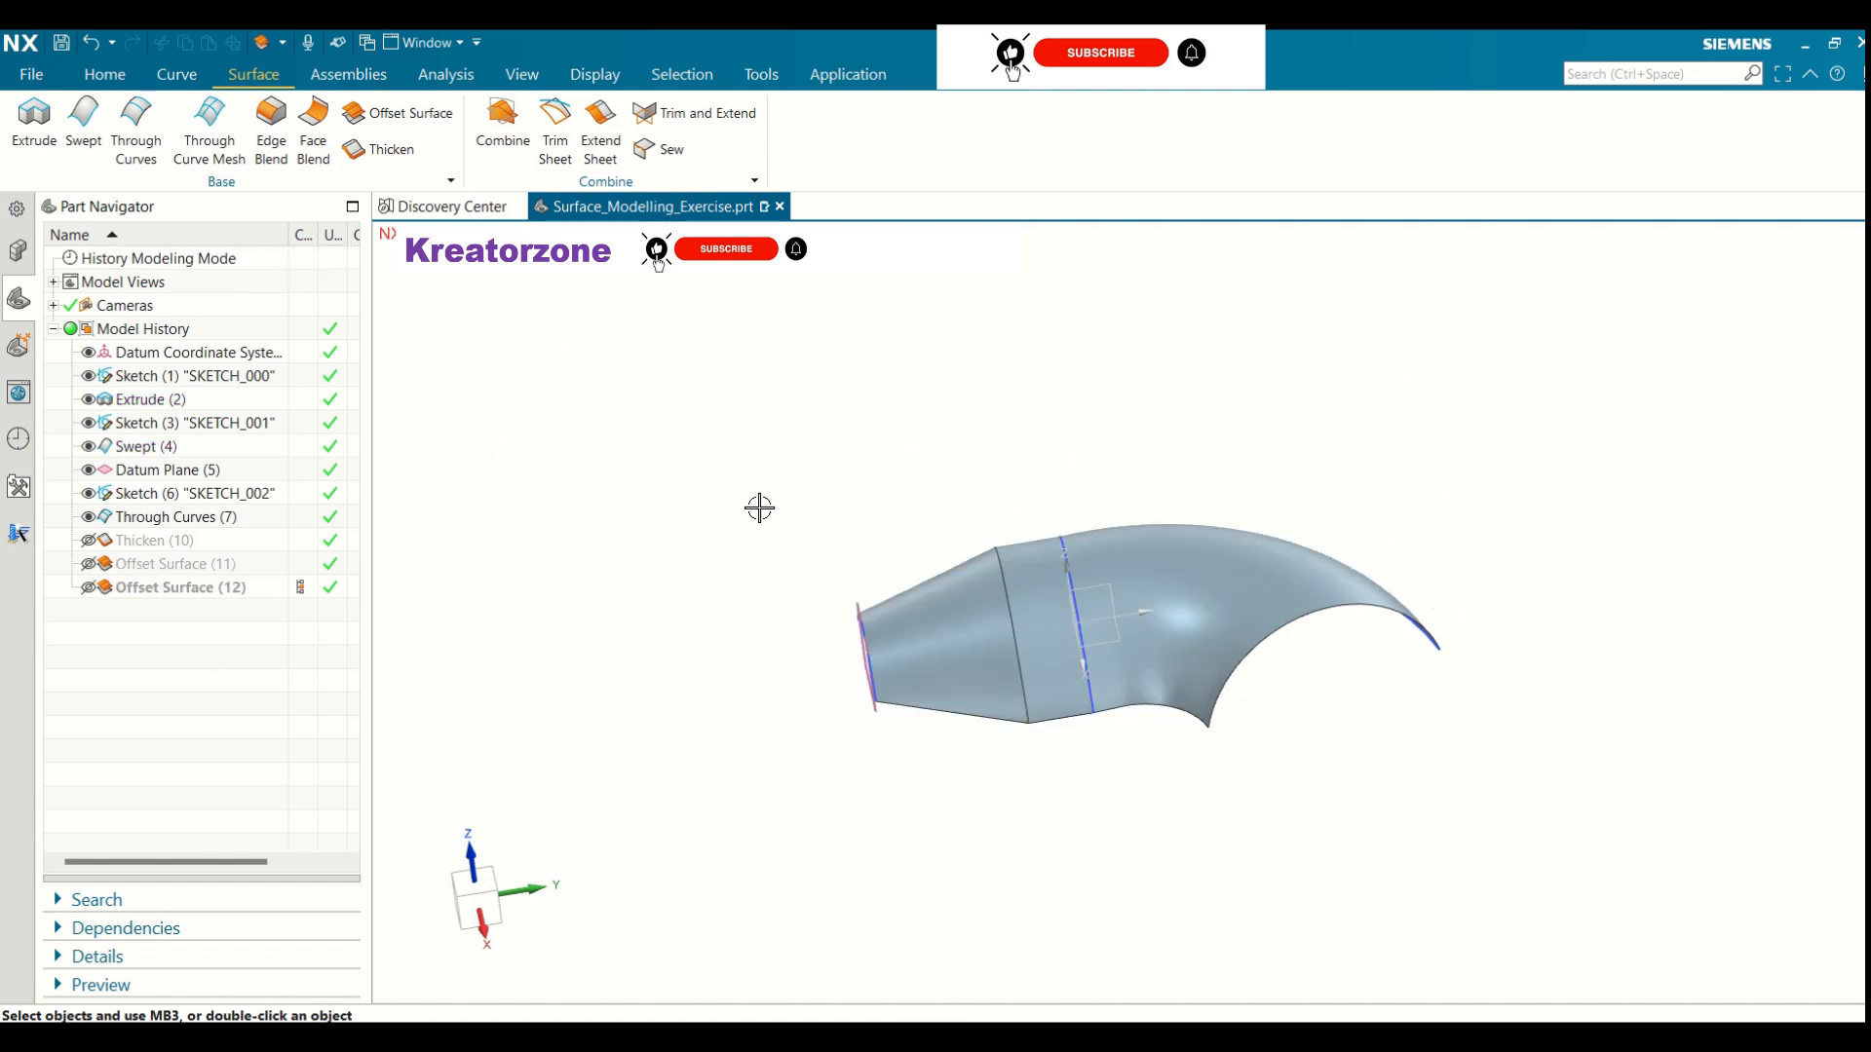
{"action": "middle_click_drag", "start_coordinate": [760, 508], "coordinate": [858, 682]}
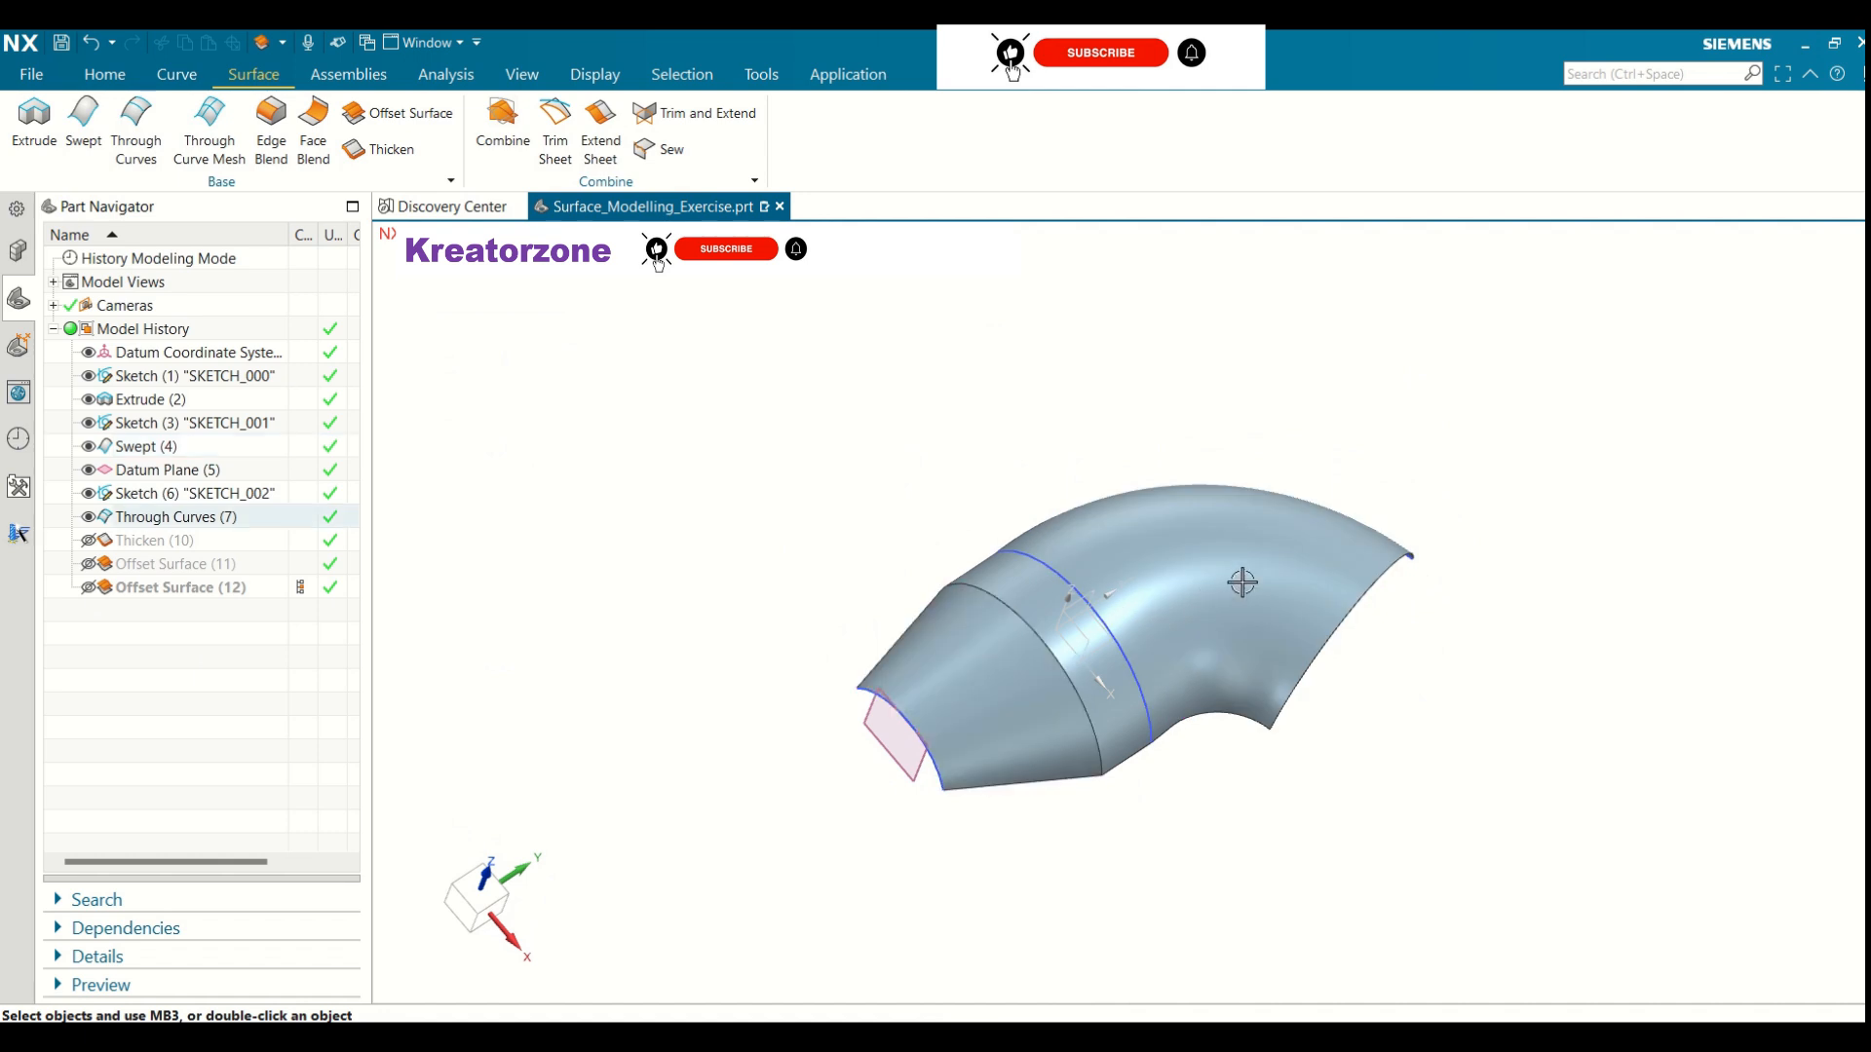
{"action": "middle_click_drag", "start_coordinate": [886, 634], "coordinate": [868, 589]}
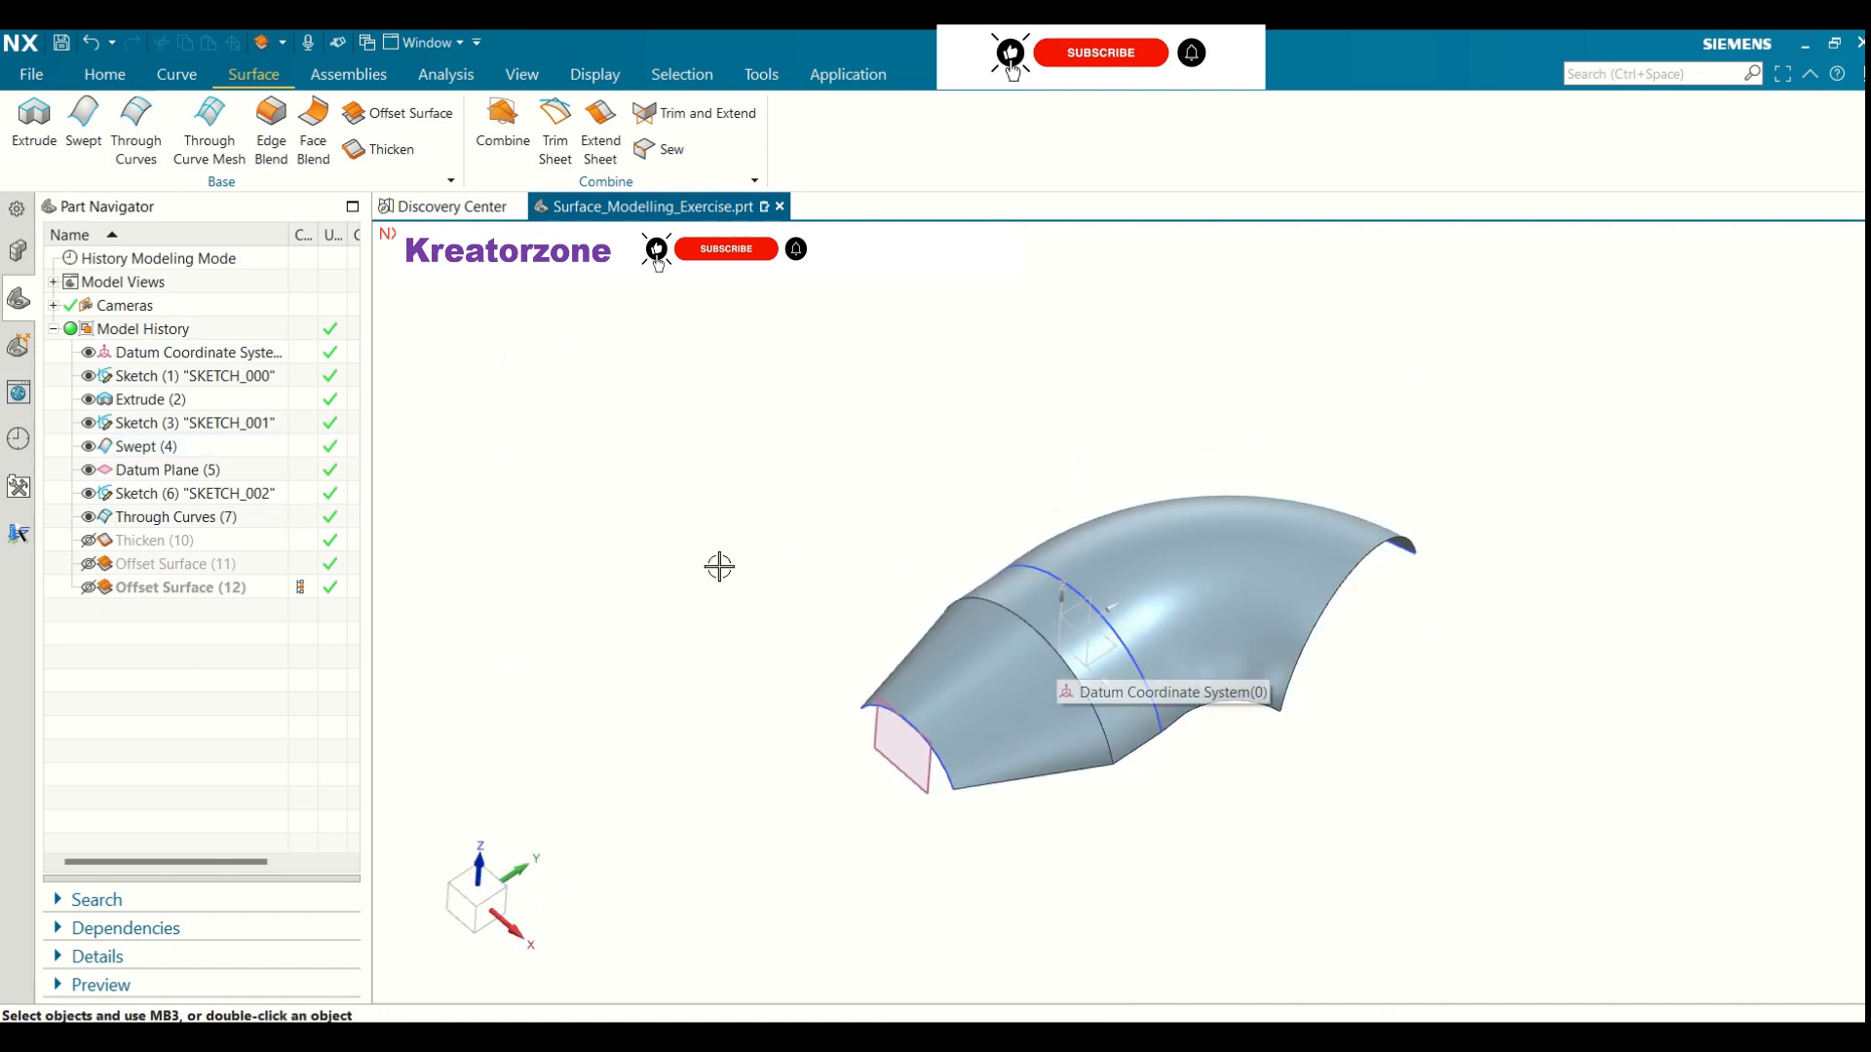
Sew the sheets together, with the tapered Through Curves sheet as target and the extruded sheet as tool
{"action": "left_click", "coordinate": [670, 156]}
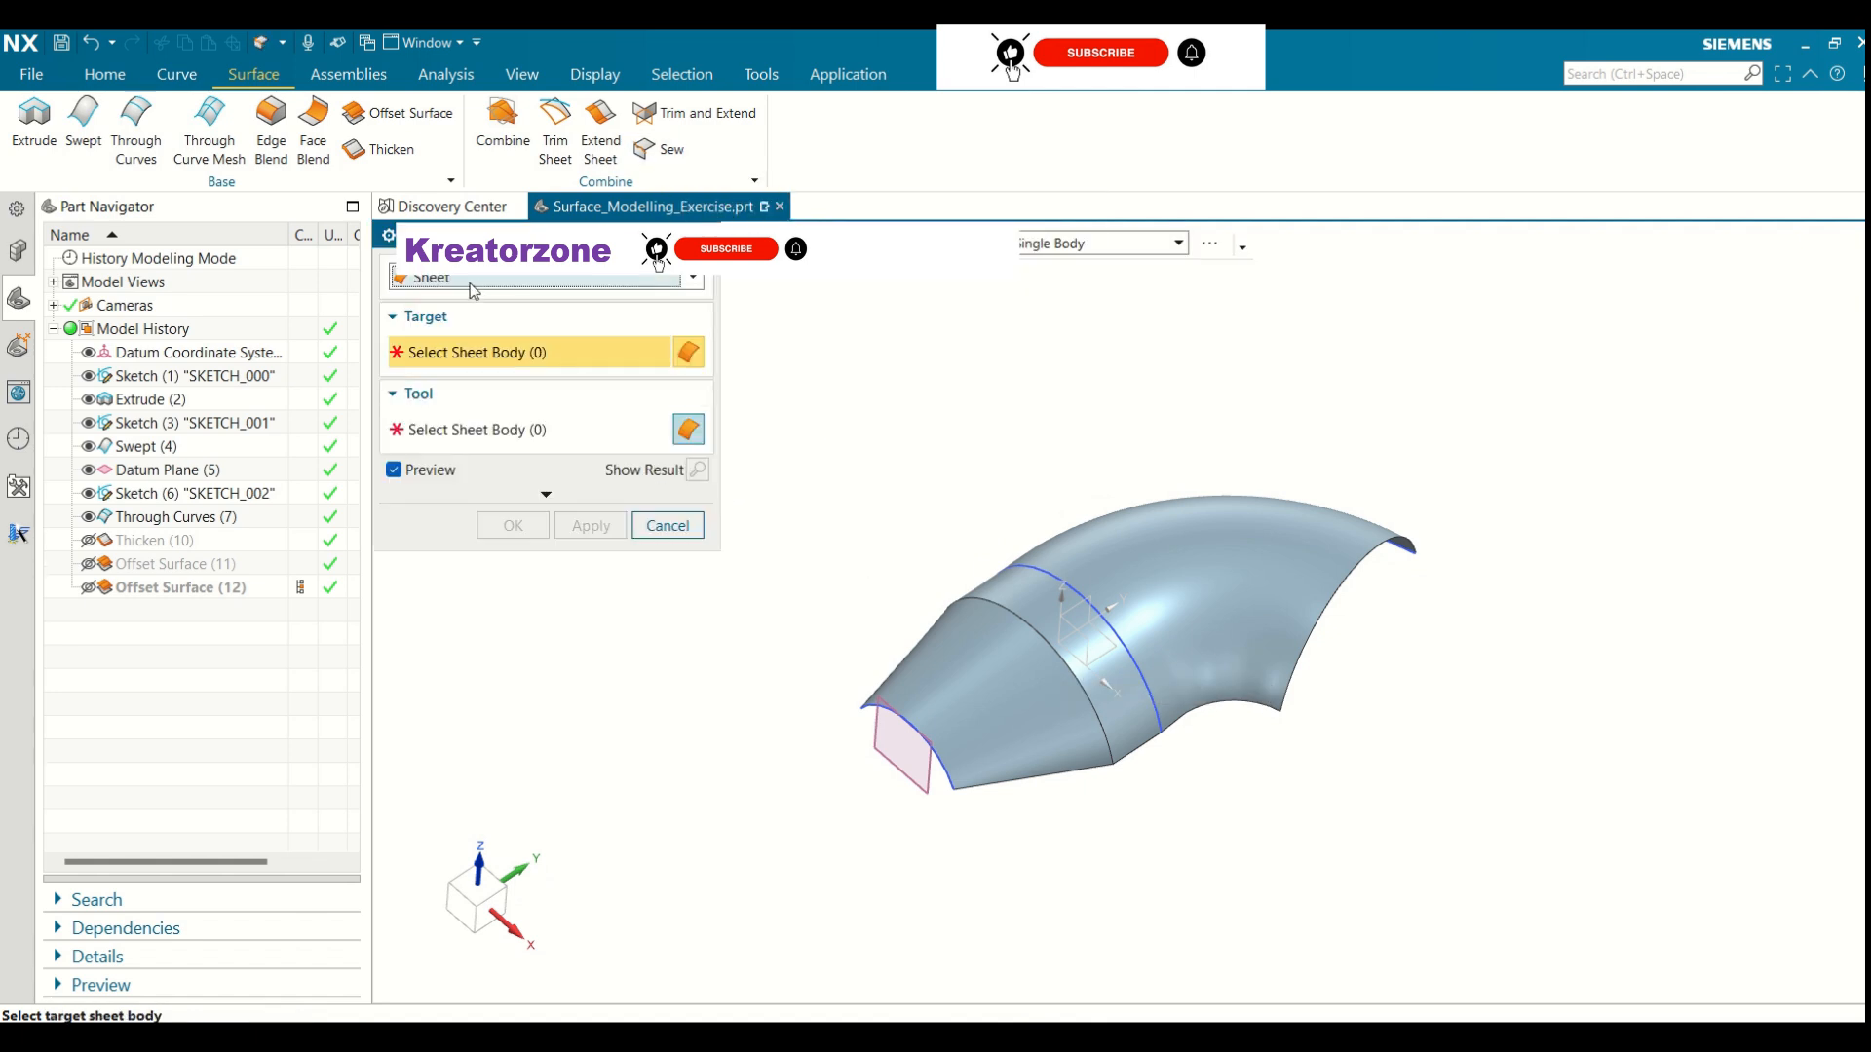
{"action": "left_click", "coordinate": [952, 681]}
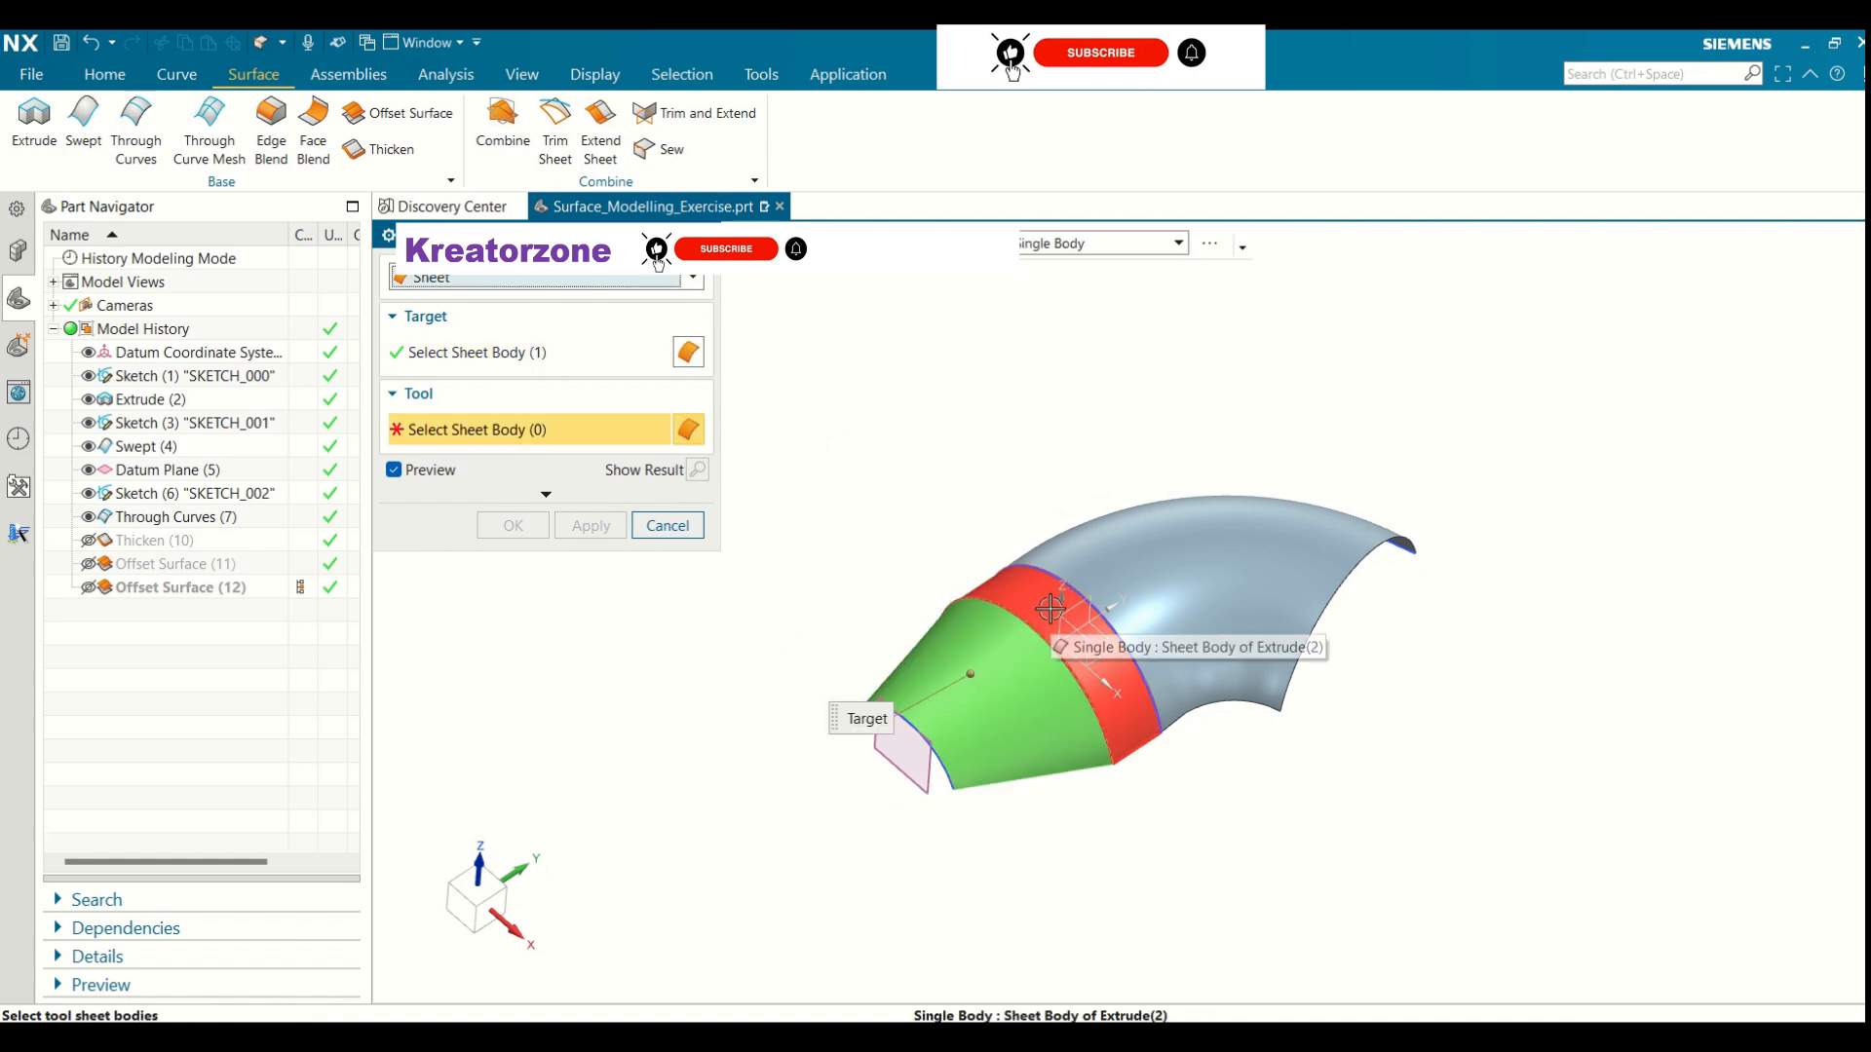
{"action": "left_click", "coordinate": [1051, 609]}
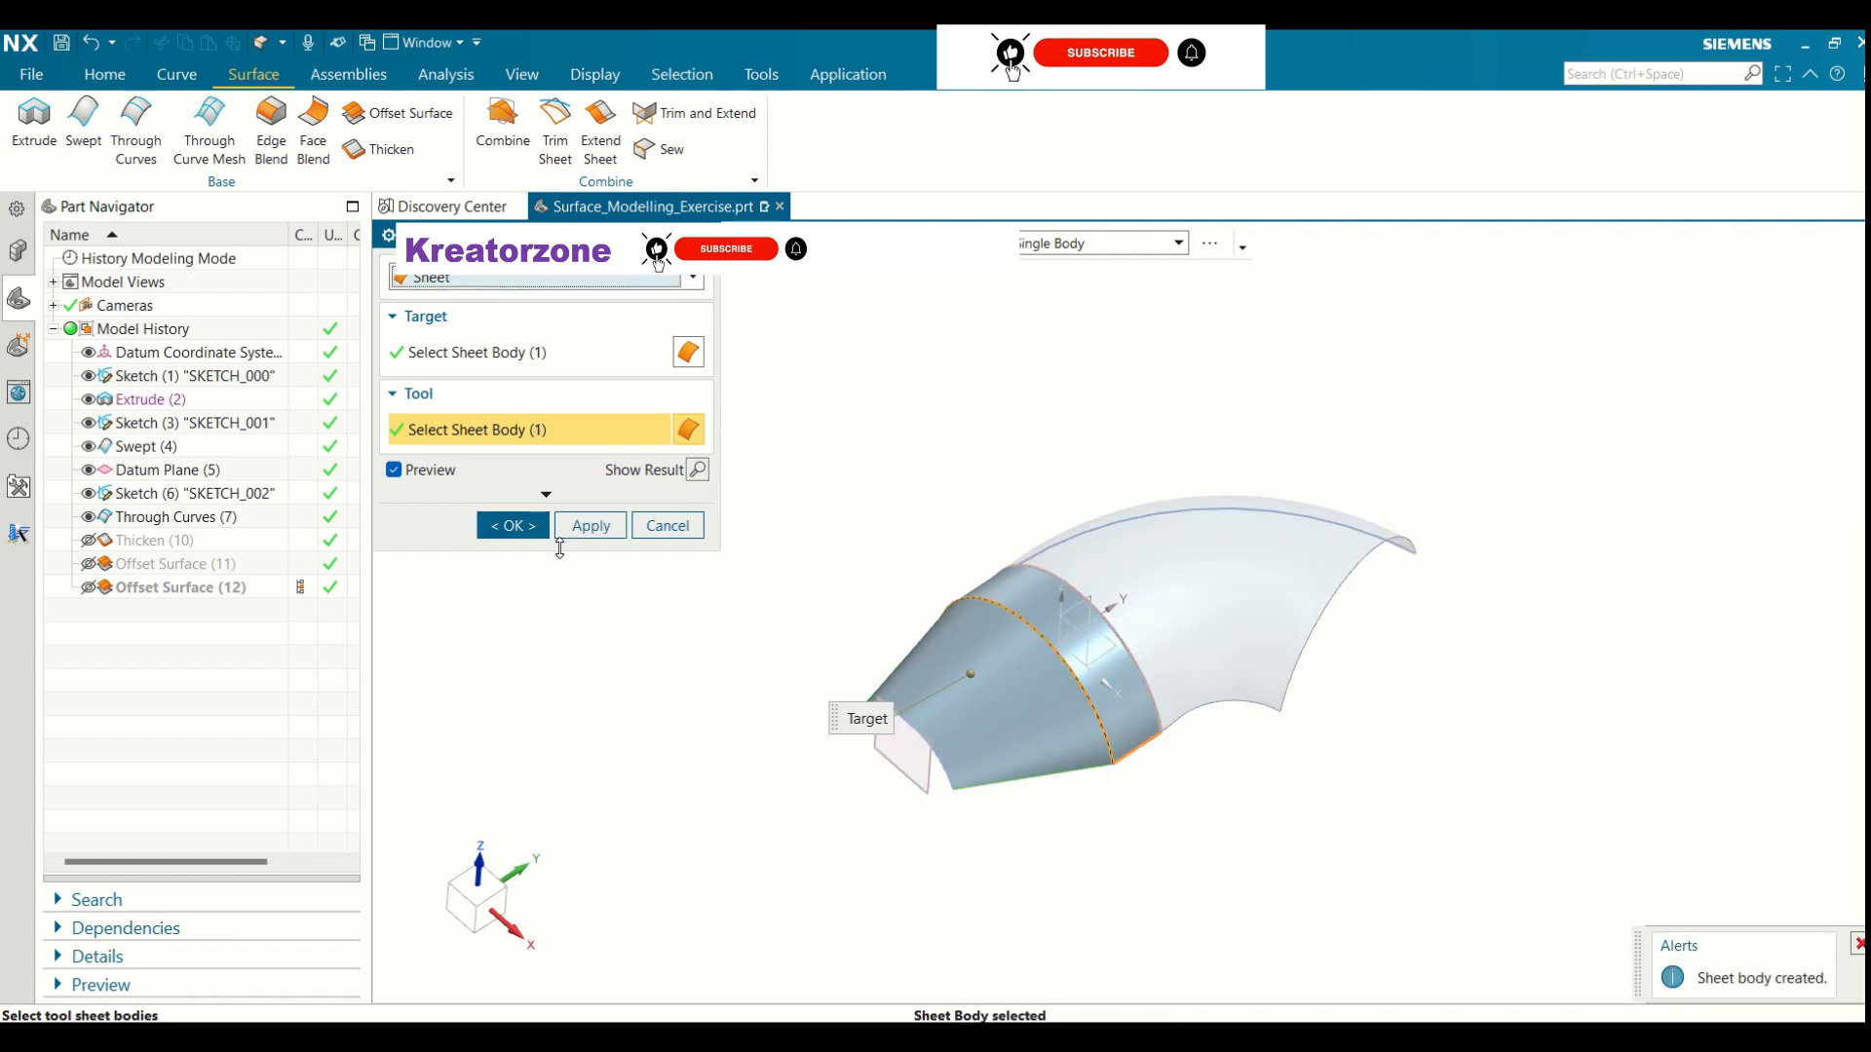
{"action": "left_click", "coordinate": [514, 526]}
{"action": "middle_click_drag", "start_coordinate": [606, 619], "coordinate": [648, 534]}
Sew the swept sheet to the already joined tapered and extruded body
{"action": "left_click", "coordinate": [129, 612]}
{"action": "middle_click_drag", "start_coordinate": [764, 634], "coordinate": [693, 620]}
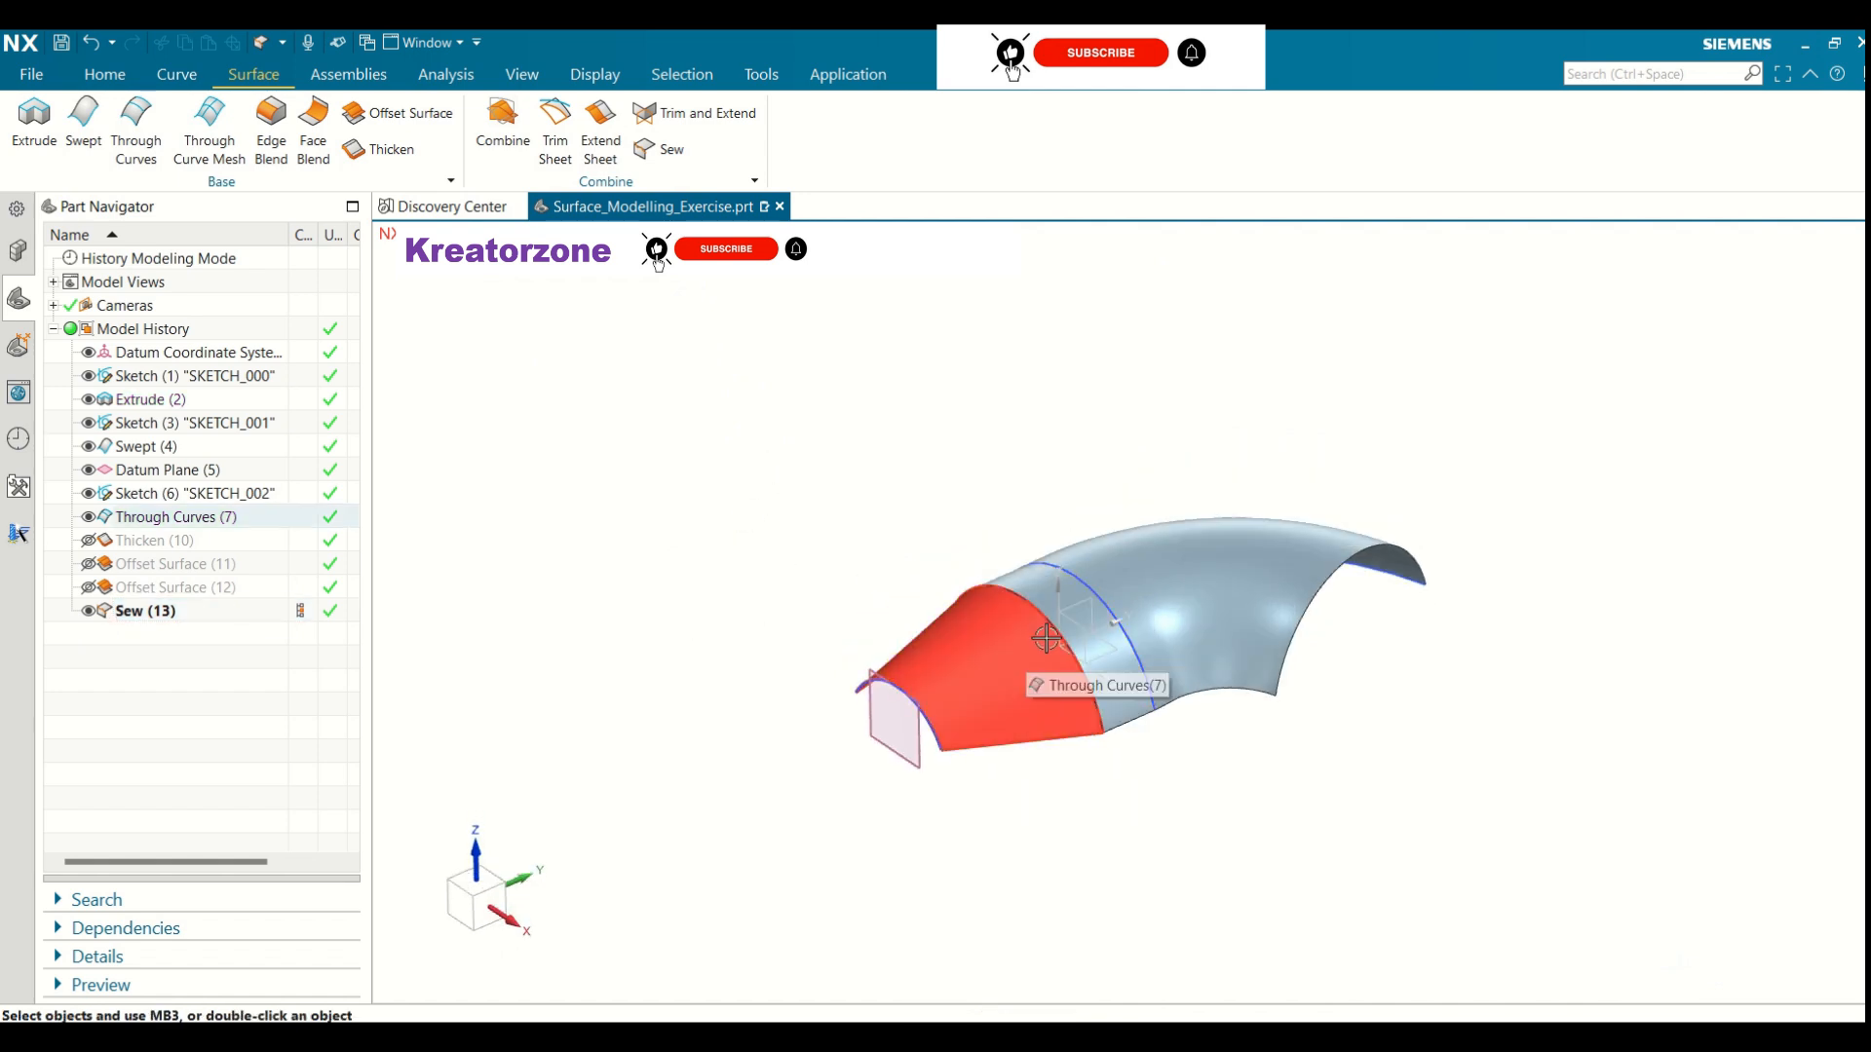
{"action": "left_click", "coordinate": [655, 151]}
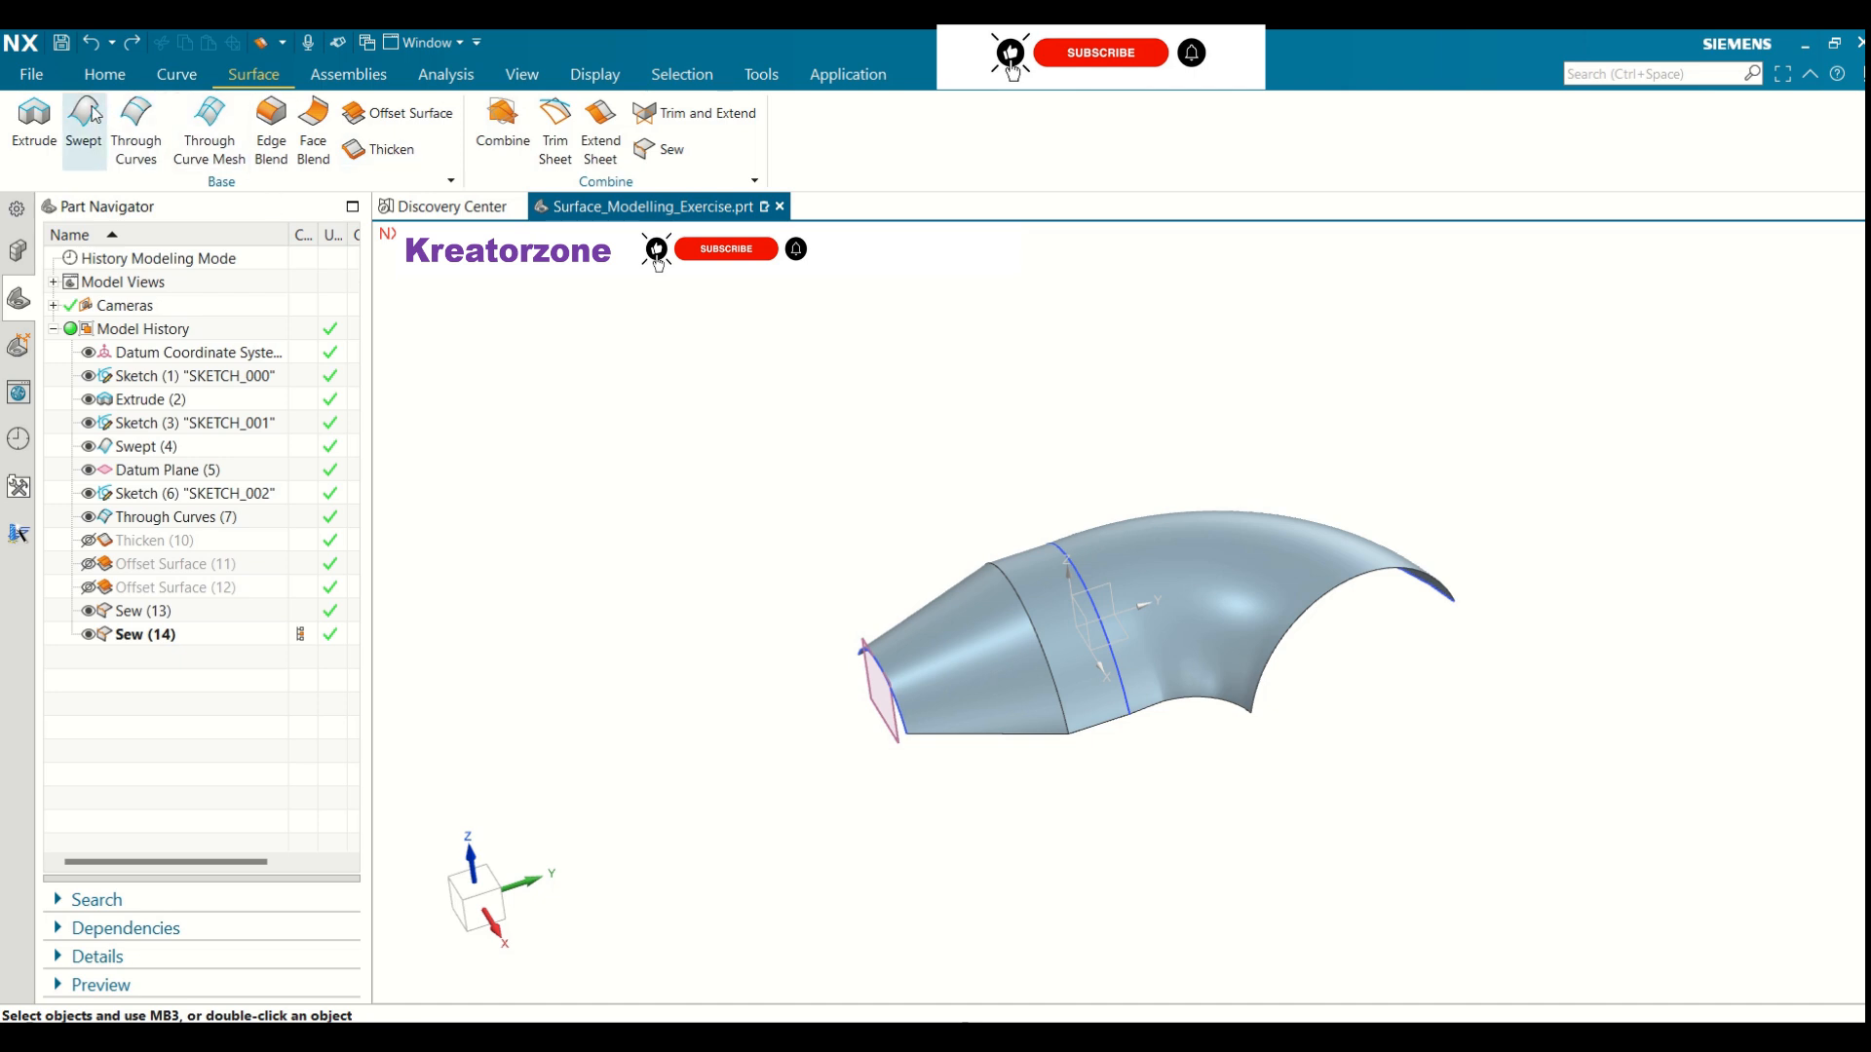
Extend the sheet at the open end edge of the swept bend by an offset of 50 mm
{"action": "left_click", "coordinate": [603, 137]}
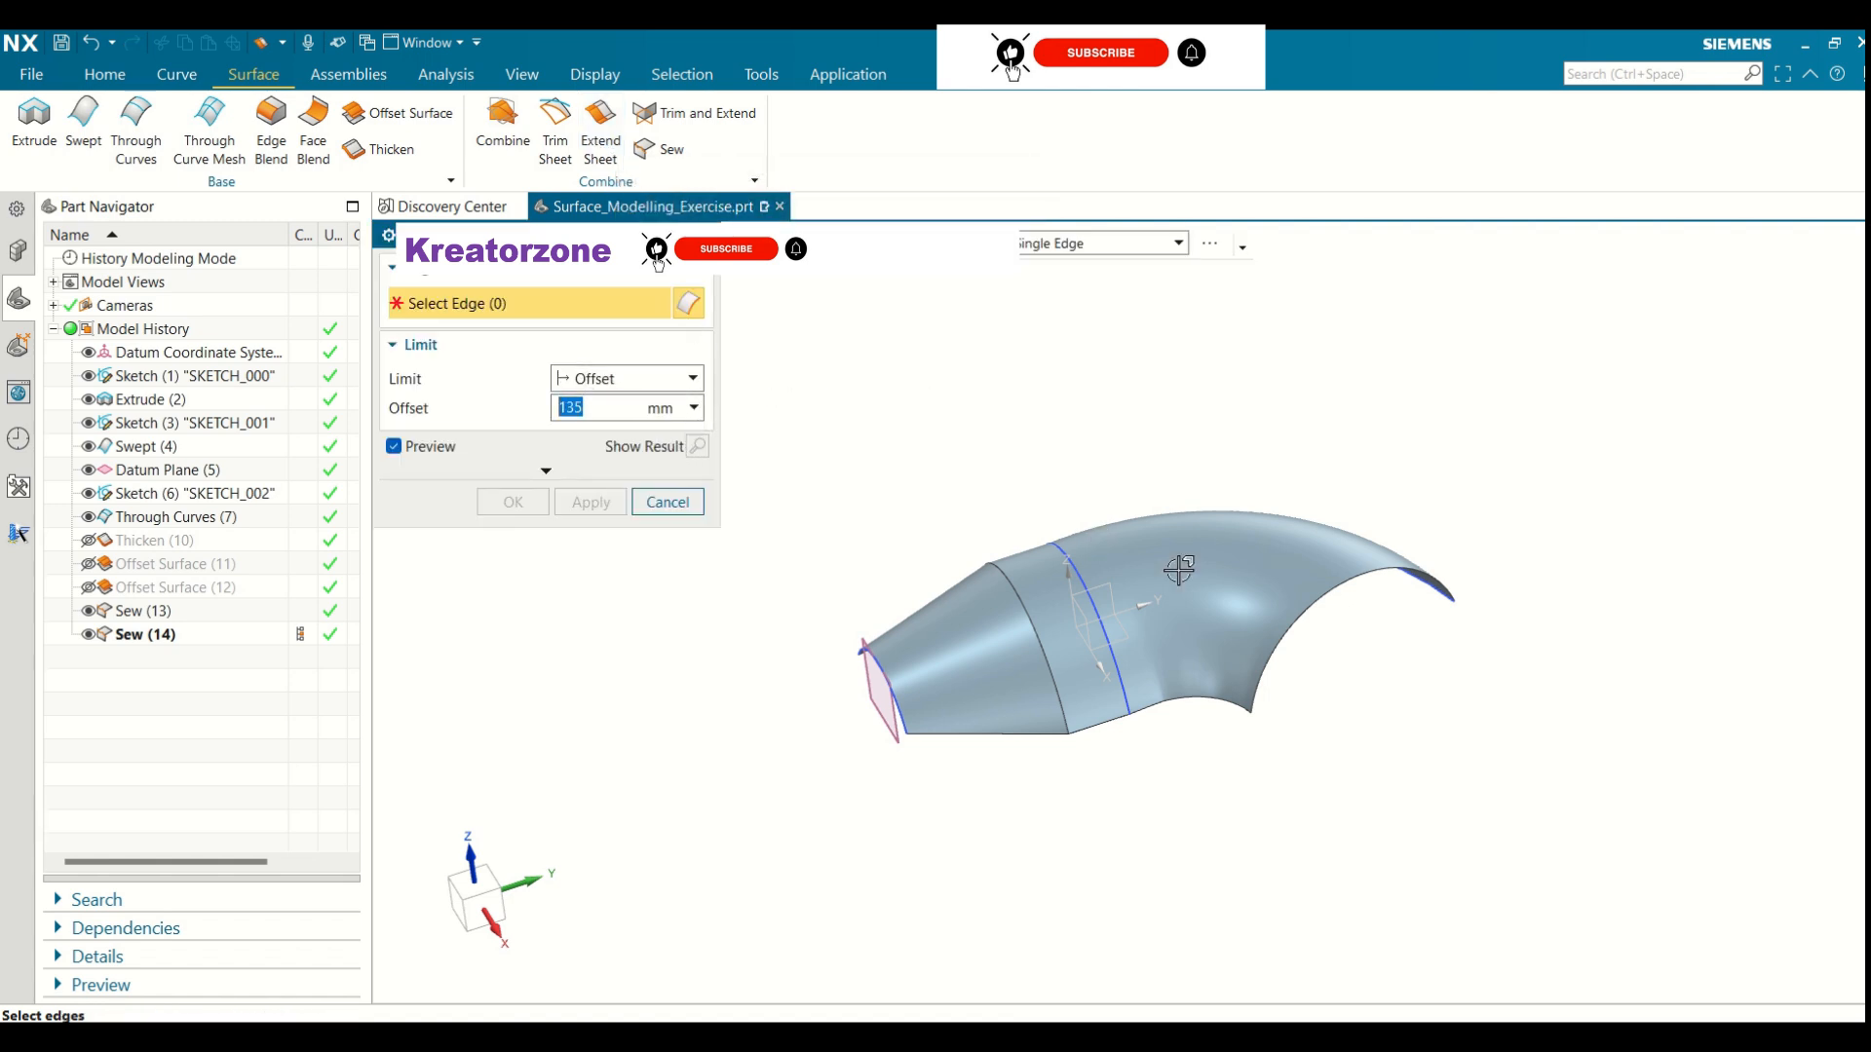
{"action": "left_click", "coordinate": [1342, 584]}
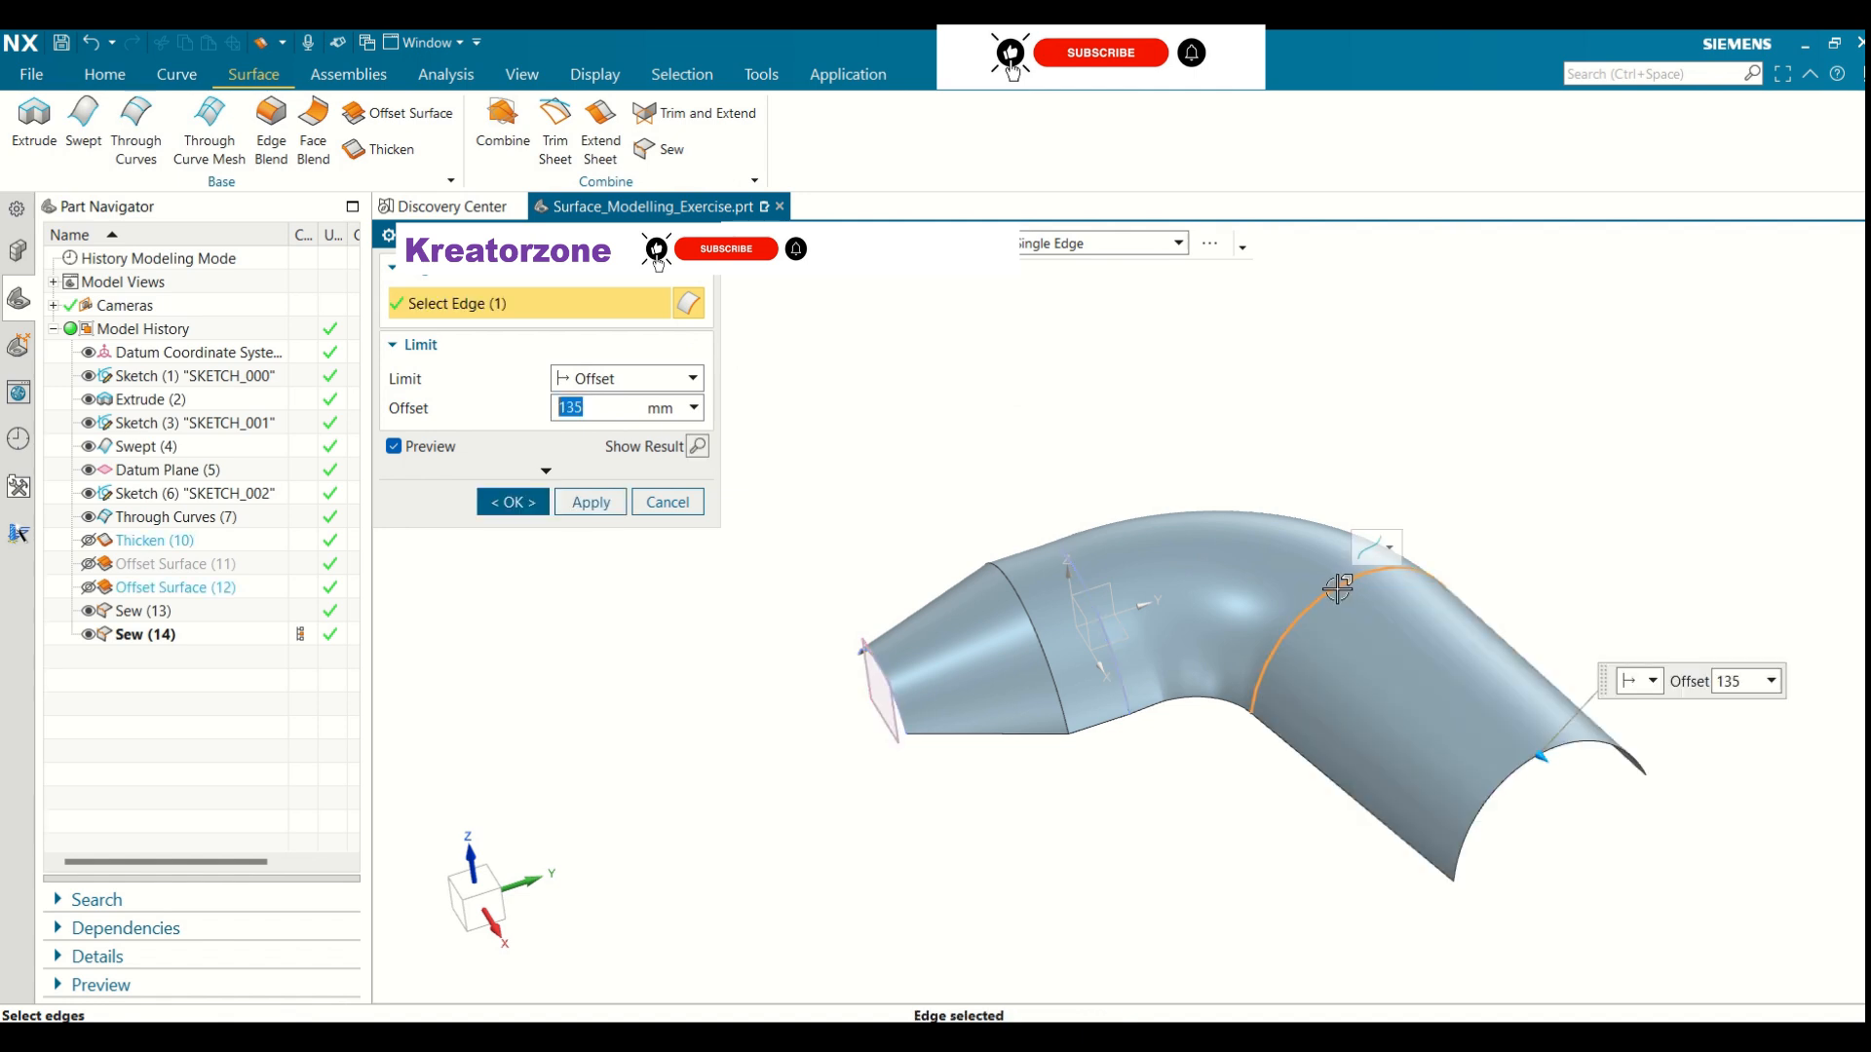
{"action": "mouse_move", "coordinate": [1033, 460]}
{"action": "middle_mouse_down"}
{"action": "mouse_move", "coordinate": [1036, 360]}
{"action": "mouse_move", "coordinate": [1072, 447]}
{"action": "mouse_move", "coordinate": [1003, 463]}
{"action": "middle_mouse_up"}
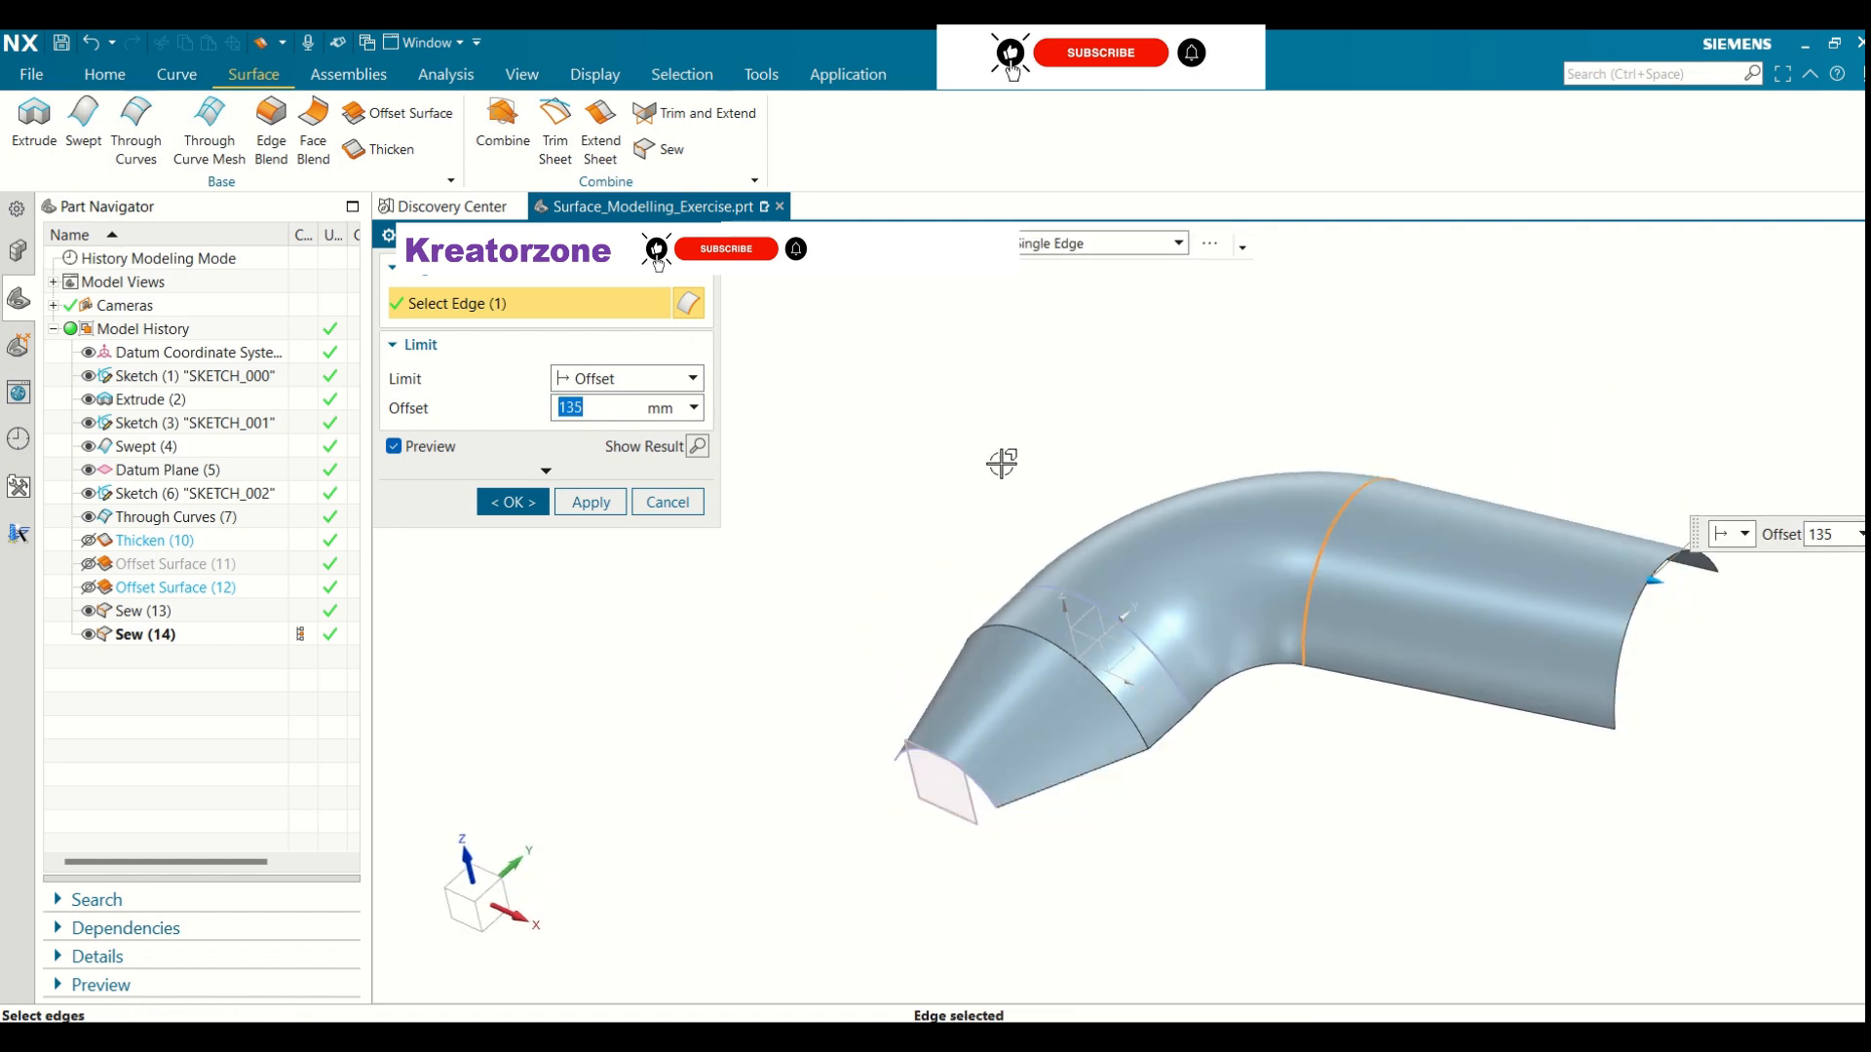
{"action": "scroll", "coordinate": [1003, 463], "scroll_direction": "down", "scroll_amount": 2}
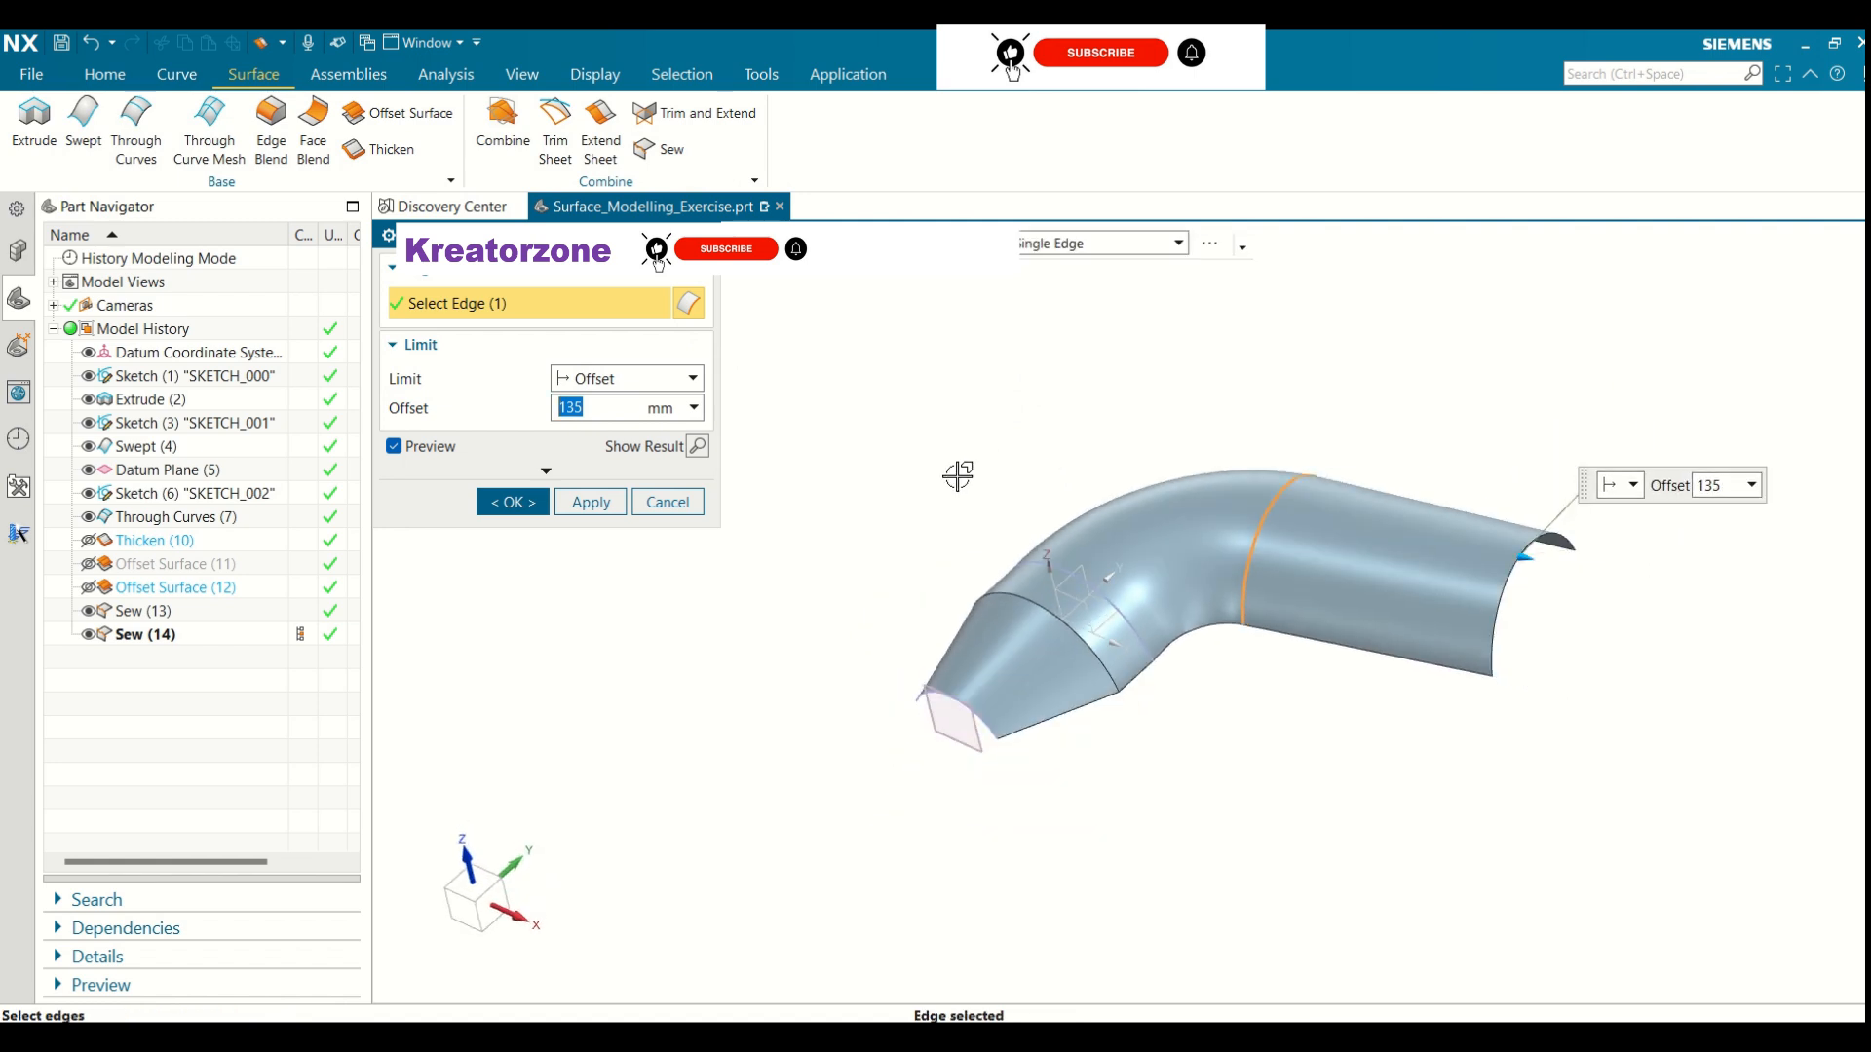
{"action": "double_click", "coordinate": [586, 404]}
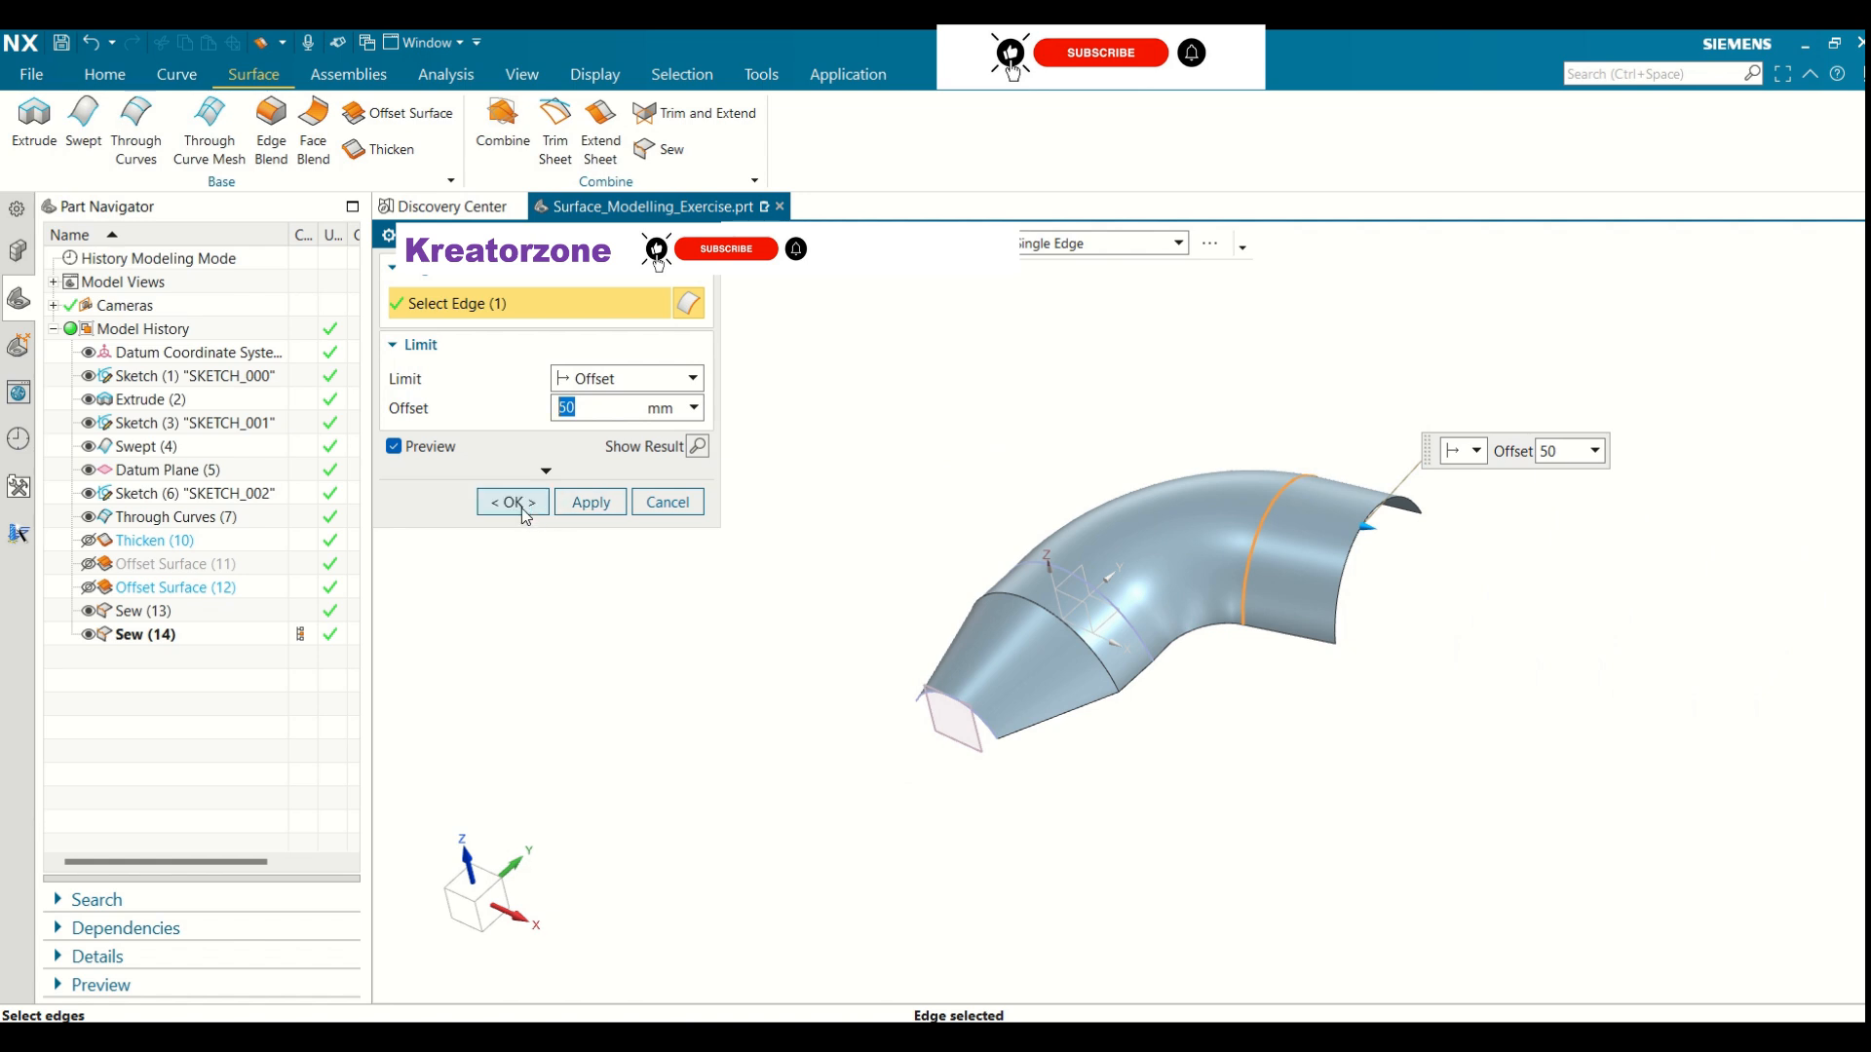
{"action": "left_click", "coordinate": [512, 503]}
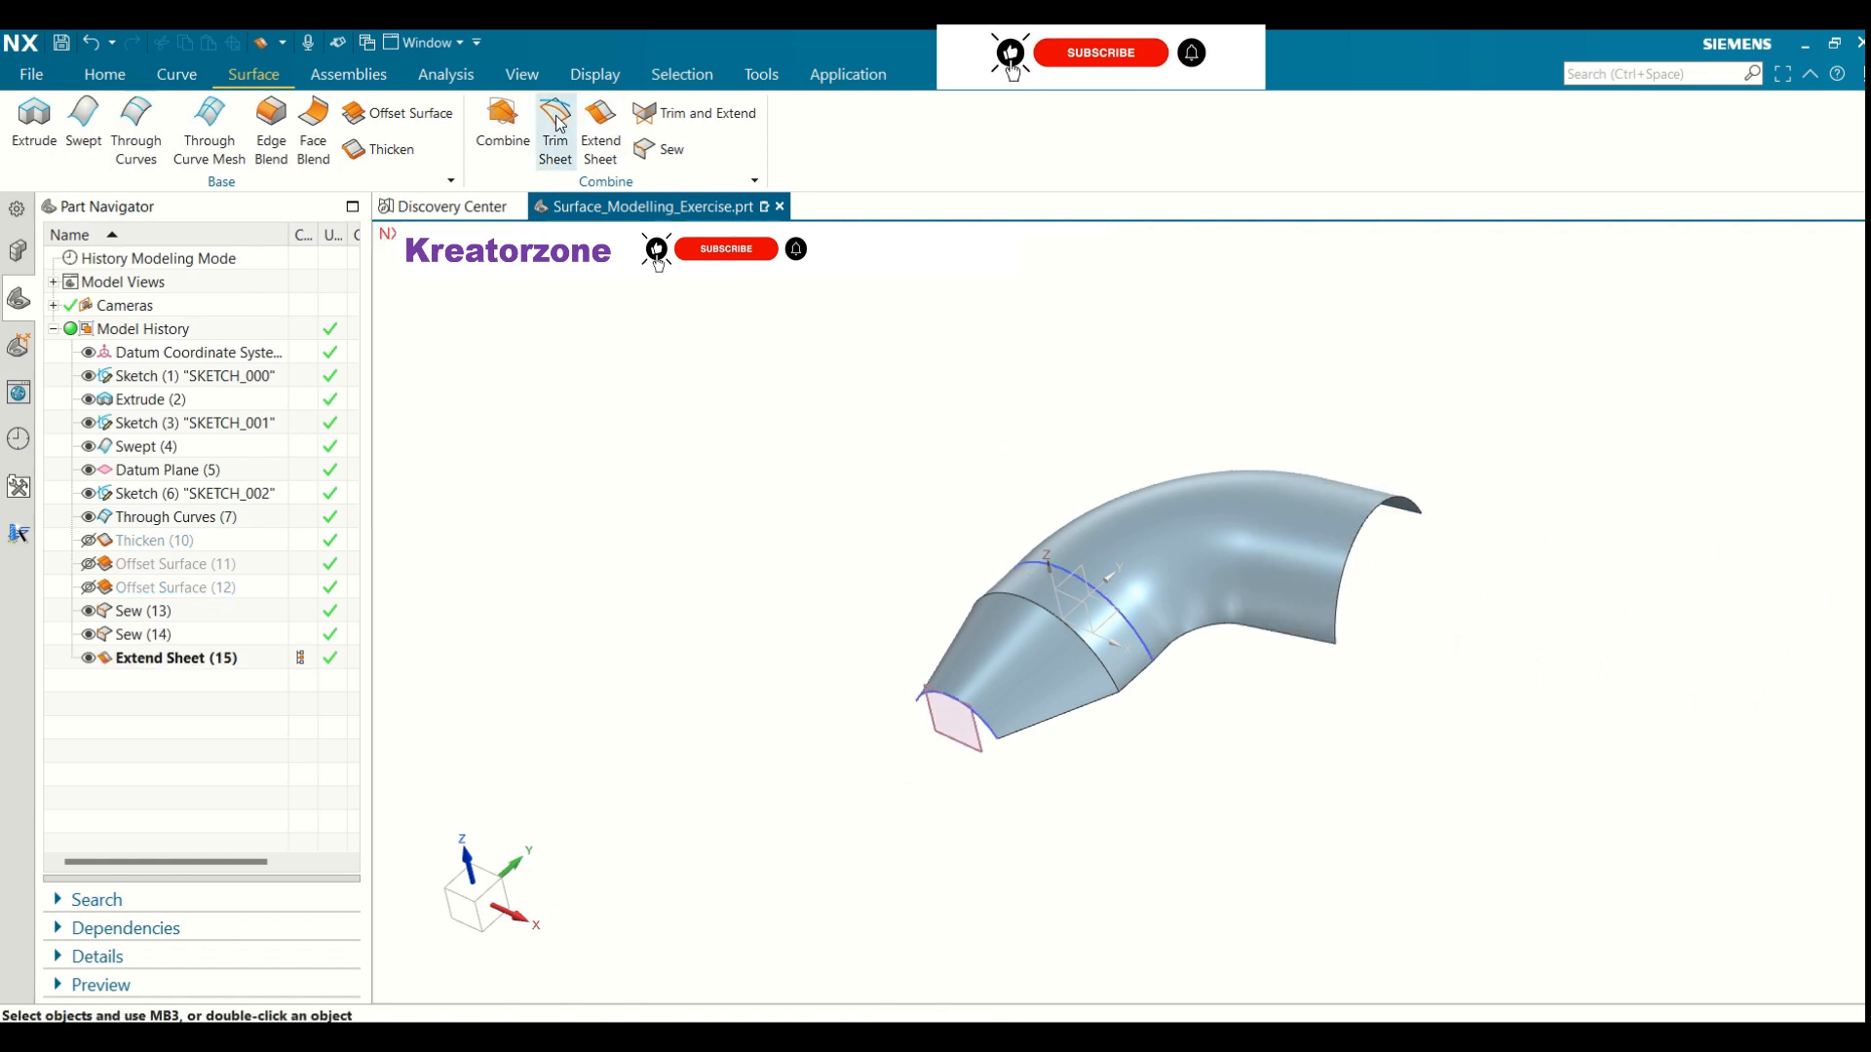
Extend the sheet at the small end edge of the tapered section by an offset of 10 mm
{"action": "left_click", "coordinate": [600, 128]}
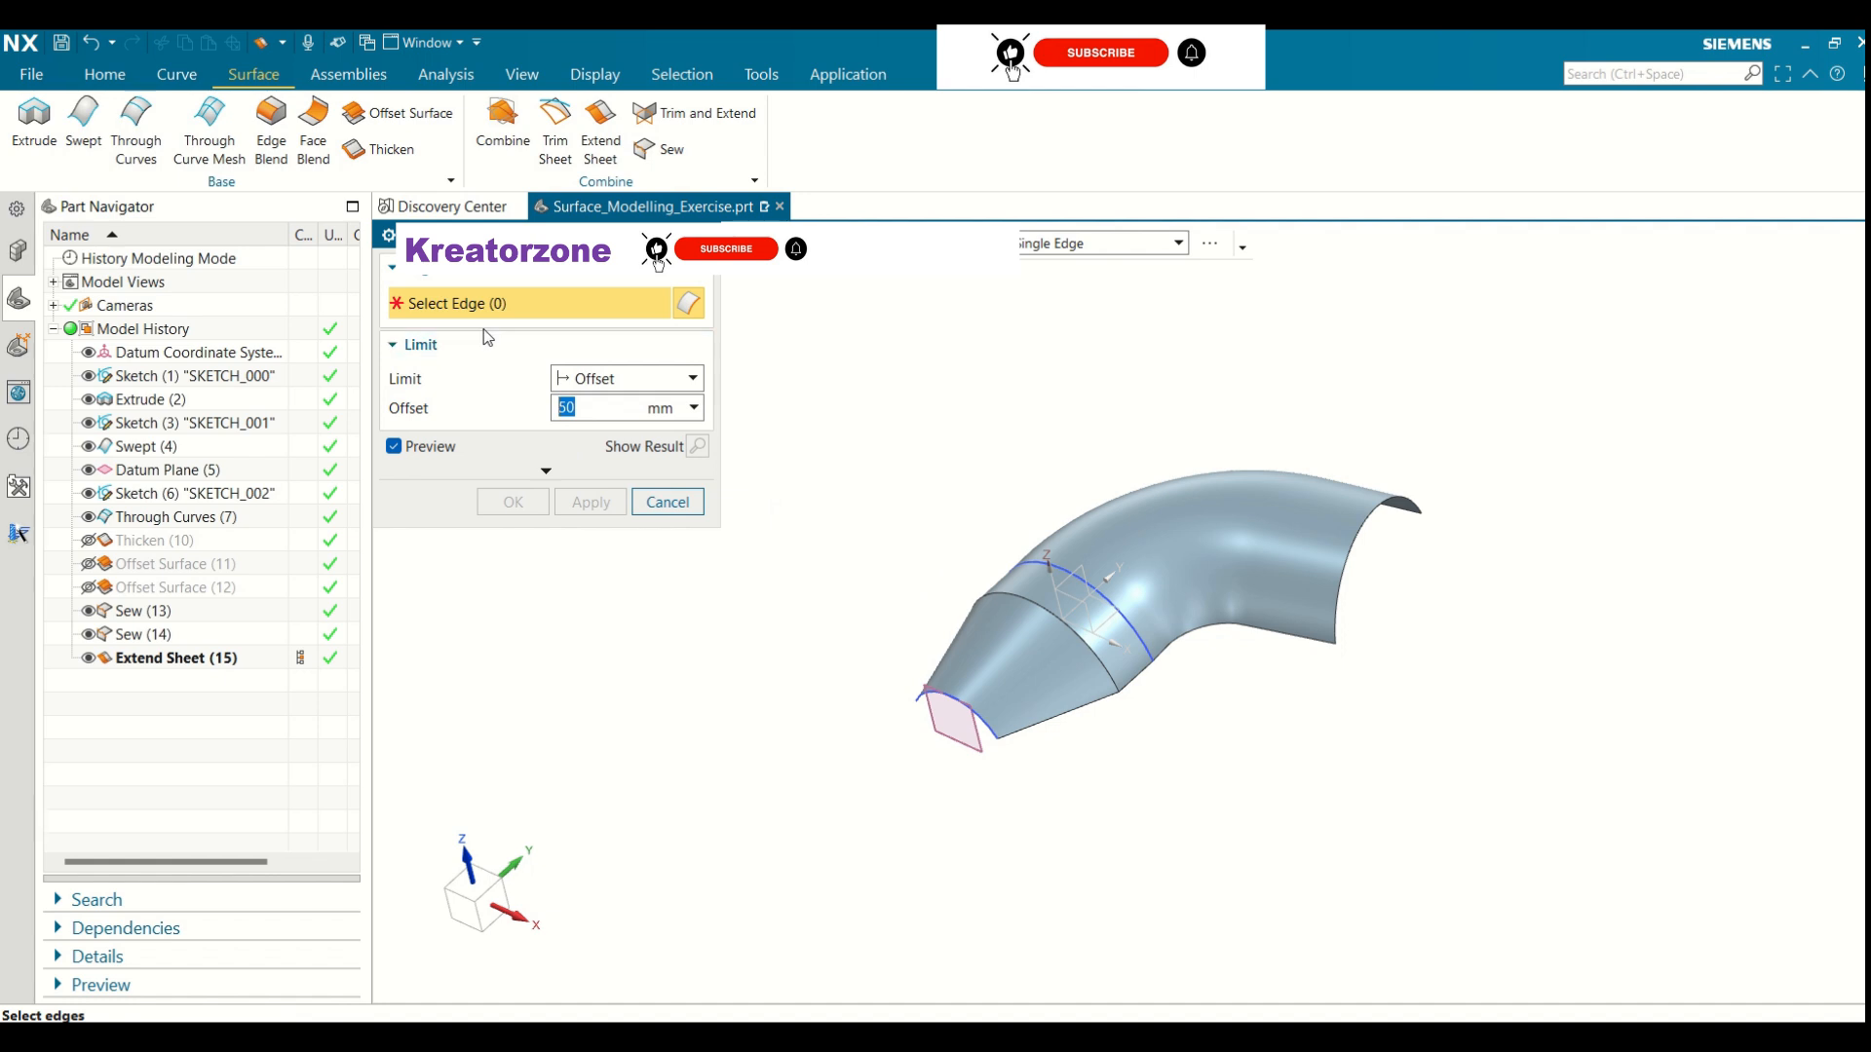
{"action": "left_click", "coordinate": [934, 688]}
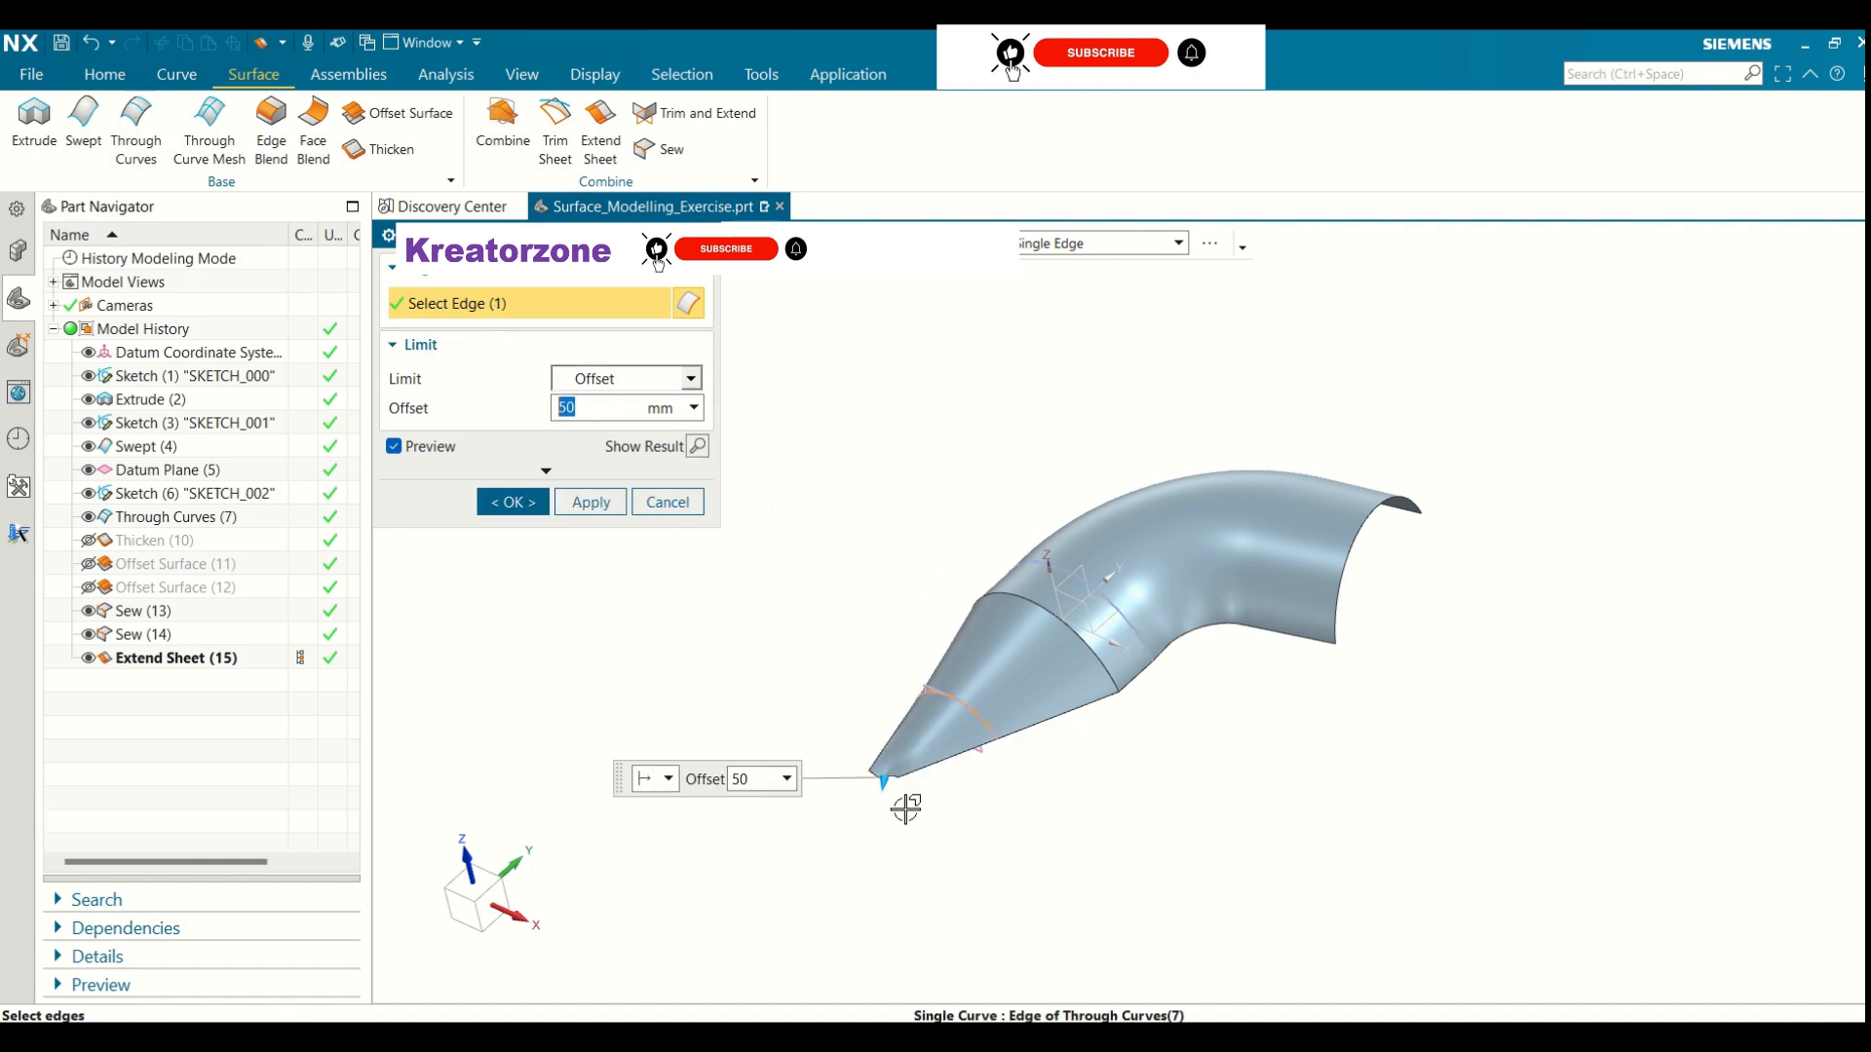
{"action": "middle_click_drag", "start_coordinate": [831, 658], "coordinate": [877, 470]}
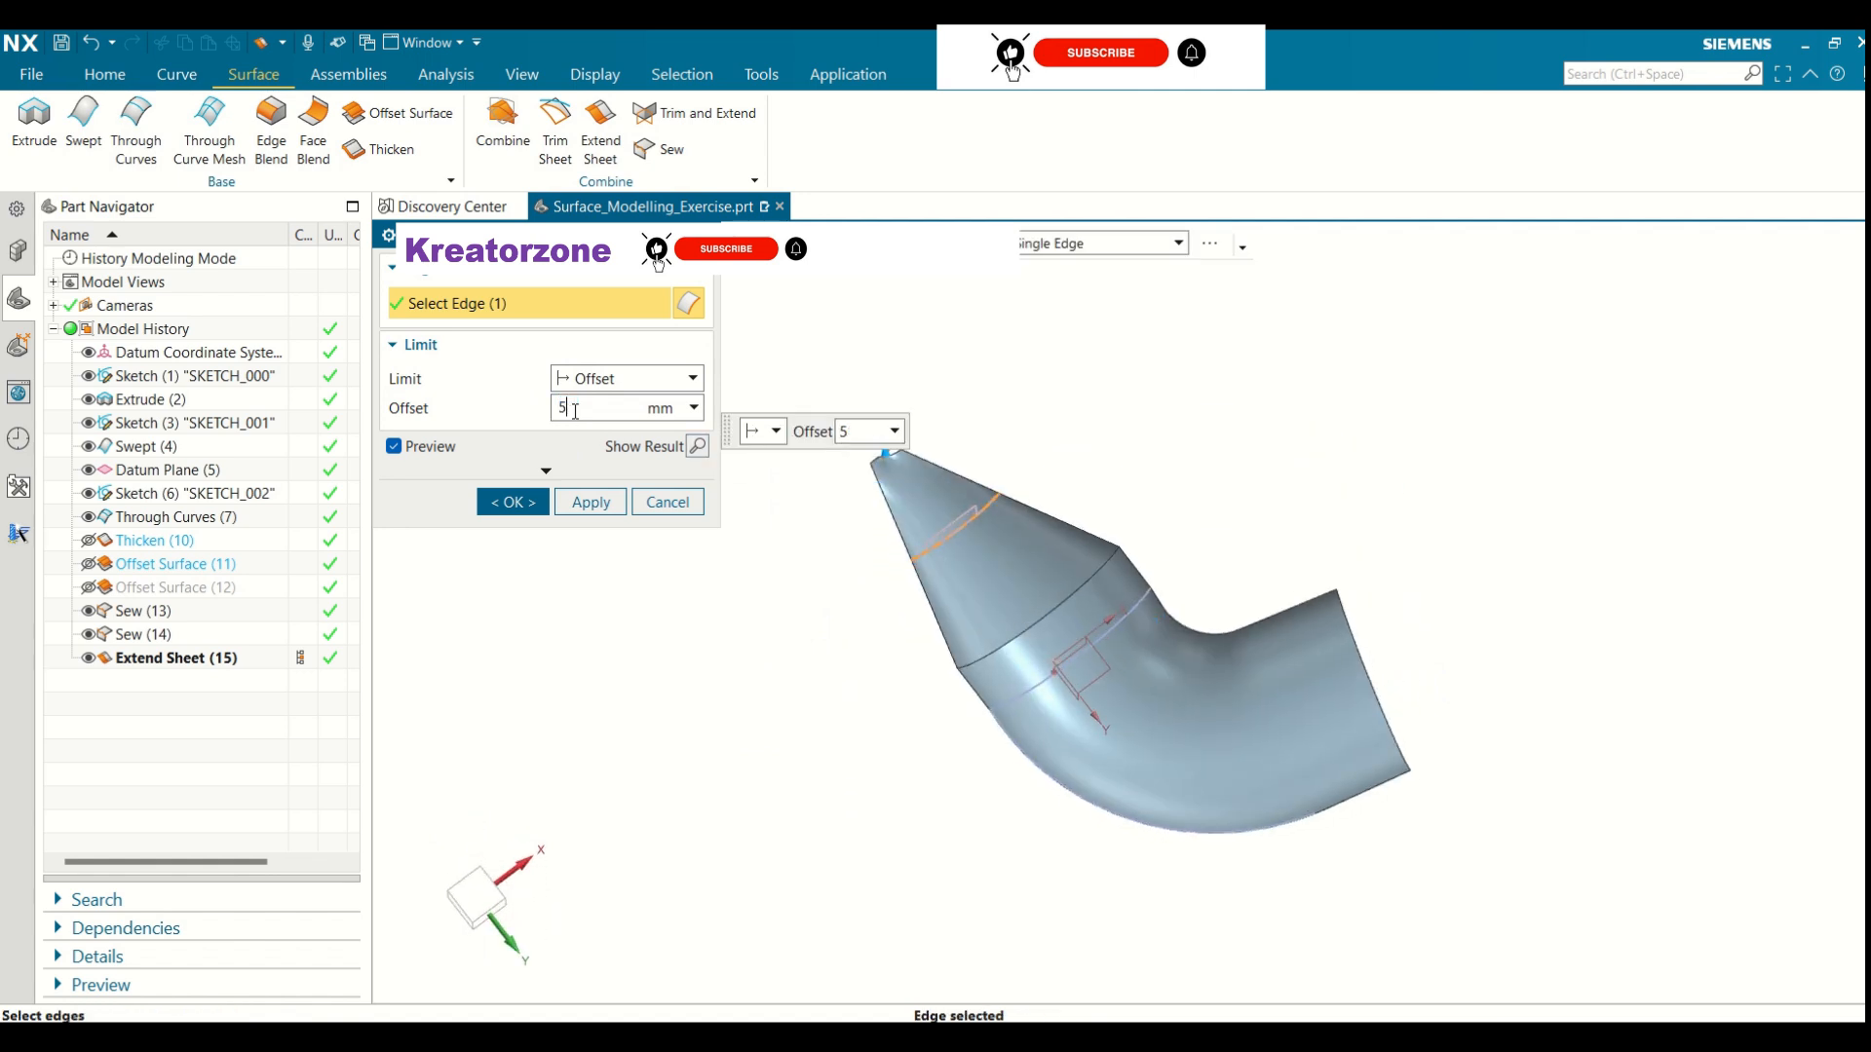
{"action": "key", "text": "Return"}
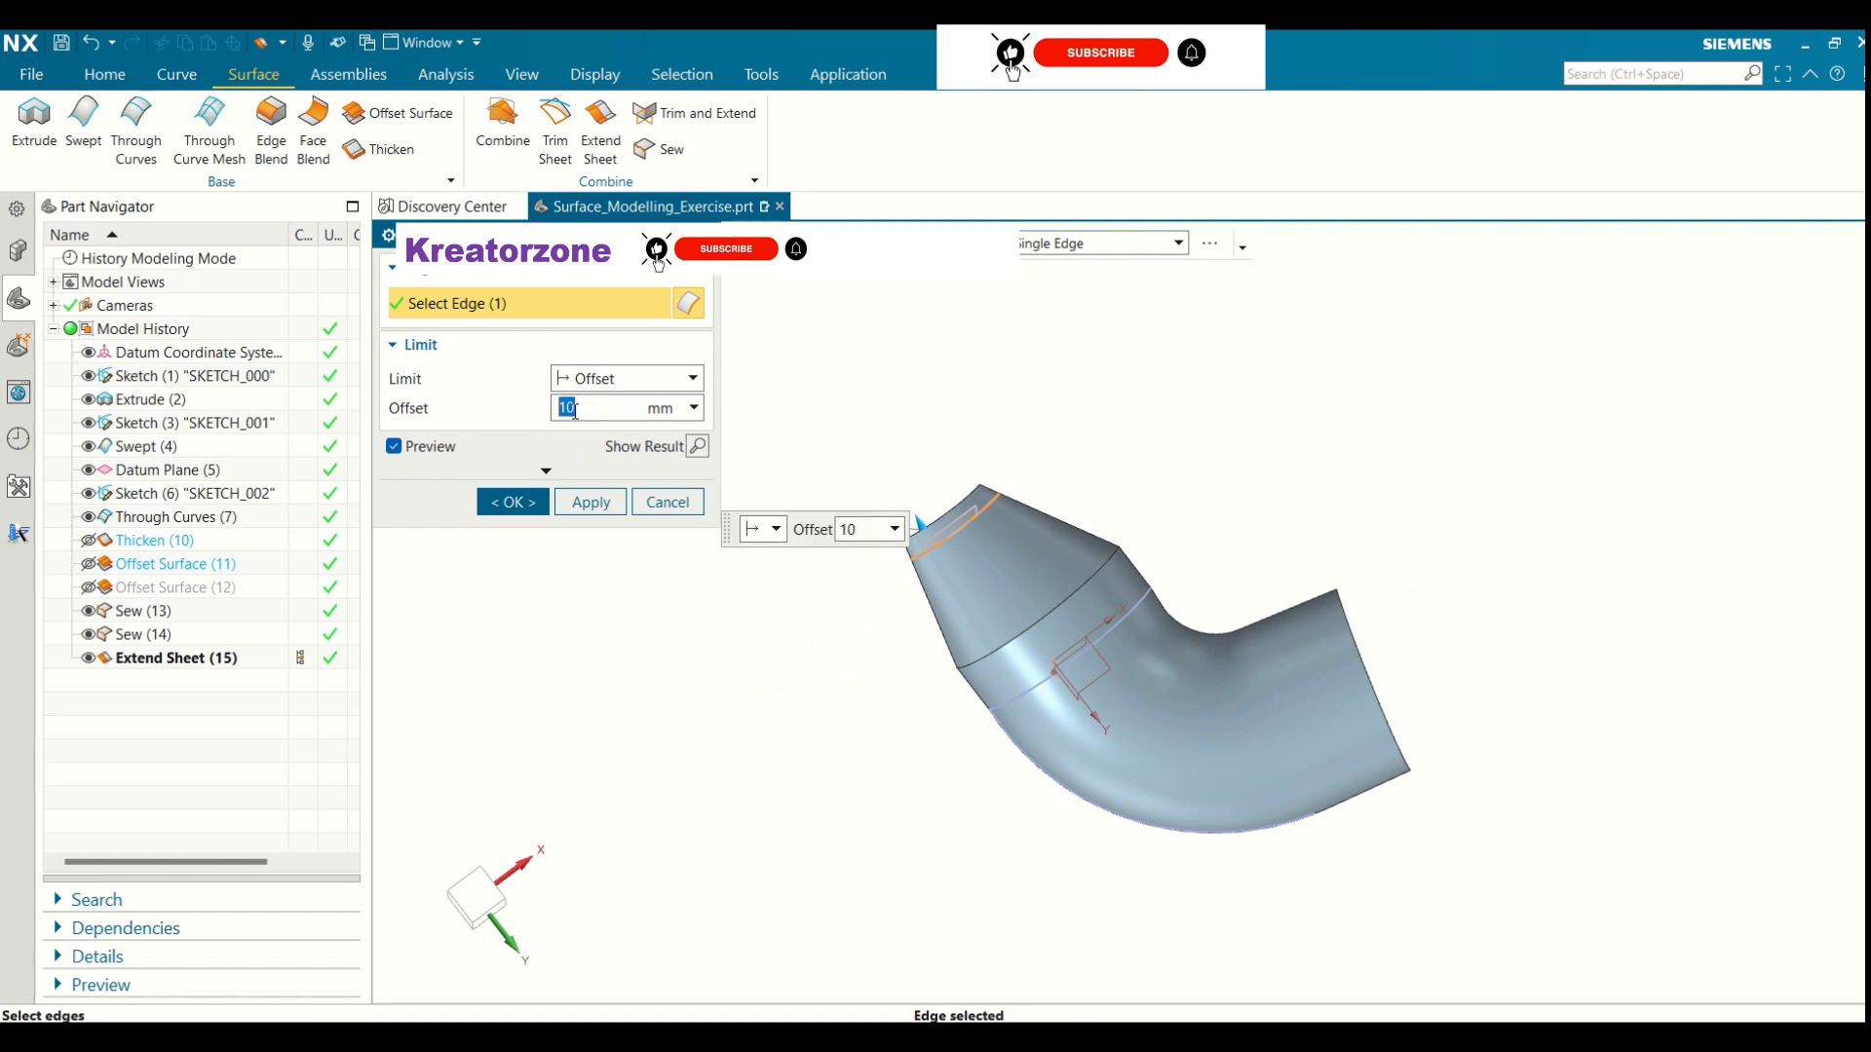
{"action": "middle_click_drag", "start_coordinate": [977, 405], "coordinate": [1024, 553]}
{"action": "middle_click_drag", "start_coordinate": [1013, 750], "coordinate": [1100, 677]}
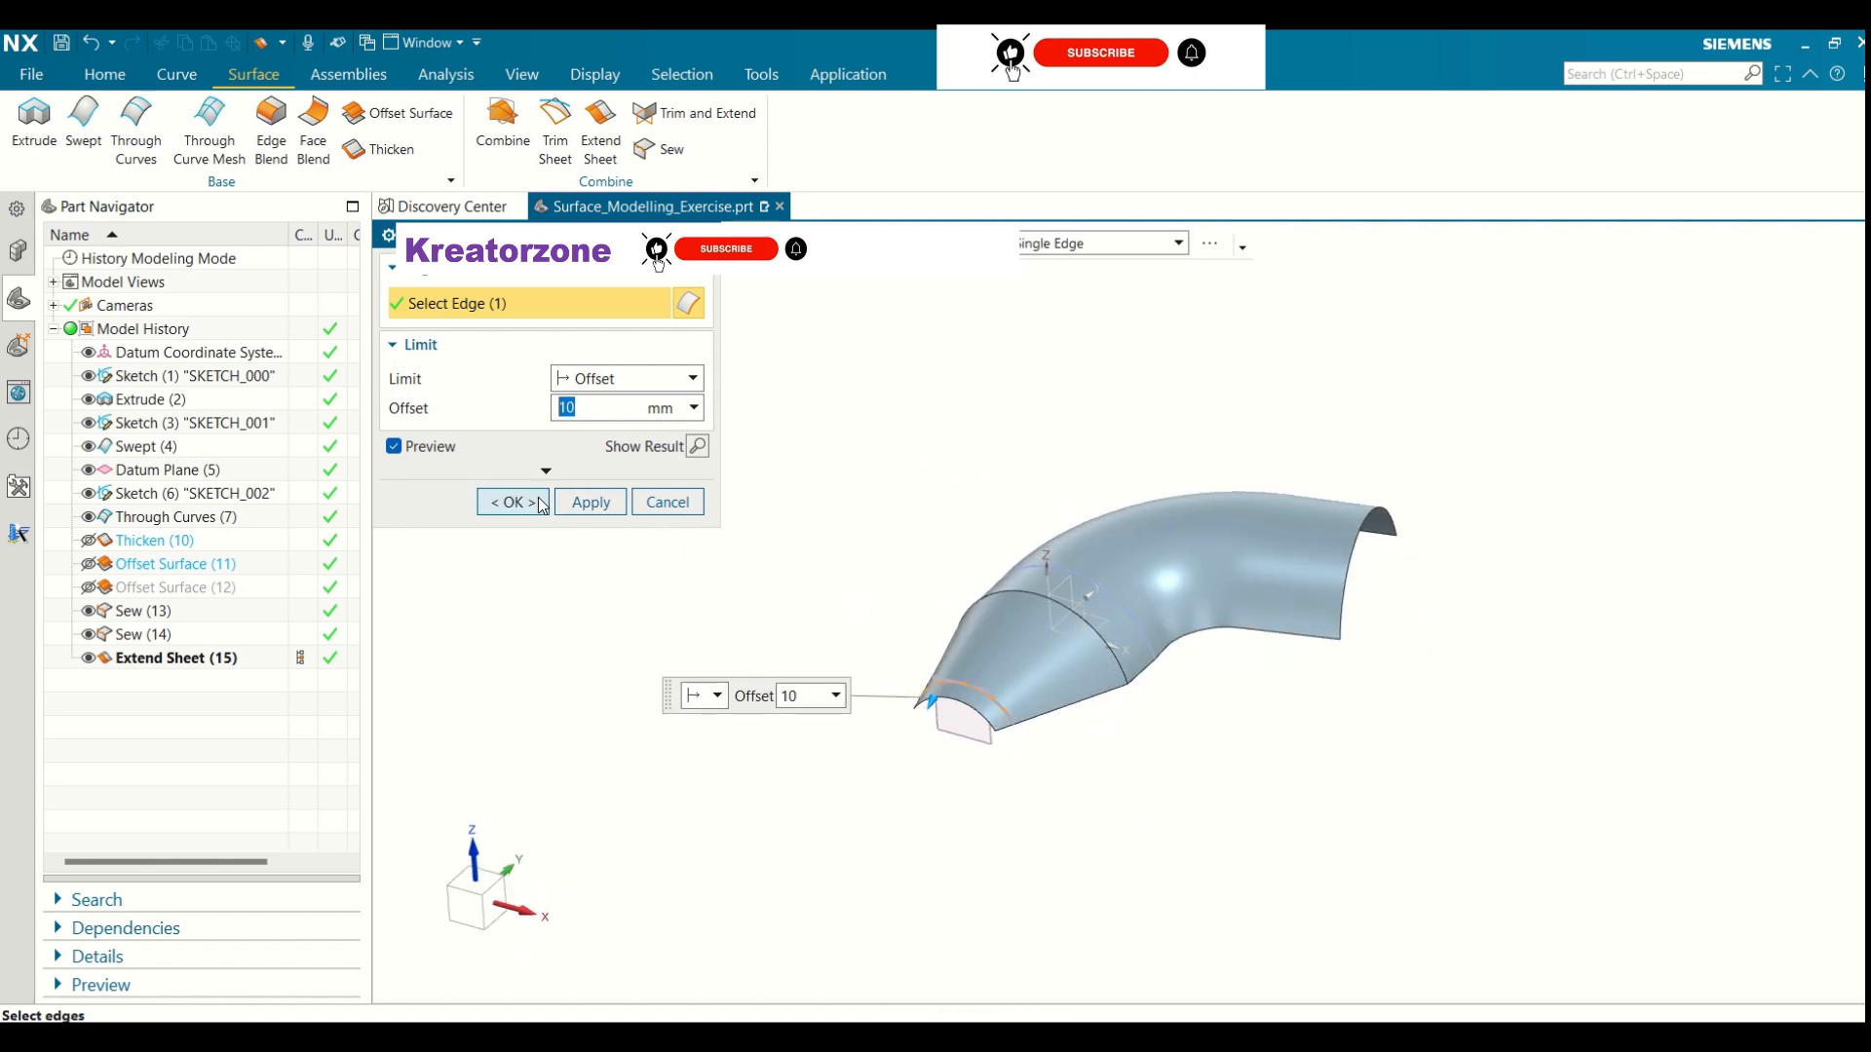
{"action": "left_click", "coordinate": [539, 499]}
{"action": "middle_click_drag", "start_coordinate": [880, 567], "coordinate": [781, 467]}
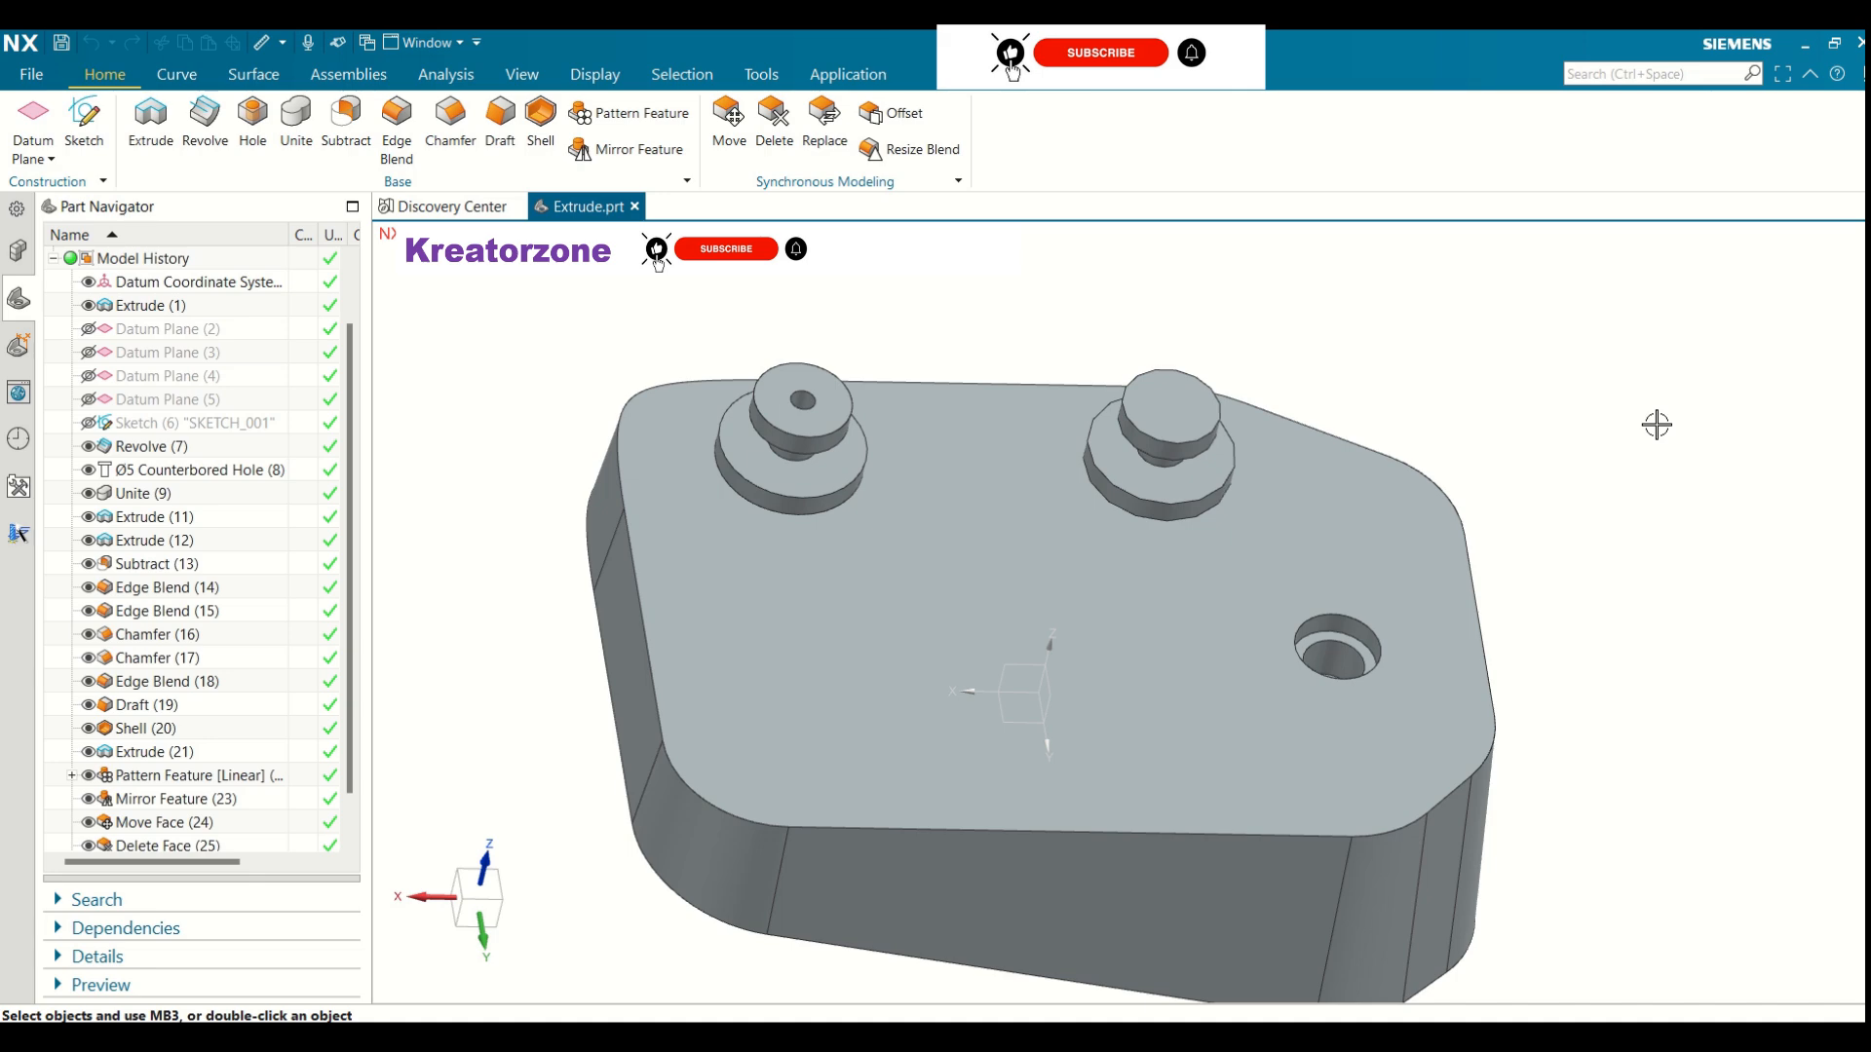
Measure the inner cylindrical face of the Ø5 counterbored hole in the plate
{"action": "mouse_move", "coordinate": [1529, 484]}
{"action": "middle_mouse_down"}
{"action": "mouse_move", "coordinate": [1437, 476]}
{"action": "mouse_move", "coordinate": [1493, 306]}
{"action": "mouse_move", "coordinate": [1483, 355]}
{"action": "mouse_move", "coordinate": [1529, 459]}
{"action": "mouse_move", "coordinate": [1568, 338]}
{"action": "mouse_move", "coordinate": [1516, 493]}
{"action": "mouse_move", "coordinate": [1541, 477]}
{"action": "middle_mouse_up"}
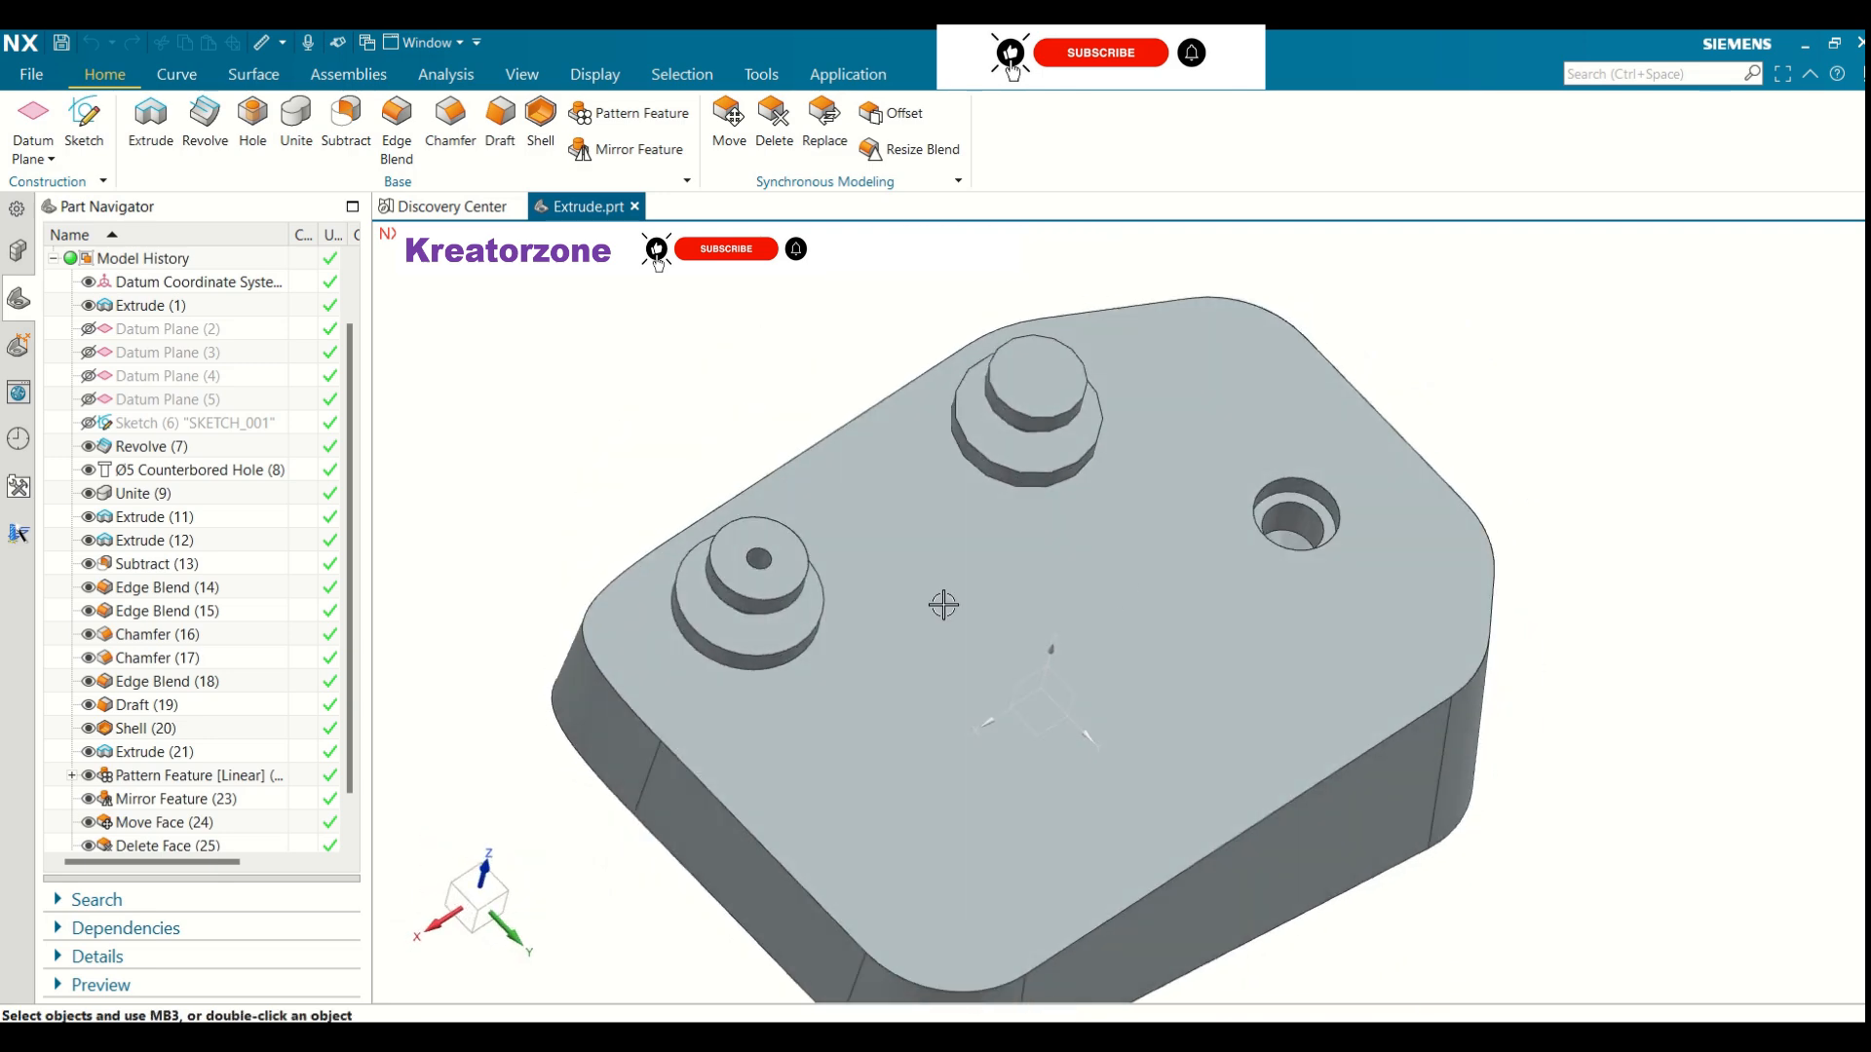
{"action": "left_click", "coordinate": [445, 75]}
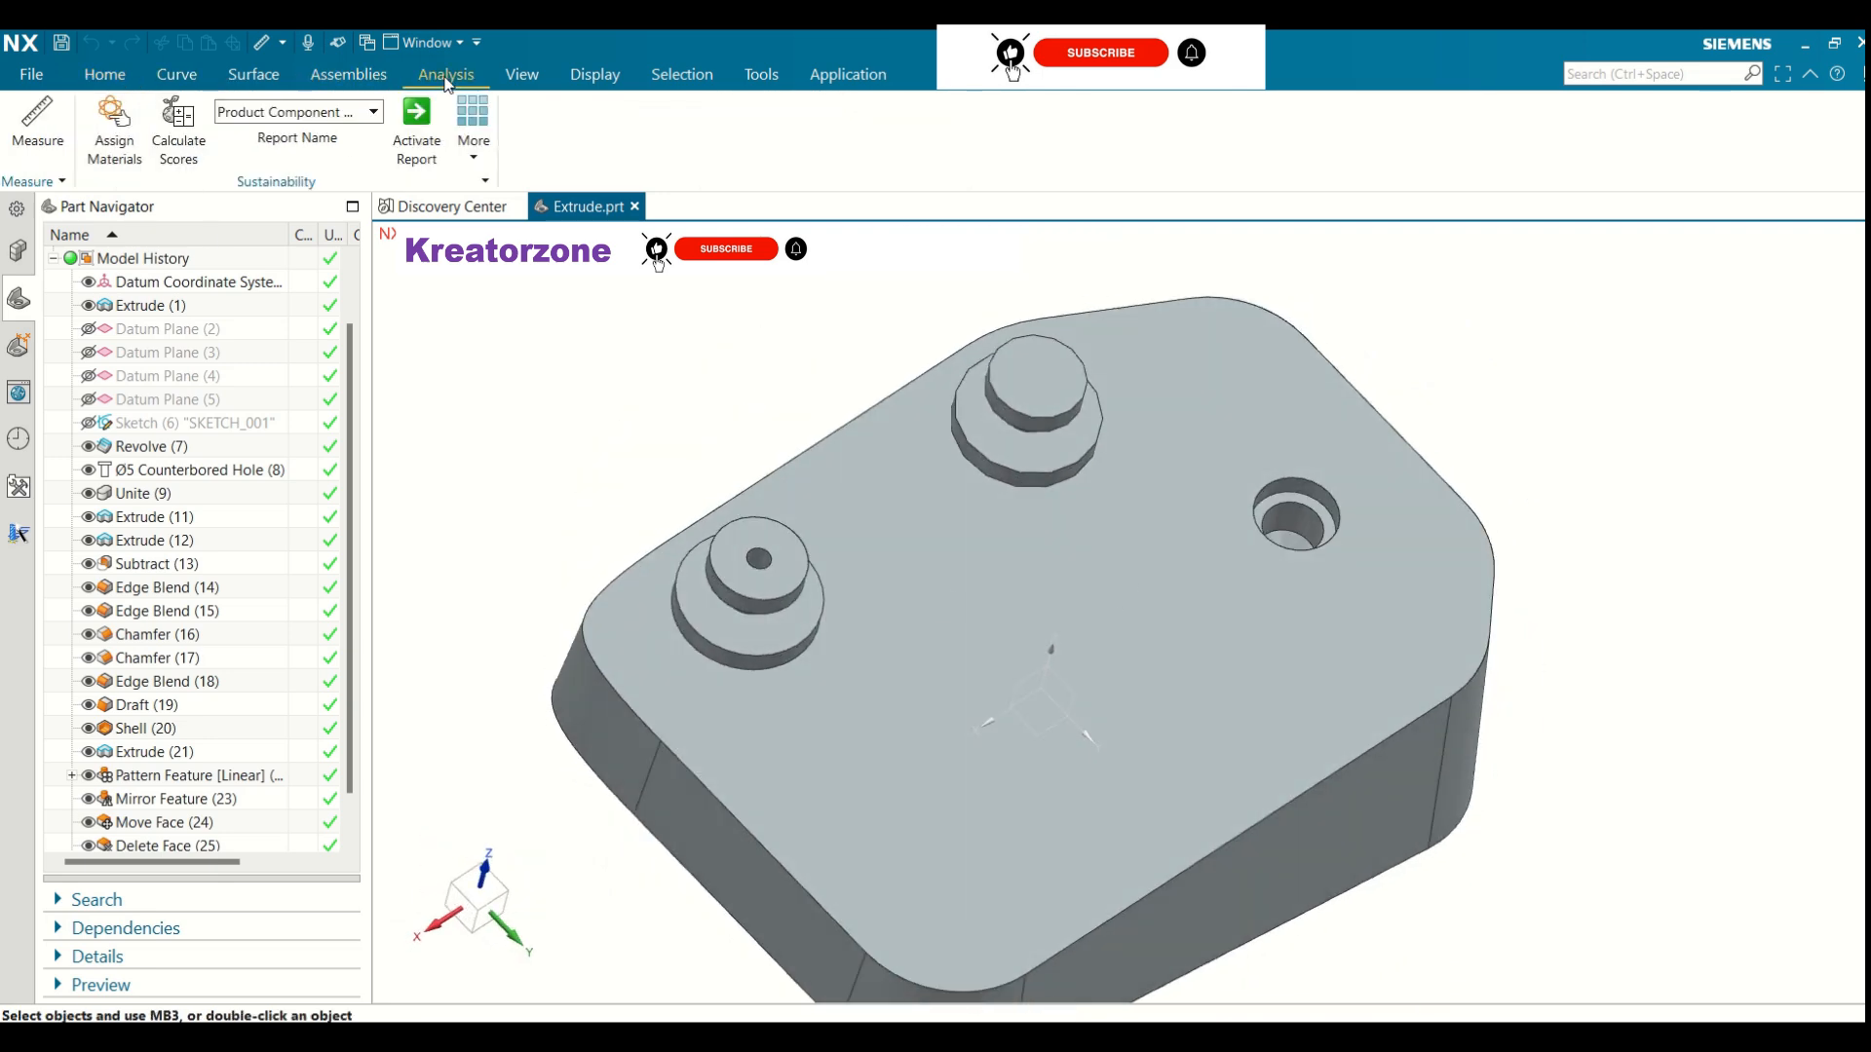
{"action": "left_click", "coordinate": [19, 133]}
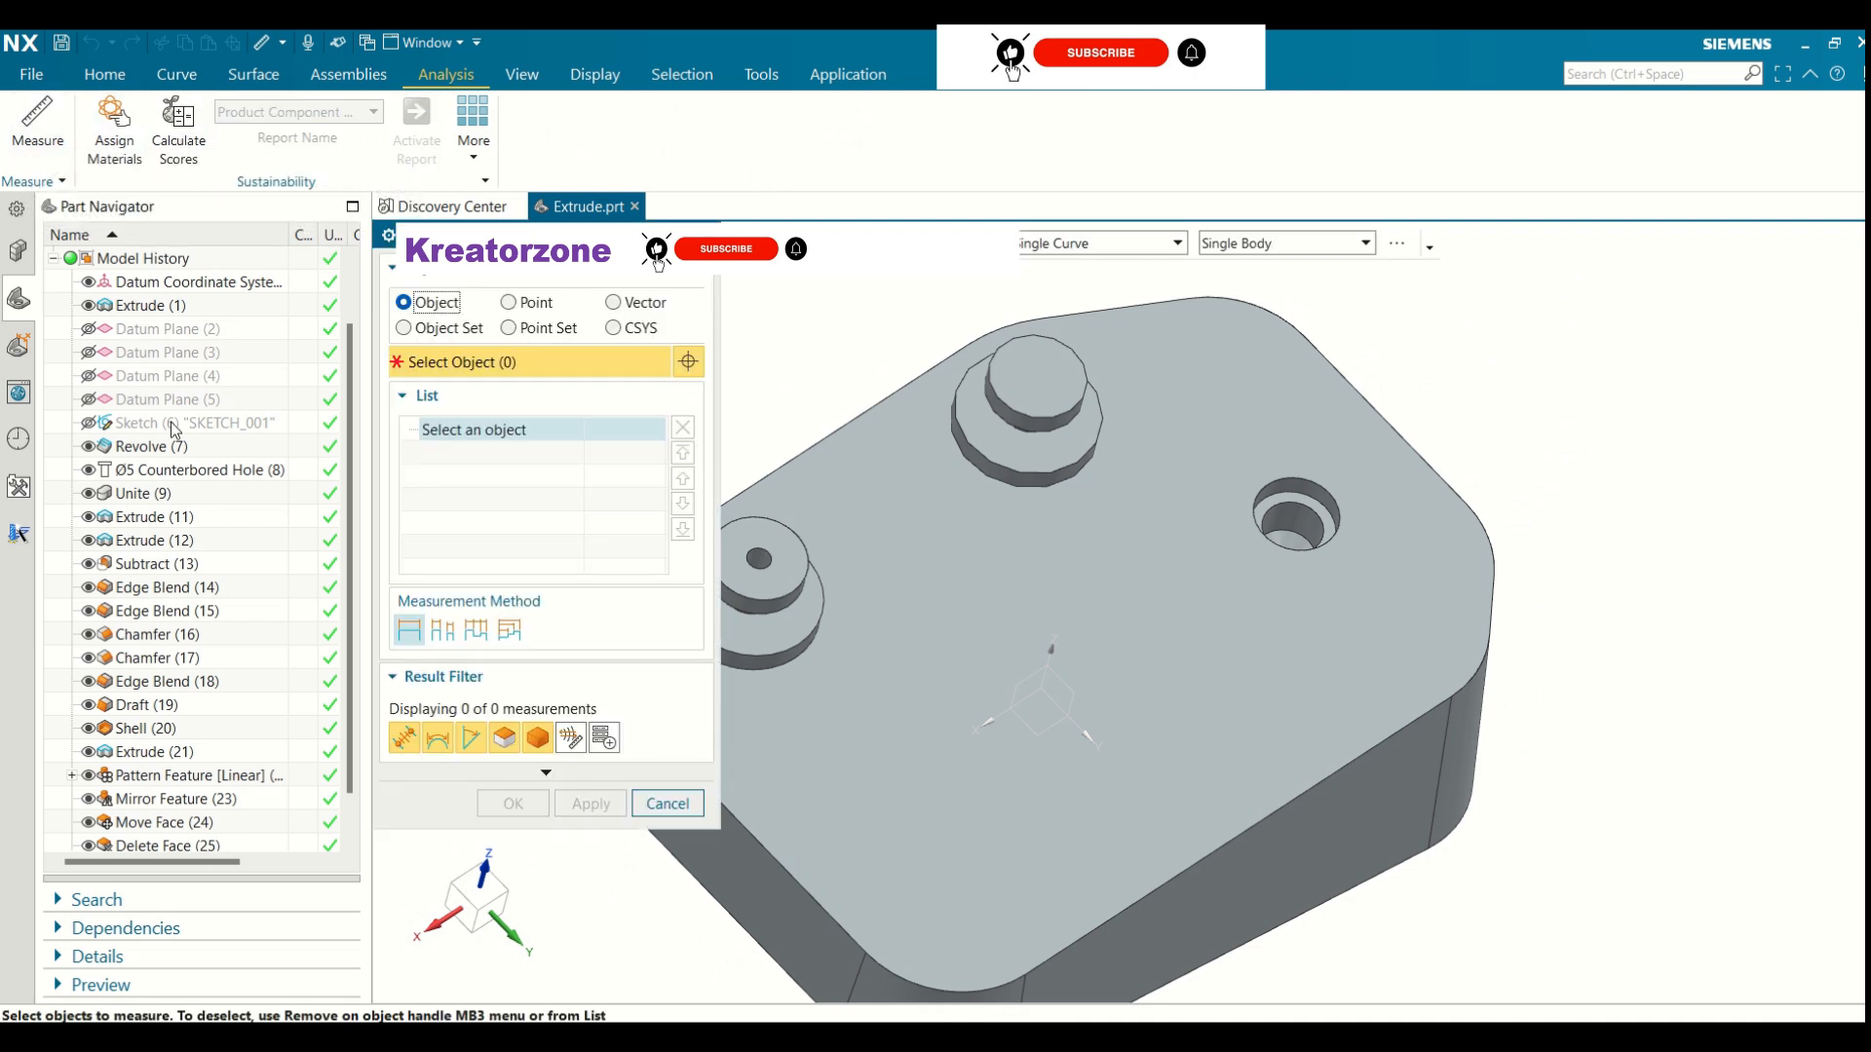
{"action": "left_click", "coordinate": [1297, 514]}
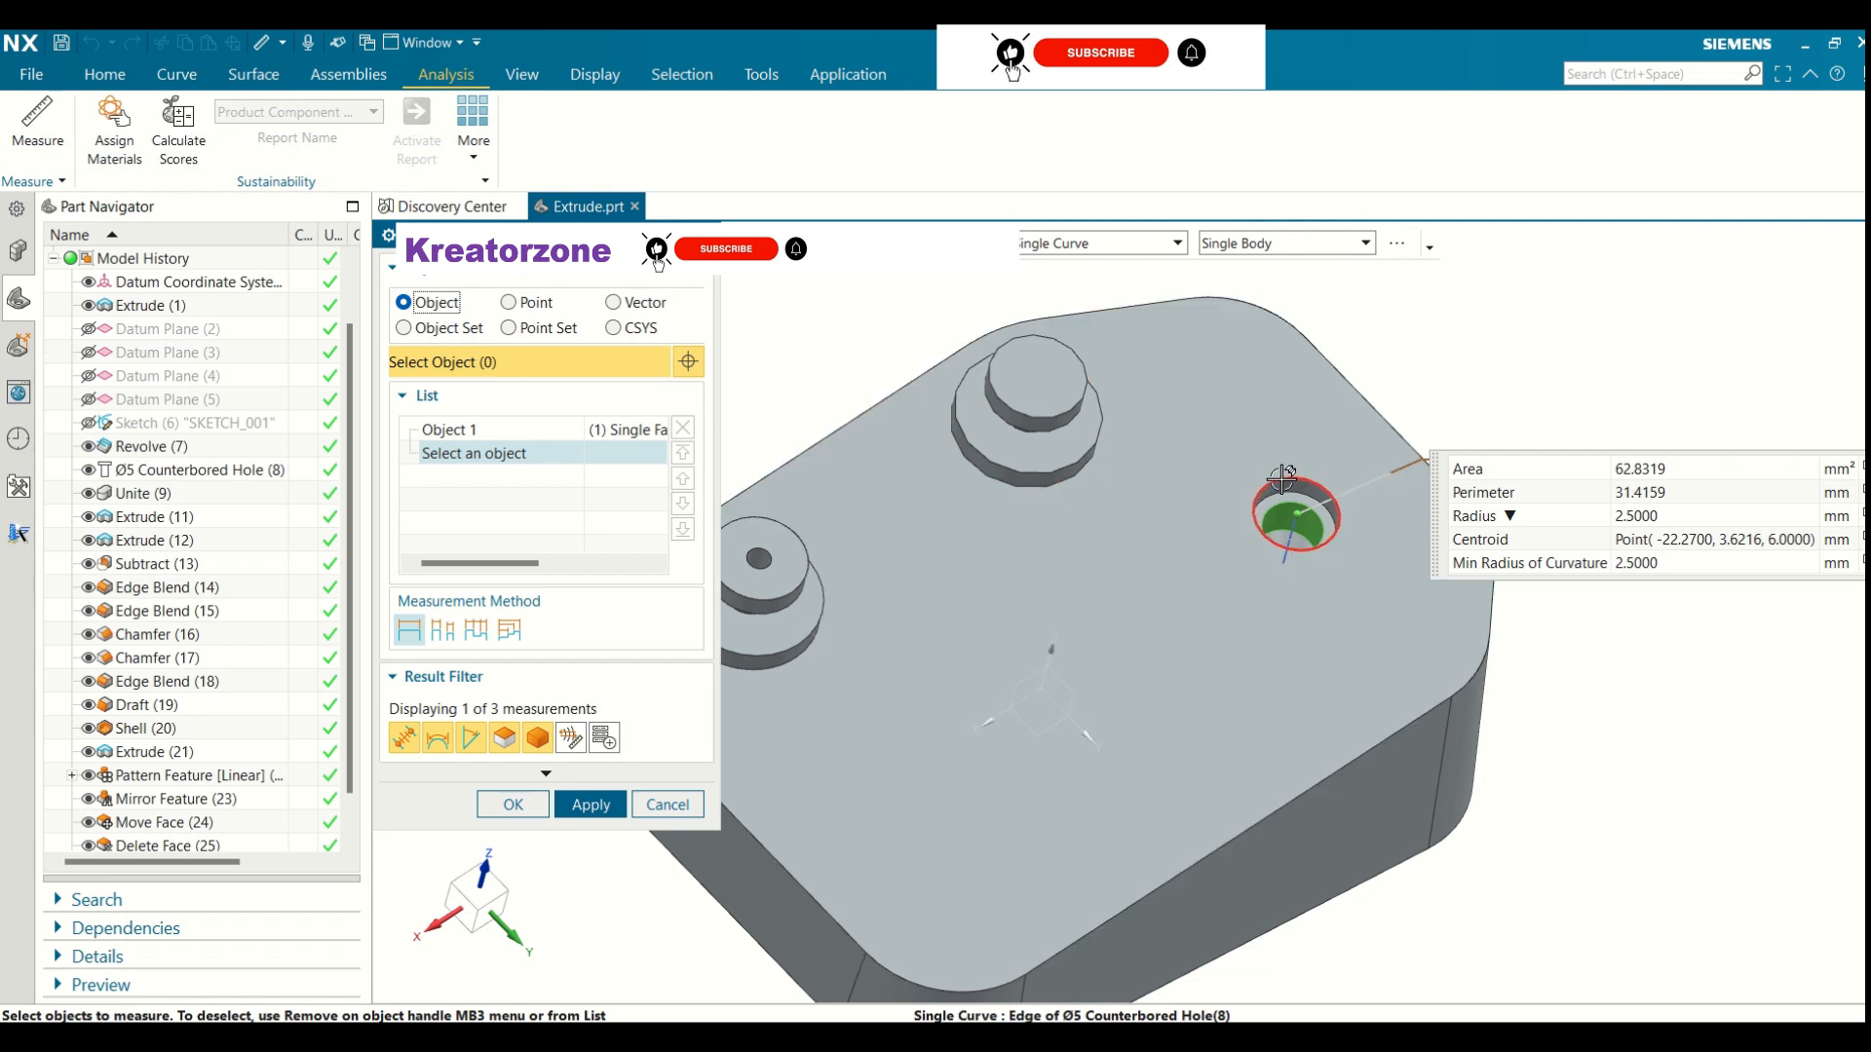
{"action": "mouse_move", "coordinate": [1513, 514]}
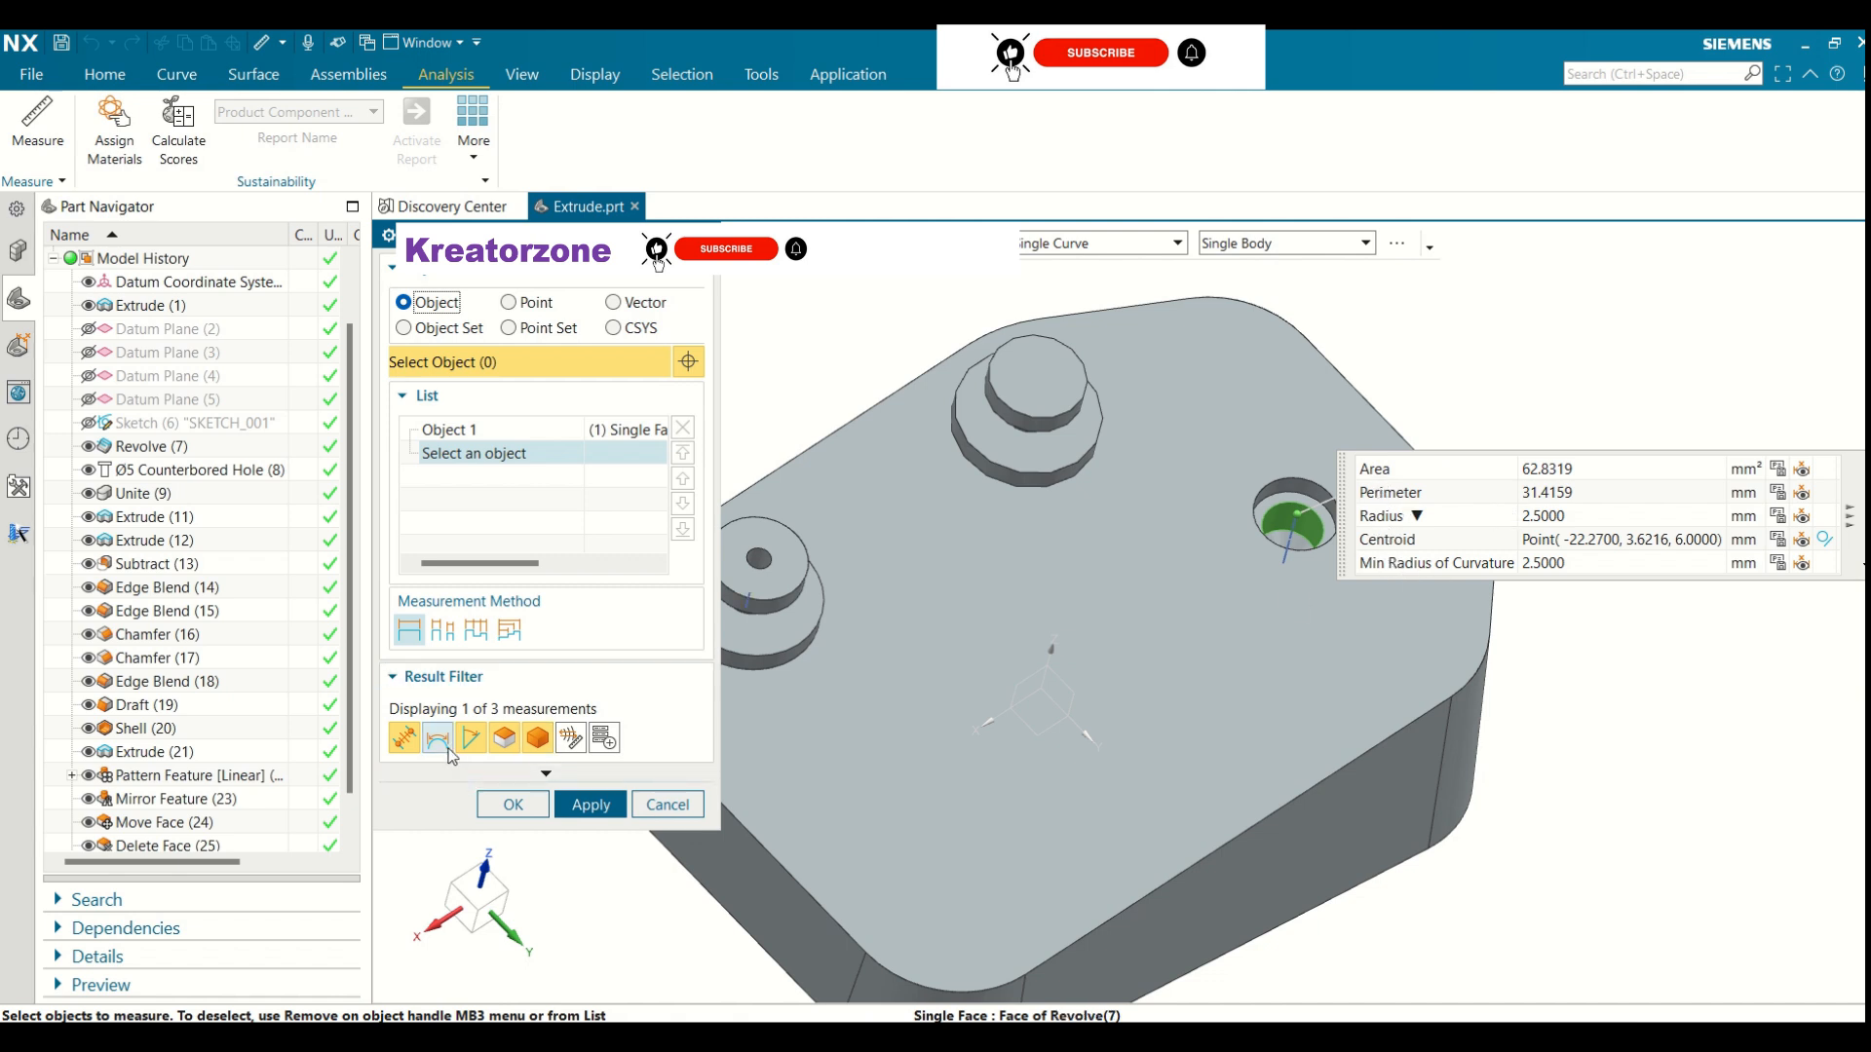
Switch off the Curve/Edge and Angle result filters, toggle the Face filter off and on, and finish the measurement
{"action": "left_click", "coordinate": [504, 739]}
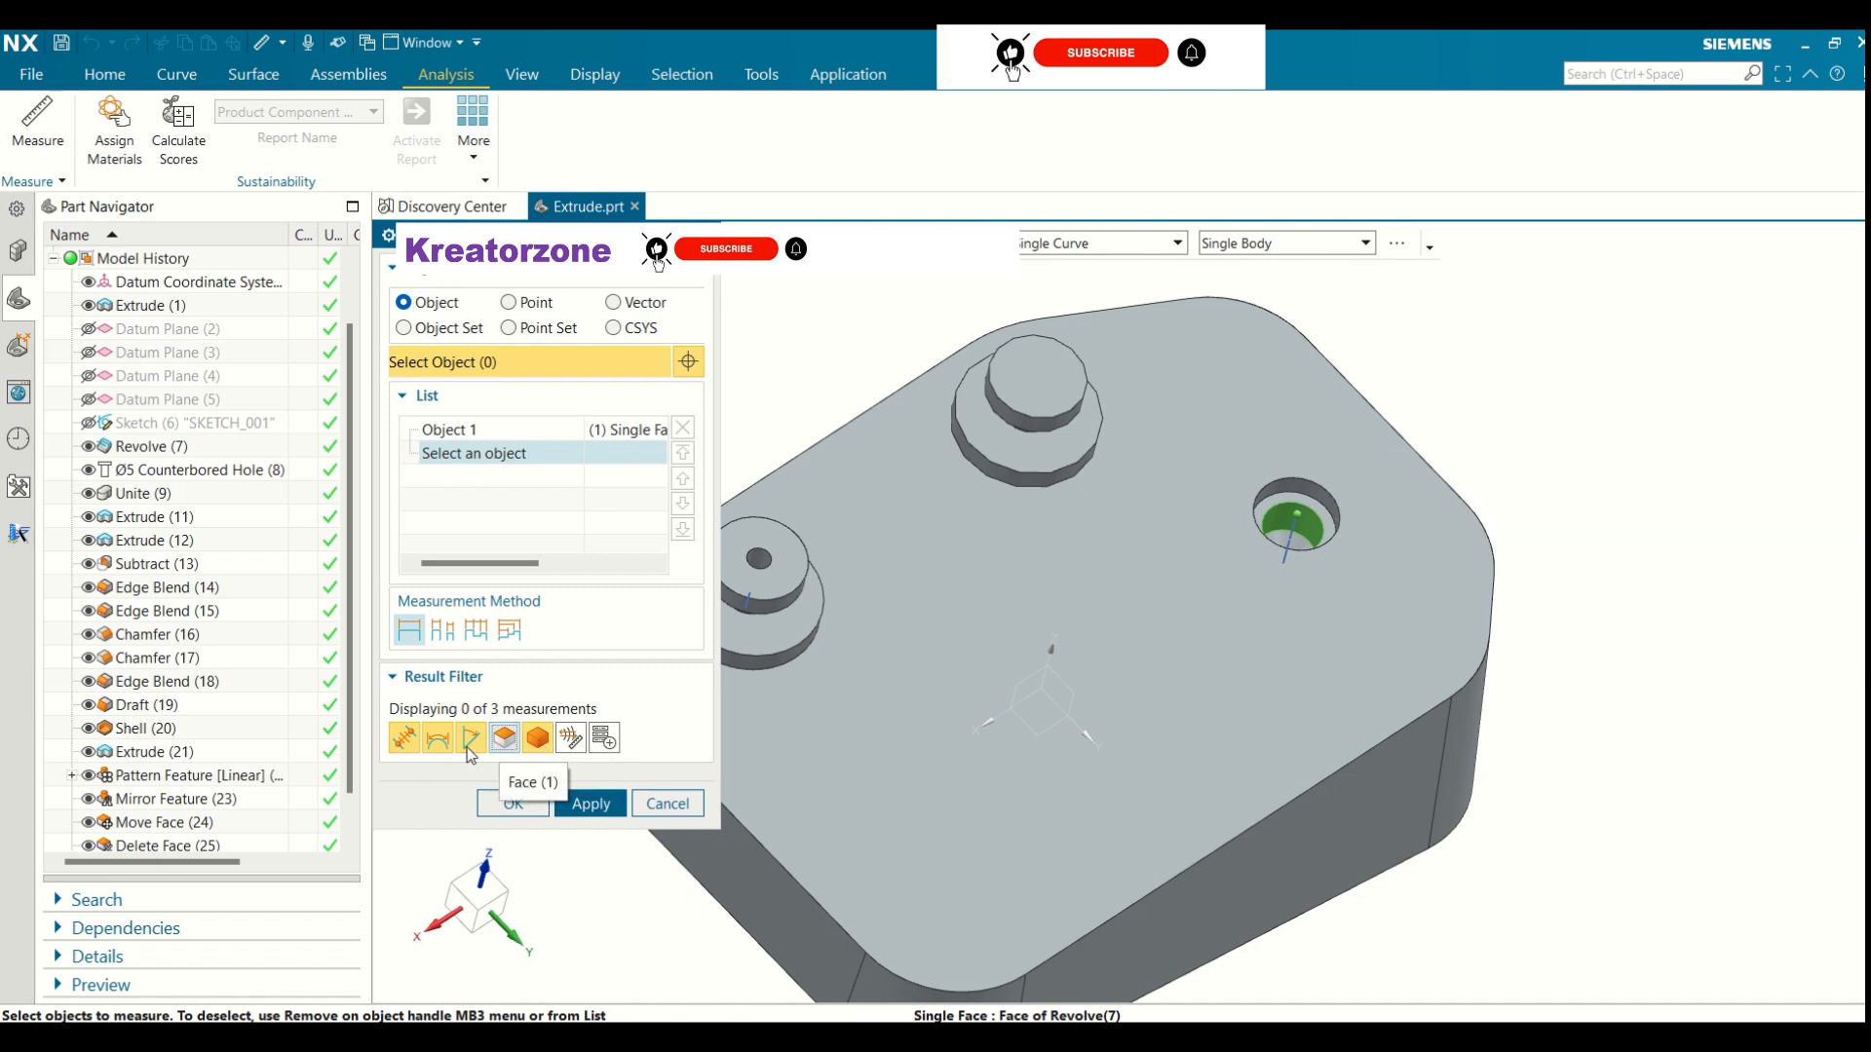
{"action": "left_click", "coordinate": [471, 748]}
{"action": "left_click", "coordinate": [436, 748]}
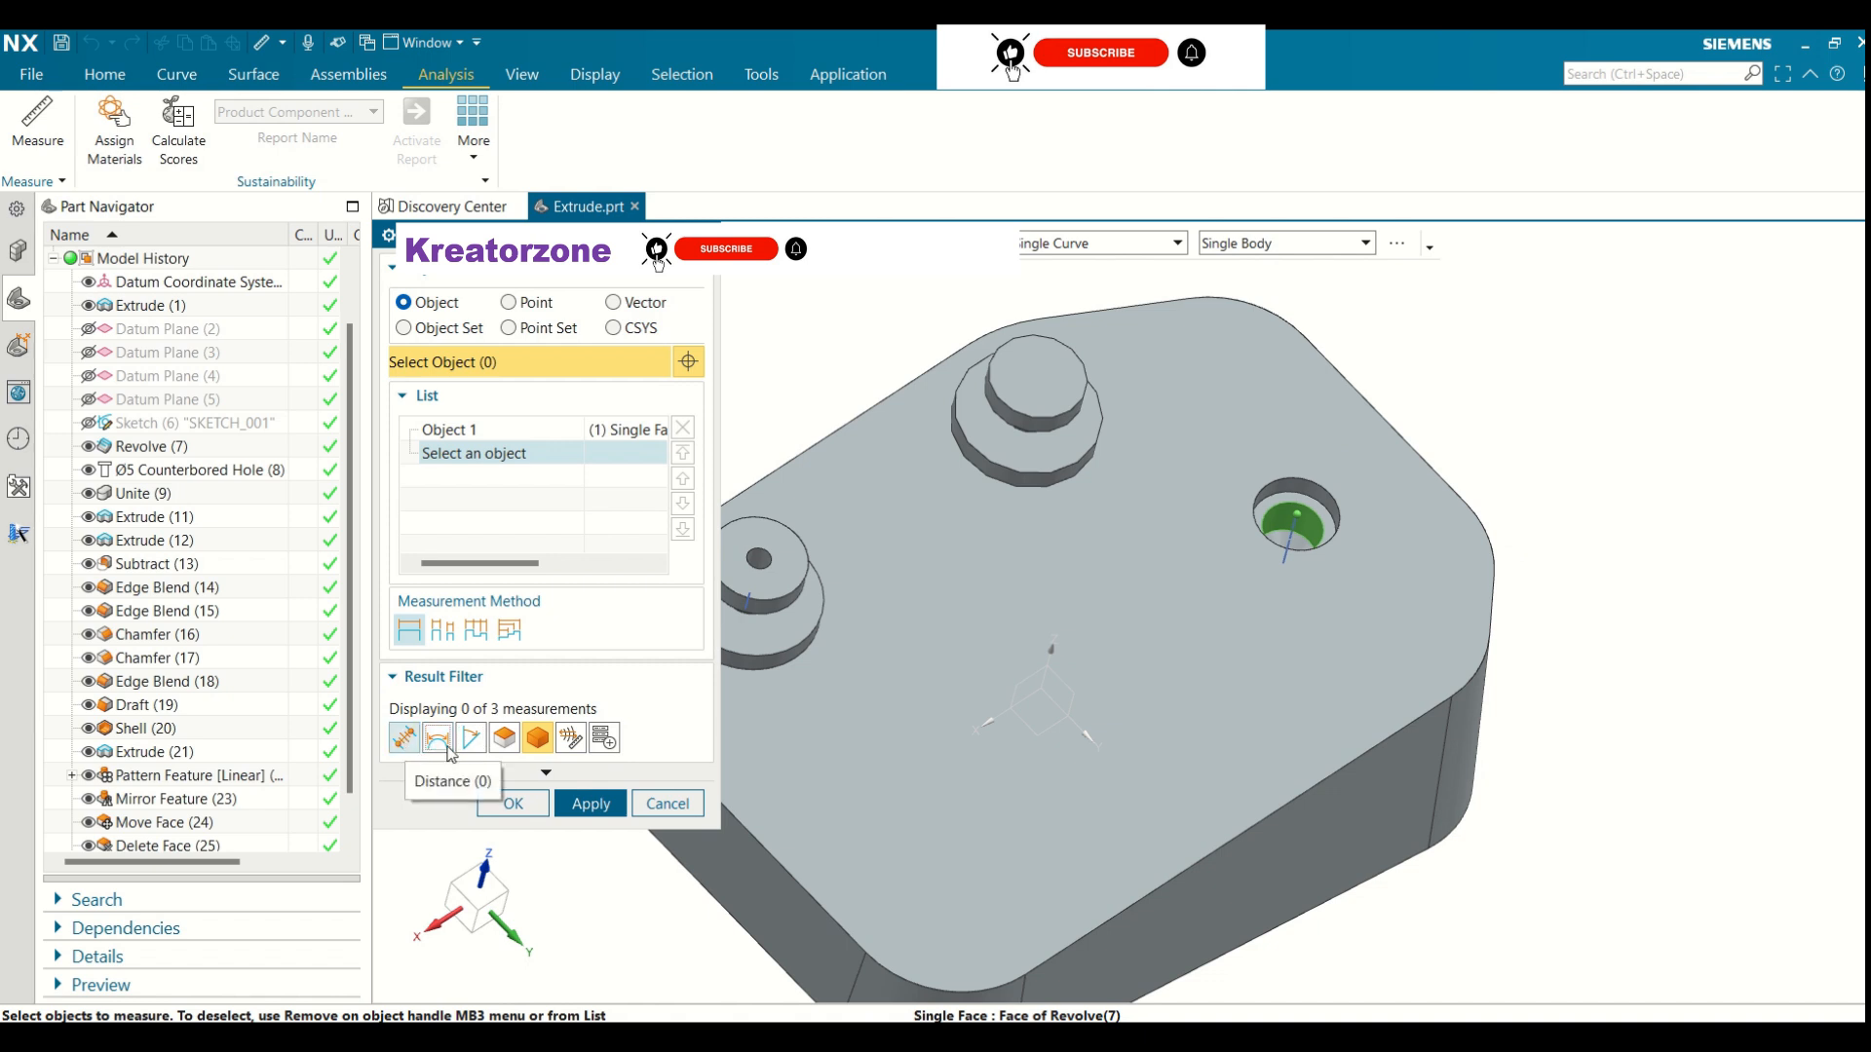
{"action": "left_click", "coordinate": [504, 739]}
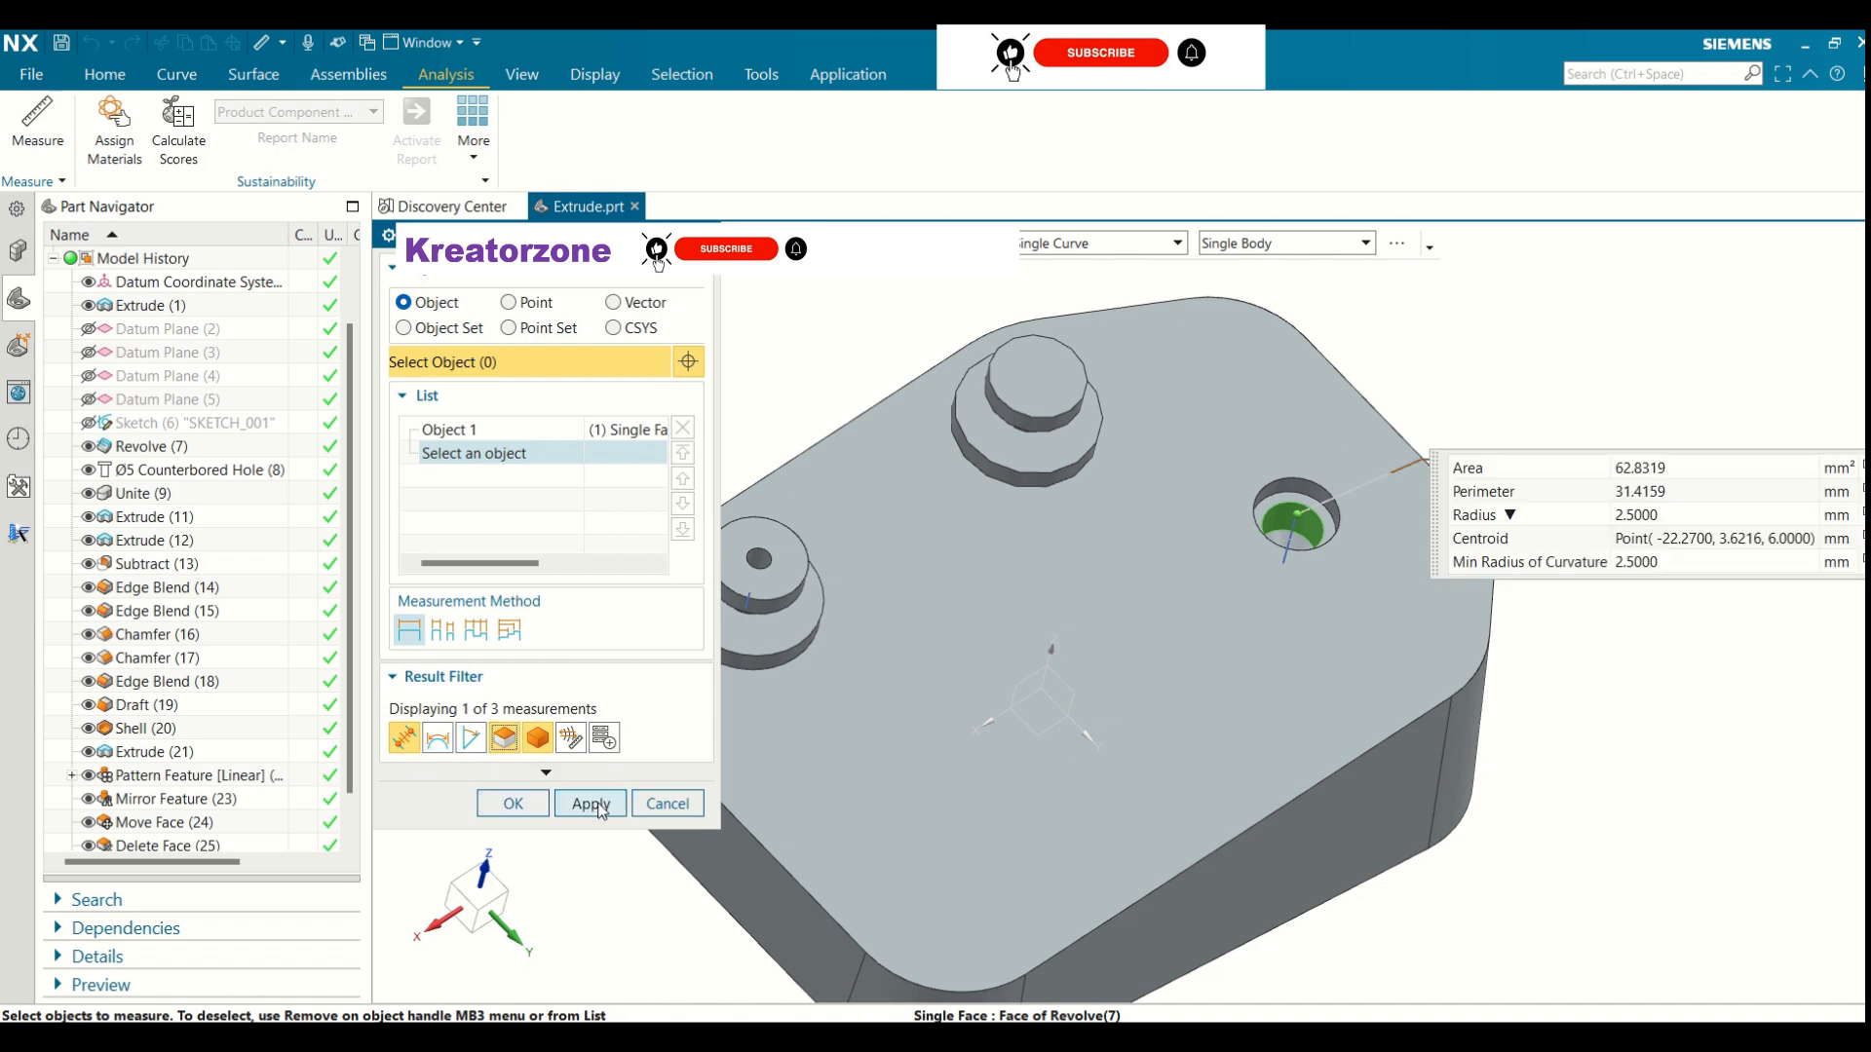
{"action": "left_click", "coordinate": [513, 804]}
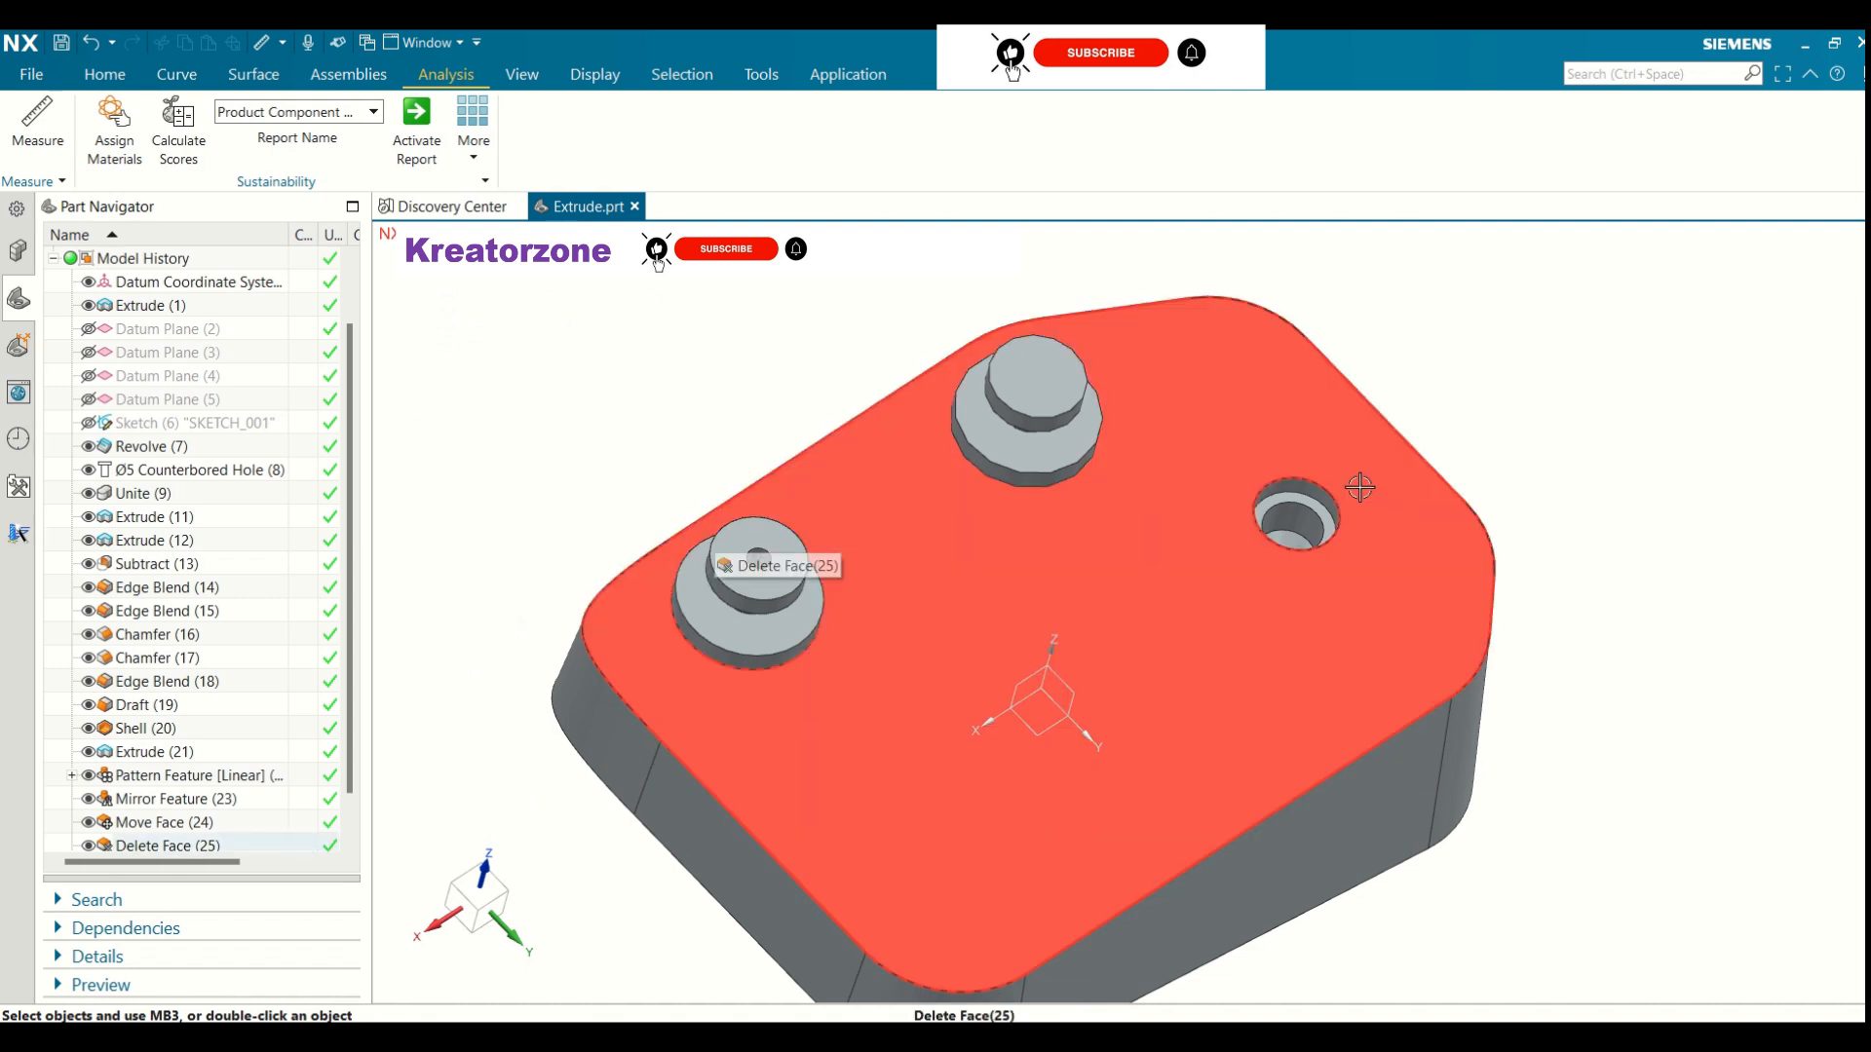
Start a new measurement on the upper circular edge of the counterbored hole
{"action": "left_click", "coordinate": [37, 125]}
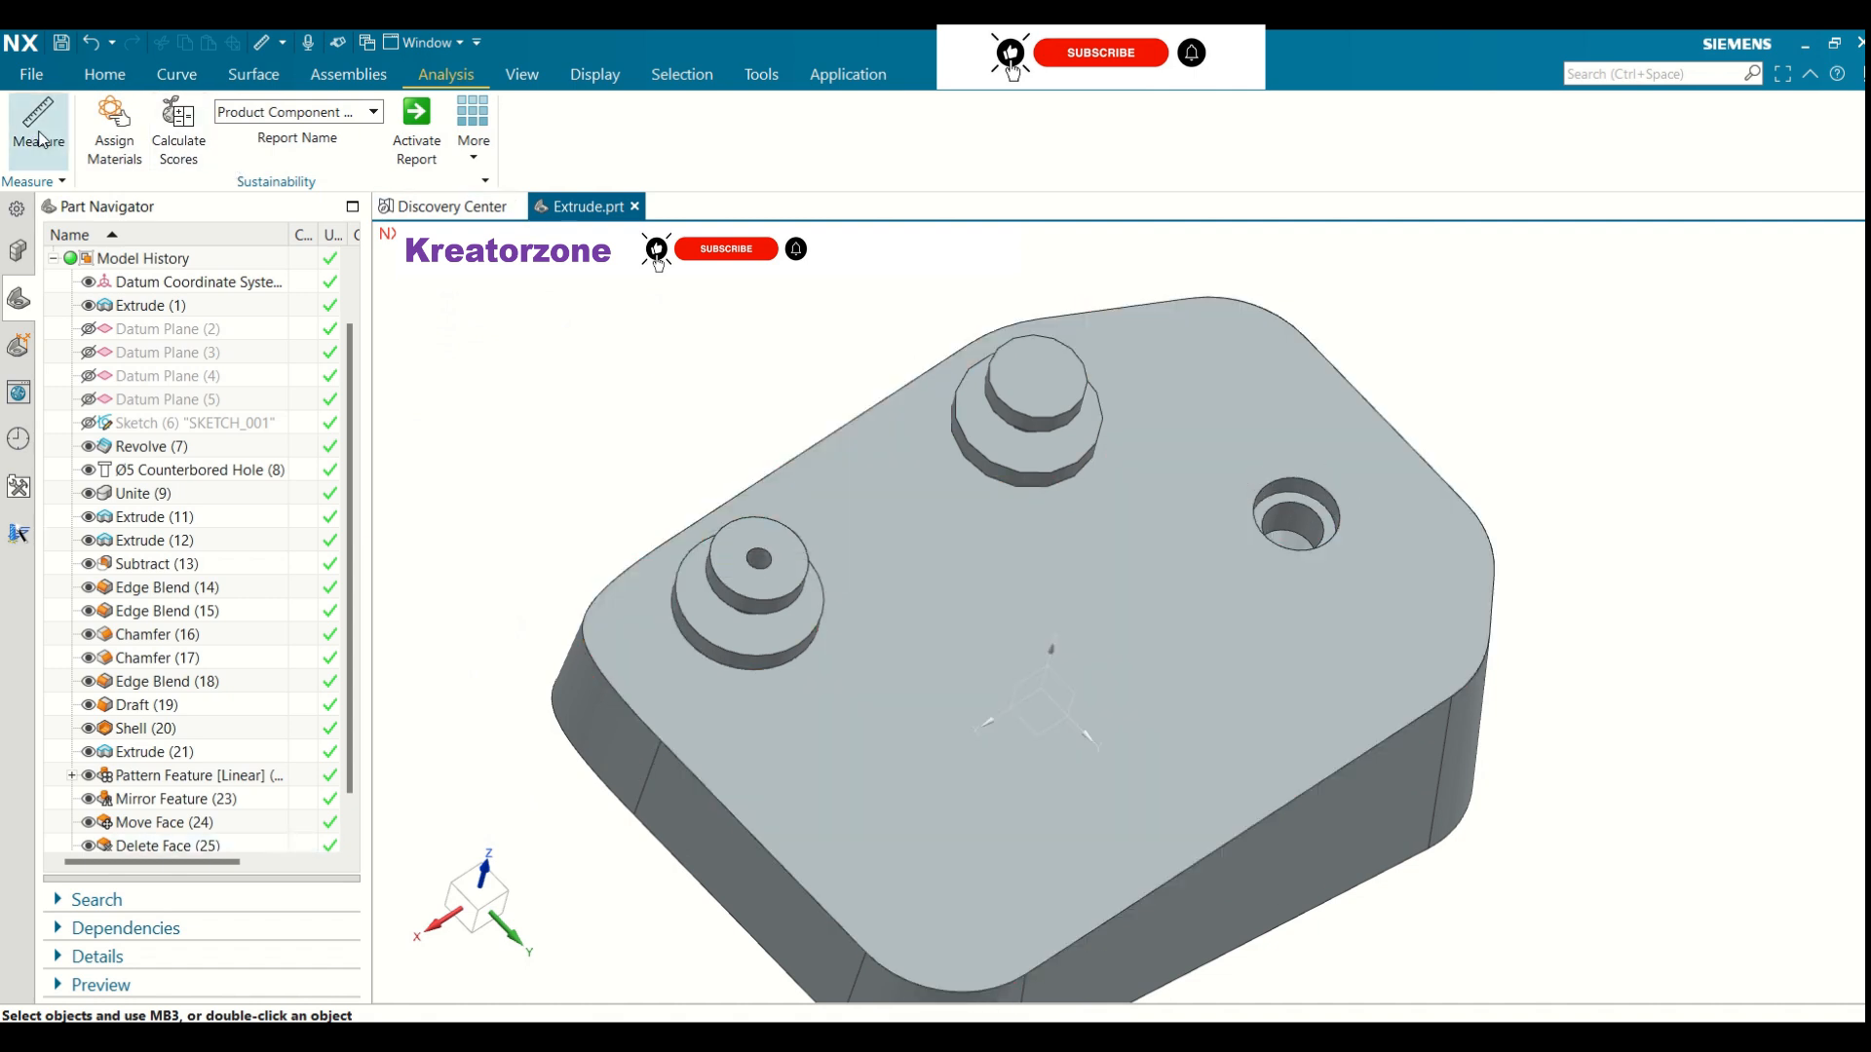
{"action": "left_click", "coordinate": [1322, 483]}
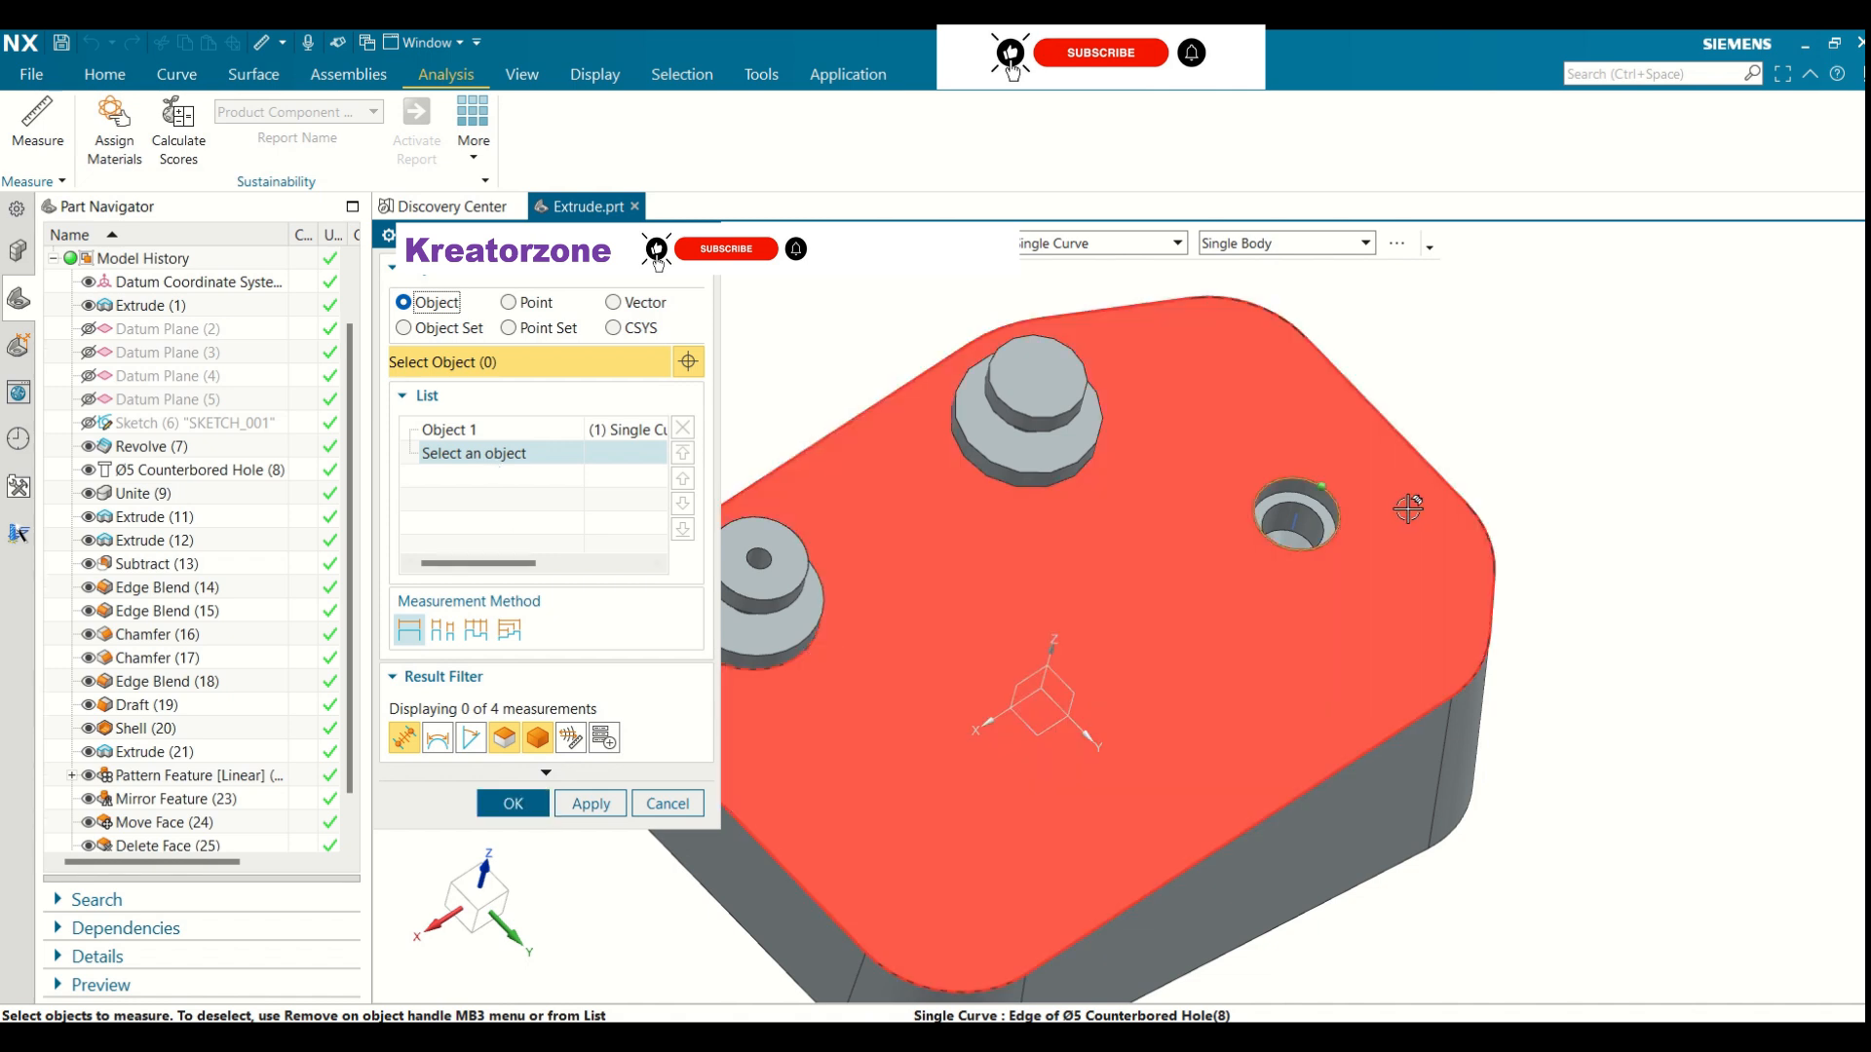
{"action": "scroll", "coordinate": [1309, 493], "scroll_direction": "down", "scroll_amount": 3}
{"action": "scroll", "coordinate": [1296, 499], "scroll_direction": "up", "scroll_amount": 6}
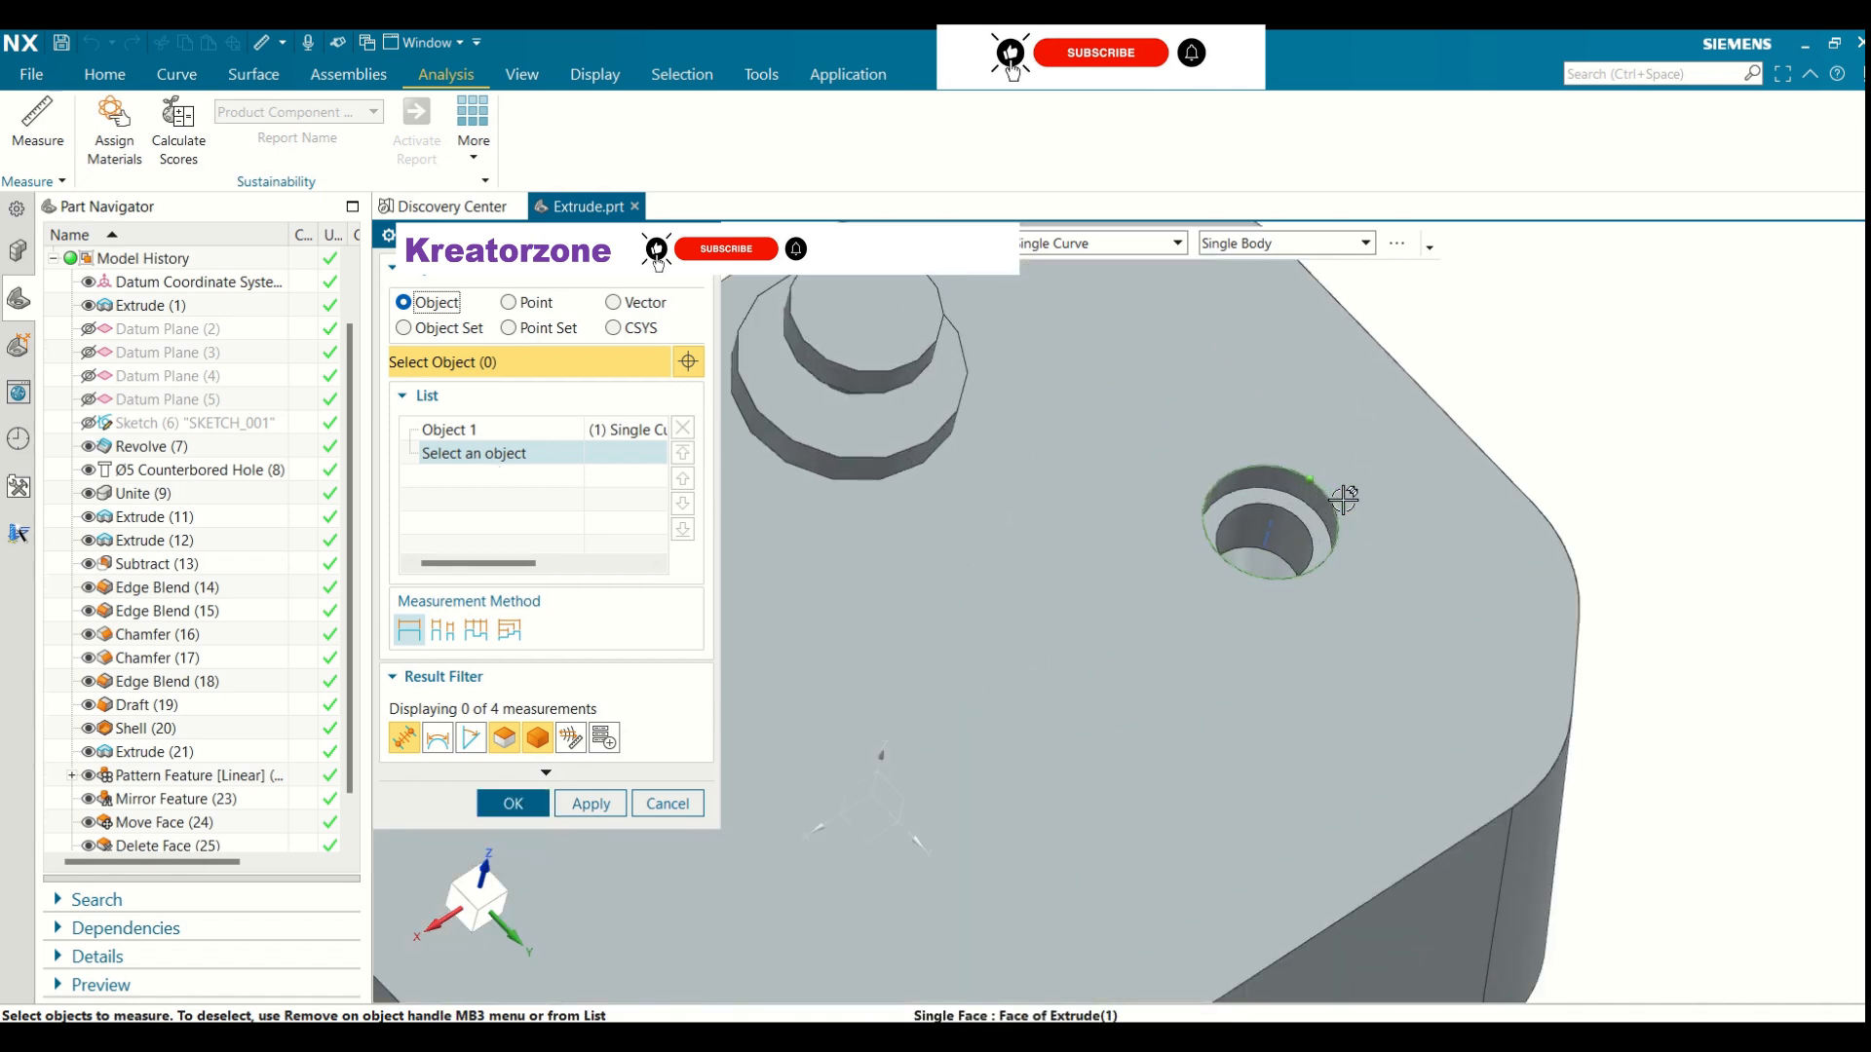
Expand the Measure hints and settings, and turn on the Curve/Edge and Angle result filters for the selected hole edge
{"action": "left_click", "coordinate": [545, 773]}
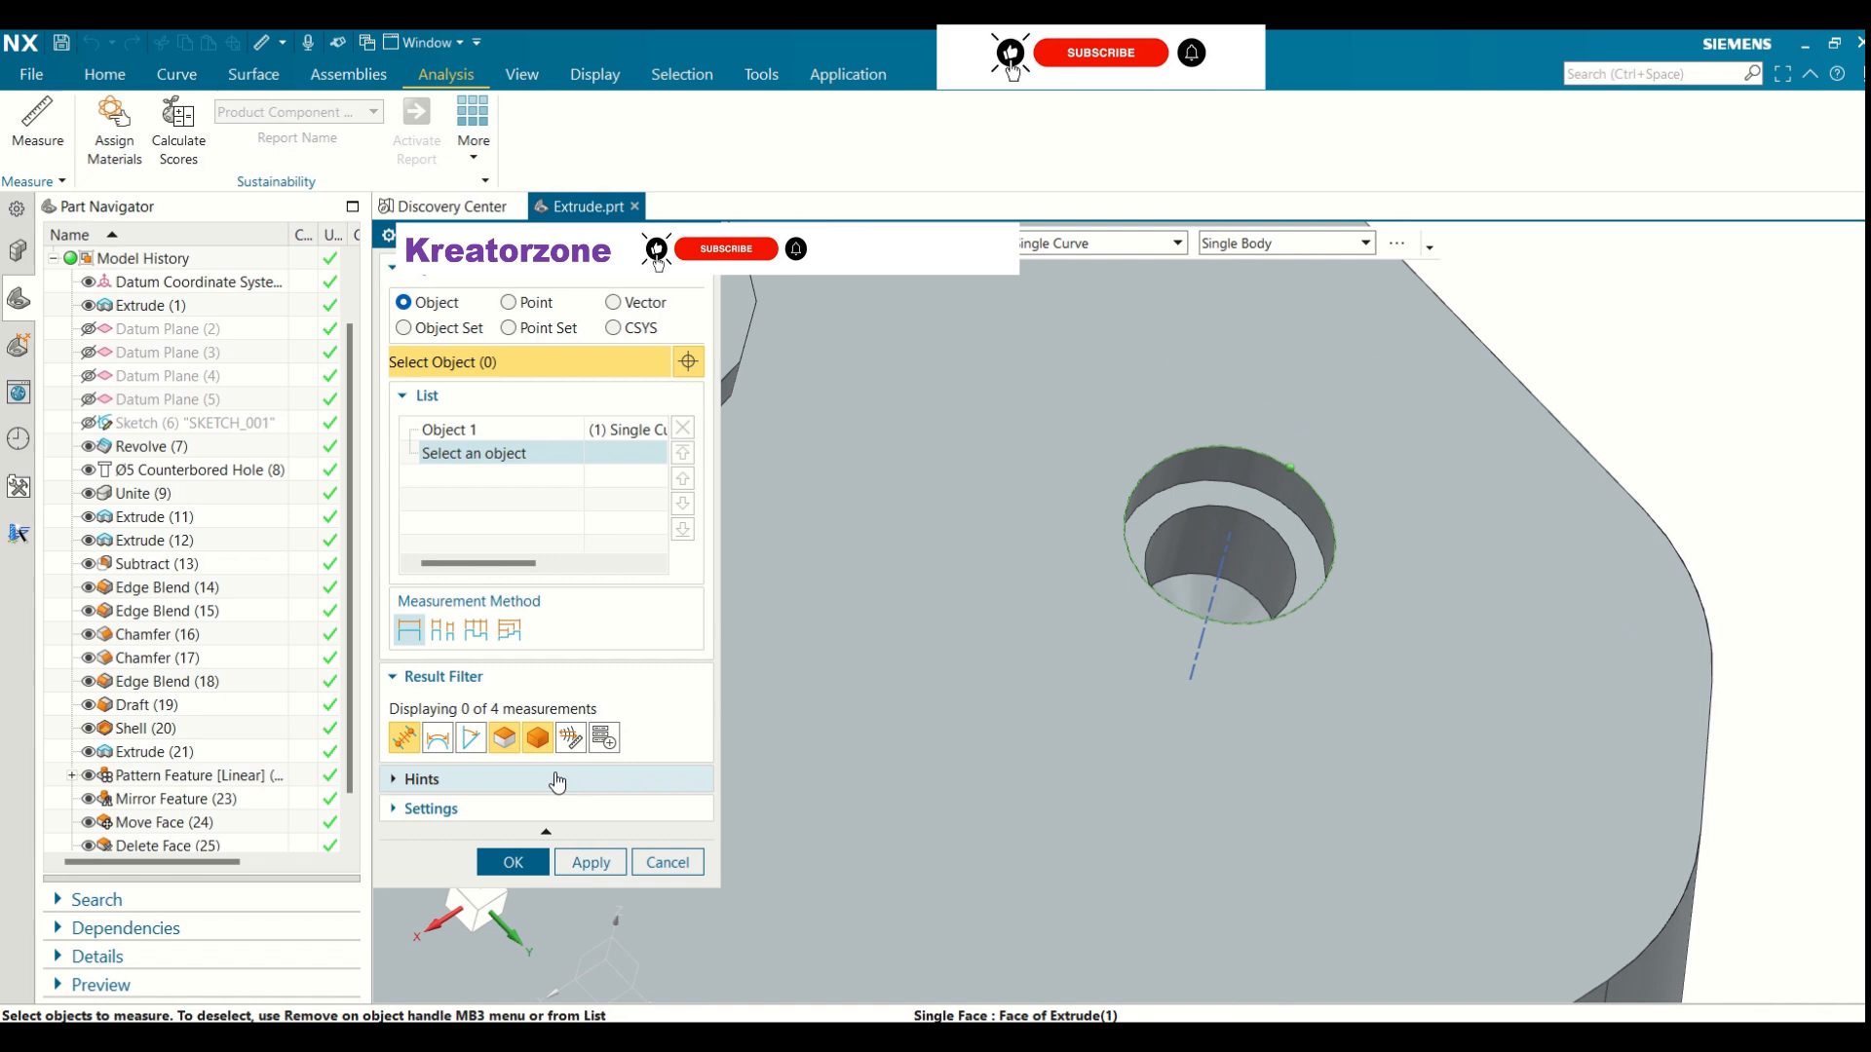
{"action": "left_click", "coordinate": [409, 809]}
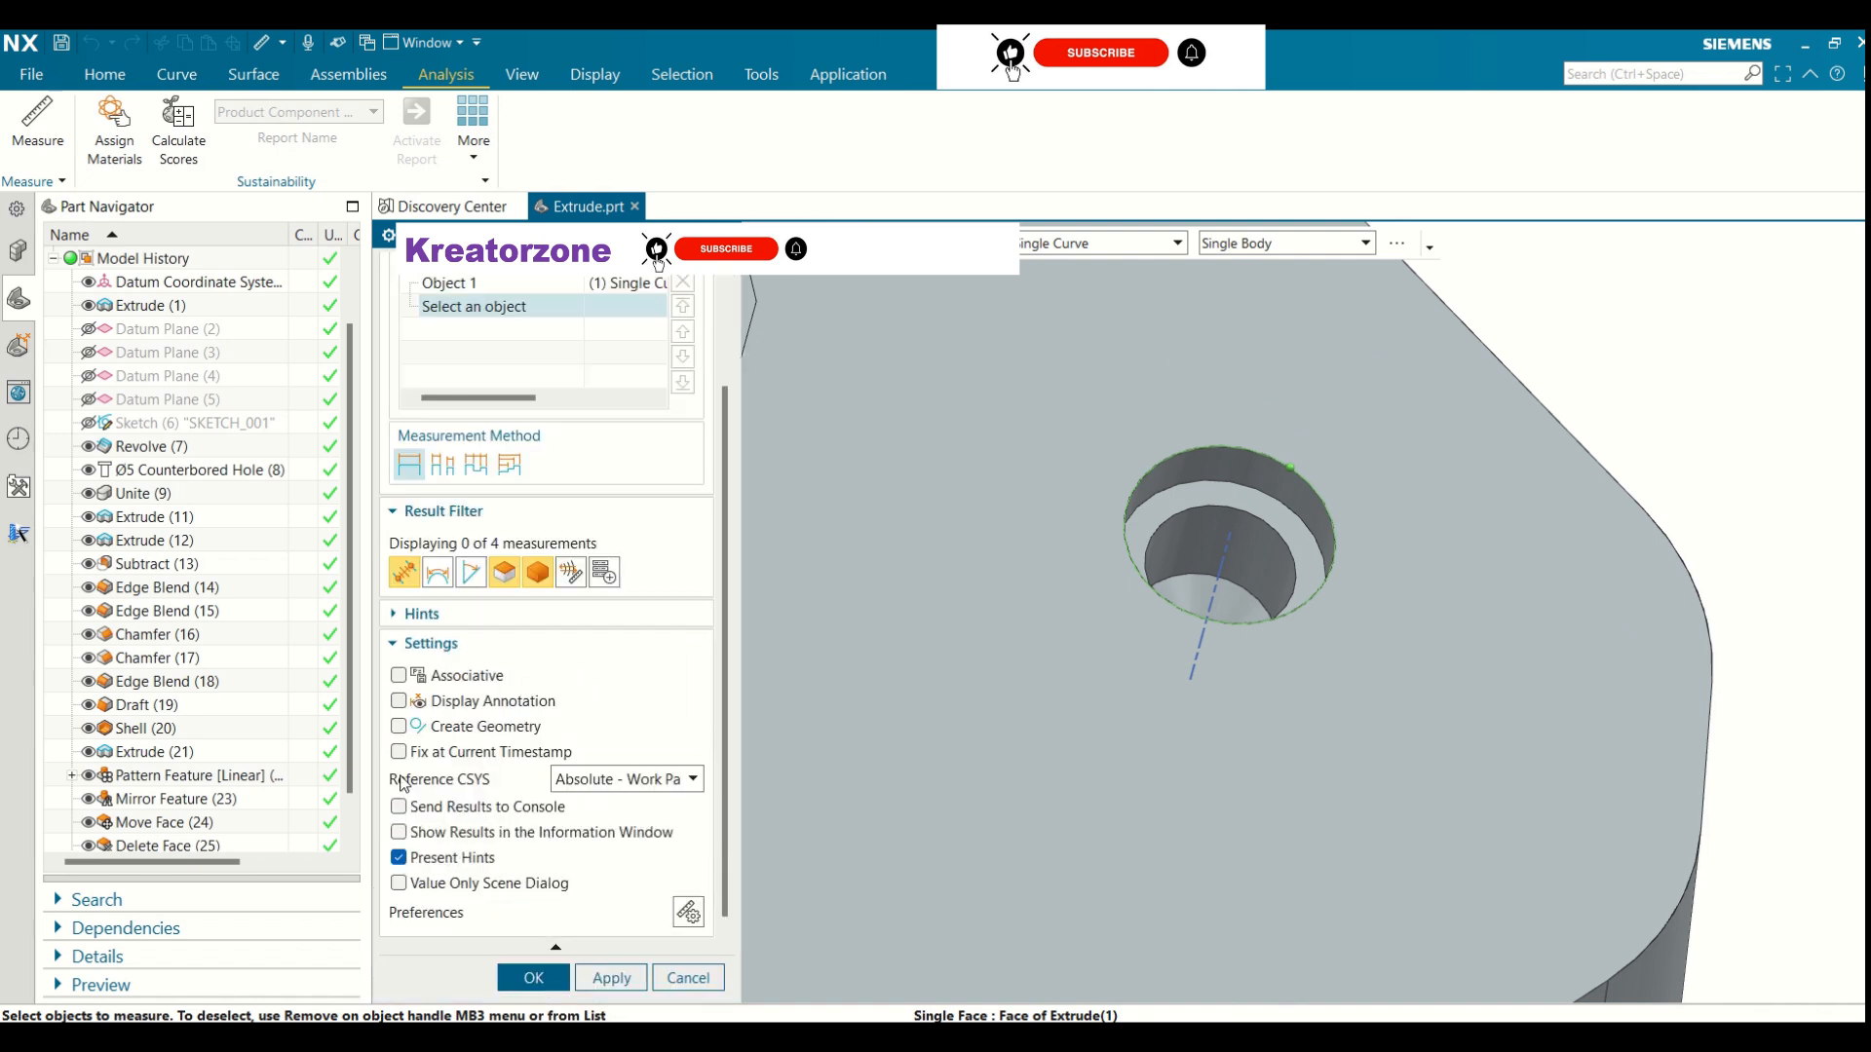
{"action": "left_click", "coordinate": [417, 616]}
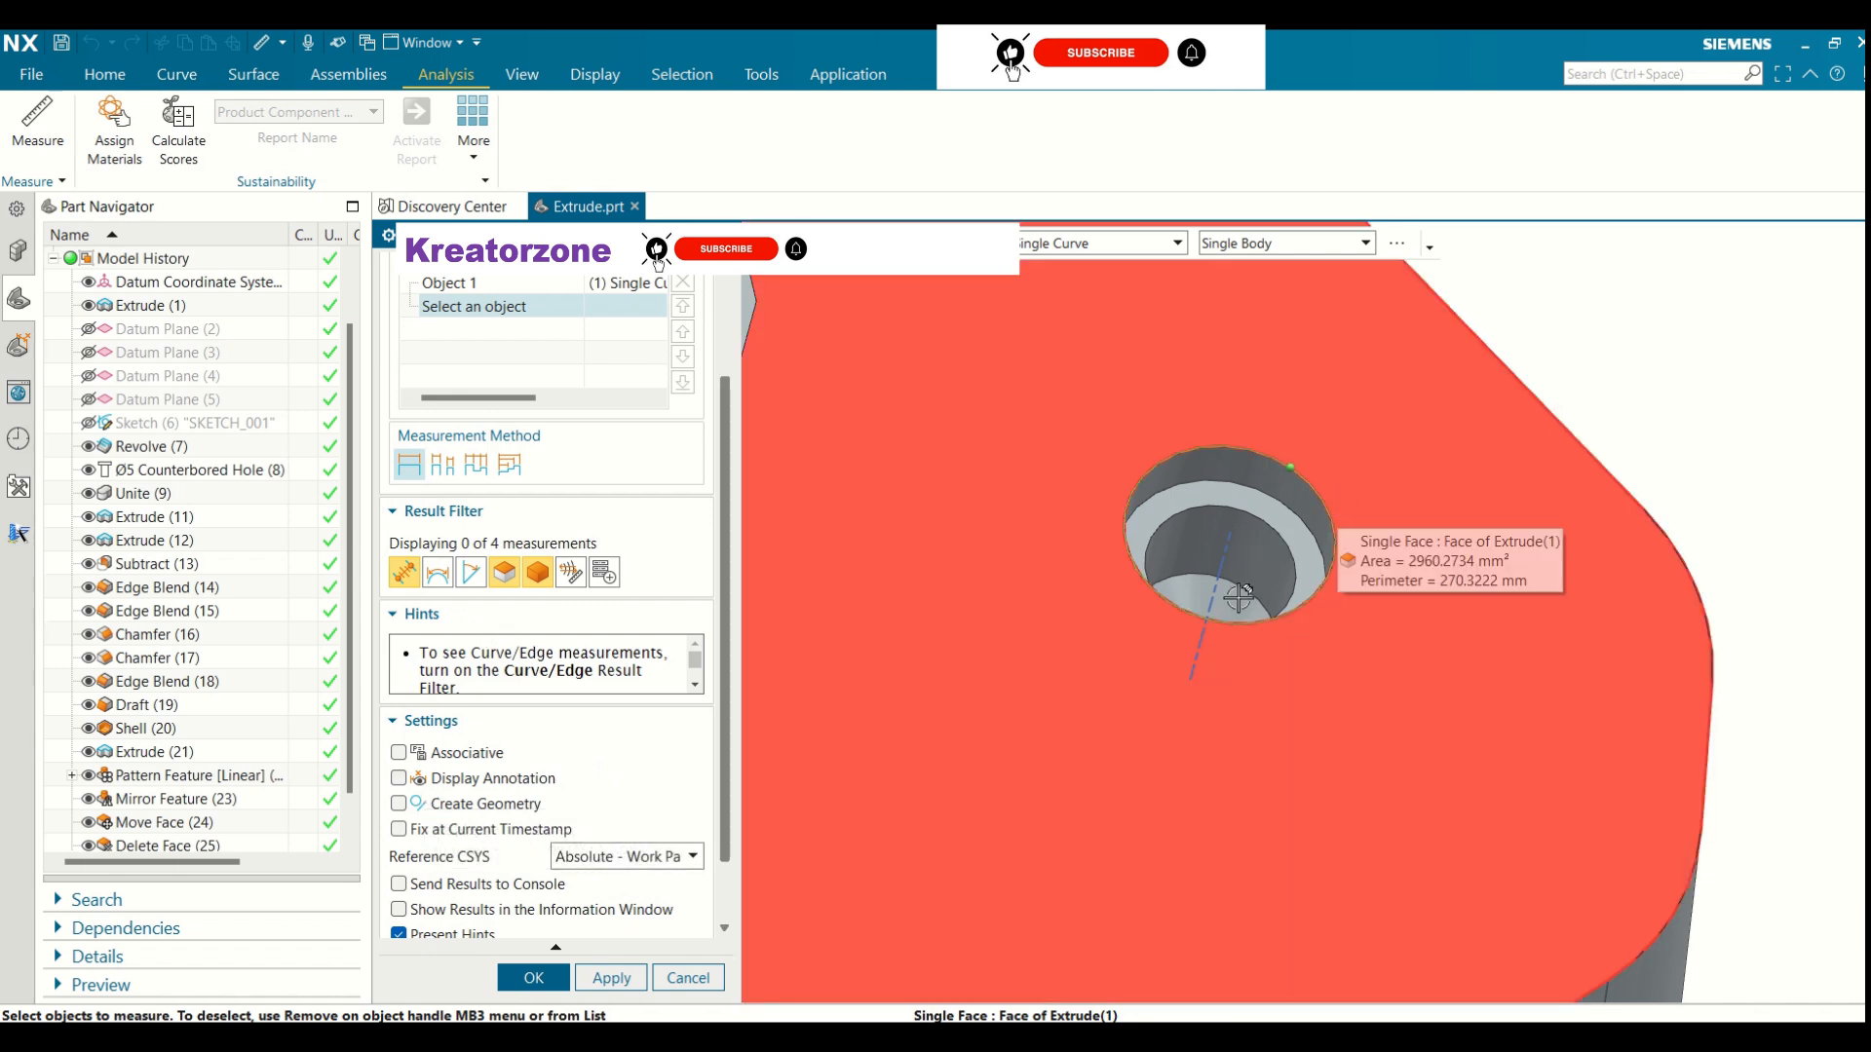
{"action": "scroll", "coordinate": [522, 845], "scroll_direction": "down", "scroll_amount": 2}
{"action": "scroll", "coordinate": [522, 844], "scroll_direction": "up", "scroll_amount": 5}
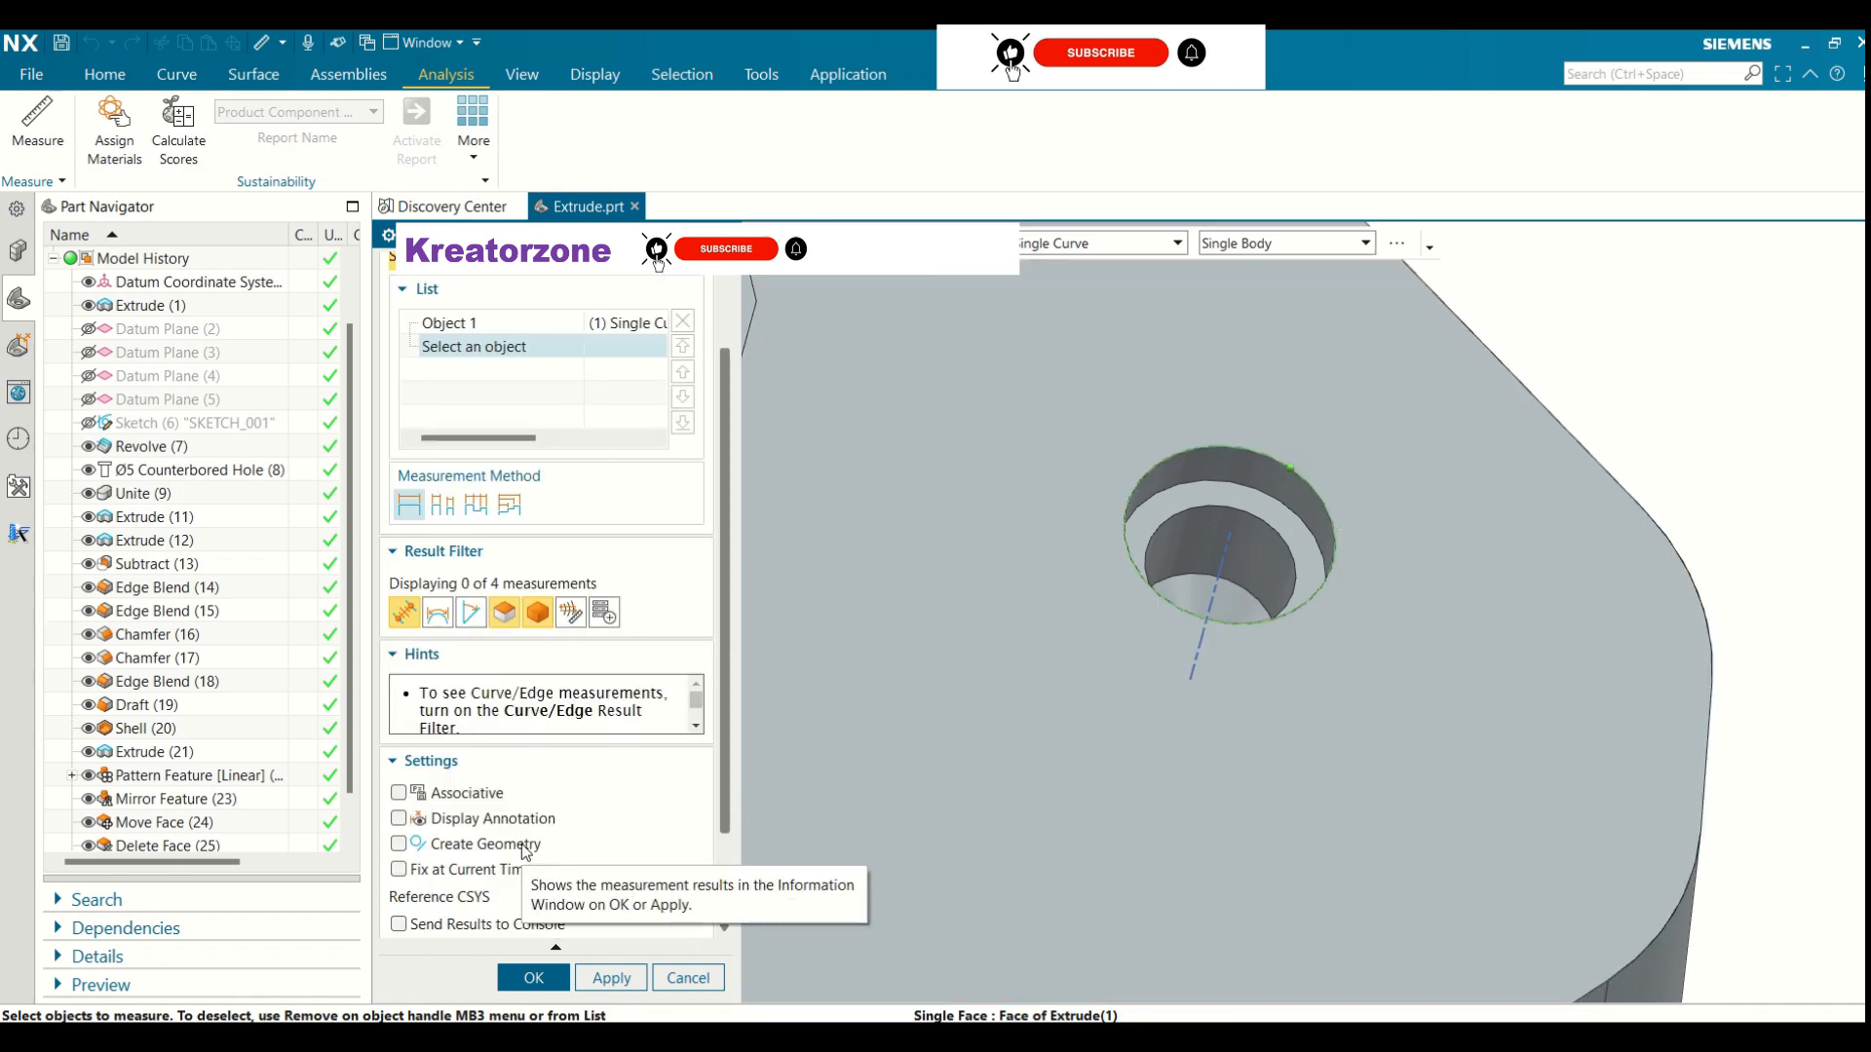
{"action": "left_click", "coordinate": [434, 672]}
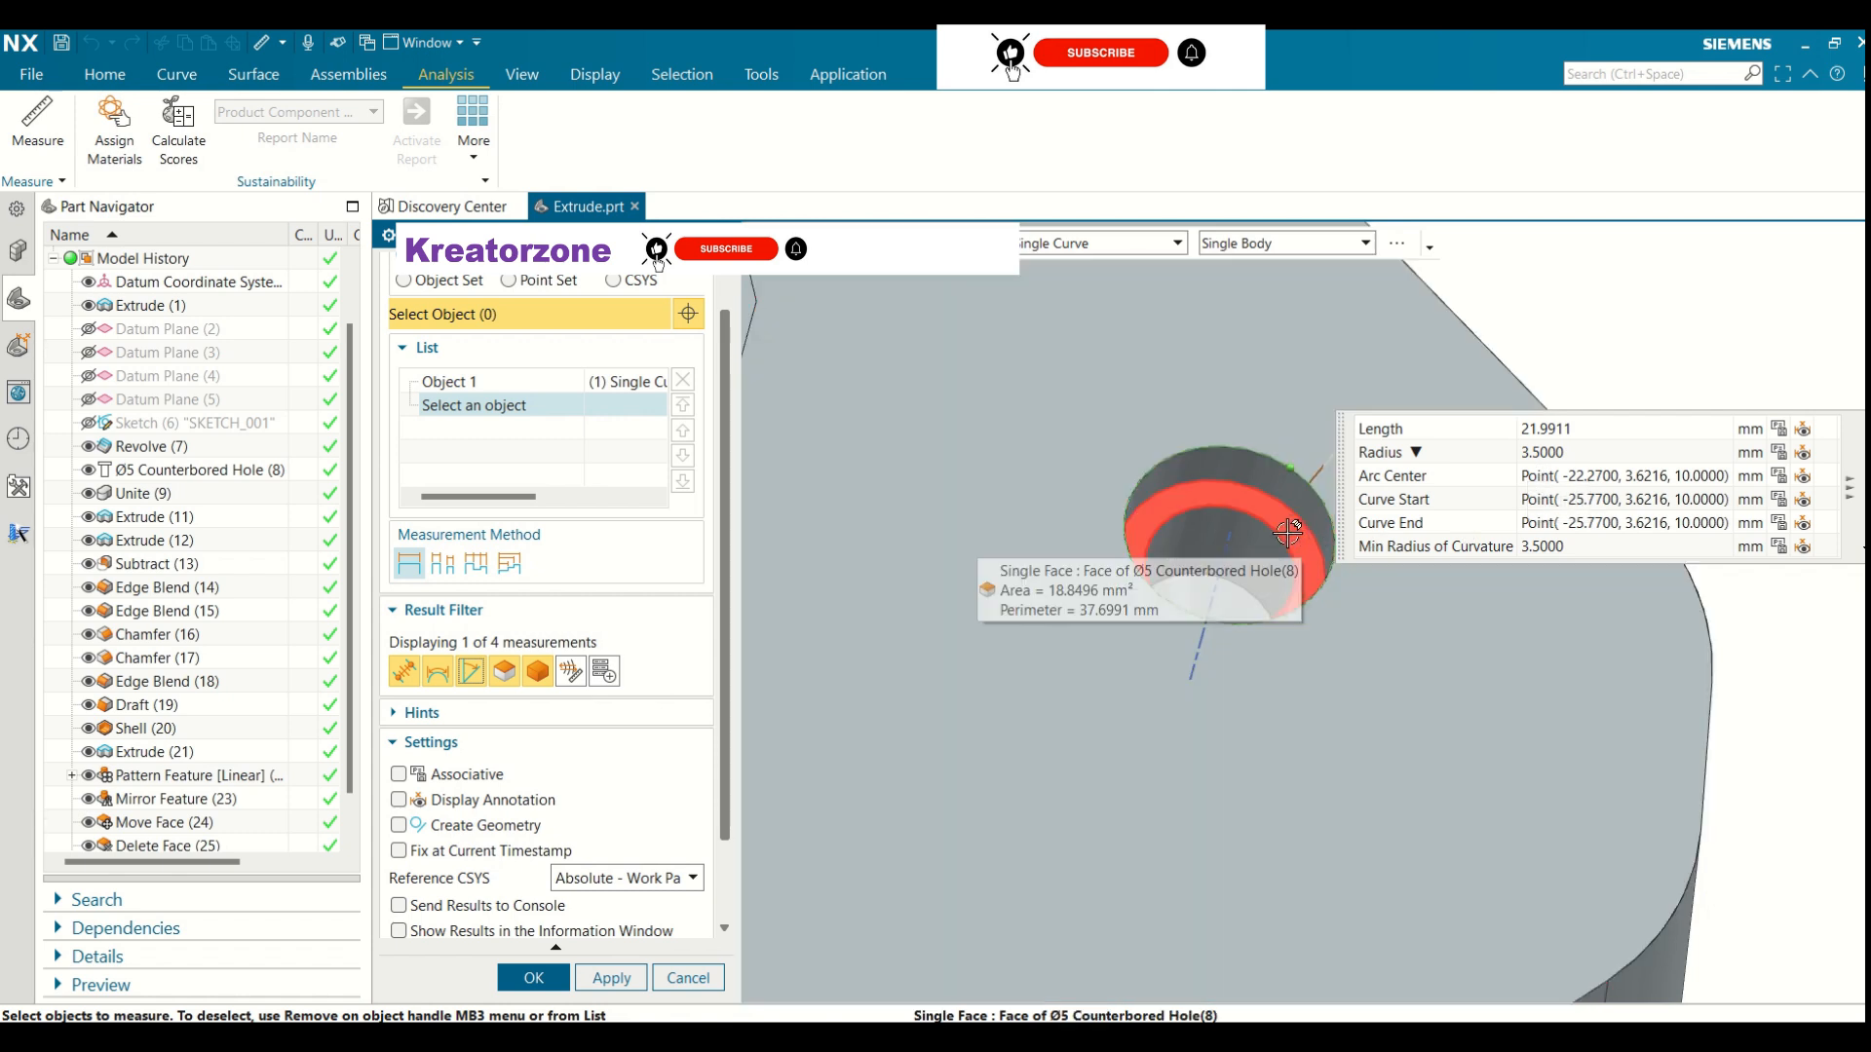
Add the hole's inner cylindrical face as the second measured object and toggle the Body and Face result filters off and on
{"action": "left_click", "coordinate": [1267, 526]}
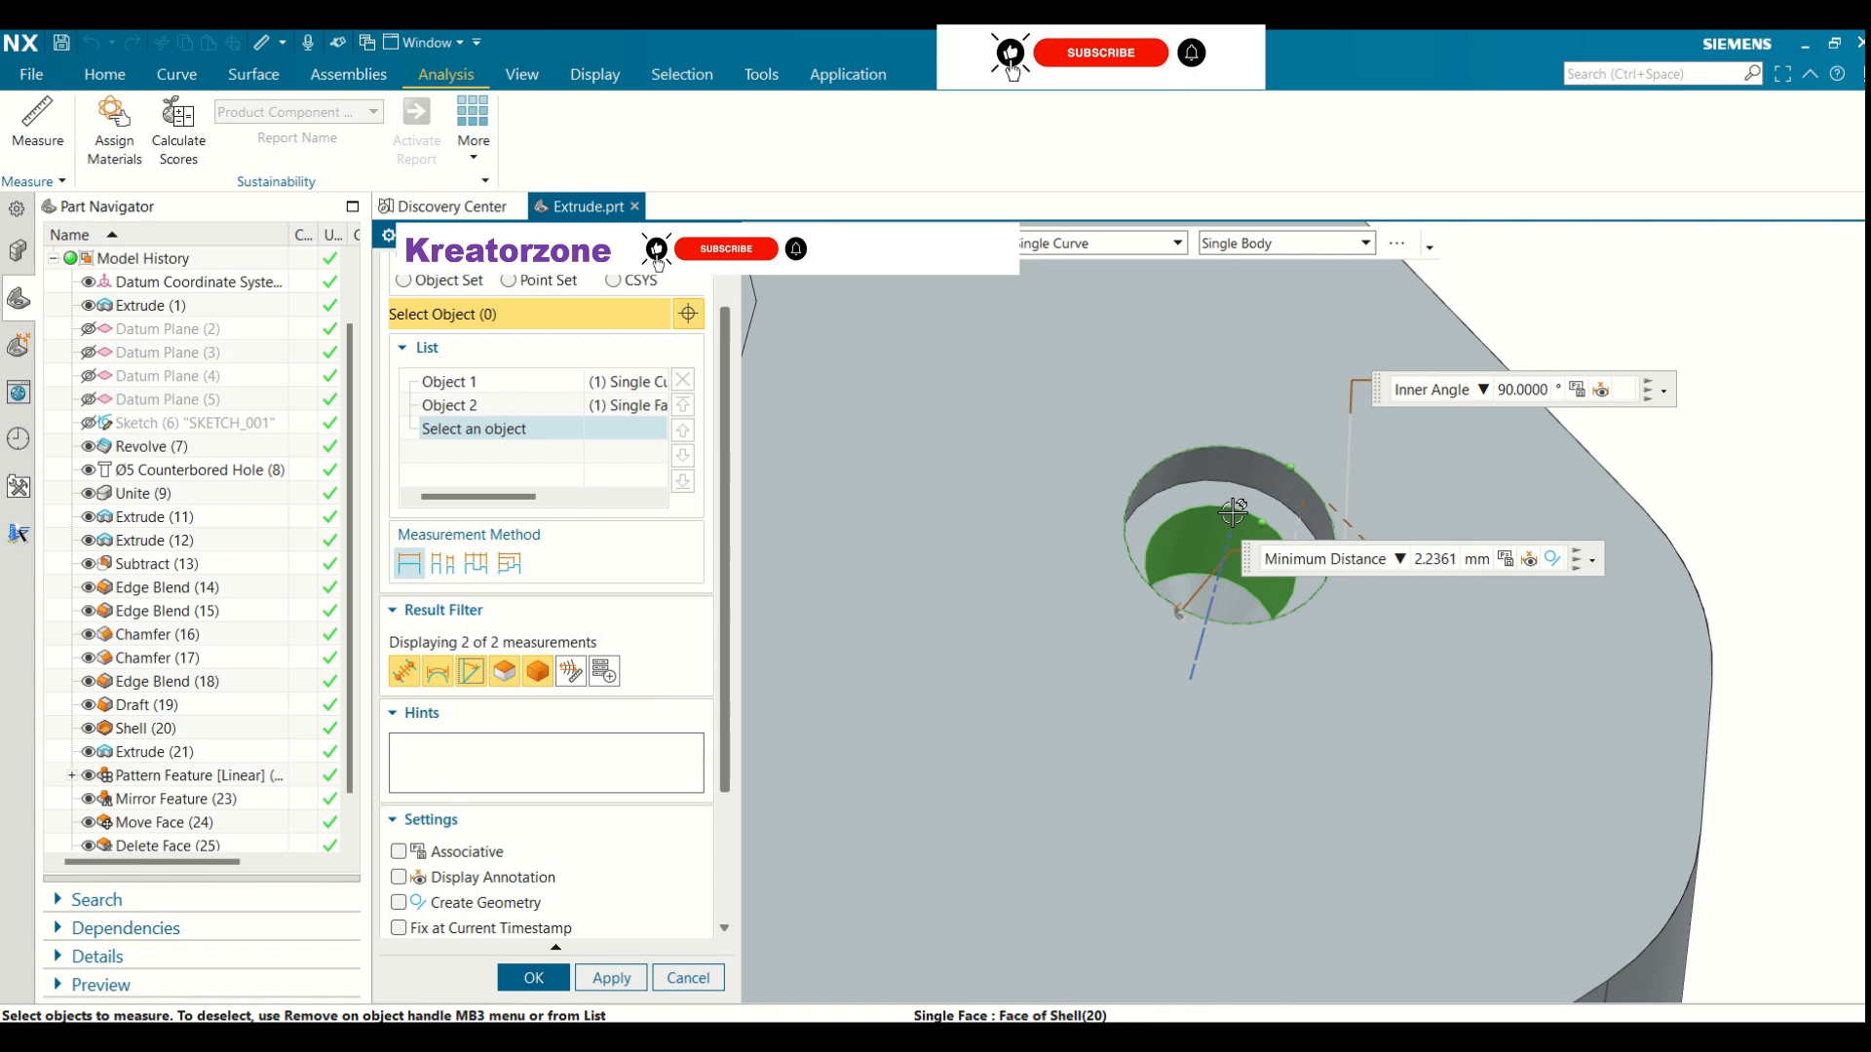
{"action": "left_click", "coordinate": [533, 672]}
{"action": "left_click", "coordinate": [509, 675]}
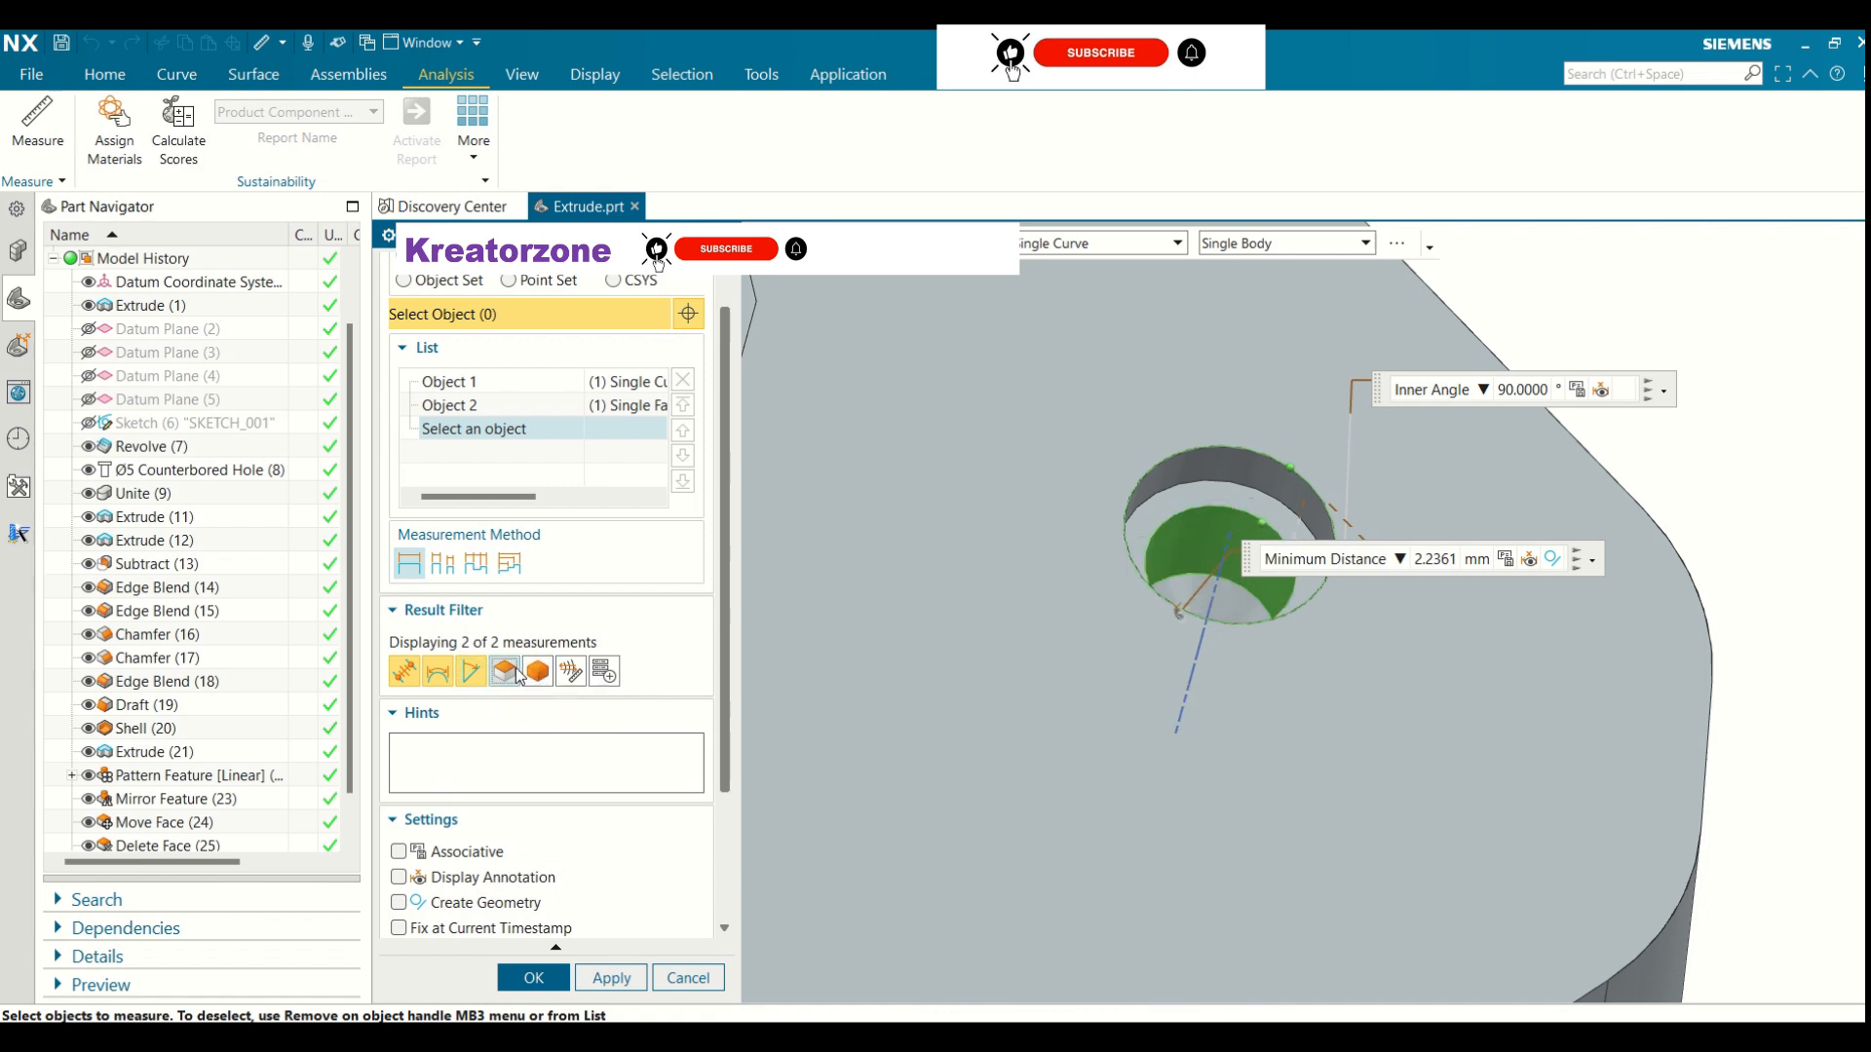
{"action": "left_click", "coordinate": [535, 672]}
{"action": "left_click", "coordinate": [504, 672]}
Remove the circular edge from the measured objects, examine the inner face's results and finish the measurement
{"action": "left_click", "coordinate": [458, 383]}
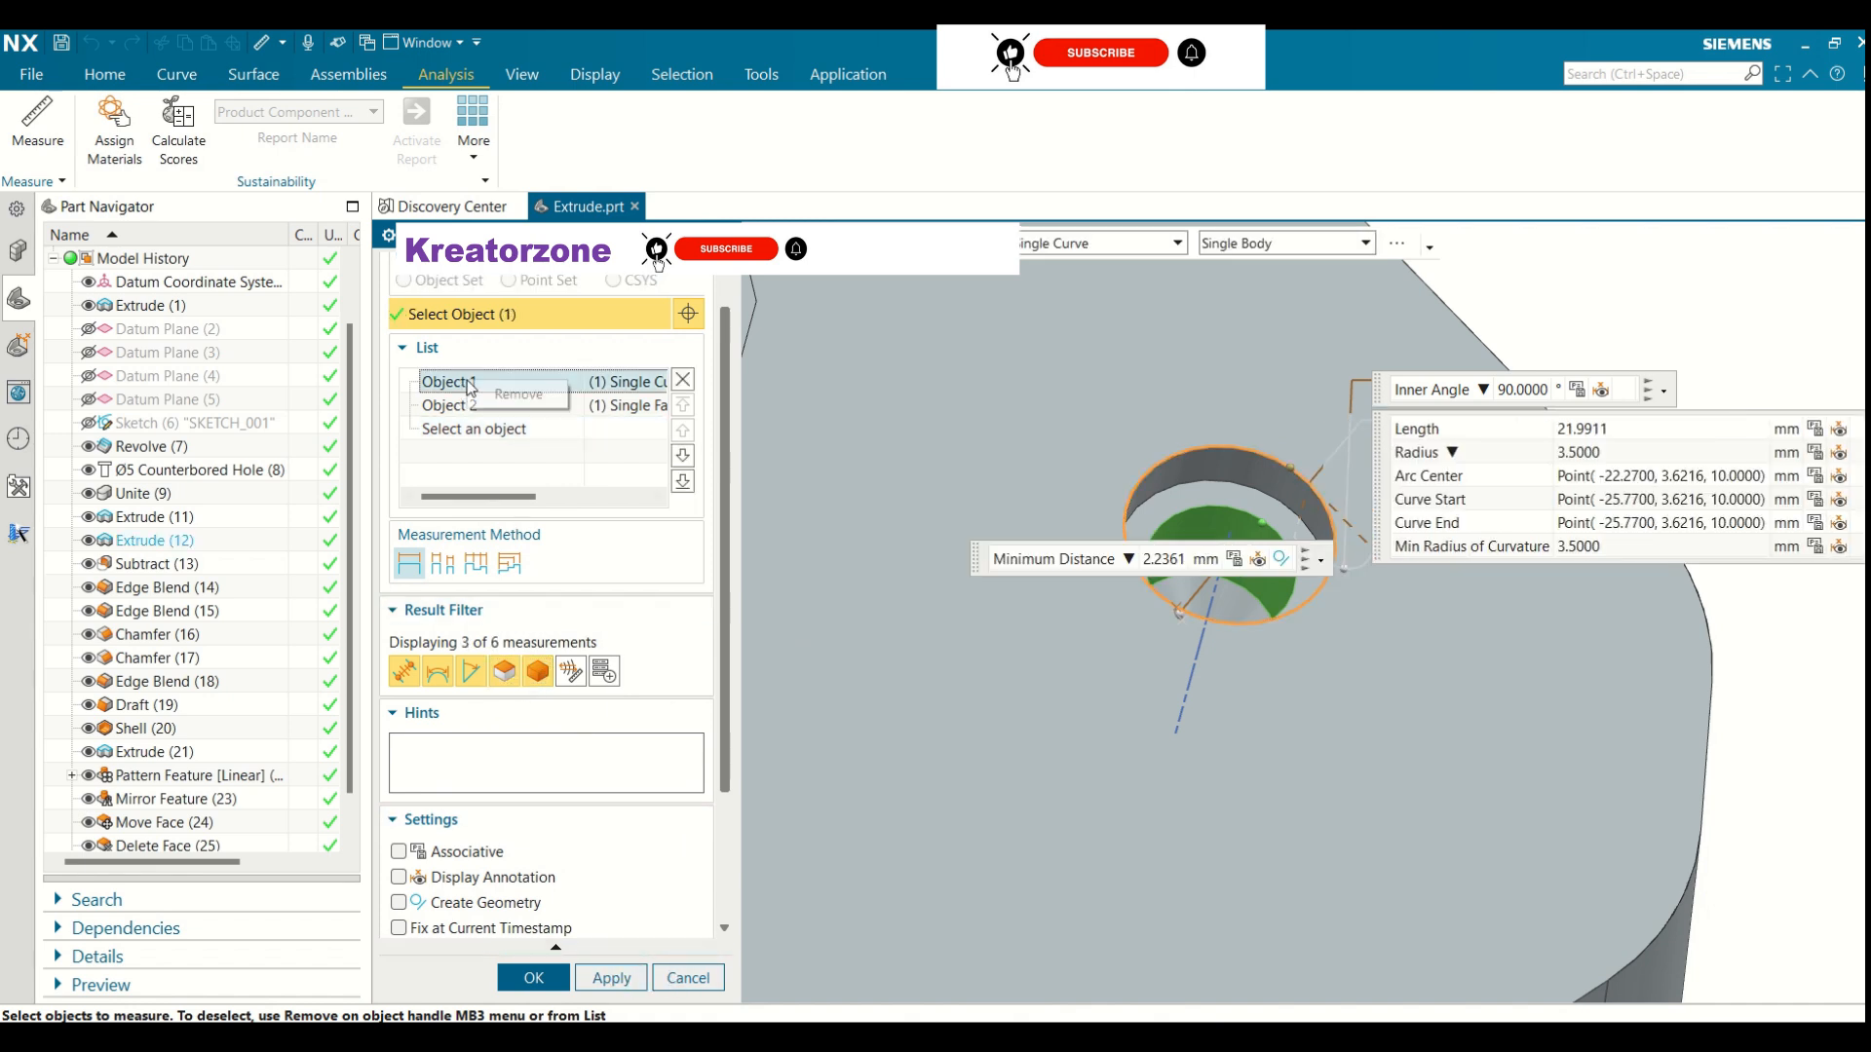
{"action": "left_click", "coordinate": [683, 382]}
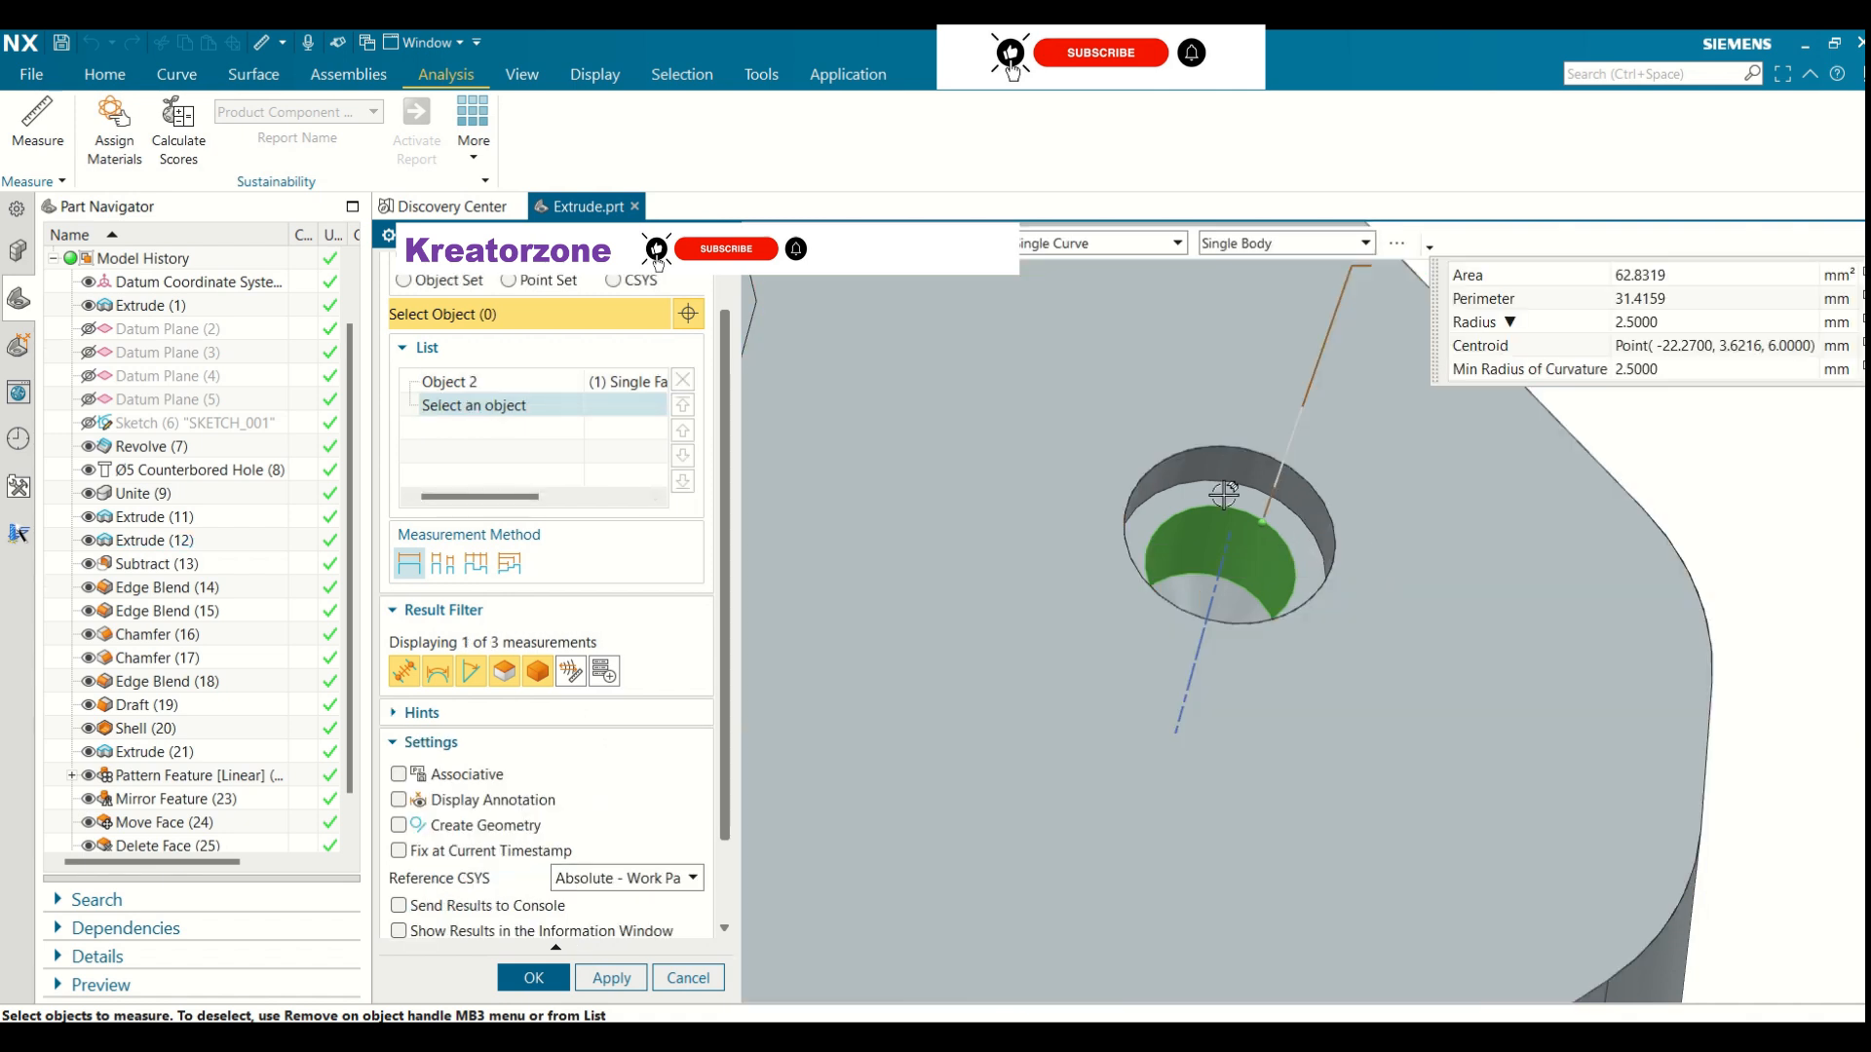
{"action": "mouse_move", "coordinate": [1557, 343]}
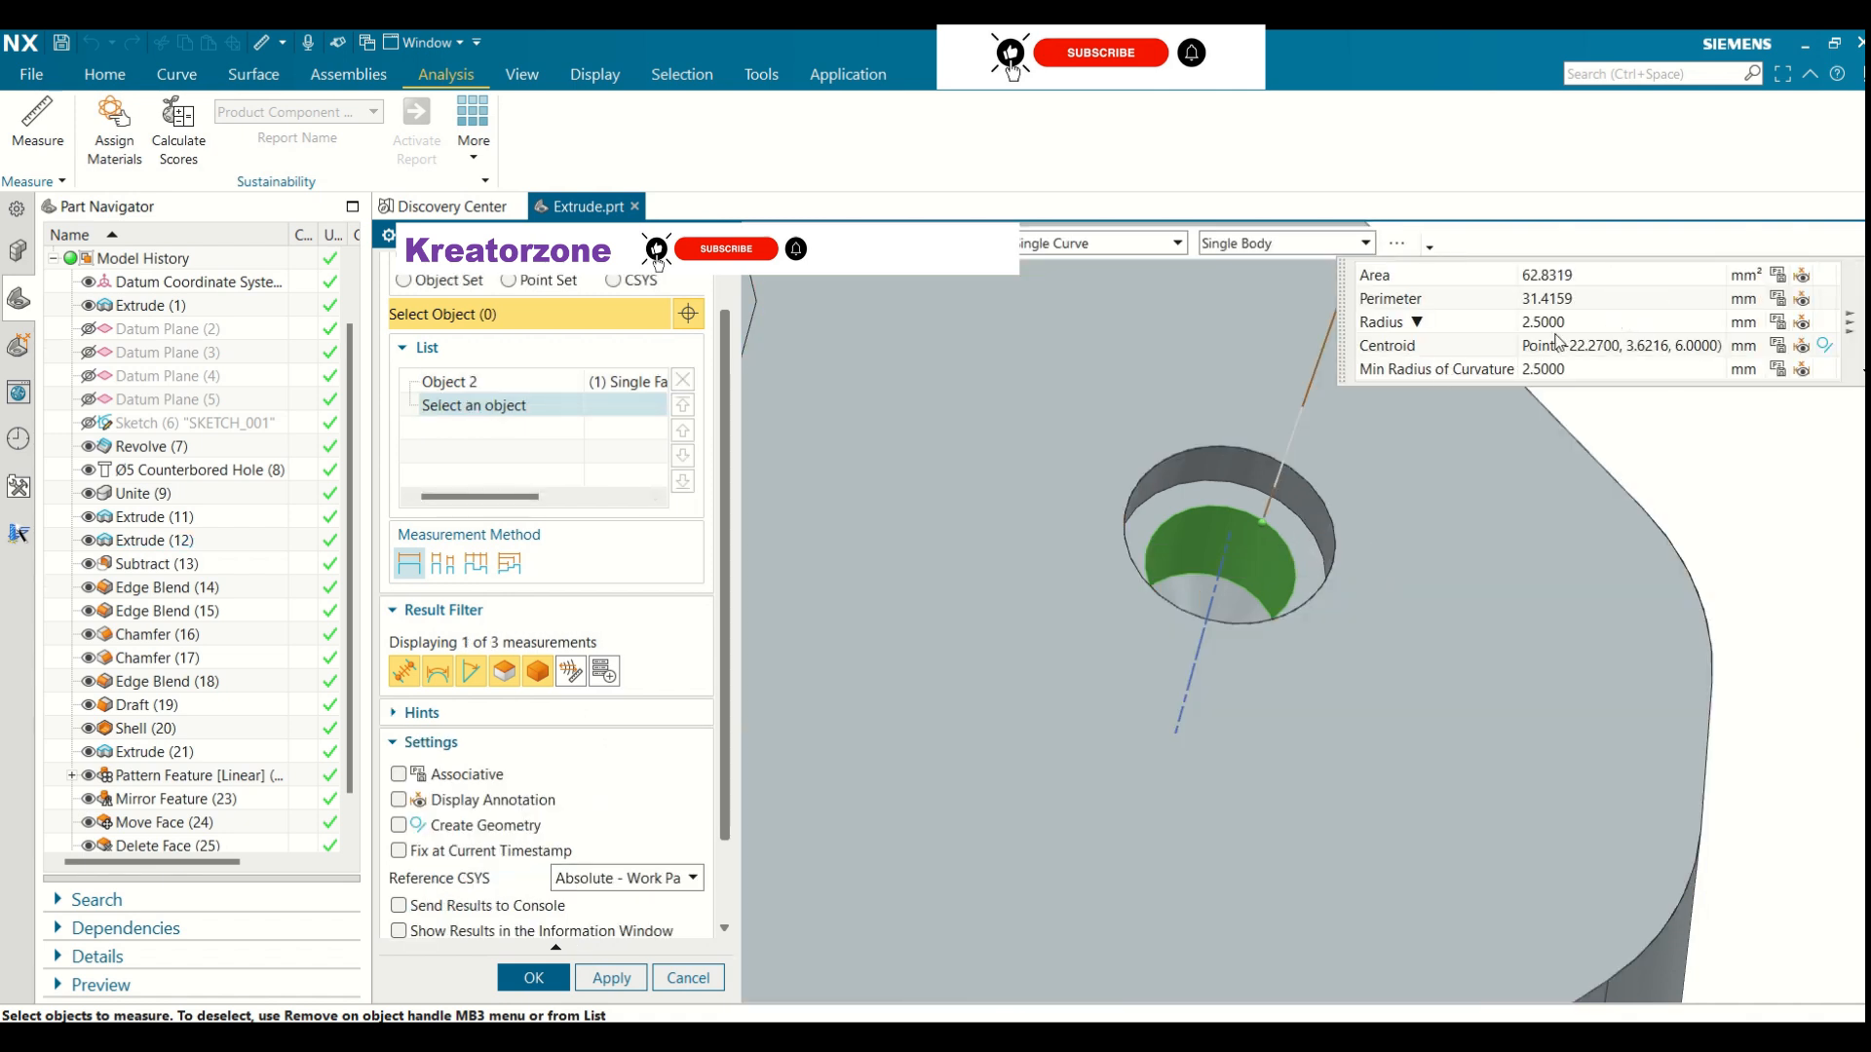
{"action": "left_click", "coordinate": [532, 977]}
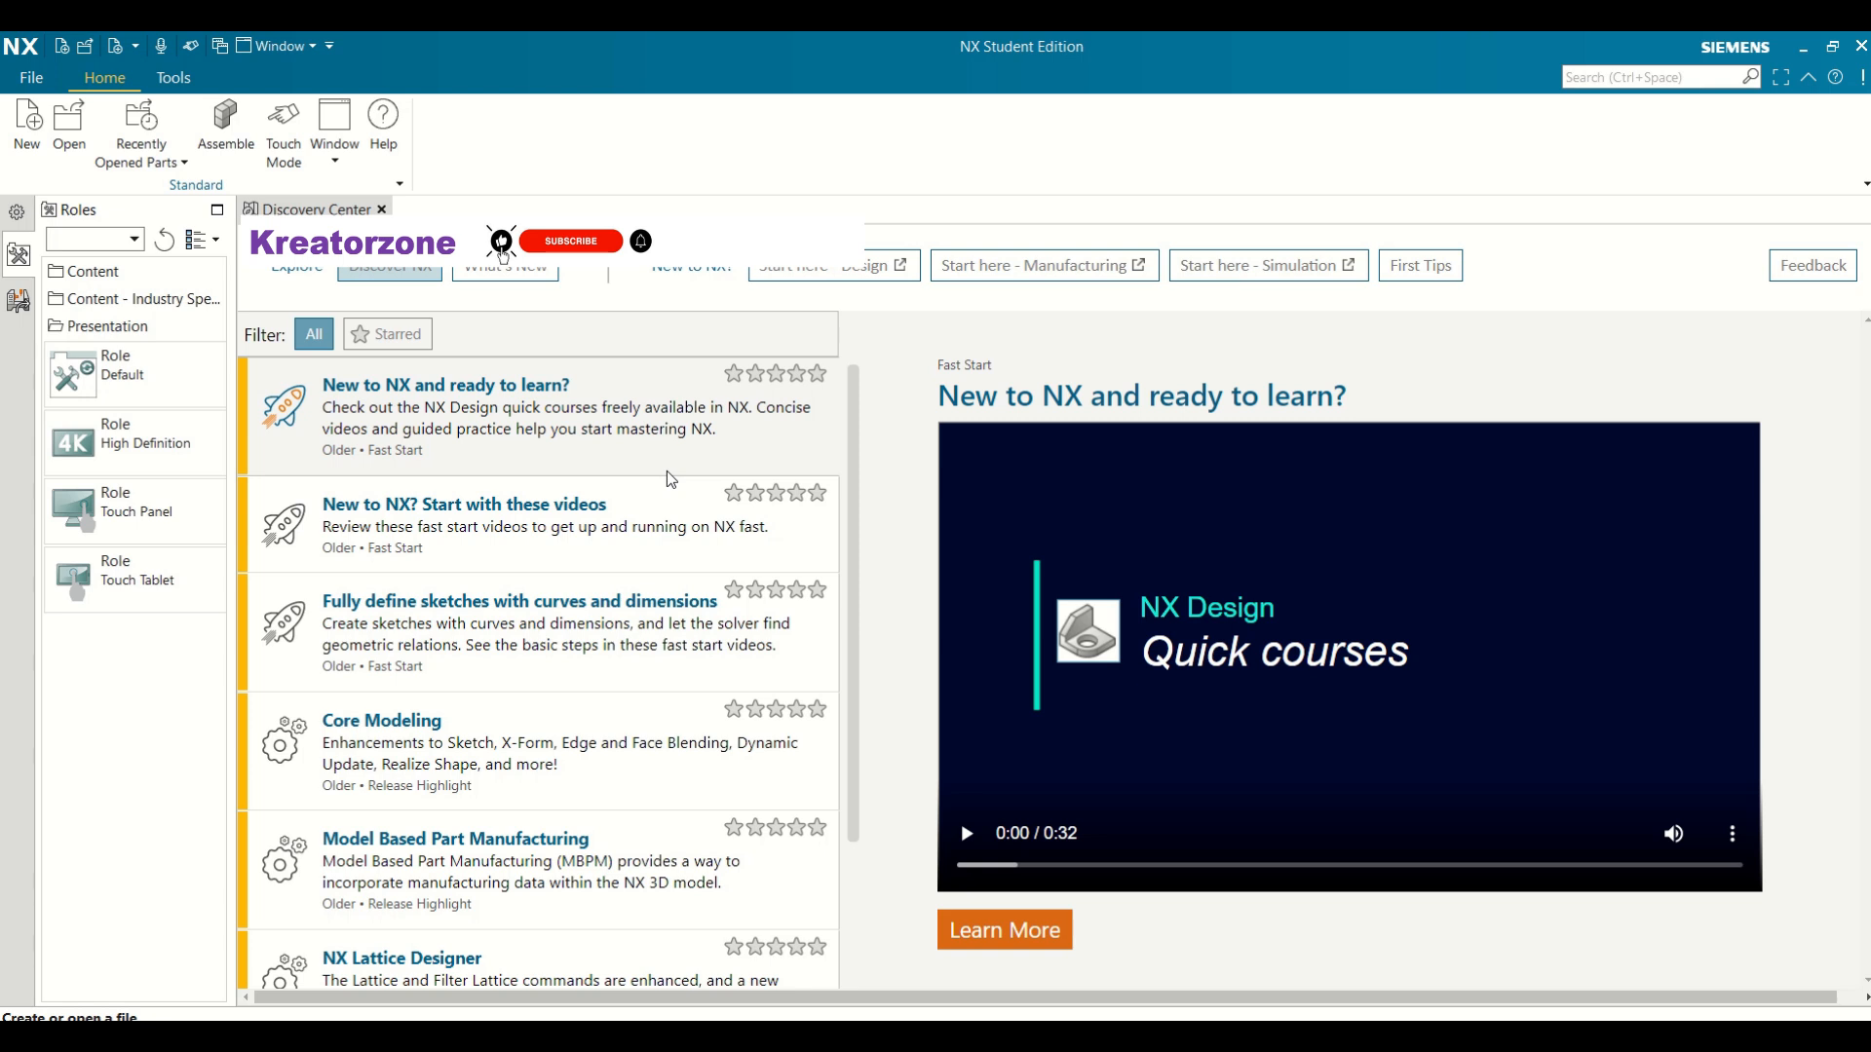
Create a new part from the Model template in millimetres, named top
{"action": "left_click", "coordinate": [36, 121]}
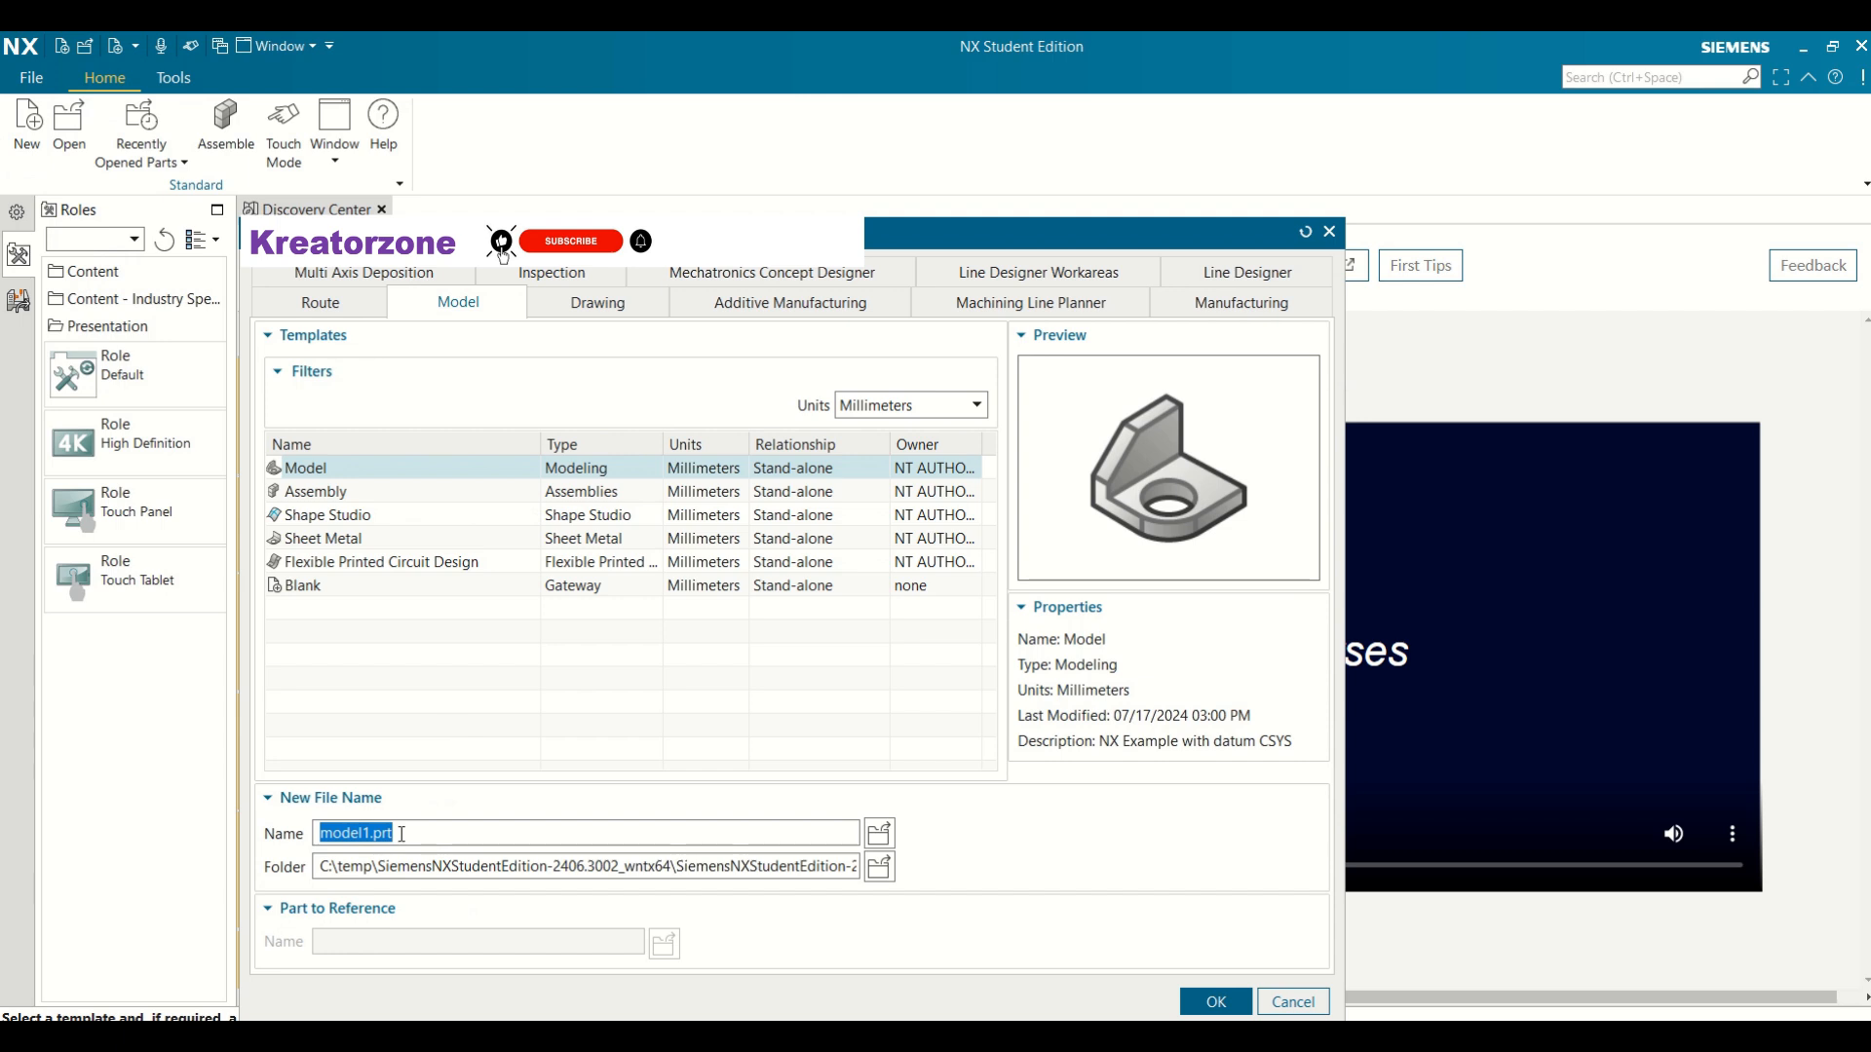
{"action": "left_click", "coordinate": [399, 834]}
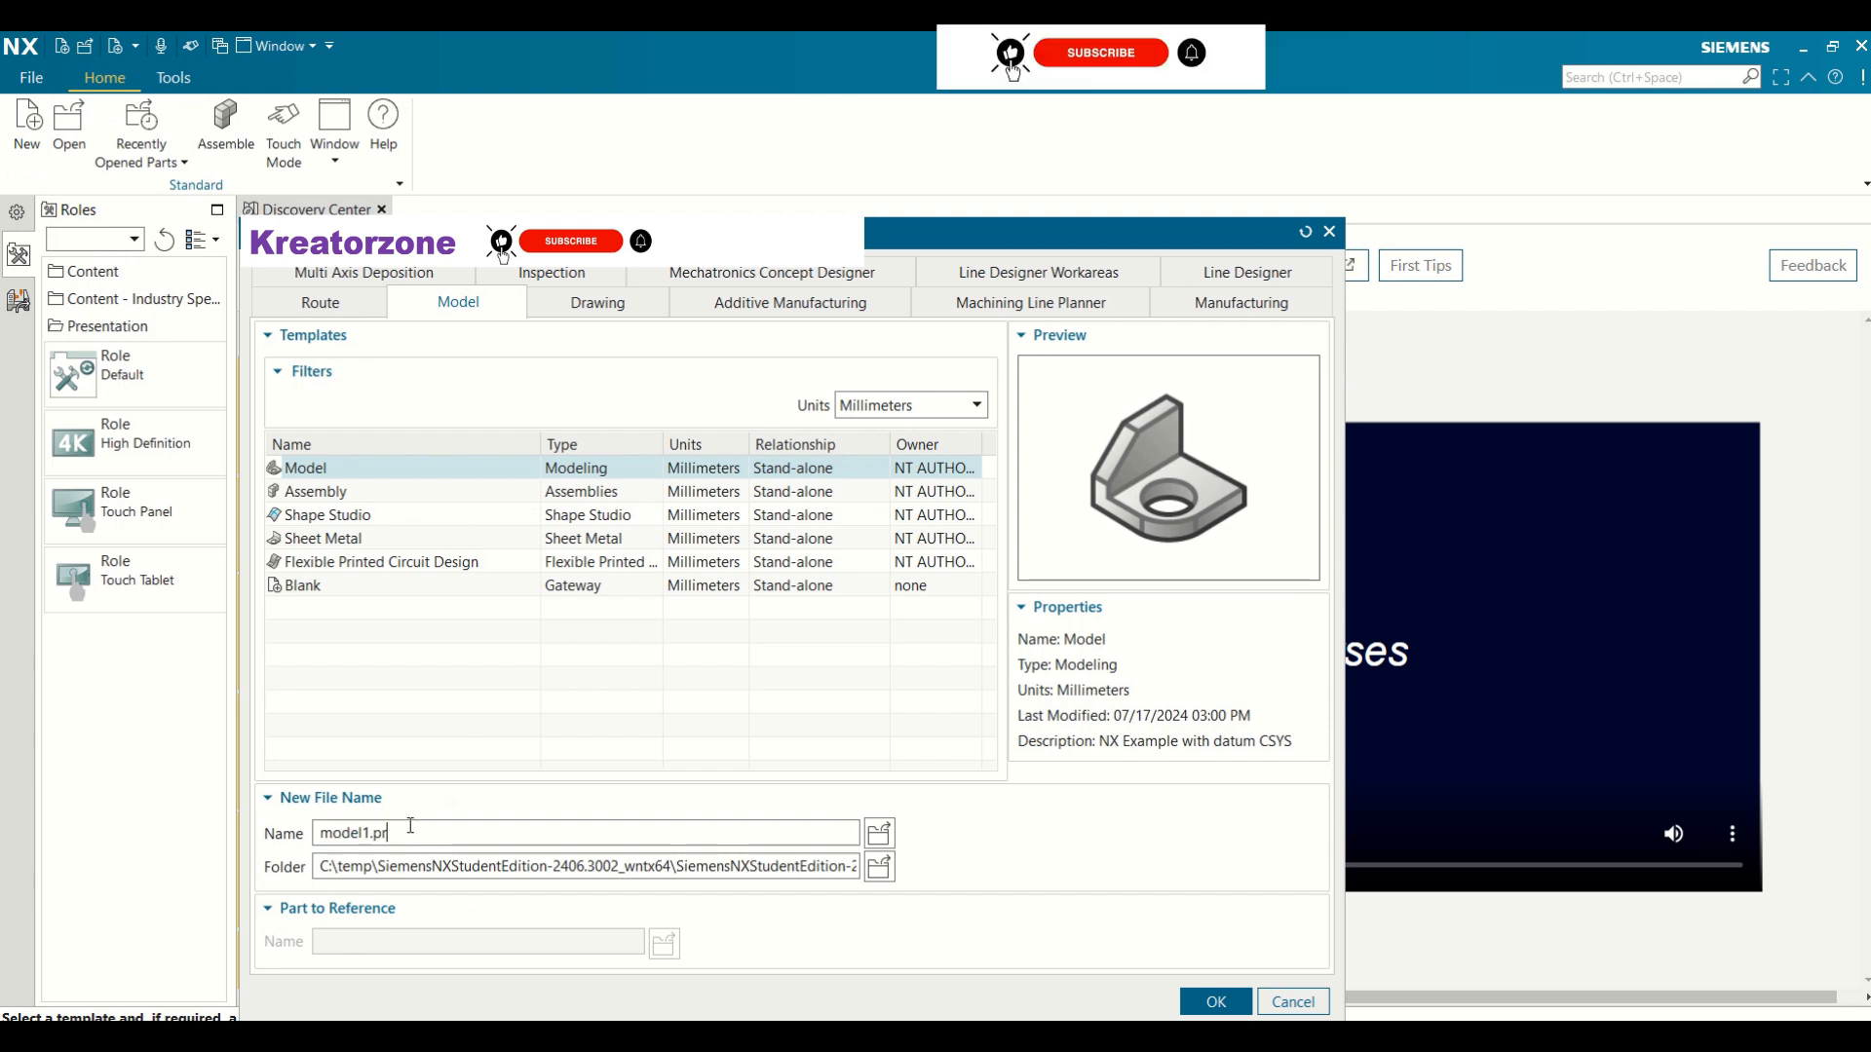
{"action": "key", "text": "BackSpace"}
{"action": "key", "text": "BackSpace"}
{"action": "key", "text": "BackSpace"}
{"action": "key", "text": "BackSpace"}
{"action": "key", "text": "BackSpace"}
{"action": "key", "text": "BackSpace"}
{"action": "key", "text": "BackSpace"}
{"action": "key", "text": "BackSpace"}
{"action": "key", "text": "BackSpace"}
{"action": "left_click", "coordinate": [1216, 1002]}
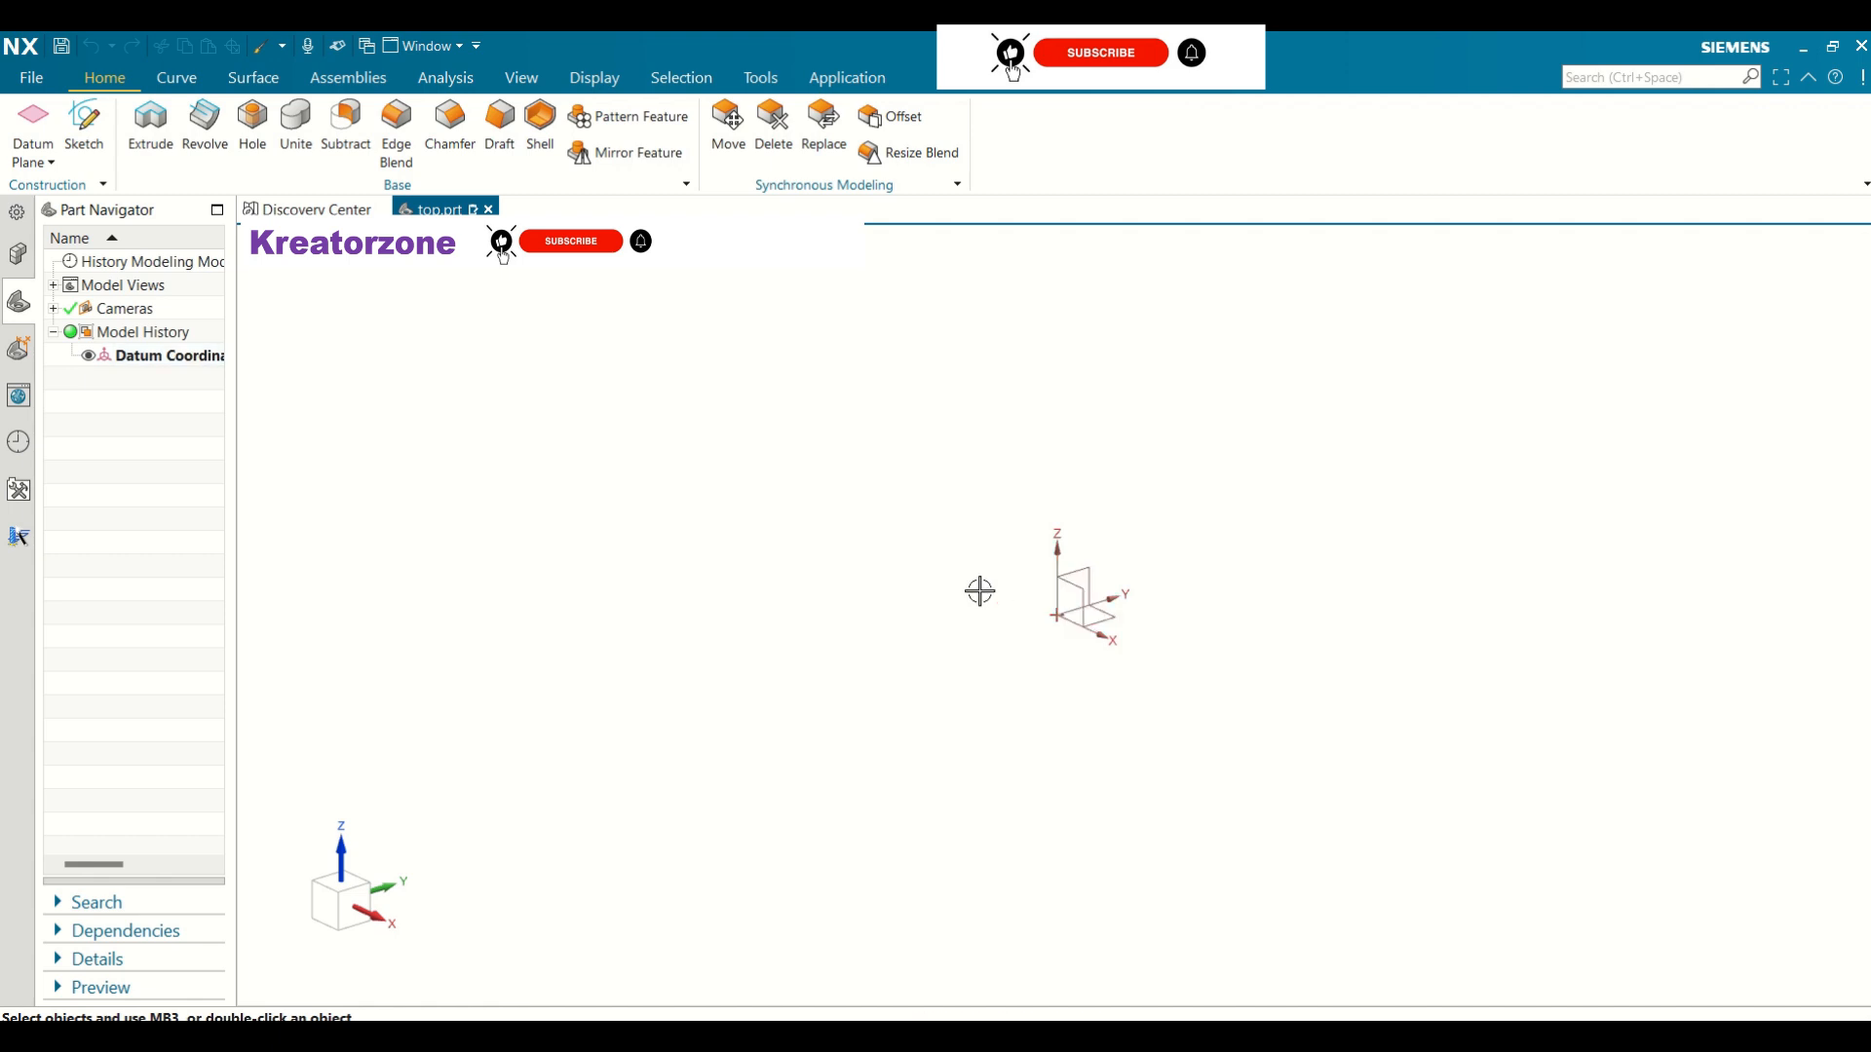
Start a sketch on the Top principal plane
{"action": "left_click", "coordinate": [97, 137]}
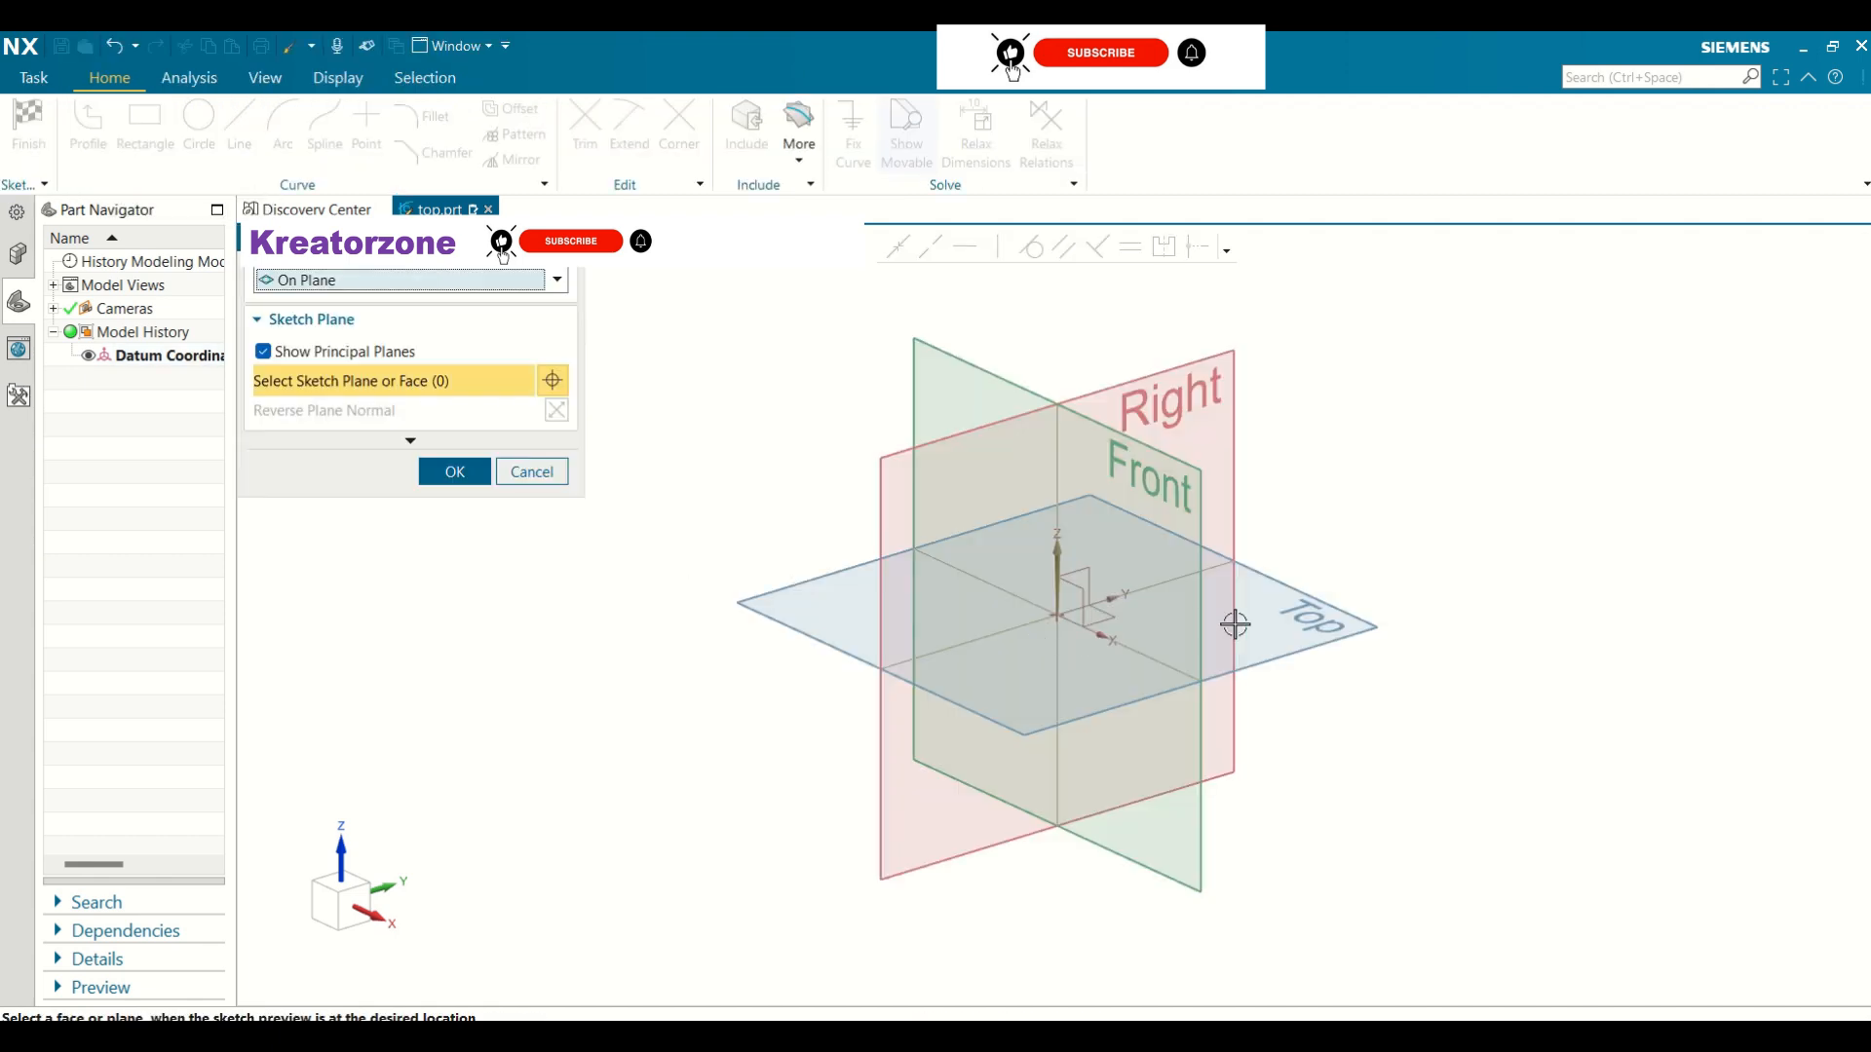
{"action": "left_click", "coordinate": [1316, 630]}
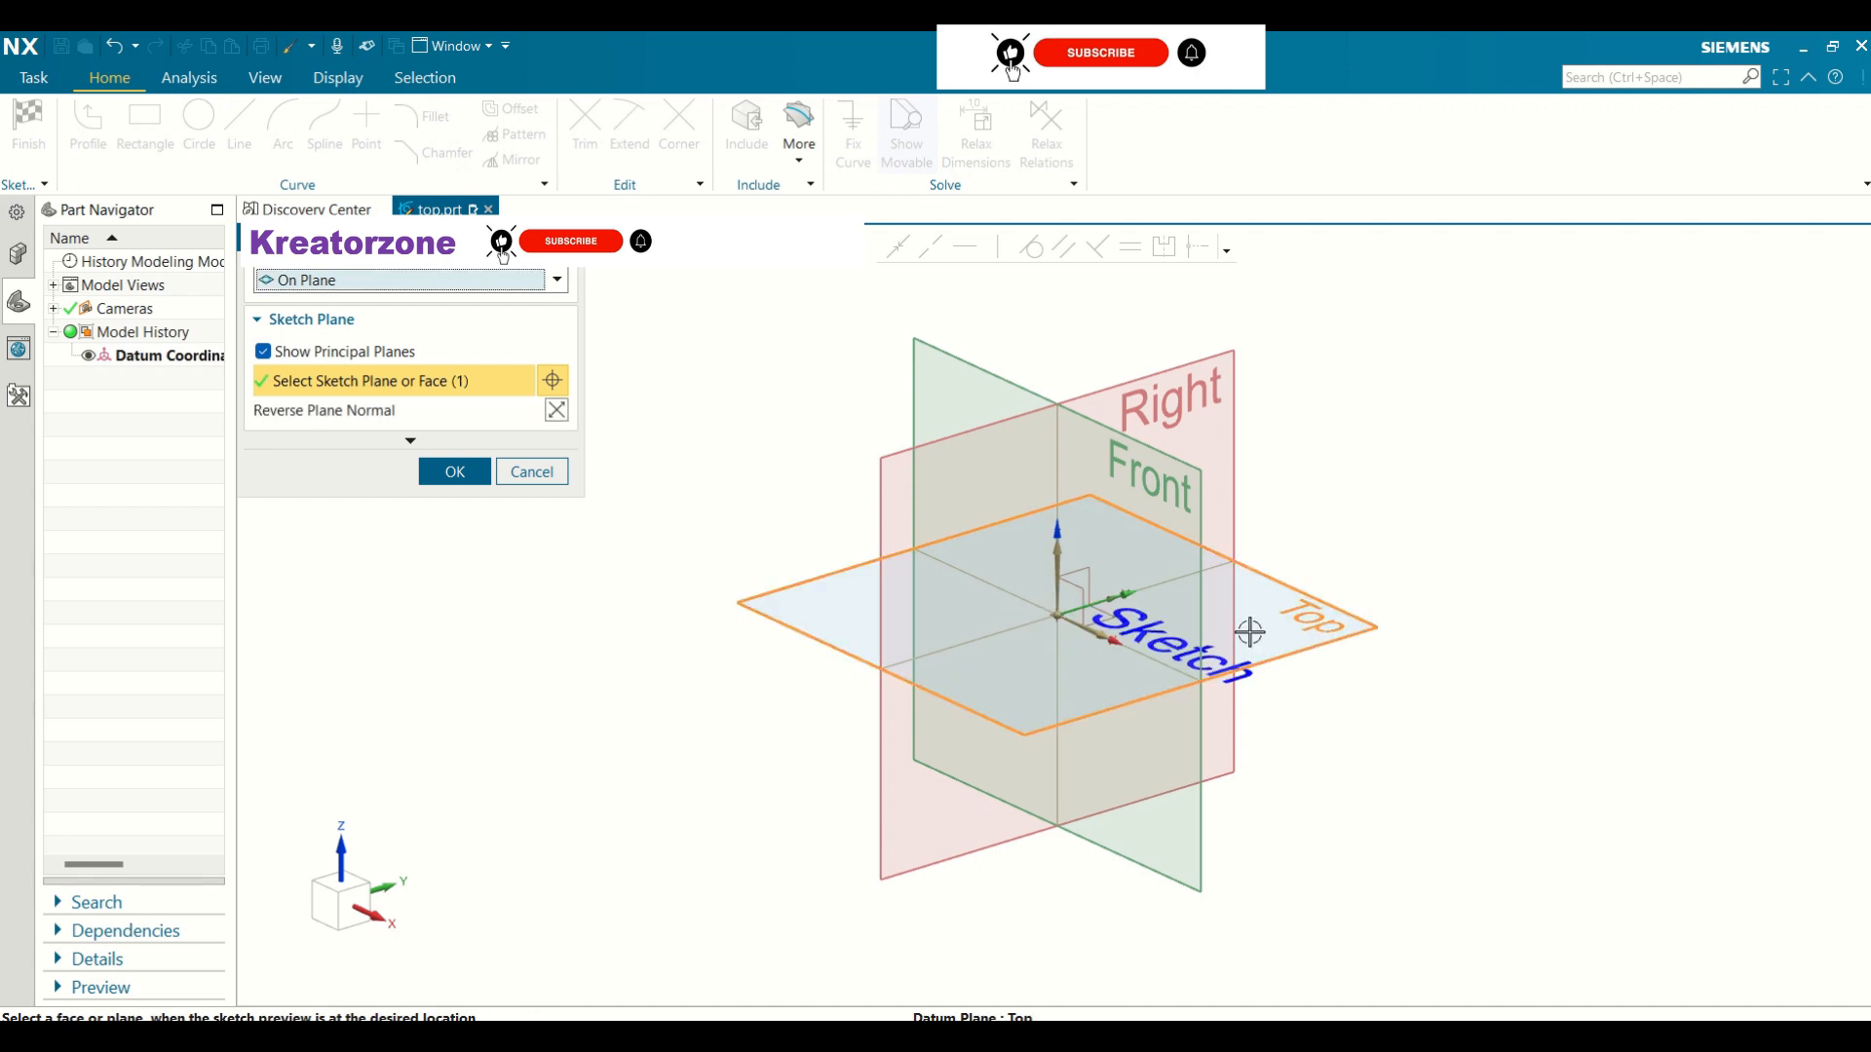
{"action": "left_click", "coordinate": [455, 472]}
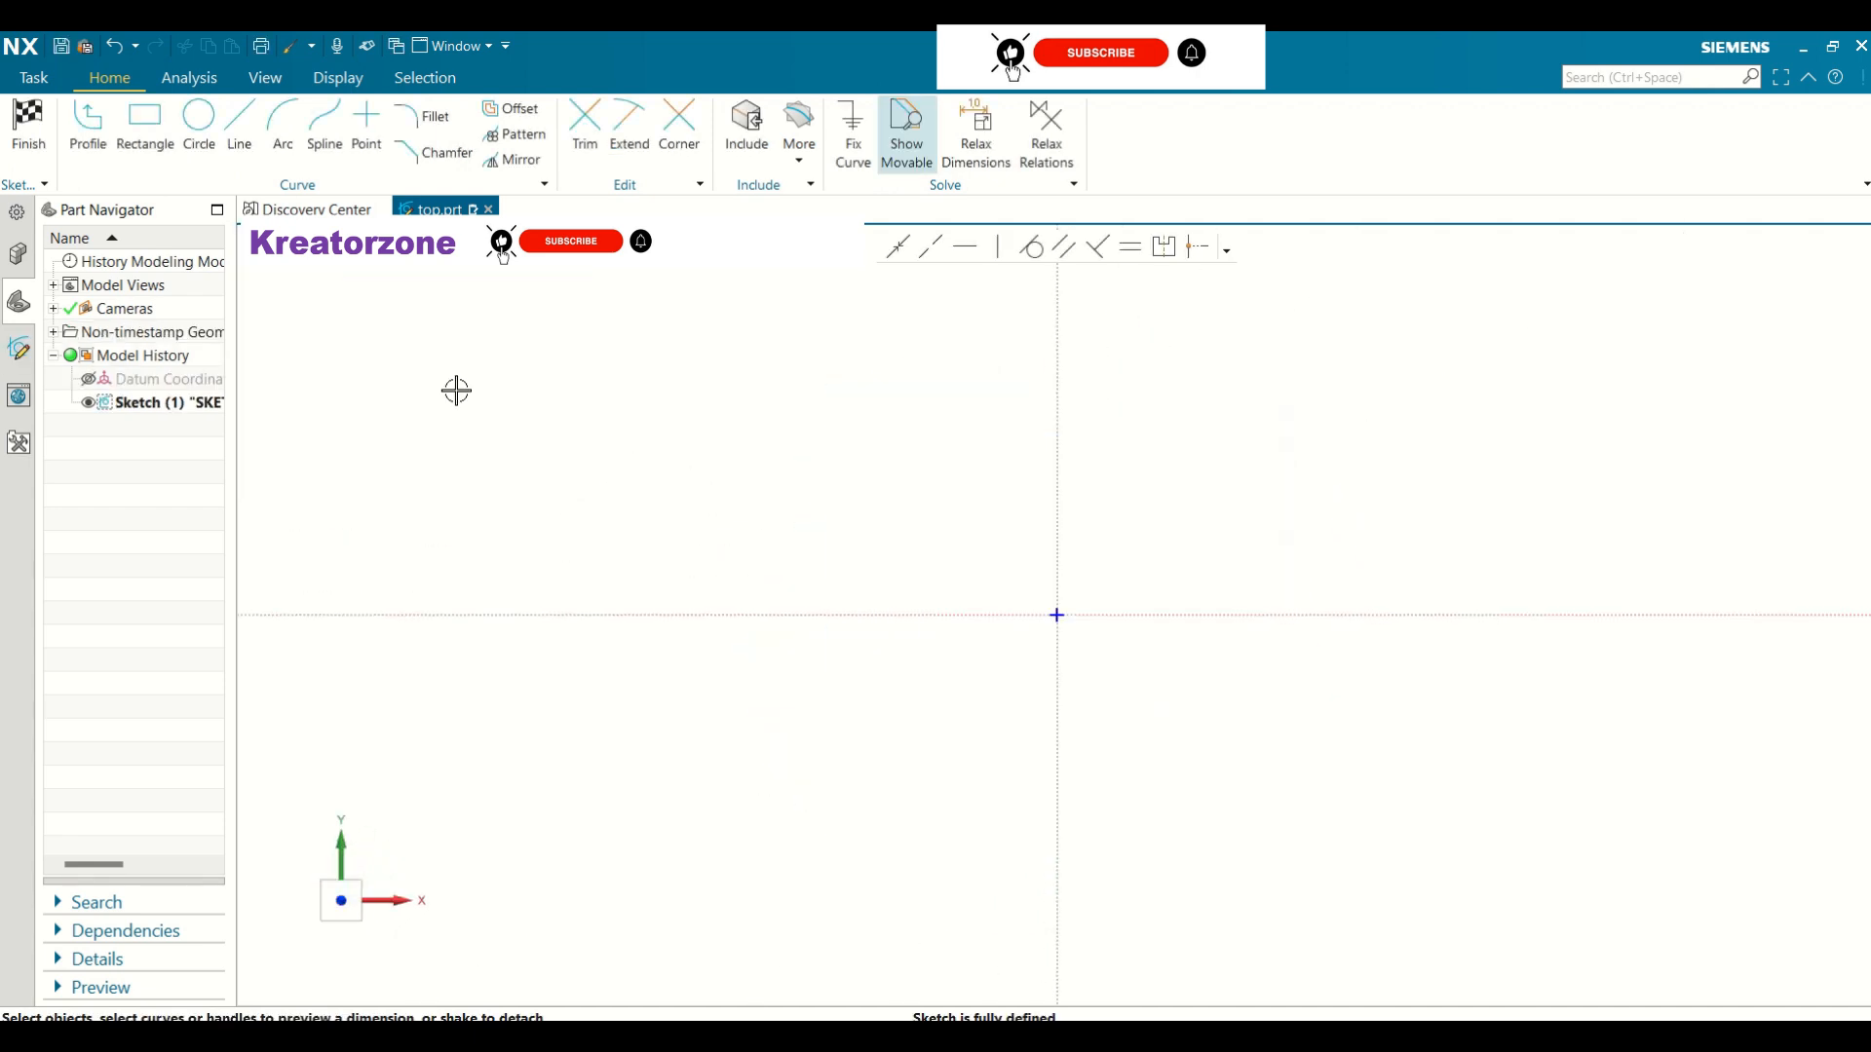
Sketch a rectangle centred on the sketch origin, about 863 mm wide
{"action": "left_click", "coordinate": [144, 121]}
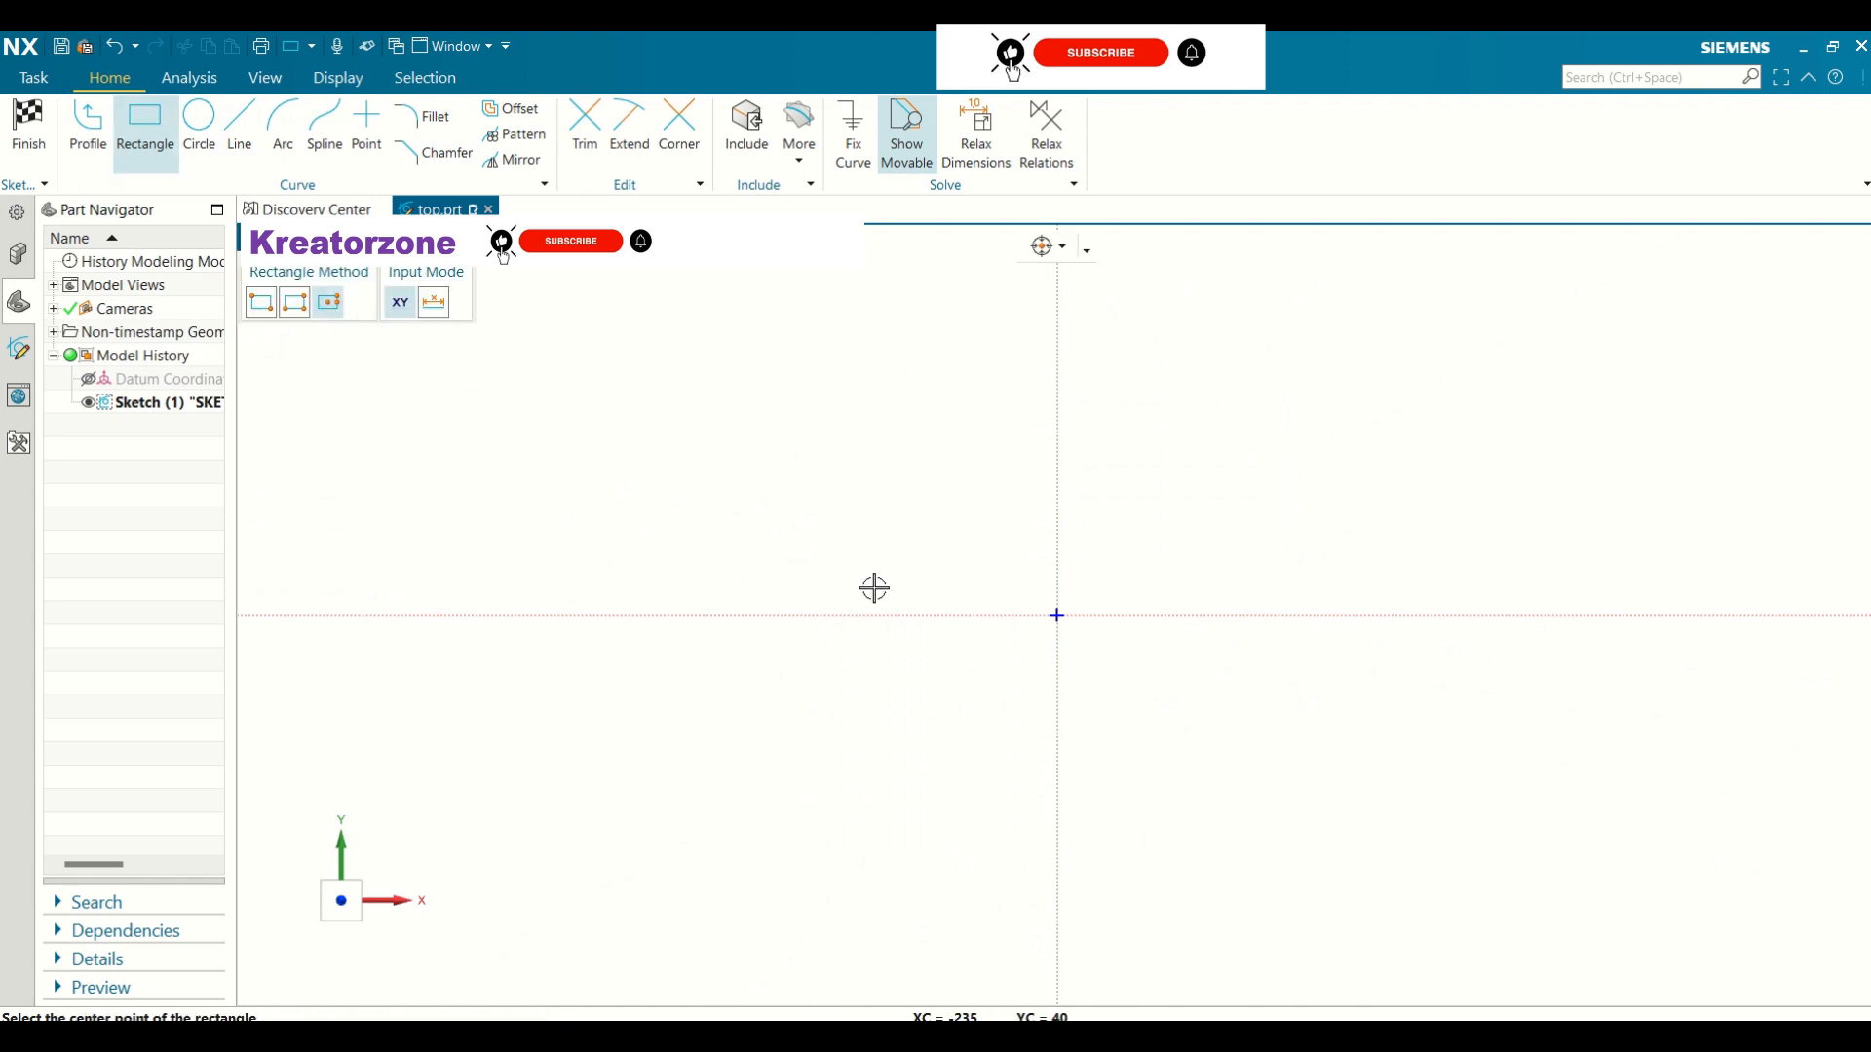
{"action": "left_click", "coordinate": [1059, 614]}
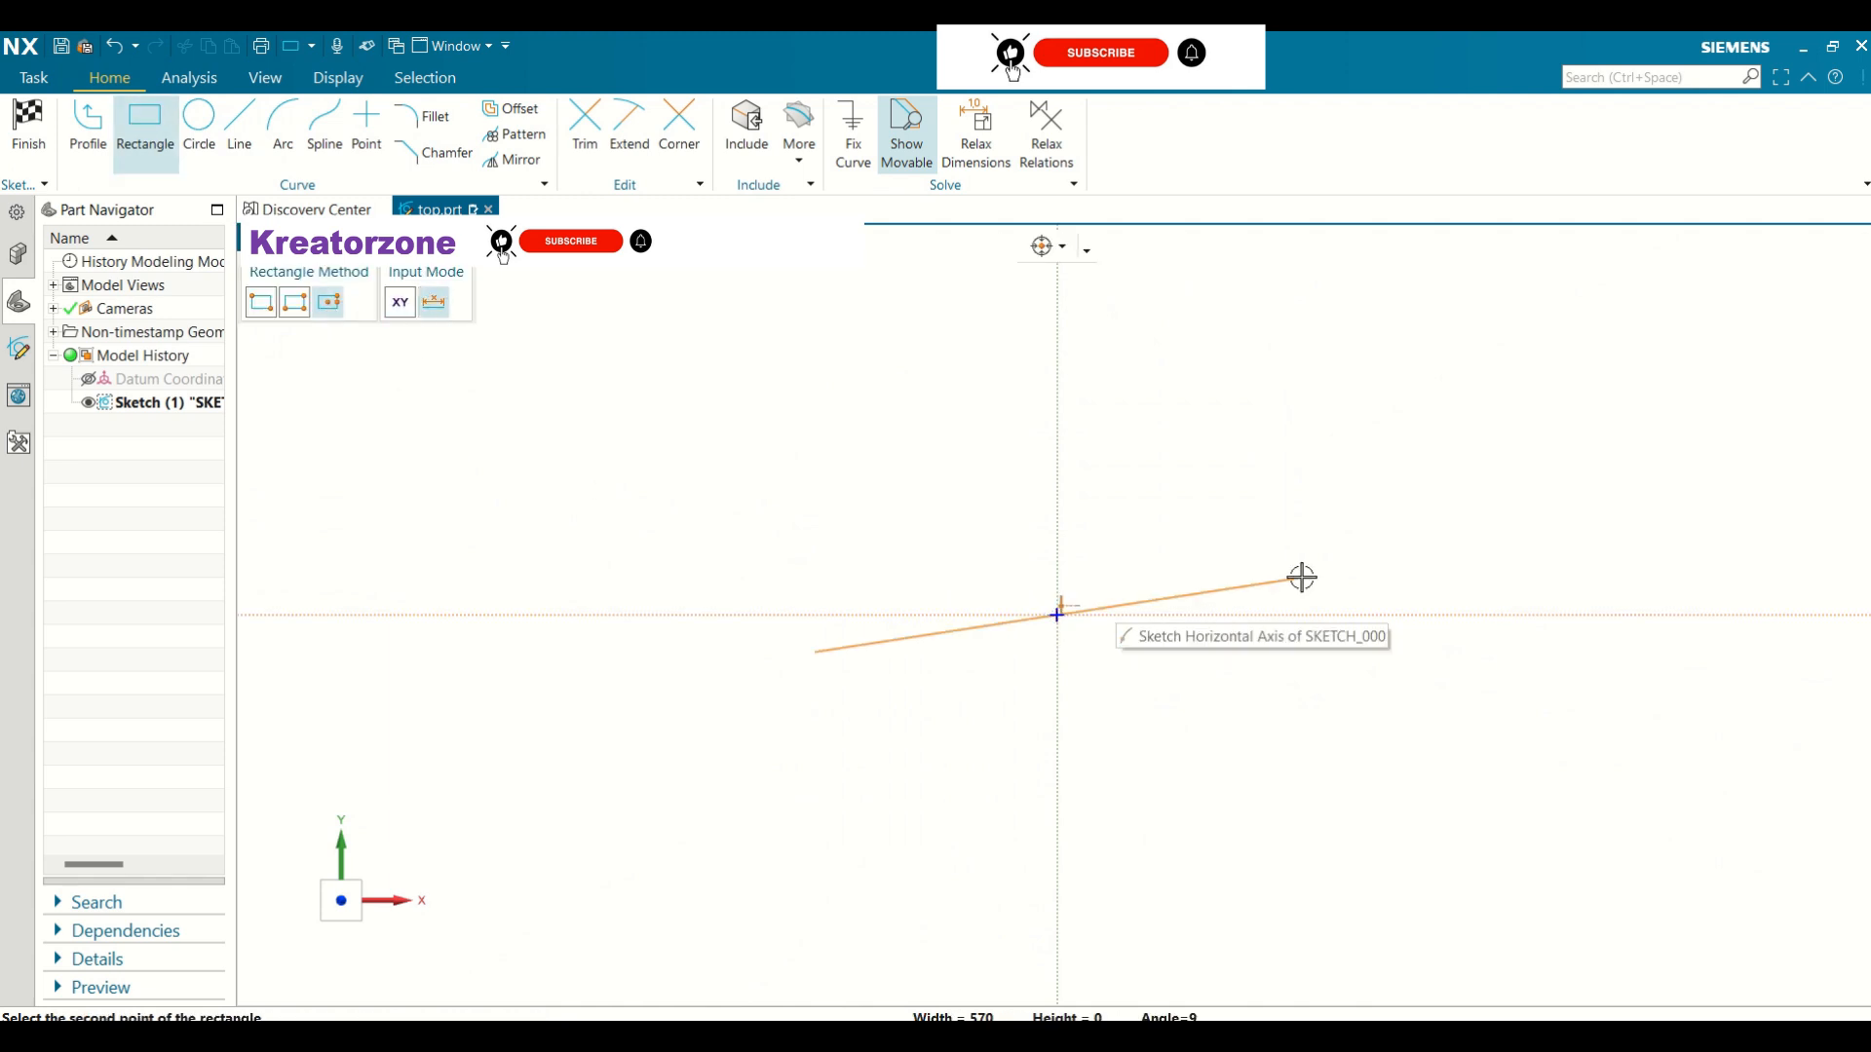
{"action": "left_click", "coordinate": [1429, 468]}
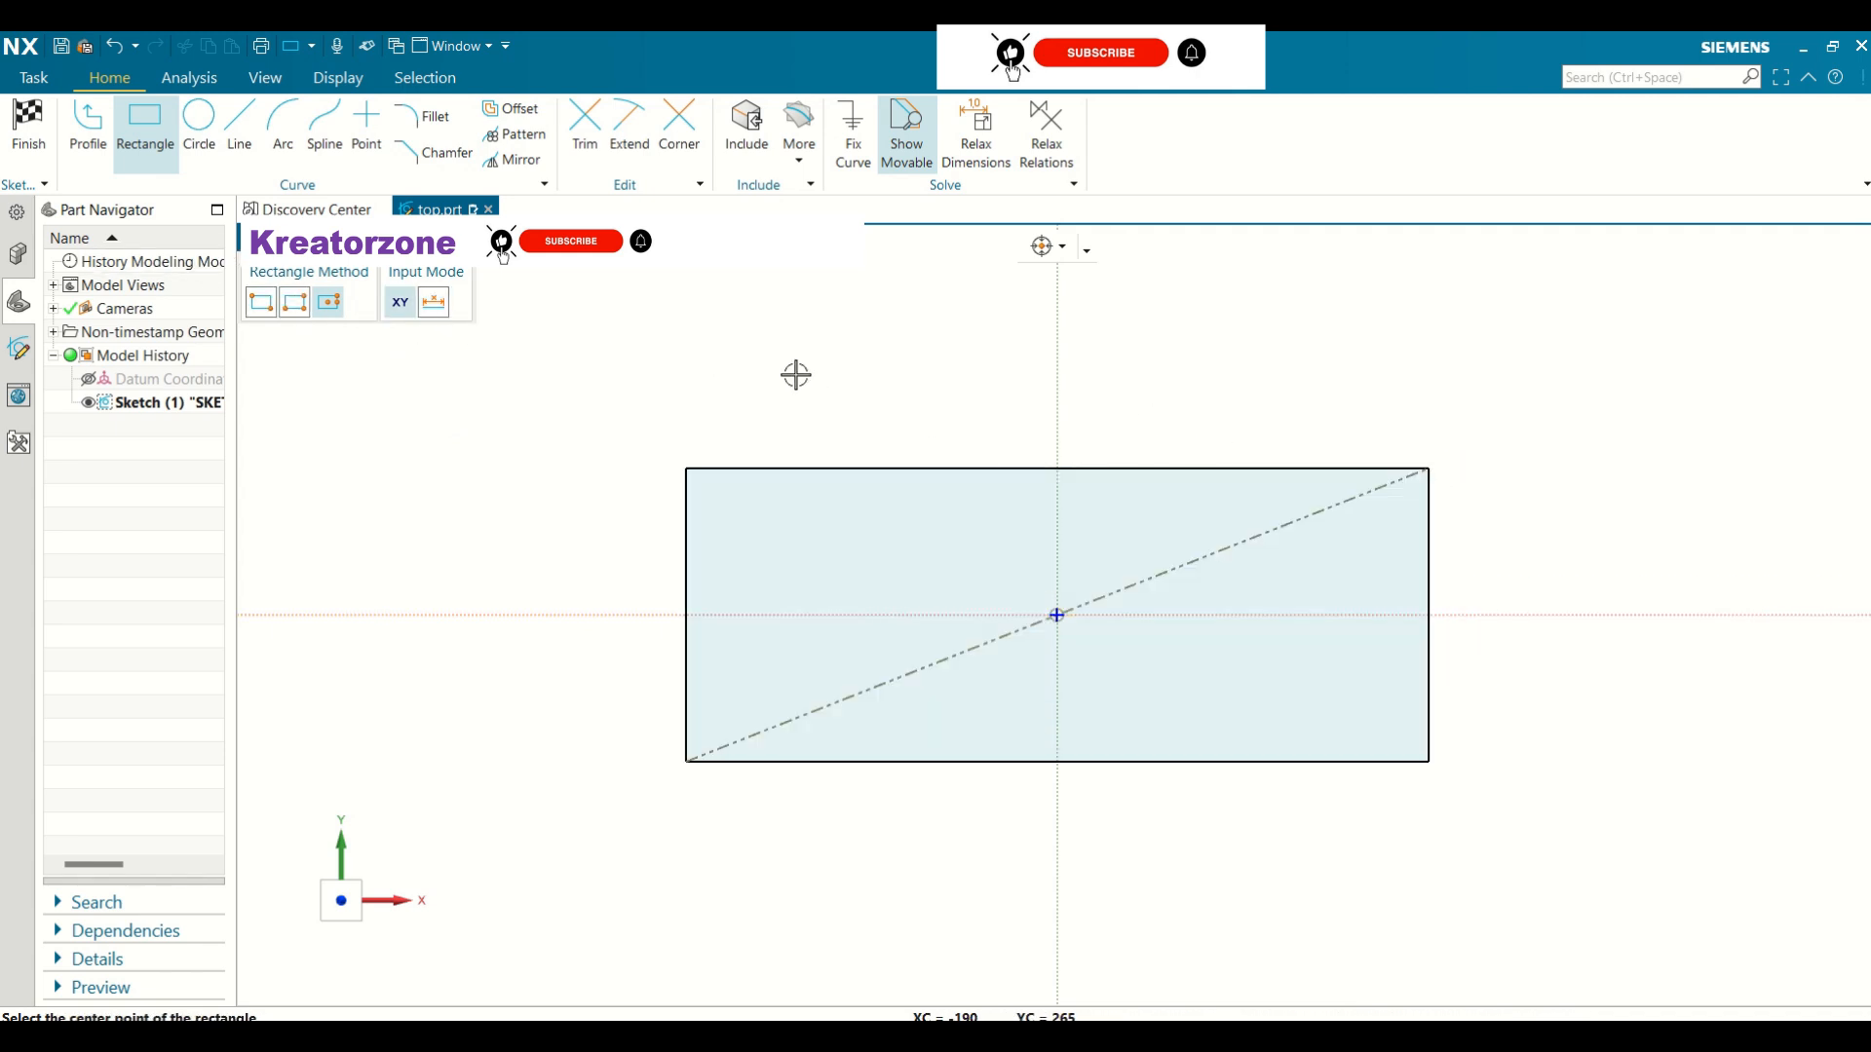
{"action": "key", "text": "Escape"}
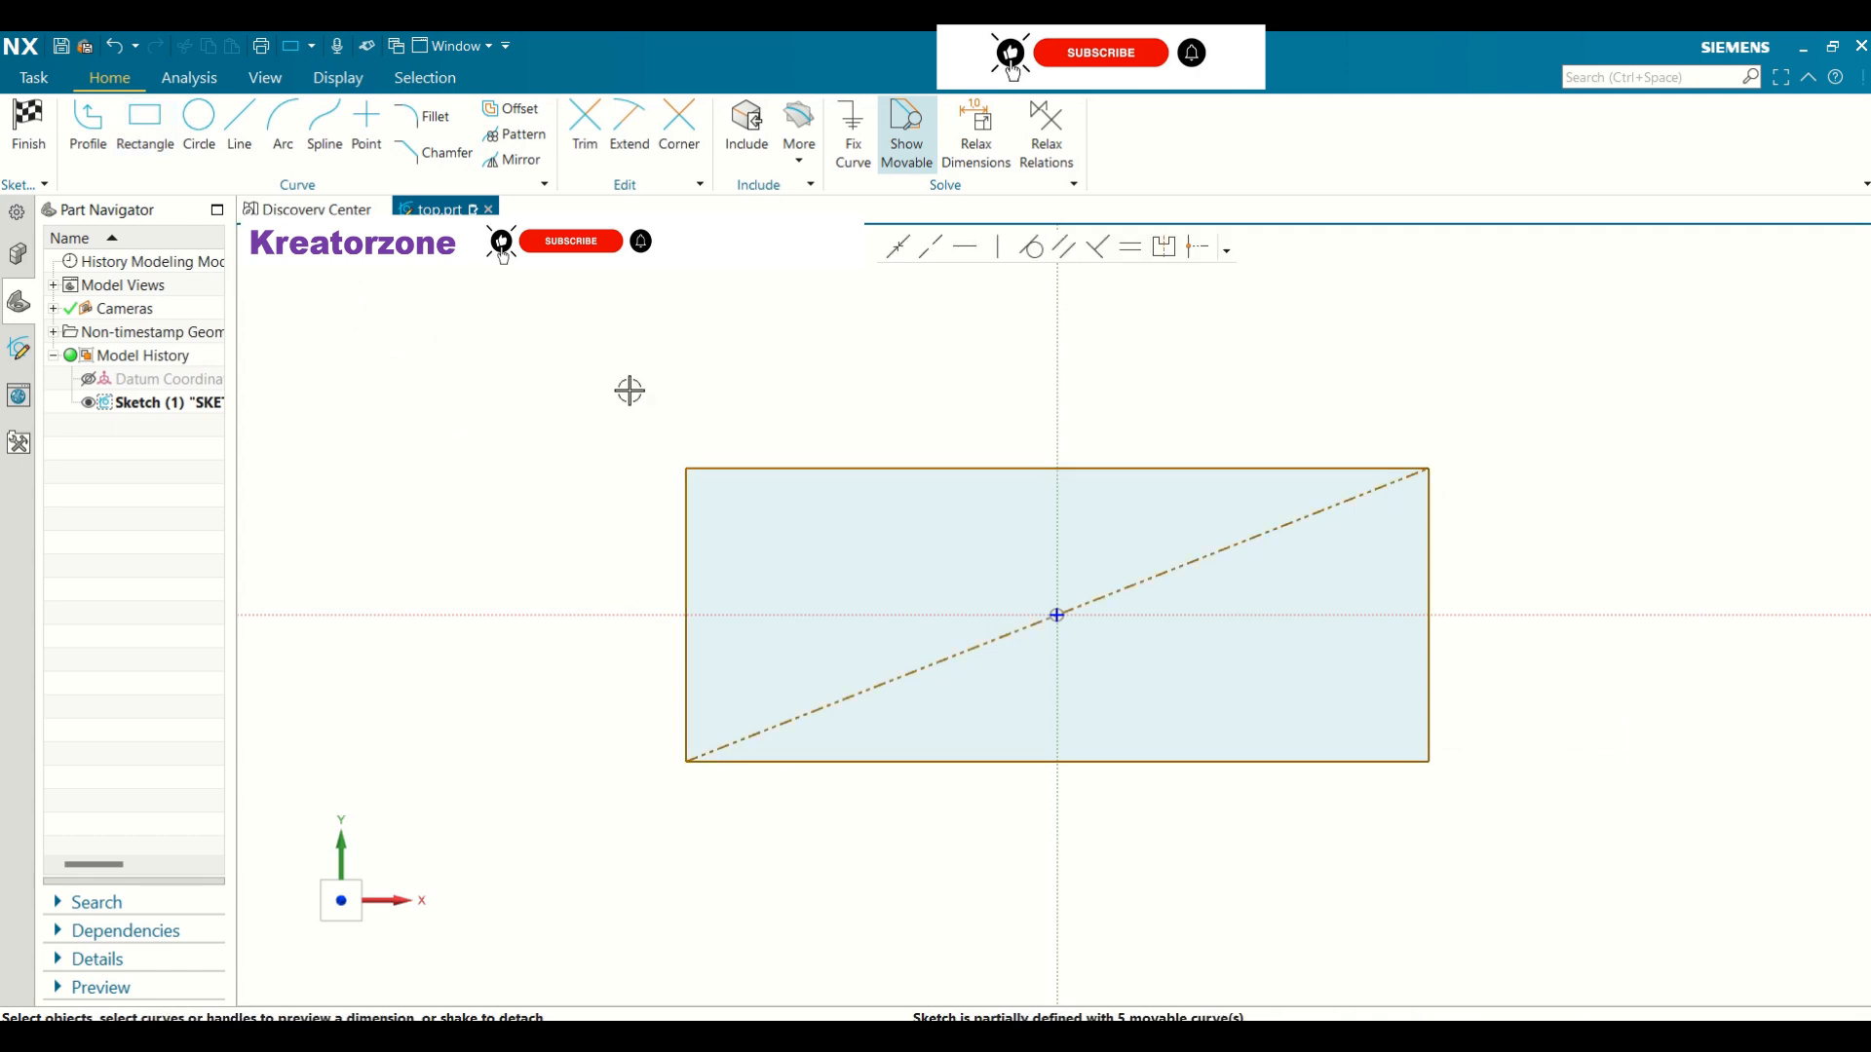
{"action": "left_click", "coordinate": [797, 469]}
{"action": "key", "text": "ctrl+j"}
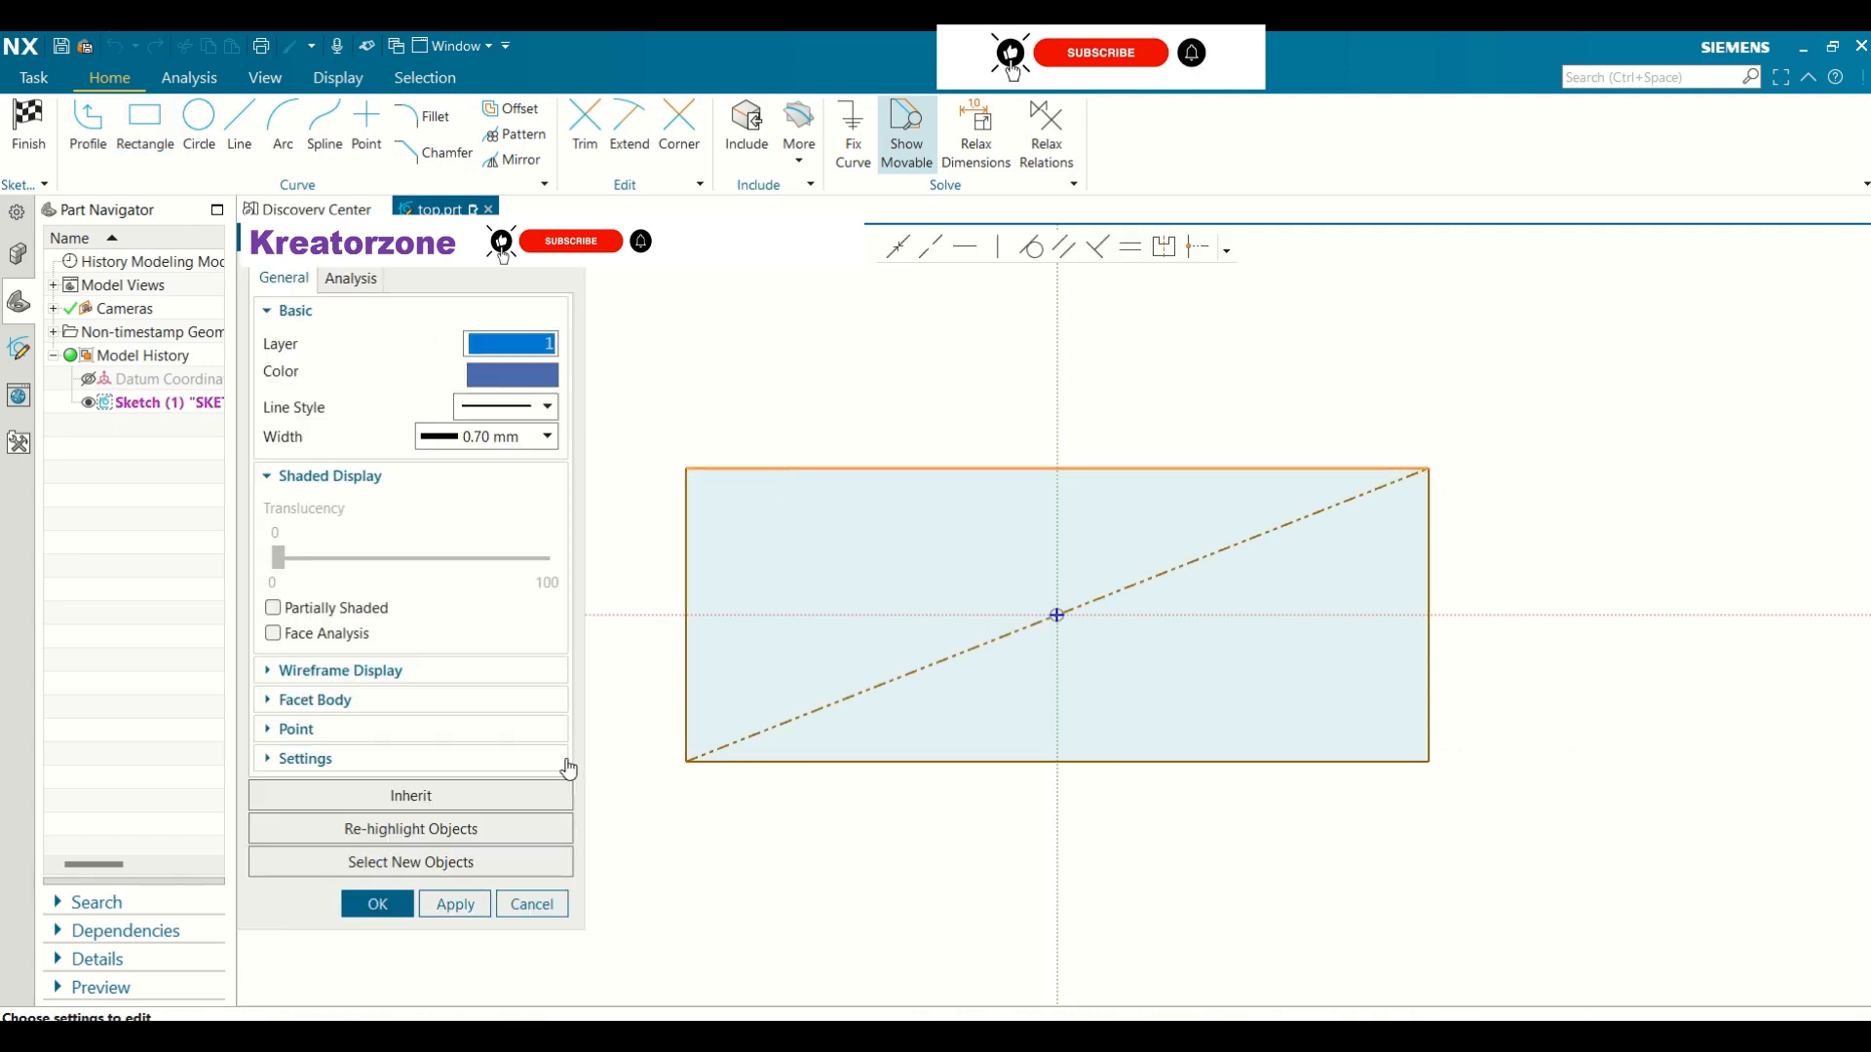
{"action": "left_click", "coordinate": [532, 905]}
Set the width of the origin-centred rectangle to 150 mm
{"action": "left_click", "coordinate": [897, 471]}
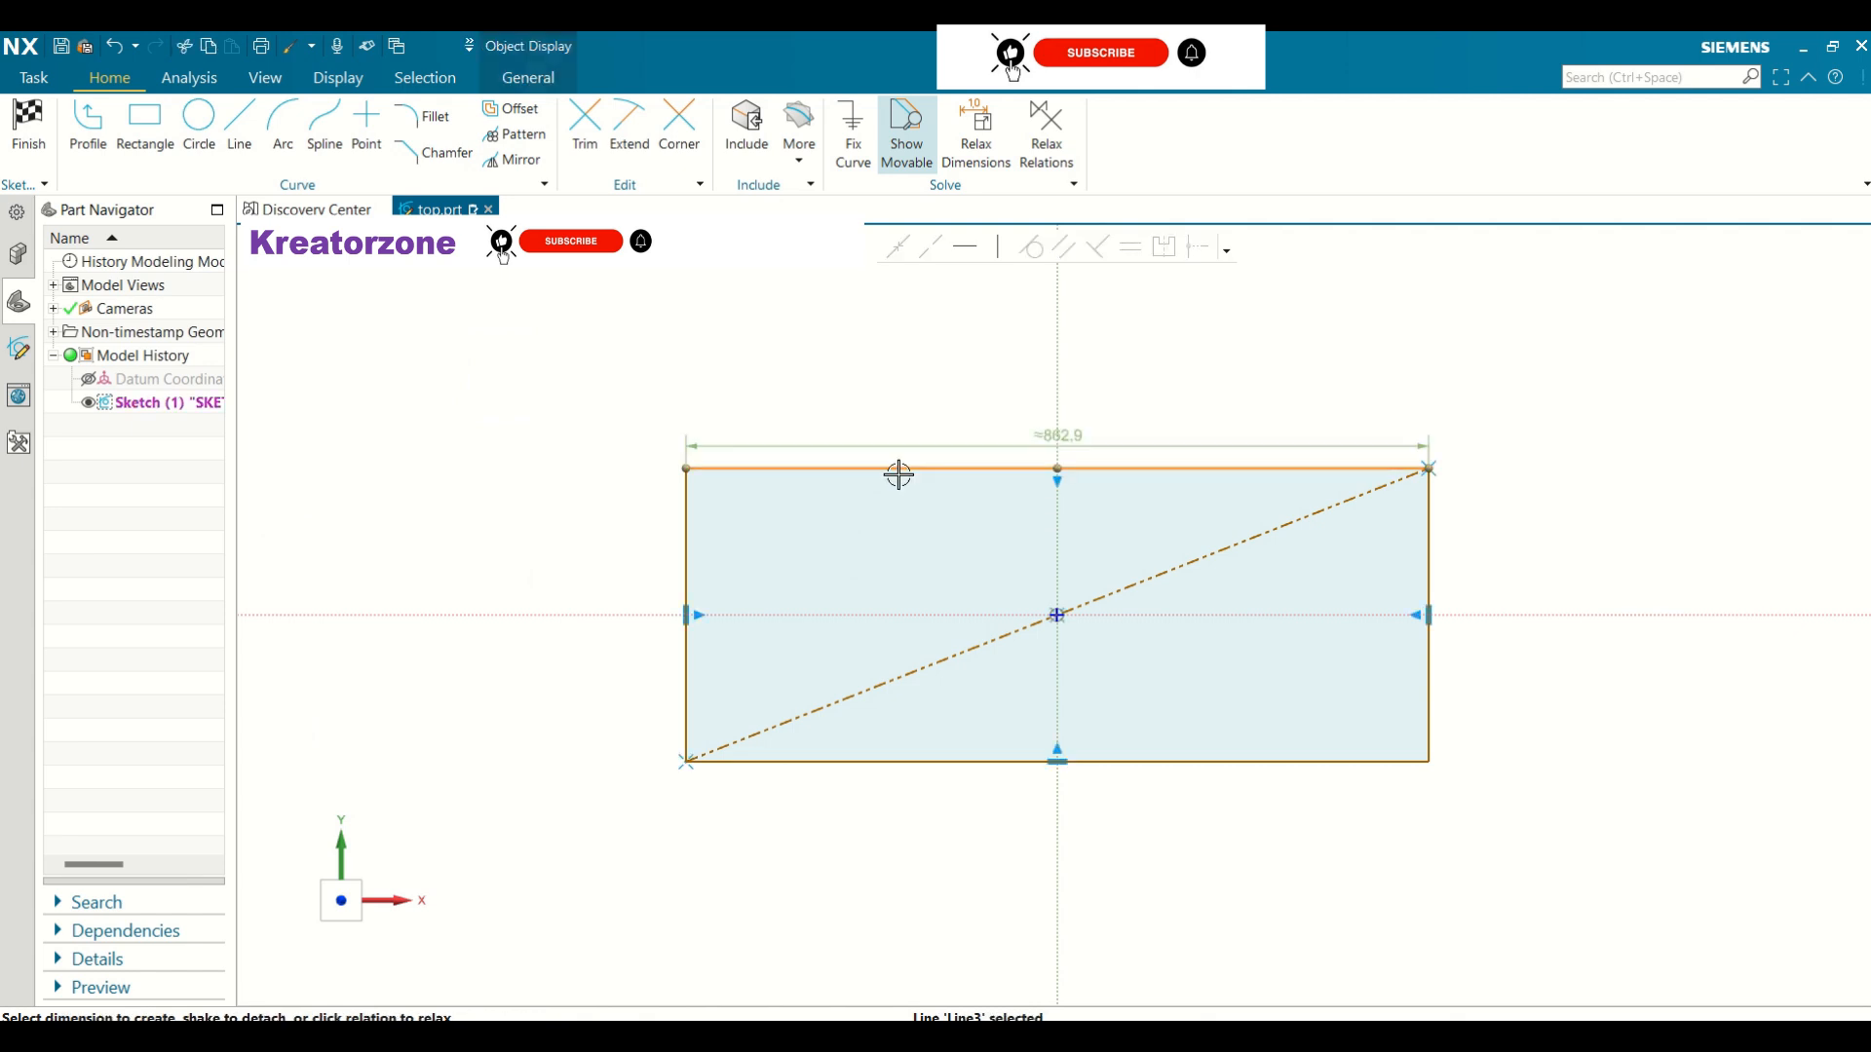
{"action": "left_click", "coordinate": [1058, 435]}
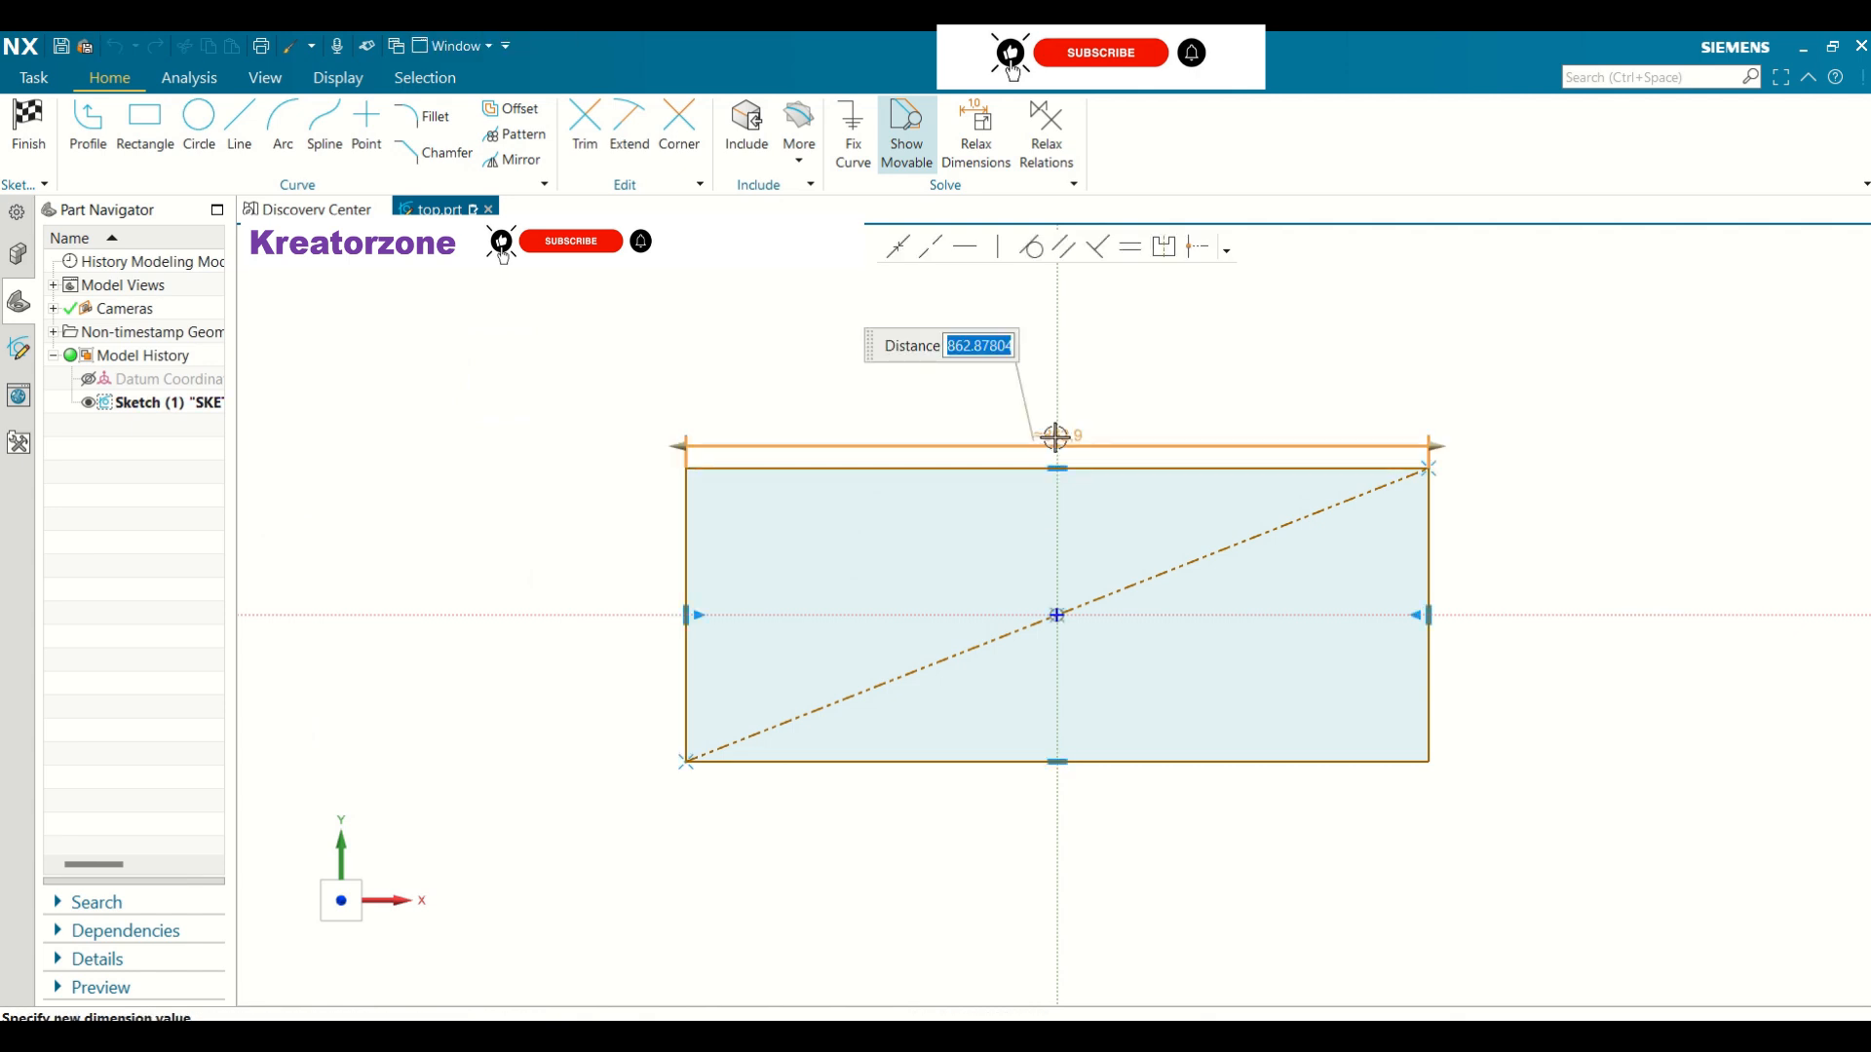
{"action": "type", "text": "150"}
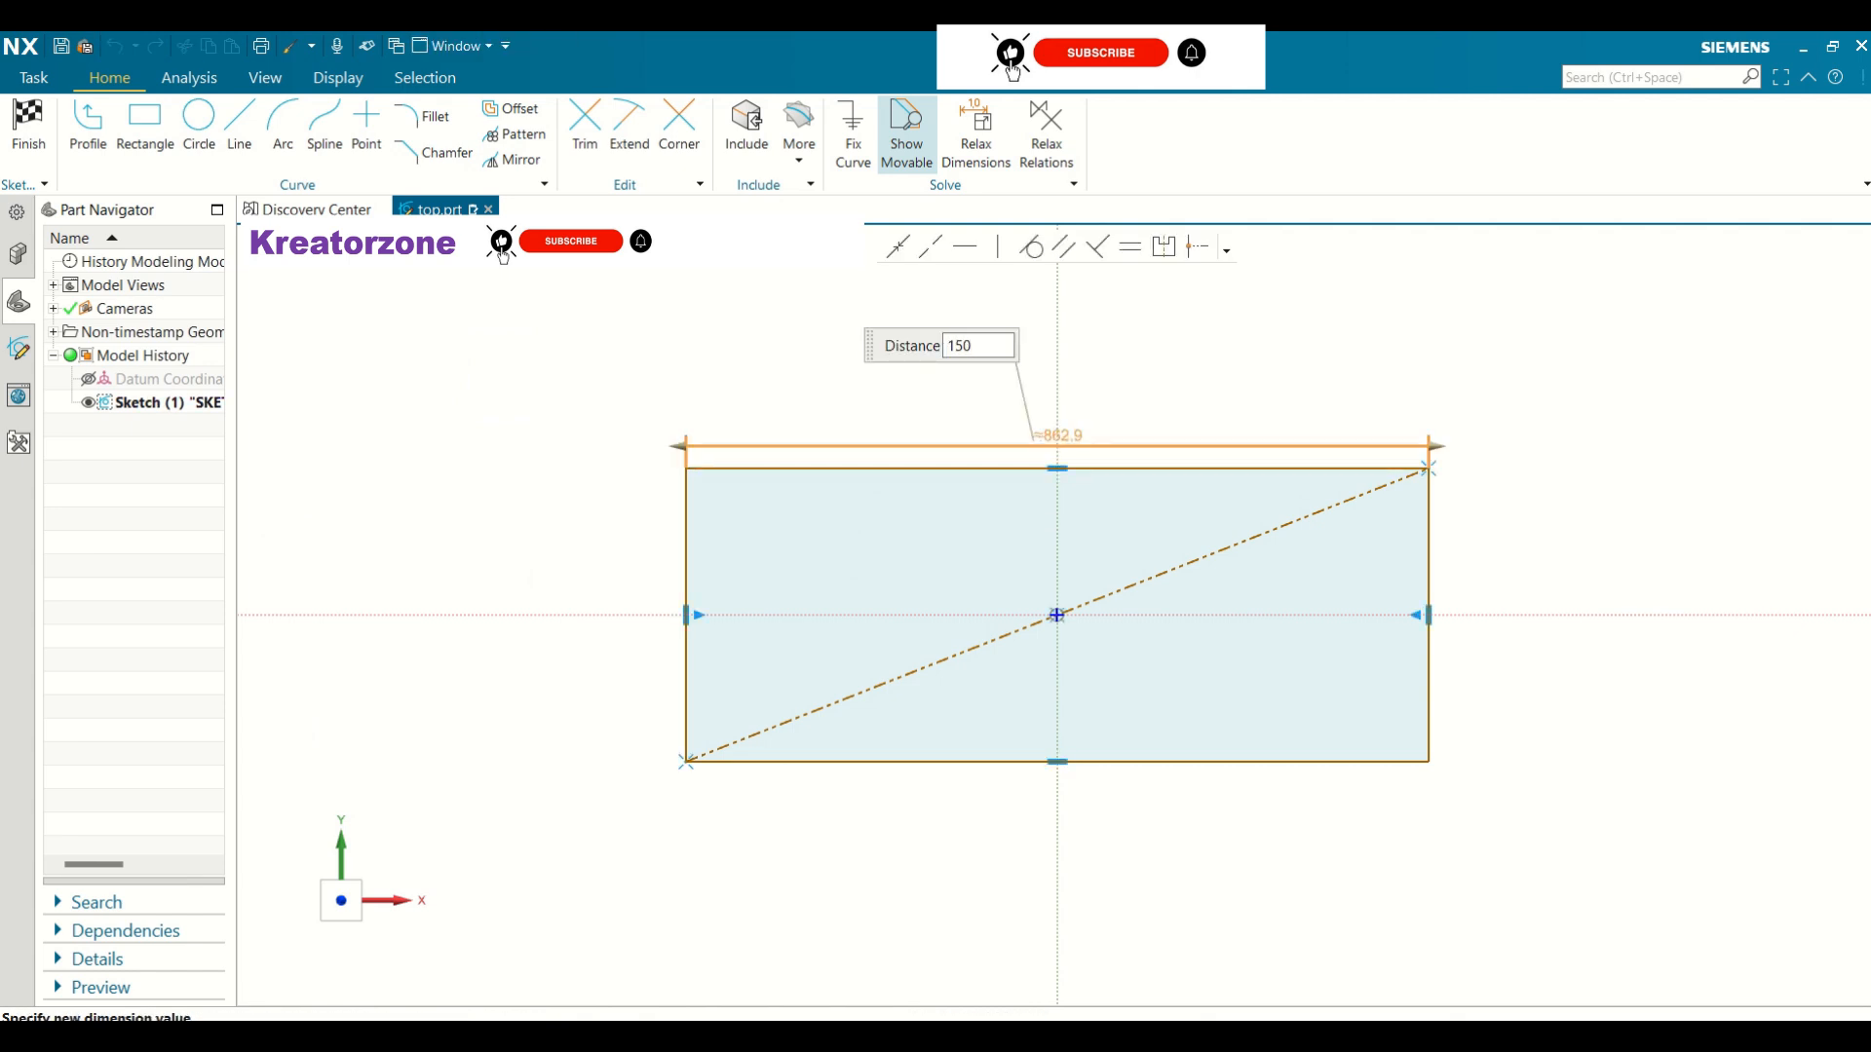
{"action": "key", "text": "Return"}
{"action": "left_click", "coordinate": [789, 570]}
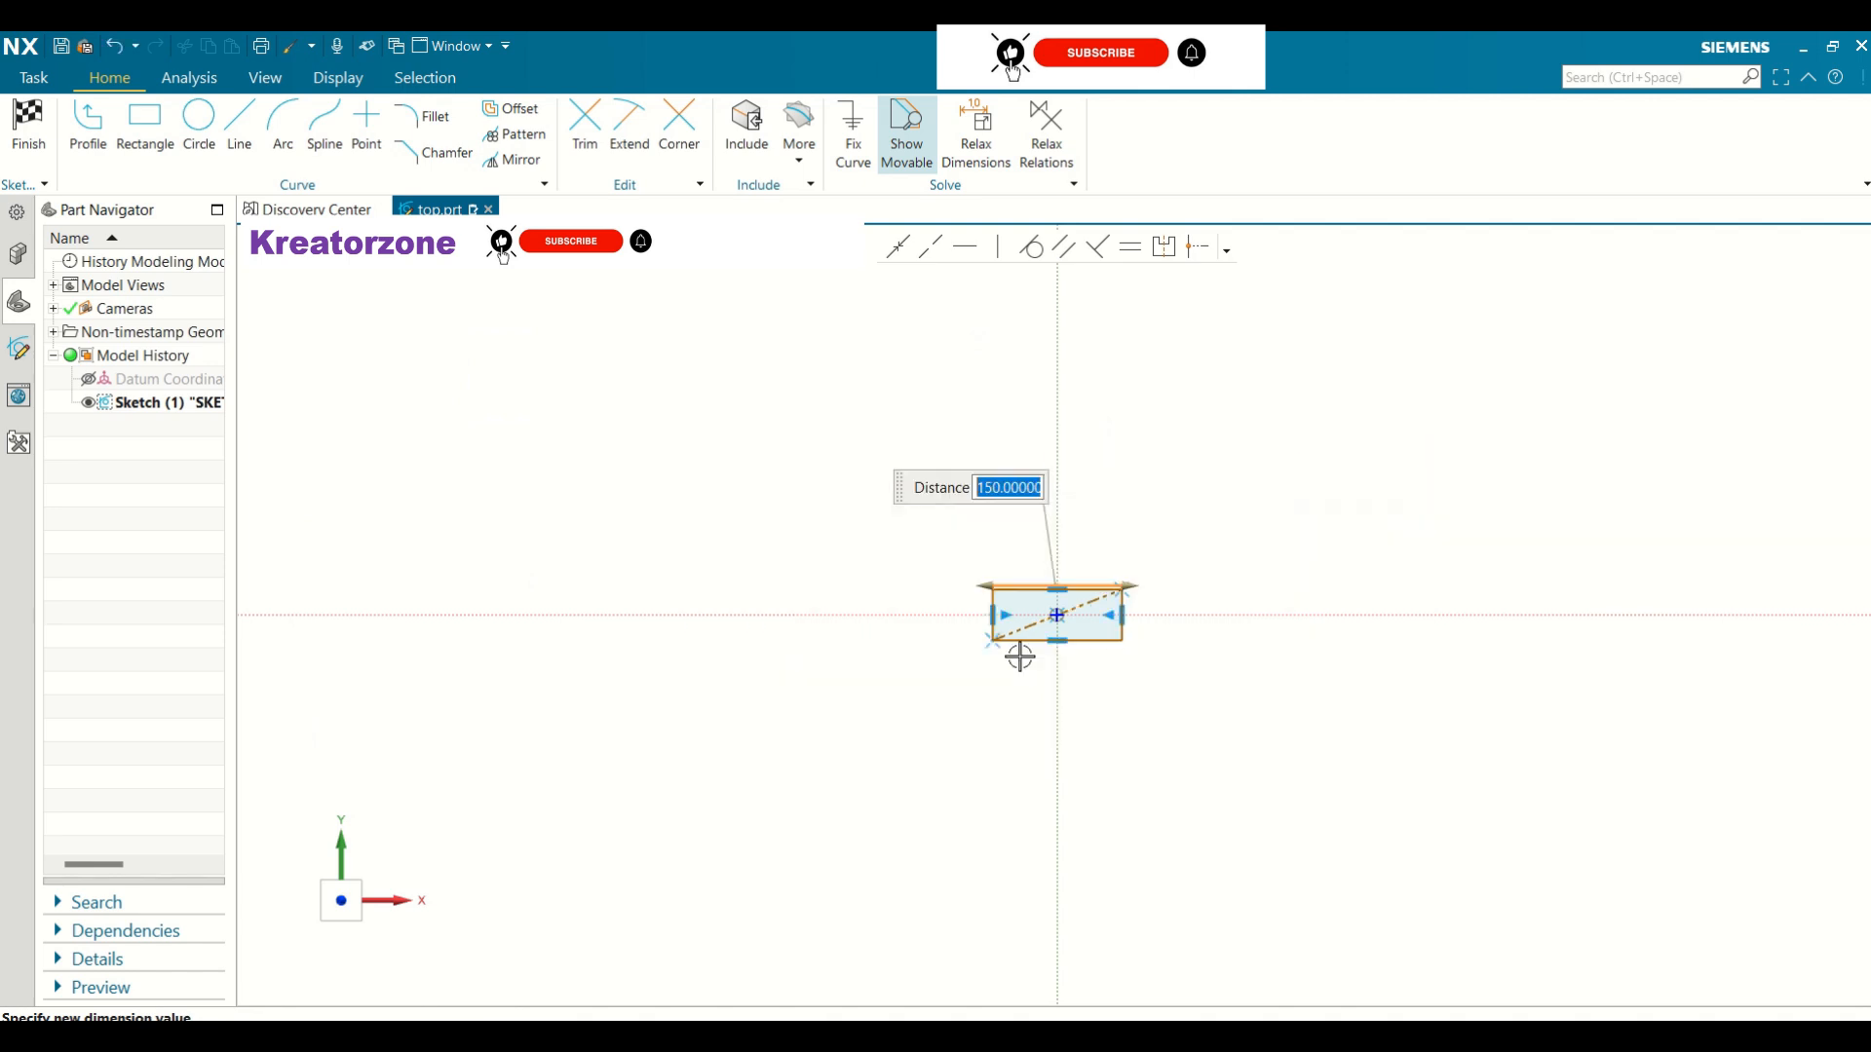
Dimension the rectangle's right vertical edge and set the height to 50 mm
{"action": "scroll", "coordinate": [1122, 614], "scroll_direction": "up", "scroll_amount": 8}
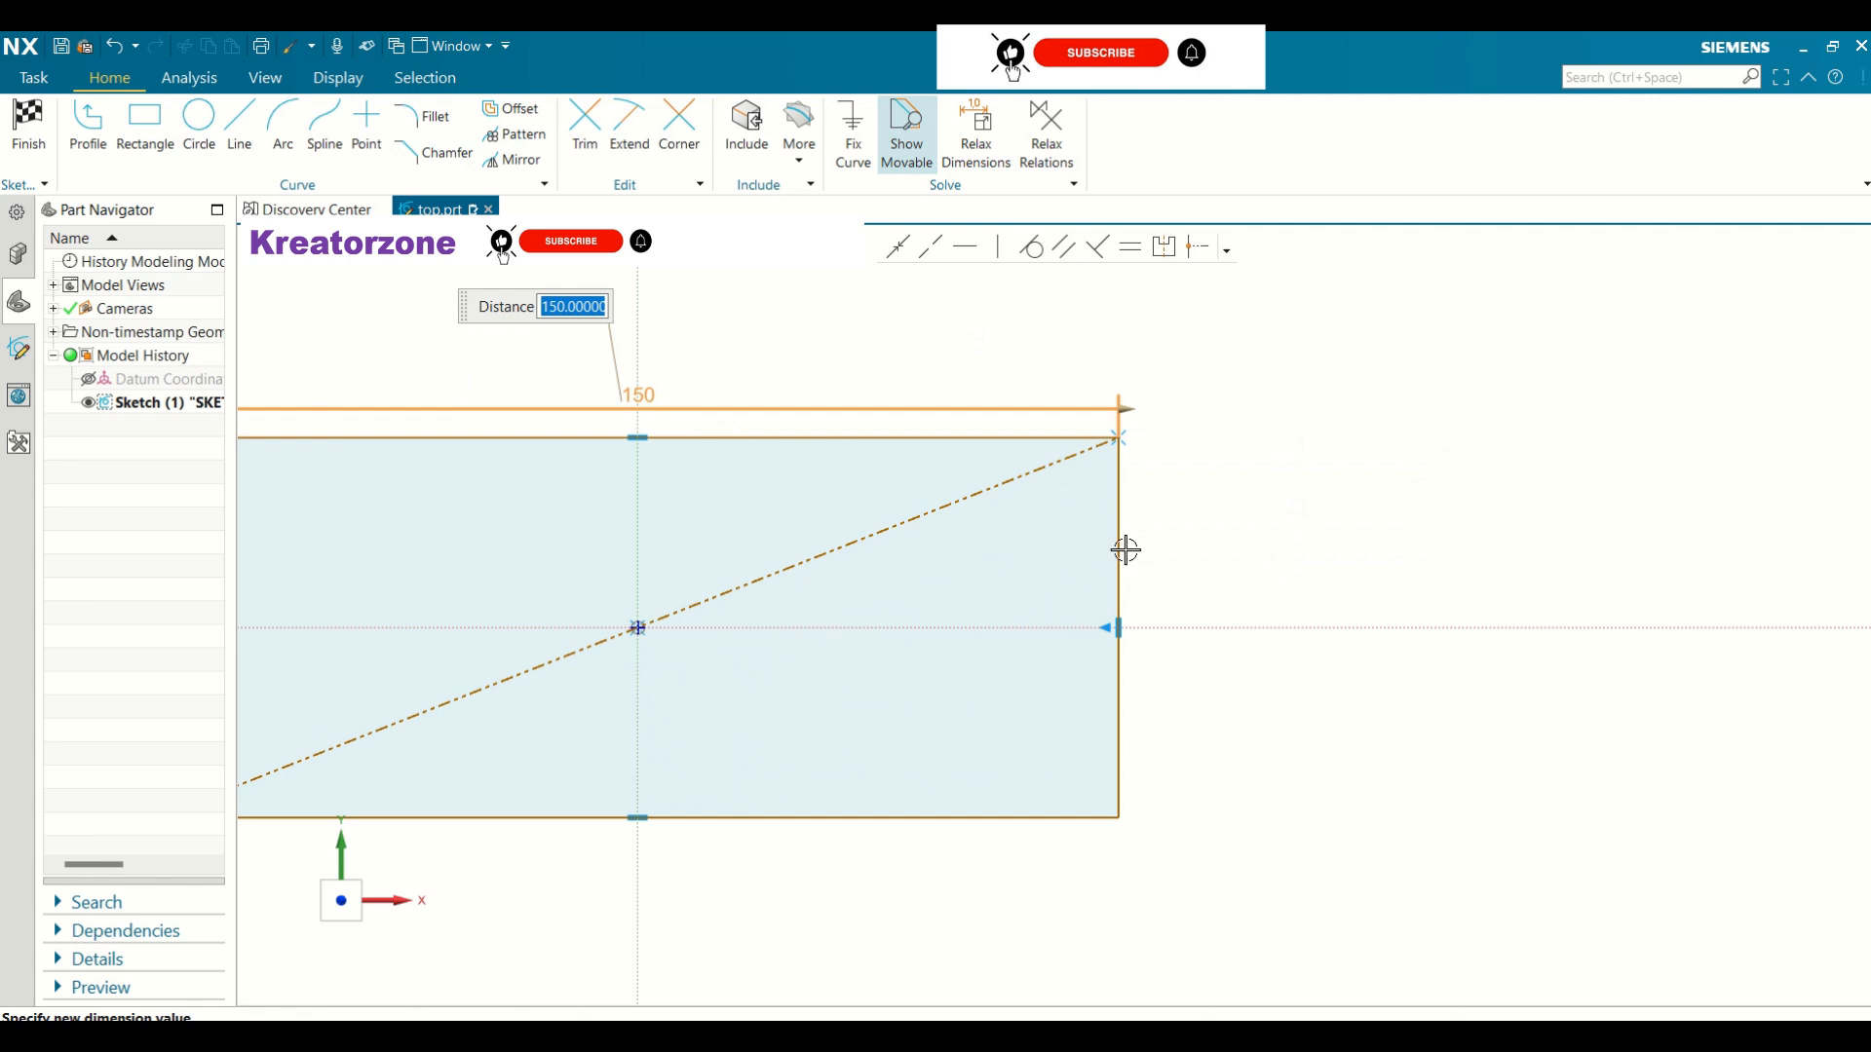
{"action": "left_click", "coordinate": [1235, 558]}
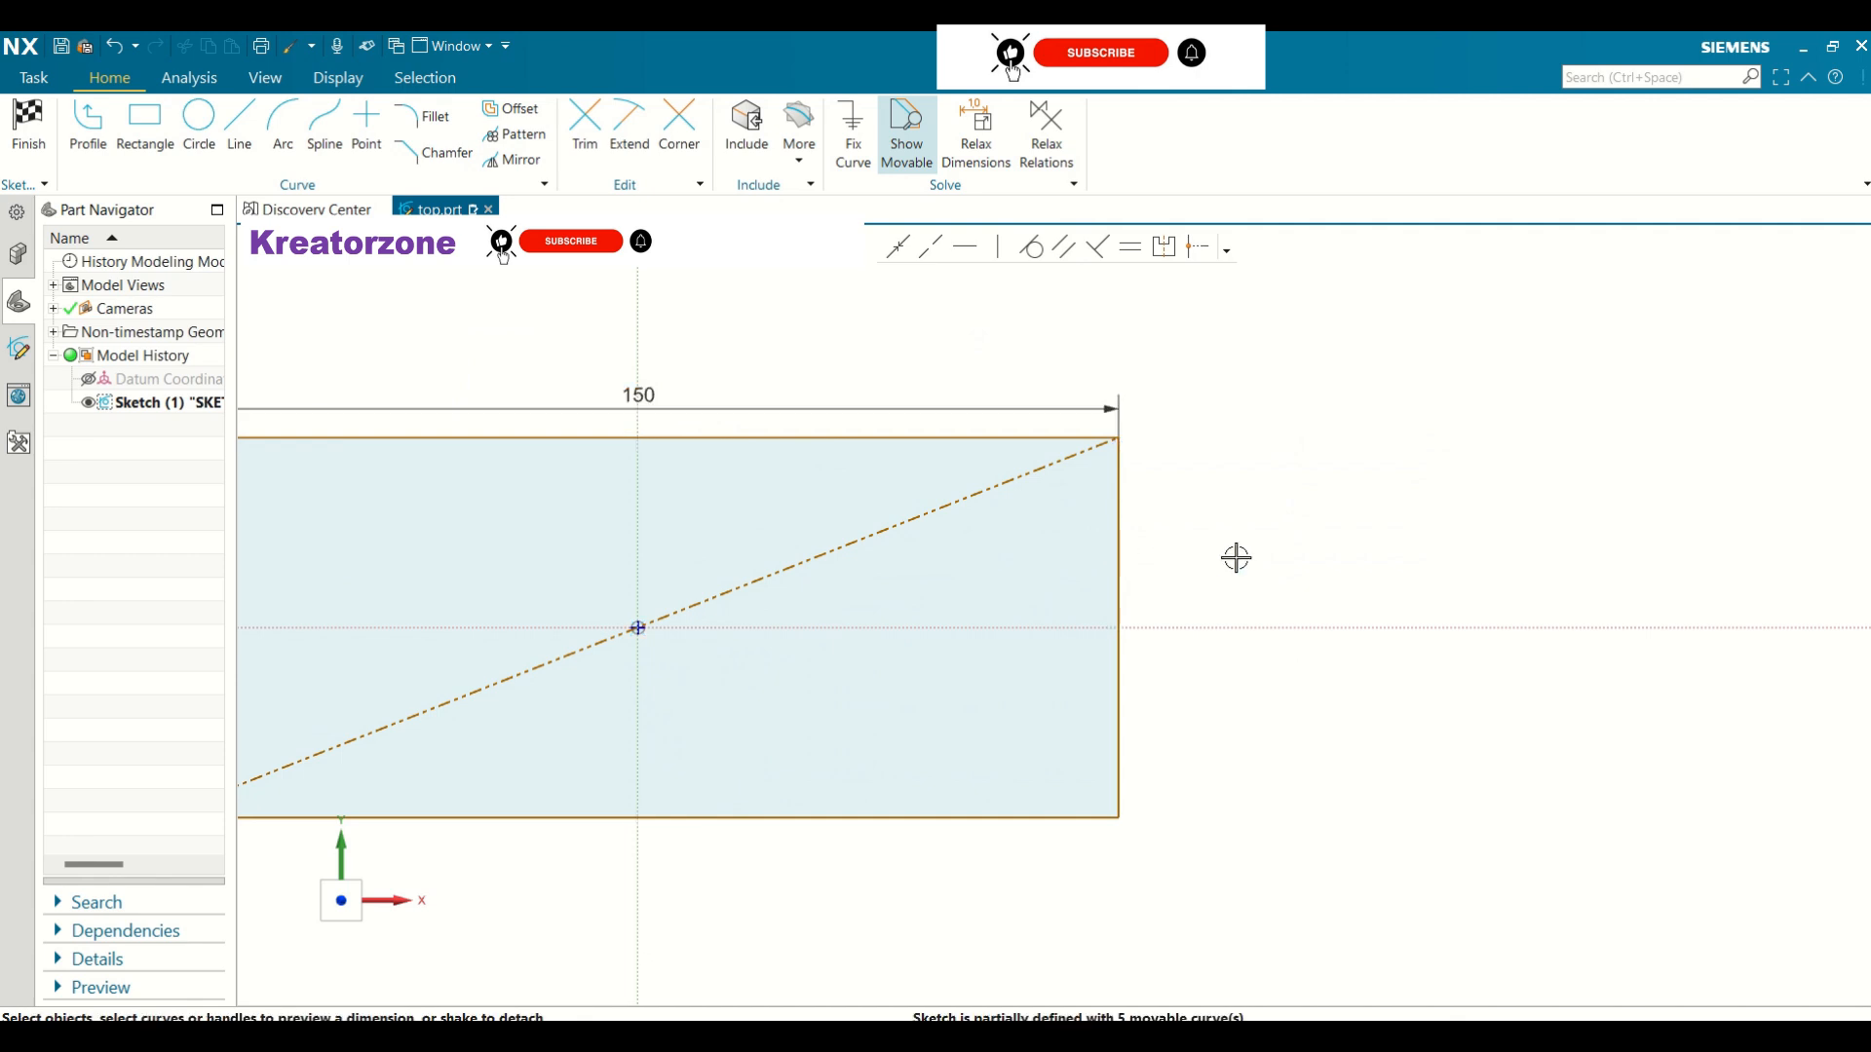
{"action": "left_click", "coordinate": [1120, 548]}
{"action": "left_click", "coordinate": [1167, 627]}
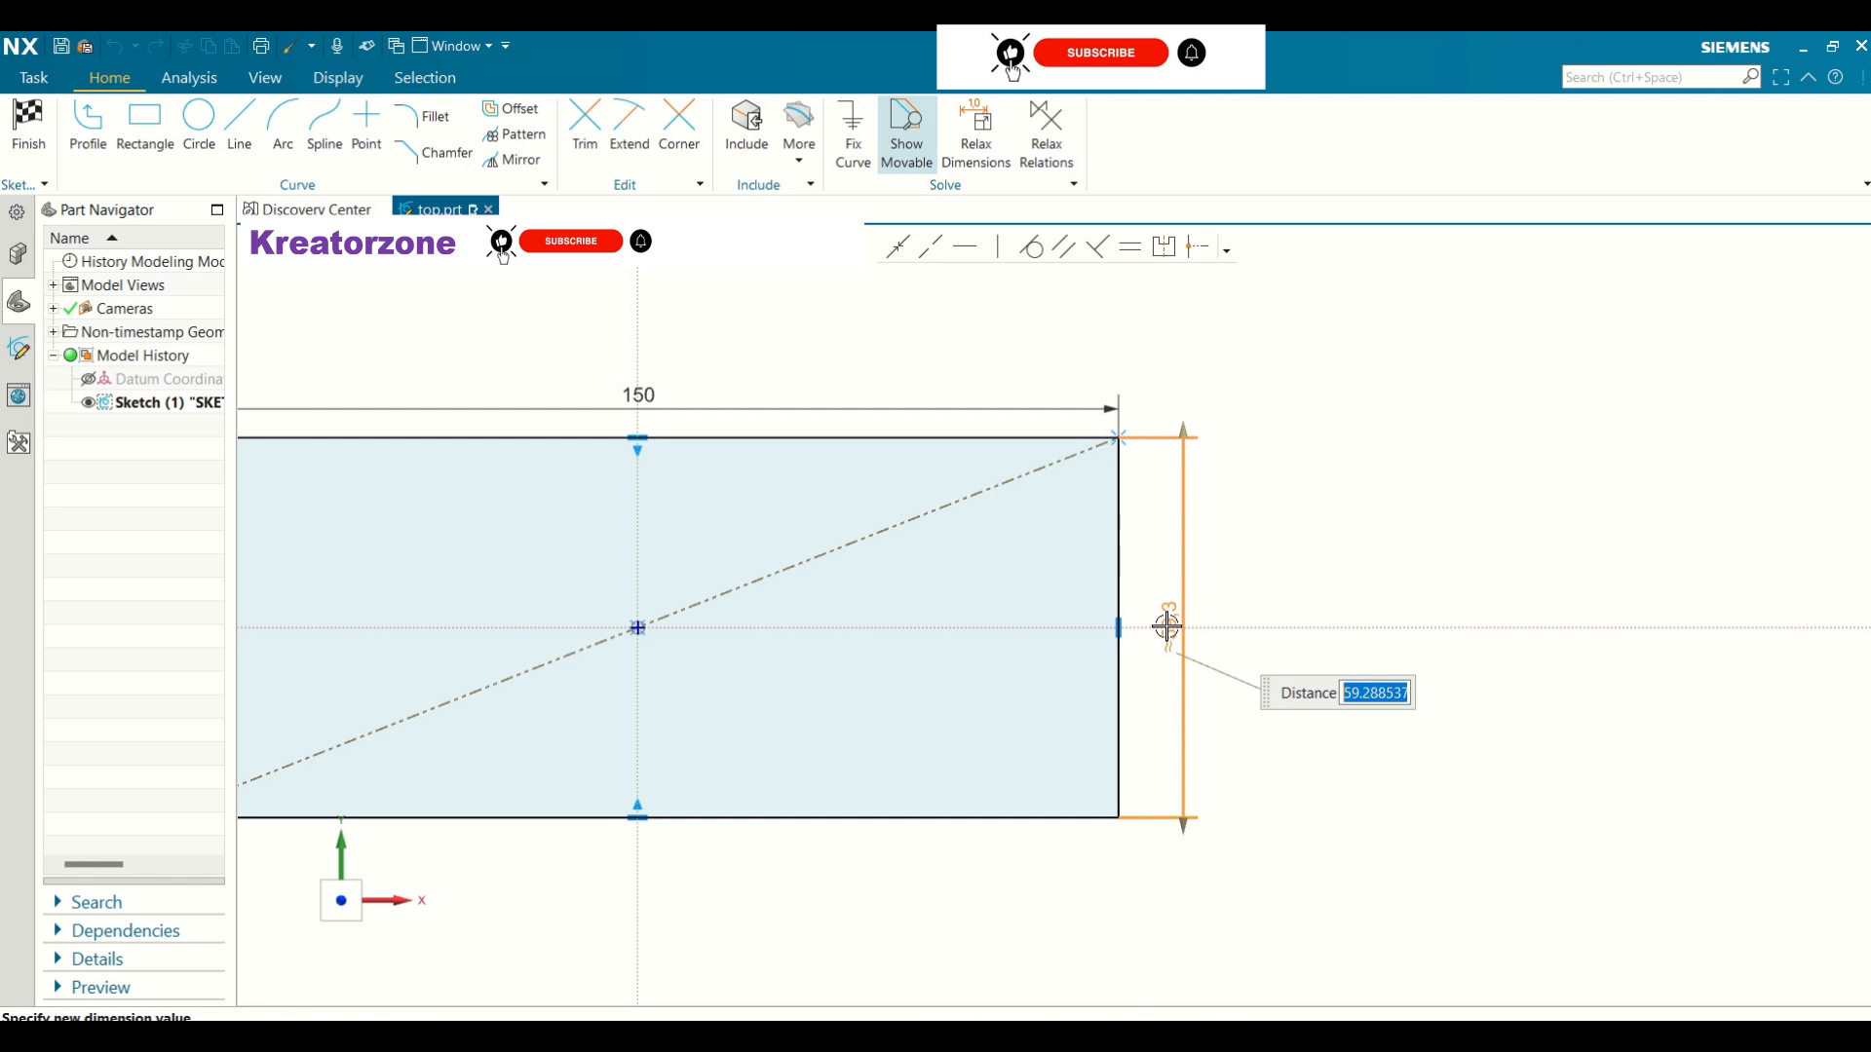
{"action": "type", "text": "50"}
{"action": "key", "text": "Return"}
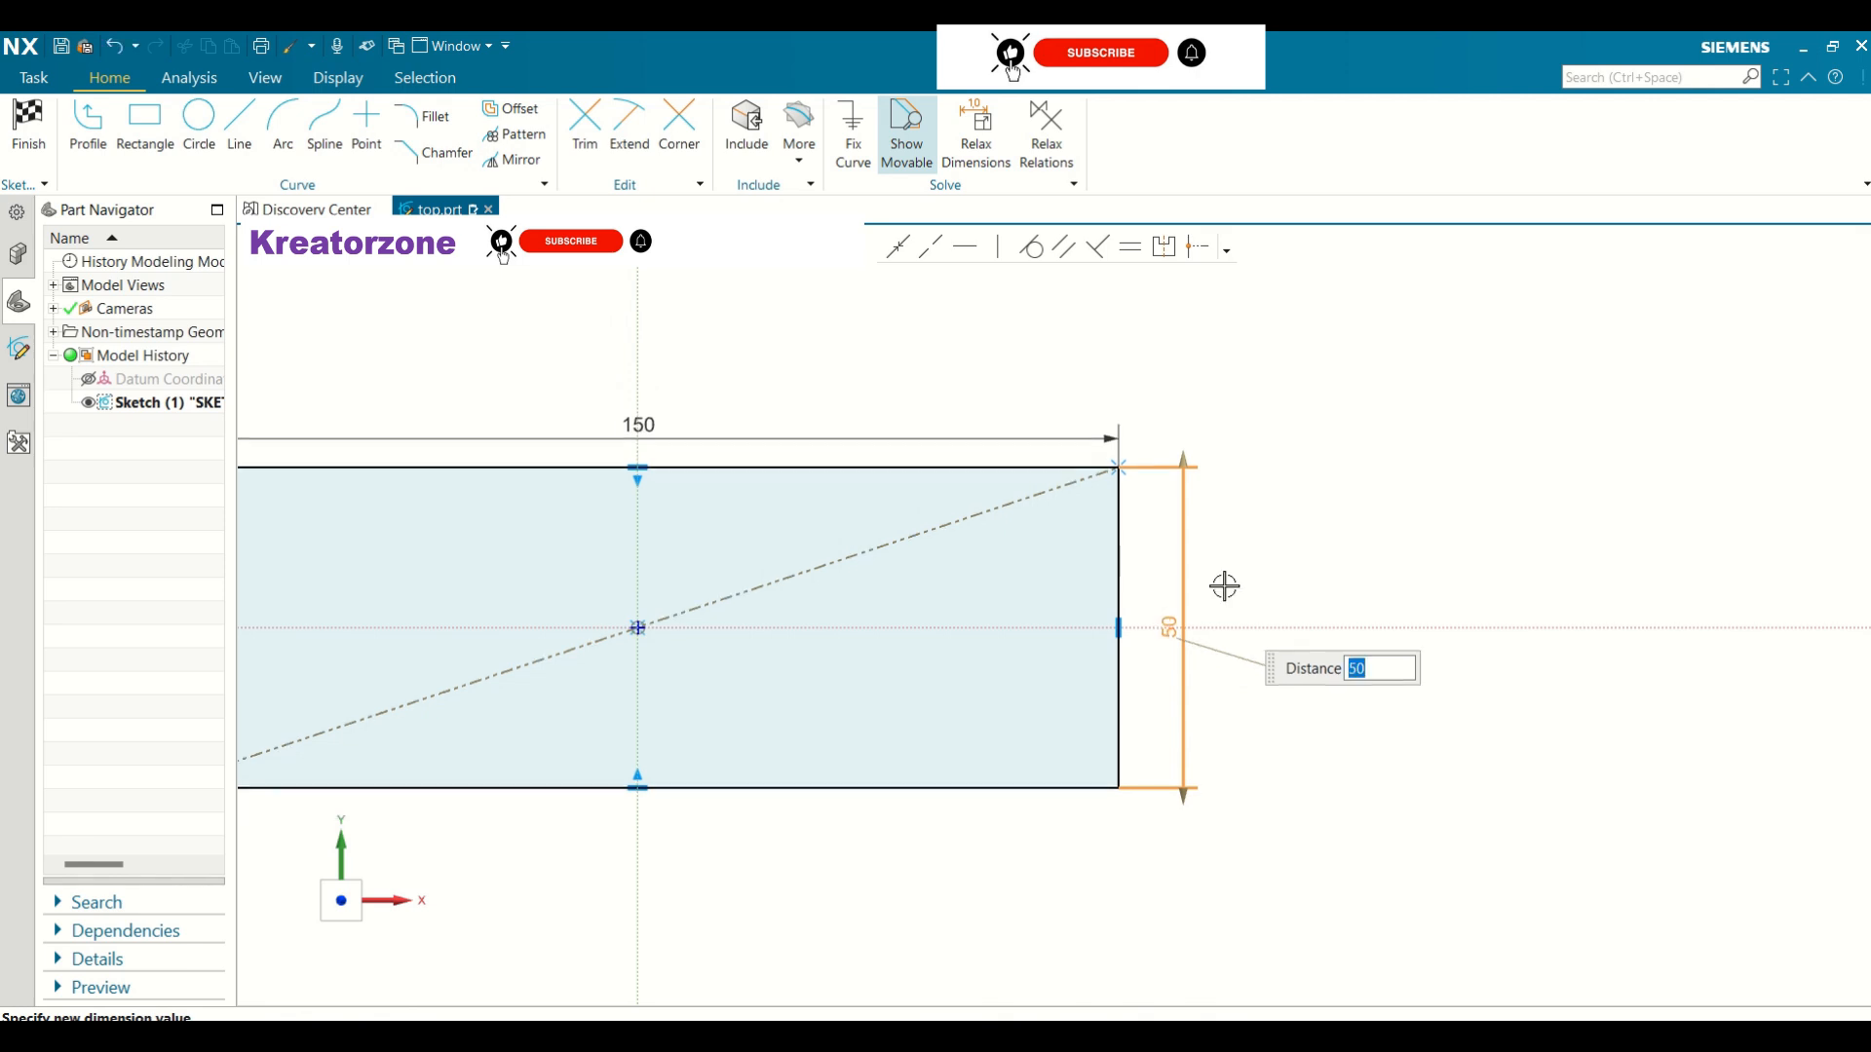
Sketch a smaller rectangle about 25 mm wide and 23 mm high, centred on the midpoint of the large rectangle's right edge
{"action": "scroll", "coordinate": [1495, 530], "scroll_direction": "down", "scroll_amount": 3}
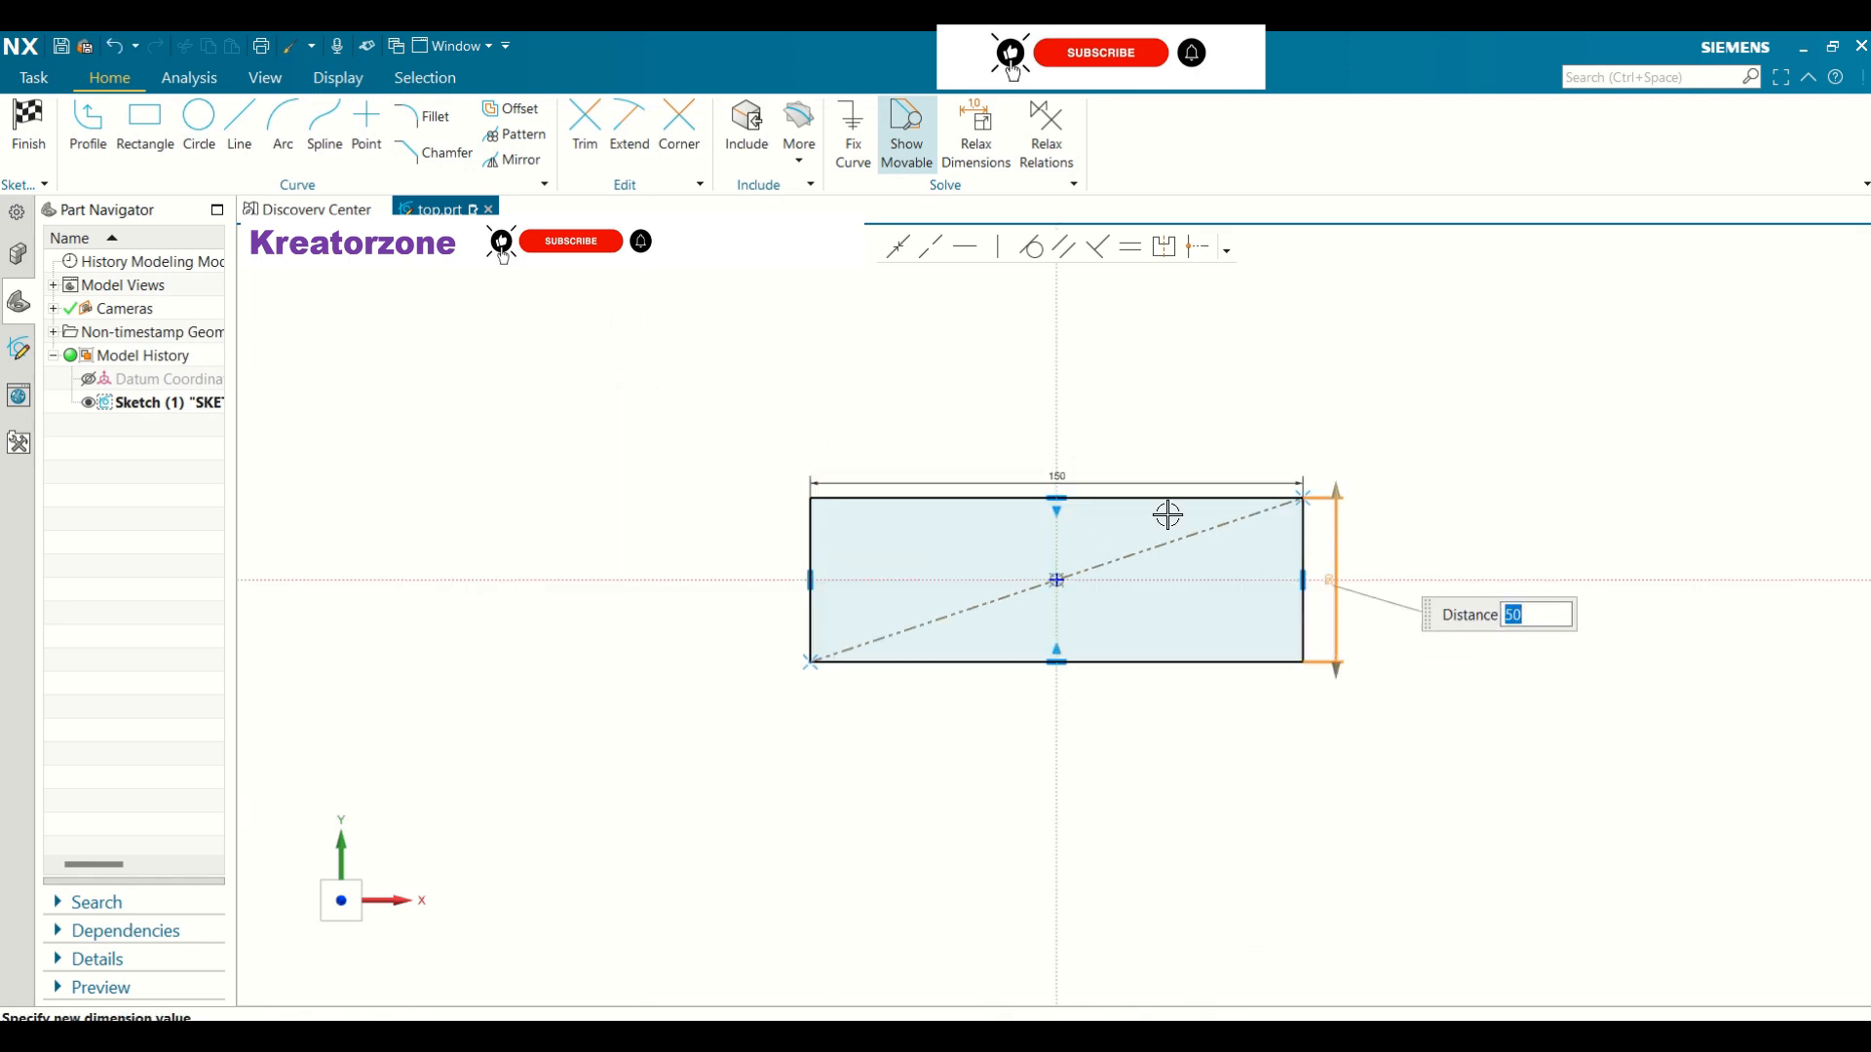
{"action": "scroll", "coordinate": [1329, 584], "scroll_direction": "up", "scroll_amount": 3}
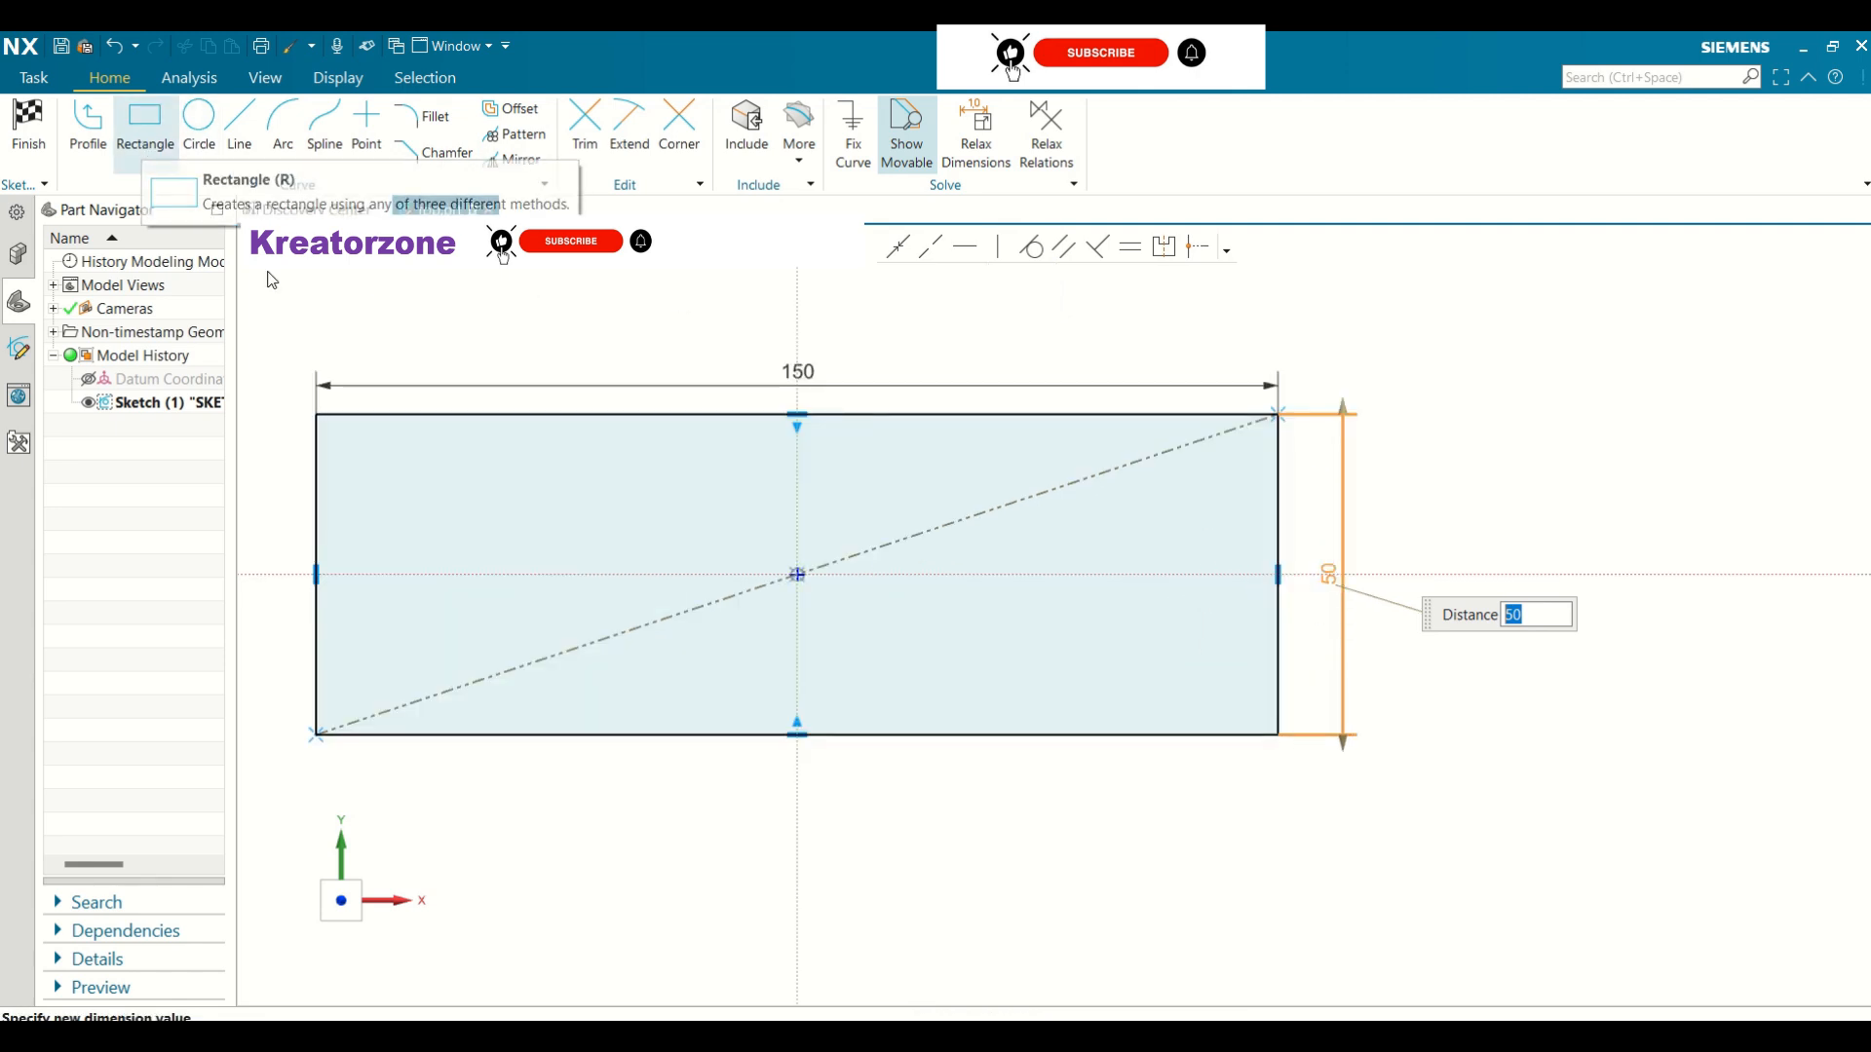
{"action": "left_click", "coordinate": [1277, 573]}
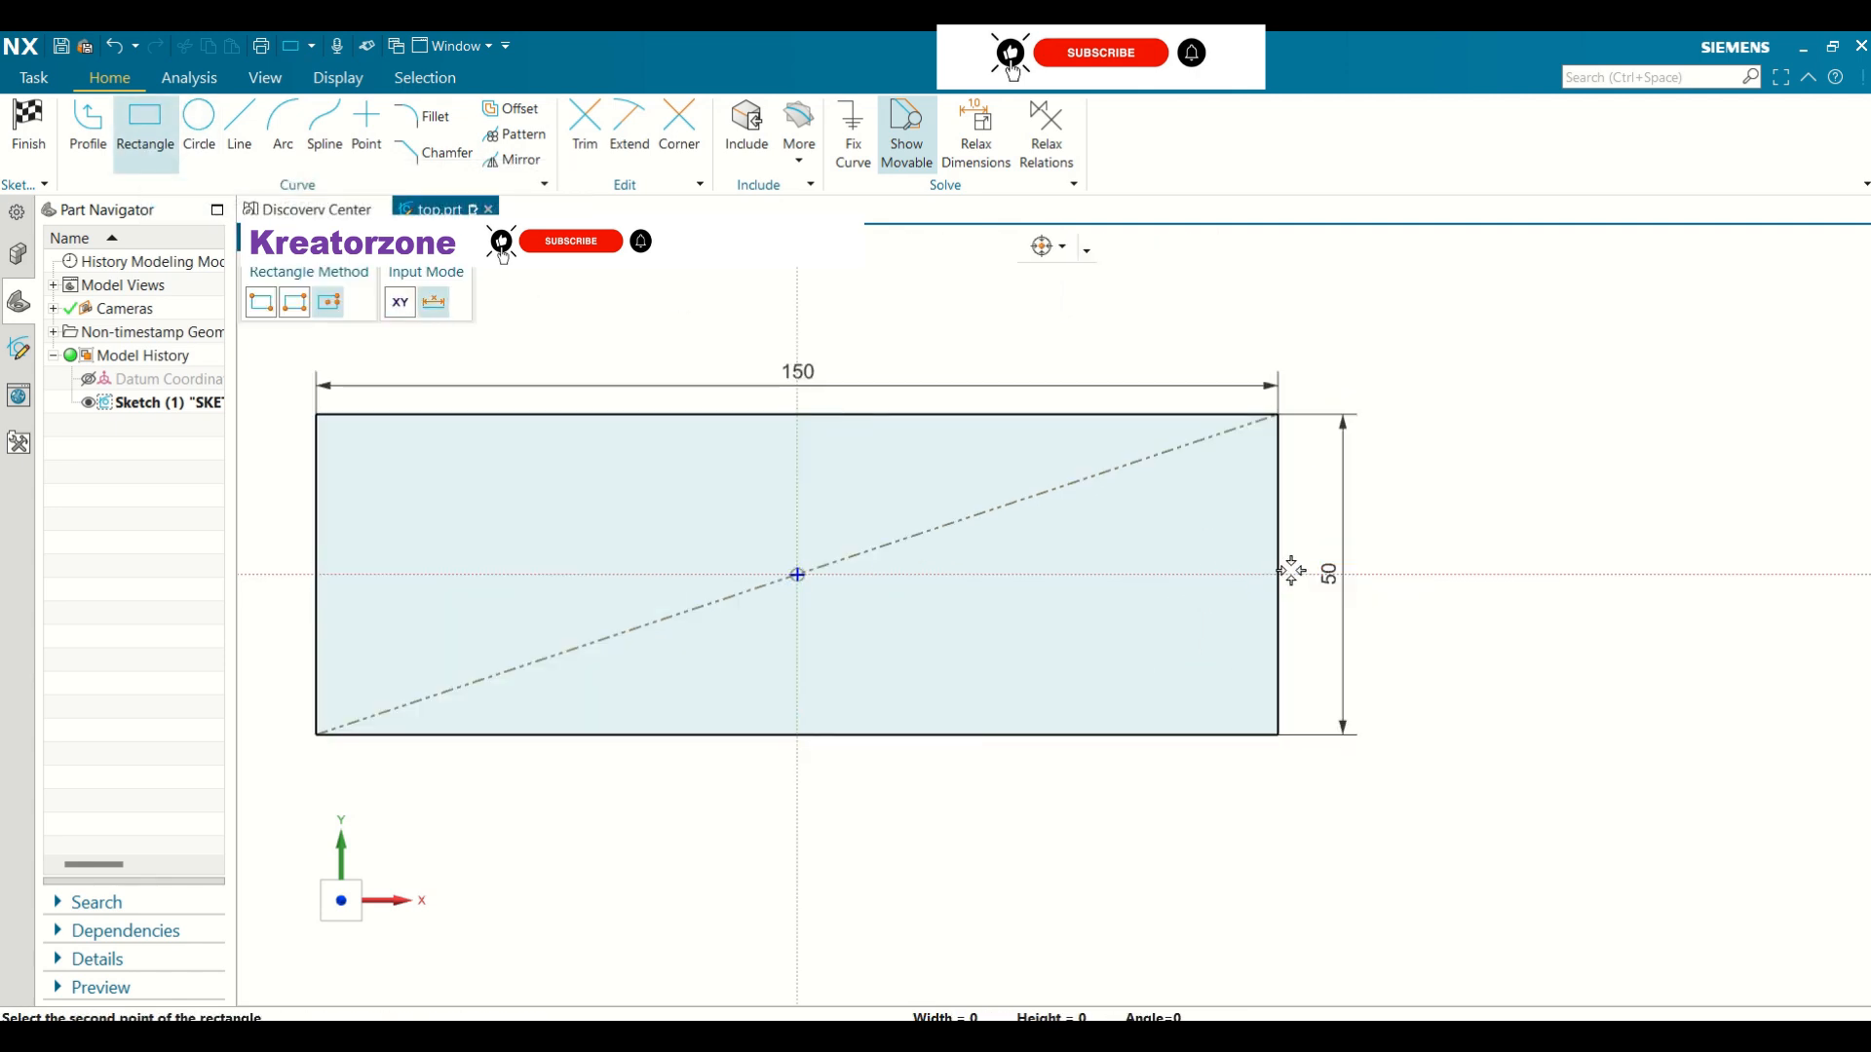
{"action": "left_click", "coordinate": [1377, 503]}
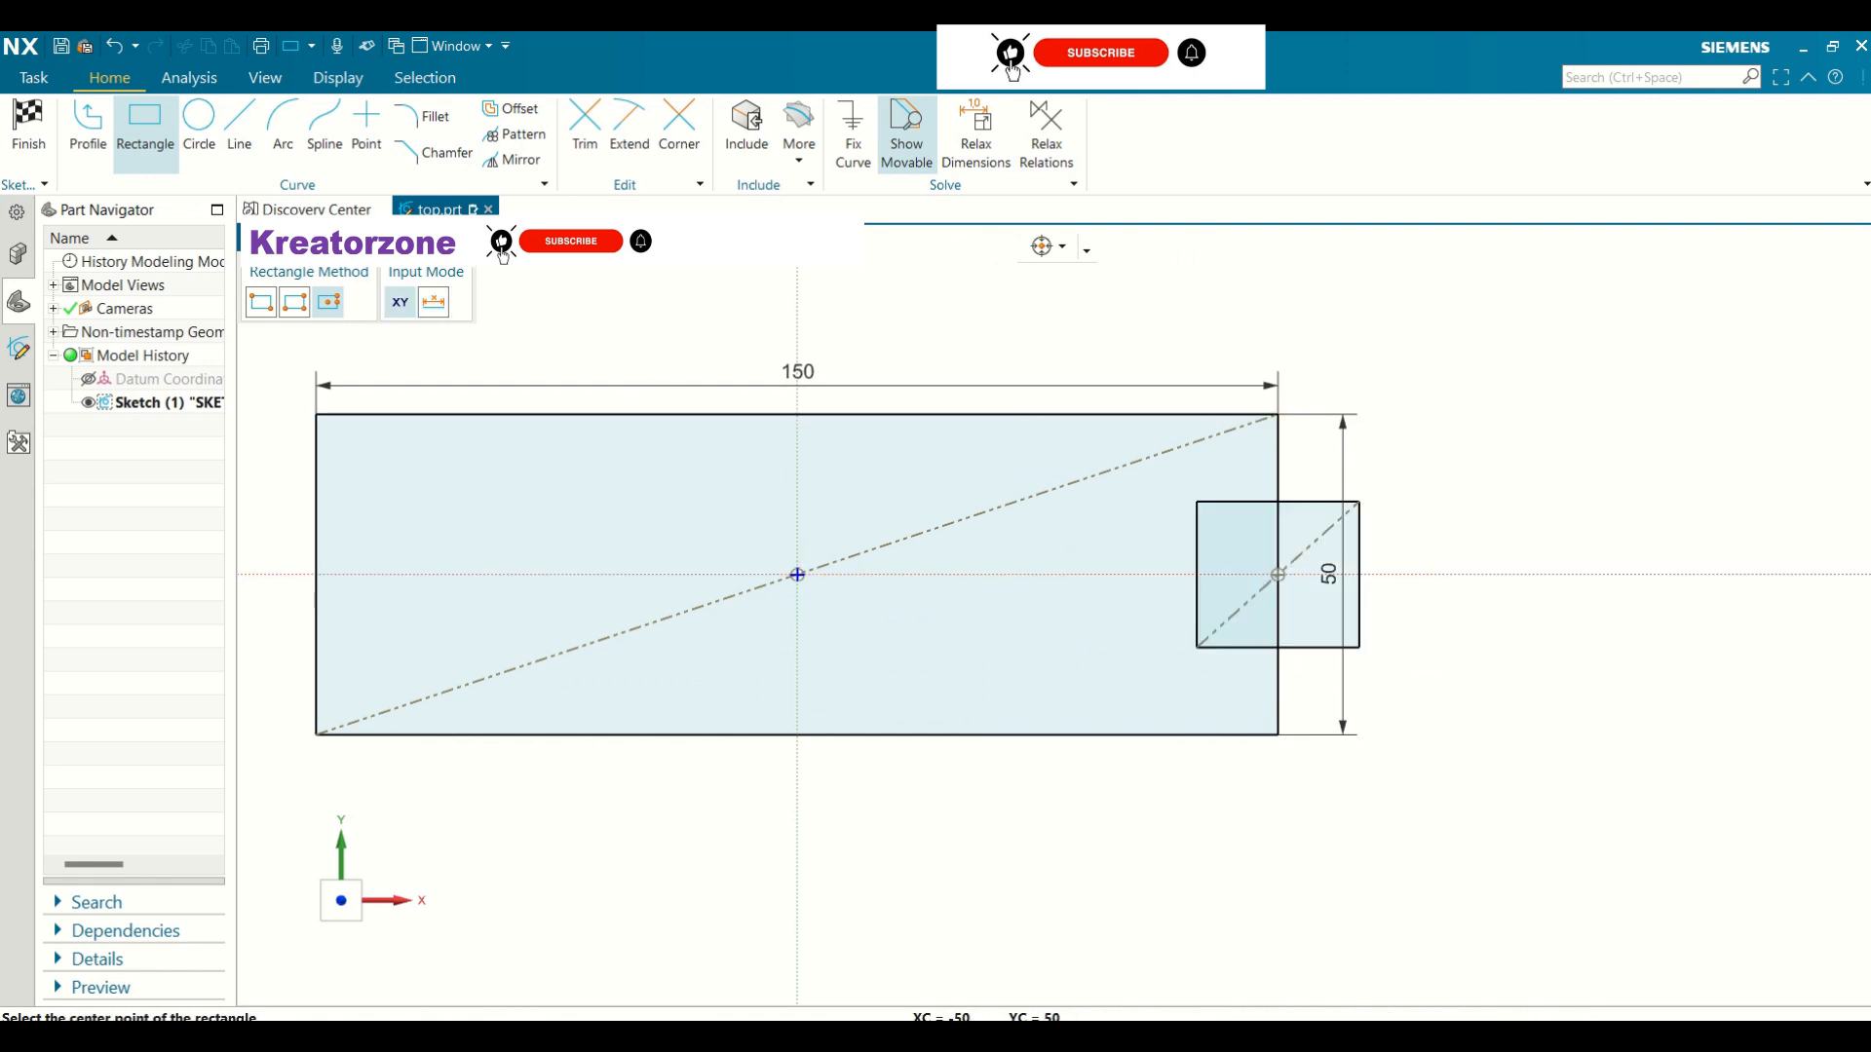
{"action": "left_click", "coordinate": [461, 246]}
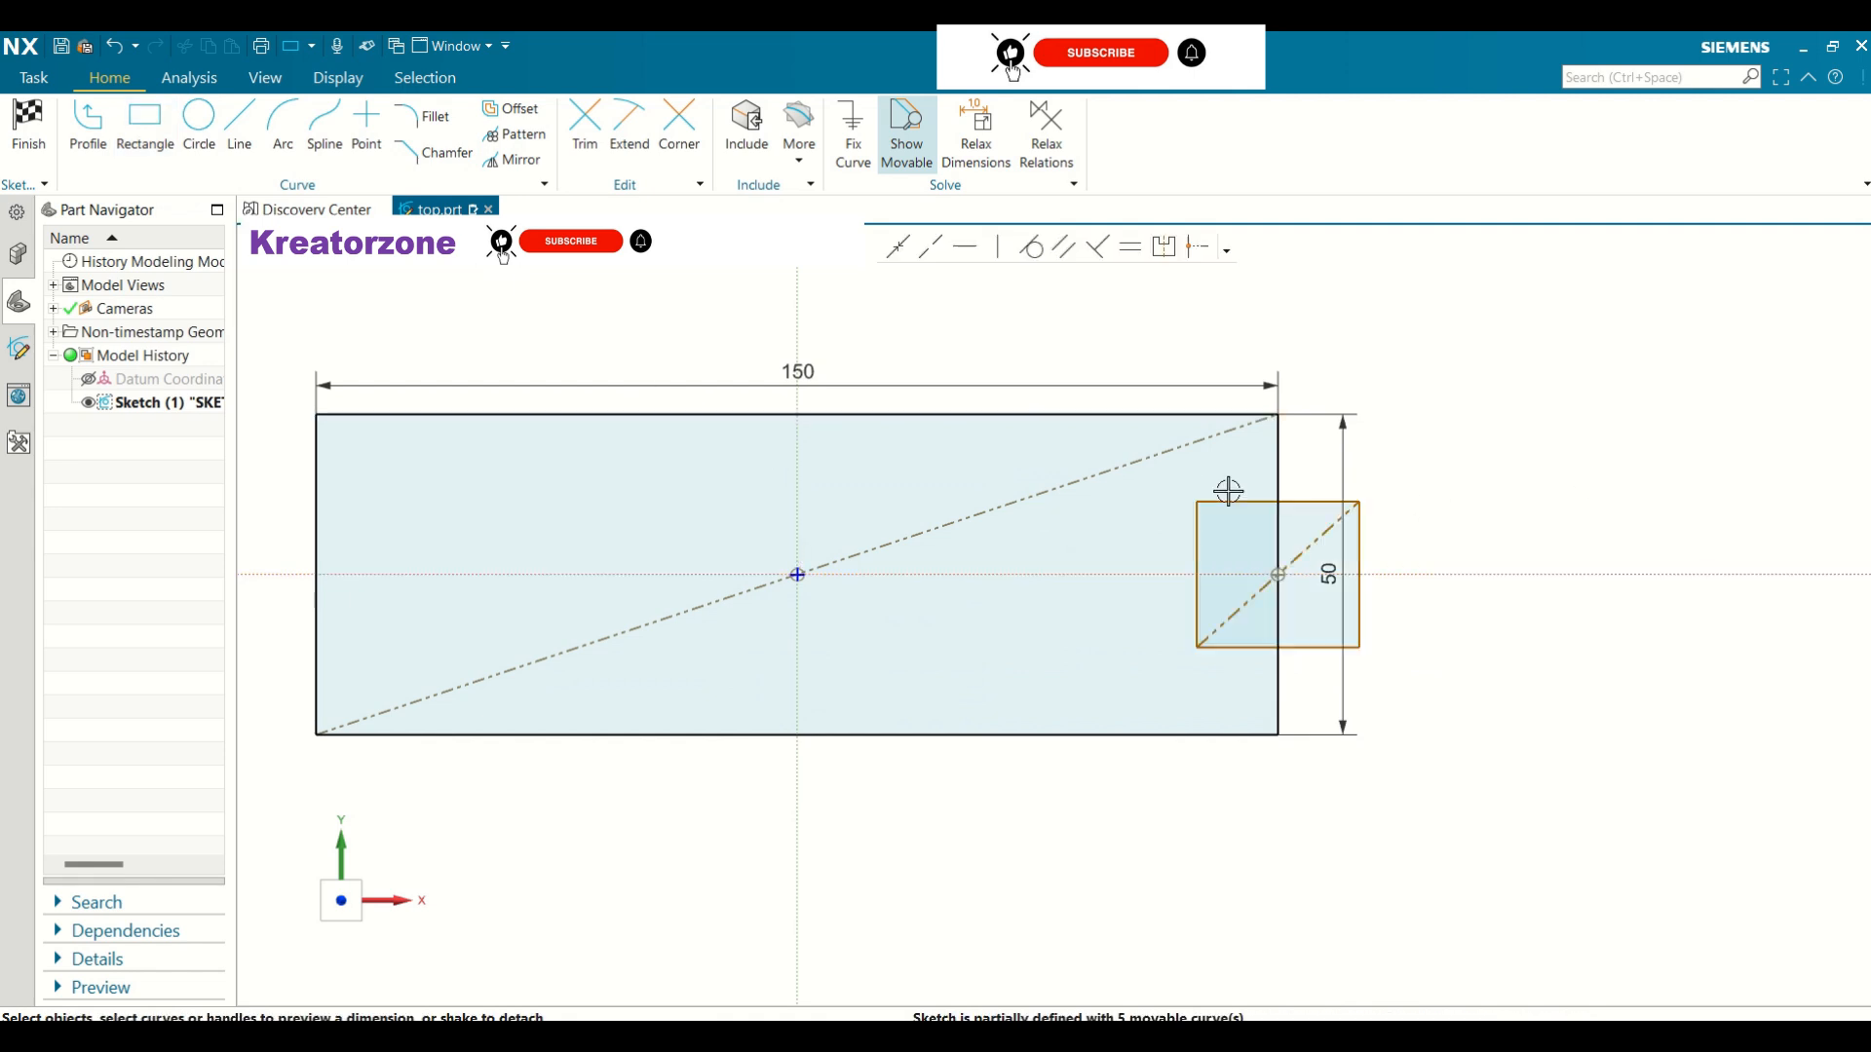
Set the height of the small rectangle on the right edge to 20 mm
{"action": "left_click", "coordinate": [1360, 524]}
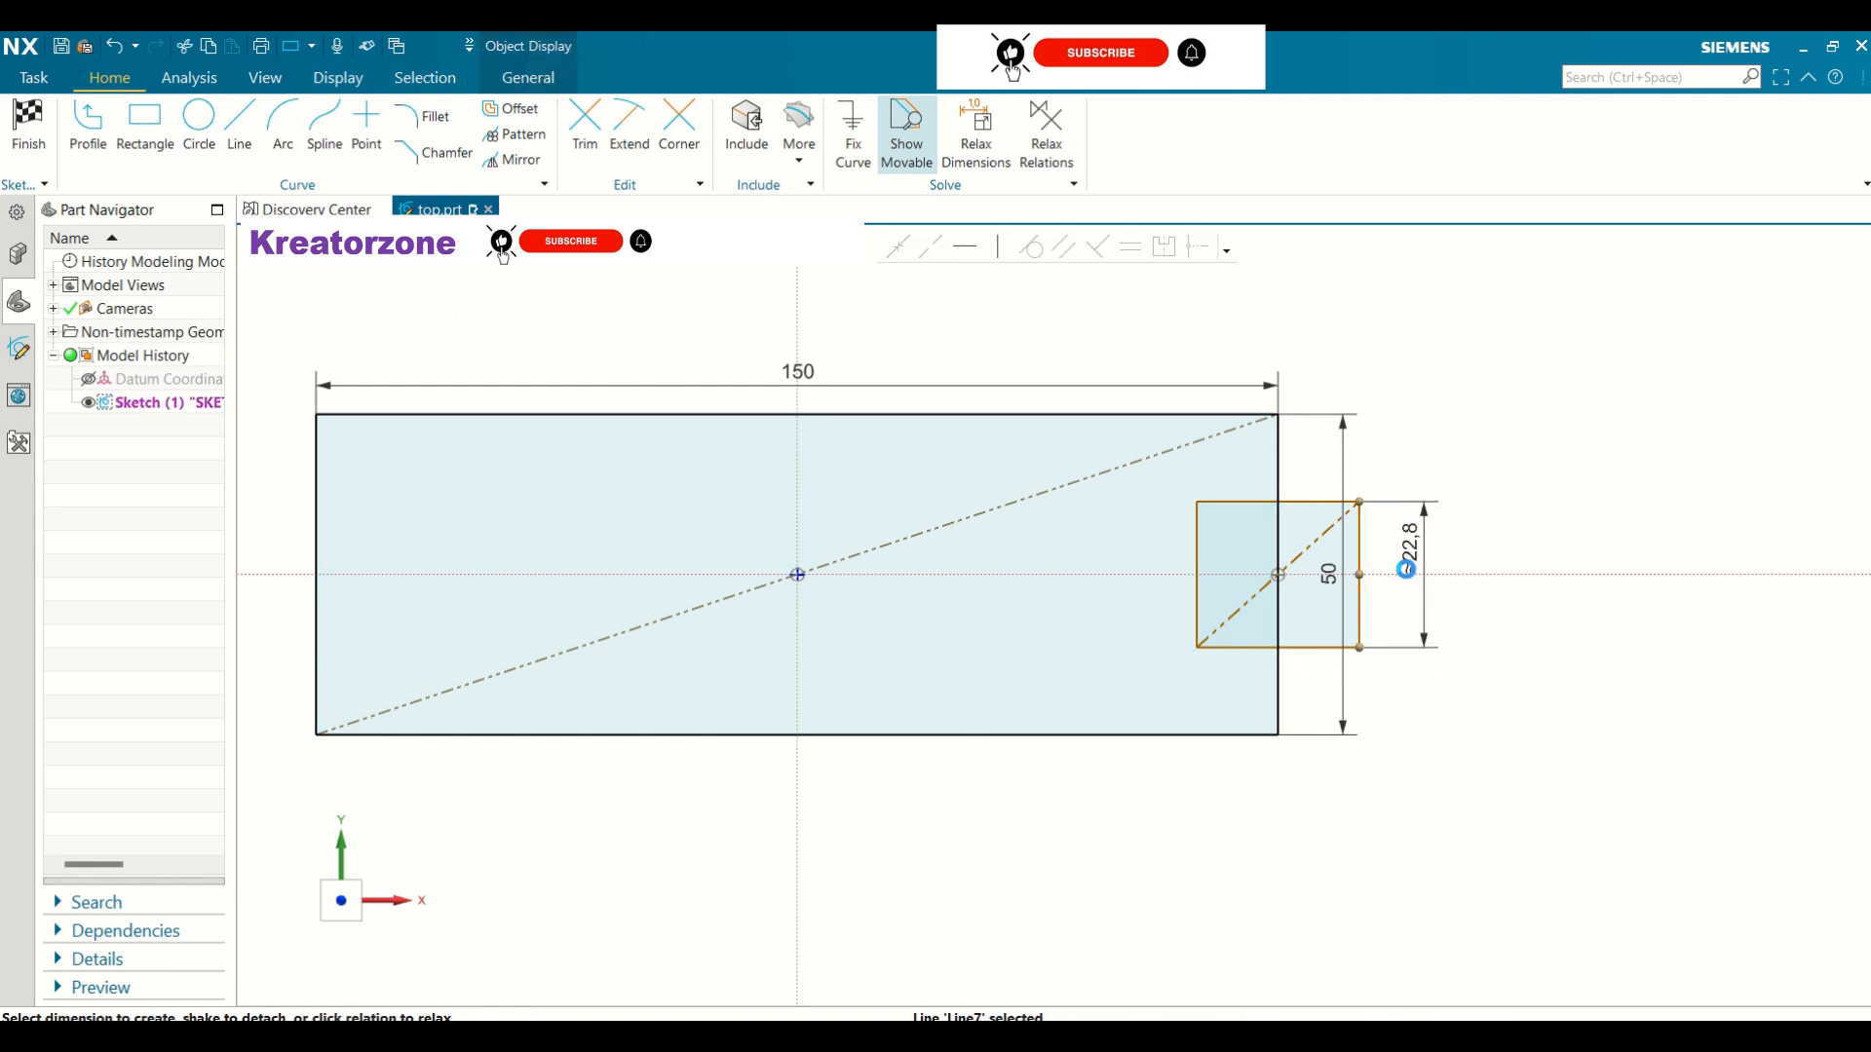
{"action": "left_click", "coordinate": [1406, 569]}
{"action": "type", "text": "20"}
{"action": "key", "text": "Return"}
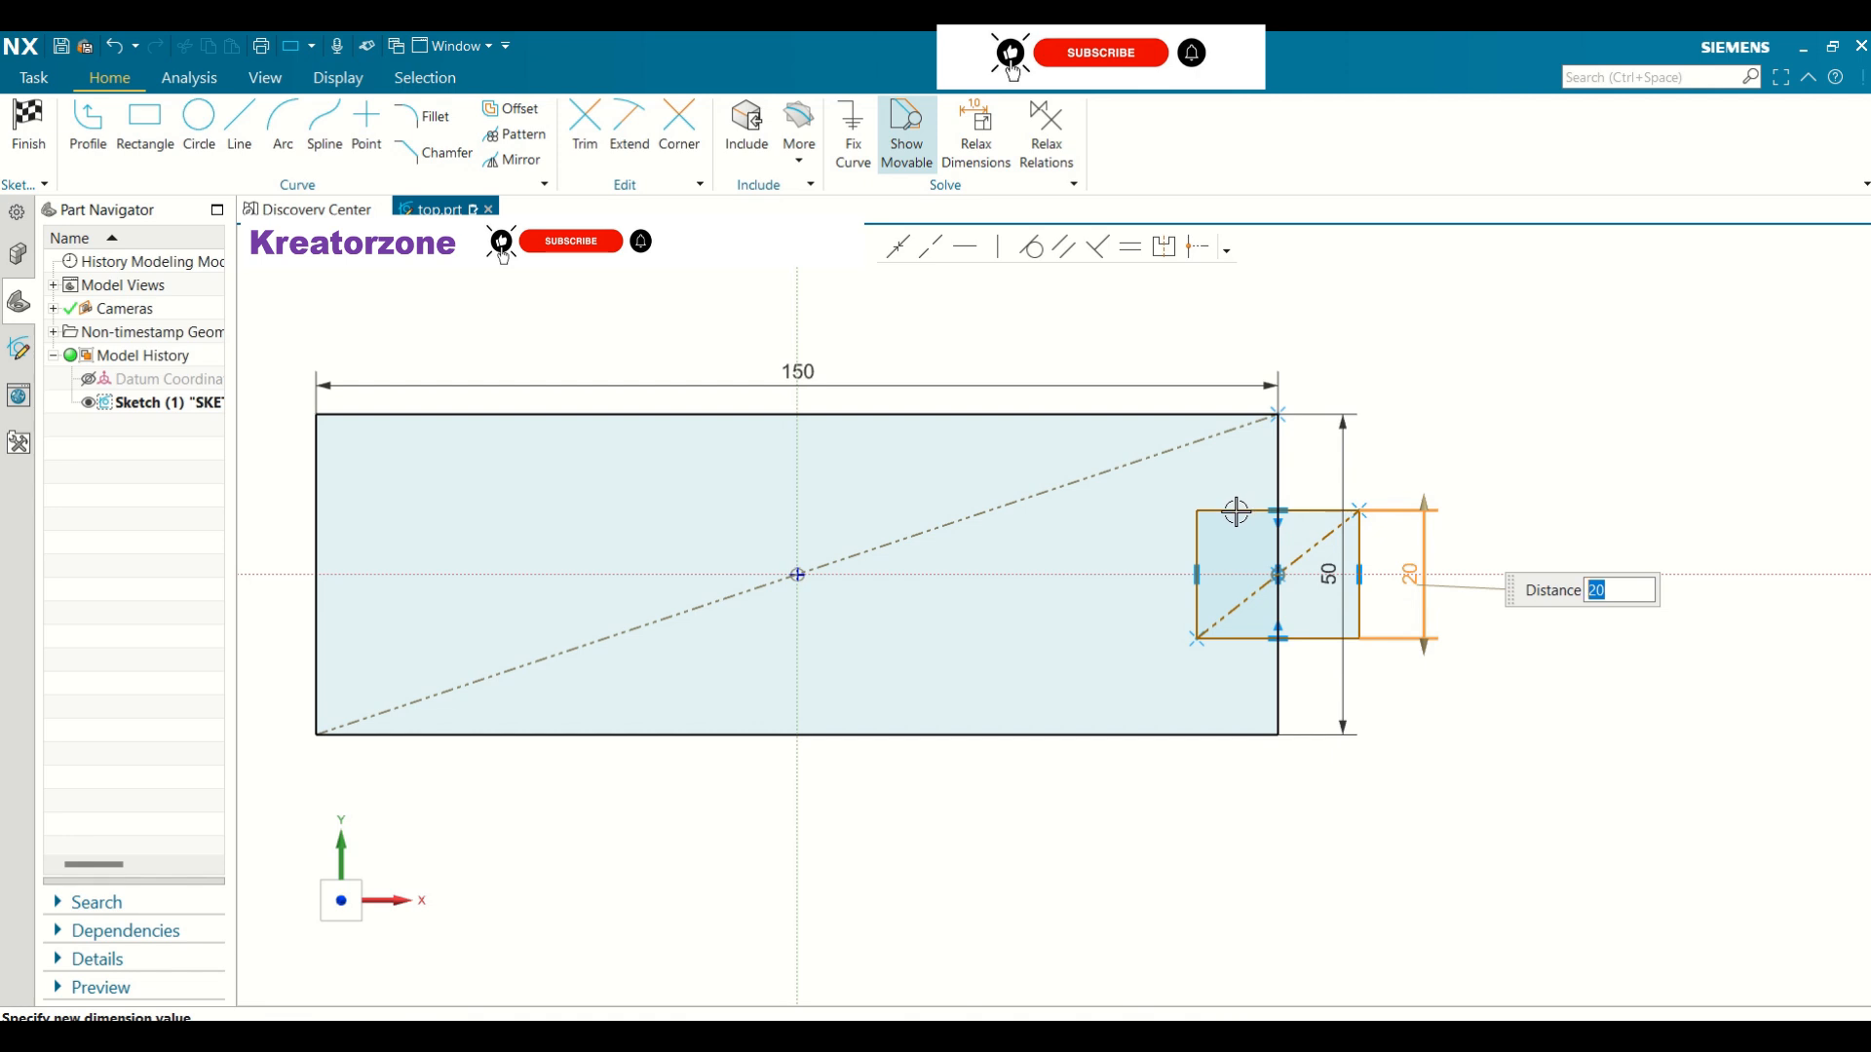
{"action": "left_click", "coordinate": [1591, 503]}
{"action": "left_click", "coordinate": [1257, 512]}
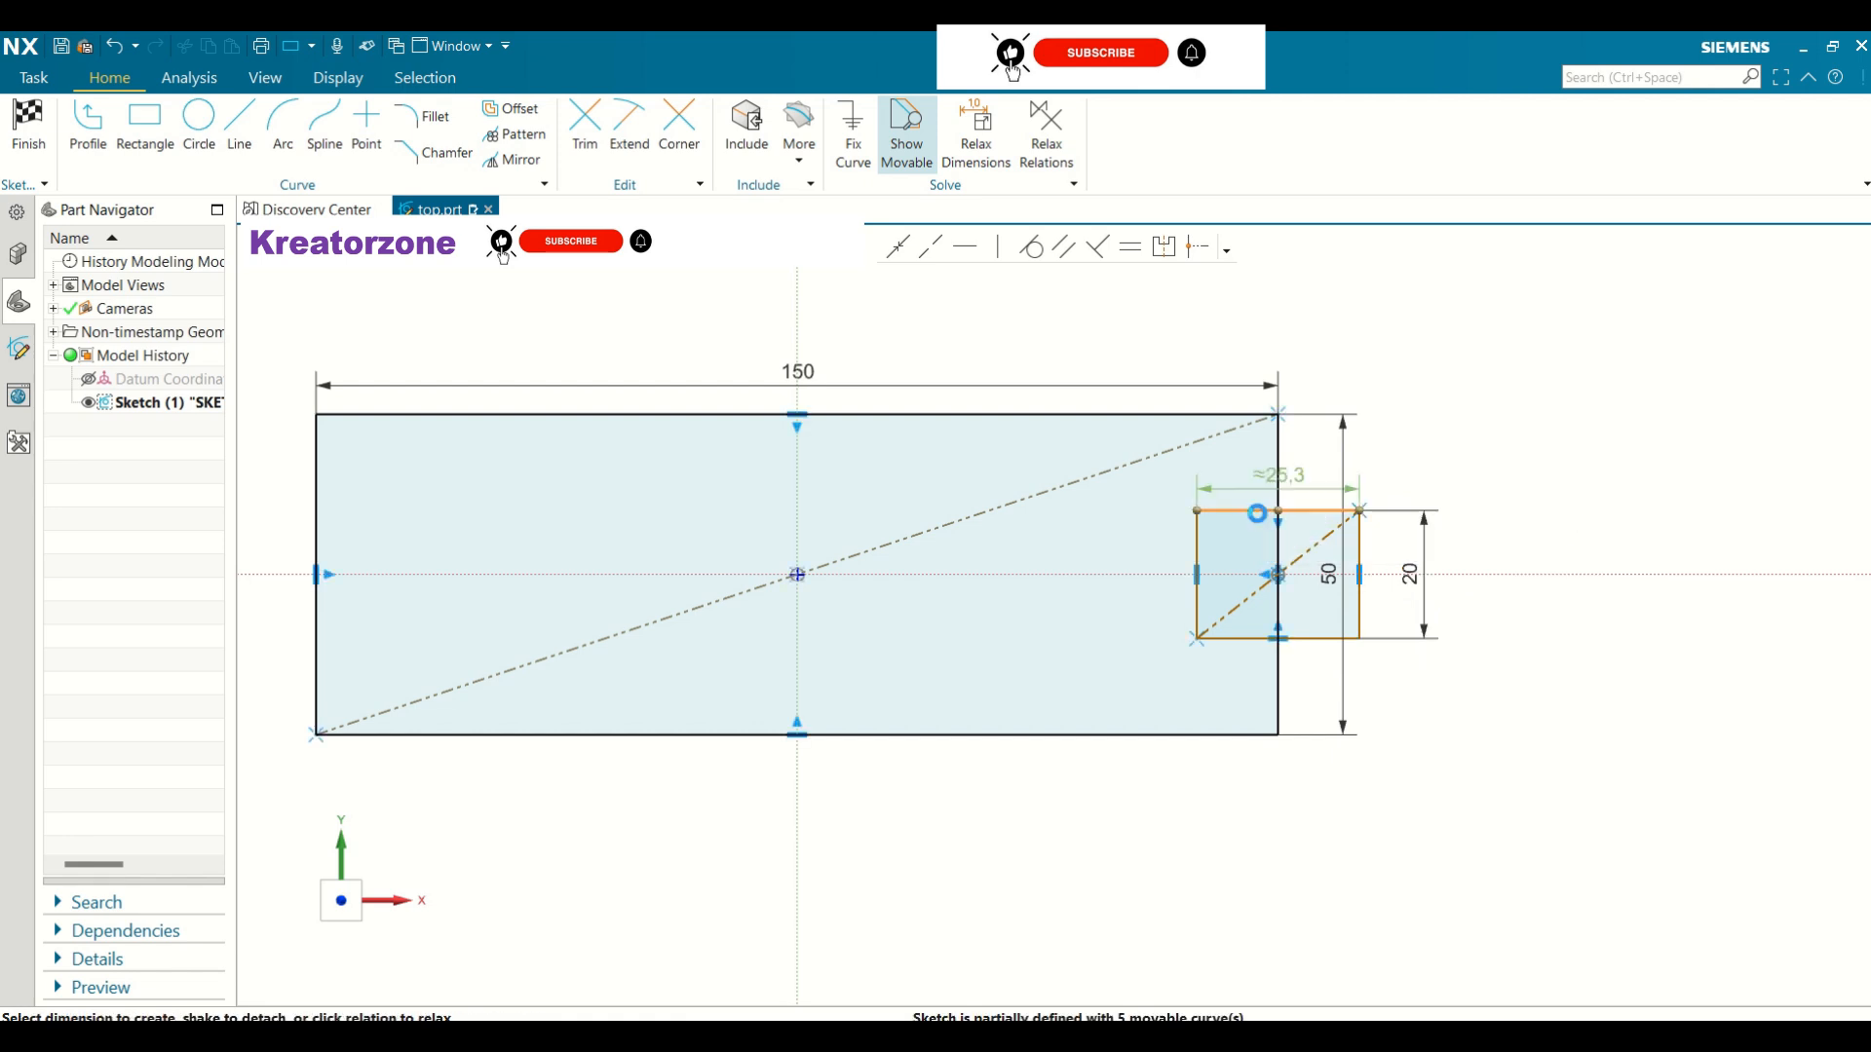
{"action": "key", "text": "ctrl+j"}
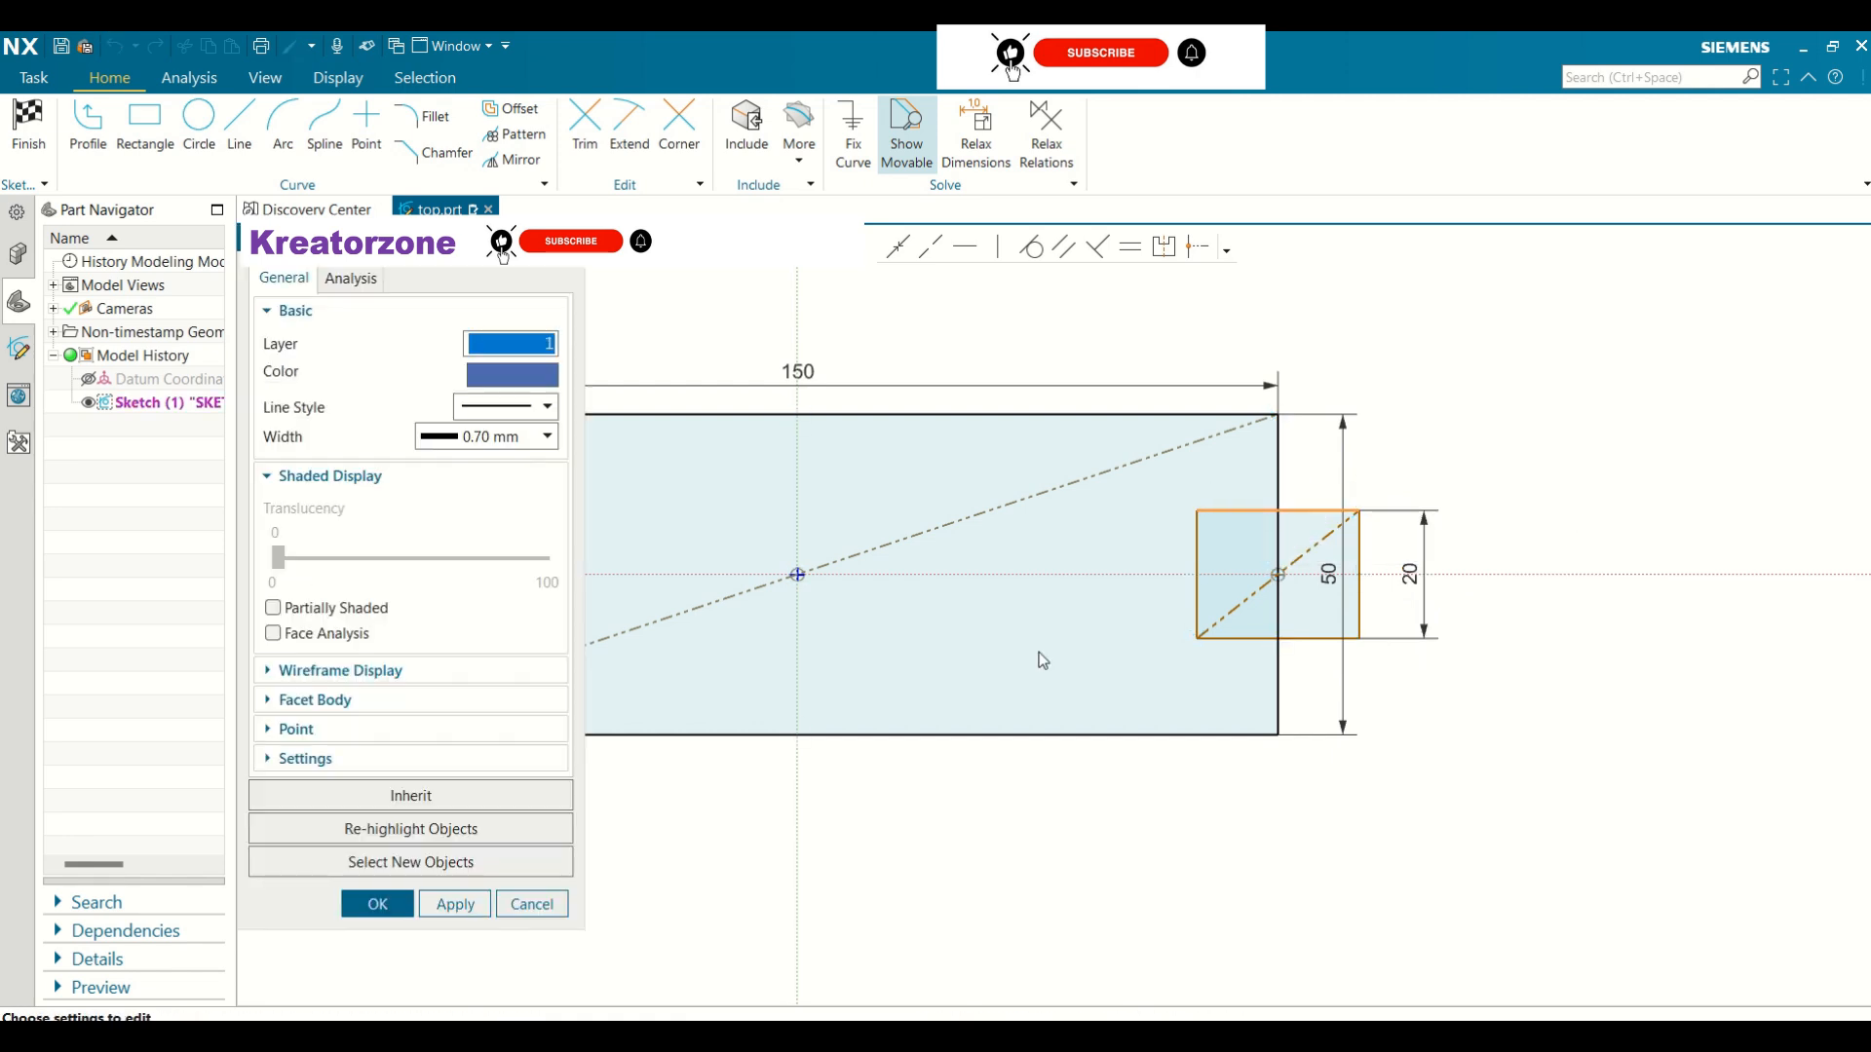
{"action": "left_click", "coordinate": [524, 905]}
Dimension the small rectangle's upper edge and set its width to 20 mm
{"action": "left_click", "coordinate": [1225, 508]}
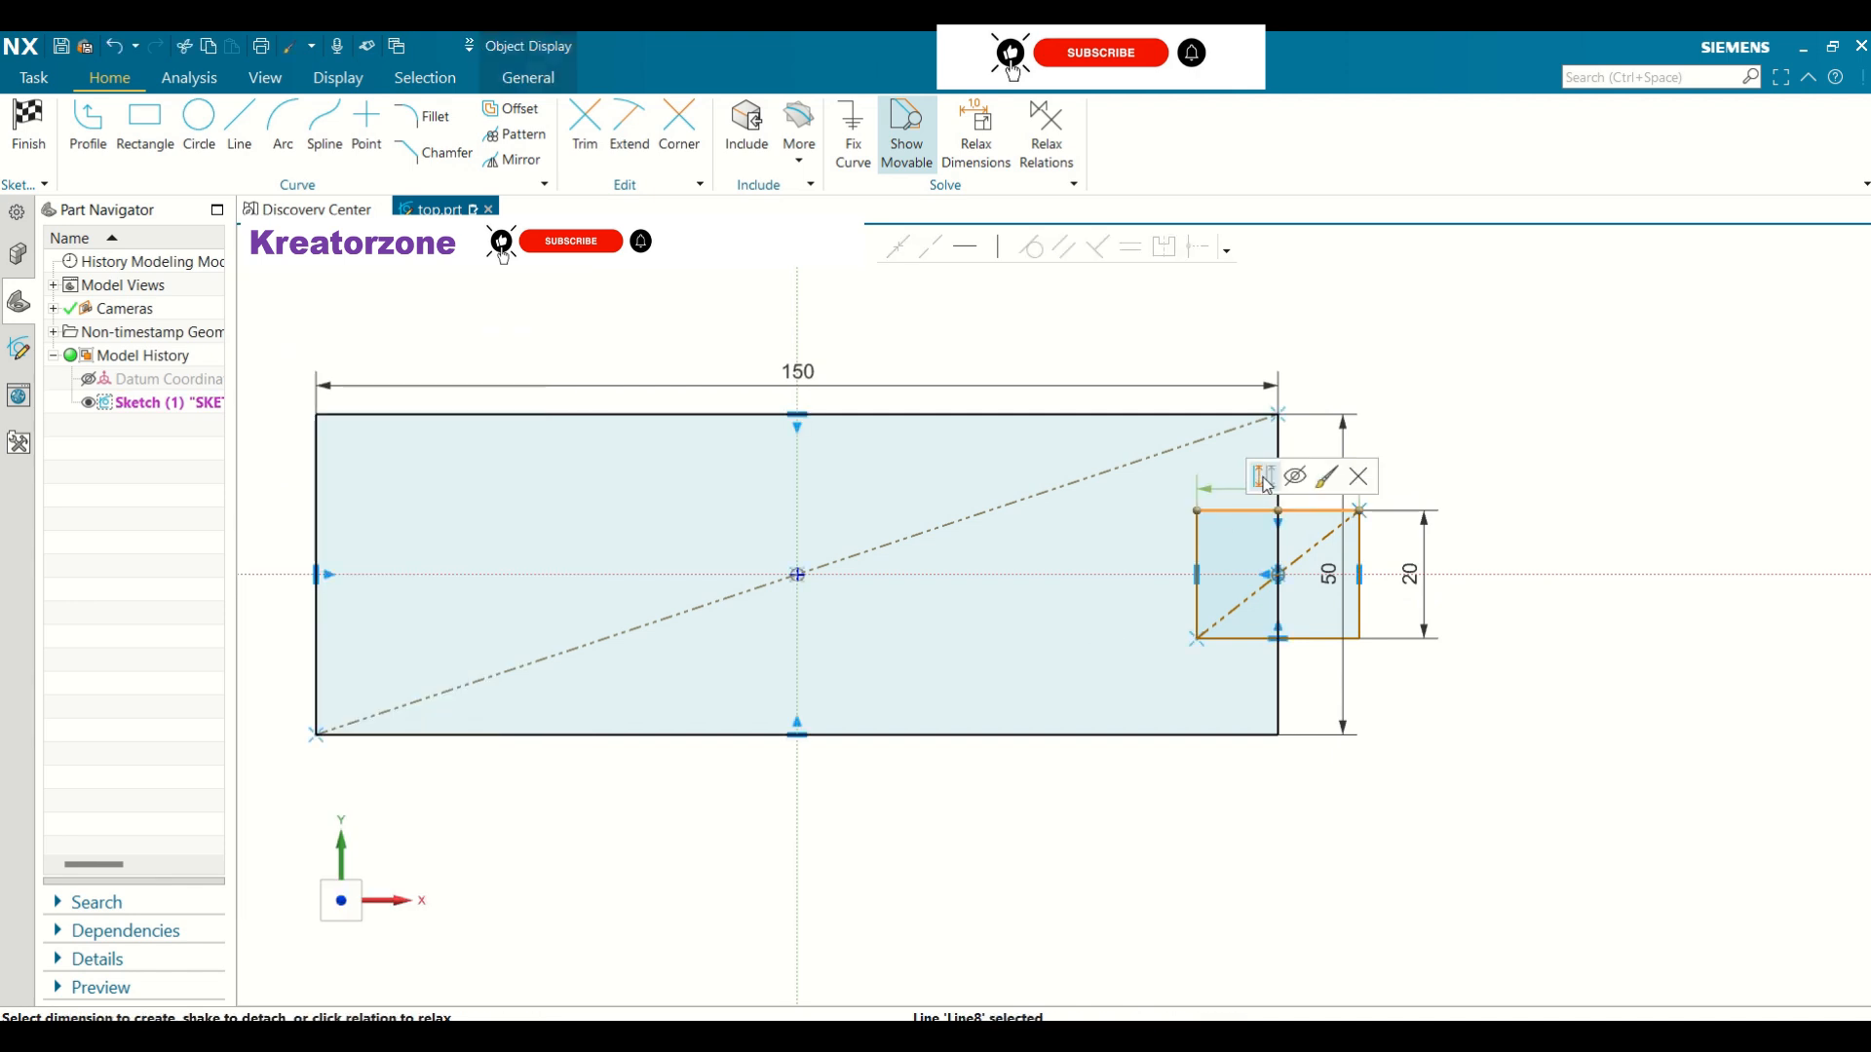
{"action": "left_click", "coordinate": [1223, 486]}
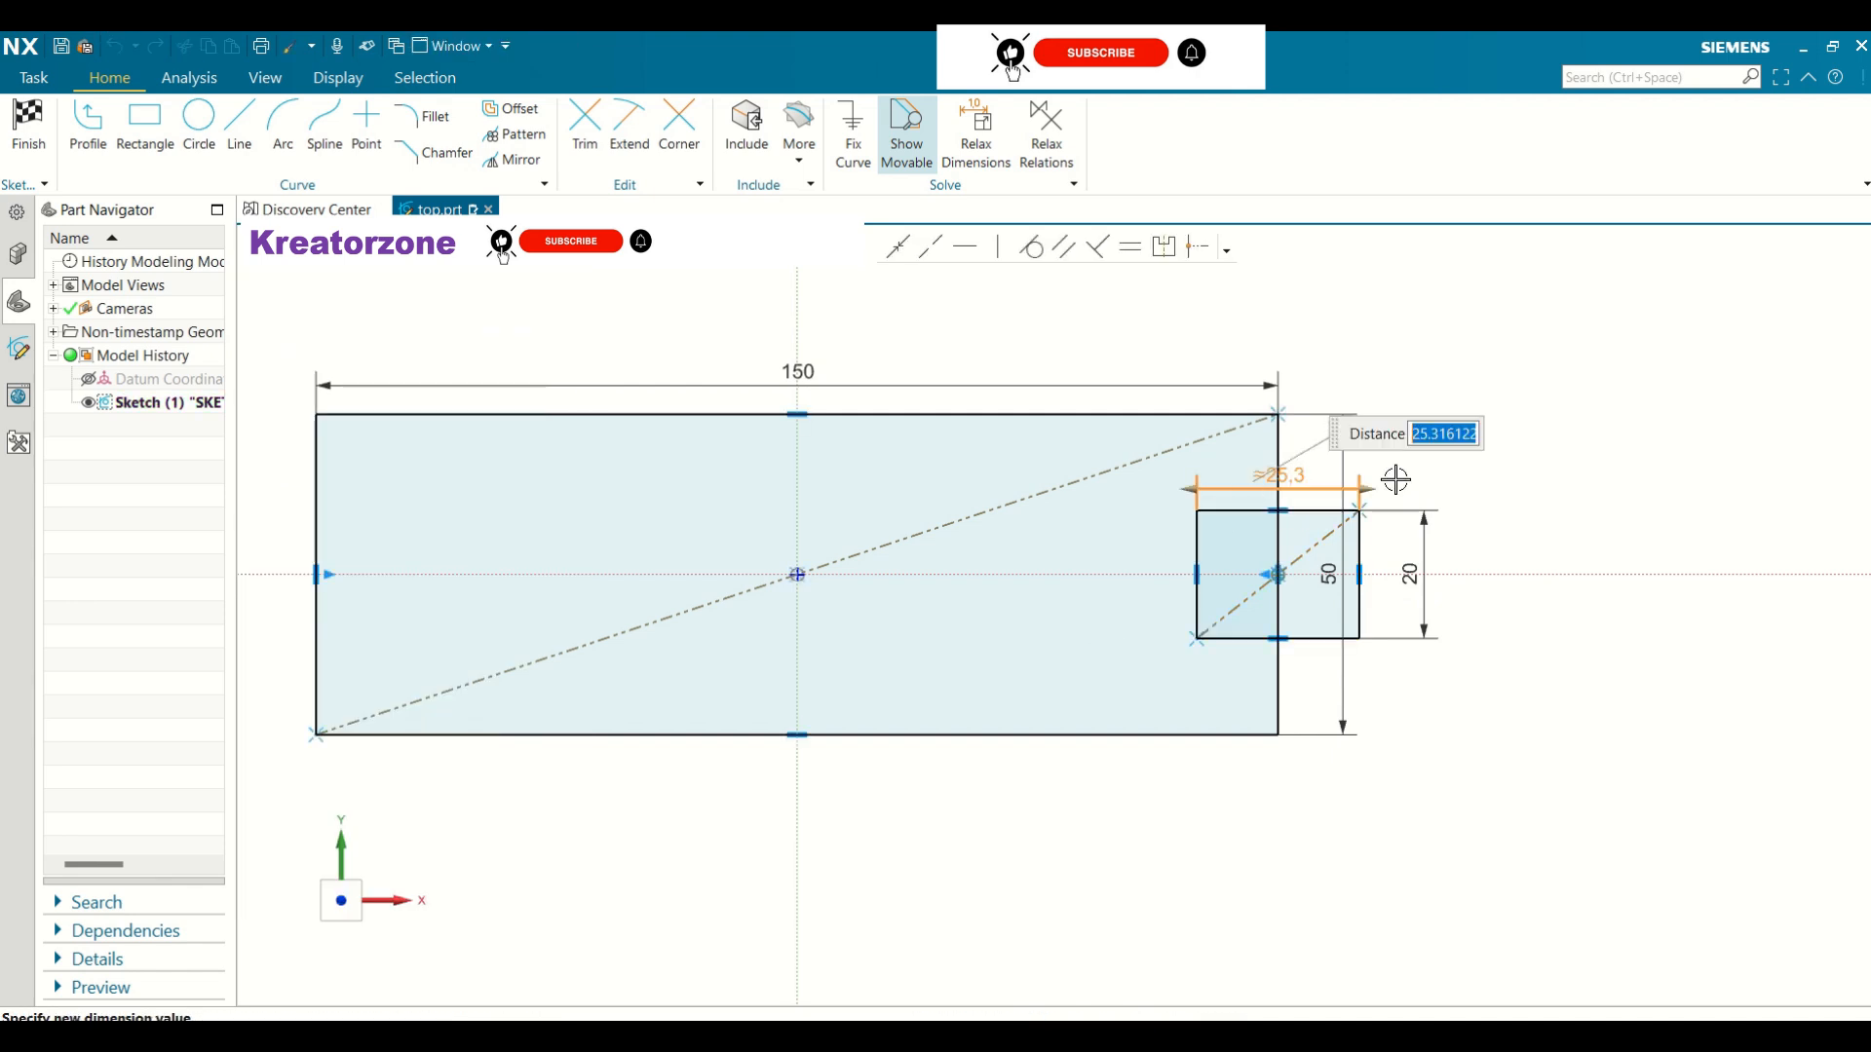
{"action": "type", "text": "20"}
{"action": "key", "text": "Return"}
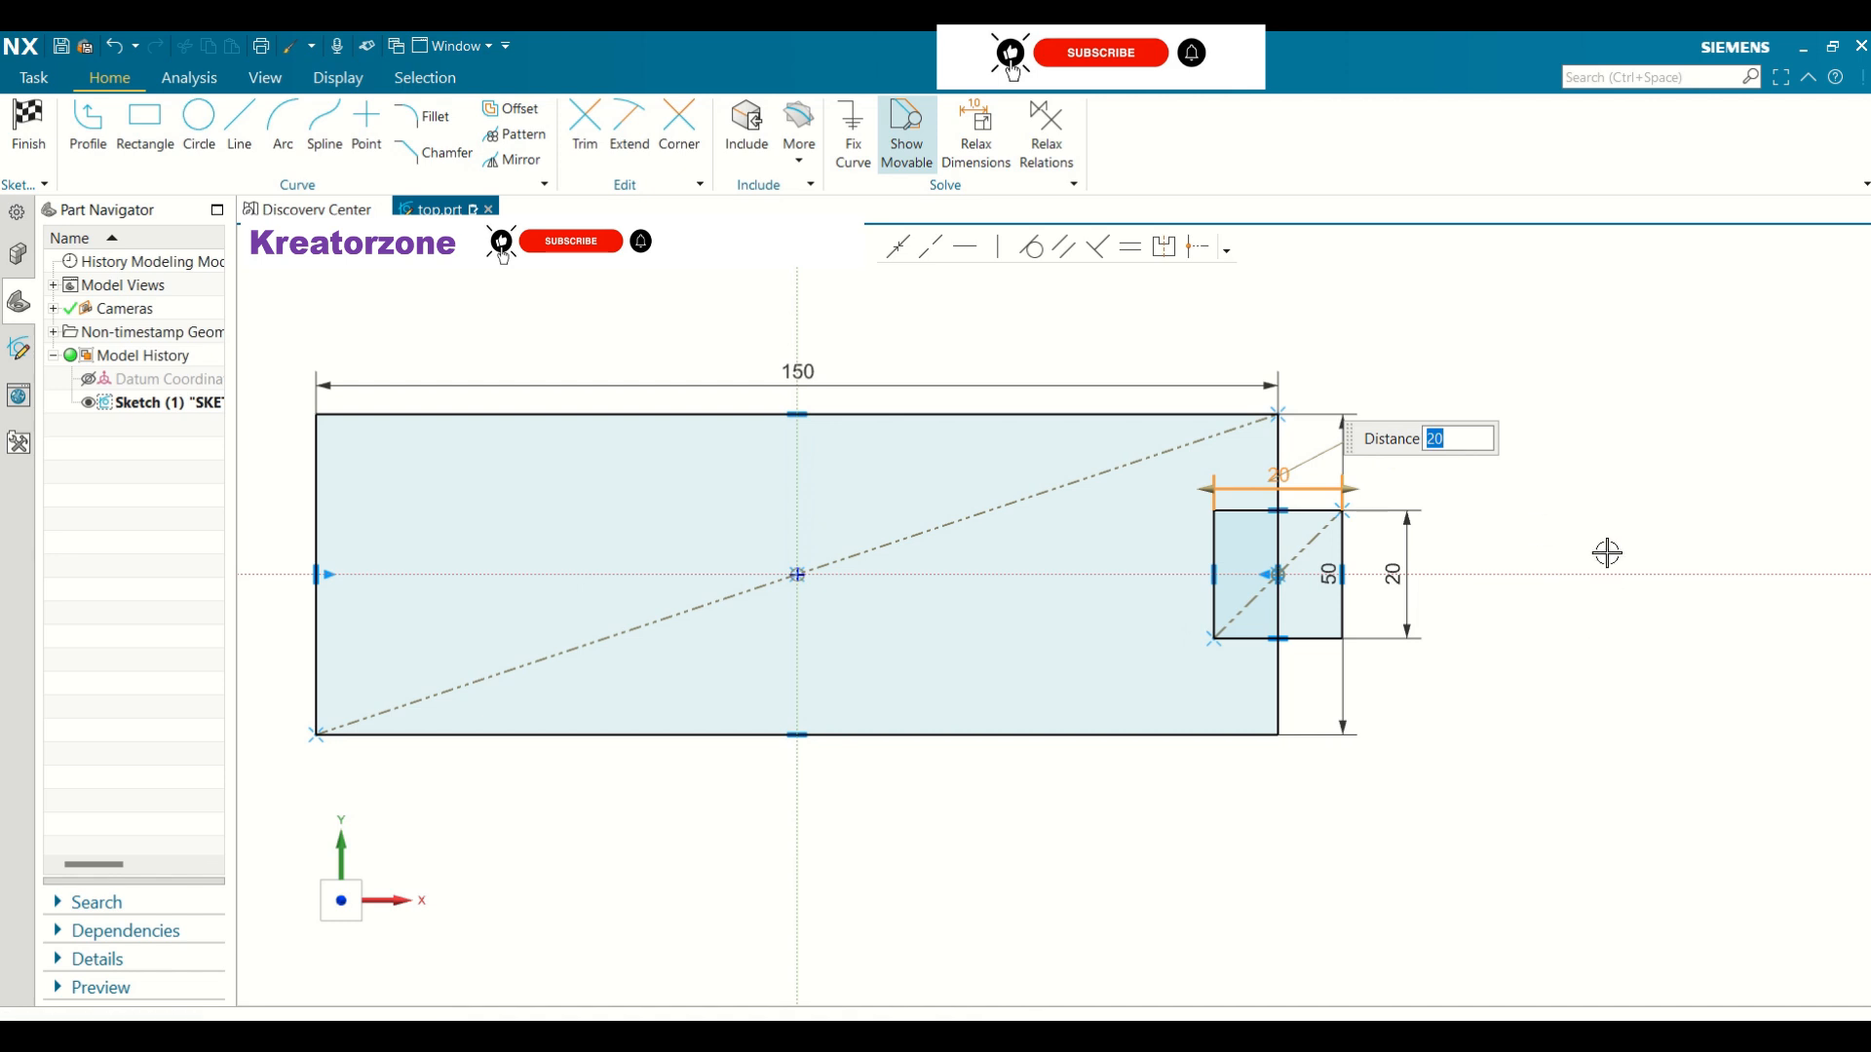
Trim the small square's lines outside the large rectangle and the right edge segment inside the square, leaving an open notch
{"action": "left_click", "coordinate": [588, 141]}
{"action": "left_click", "coordinate": [1313, 510]}
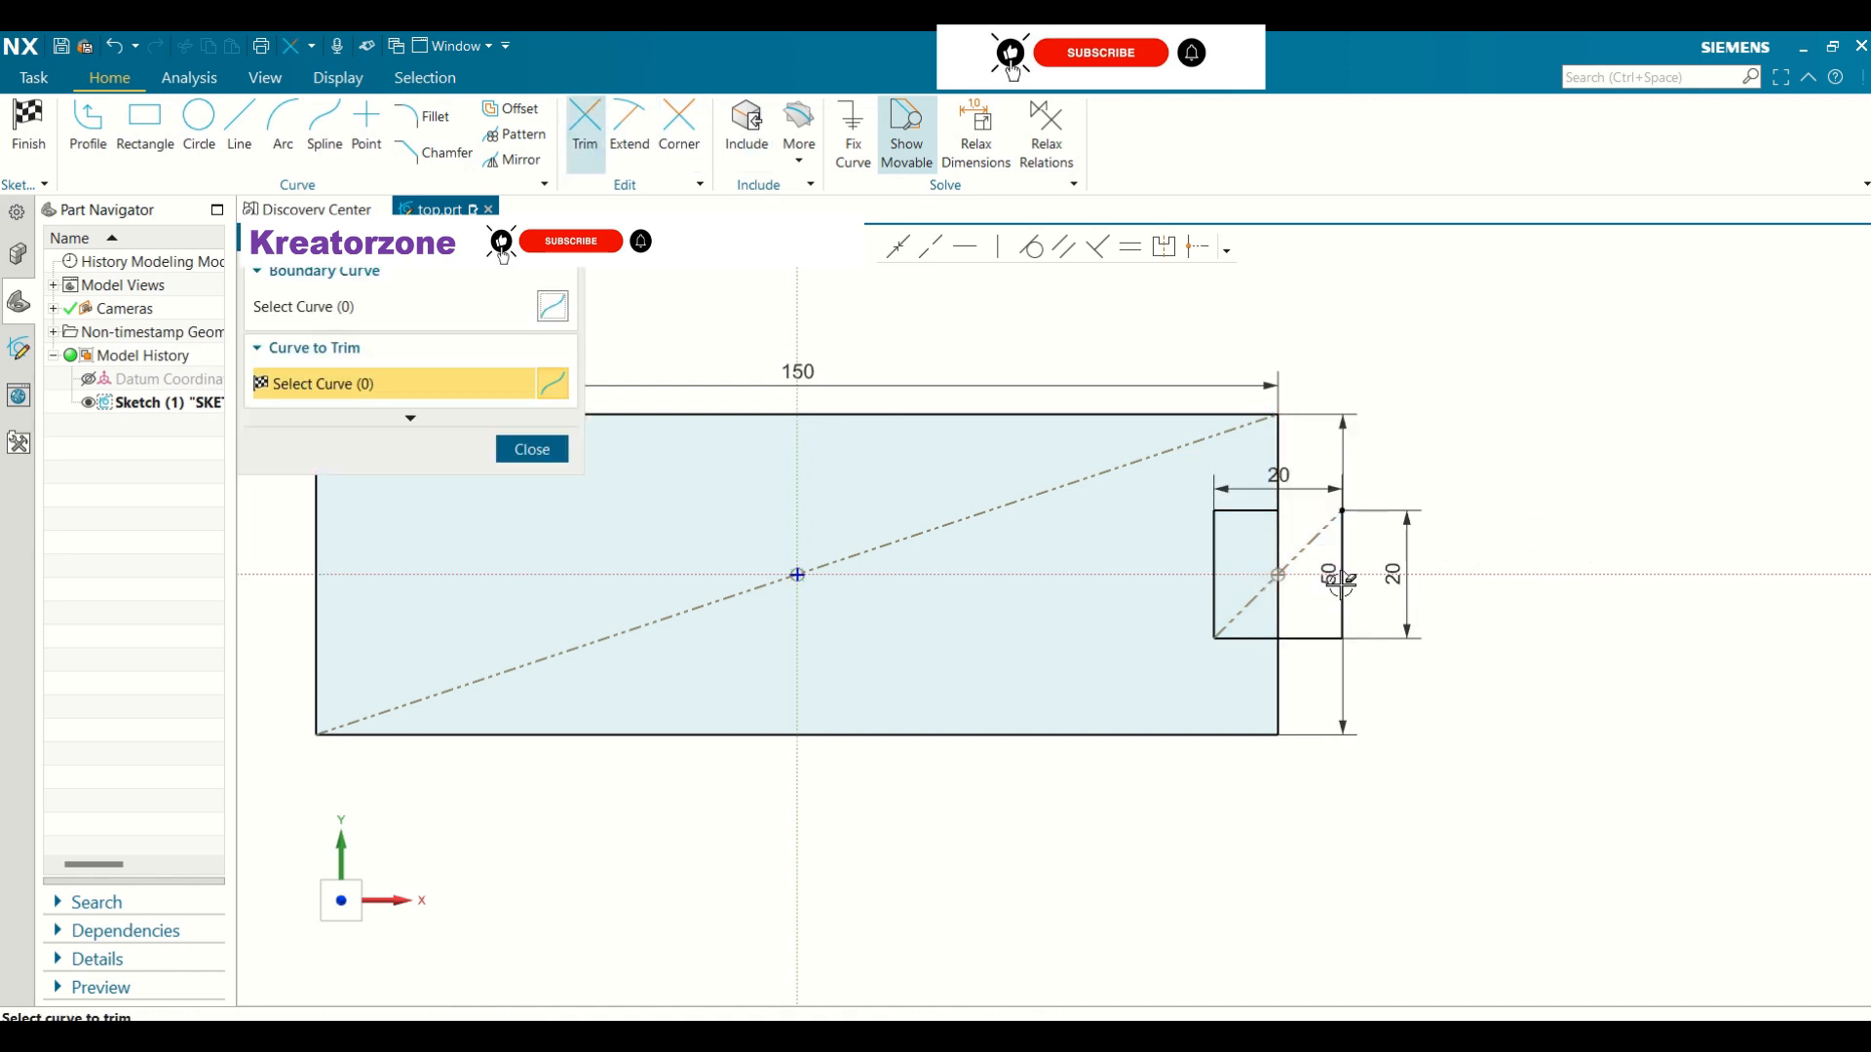
{"action": "left_click", "coordinate": [1342, 570]}
{"action": "left_click", "coordinate": [1315, 642]}
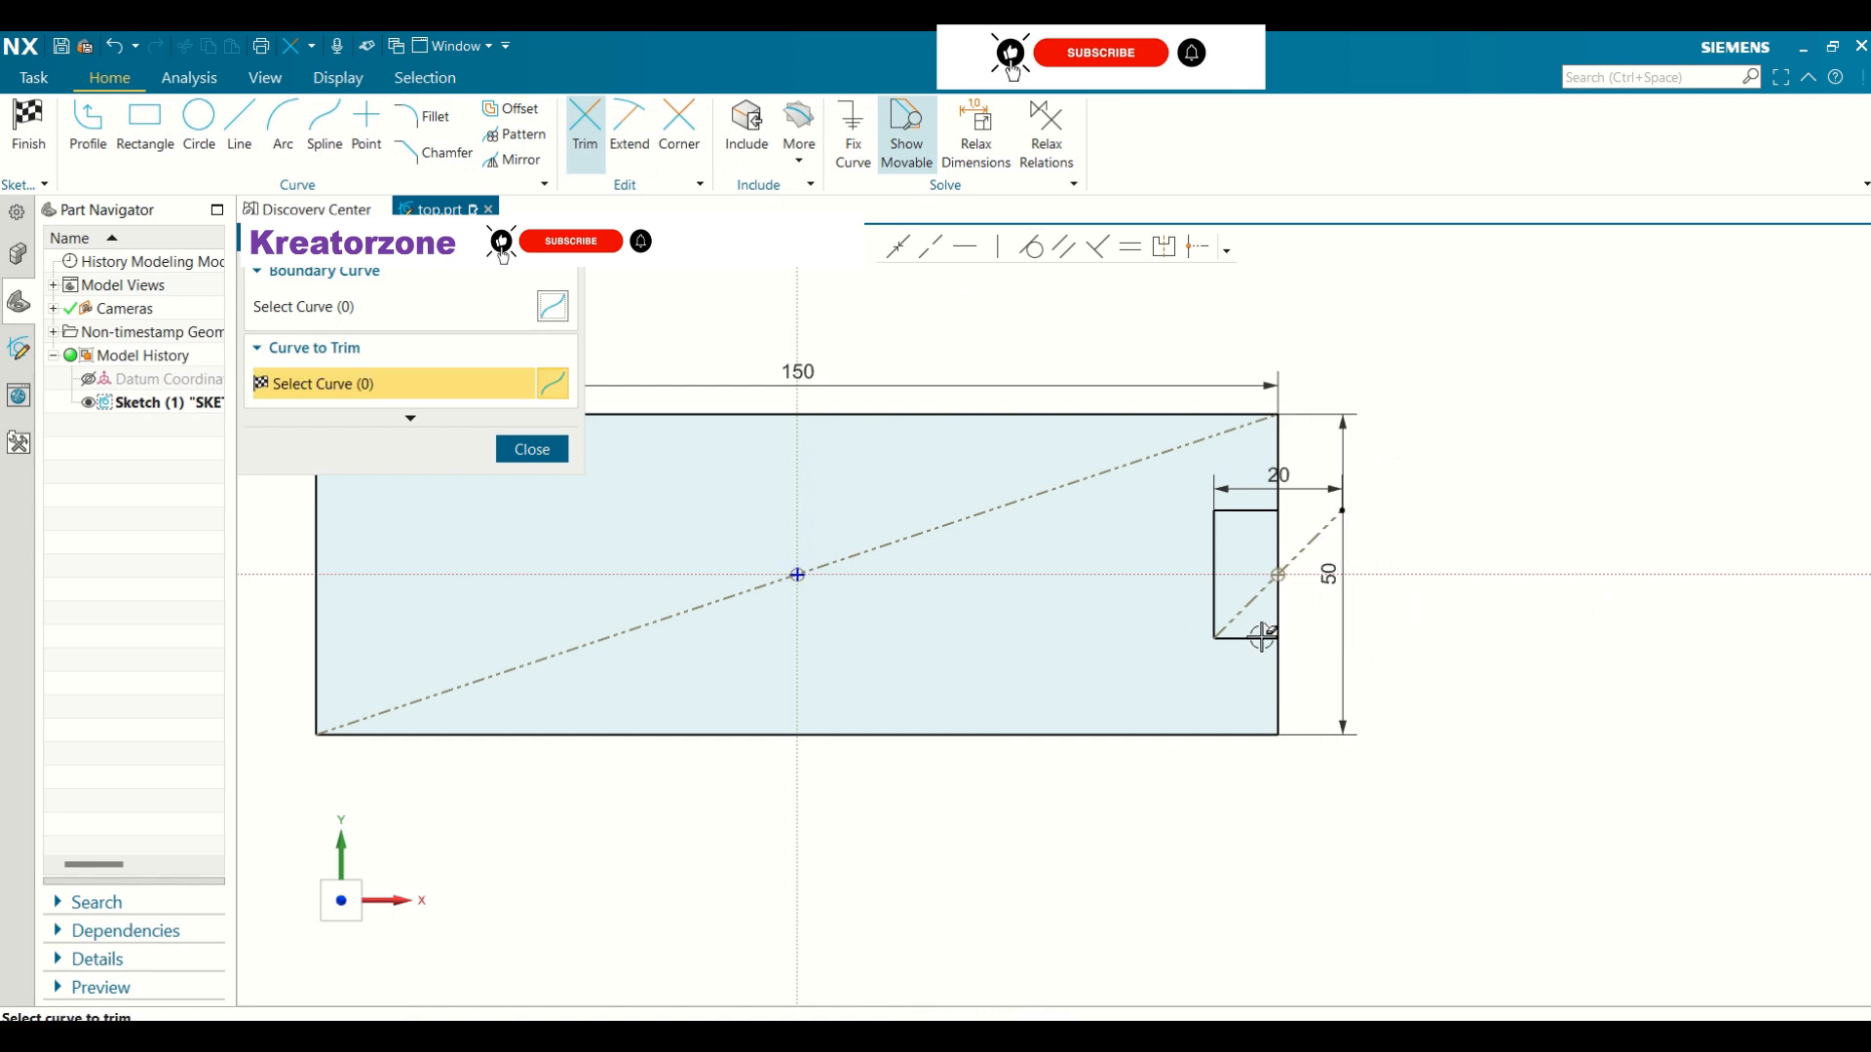
{"action": "left_click", "coordinate": [1280, 535]}
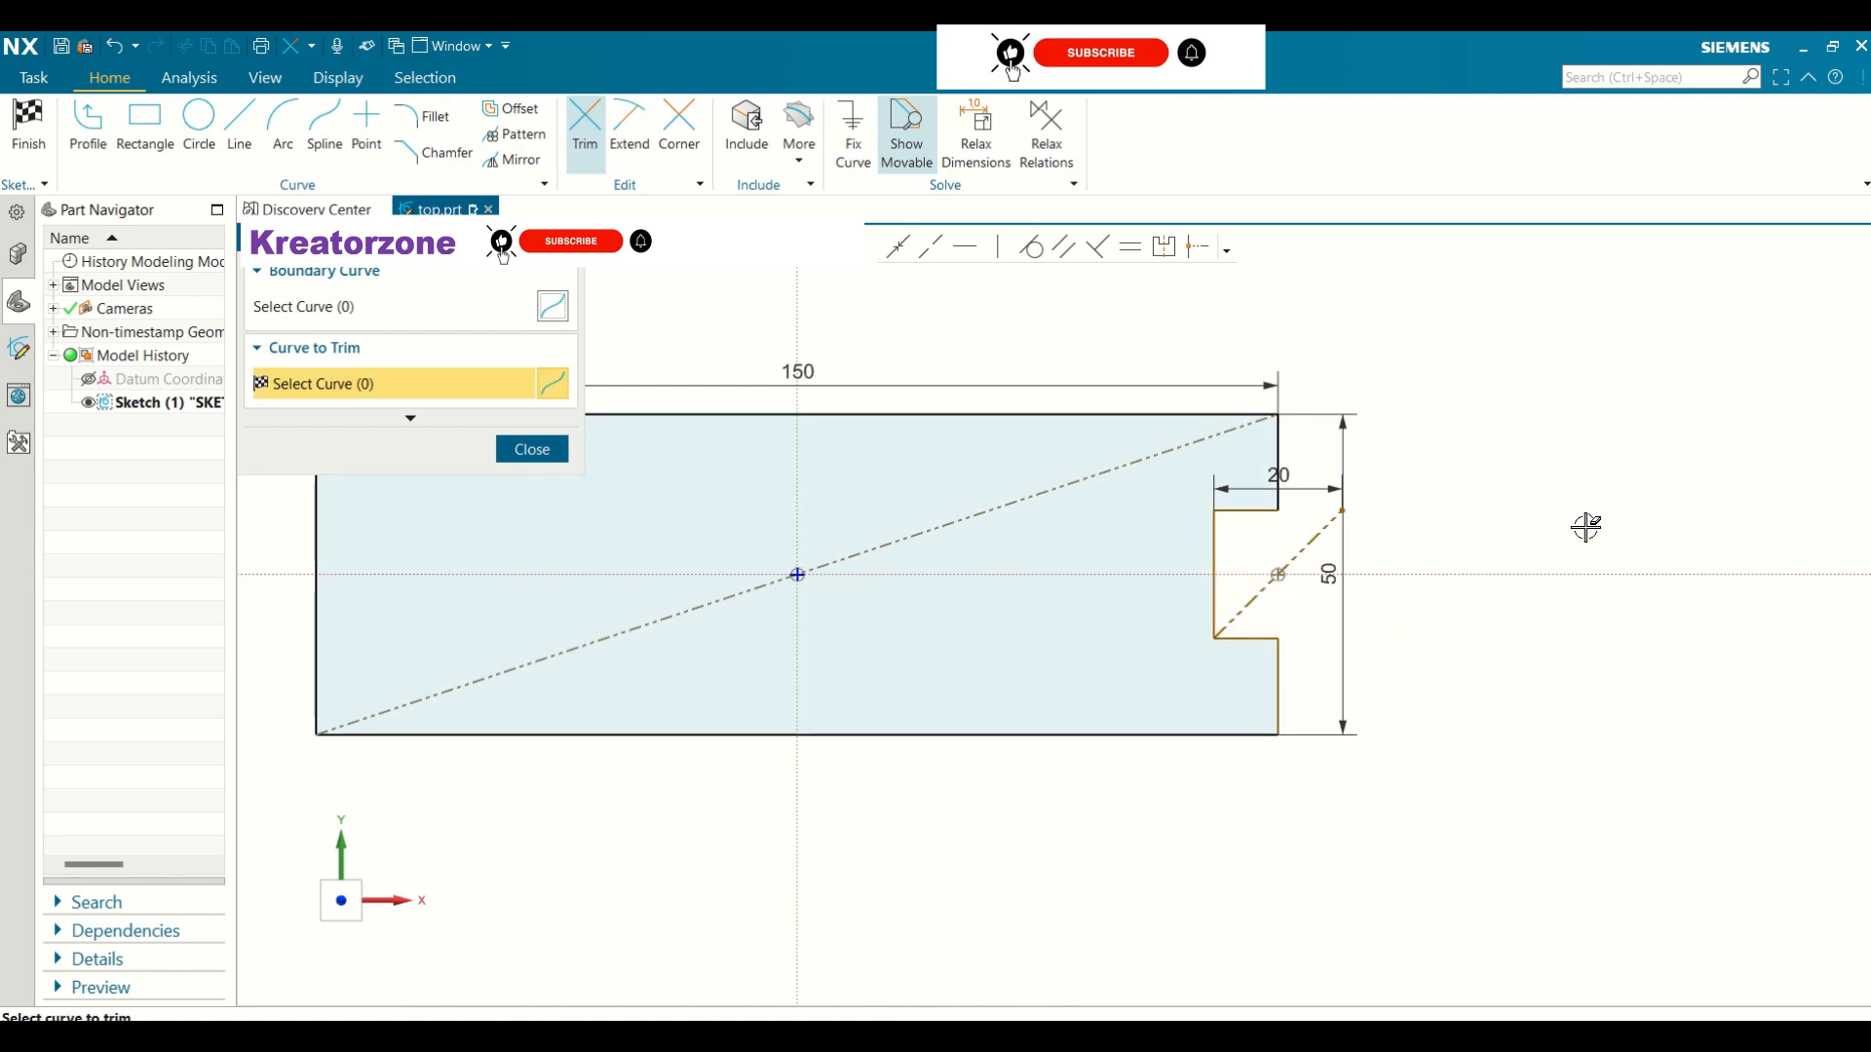
{"action": "scroll", "coordinate": [1585, 526], "scroll_direction": "down", "scroll_amount": 3}
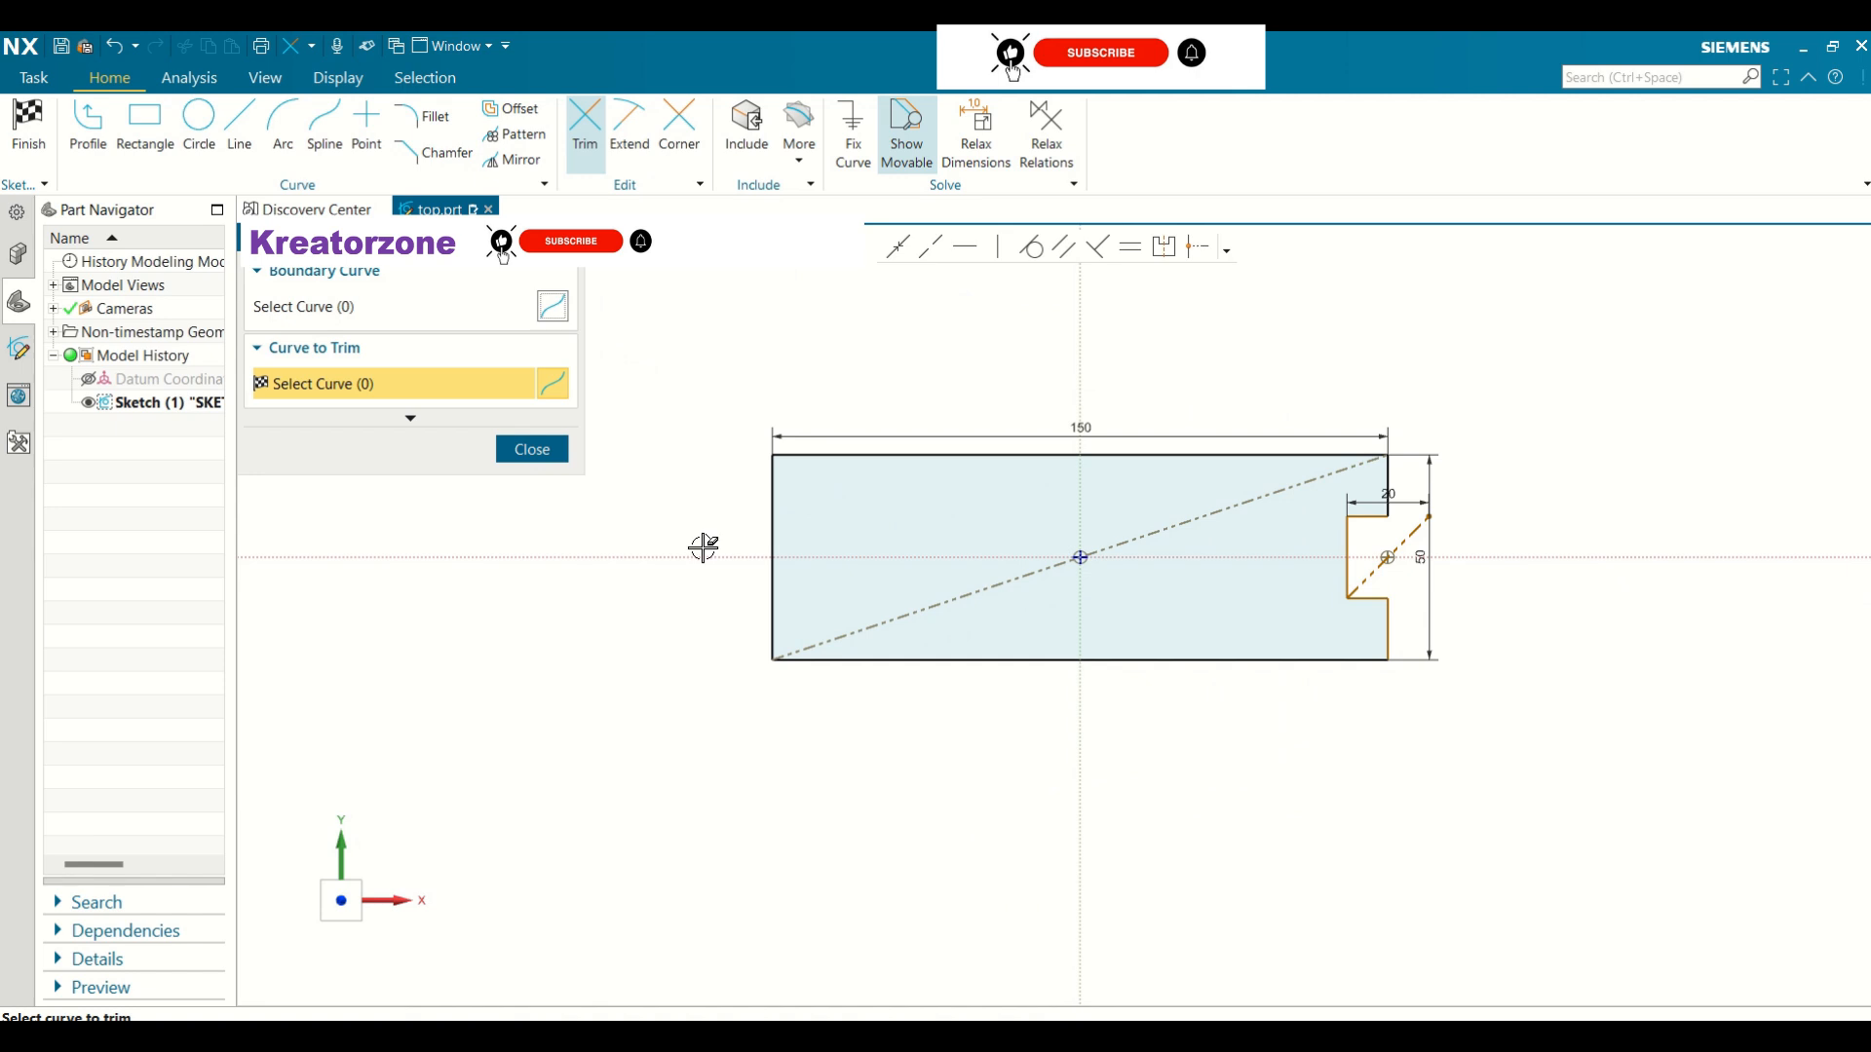
{"action": "left_click", "coordinate": [532, 450]}
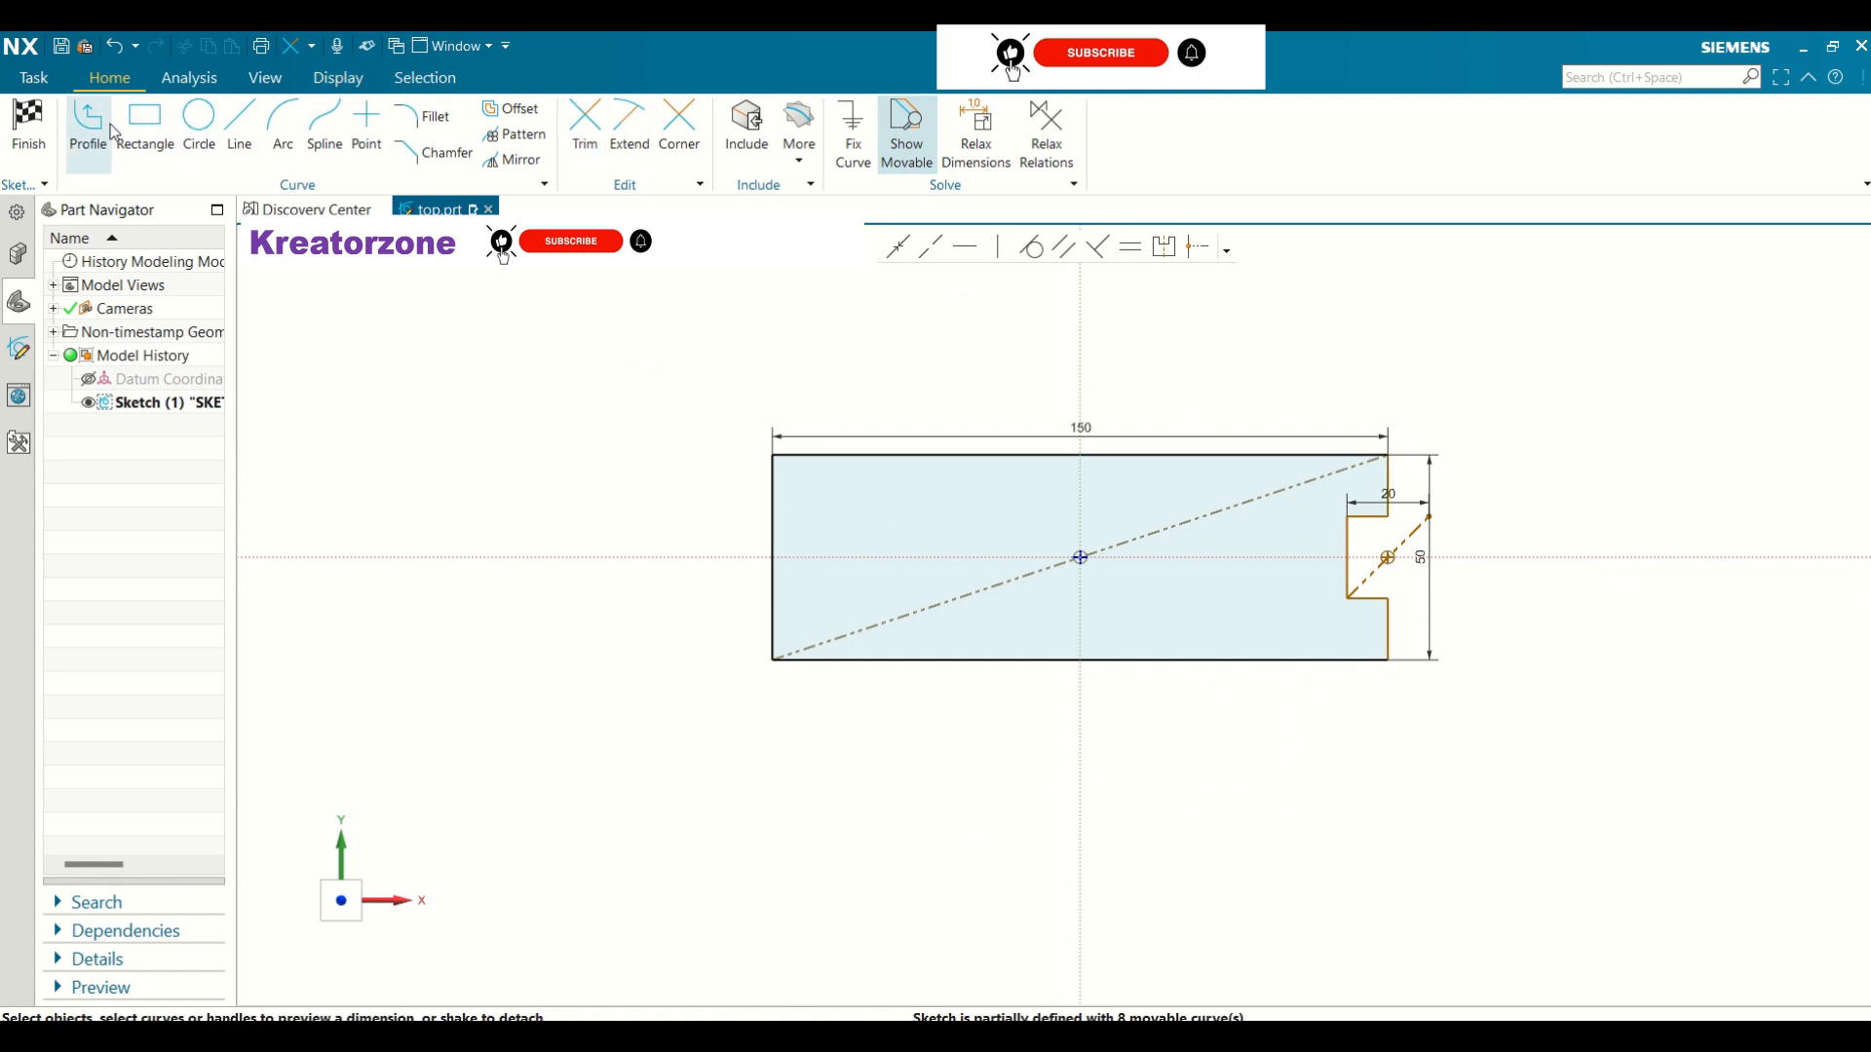
Sketch a 20 x 20 mm rectangle centred on the midpoint of the large rectangle's left edge
{"action": "left_click", "coordinate": [145, 132]}
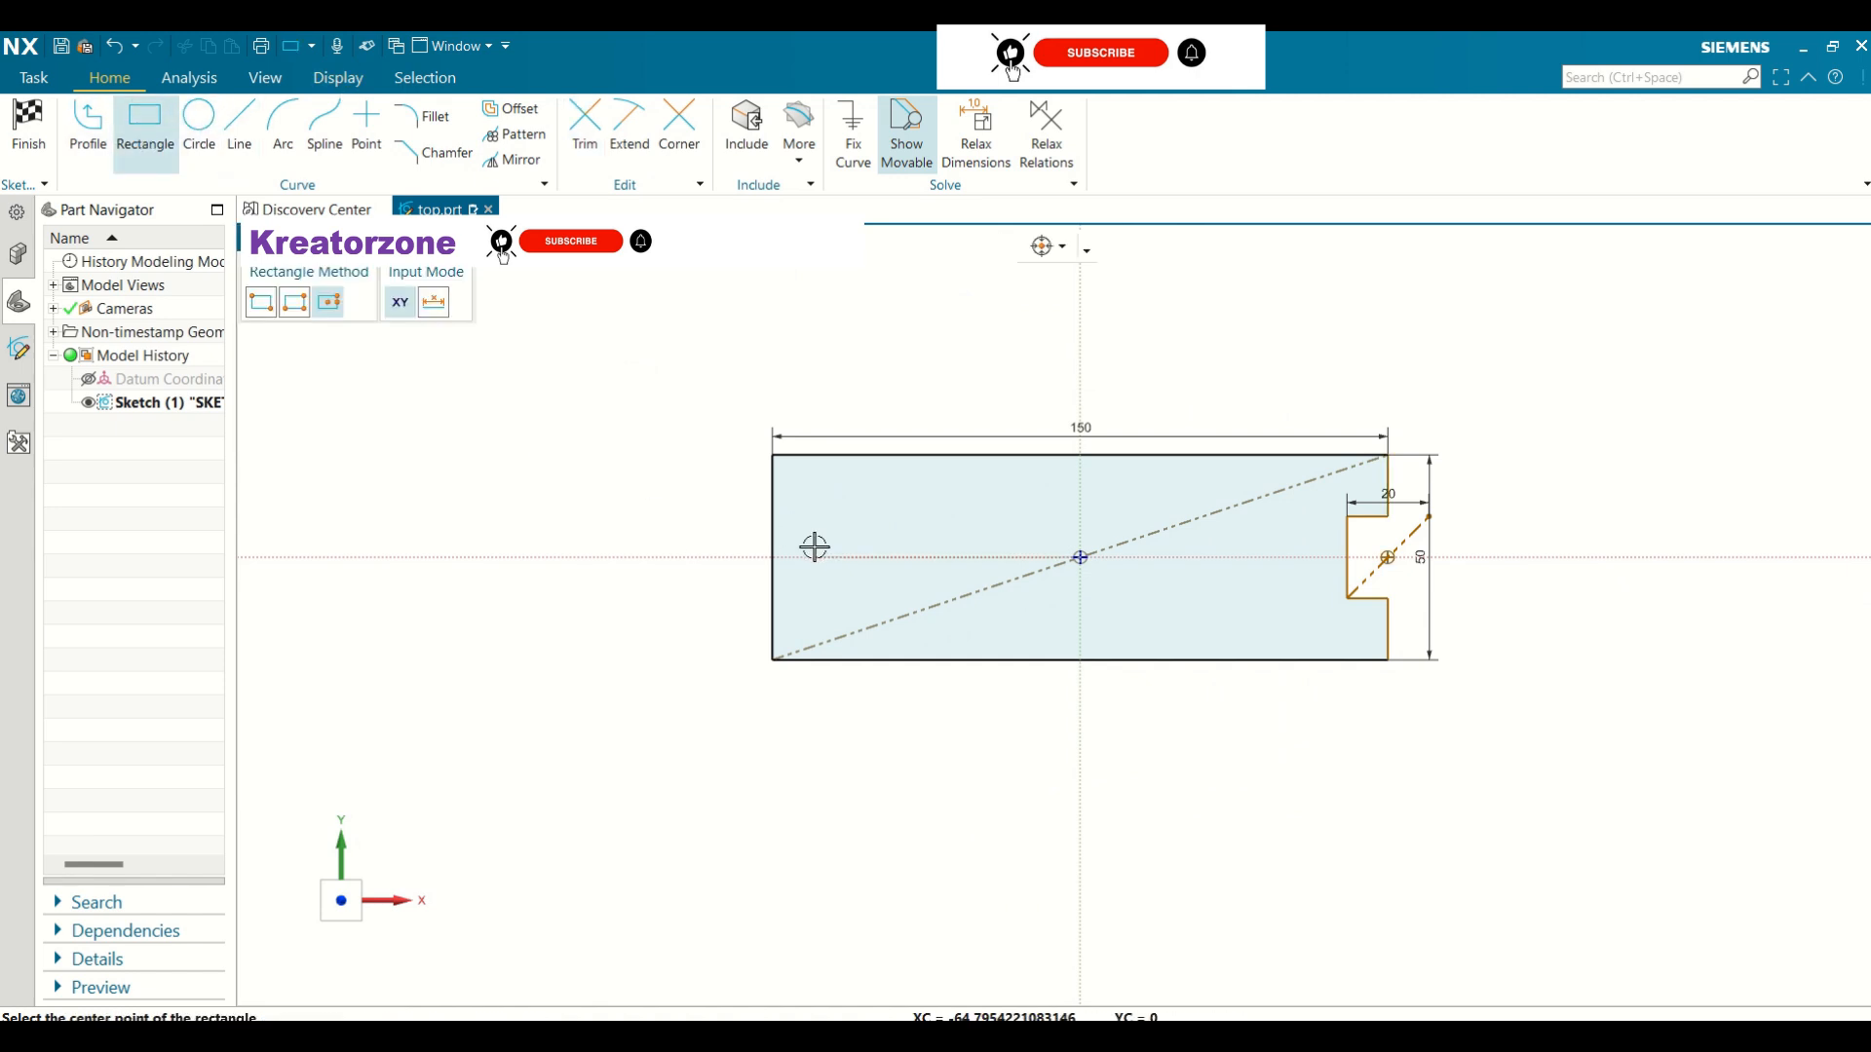
{"action": "left_click", "coordinate": [773, 557]}
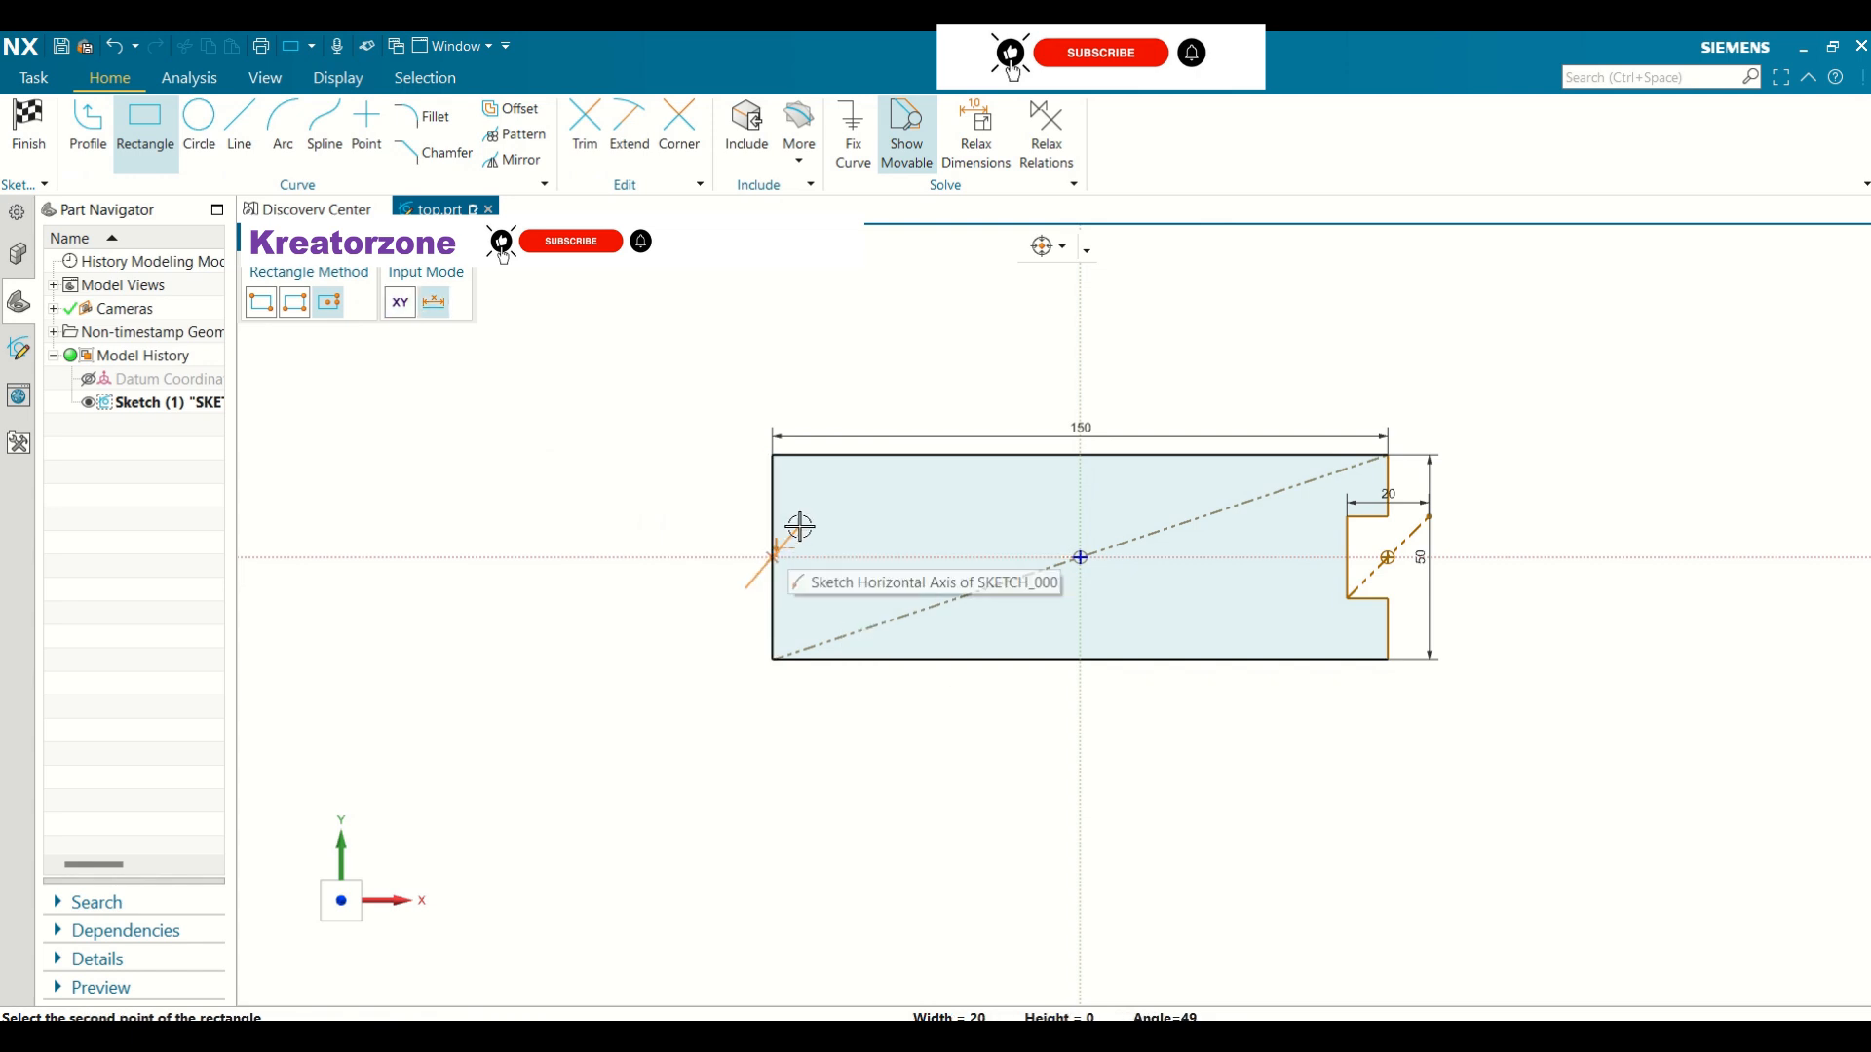
{"action": "left_click", "coordinate": [813, 551]}
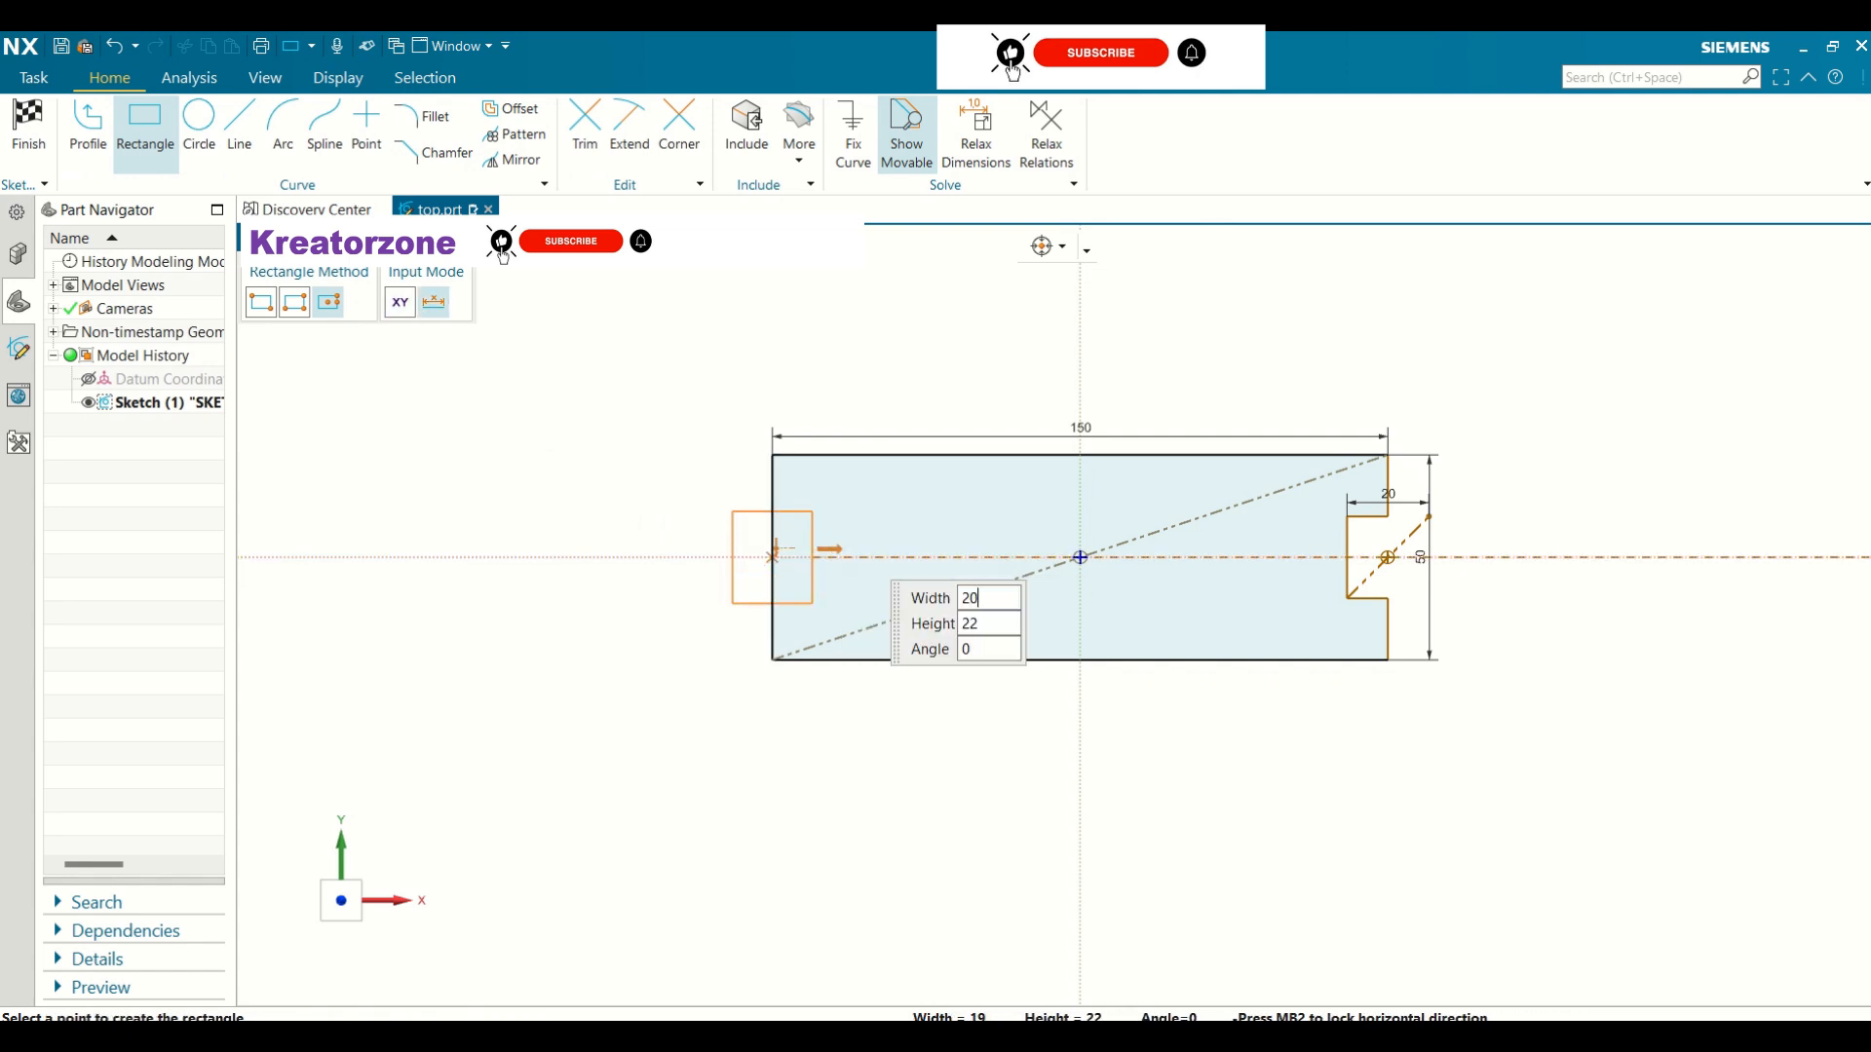
{"action": "key", "text": "Tab"}
{"action": "key", "text": "Tab"}
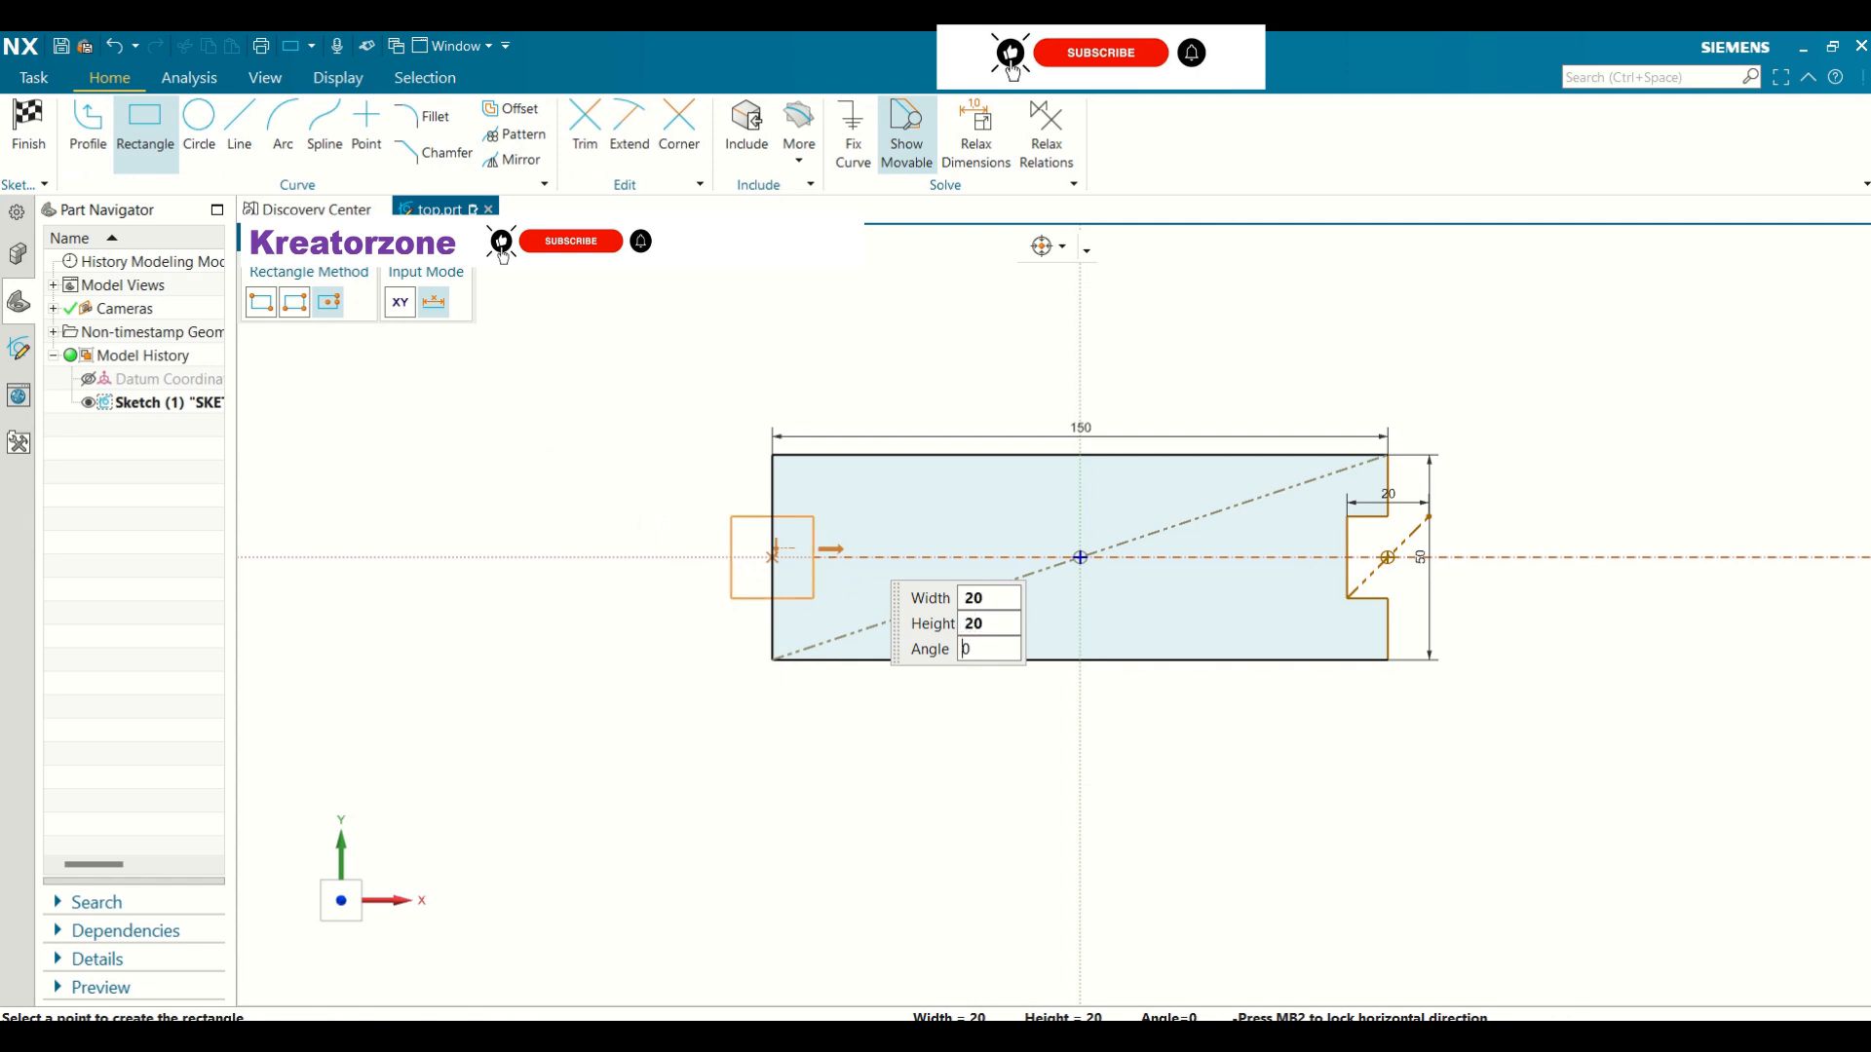
{"action": "left_click", "coordinate": [603, 505]}
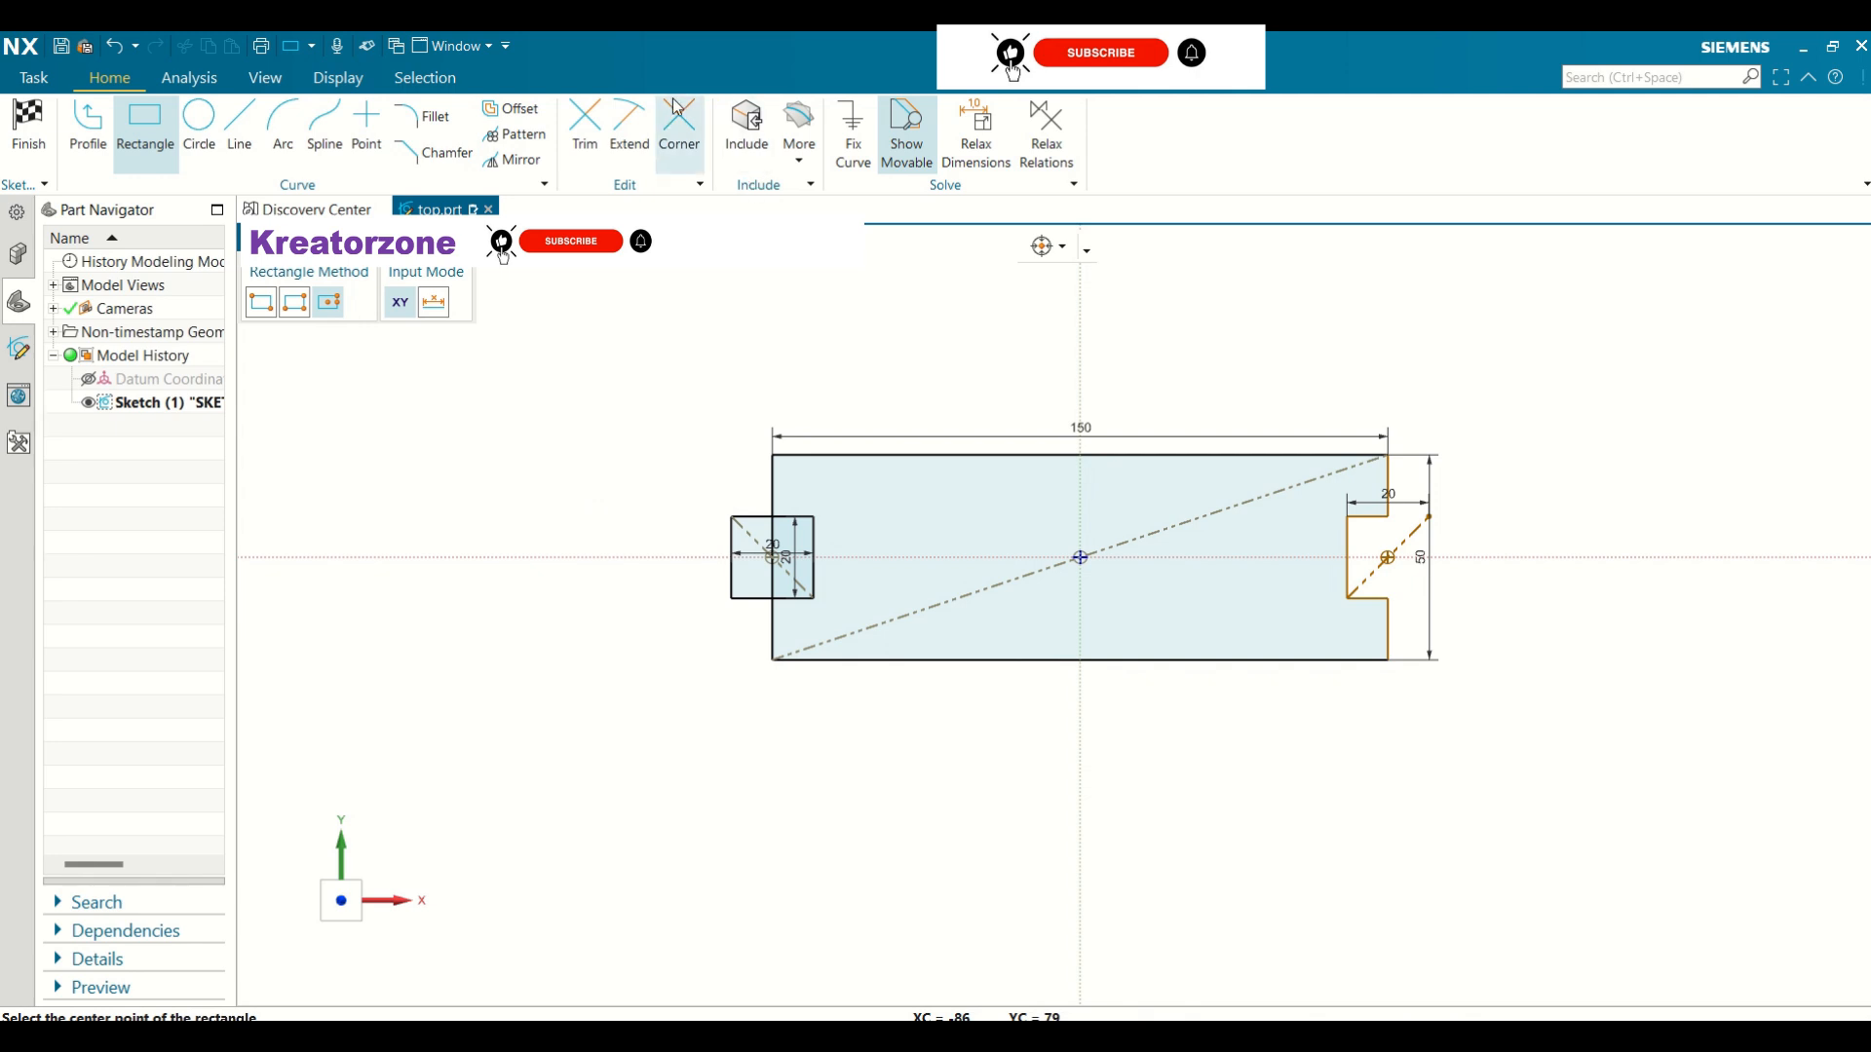
Trim the left square's lines outside the large rectangle and the left edge segments inside the square, leaving an open notch
{"action": "left_click", "coordinate": [585, 125]}
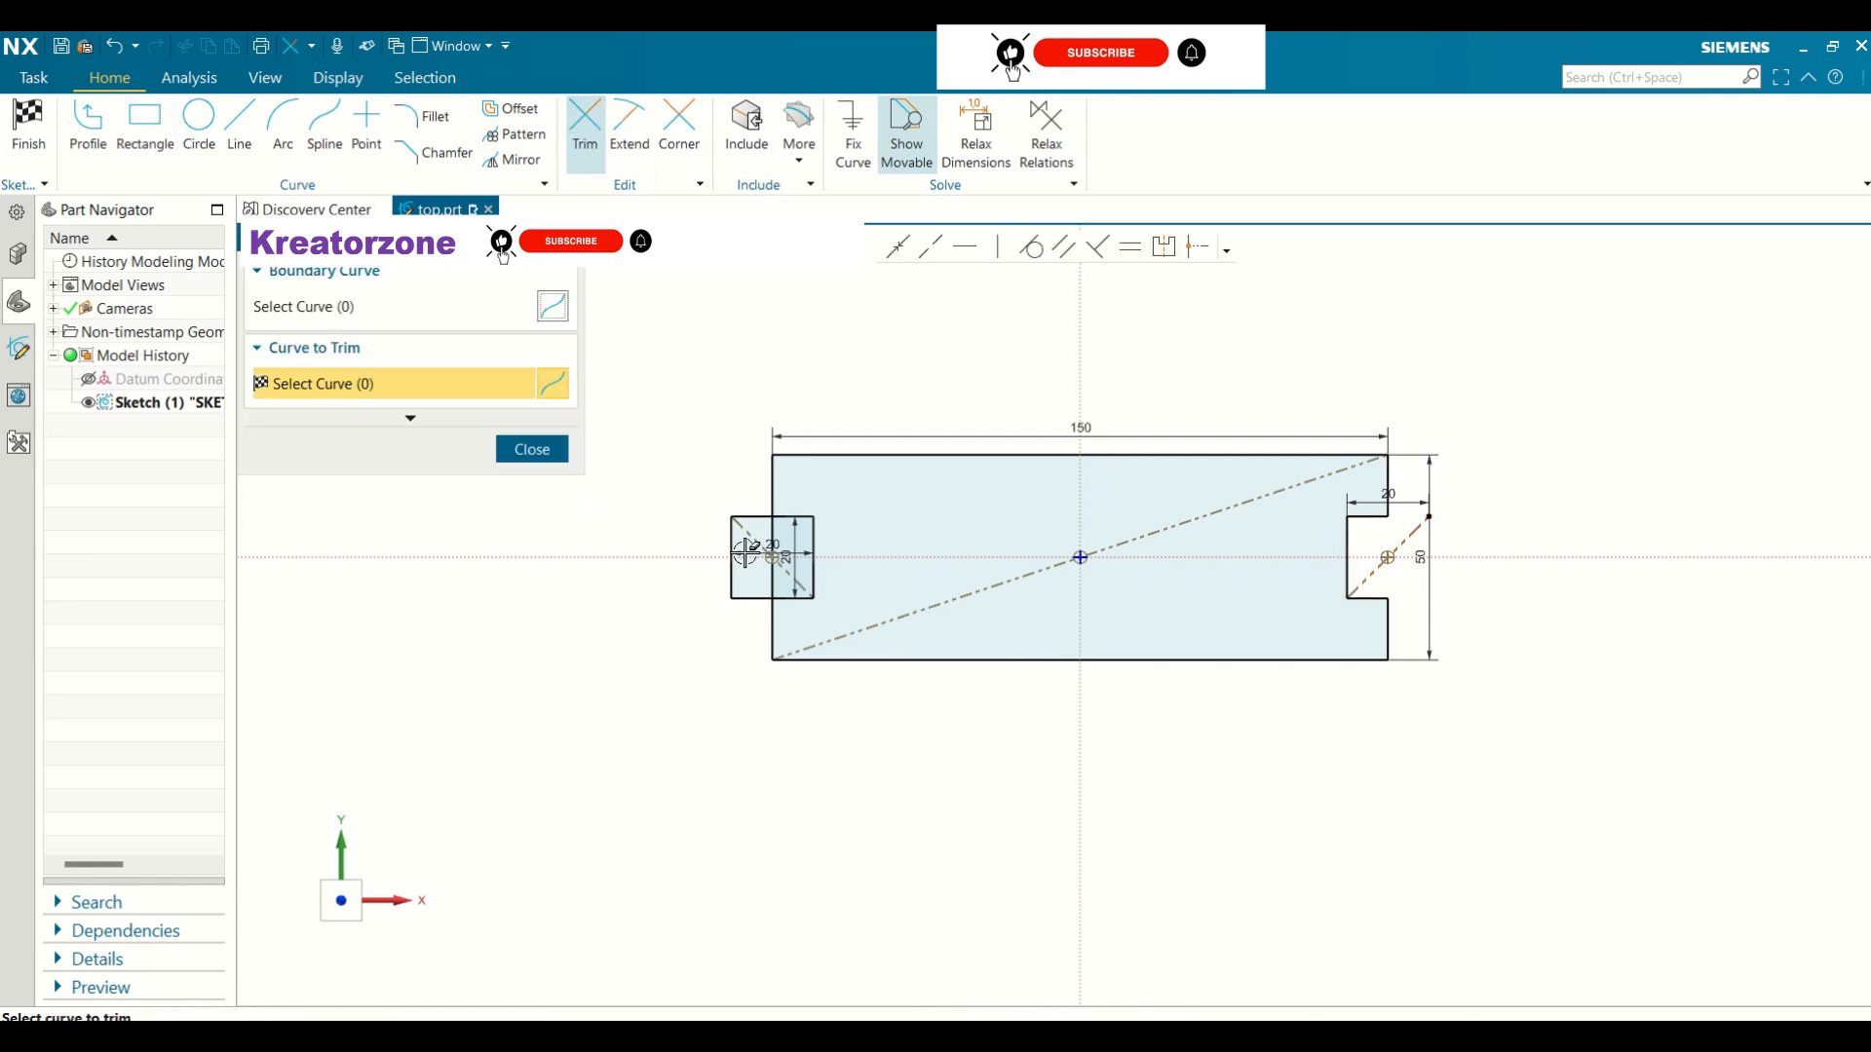
{"action": "scroll", "coordinate": [745, 553], "scroll_direction": "up", "scroll_amount": 3}
{"action": "left_click", "coordinate": [718, 513]}
{"action": "left_click", "coordinate": [741, 483]}
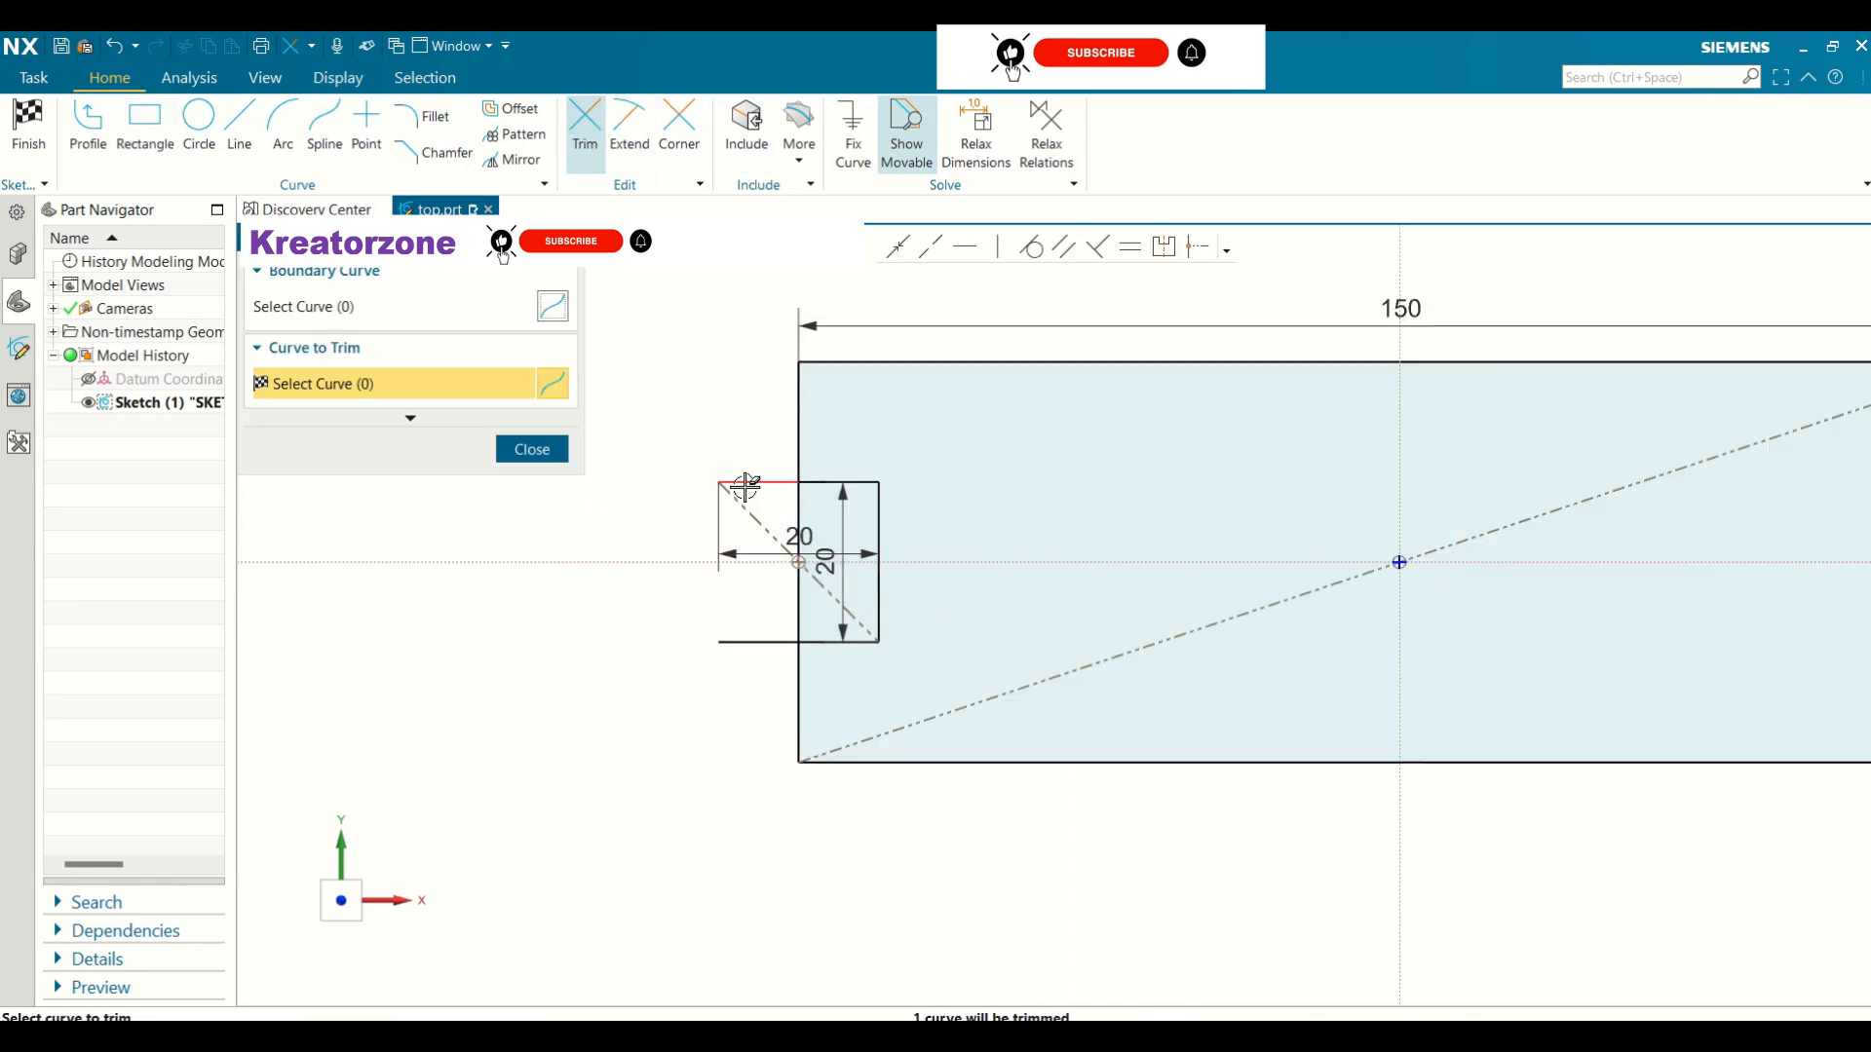
{"action": "left_click", "coordinate": [770, 643]}
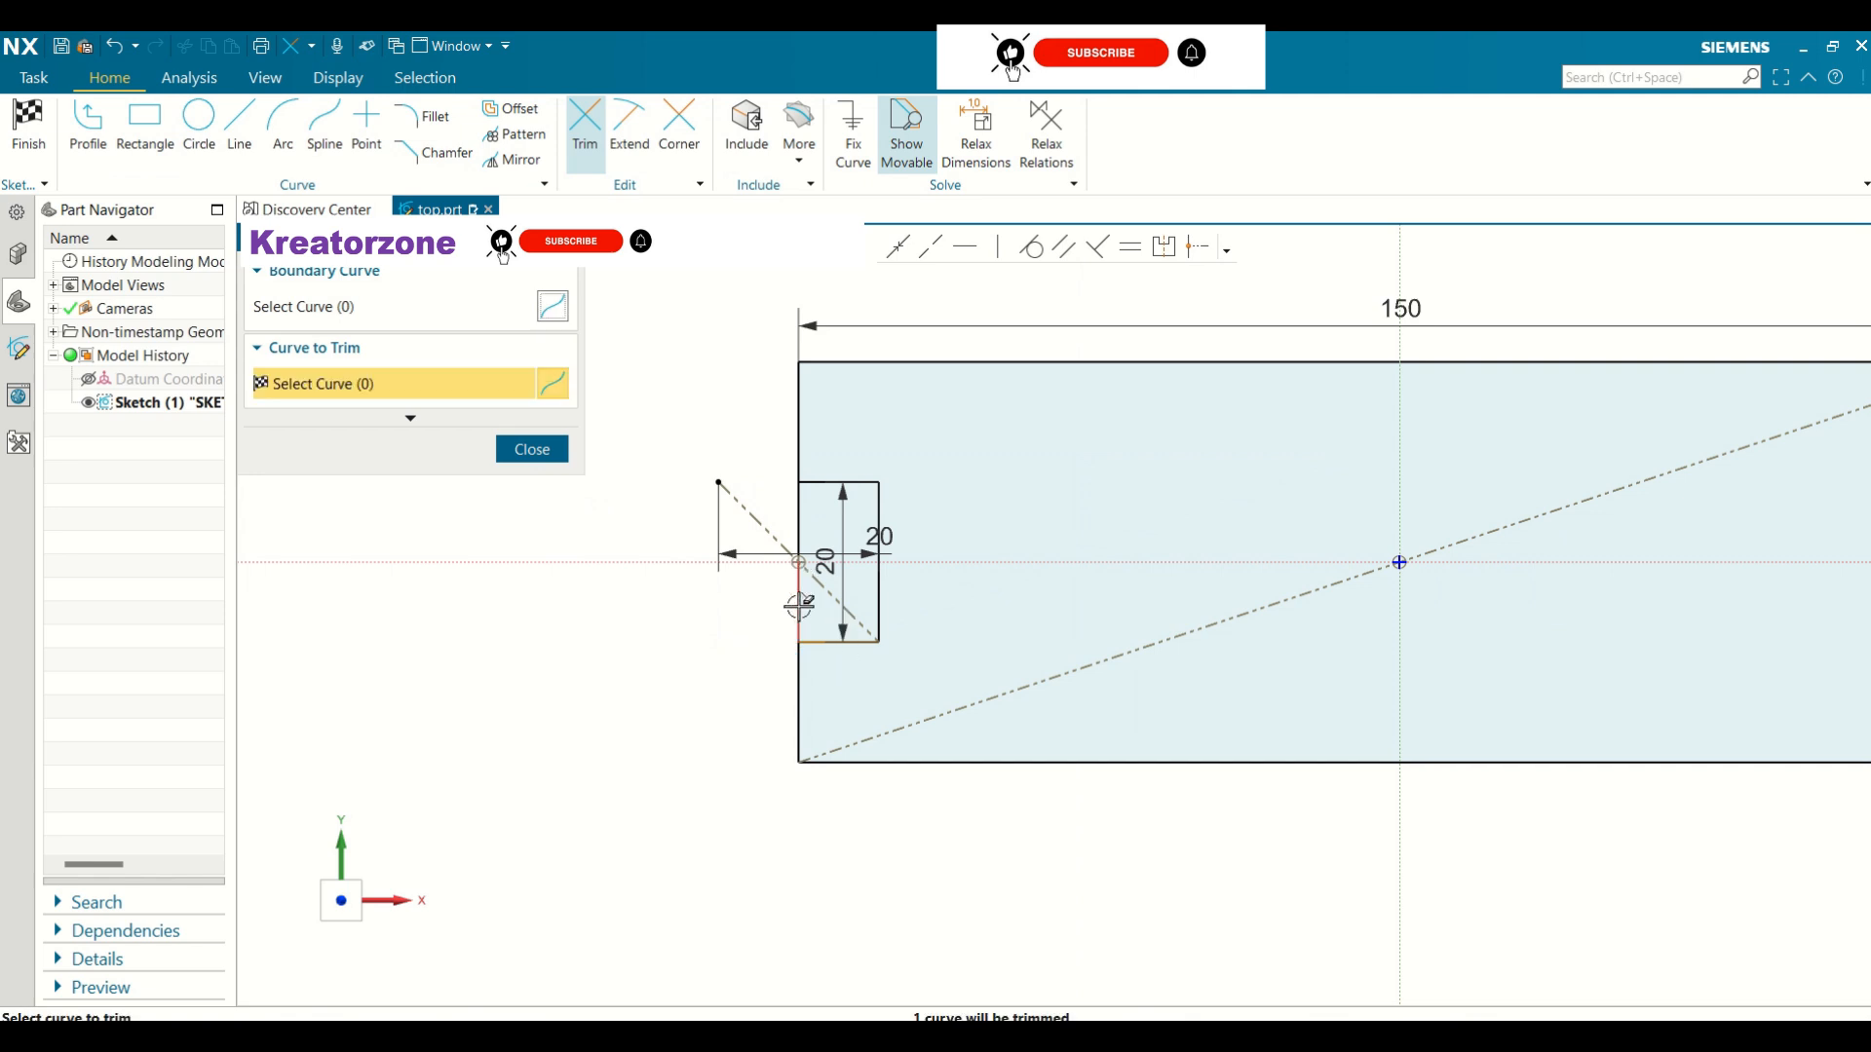
{"action": "left_click", "coordinate": [801, 599]}
{"action": "left_click", "coordinate": [804, 529]}
{"action": "scroll", "coordinate": [751, 639], "scroll_direction": "down", "scroll_amount": 2}
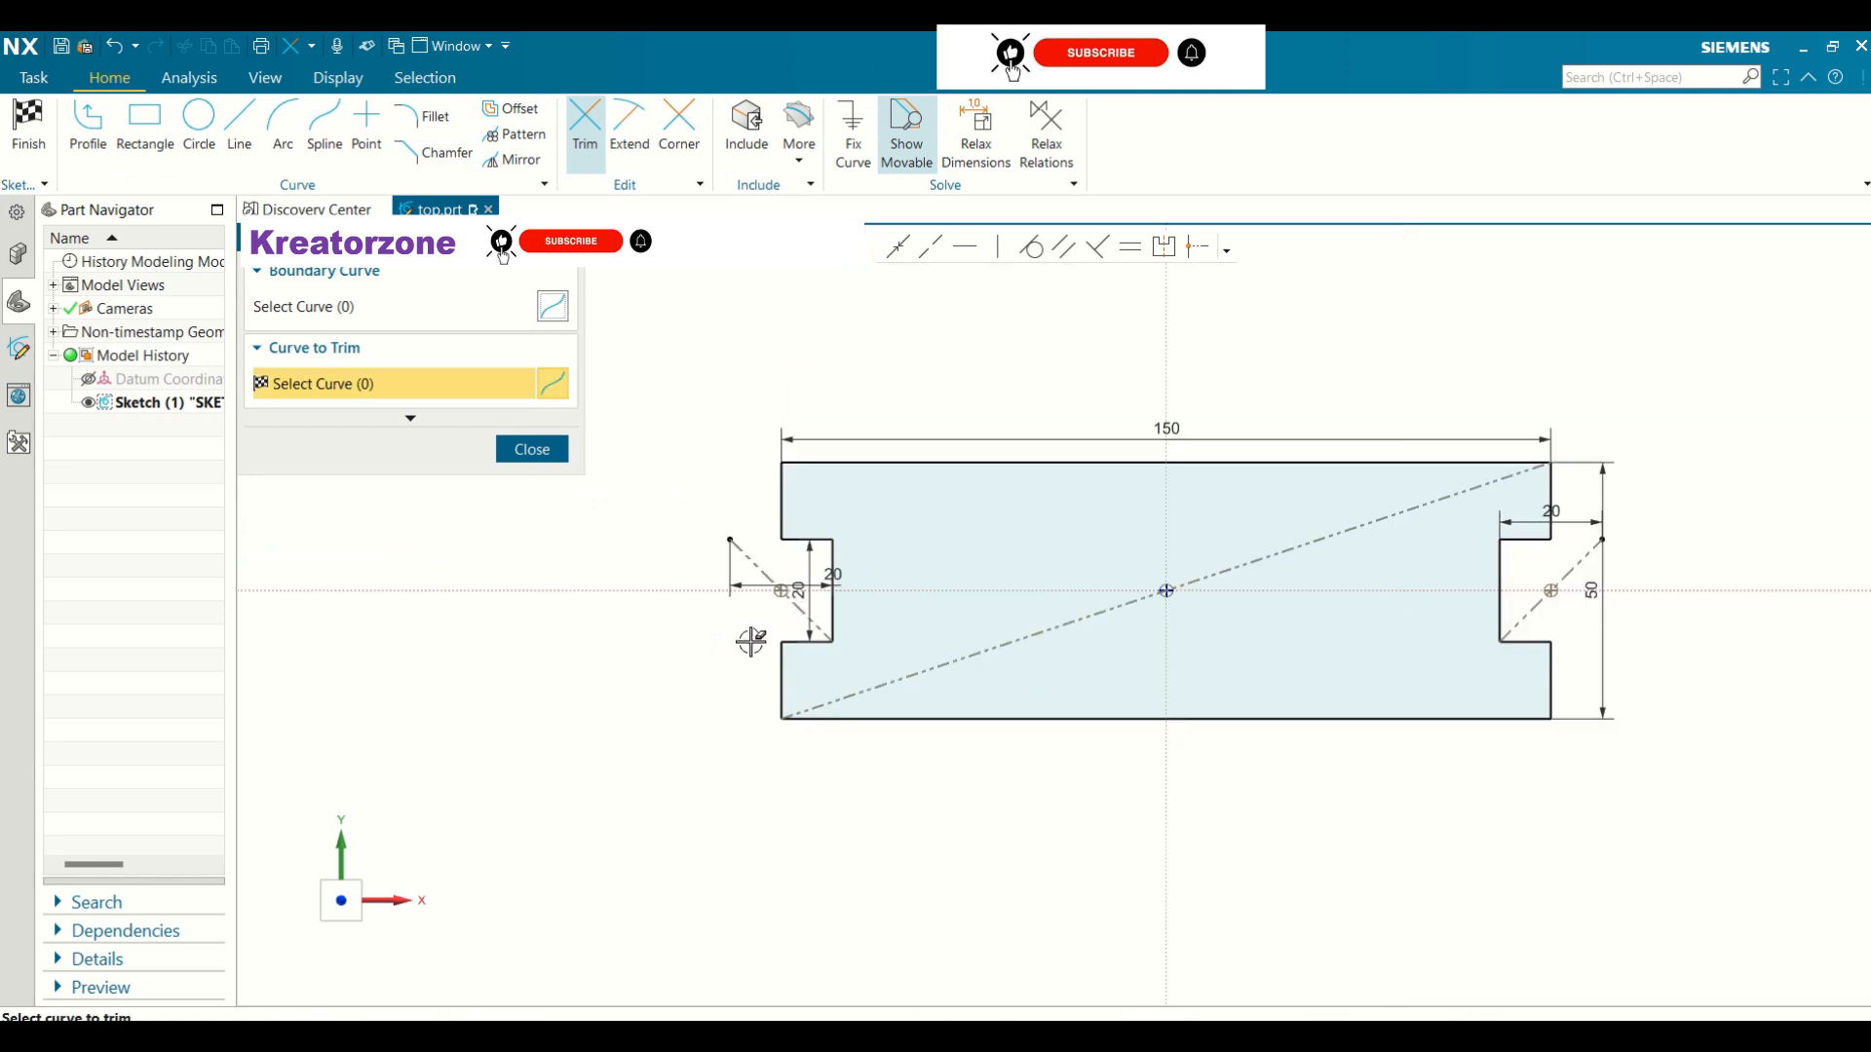
{"action": "left_click", "coordinate": [532, 448]}
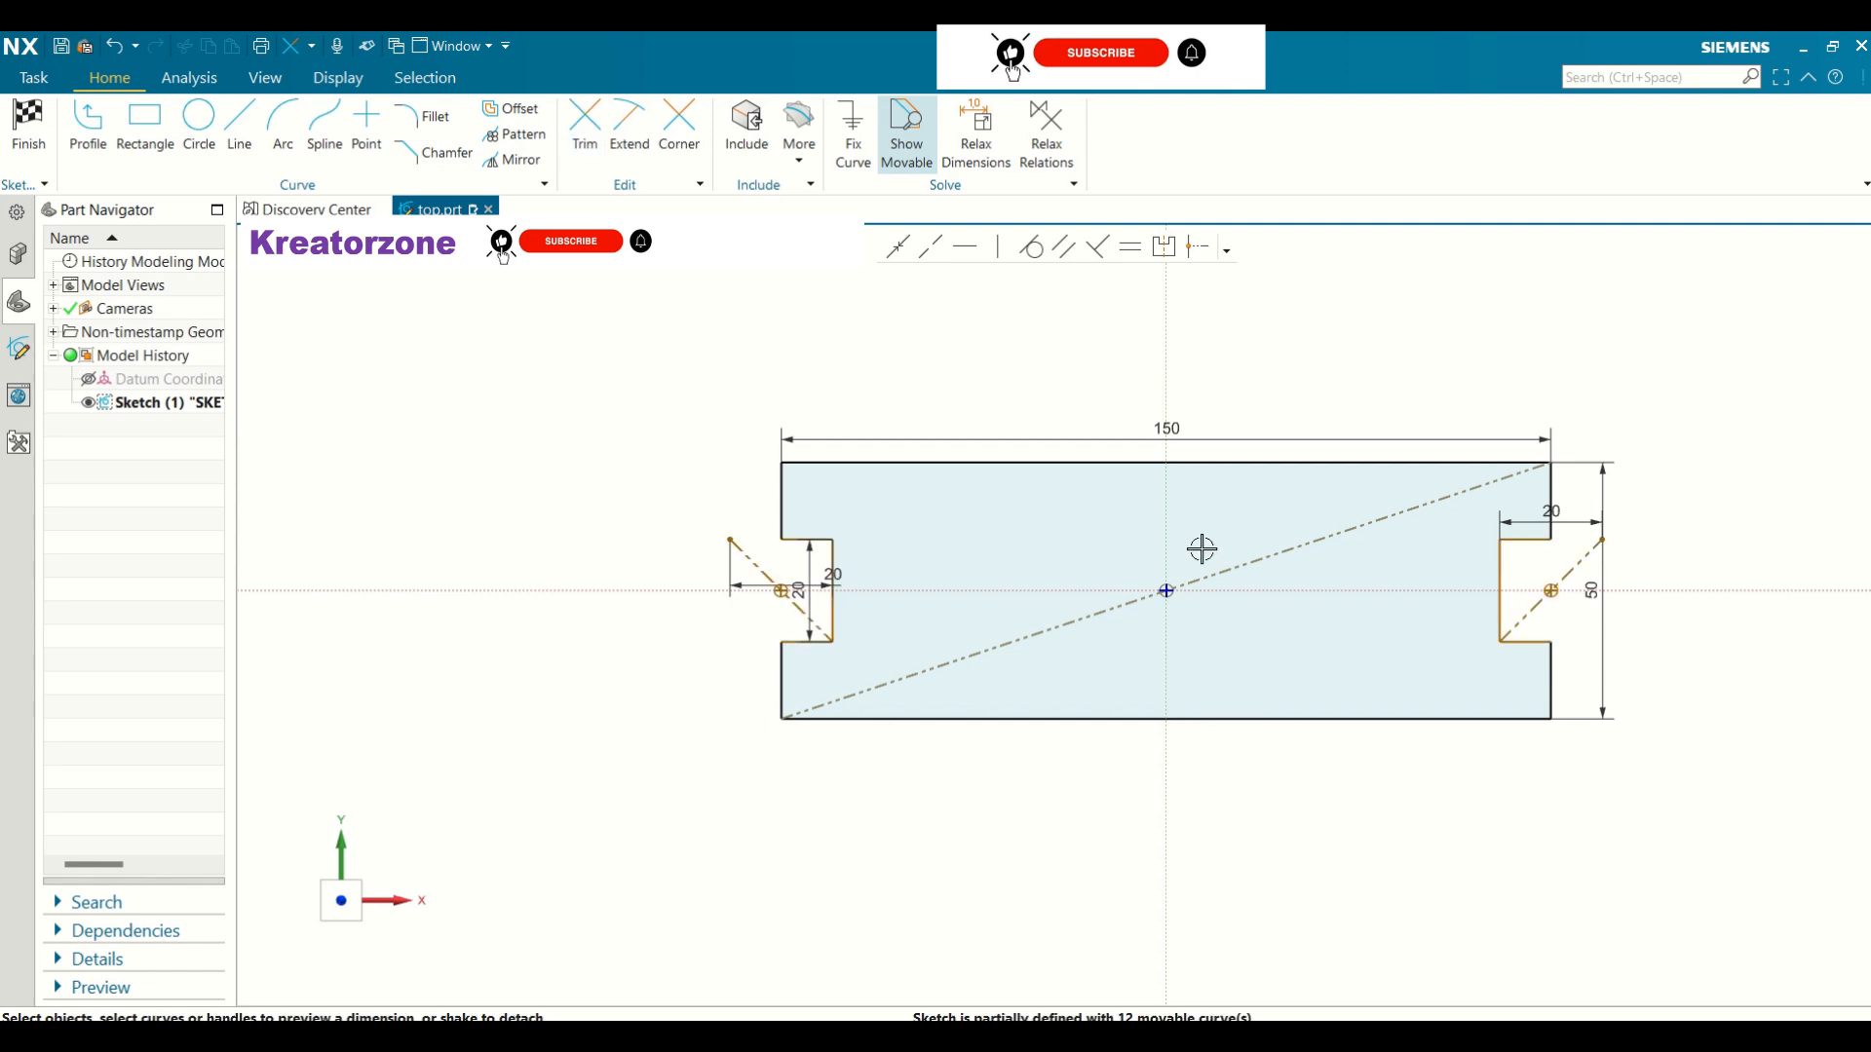
Finish the sketch and extrude the notched rectangle profile 15 mm as a new solid
{"action": "left_click", "coordinate": [23, 137]}
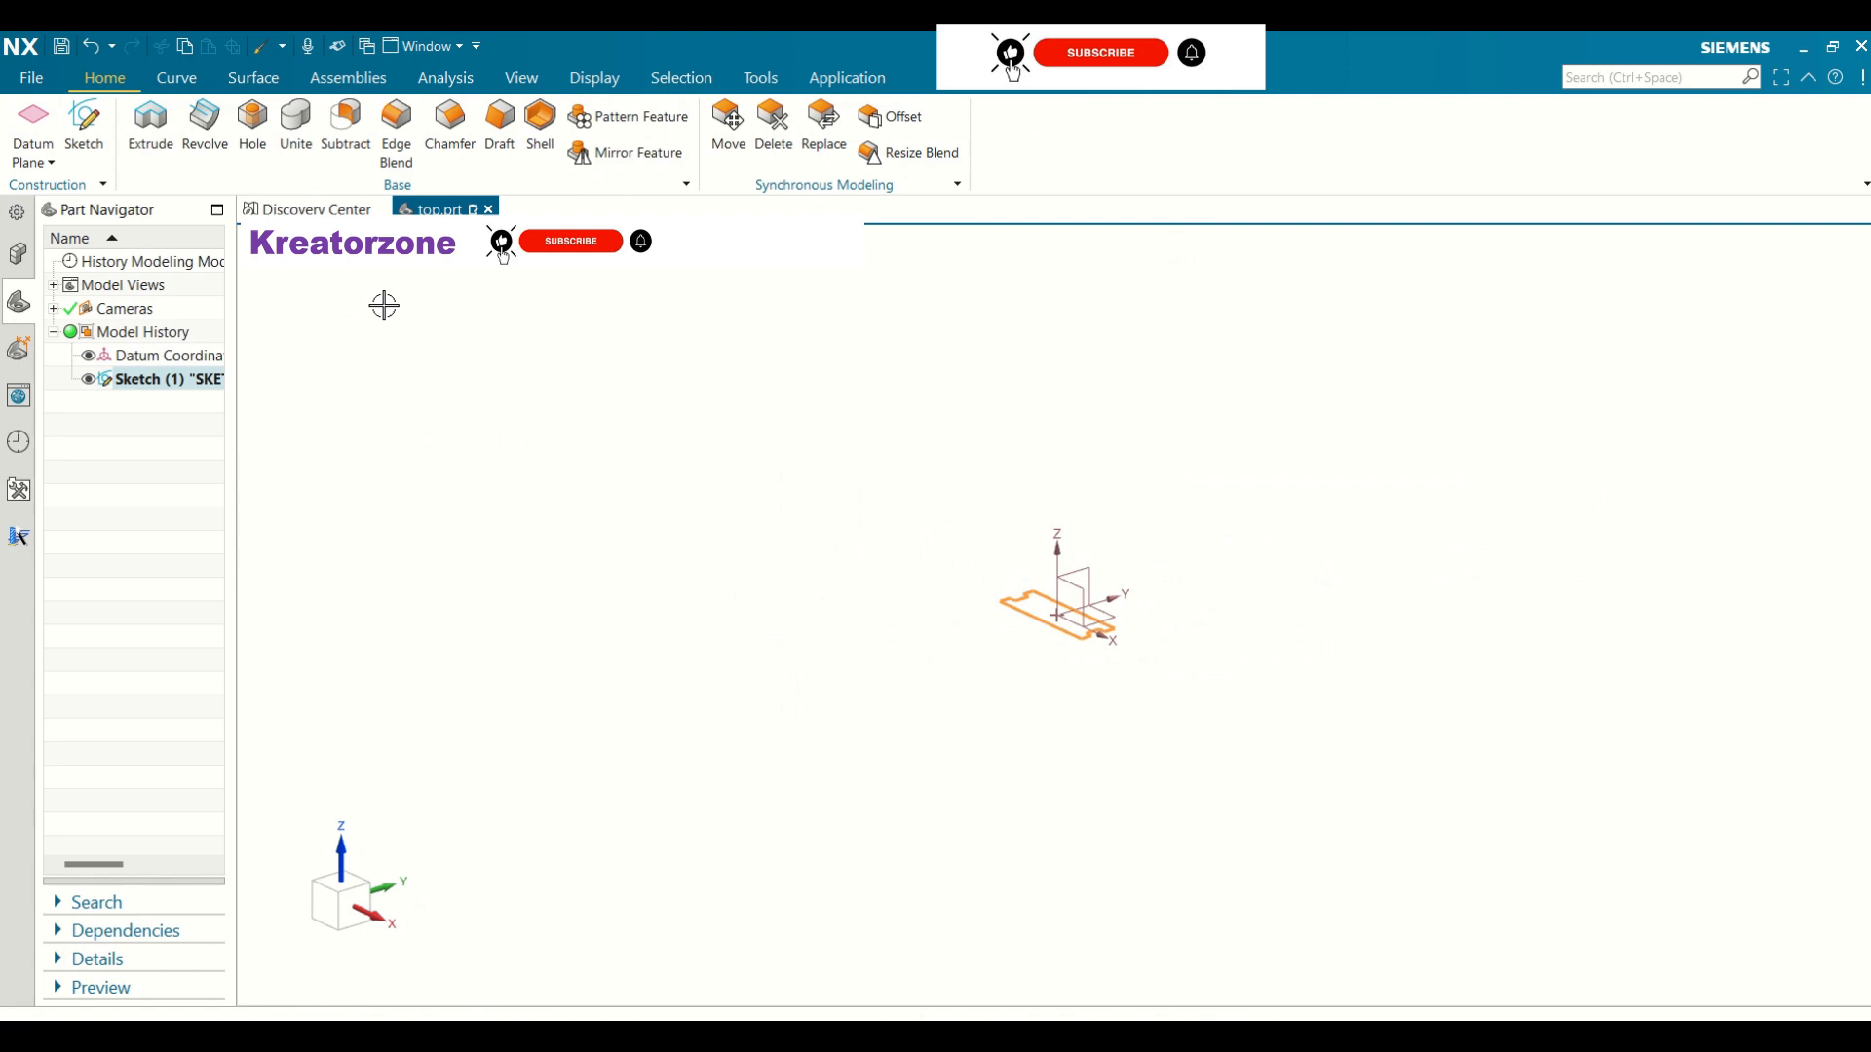
{"action": "left_click", "coordinate": [150, 119]}
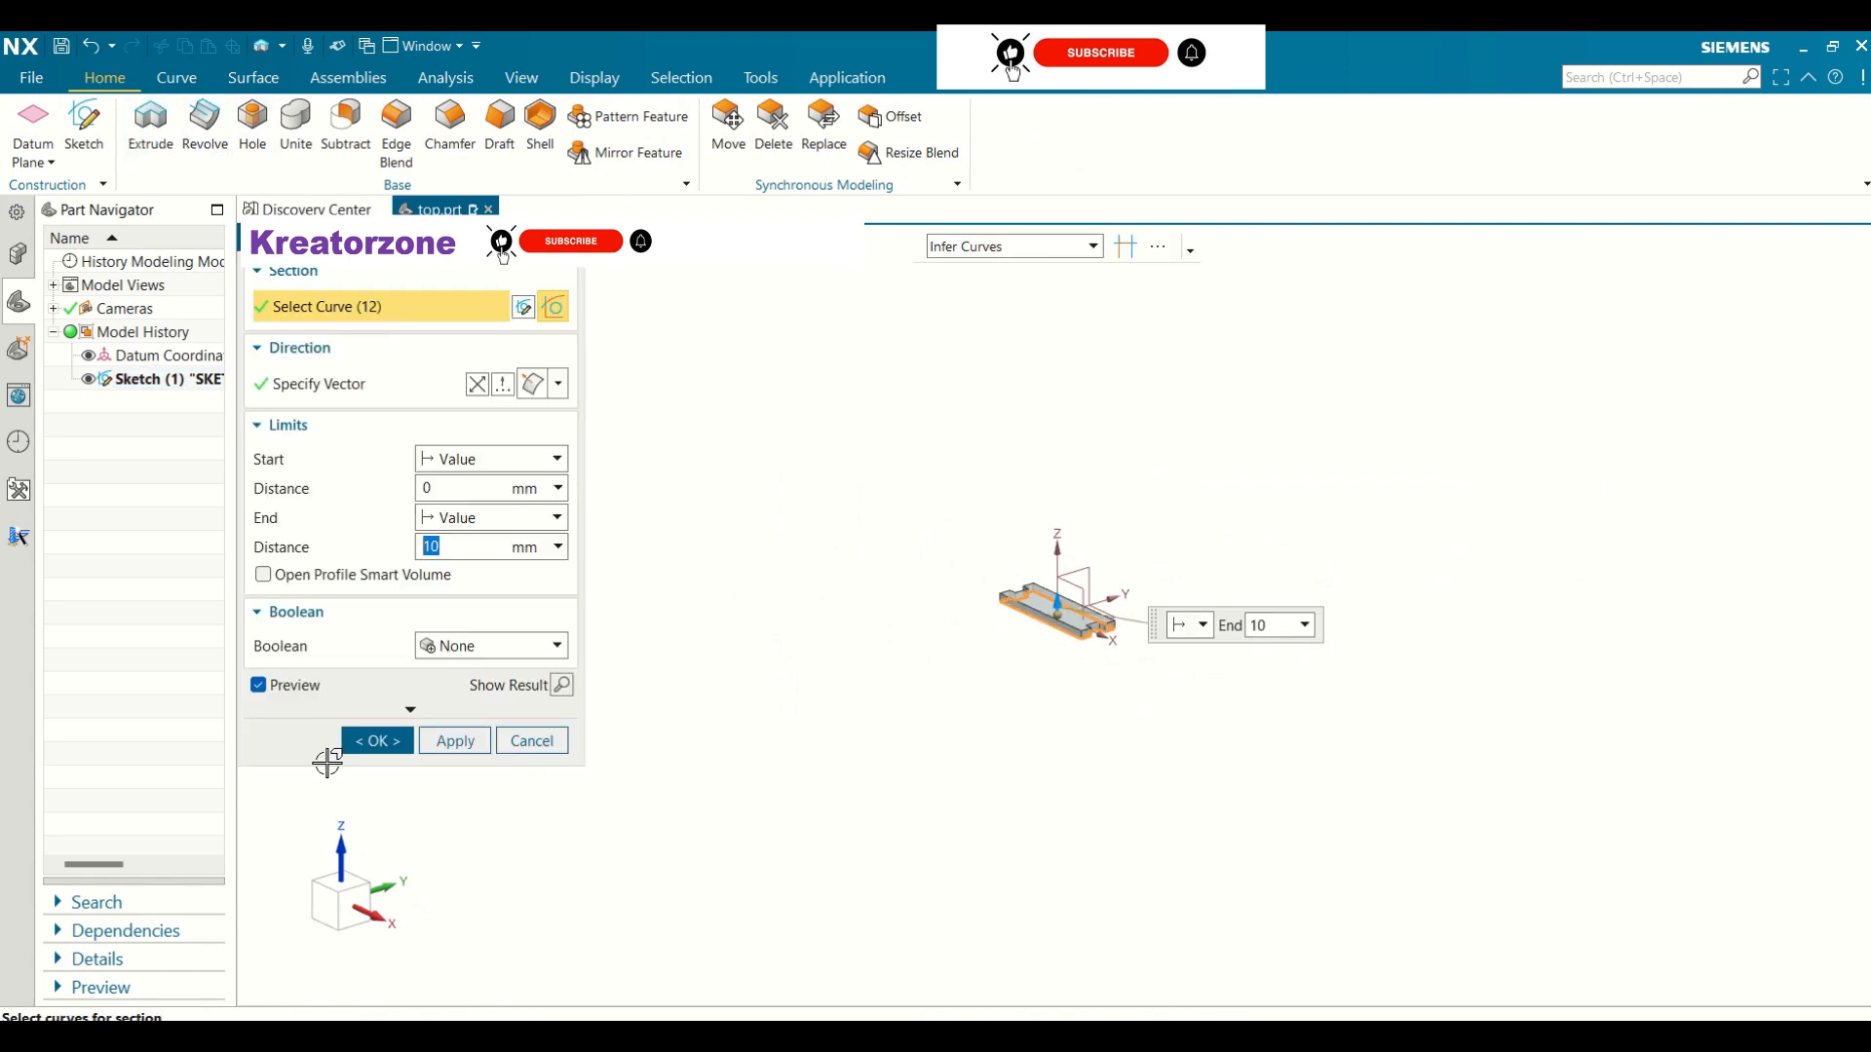
{"action": "type", "text": "15"}
{"action": "key", "text": "Return"}
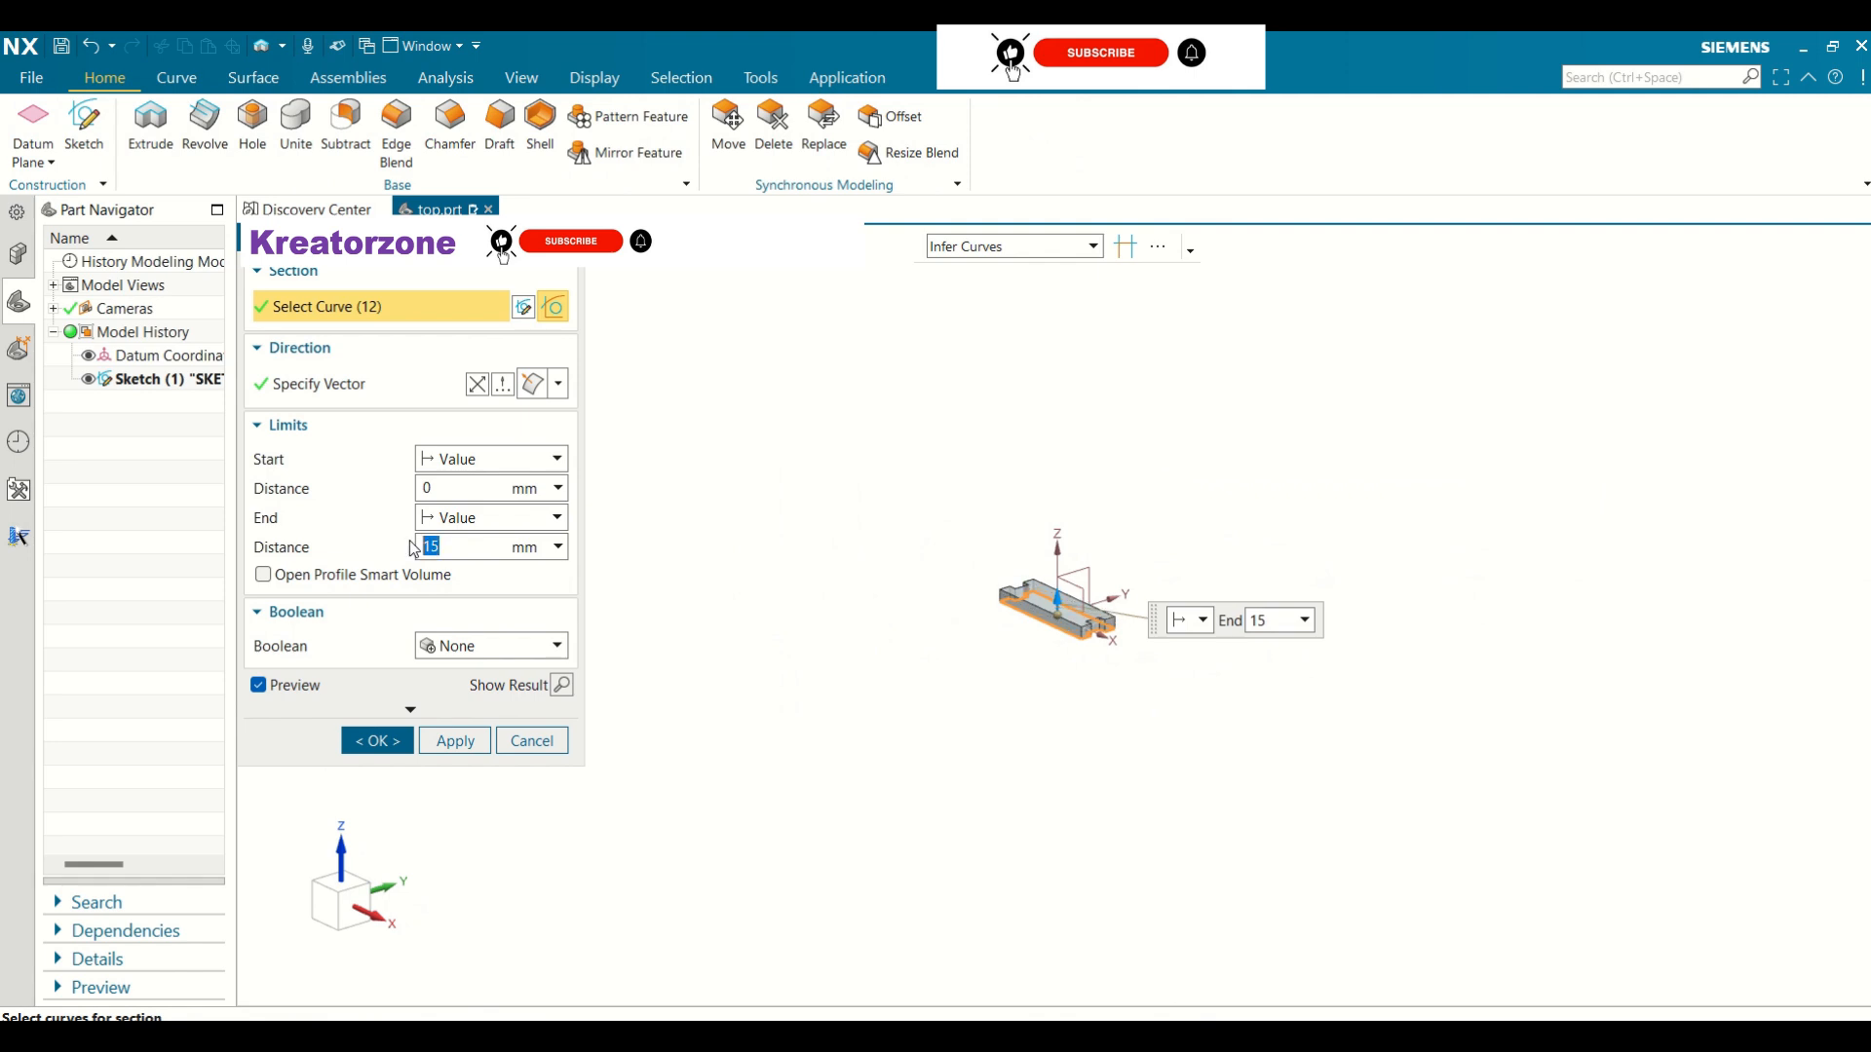
{"action": "left_click", "coordinate": [377, 742]}
Change the display colour of the extruded solid body to dark blue
{"action": "scroll", "coordinate": [1126, 622], "scroll_direction": "up", "scroll_amount": 6}
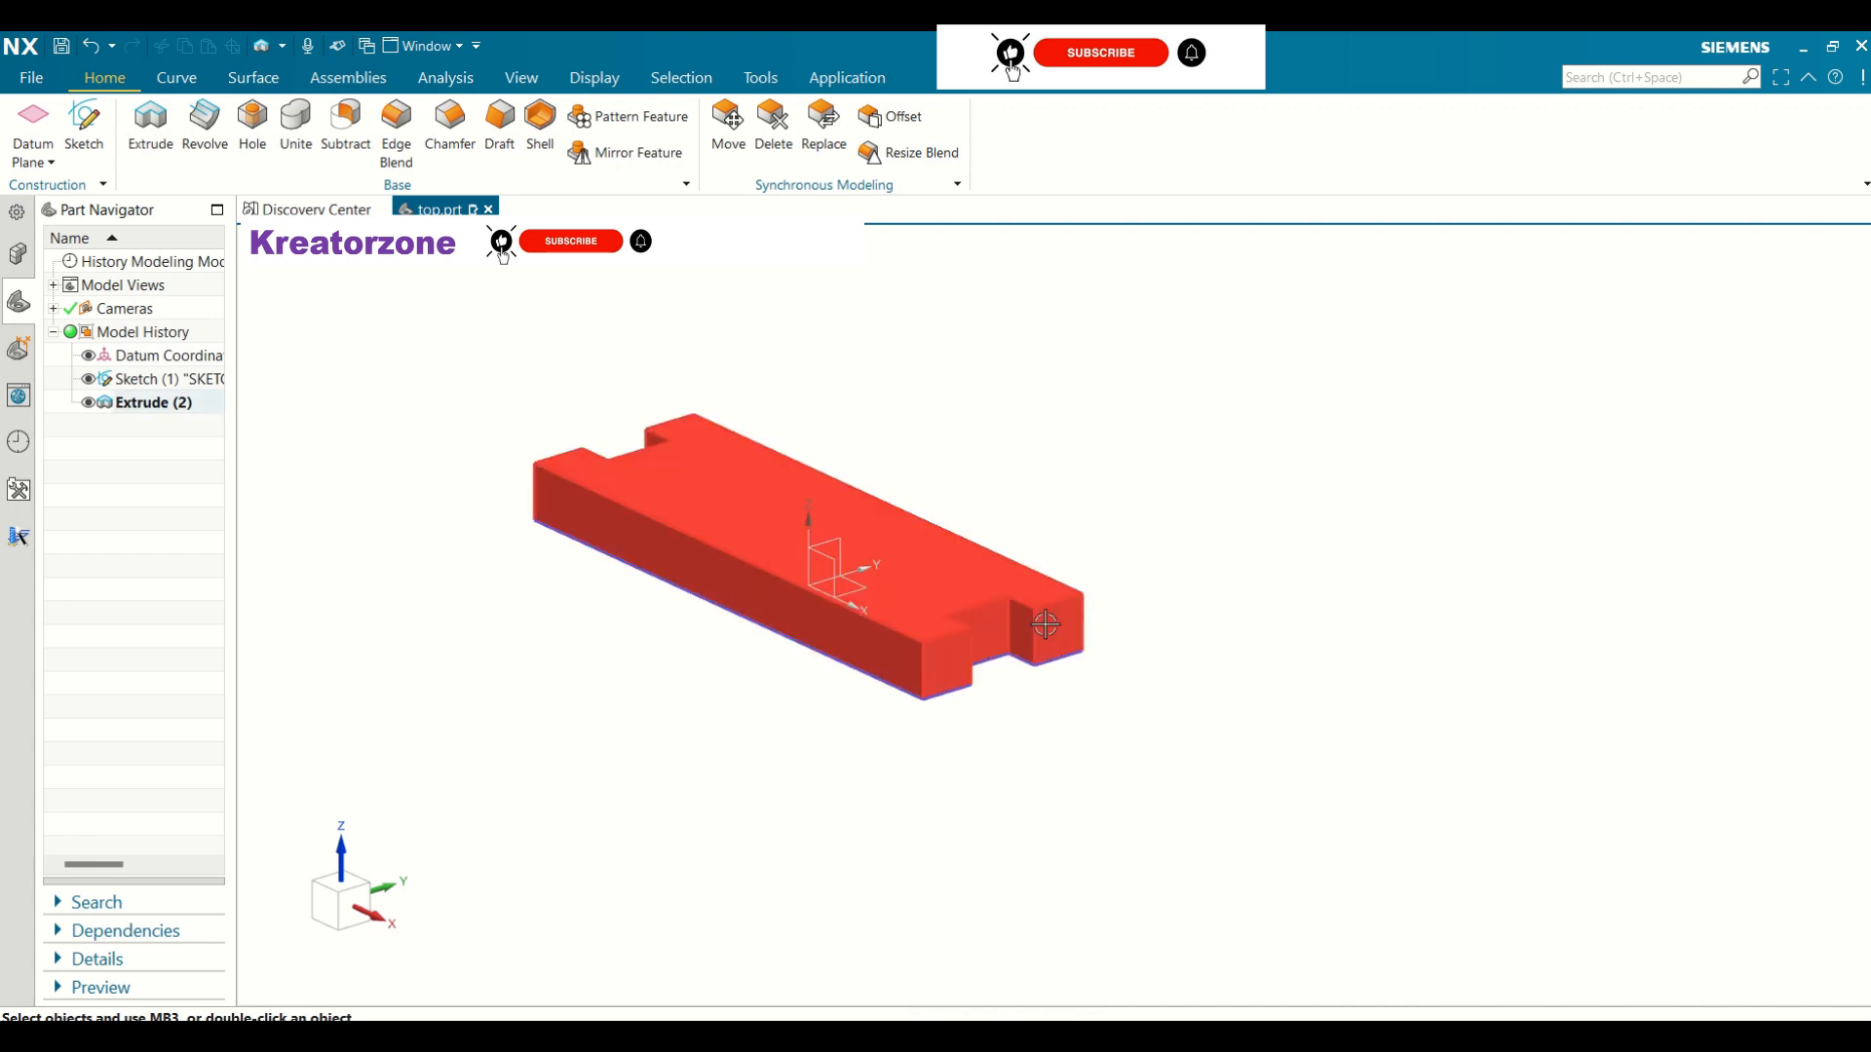
{"action": "scroll", "coordinate": [1044, 628], "scroll_direction": "down", "scroll_amount": 2}
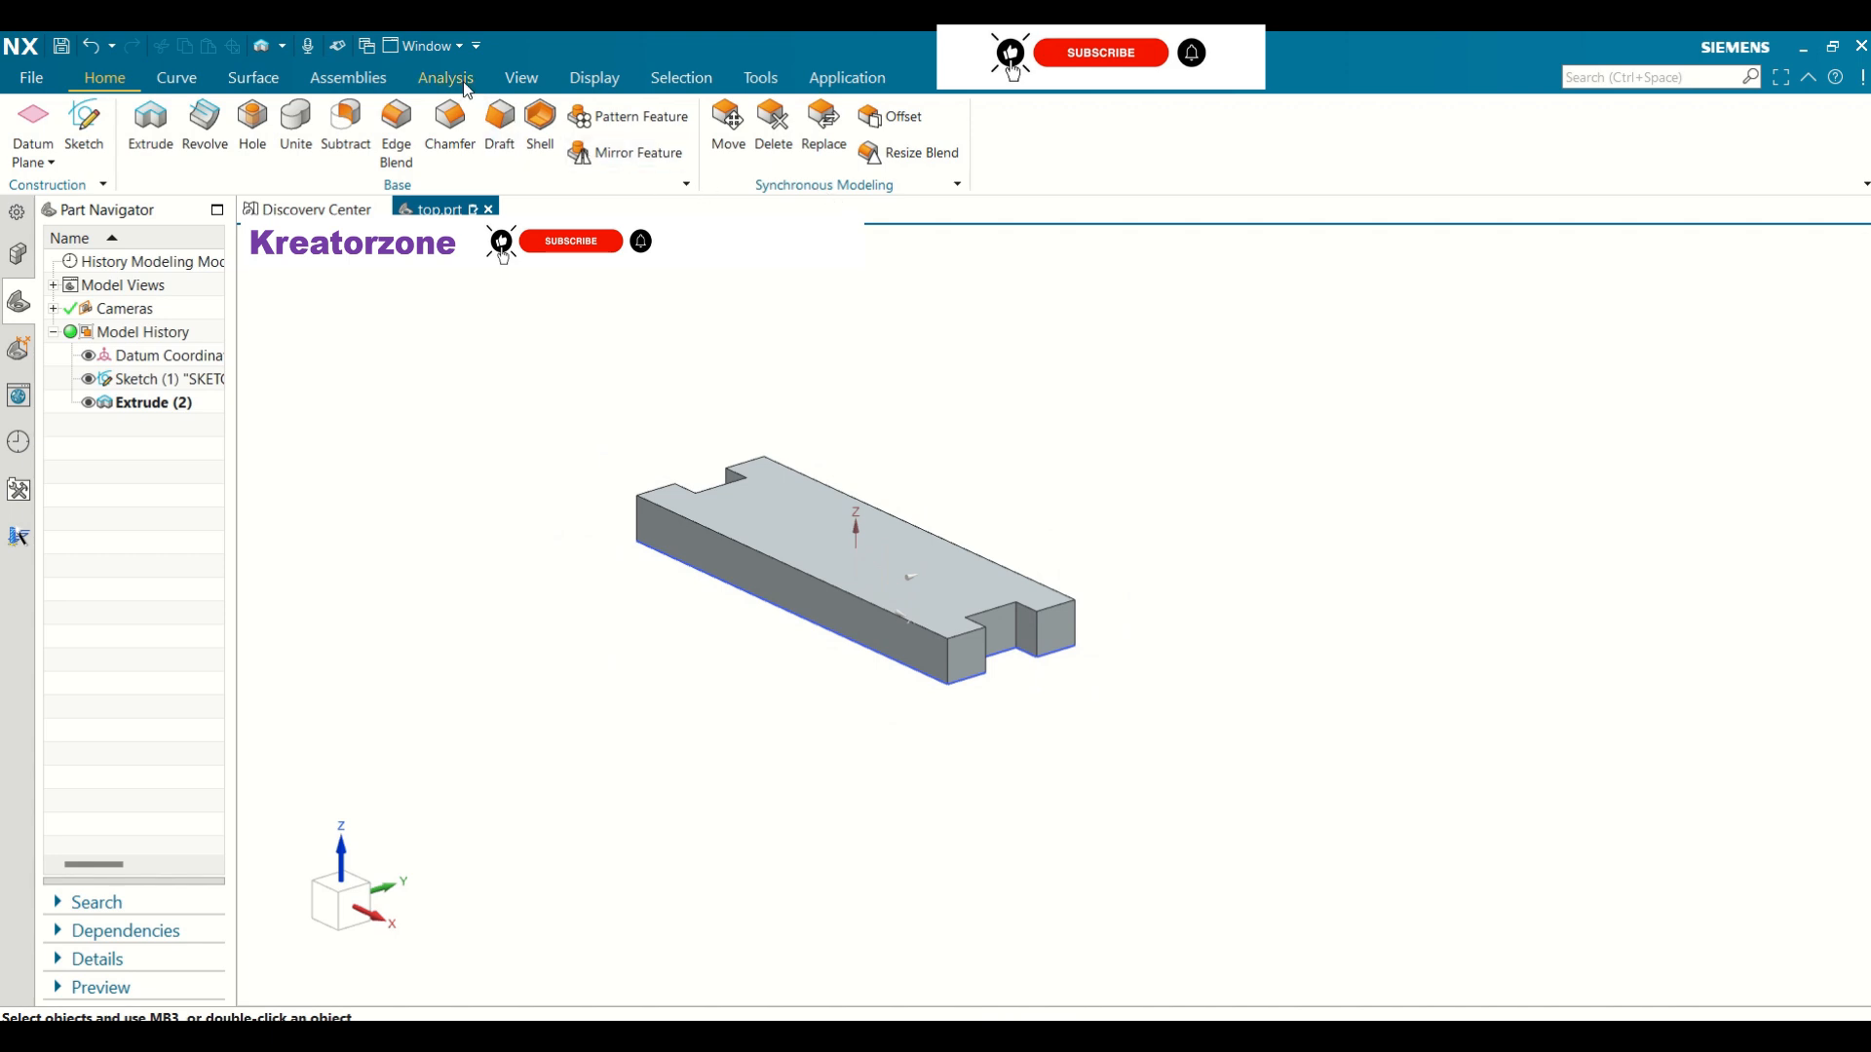
{"action": "left_click", "coordinate": [593, 80]}
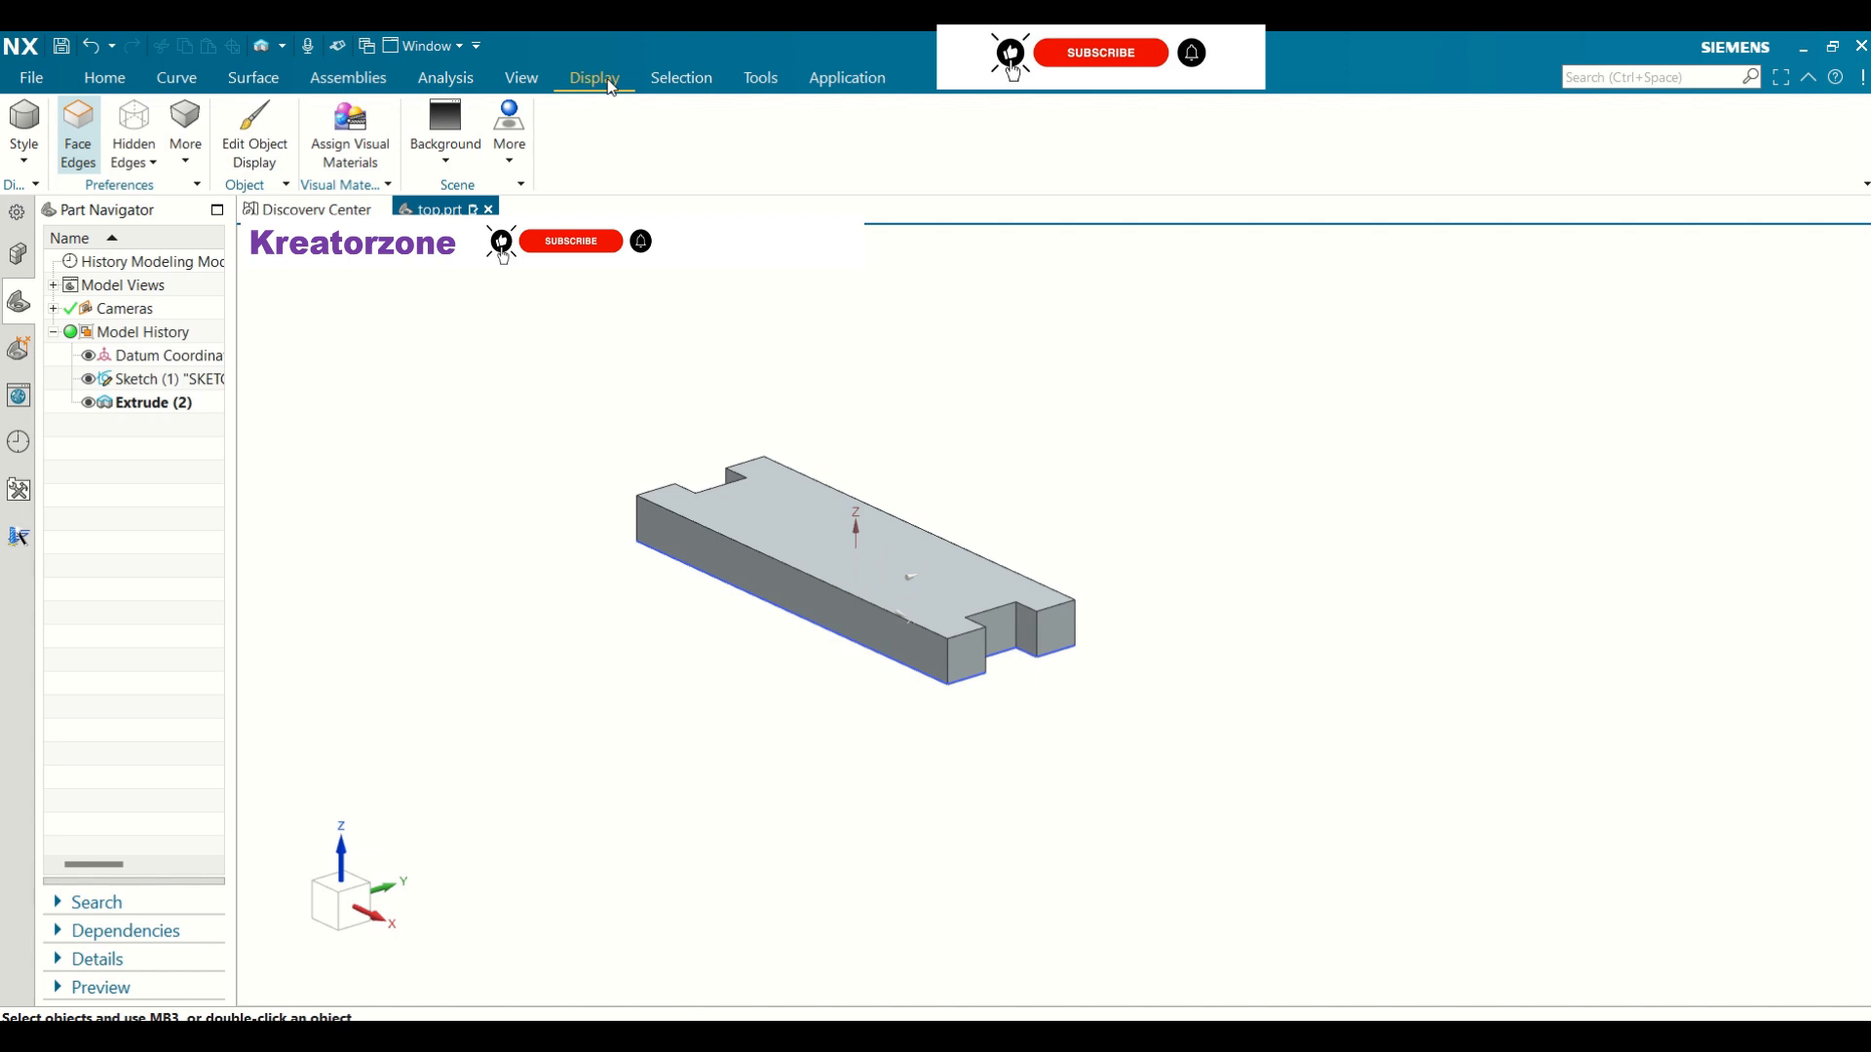
{"action": "left_click", "coordinate": [257, 148]}
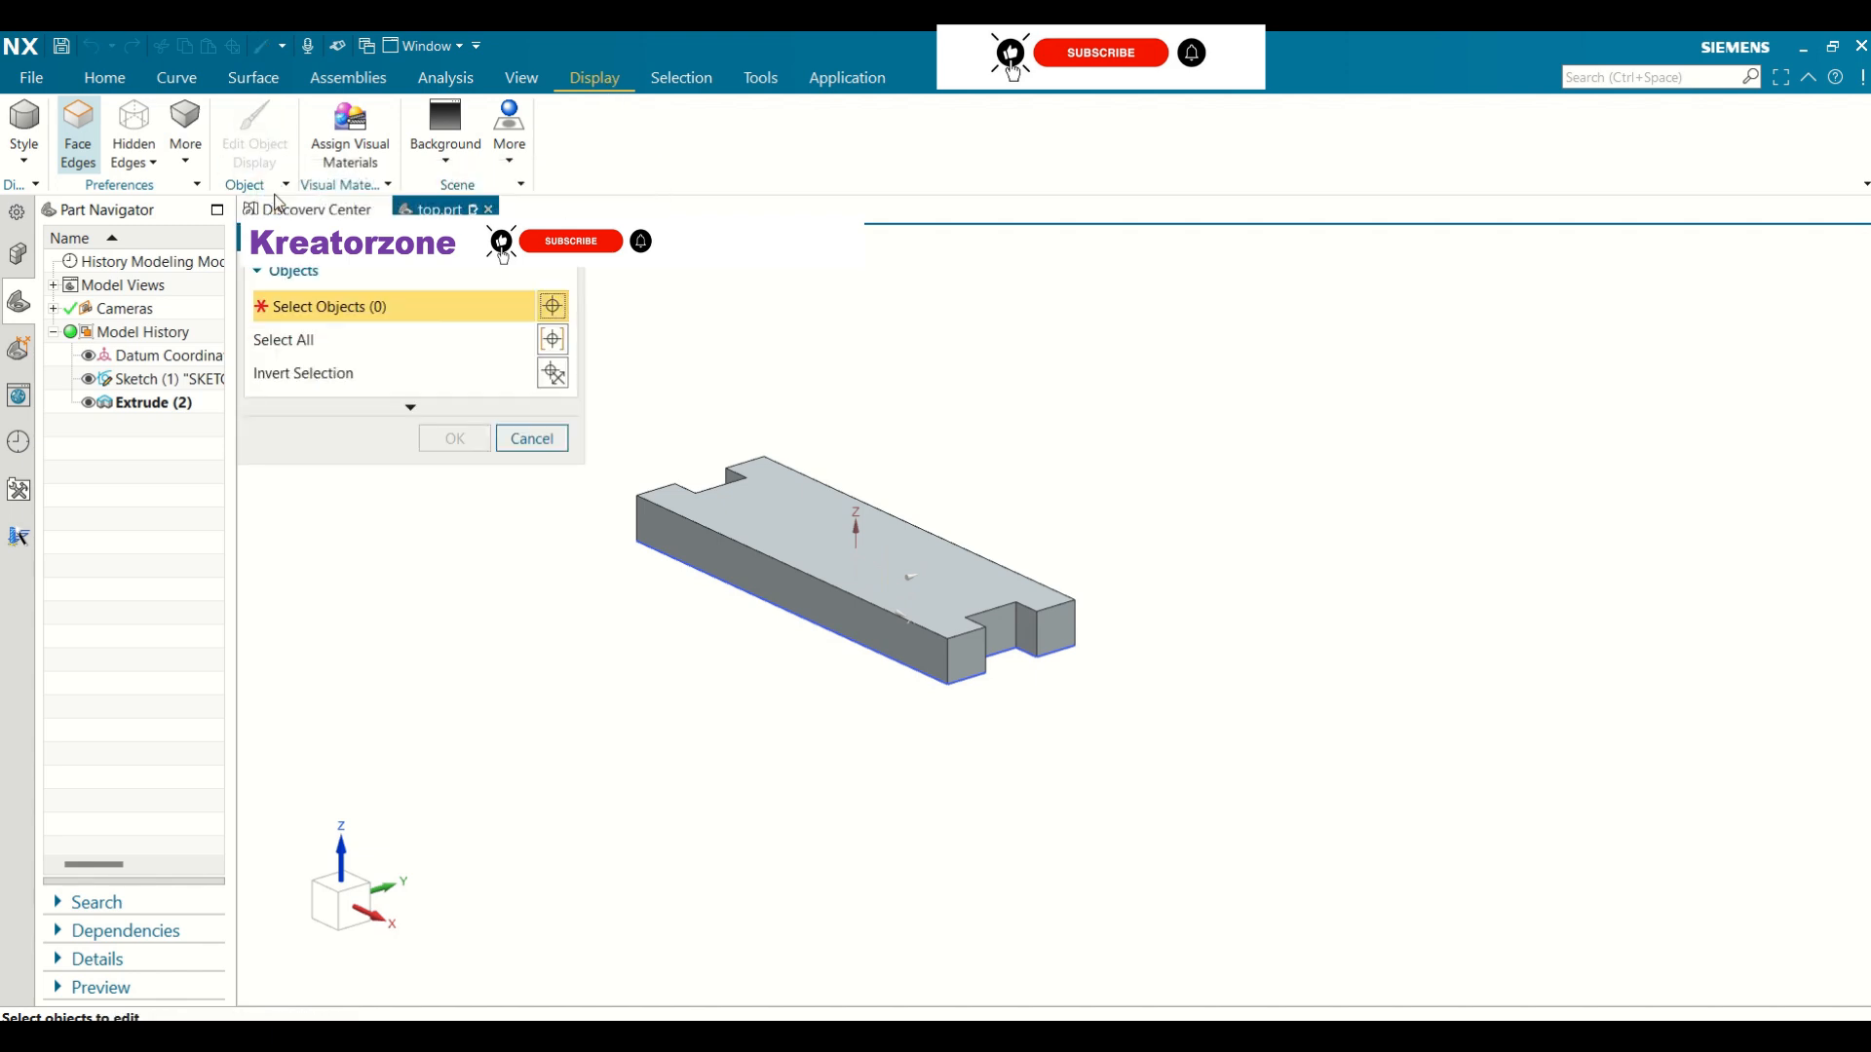
{"action": "left_click", "coordinate": [711, 516]}
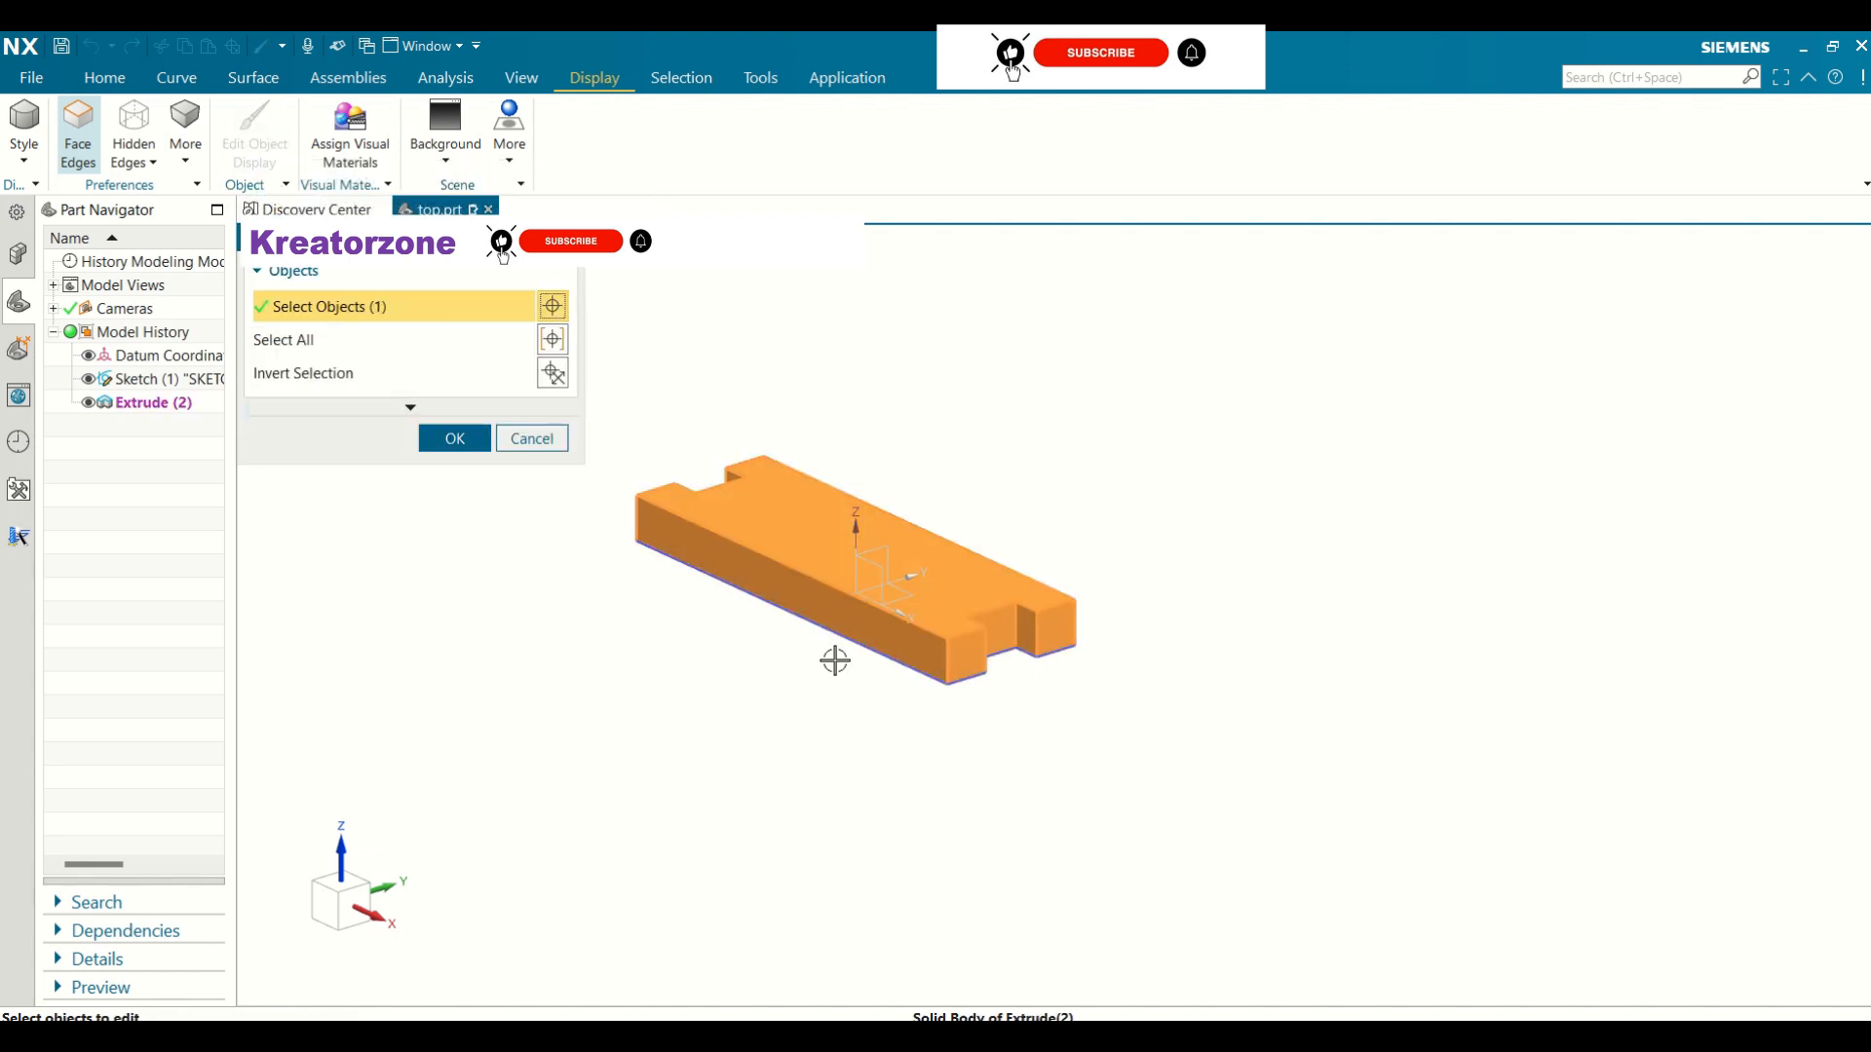
{"action": "left_click", "coordinate": [448, 440]}
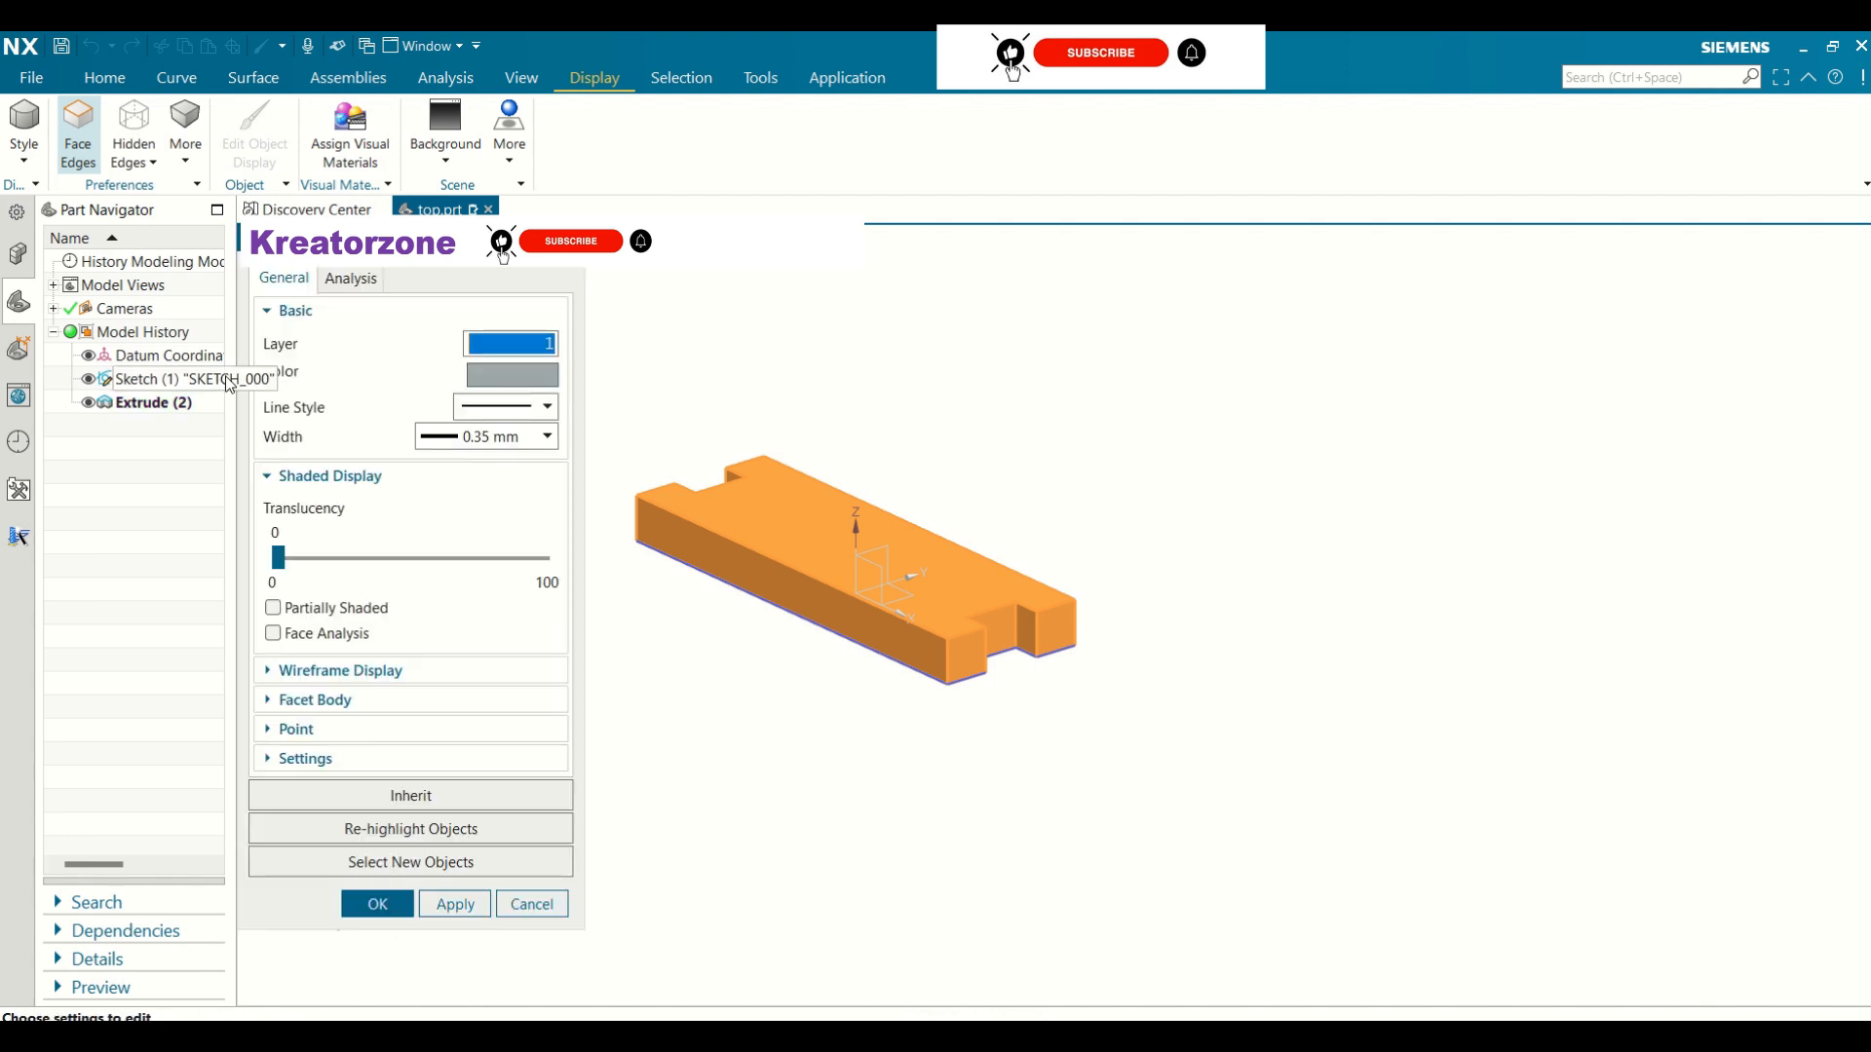
{"action": "left_click", "coordinate": [502, 375]}
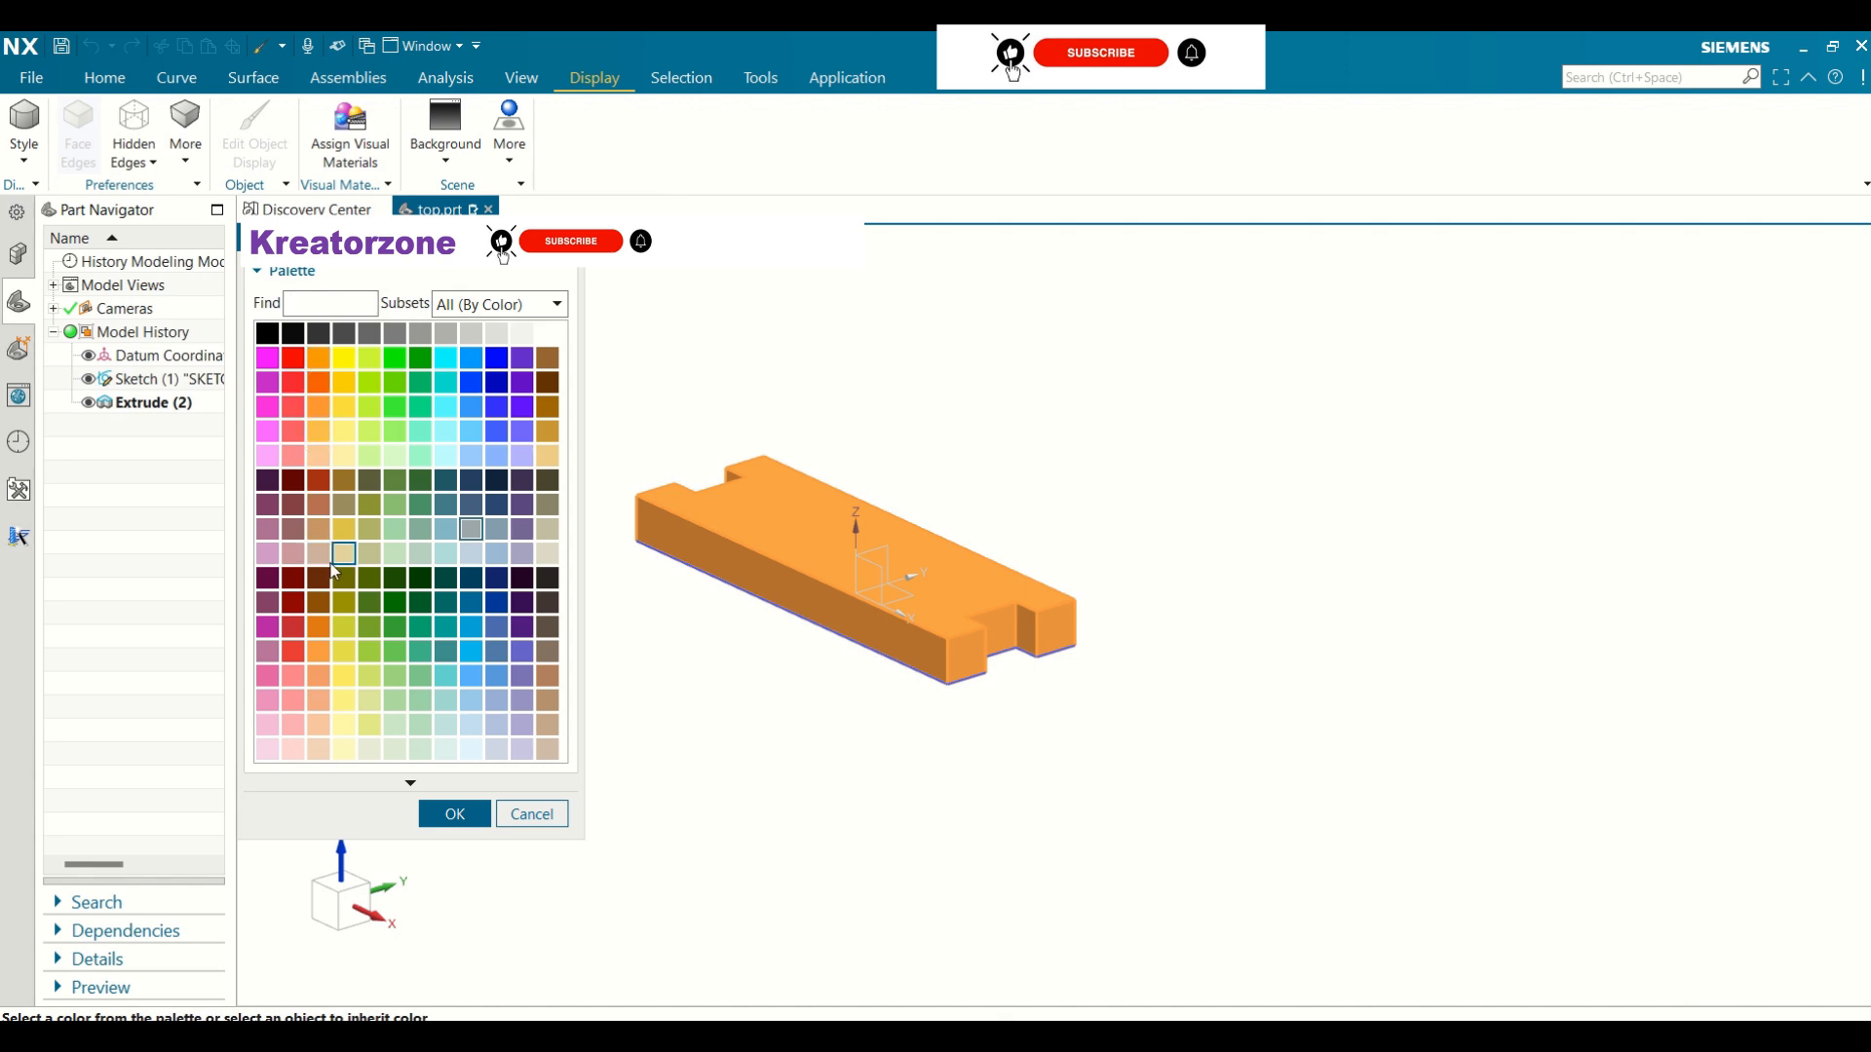
{"action": "left_click", "coordinate": [500, 391]}
{"action": "left_click", "coordinate": [455, 814]}
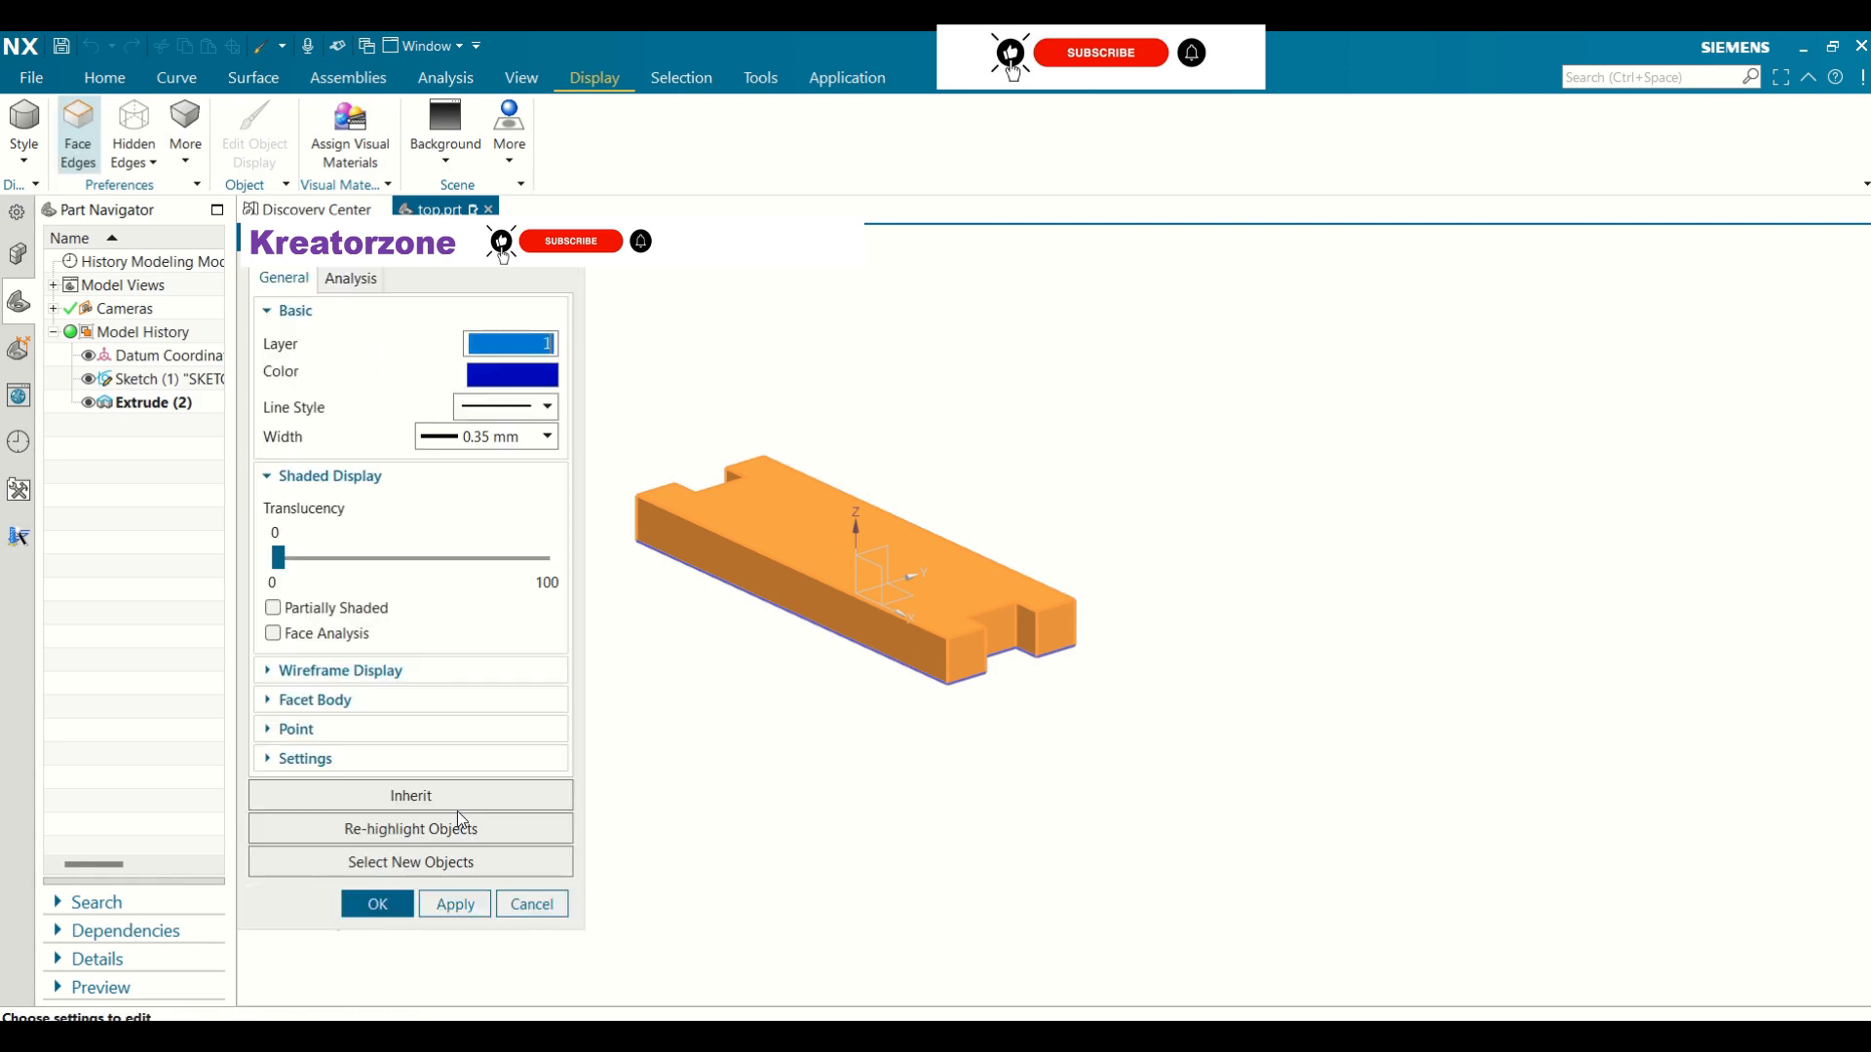
{"action": "left_click", "coordinate": [455, 905]}
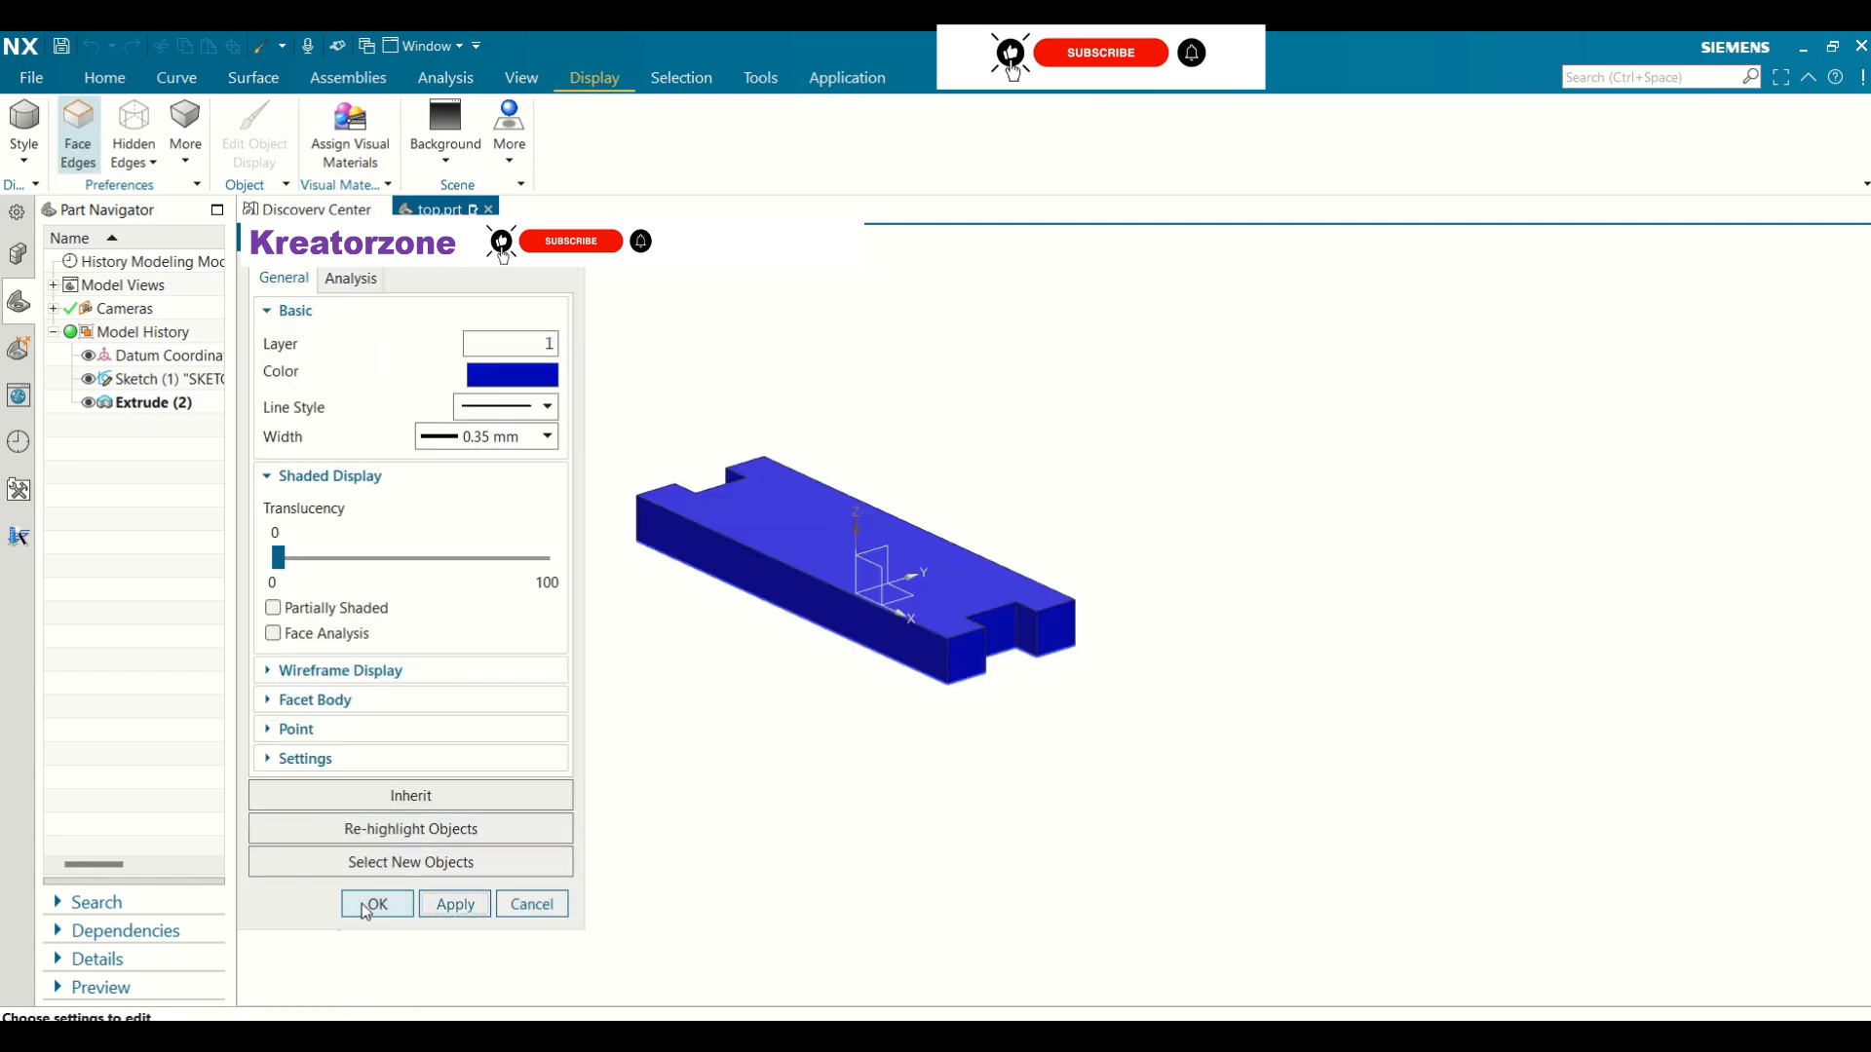
{"action": "left_click", "coordinate": [376, 905]}
Save the finished top part
{"action": "scroll", "coordinate": [735, 655], "scroll_direction": "up", "scroll_amount": 2}
{"action": "middle_click_drag", "start_coordinate": [911, 639], "coordinate": [985, 743]}
{"action": "scroll", "coordinate": [986, 743], "scroll_direction": "down", "scroll_amount": 2}
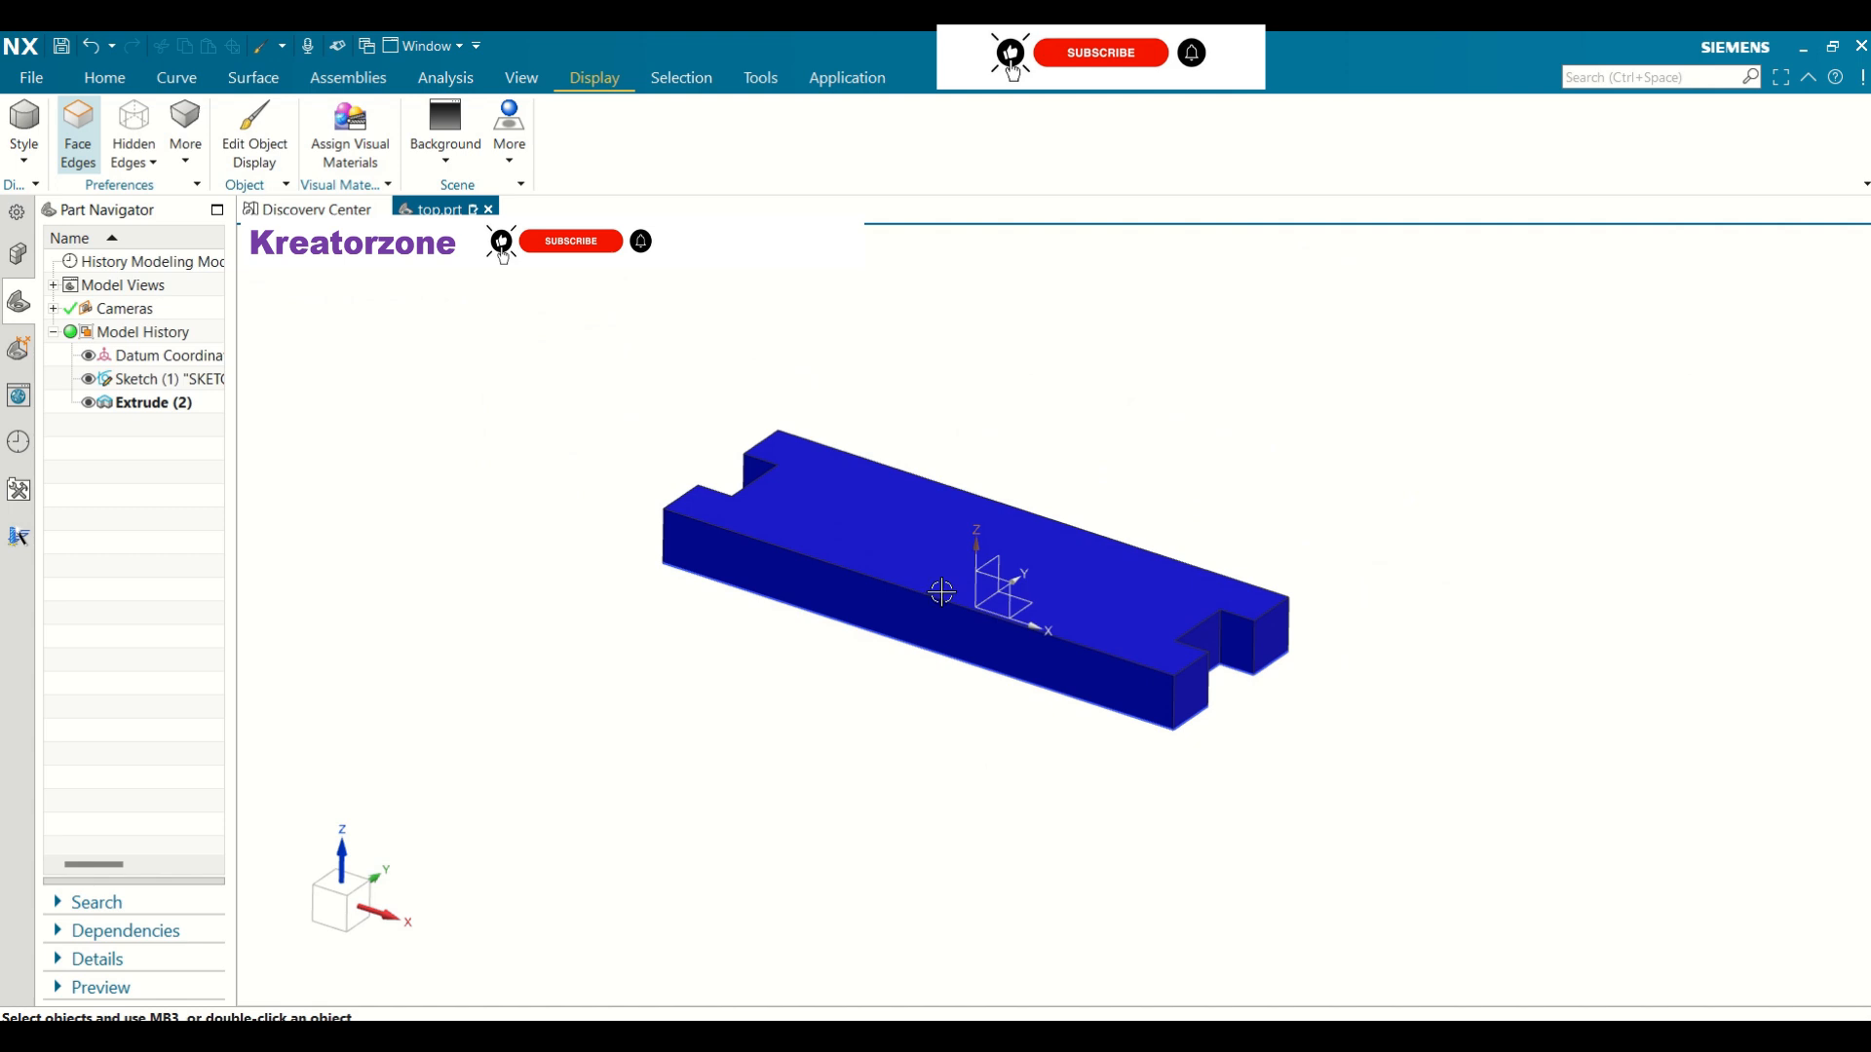
{"action": "left_click", "coordinate": [60, 46]}
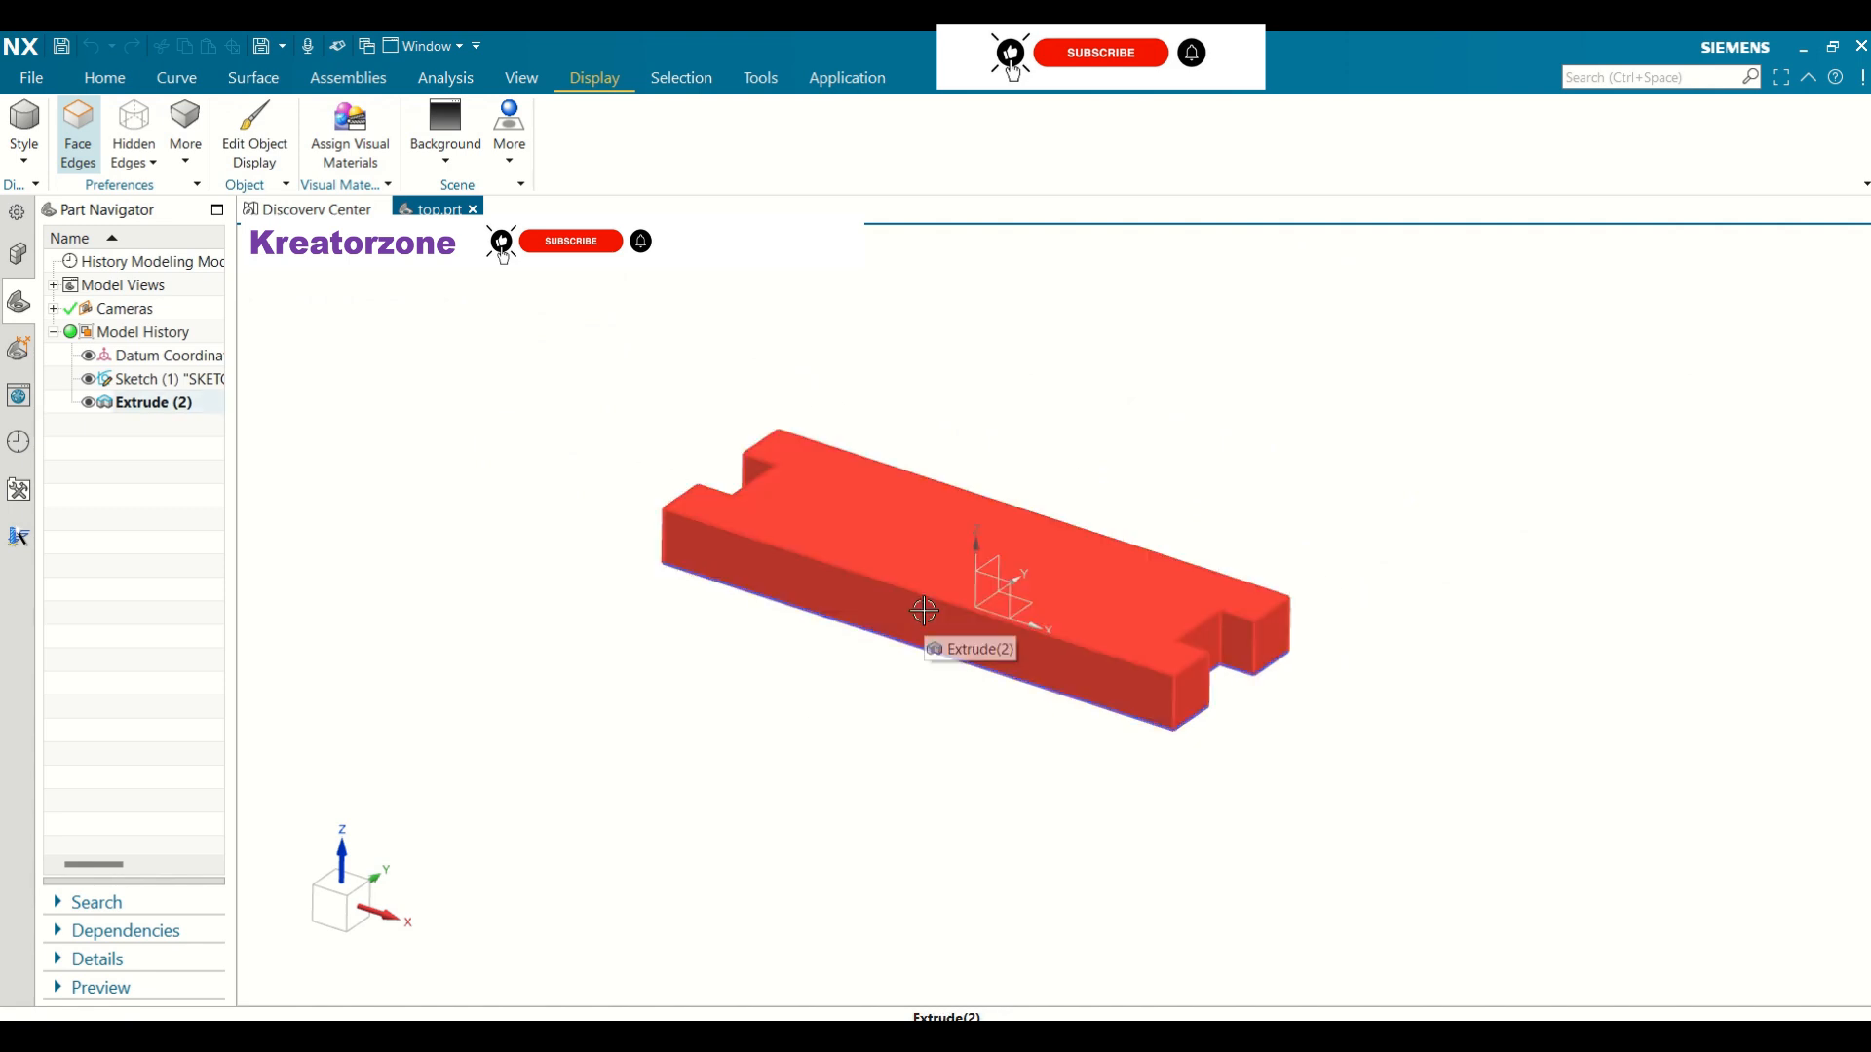
Create a new millimetre part from the Model template with the file name leg
{"action": "left_click", "coordinate": [104, 77]}
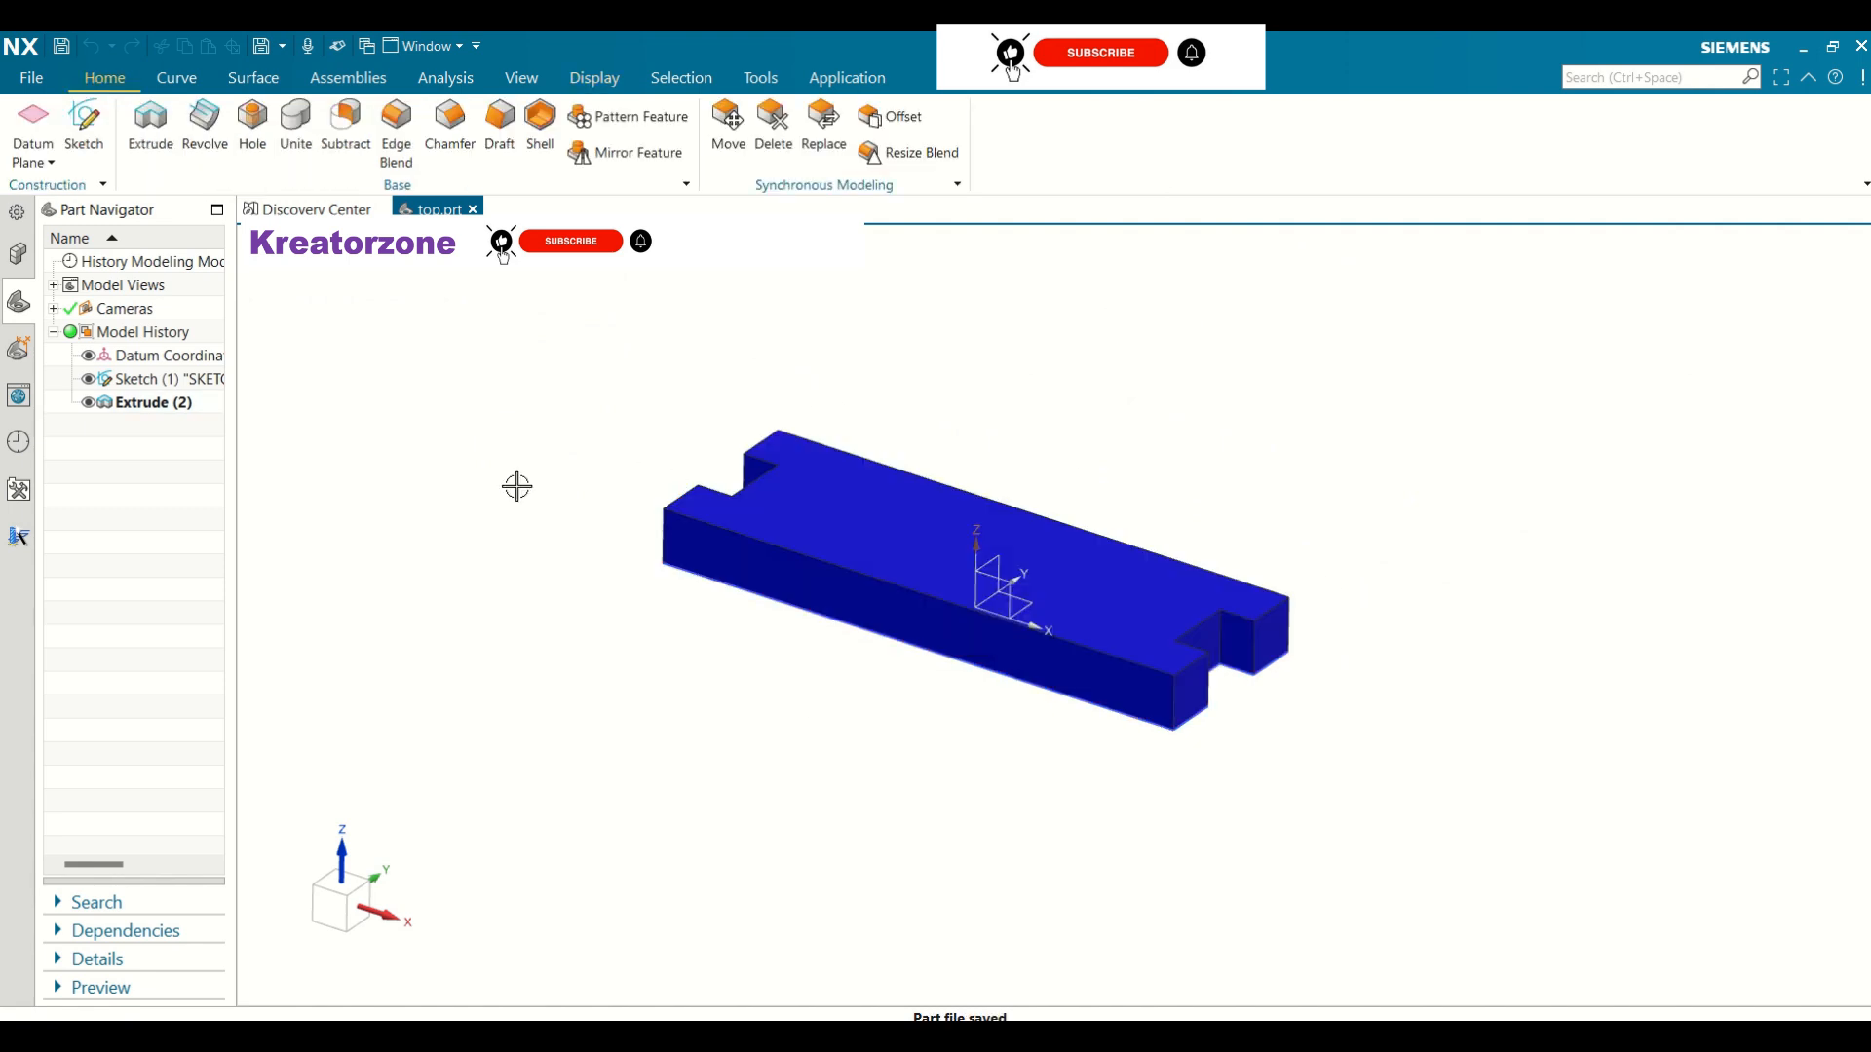
{"action": "left_click", "coordinate": [31, 77]}
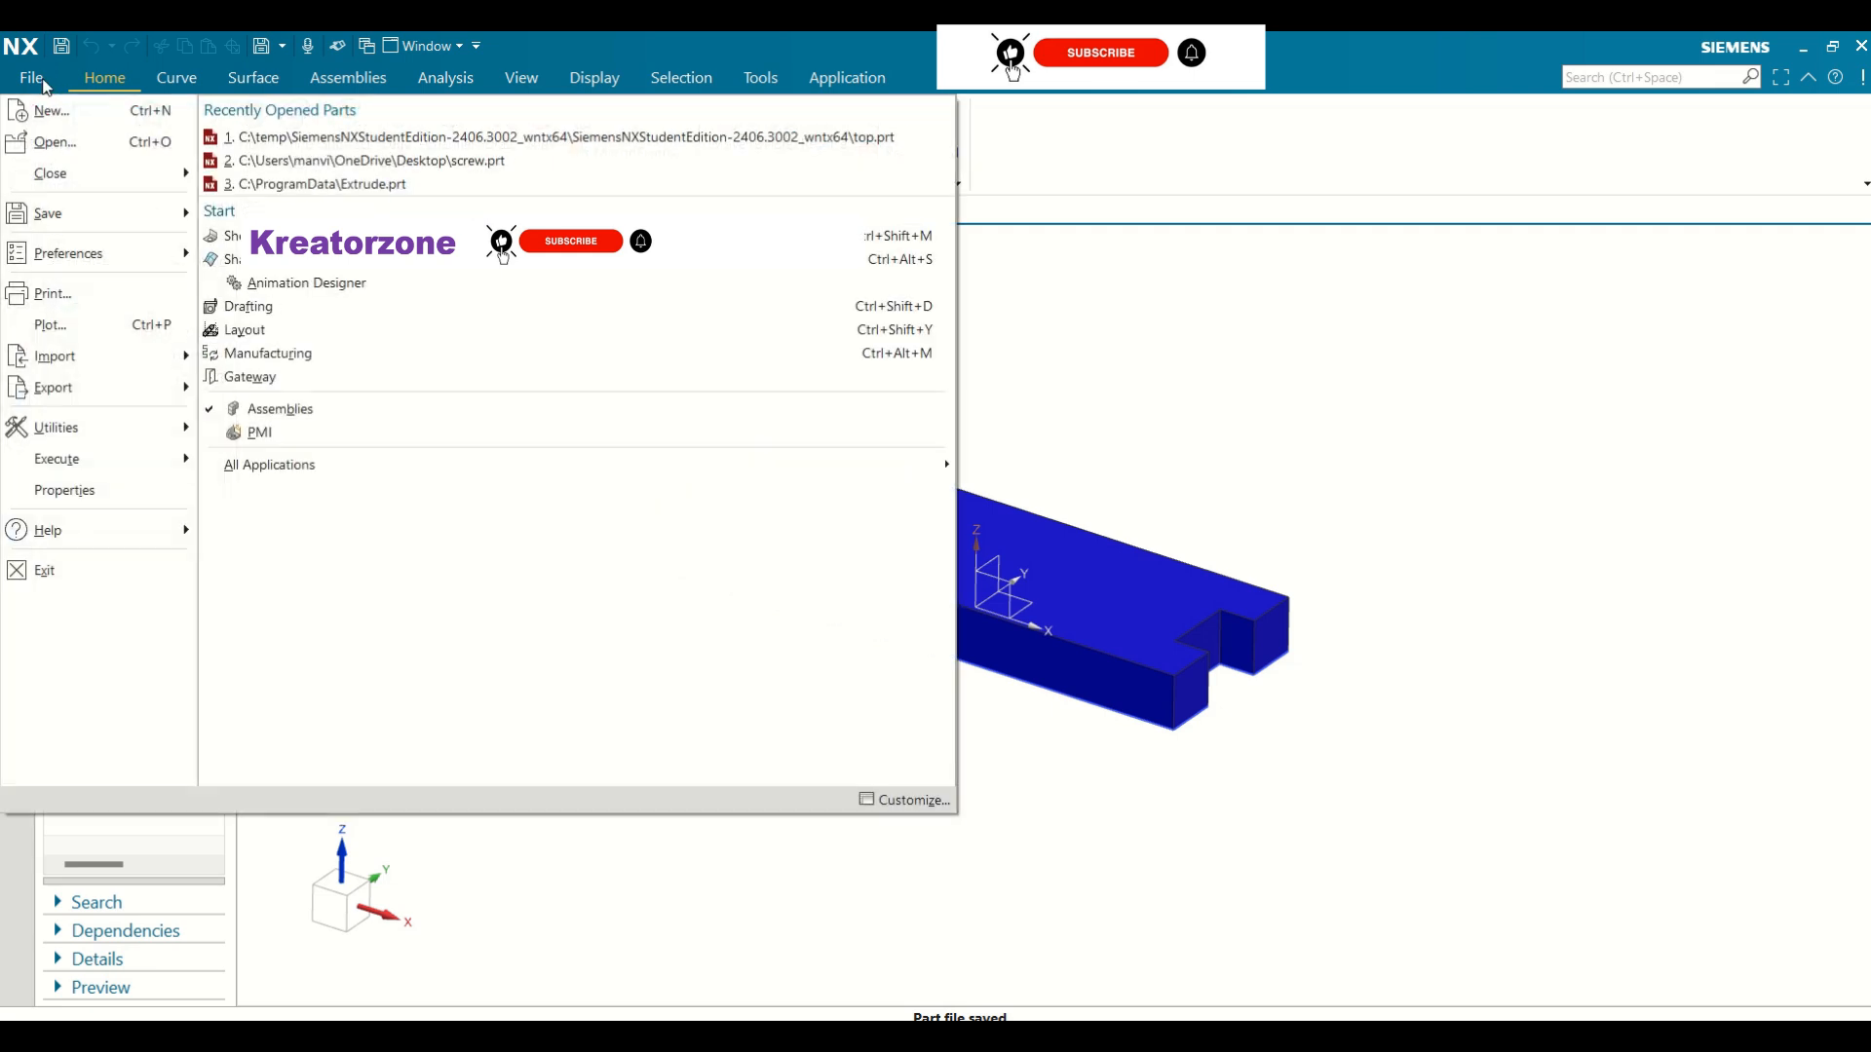
{"action": "left_click", "coordinate": [94, 122]}
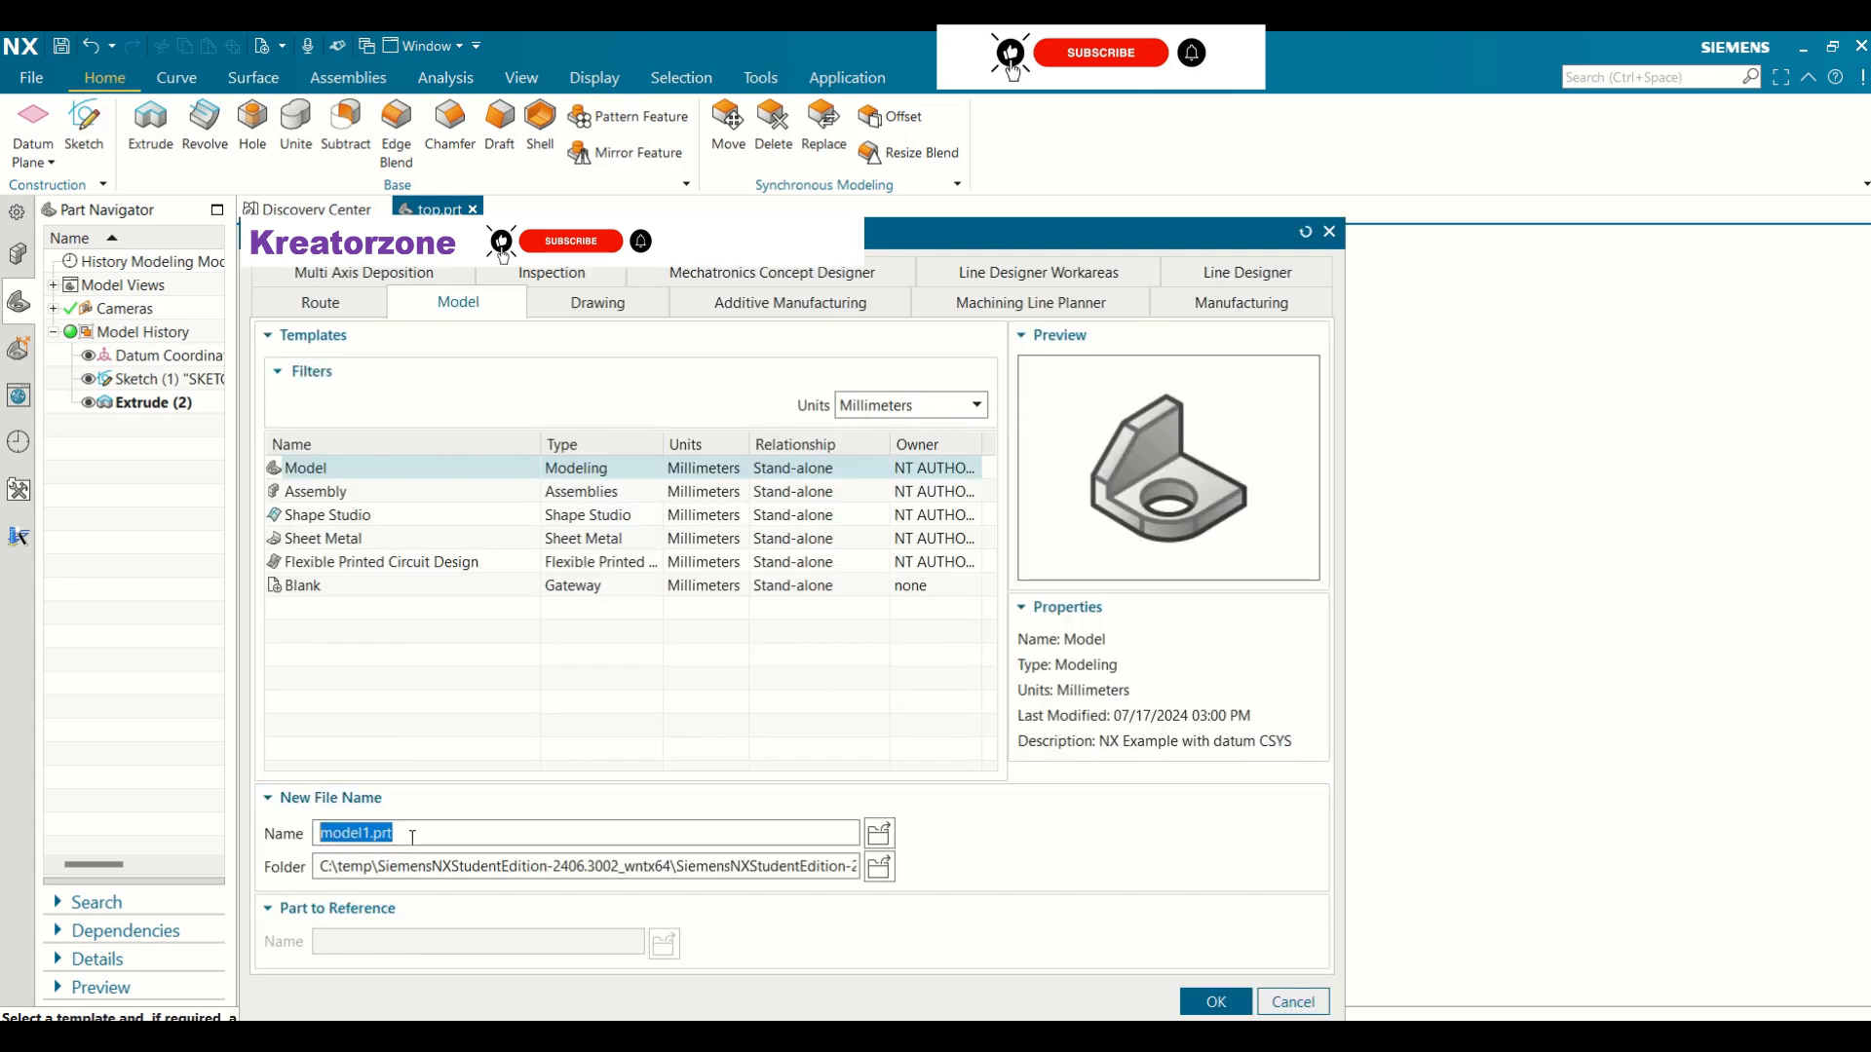
{"action": "key", "text": "BackSpace"}
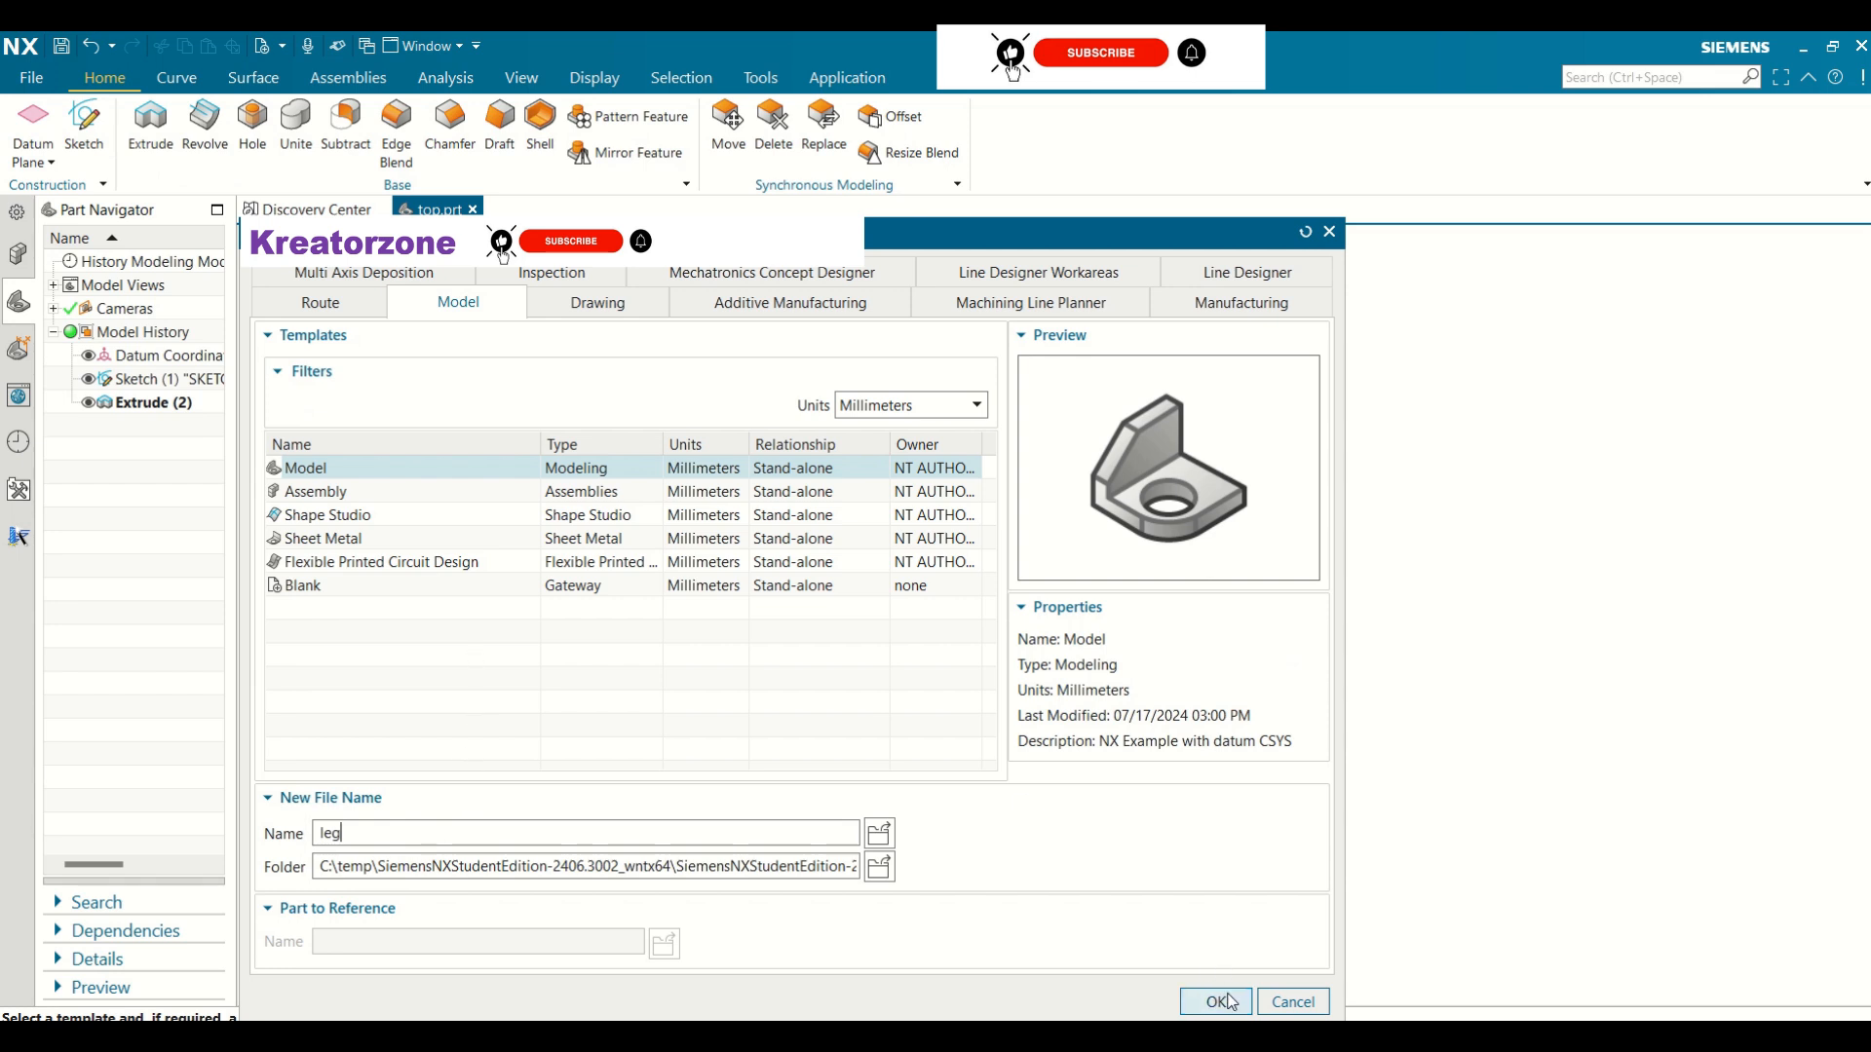
{"action": "left_click", "coordinate": [1216, 1002]}
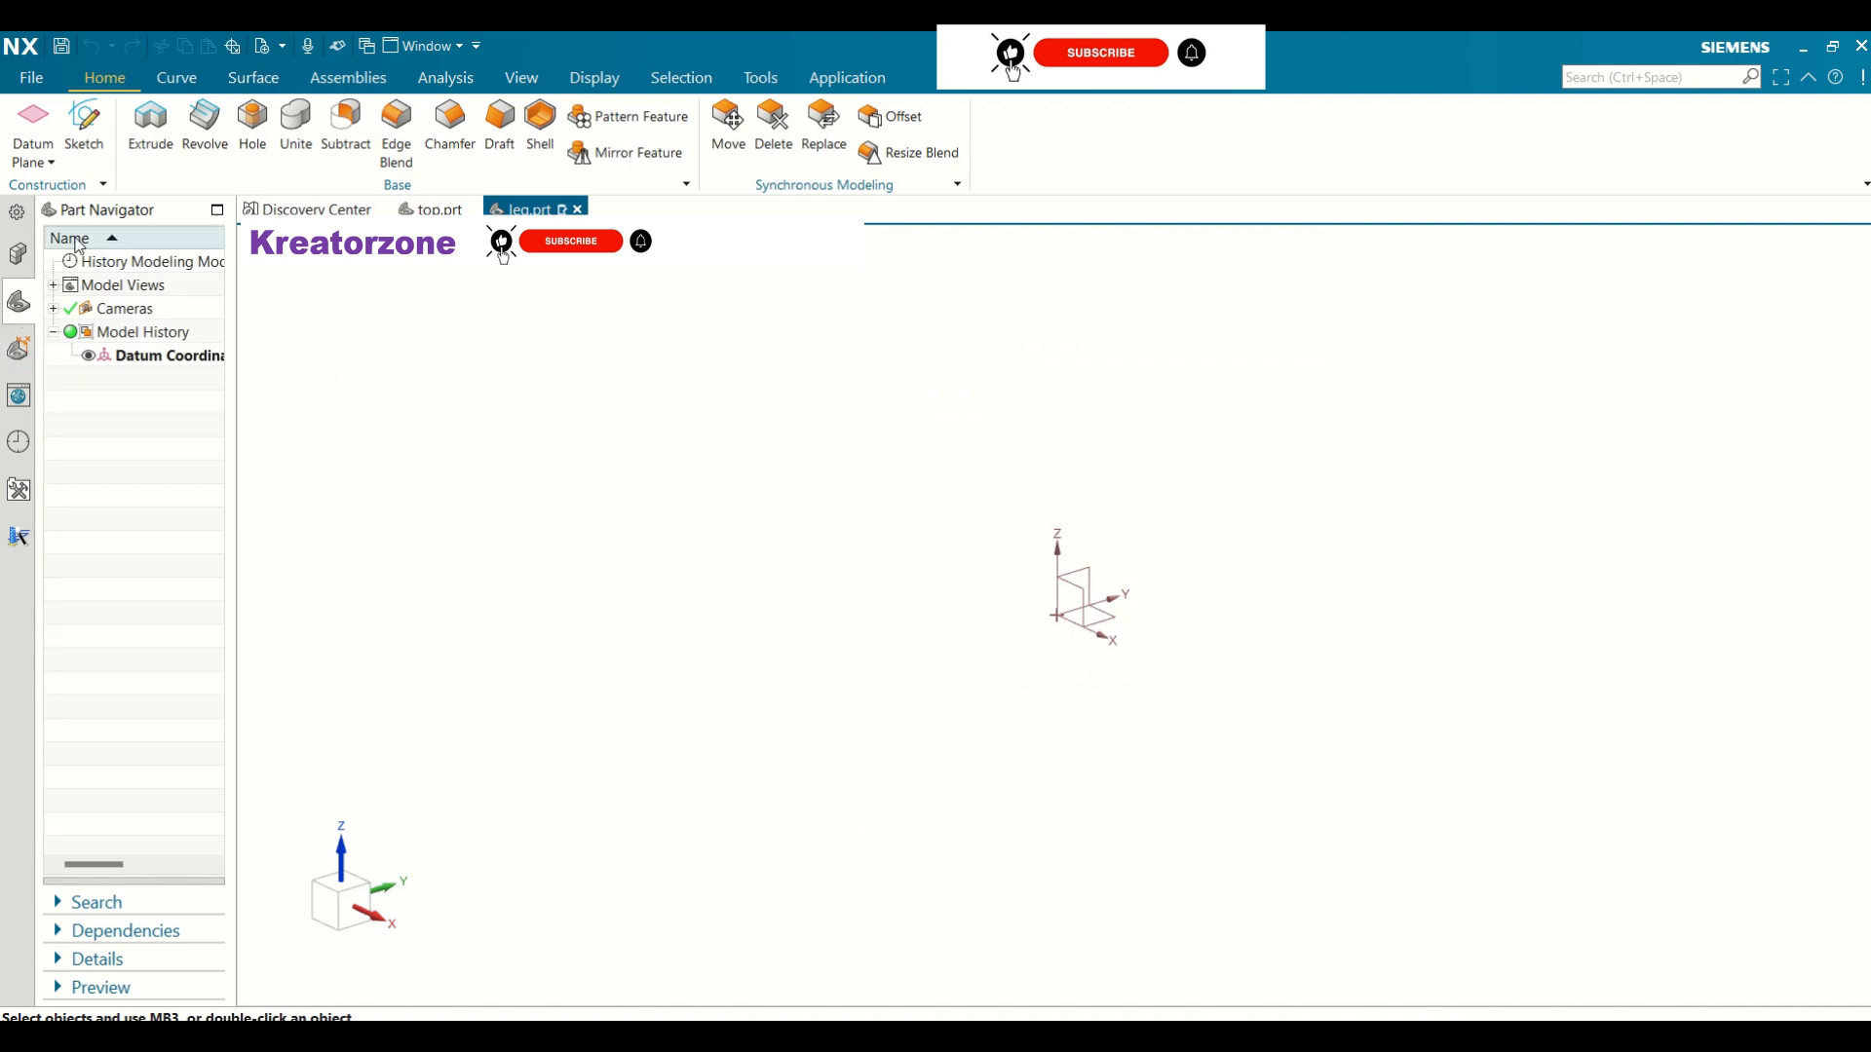
Start a new sketch on the Right plane of the leg part
{"action": "left_click", "coordinate": [86, 146]}
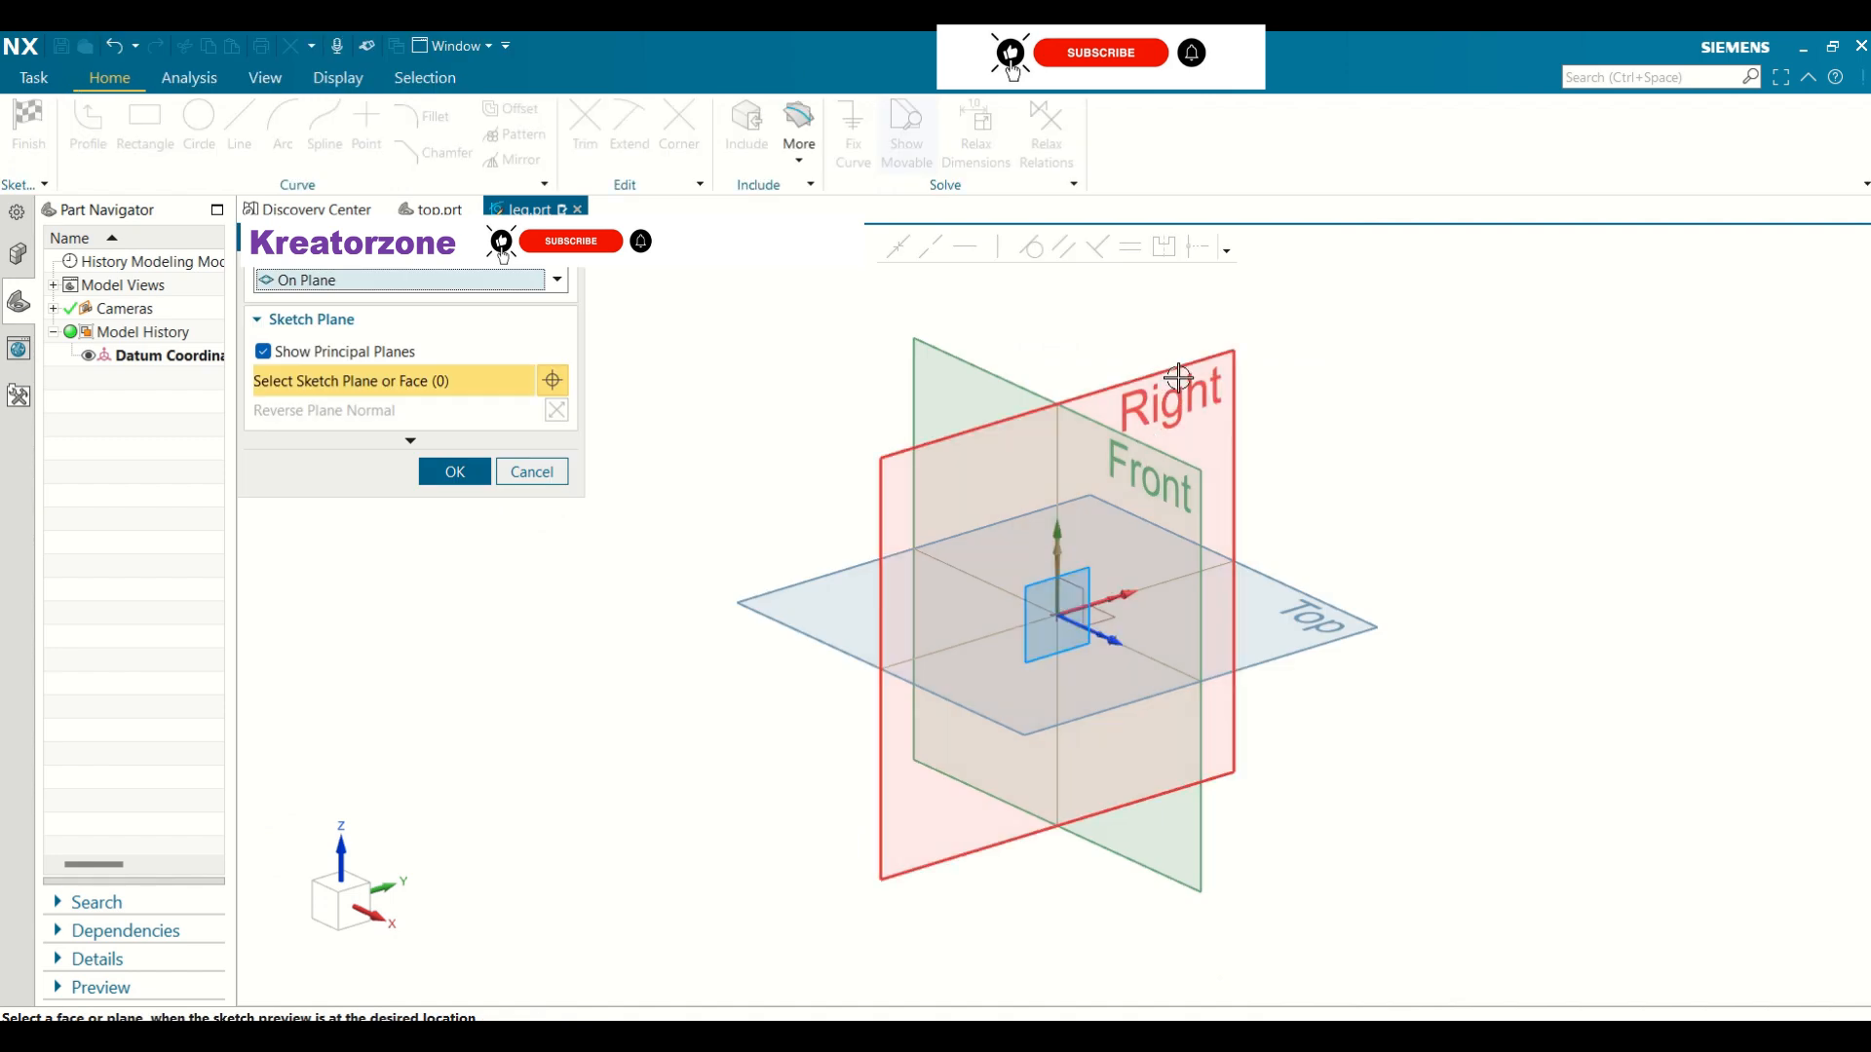
{"action": "left_click", "coordinate": [1158, 583]}
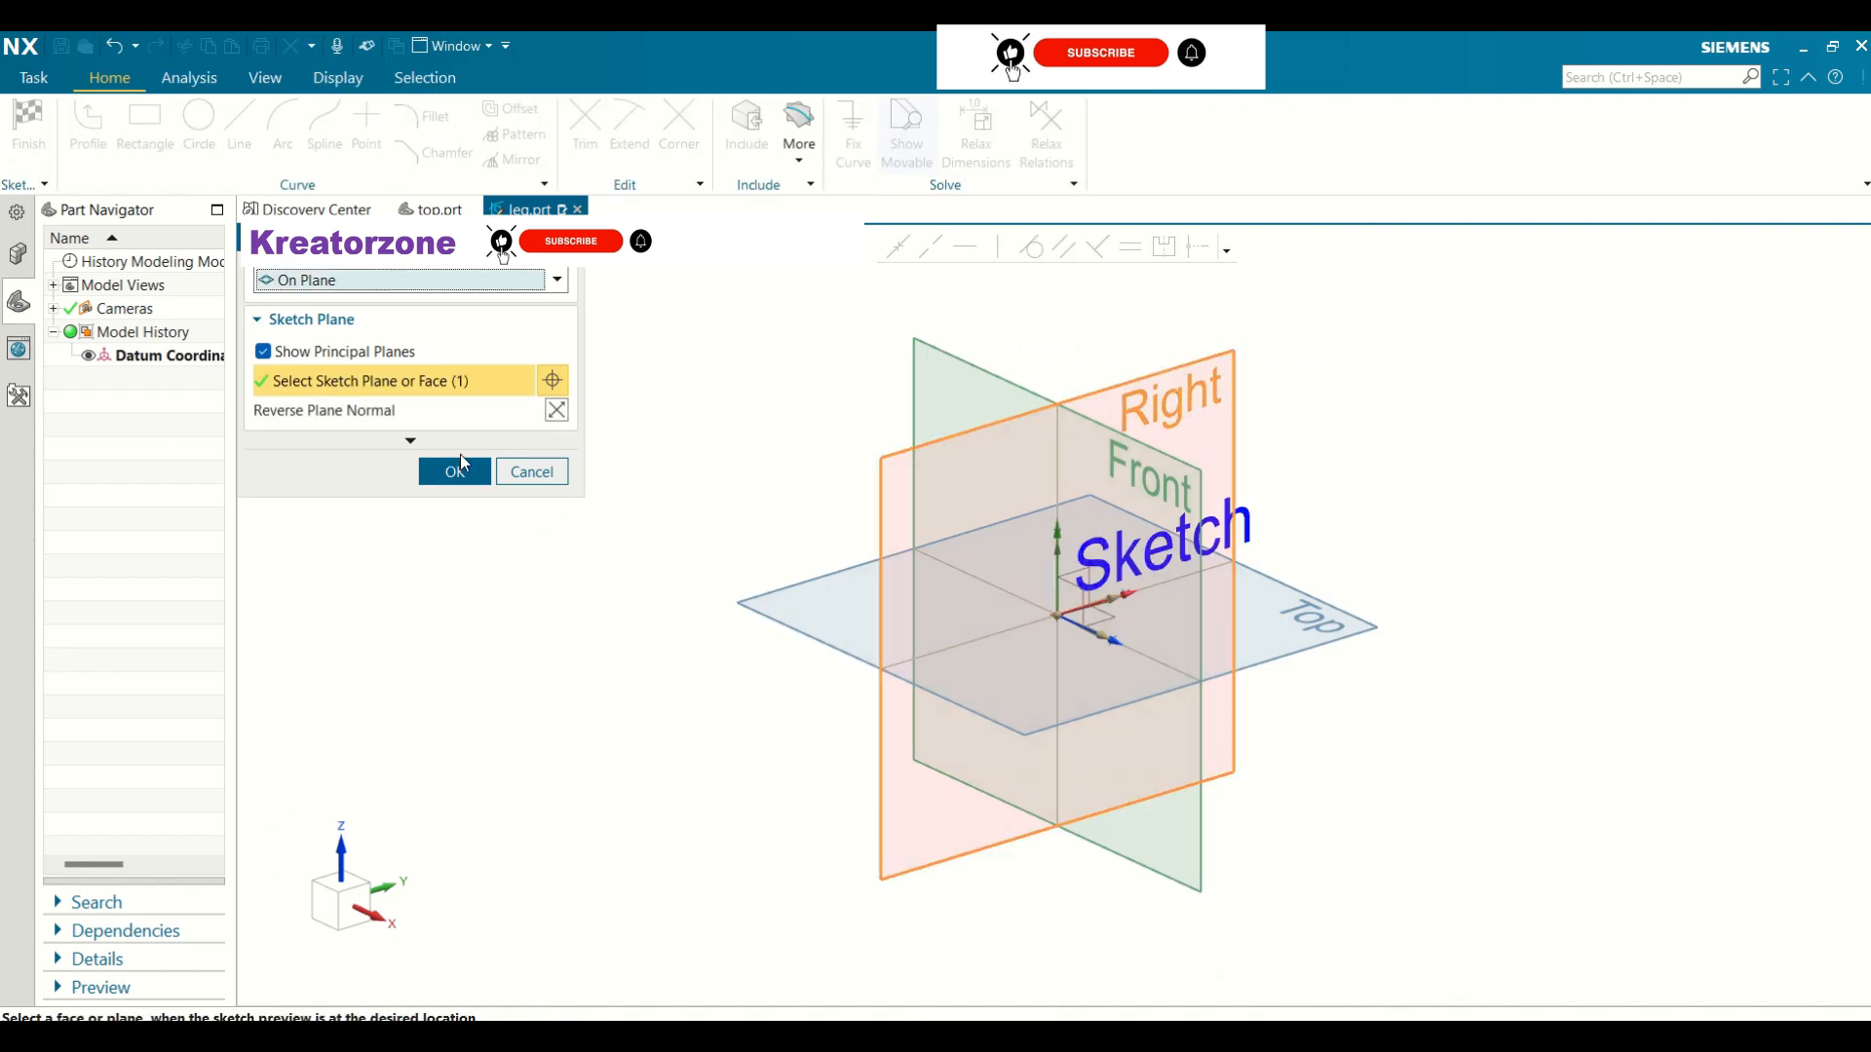
{"action": "left_click", "coordinate": [455, 471]}
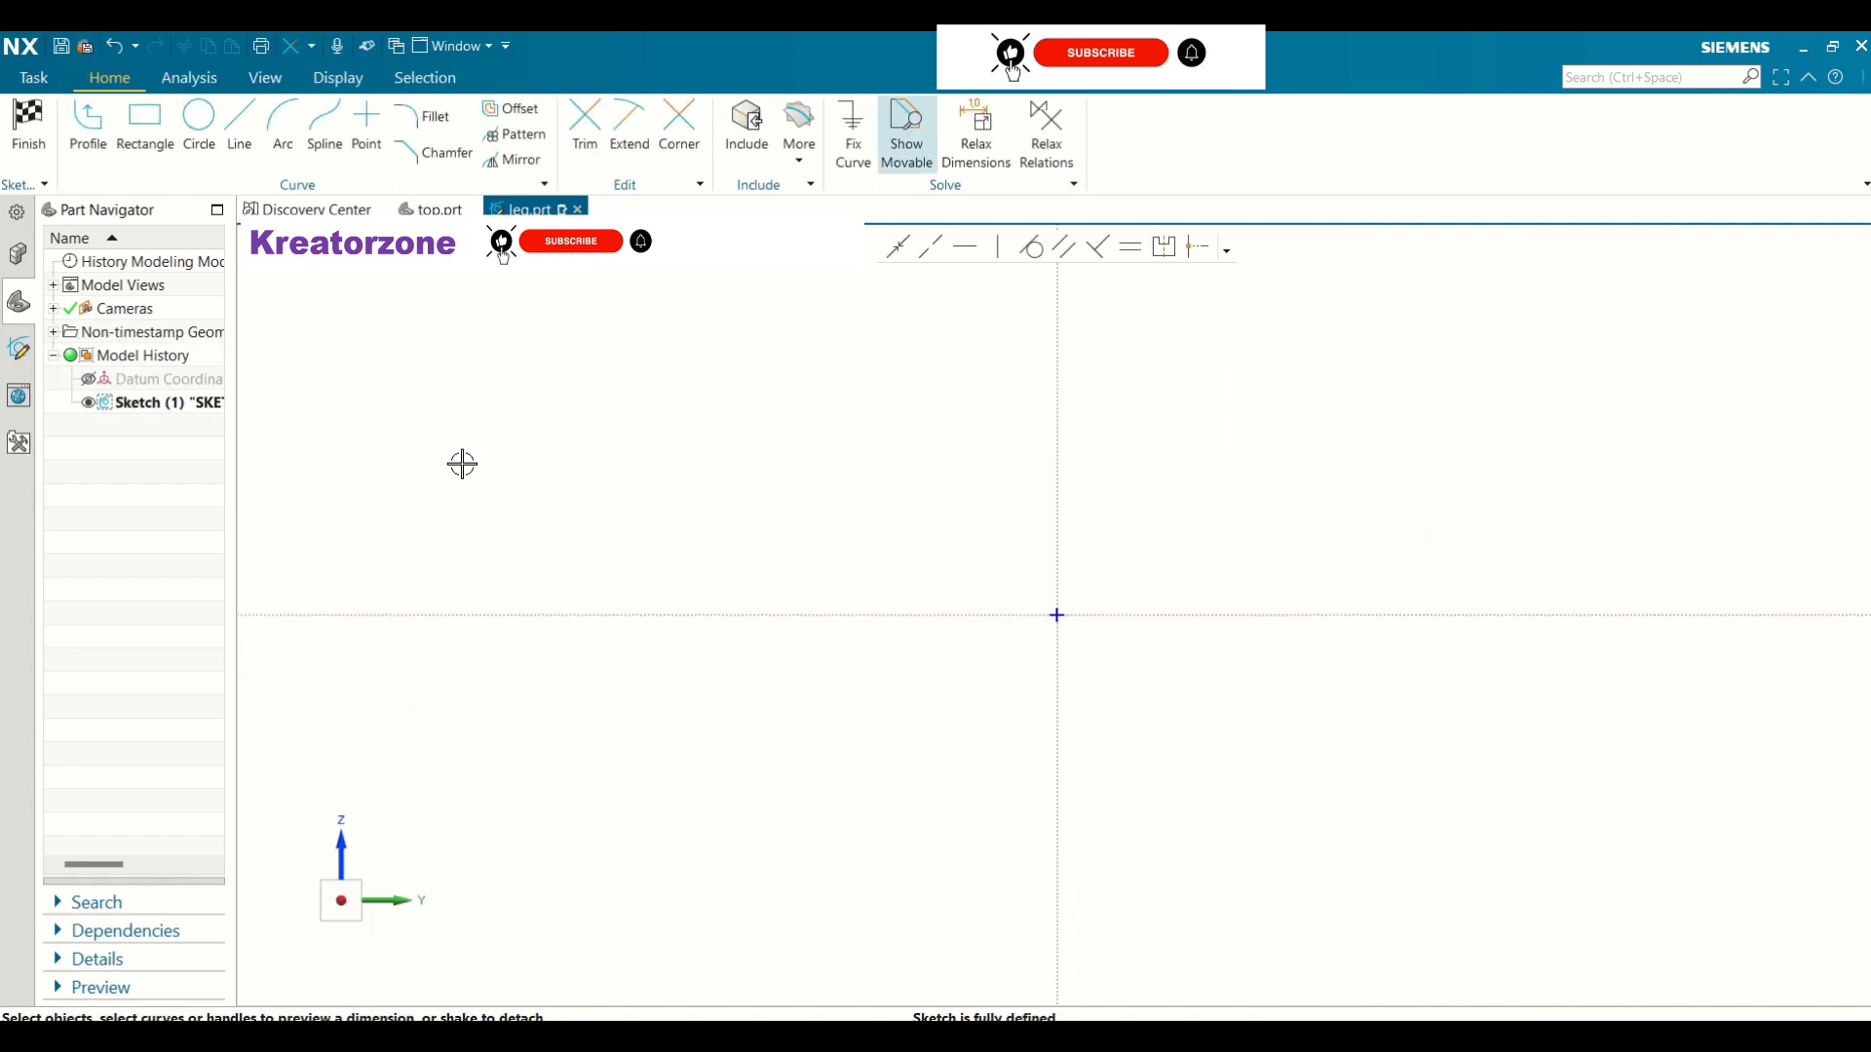
Sketch a centre-based rectangle about 100 x 64 mm, centred on the vertical axis above the origin
{"action": "left_click", "coordinate": [163, 142]}
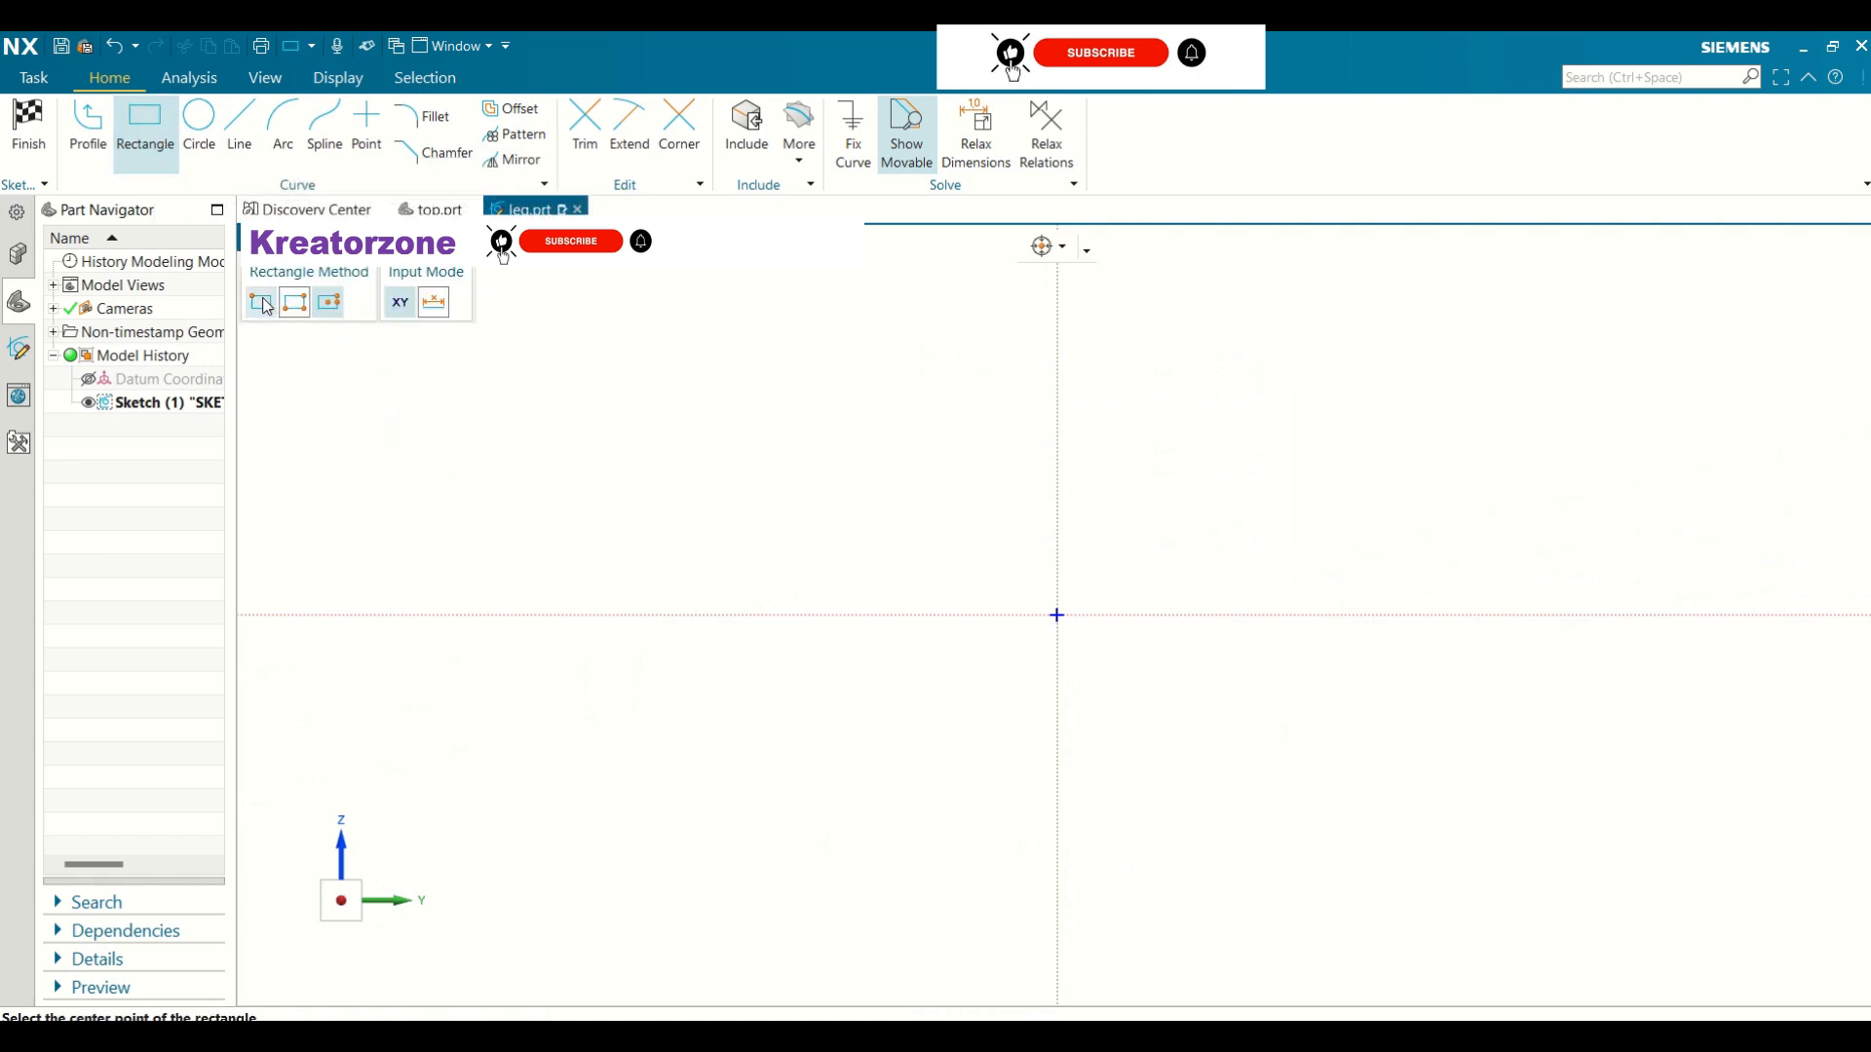
{"action": "left_click", "coordinate": [261, 303]}
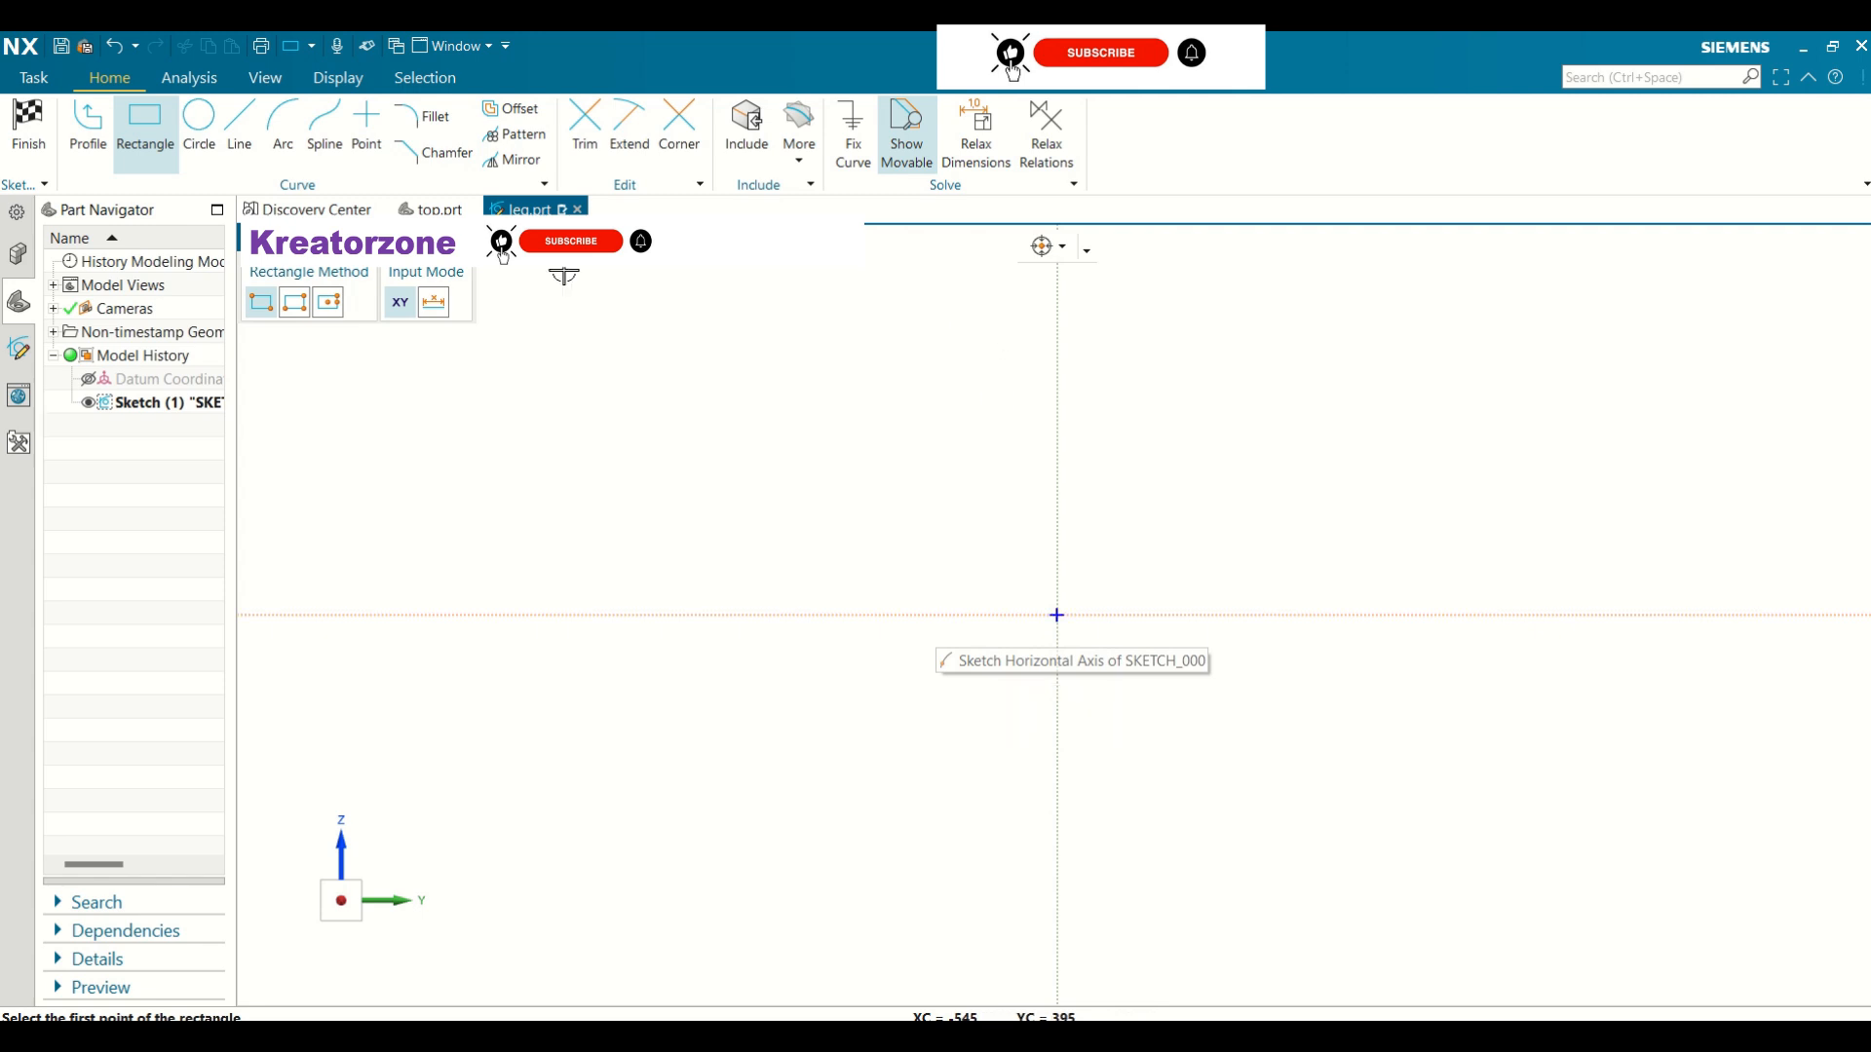
{"action": "left_click", "coordinate": [330, 302]}
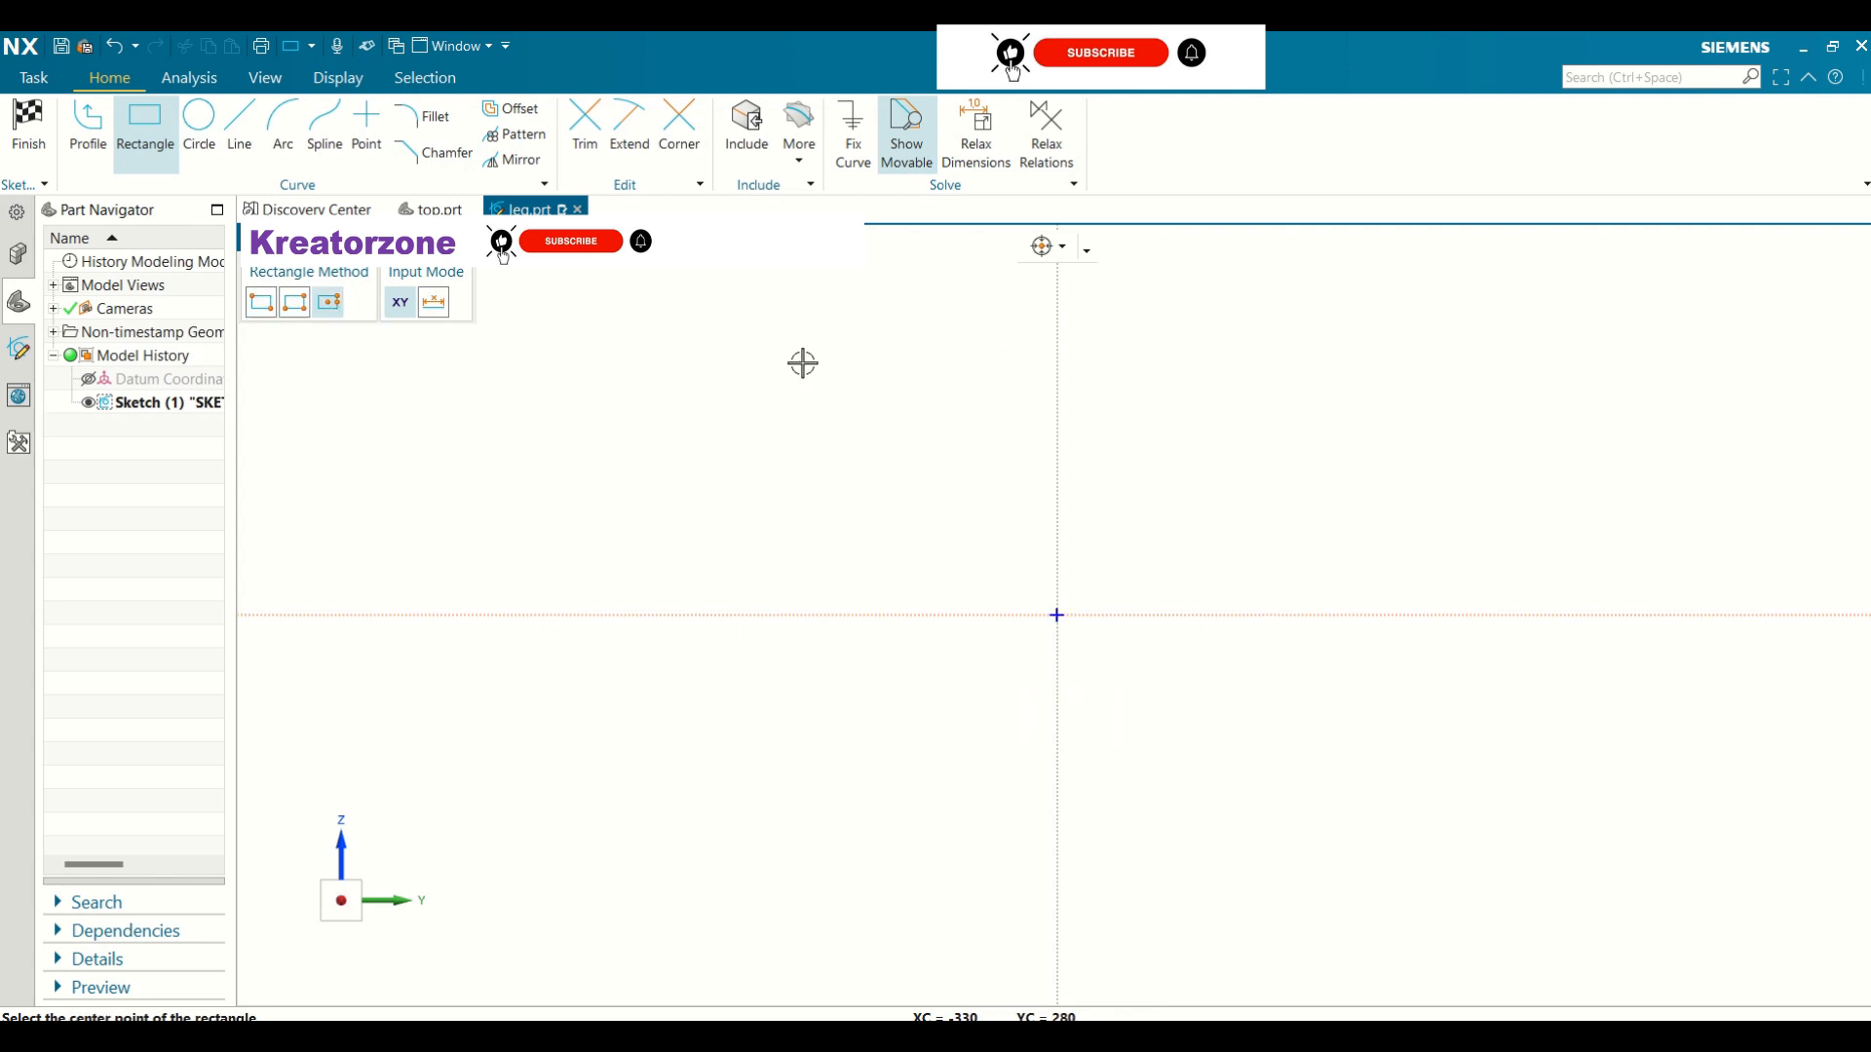
{"action": "left_click", "coordinate": [1057, 334]}
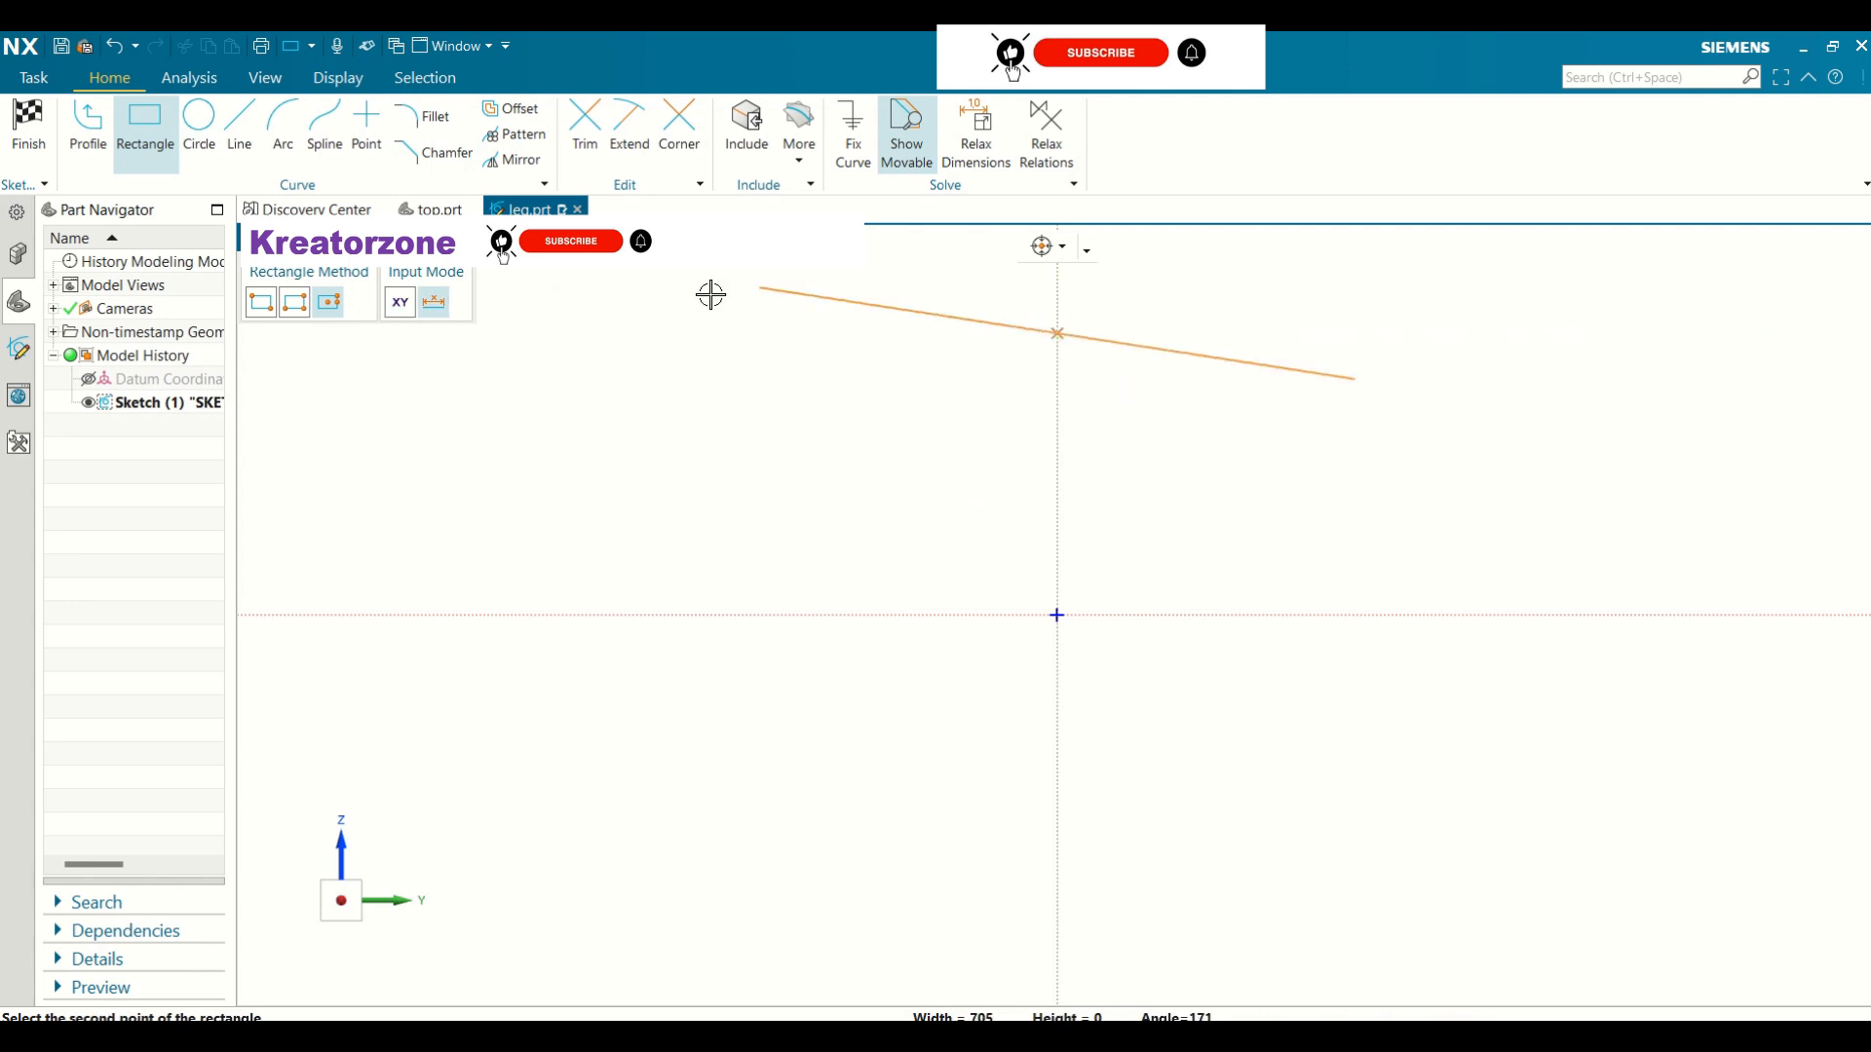
{"action": "left_click", "coordinate": [1101, 335]}
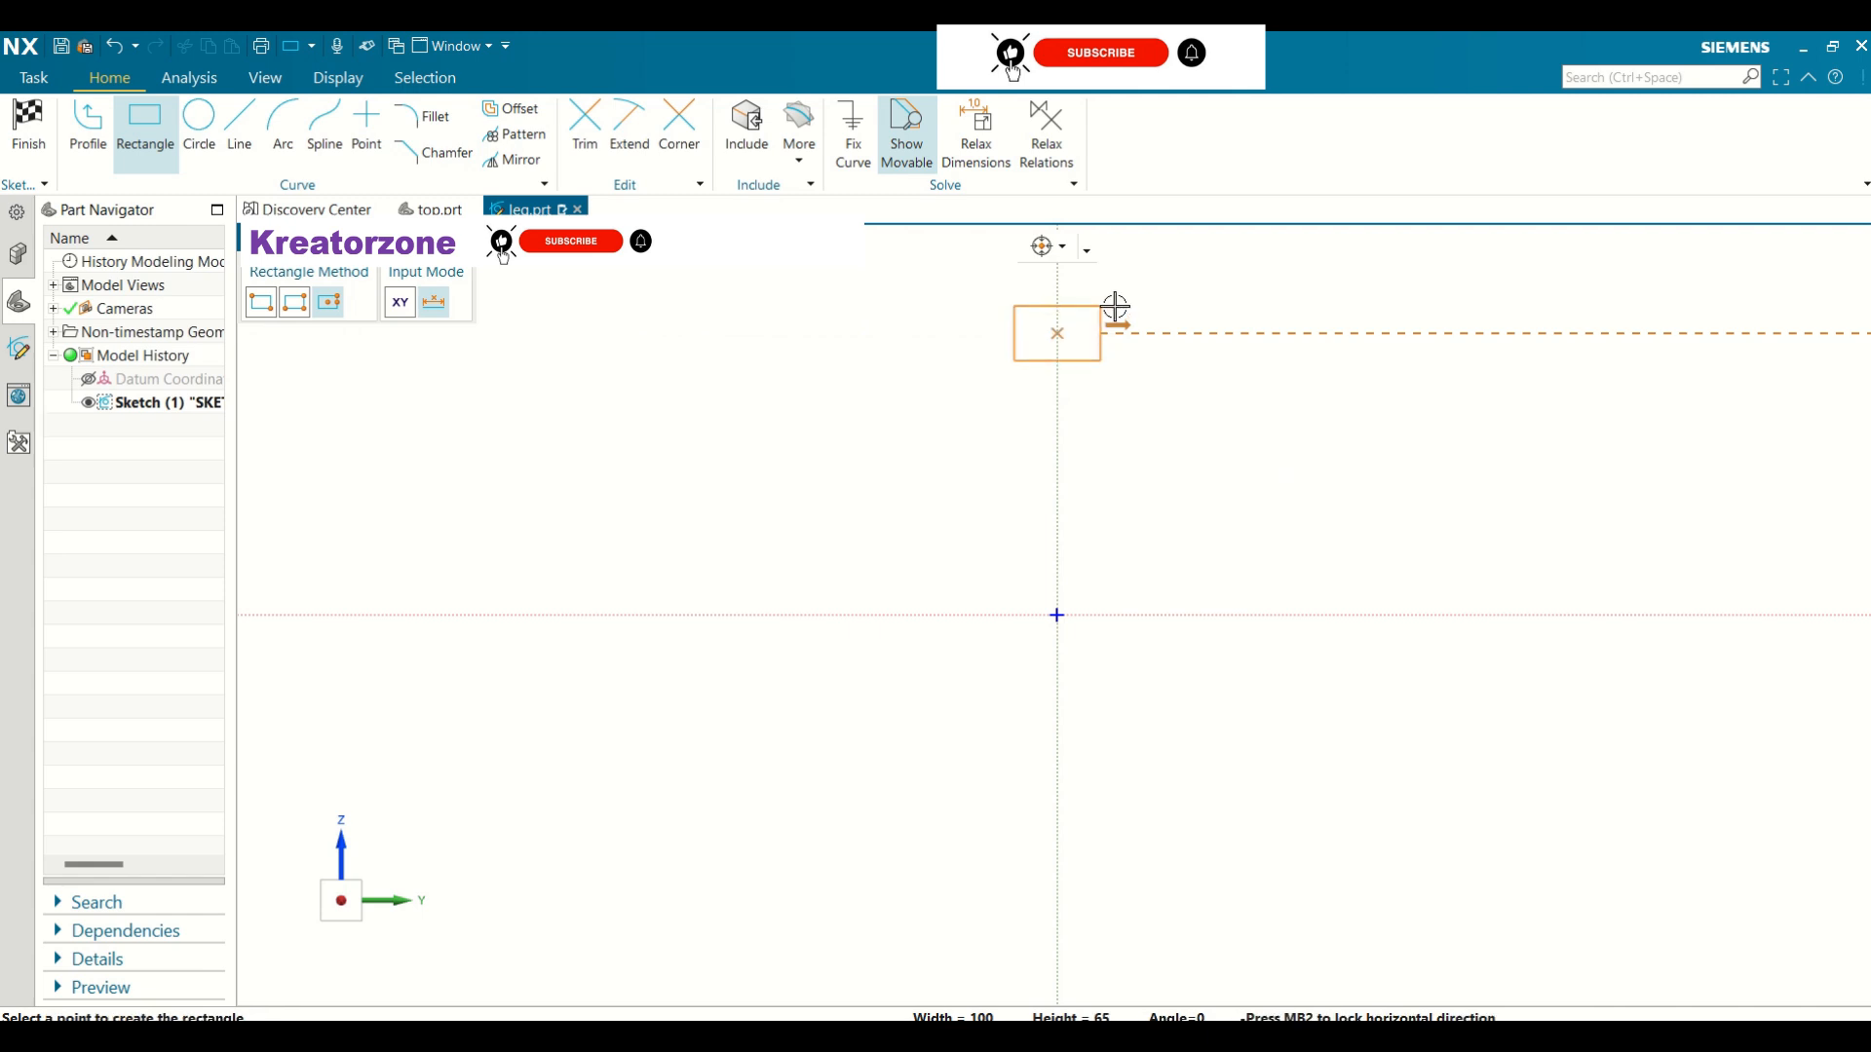
{"action": "left_click", "coordinate": [1114, 306]}
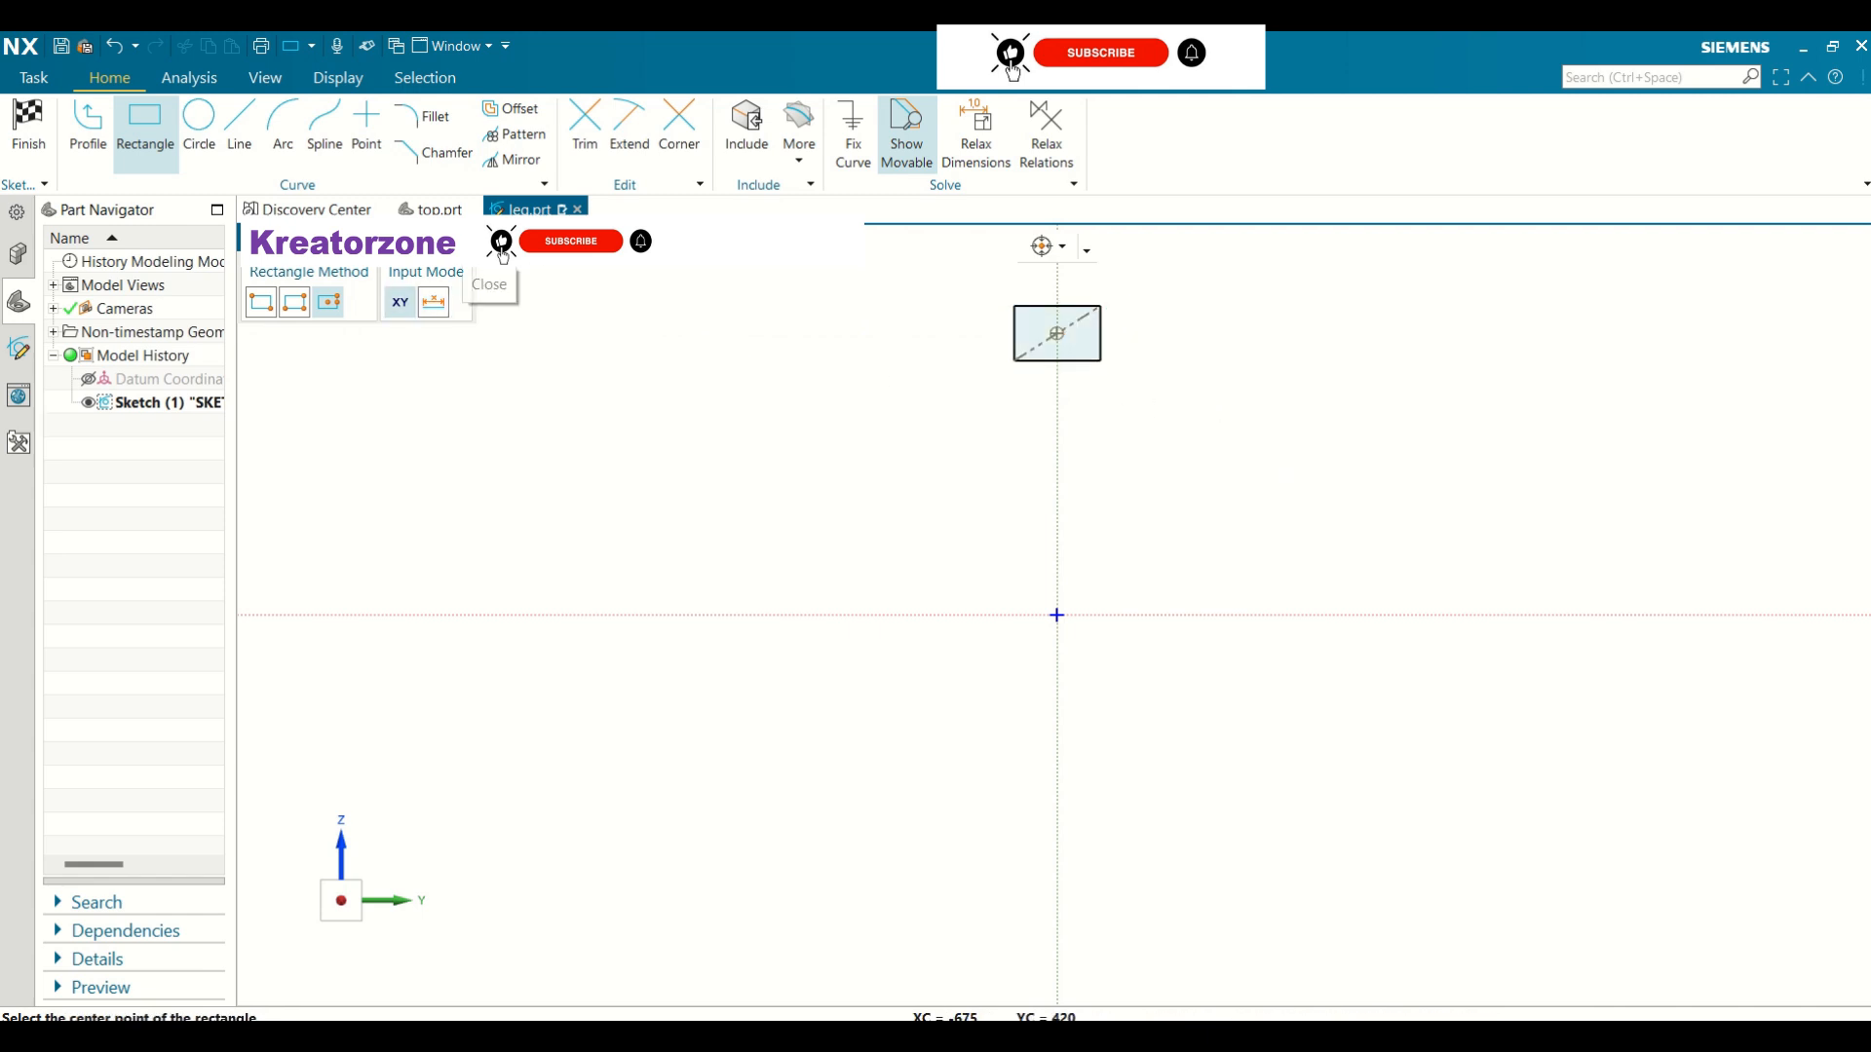
{"action": "left_click", "coordinate": [463, 247]}
Dimension the rectangle's right edge, set its height to 15 mm, and scale the entire sketch to match
{"action": "scroll", "coordinate": [1085, 410], "scroll_direction": "up", "scroll_amount": 1}
{"action": "scroll", "coordinate": [1085, 409], "scroll_direction": "down", "scroll_amount": 3}
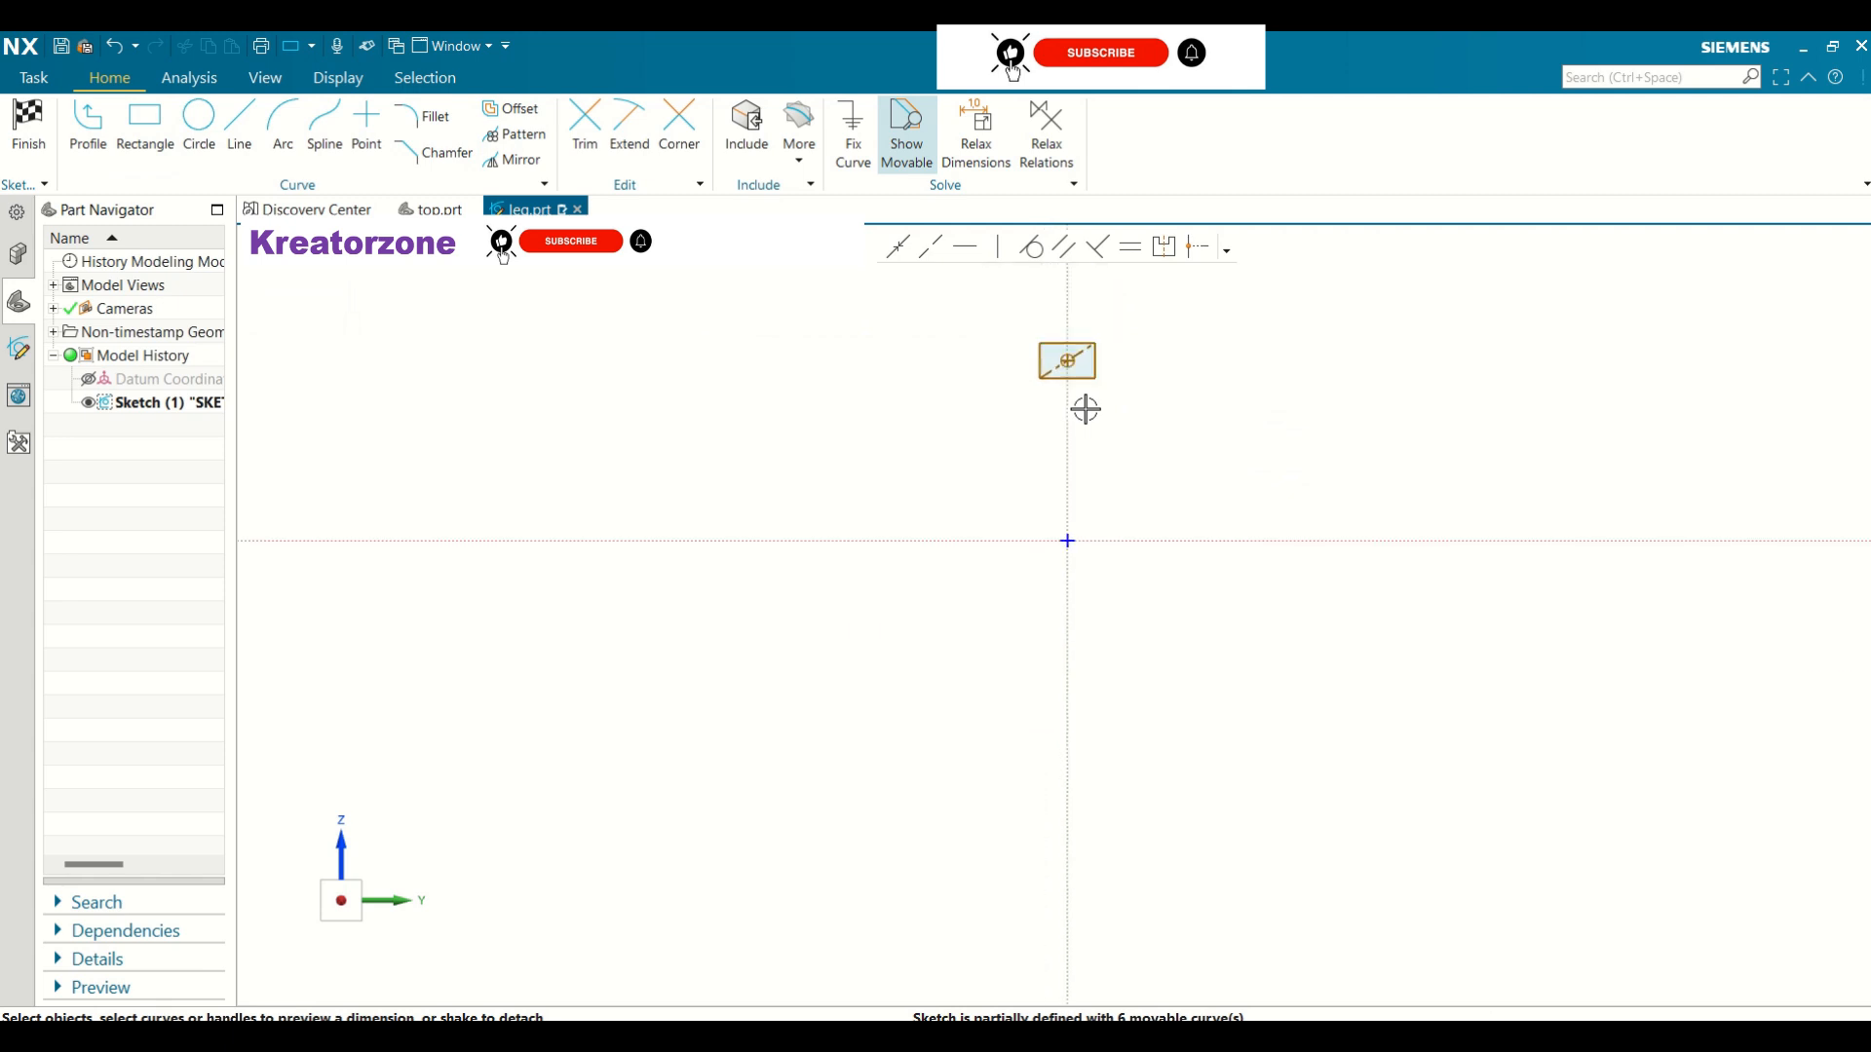
{"action": "scroll", "coordinate": [1123, 342], "scroll_direction": "up", "scroll_amount": 4}
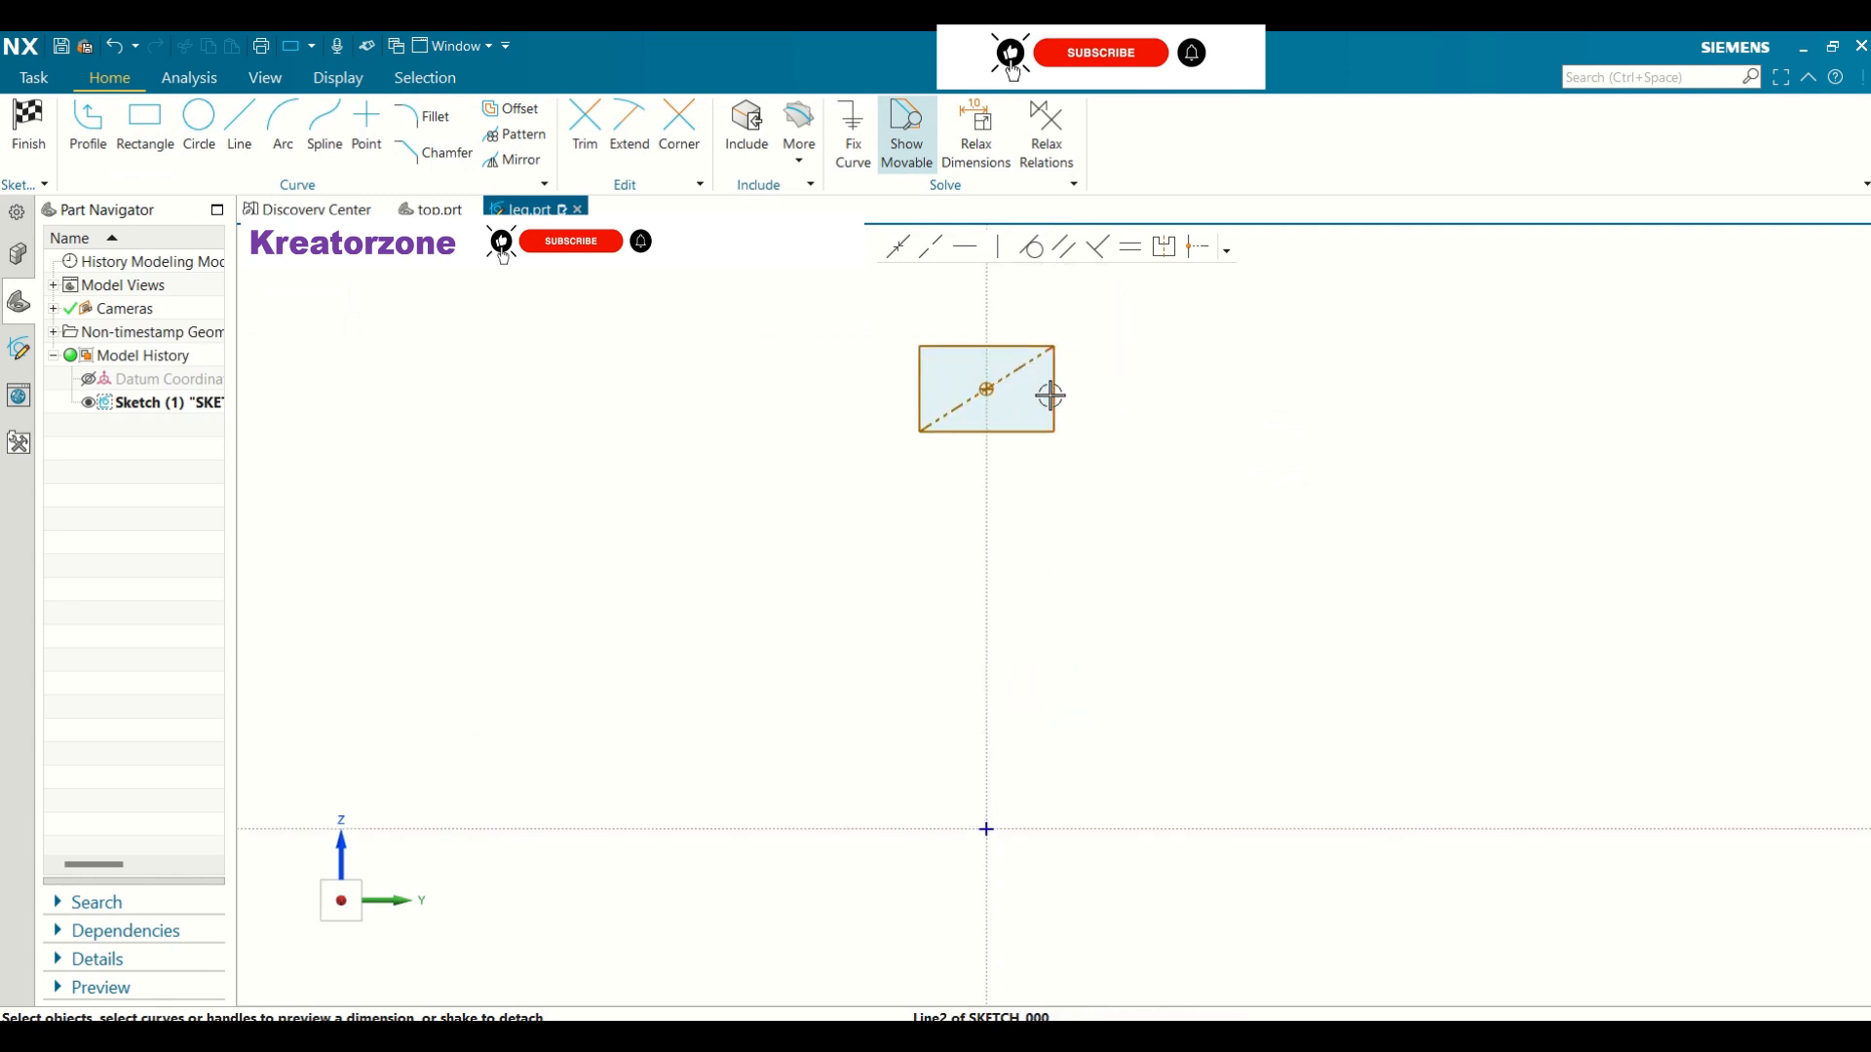
{"action": "key", "text": "ctrl+j"}
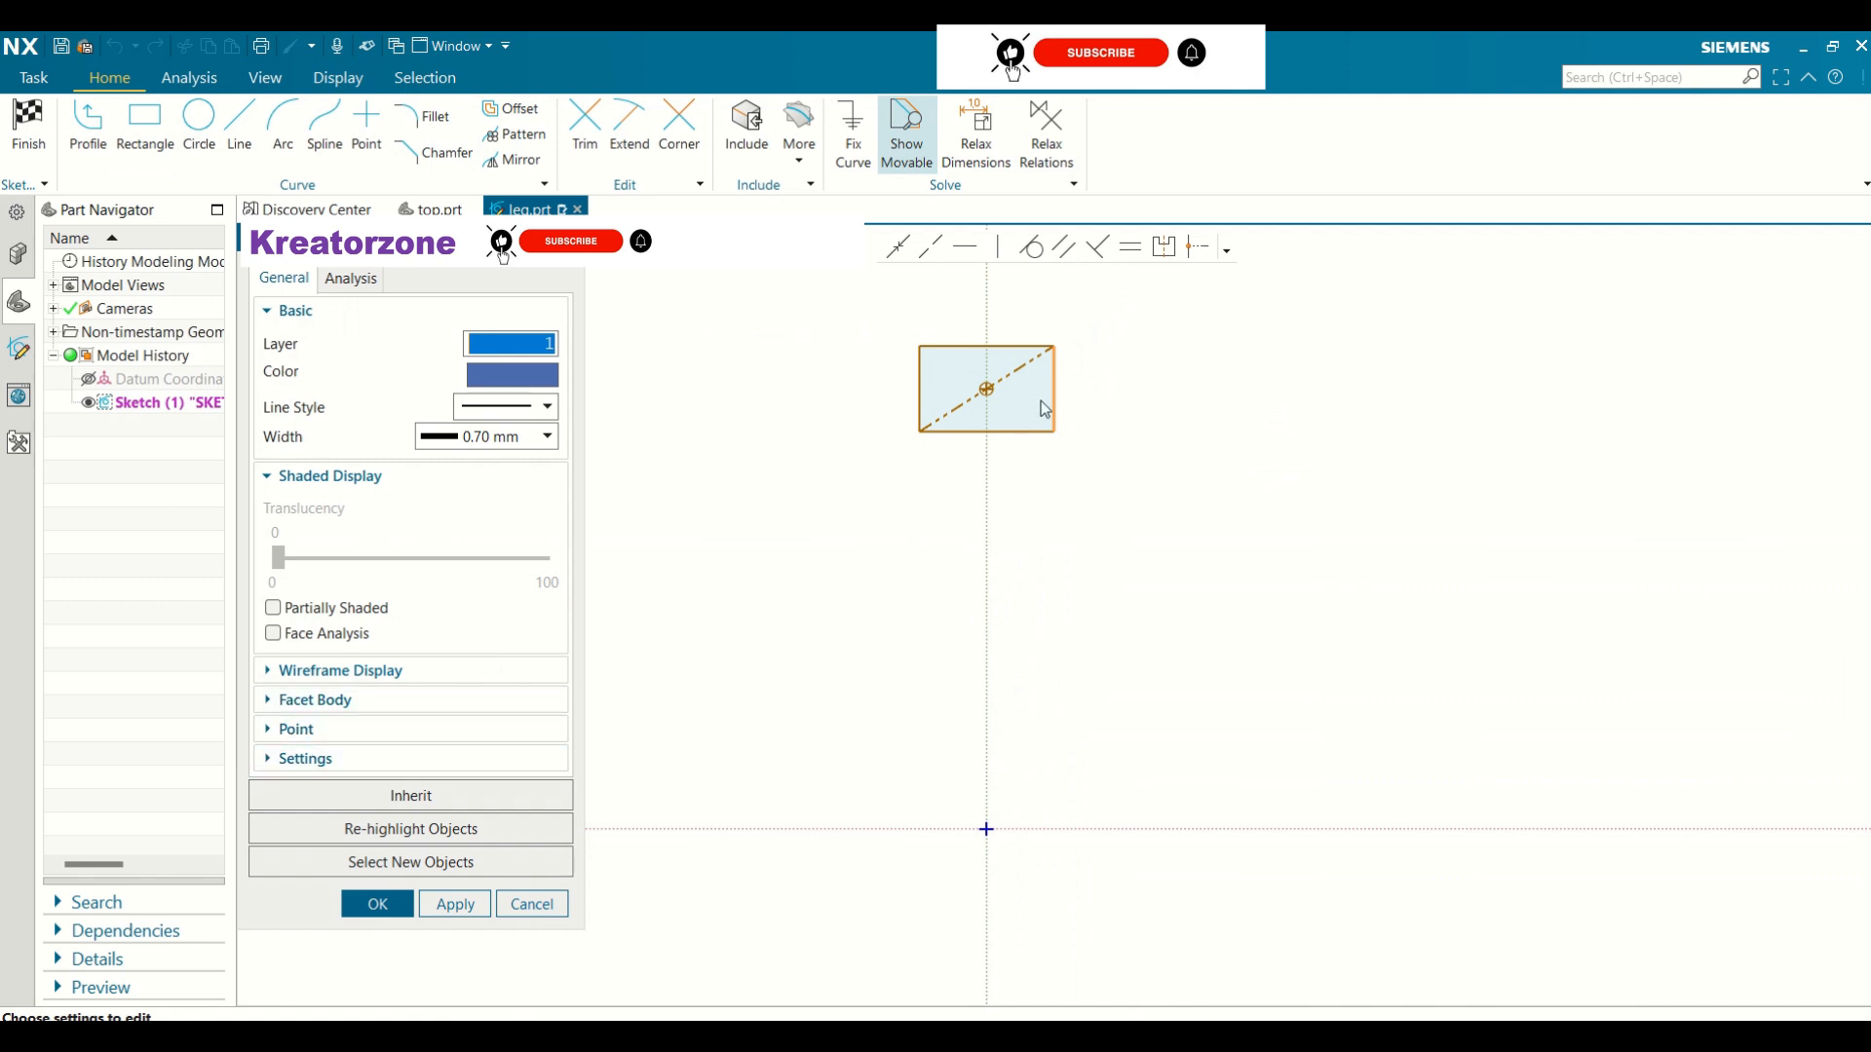
{"action": "left_click", "coordinate": [552, 902]}
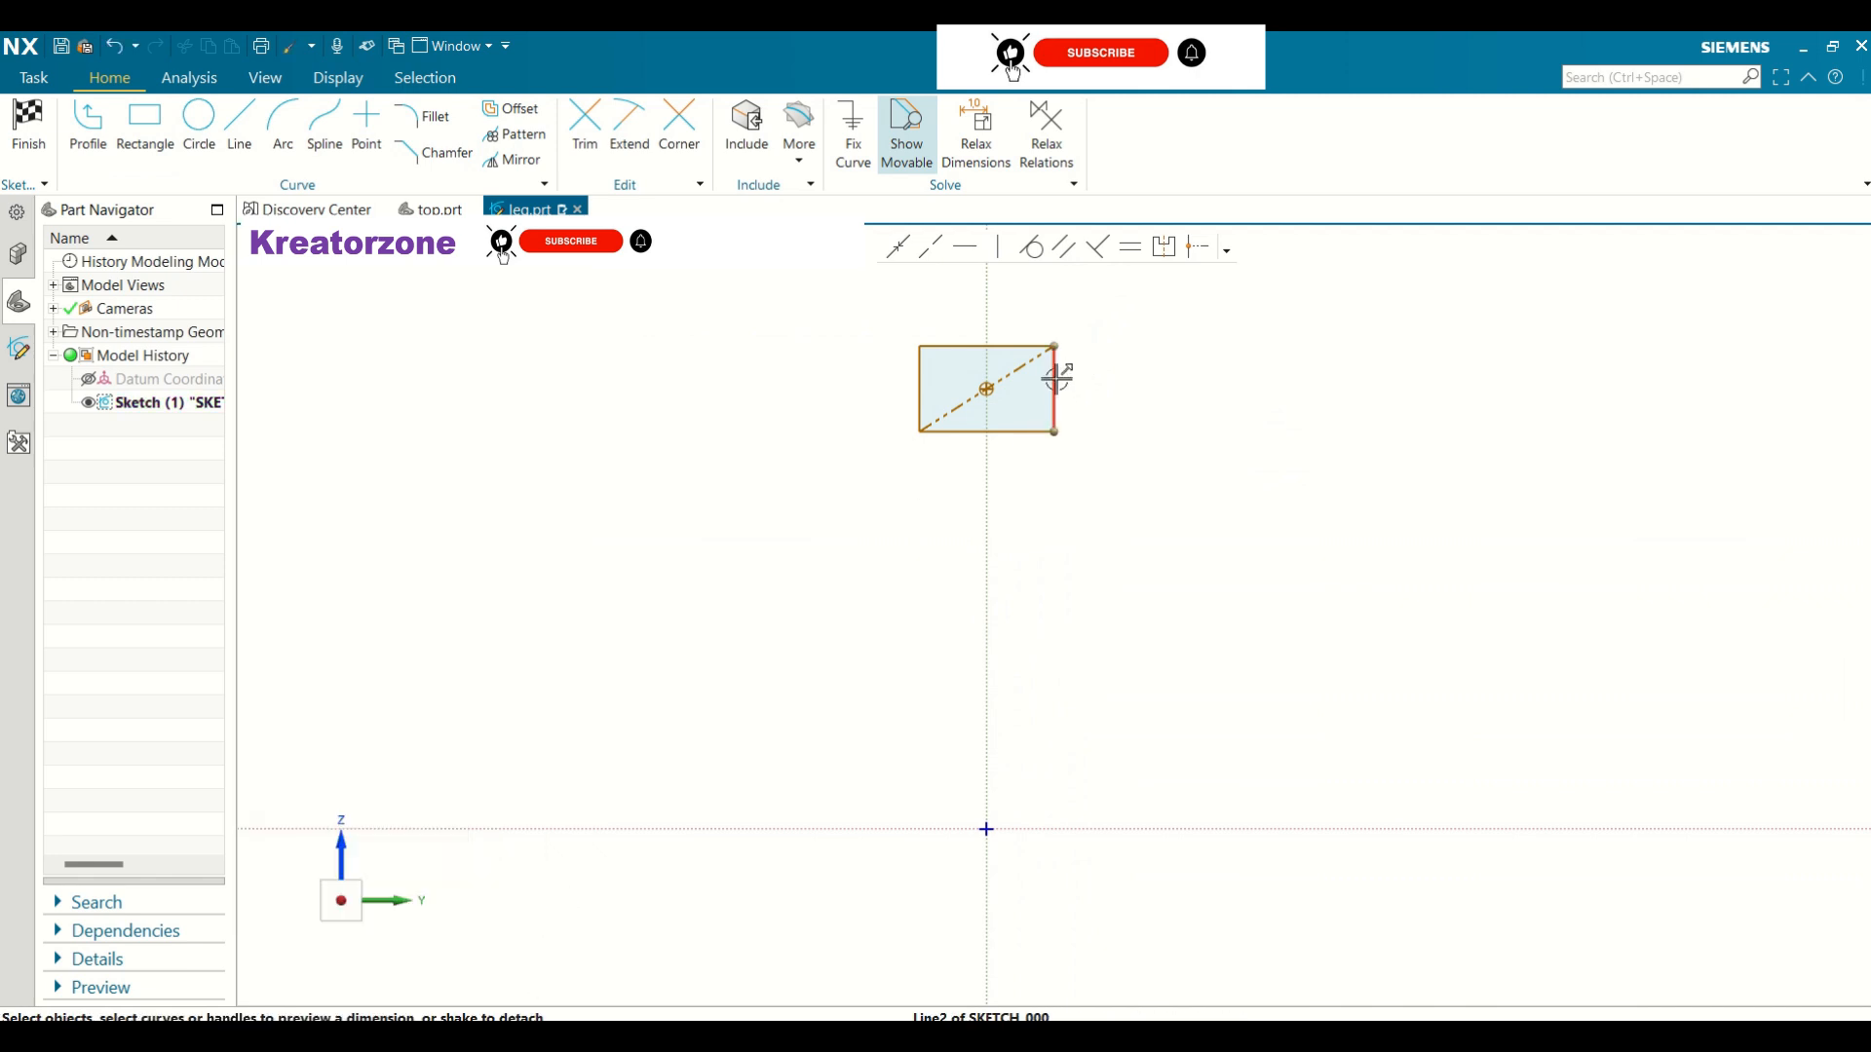
{"action": "left_click_drag", "start_coordinate": [1057, 378], "coordinate": [1111, 415]}
{"action": "left_click", "coordinate": [1094, 390]}
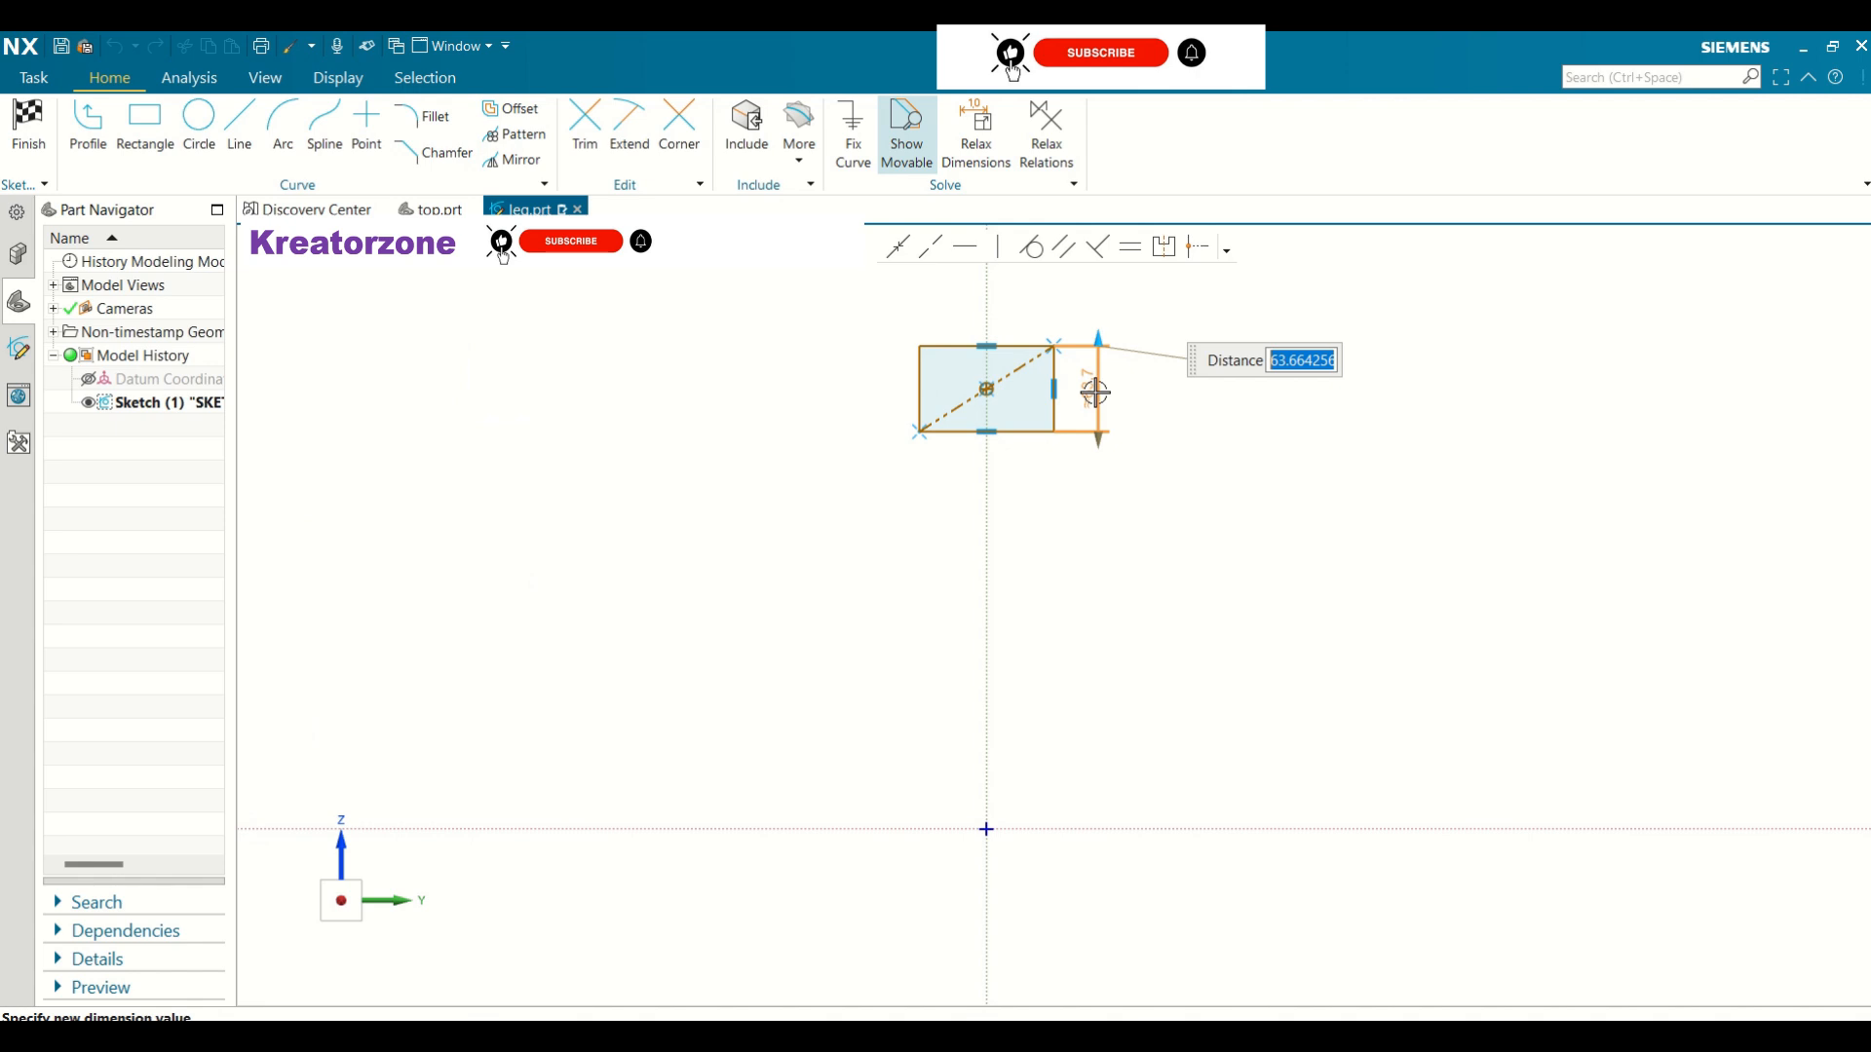
{"action": "type", "text": "15"}
{"action": "key", "text": "Return"}
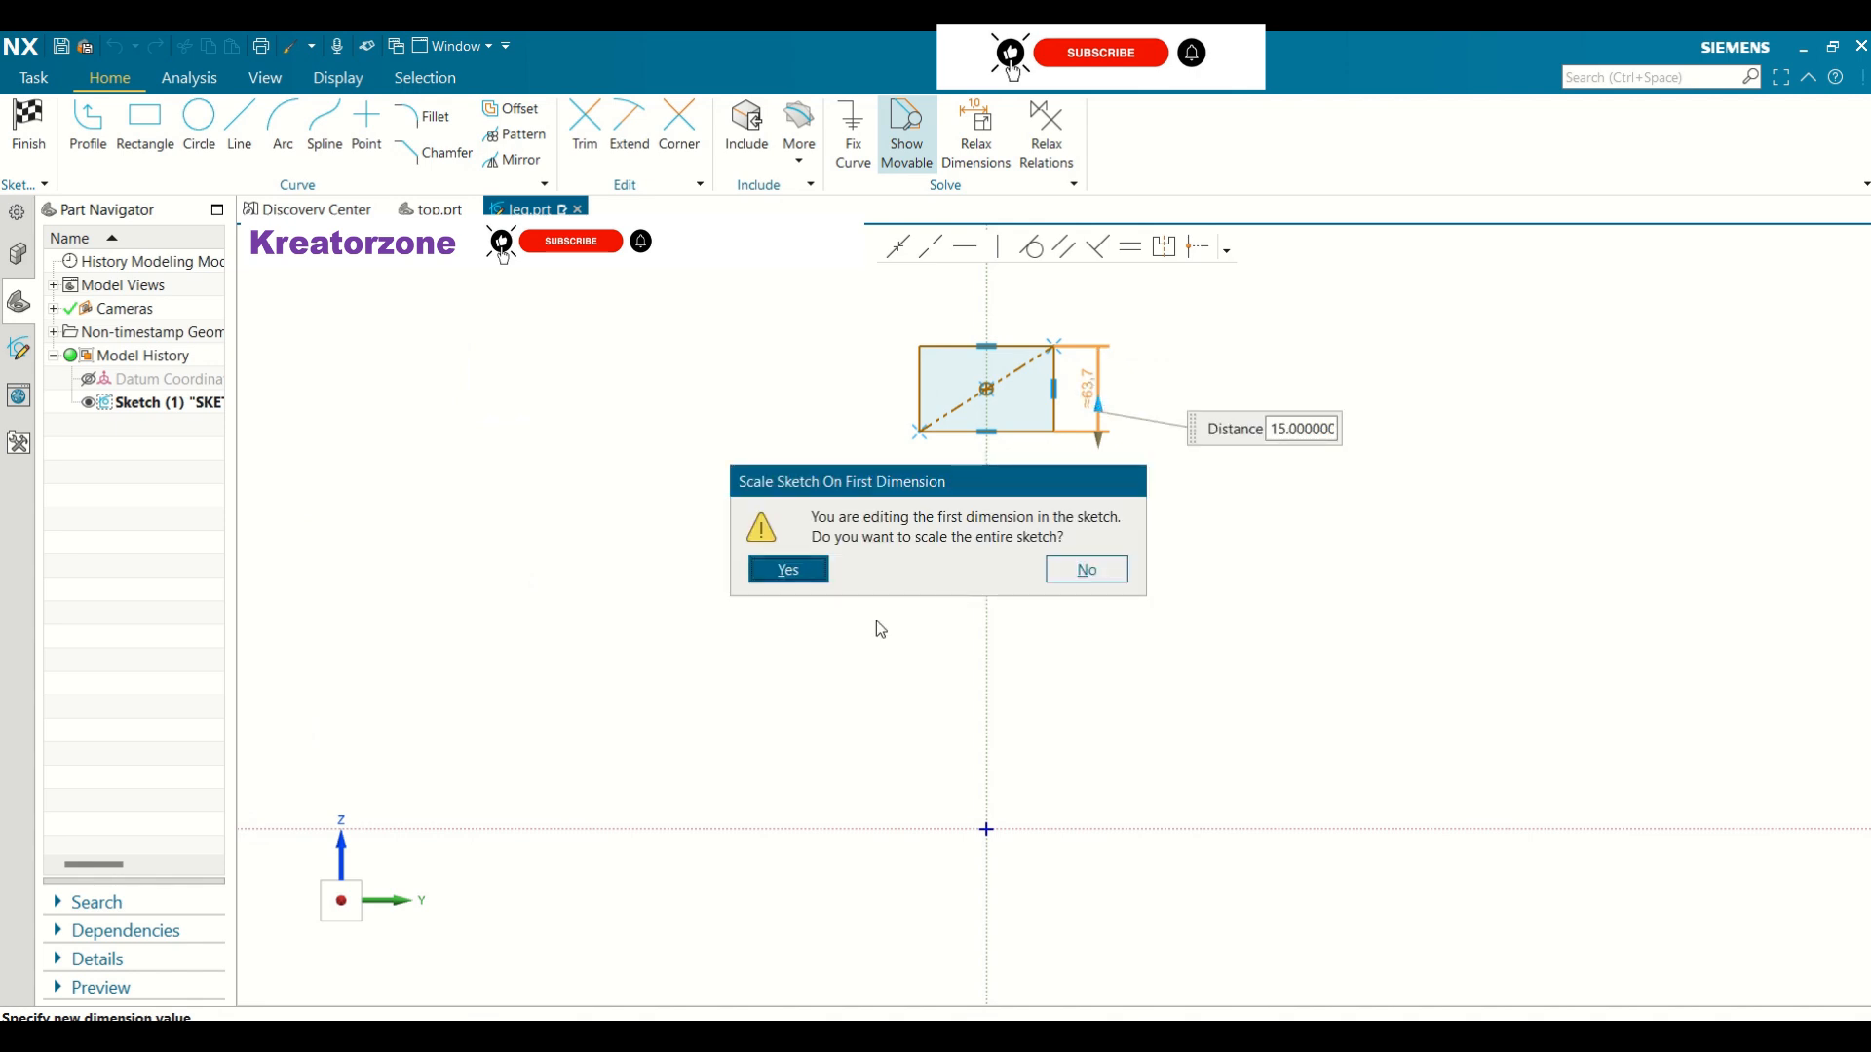
{"action": "left_click", "coordinate": [813, 570]}
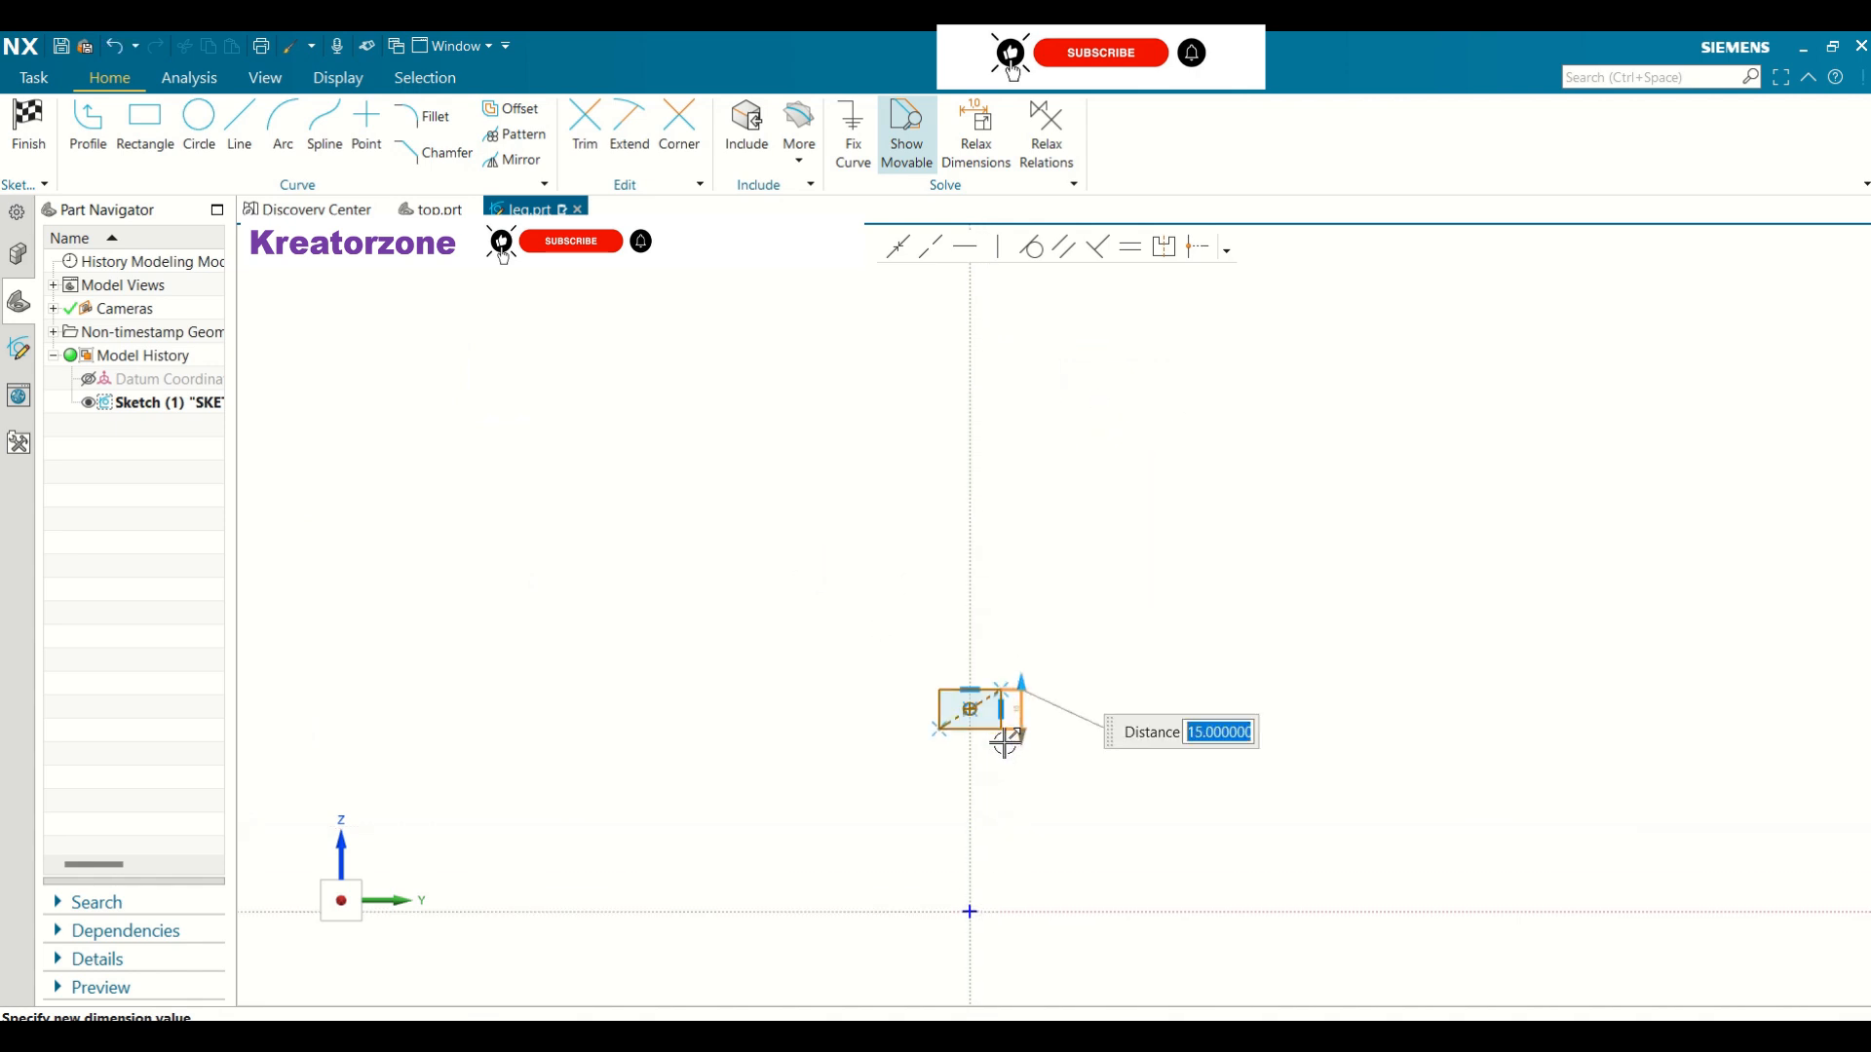
Dimension the rectangle's lower edge and set its width to 20 mm
{"action": "scroll", "coordinate": [1004, 741], "scroll_direction": "up", "scroll_amount": 8}
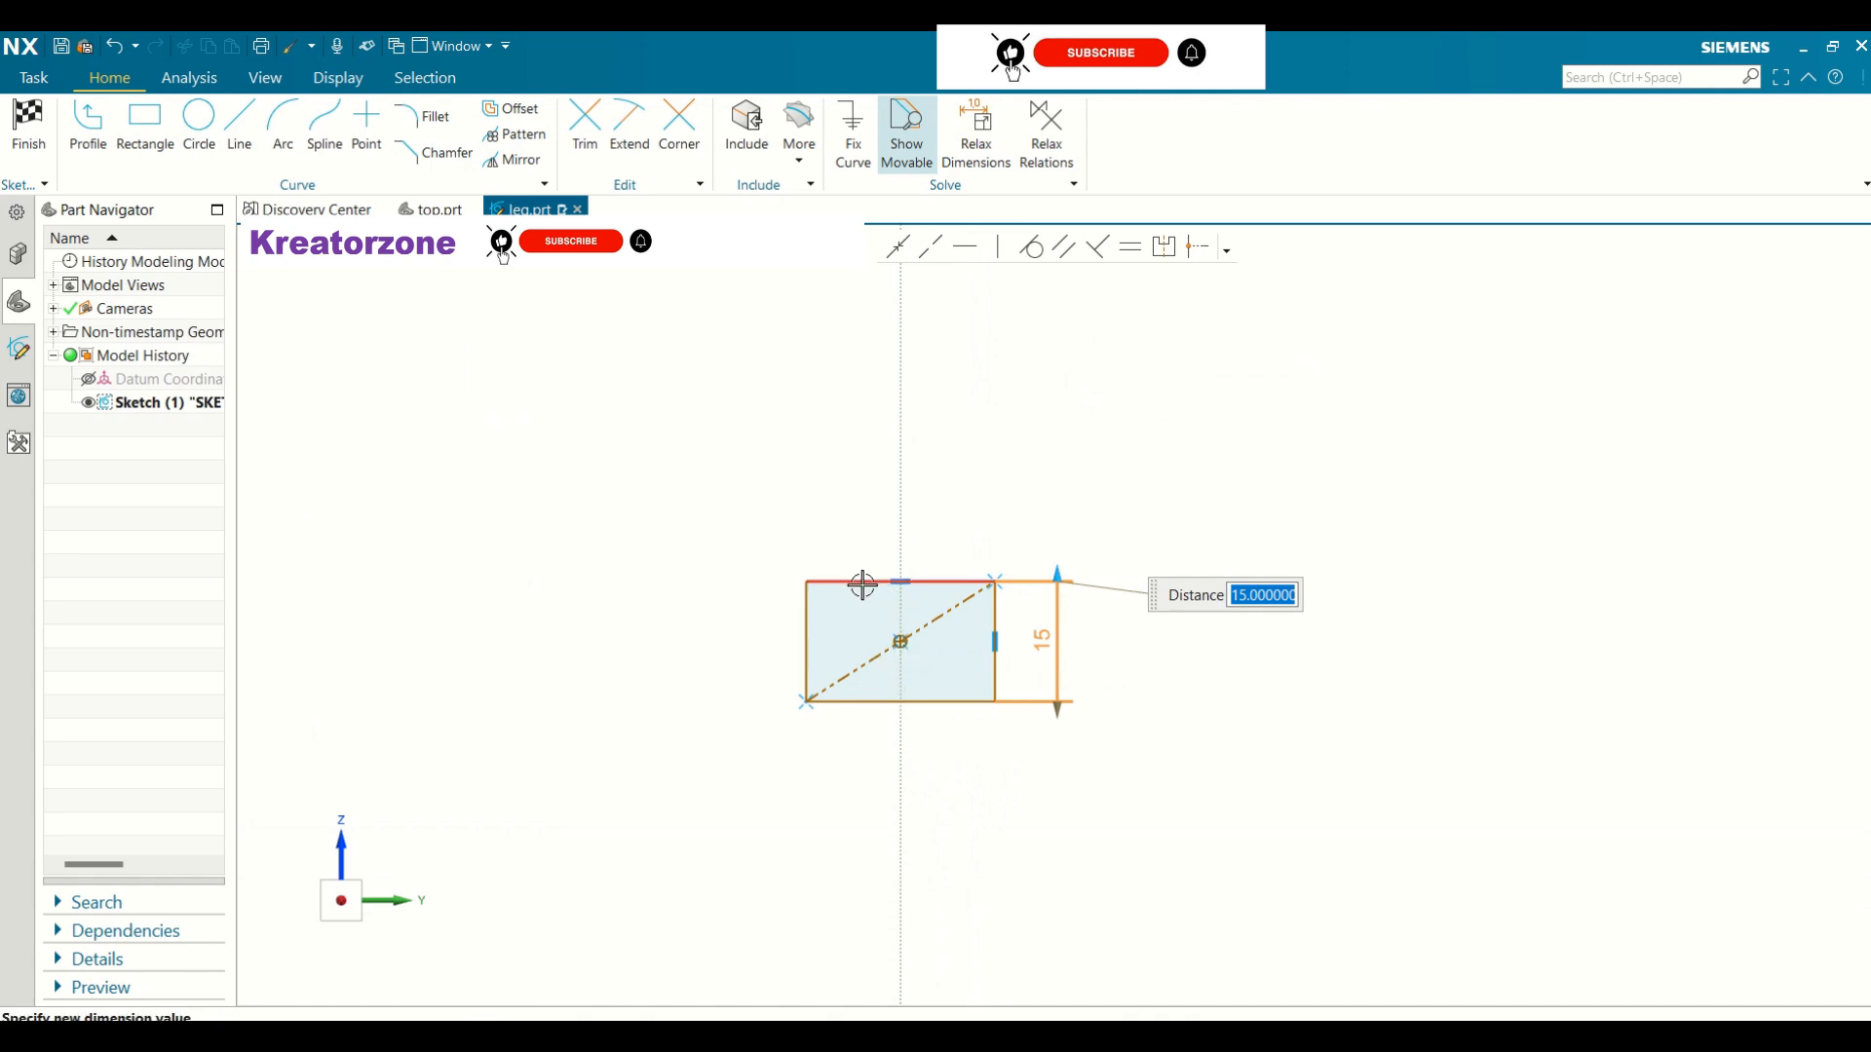
{"action": "left_click", "coordinate": [866, 699]}
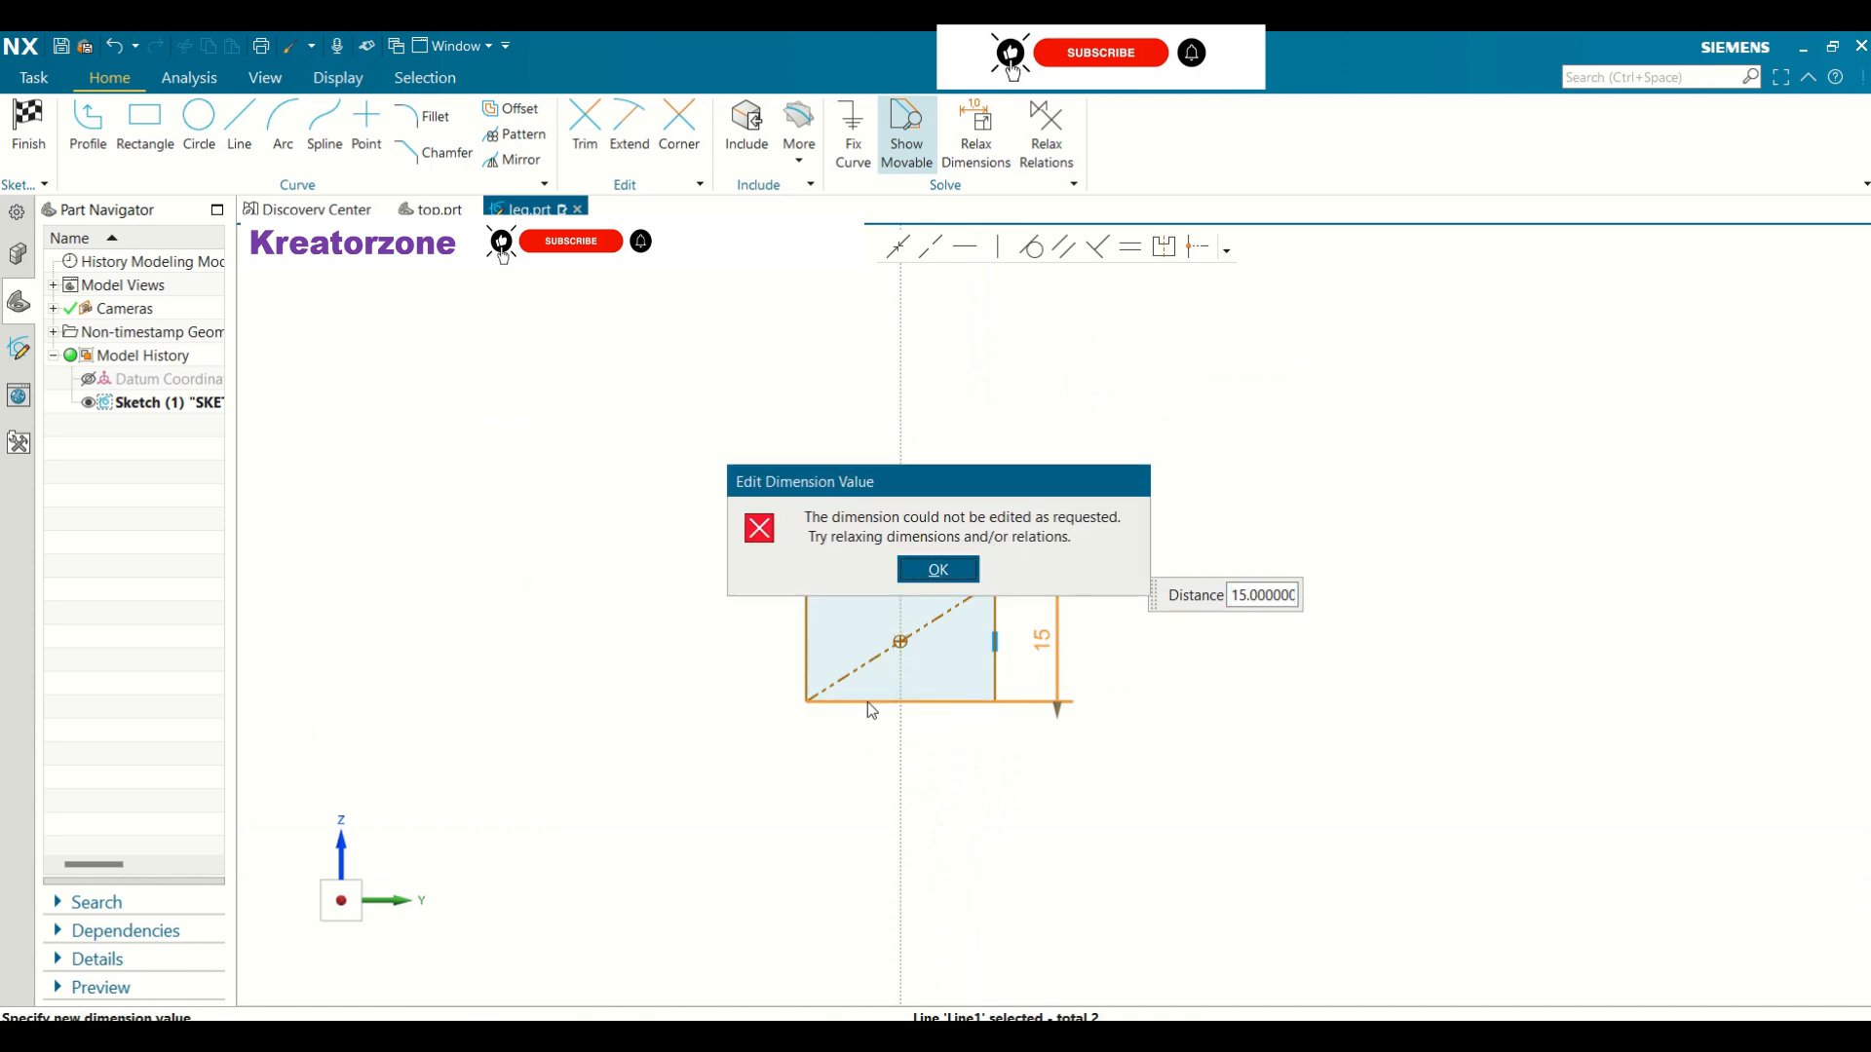
{"action": "left_click", "coordinate": [1043, 570]}
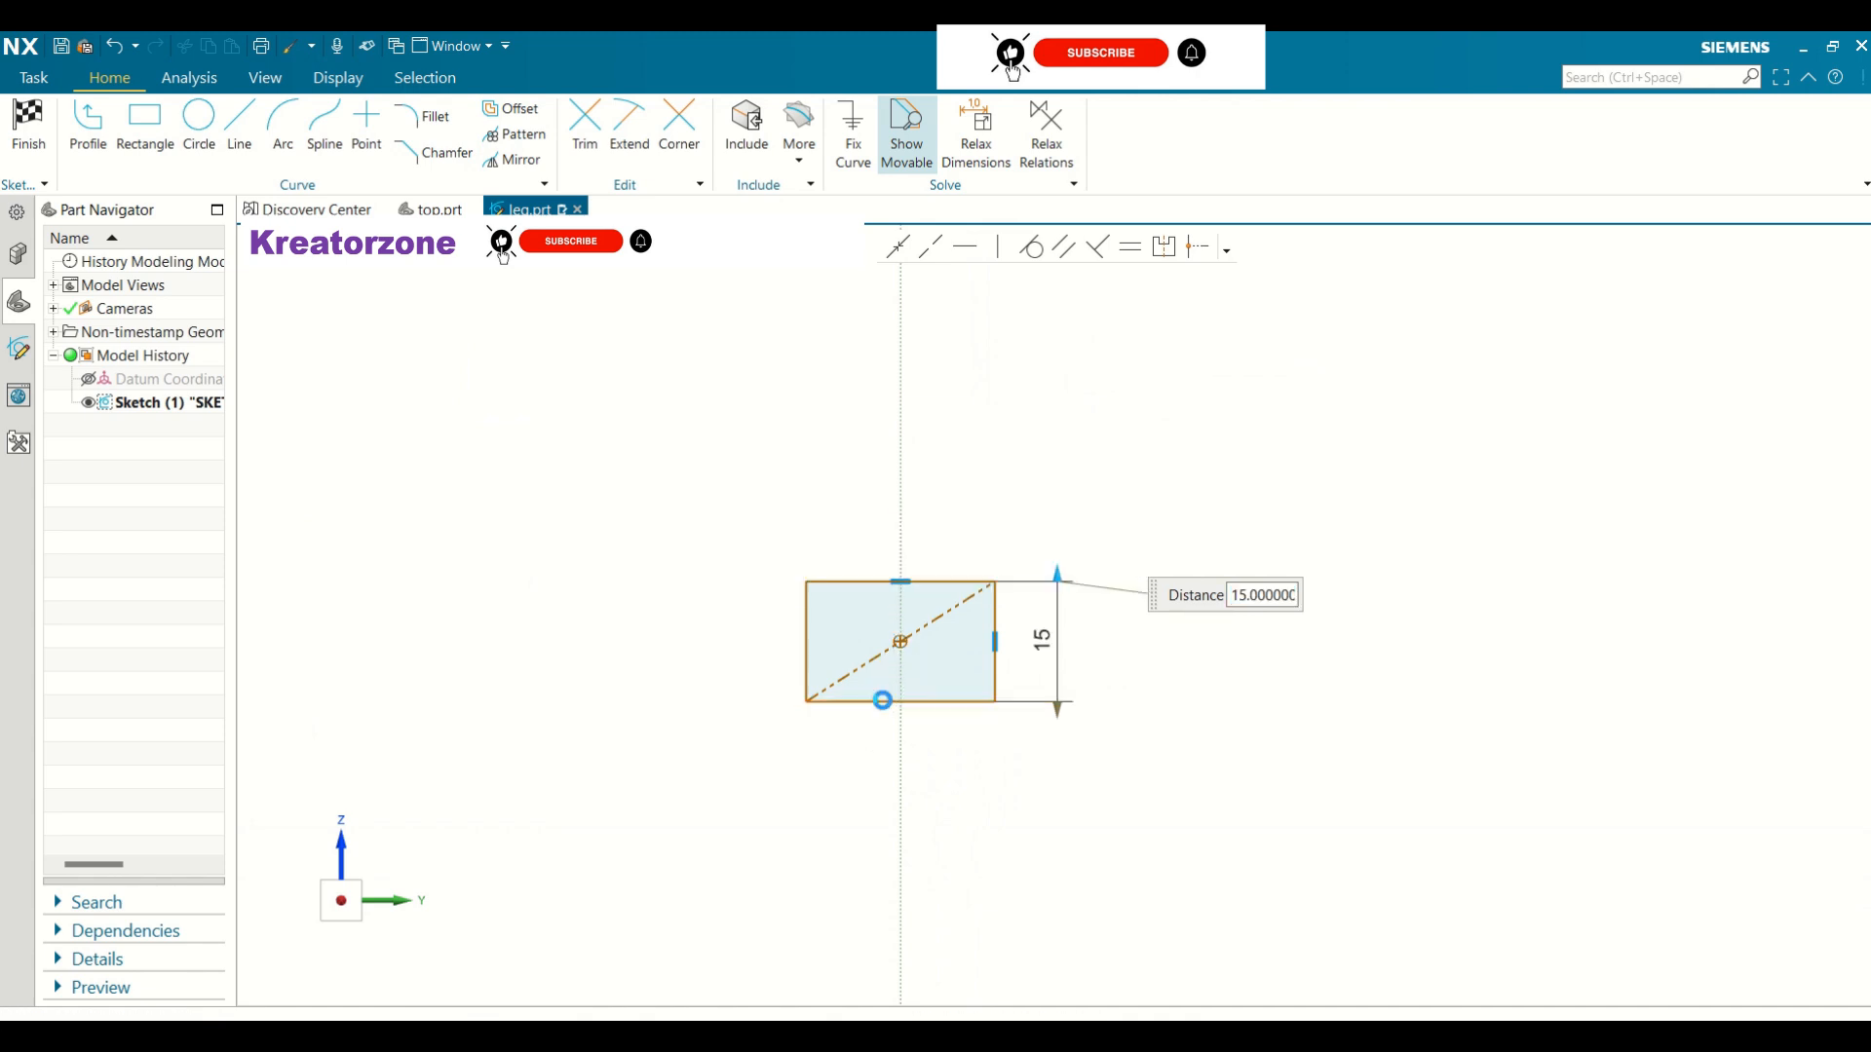
{"action": "key", "text": "Return"}
{"action": "left_click", "coordinate": [881, 700]}
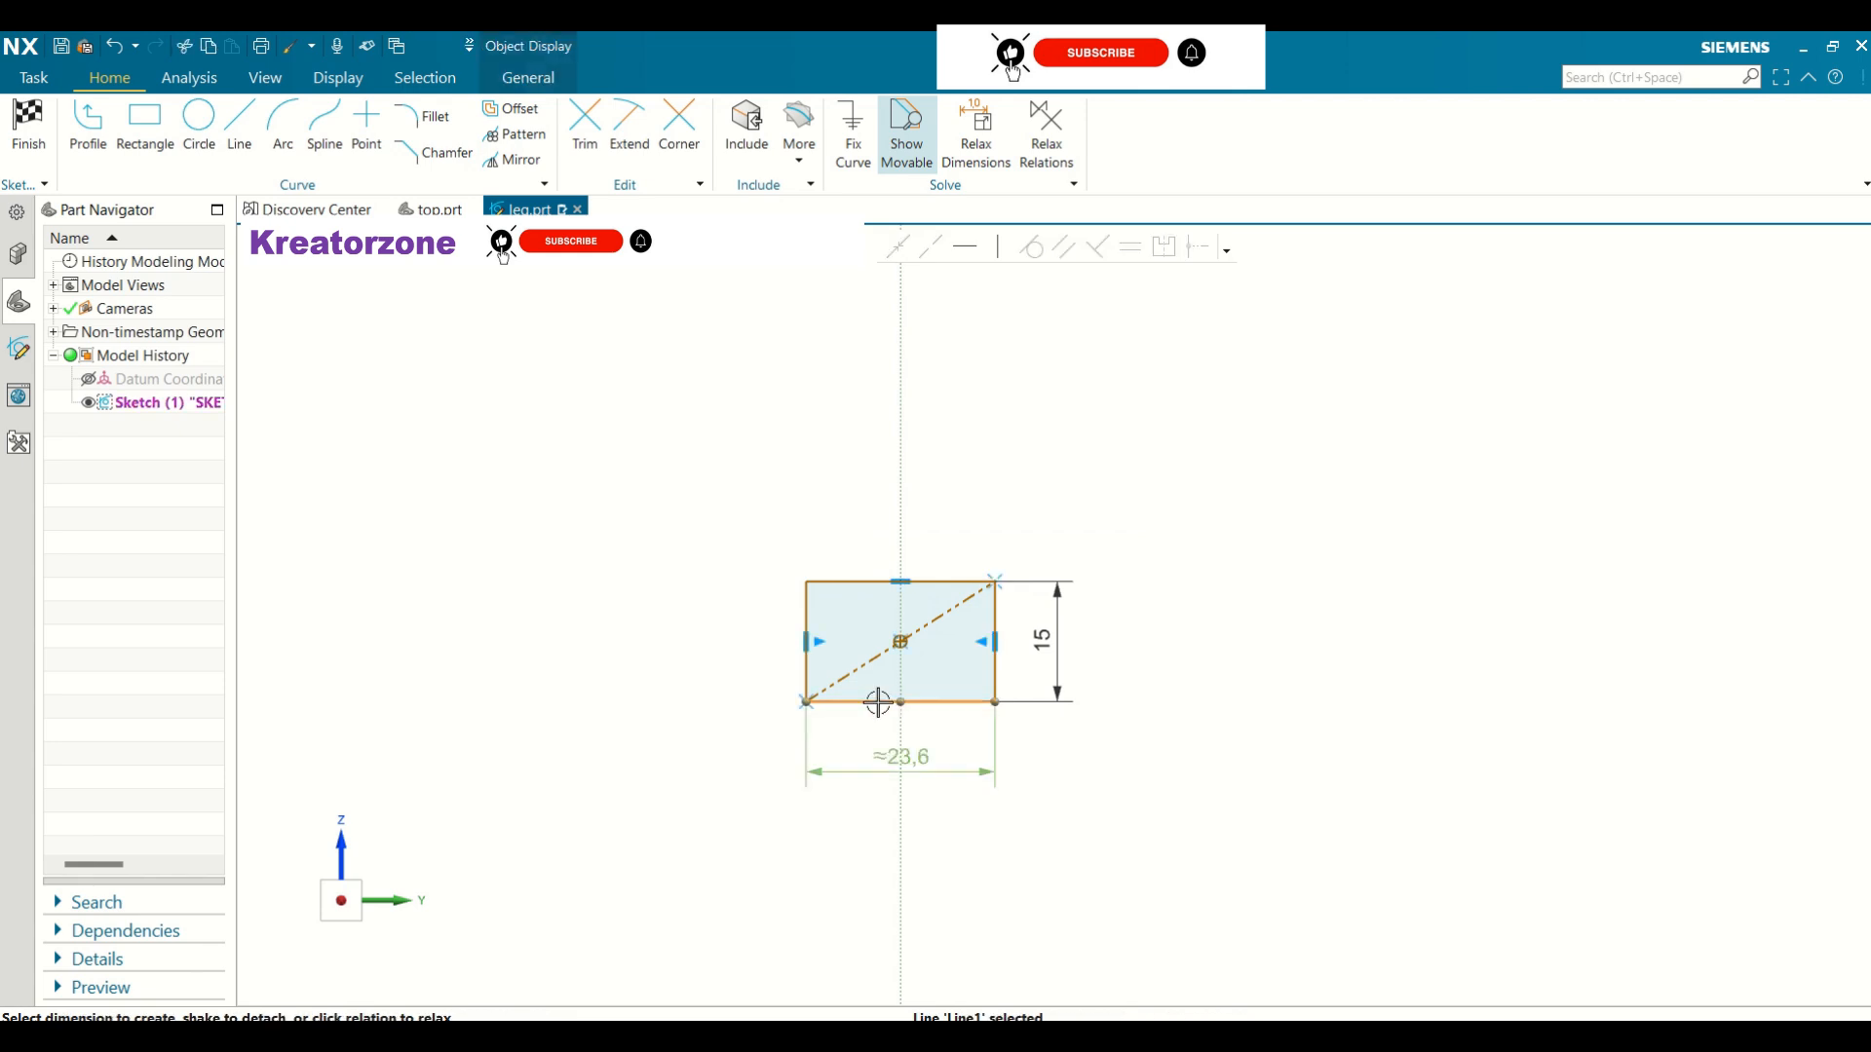
{"action": "left_click", "coordinate": [895, 757]}
{"action": "type", "text": "20"}
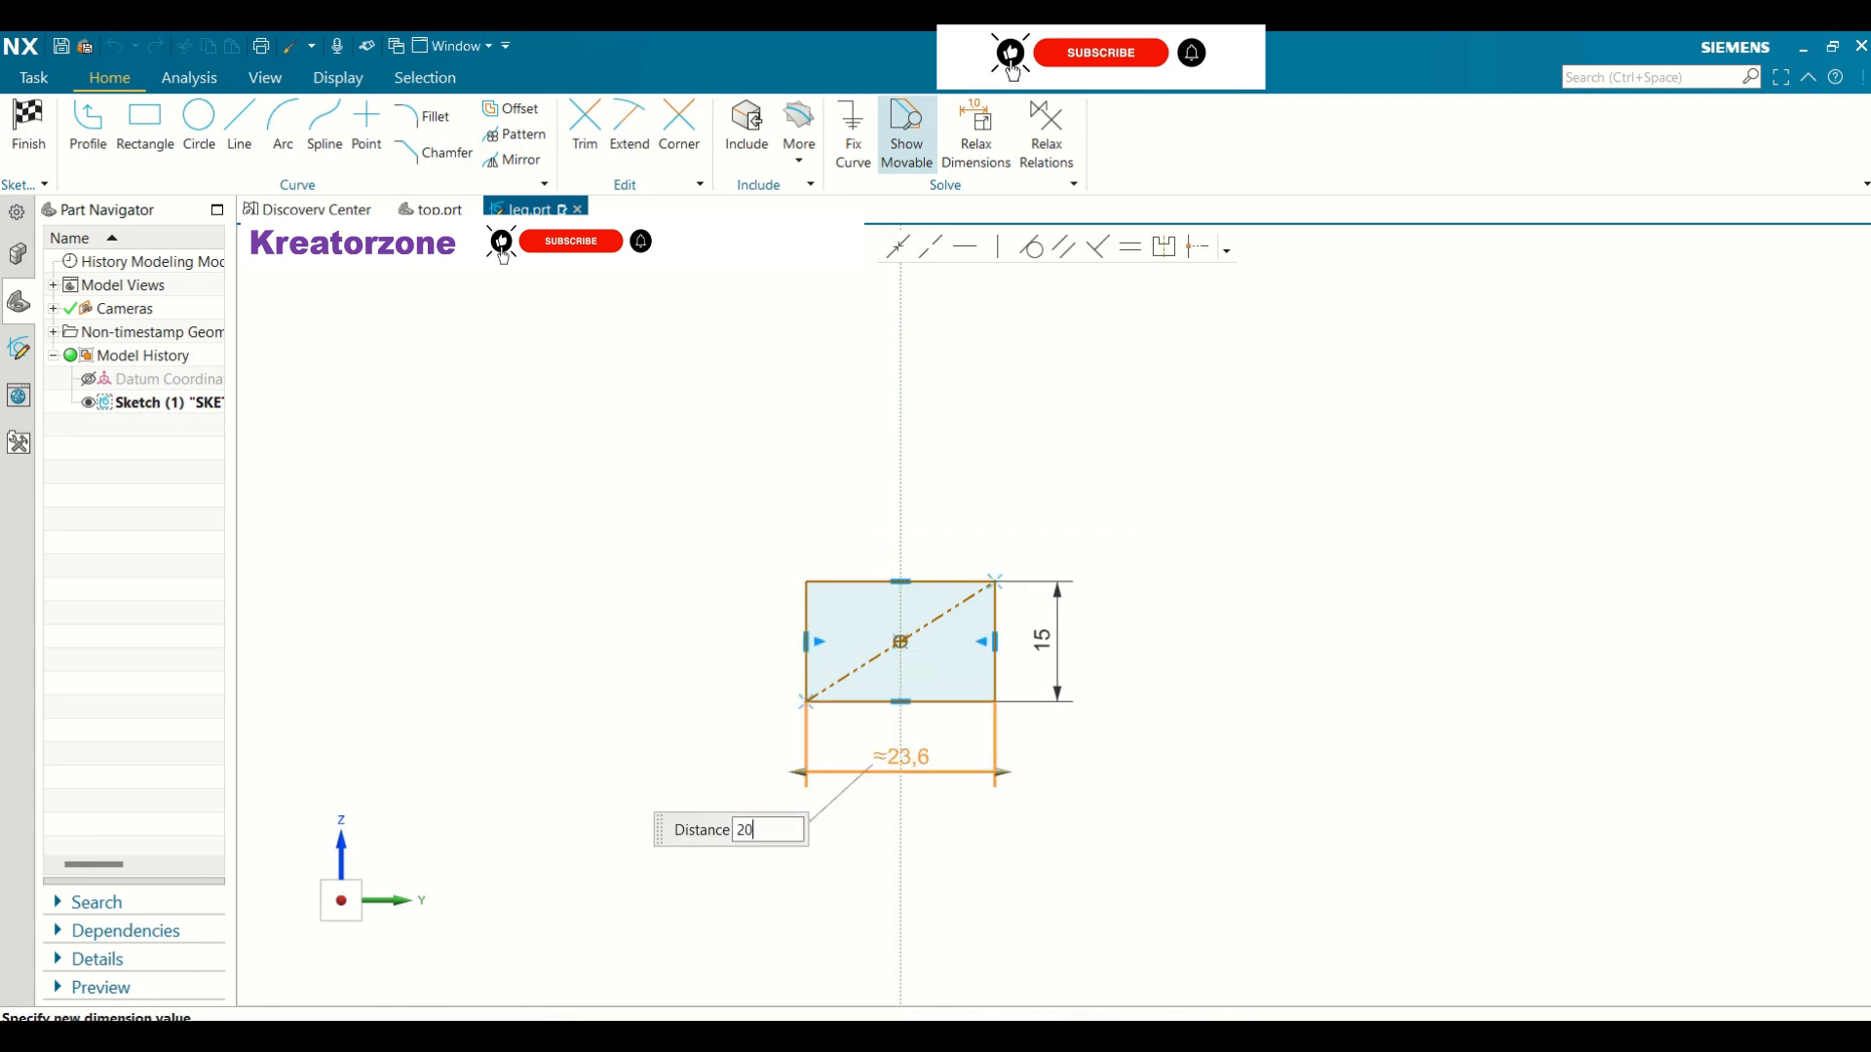
{"action": "key", "text": "Return"}
{"action": "scroll", "coordinate": [1091, 564], "scroll_direction": "down", "scroll_amount": 2}
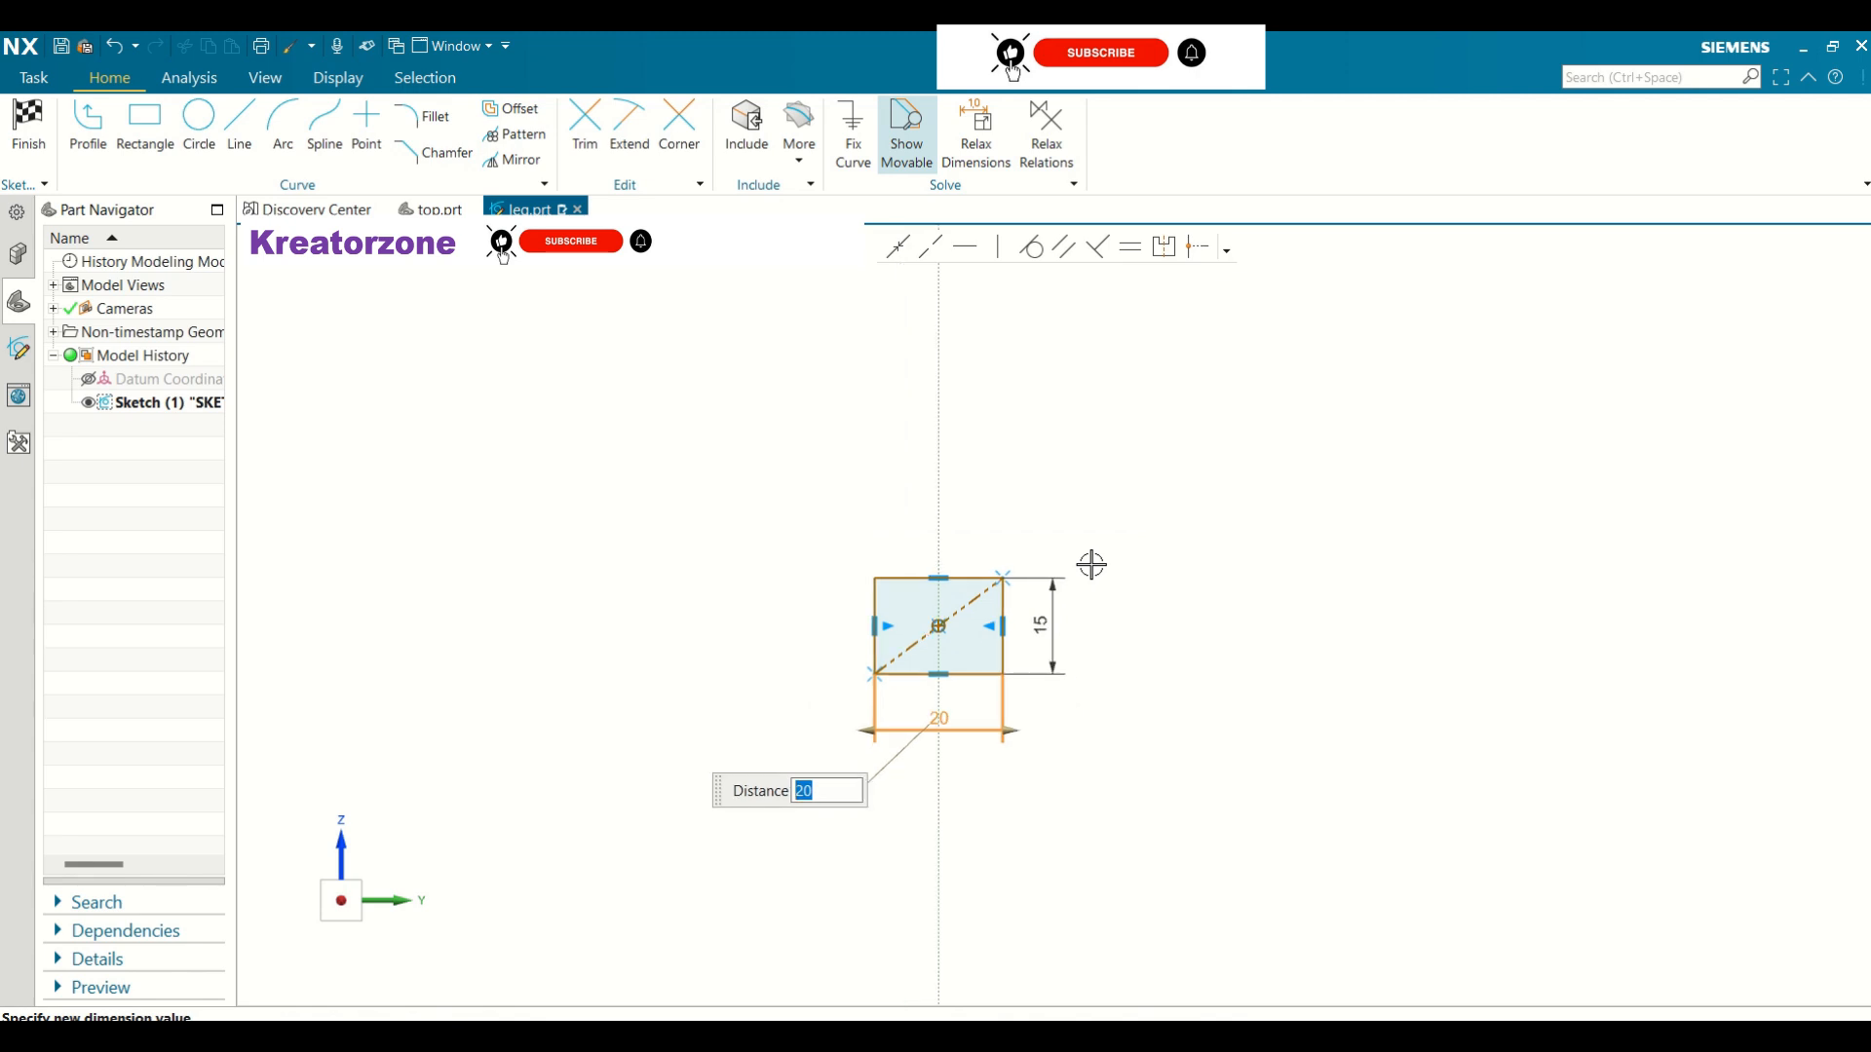
{"action": "scroll", "coordinate": [793, 531], "scroll_direction": "down", "scroll_amount": 3}
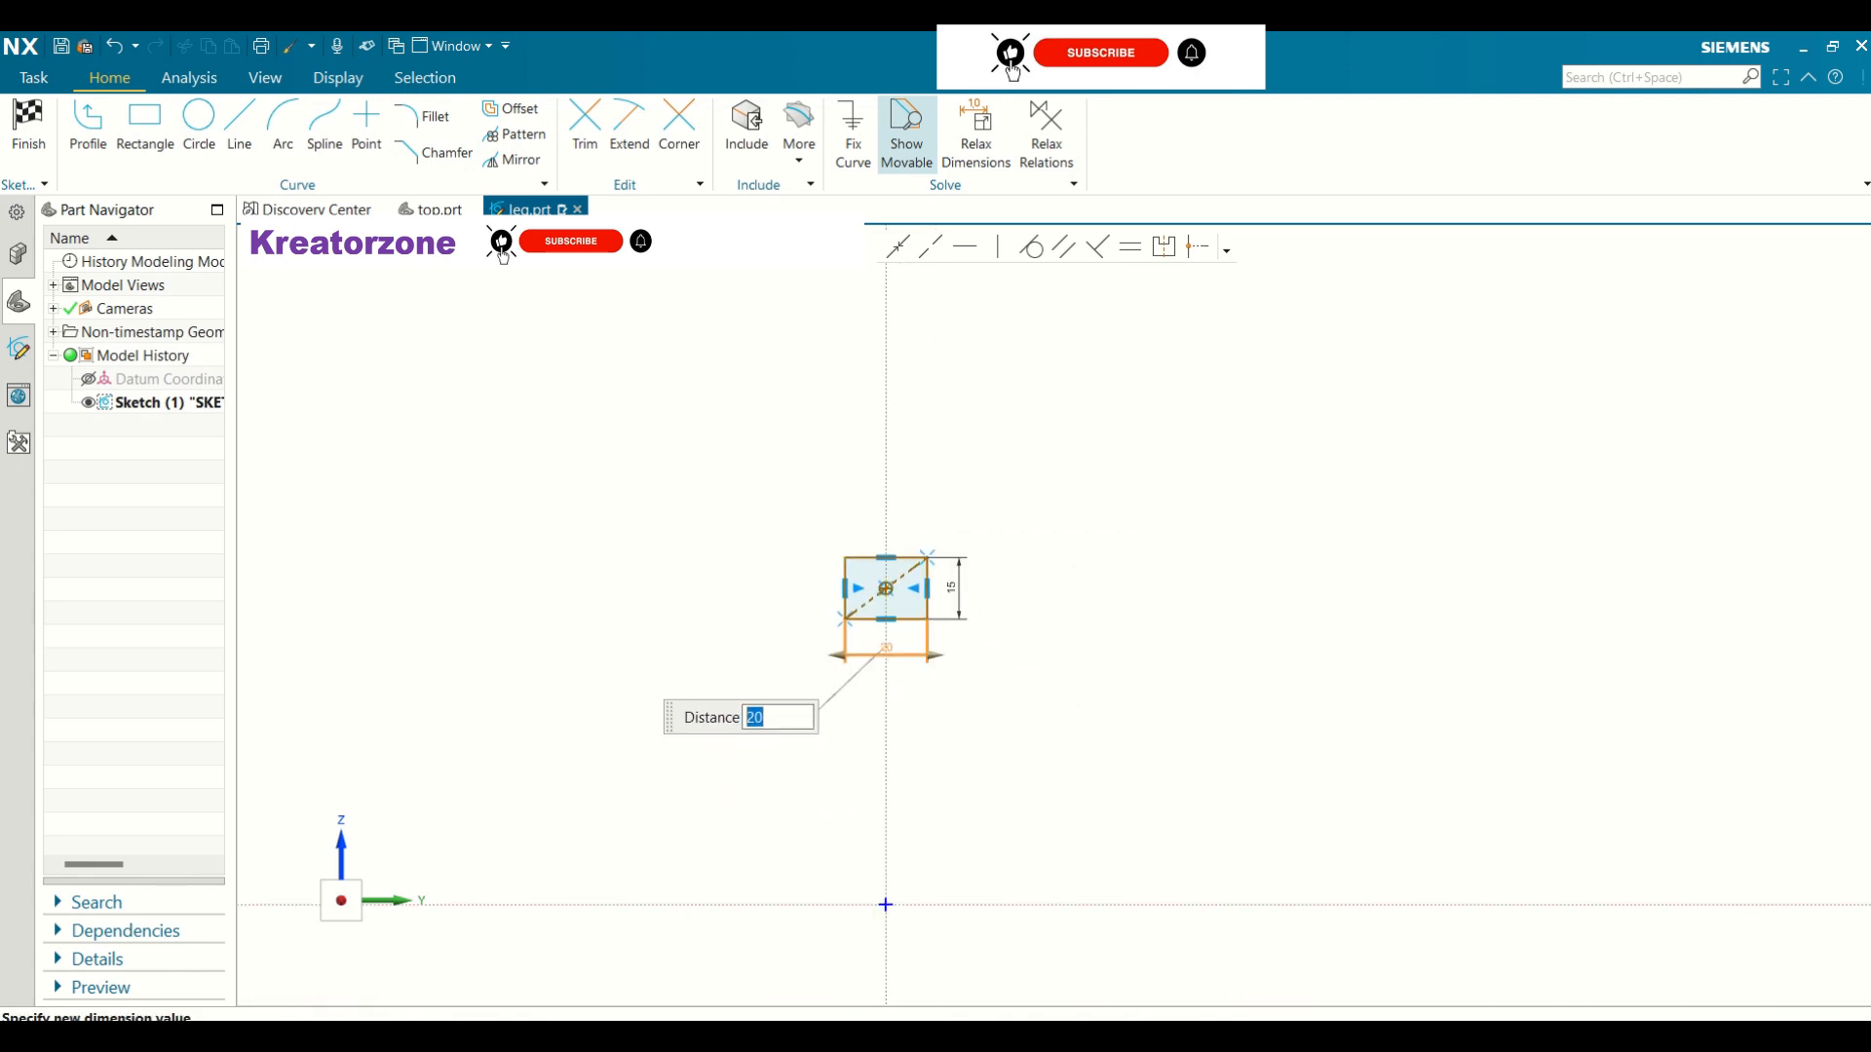
{"action": "left_click", "coordinate": [239, 132]}
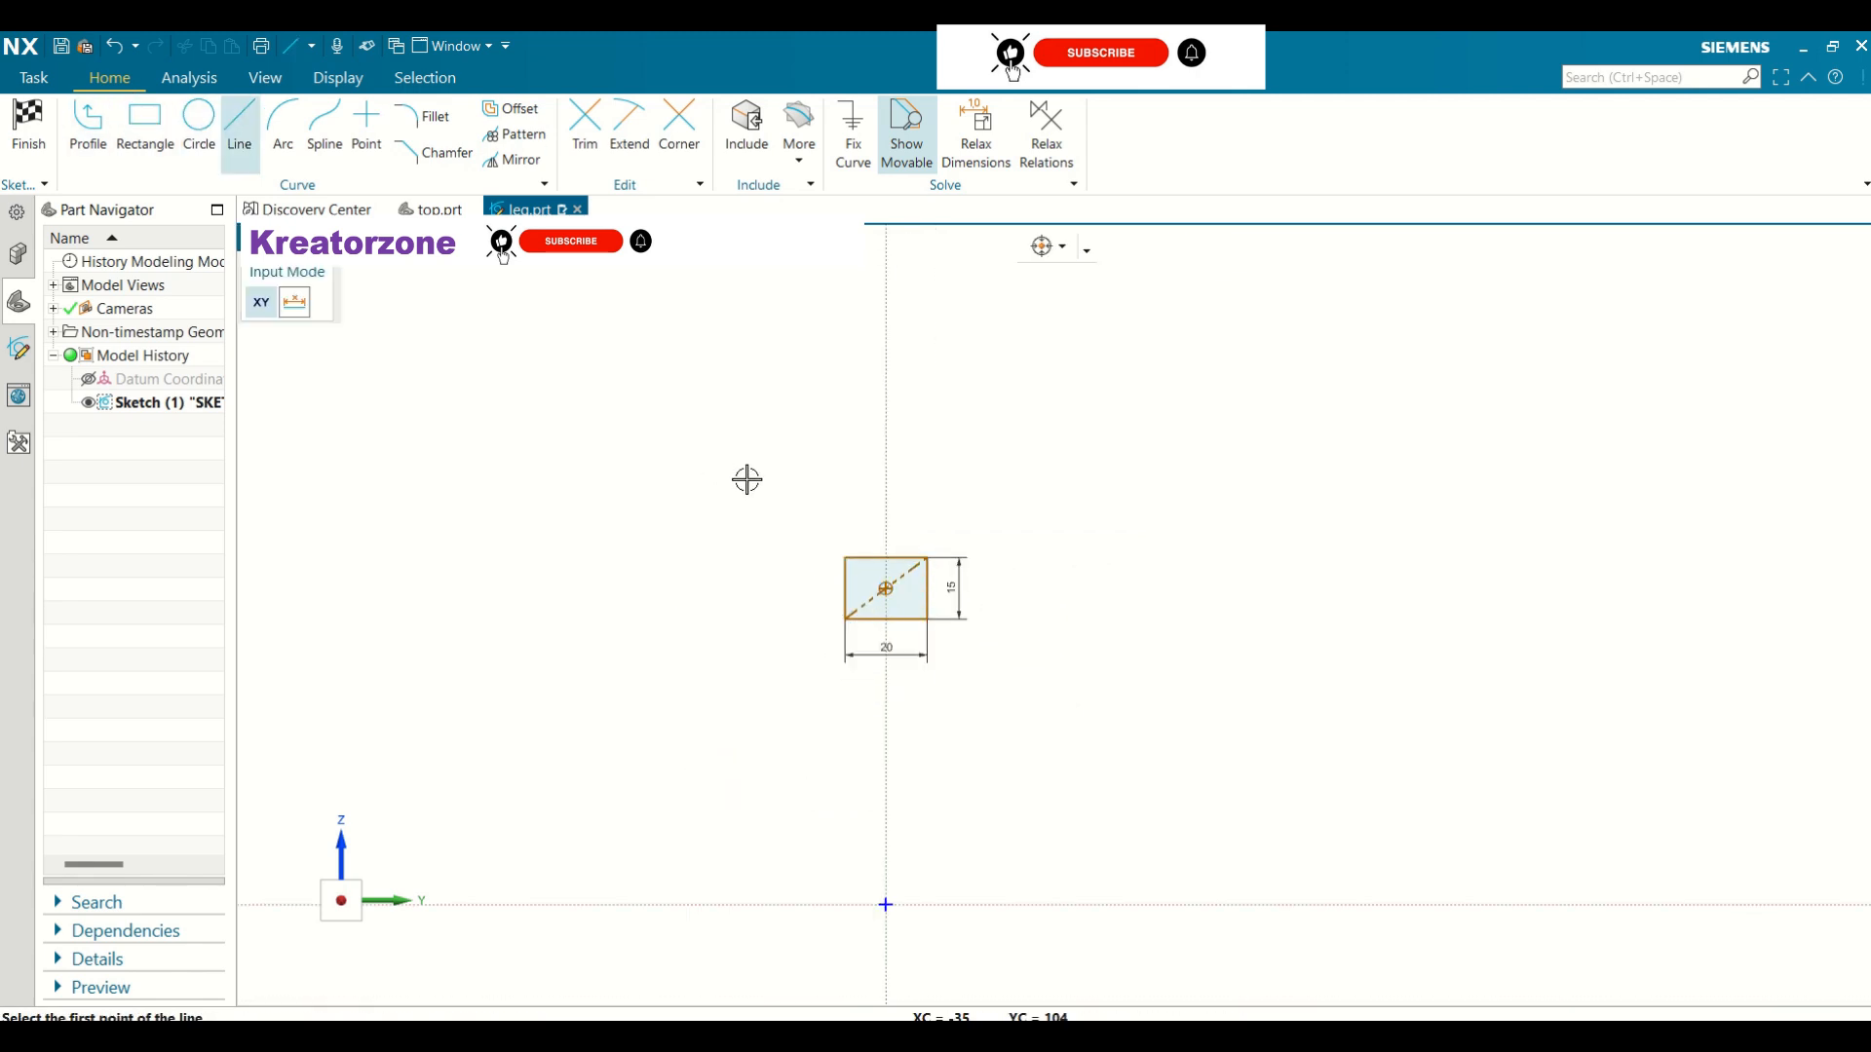
{"action": "left_click", "coordinate": [842, 558]}
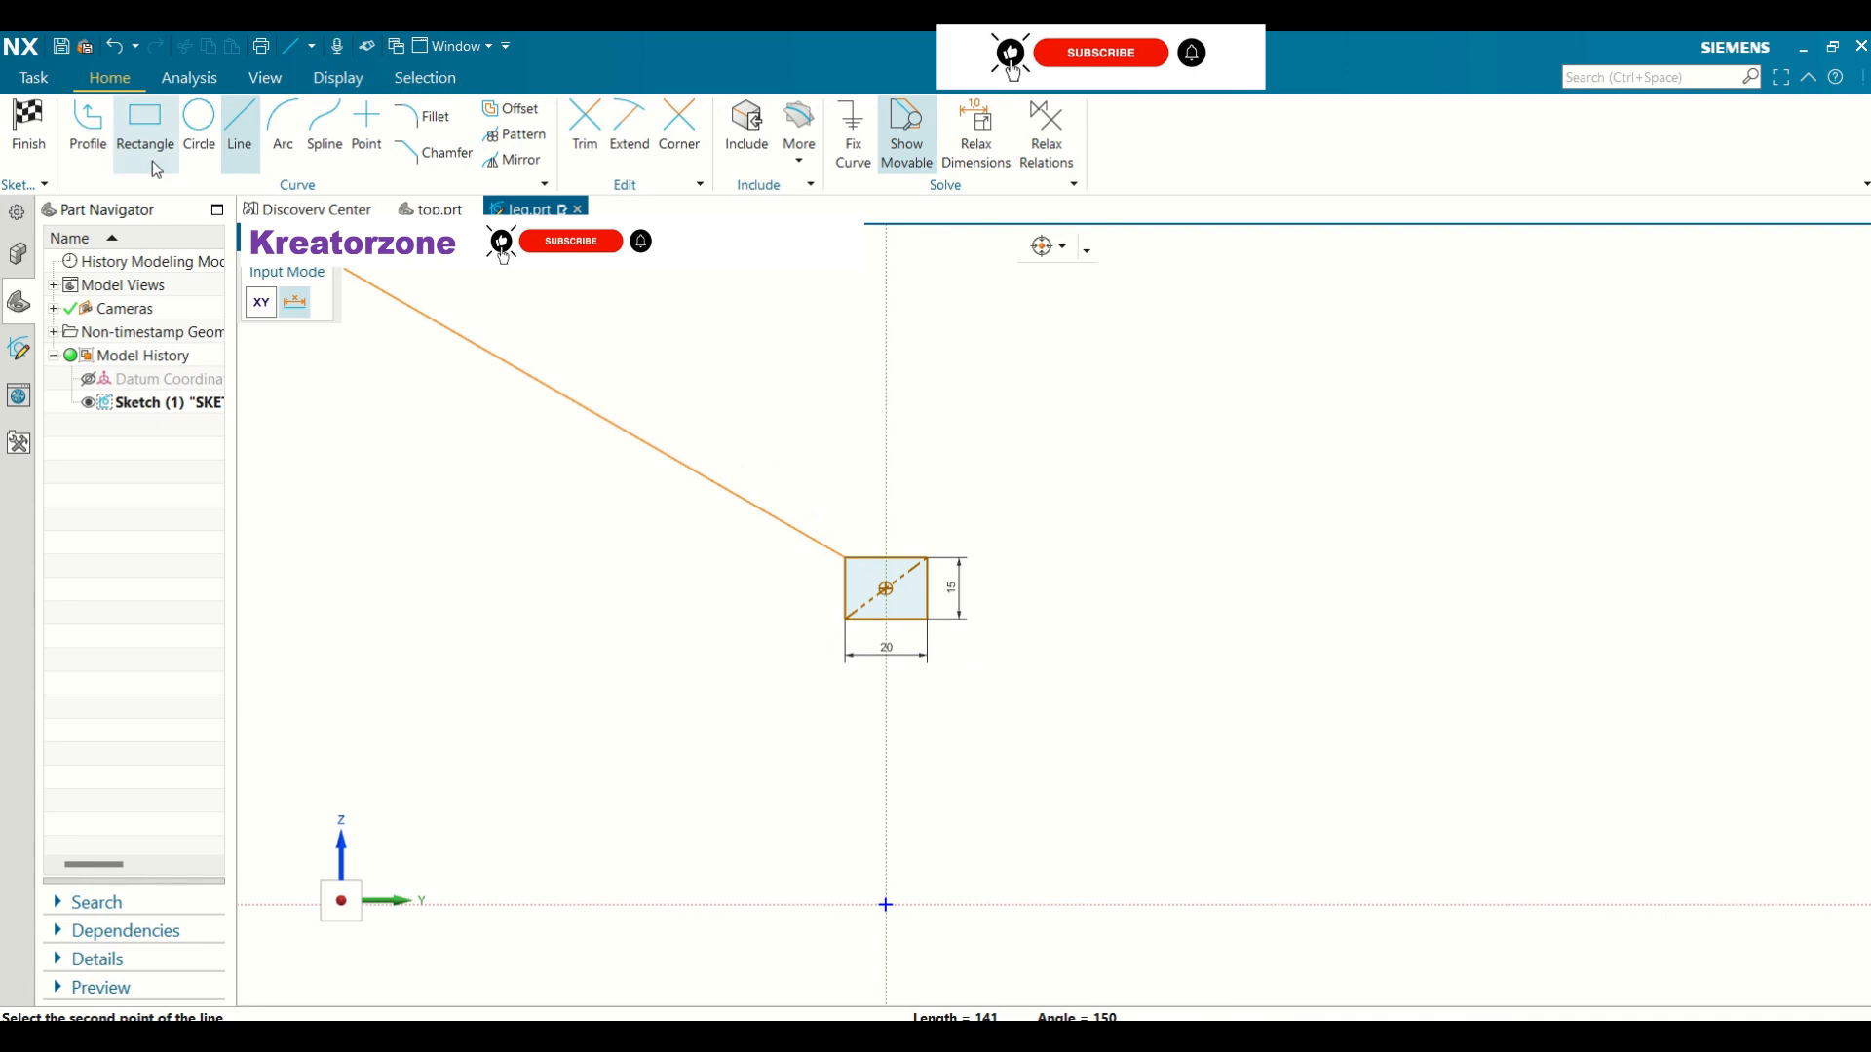
{"action": "left_click", "coordinate": [238, 137]}
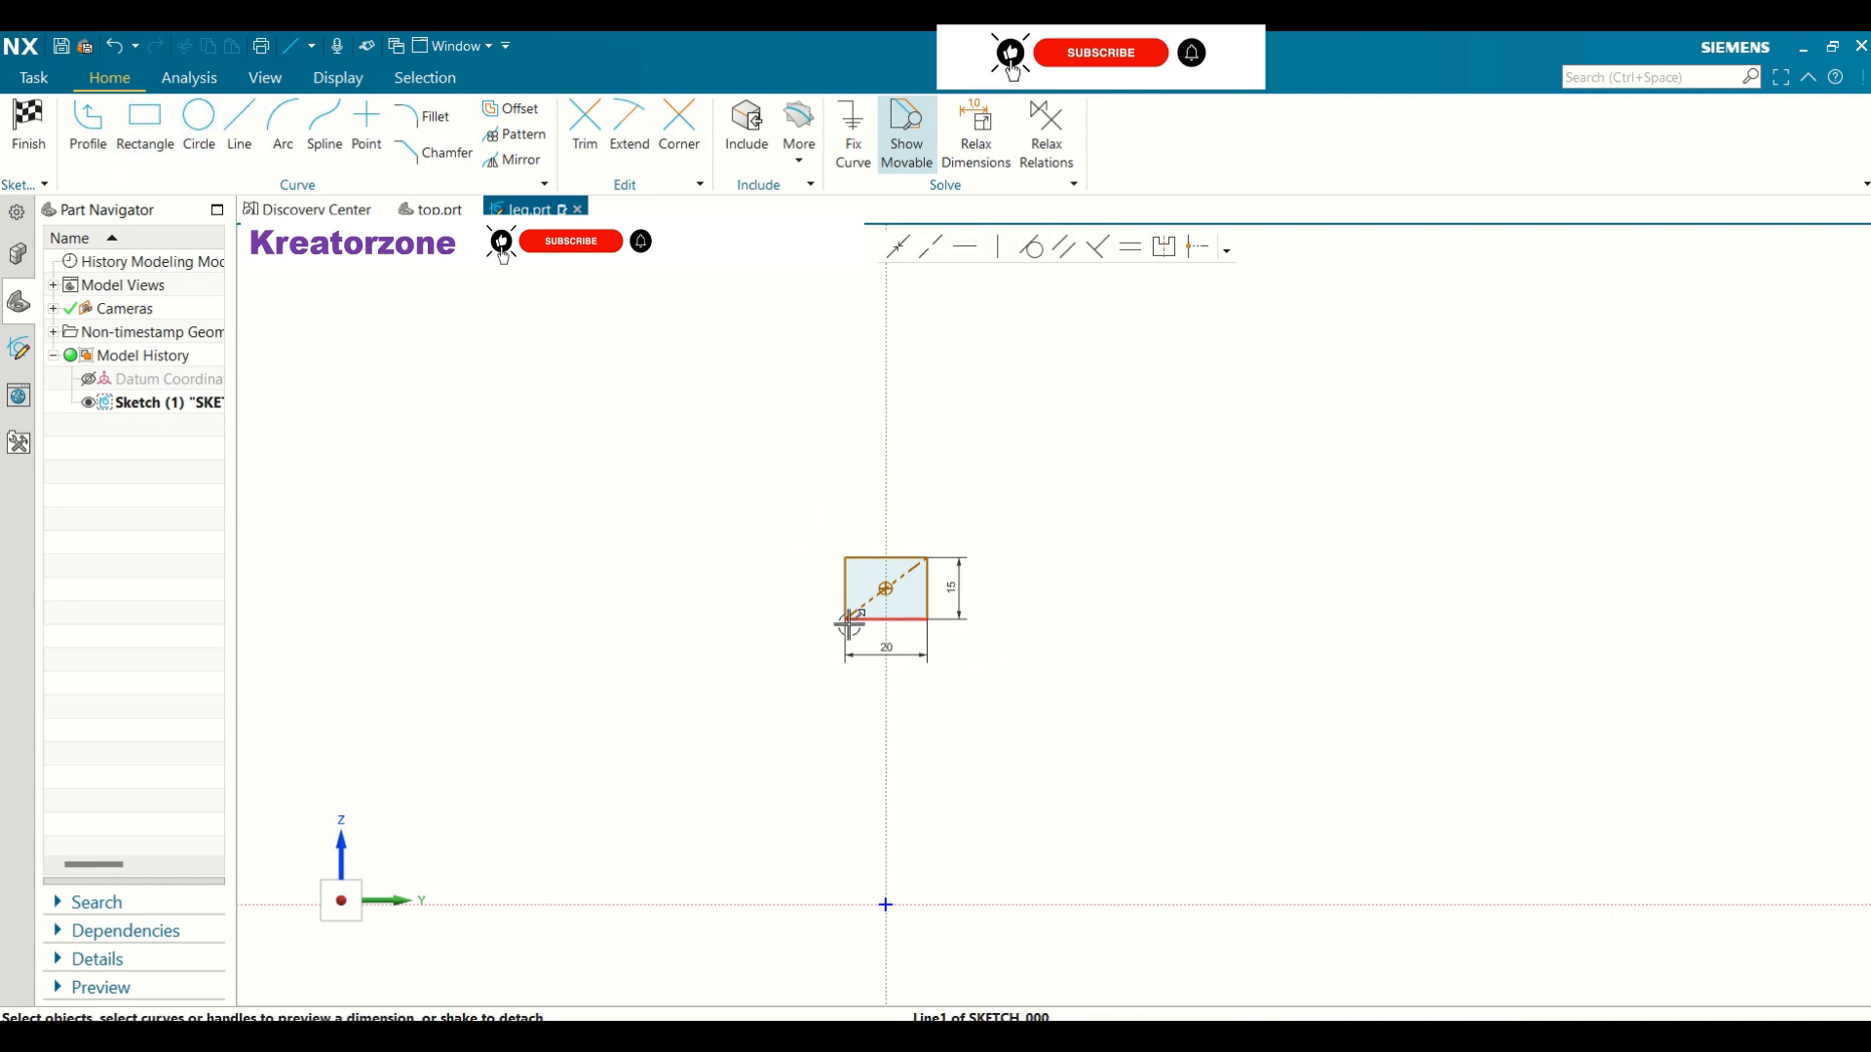
Draw a horizontal line 15 mm long at 180° outward from the rectangle's lower-left corner
{"action": "left_click", "coordinate": [238, 137]}
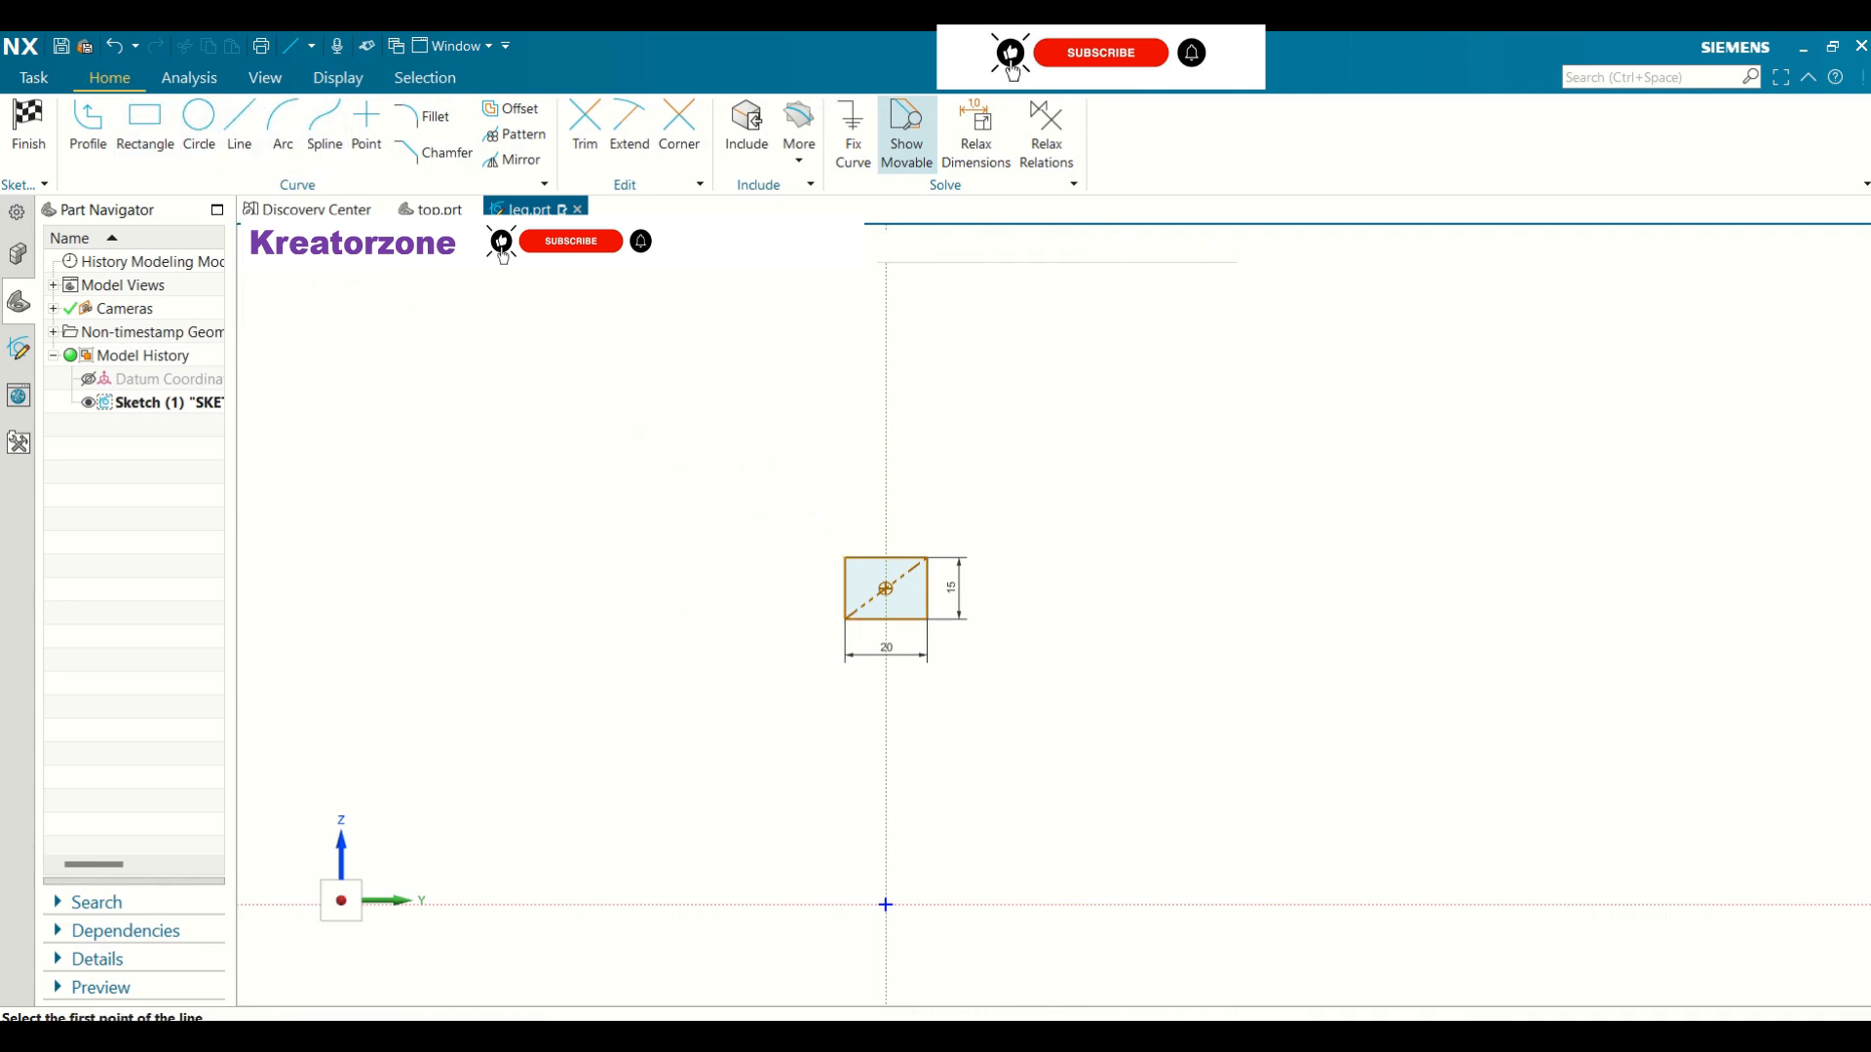
{"action": "left_click", "coordinate": [844, 620]}
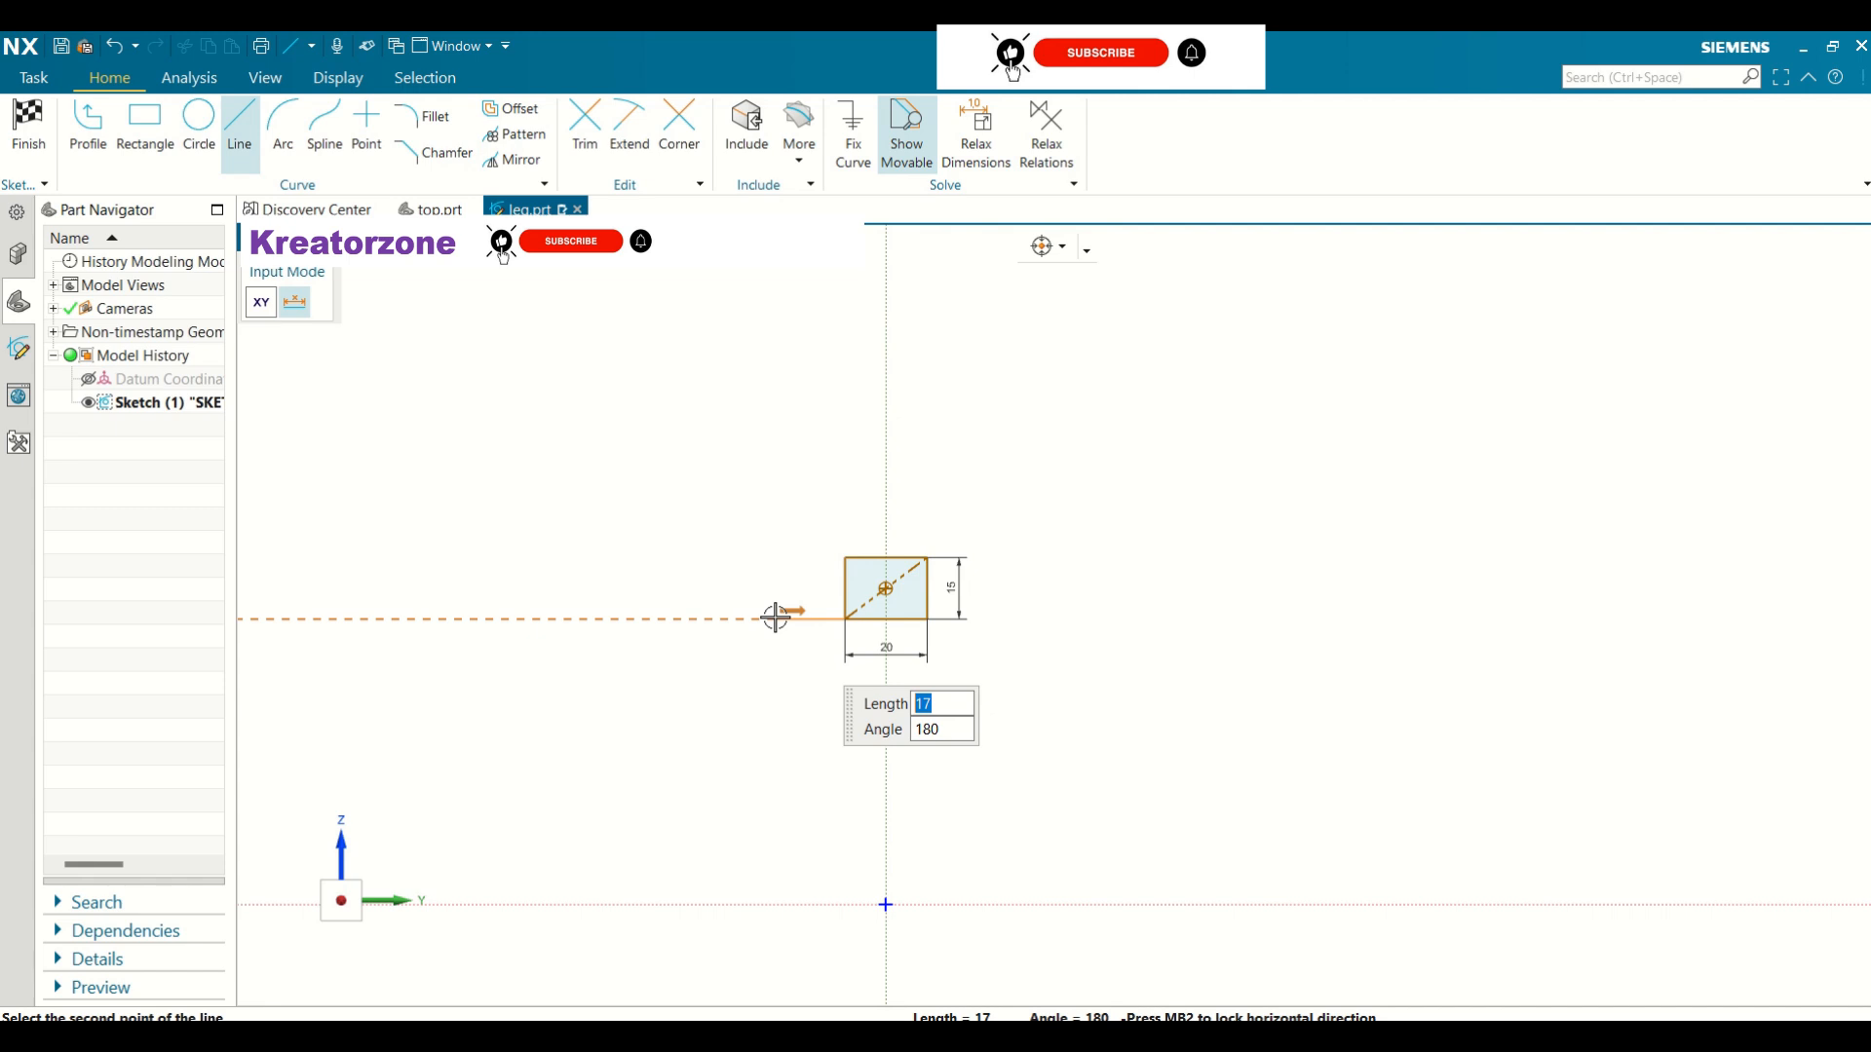
{"action": "type", "text": "15"}
{"action": "key", "text": "Tab"}
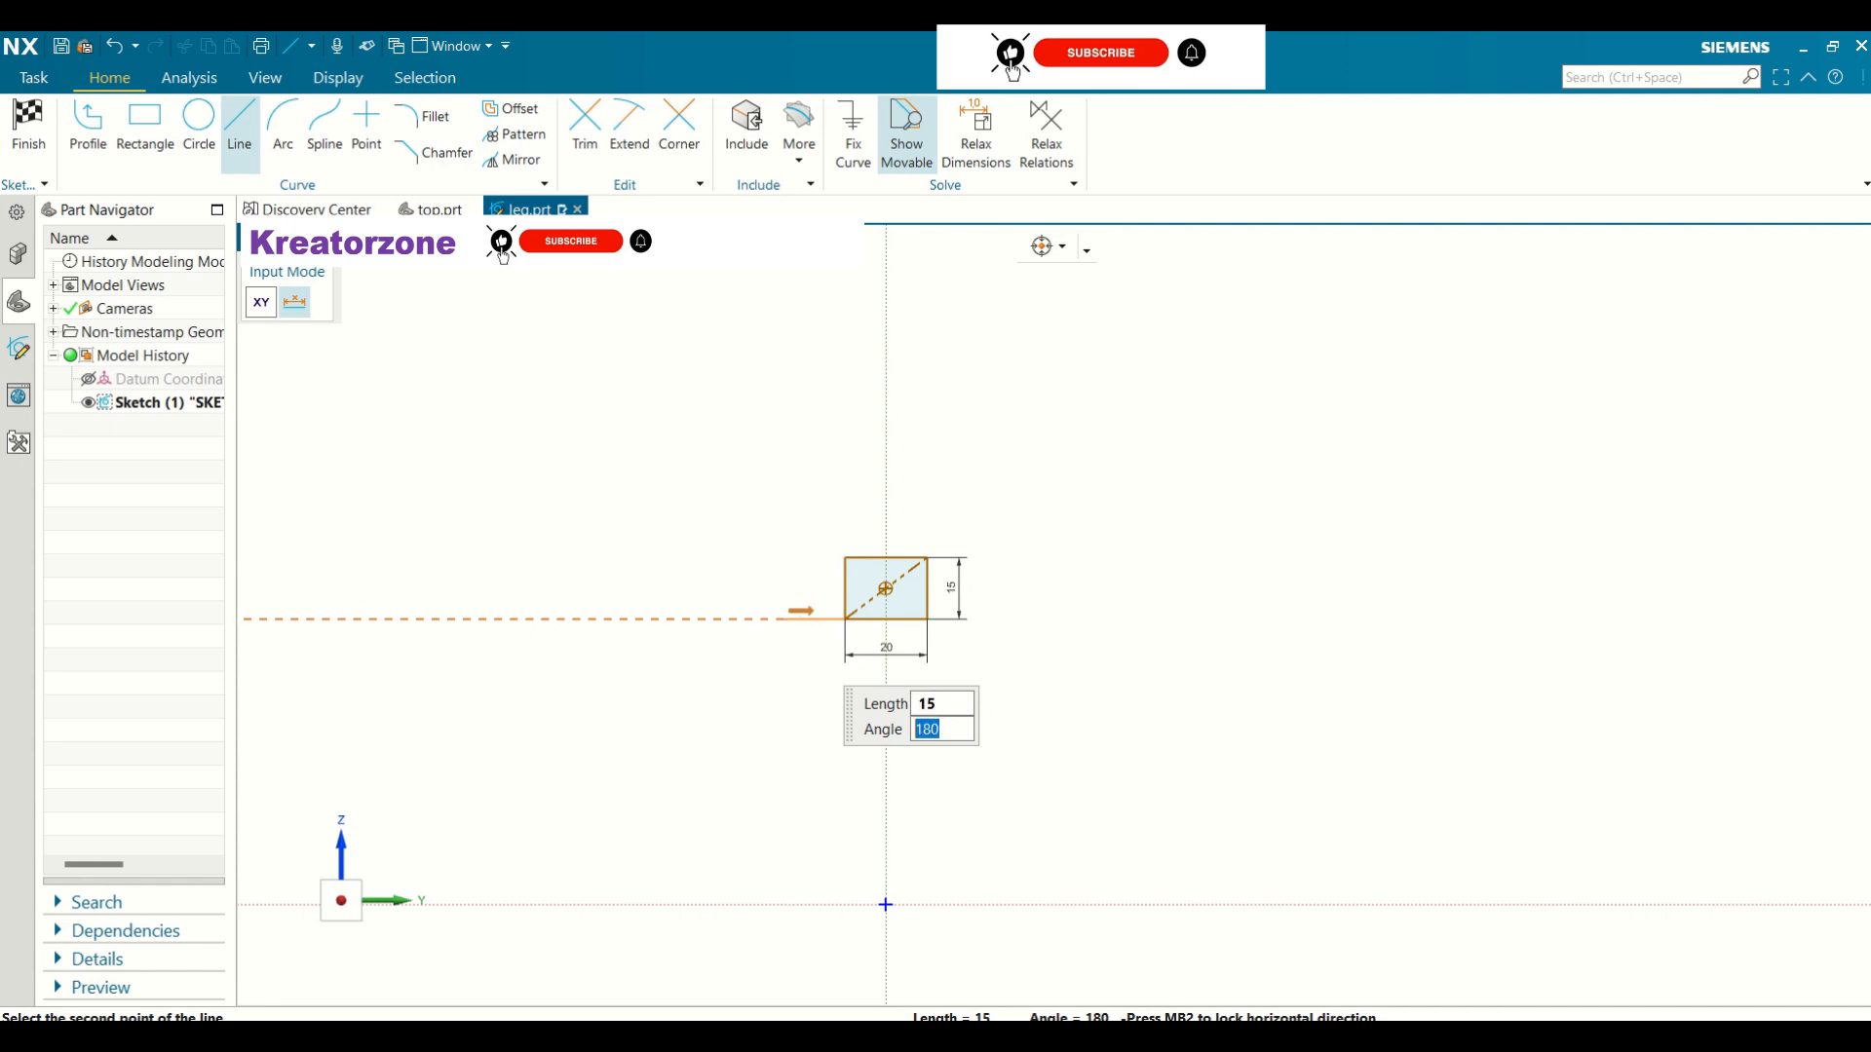
{"action": "key", "text": "Return"}
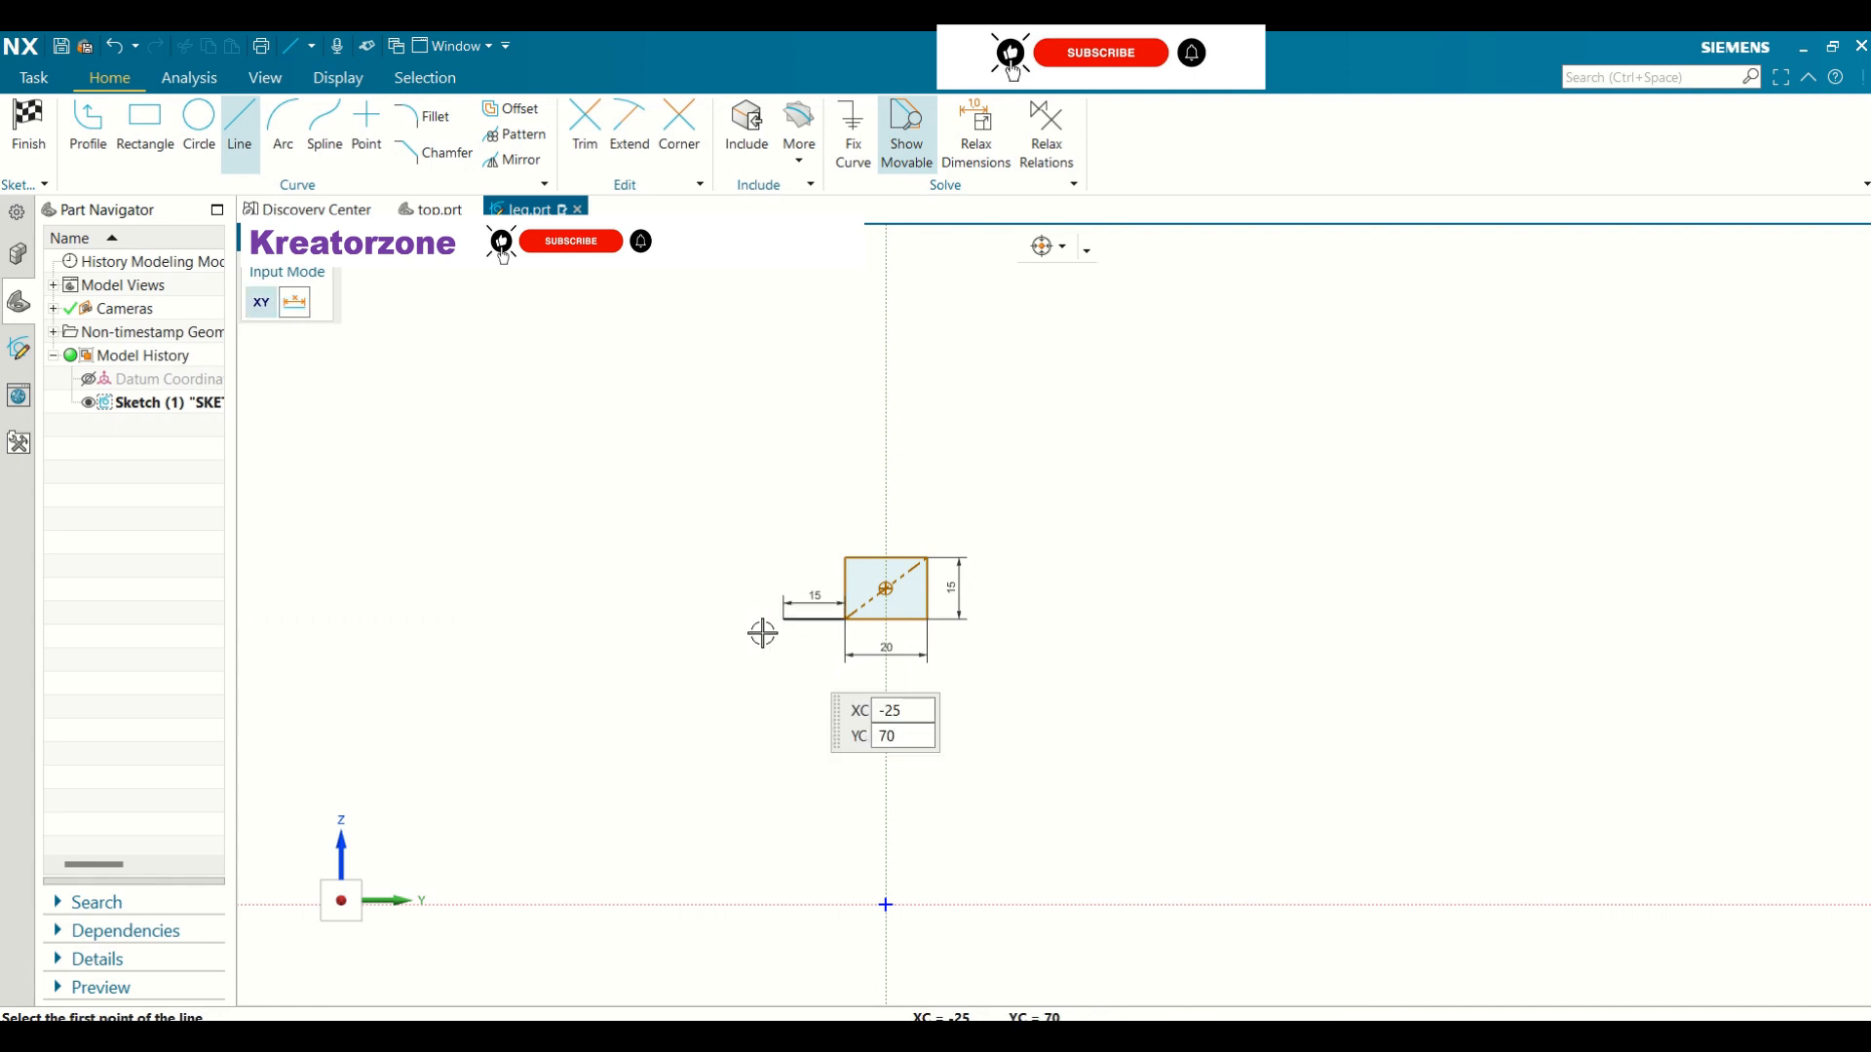
{"action": "left_click", "coordinate": [237, 121]}
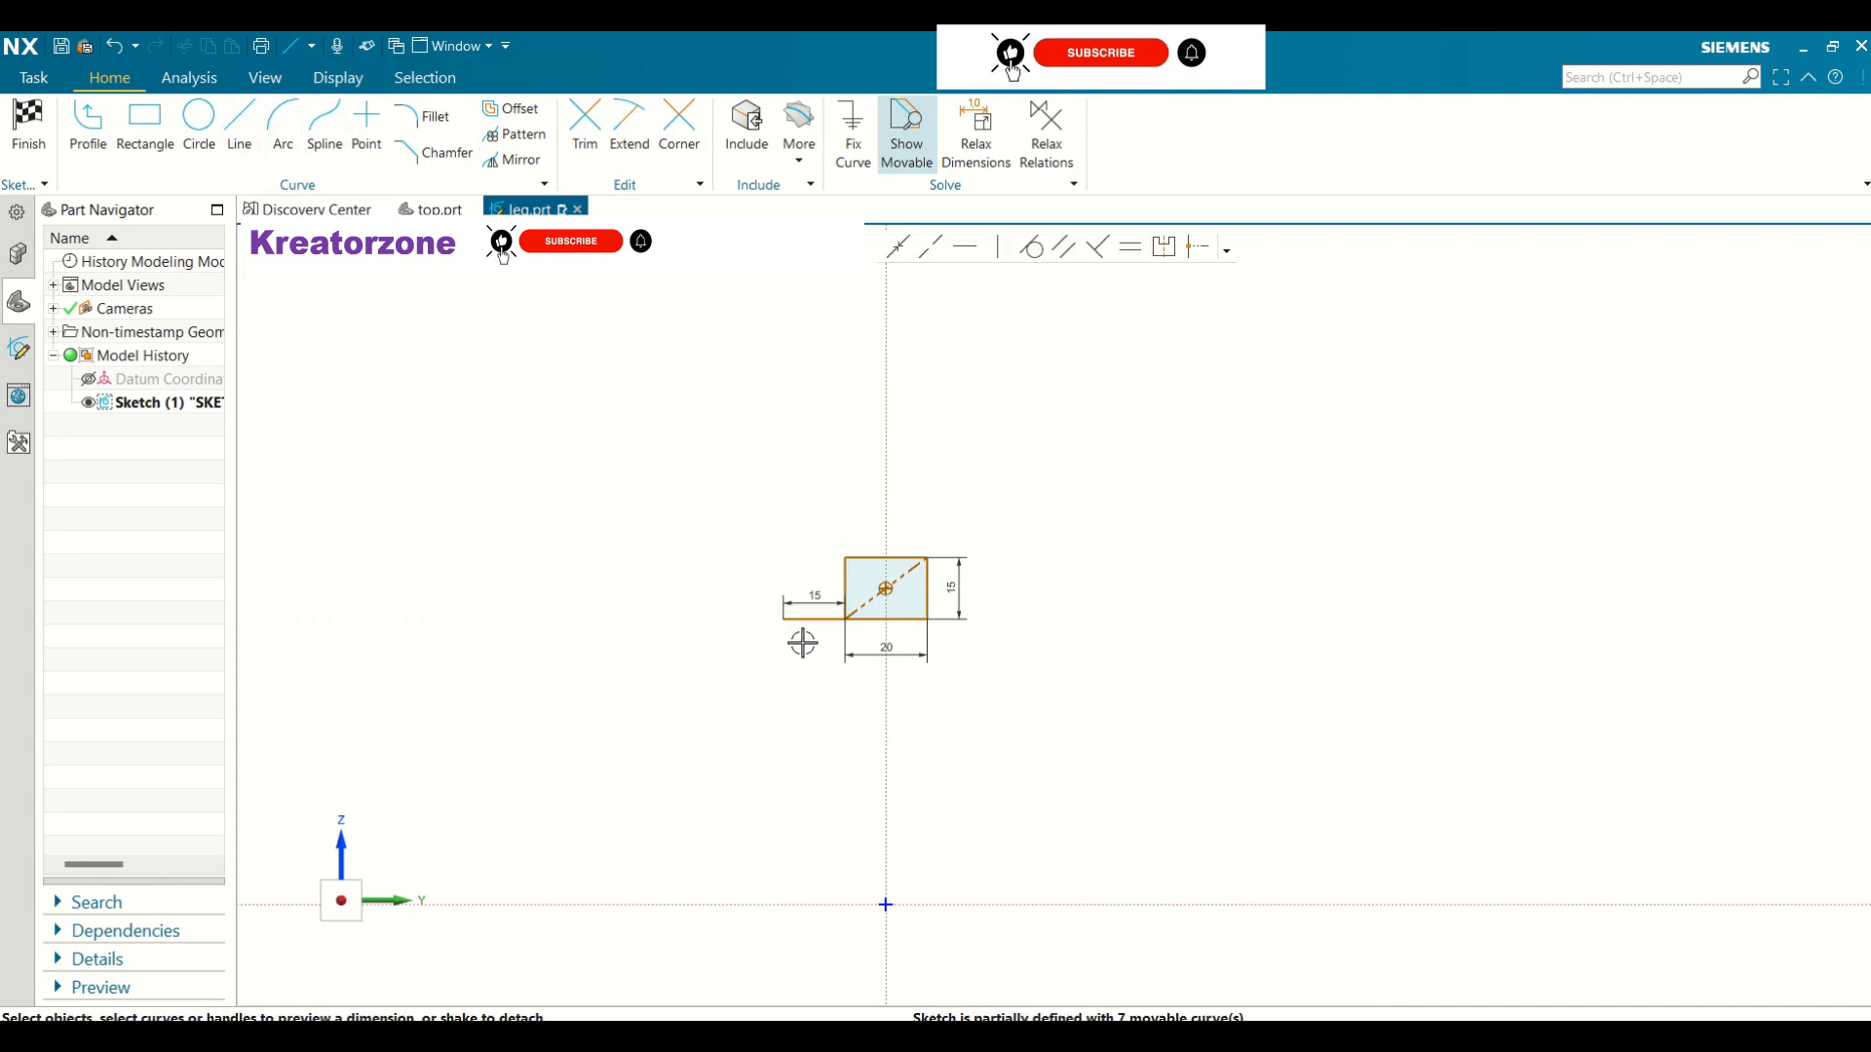
Draw a slanted line 75 mm long at 240° from the free end of the 15 mm horizontal line
{"action": "left_click", "coordinate": [784, 618]}
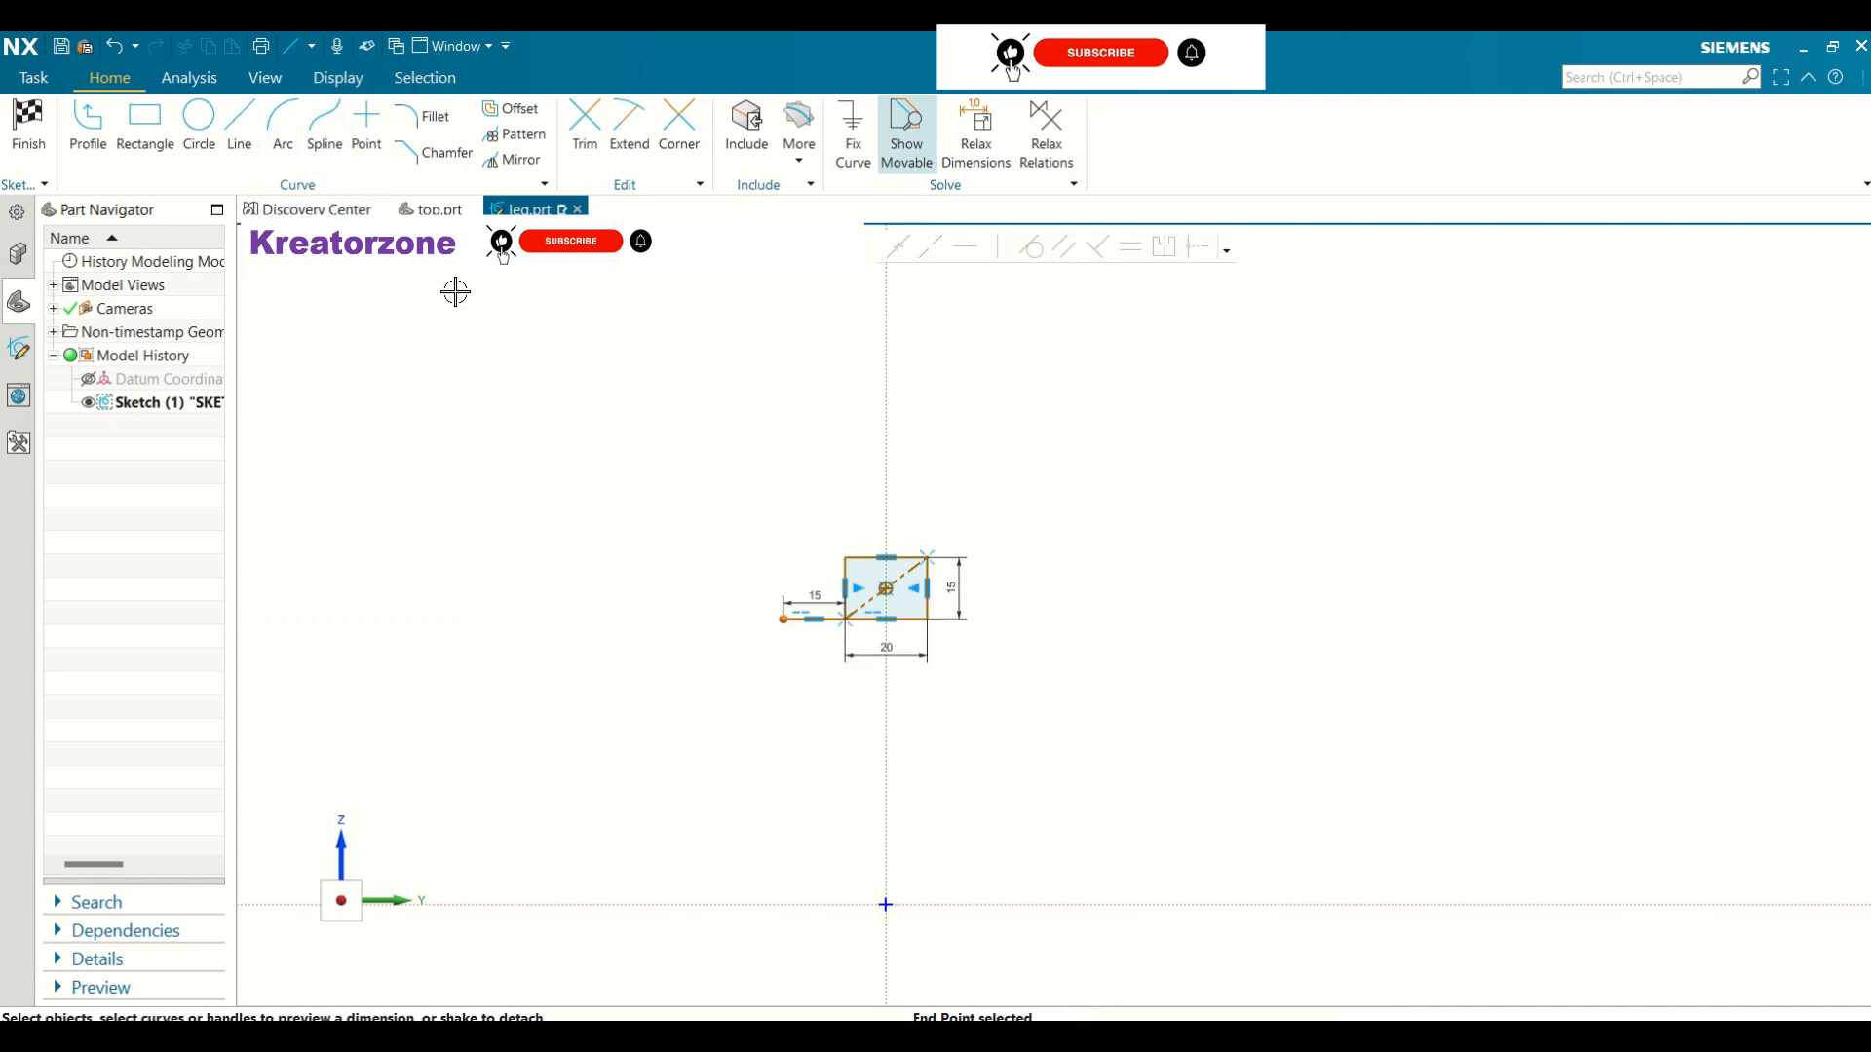
{"action": "left_click", "coordinate": [239, 131]}
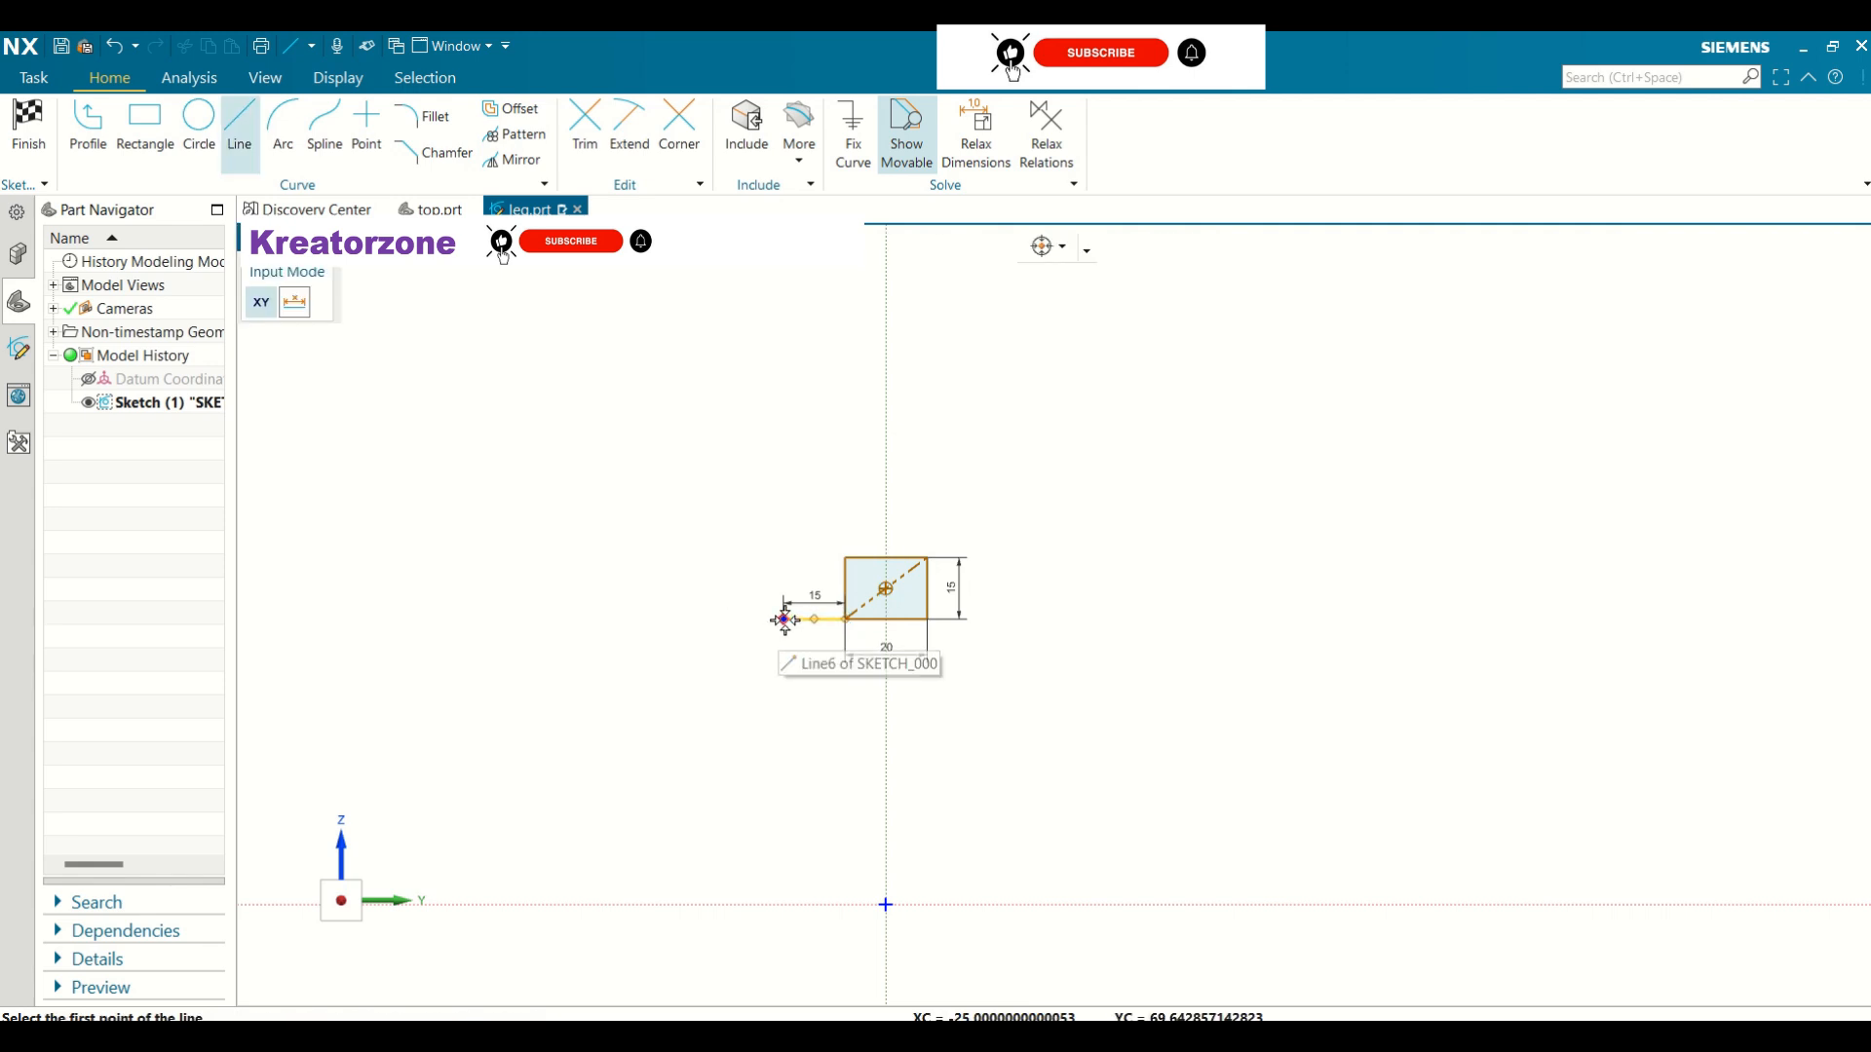
{"action": "left_click", "coordinate": [784, 619]}
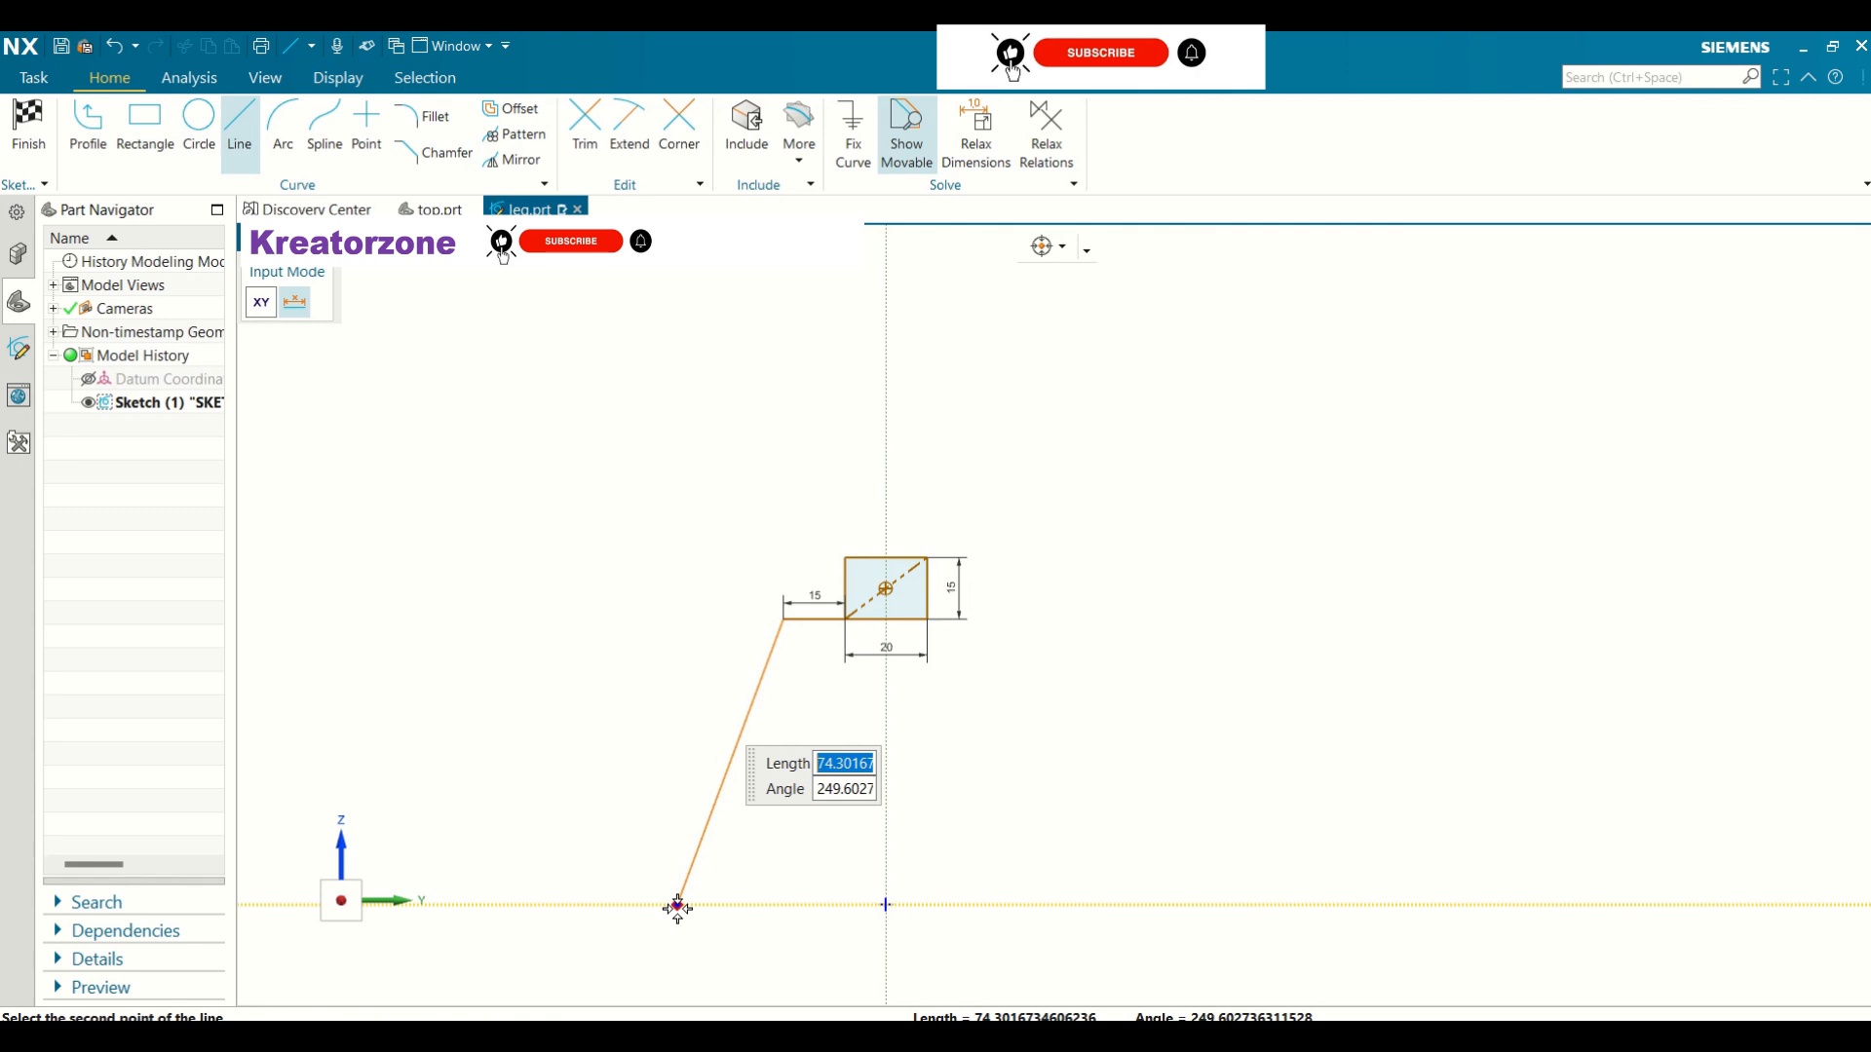
{"action": "type", "text": "75"}
{"action": "key", "text": "Tab"}
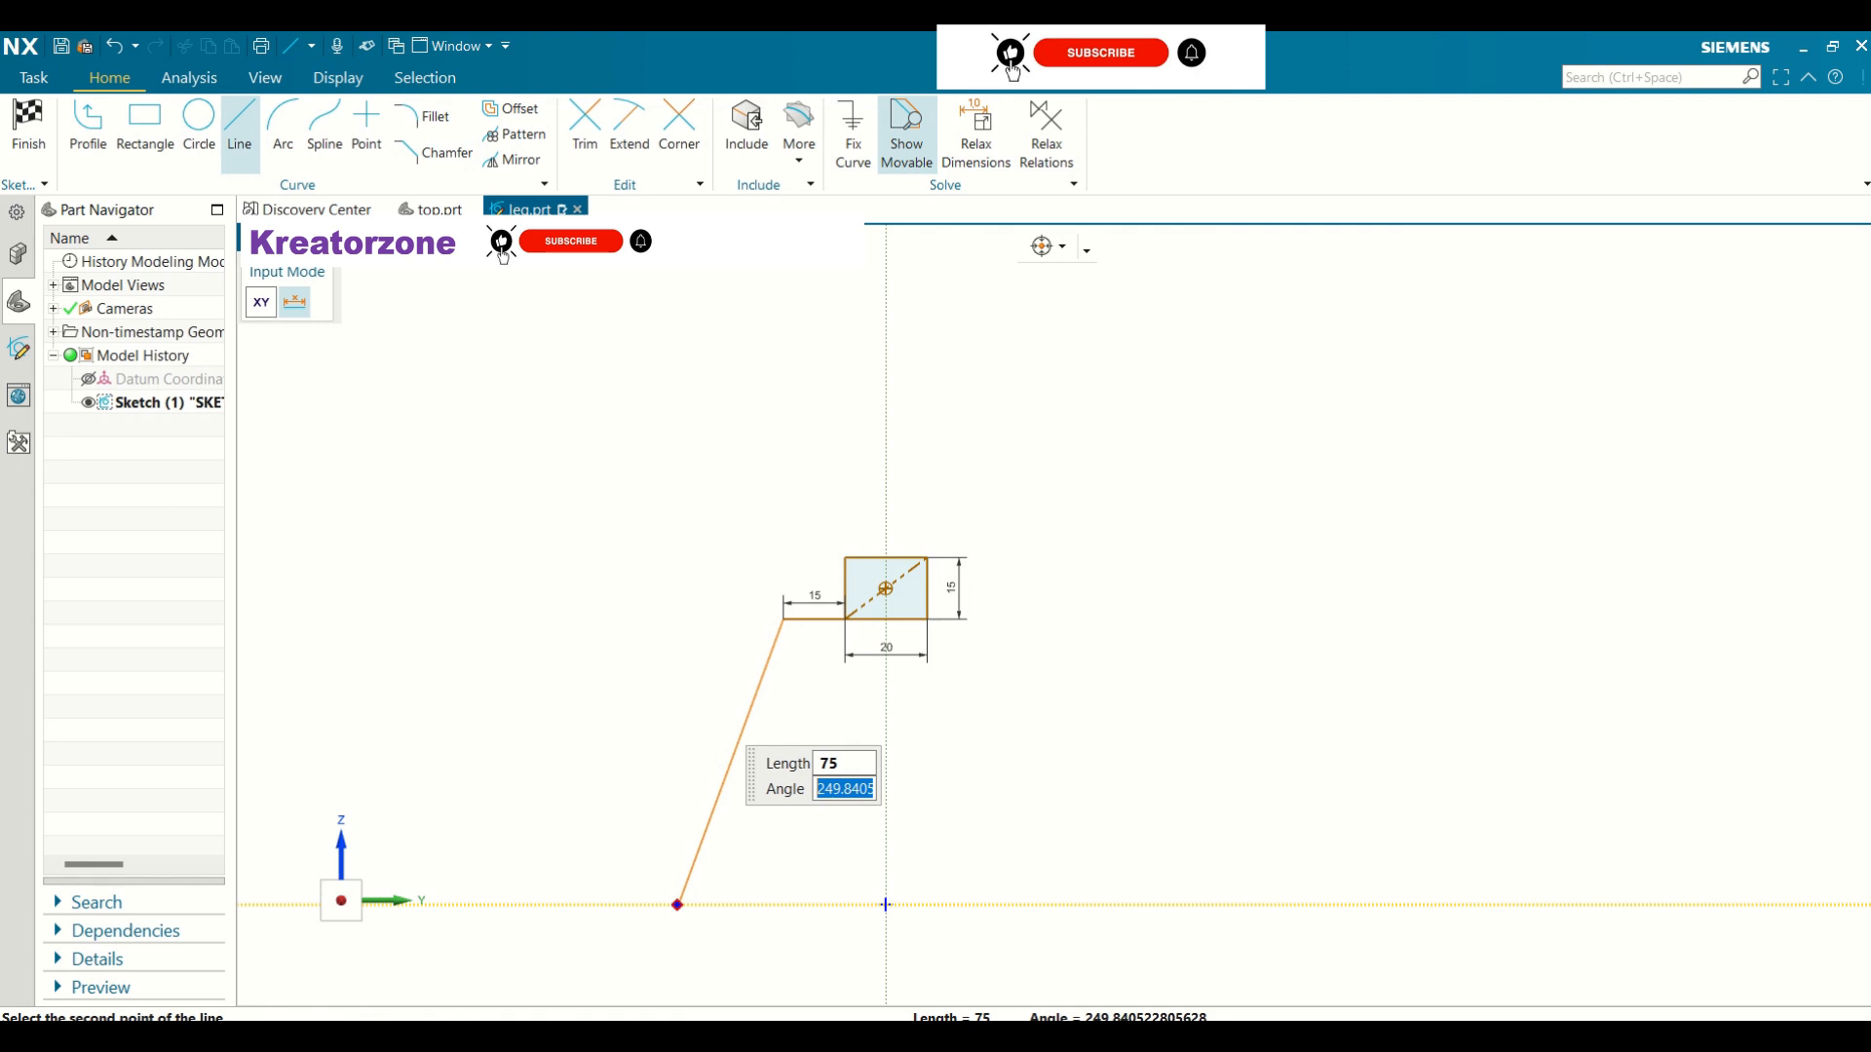
{"action": "type", "text": "240"}
{"action": "key", "text": "Return"}
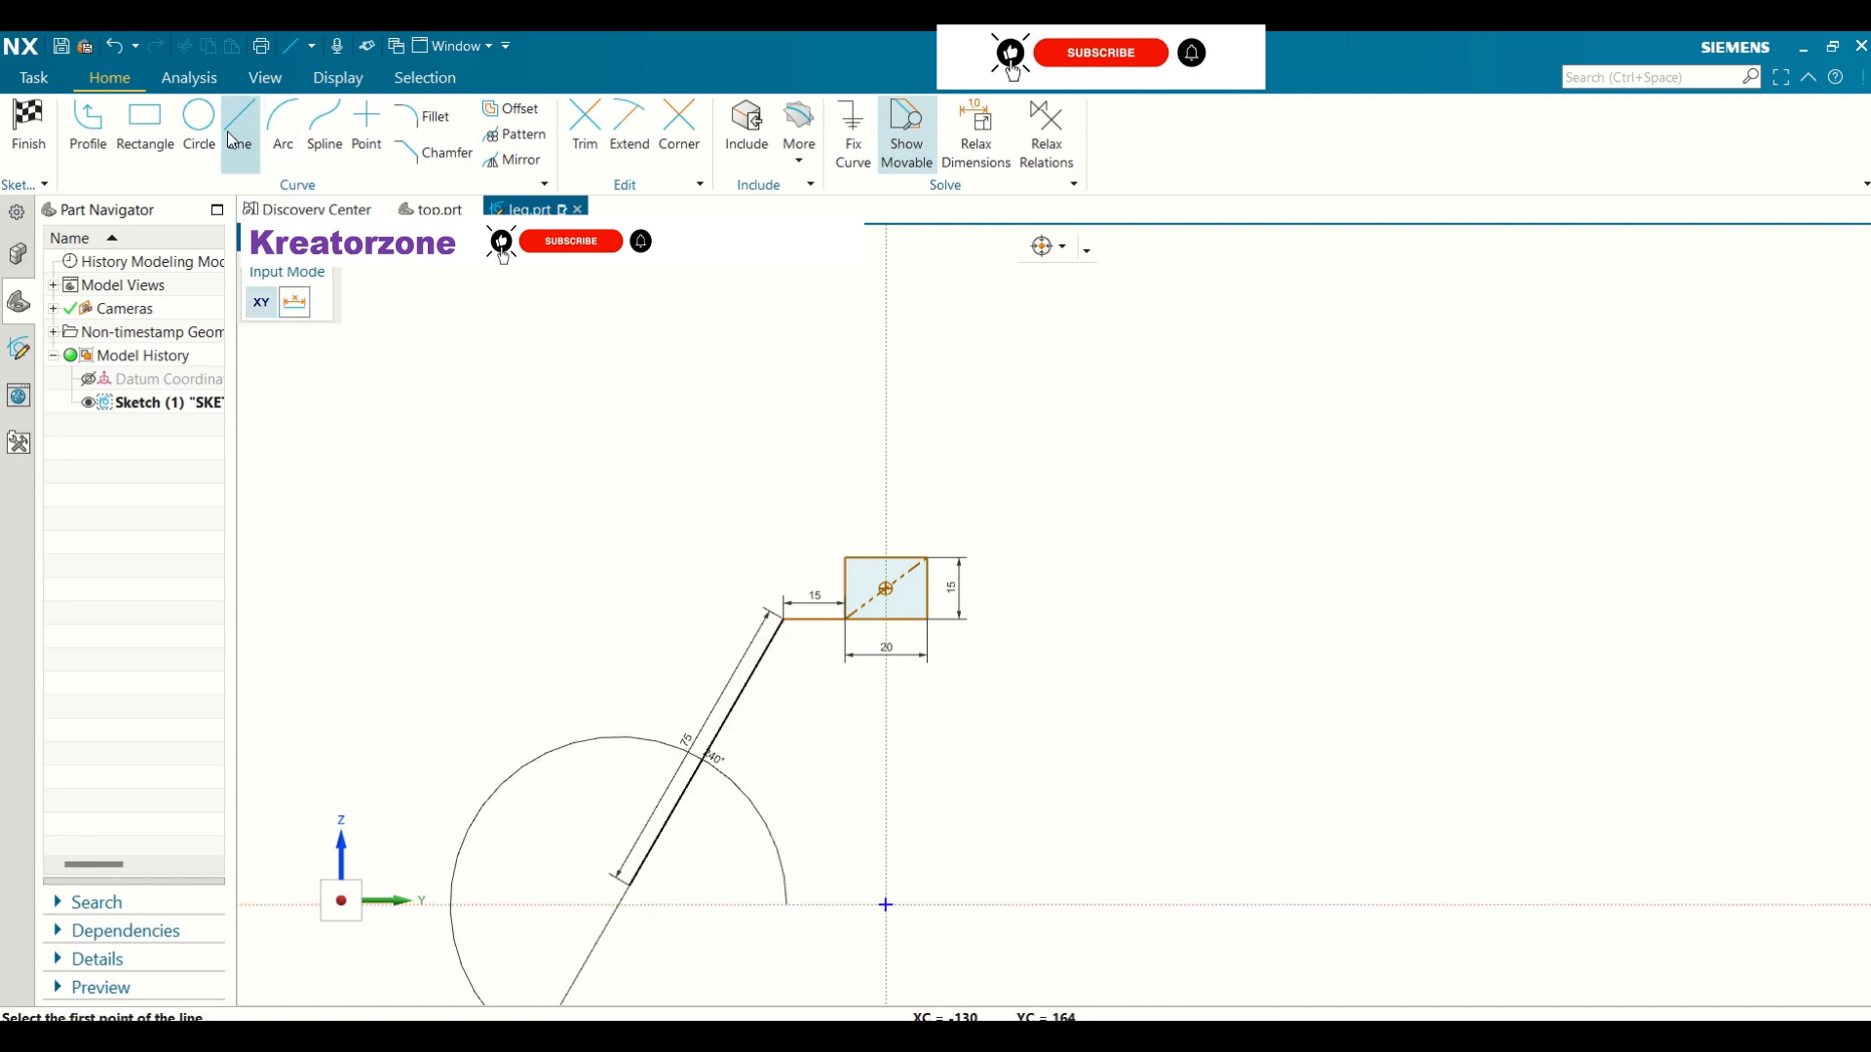
{"action": "key", "text": "Escape"}
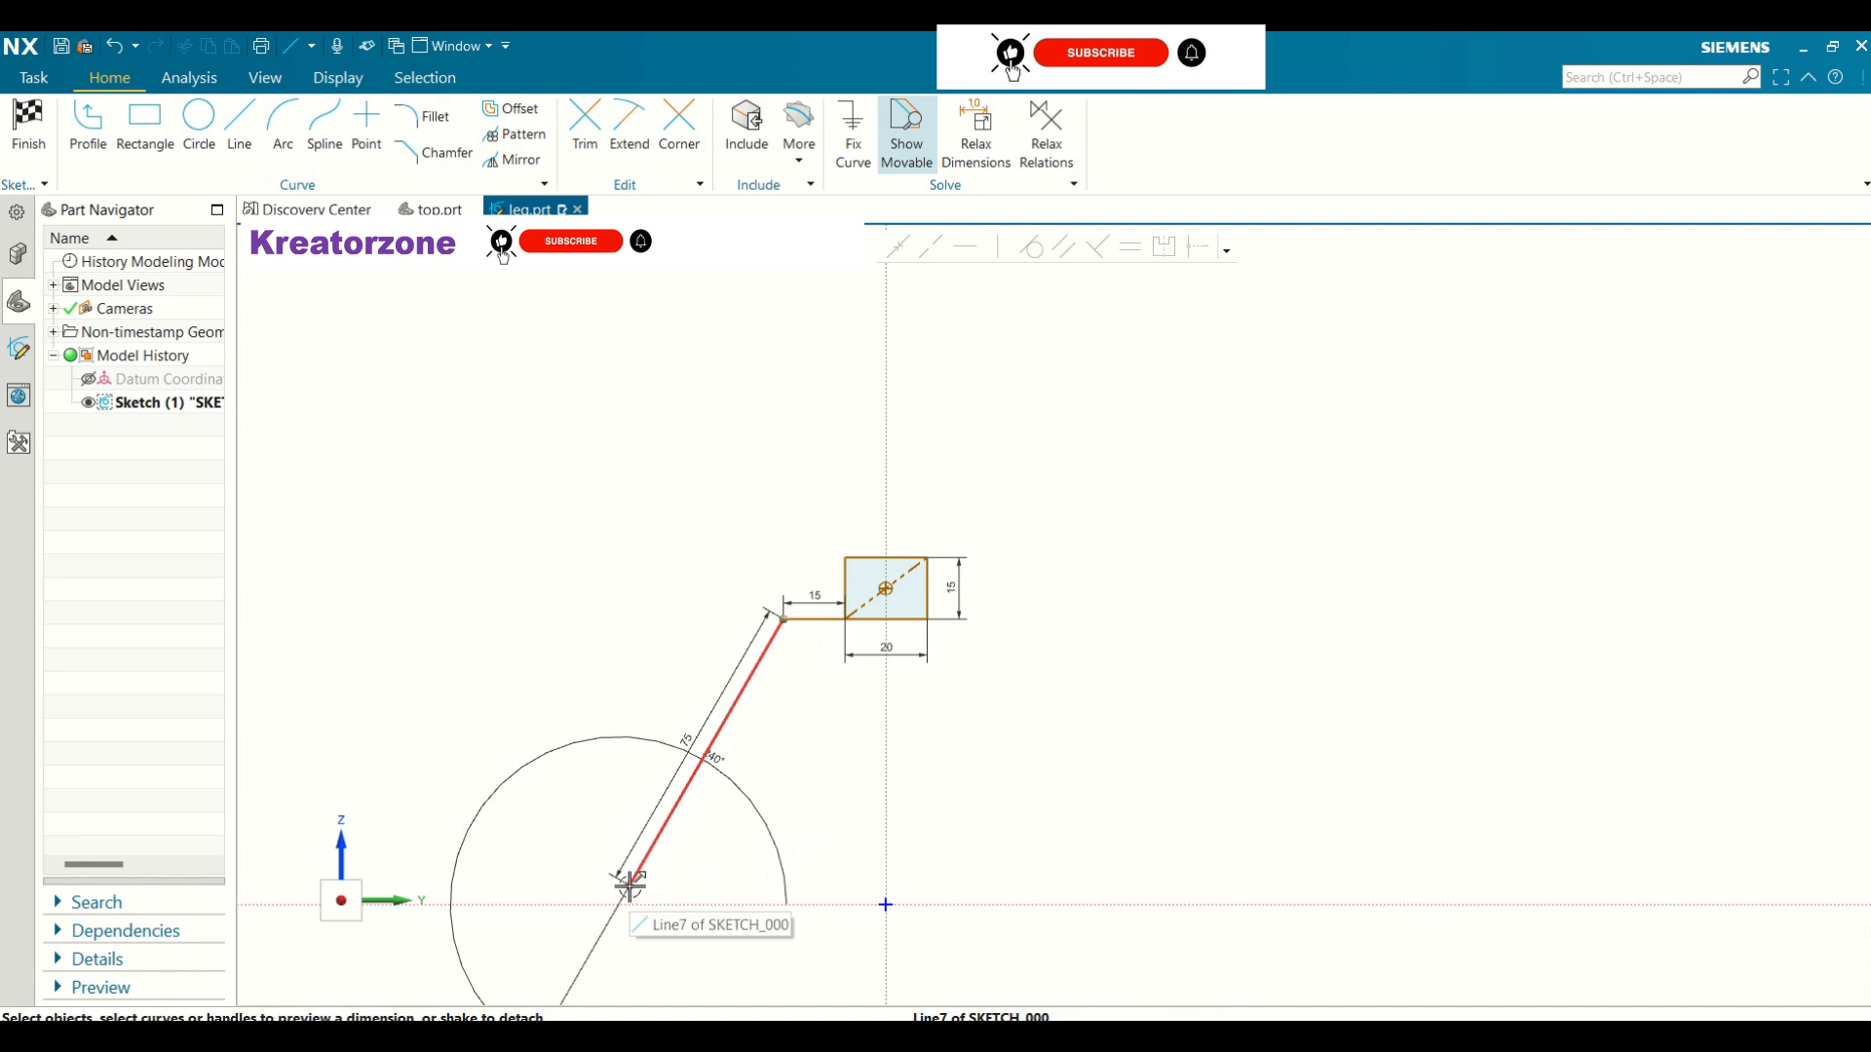
Draw a long horizontal base line from the slanted line's lower end past the vertical axis to about XC 129, YC 5
{"action": "scroll", "coordinate": [624, 892], "scroll_direction": "up", "scroll_amount": 5}
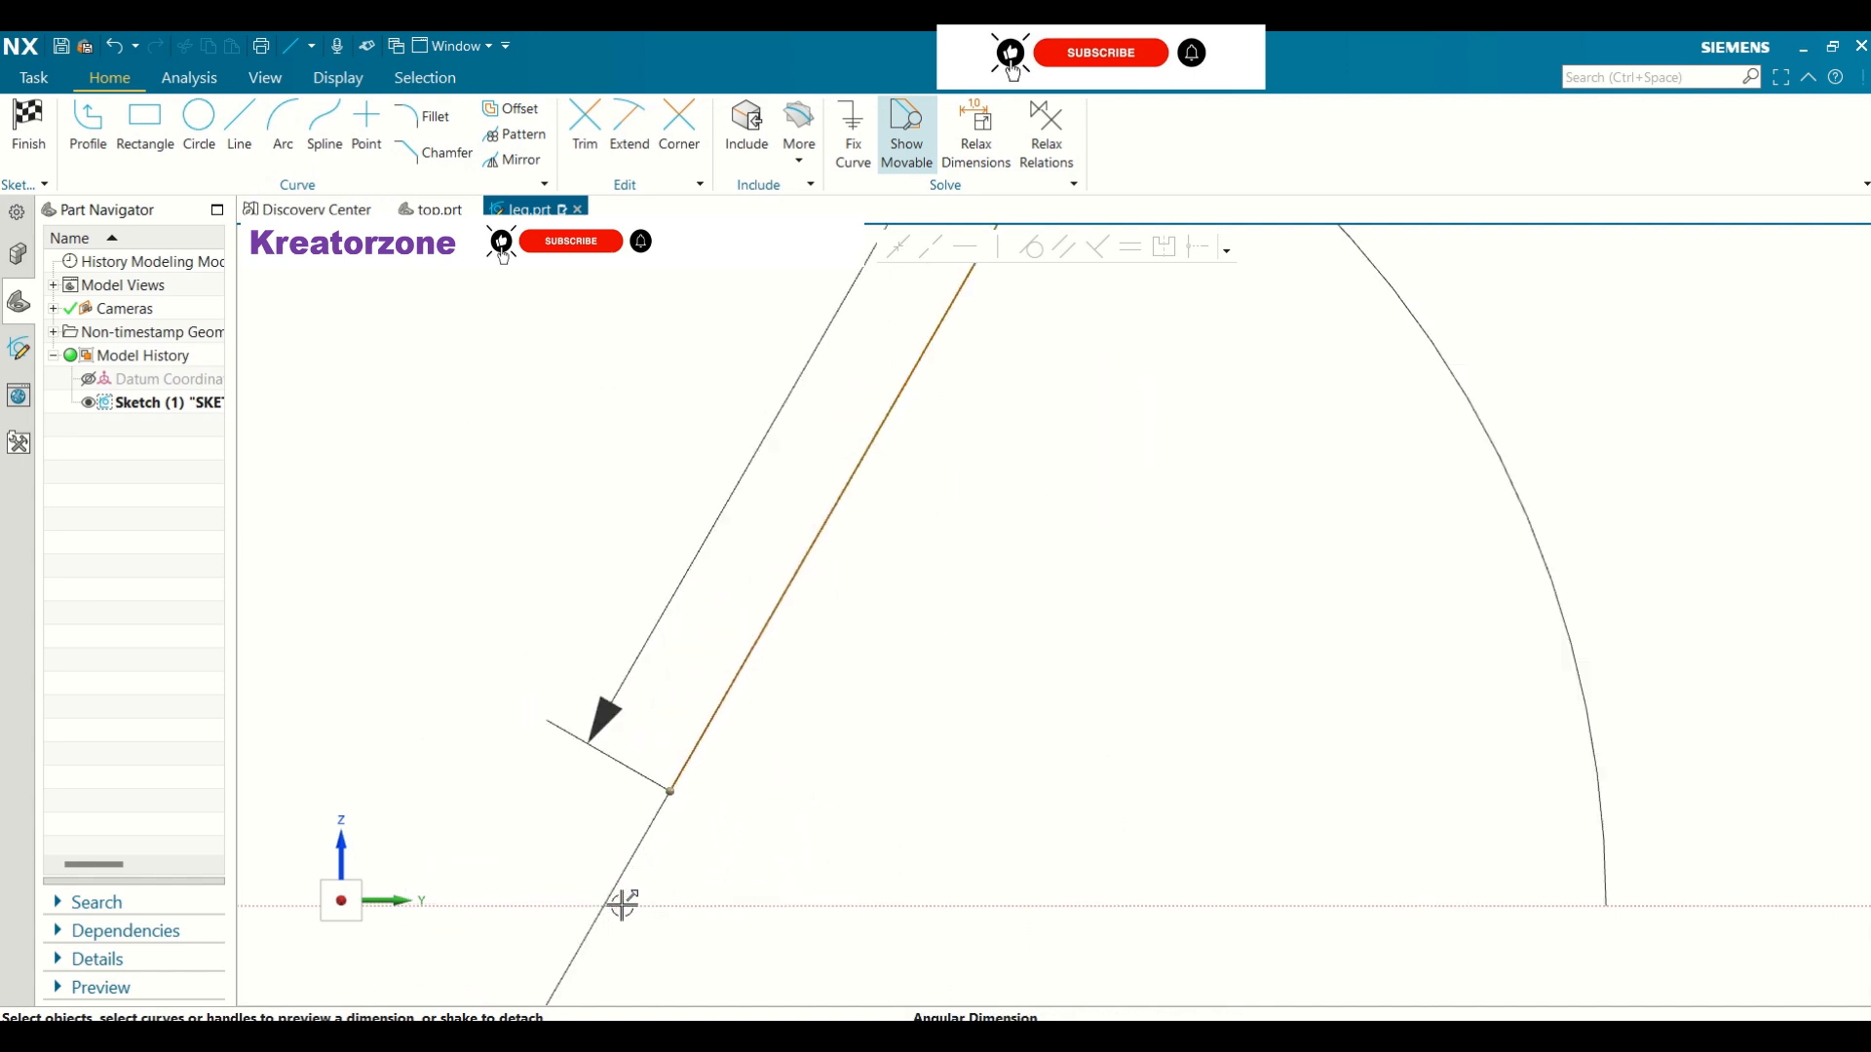
{"action": "left_click", "coordinate": [670, 791]}
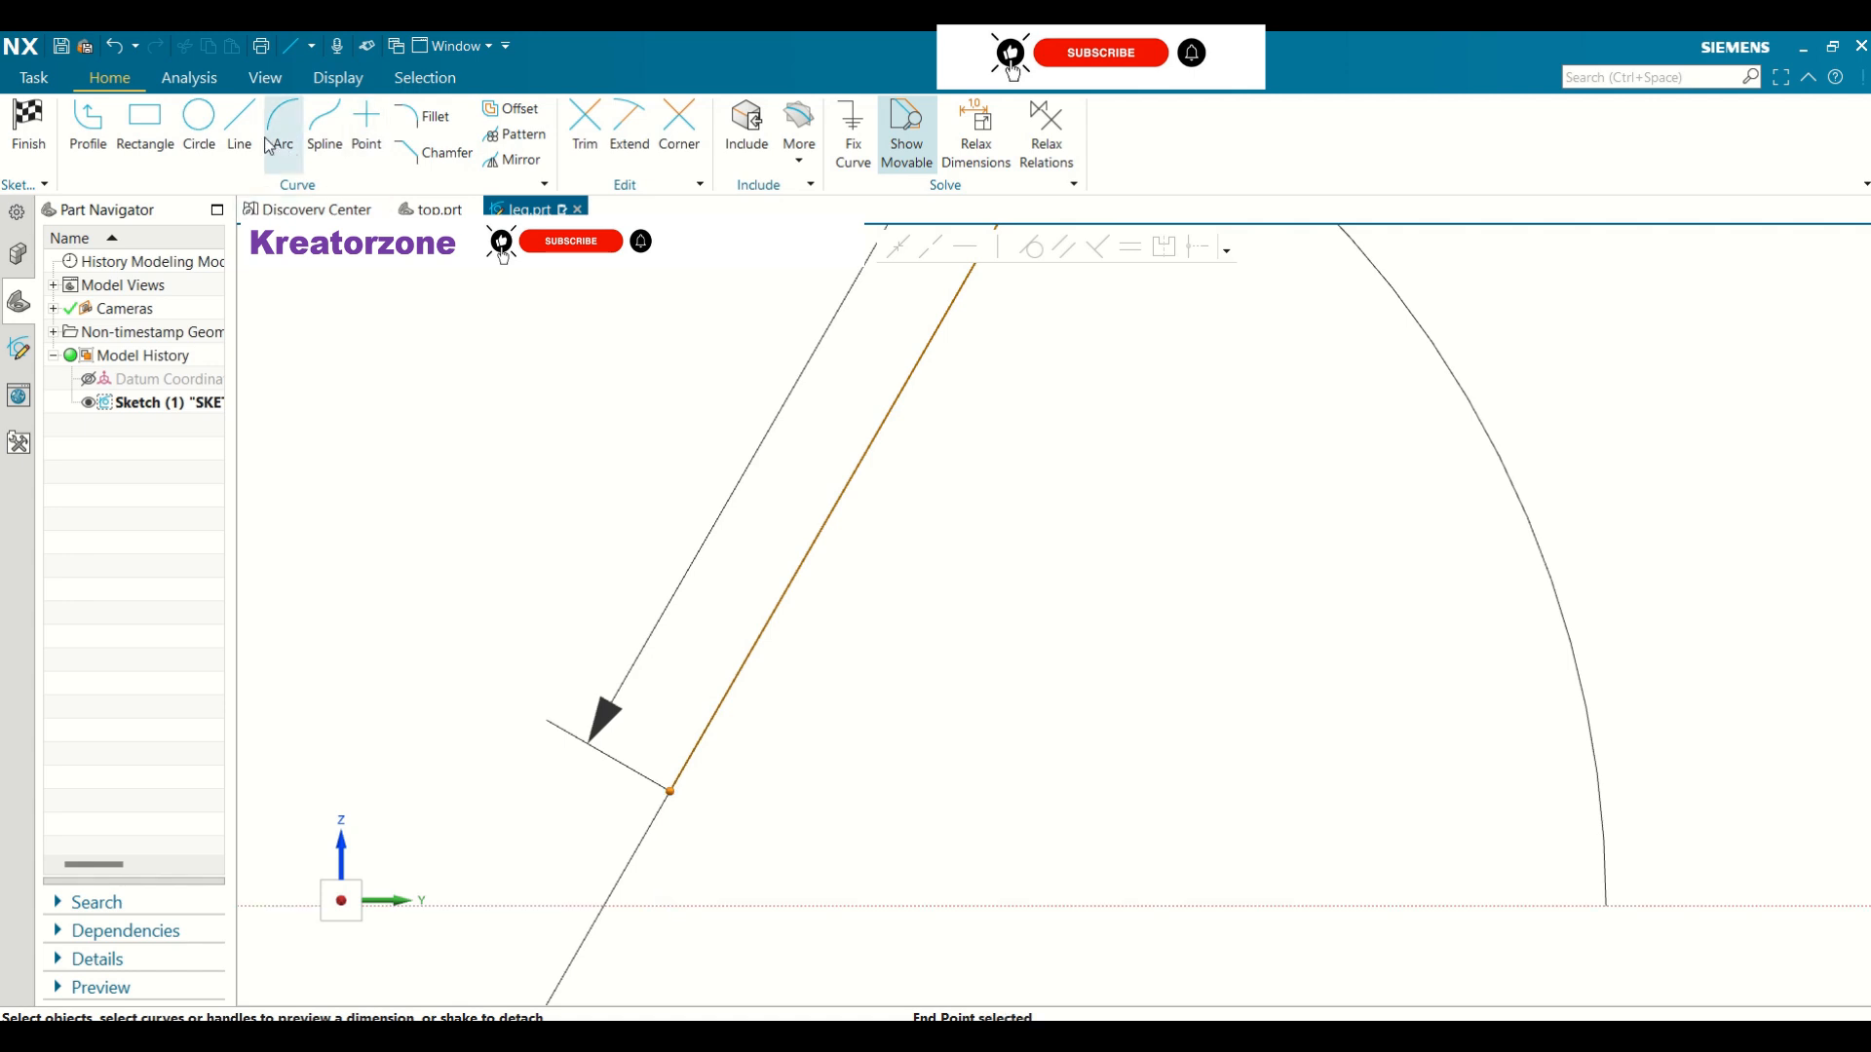
{"action": "key", "text": "l"}
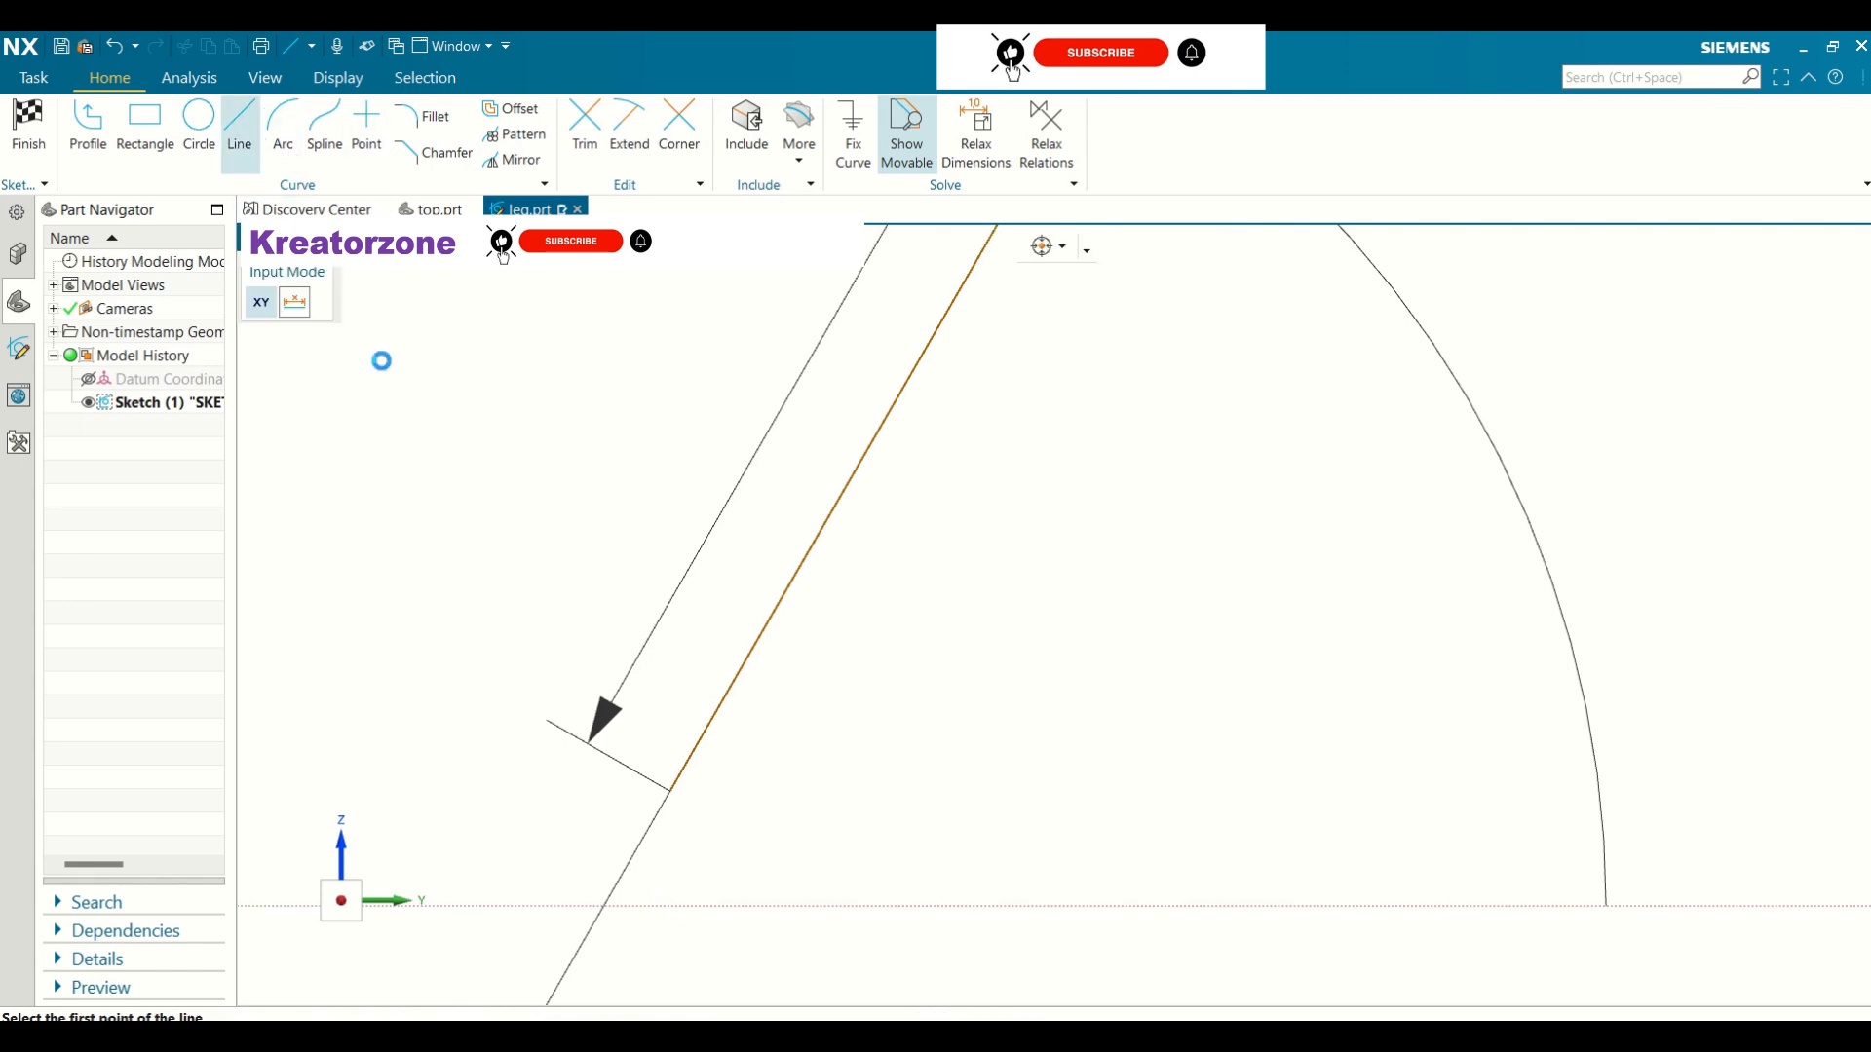
{"action": "left_click", "coordinate": [671, 789]}
{"action": "scroll", "coordinate": [730, 865], "scroll_direction": "down", "scroll_amount": 5}
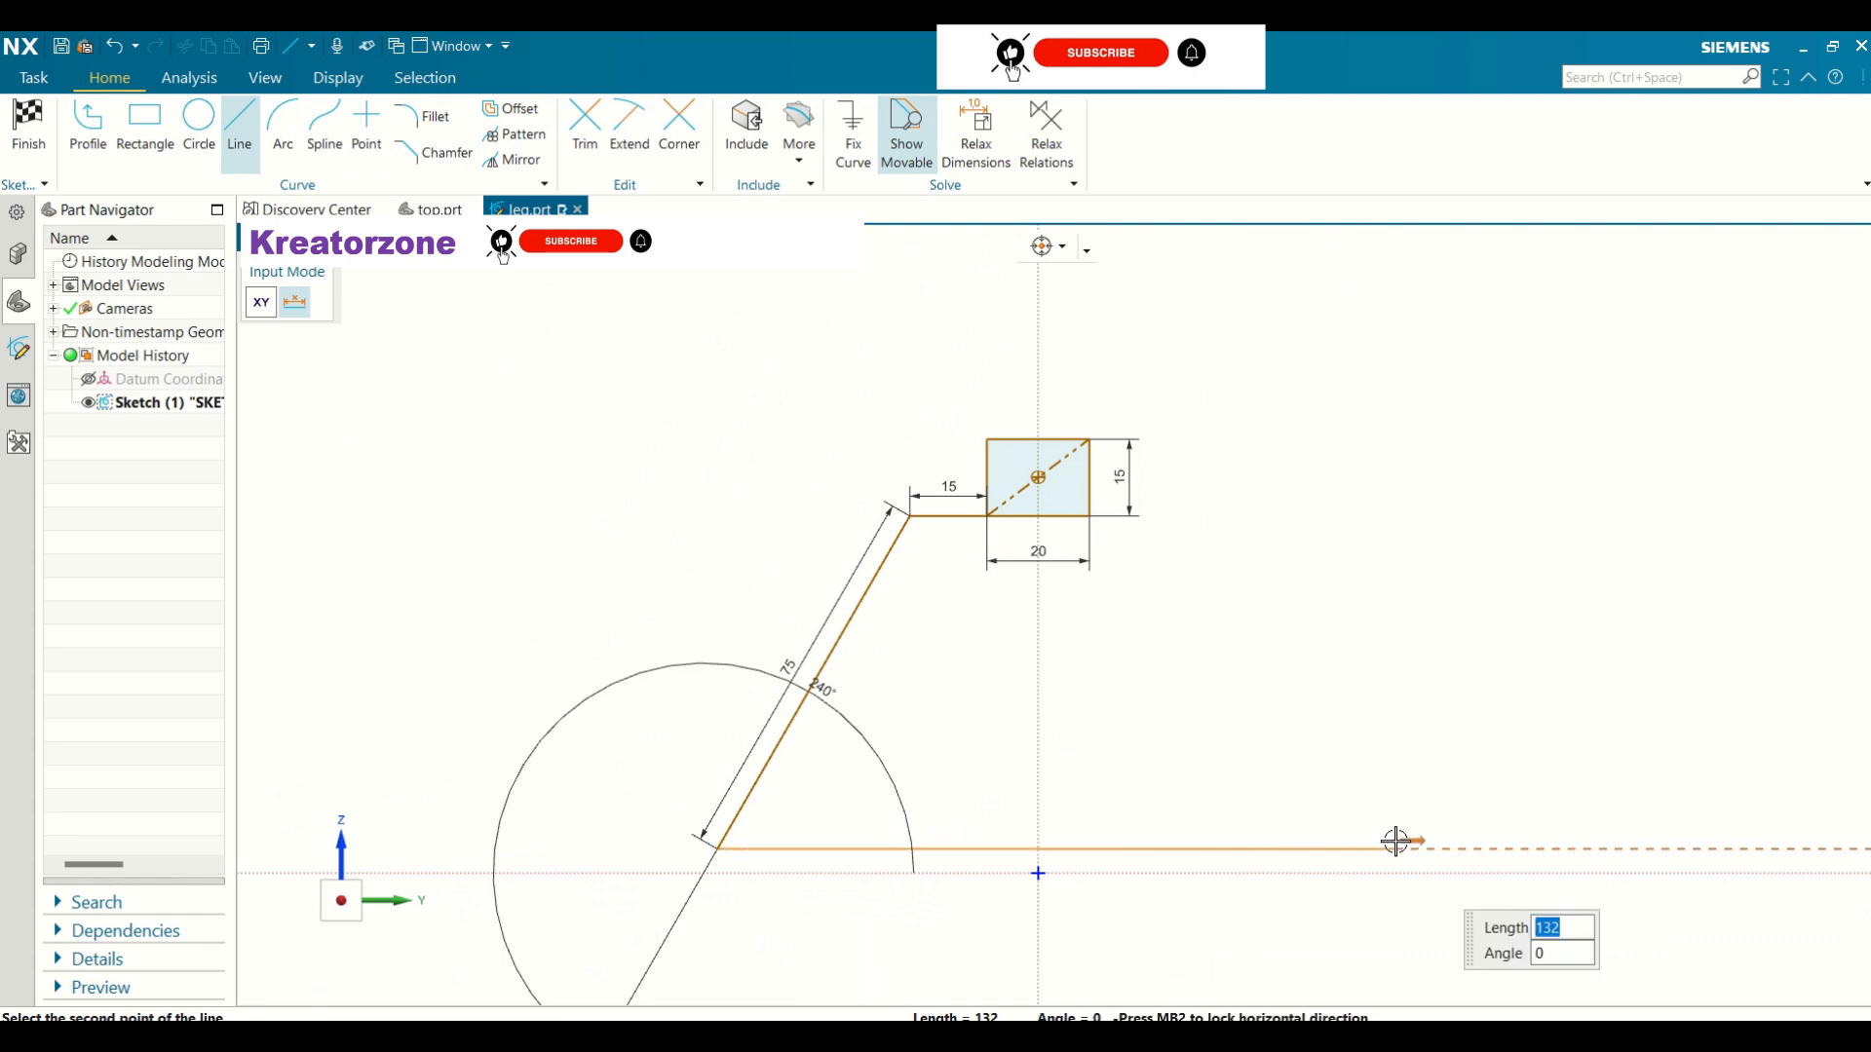
{"action": "left_click", "coordinate": [1702, 842]}
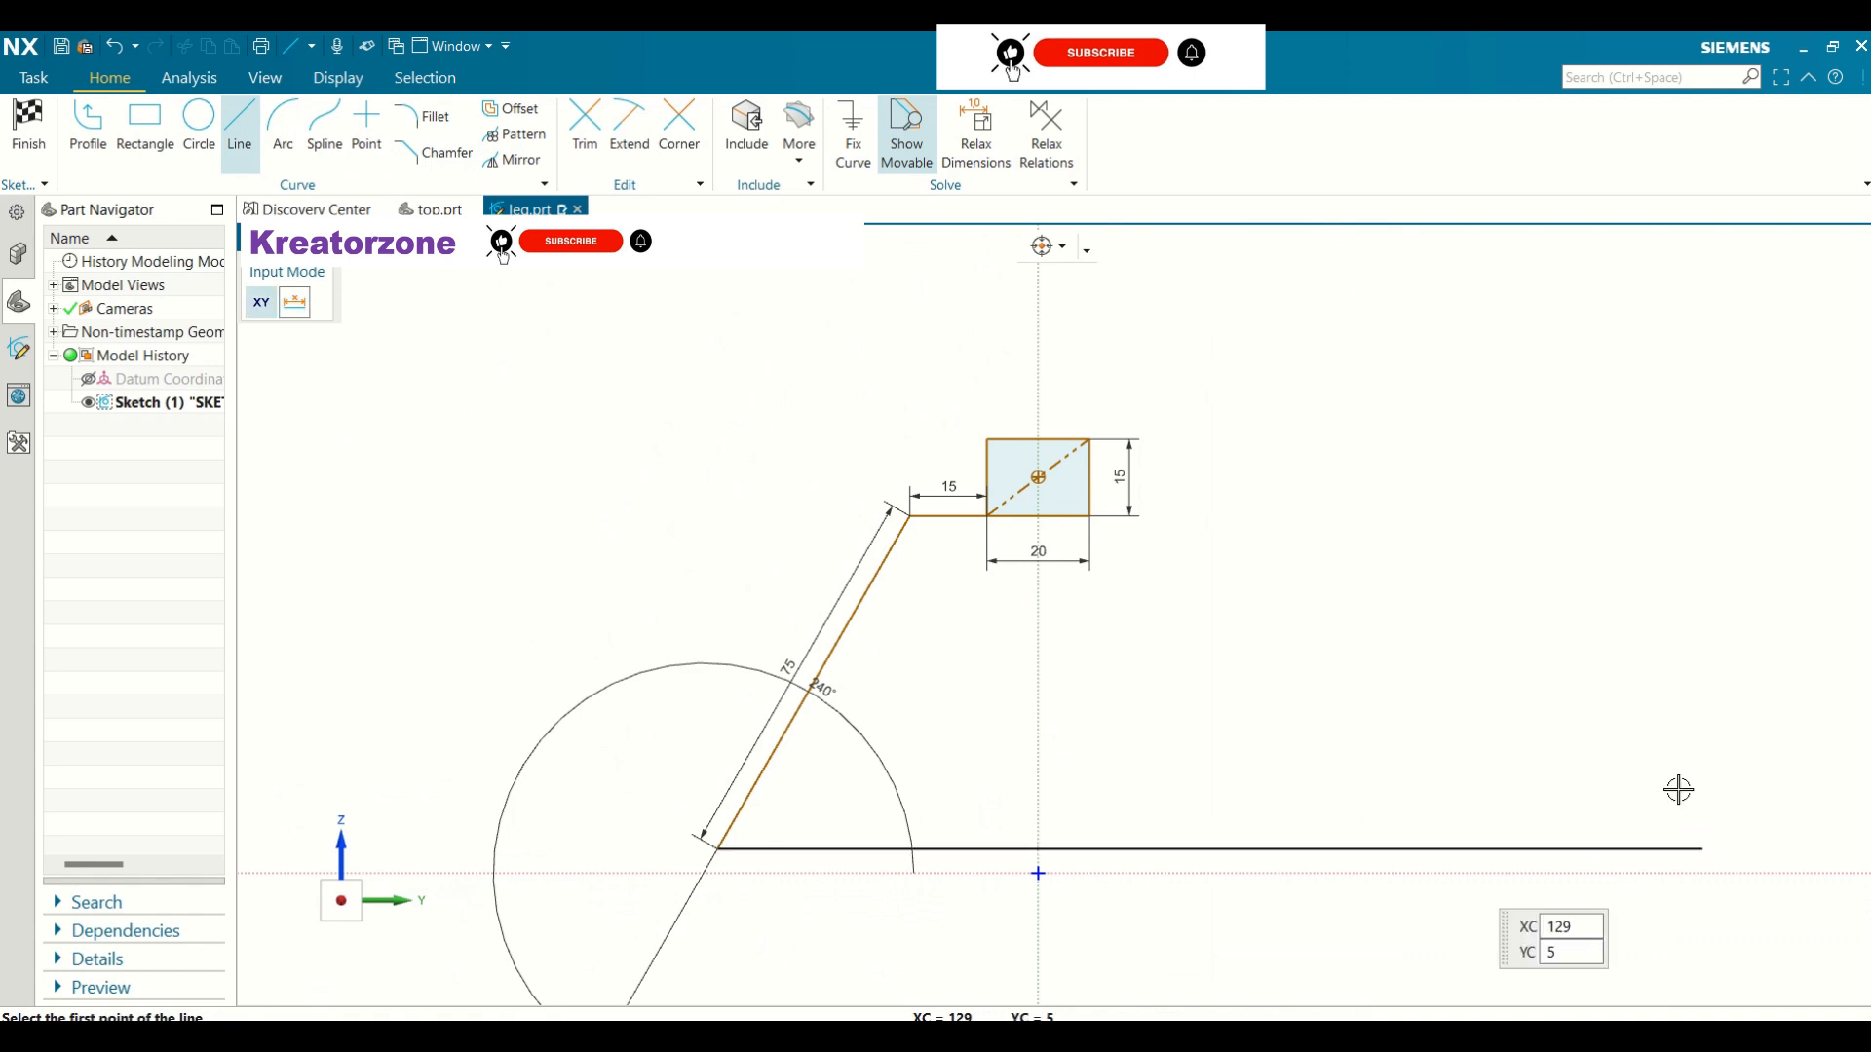
{"action": "left_click", "coordinate": [239, 127]}
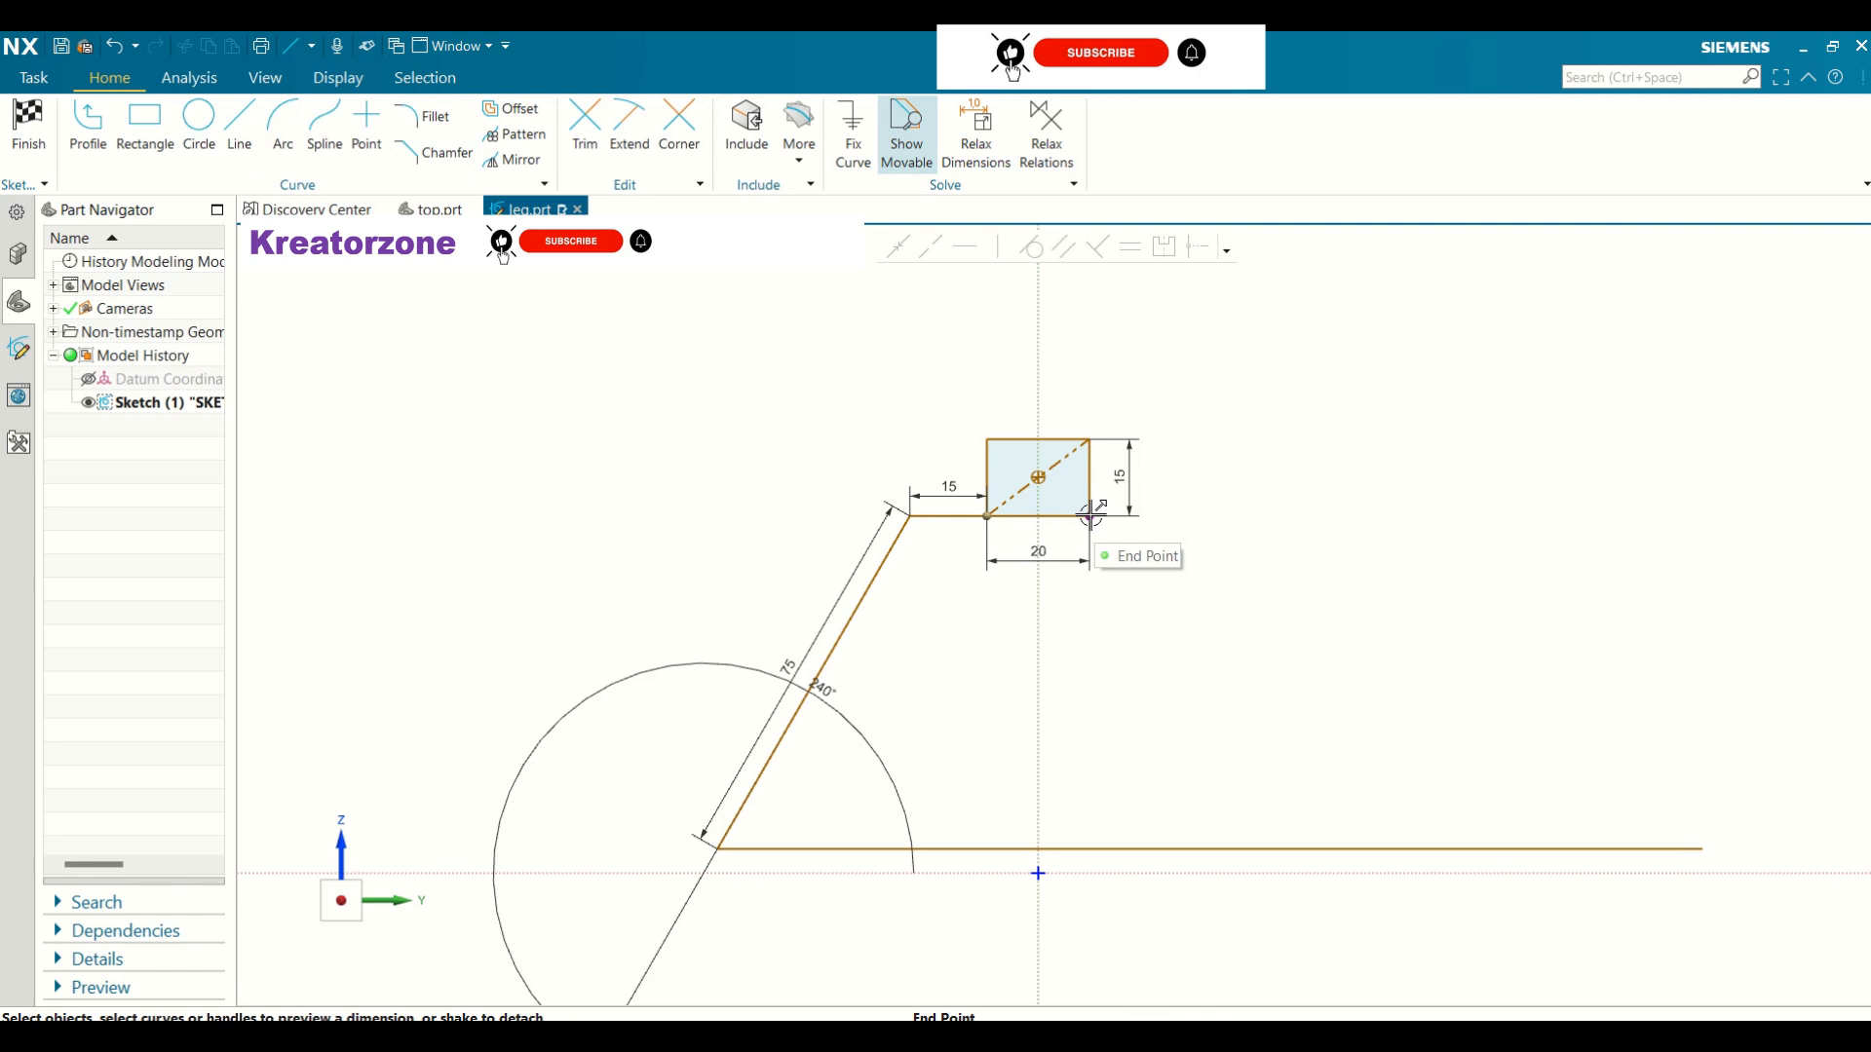
{"action": "left_click", "coordinate": [514, 159]}
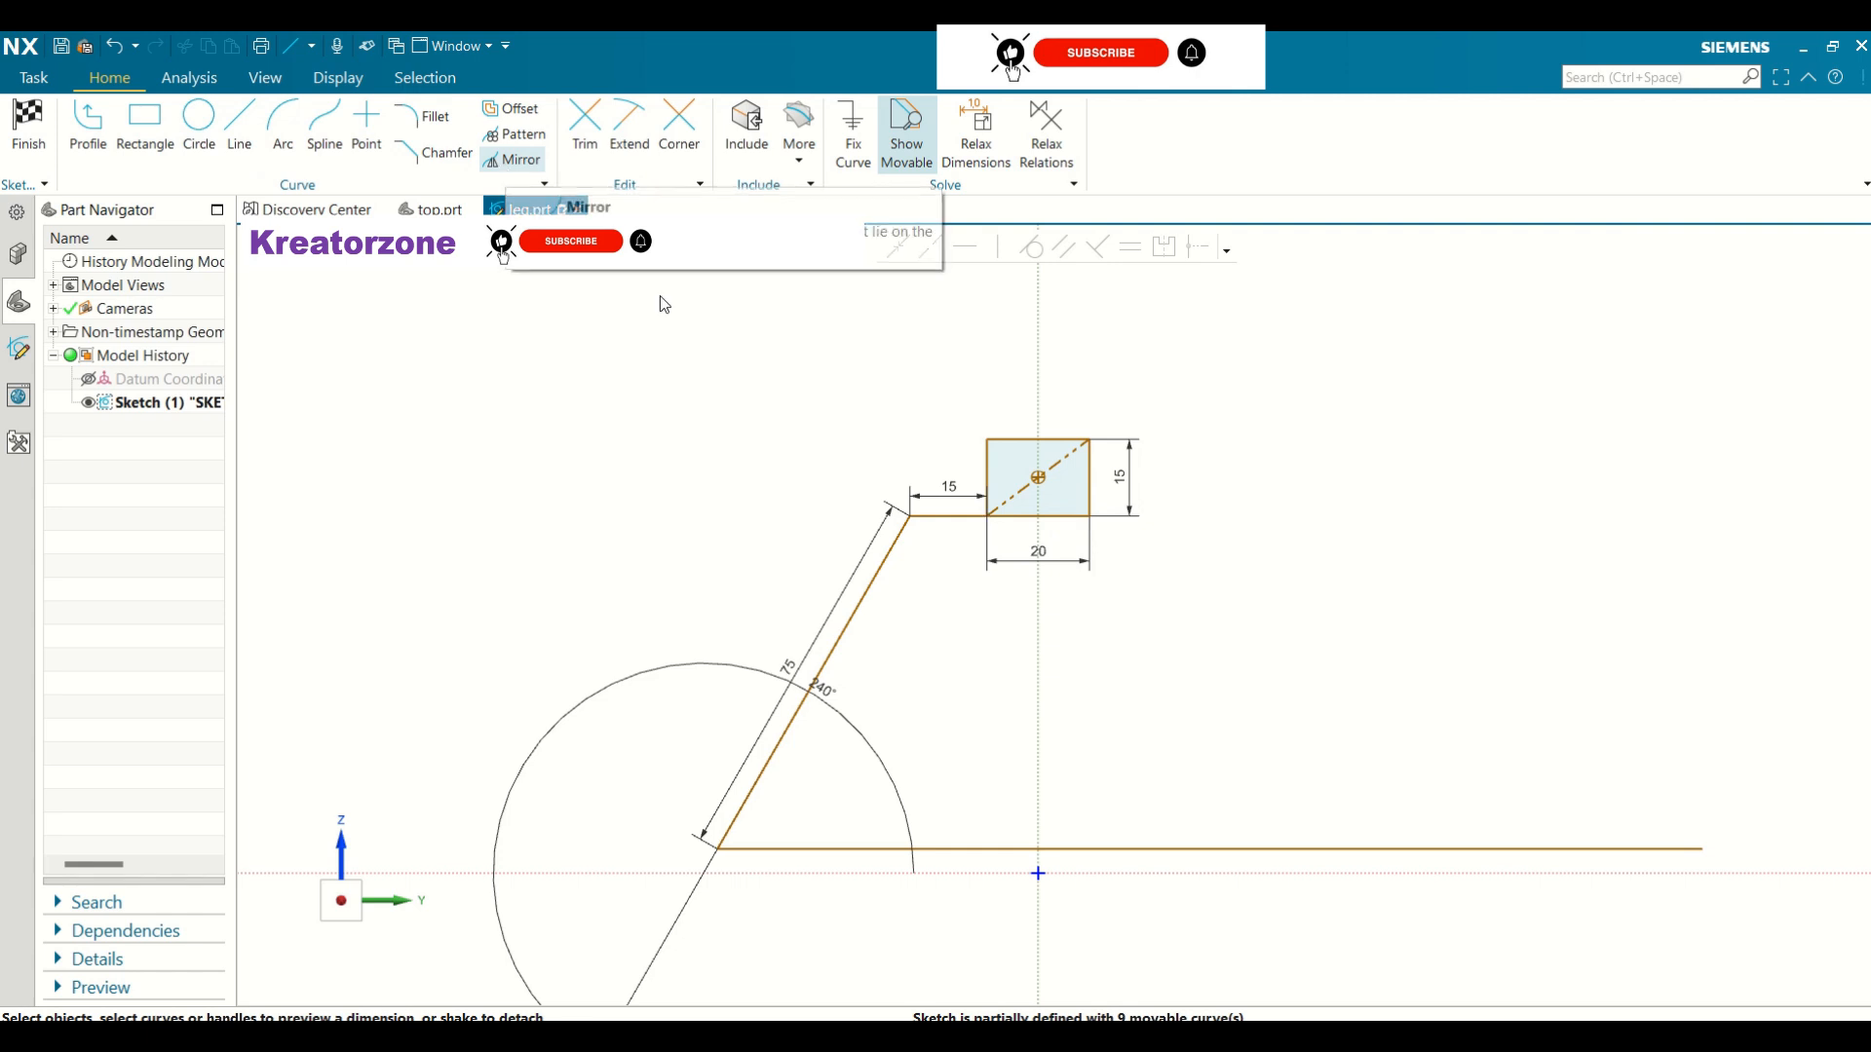
{"action": "left_click", "coordinate": [913, 514]}
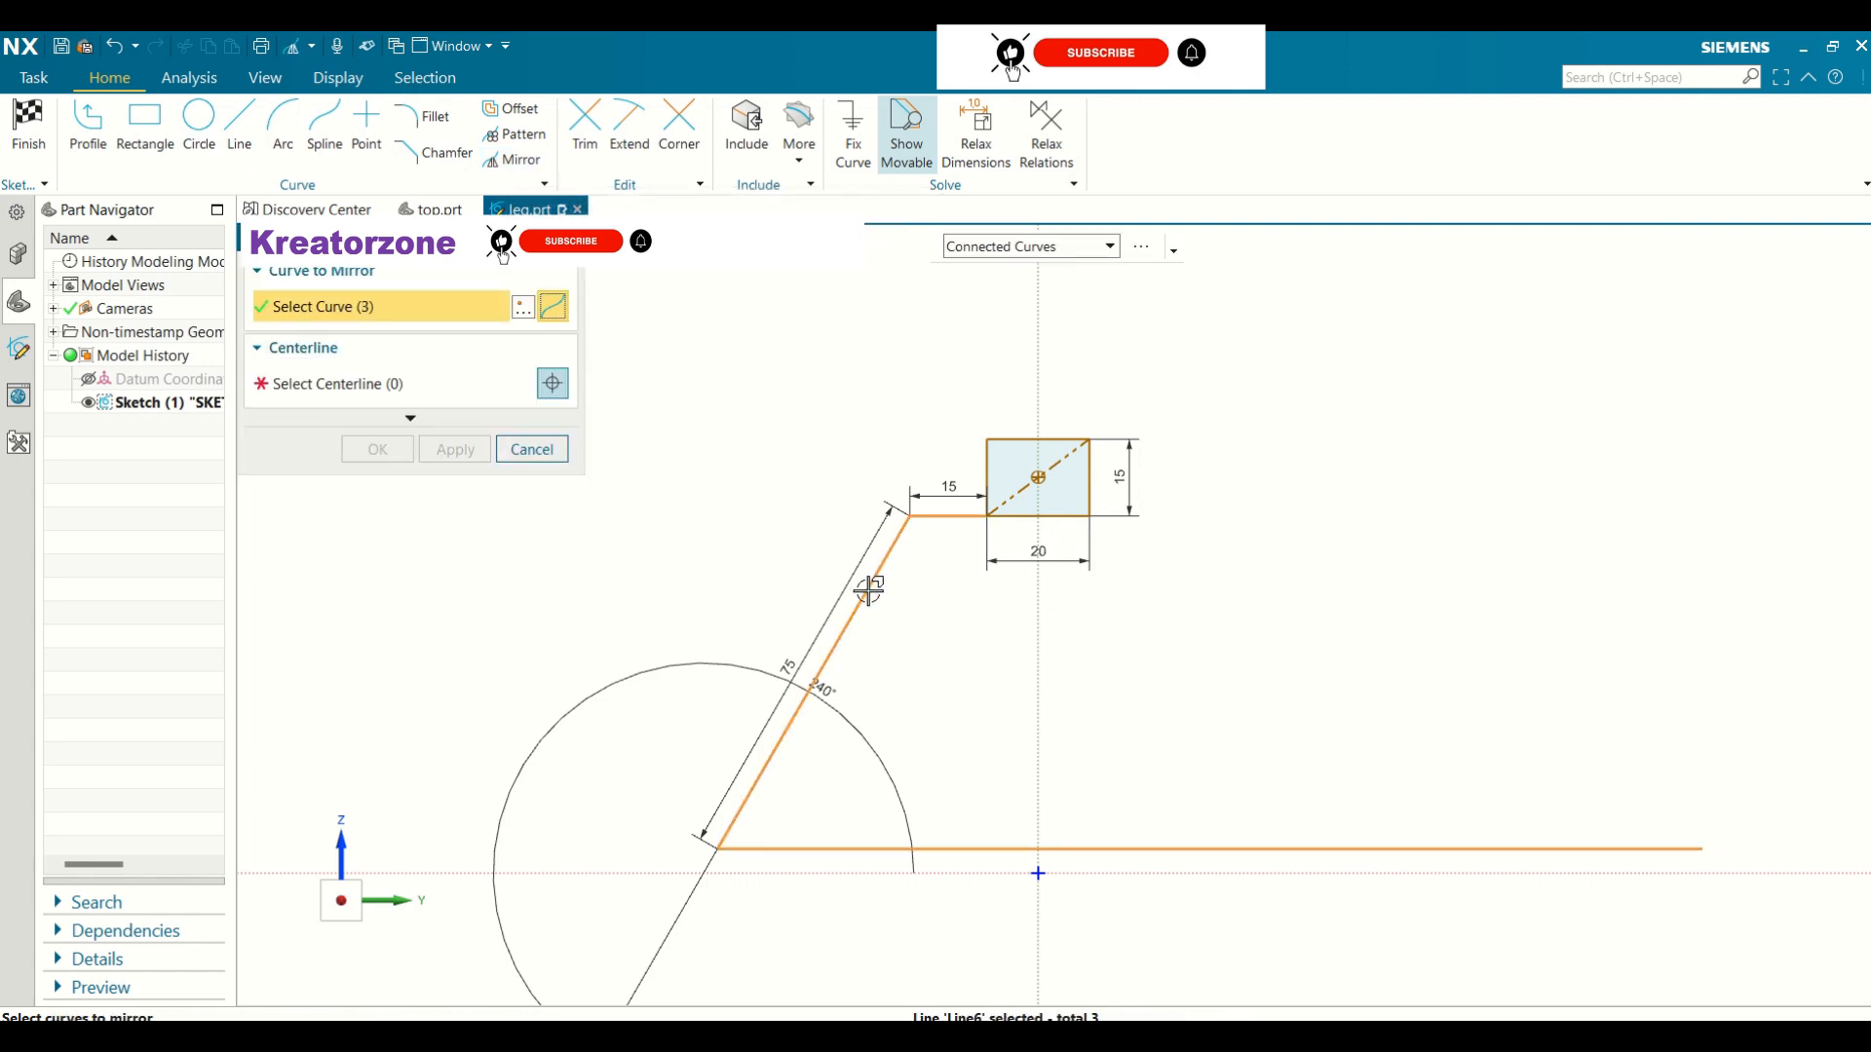
{"action": "left_click", "coordinate": [523, 450]}
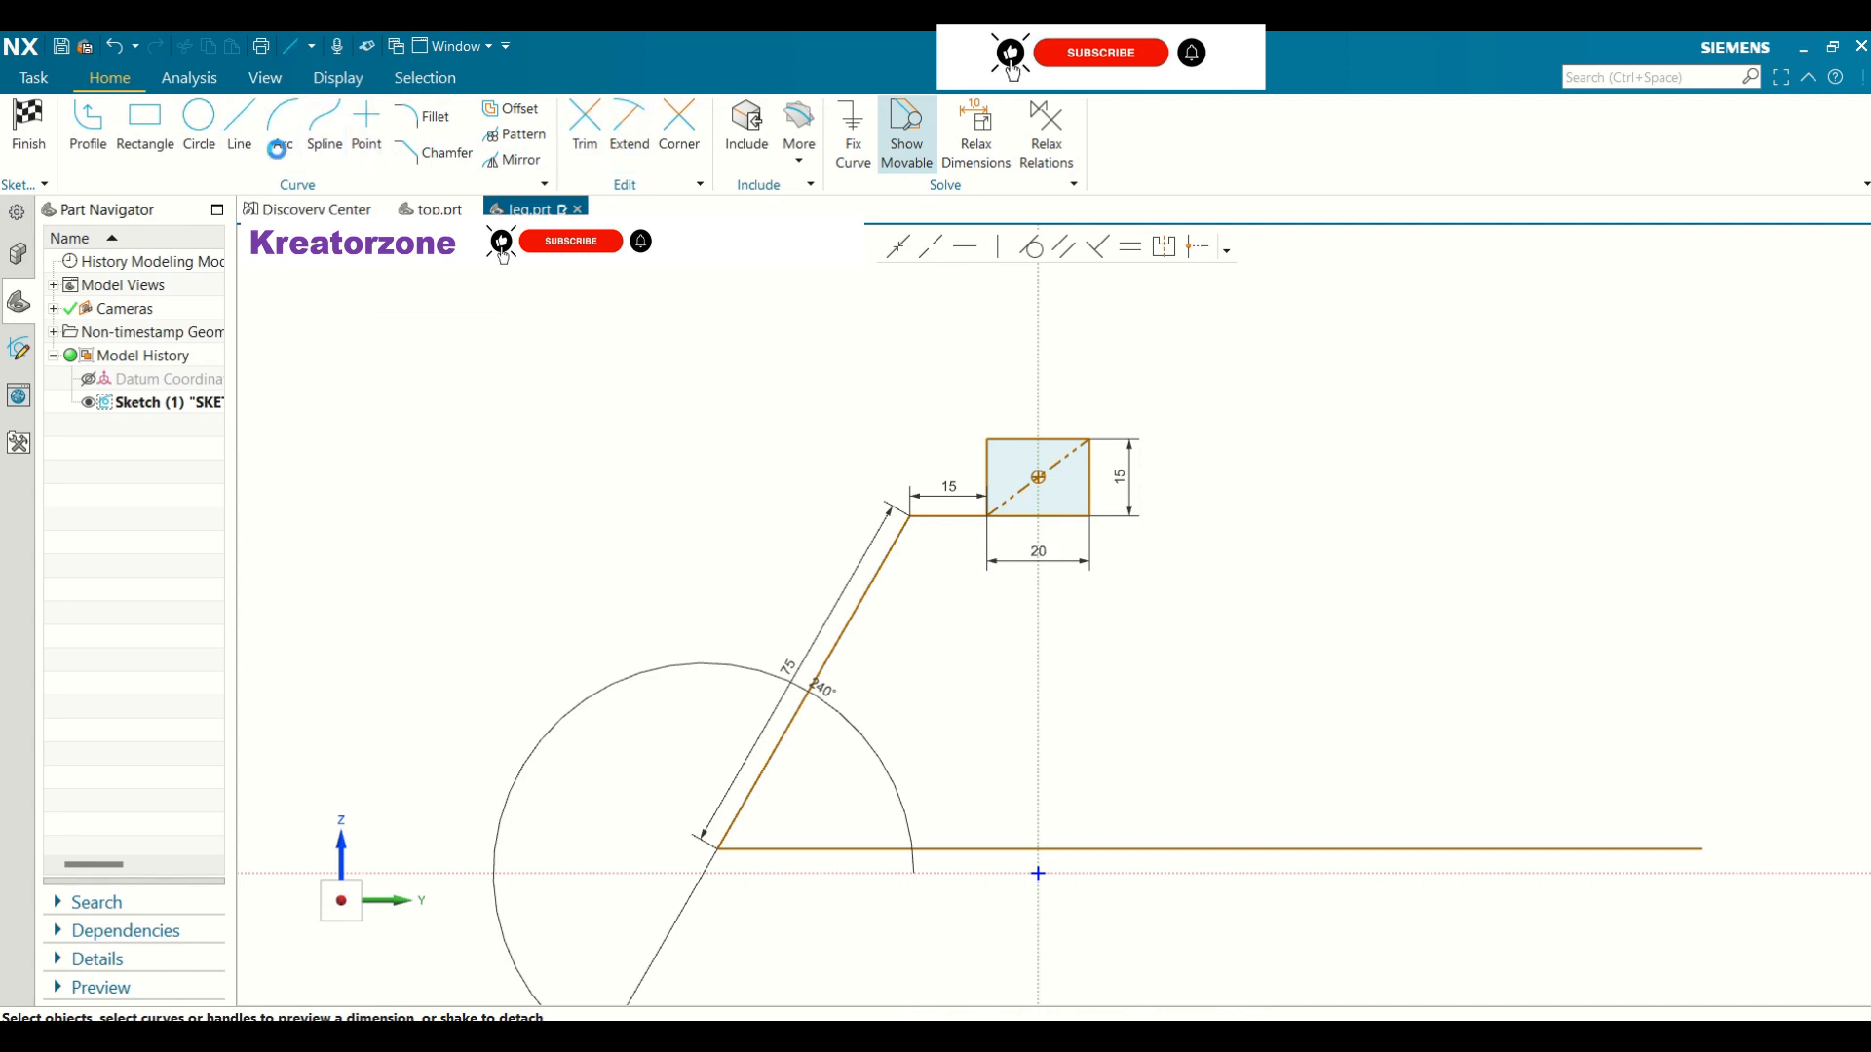
Draw a horizontal line about 31 mm long outward from the rectangle's lower-right corner
{"action": "left_click", "coordinate": [239, 132]}
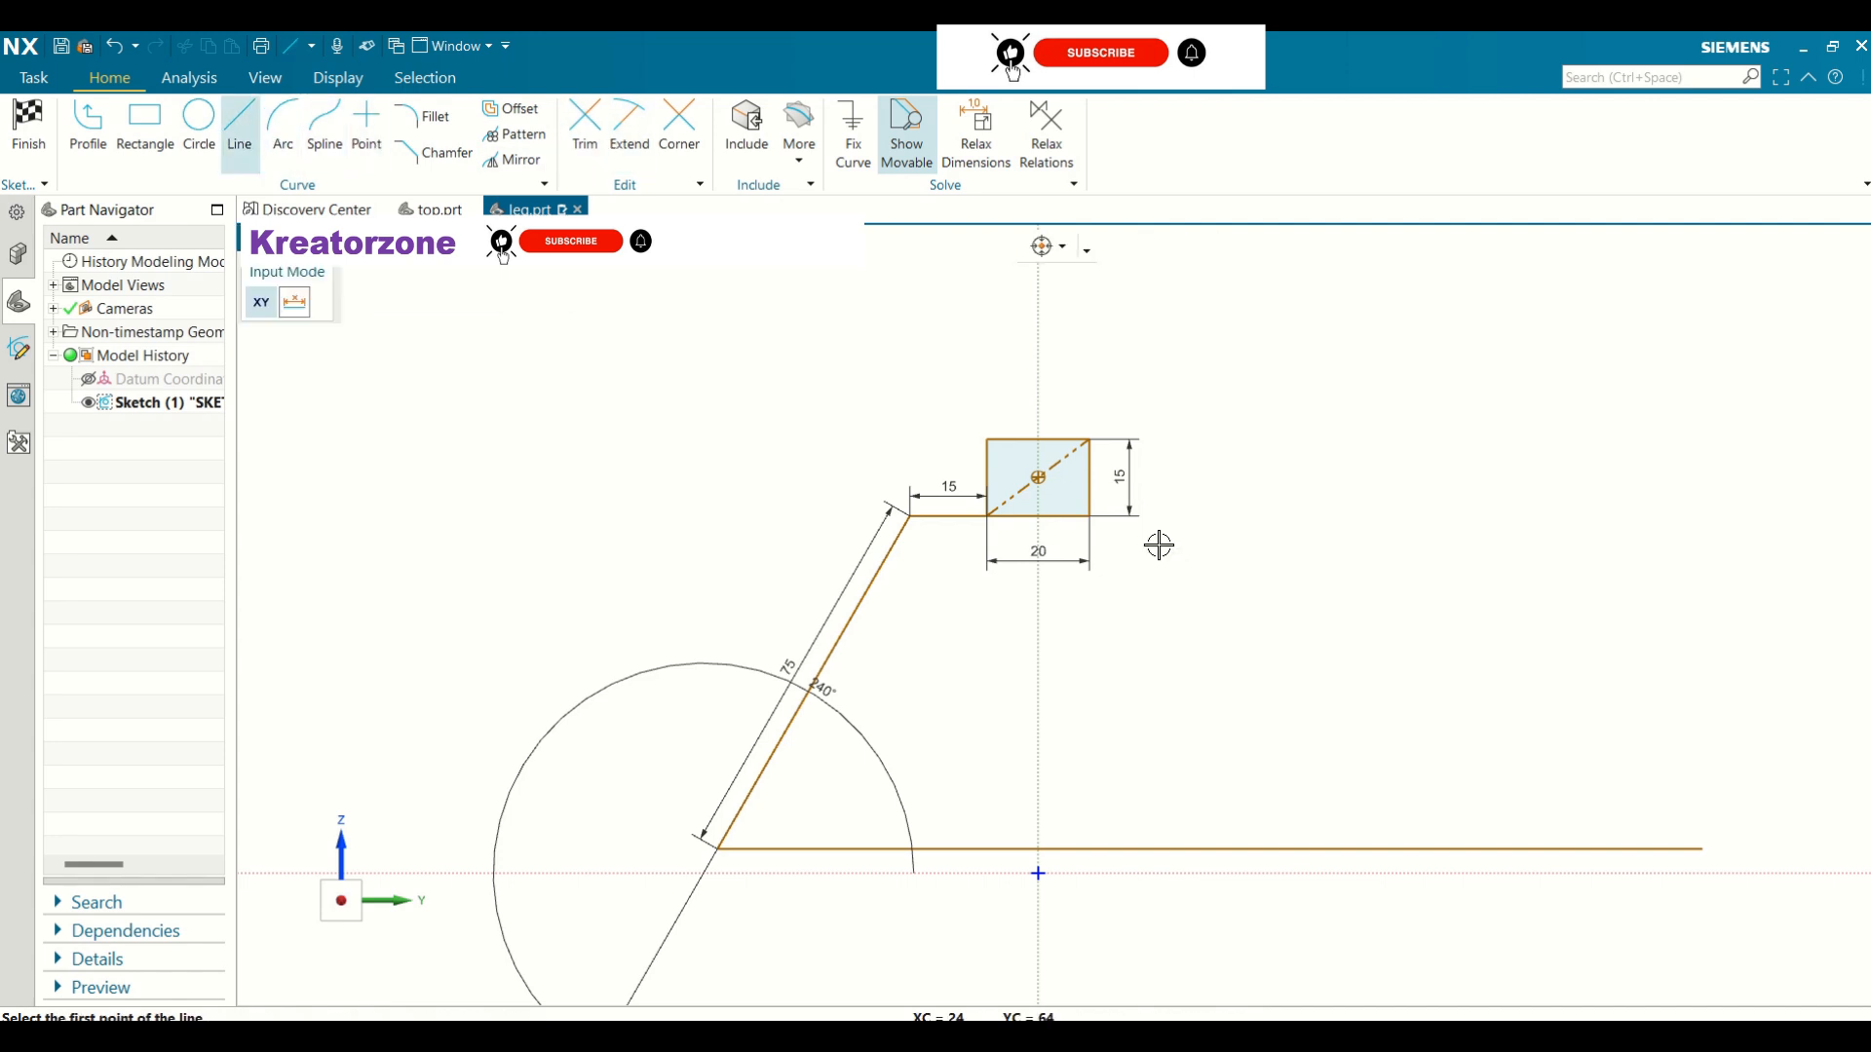
{"action": "left_click", "coordinate": [1091, 517]}
{"action": "left_click", "coordinate": [1251, 516]}
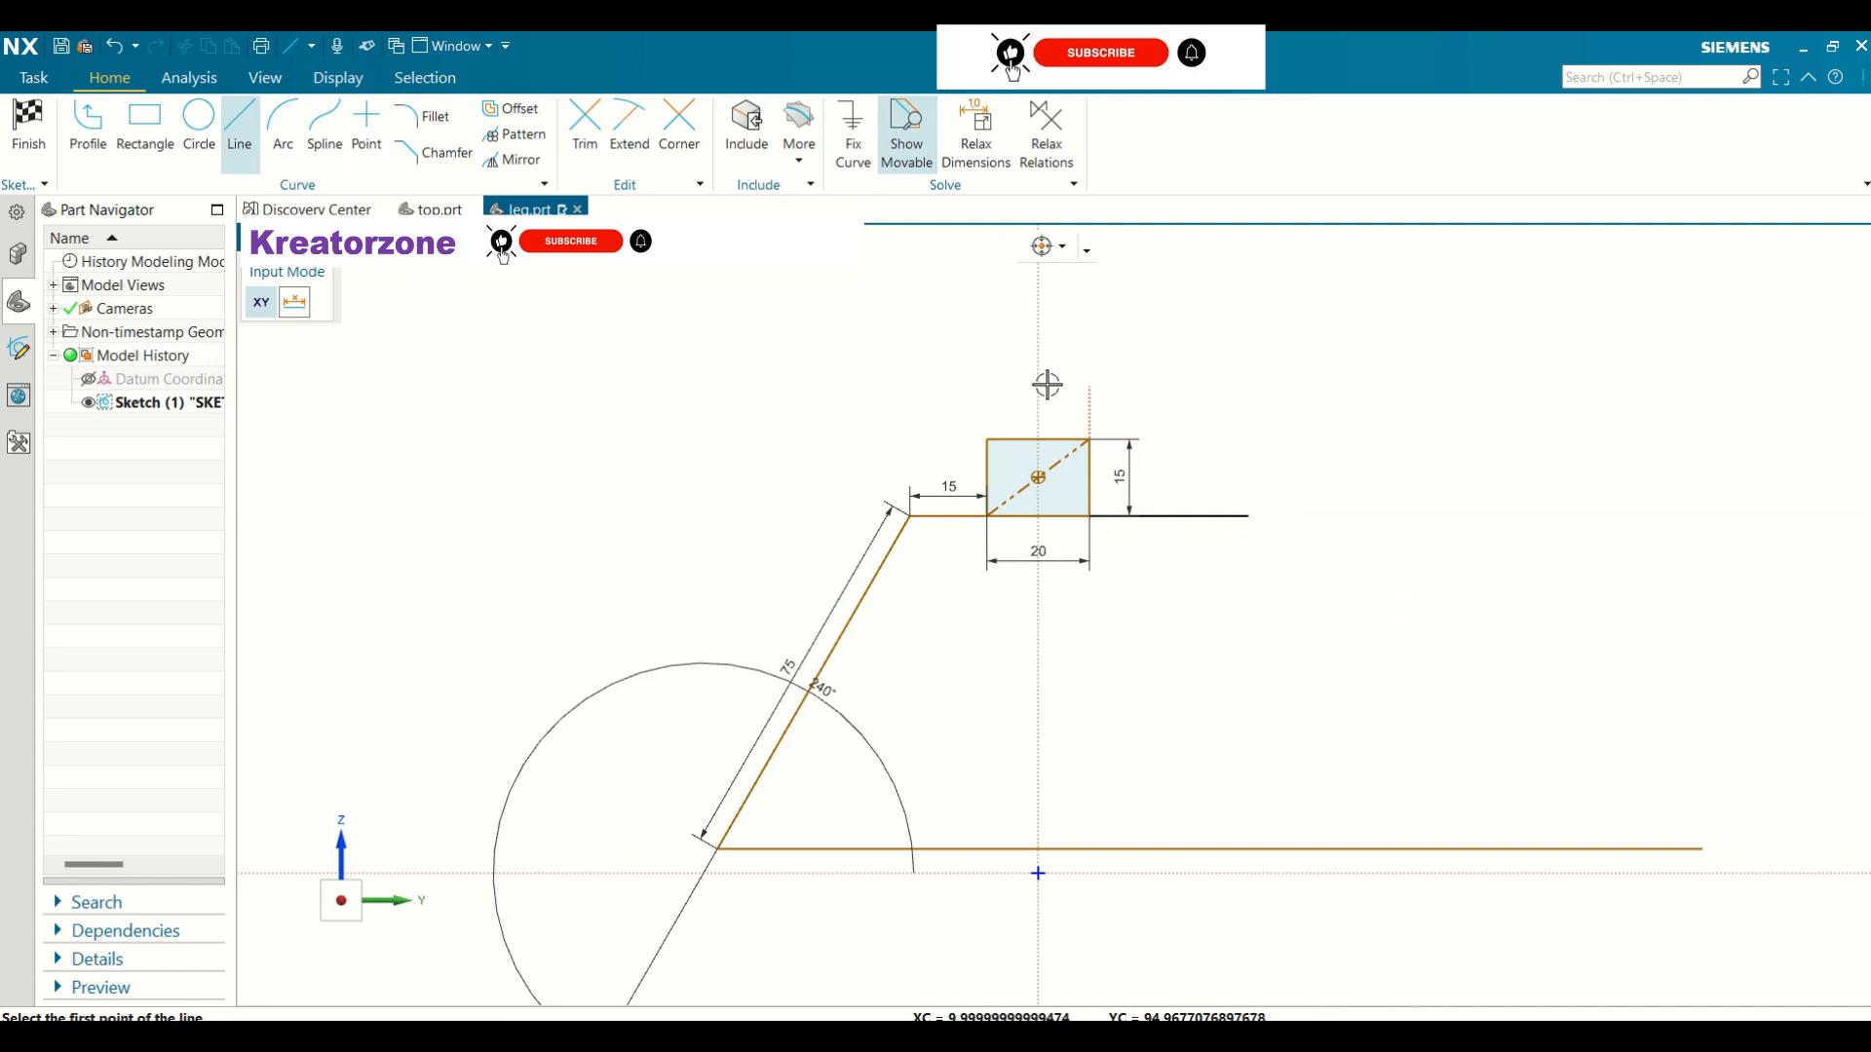
{"action": "key", "text": "Escape"}
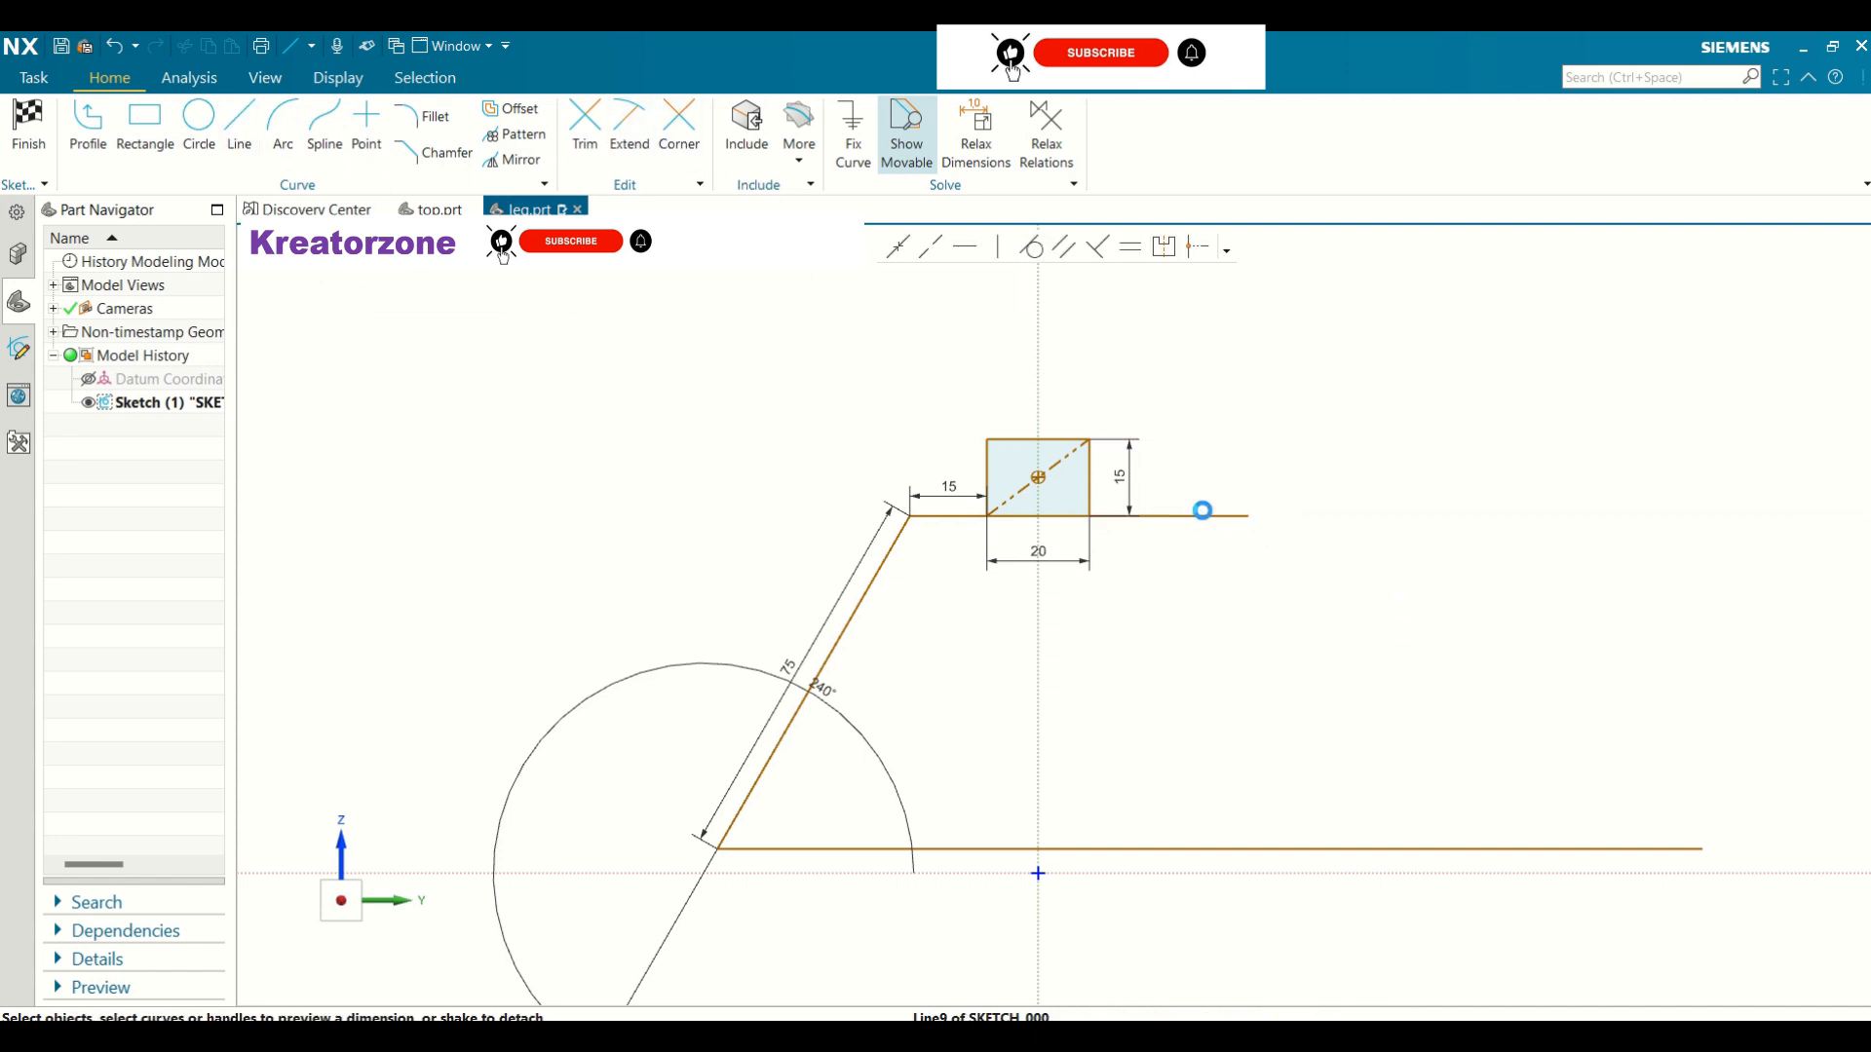
Dimension the horizontal line extending from the rectangle's lower-right corner and set its length to 15 mm
{"action": "left_click", "coordinate": [1202, 515]}
{"action": "left_click", "coordinate": [1172, 552]}
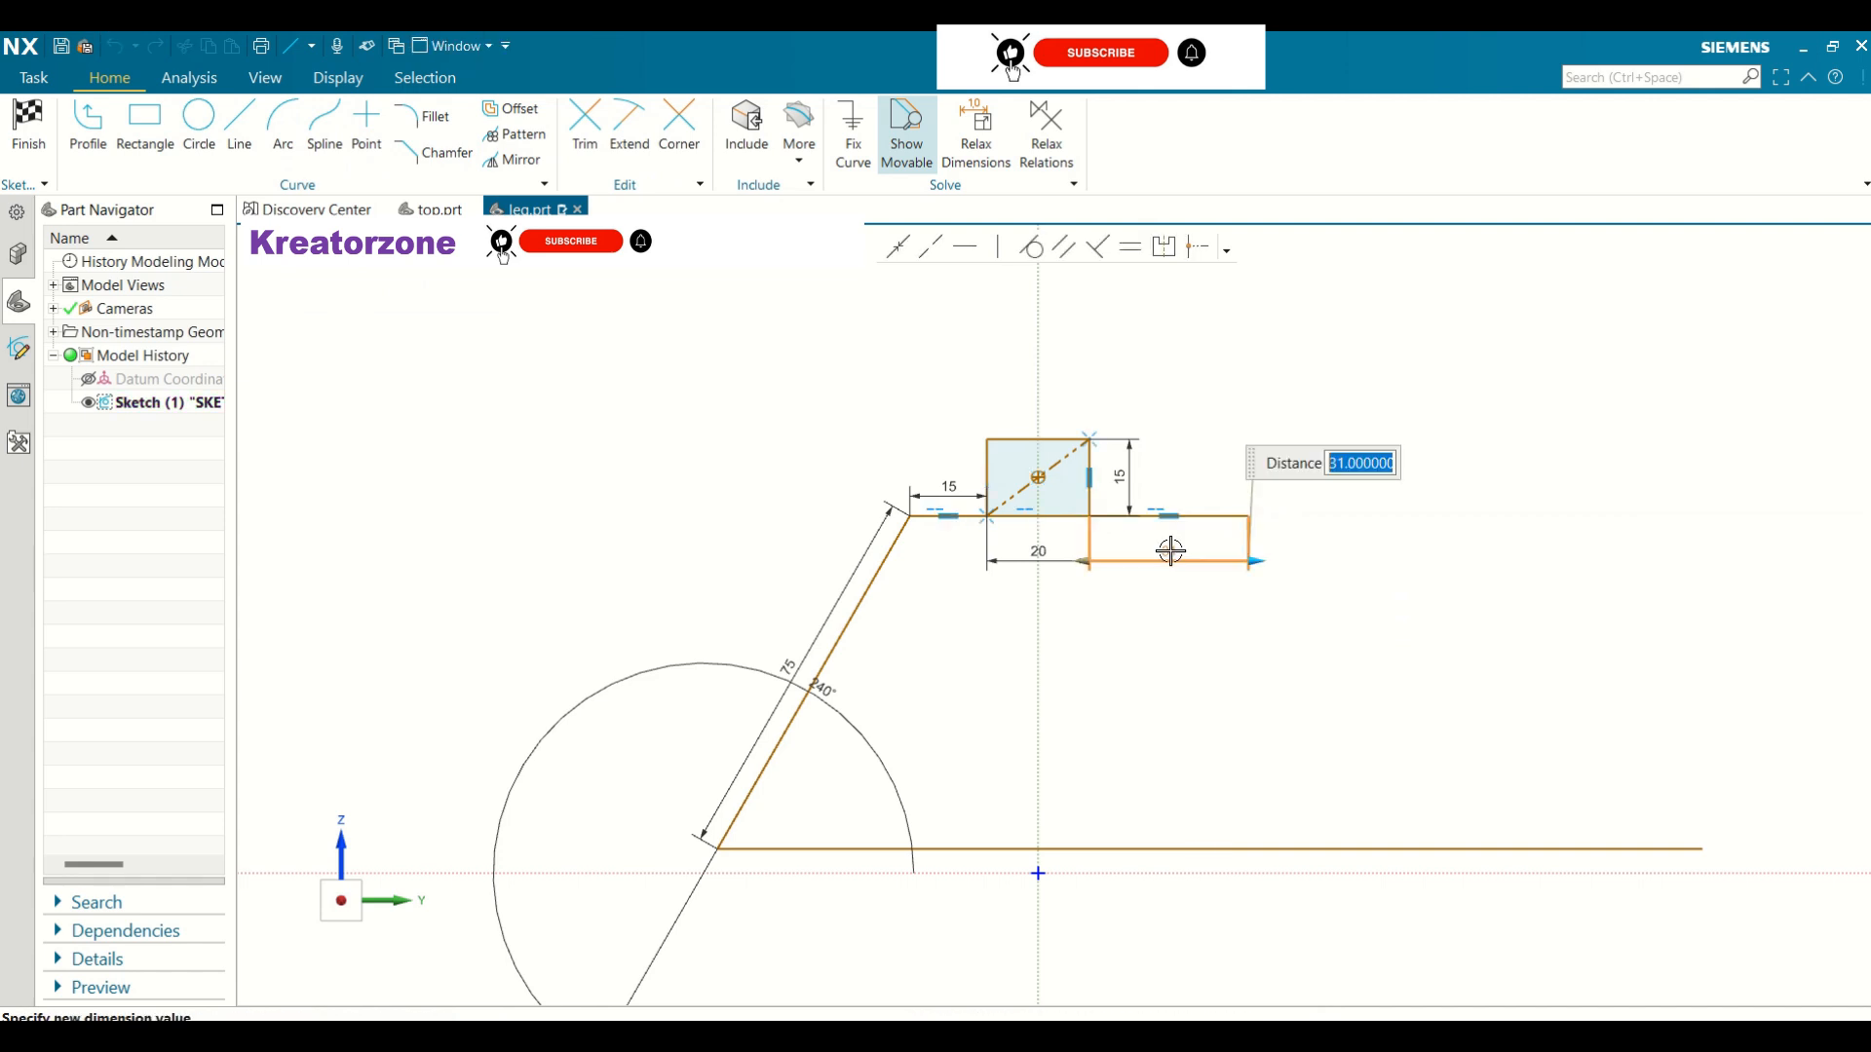
{"action": "type", "text": "1"}
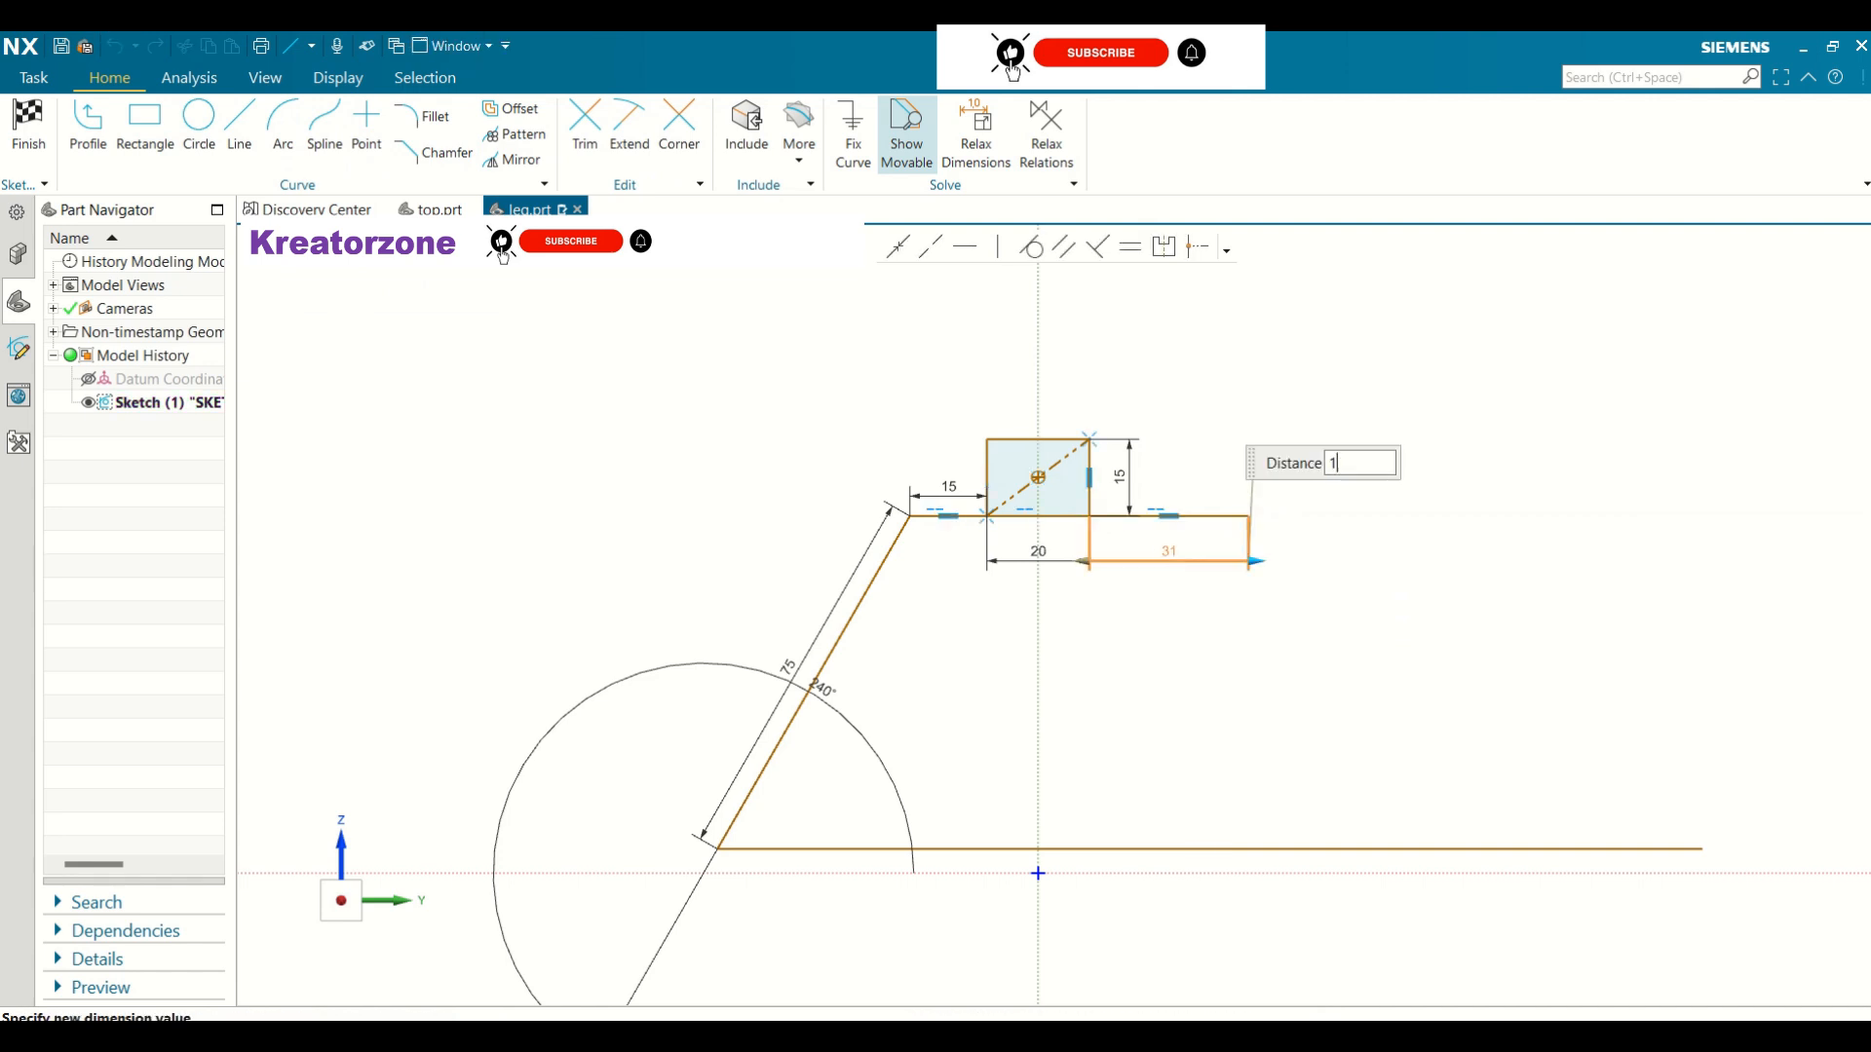
{"action": "type", "text": "5"}
{"action": "key", "text": "Return"}
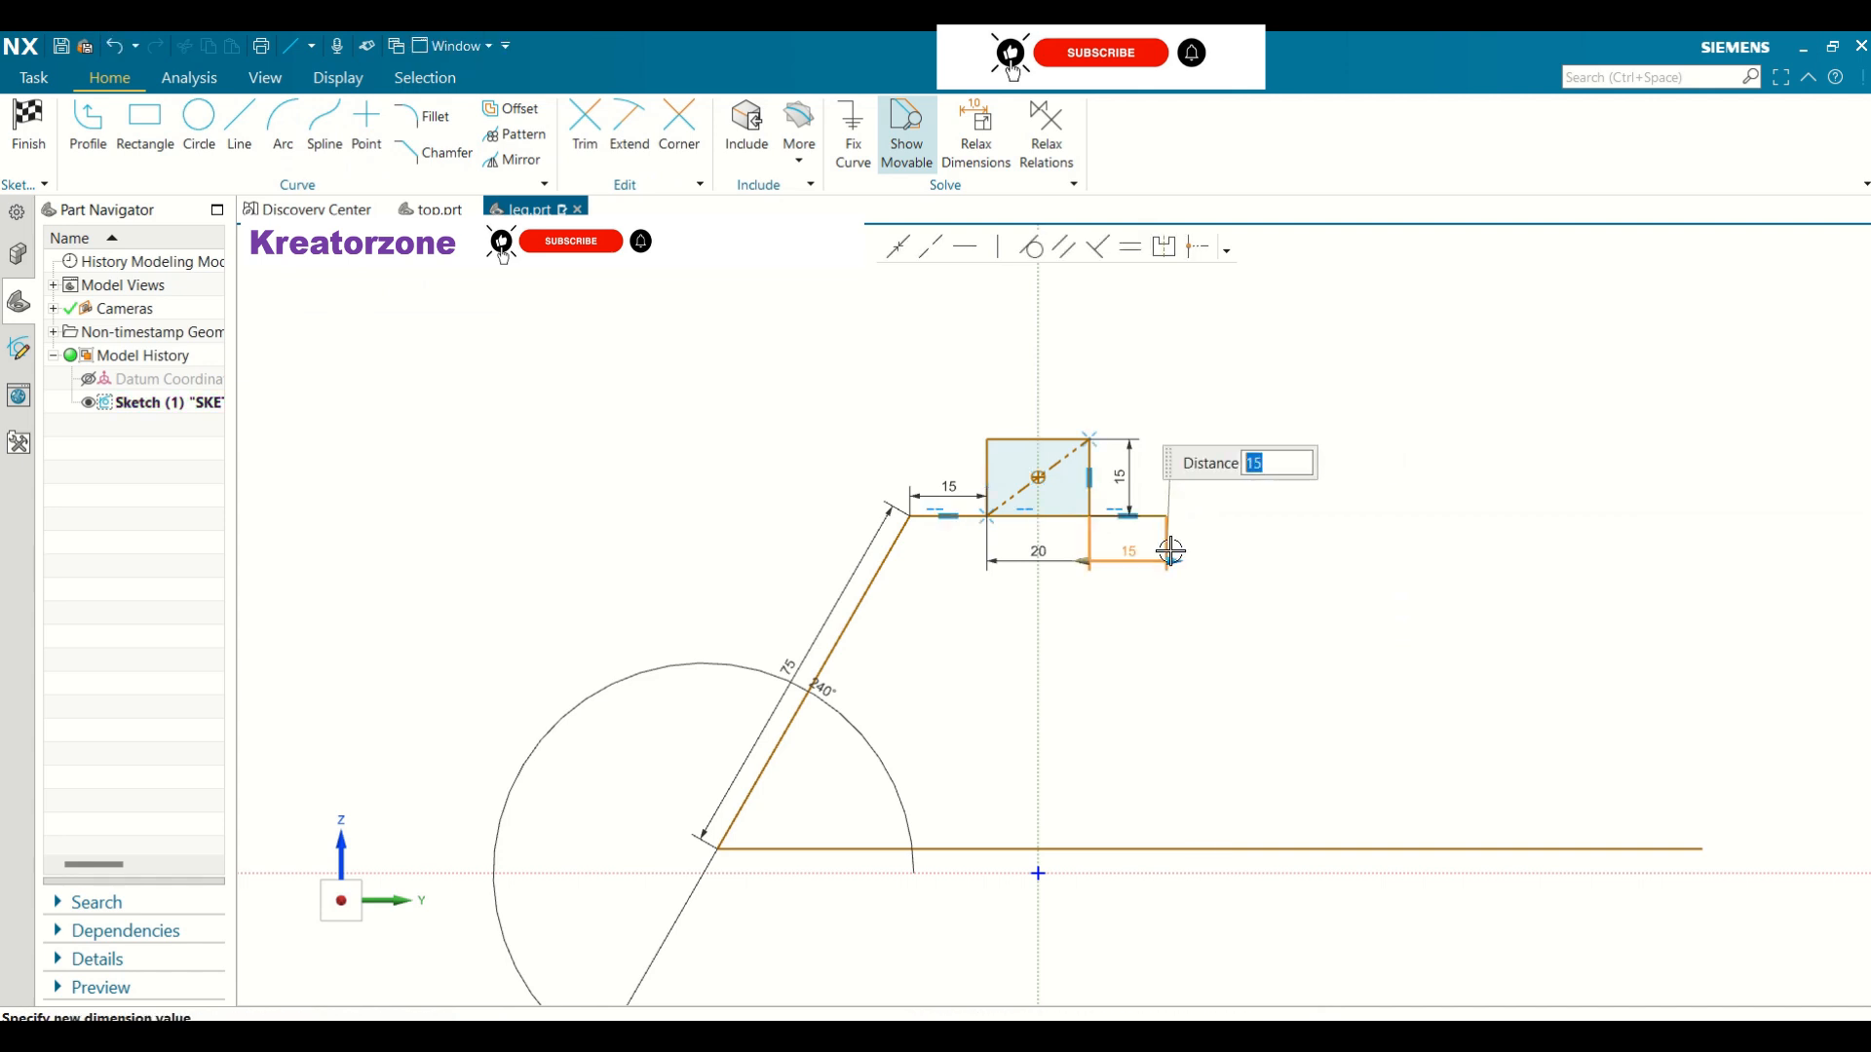
Draw a slanted line 75 mm long at 300° from the free end of the right-hand 15 mm line
{"action": "left_click", "coordinate": [240, 126]}
{"action": "left_click", "coordinate": [1165, 516]}
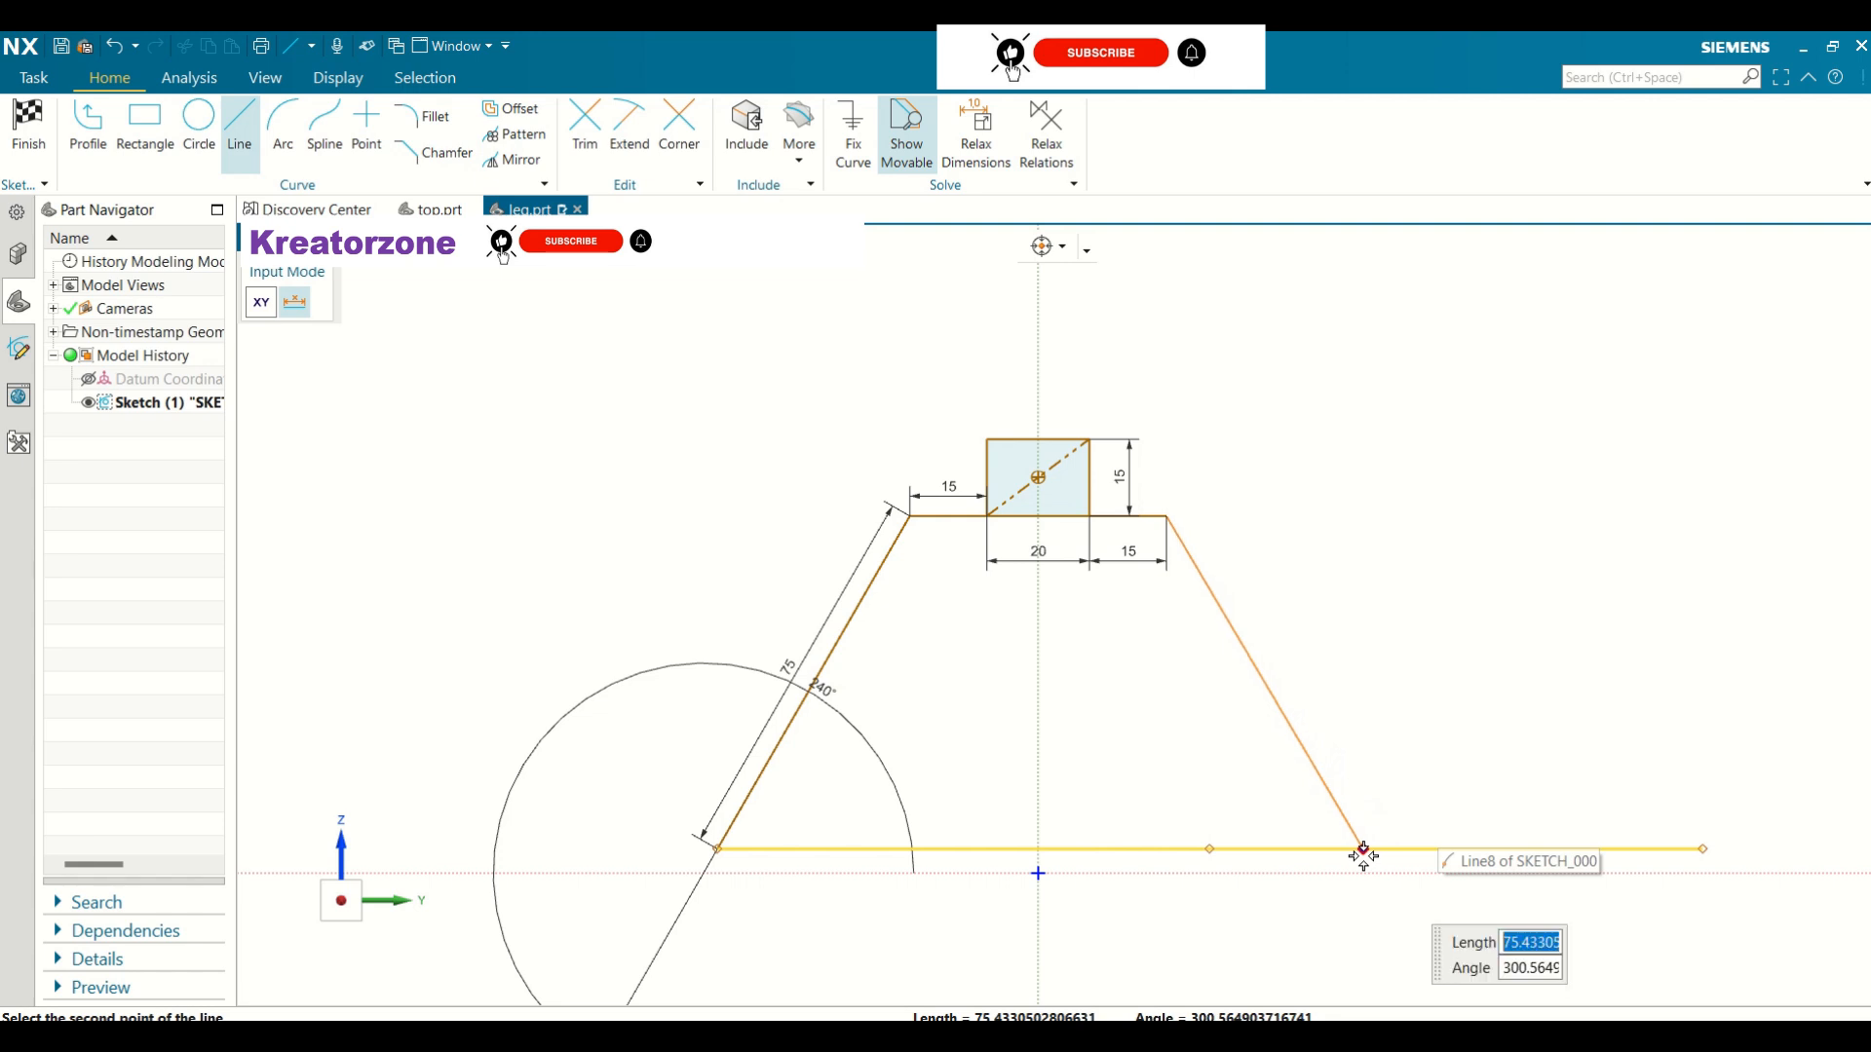
{"action": "type", "text": "75"}
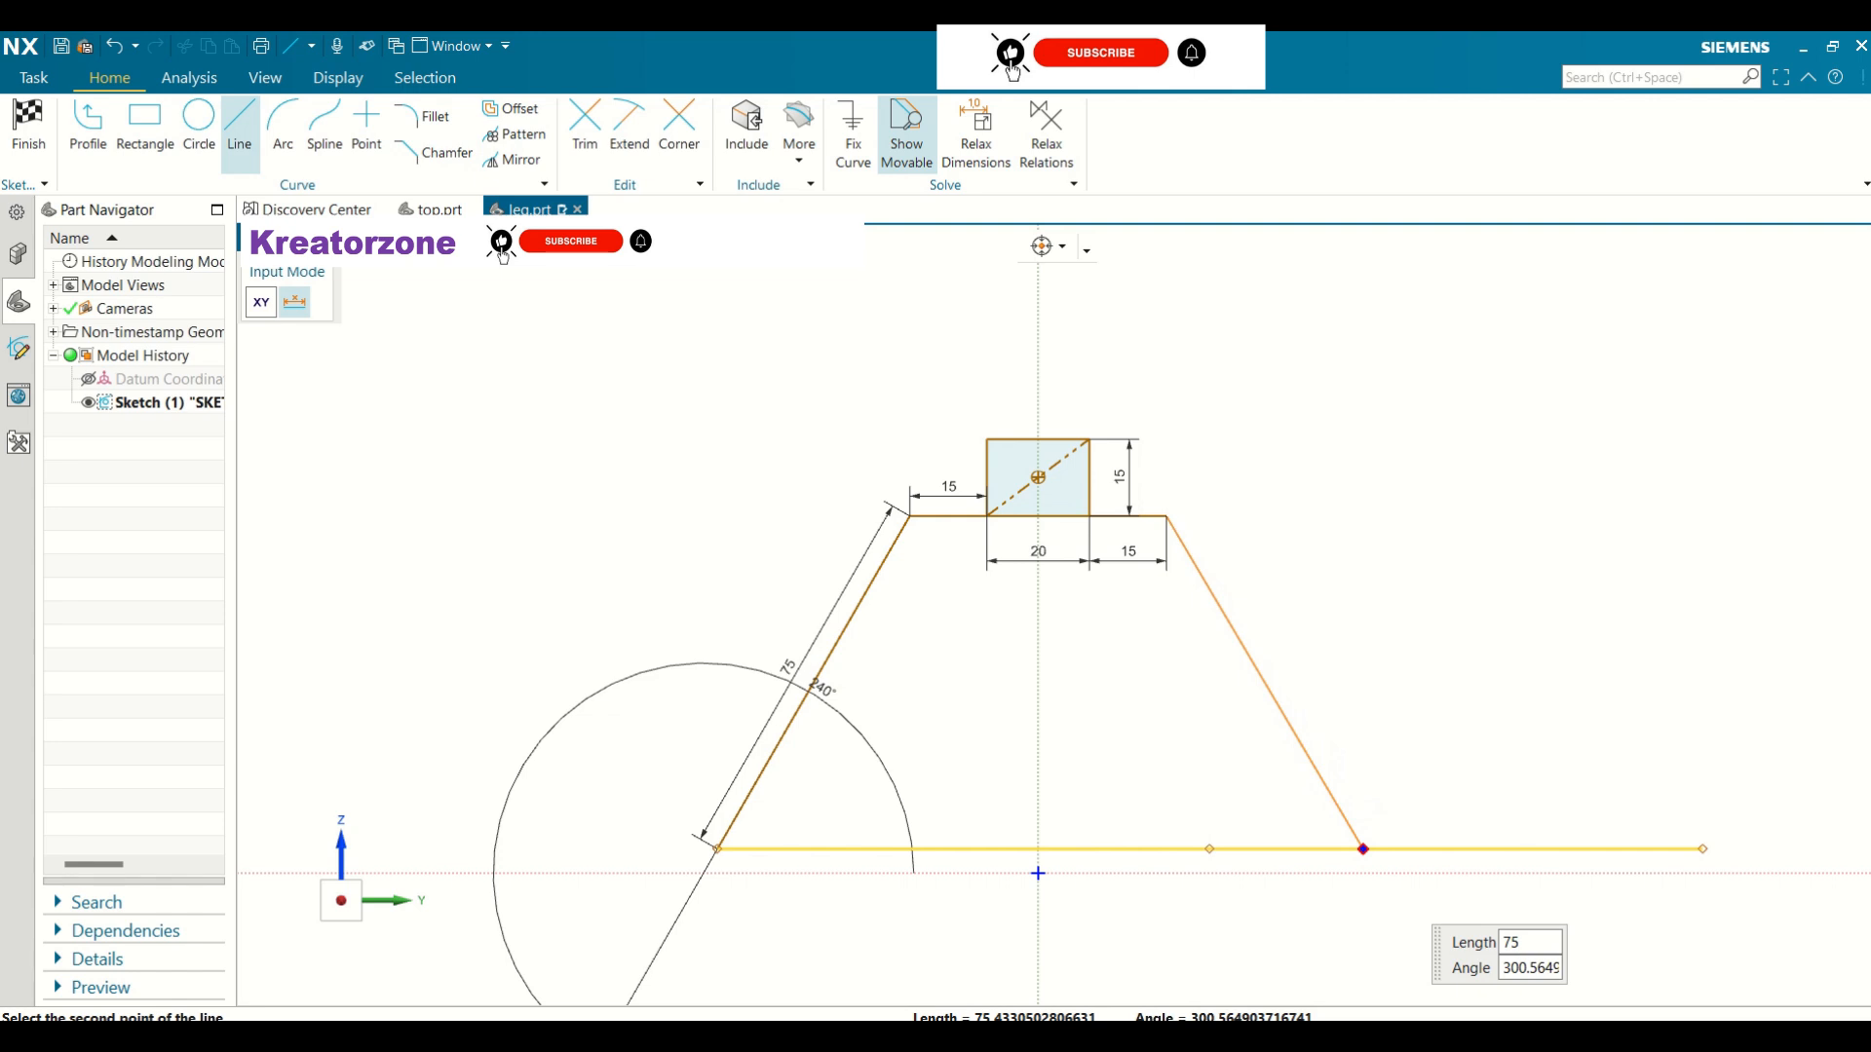
{"action": "key", "text": "Tab"}
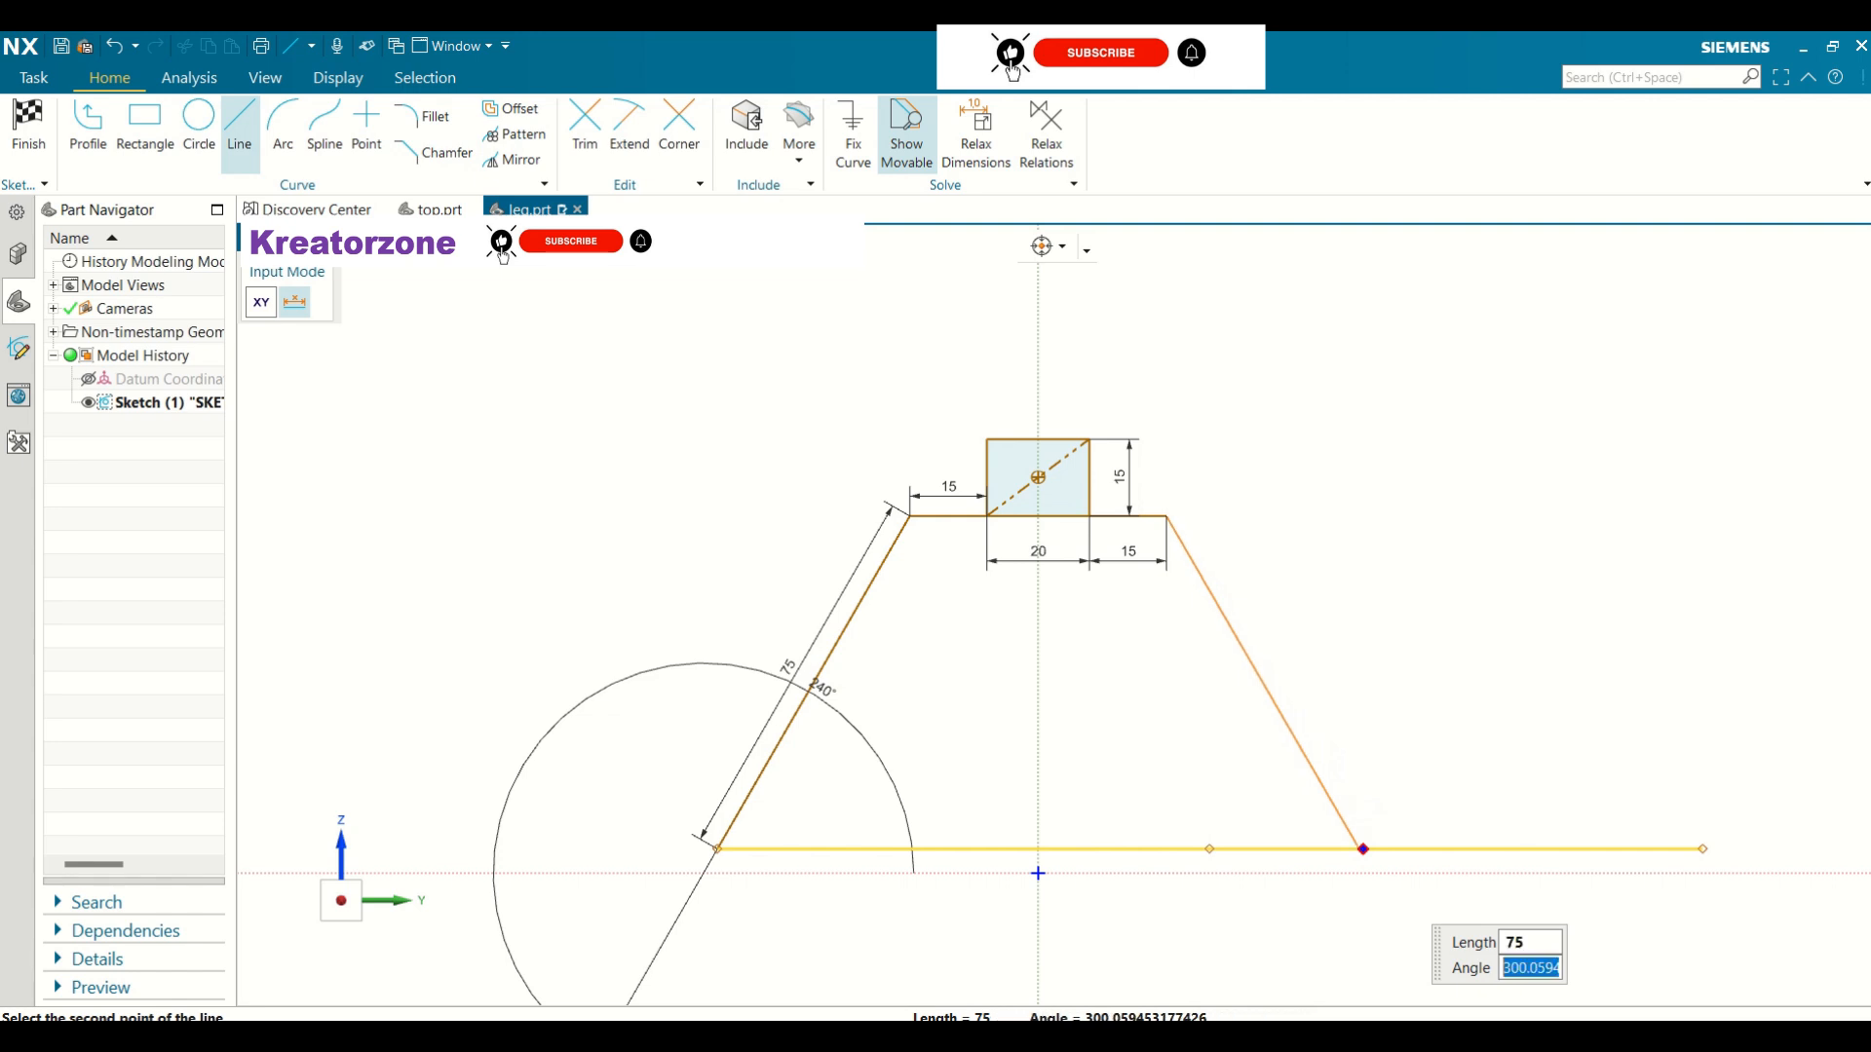
{"action": "type", "text": "300"}
{"action": "key", "text": "Return"}
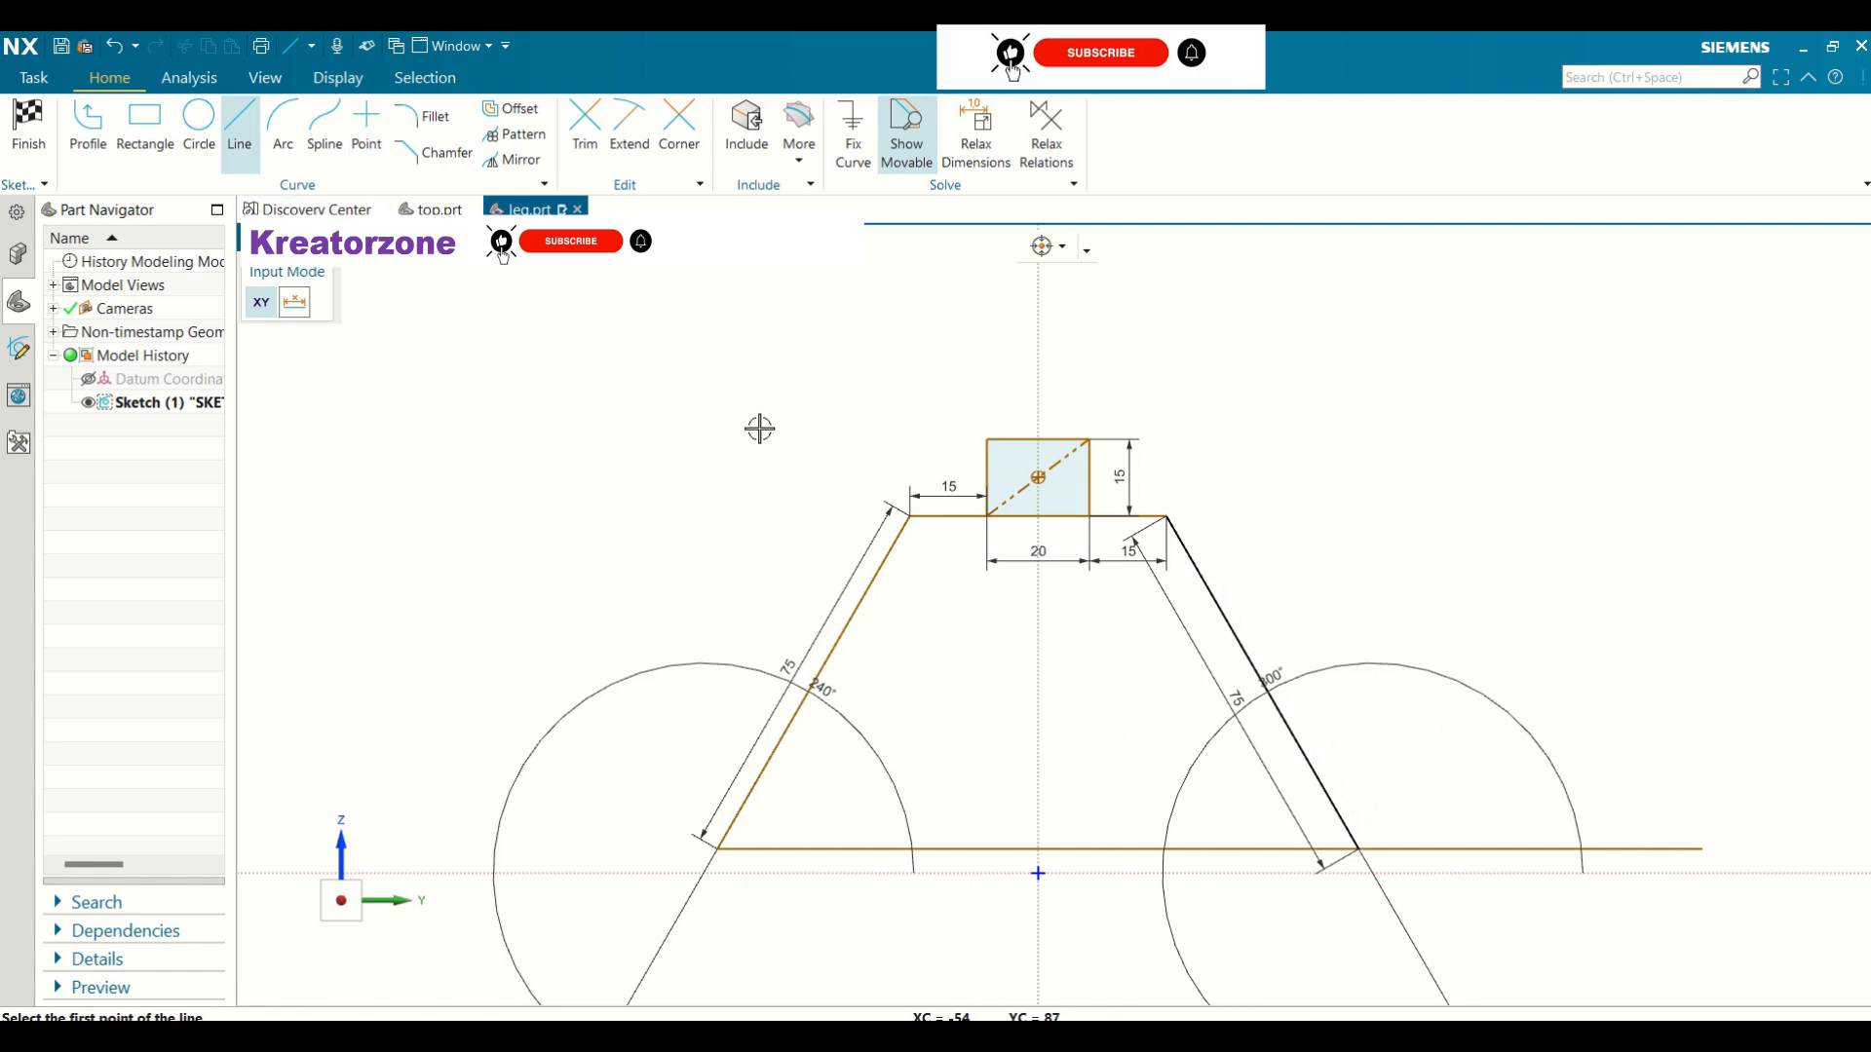
Make a corner between the right slanted line and the base line, removing the base line's overhang
{"action": "left_click", "coordinate": [585, 129]}
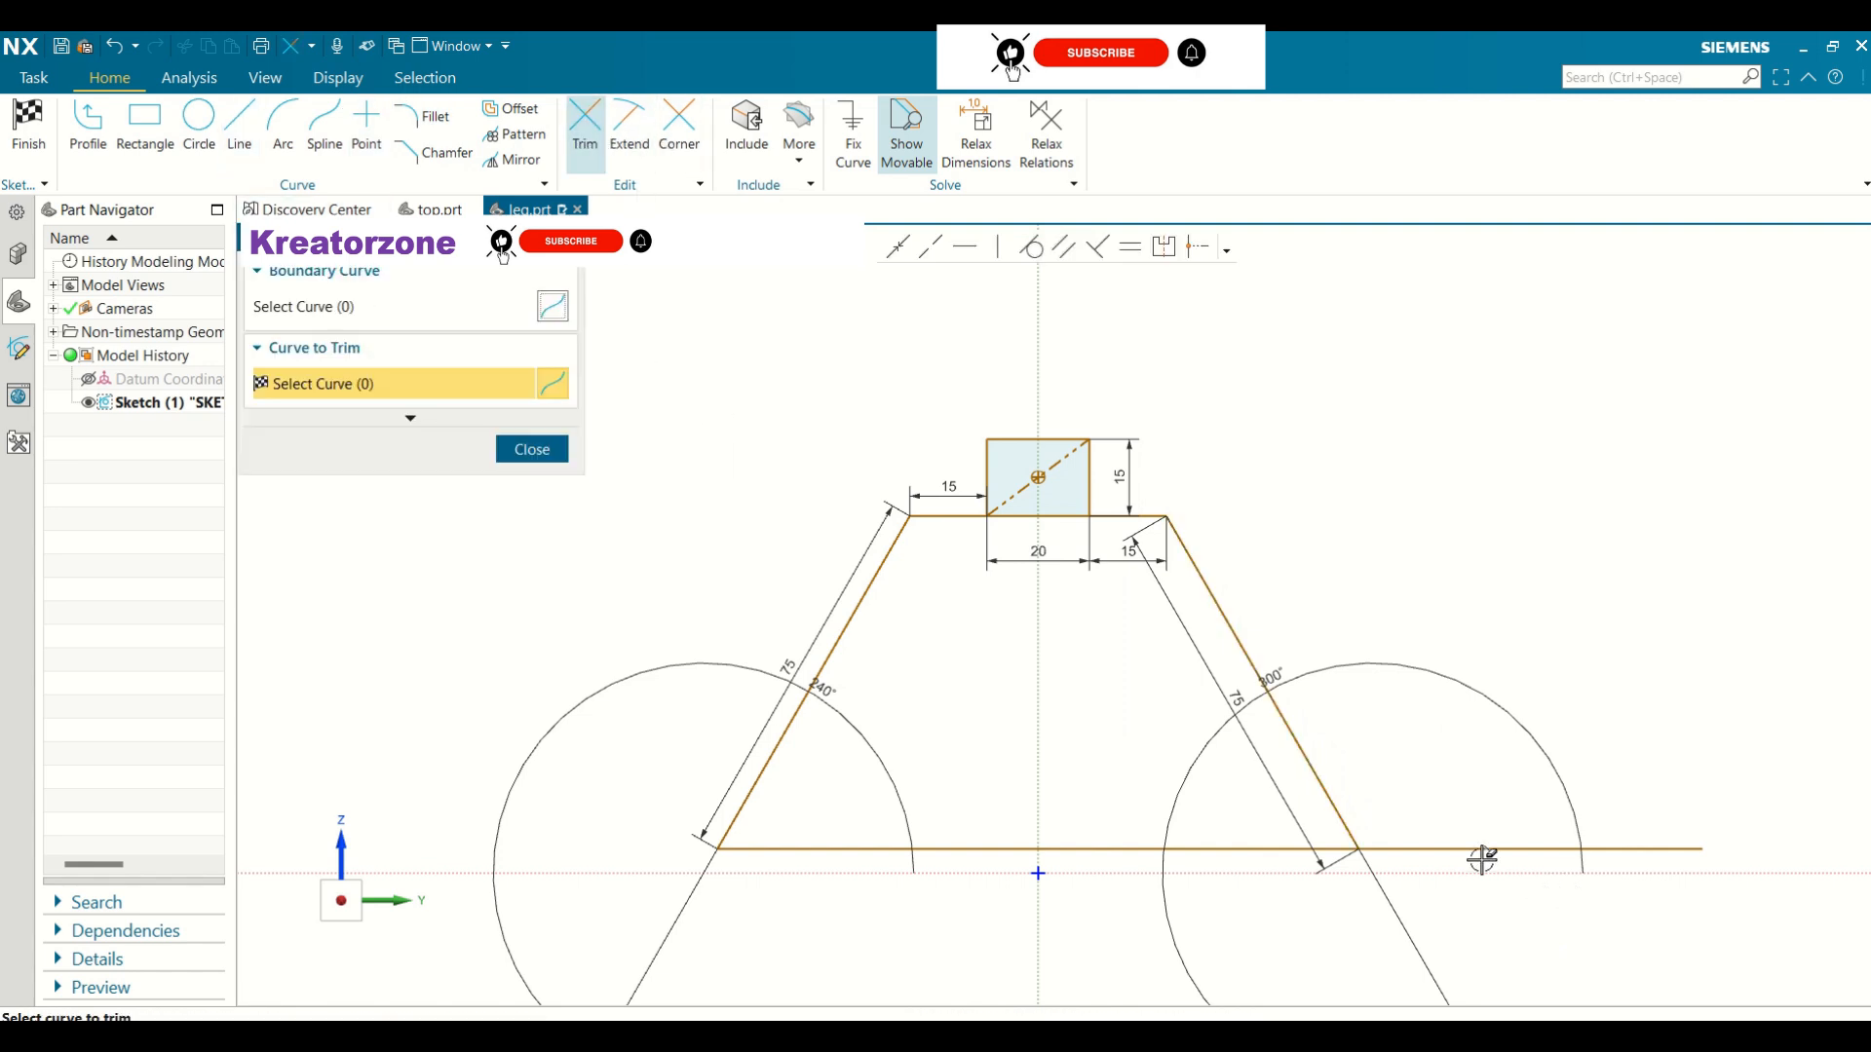
{"action": "left_click", "coordinate": [540, 447]}
{"action": "left_click", "coordinate": [679, 131]}
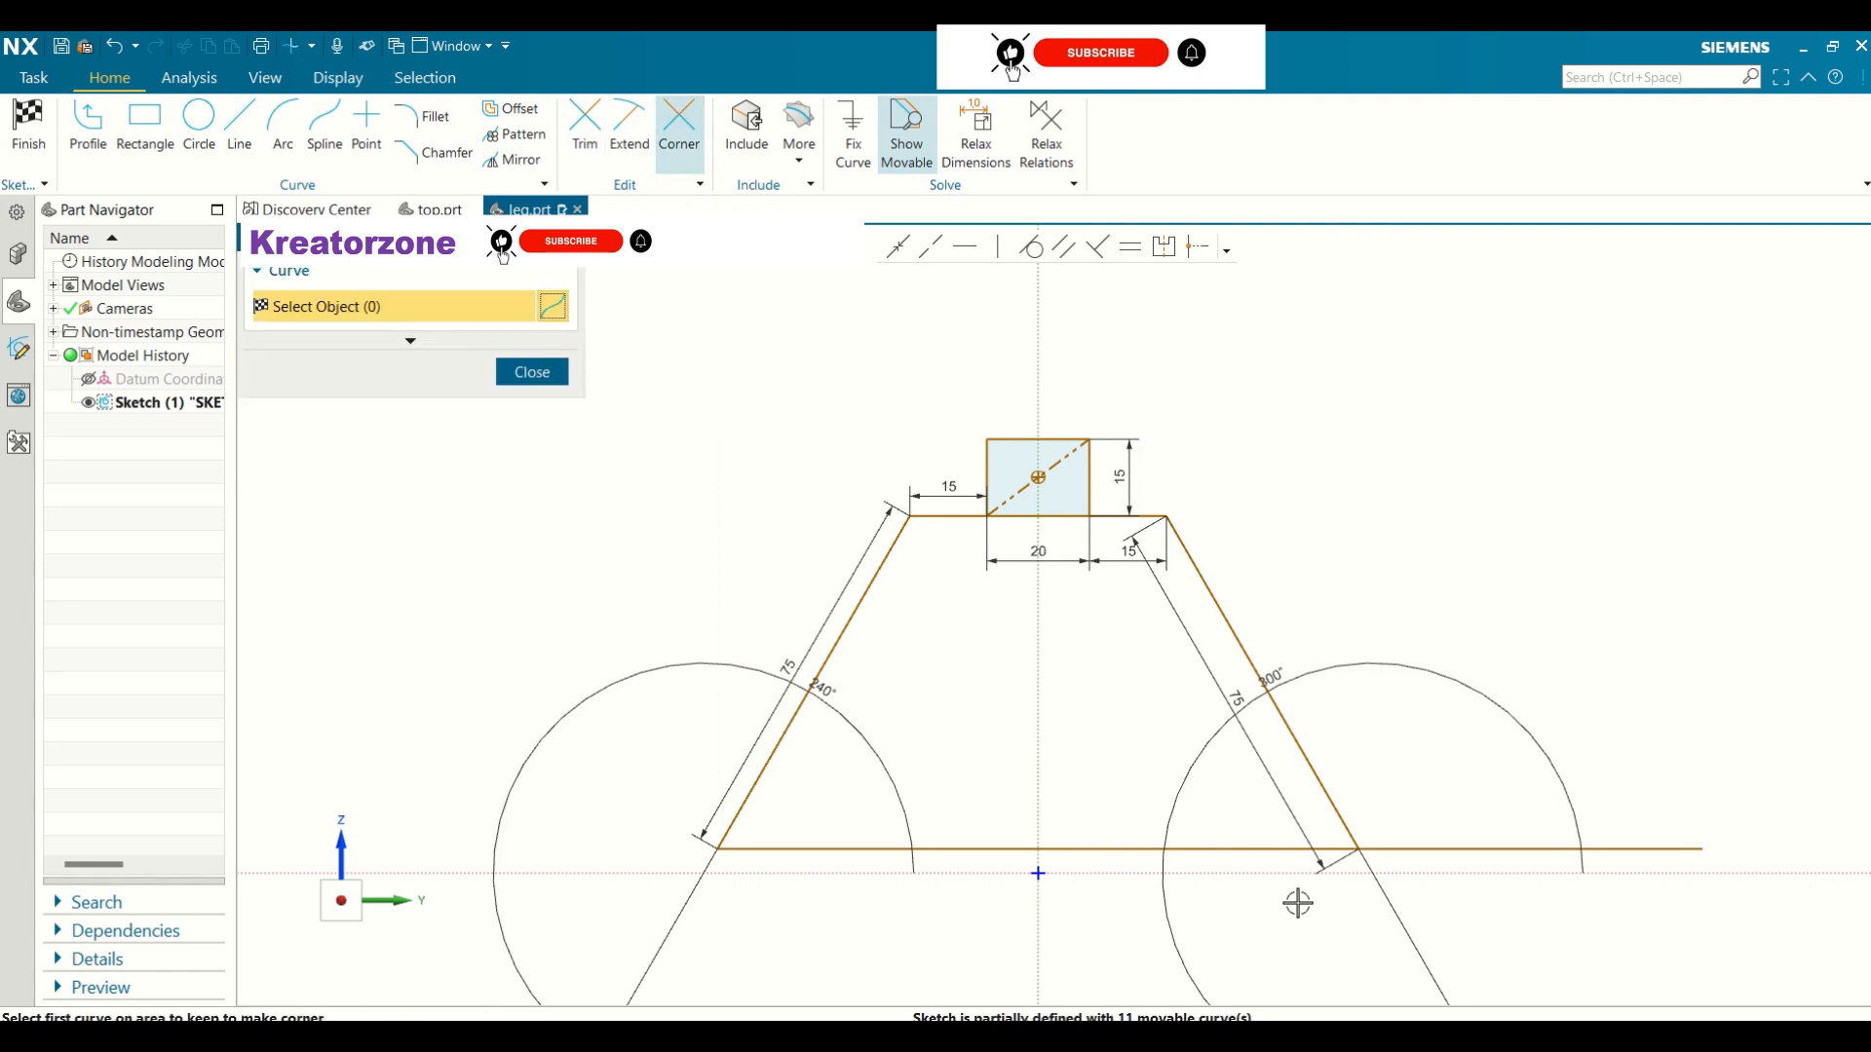
{"action": "left_click", "coordinate": [1340, 817]}
{"action": "left_click", "coordinate": [1296, 859]}
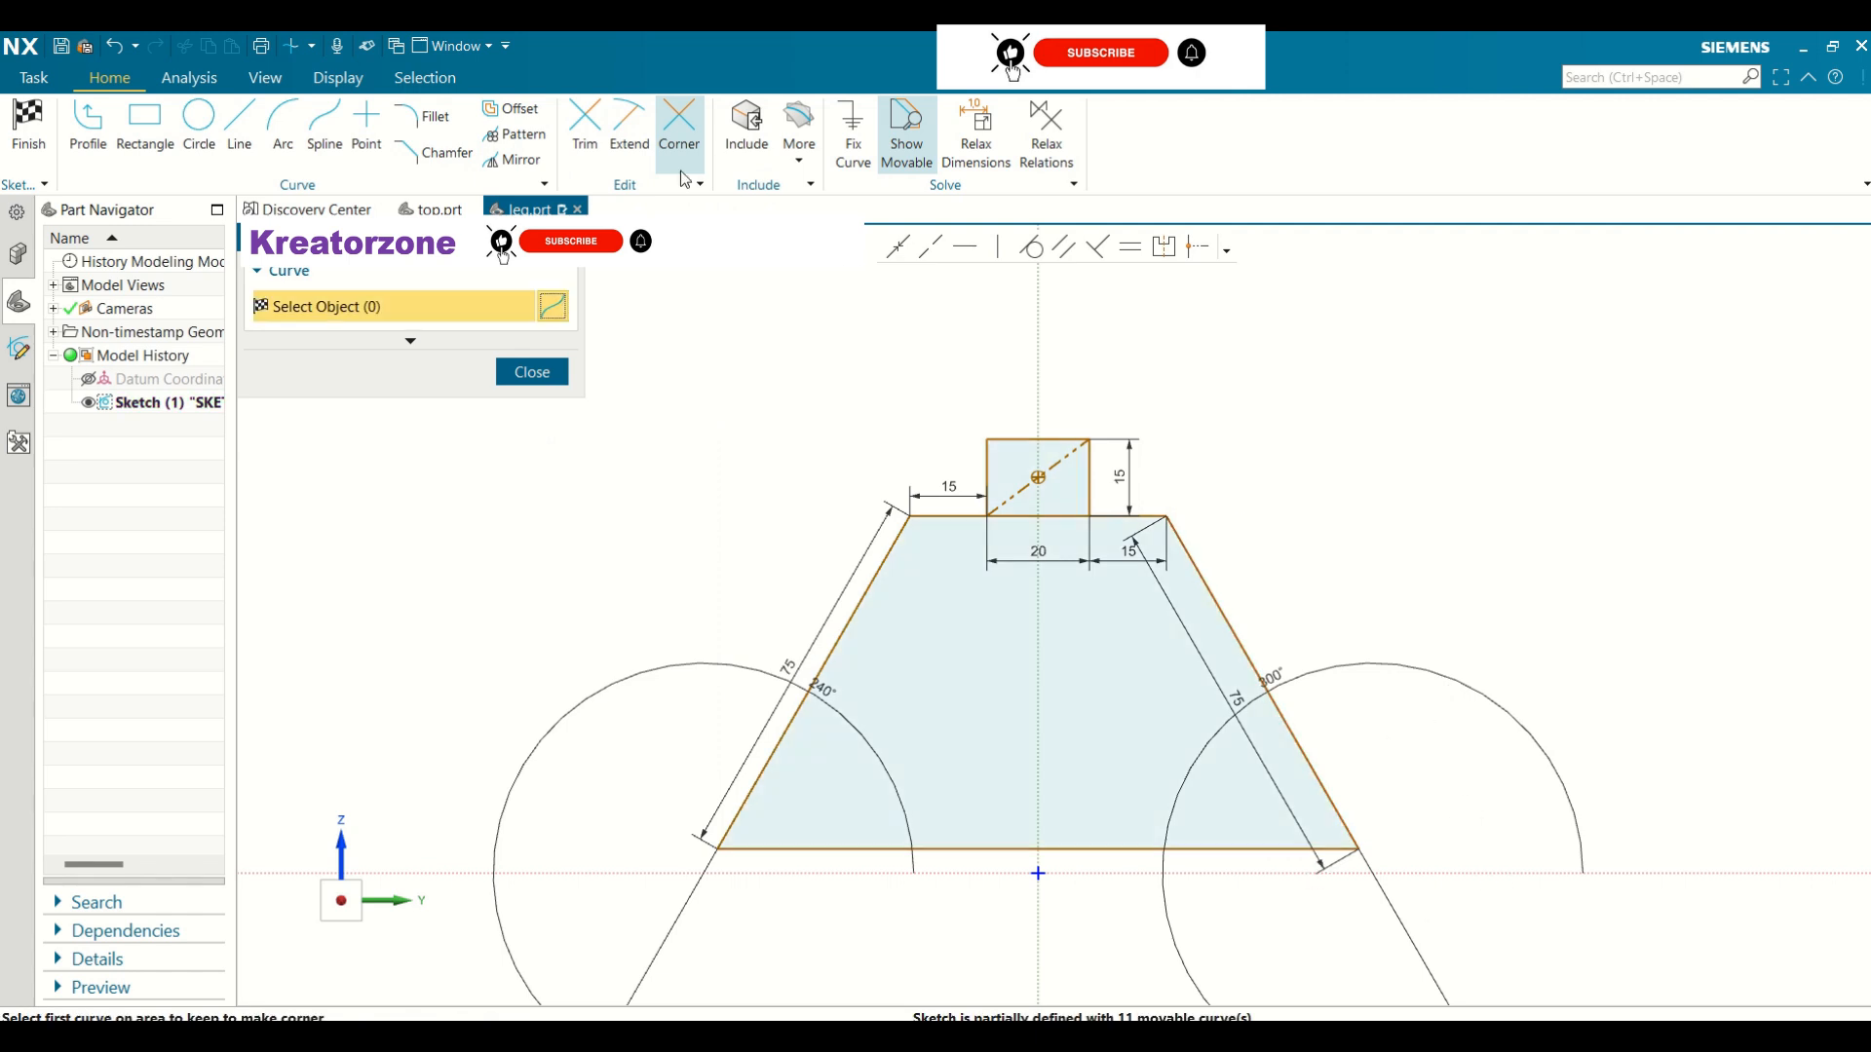
Trim away the small rectangle's bottom edge to merge it with the trapezoid, and finish the sketch
{"action": "left_click", "coordinate": [585, 125]}
{"action": "left_click", "coordinate": [1012, 516]}
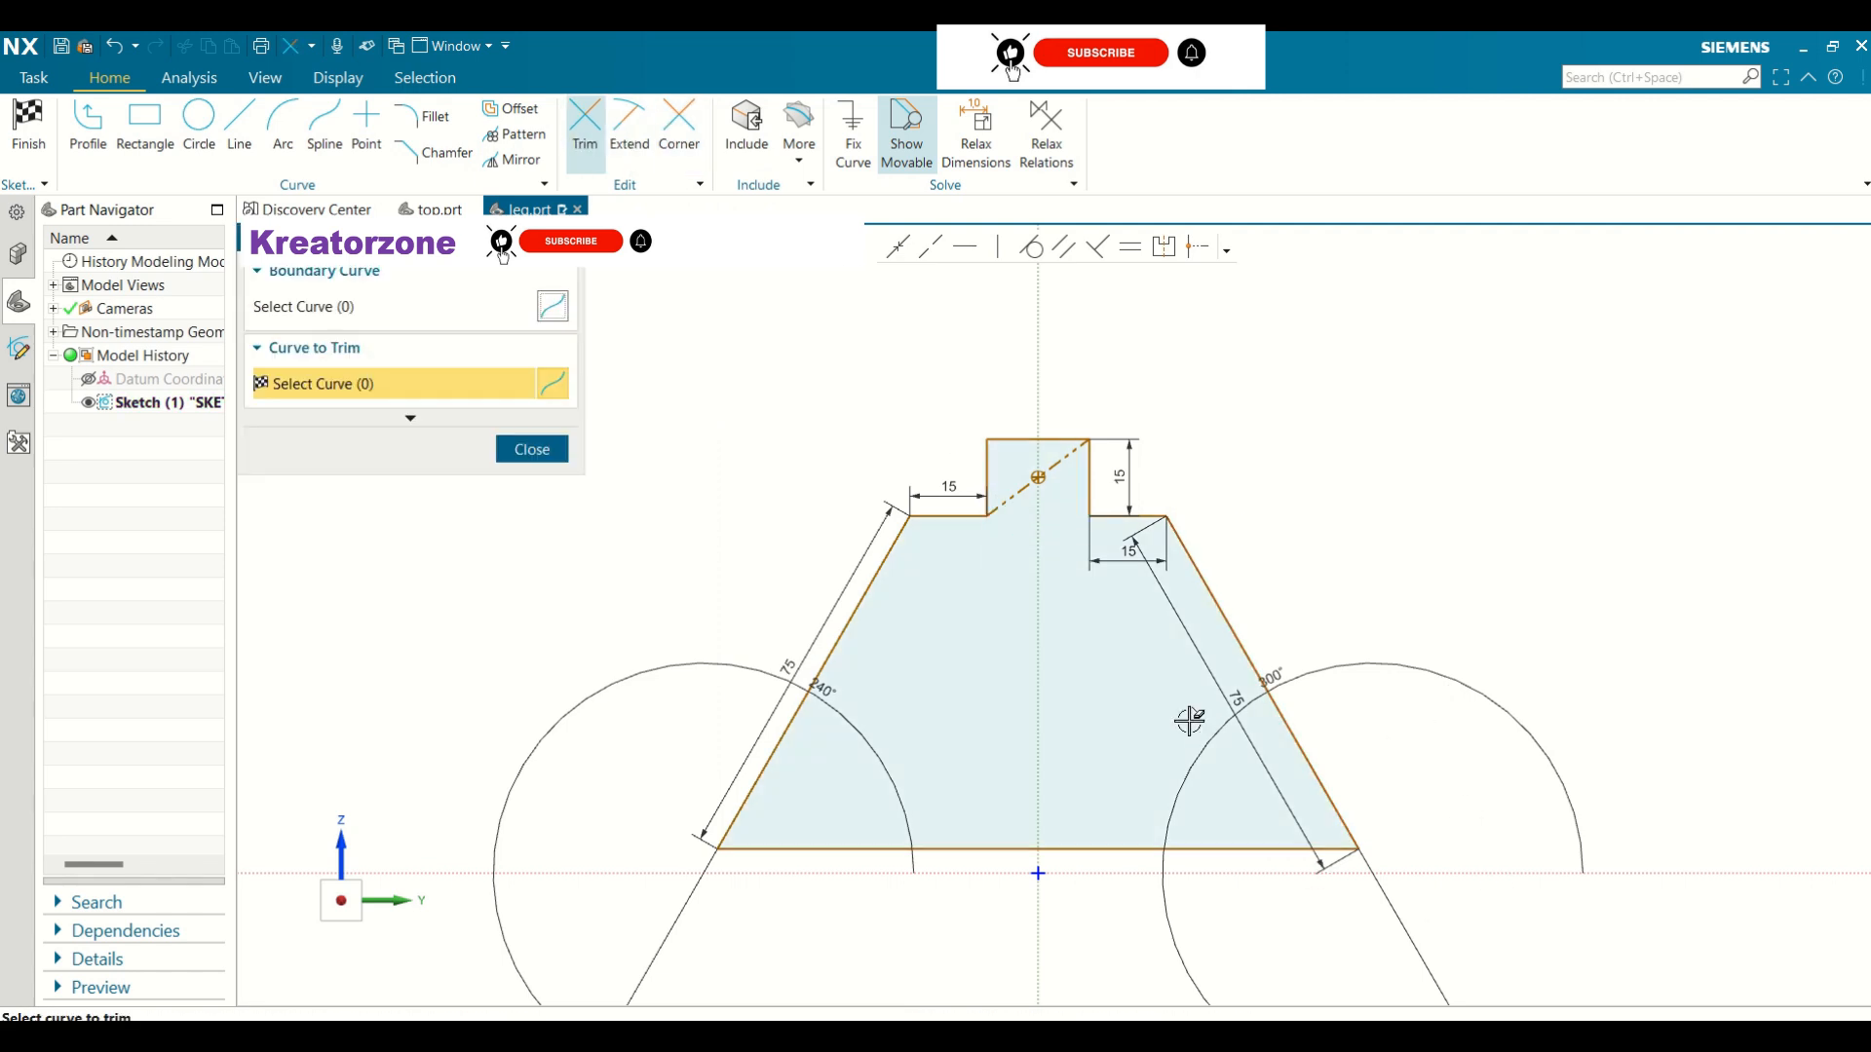
{"action": "key", "text": "Escape"}
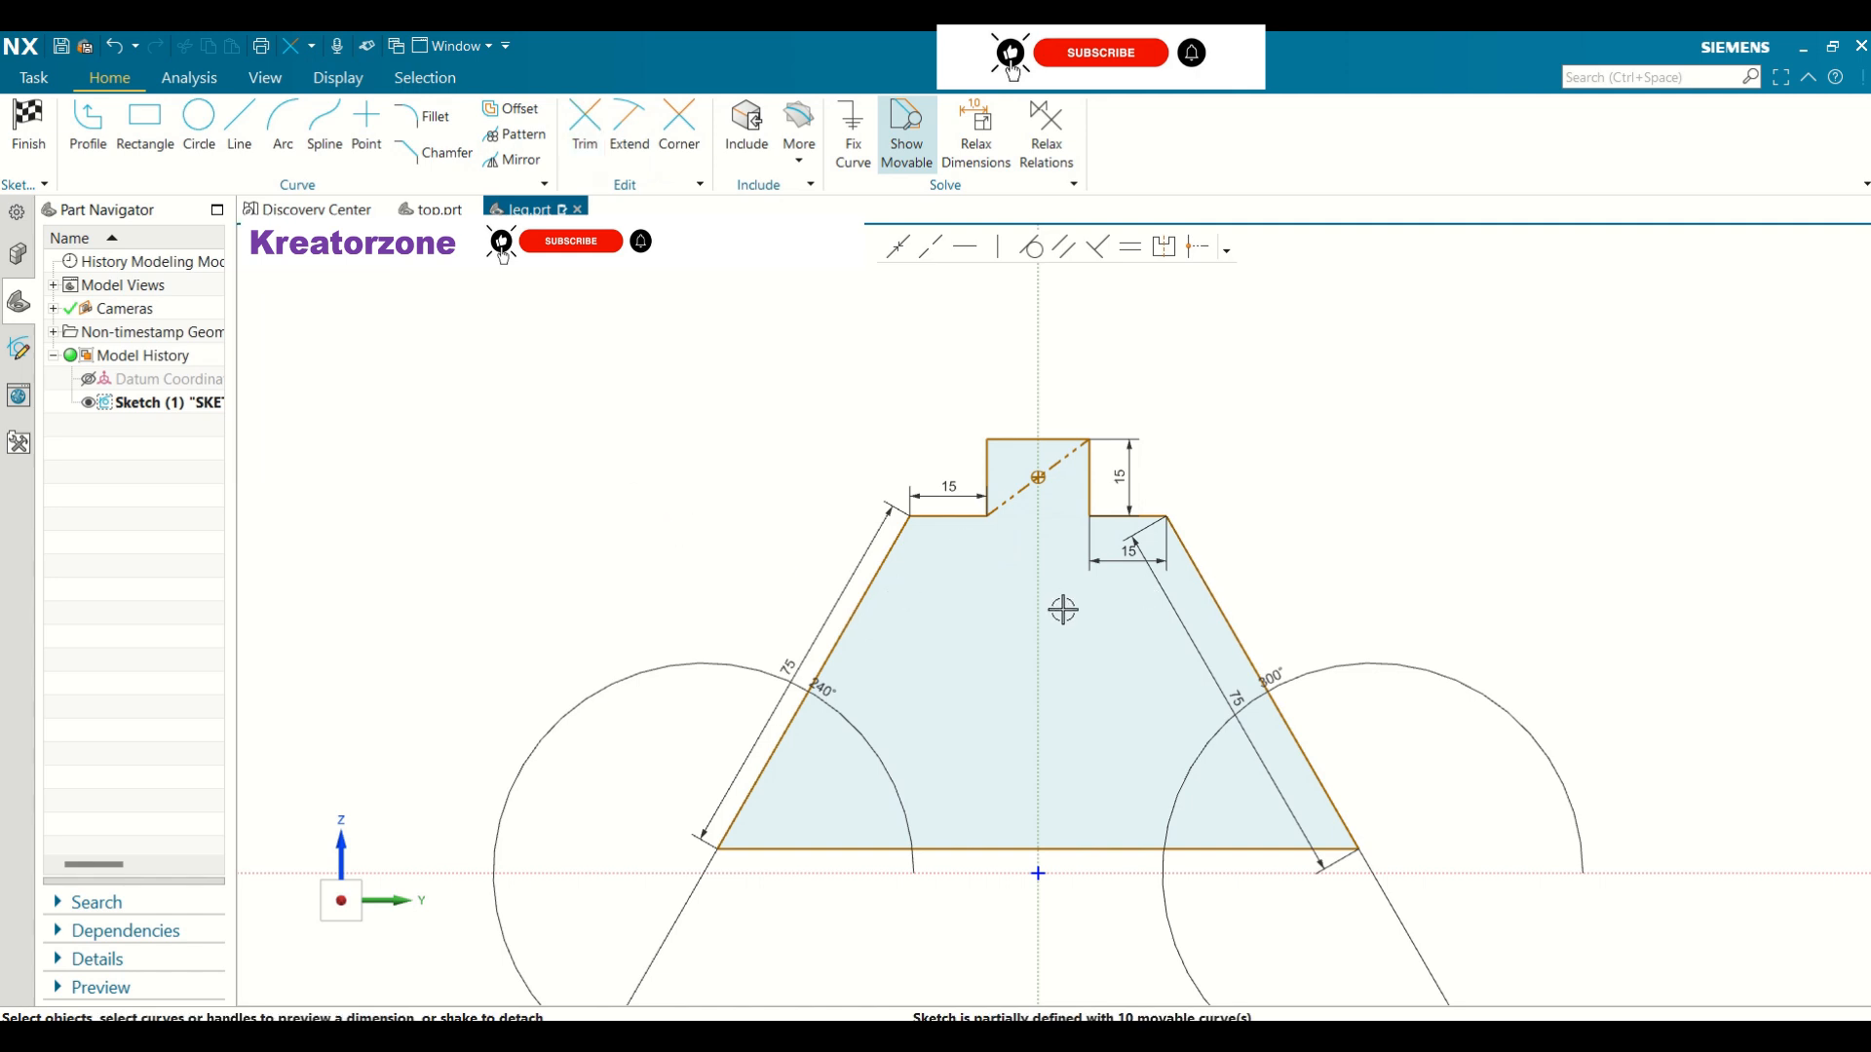
{"action": "left_click", "coordinate": [23, 145]}
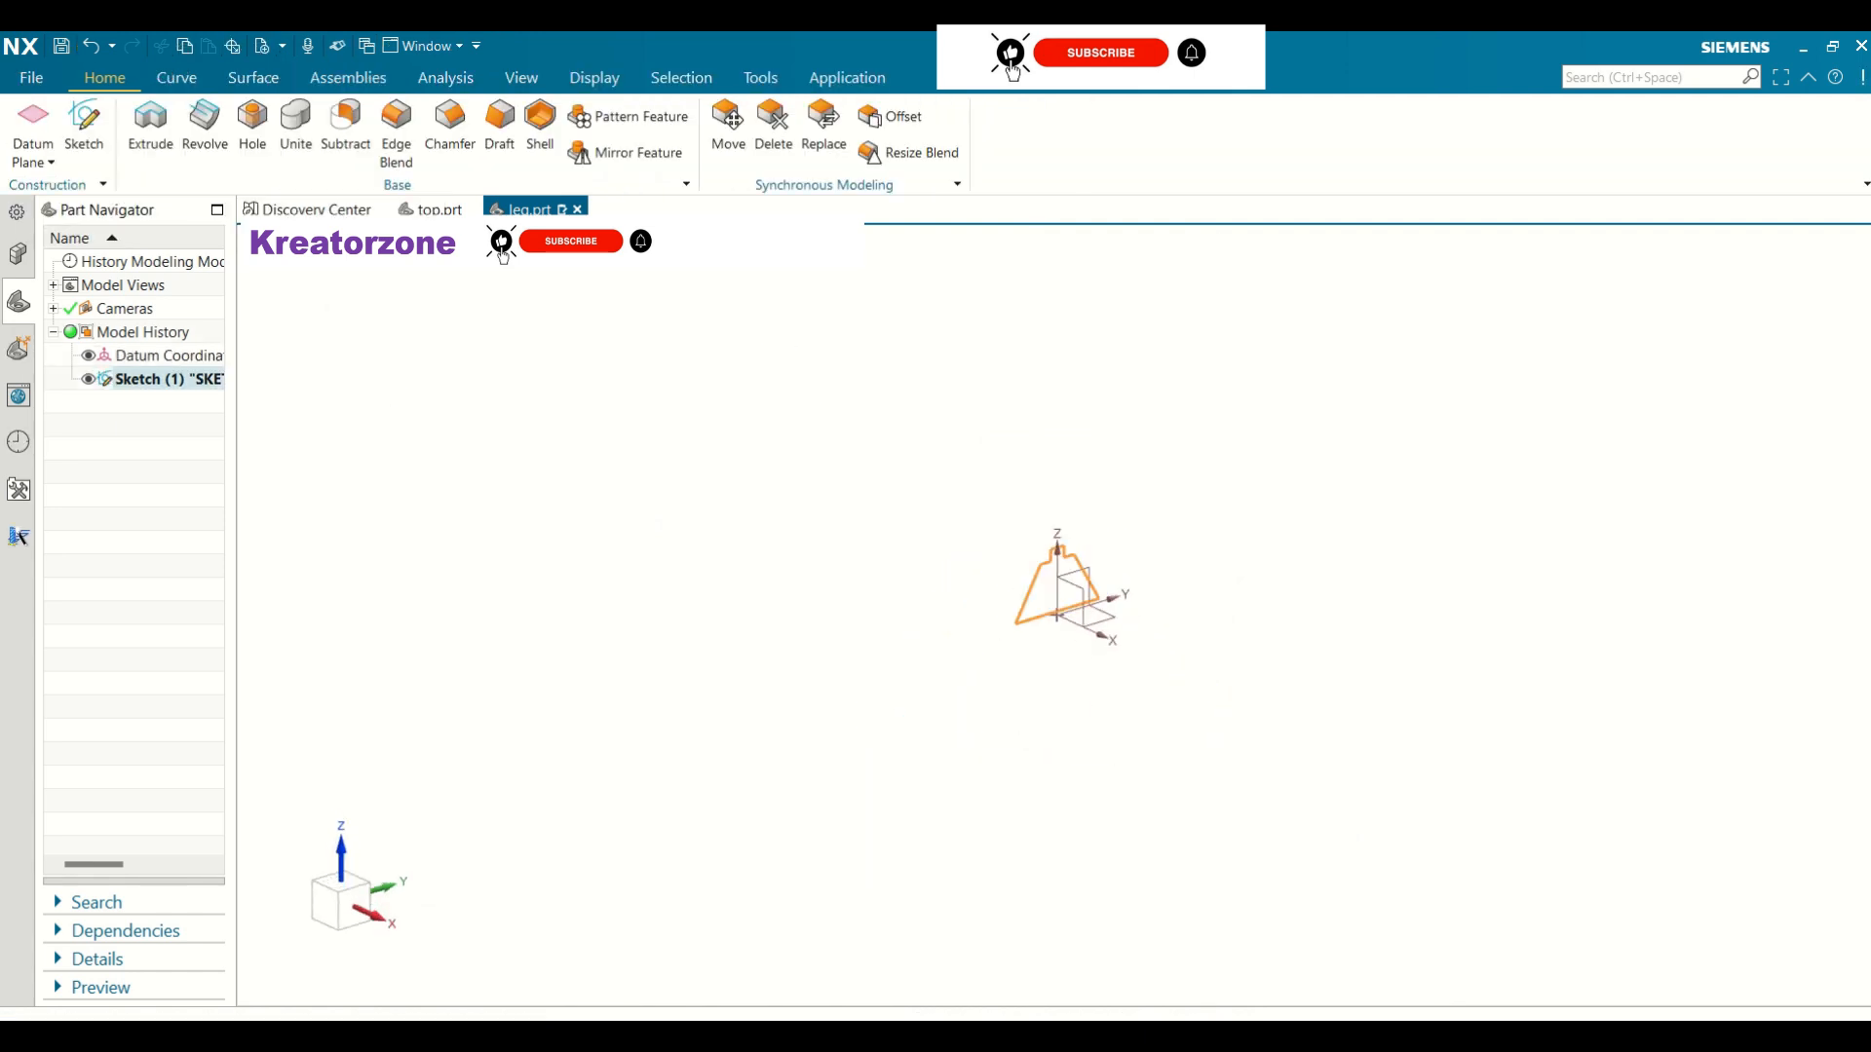
Extrude the leg profile to an end distance of 10 mm
{"action": "left_click", "coordinate": [151, 125]}
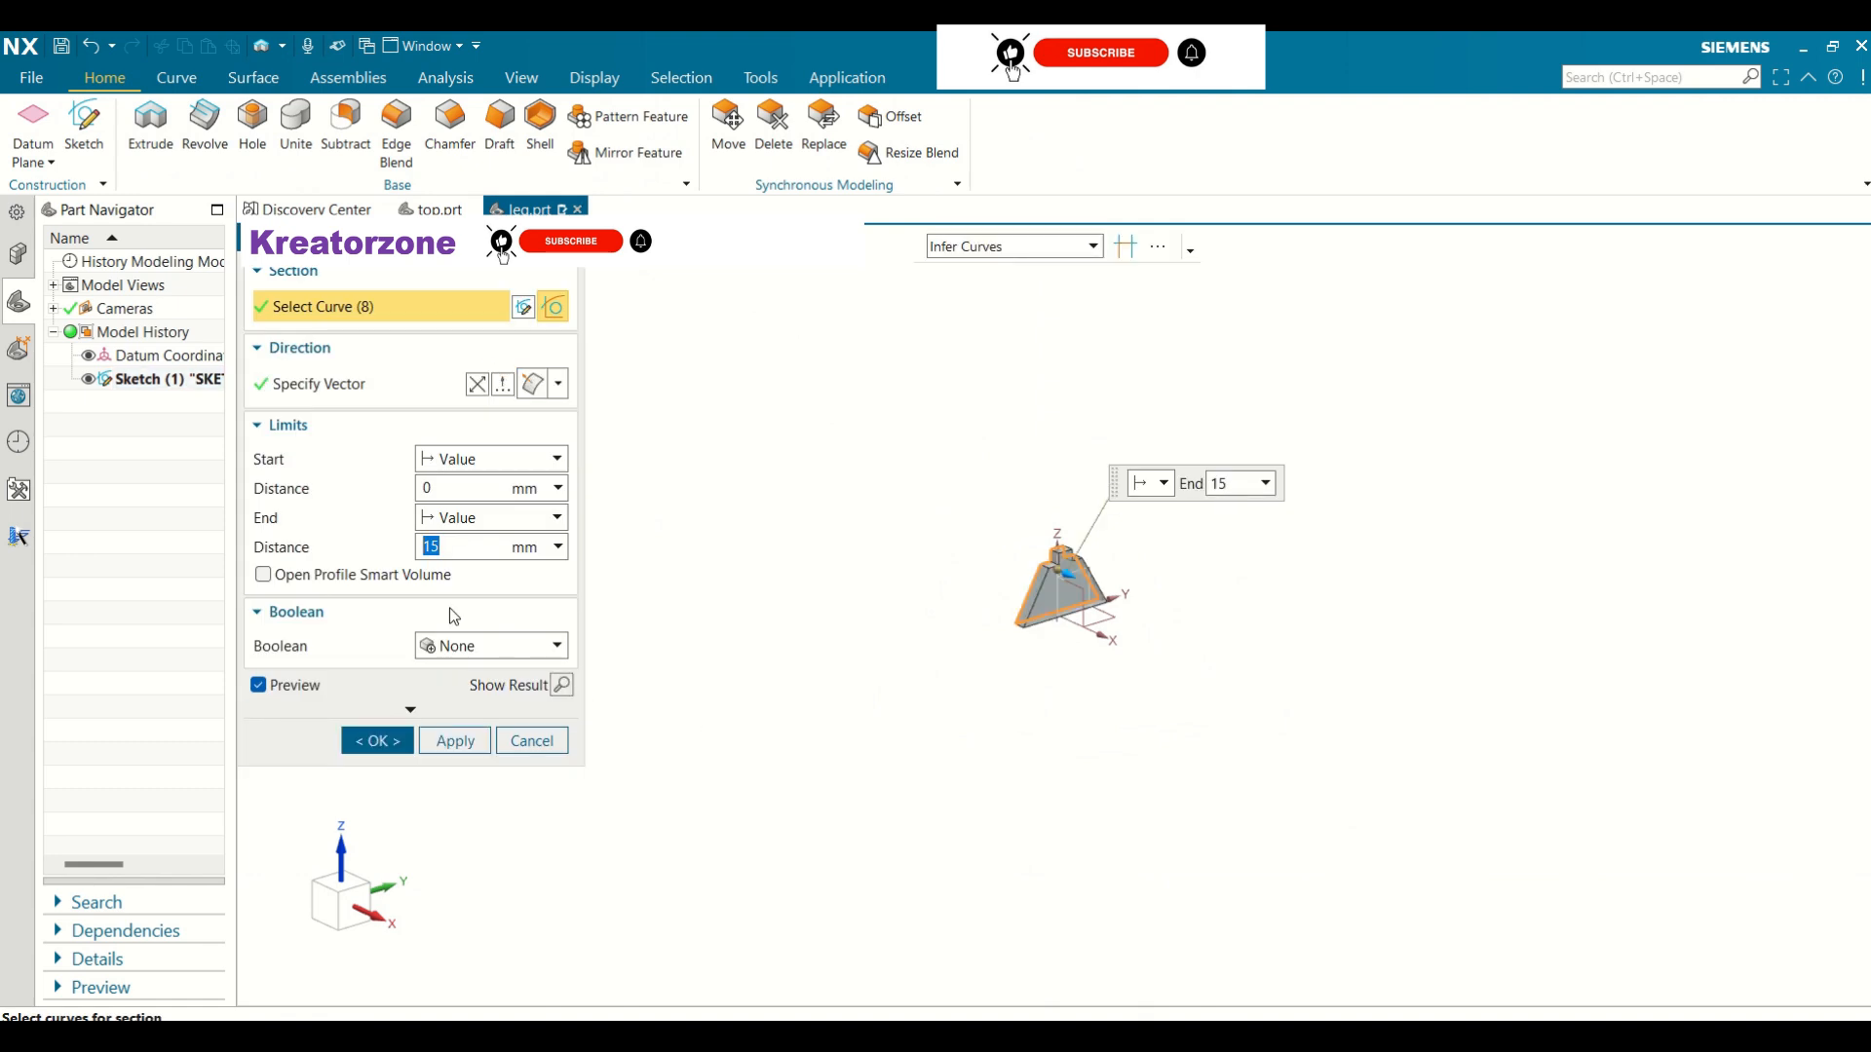
{"action": "type", "text": "10"}
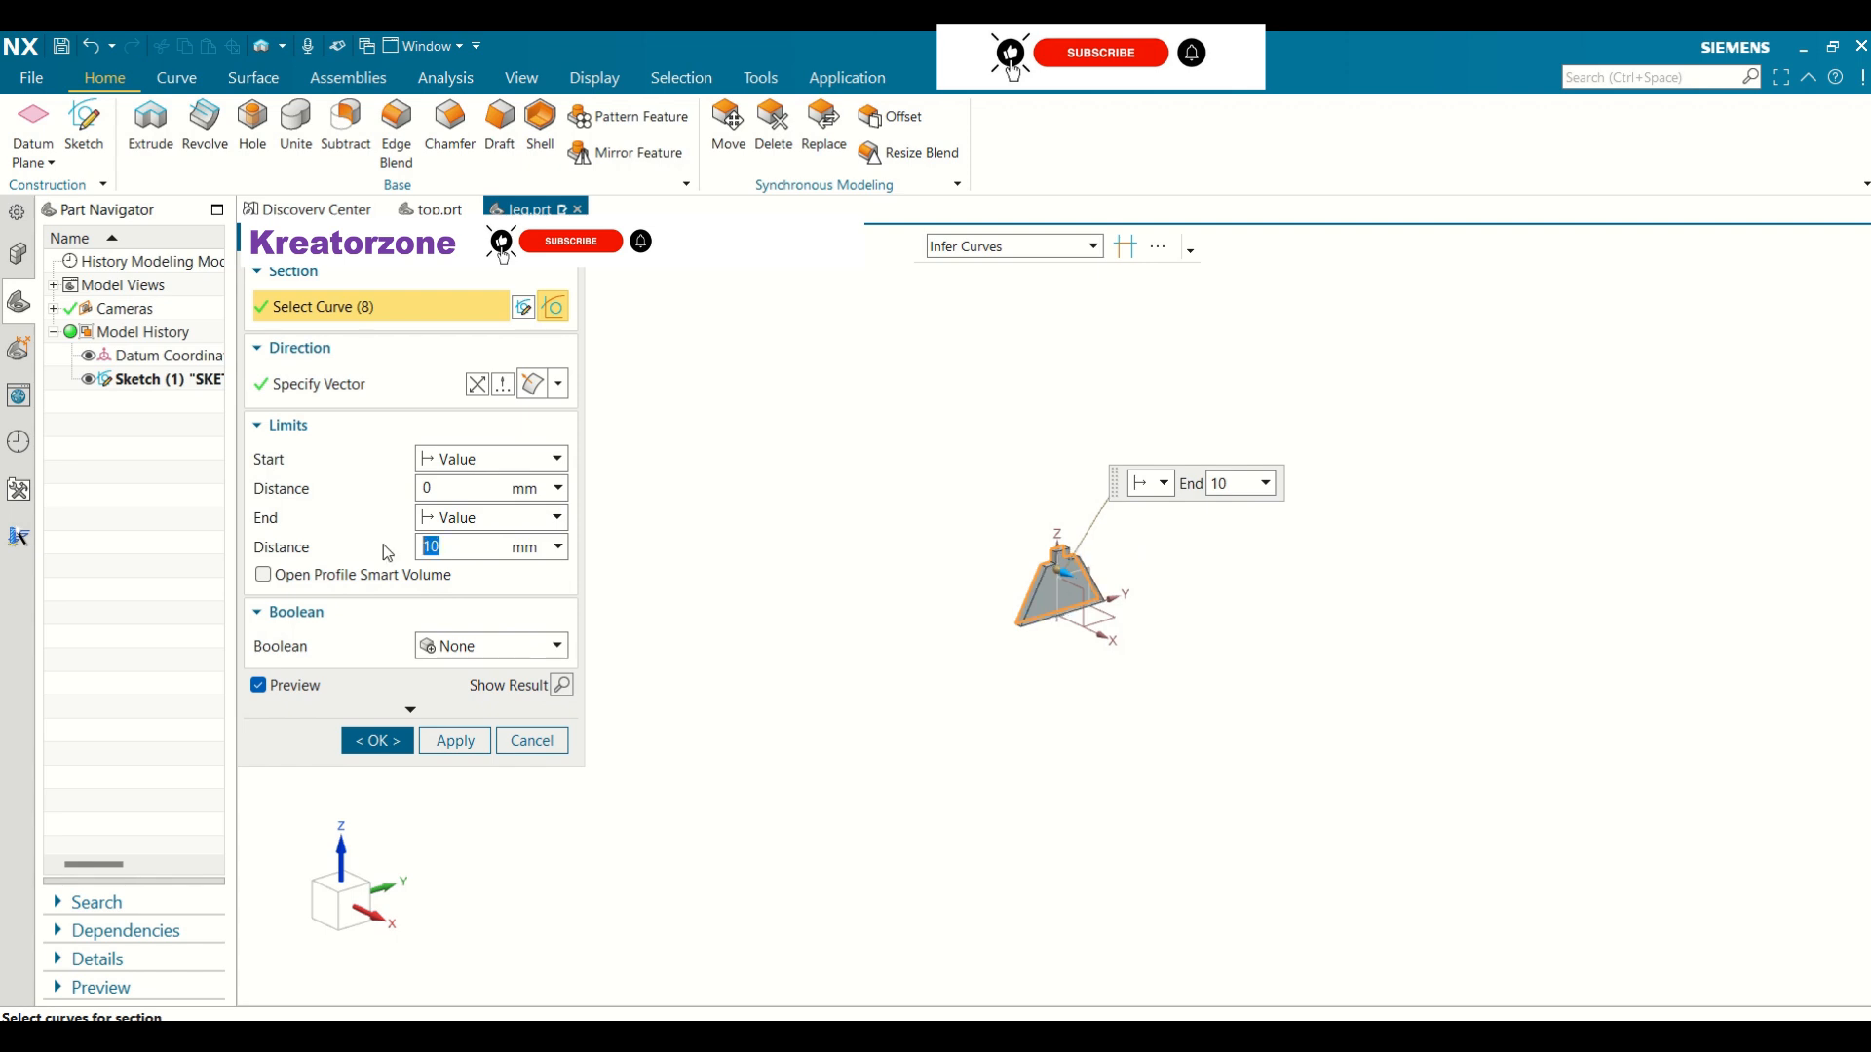
{"action": "left_click", "coordinate": [377, 741]}
{"action": "scroll", "coordinate": [1111, 546], "scroll_direction": "up", "scroll_amount": 5}
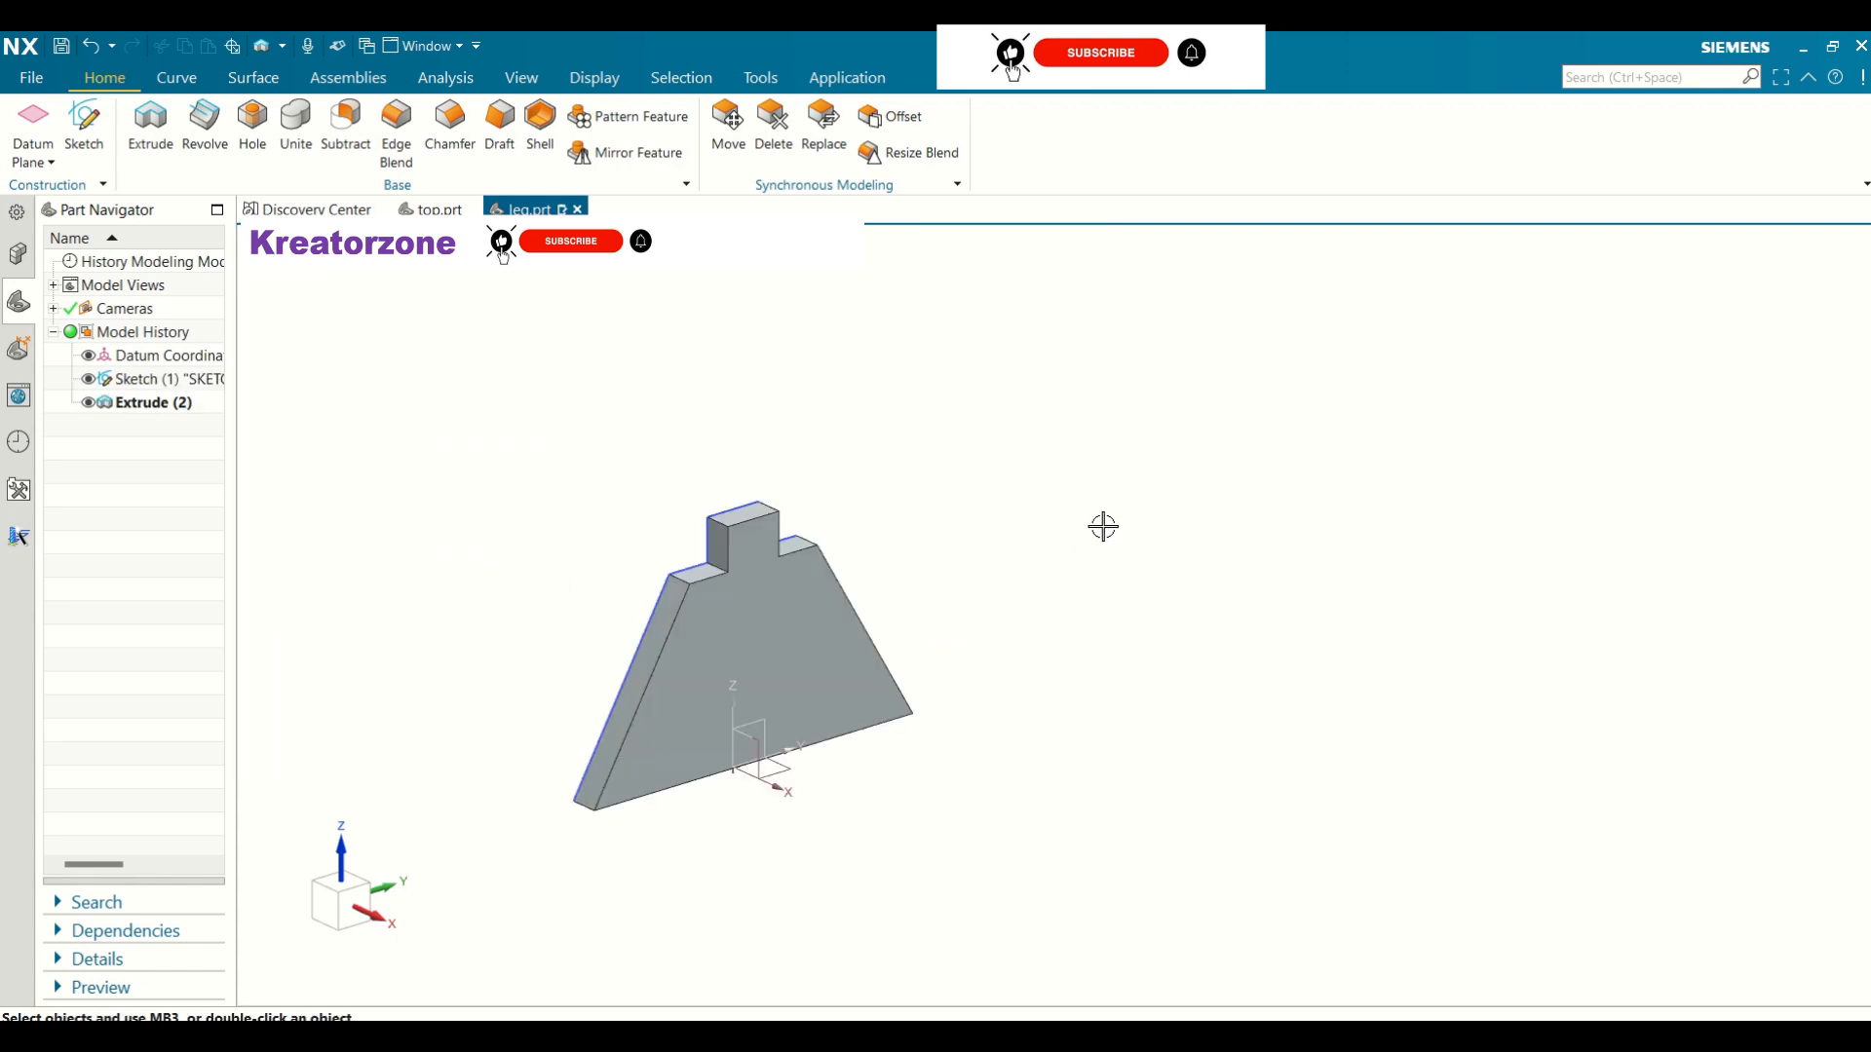
Change the leg body's display color to red and save the part
{"action": "left_click", "coordinate": [594, 77]}
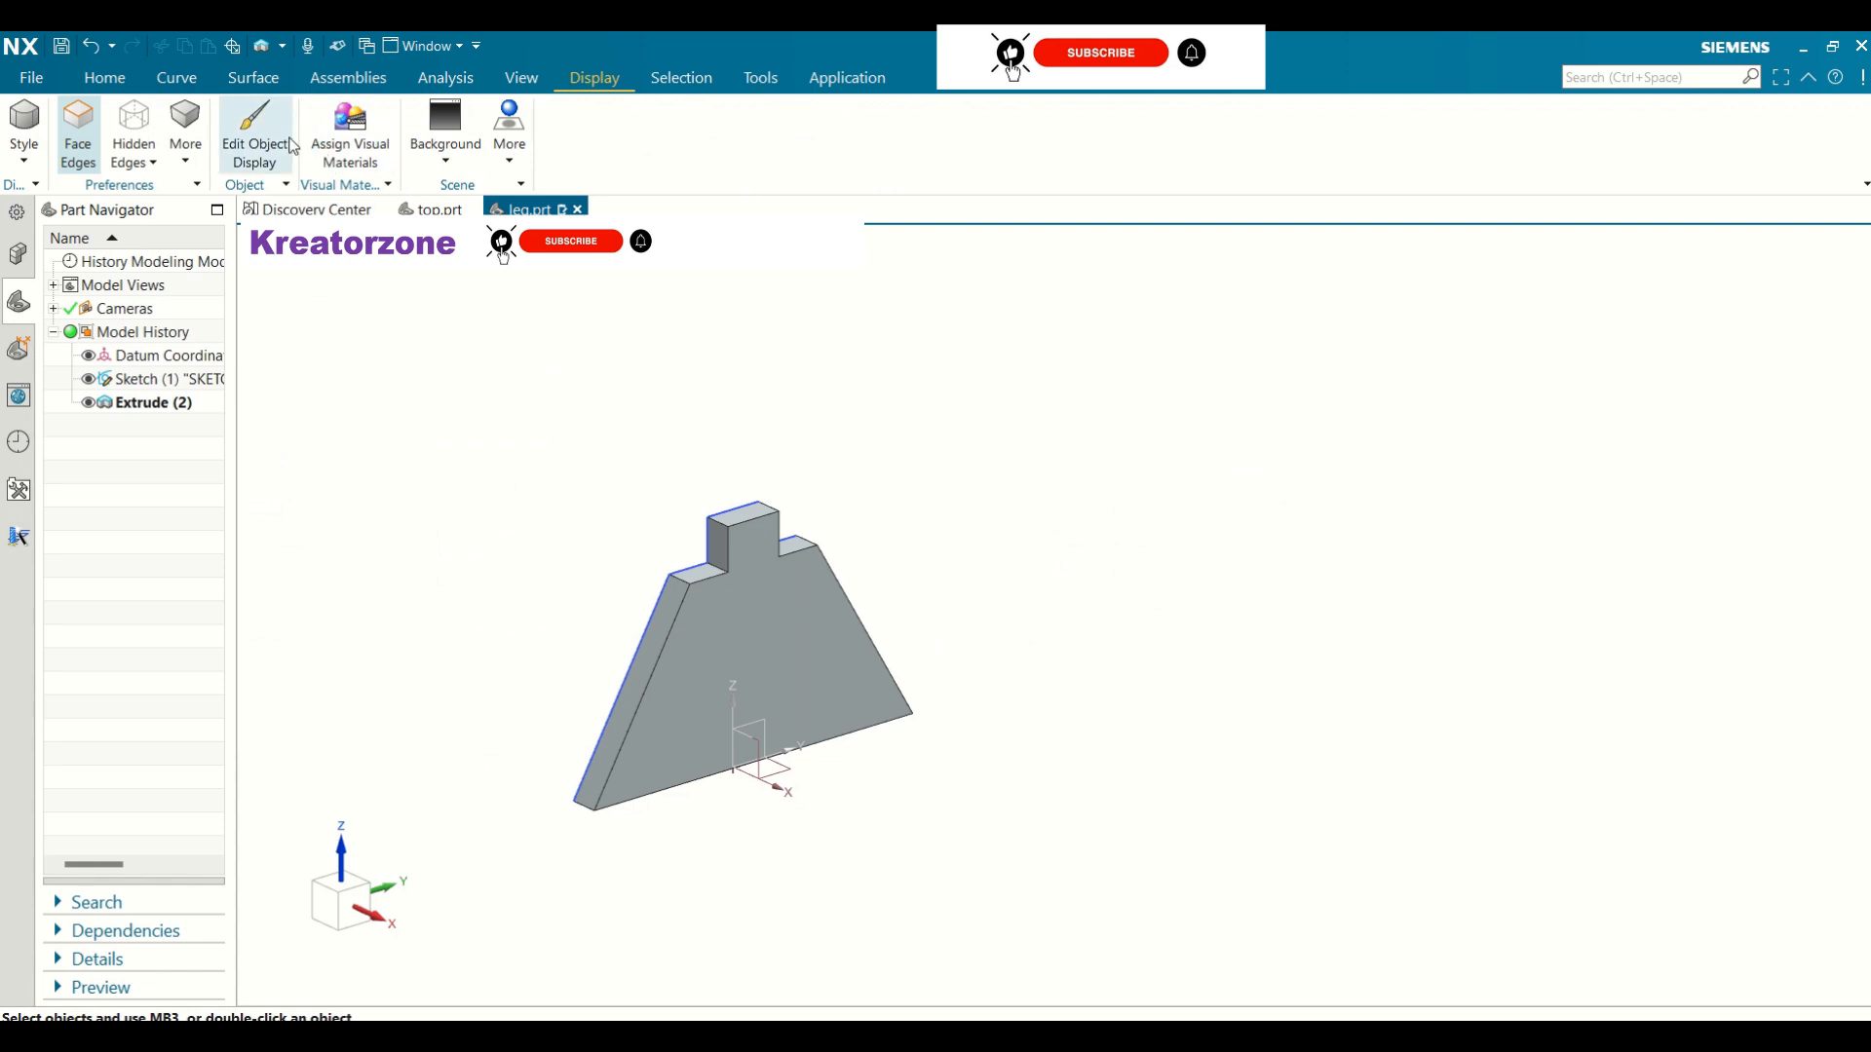
{"action": "left_click", "coordinate": [259, 136]}
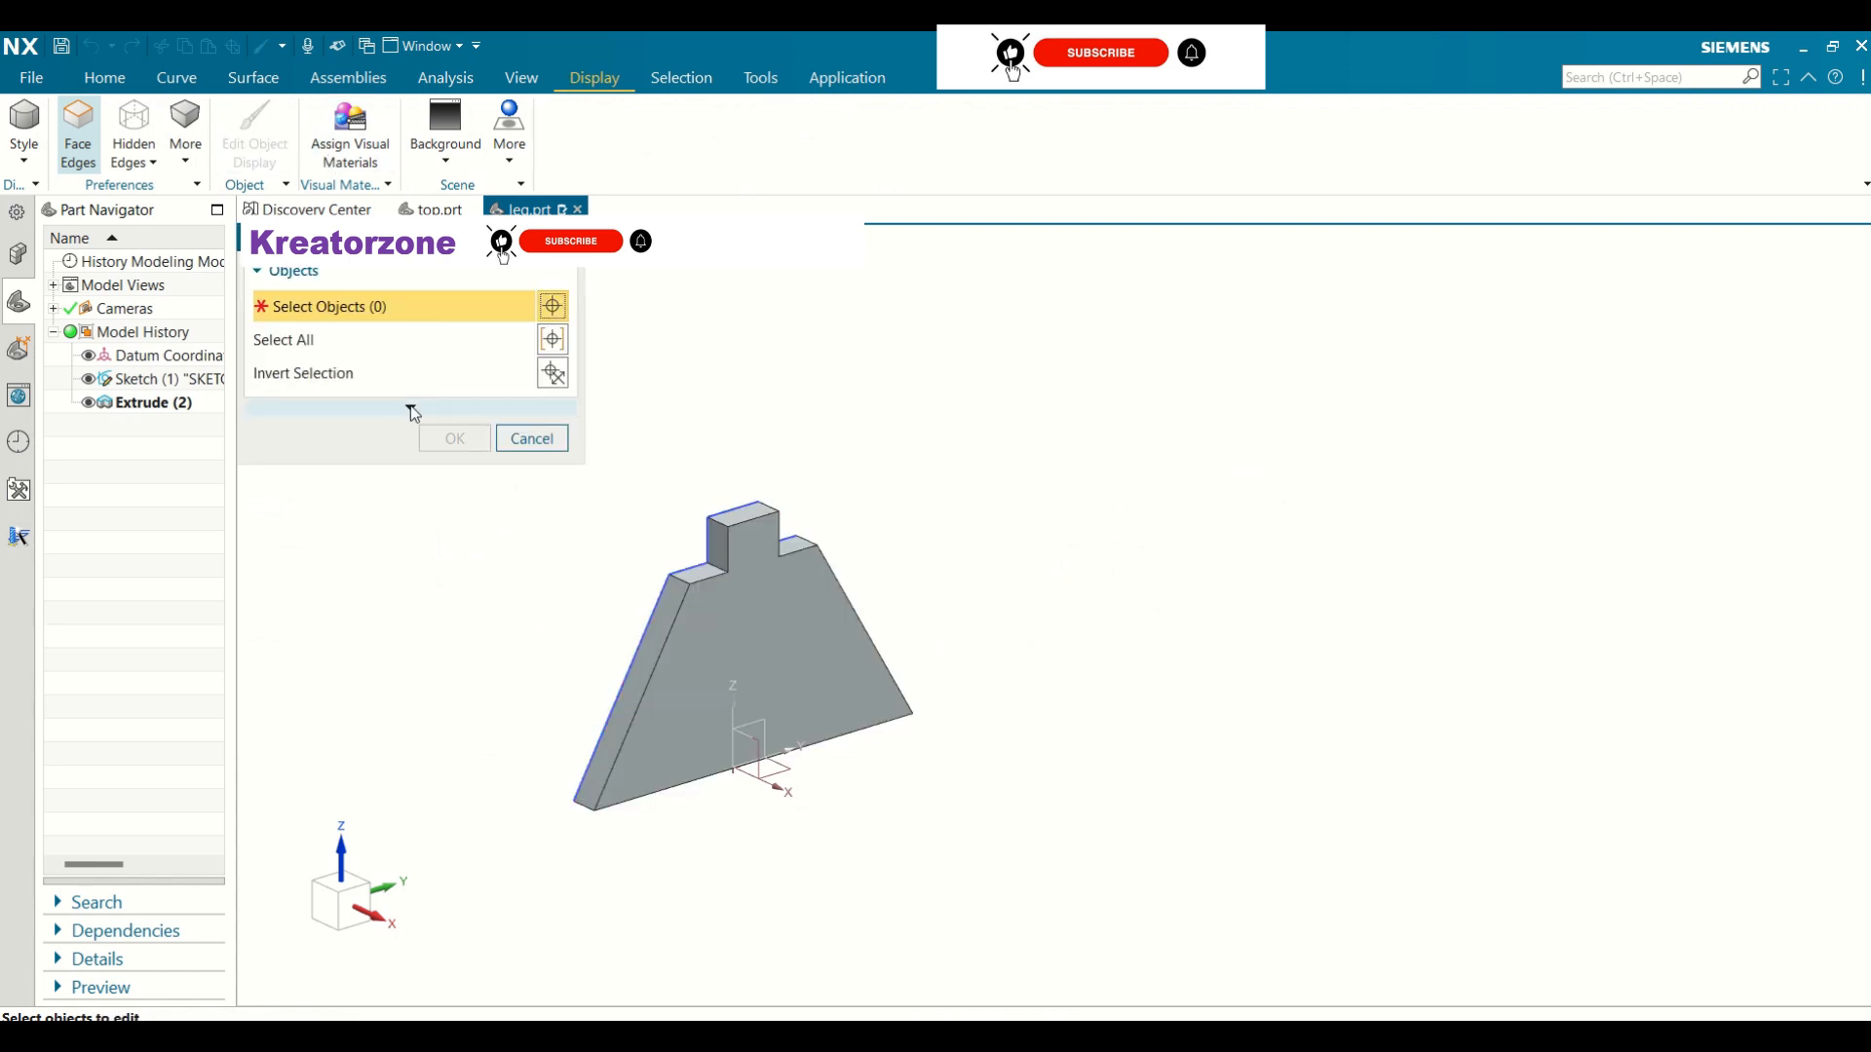
{"action": "left_click", "coordinate": [780, 642]}
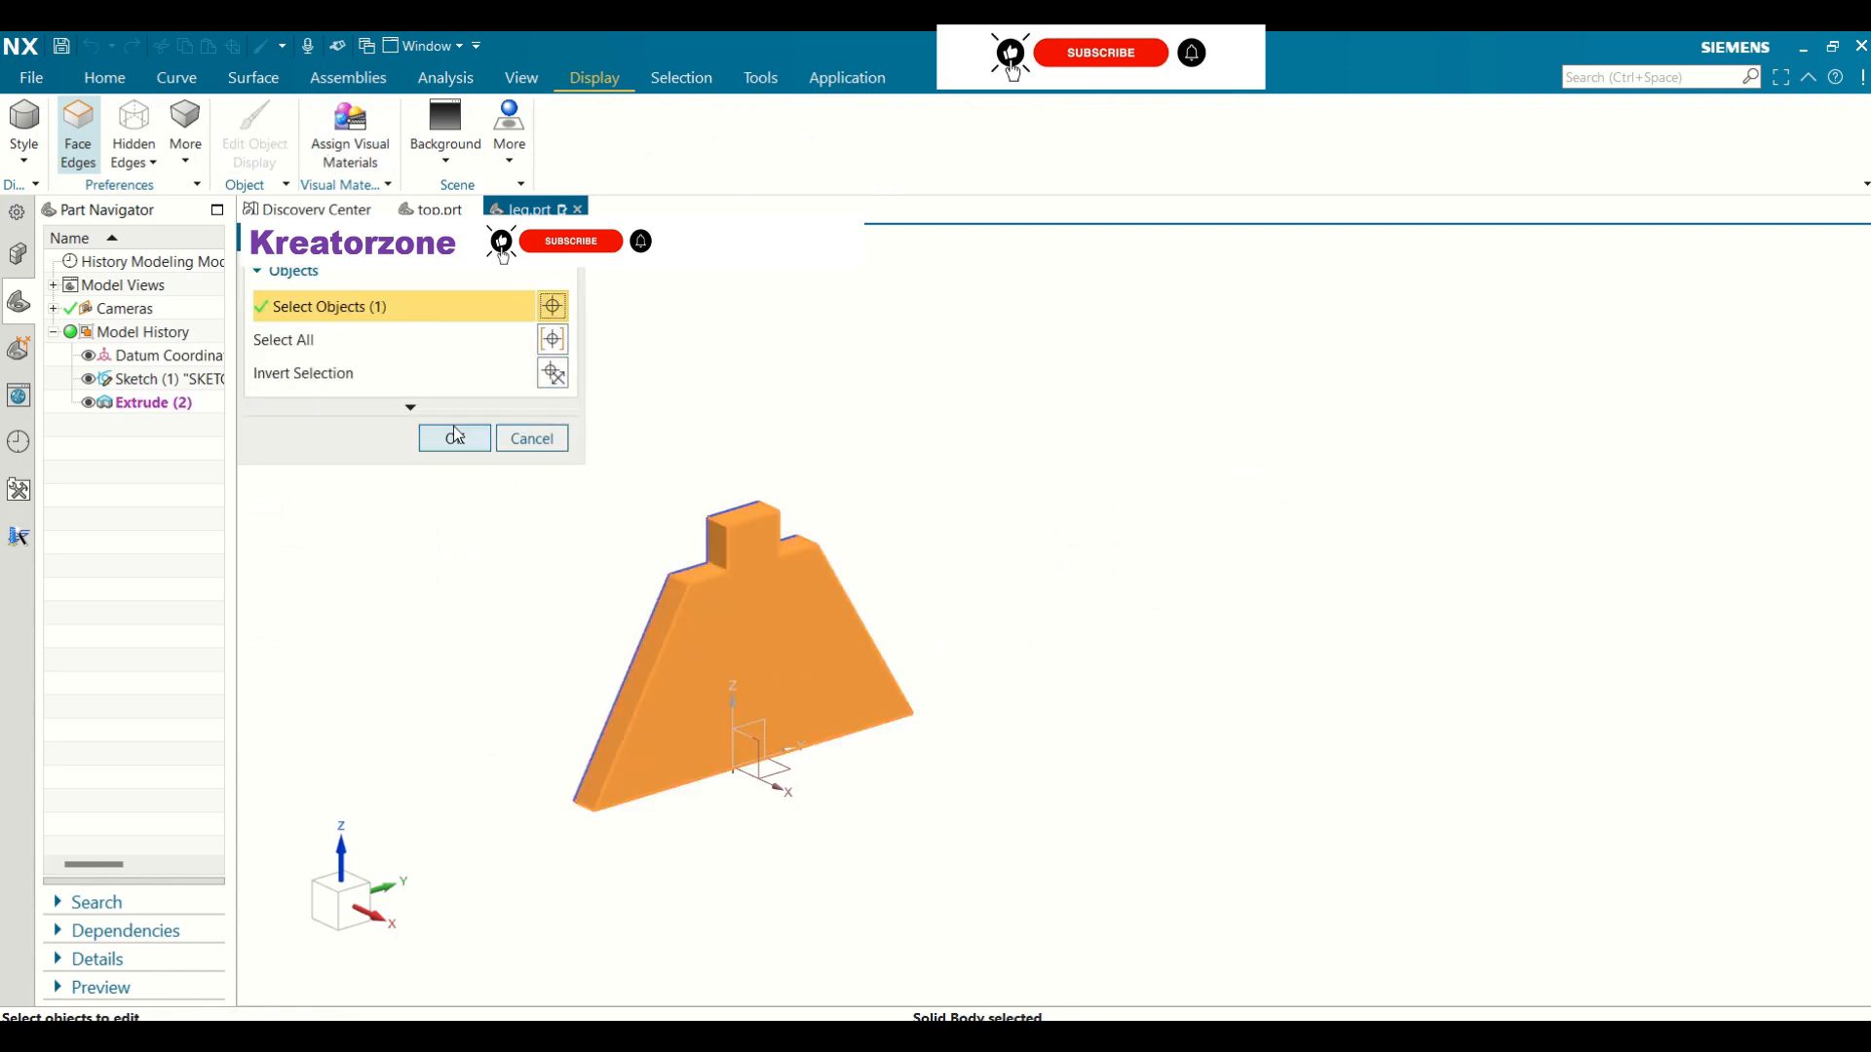
{"action": "left_click", "coordinate": [436, 411]}
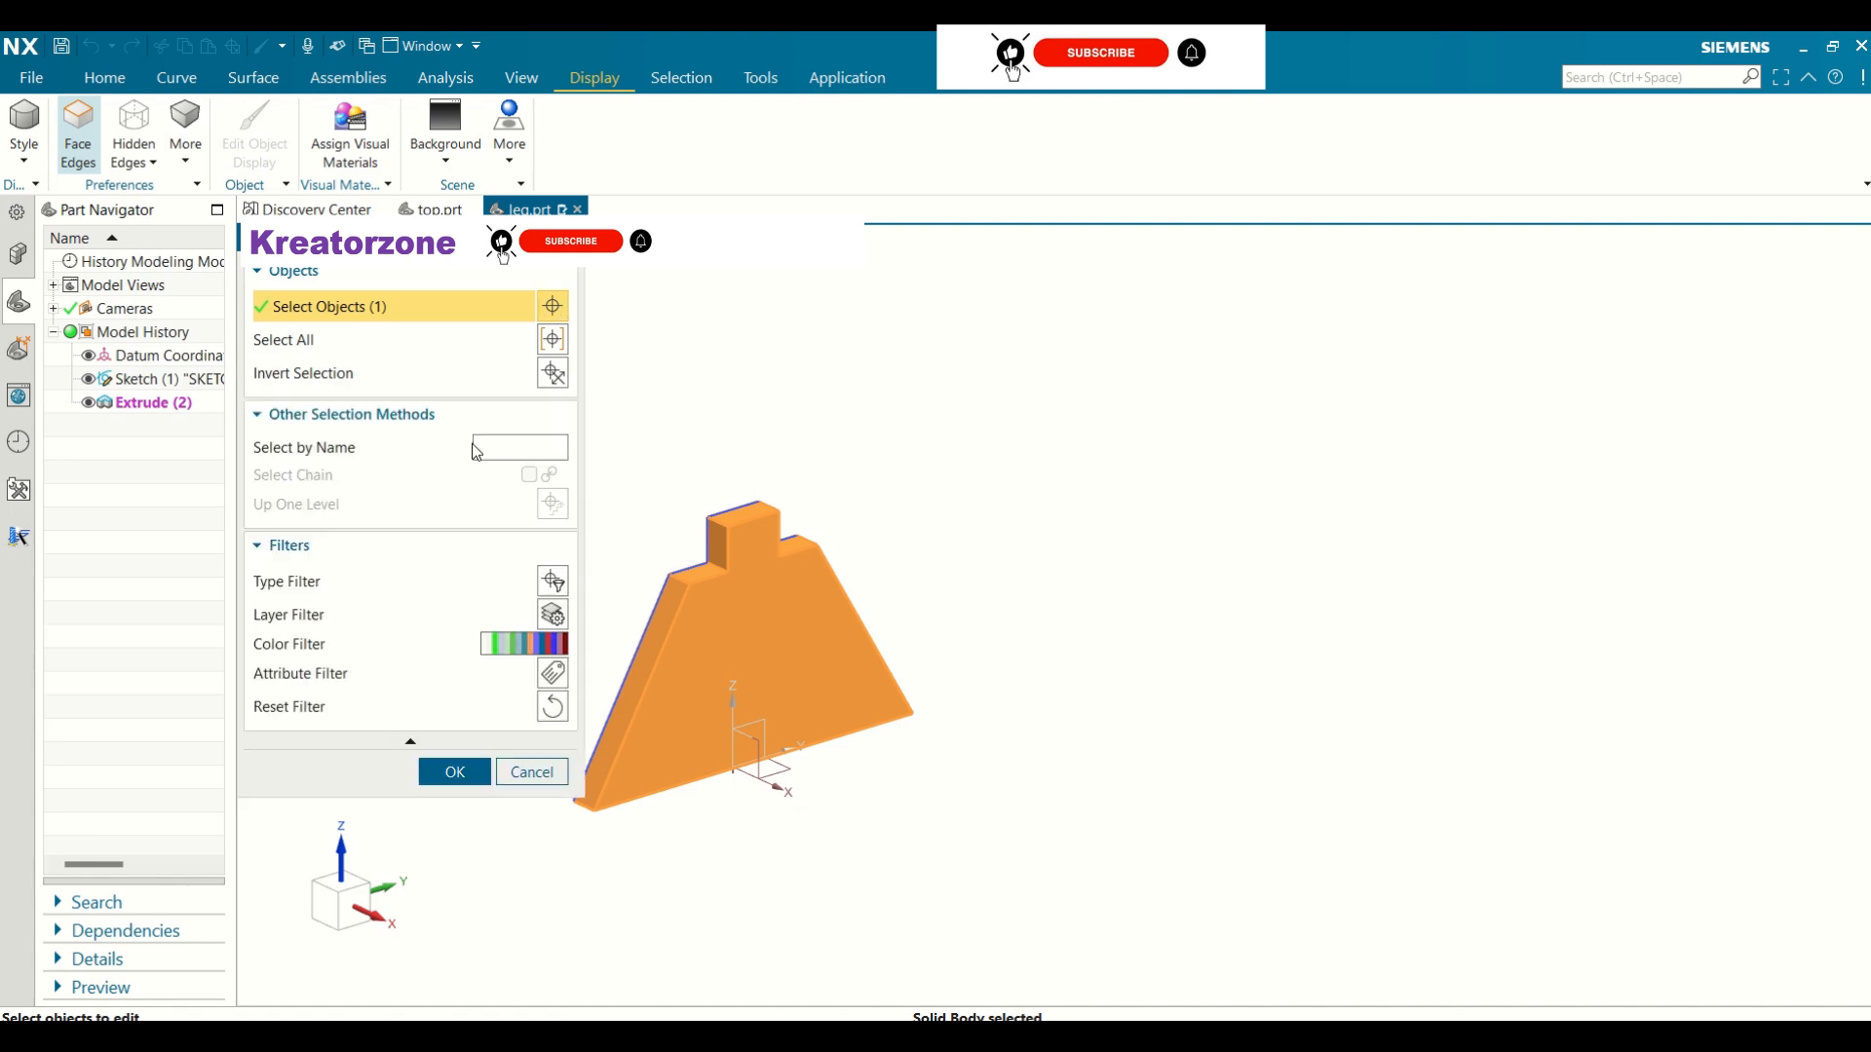
{"action": "left_click", "coordinate": [454, 772]}
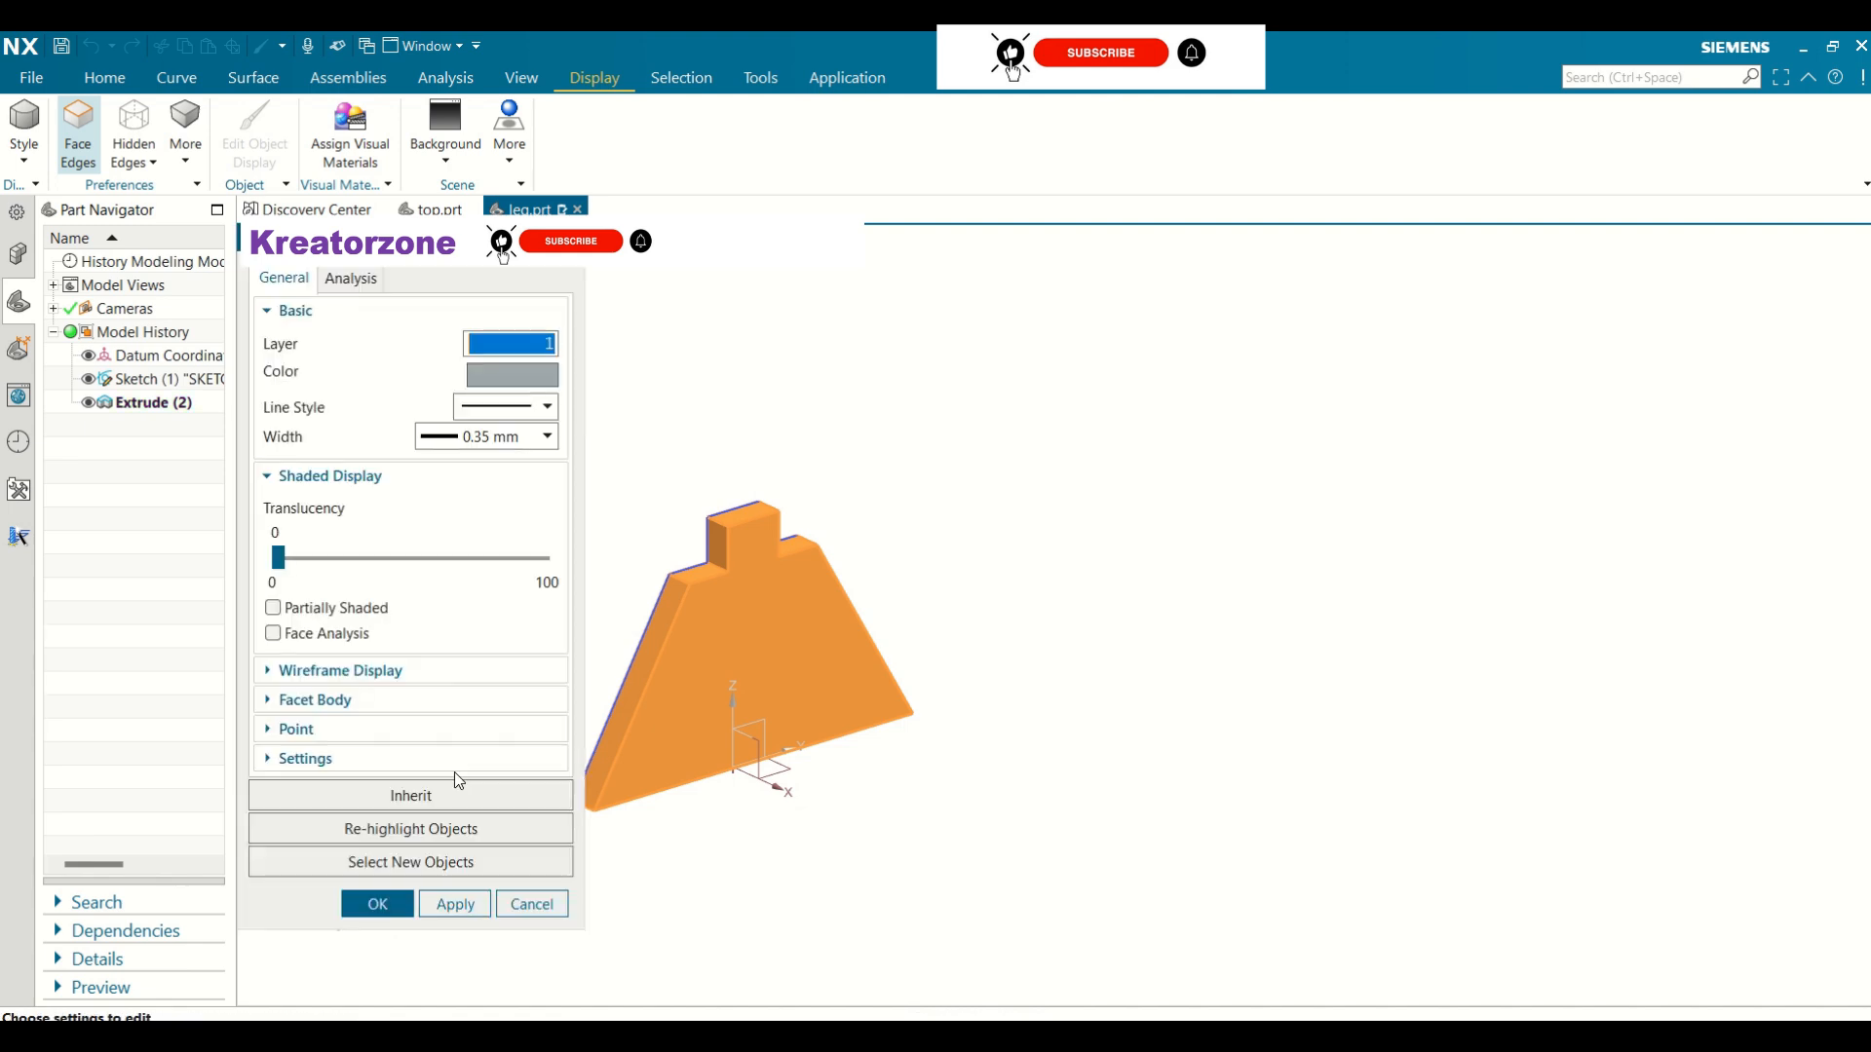
{"action": "left_click", "coordinate": [511, 375]}
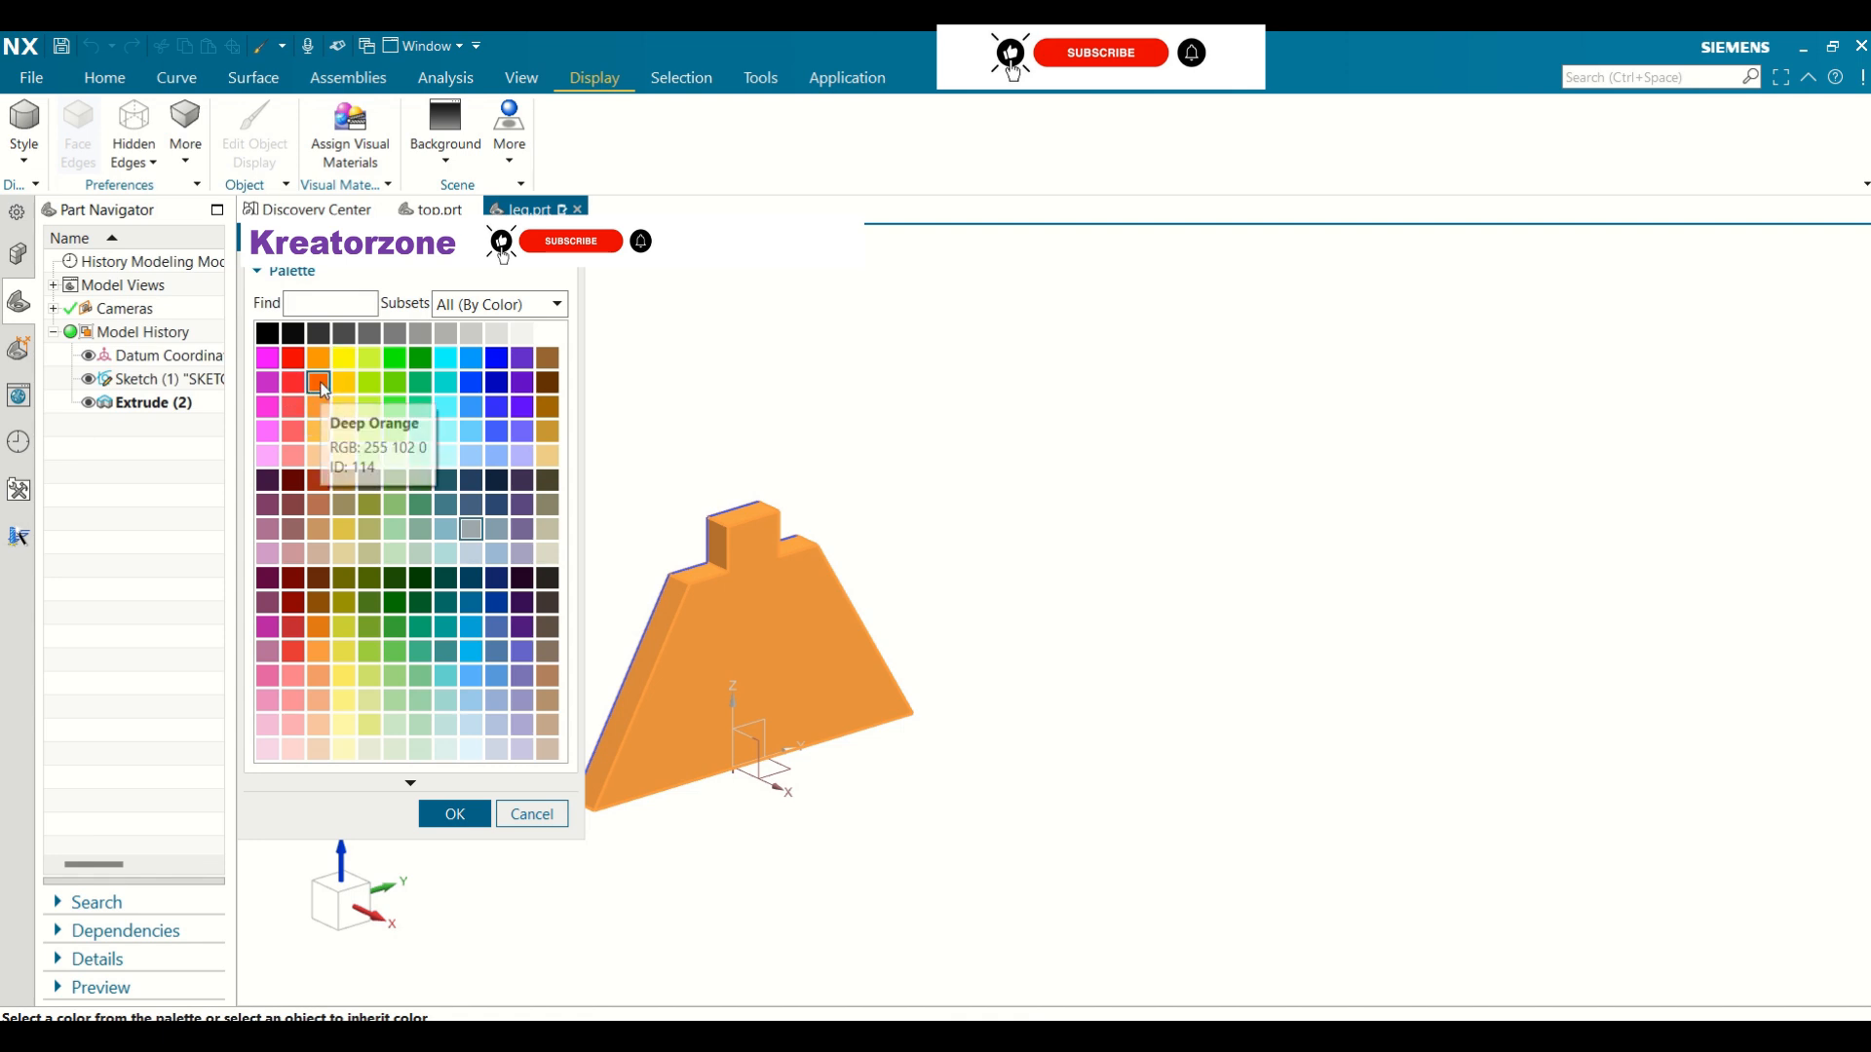
{"action": "left_click", "coordinate": [267, 382]}
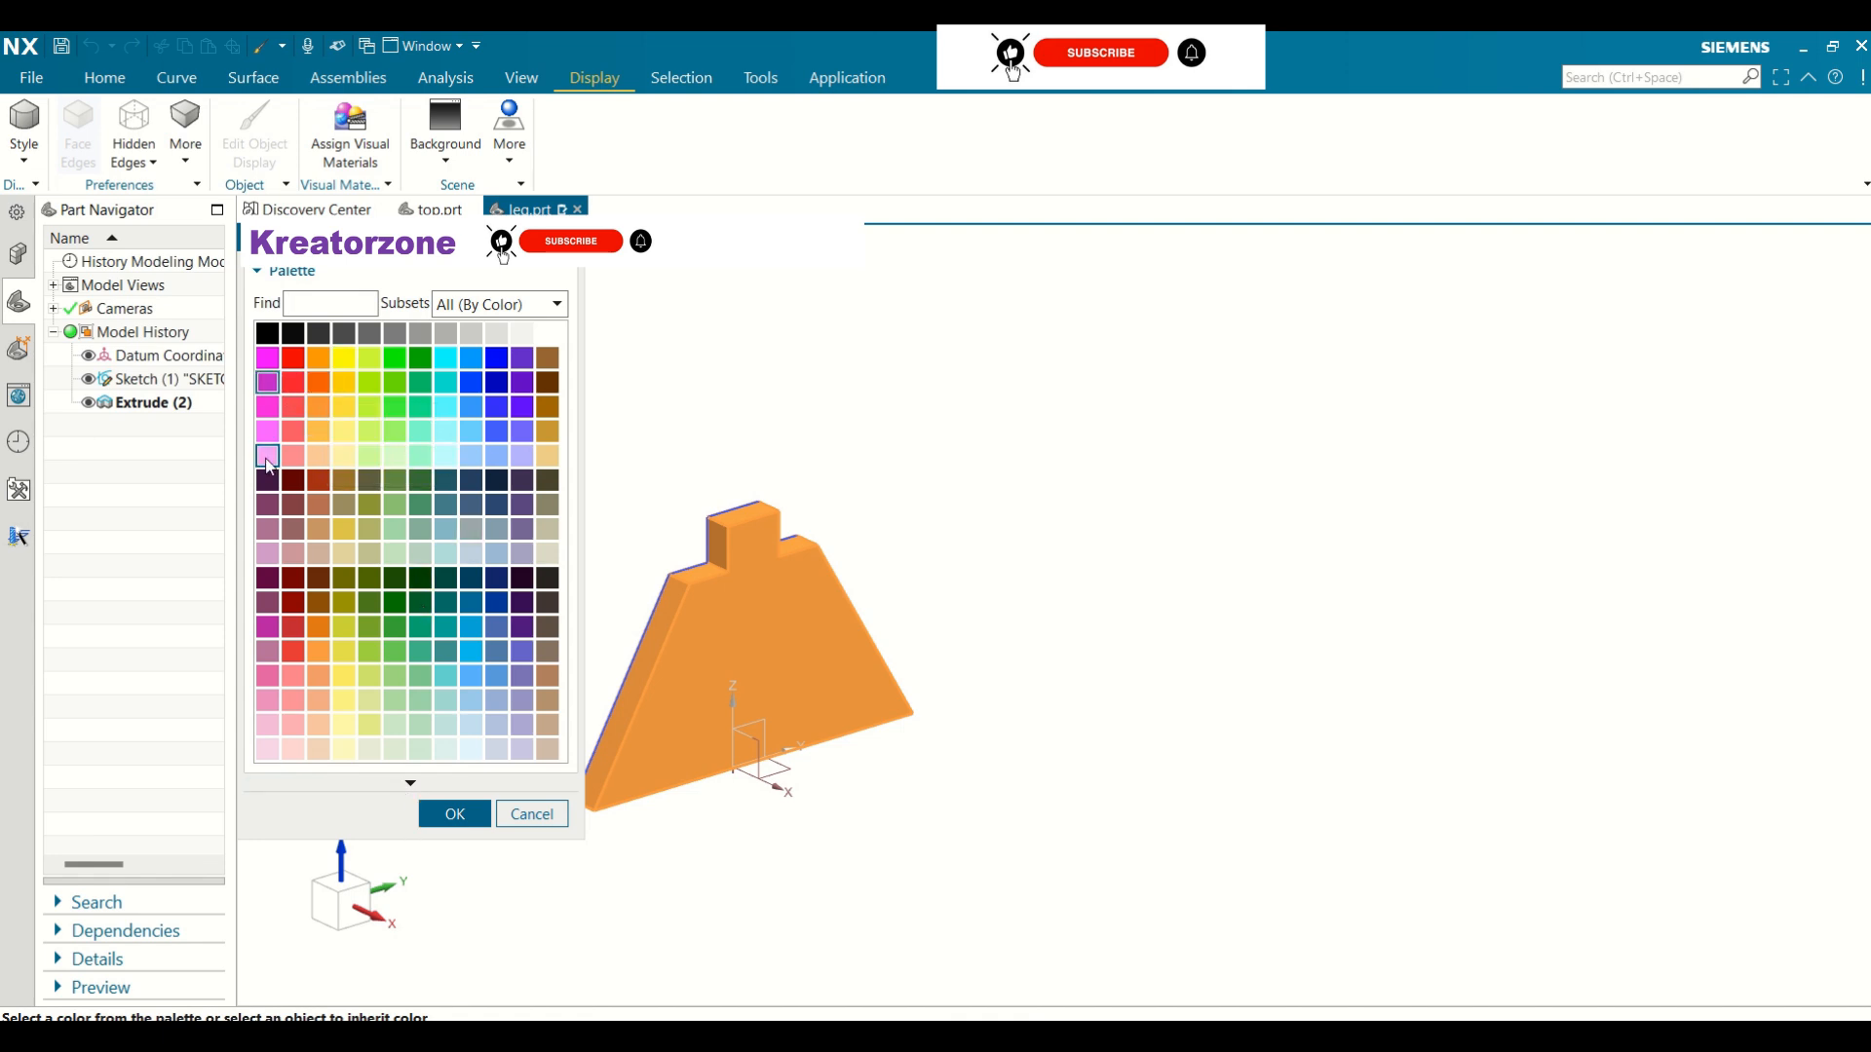
{"action": "left_click", "coordinate": [444, 812]}
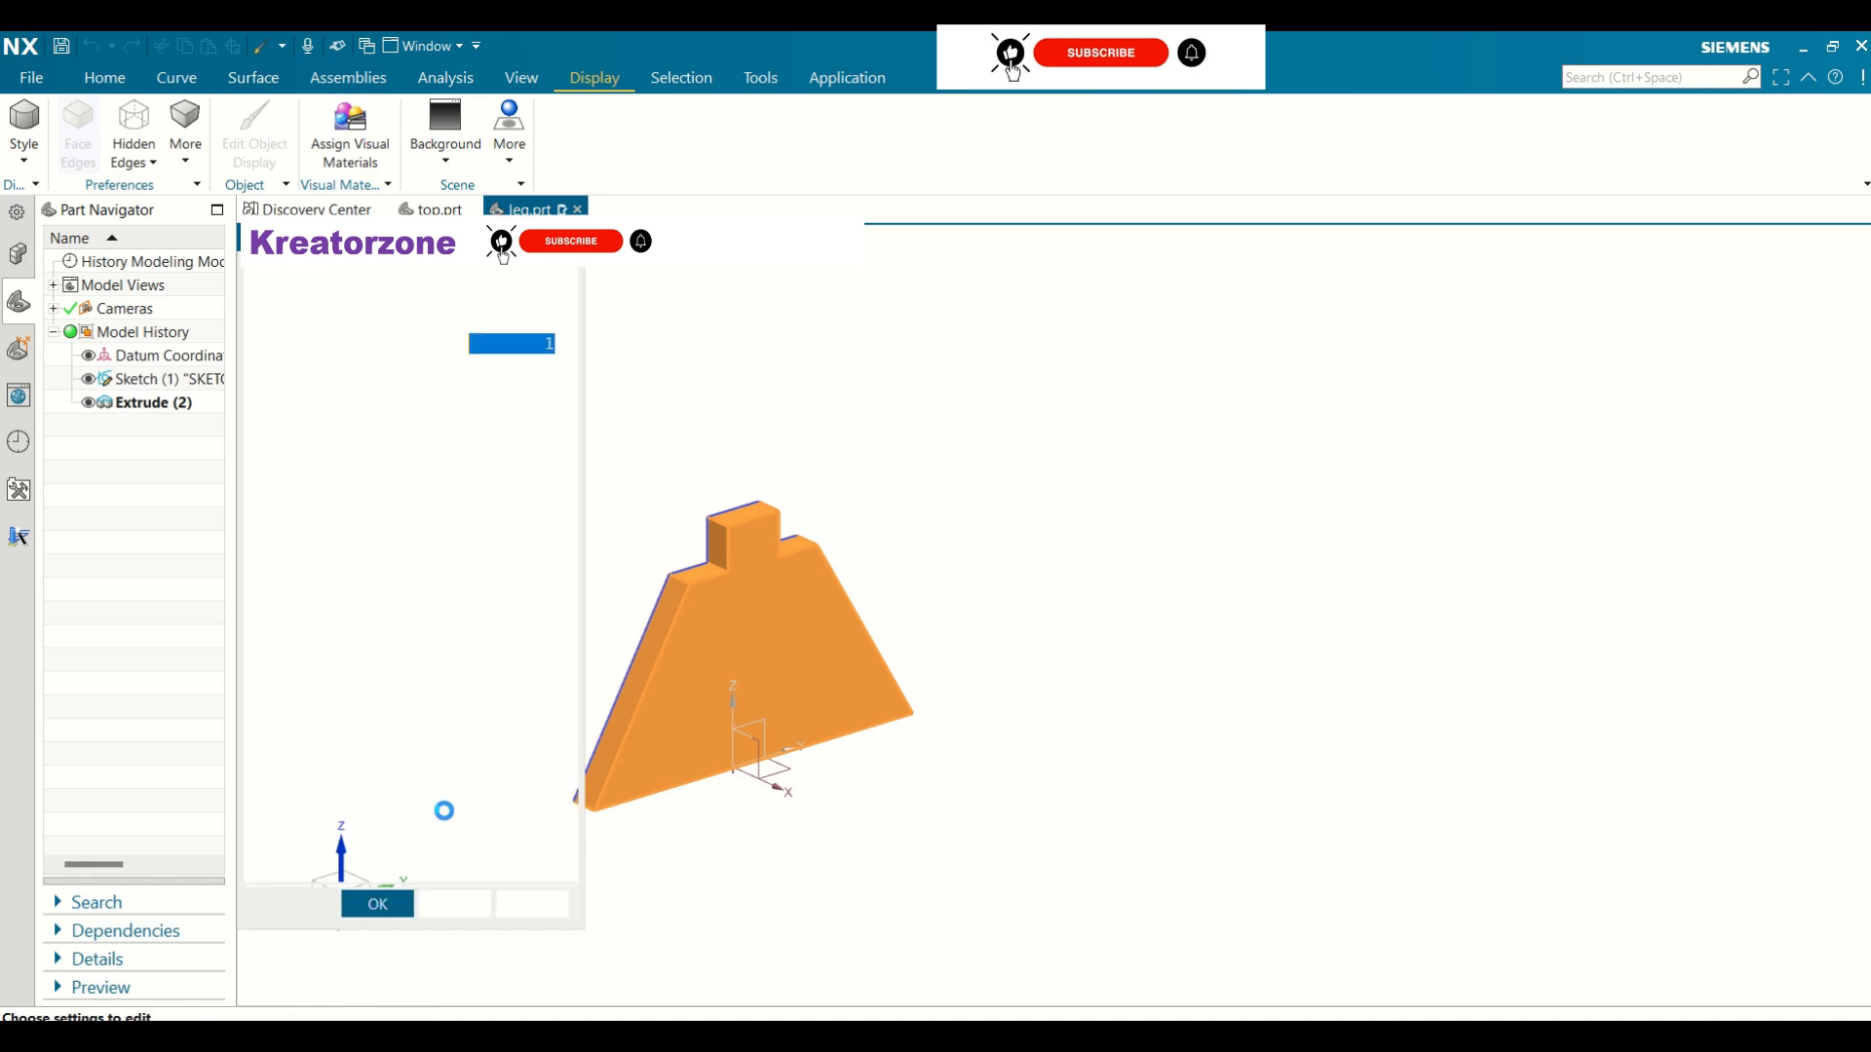
{"action": "left_click", "coordinate": [454, 904]}
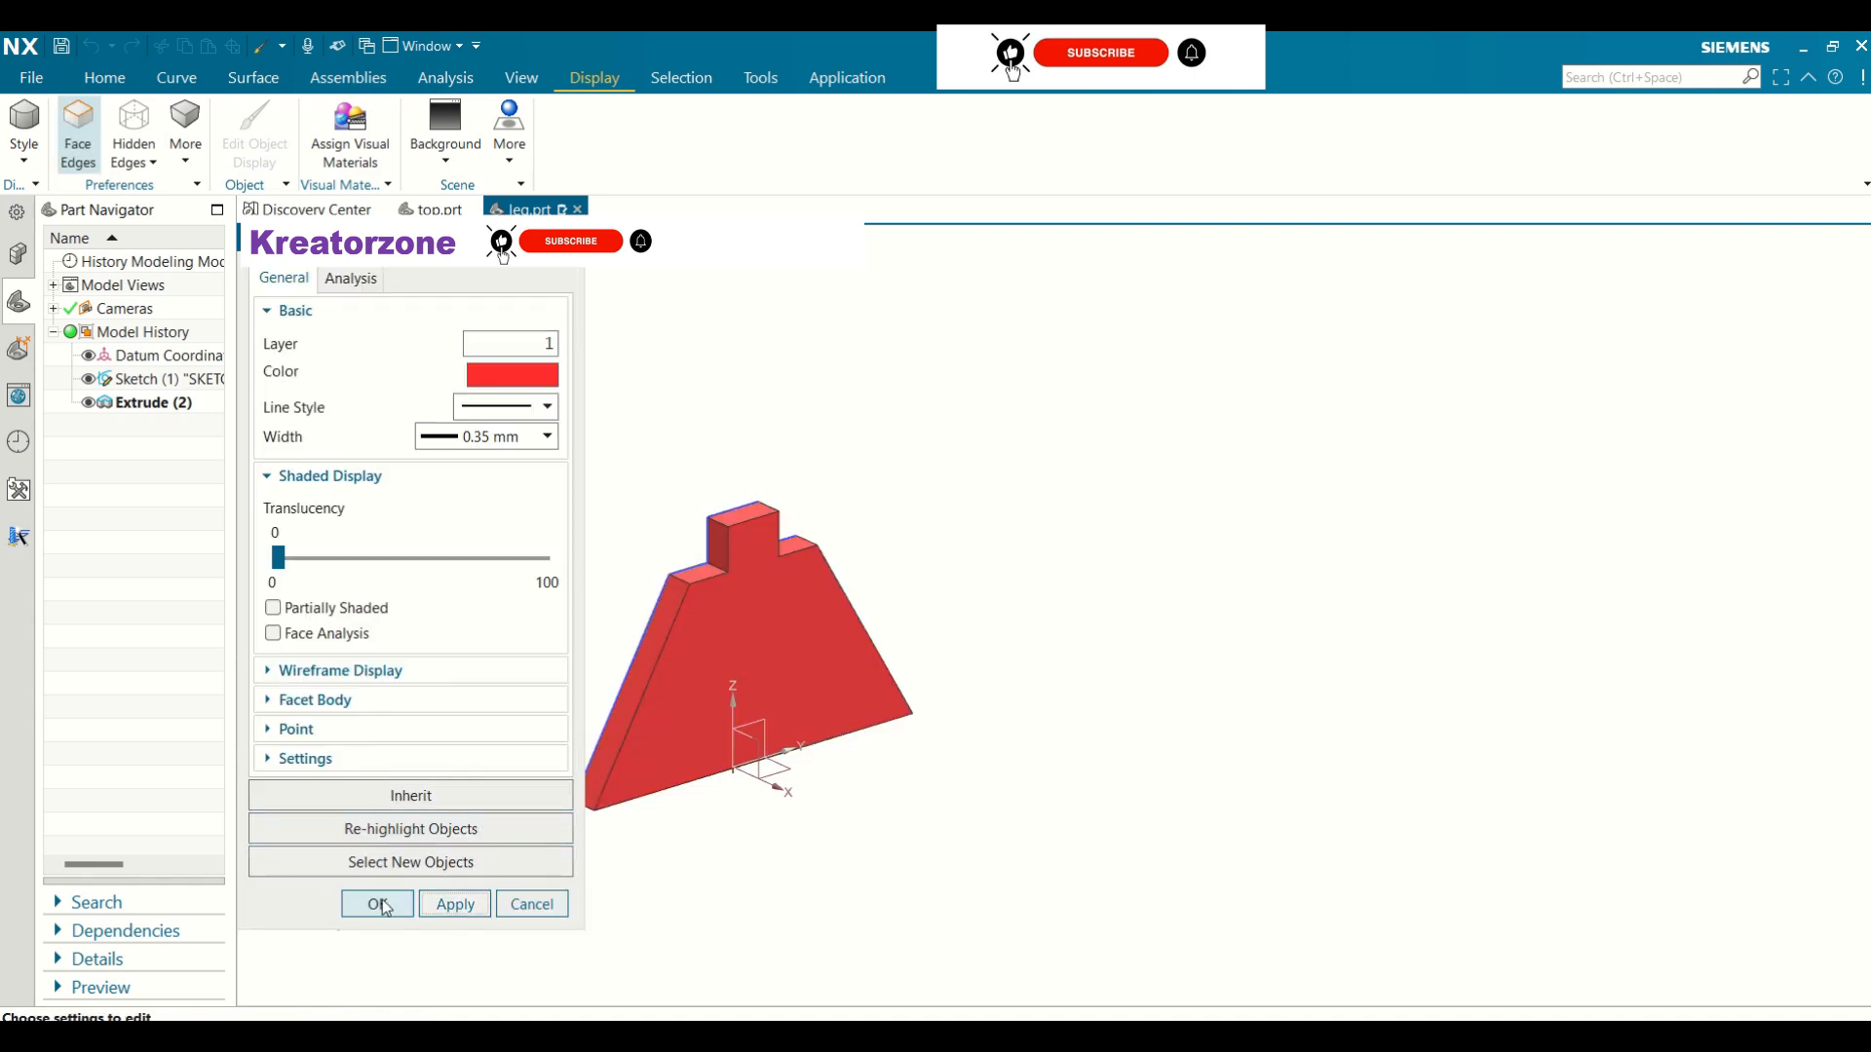
{"action": "left_click", "coordinate": [383, 906]}
{"action": "scroll", "coordinate": [1120, 590], "scroll_direction": "up", "scroll_amount": 3}
{"action": "scroll", "coordinate": [1120, 590], "scroll_direction": "down", "scroll_amount": 3}
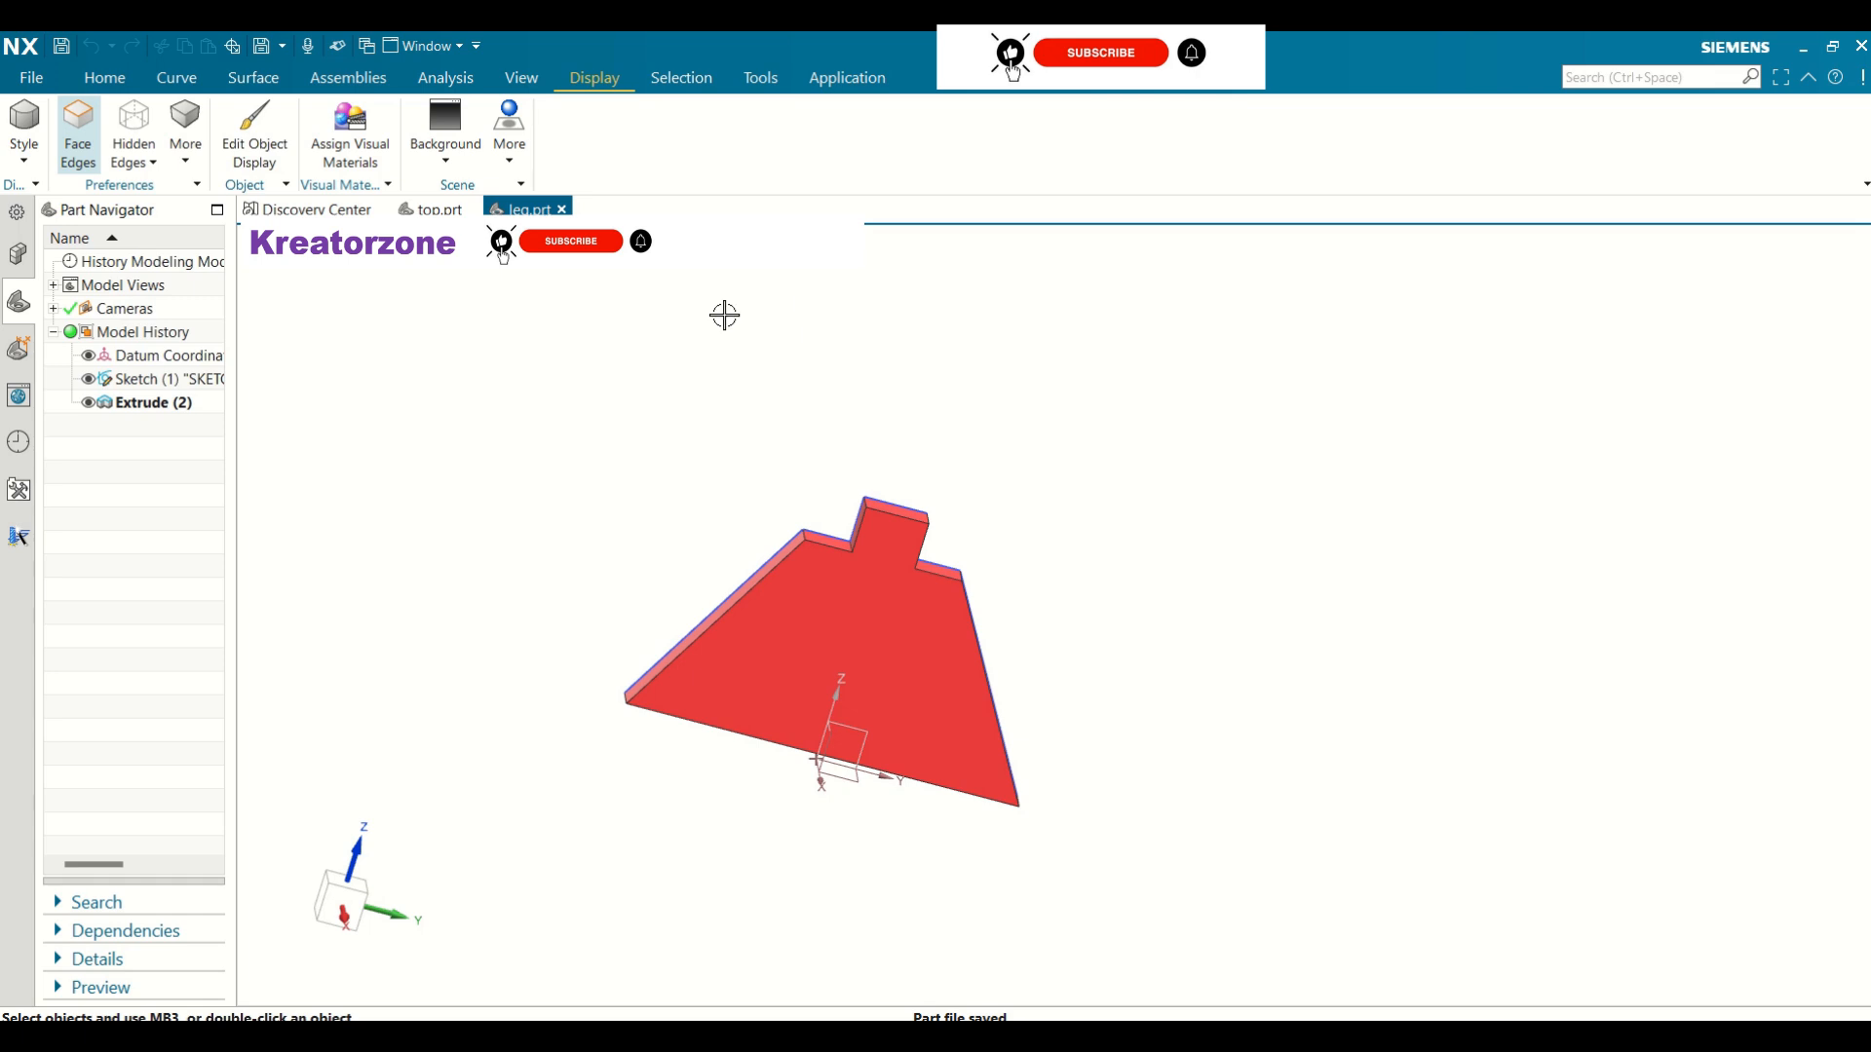
Create a new assembly file in millimetres named kreatorzone
{"action": "left_click", "coordinate": [32, 79]}
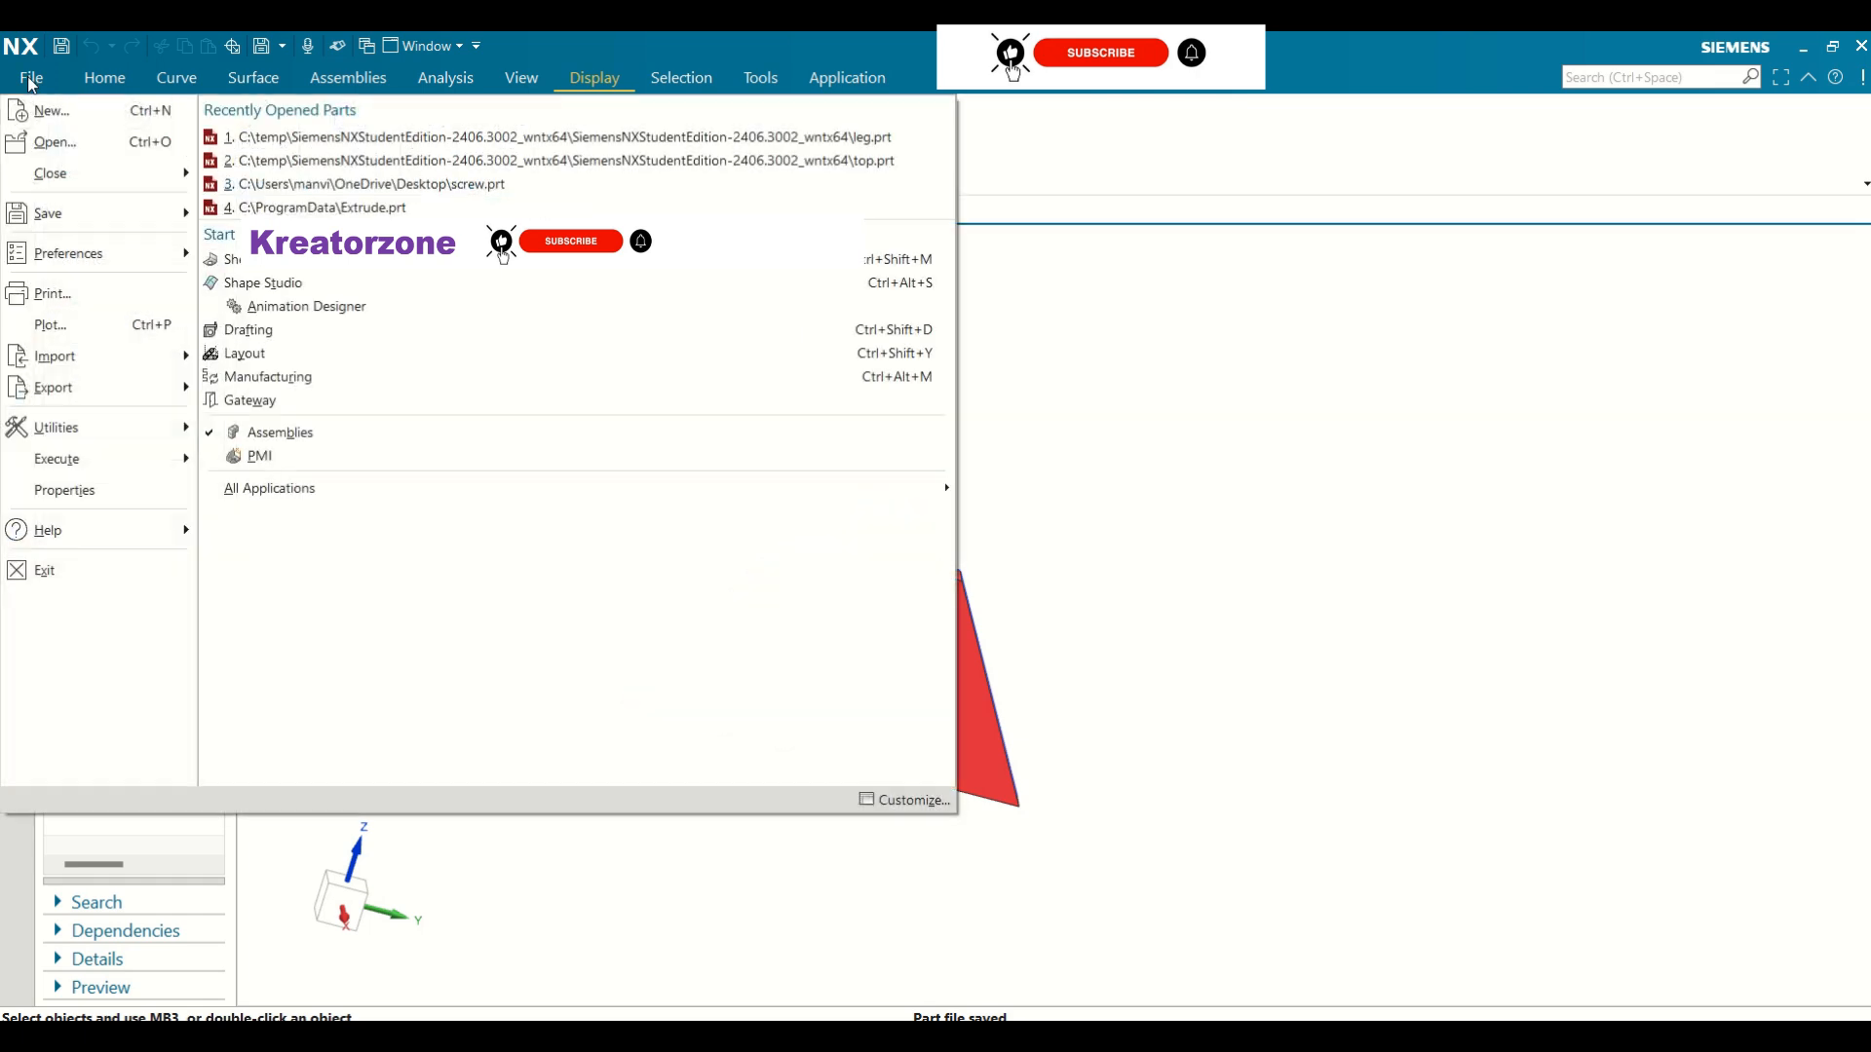
{"action": "left_click", "coordinate": [65, 111]}
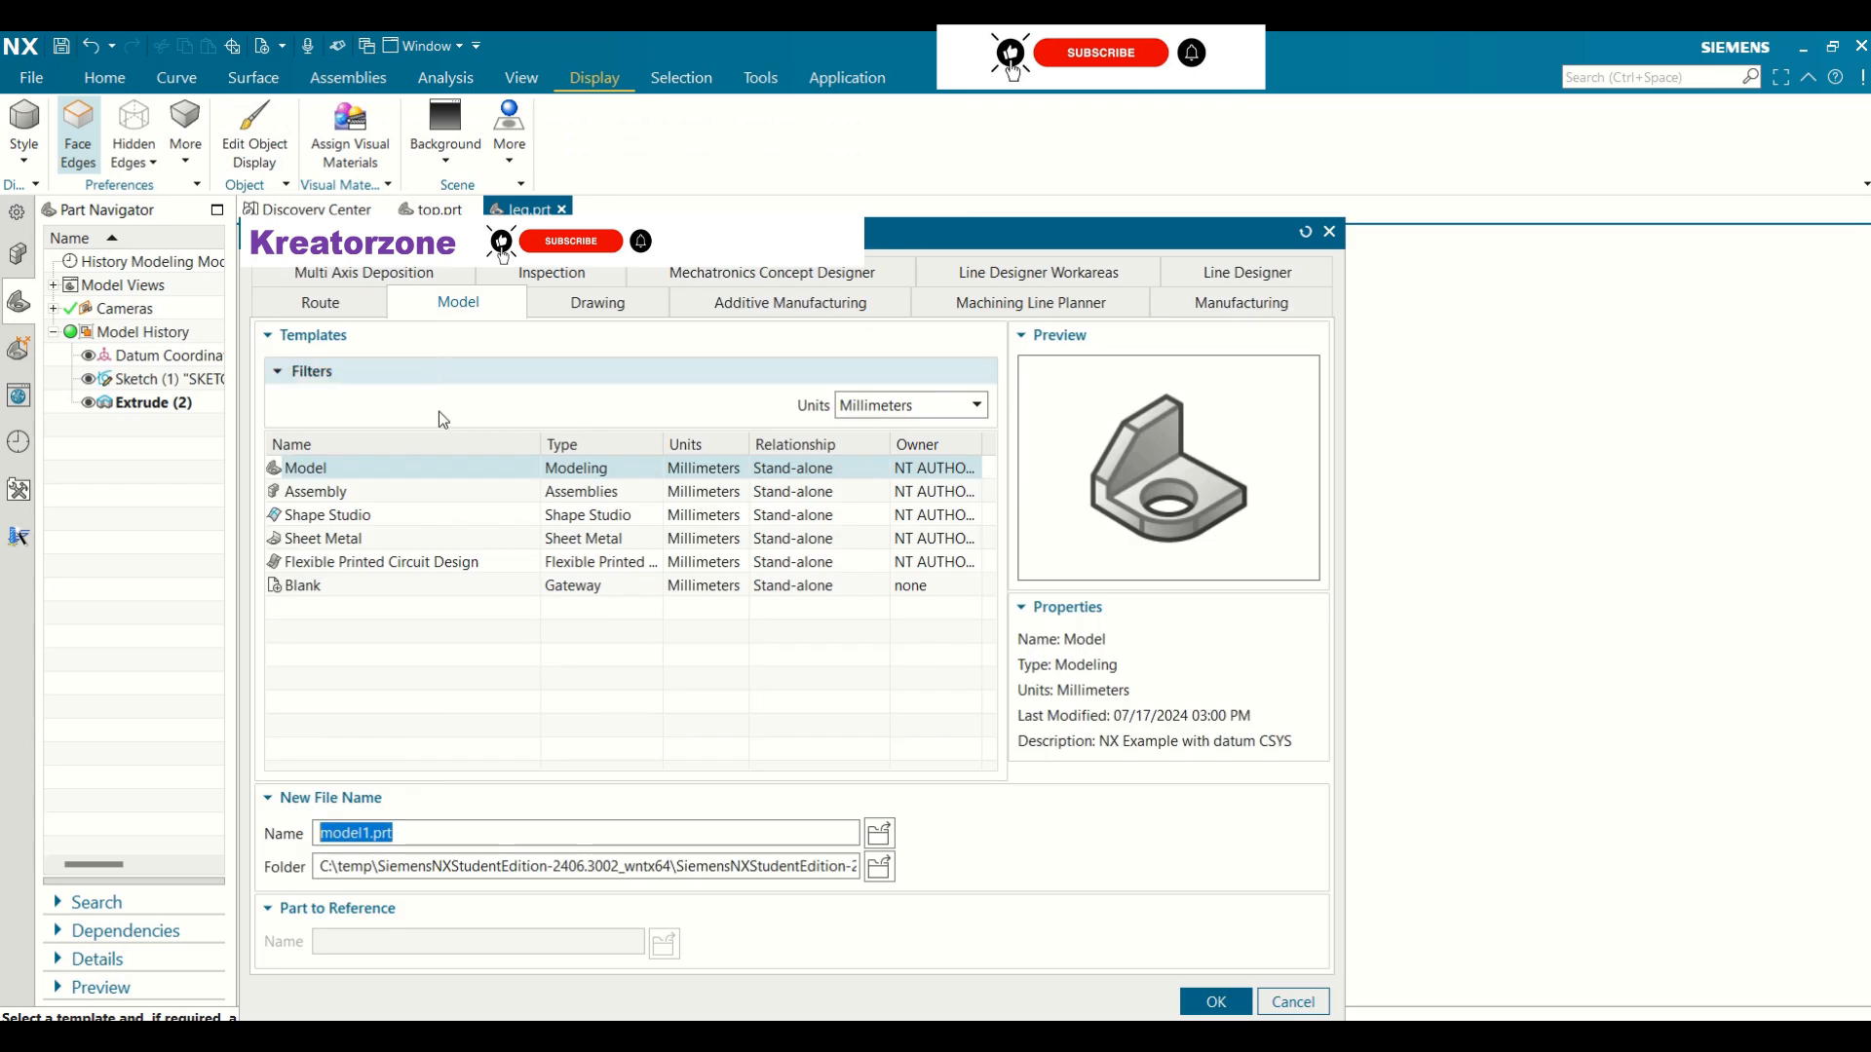
{"action": "left_click", "coordinate": [317, 493]}
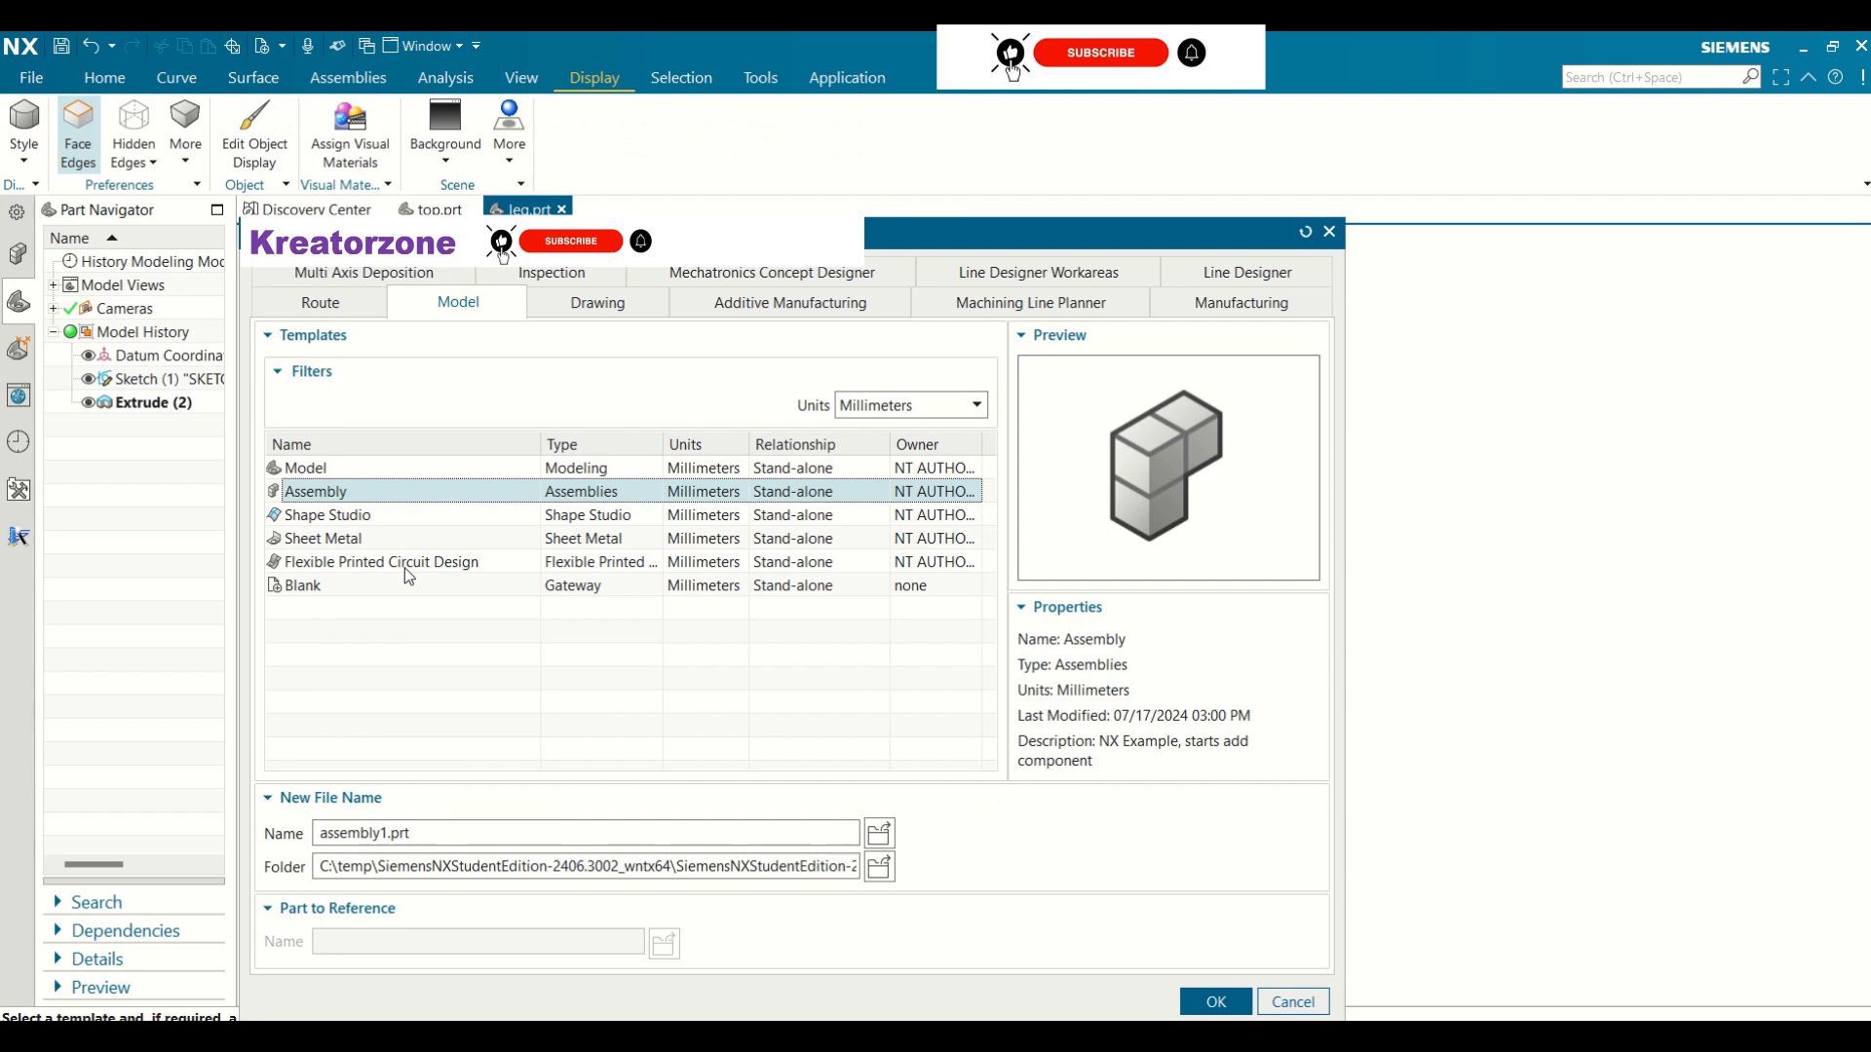
{"action": "left_click_drag", "start_coordinate": [409, 834], "coordinate": [278, 846]}
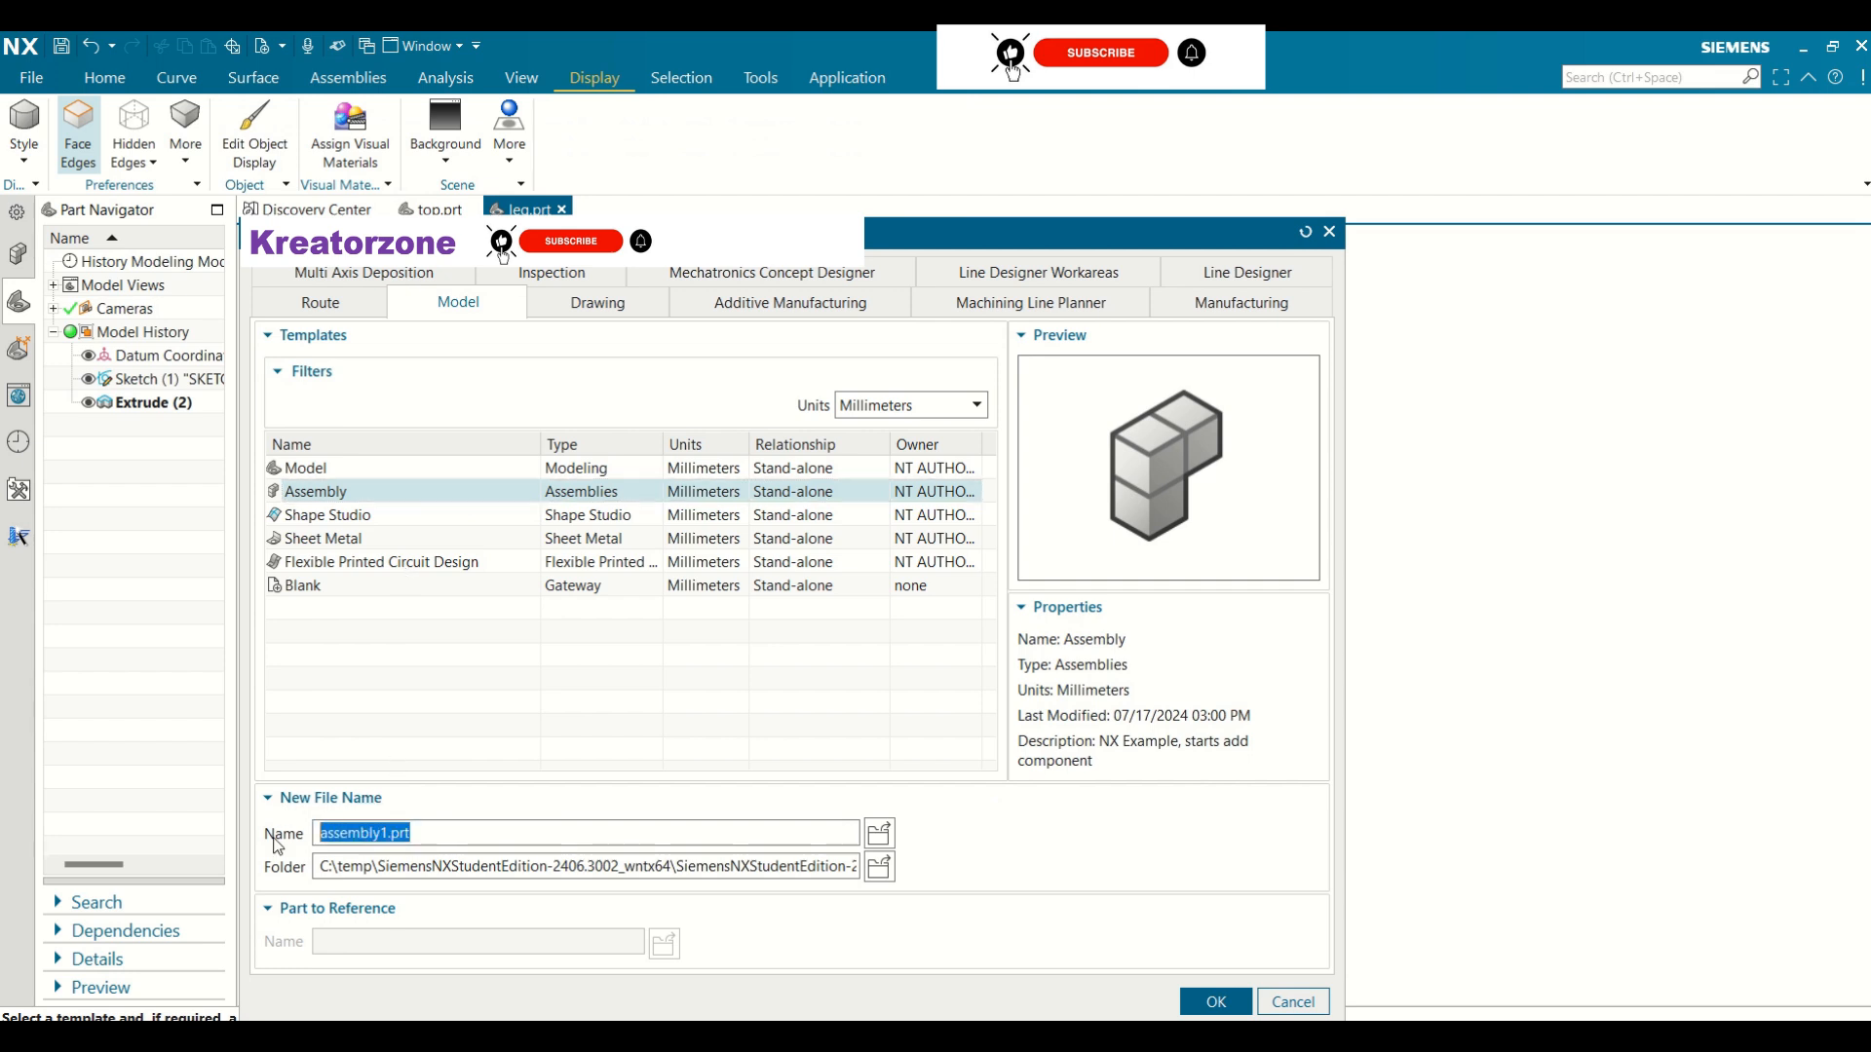
{"action": "key", "text": "BackSpace"}
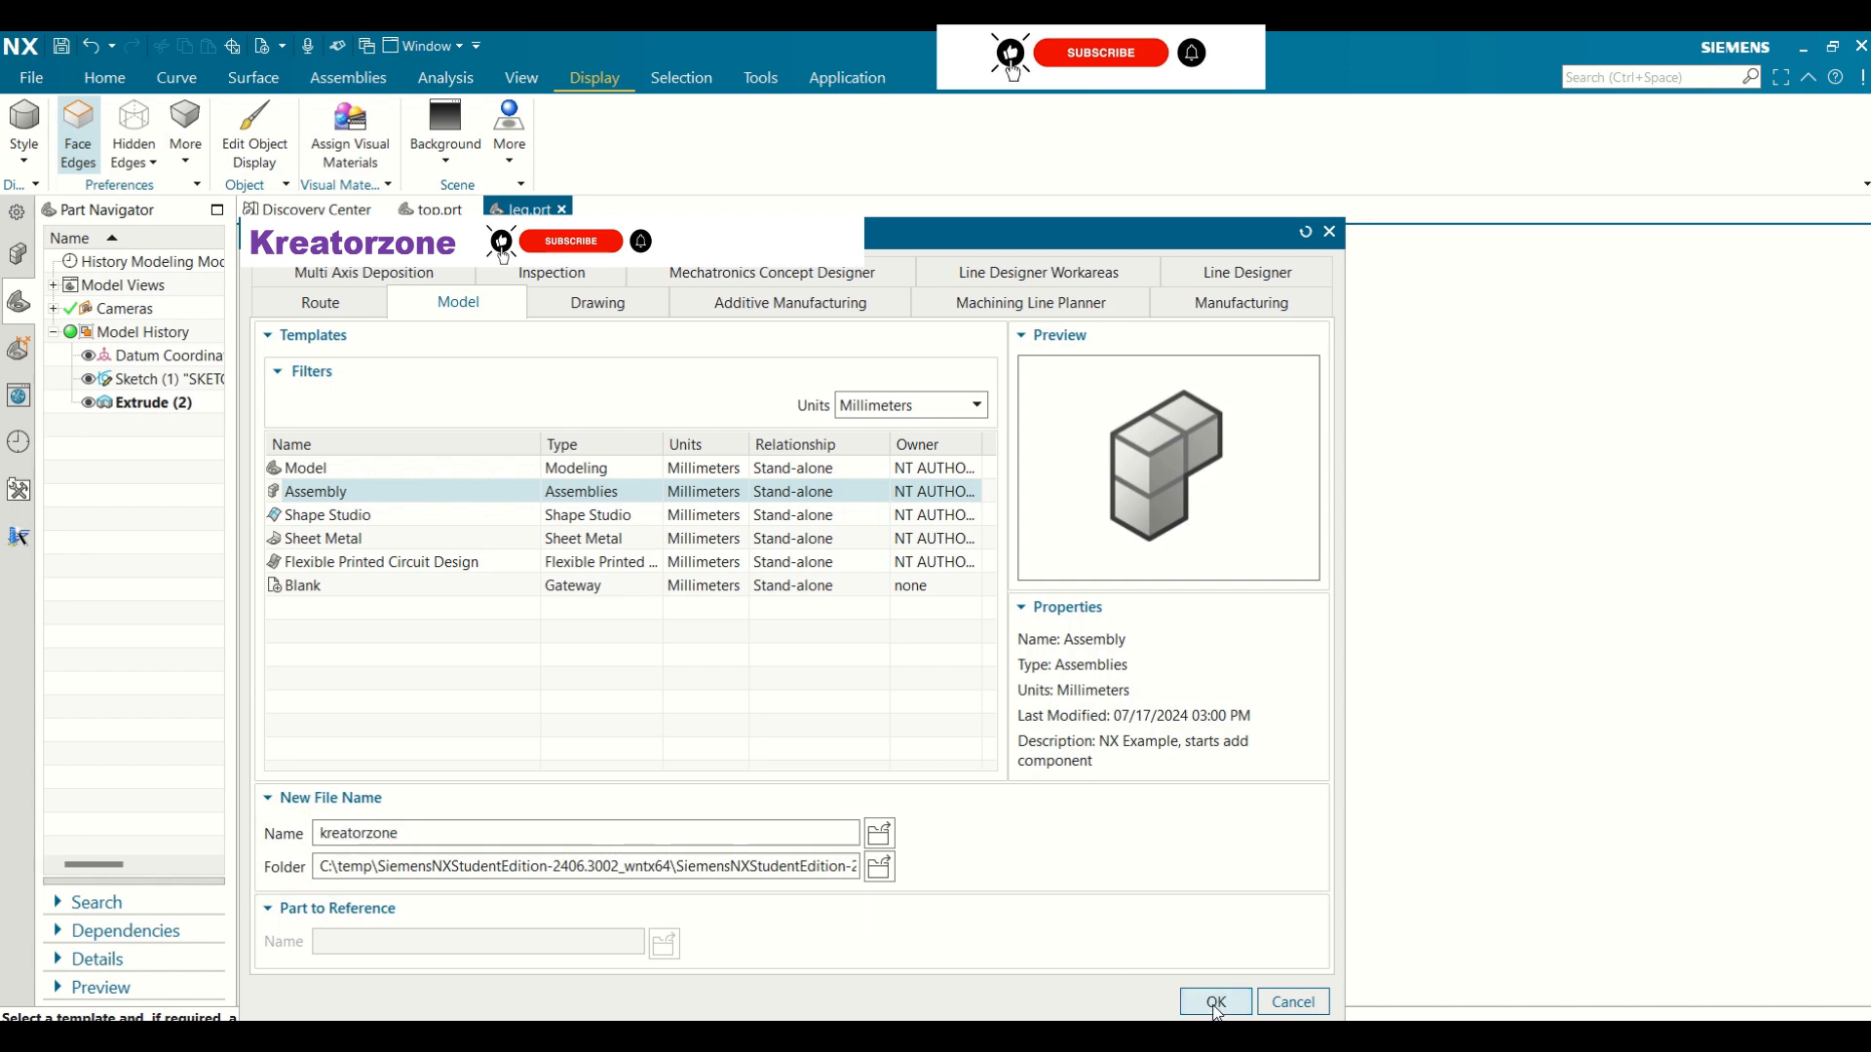
{"action": "left_click", "coordinate": [1216, 1002]}
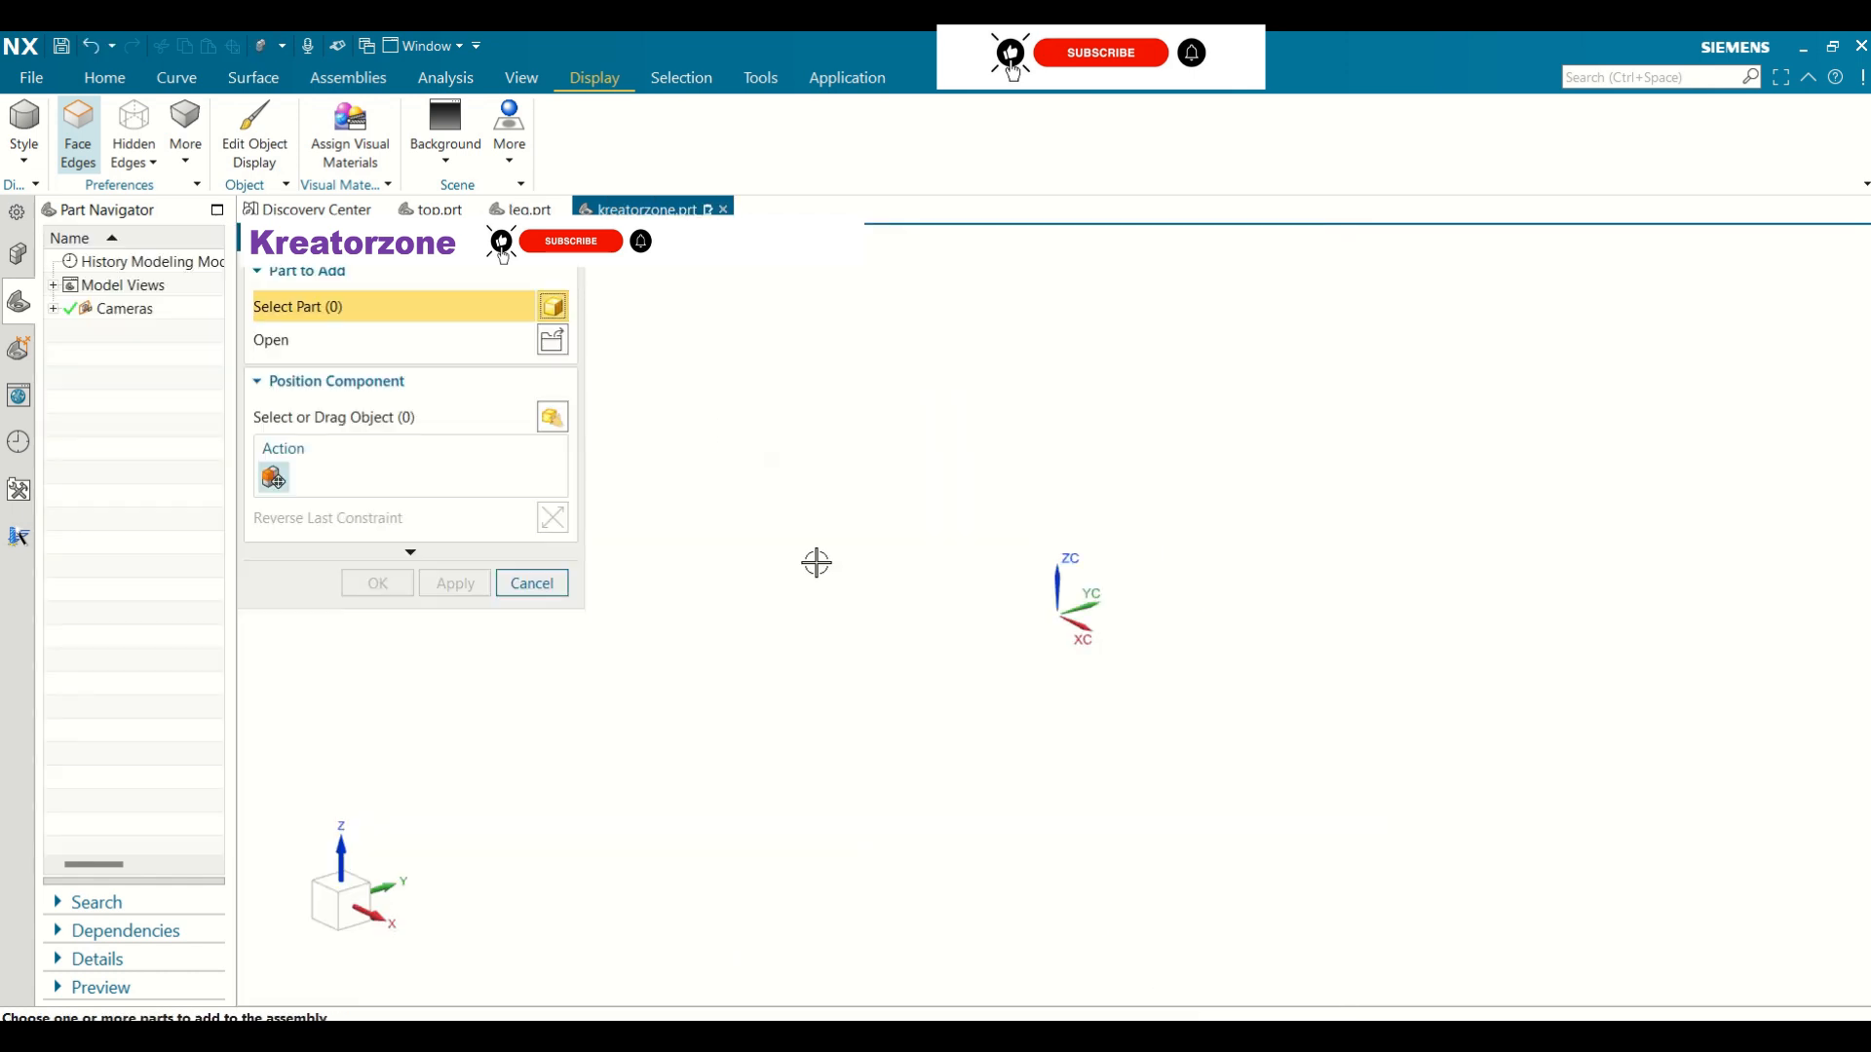
Add the top part to the assembly as its first component
{"action": "left_click", "coordinate": [553, 341]}
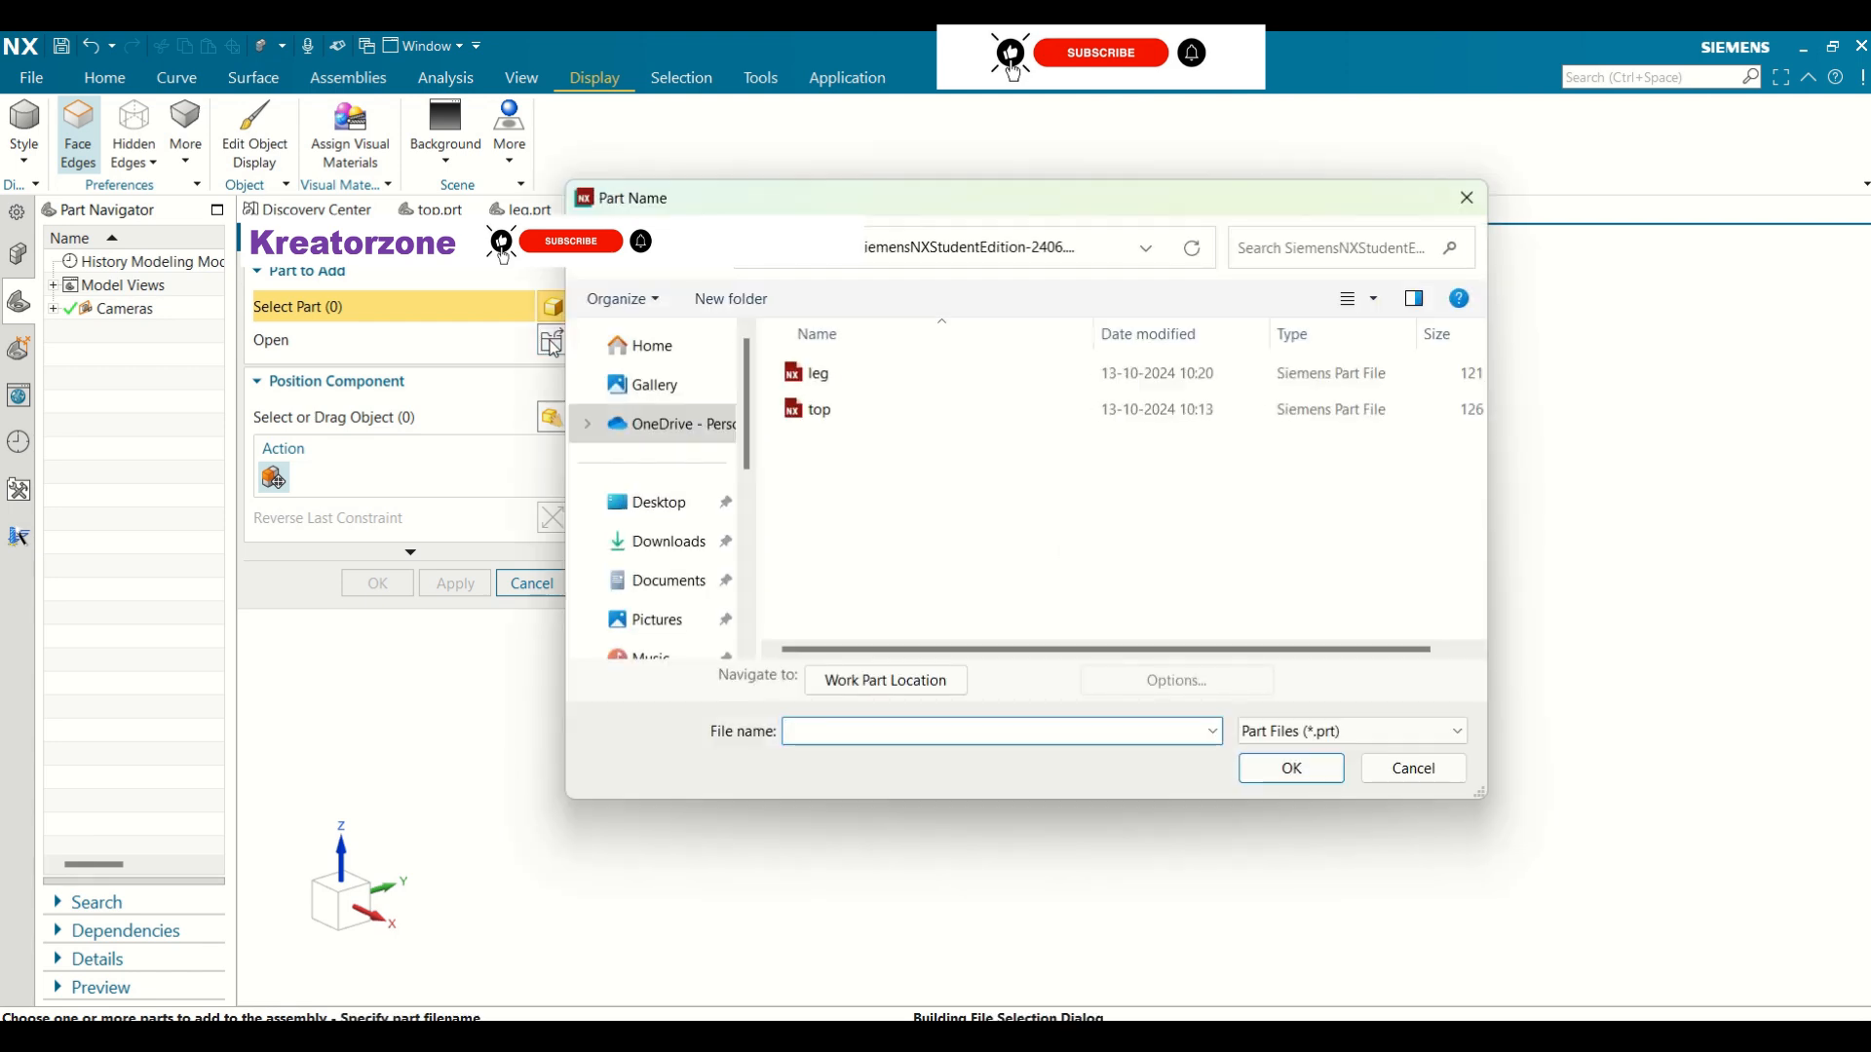
{"action": "left_click", "coordinate": [842, 411]}
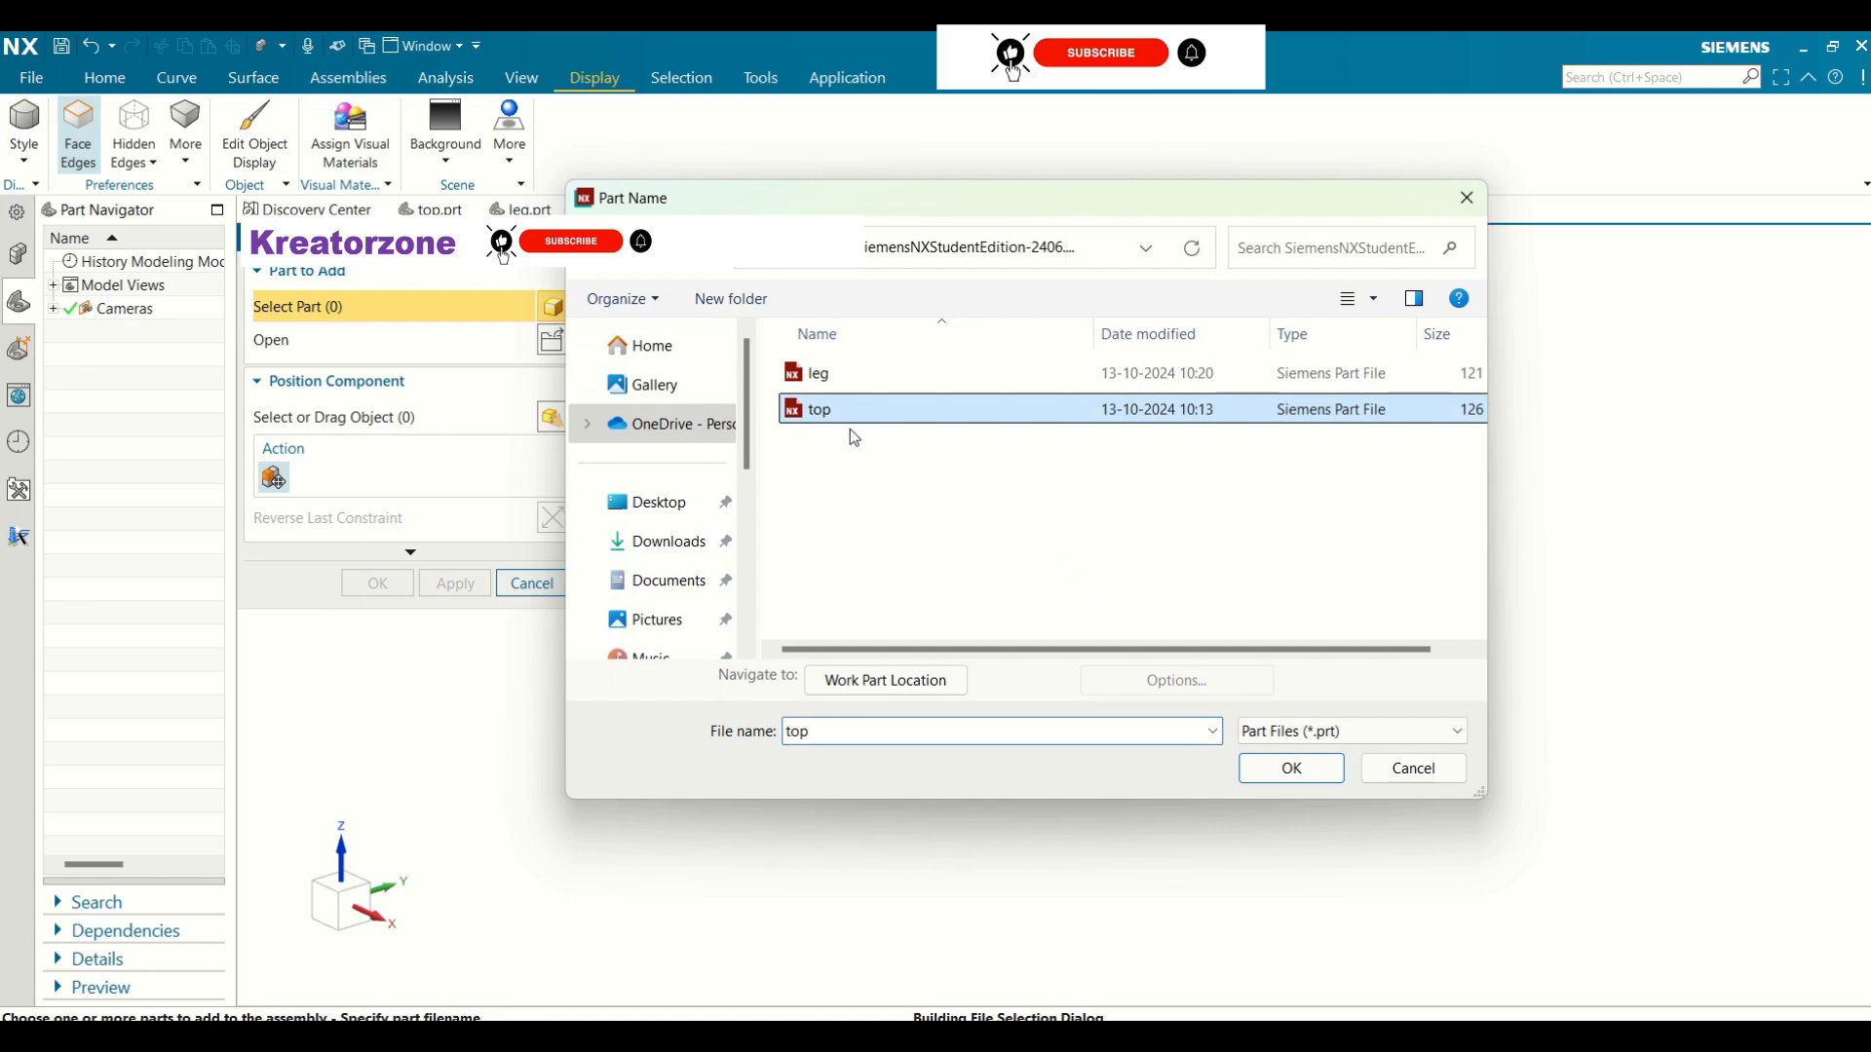
{"action": "left_click", "coordinate": [1285, 765]}
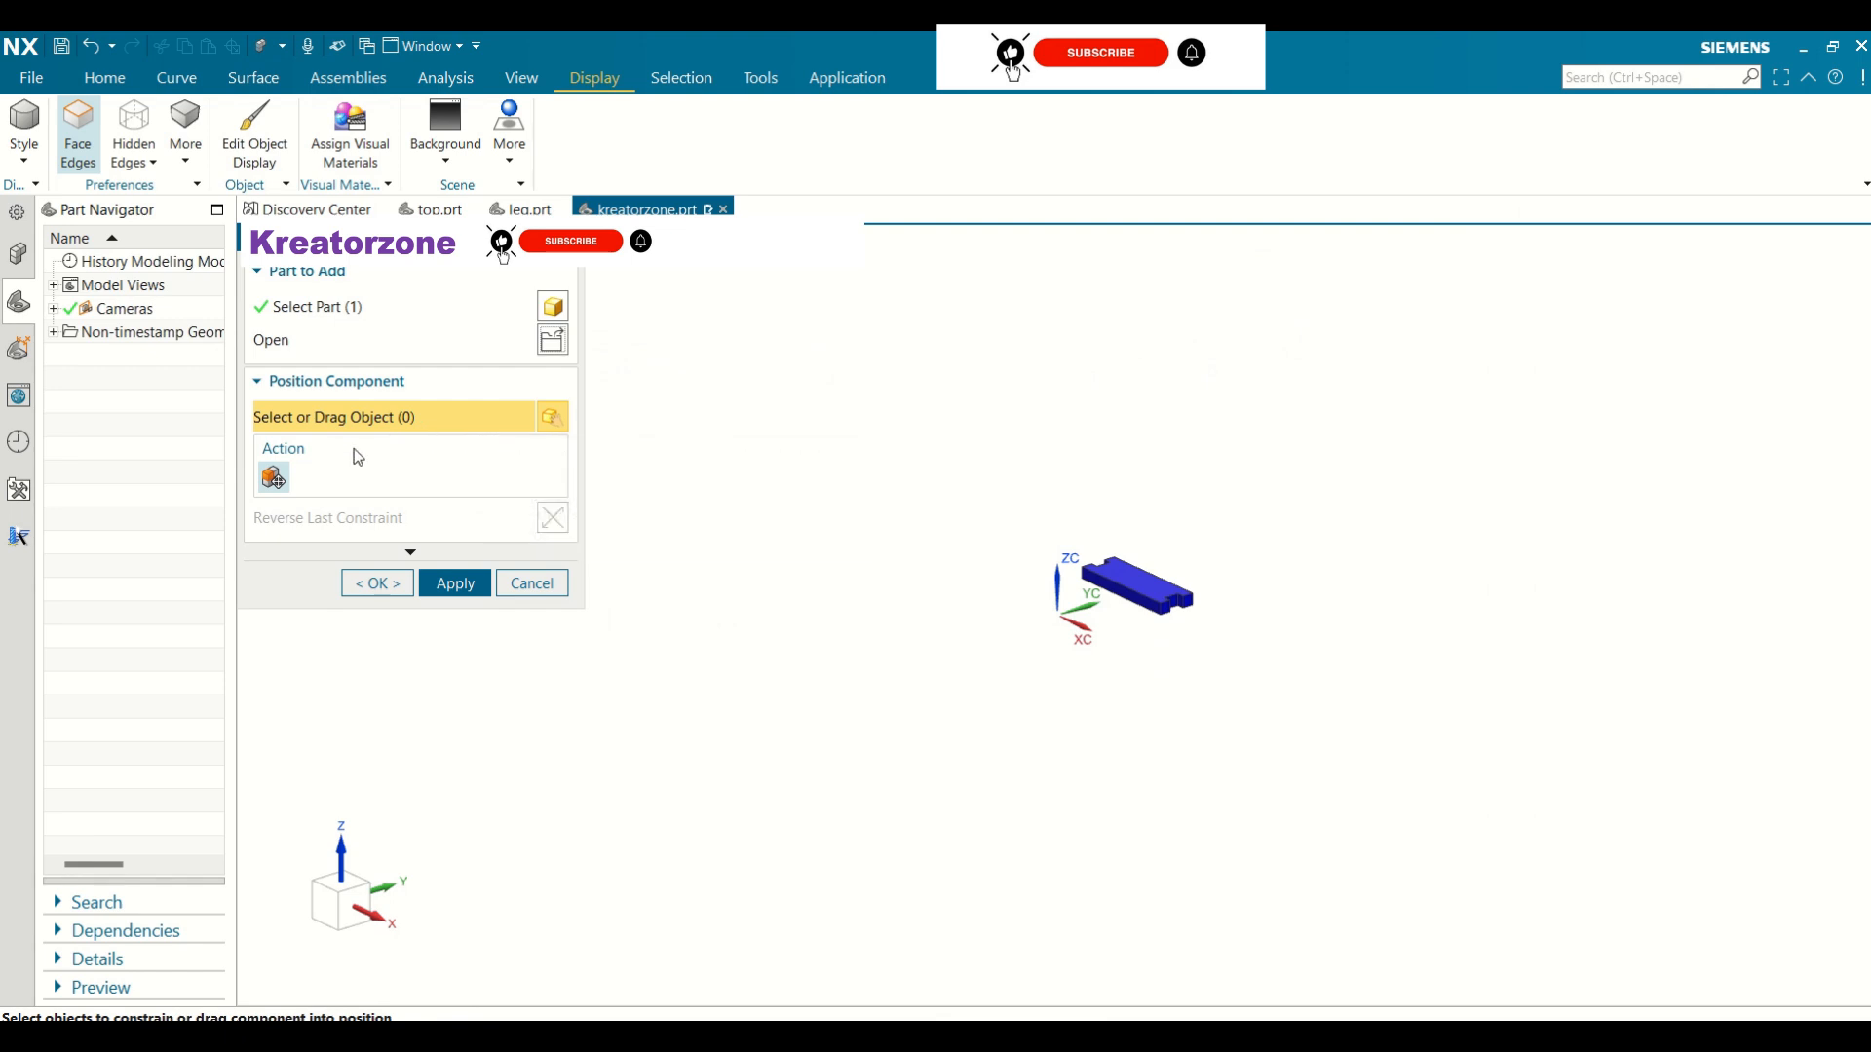
{"action": "left_click", "coordinate": [274, 477]}
{"action": "left_click", "coordinate": [267, 385]}
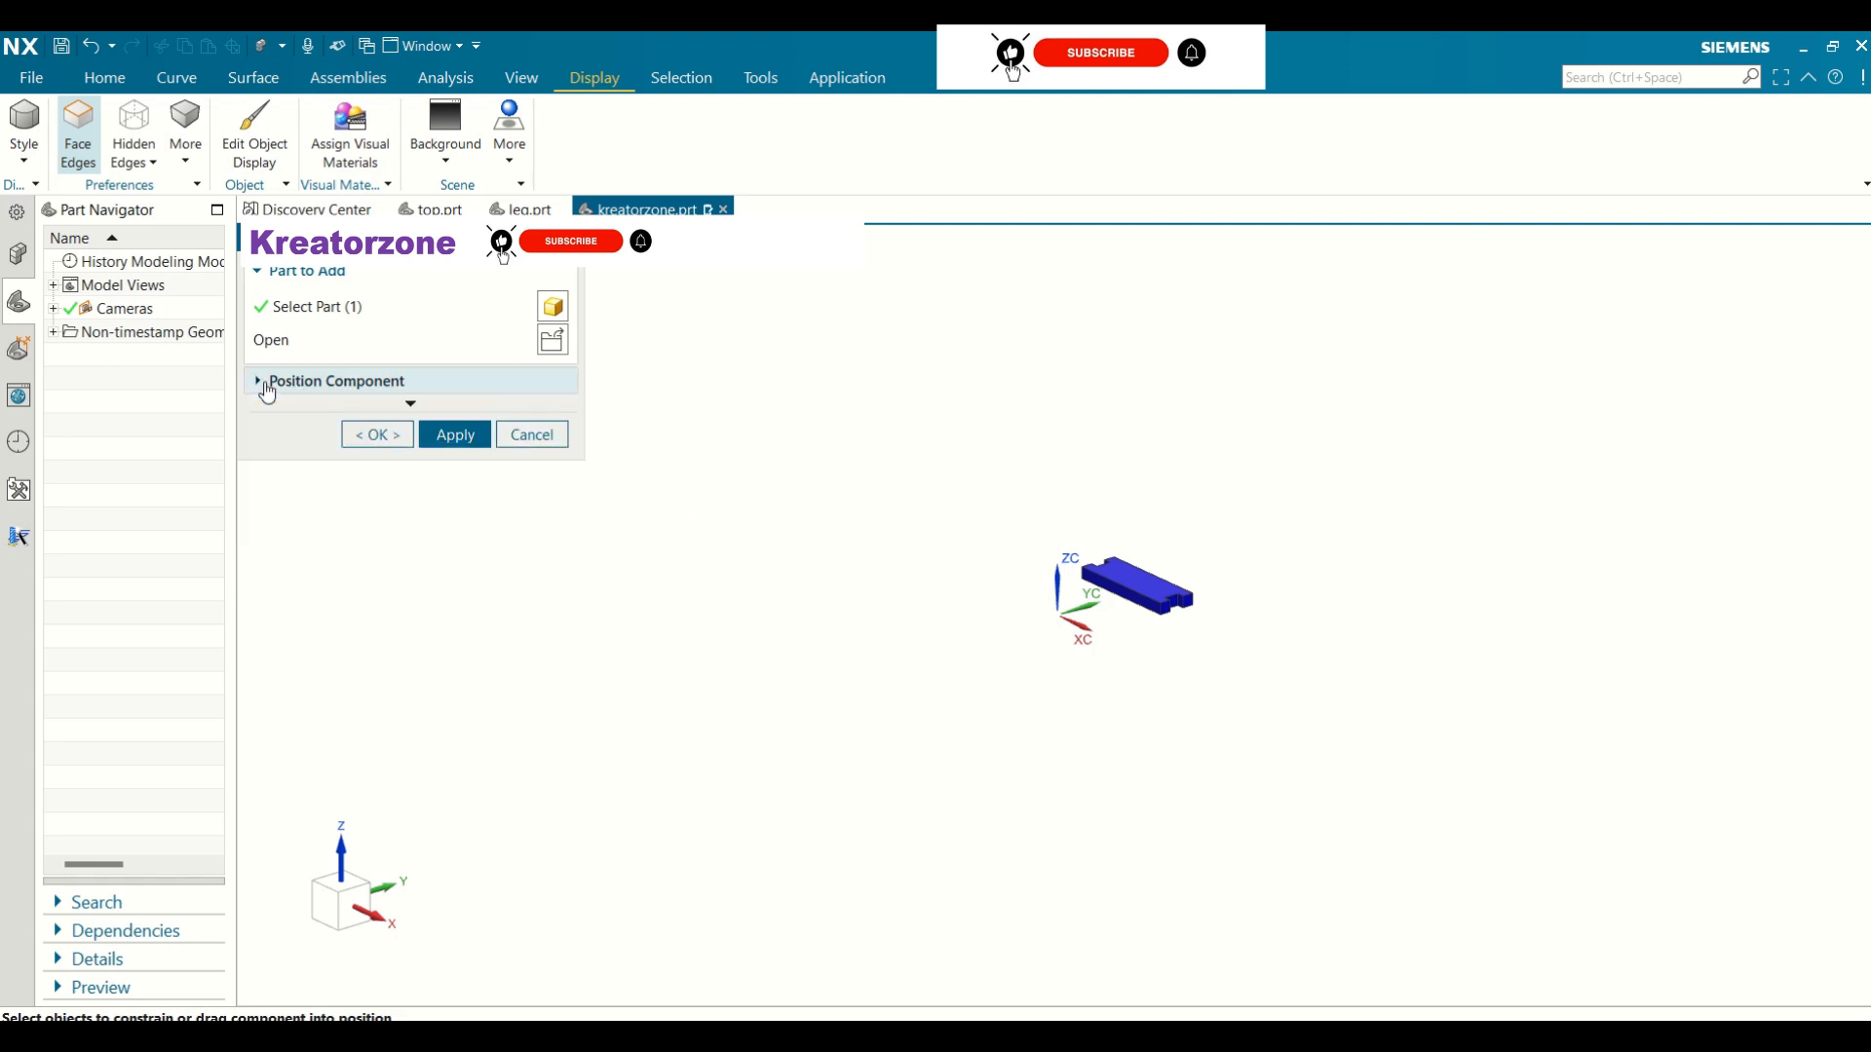
{"action": "left_click", "coordinate": [263, 384]}
{"action": "left_click", "coordinate": [419, 551]}
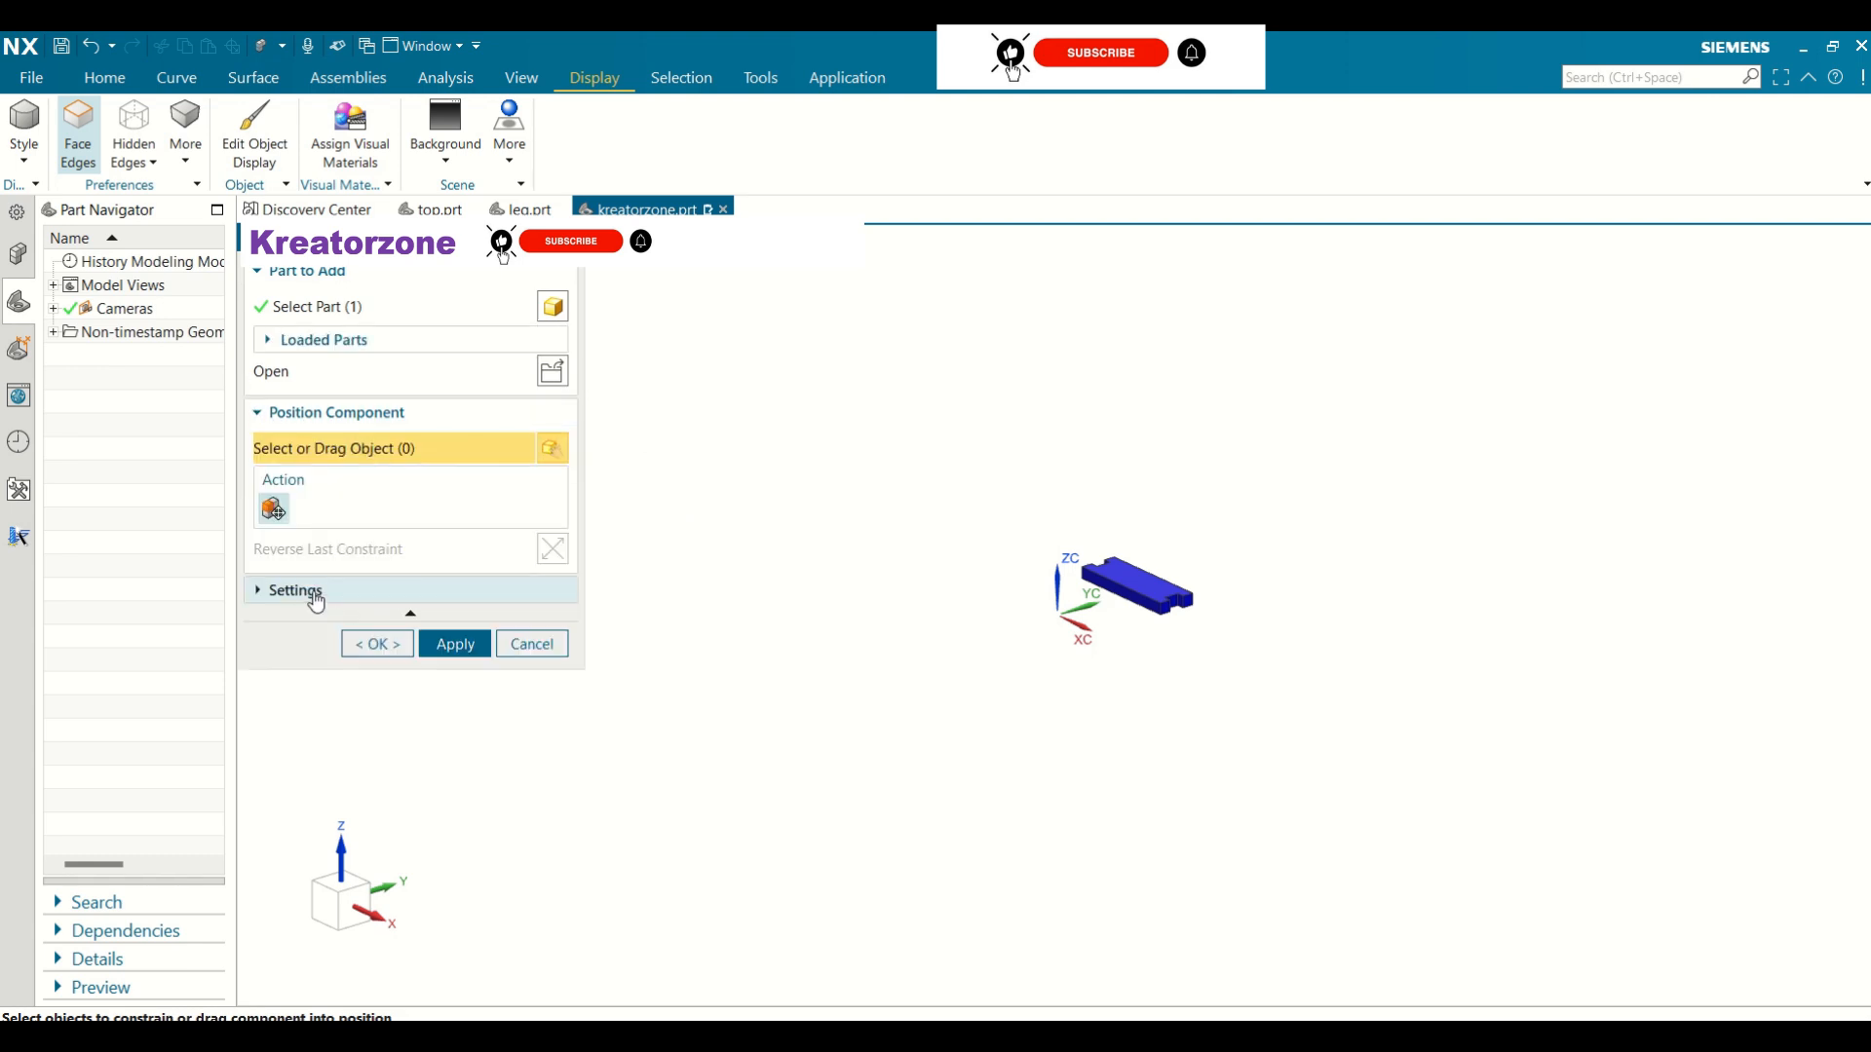
{"action": "left_click", "coordinate": [264, 591]}
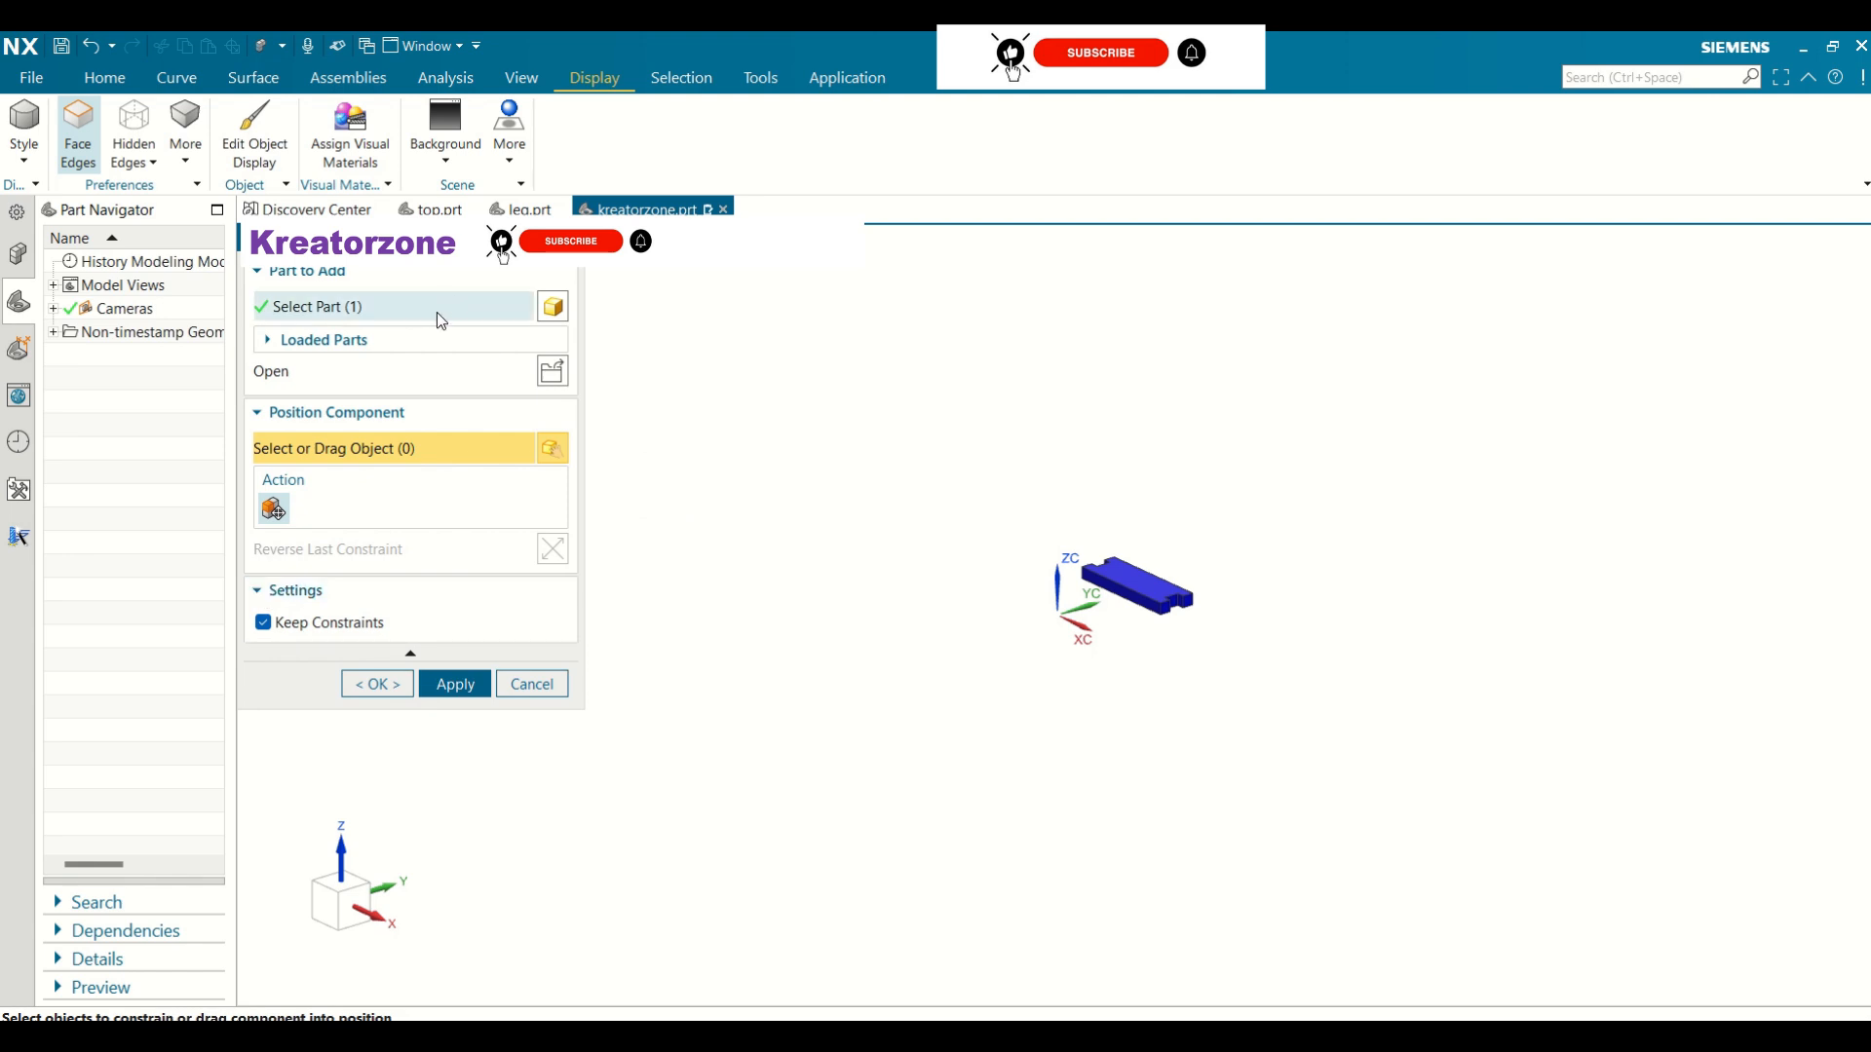
{"action": "left_click", "coordinate": [462, 687]}
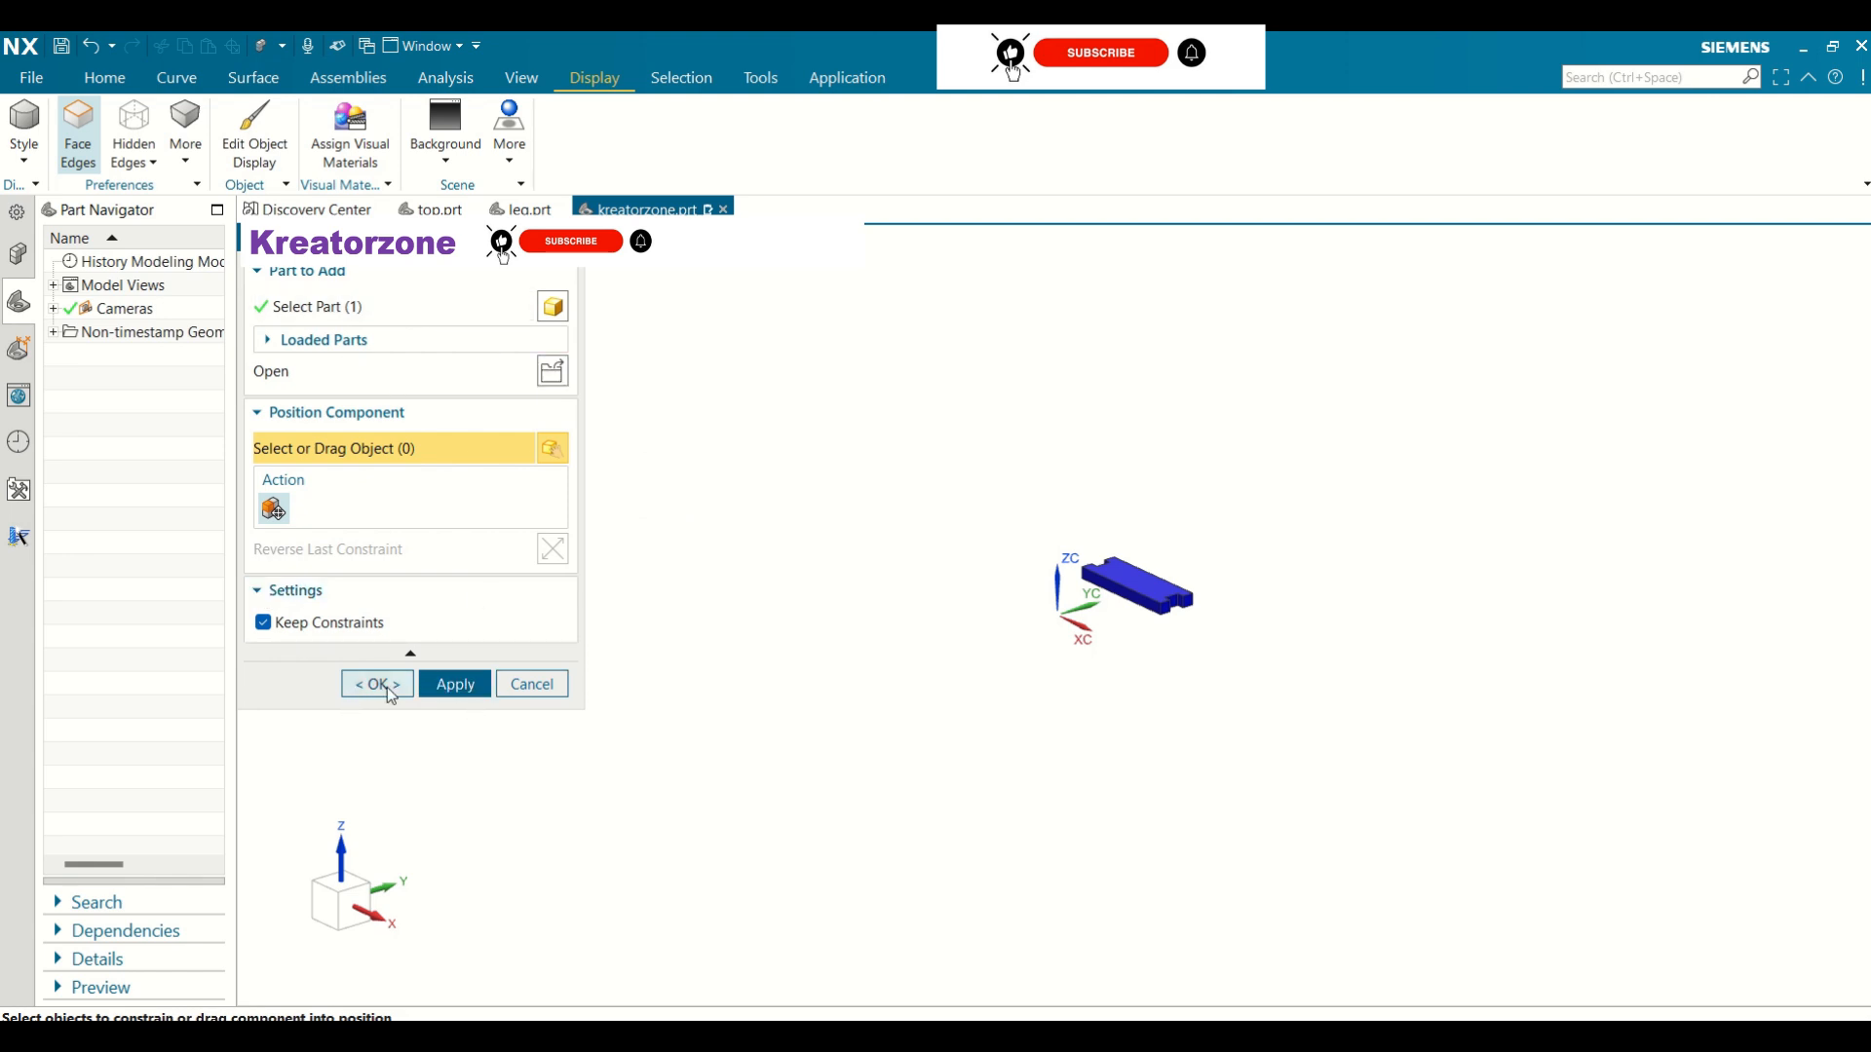
{"action": "left_click", "coordinate": [378, 684]}
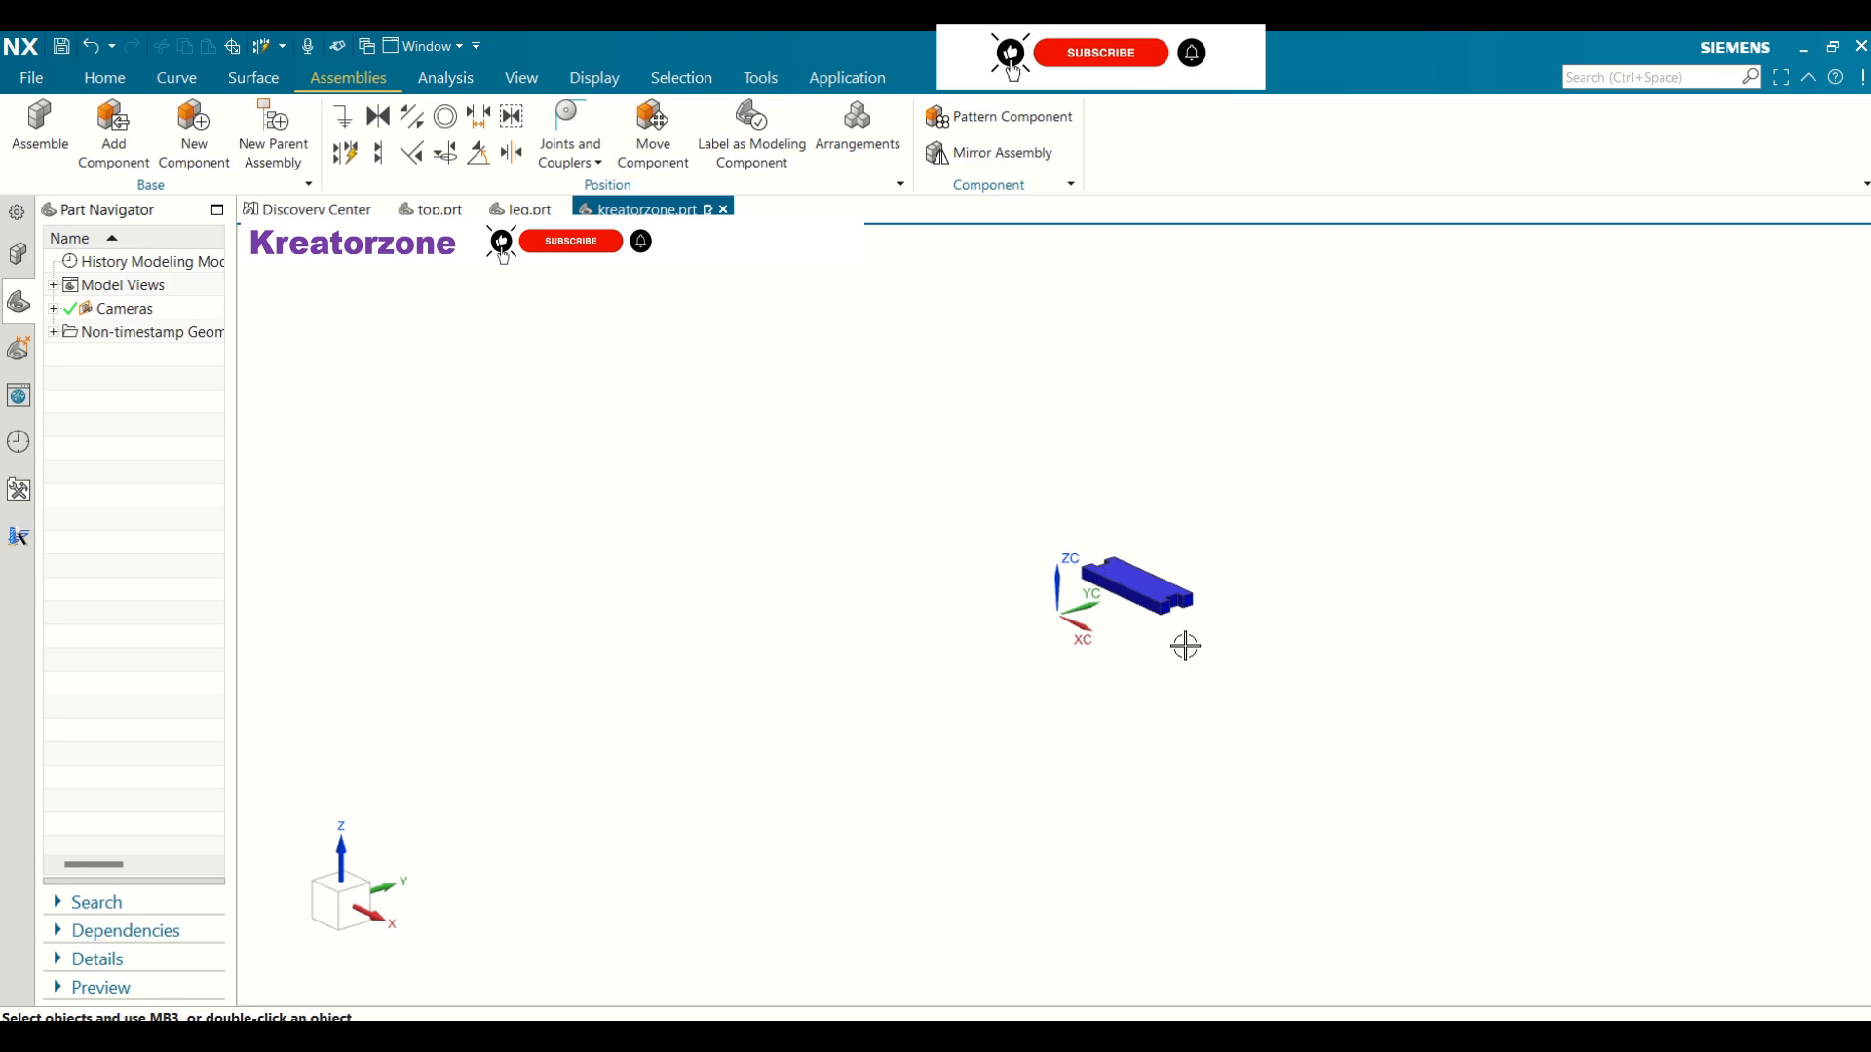
Apply a Fix constraint to the top component
{"action": "left_click", "coordinate": [343, 117]}
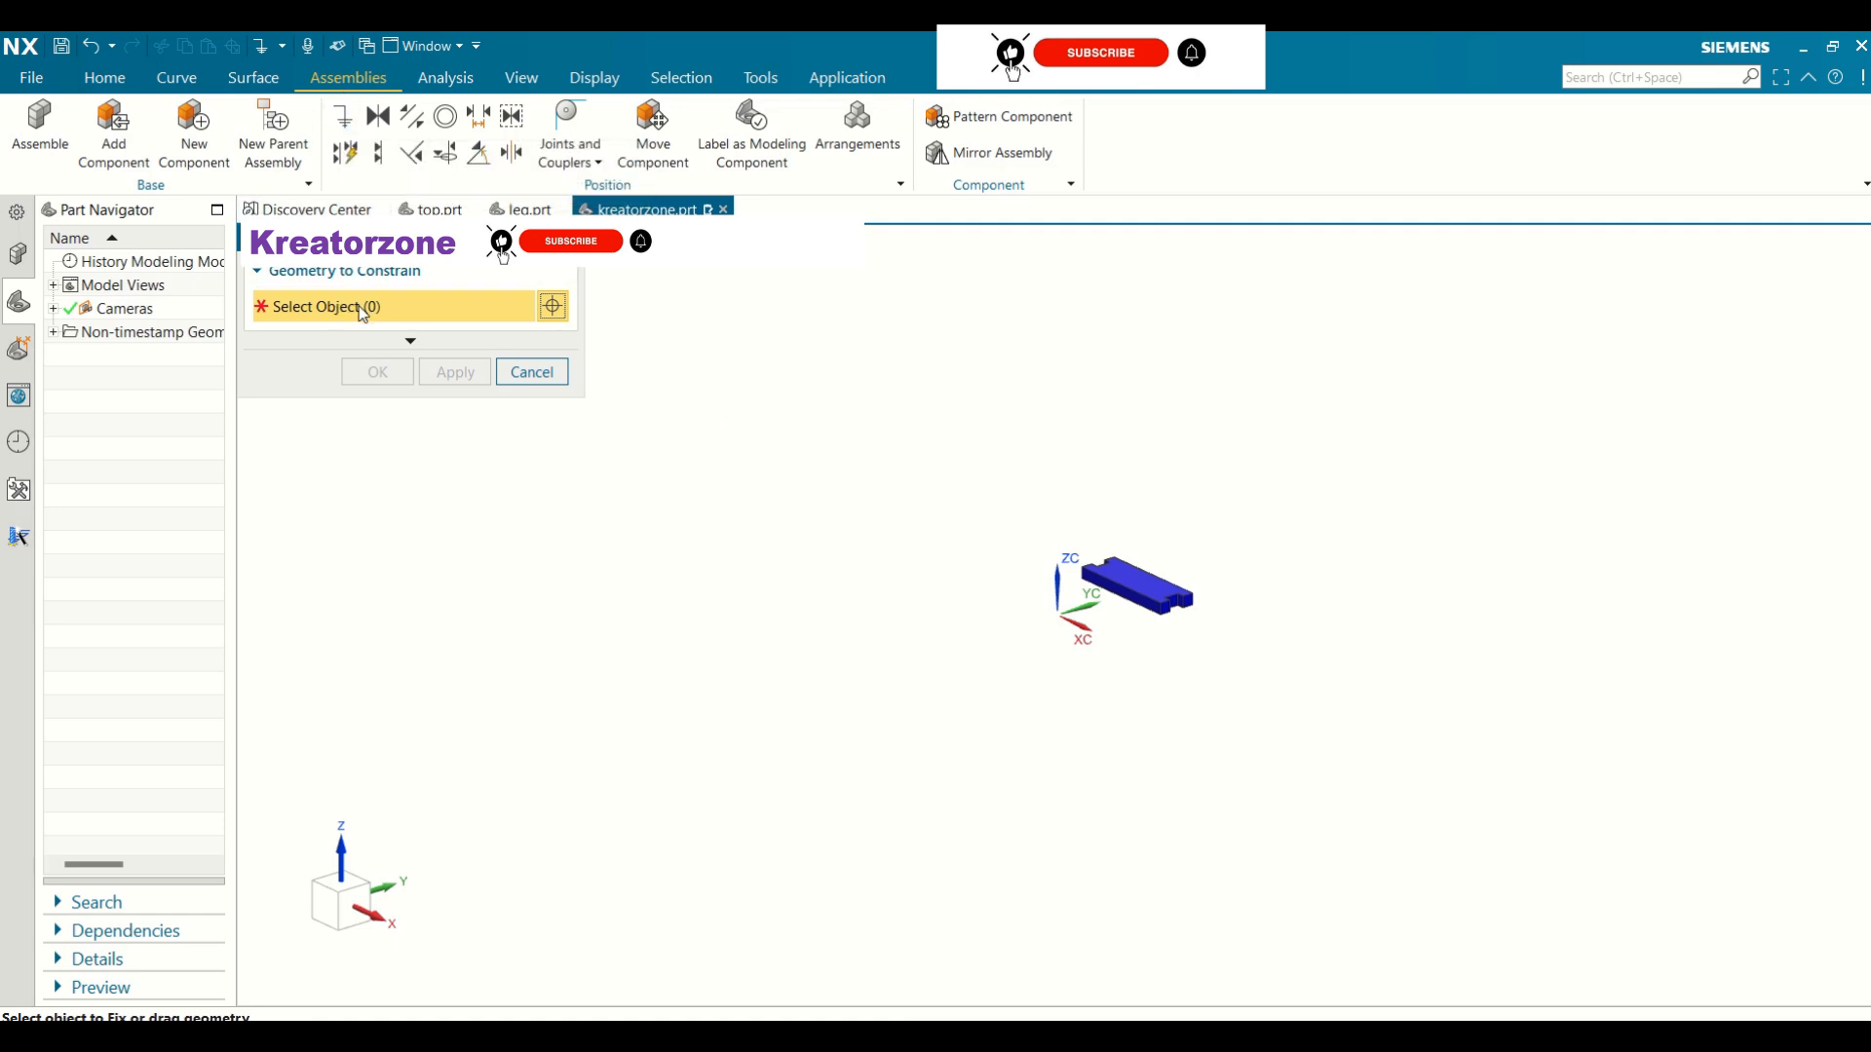
{"action": "left_click", "coordinate": [1132, 585]}
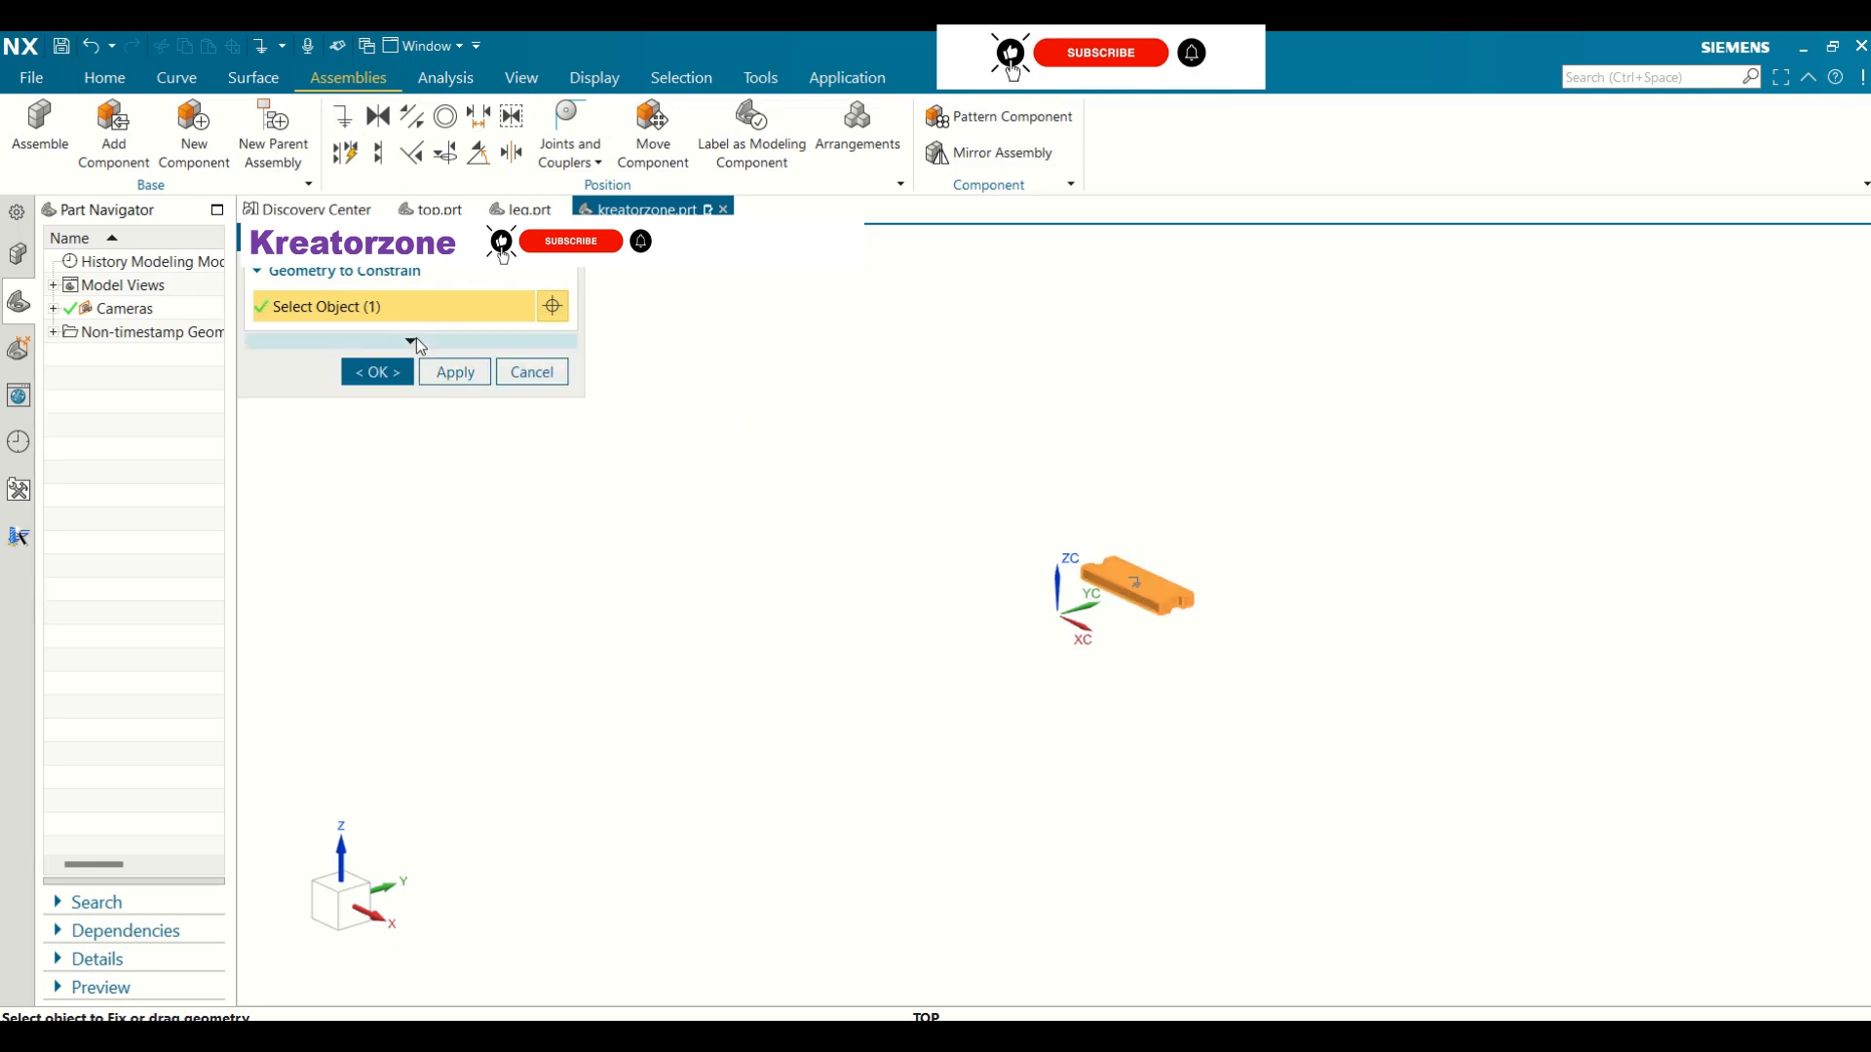
{"action": "left_click", "coordinate": [375, 372]}
Load the leg part as a component to add, with an Absolute component anchor and WCS as the assembly location
{"action": "scroll", "coordinate": [1219, 631], "scroll_direction": "up", "scroll_amount": 3}
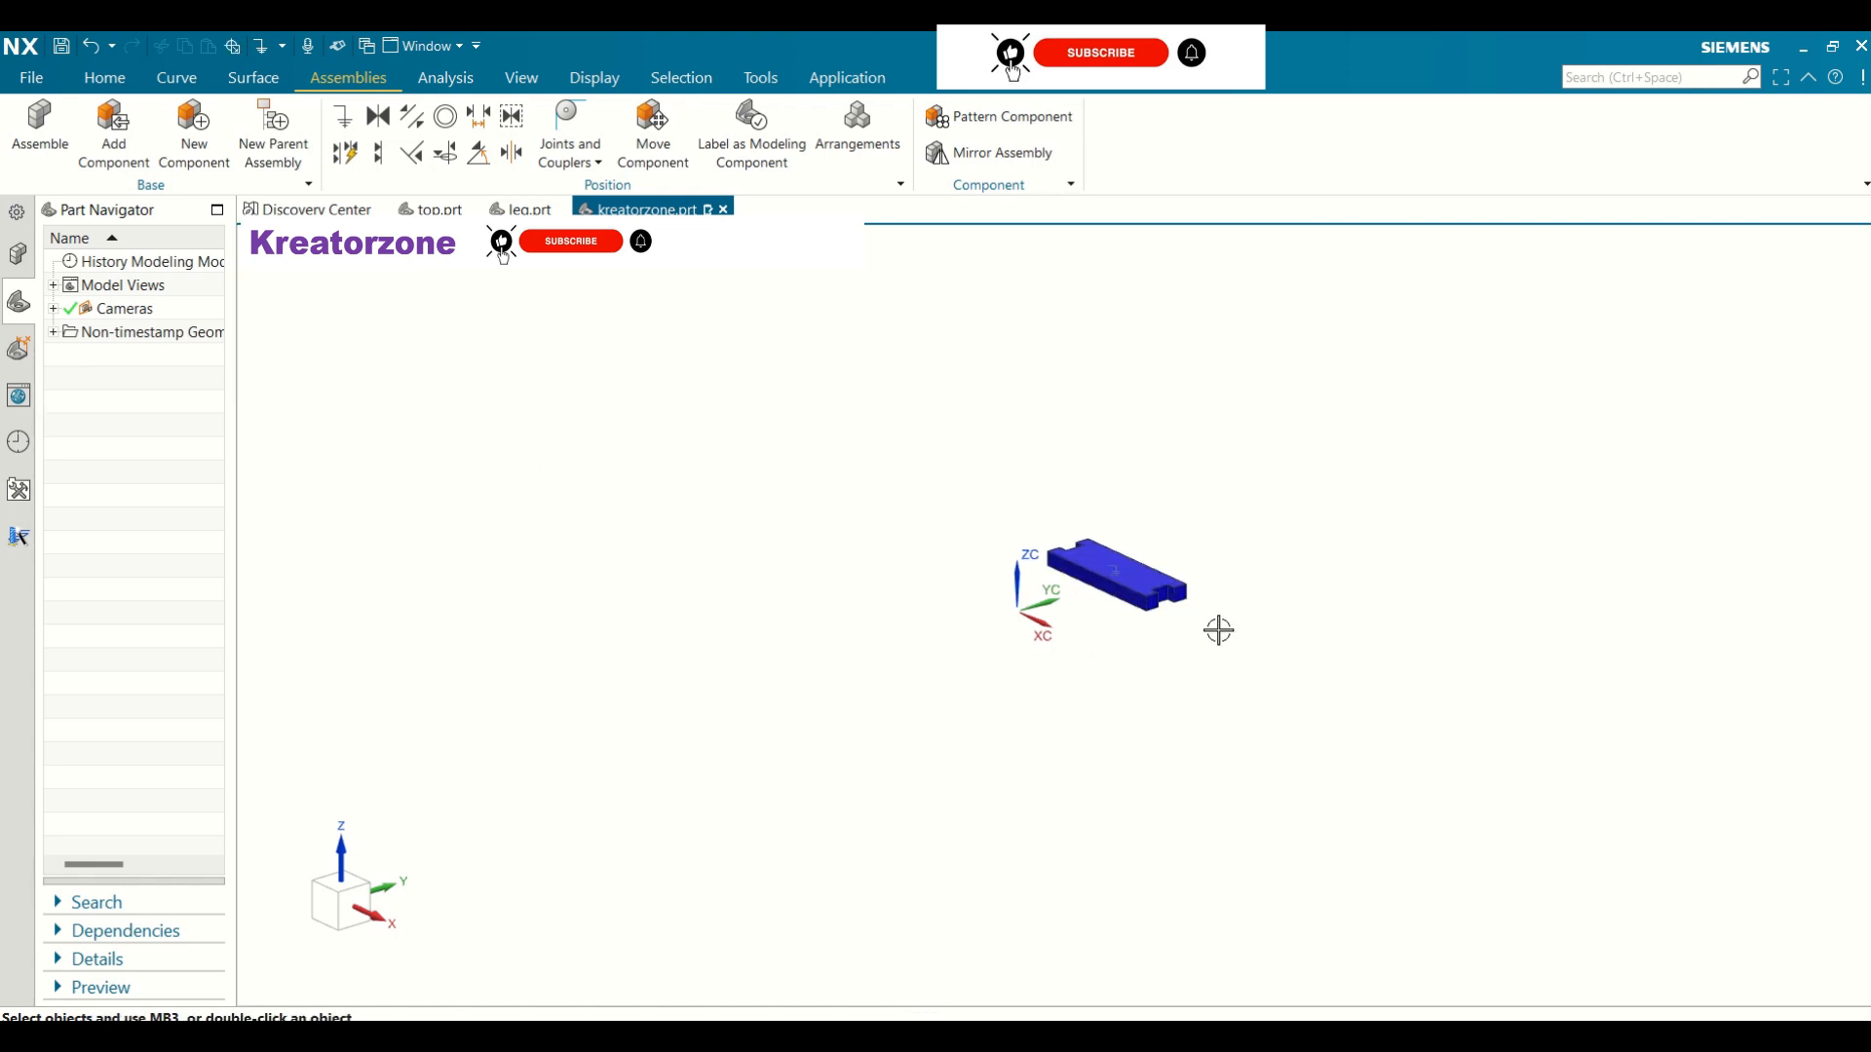
{"action": "scroll", "coordinate": [1219, 631], "scroll_direction": "up", "scroll_amount": 2}
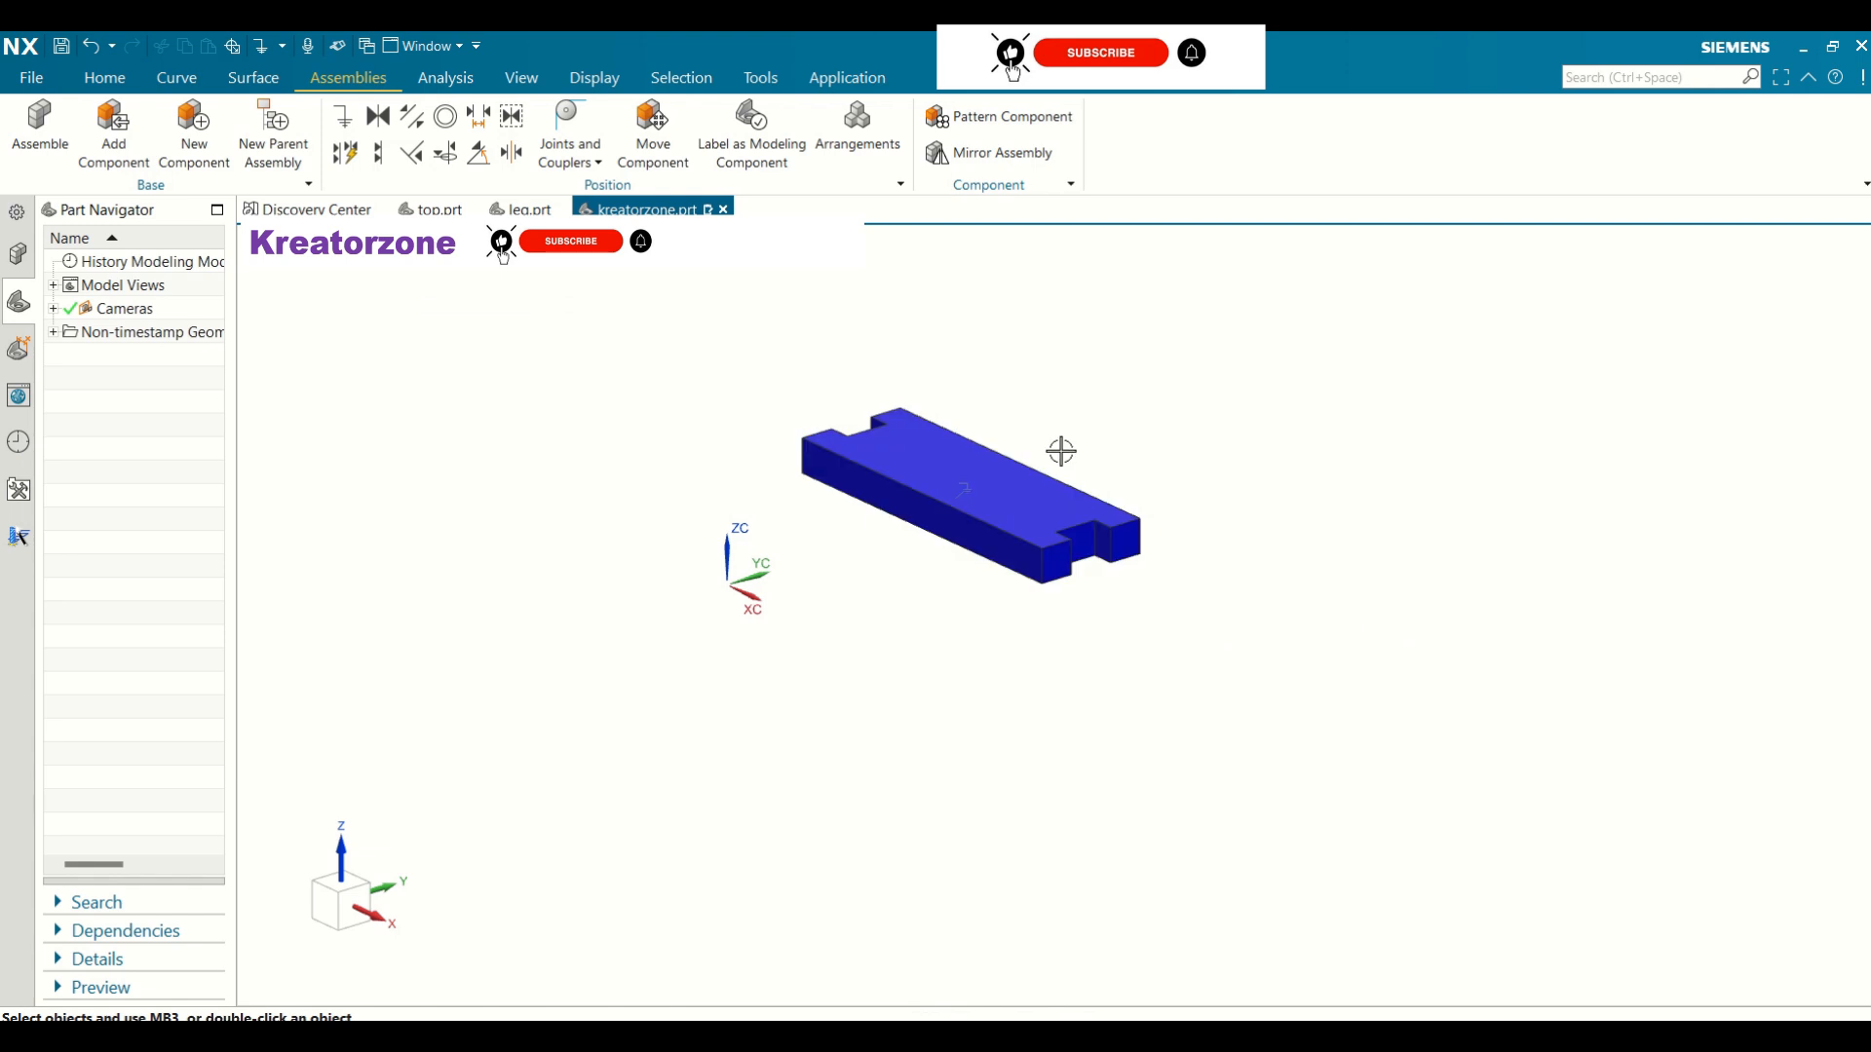
{"action": "scroll", "coordinate": [1061, 452], "scroll_direction": "up", "scroll_amount": 2}
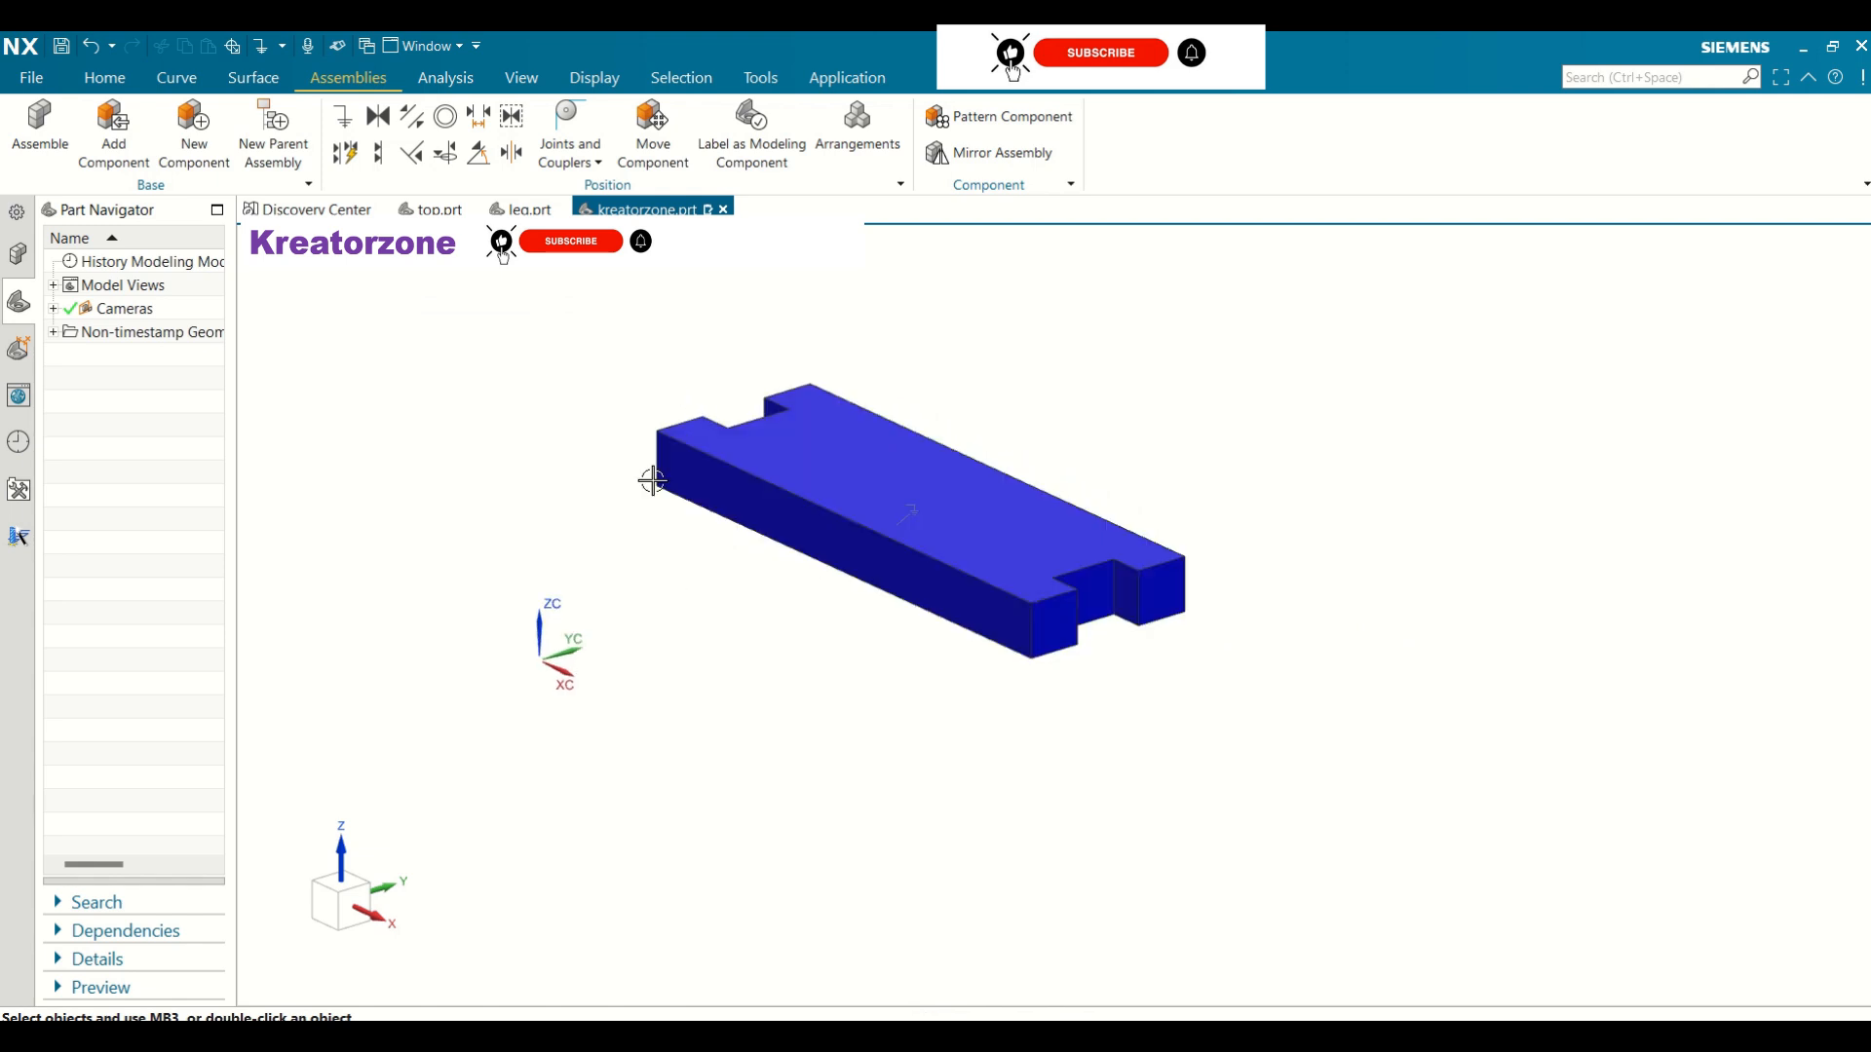
{"action": "left_click", "coordinate": [131, 169]}
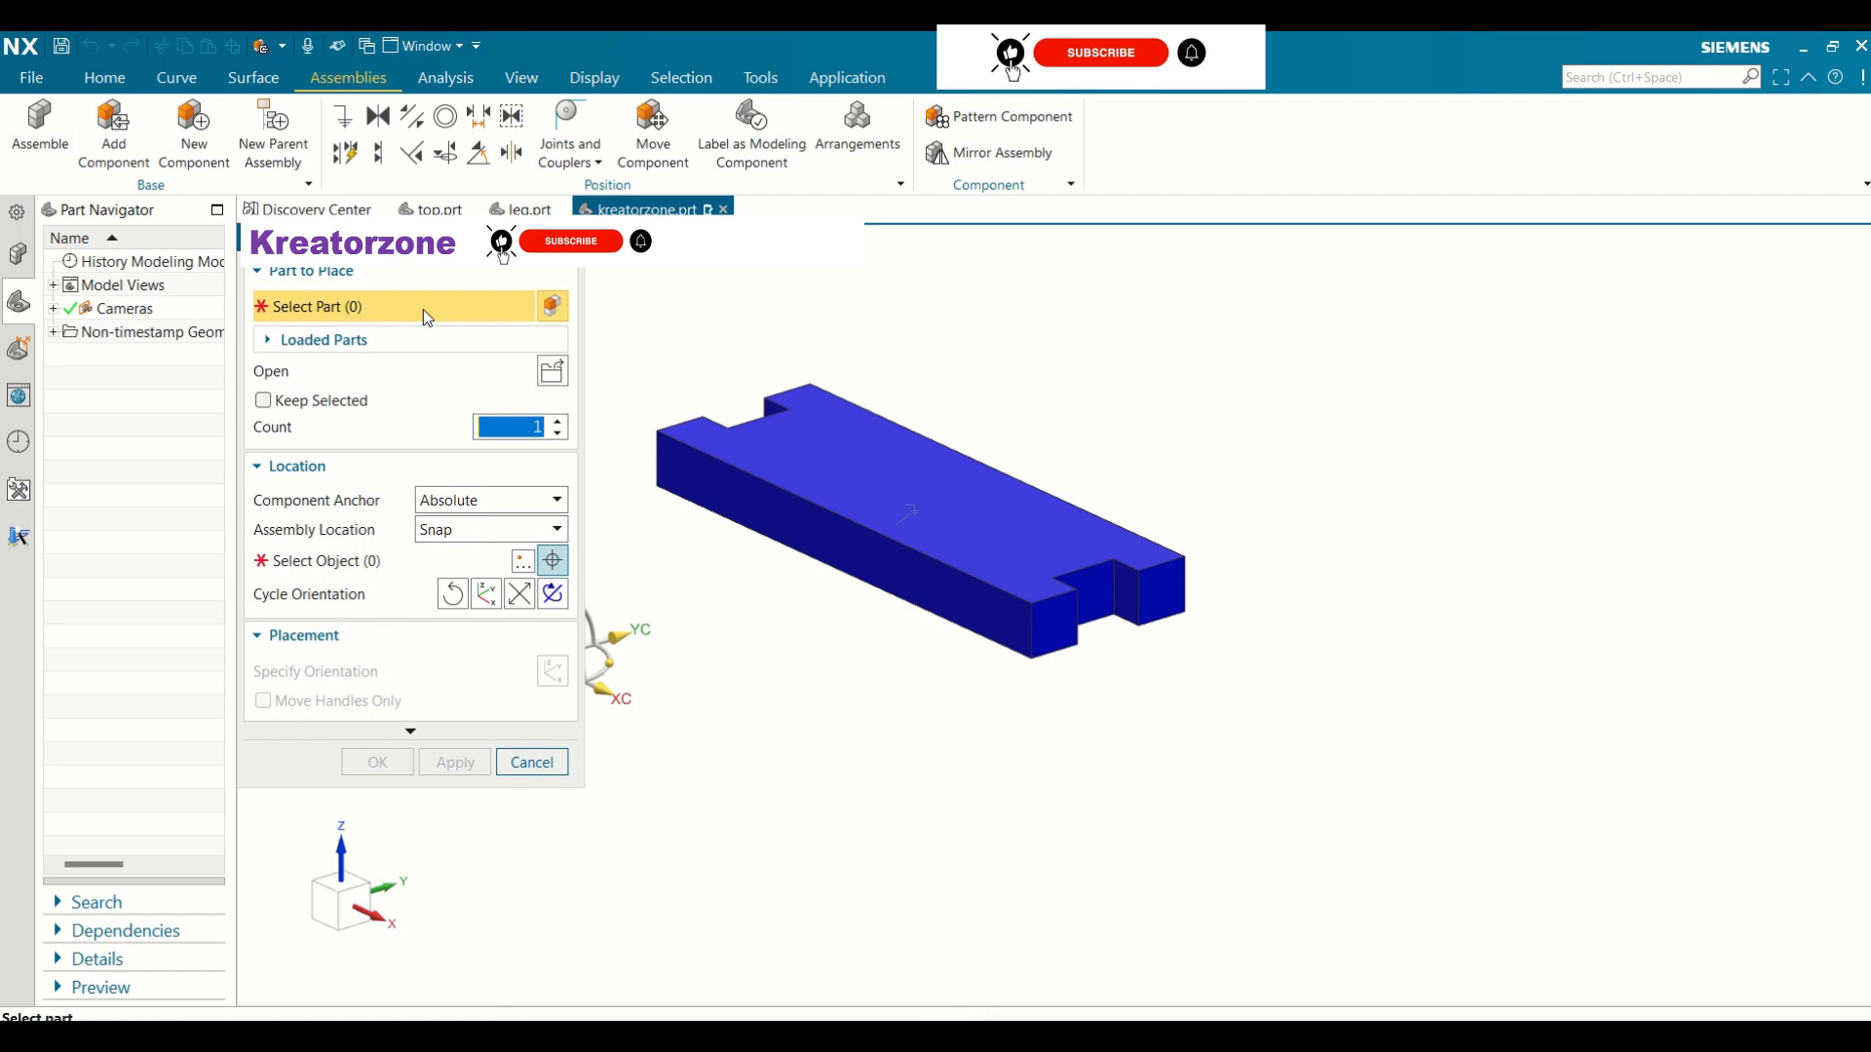
{"action": "left_click", "coordinate": [553, 373]}
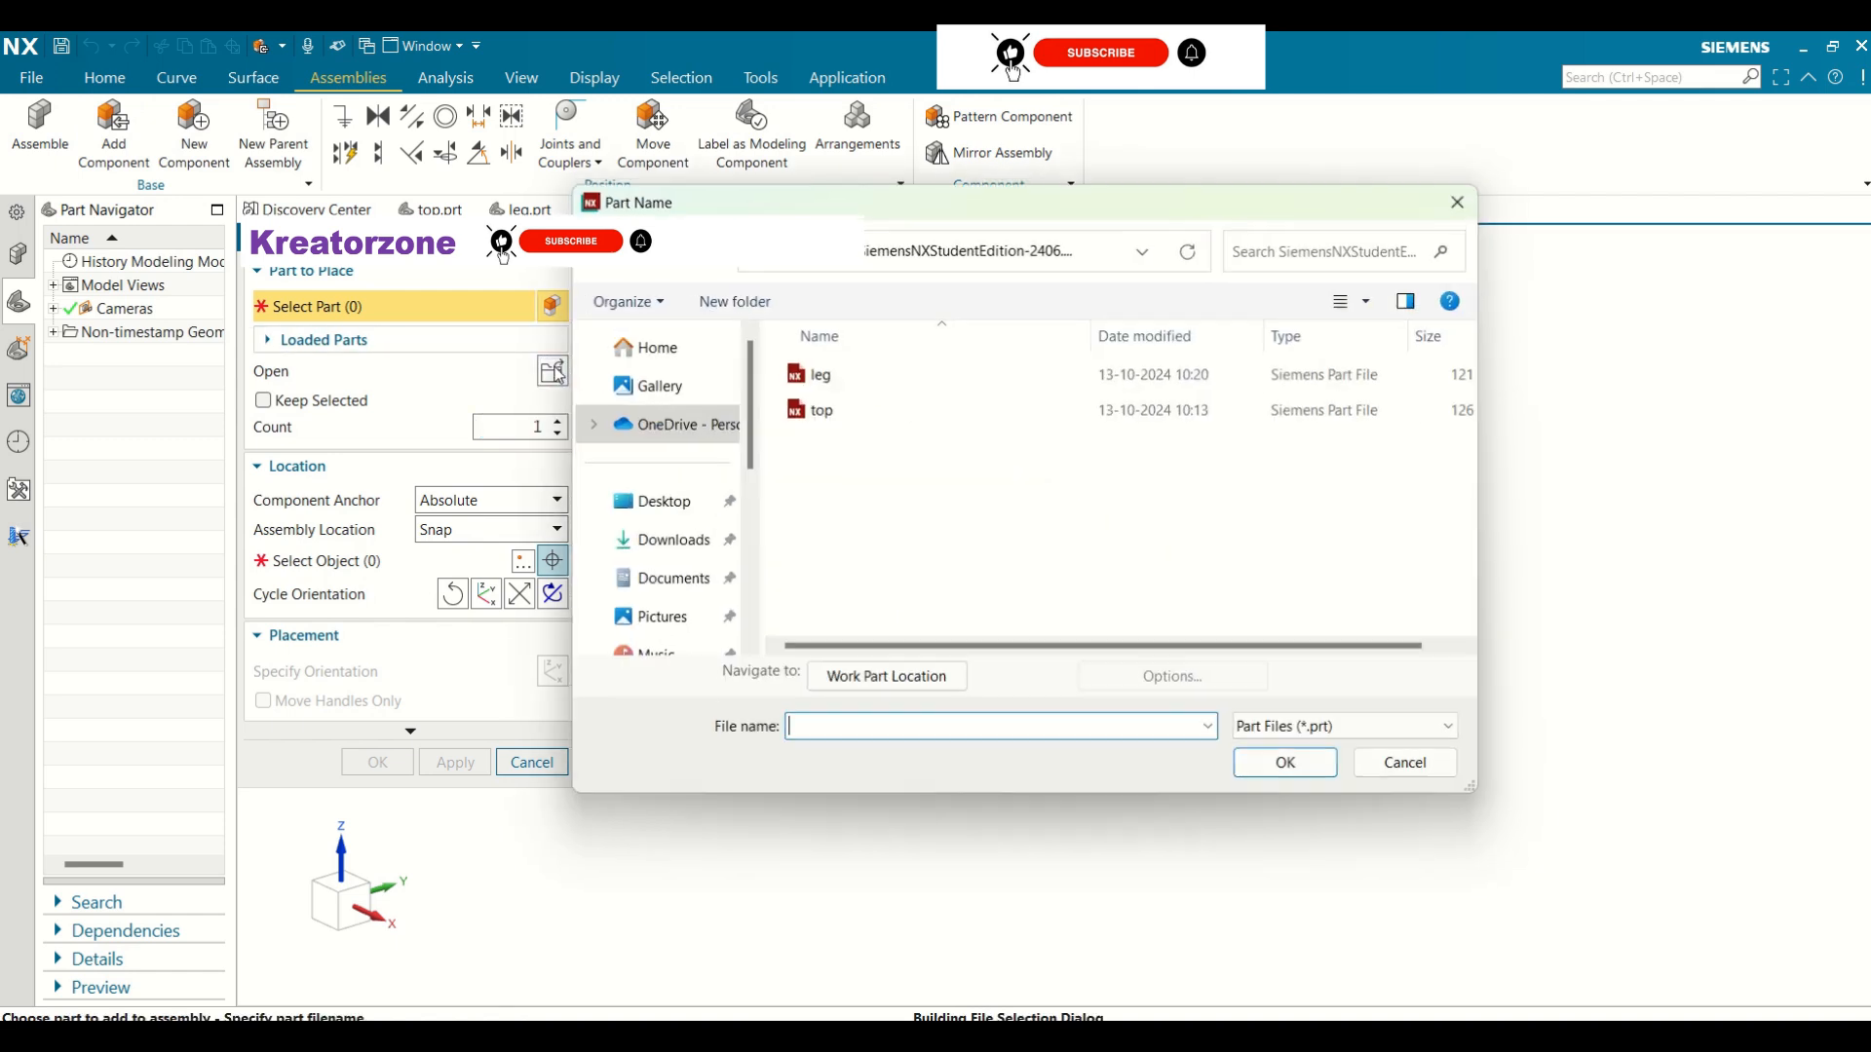
{"action": "left_click", "coordinate": [805, 379]}
{"action": "left_click", "coordinate": [1291, 768]}
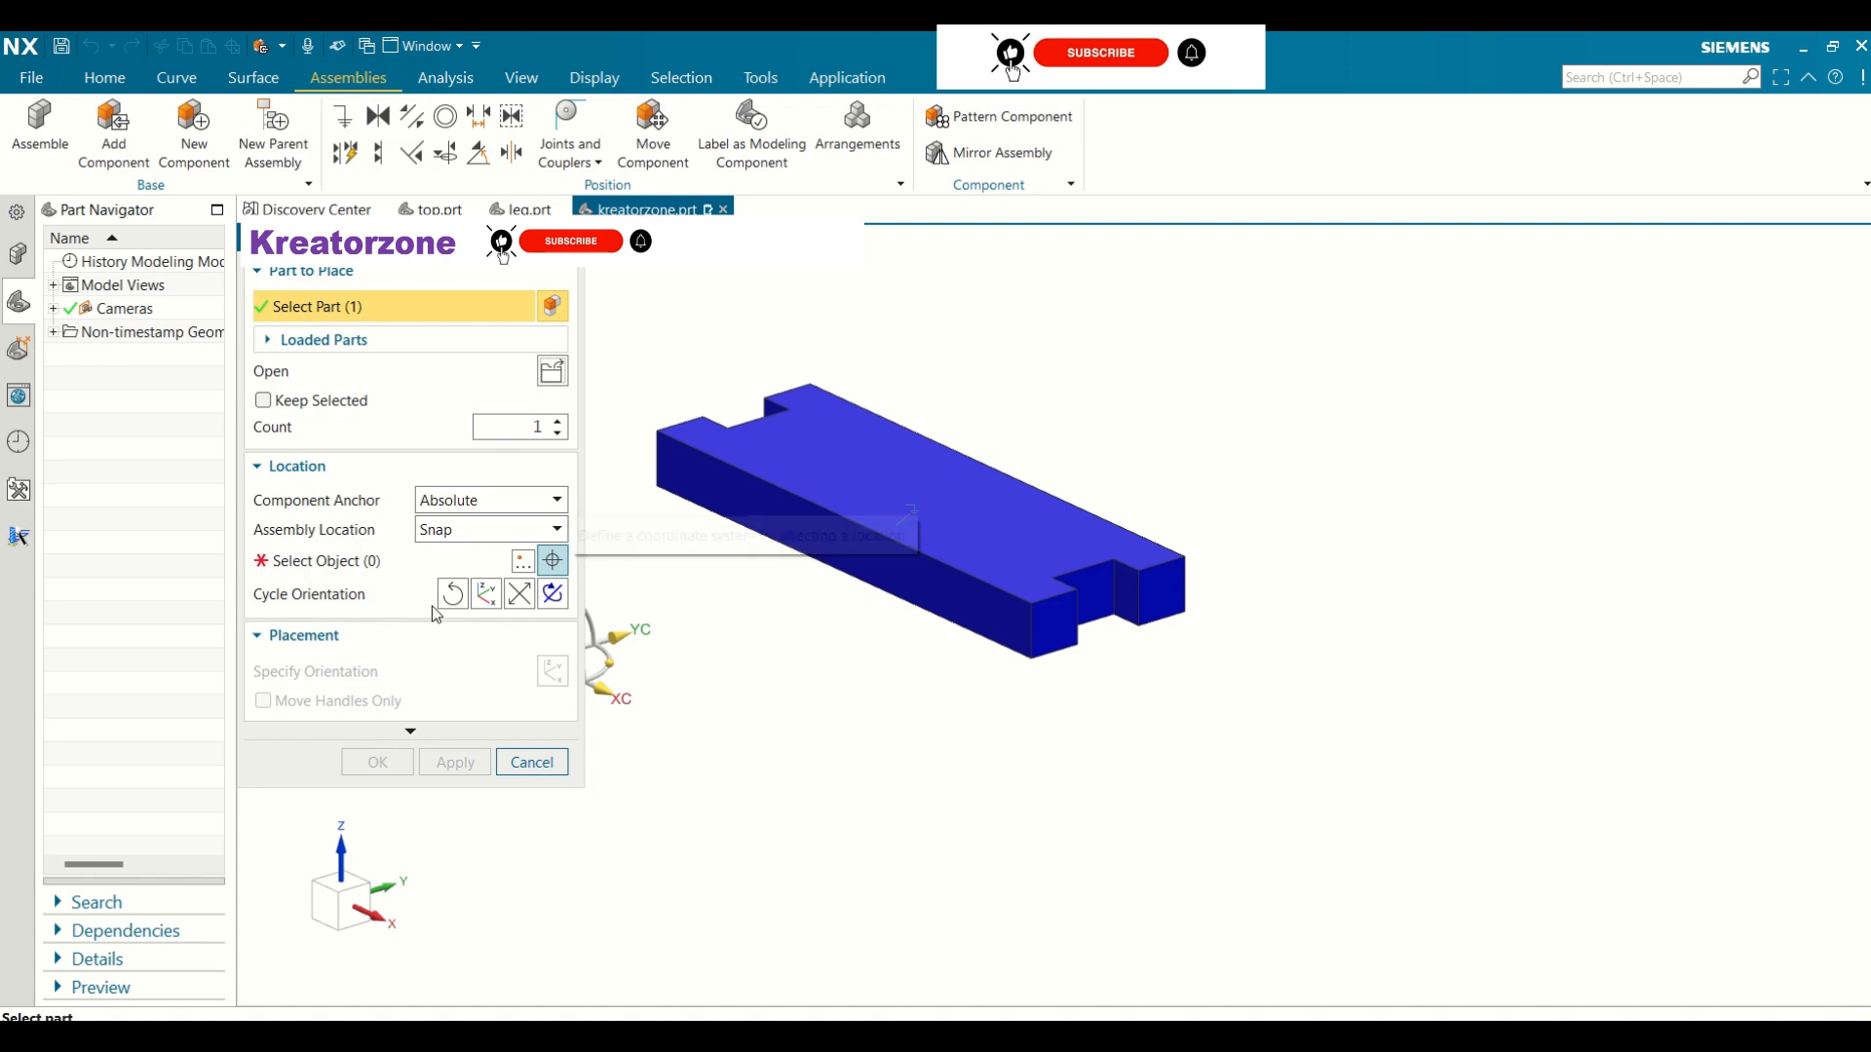
{"action": "left_click", "coordinate": [501, 503]}
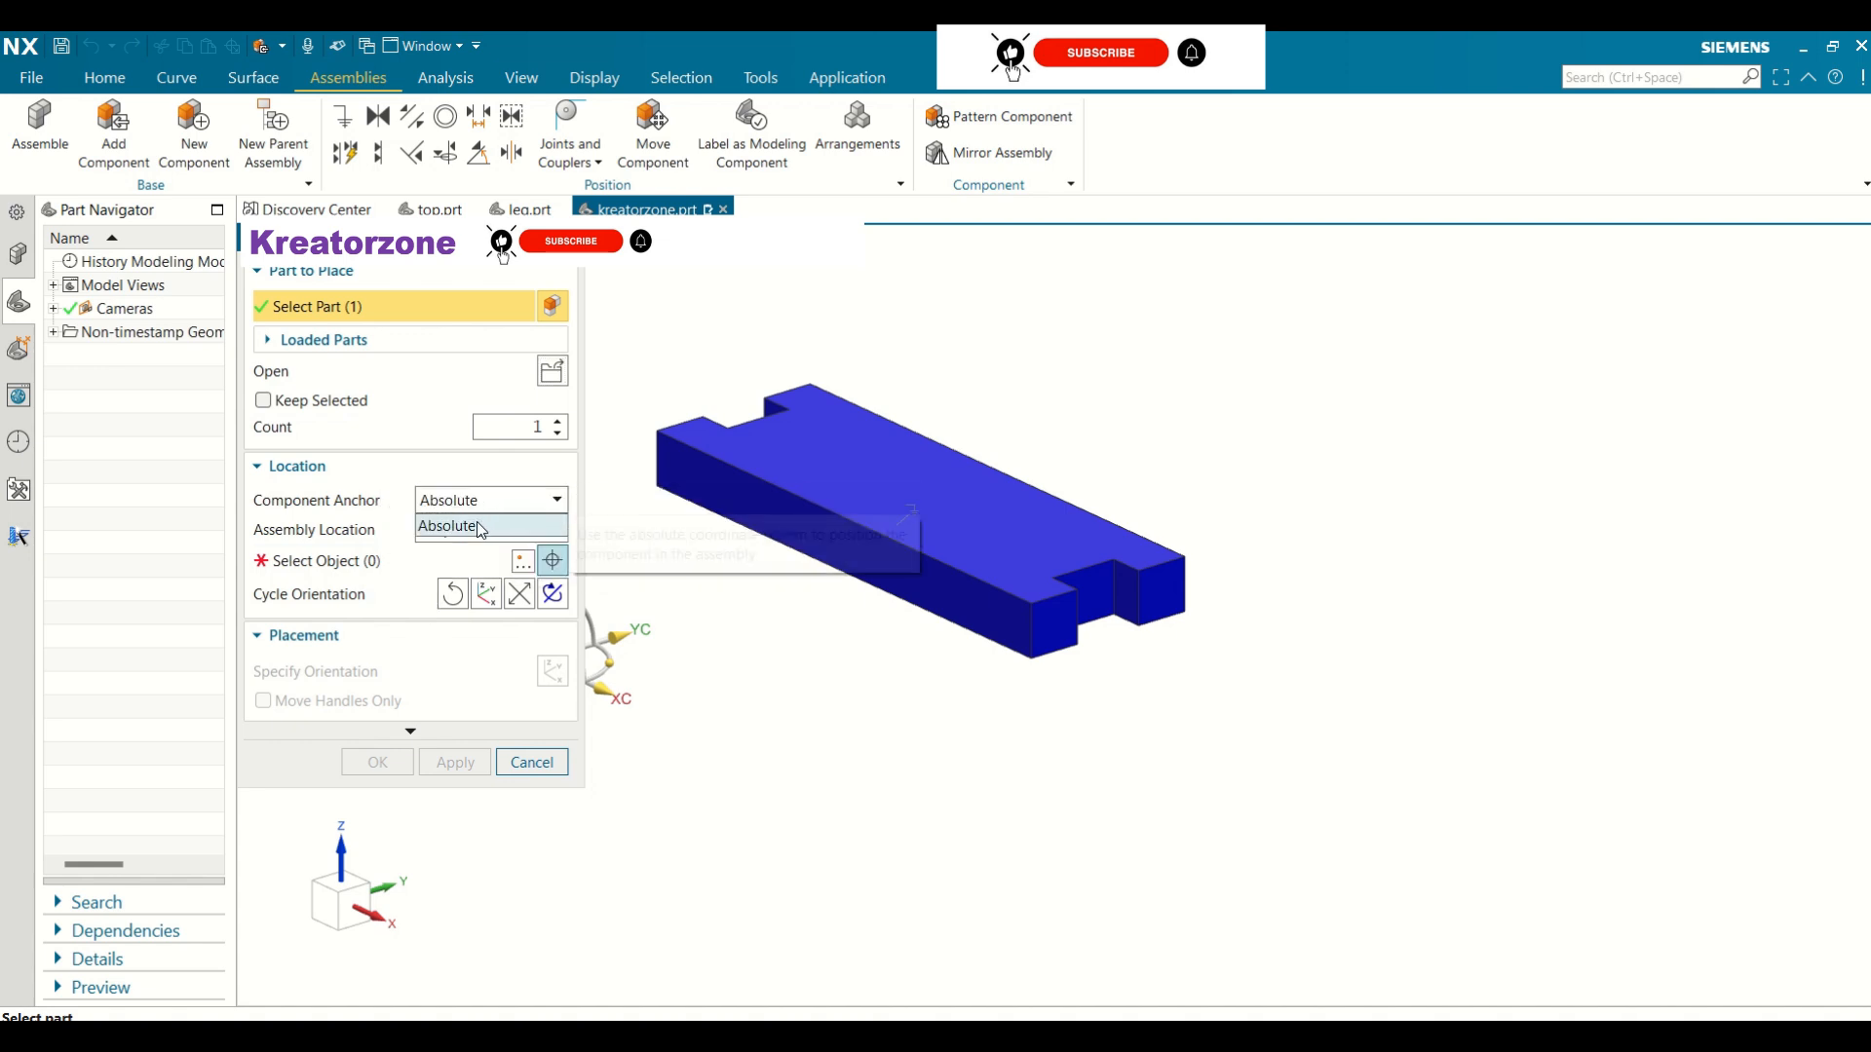
{"action": "left_click", "coordinate": [480, 527]}
{"action": "left_click", "coordinate": [480, 532]}
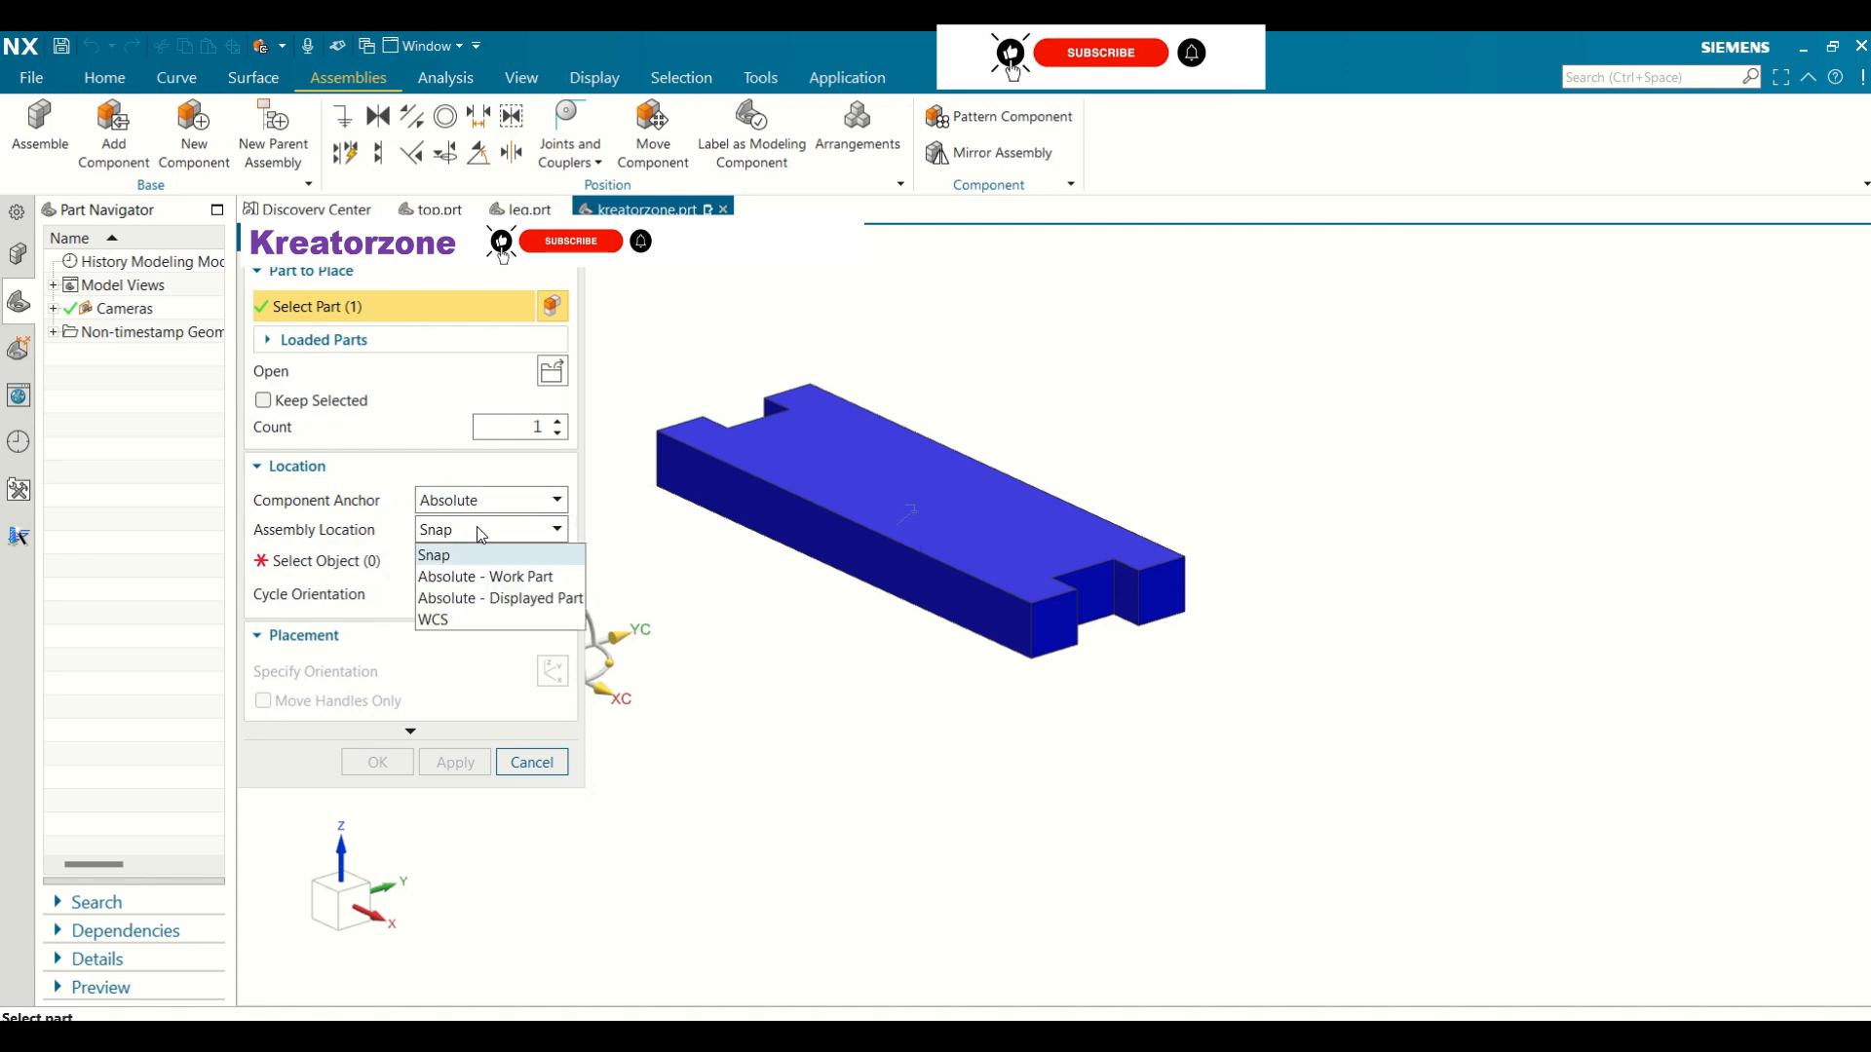
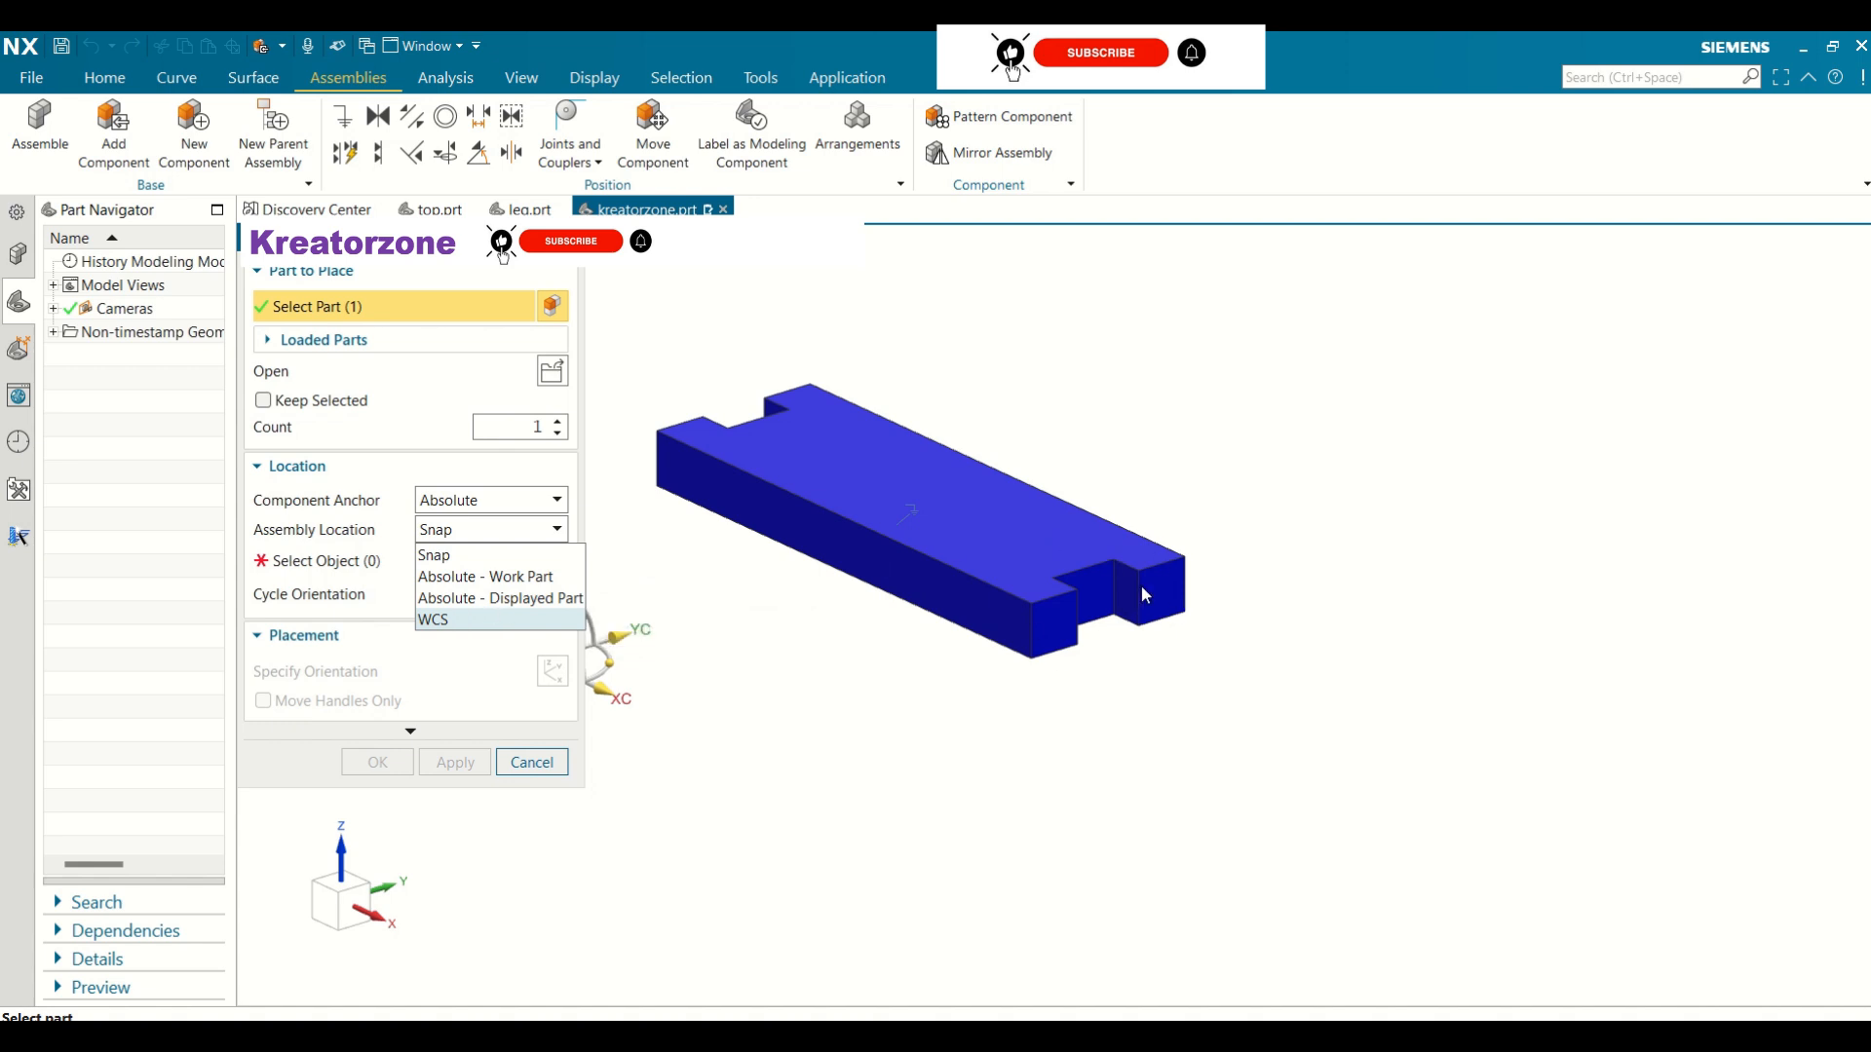
{"action": "left_click", "coordinate": [436, 623]}
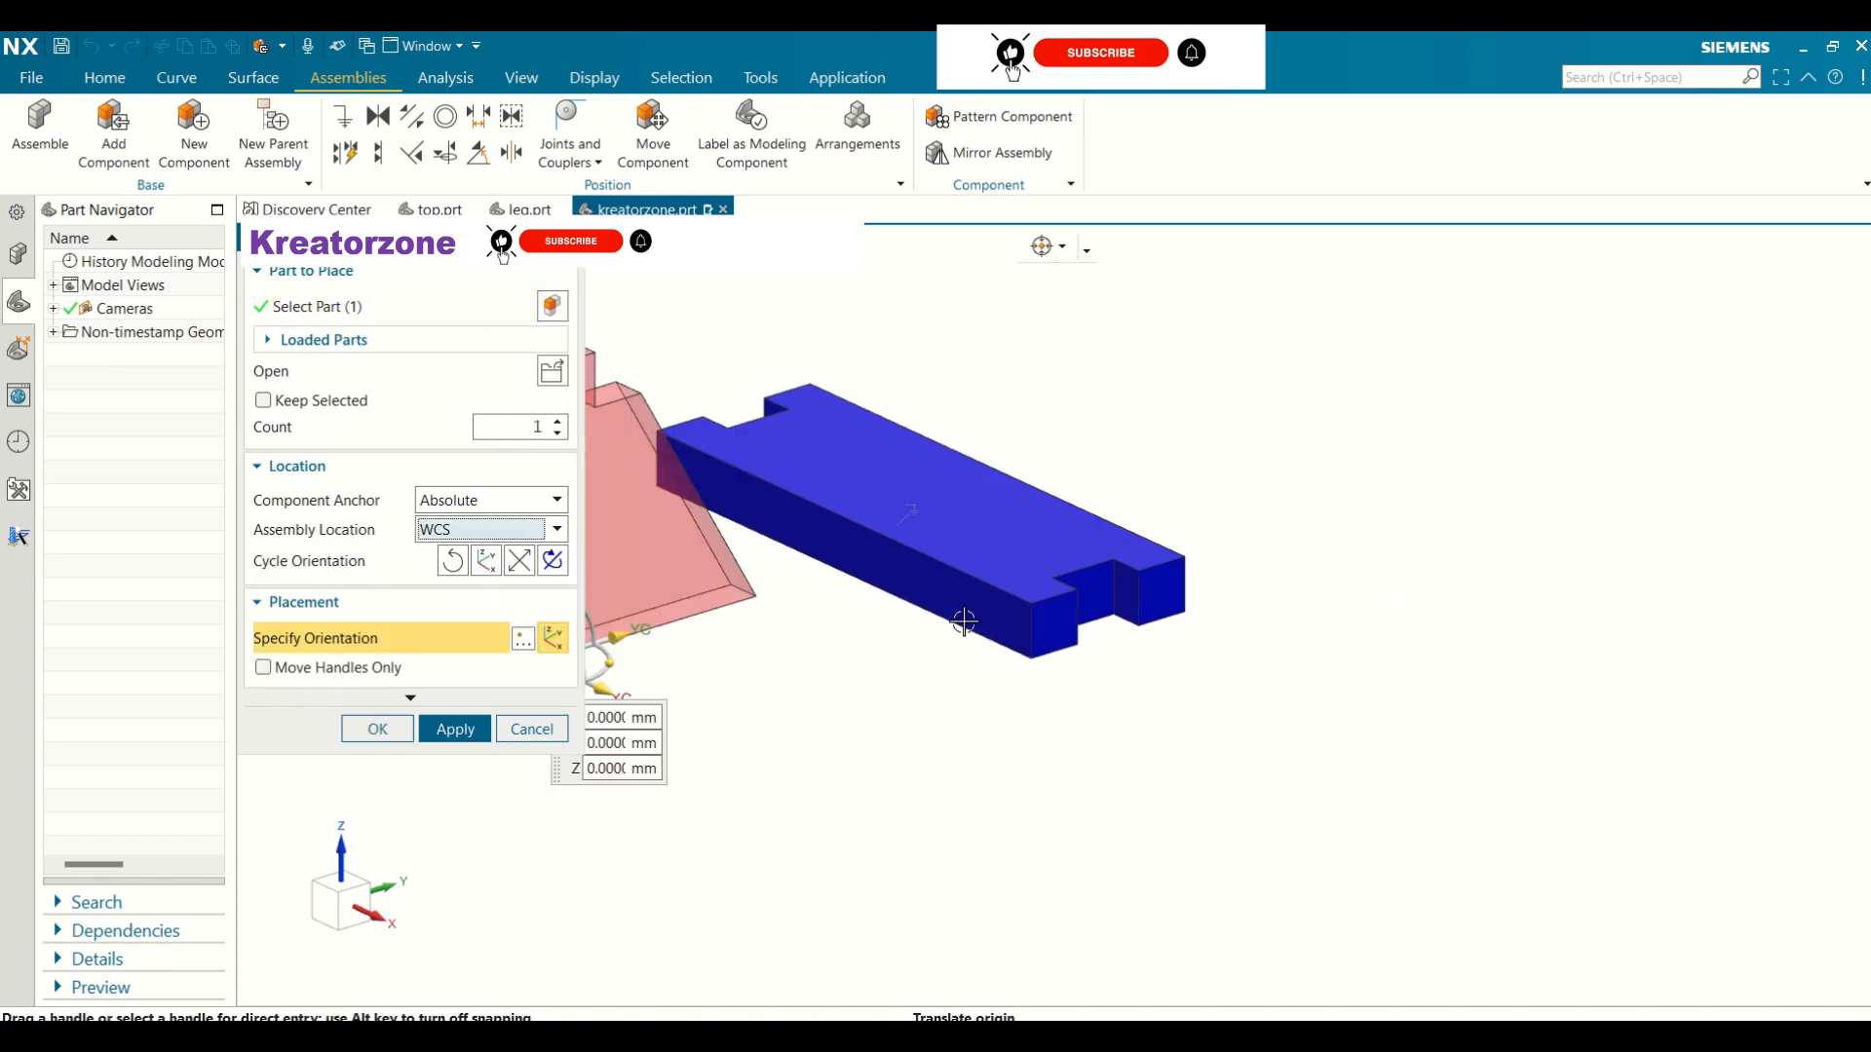
Move the leg under the notched end of the top to X -20, Y 80, Z -40 mm and place it
{"action": "scroll", "coordinate": [964, 622], "scroll_direction": "down", "scroll_amount": 3}
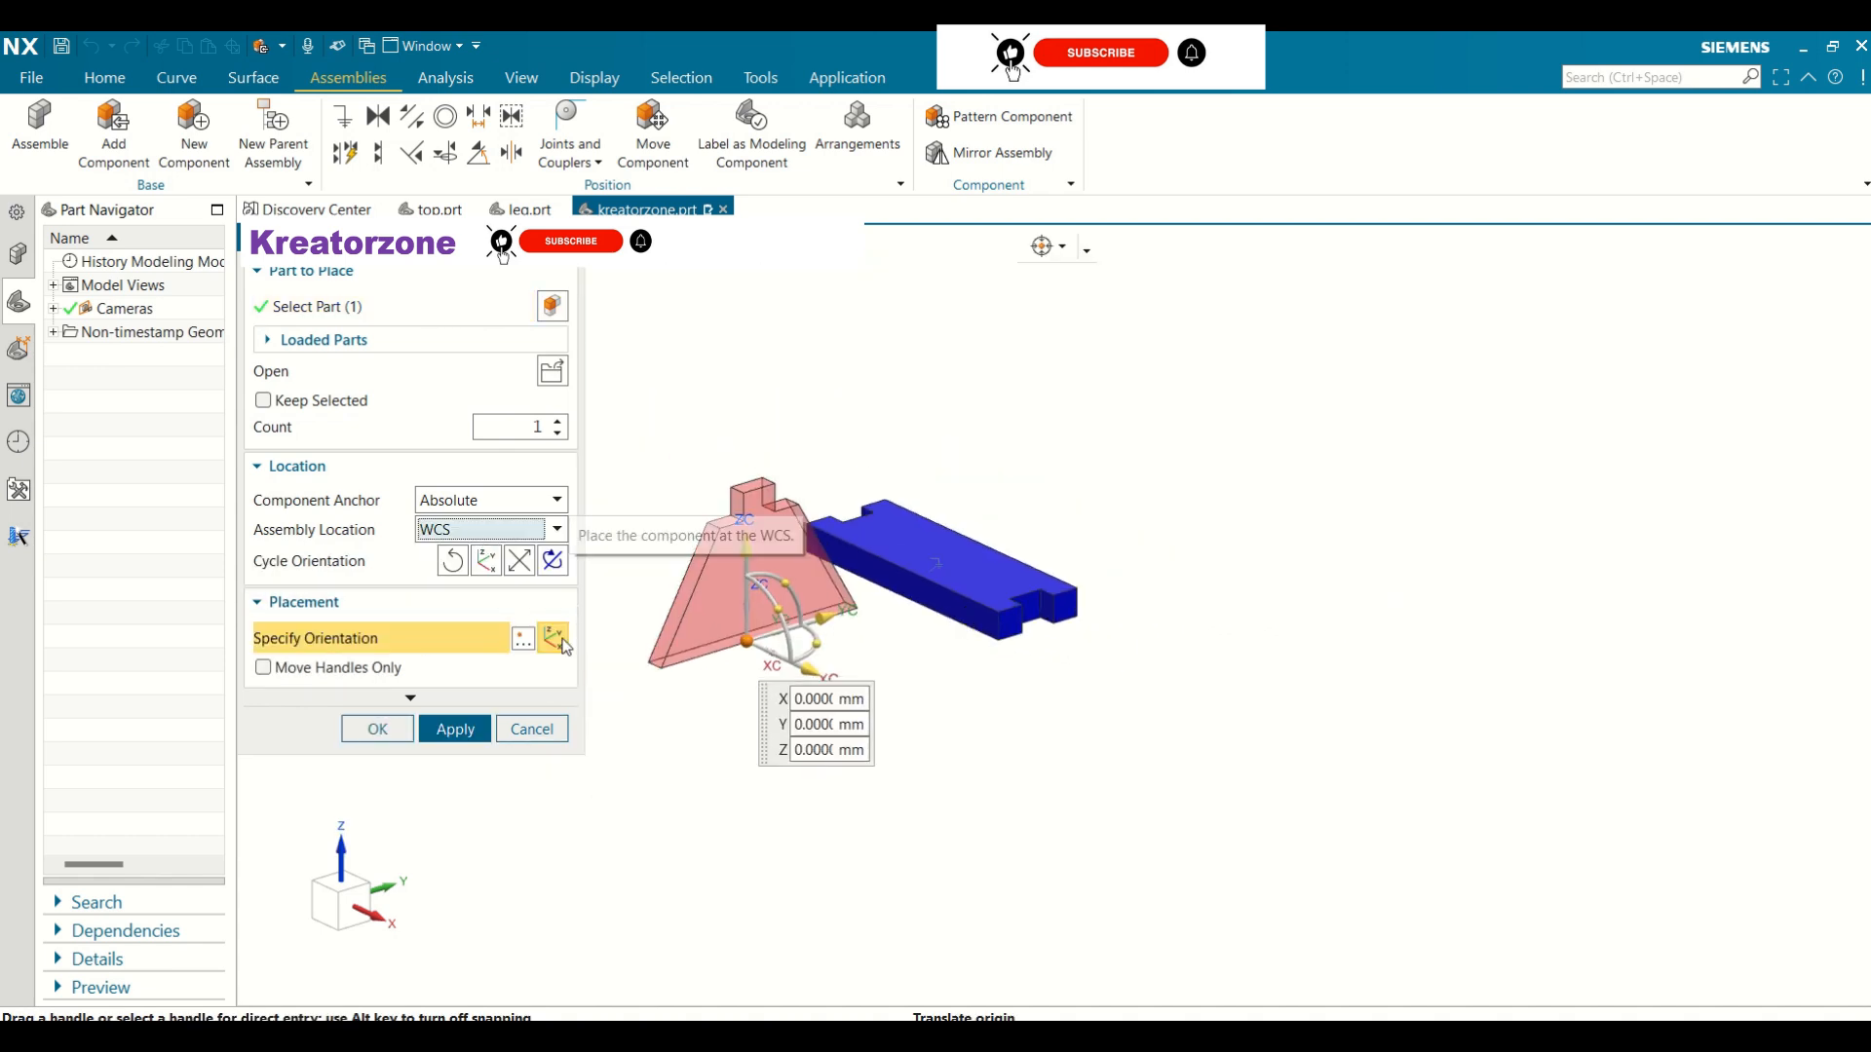
{"action": "left_click_drag", "start_coordinate": [827, 618], "coordinate": [929, 596]}
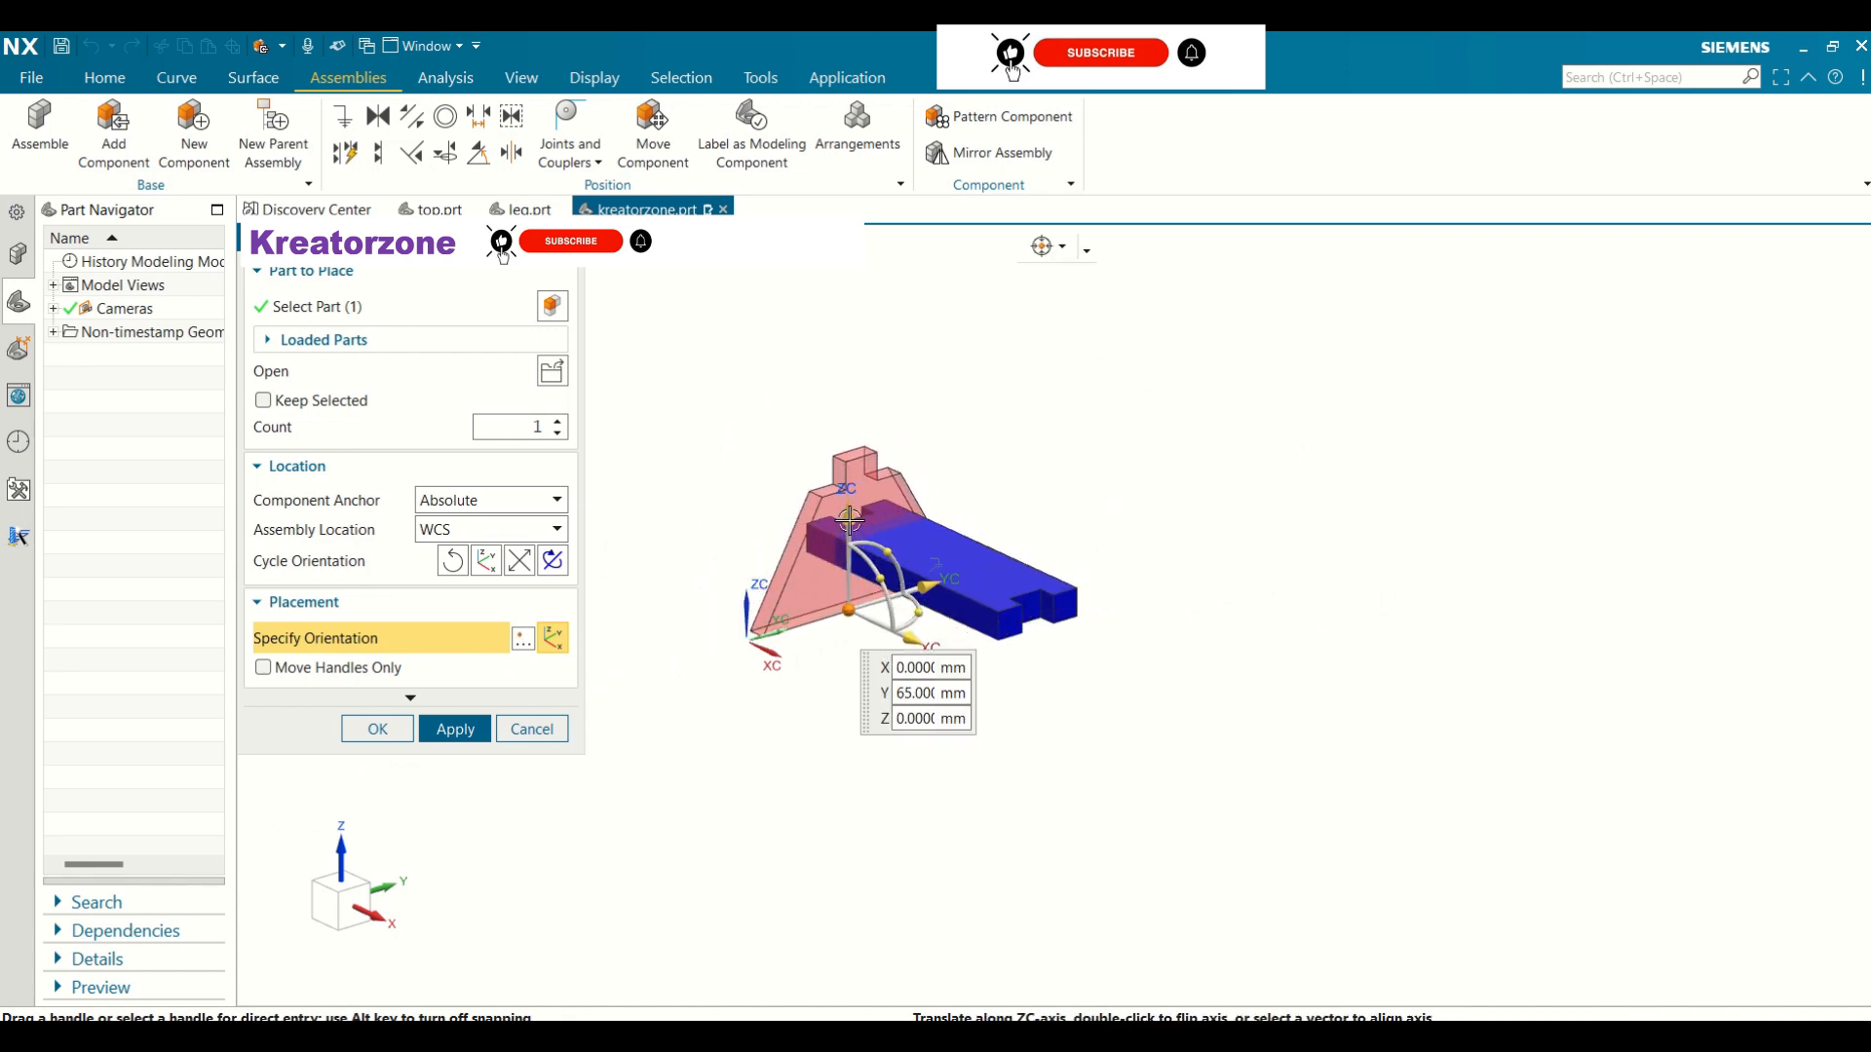
{"action": "left_click_drag", "start_coordinate": [855, 531], "coordinate": [856, 586]}
{"action": "middle_click_drag", "start_coordinate": [1007, 587], "coordinate": [1047, 655]}
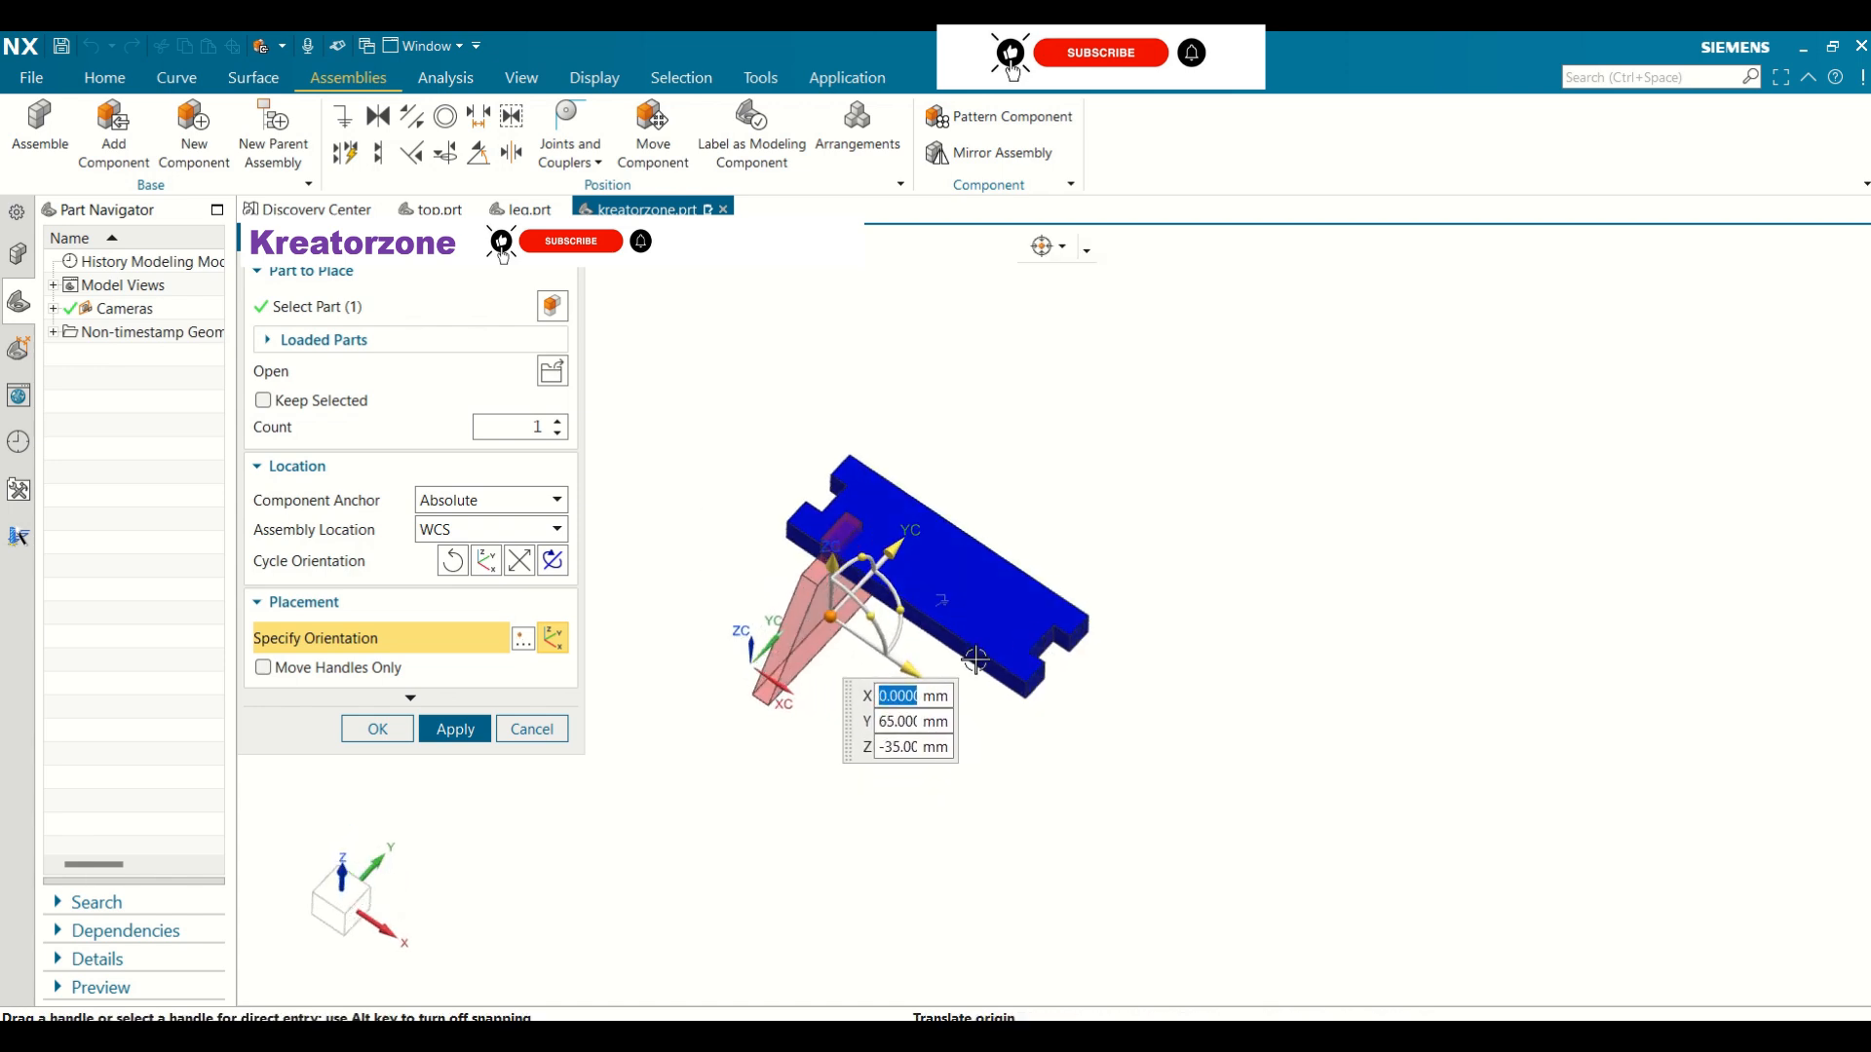
{"action": "left_click_drag", "start_coordinate": [911, 668], "coordinate": [868, 639]}
{"action": "middle_click_drag", "start_coordinate": [1045, 568], "coordinate": [1111, 535]}
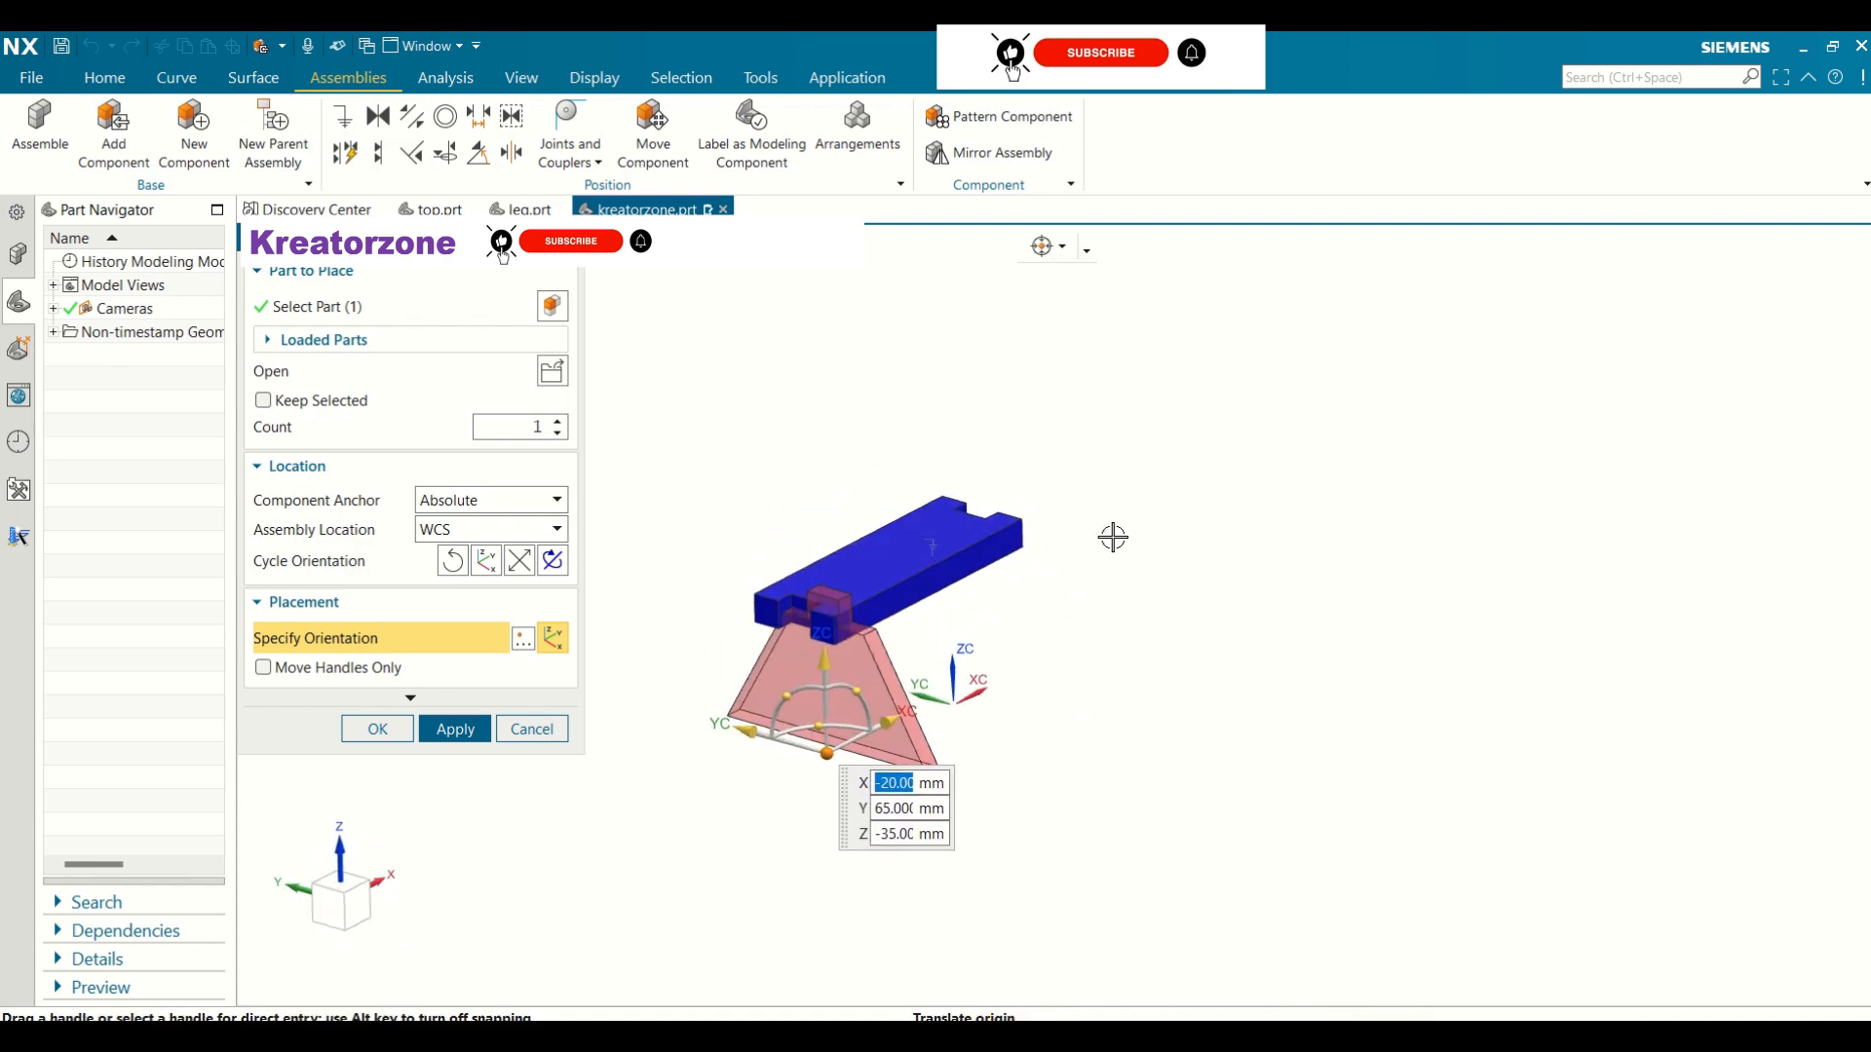
{"action": "left_click", "coordinate": [722, 722]}
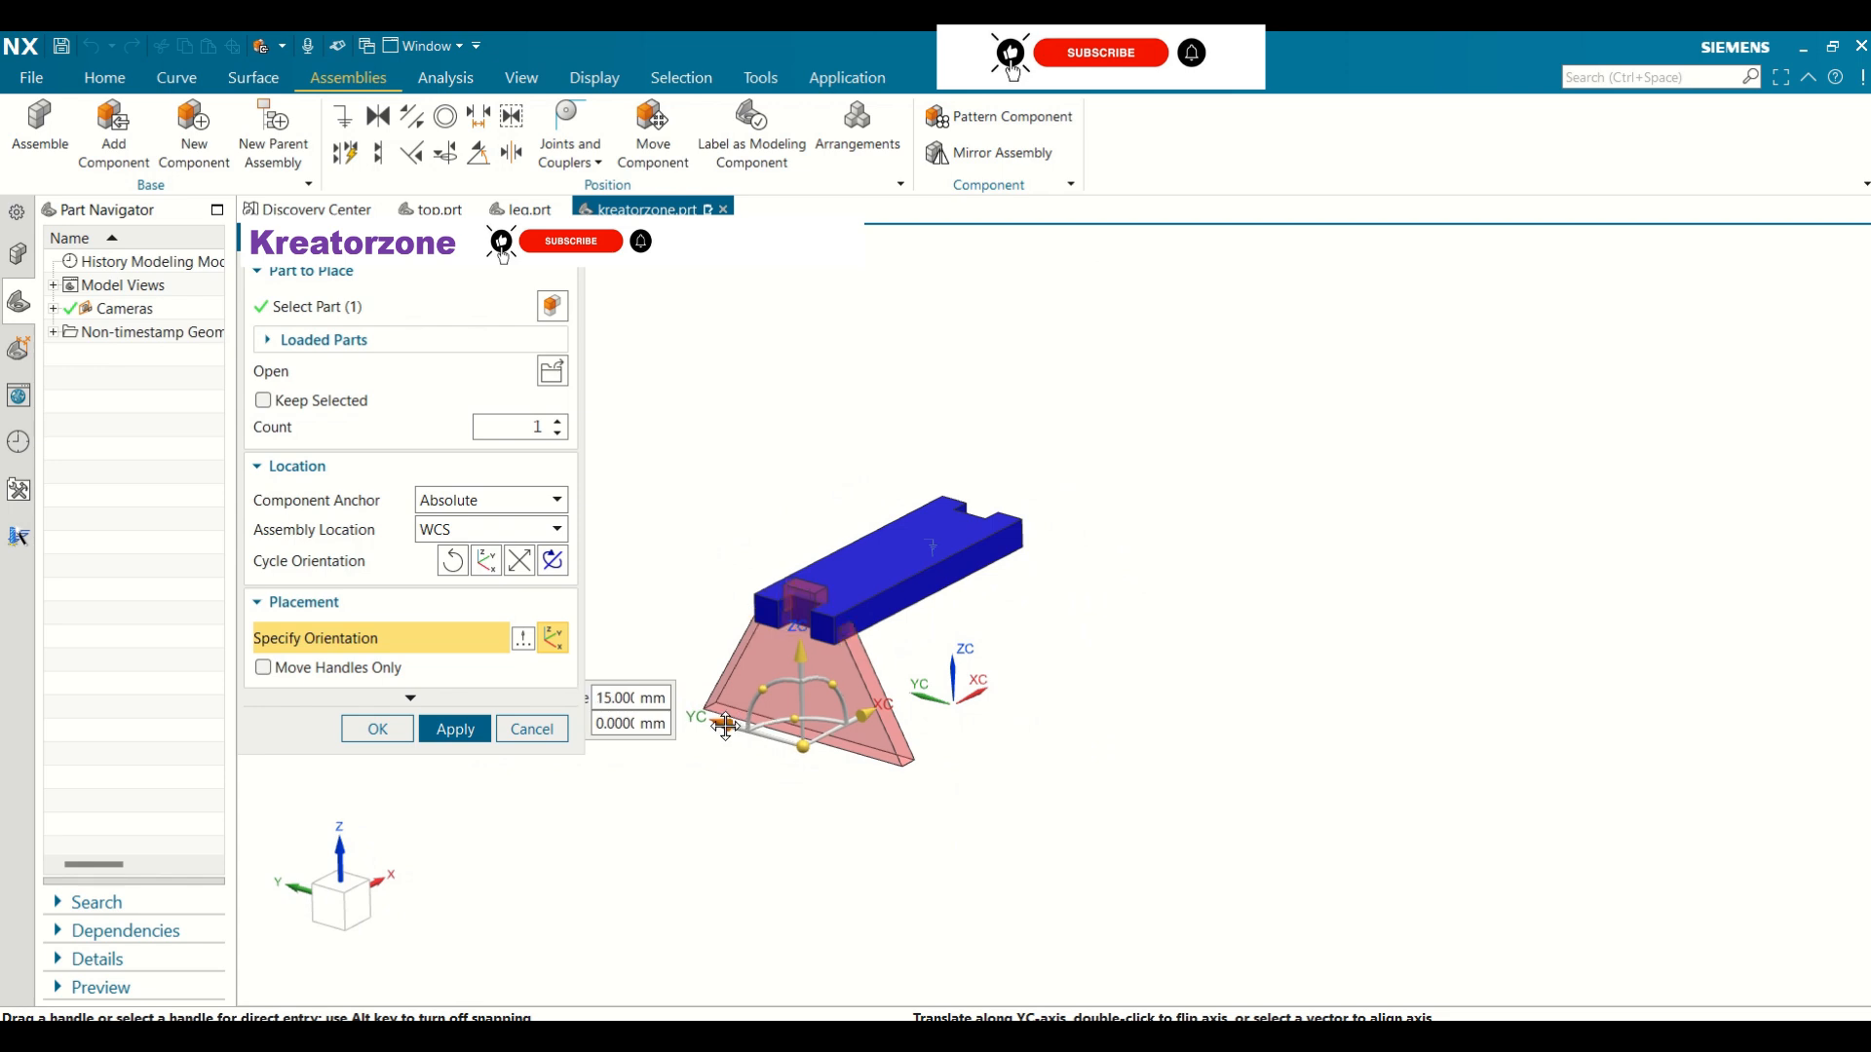
{"action": "left_click_drag", "start_coordinate": [791, 658], "coordinate": [804, 673]}
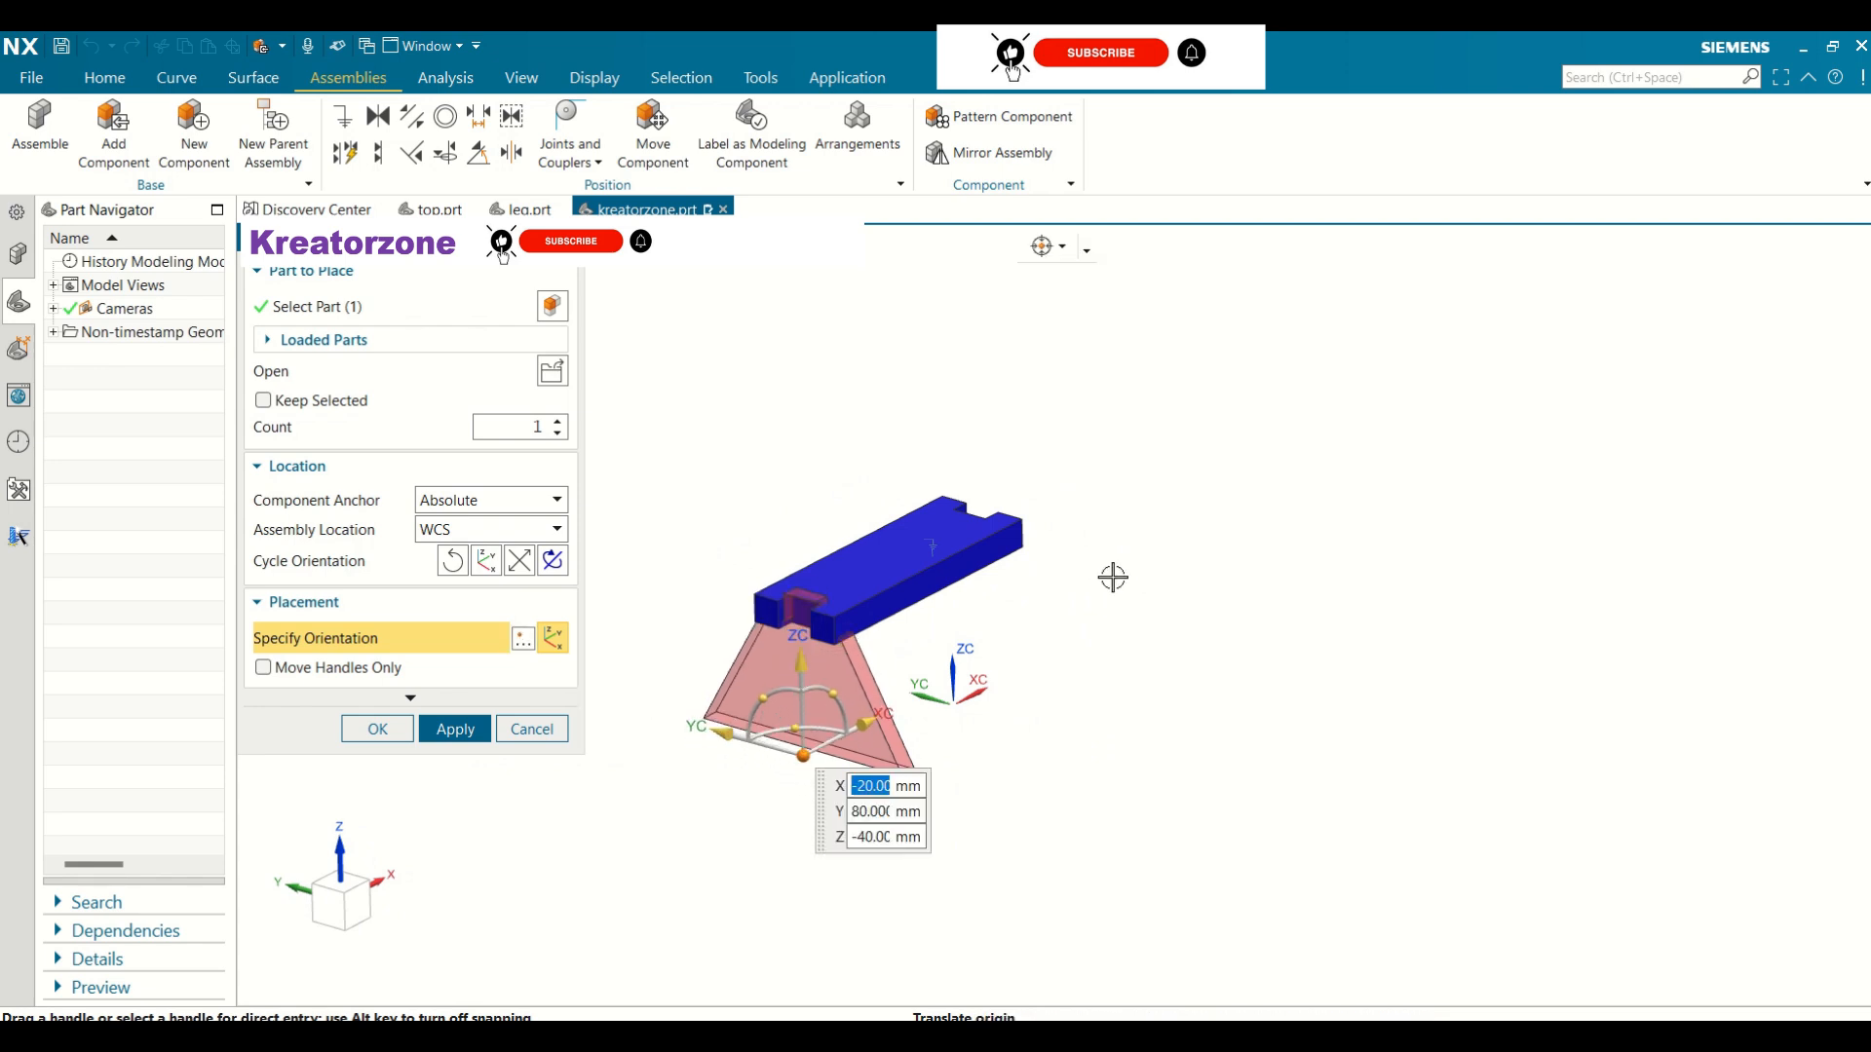
{"action": "middle_click_drag", "start_coordinate": [1111, 576], "coordinate": [1032, 582]}
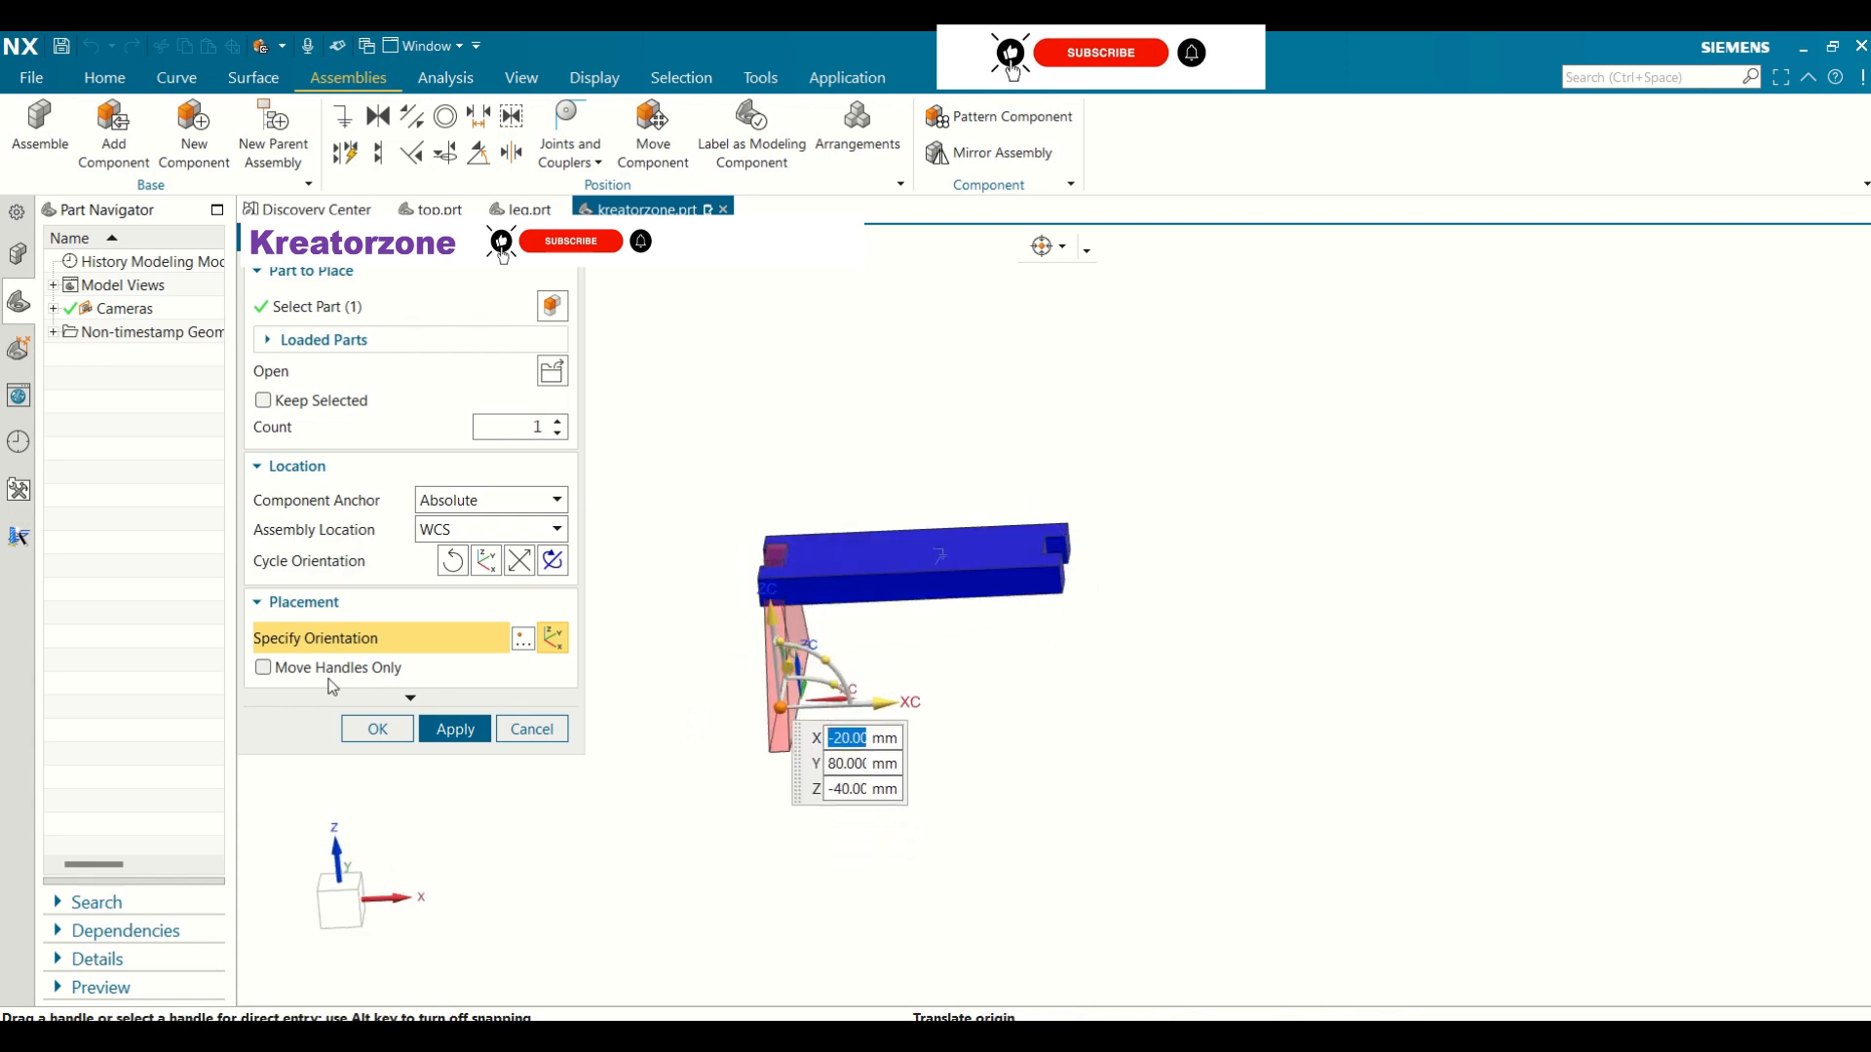
{"action": "left_click", "coordinate": [388, 739]}
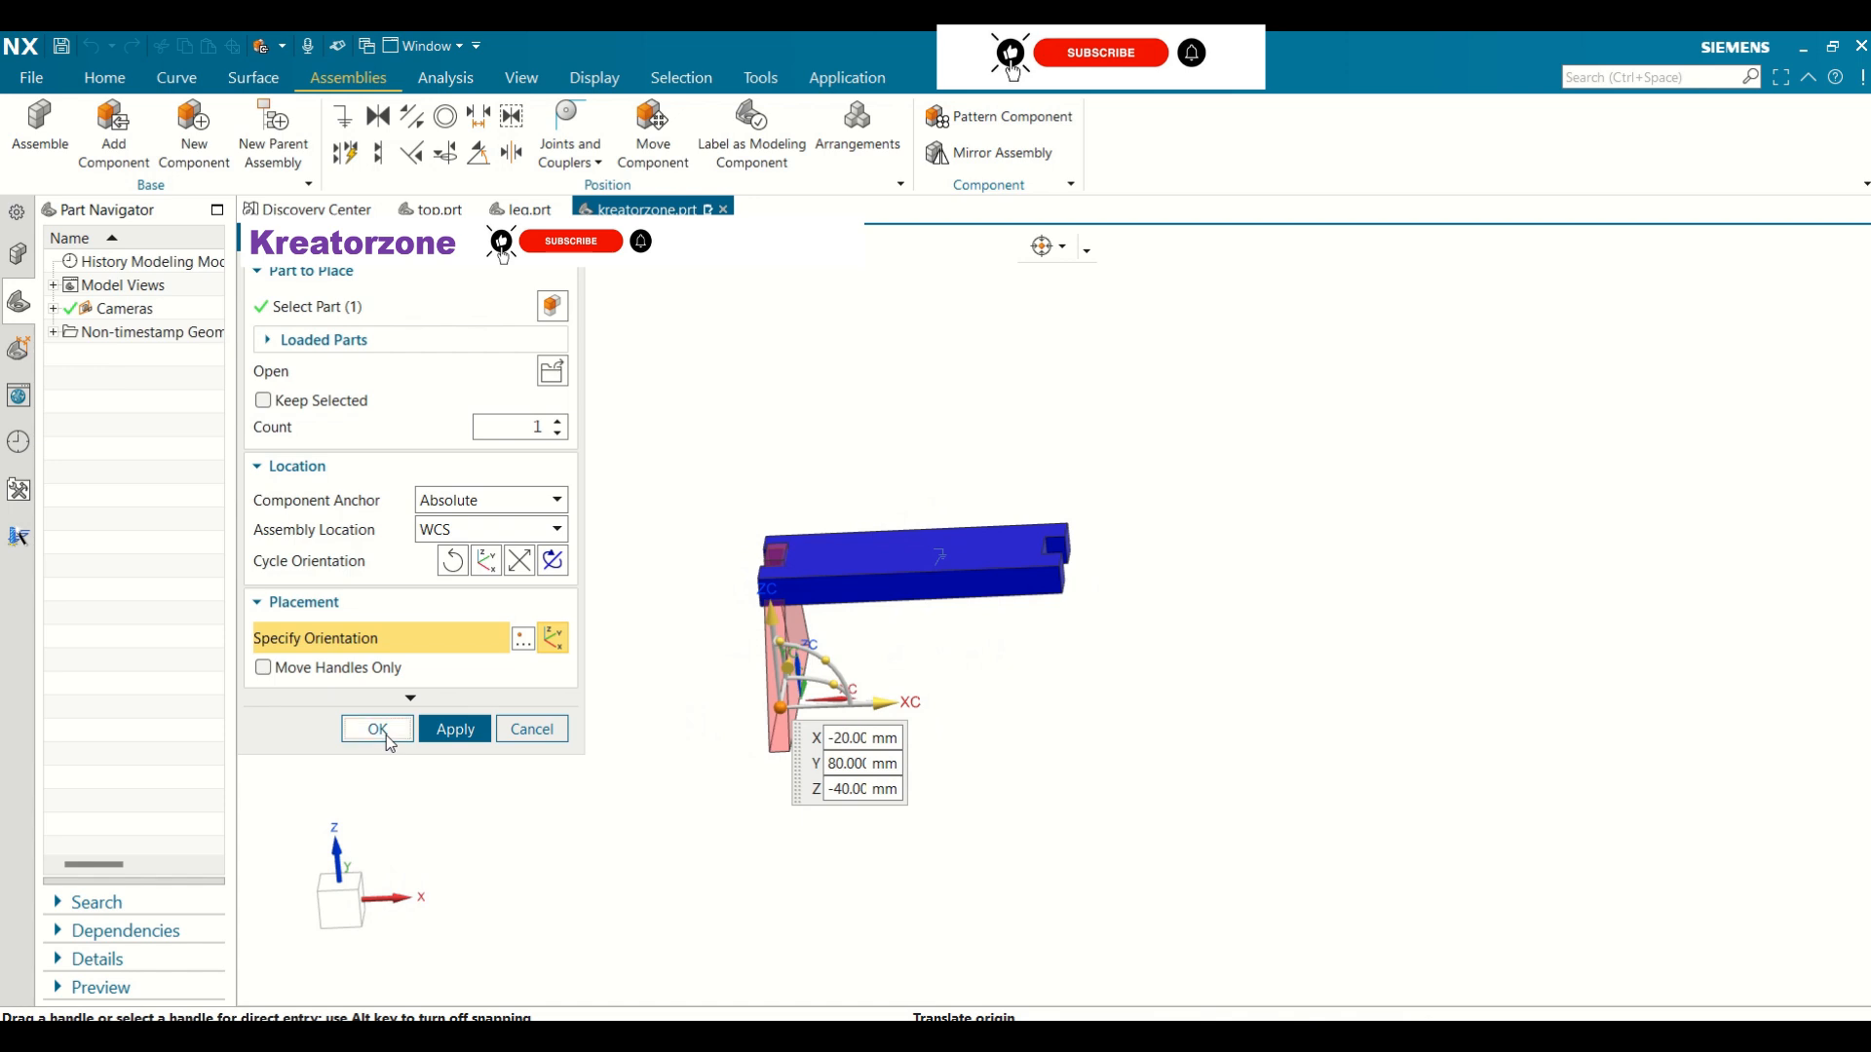
Apply a Touch constraint between the inward-facing face of the leg's tab and the back wall of the notch in the top
{"action": "mouse_move", "coordinate": [559, 660]}
{"action": "middle_mouse_down"}
{"action": "mouse_move", "coordinate": [604, 725]}
{"action": "mouse_move", "coordinate": [601, 769]}
{"action": "mouse_move", "coordinate": [606, 652]}
{"action": "mouse_move", "coordinate": [585, 663]}
{"action": "middle_mouse_up"}
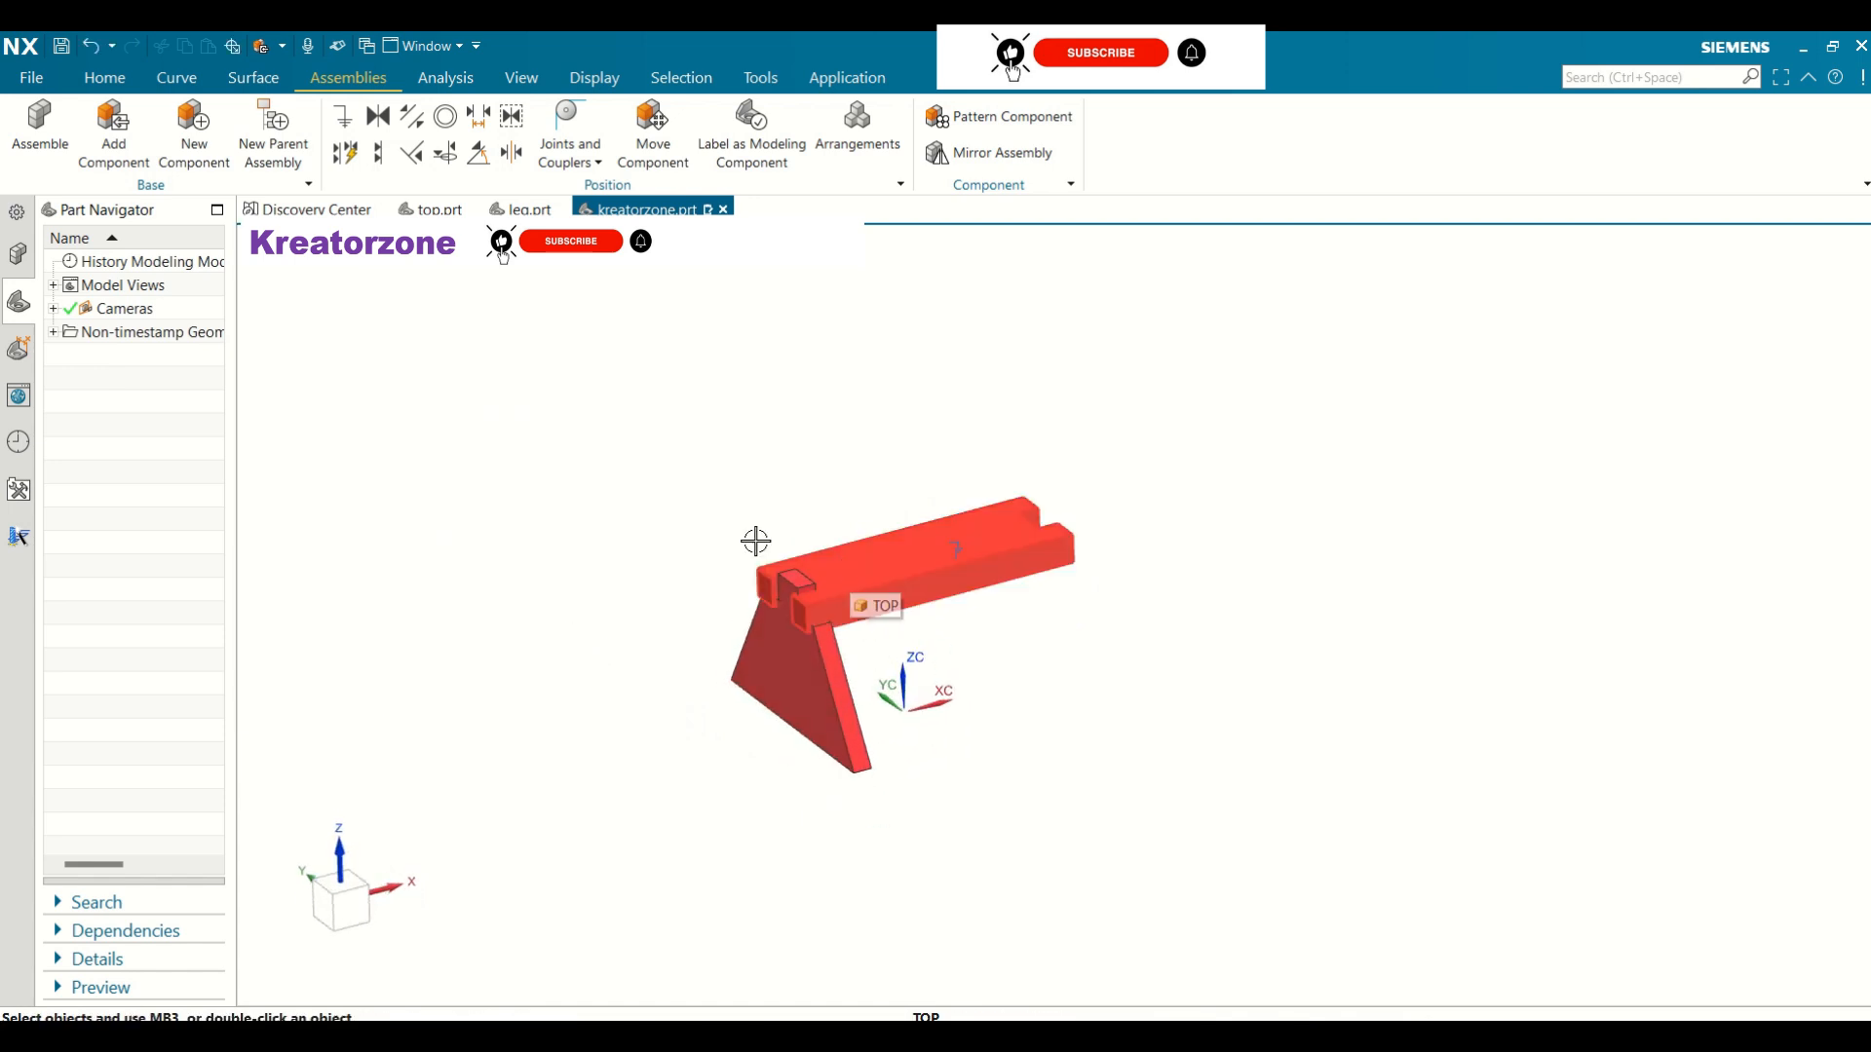
{"action": "middle_click_drag", "start_coordinate": [627, 464], "coordinate": [569, 493]}
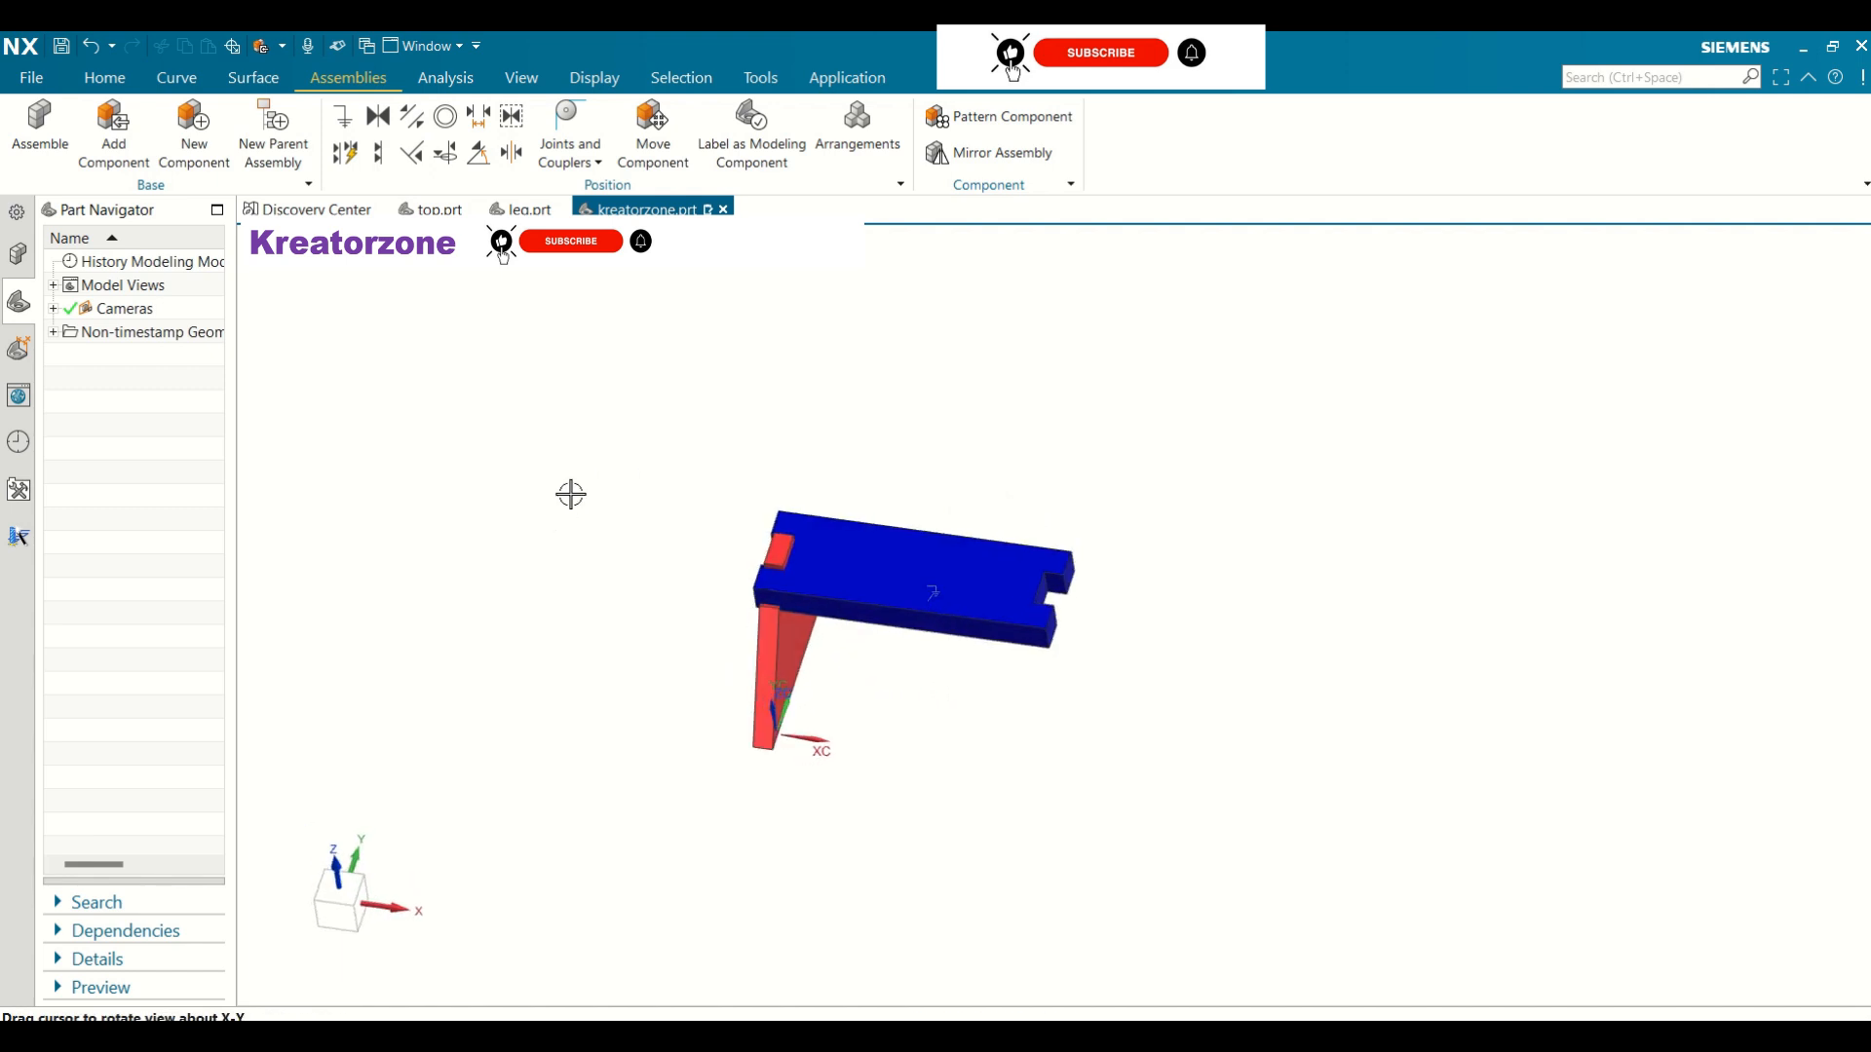
{"action": "left_click", "coordinate": [379, 119]}
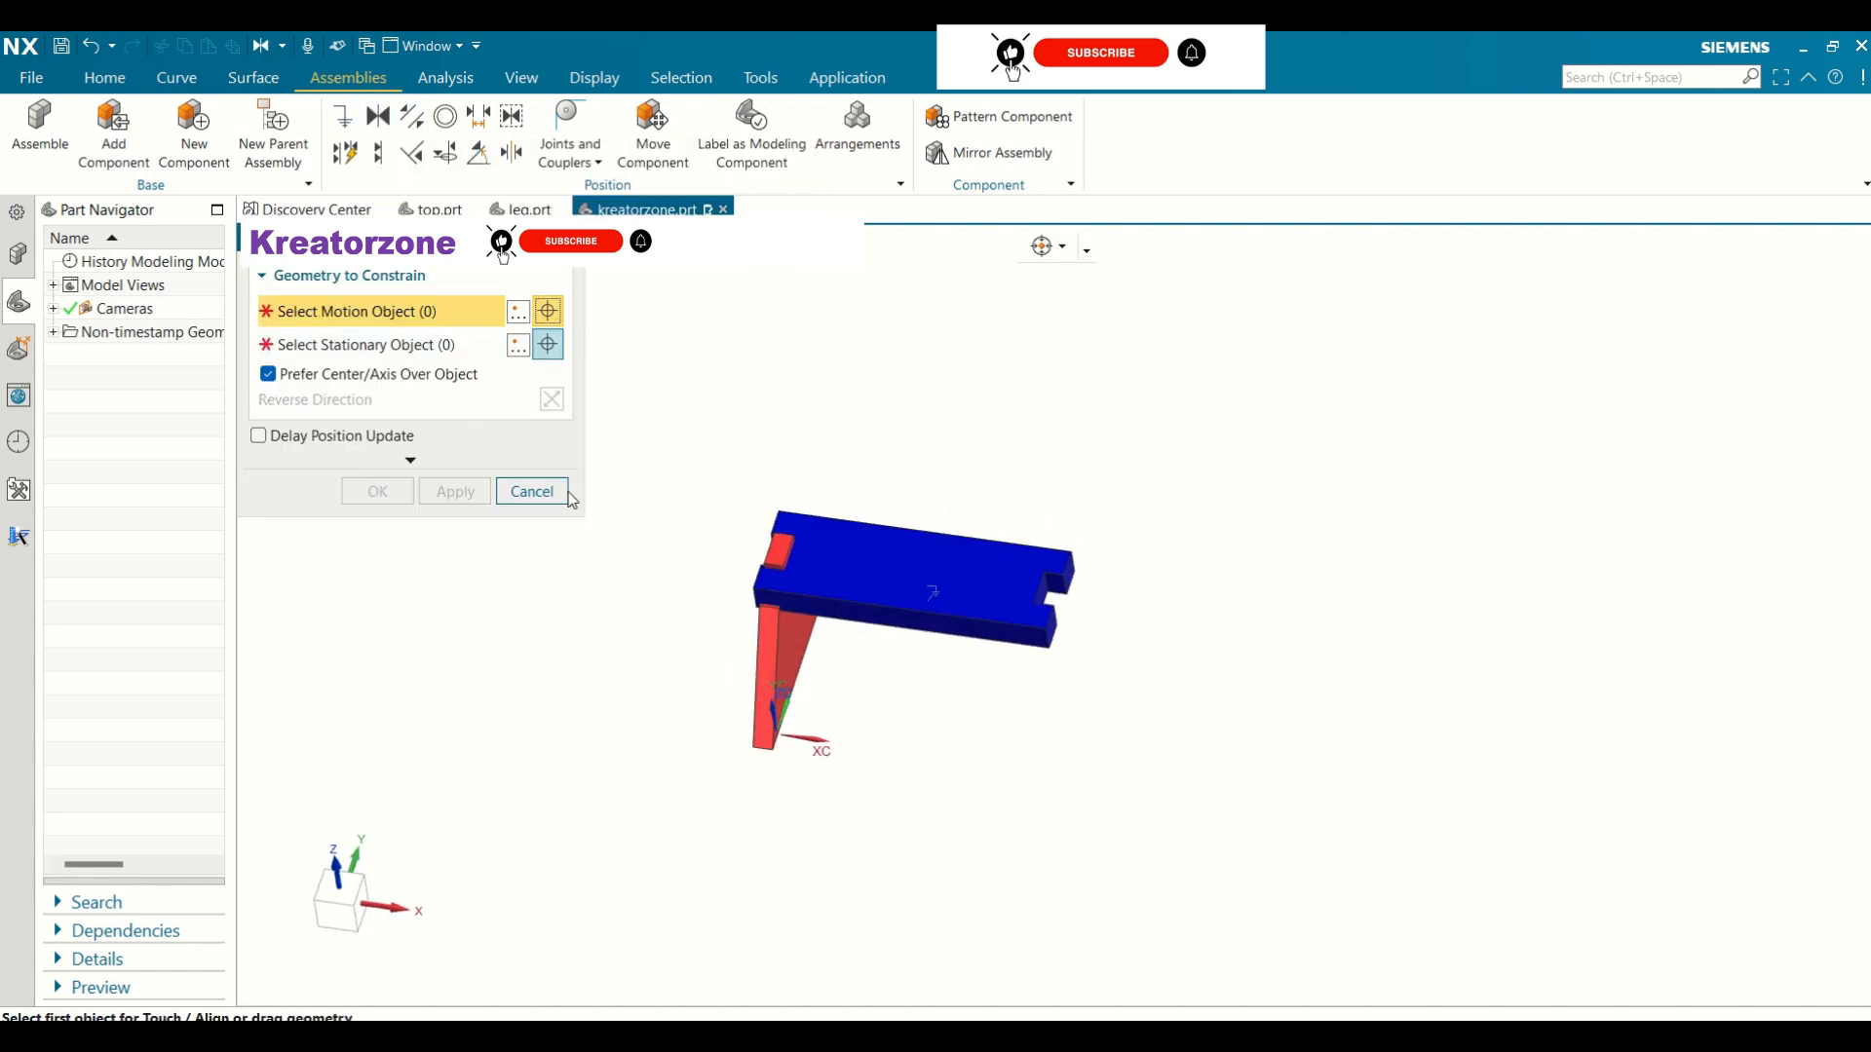
{"action": "scroll", "coordinate": [793, 565], "scroll_direction": "down", "scroll_amount": 1}
{"action": "scroll", "coordinate": [792, 565], "scroll_direction": "up", "scroll_amount": 5}
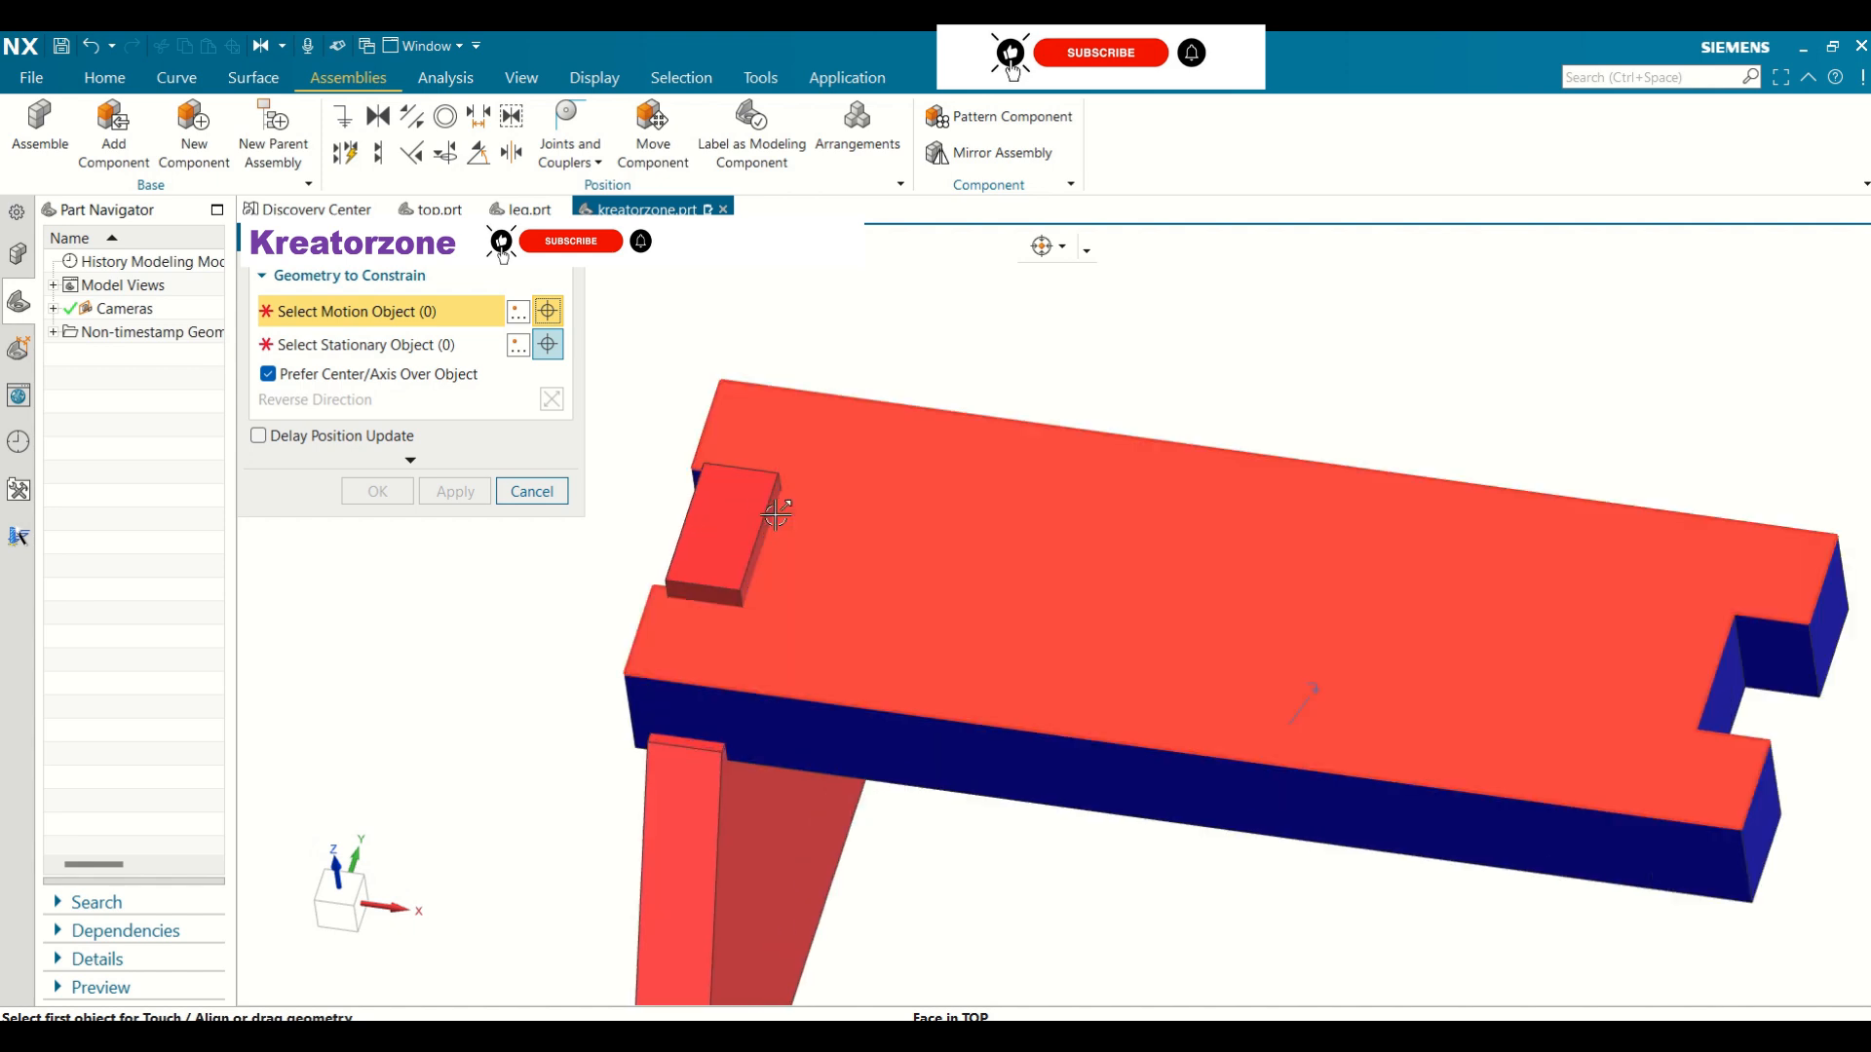
{"action": "left_click", "coordinate": [770, 512]}
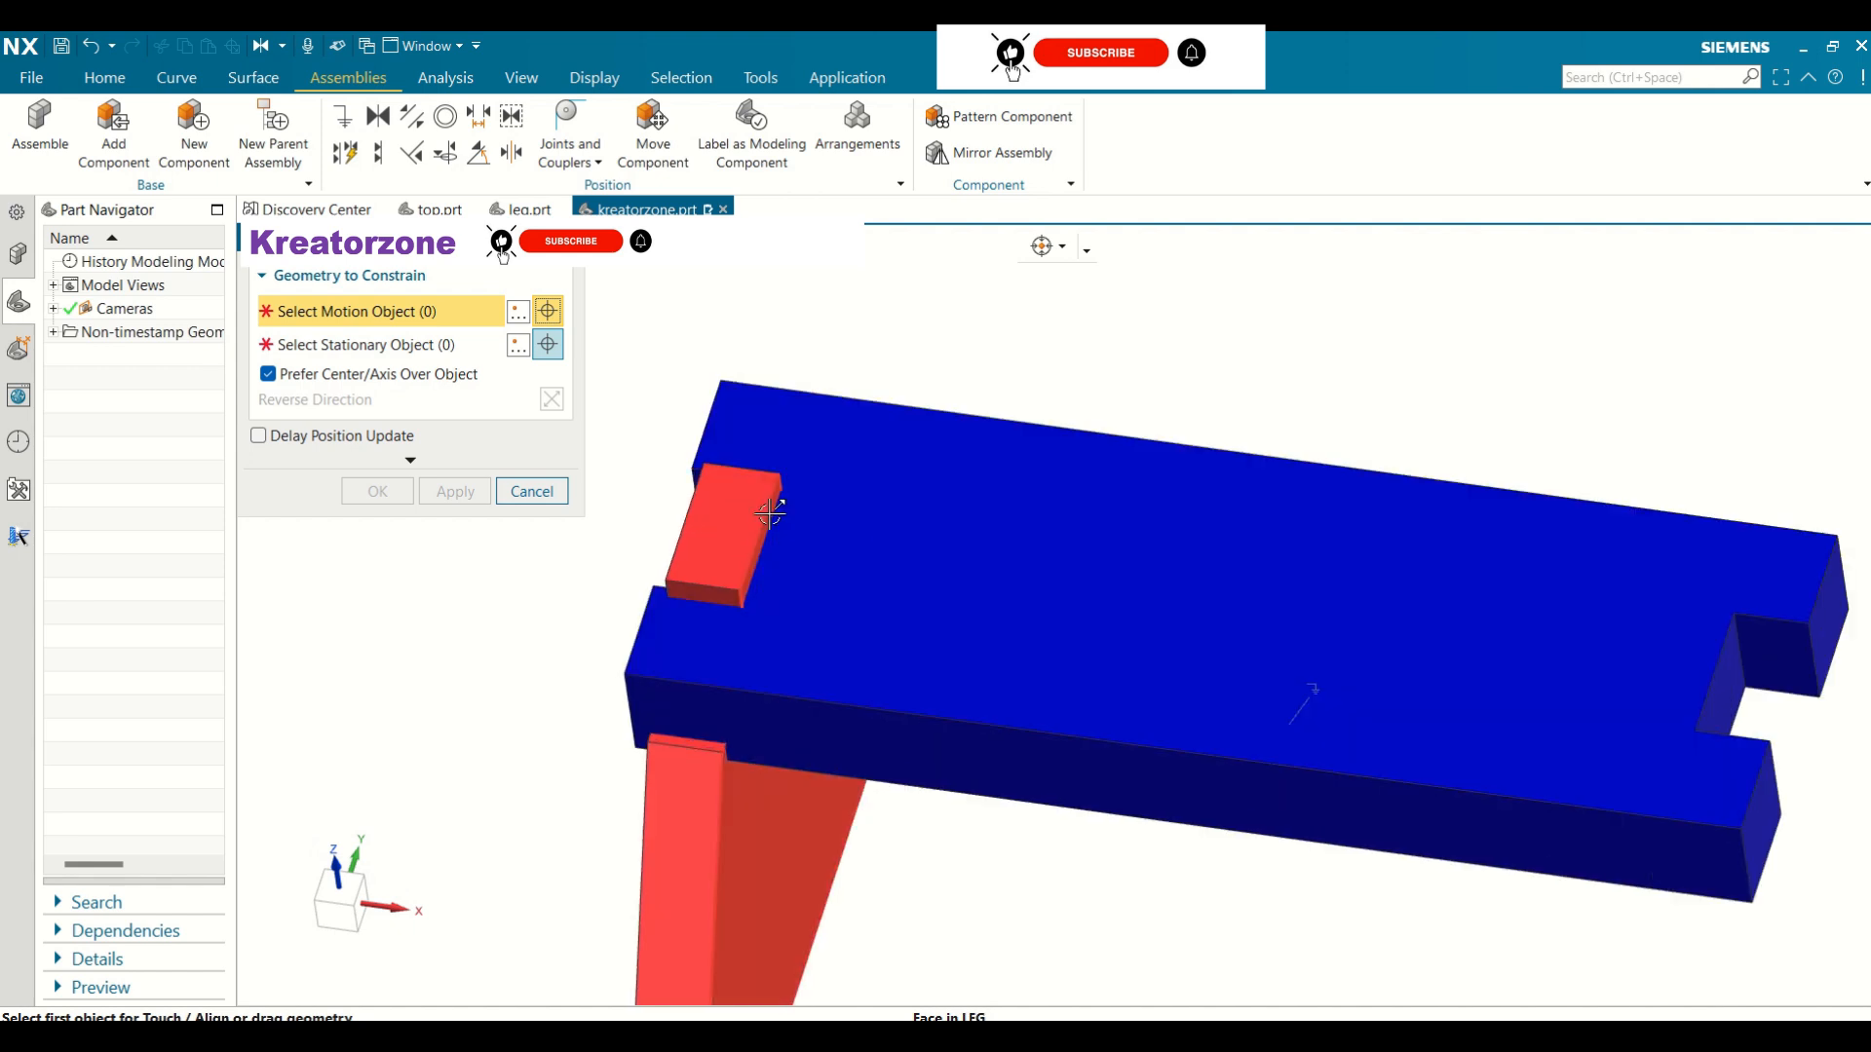
{"action": "middle_click_drag", "start_coordinate": [797, 597], "coordinate": [857, 618]}
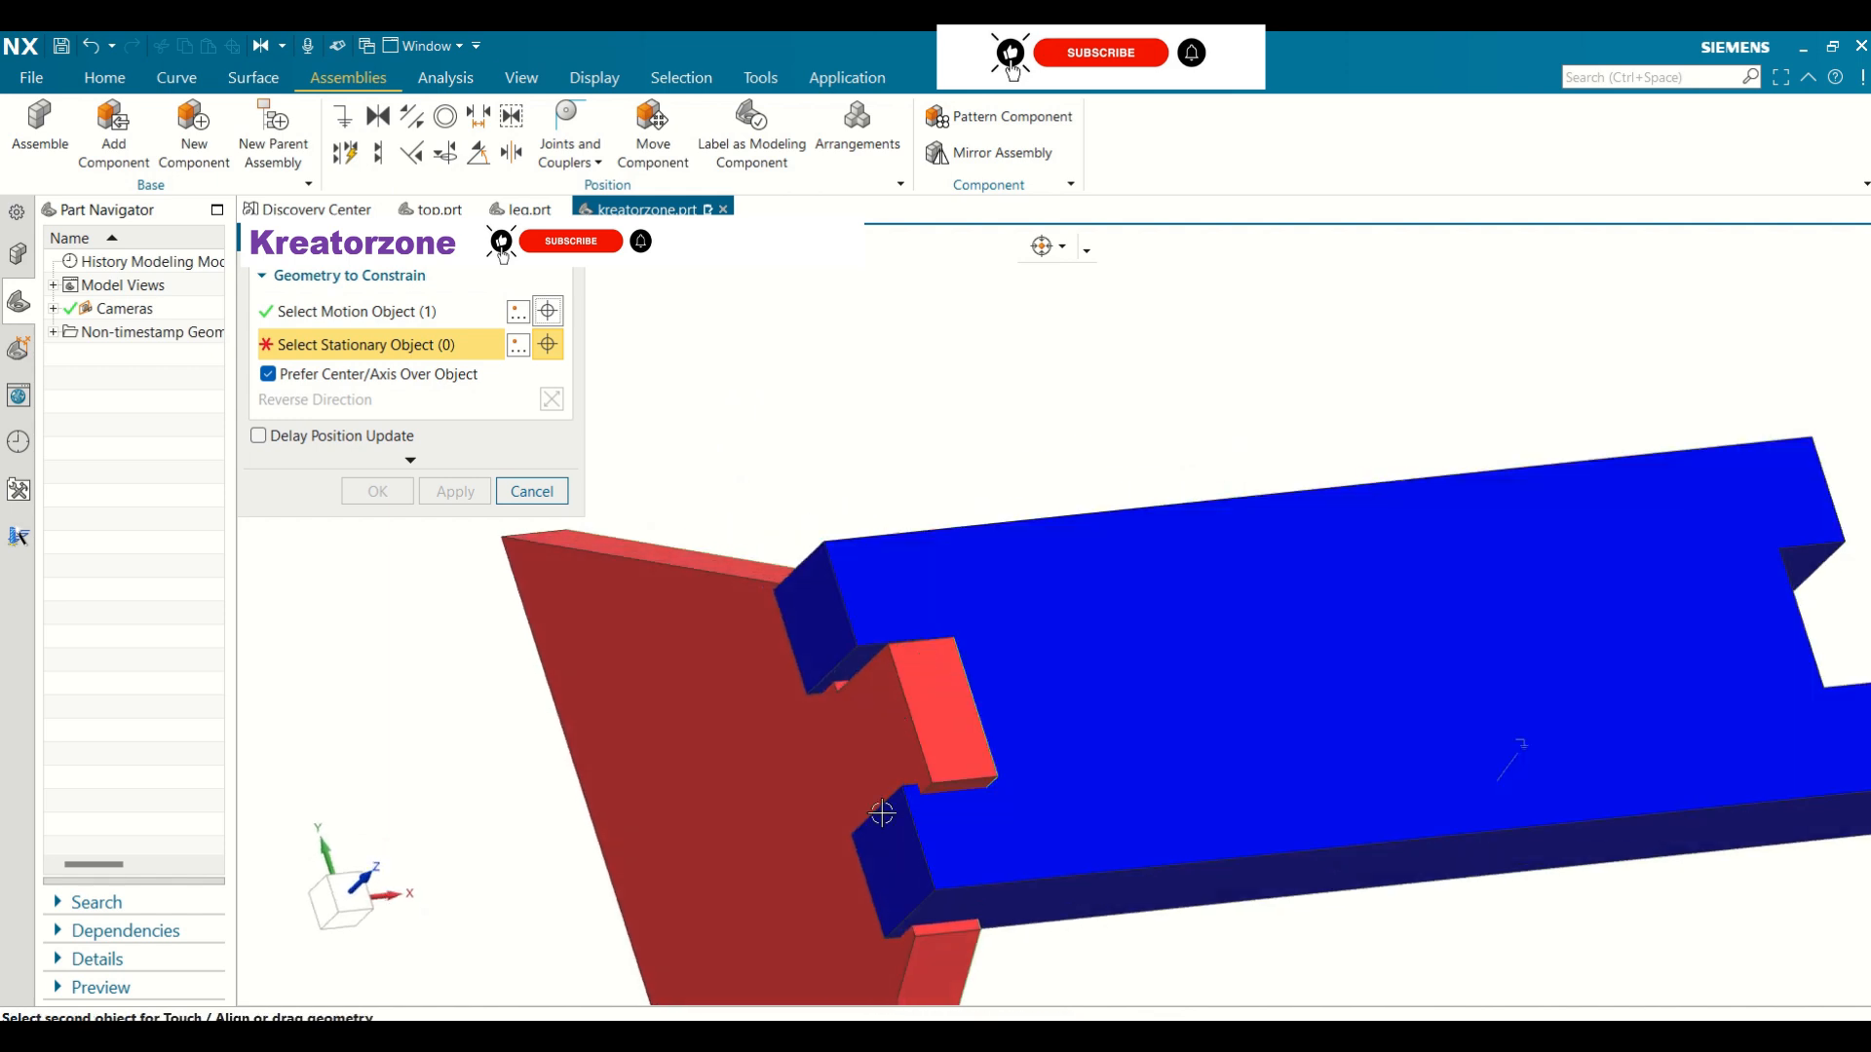
{"action": "middle_click_drag", "start_coordinate": [887, 814], "coordinate": [980, 796]}
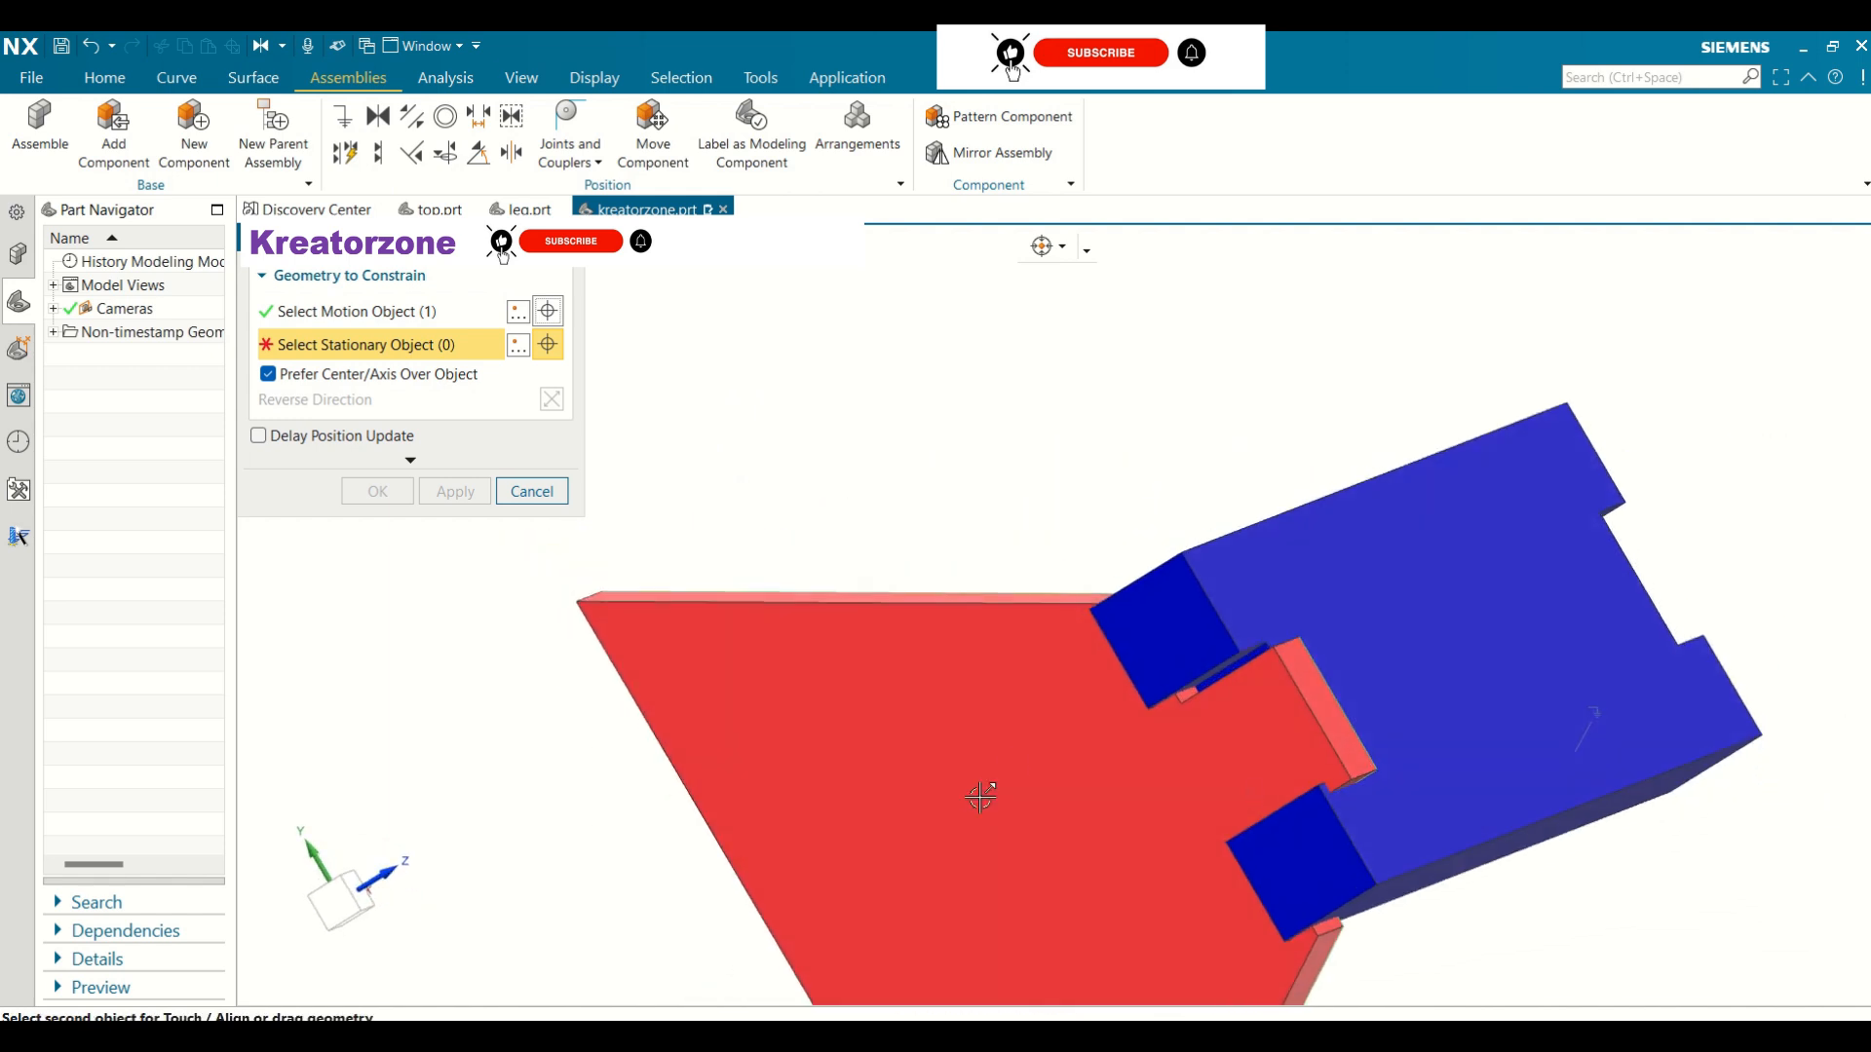
{"action": "left_click", "coordinate": [1245, 659]}
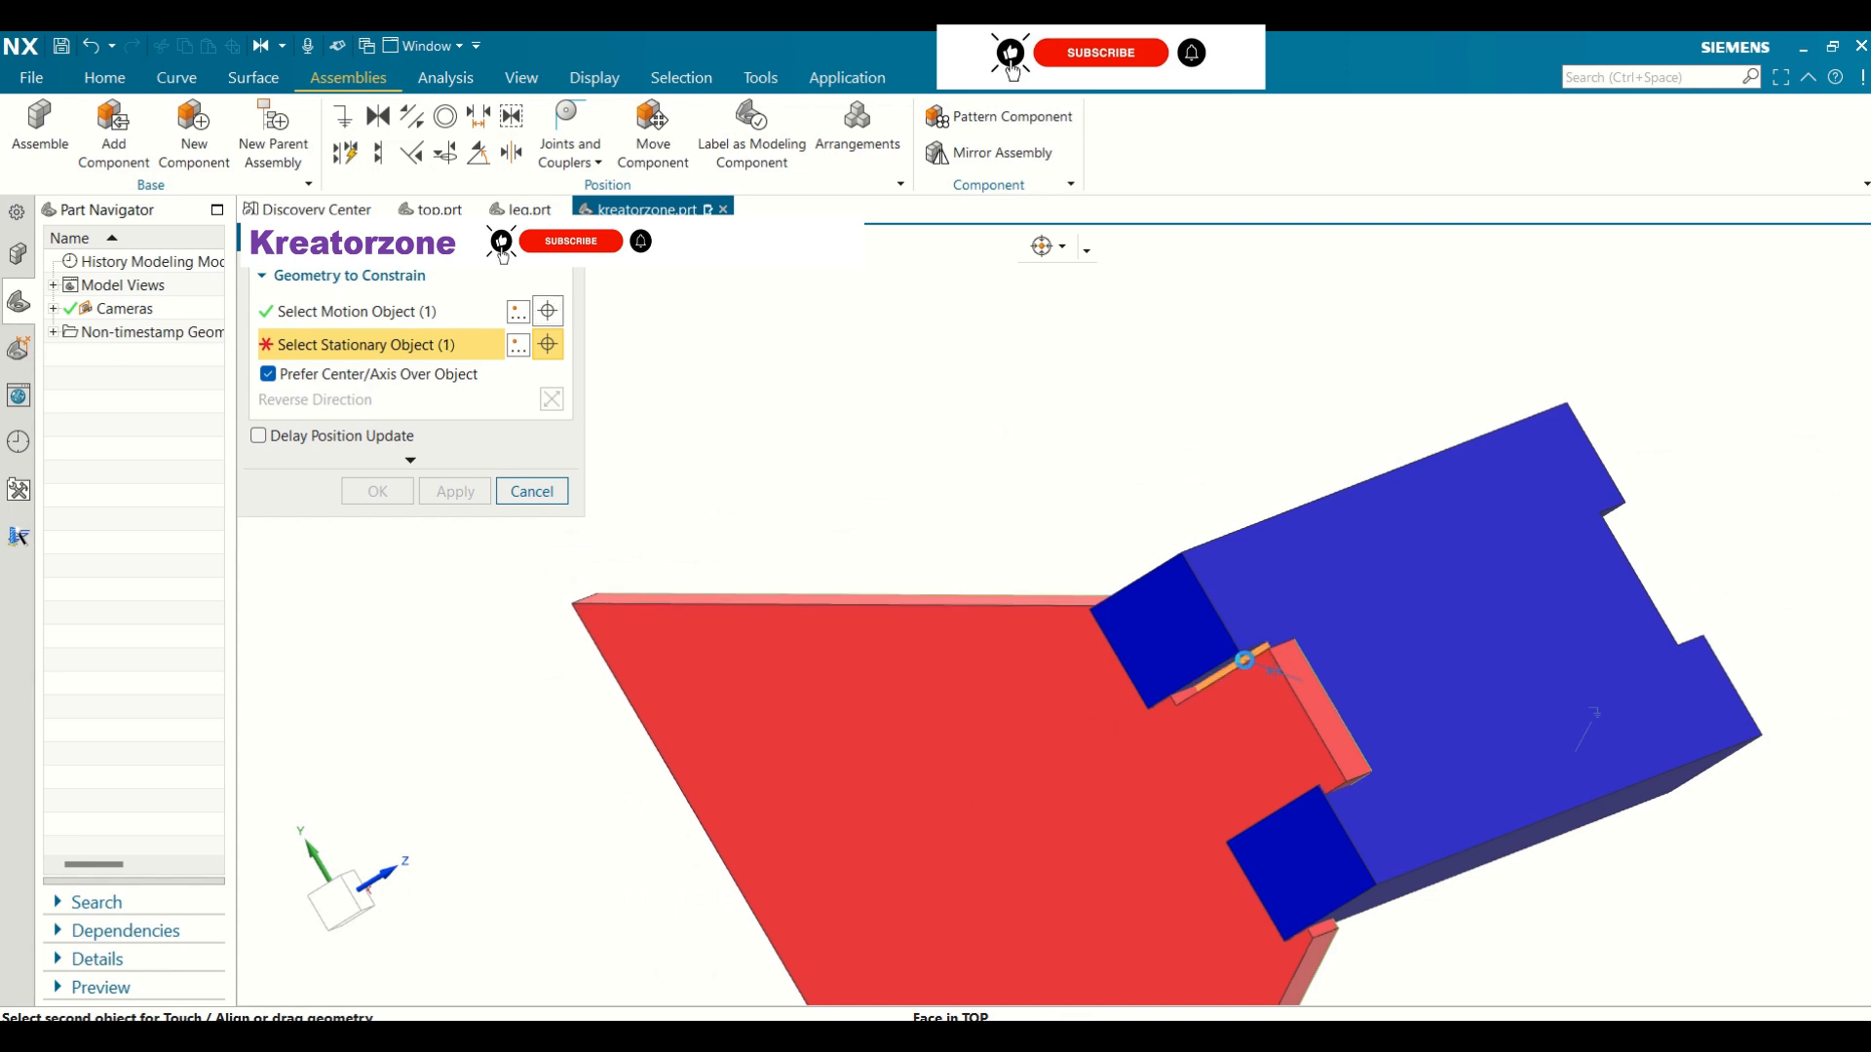
{"action": "middle_click_drag", "start_coordinate": [1060, 606], "coordinate": [990, 598]}
{"action": "scroll", "coordinate": [919, 527], "scroll_direction": "up", "scroll_amount": 3}
{"action": "scroll", "coordinate": [919, 527], "scroll_direction": "down", "scroll_amount": 4}
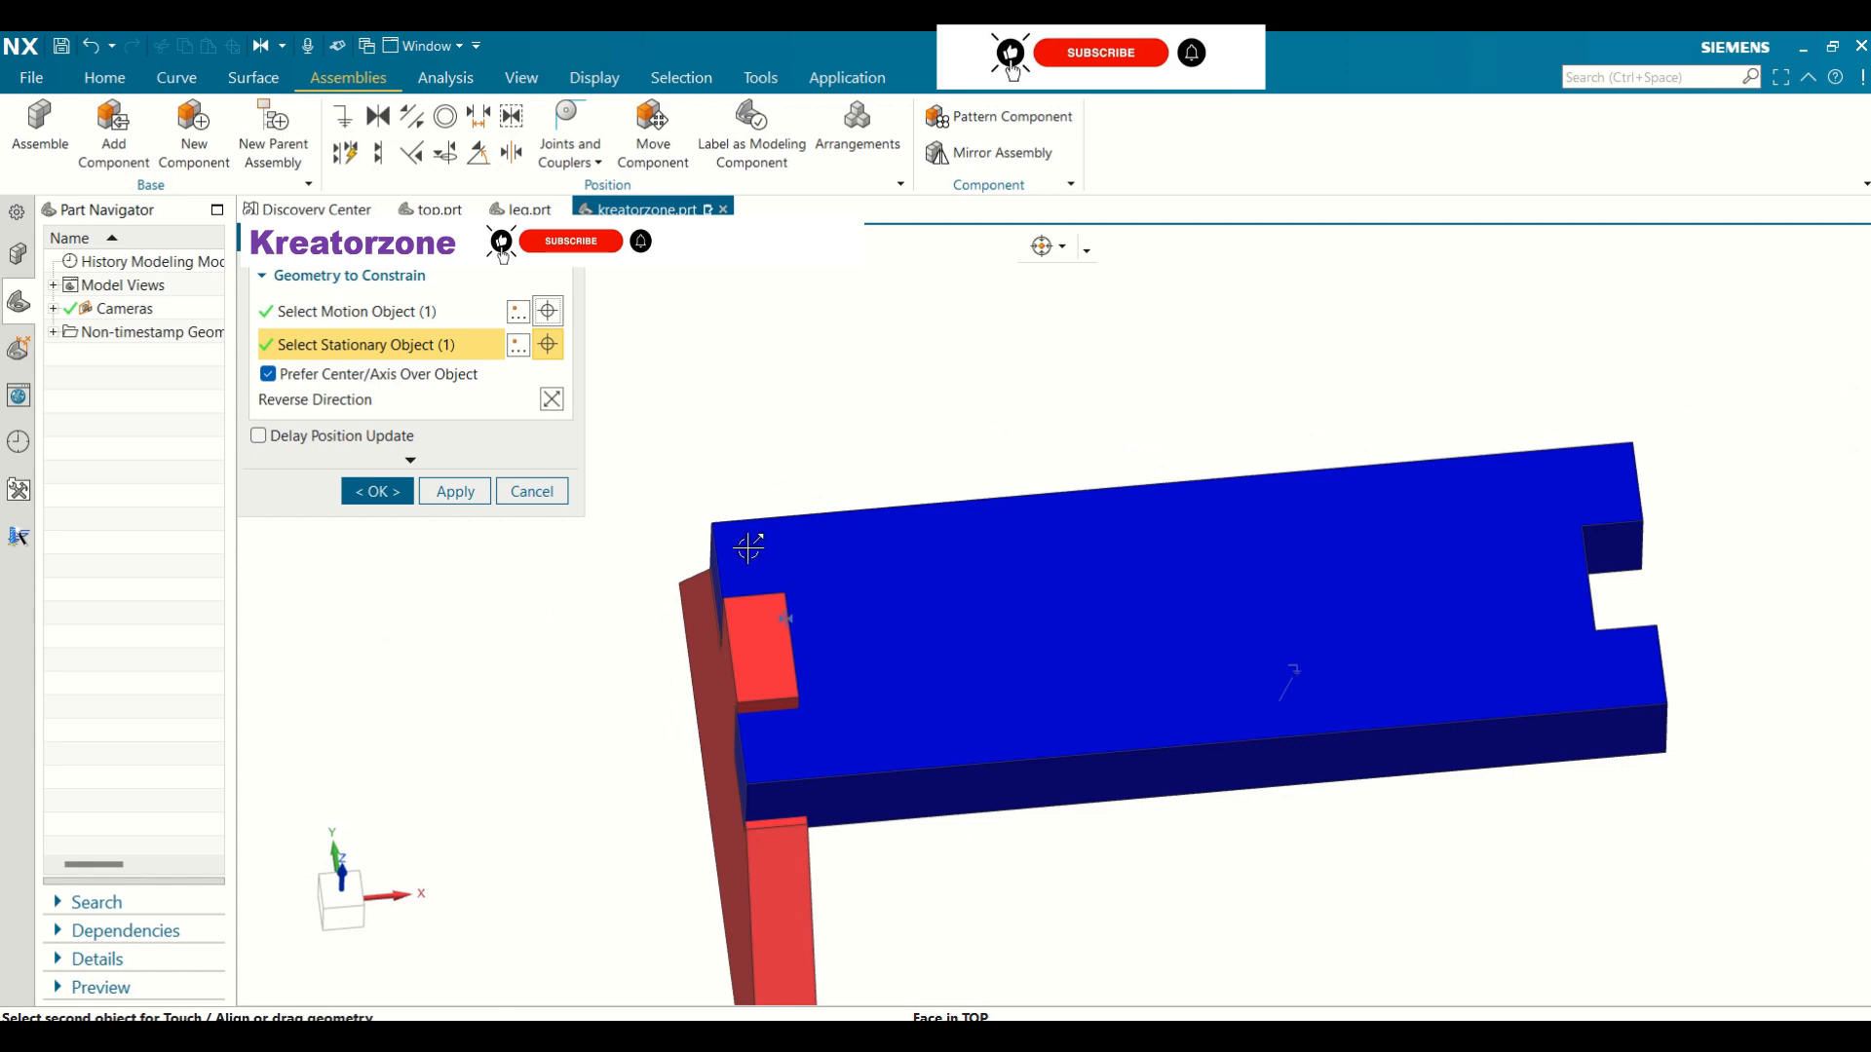
{"action": "left_click", "coordinate": [378, 493]}
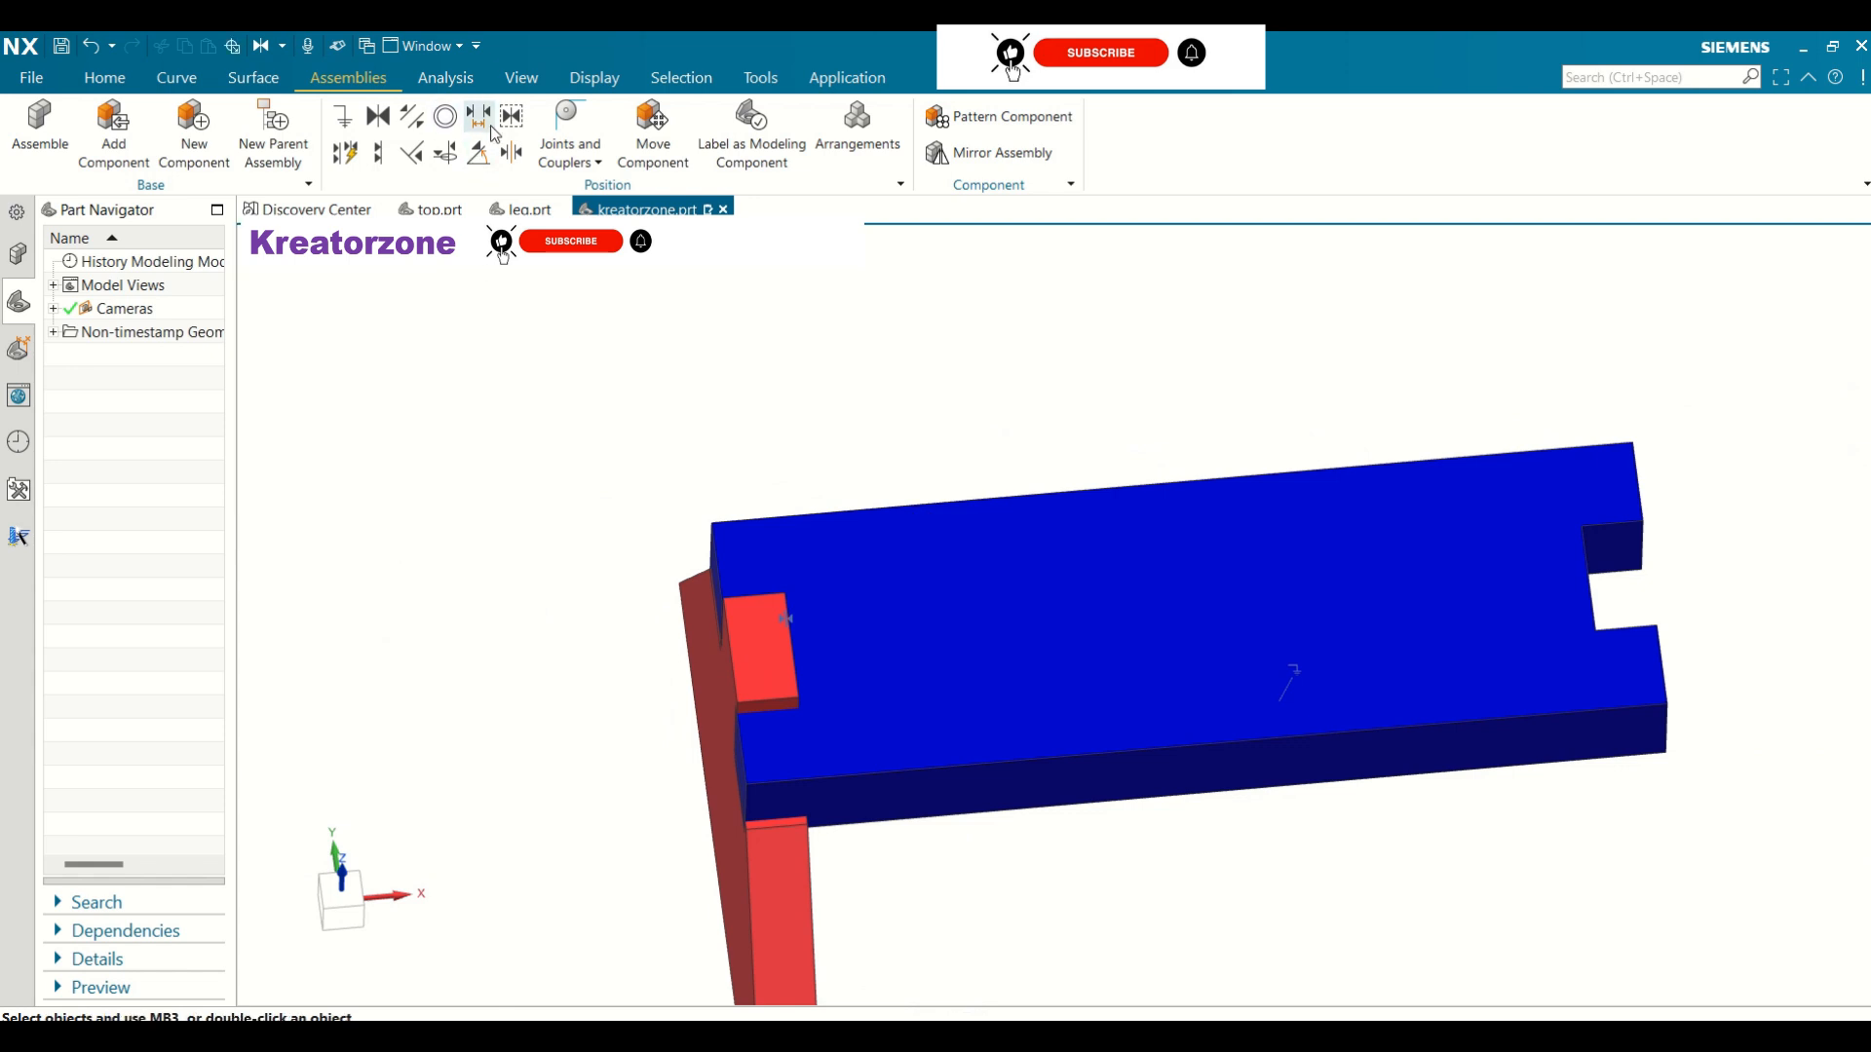
Apply a Touch constraint between the side face of the leg's tab and the adjacent side wall of the notch
{"action": "left_click", "coordinate": [378, 116]}
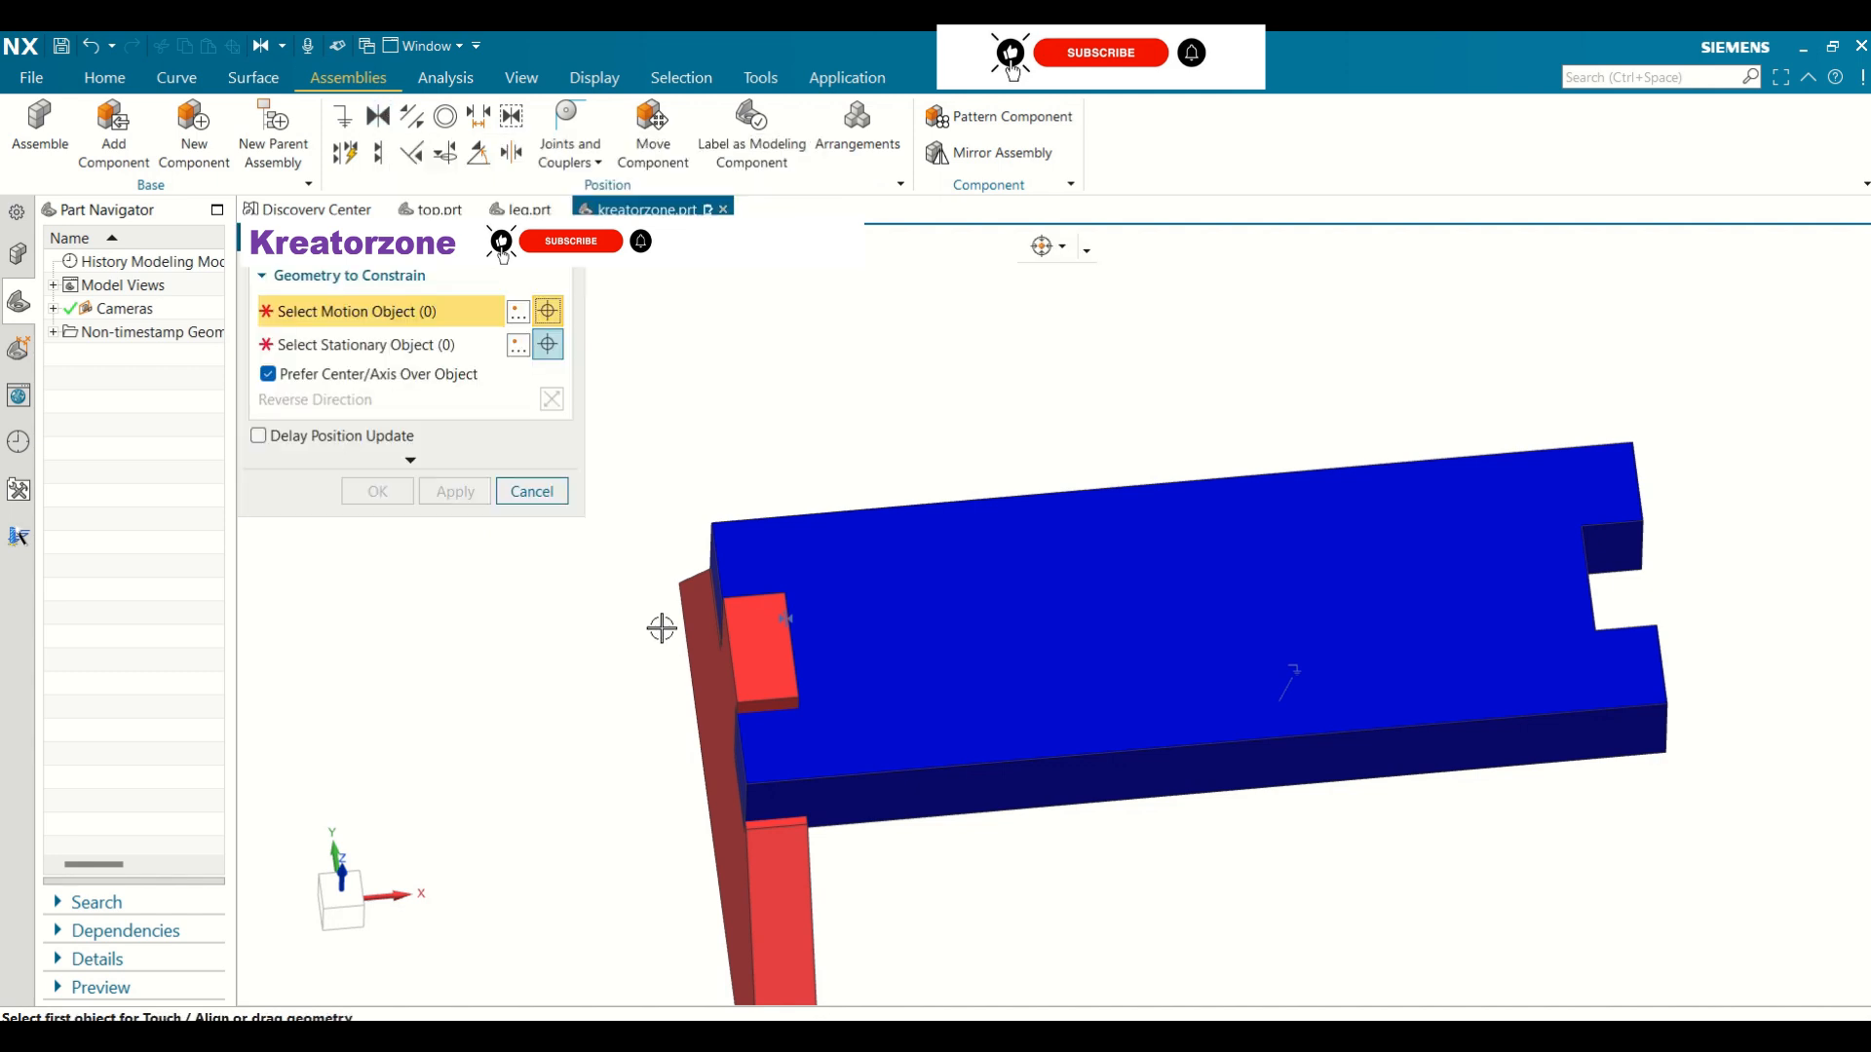
{"action": "middle_click_drag", "start_coordinate": [660, 627], "coordinate": [674, 676]}
{"action": "scroll", "coordinate": [809, 809], "scroll_direction": "down", "scroll_amount": 2}
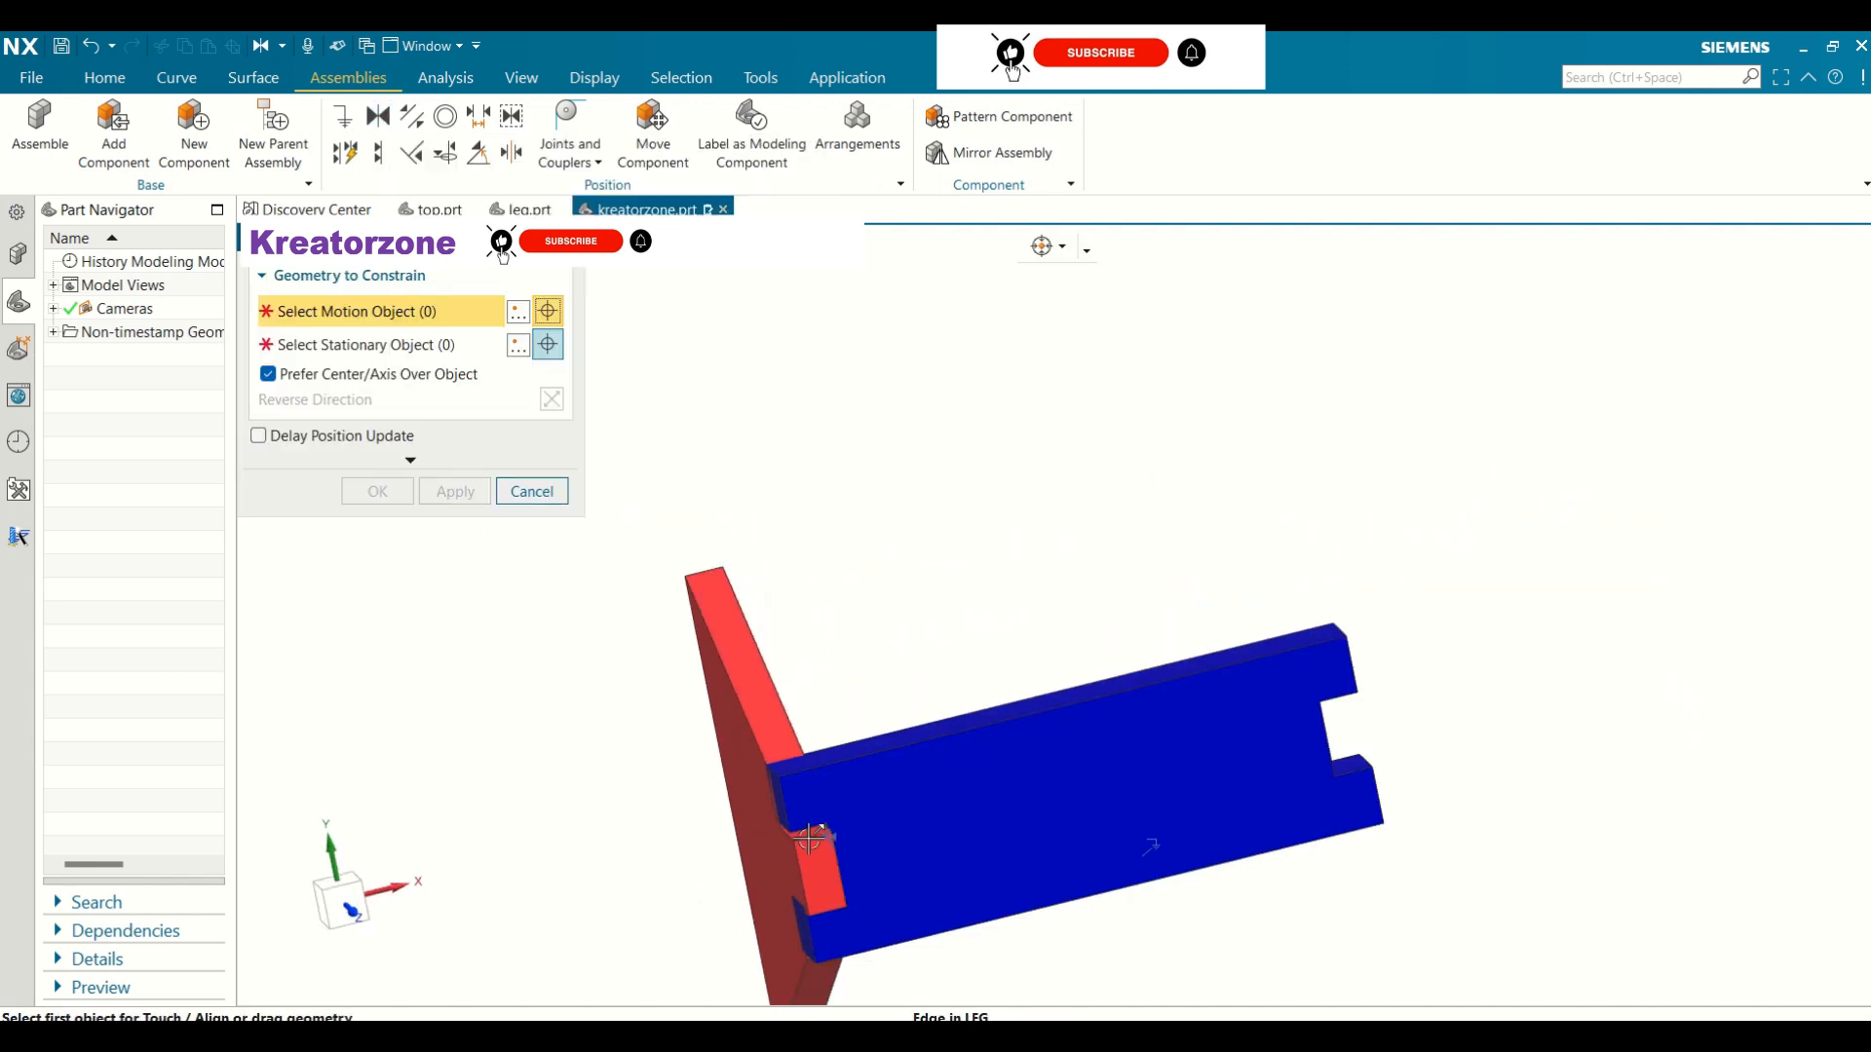
{"action": "scroll", "coordinate": [828, 819], "scroll_direction": "up", "scroll_amount": 5}
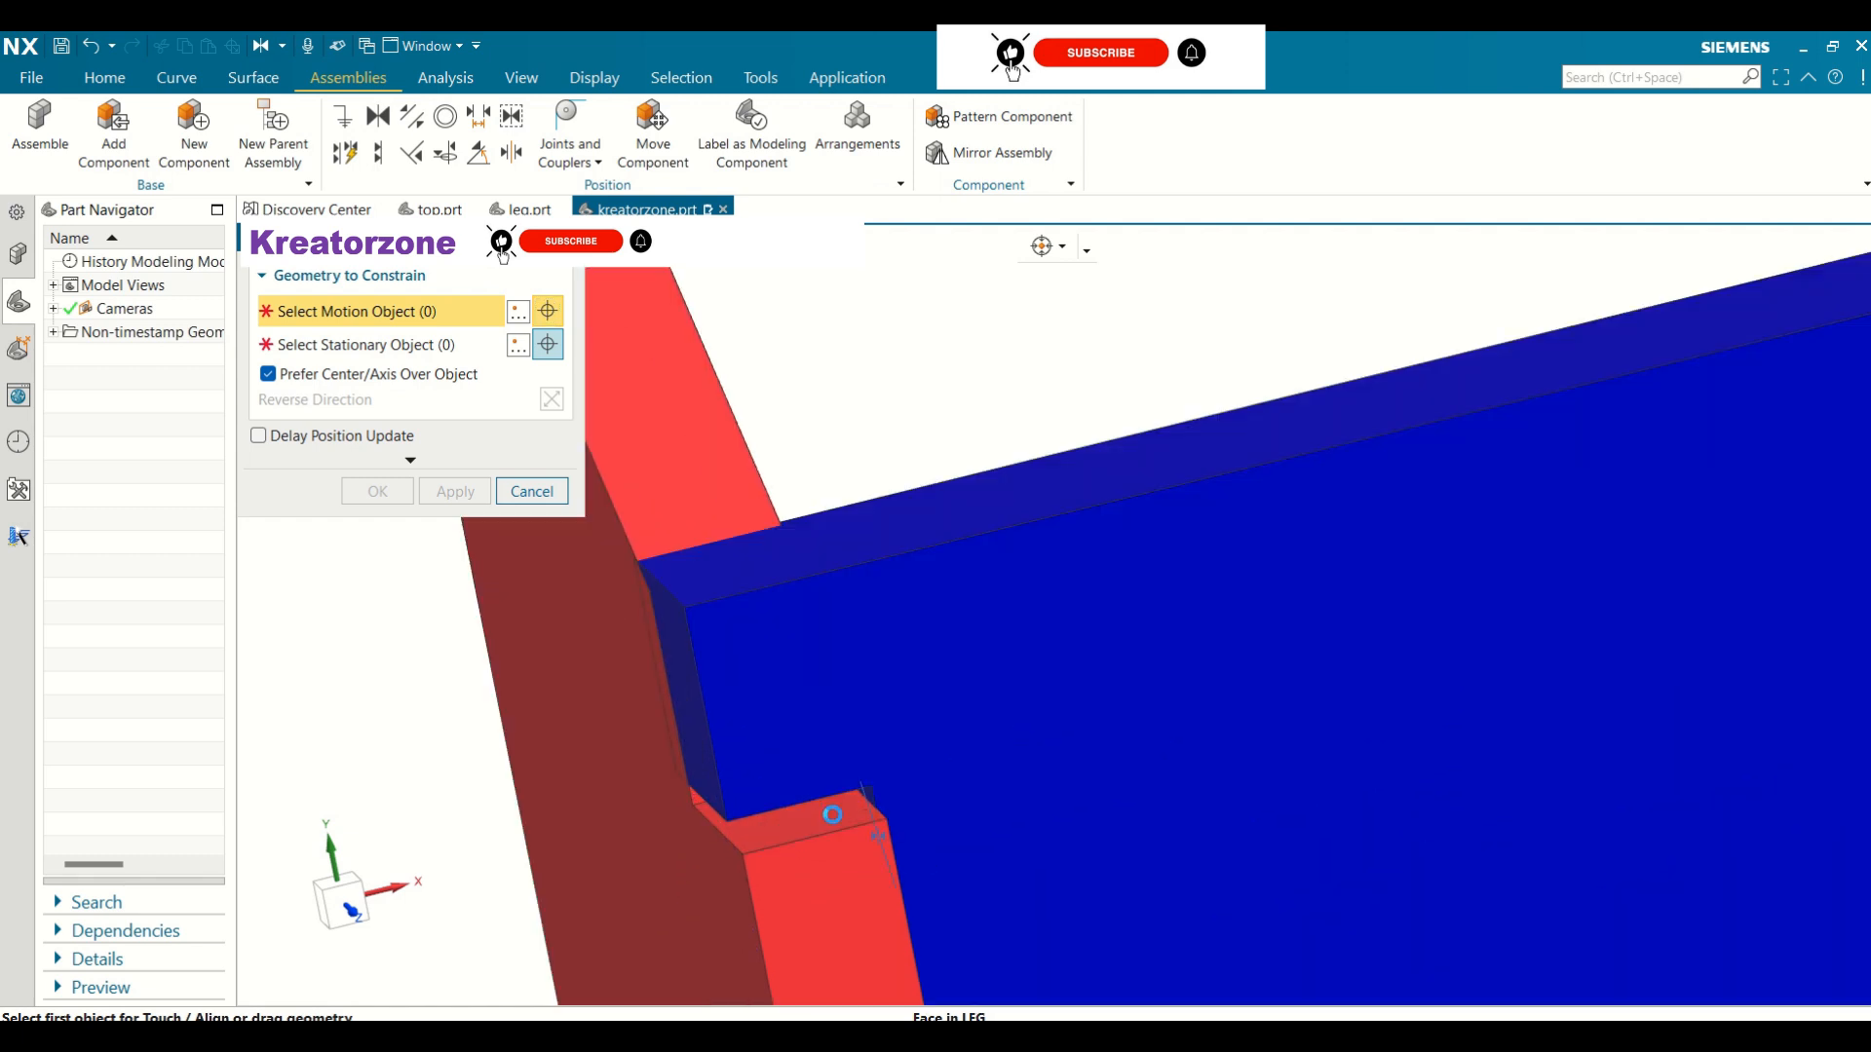
{"action": "left_click", "coordinate": [830, 822]}
{"action": "middle_click_drag", "start_coordinate": [737, 684], "coordinate": [765, 555]}
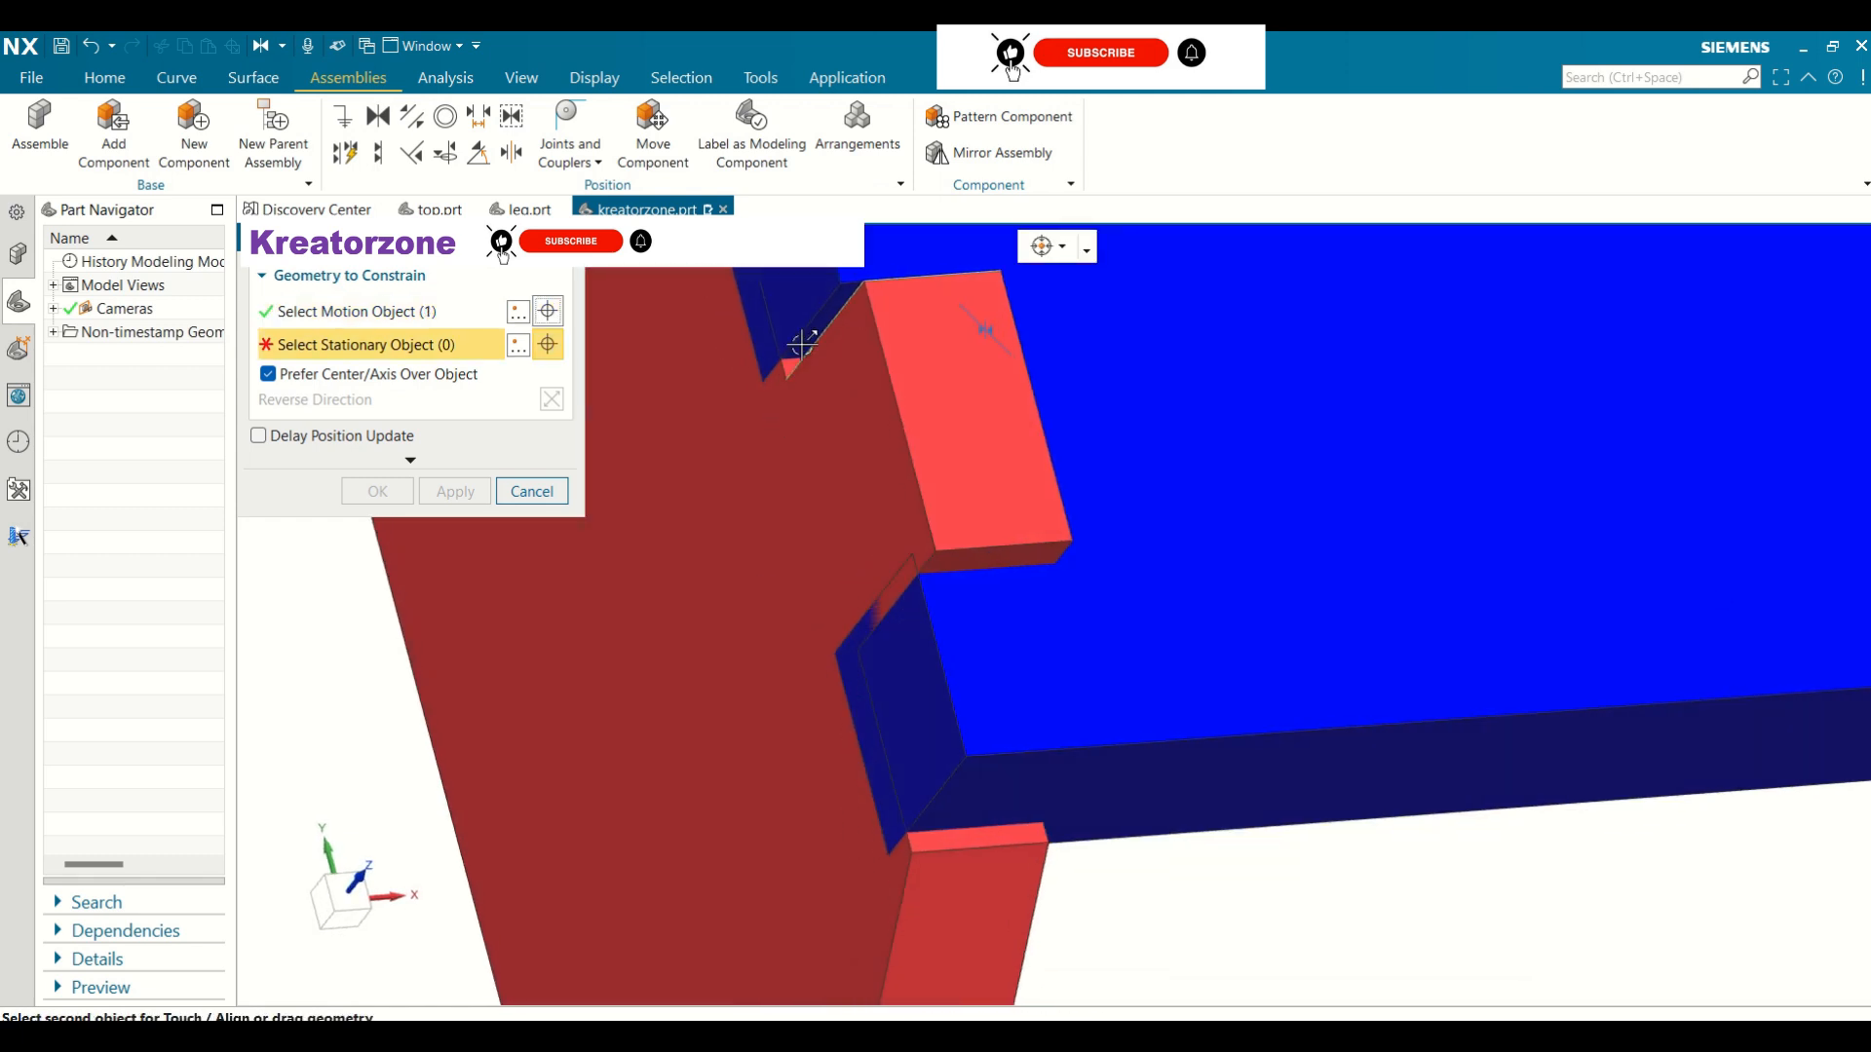
{"action": "left_click", "coordinate": [815, 329]}
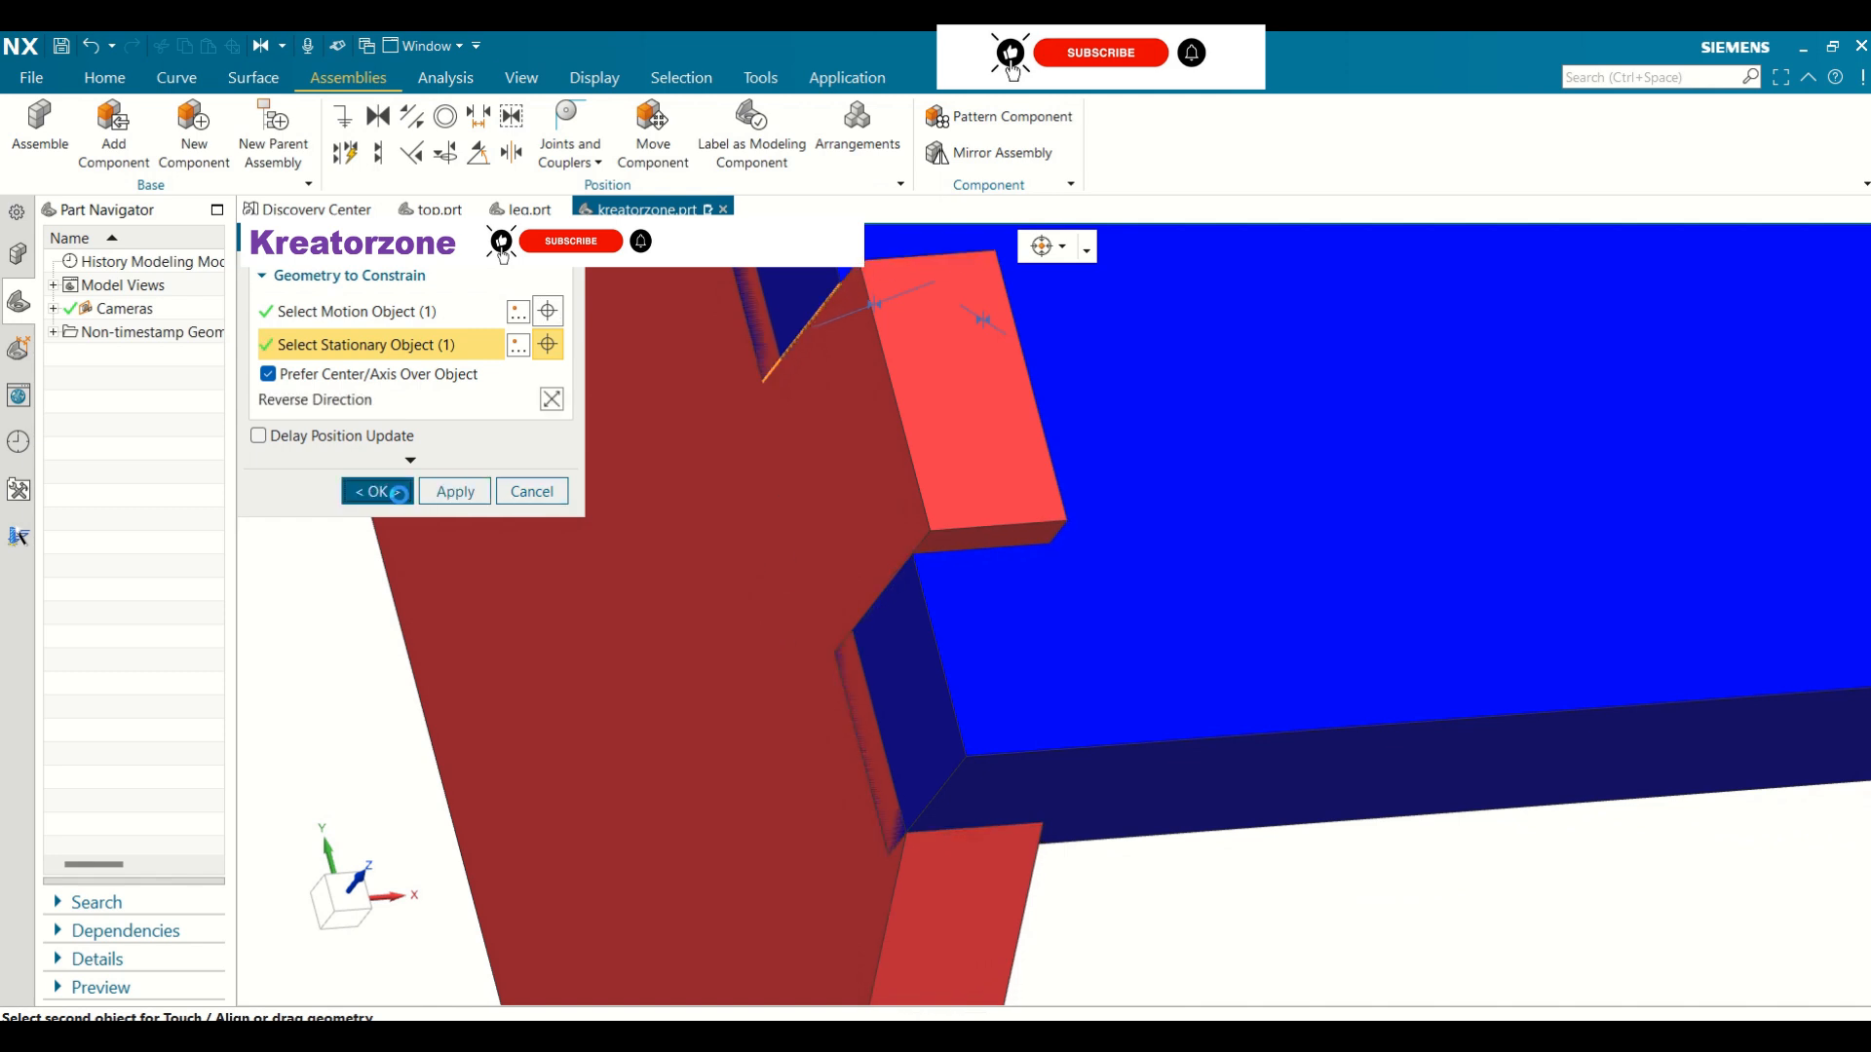
{"action": "left_click", "coordinate": [377, 490]}
Try to add a Touch constraint between the upper face of the leg's tab and the upper face of the top
{"action": "scroll", "coordinate": [701, 504], "scroll_direction": "up", "scroll_amount": 2}
{"action": "scroll", "coordinate": [702, 506], "scroll_direction": "down", "scroll_amount": 2}
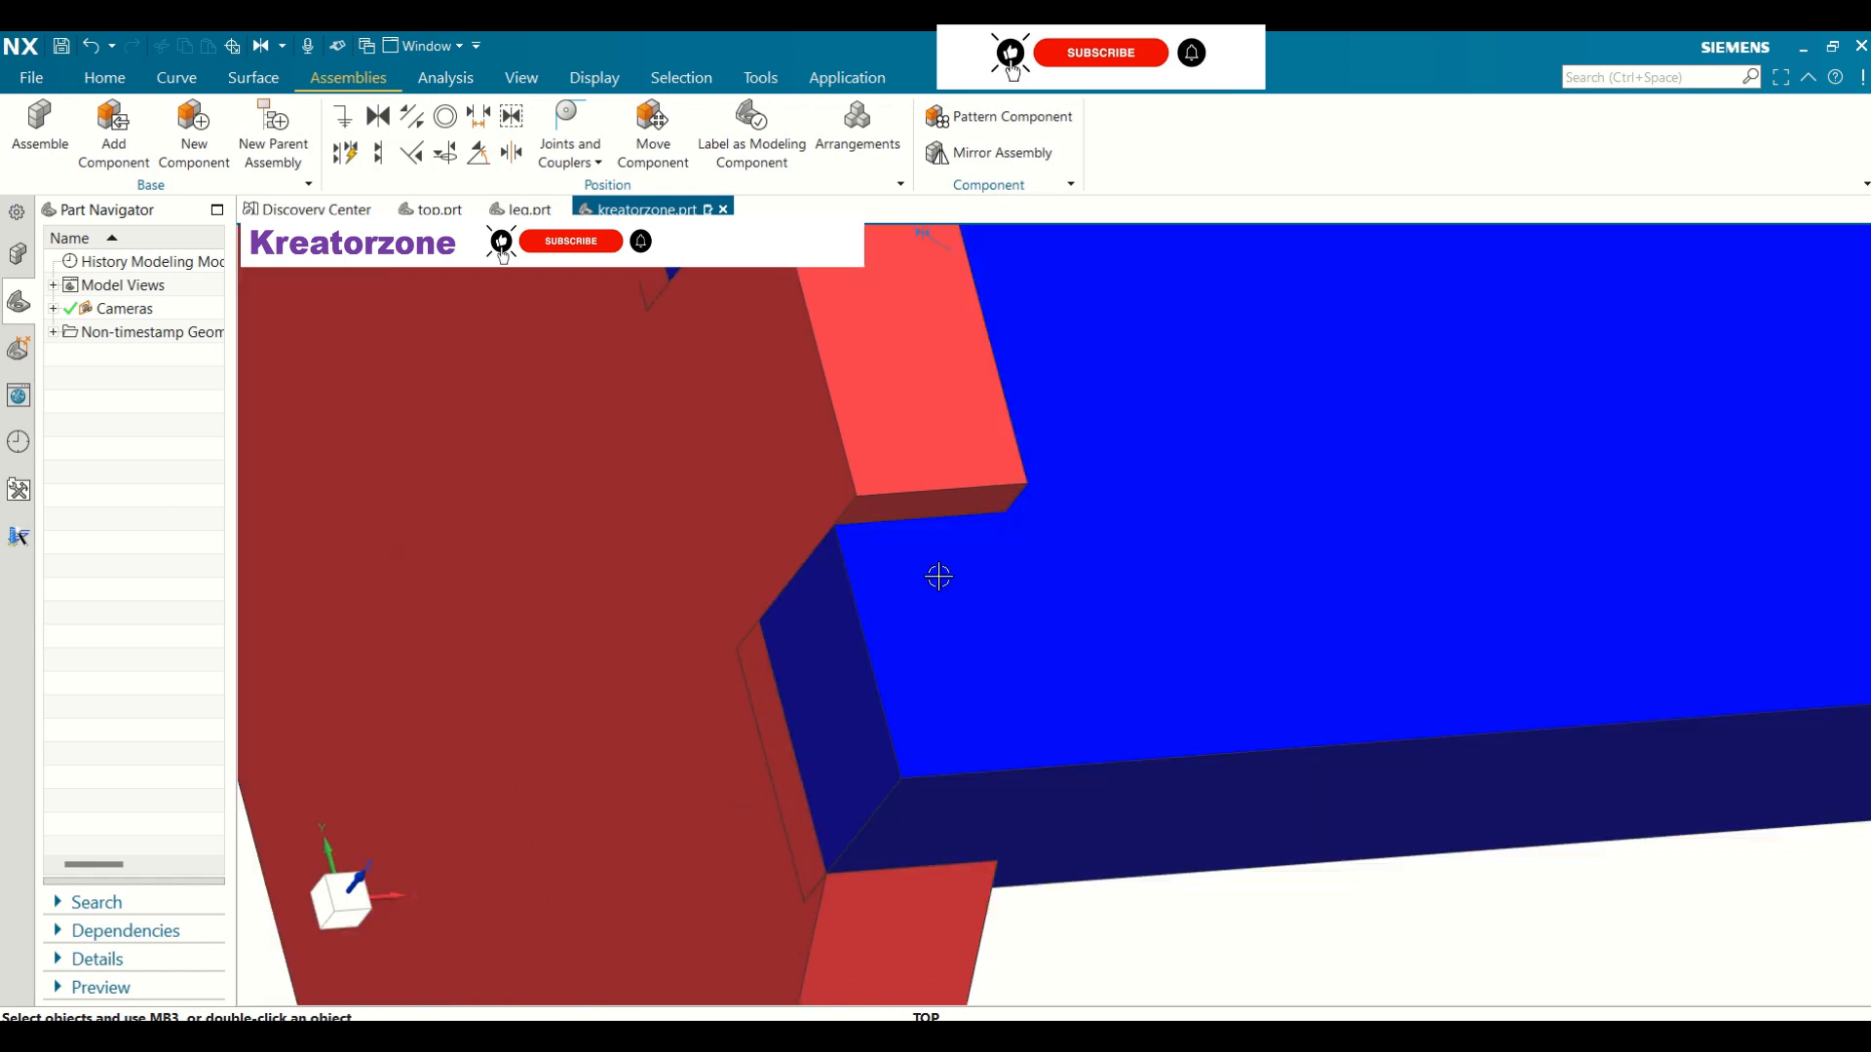
{"action": "middle_click_drag", "start_coordinate": [935, 577], "coordinate": [861, 480]}
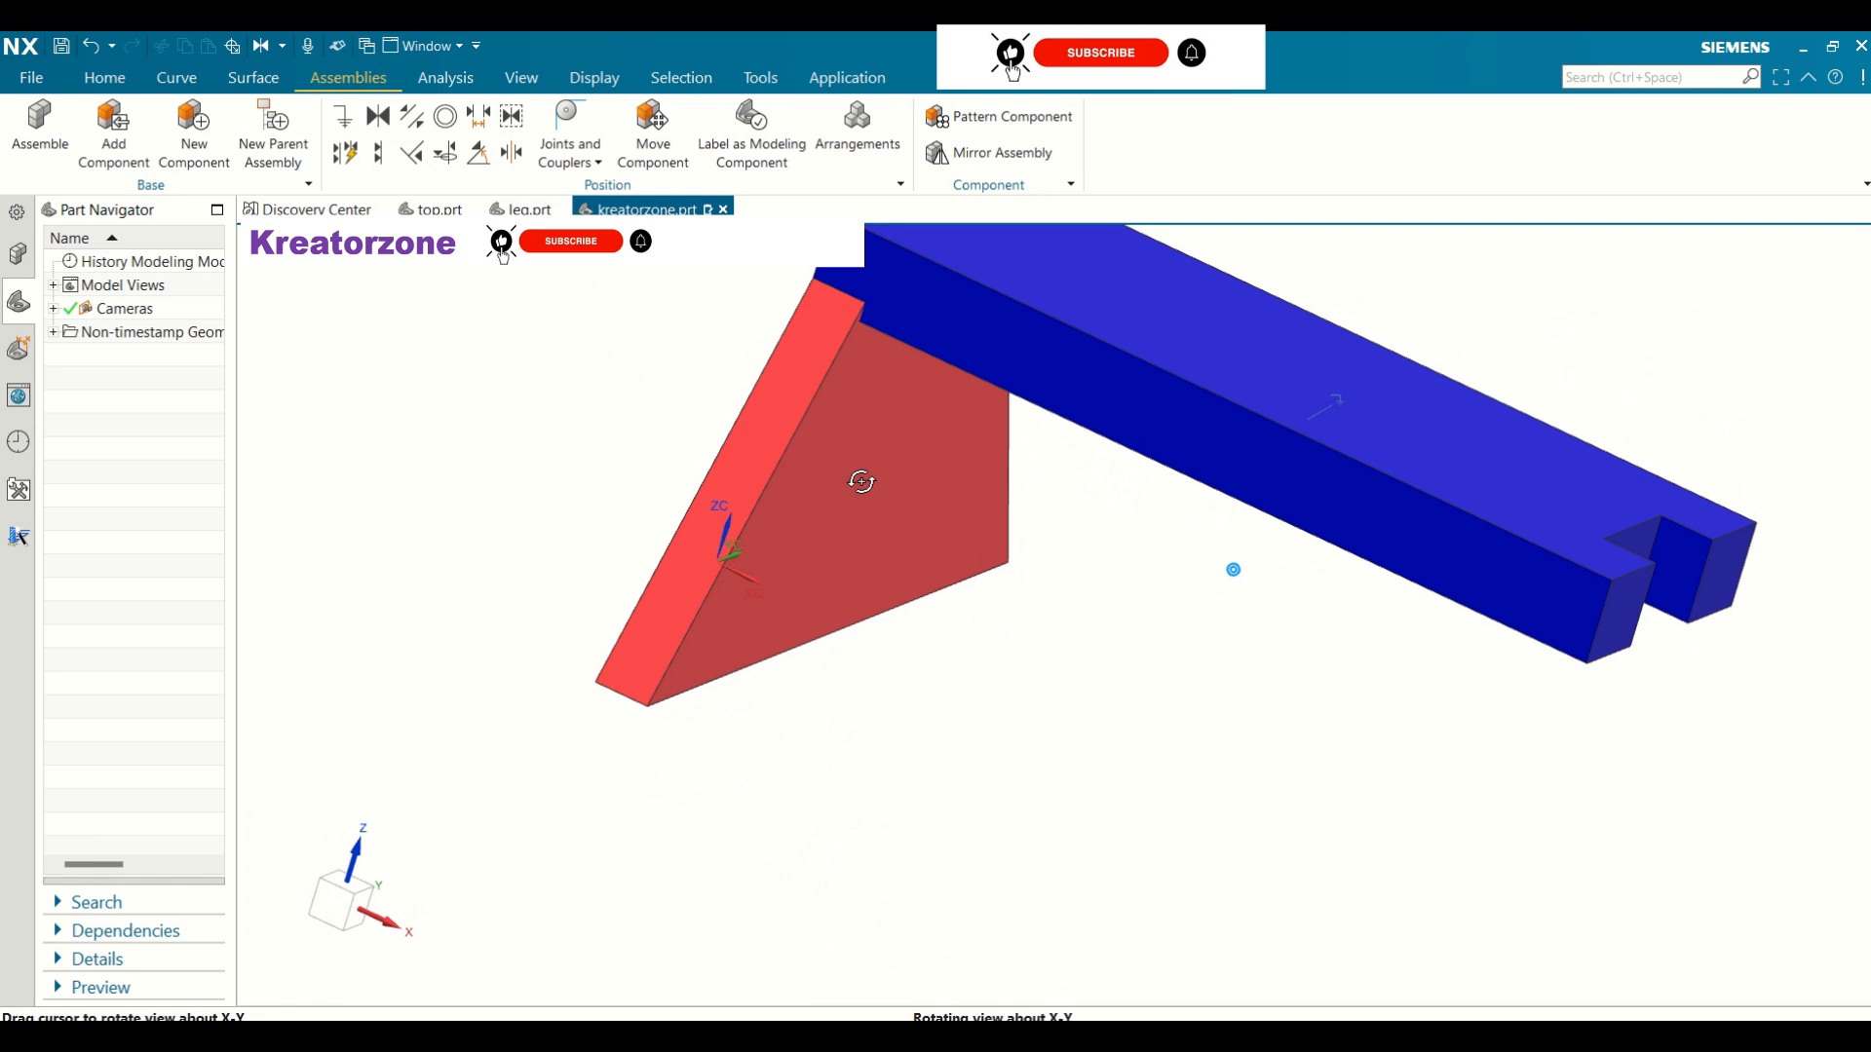
{"action": "scroll", "coordinate": [868, 717], "scroll_direction": "up", "scroll_amount": 3}
{"action": "scroll", "coordinate": [867, 716], "scroll_direction": "down", "scroll_amount": 3}
{"action": "middle_click_drag", "start_coordinate": [870, 716], "coordinate": [956, 639]}
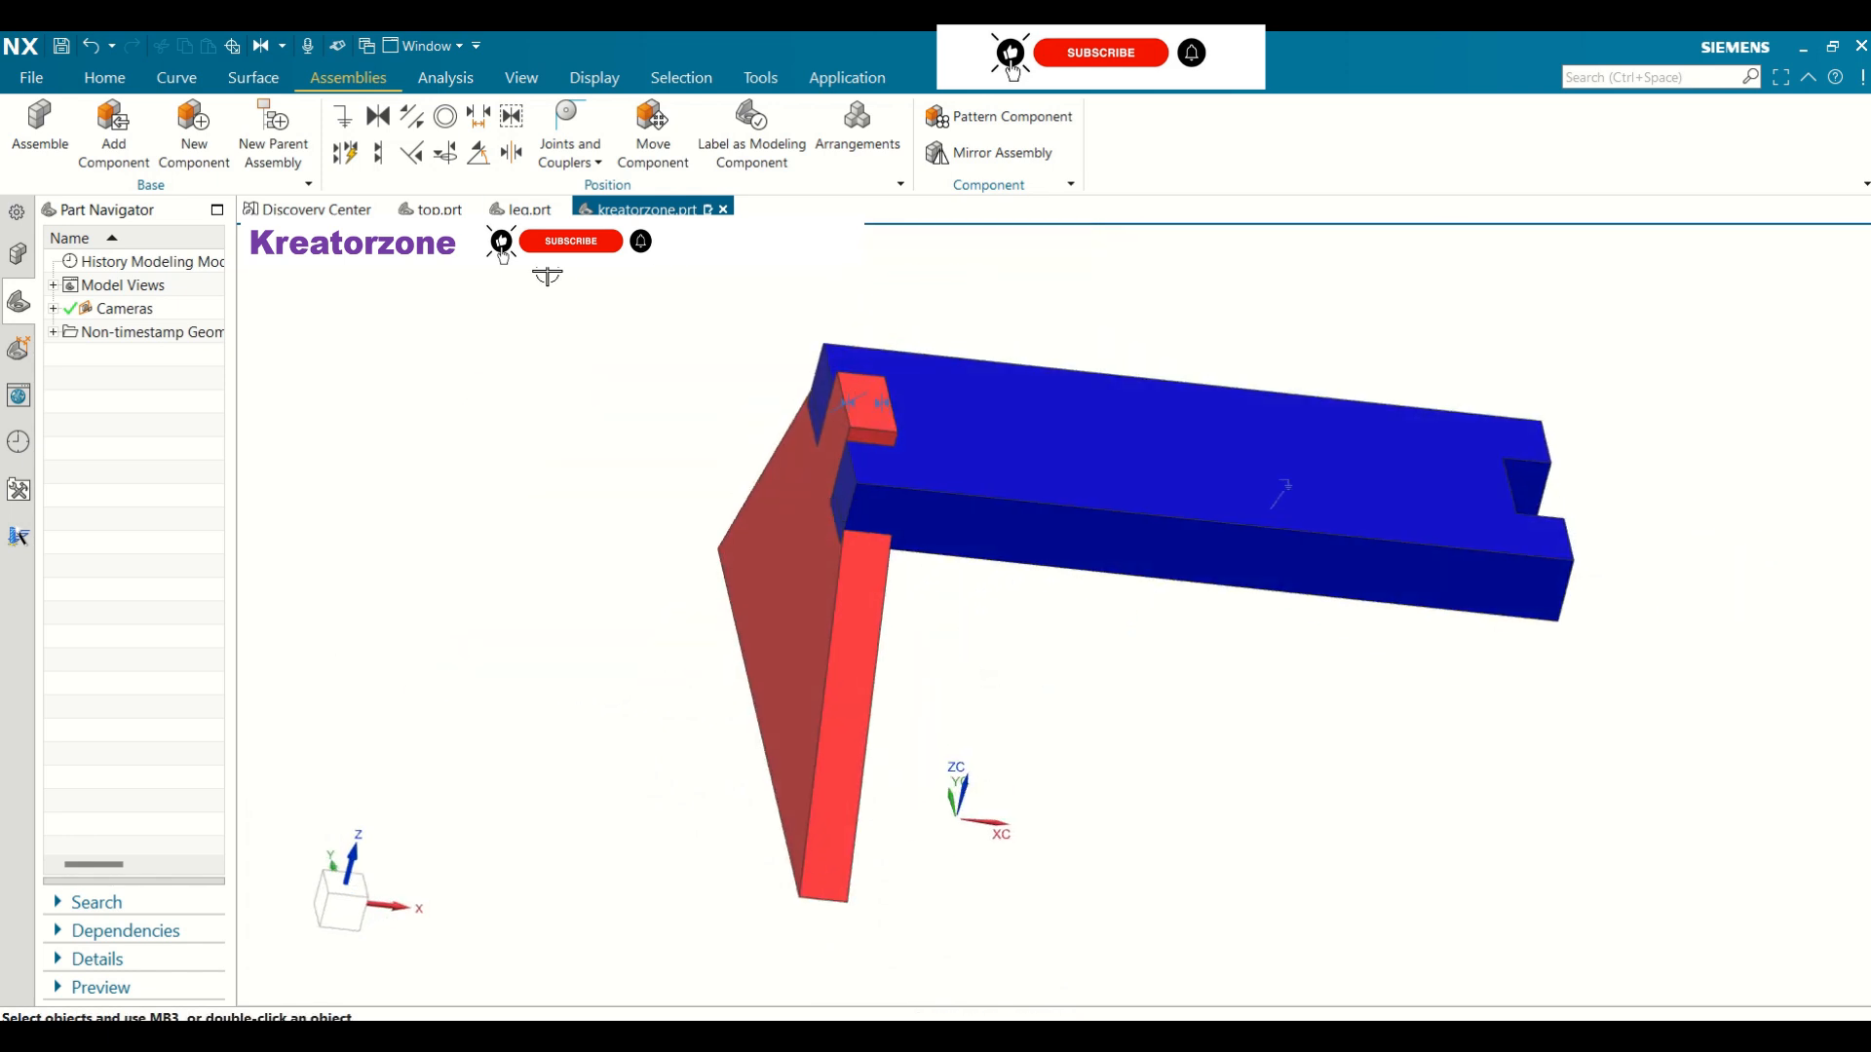
{"action": "left_click", "coordinate": [376, 124]}
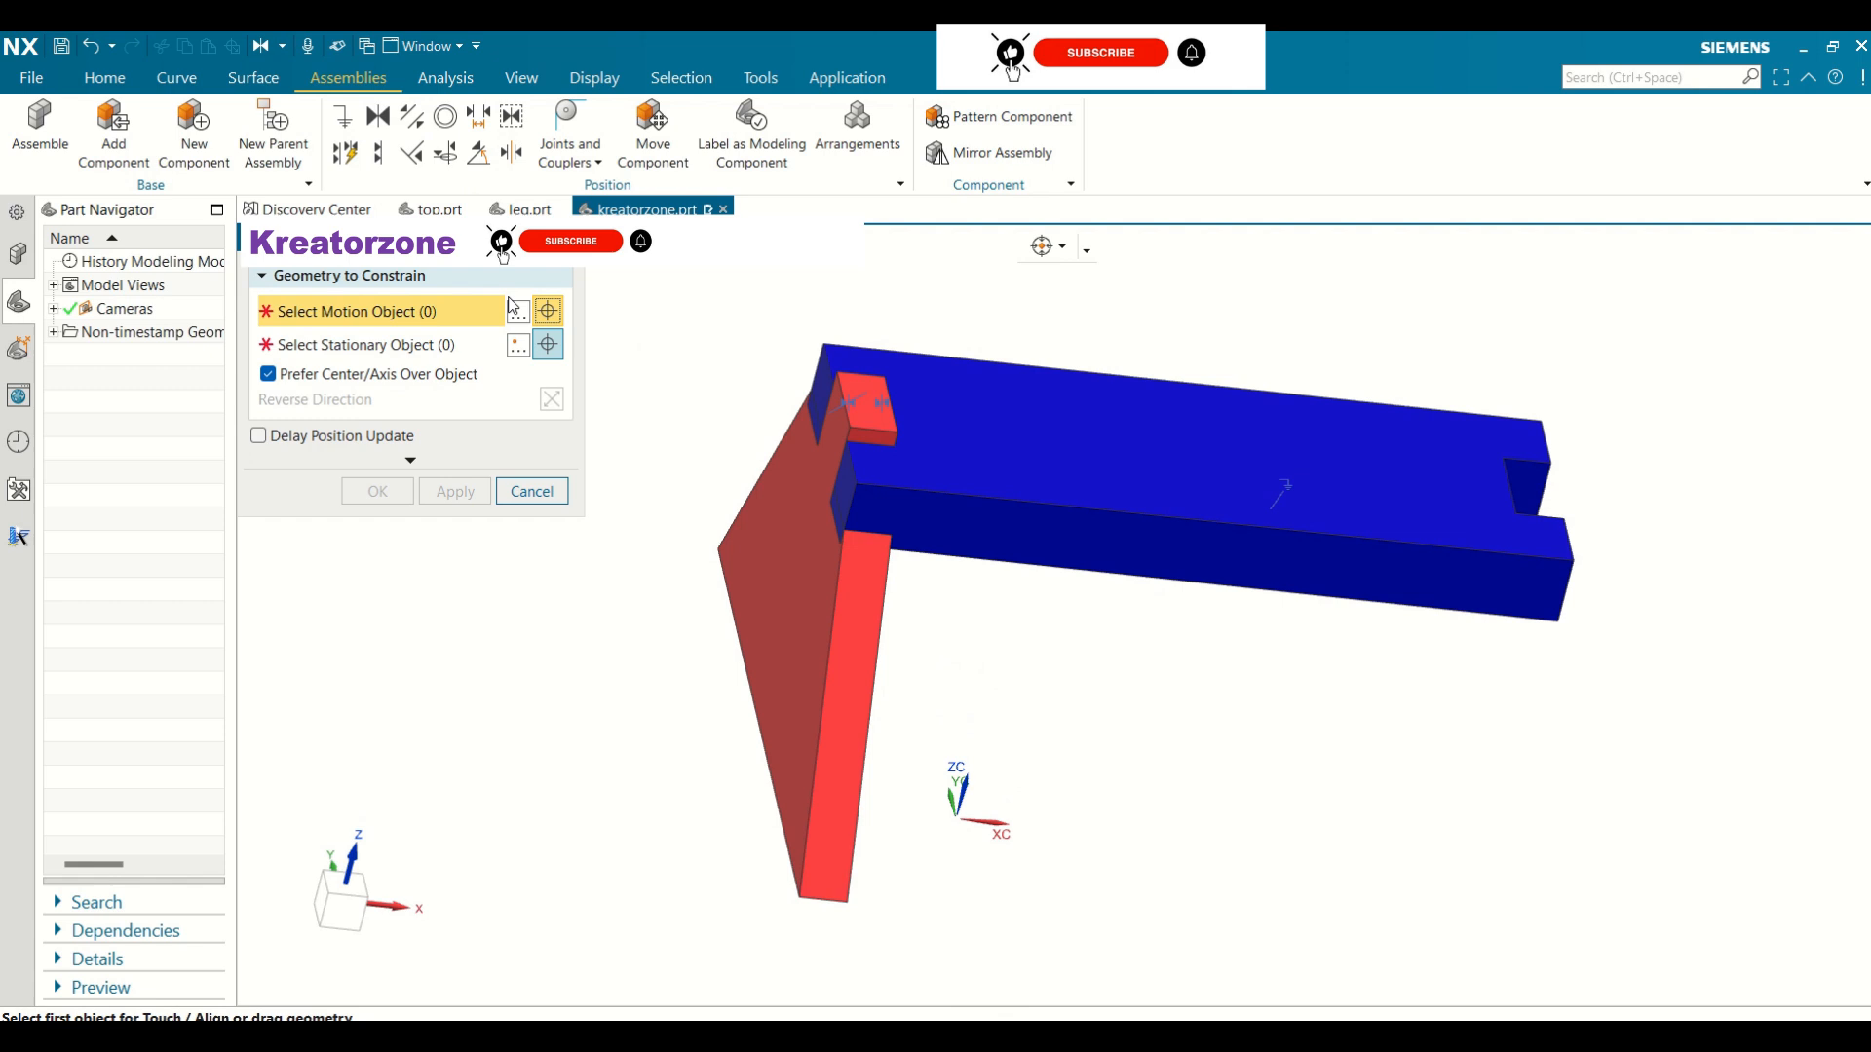
{"action": "left_click", "coordinate": [861, 399]}
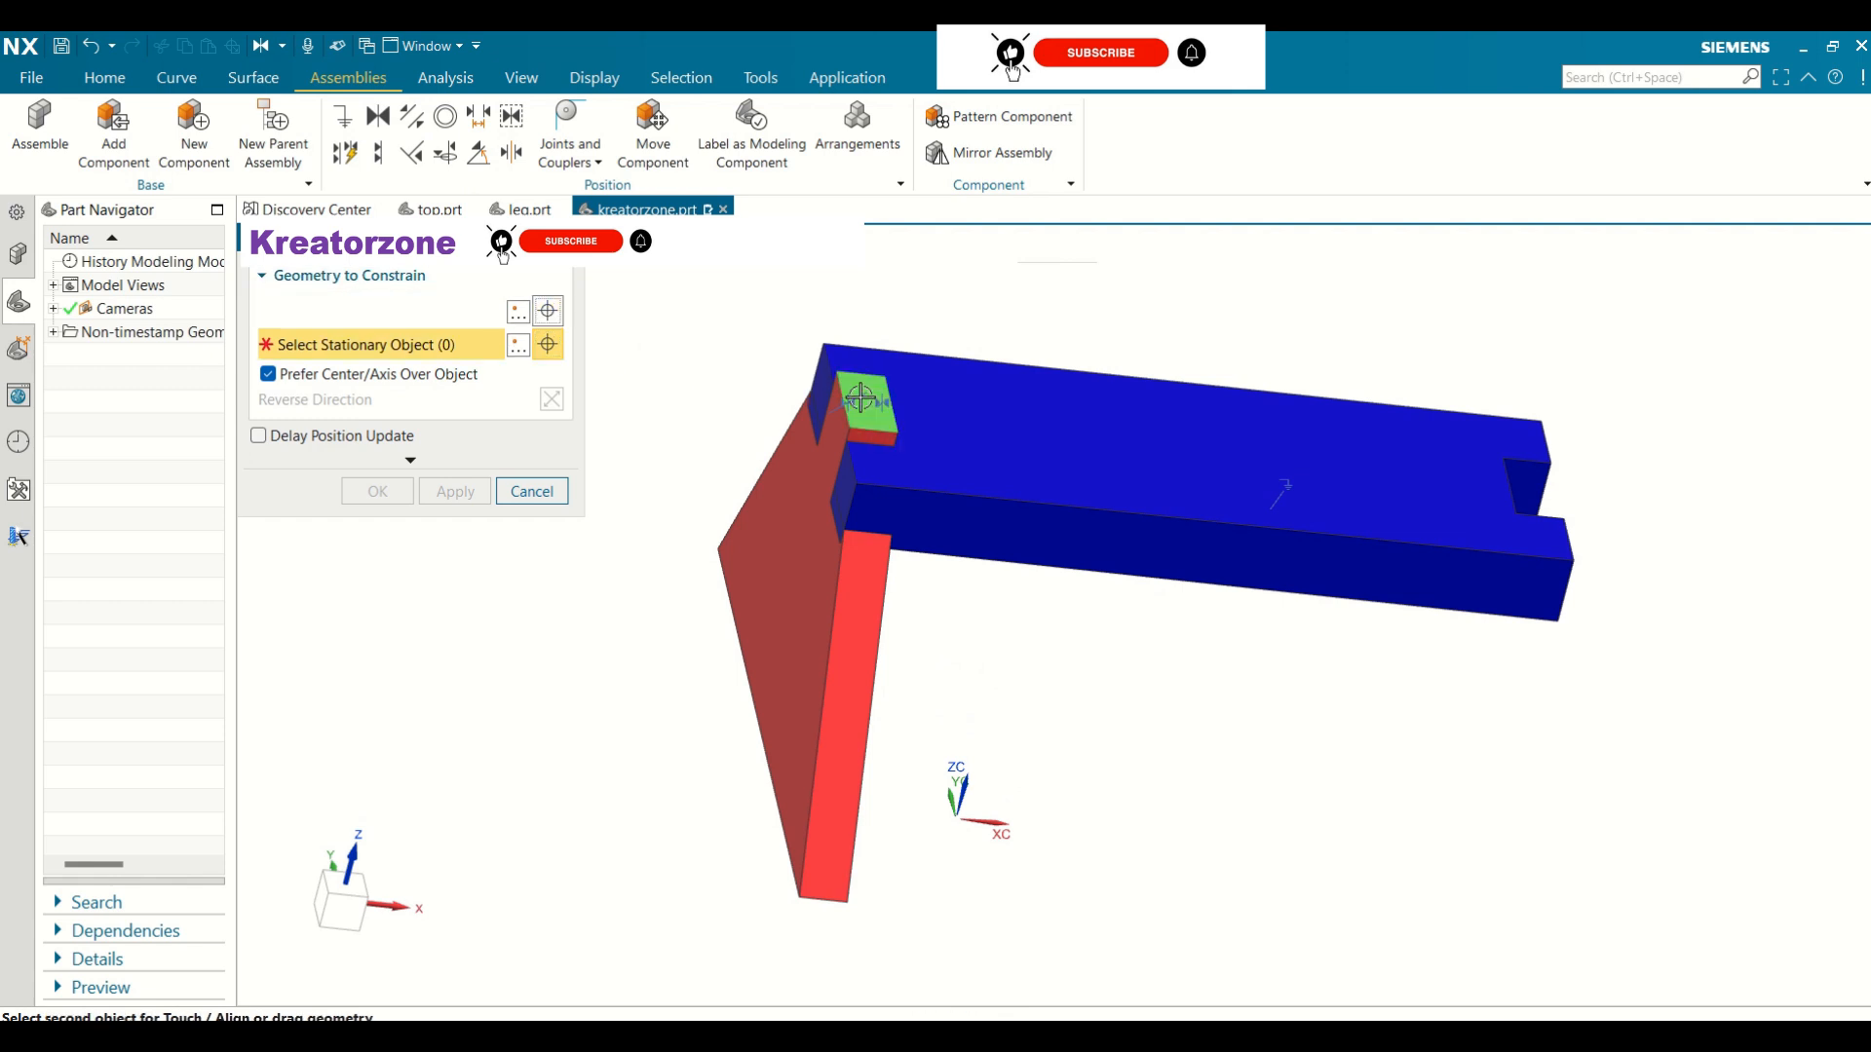
{"action": "left_click", "coordinate": [978, 422]}
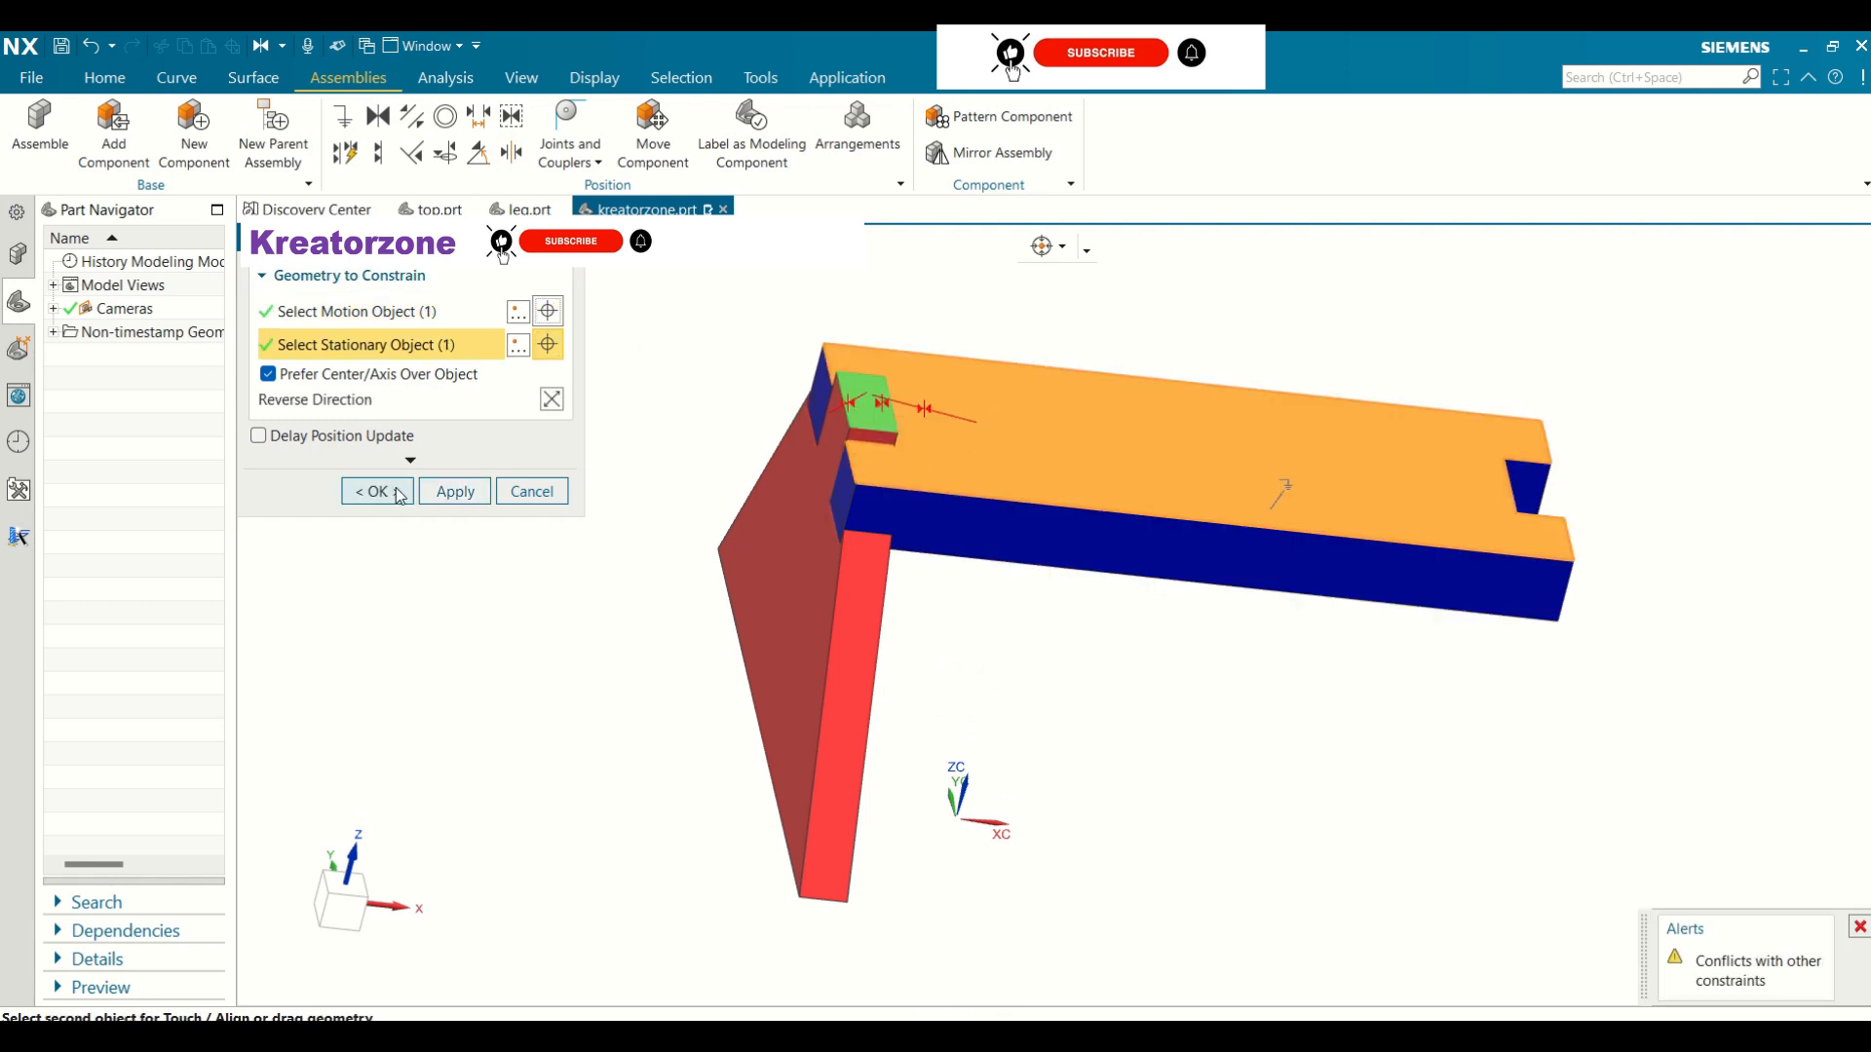
{"action": "left_click", "coordinate": [377, 493]}
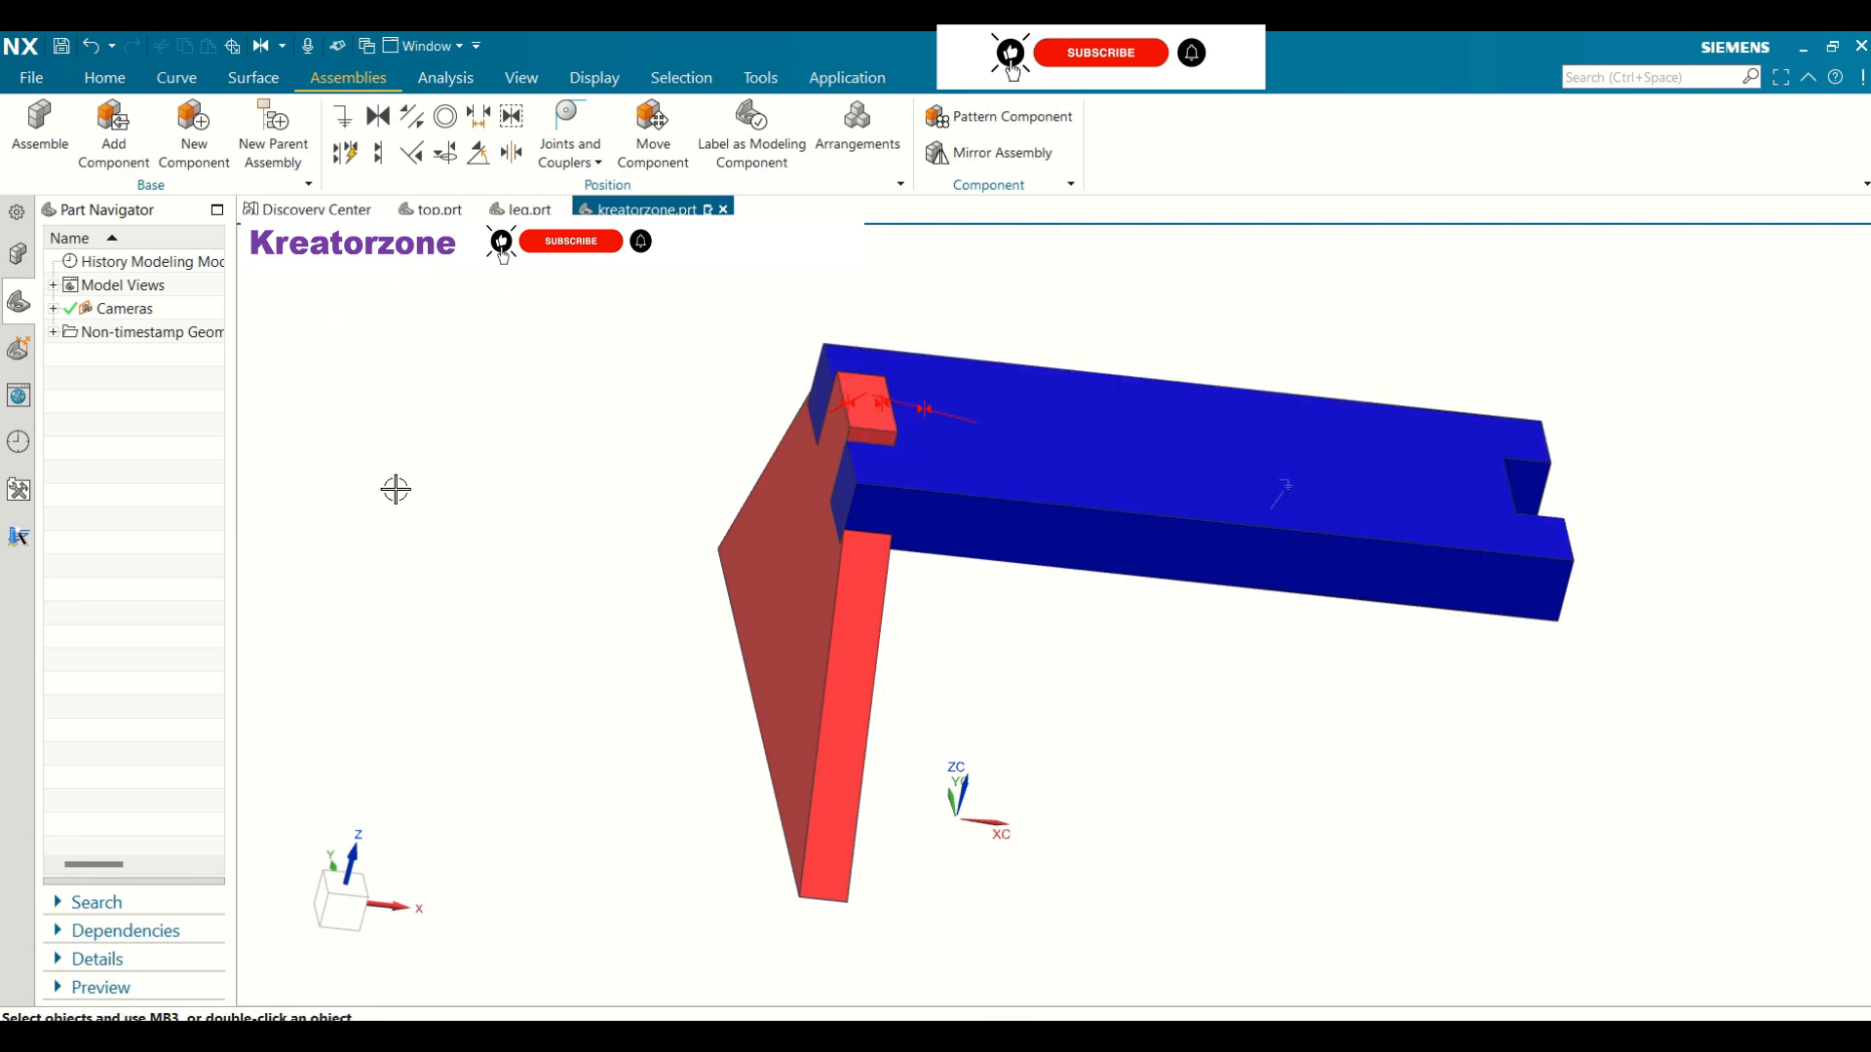
{"action": "left_click", "coordinate": [378, 116]}
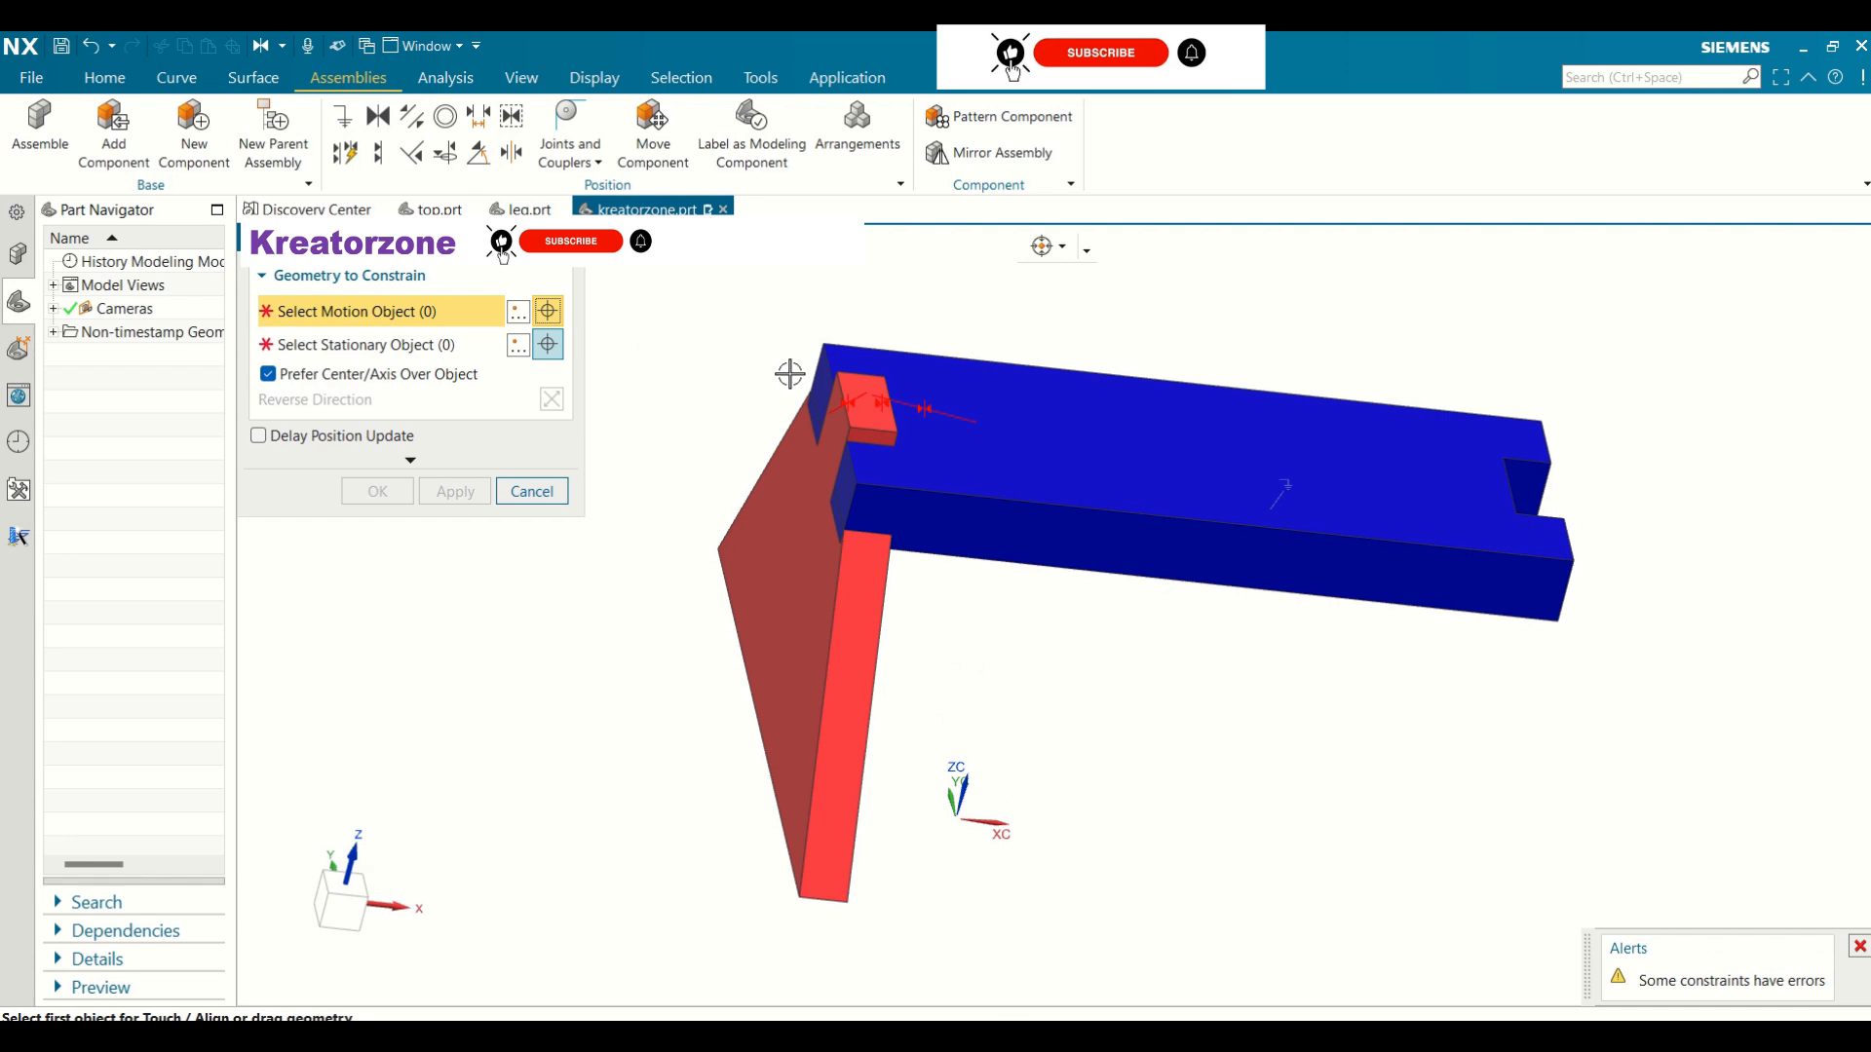
{"action": "middle_click_drag", "start_coordinate": [789, 374], "coordinate": [908, 433]}
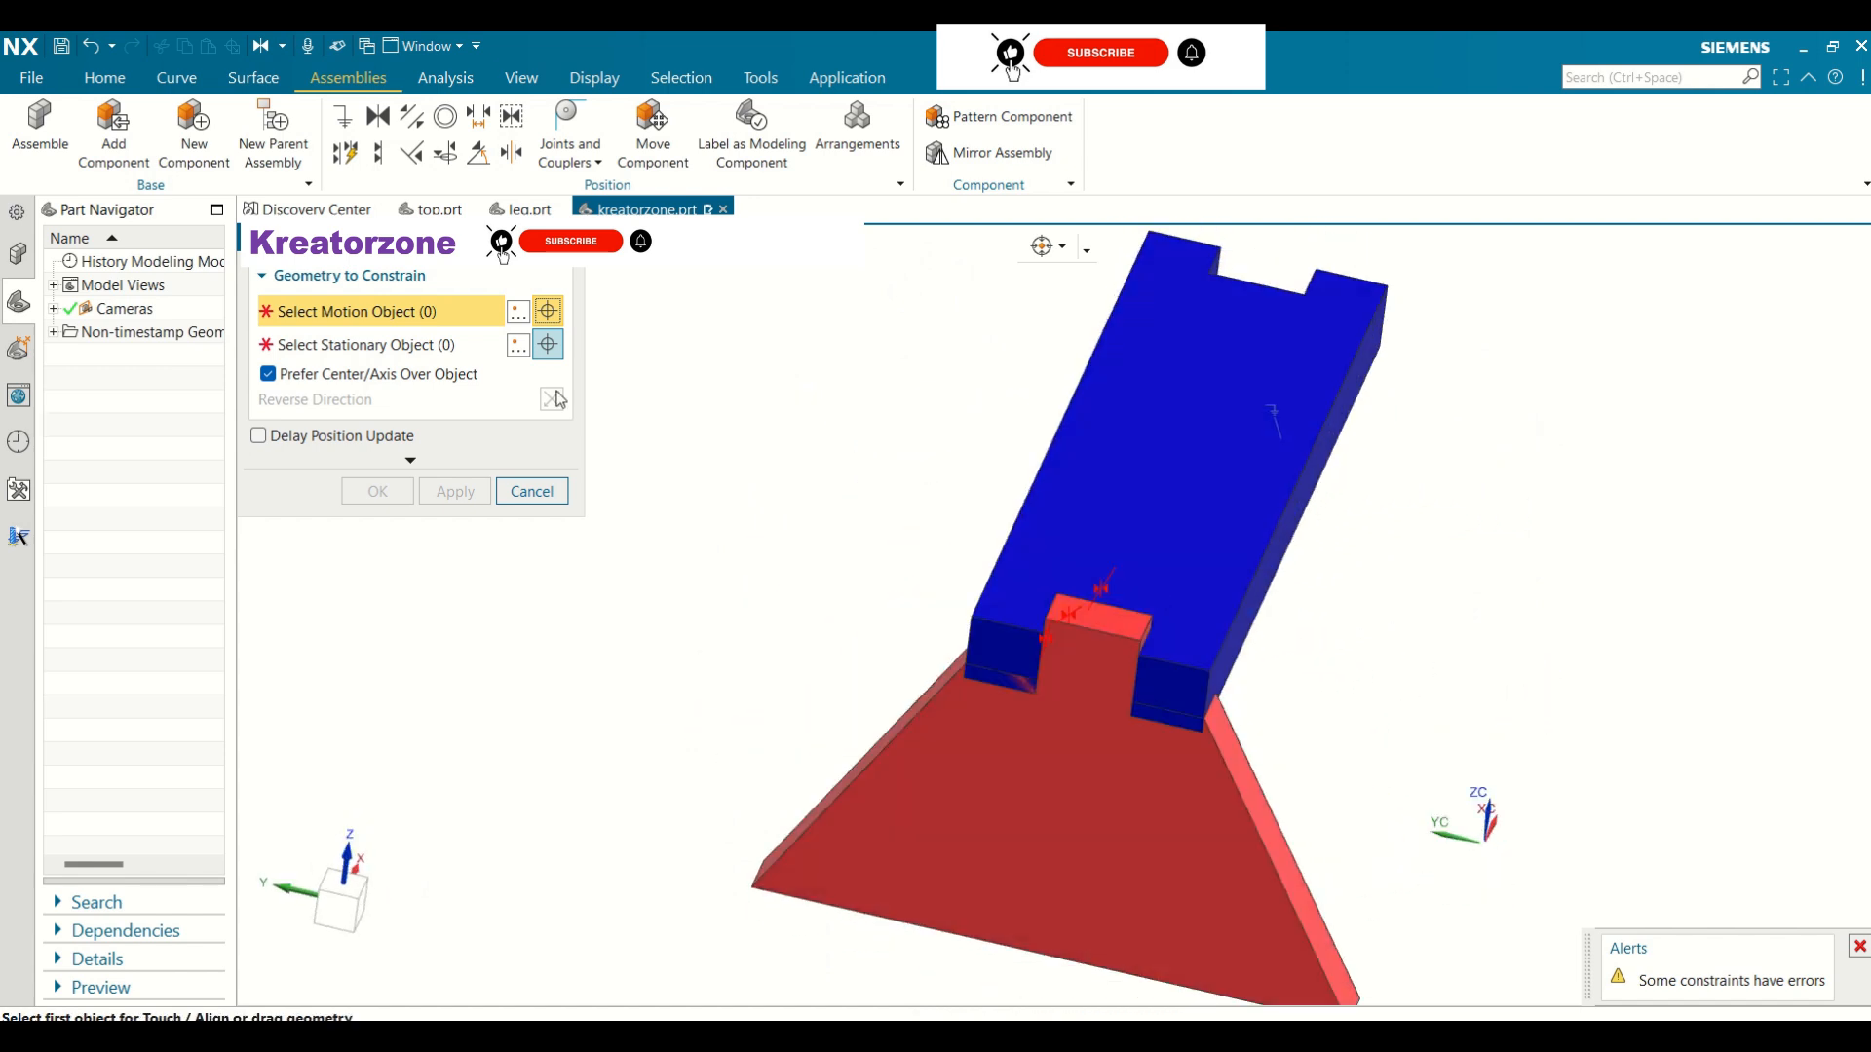
{"action": "left_click", "coordinate": [527, 490]}
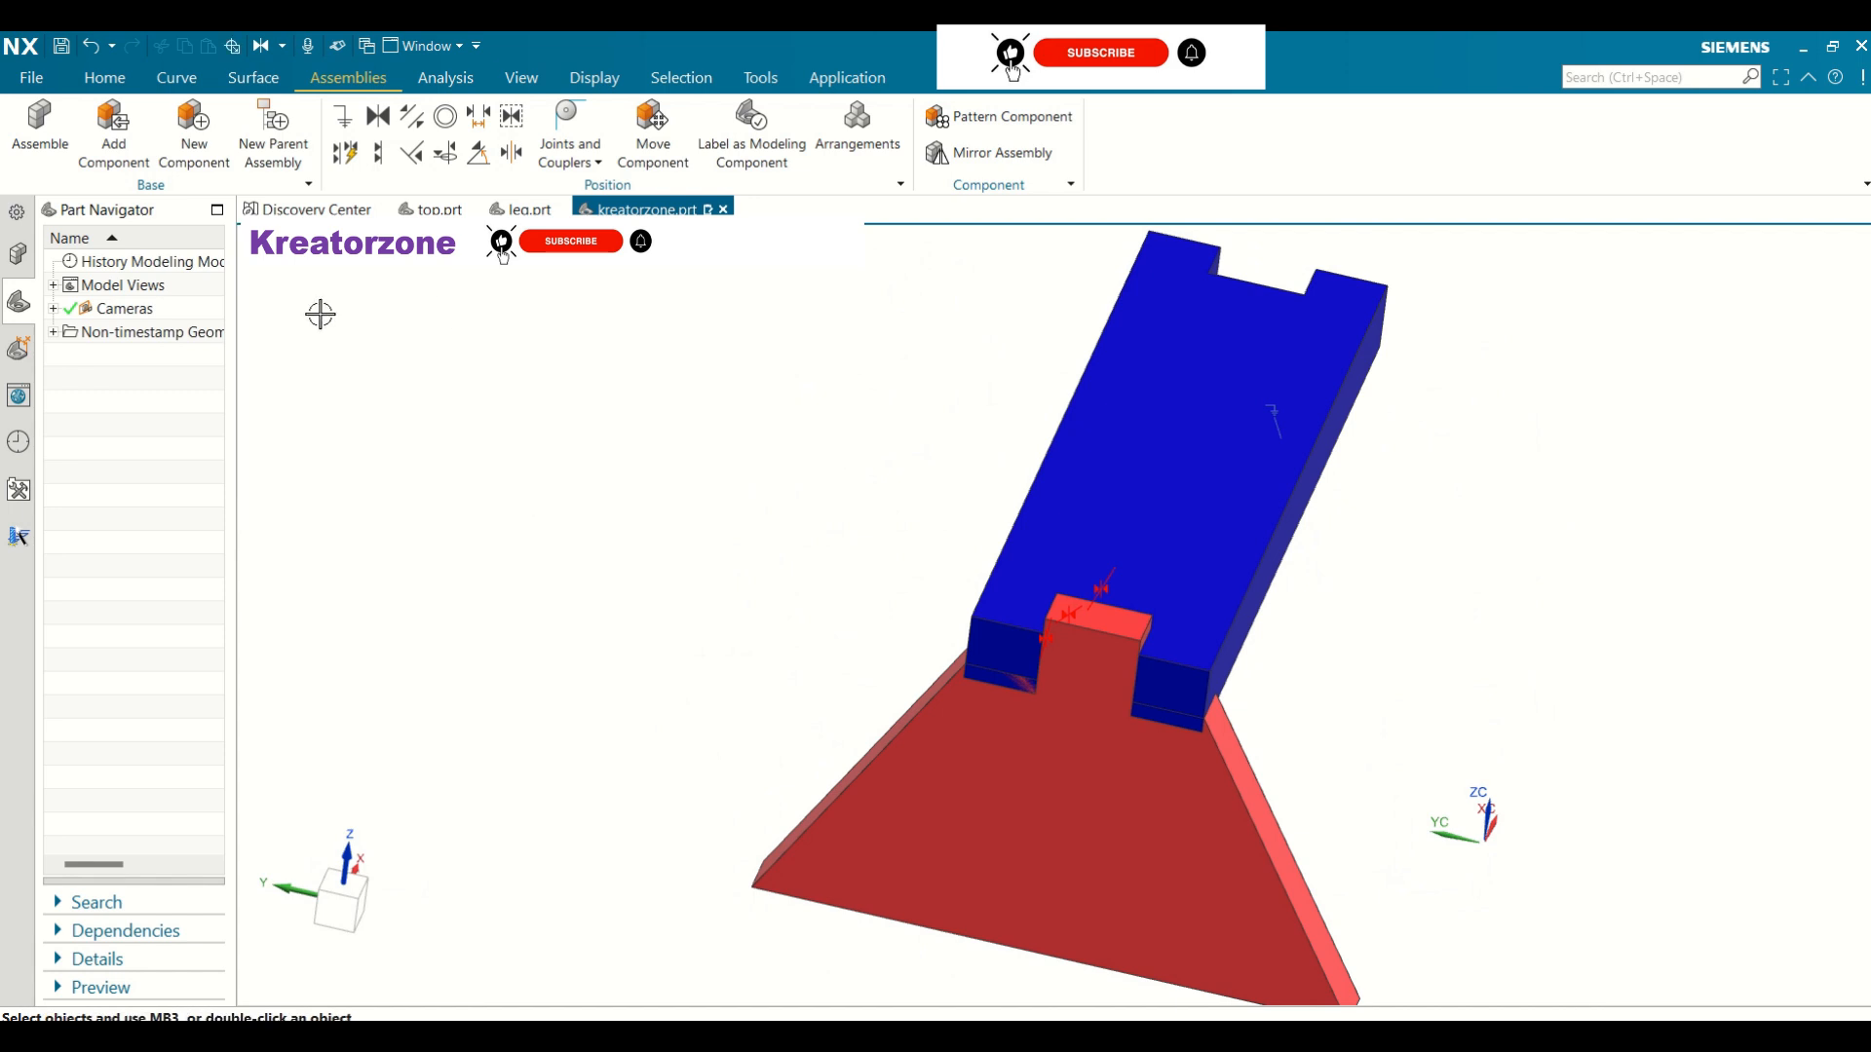
{"action": "left_click", "coordinate": [54, 332]}
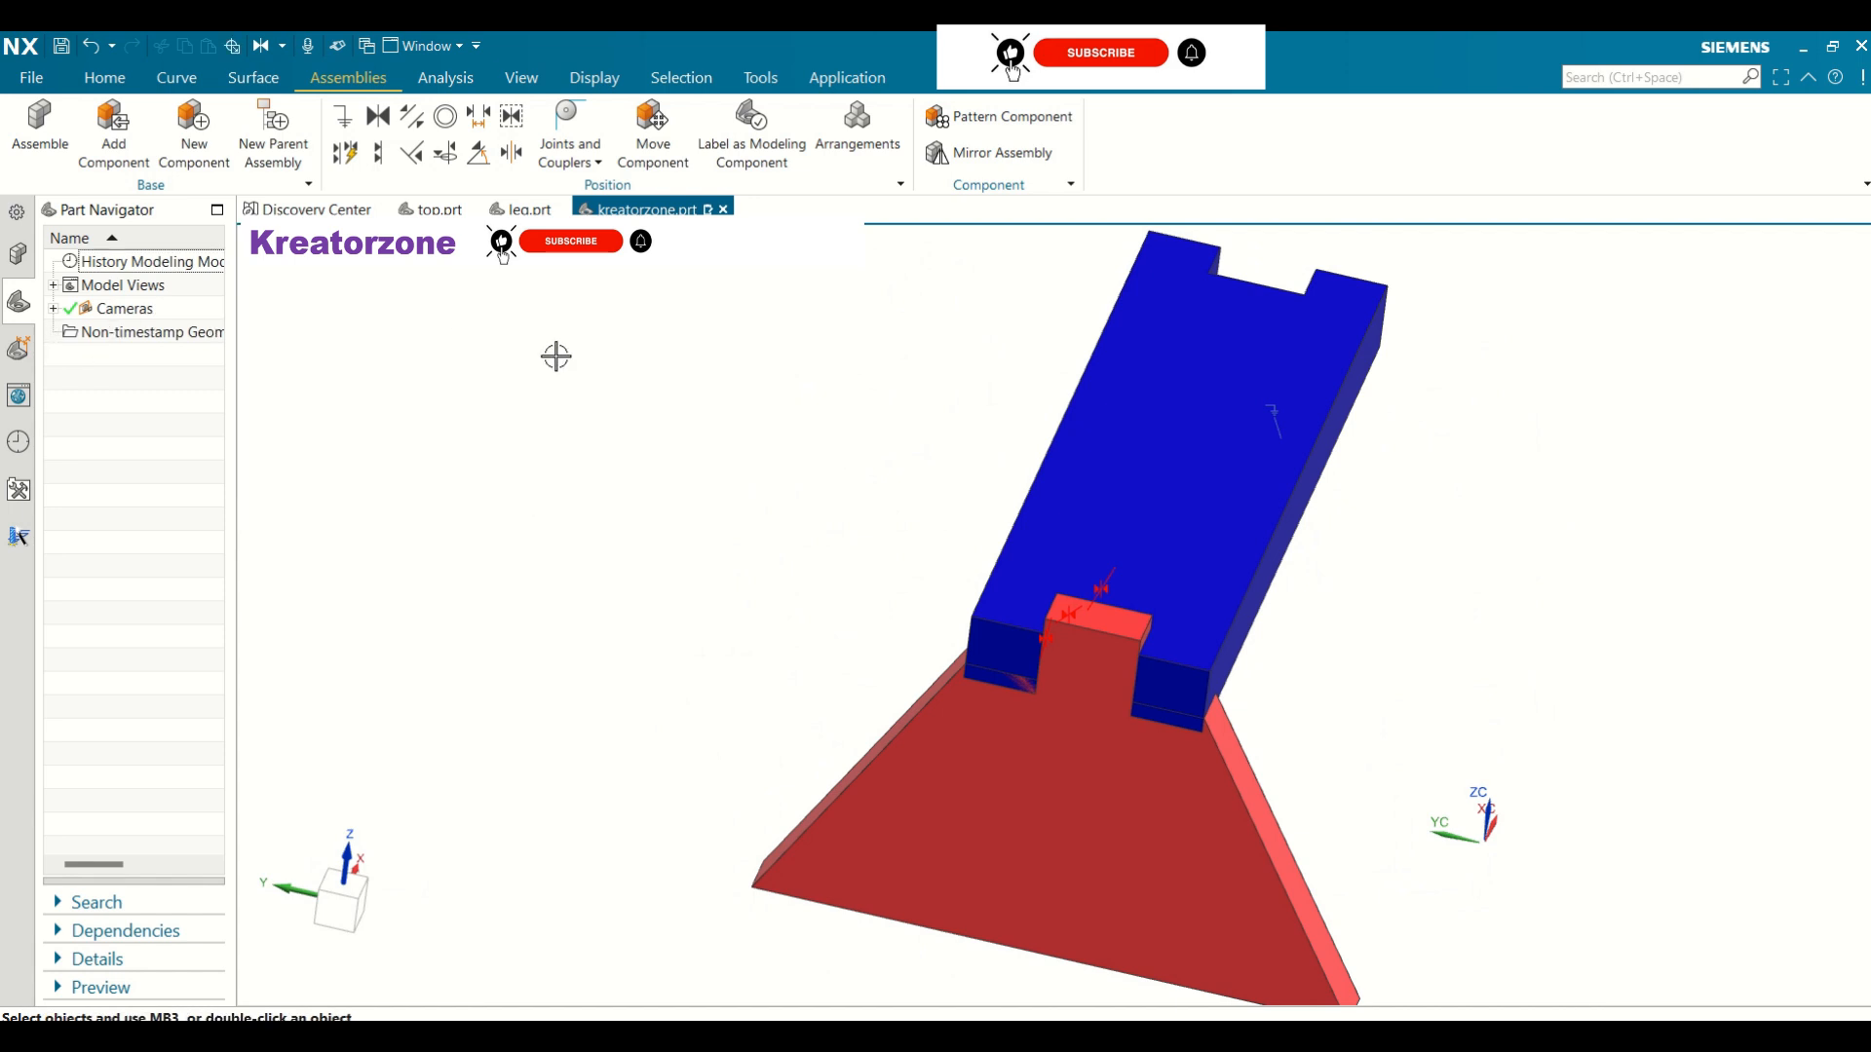
Delete the Touch constraint between the leg tab's upper face and the upper face of the top
{"action": "middle_click_drag", "start_coordinate": [711, 386], "coordinate": [727, 451]}
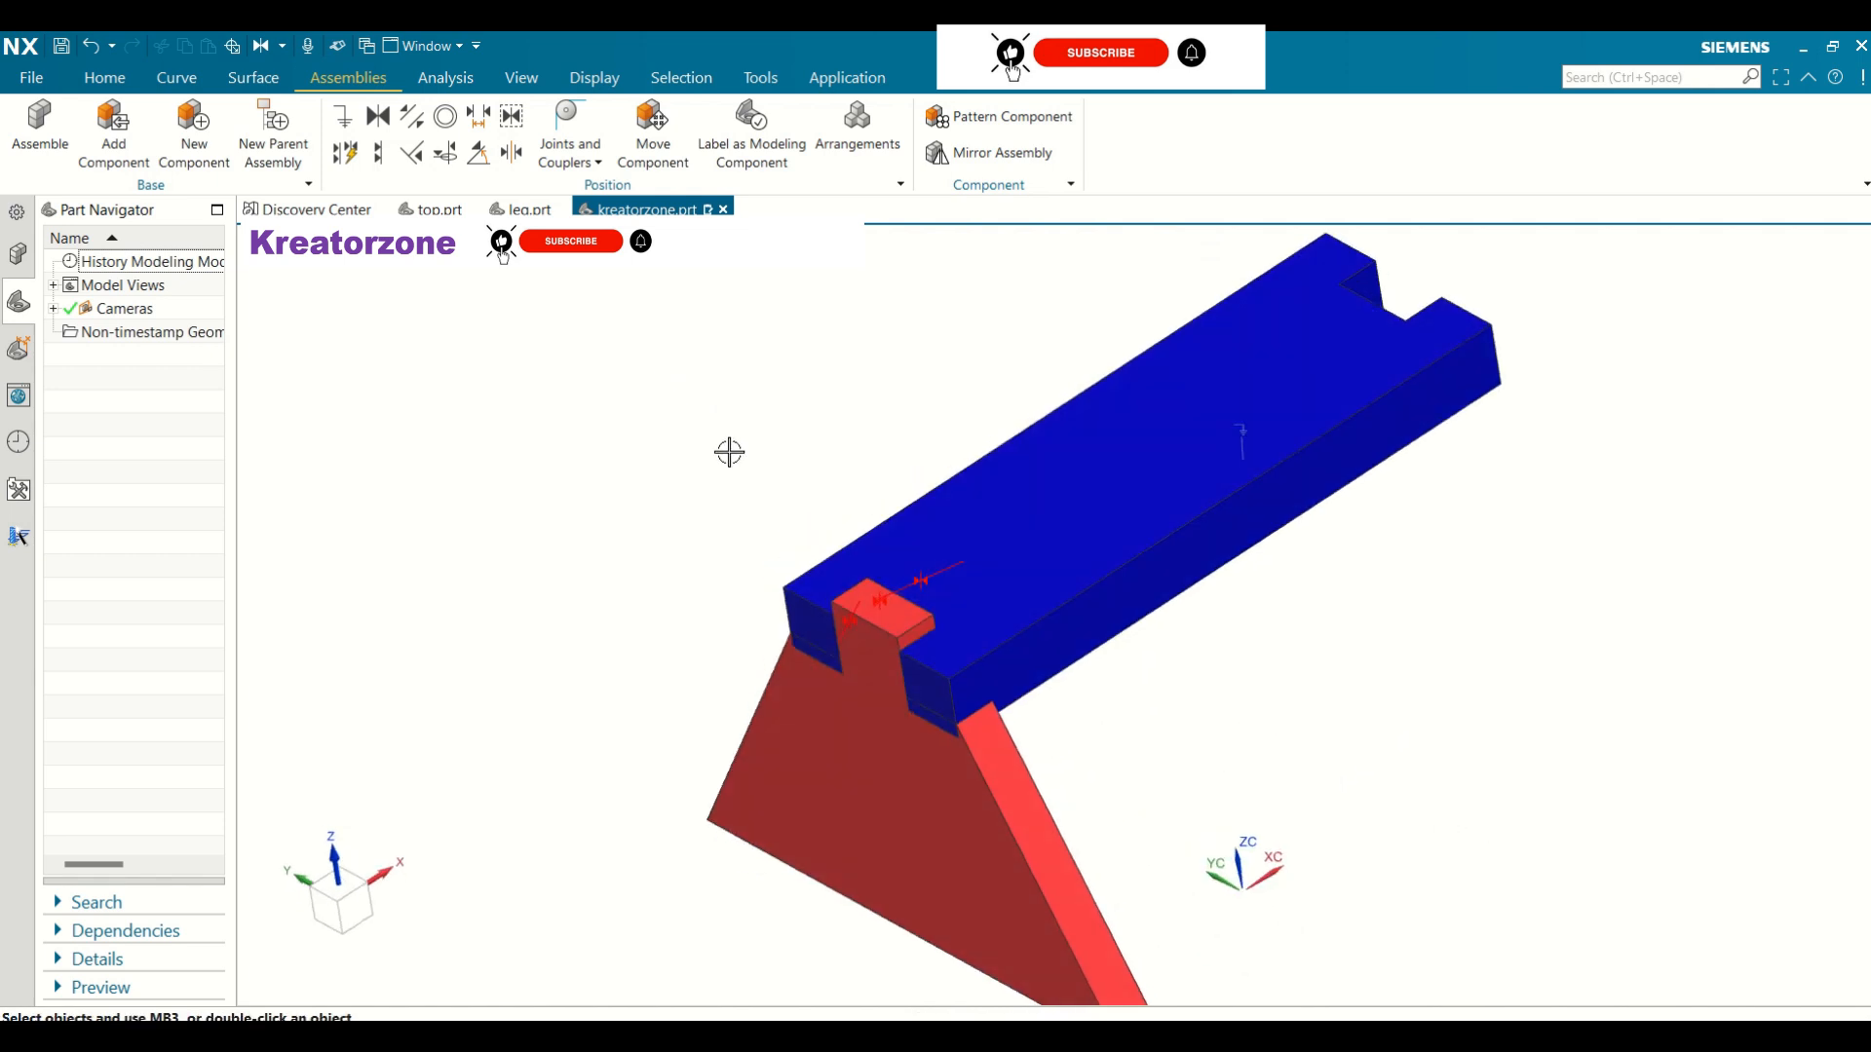
{"action": "left_click", "coordinate": [918, 580]}
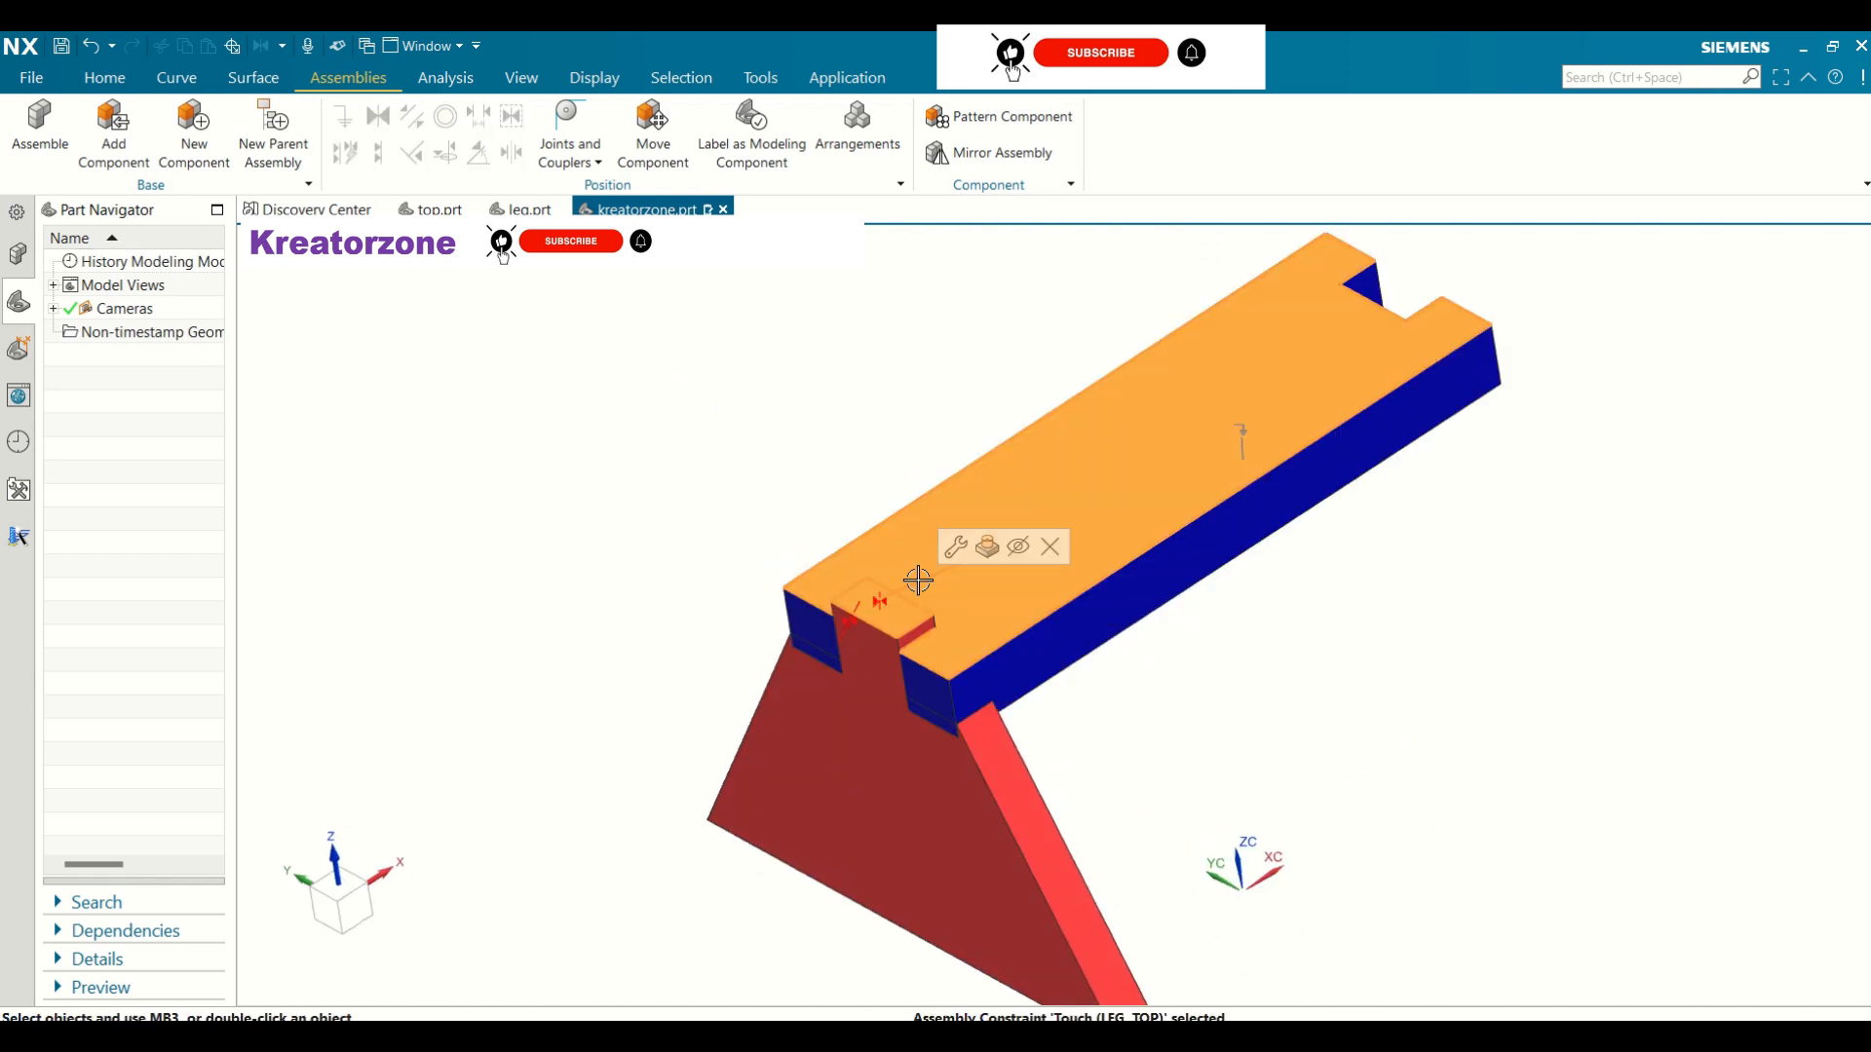
{"action": "left_click", "coordinate": [660, 430]}
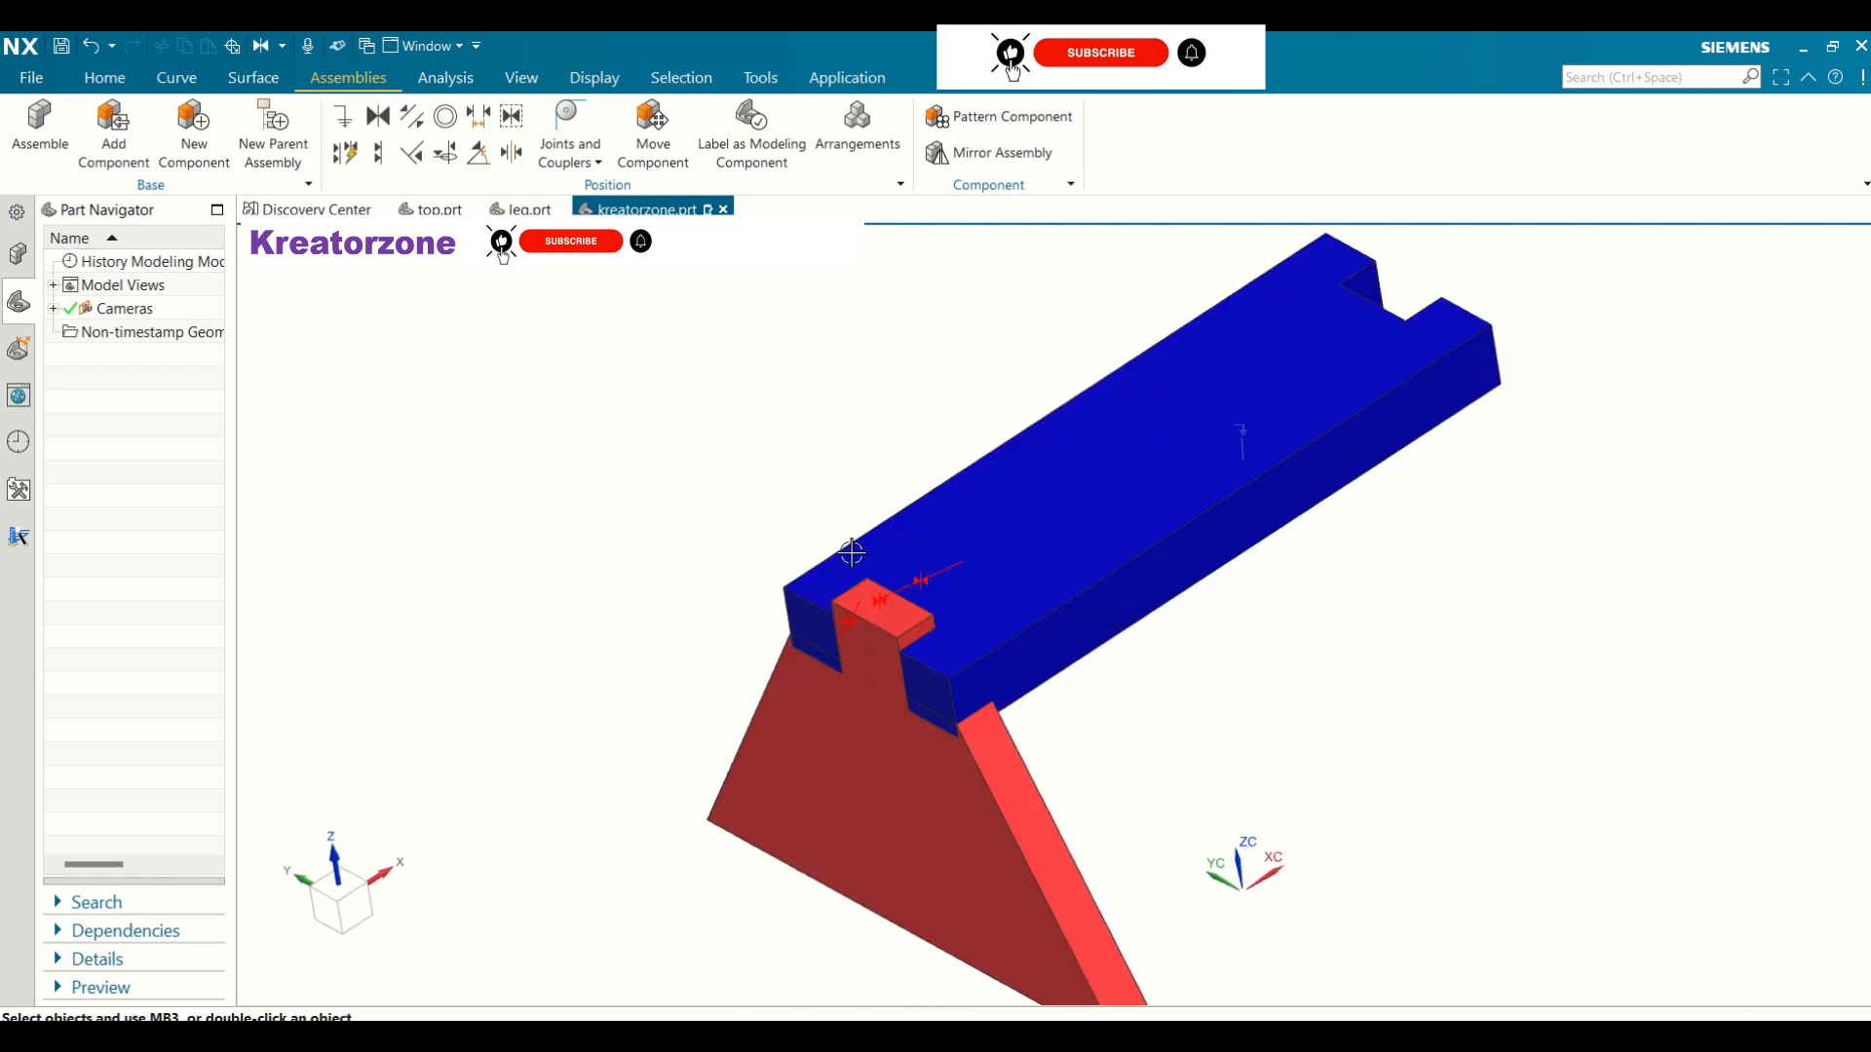
{"action": "right_click", "coordinate": [914, 582]}
{"action": "right_click", "coordinate": [920, 579]}
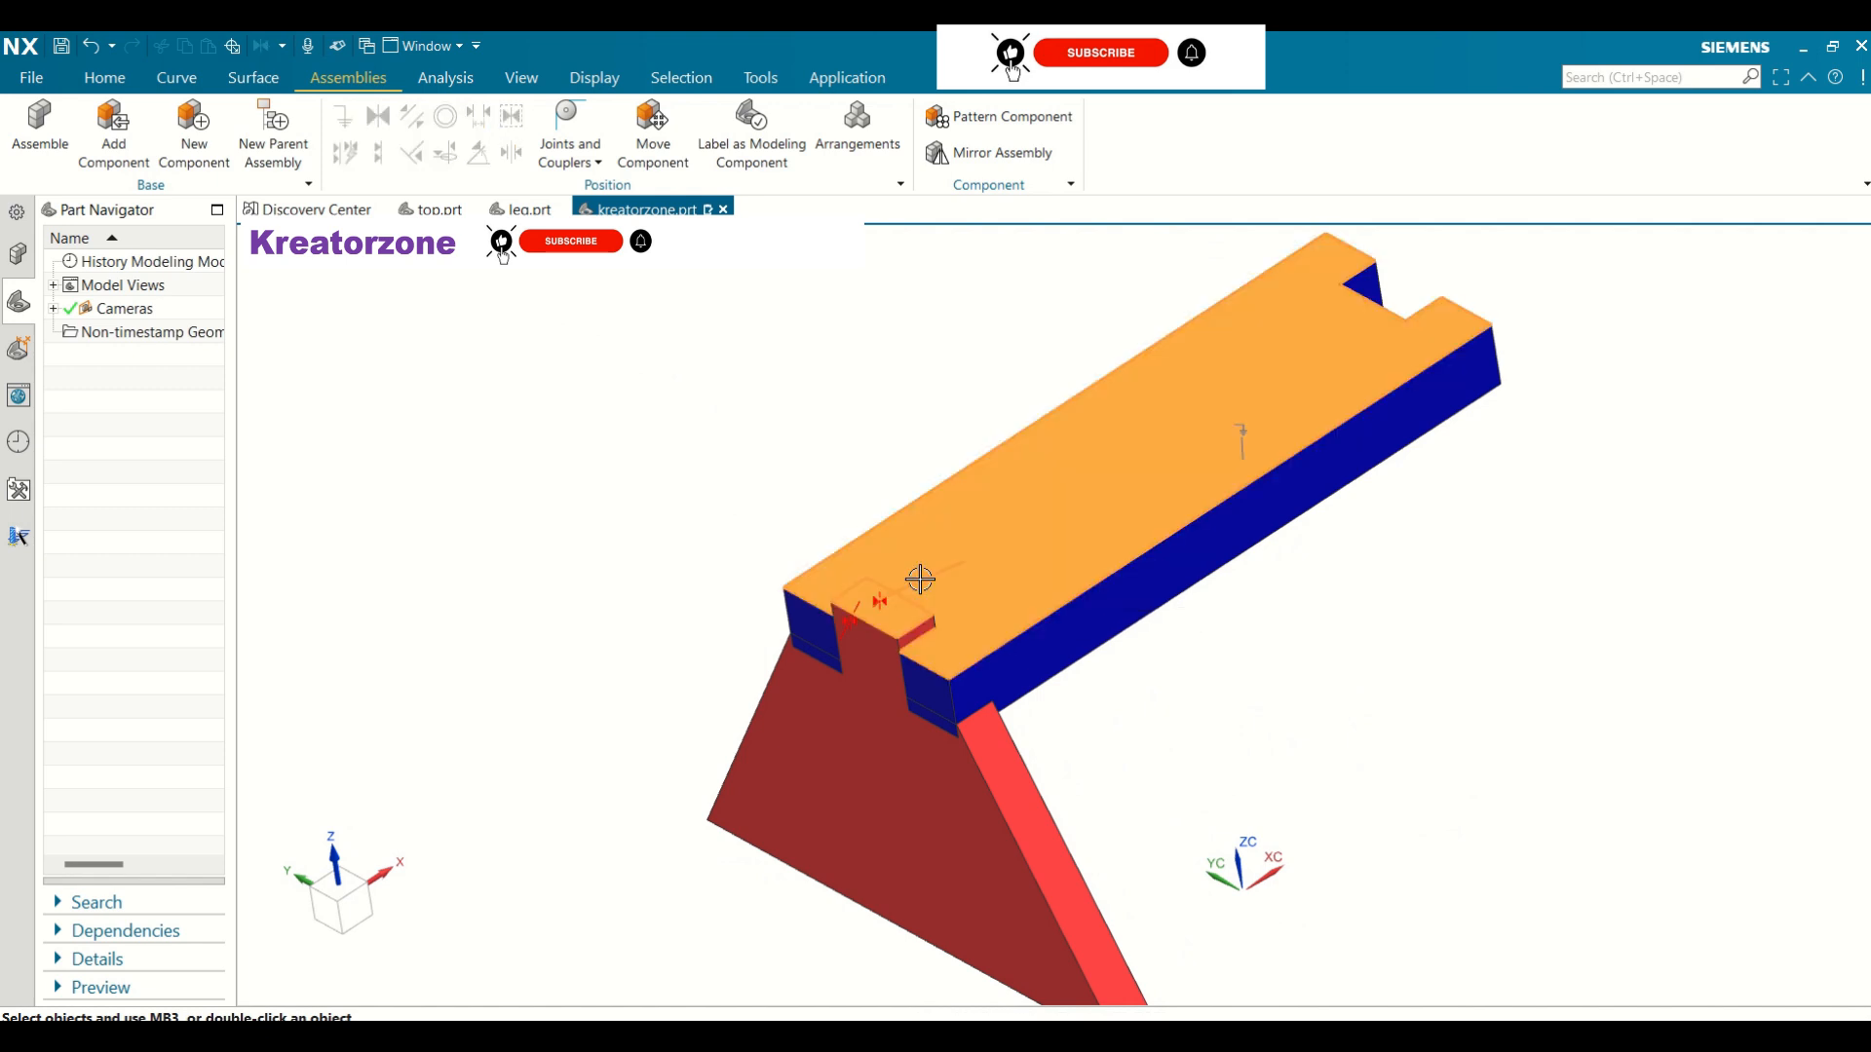
{"action": "left_click", "coordinate": [920, 579]}
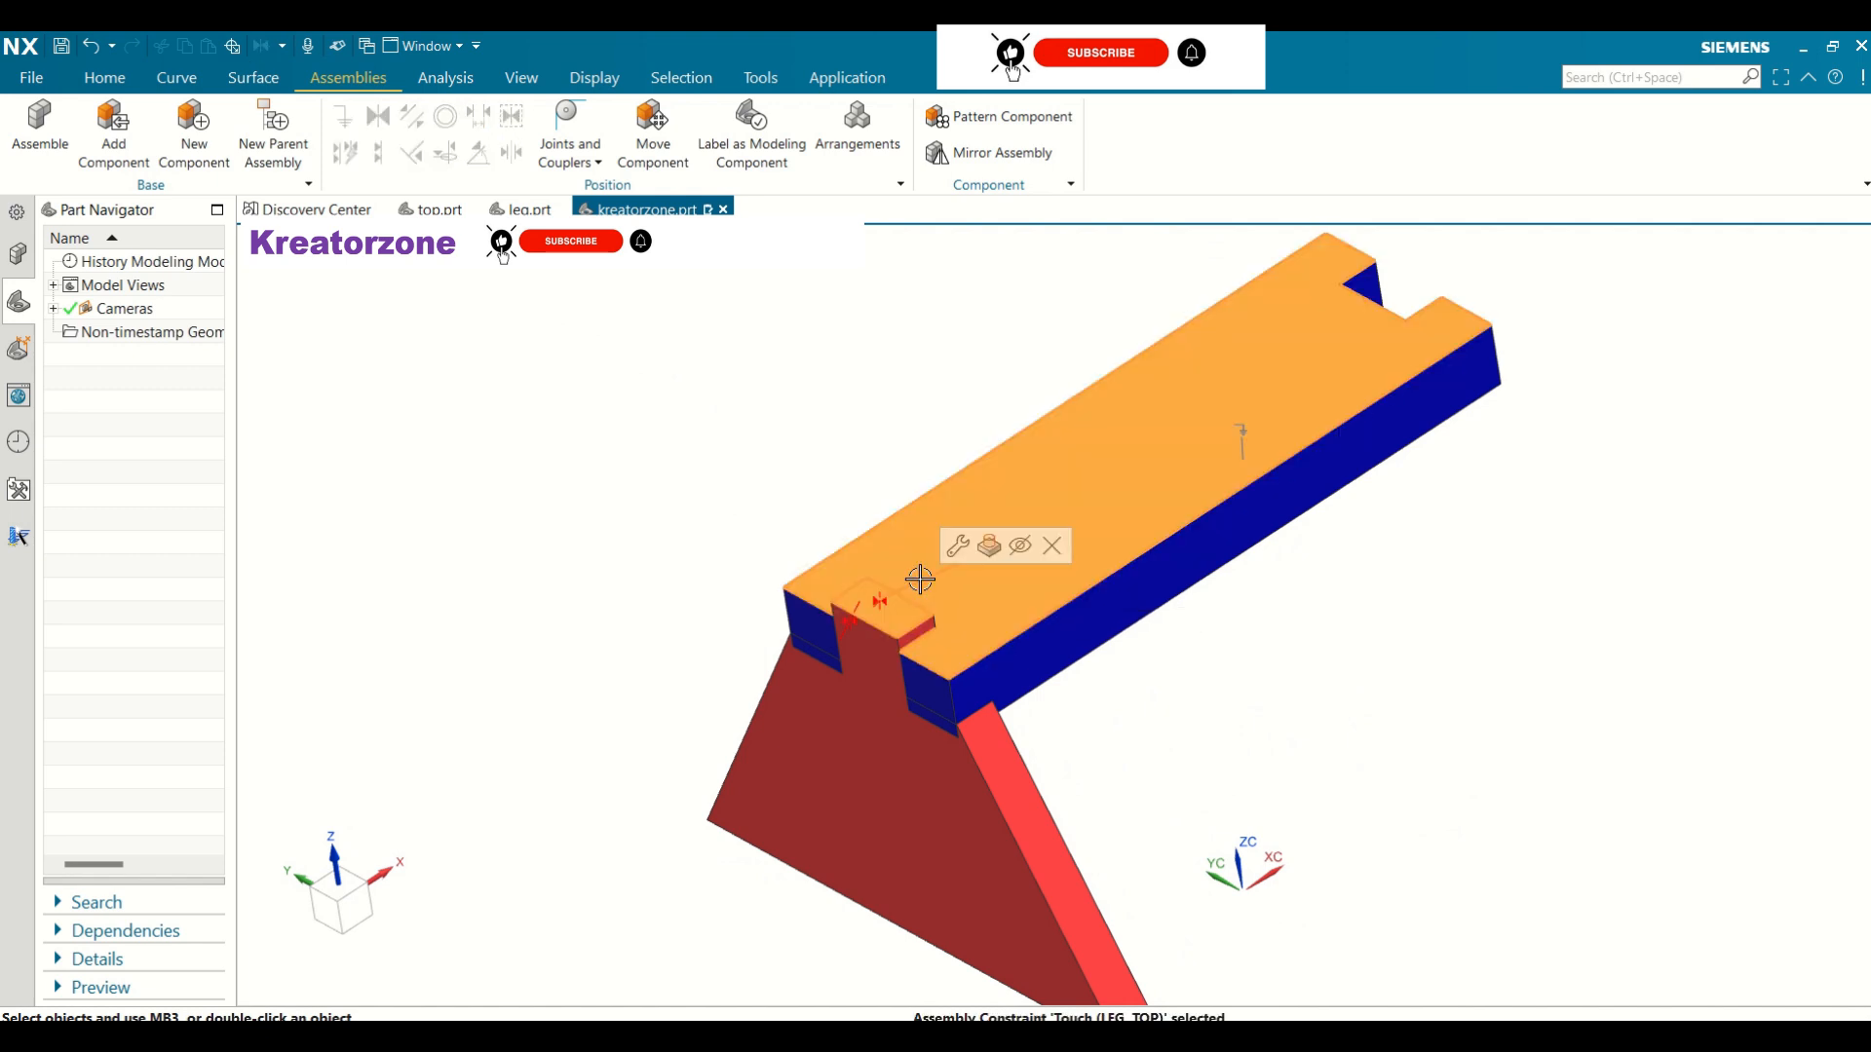
{"action": "left_click", "coordinate": [1052, 546]}
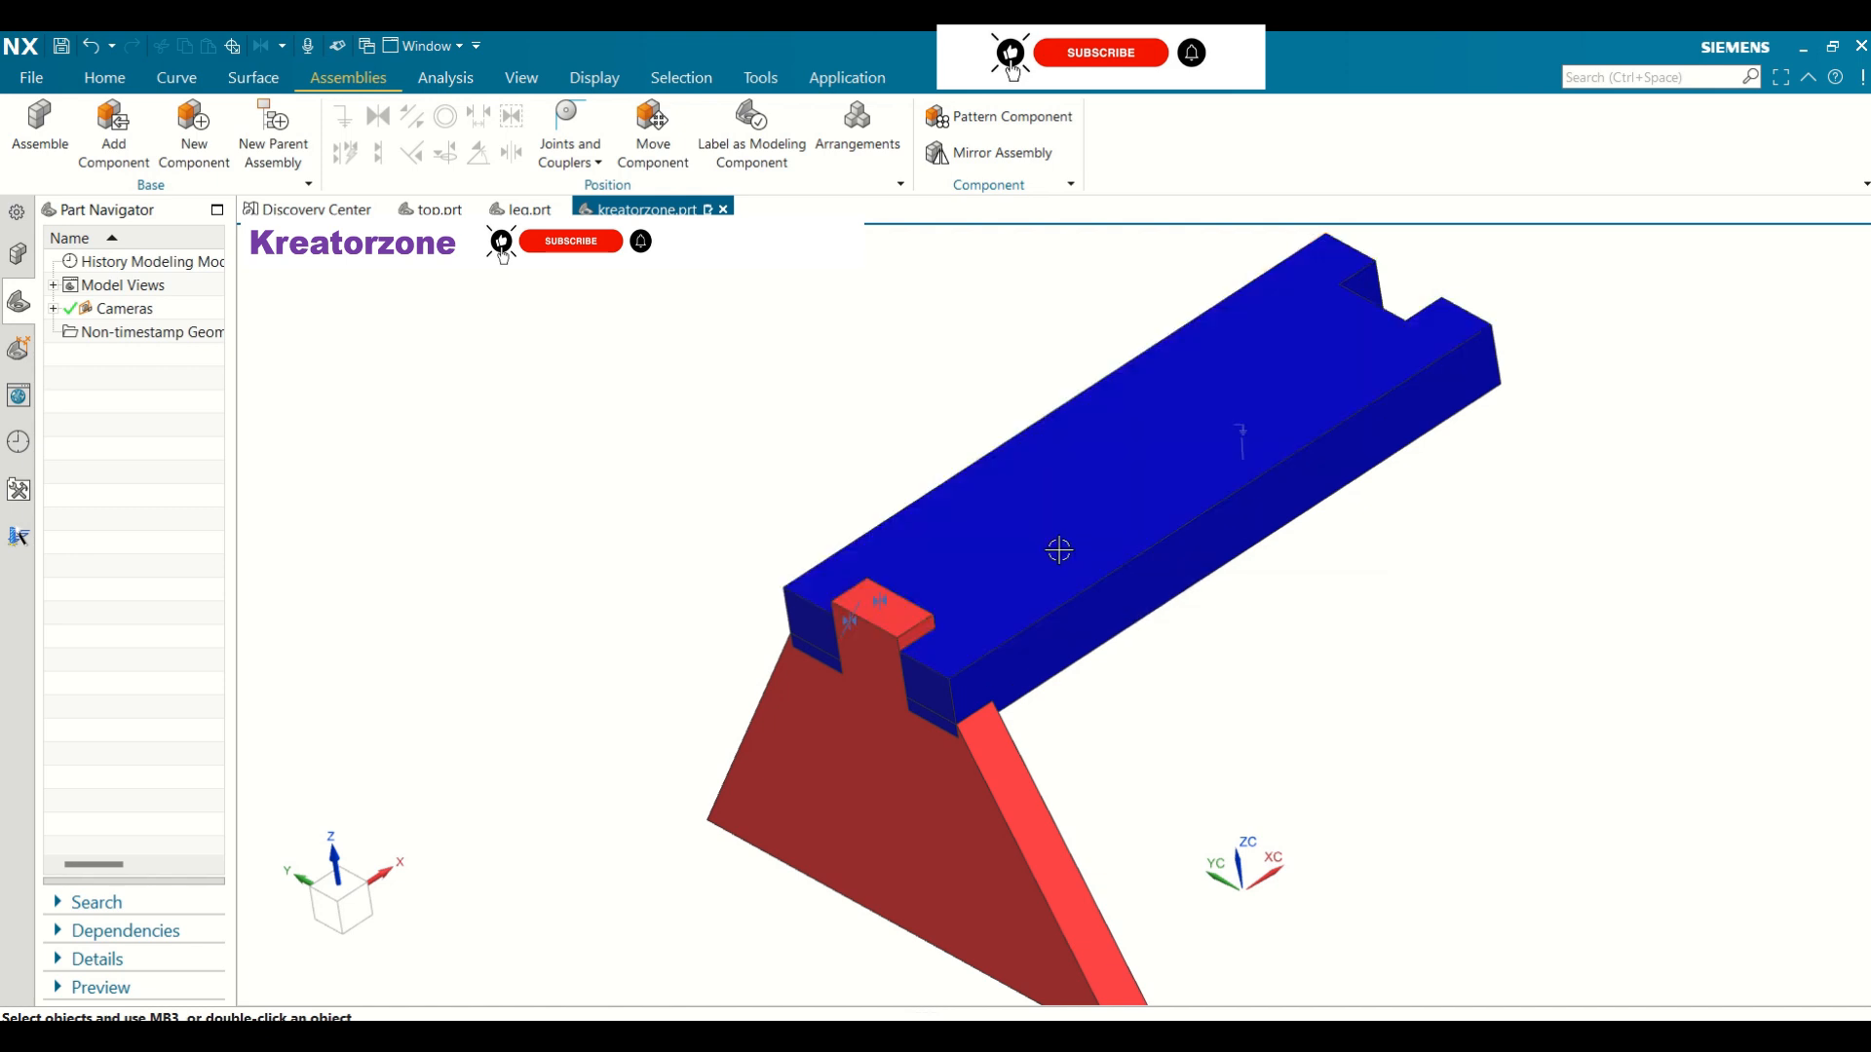
Apply a Parallel constraint between the upper face of the leg's tab and the upper face of the top
{"action": "middle_click_drag", "start_coordinate": [1056, 546], "coordinate": [806, 572]}
{"action": "scroll", "coordinate": [814, 590], "scroll_direction": "up", "scroll_amount": 2}
{"action": "scroll", "coordinate": [815, 592], "scroll_direction": "down", "scroll_amount": 3}
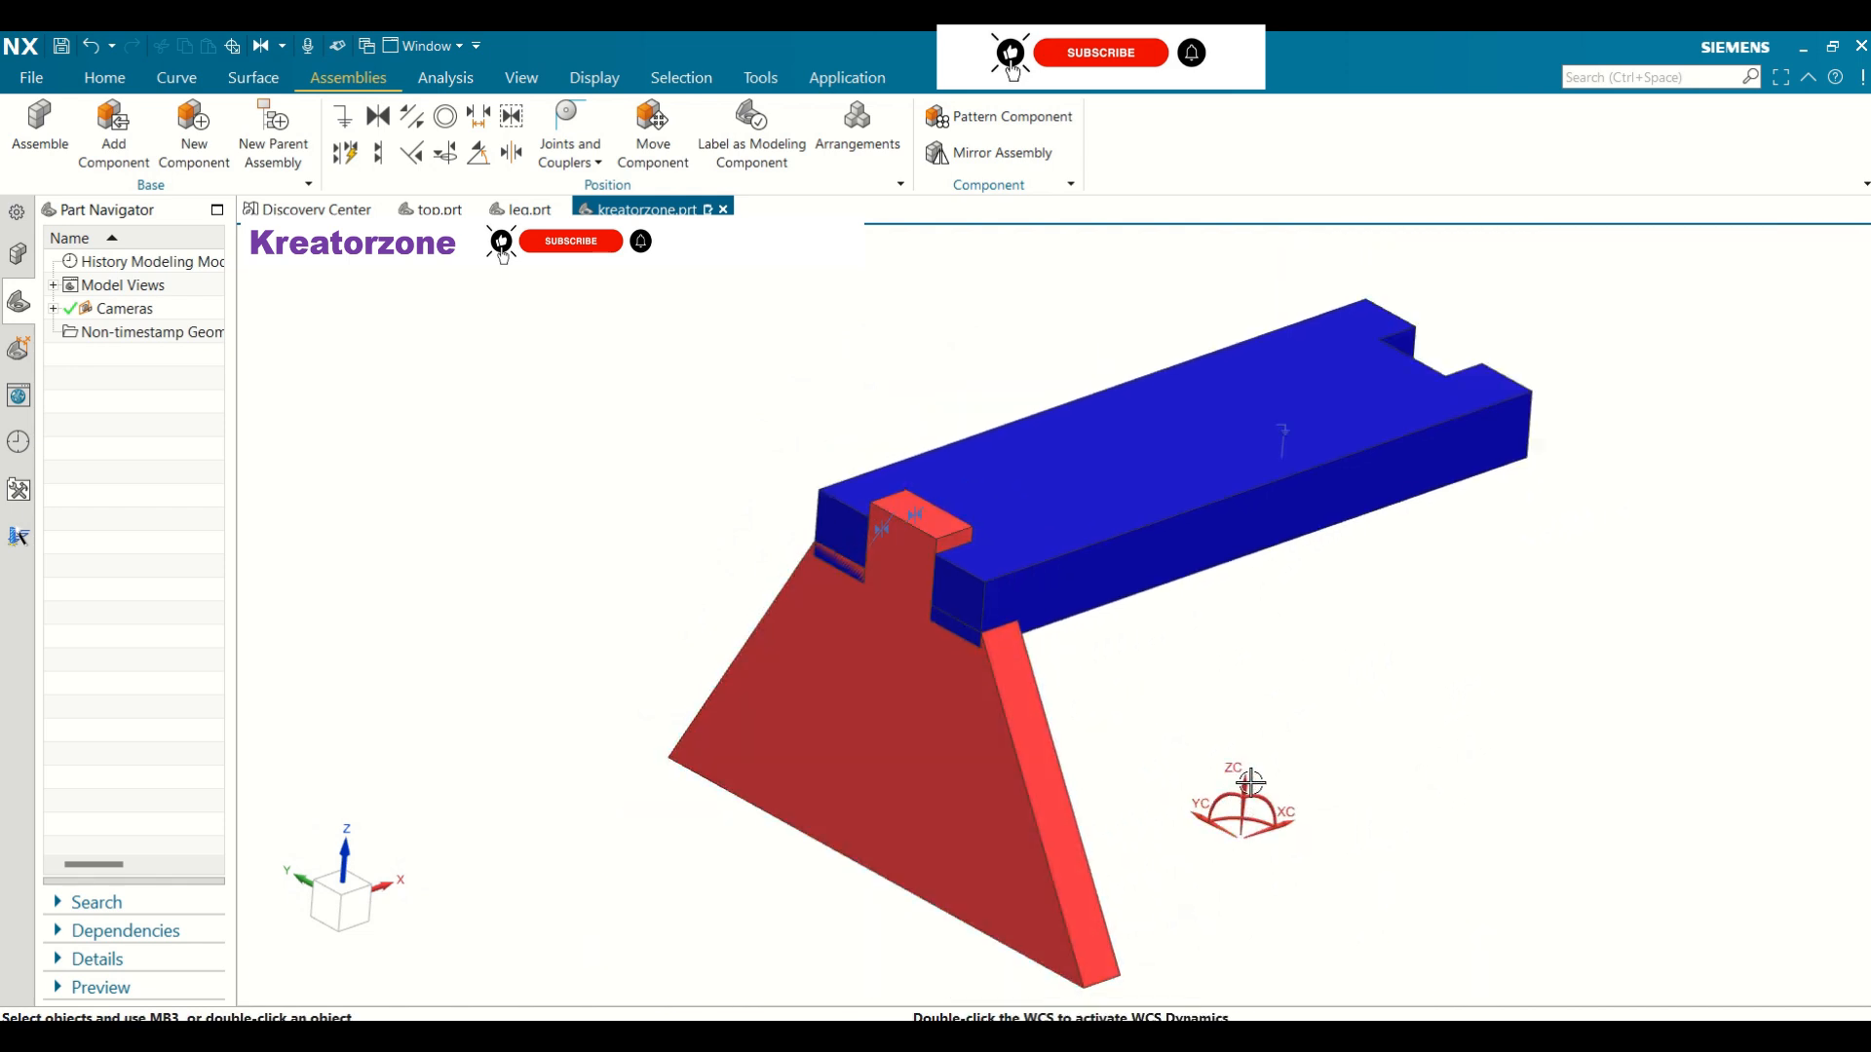
{"action": "left_click", "coordinate": [420, 129]}
{"action": "left_click", "coordinate": [936, 523]}
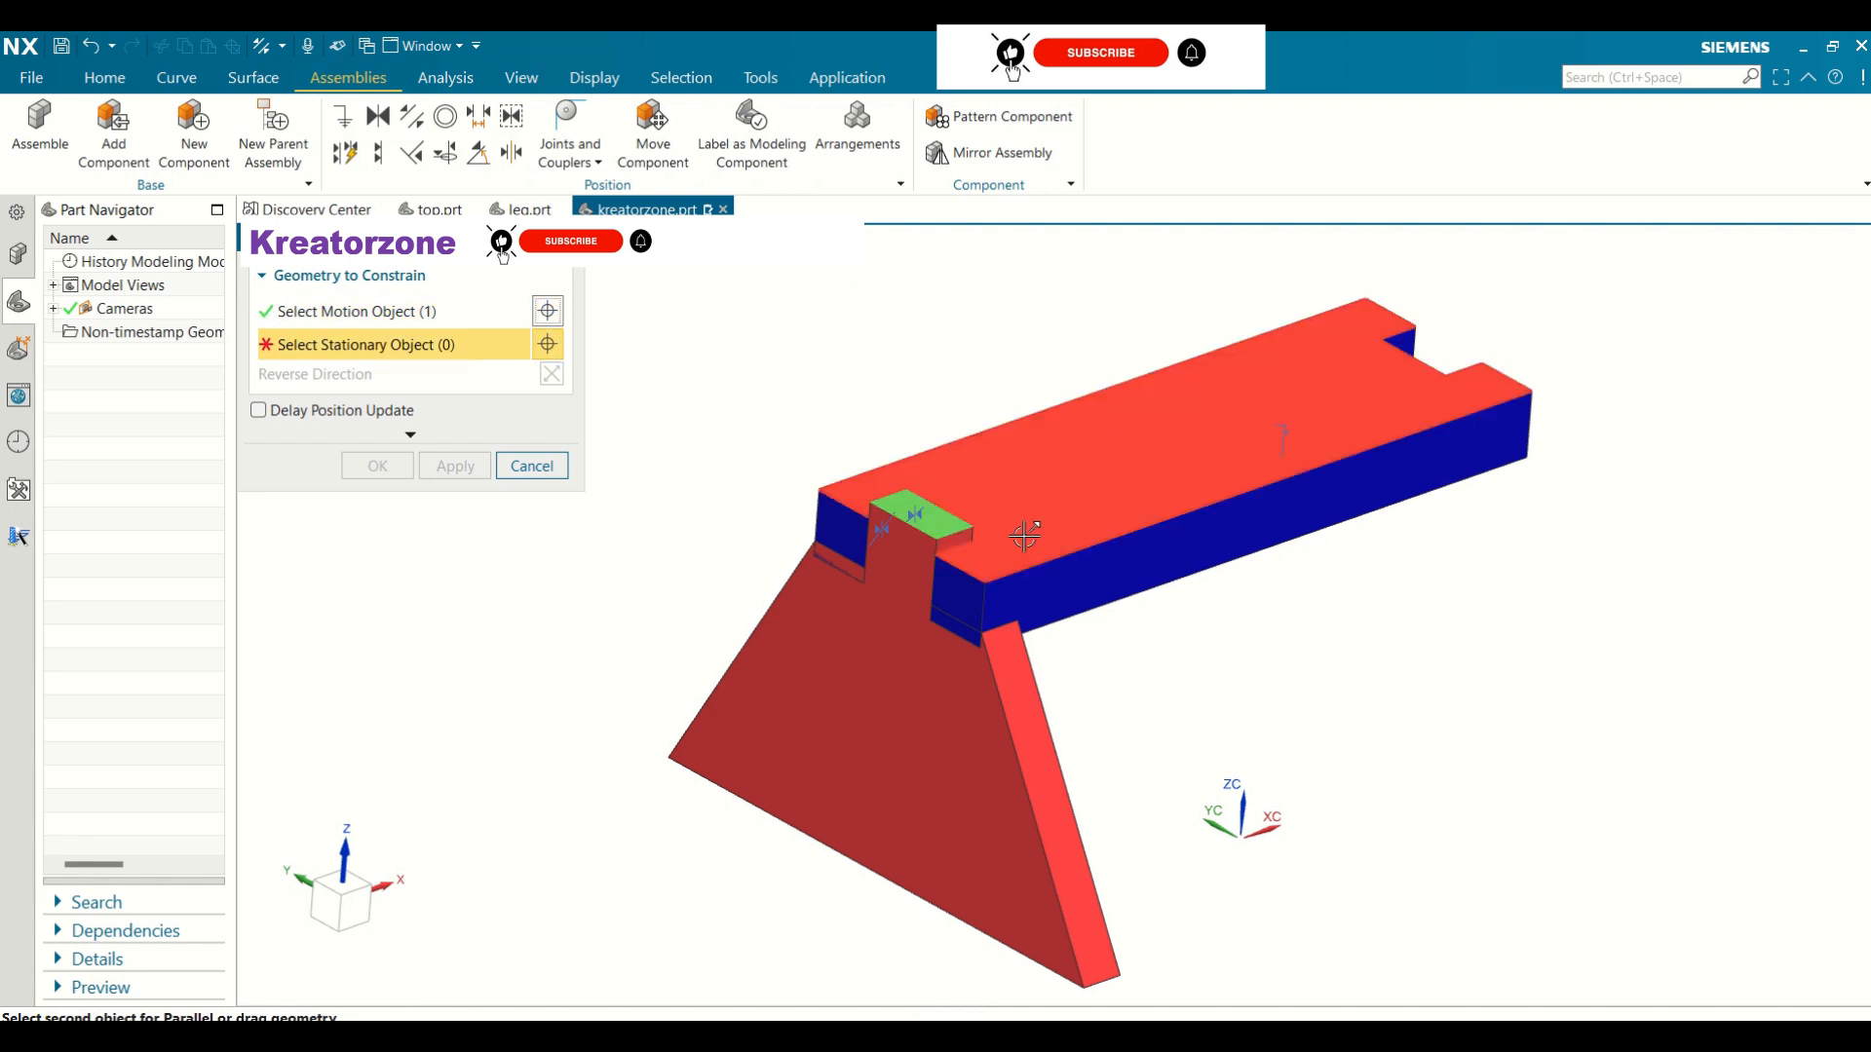
{"action": "left_click", "coordinate": [1023, 536]}
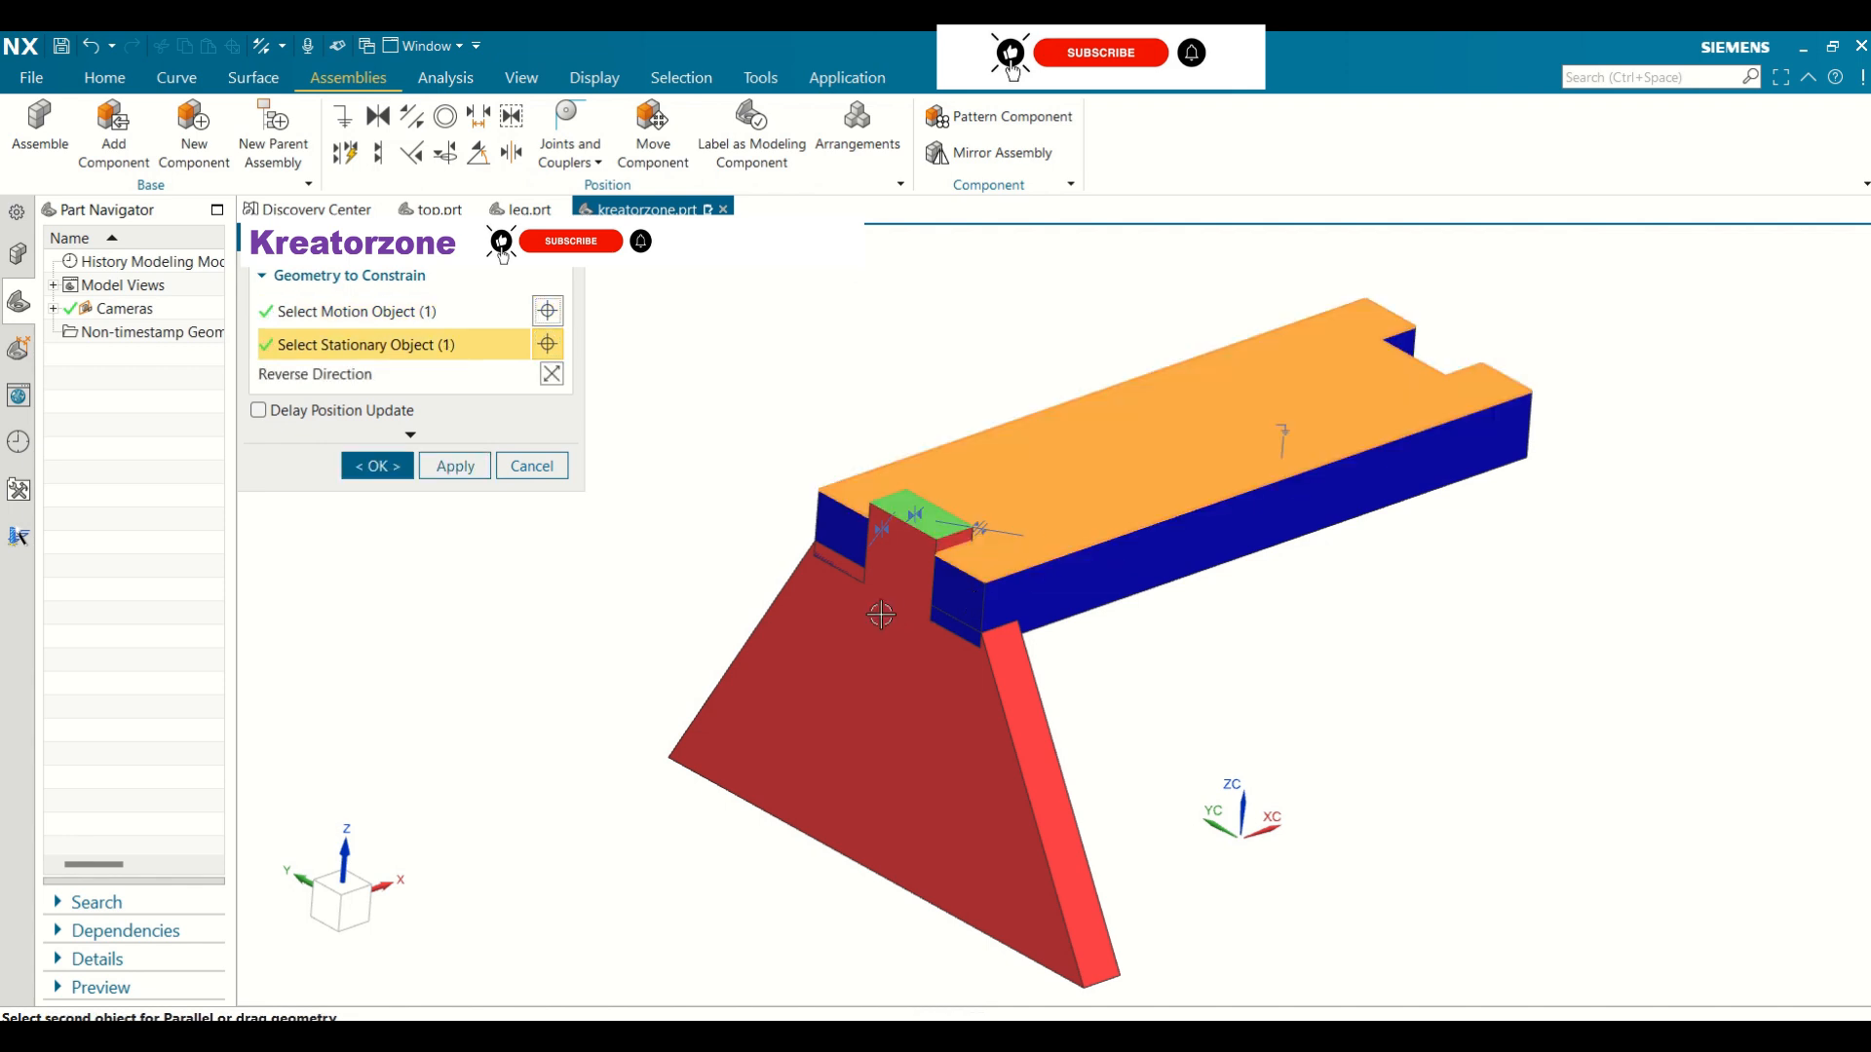
{"action": "middle_click_drag", "start_coordinate": [882, 617], "coordinate": [532, 510]}
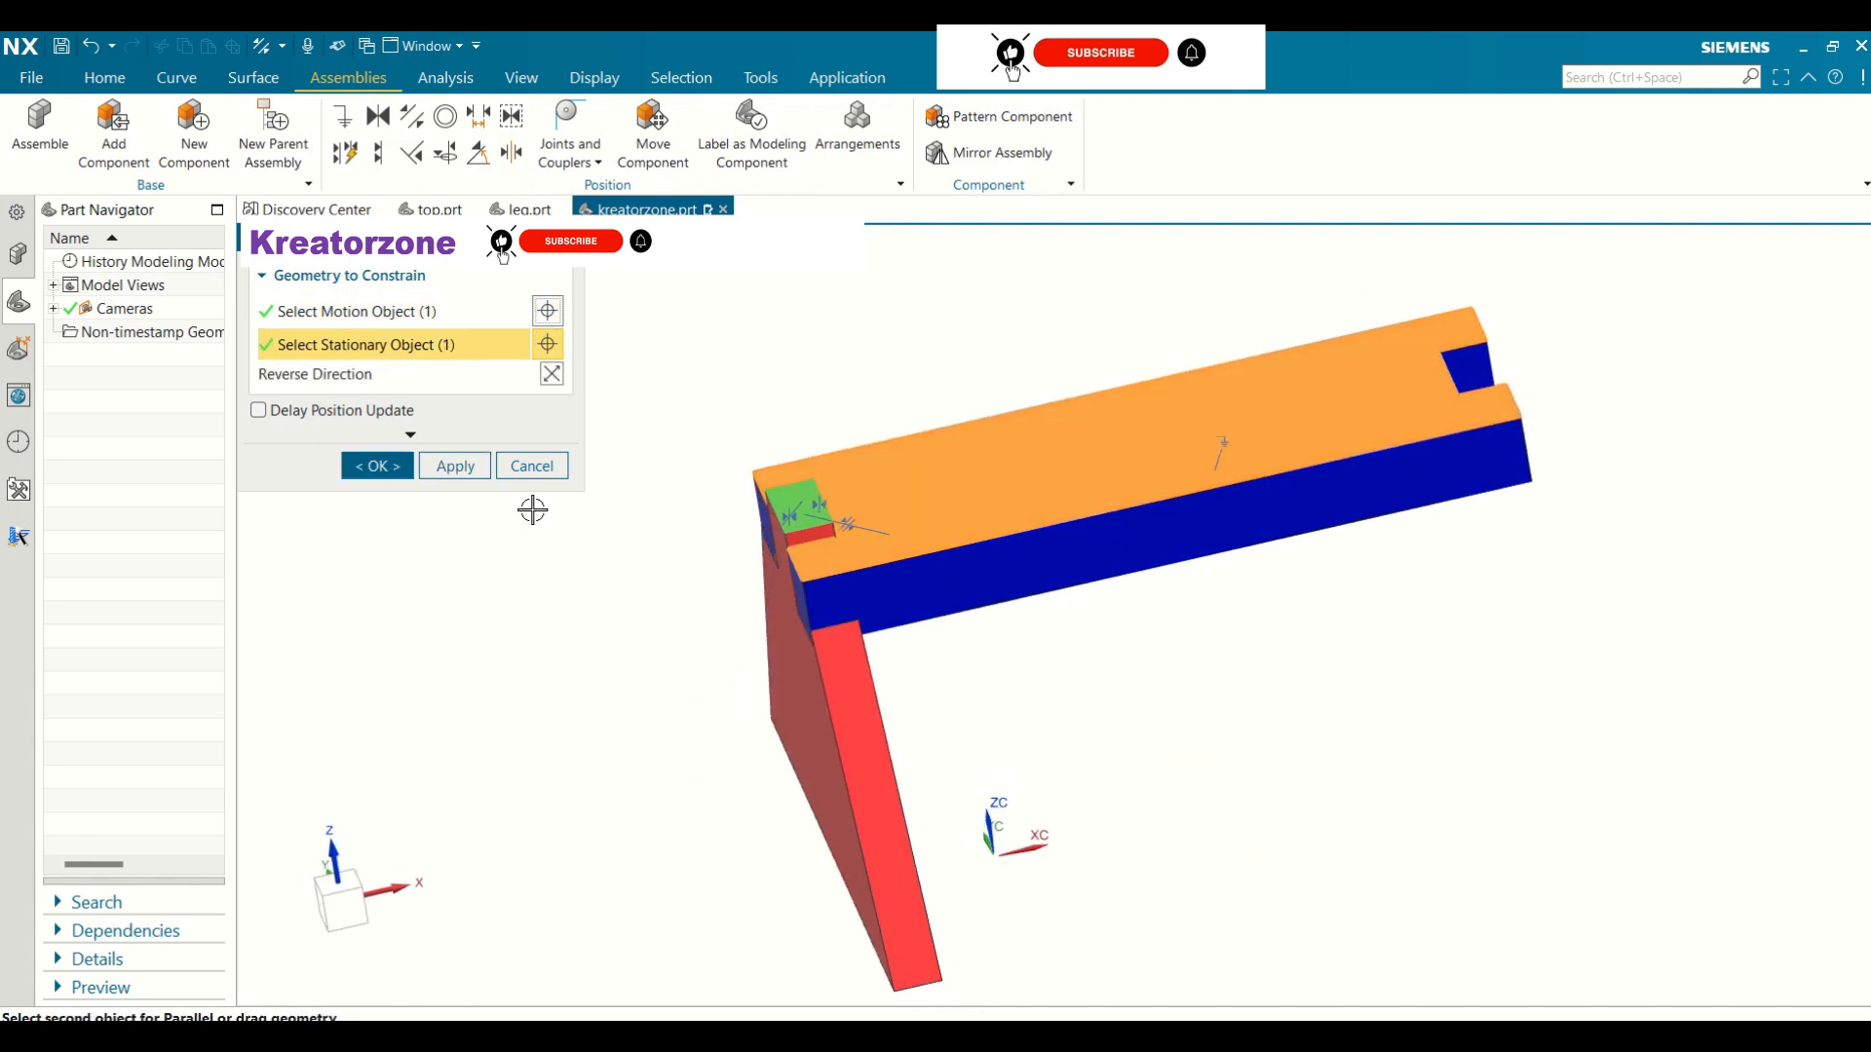
{"action": "middle_click", "coordinate": [445, 446]}
{"action": "middle_click_drag", "start_coordinate": [485, 585], "coordinate": [691, 538]}
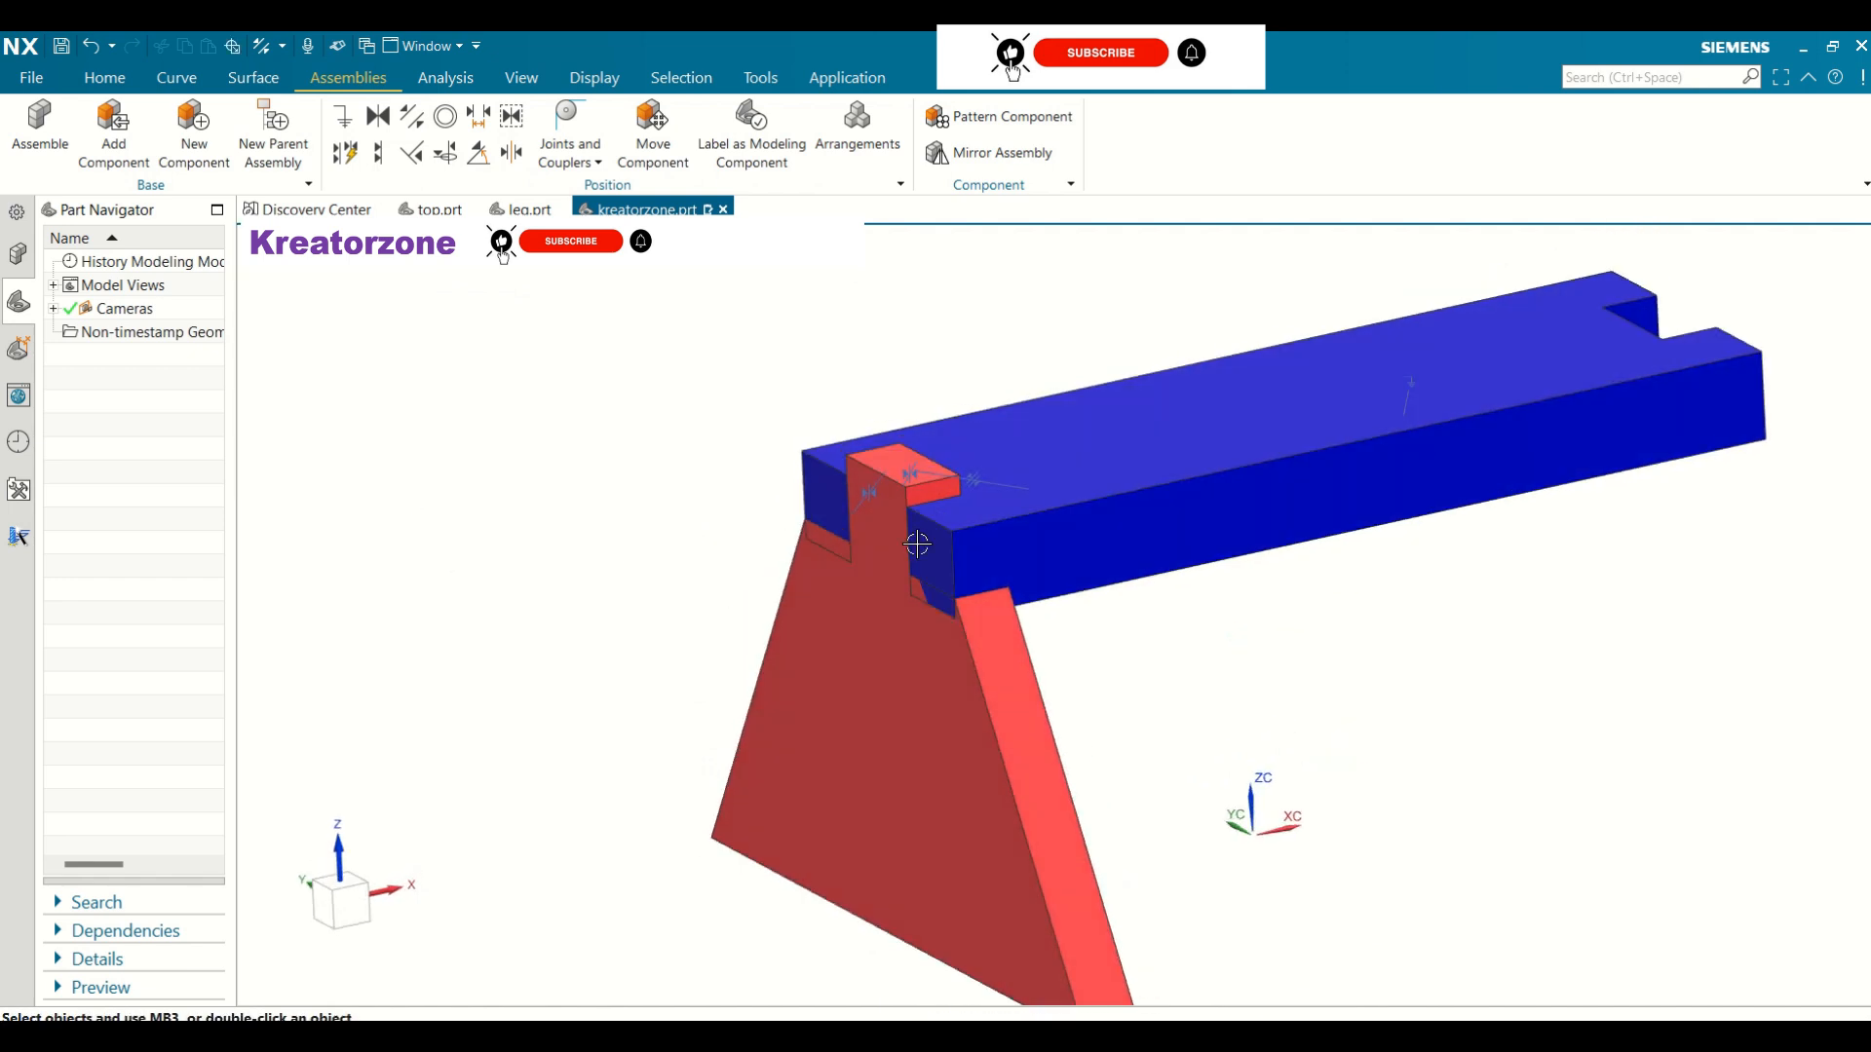
Delete the Parallel constraint between the leg tab's upper face and the upper face of the top
{"action": "left_click", "coordinate": [977, 478]}
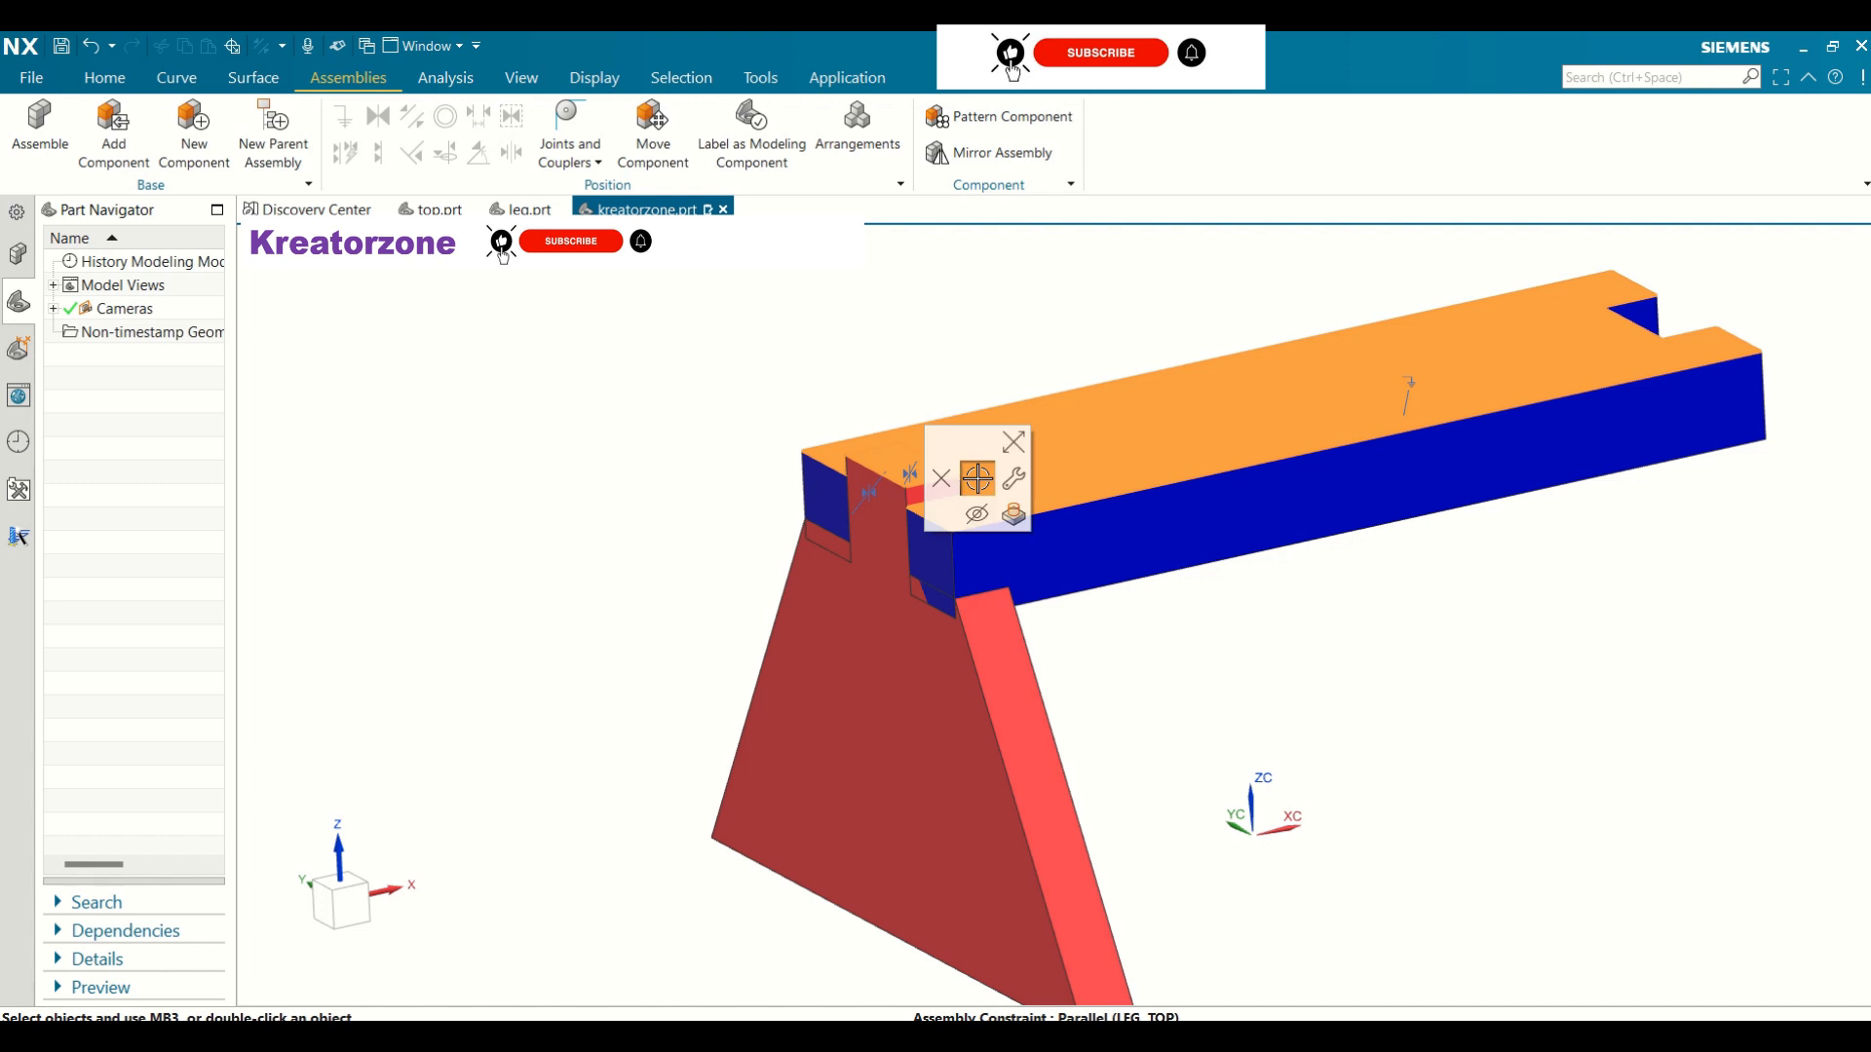
{"action": "key", "text": "Escape"}
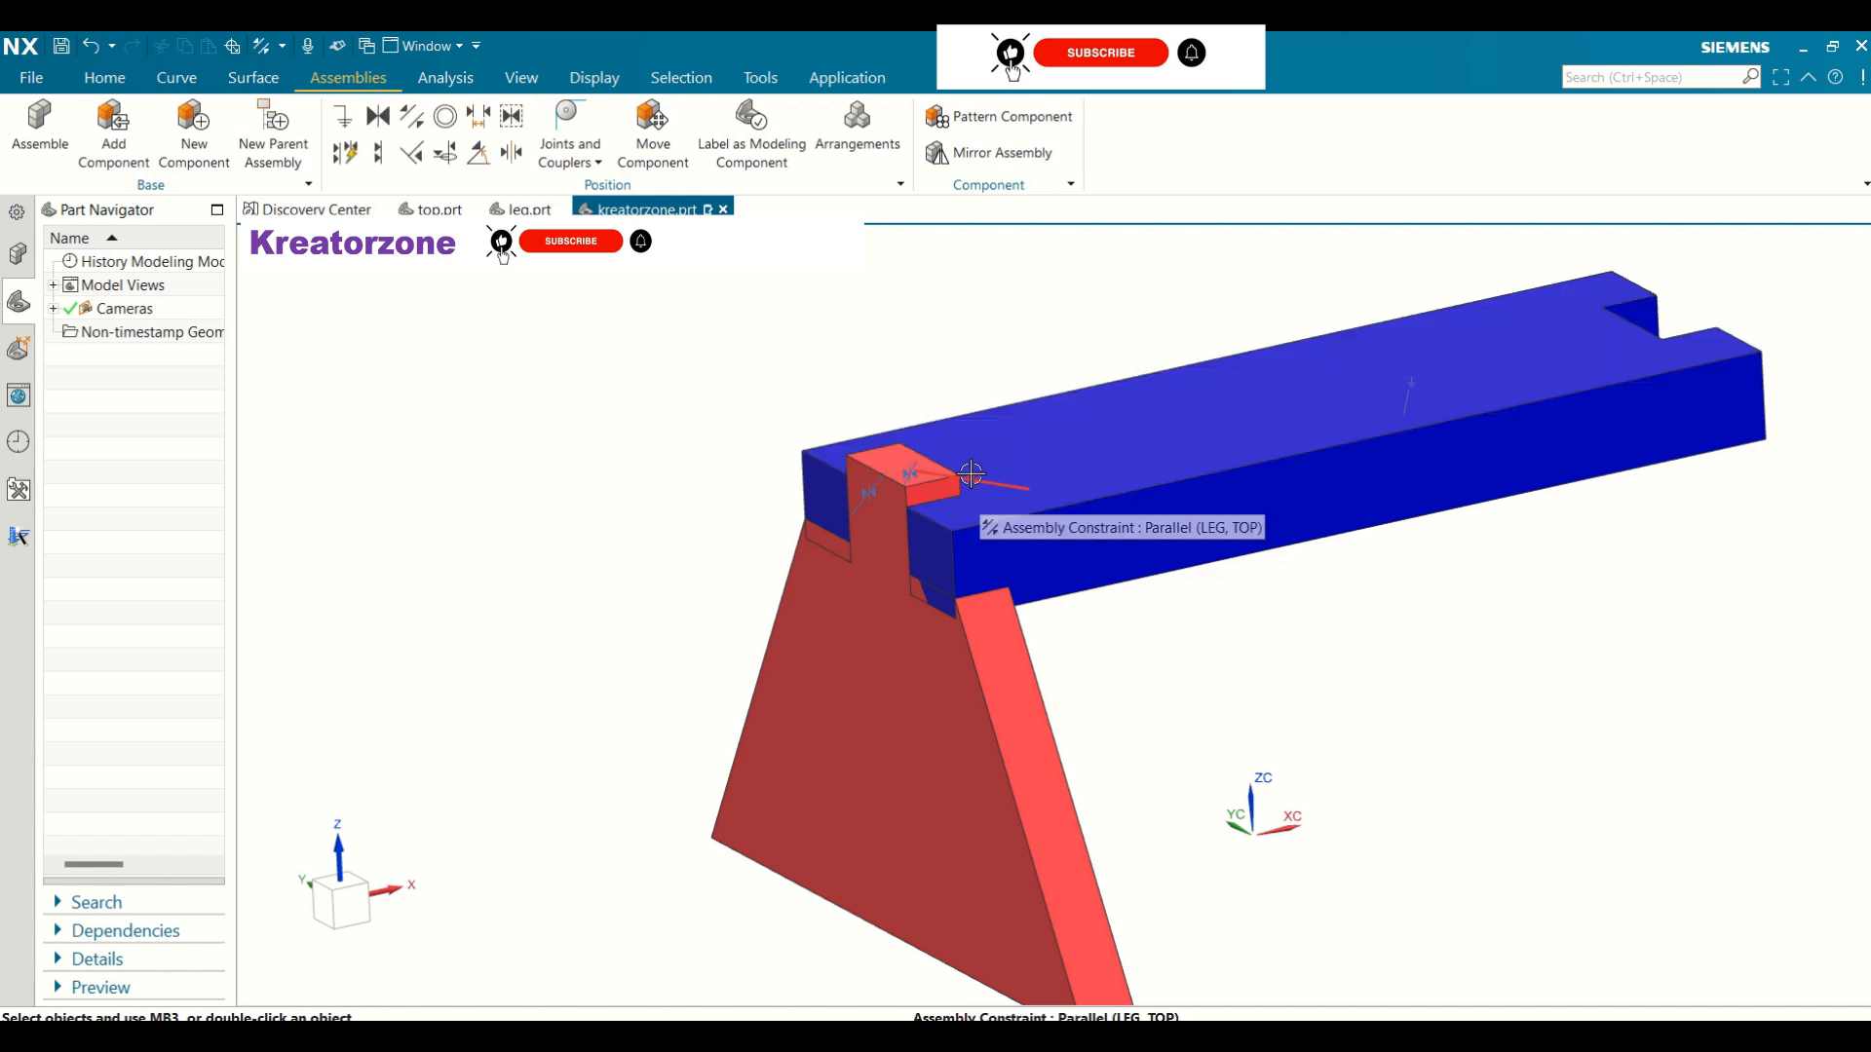
{"action": "left_click", "coordinate": [973, 478]}
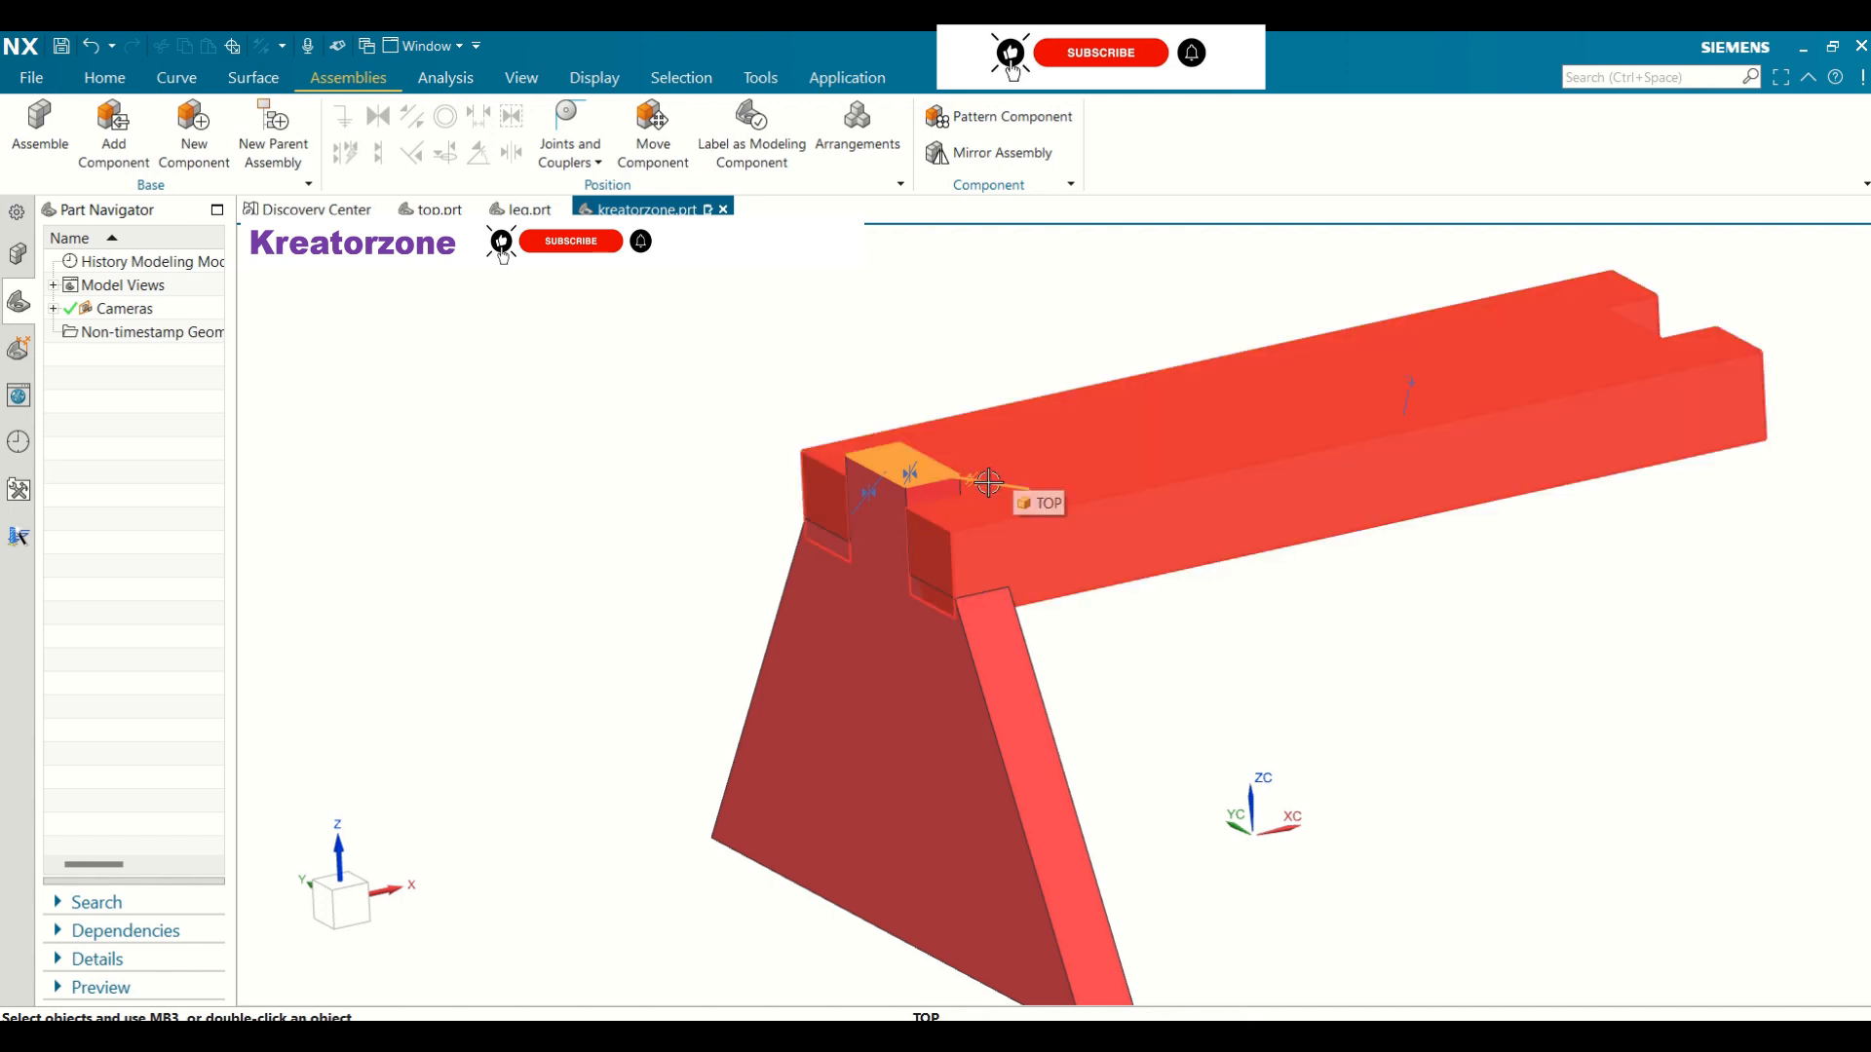
{"action": "left_click", "coordinate": [988, 482]}
{"action": "scroll", "coordinate": [766, 490], "scroll_direction": "up", "scroll_amount": 2}
{"action": "middle_click_drag", "start_coordinate": [766, 490], "coordinate": [786, 543]}
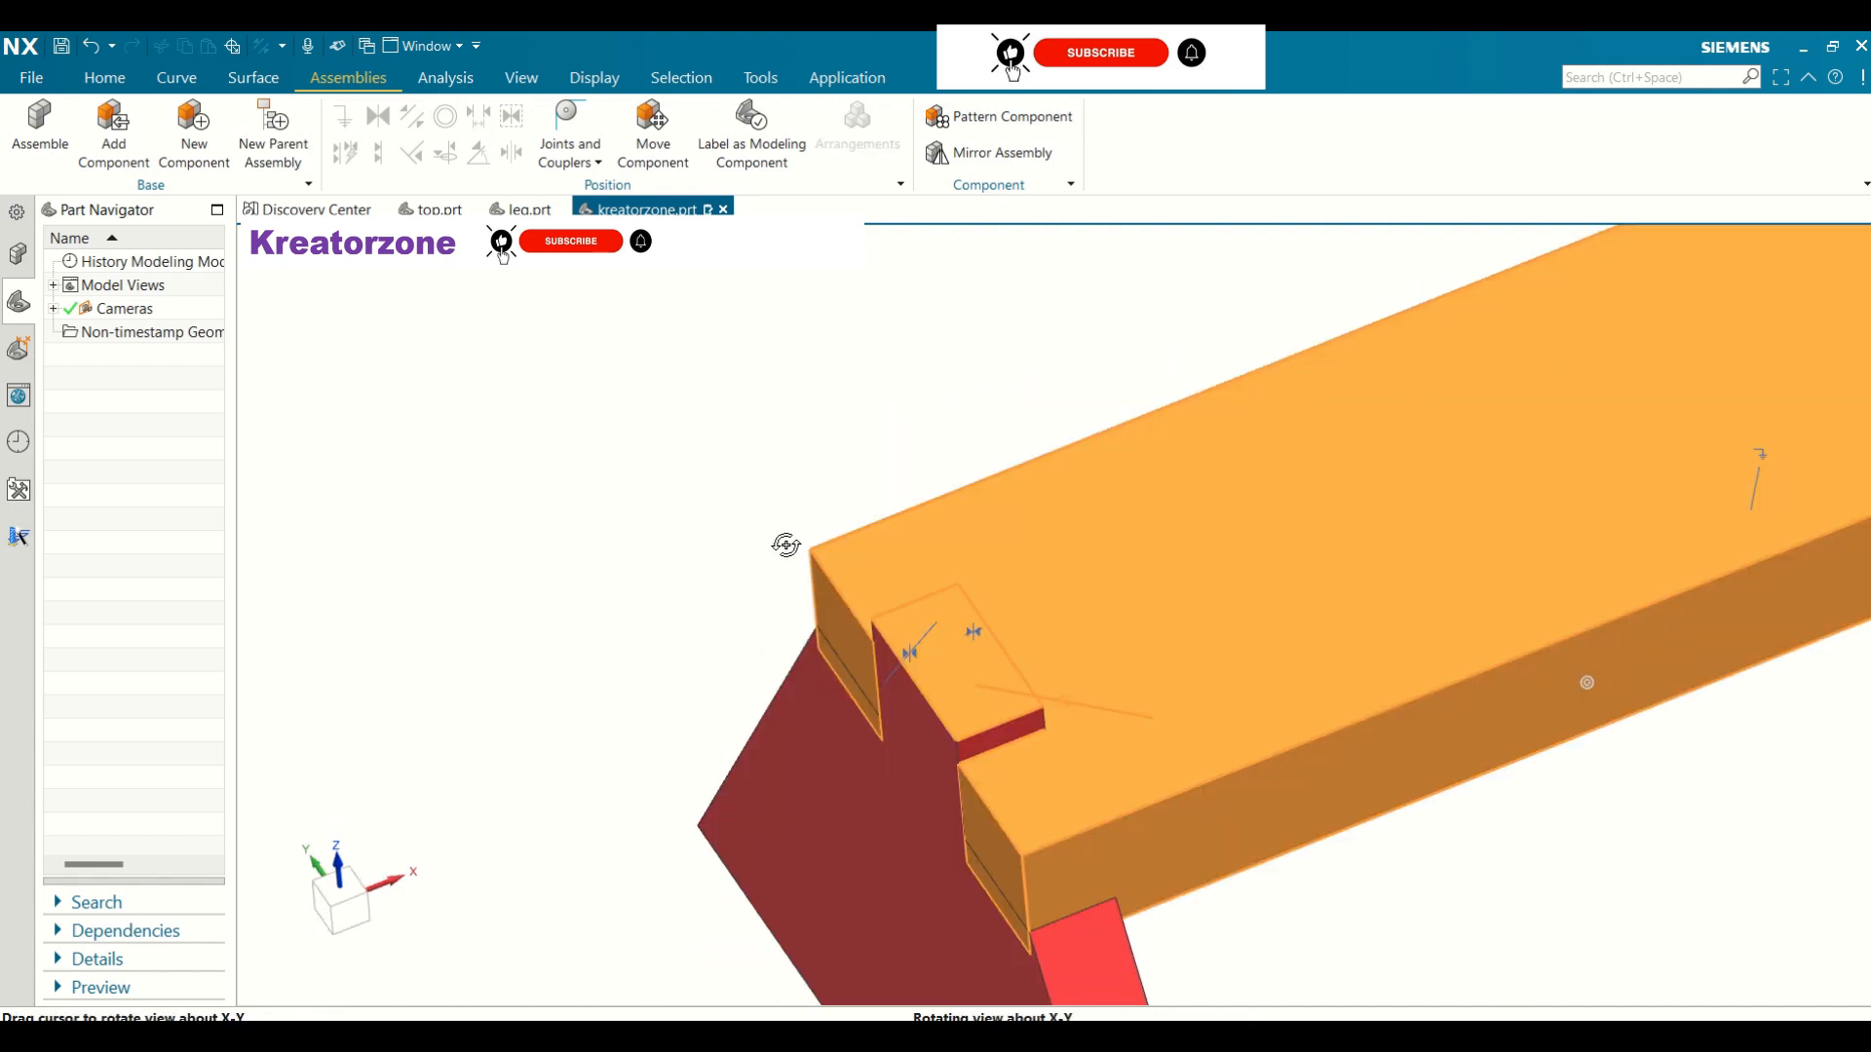
{"action": "right_click", "coordinate": [1060, 695]}
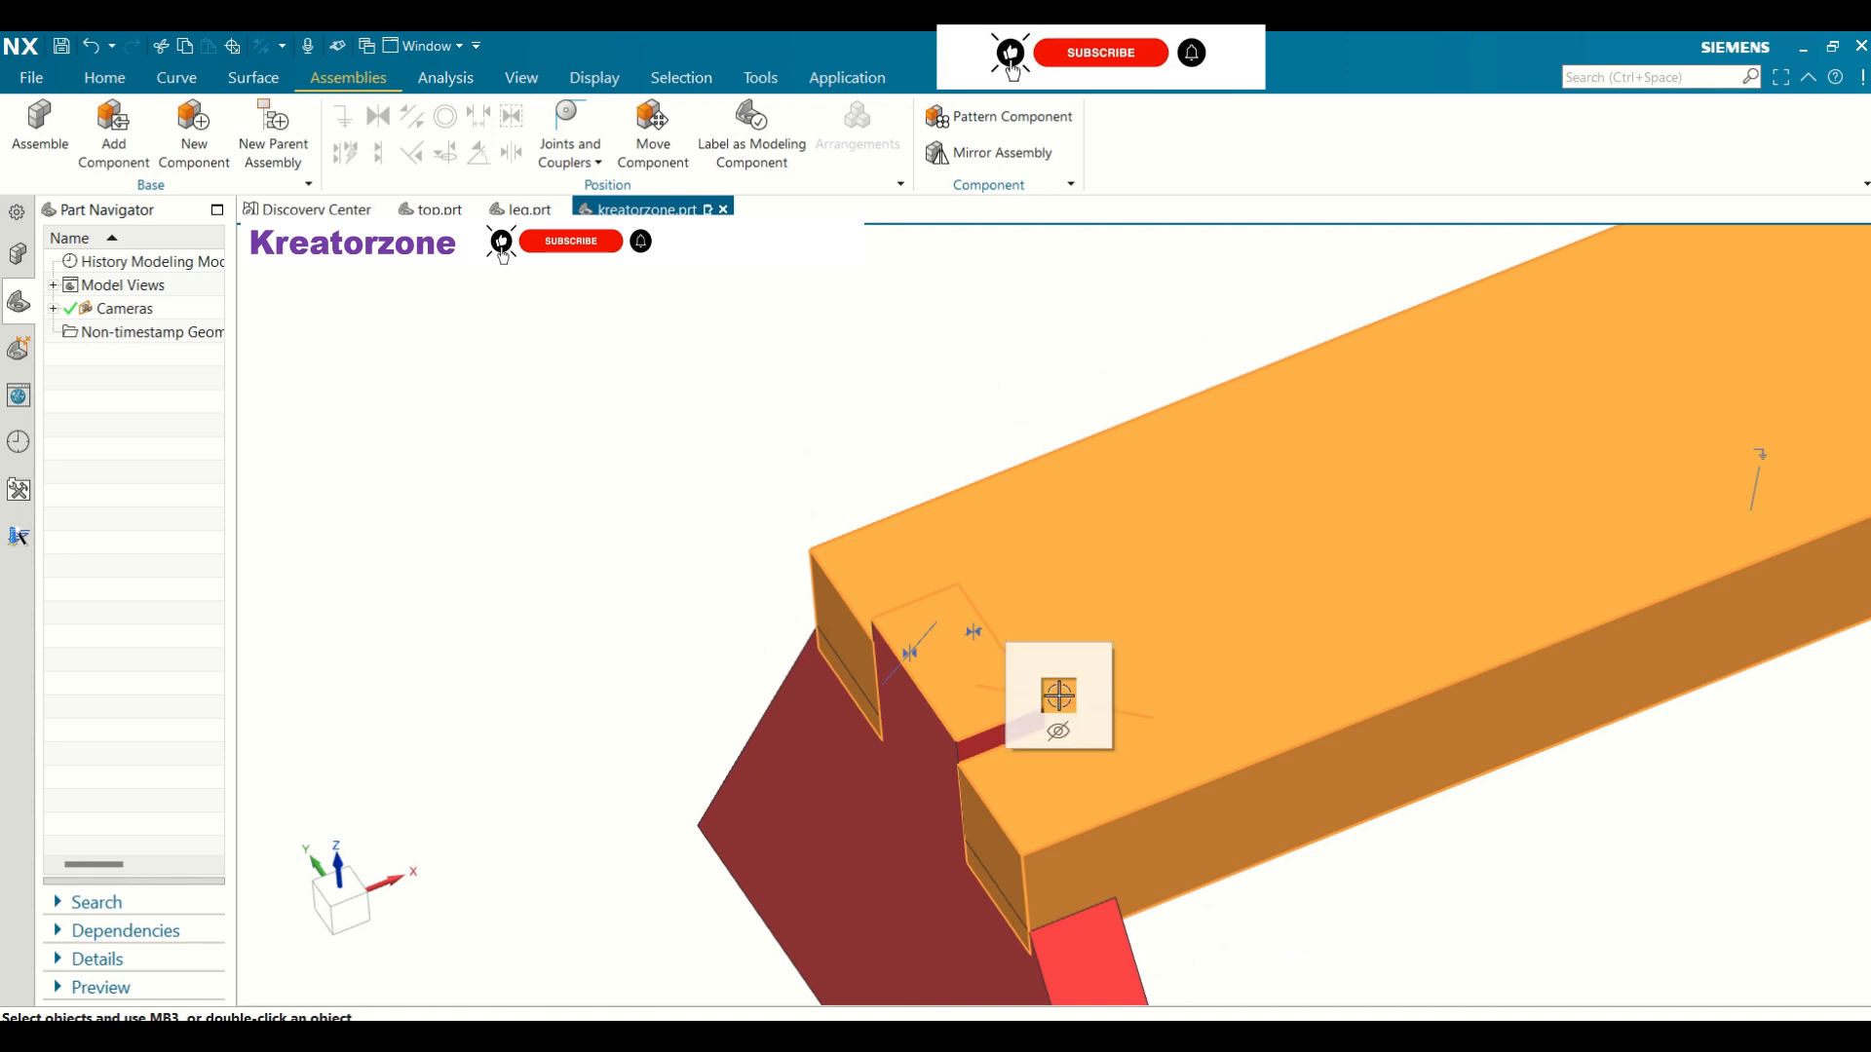
{"action": "scroll", "coordinate": [698, 435], "scroll_direction": "up", "scroll_amount": 2}
{"action": "scroll", "coordinate": [697, 435], "scroll_direction": "down", "scroll_amount": 5}
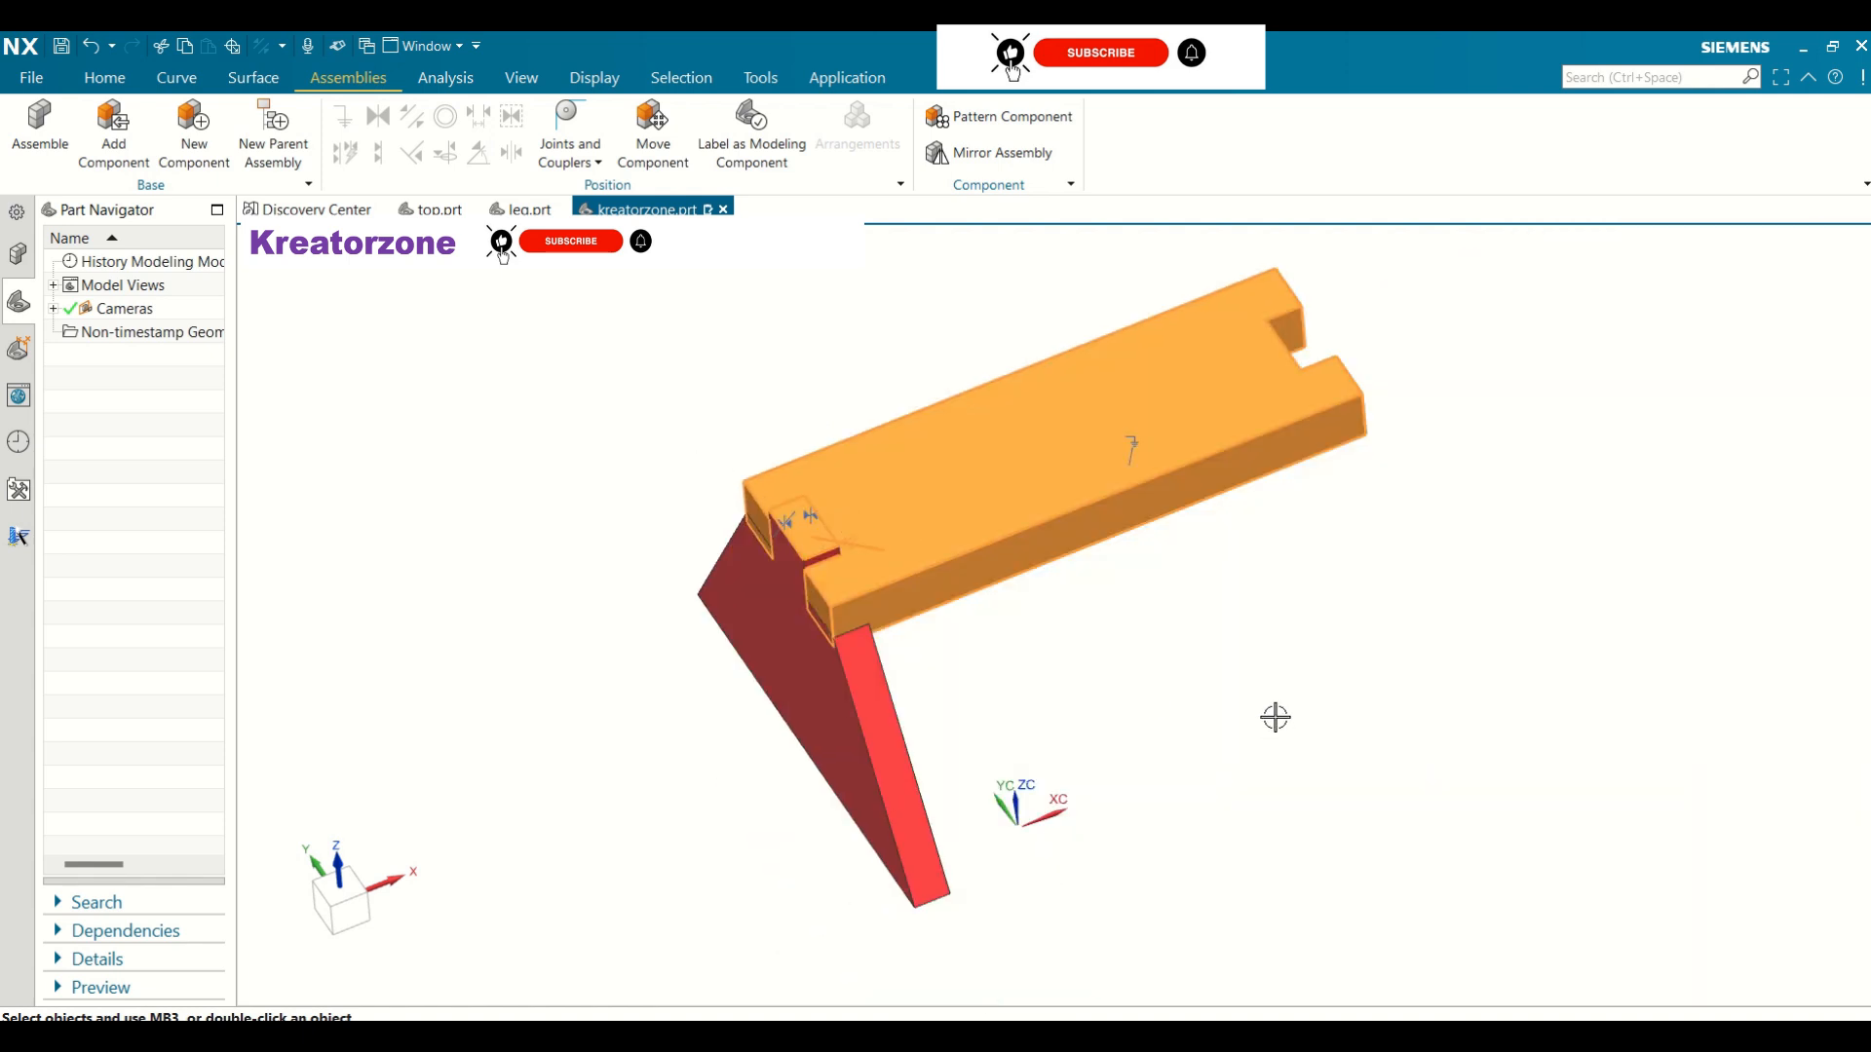
{"action": "key", "text": "Escape"}
{"action": "left_click", "coordinate": [856, 542]}
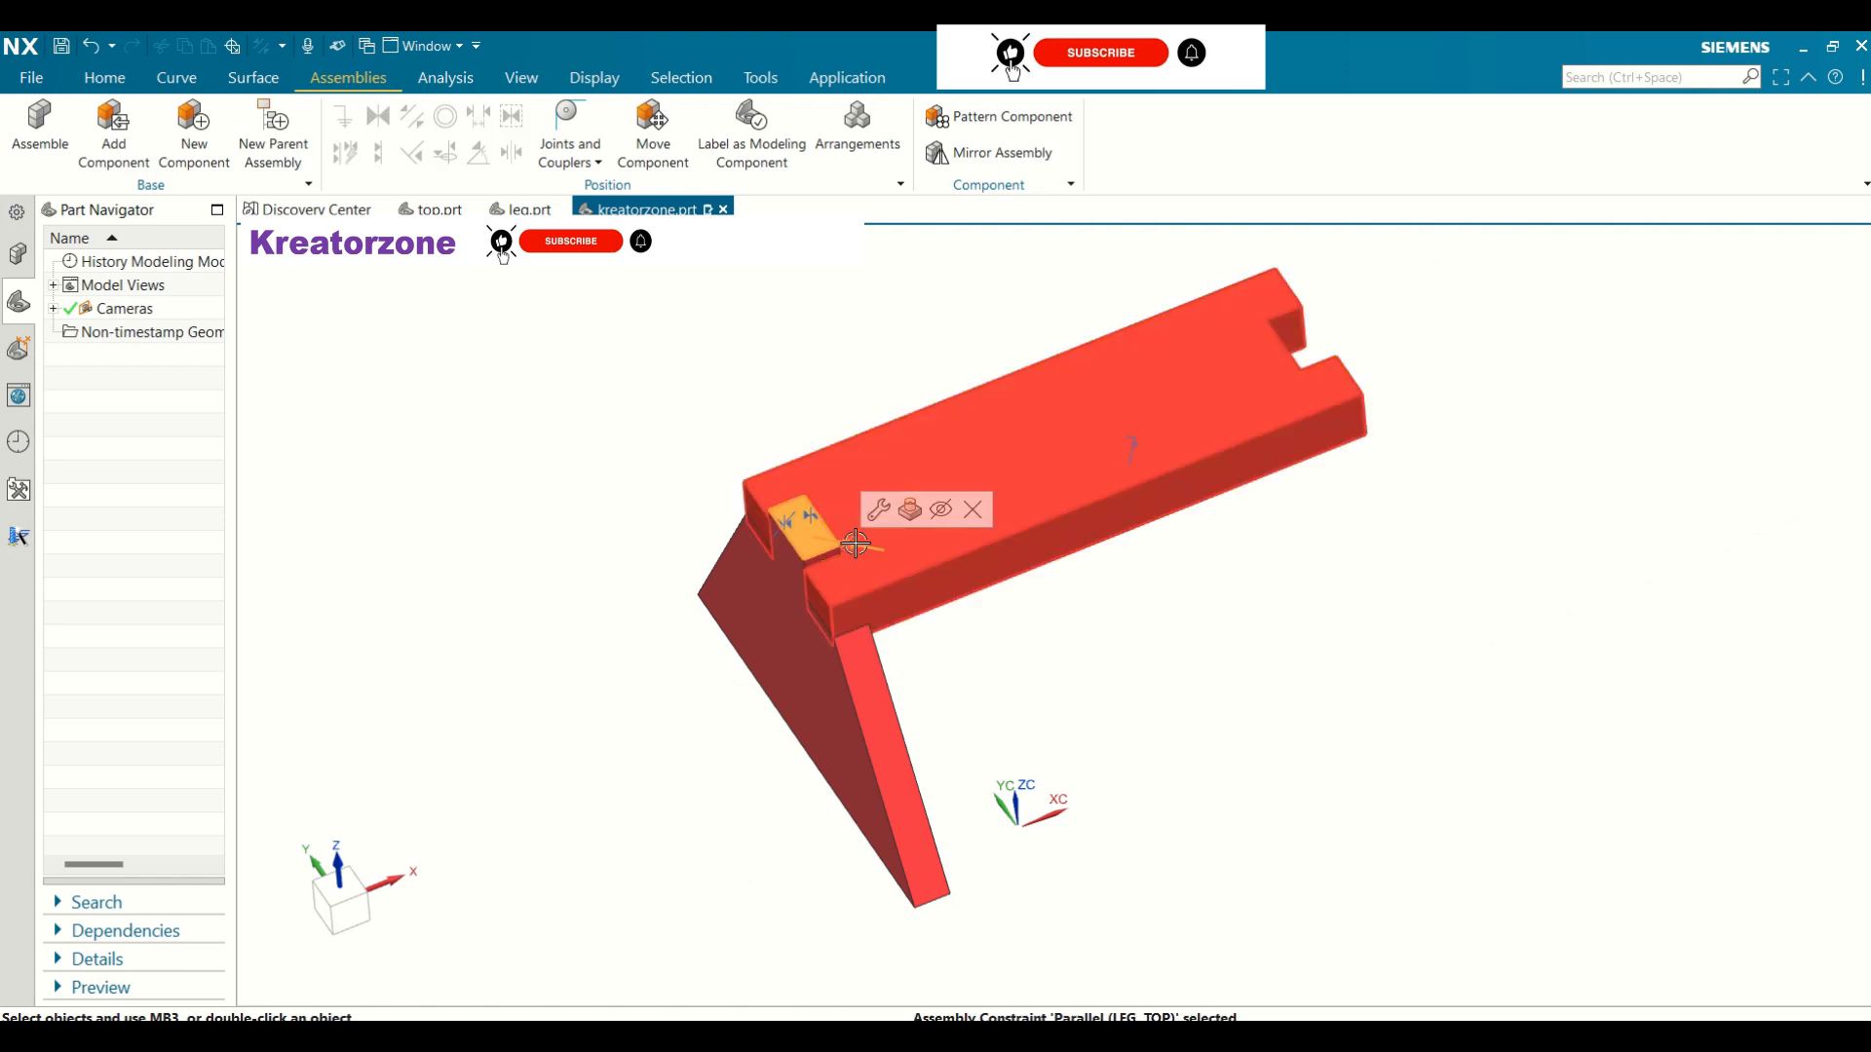
{"action": "key", "text": "Escape"}
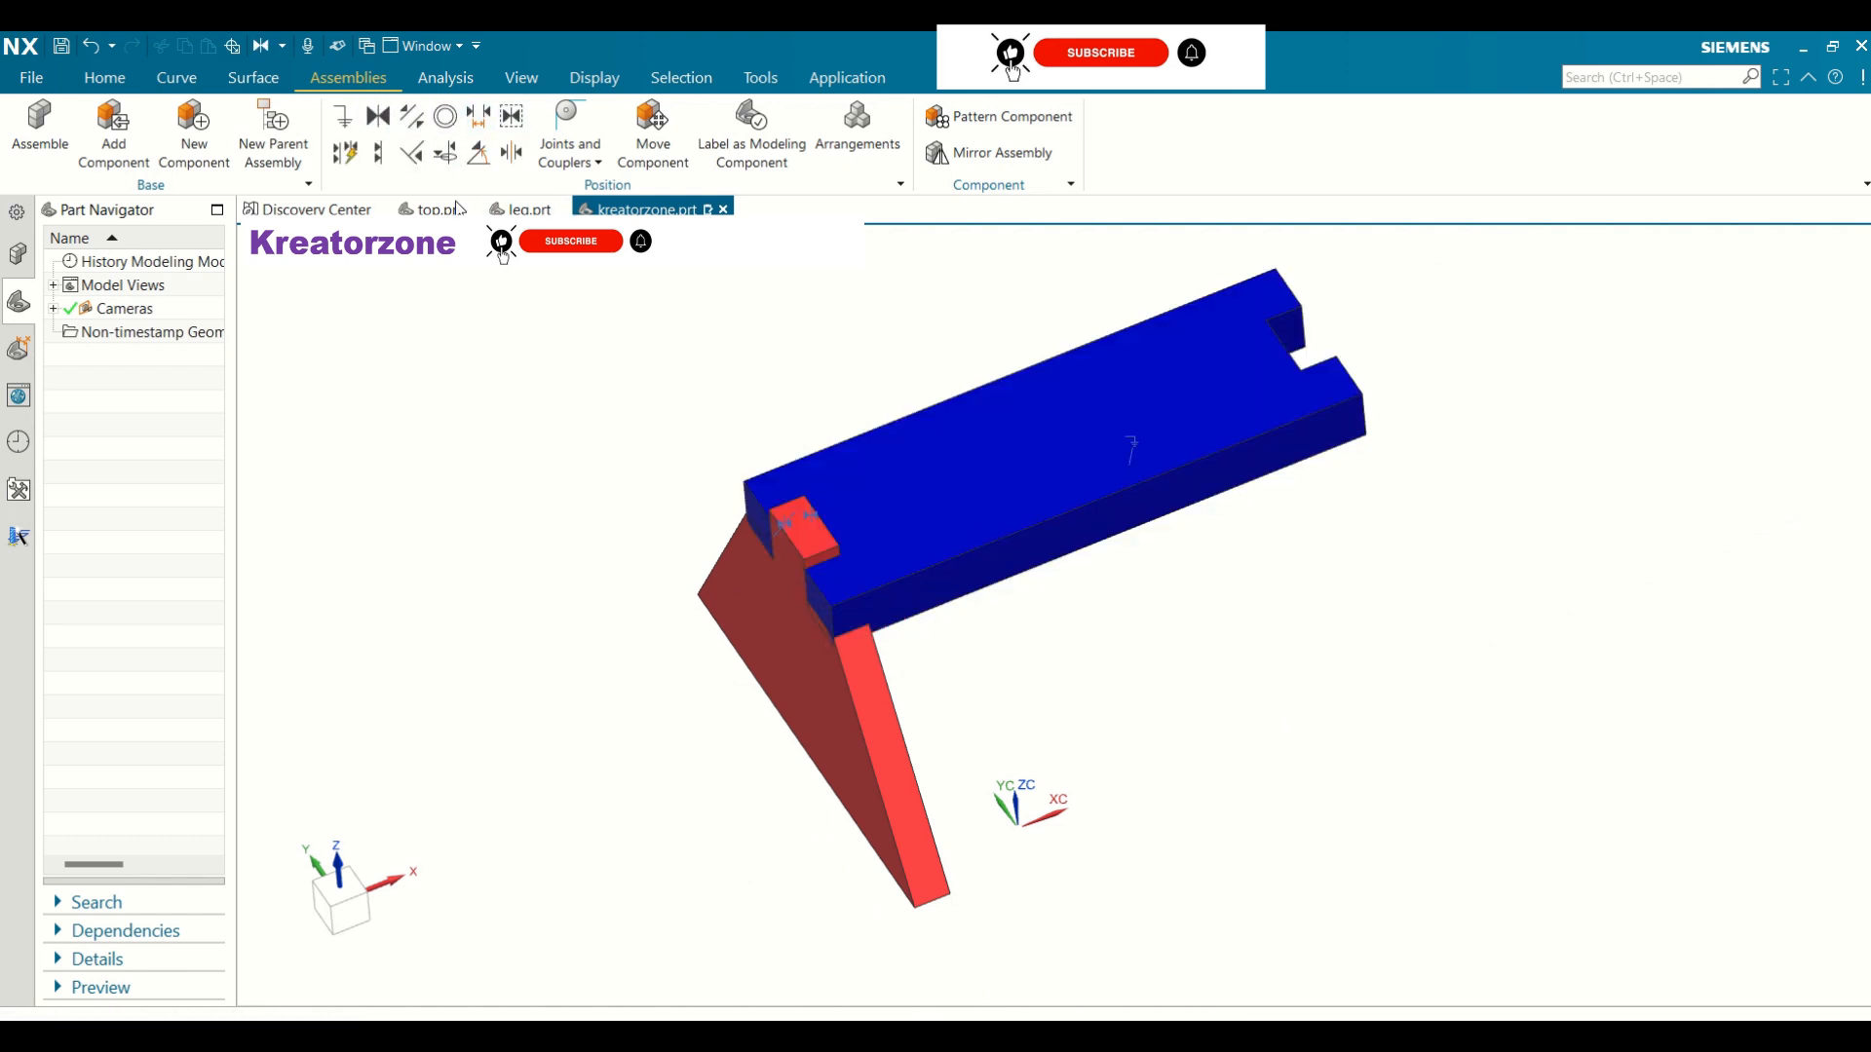
Try to add a Touch constraint between the upper faces of the leg's tab and the top
{"action": "left_click", "coordinate": [804, 526]}
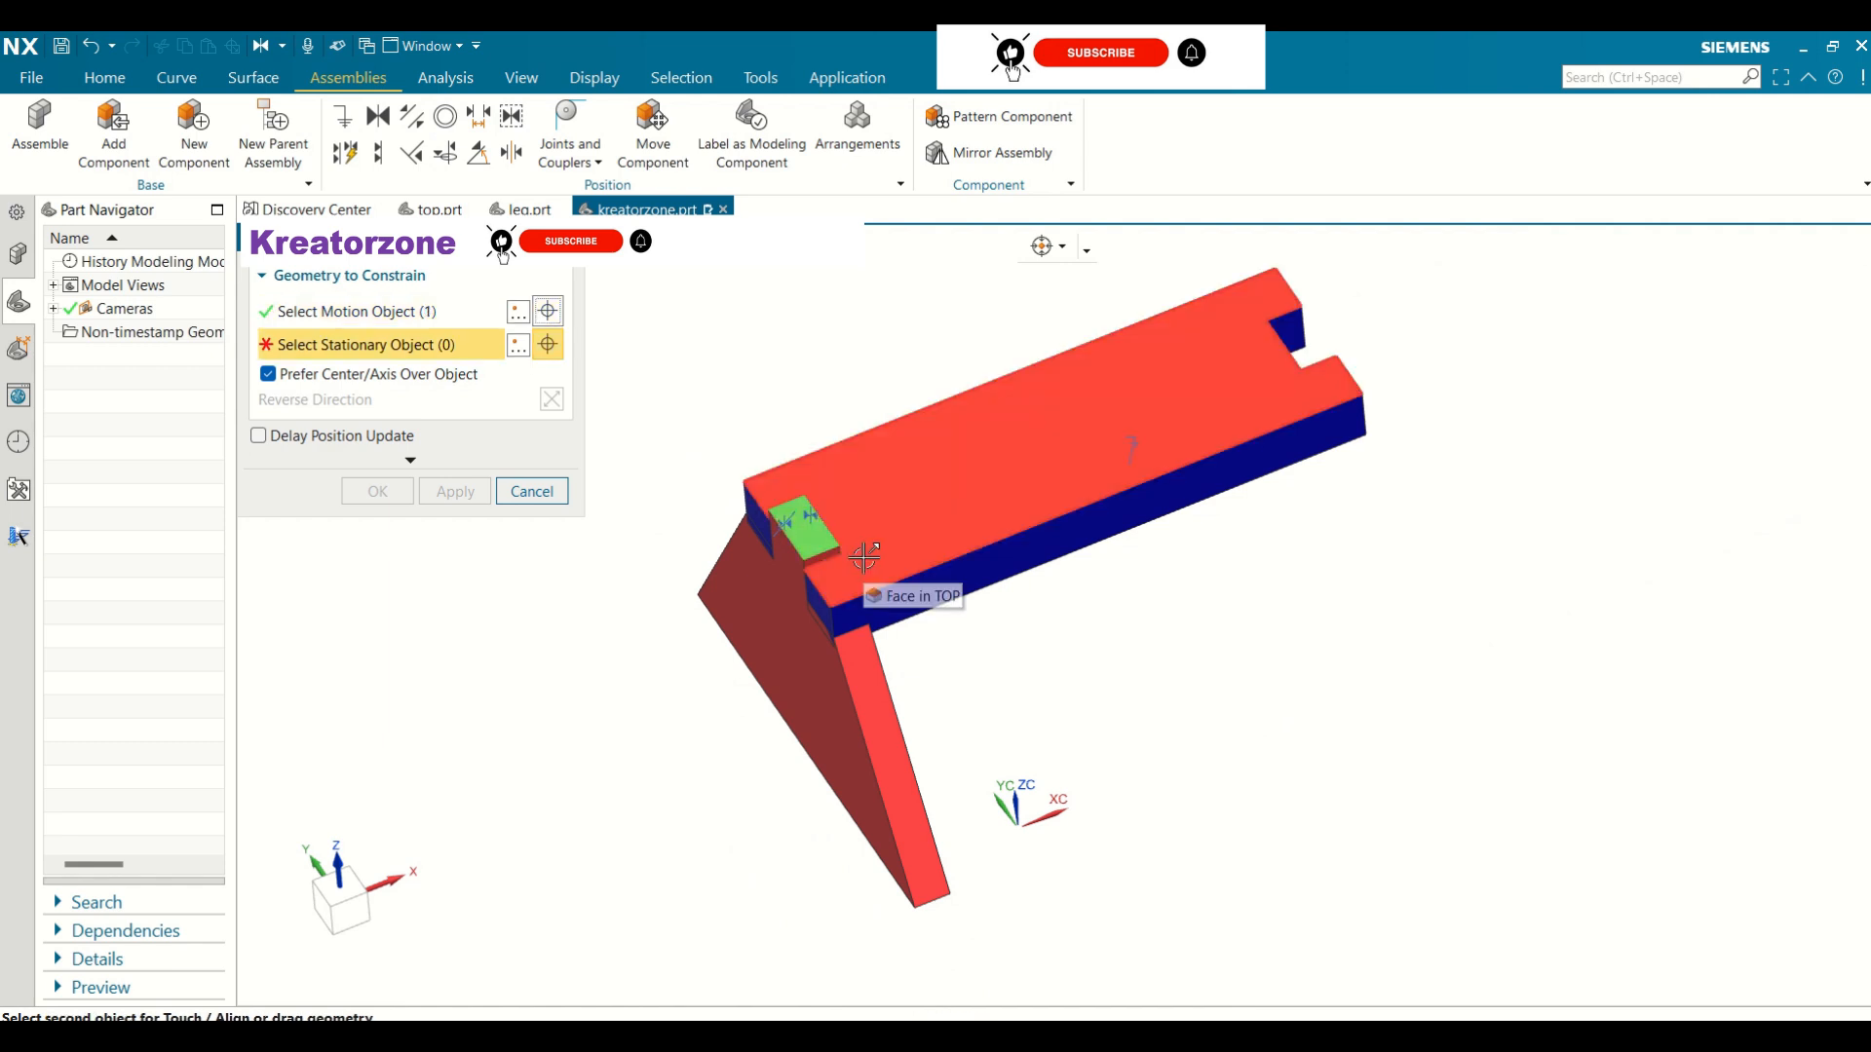
{"action": "left_click", "coordinate": [864, 558]}
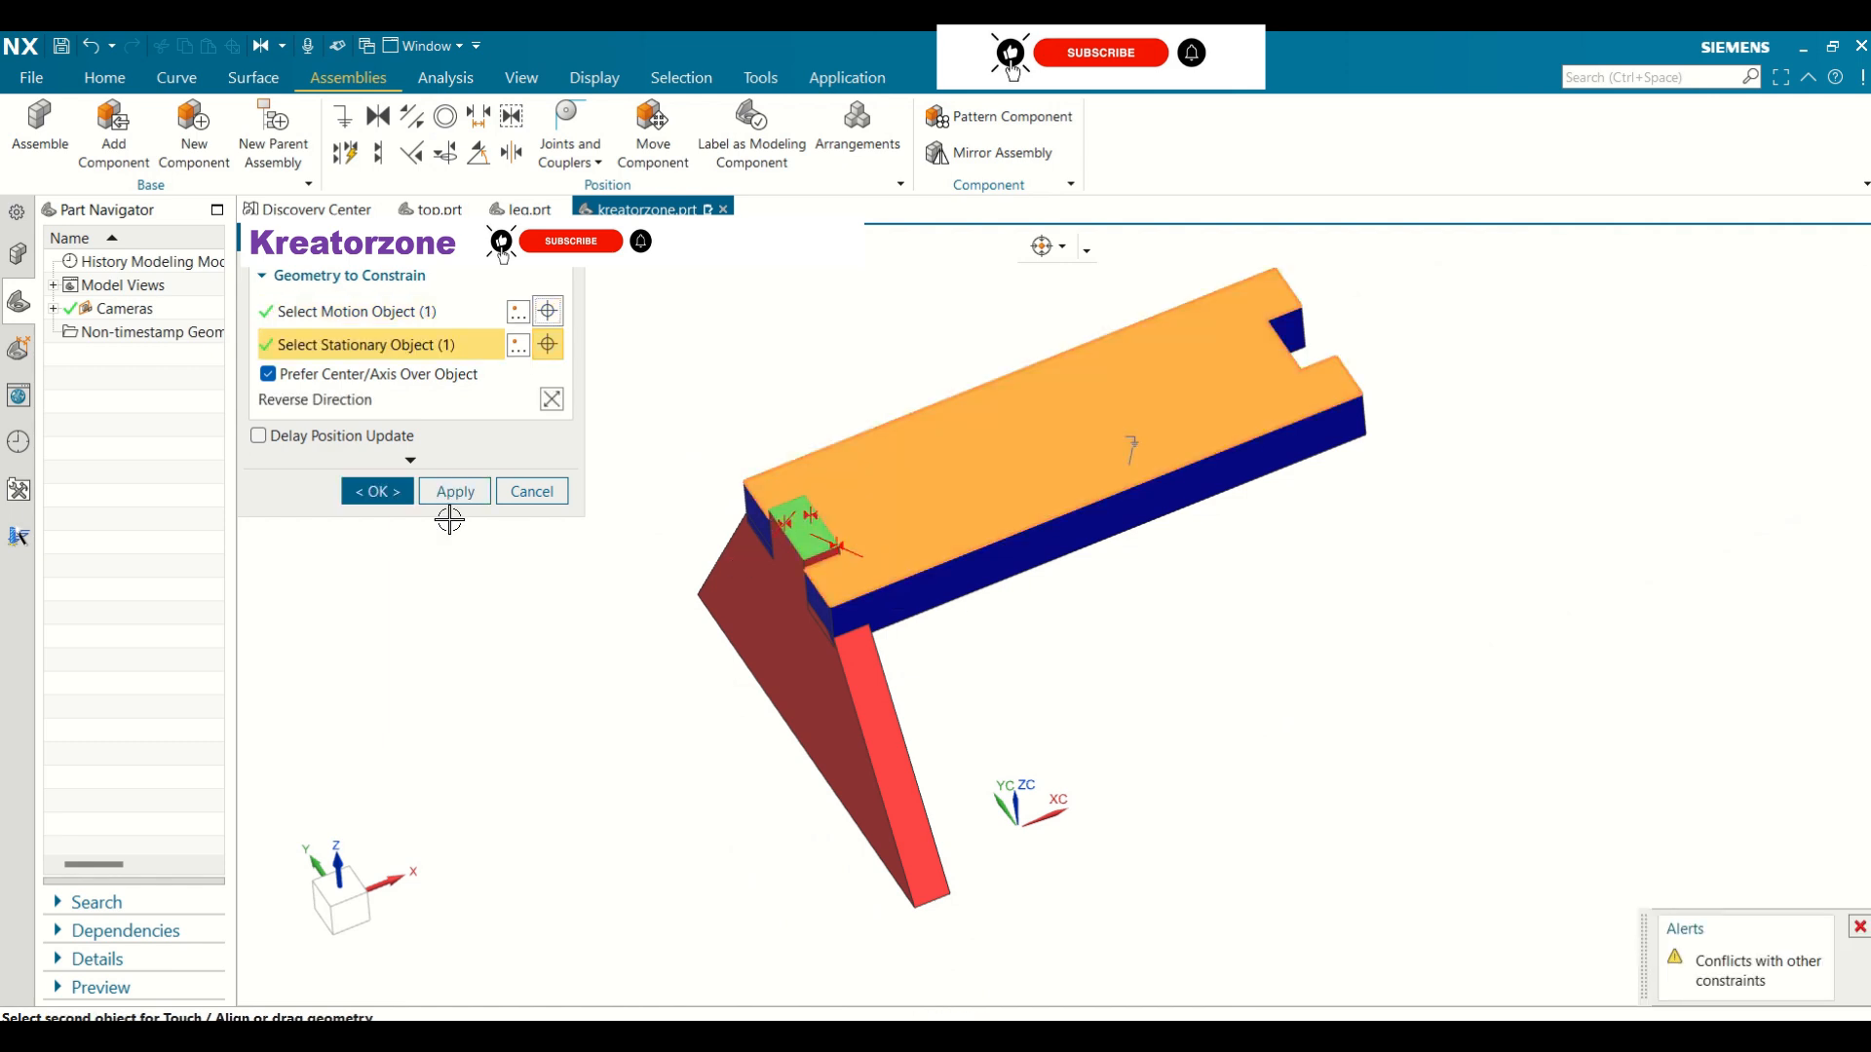
{"action": "left_click", "coordinate": [377, 491]}
{"action": "middle_click_drag", "start_coordinate": [724, 534], "coordinate": [763, 498]}
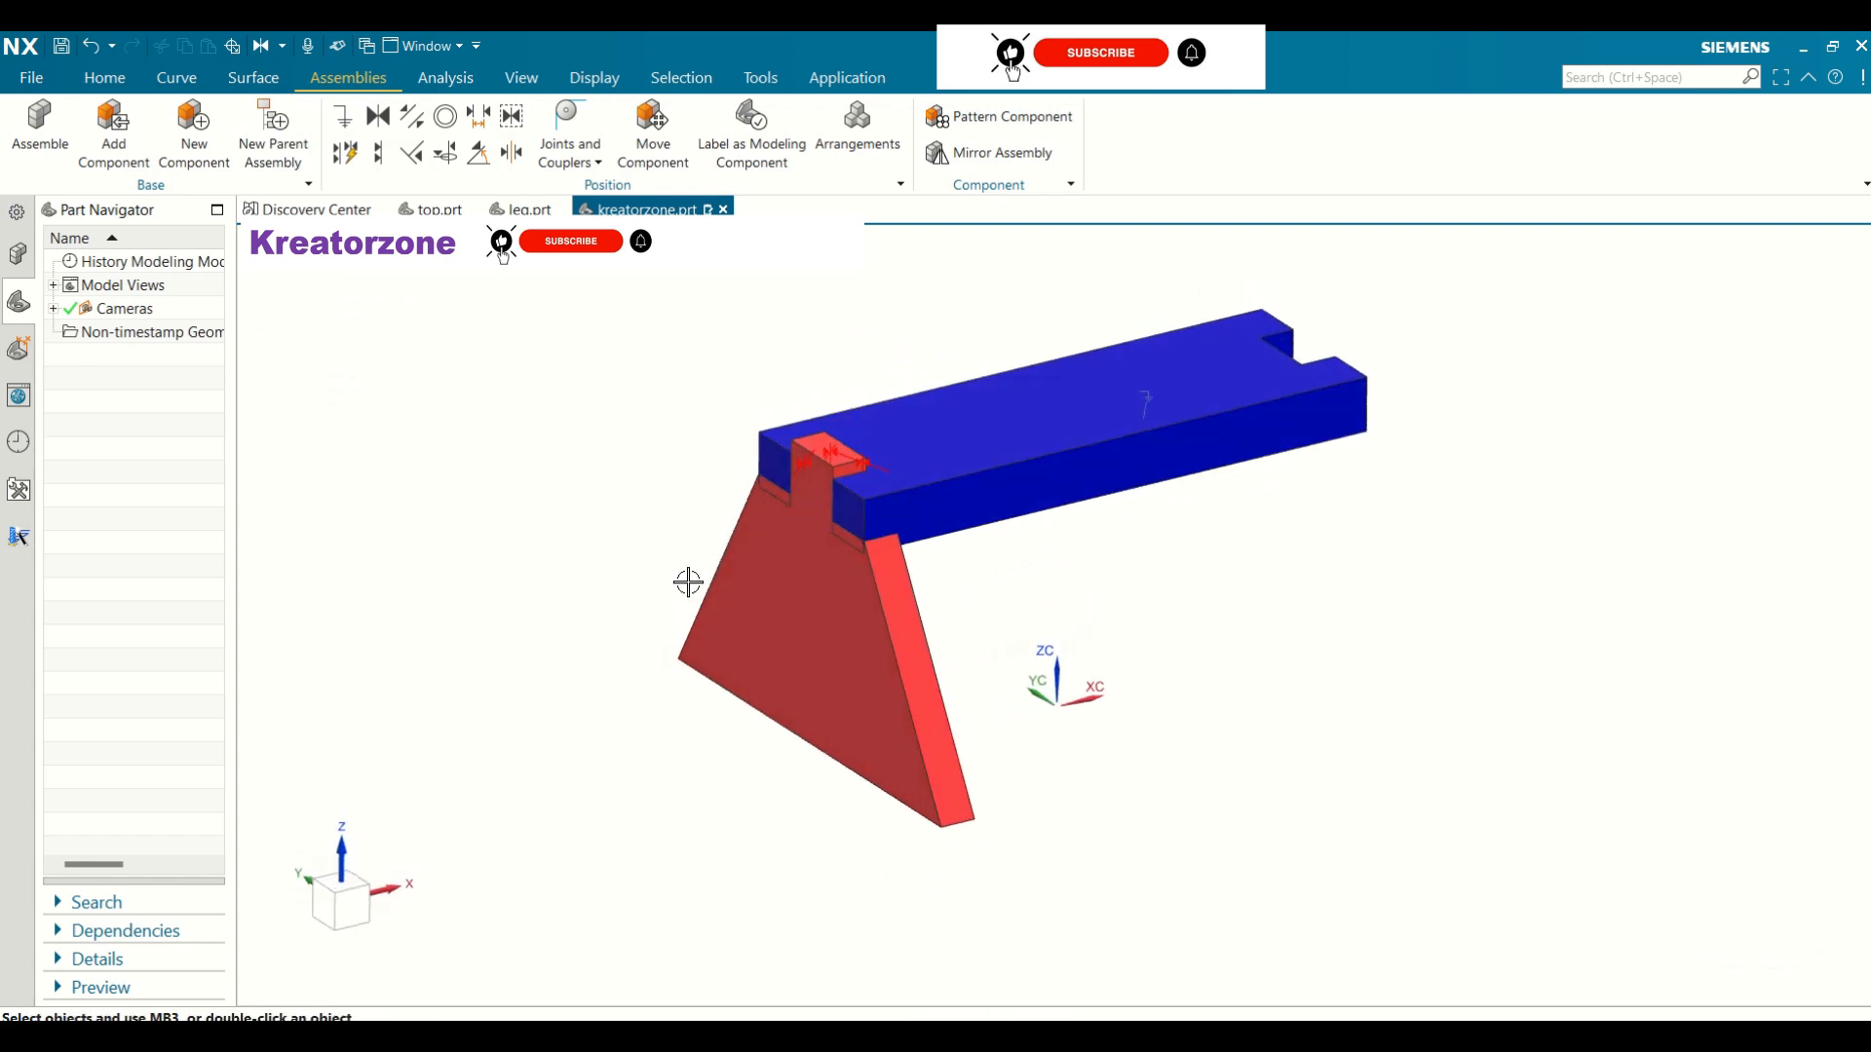
{"action": "scroll", "coordinate": [1420, 619], "scroll_direction": "down", "scroll_amount": 2}
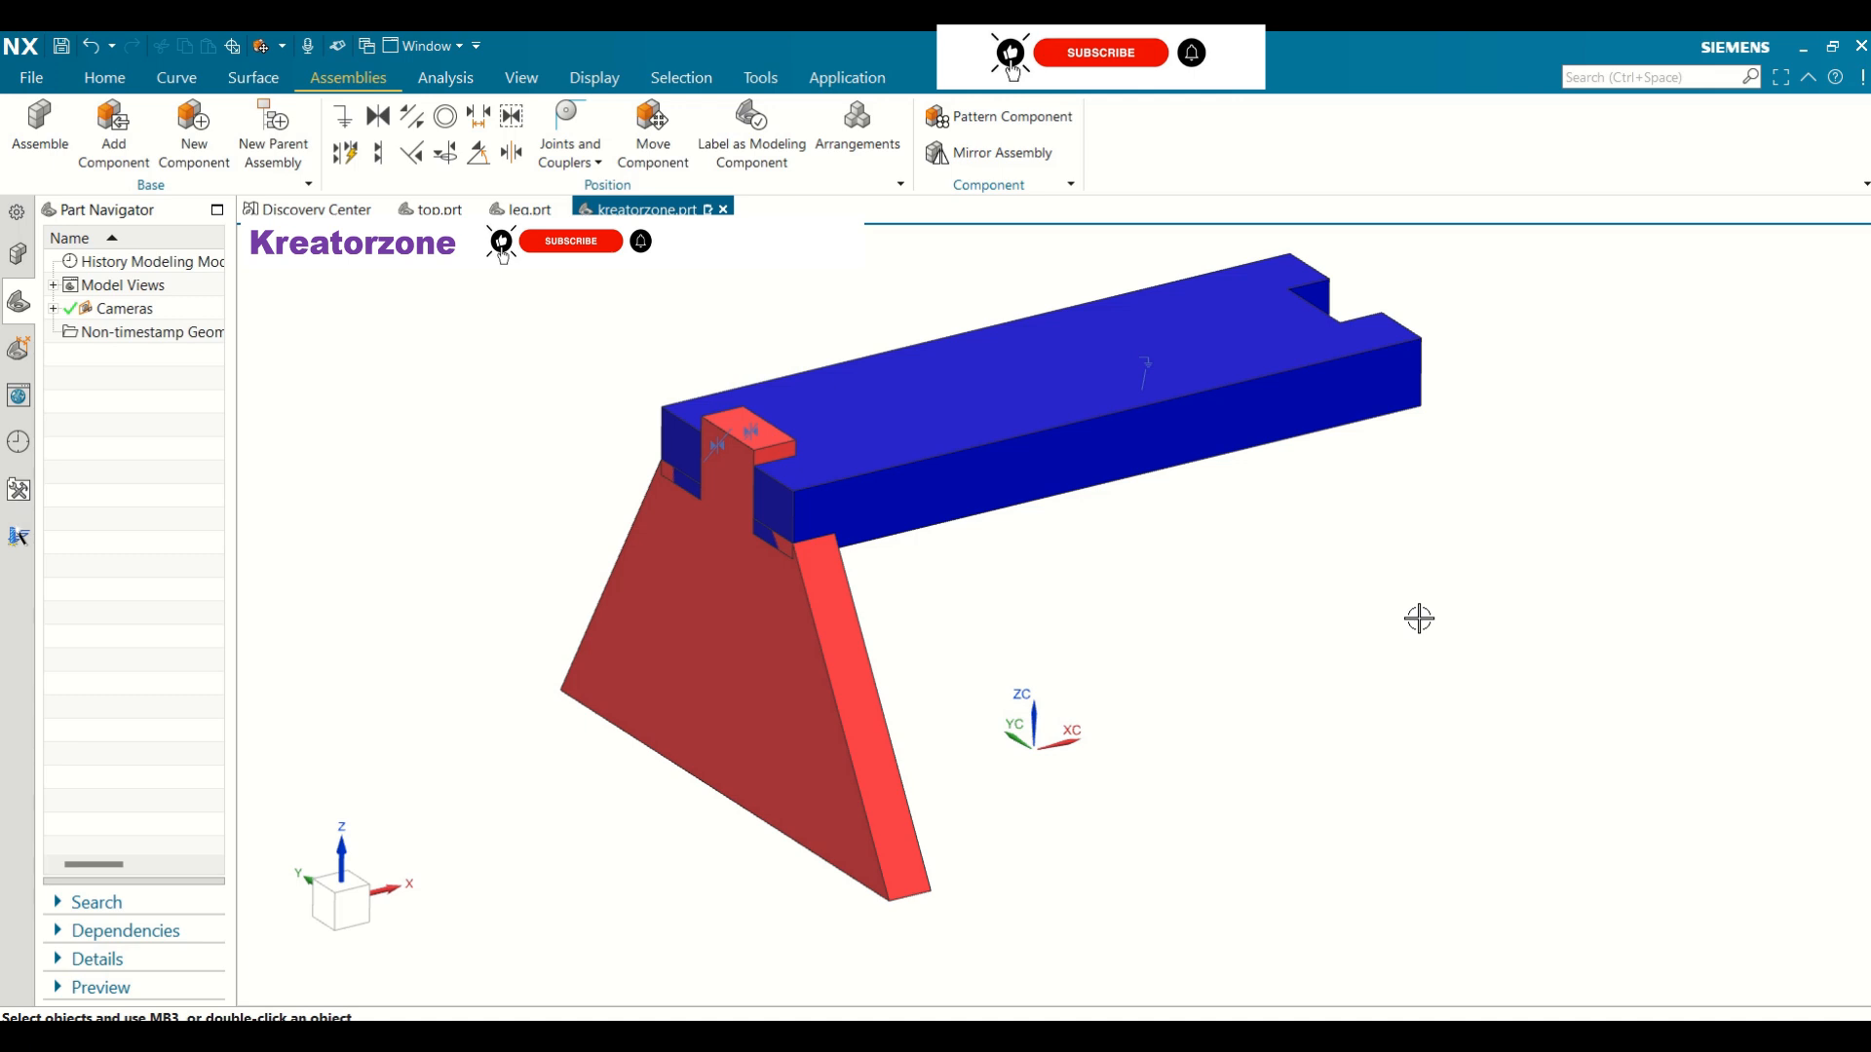
Move the leg component about 25 mm down along the ZC axis with Dynamic motion, clear of the notch
{"action": "left_click", "coordinate": [655, 136]}
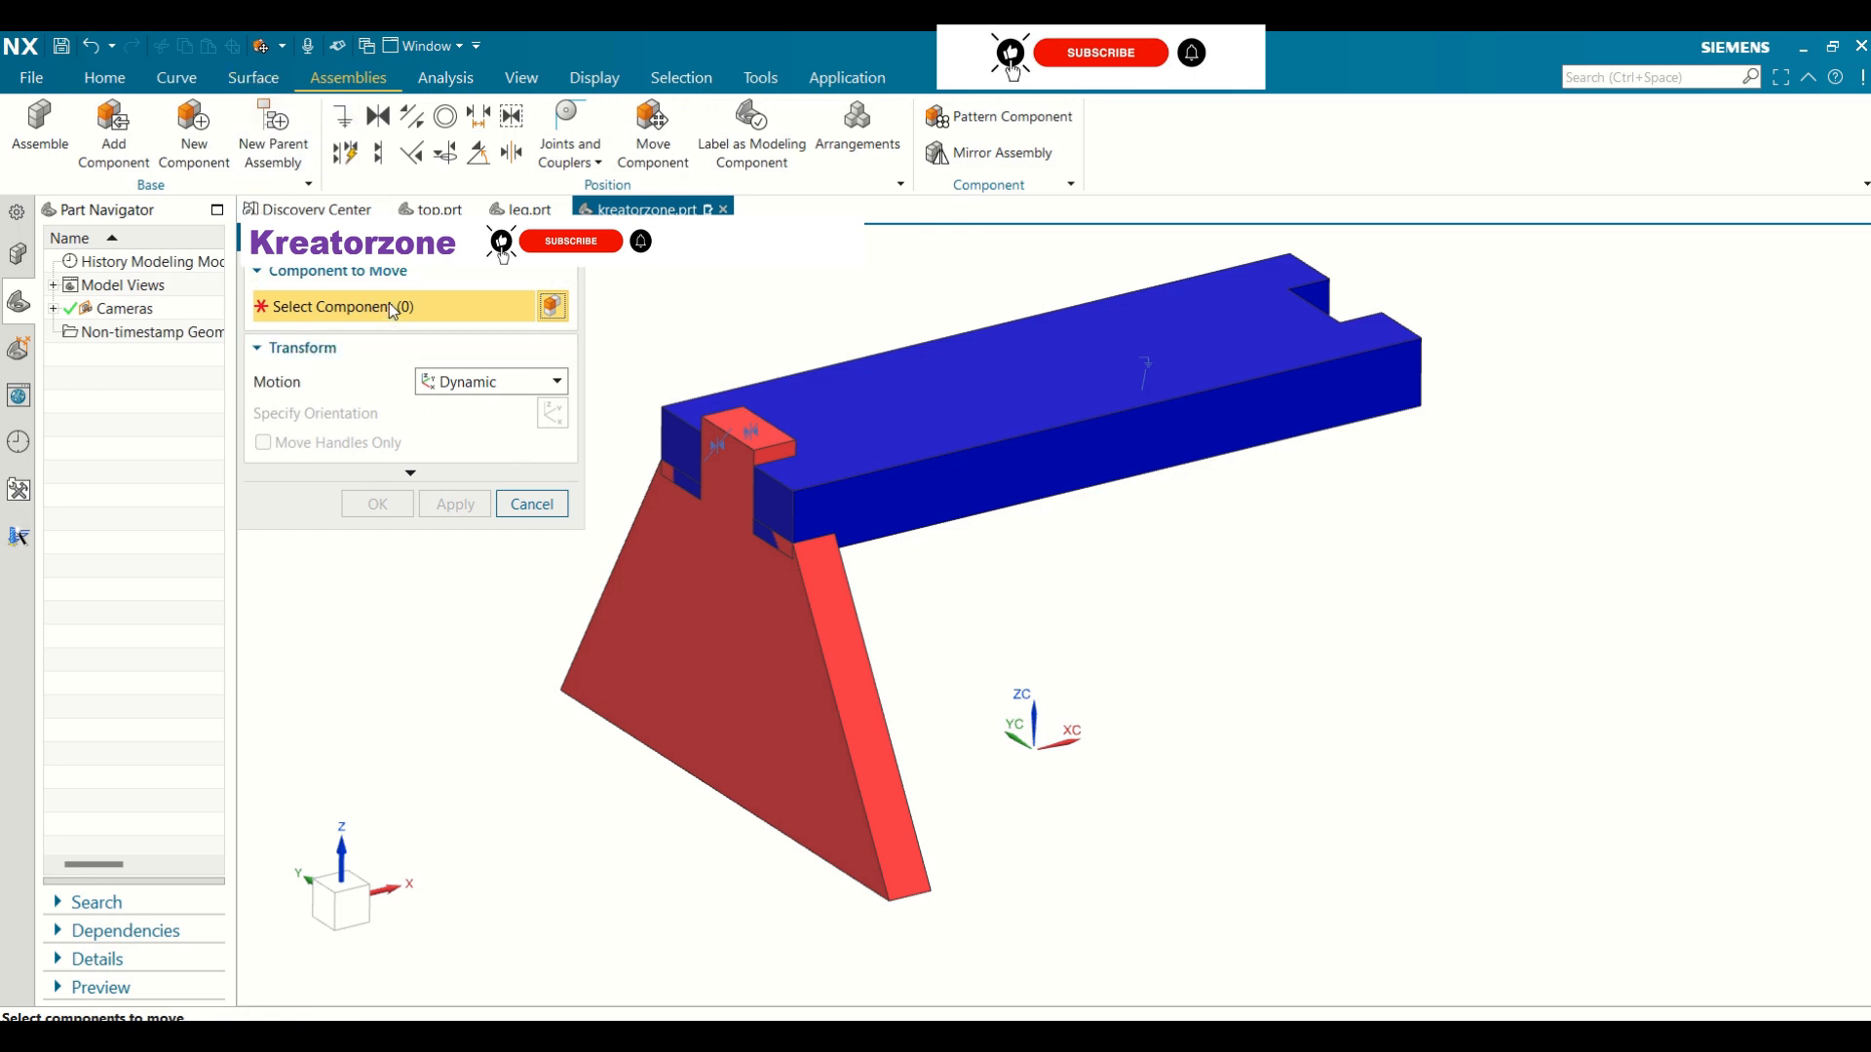
{"action": "left_click", "coordinate": [812, 633]}
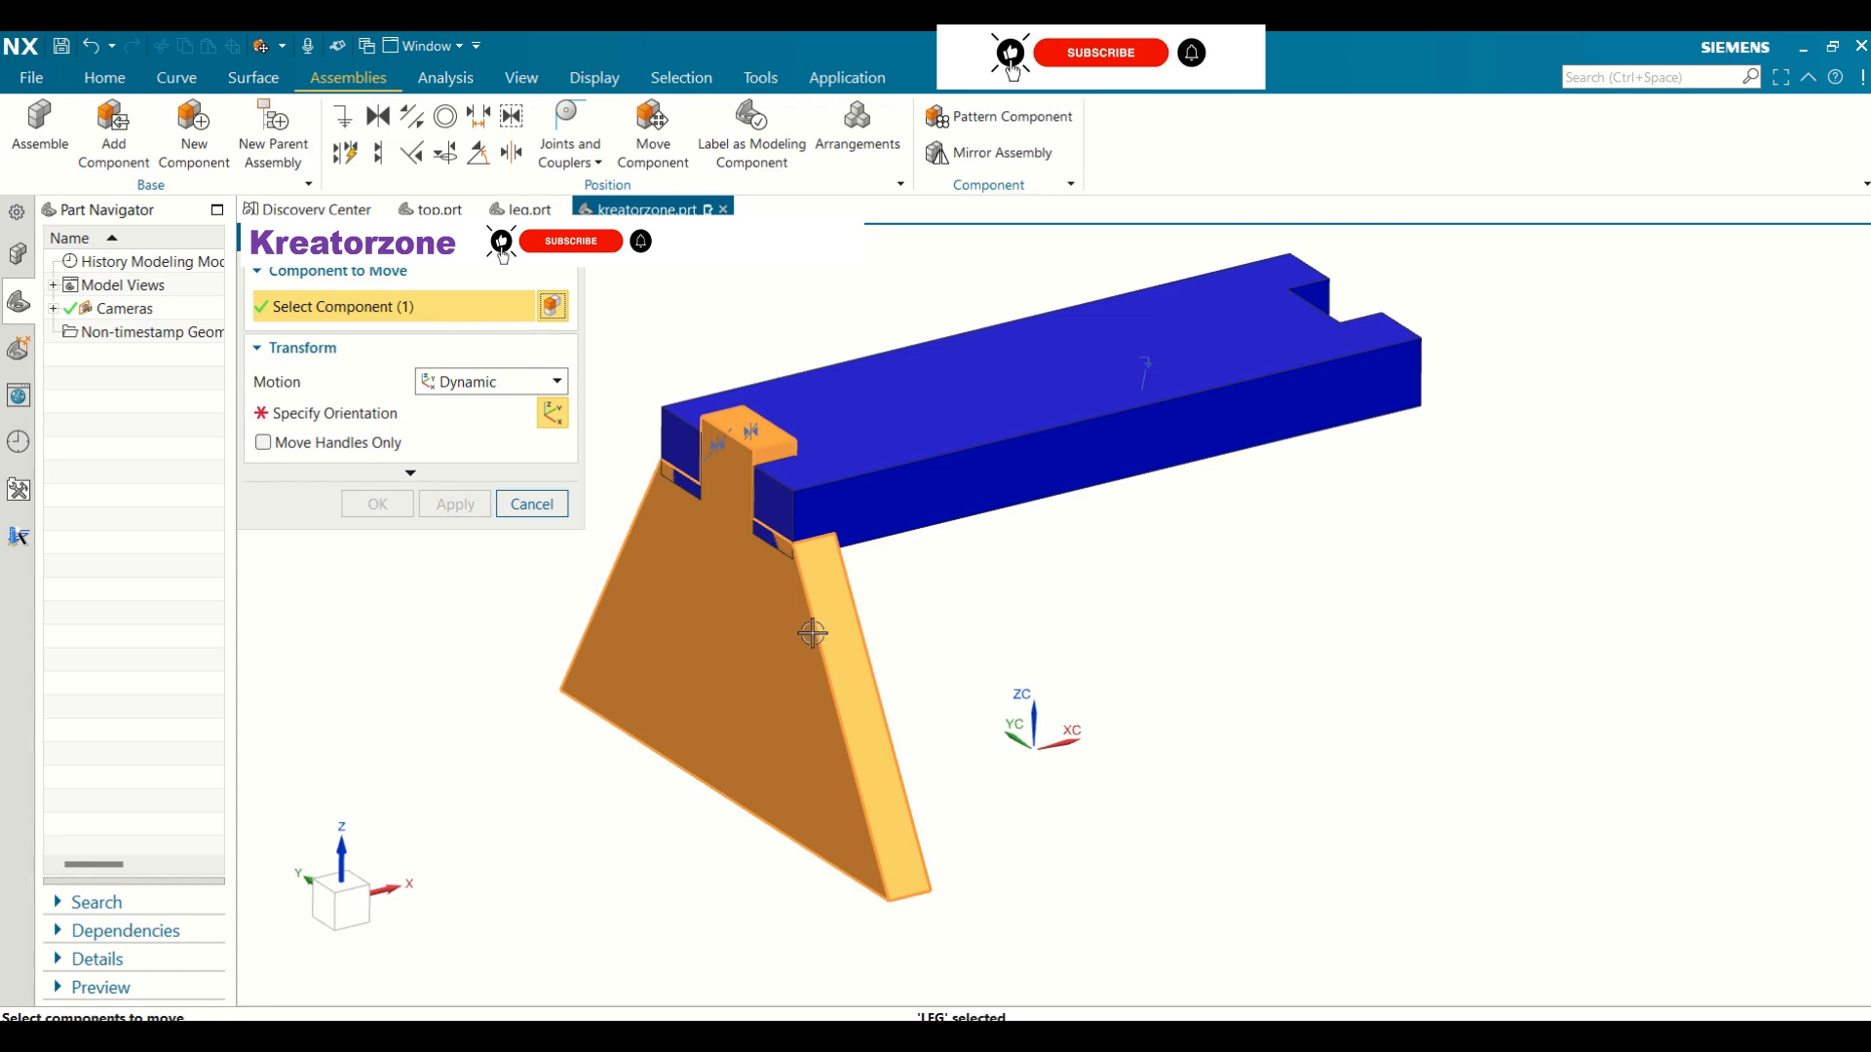
{"action": "left_click", "coordinate": [328, 426]}
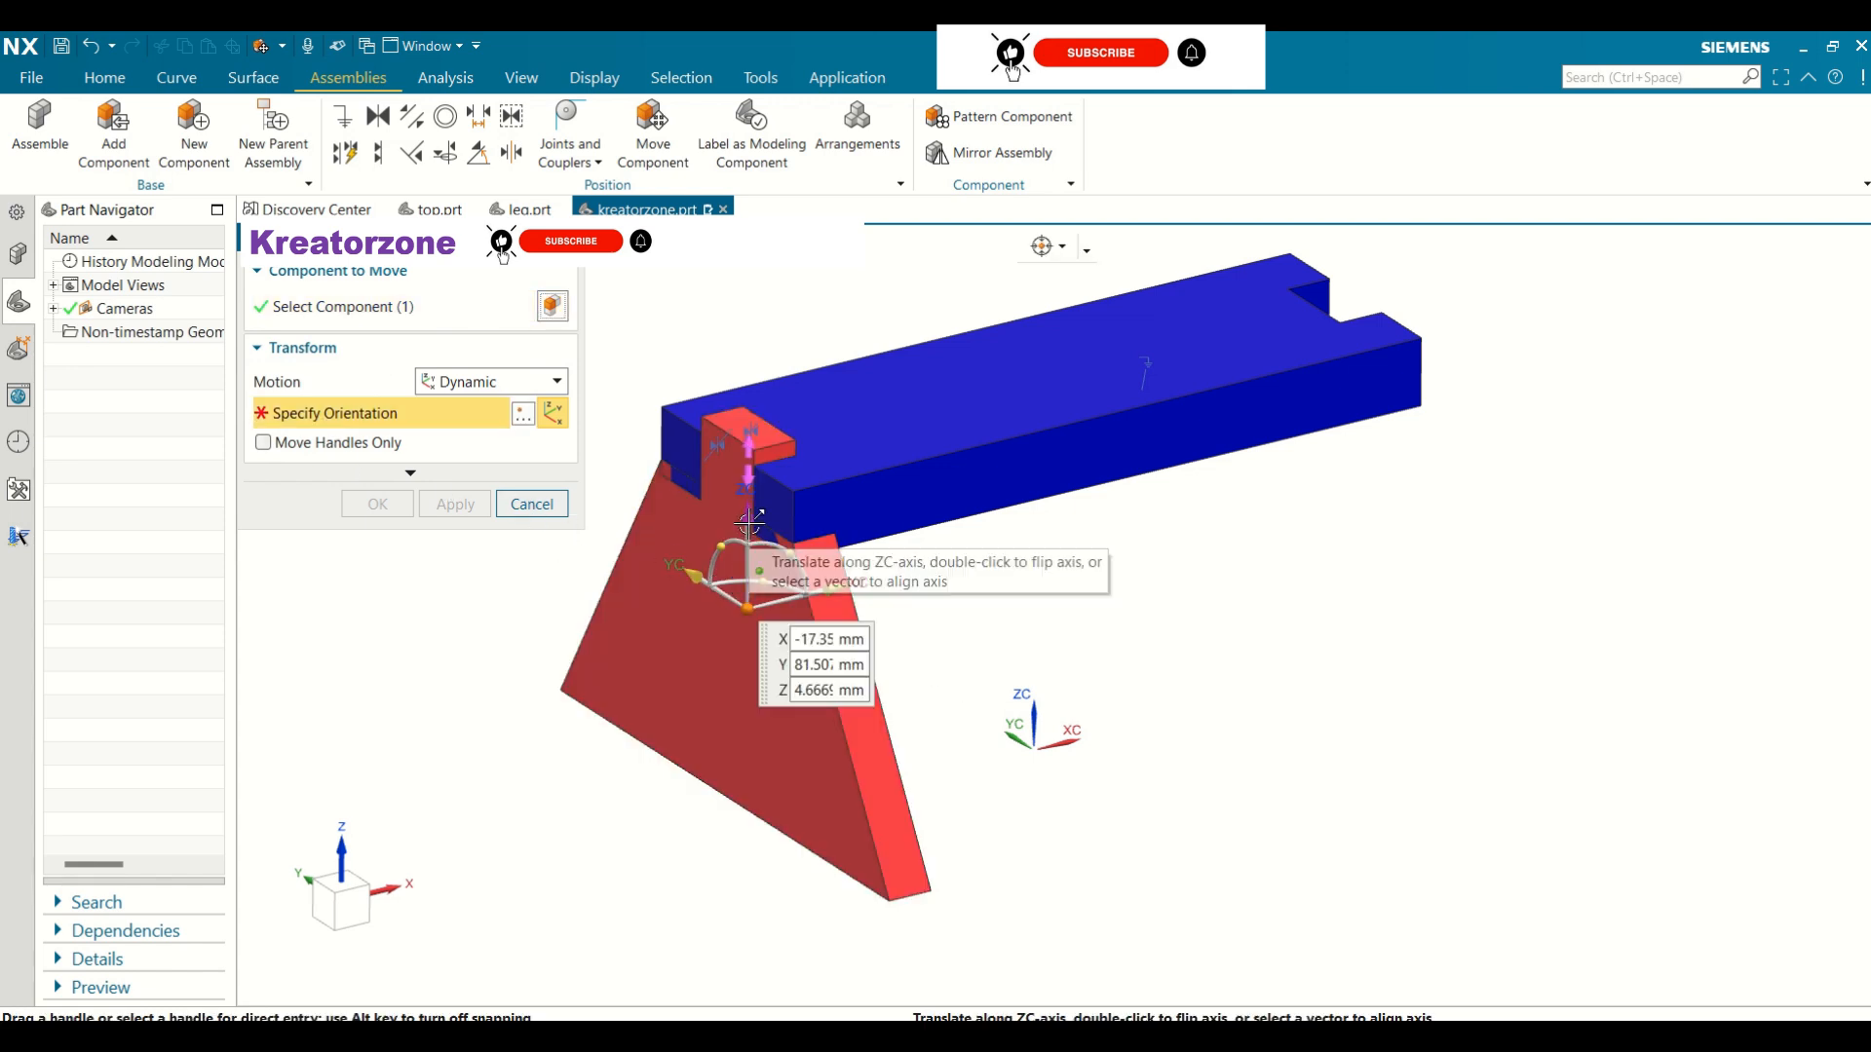
{"action": "left_click_drag", "start_coordinate": [751, 558], "coordinate": [751, 640]}
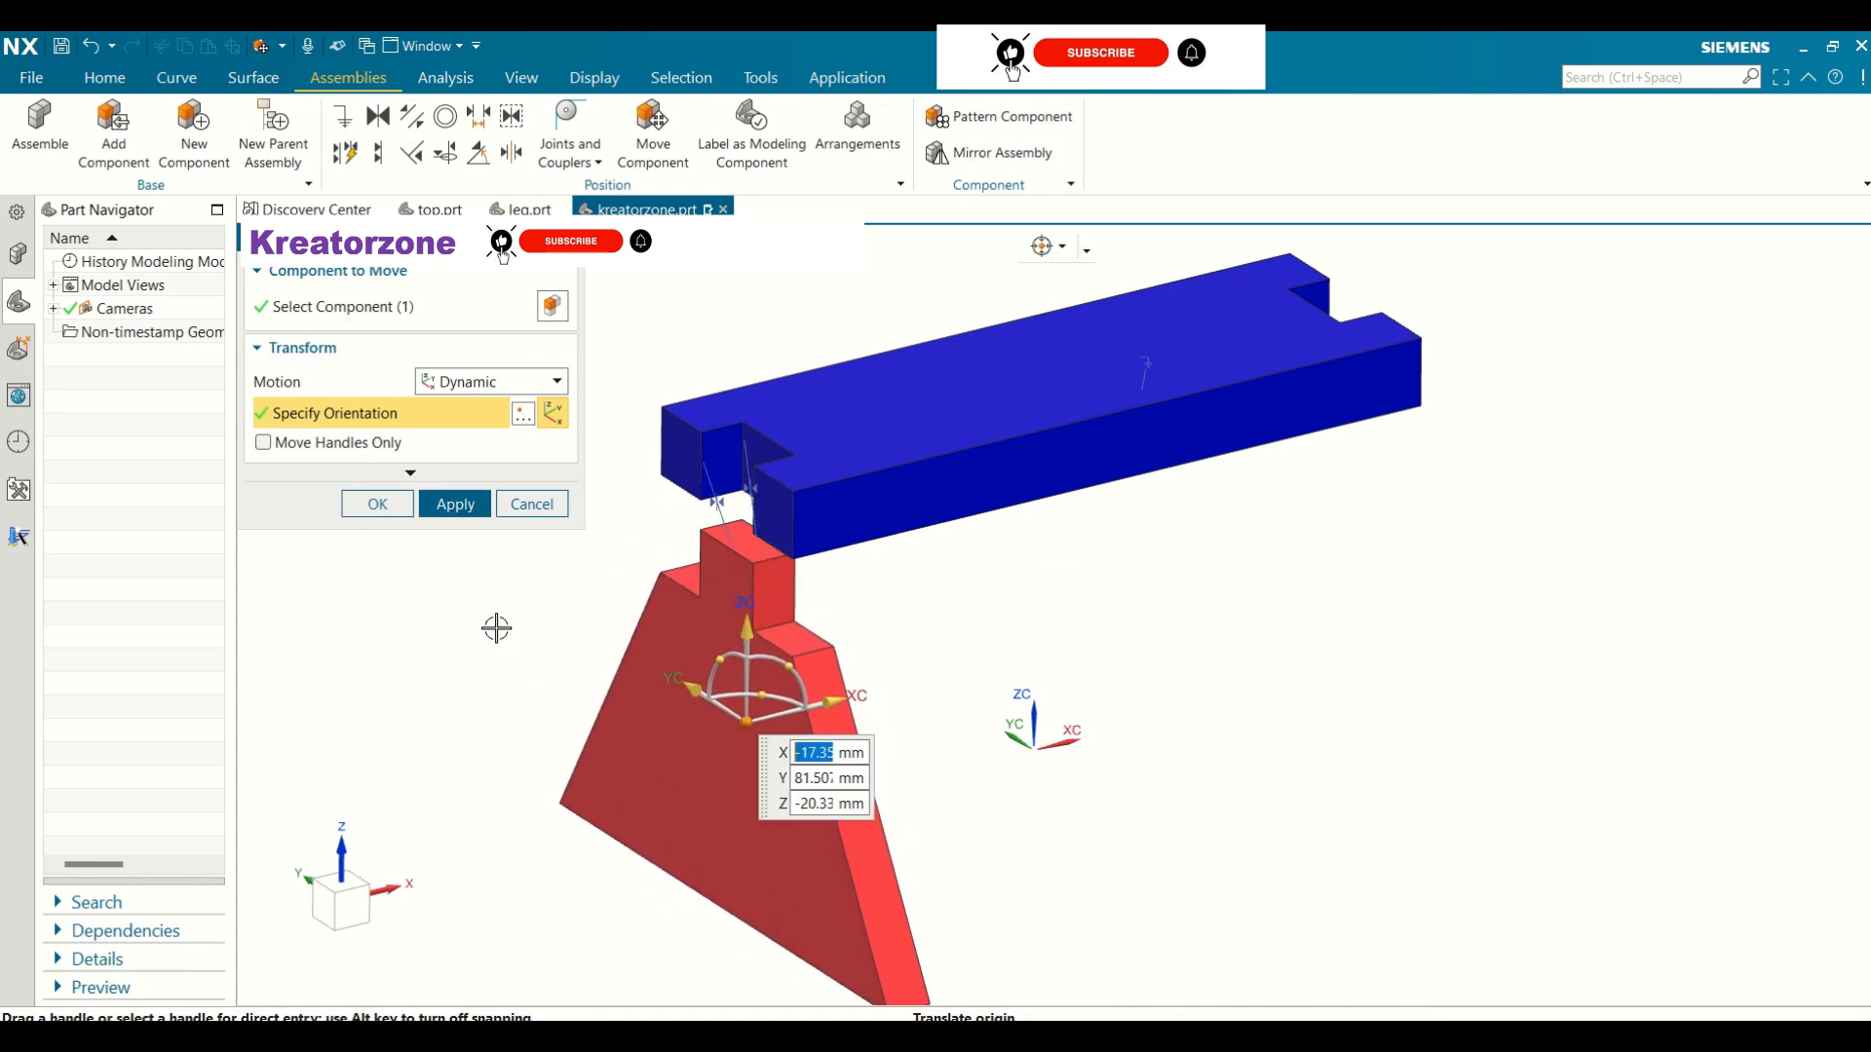
{"action": "left_click", "coordinate": [389, 514]}
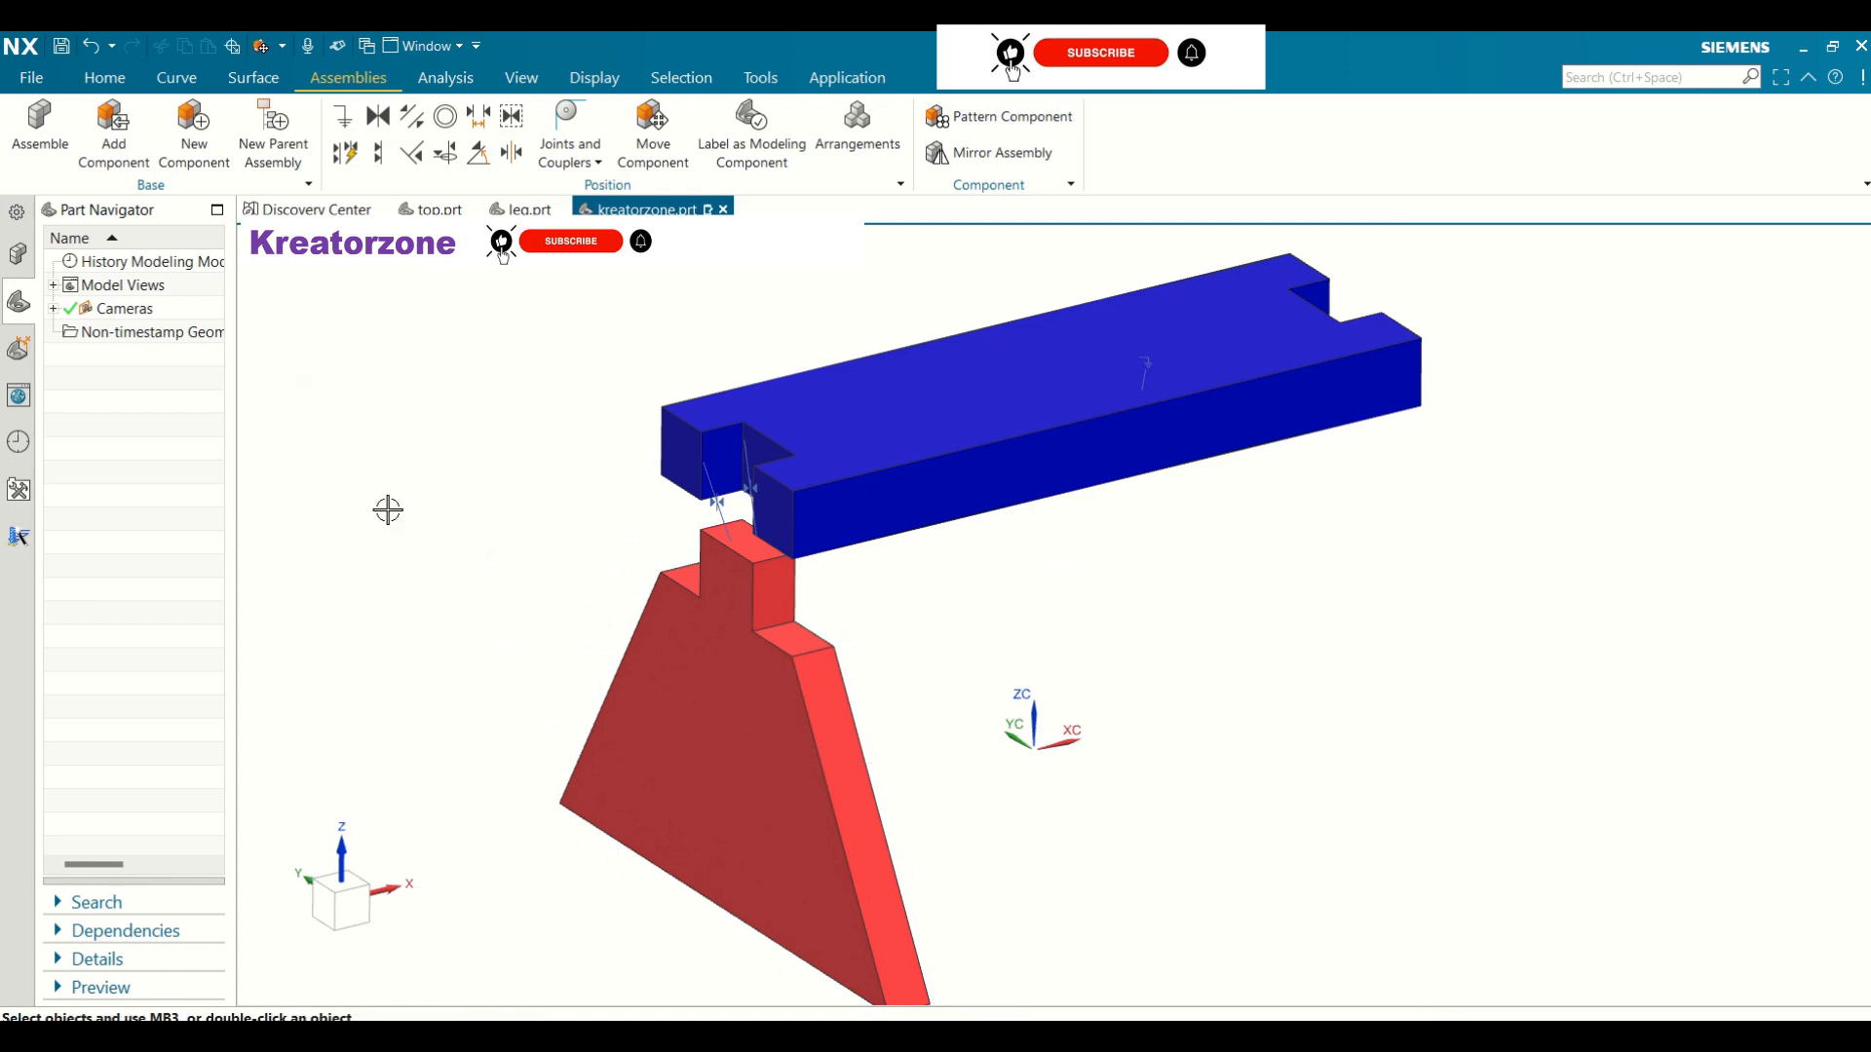
Try again to apply a Touch constraint from the lowered leg tab's upper face to the top's upper face
{"action": "mouse_move", "coordinate": [639, 497]}
{"action": "middle_mouse_down"}
{"action": "mouse_move", "coordinate": [719, 476]}
{"action": "mouse_move", "coordinate": [669, 501]}
{"action": "middle_mouse_up"}
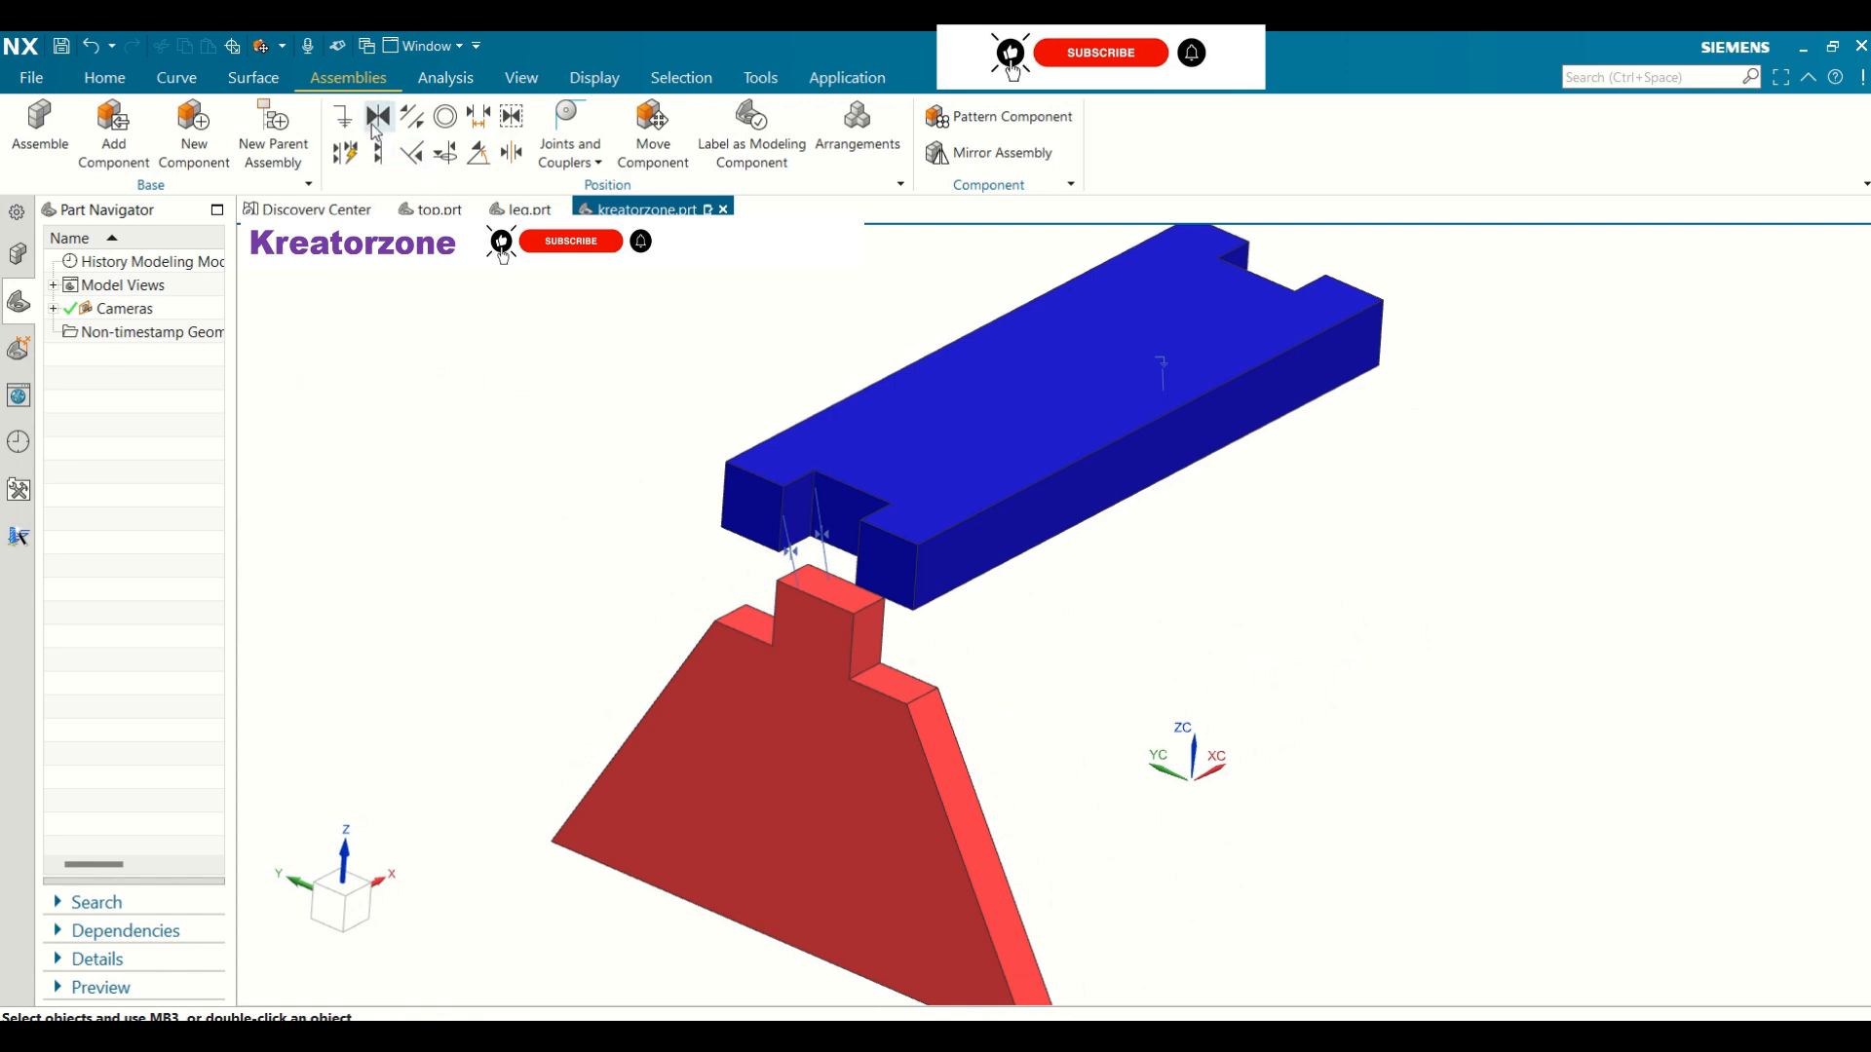
{"action": "left_click", "coordinate": [375, 151]}
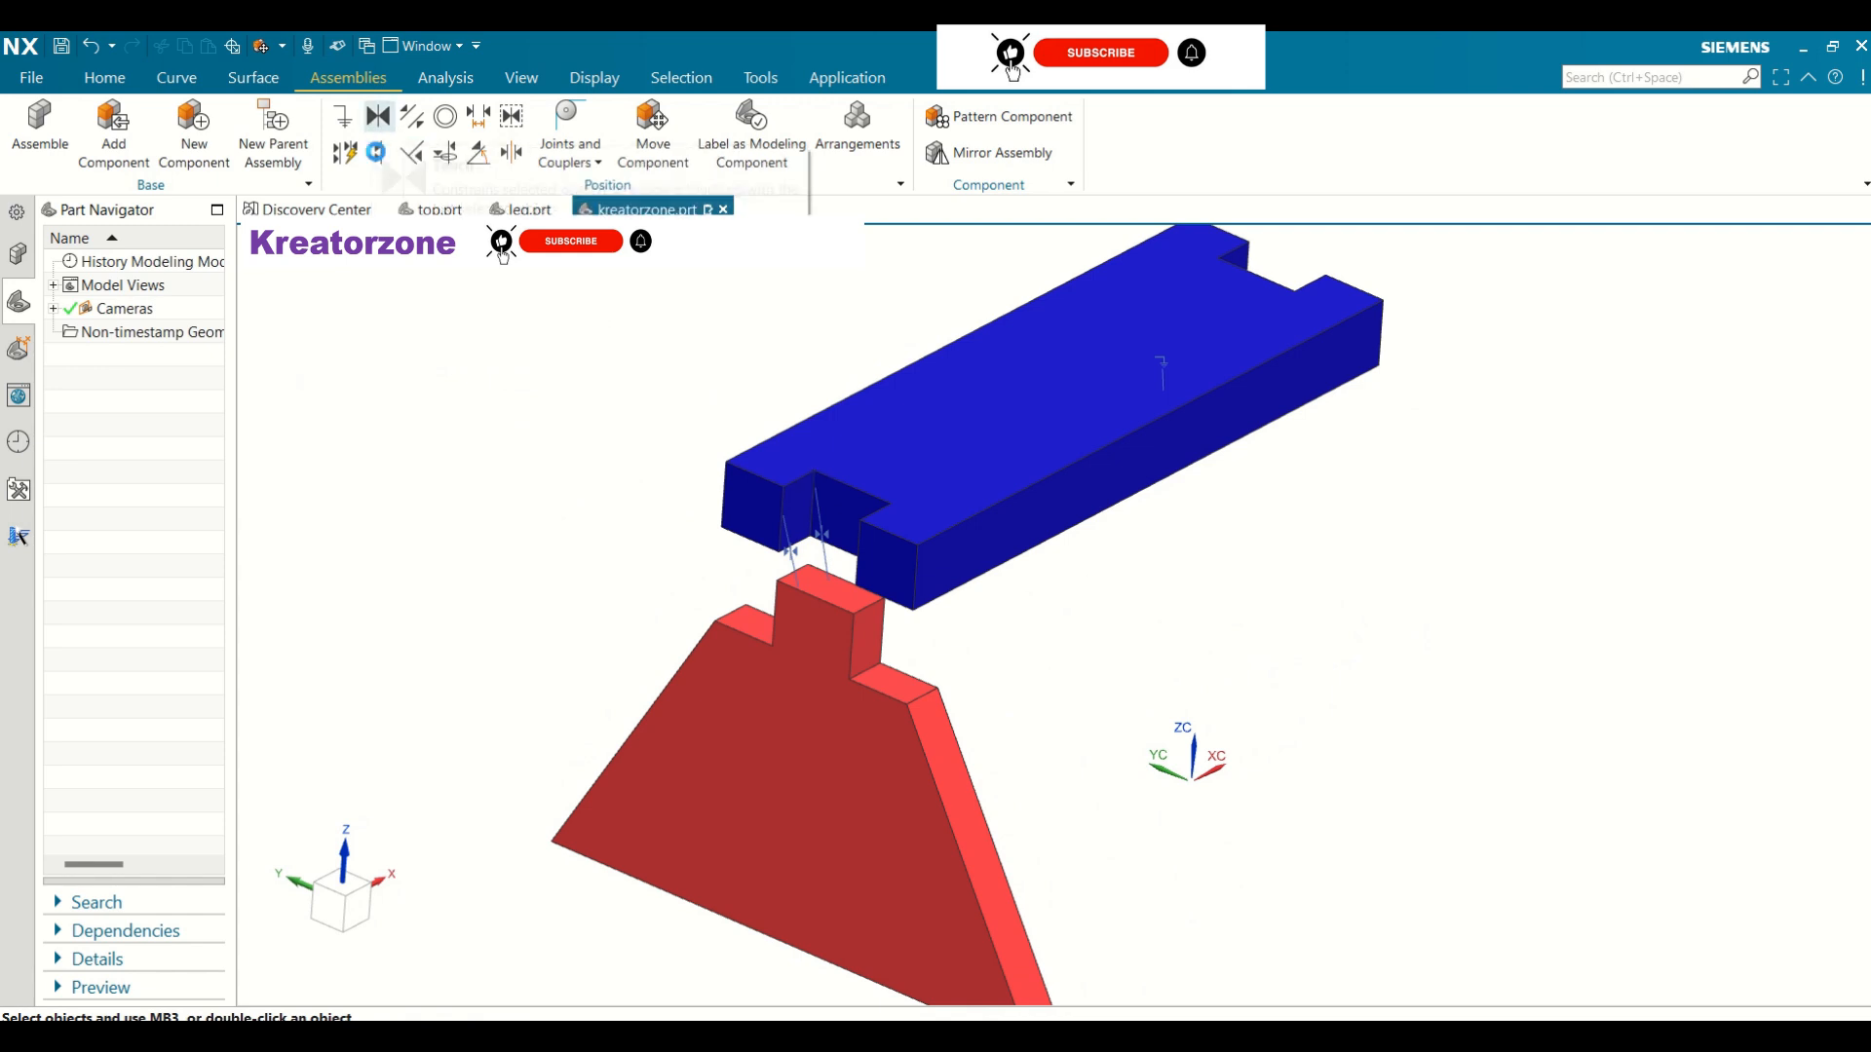
{"action": "left_click", "coordinate": [834, 586]}
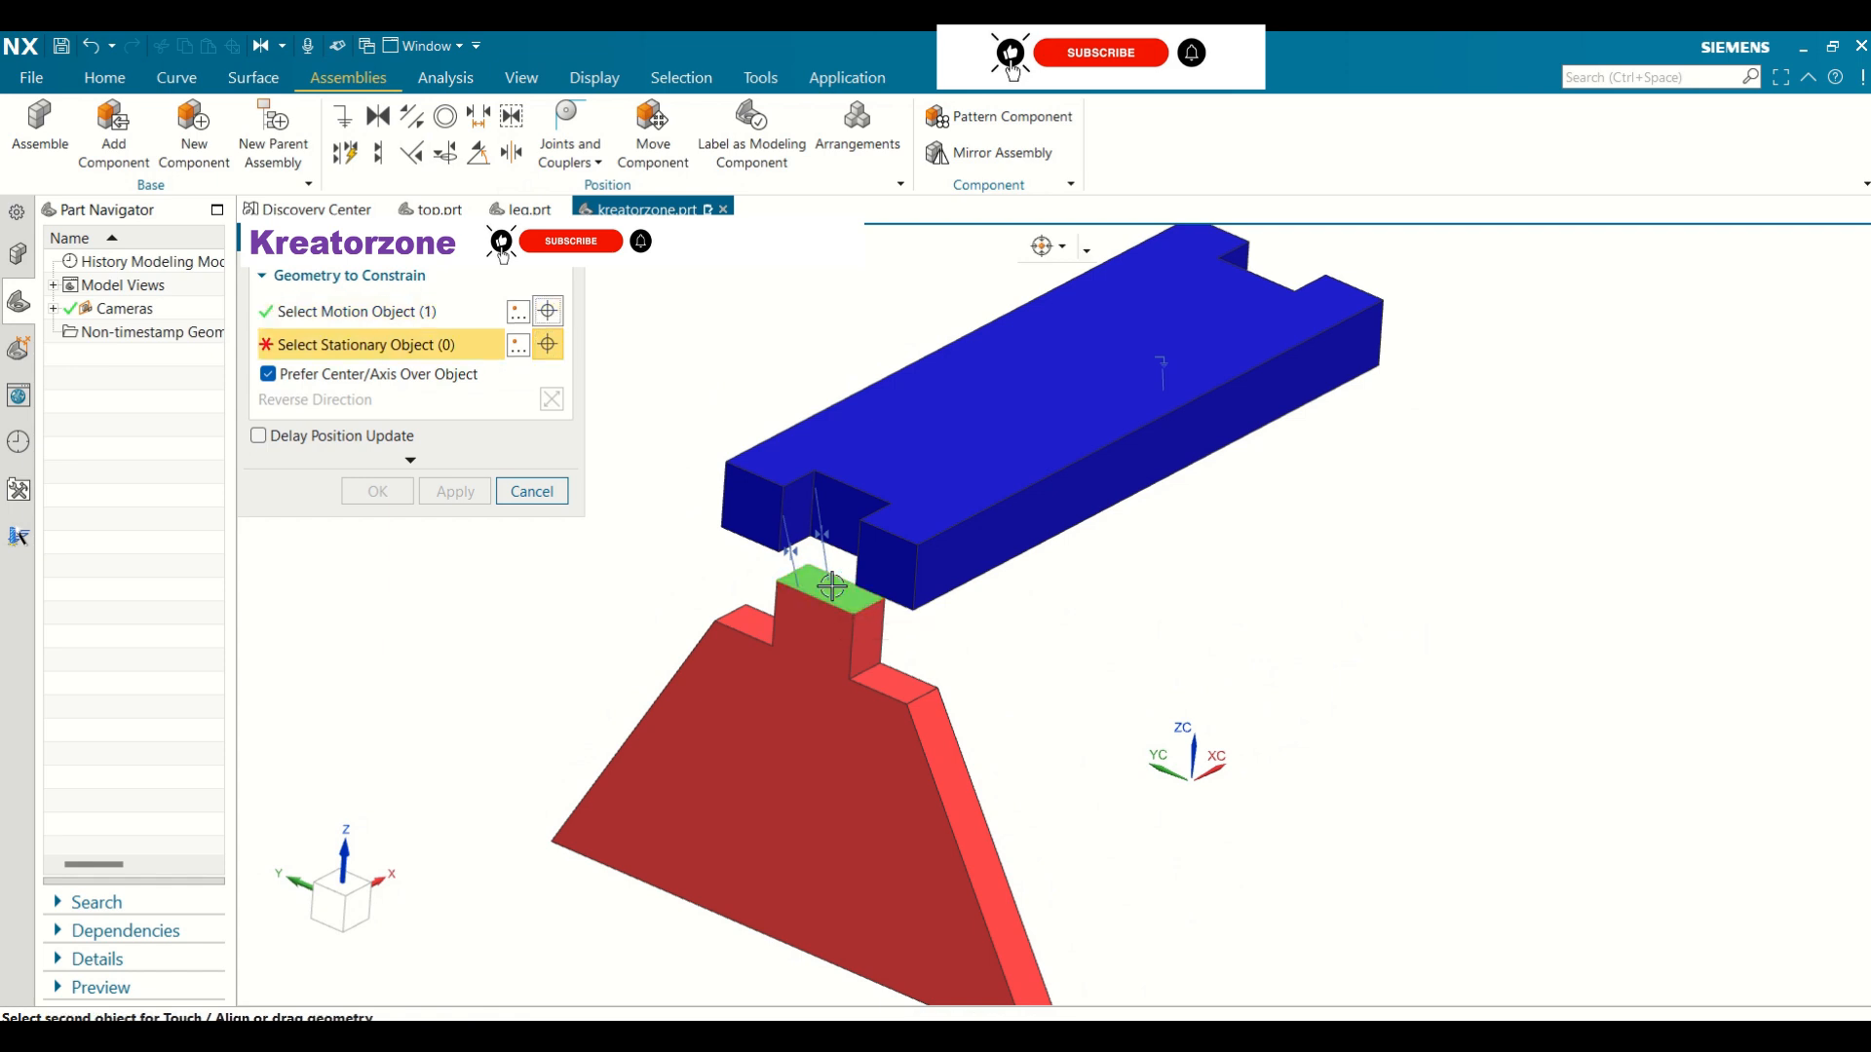
{"action": "left_click", "coordinate": [862, 459]}
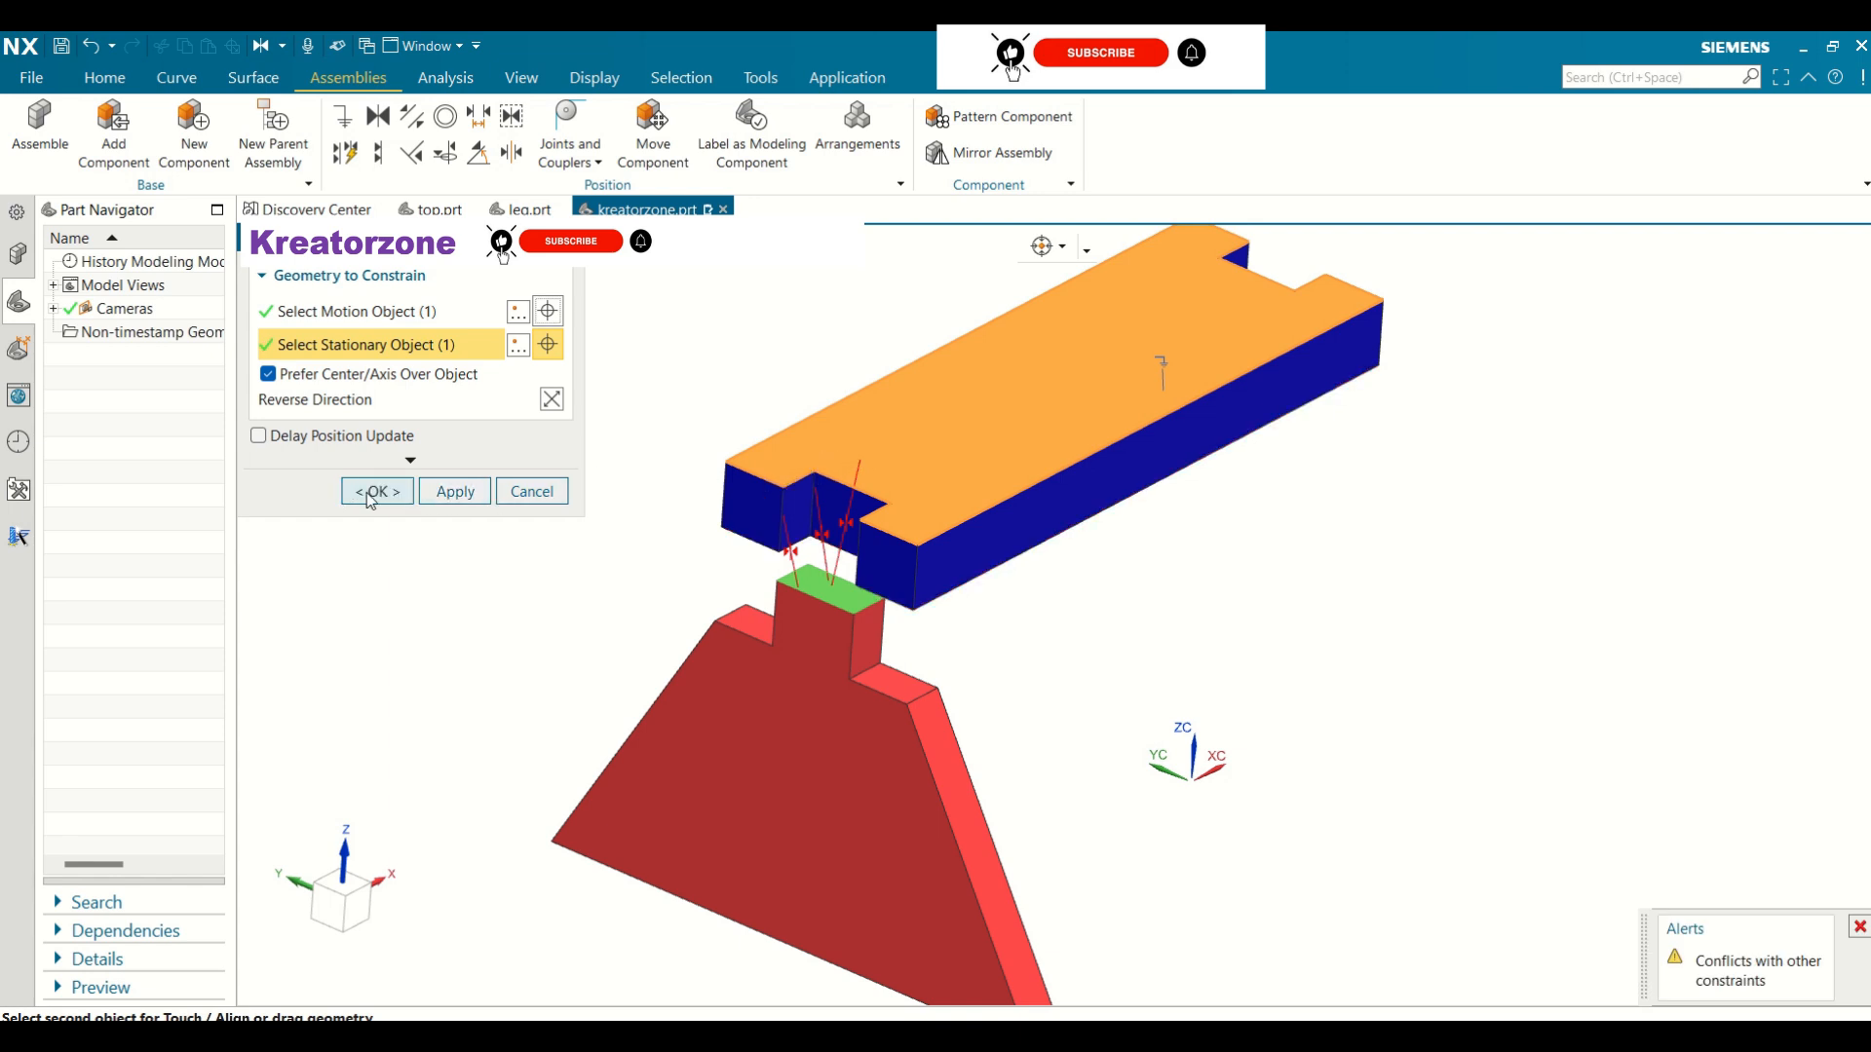
{"action": "left_click", "coordinate": [455, 492]}
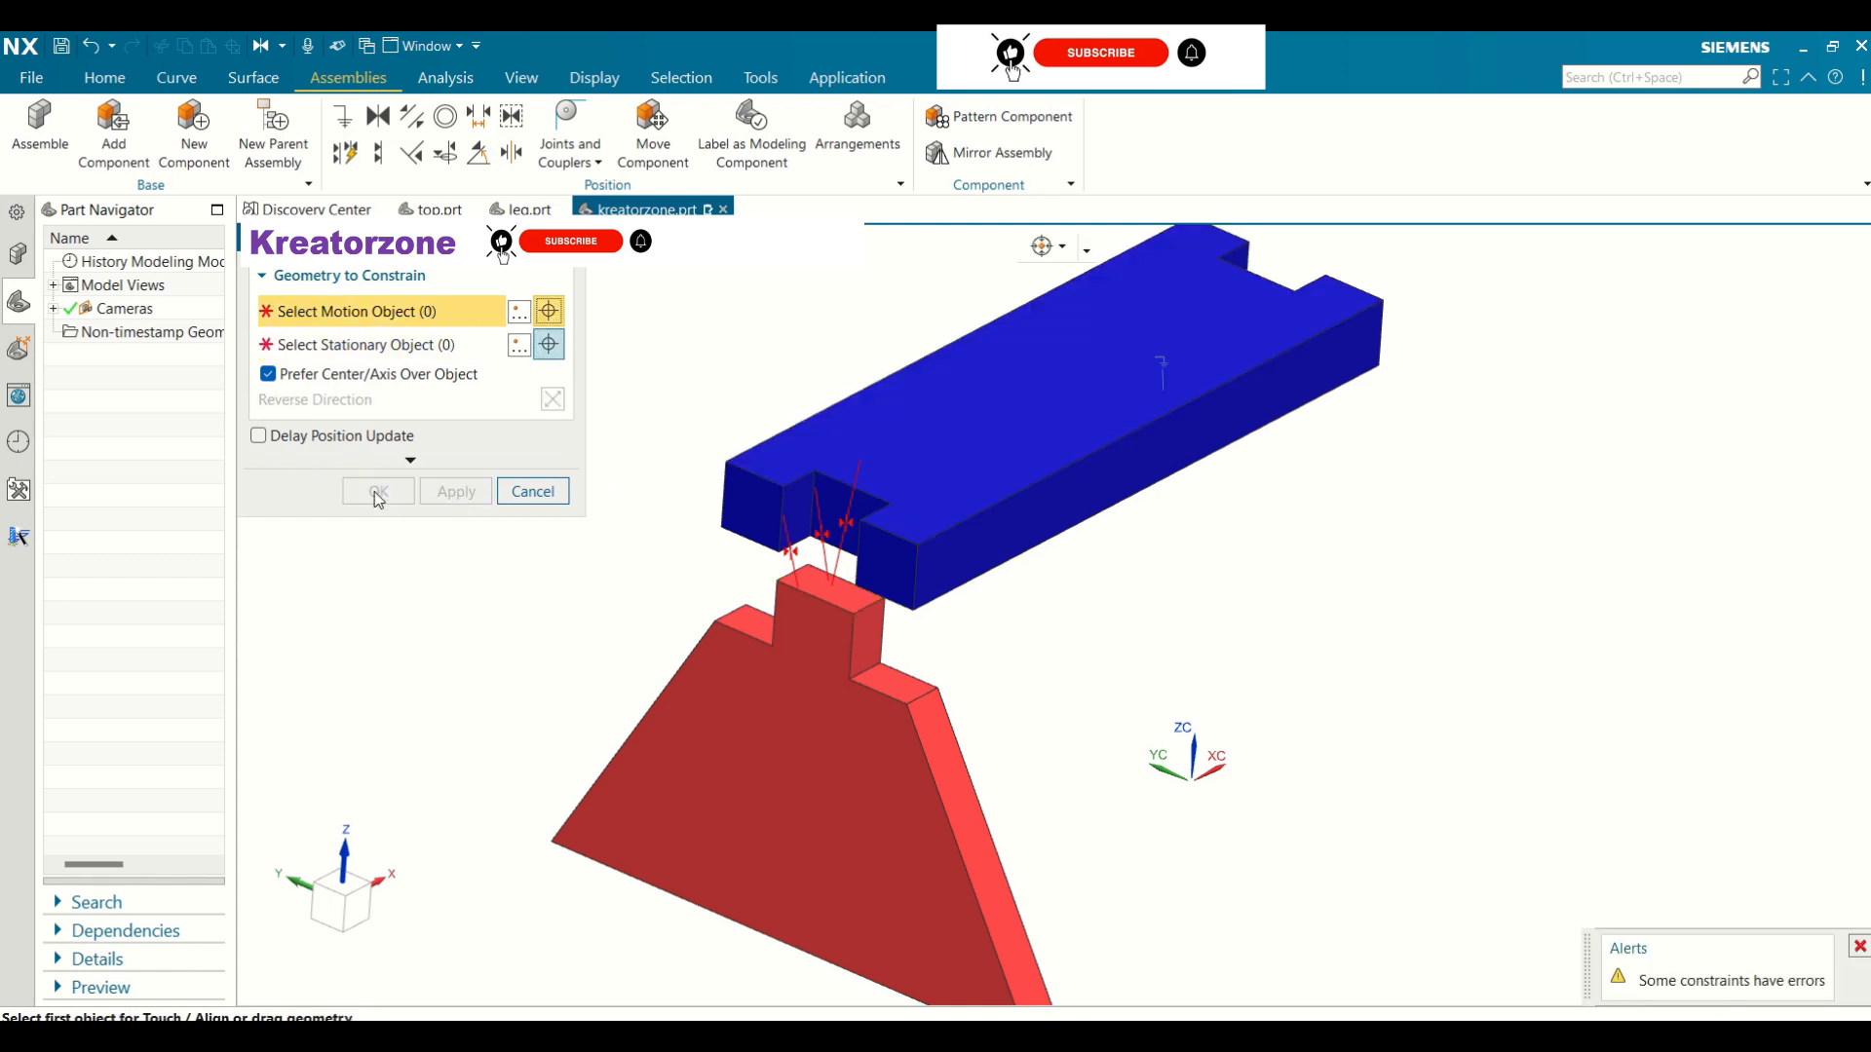
{"action": "left_click", "coordinate": [521, 492]}
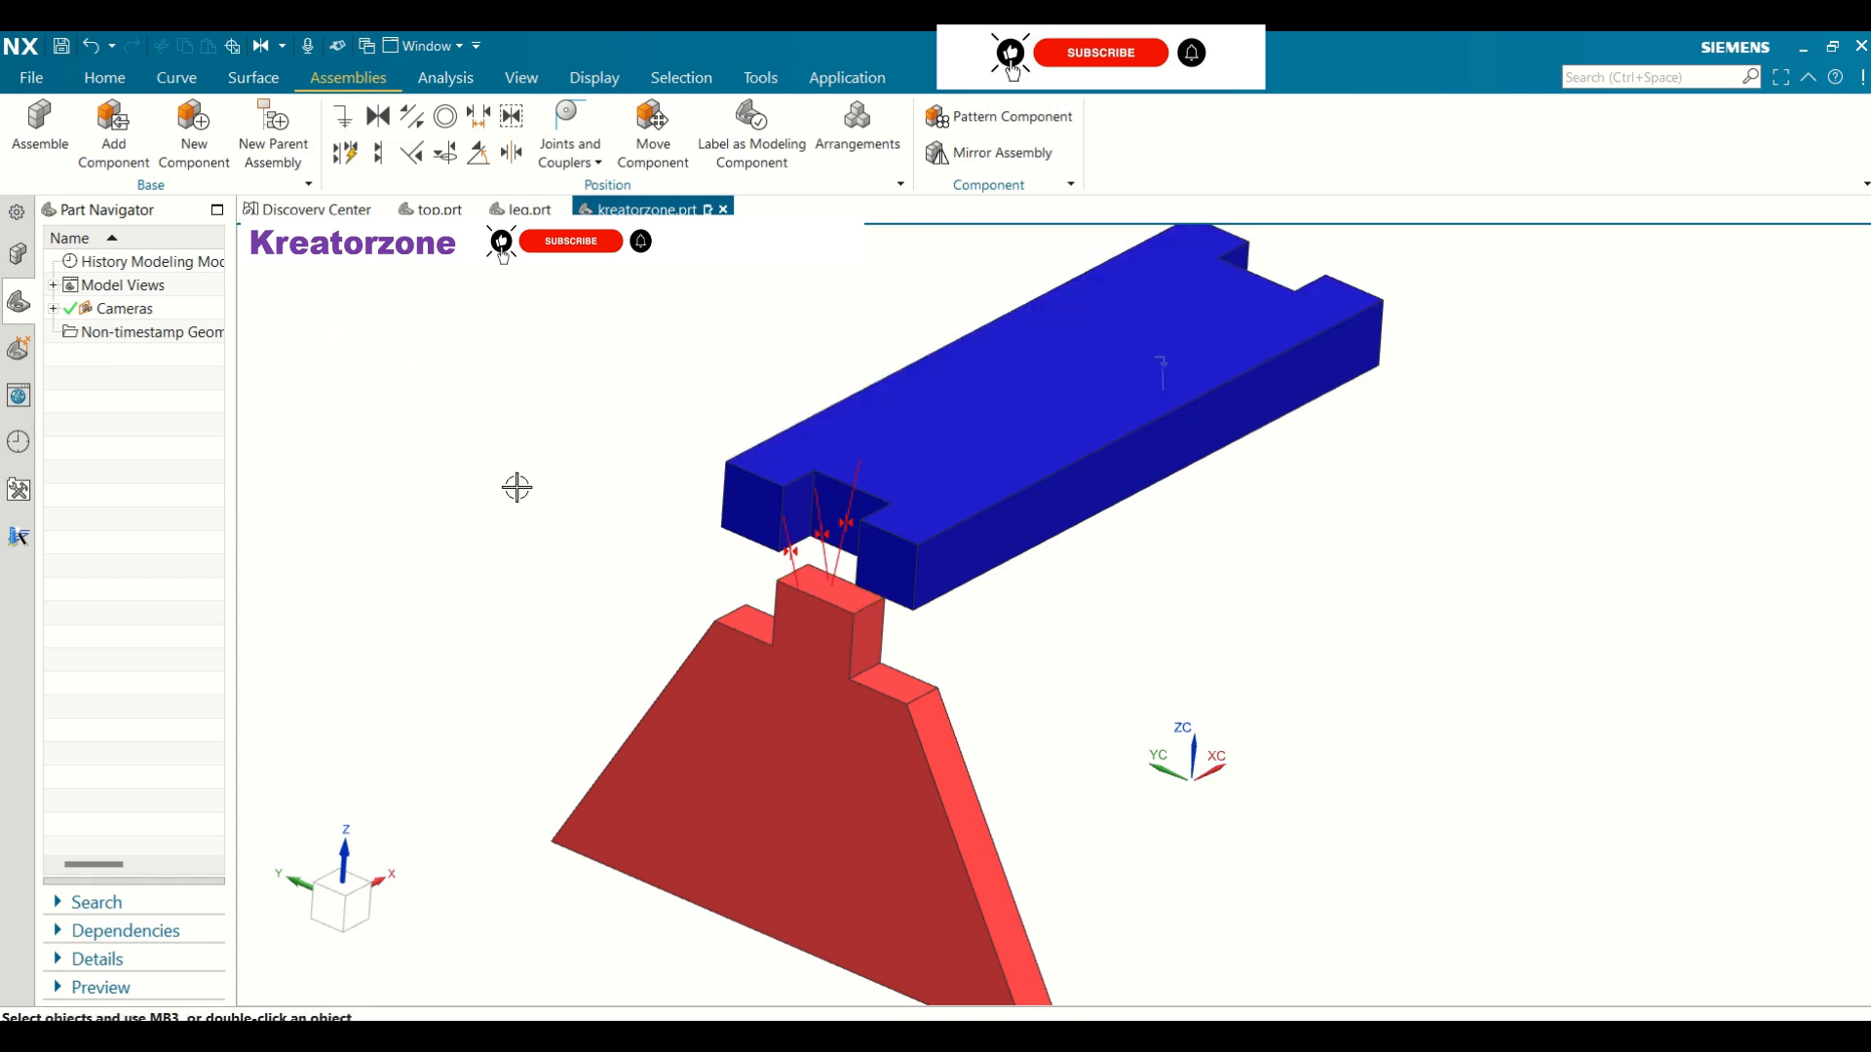
Delete the conflicting Touch constraint between the lowered leg tab's upper face and the top's upper face
{"action": "middle_click_drag", "start_coordinate": [698, 493], "coordinate": [1270, 645]}
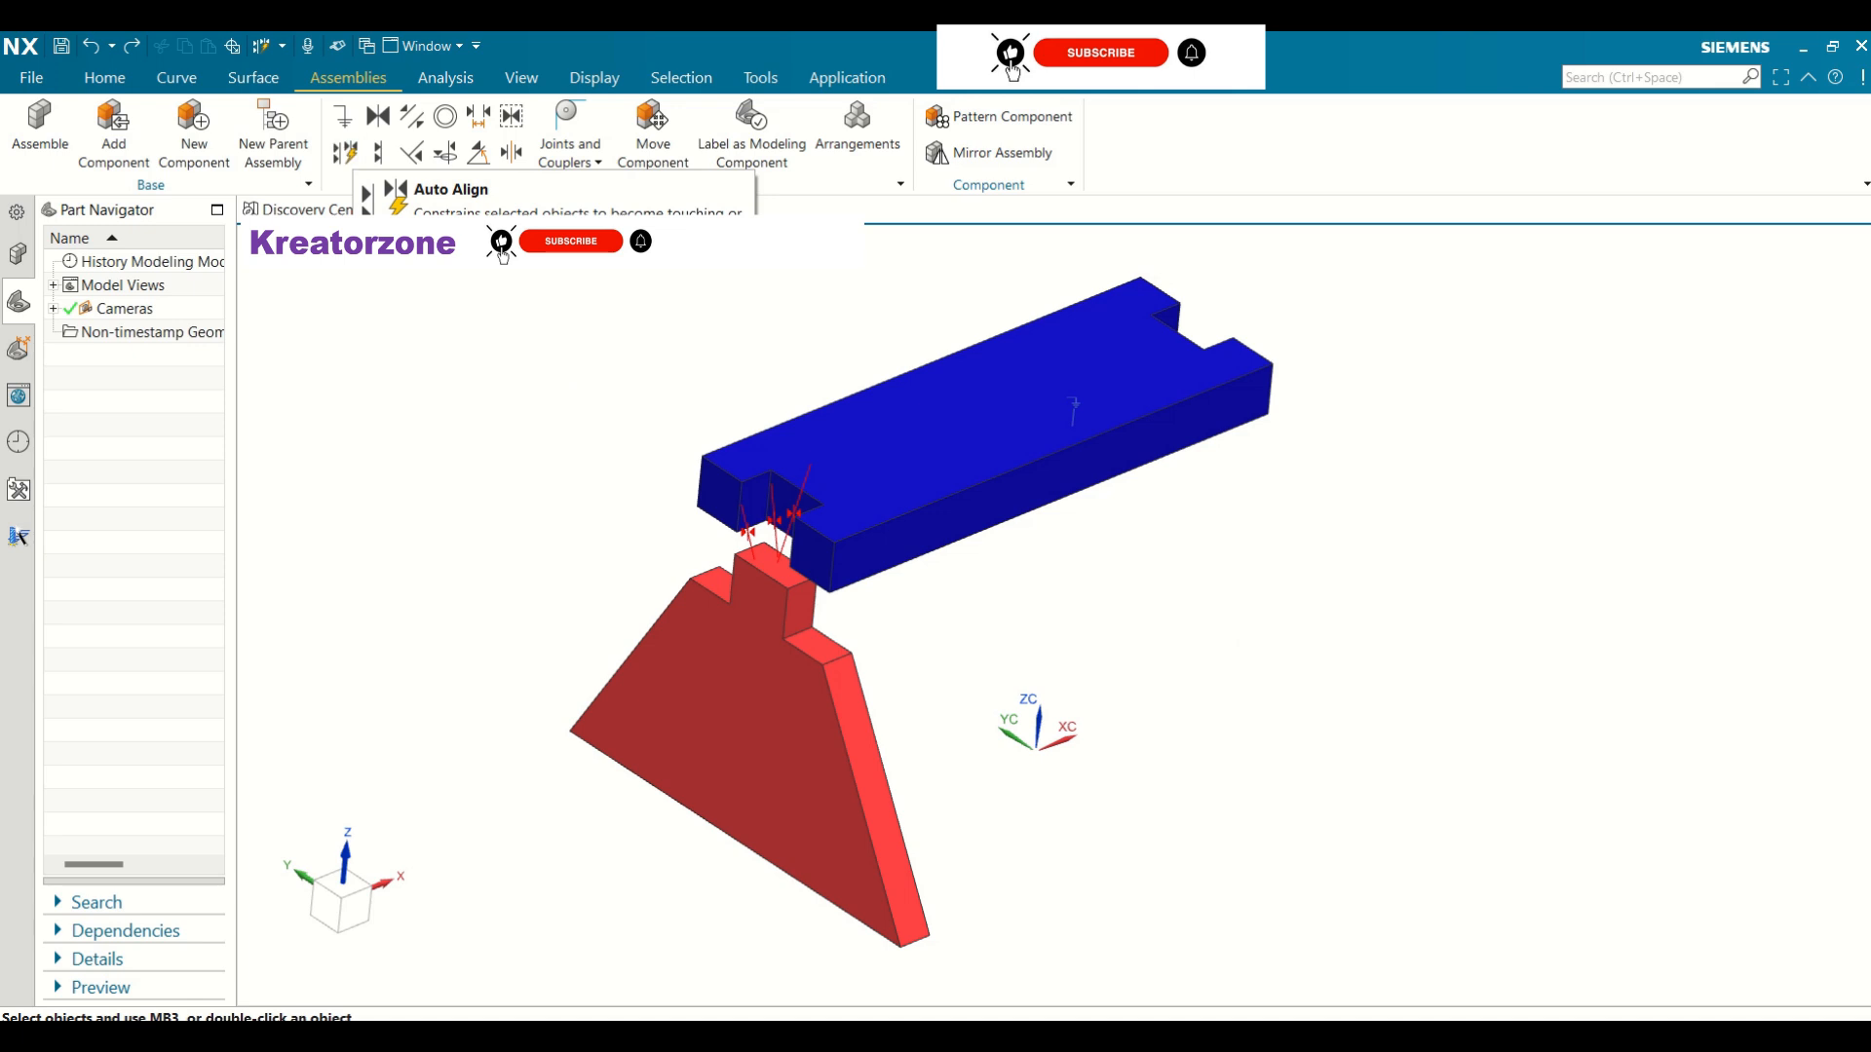
{"action": "right_click", "coordinate": [798, 514]}
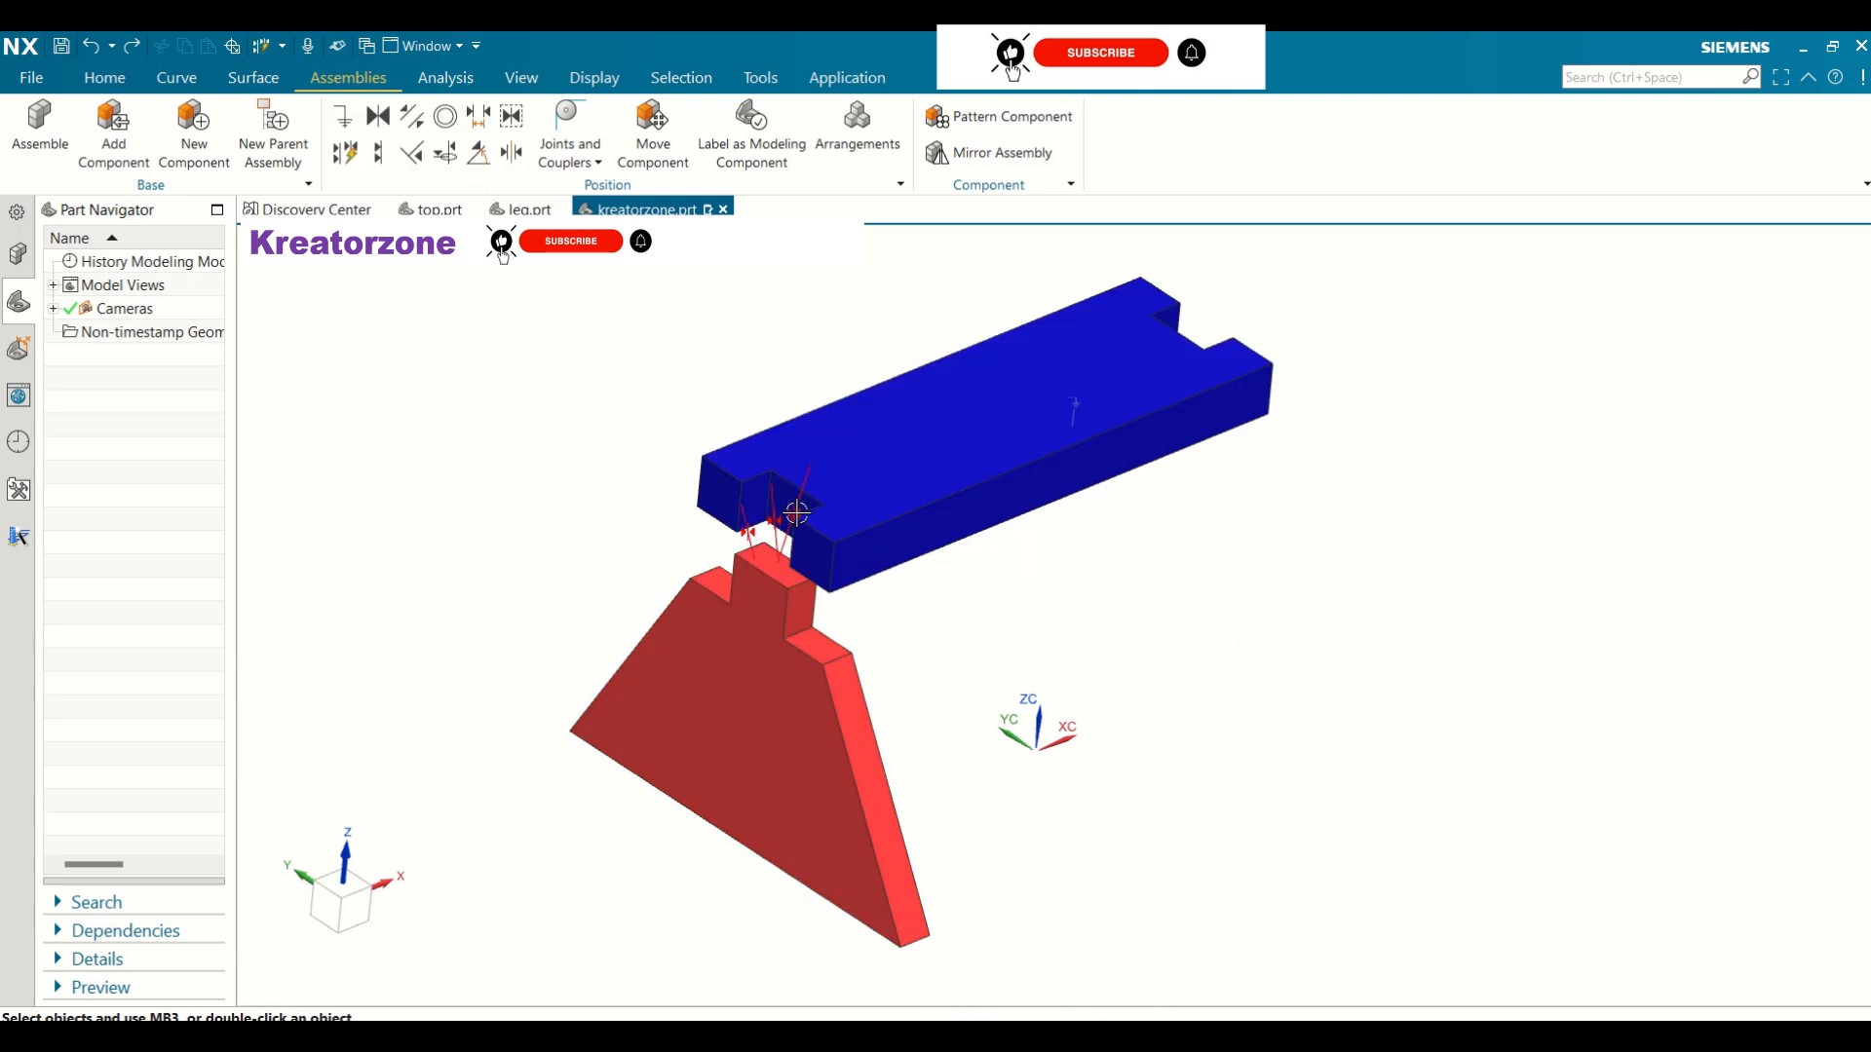
{"action": "right_click", "coordinate": [796, 513]}
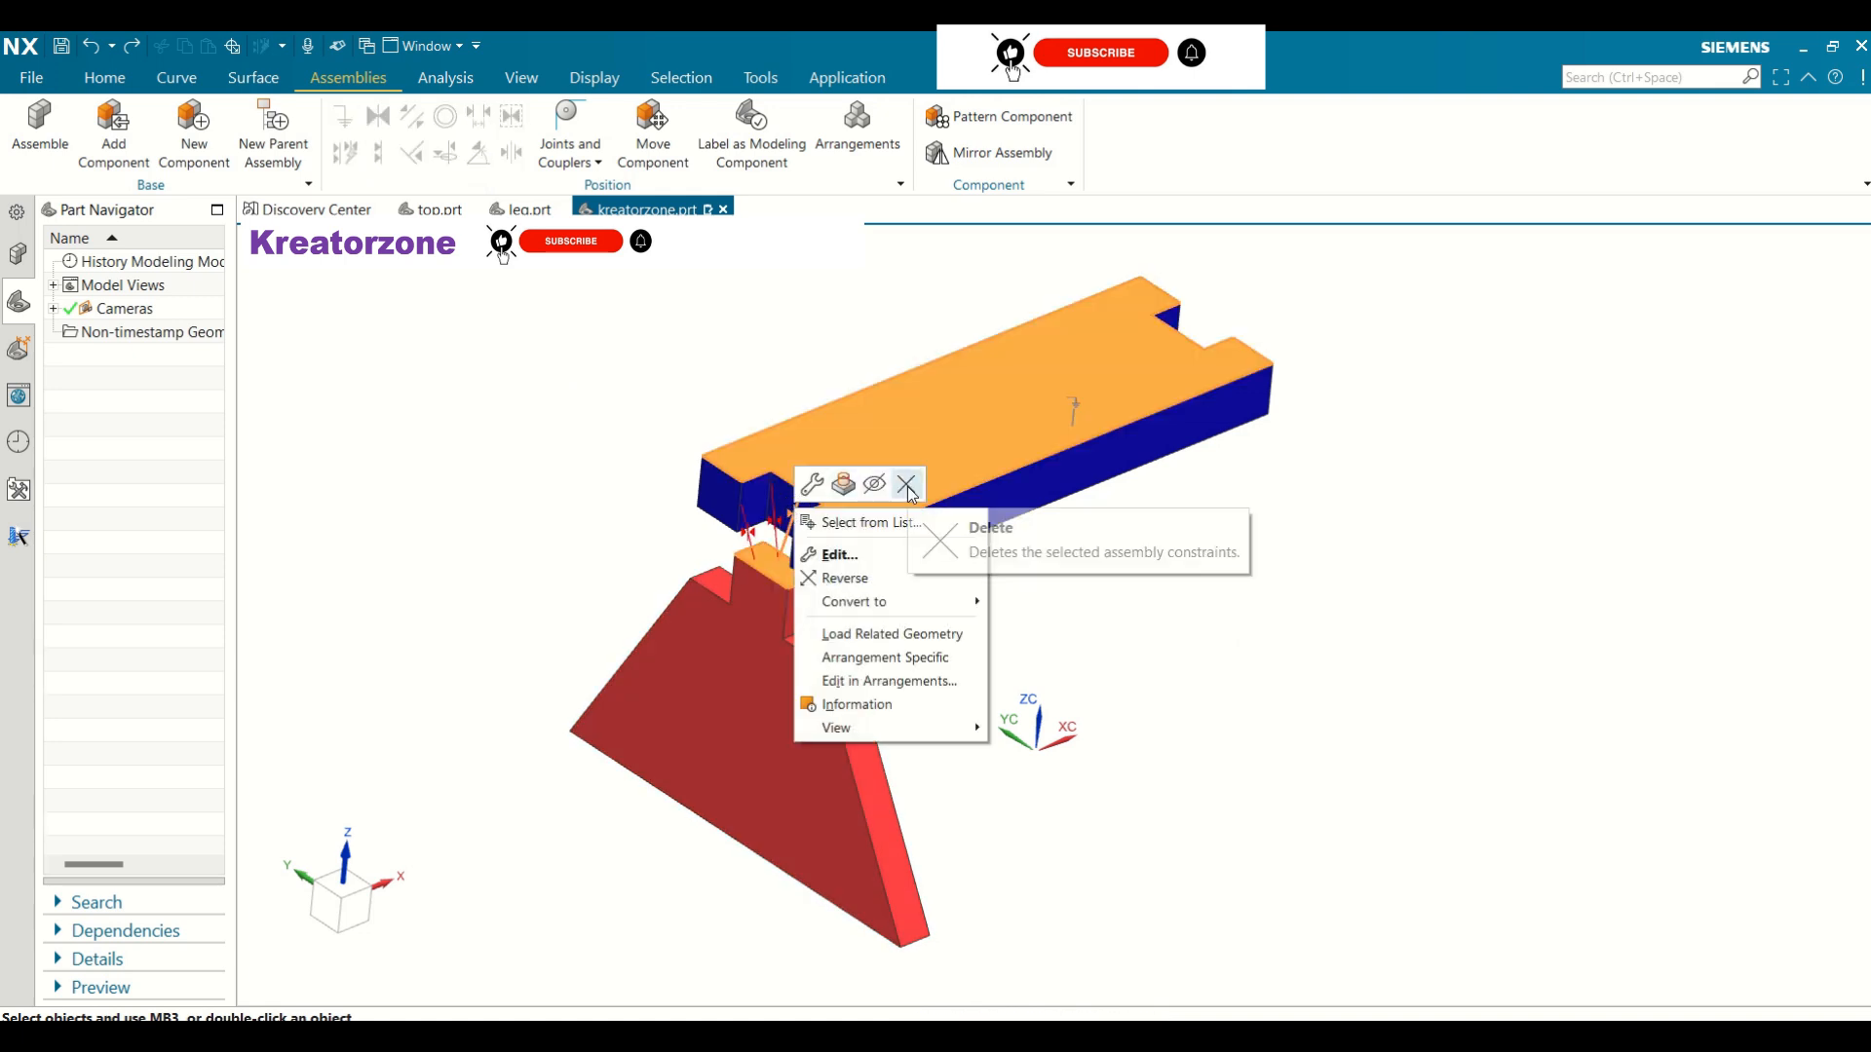
{"action": "left_click", "coordinate": [906, 485]}
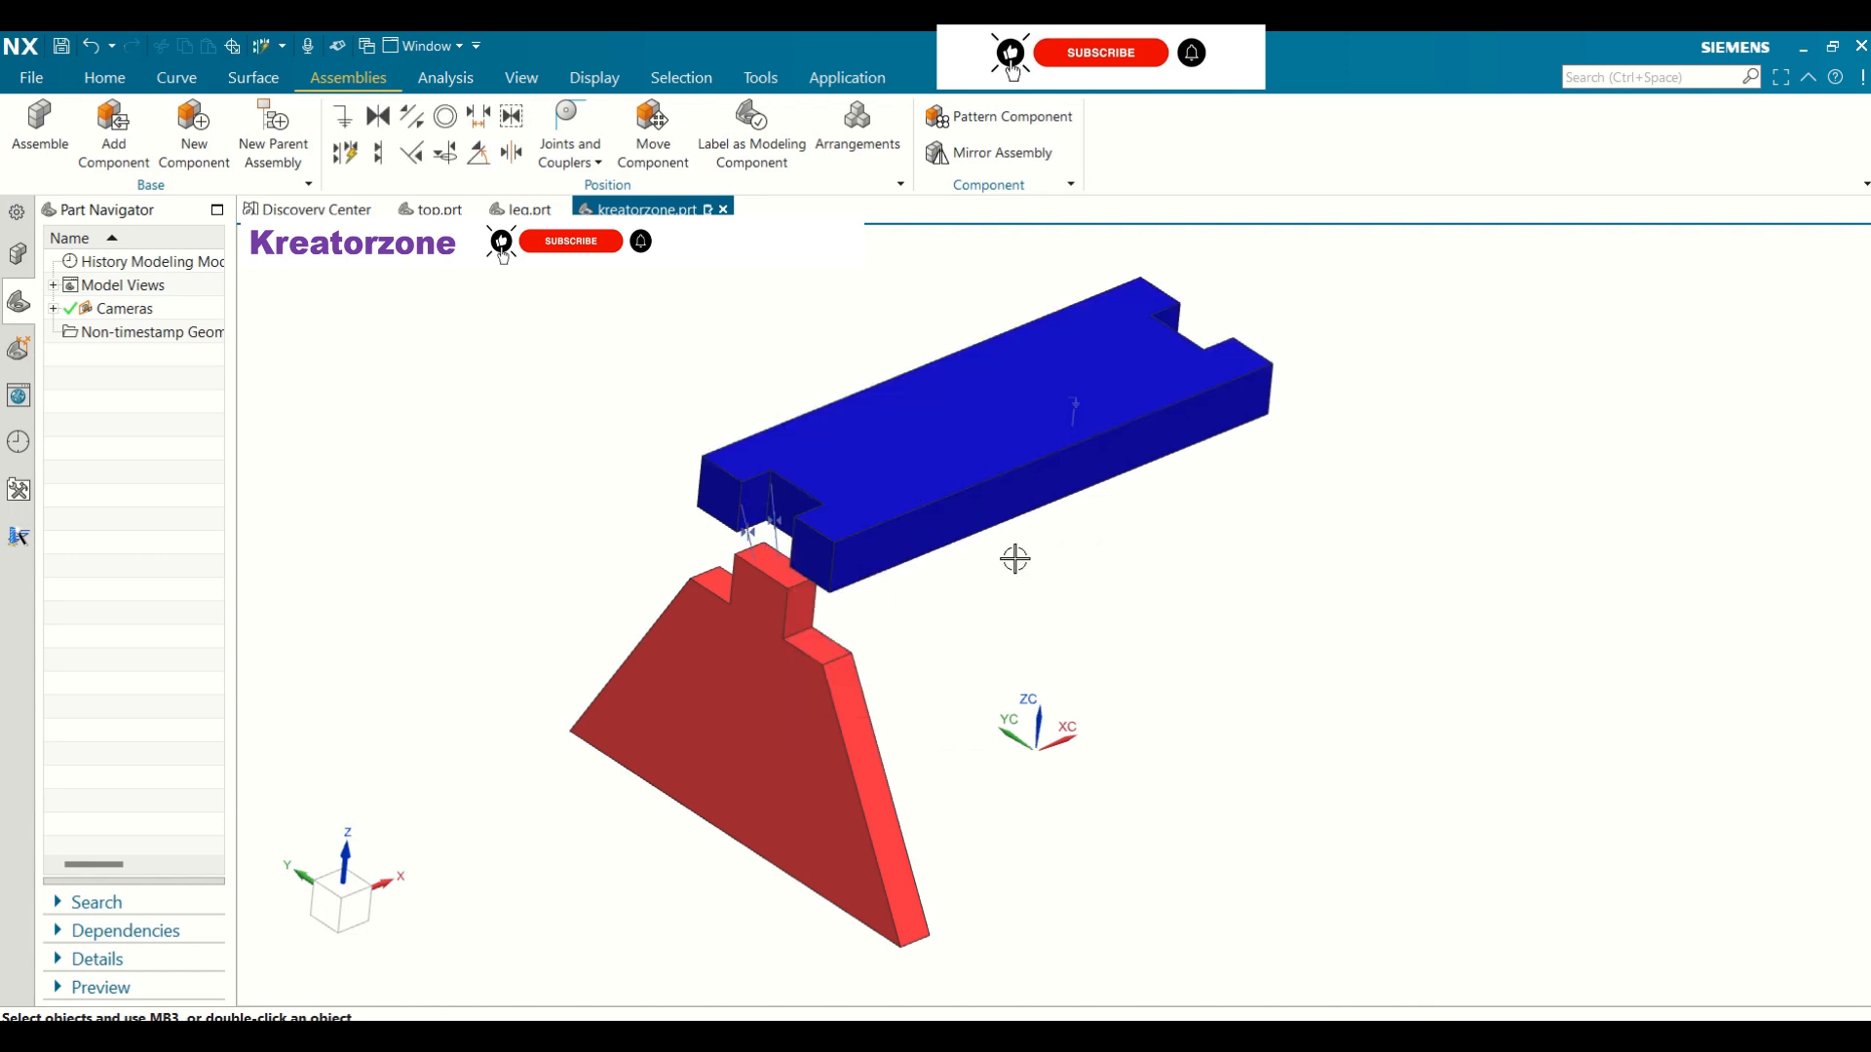
Apply an Auto Align constraint between the upper face of the leg's tab and the upper face of the top
{"action": "left_click", "coordinate": [348, 163]}
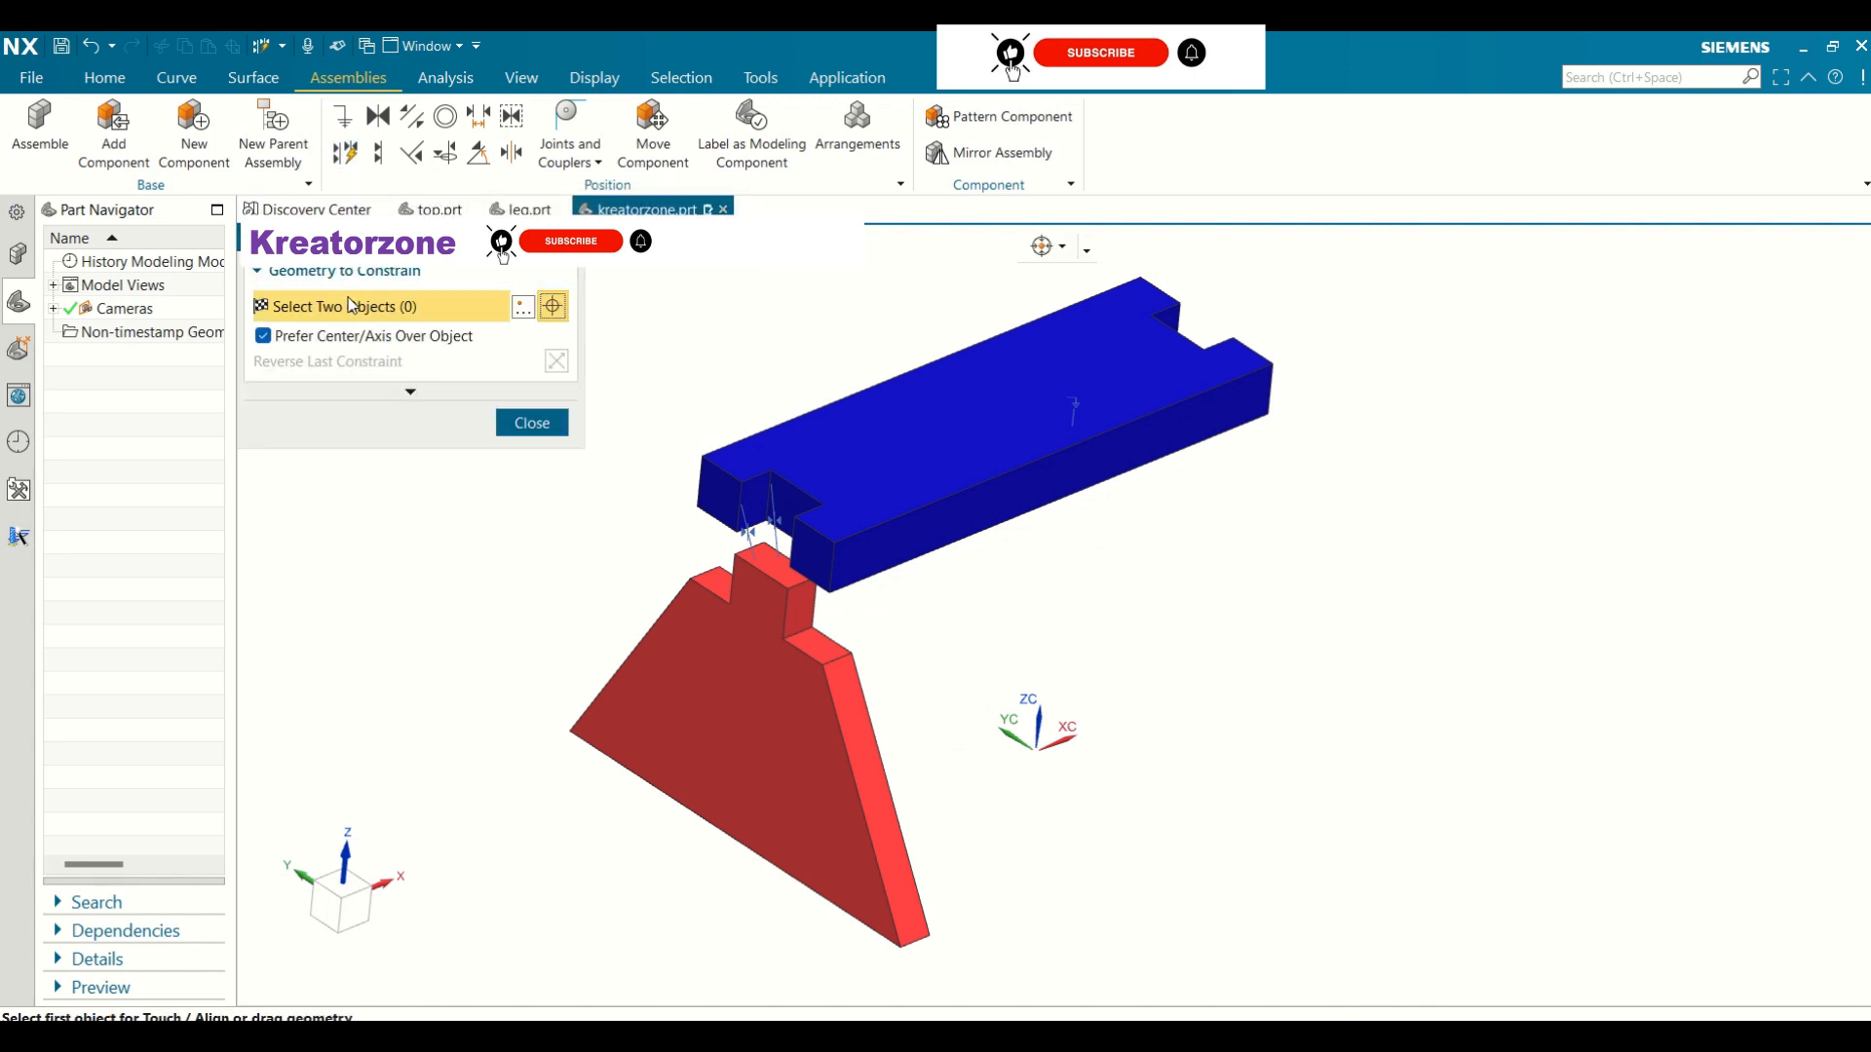
{"action": "left_click", "coordinate": [769, 562]}
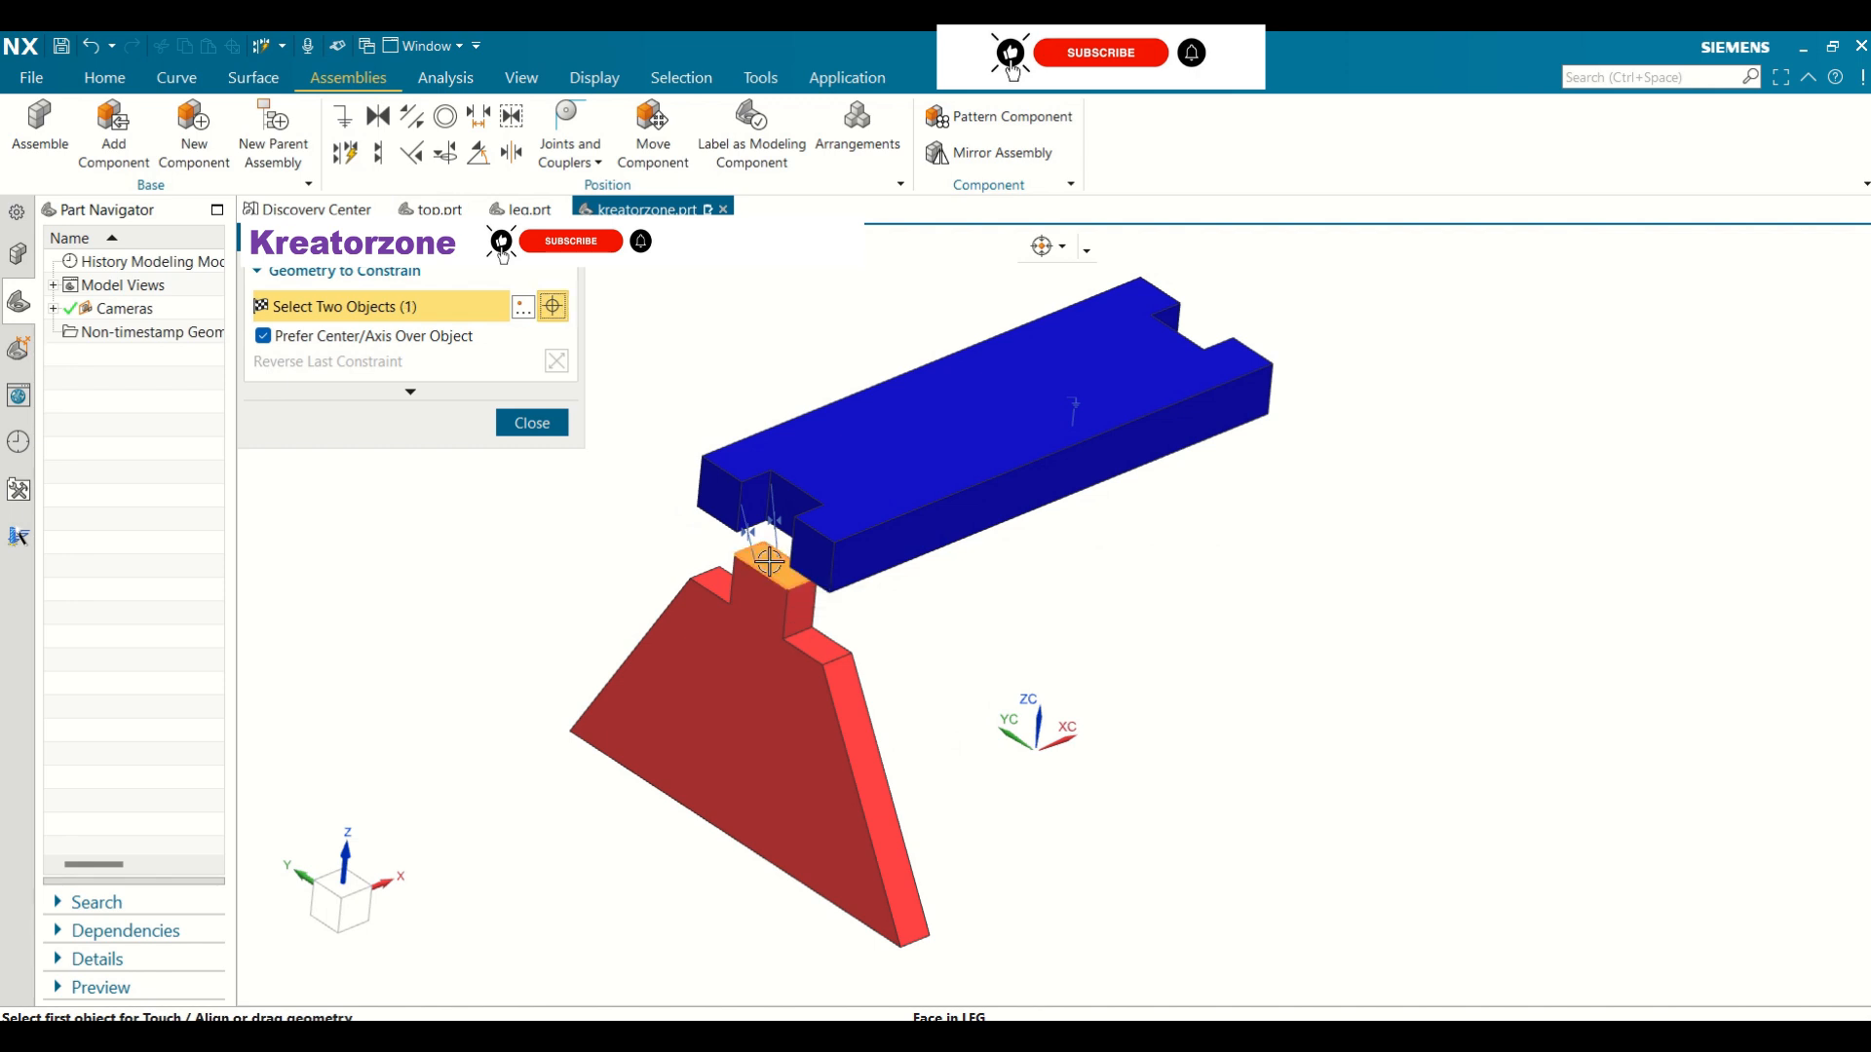
{"action": "left_click", "coordinate": [839, 461]}
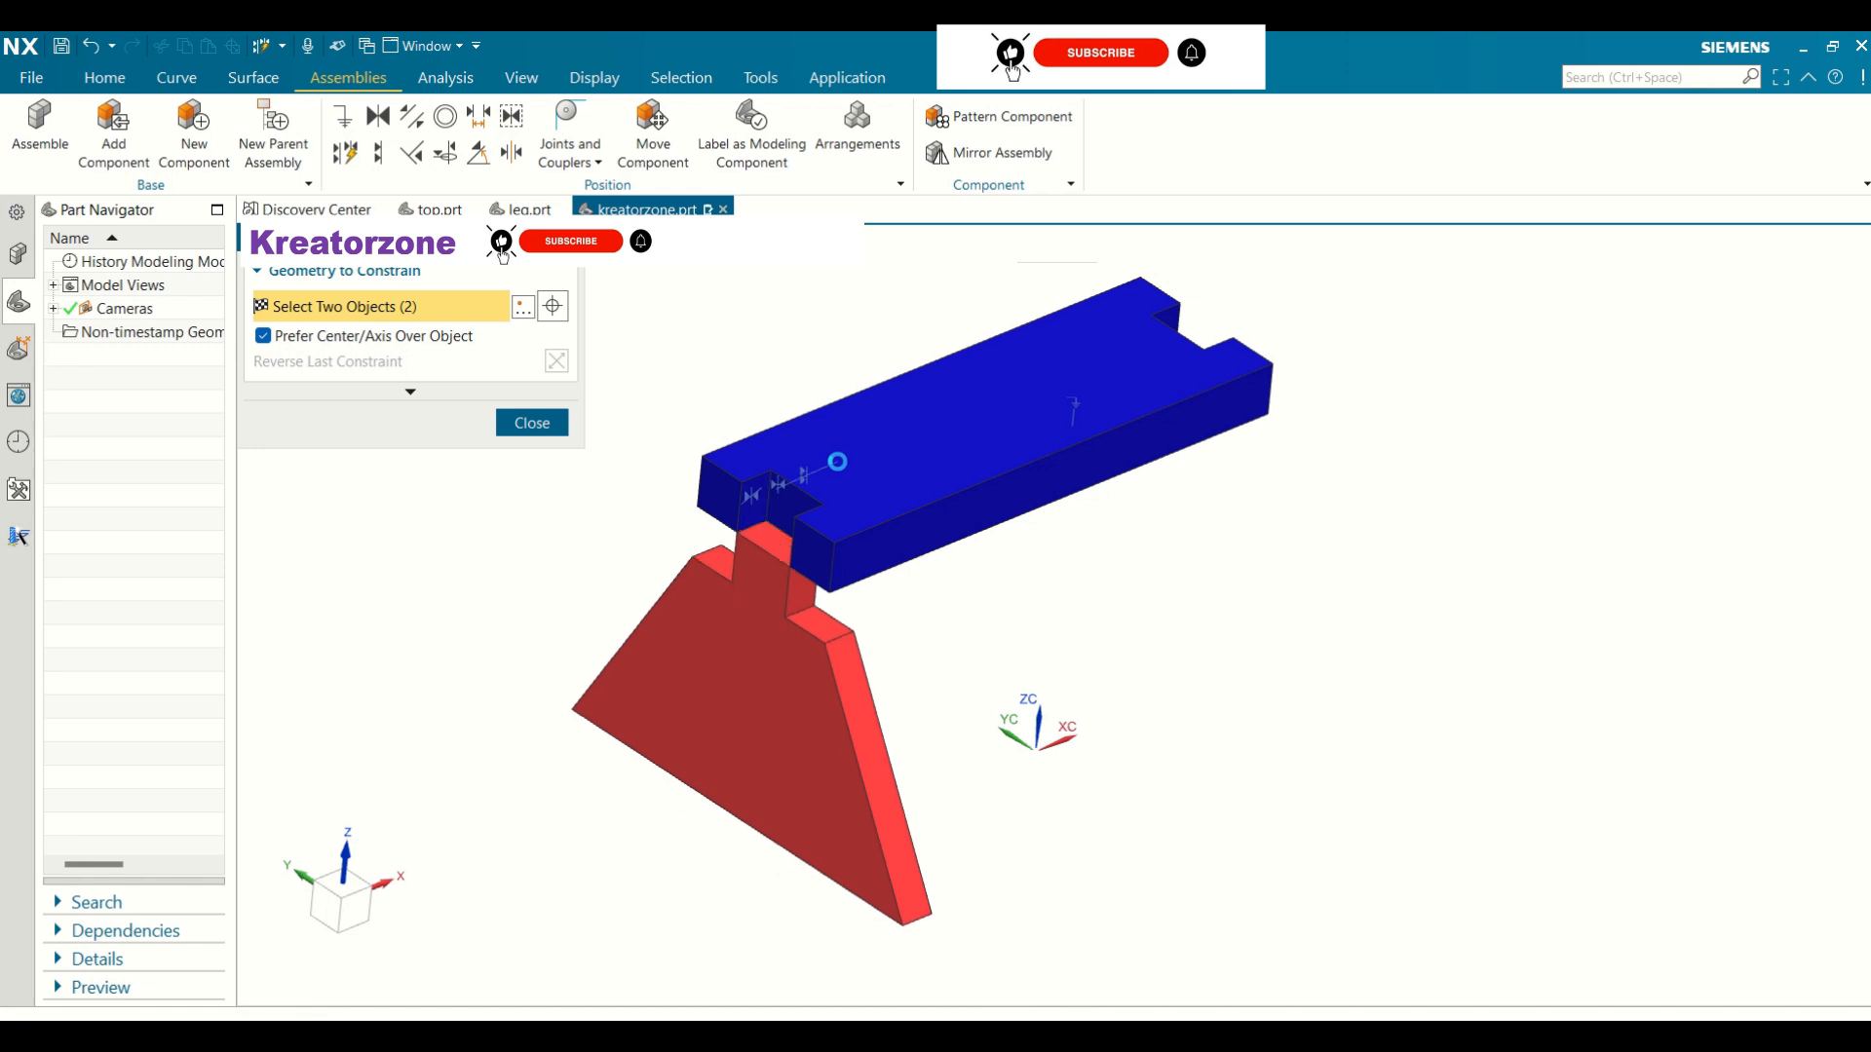
Finish the Align constraint and examine from several angles how the leg's tab sits in the top's notch
{"action": "mouse_move", "coordinate": [1299, 714]}
{"action": "middle_mouse_down"}
{"action": "mouse_move", "coordinate": [1294, 662]}
{"action": "mouse_move", "coordinate": [1320, 626]}
{"action": "mouse_move", "coordinate": [1407, 622]}
{"action": "mouse_move", "coordinate": [1250, 739]}
{"action": "mouse_move", "coordinate": [1307, 769]}
{"action": "mouse_move", "coordinate": [1311, 727]}
{"action": "mouse_move", "coordinate": [1300, 751]}
{"action": "middle_mouse_up"}
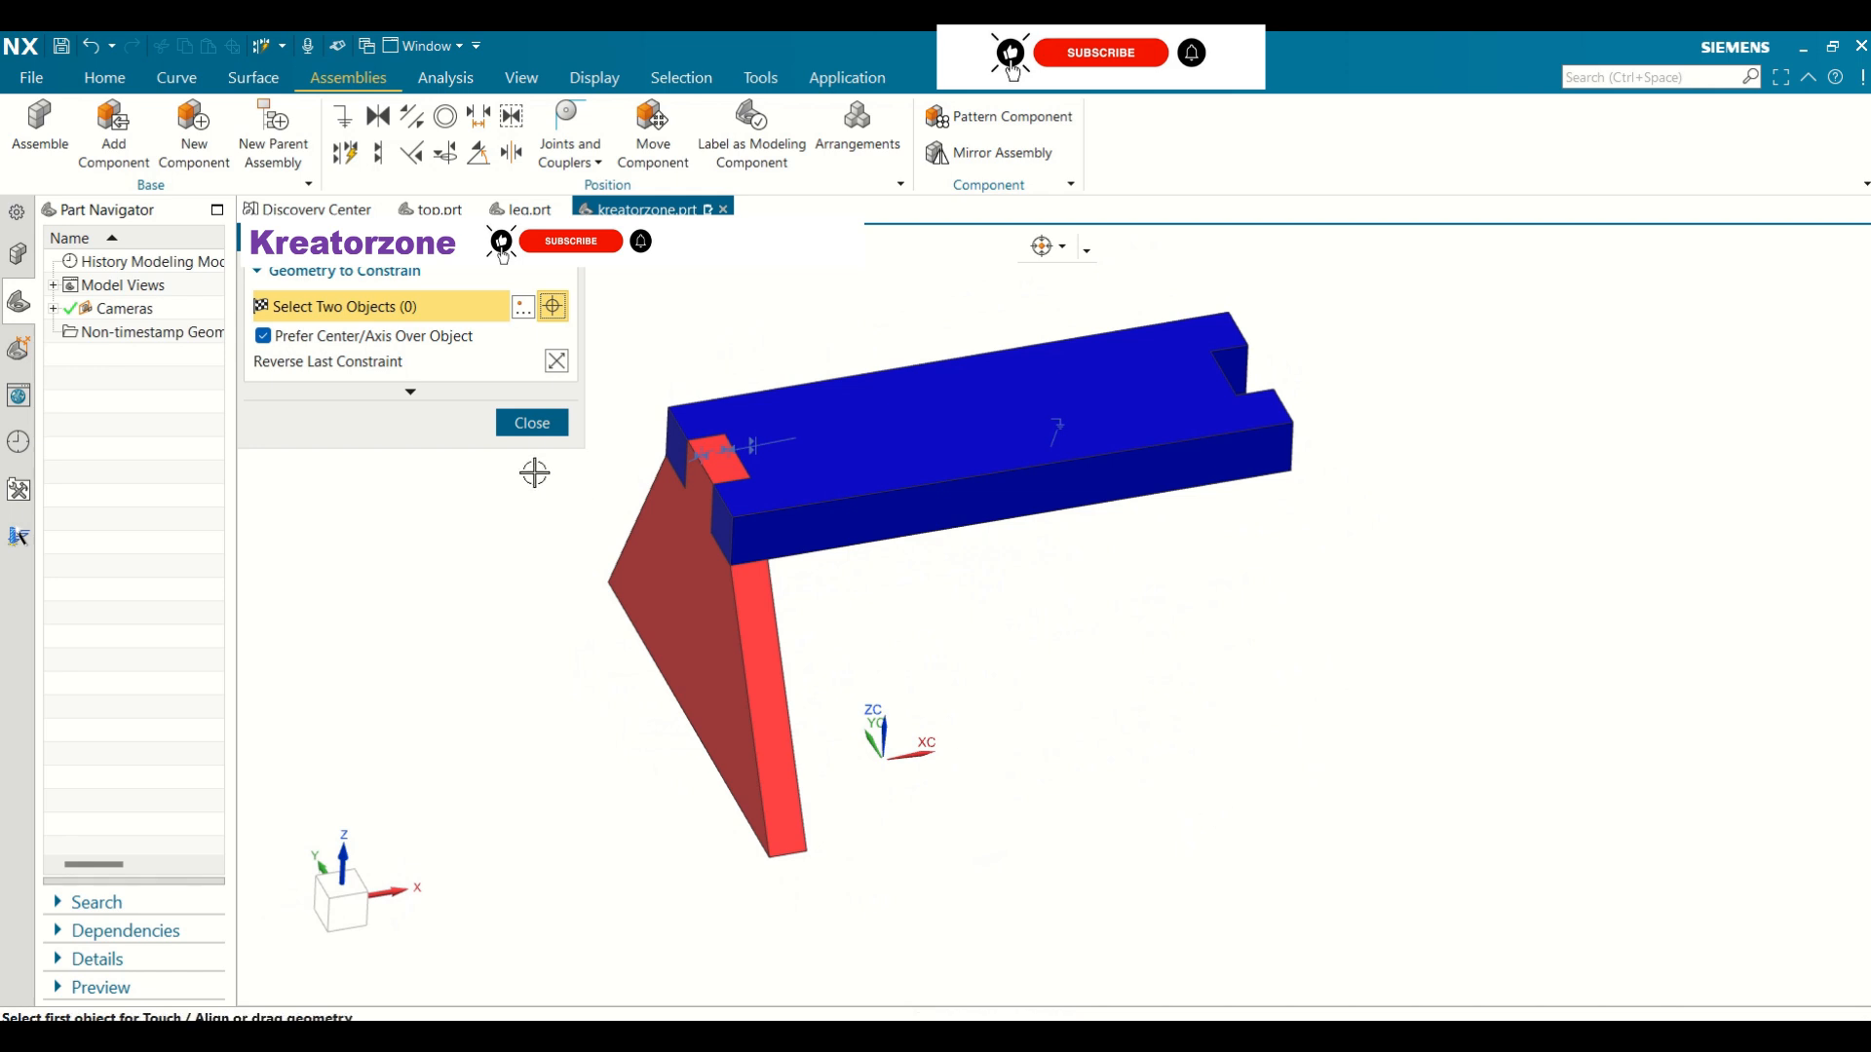
{"action": "left_click", "coordinate": [532, 423]}
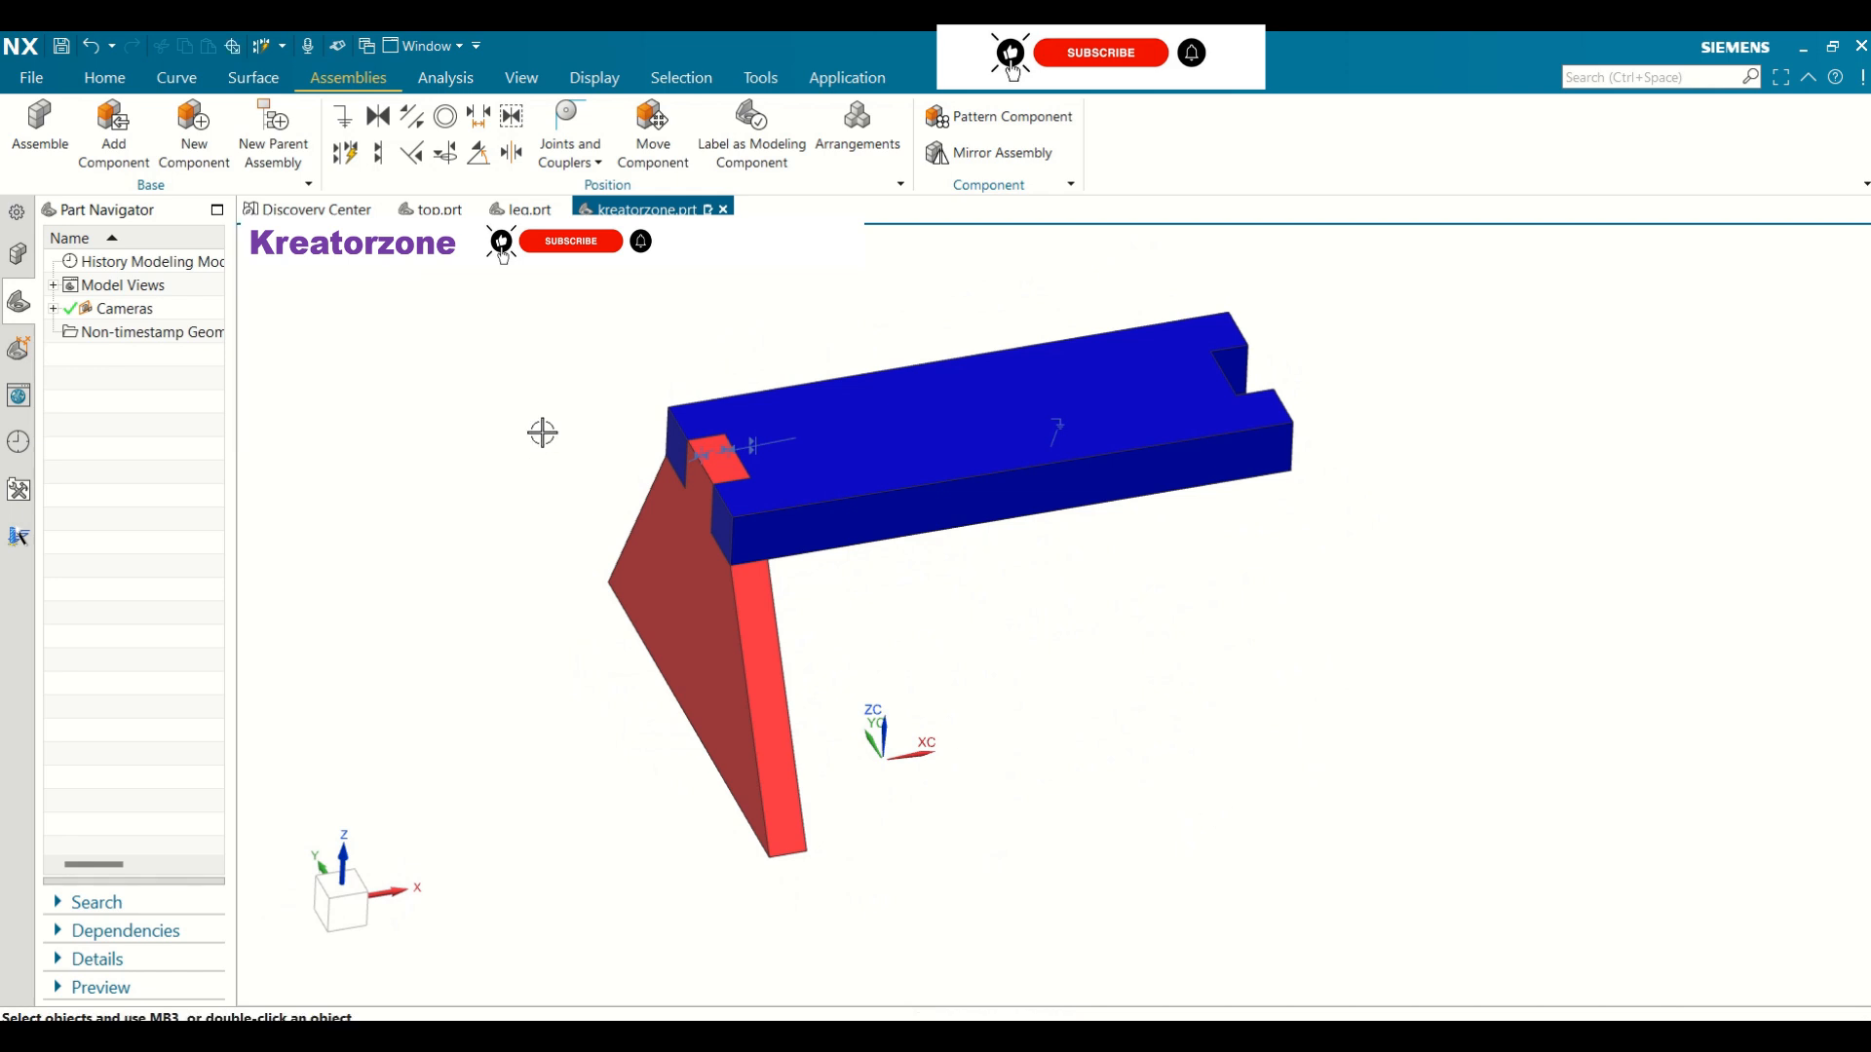
{"action": "middle_click_drag", "start_coordinate": [1128, 622], "coordinate": [1295, 617]}
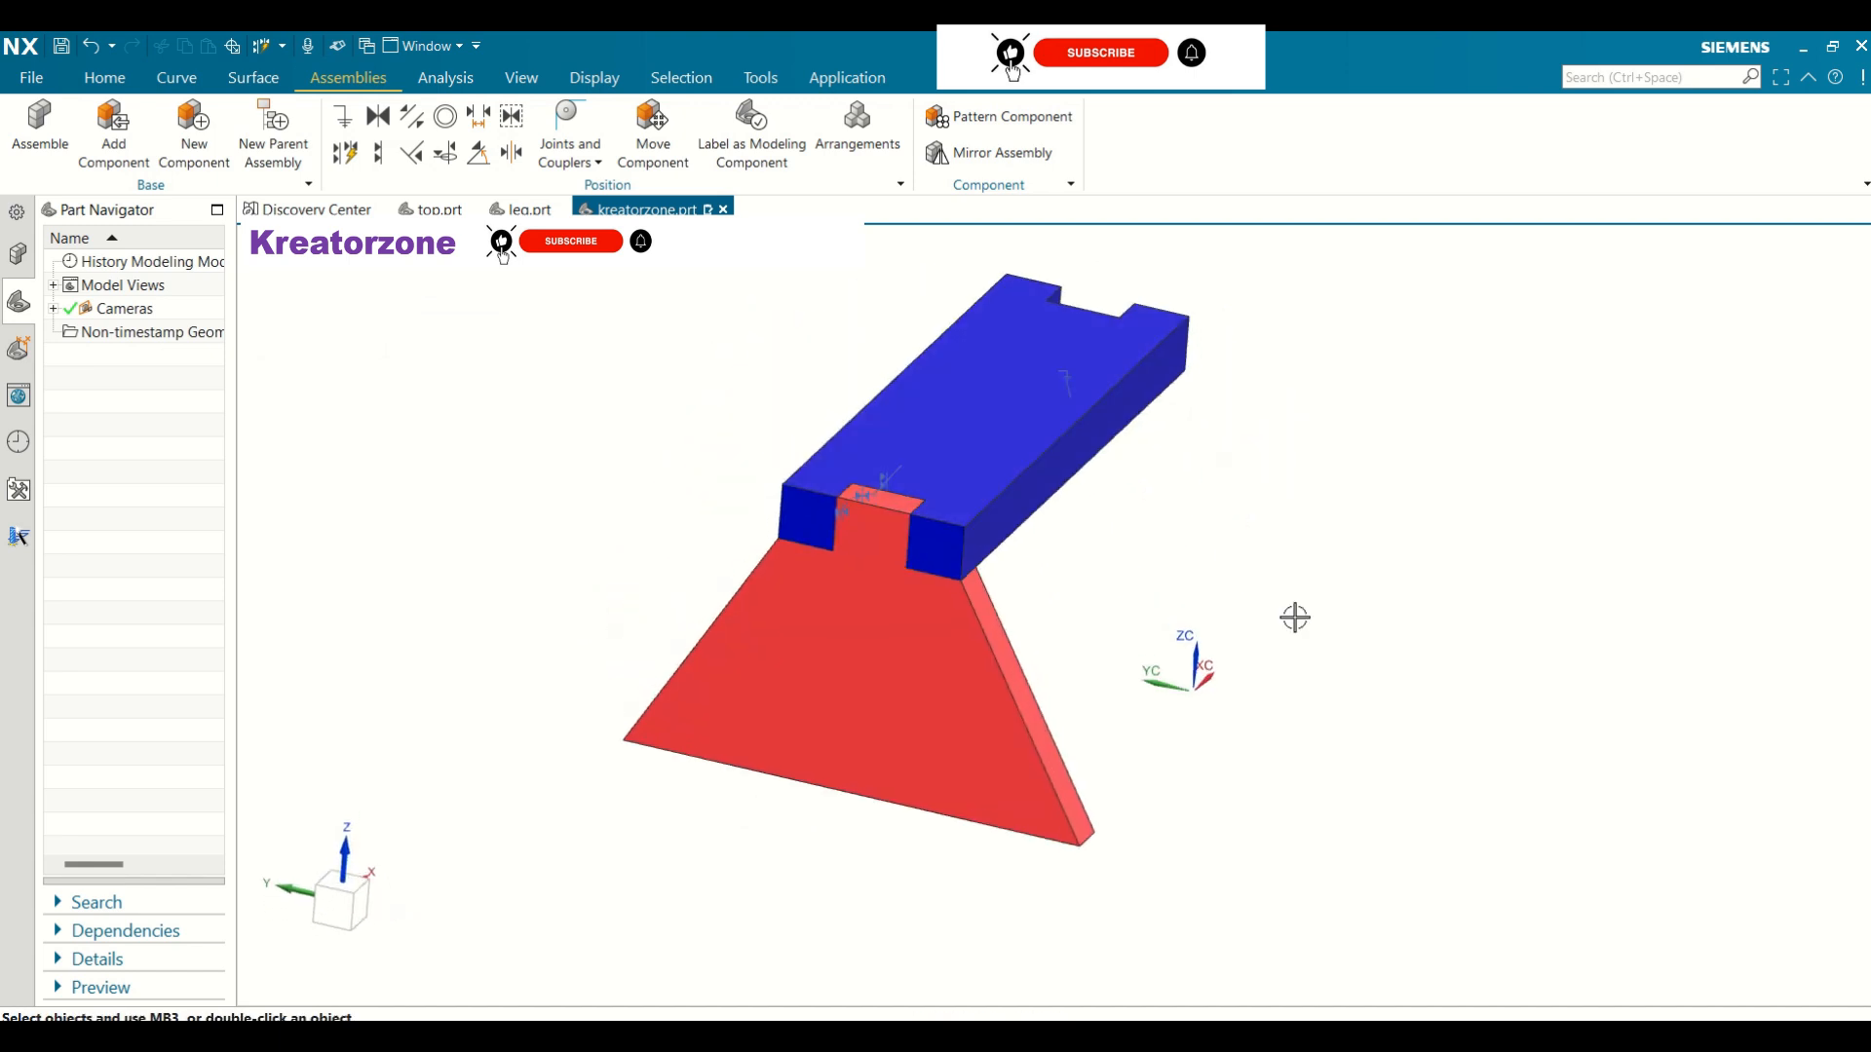
{"action": "key", "text": "Home"}
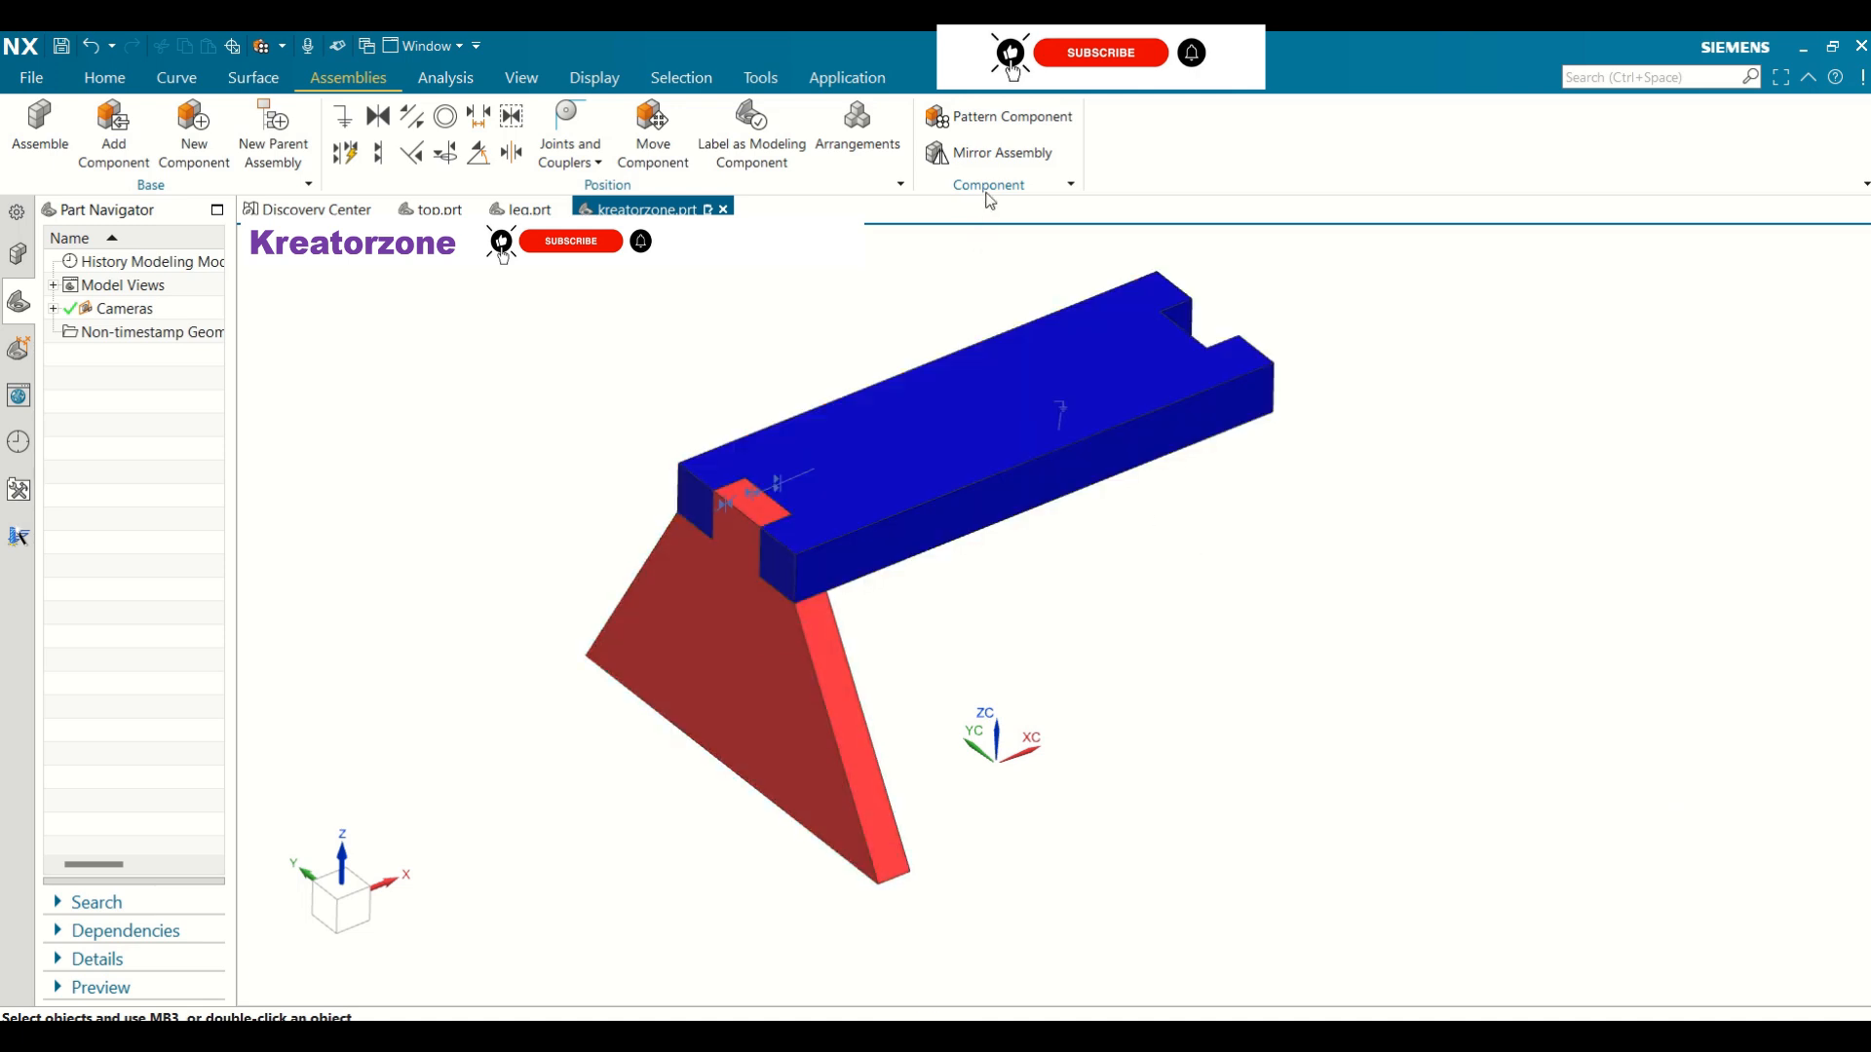
Pattern the leg component linearly along the positive X axis with a count of 2 and a pitch distance of 140 mm
{"action": "left_click", "coordinate": [995, 121]}
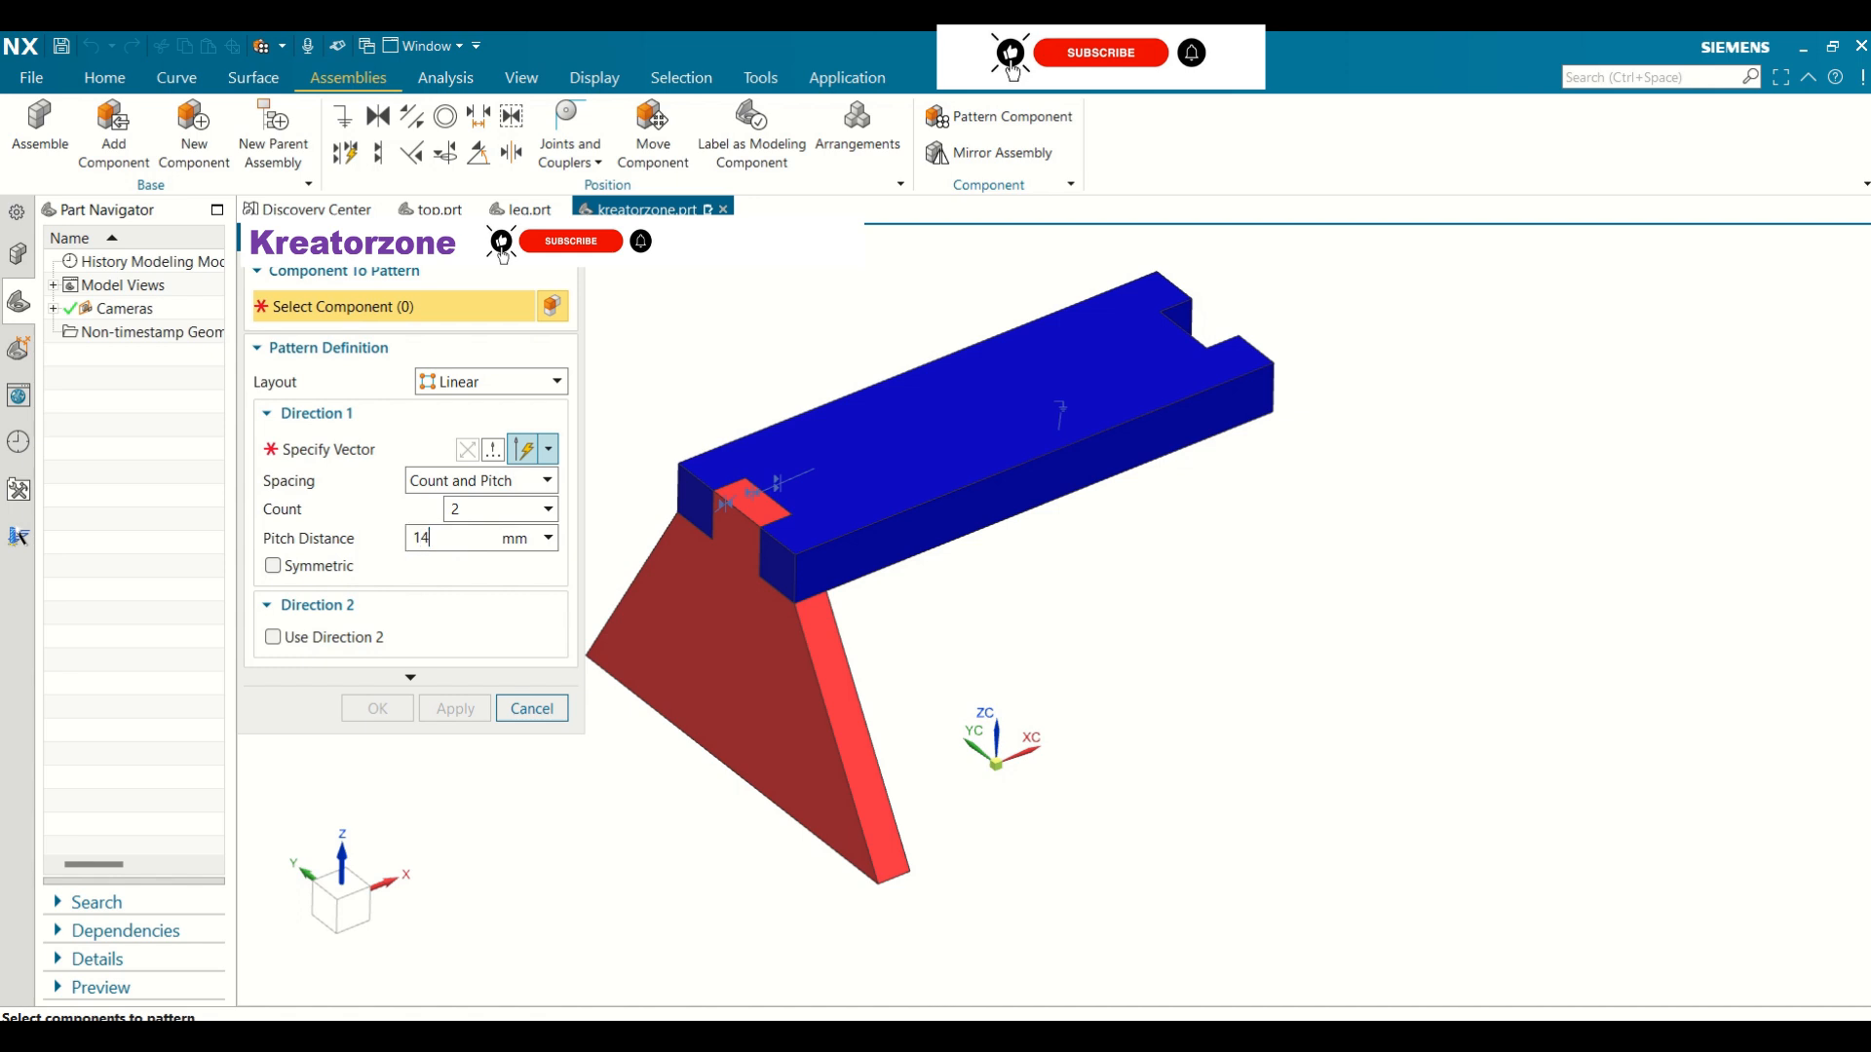
{"action": "key", "text": "Return"}
{"action": "left_click", "coordinate": [720, 658]}
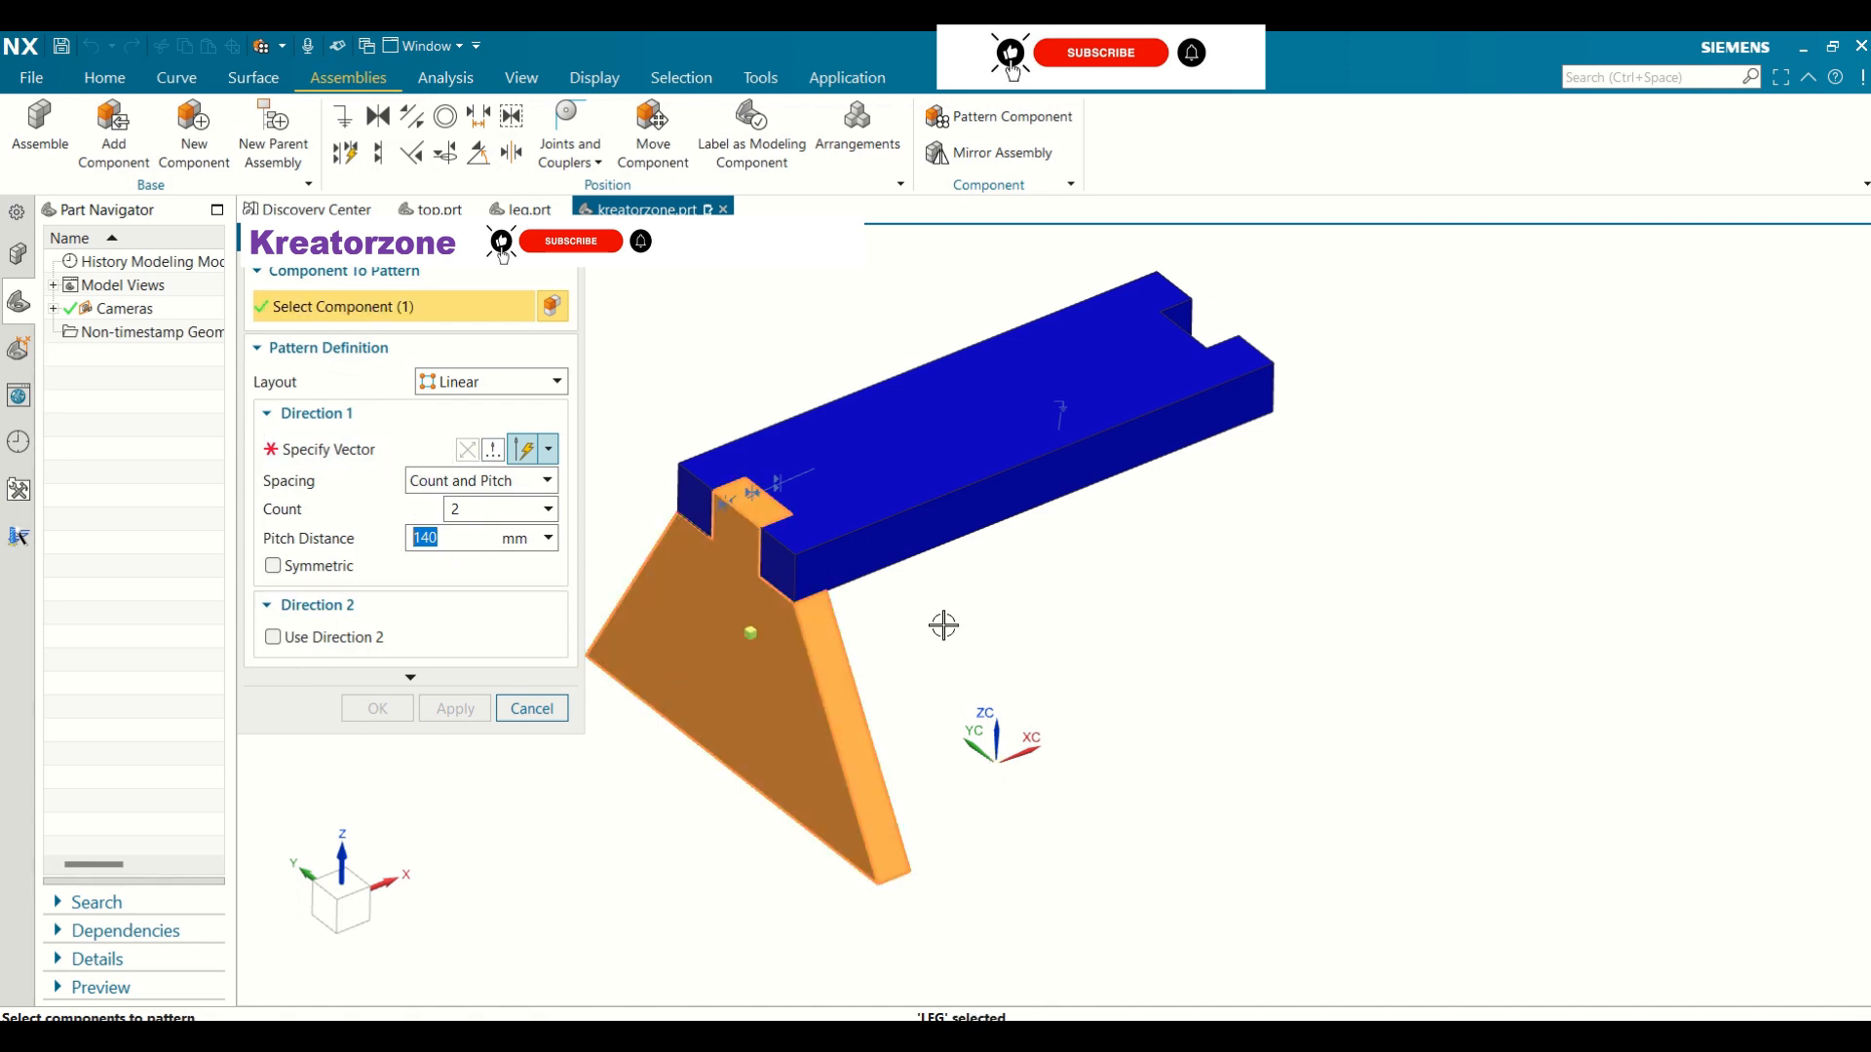
{"action": "scroll", "coordinate": [1072, 631], "scroll_direction": "down", "scroll_amount": 2}
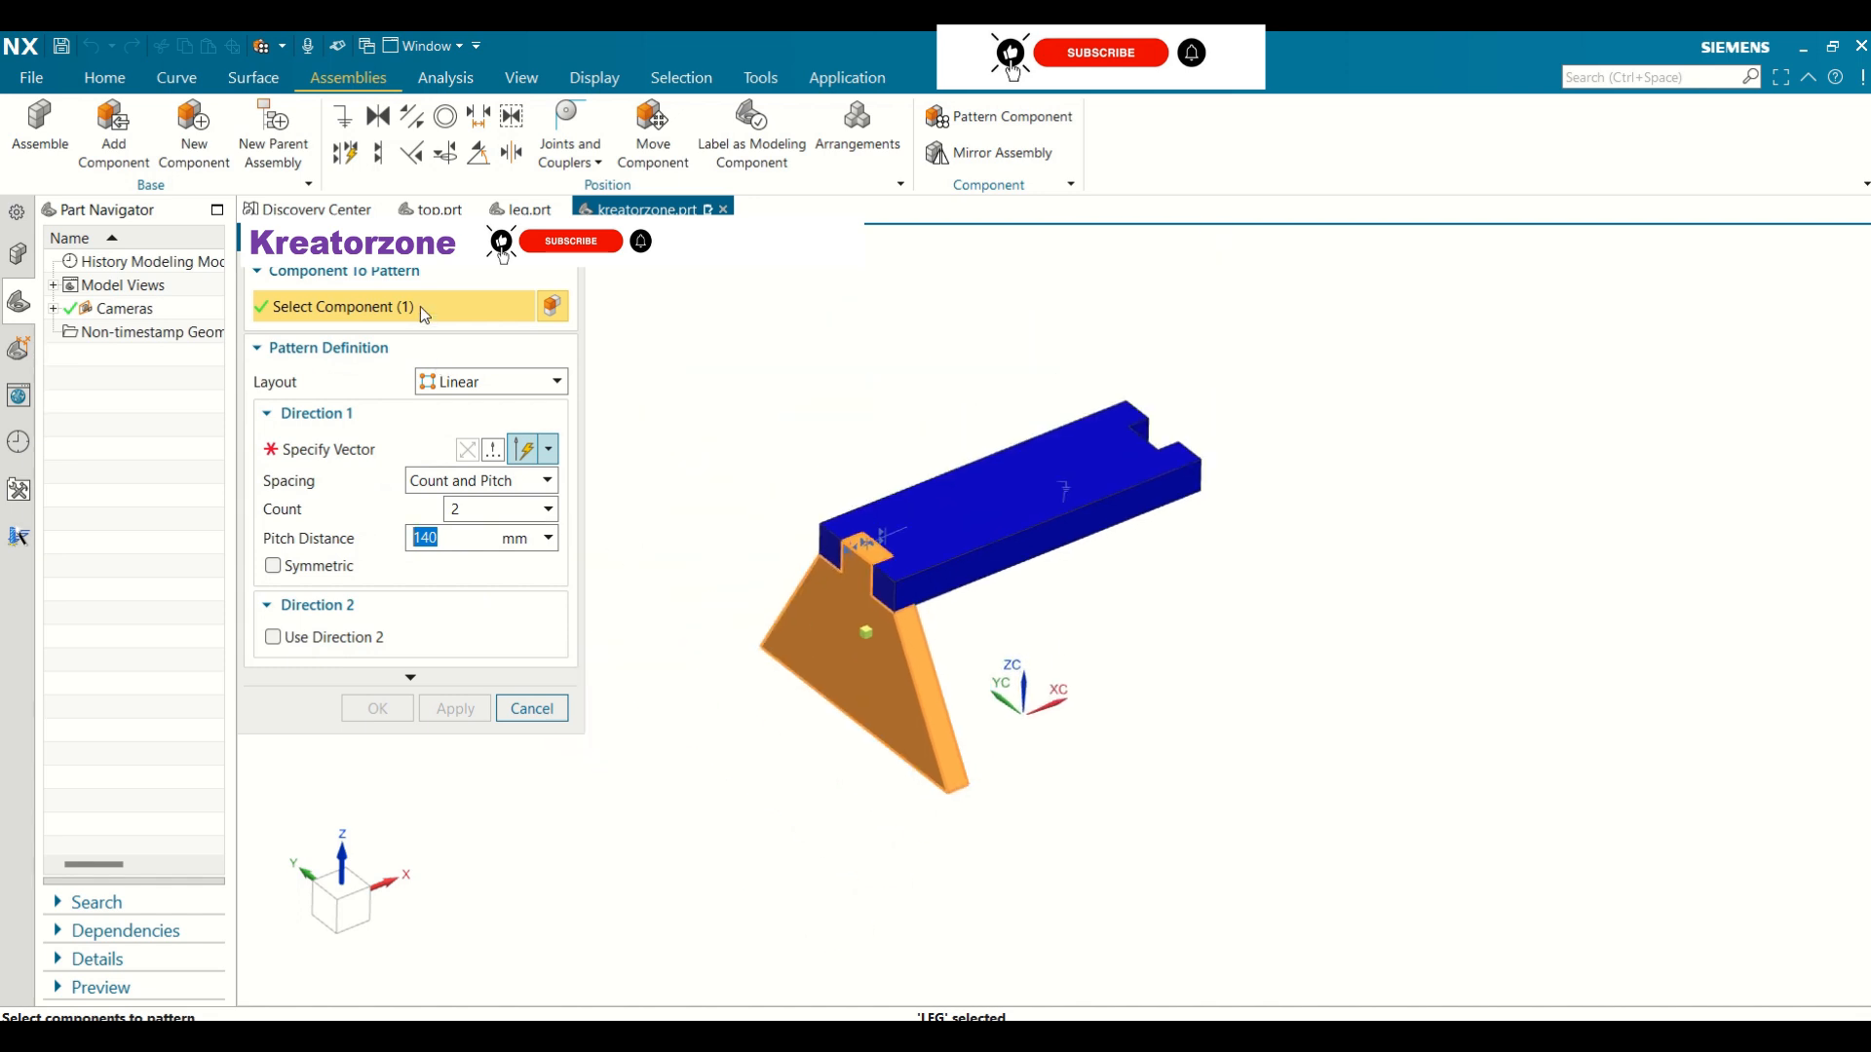
{"action": "left_click", "coordinate": [343, 452]}
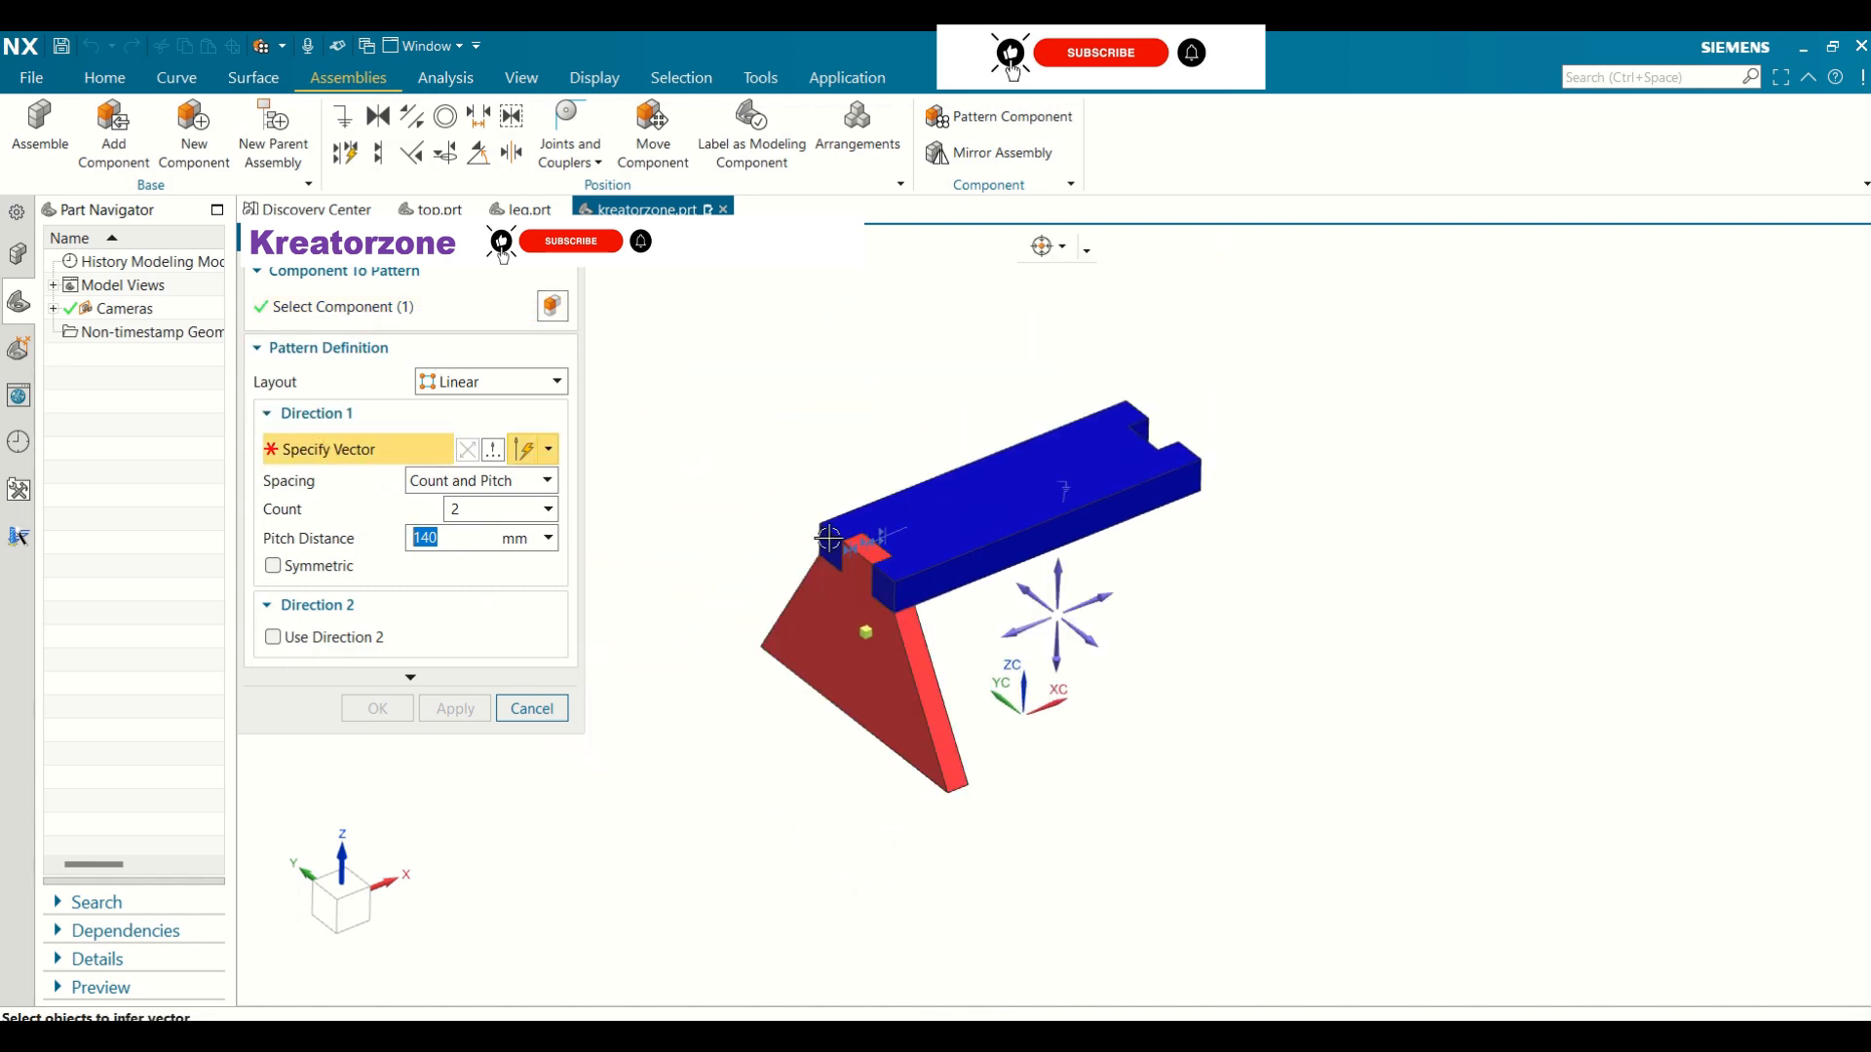
{"action": "left_click", "coordinate": [1097, 595]}
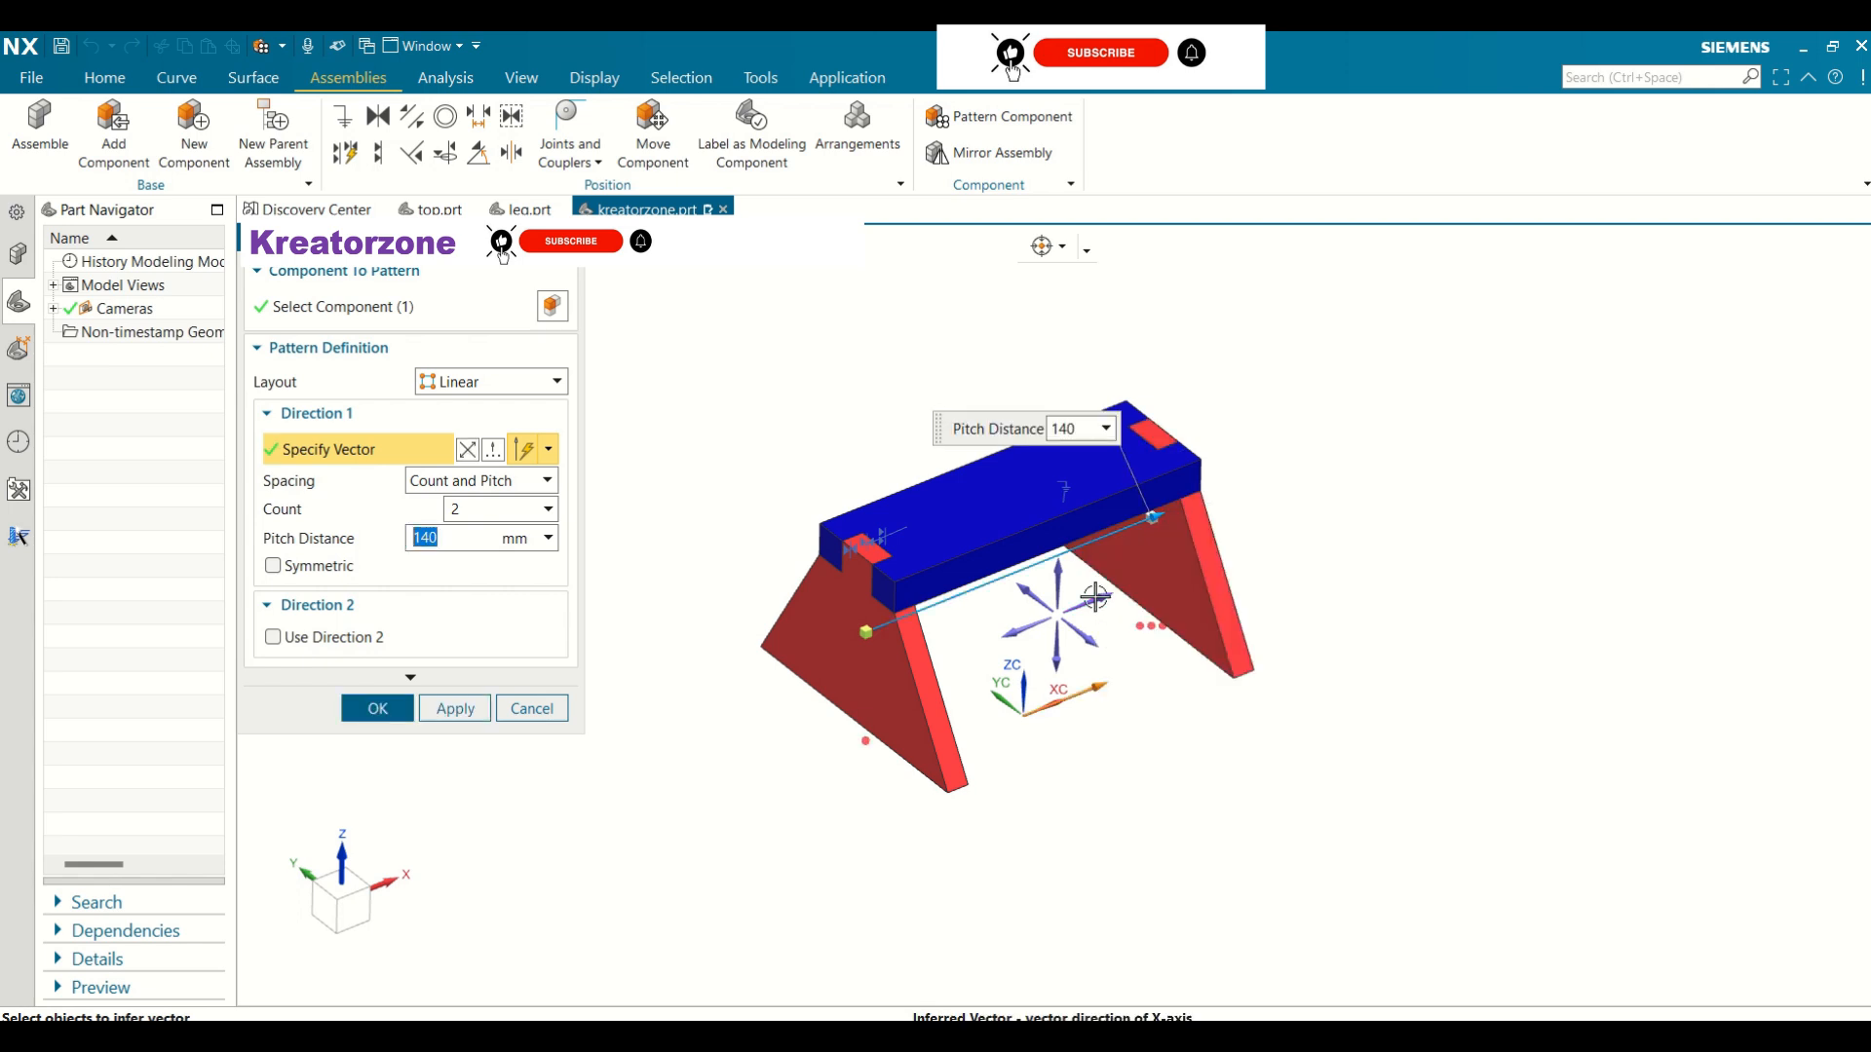
{"action": "middle_click_drag", "start_coordinate": [1252, 511], "coordinate": [1160, 468]}
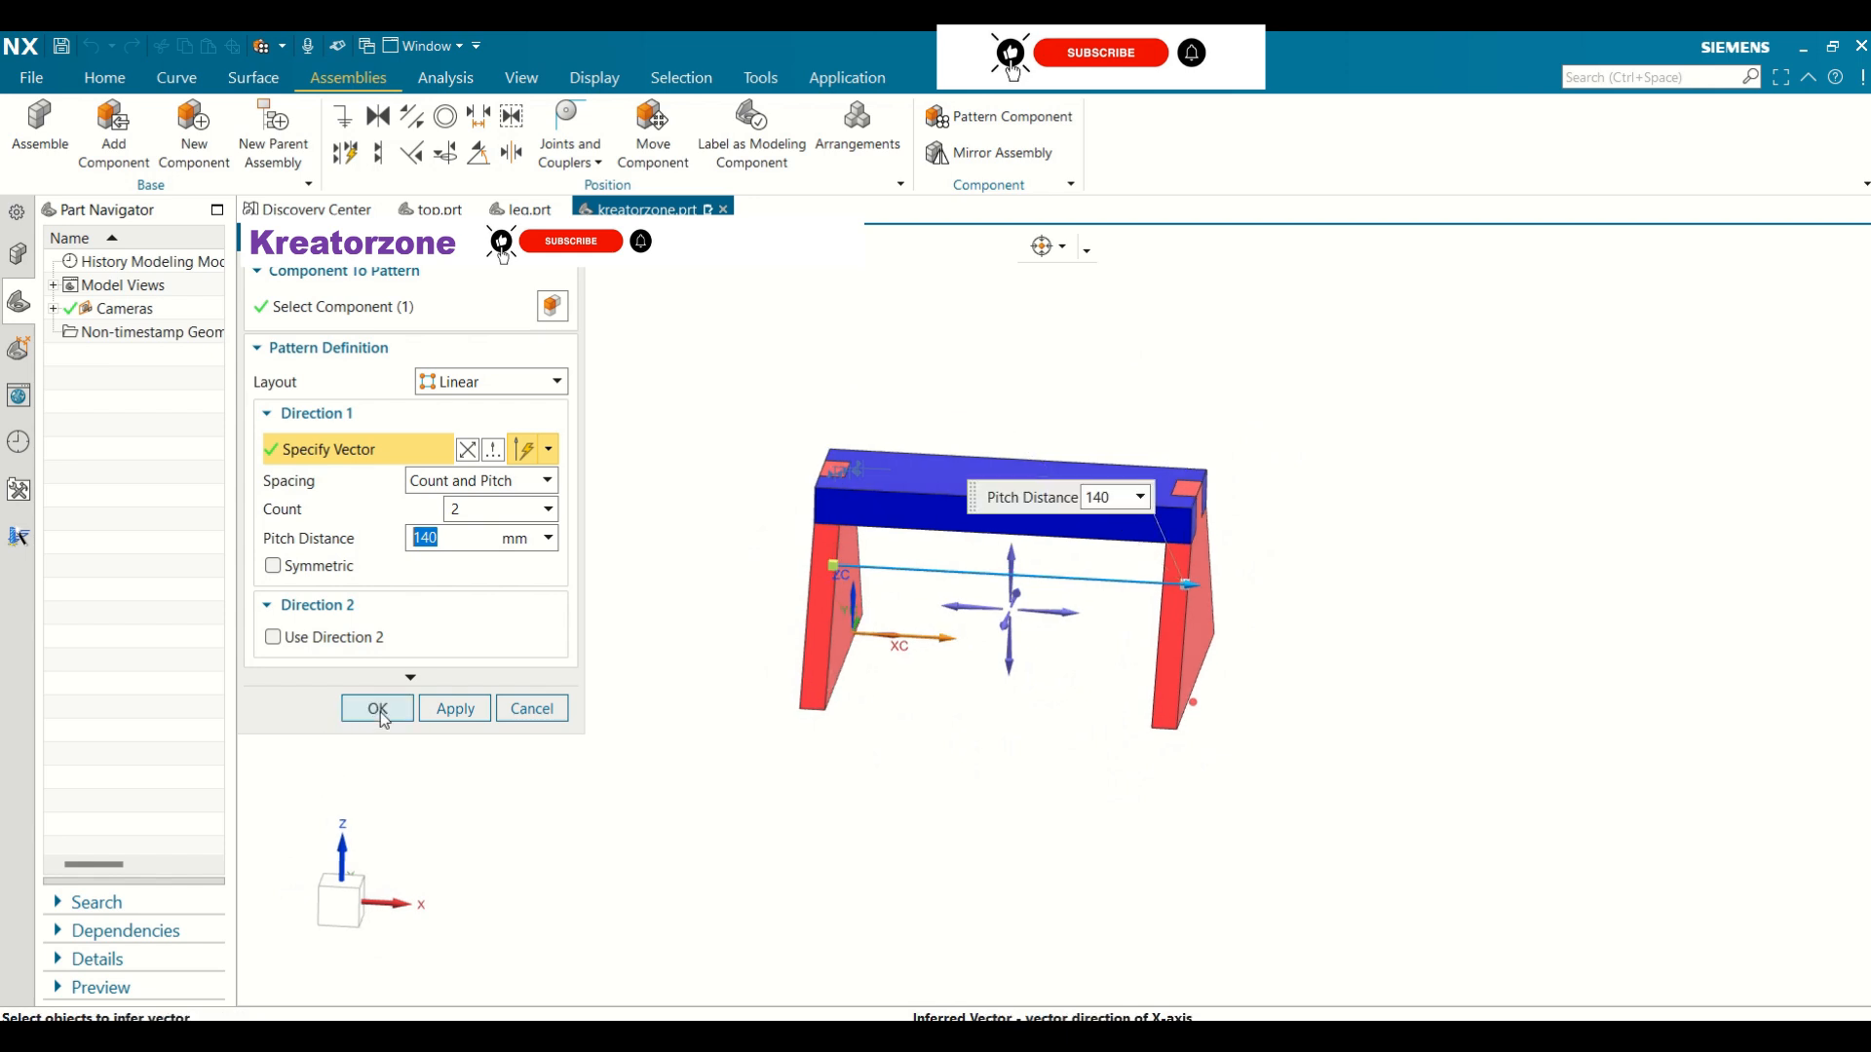
{"action": "left_click", "coordinate": [380, 712]}
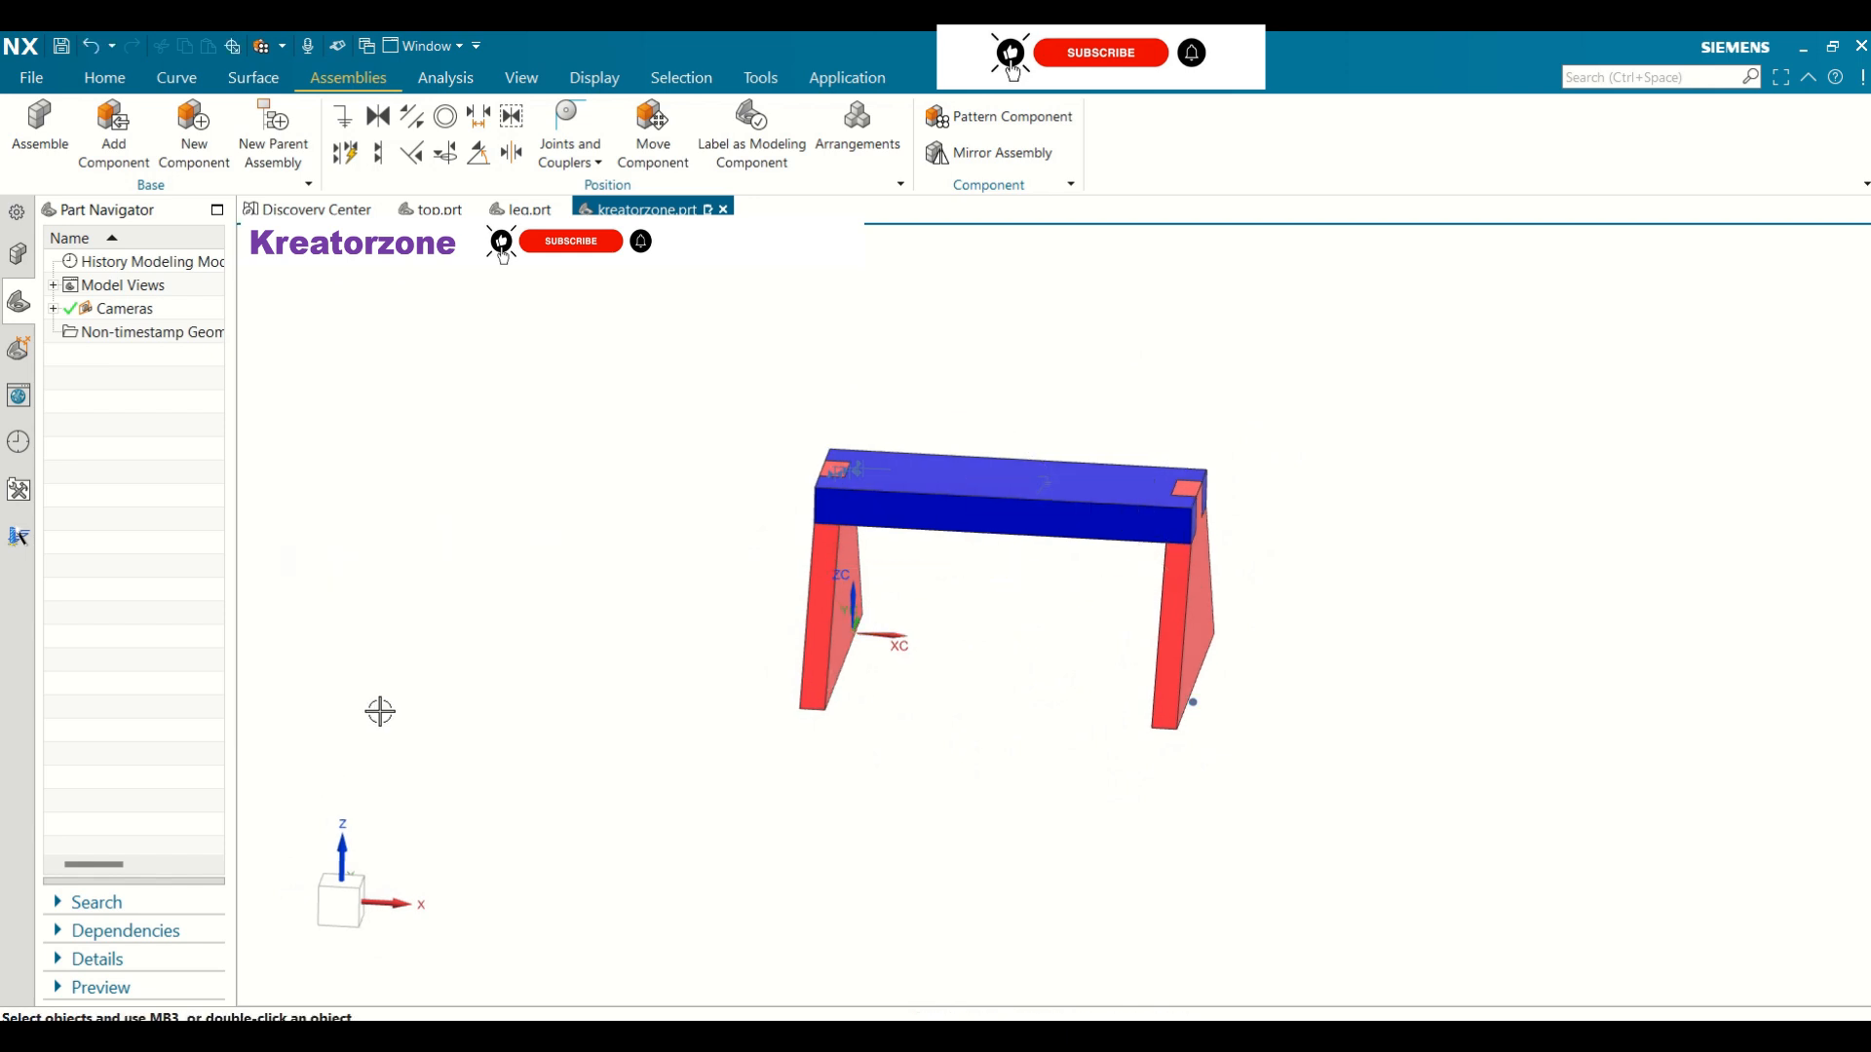
{"action": "middle_click_drag", "start_coordinate": [598, 610], "coordinate": [674, 743]}
{"action": "scroll", "coordinate": [1150, 580], "scroll_direction": "up", "scroll_amount": 3}
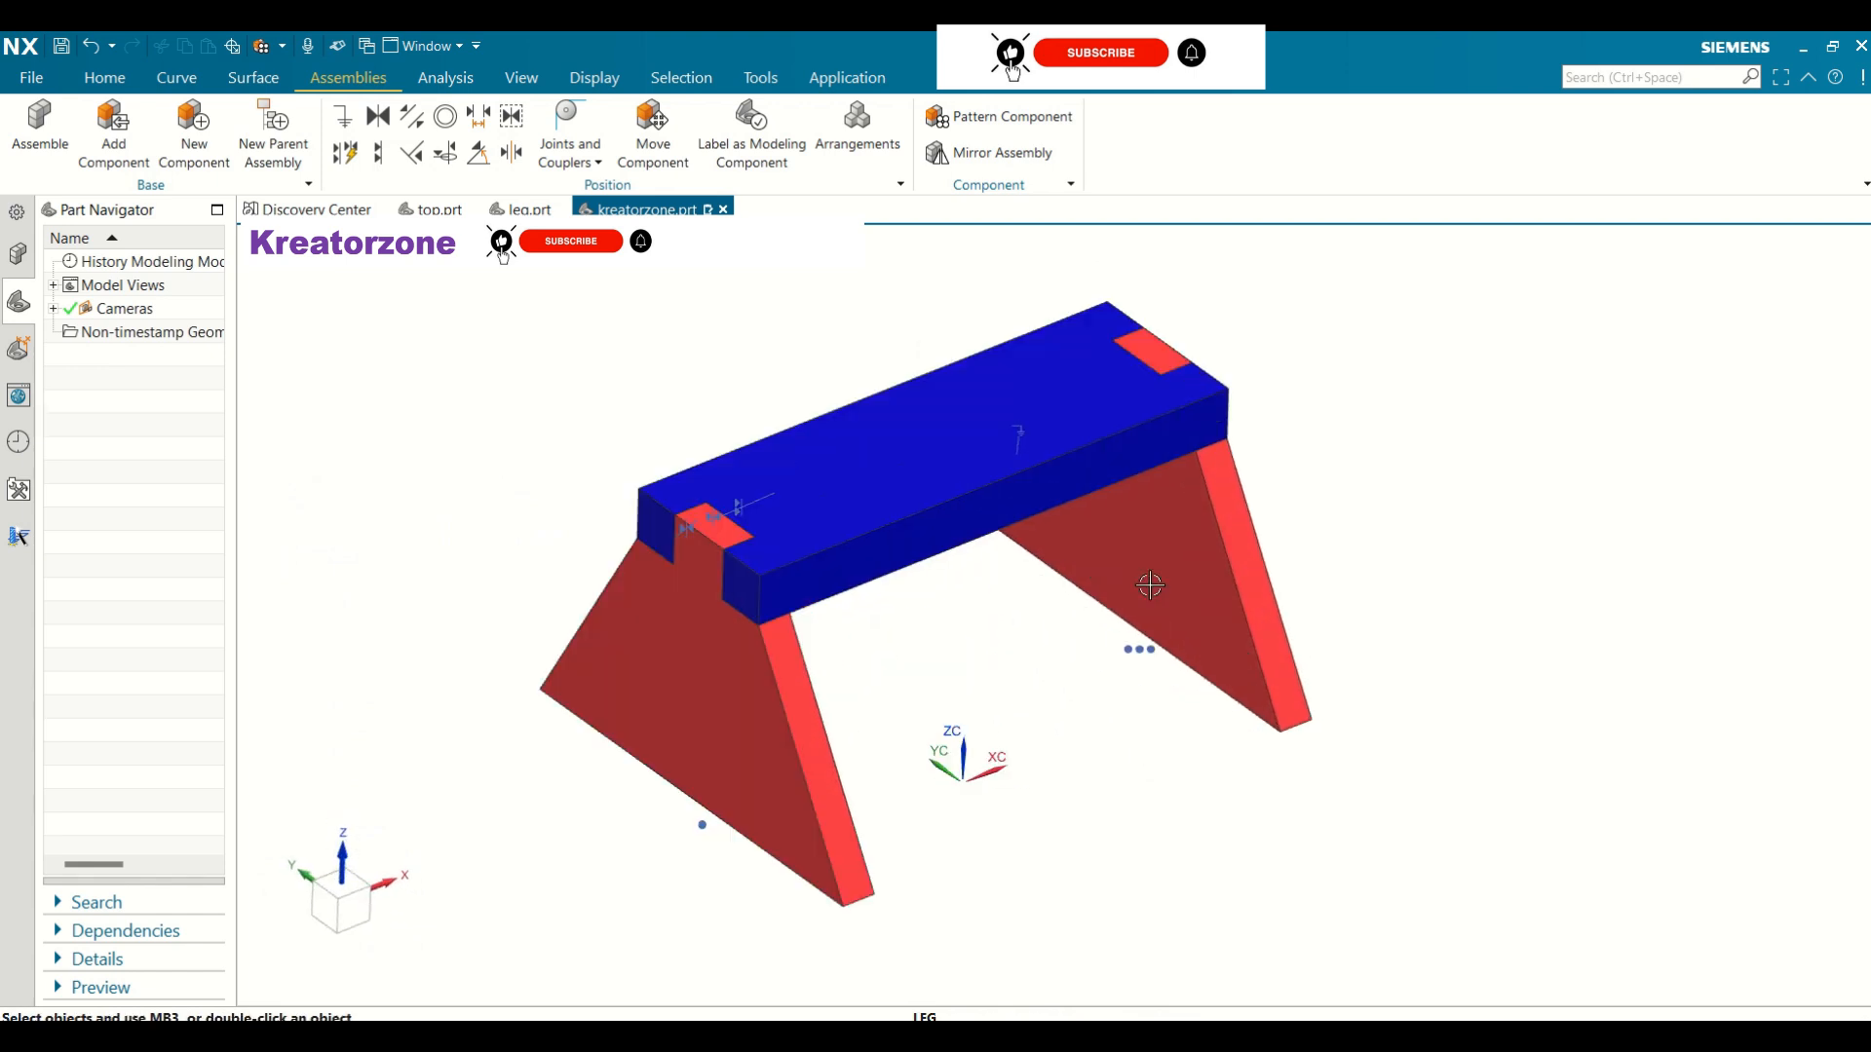